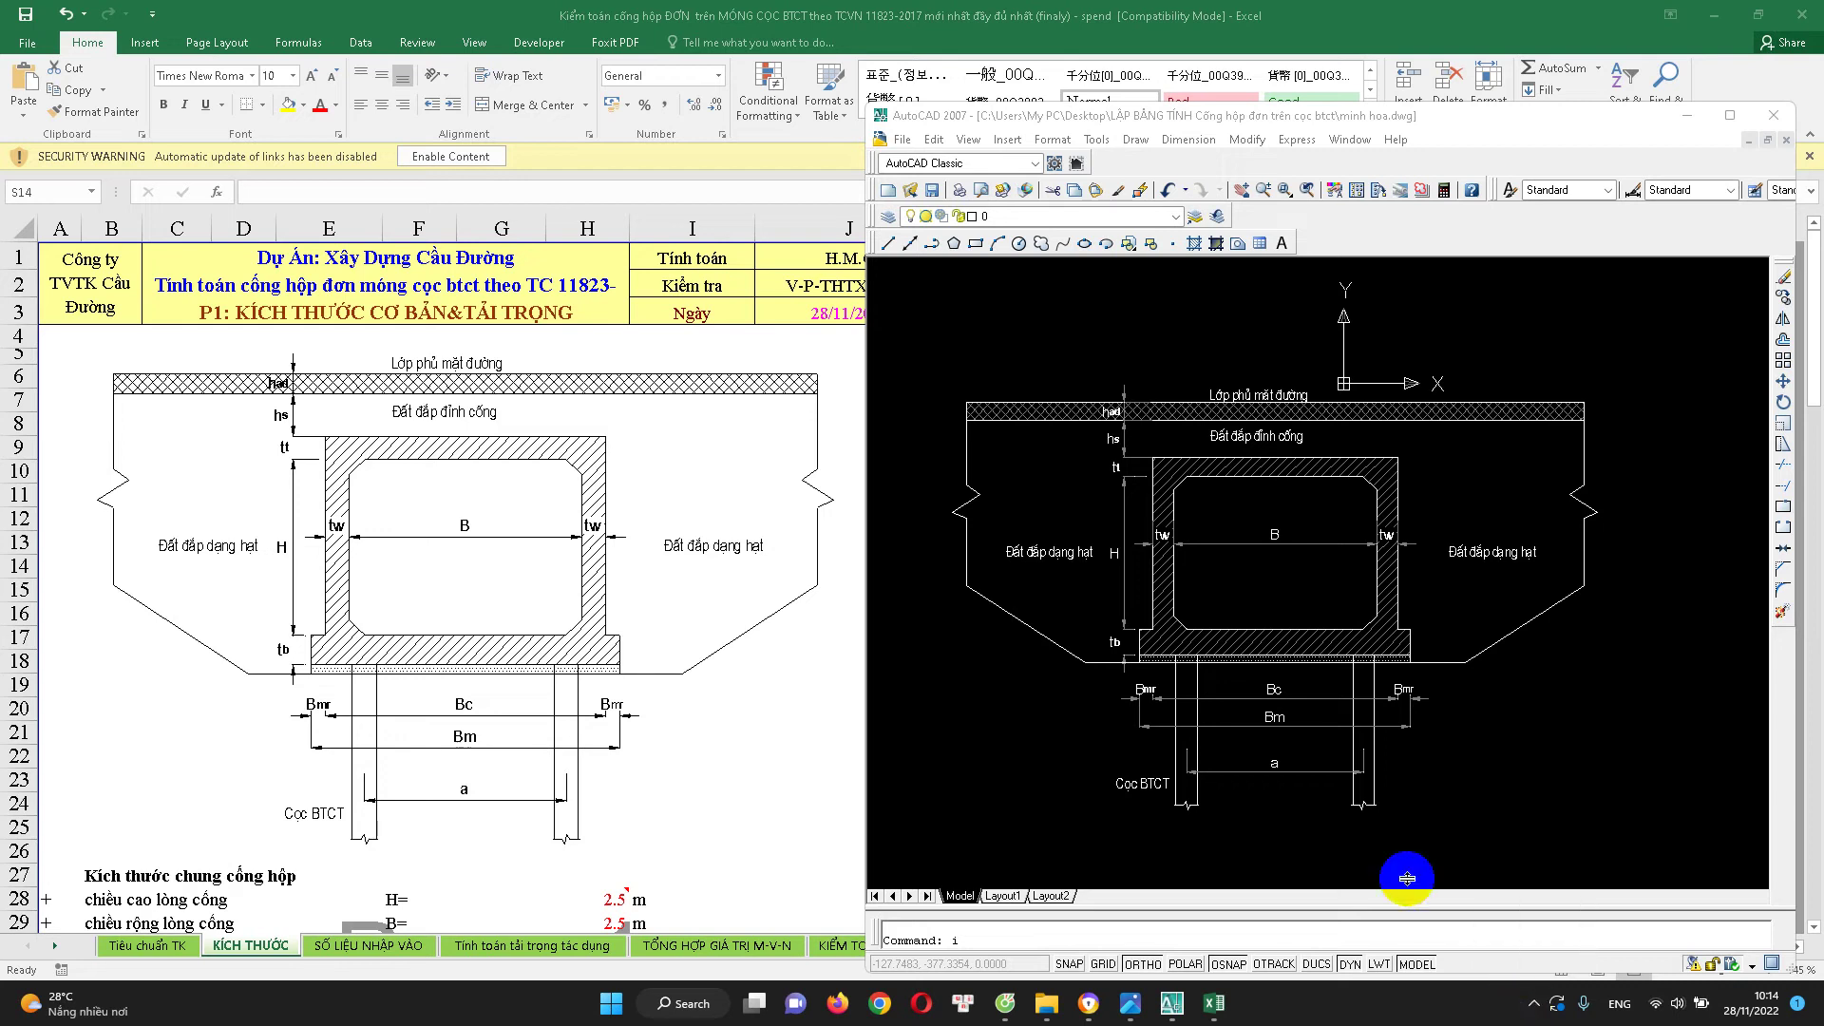
Pan and zoom around the box-culvert cross-section in minh hoa.dwg in AutoCAD 2007
{"action": "left_click", "coordinate": [1592, 801]}
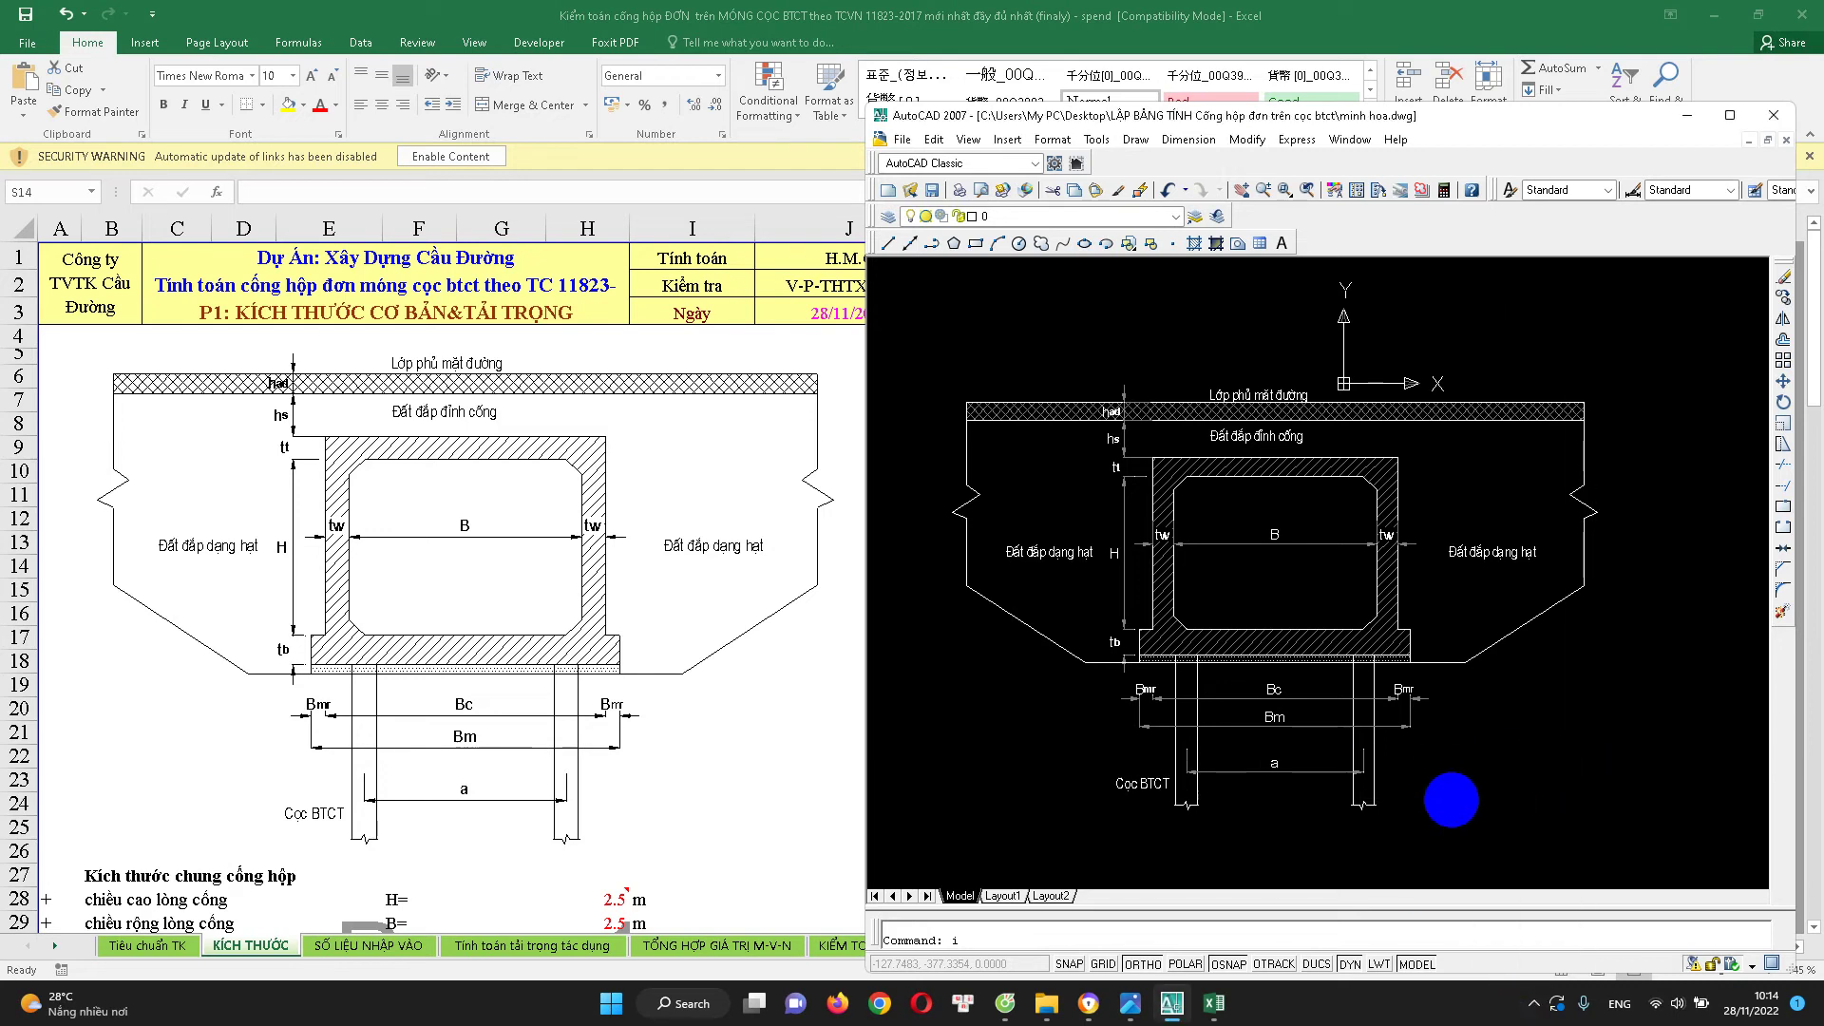
{"action": "left_click_drag", "start_coordinate": [1448, 798], "coordinate": [1444, 760]}
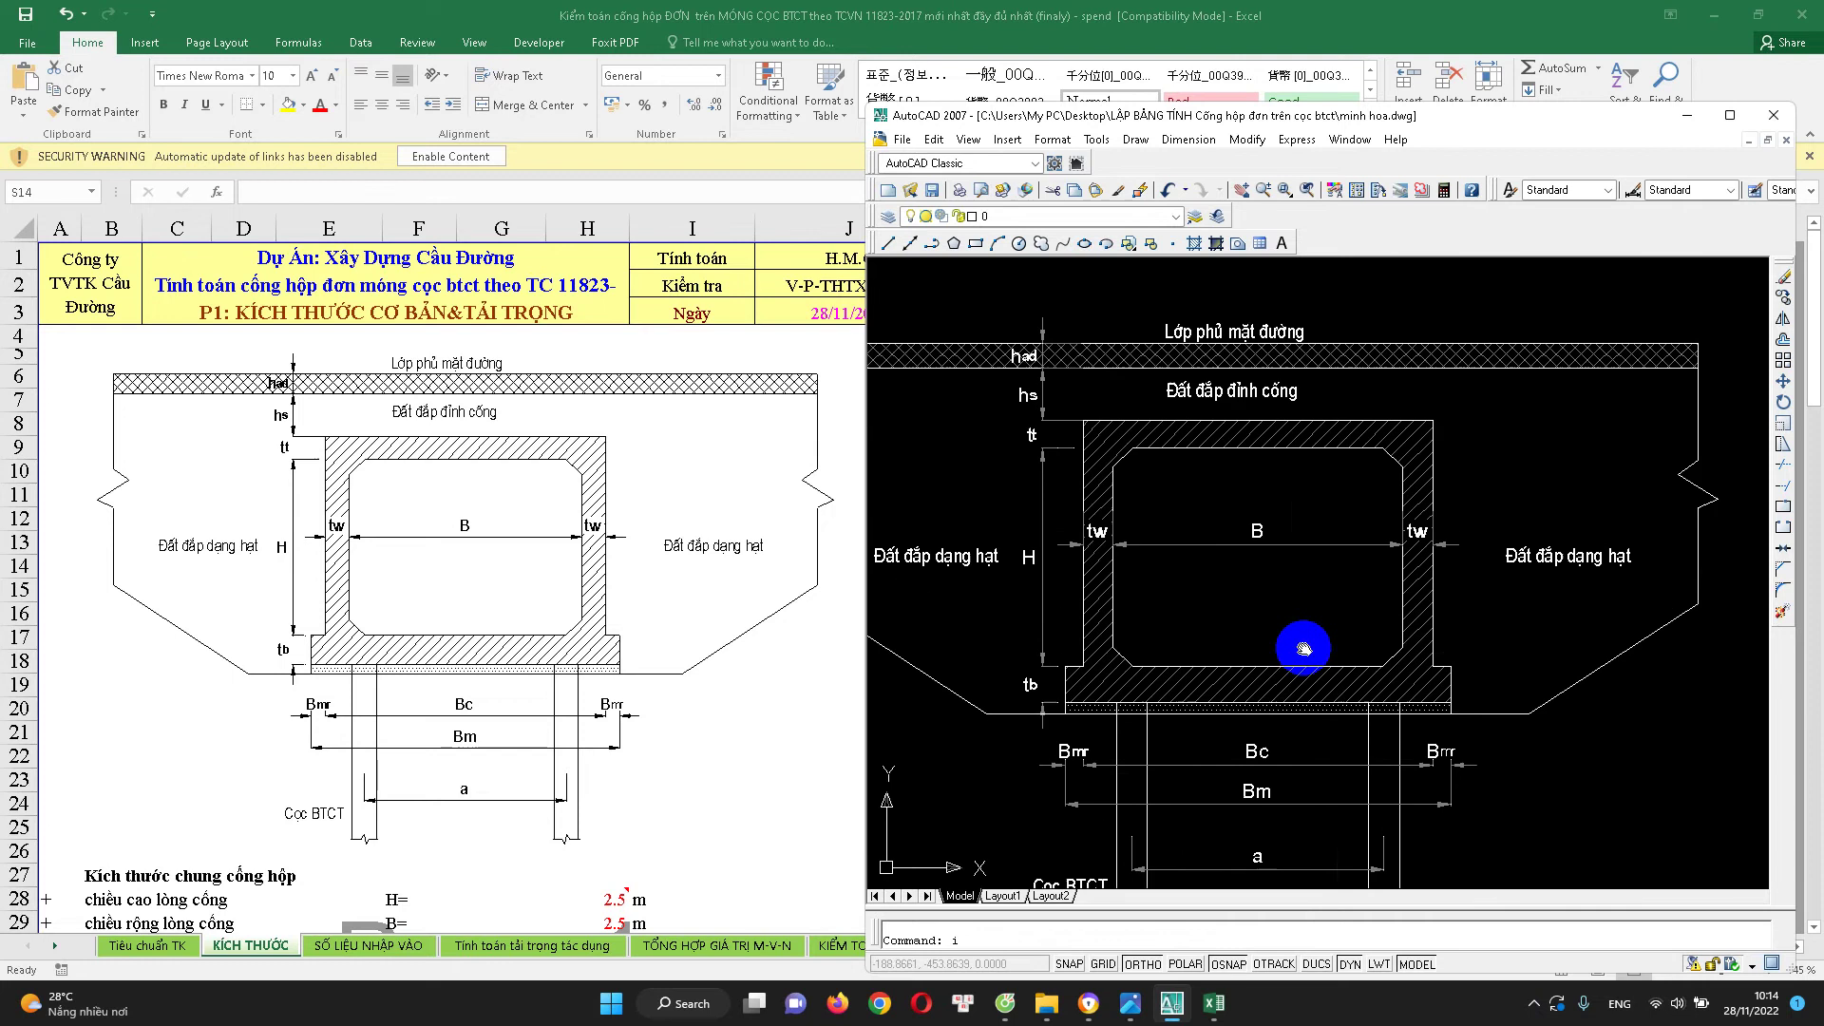
{"action": "scroll", "coordinate": [1302, 643], "scroll_direction": "down", "scroll_amount": 2}
{"action": "scroll", "coordinate": [1268, 703], "scroll_direction": "up", "scroll_amount": 2}
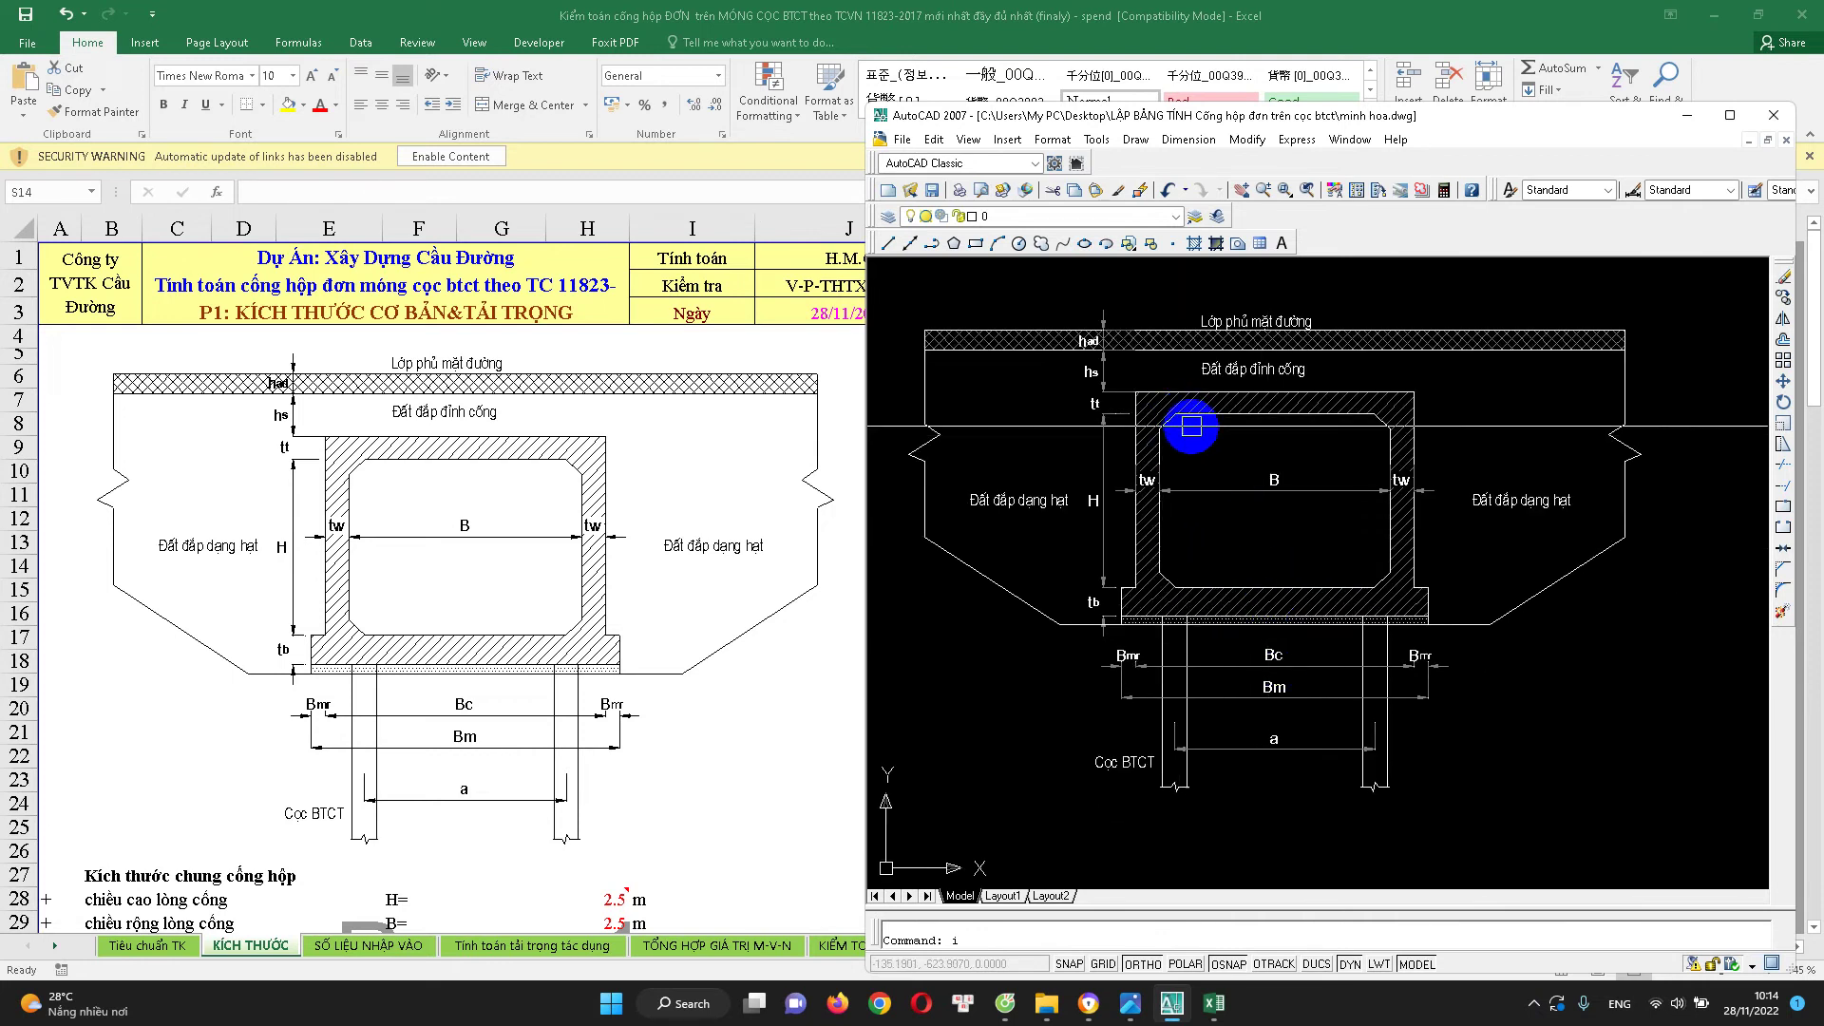
{"action": "scroll", "coordinate": [1194, 423], "scroll_direction": "up", "scroll_amount": 2}
{"action": "scroll", "coordinate": [1213, 459], "scroll_direction": "down", "scroll_amount": 3}
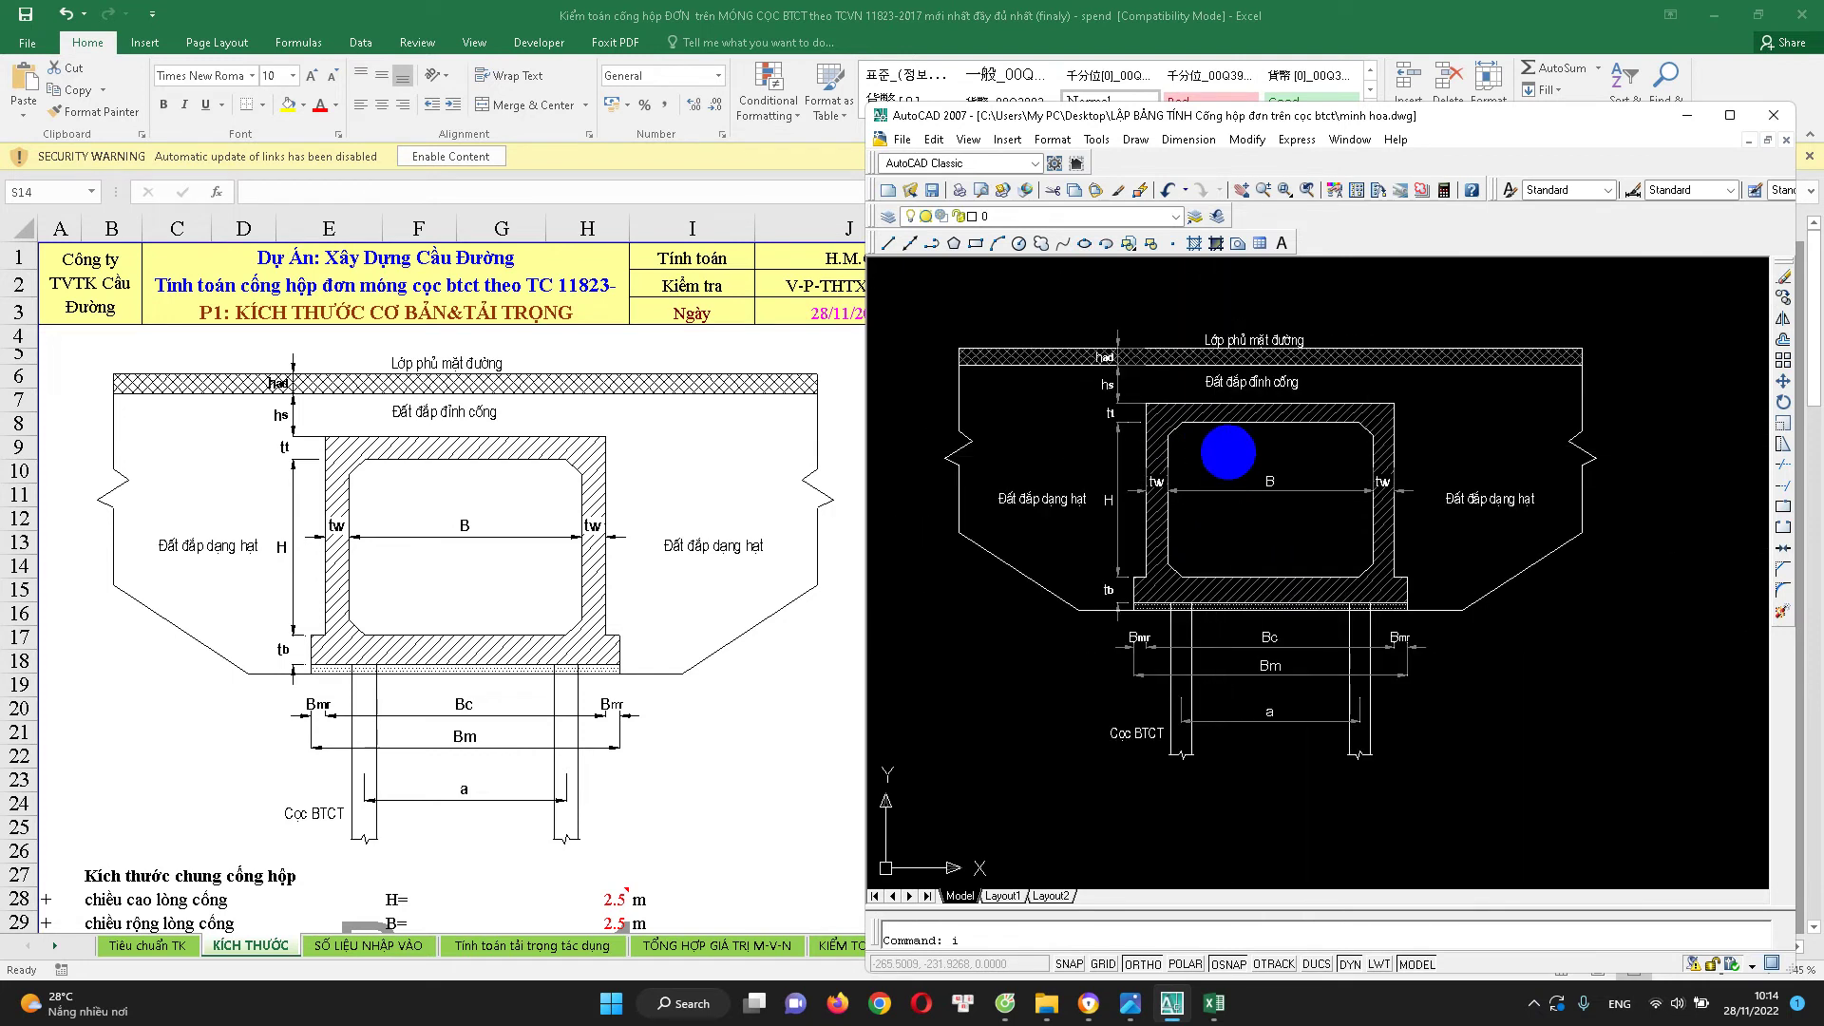
{"action": "scroll", "coordinate": [1211, 535], "scroll_direction": "up", "scroll_amount": 2}
{"action": "scroll", "coordinate": [1231, 537], "scroll_direction": "up", "scroll_amount": 1}
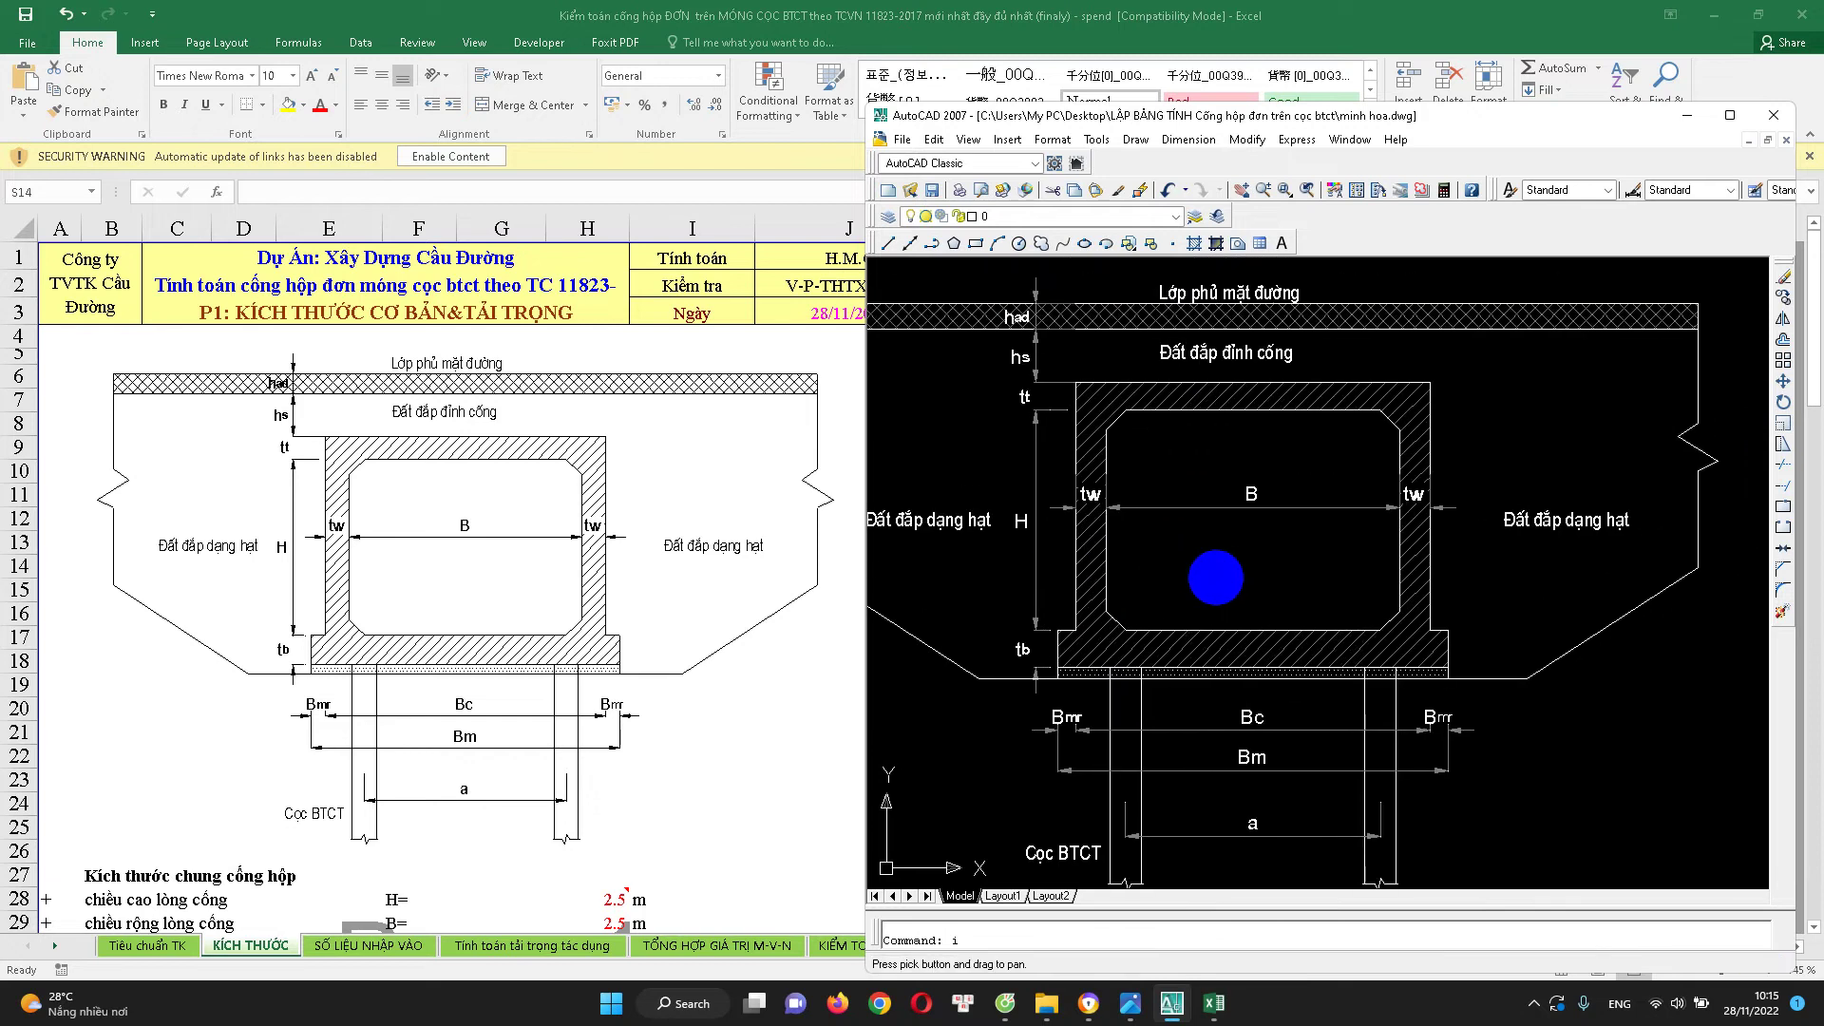
{"action": "scroll", "coordinate": [1226, 551], "scroll_direction": "down", "scroll_amount": 4}
{"action": "scroll", "coordinate": [1225, 565], "scroll_direction": "up", "scroll_amount": 3}
{"action": "scroll", "coordinate": [1228, 565], "scroll_direction": "up", "scroll_amount": 1}
{"action": "scroll", "coordinate": [1230, 549], "scroll_direction": "down", "scroll_amount": 1}
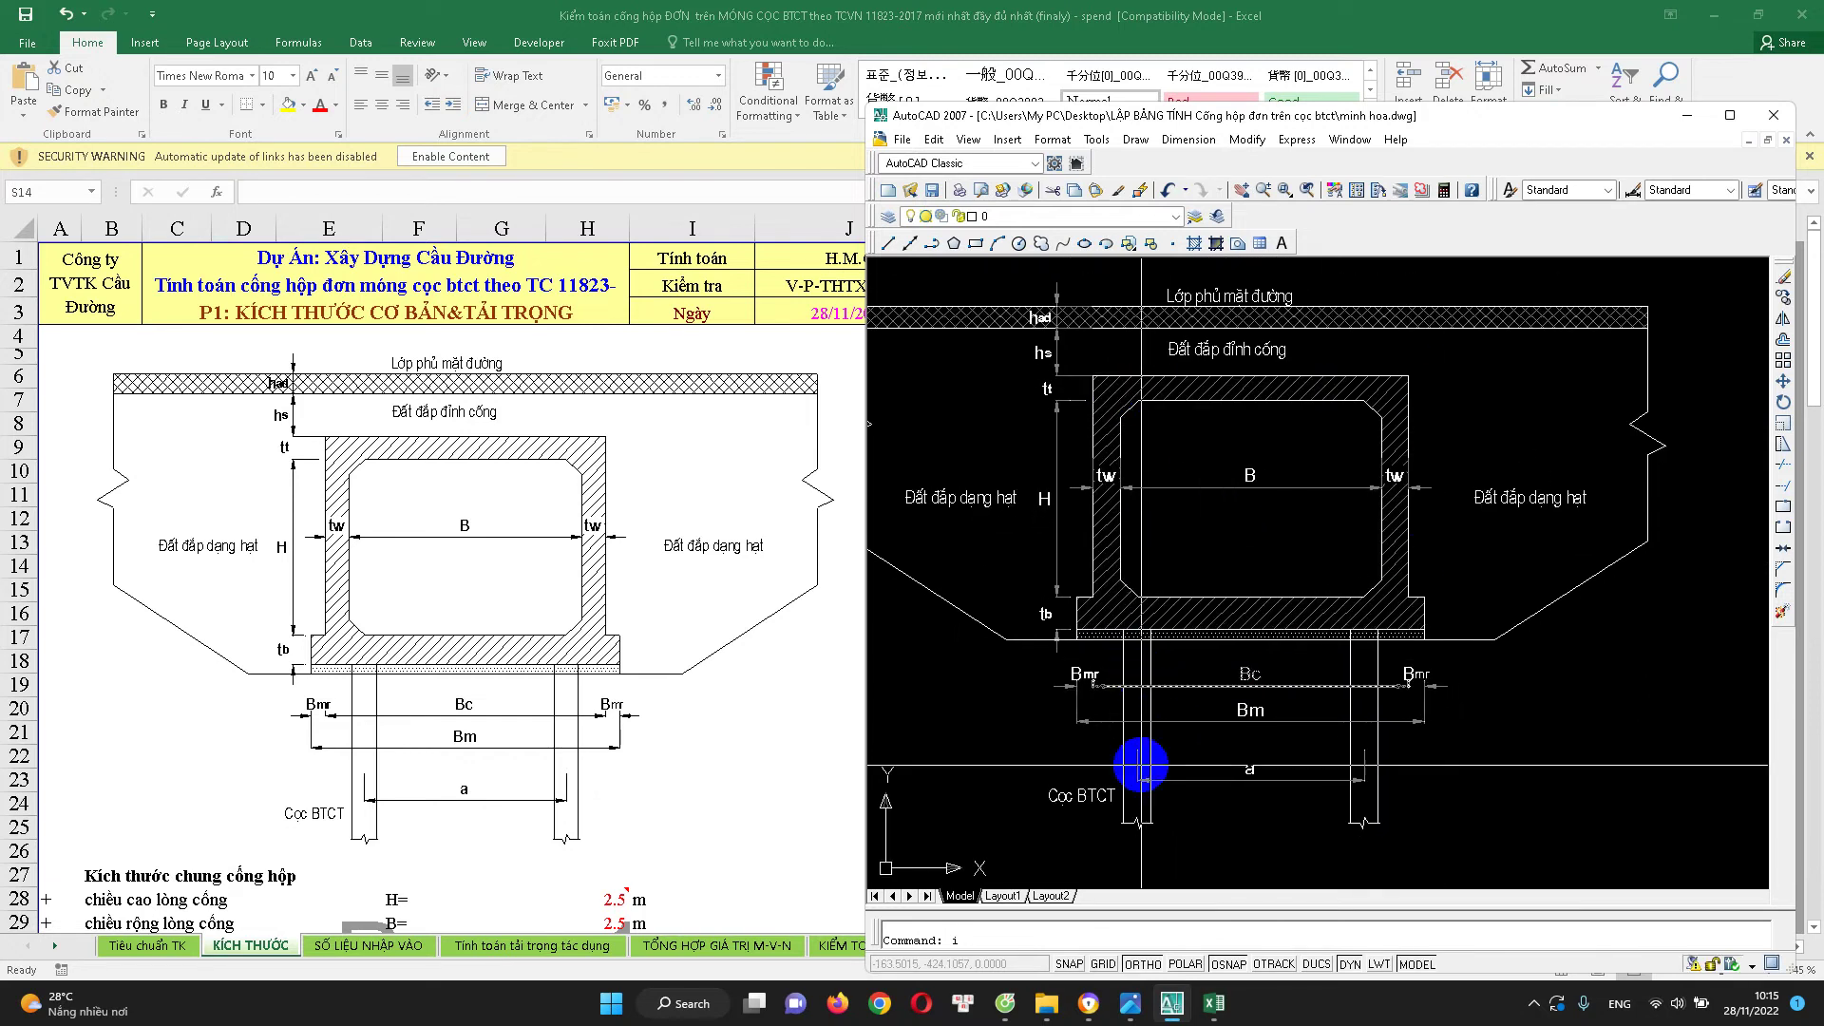
{"action": "scroll", "coordinate": [1154, 679], "scroll_direction": "down", "scroll_amount": 3}
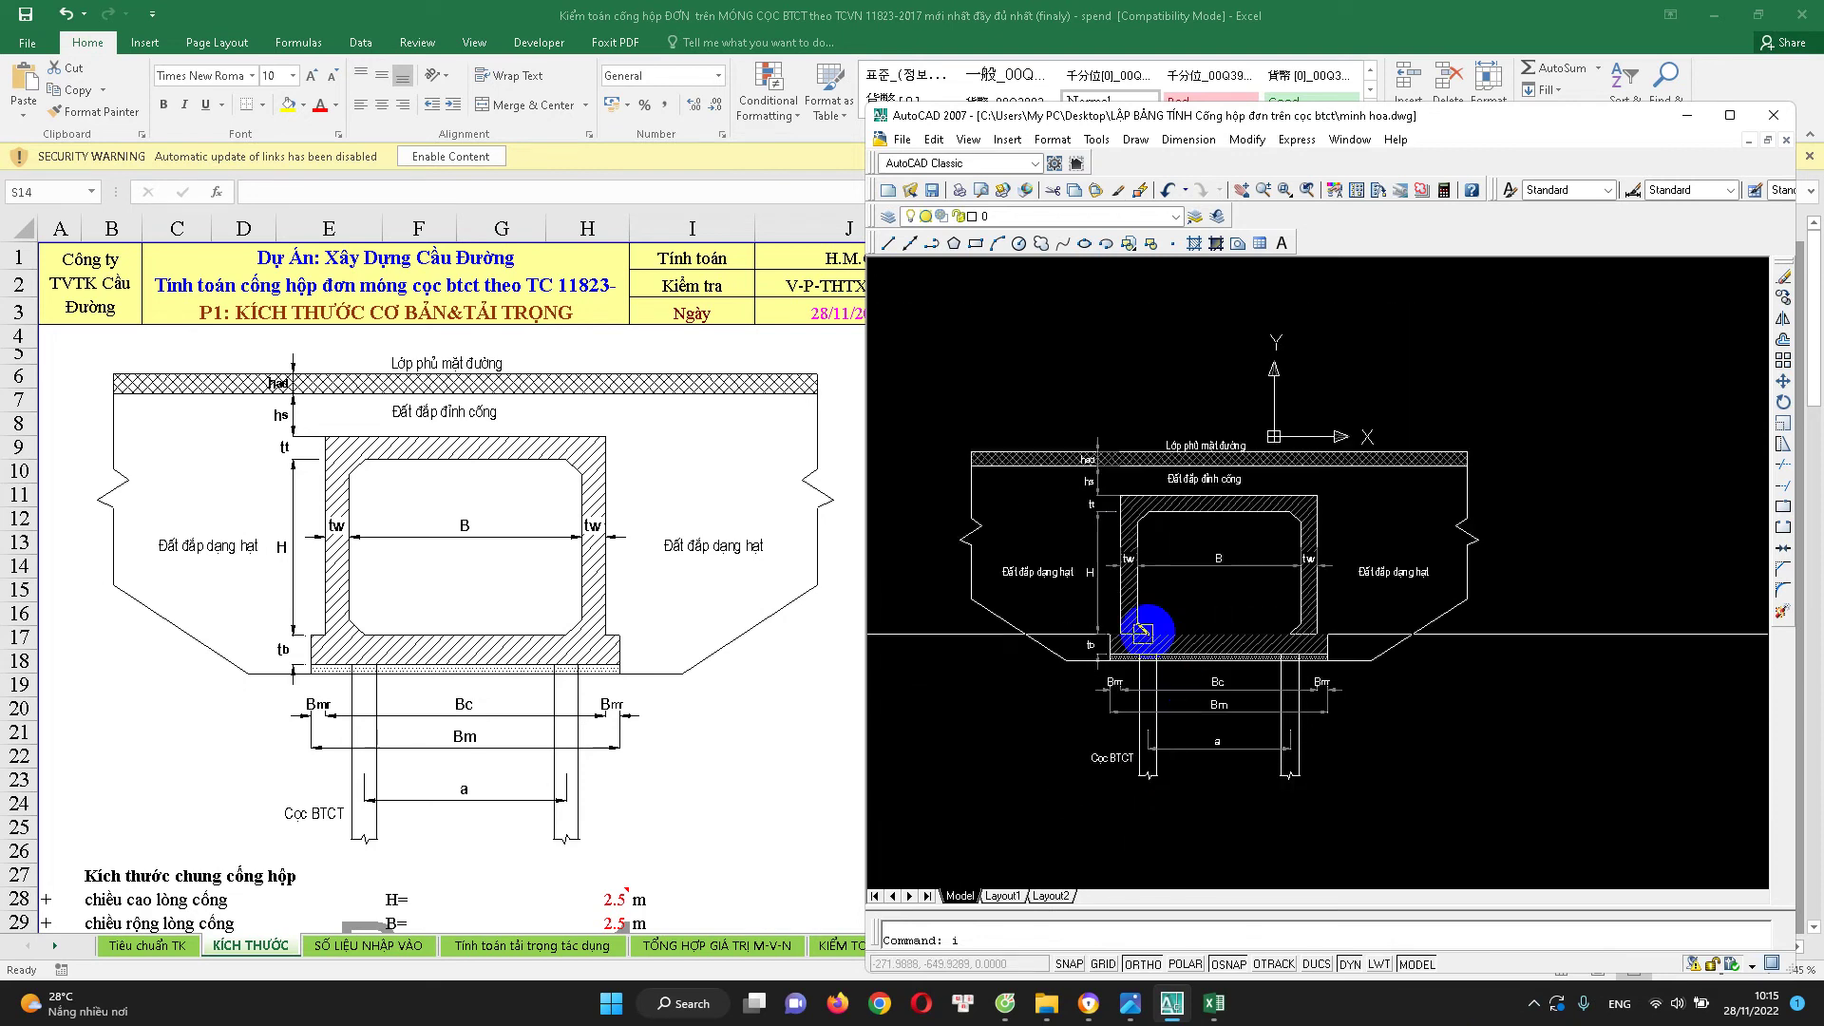
{"action": "scroll", "coordinate": [1187, 688], "scroll_direction": "up", "scroll_amount": 2}
{"action": "scroll", "coordinate": [1206, 697], "scroll_direction": "down", "scroll_amount": 1}
{"action": "scroll", "coordinate": [1155, 642], "scroll_direction": "up", "scroll_amount": 1}
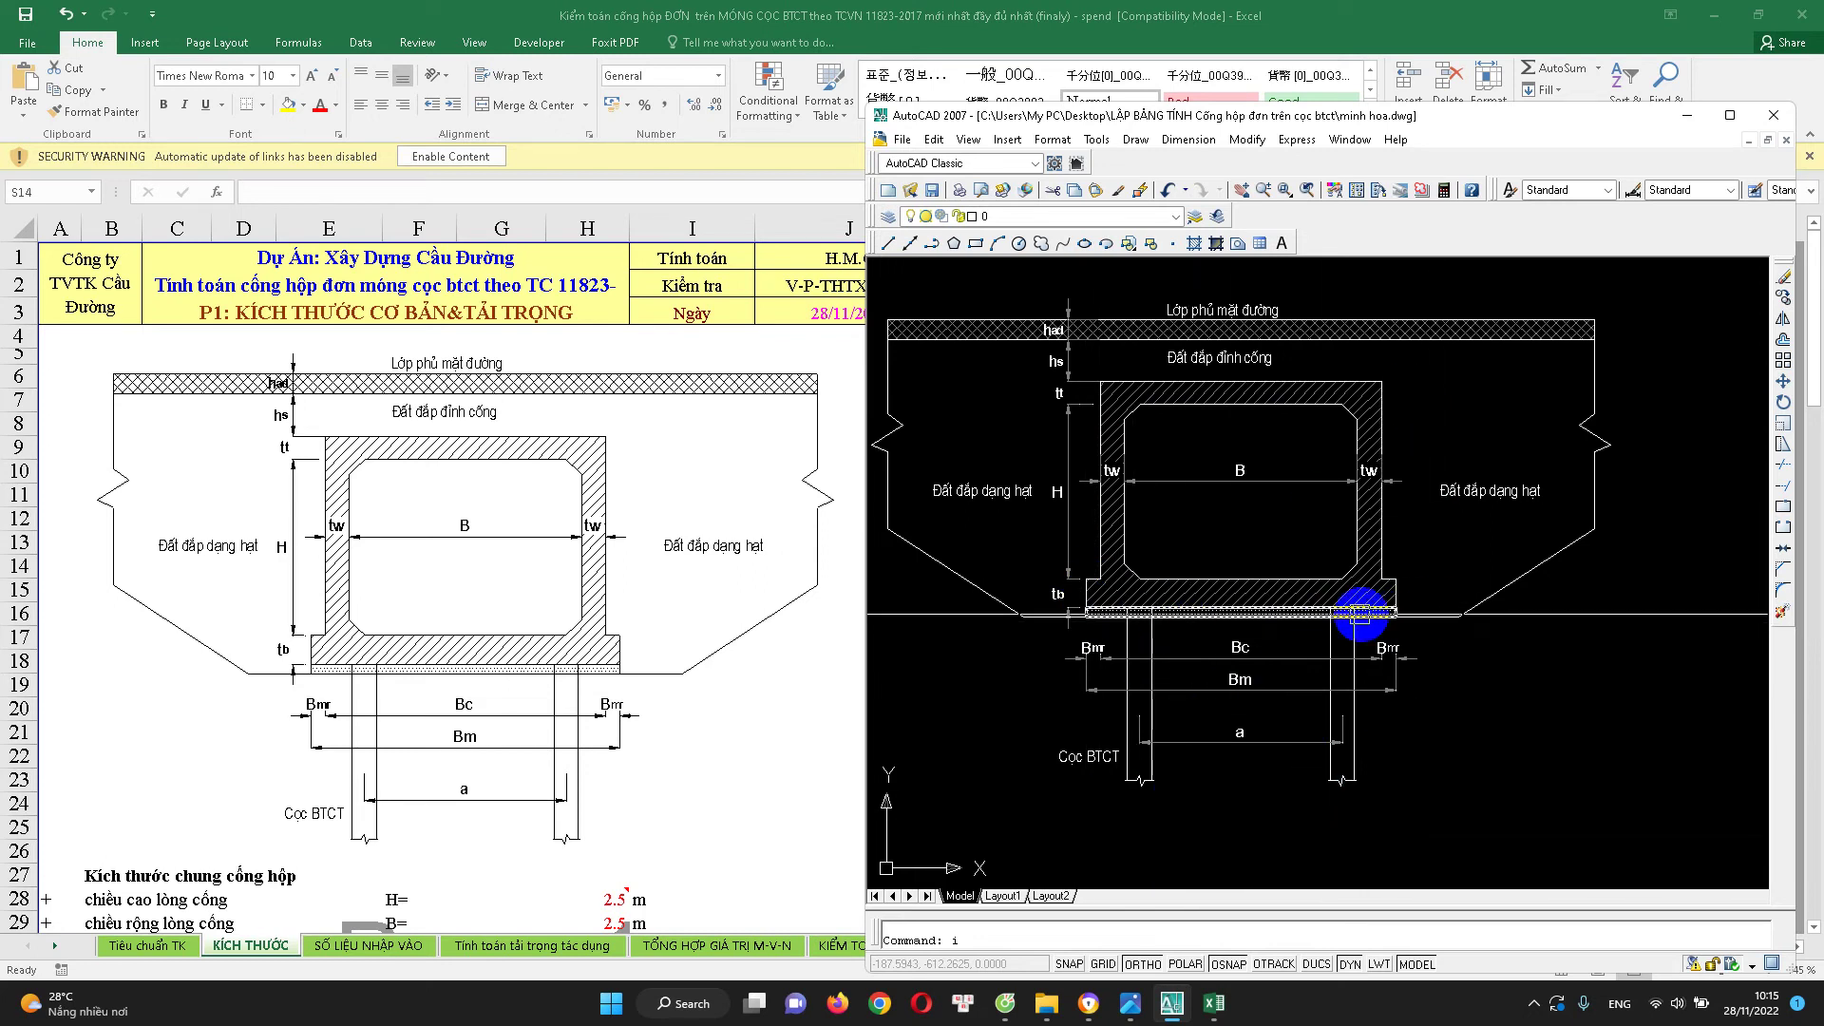
{"action": "left_click", "coordinate": [546, 719]}
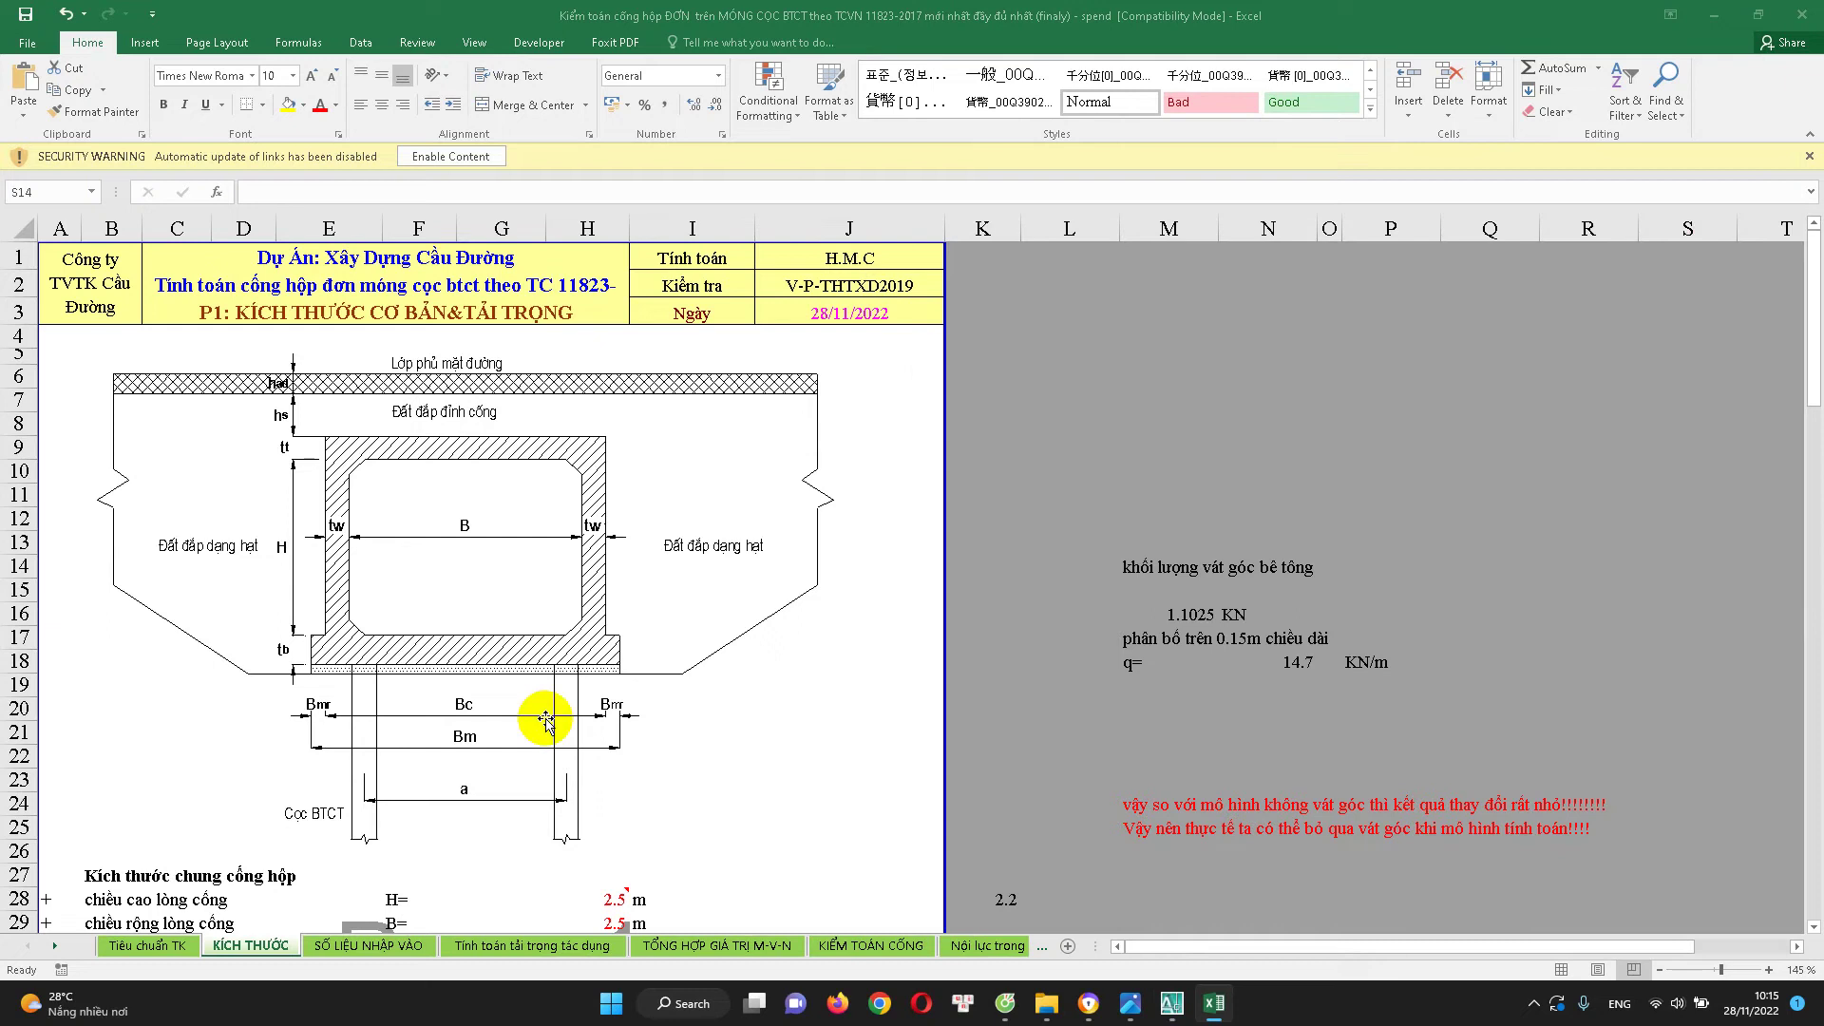
{"action": "scroll", "coordinate": [373, 771], "scroll_direction": "down", "scroll_amount": 5}
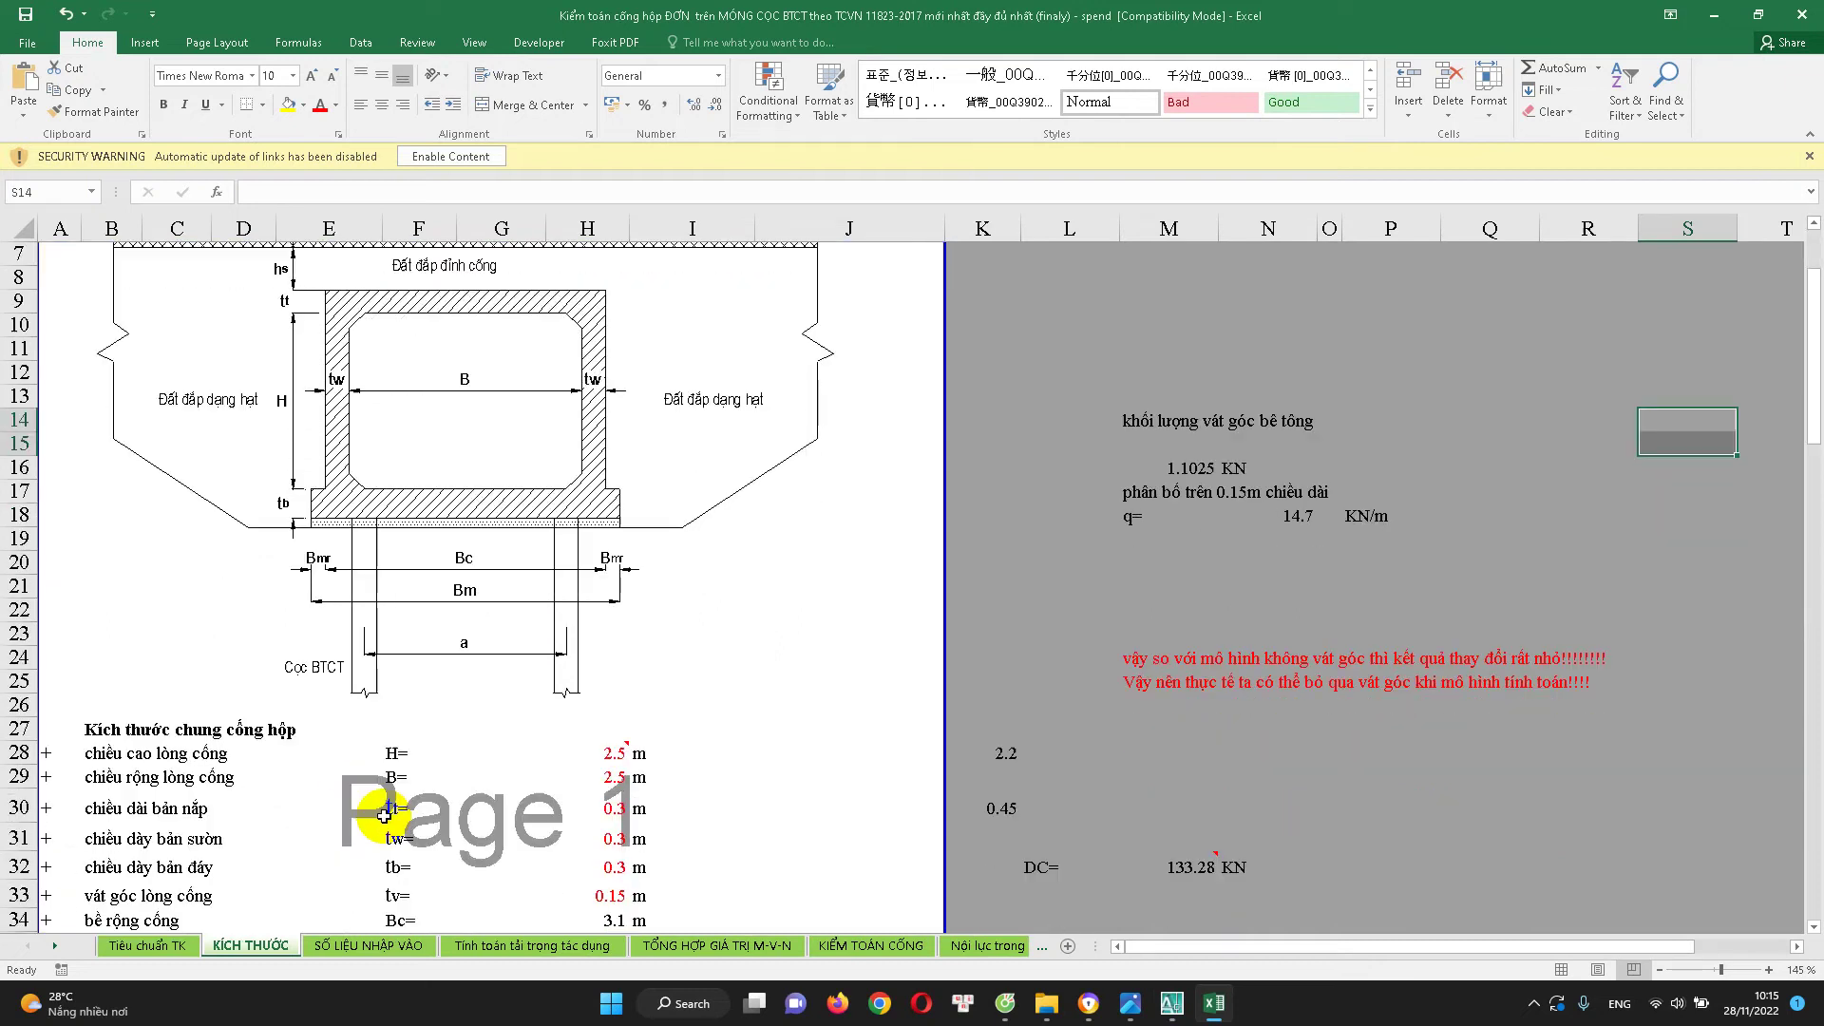
{"action": "left_click", "coordinate": [683, 691]}
{"action": "scroll", "coordinate": [692, 683], "scroll_direction": "up", "scroll_amount": 5}
{"action": "left_click", "coordinate": [907, 708]}
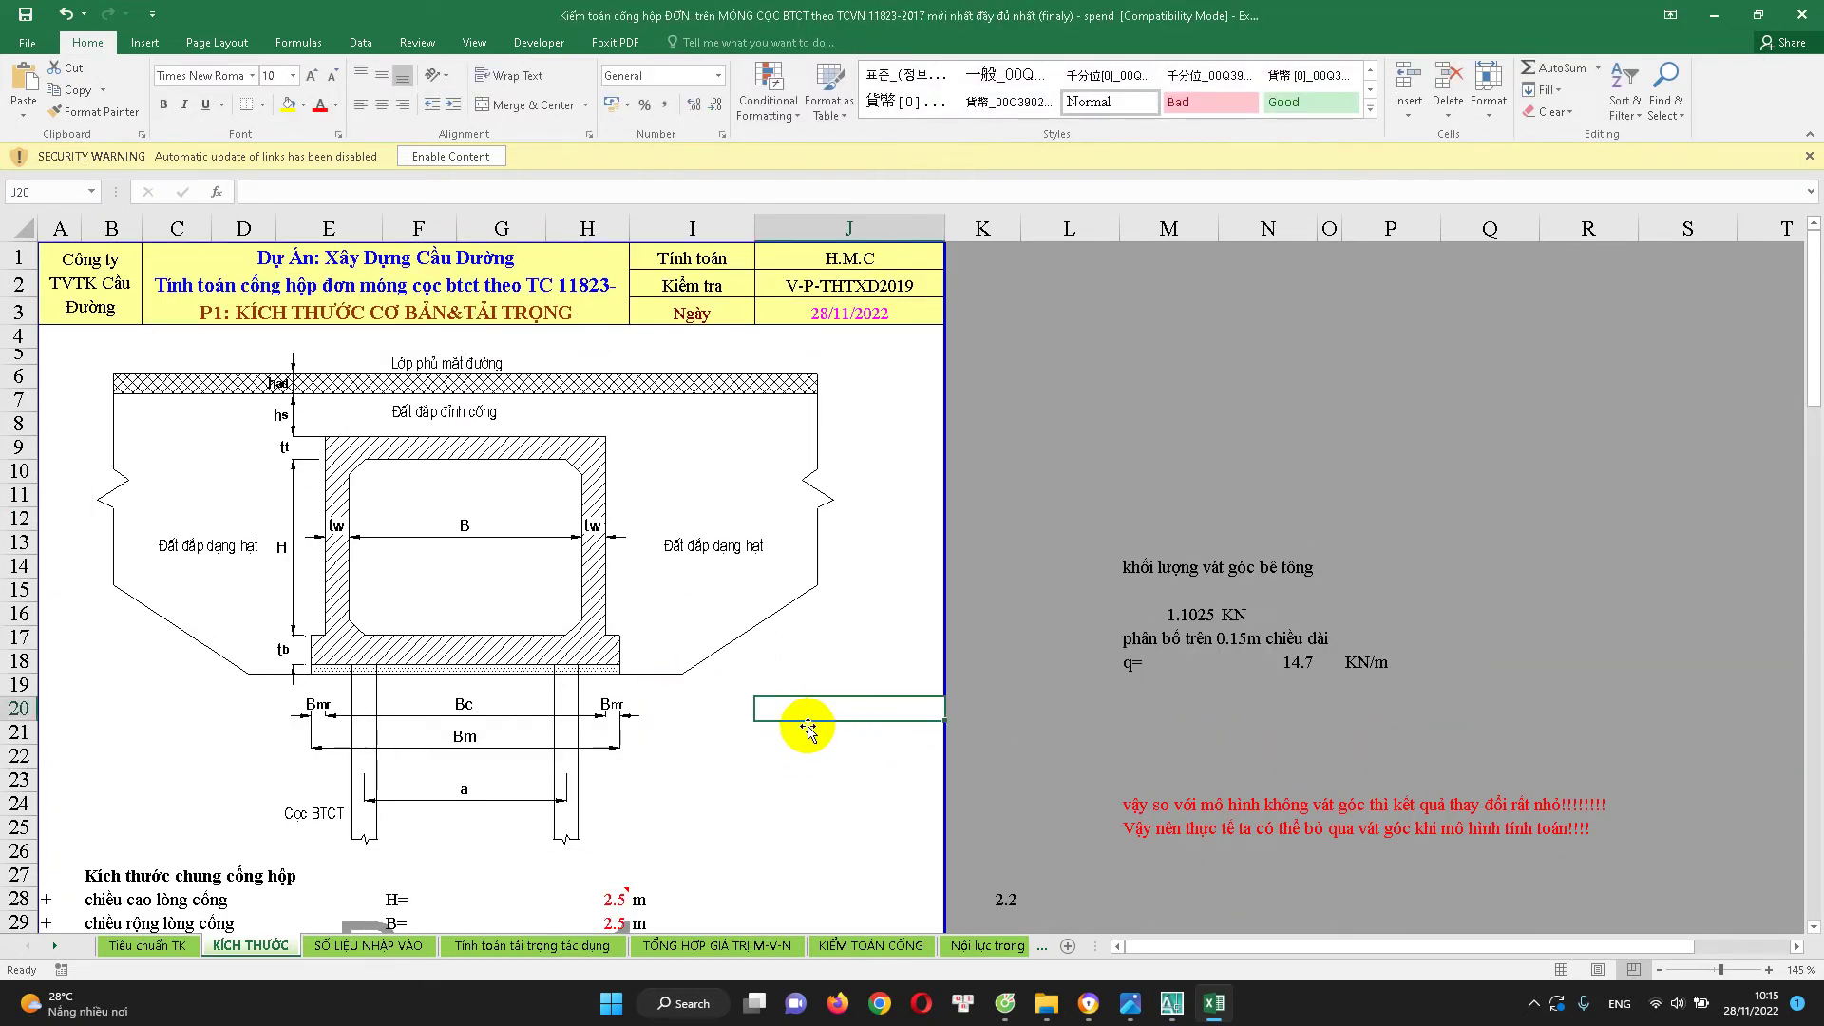
{"action": "scroll", "coordinate": [807, 731], "scroll_direction": "down", "scroll_amount": 1}
{"action": "scroll", "coordinate": [722, 782], "scroll_direction": "up", "scroll_amount": 1}
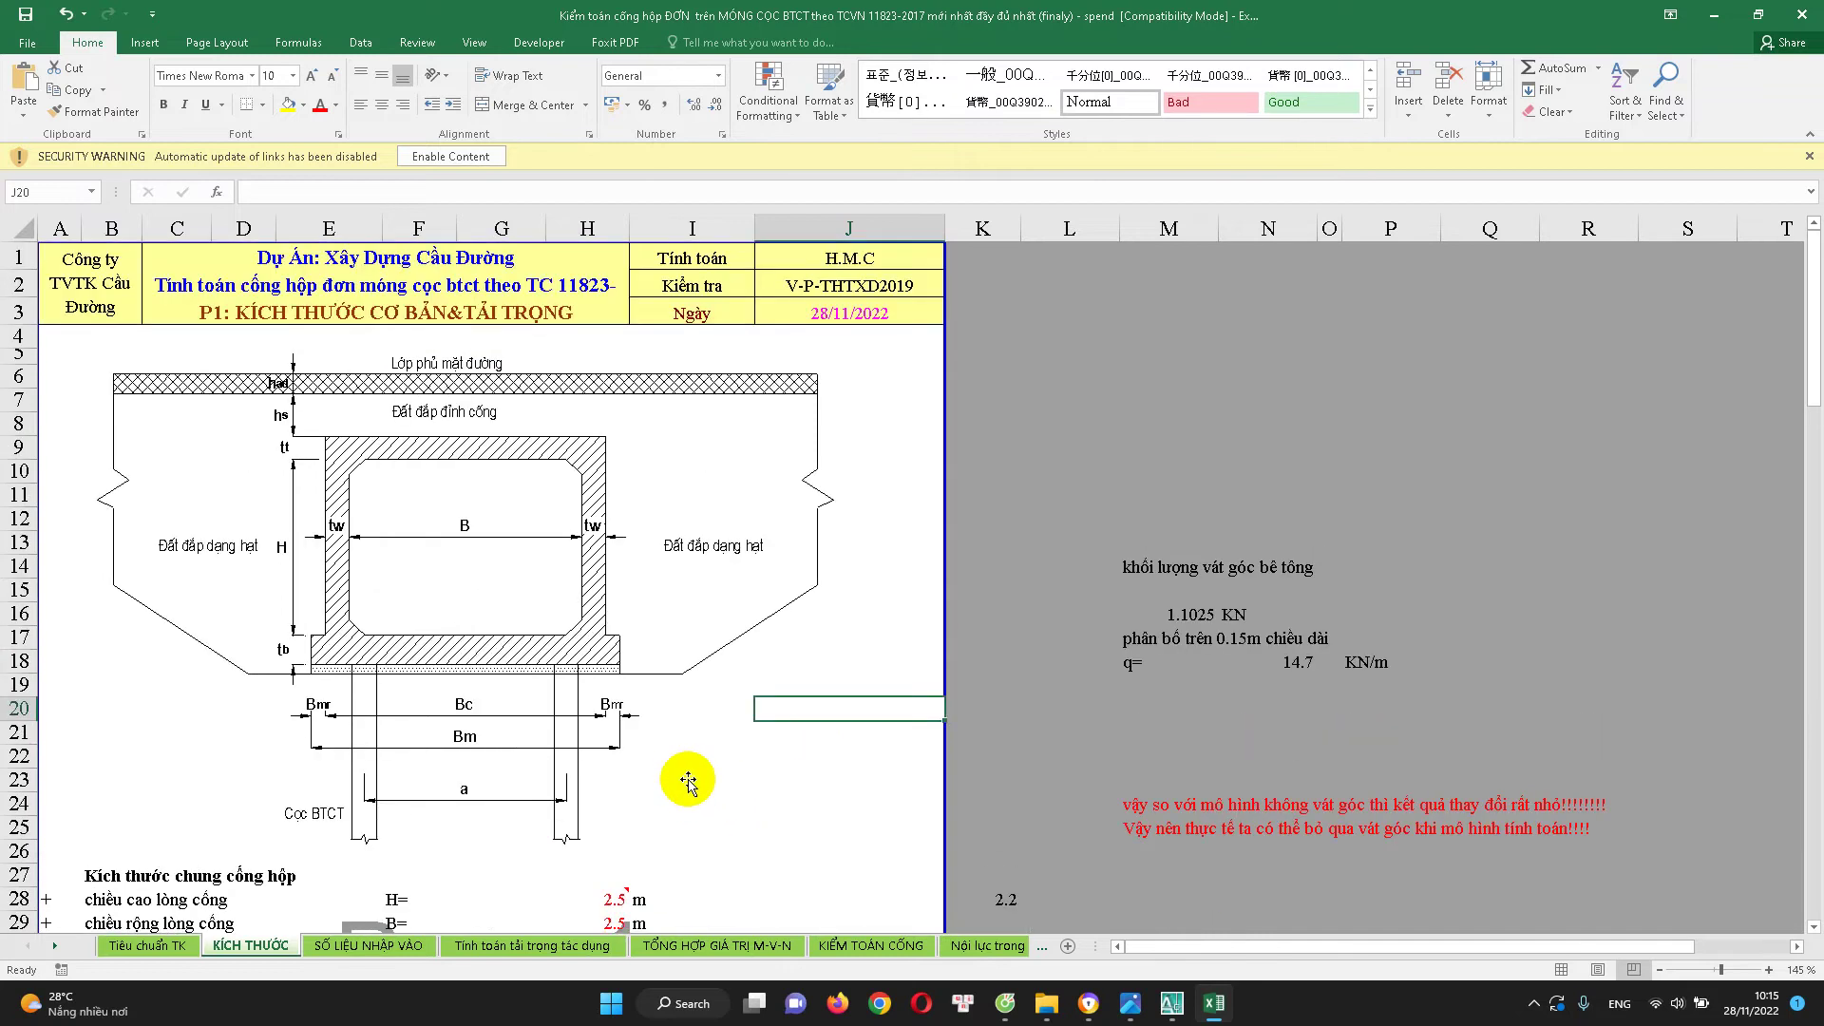
{"action": "left_click", "coordinate": [190, 946]}
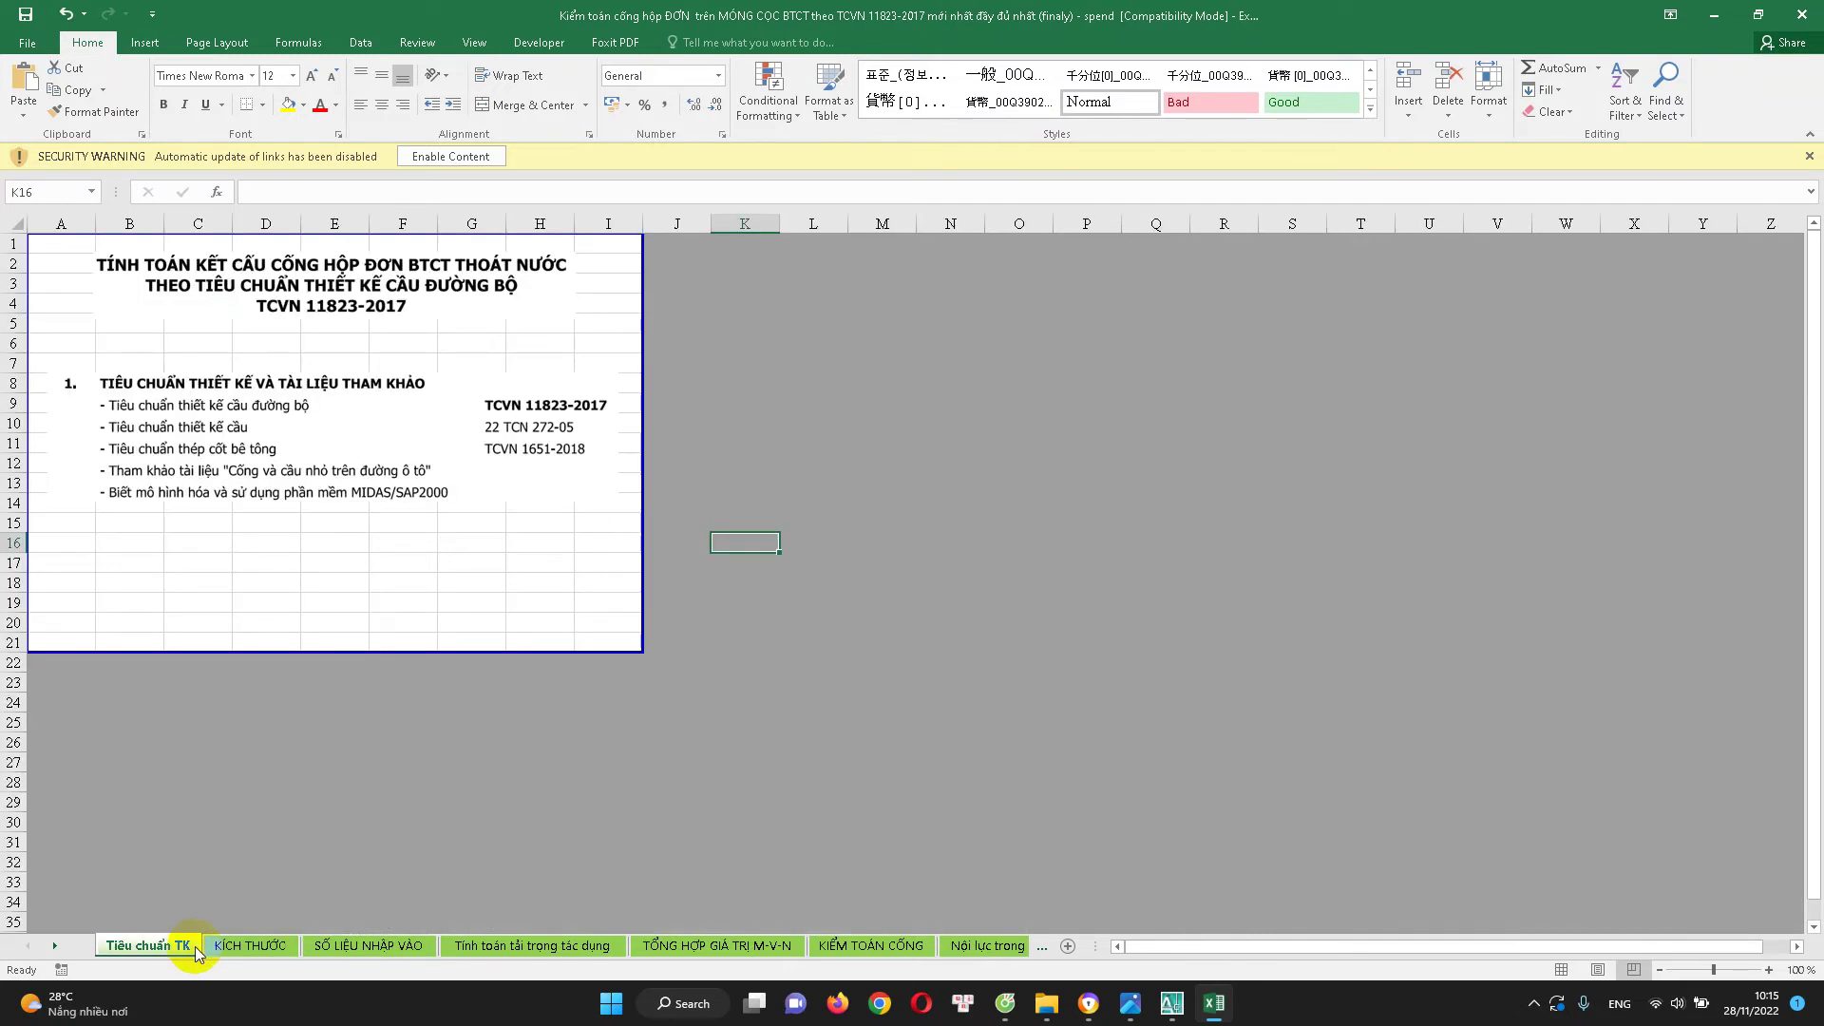
{"action": "left_click", "coordinate": [271, 945]}
{"action": "scroll", "coordinate": [378, 759], "scroll_direction": "down", "scroll_amount": 5}
{"action": "scroll", "coordinate": [390, 760], "scroll_direction": "up", "scroll_amount": 2}
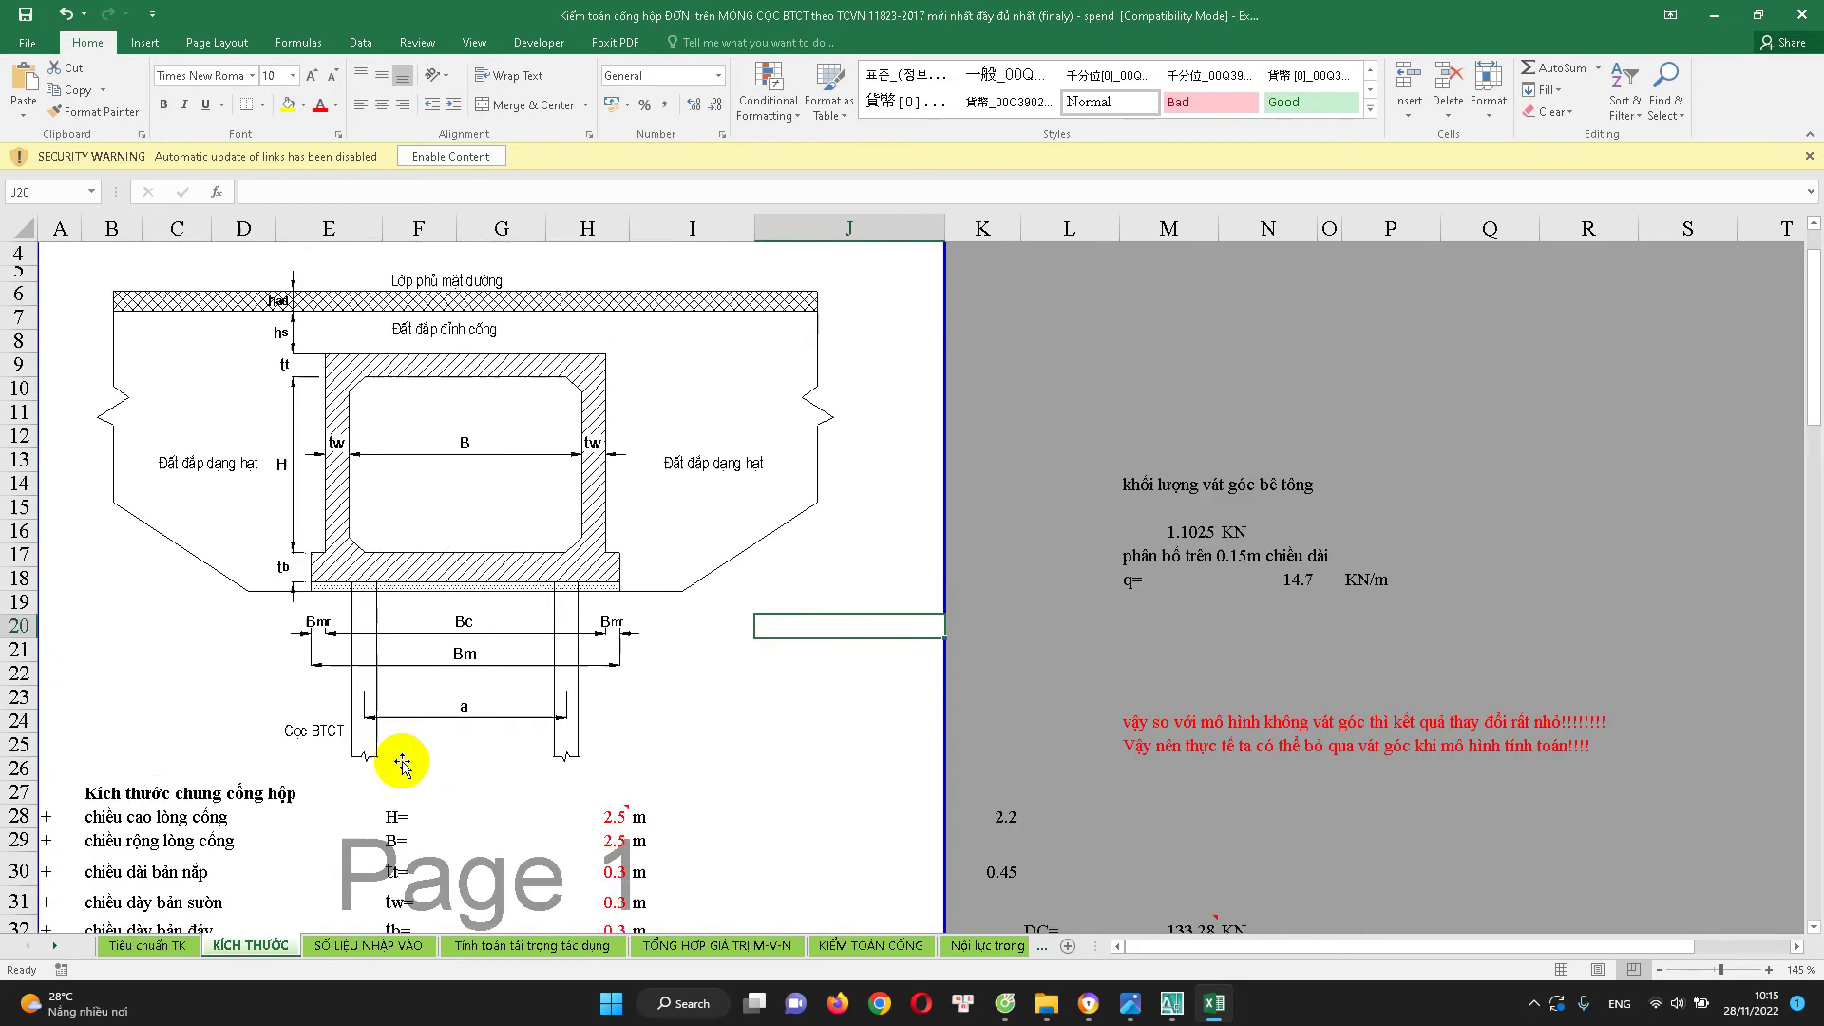
{"action": "scroll", "coordinate": [403, 763], "scroll_direction": "up", "scroll_amount": 1}
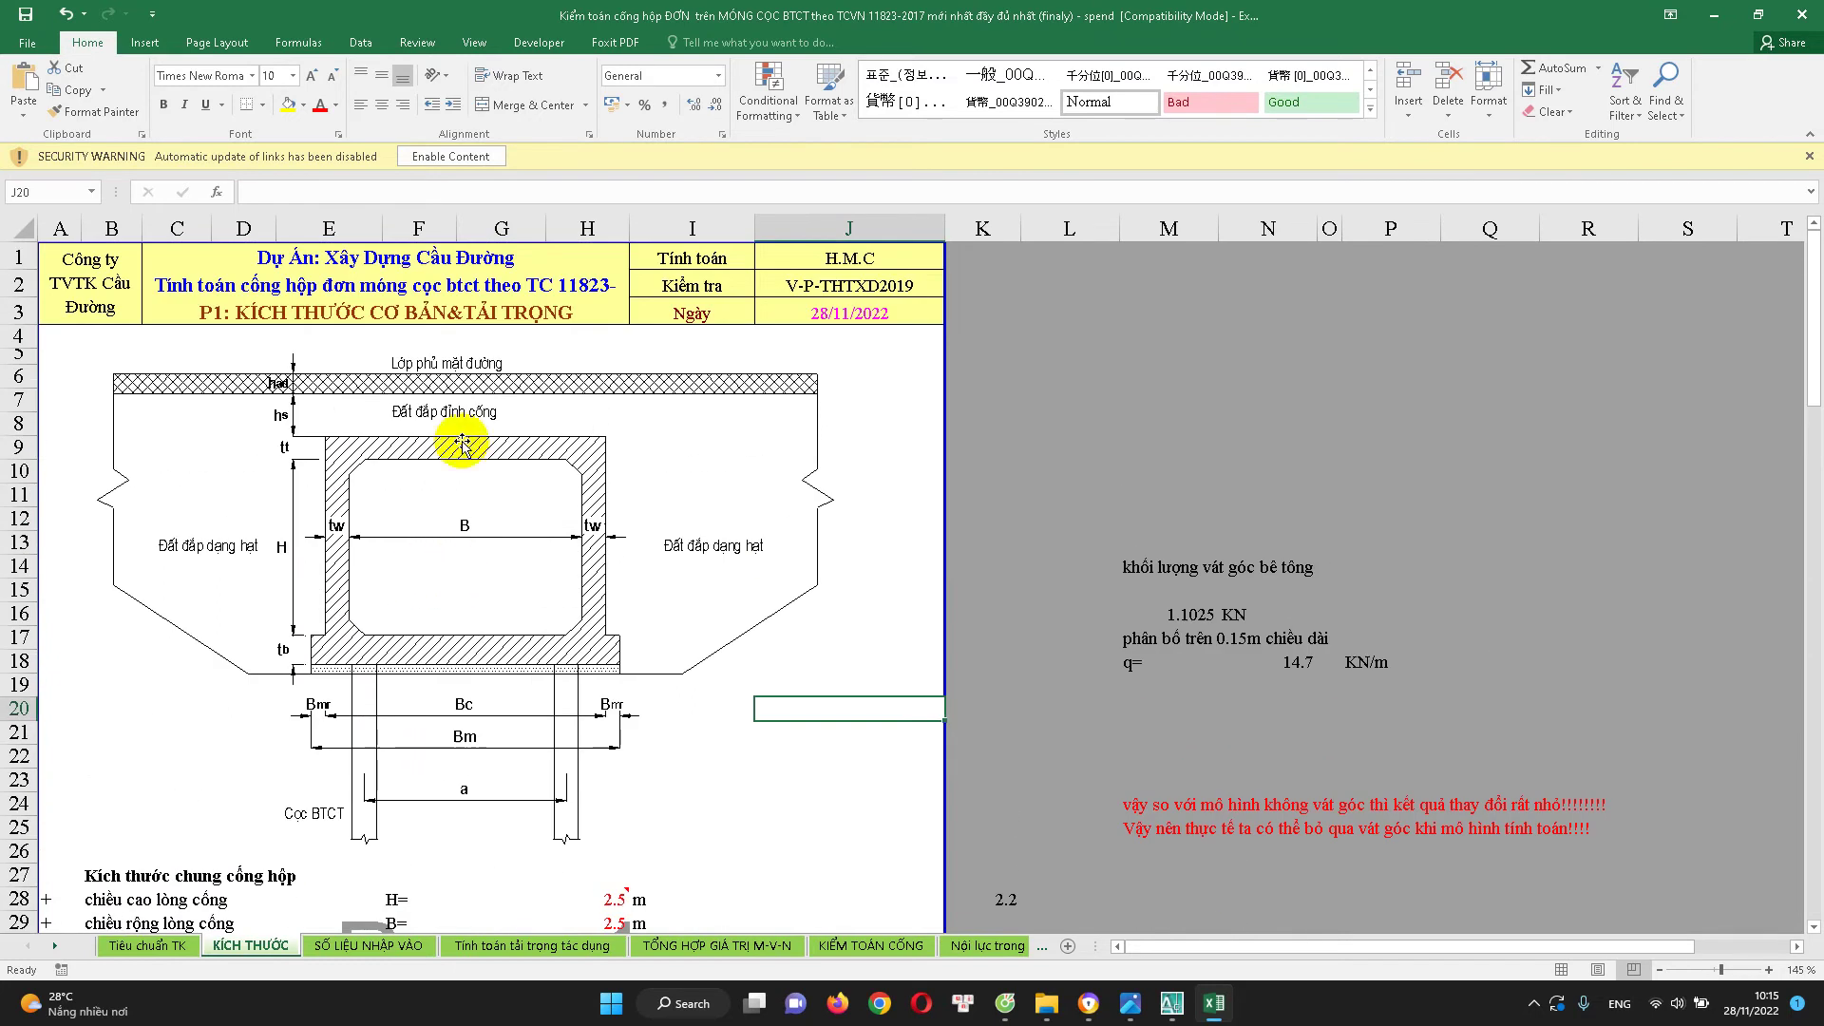
{"action": "scroll", "coordinate": [523, 532], "scroll_direction": "down", "scroll_amount": 1}
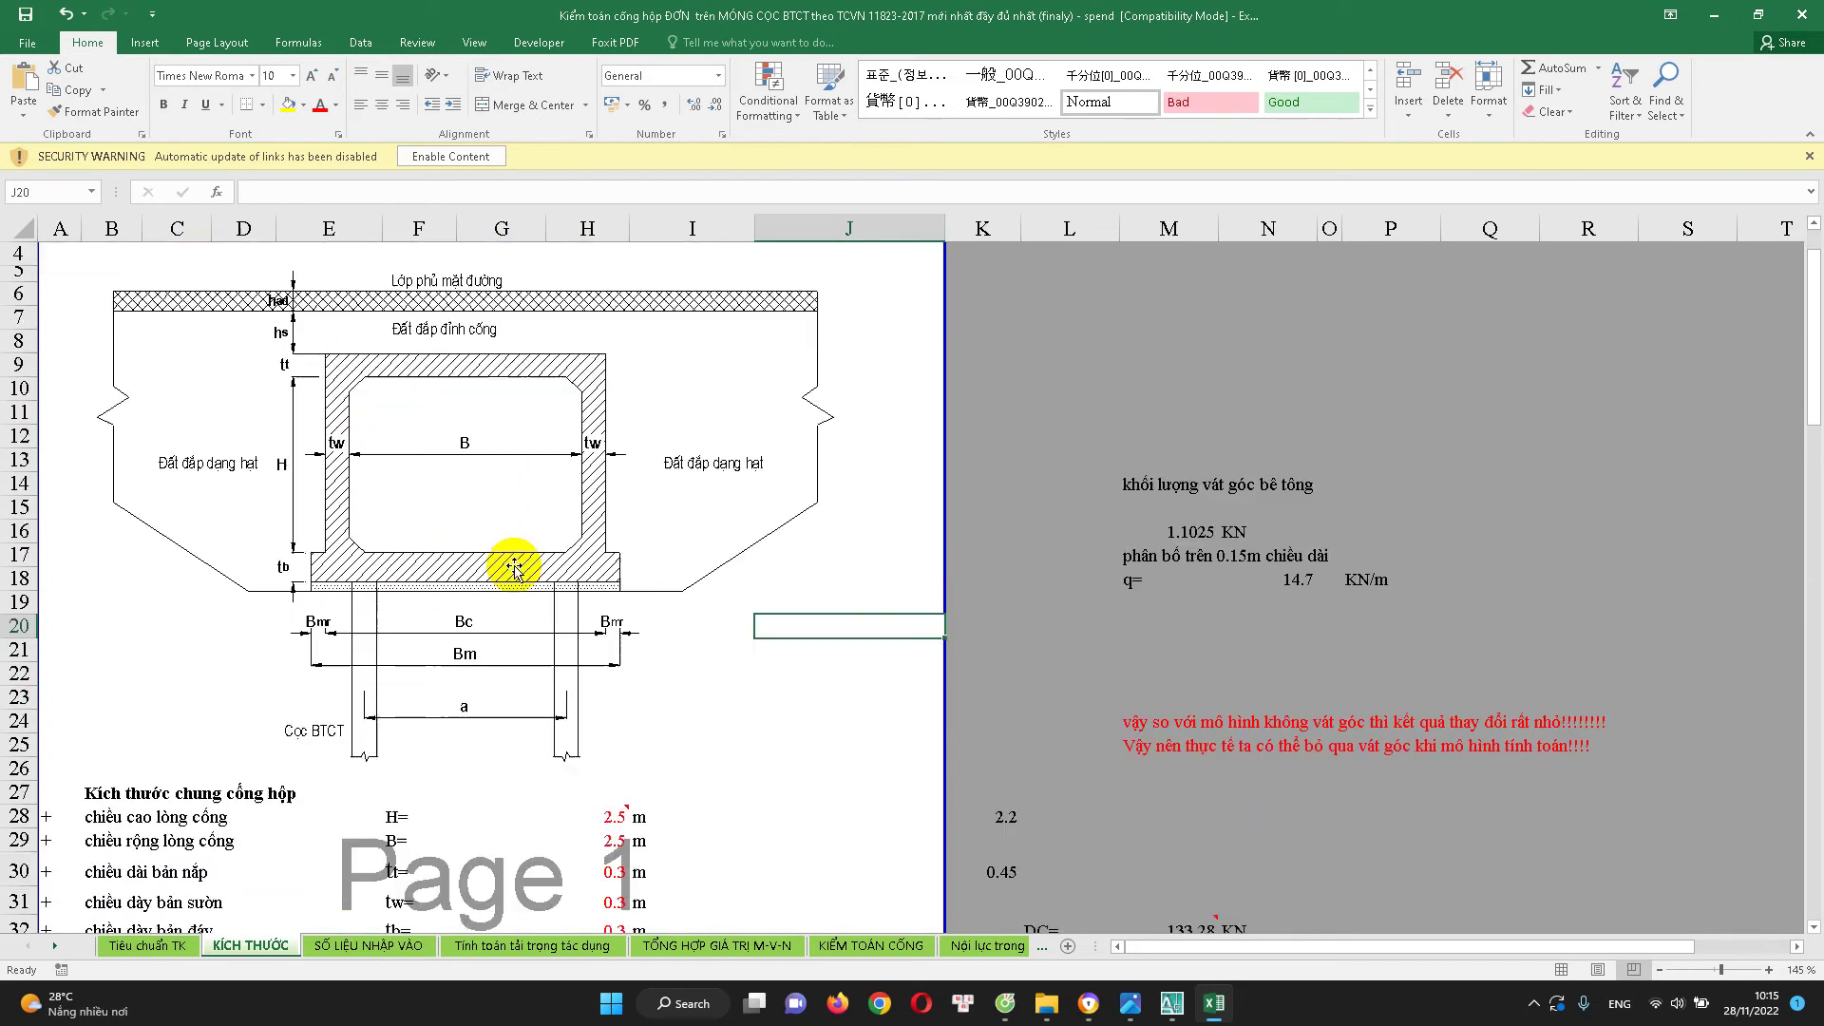
{"action": "scroll", "coordinate": [509, 570], "scroll_direction": "down", "scroll_amount": 2}
{"action": "scroll", "coordinate": [499, 634], "scroll_direction": "up", "scroll_amount": 3}
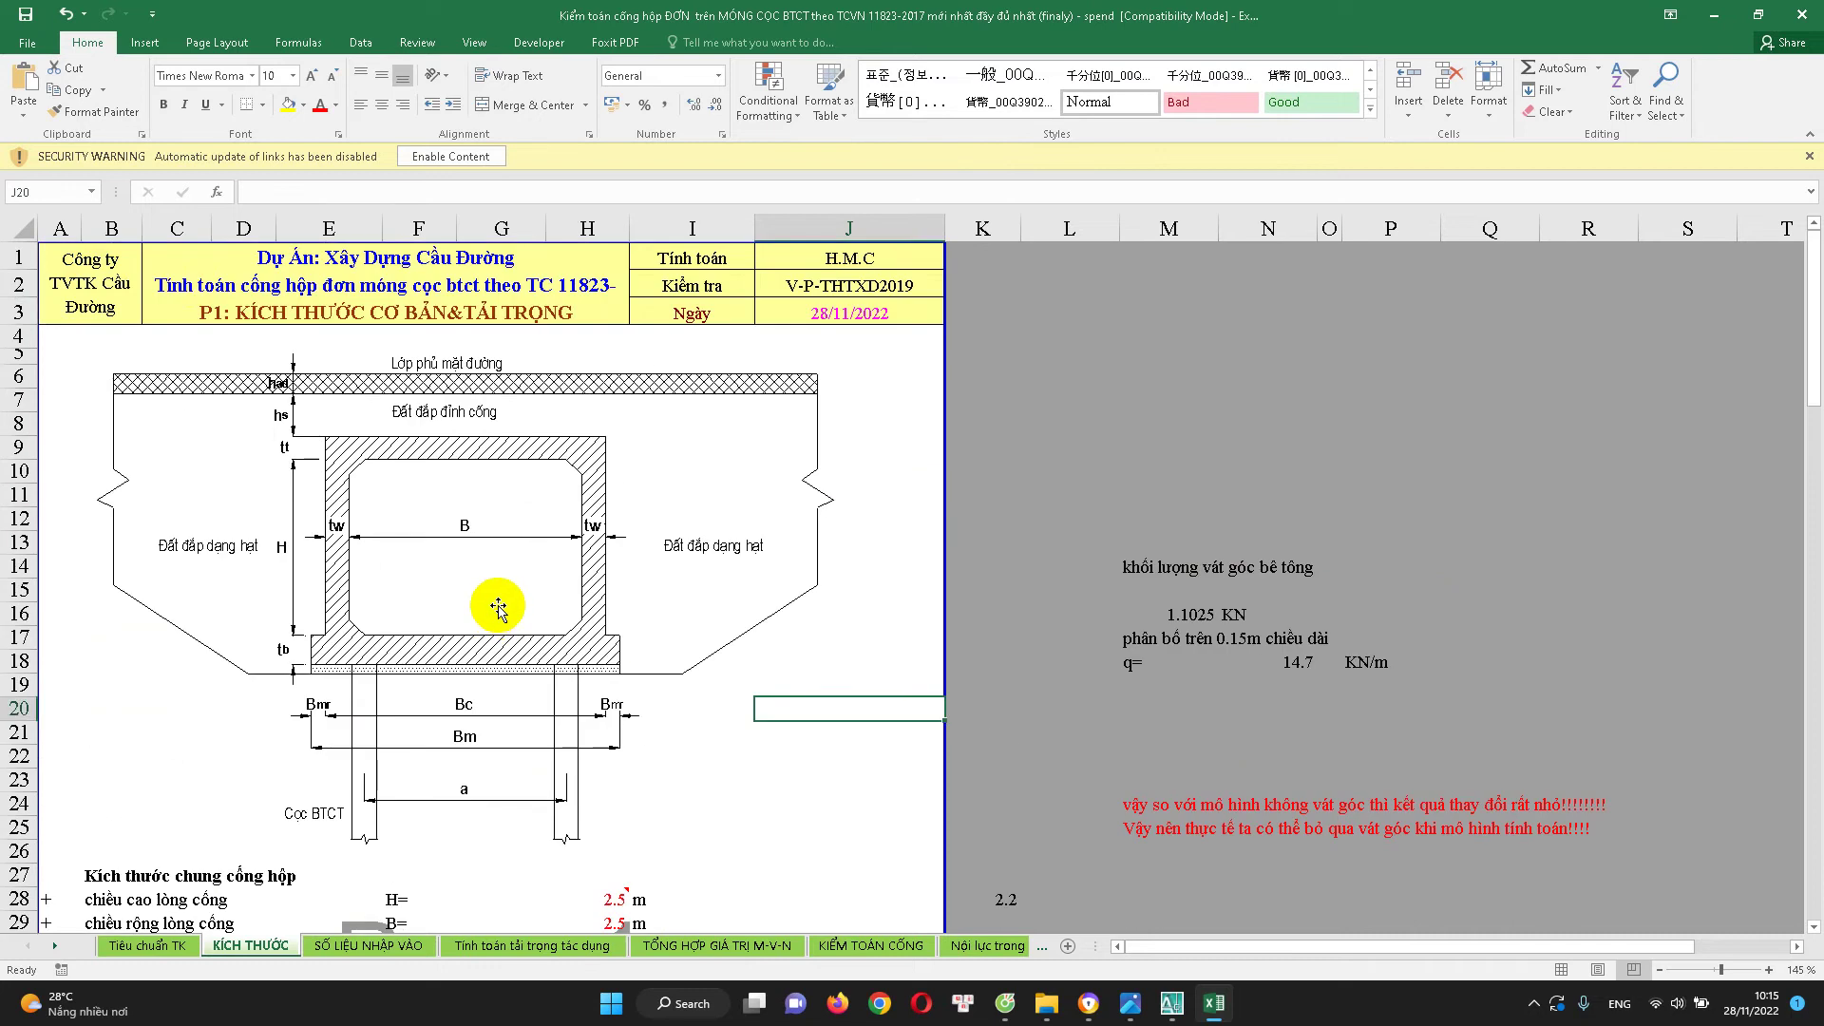
{"action": "left_click", "coordinate": [95, 274]}
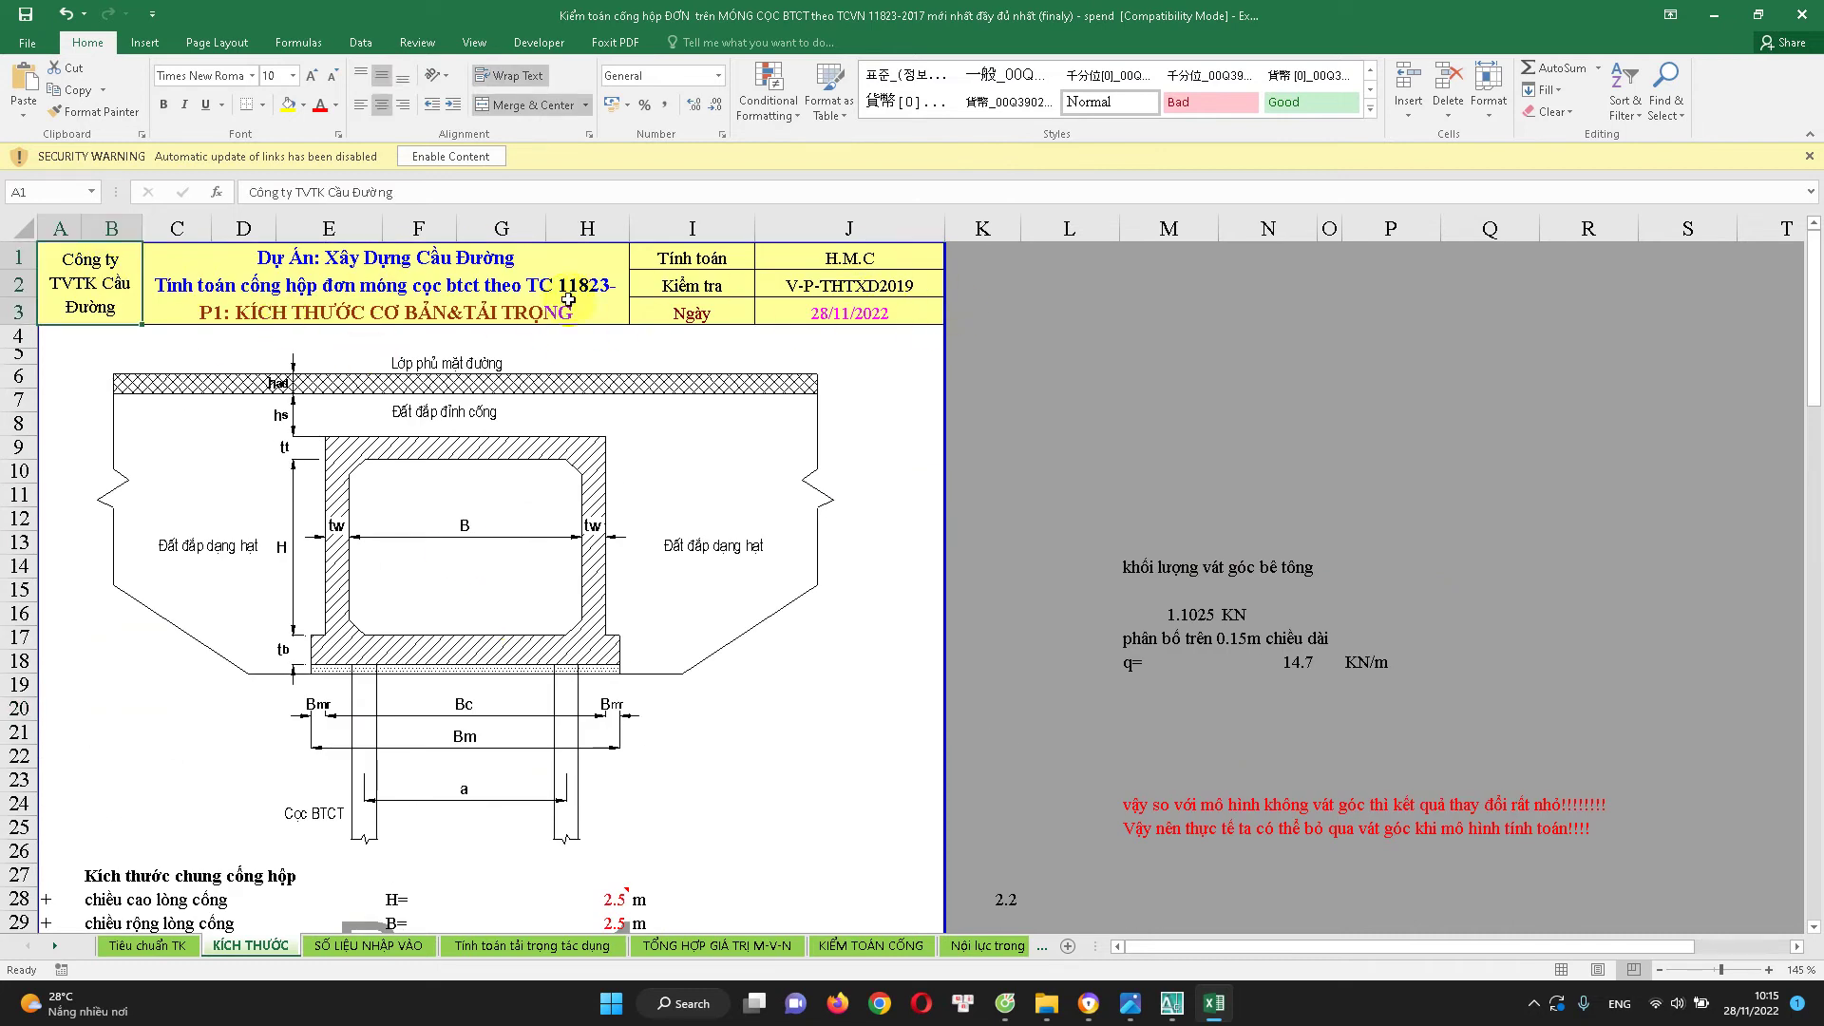
{"action": "scroll", "coordinate": [568, 300], "scroll_direction": "down", "scroll_amount": 1}
{"action": "scroll", "coordinate": [537, 427], "scroll_direction": "down", "scroll_amount": 3}
{"action": "scroll", "coordinate": [508, 585], "scroll_direction": "down", "scroll_amount": 1}
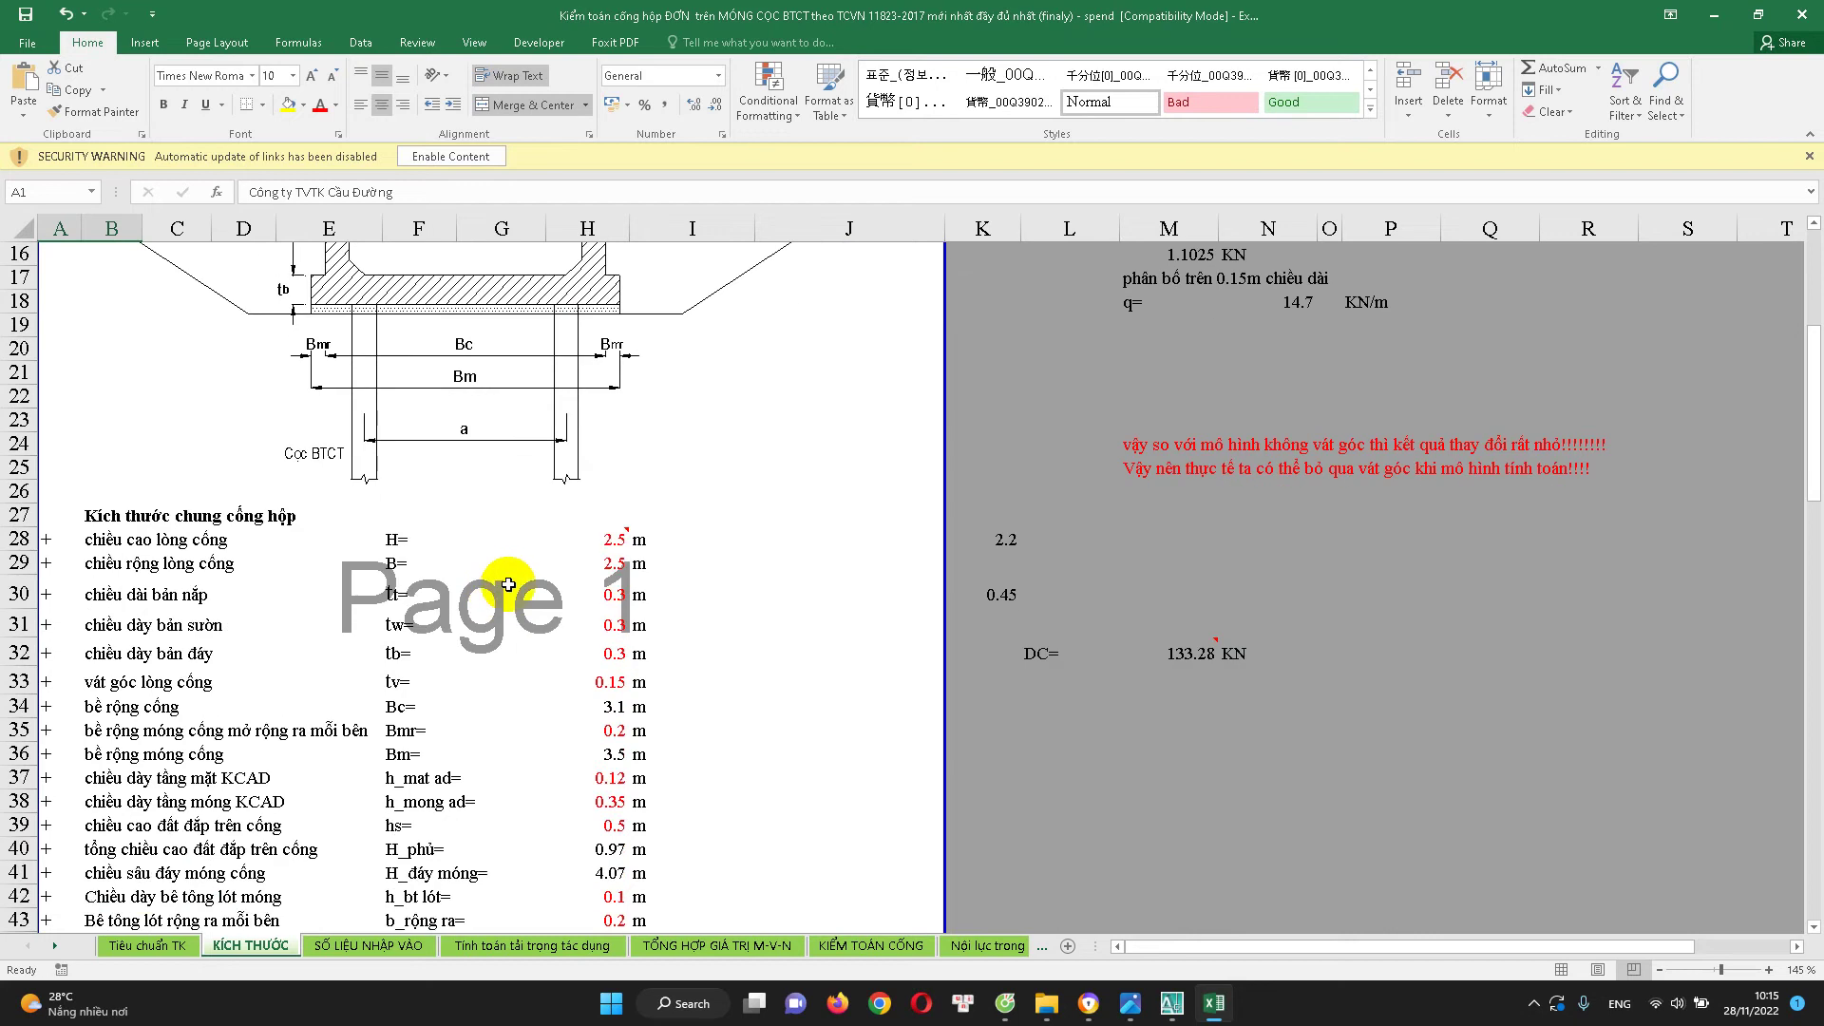
{"action": "scroll", "coordinate": [580, 570], "scroll_direction": "up", "scroll_amount": 2}
{"action": "scroll", "coordinate": [560, 674], "scroll_direction": "up", "scroll_amount": 1}
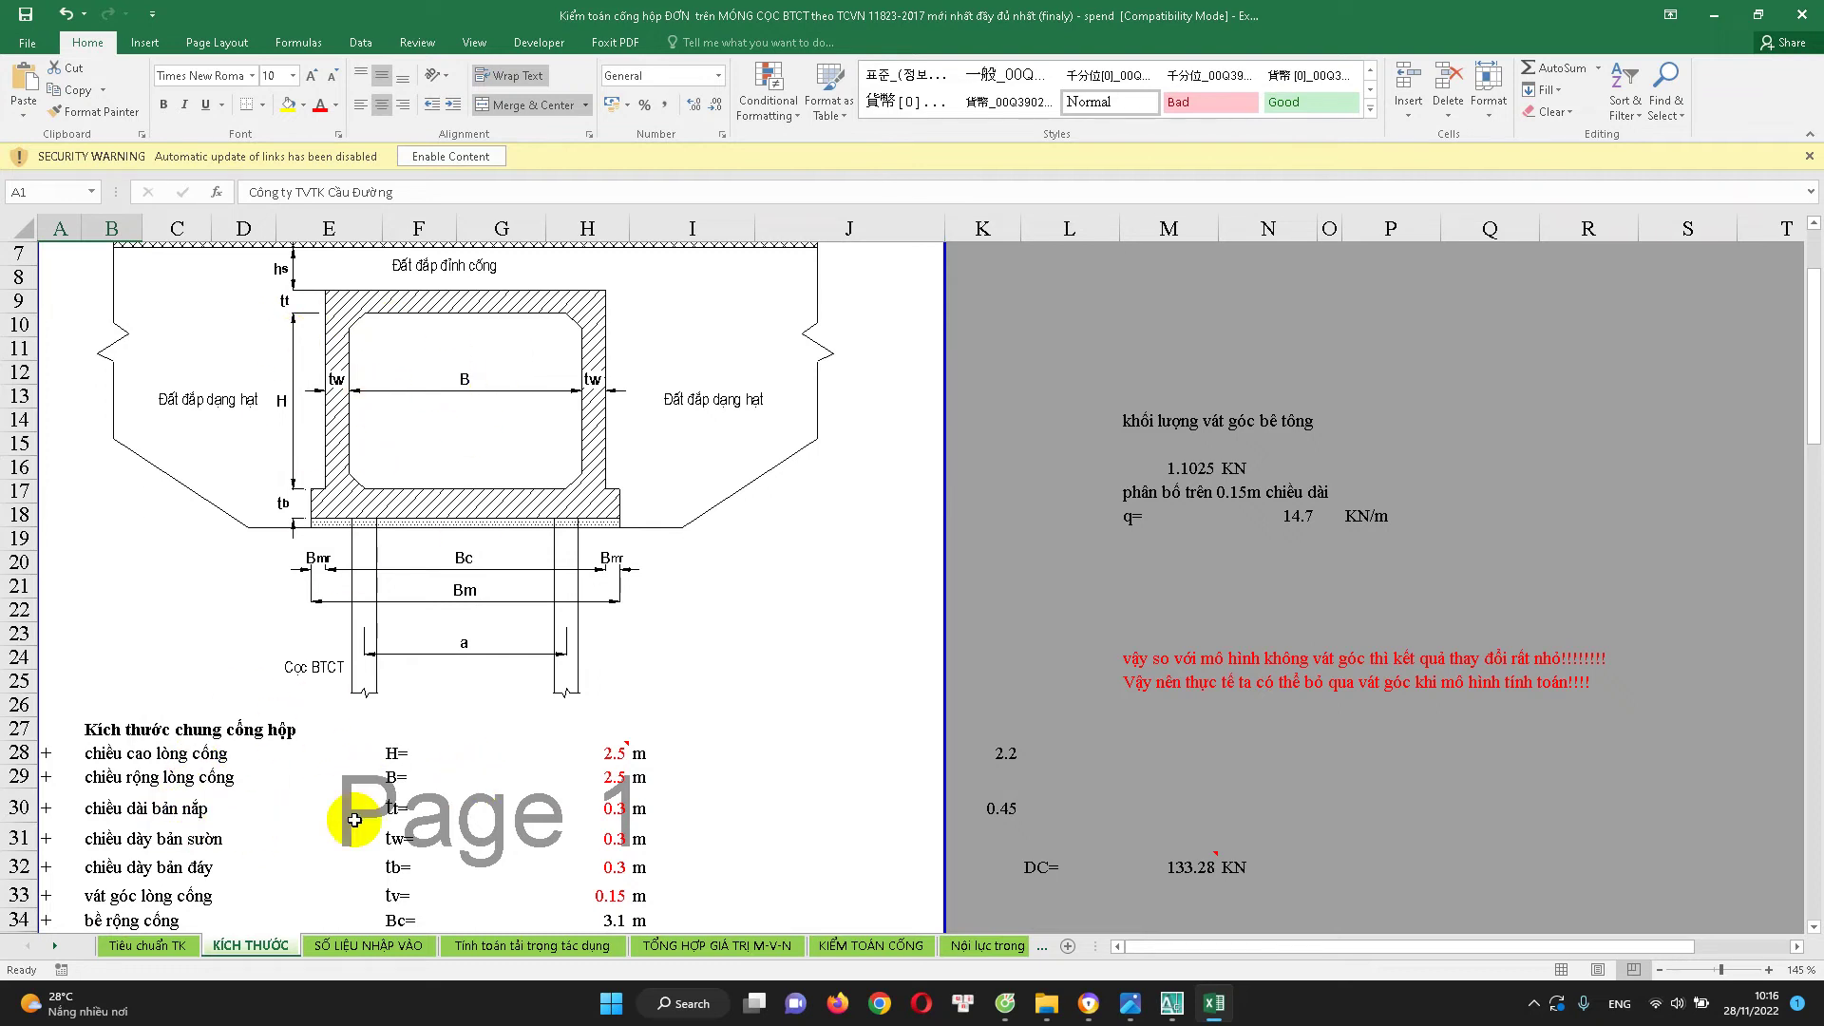
{"action": "scroll", "coordinate": [459, 687], "scroll_direction": "up", "scroll_amount": 2}
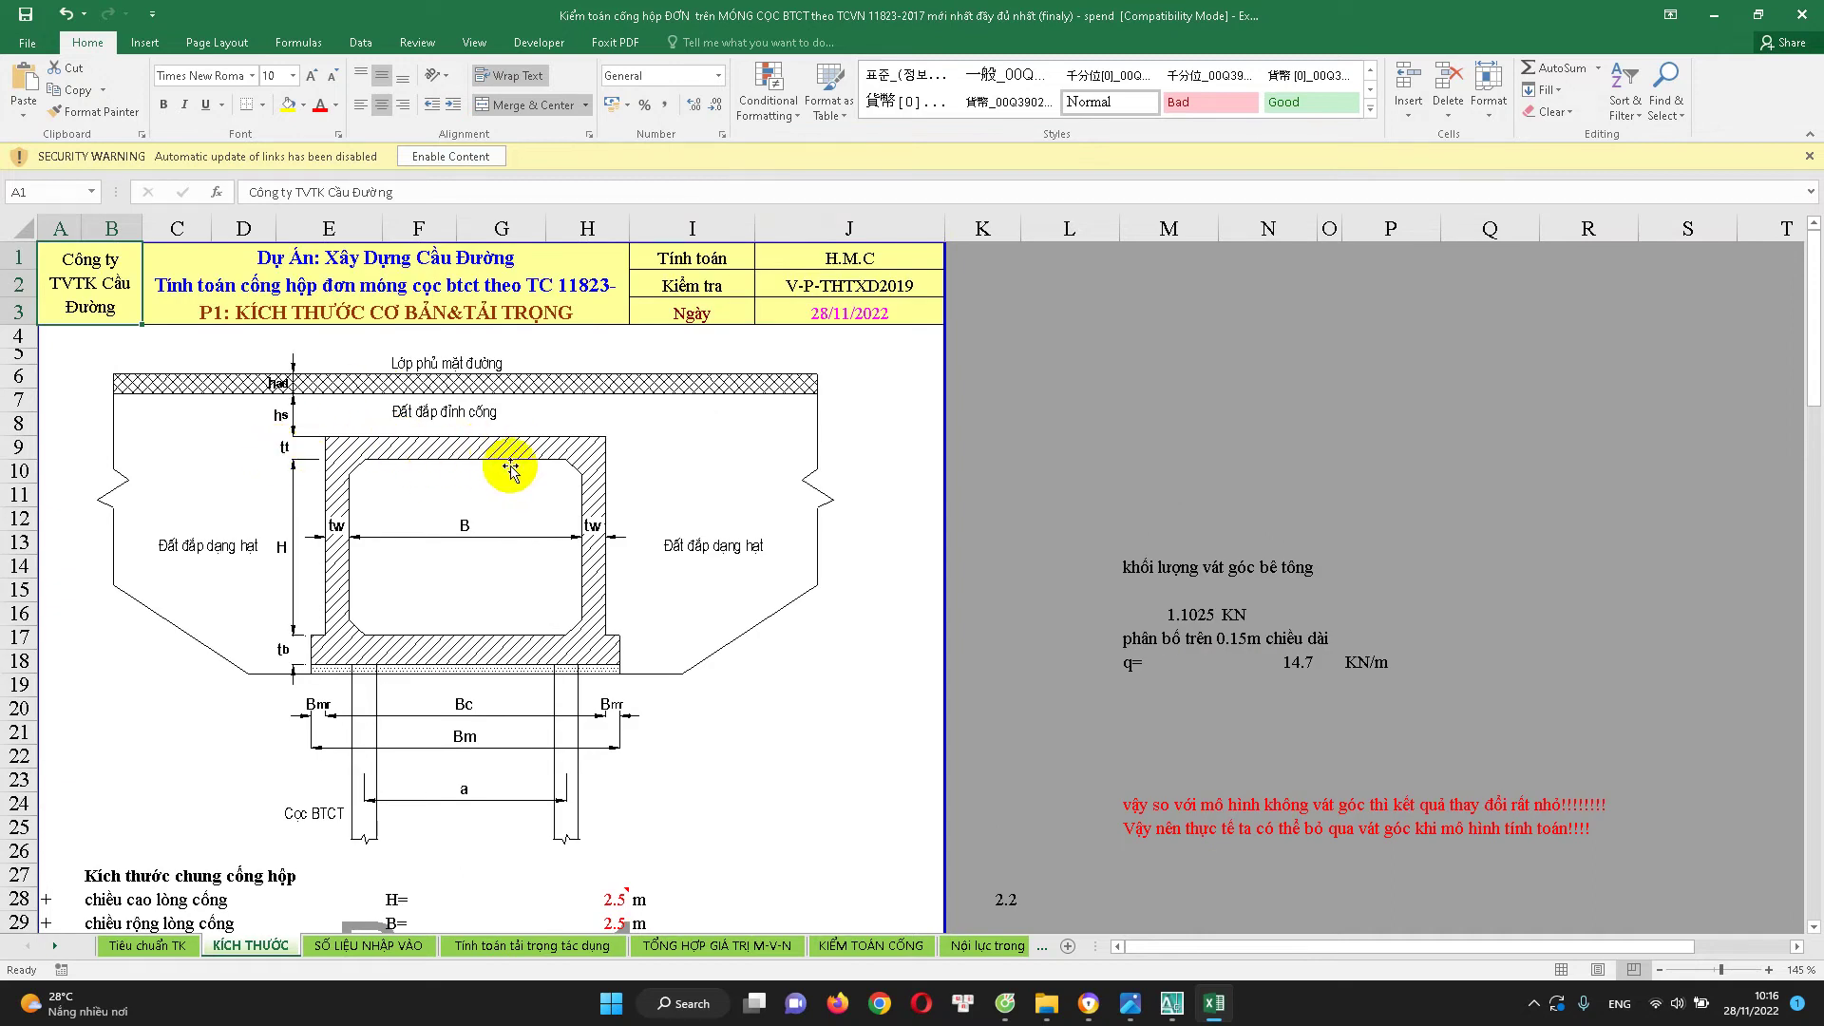
{"action": "scroll", "coordinate": [470, 596], "scroll_direction": "down", "scroll_amount": 2}
{"action": "scroll", "coordinate": [471, 596], "scroll_direction": "down", "scroll_amount": 1}
{"action": "scroll", "coordinate": [409, 561], "scroll_direction": "down", "scroll_amount": 1}
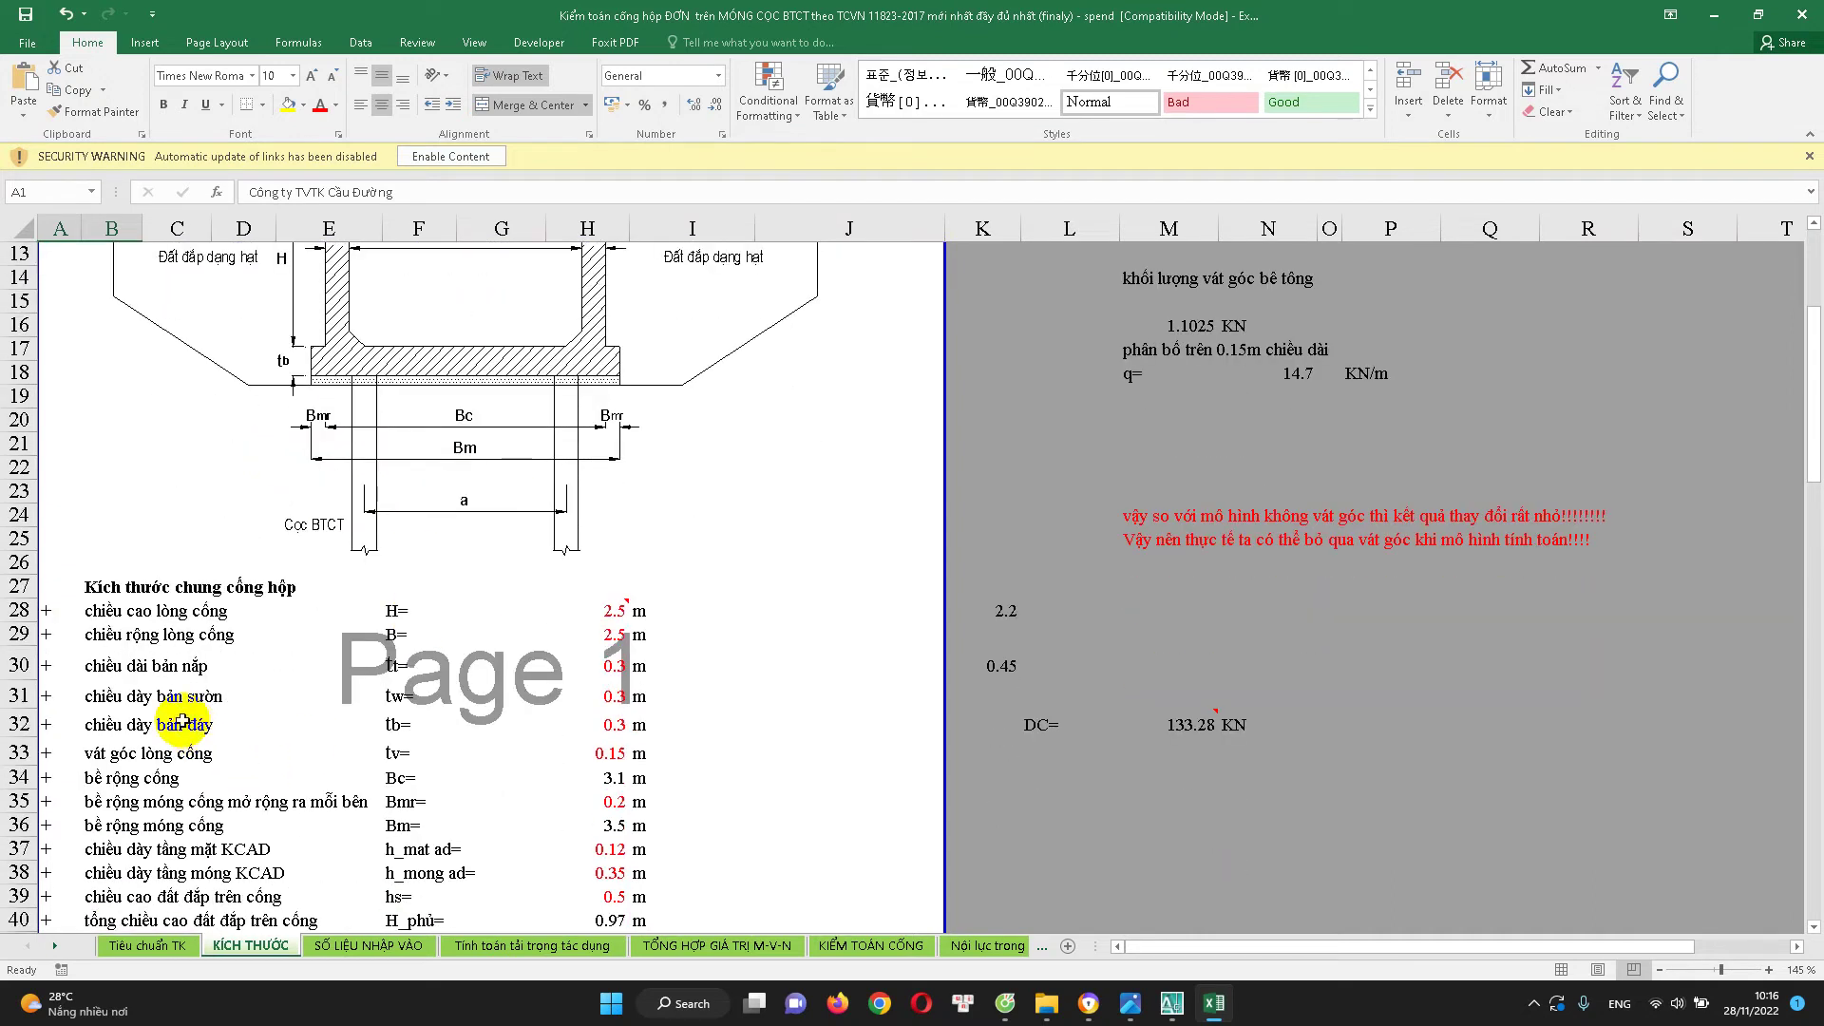
{"action": "scroll", "coordinate": [362, 571], "scroll_direction": "up", "scroll_amount": 2}
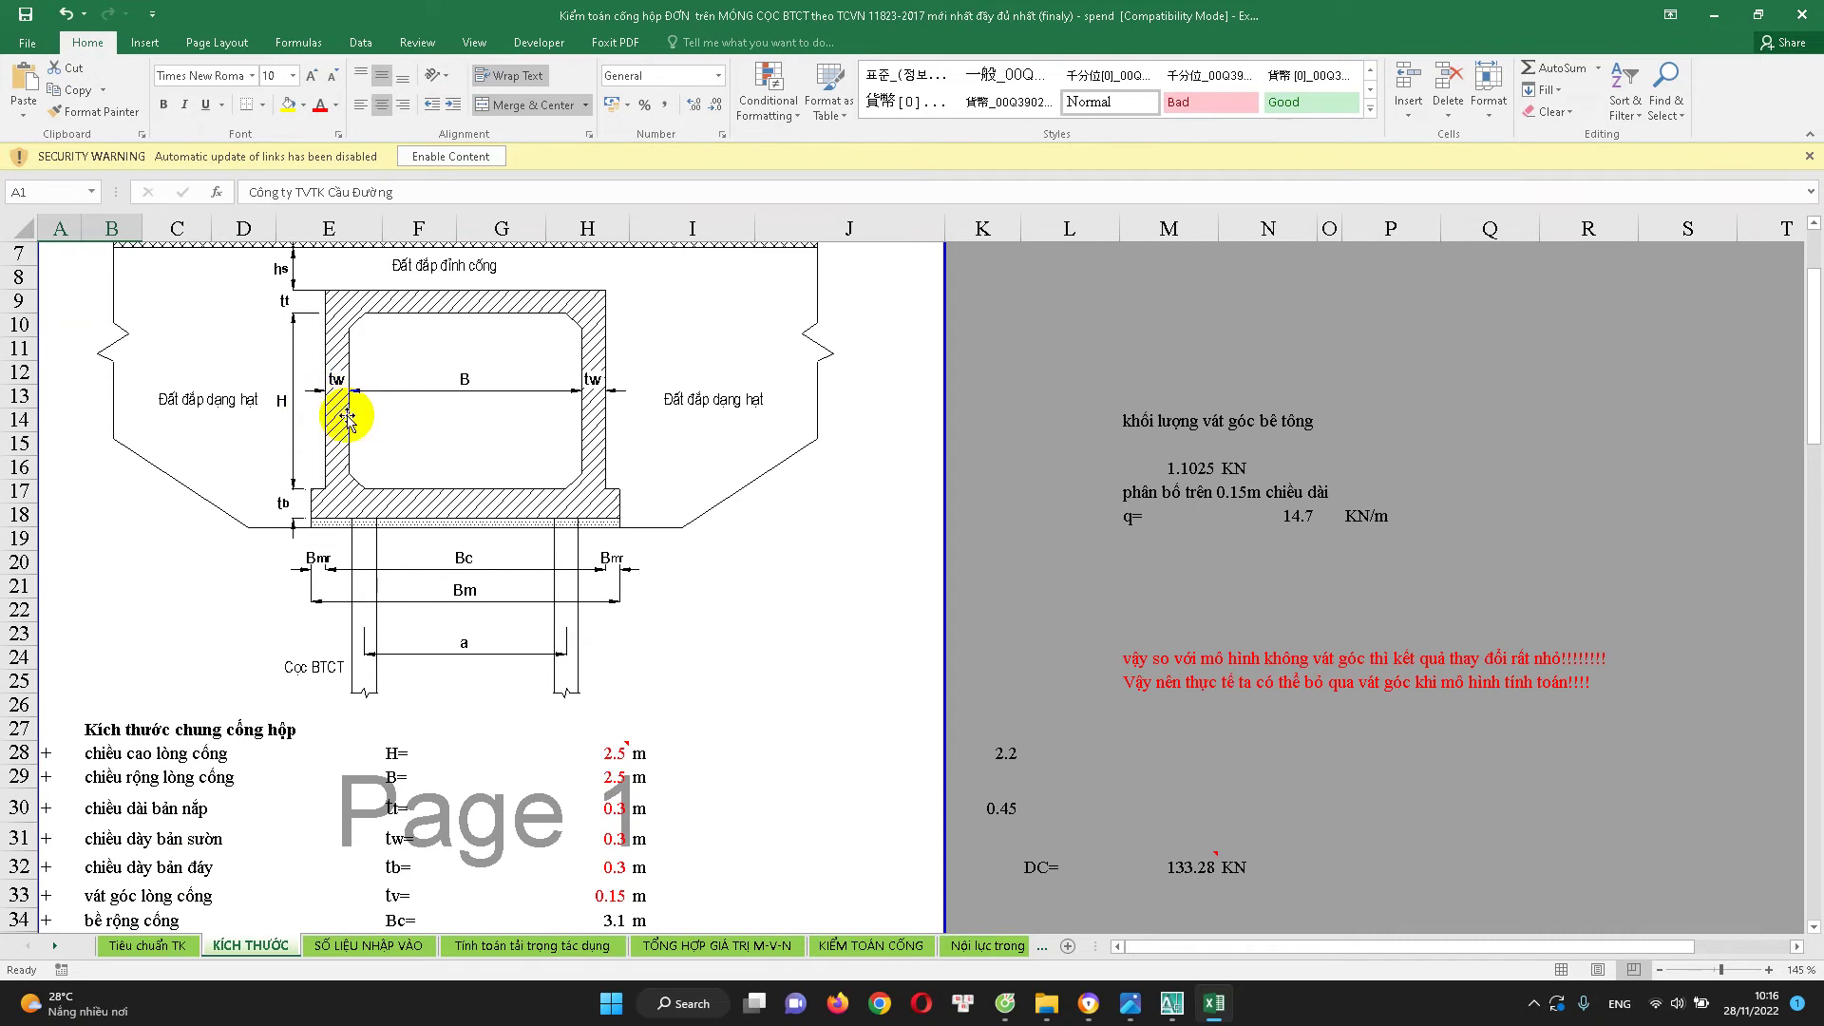
{"action": "scroll", "coordinate": [441, 730], "scroll_direction": "down", "scroll_amount": 2}
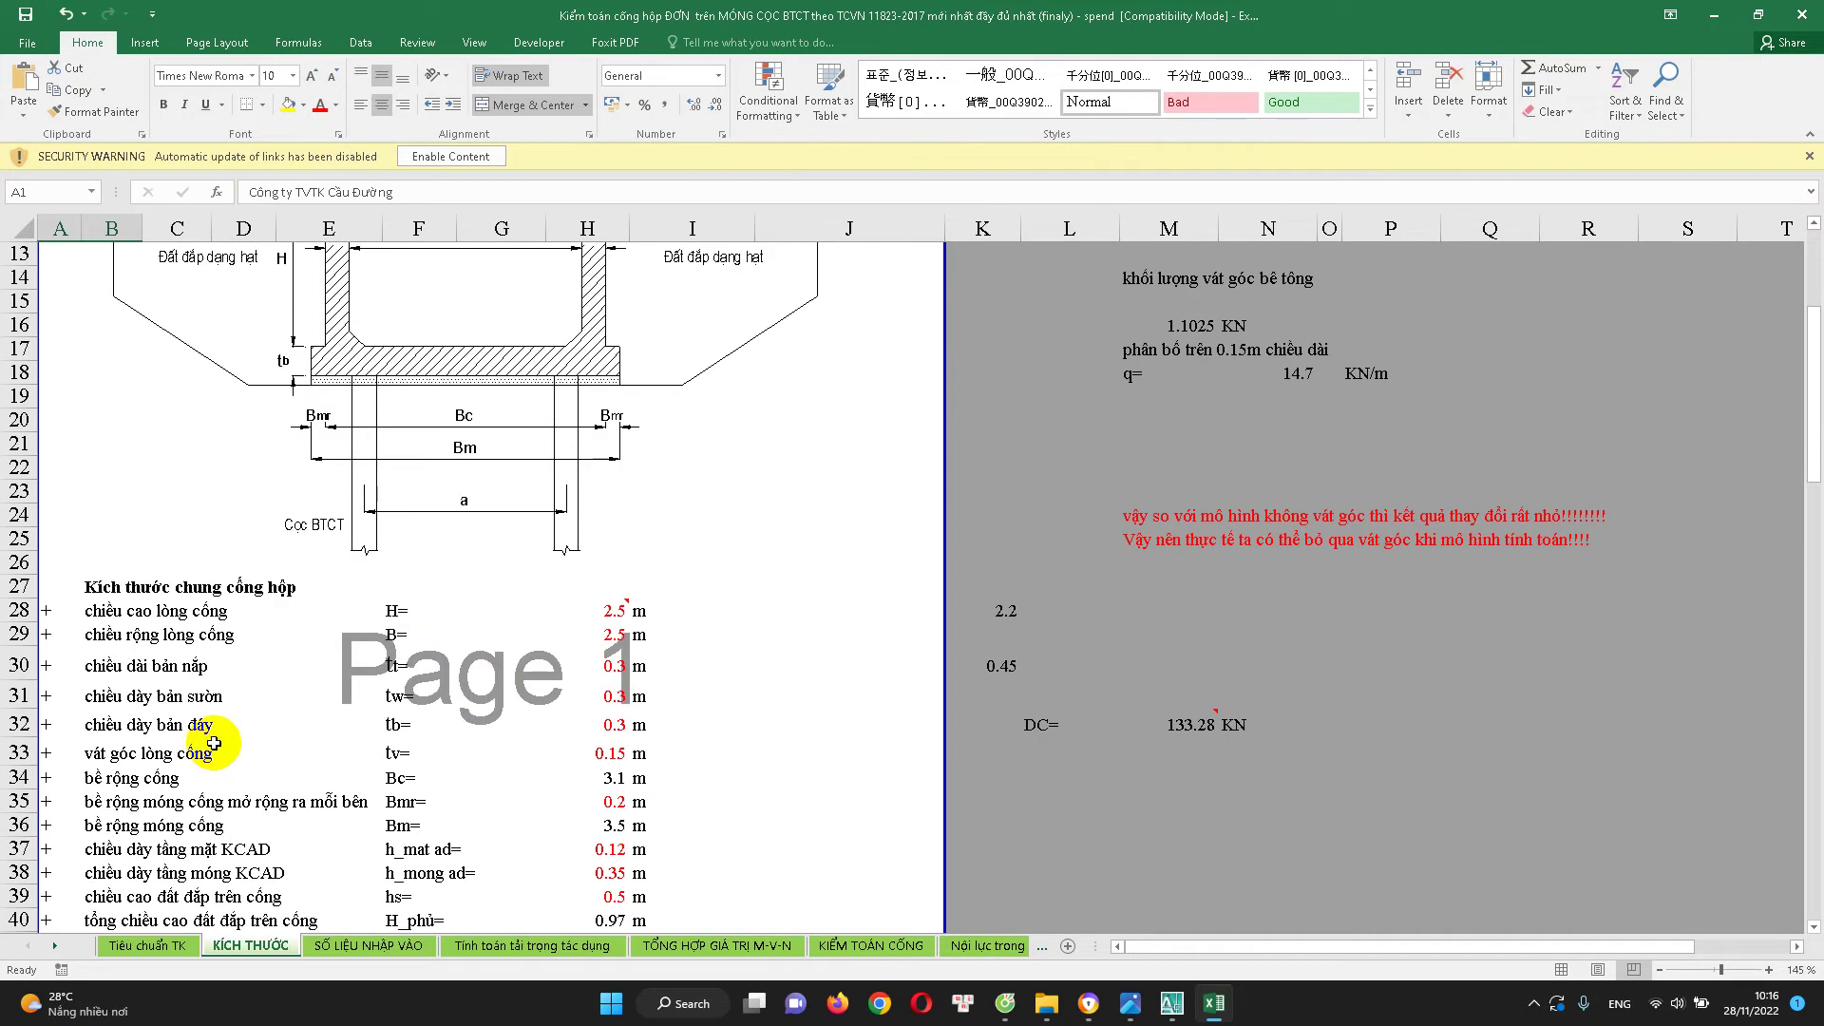
{"action": "scroll", "coordinate": [389, 510], "scroll_direction": "up", "scroll_amount": 2}
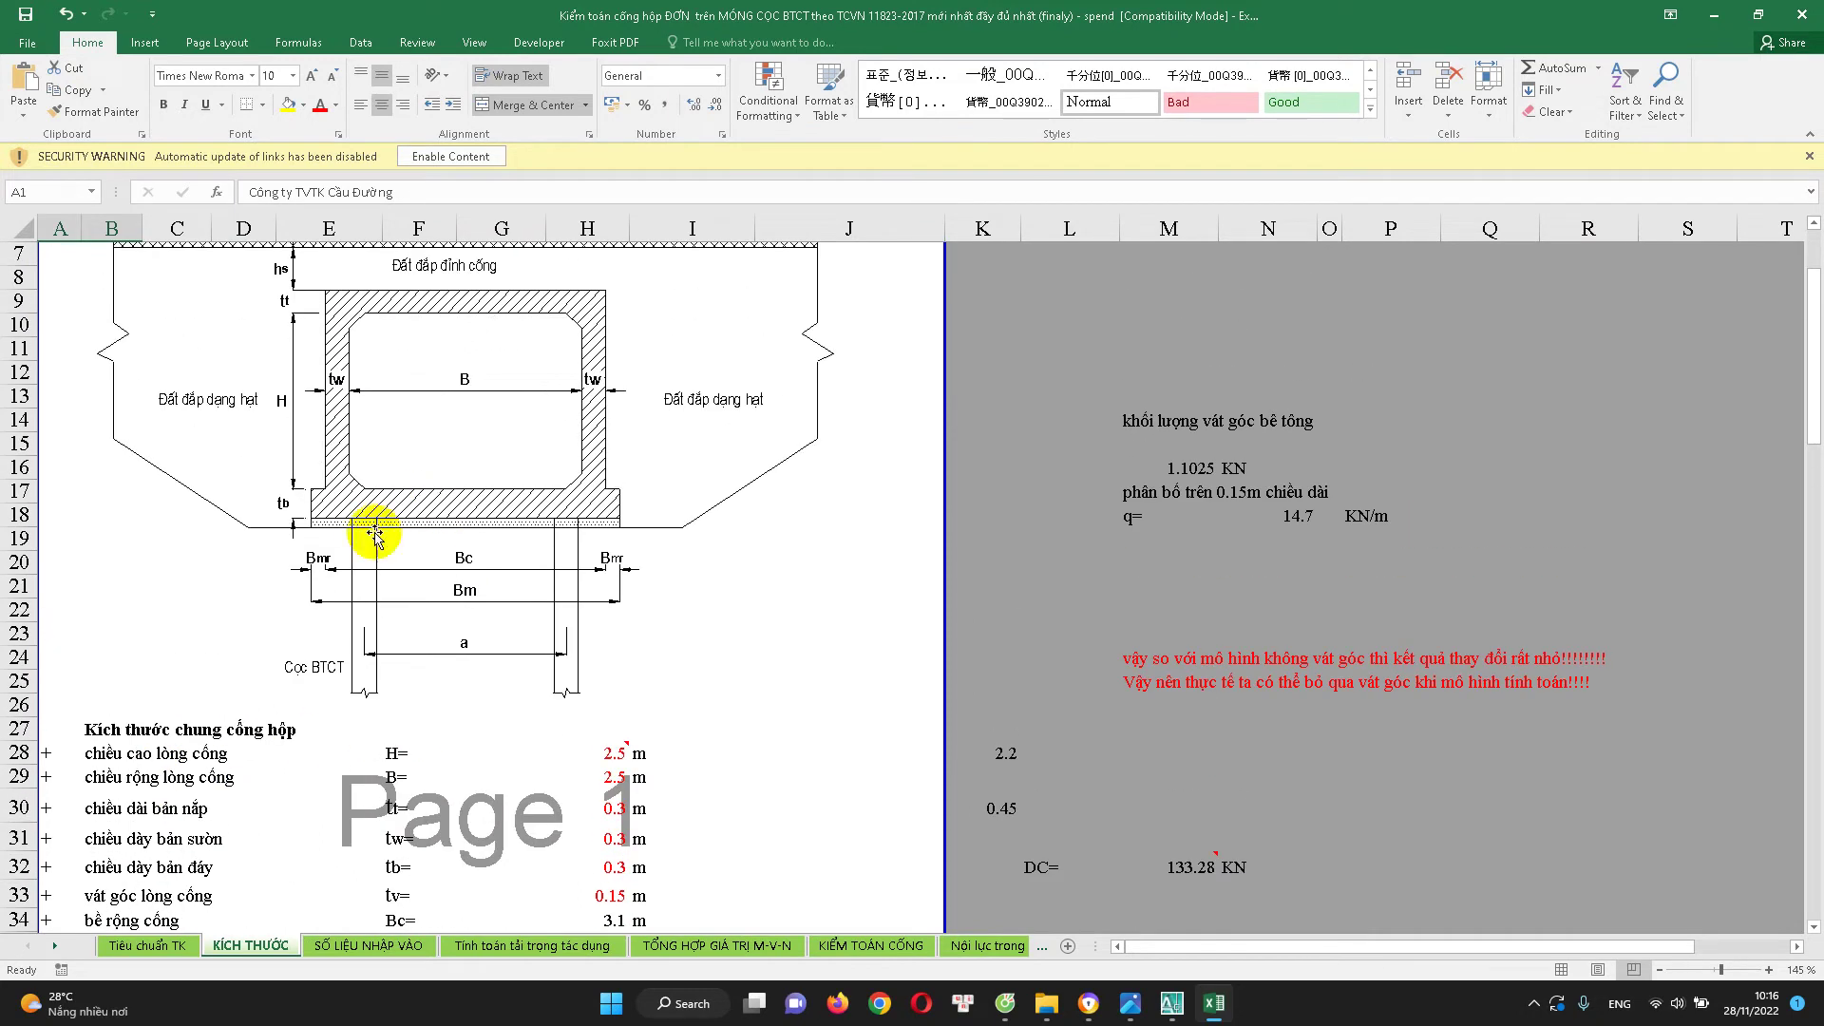
{"action": "scroll", "coordinate": [442, 551], "scroll_direction": "down", "scroll_amount": 1}
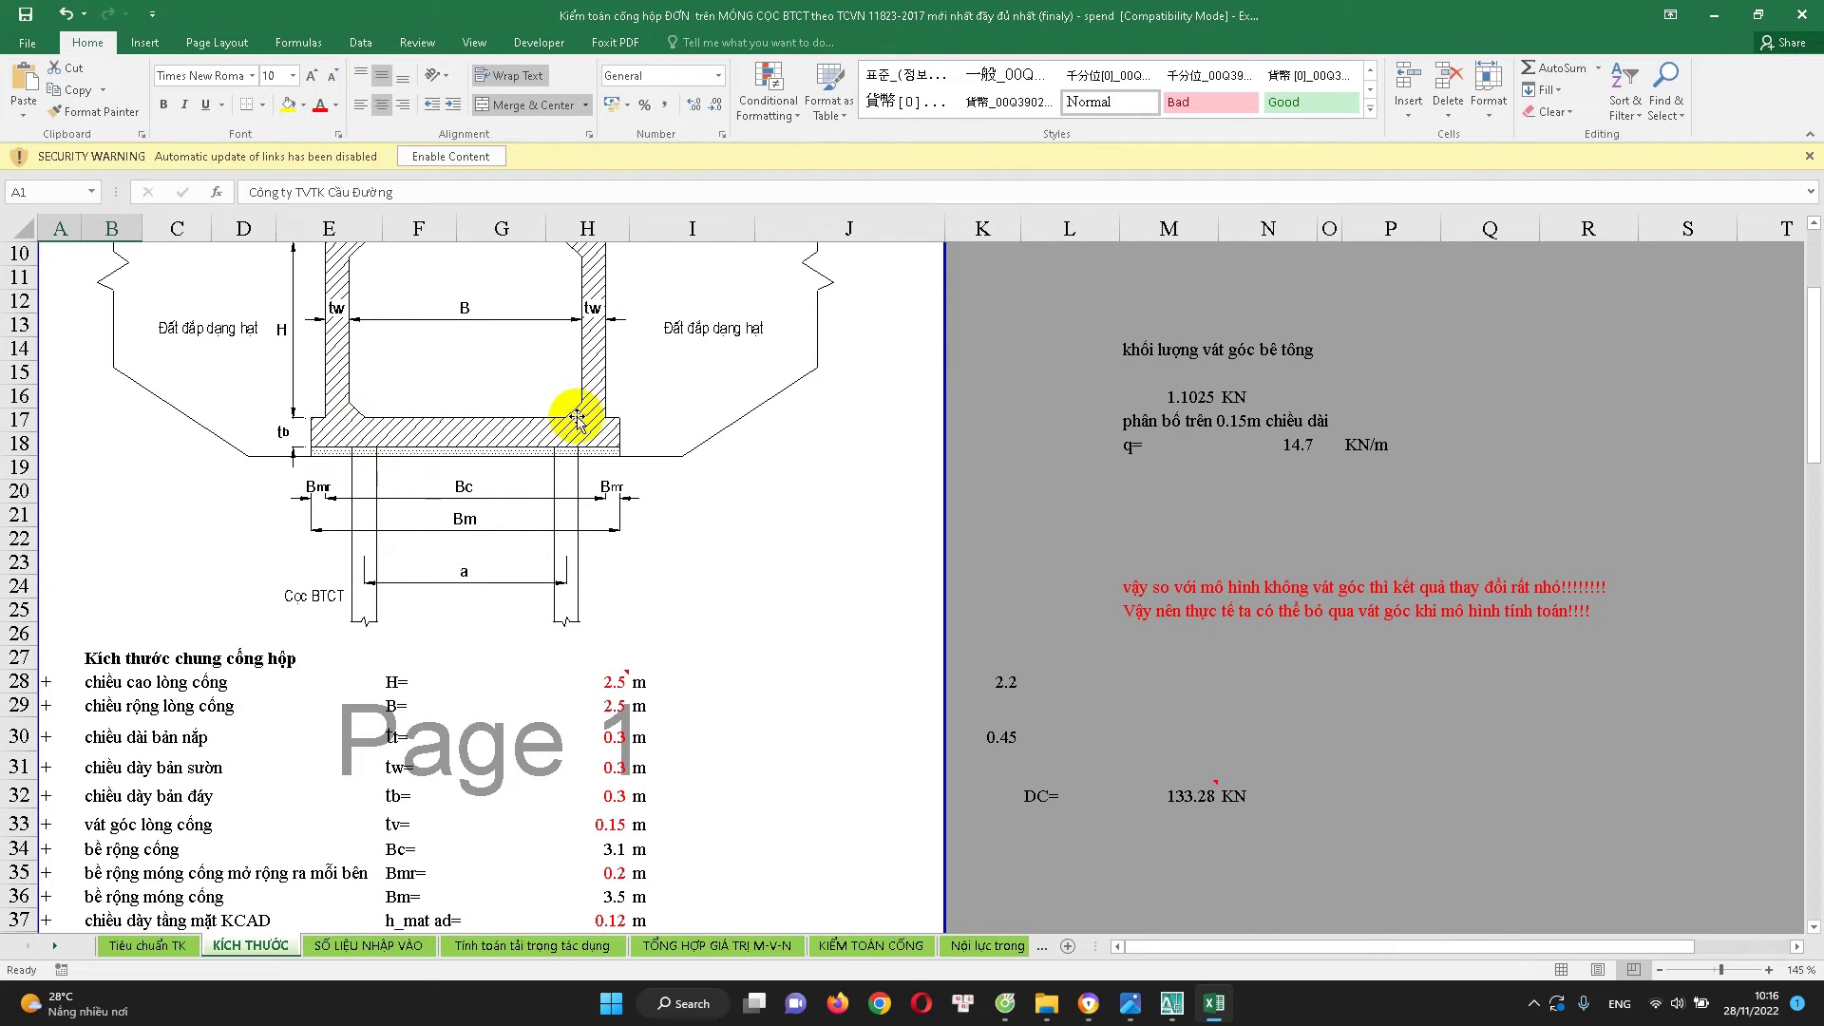
{"action": "scroll", "coordinate": [399, 452], "scroll_direction": "up", "scroll_amount": 2}
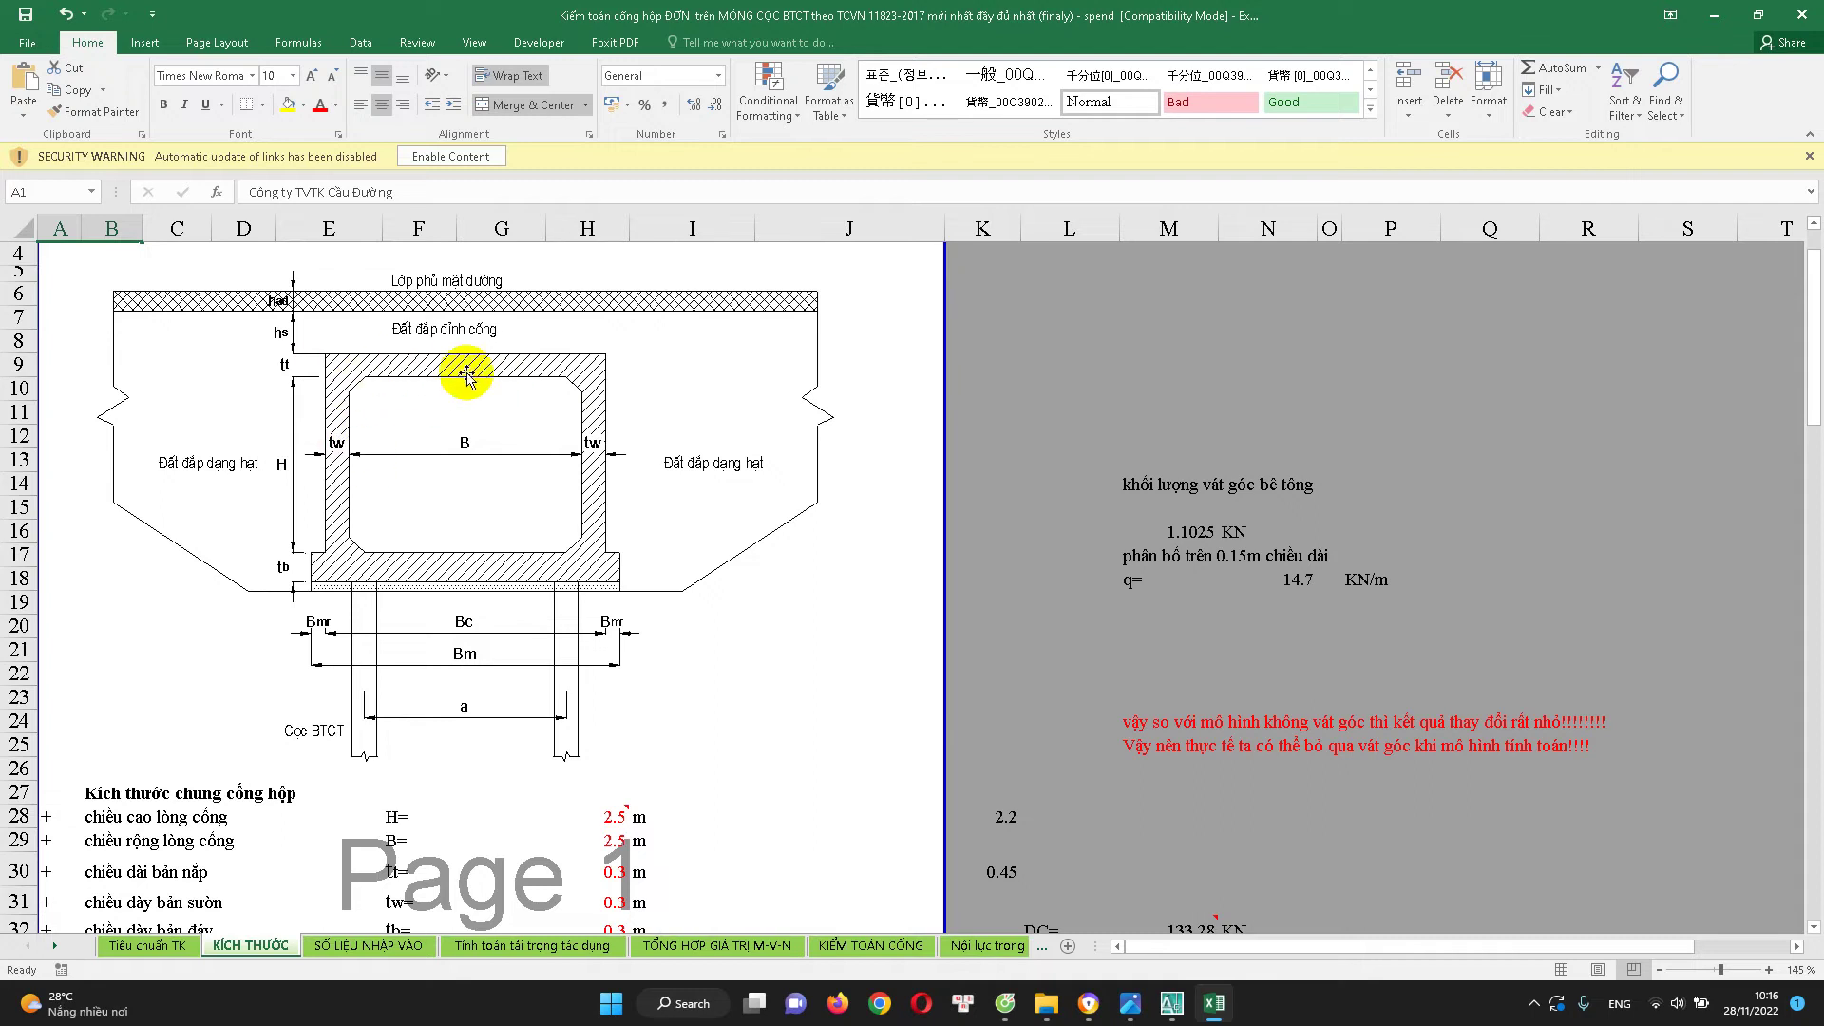
{"action": "scroll", "coordinate": [418, 503], "scroll_direction": "down", "scroll_amount": 1}
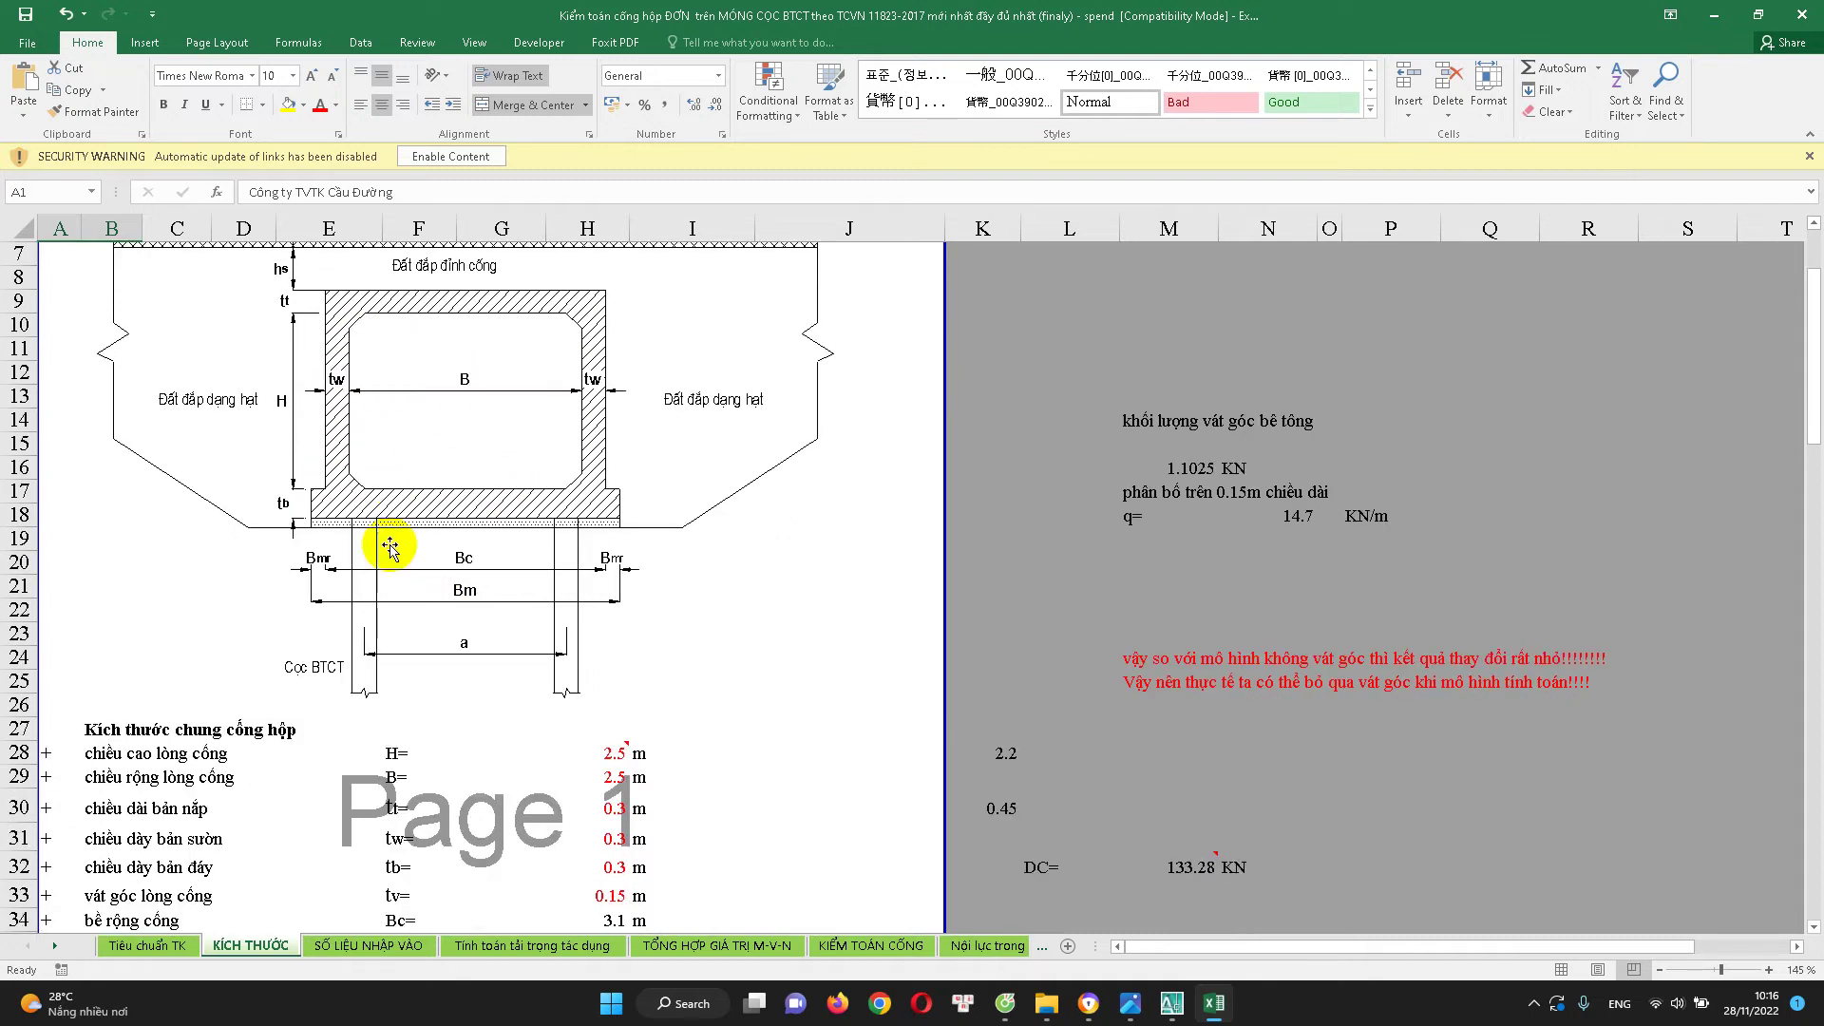
{"action": "scroll", "coordinate": [484, 575], "scroll_direction": "down", "scroll_amount": 1}
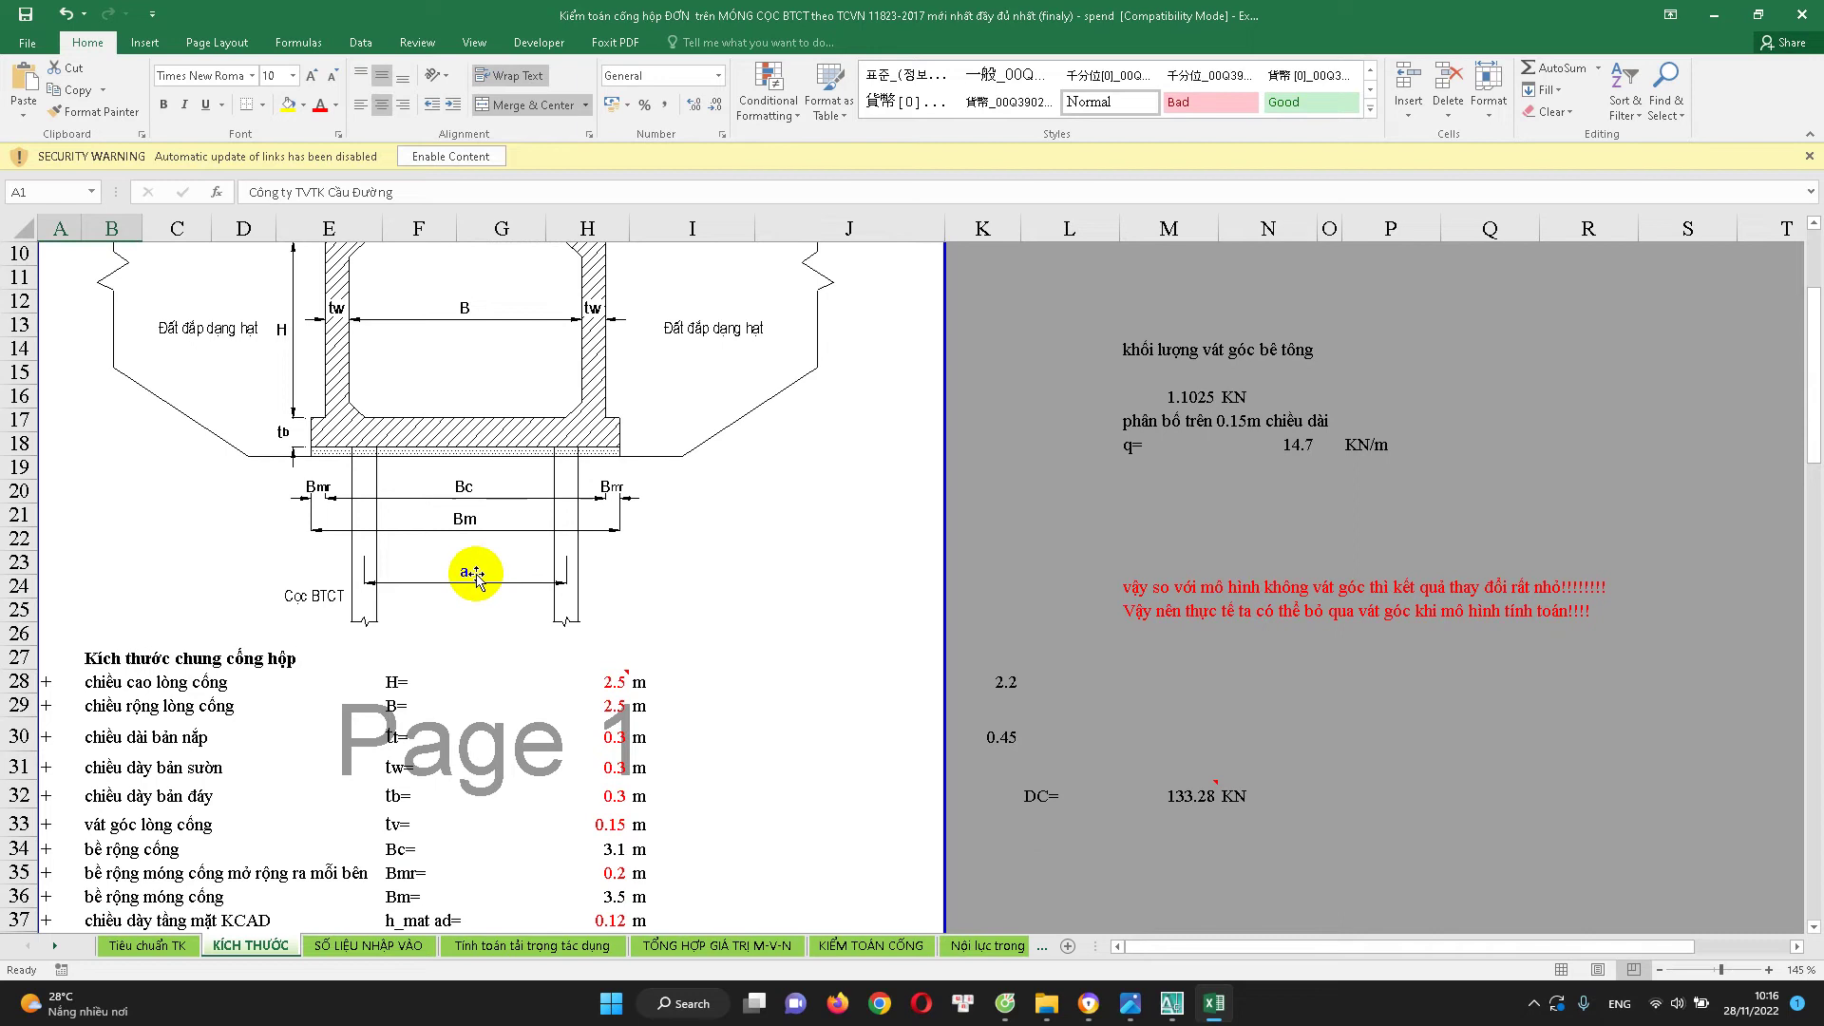
{"action": "scroll", "coordinate": [475, 532], "scroll_direction": "up", "scroll_amount": 1}
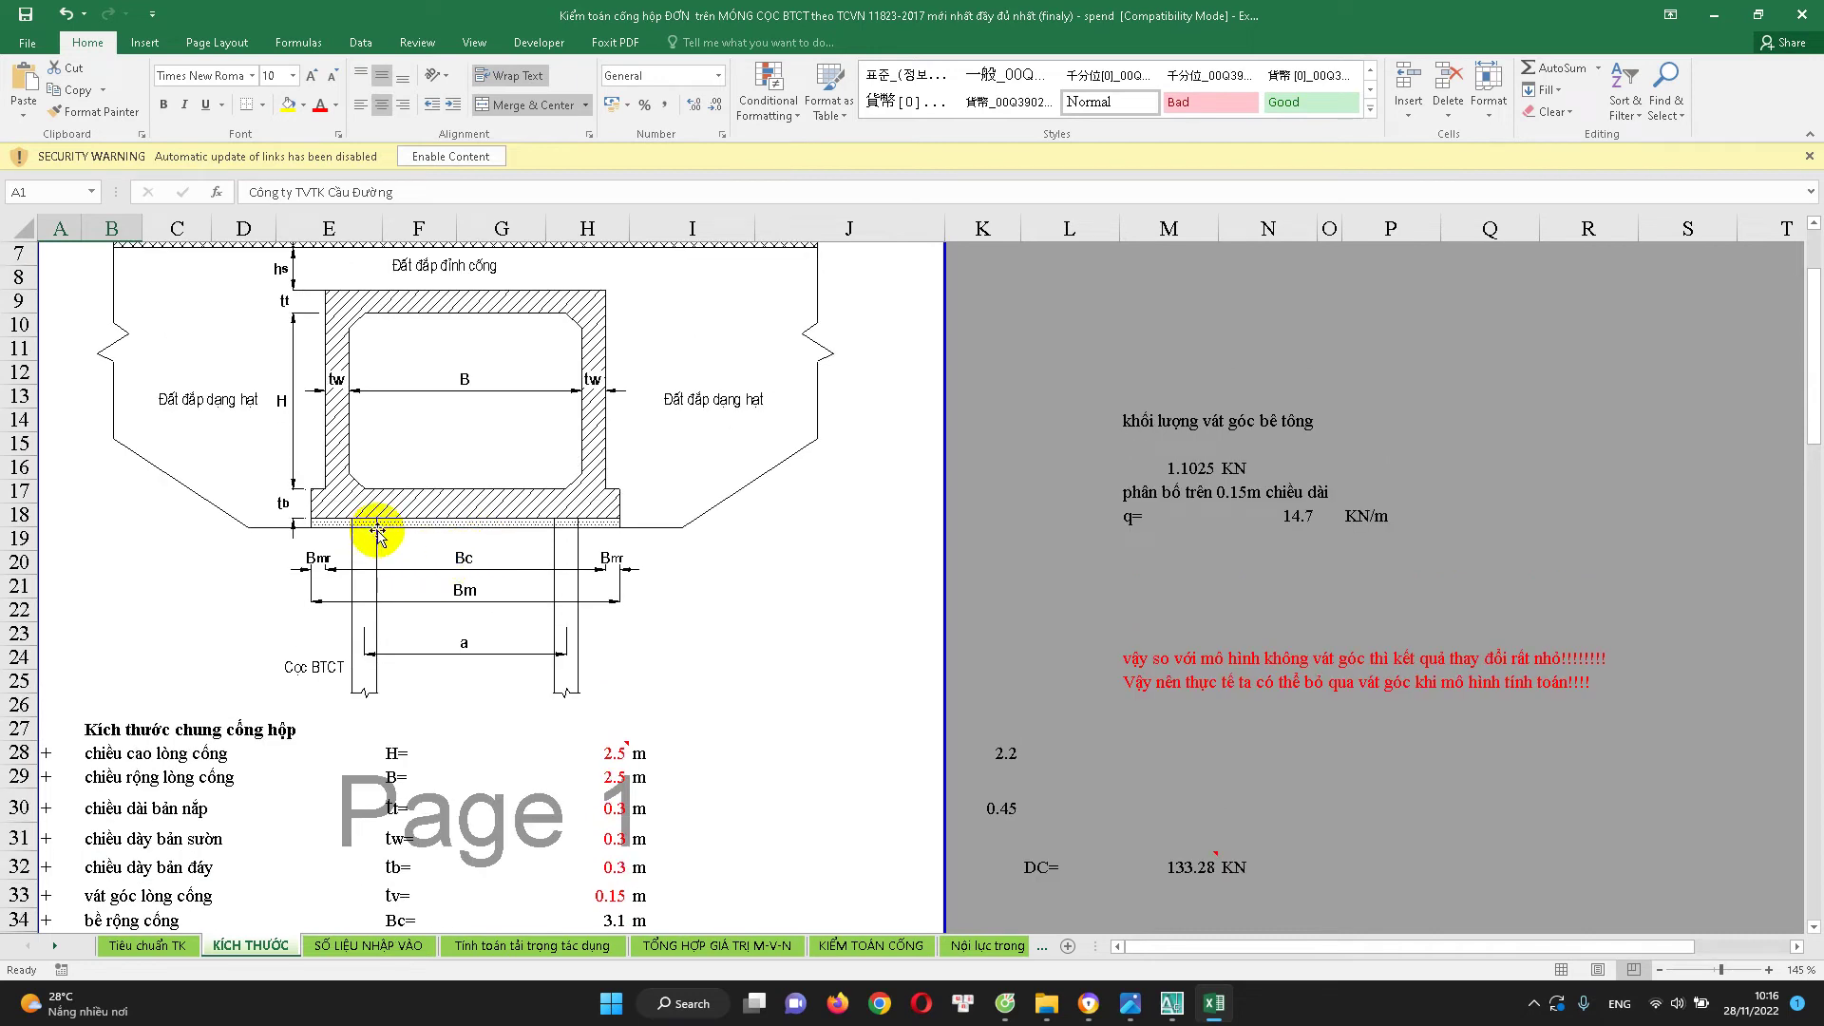
{"action": "scroll", "coordinate": [389, 484], "scroll_direction": "down", "scroll_amount": 1}
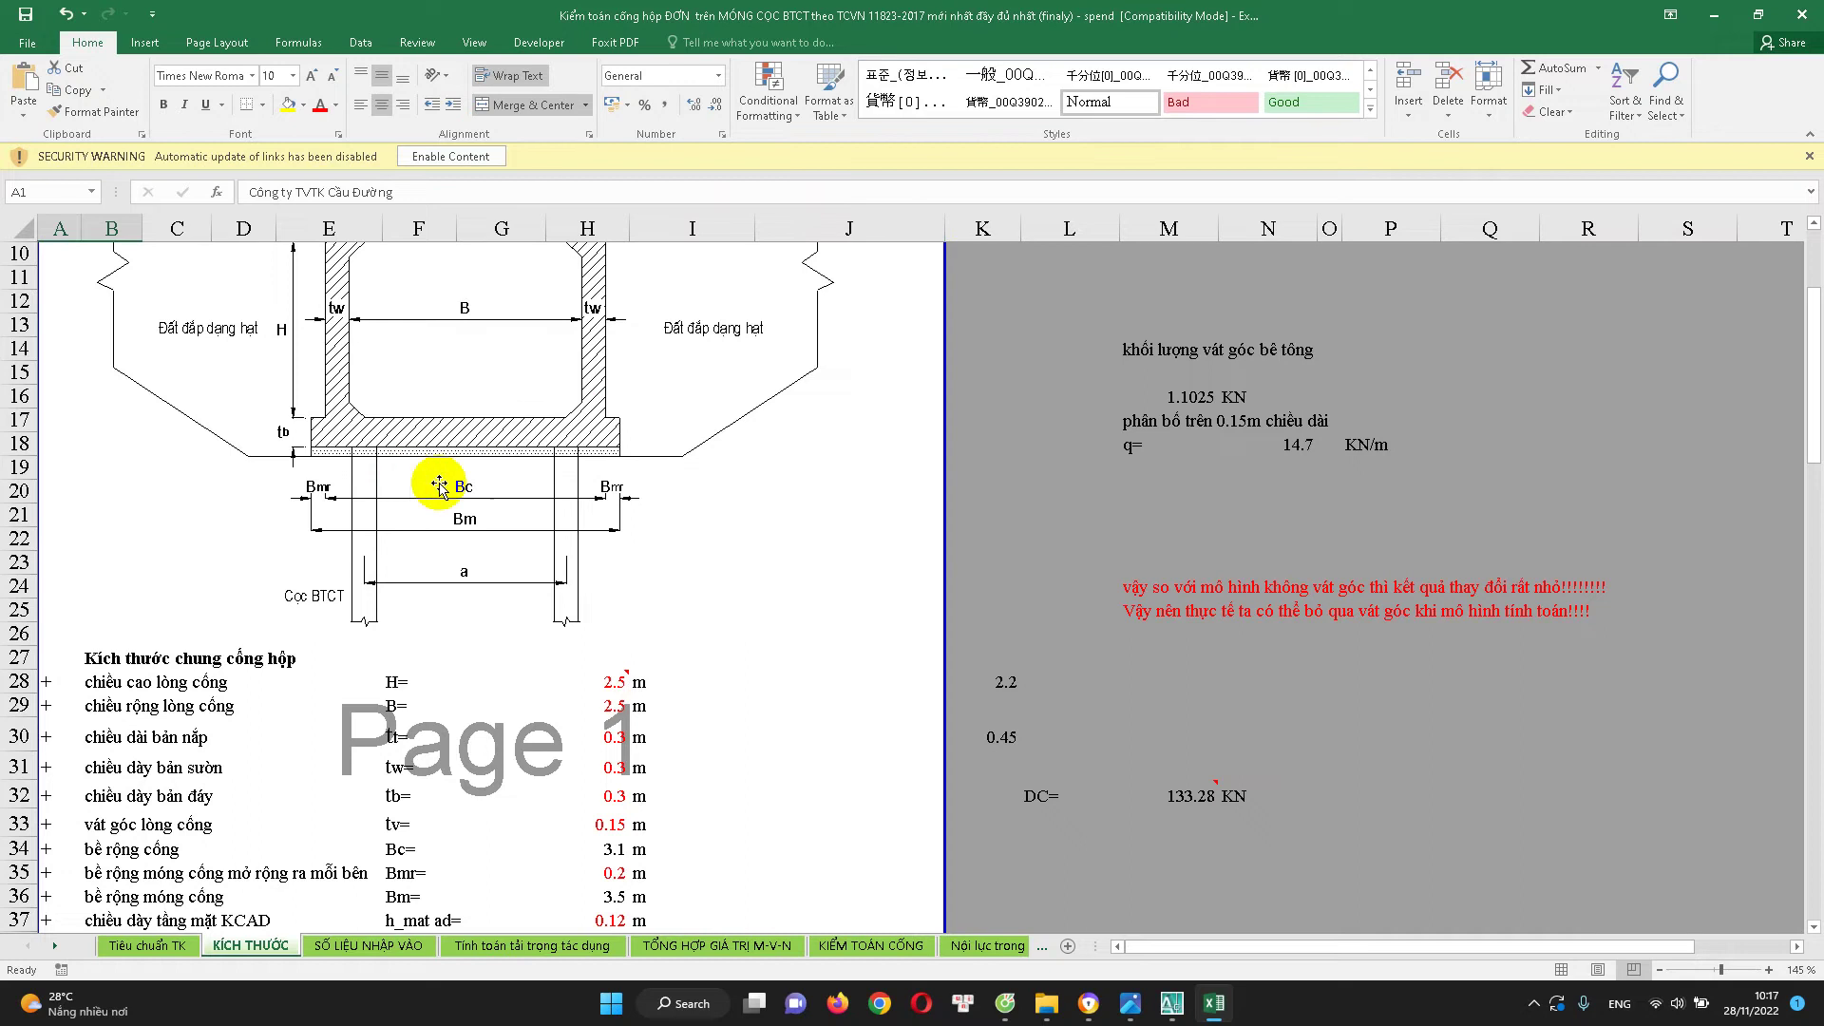
{"action": "scroll", "coordinate": [440, 481], "scroll_direction": "down", "scroll_amount": 1}
{"action": "scroll", "coordinate": [475, 518], "scroll_direction": "up", "scroll_amount": 1}
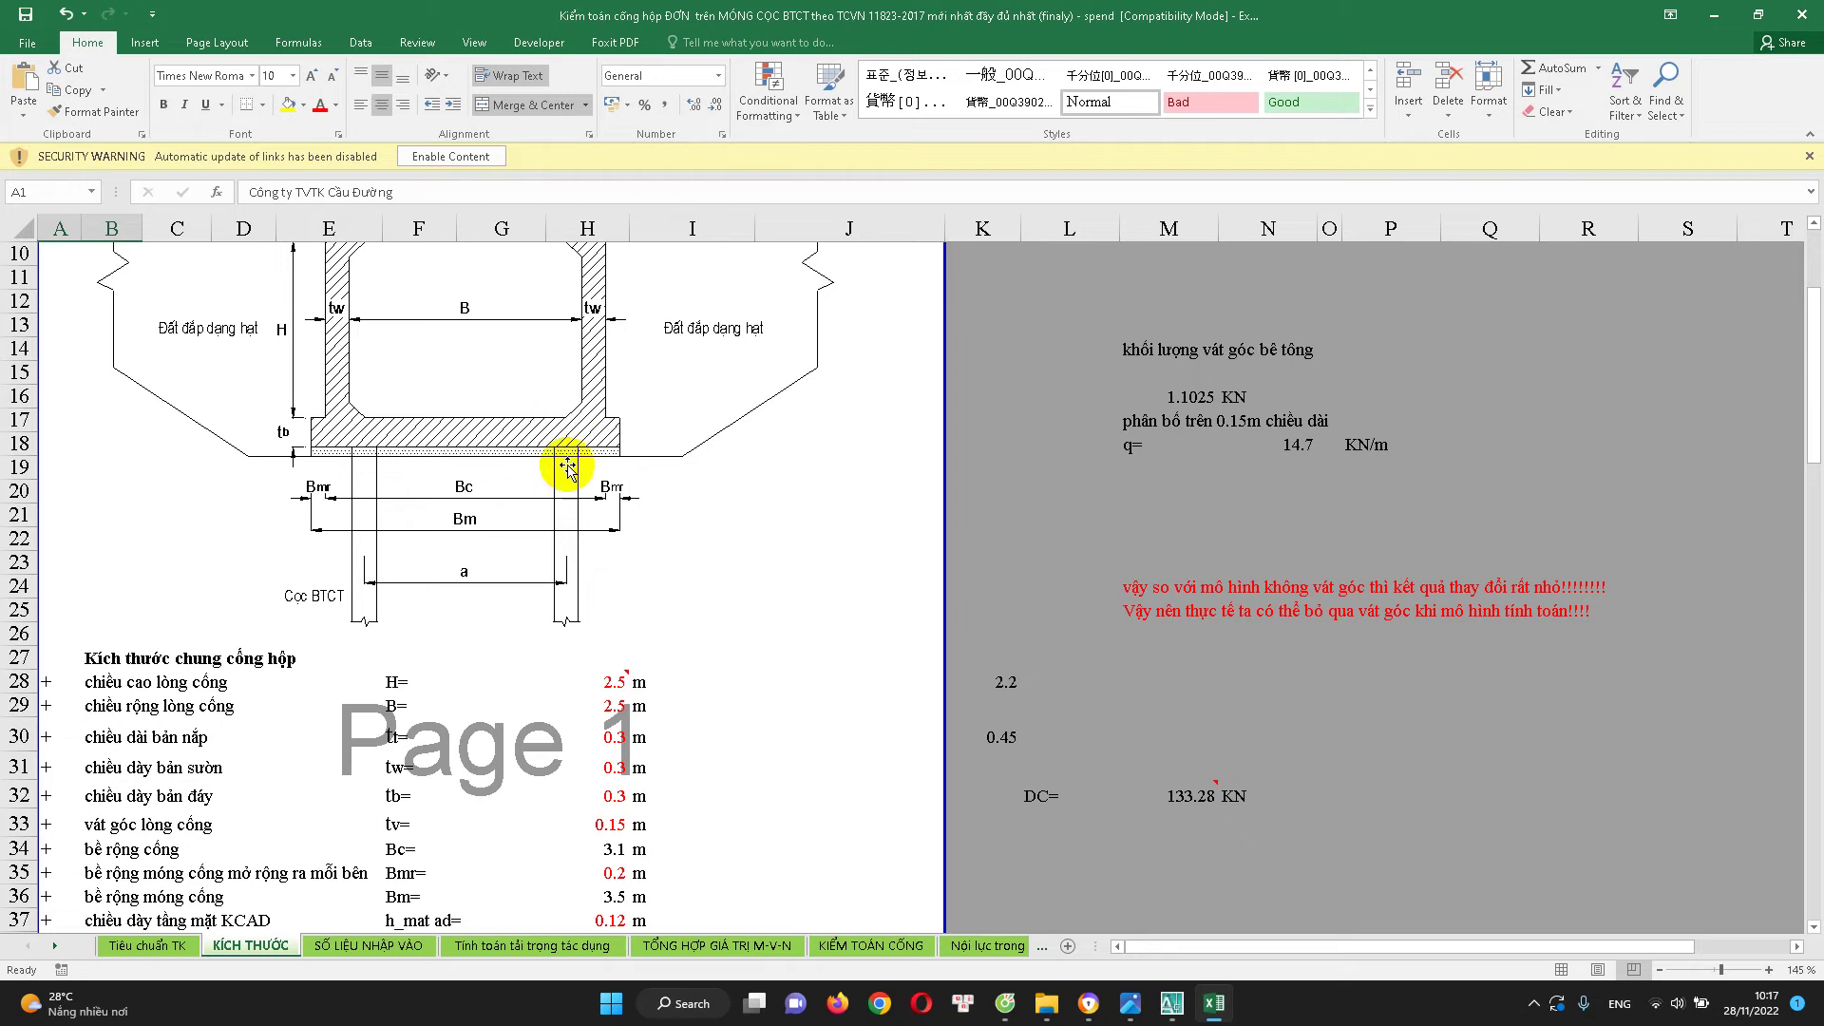
{"action": "scroll", "coordinate": [562, 489], "scroll_direction": "down", "scroll_amount": 1}
{"action": "scroll", "coordinate": [536, 513], "scroll_direction": "down", "scroll_amount": 2}
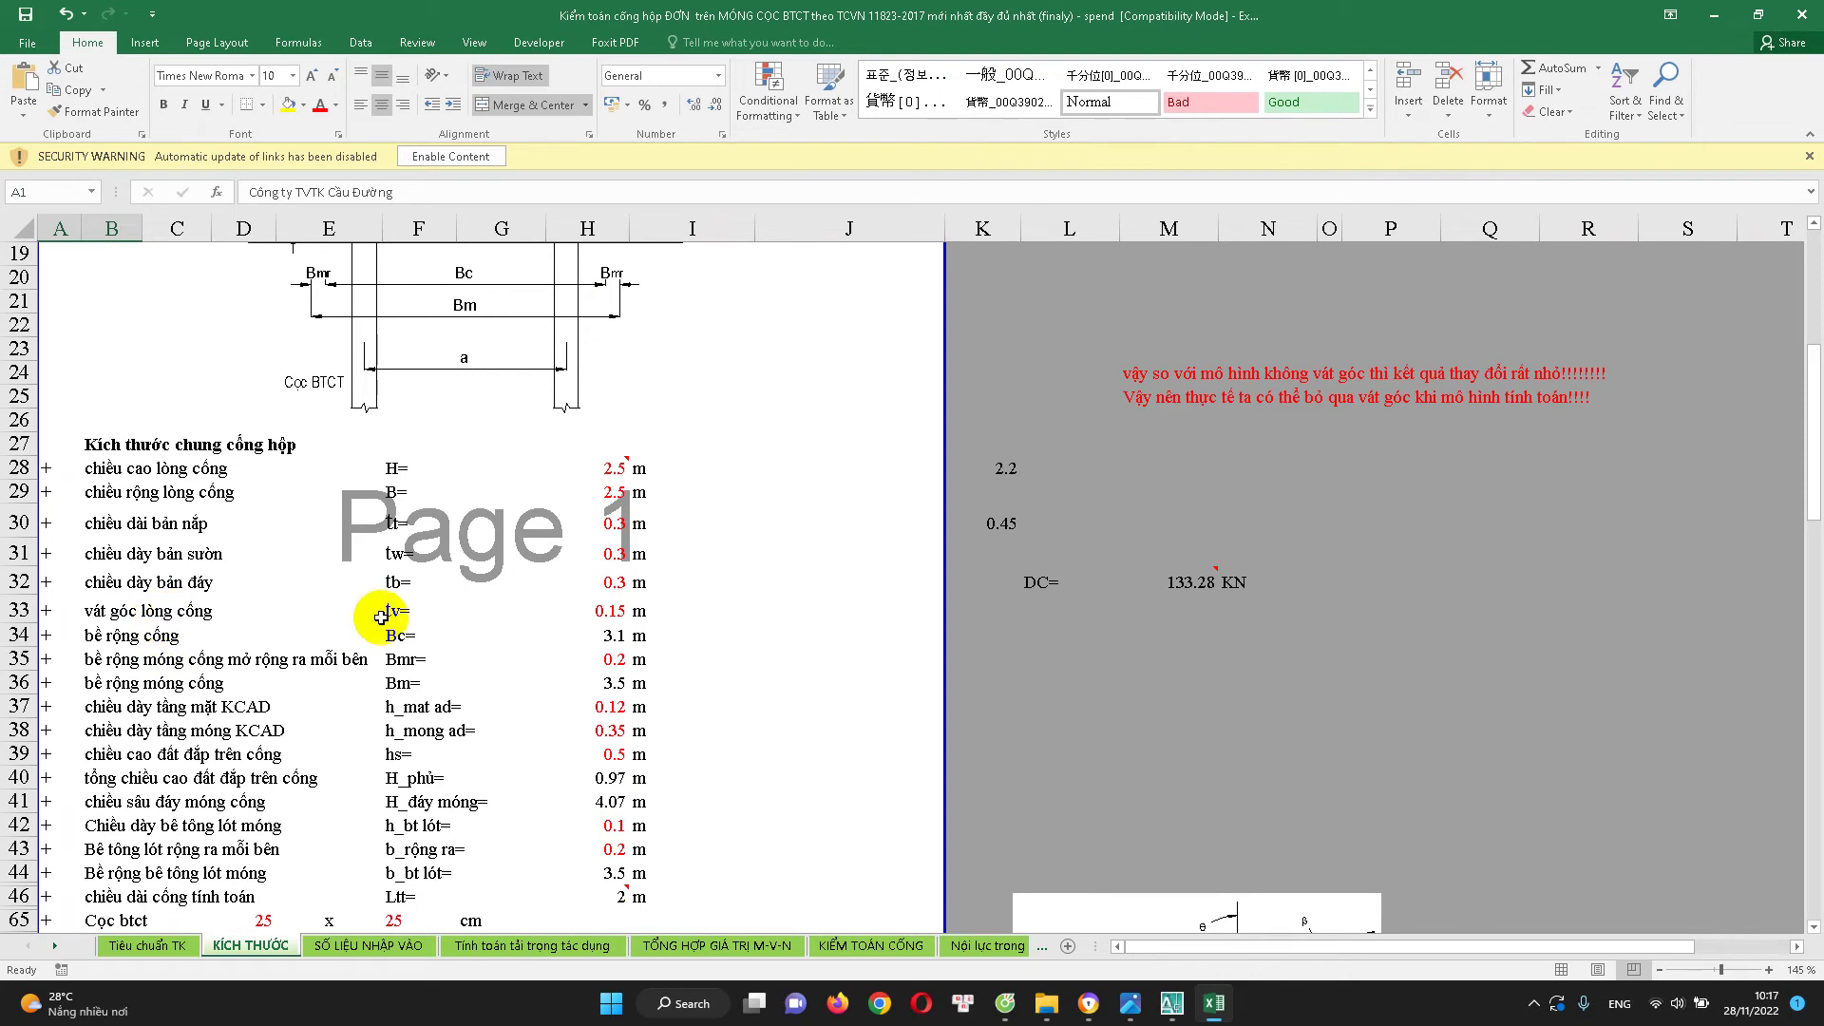
{"action": "scroll", "coordinate": [394, 612], "scroll_direction": "up", "scroll_amount": 2}
{"action": "scroll", "coordinate": [366, 486], "scroll_direction": "up", "scroll_amount": 2}
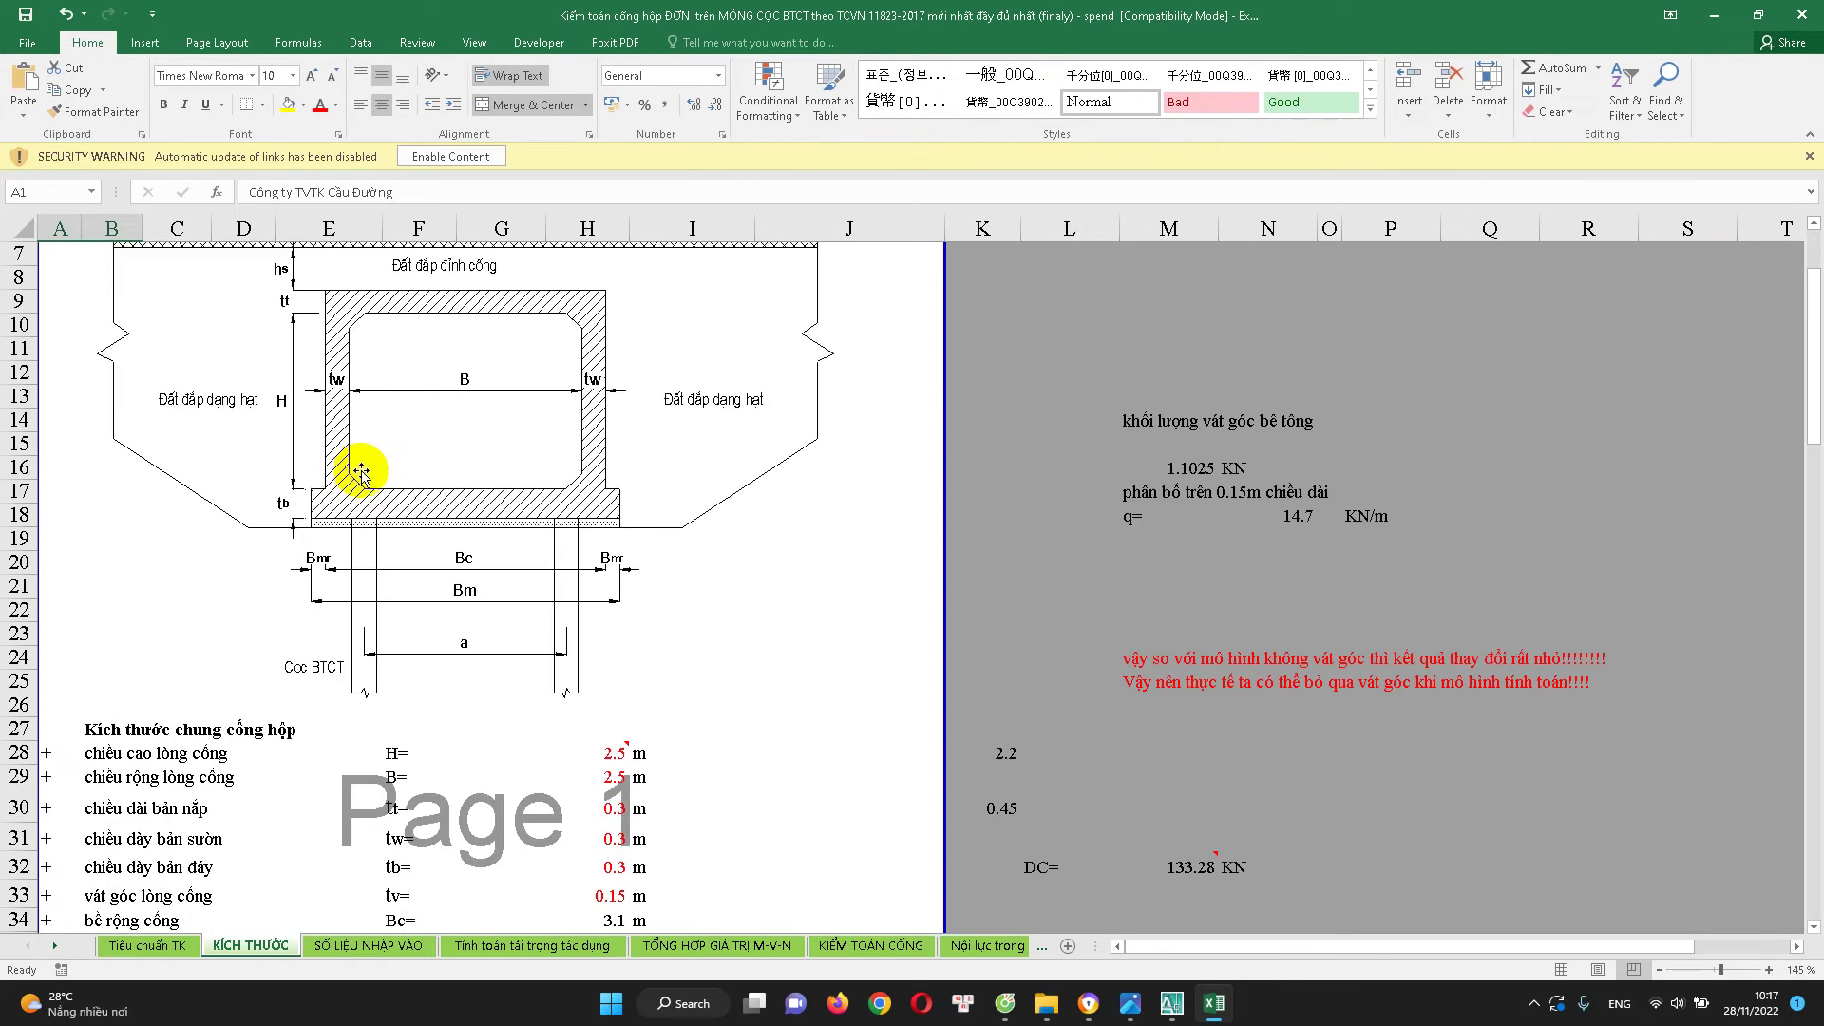
{"action": "scroll", "coordinate": [493, 733], "scroll_direction": "down", "scroll_amount": 2}
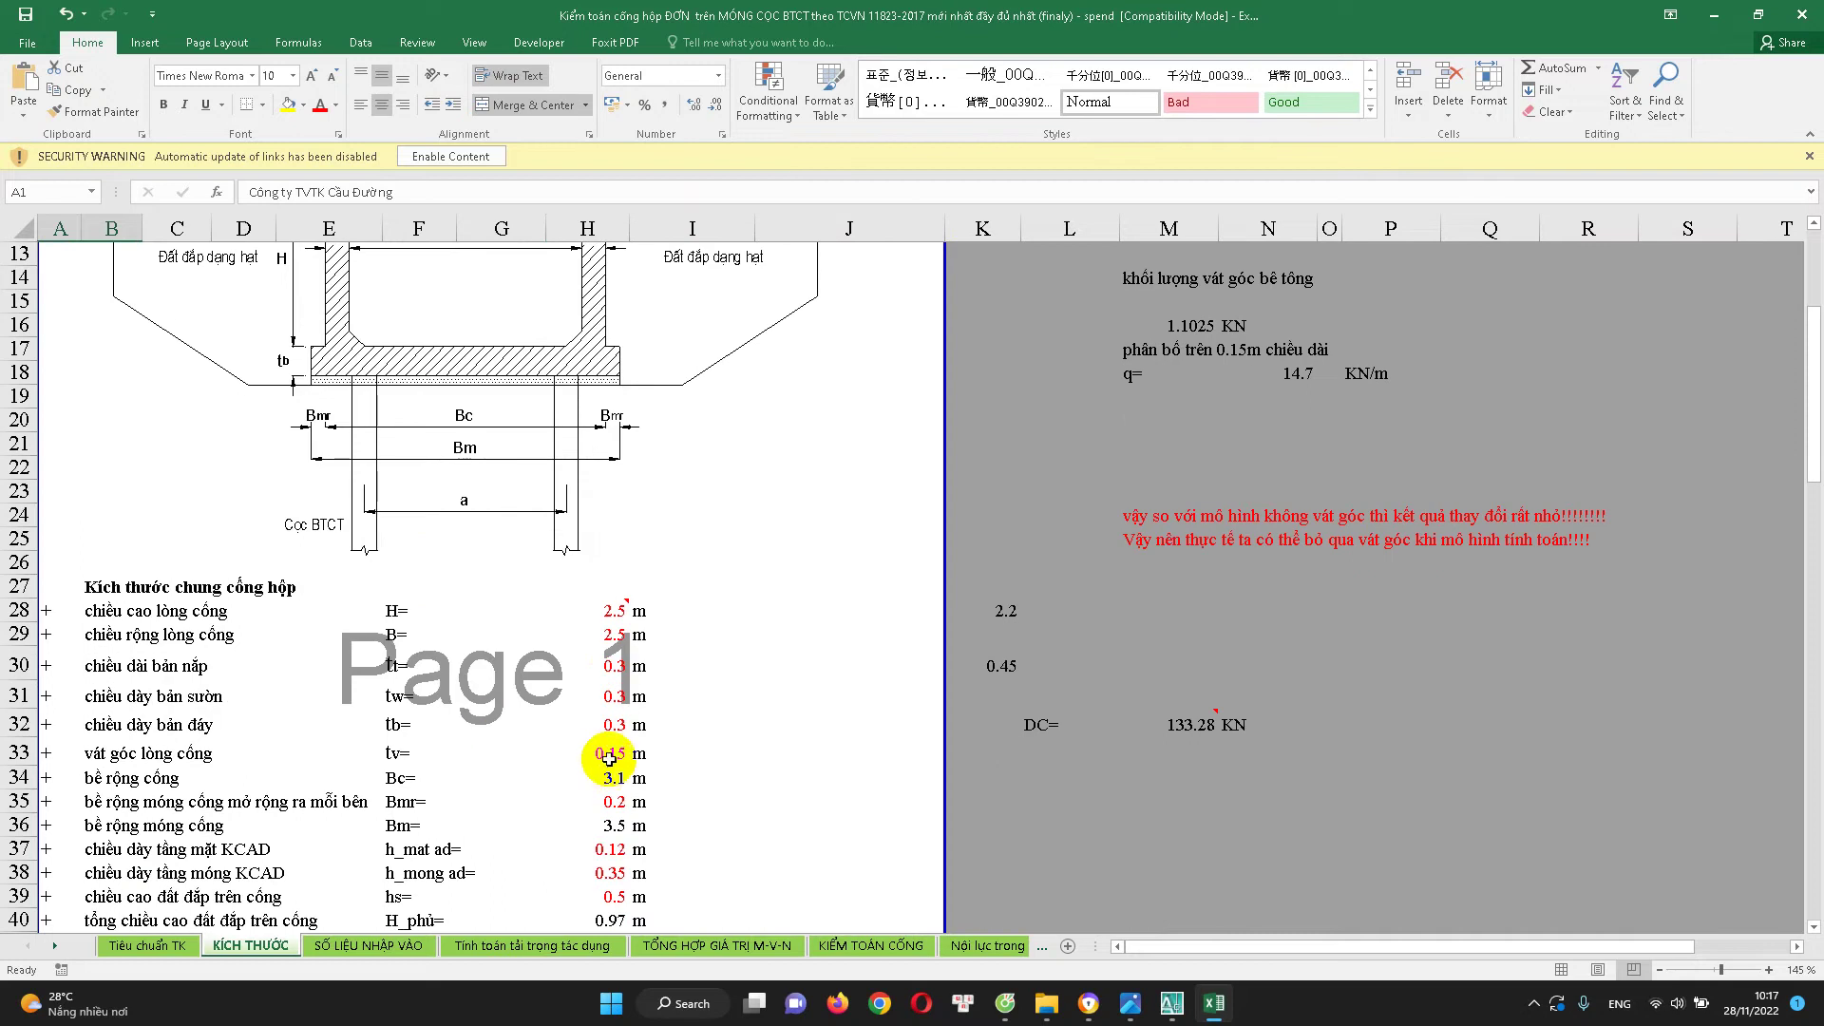
{"action": "left_click", "coordinate": [609, 757]}
{"action": "scroll", "coordinate": [598, 765], "scroll_direction": "down", "scroll_amount": 1}
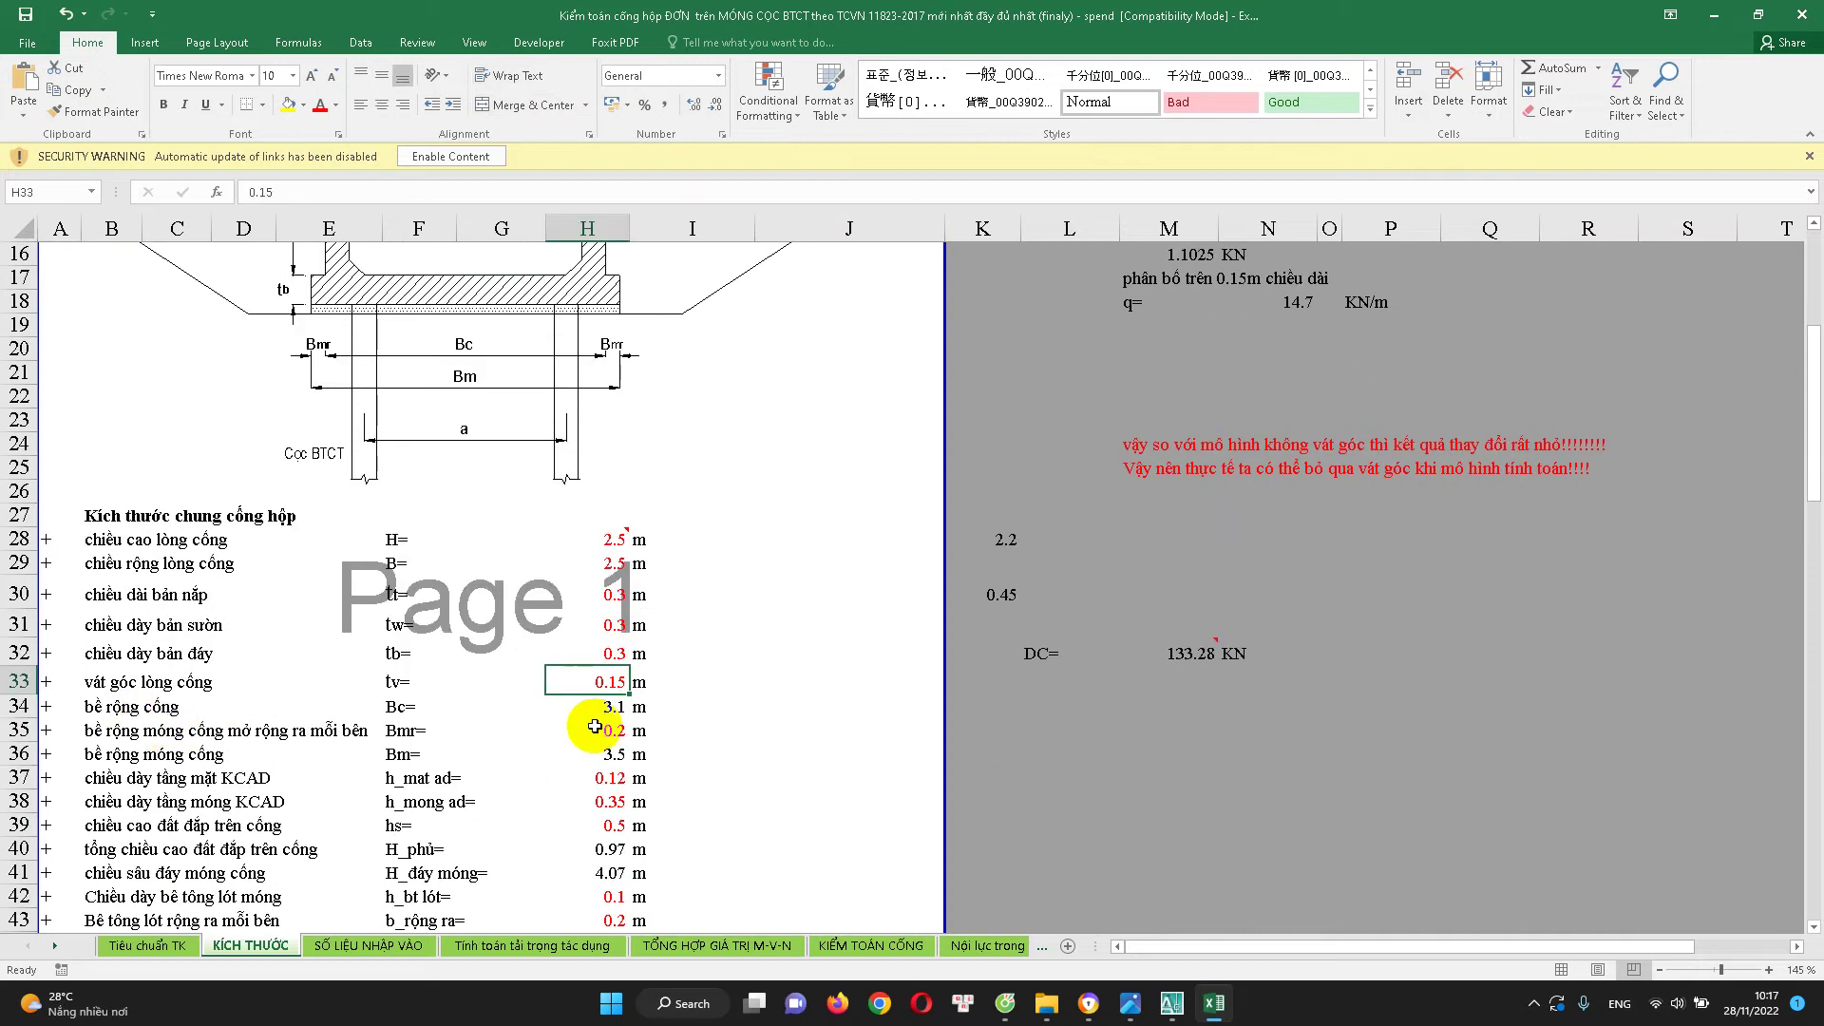
{"action": "scroll", "coordinate": [475, 703], "scroll_direction": "up", "scroll_amount": 2}
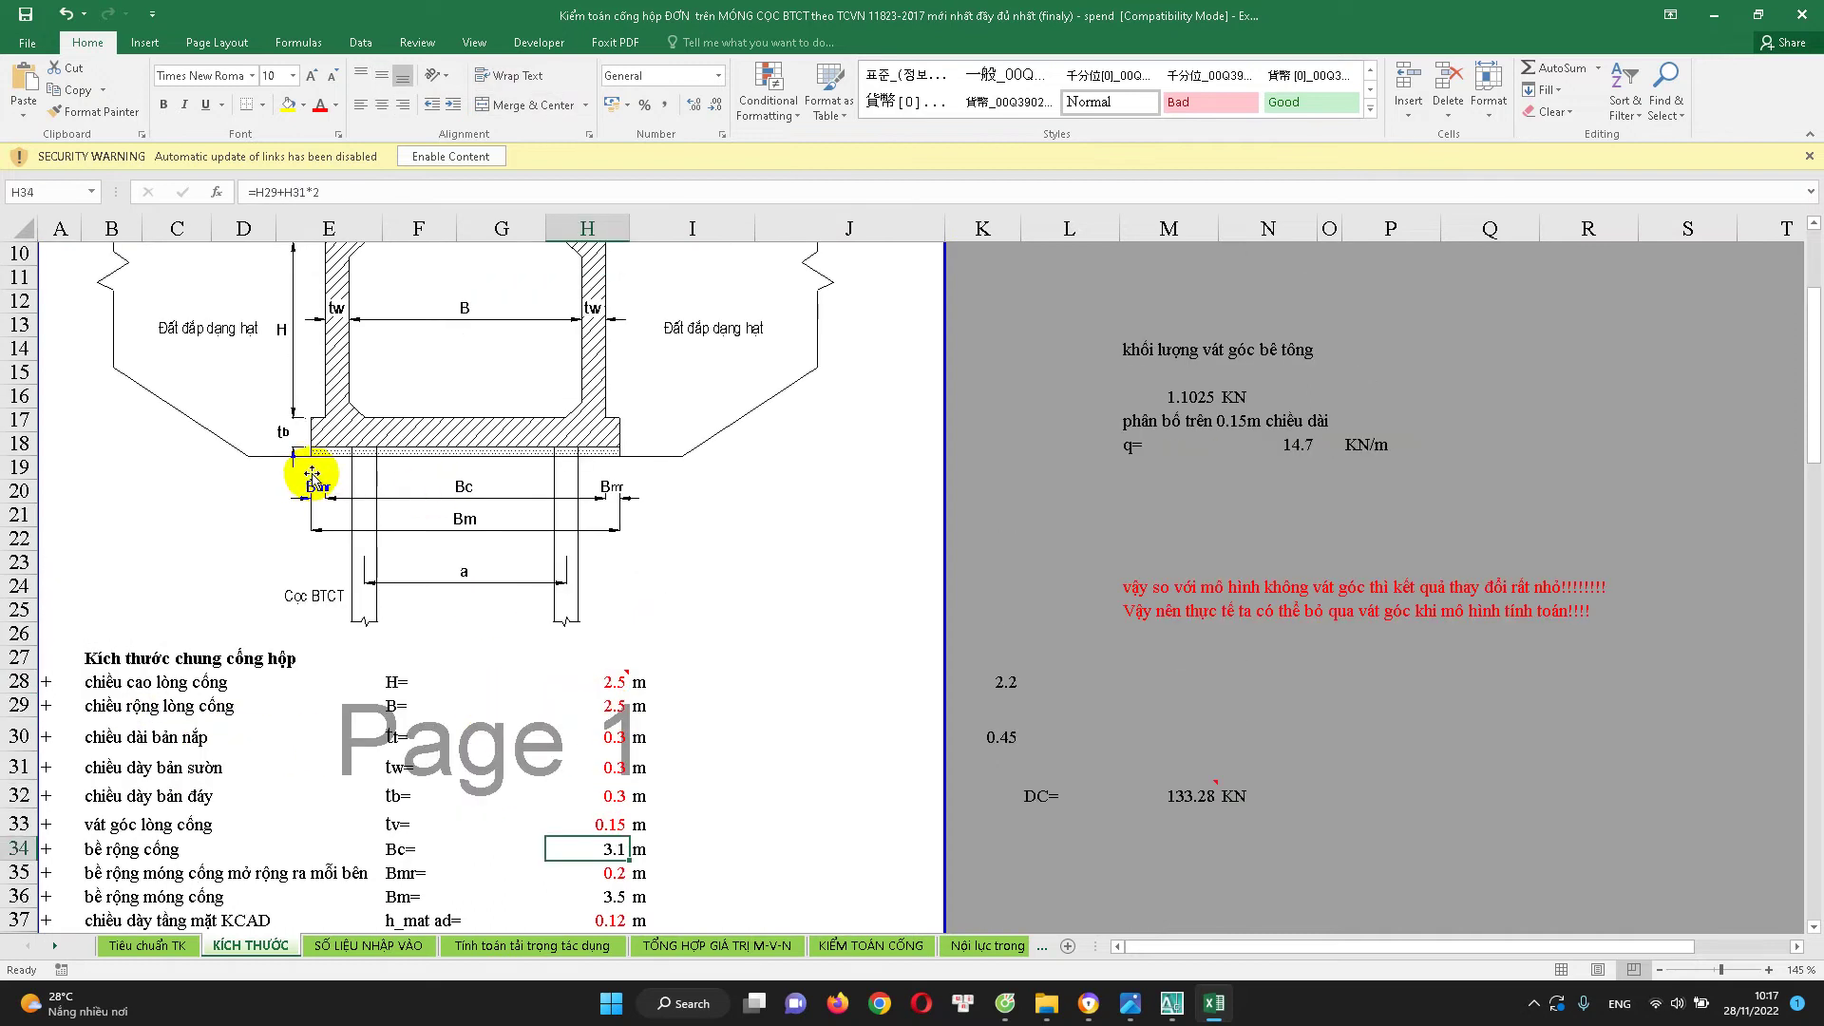
{"action": "scroll", "coordinate": [329, 470], "scroll_direction": "up", "scroll_amount": 2}
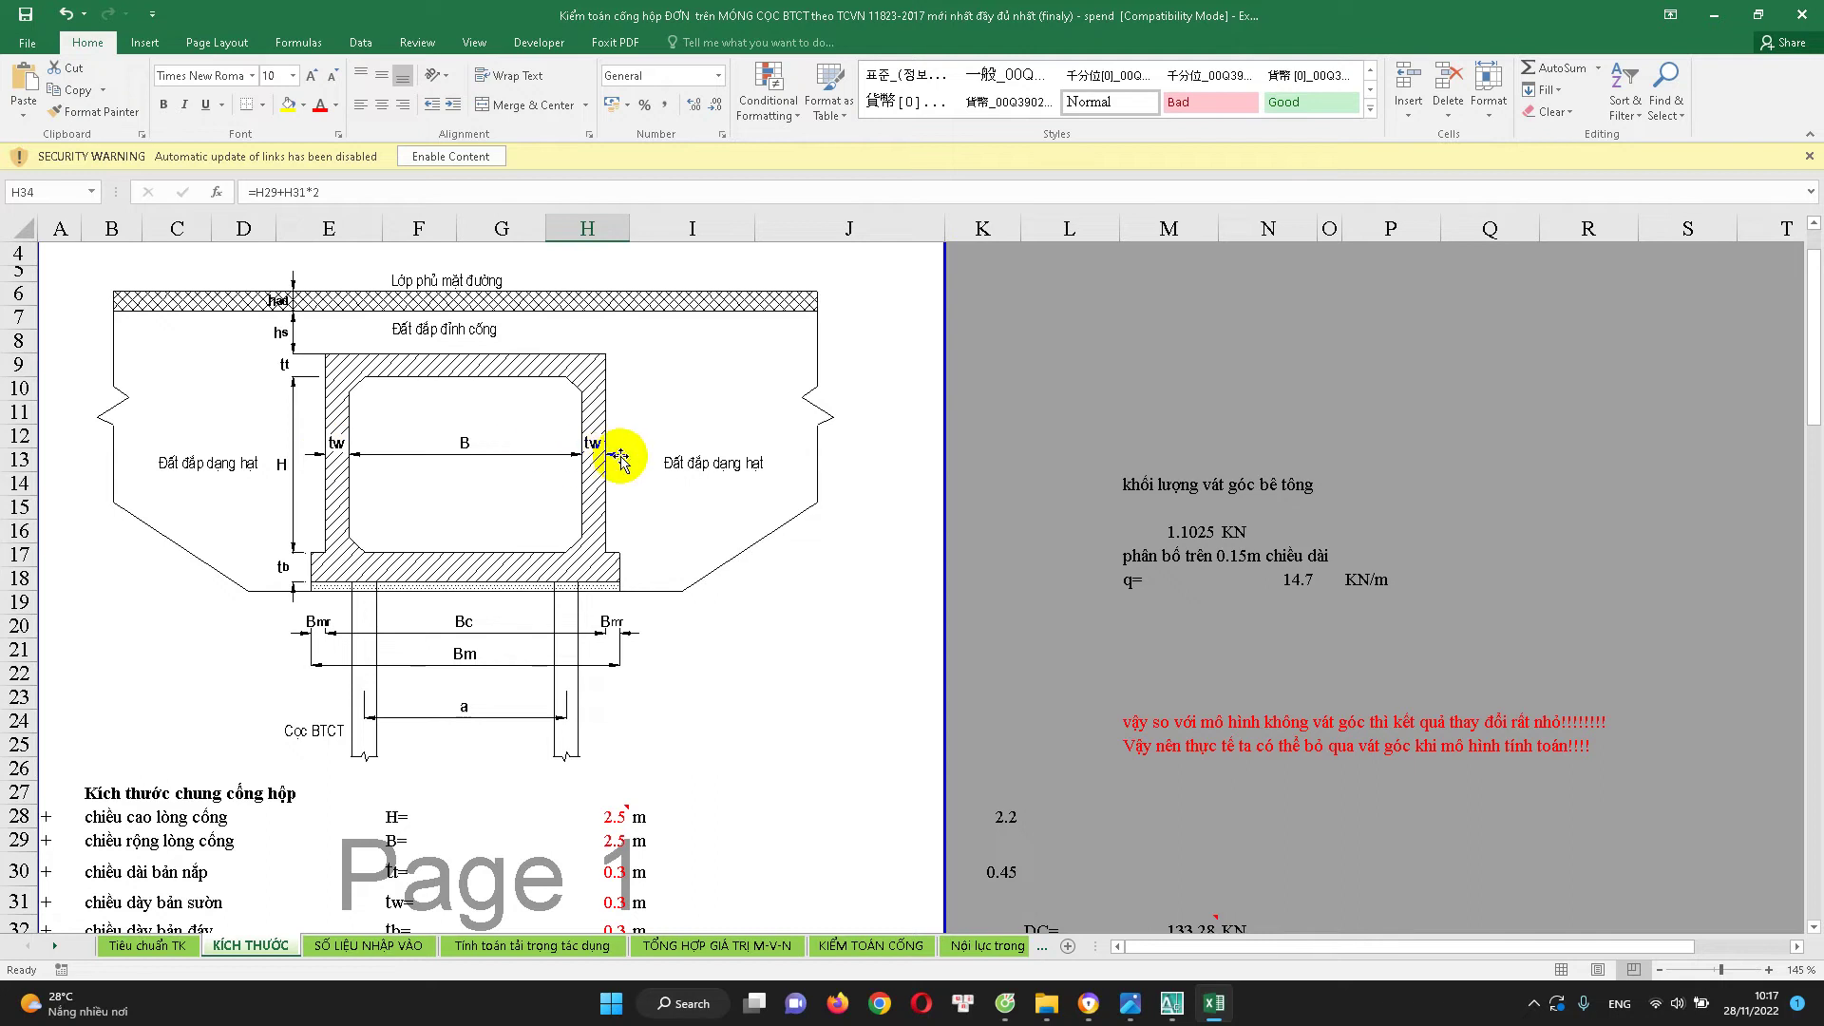
{"action": "scroll", "coordinate": [570, 475], "scroll_direction": "down", "scroll_amount": 4}
{"action": "scroll", "coordinate": [285, 618], "scroll_direction": "down", "scroll_amount": 2}
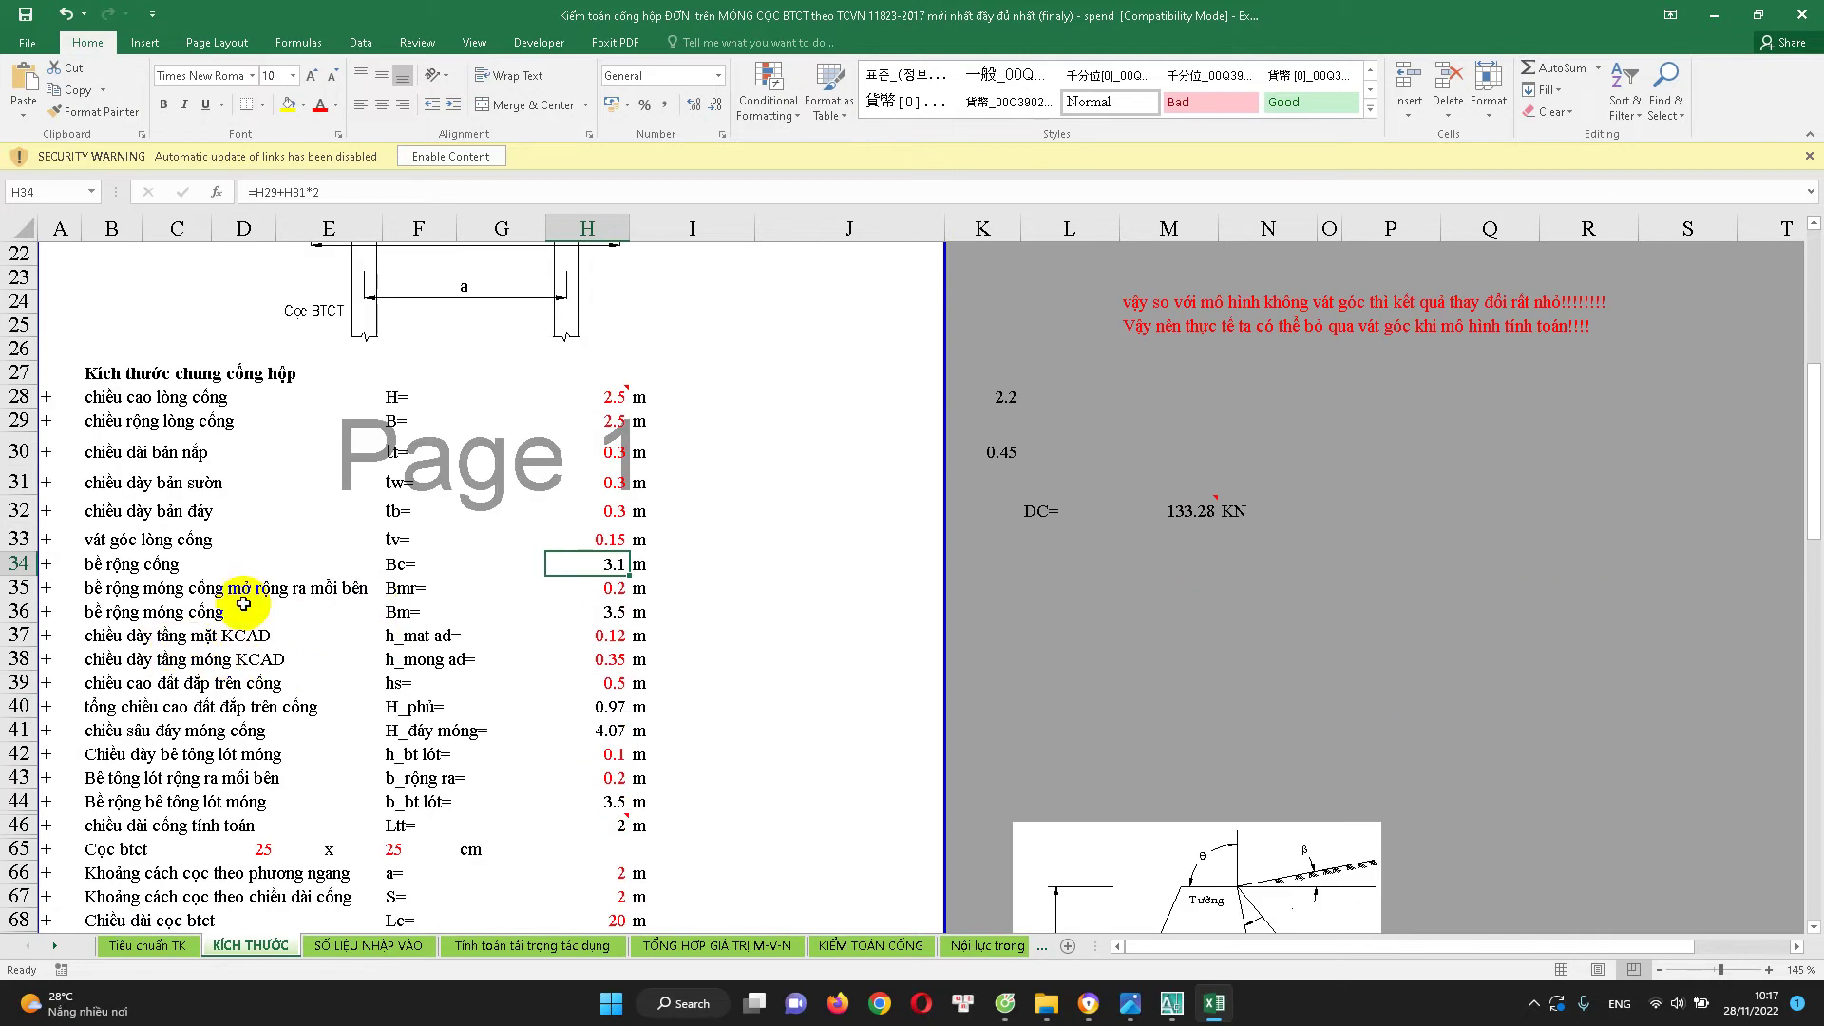
{"action": "left_click", "coordinate": [241, 620]}
{"action": "scroll", "coordinate": [273, 591], "scroll_direction": "up", "scroll_amount": 2}
{"action": "scroll", "coordinate": [326, 509], "scroll_direction": "up", "scroll_amount": 2}
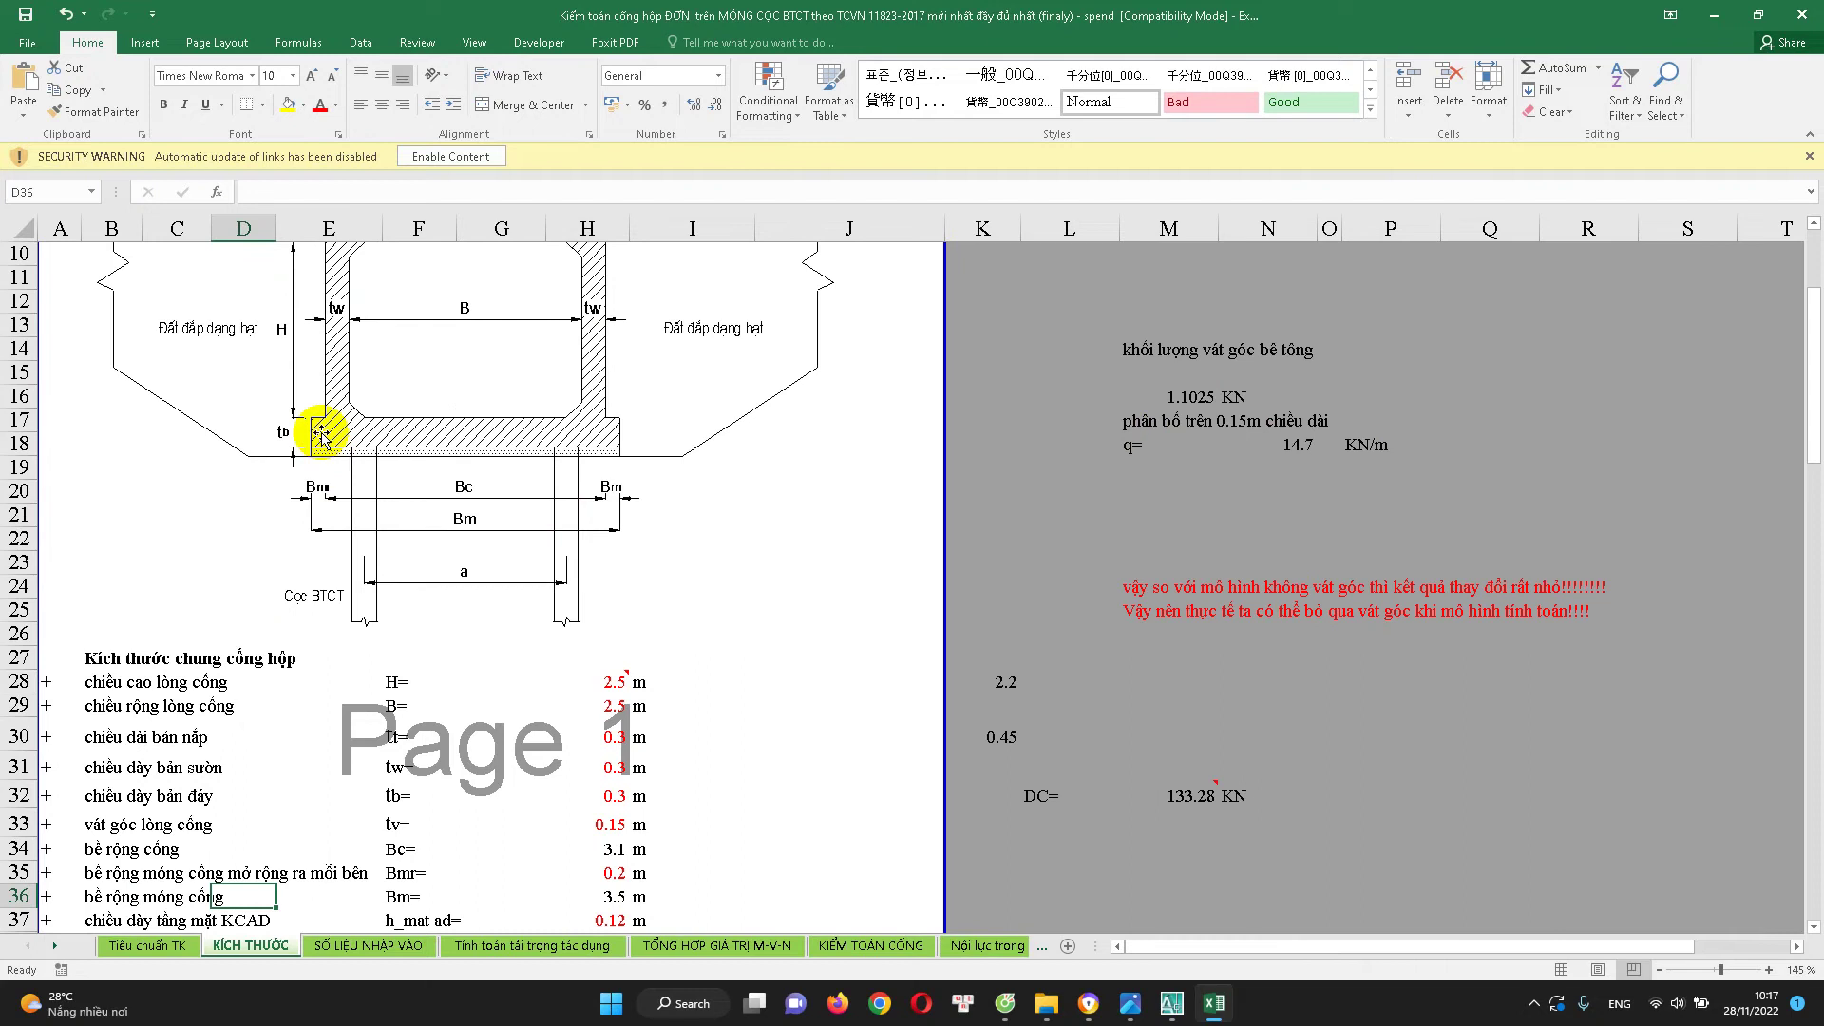
{"action": "scroll", "coordinate": [330, 575], "scroll_direction": "up", "scroll_amount": 2}
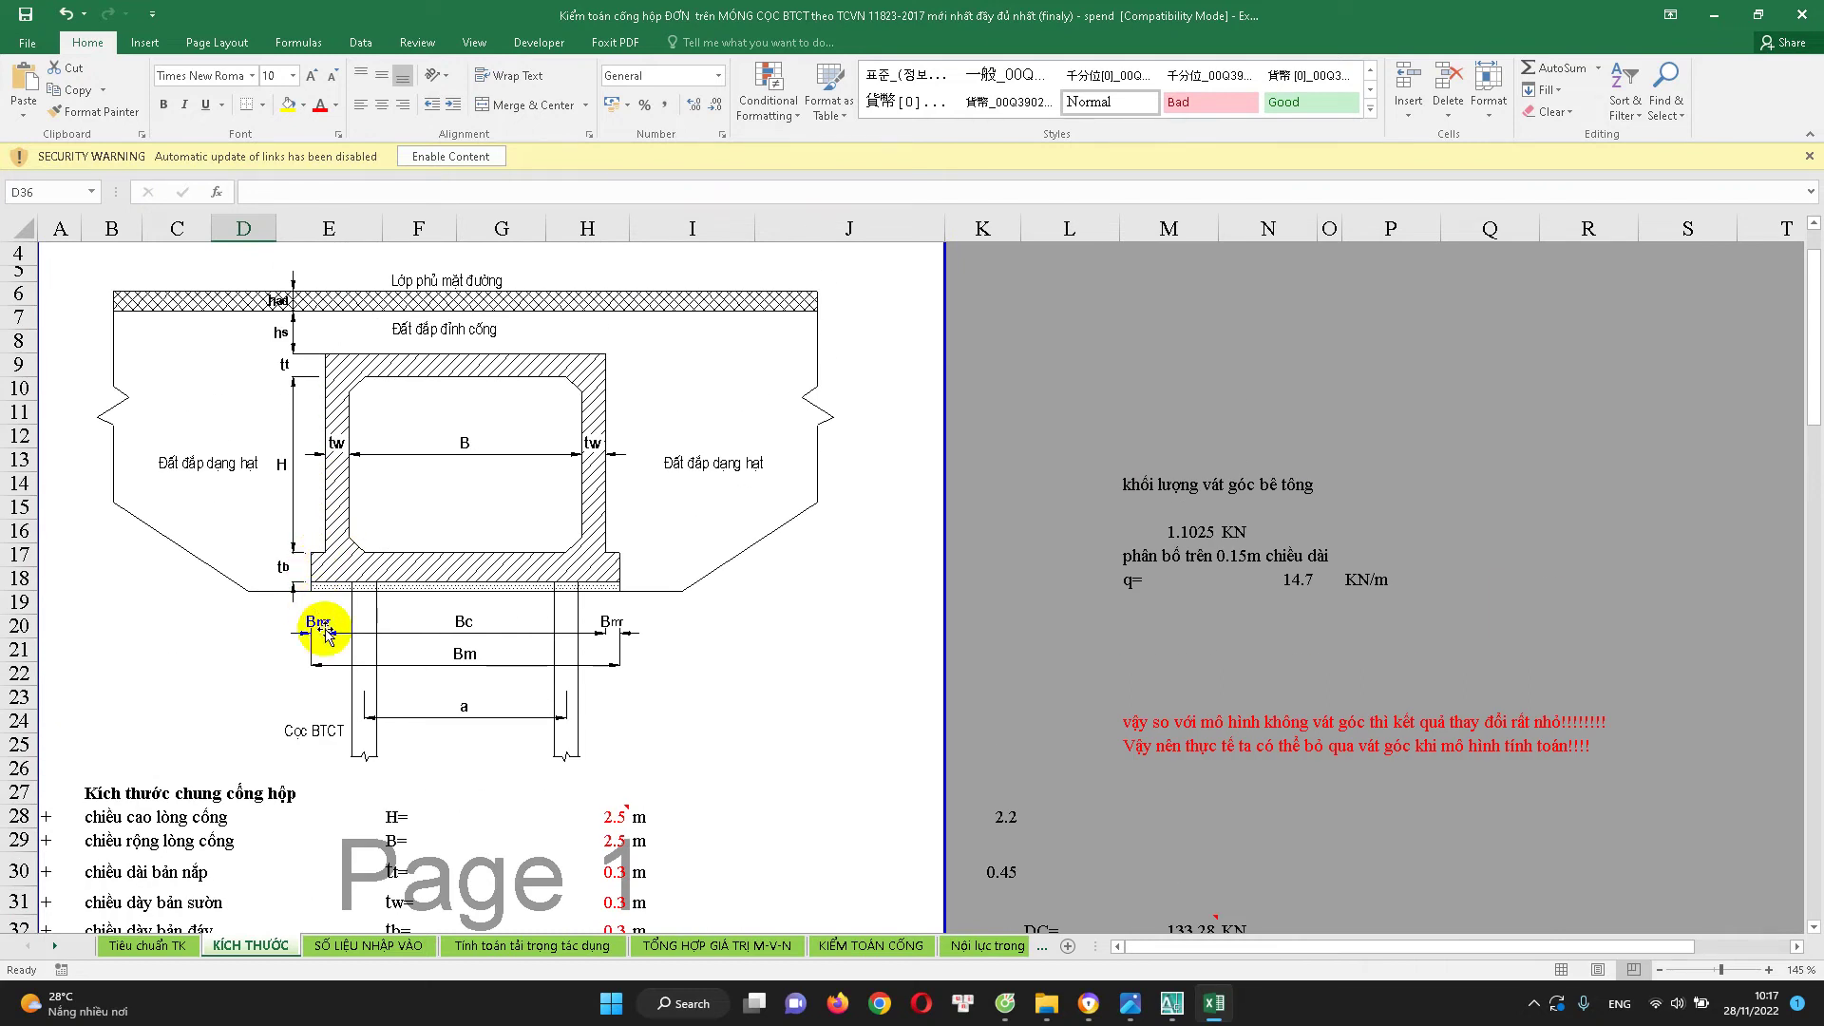
{"action": "scroll", "coordinate": [577, 672], "scroll_direction": "down", "scroll_amount": 5}
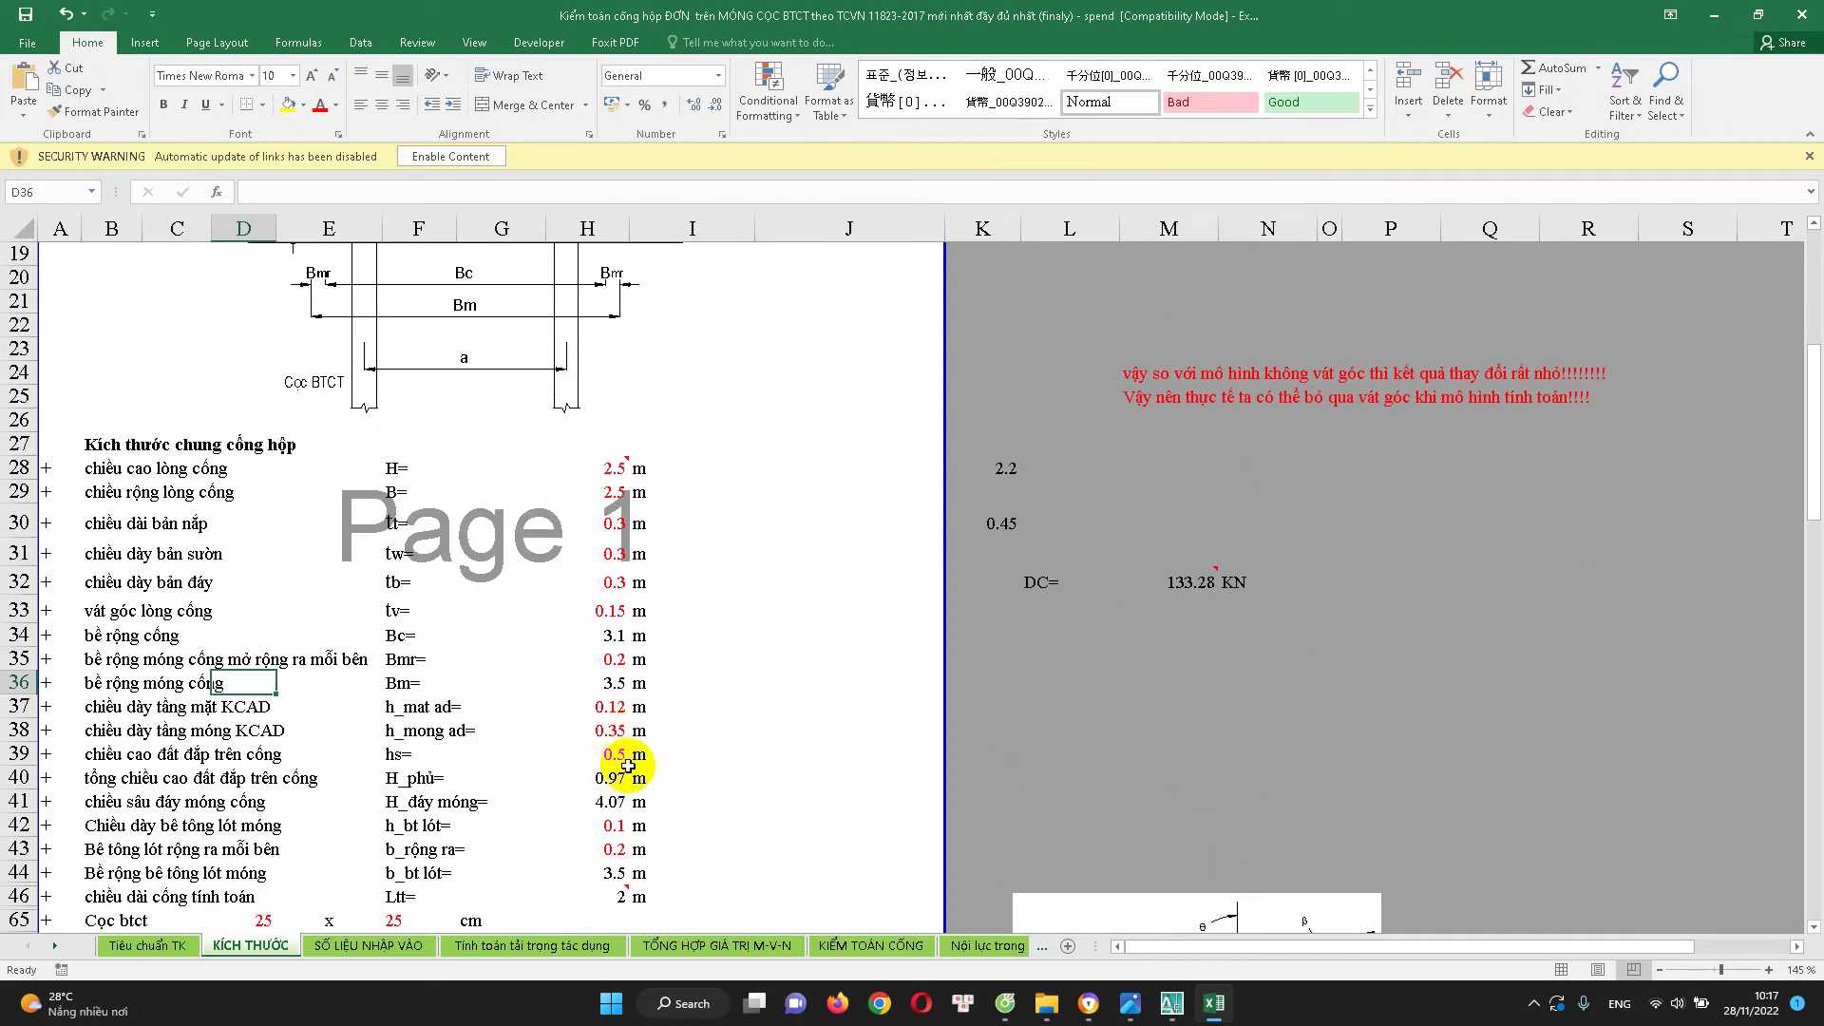
{"action": "scroll", "coordinate": [625, 789], "scroll_direction": "down", "scroll_amount": 1}
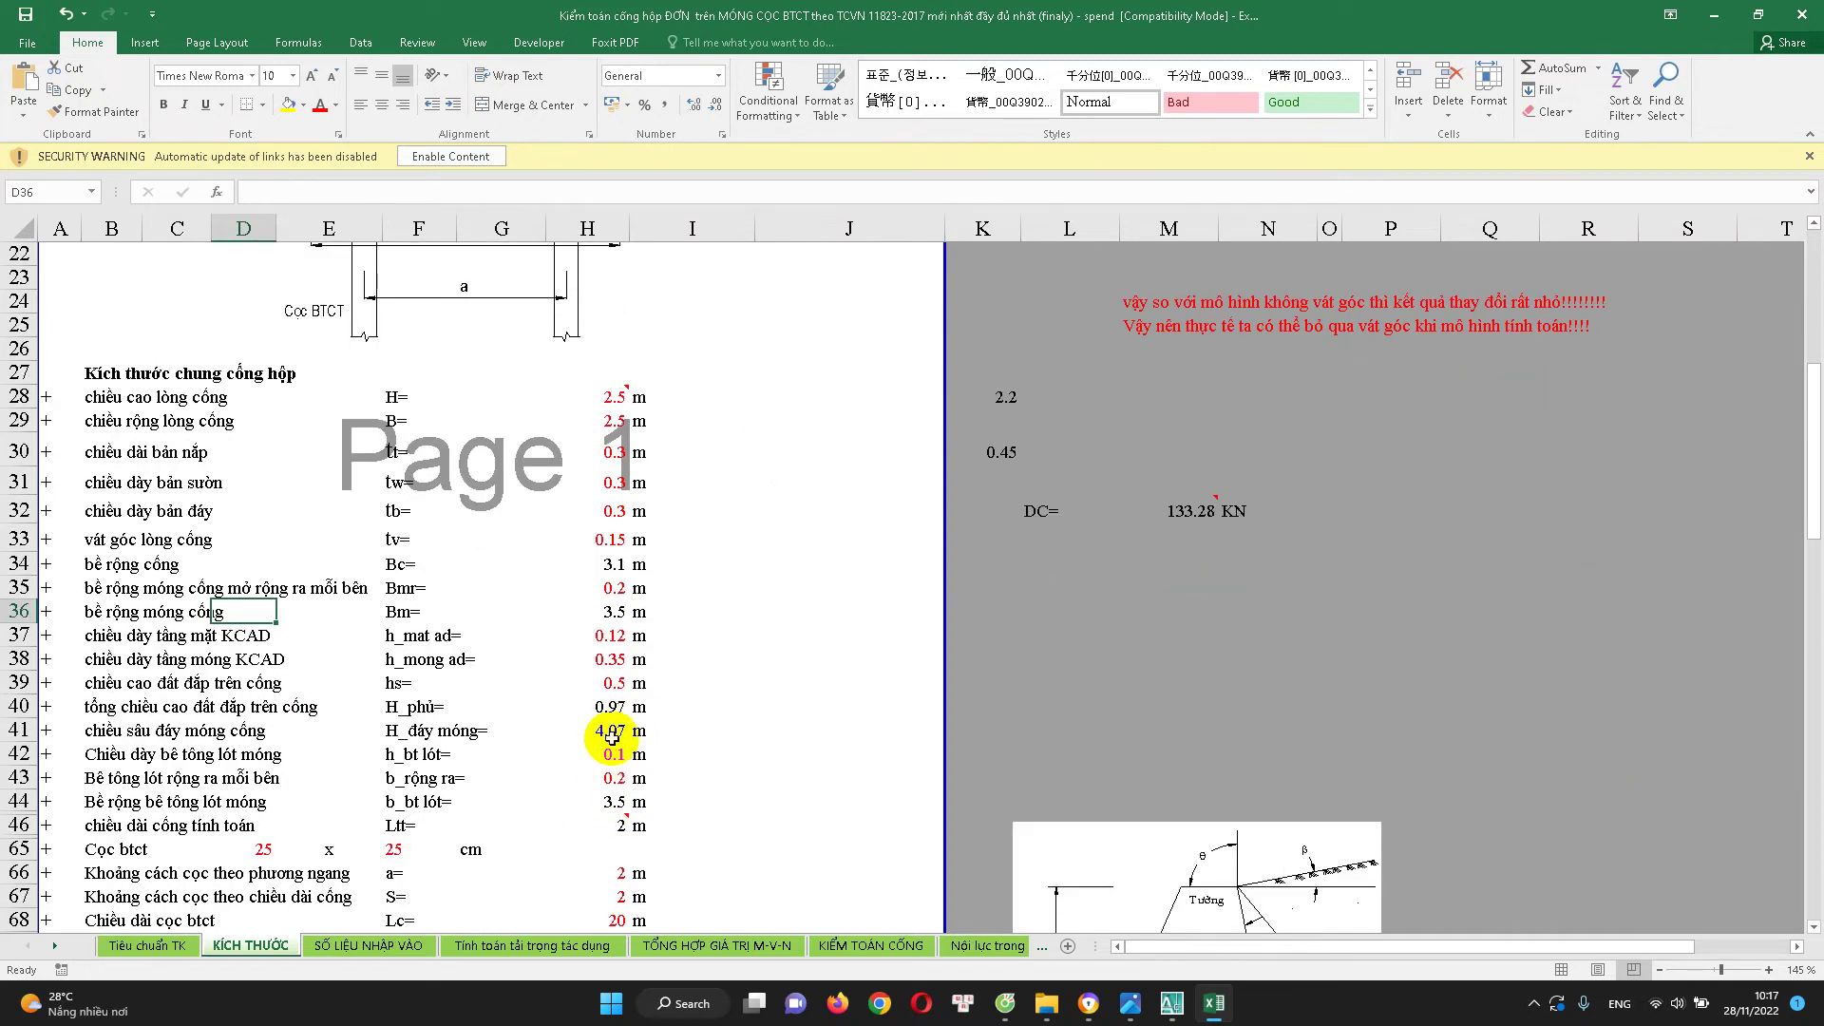
{"action": "left_click", "coordinate": [613, 589]}
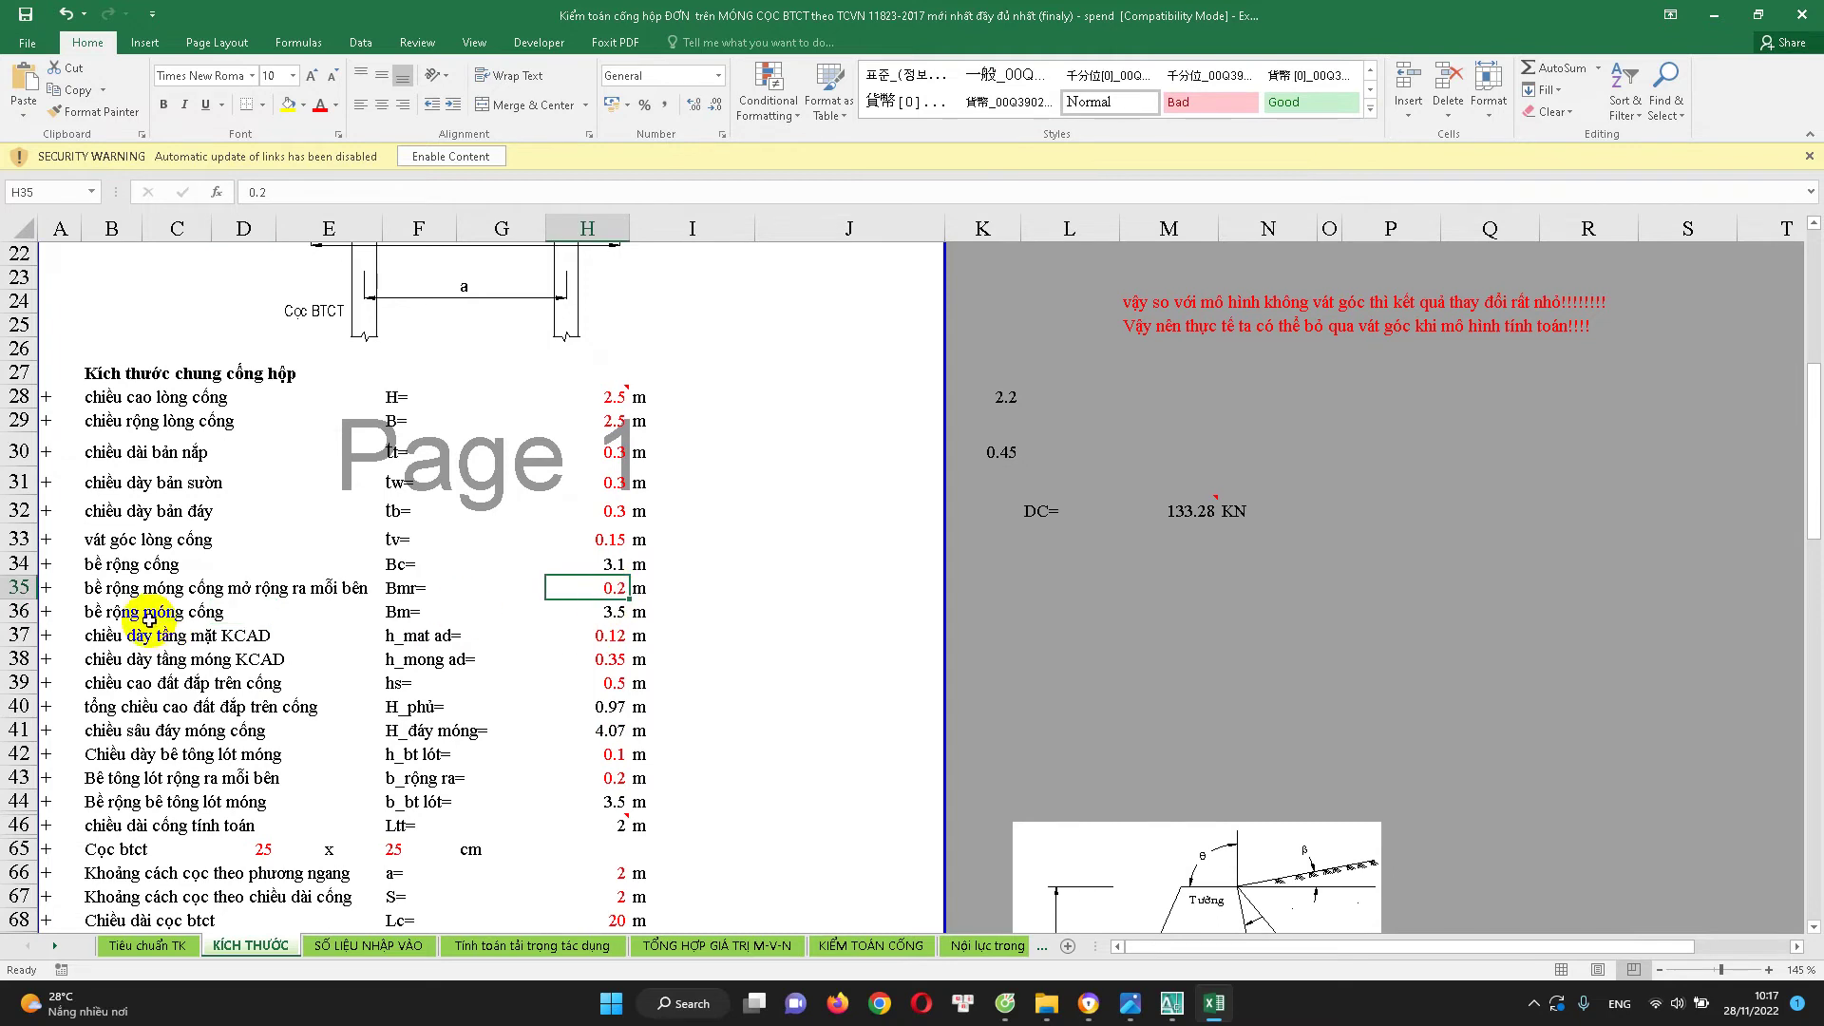
{"action": "left_click", "coordinate": [584, 613]}
{"action": "scroll", "coordinate": [315, 514], "scroll_direction": "up", "scroll_amount": 3}
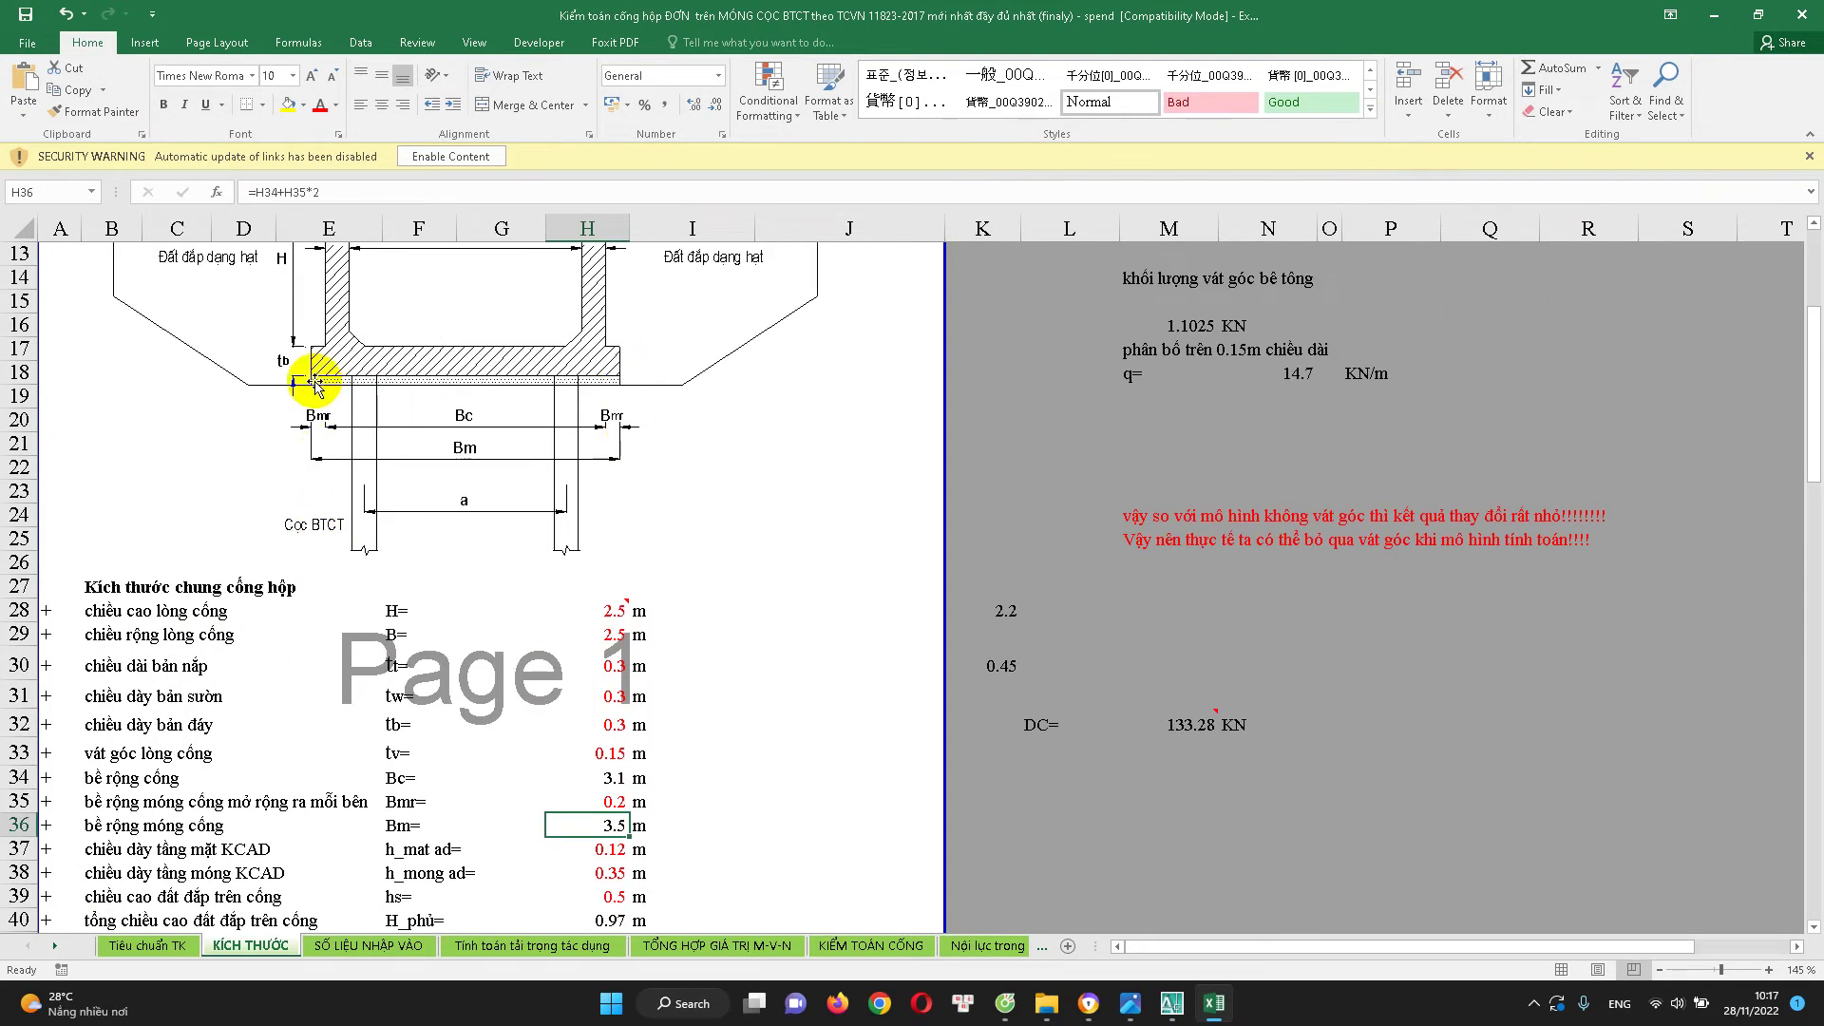
{"action": "scroll", "coordinate": [590, 456], "scroll_direction": "down", "scroll_amount": 3}
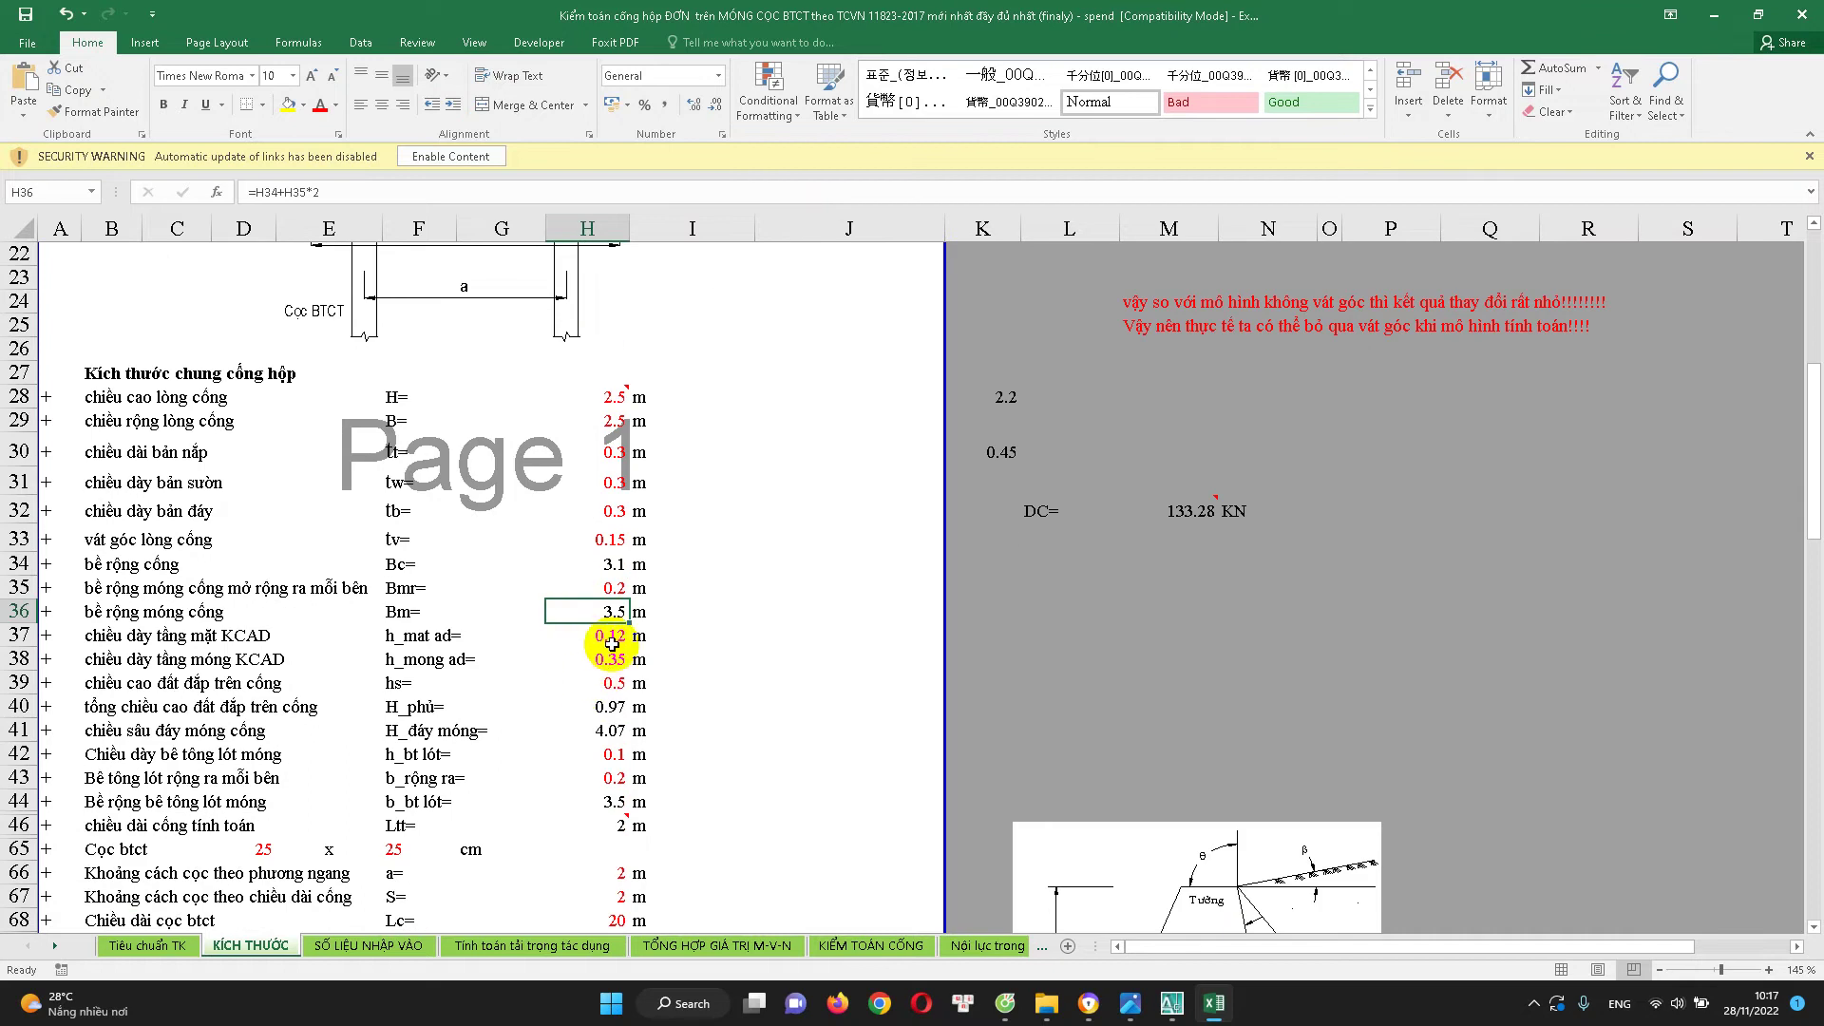
{"action": "left_click", "coordinate": [149, 642]}
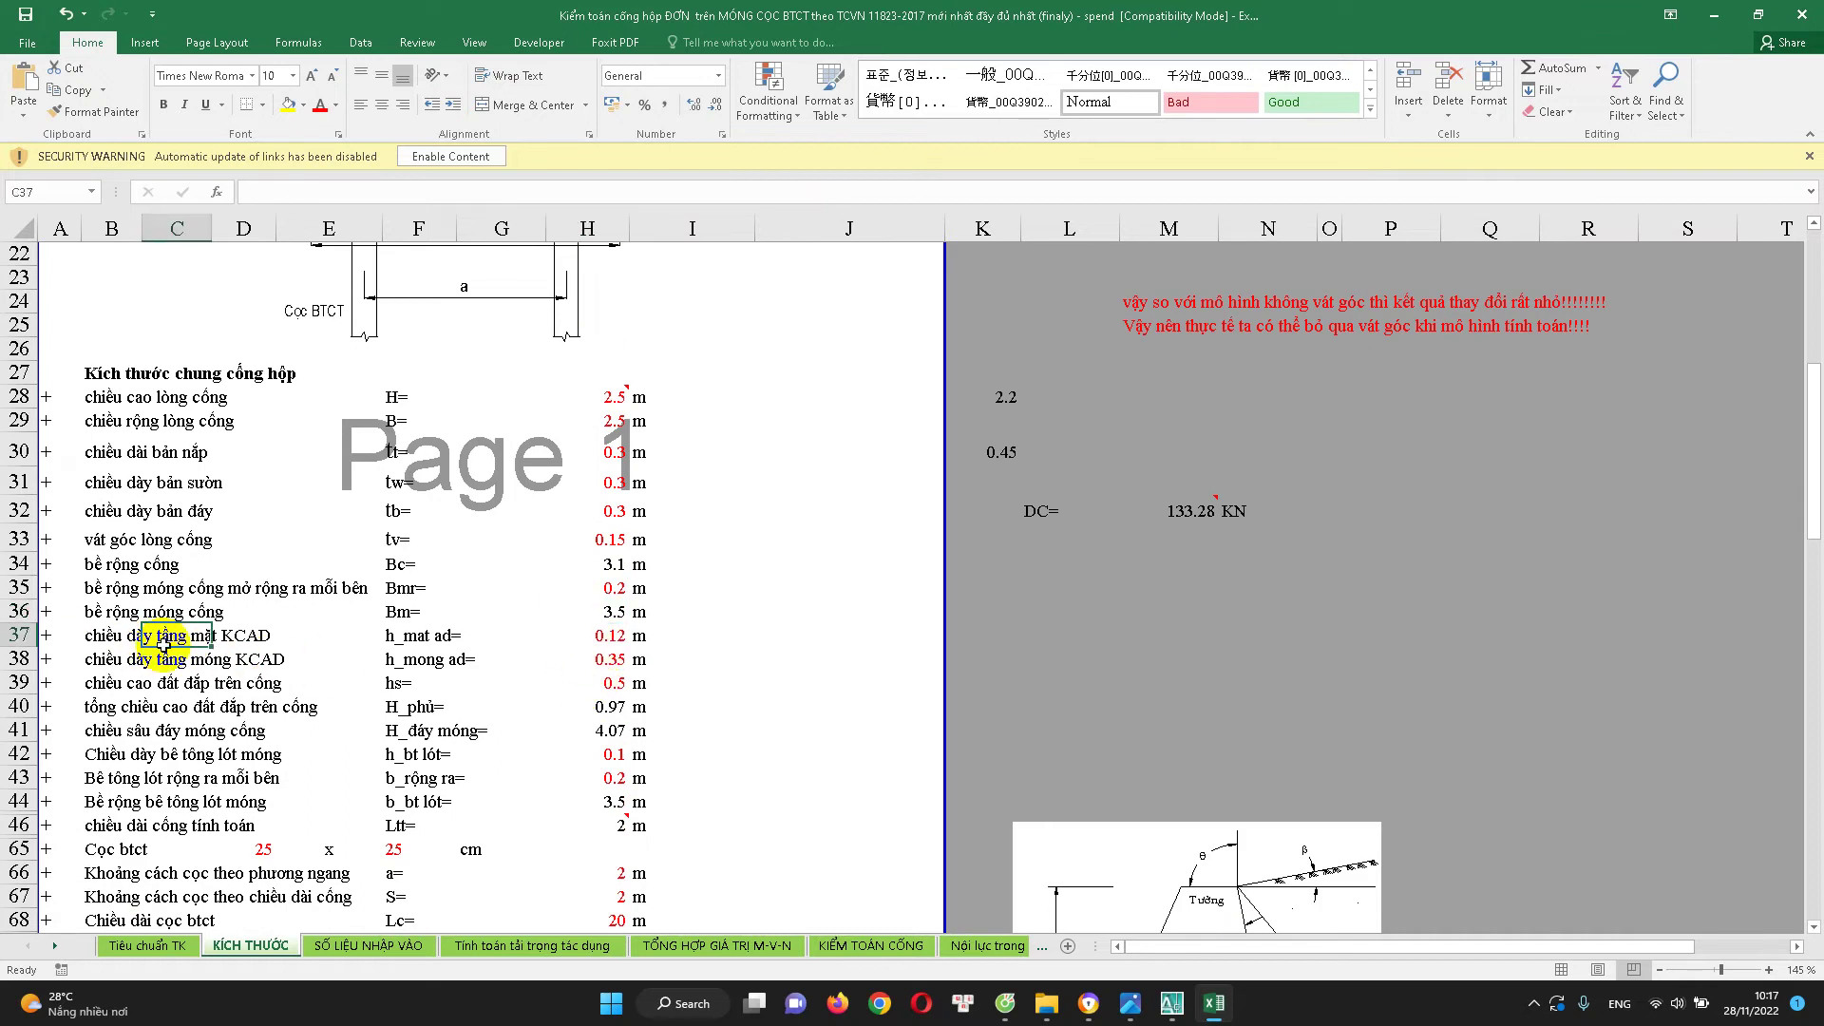
{"action": "scroll", "coordinate": [285, 627], "scroll_direction": "up", "scroll_amount": 3}
{"action": "scroll", "coordinate": [374, 618], "scroll_direction": "up", "scroll_amount": 4}
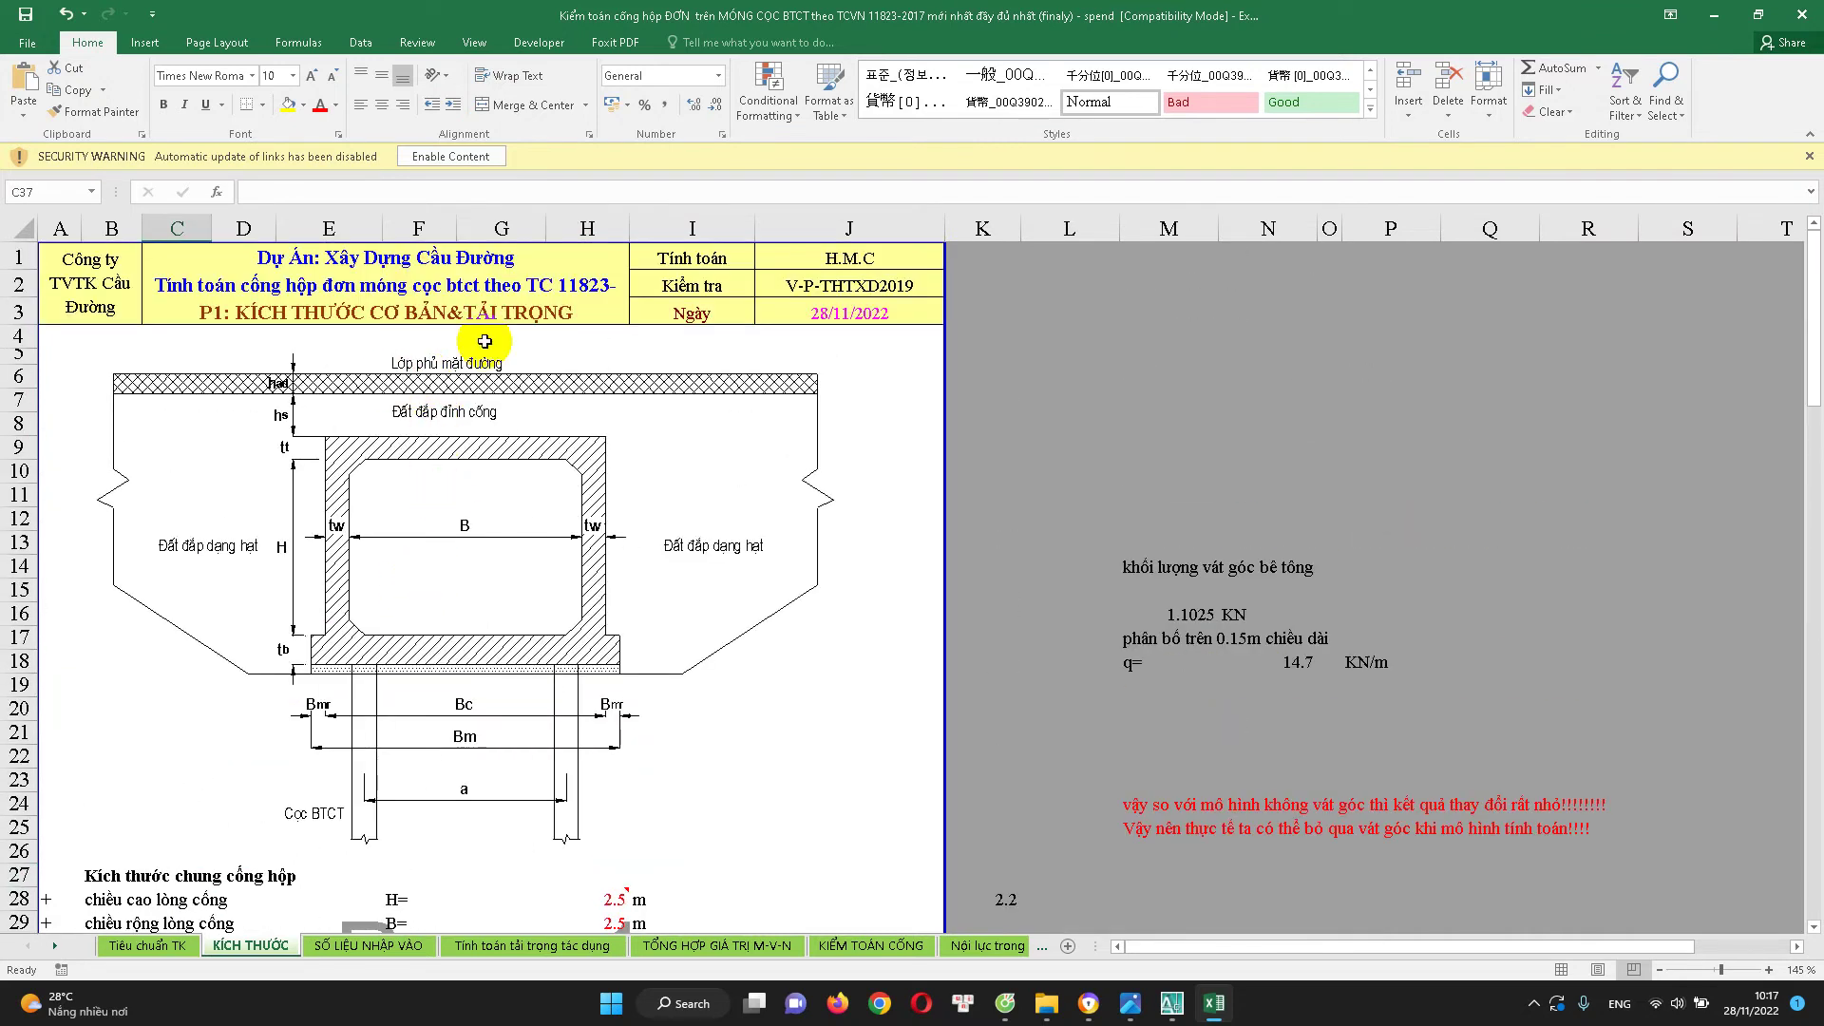
{"action": "scroll", "coordinate": [380, 494], "scroll_direction": "down", "scroll_amount": 4}
{"action": "scroll", "coordinate": [480, 629], "scroll_direction": "down", "scroll_amount": 2}
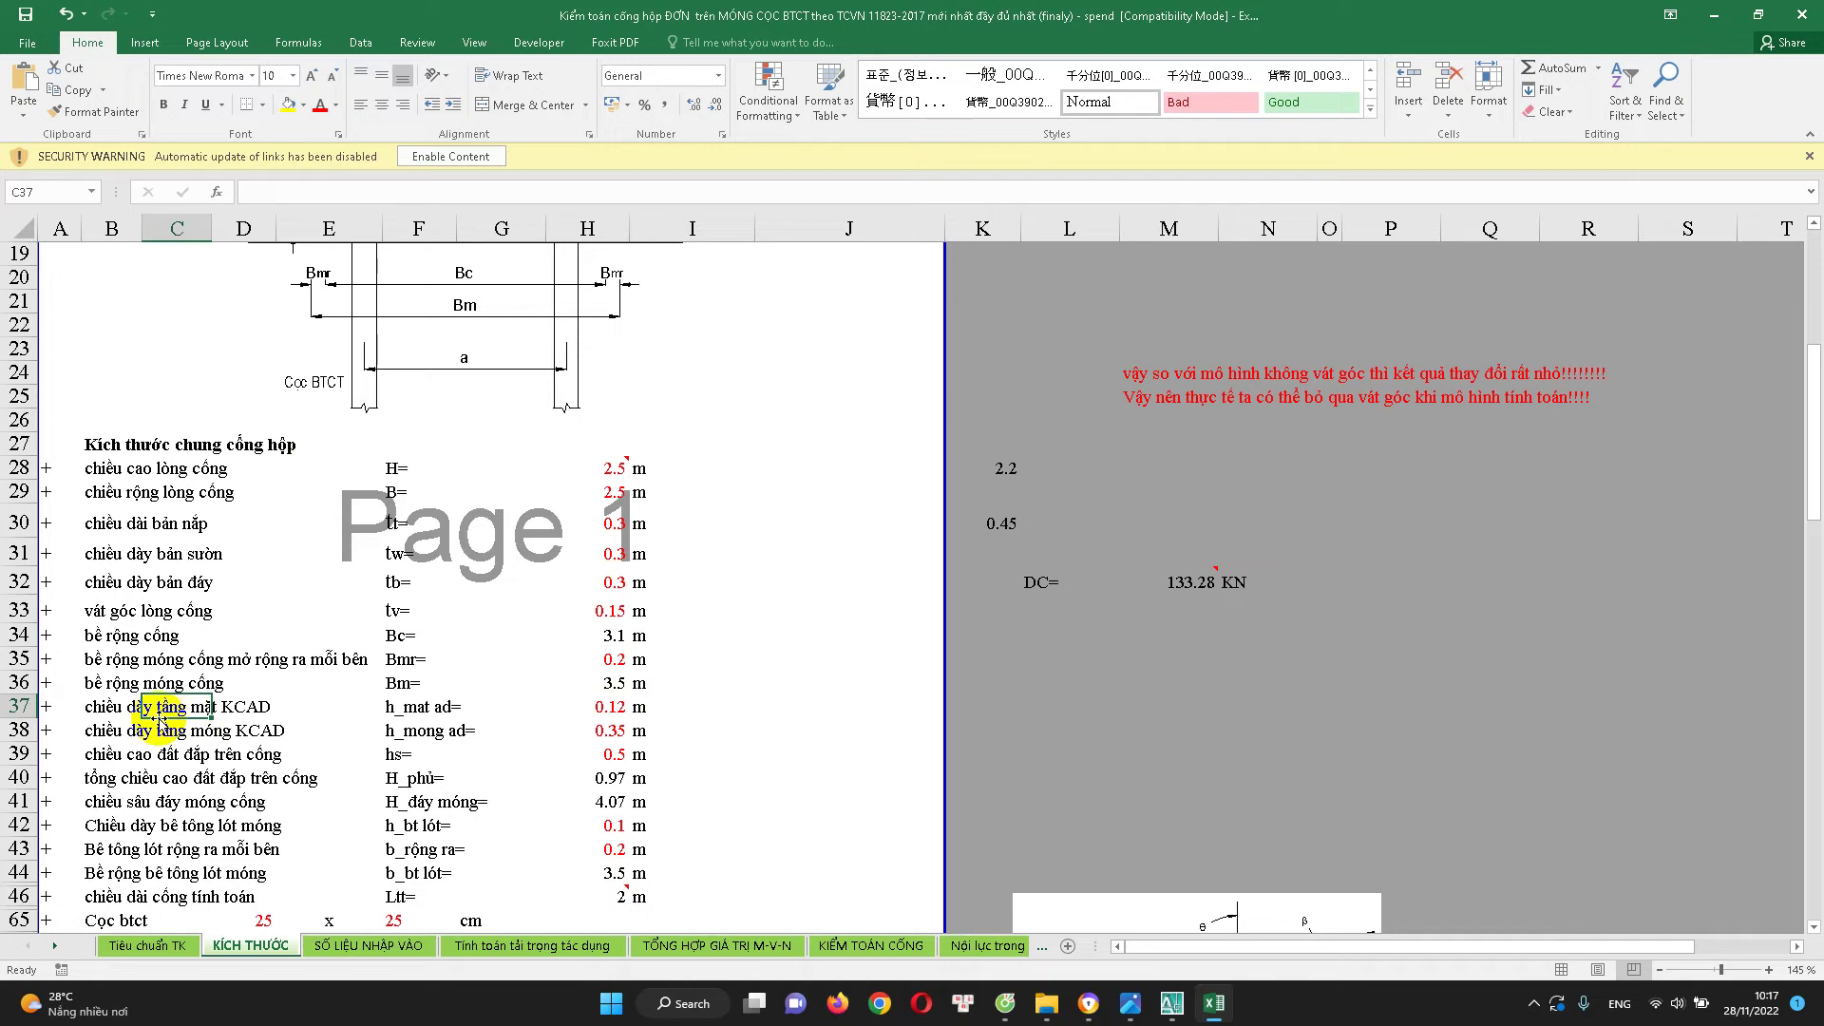
{"action": "left_click", "coordinate": [608, 712]}
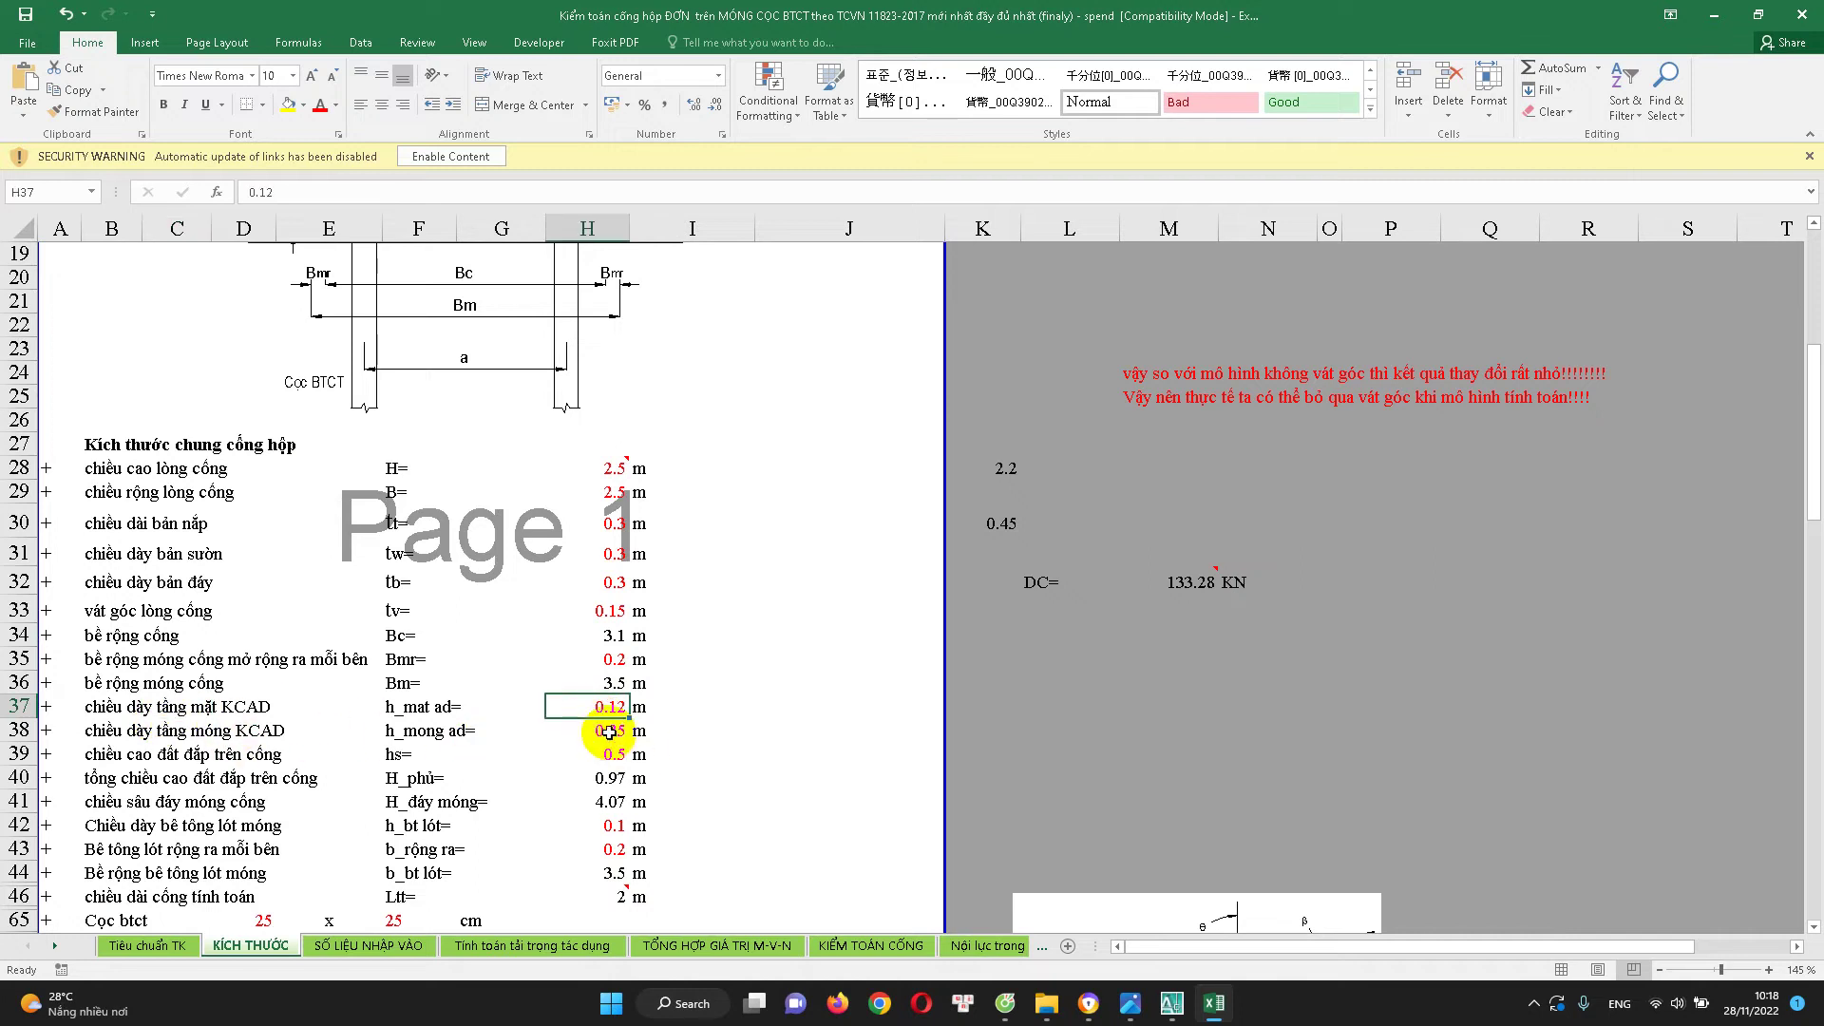
{"action": "left_click", "coordinate": [609, 732]}
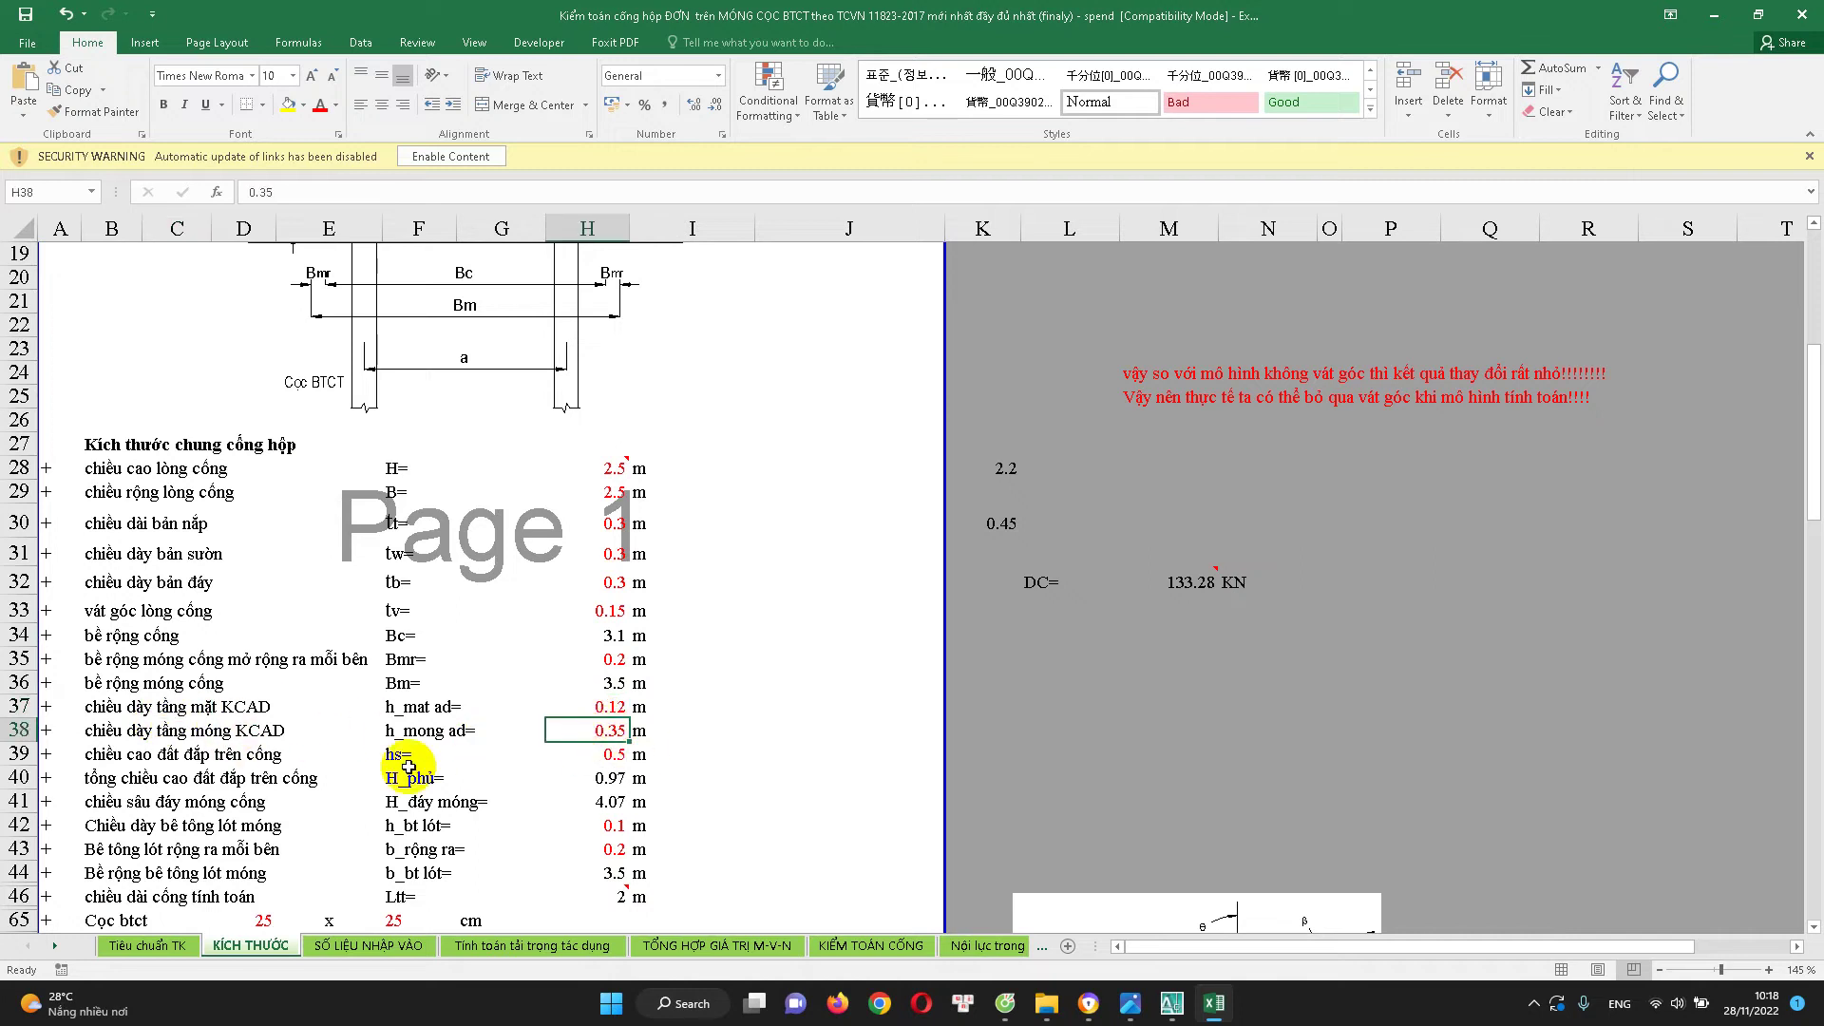
{"action": "left_click", "coordinate": [600, 754]}
{"action": "scroll", "coordinate": [513, 646], "scroll_direction": "up", "scroll_amount": 6}
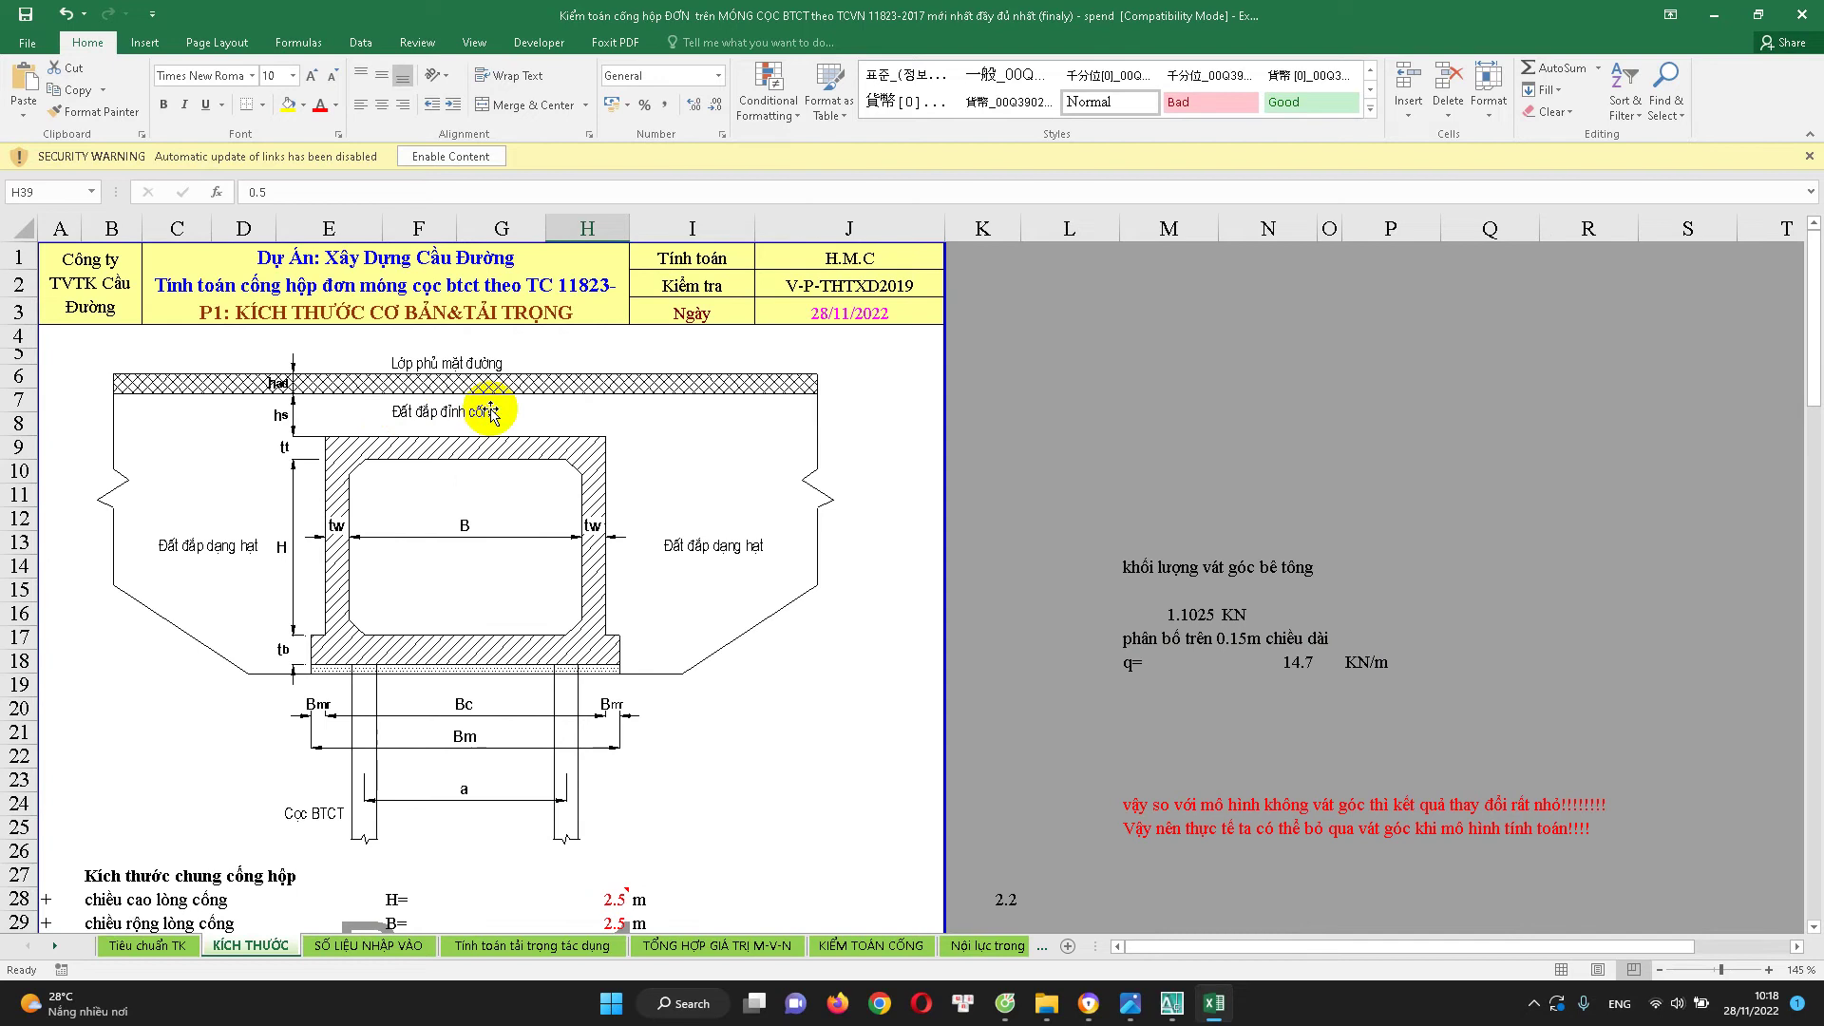
{"action": "scroll", "coordinate": [510, 489], "scroll_direction": "down", "scroll_amount": 7}
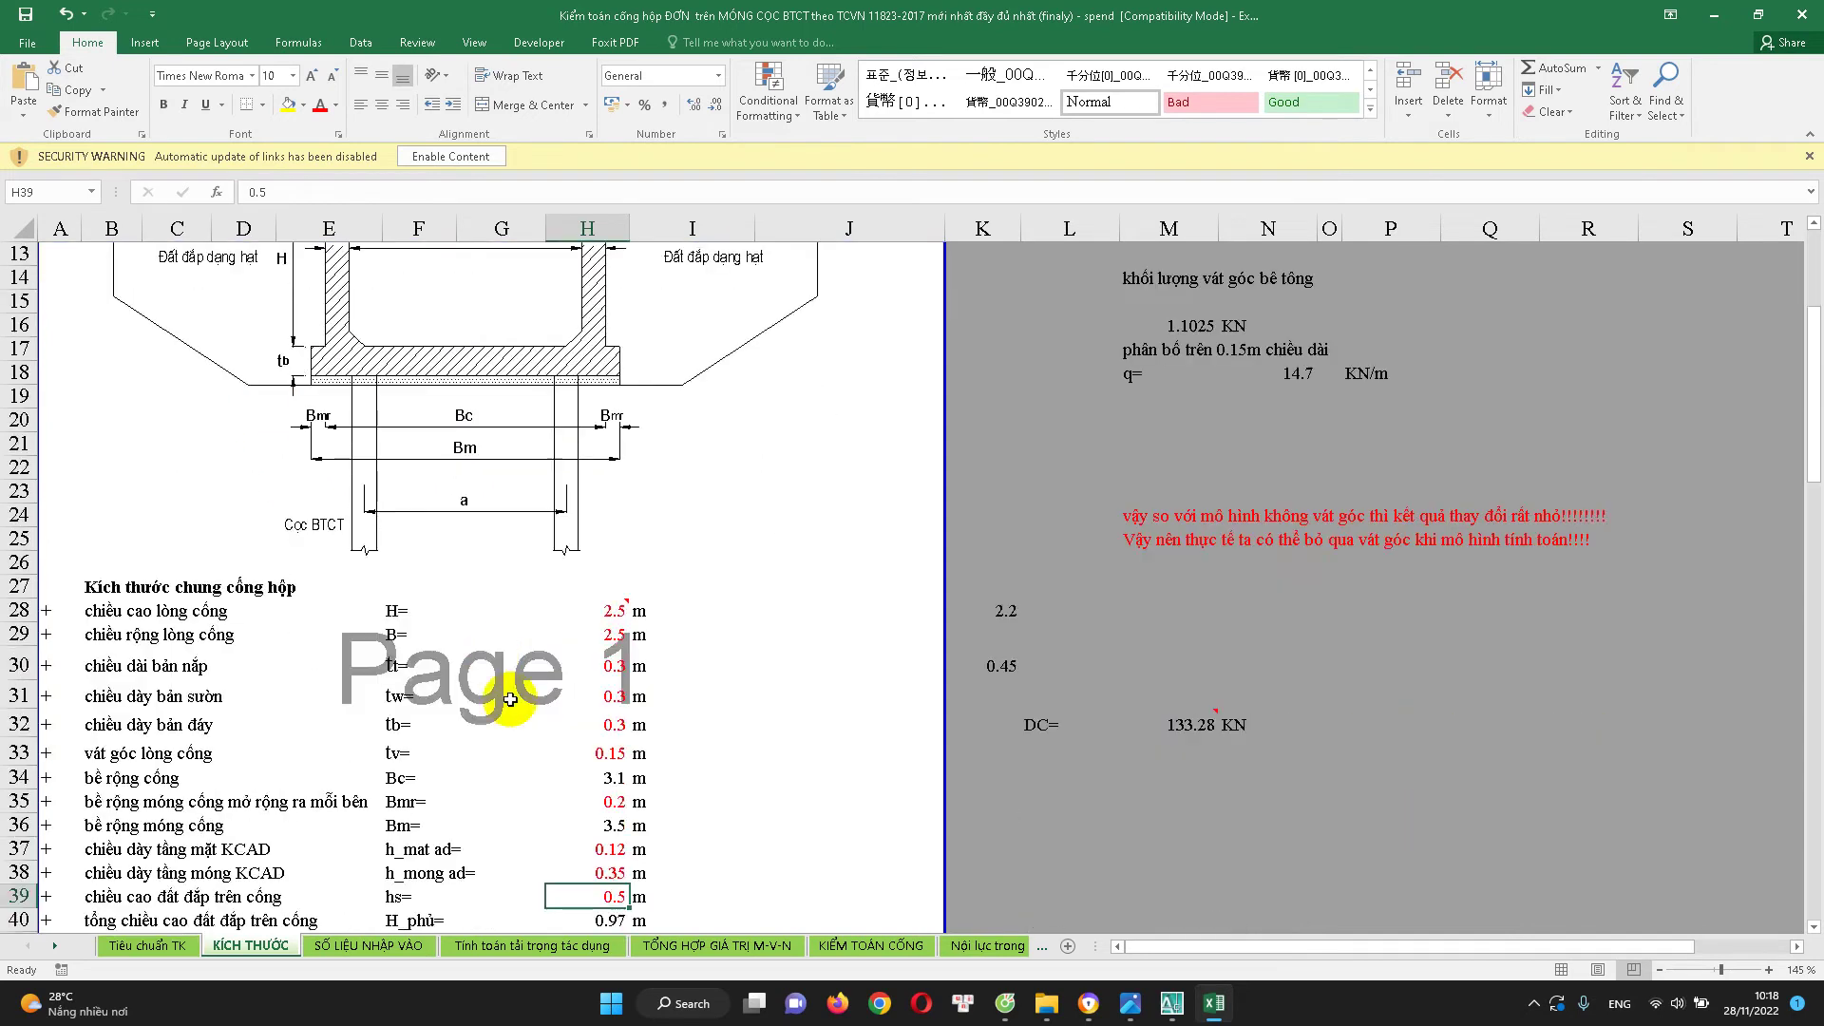
{"action": "scroll", "coordinate": [529, 664], "scroll_direction": "down", "scroll_amount": 2}
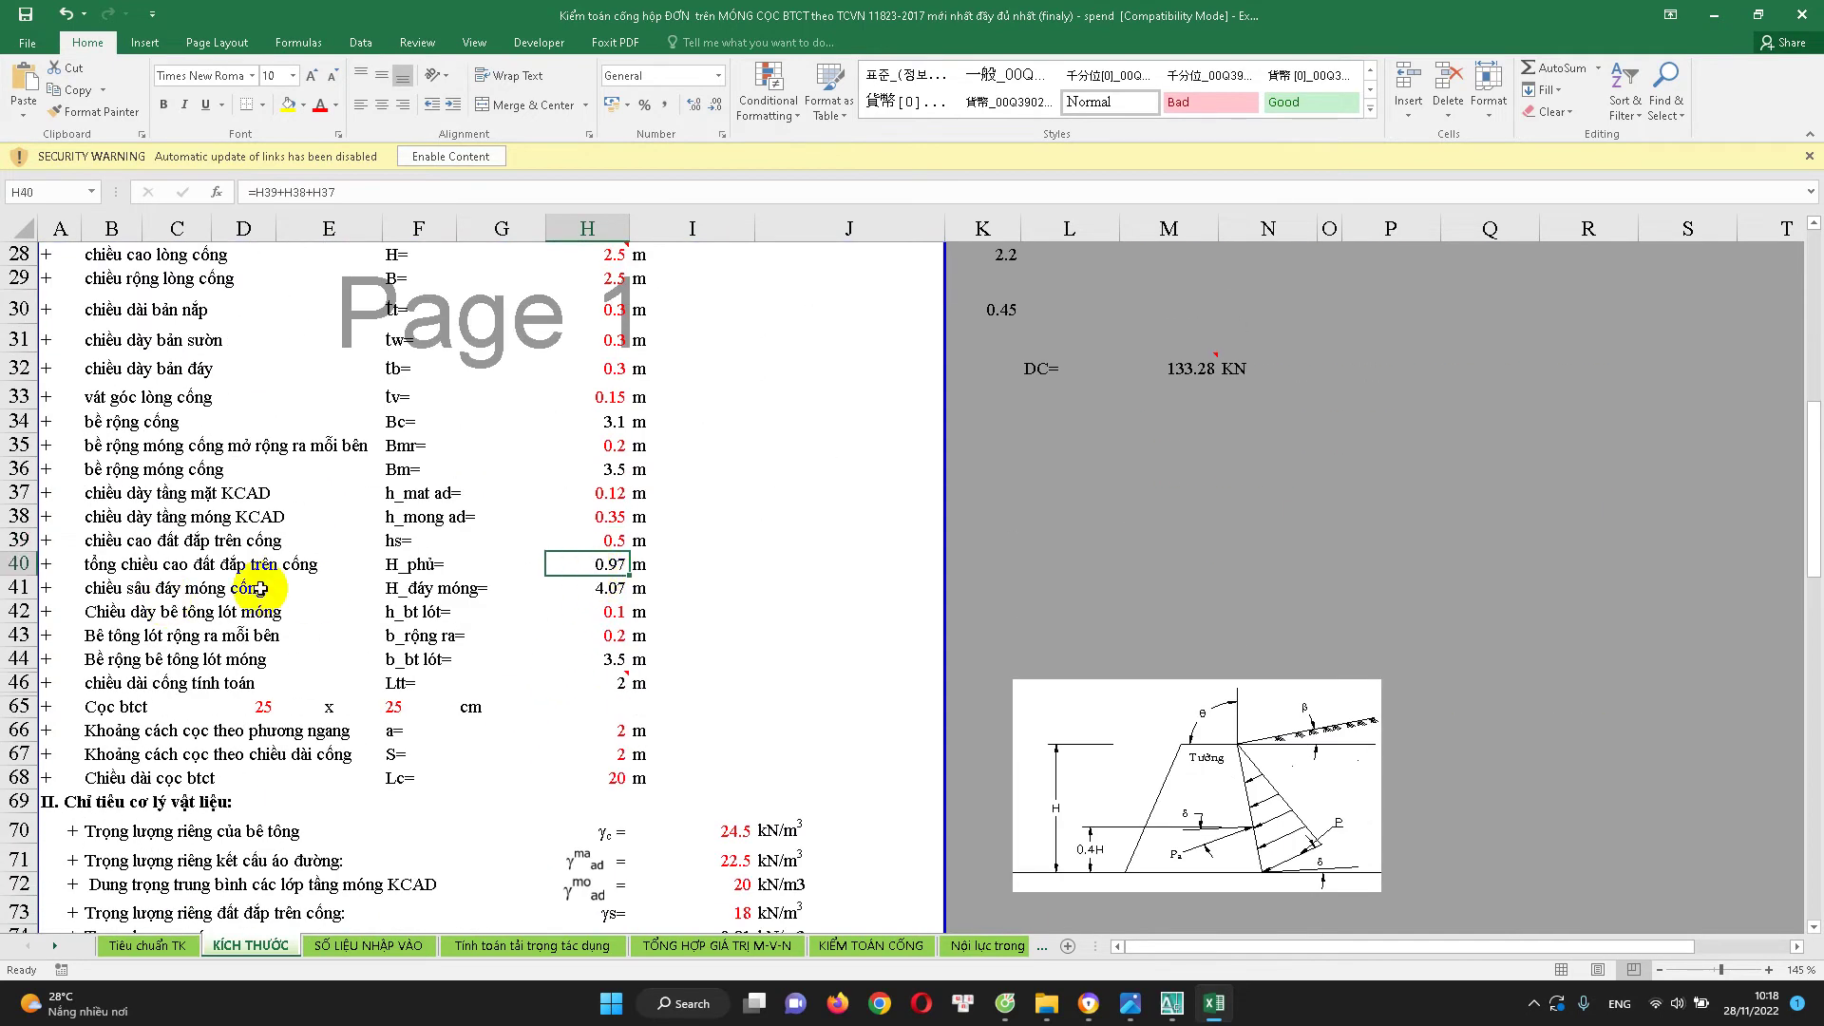
{"action": "left_click", "coordinate": [603, 590]}
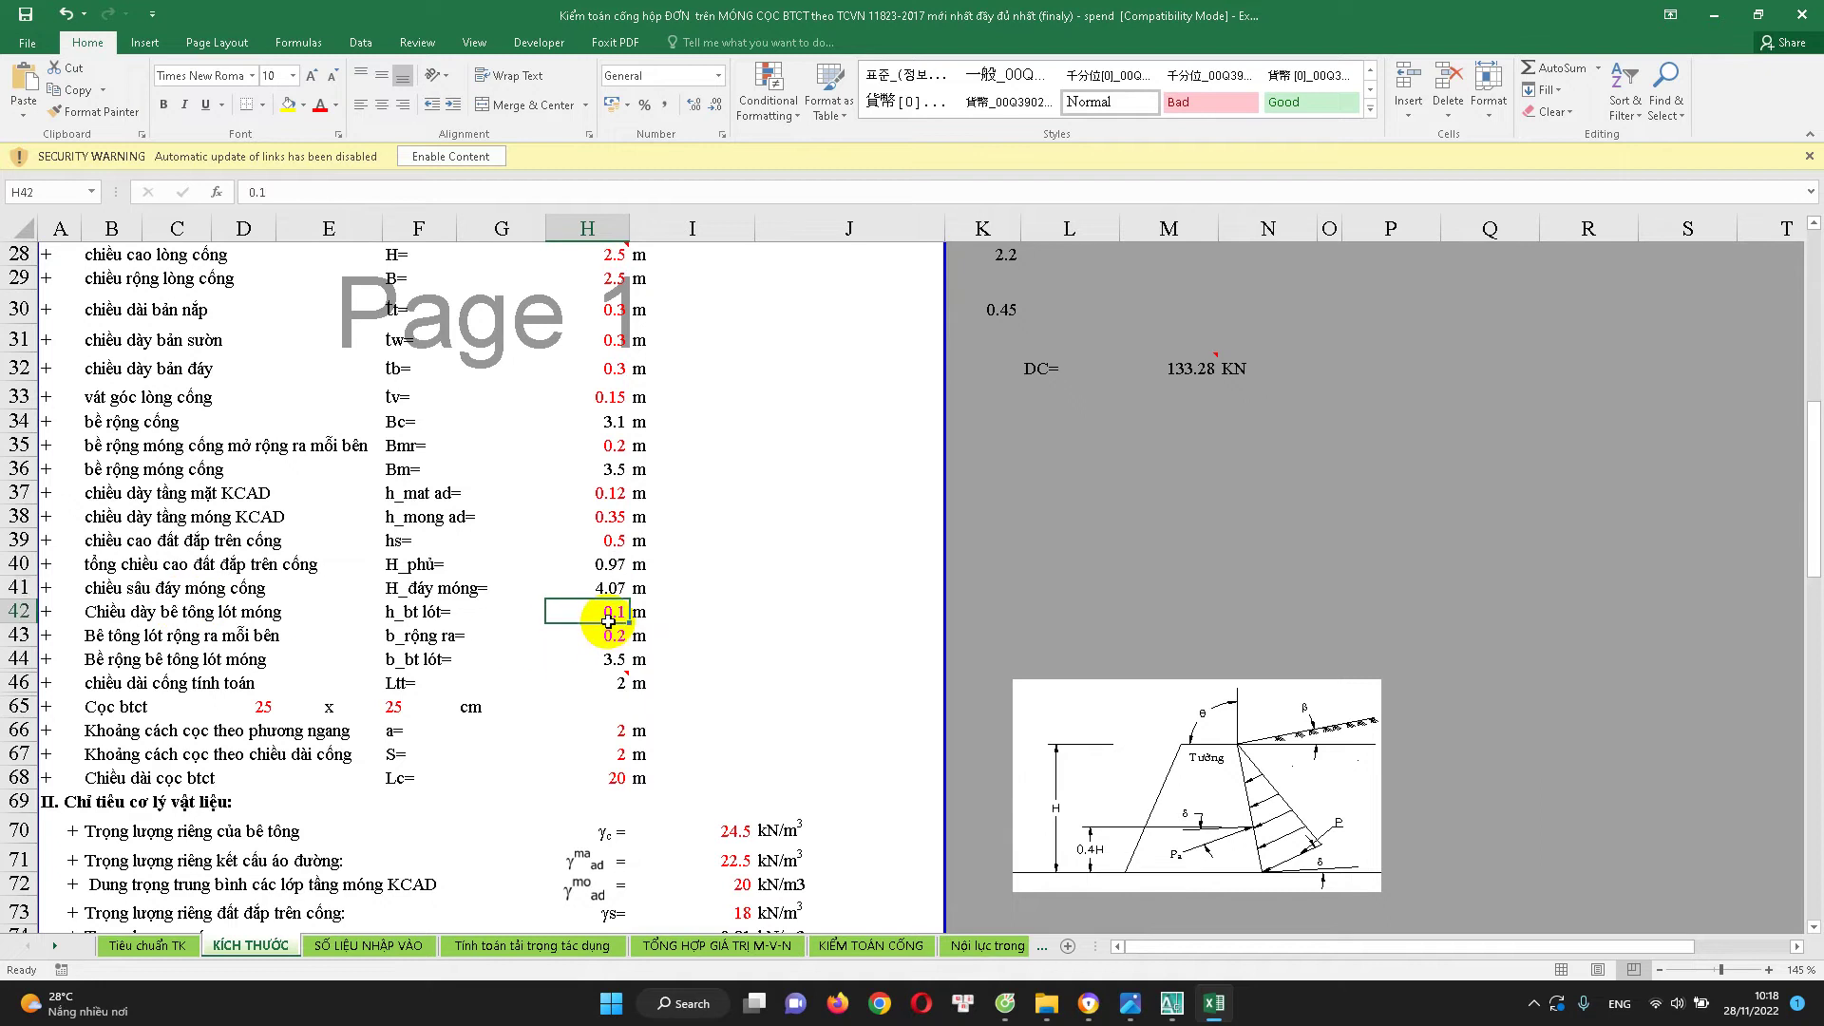
{"action": "scroll", "coordinate": [341, 647], "scroll_direction": "up", "scroll_amount": 3}
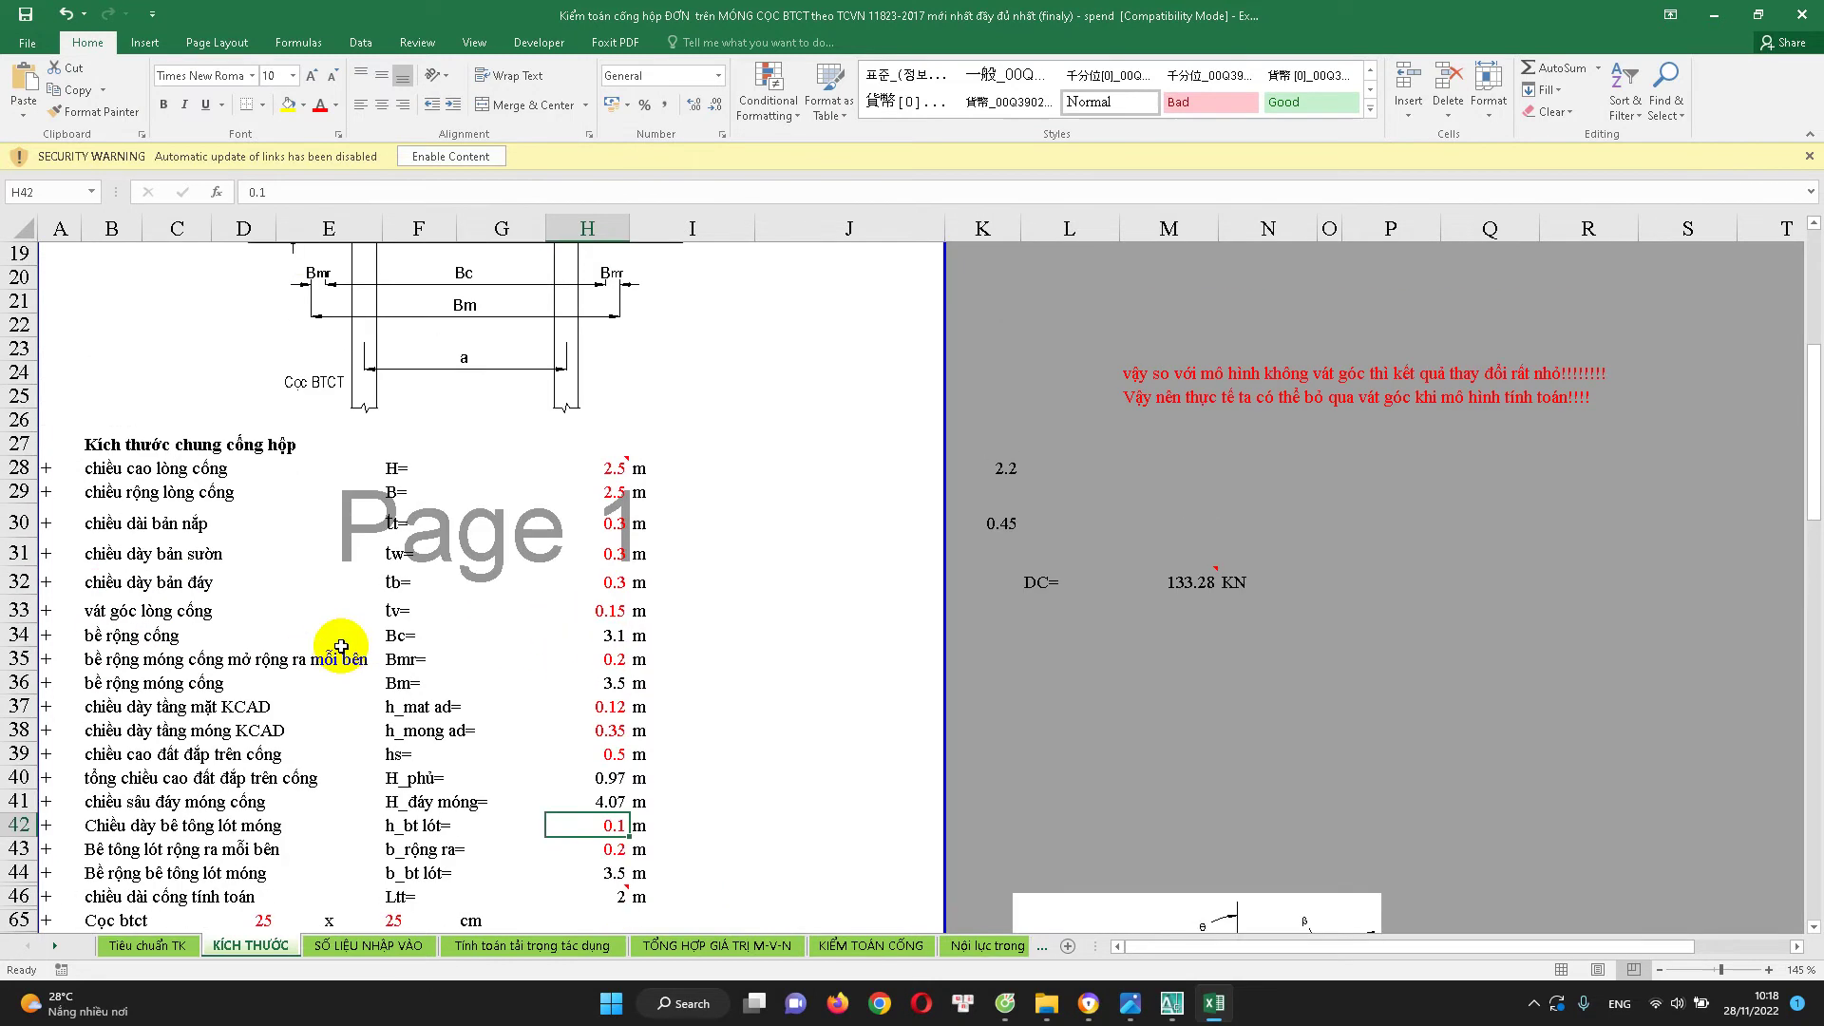
{"action": "scroll", "coordinate": [340, 569], "scroll_direction": "up", "scroll_amount": 2}
{"action": "scroll", "coordinate": [554, 658], "scroll_direction": "down", "scroll_amount": 3}
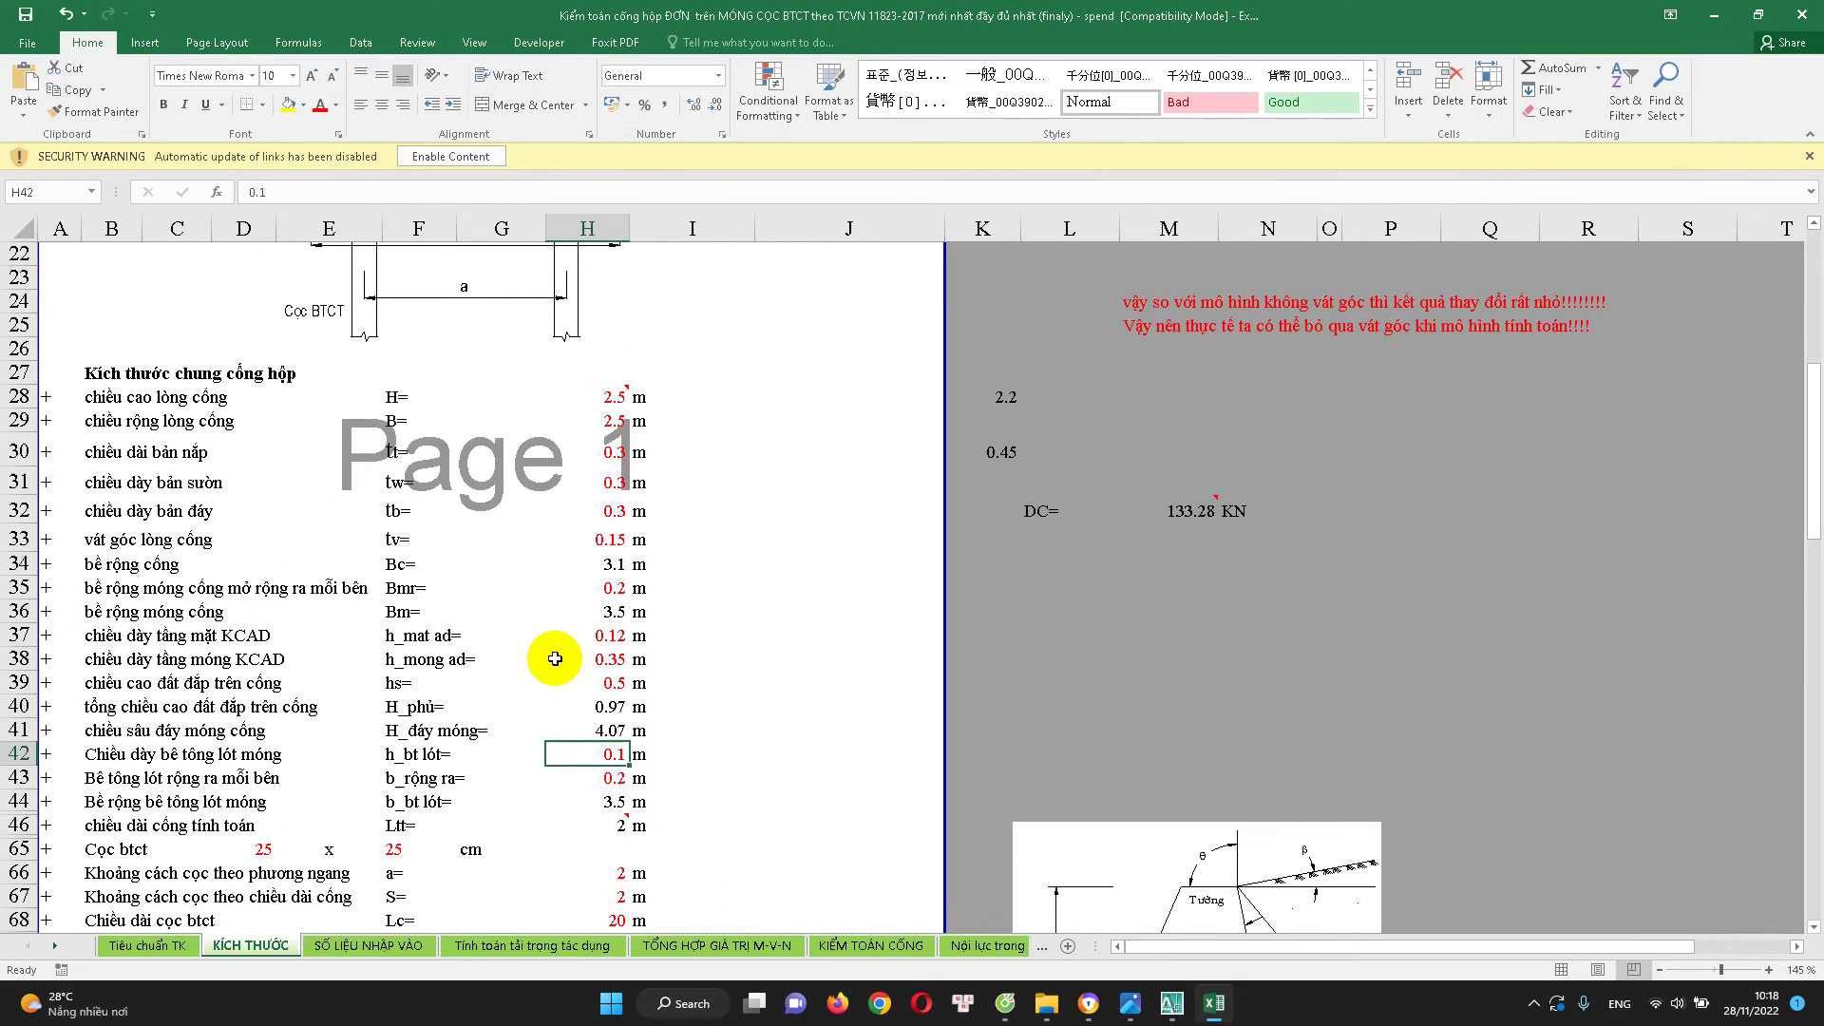
{"action": "scroll", "coordinate": [563, 635], "scroll_direction": "up", "scroll_amount": 2}
{"action": "scroll", "coordinate": [428, 551], "scroll_direction": "down", "scroll_amount": 4}
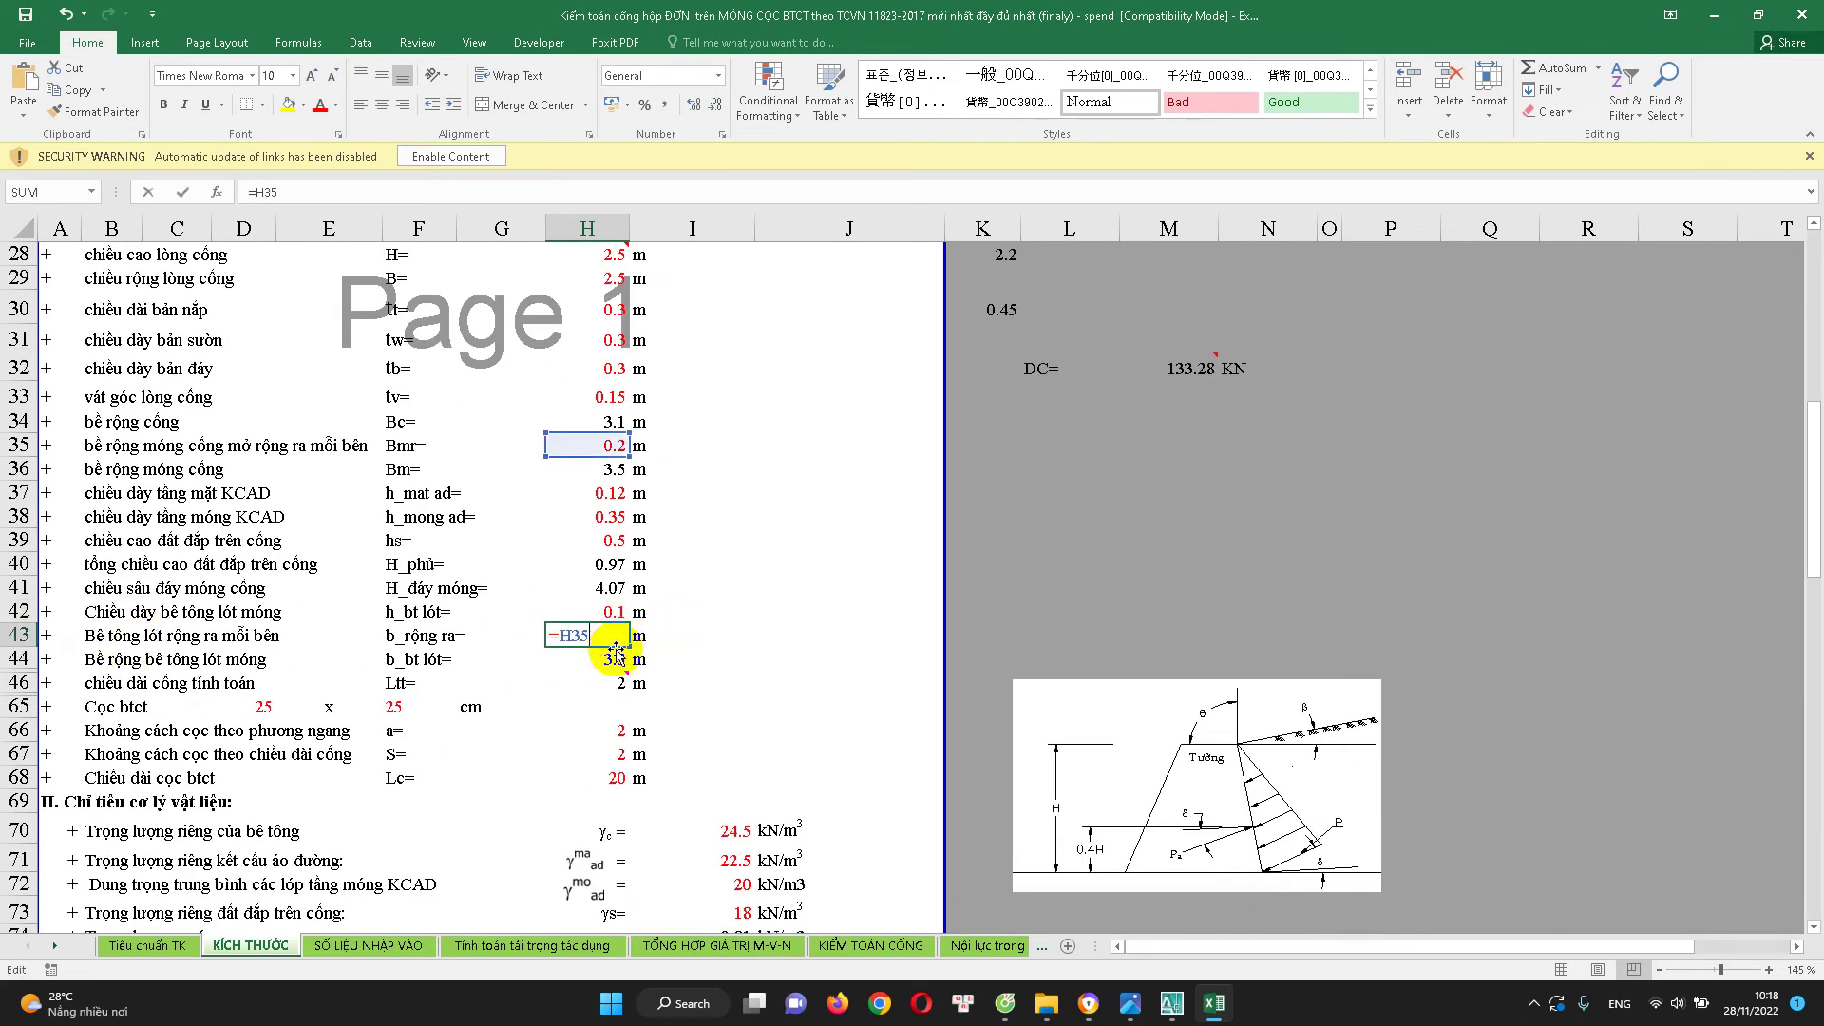
{"action": "key", "text": "ctrl+Return"}
{"action": "scroll", "coordinate": [615, 653], "scroll_direction": "up", "scroll_amount": 3}
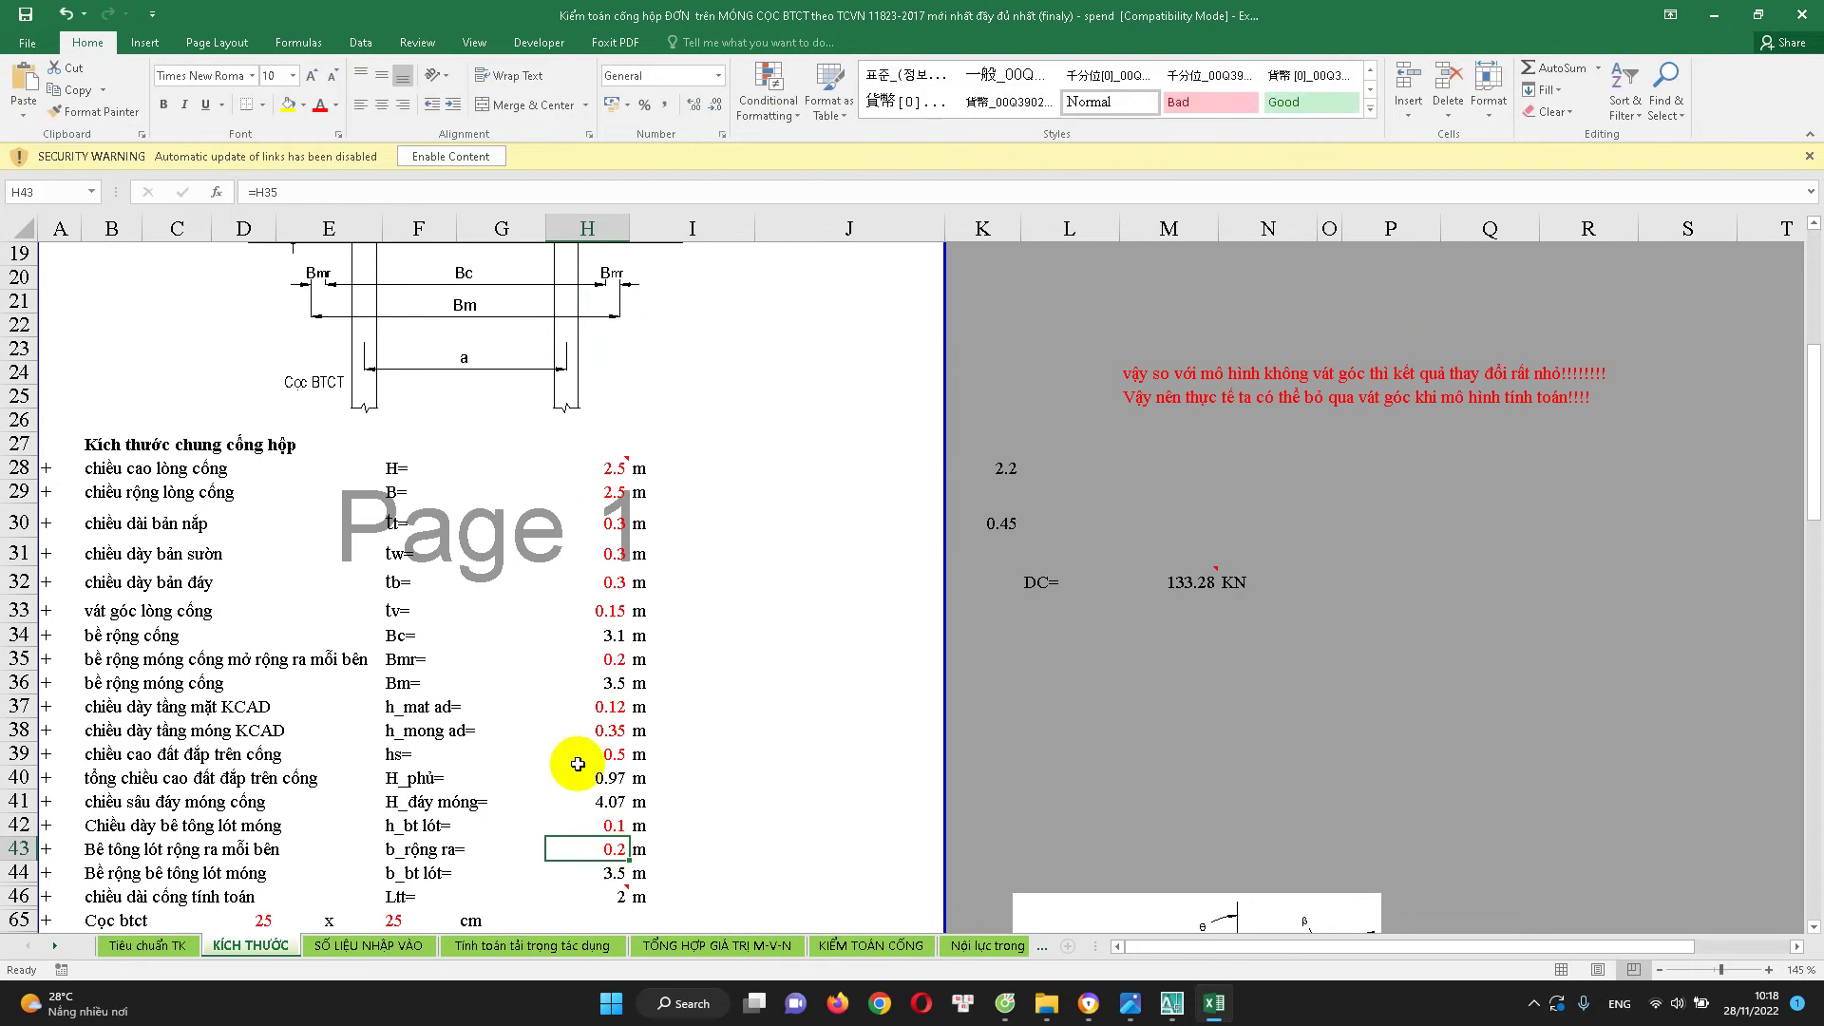
{"action": "scroll", "coordinate": [582, 435], "scroll_direction": "up", "scroll_amount": 2}
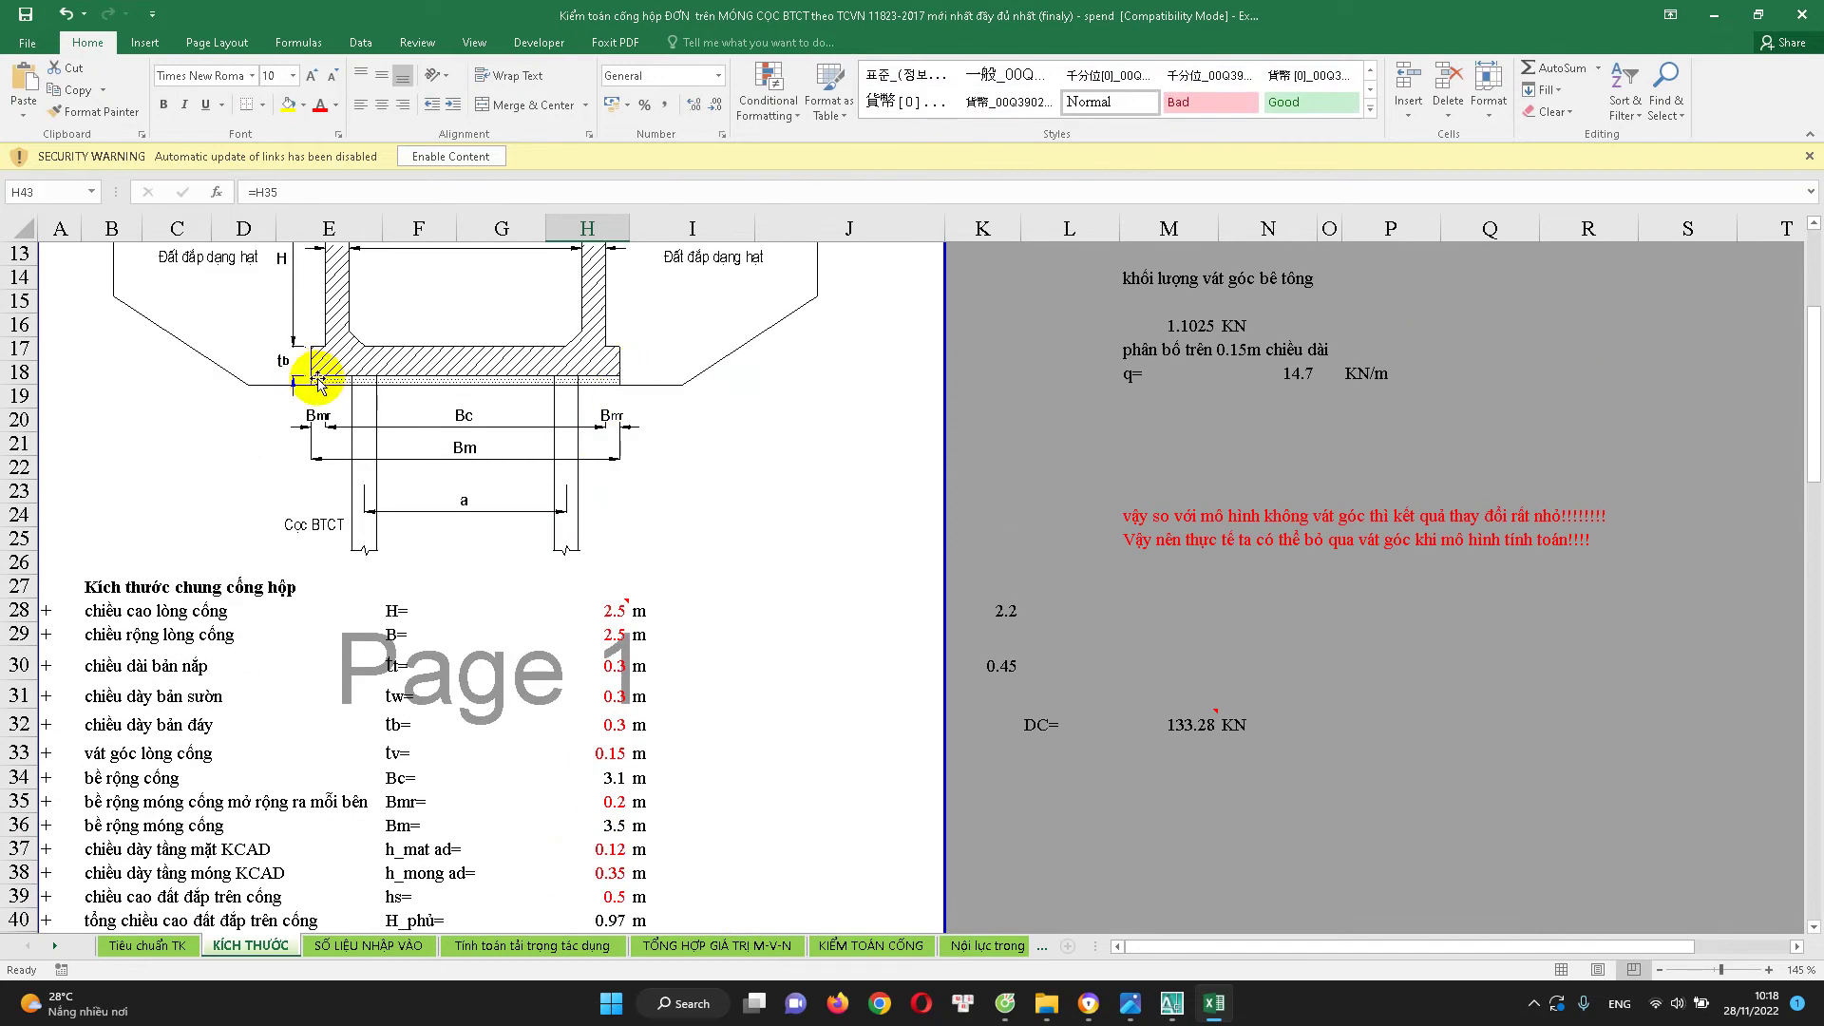
{"action": "scroll", "coordinate": [549, 704], "scroll_direction": "down", "scroll_amount": 2}
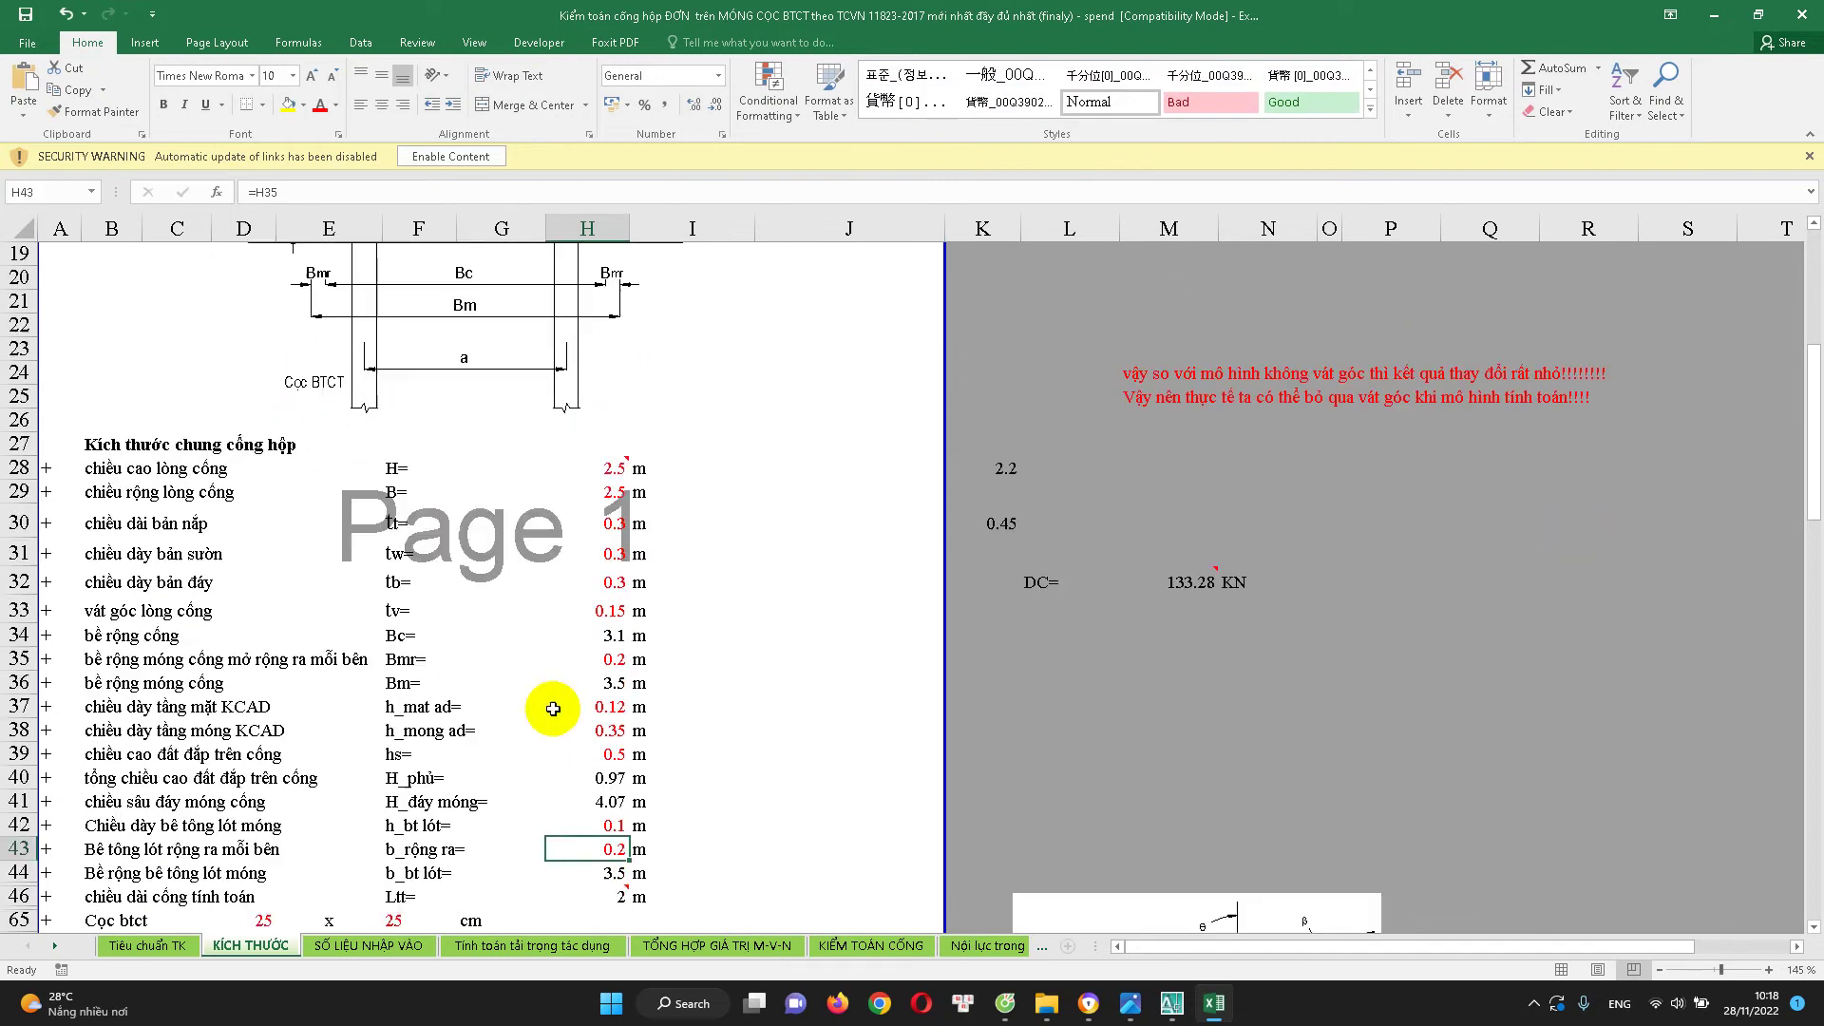
{"action": "scroll", "coordinate": [622, 781], "scroll_direction": "down", "scroll_amount": 1}
{"action": "double_click", "coordinate": [591, 778]}
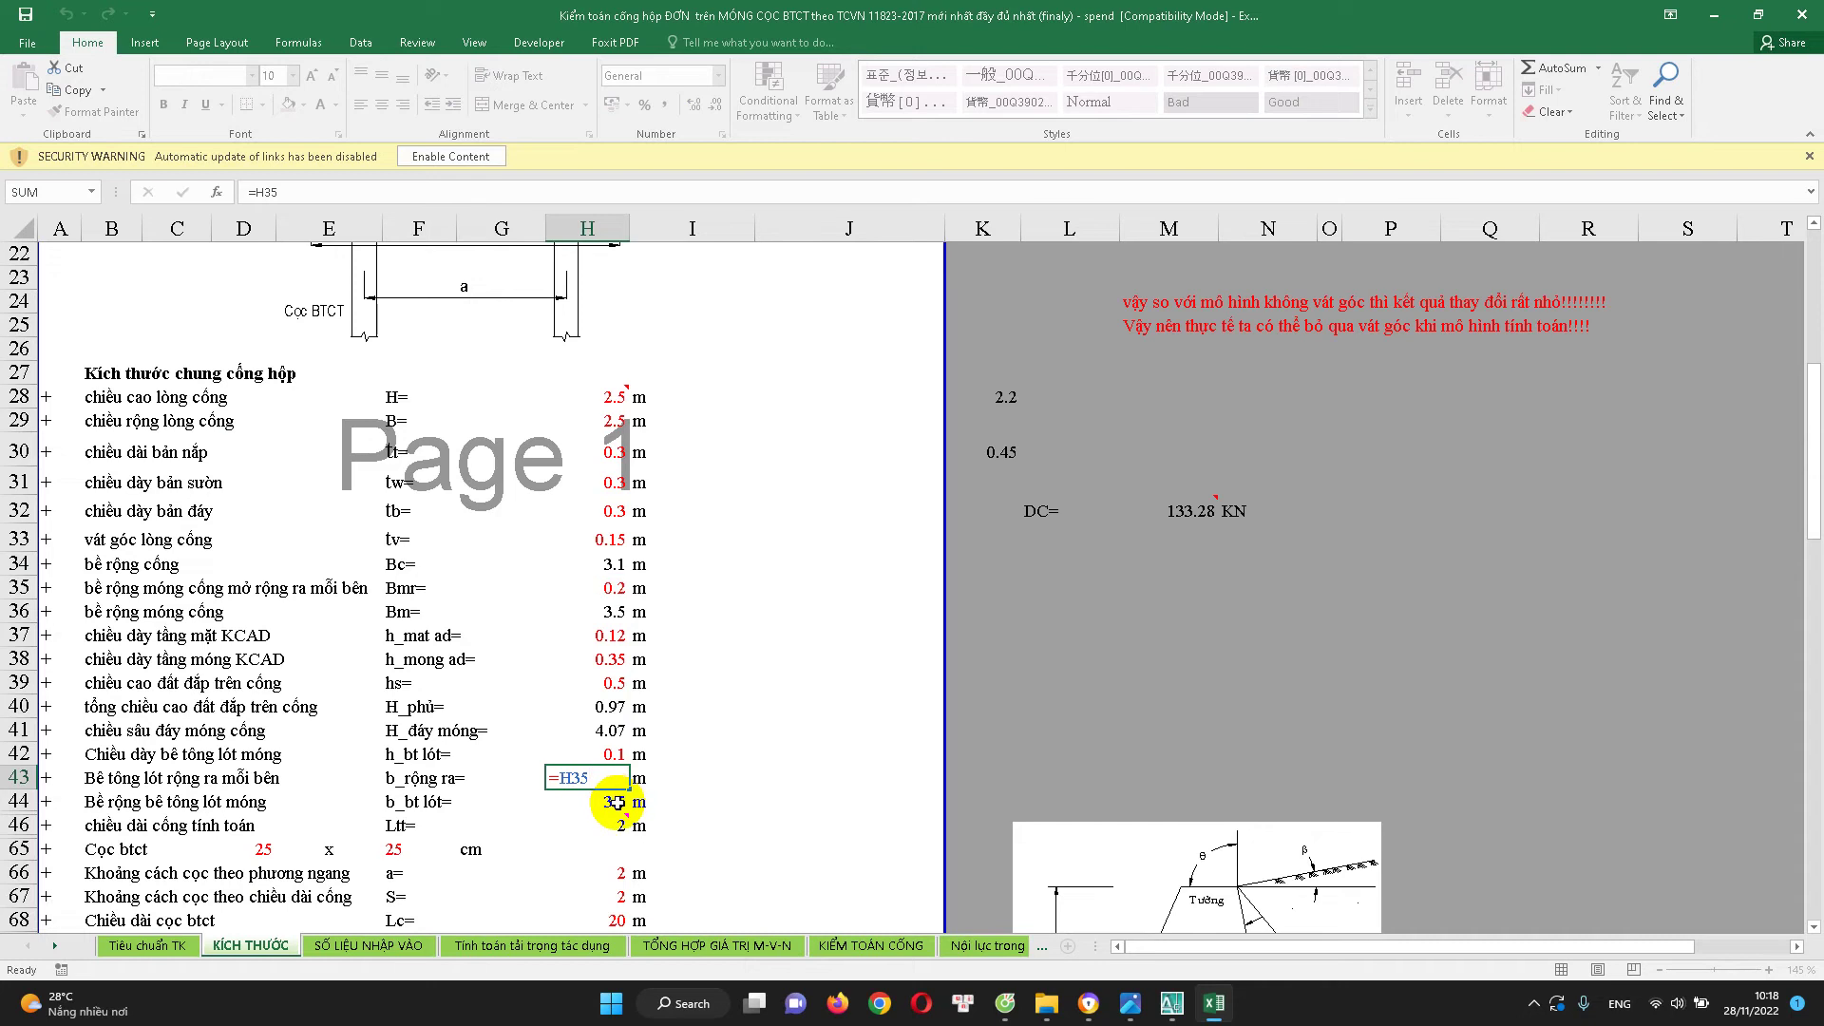
{"action": "key", "text": "Escape"}
{"action": "scroll", "coordinate": [618, 803], "scroll_direction": "down", "scroll_amount": 1}
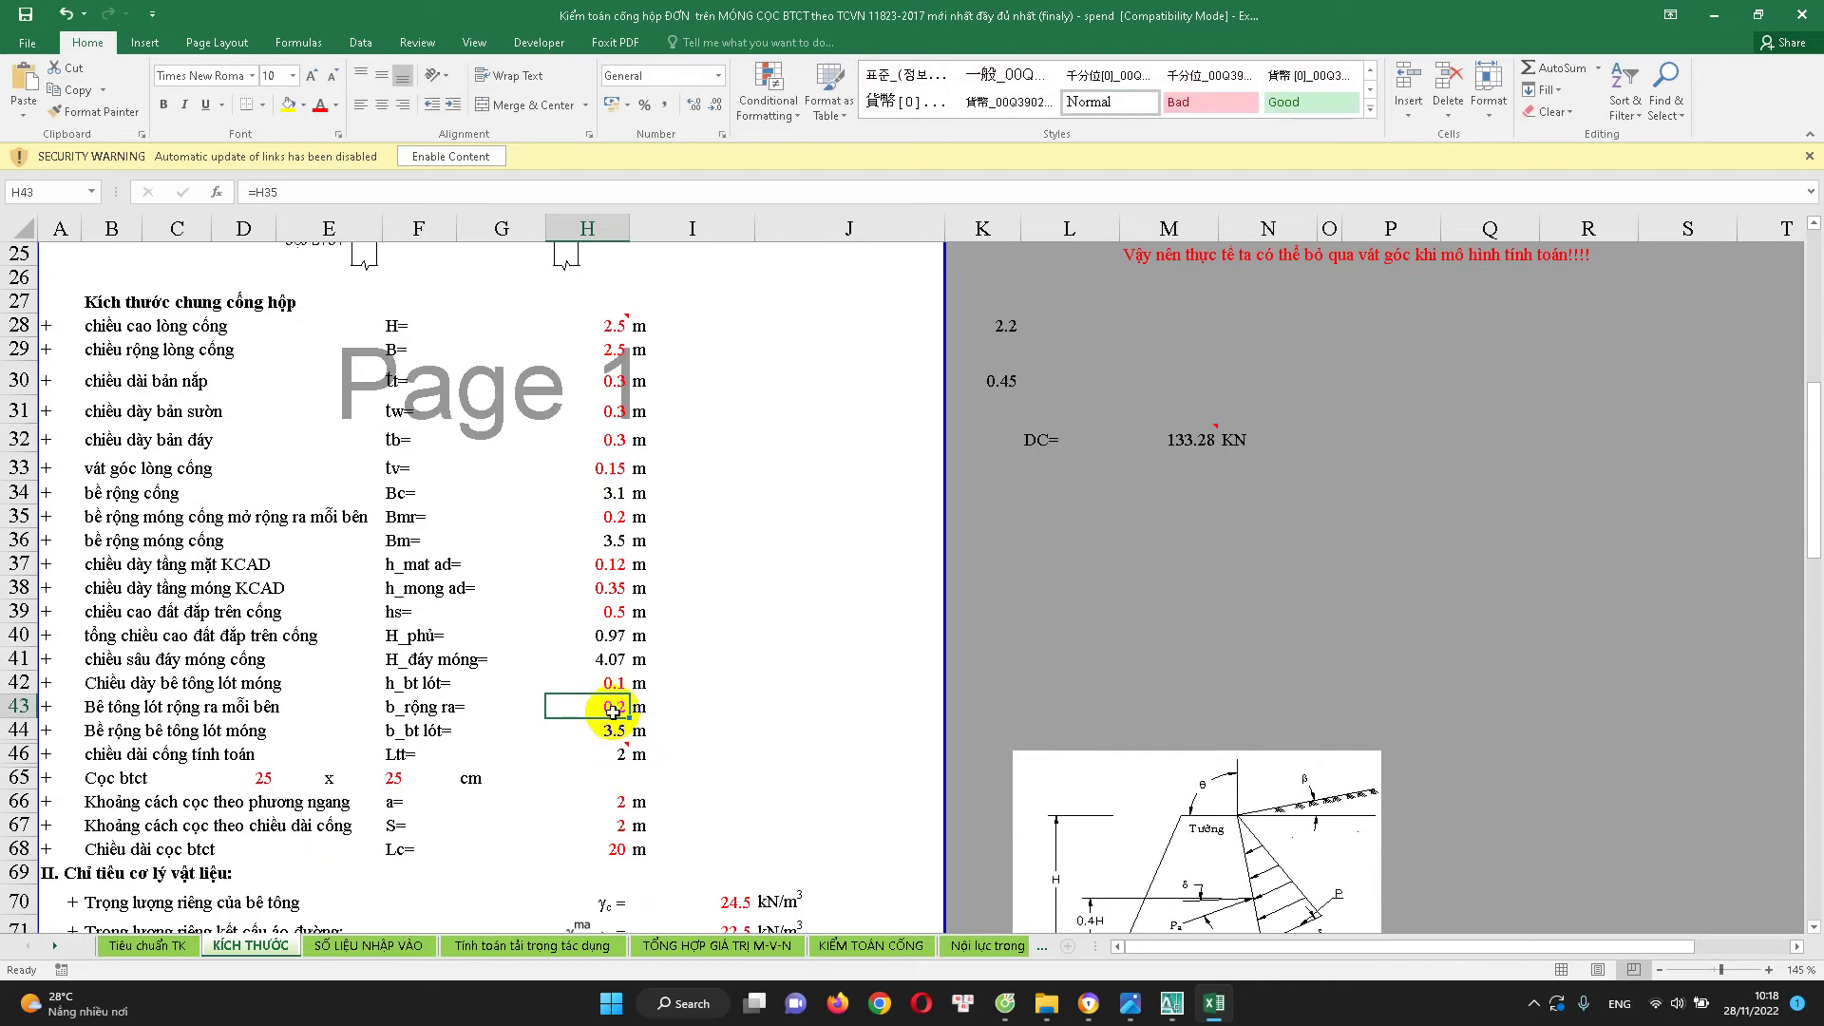
{"action": "scroll", "coordinate": [613, 711], "scroll_direction": "up", "scroll_amount": 1}
{"action": "scroll", "coordinate": [427, 598], "scroll_direction": "up", "scroll_amount": 5}
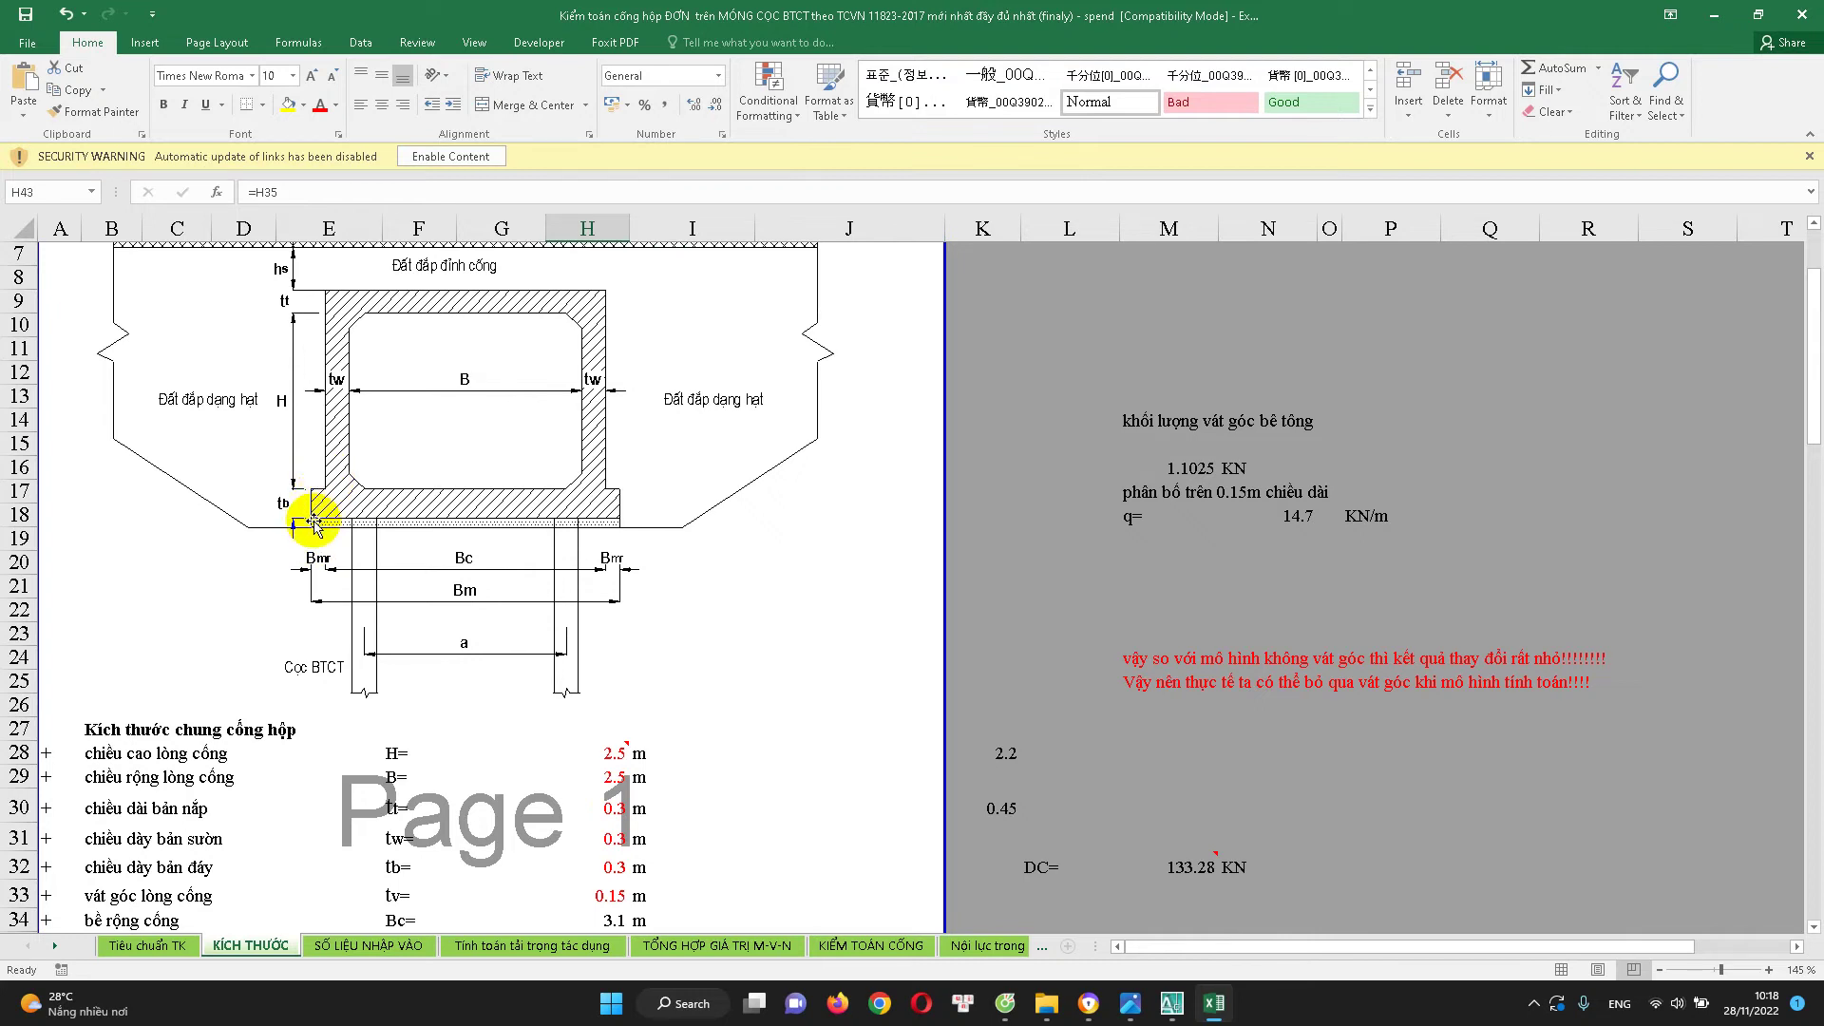
{"action": "scroll", "coordinate": [342, 589], "scroll_direction": "down", "scroll_amount": 5}
{"action": "scroll", "coordinate": [427, 684], "scroll_direction": "down", "scroll_amount": 2}
{"action": "scroll", "coordinate": [489, 736], "scroll_direction": "down", "scroll_amount": 1}
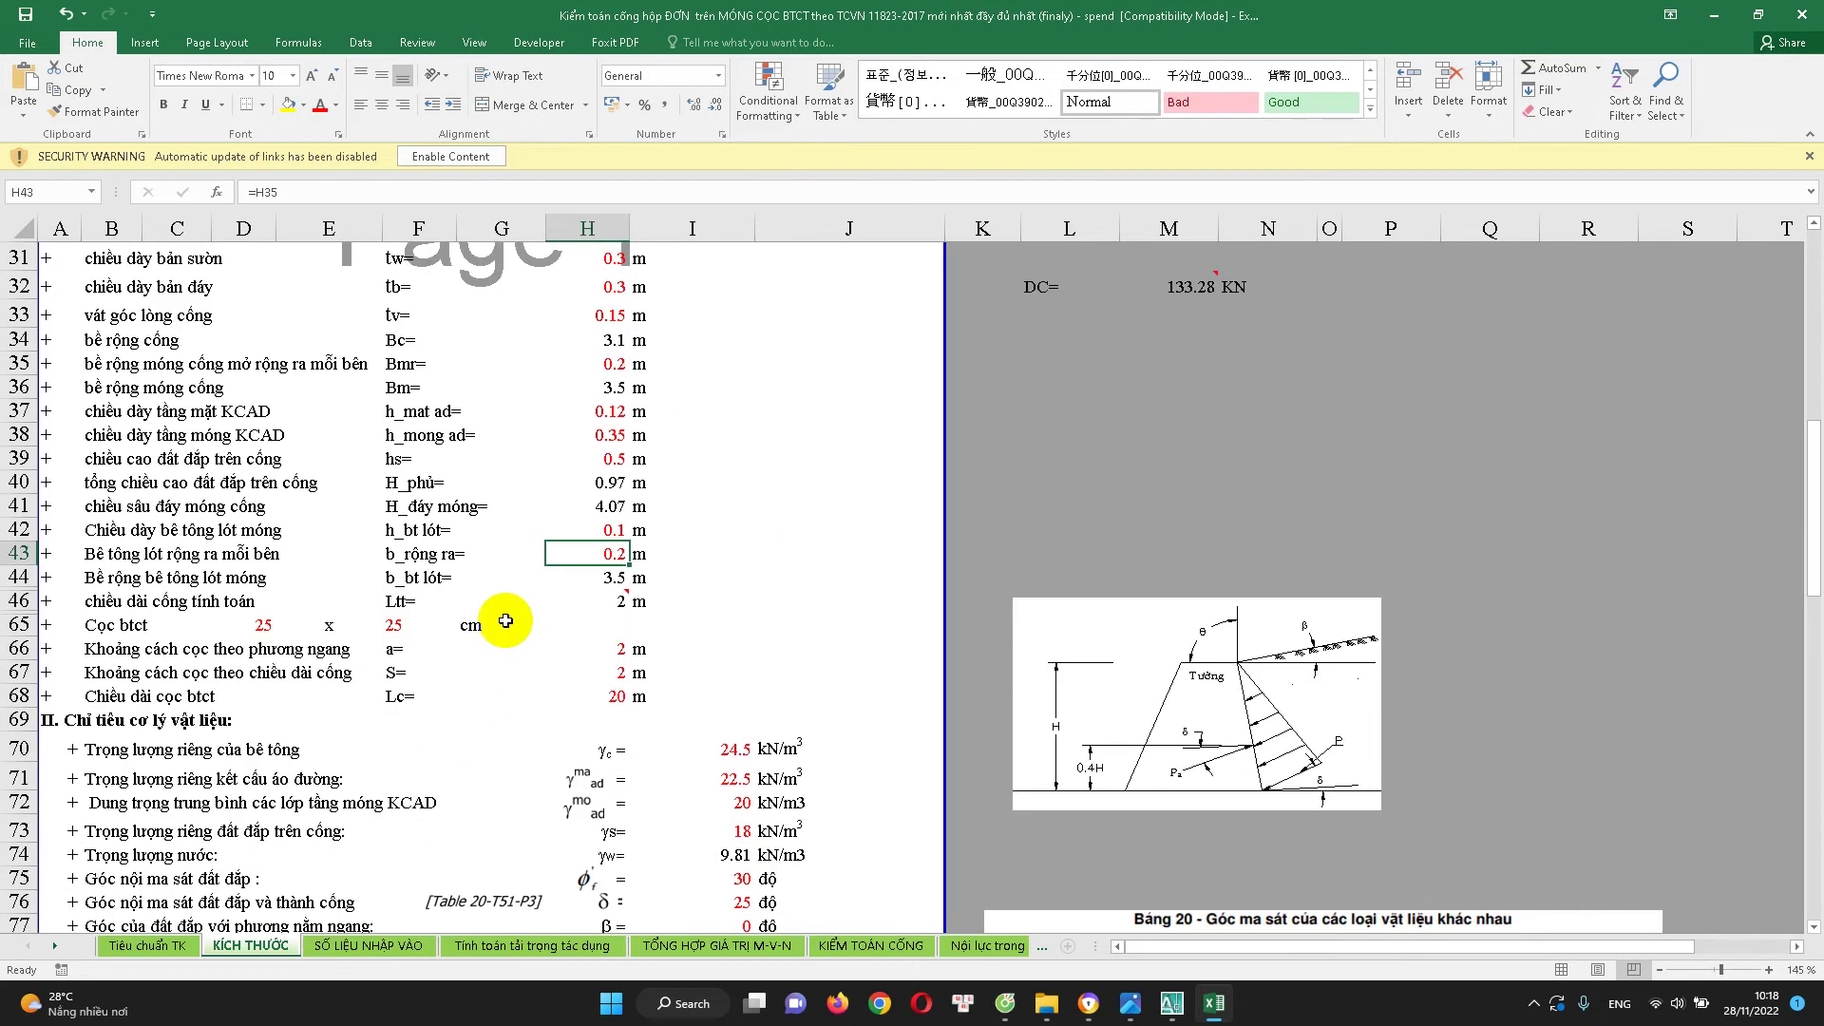
{"action": "left_click", "coordinate": [599, 580]}
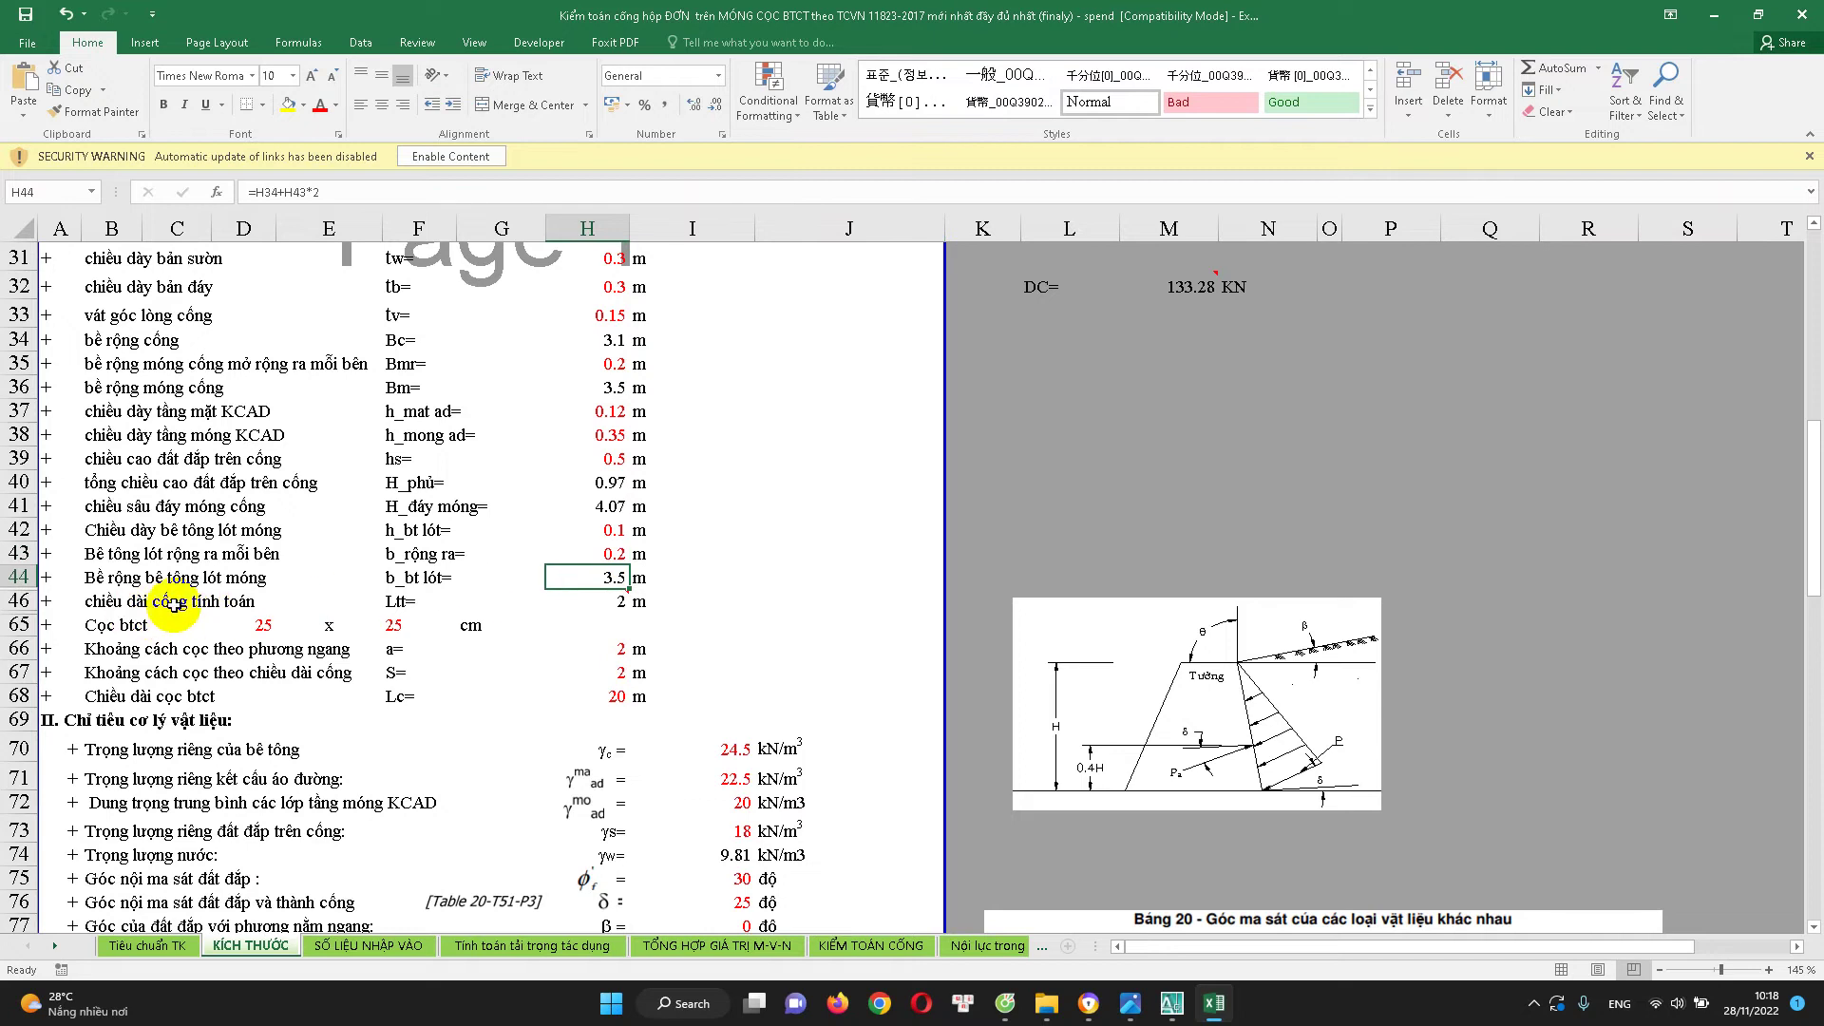
{"action": "double_click", "coordinate": [589, 601]}
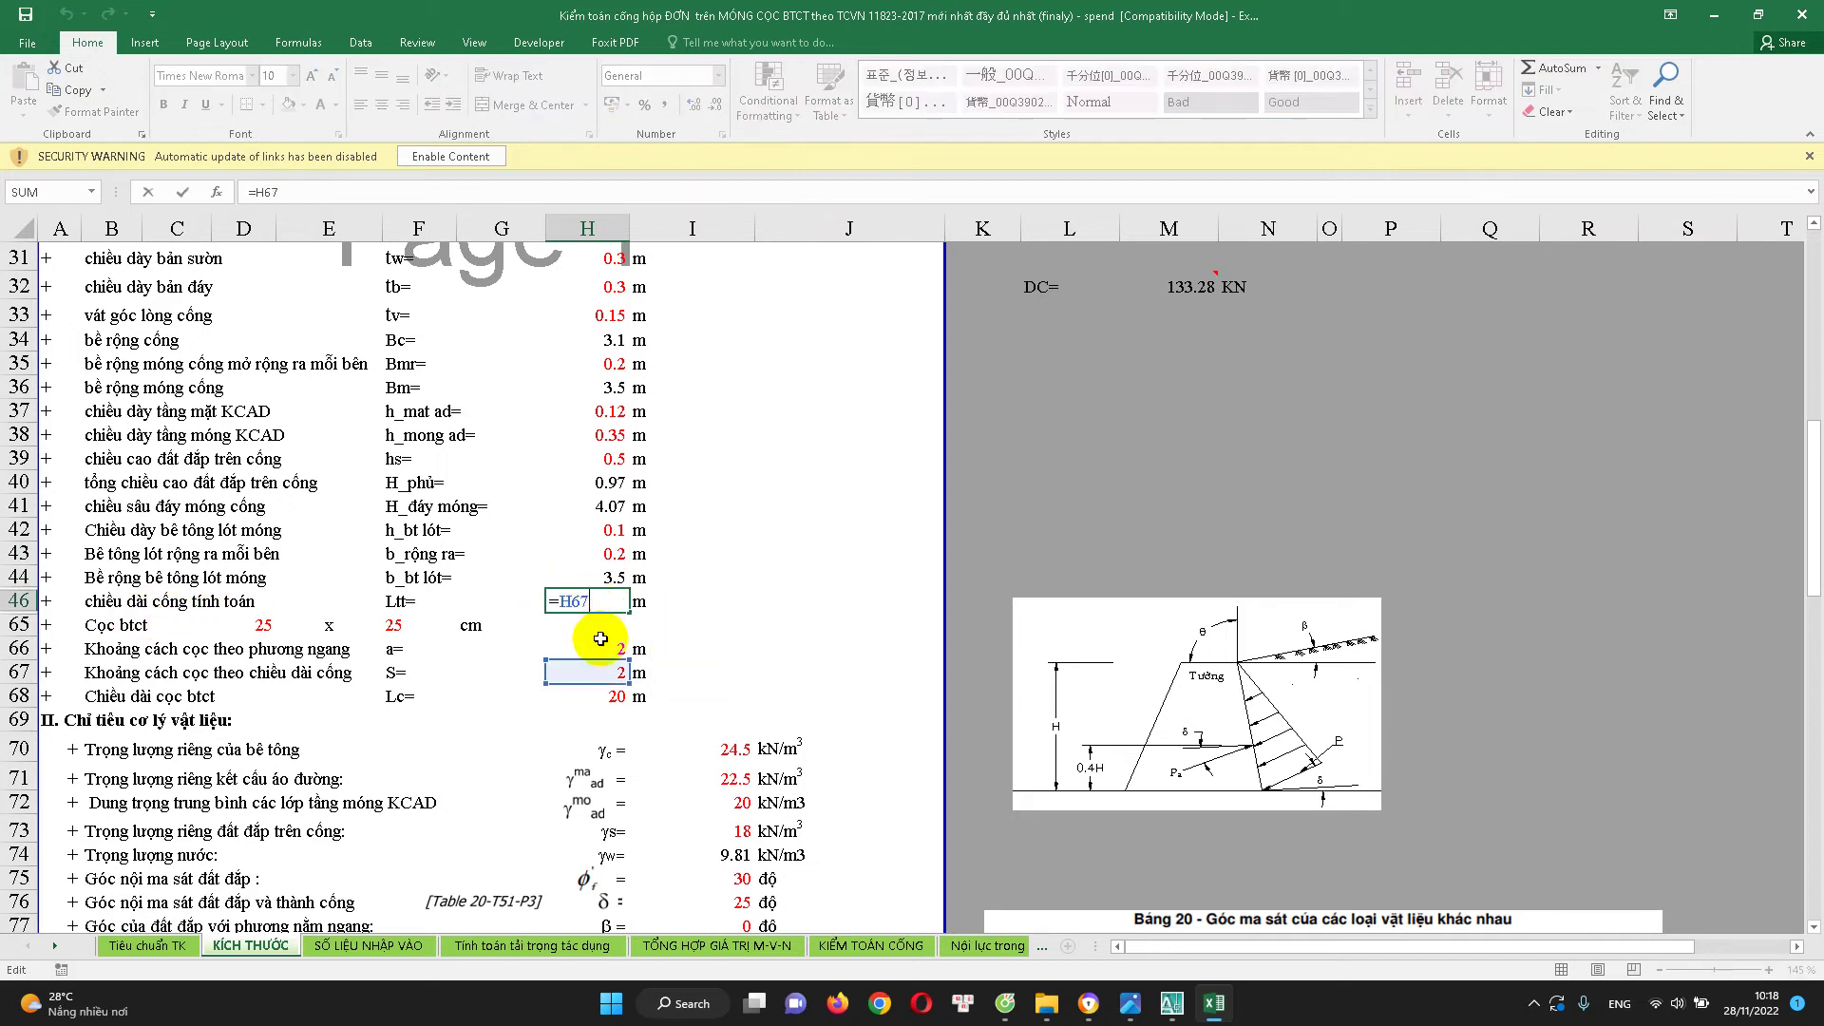
{"action": "scroll", "coordinate": [571, 657], "scroll_direction": "down", "scroll_amount": 1}
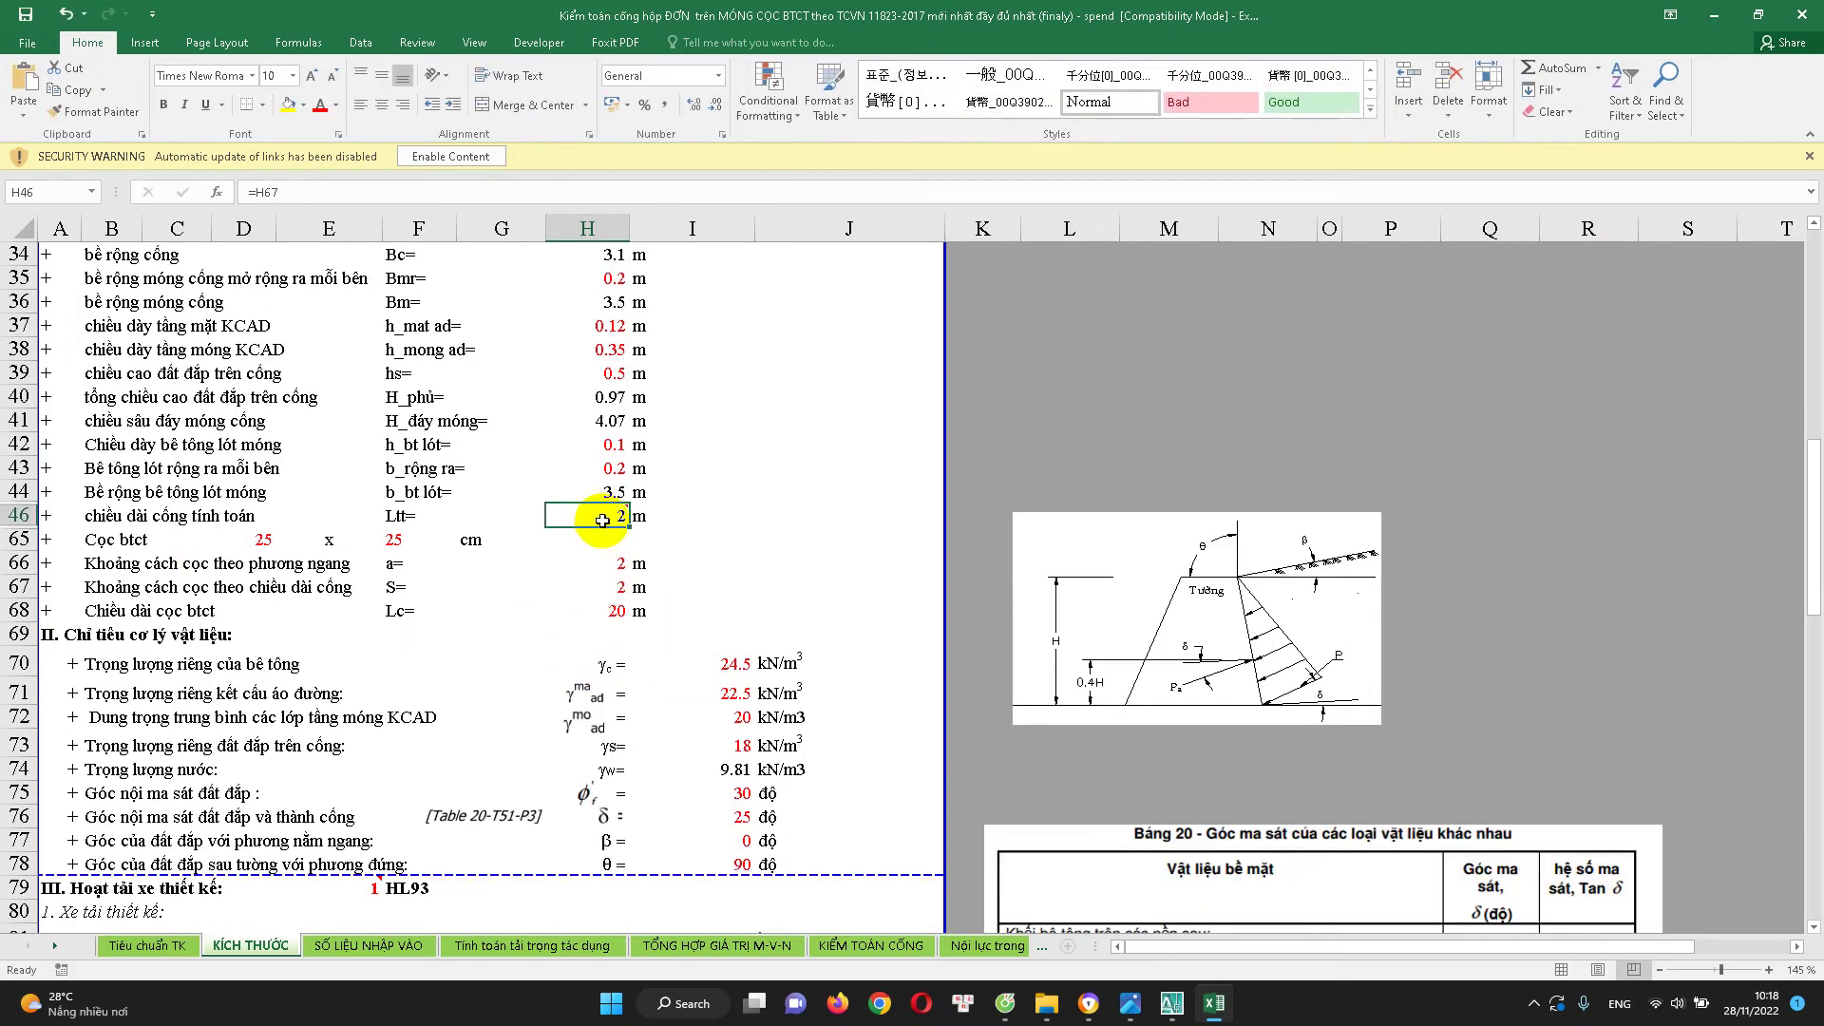
{"action": "key", "text": "Escape"}
{"action": "scroll", "coordinate": [627, 456], "scroll_direction": "up", "scroll_amount": 2}
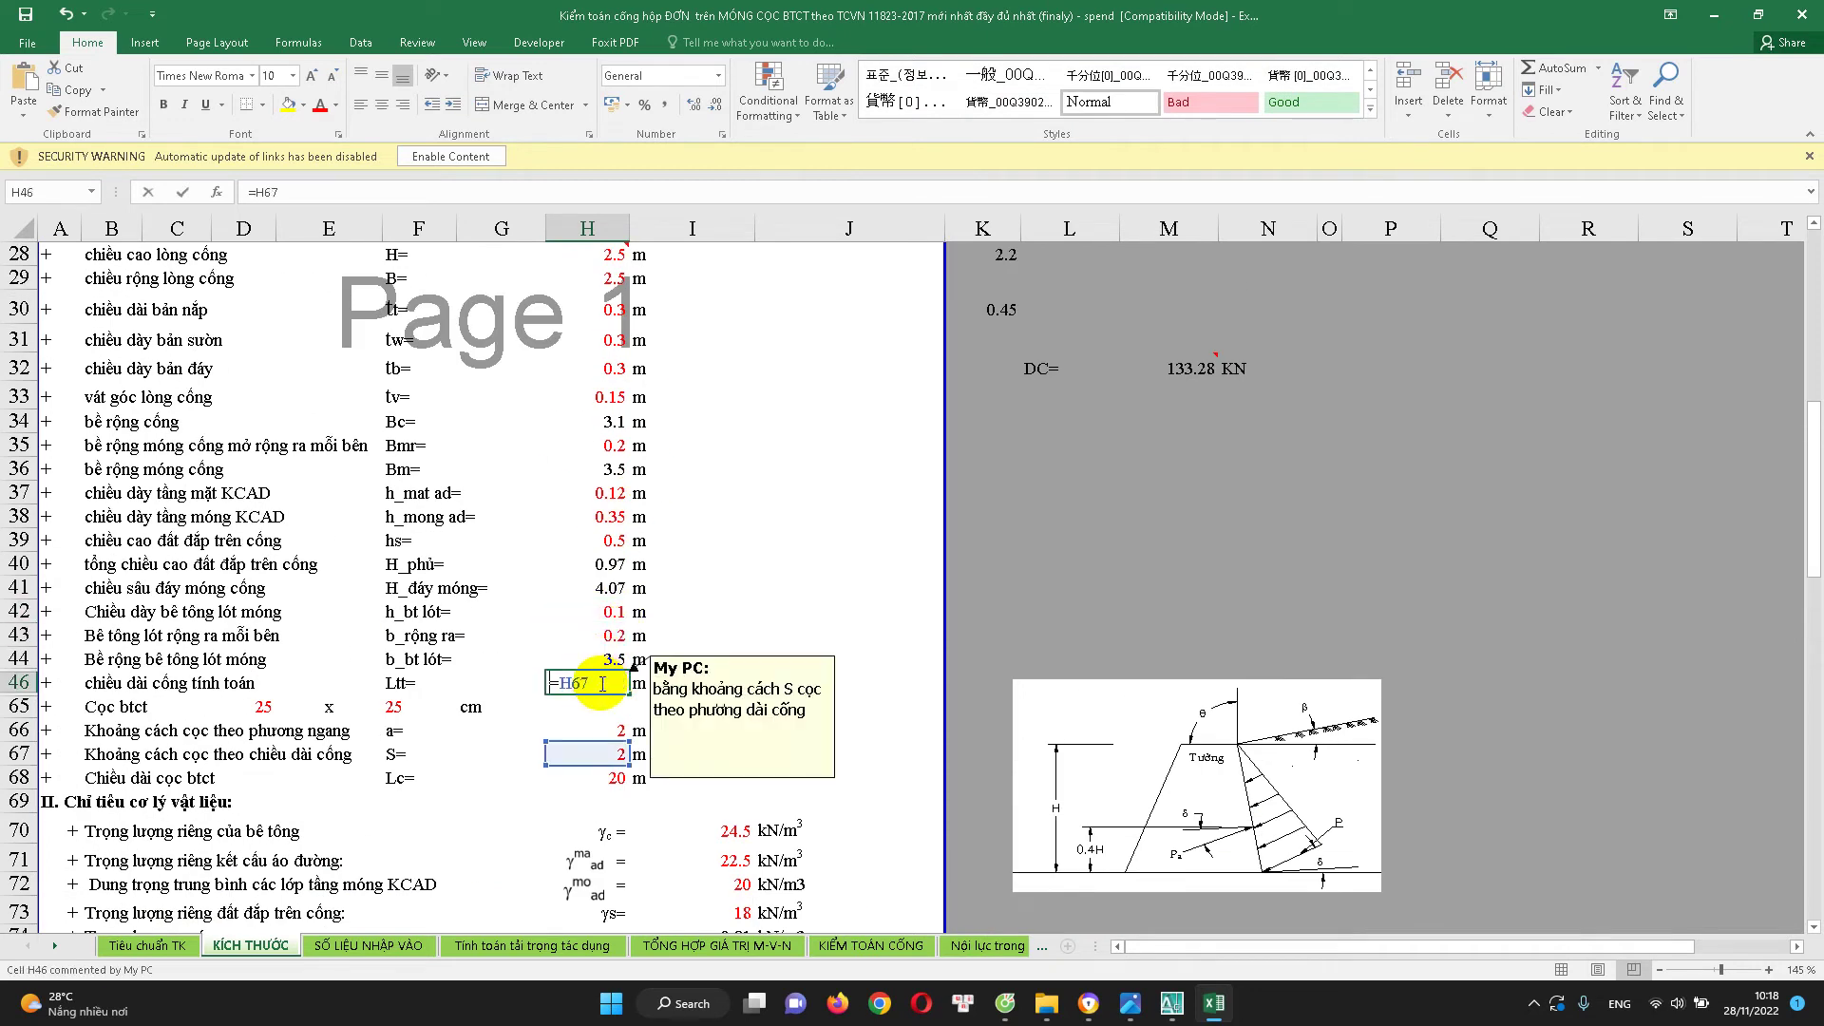
{"action": "left_click", "coordinate": [600, 683]}
{"action": "scroll", "coordinate": [569, 736], "scroll_direction": "down", "scroll_amount": 2}
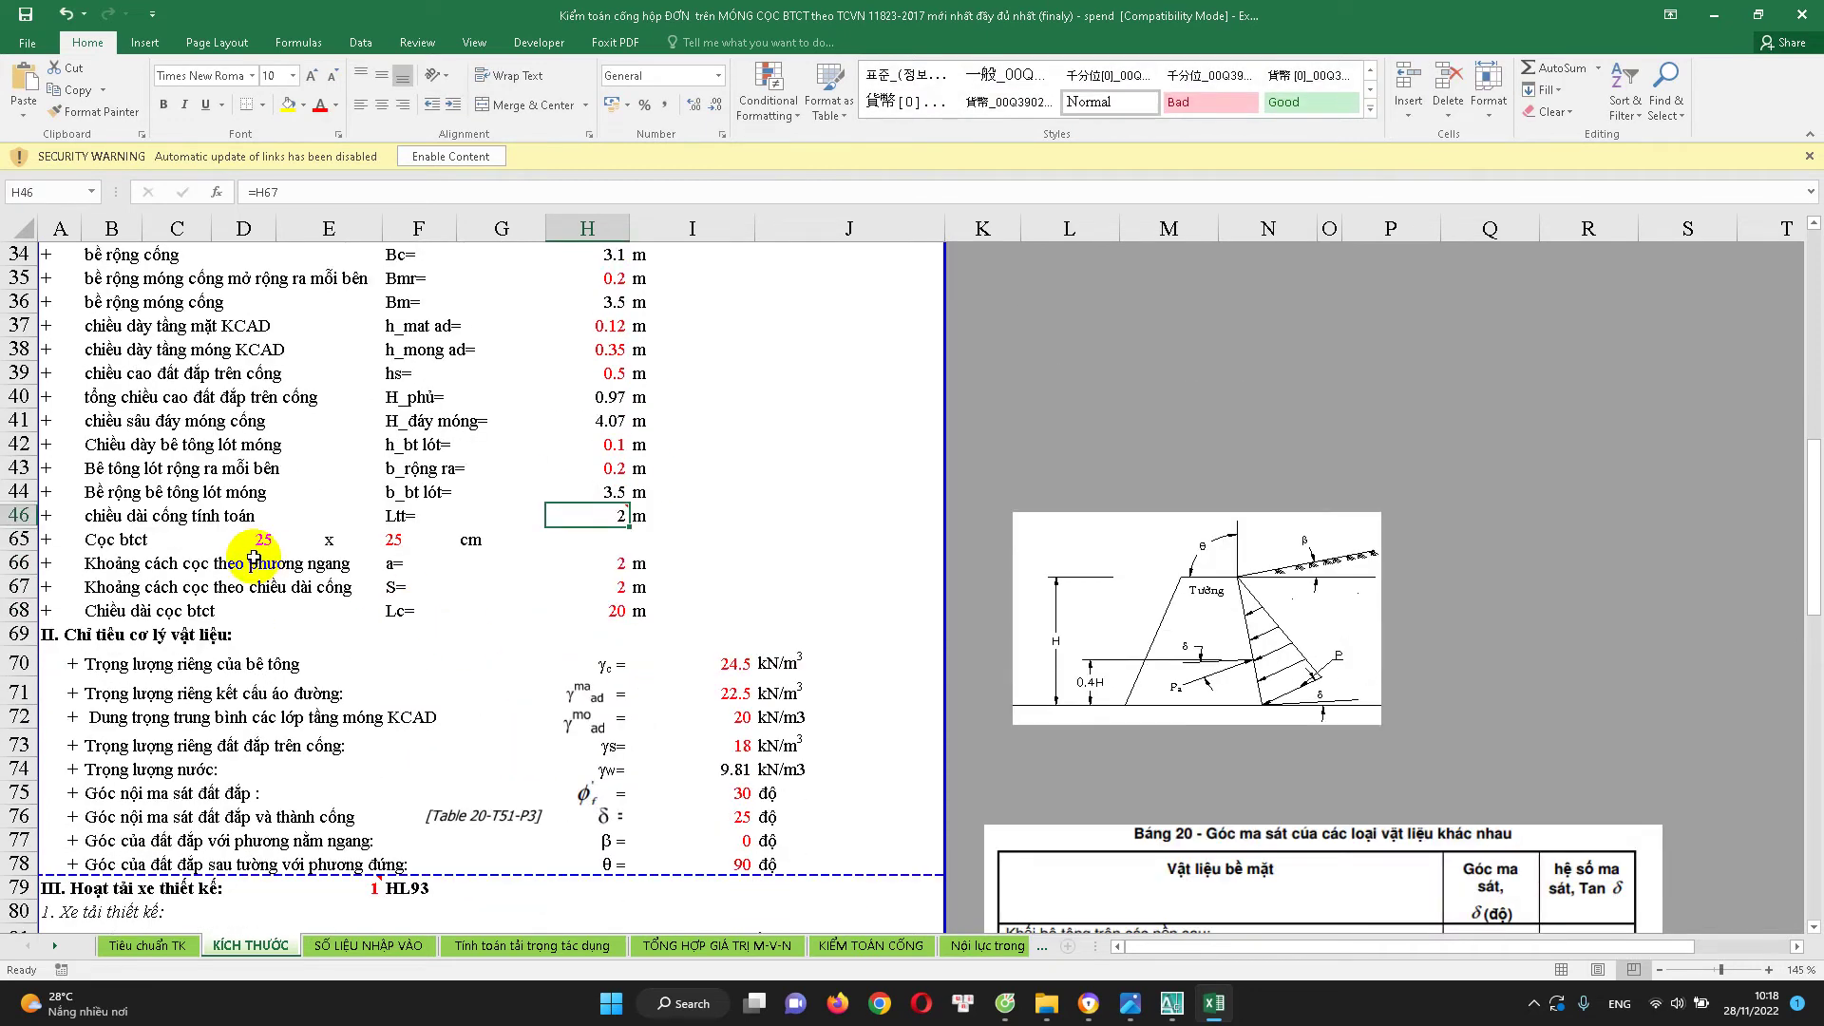
{"action": "scroll", "coordinate": [563, 454], "scroll_direction": "up", "scroll_amount": 3}
{"action": "scroll", "coordinate": [589, 386], "scroll_direction": "down", "scroll_amount": 3}
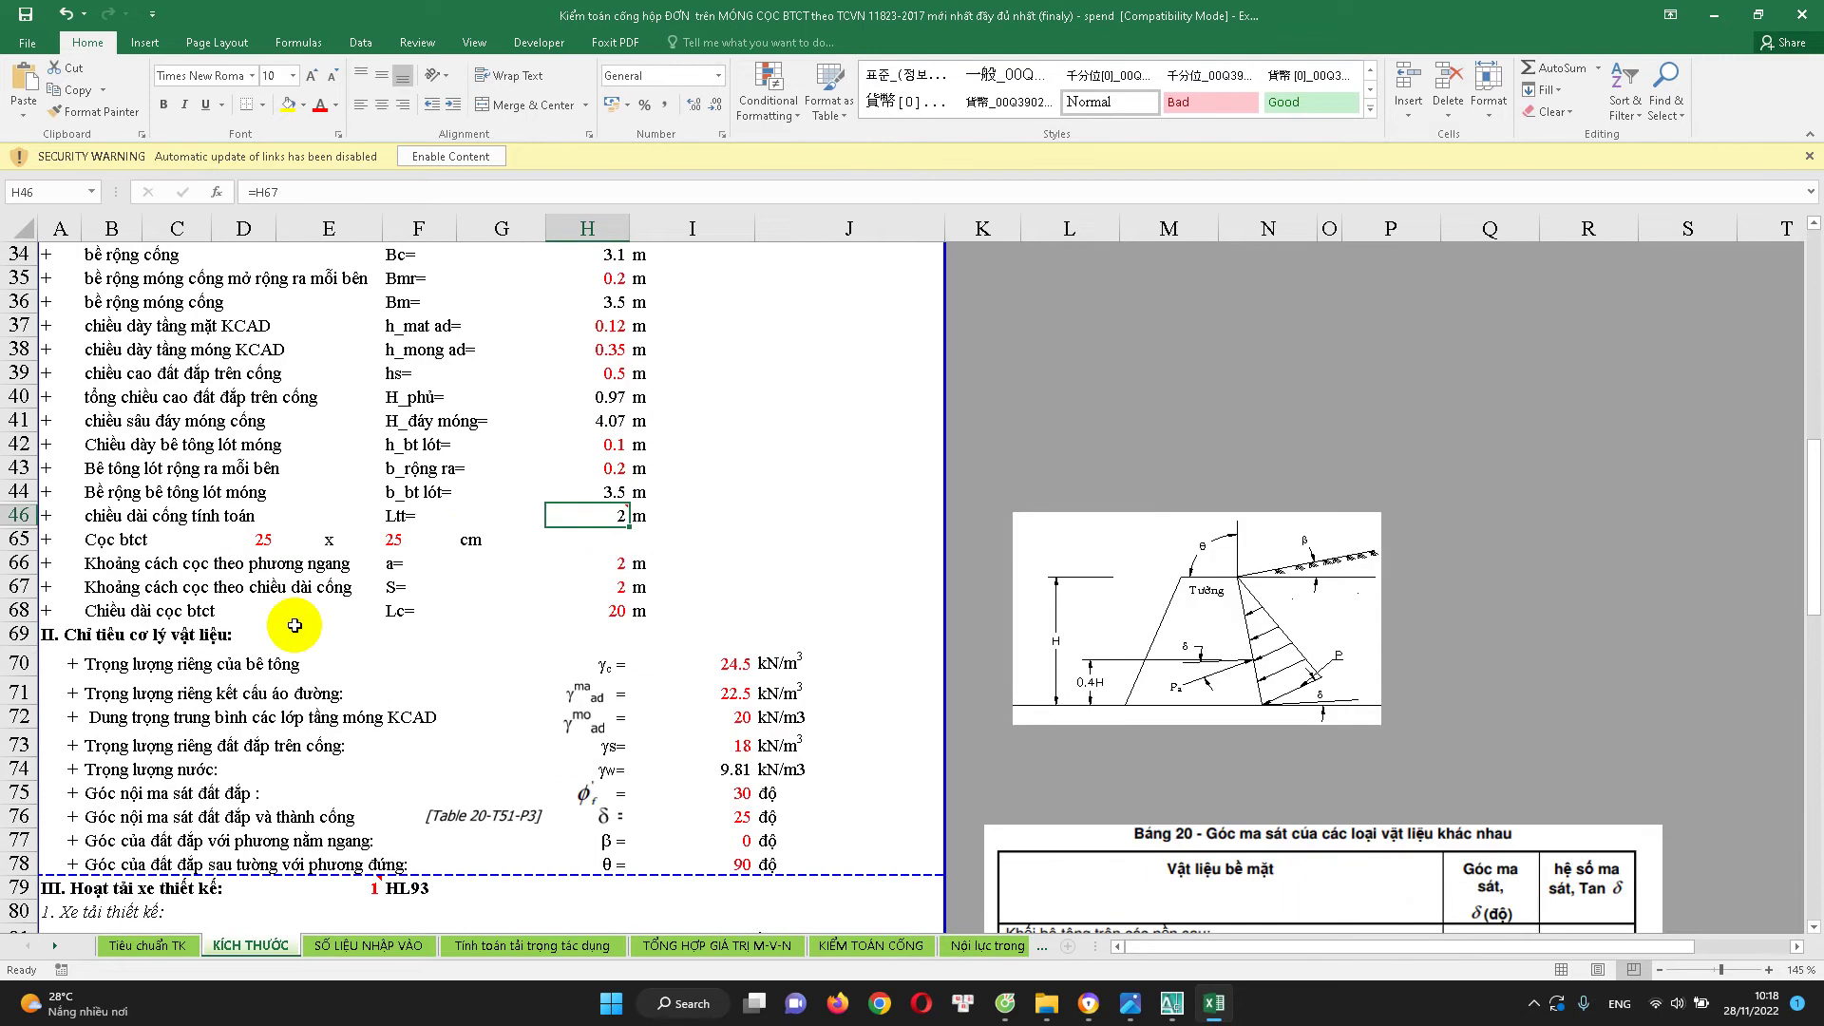
{"action": "left_click", "coordinate": [254, 537]}
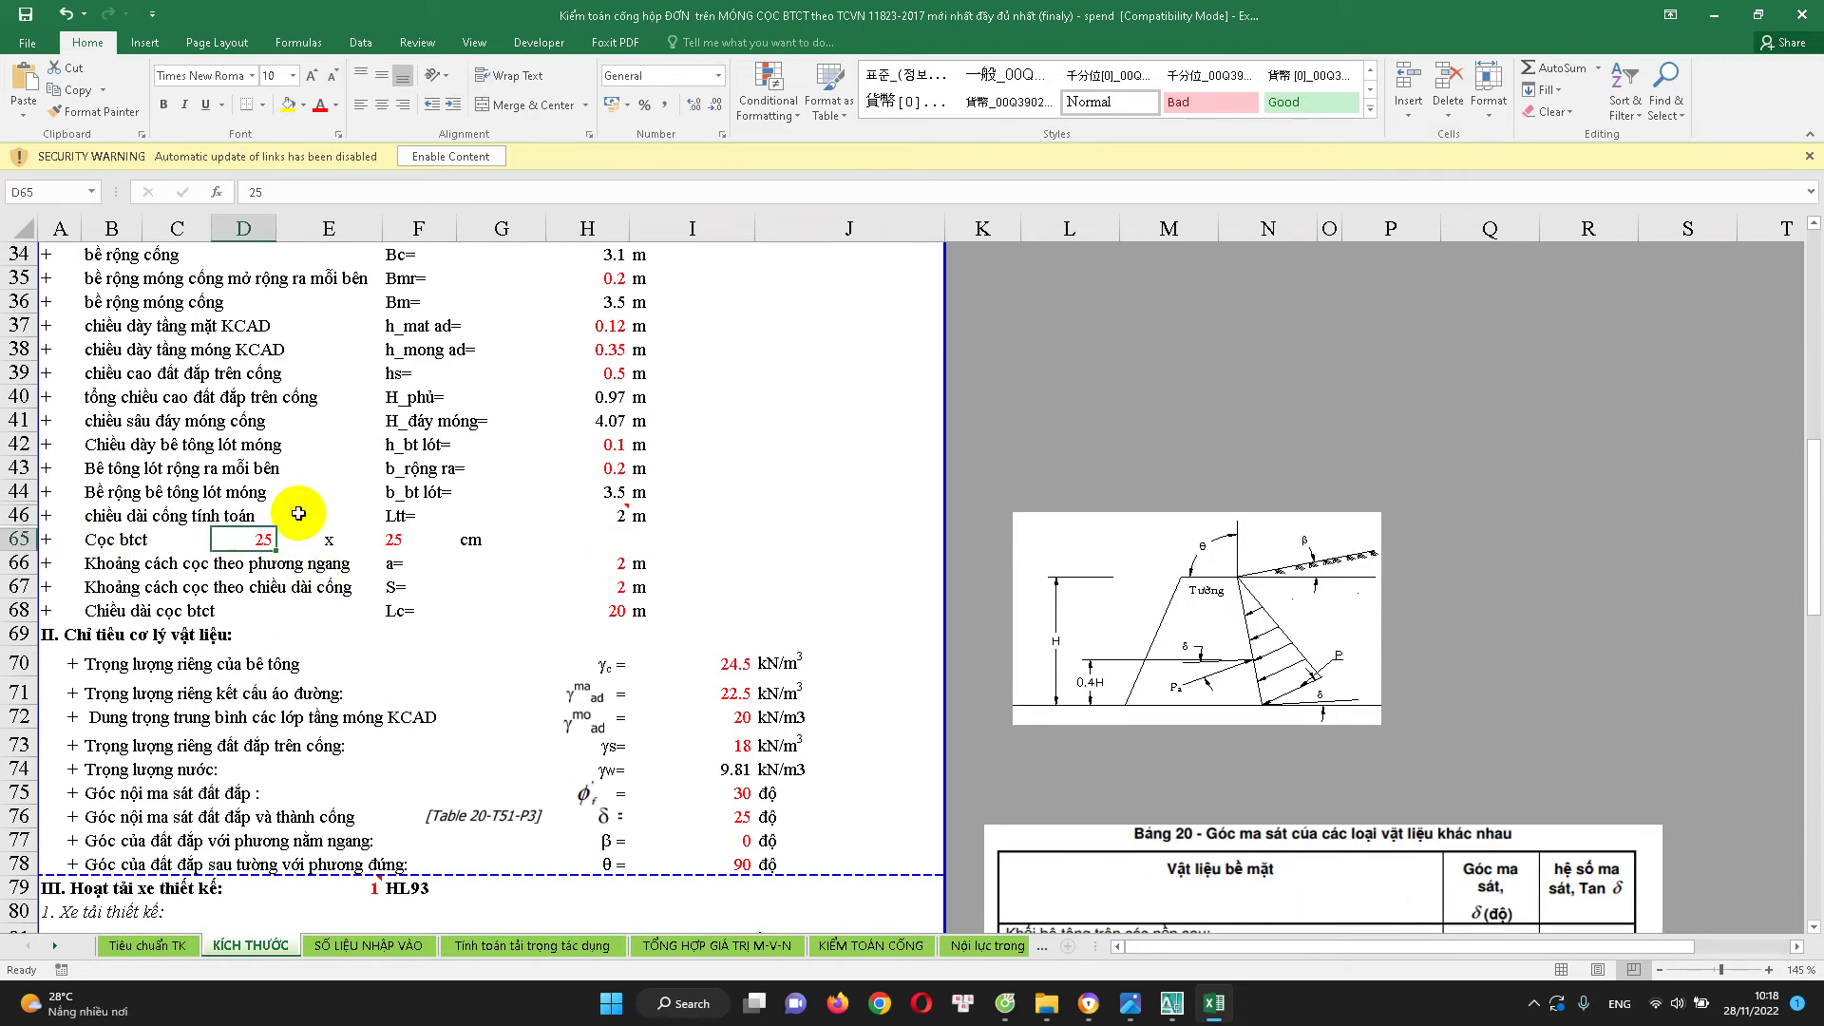
{"action": "left_click", "coordinate": [290, 513]}
{"action": "left_click", "coordinate": [609, 518]}
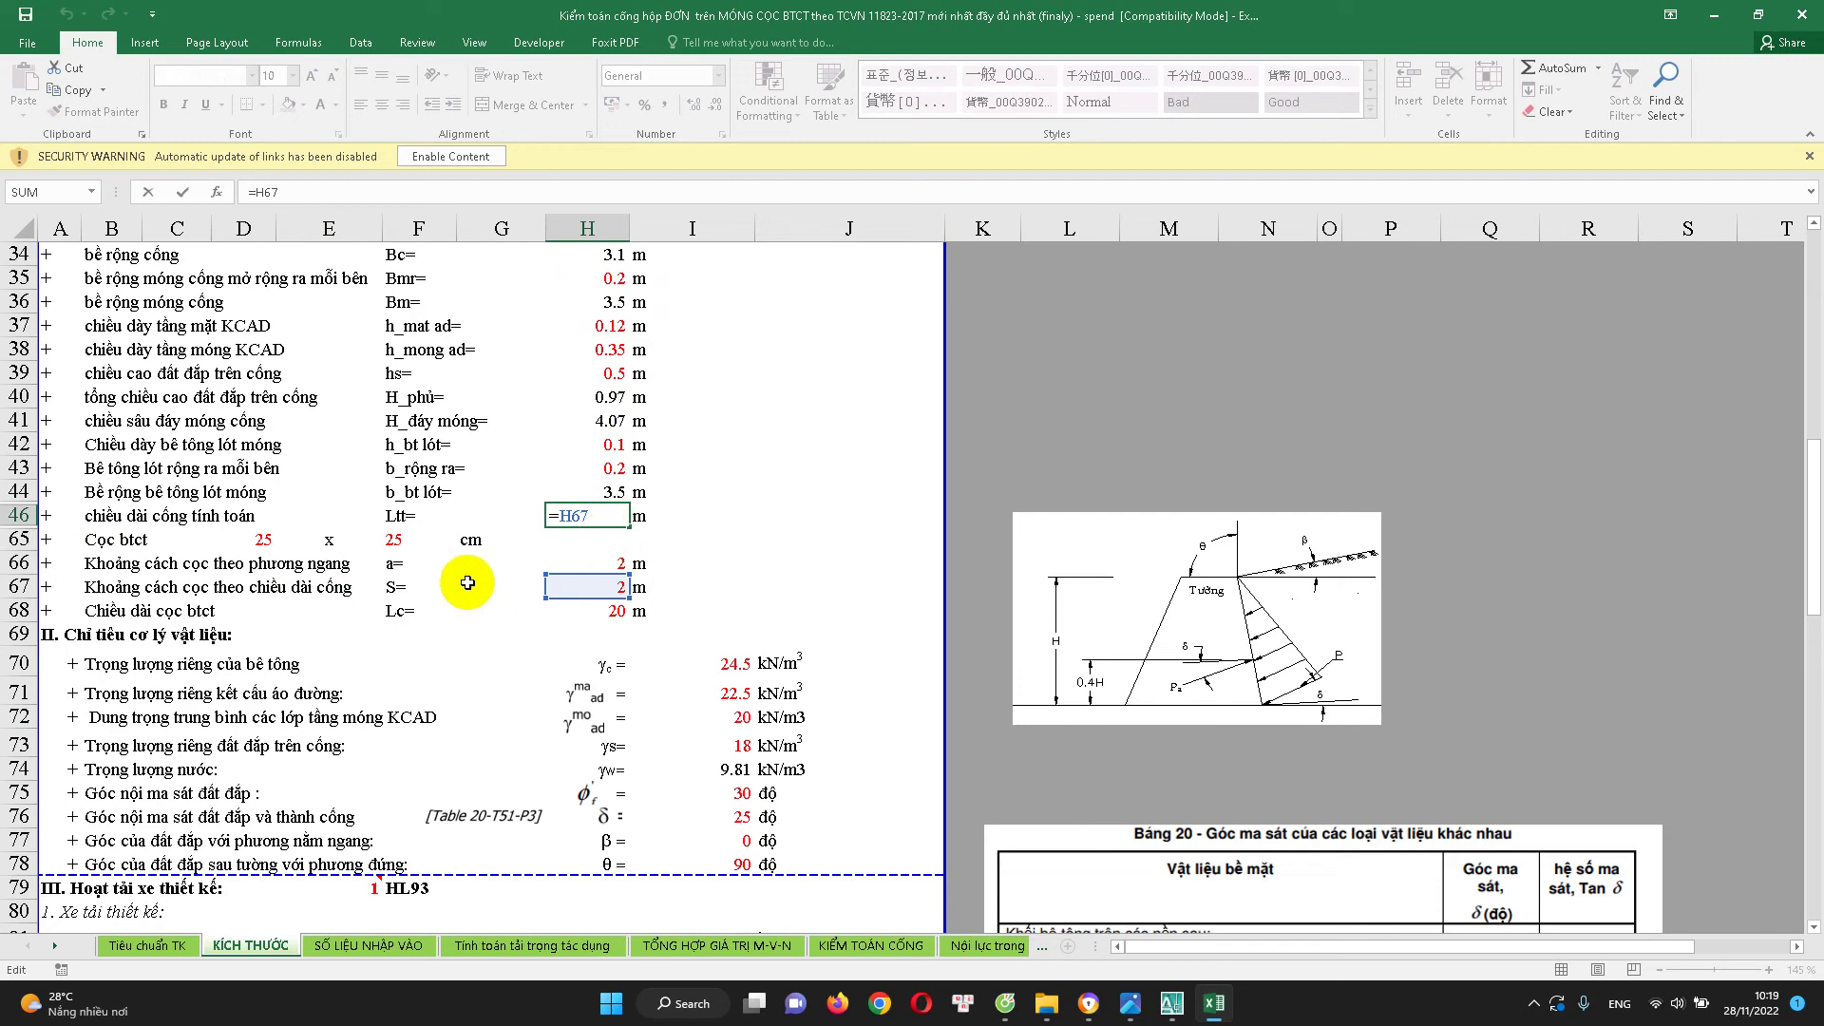
{"action": "left_click", "coordinate": [124, 541]}
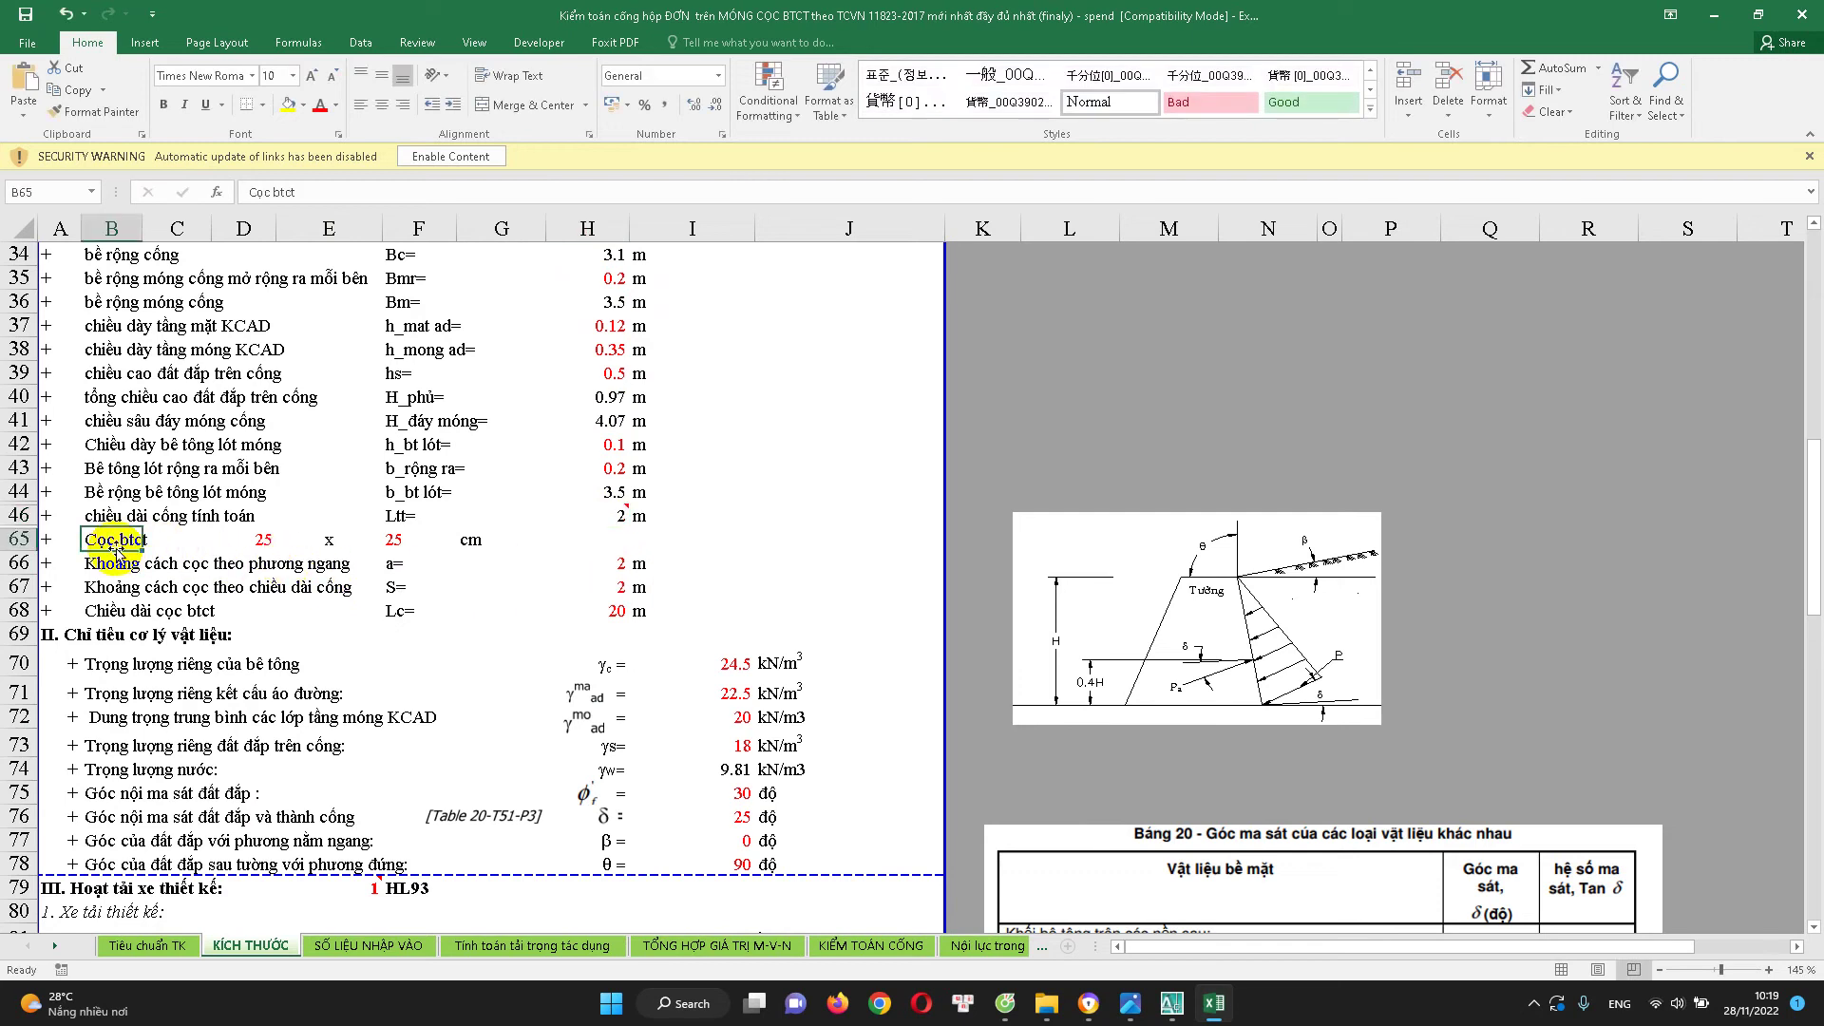
{"action": "left_click", "coordinate": [255, 539]}
{"action": "left_click", "coordinate": [383, 544]}
{"action": "left_click", "coordinate": [262, 538]}
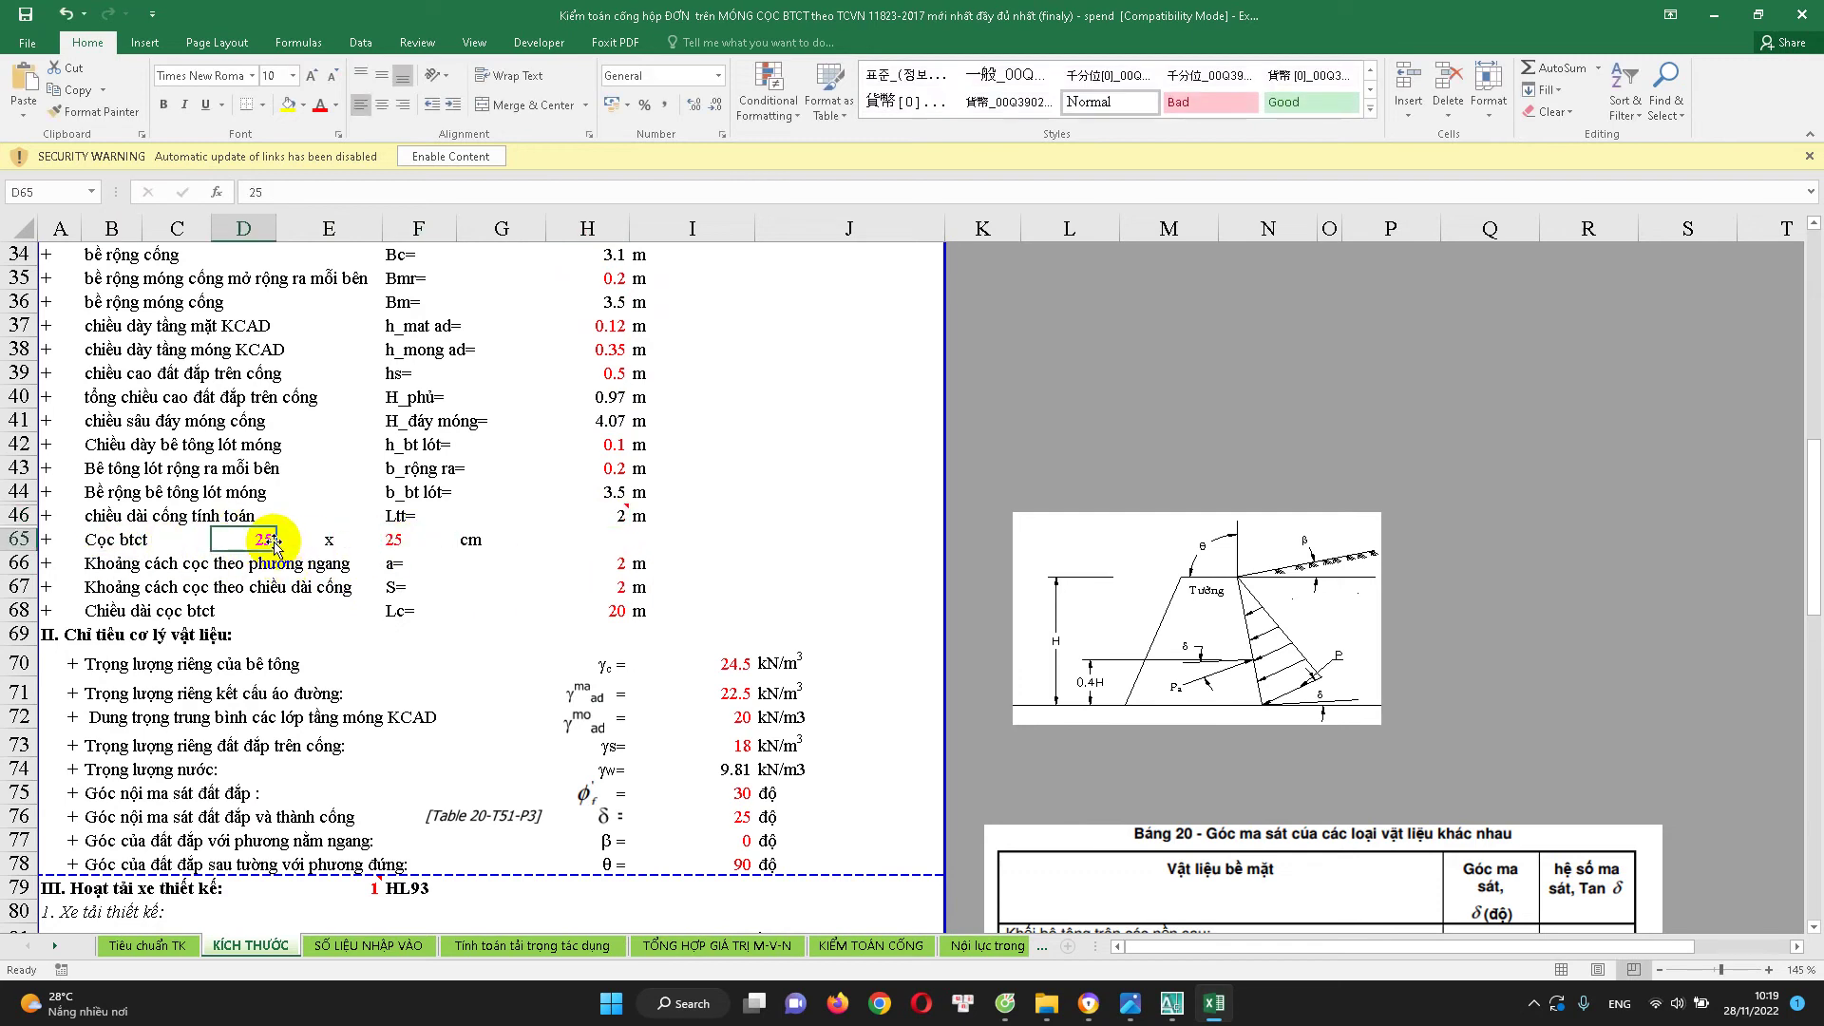
{"action": "left_click", "coordinate": [384, 541]}
{"action": "left_click", "coordinate": [266, 539]}
{"action": "left_click", "coordinate": [394, 541]}
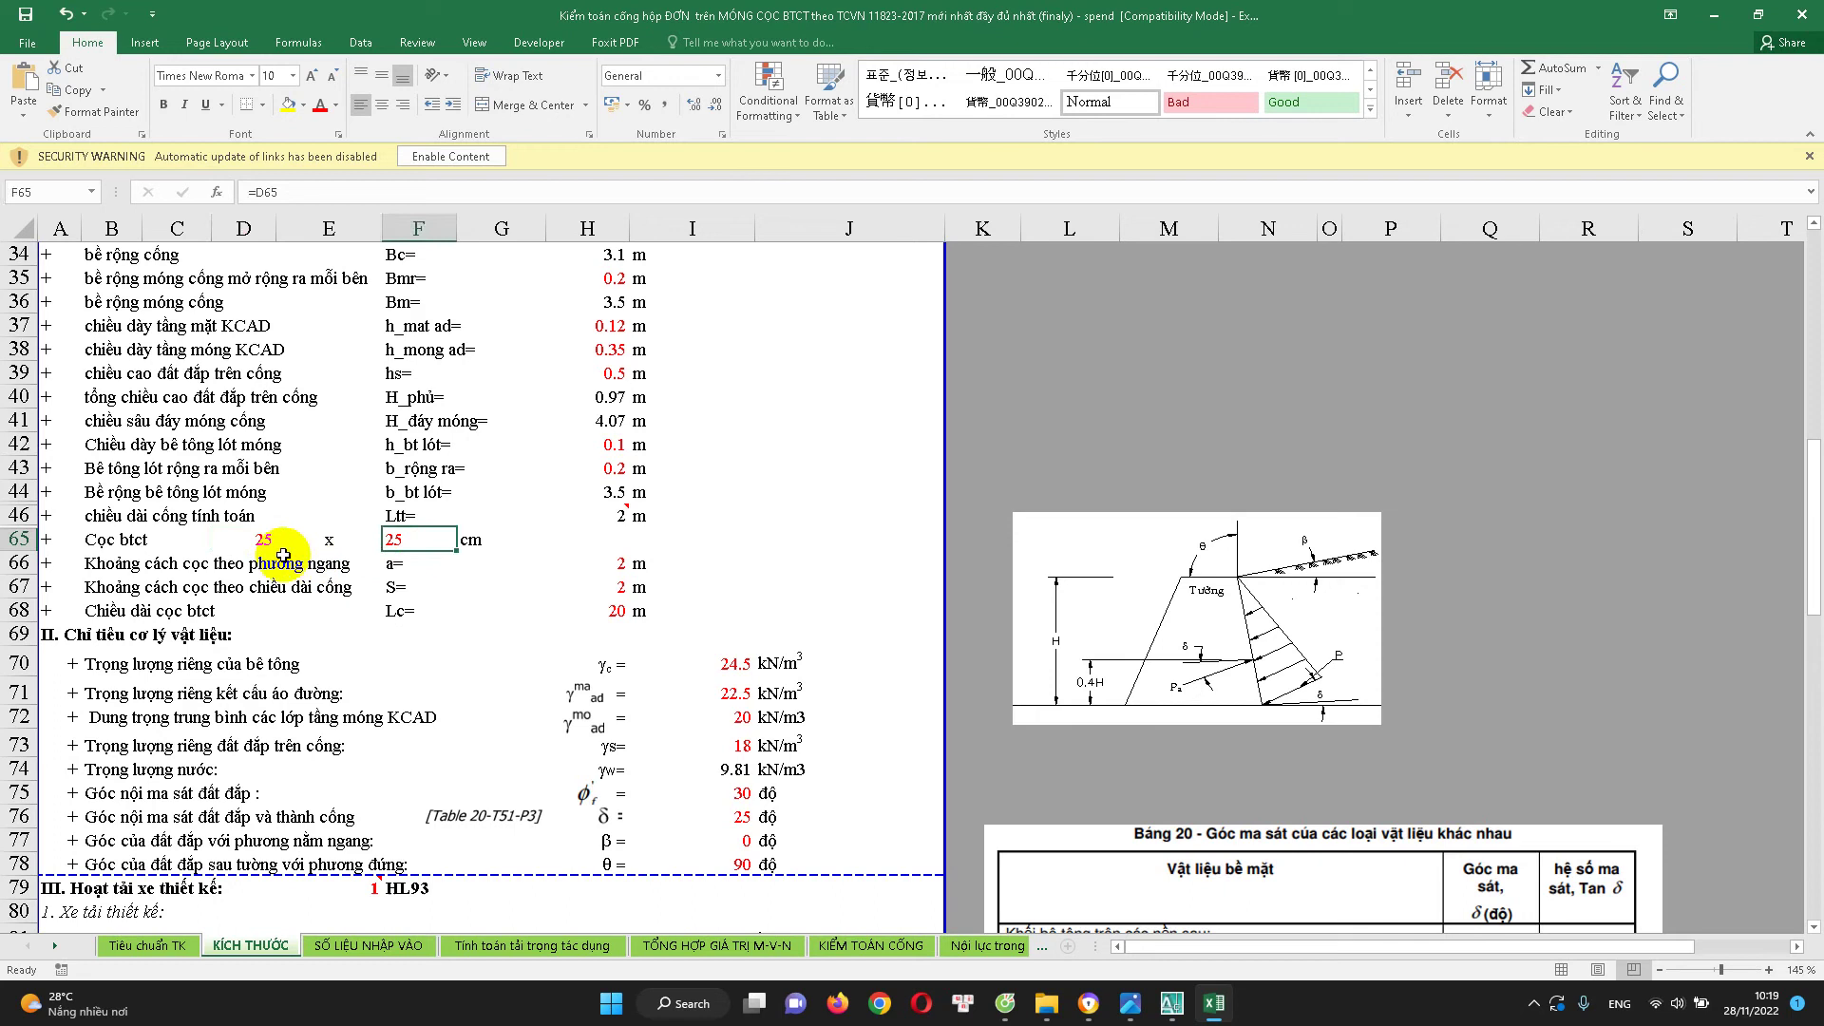
{"action": "left_click", "coordinate": [266, 539]}
{"action": "scroll", "coordinate": [270, 546], "scroll_direction": "down", "scroll_amount": 1}
{"action": "left_click", "coordinate": [475, 470]}
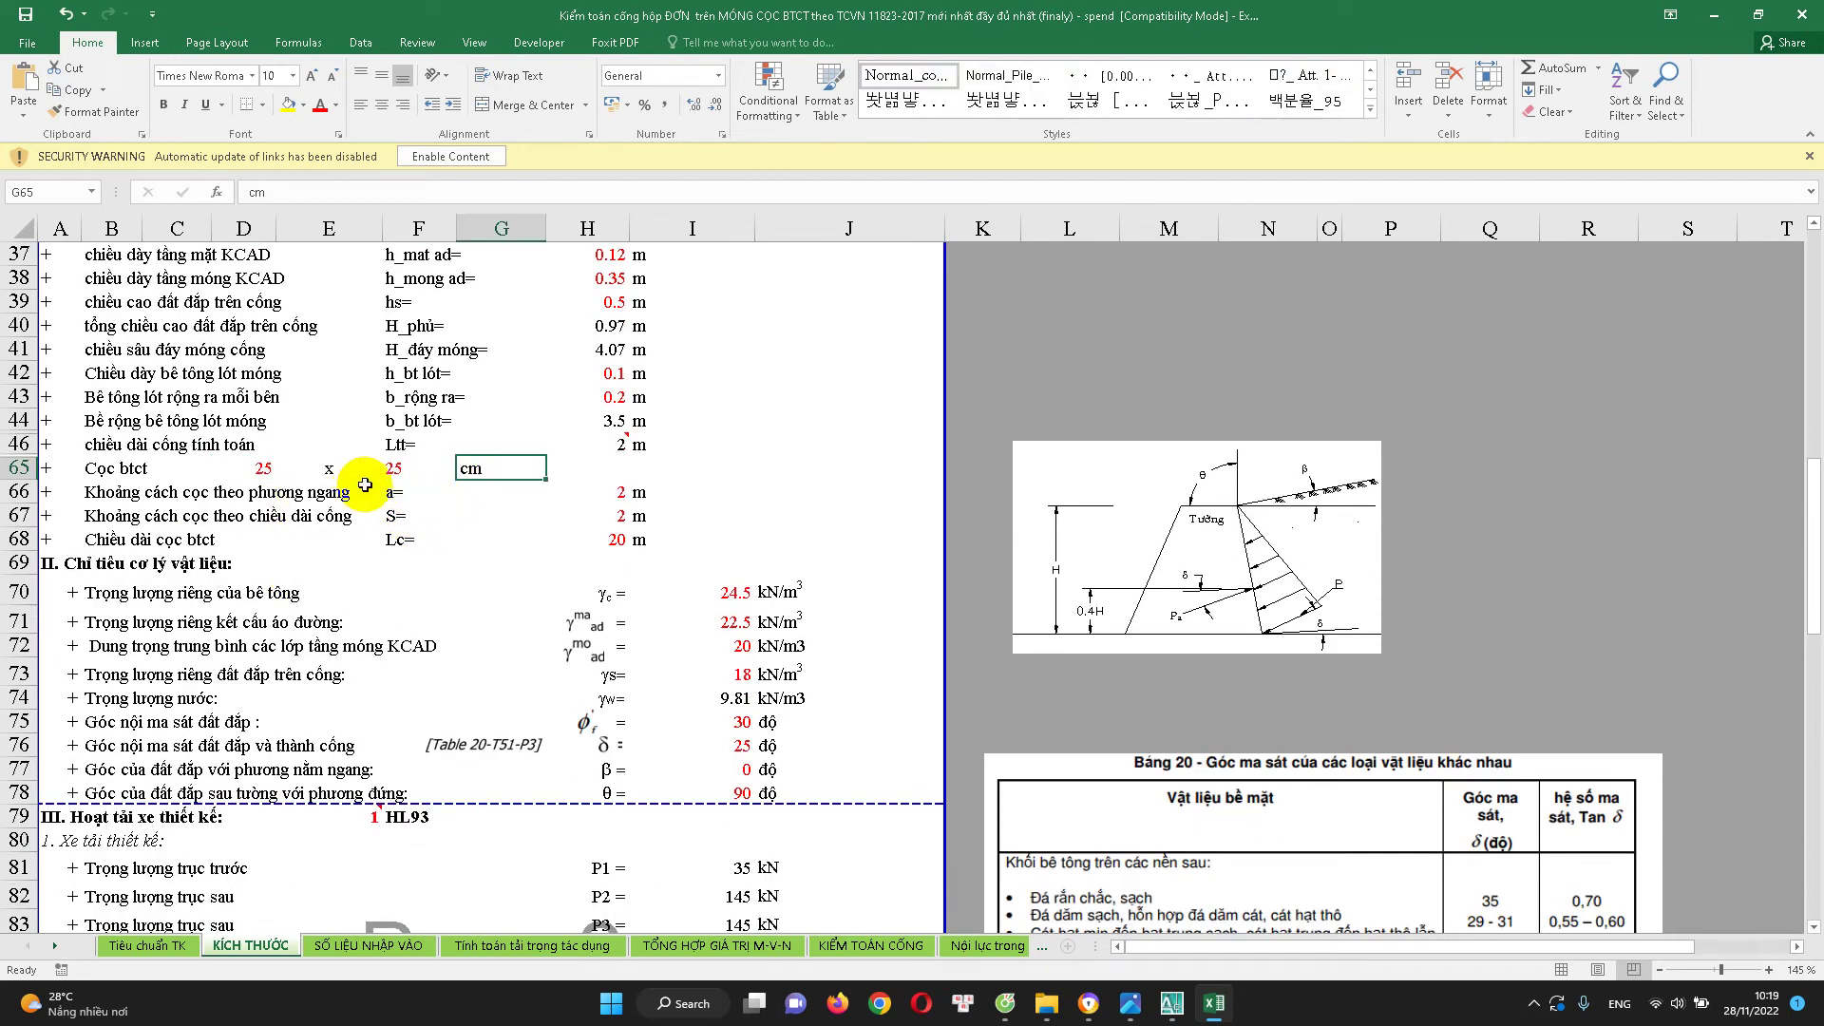
{"action": "double_click", "coordinate": [394, 469]}
{"action": "key", "text": "Escape"}
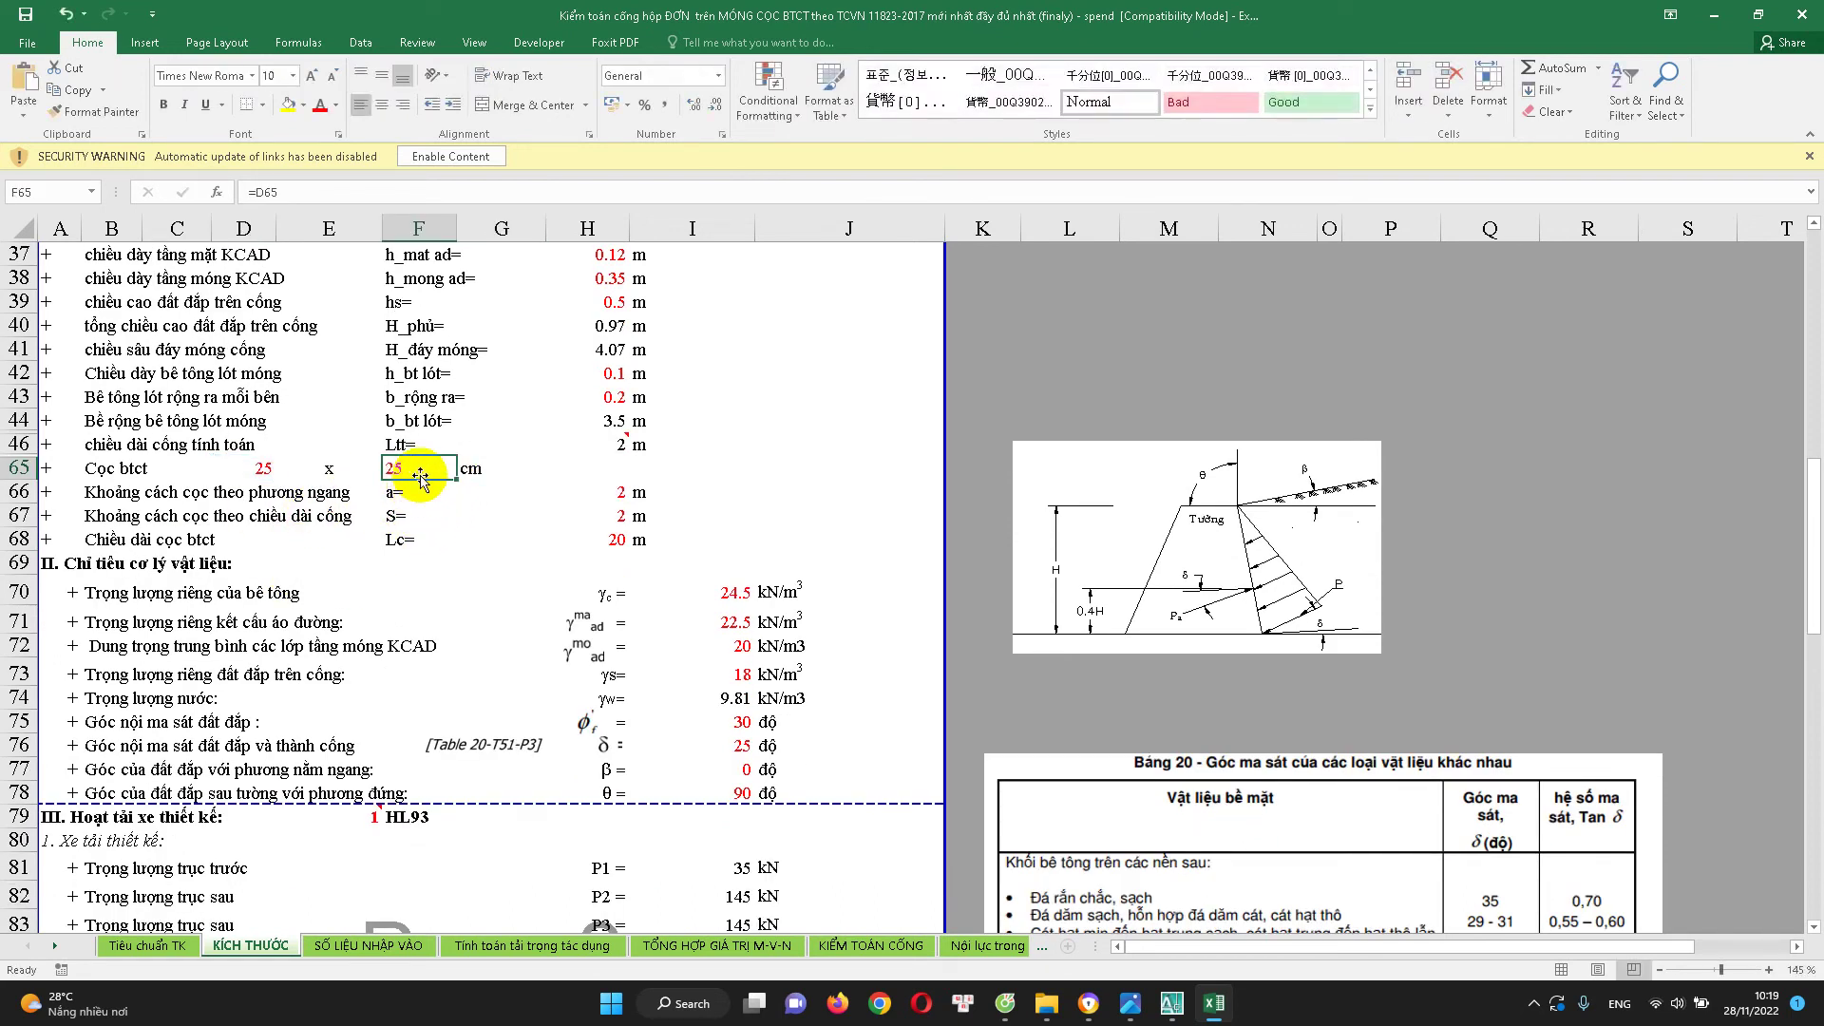
{"action": "key", "text": "Escape"}
{"action": "scroll", "coordinate": [404, 513], "scroll_direction": "down", "scroll_amount": 1}
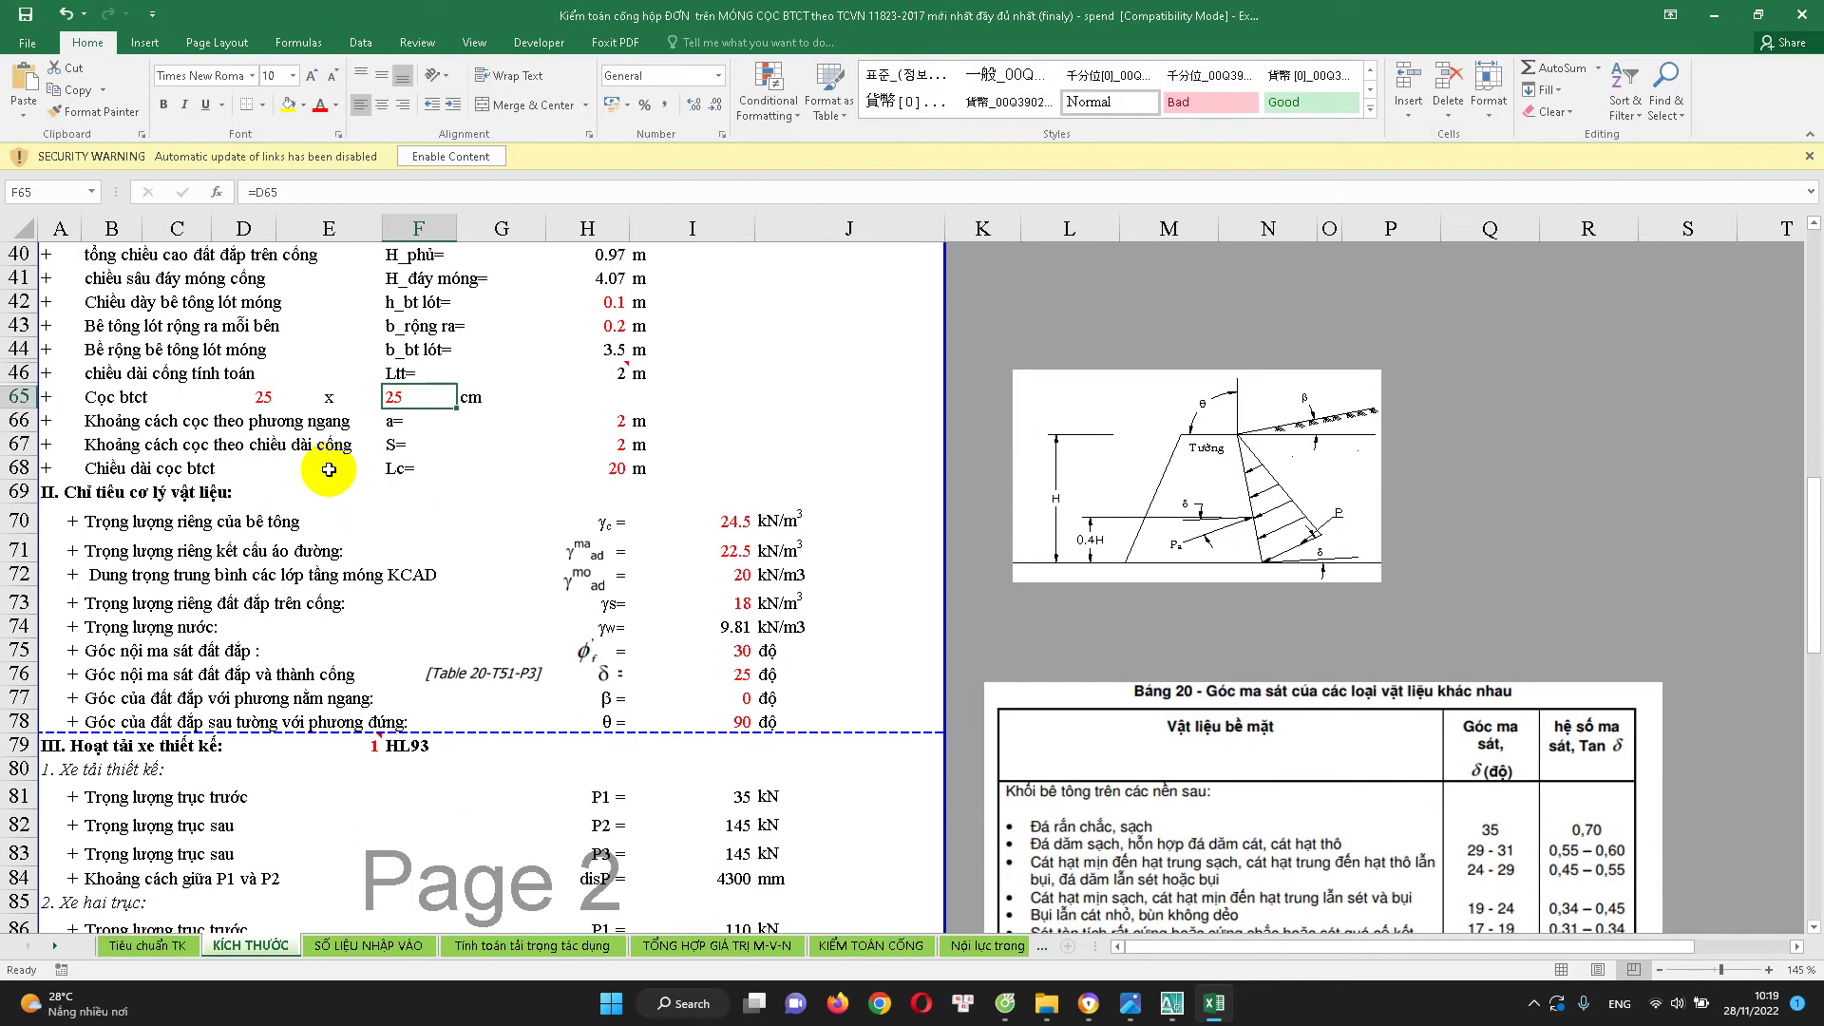
{"action": "left_click", "coordinate": [603, 420]}
{"action": "scroll", "coordinate": [570, 468], "scroll_direction": "up", "scroll_amount": 5}
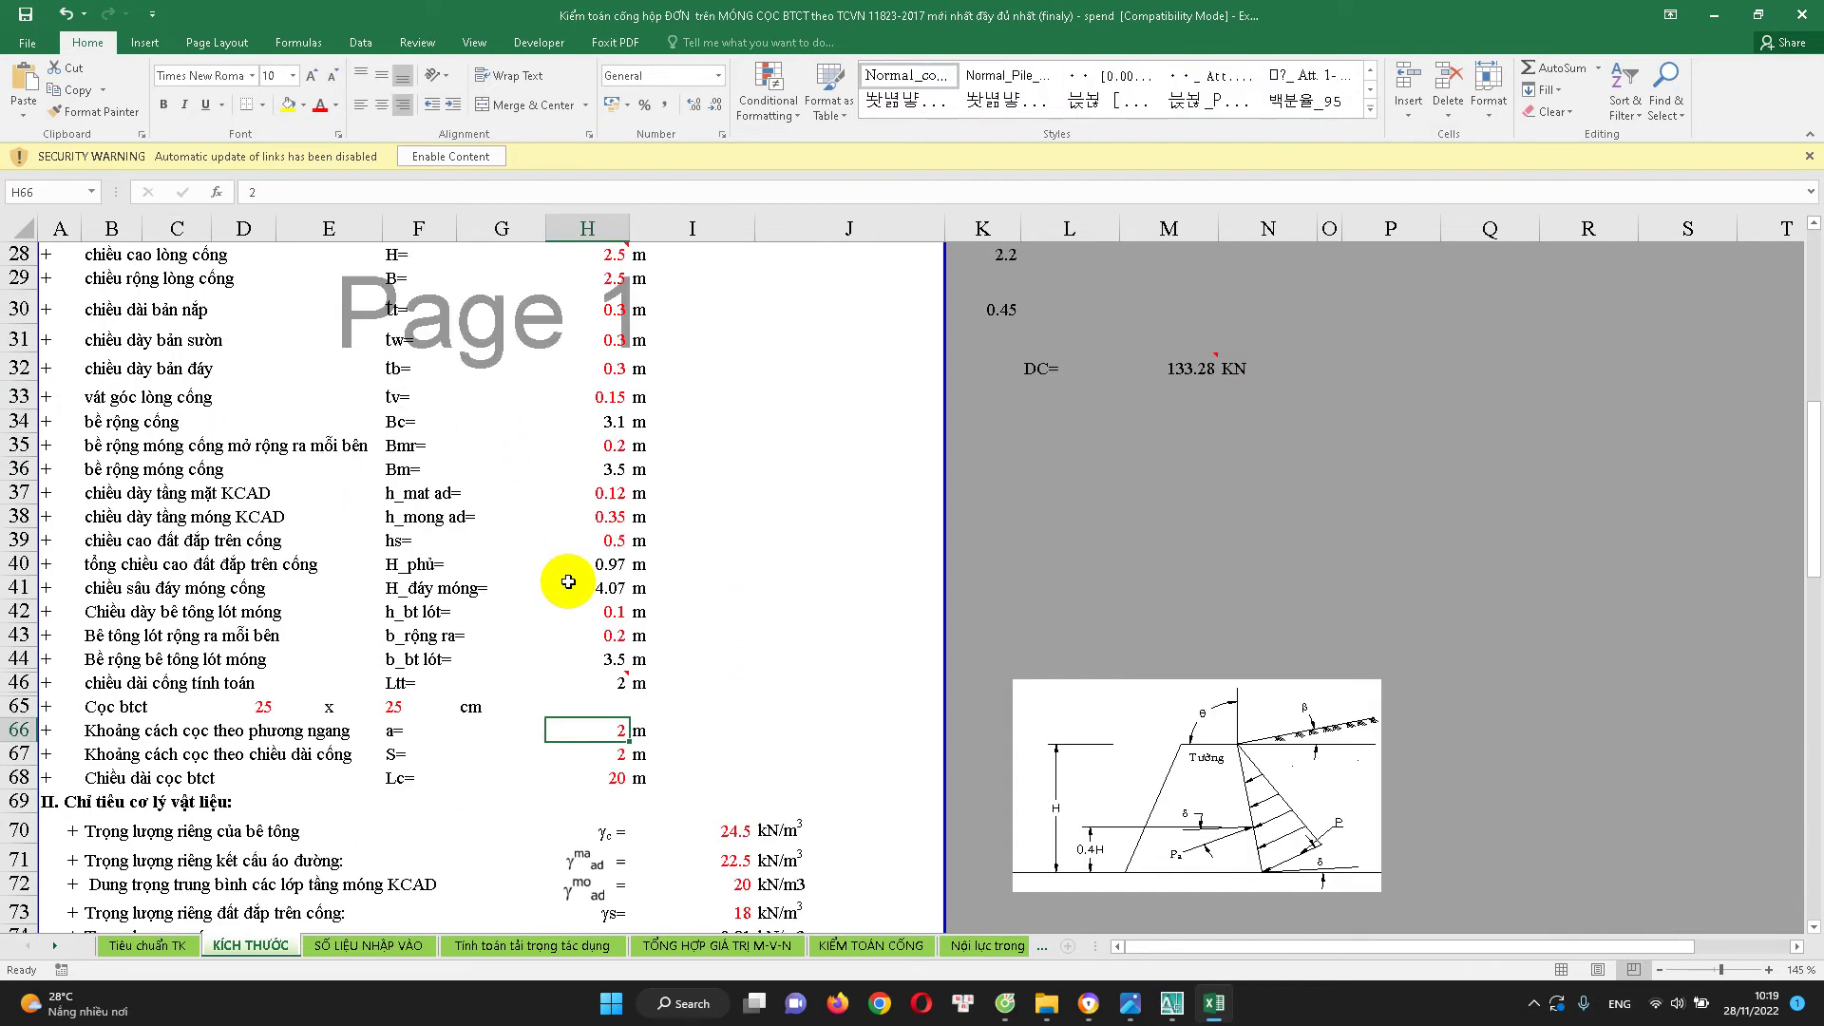
{"action": "scroll", "coordinate": [547, 538], "scroll_direction": "up", "scroll_amount": 3}
{"action": "scroll", "coordinate": [547, 539], "scroll_direction": "up", "scroll_amount": 3}
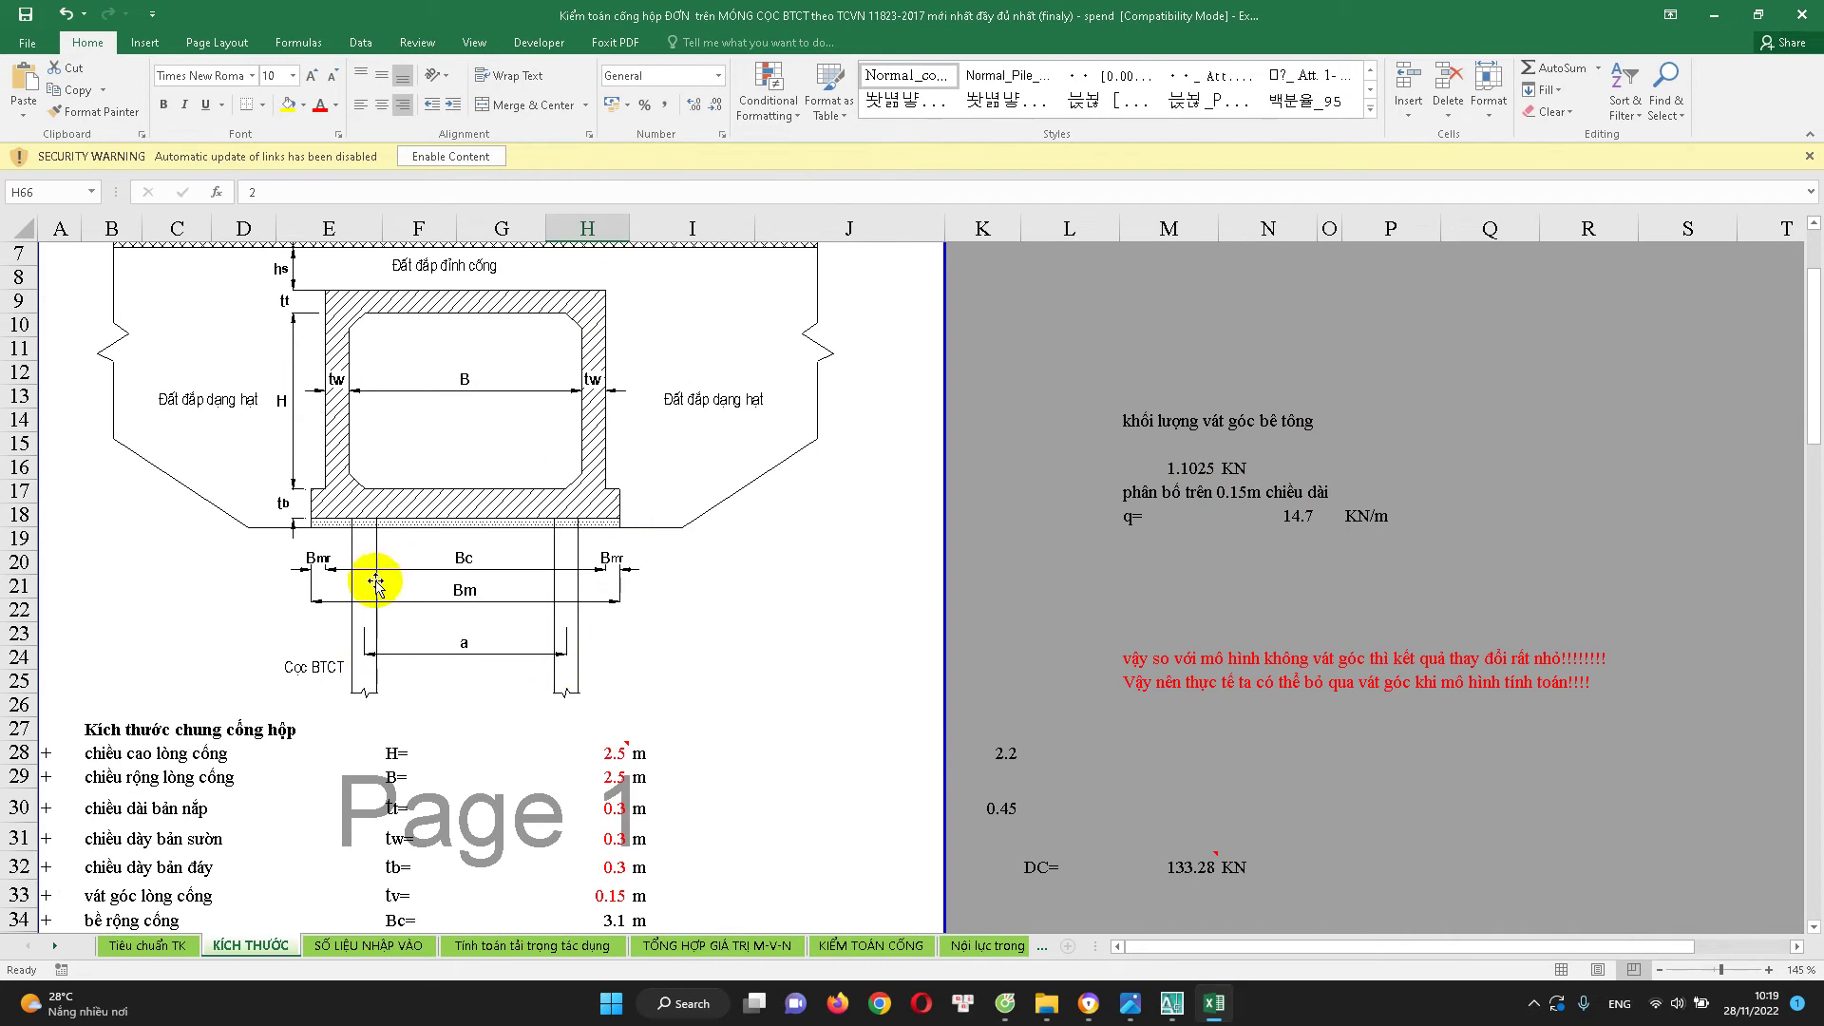
{"action": "scroll", "coordinate": [558, 613], "scroll_direction": "down", "scroll_amount": 5}
{"action": "scroll", "coordinate": [546, 684], "scroll_direction": "down", "scroll_amount": 2}
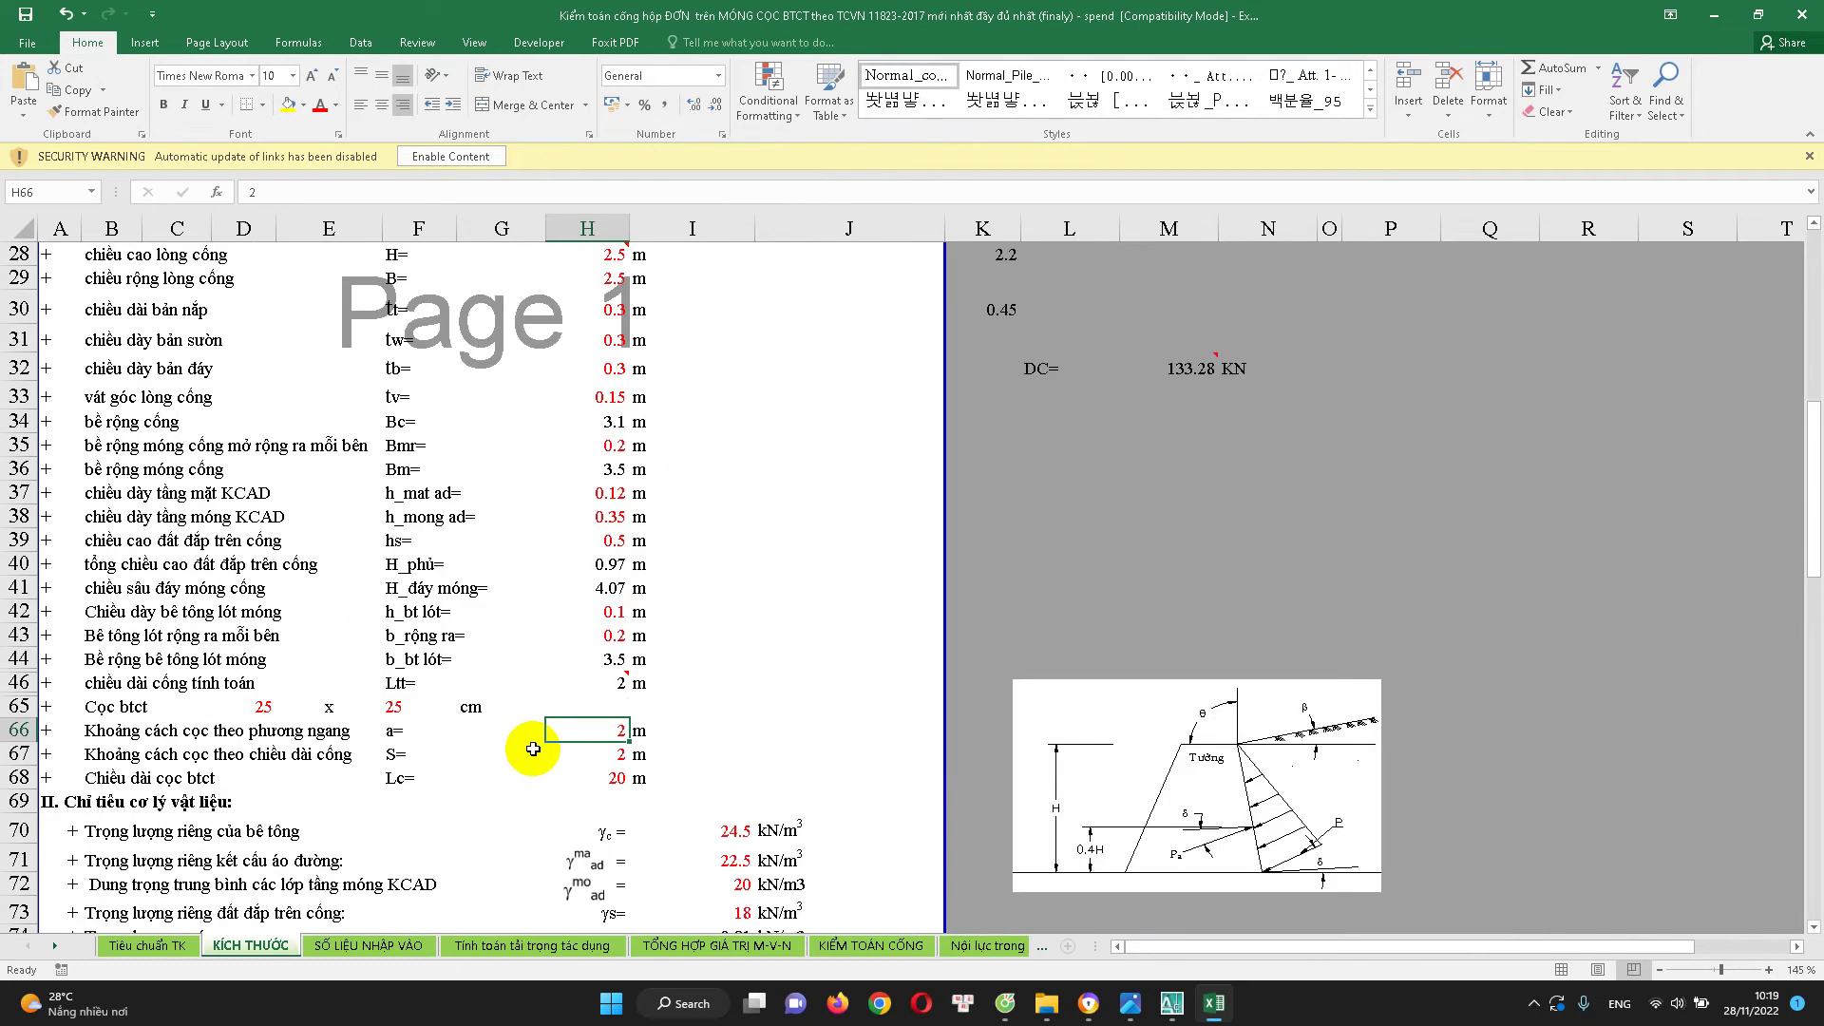
{"action": "left_click", "coordinate": [612, 755]}
{"action": "scroll", "coordinate": [612, 755], "scroll_direction": "up", "scroll_amount": 3}
{"action": "scroll", "coordinate": [613, 755], "scroll_direction": "up", "scroll_amount": 6}
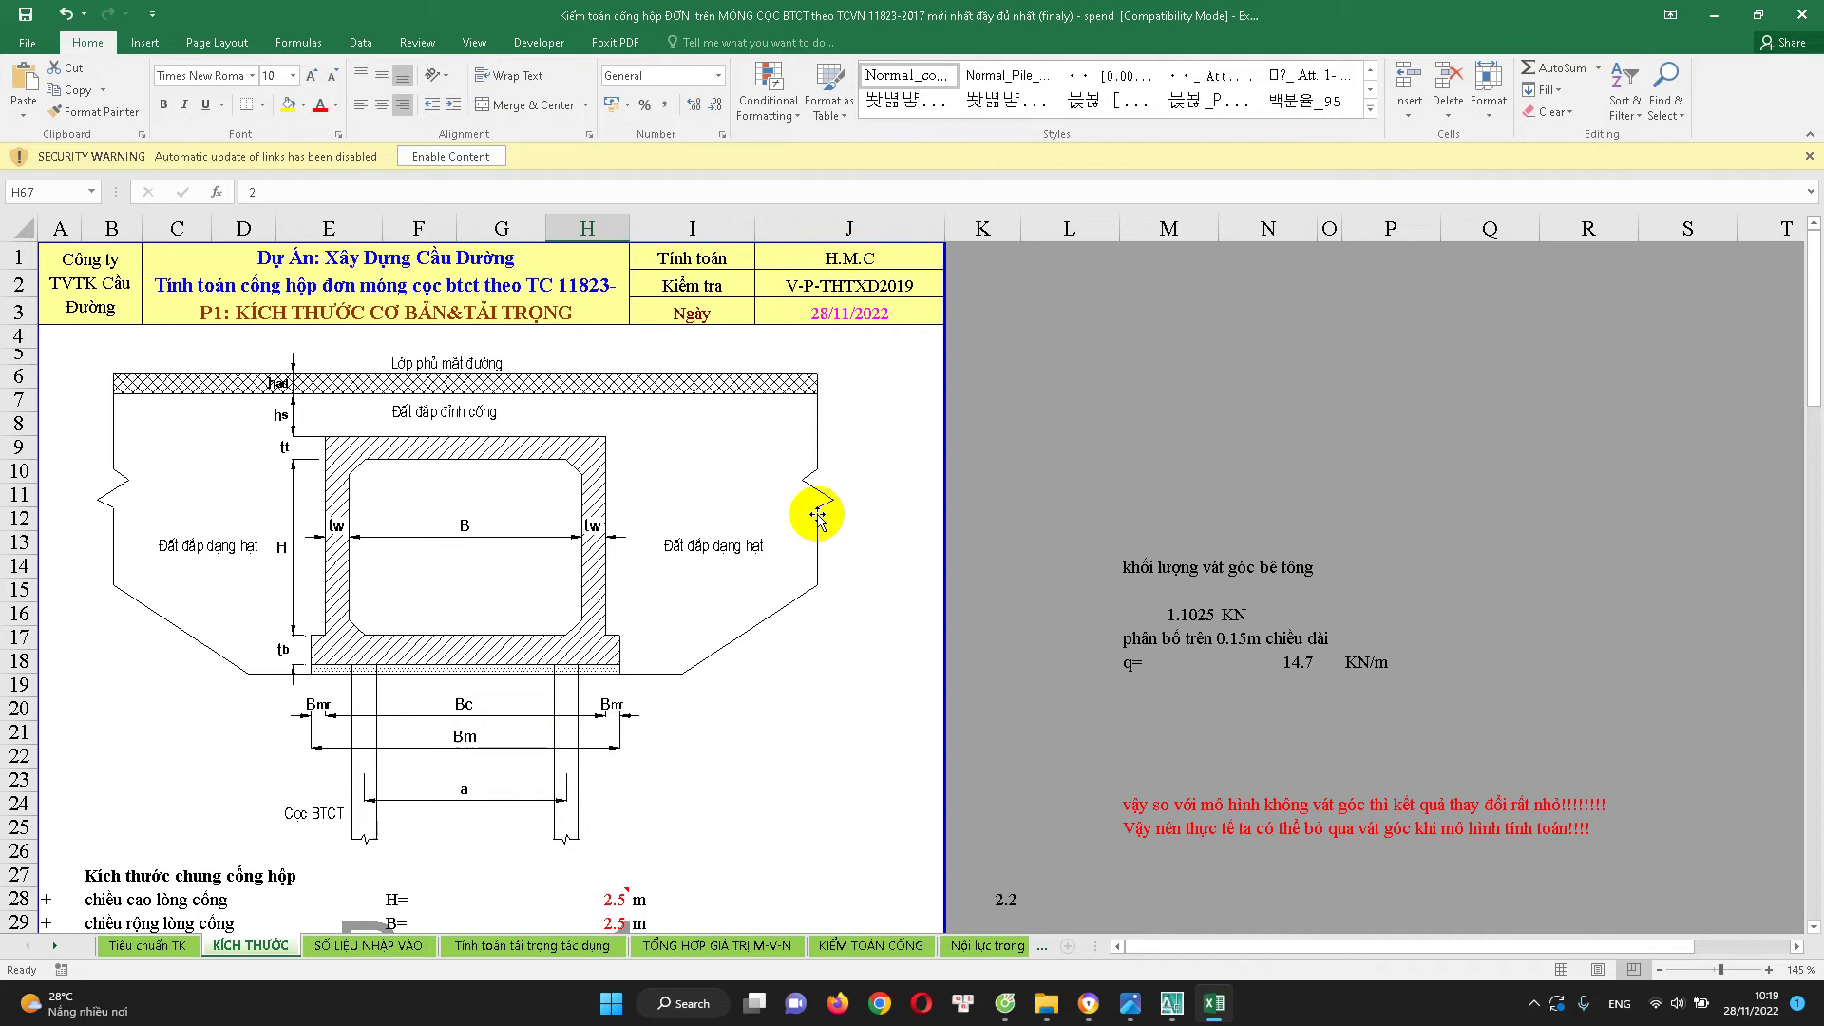
{"action": "scroll", "coordinate": [529, 802], "scroll_direction": "down", "scroll_amount": 7}
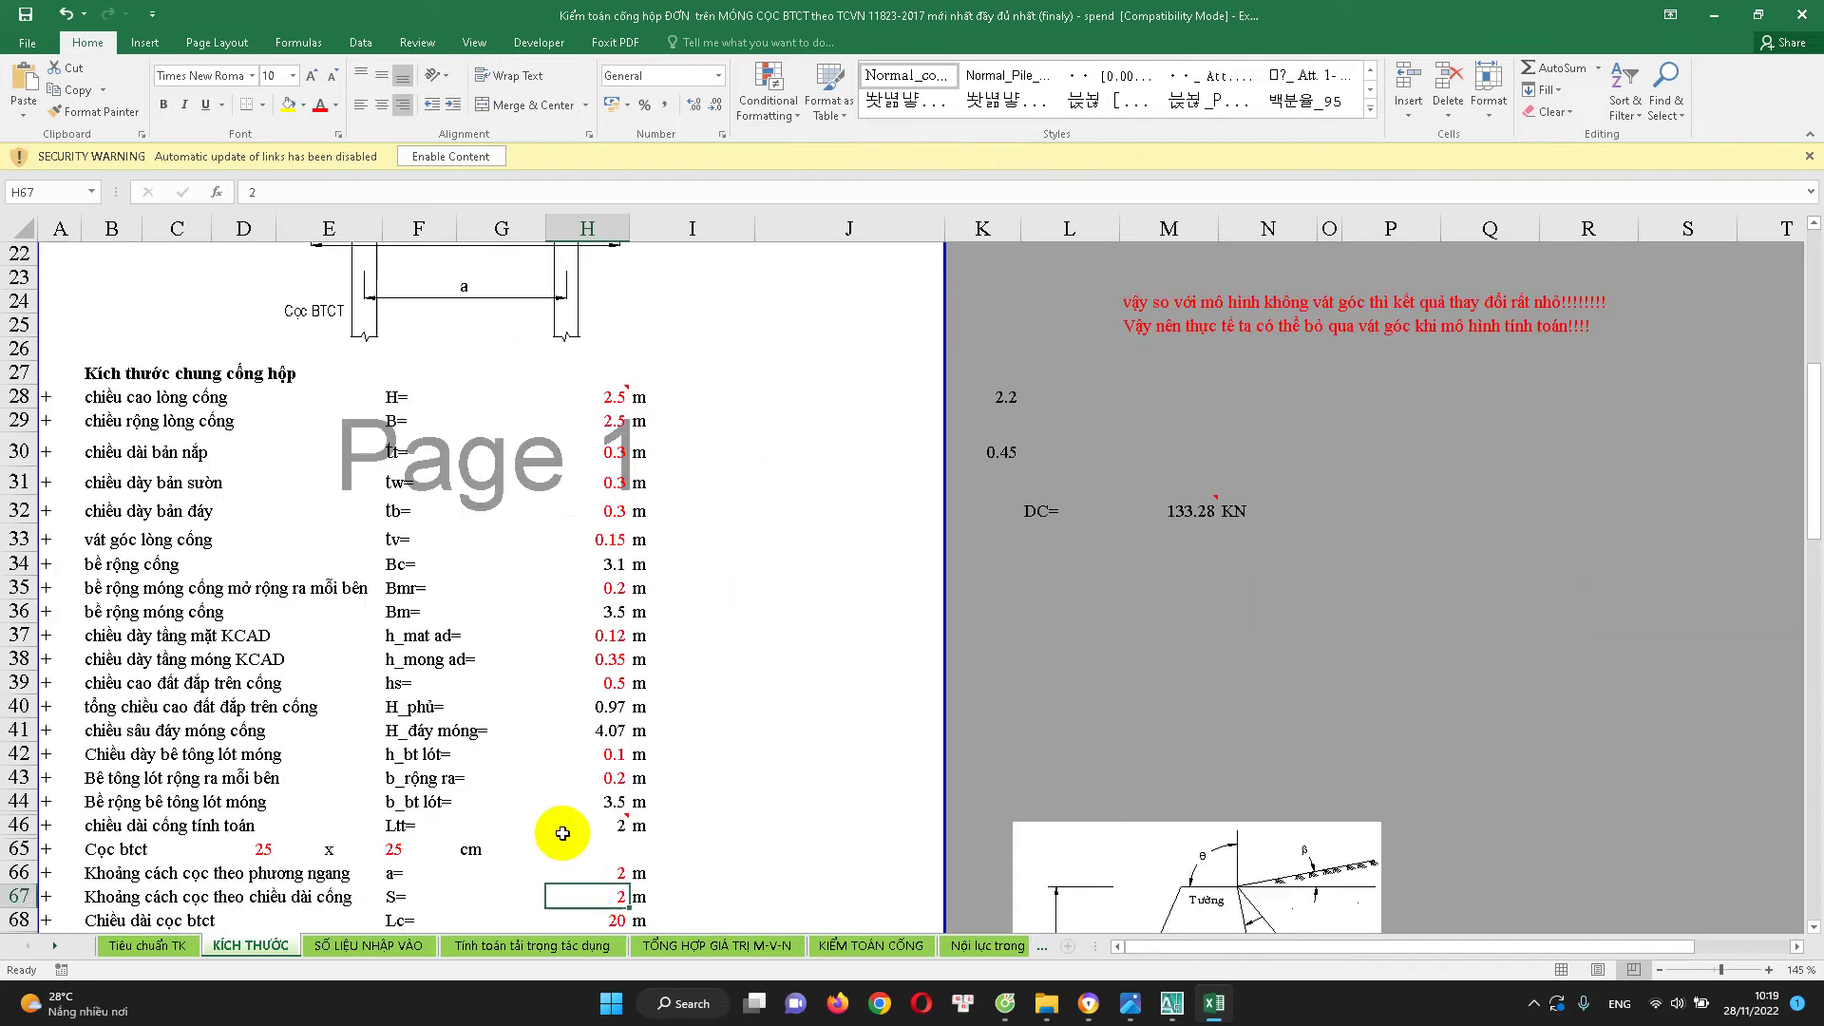
{"action": "scroll", "coordinate": [553, 834], "scroll_direction": "down", "scroll_amount": 2}
{"action": "left_click", "coordinate": [123, 757]}
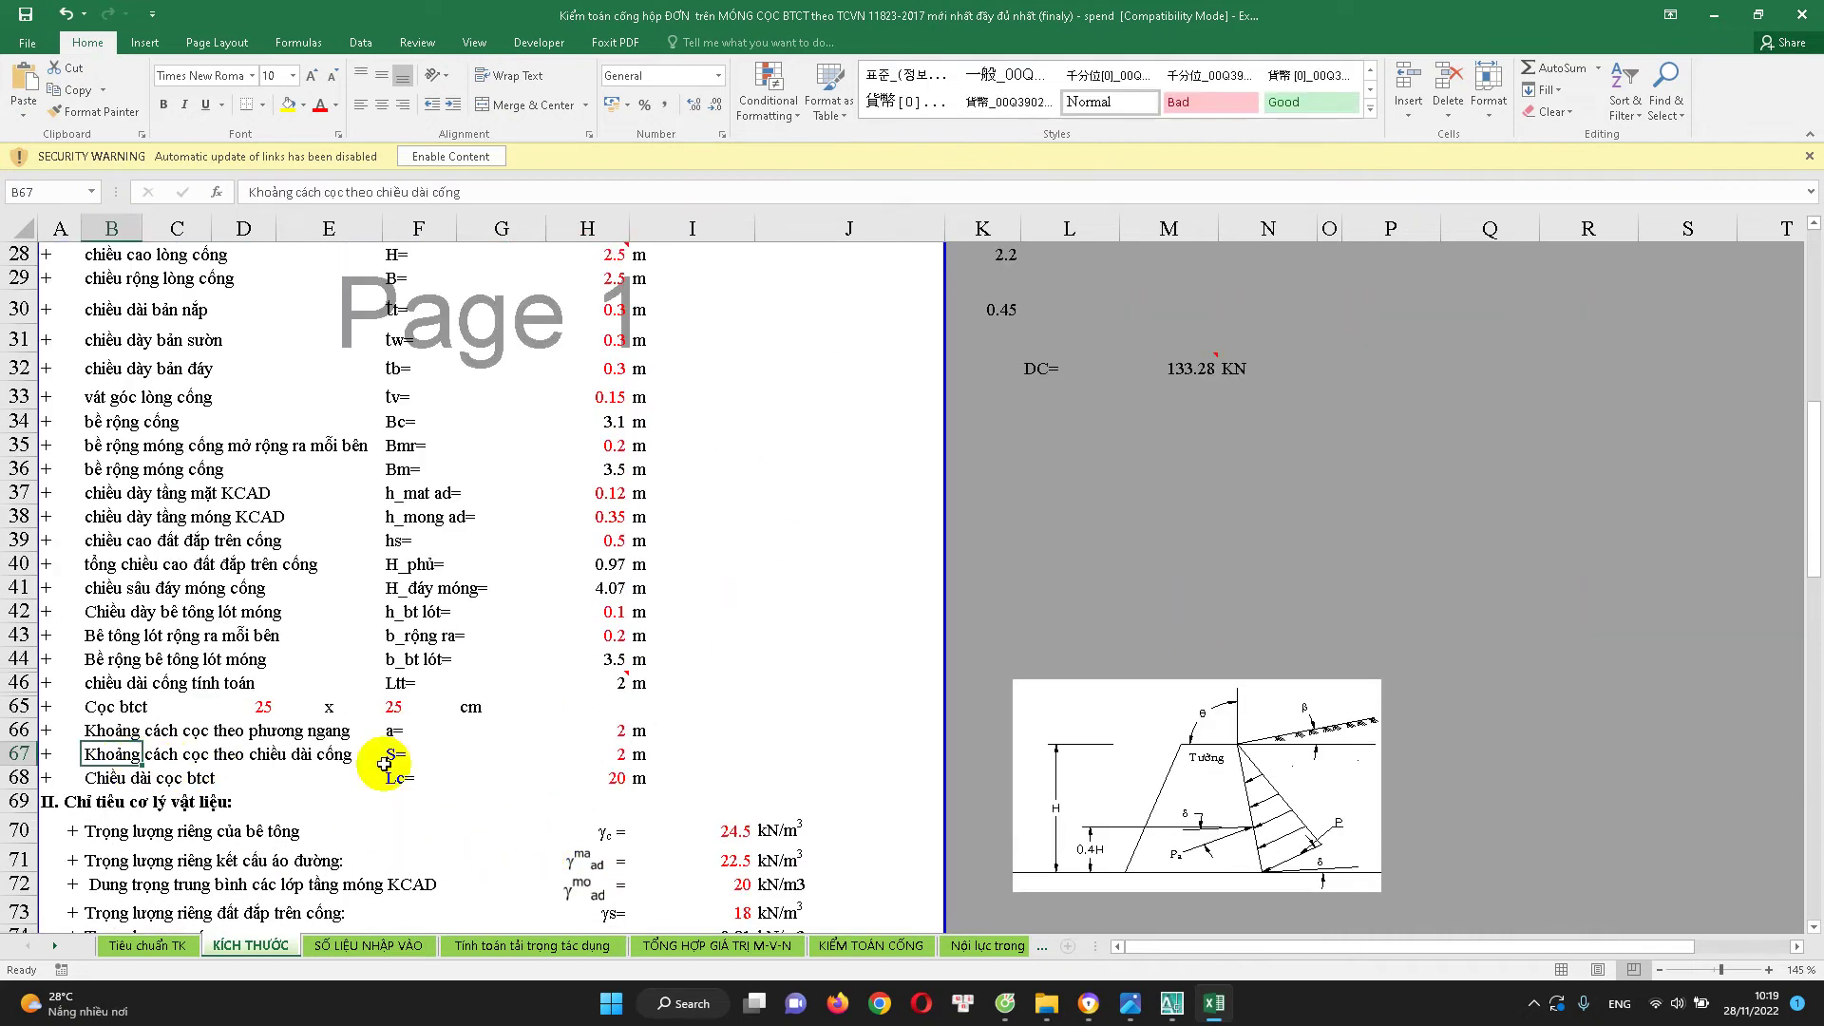
{"action": "left_click", "coordinate": [394, 755]}
{"action": "left_click", "coordinate": [612, 754]}
{"action": "scroll", "coordinate": [555, 764], "scroll_direction": "down", "scroll_amount": 1}
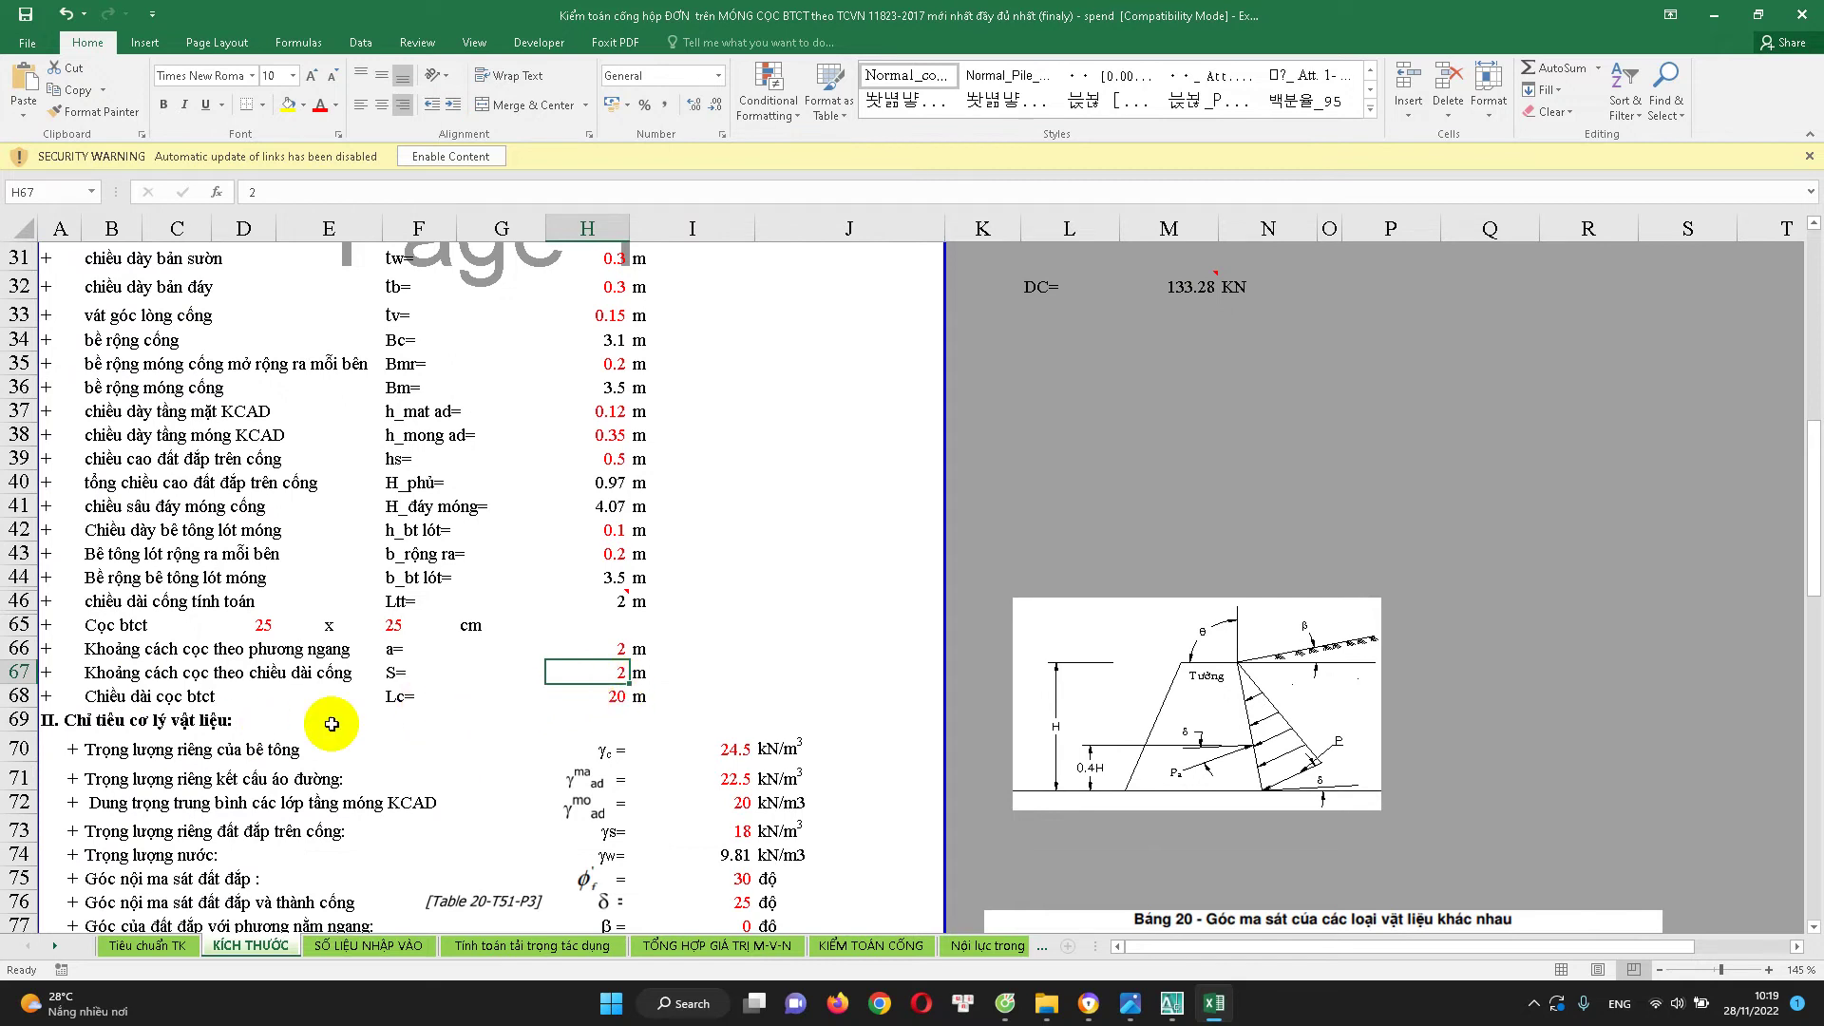
{"action": "left_click", "coordinate": [138, 701]}
{"action": "left_click", "coordinate": [608, 696]}
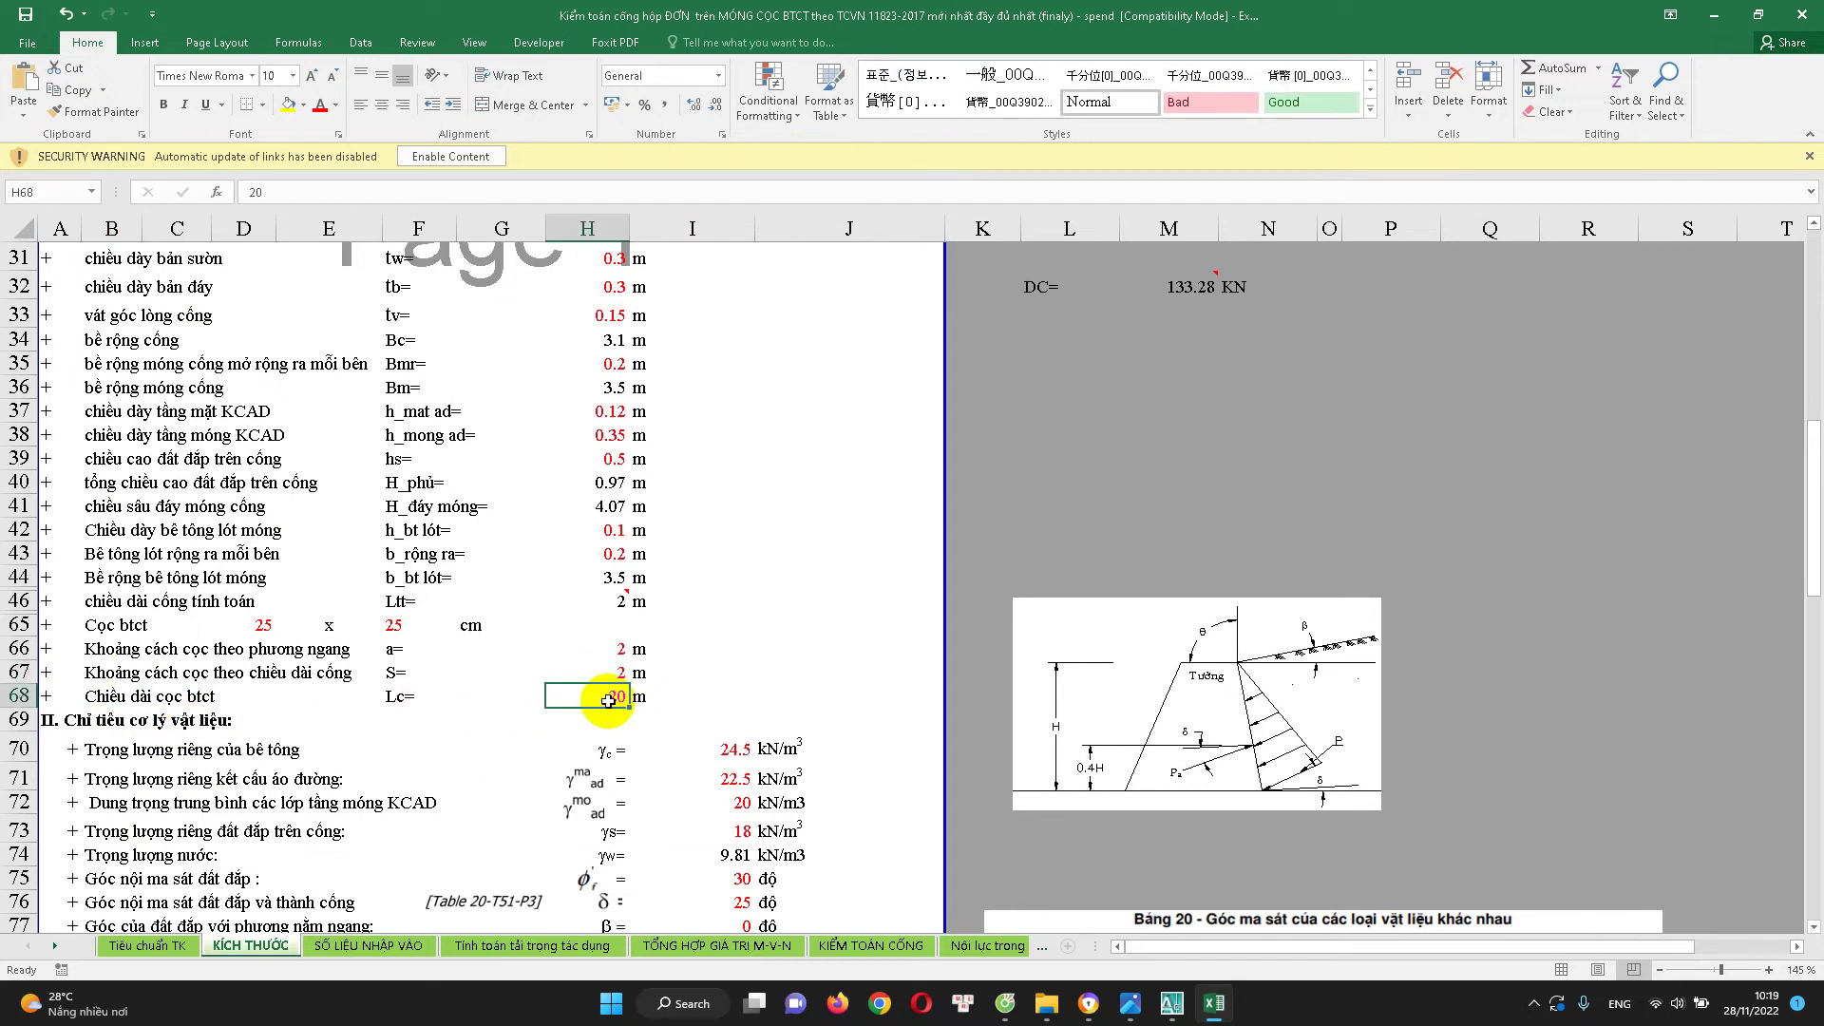
{"action": "scroll", "coordinate": [551, 684], "scroll_direction": "up", "scroll_amount": 6}
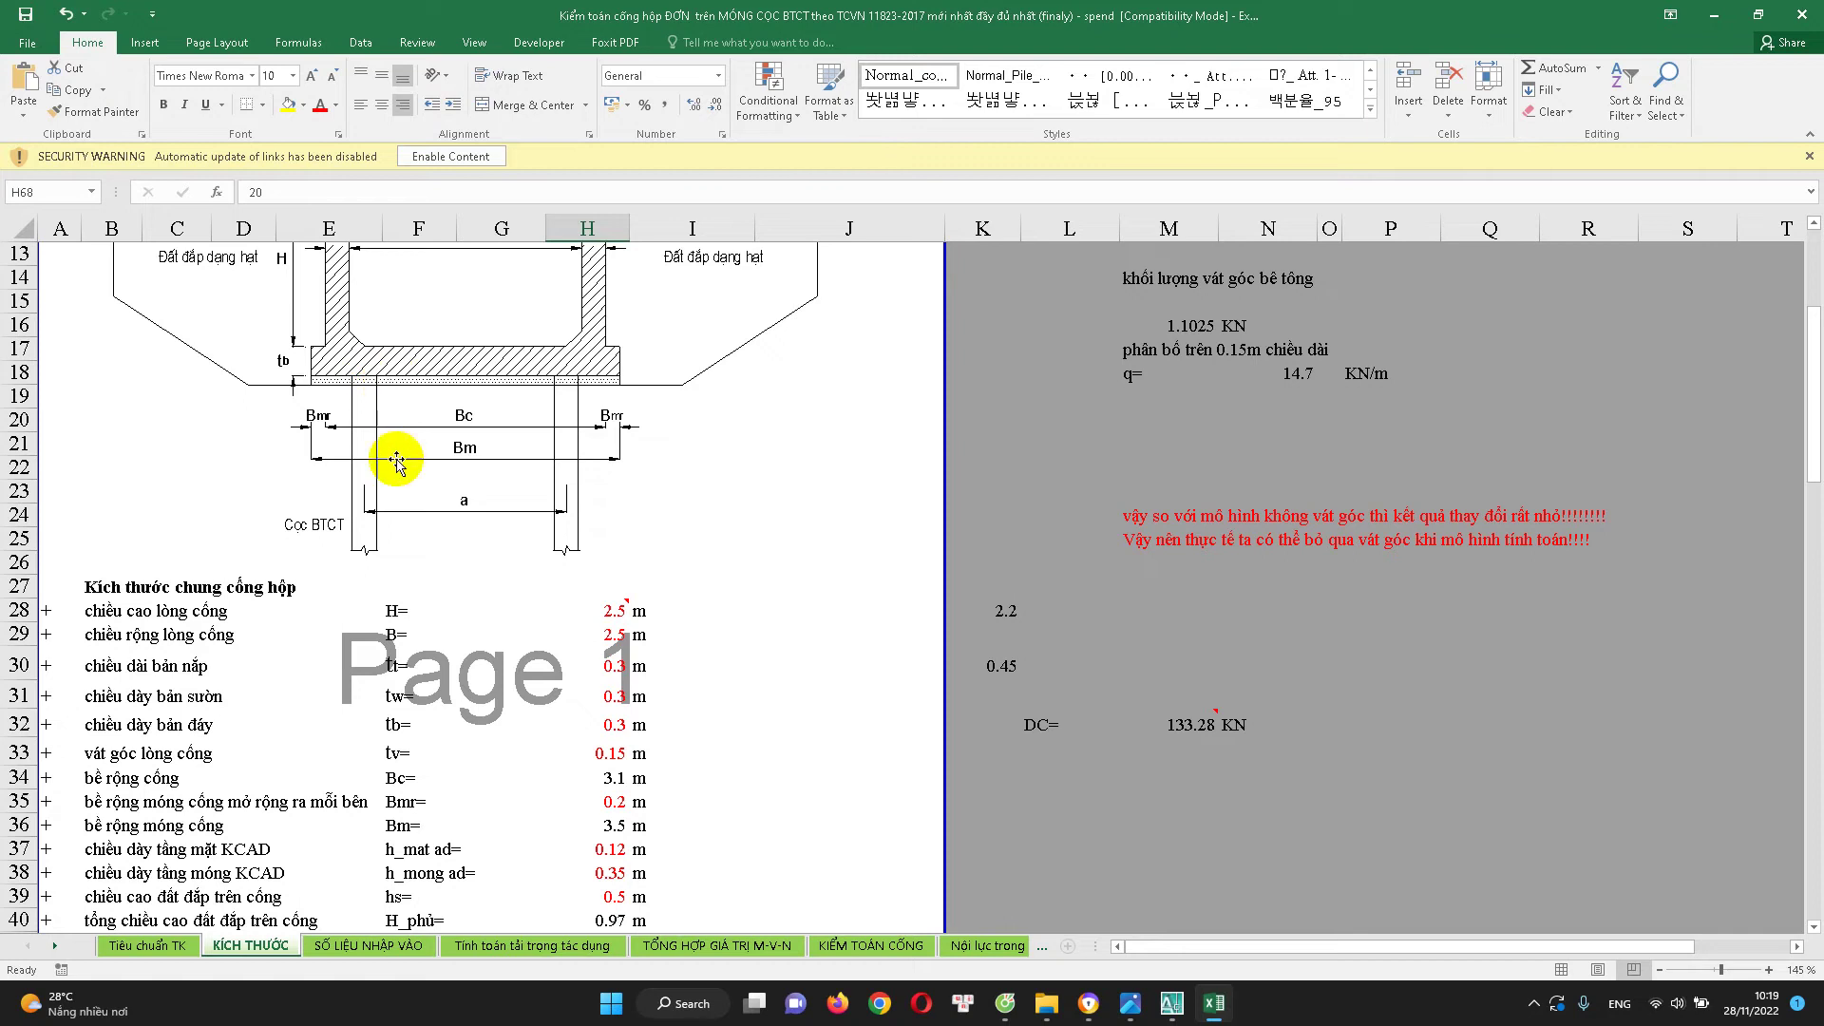
{"action": "scroll", "coordinate": [367, 744], "scroll_direction": "down", "scroll_amount": 5}
{"action": "scroll", "coordinate": [418, 808], "scroll_direction": "down", "scroll_amount": 3}
{"action": "scroll", "coordinate": [475, 798], "scroll_direction": "down", "scroll_amount": 1}
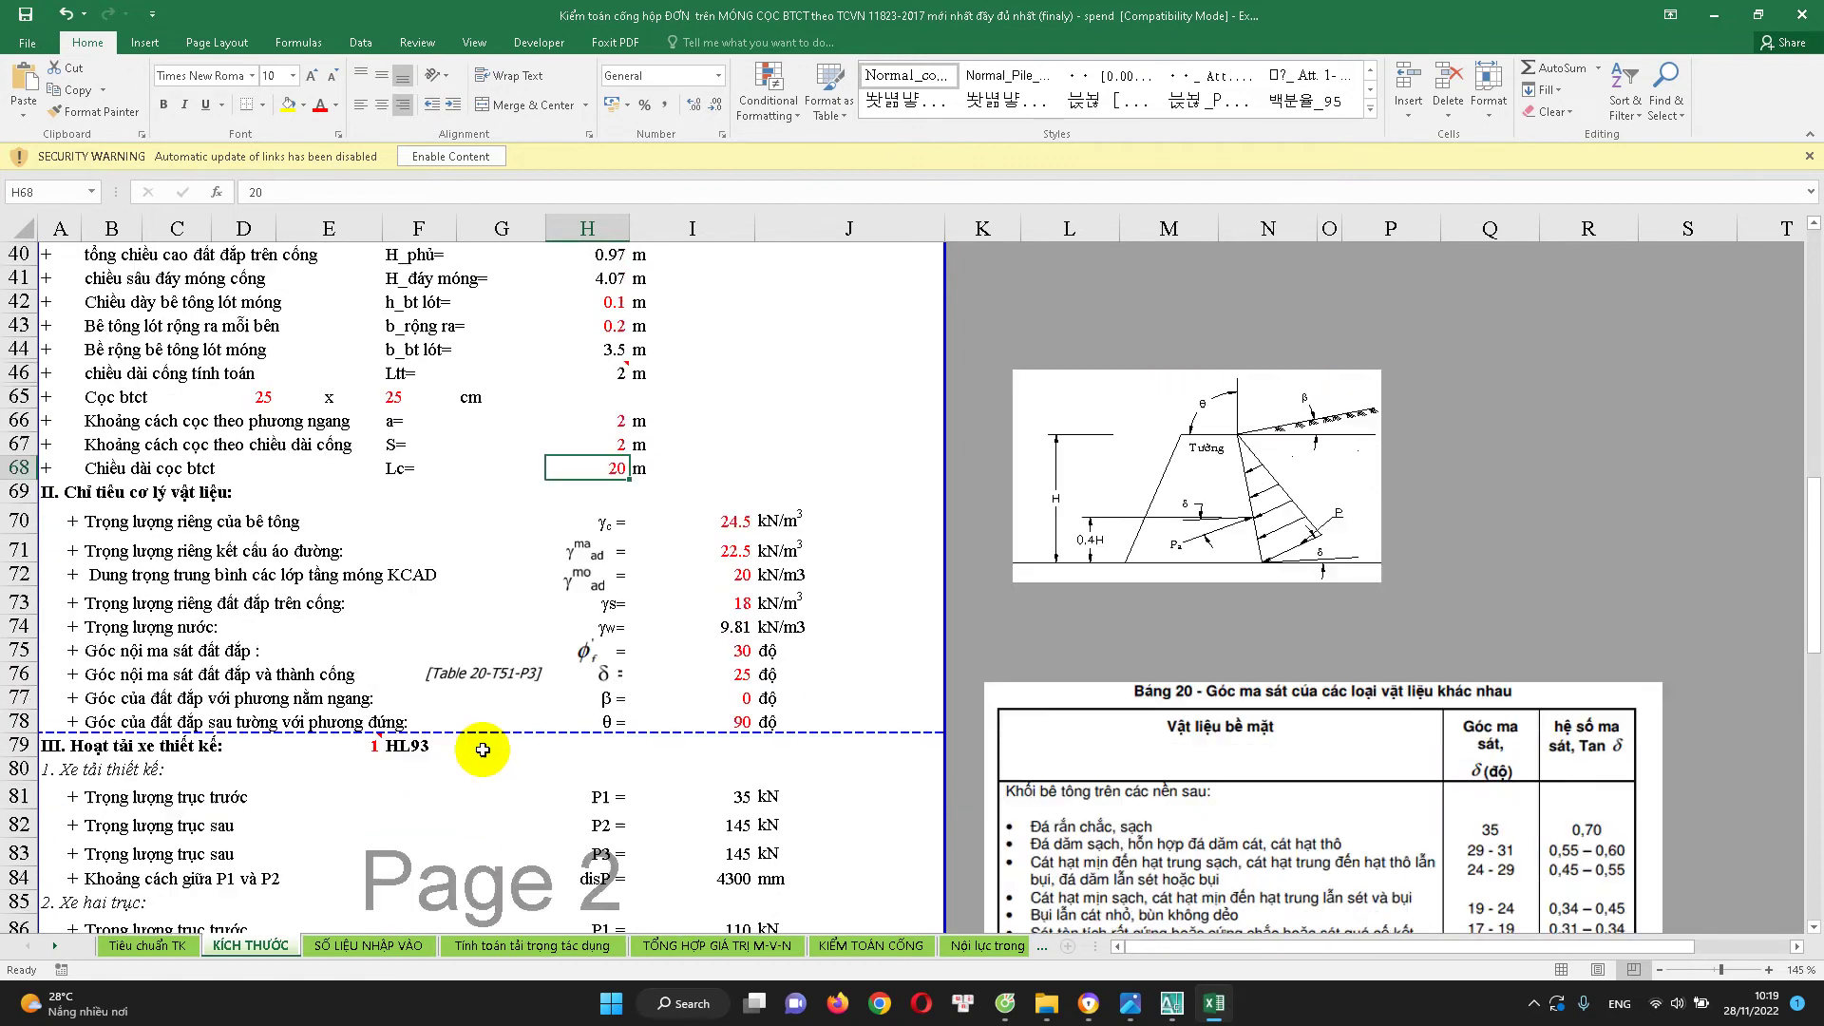
{"action": "scroll", "coordinate": [730, 454], "scroll_direction": "down", "scroll_amount": 2}
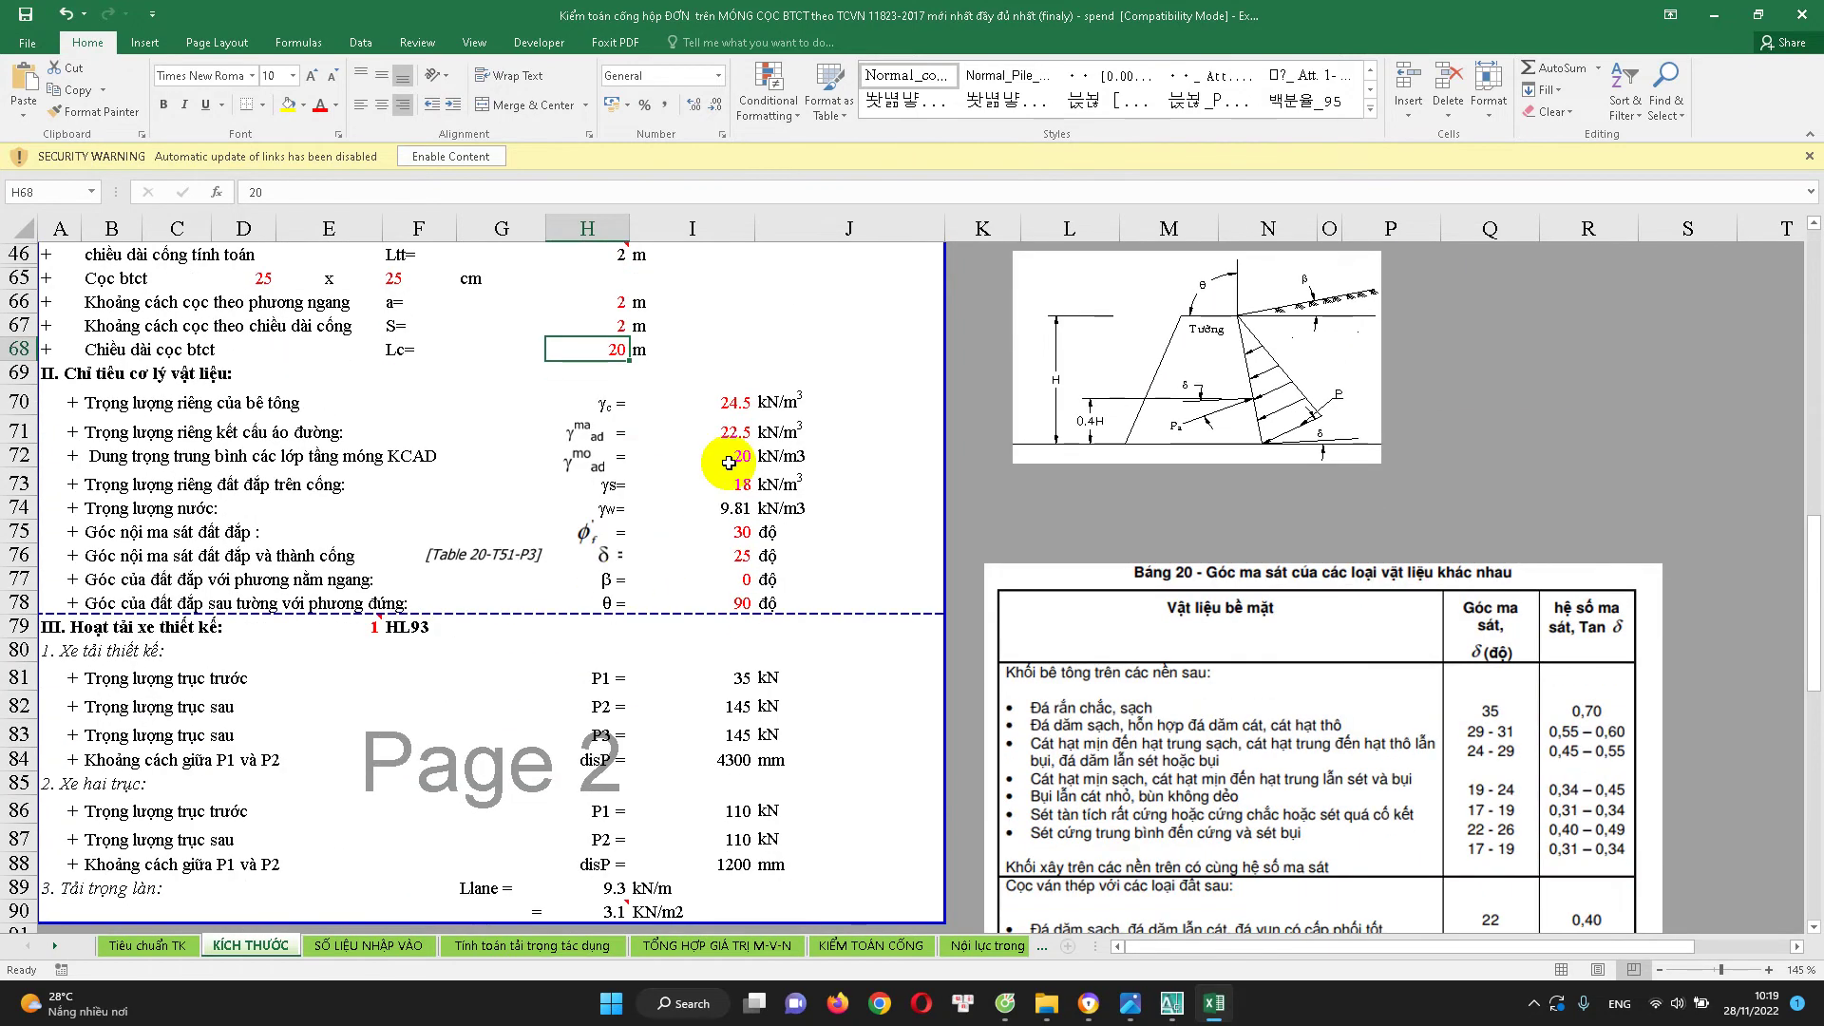
Review the unit weights: concrete 24.5, pavement 22.5, foundation layer 20, fill soil 18
{"action": "left_click", "coordinate": [734, 406]}
{"action": "left_click", "coordinate": [740, 434]}
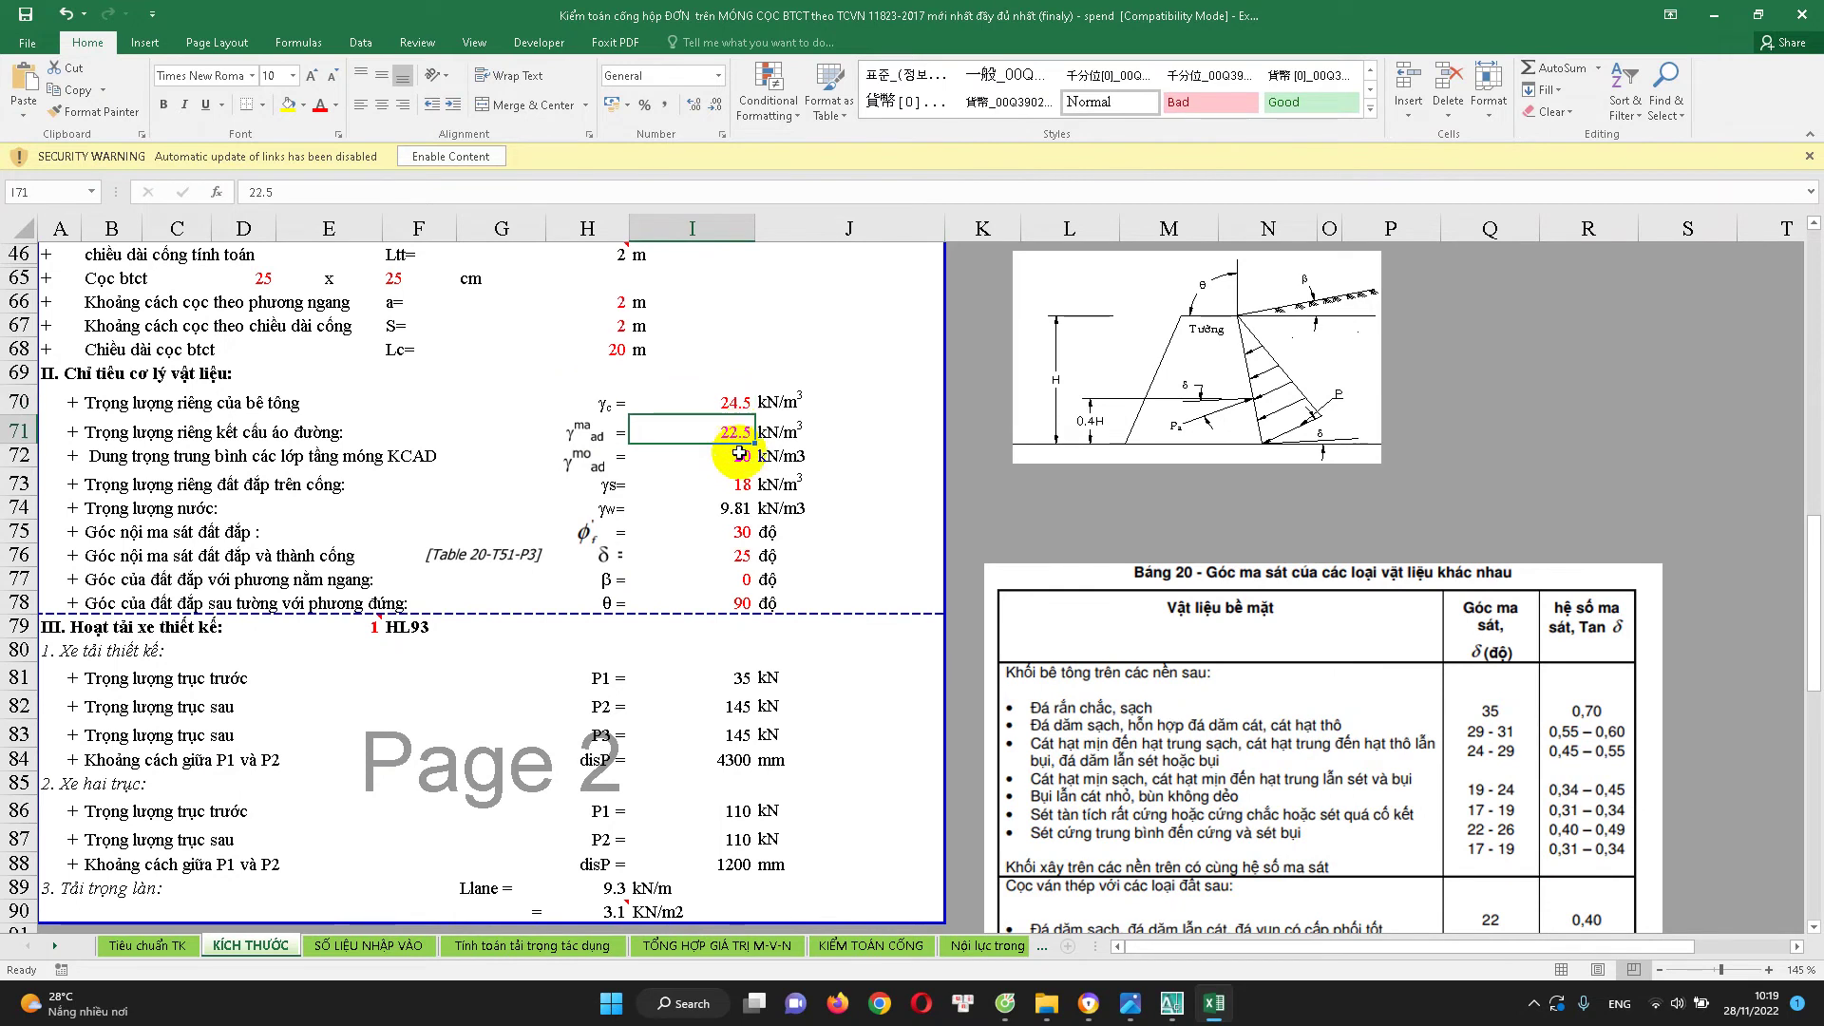
{"action": "left_click", "coordinate": [739, 463]}
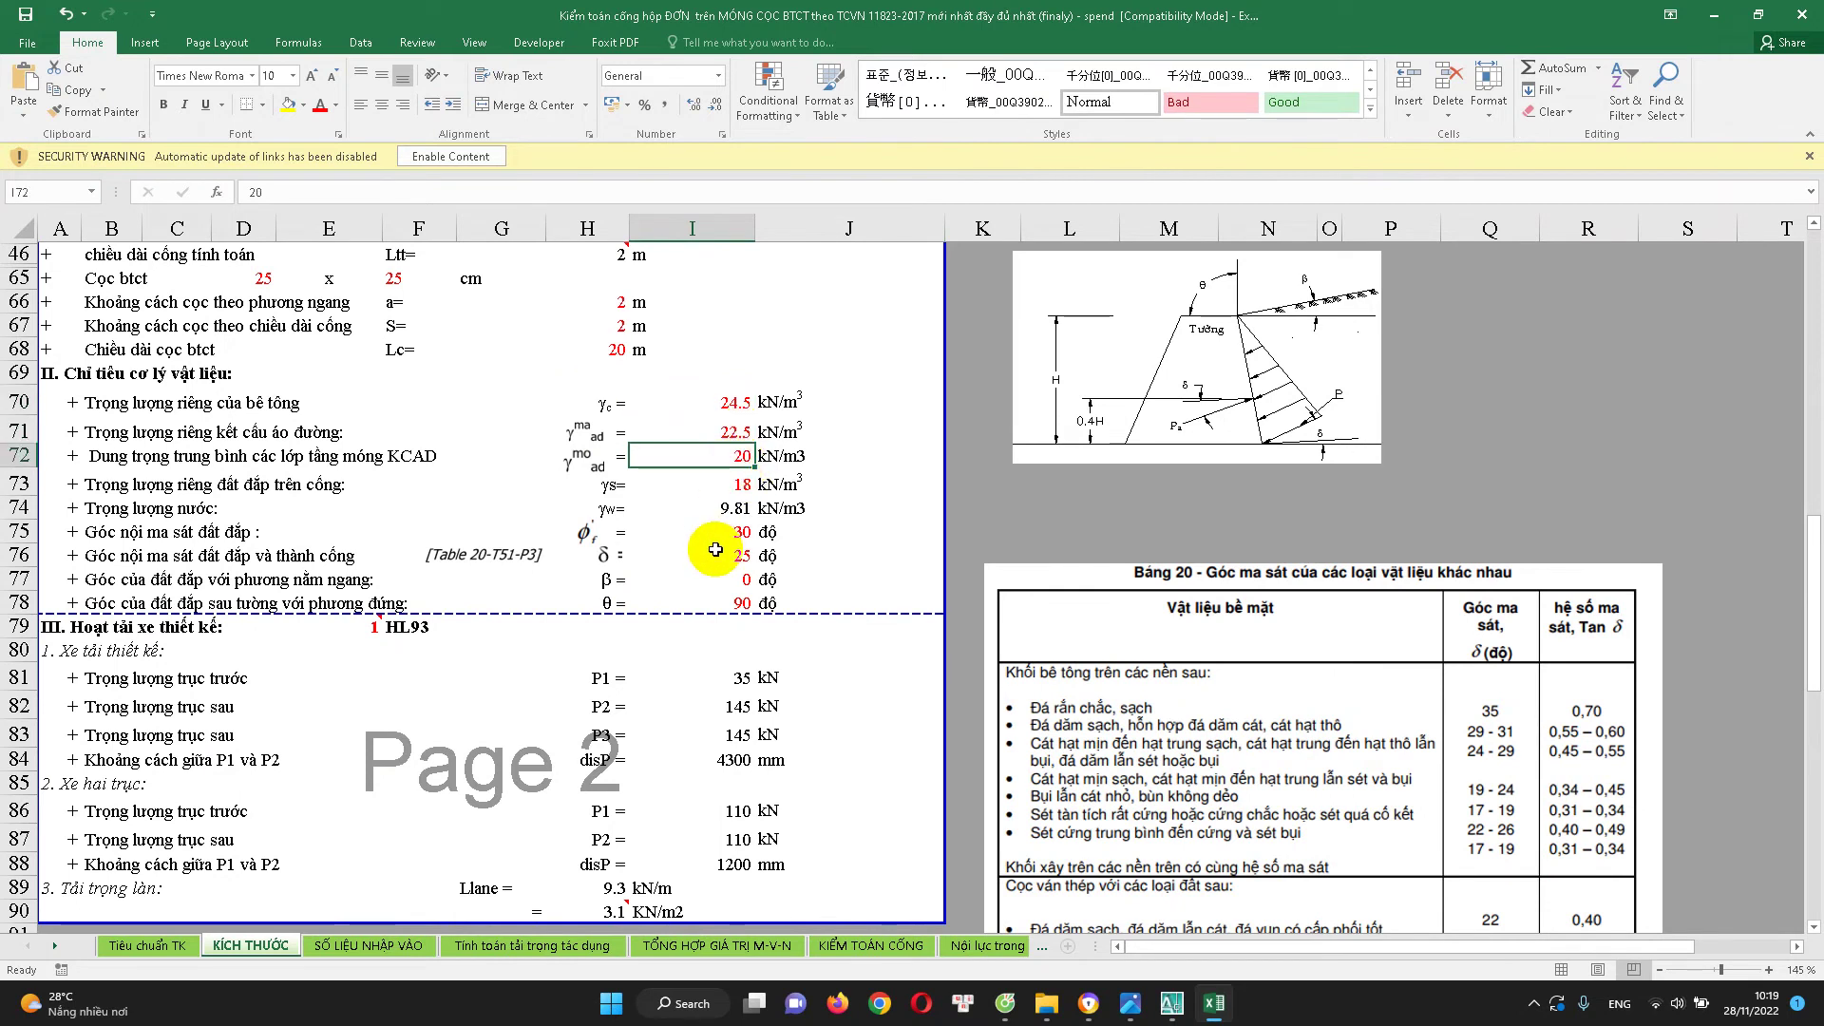
{"action": "scroll", "coordinate": [715, 549], "scroll_direction": "down", "scroll_amount": 1}
{"action": "left_click", "coordinate": [729, 460]}
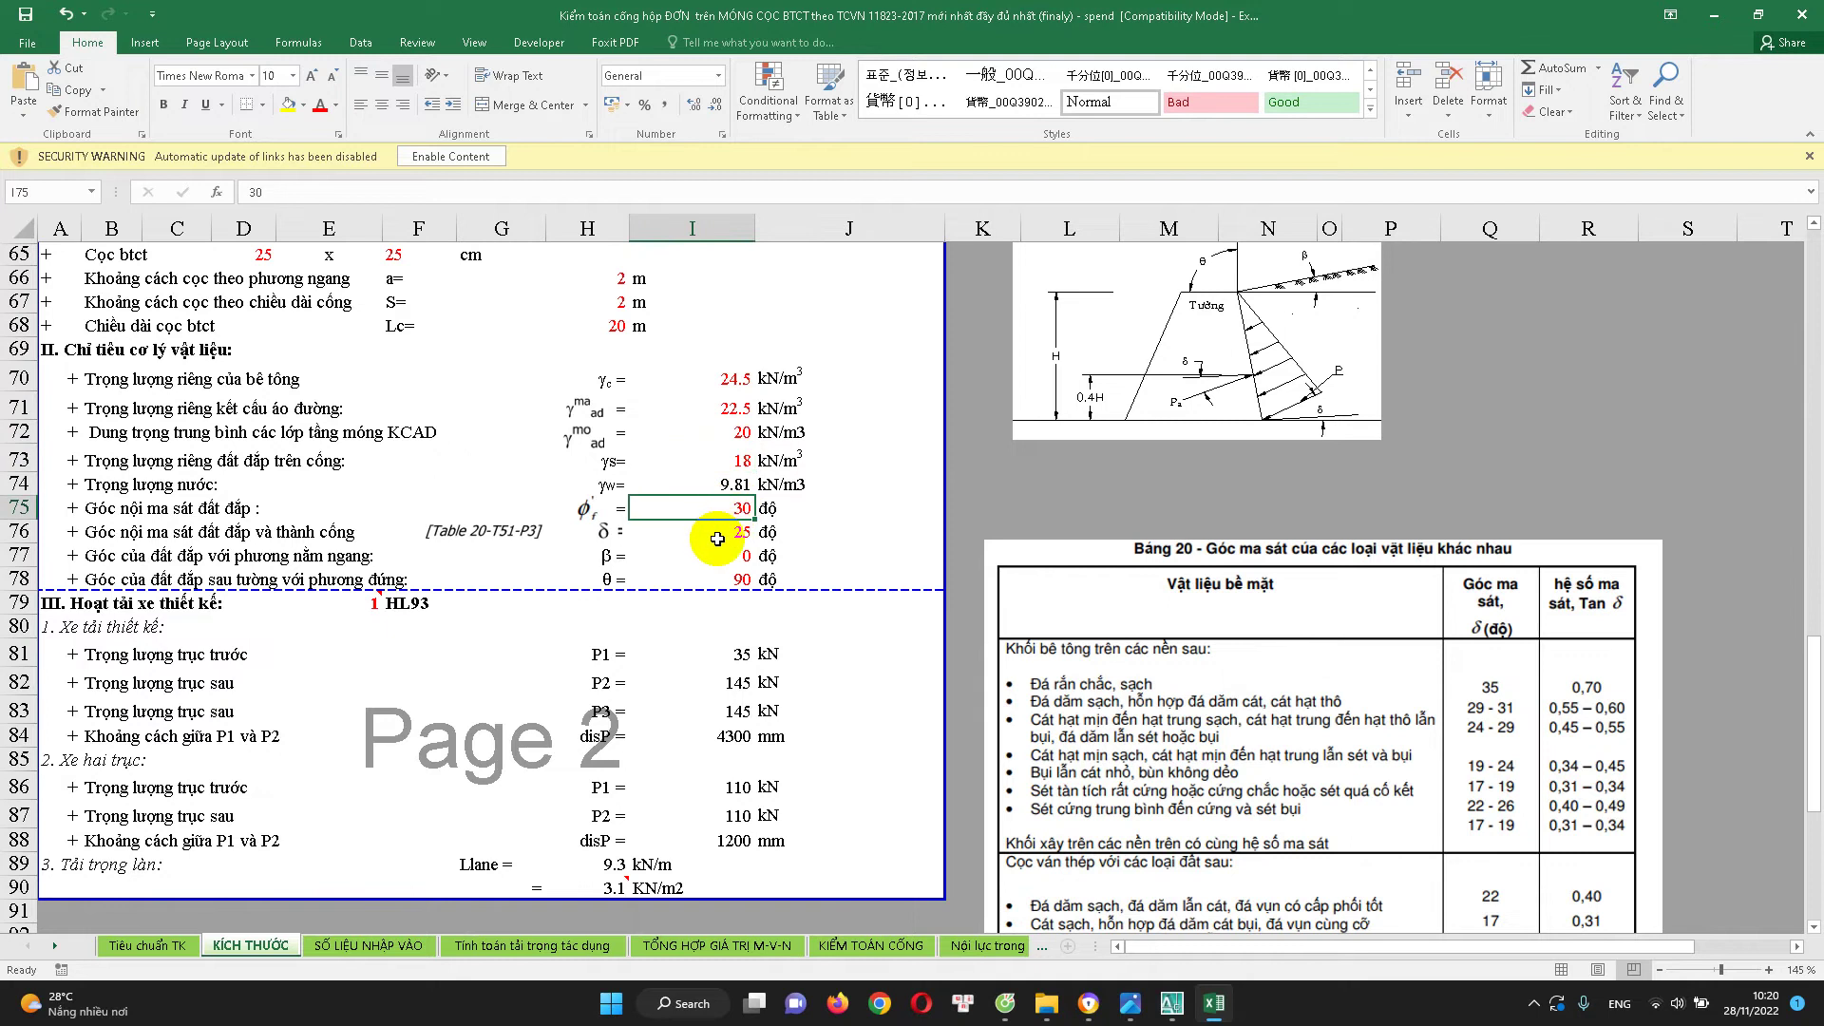
{"action": "scroll", "coordinate": [717, 538], "scroll_direction": "down", "scroll_amount": 1}
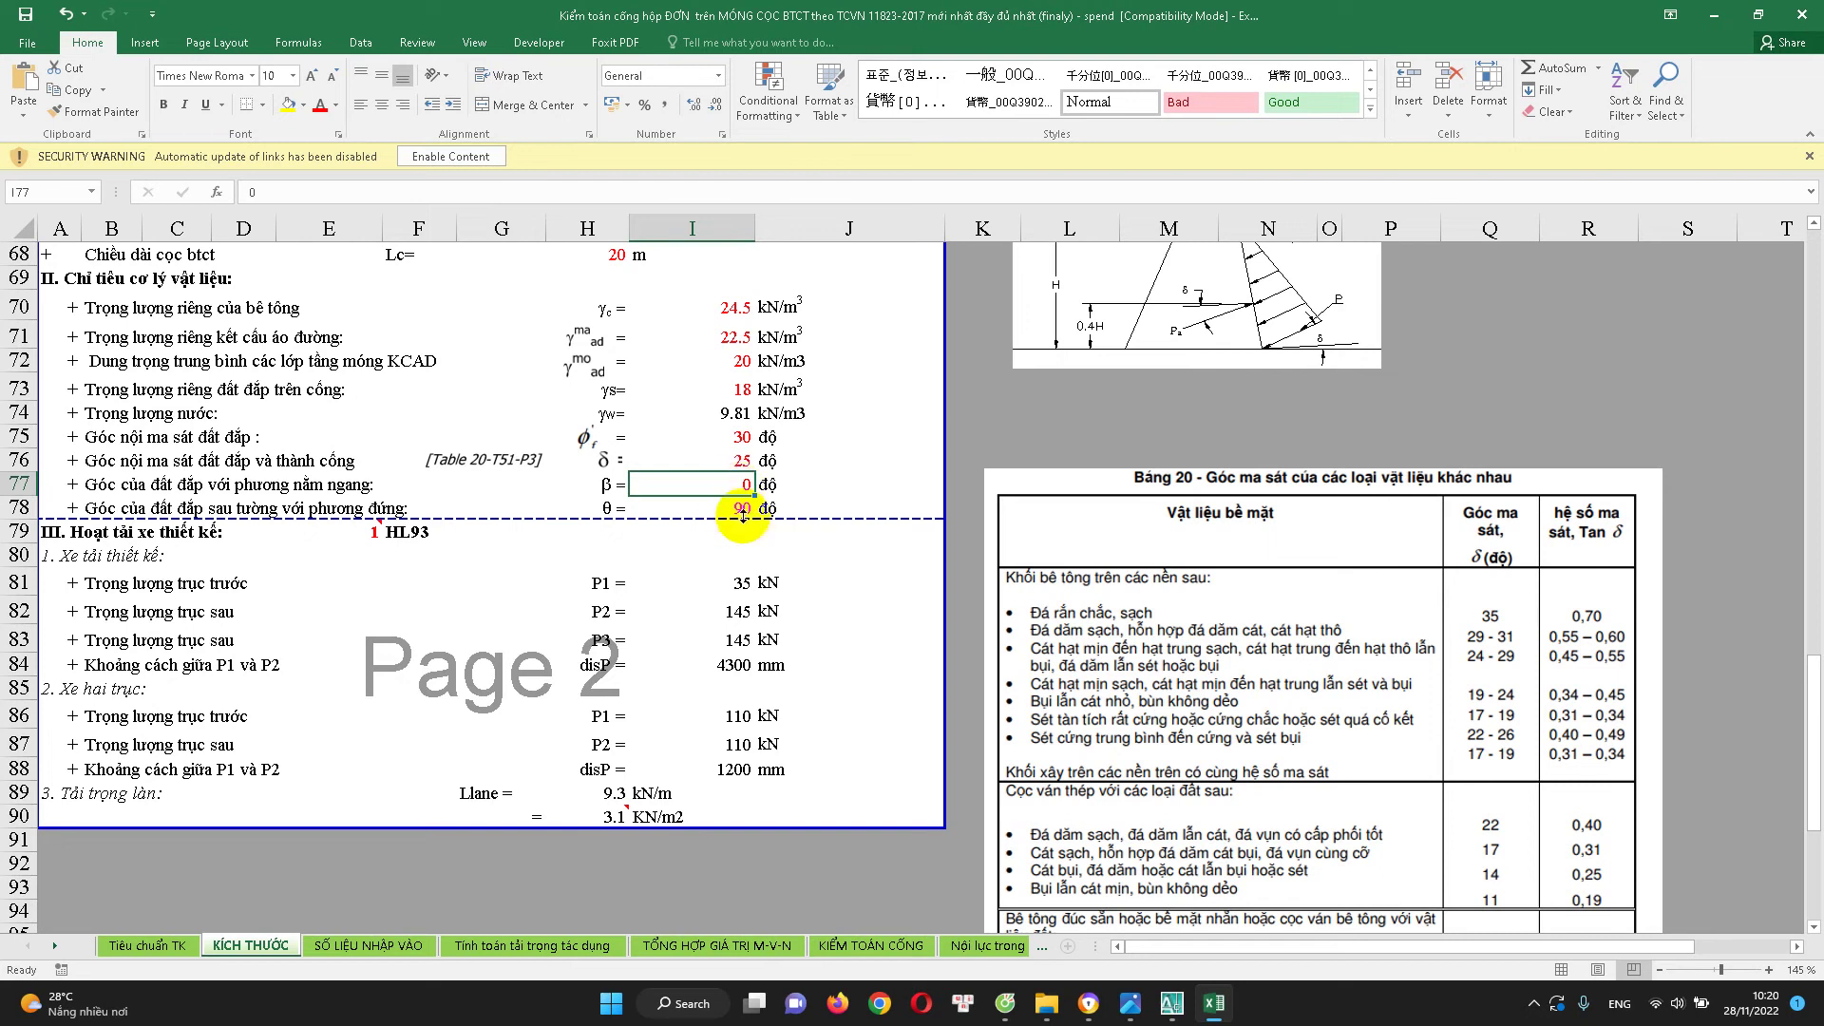
Check the back-wall angle 90 and wall–fill friction angle 25, rechecking fill weight 18
{"action": "left_click", "coordinate": [739, 510]}
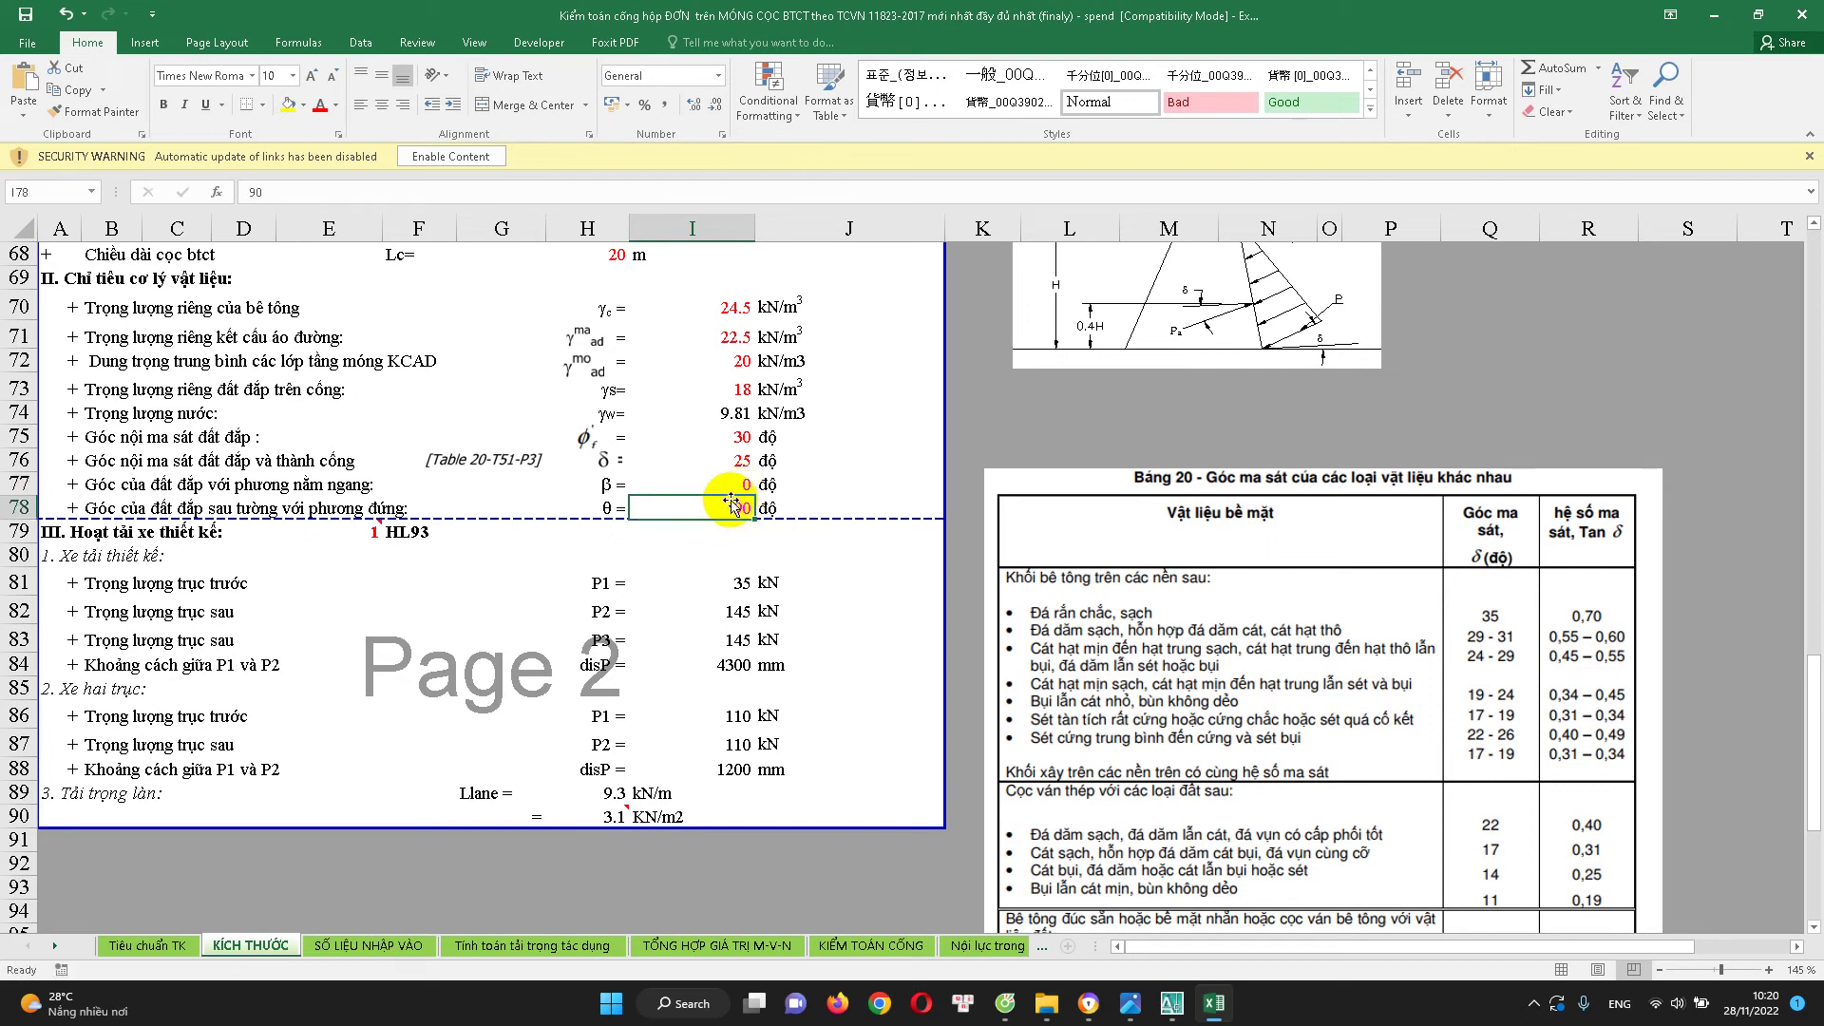
{"action": "left_click", "coordinate": [735, 503]}
{"action": "left_click", "coordinate": [732, 493]}
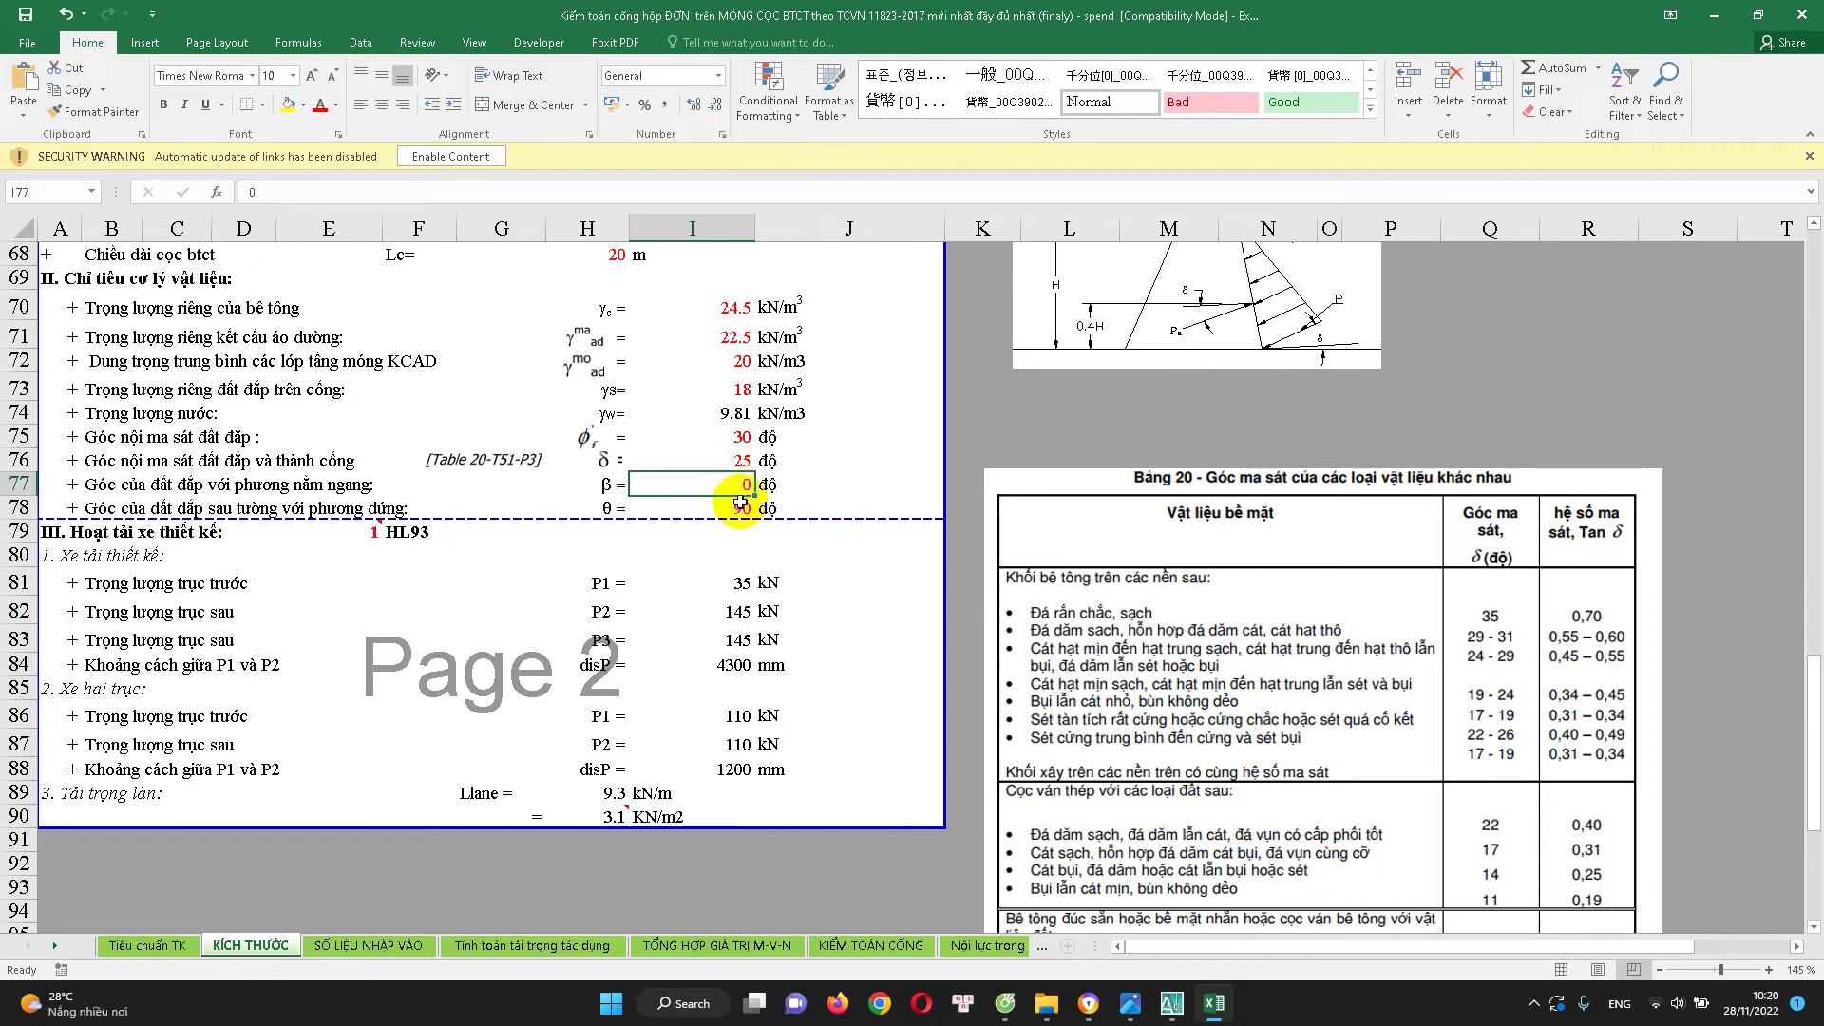
{"action": "left_click", "coordinate": [739, 505]}
{"action": "left_click", "coordinate": [740, 462]}
{"action": "left_click", "coordinate": [735, 437]}
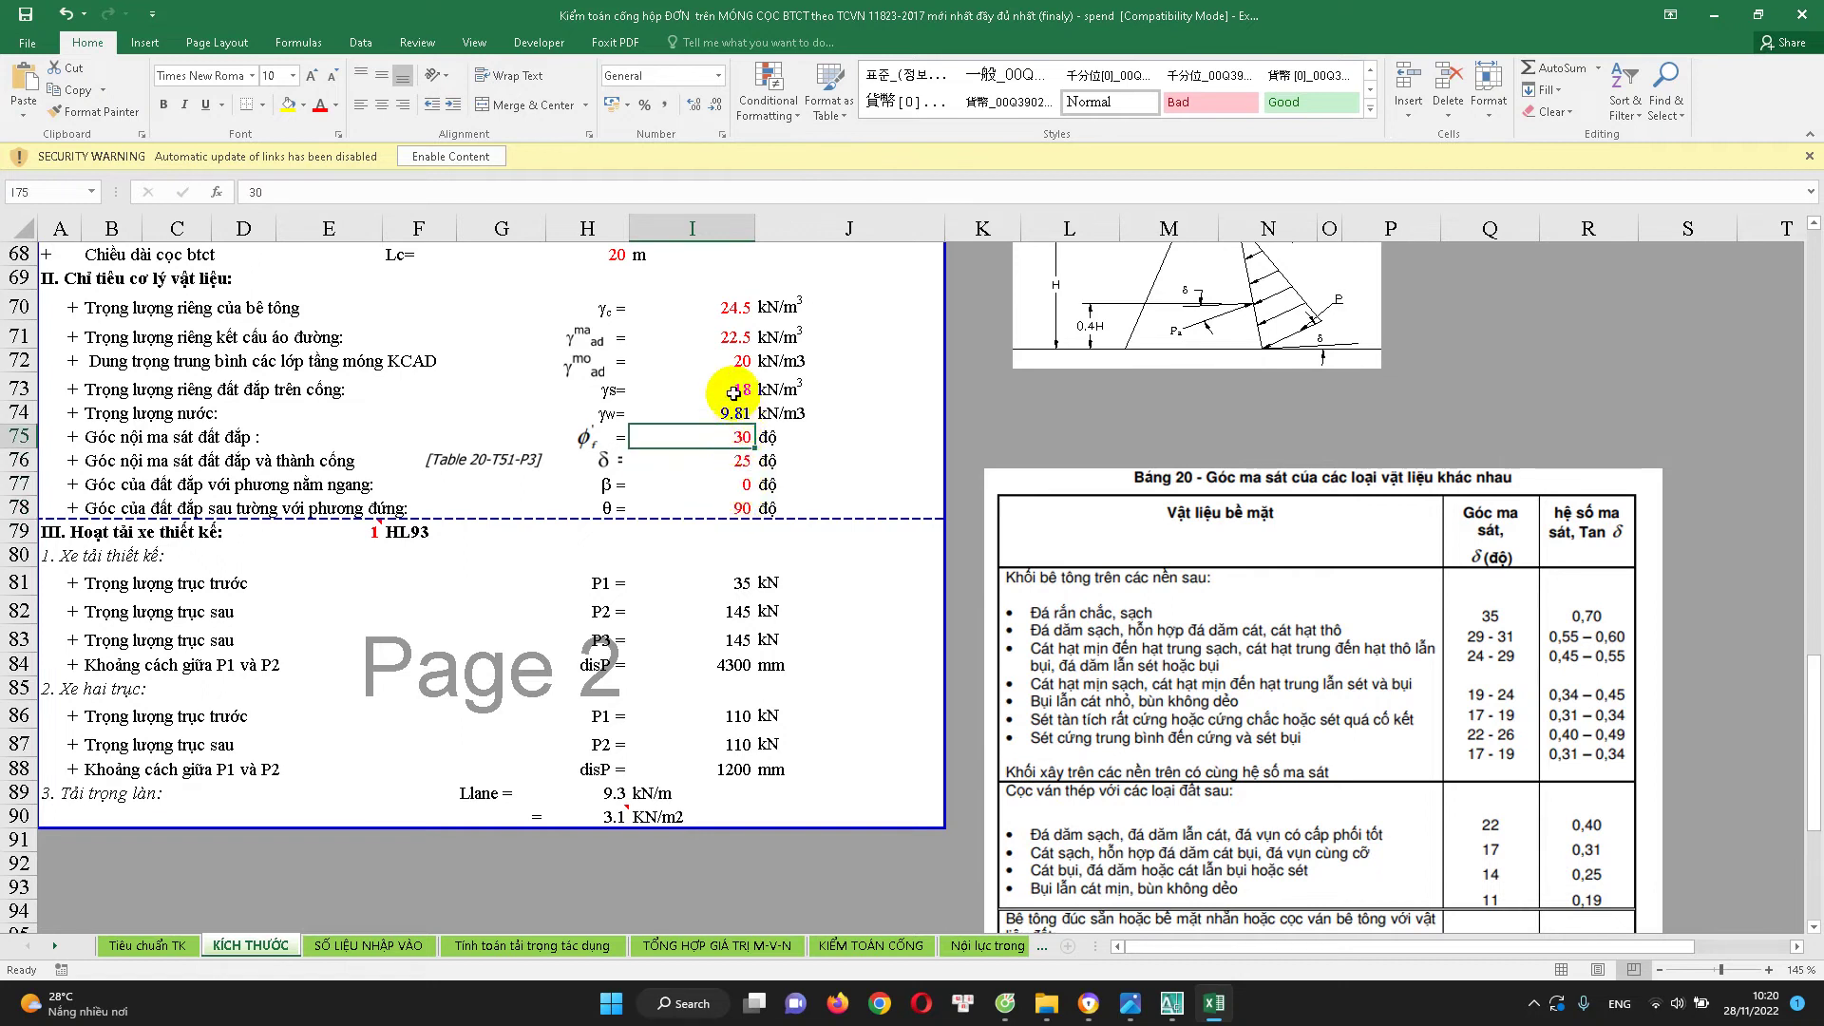
{"action": "left_click", "coordinate": [733, 389]}
{"action": "scroll", "coordinate": [722, 323], "scroll_direction": "down", "scroll_amount": 1}
{"action": "scroll", "coordinate": [722, 532], "scroll_direction": "down", "scroll_amount": 1}
{"action": "scroll", "coordinate": [728, 574], "scroll_direction": "up", "scroll_amount": 1}
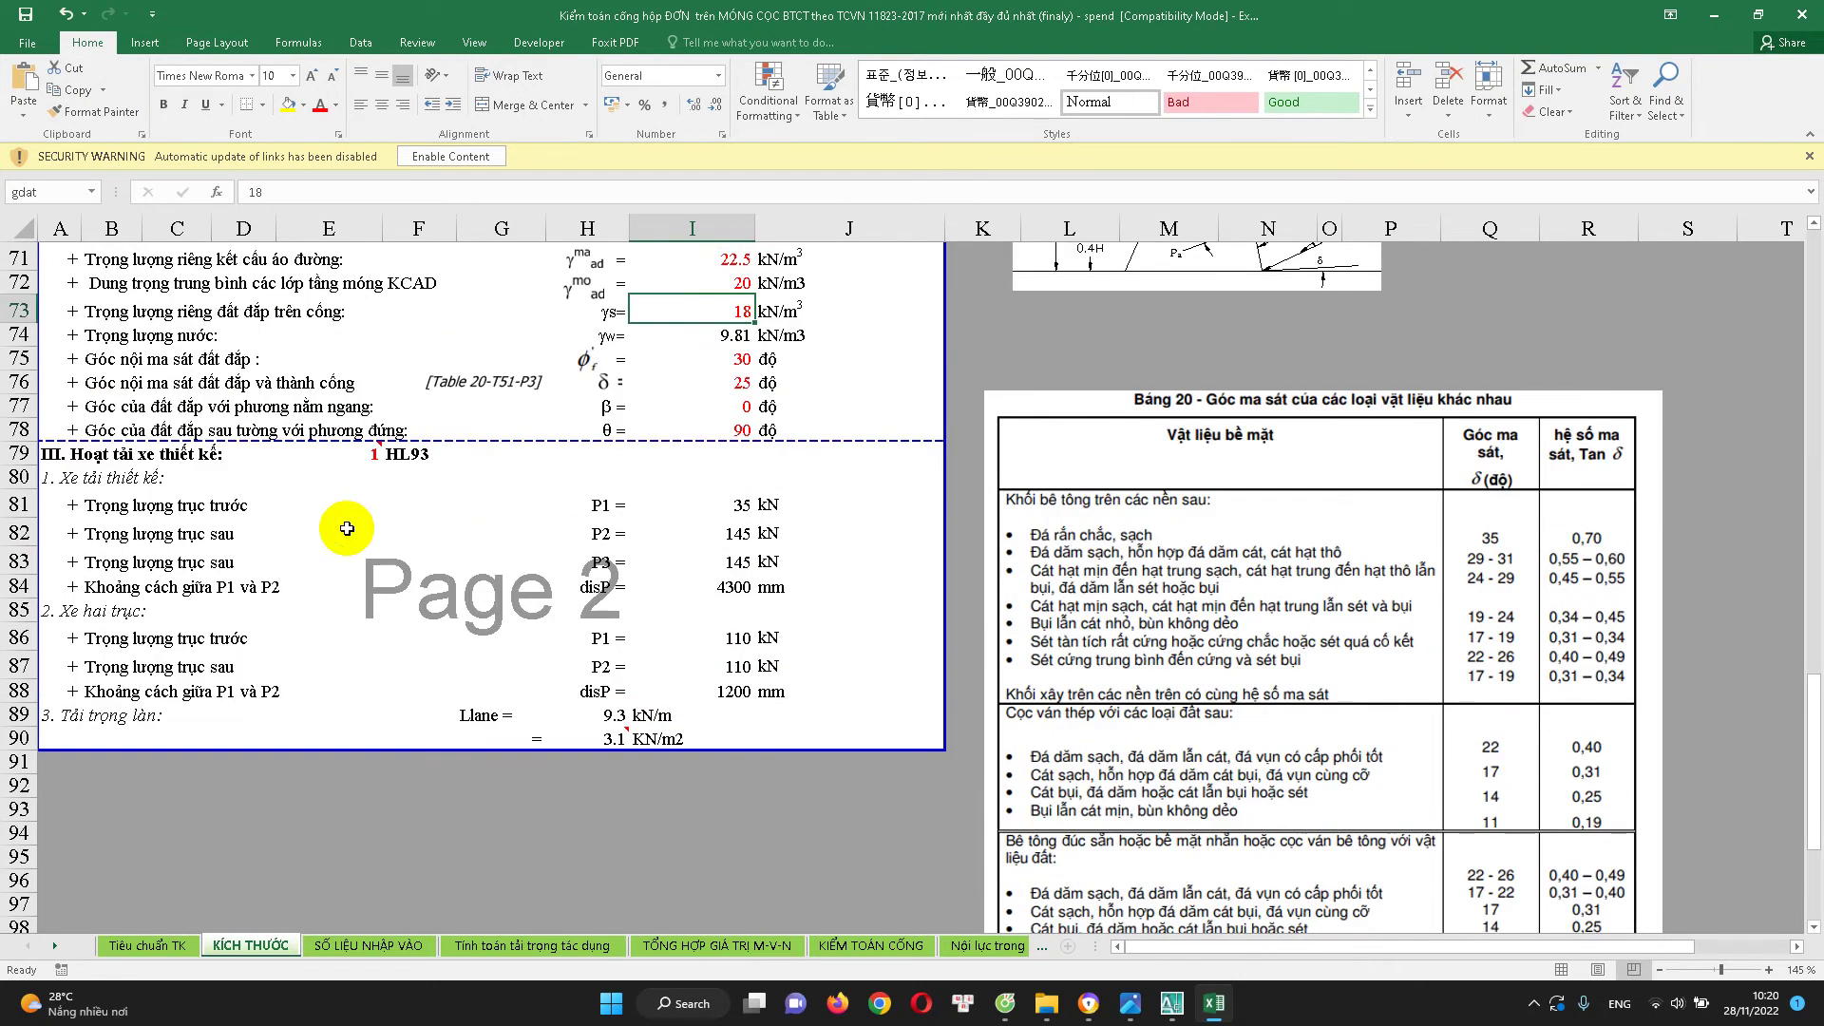
Inspect the design truck load factor choices (1, 0.65, 0.5) and keep it at 1
{"action": "left_click", "coordinate": [382, 454]}
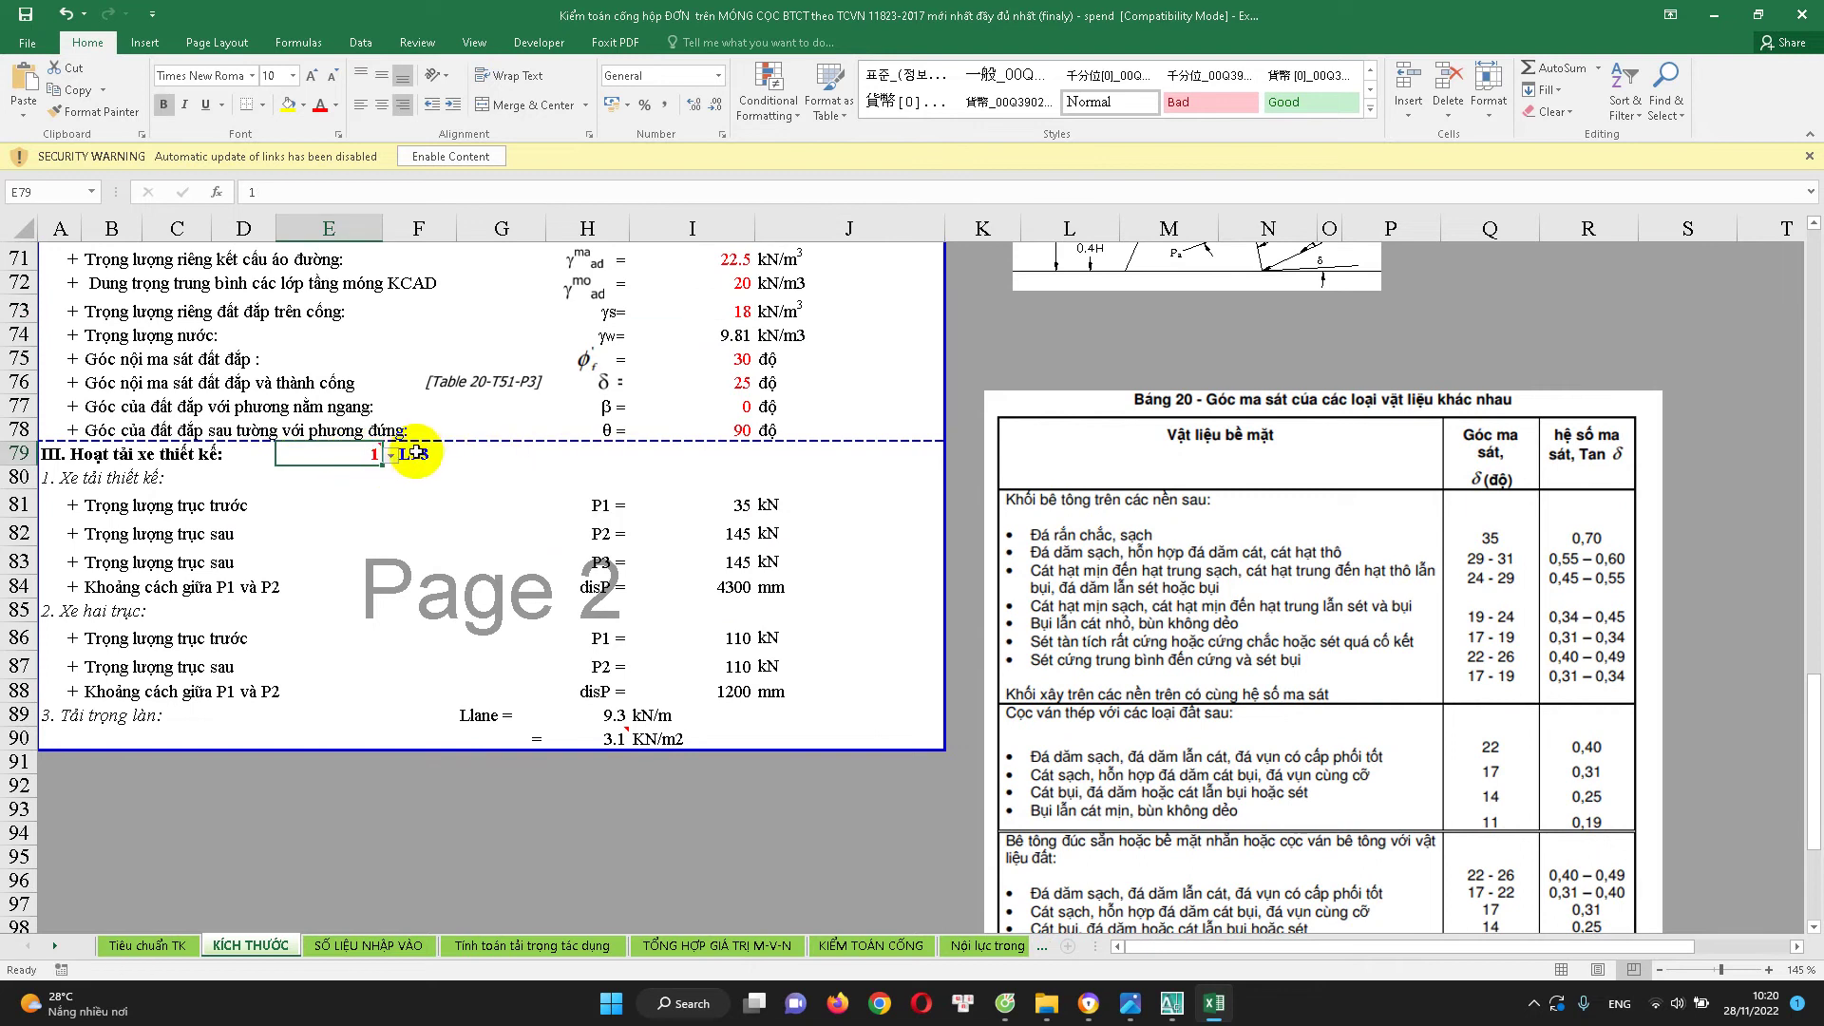
{"action": "left_click", "coordinate": [390, 455]}
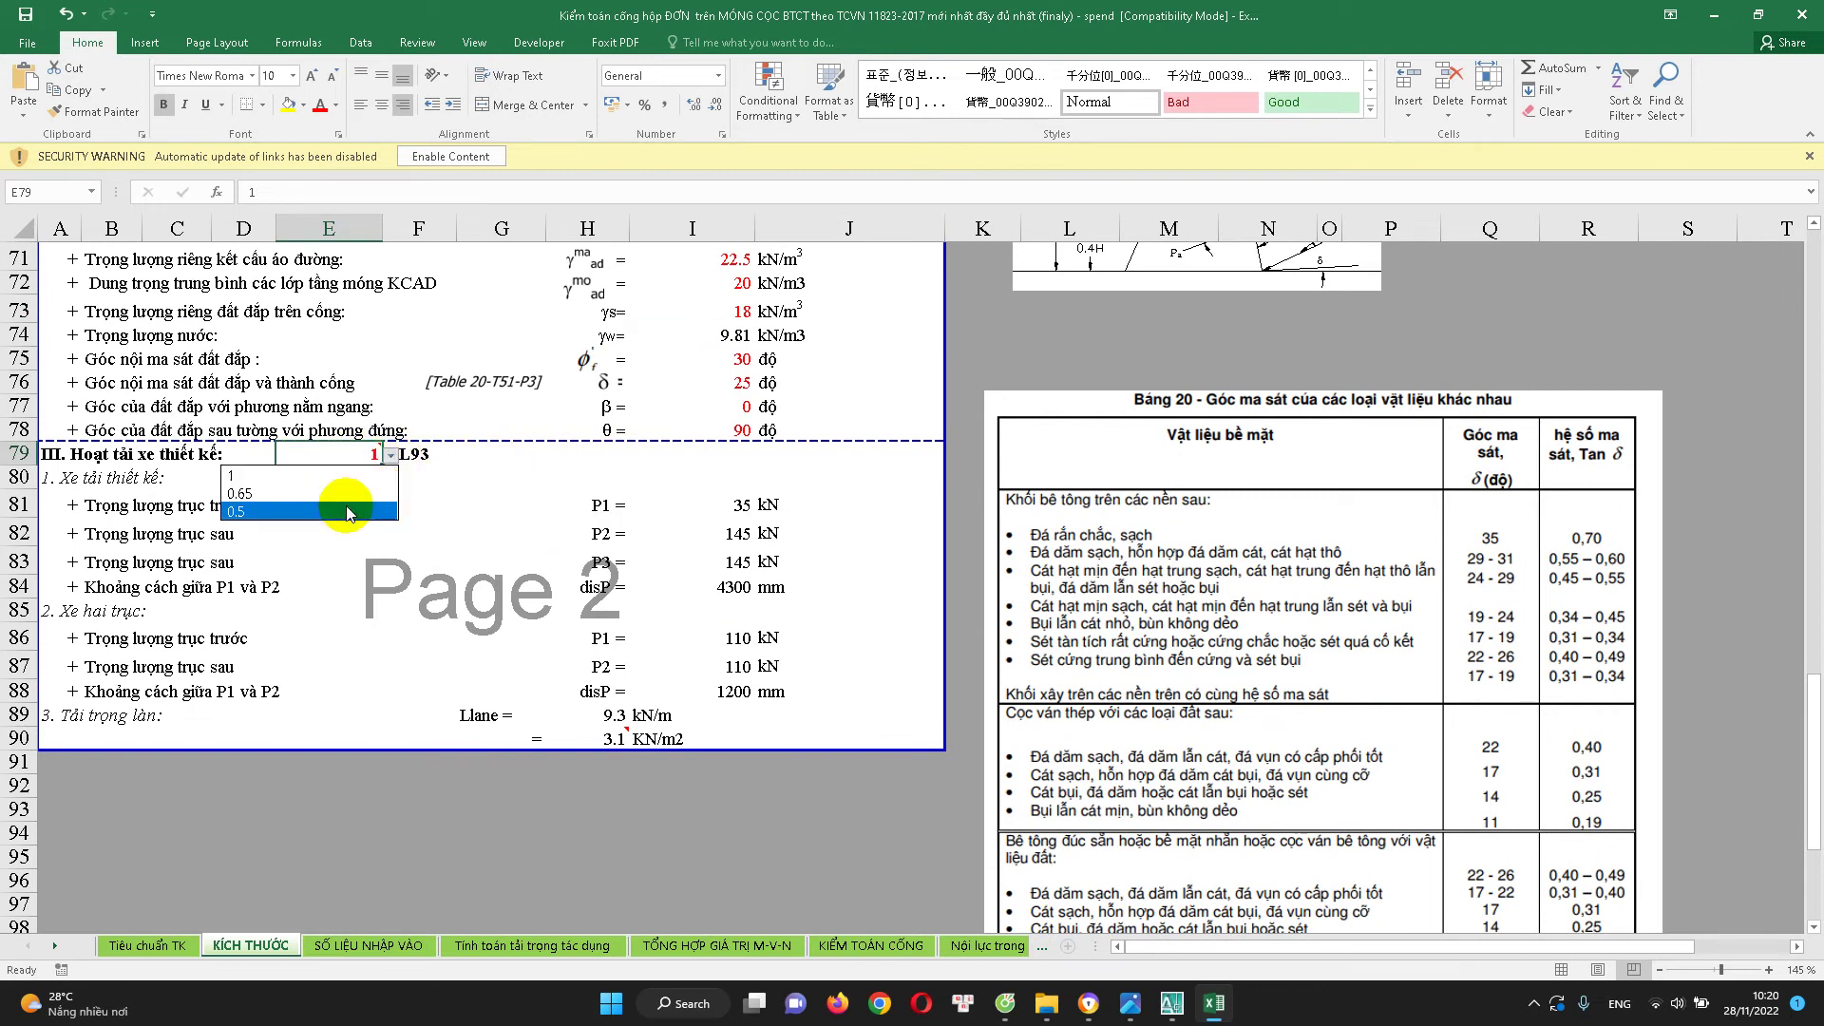
{"action": "key", "text": "Escape"}
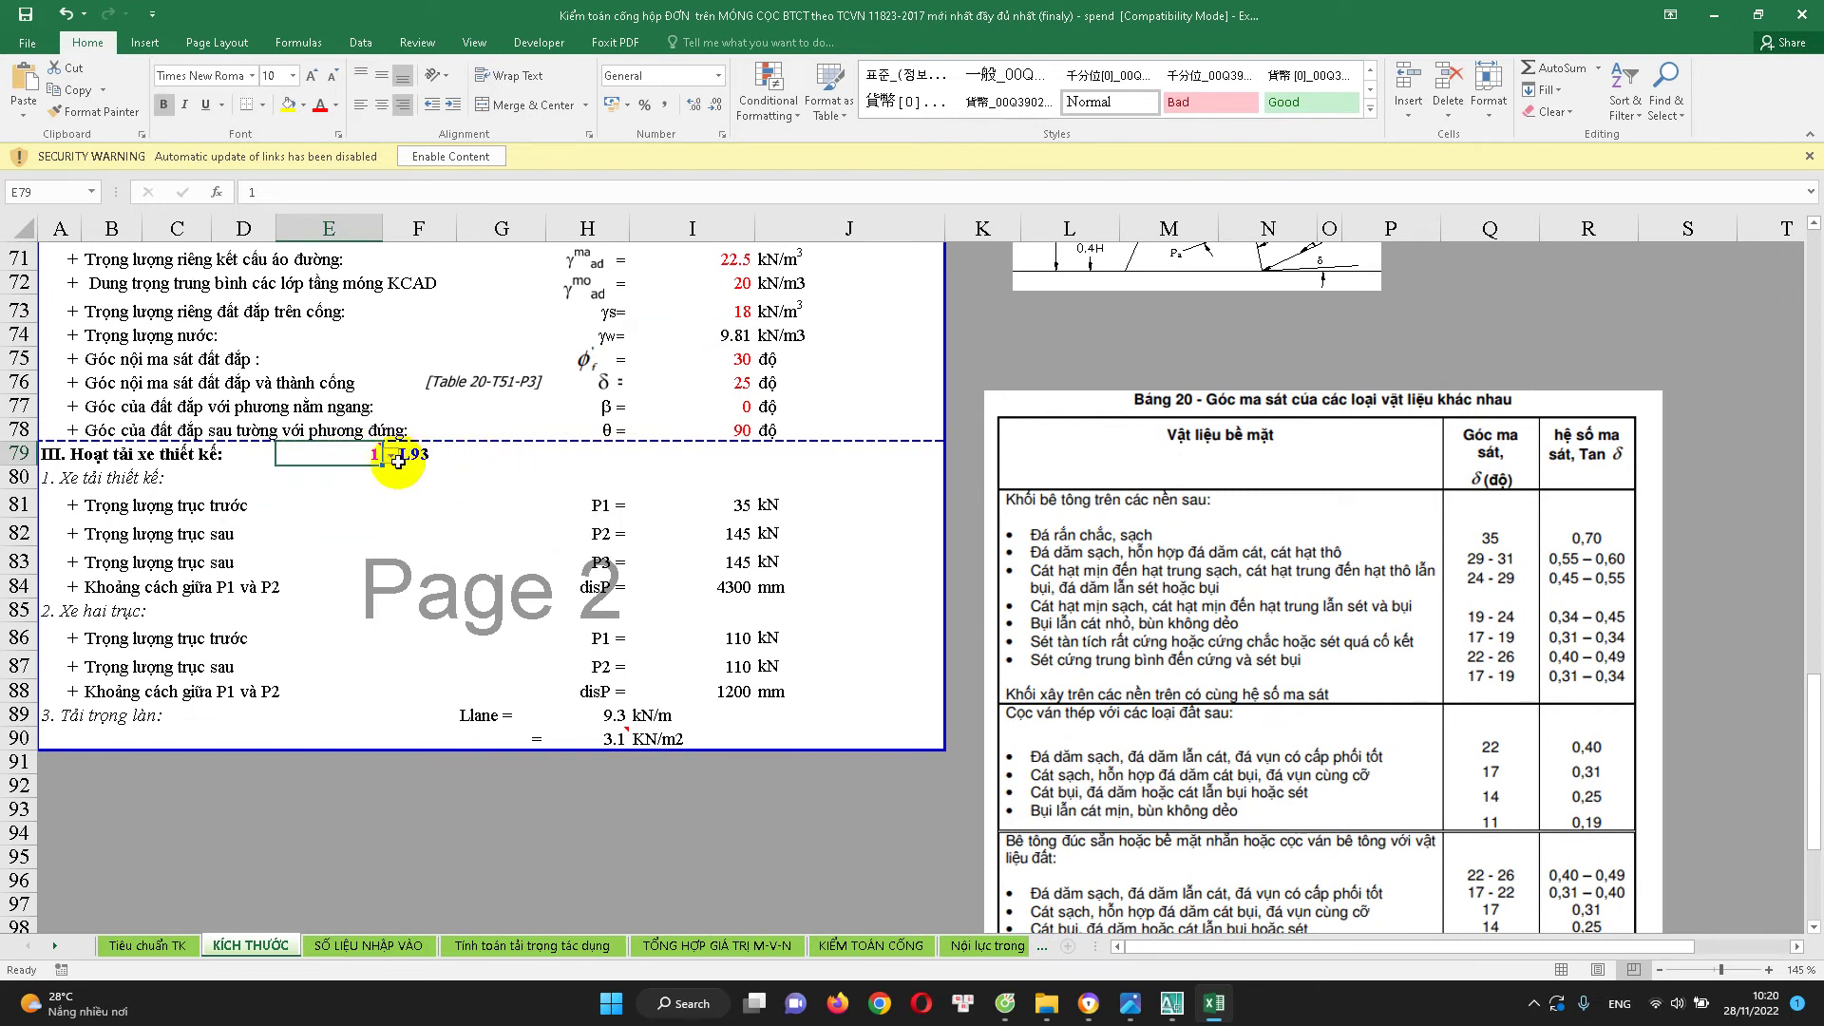
{"action": "left_click", "coordinate": [392, 455]}
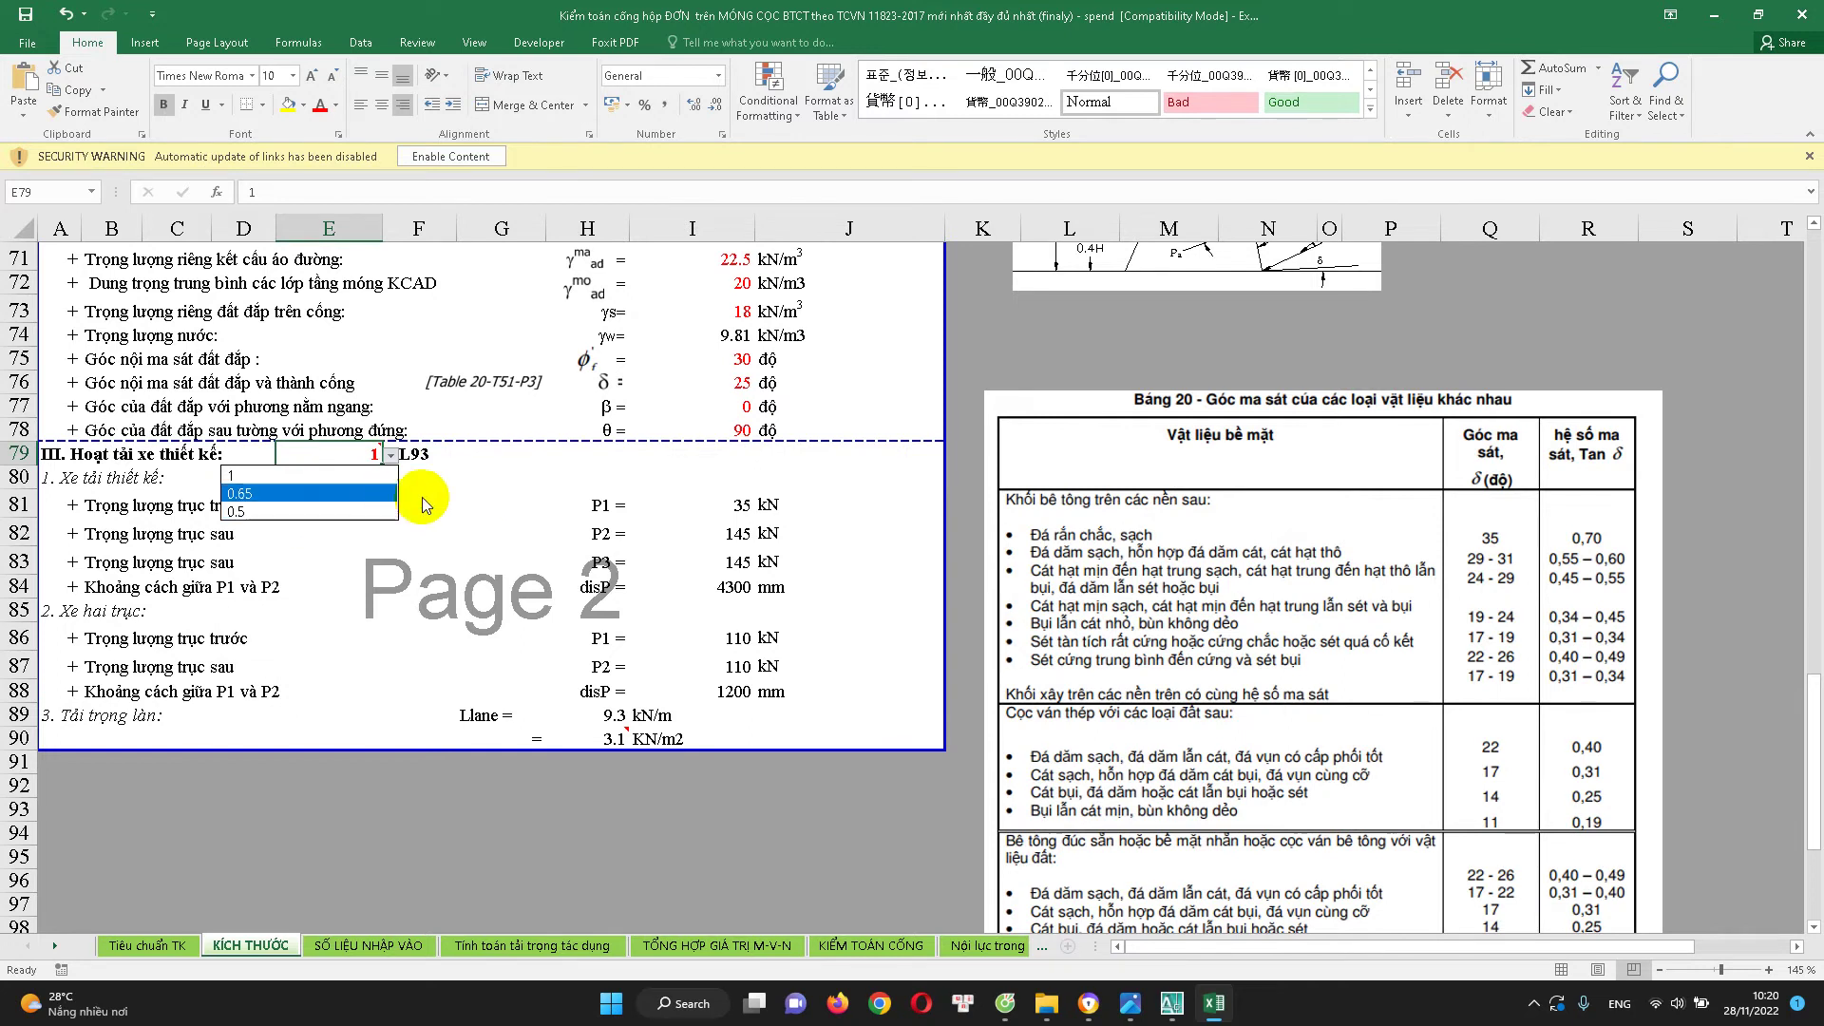
{"action": "key", "text": "Escape"}
{"action": "left_click", "coordinate": [391, 455]}
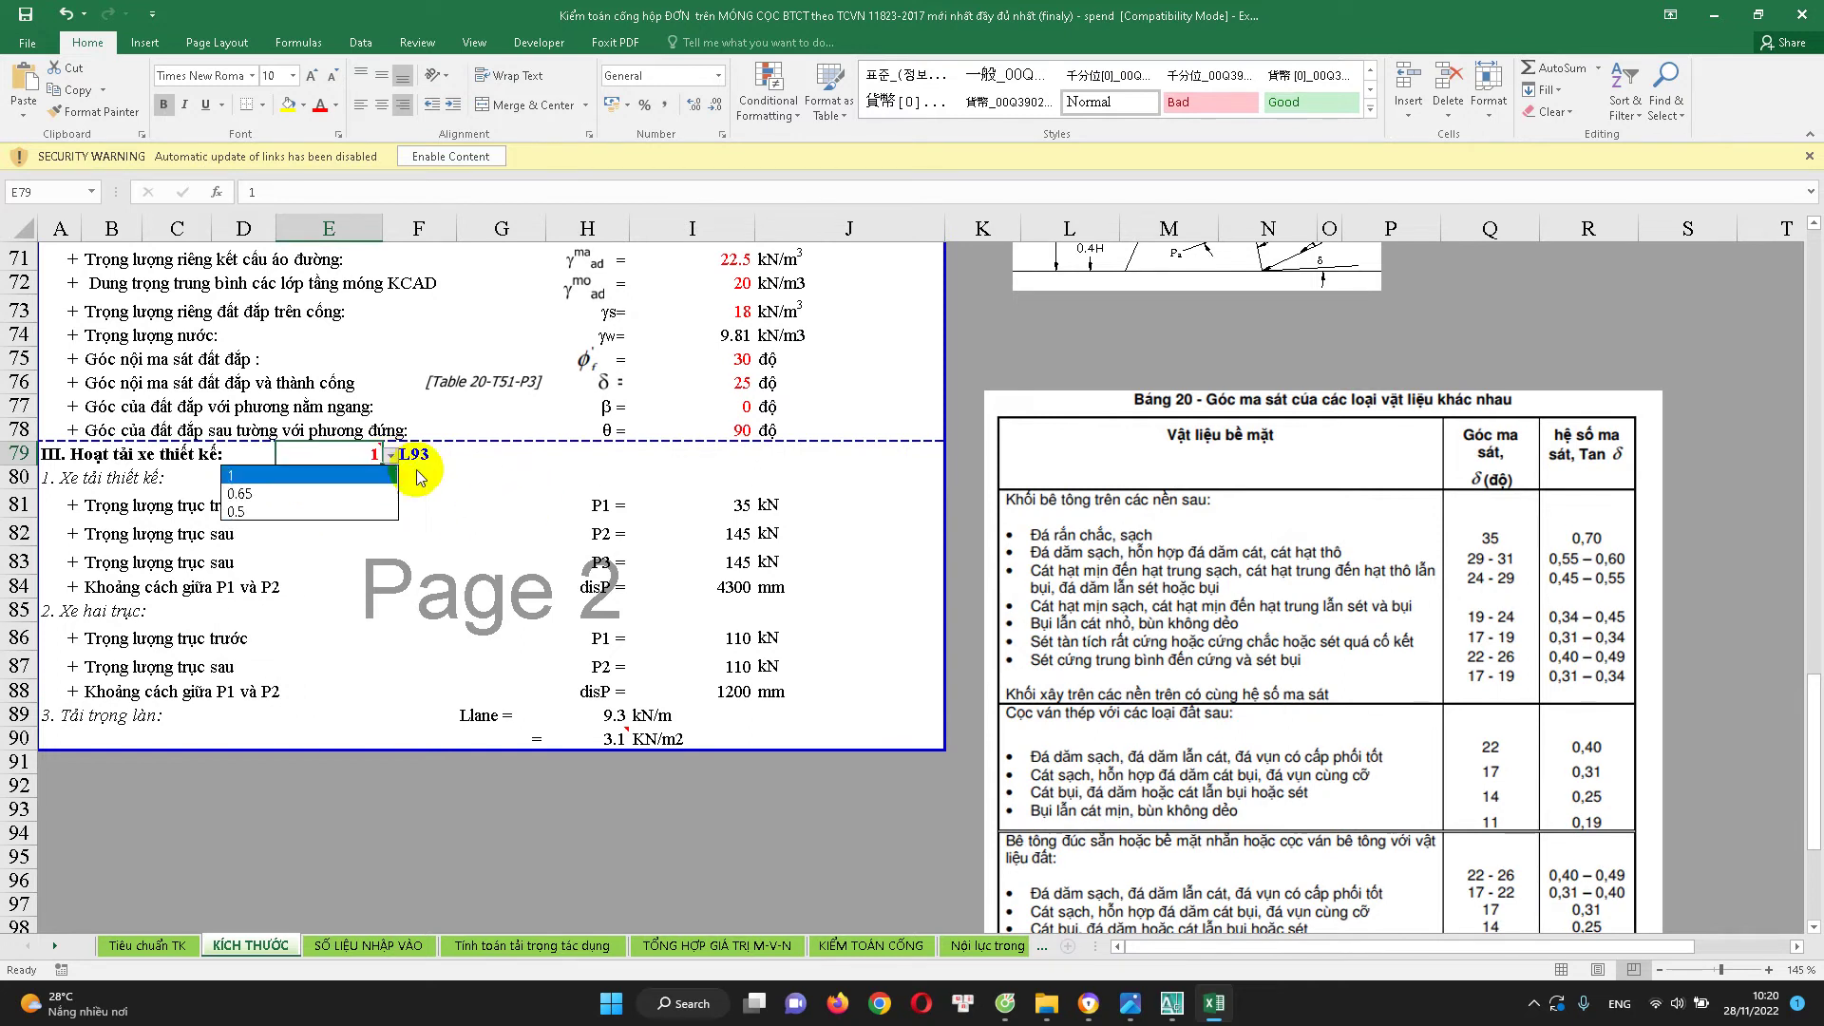
{"action": "key", "text": "Escape"}
Check concrete strength 25, cover 50 mm, steel service stress =0.6*I26 and concrete modulus formula
{"action": "left_click", "coordinate": [383, 945]}
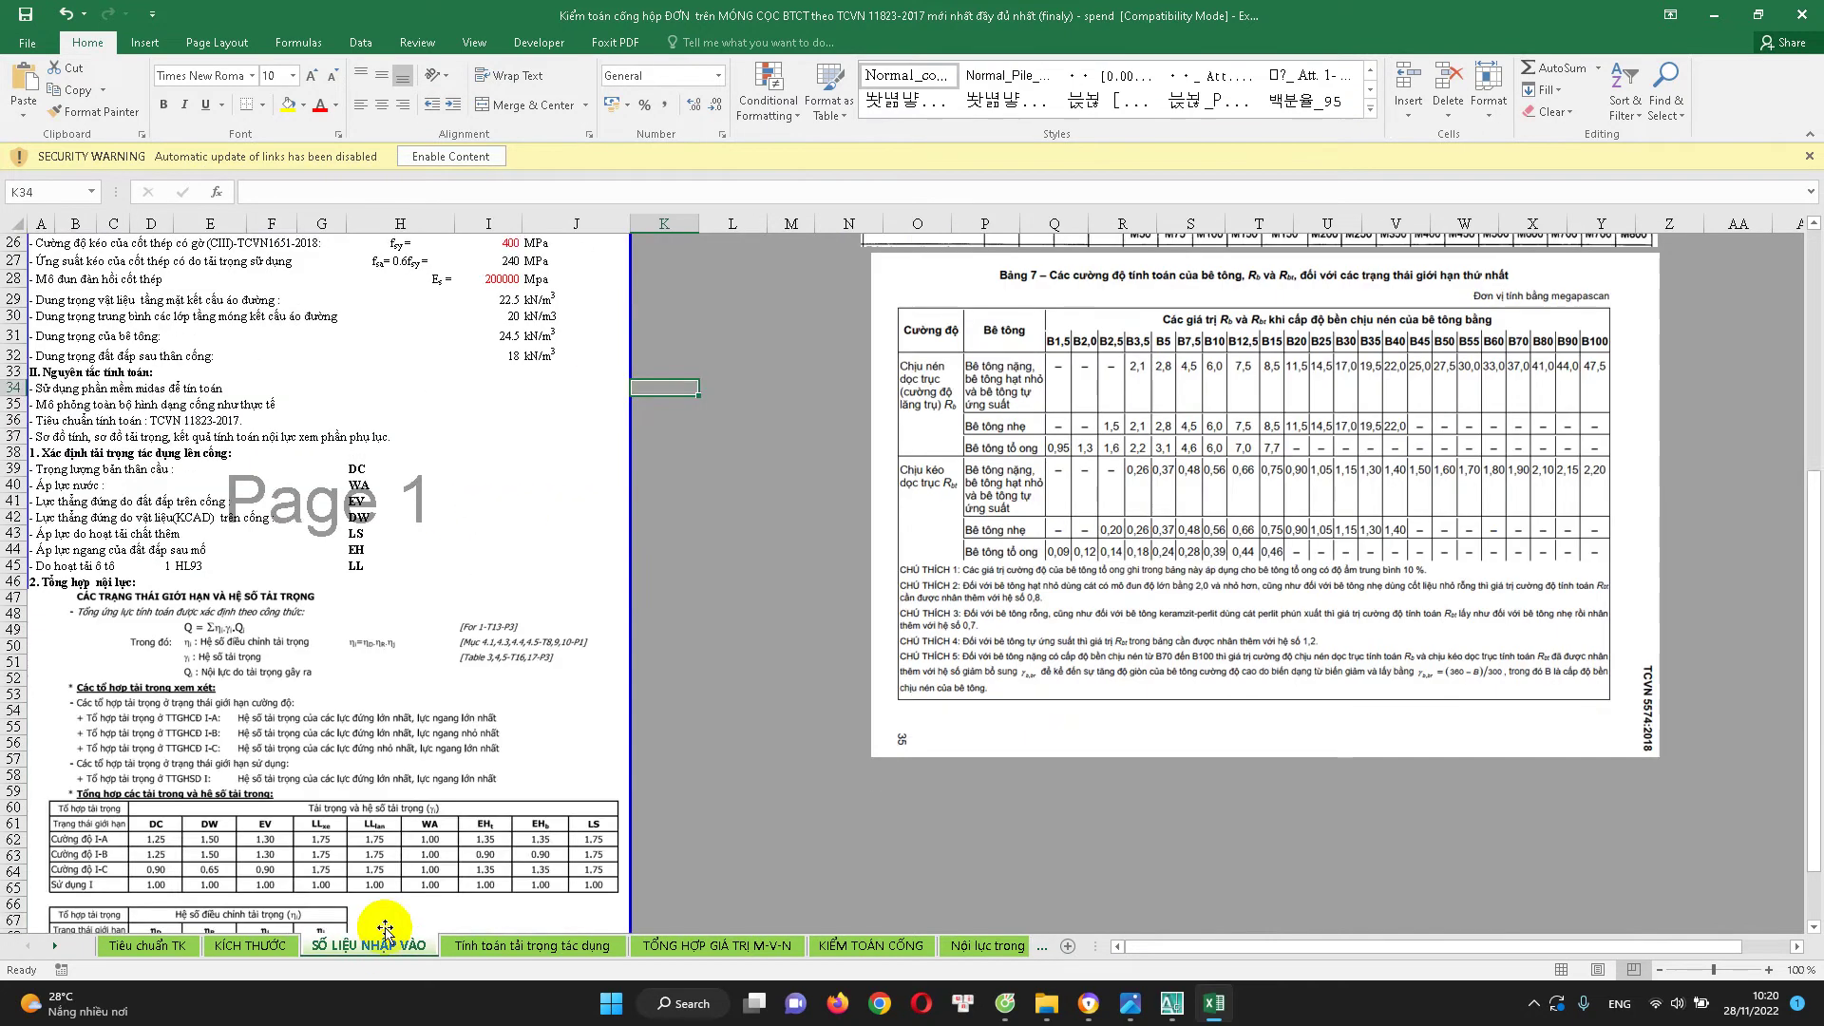
{"action": "scroll", "coordinate": [475, 656], "scroll_direction": "up", "scroll_amount": 2}
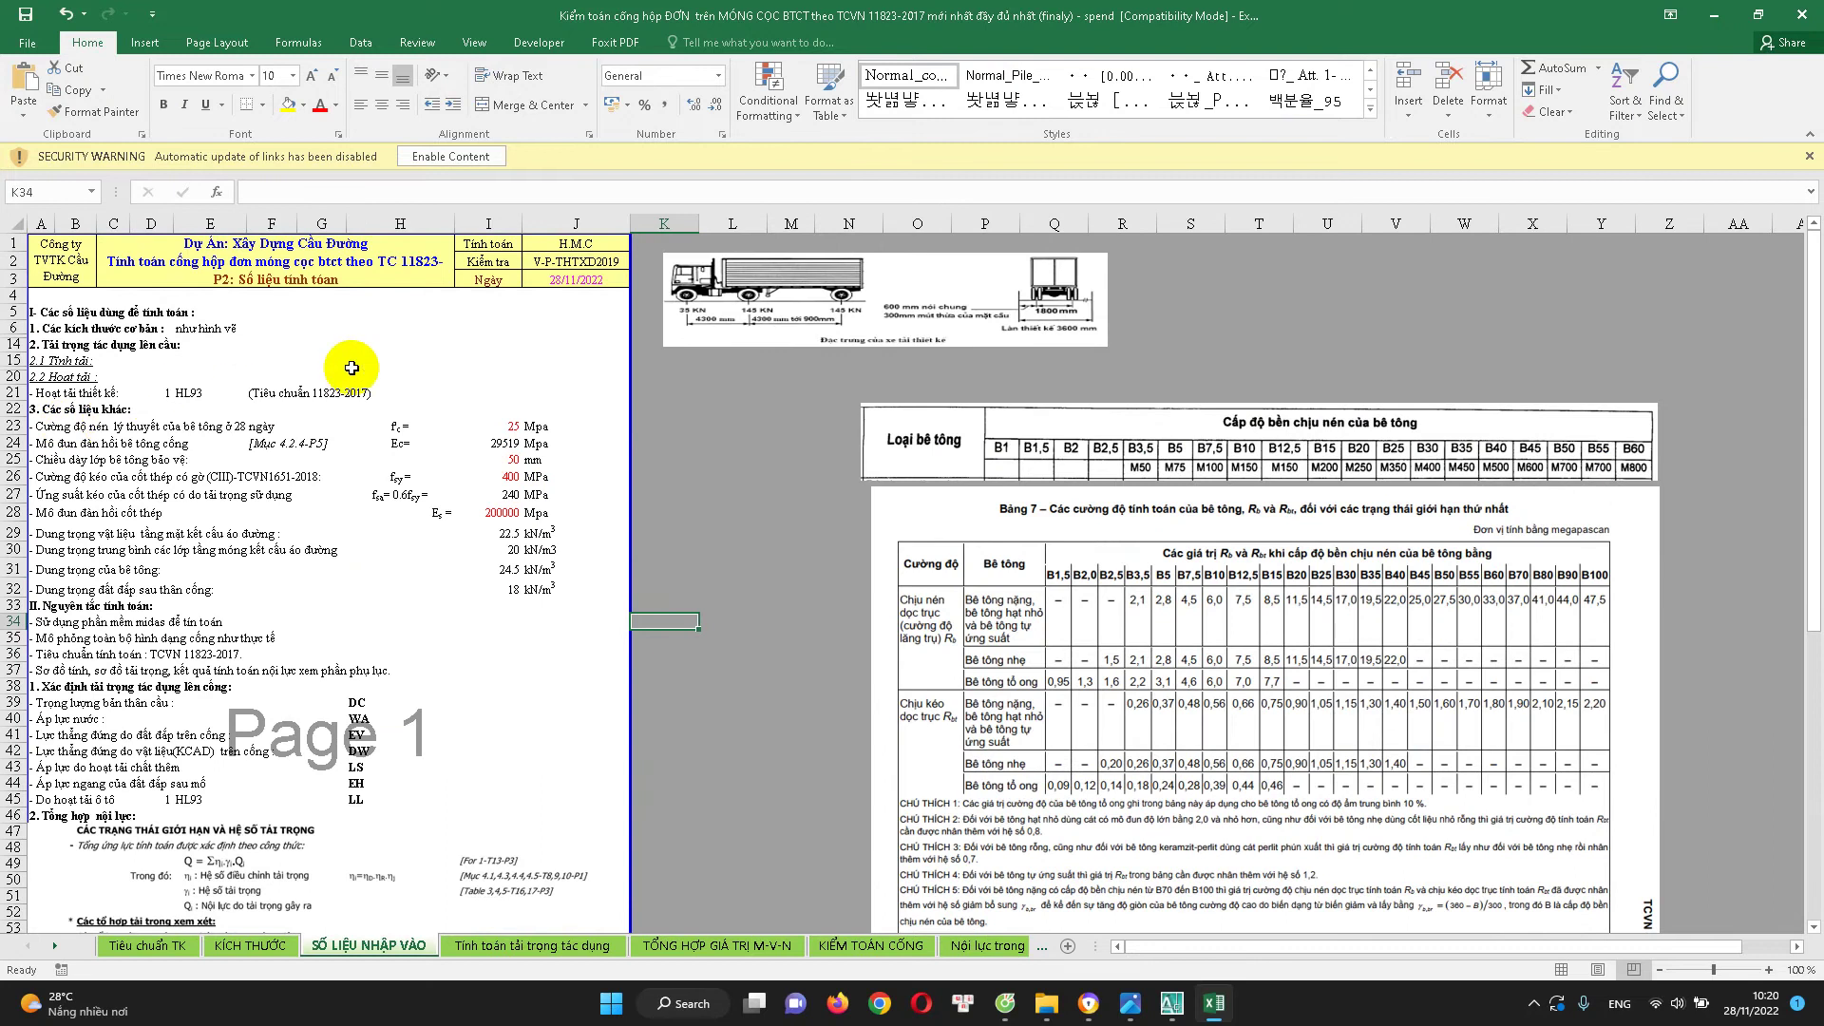
{"action": "scroll", "coordinate": [466, 408], "scroll_direction": "down", "scroll_amount": 1}
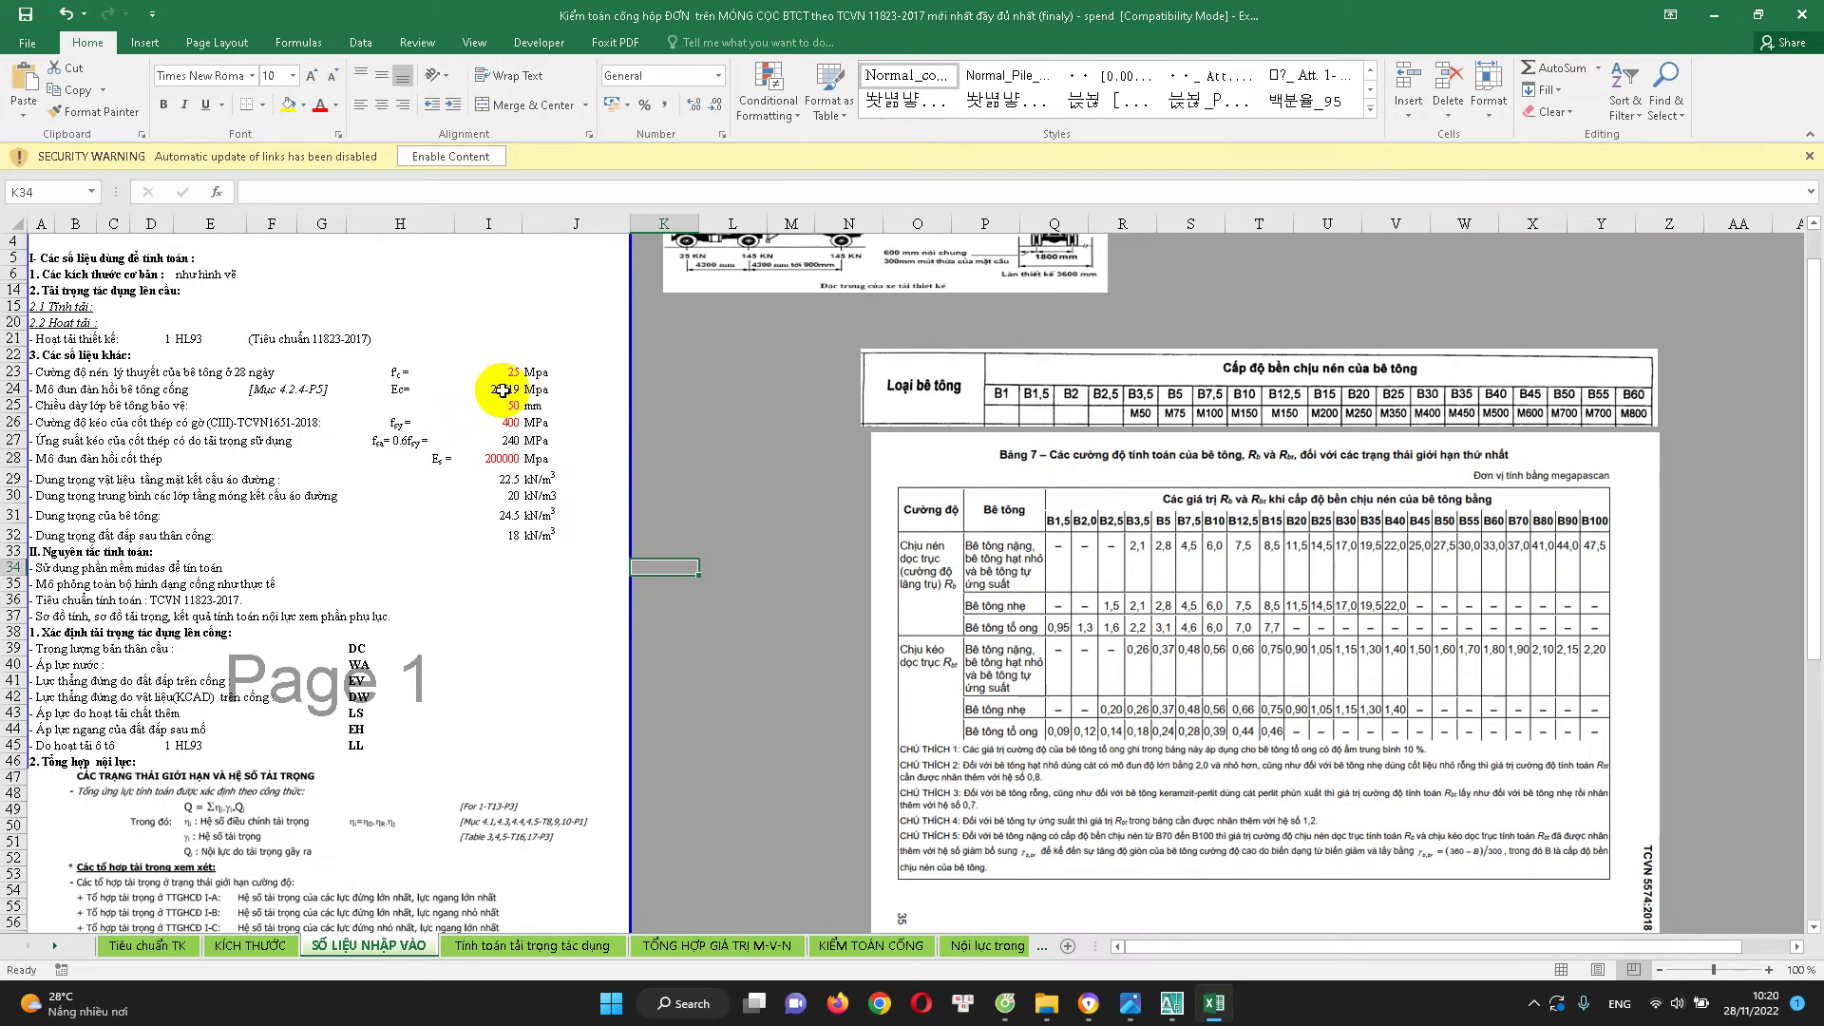
{"action": "left_click_drag", "start_coordinate": [480, 373], "coordinate": [522, 376]}
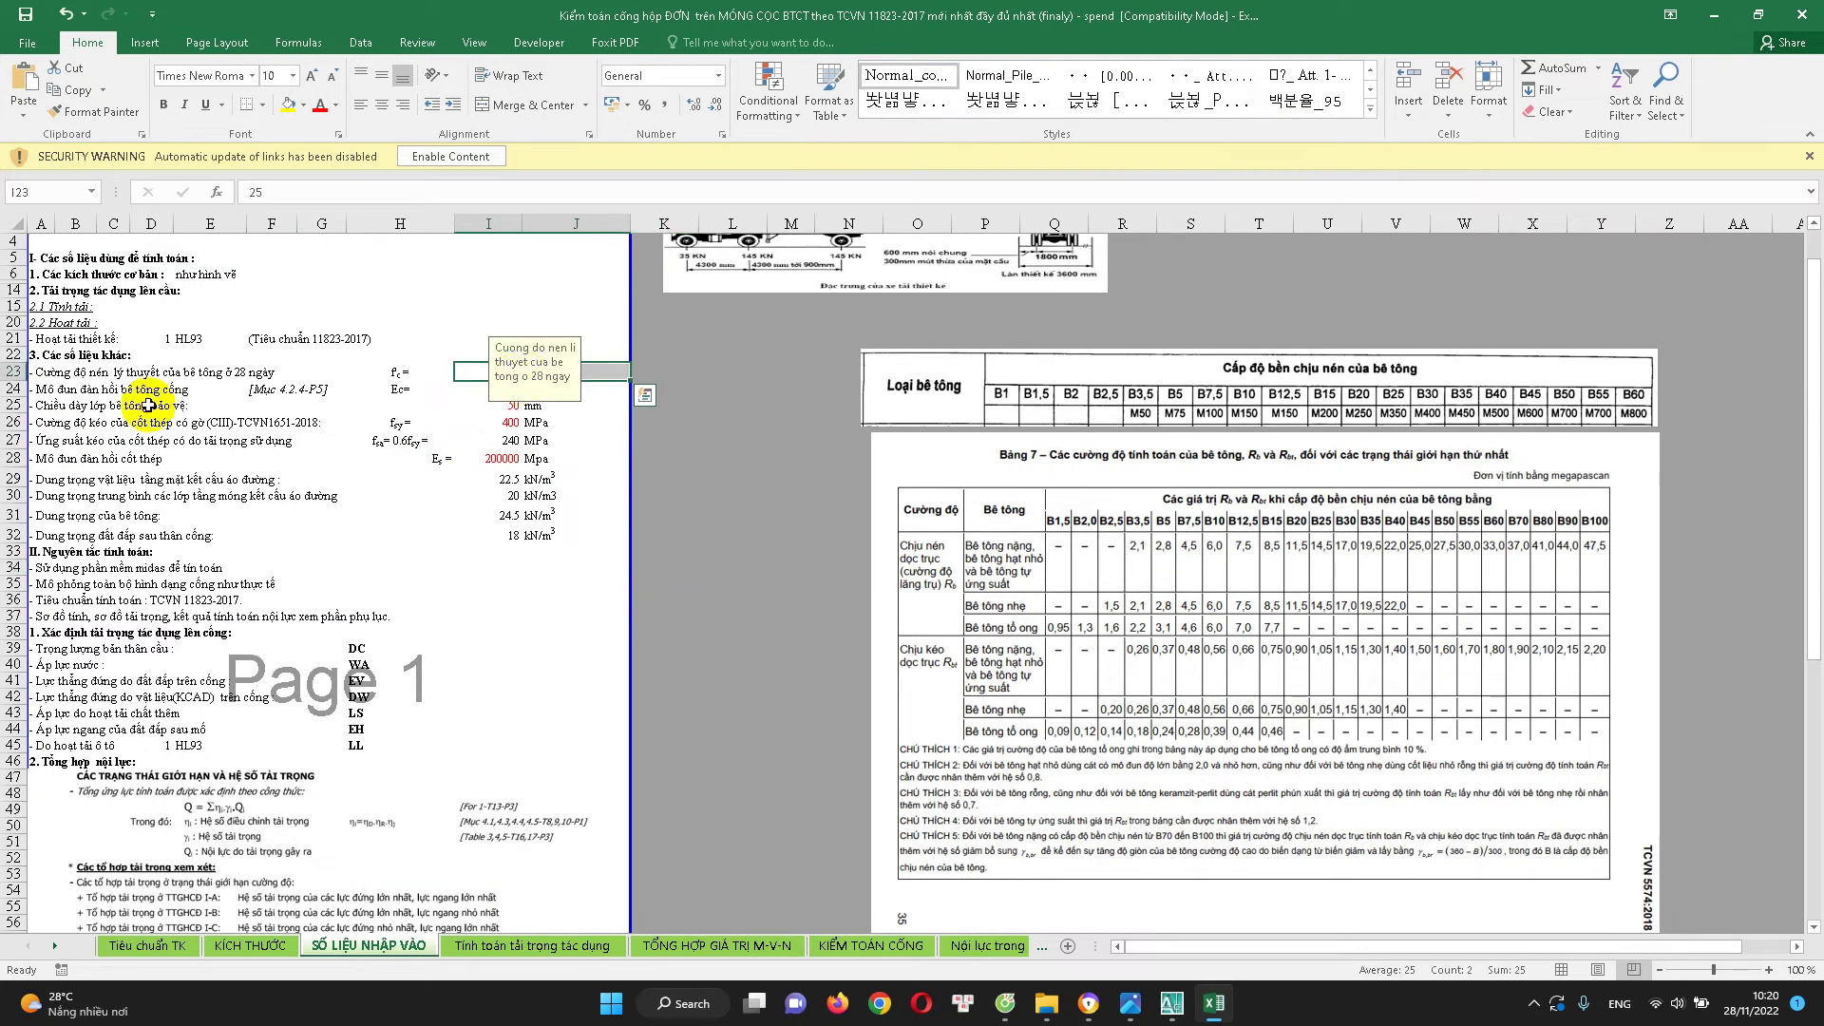
{"action": "left_click", "coordinate": [461, 404]}
{"action": "left_click", "coordinate": [463, 440]}
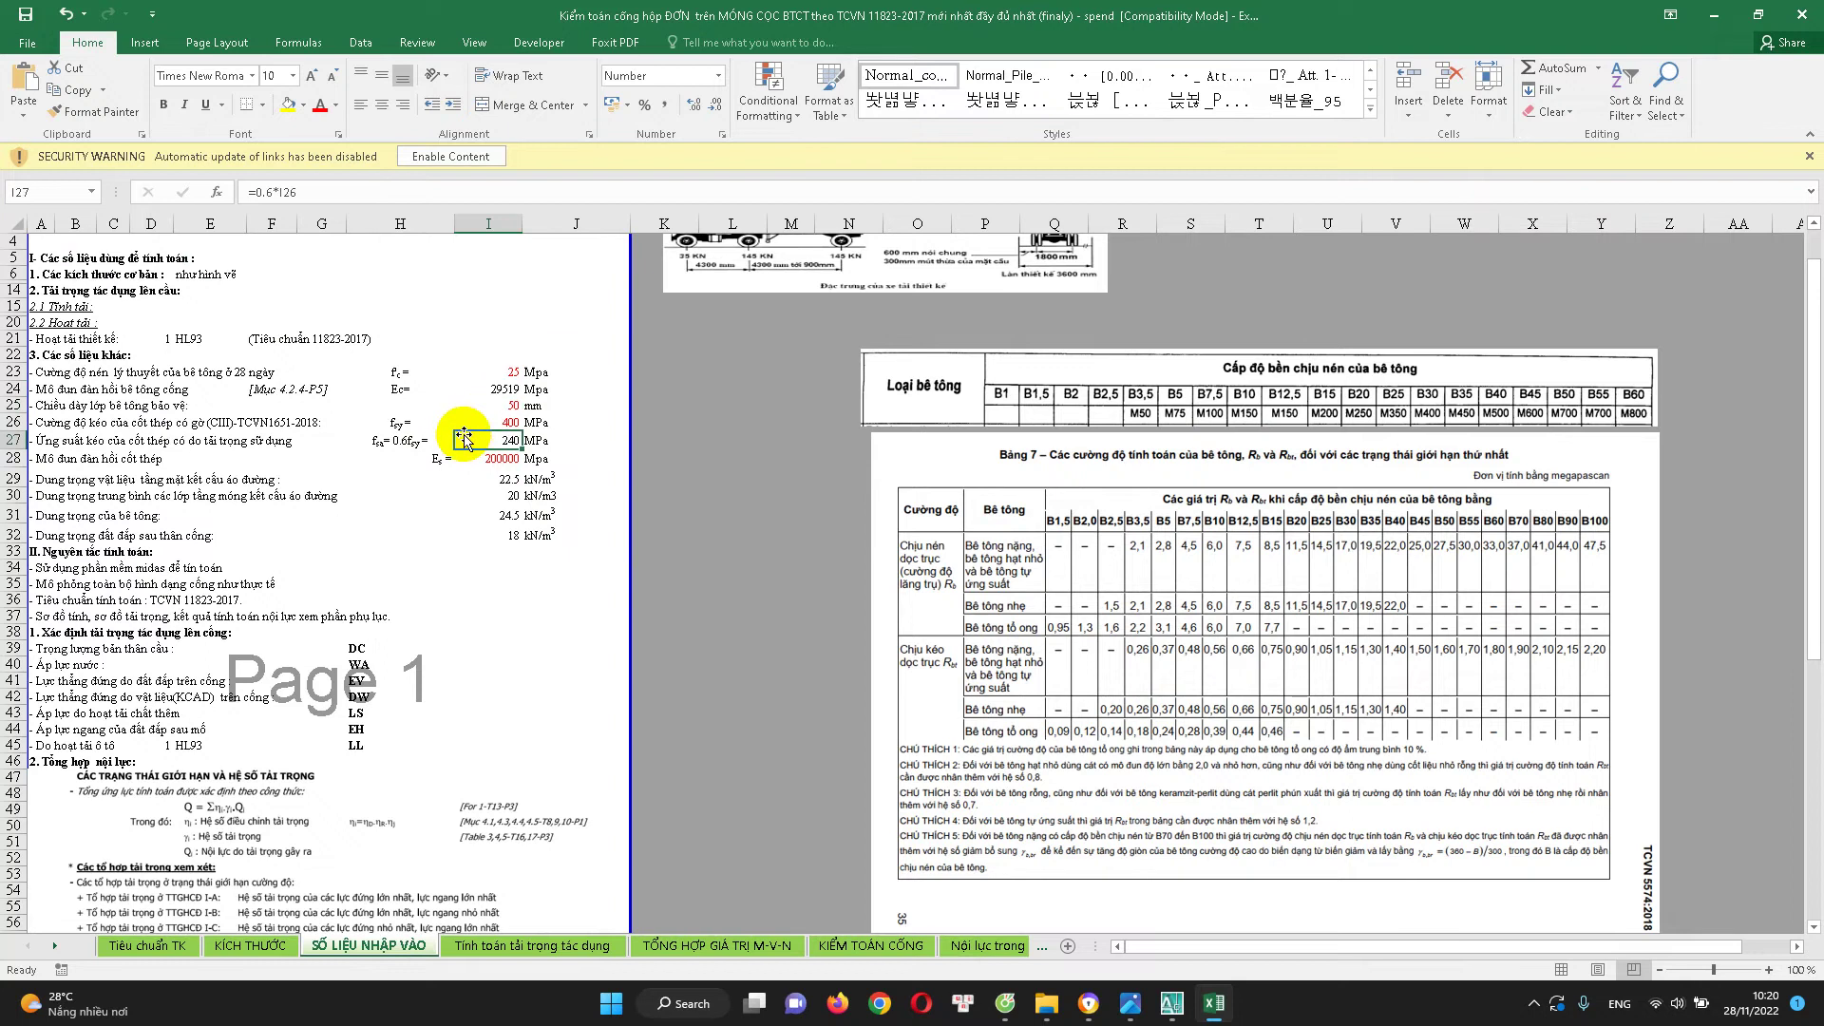
{"action": "scroll", "coordinate": [475, 422], "scroll_direction": "down", "scroll_amount": 1}
{"action": "left_click", "coordinate": [511, 324]}
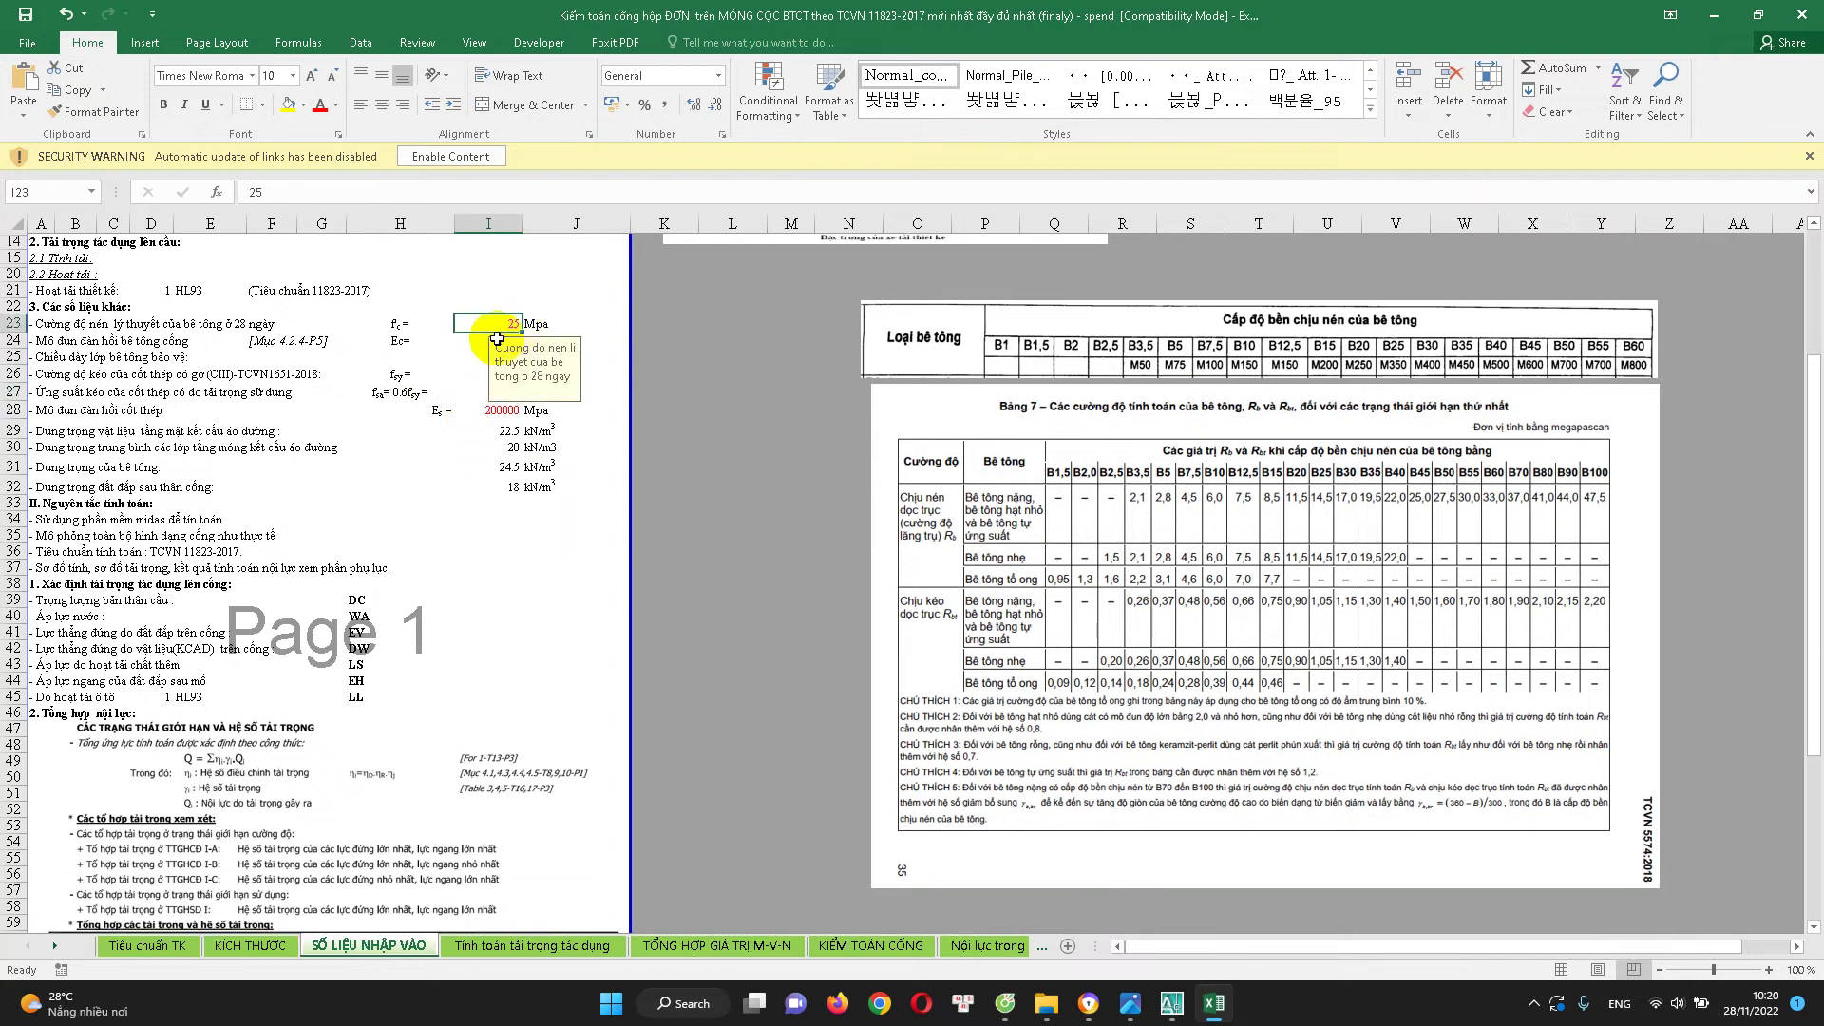
{"action": "left_click", "coordinate": [486, 339]}
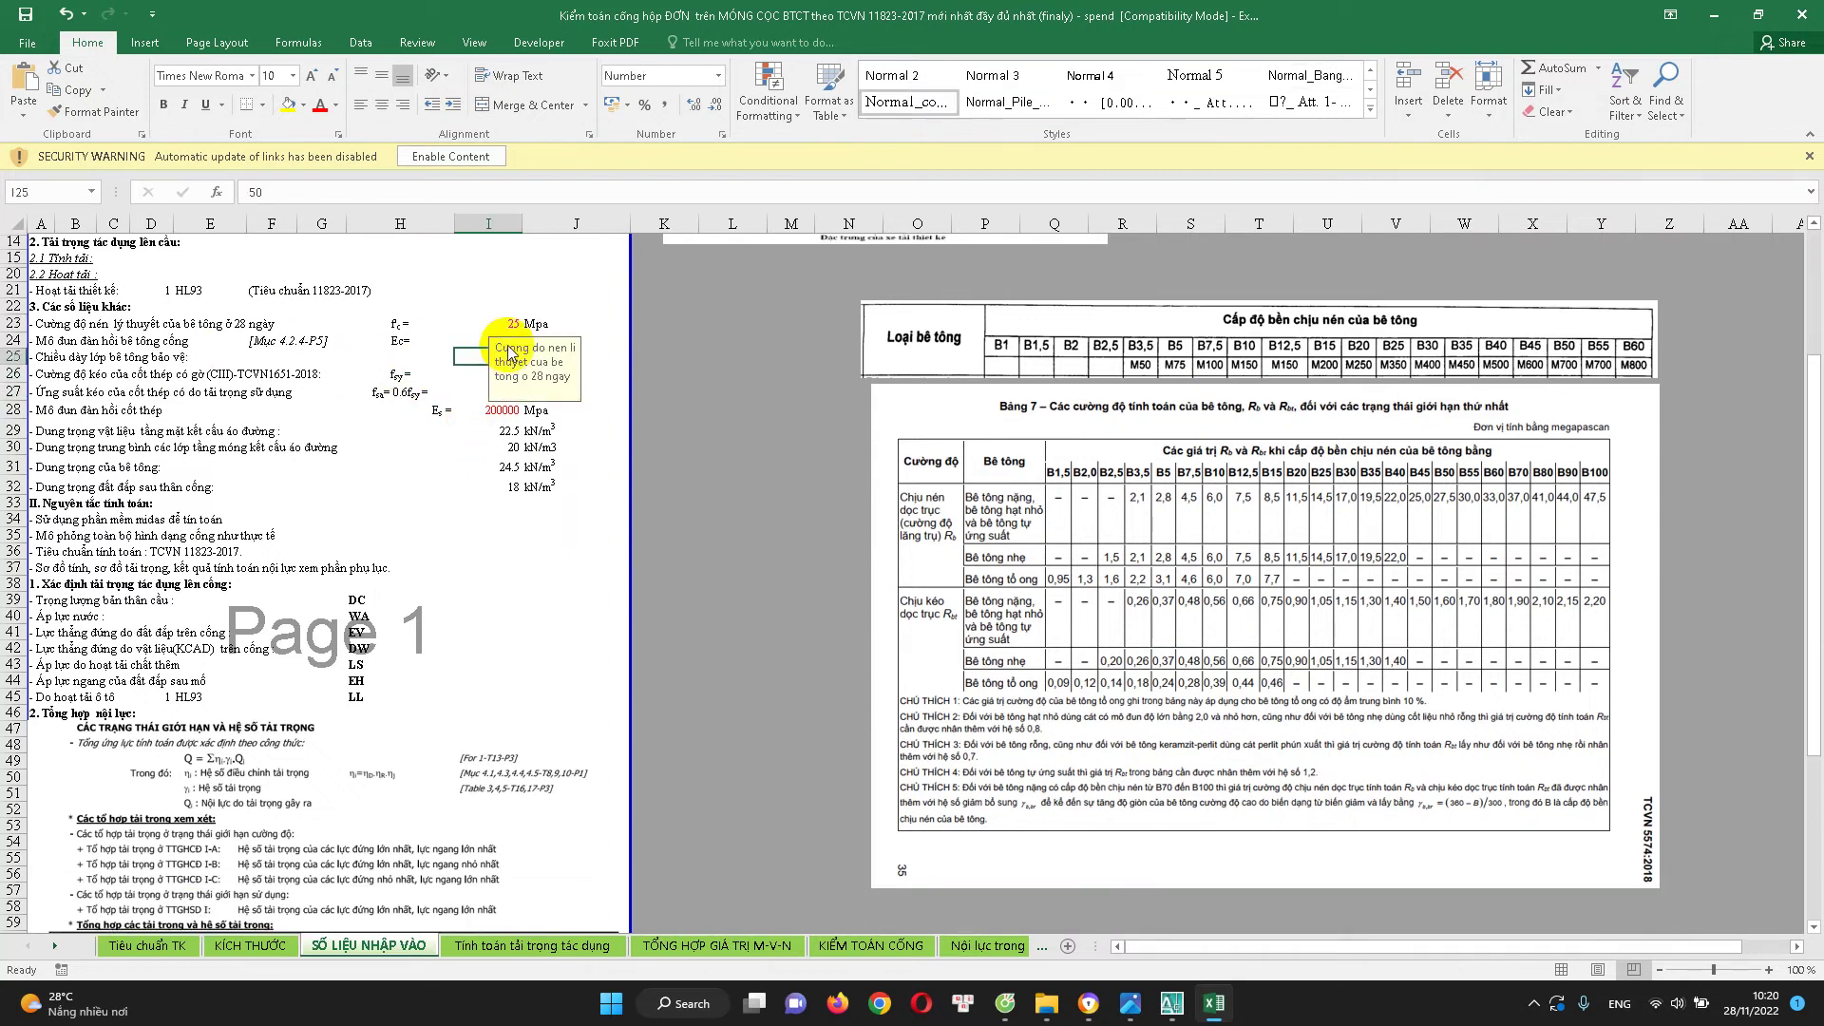
{"action": "left_click", "coordinate": [463, 412]}
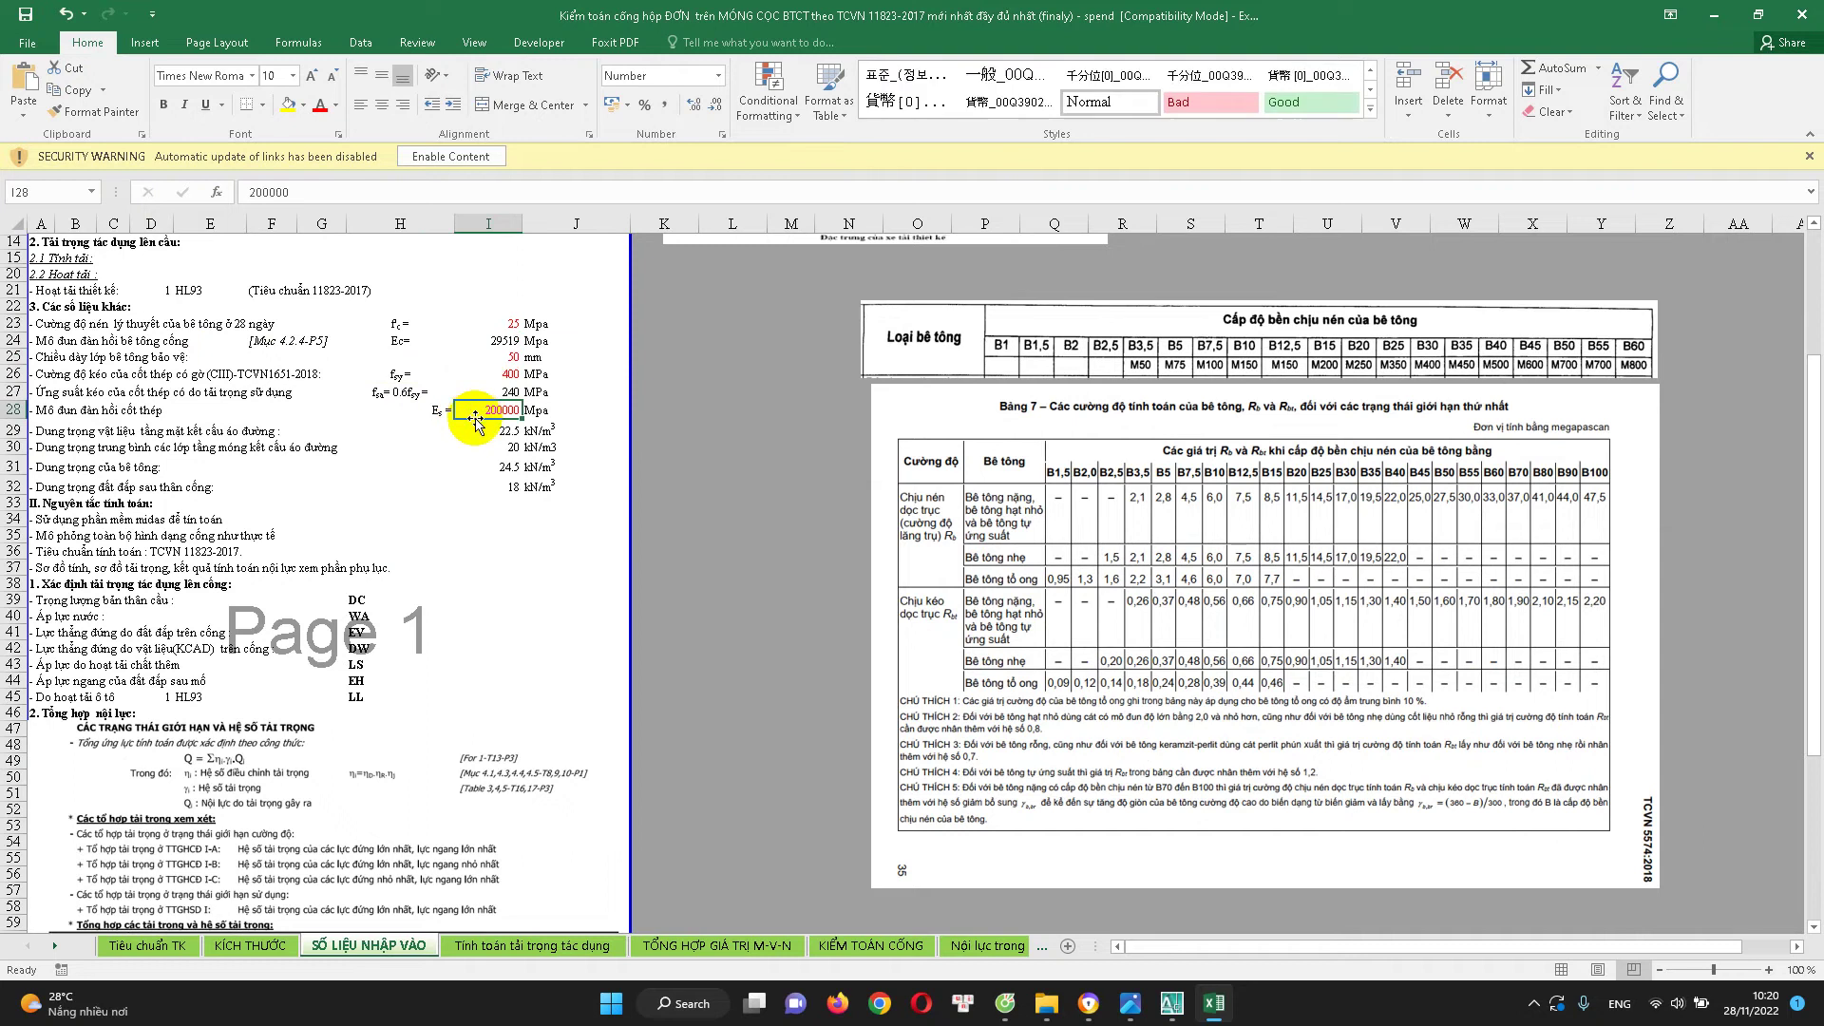
{"action": "left_click", "coordinate": [480, 359]}
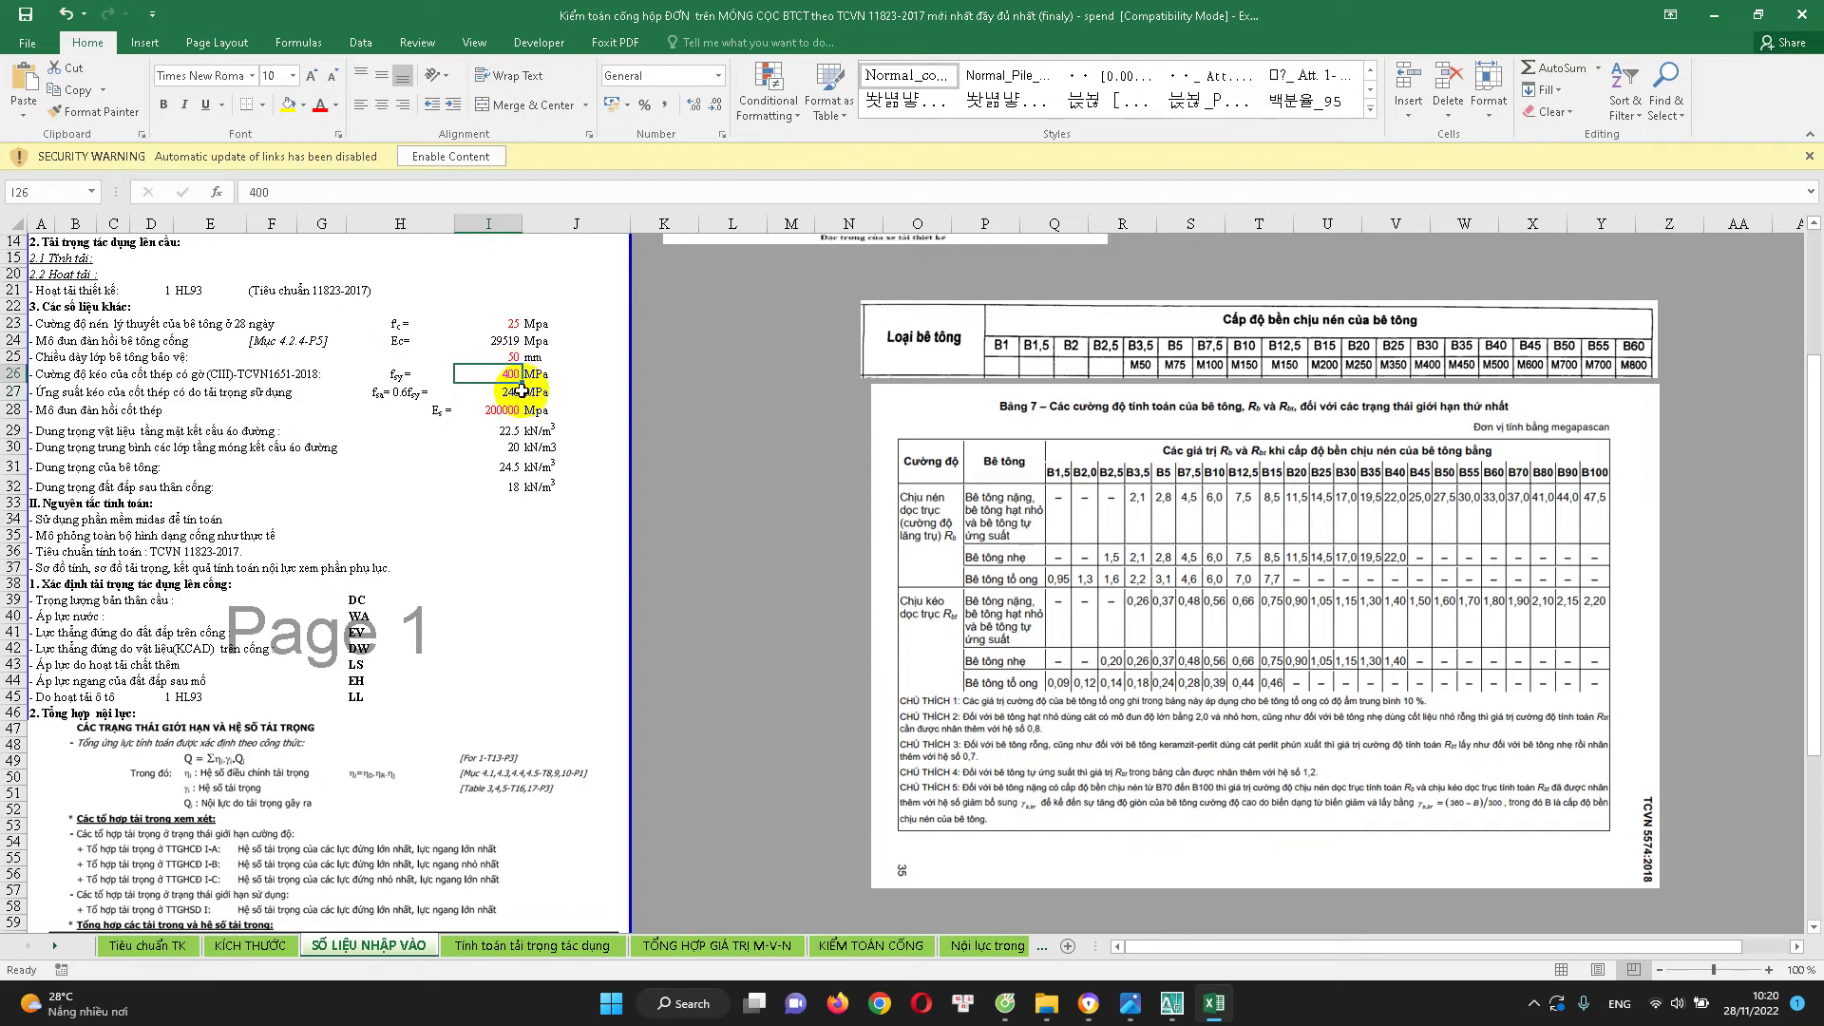
Confirm steel yield strength 400 and elastic modulus 200000, then open the Tính toán tải trọng tác dụng sheet
{"action": "scroll", "coordinate": [513, 432], "scroll_direction": "down", "scroll_amount": 1}
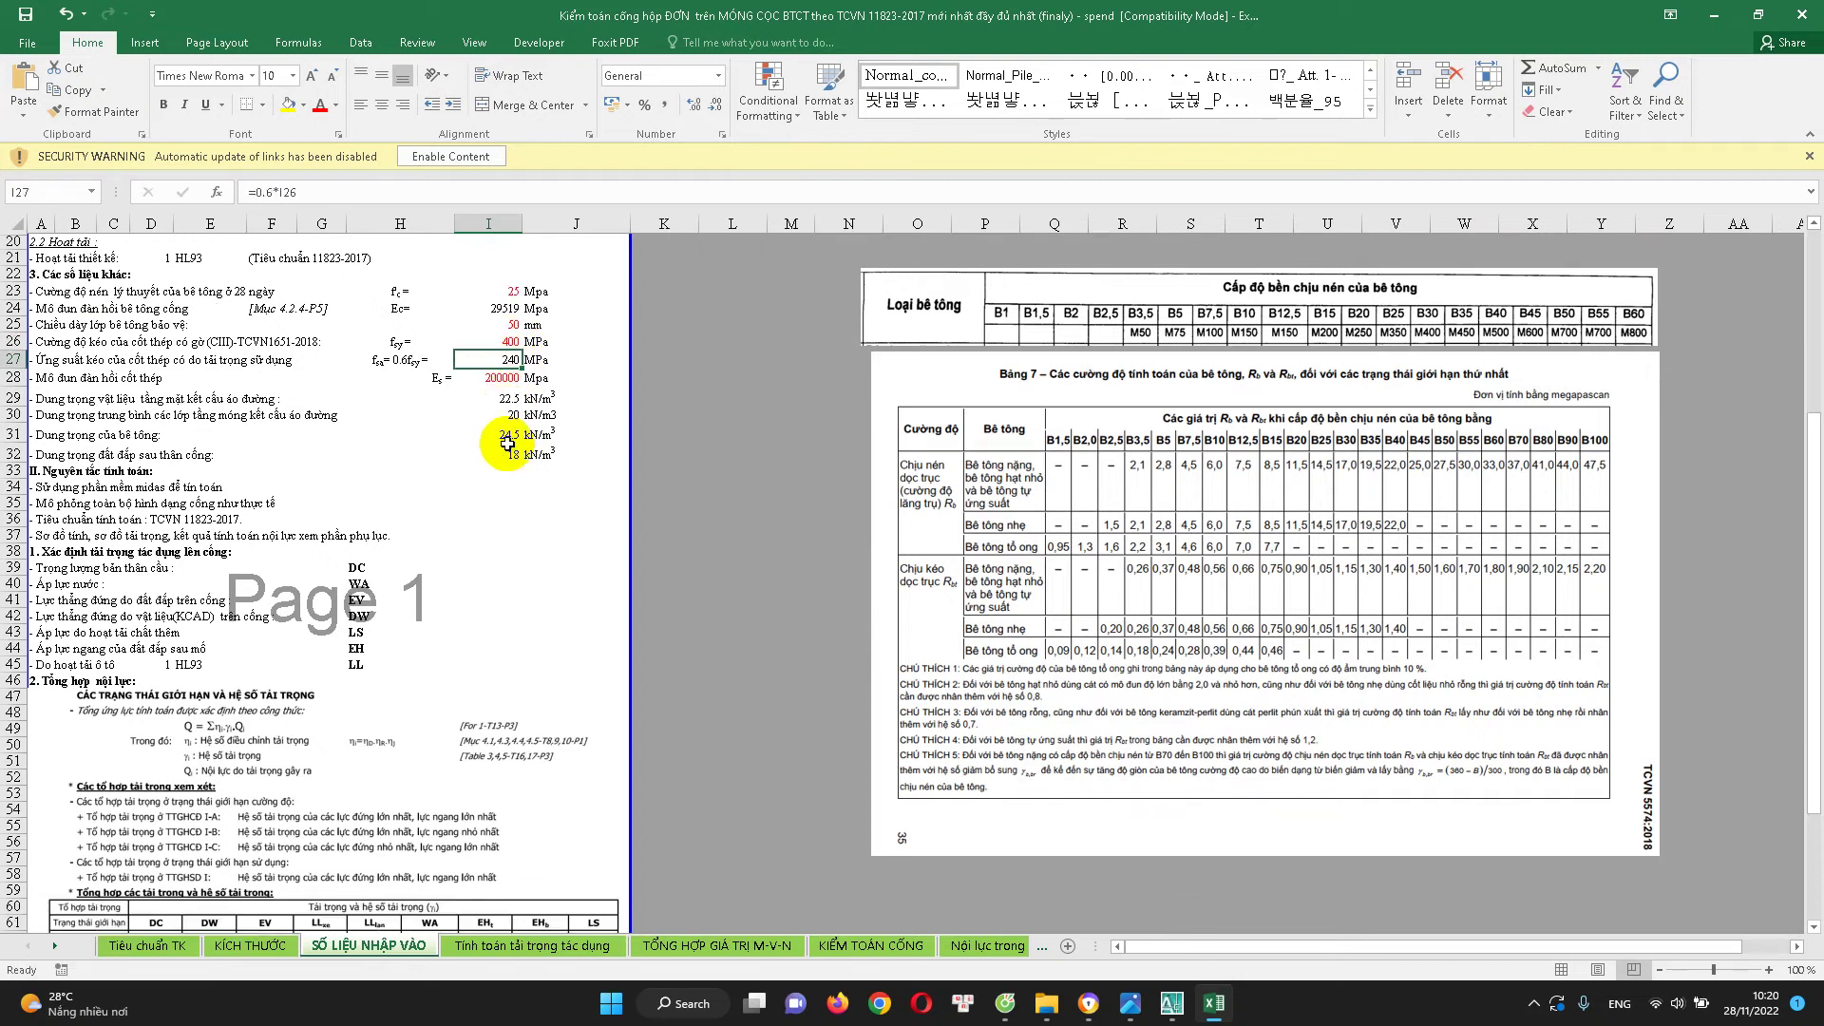
{"action": "left_click", "coordinate": [511, 378]}
{"action": "left_click", "coordinate": [515, 339]}
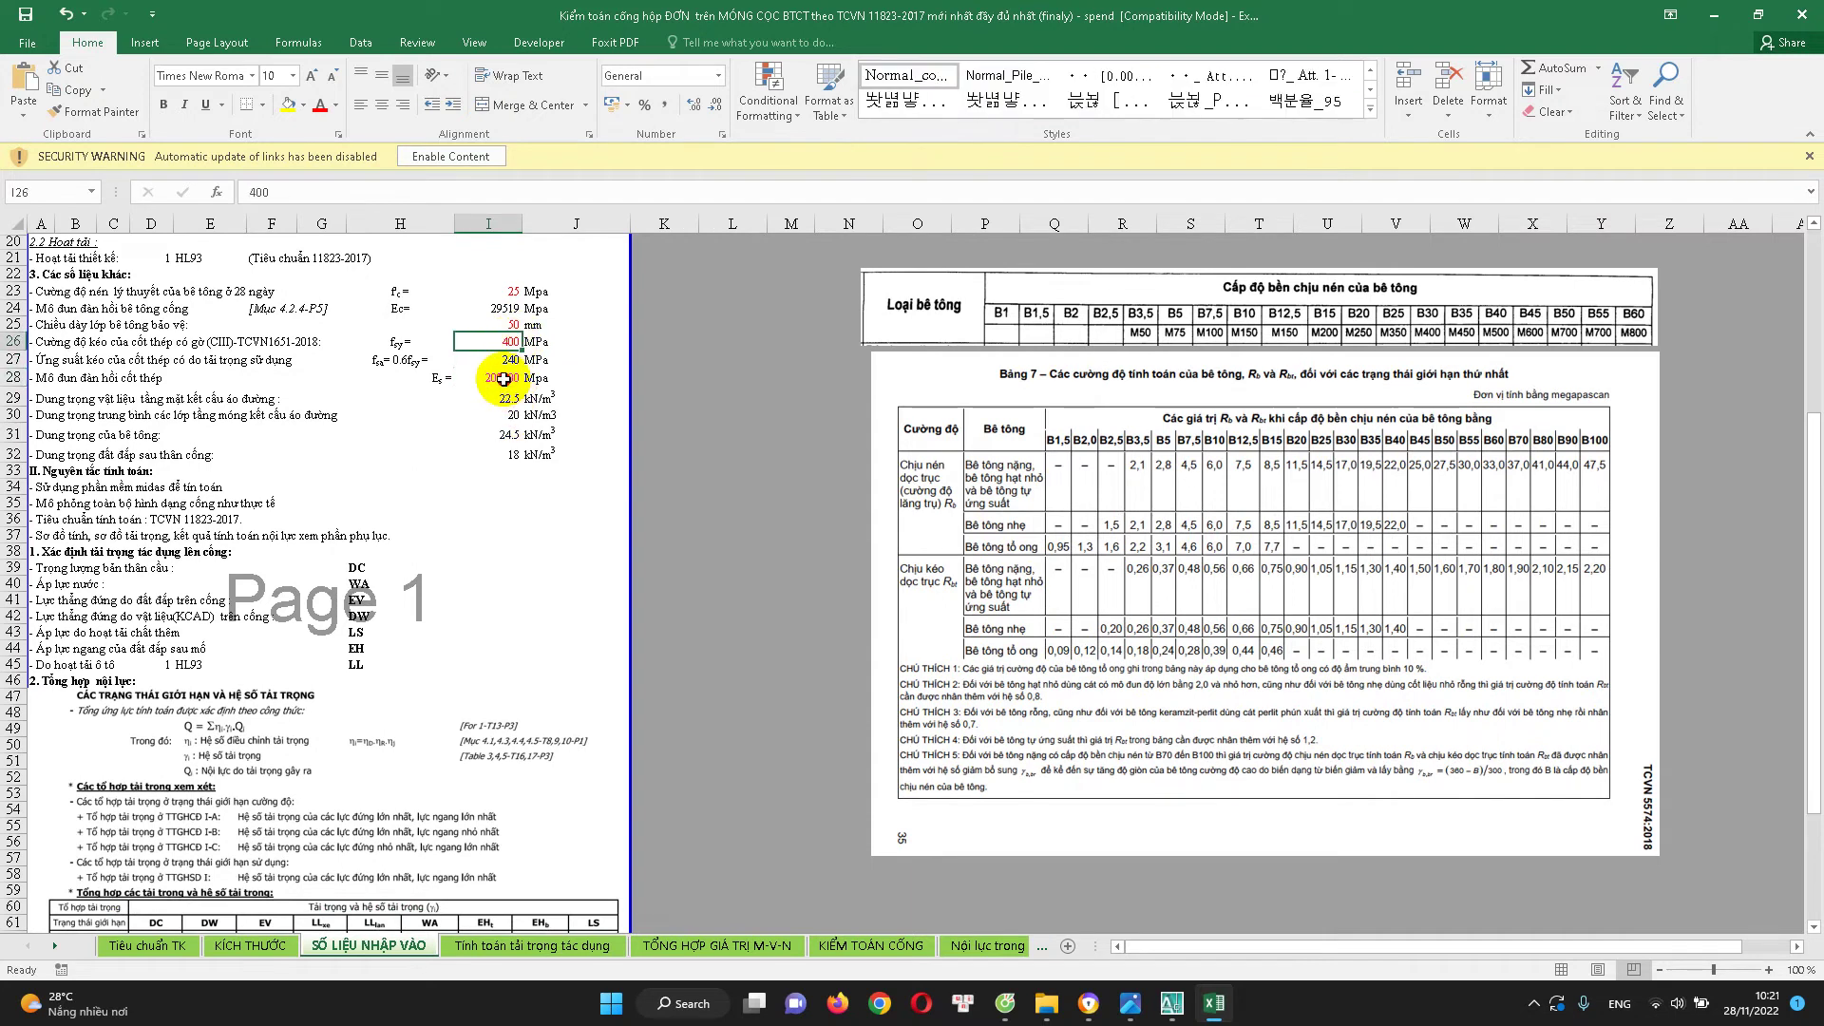
{"action": "left_click", "coordinate": [503, 378]}
{"action": "scroll", "coordinate": [507, 475], "scroll_direction": "down", "scroll_amount": 3}
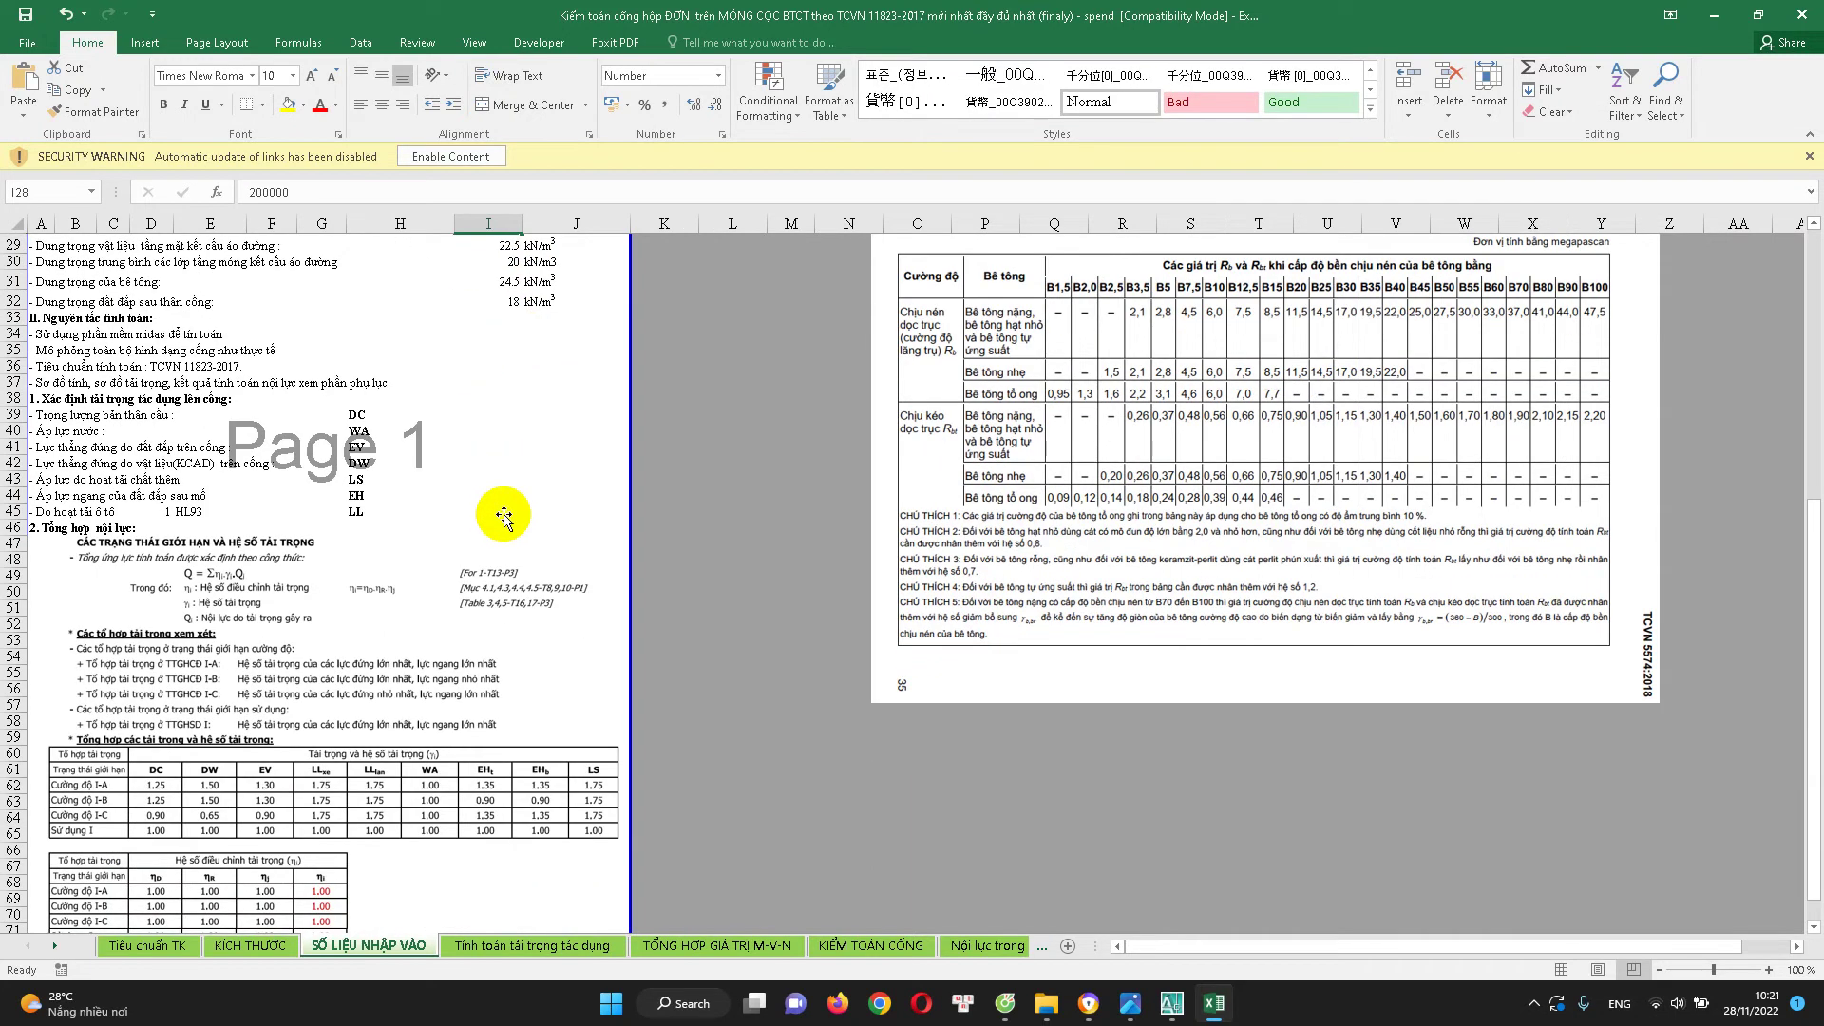
{"action": "scroll", "coordinate": [199, 736], "scroll_direction": "down", "scroll_amount": 1}
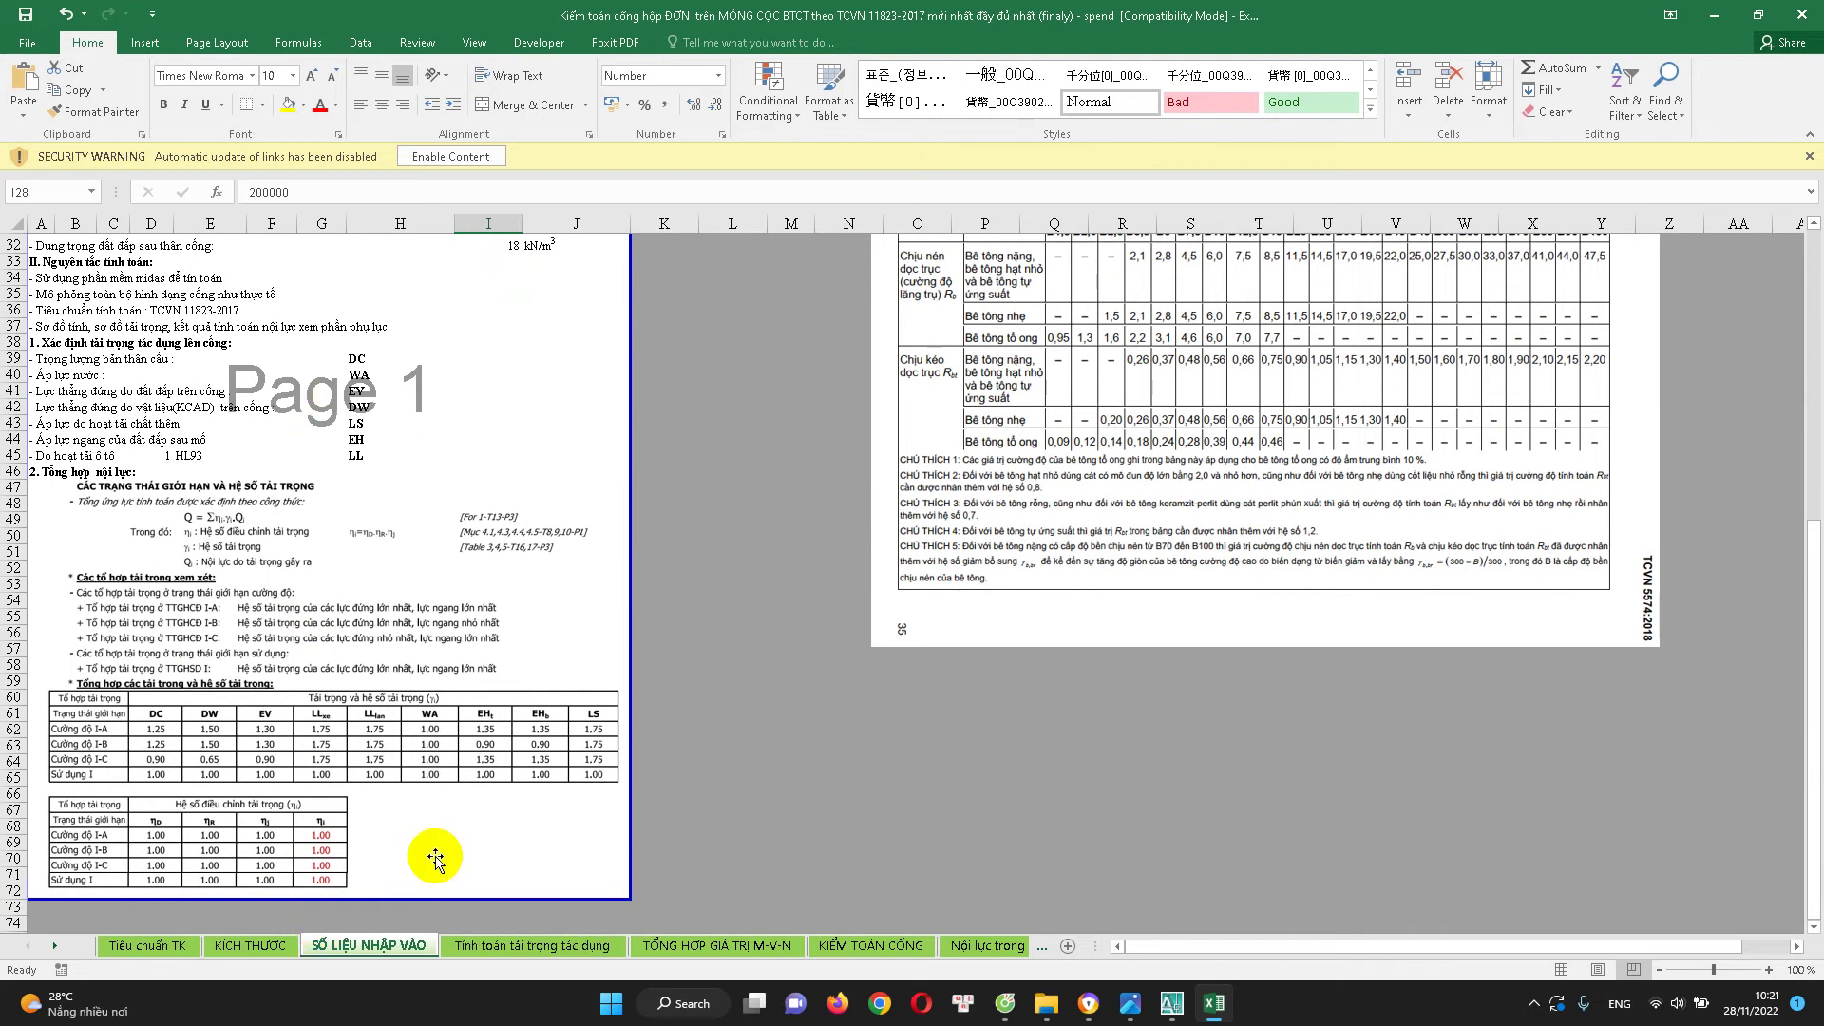
{"action": "left_click", "coordinate": [521, 950]}
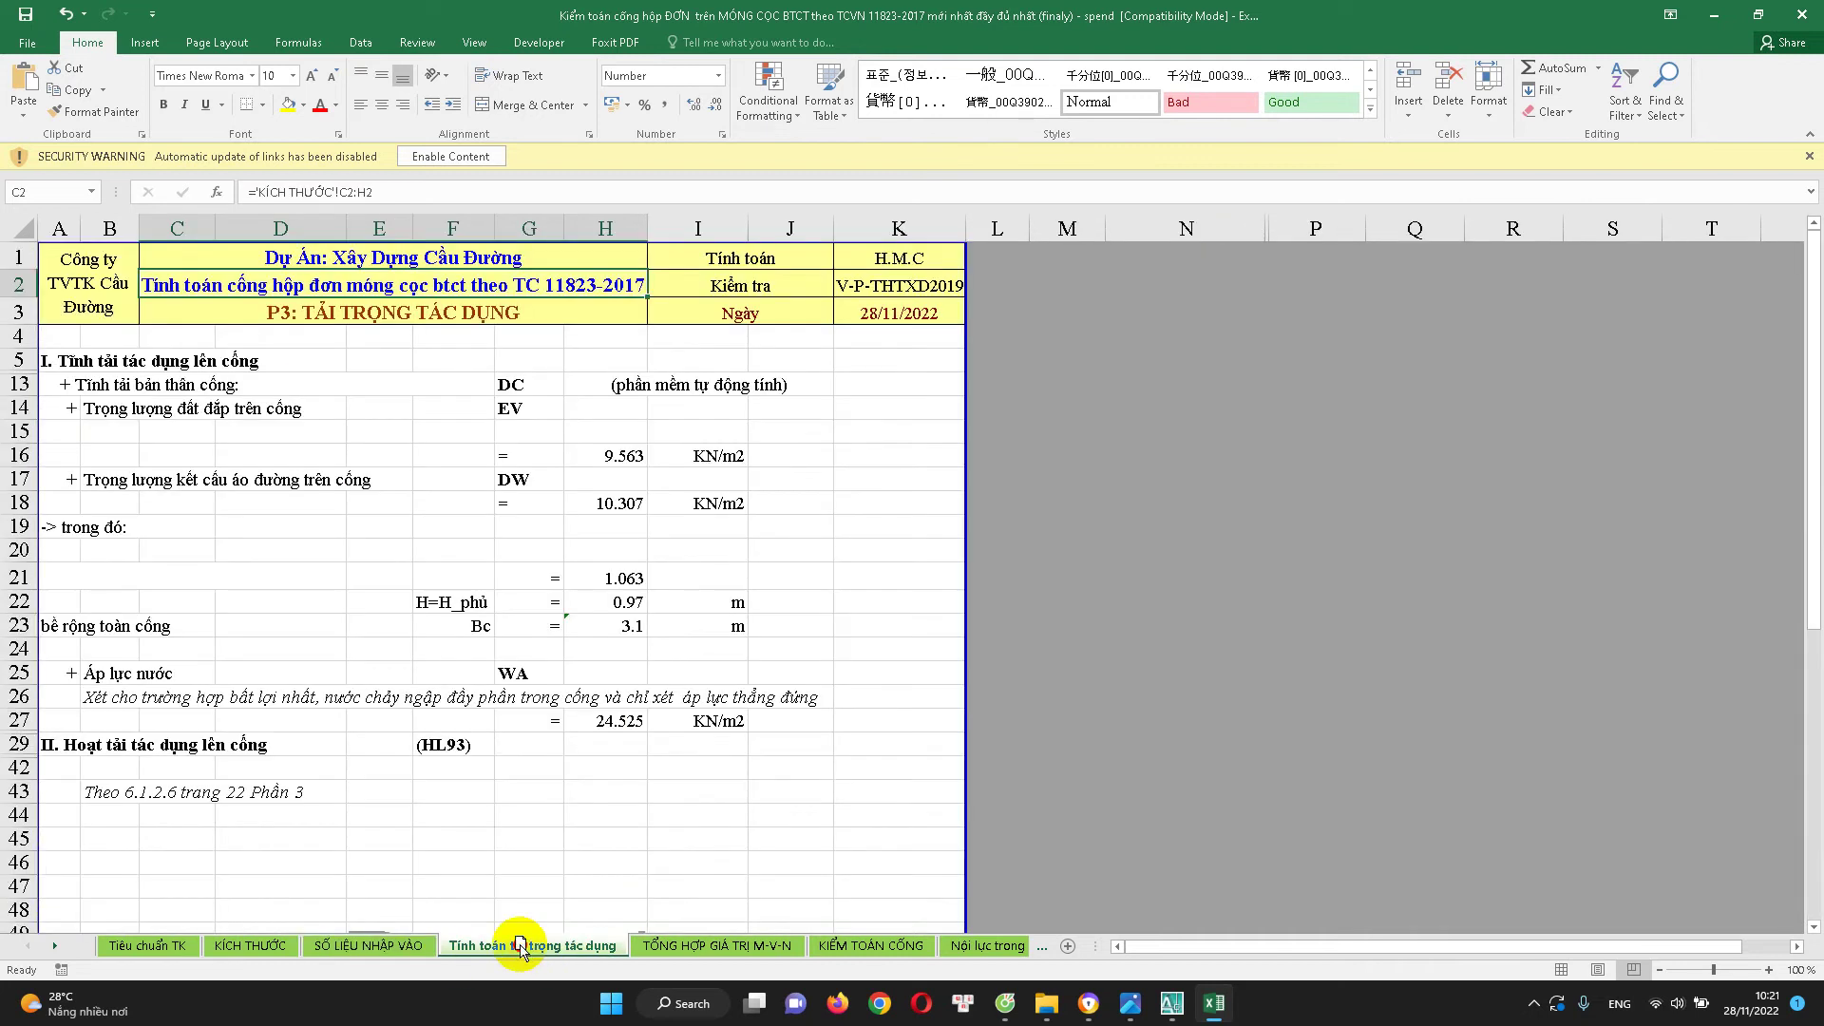
Italicise the DC self-weight note '(phần mềm tự động tính)' in H13
{"action": "left_click", "coordinate": [433, 947]}
{"action": "left_click", "coordinate": [470, 950]}
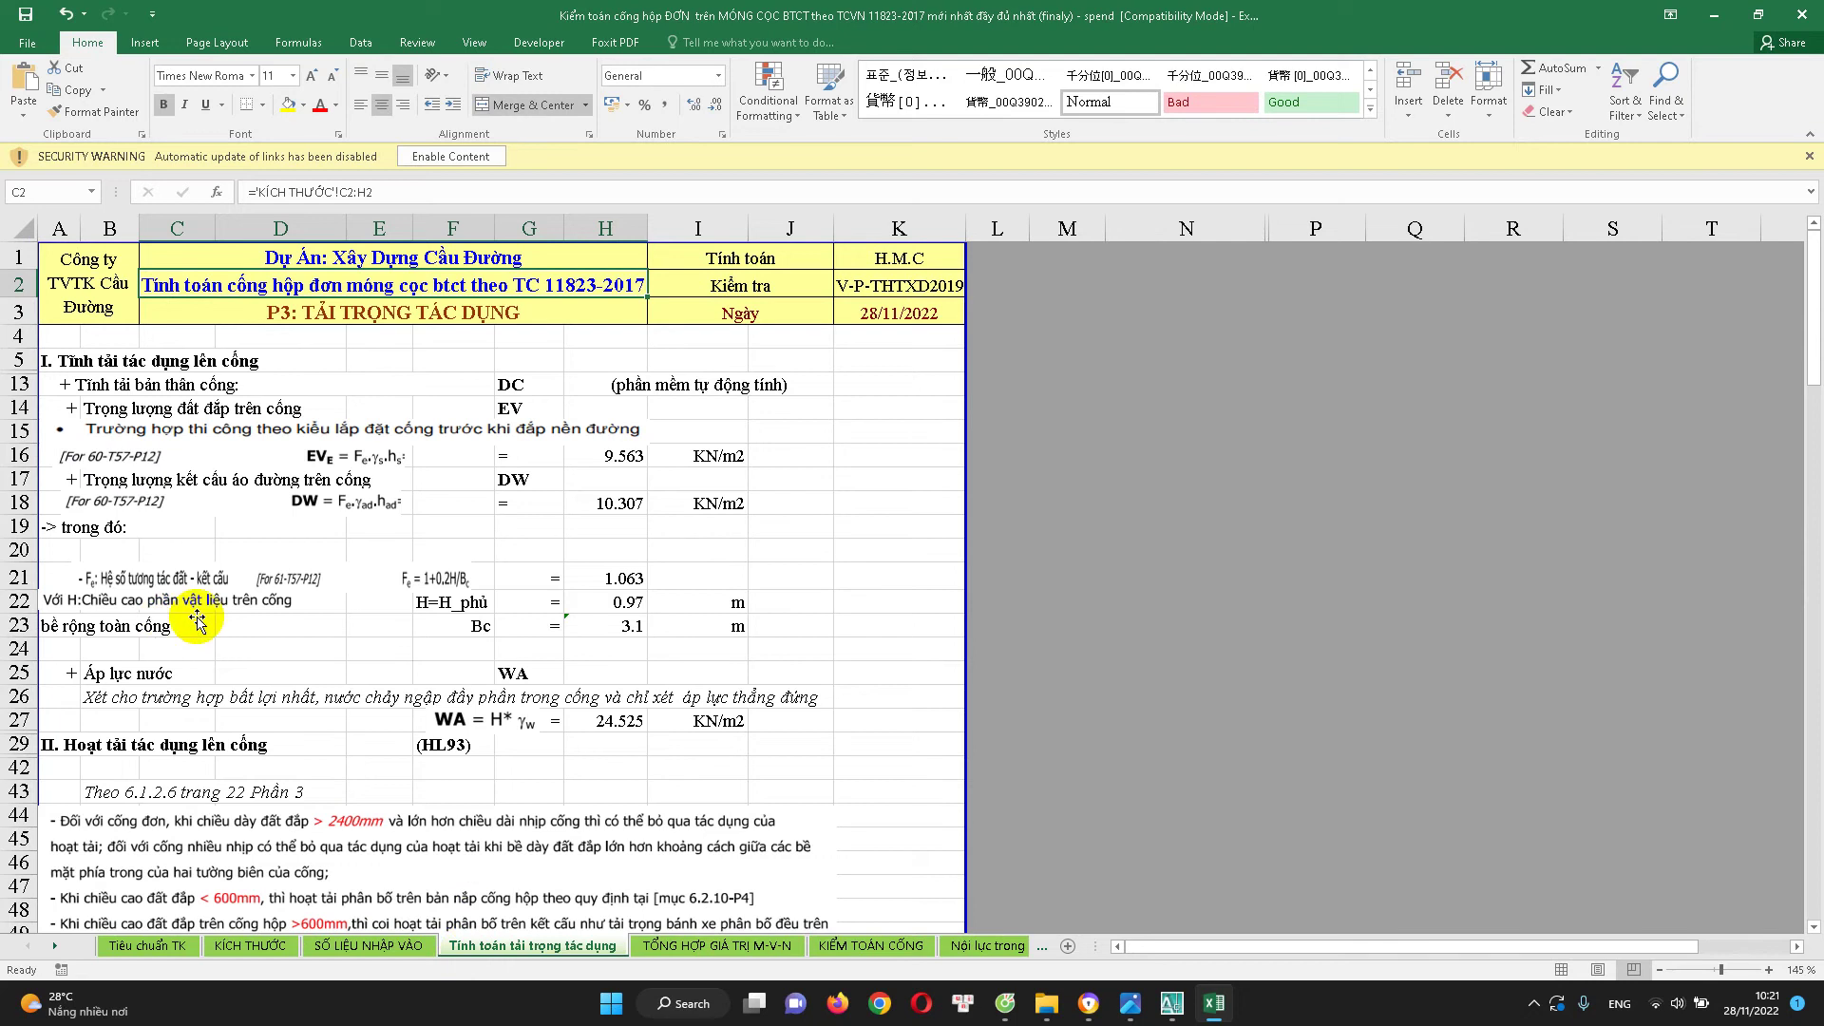
{"action": "scroll", "coordinate": [473, 505], "scroll_direction": "down", "scroll_amount": 4}
{"action": "scroll", "coordinate": [605, 397], "scroll_direction": "down", "scroll_amount": 2}
{"action": "scroll", "coordinate": [582, 473], "scroll_direction": "up", "scroll_amount": 6}
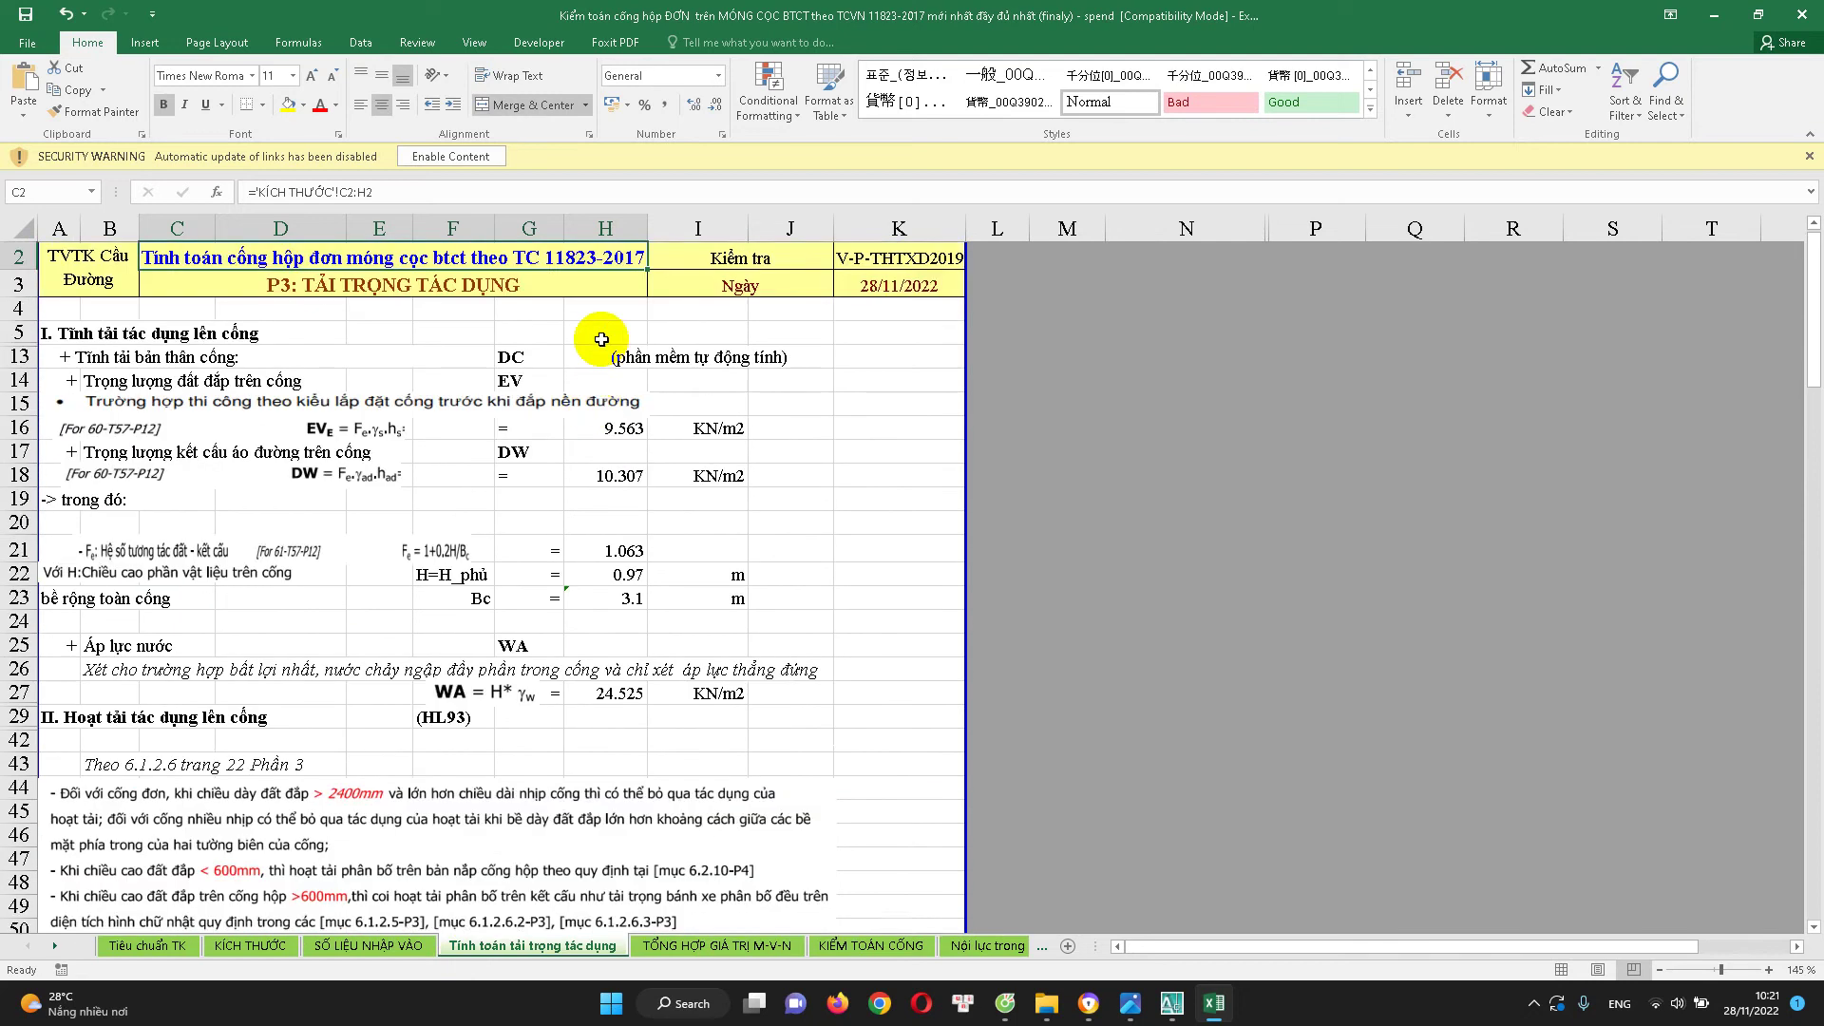
{"action": "scroll", "coordinate": [581, 419], "scroll_direction": "down", "scroll_amount": 4}
{"action": "scroll", "coordinate": [592, 427], "scroll_direction": "down", "scroll_amount": 1}
{"action": "scroll", "coordinate": [593, 426], "scroll_direction": "down", "scroll_amount": 3}
{"action": "scroll", "coordinate": [593, 426], "scroll_direction": "up", "scroll_amount": 4}
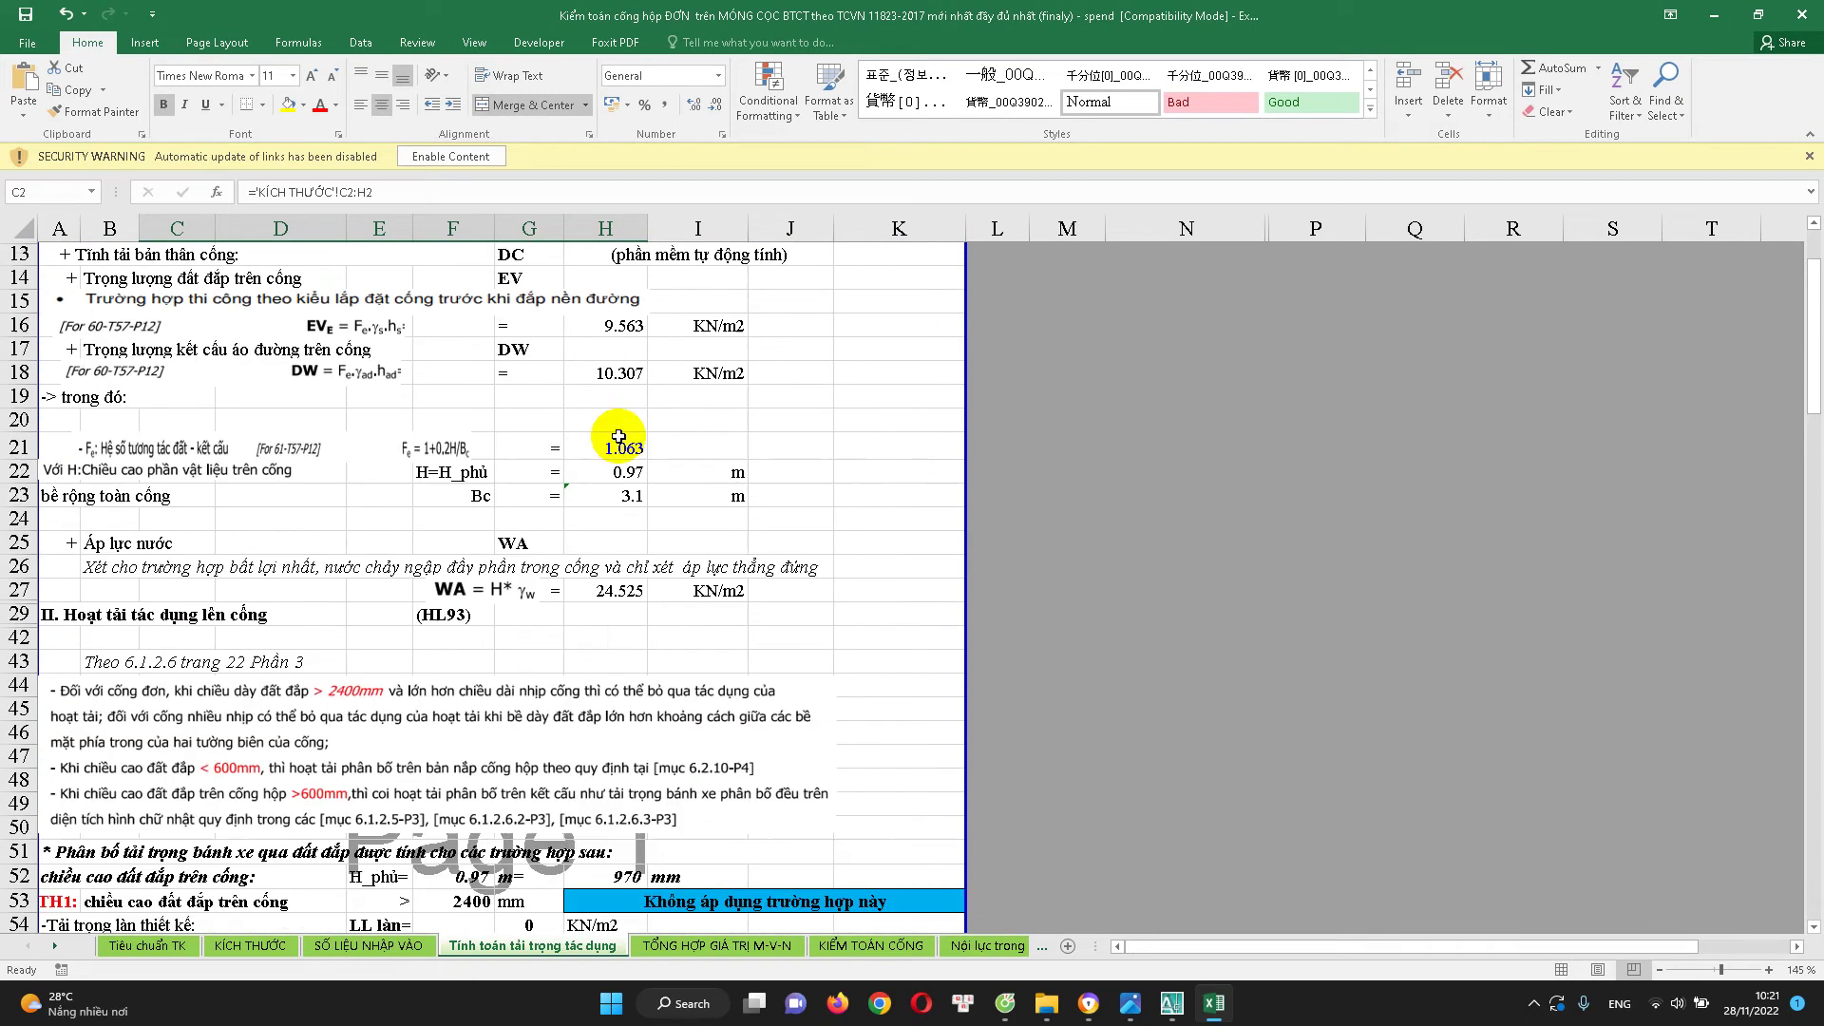
{"action": "scroll", "coordinate": [593, 427], "scroll_direction": "up", "scroll_amount": 2}
{"action": "left_click", "coordinate": [546, 357]}
{"action": "left_click", "coordinate": [576, 357]}
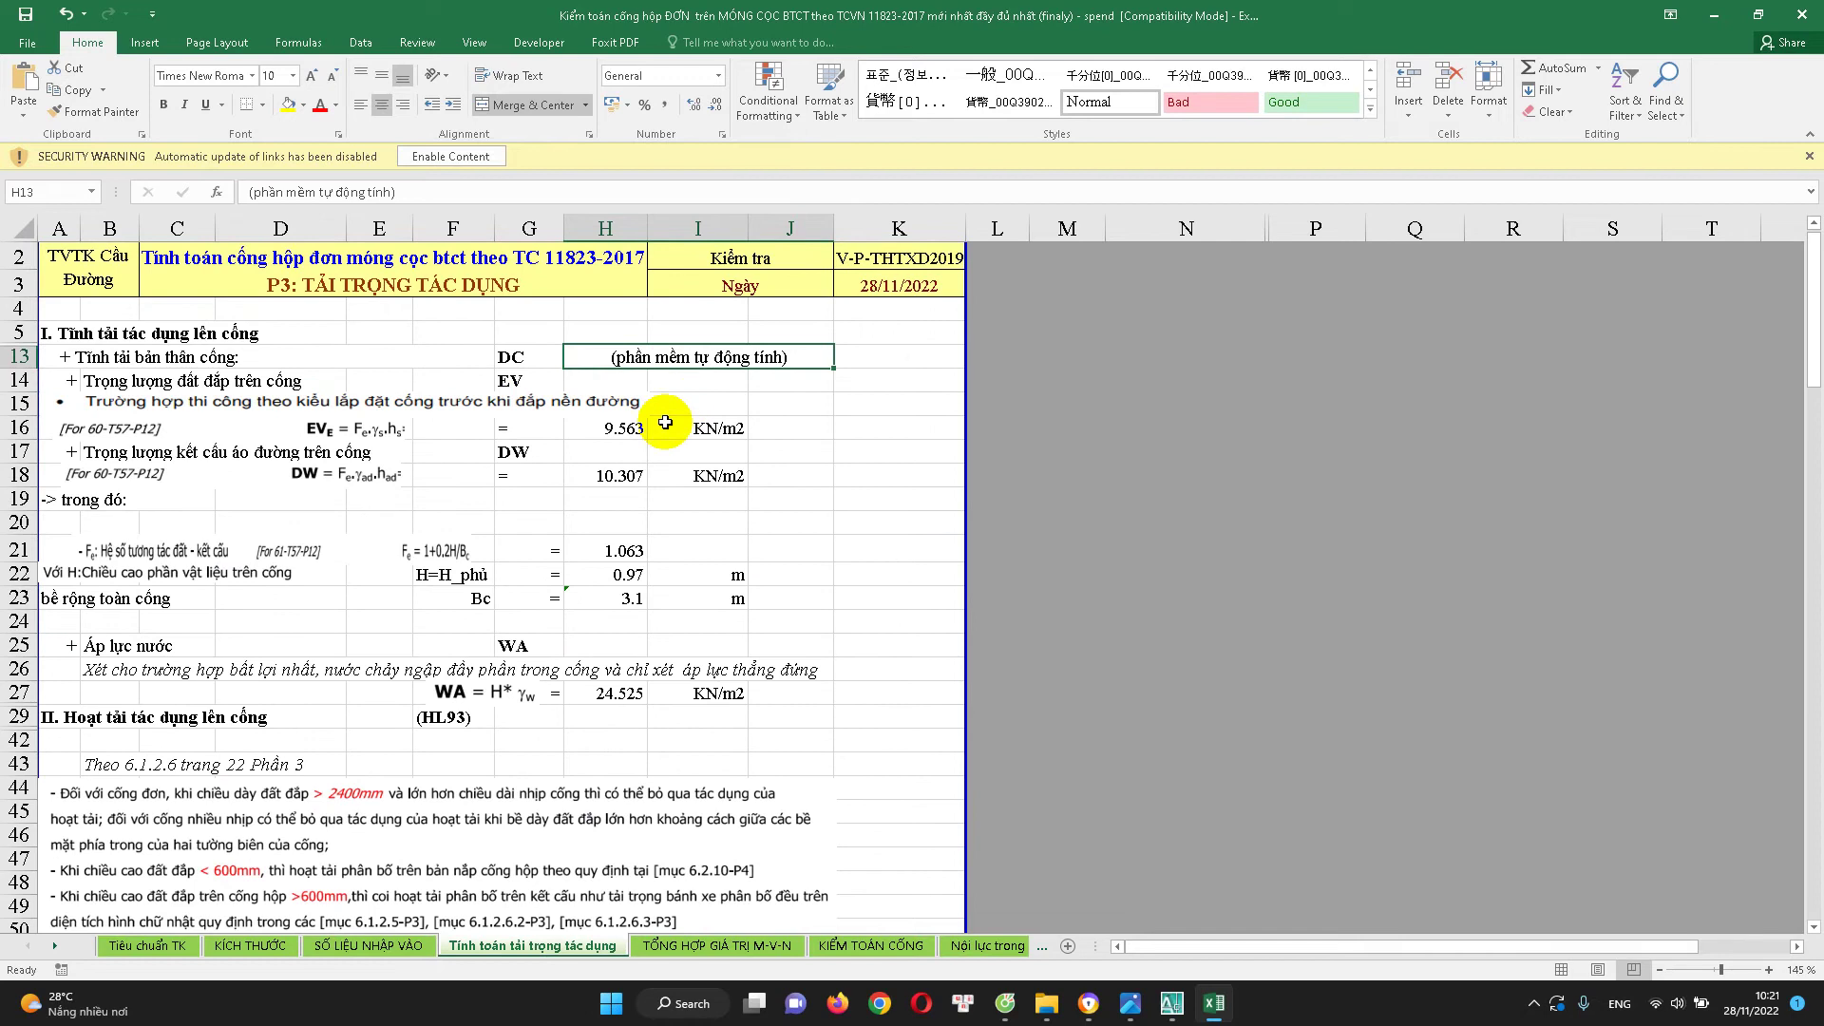
{"action": "left_click", "coordinate": [185, 106]}
{"action": "left_click", "coordinate": [771, 429]}
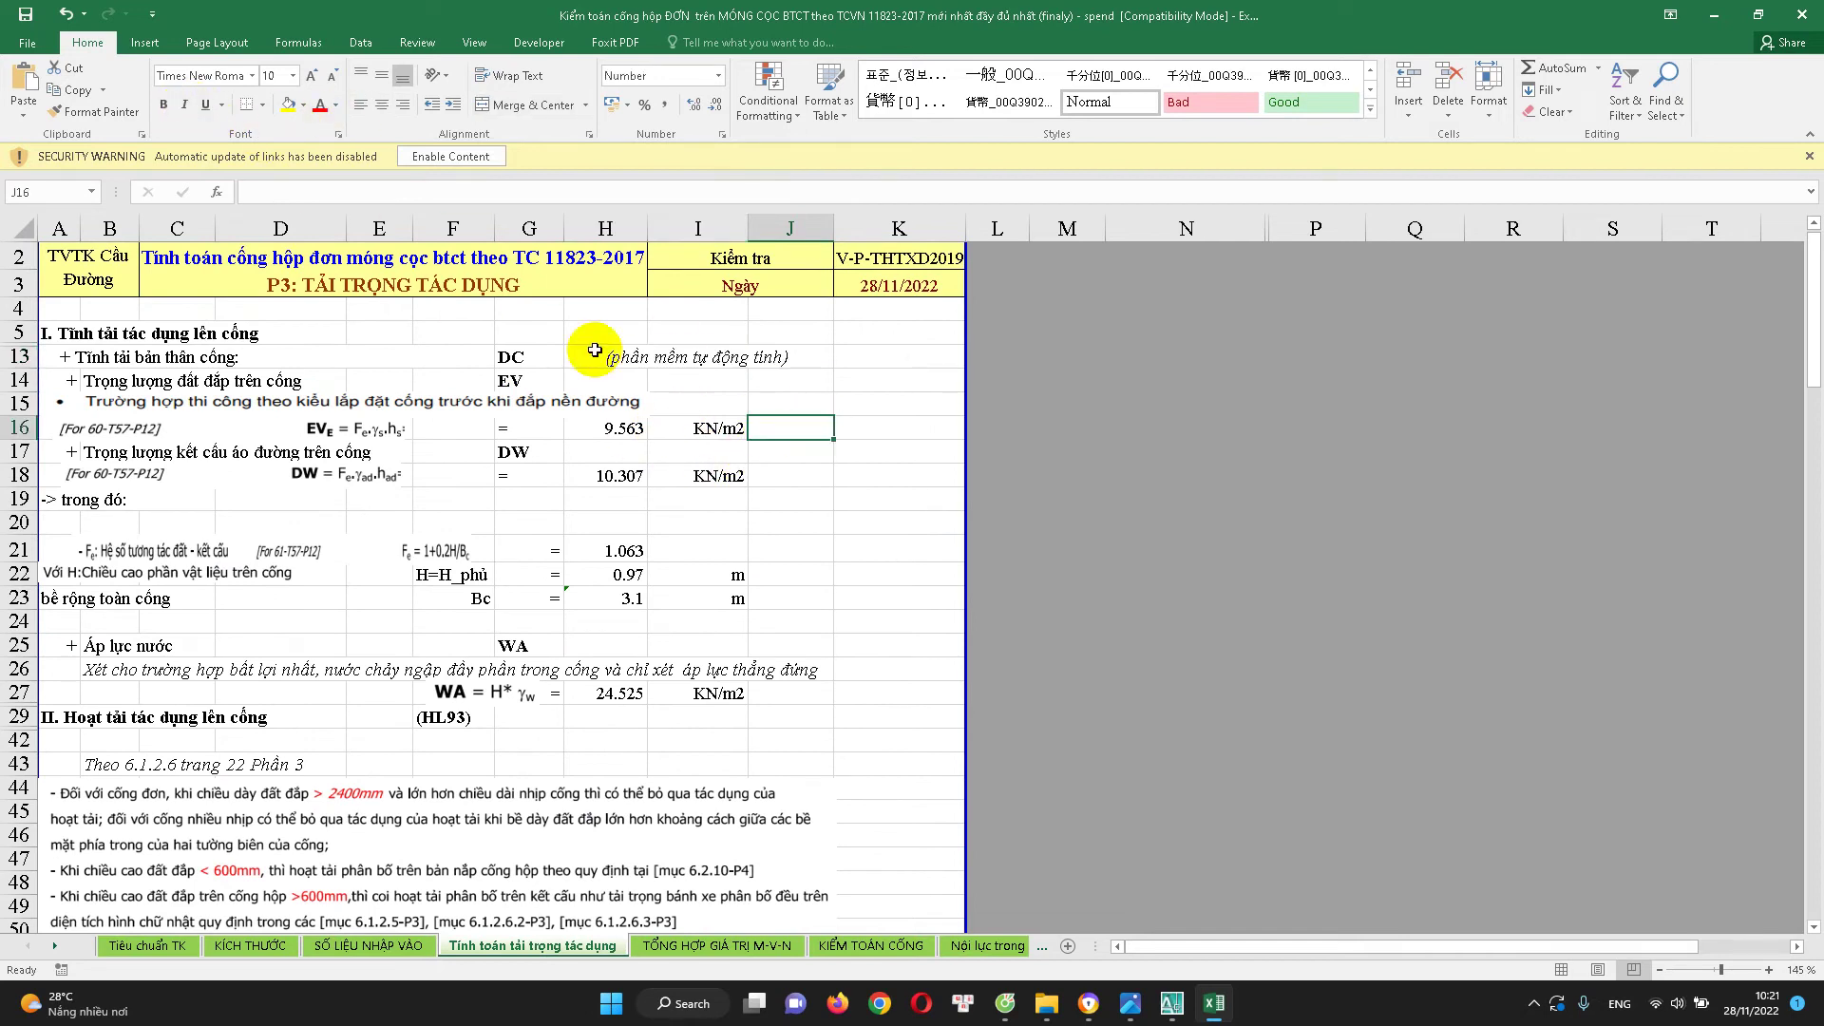
{"action": "scroll", "coordinate": [590, 429], "scroll_direction": "down", "scroll_amount": 2}
{"action": "scroll", "coordinate": [588, 479], "scroll_direction": "up", "scroll_amount": 2}
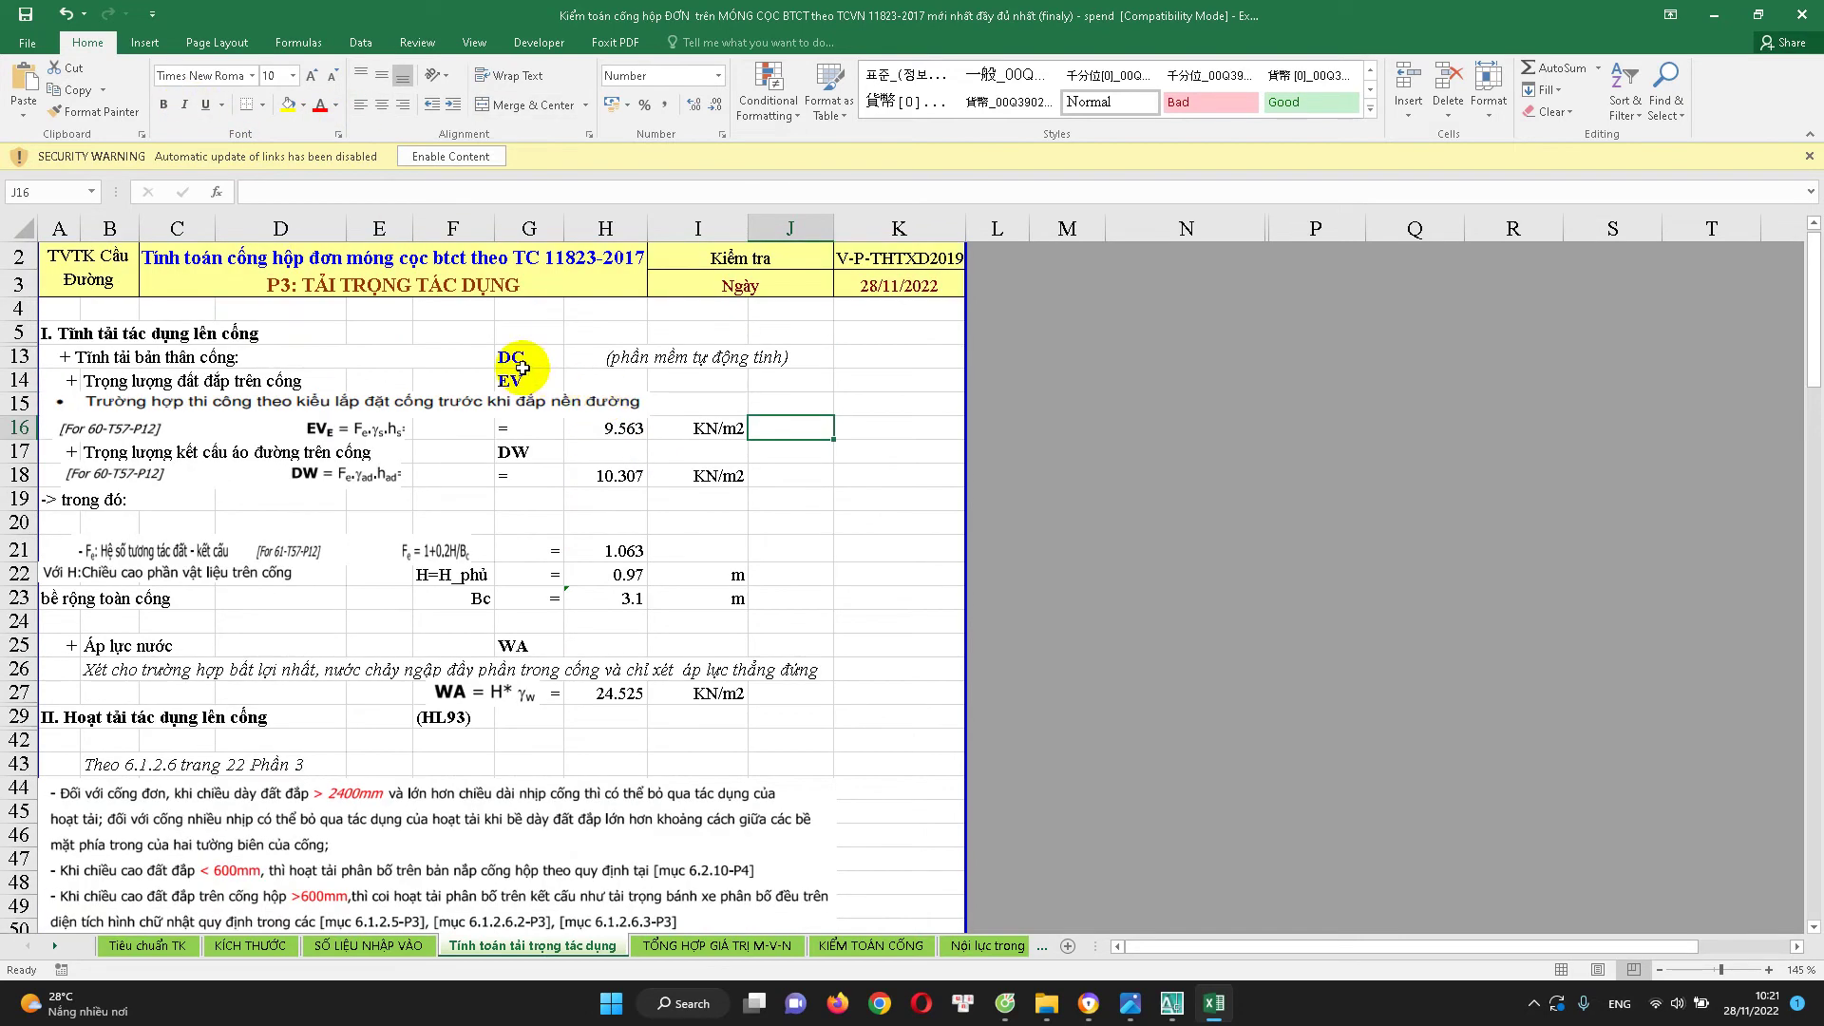
{"action": "left_click", "coordinate": [594, 359]}
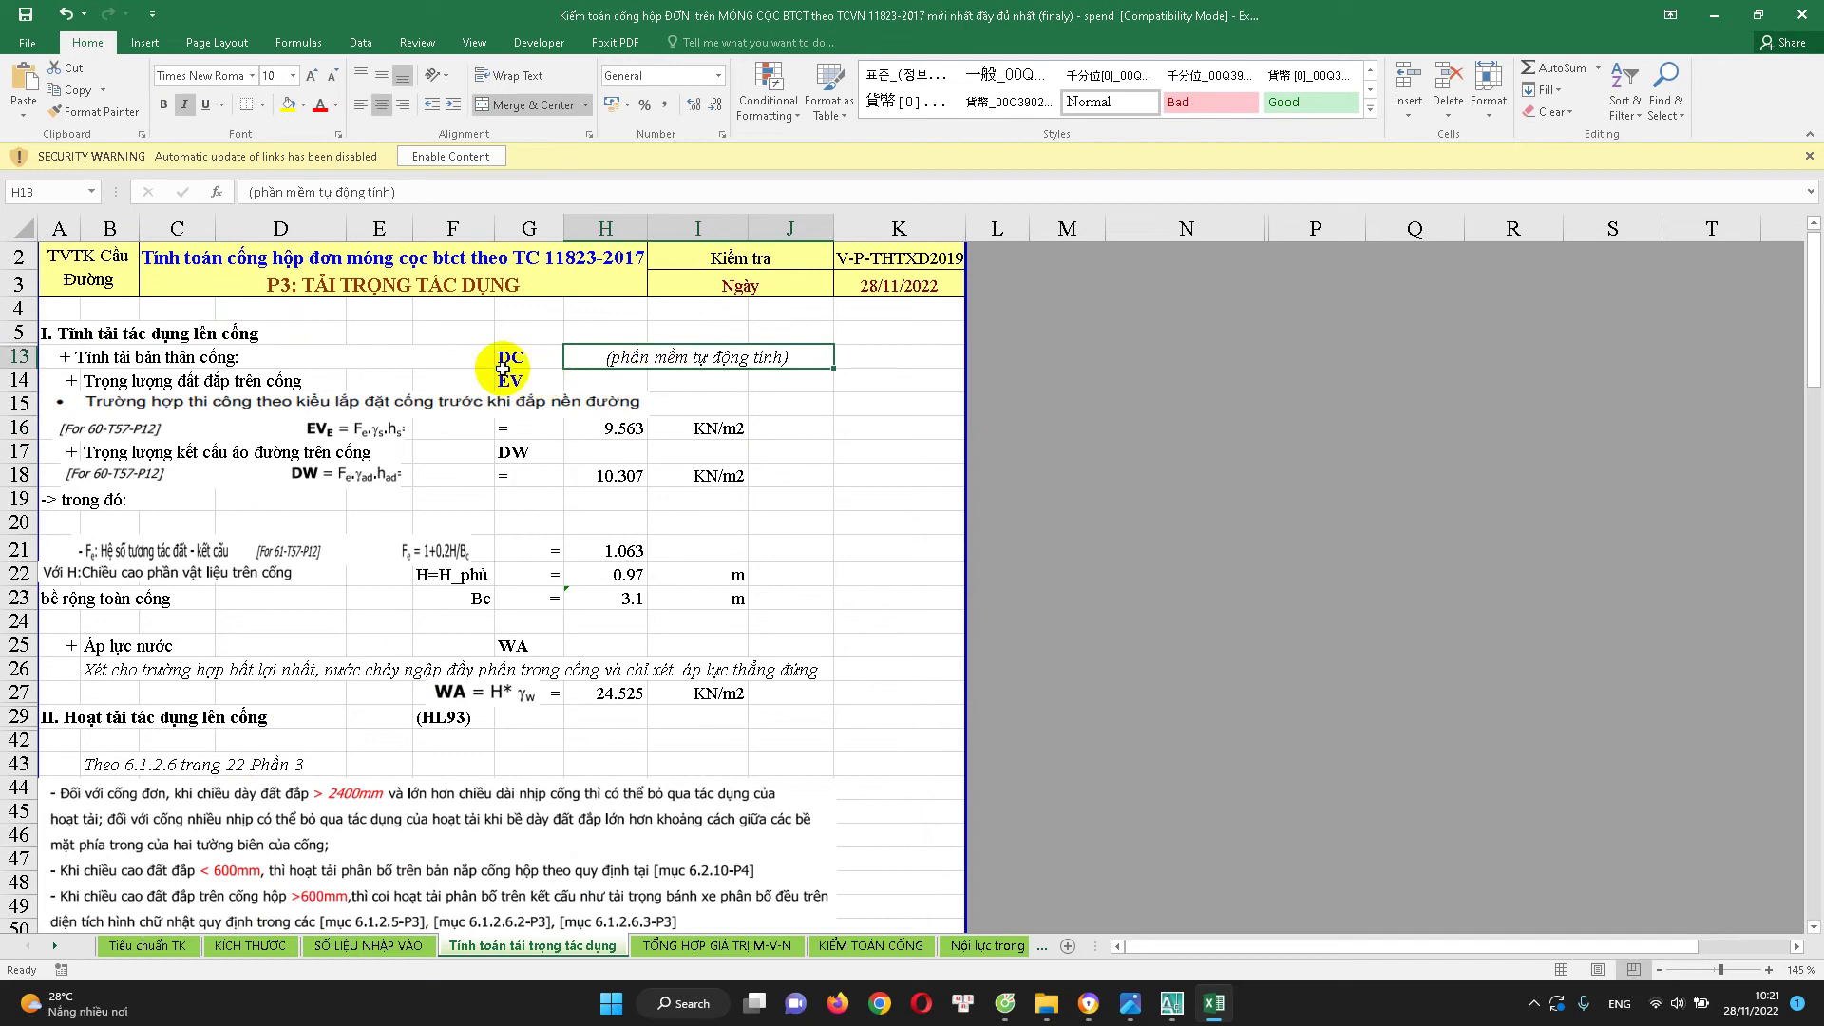
Check the formulas behind EV 9.563, DW 10.307 and water pressure 24.525
{"action": "scroll", "coordinate": [570, 475], "scroll_direction": "down", "scroll_amount": 1}
{"action": "left_click", "coordinate": [633, 363]}
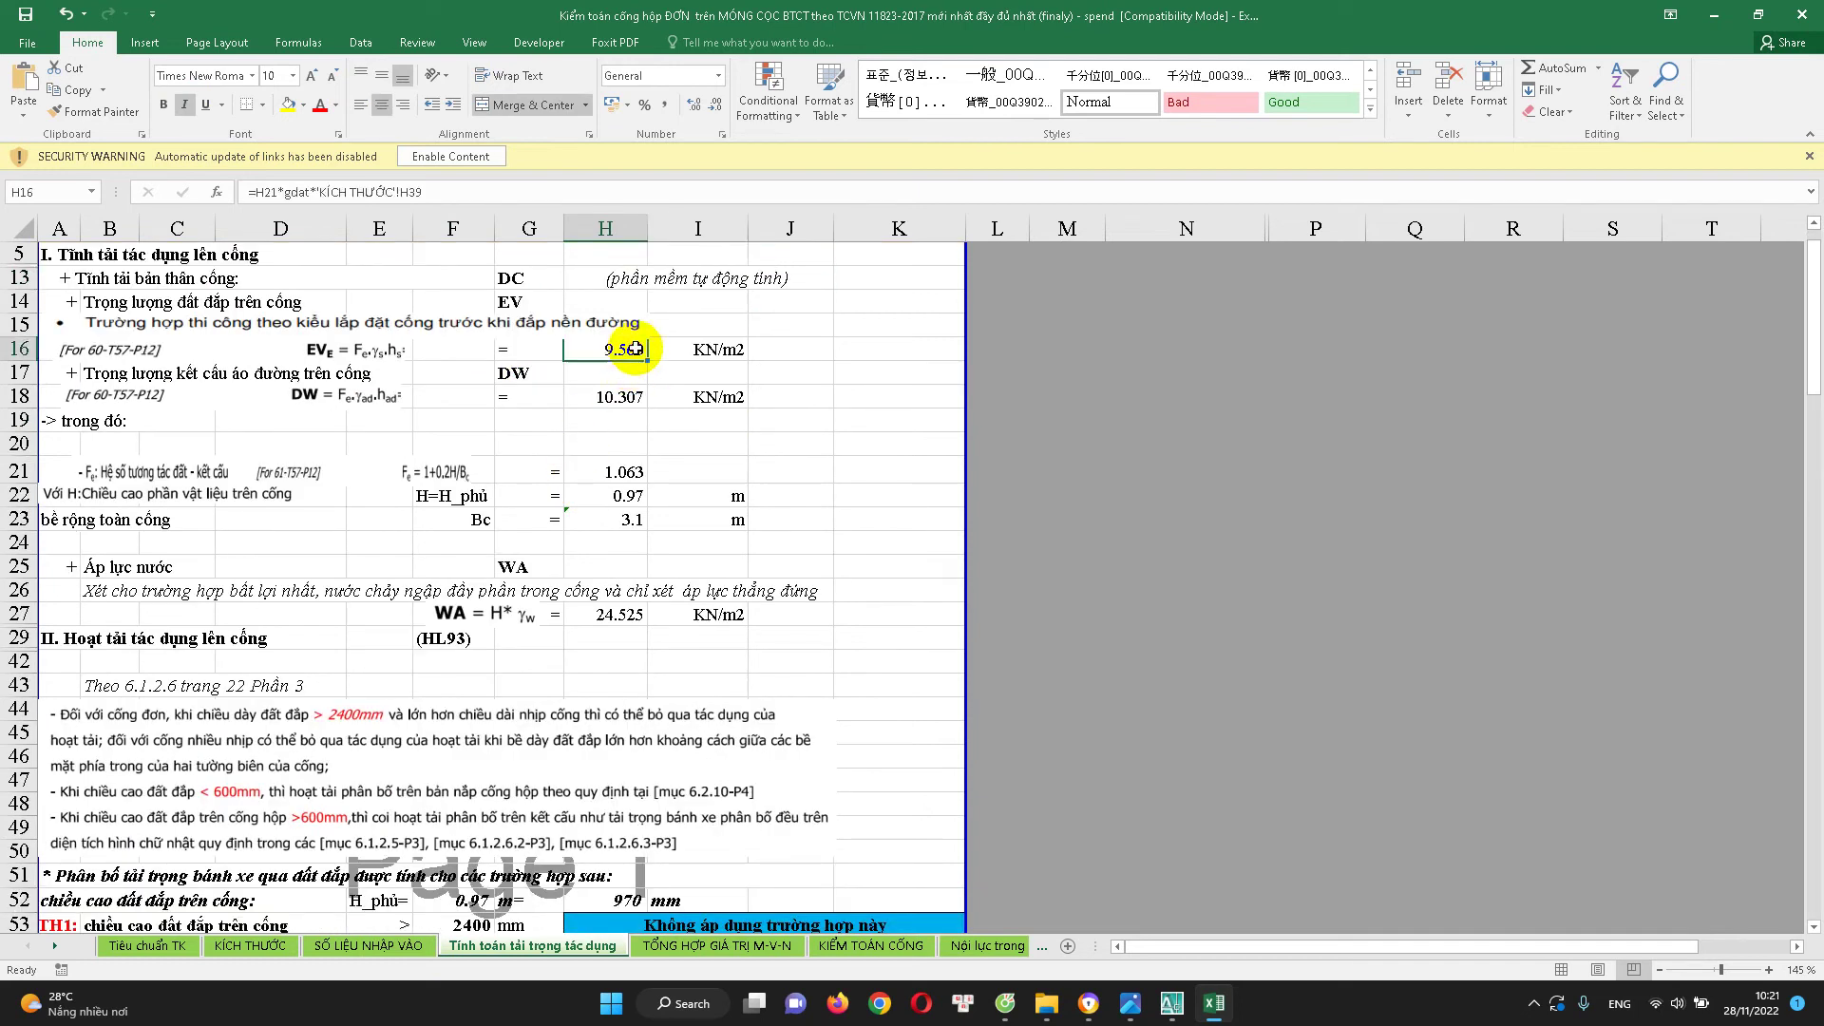
{"action": "left_click", "coordinate": [628, 399]}
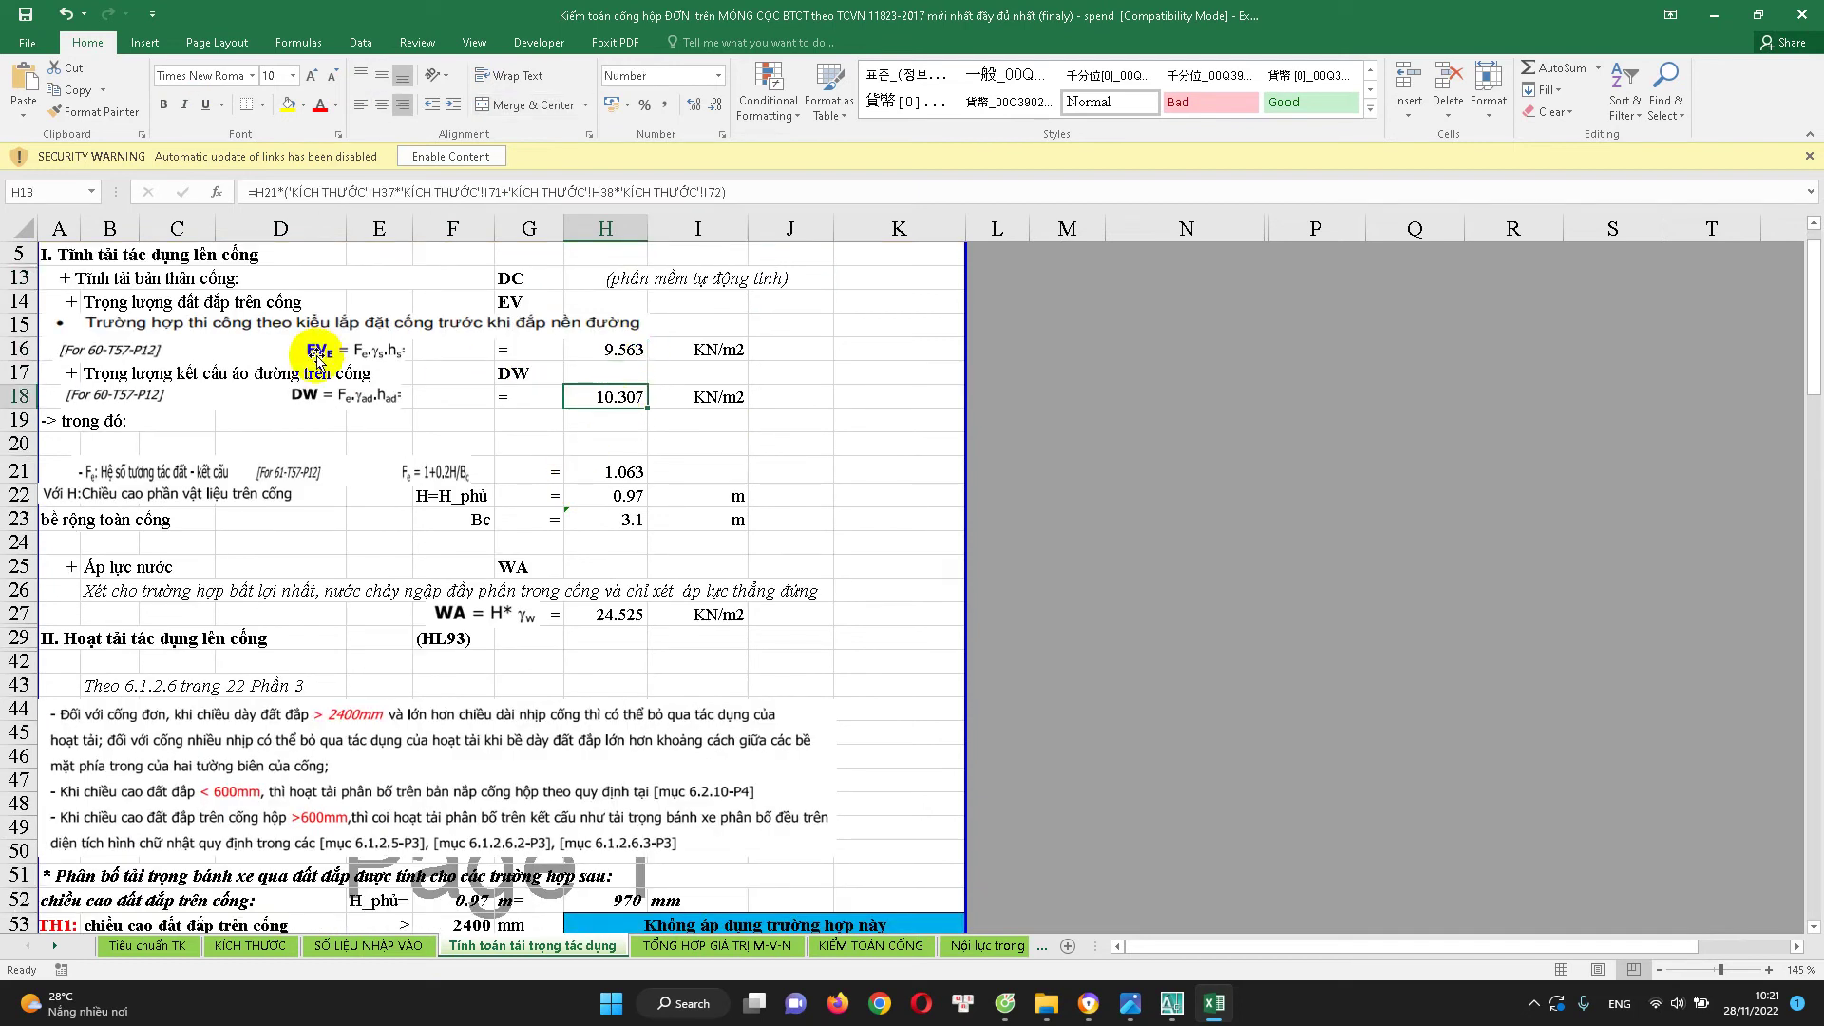
{"action": "left_click", "coordinate": [620, 350]}
{"action": "left_click", "coordinate": [616, 399]}
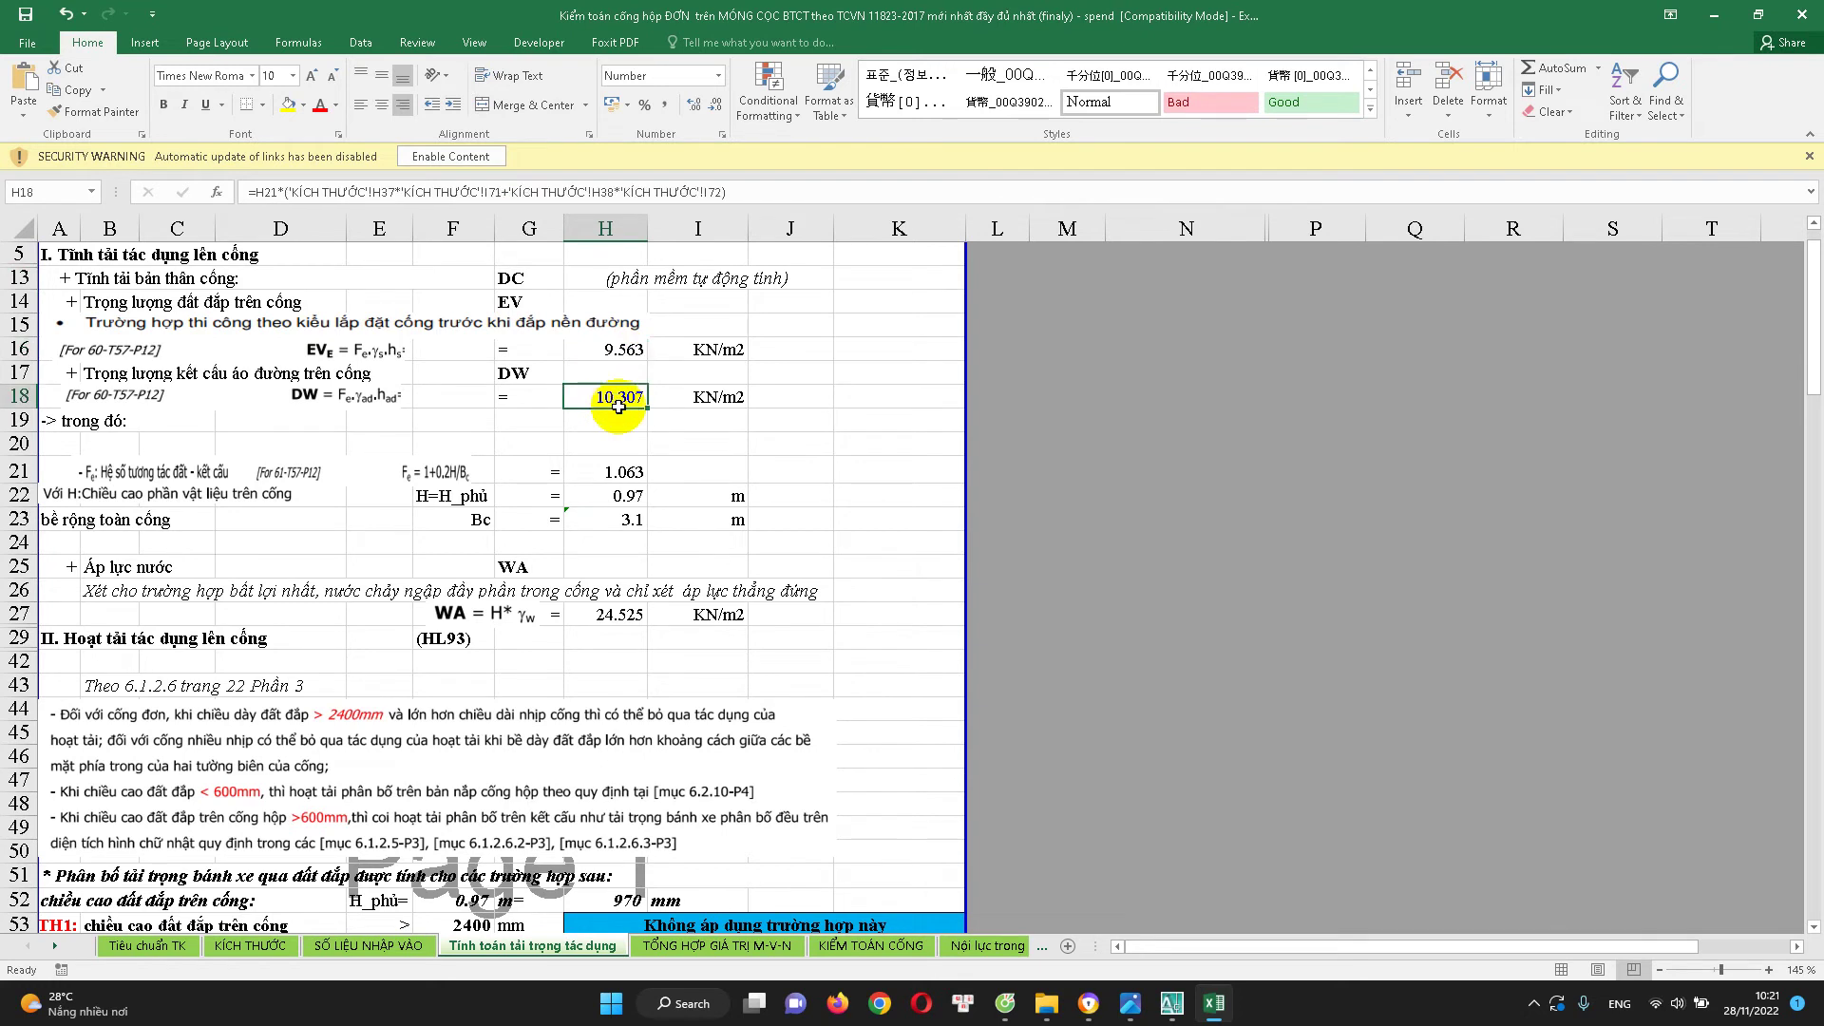
{"action": "scroll", "coordinate": [602, 499], "scroll_direction": "down", "scroll_amount": 1}
{"action": "scroll", "coordinate": [602, 499], "scroll_direction": "down", "scroll_amount": 2}
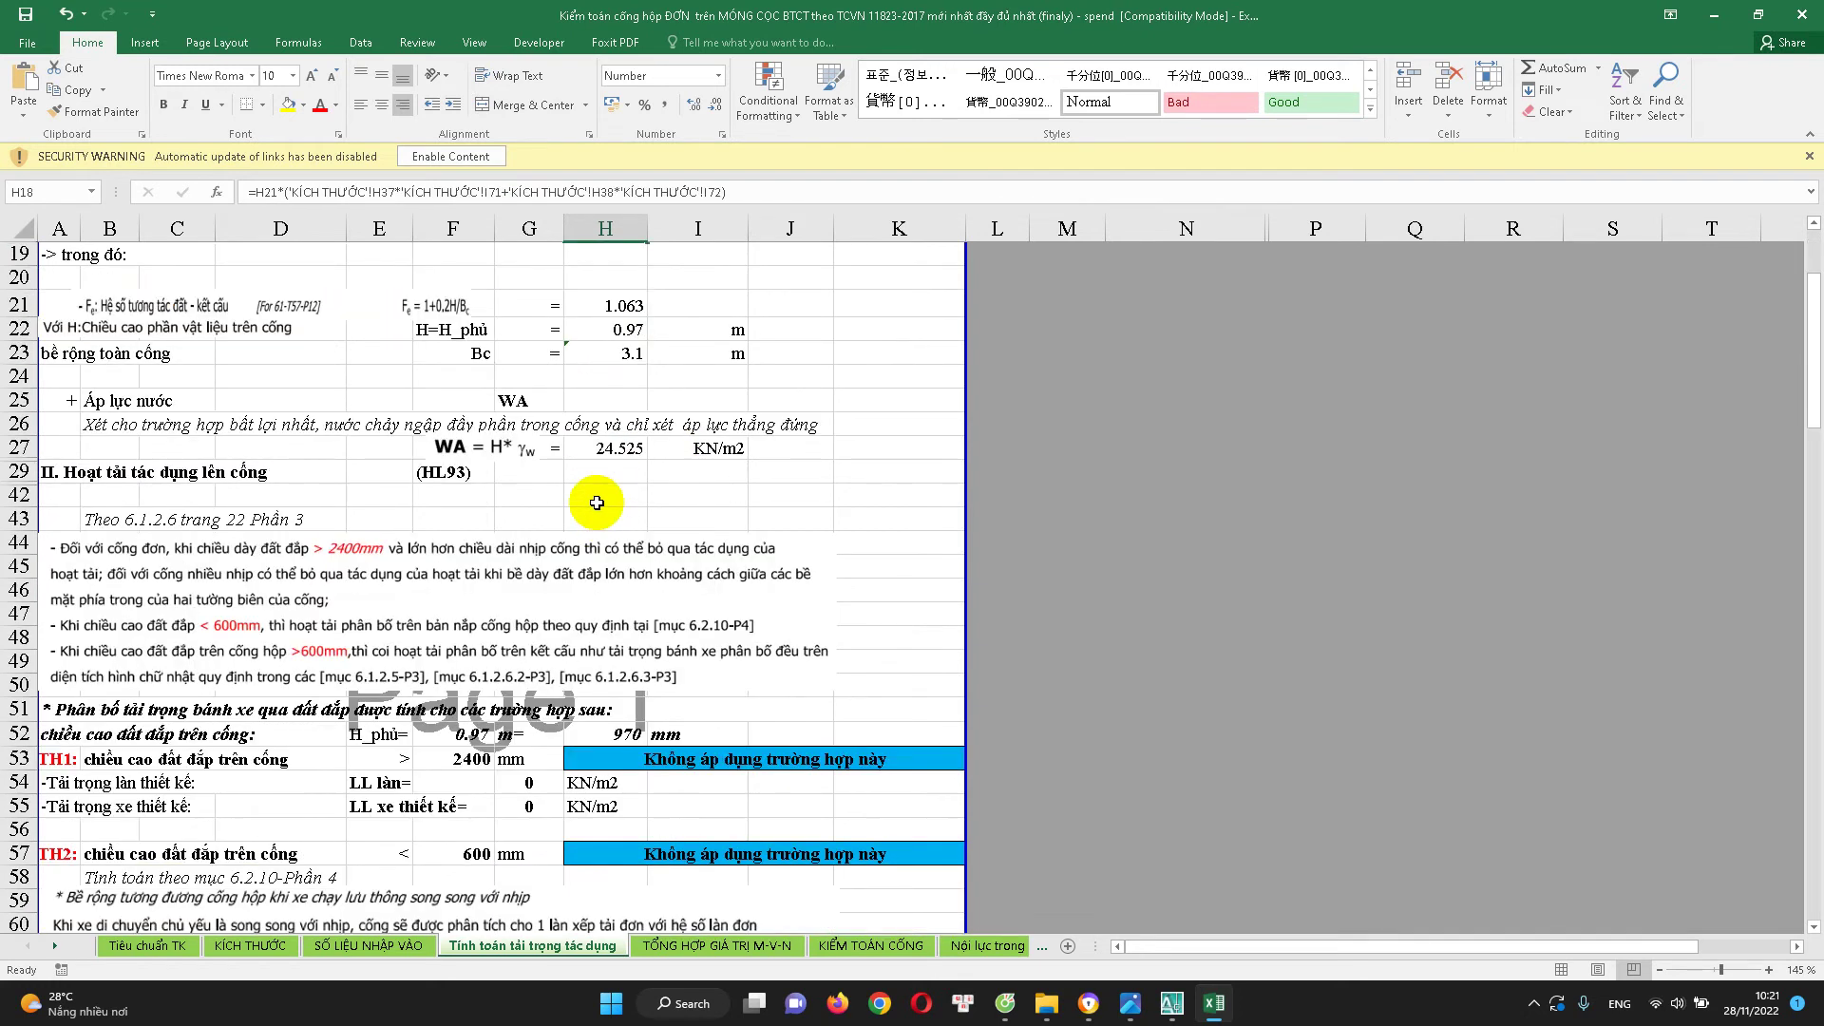
{"action": "left_click", "coordinate": [622, 453]}
Italicise the '(PM tính)' entry in J230 of the load summary table
{"action": "scroll", "coordinate": [652, 617], "scroll_direction": "down", "scroll_amount": 3}
{"action": "scroll", "coordinate": [650, 656], "scroll_direction": "down", "scroll_amount": 4}
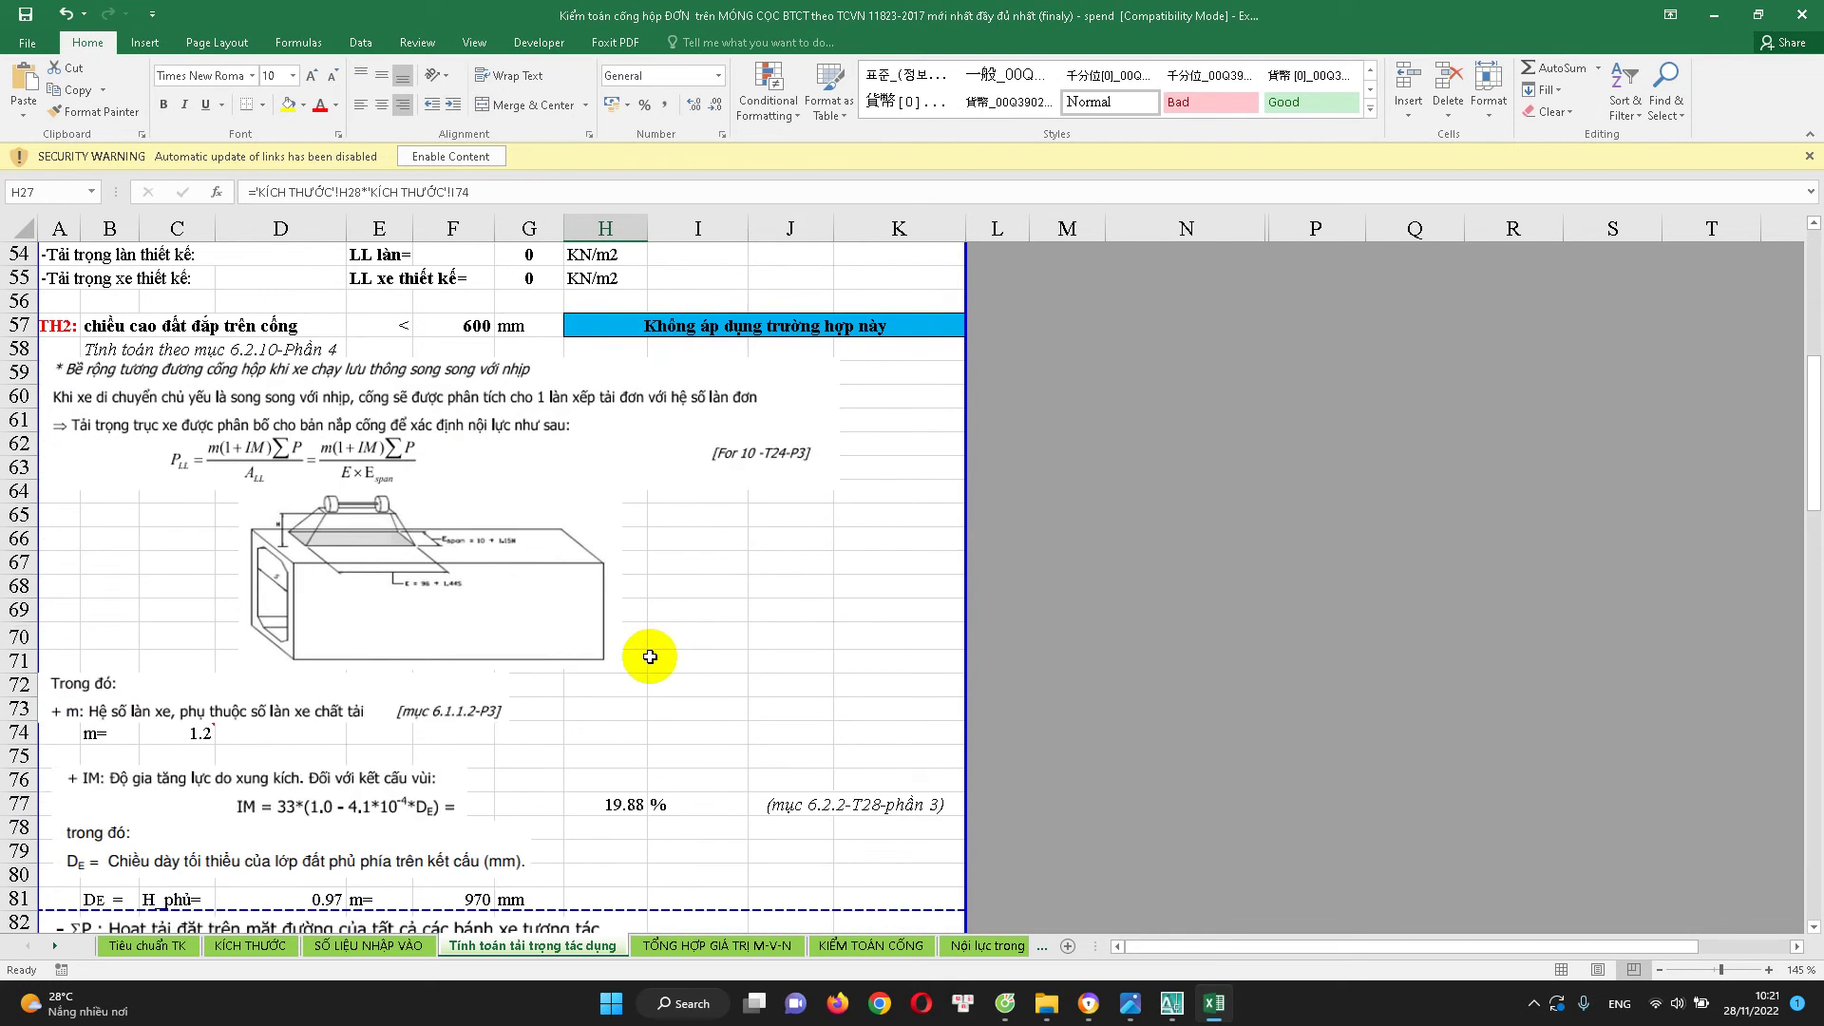
{"action": "scroll", "coordinate": [645, 658], "scroll_direction": "up", "scroll_amount": 2}
{"action": "scroll", "coordinate": [481, 631], "scroll_direction": "down", "scroll_amount": 3}
{"action": "scroll", "coordinate": [399, 627], "scroll_direction": "up", "scroll_amount": 2}
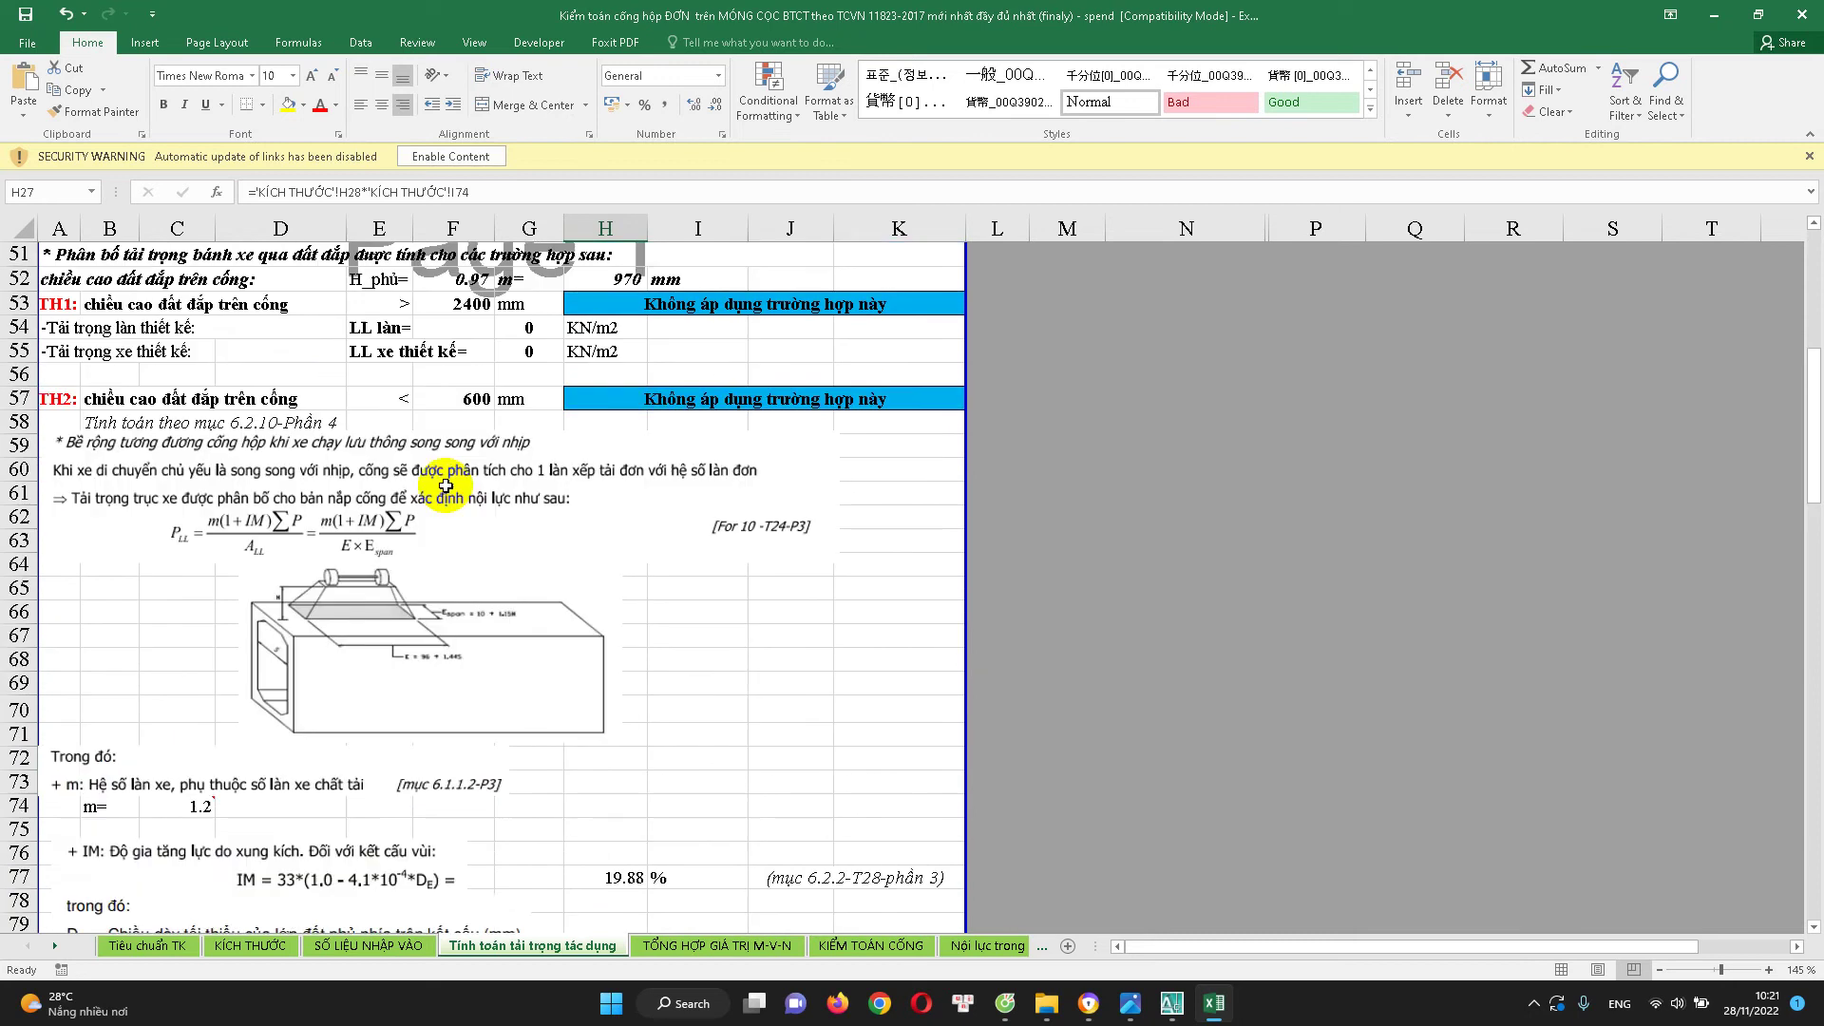
{"action": "scroll", "coordinate": [399, 641], "scroll_direction": "down", "scroll_amount": 10}
{"action": "scroll", "coordinate": [432, 656], "scroll_direction": "down", "scroll_amount": 9}
{"action": "scroll", "coordinate": [461, 589], "scroll_direction": "down", "scroll_amount": 3}
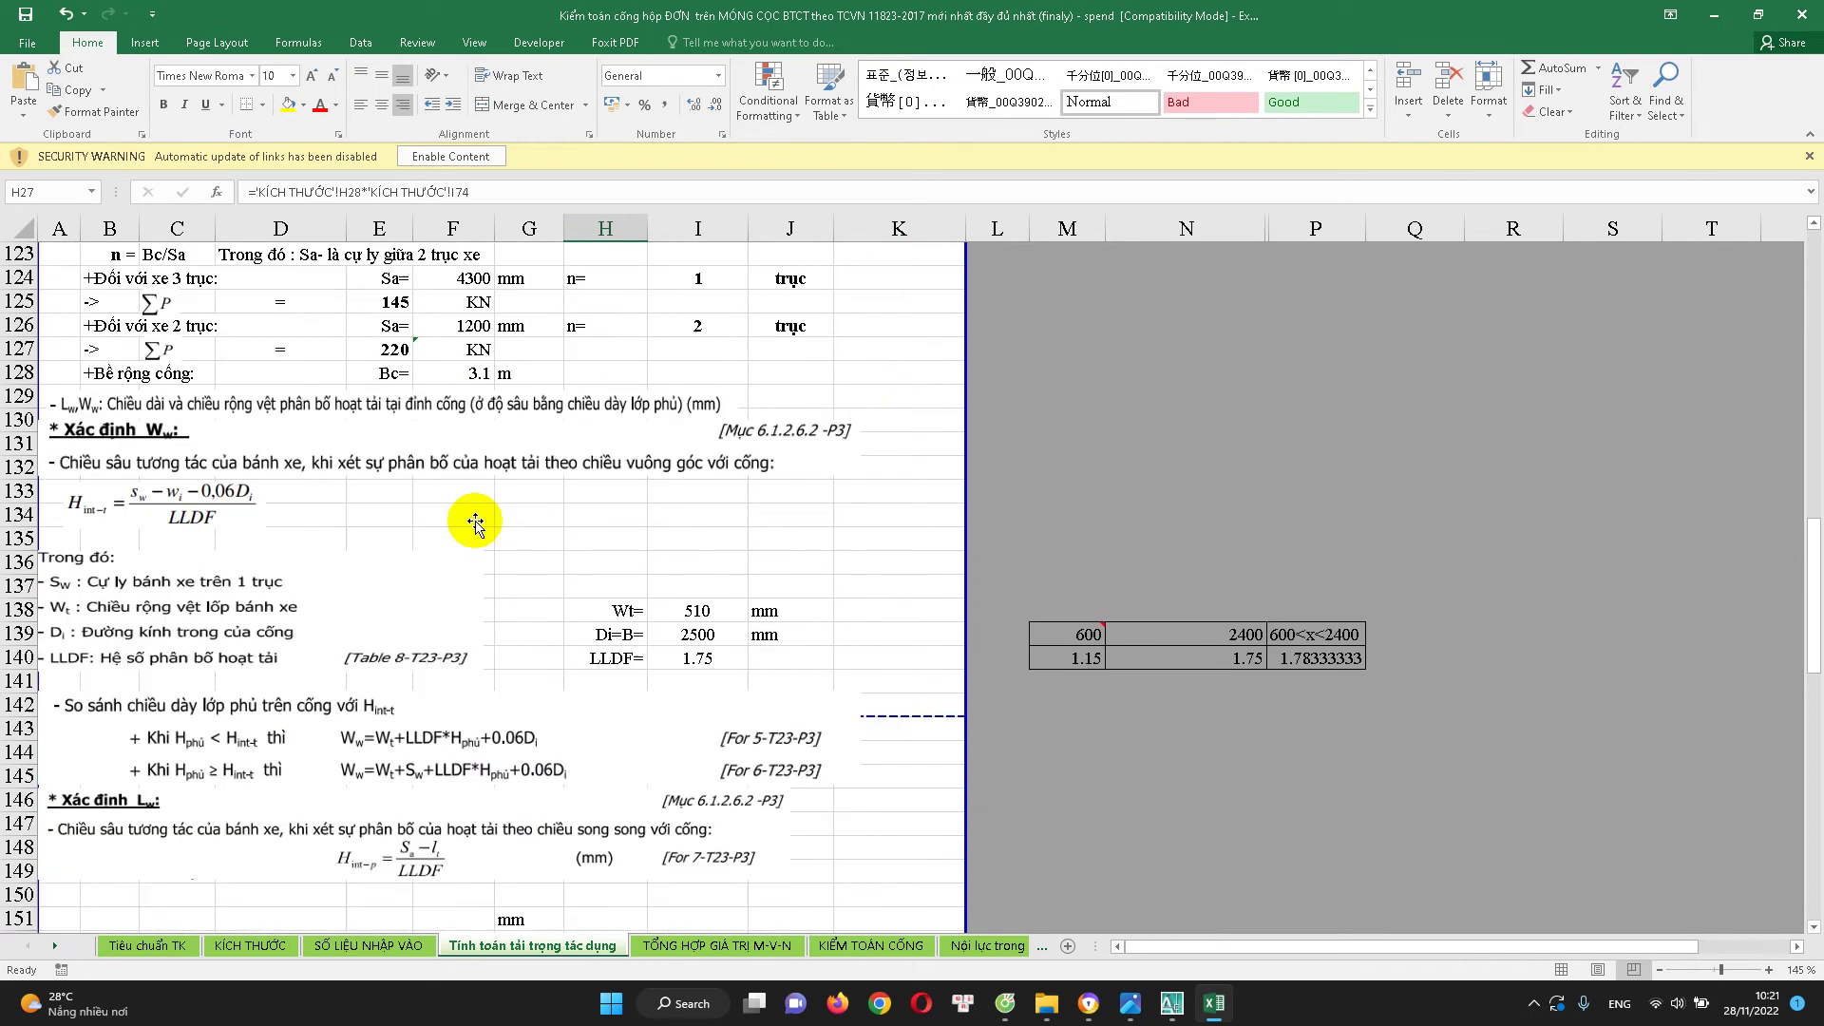
{"action": "scroll", "coordinate": [484, 541], "scroll_direction": "down", "scroll_amount": 7}
{"action": "scroll", "coordinate": [570, 522], "scroll_direction": "down", "scroll_amount": 6}
{"action": "scroll", "coordinate": [646, 569], "scroll_direction": "down", "scroll_amount": 8}
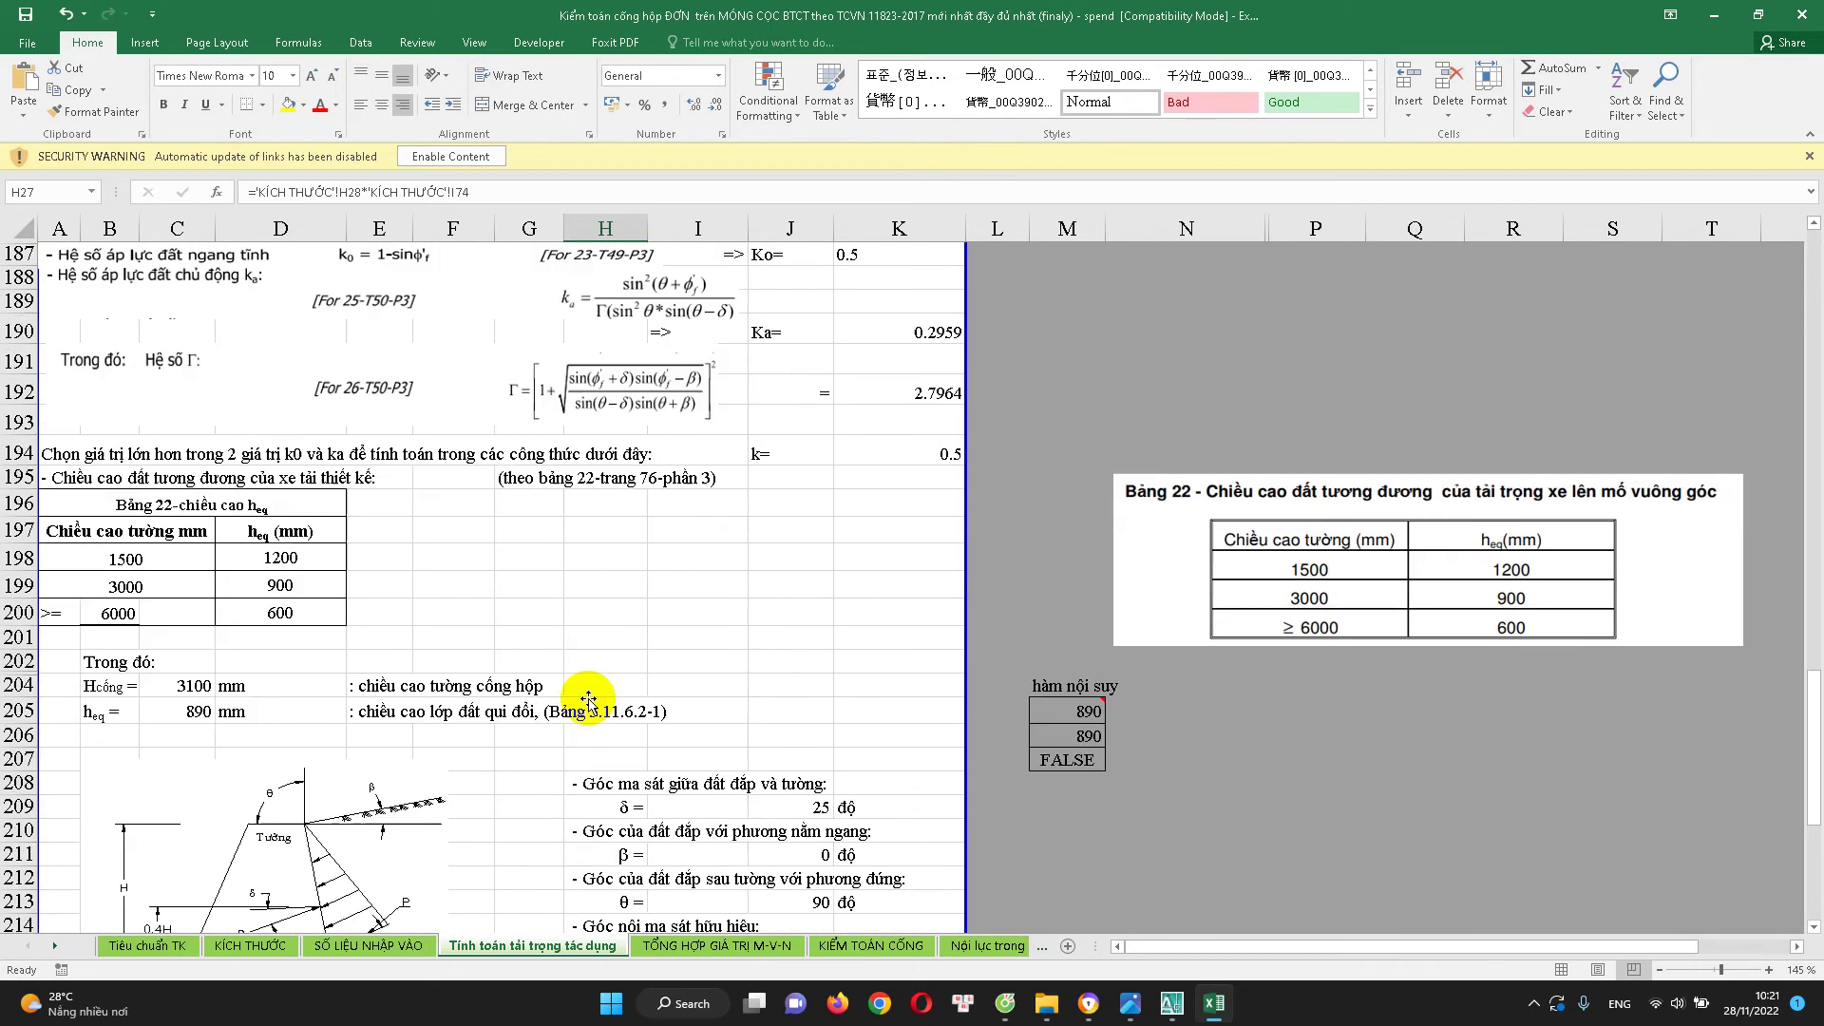
{"action": "scroll", "coordinate": [584, 693], "scroll_direction": "down", "scroll_amount": 7}
{"action": "scroll", "coordinate": [589, 690], "scroll_direction": "down", "scroll_amount": 3}
{"action": "scroll", "coordinate": [639, 684], "scroll_direction": "down", "scroll_amount": 3}
{"action": "scroll", "coordinate": [705, 672], "scroll_direction": "up", "scroll_amount": 3}
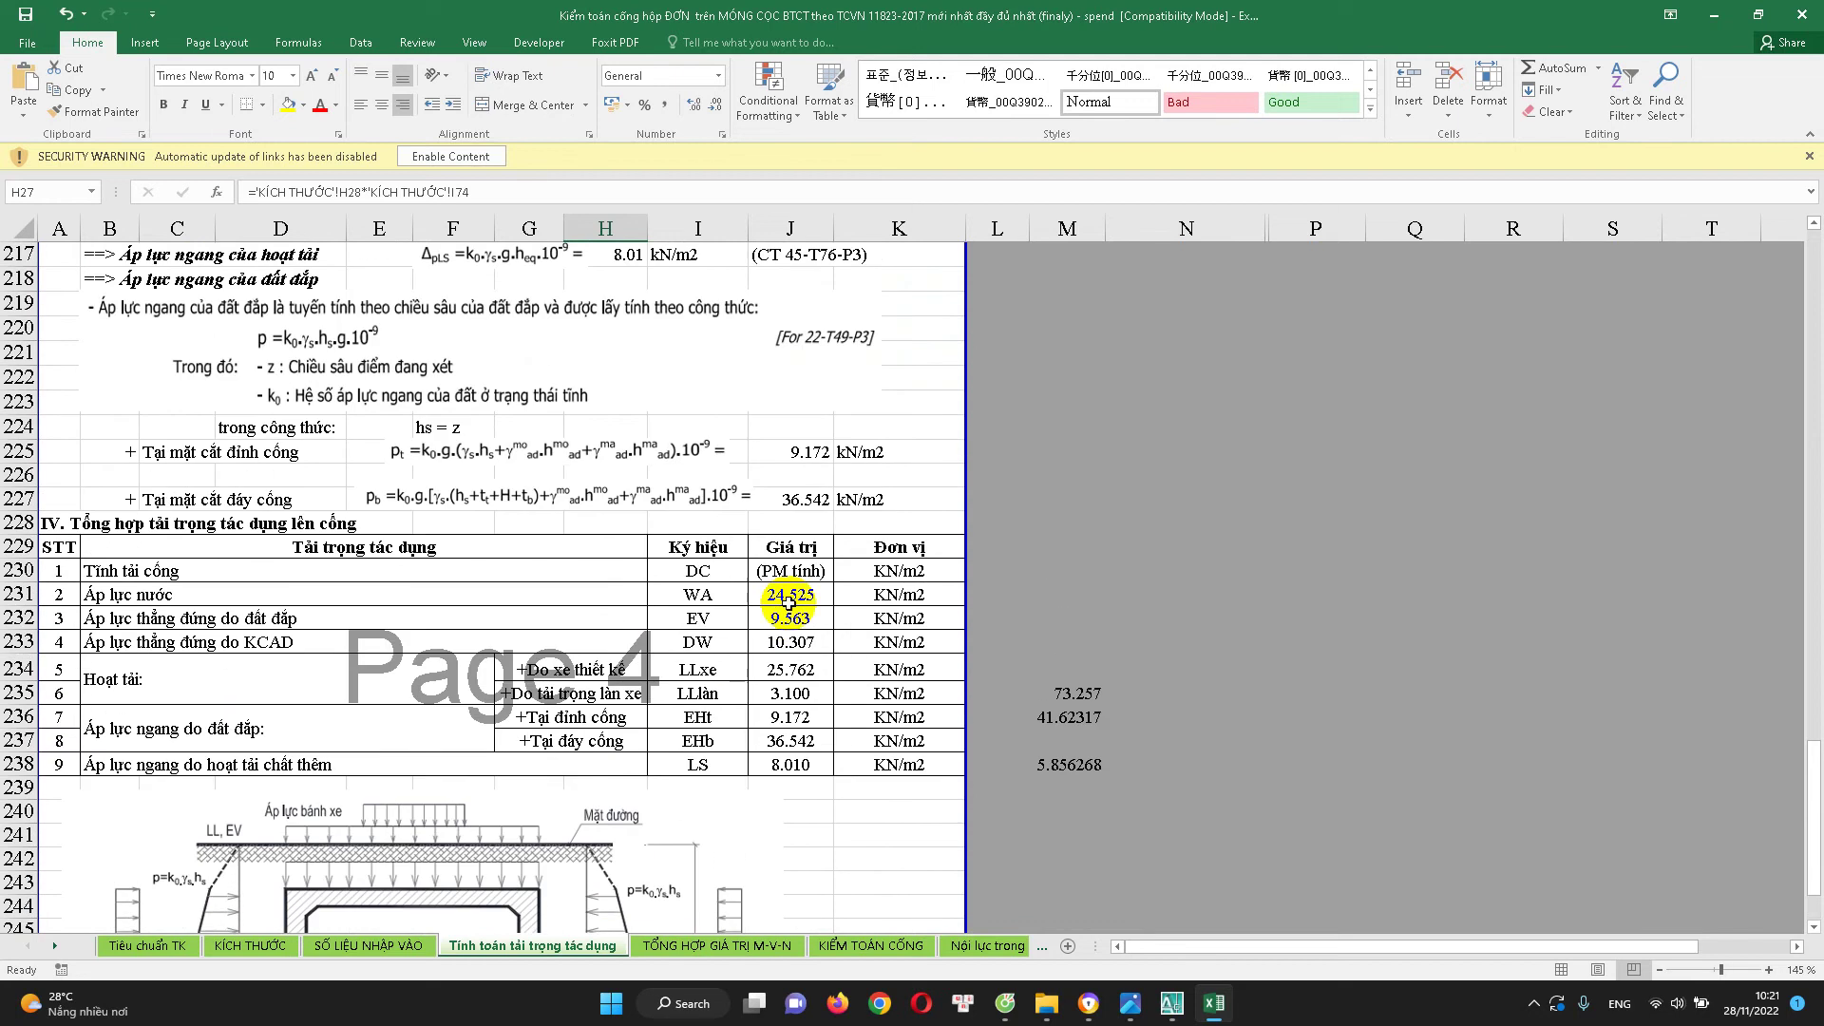
{"action": "left_click", "coordinate": [801, 570]}
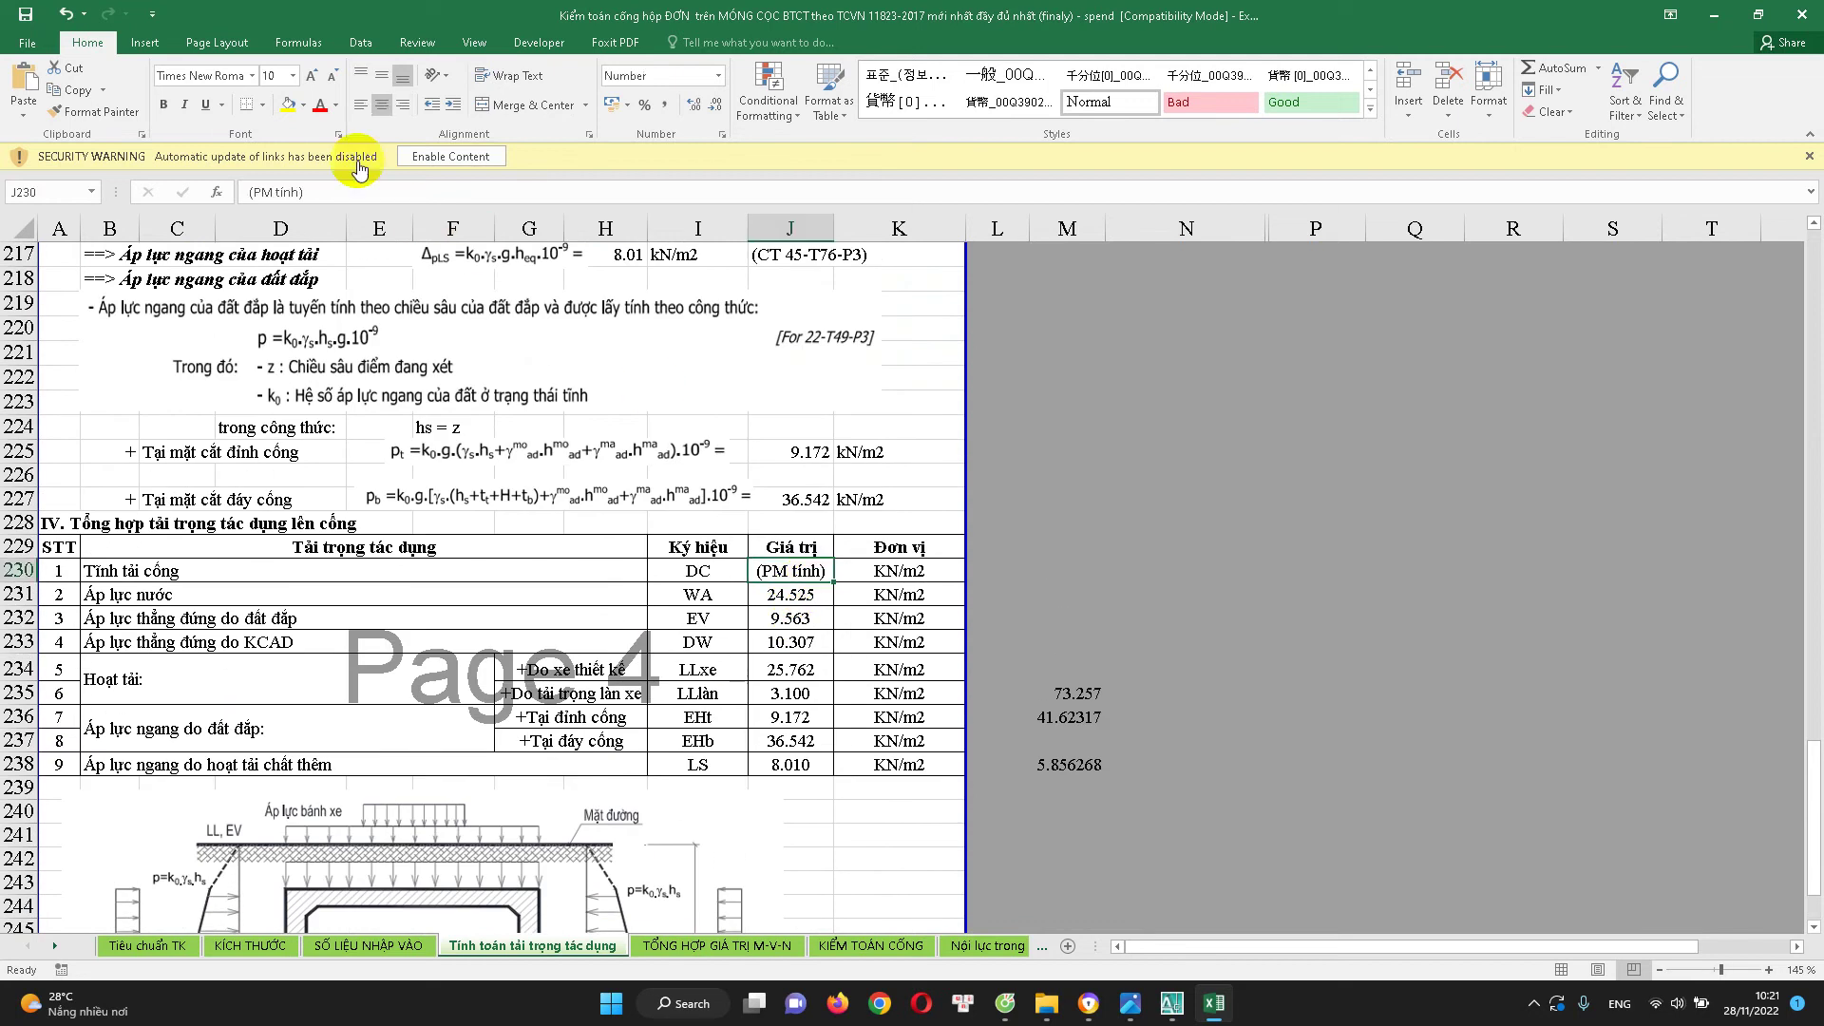
{"action": "left_click", "coordinate": [186, 106]}
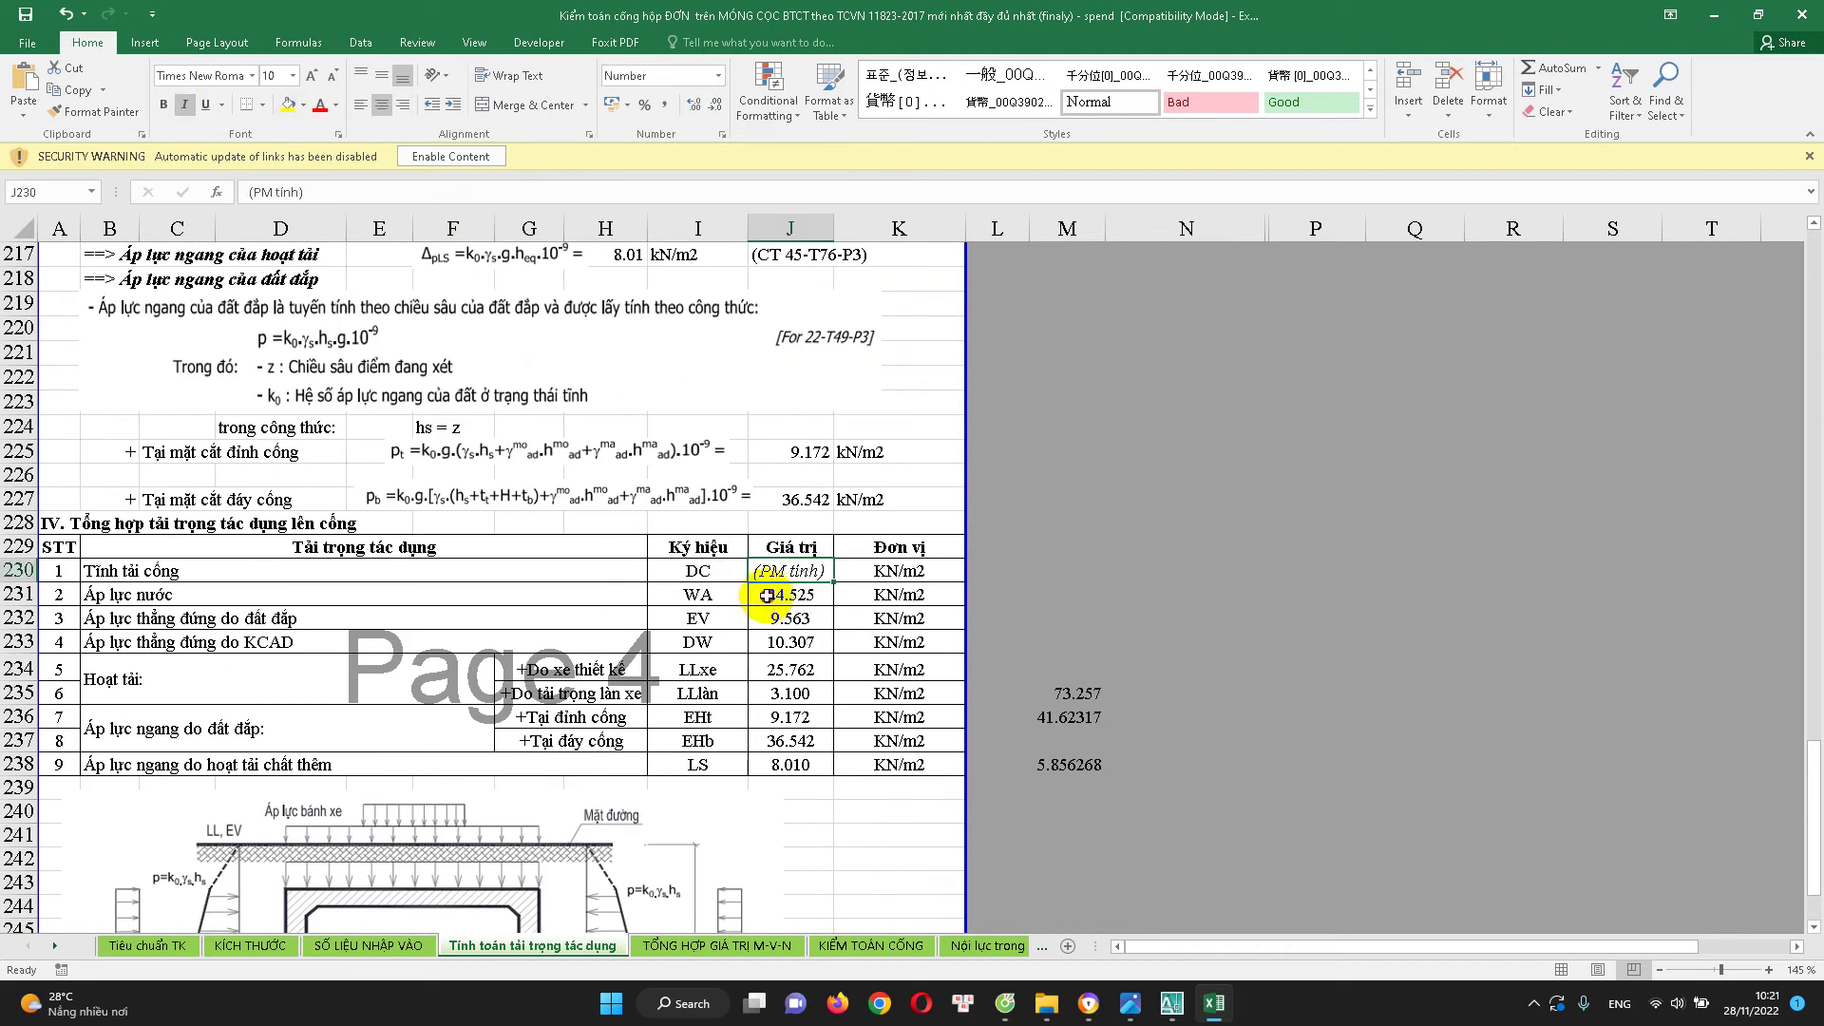
Verify the summary table's water pressure and EV values link to their calculations
{"action": "left_click", "coordinate": [766, 596]}
{"action": "scroll", "coordinate": [774, 570], "scroll_direction": "down", "scroll_amount": 1}
{"action": "scroll", "coordinate": [798, 513], "scroll_direction": "down", "scroll_amount": 1}
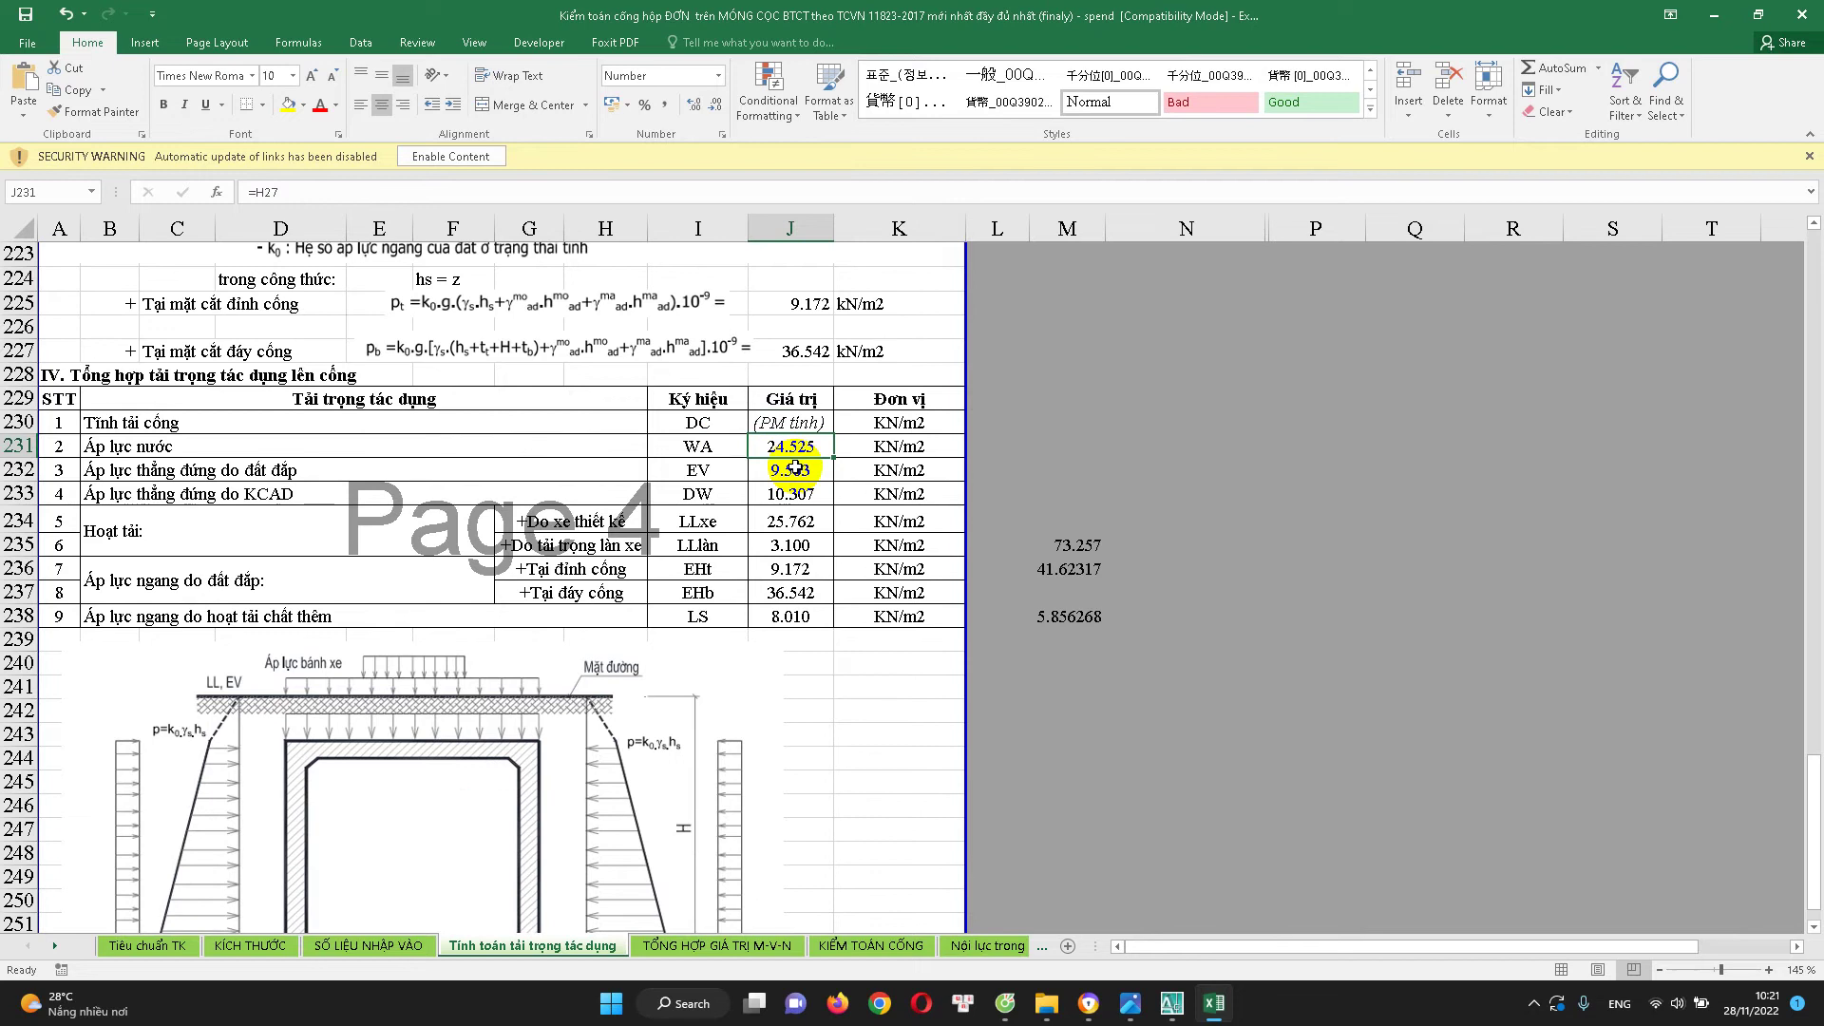
{"action": "left_click", "coordinate": [798, 470]}
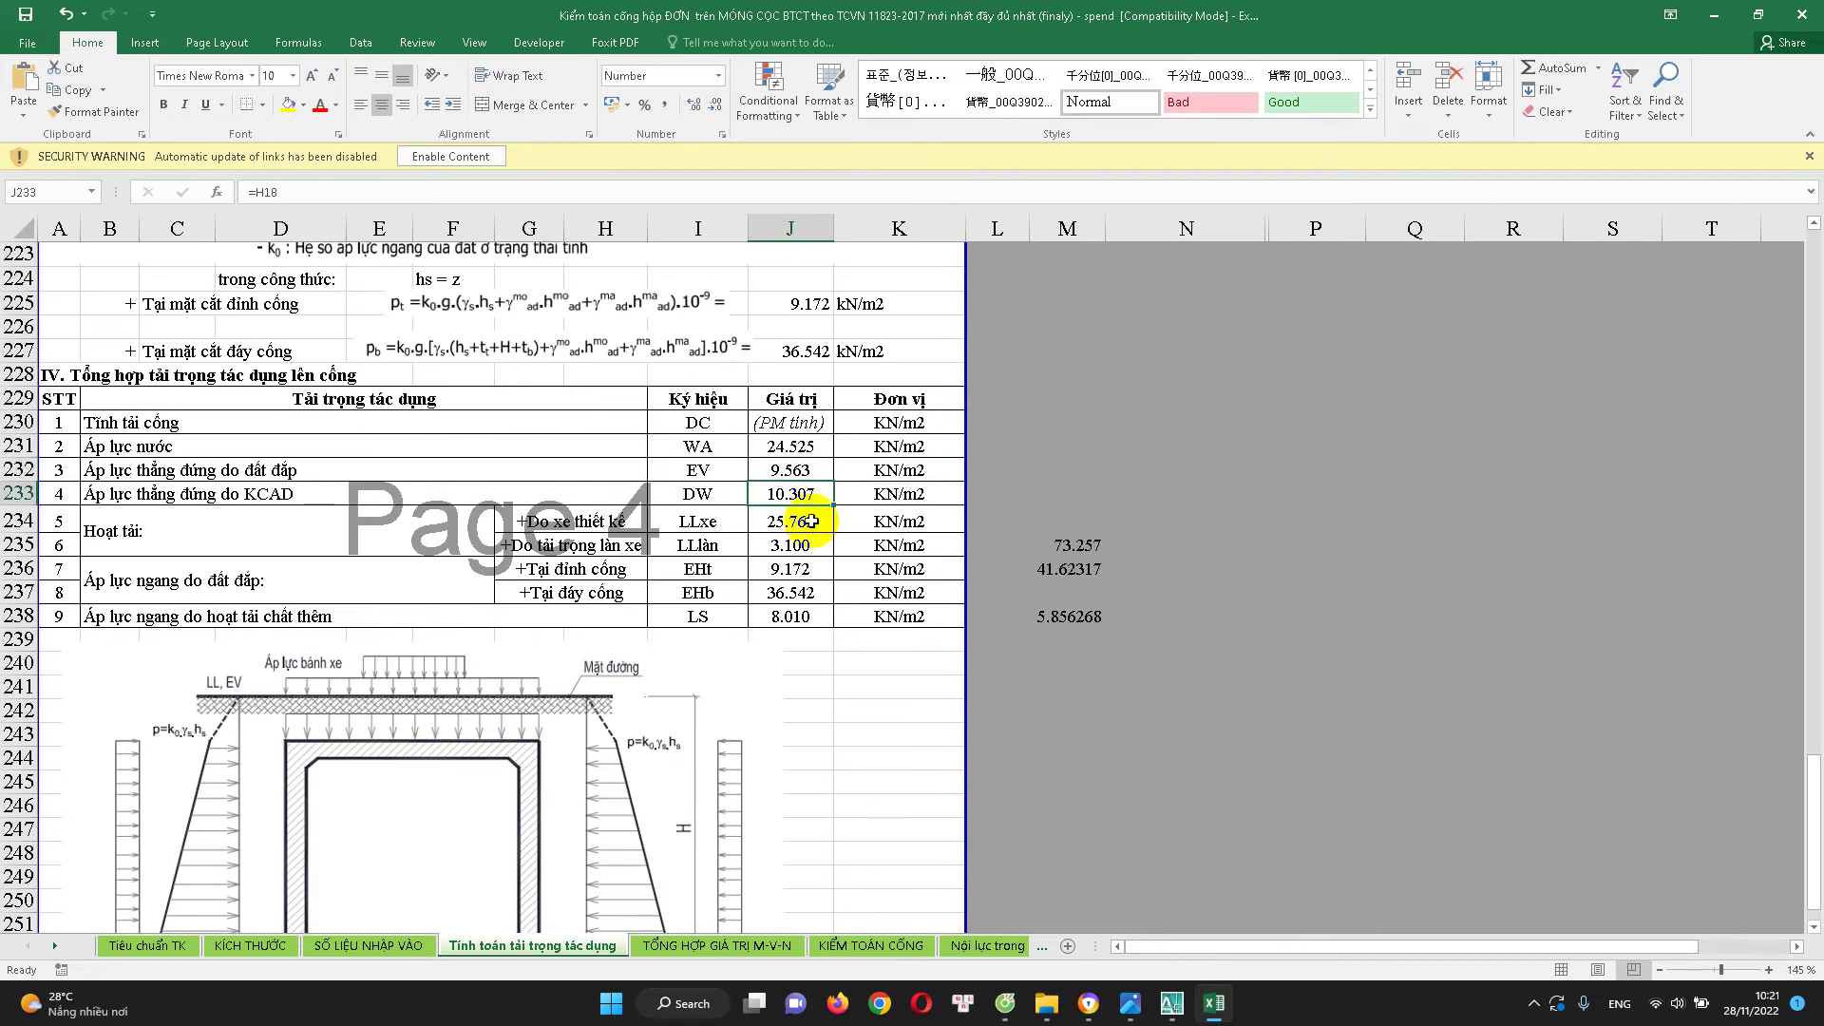
{"action": "scroll", "coordinate": [737, 545], "scroll_direction": "up", "scroll_amount": 4}
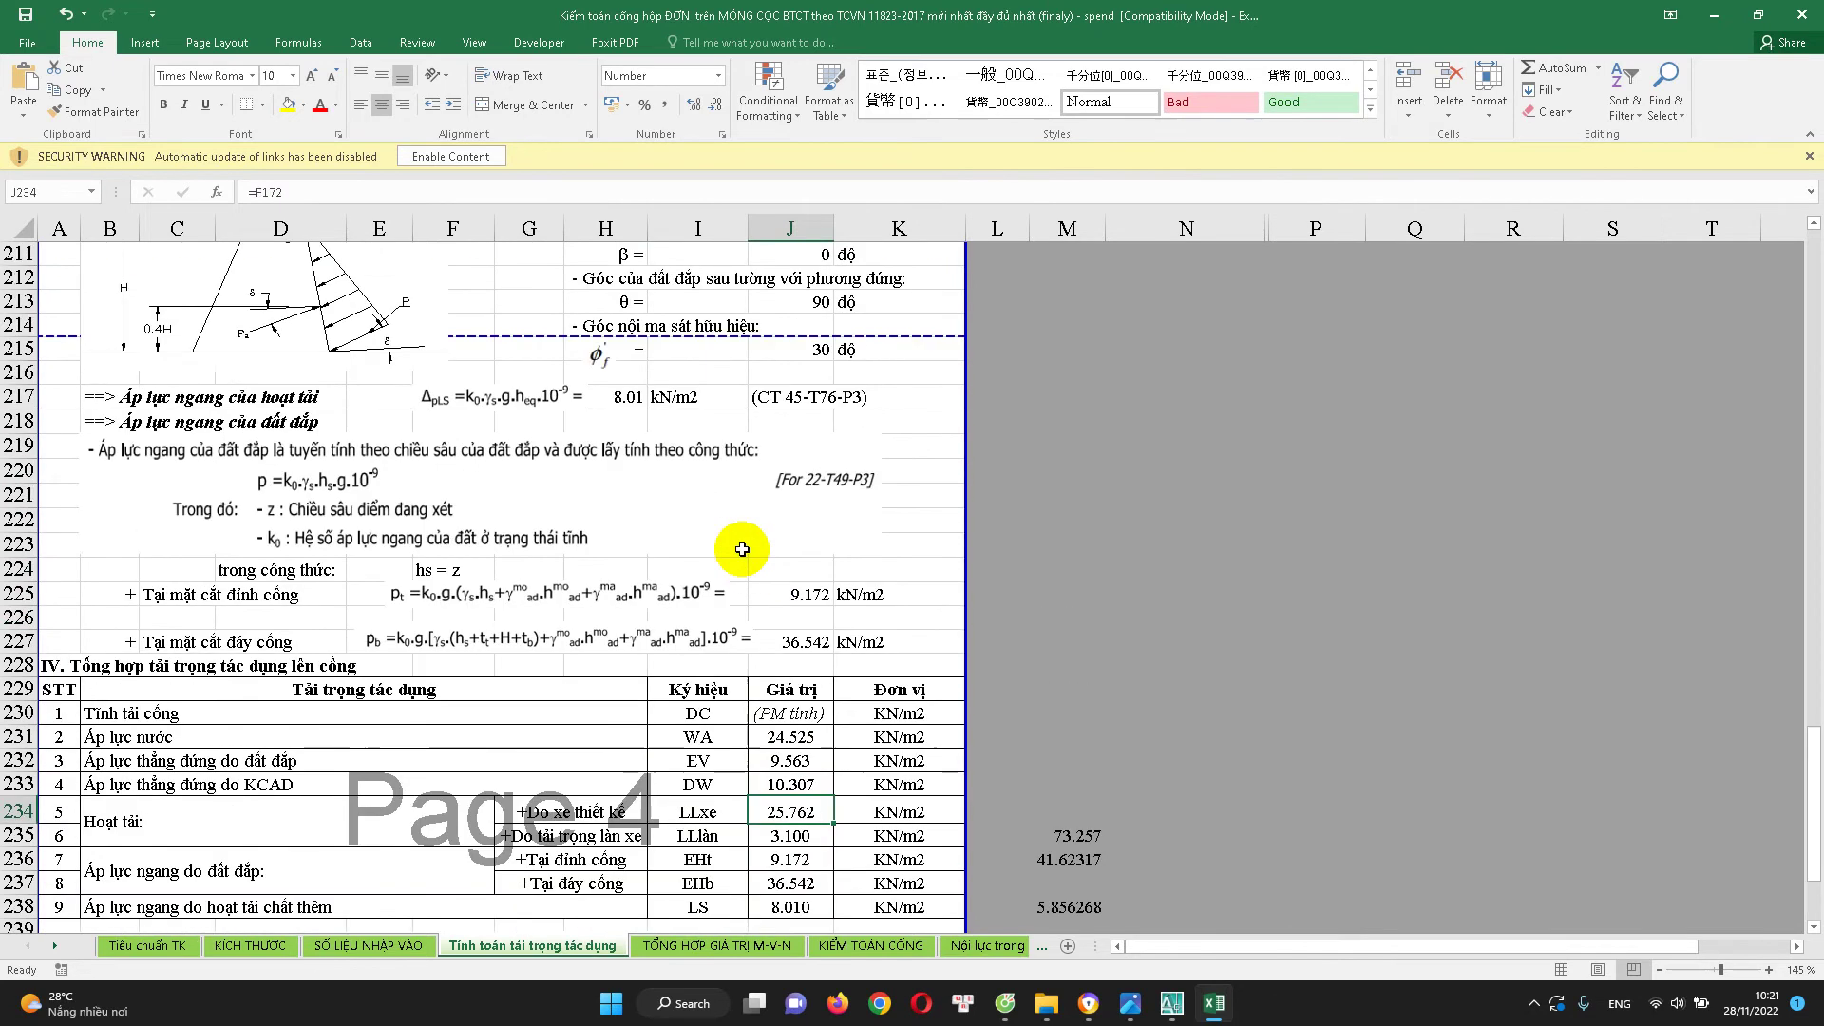
{"action": "scroll", "coordinate": [732, 532], "scroll_direction": "up", "scroll_amount": 3}
{"action": "scroll", "coordinate": [732, 533], "scroll_direction": "down", "scroll_amount": 4}
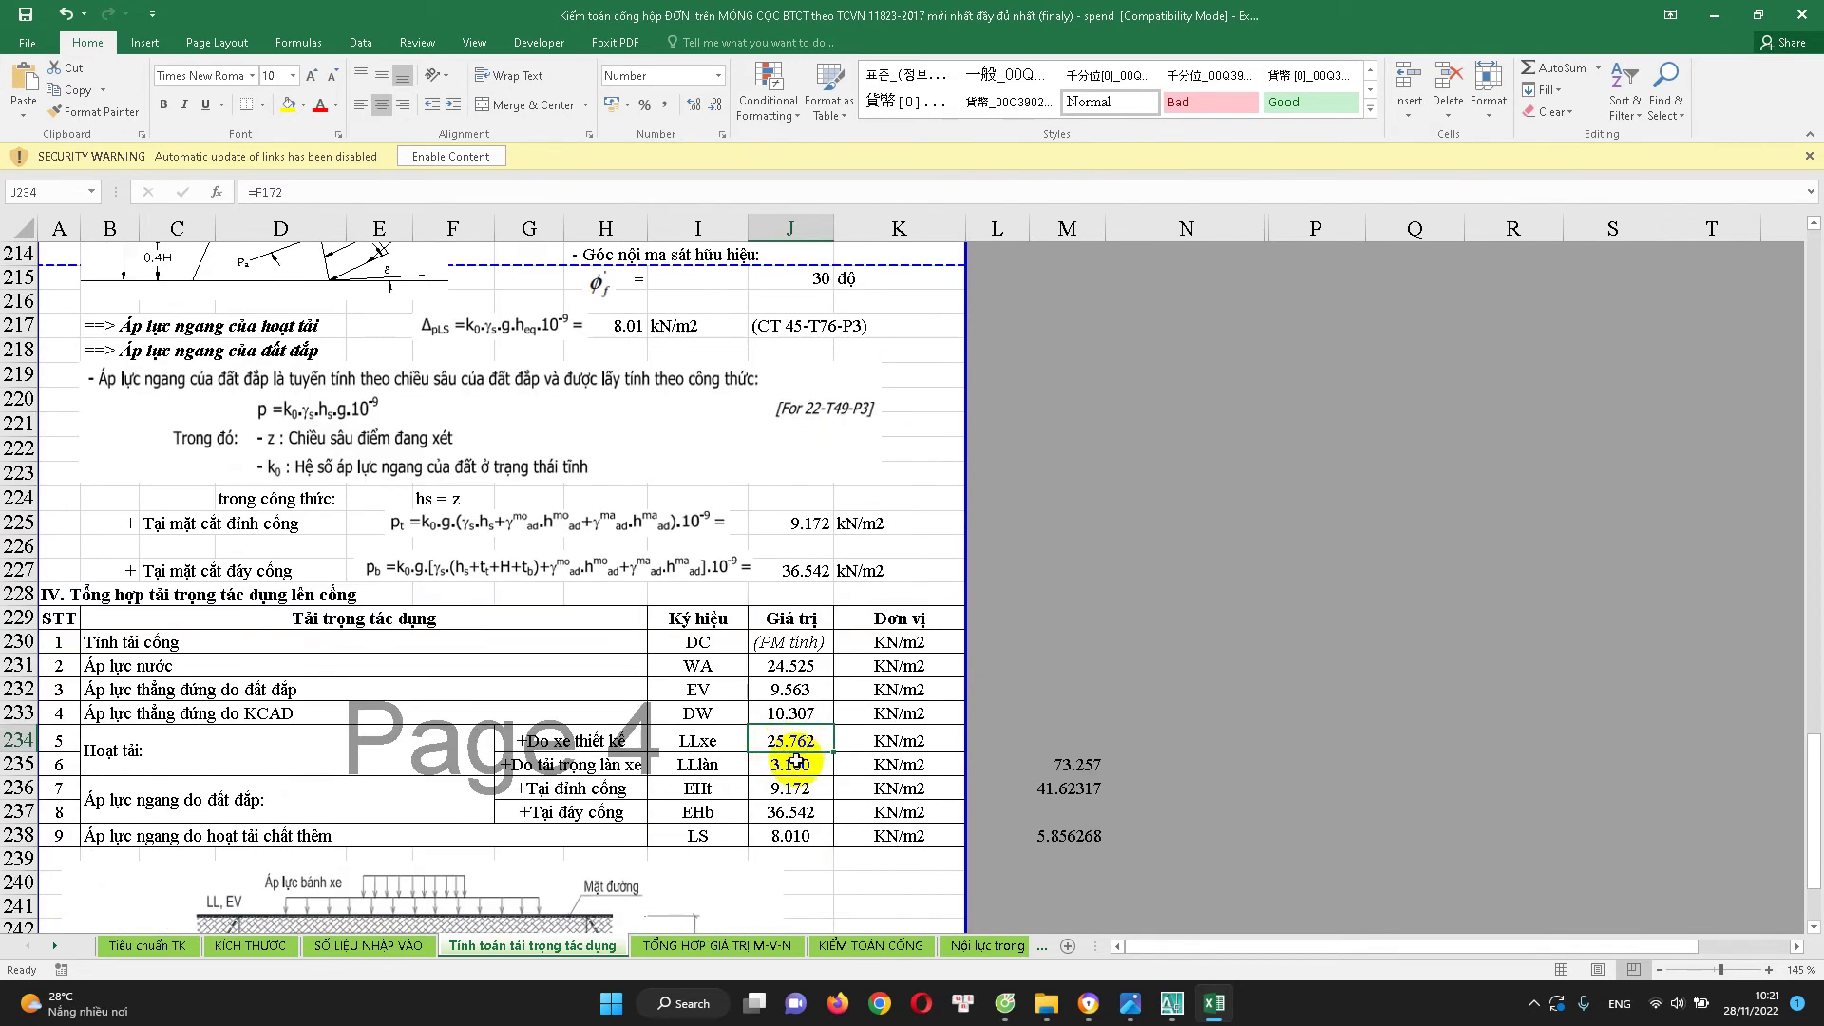
{"action": "scroll", "coordinate": [796, 760], "scroll_direction": "down", "scroll_amount": 1}
{"action": "scroll", "coordinate": [799, 727], "scroll_direction": "down", "scroll_amount": 1}
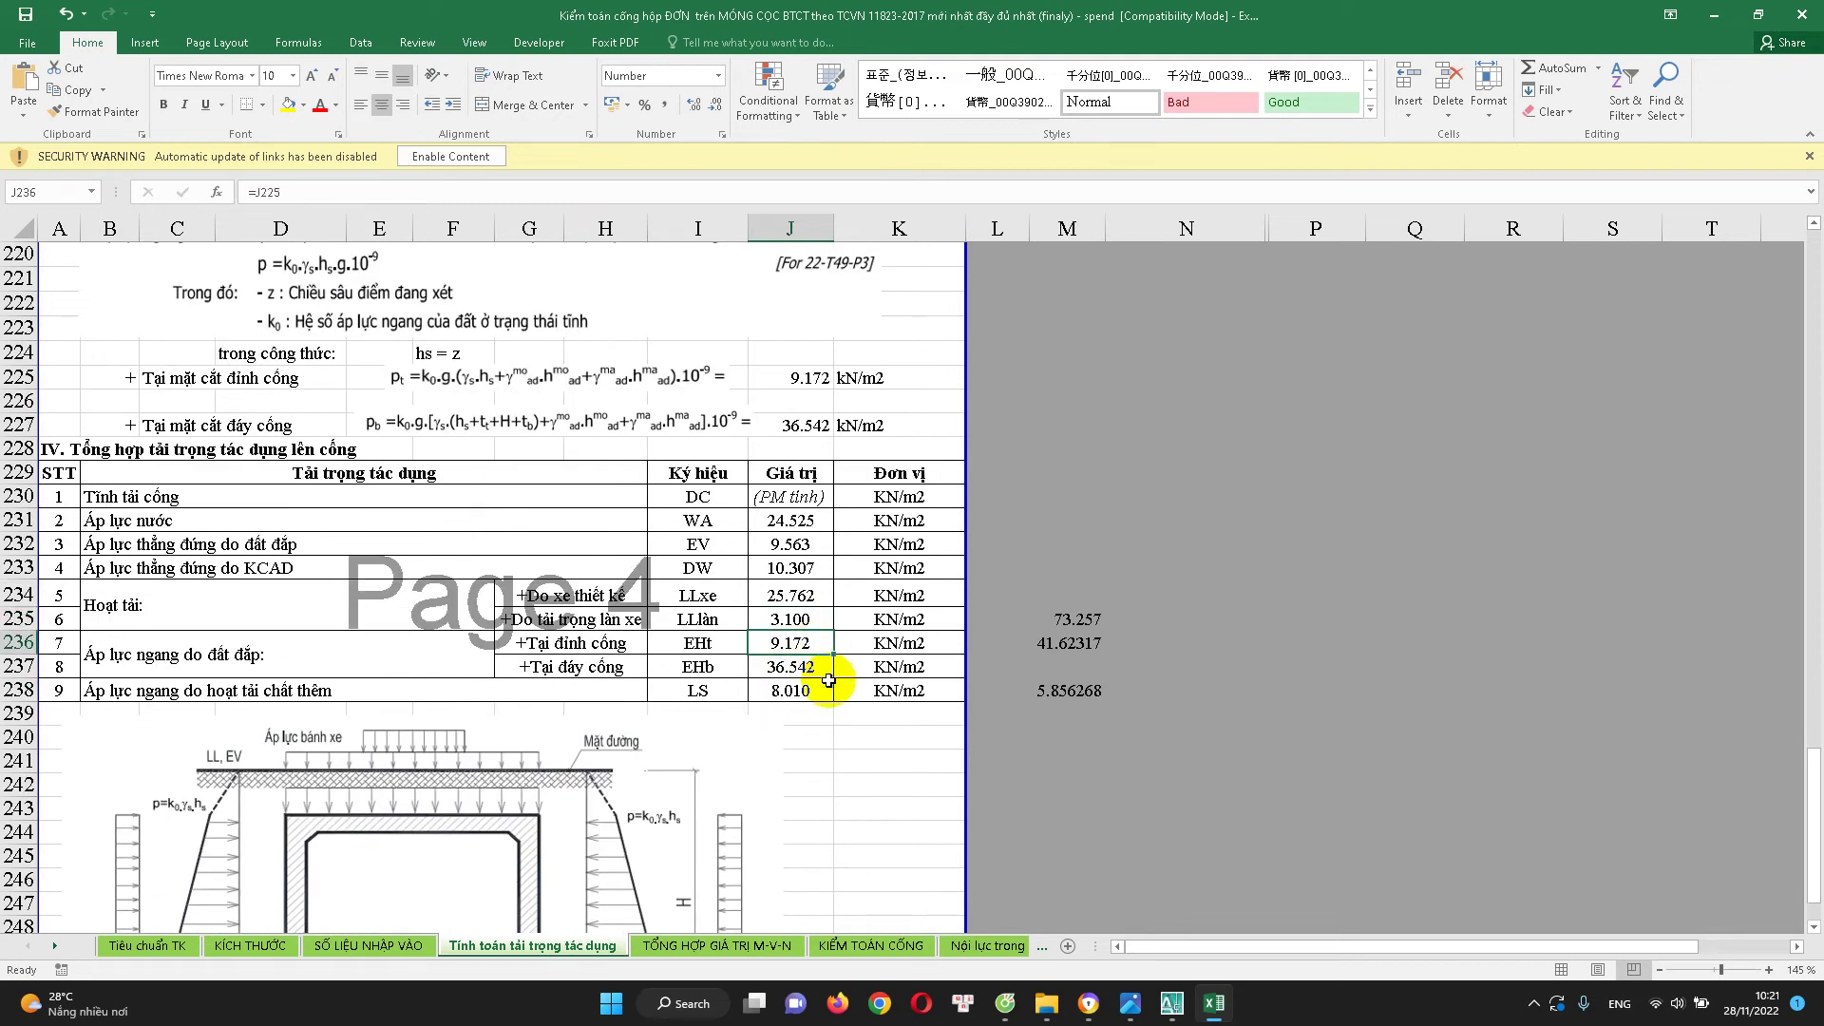
{"action": "scroll", "coordinate": [828, 680], "scroll_direction": "down", "scroll_amount": 1}
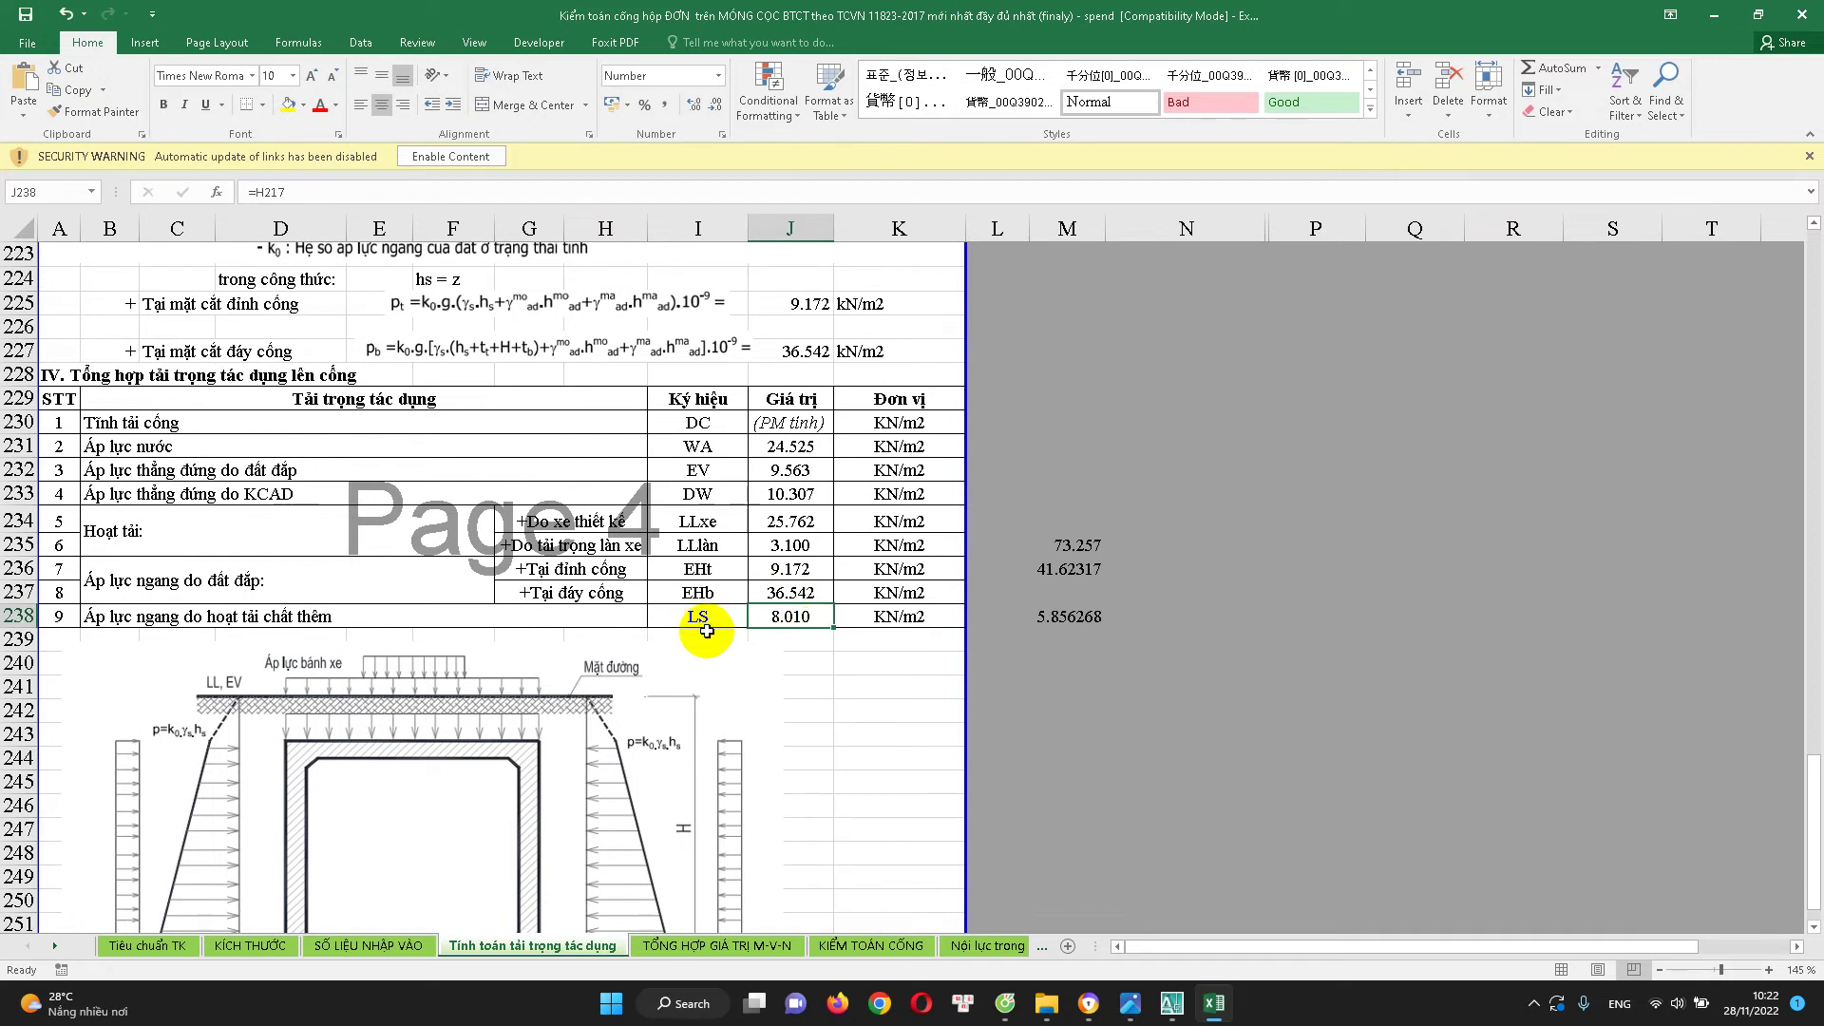
{"action": "scroll", "coordinate": [802, 633], "scroll_direction": "down", "scroll_amount": 1}
{"action": "scroll", "coordinate": [776, 655], "scroll_direction": "down", "scroll_amount": 3}
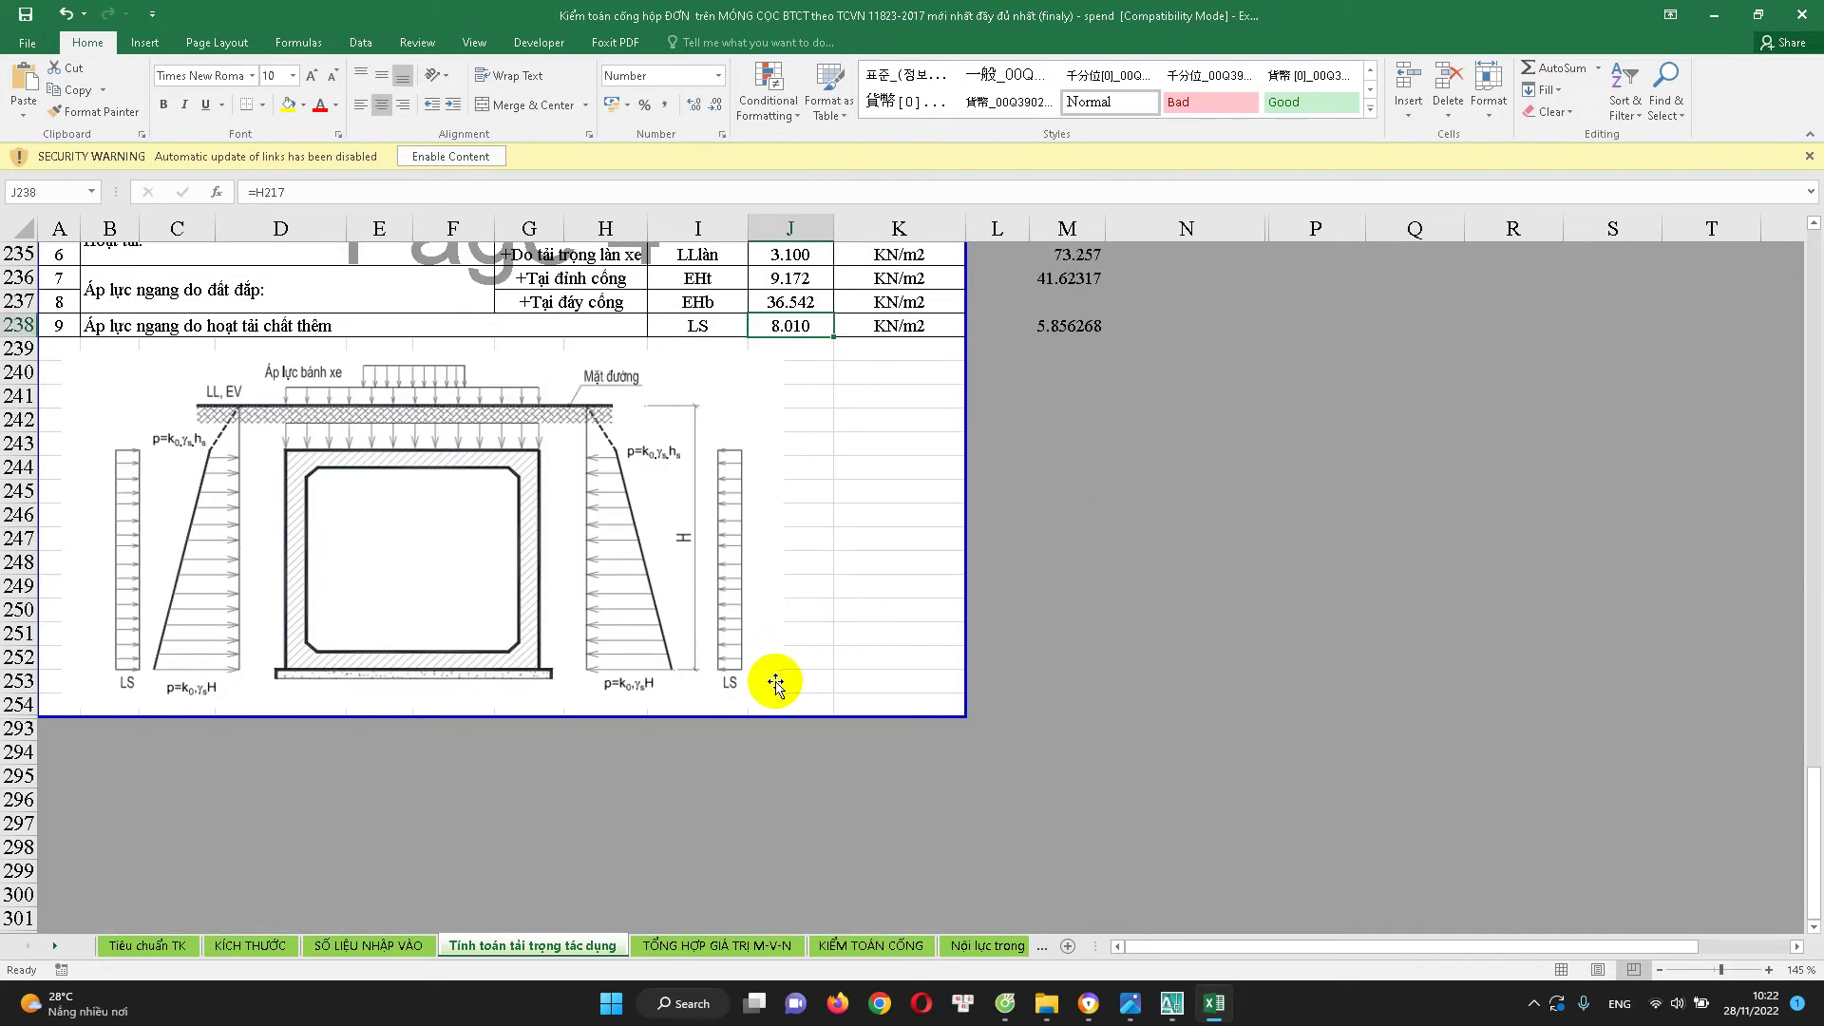
{"action": "scroll", "coordinate": [317, 415], "scroll_direction": "up", "scroll_amount": 2}
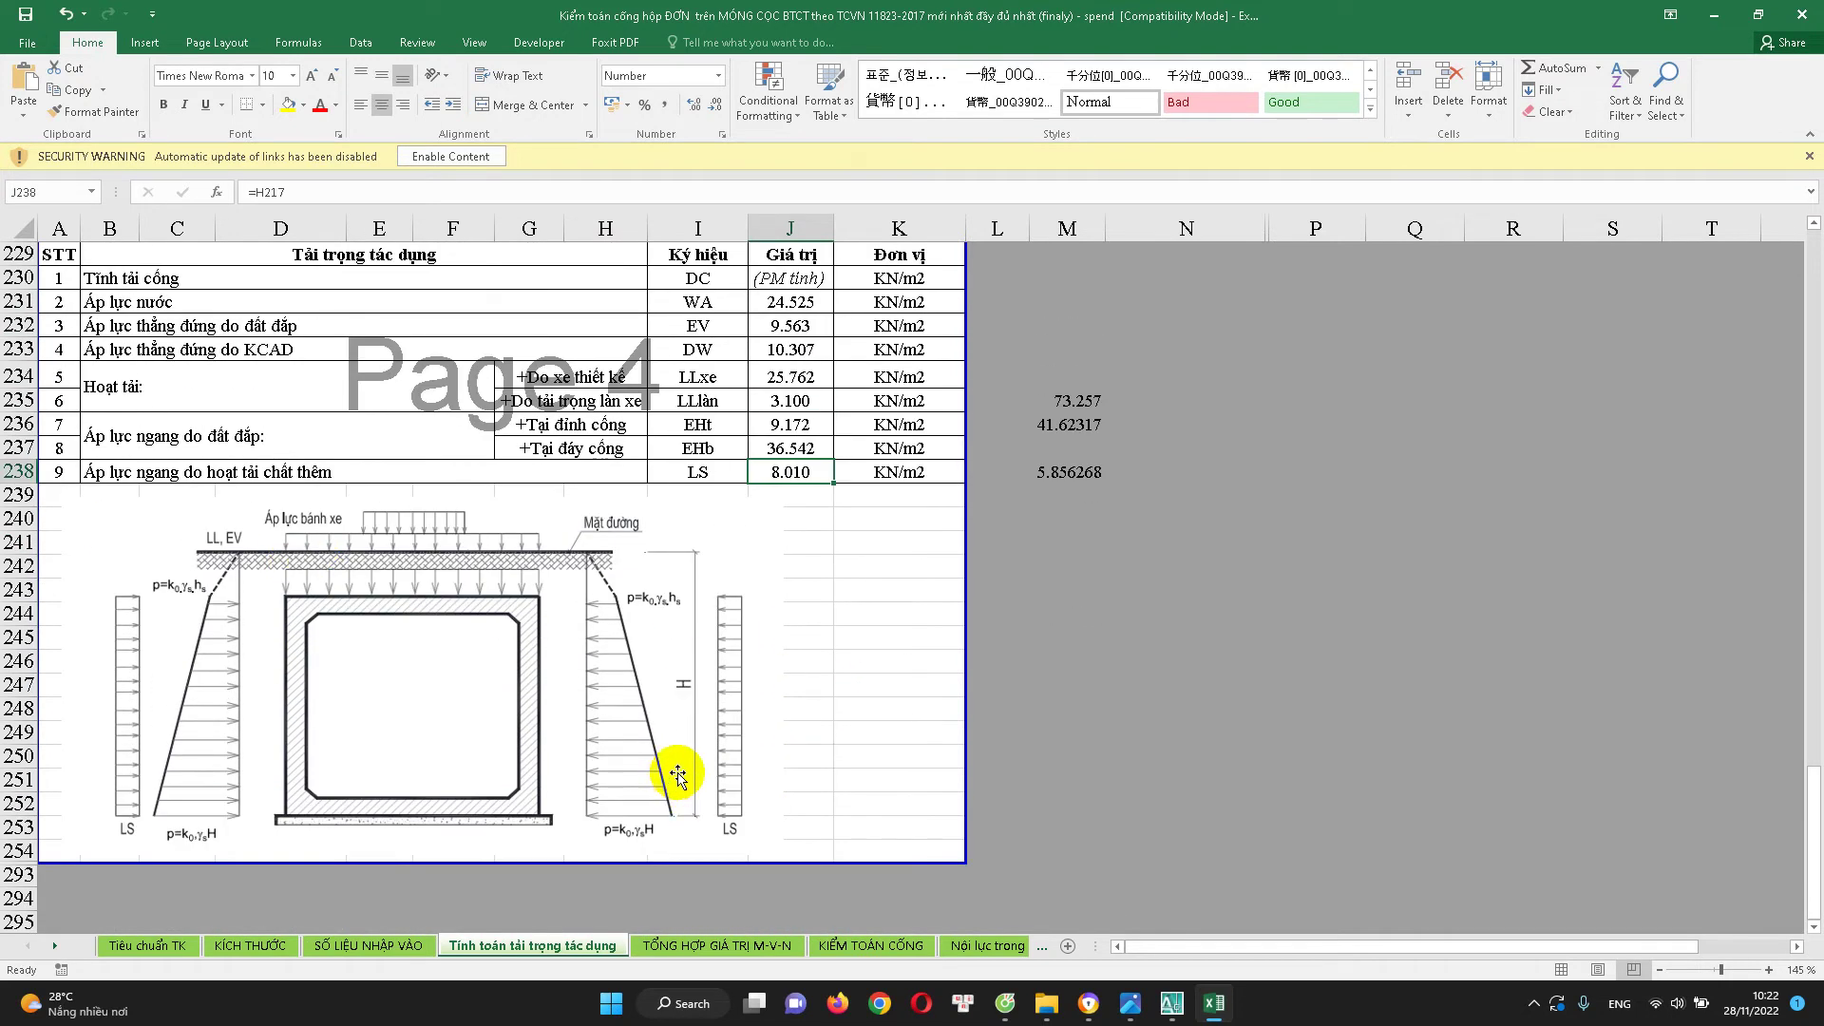
{"action": "scroll", "coordinate": [679, 771], "scroll_direction": "up", "scroll_amount": 1}
{"action": "scroll", "coordinate": [686, 771], "scroll_direction": "up", "scroll_amount": 1}
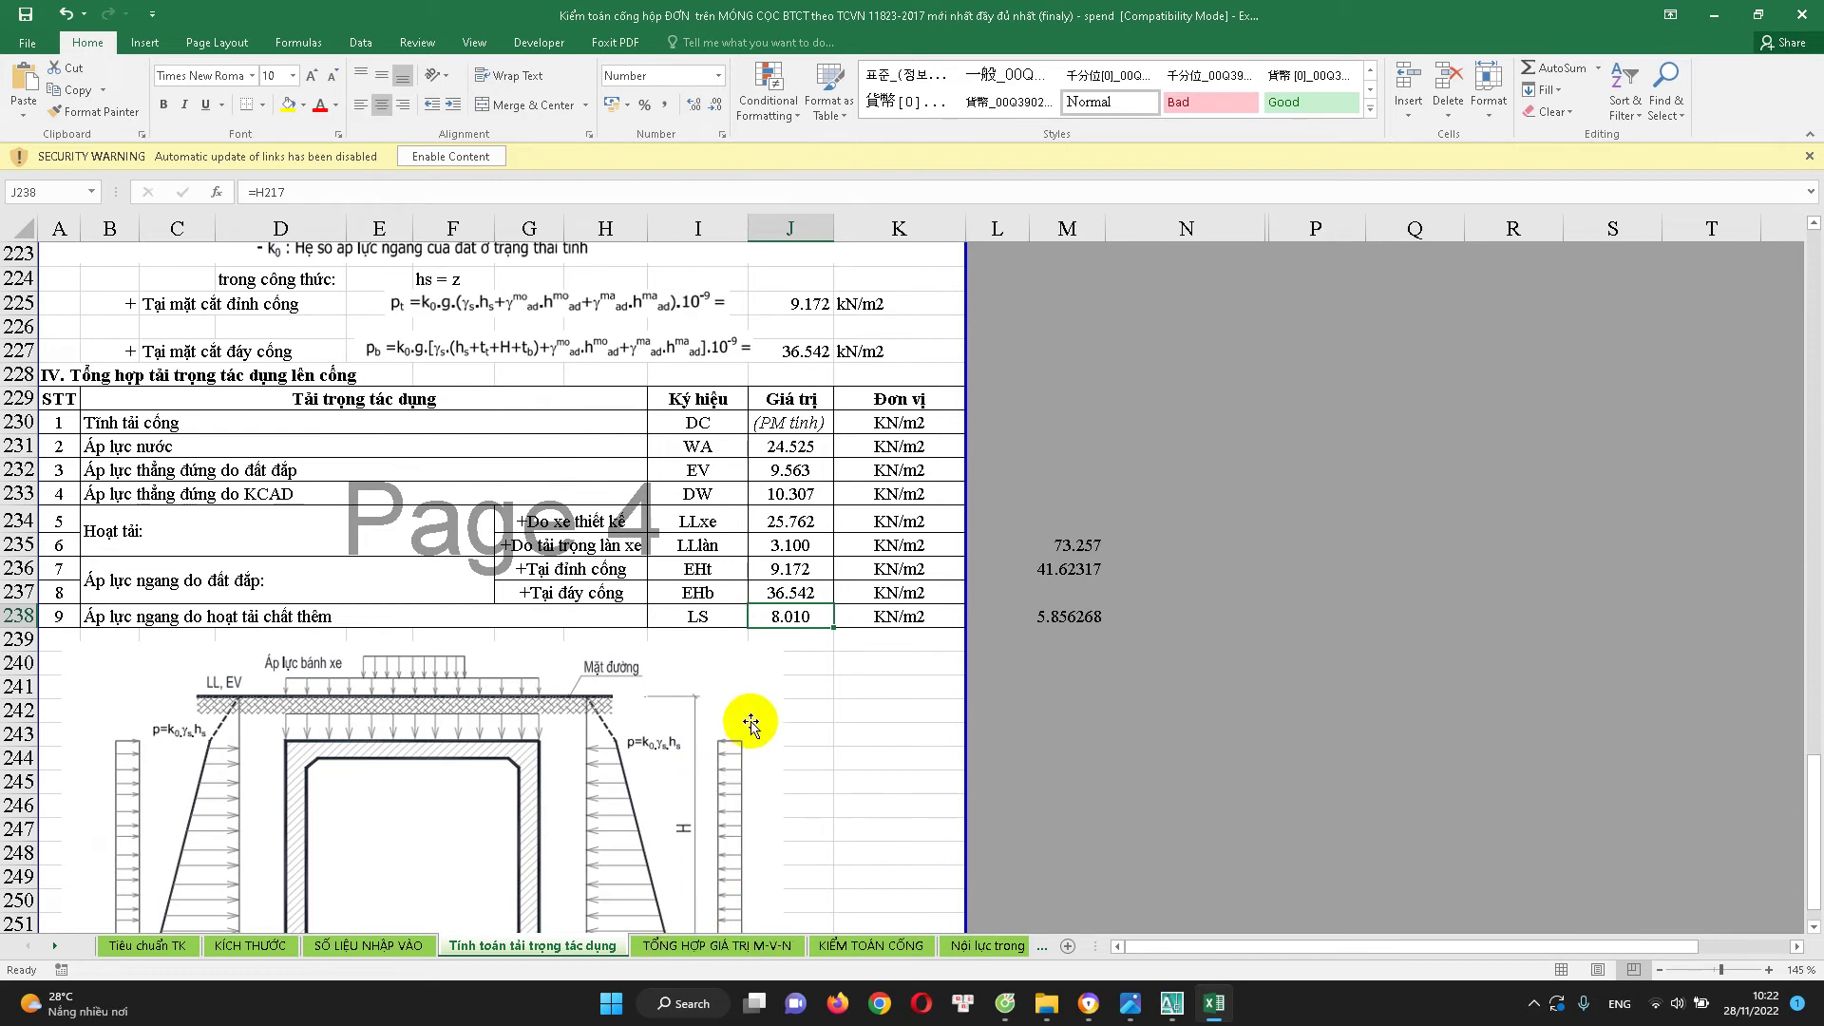
{"action": "scroll", "coordinate": [755, 698], "scroll_direction": "down", "scroll_amount": 2}
{"action": "scroll", "coordinate": [713, 866], "scroll_direction": "up", "scroll_amount": 2}
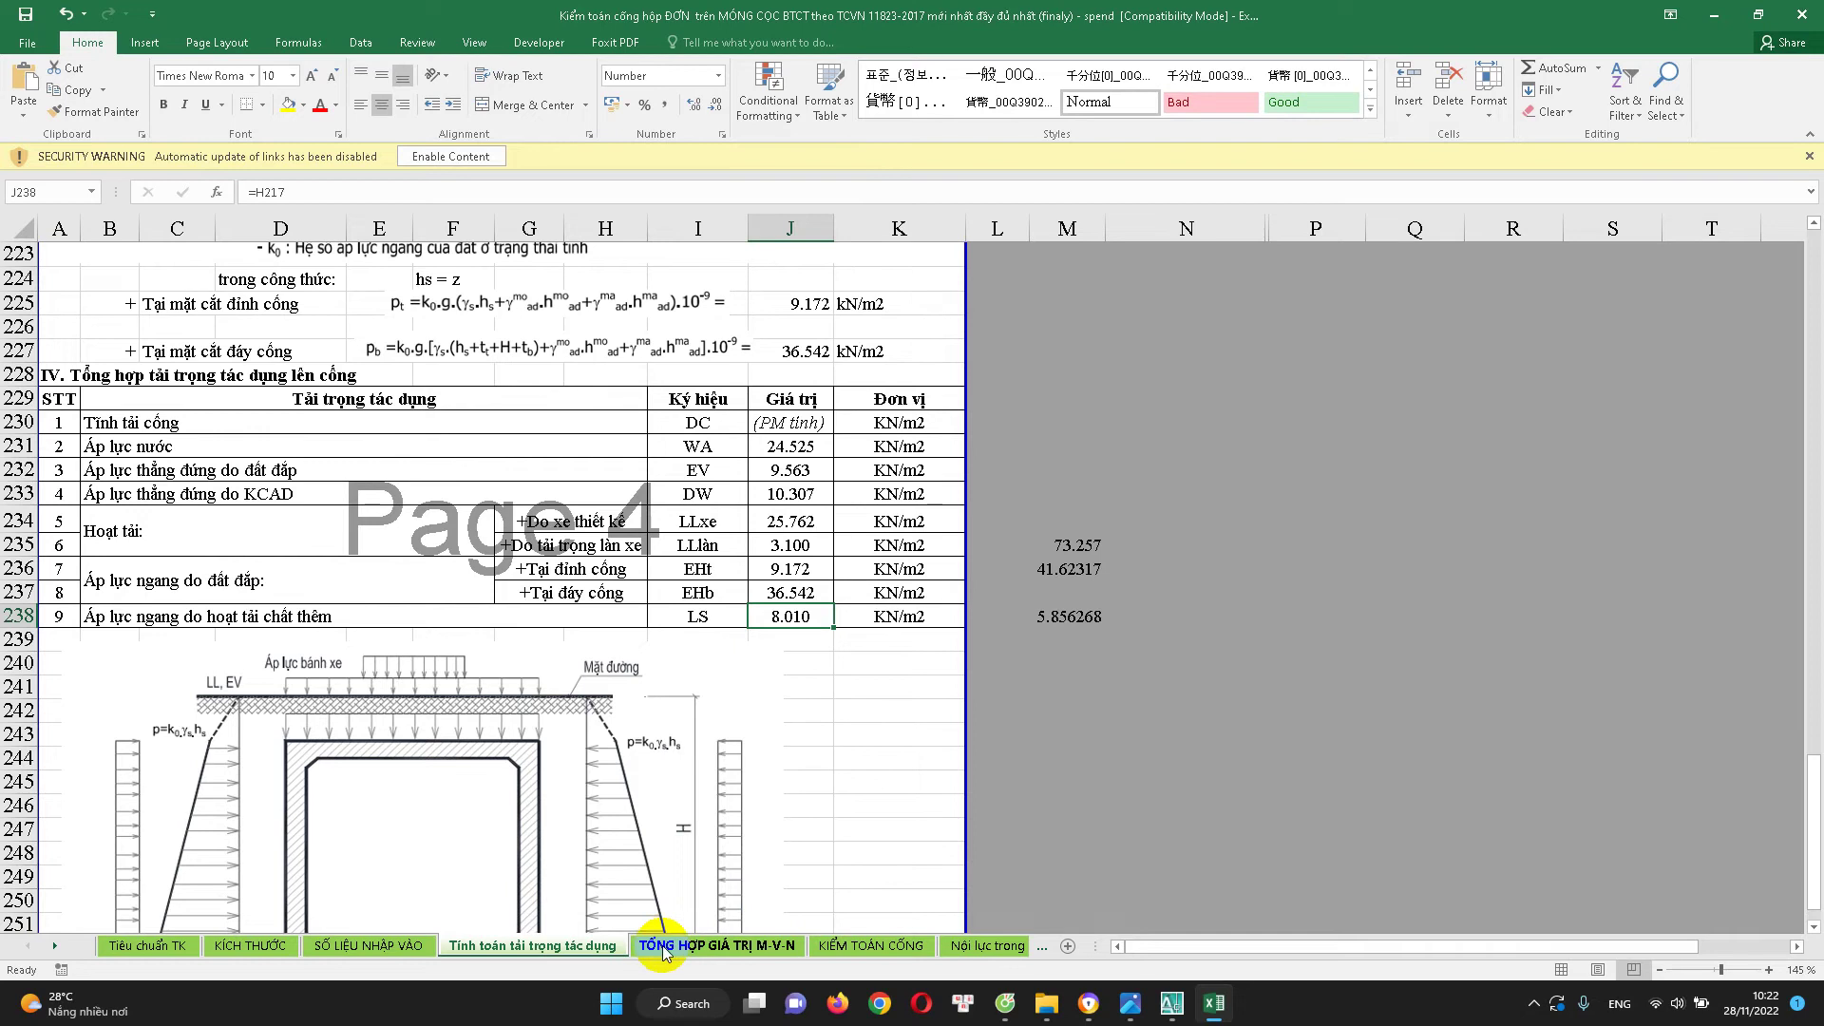
Place the Nội lực trong cọc btct tab right after Tính toán tải trọng tác dụng and open it
{"action": "left_click", "coordinate": [864, 688]}
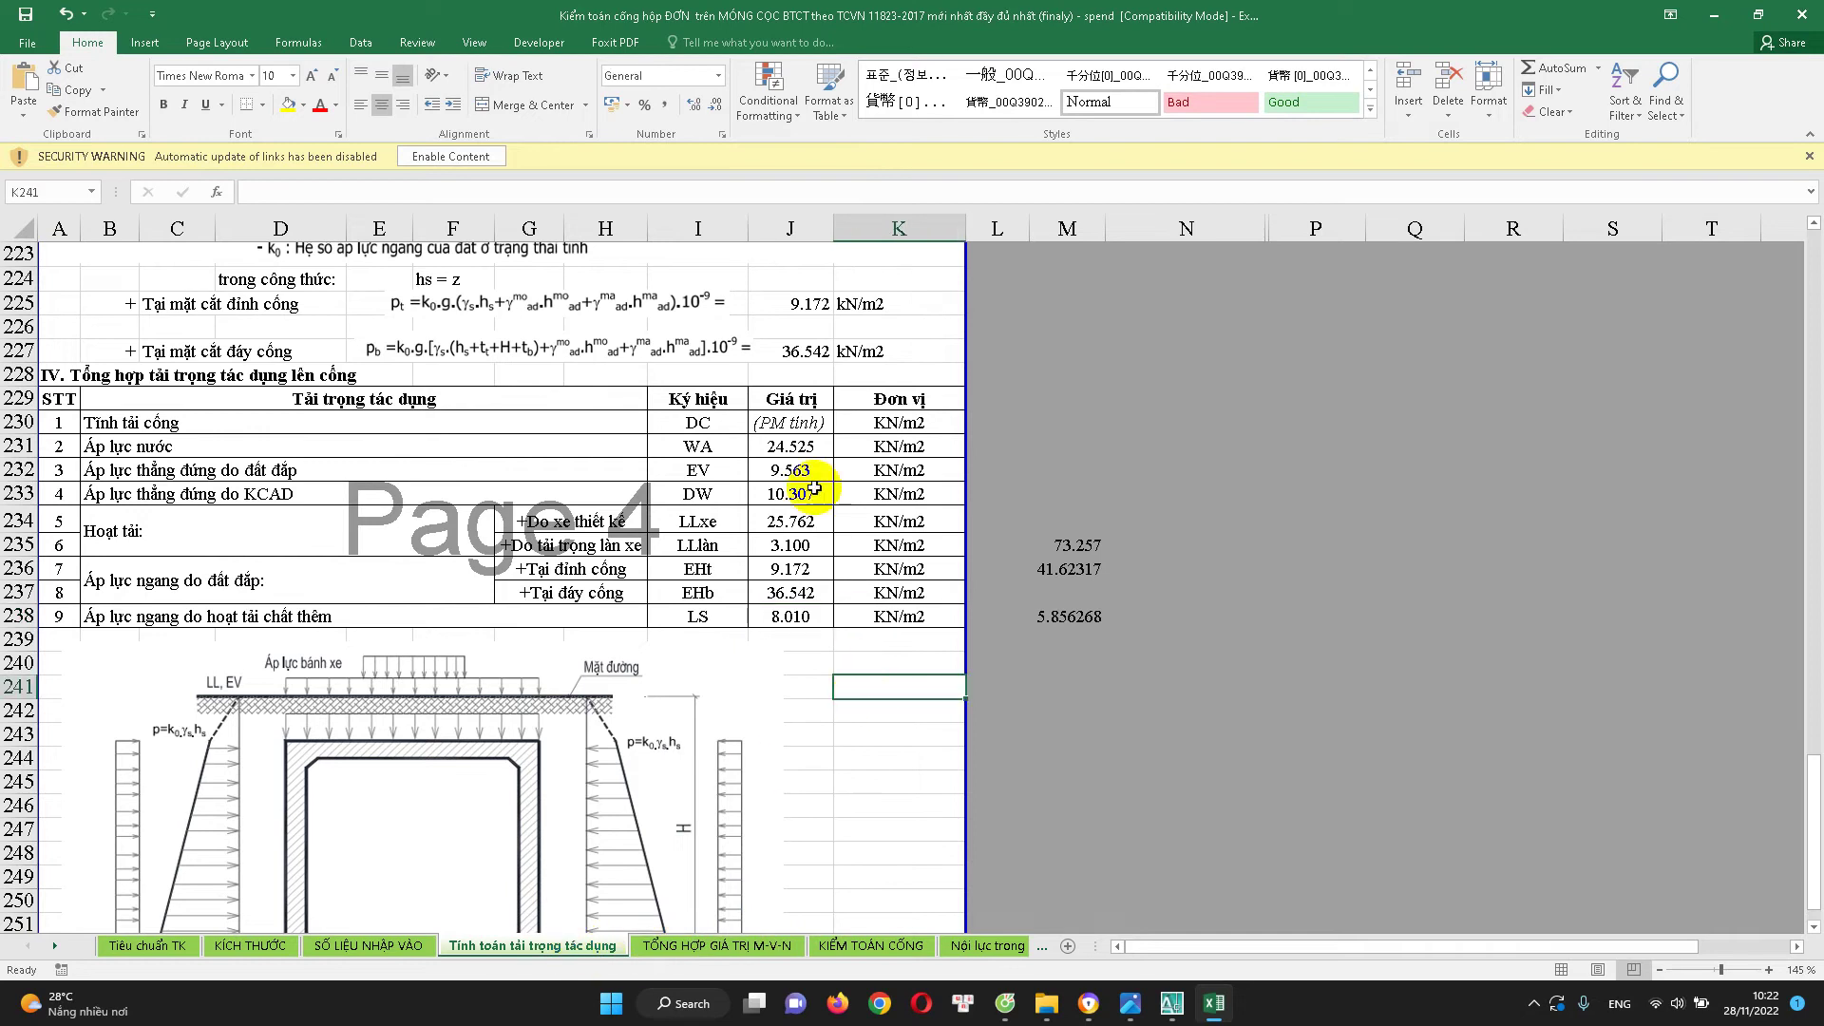
{"action": "left_click", "coordinate": [845, 947]}
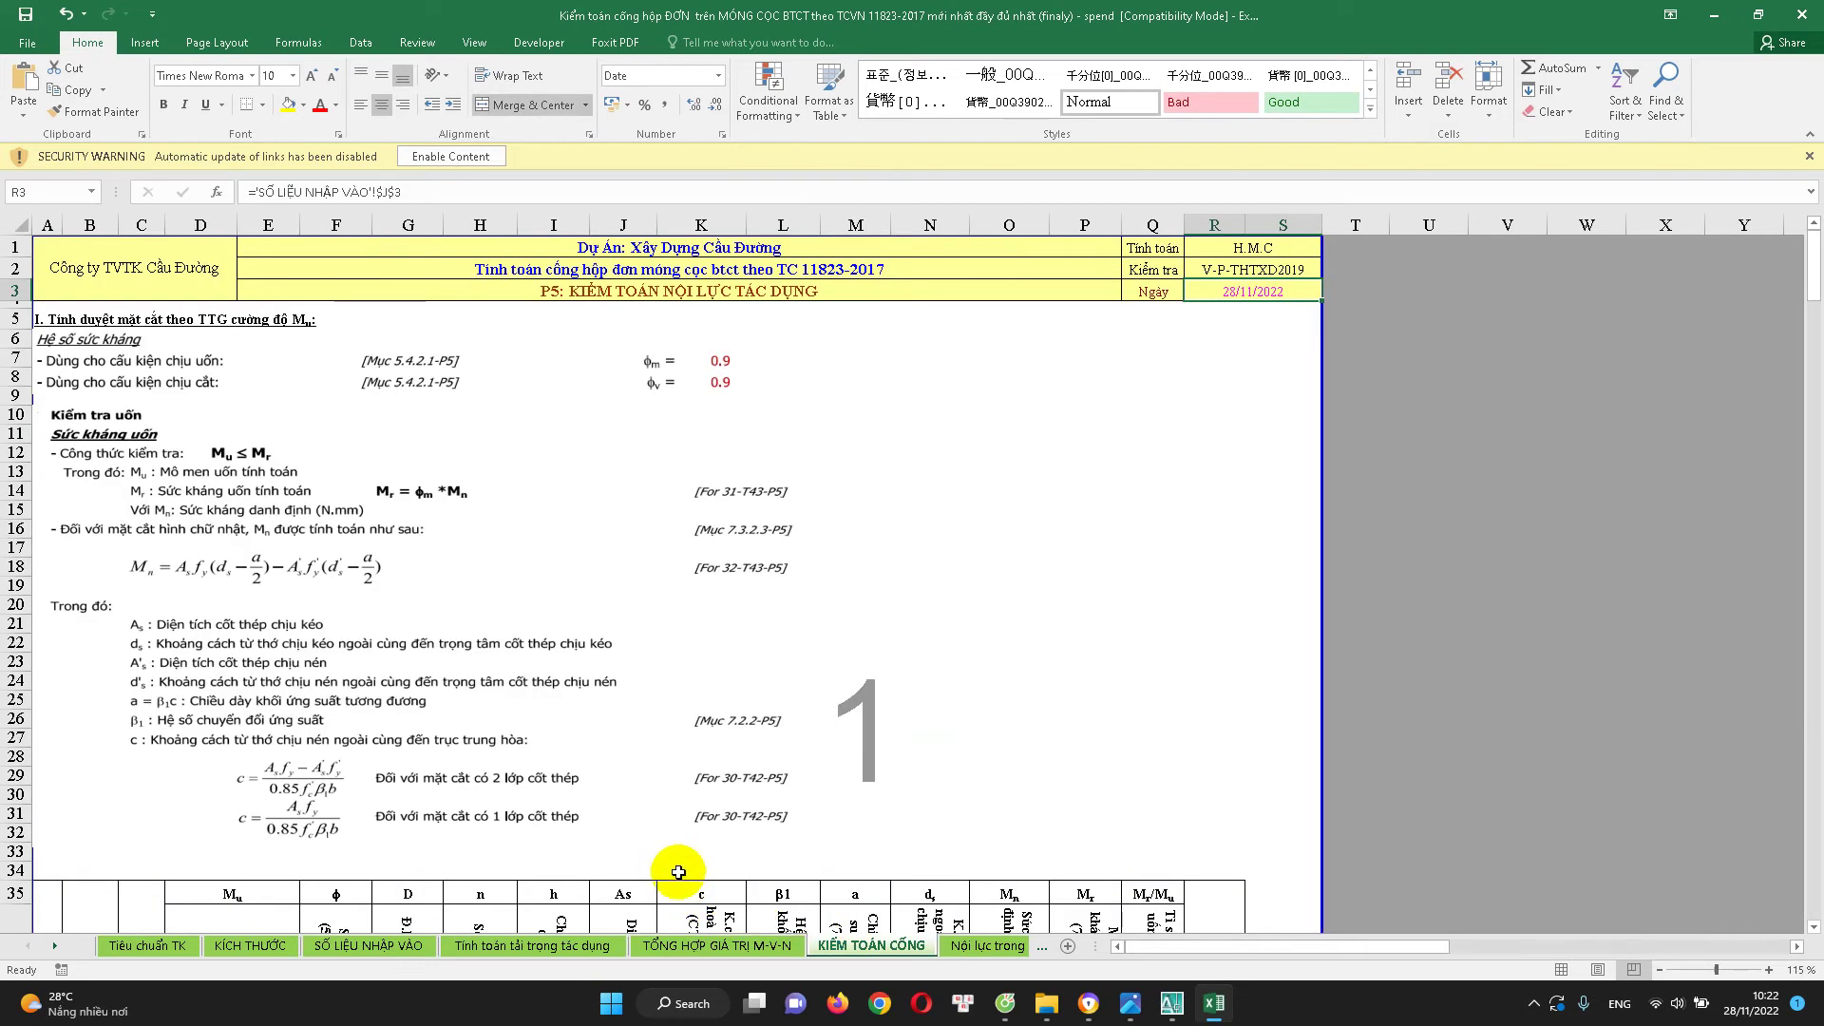
{"action": "left_click", "coordinate": [565, 946]}
{"action": "left_click", "coordinate": [952, 946]}
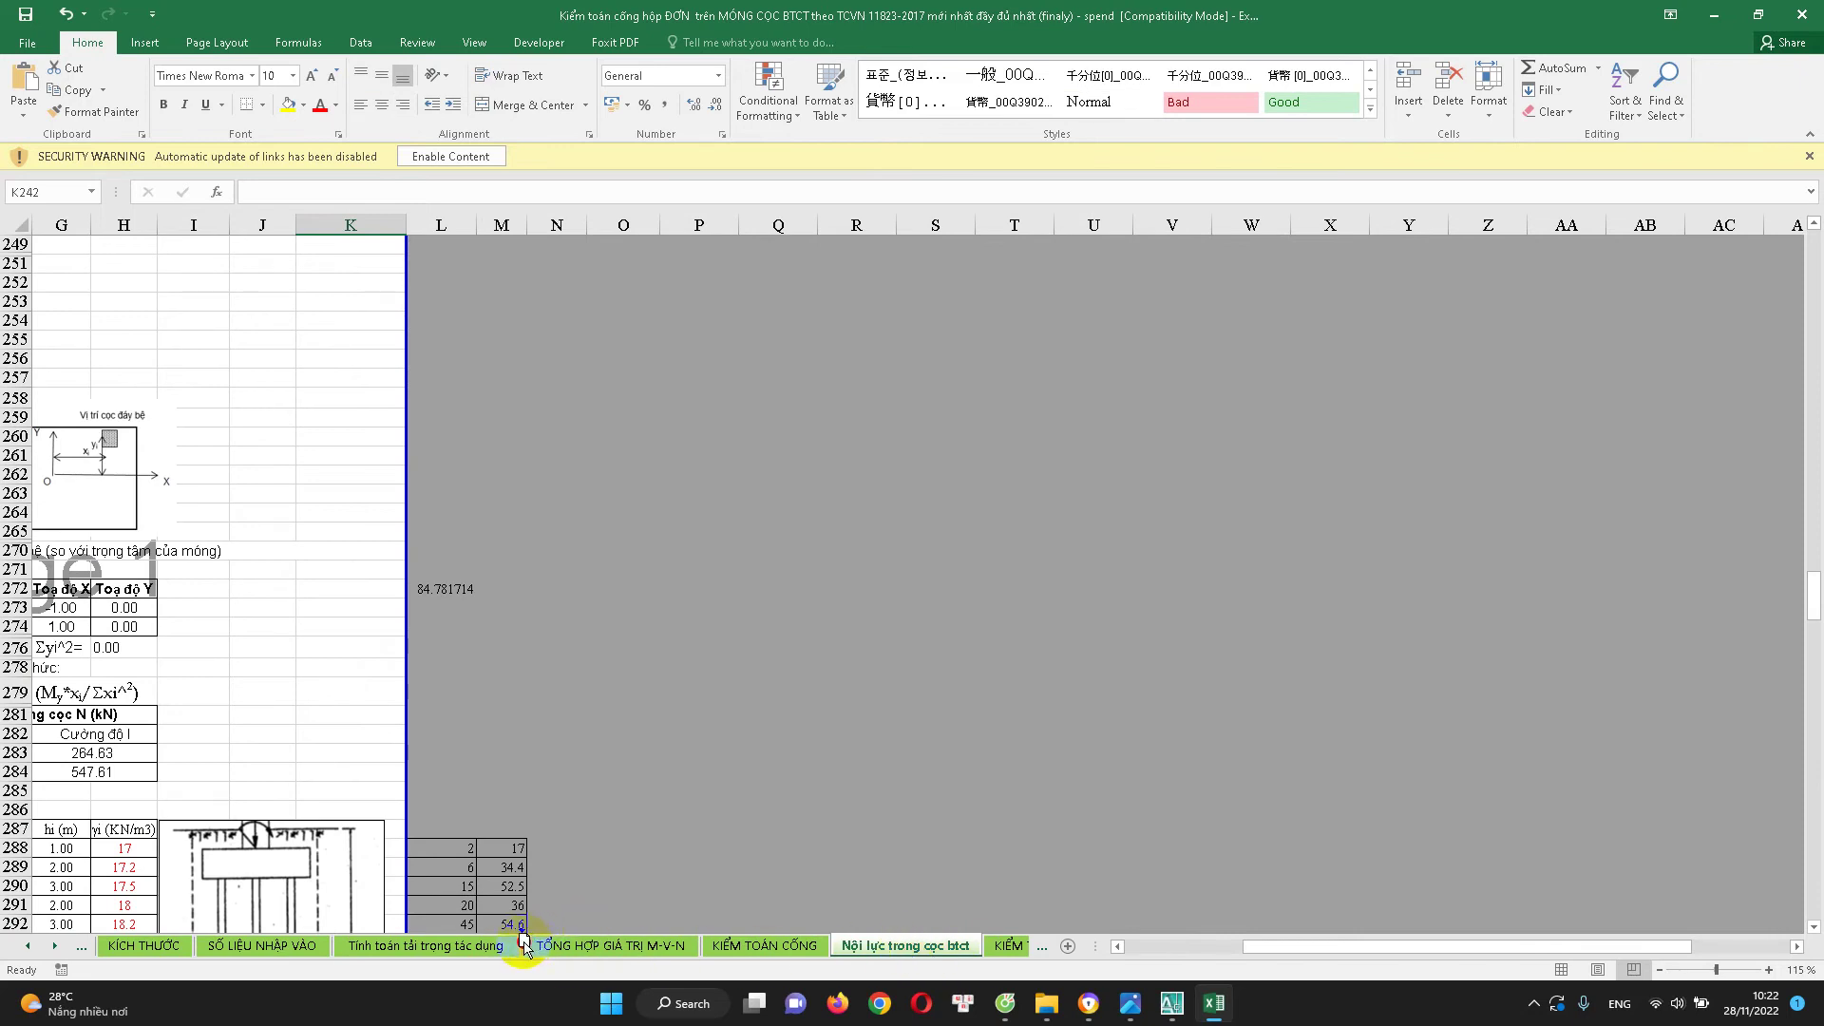
{"action": "left_click_drag", "start_coordinate": [523, 943], "coordinate": [525, 945]}
{"action": "left_click", "coordinate": [1006, 945]}
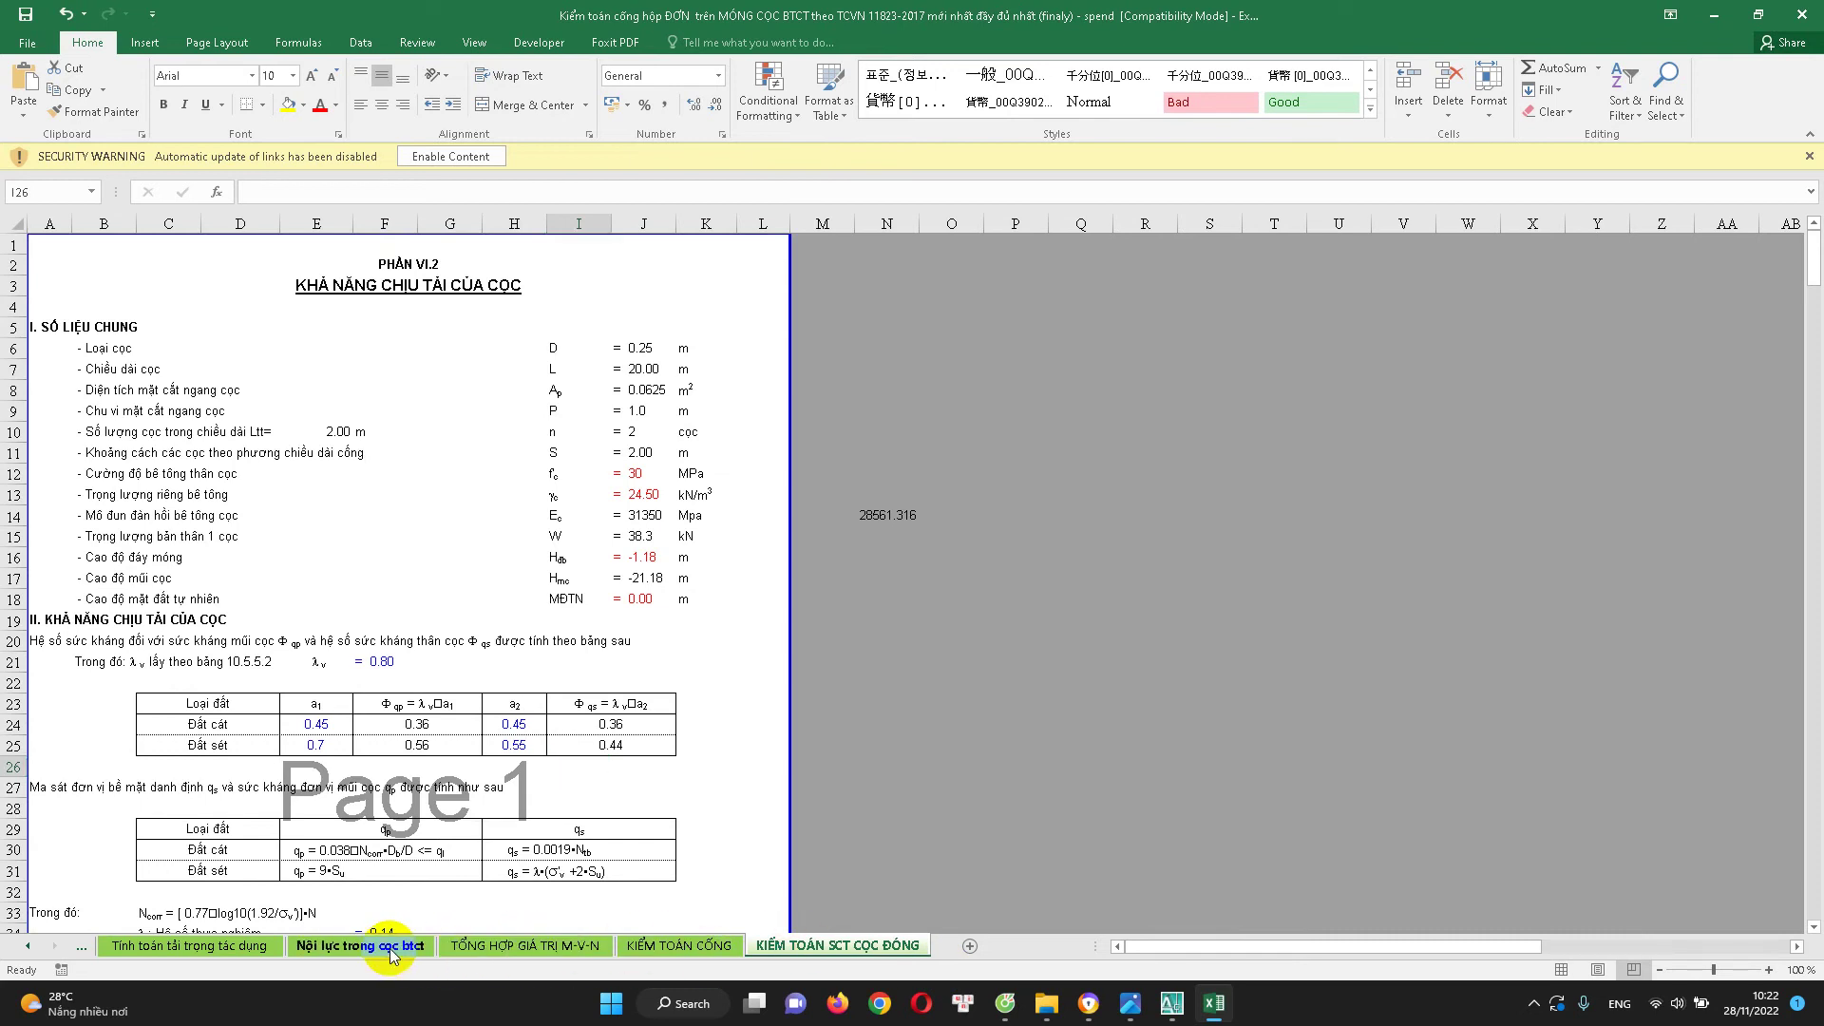
{"action": "left_click", "coordinate": [217, 947]}
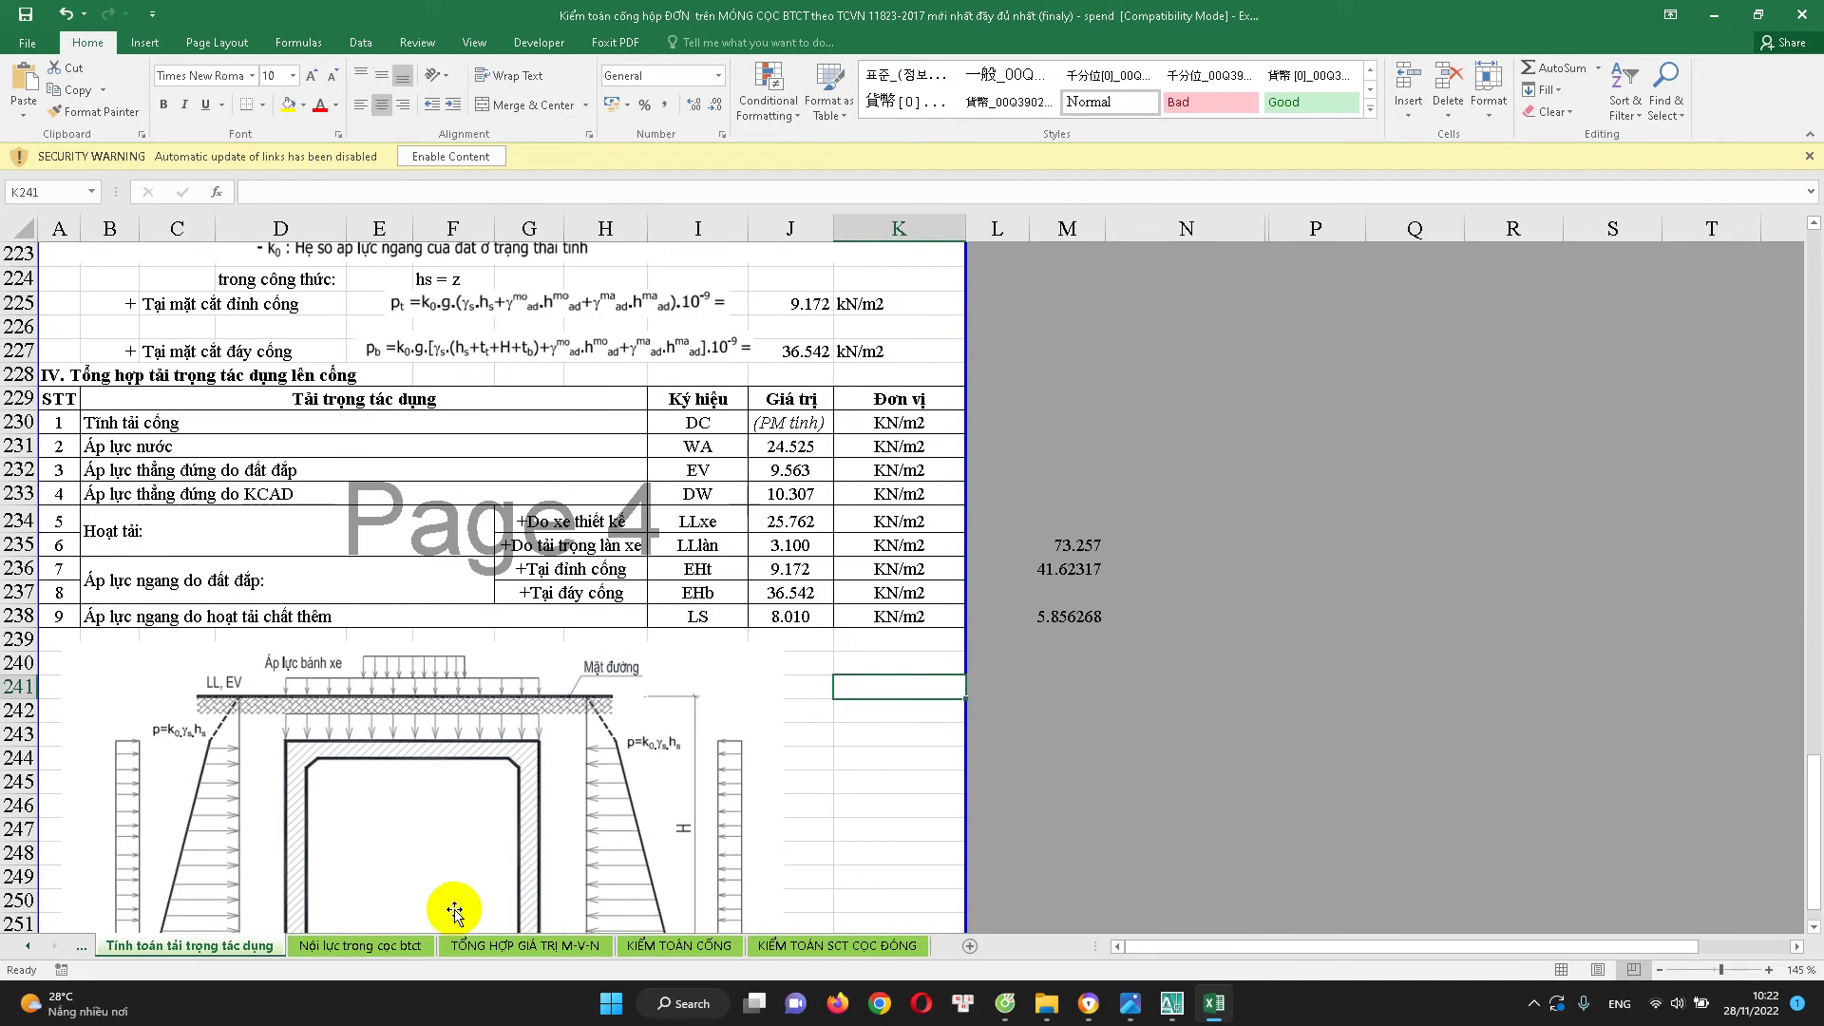
{"action": "left_click", "coordinate": [382, 947]}
{"action": "left_click_drag", "start_coordinate": [1295, 947], "coordinate": [1099, 947]}
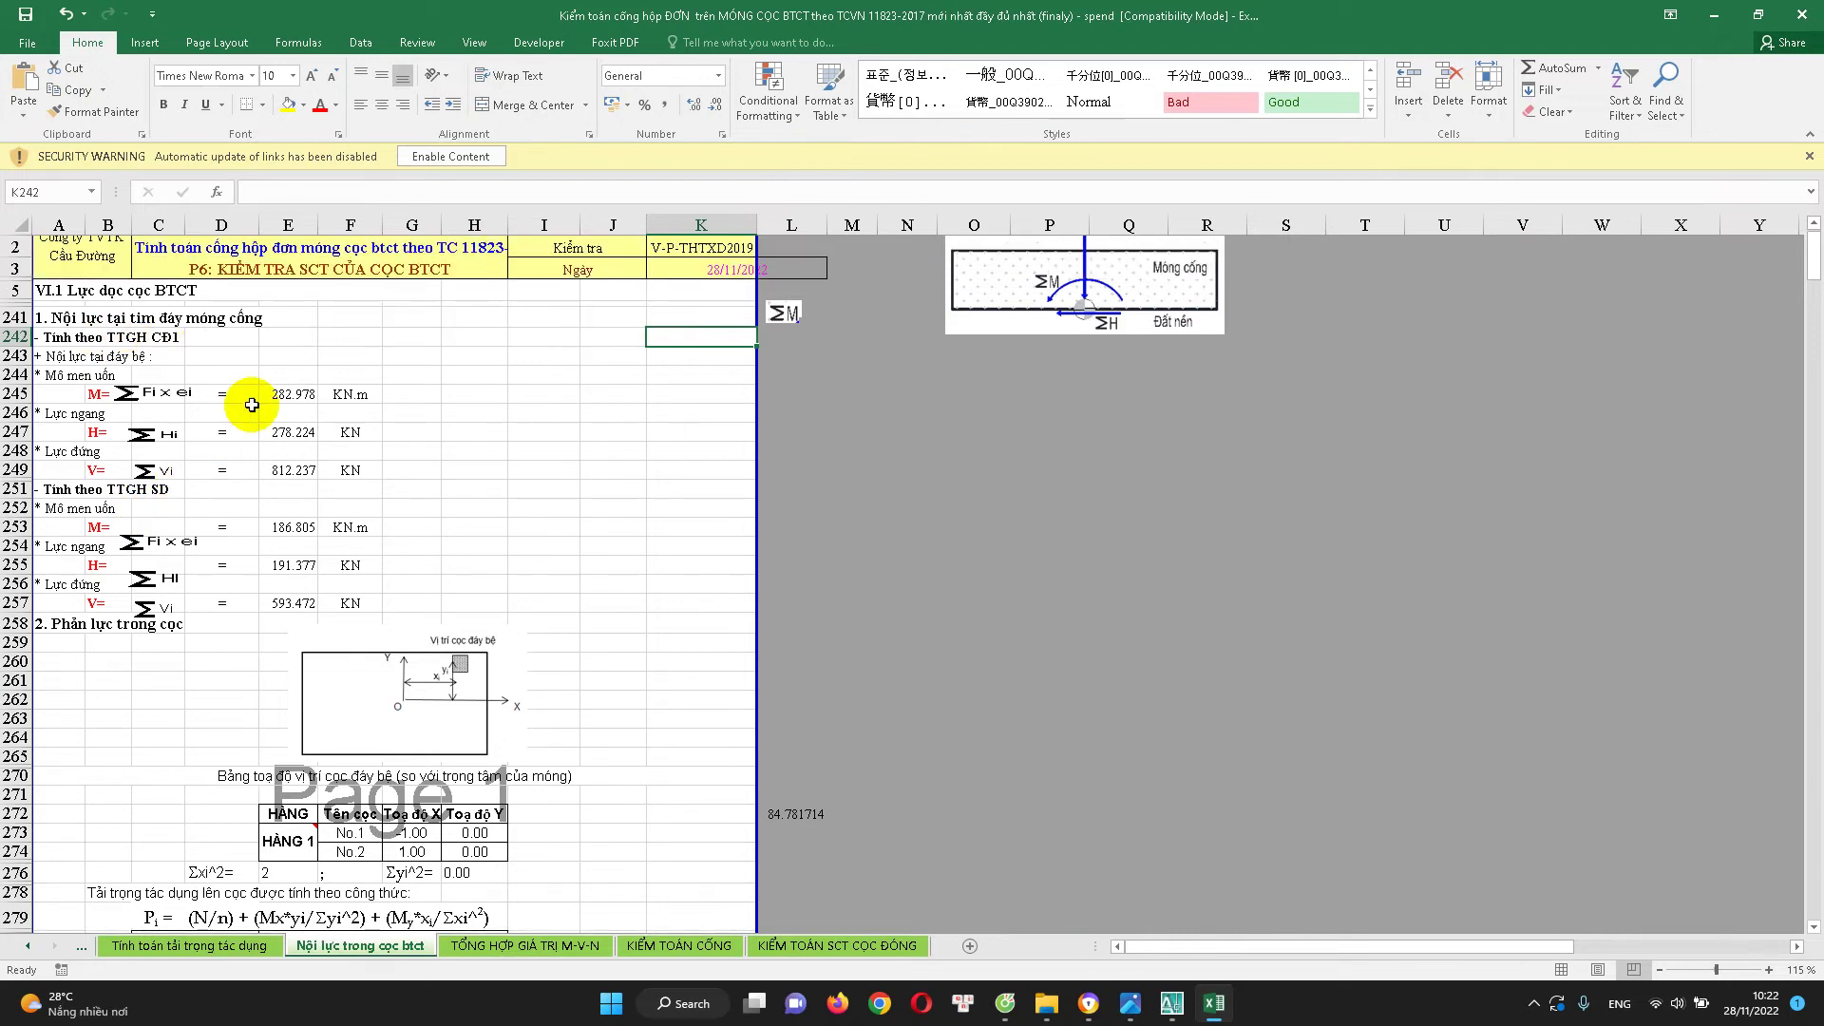
{"action": "scroll", "coordinate": [276, 363], "scroll_direction": "down", "scroll_amount": 5}
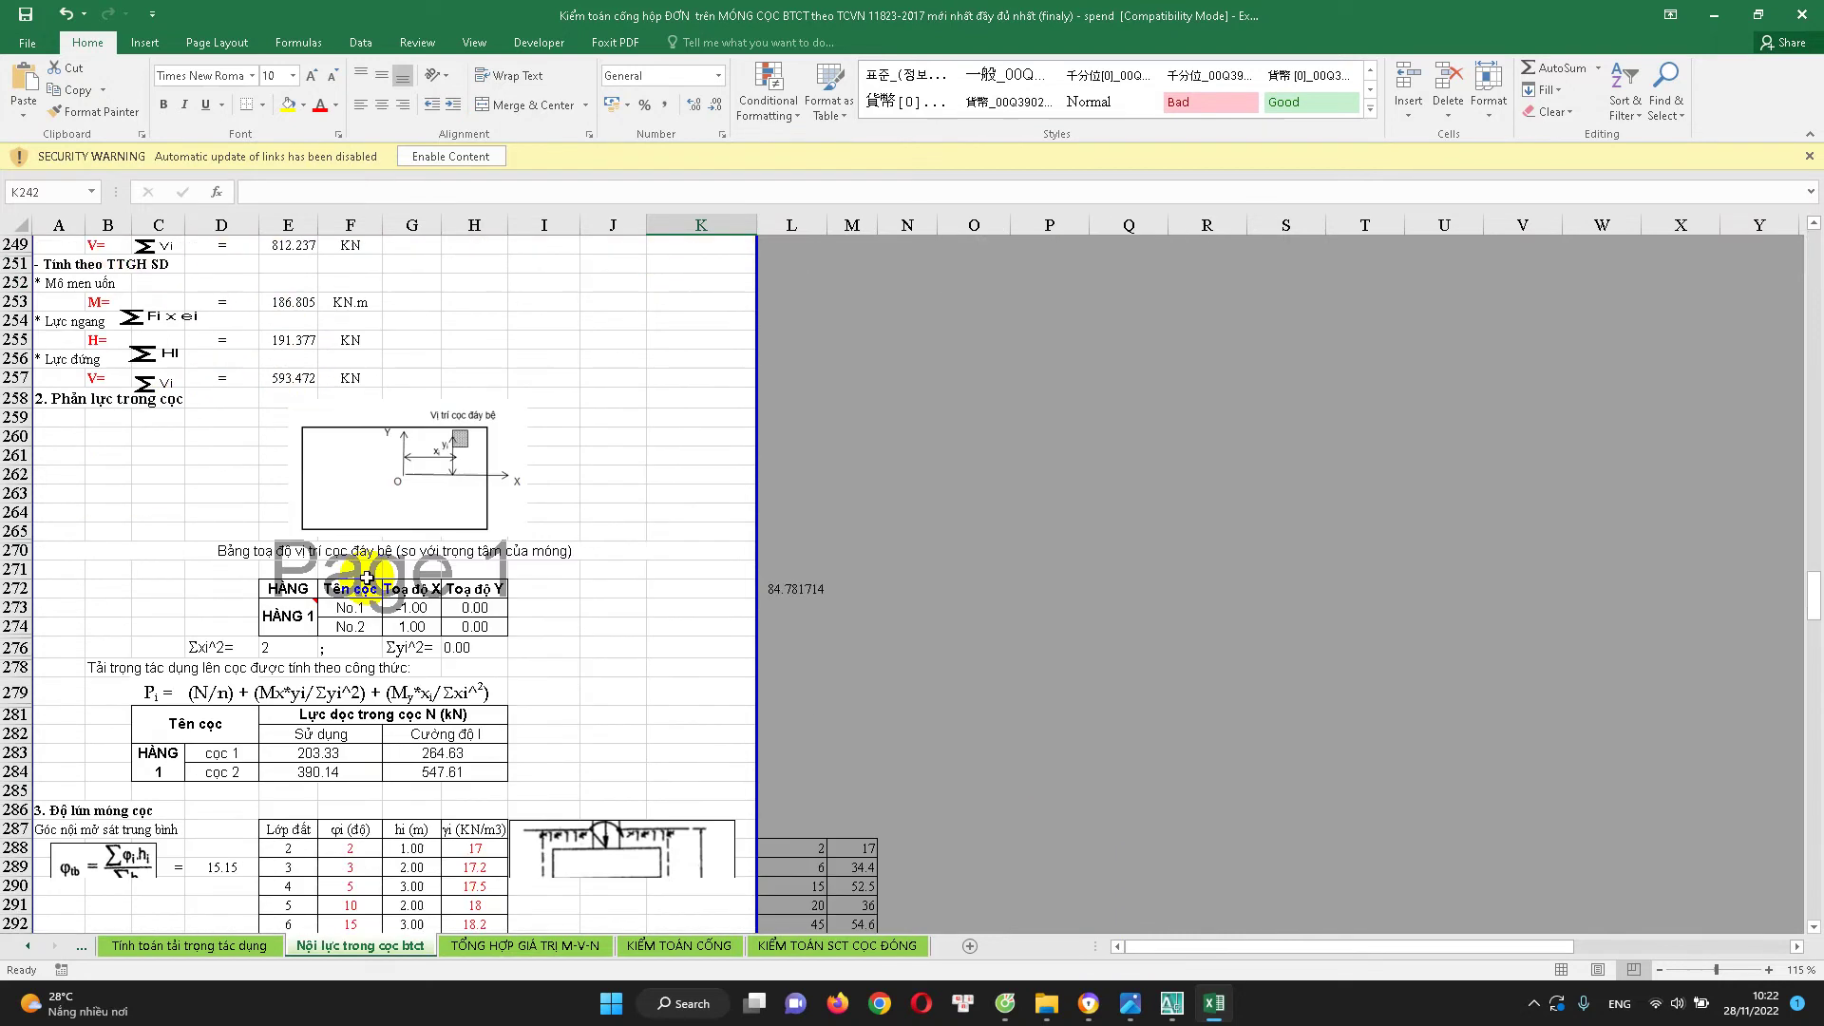
{"action": "scroll", "coordinate": [397, 624], "scroll_direction": "down", "scroll_amount": 2}
{"action": "scroll", "coordinate": [397, 624], "scroll_direction": "up", "scroll_amount": 5}
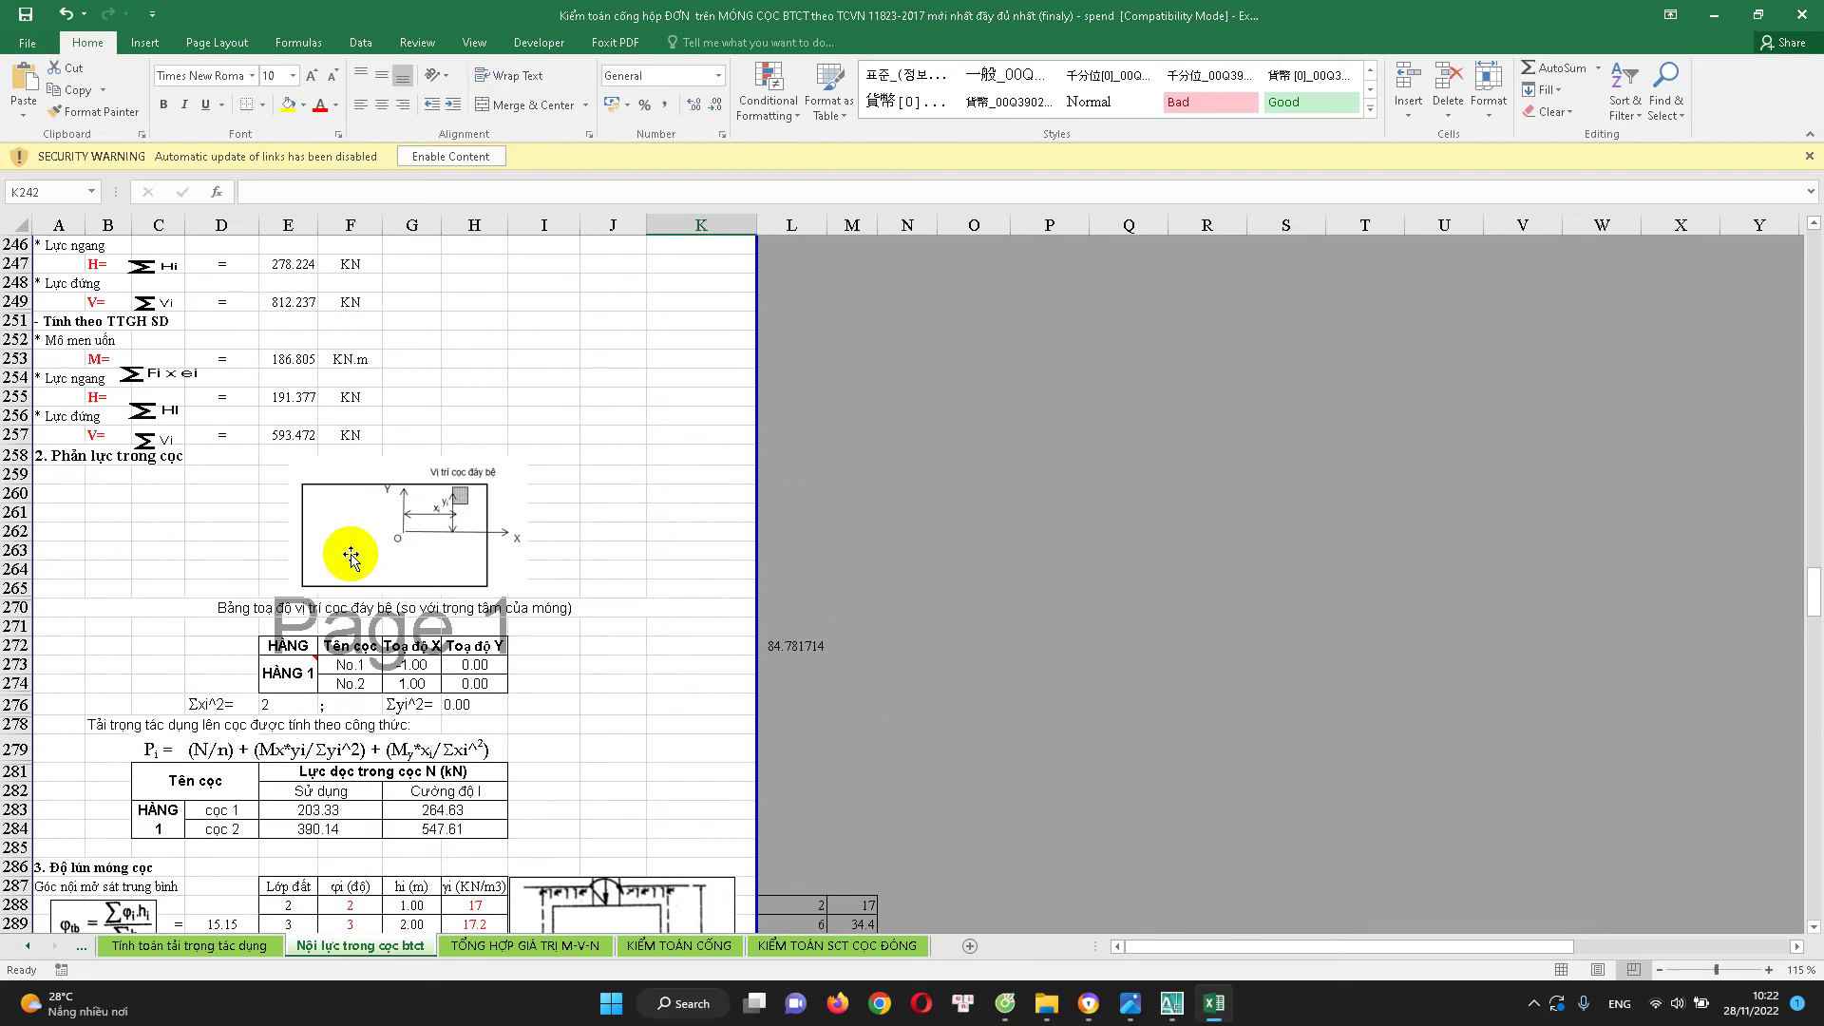
{"action": "scroll", "coordinate": [354, 549], "scroll_direction": "up", "scroll_amount": 2}
{"action": "double_click", "coordinate": [302, 354]}
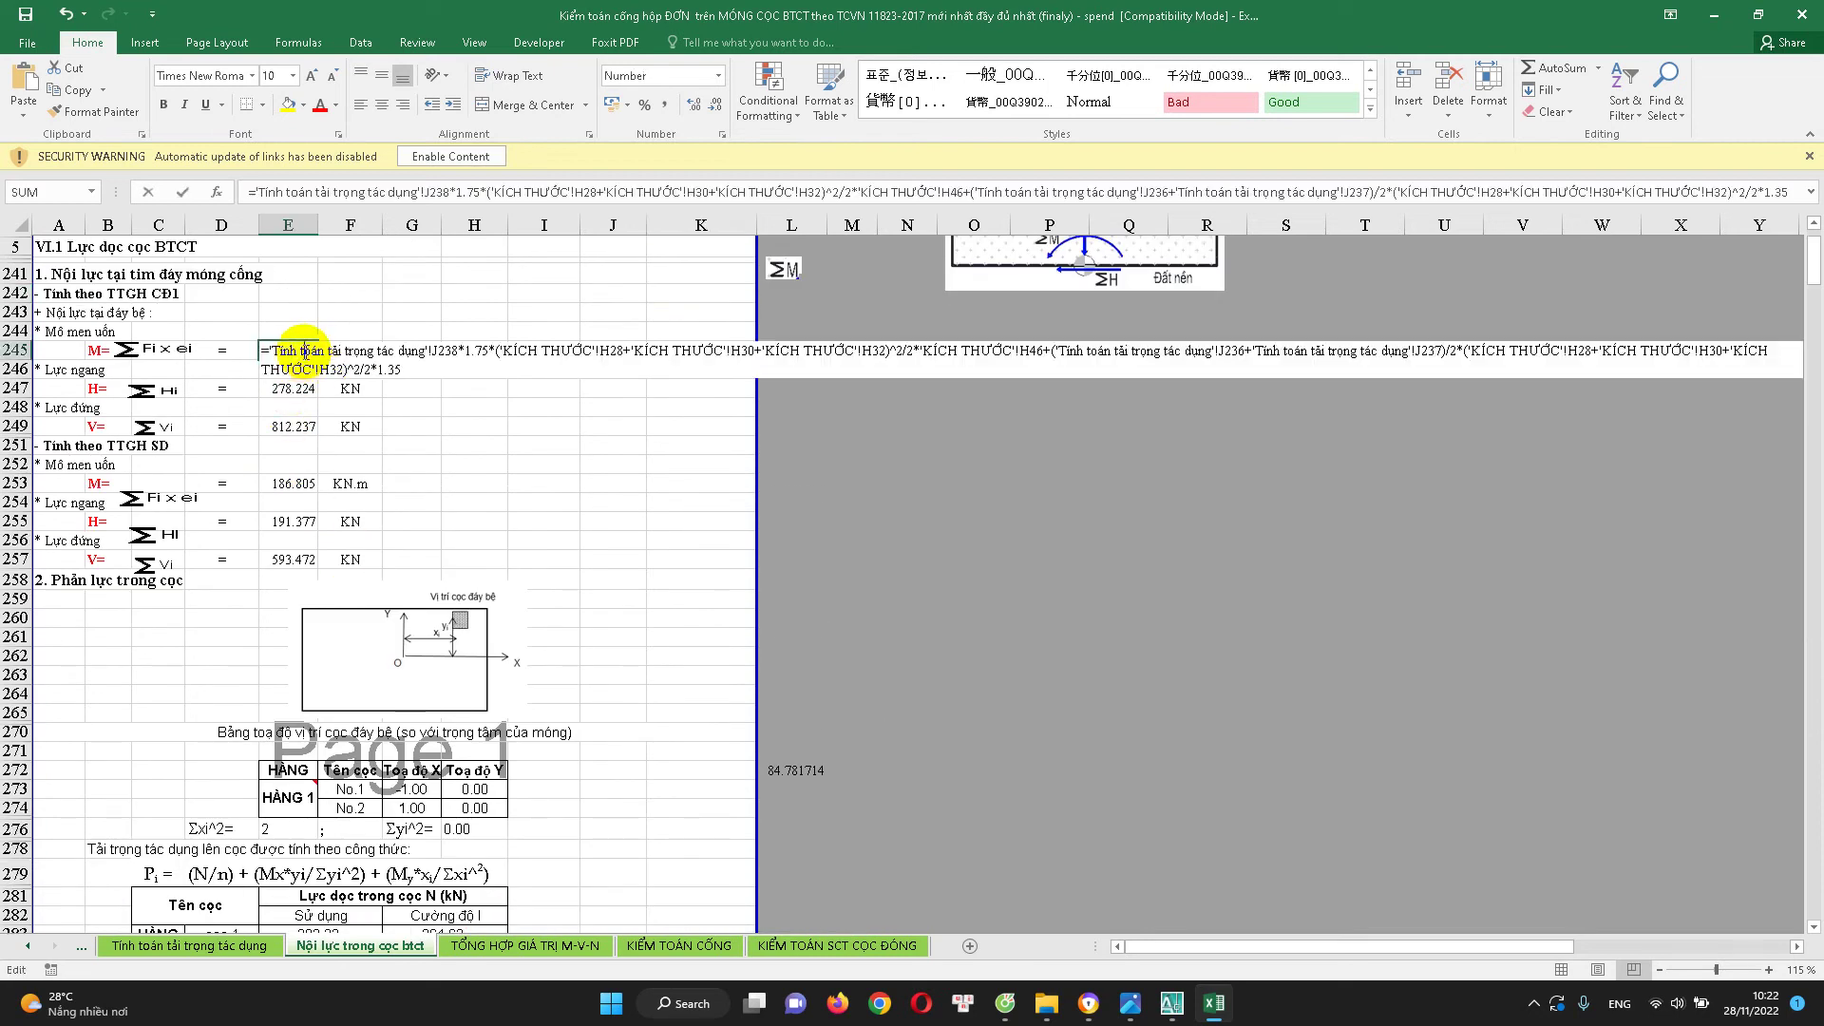
{"action": "key", "text": "Escape"}
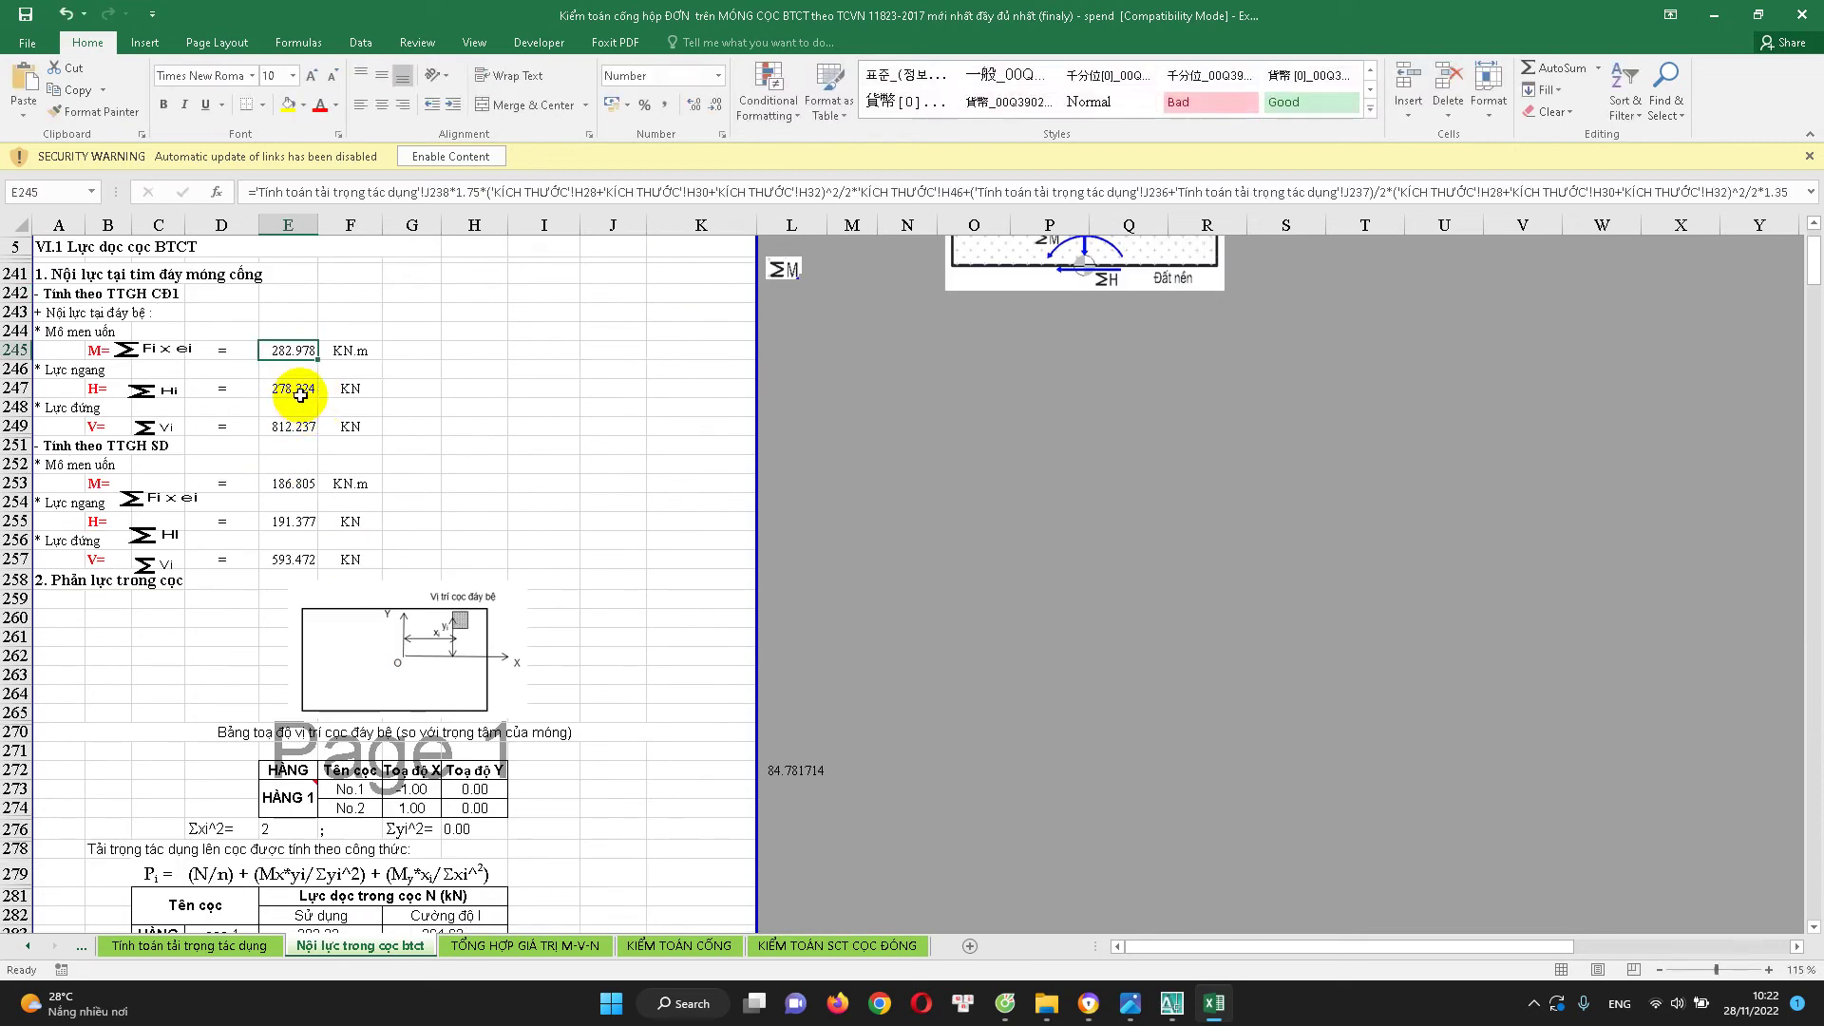
{"action": "double_click", "coordinate": [302, 390]}
{"action": "key", "text": "Escape"}
{"action": "left_click", "coordinate": [299, 429]}
{"action": "double_click", "coordinate": [298, 430]}
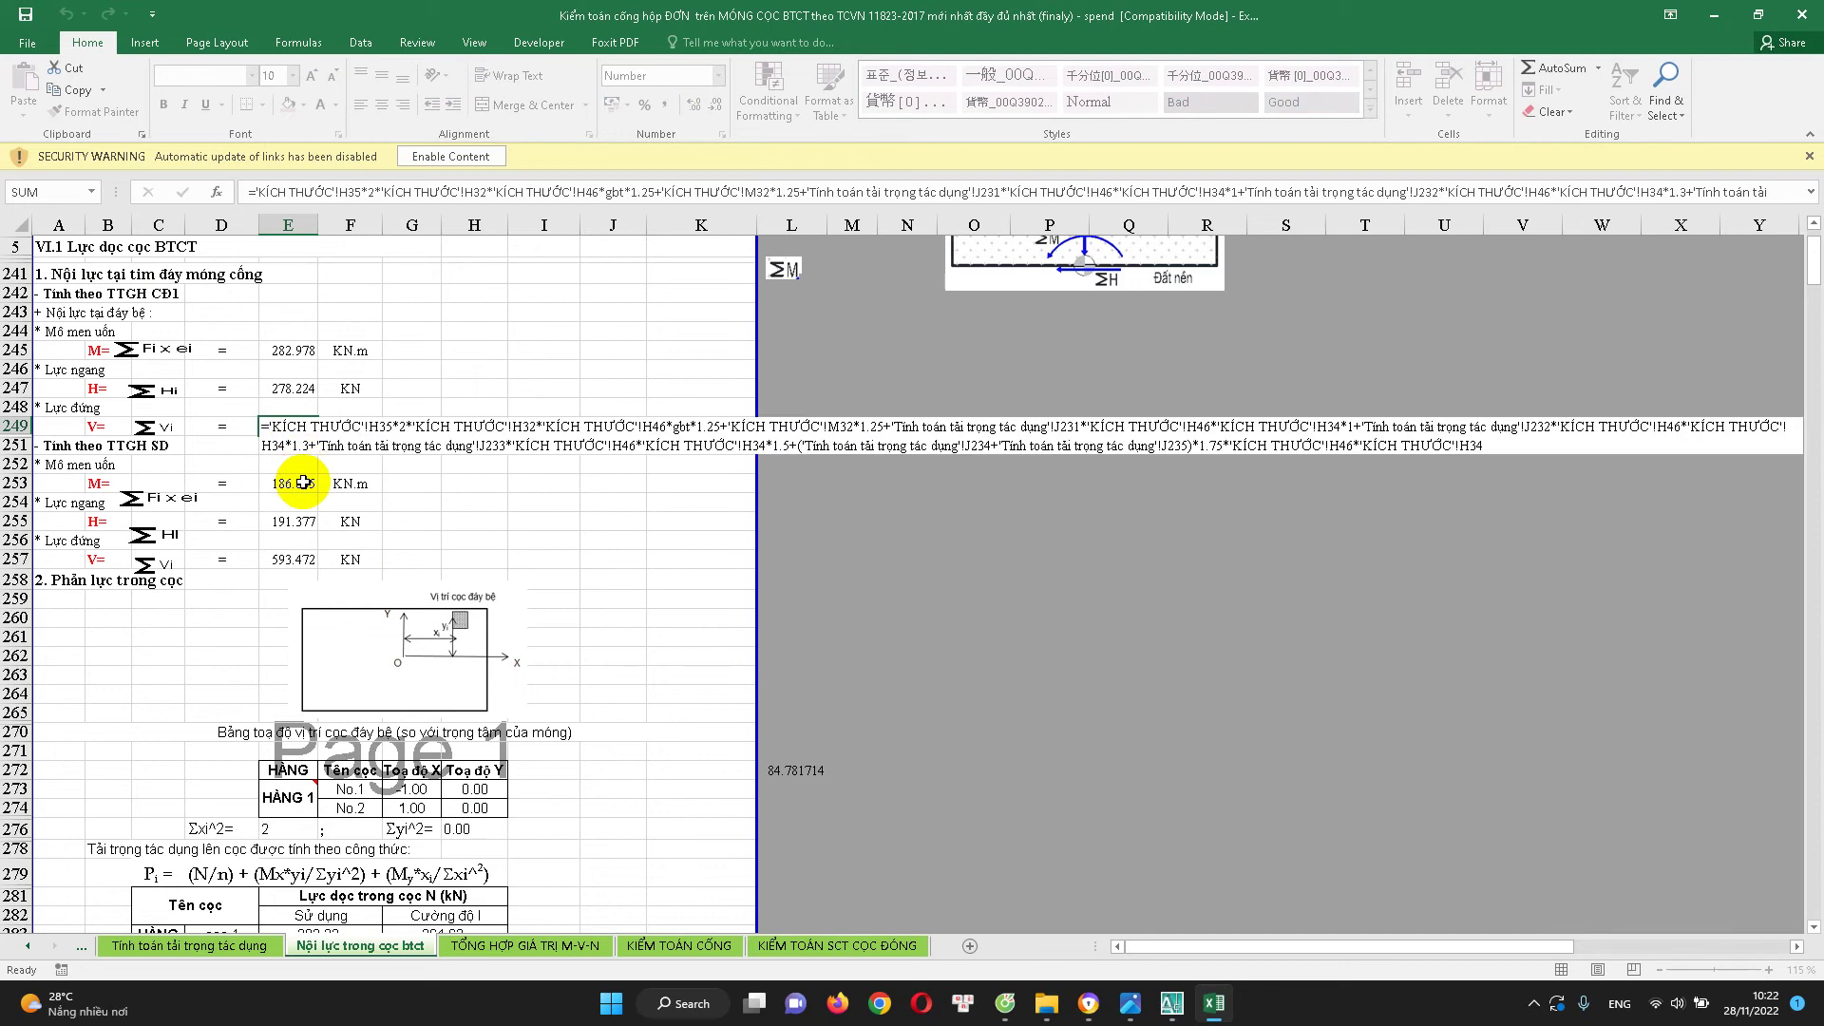
{"action": "key", "text": "Escape"}
{"action": "double_click", "coordinate": [297, 482]}
{"action": "key", "text": "Escape"}
{"action": "left_click", "coordinate": [300, 522]}
{"action": "double_click", "coordinate": [300, 521]}
{"action": "key", "text": "Escape"}
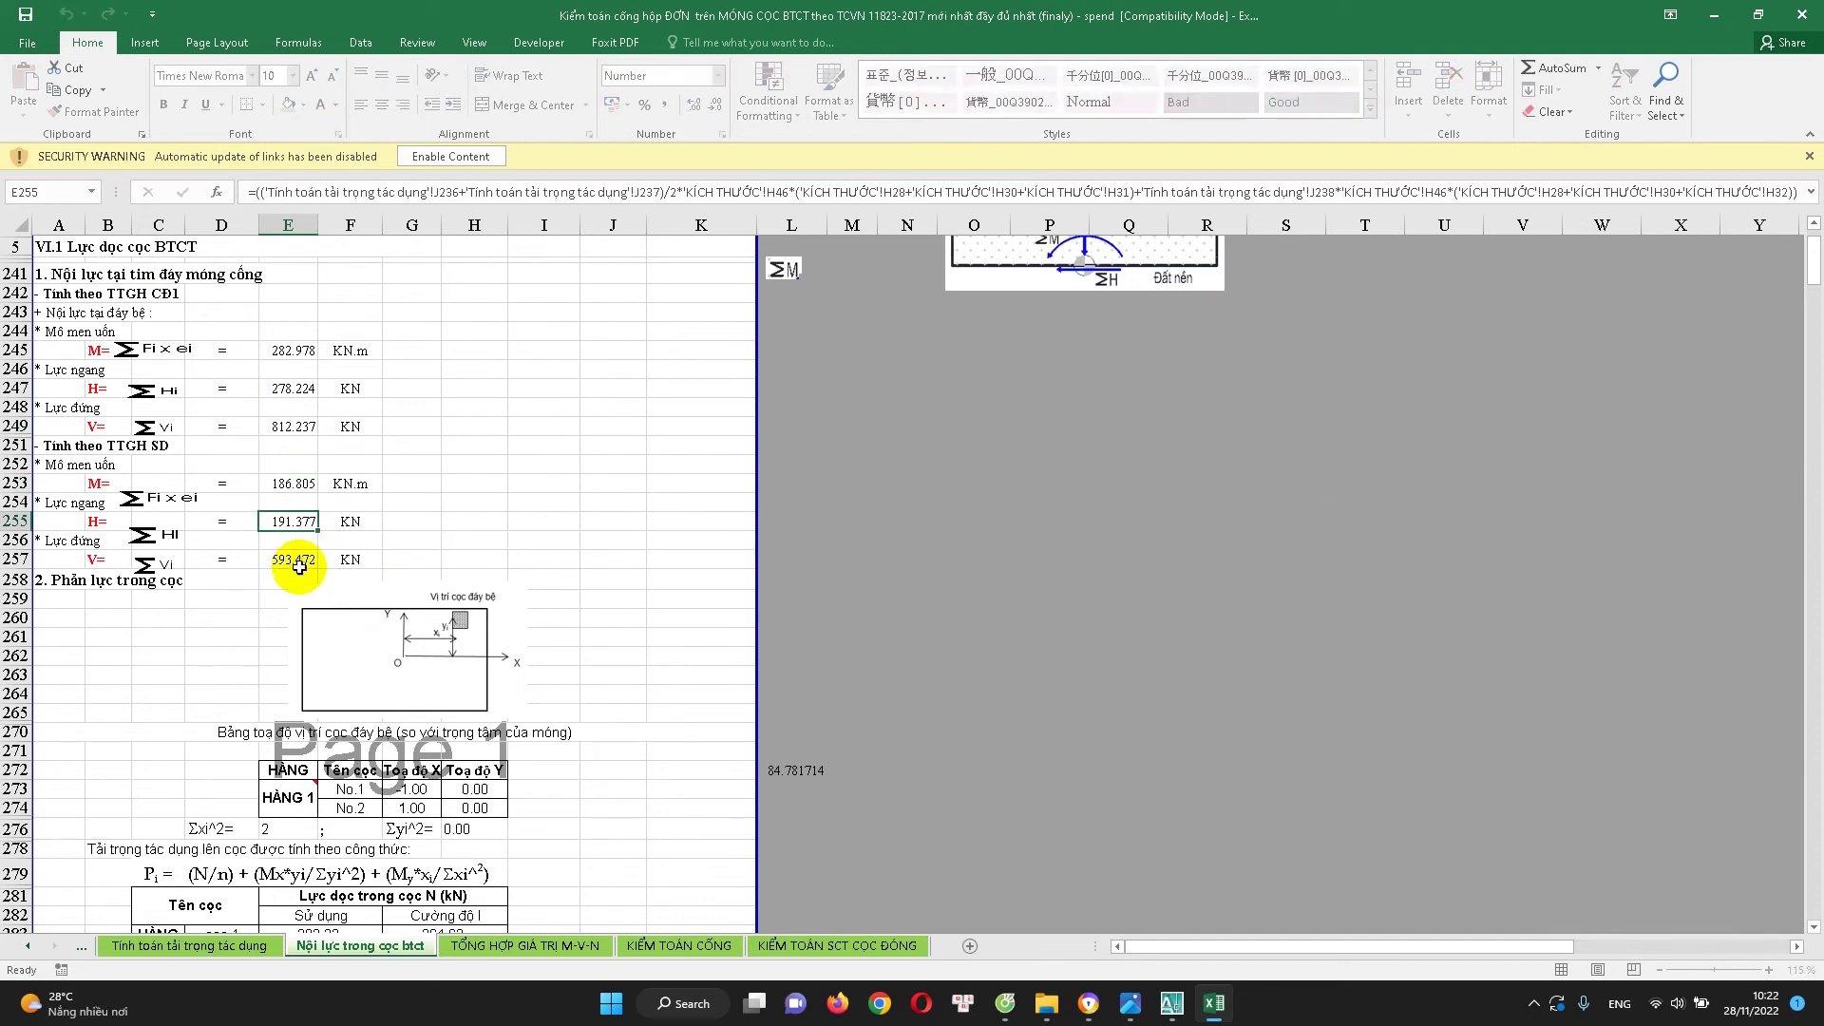
{"action": "left_click", "coordinate": [297, 561]}
{"action": "double_click", "coordinate": [297, 561]}
{"action": "key", "text": "Escape"}
{"action": "scroll", "coordinate": [340, 617], "scroll_direction": "down", "scroll_amount": 1}
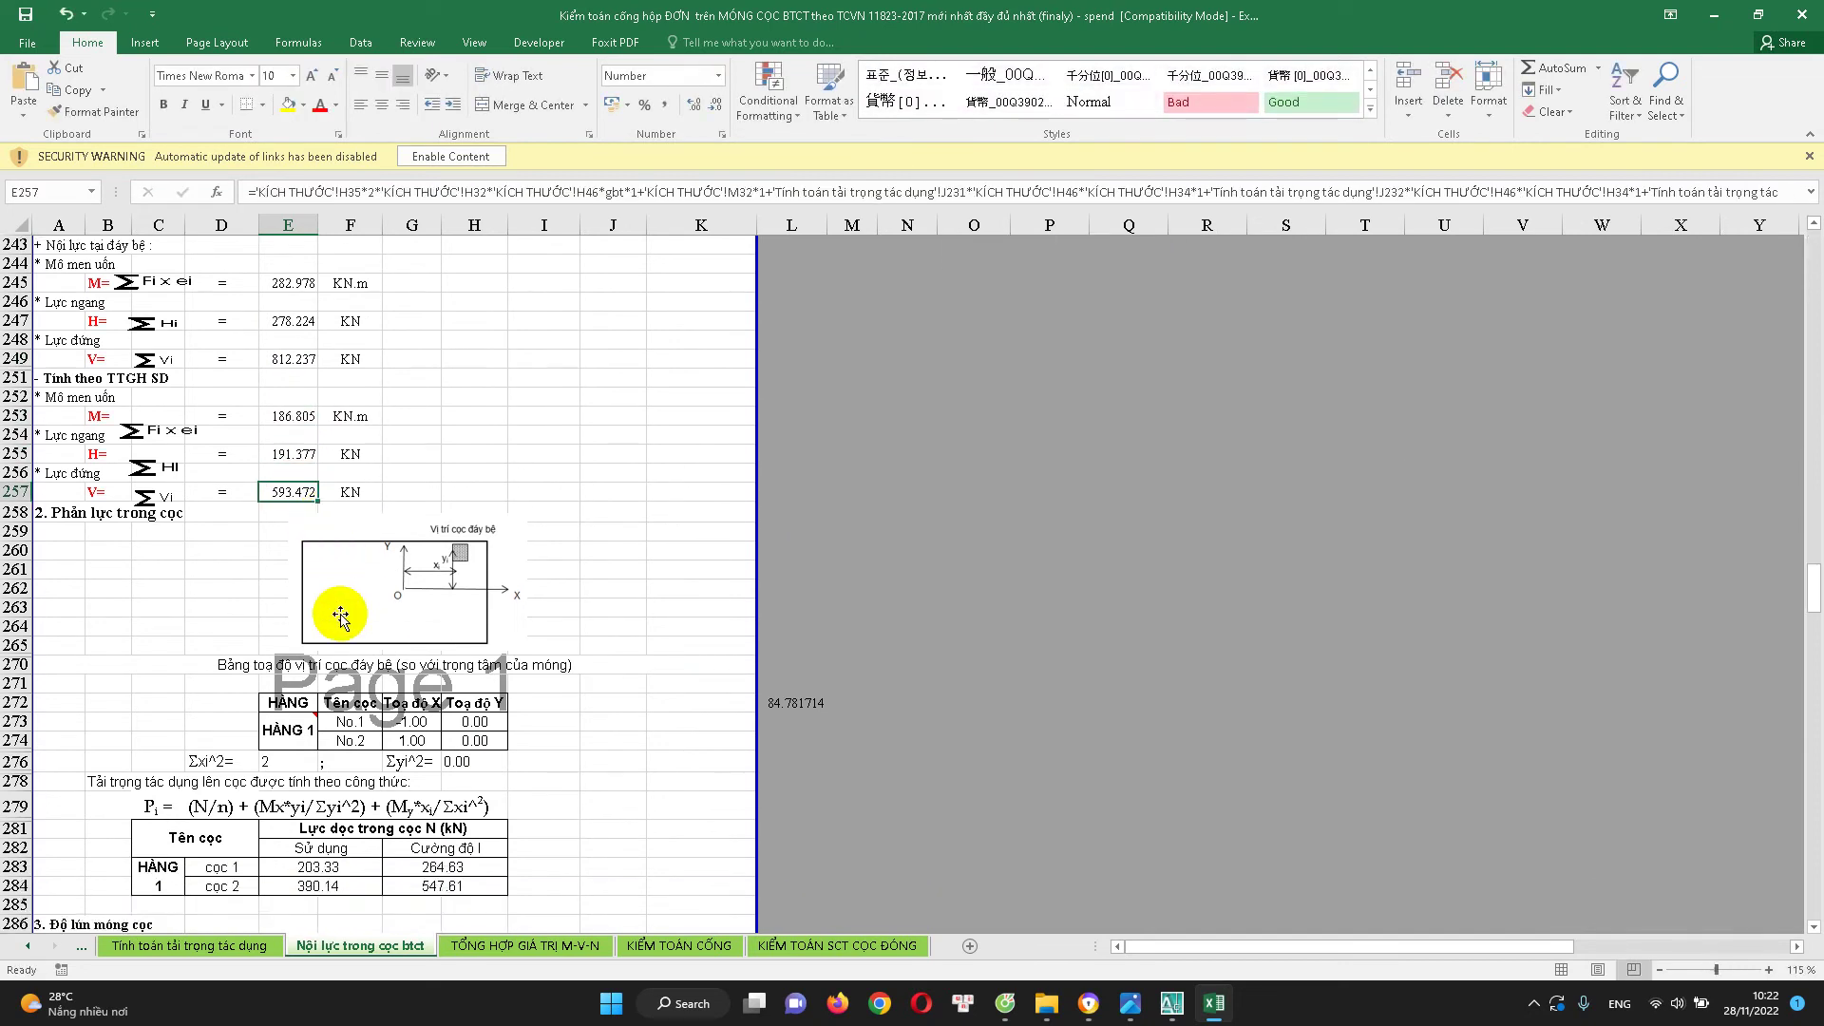
{"action": "scroll", "coordinate": [212, 346], "scroll_direction": "up", "scroll_amount": 1}
{"action": "scroll", "coordinate": [114, 346], "scroll_direction": "up", "scroll_amount": 1}
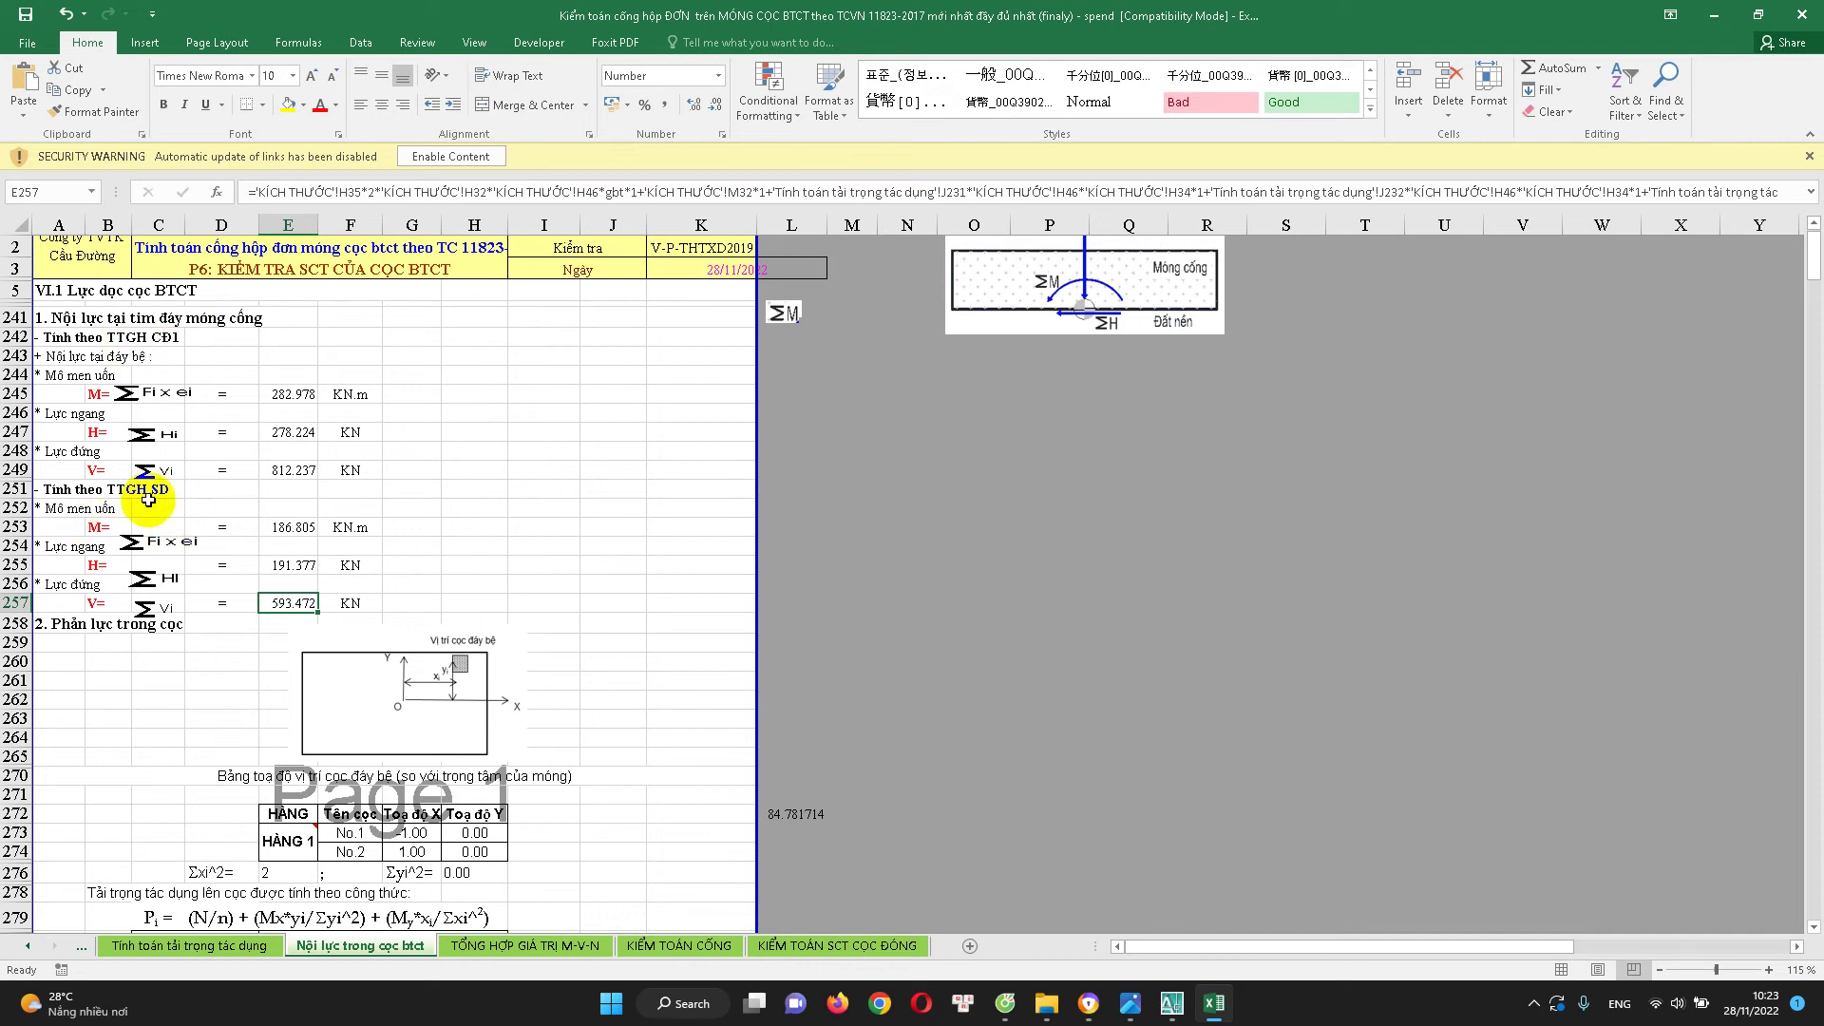
{"action": "scroll", "coordinate": [142, 465], "scroll_direction": "down", "scroll_amount": 1}
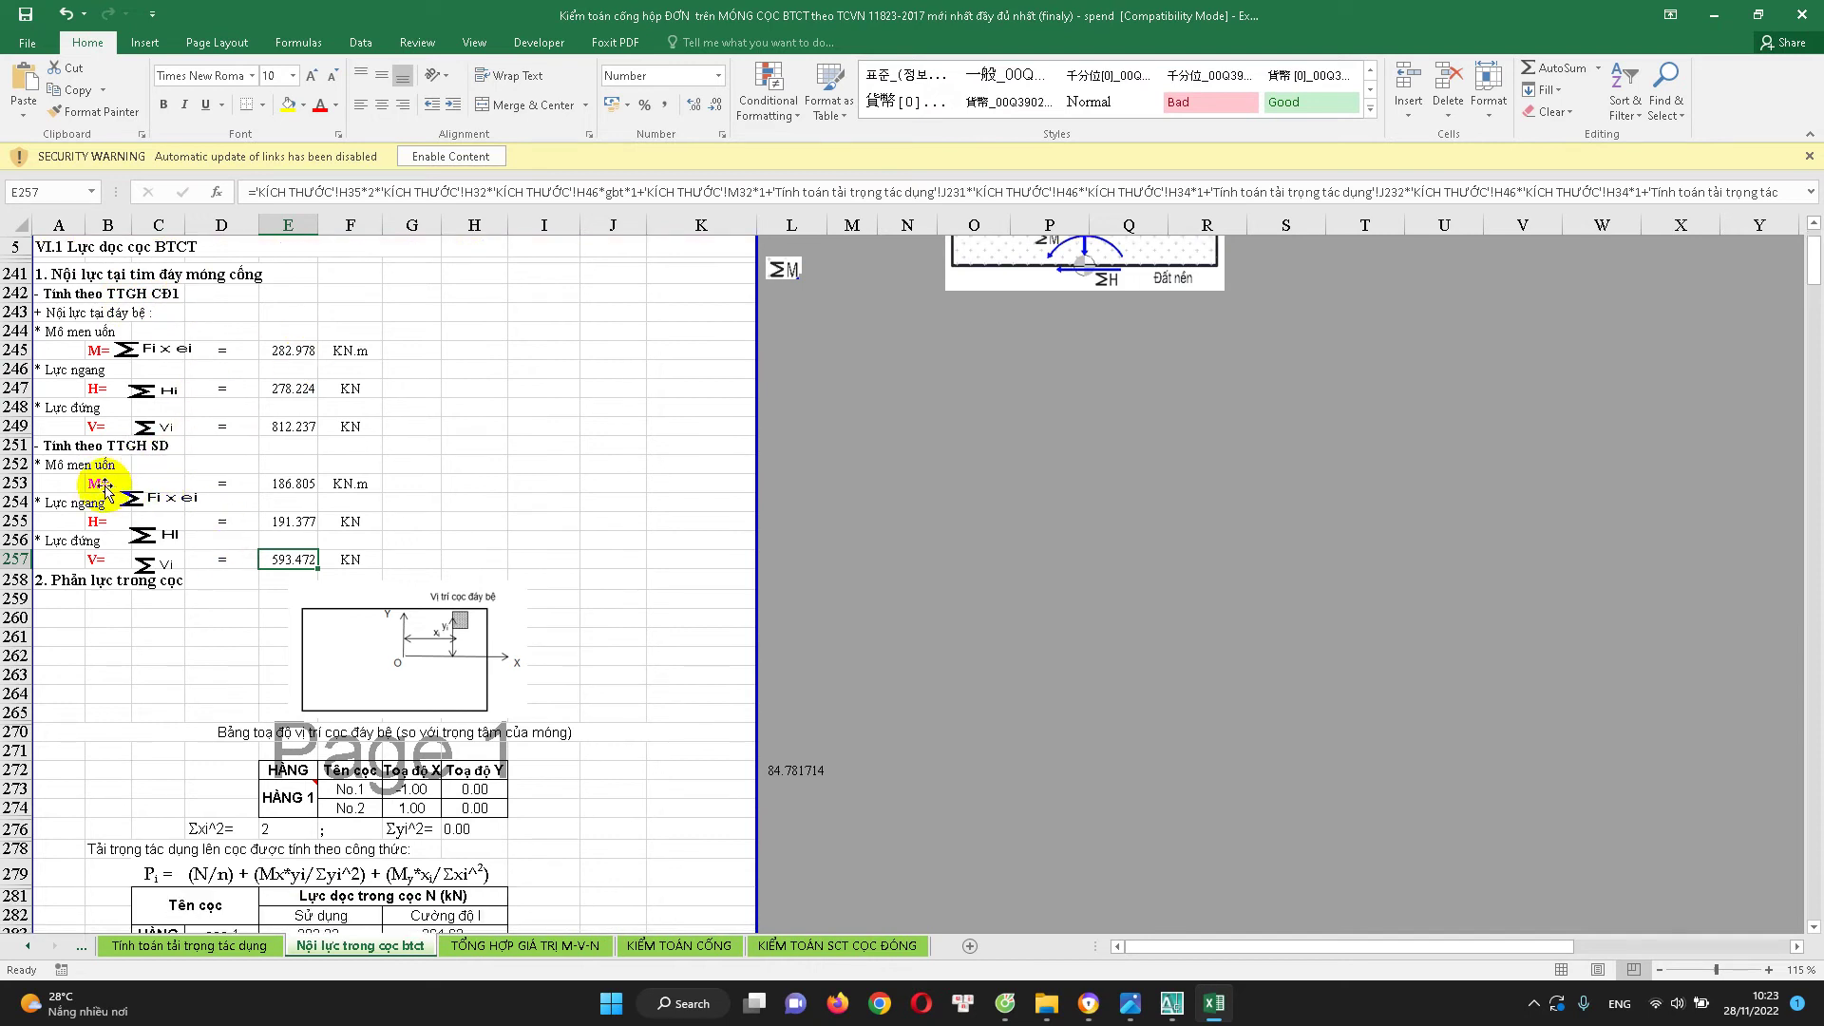
{"action": "scroll", "coordinate": [105, 564], "scroll_direction": "down", "scroll_amount": 1}
{"action": "scroll", "coordinate": [247, 636], "scroll_direction": "down", "scroll_amount": 1}
{"action": "scroll", "coordinate": [272, 657], "scroll_direction": "down", "scroll_amount": 2}
Inspect pile No.1's X-coordinate formula in the pile coordinate table, leaving it unchanged
{"action": "scroll", "coordinate": [304, 654], "scroll_direction": "down", "scroll_amount": 1}
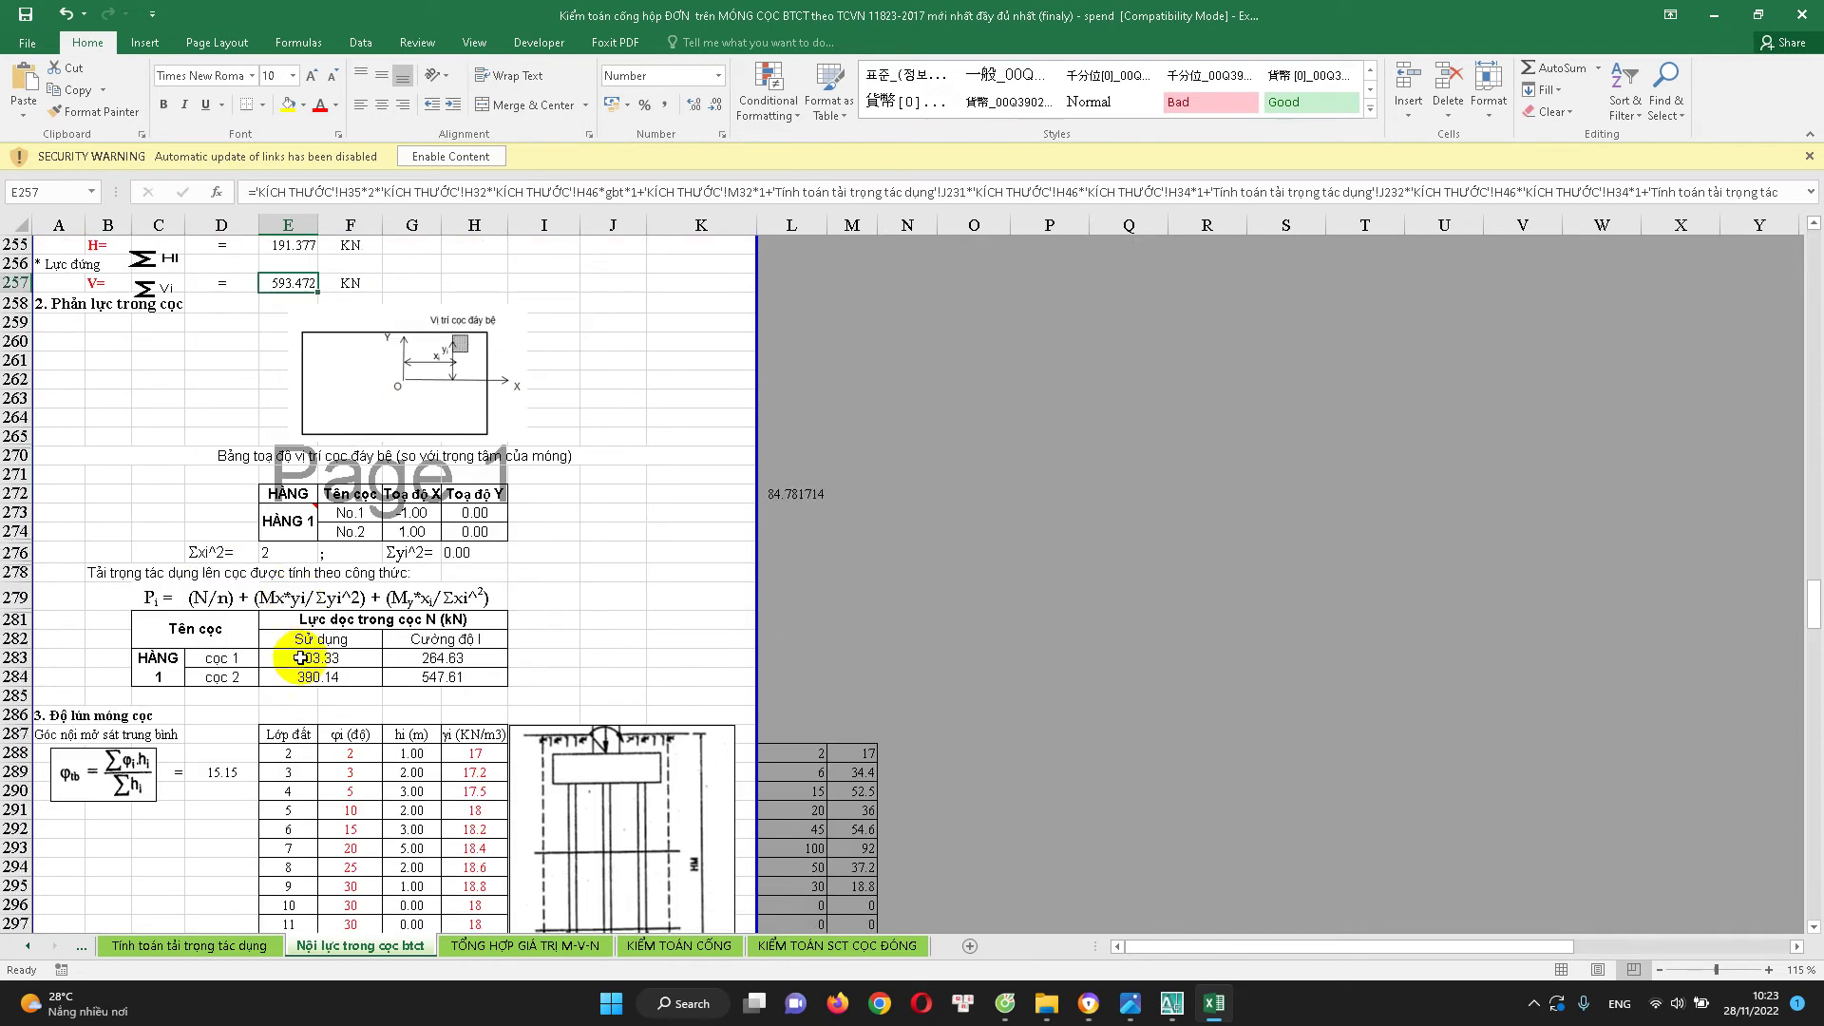
{"action": "left_click", "coordinate": [139, 454]}
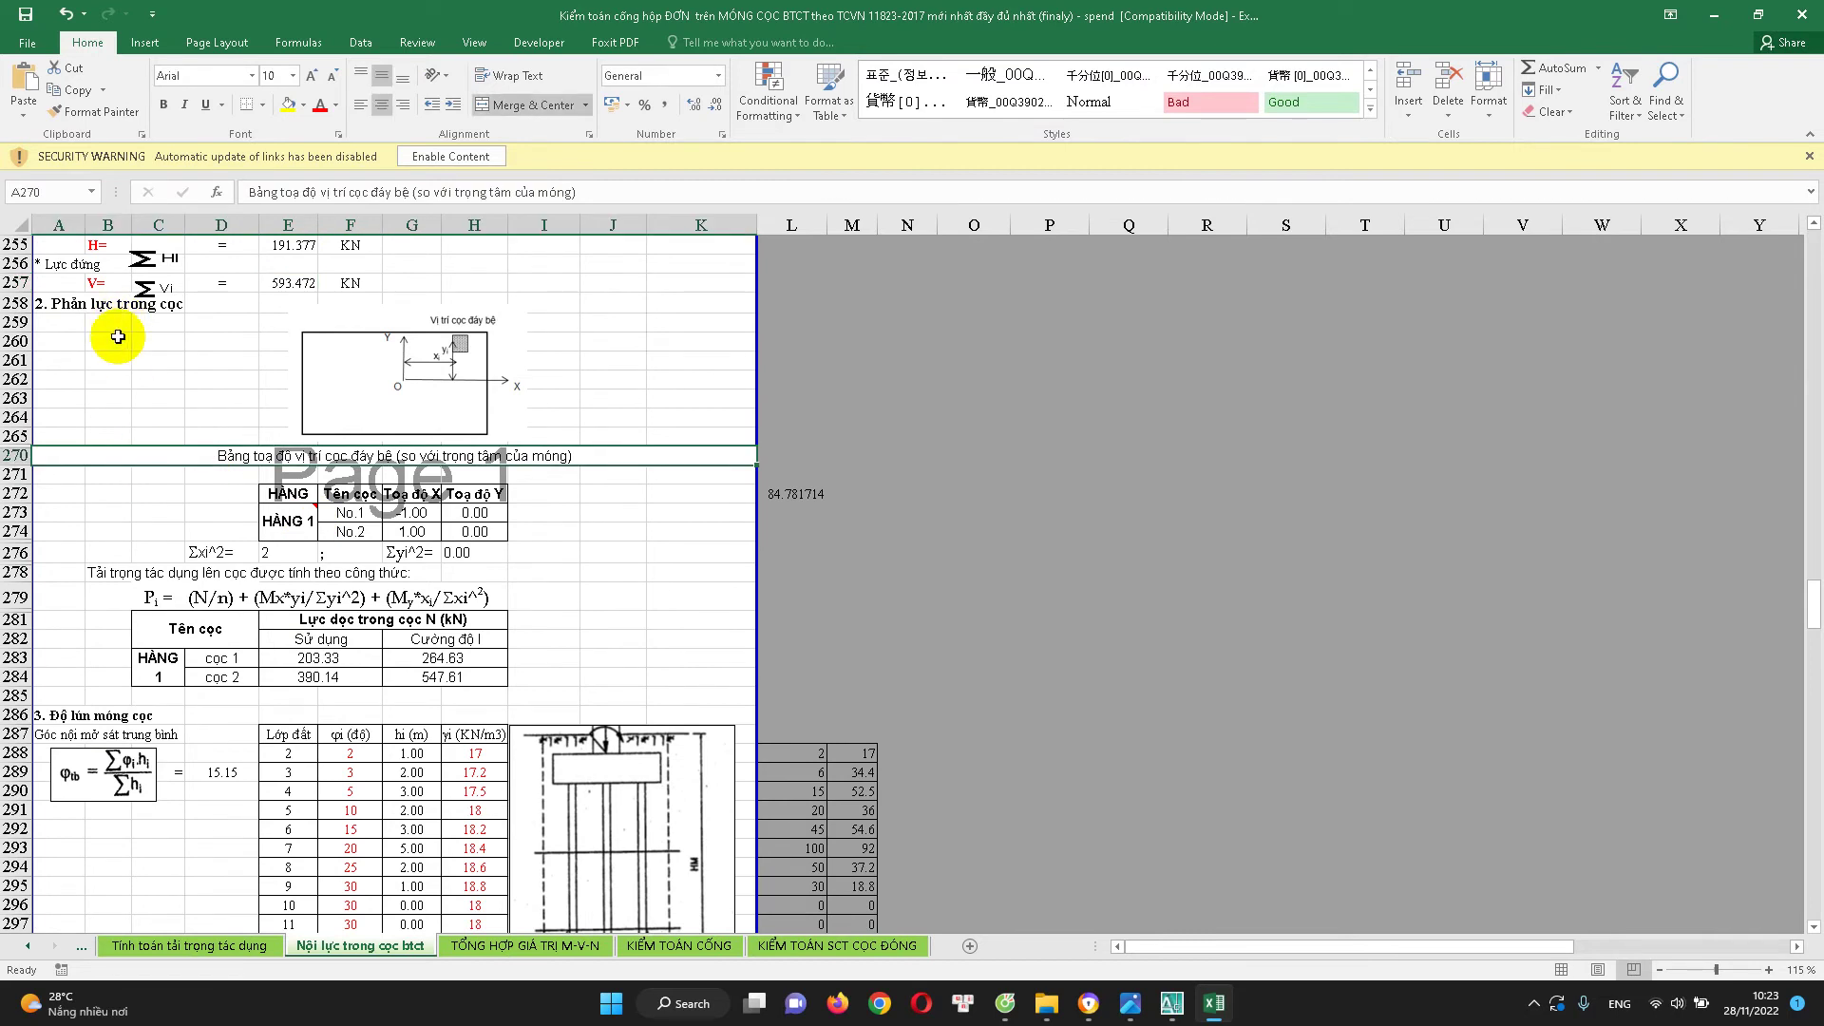
{"action": "scroll", "coordinate": [218, 541], "scroll_direction": "down", "scroll_amount": 2}
{"action": "scroll", "coordinate": [365, 485], "scroll_direction": "up", "scroll_amount": 2}
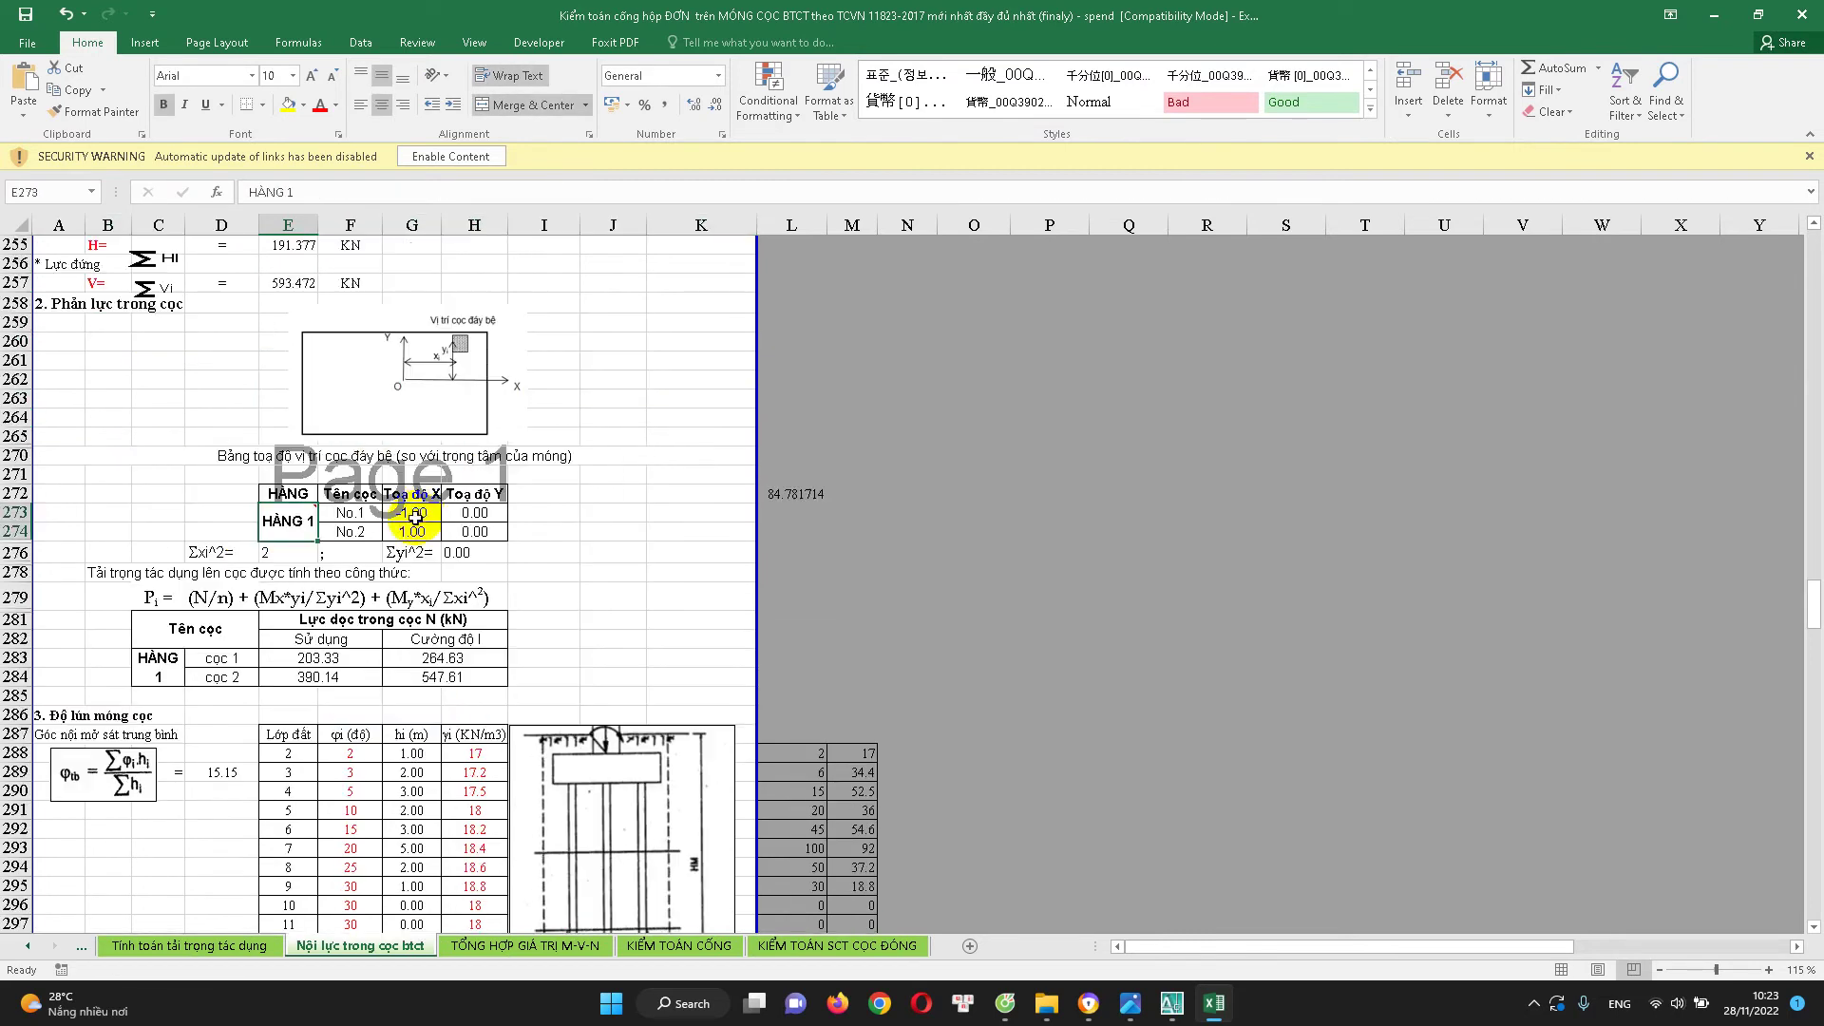
{"action": "double_click", "coordinate": [414, 513]}
{"action": "left_click", "coordinate": [424, 537]}
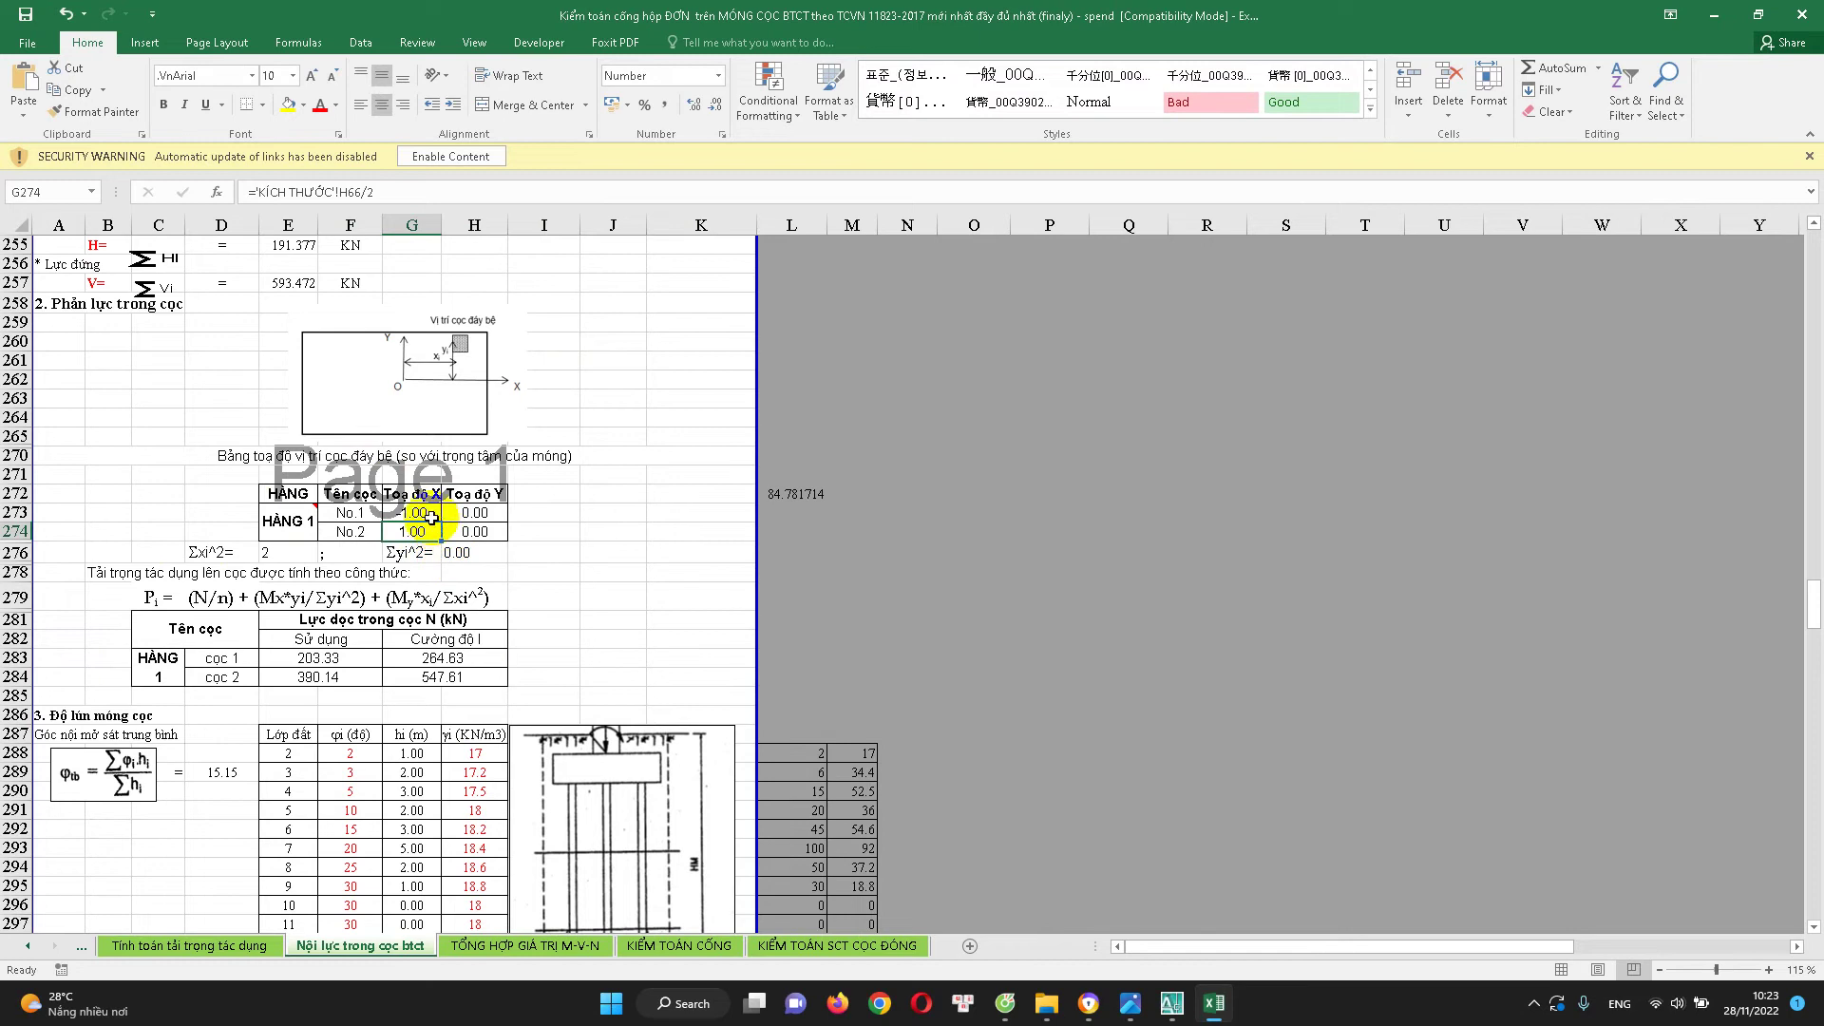
Look over the KÍCH THƯỚC dimensions sheet, then return to the Nội lực trong cọc btct sheet
{"action": "left_click", "coordinate": [28, 945]}
{"action": "left_click", "coordinate": [27, 945]}
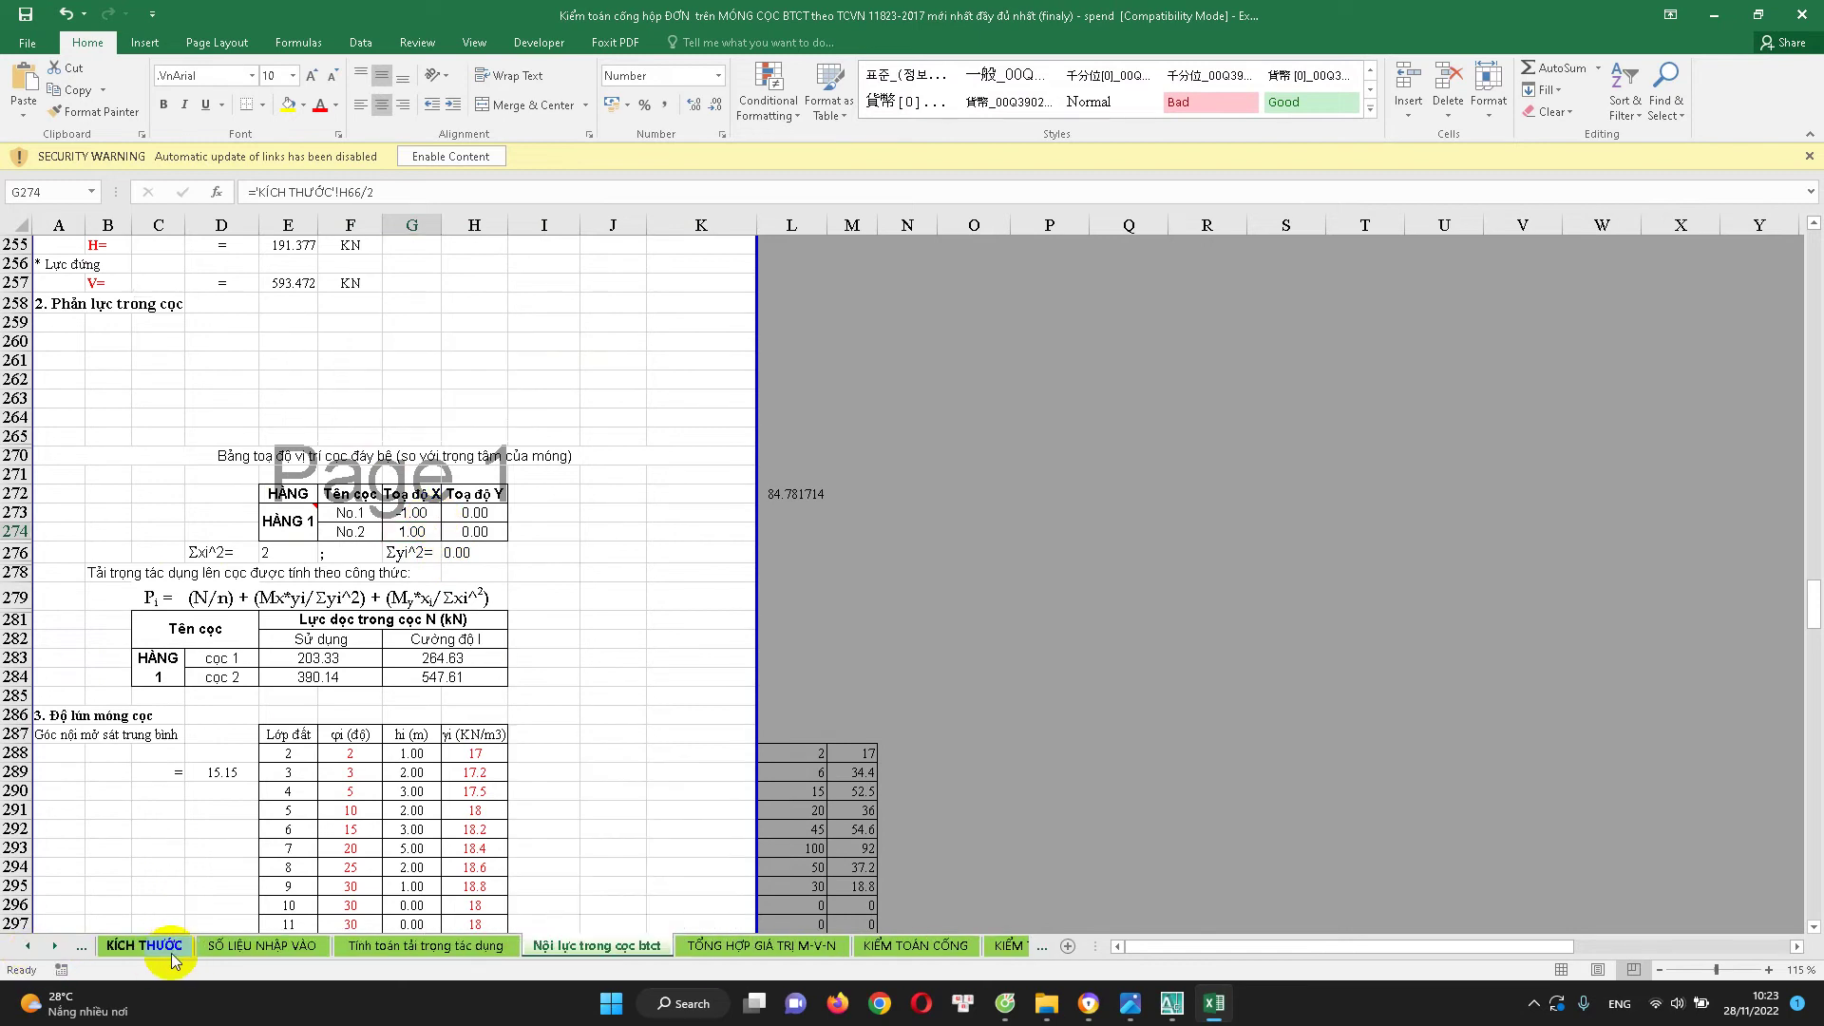
{"action": "left_click", "coordinate": [172, 953]}
{"action": "scroll", "coordinate": [684, 550], "scroll_direction": "up", "scroll_amount": 5}
{"action": "scroll", "coordinate": [631, 354], "scroll_direction": "up", "scroll_amount": 5}
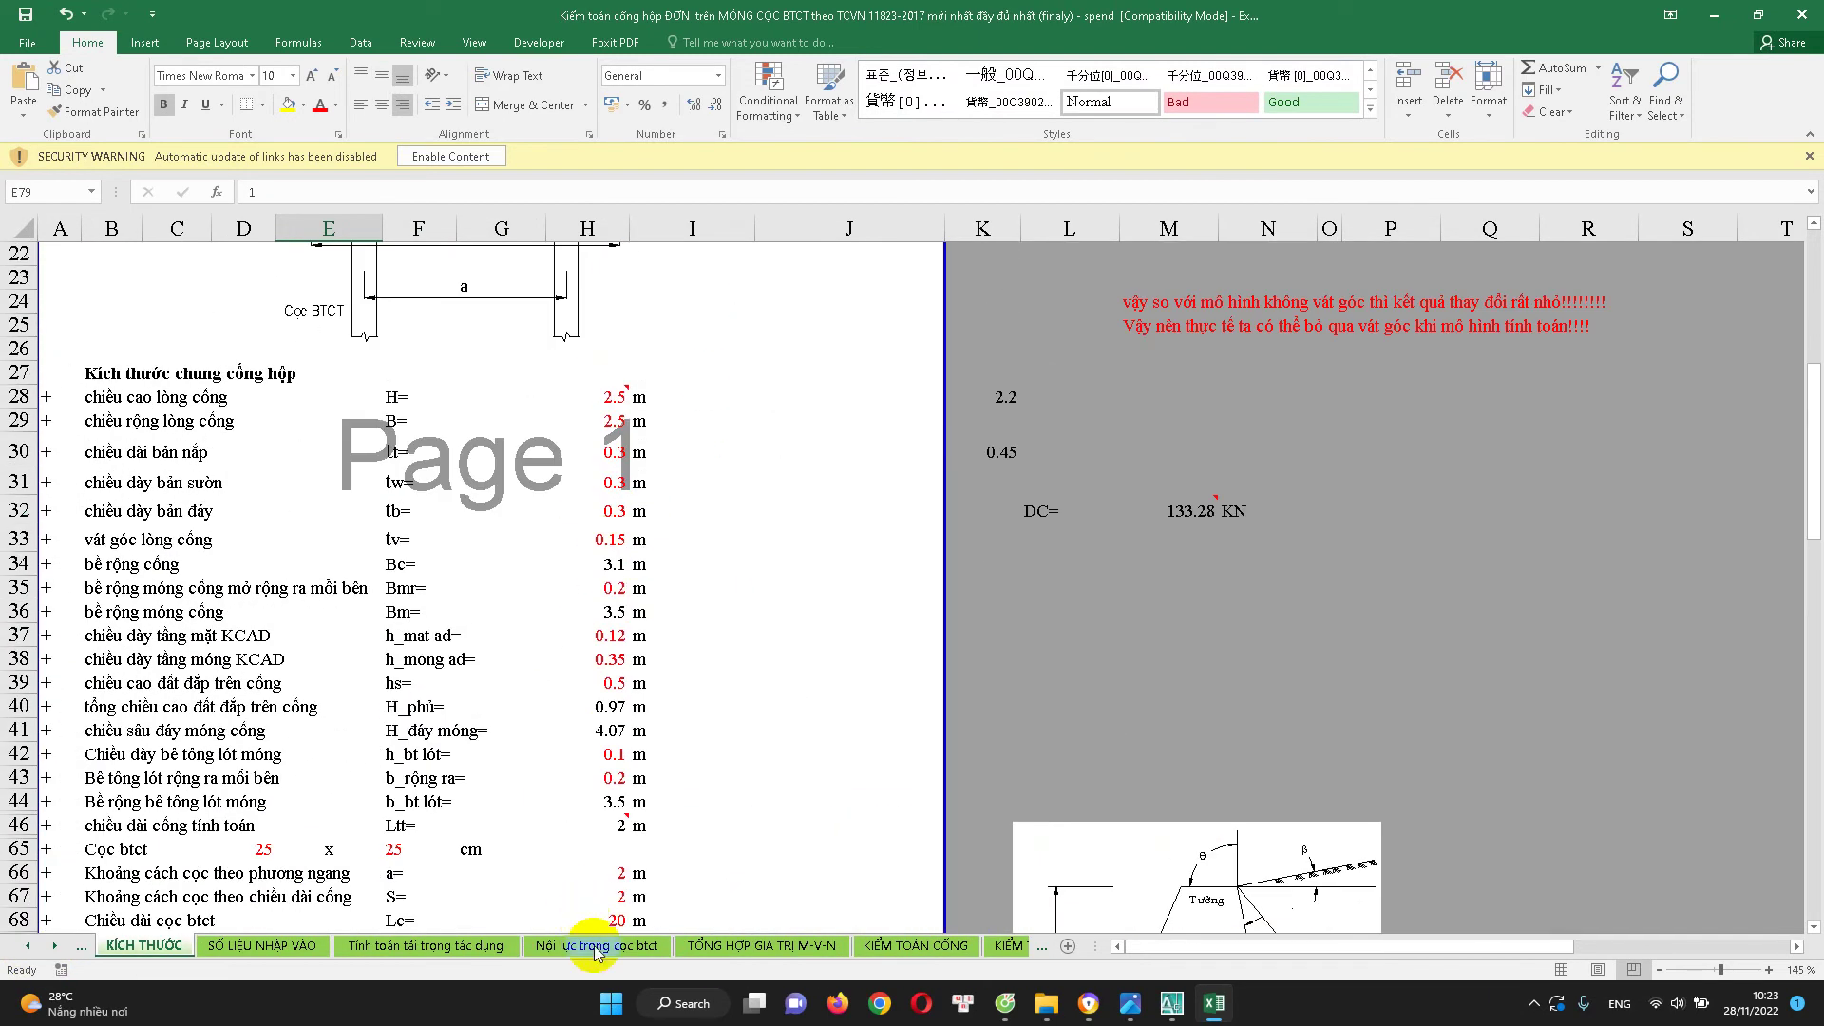
{"action": "left_click", "coordinate": [654, 950]}
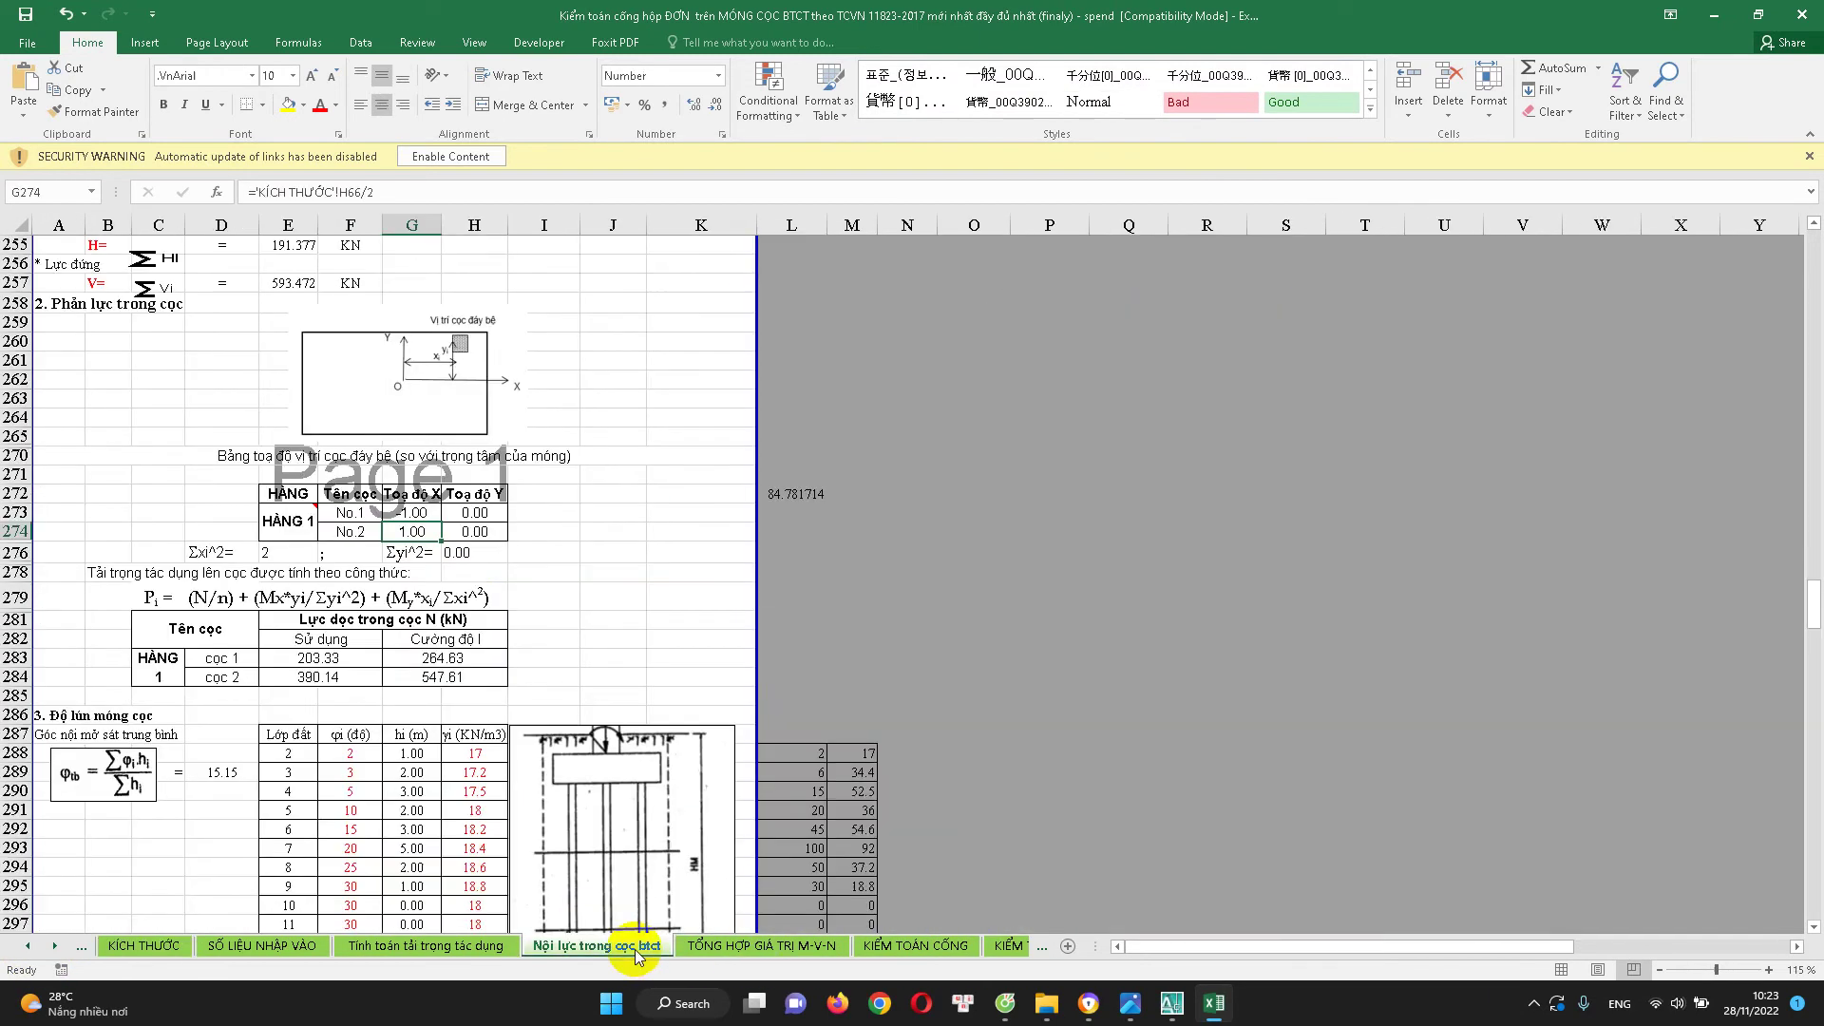
Make the Sử dụng and Cường độ I headings in E282:H282 bold
{"action": "left_click", "coordinate": [427, 525]}
{"action": "scroll", "coordinate": [417, 594], "scroll_direction": "down", "scroll_amount": 1}
{"action": "scroll", "coordinate": [399, 618], "scroll_direction": "down", "scroll_amount": 1}
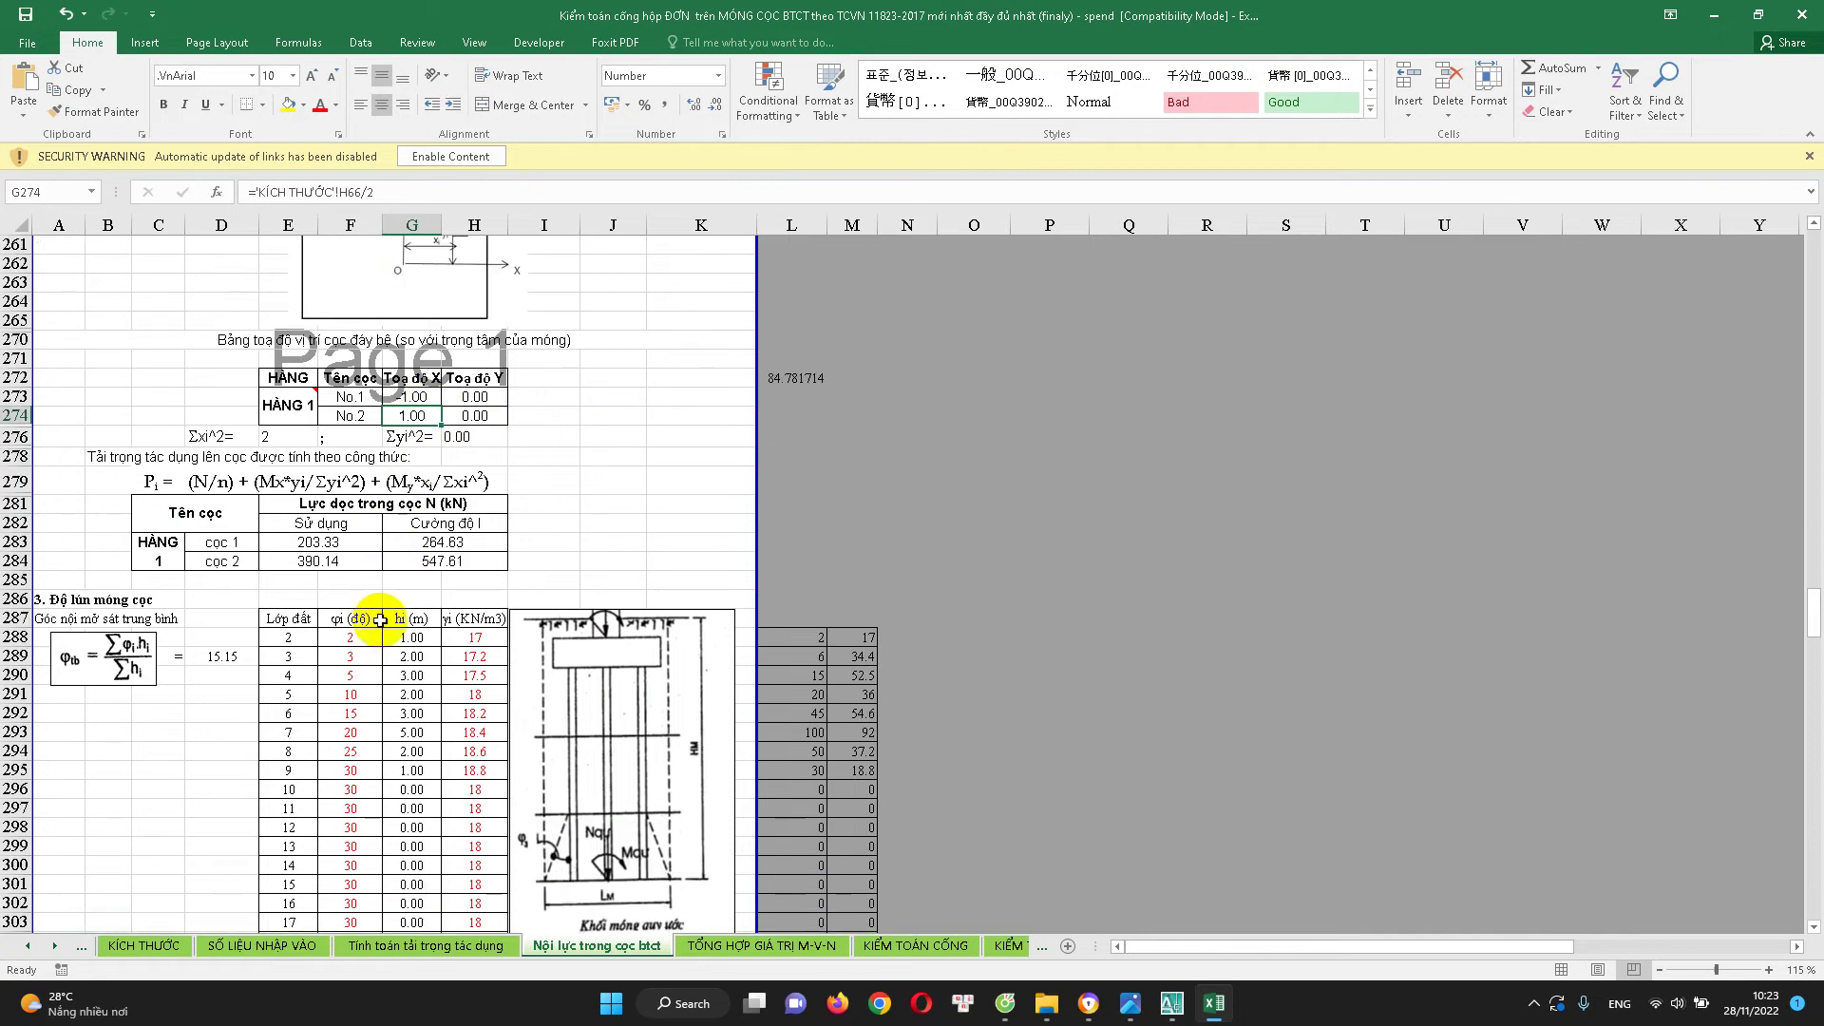
{"action": "left_click", "coordinate": [332, 543]}
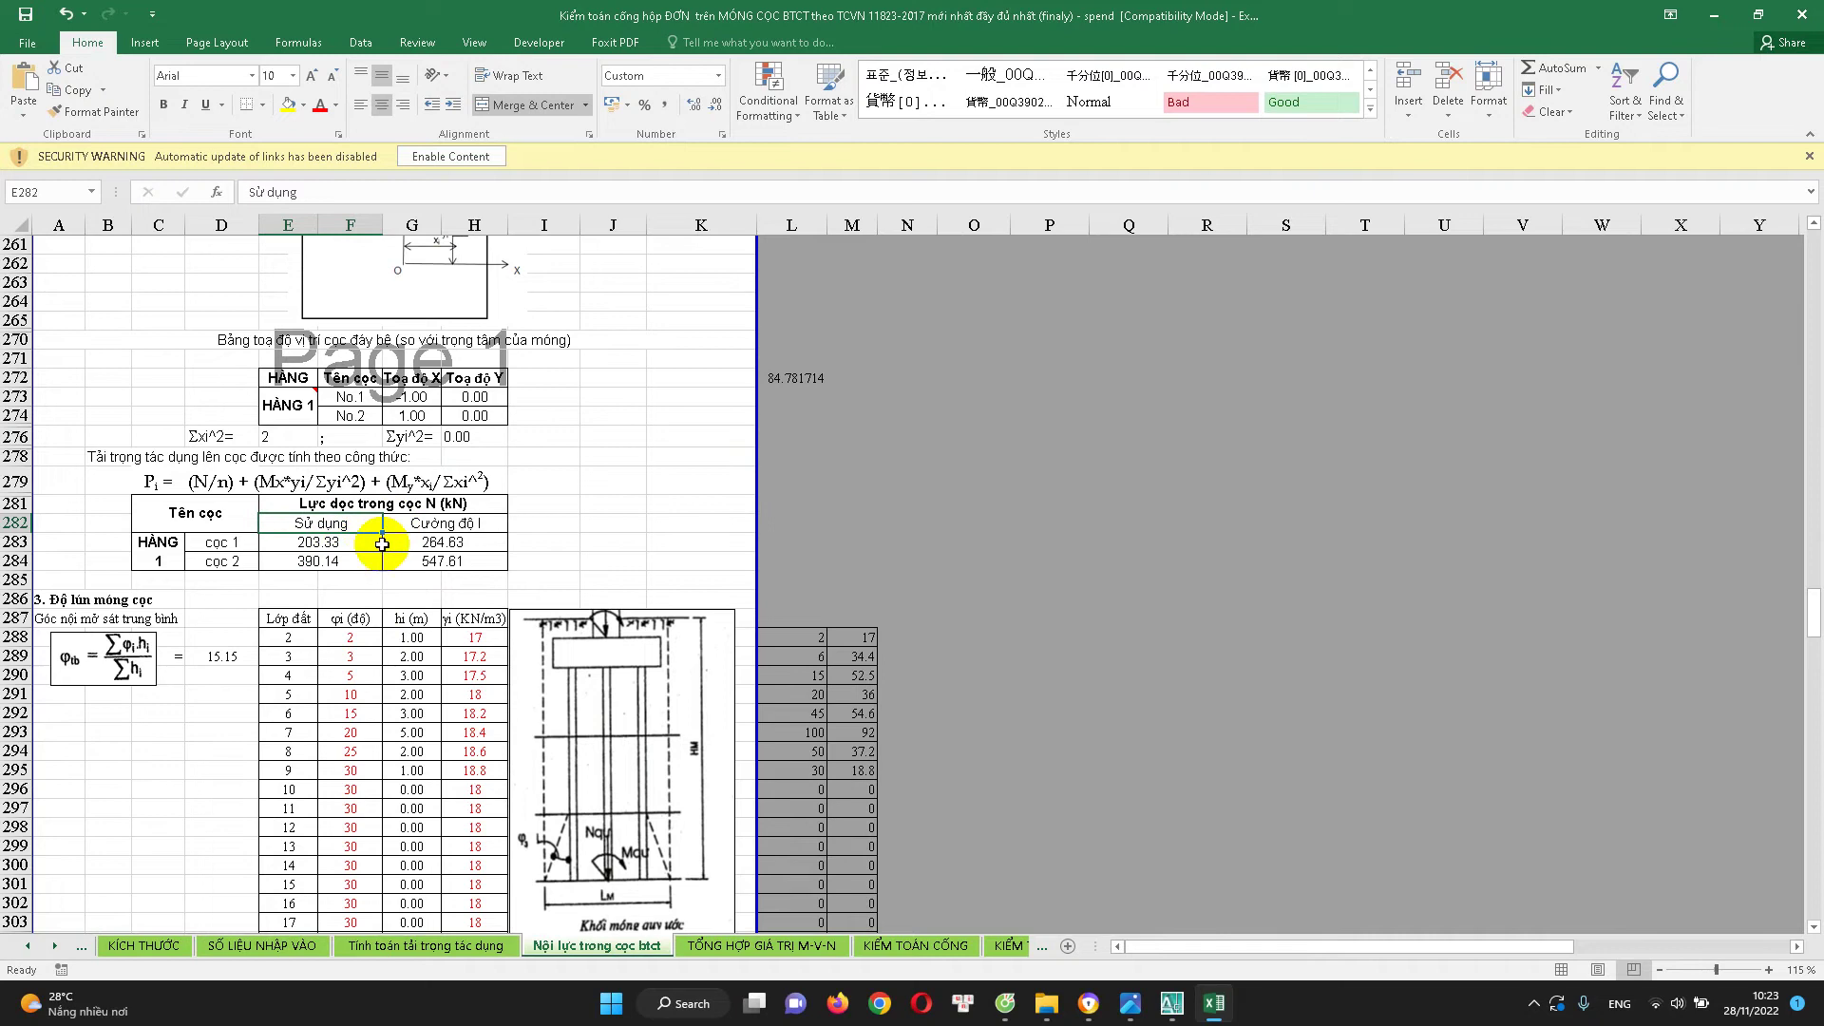
{"action": "left_click_drag", "start_coordinate": [364, 524], "coordinate": [475, 523]}
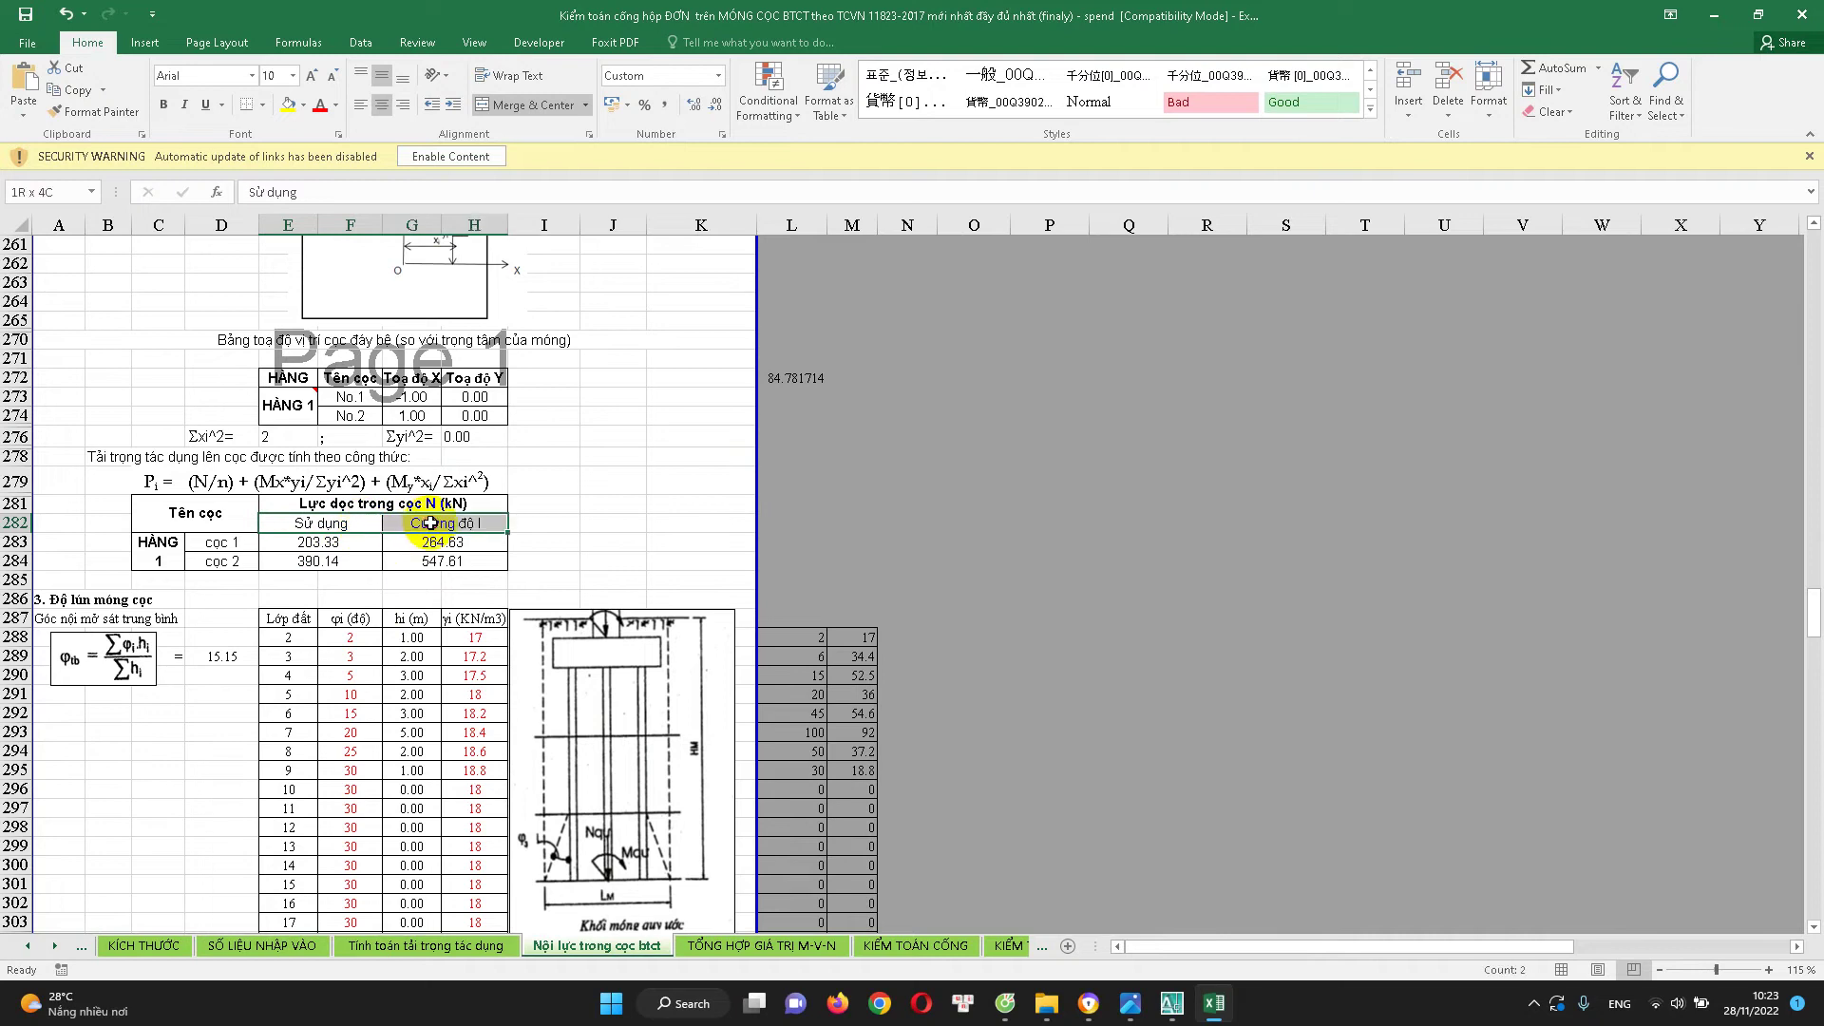
{"action": "left_click", "coordinate": [166, 105]}
Check the pile axial force formulas, including pile 1's service force in E283 and pile 2's 547.61
{"action": "left_click", "coordinate": [348, 548]}
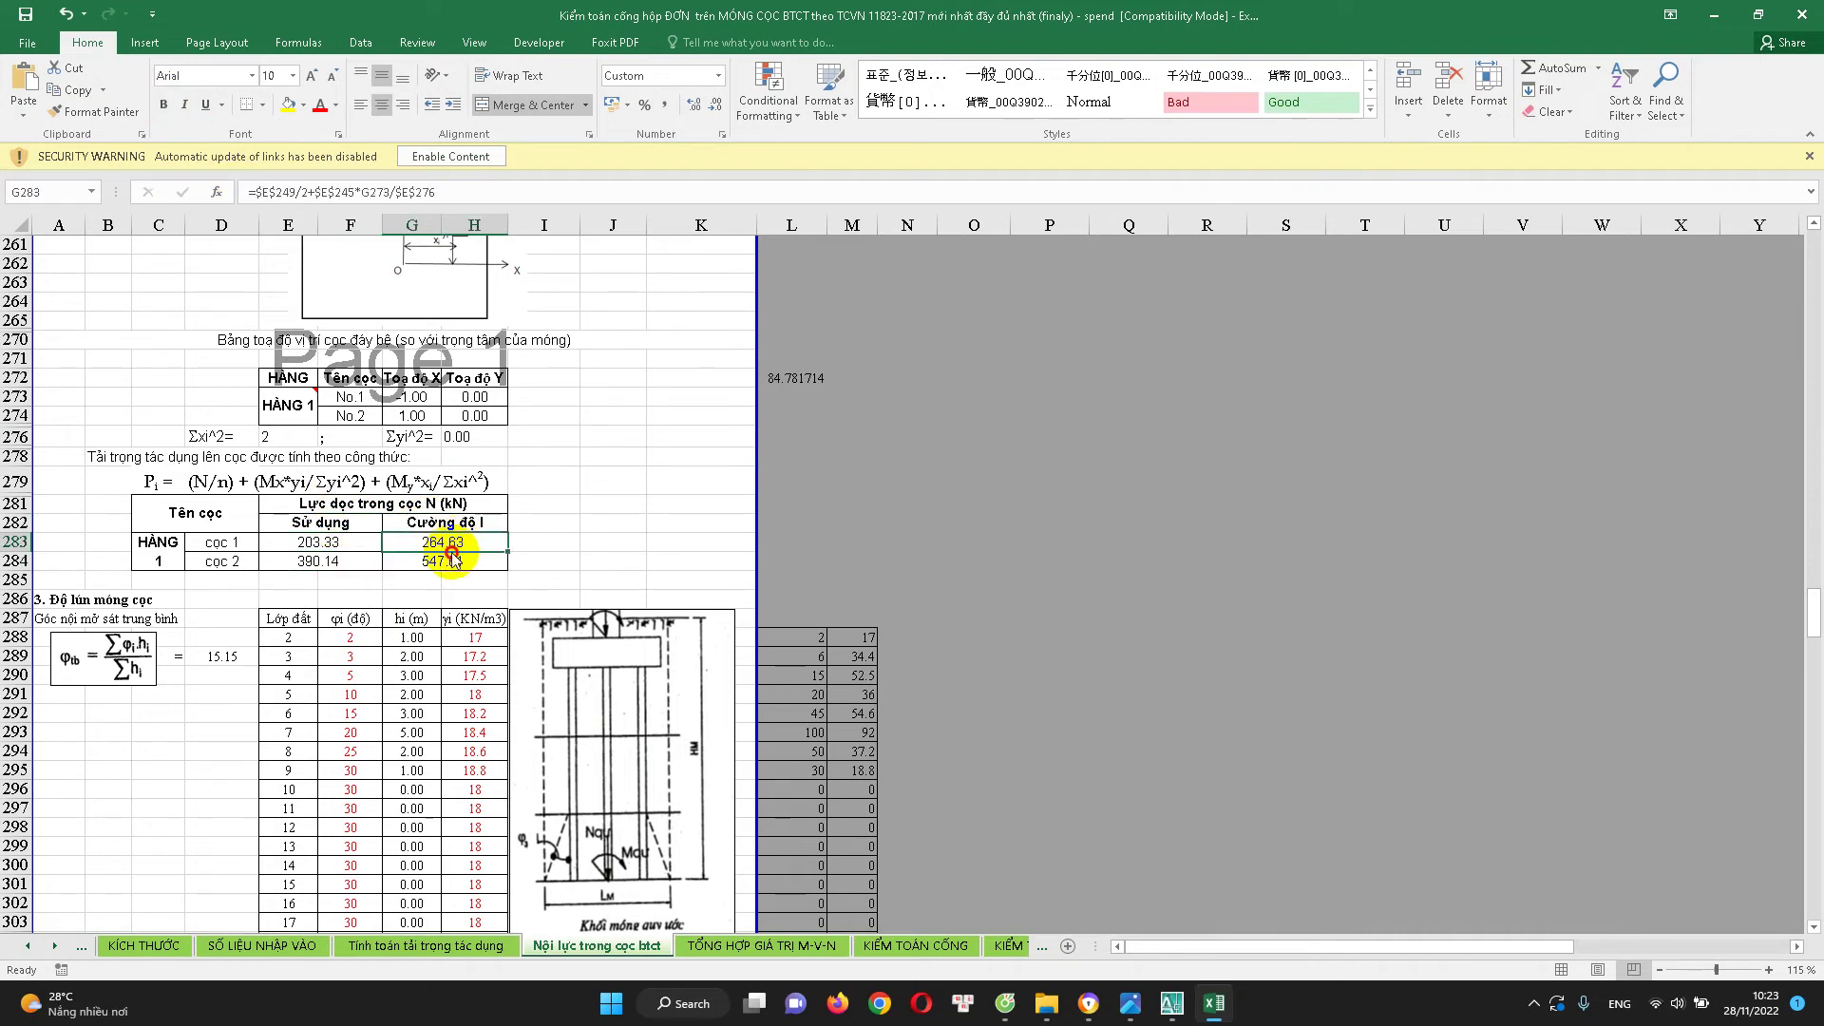
{"action": "left_click", "coordinate": [228, 561]}
{"action": "left_click", "coordinate": [350, 547]}
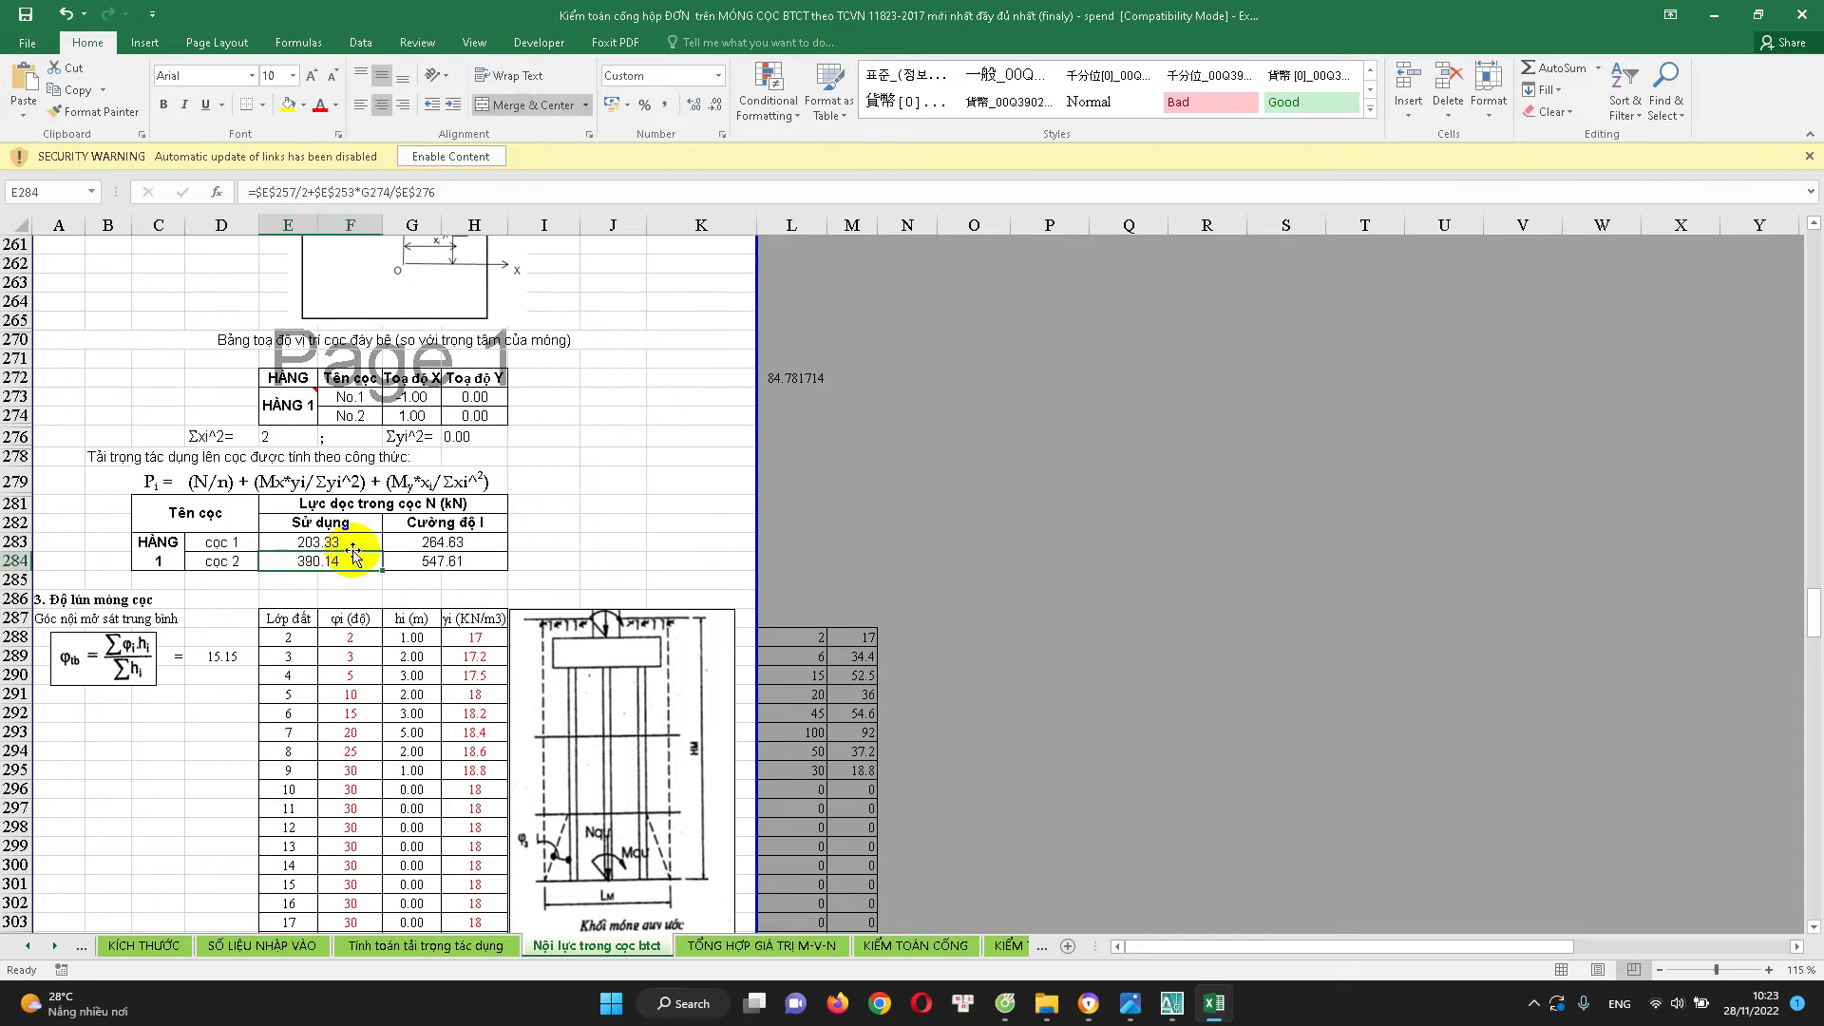
{"action": "left_click", "coordinate": [443, 558]}
{"action": "scroll", "coordinate": [436, 589], "scroll_direction": "down", "scroll_amount": 1}
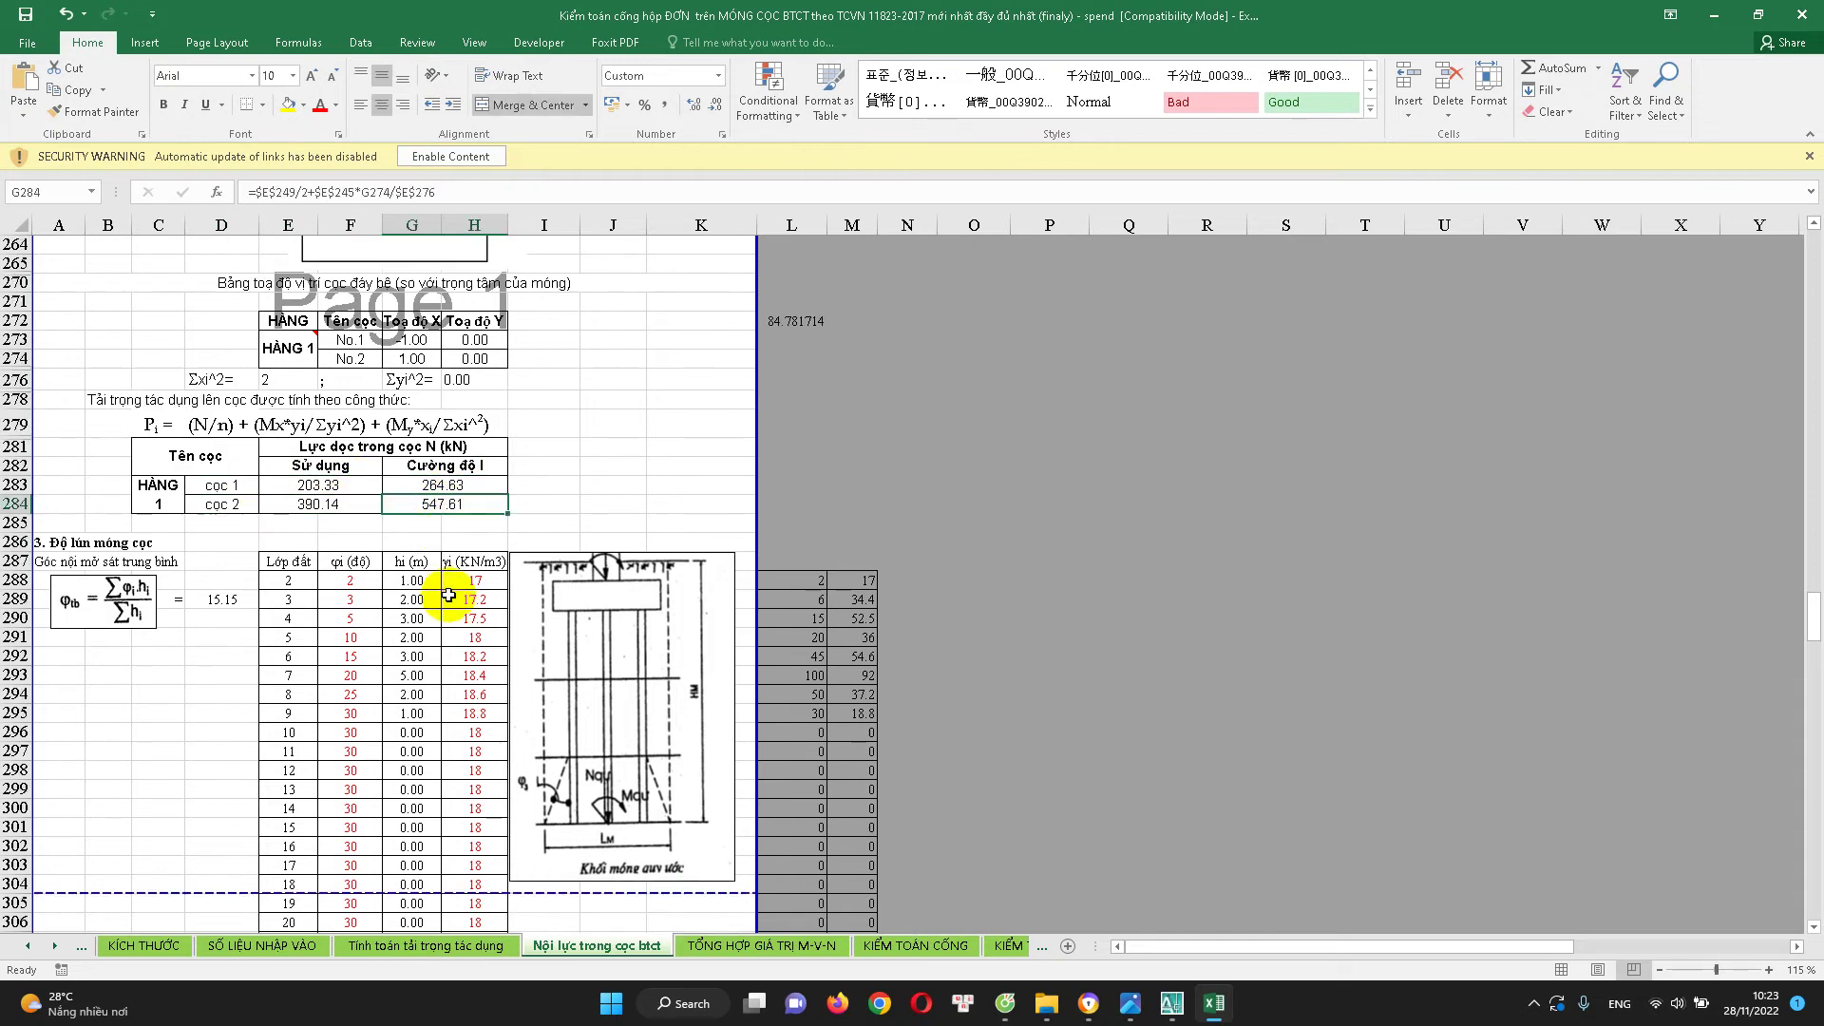
{"action": "scroll", "coordinate": [334, 493], "scroll_direction": "down", "scroll_amount": 2}
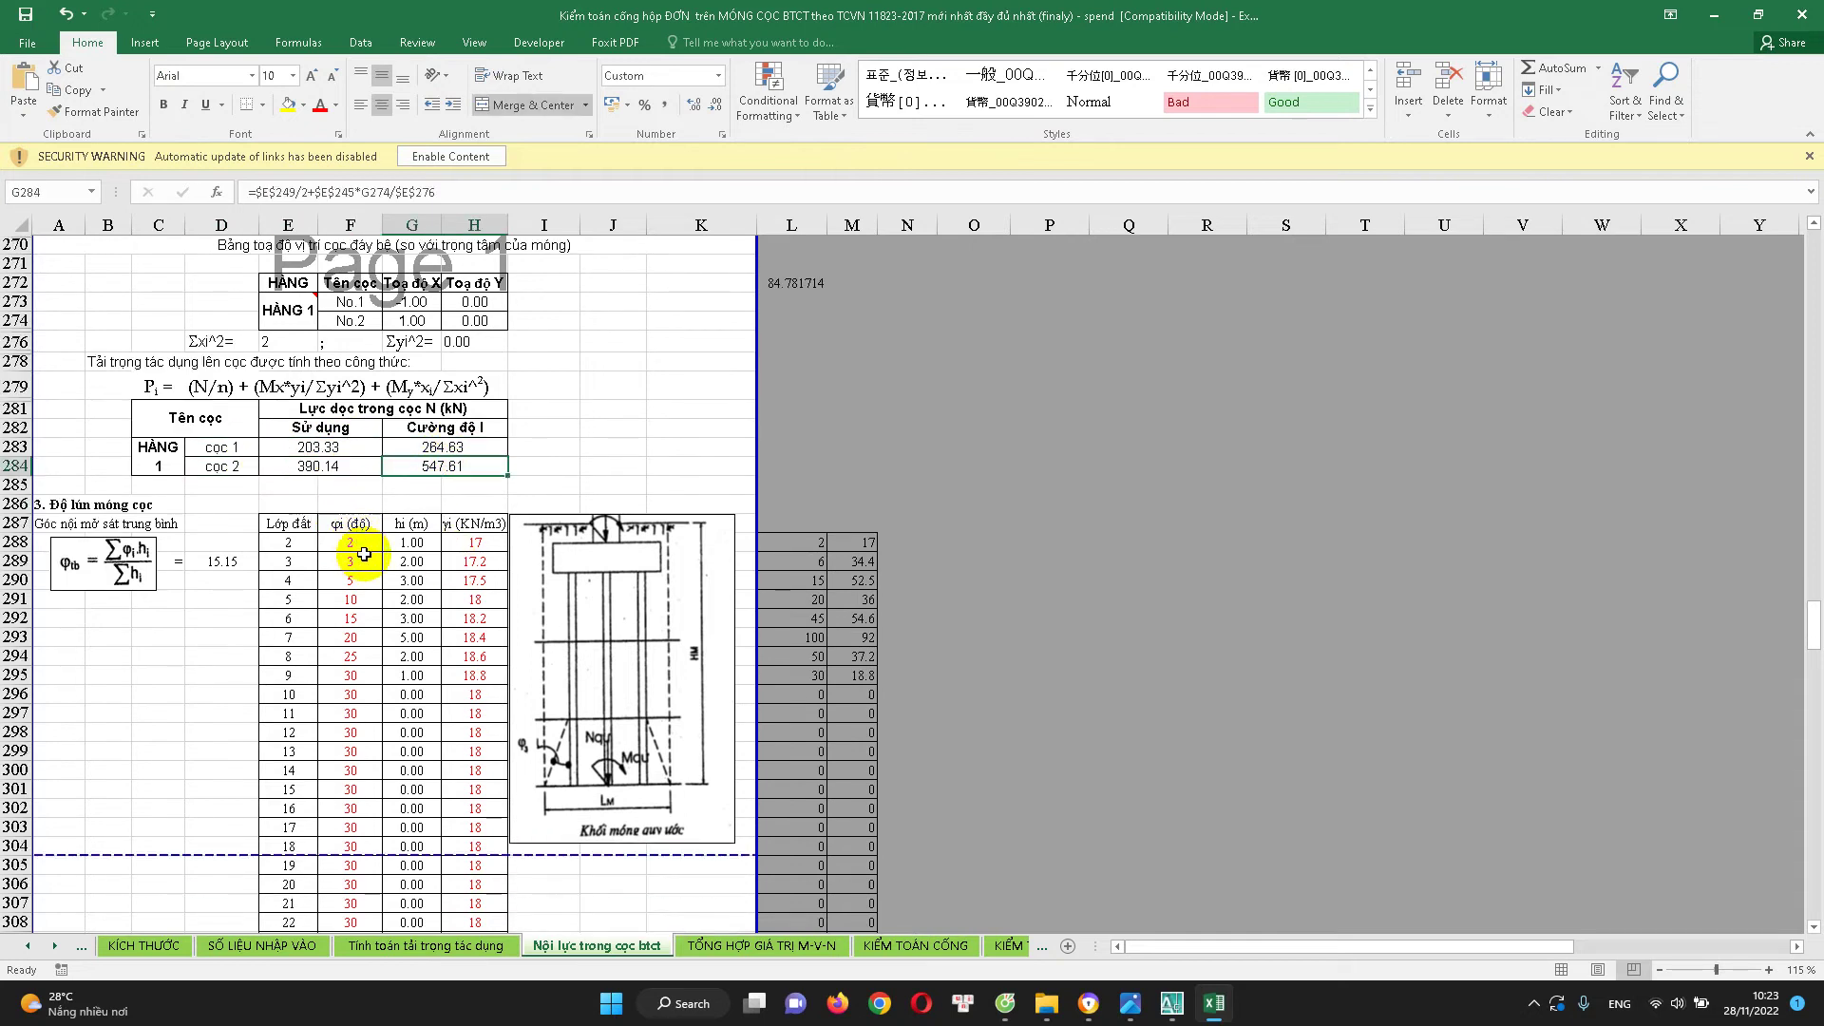
{"action": "scroll", "coordinate": [285, 466], "scroll_direction": "up", "scroll_amount": 1}
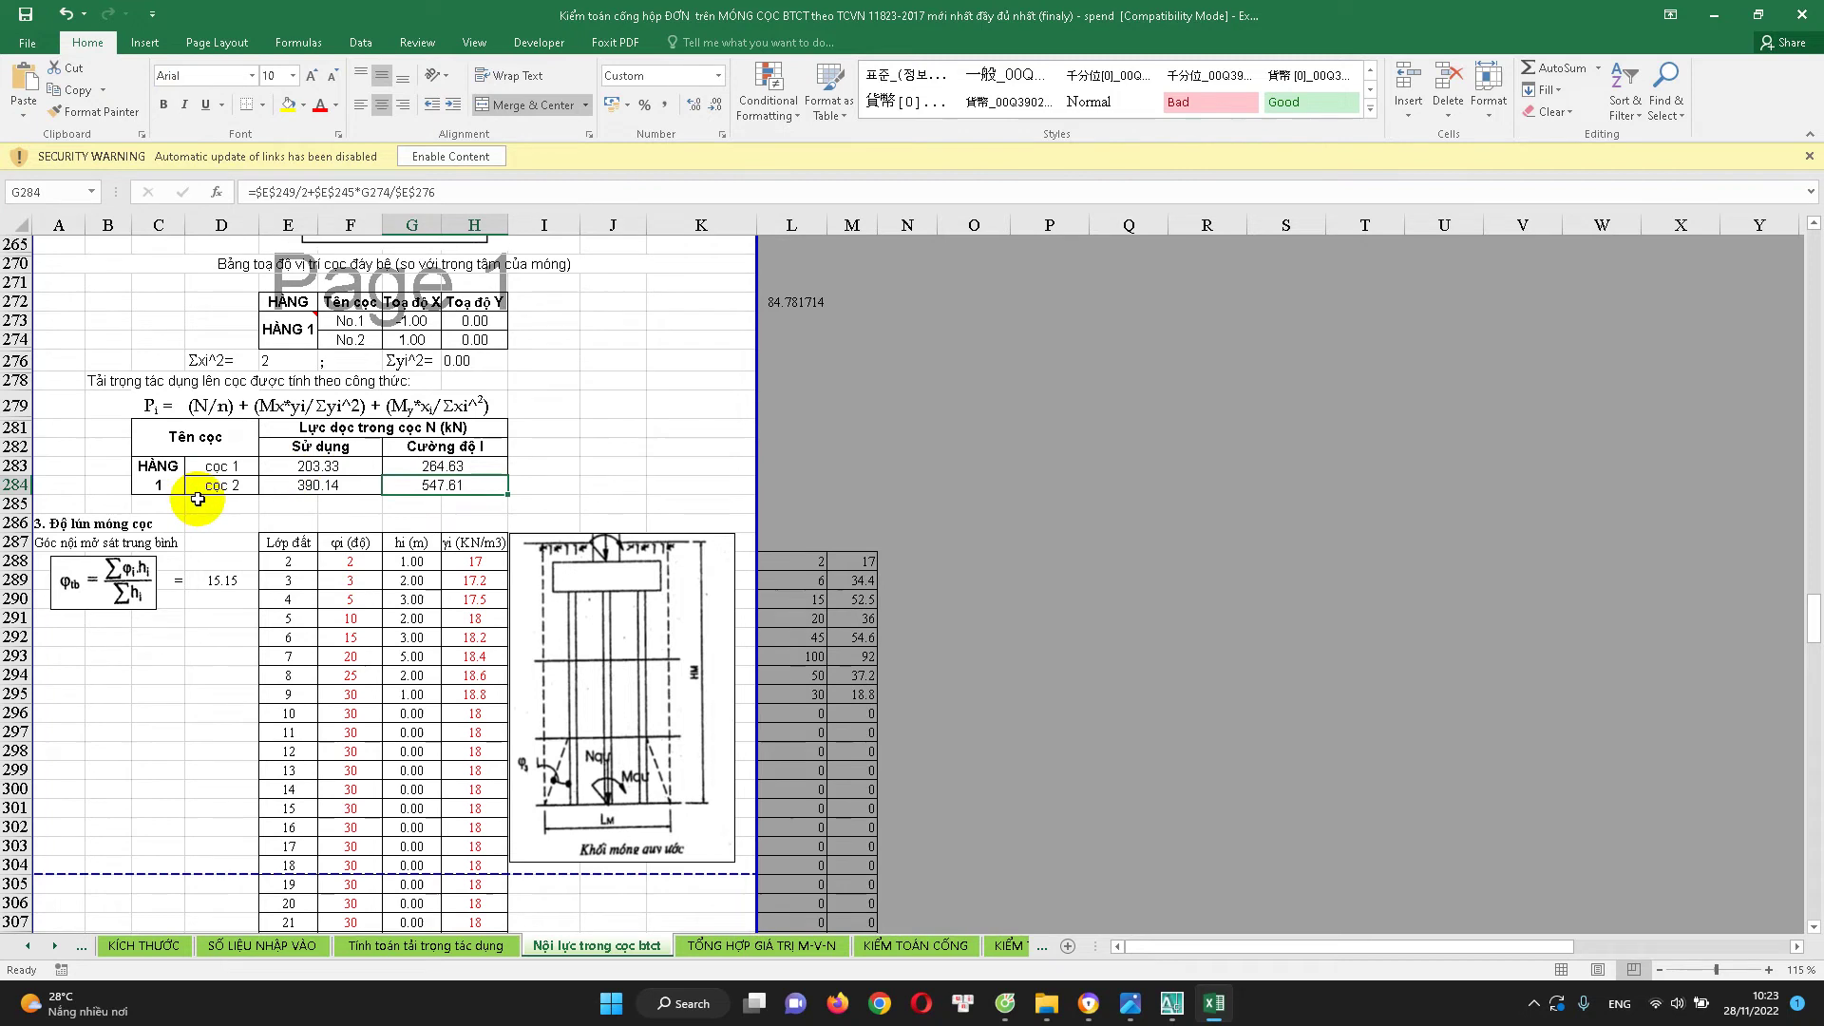
{"action": "left_click", "coordinate": [318, 465]}
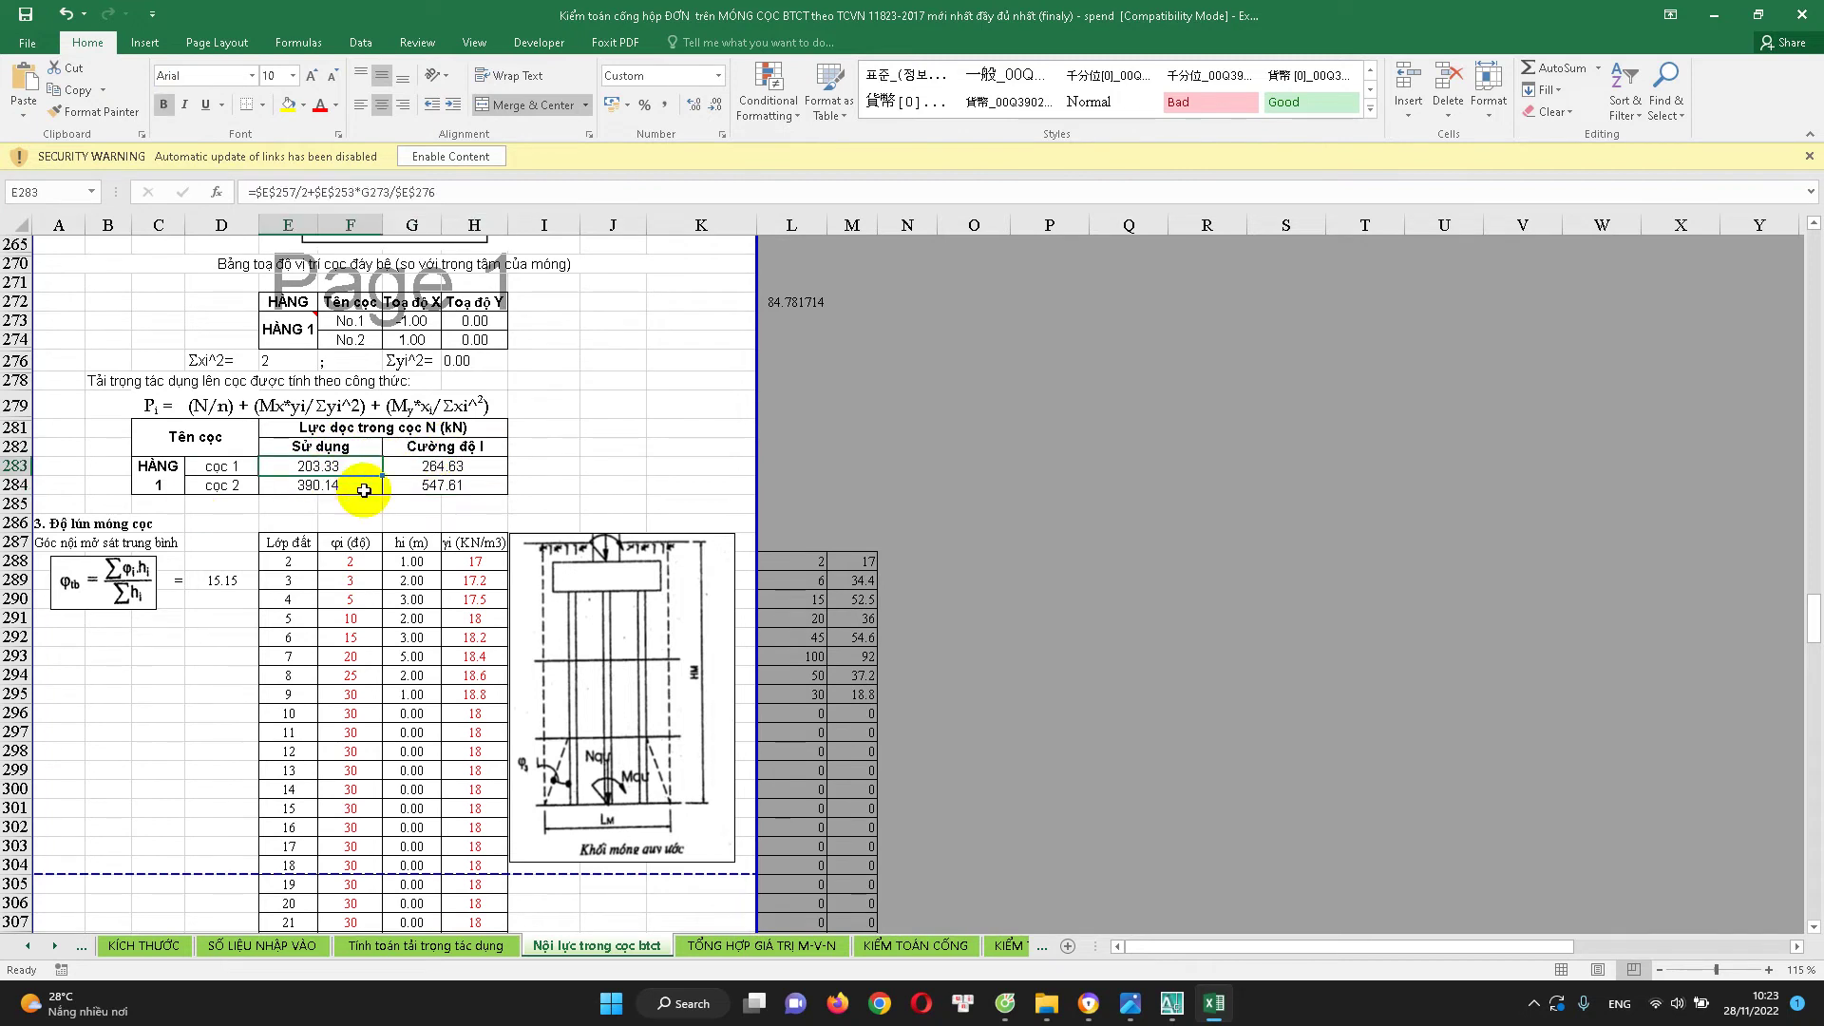
{"action": "left_click", "coordinate": [1005, 945]}
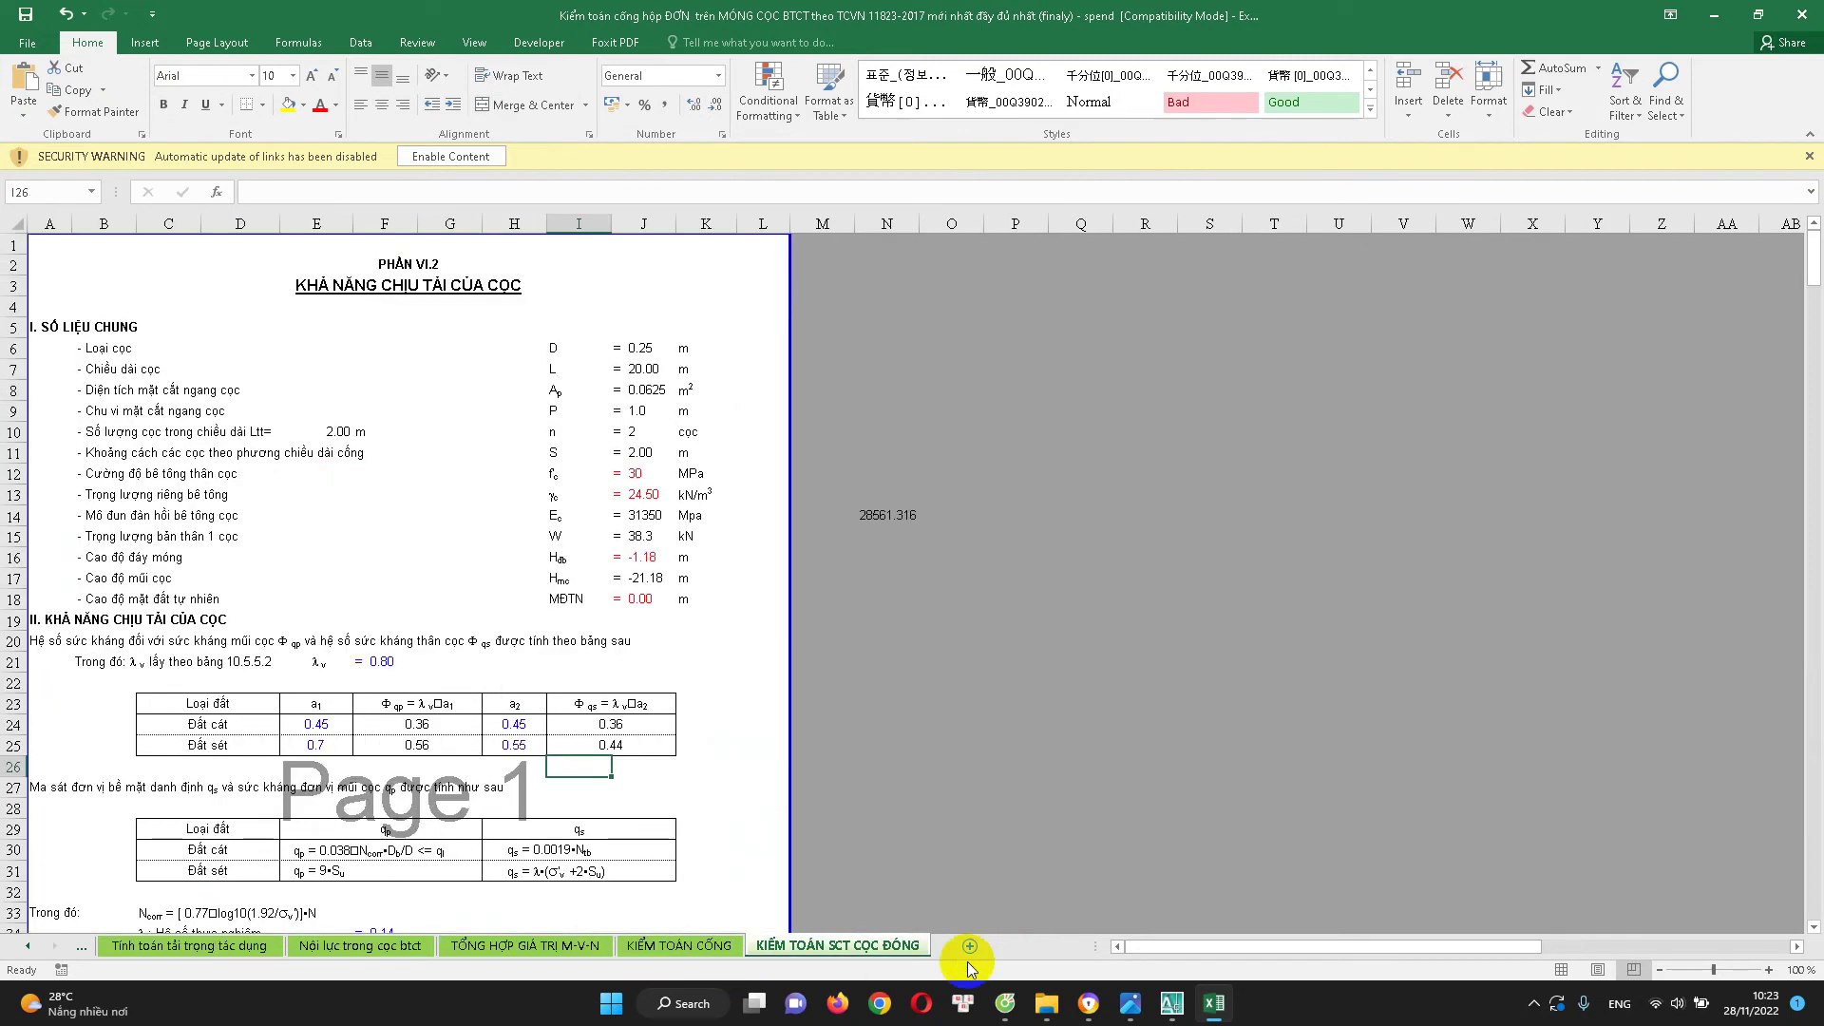
{"action": "scroll", "coordinate": [443, 570], "scroll_direction": "down", "scroll_amount": 3}
{"action": "scroll", "coordinate": [462, 615], "scroll_direction": "down", "scroll_amount": 5}
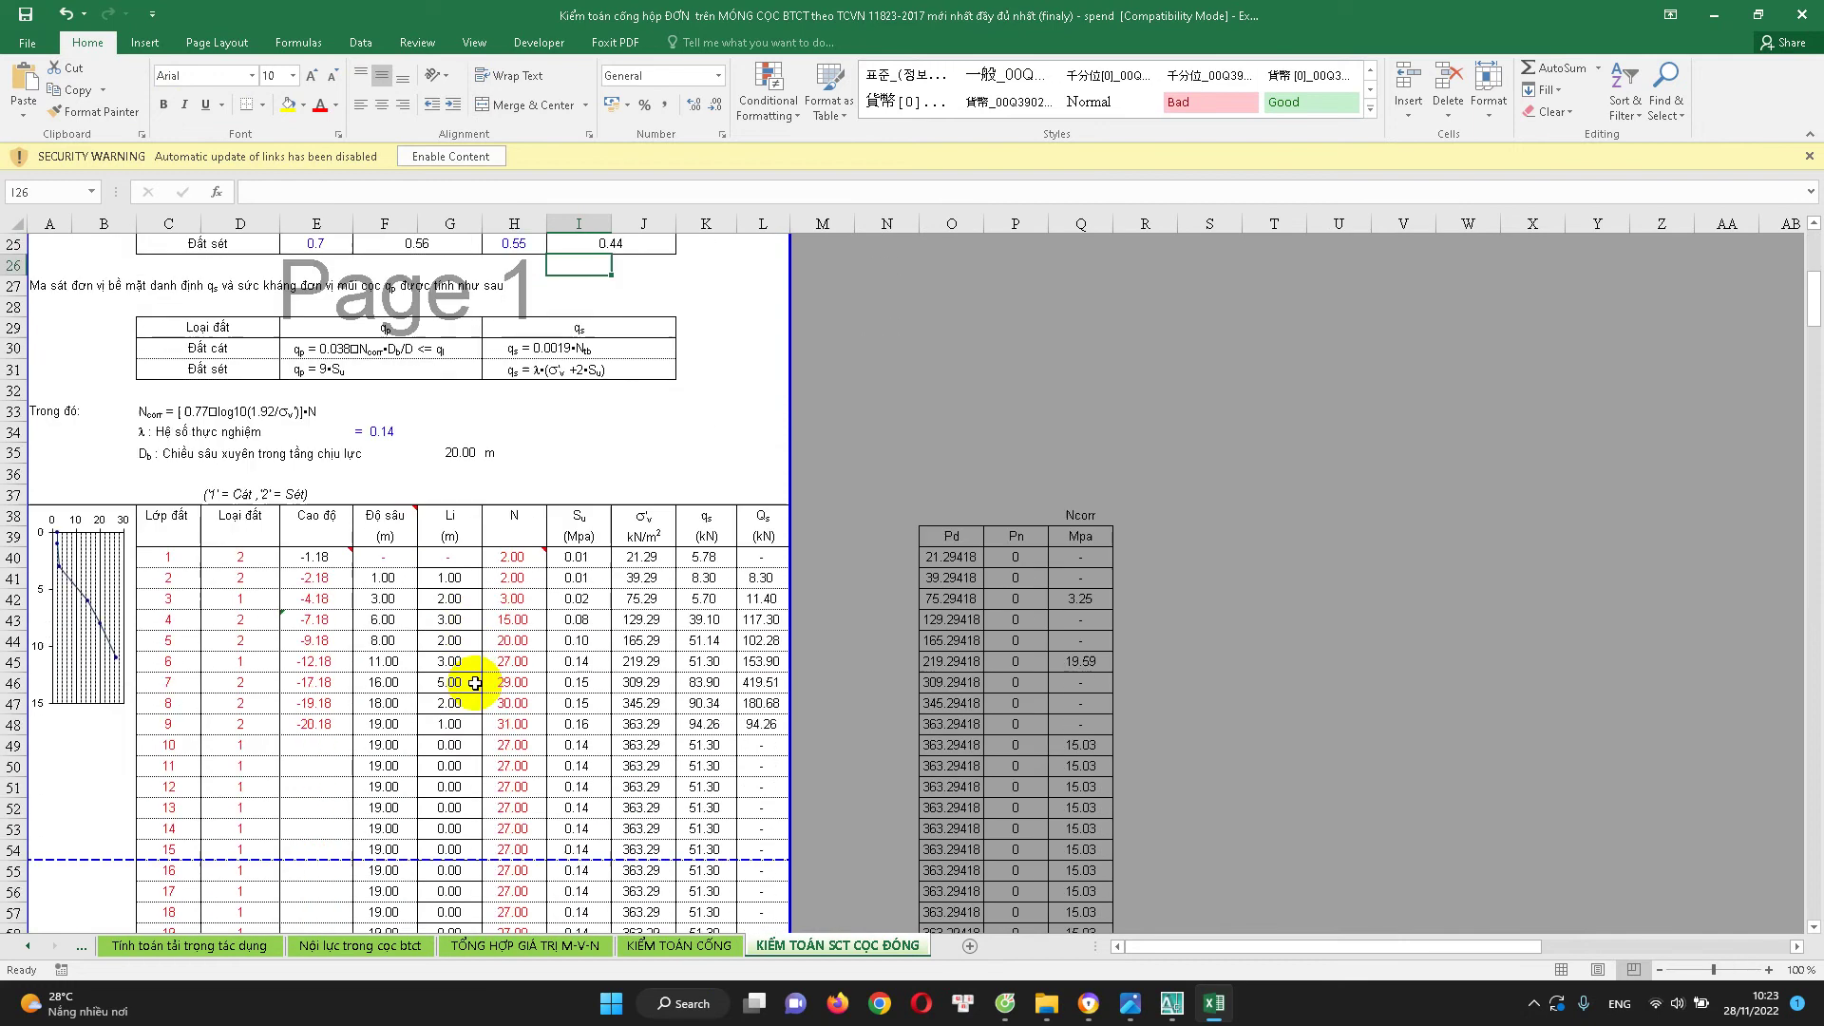
{"action": "scroll", "coordinate": [475, 665], "scroll_direction": "up", "scroll_amount": 4}
{"action": "scroll", "coordinate": [475, 675], "scroll_direction": "down", "scroll_amount": 5}
{"action": "scroll", "coordinate": [484, 693], "scroll_direction": "down", "scroll_amount": 10}
{"action": "scroll", "coordinate": [490, 702], "scroll_direction": "down", "scroll_amount": 4}
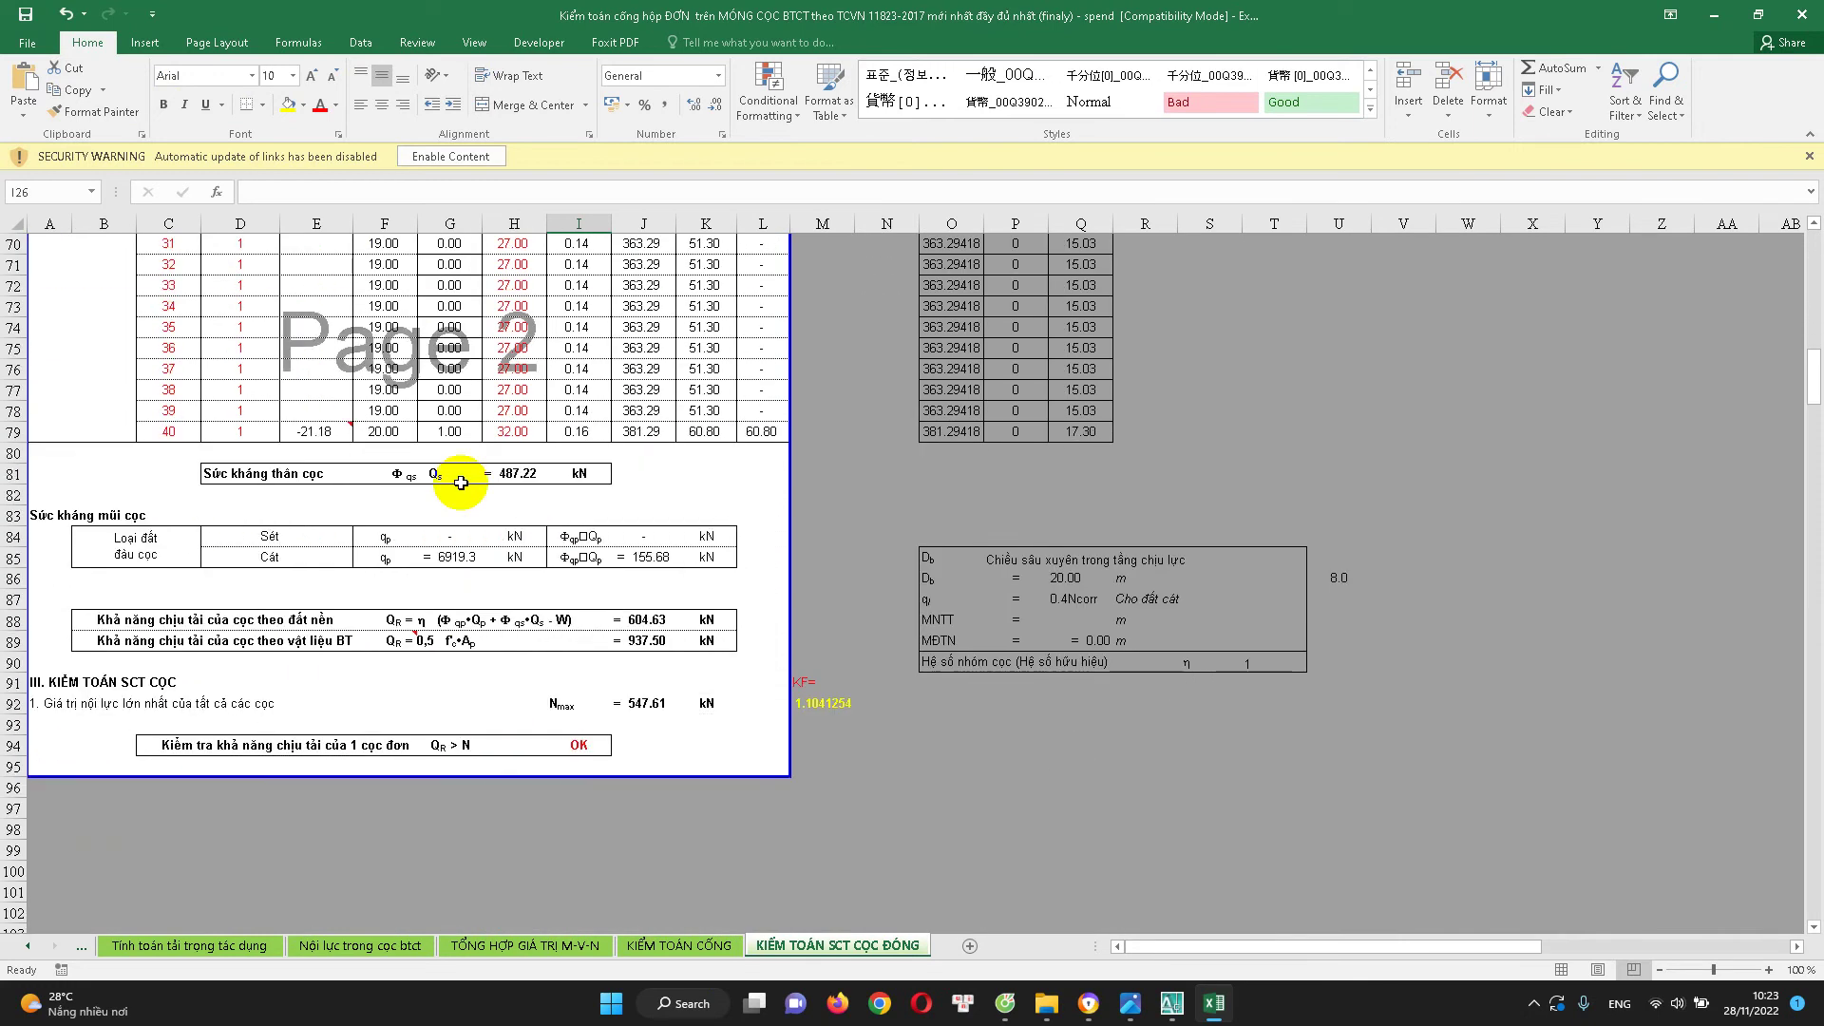
{"action": "scroll", "coordinate": [466, 570], "scroll_direction": "down", "scroll_amount": 1}
{"action": "scroll", "coordinate": [570, 494], "scroll_direction": "up", "scroll_amount": 1}
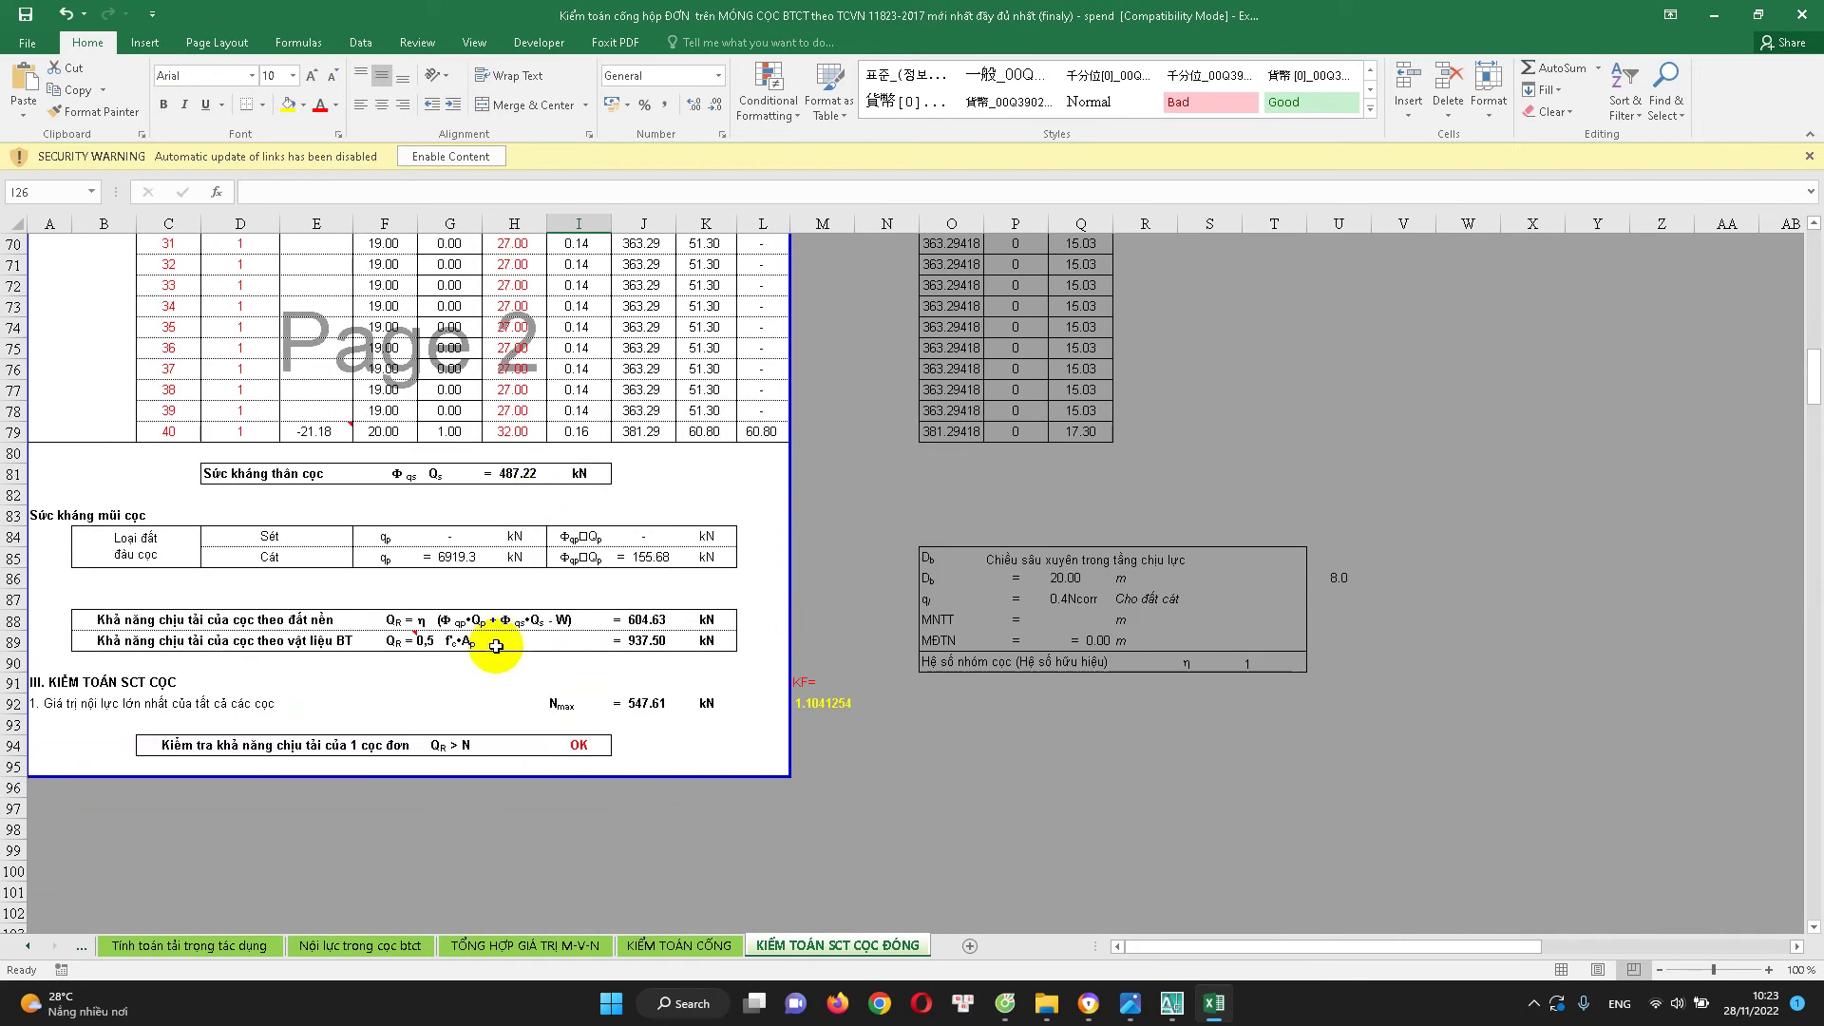
{"action": "double_click", "coordinate": [655, 702]}
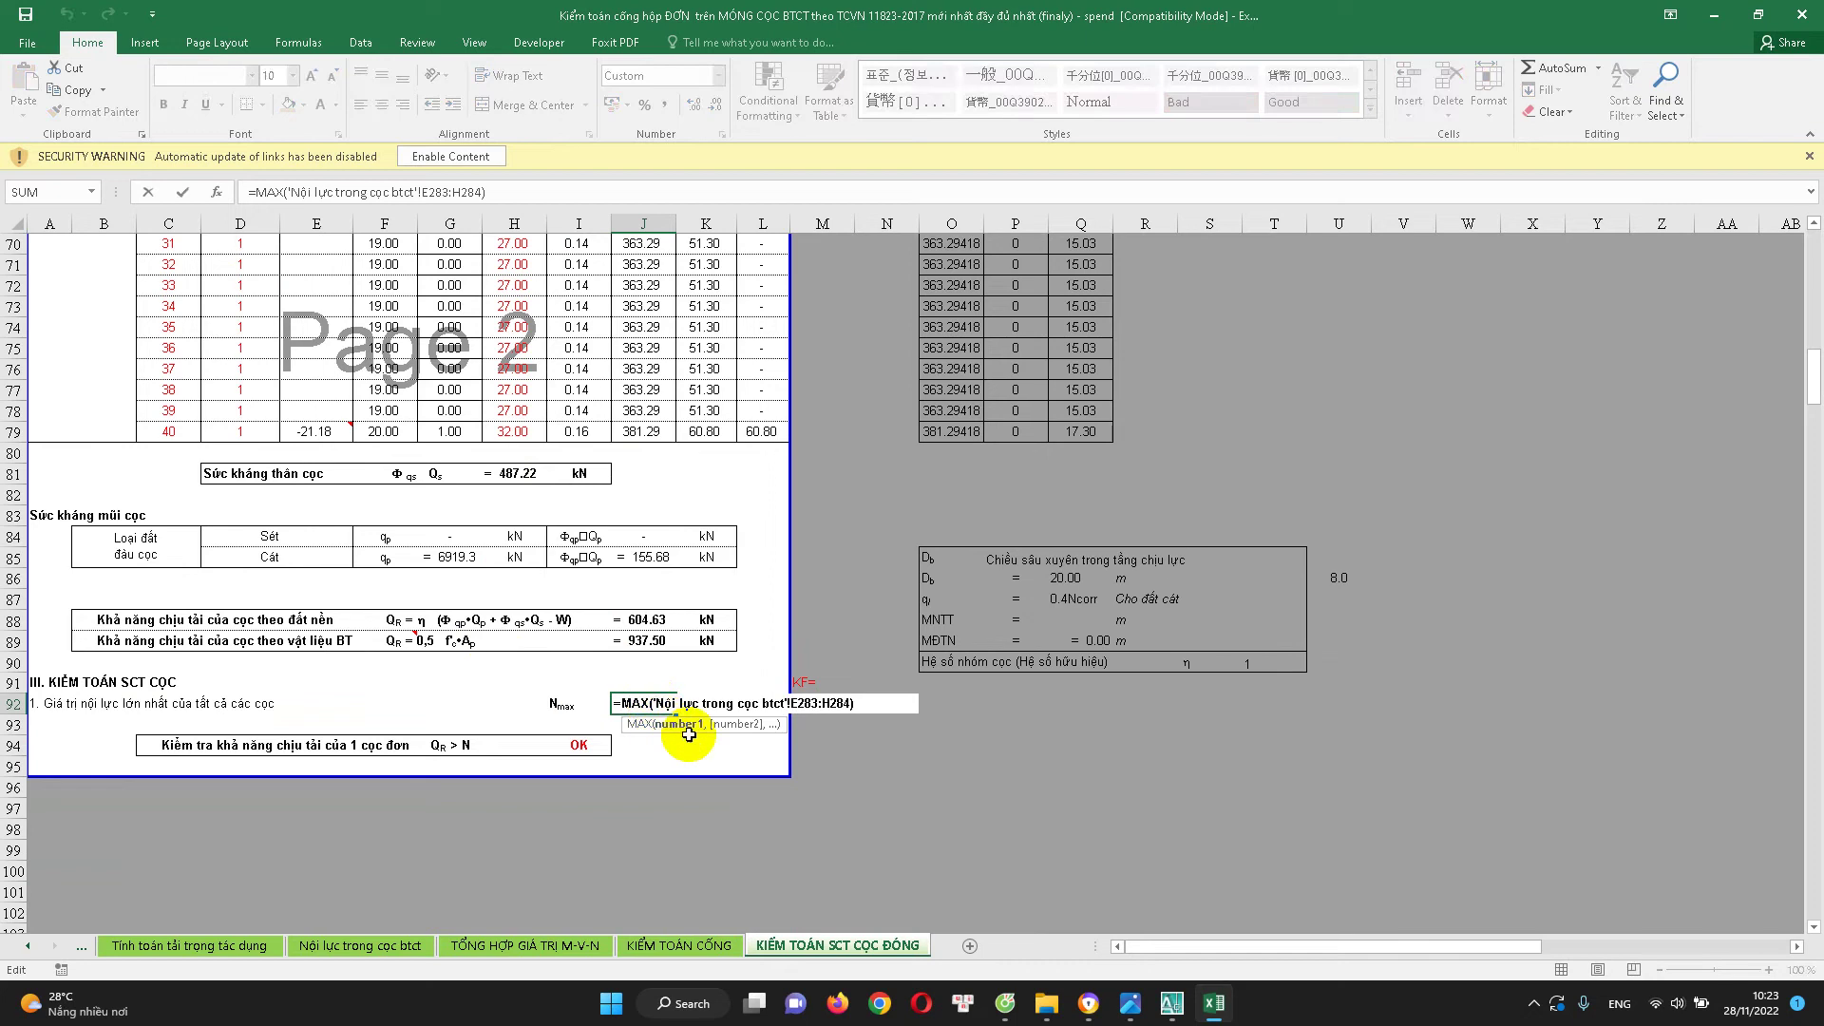
{"action": "key", "text": "Escape"}
{"action": "double_click", "coordinate": [657, 704]}
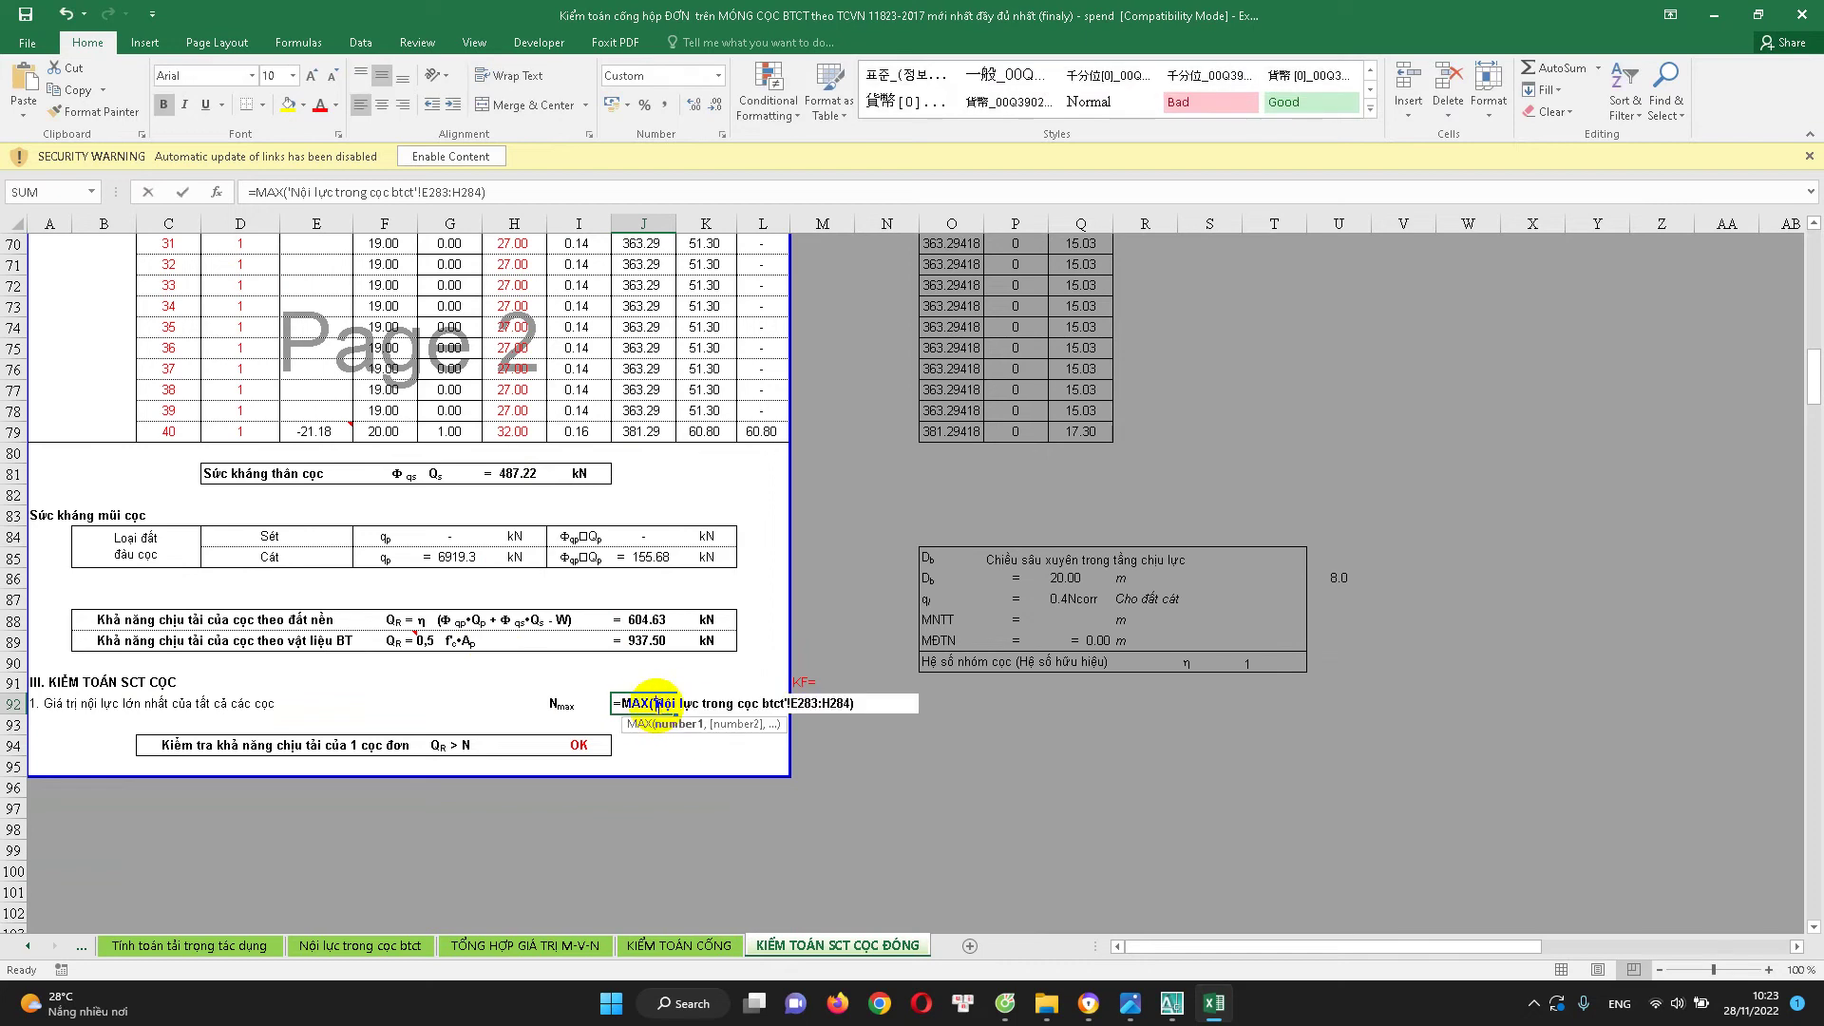
{"action": "key", "text": "Escape"}
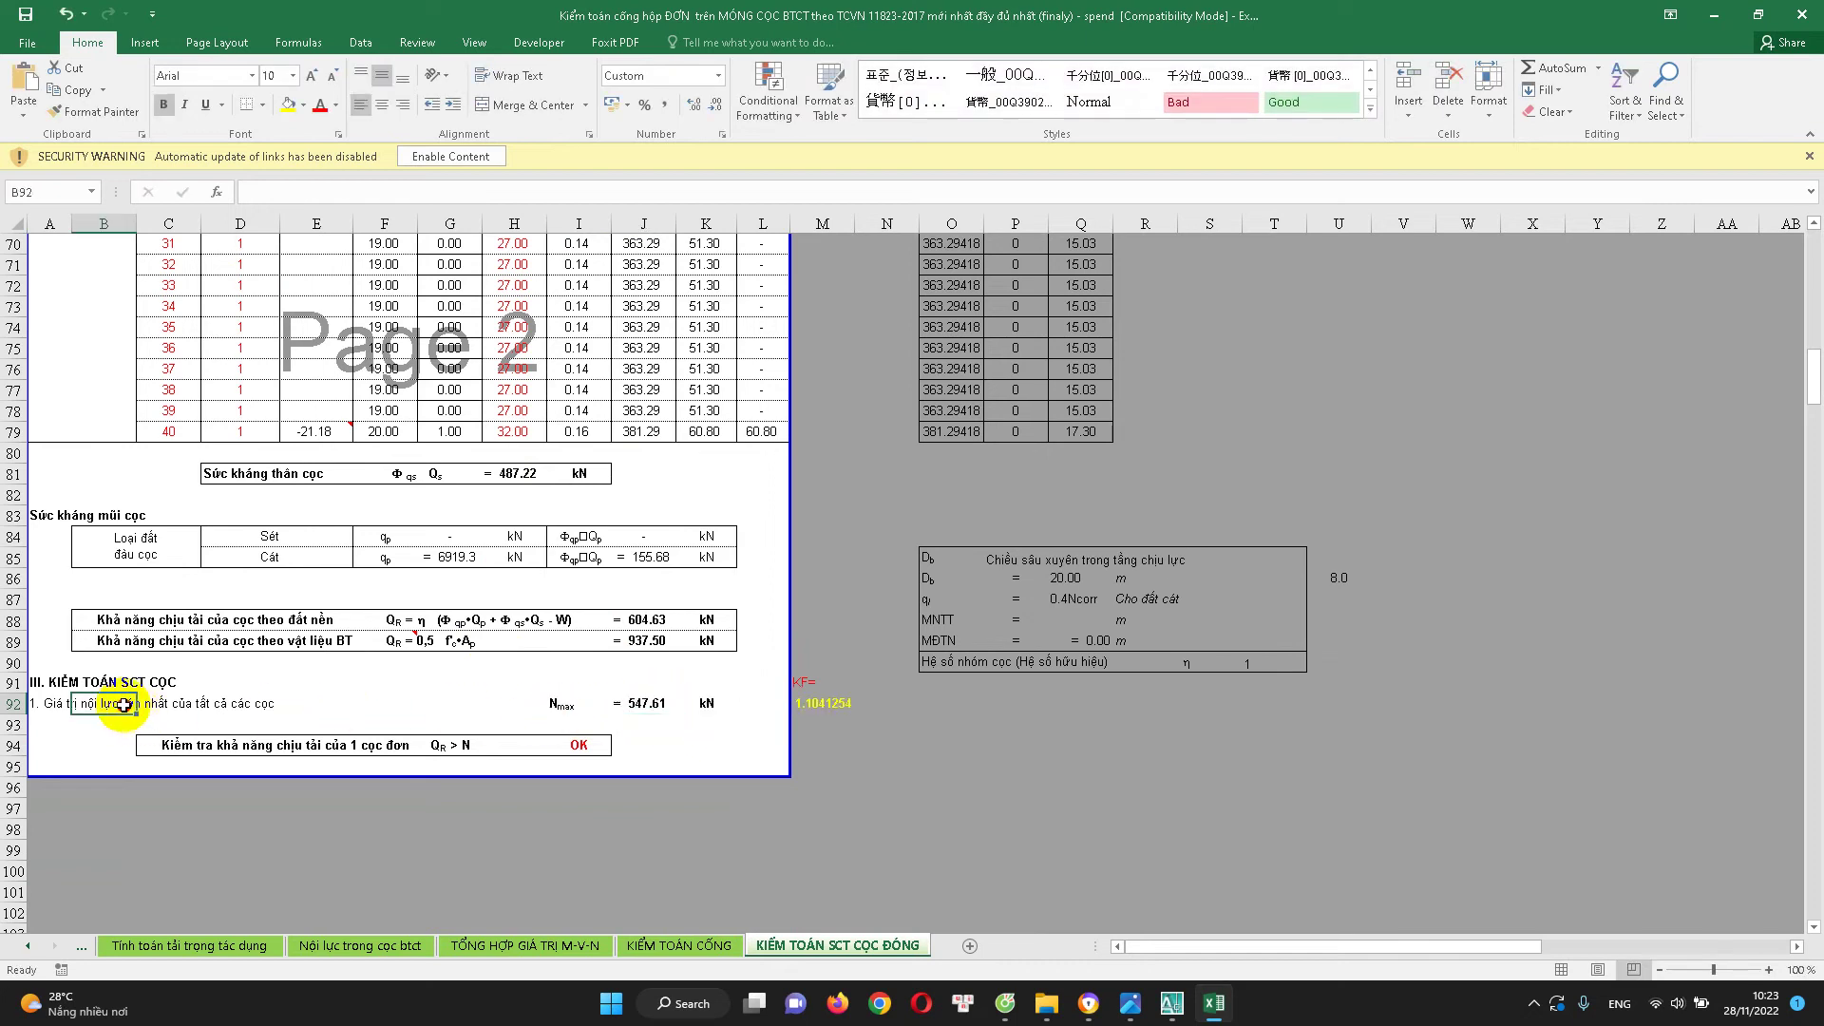
{"action": "left_click_drag", "start_coordinate": [104, 703], "coordinate": [656, 704]}
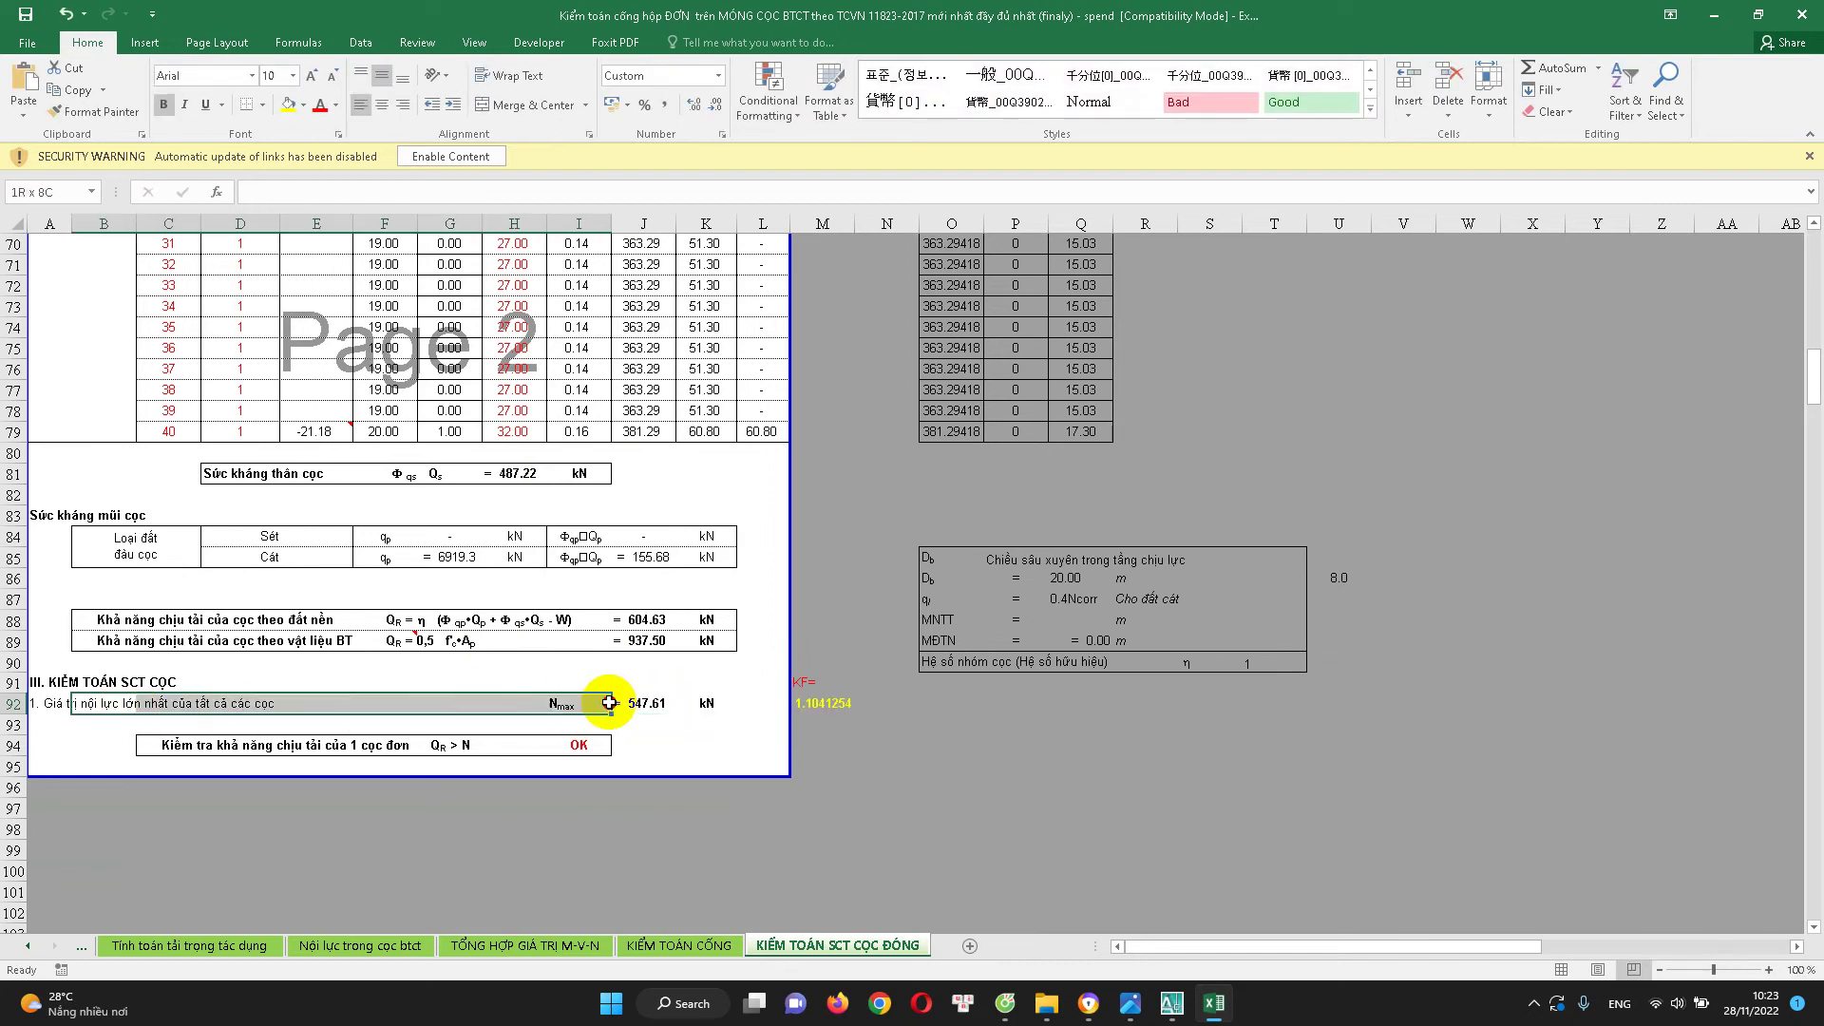
{"action": "left_click", "coordinate": [641, 621]}
{"action": "double_click", "coordinate": [578, 749]}
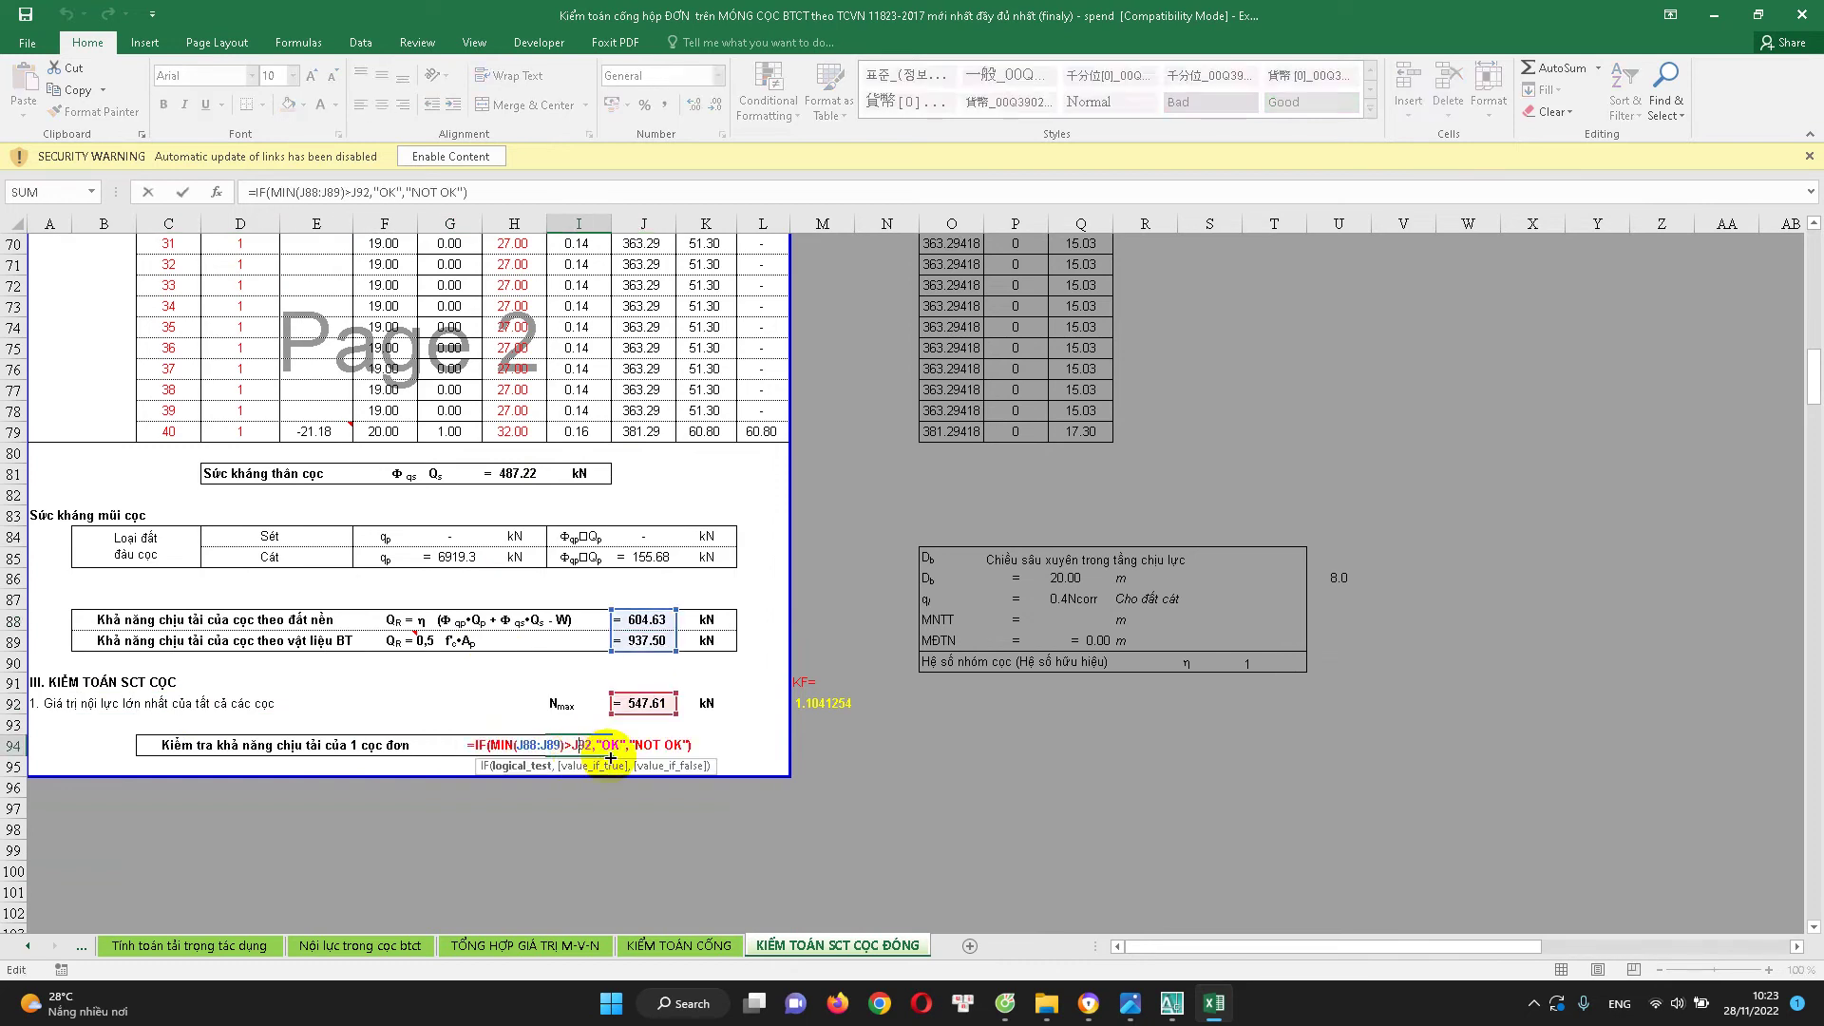
{"action": "key", "text": "Escape"}
{"action": "double_click", "coordinate": [646, 622]}
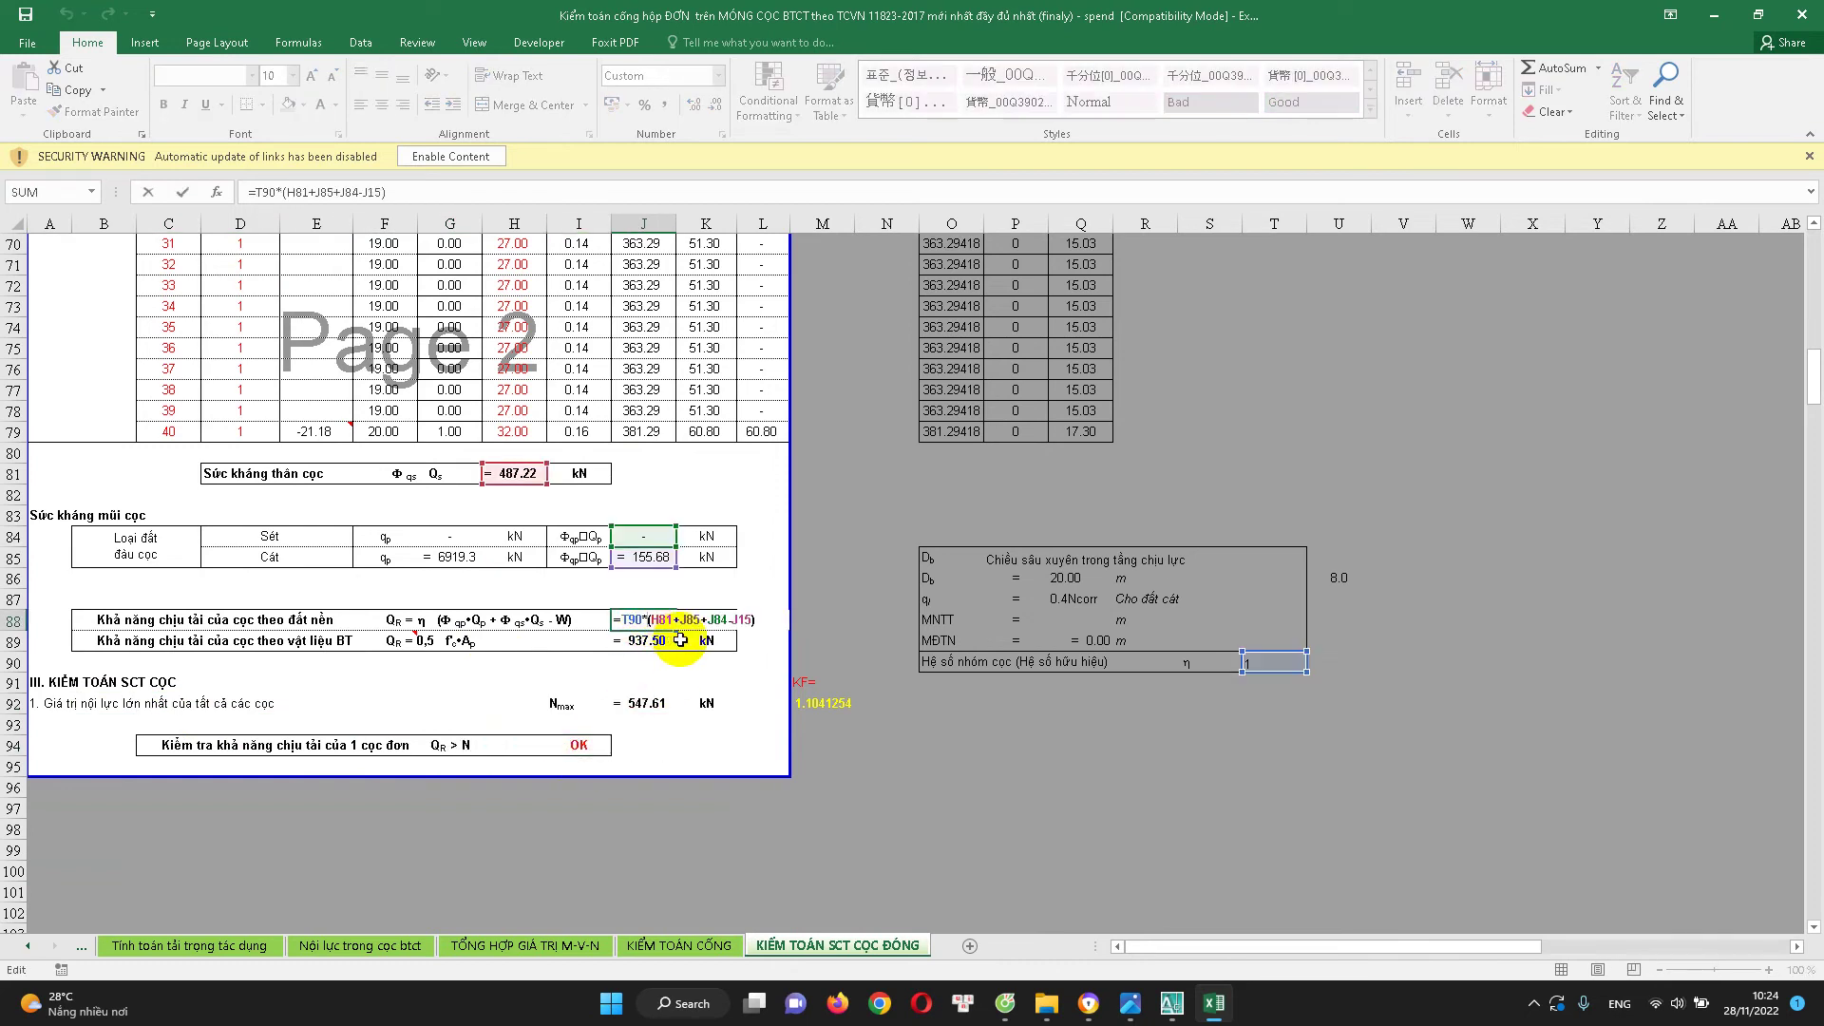
{"action": "key", "text": "Escape"}
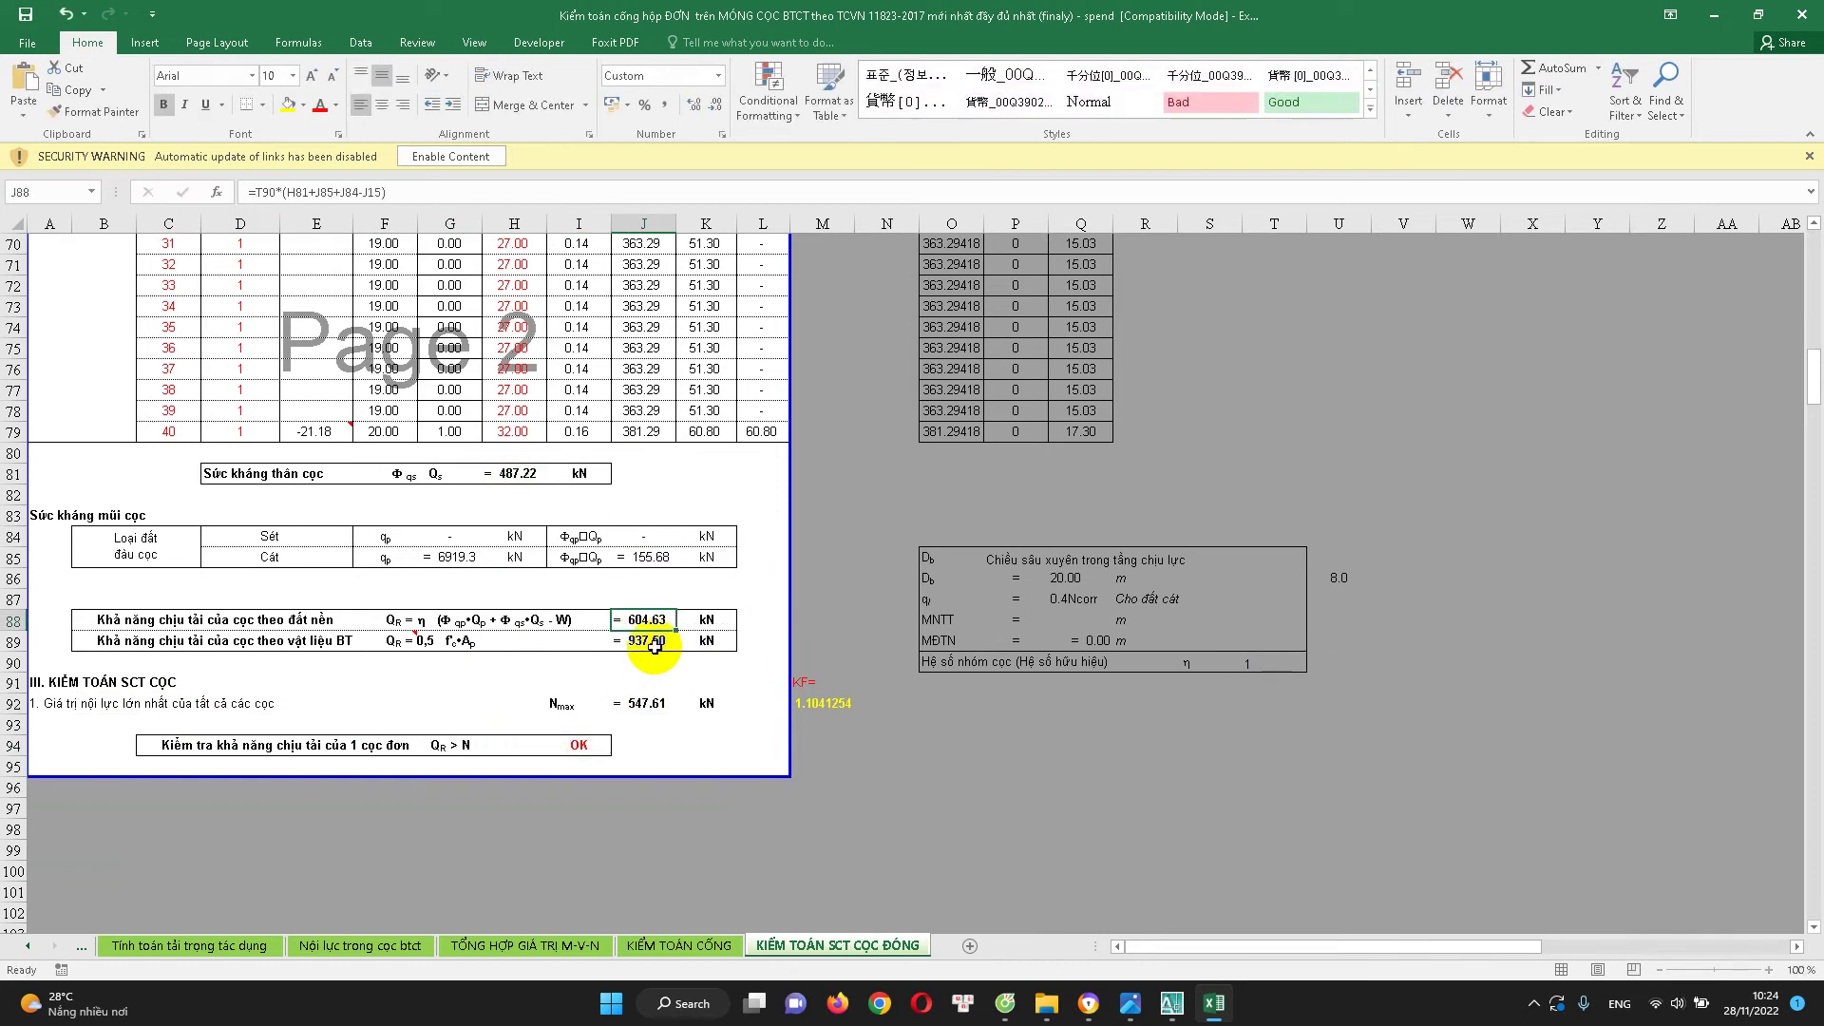
{"action": "double_click", "coordinate": [644, 702]}
{"action": "key", "text": "ctrl+bracketleft"}
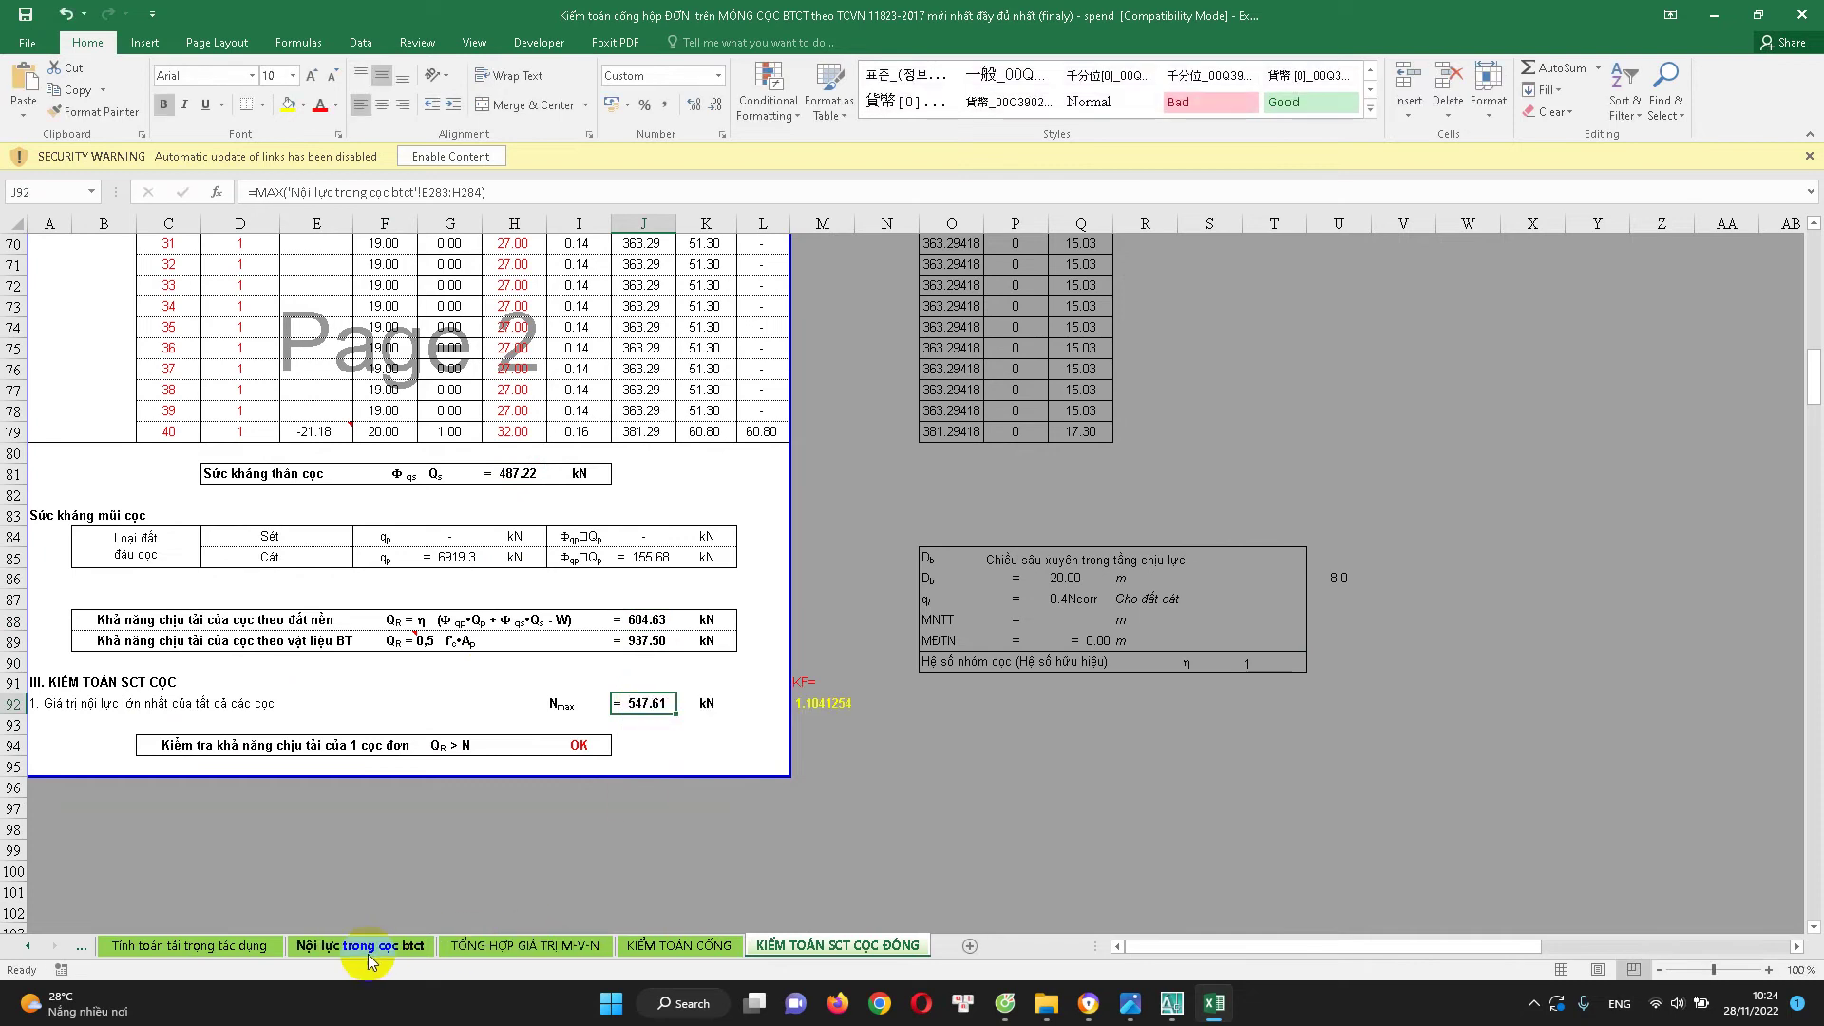
{"action": "left_click", "coordinate": [333, 472]}
{"action": "left_click_drag", "start_coordinate": [315, 468], "coordinate": [456, 504]}
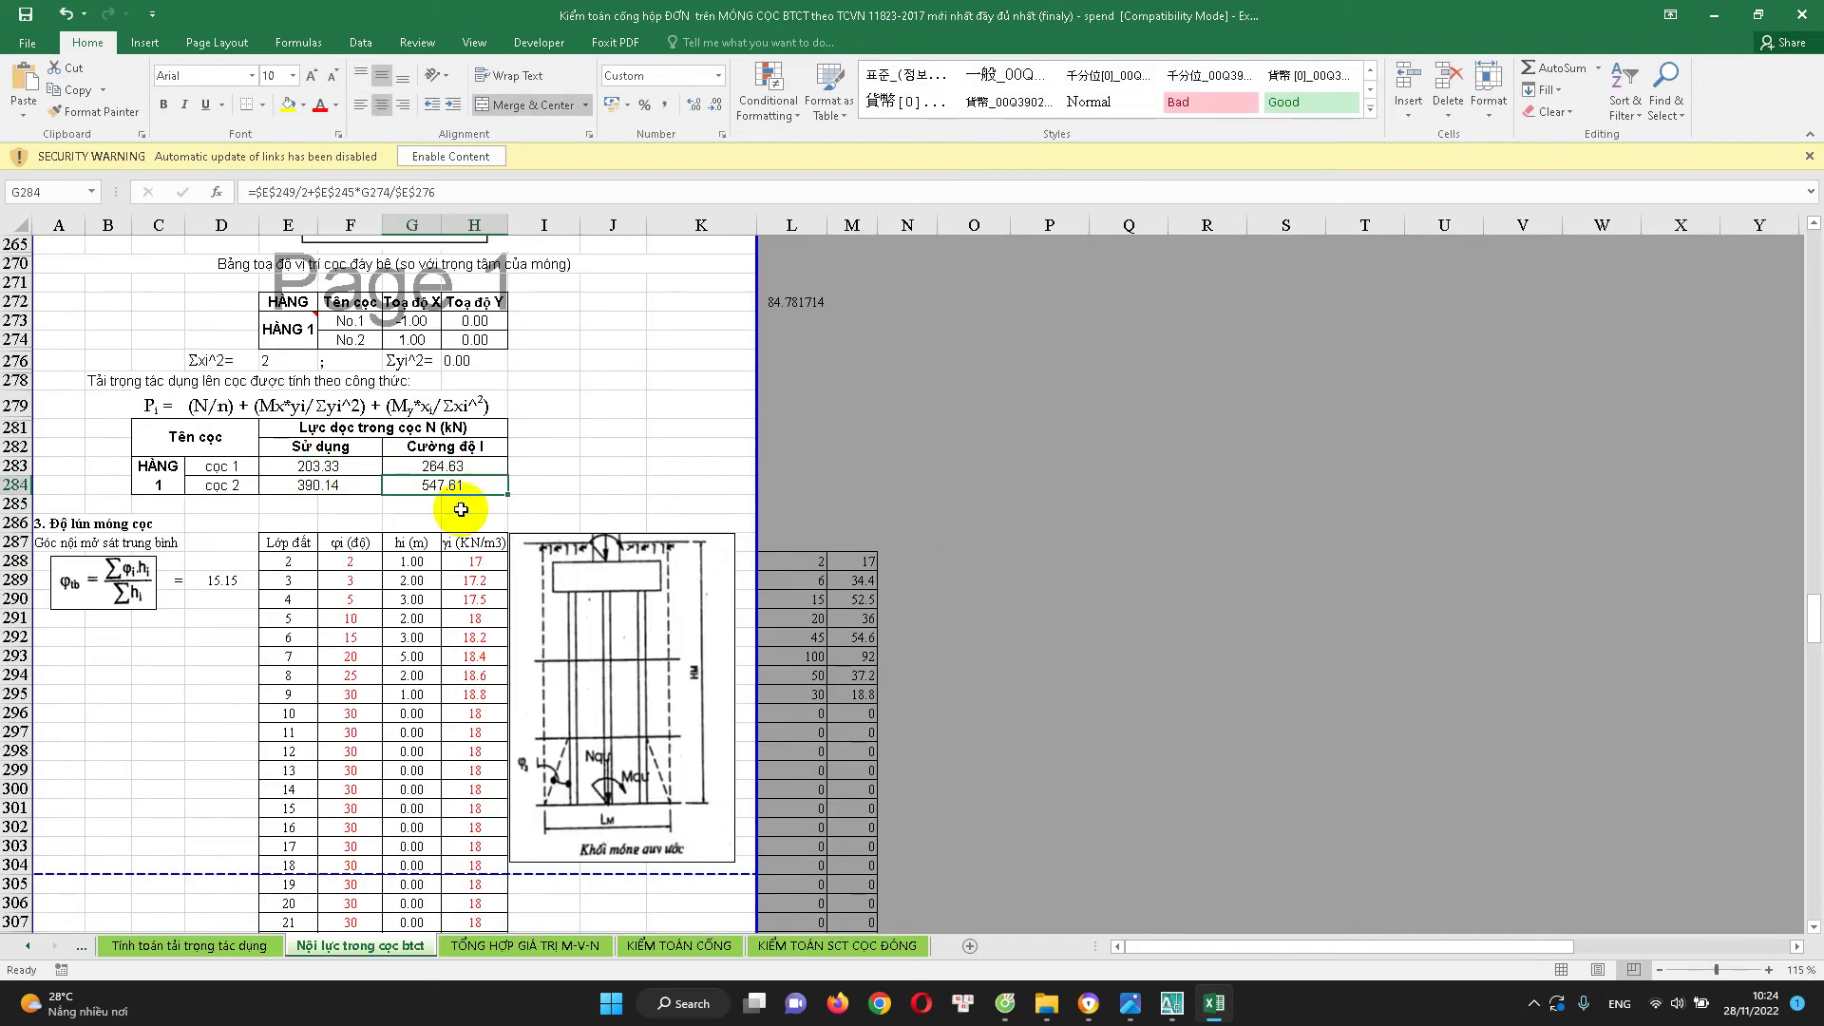
{"action": "left_click", "coordinate": [775, 942]}
{"action": "left_click", "coordinate": [626, 715]}
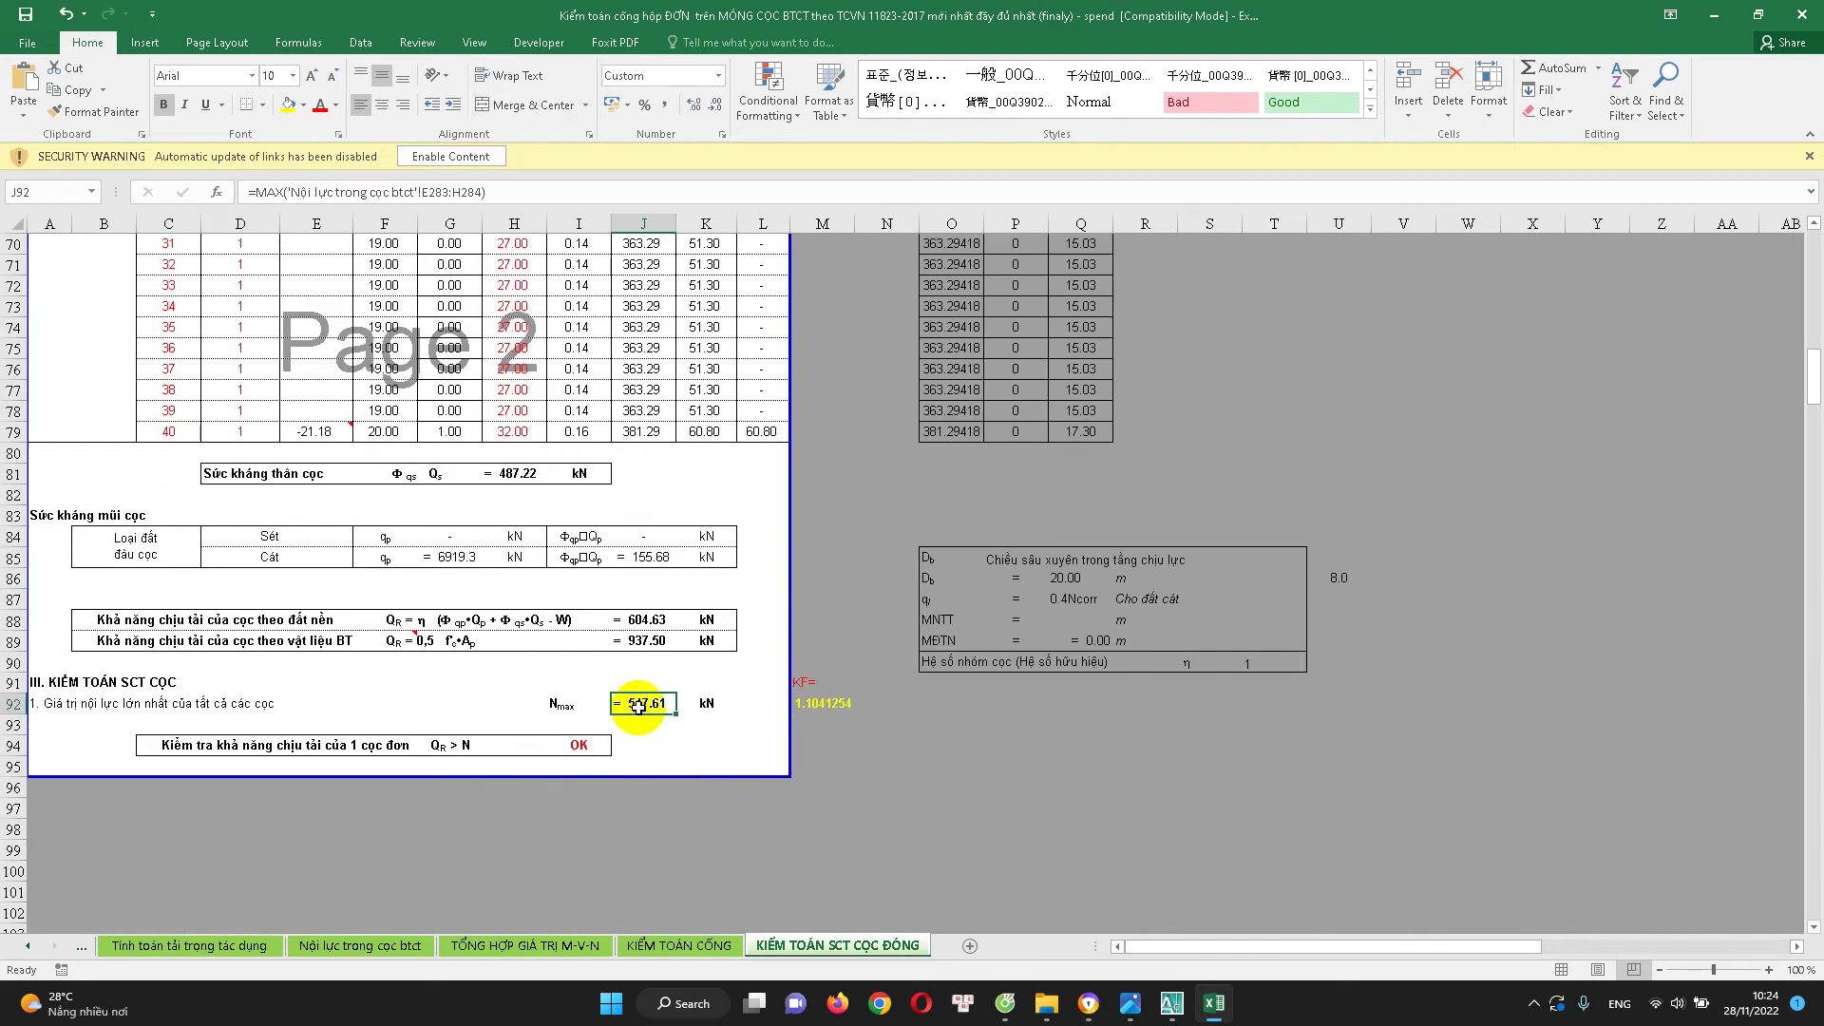
{"action": "left_click", "coordinate": [647, 623]}
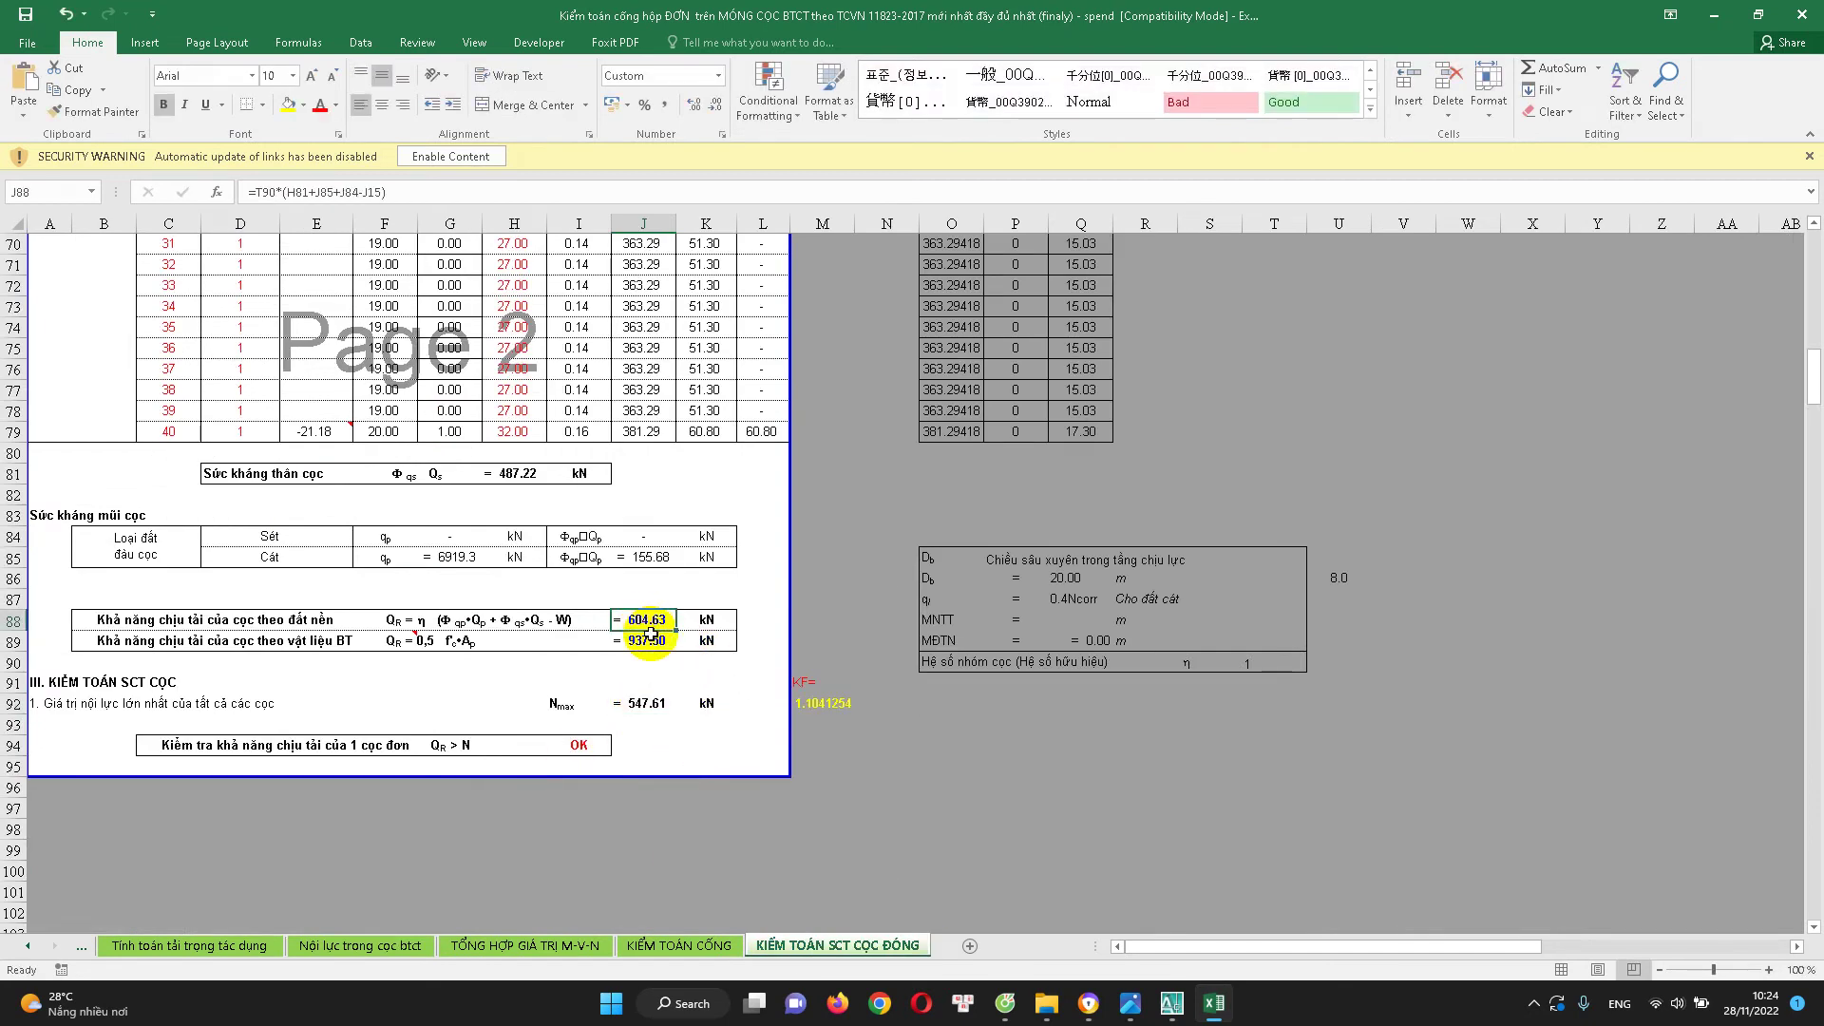
{"action": "double_click", "coordinate": [591, 752]}
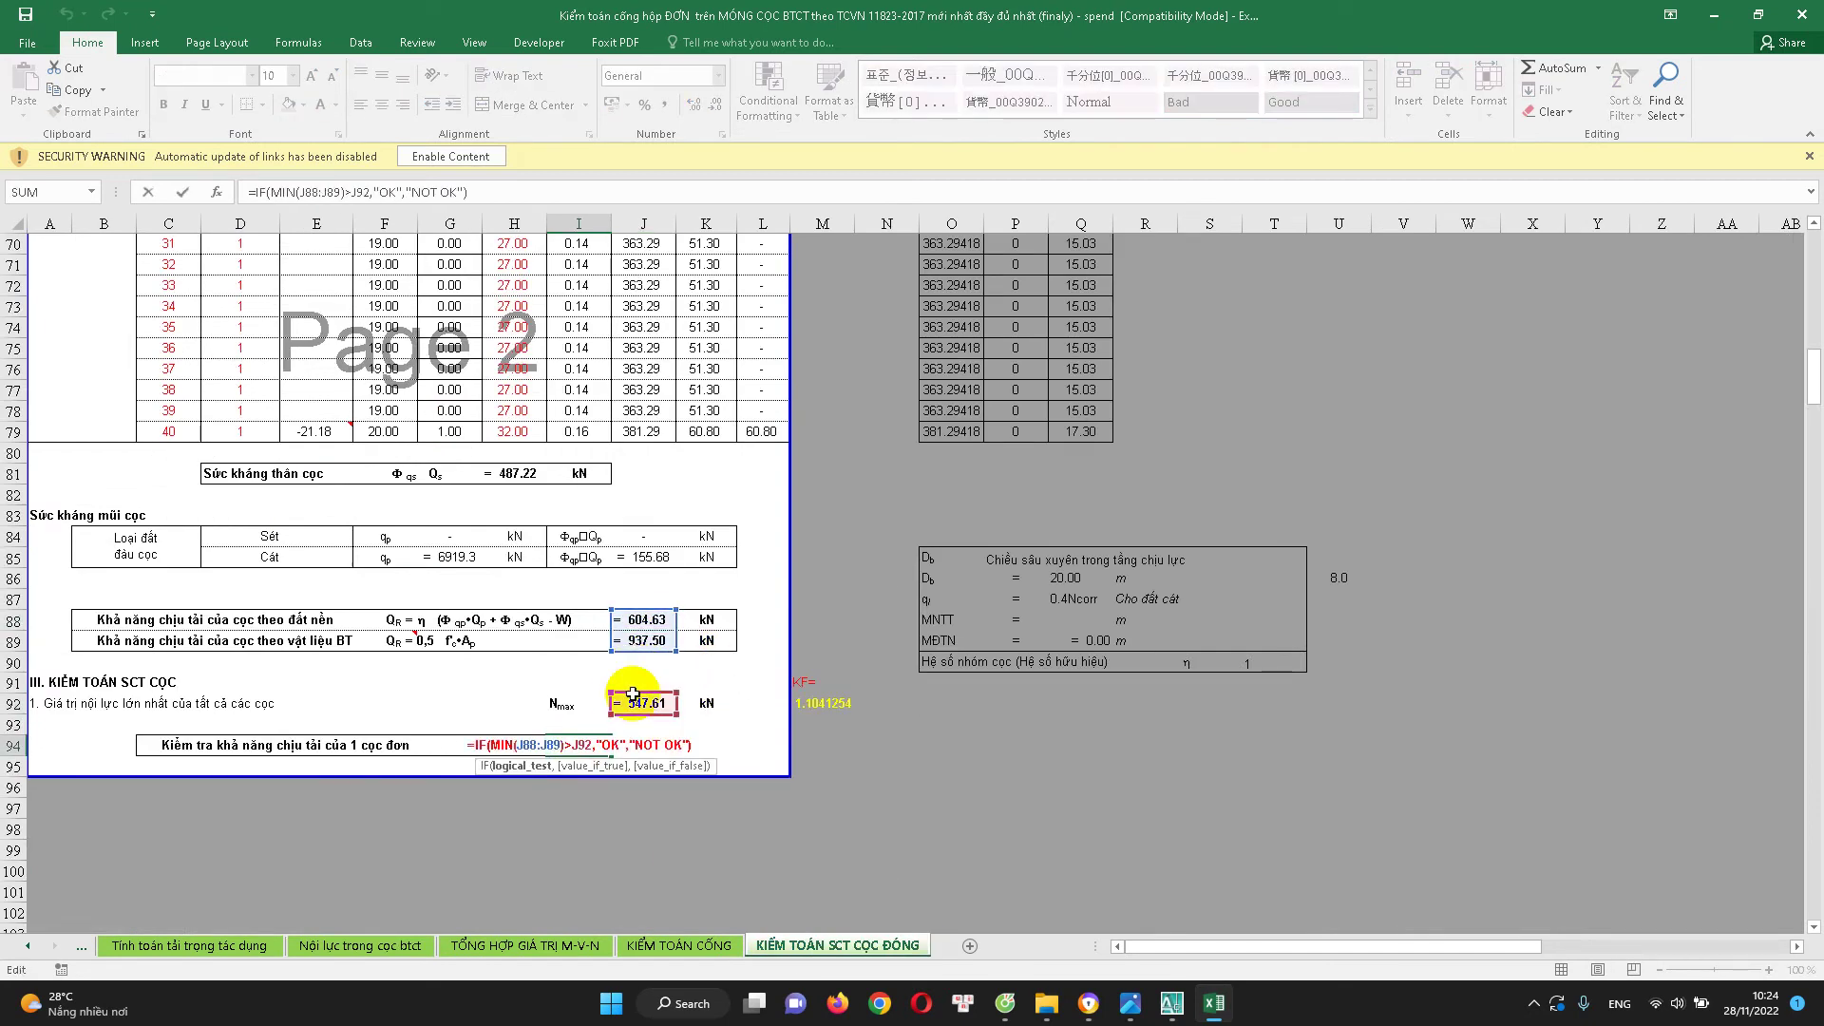
{"action": "key", "text": "Escape"}
{"action": "scroll", "coordinate": [570, 703], "scroll_direction": "up", "scroll_amount": 3}
{"action": "scroll", "coordinate": [520, 745], "scroll_direction": "down", "scroll_amount": 3}
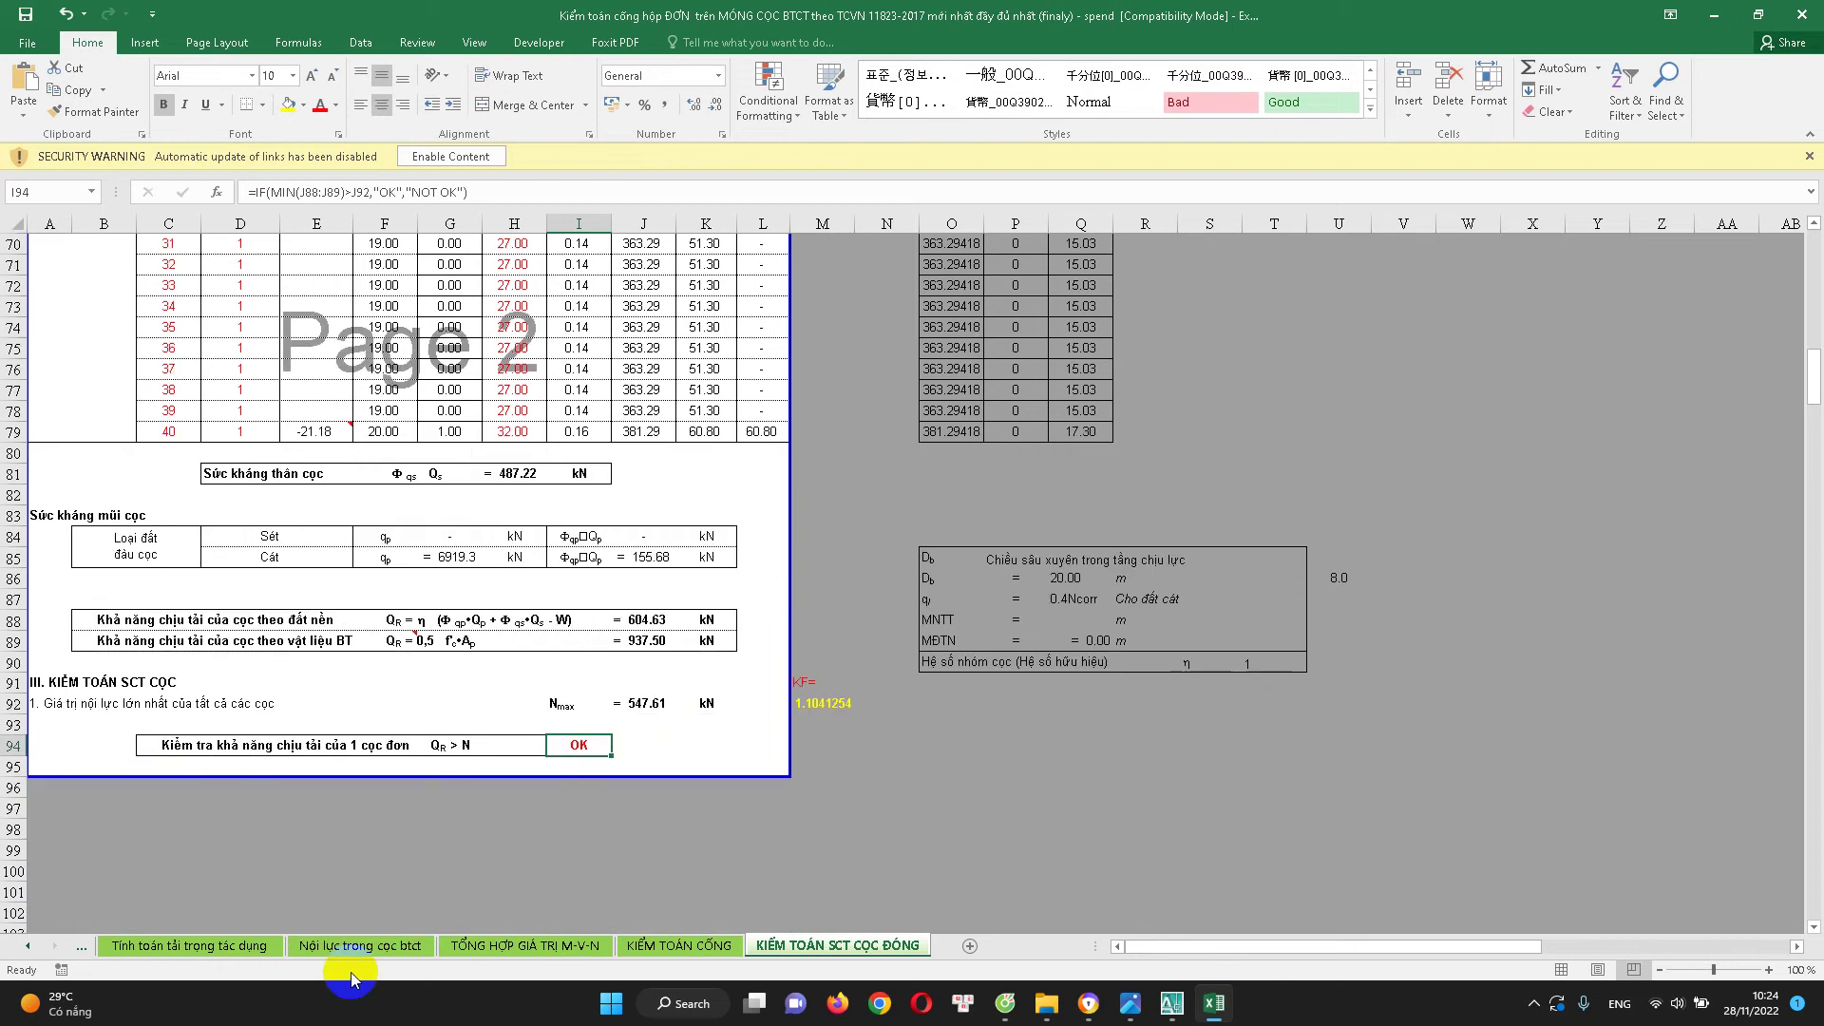
{"action": "left_click", "coordinate": [360, 945]}
Scroll down past the force table to review the pile settlement section and its soil-layer table
{"action": "left_click", "coordinate": [598, 451]}
{"action": "scroll", "coordinate": [314, 617], "scroll_direction": "down", "scroll_amount": 2}
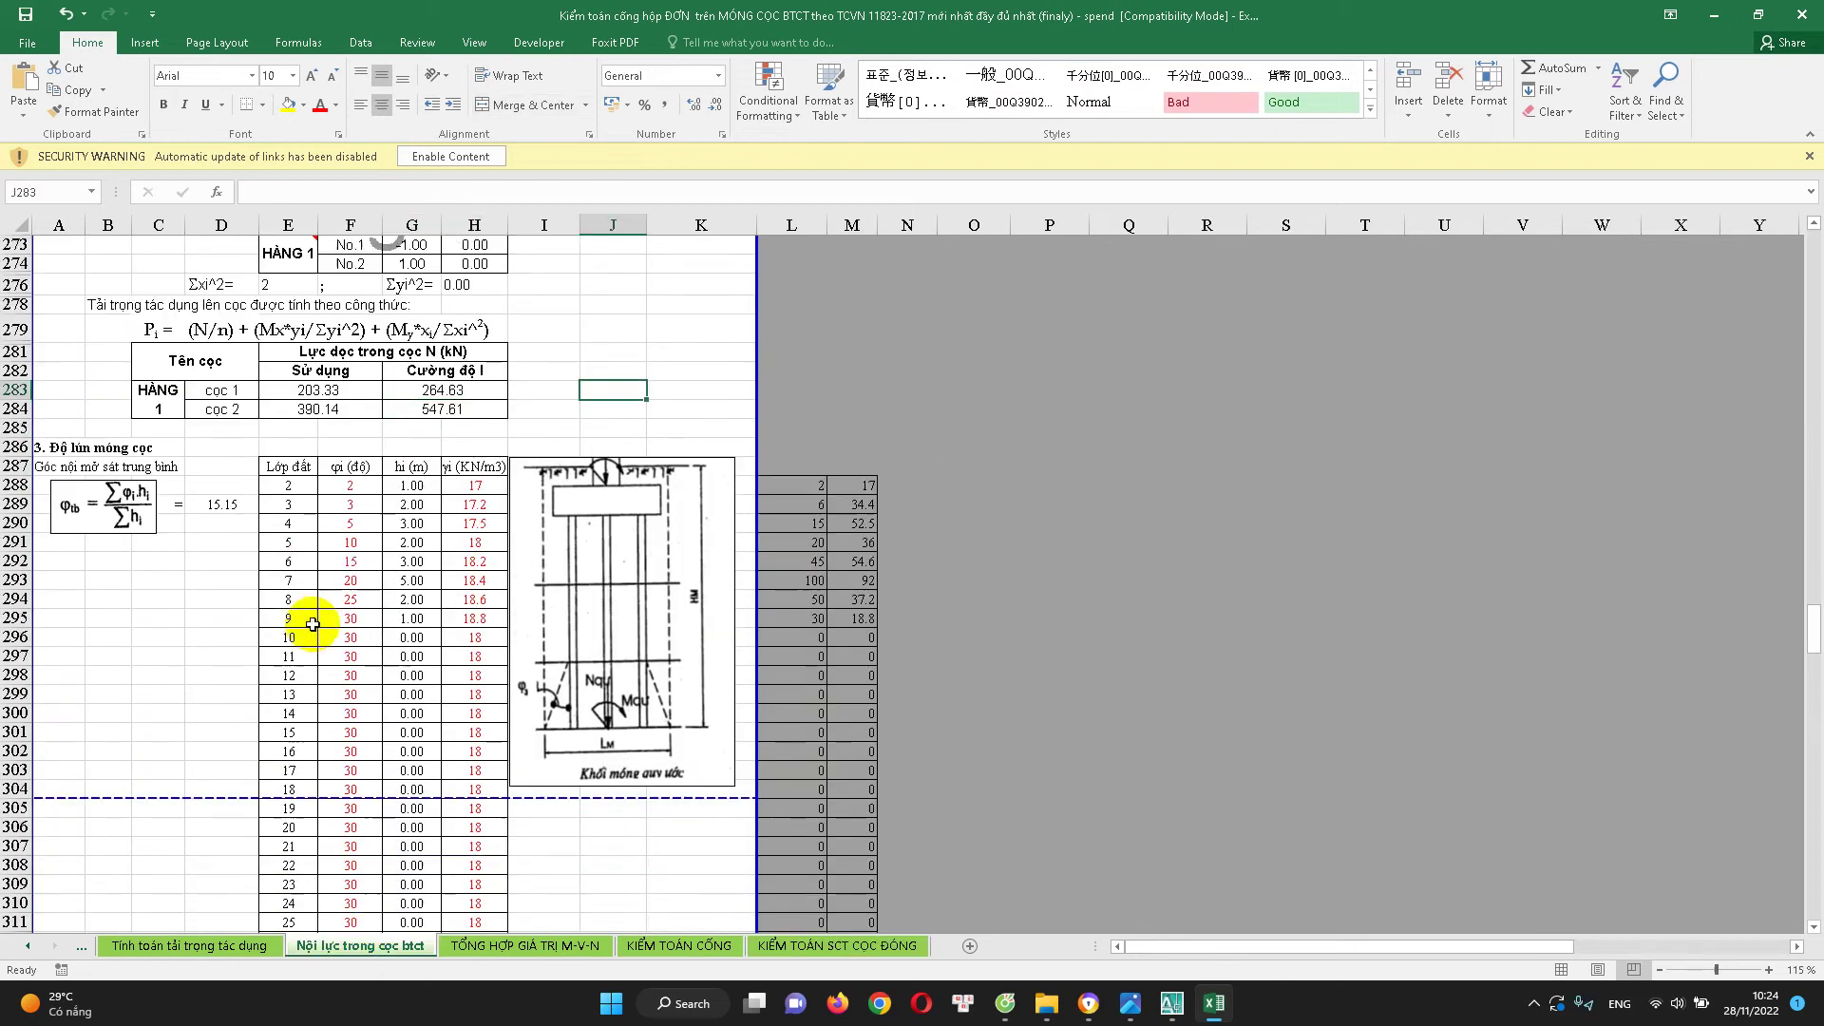
{"action": "scroll", "coordinate": [298, 436], "scroll_direction": "down", "scroll_amount": 1}
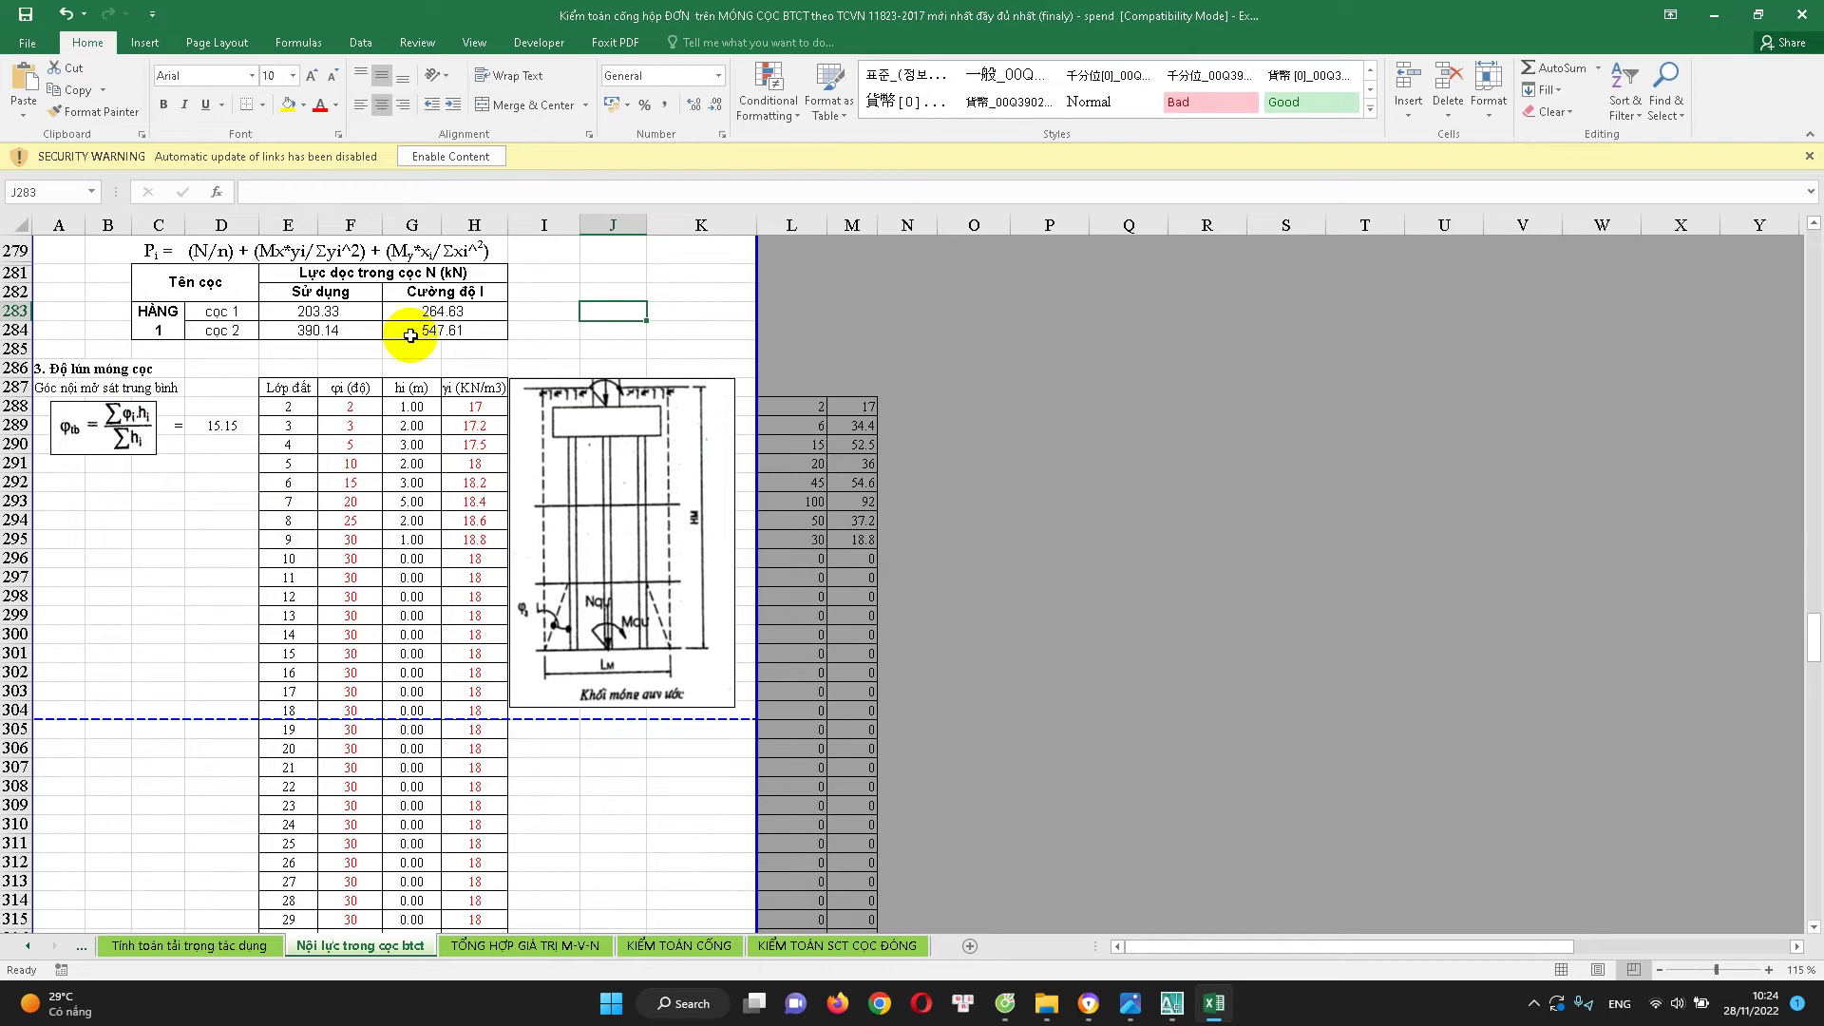
{"action": "scroll", "coordinate": [175, 461], "scroll_direction": "down", "scroll_amount": 1}
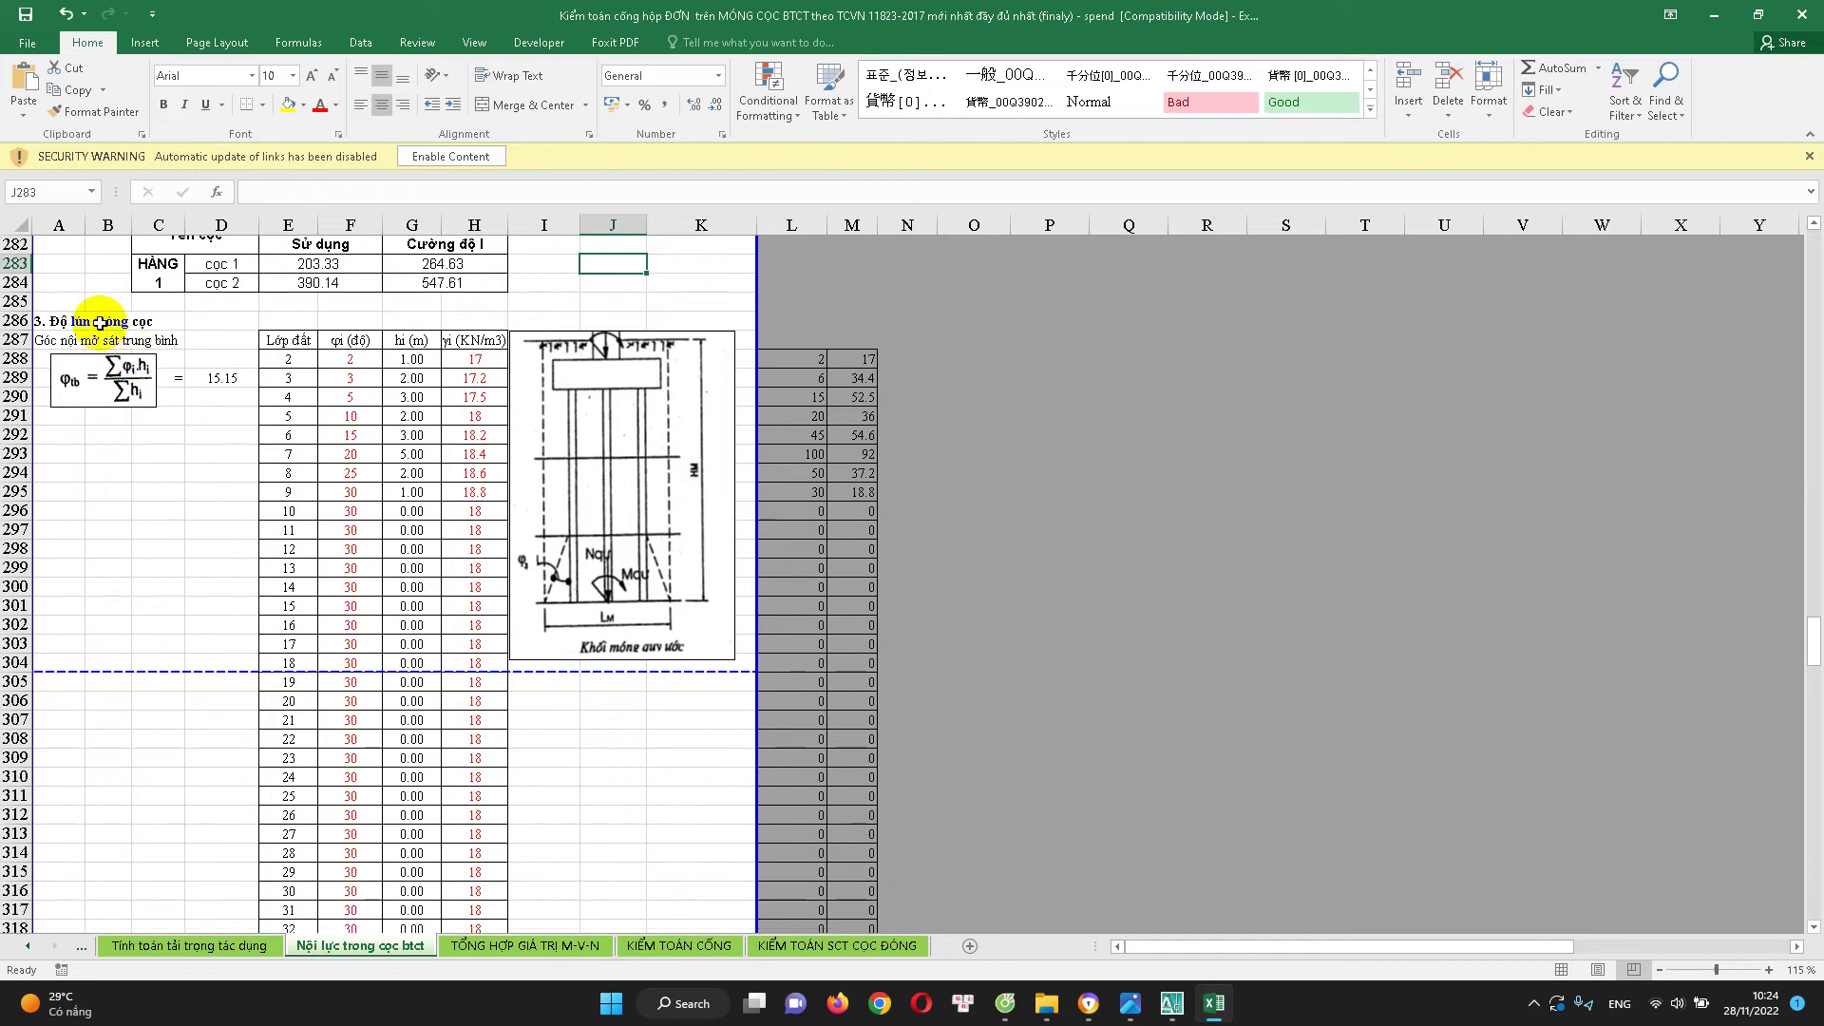
{"action": "left_click", "coordinate": [69, 323]}
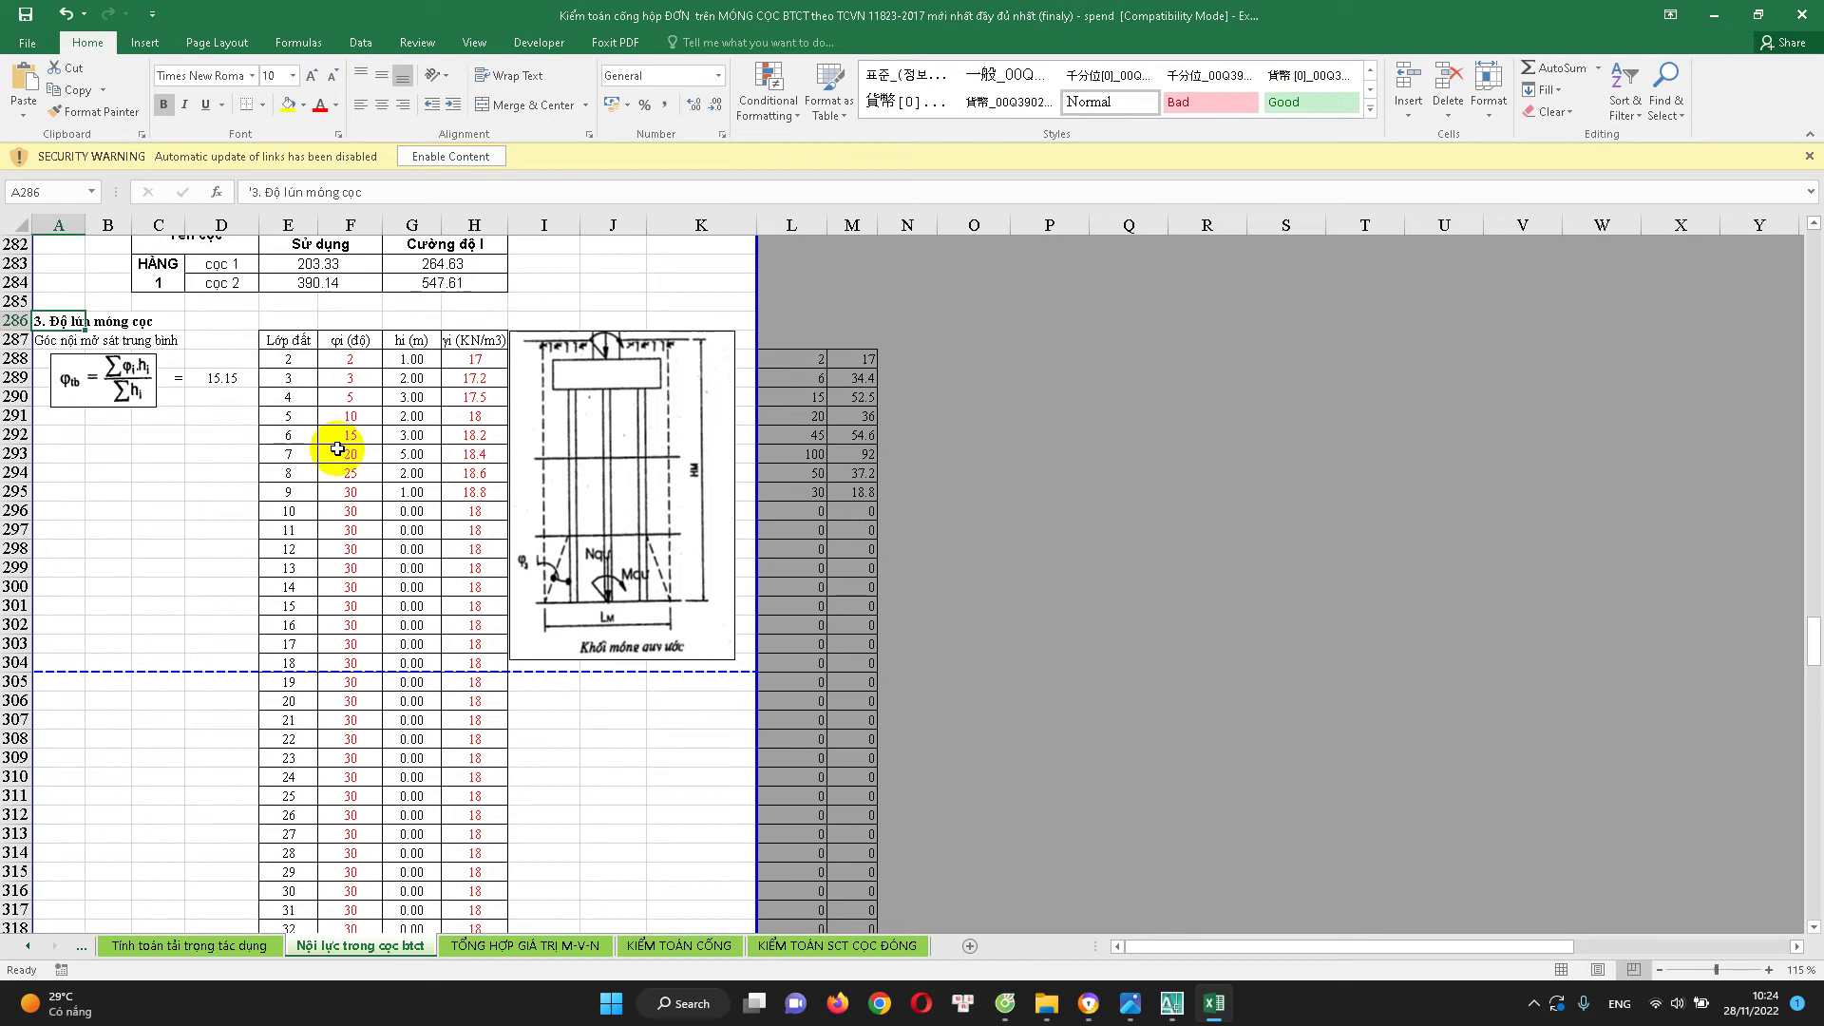
{"action": "scroll", "coordinate": [354, 435], "scroll_direction": "down", "scroll_amount": 1}
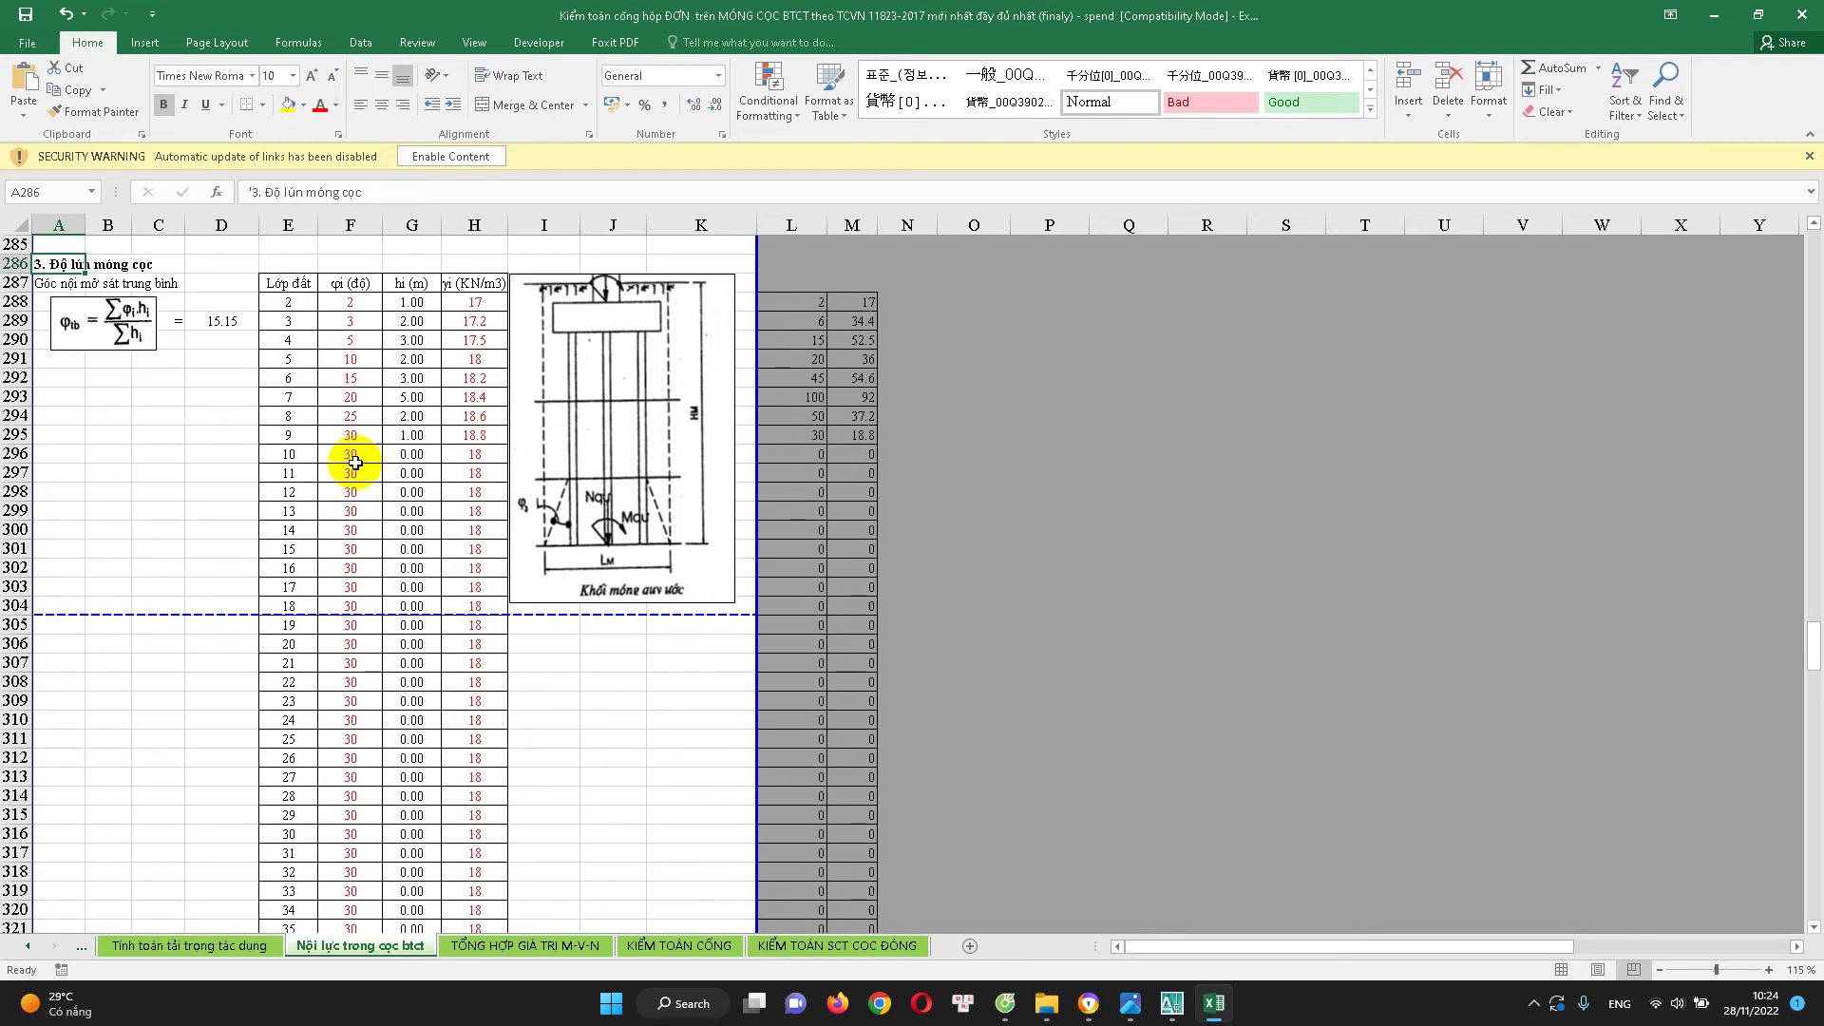
{"action": "scroll", "coordinate": [143, 356], "scroll_direction": "up", "scroll_amount": 1}
{"action": "scroll", "coordinate": [103, 355], "scroll_direction": "up", "scroll_amount": 1}
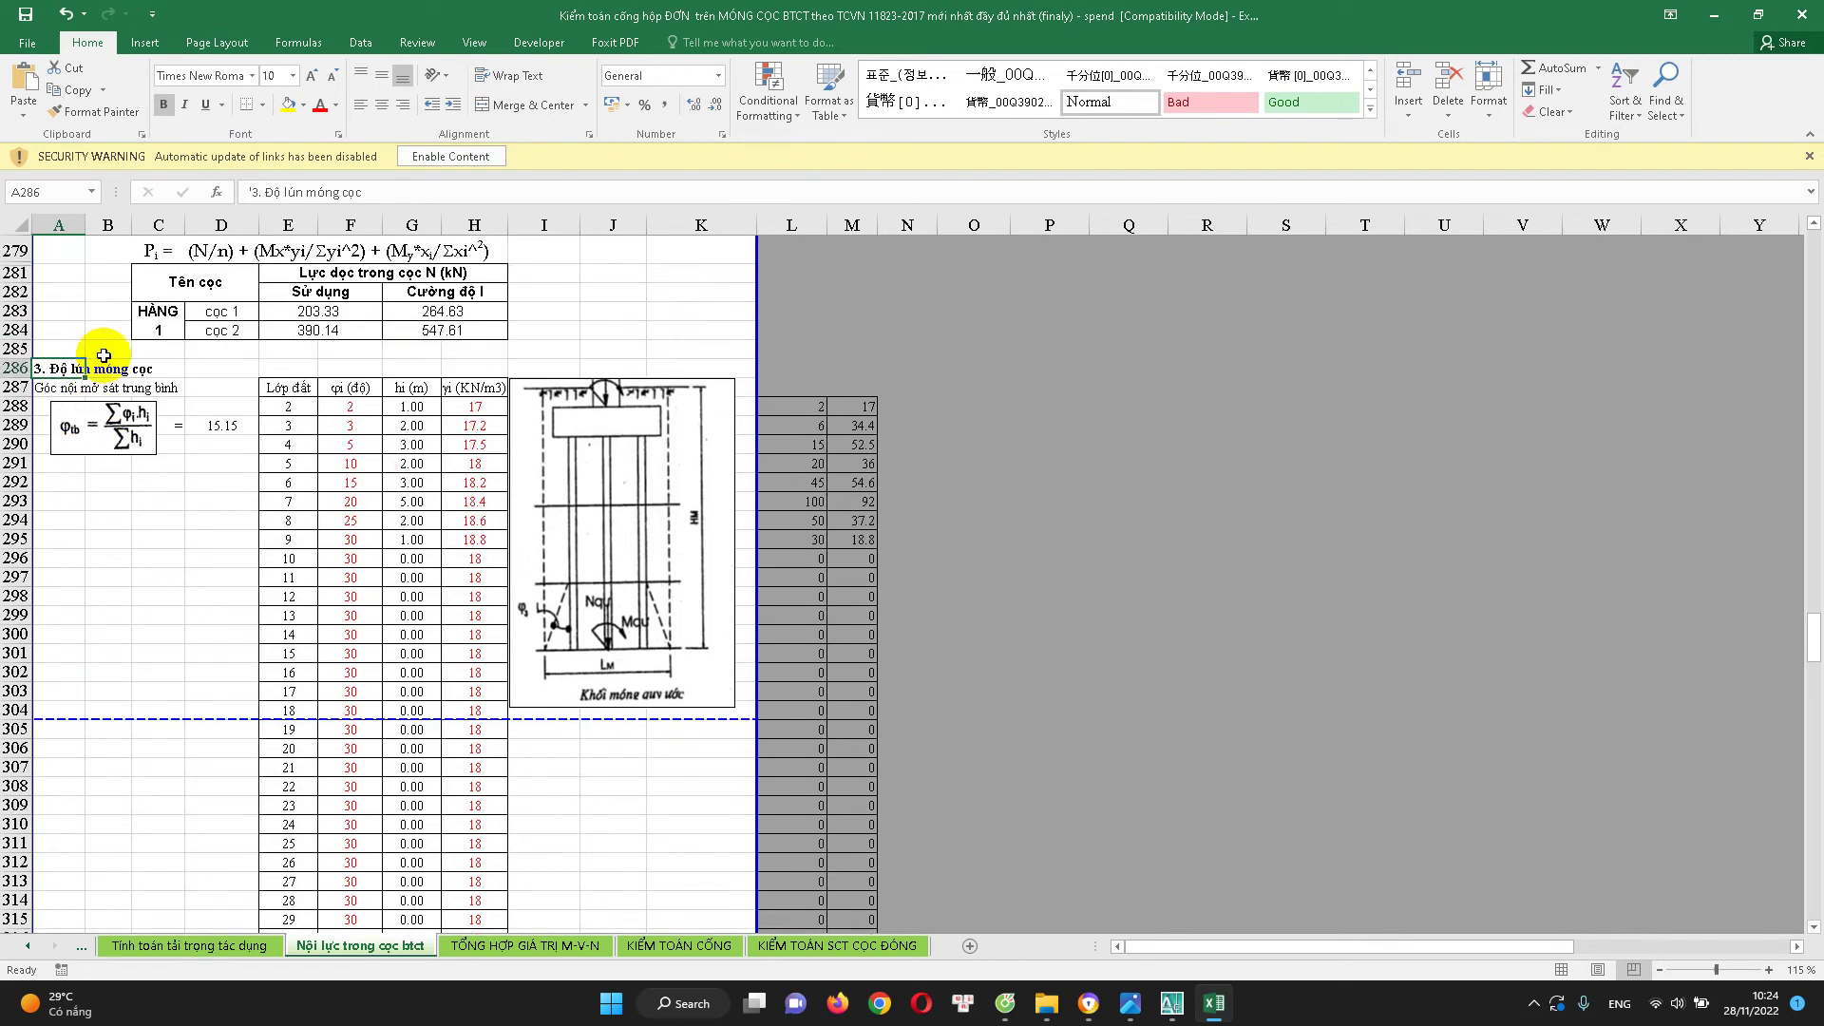
{"action": "scroll", "coordinate": [359, 456], "scroll_direction": "down", "scroll_amount": 1}
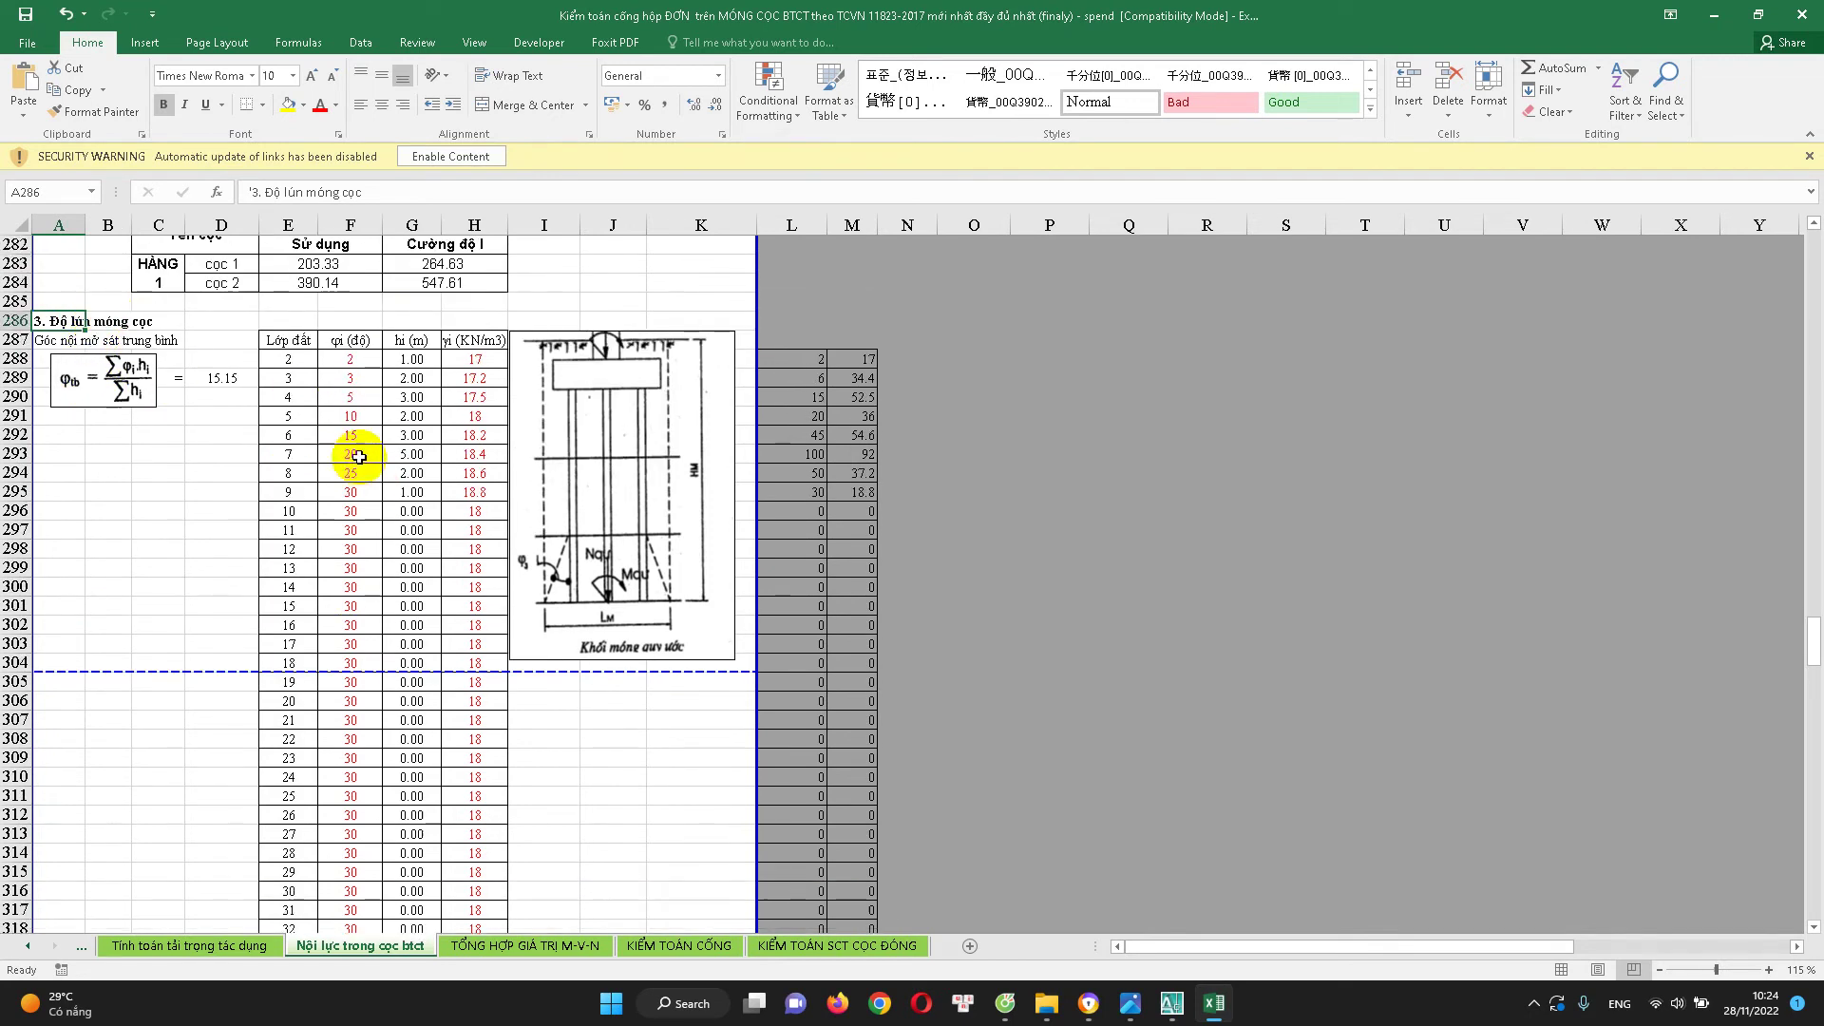
Check the layer thickness in G298, then switch to the KIỂM TOÁN SCT CỌC ĐÓNG sheet
{"action": "left_click", "coordinate": [385, 555]}
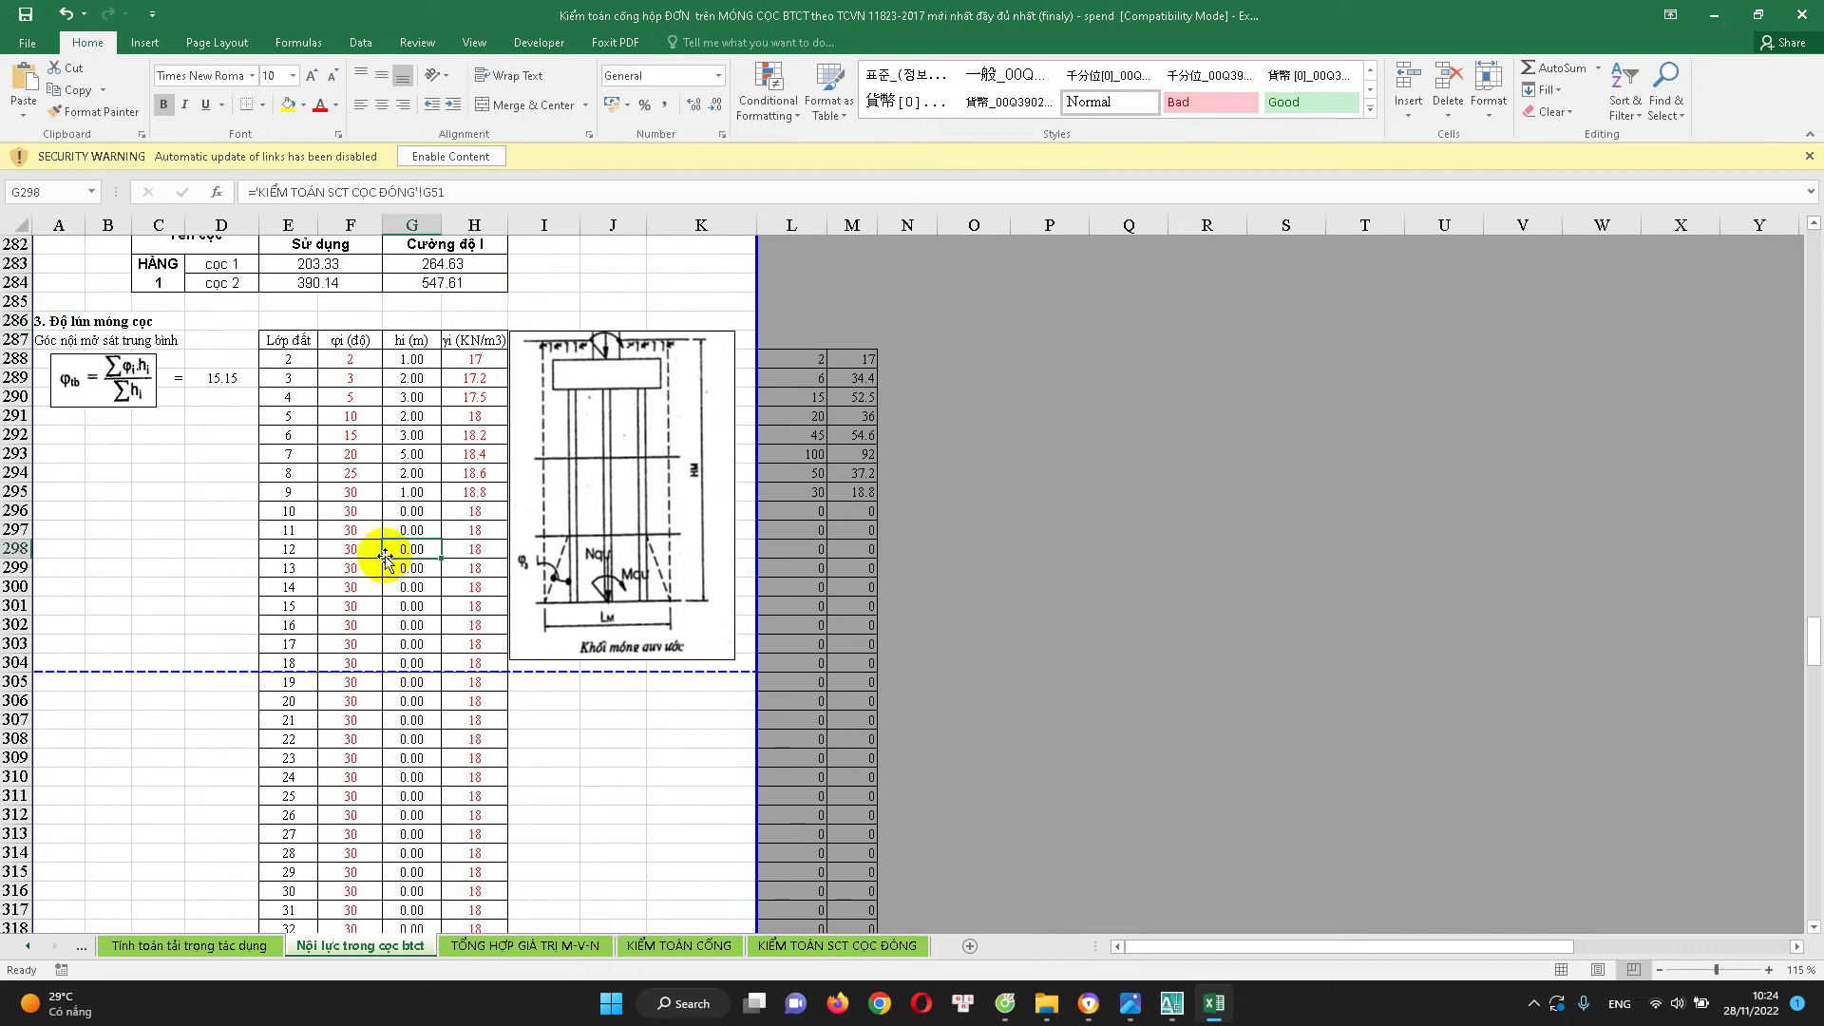
{"action": "scroll", "coordinate": [363, 583], "scroll_direction": "up", "scroll_amount": 1}
{"action": "scroll", "coordinate": [363, 601], "scroll_direction": "down", "scroll_amount": 1}
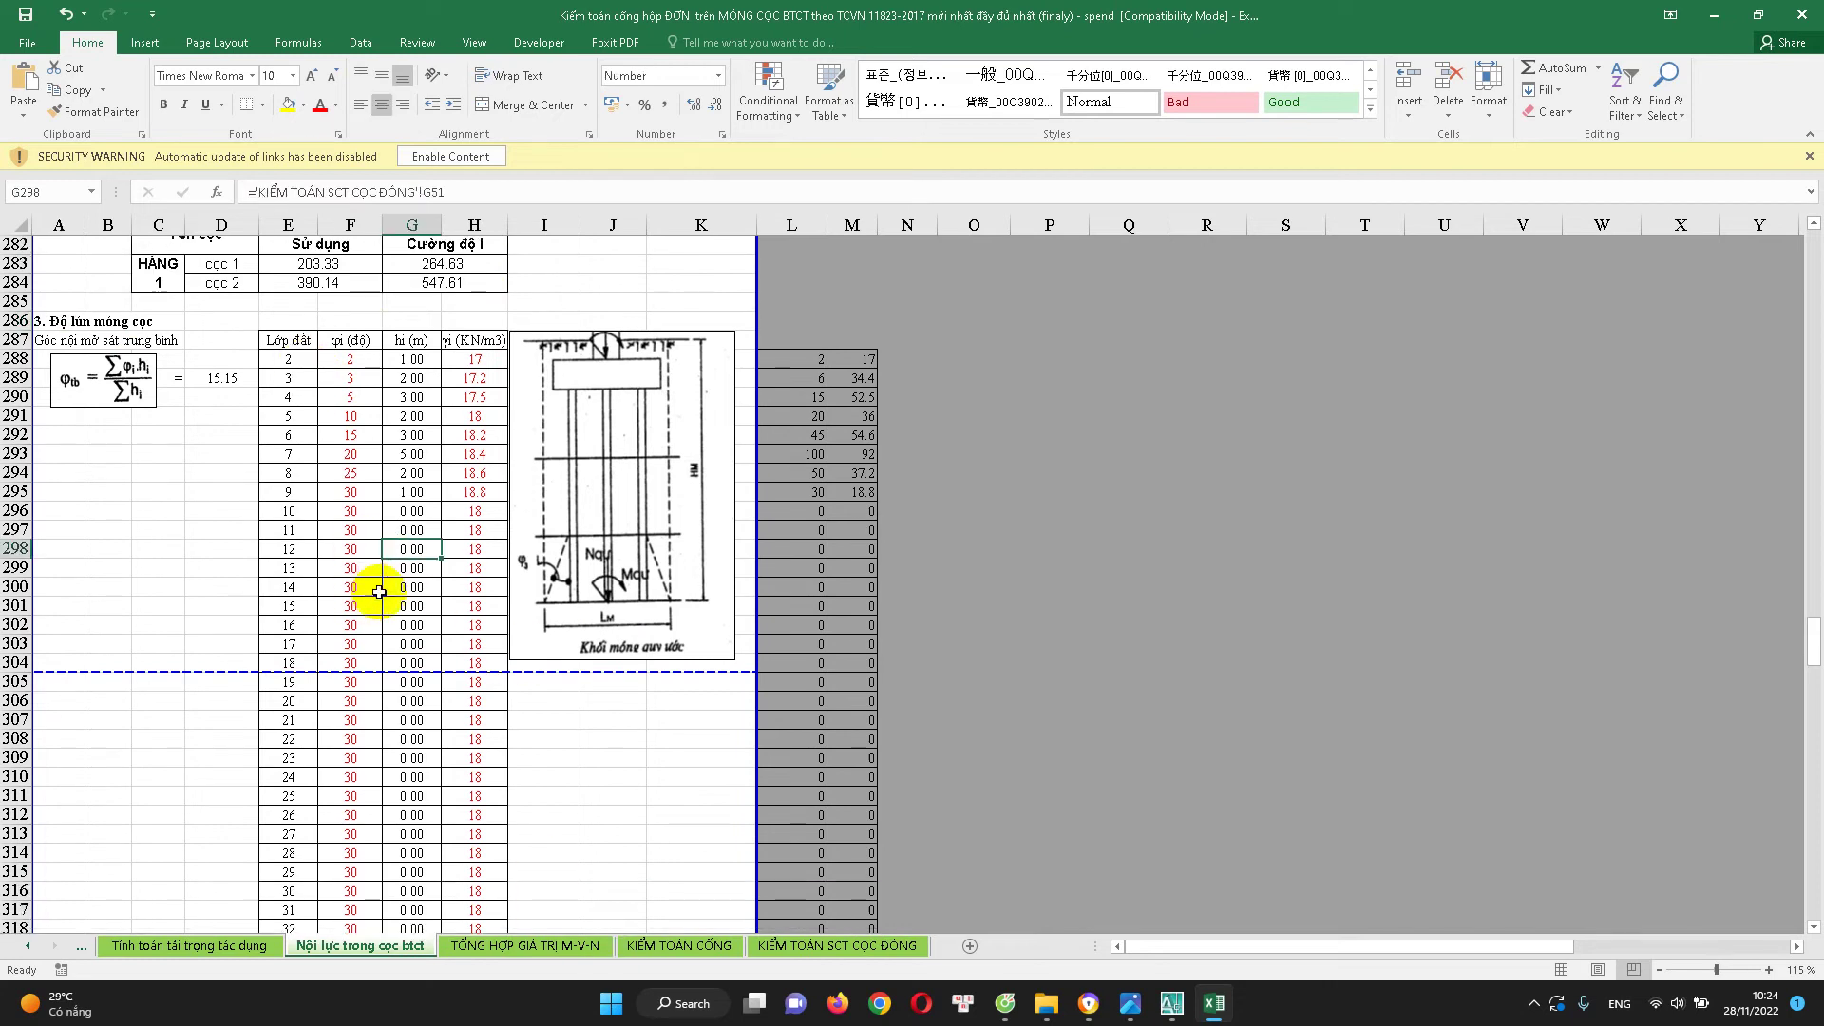
{"action": "left_click", "coordinate": [824, 946]}
{"action": "scroll", "coordinate": [477, 590], "scroll_direction": "up", "scroll_amount": 8}
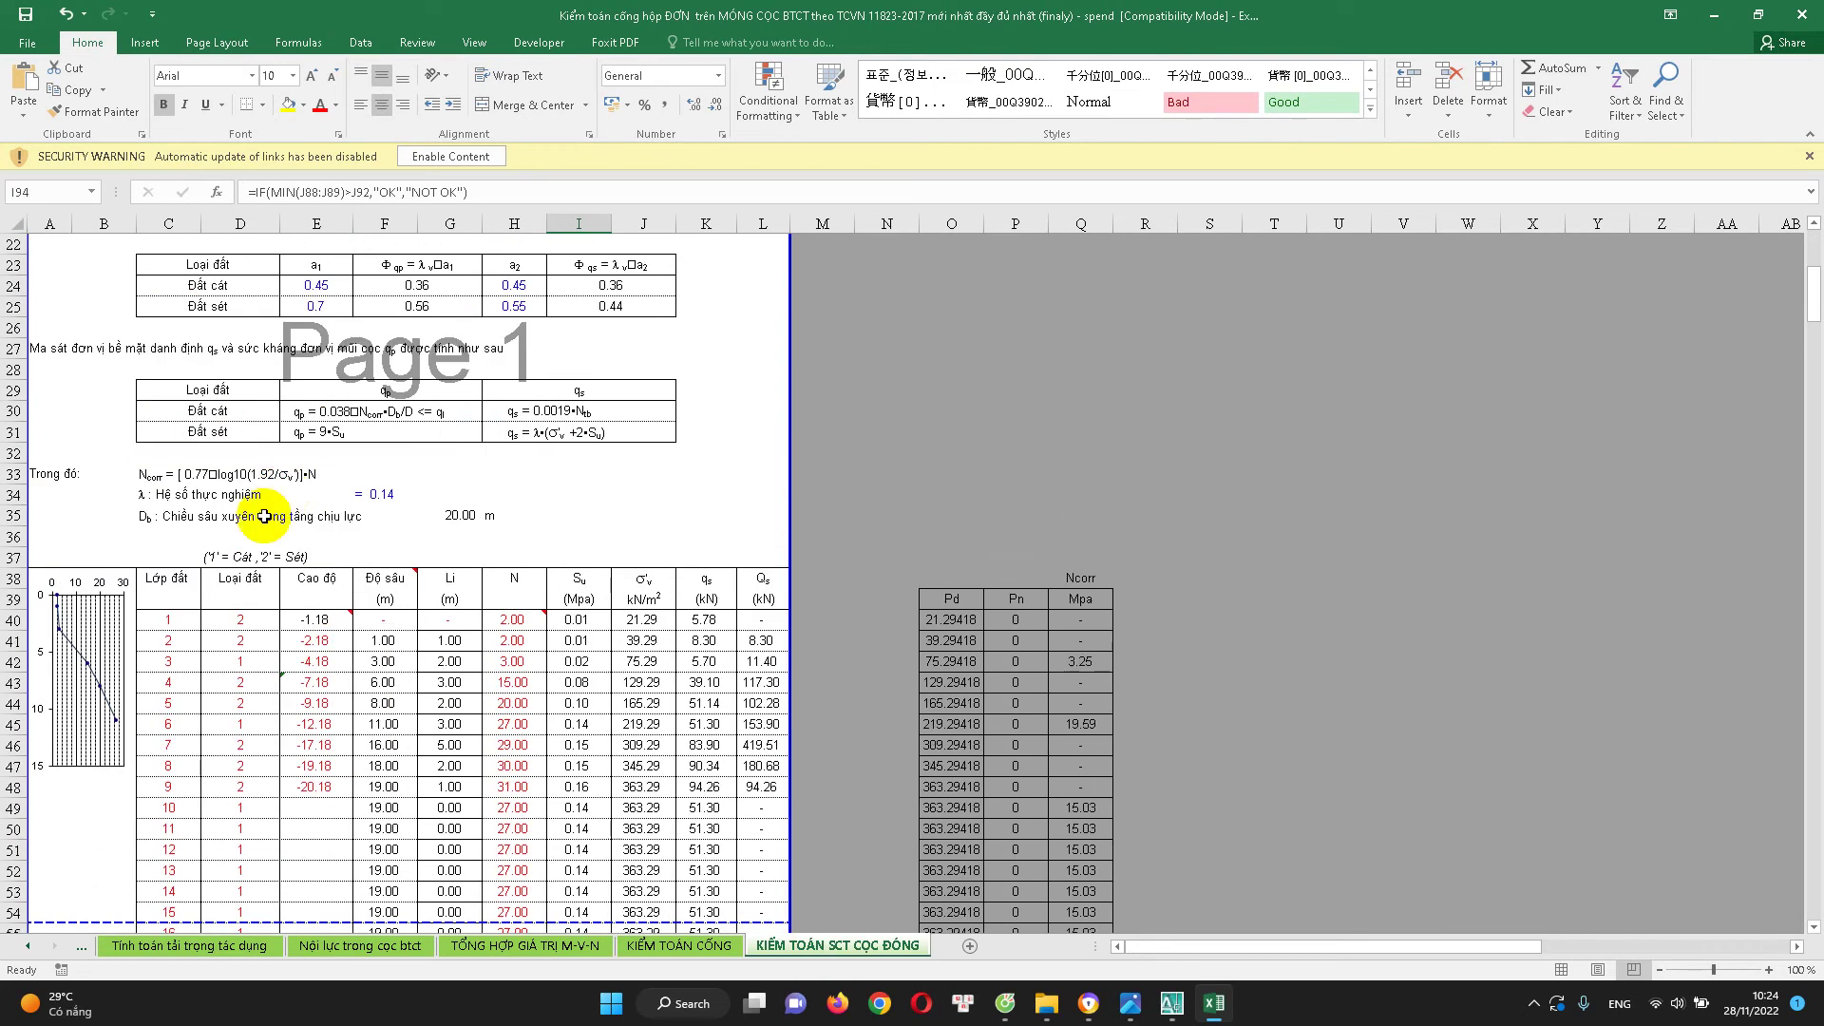
{"action": "scroll", "coordinate": [264, 513], "scroll_direction": "down", "scroll_amount": 3}
{"action": "scroll", "coordinate": [210, 533], "scroll_direction": "up", "scroll_amount": 5}
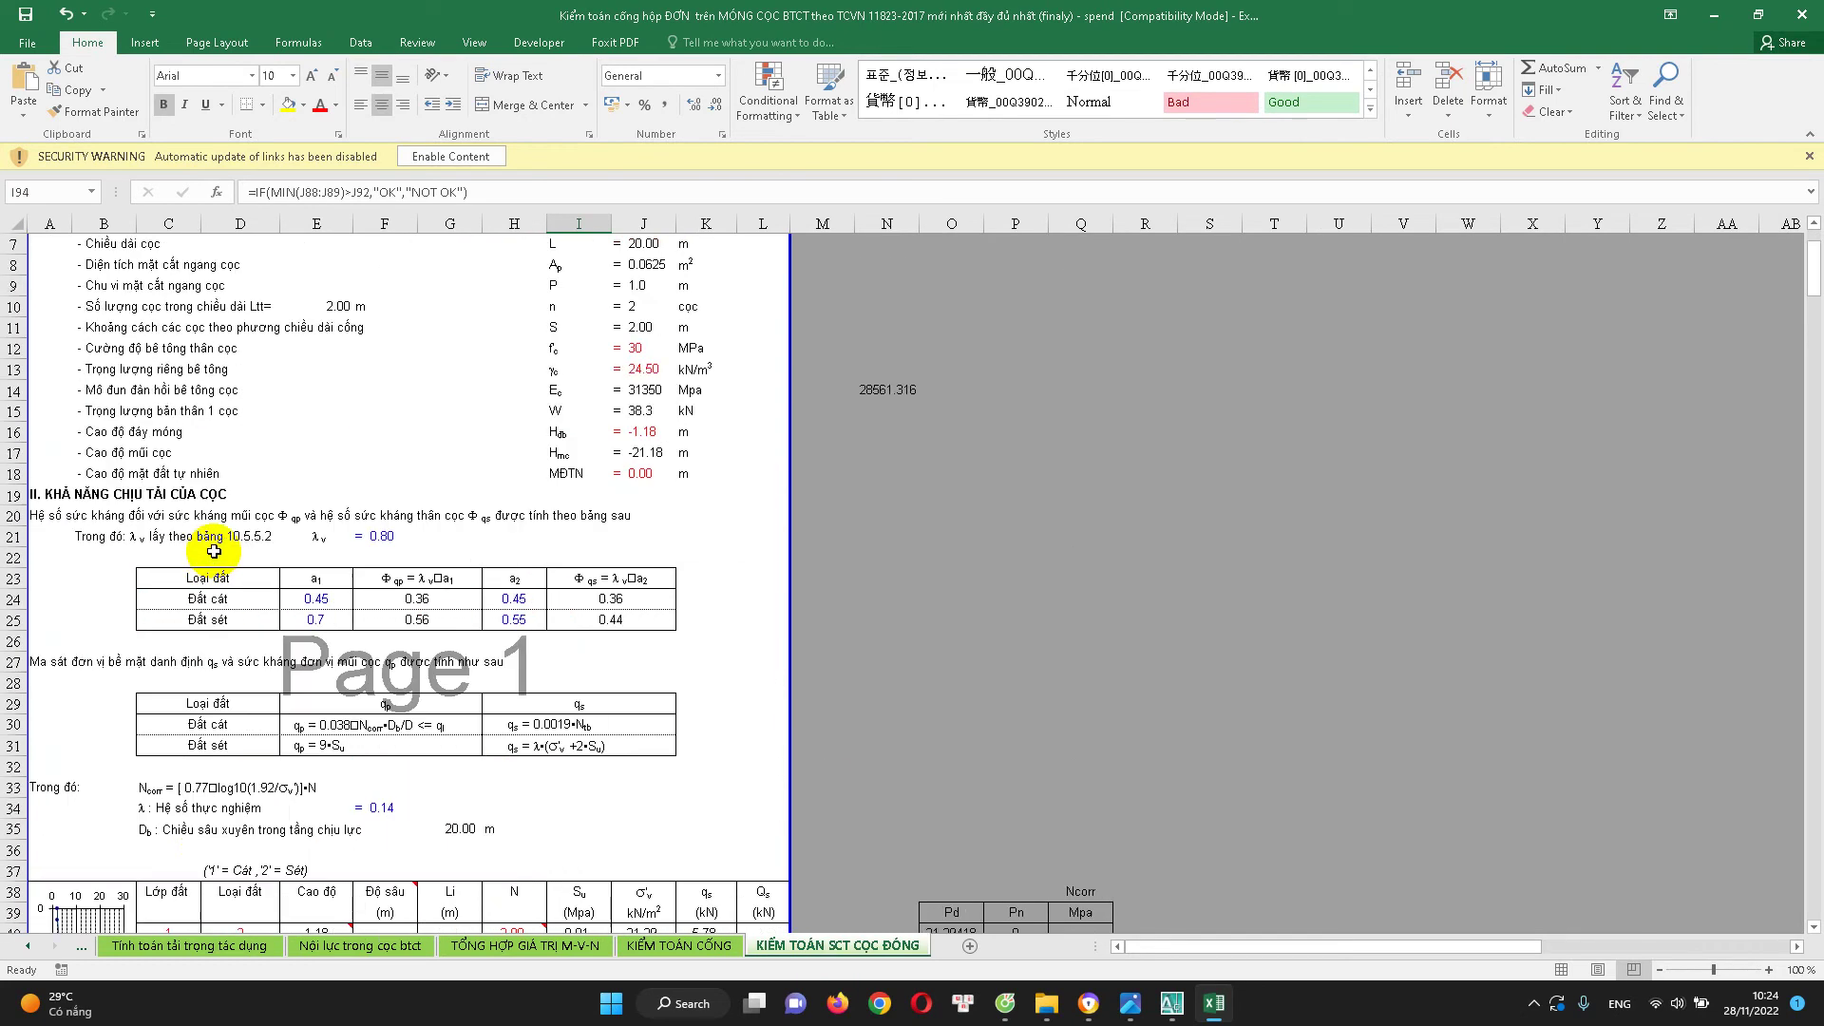
{"action": "scroll", "coordinate": [210, 533], "scroll_direction": "up", "scroll_amount": 4}
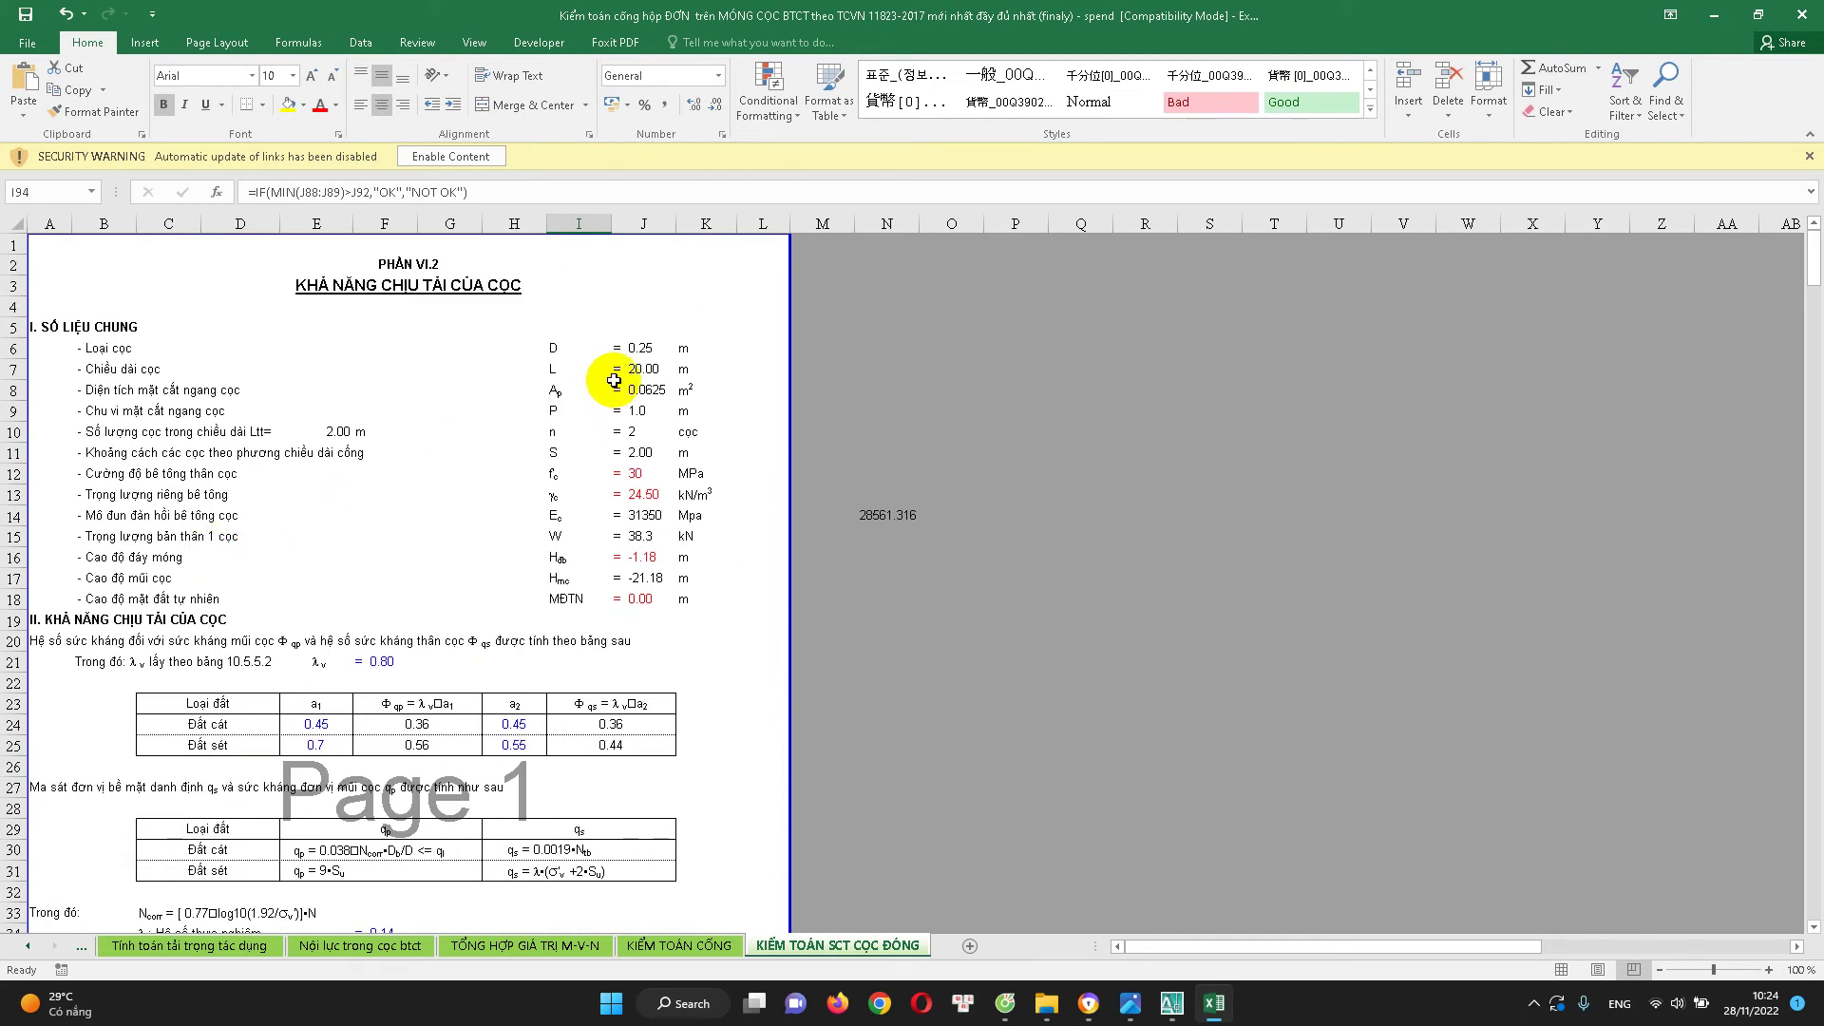
{"action": "scroll", "coordinate": [617, 361], "scroll_direction": "down", "scroll_amount": 1}
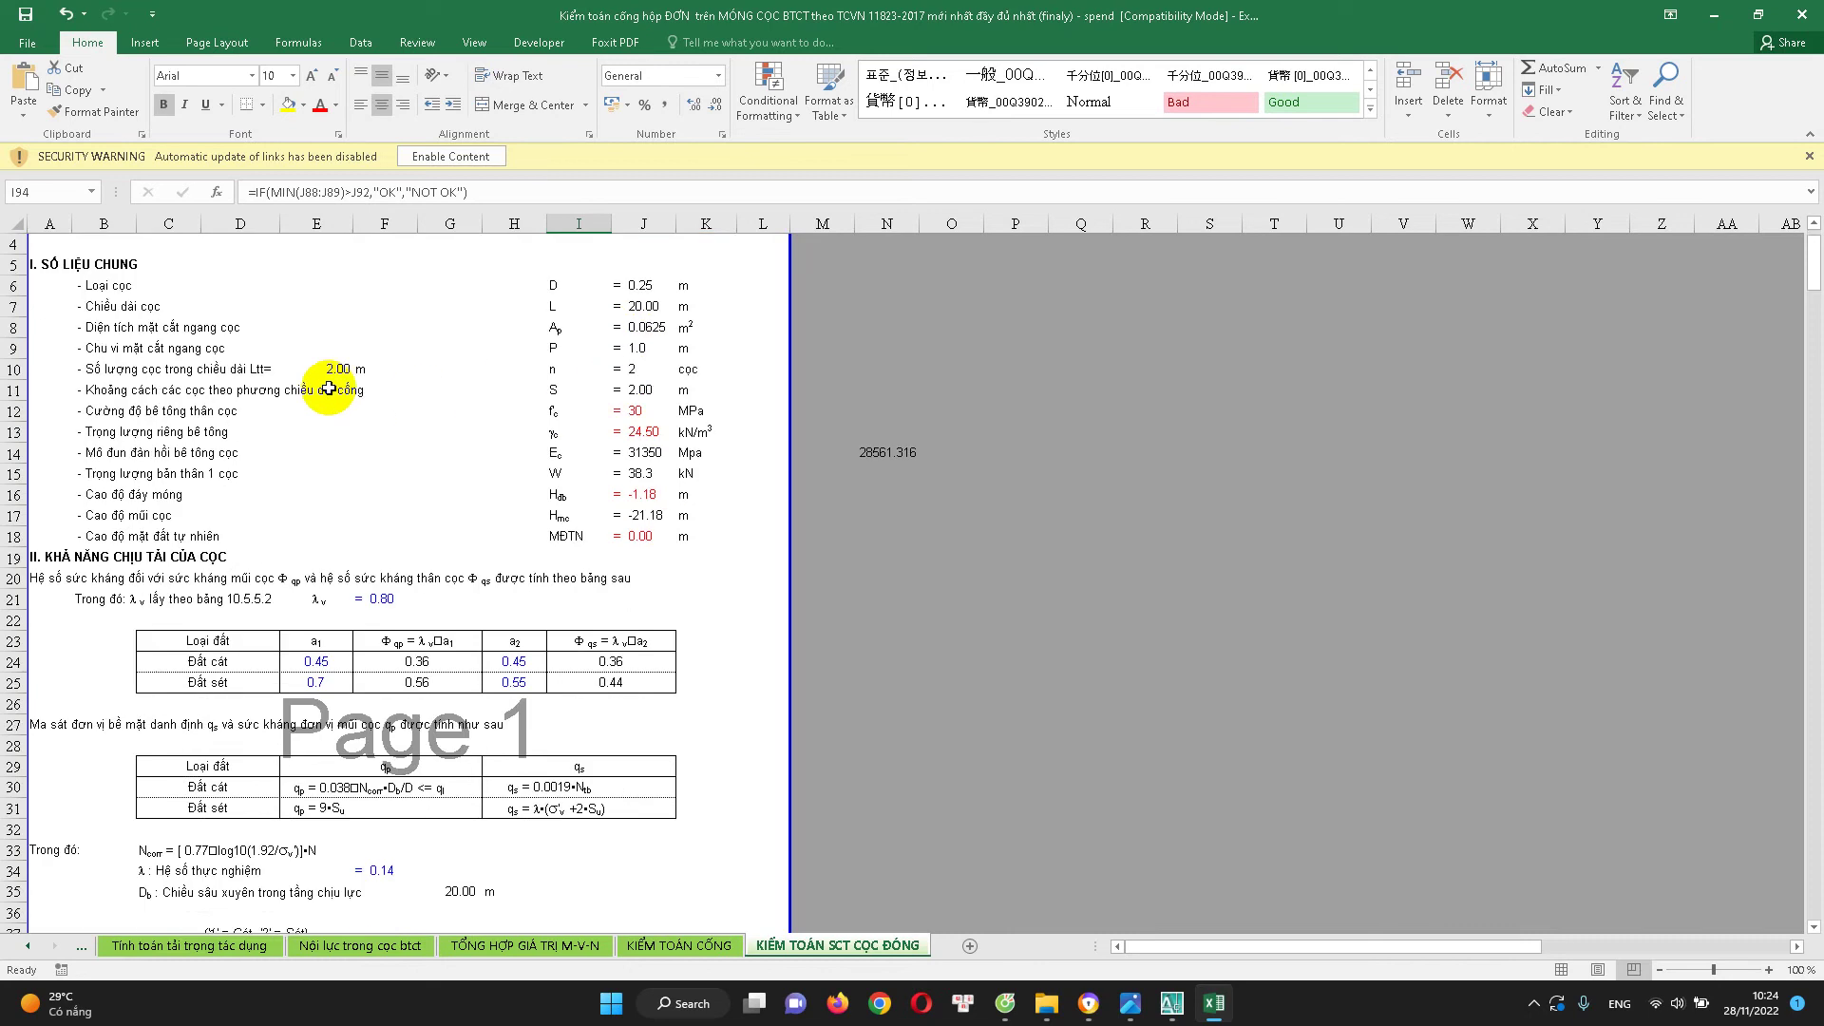
{"action": "left_click", "coordinate": [644, 306]}
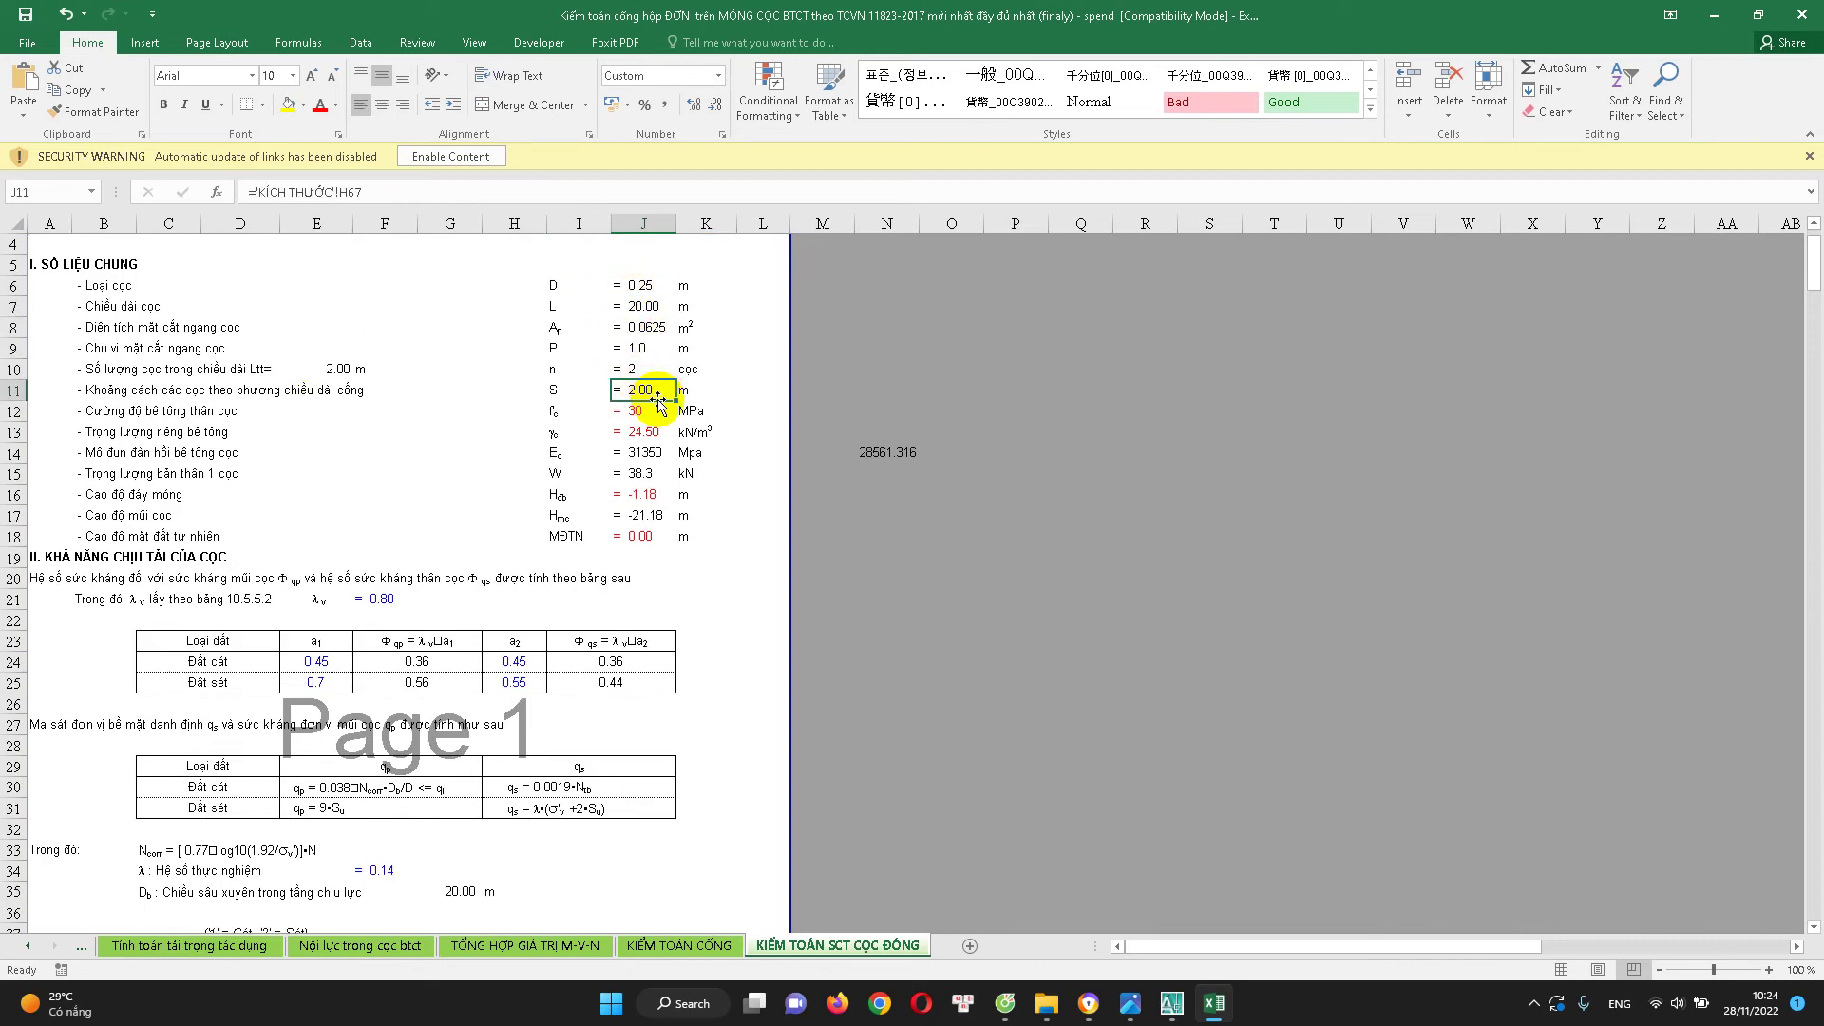
{"action": "left_click", "coordinate": [154, 414]}
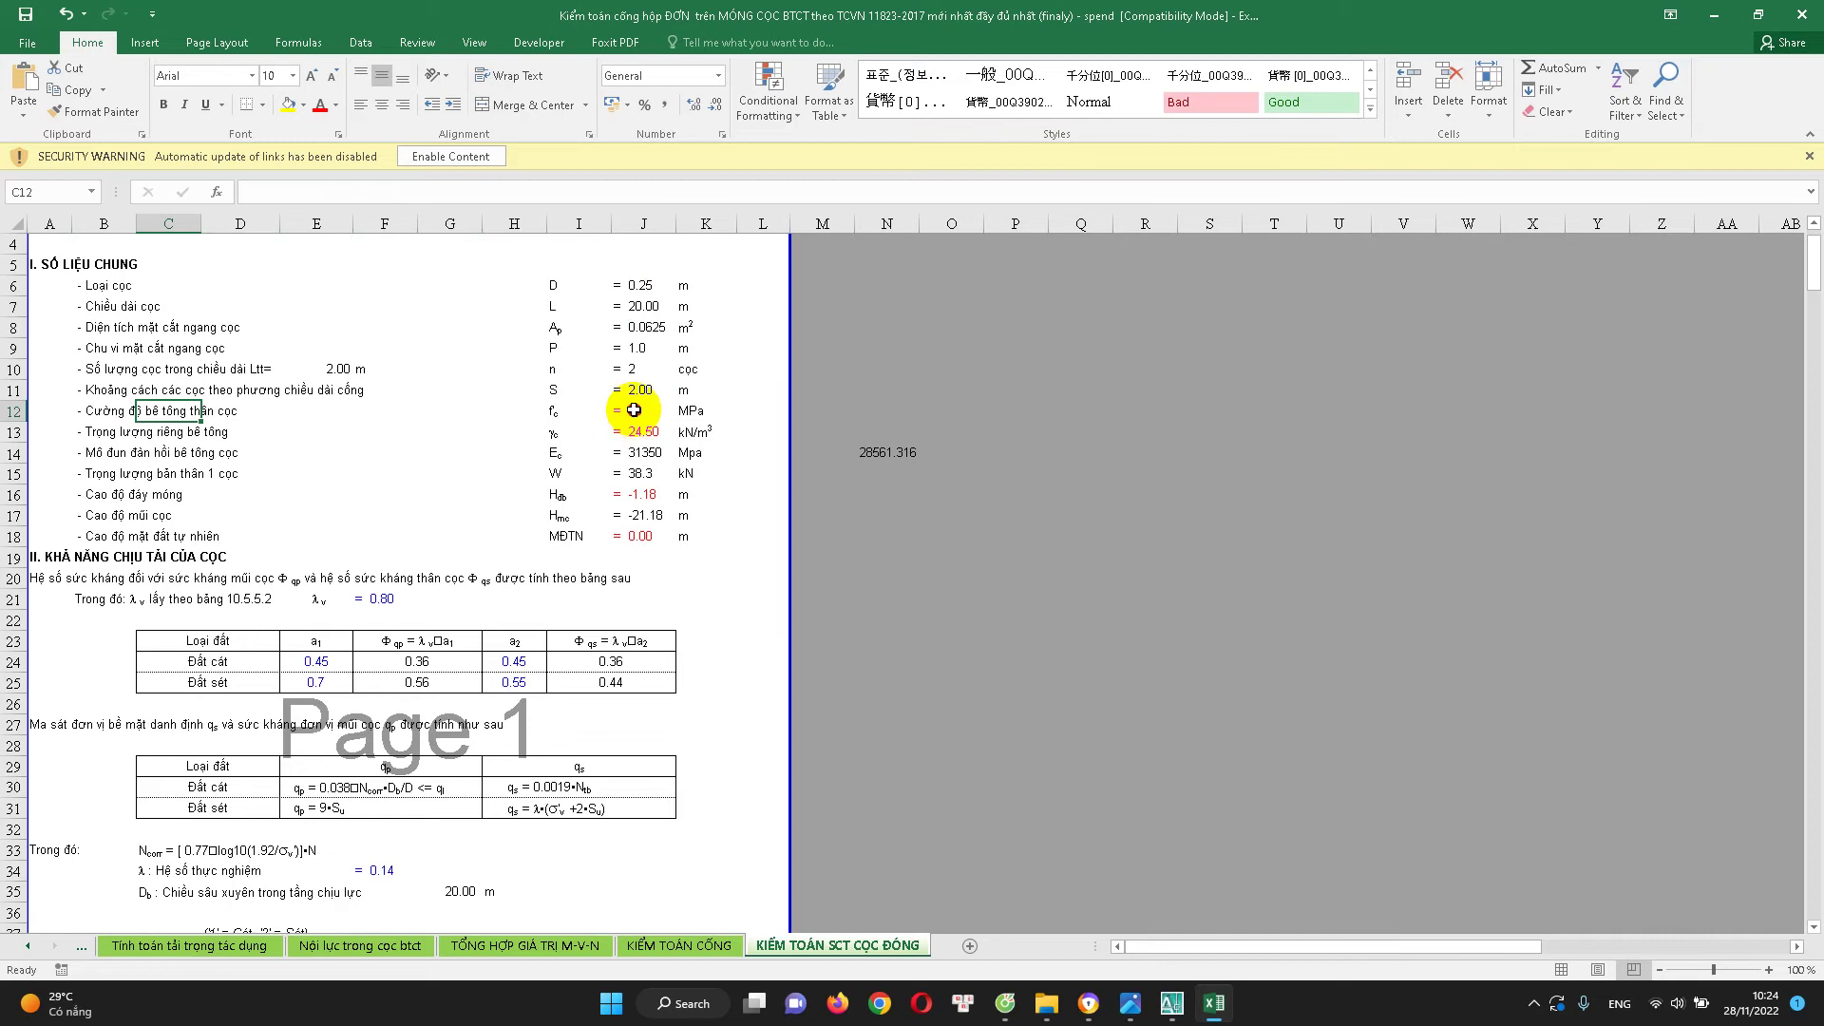
{"action": "left_click", "coordinate": [634, 409]}
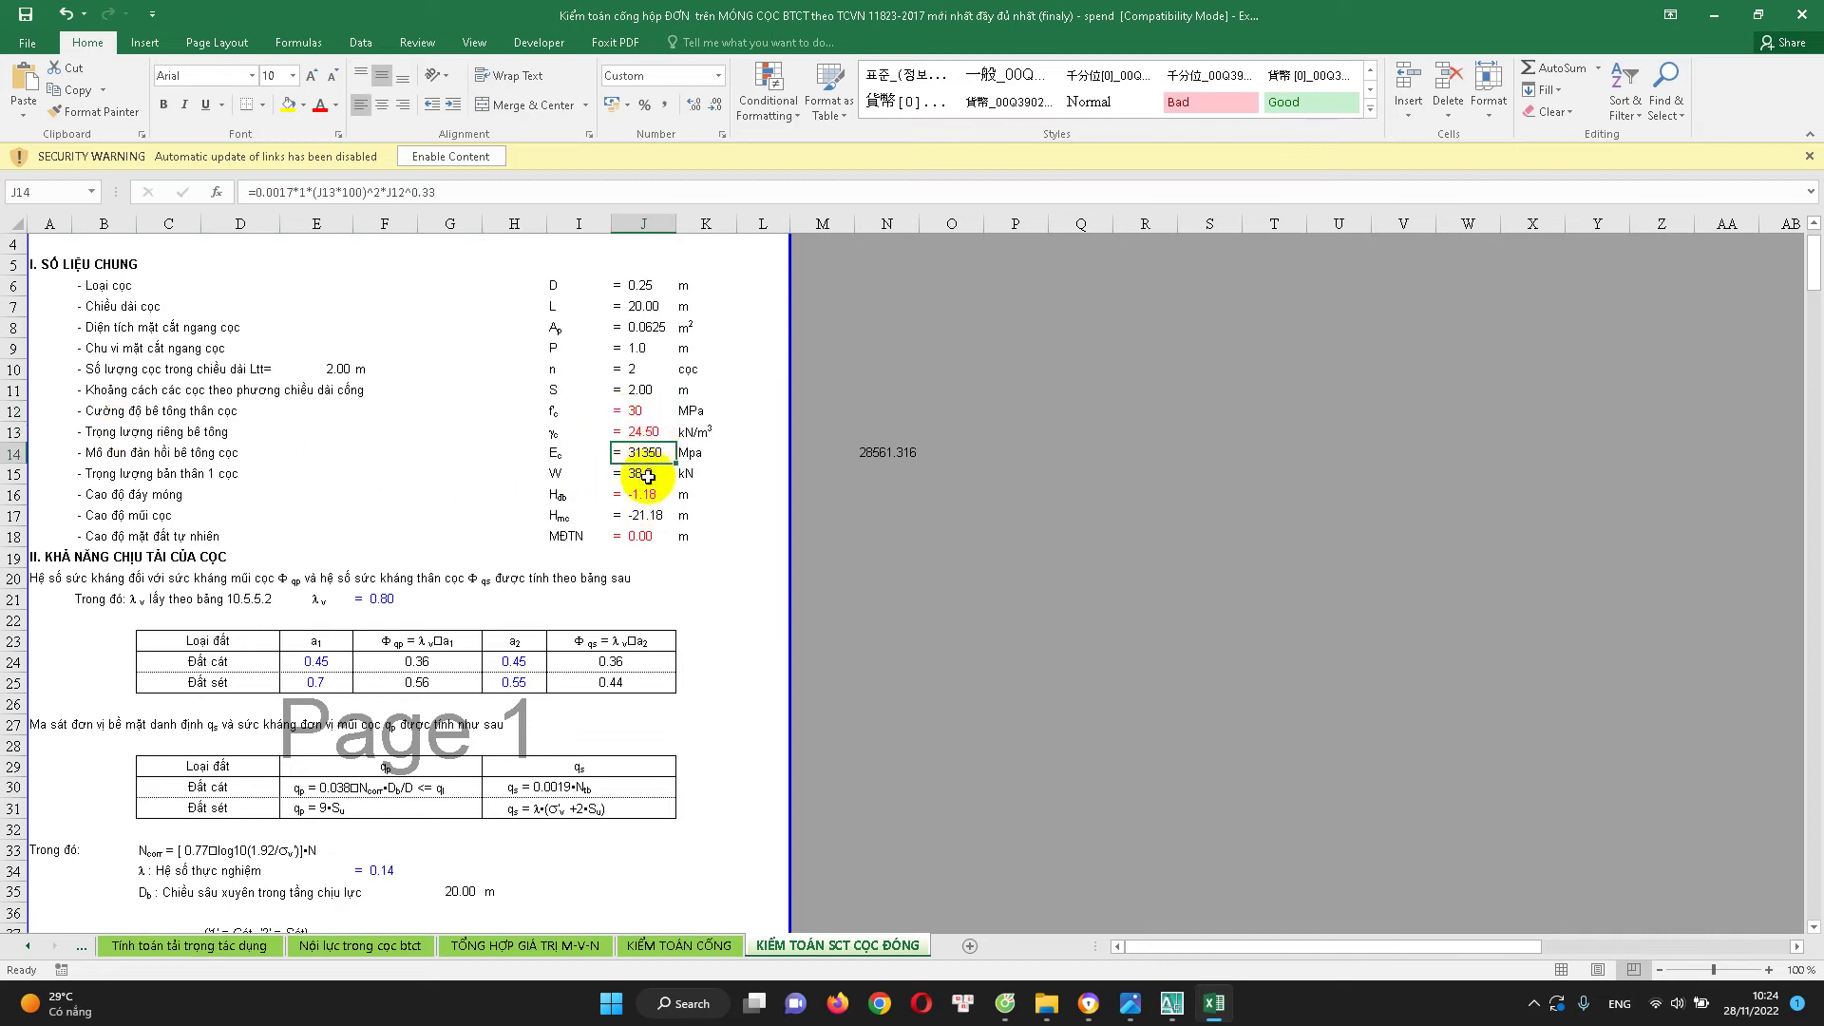
{"action": "left_click", "coordinate": [156, 494]}
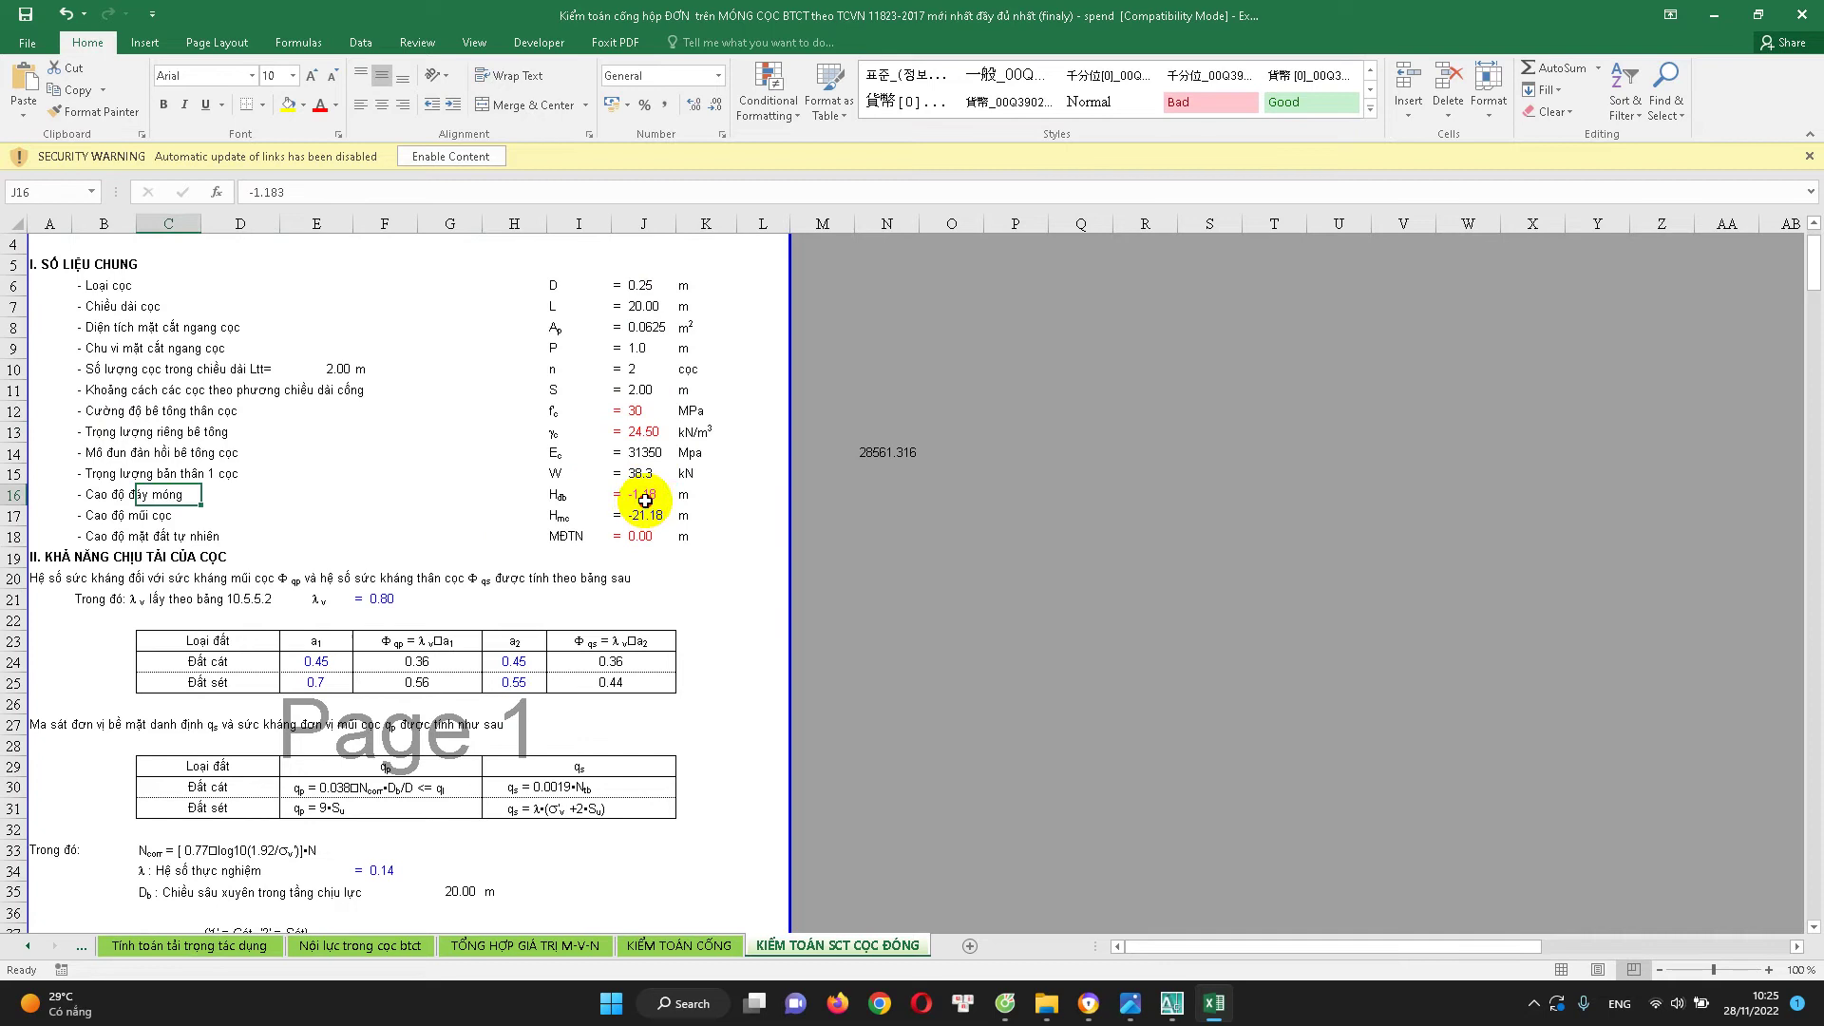
{"action": "left_click", "coordinate": [102, 494]}
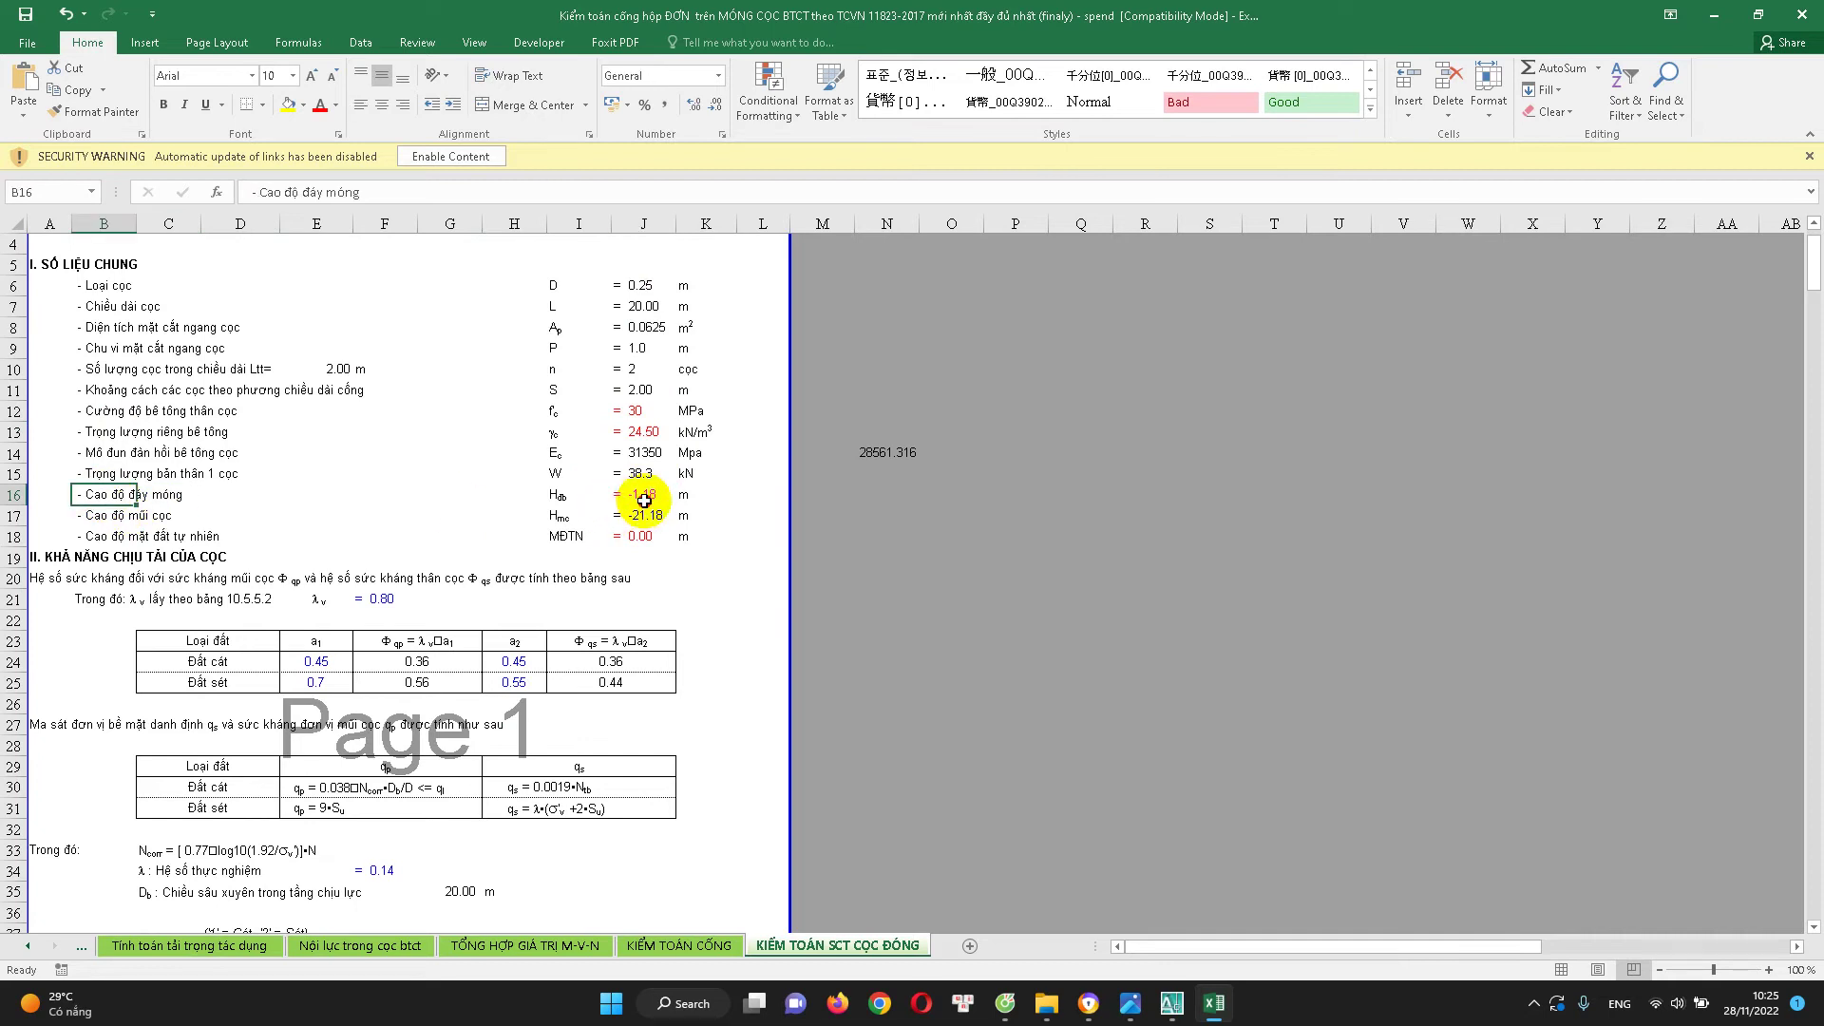
{"action": "left_click", "coordinate": [644, 498]}
{"action": "left_click", "coordinate": [118, 495]}
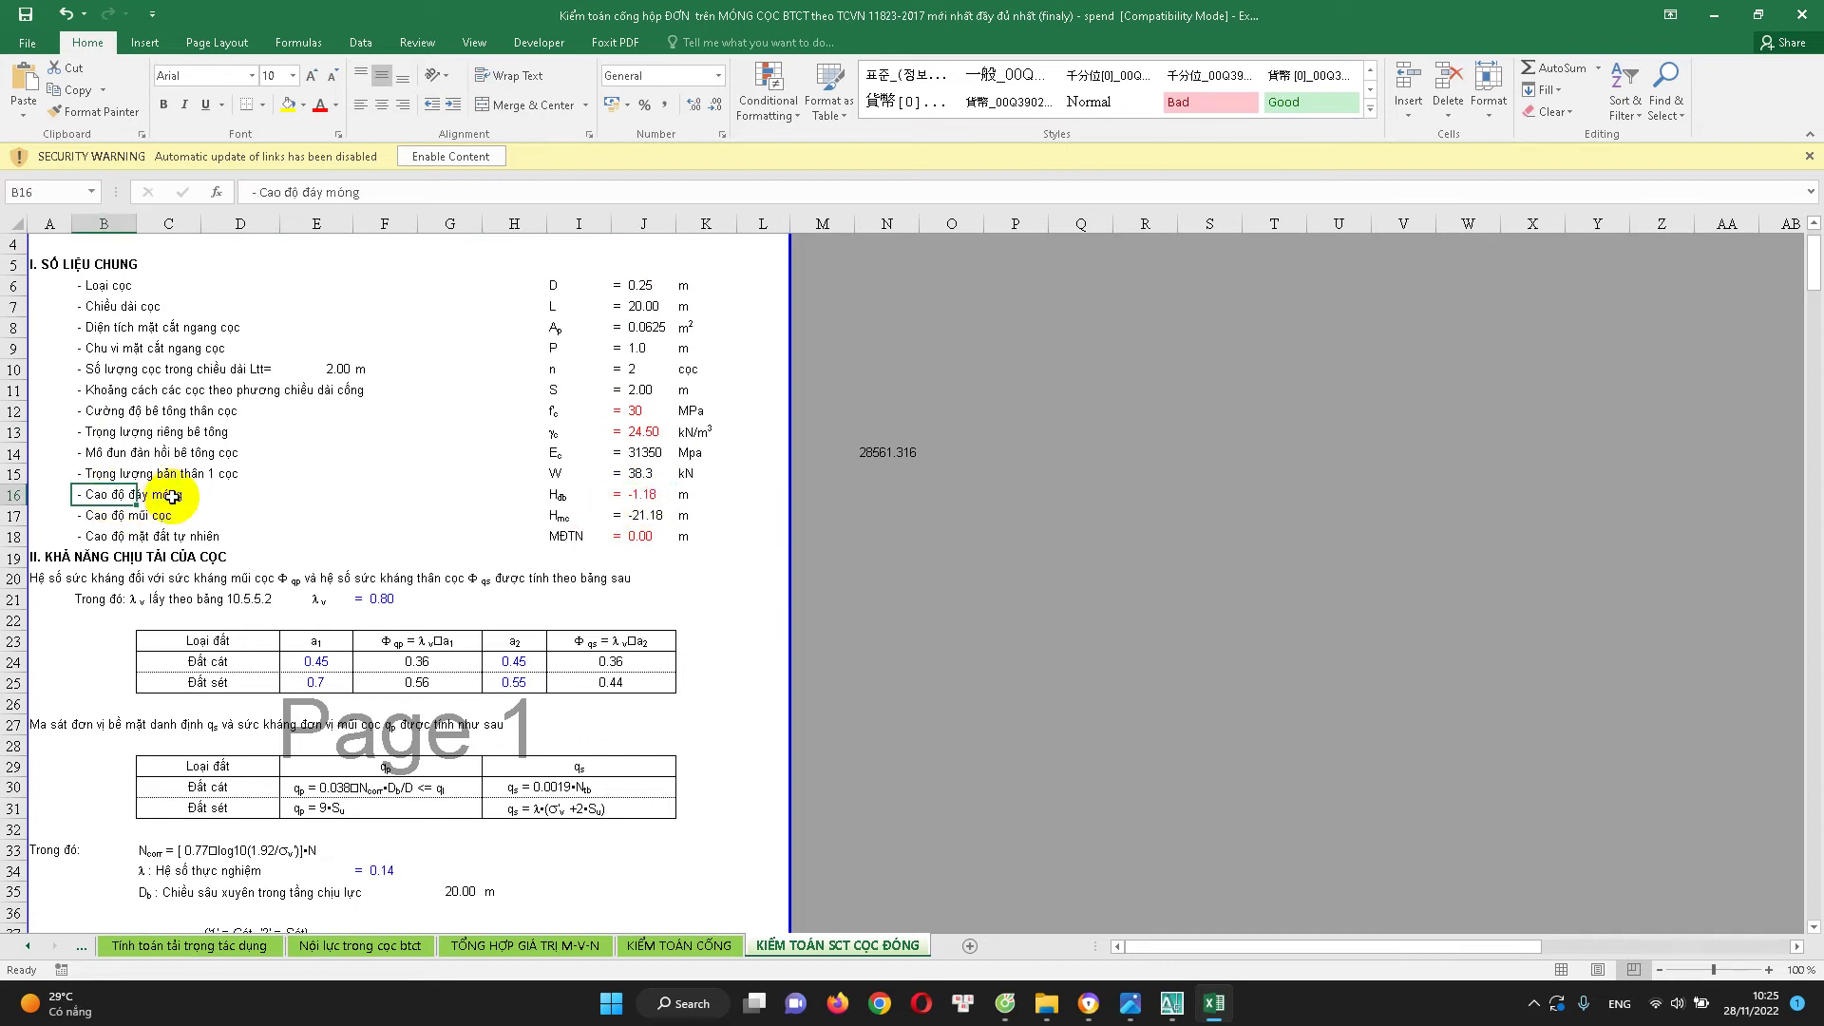
{"action": "left_click", "coordinate": [647, 493]}
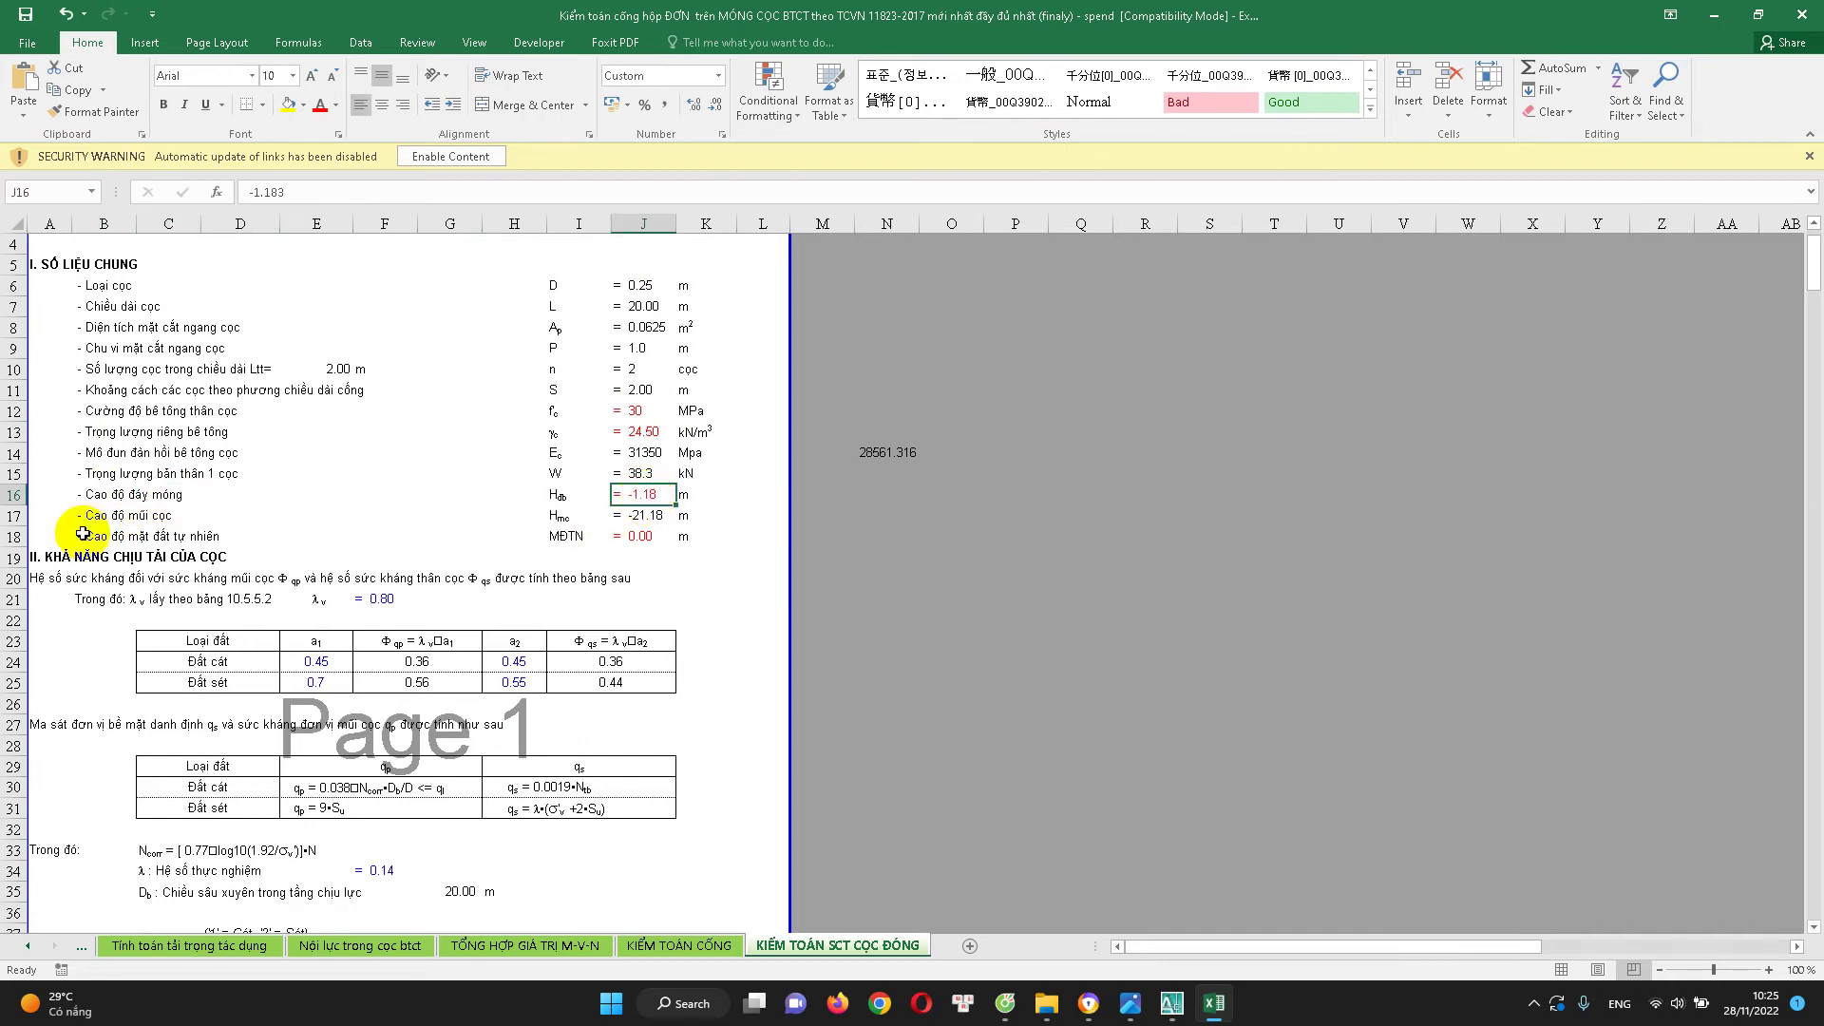
{"action": "left_click", "coordinate": [650, 517]}
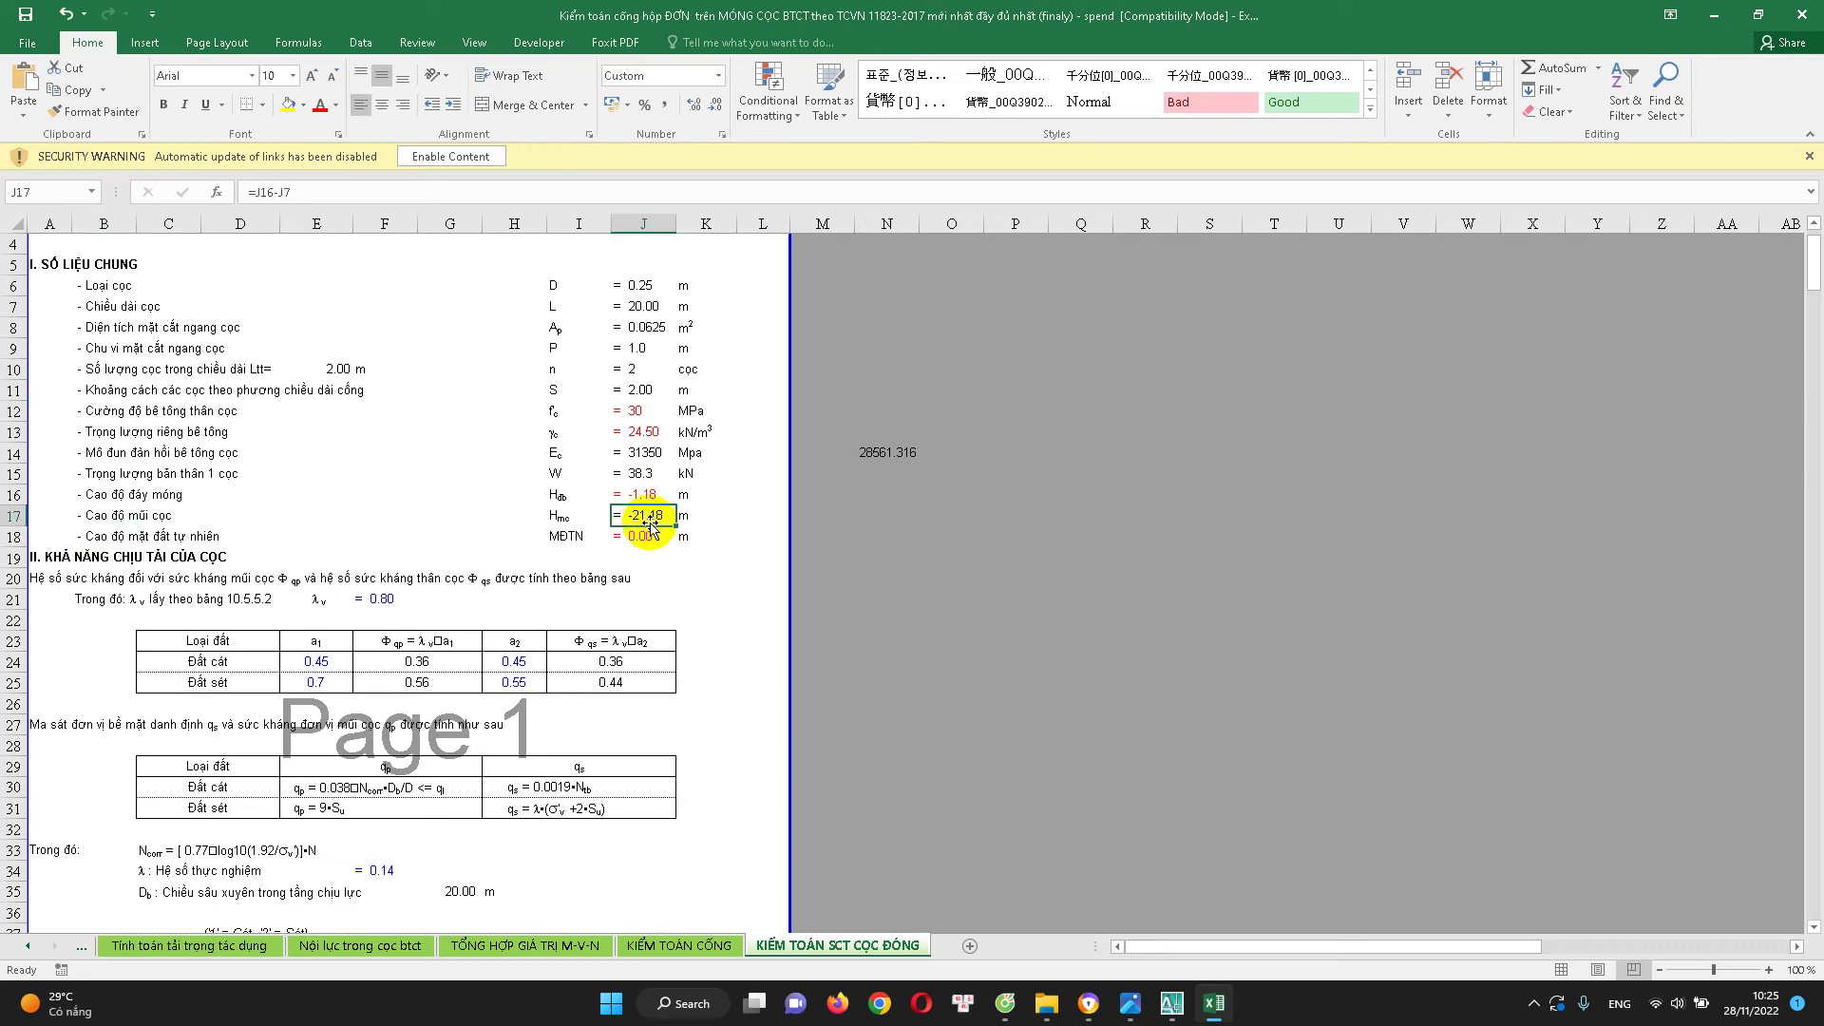
{"action": "left_click", "coordinate": [114, 538]}
{"action": "left_click", "coordinate": [640, 539]}
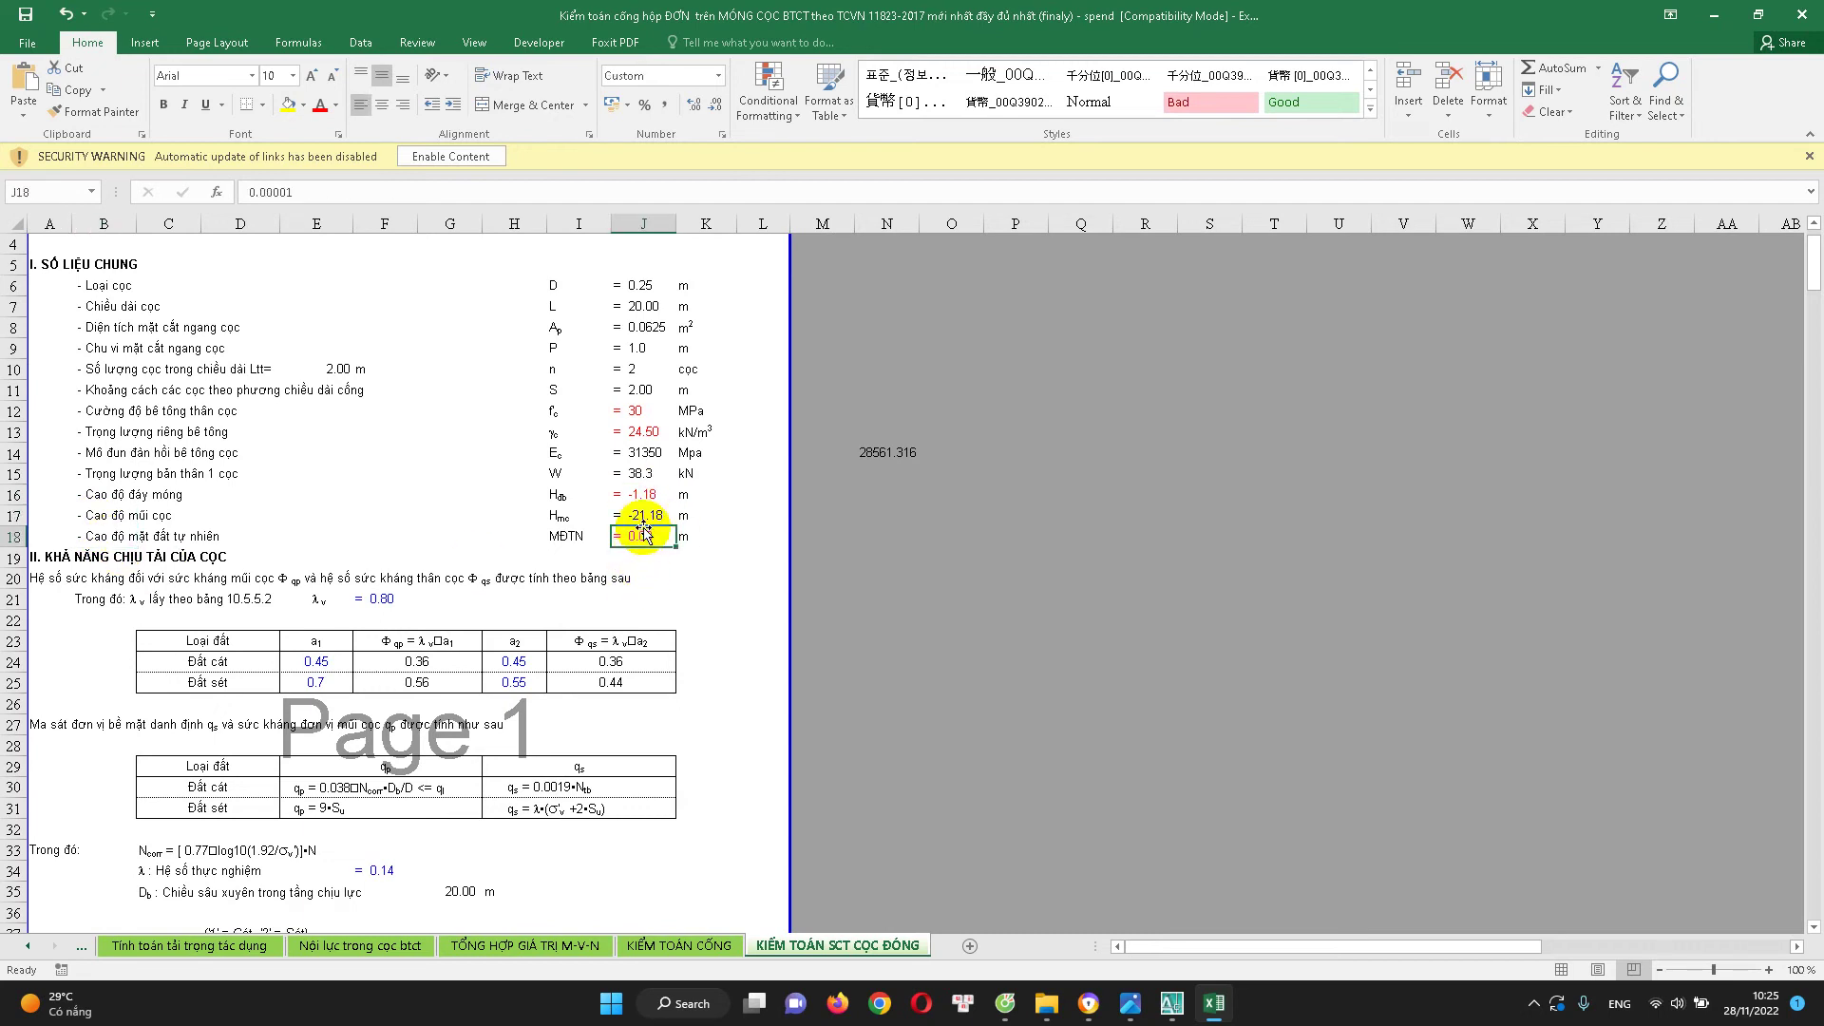
Scroll down to the soil-layer table from row 38 and select the first layer number in C40
{"action": "scroll", "coordinate": [522, 550], "scroll_direction": "down", "scroll_amount": 2}
{"action": "scroll", "coordinate": [228, 466], "scroll_direction": "down", "scroll_amount": 1}
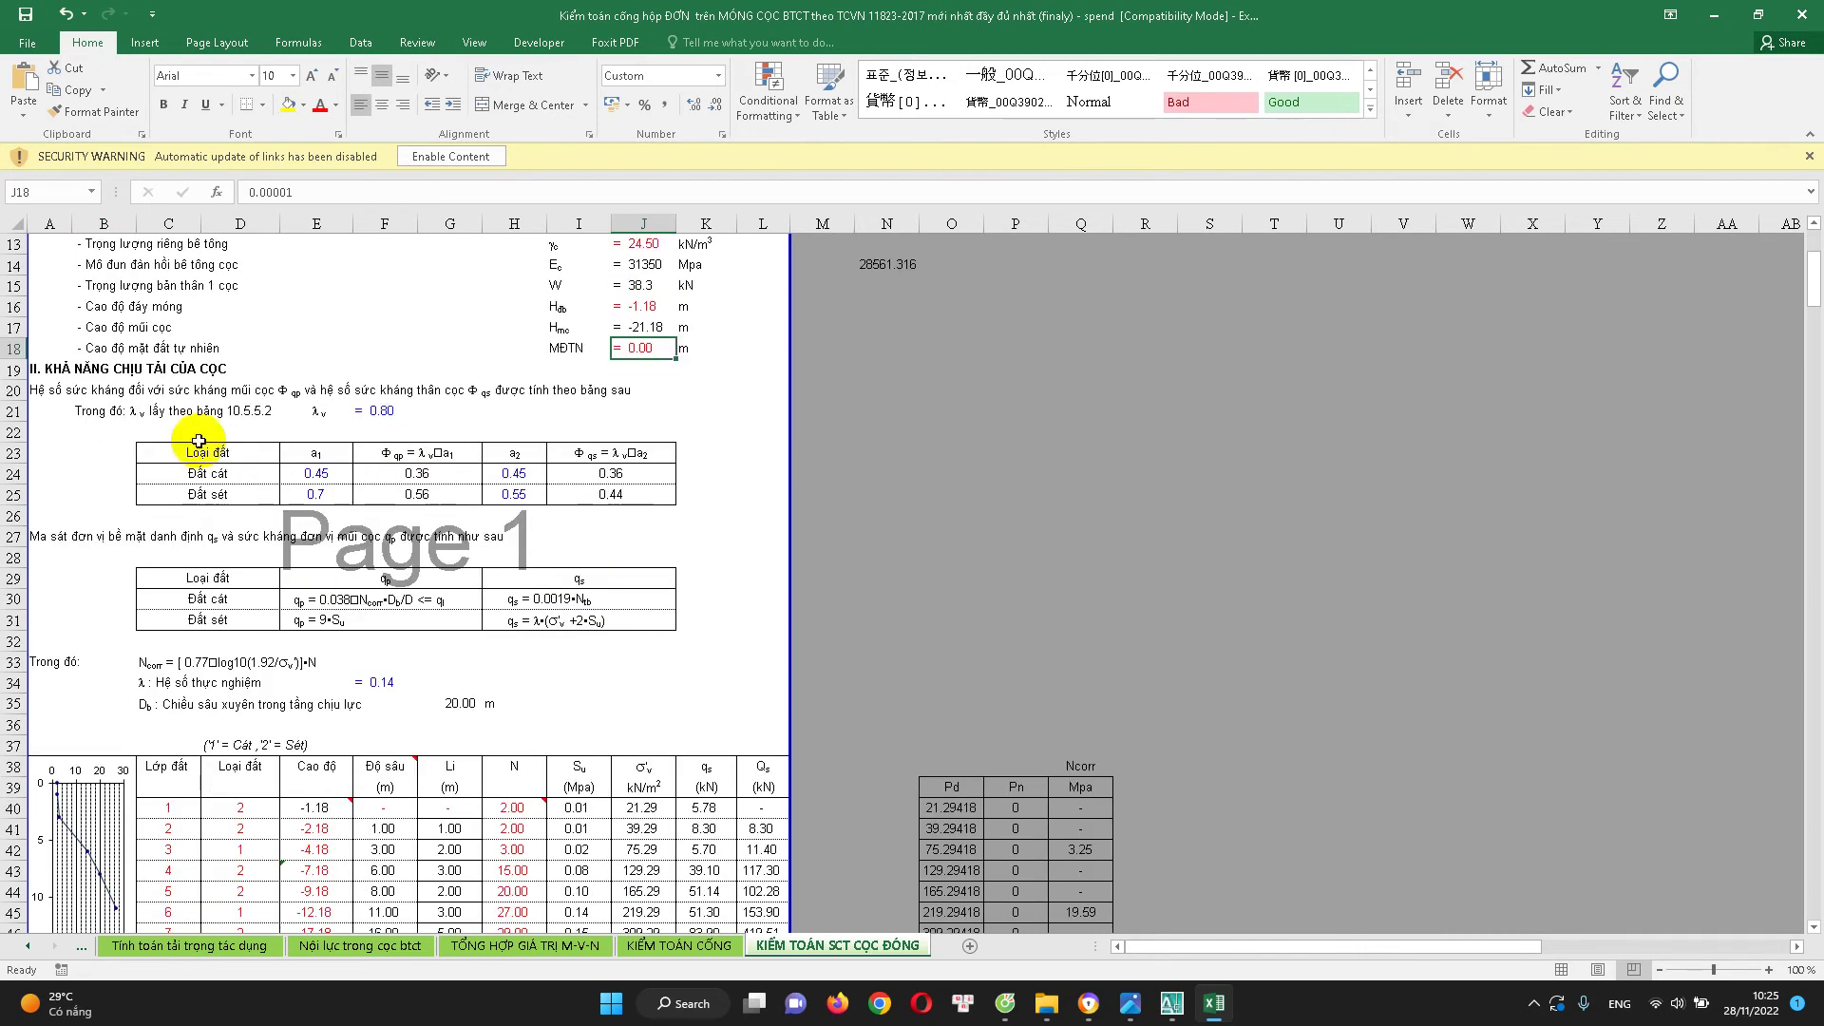
{"action": "scroll", "coordinate": [498, 574], "scroll_direction": "down", "scroll_amount": 1}
{"action": "scroll", "coordinate": [467, 599], "scroll_direction": "down", "scroll_amount": 1}
{"action": "scroll", "coordinate": [361, 601], "scroll_direction": "down", "scroll_amount": 1}
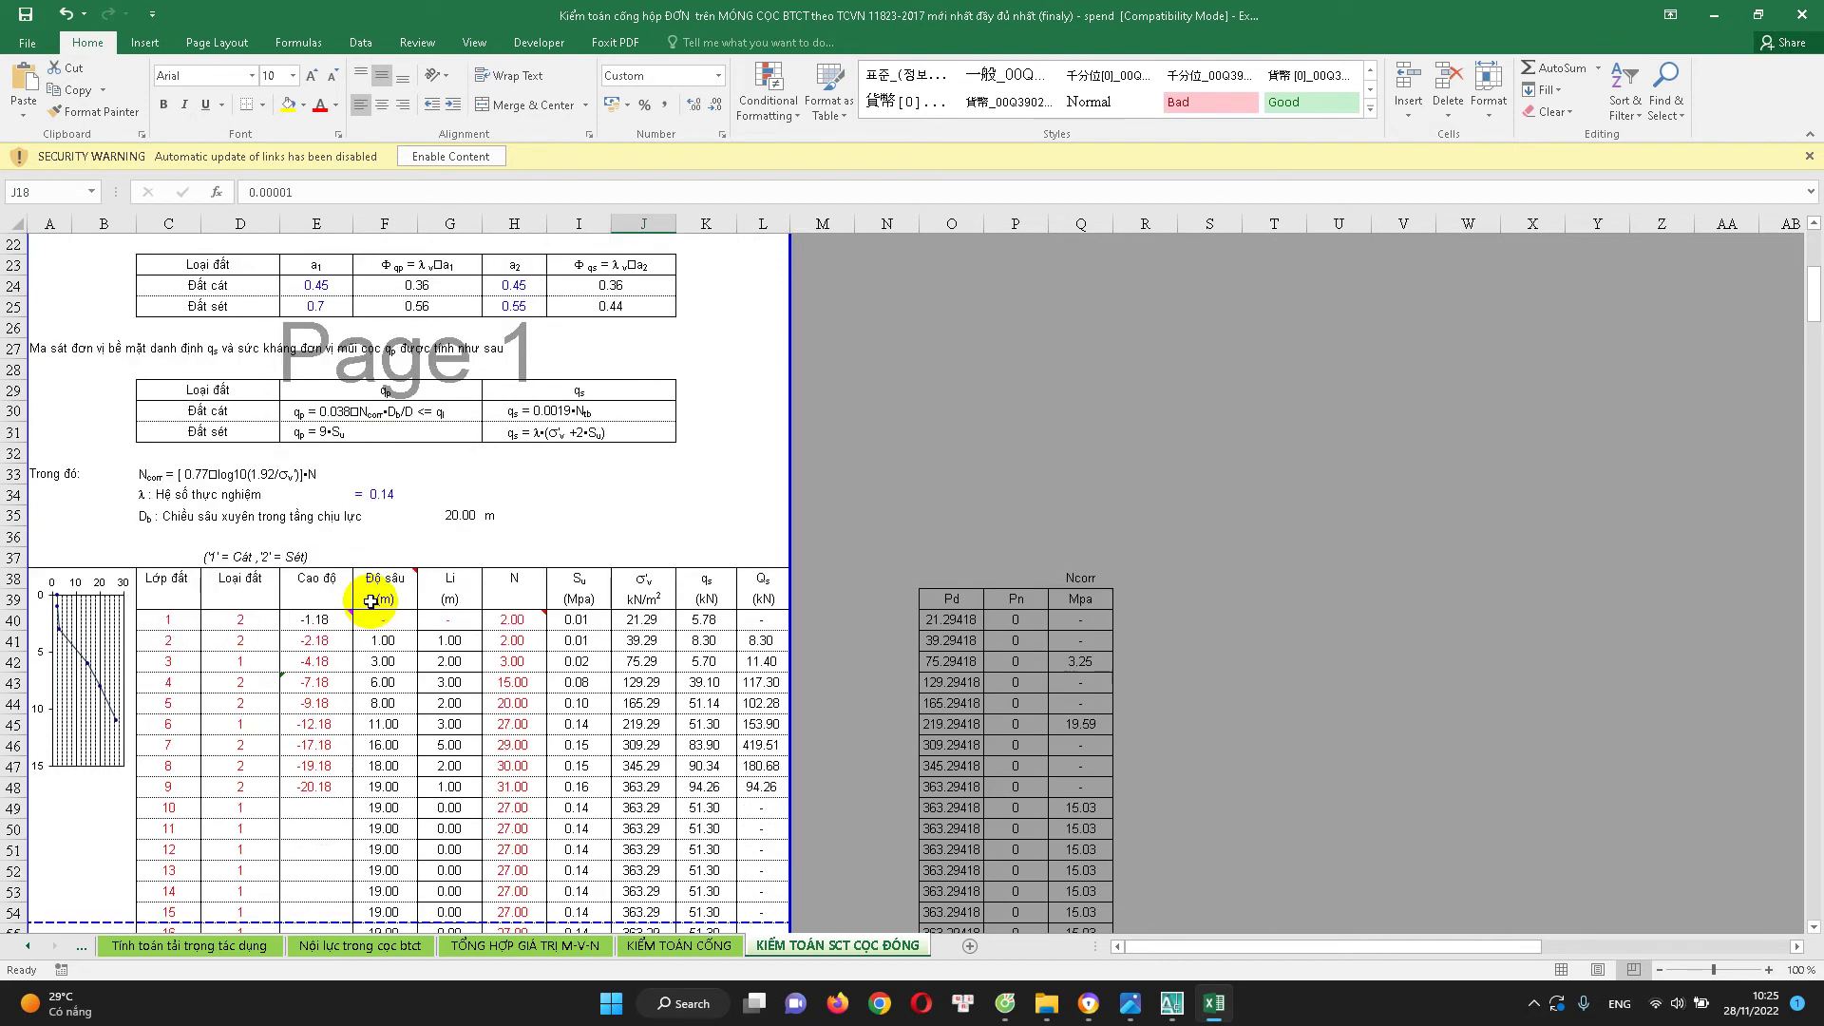
{"action": "scroll", "coordinate": [371, 603], "scroll_direction": "down", "scroll_amount": 1}
{"action": "scroll", "coordinate": [371, 603], "scroll_direction": "down", "scroll_amount": 1}
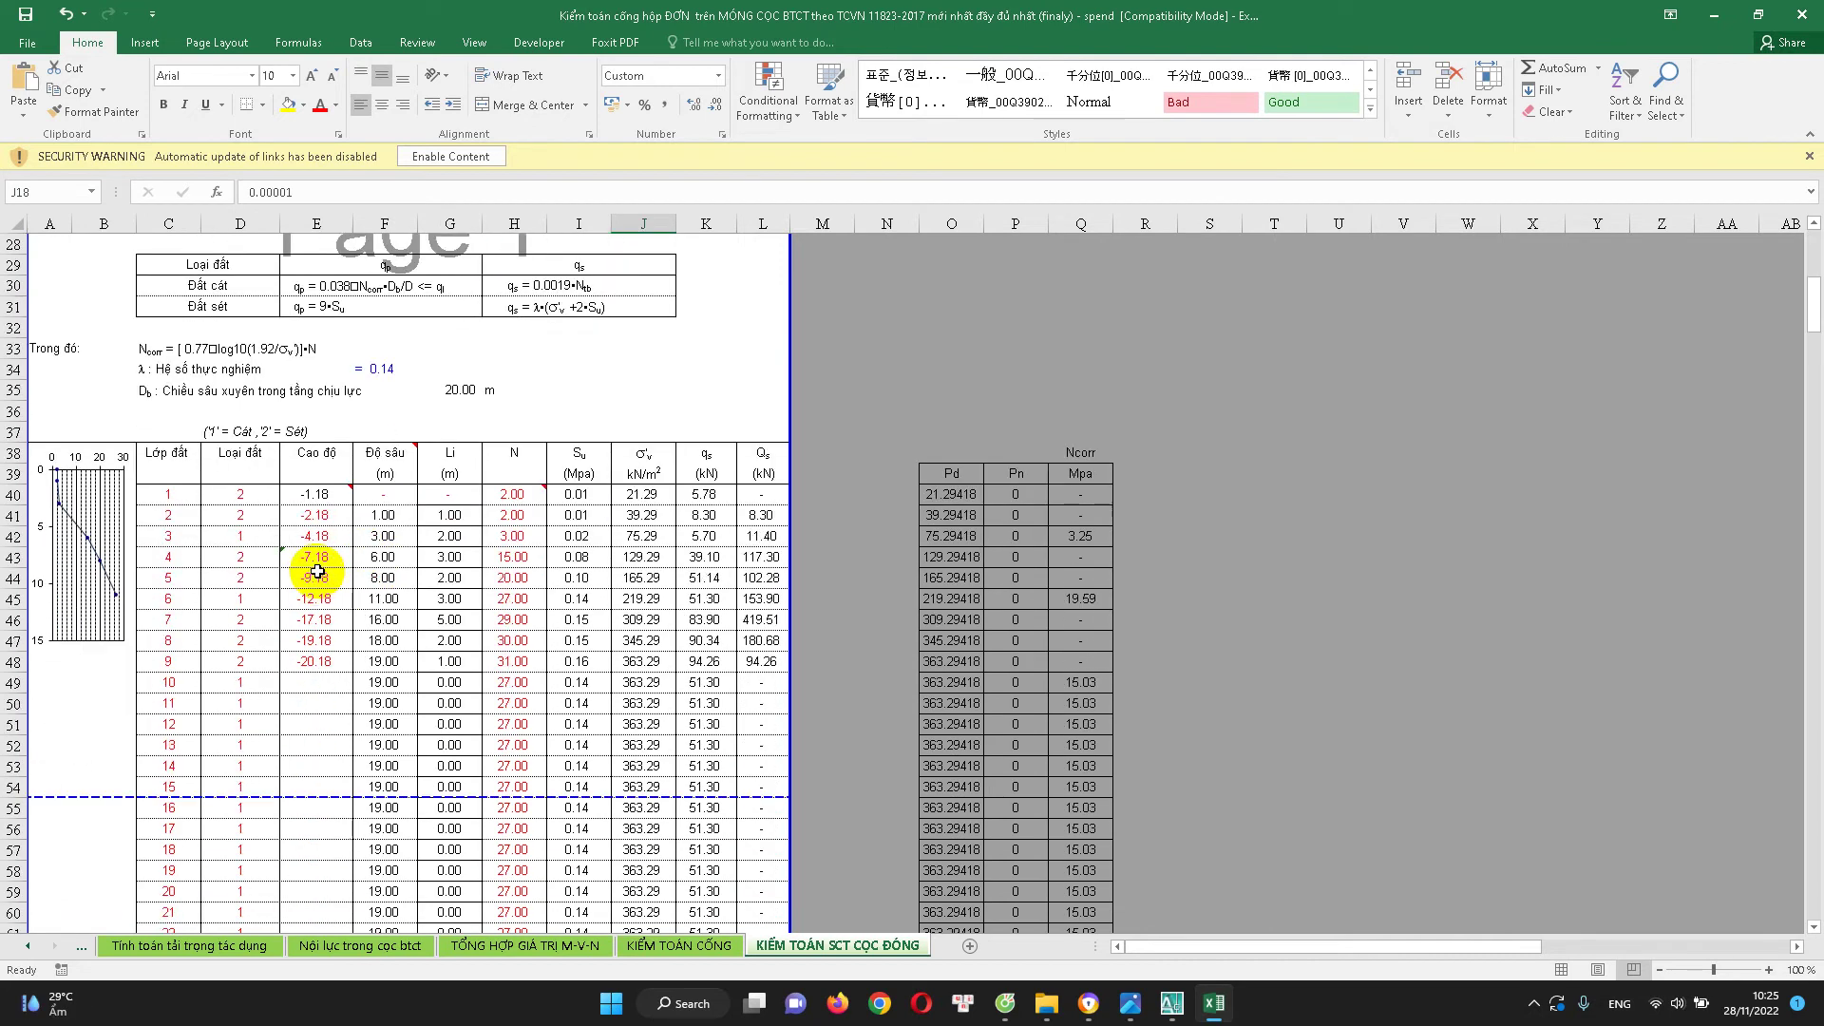
{"action": "scroll", "coordinate": [285, 546], "scroll_direction": "down", "scroll_amount": 1}
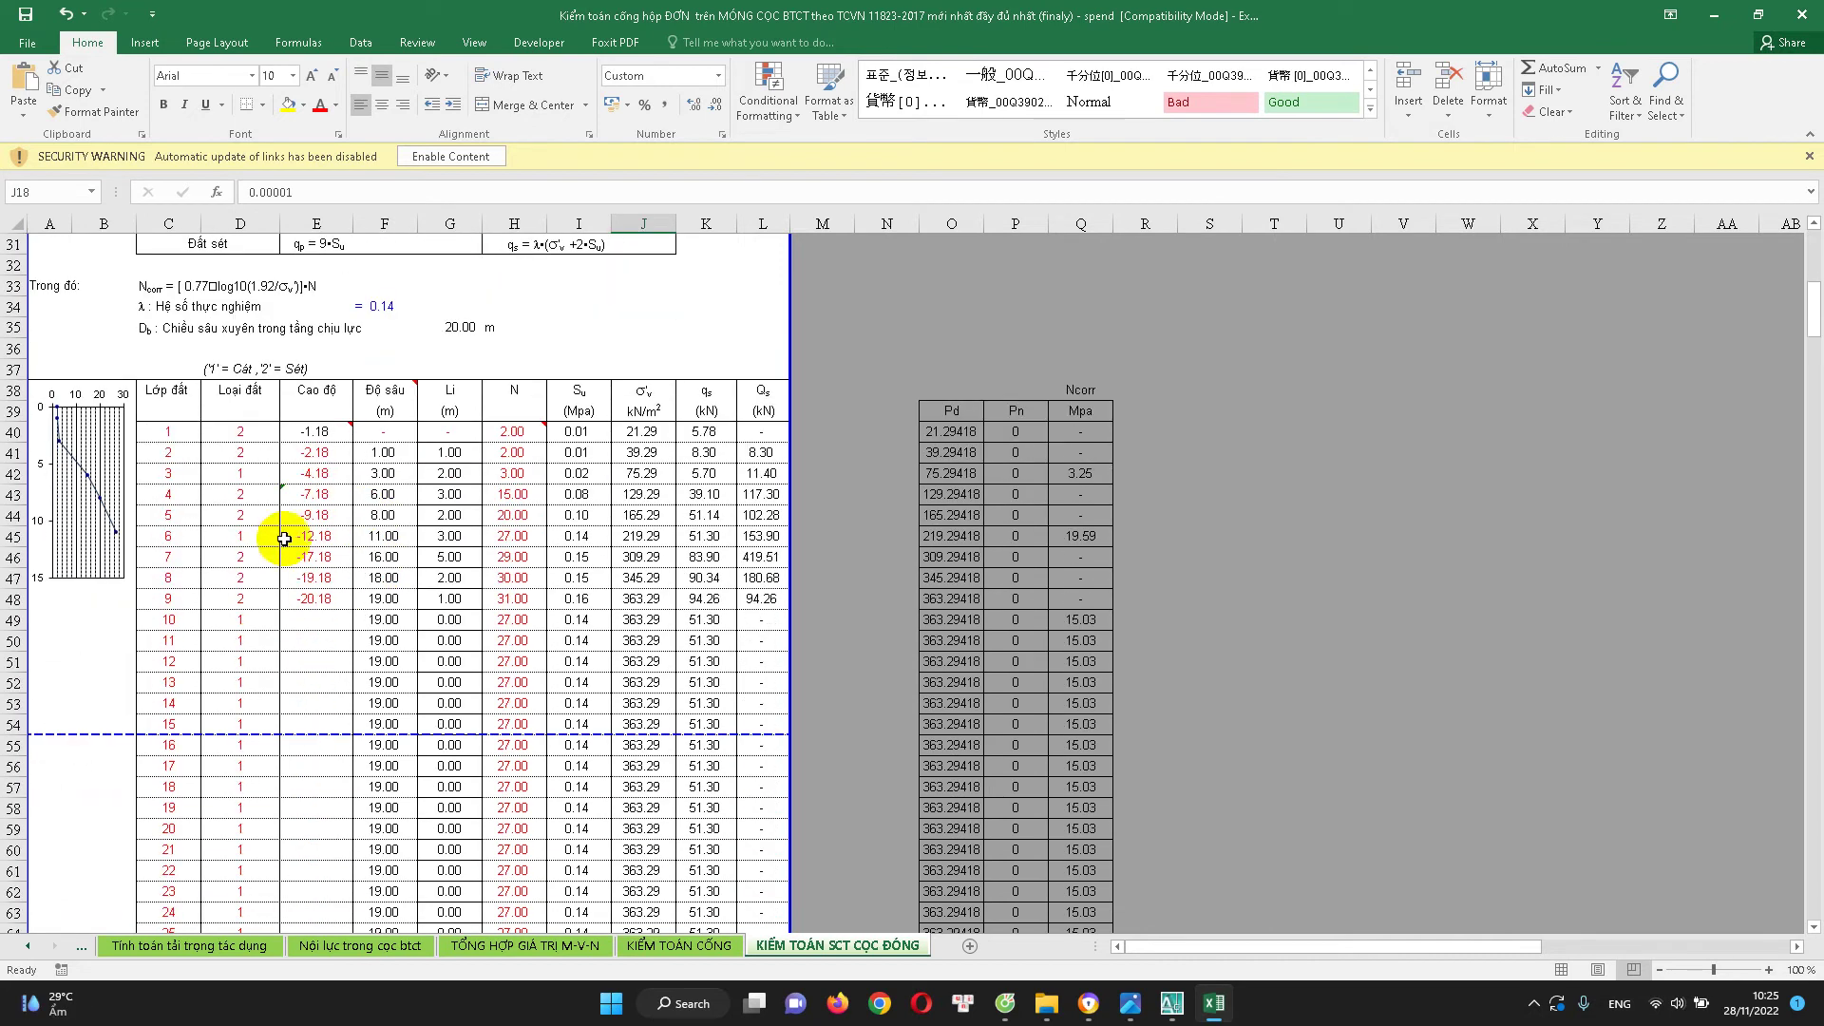
{"action": "left_click", "coordinate": [176, 434]}
Check the soil-type legend in D37 and the first layer number, then bring up the AutoCAD sketch
{"action": "scroll", "coordinate": [256, 489], "scroll_direction": "down", "scroll_amount": 1}
{"action": "scroll", "coordinate": [275, 453], "scroll_direction": "up", "scroll_amount": 2}
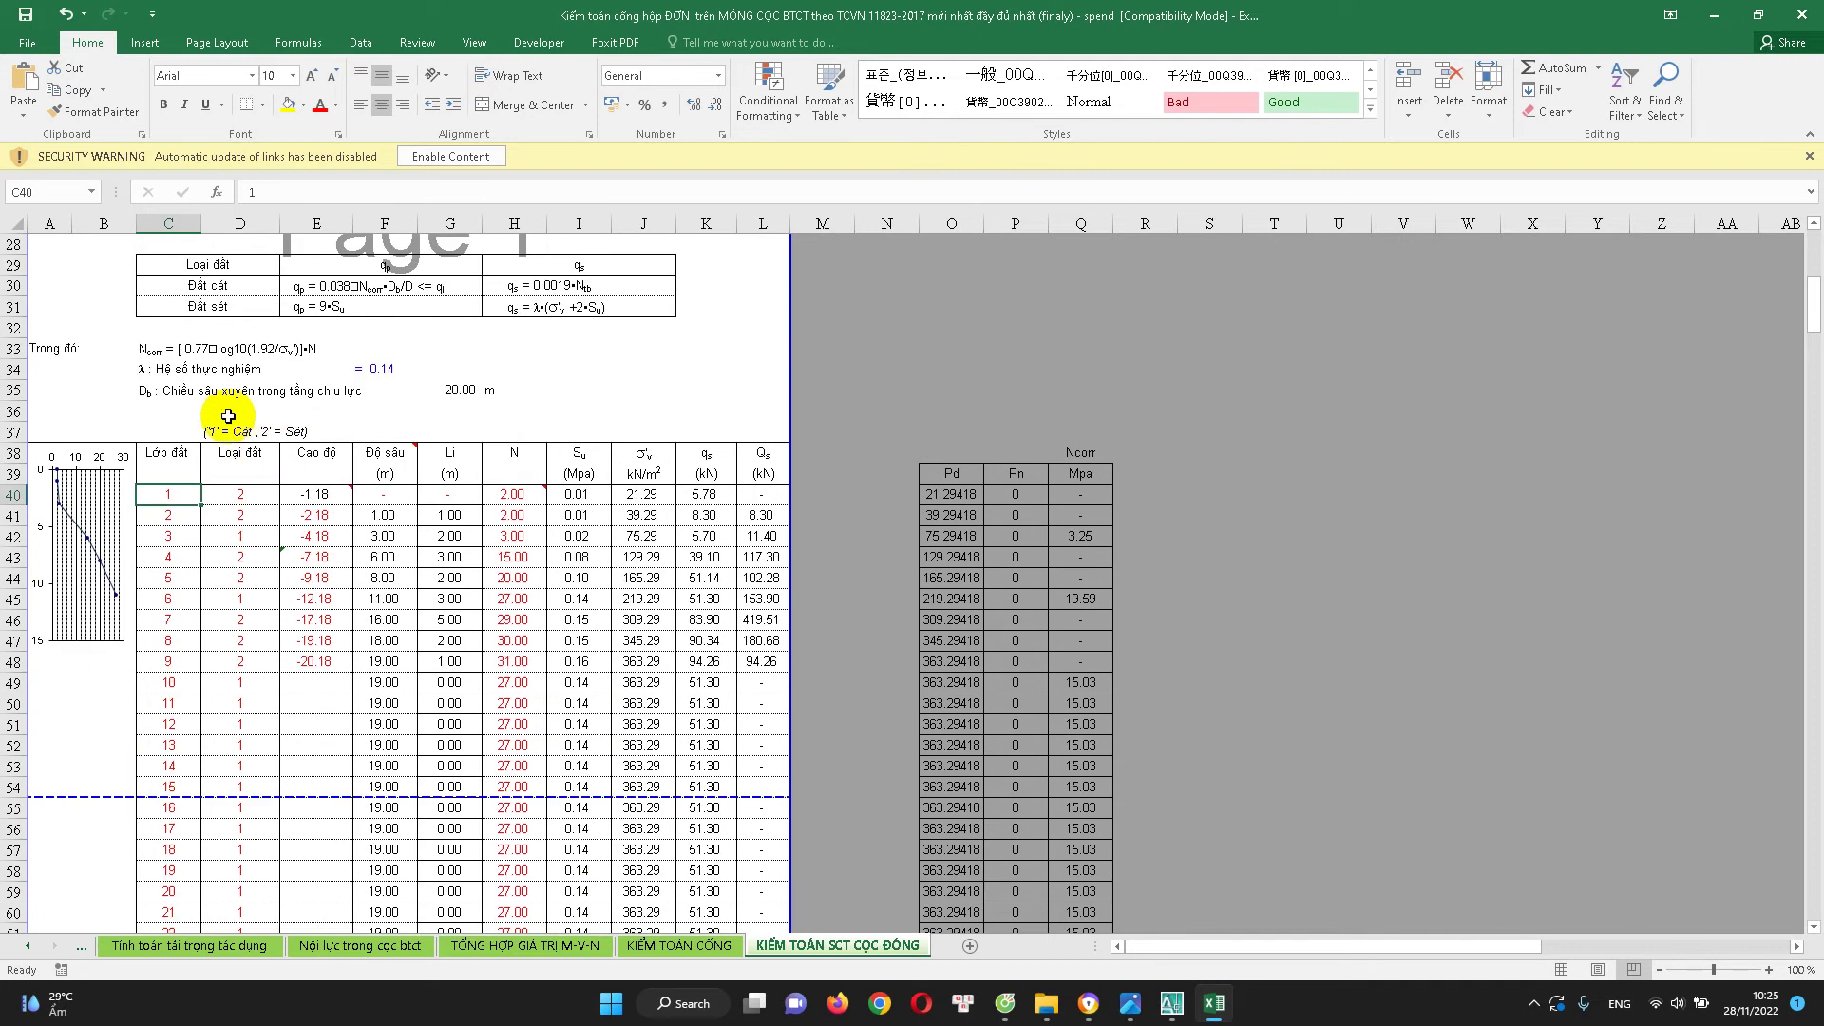
{"action": "left_click", "coordinate": [256, 432]}
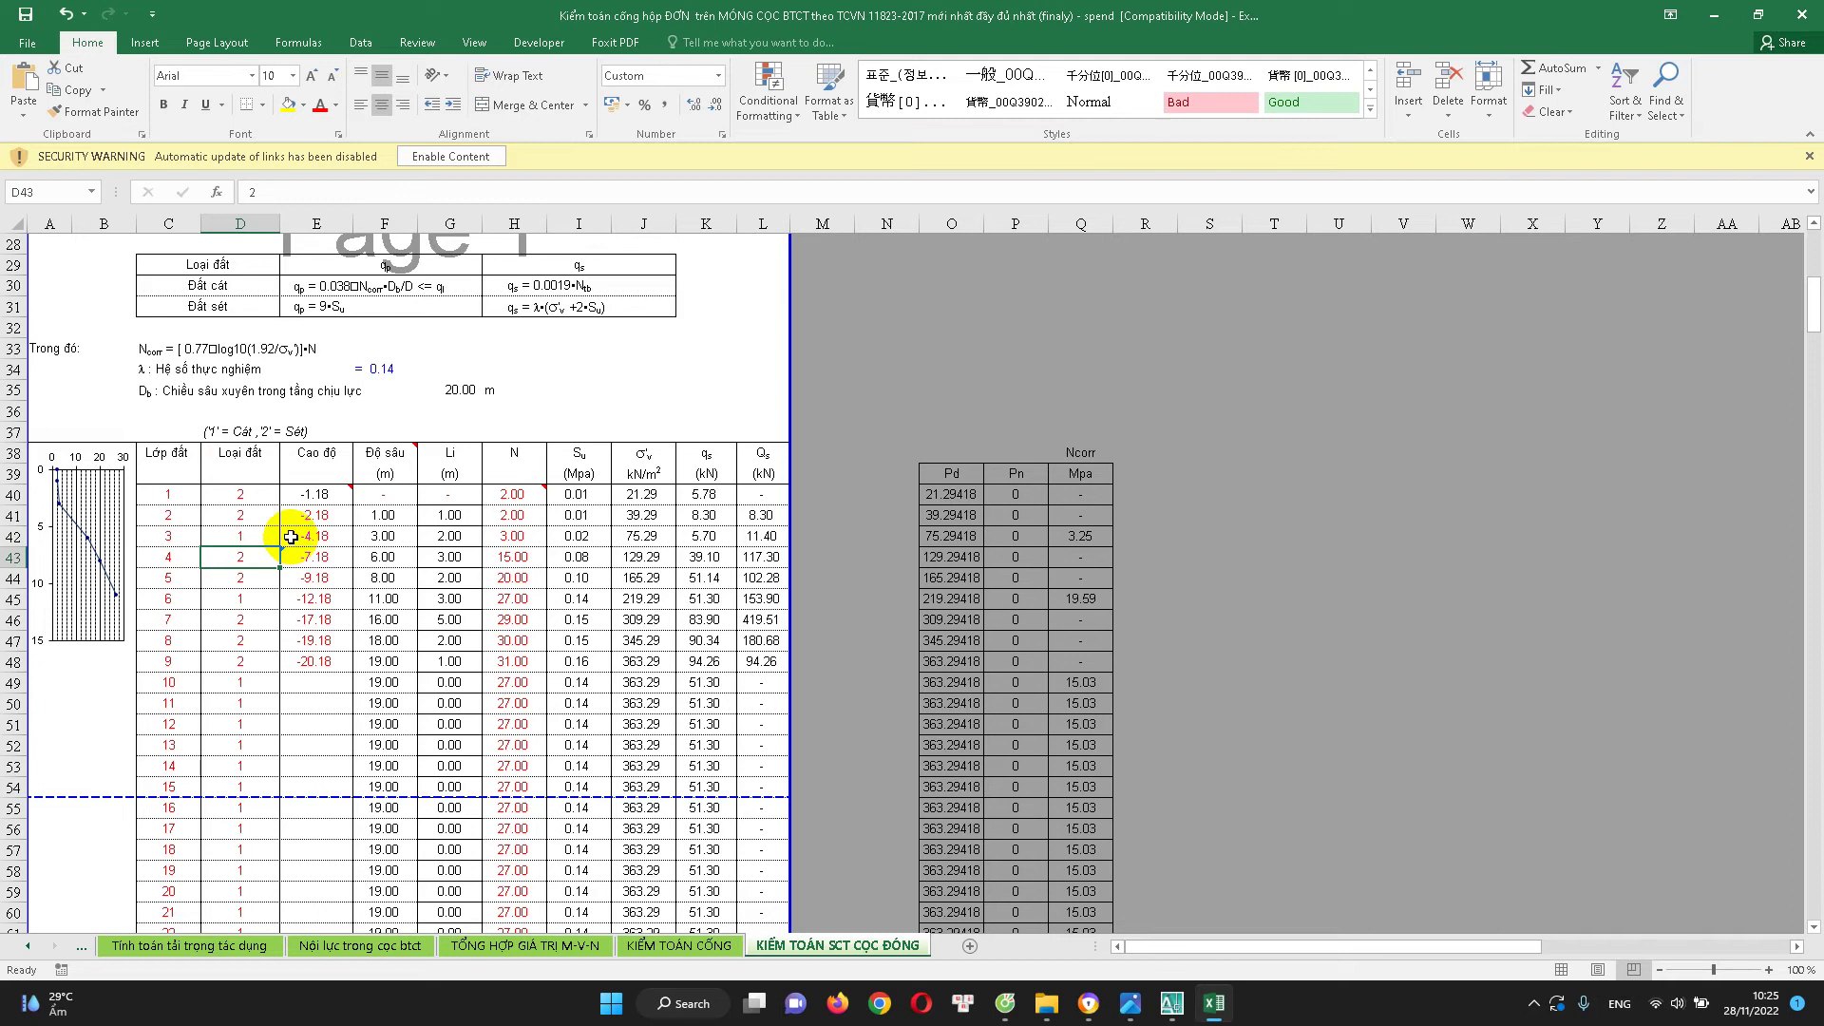
{"action": "scroll", "coordinate": [290, 538], "scroll_direction": "down", "scroll_amount": 1}
{"action": "left_click", "coordinate": [191, 439]}
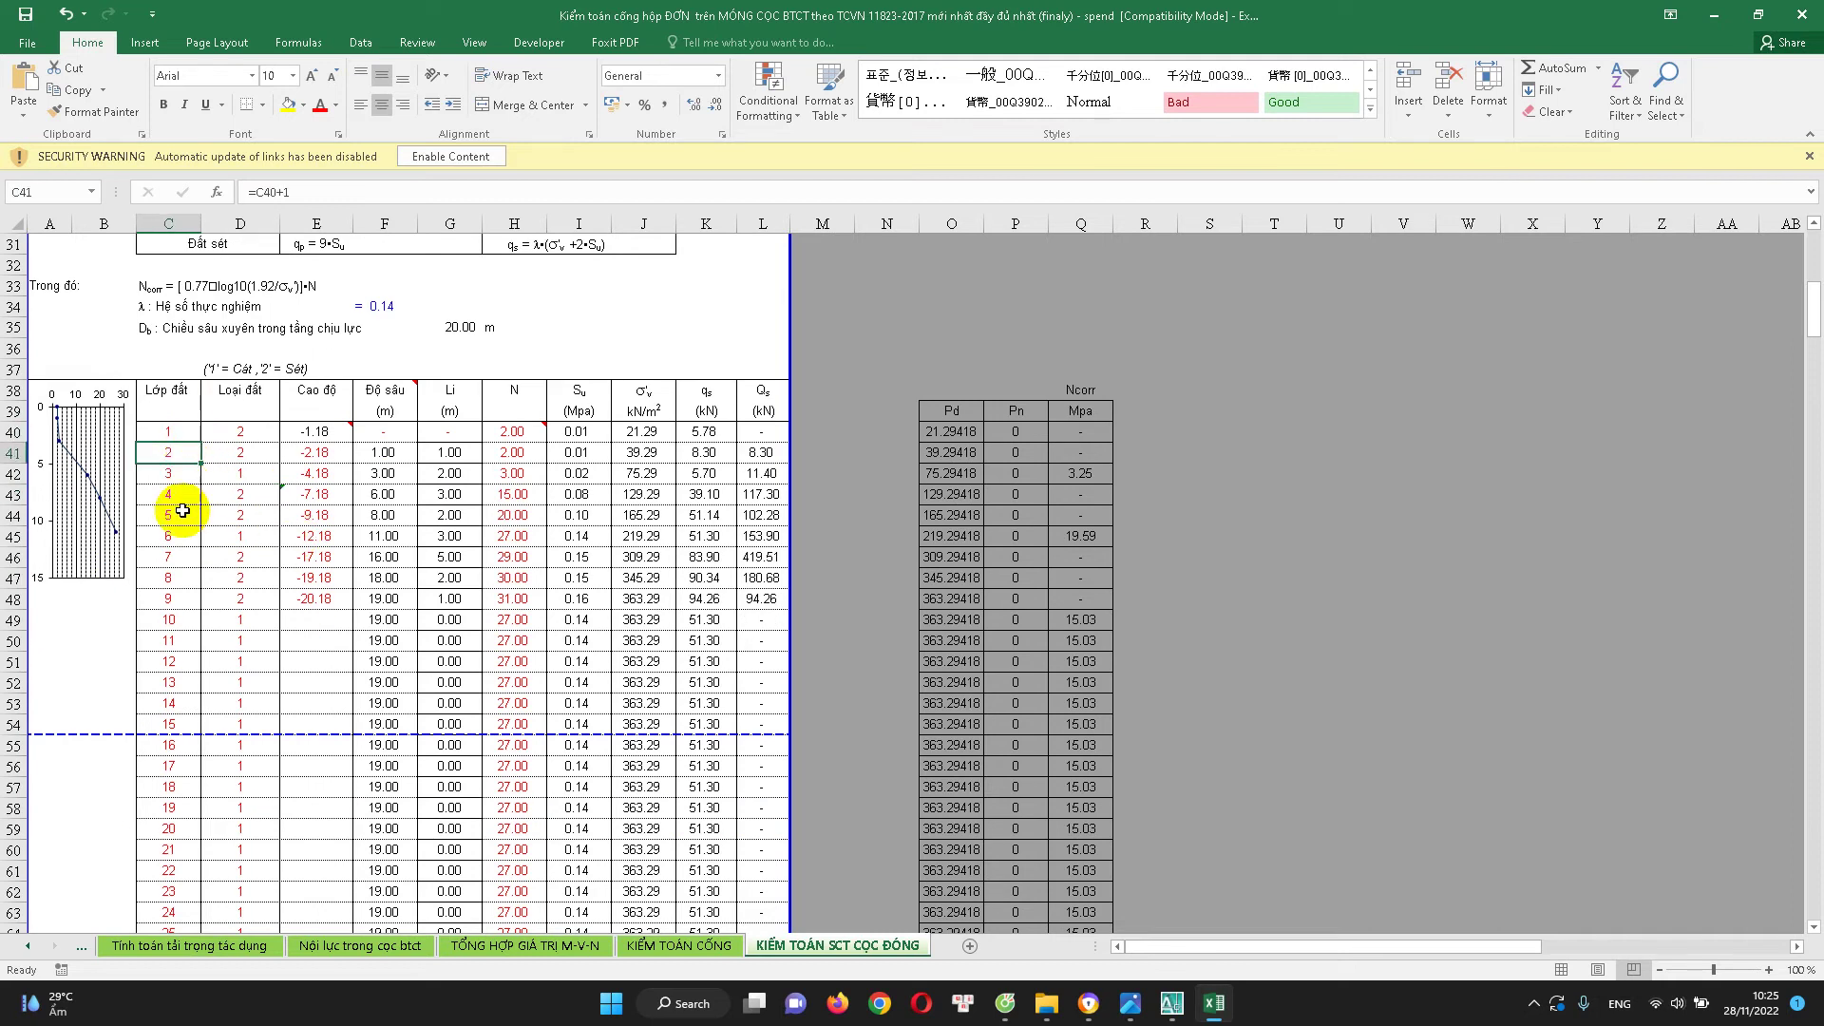
{"action": "scroll", "coordinate": [342, 486], "scroll_direction": "up", "scroll_amount": 1}
{"action": "scroll", "coordinate": [247, 532], "scroll_direction": "up", "scroll_amount": 1}
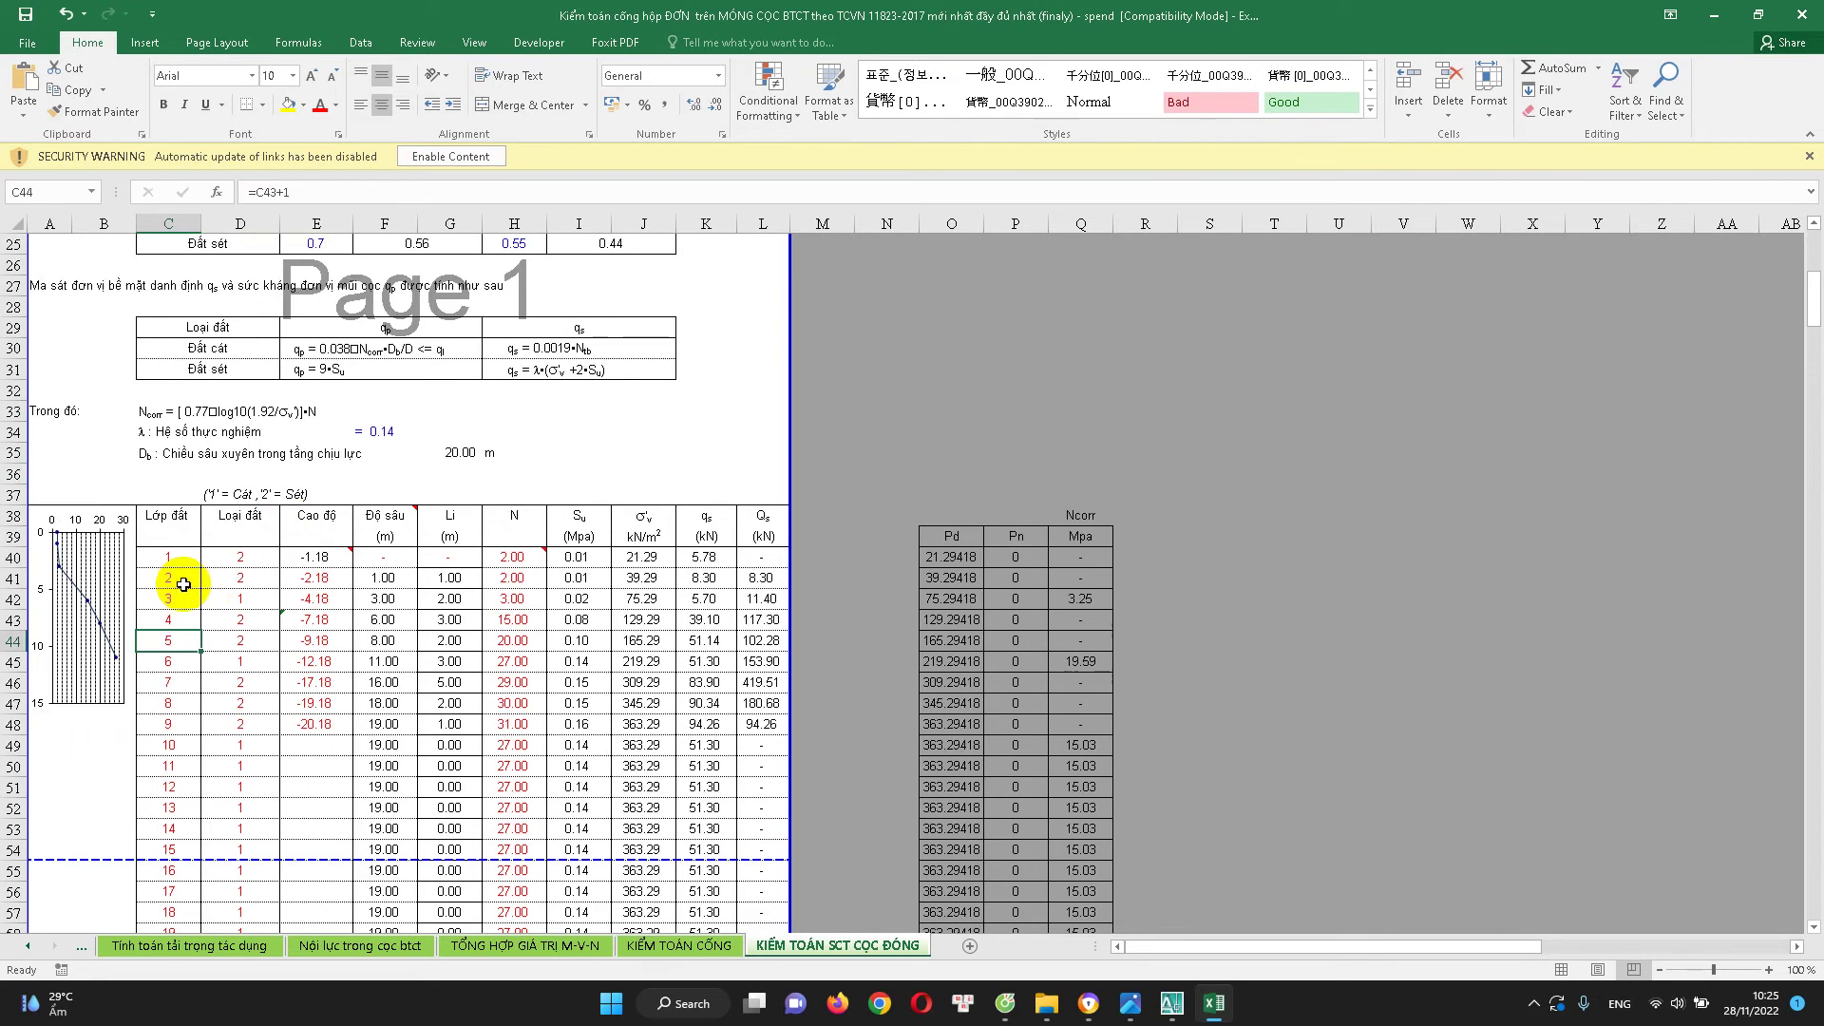
{"action": "left_click", "coordinate": [1155, 1005]}
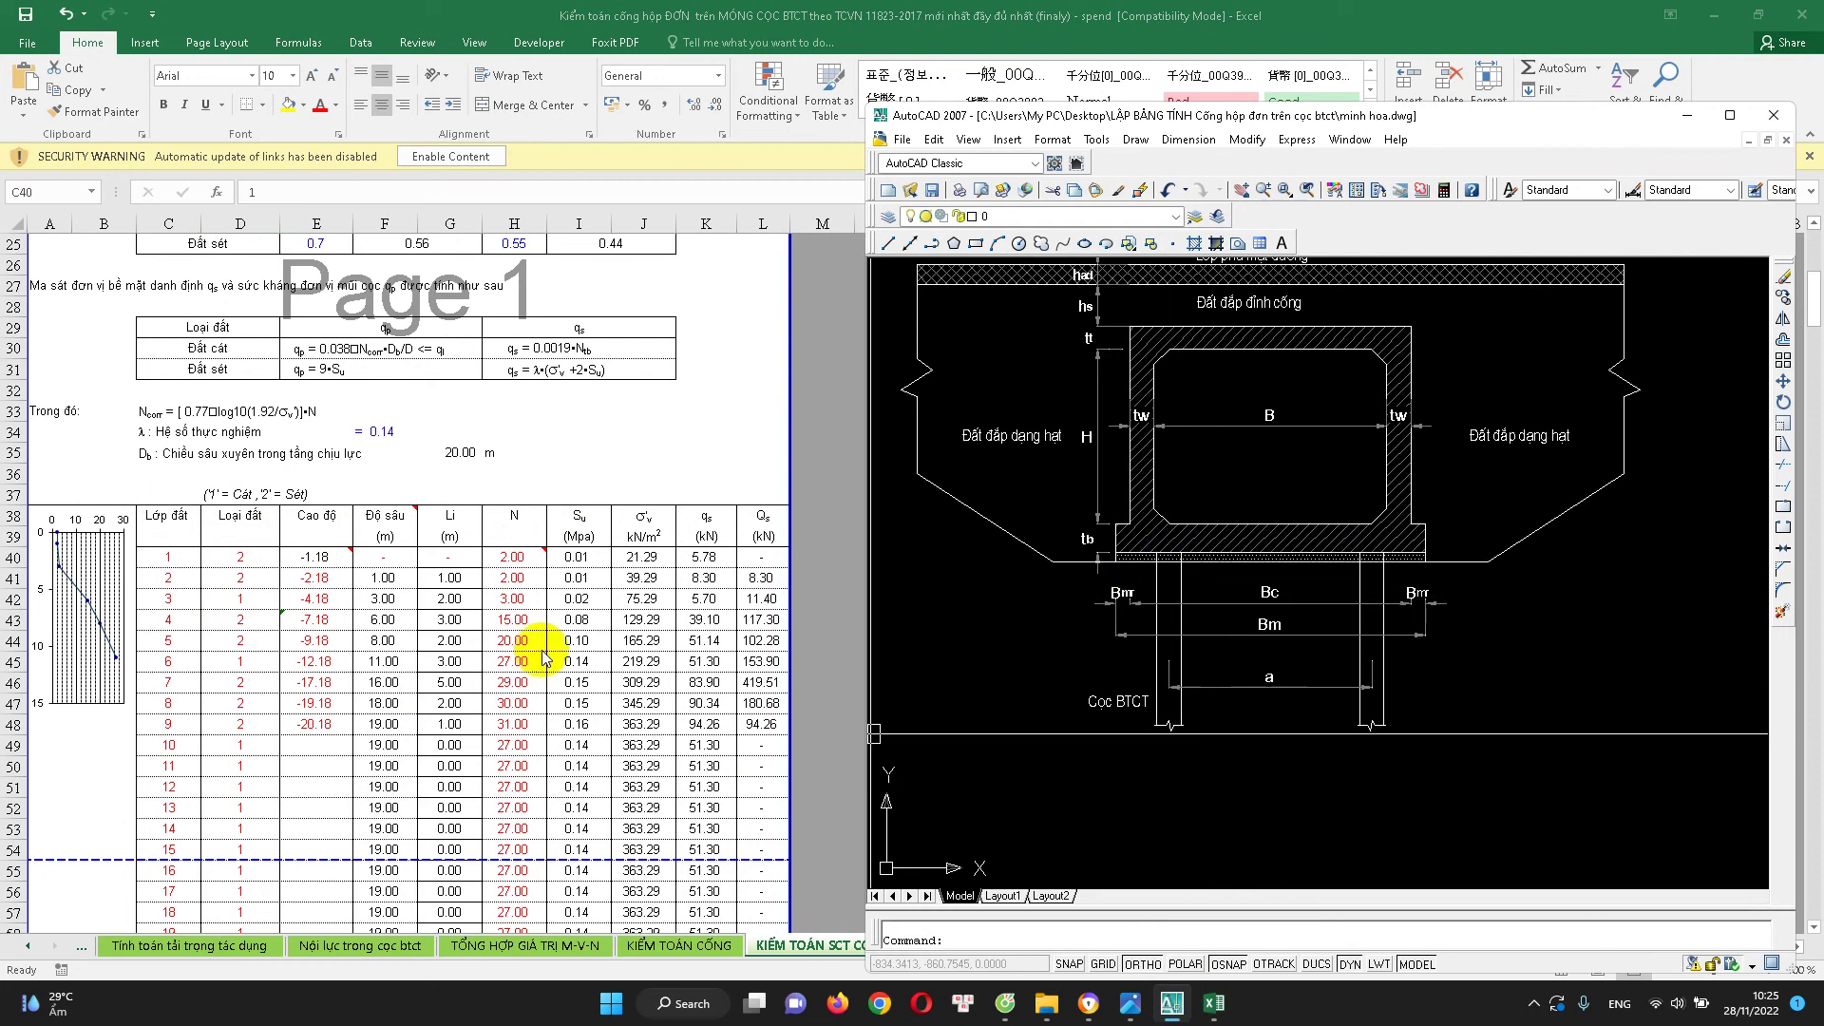
Return to Excel and select layer 1's top elevation in E40, linked to the footing bottom
{"action": "key", "text": "alt+Tab"}
{"action": "left_click", "coordinate": [317, 560]}
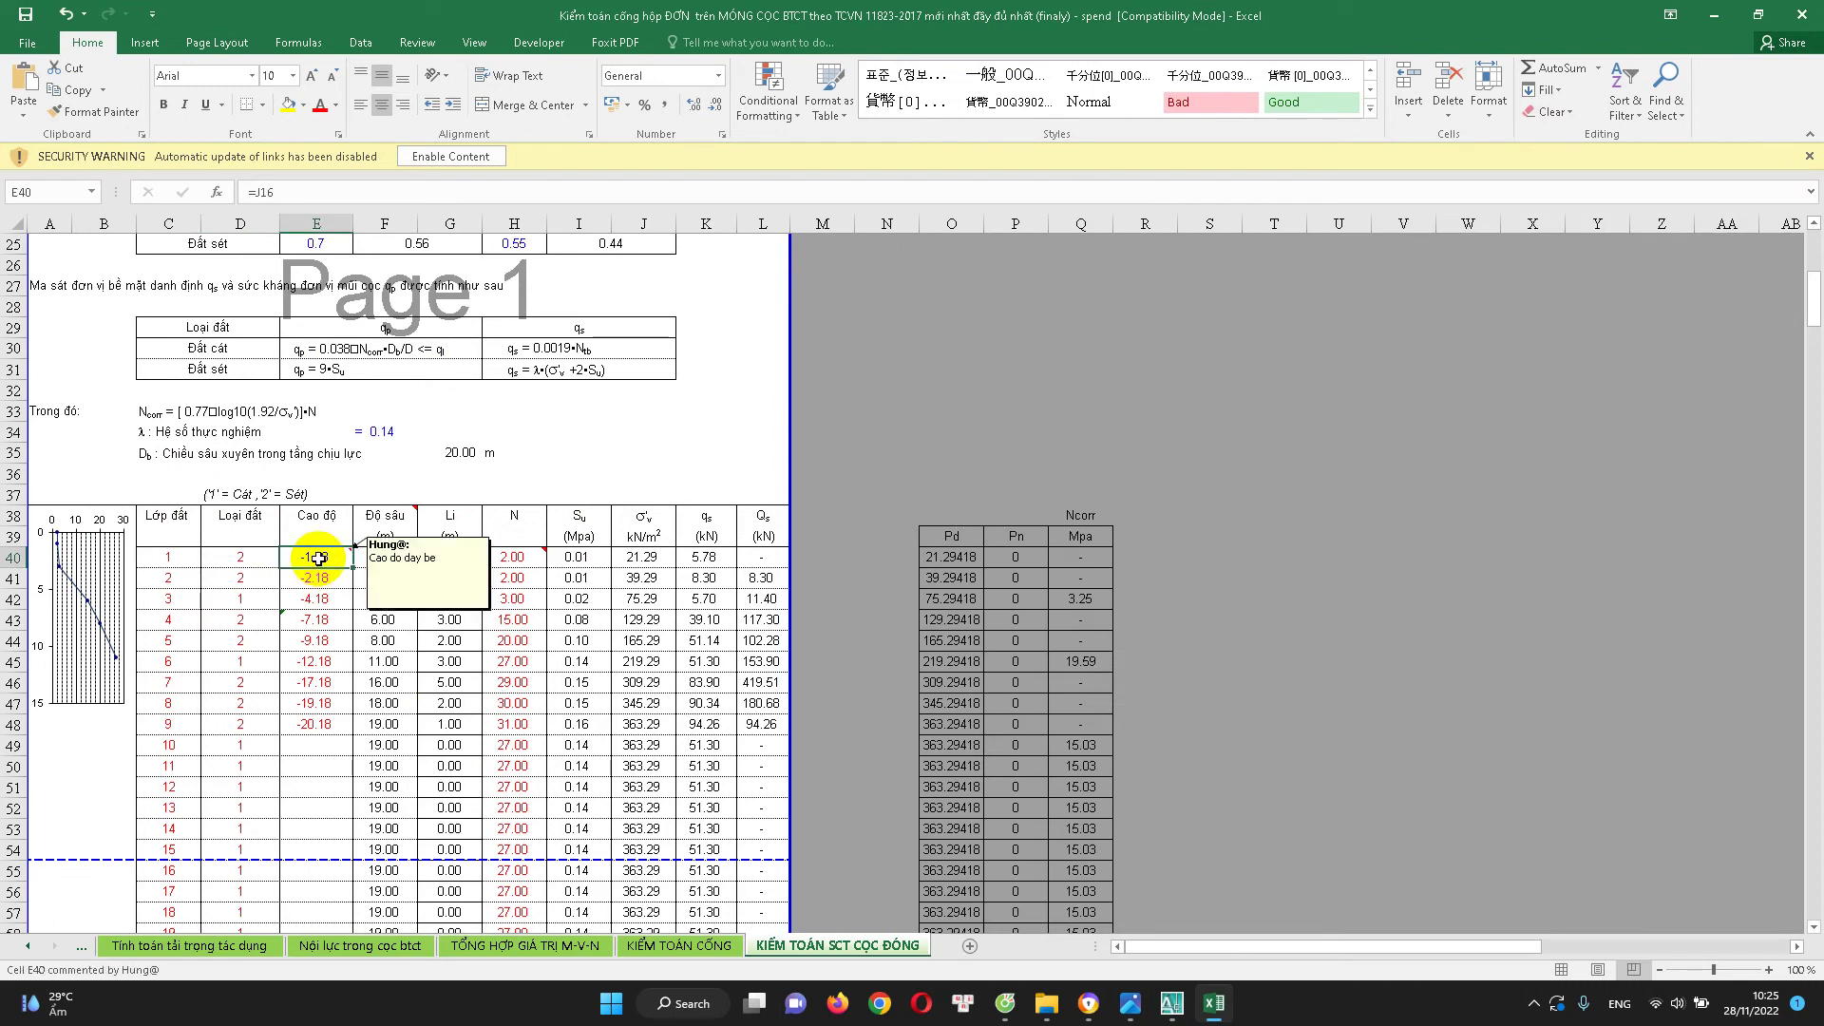
Leave layer 1's elevation -1.18 unchanged, check layer 2's soil type, and bring AutoCAD forward
{"action": "double_click", "coordinate": [320, 559]}
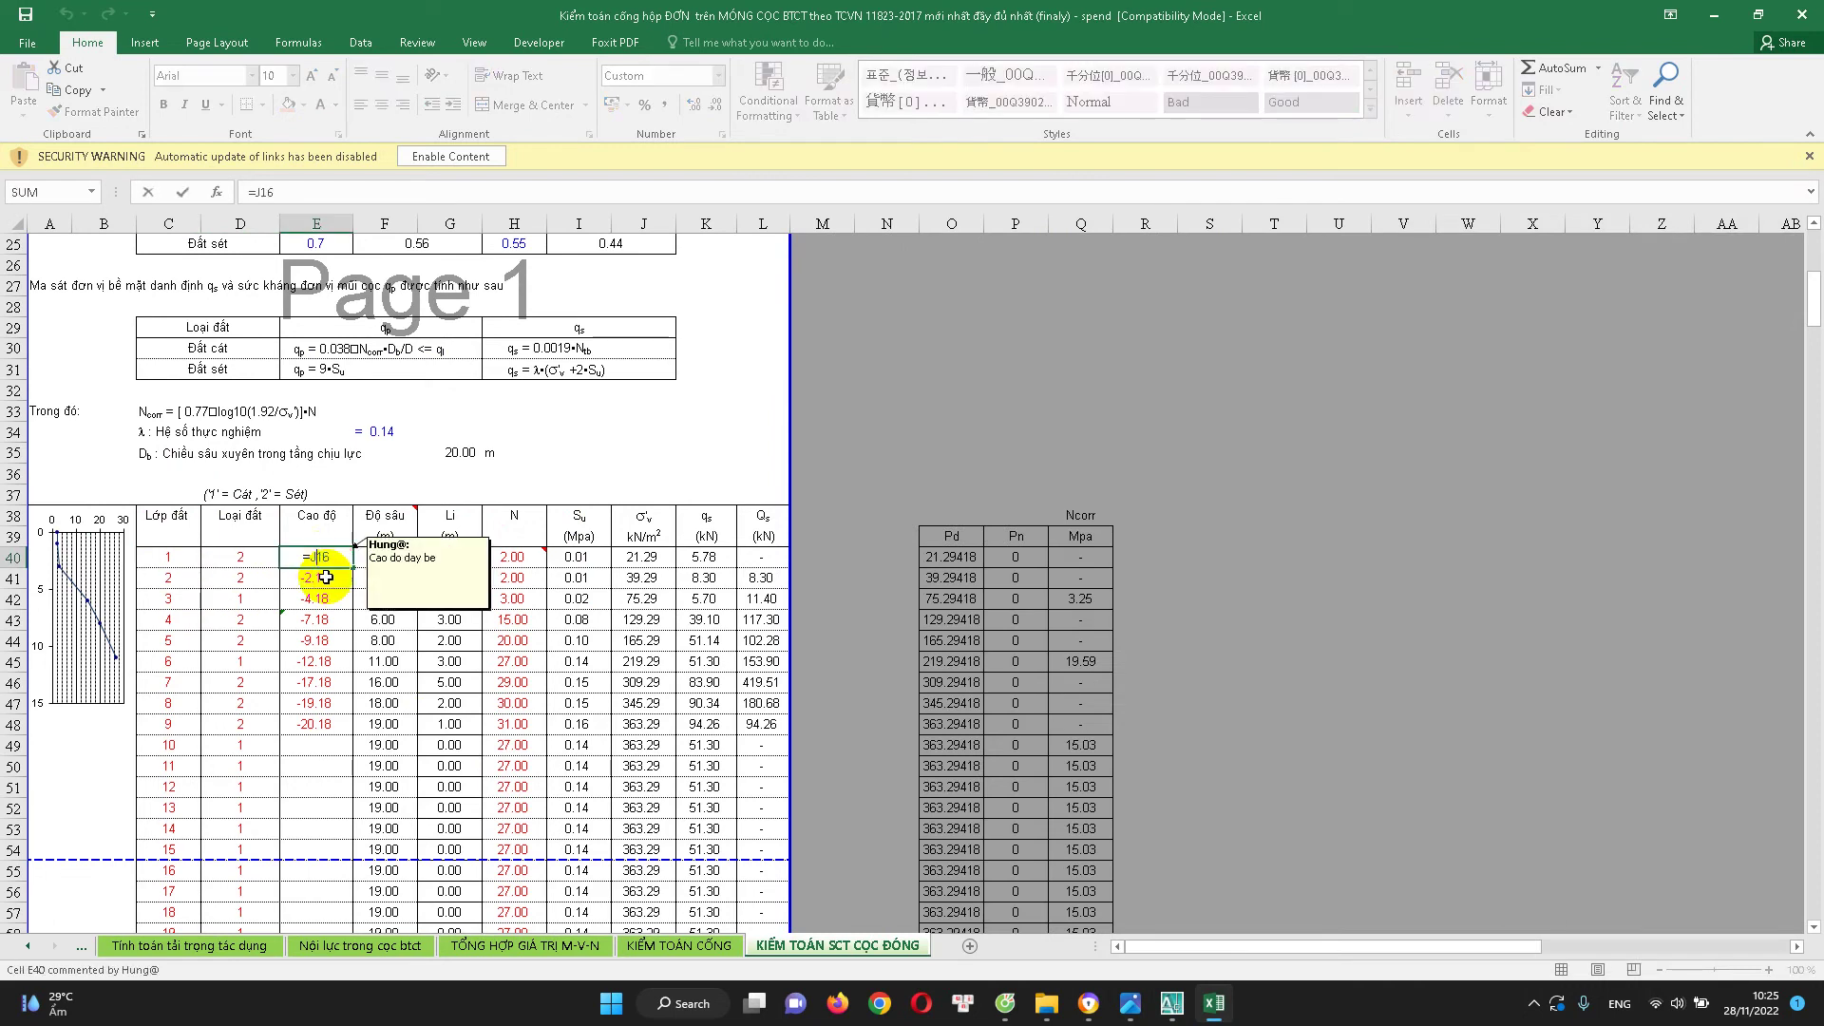
{"action": "key", "text": "Escape"}
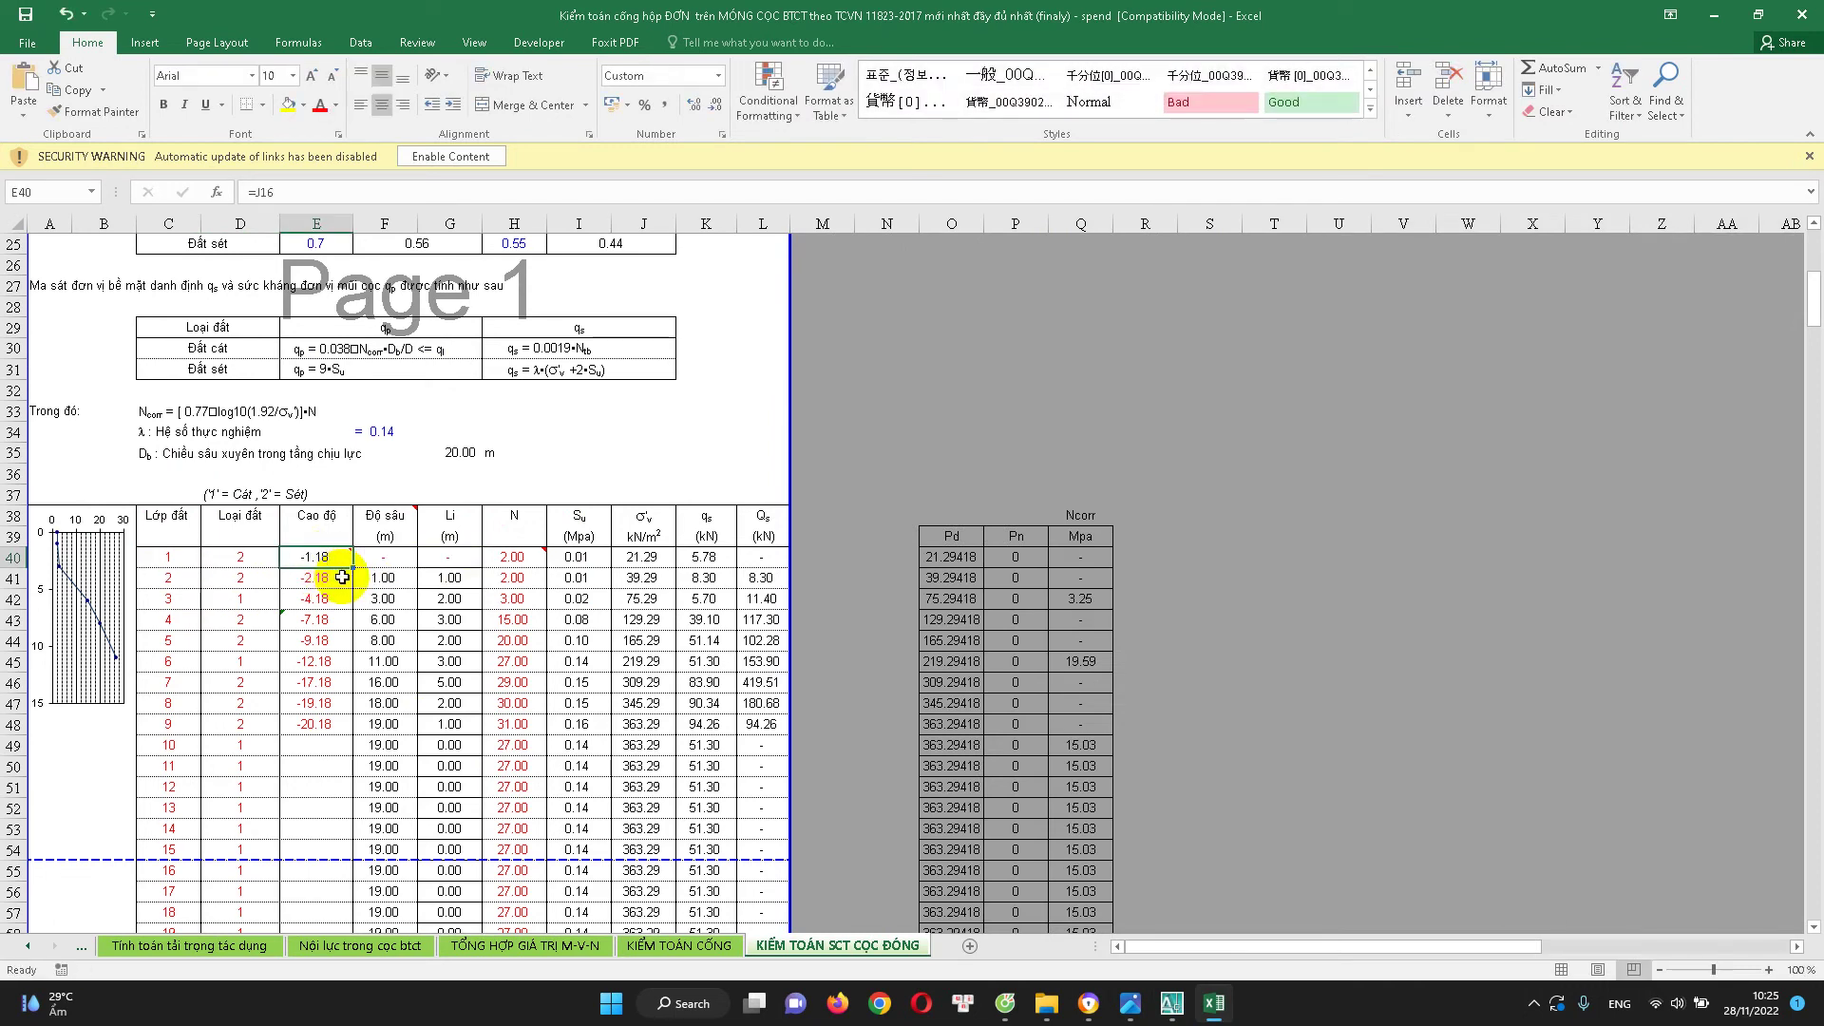
{"action": "scroll", "coordinate": [340, 584], "scroll_direction": "down", "scroll_amount": 1}
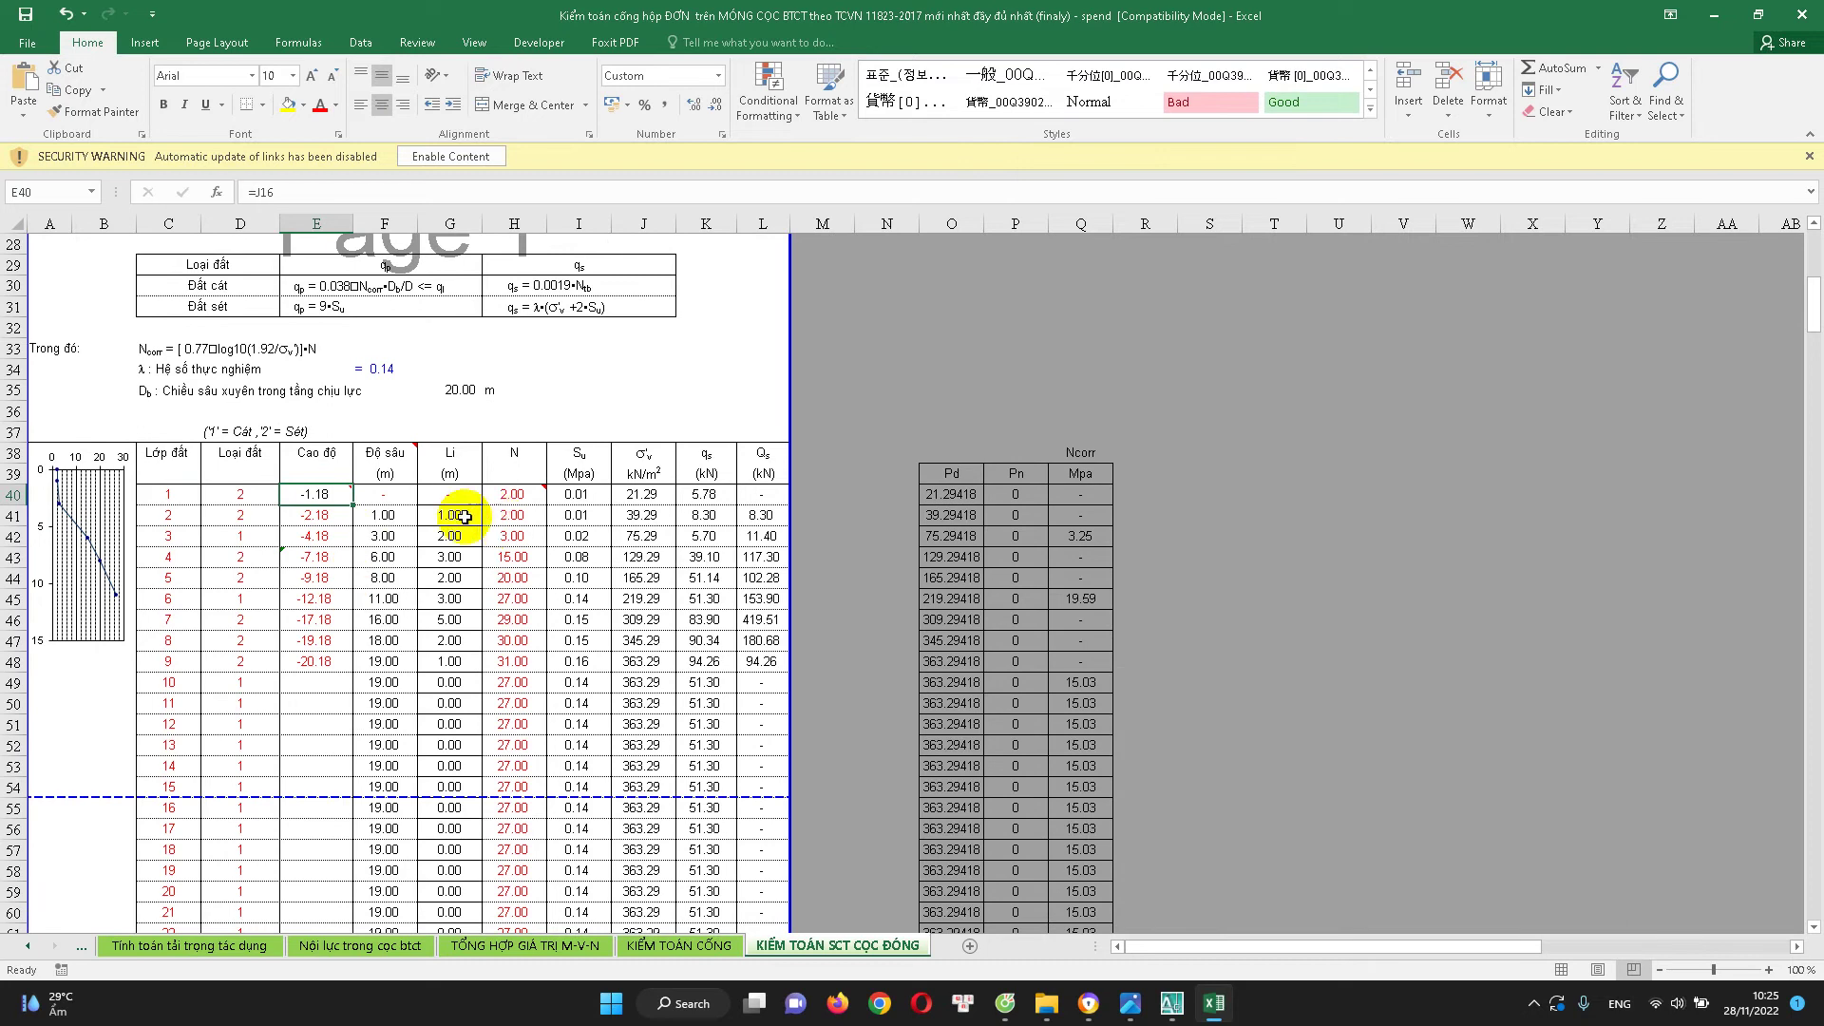
{"action": "left_click", "coordinate": [236, 520]}
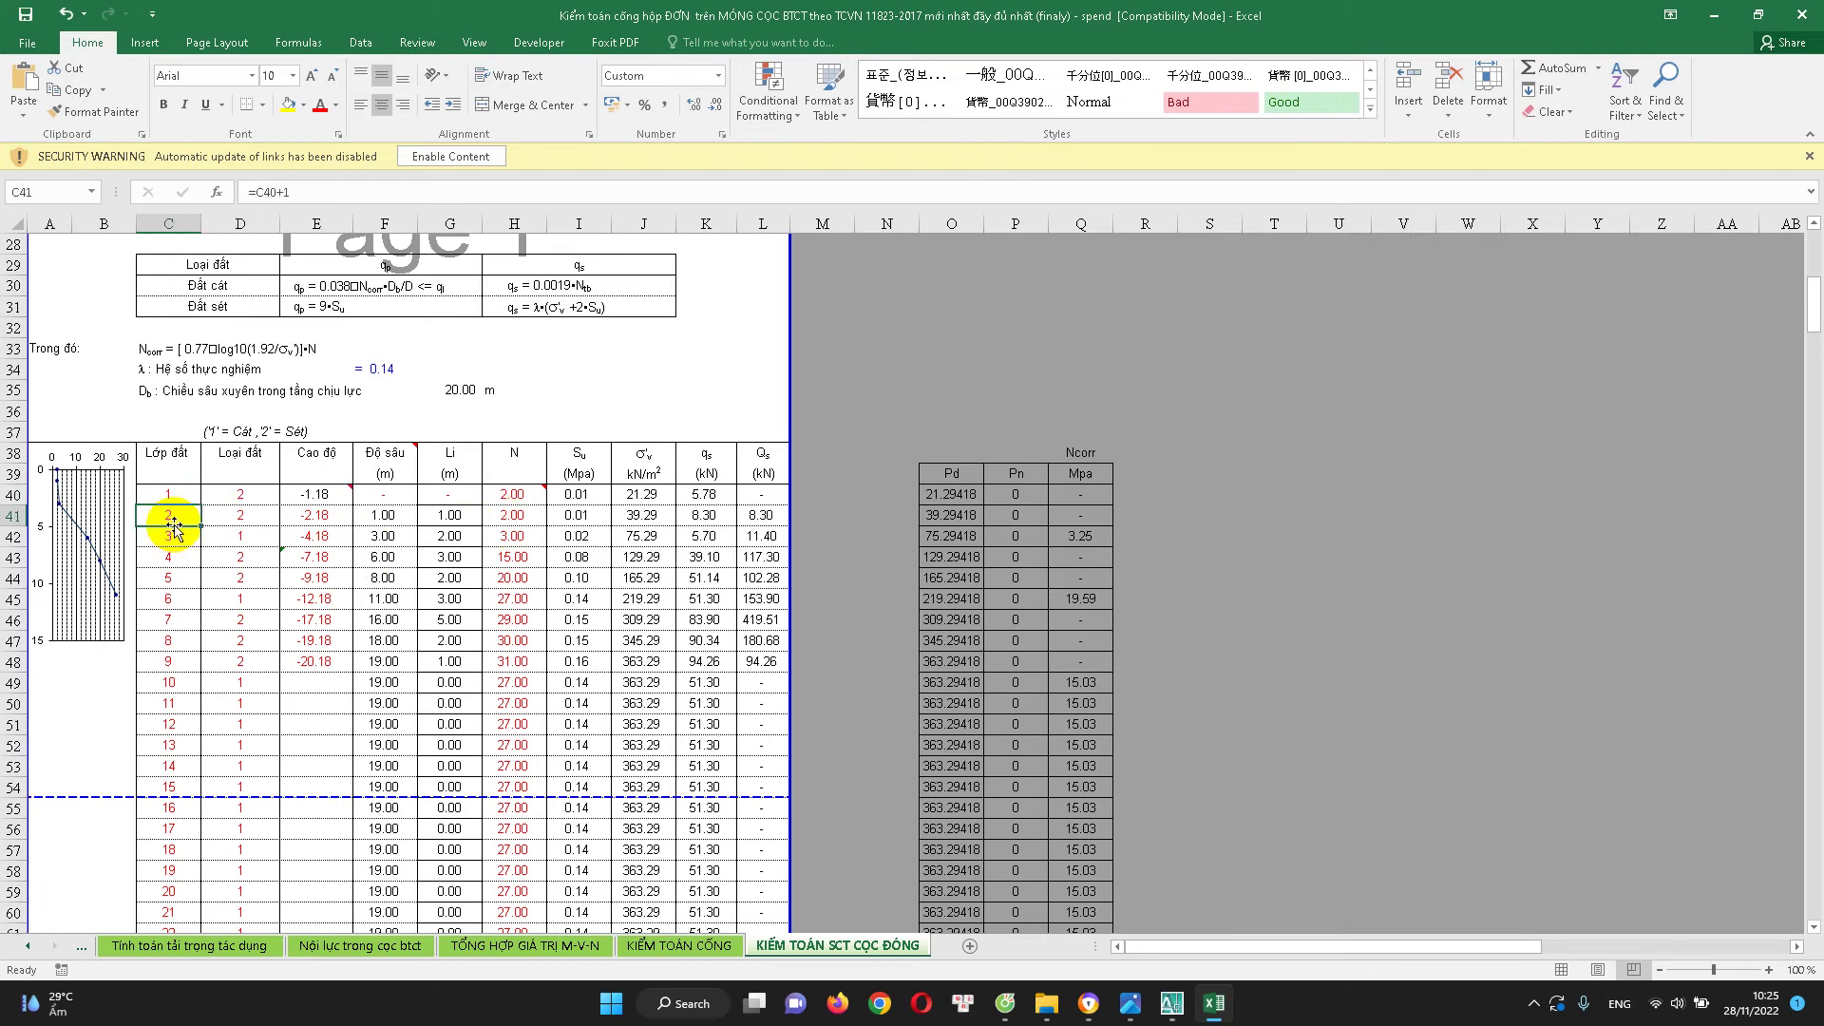
{"action": "left_click", "coordinate": [242, 521]}
{"action": "left_click", "coordinate": [1171, 1003]}
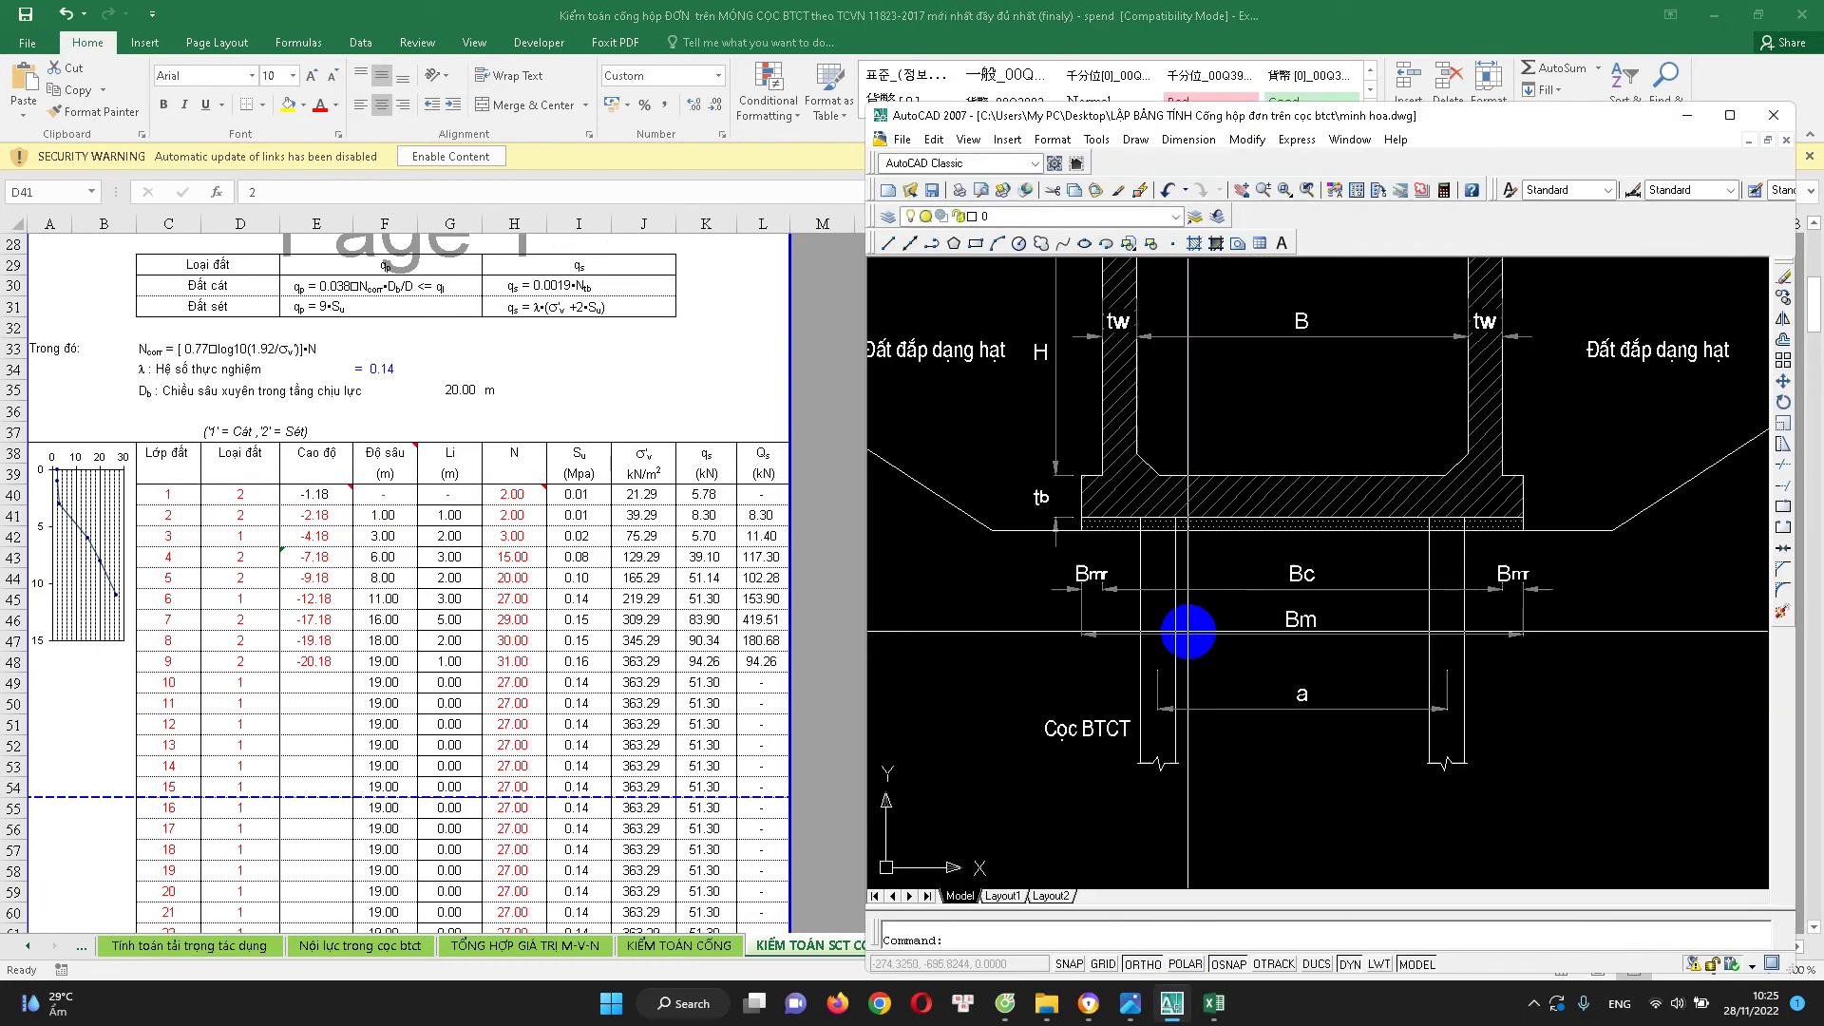
Draw a horizontal reference line across the piles below the footing
{"action": "scroll", "coordinate": [1188, 631], "scroll_direction": "up", "scroll_amount": 2}
{"action": "left_click", "coordinate": [957, 608]}
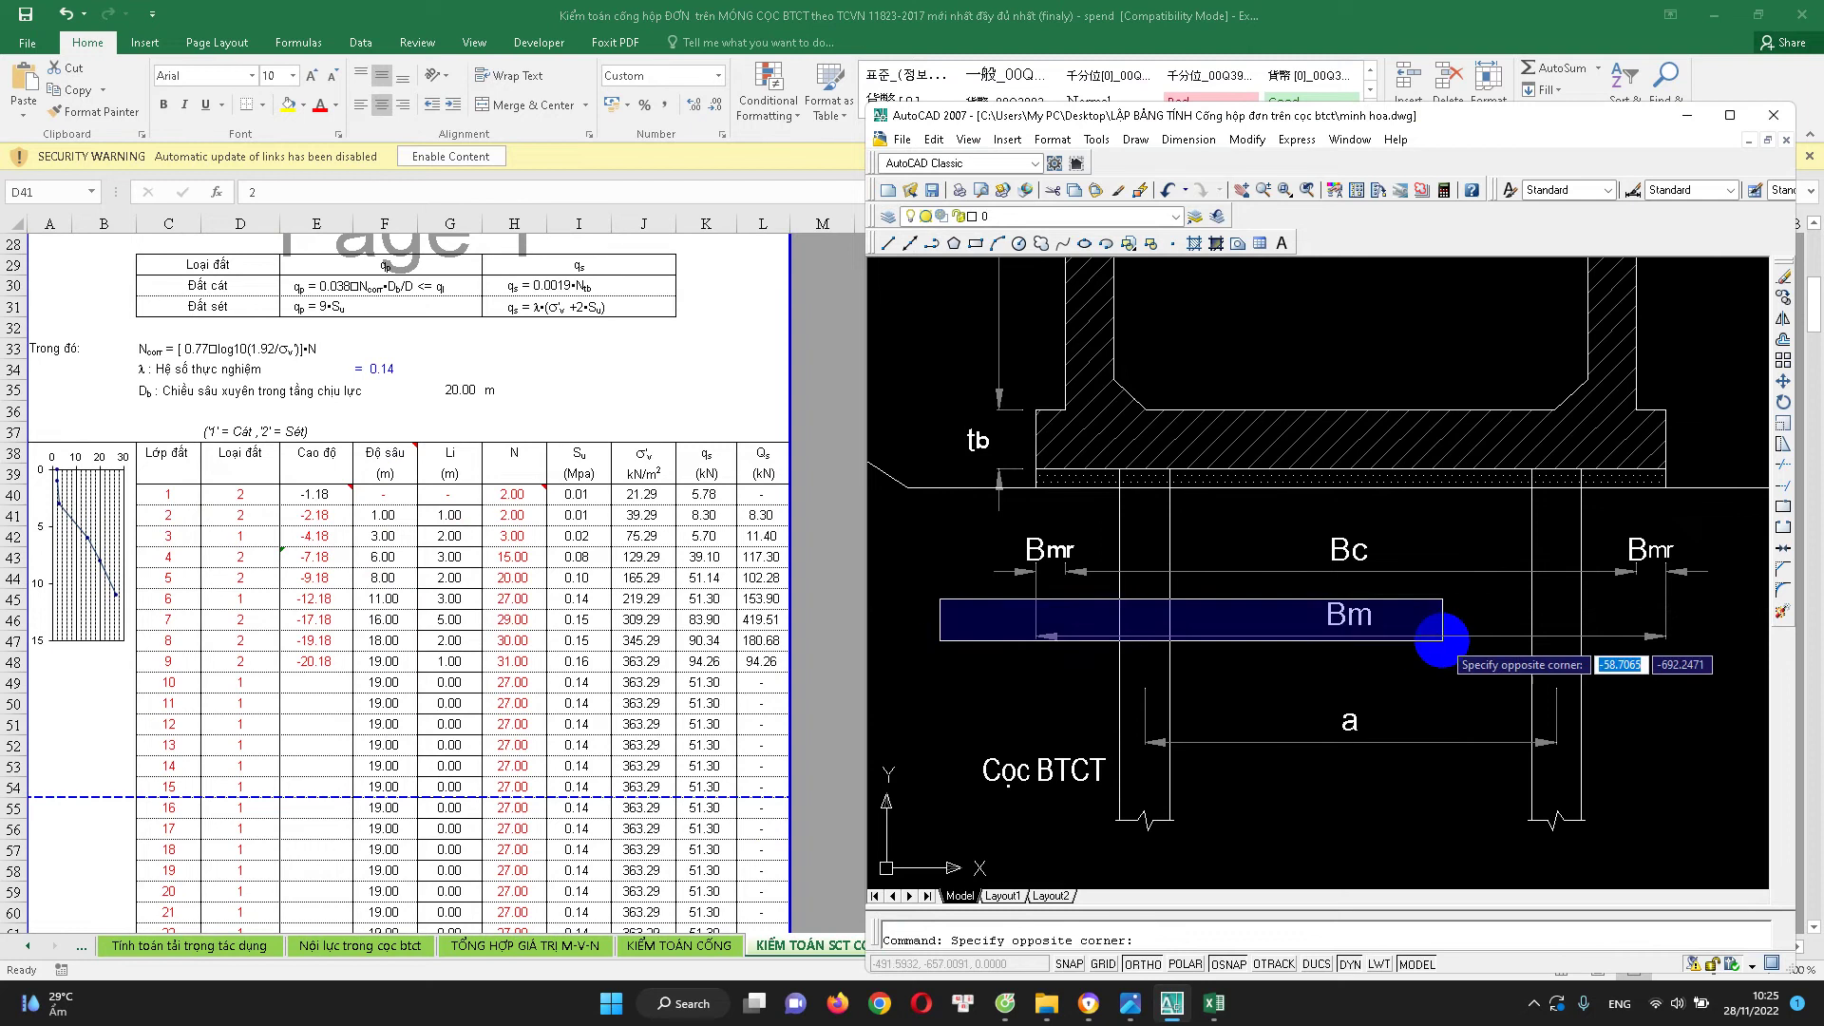
{"action": "left_click", "coordinate": [1064, 637]}
{"action": "key", "text": "Return"}
{"action": "left_click", "coordinate": [1062, 635]}
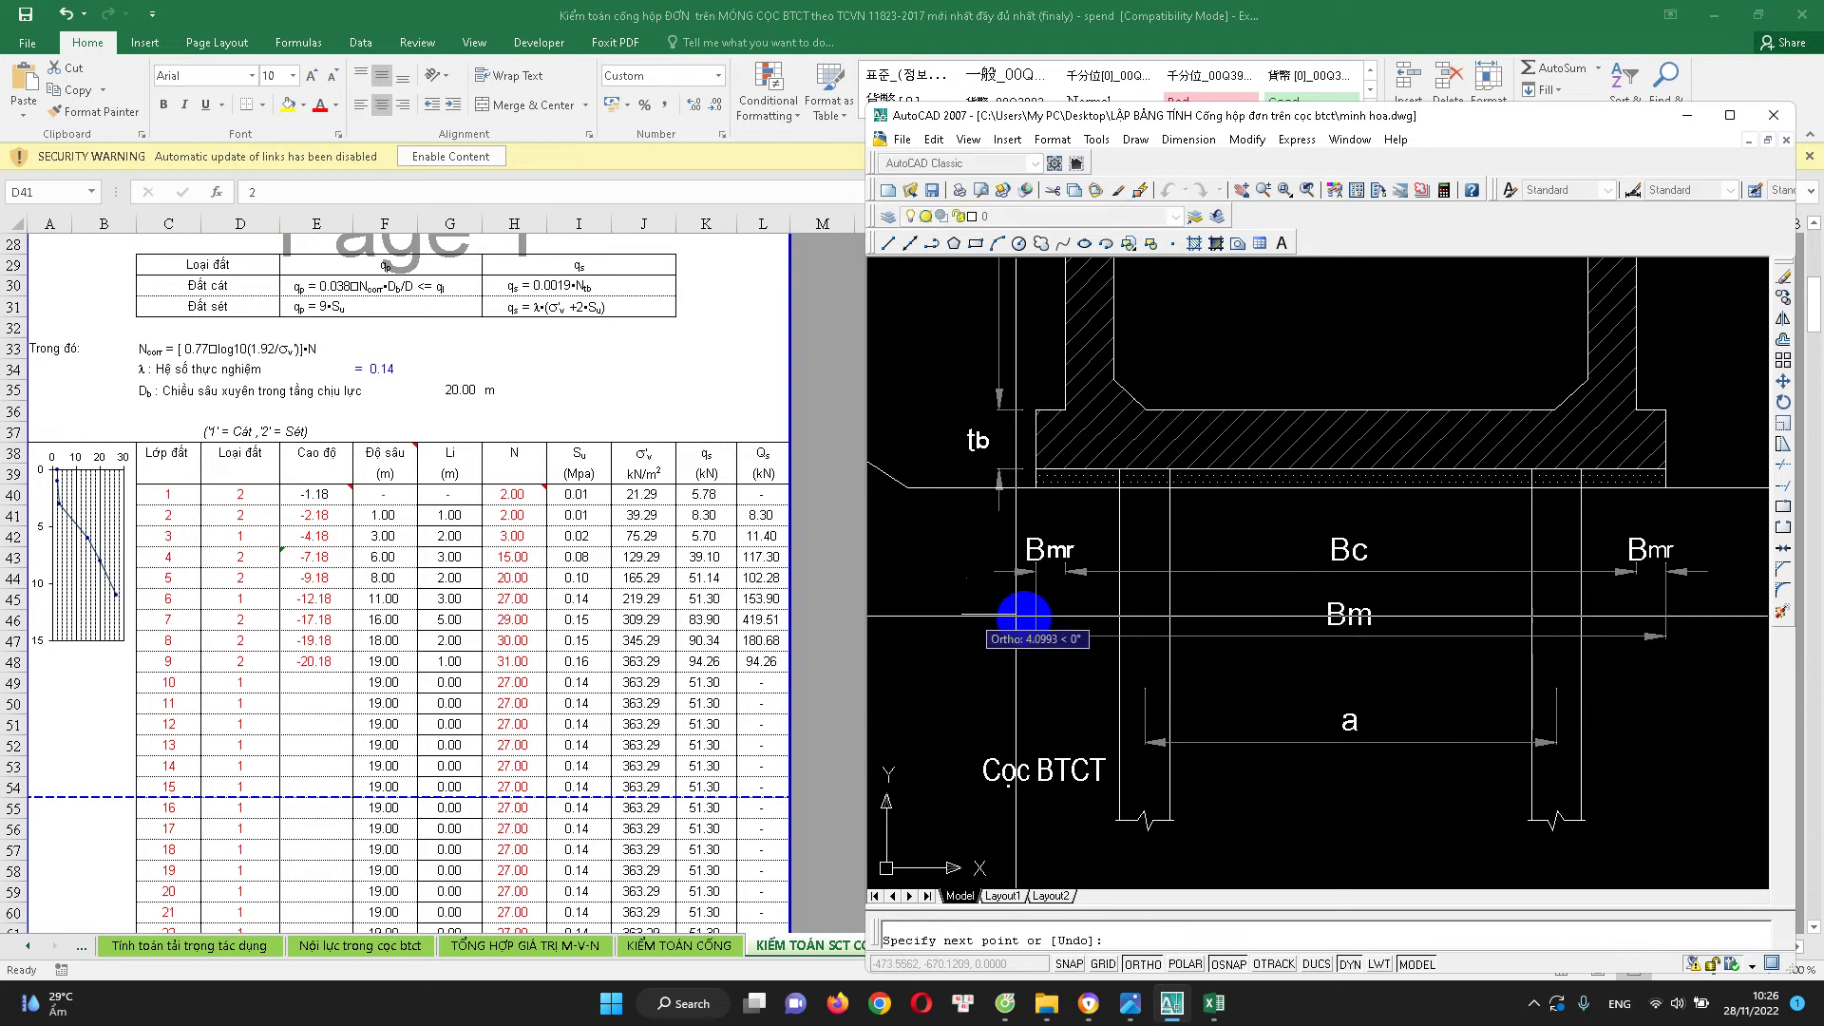
{"action": "scroll", "coordinate": [1130, 637], "scroll_direction": "down", "scroll_amount": 3}
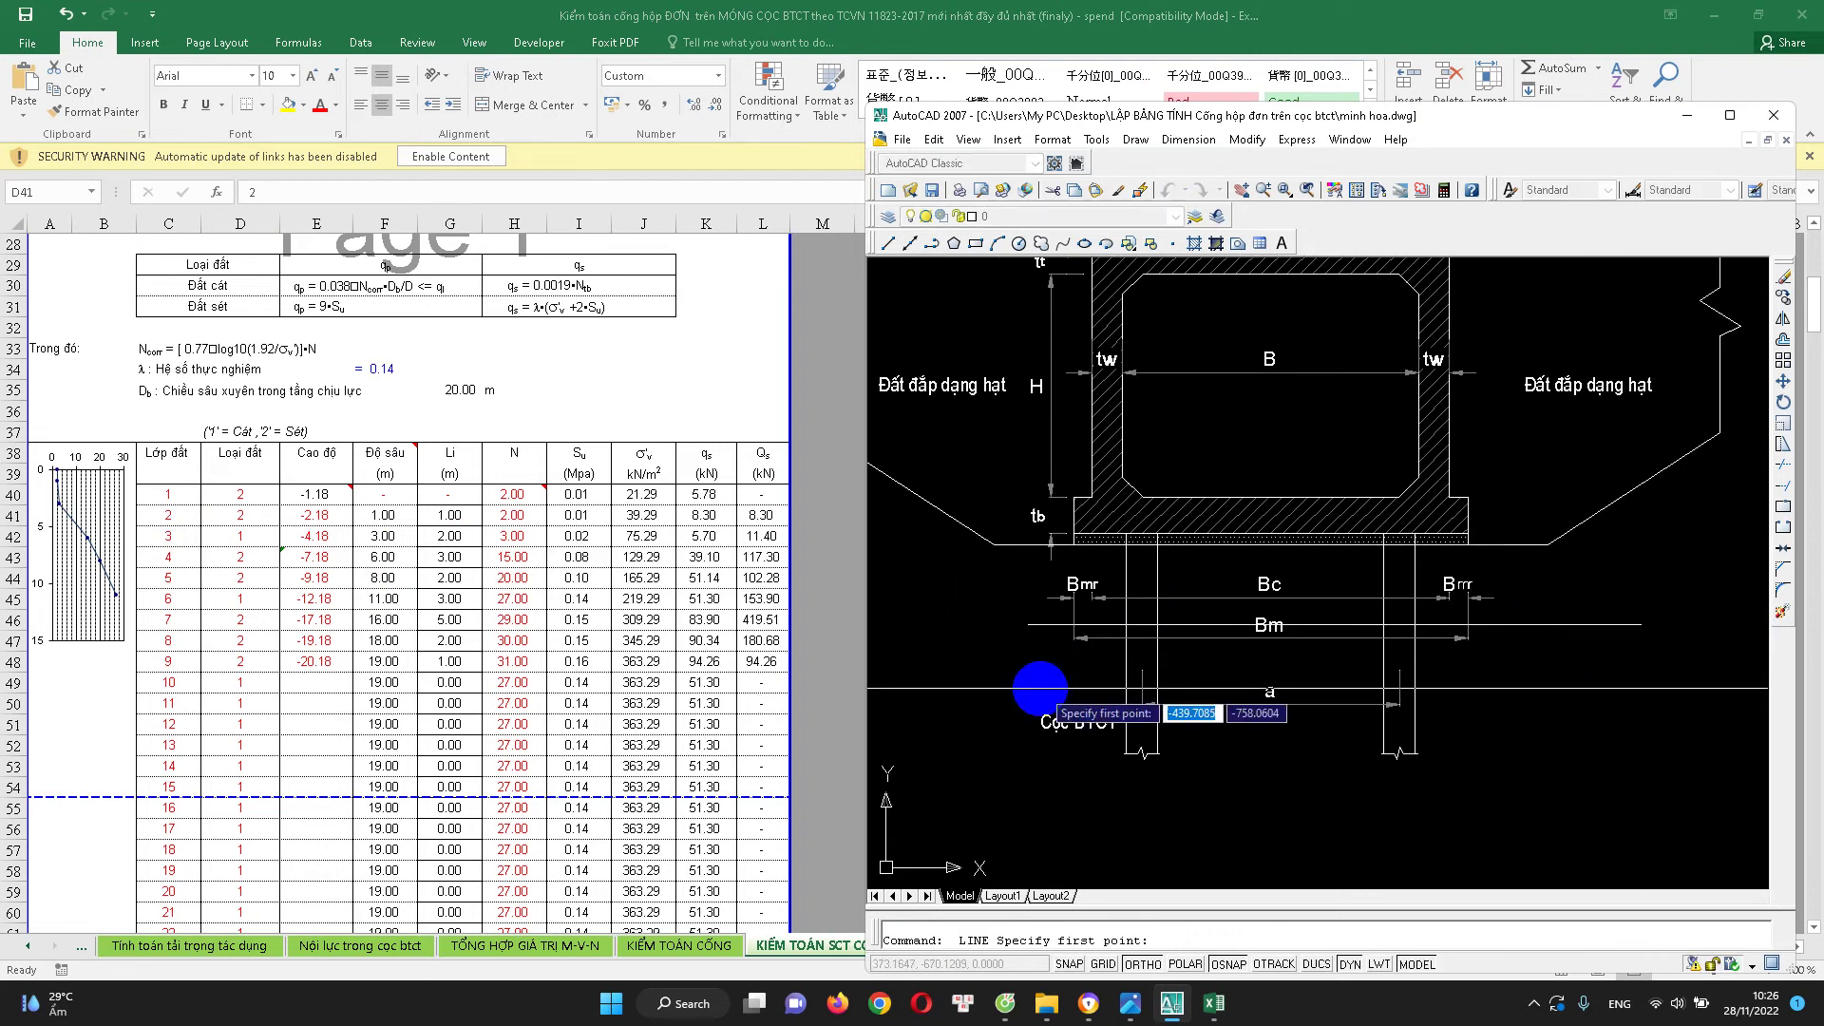
{"action": "left_click", "coordinate": [1599, 725]}
{"action": "key", "text": "Escape"}
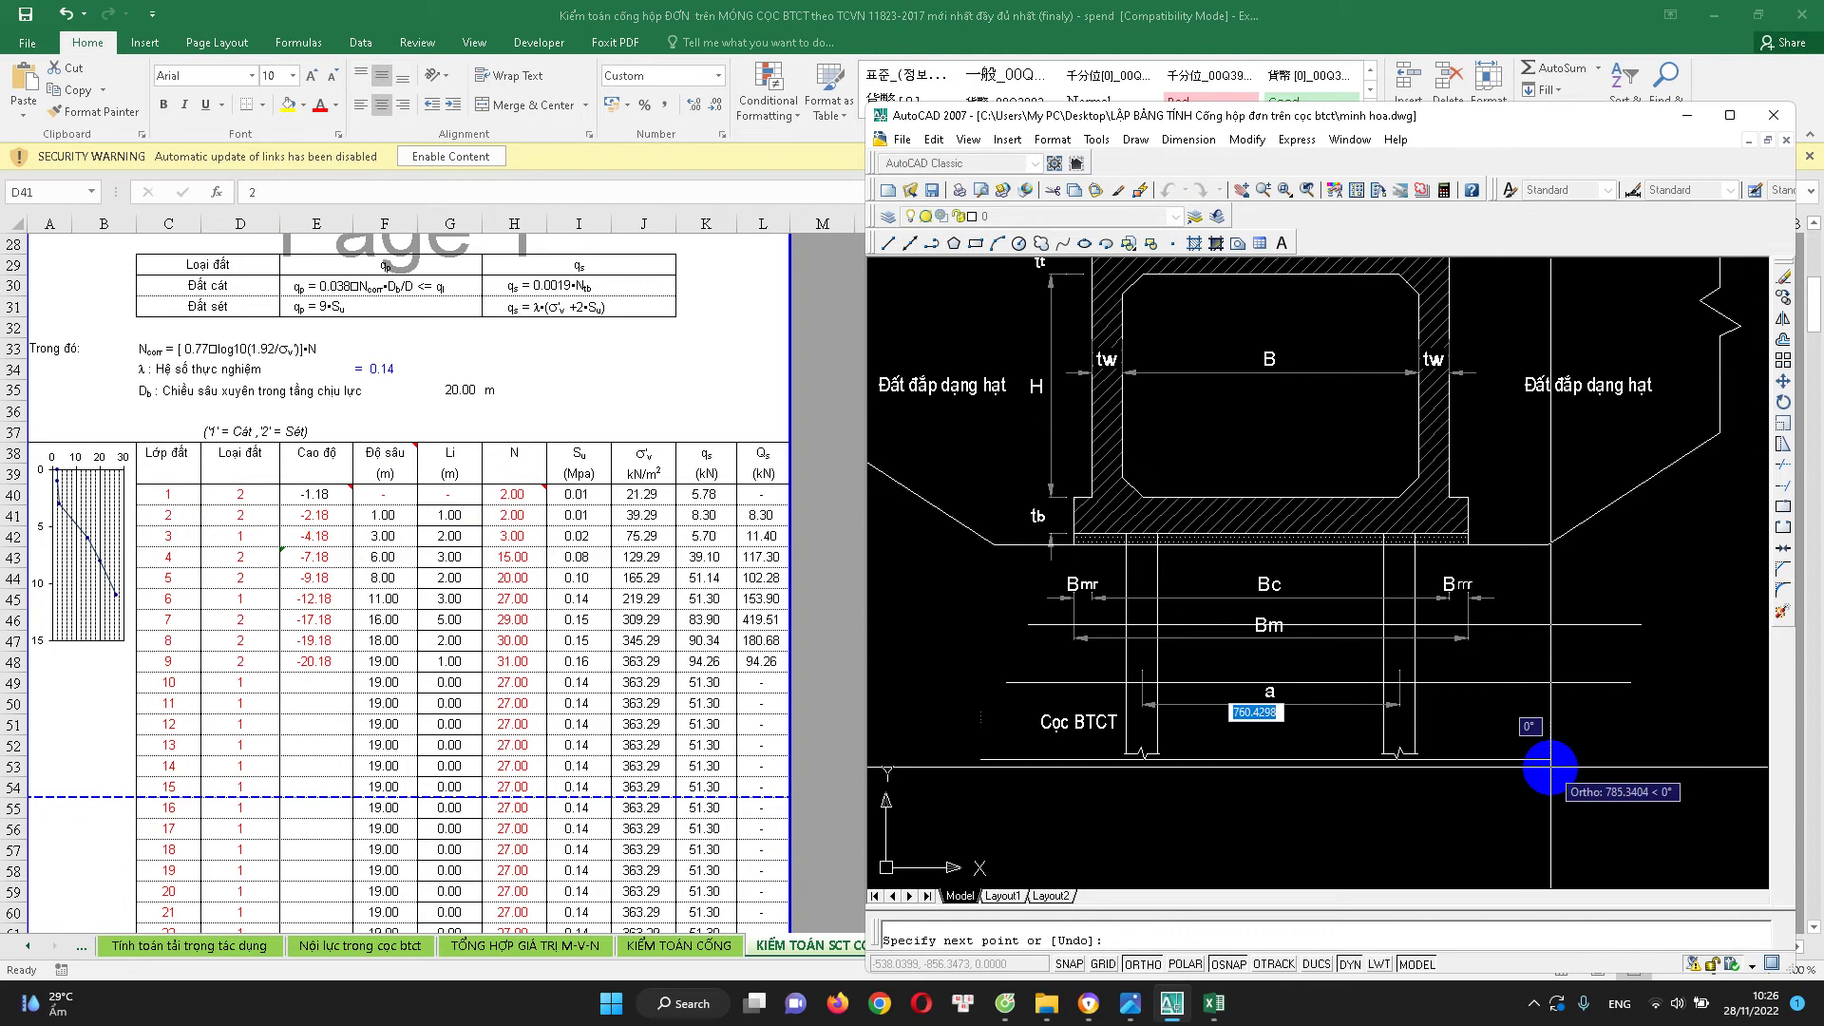
Zoom around the sketch to check the new line, then switch back to the Excel workbook
{"action": "scroll", "coordinate": [1099, 619], "scroll_direction": "up", "scroll_amount": 1}
{"action": "scroll", "coordinate": [1092, 570], "scroll_direction": "up", "scroll_amount": 1}
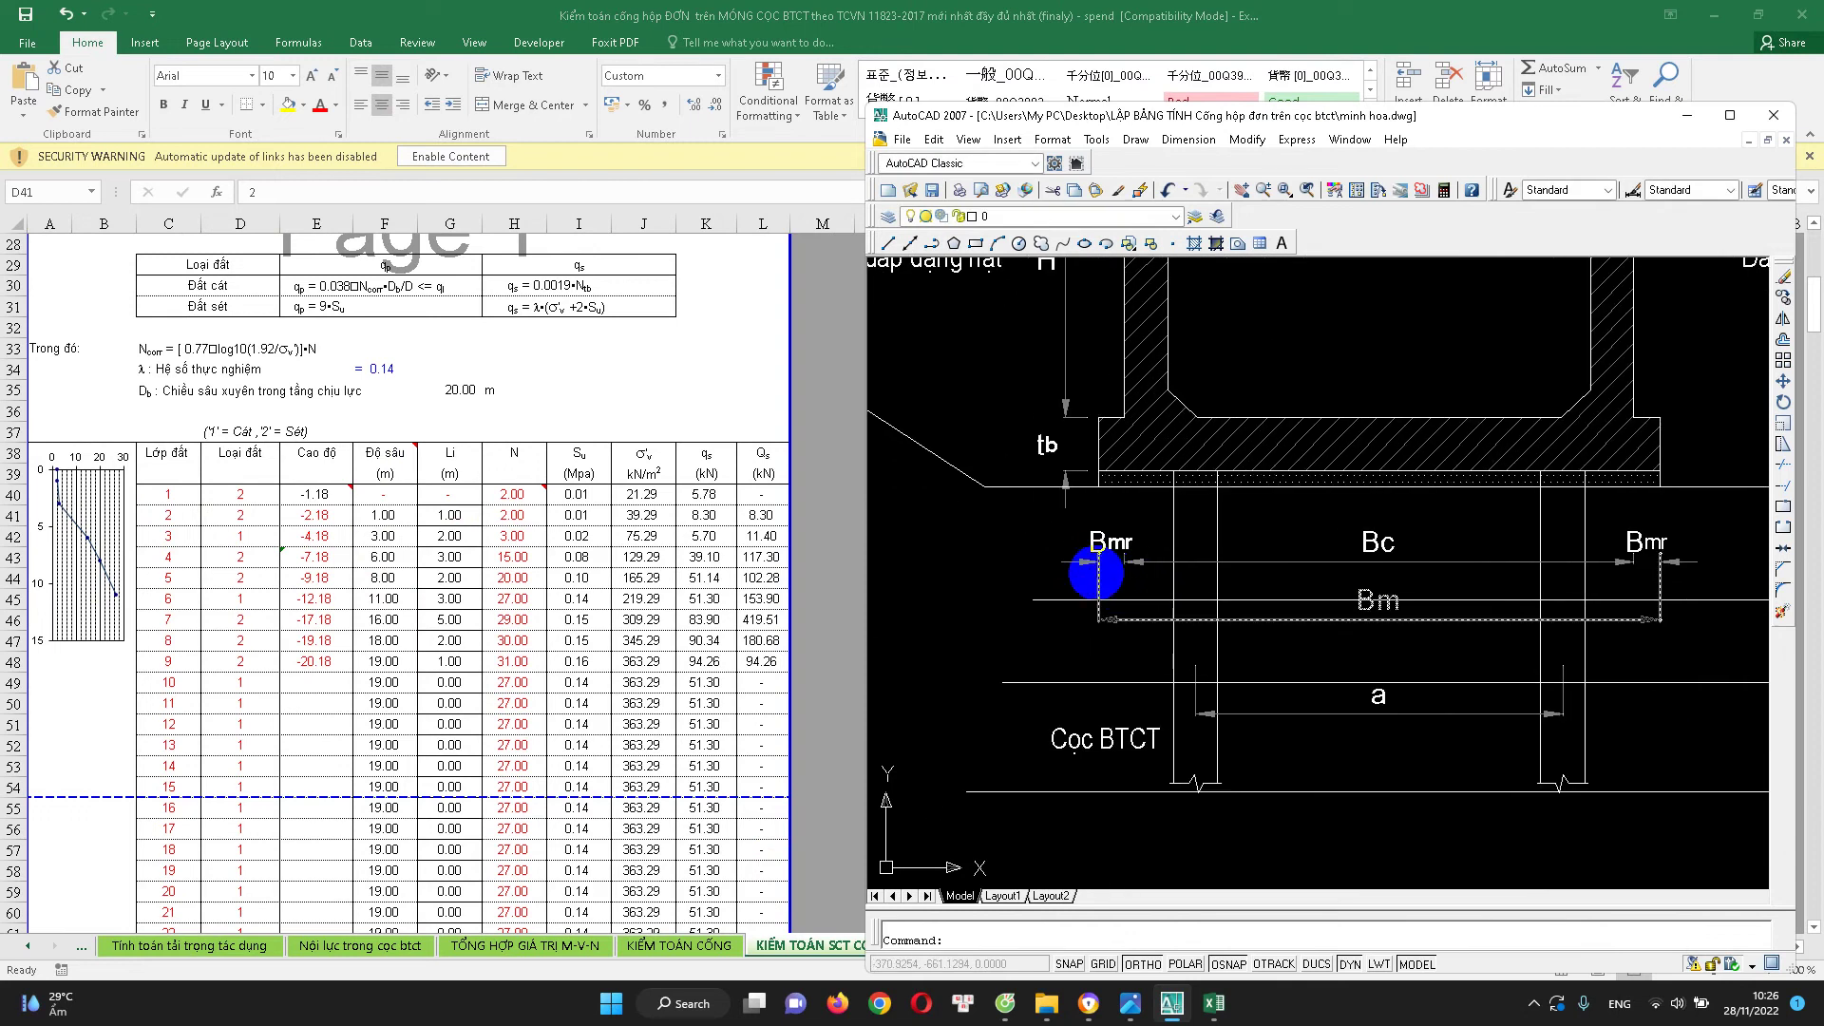
{"action": "scroll", "coordinate": [1121, 556], "scroll_direction": "down", "scroll_amount": 1}
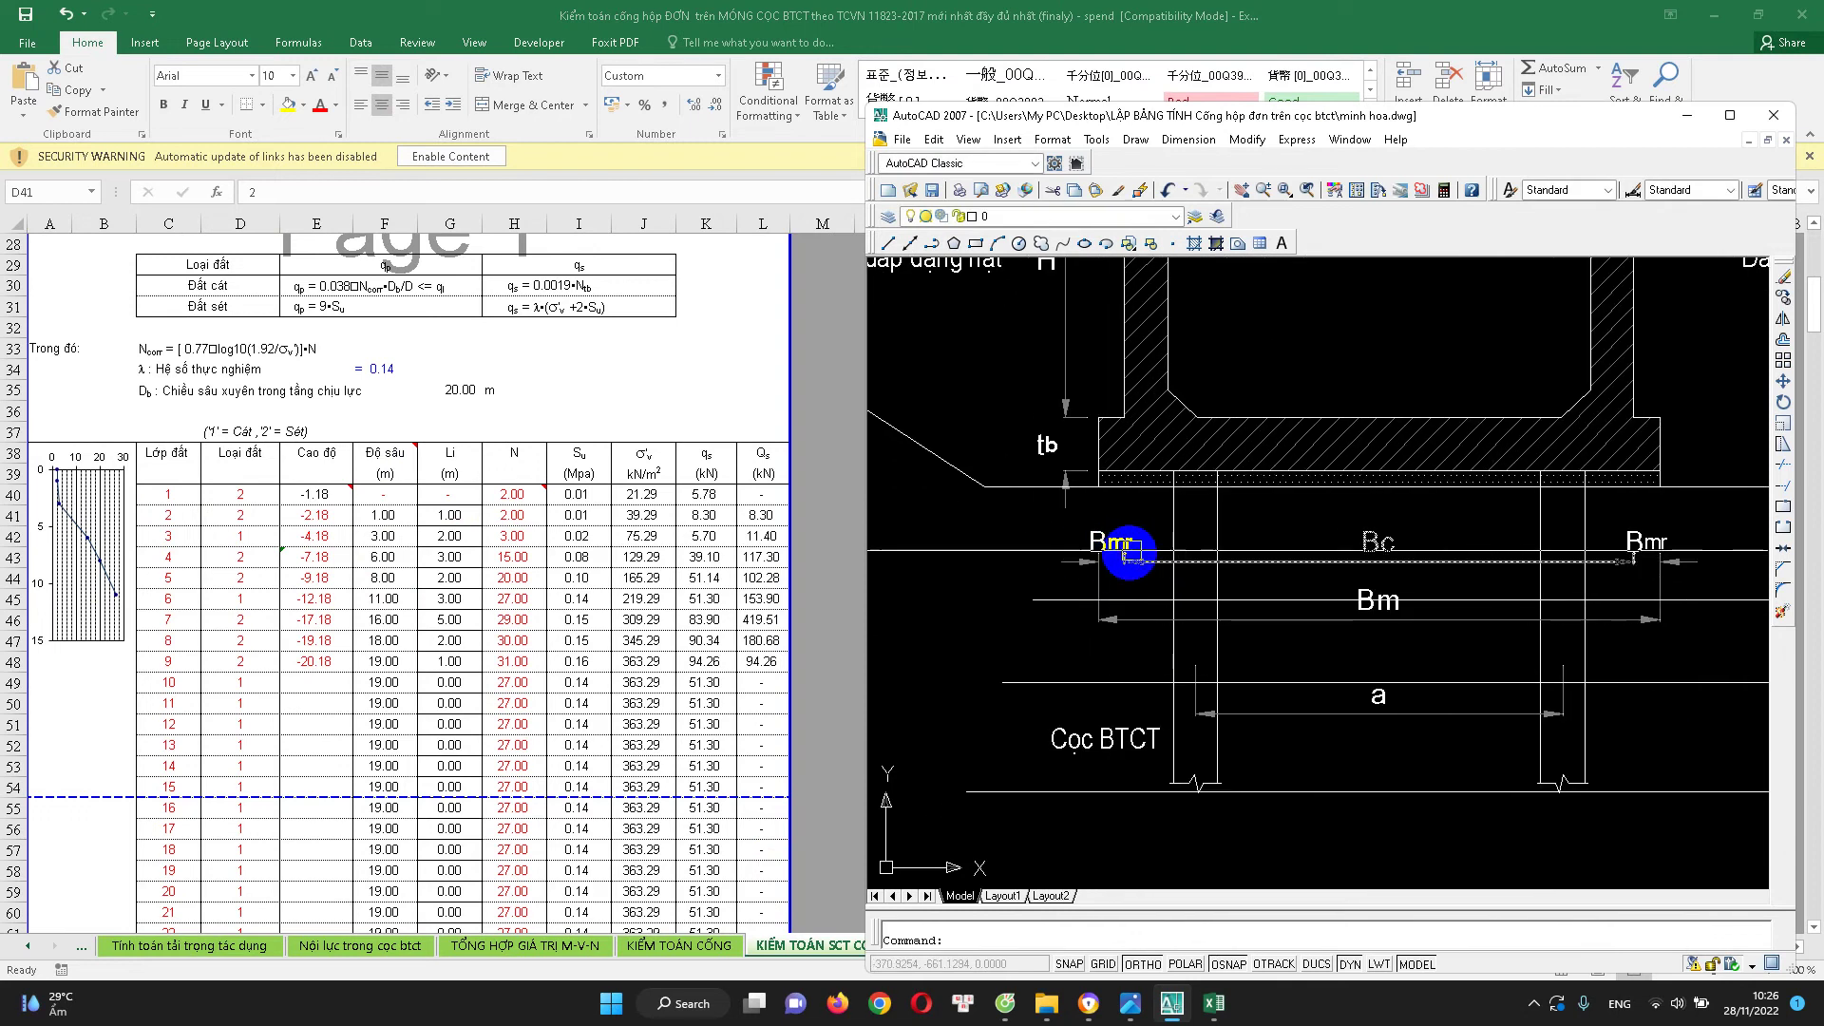
{"action": "scroll", "coordinate": [1121, 556], "scroll_direction": "down", "scroll_amount": 2}
{"action": "scroll", "coordinate": [1119, 555], "scroll_direction": "up", "scroll_amount": 2}
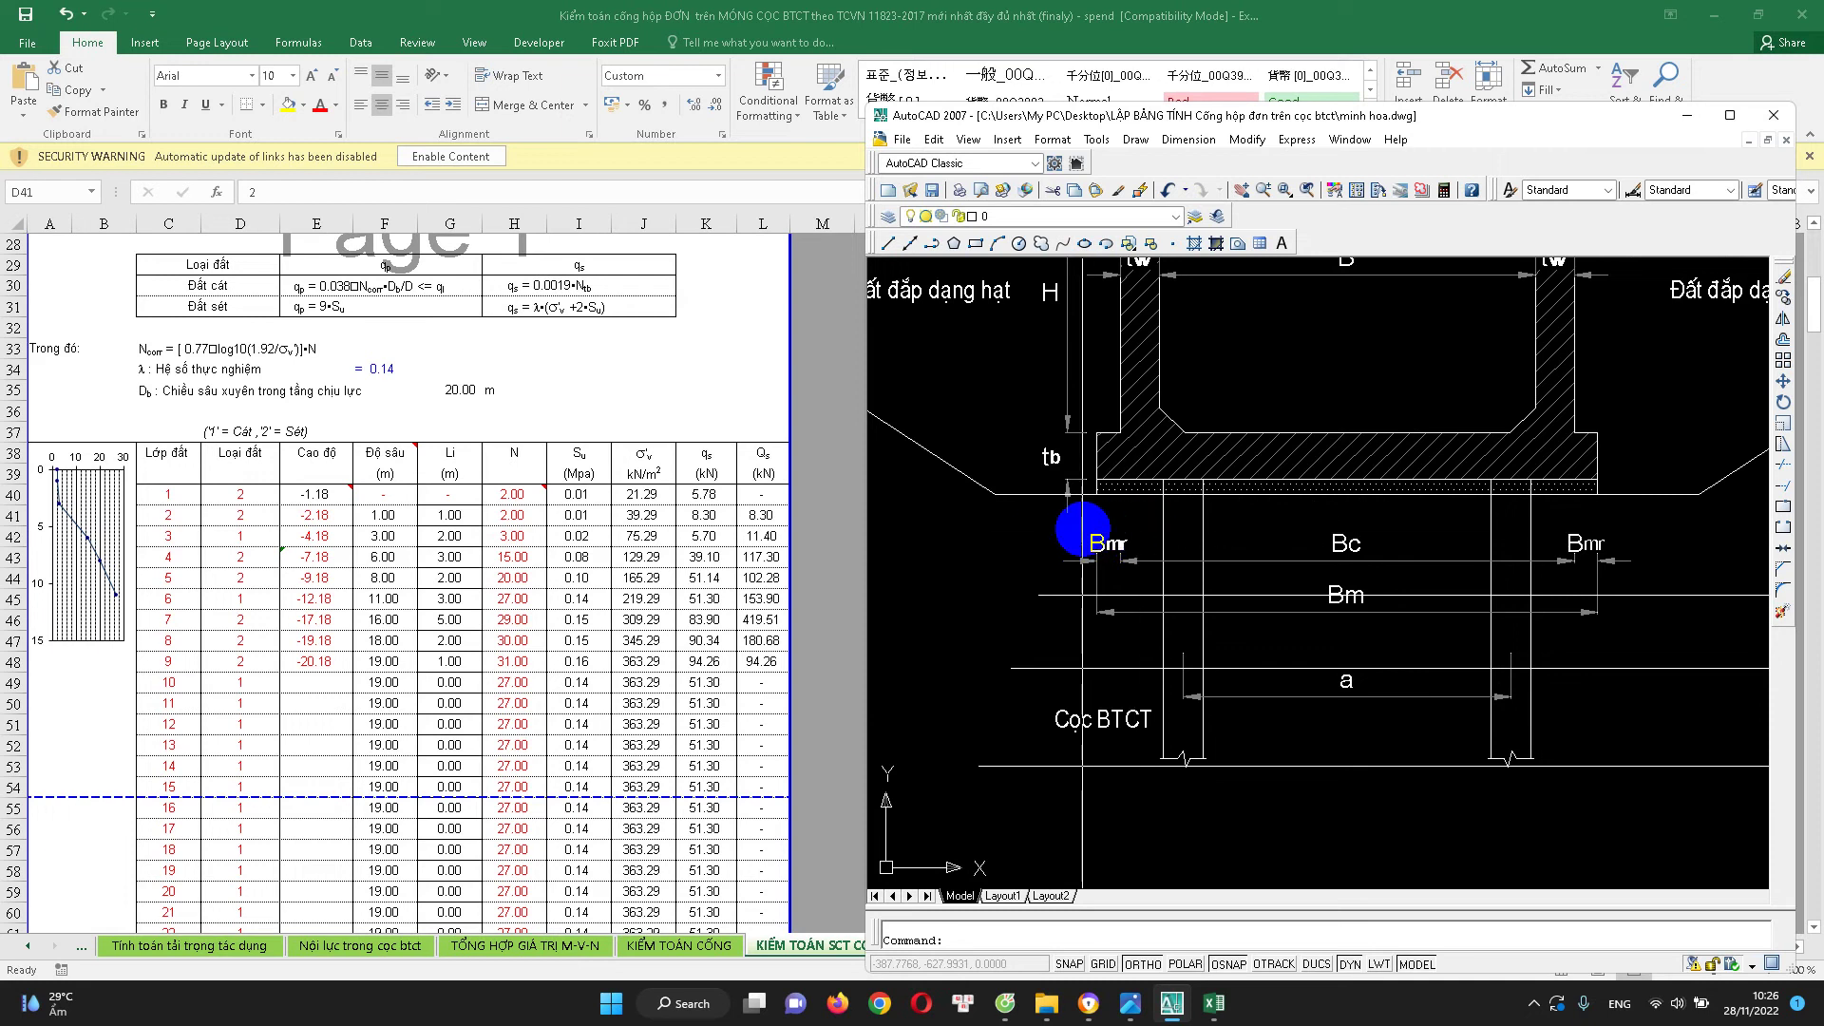
{"action": "left_click", "coordinate": [140, 575]}
Review layer 2's soil type and elevation formula =E40-1 giving -2.18, then bring AutoCAD forward
{"action": "left_click", "coordinate": [177, 530]}
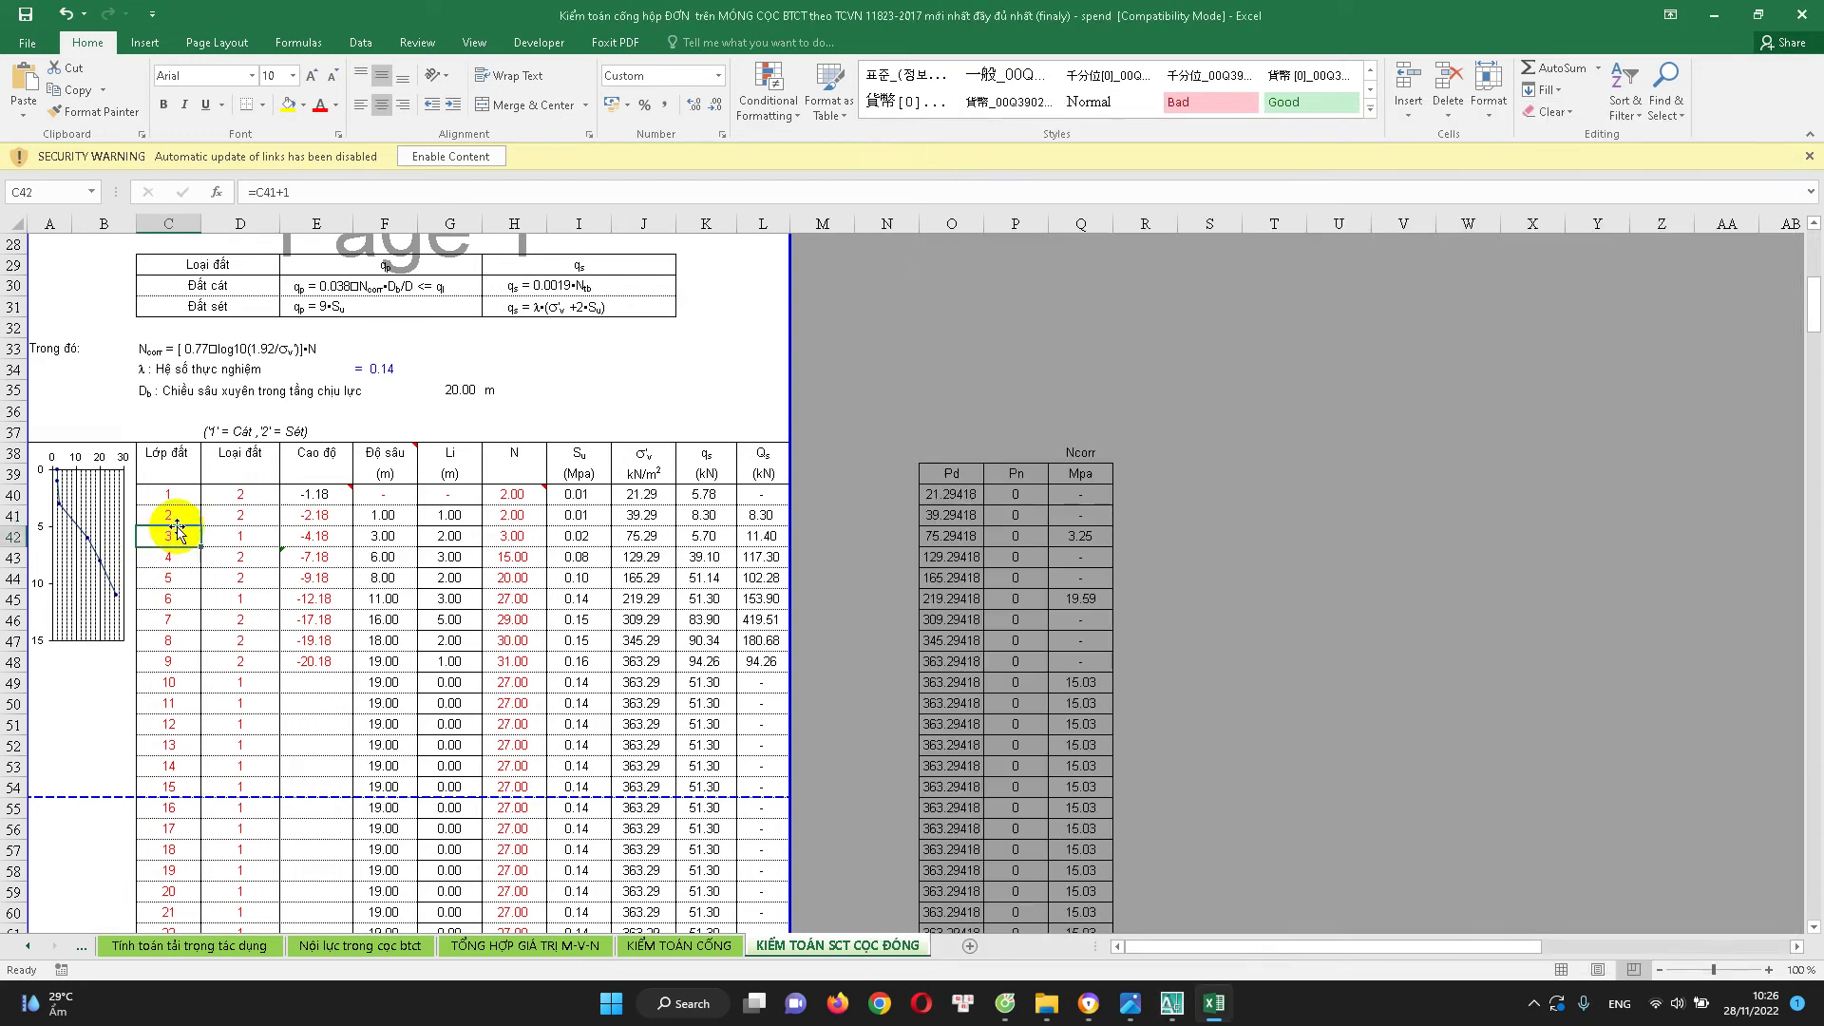
{"action": "left_click", "coordinate": [240, 517]}
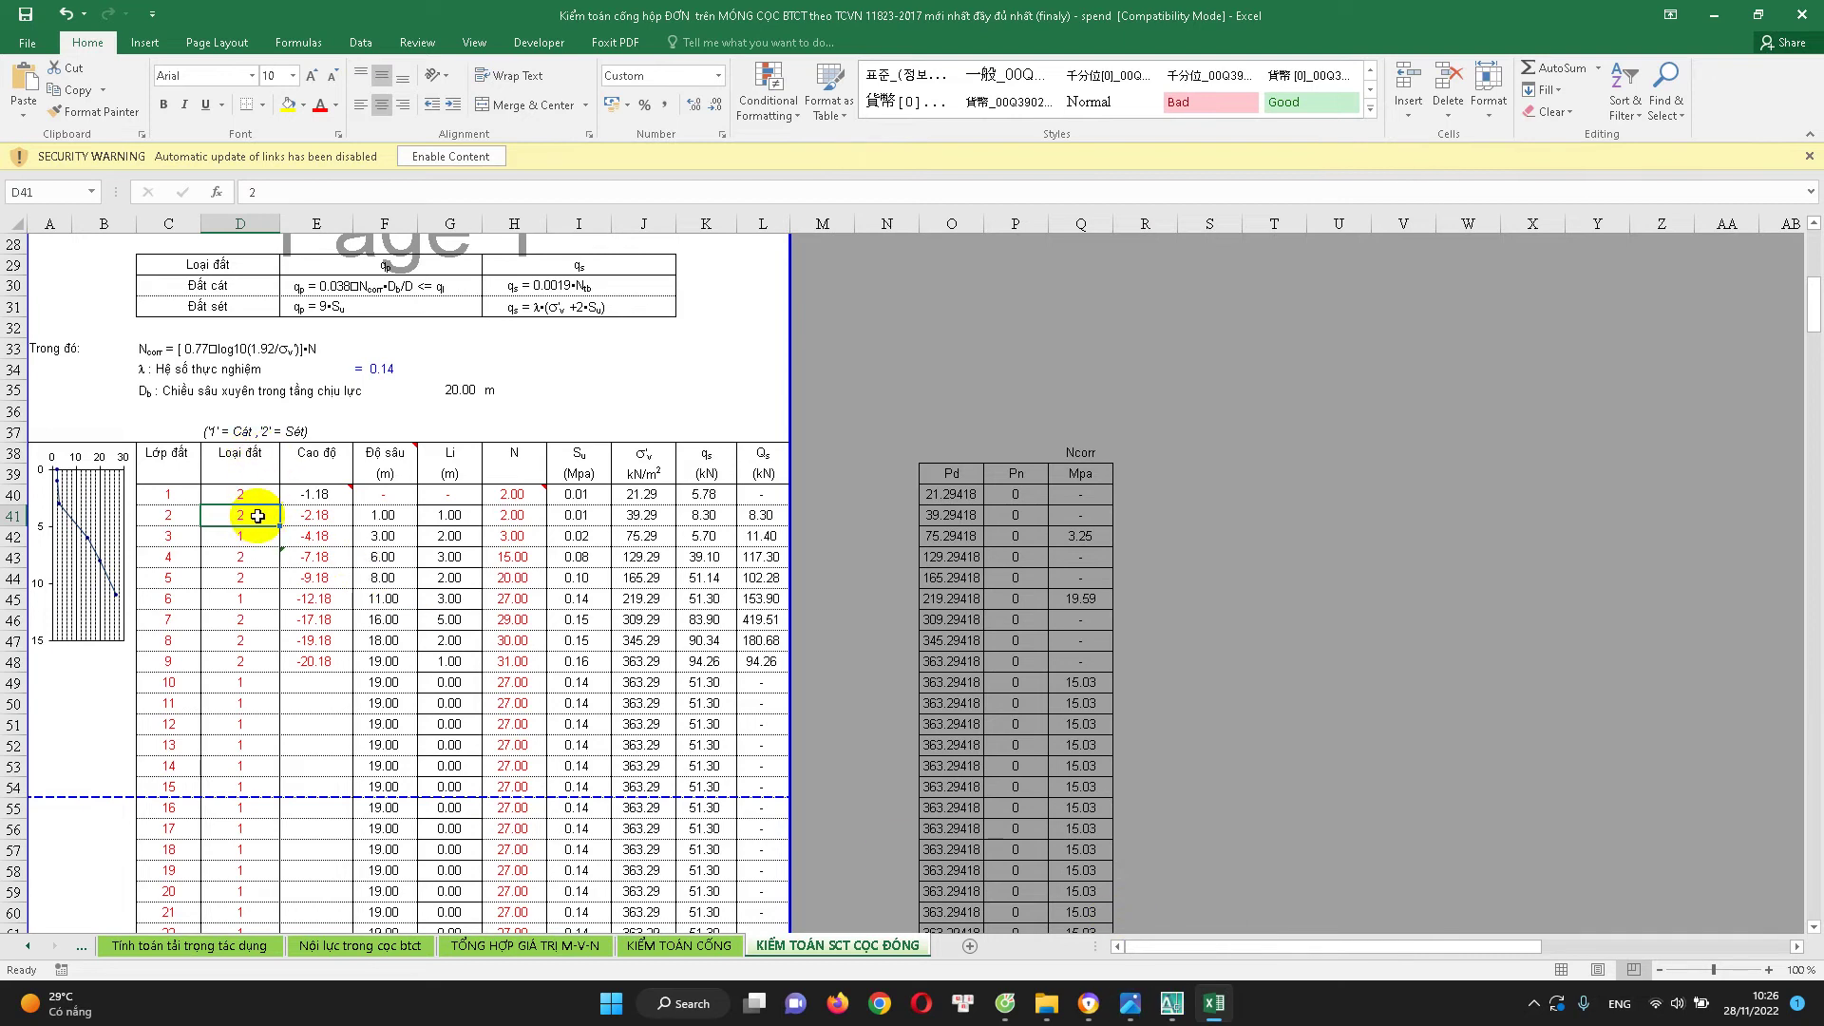
{"action": "left_click", "coordinate": [324, 519]}
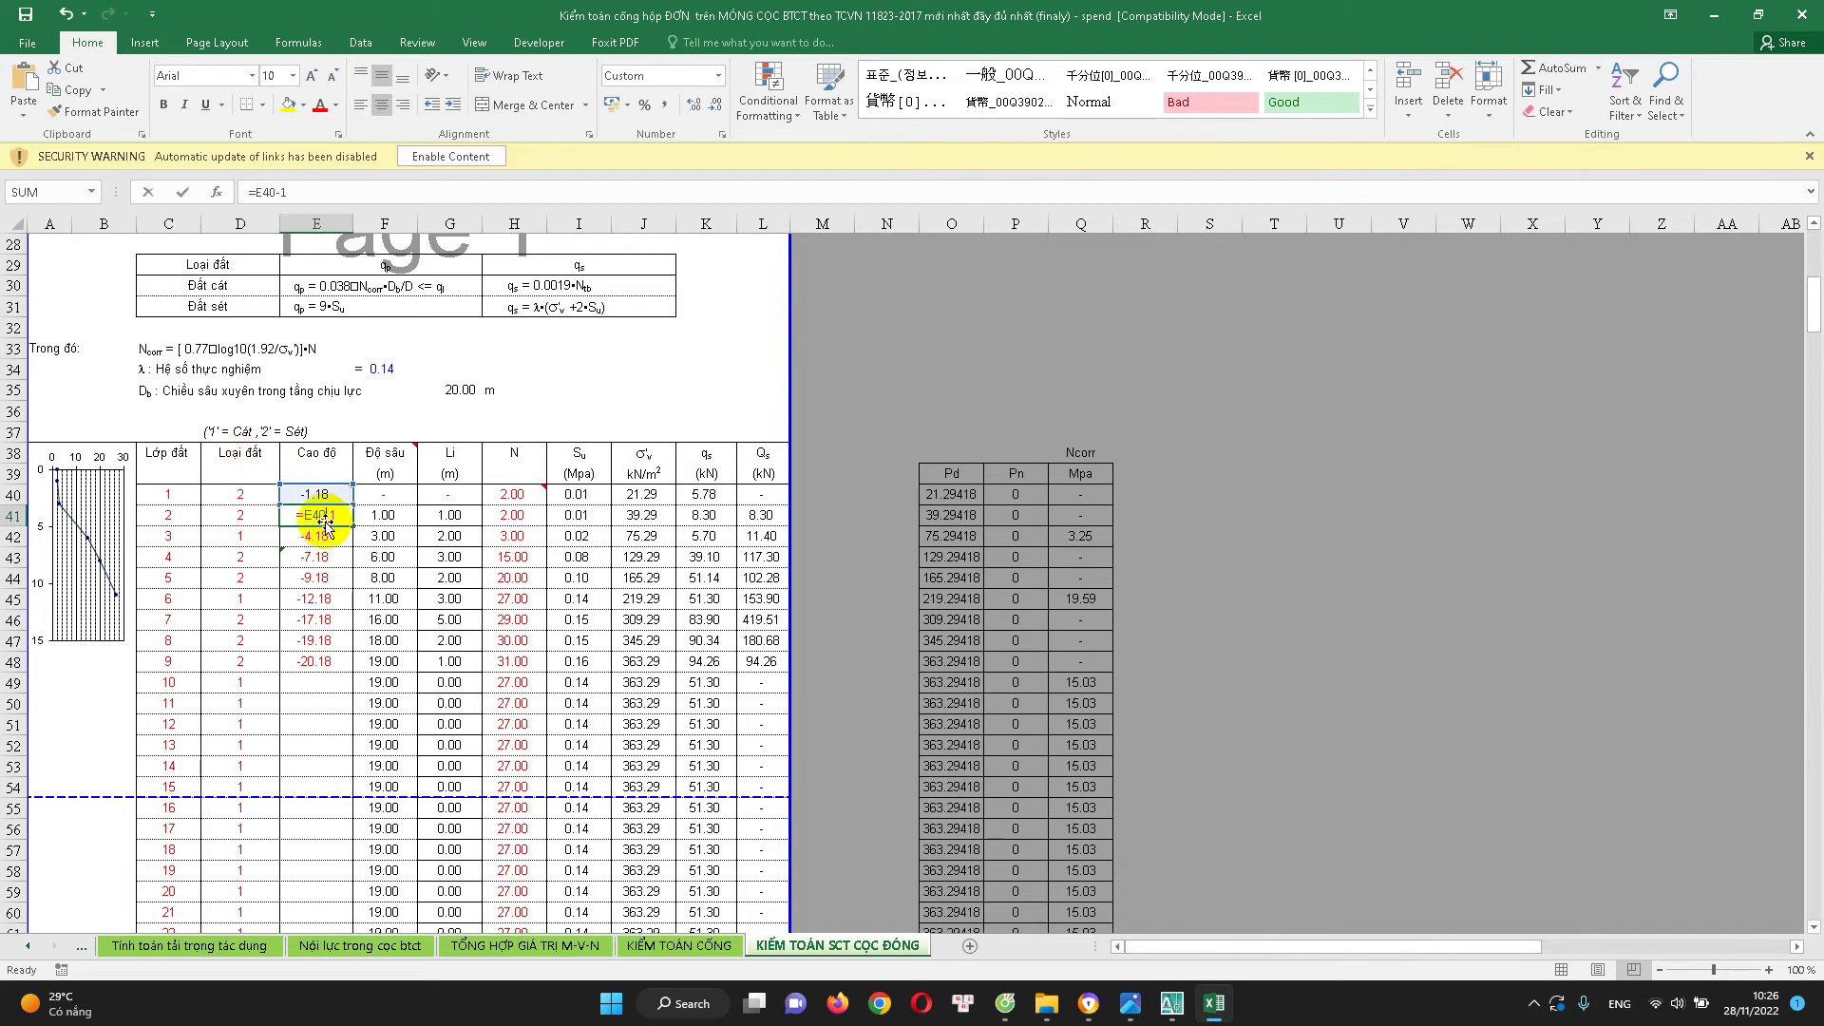
{"action": "key", "text": "Escape"}
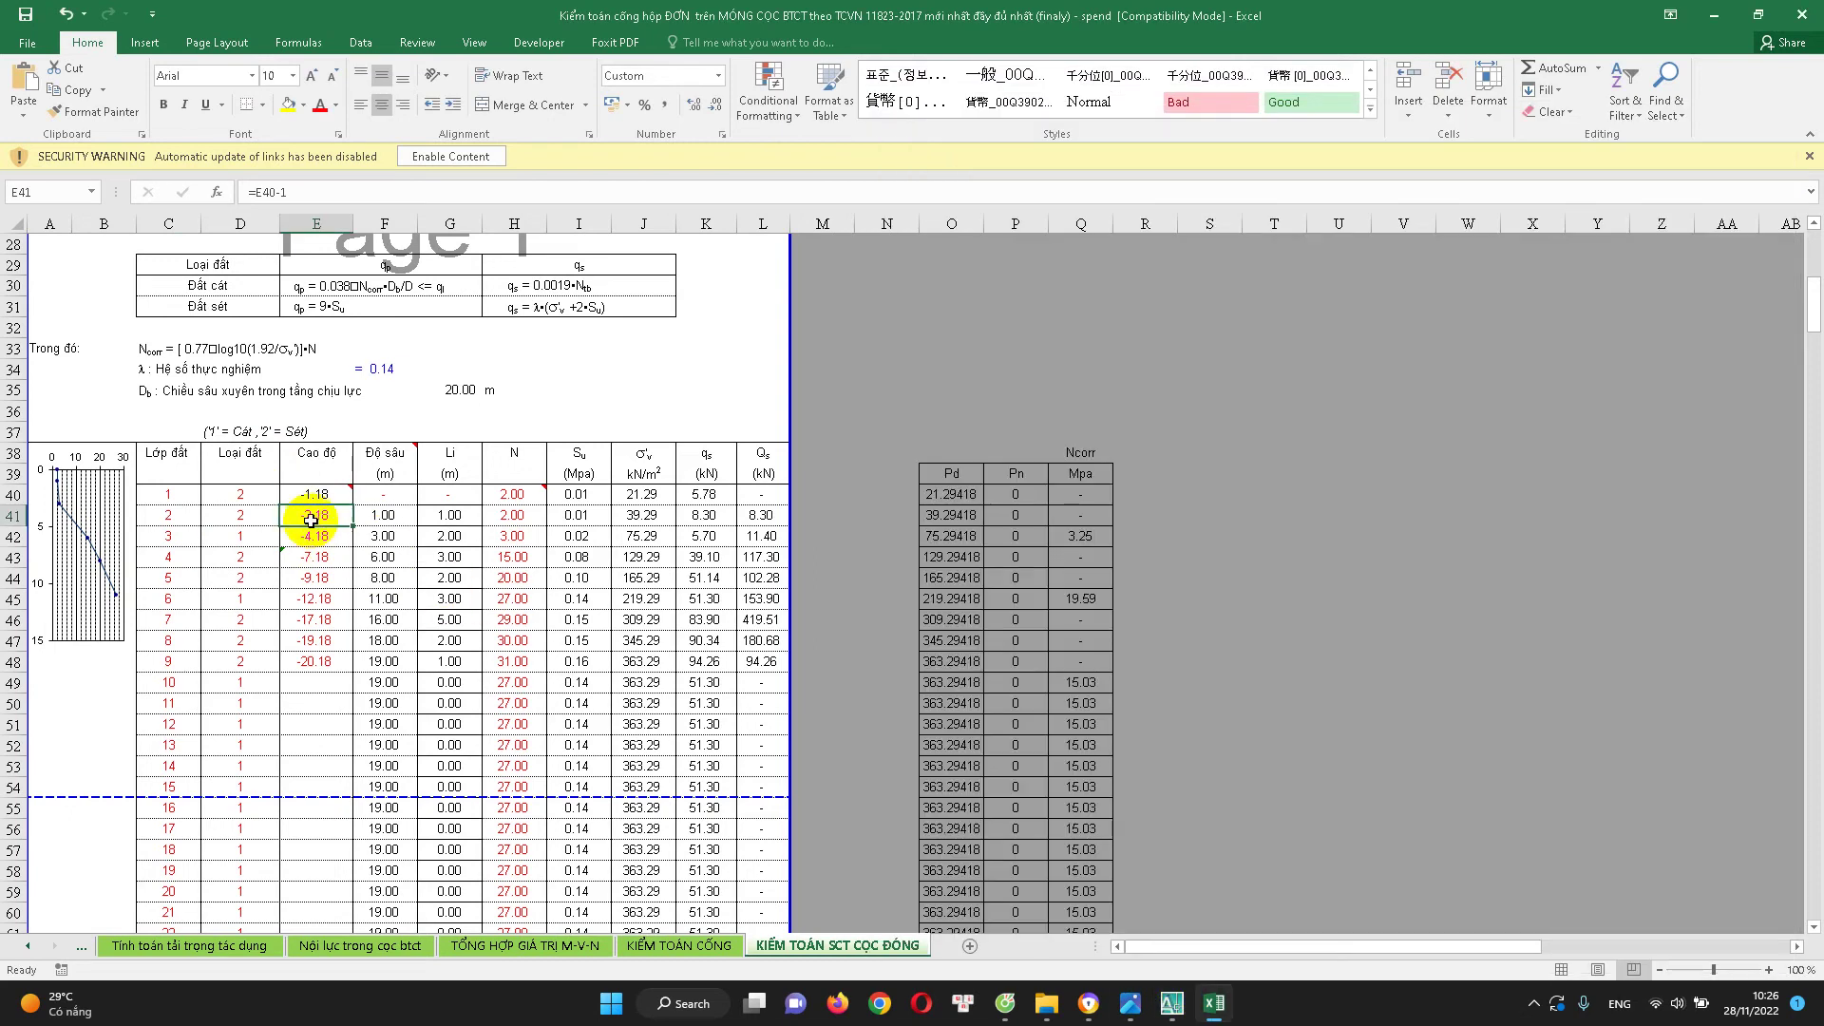
{"action": "left_click", "coordinate": [522, 520]}
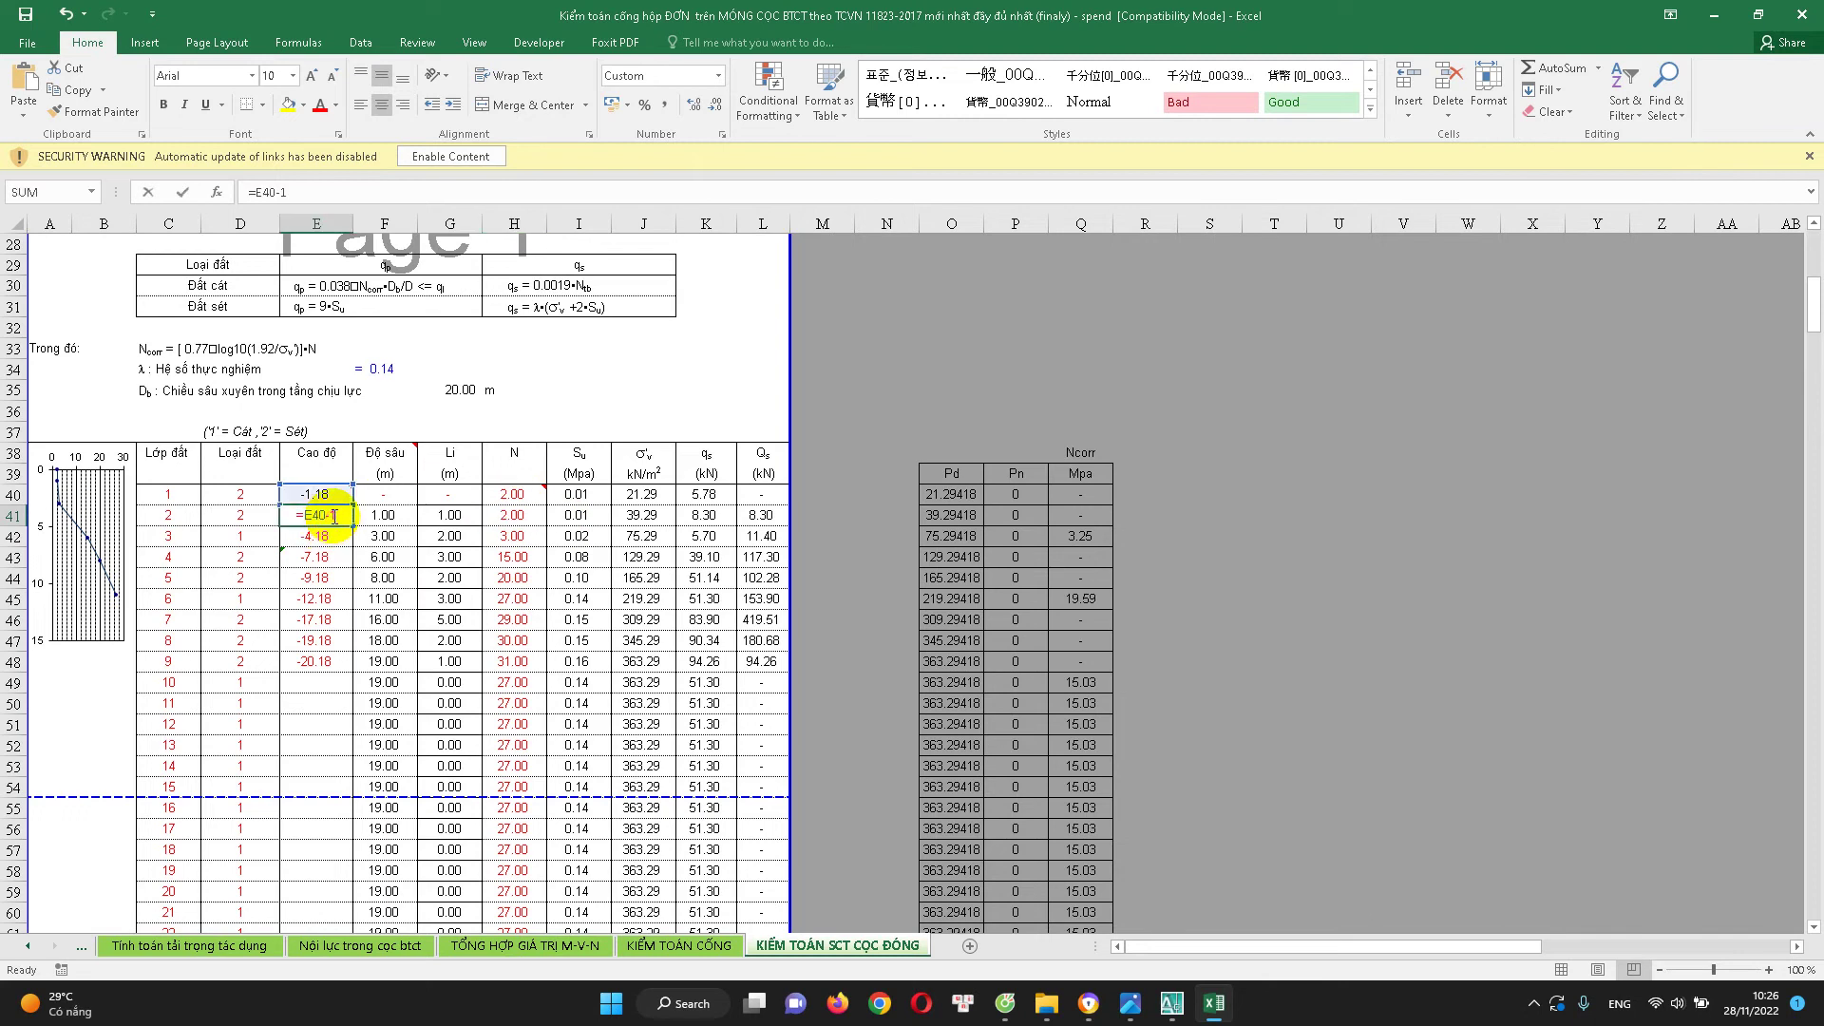
{"action": "left_click", "coordinate": [1171, 1003]}
{"action": "scroll", "coordinate": [1177, 704], "scroll_direction": "up", "scroll_amount": 2}
Draw a sloping polyline (PL) from just under the slab down past the pile tips, redoing one vertex
{"action": "scroll", "coordinate": [1283, 659], "scroll_direction": "up", "scroll_amount": 2}
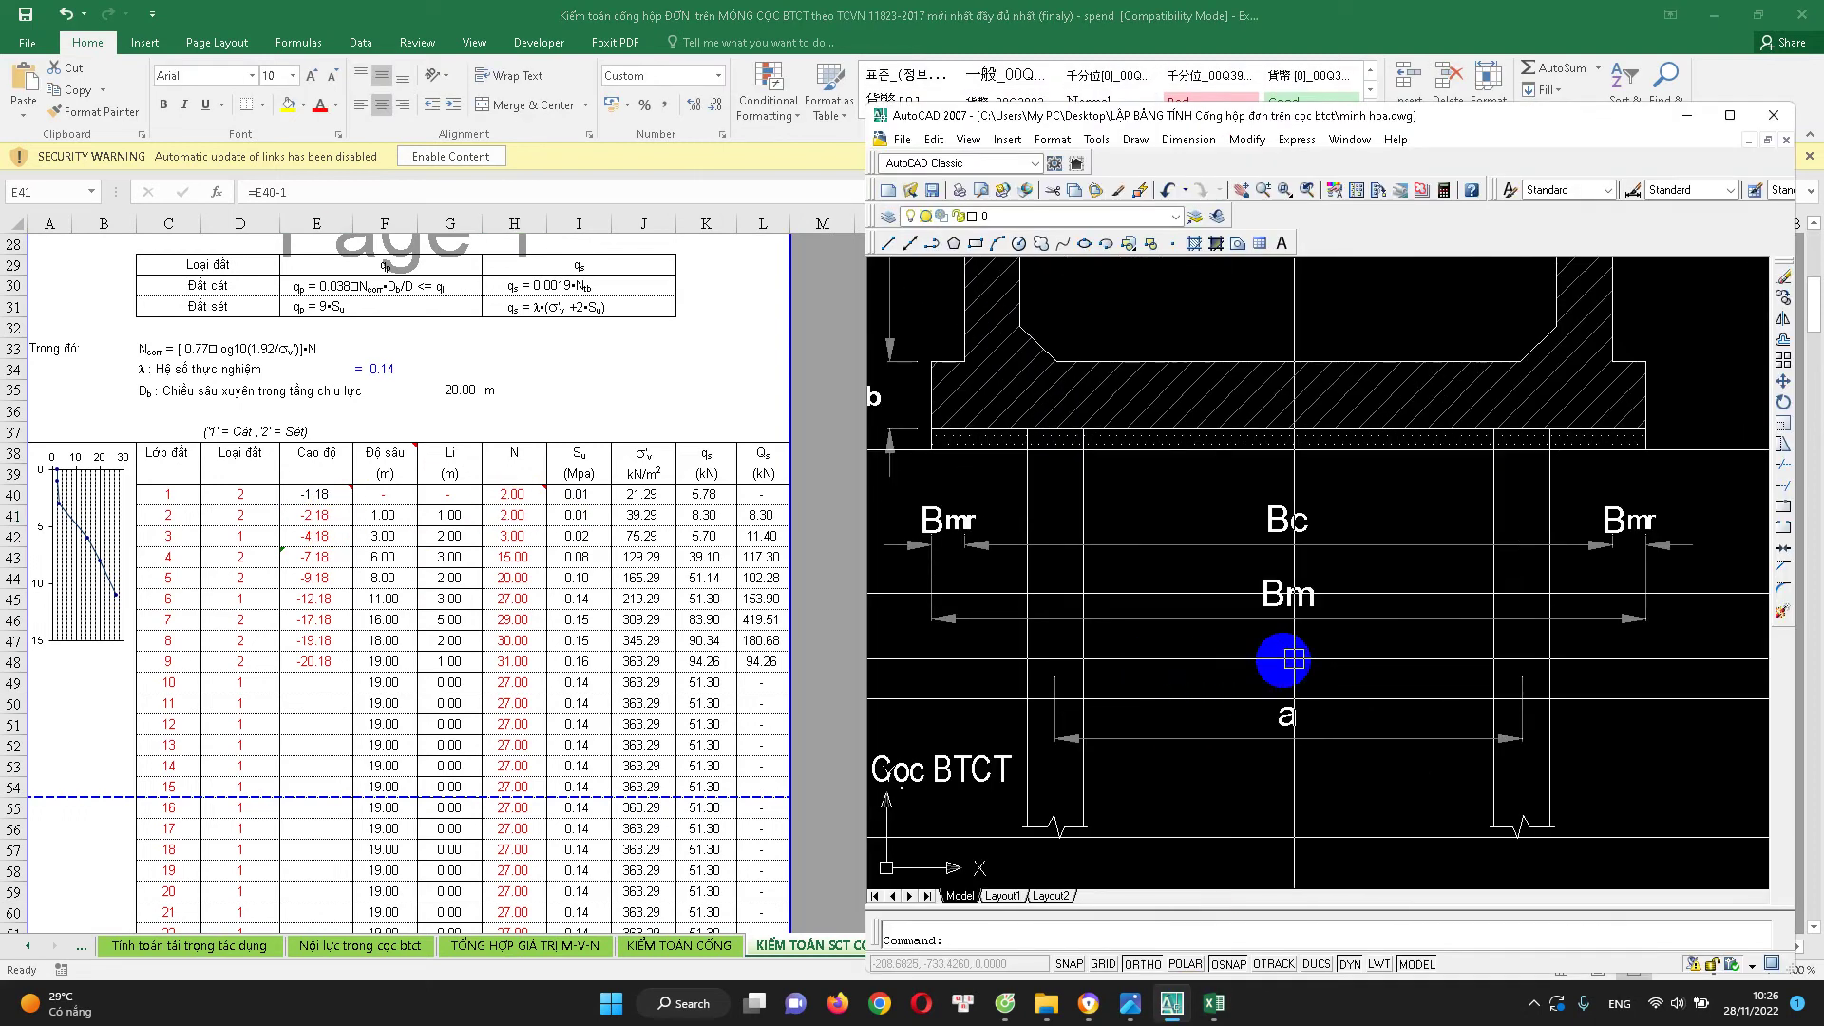
{"action": "type", "text": "pl"}
{"action": "key", "text": "Return"}
{"action": "left_click", "coordinate": [1314, 429]}
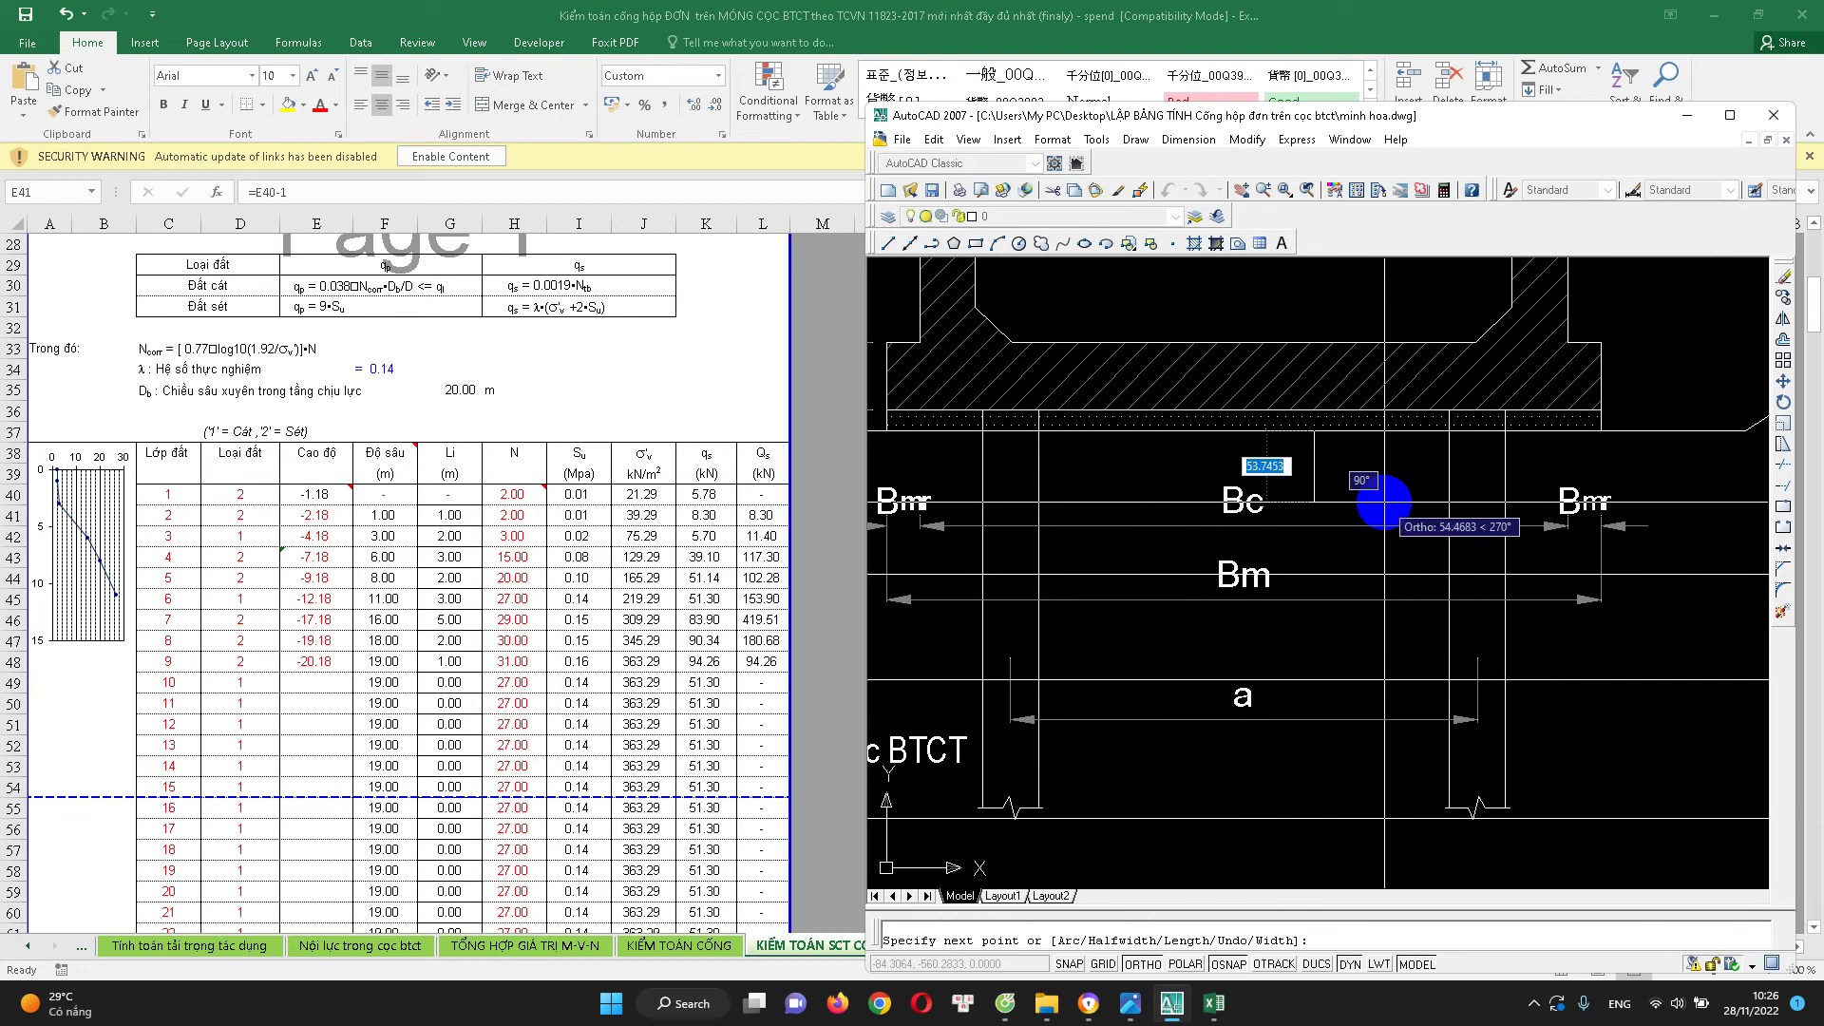
{"action": "key", "text": "F8"}
{"action": "left_click", "coordinate": [1402, 524]}
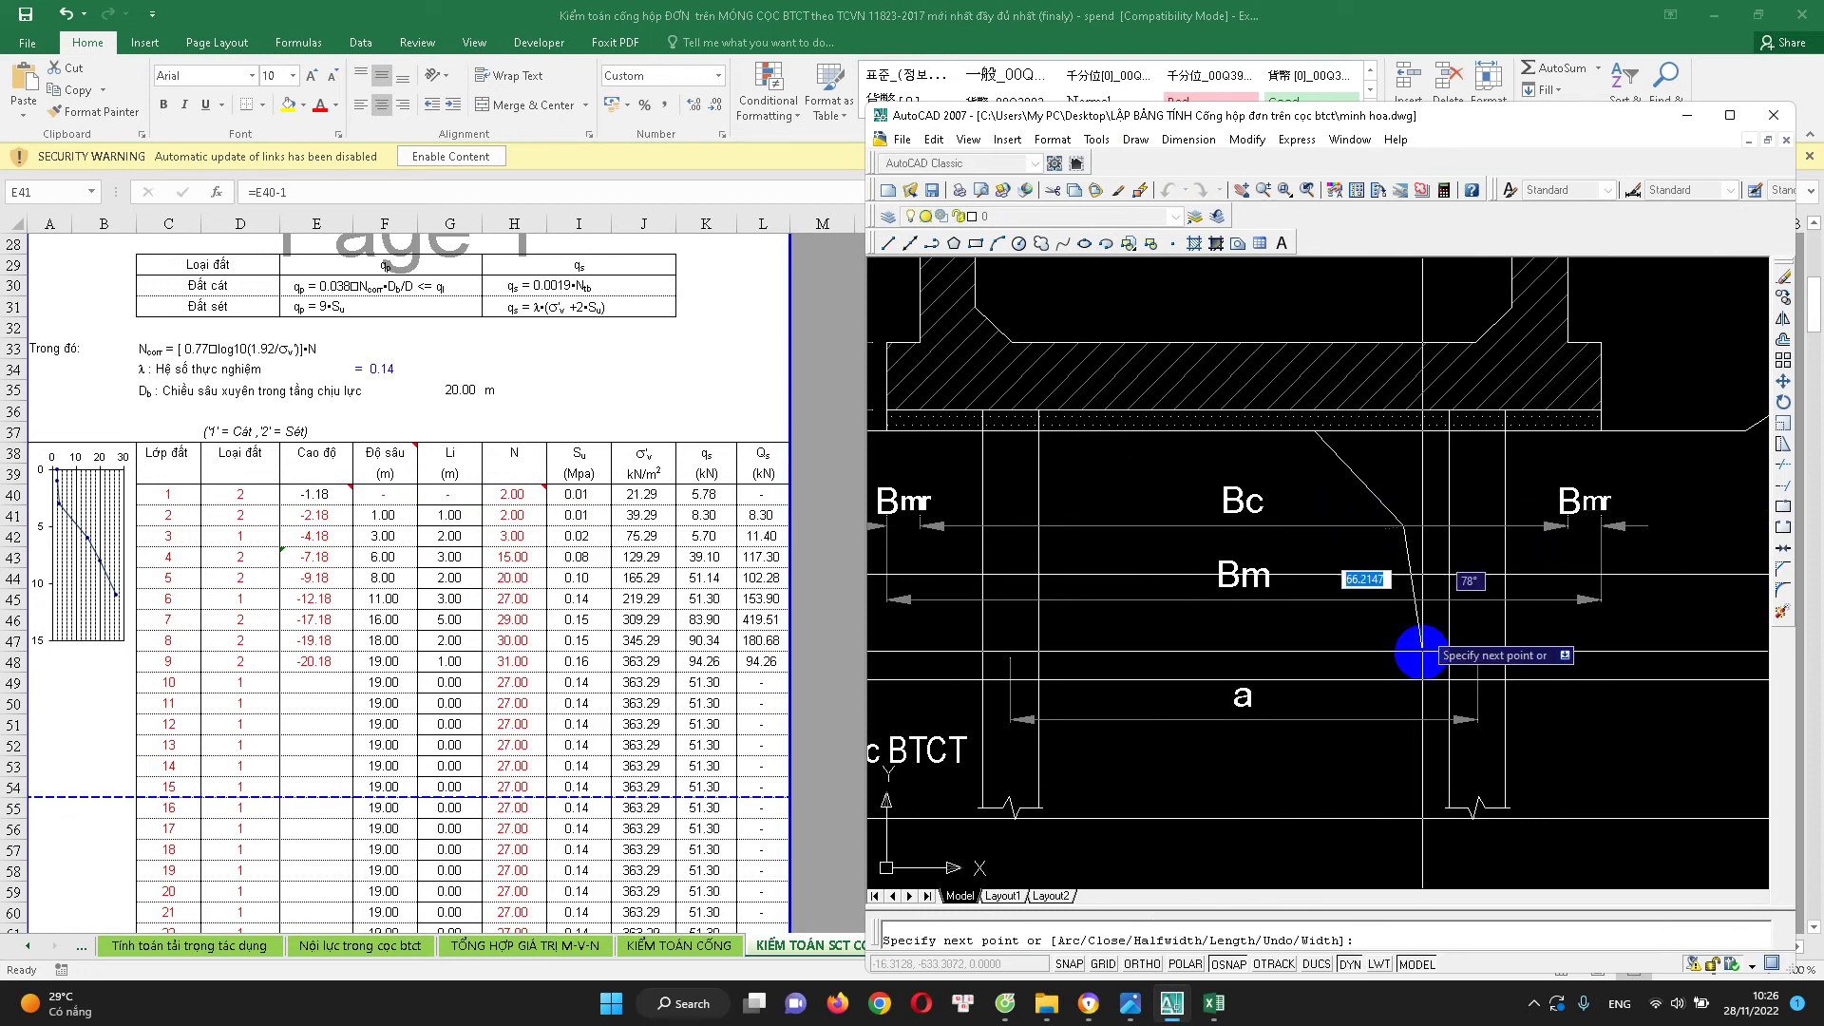
{"action": "type", "text": "u"}
{"action": "key", "text": "Return"}
{"action": "left_click", "coordinate": [1393, 481]}
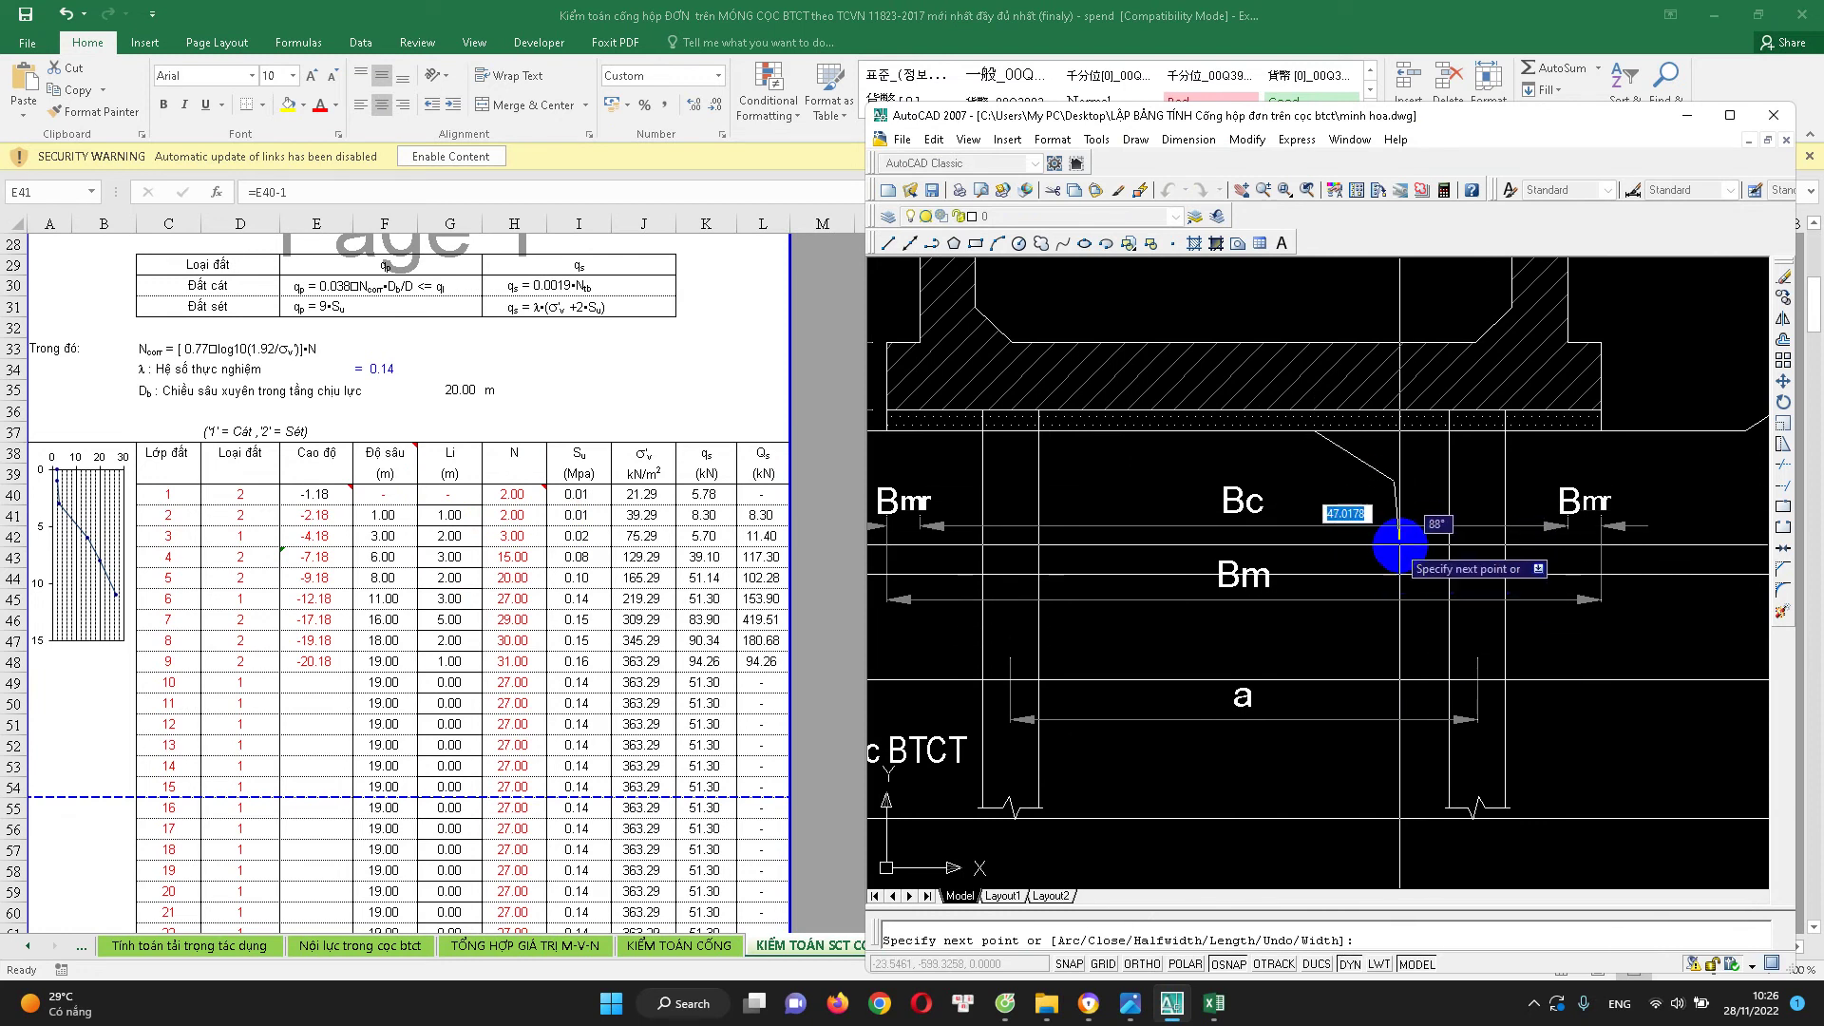
{"action": "left_click", "coordinate": [1410, 546]}
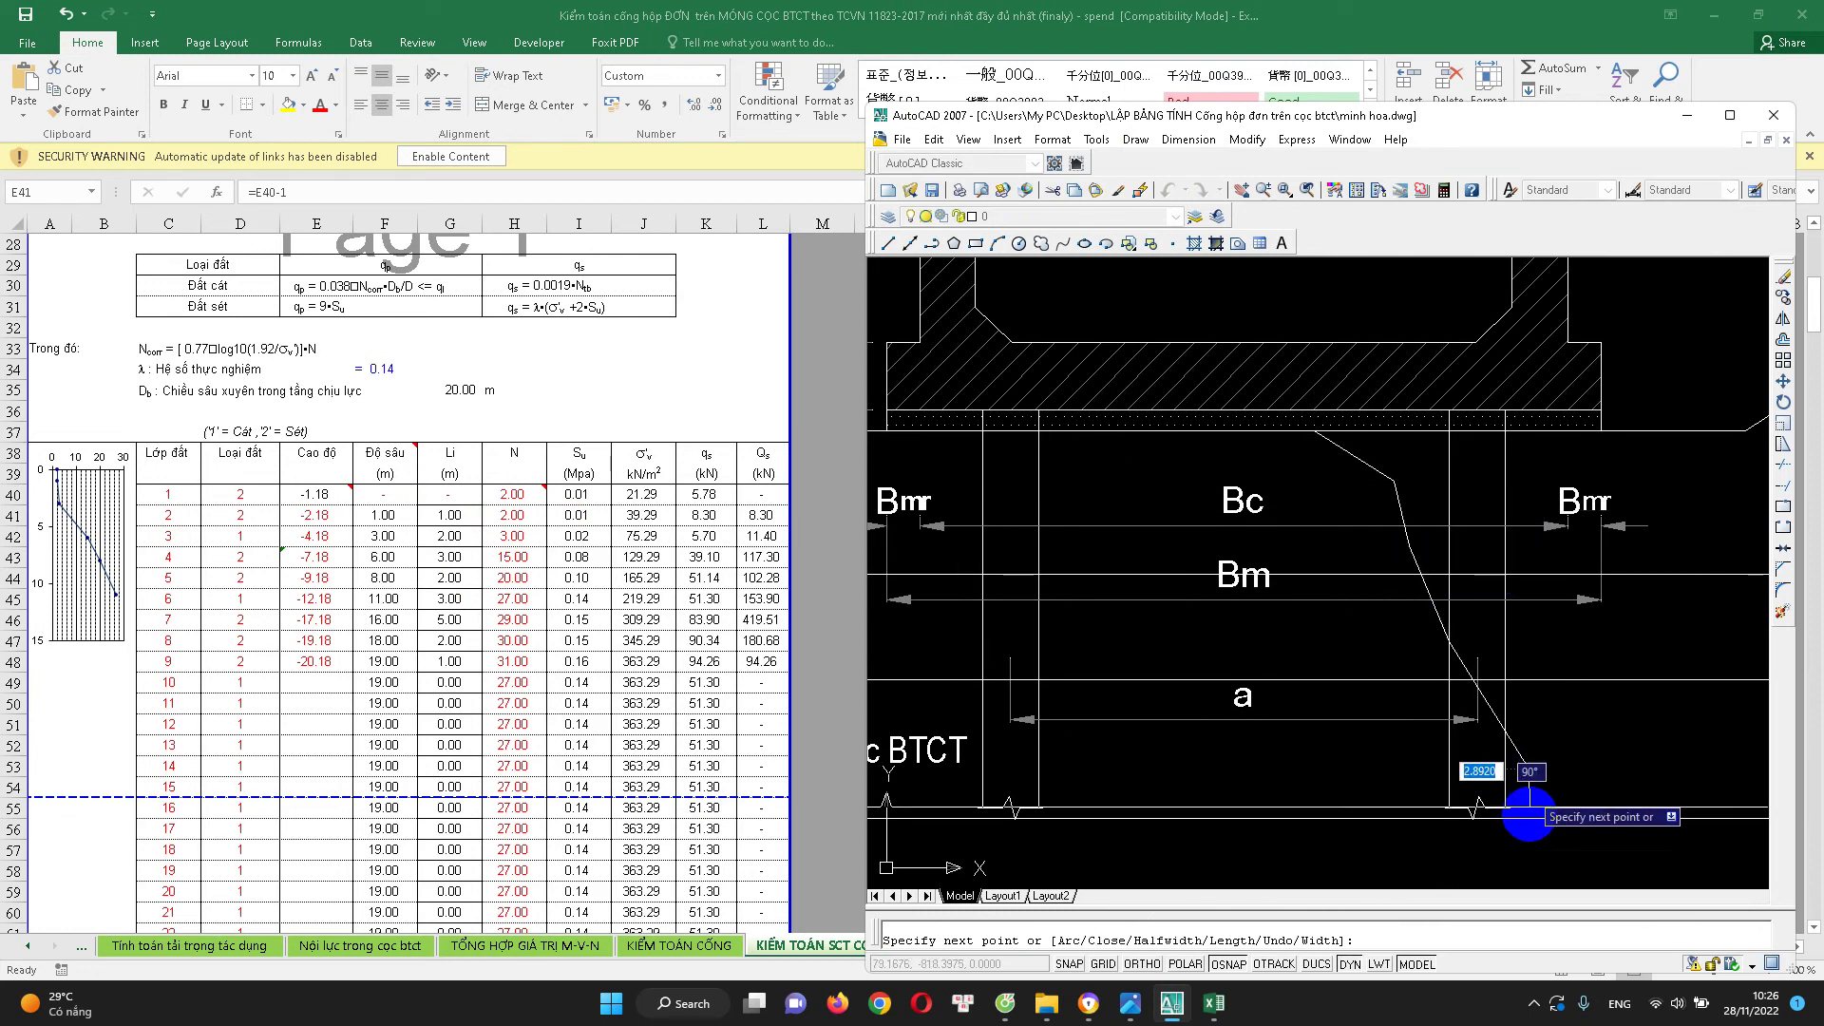
{"action": "scroll", "coordinate": [1530, 812], "scroll_direction": "down", "scroll_amount": 2}
{"action": "scroll", "coordinate": [1334, 737], "scroll_direction": "down", "scroll_amount": 1}
{"action": "left_click", "coordinate": [1453, 824]}
{"action": "key", "text": "Return"}
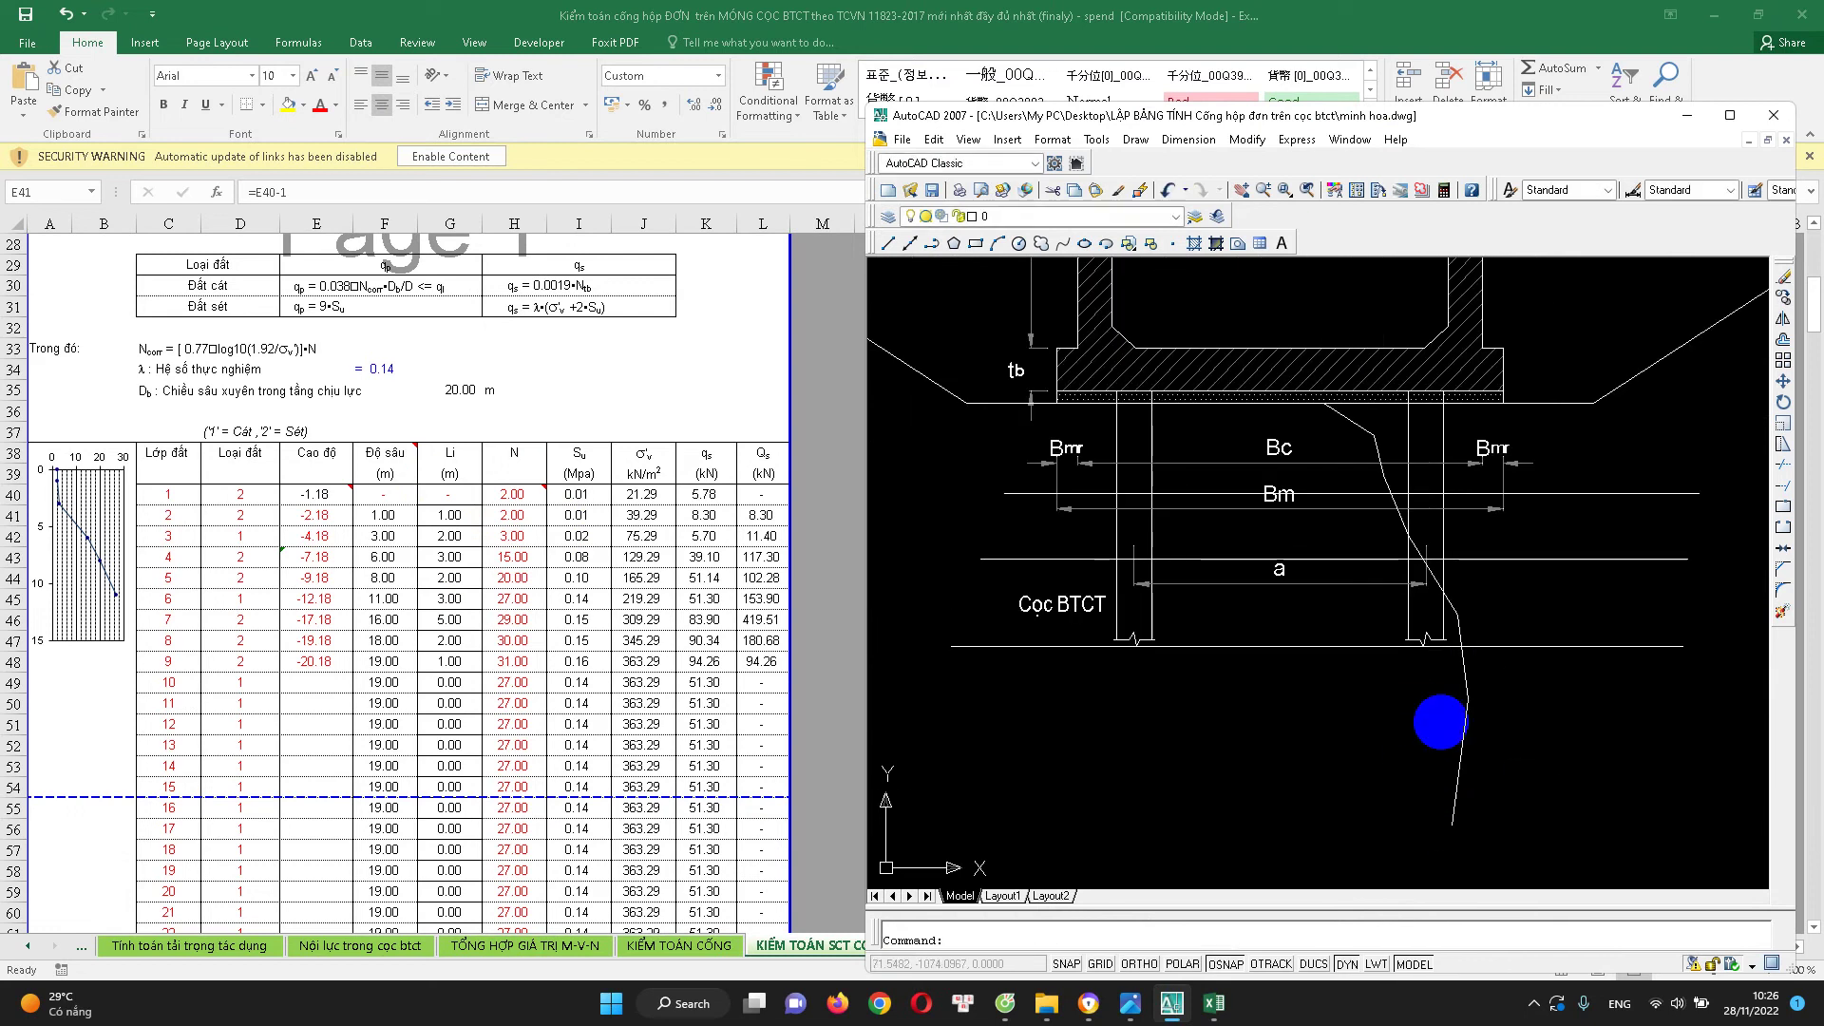
Add a 39 linear dimension from the polyline's first bend to the slab underside, then return to Excel
{"action": "scroll", "coordinate": [1354, 432], "scroll_direction": "up", "scroll_amount": 3}
{"action": "scroll", "coordinate": [1367, 480], "scroll_direction": "down", "scroll_amount": 2}
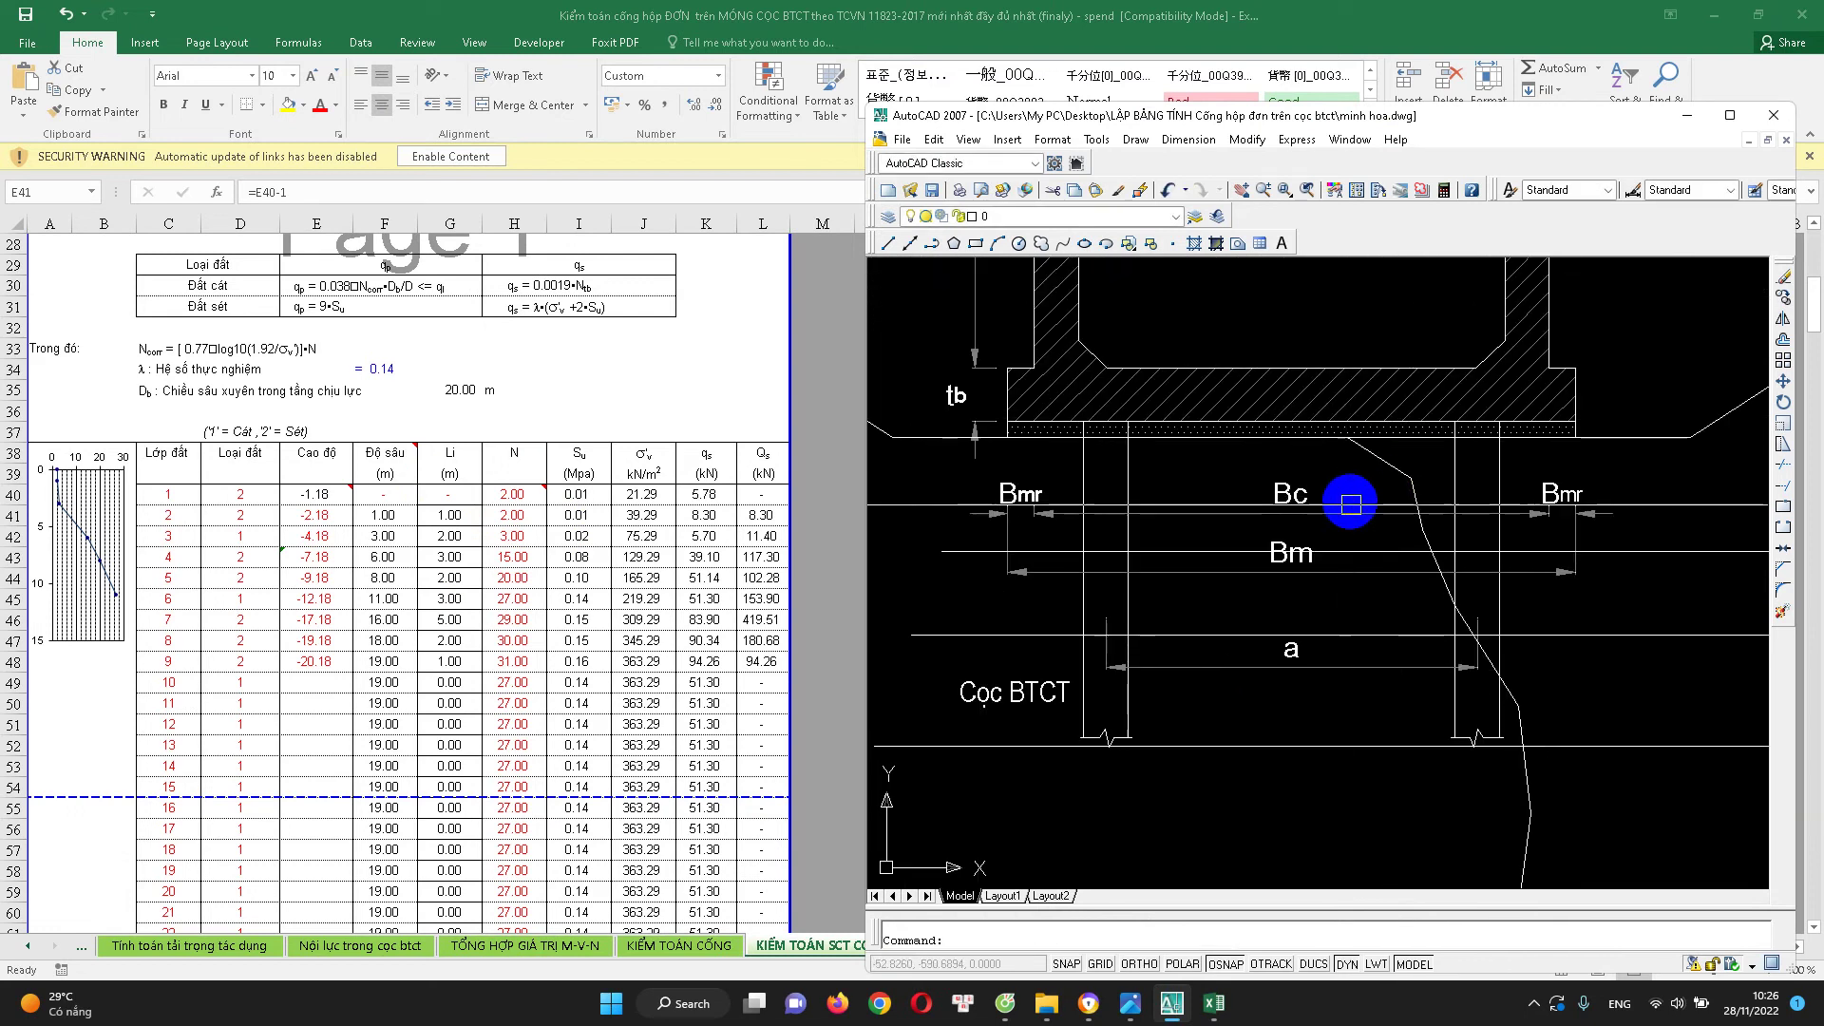
{"action": "scroll", "coordinate": [1344, 441], "scroll_direction": "up", "scroll_amount": 1}
{"action": "scroll", "coordinate": [1397, 437], "scroll_direction": "up", "scroll_amount": 1}
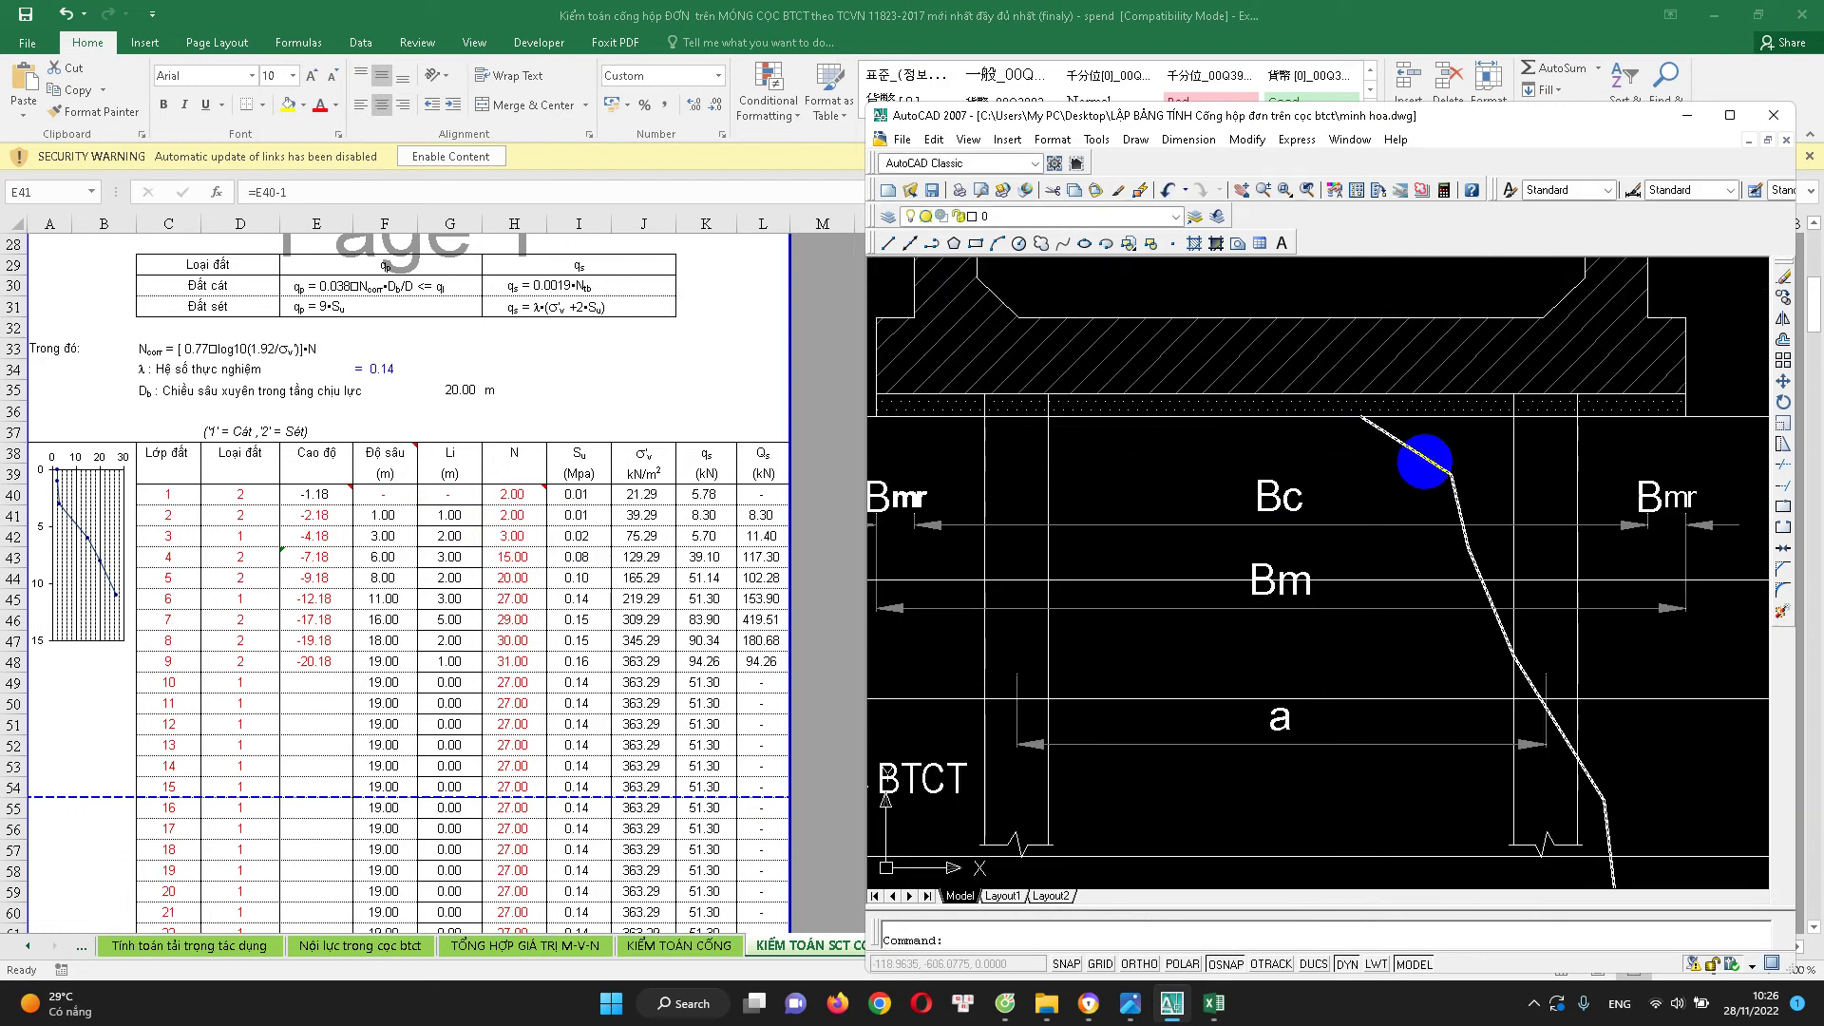
{"action": "scroll", "coordinate": [1440, 475], "scroll_direction": "up", "scroll_amount": 2}
{"action": "type", "text": "dli"}
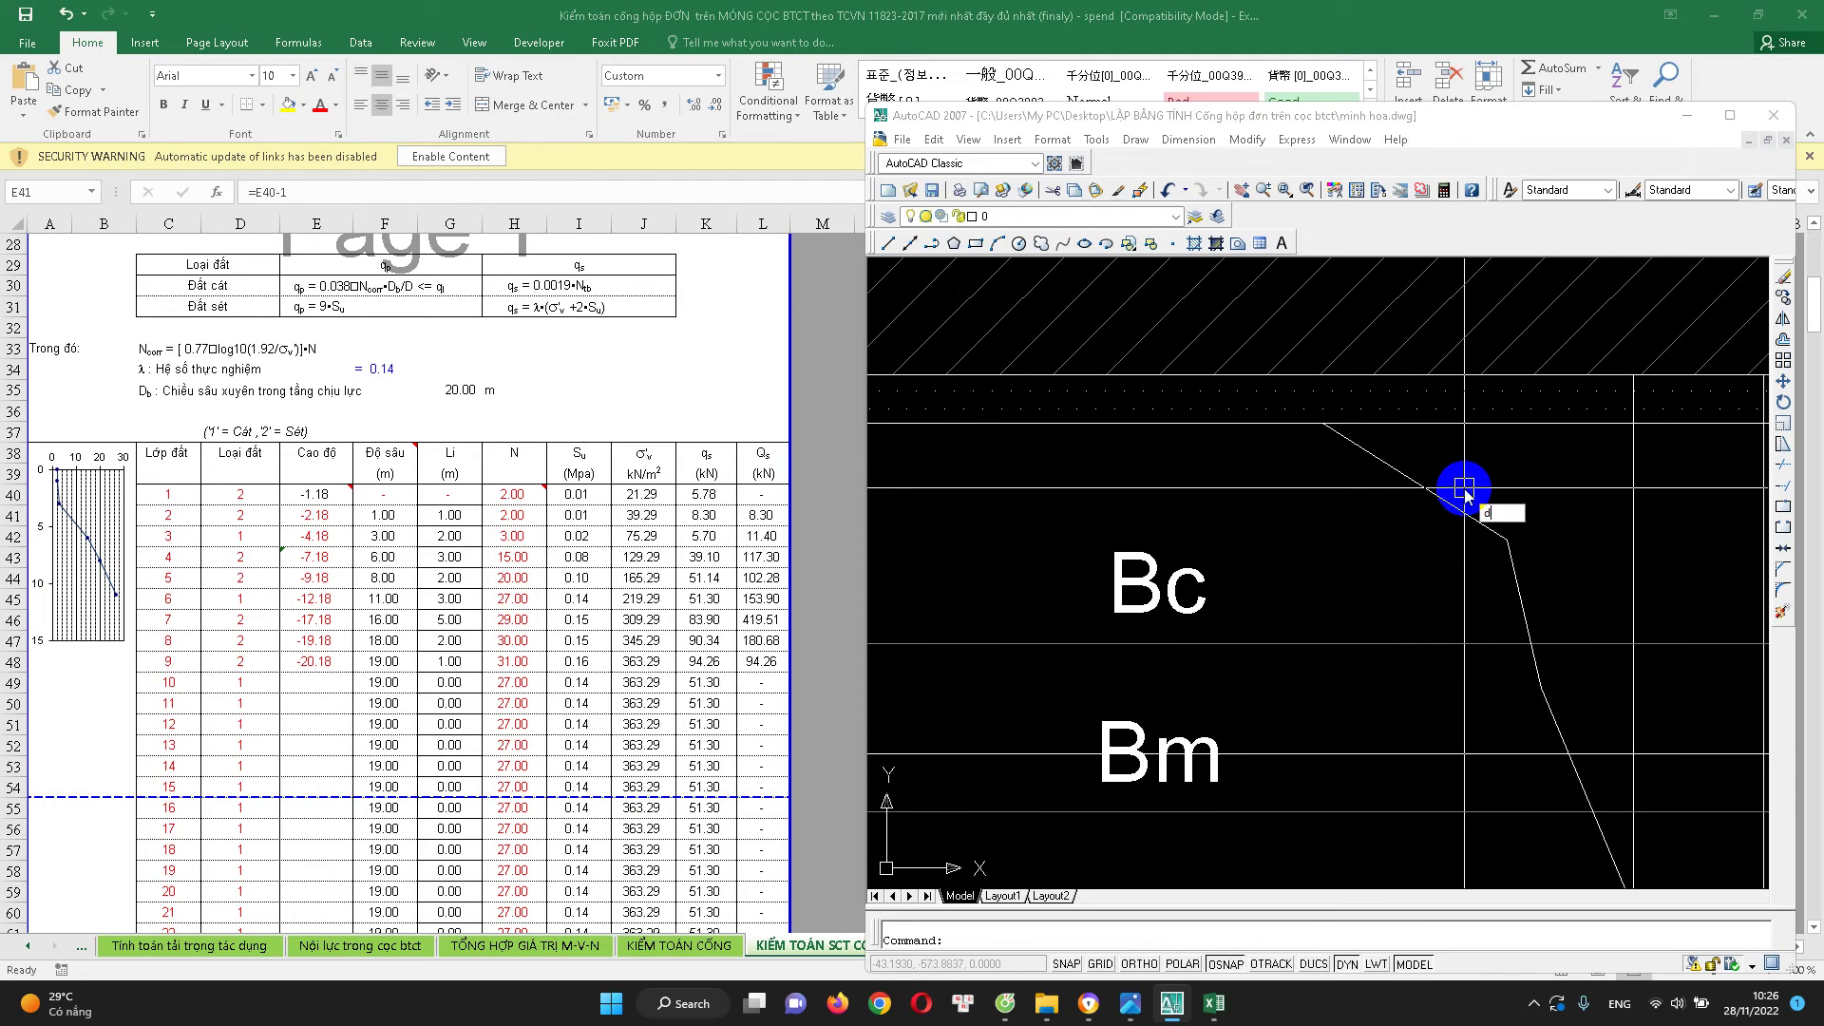
{"action": "key", "text": "Return"}
{"action": "left_click", "coordinate": [1507, 540]}
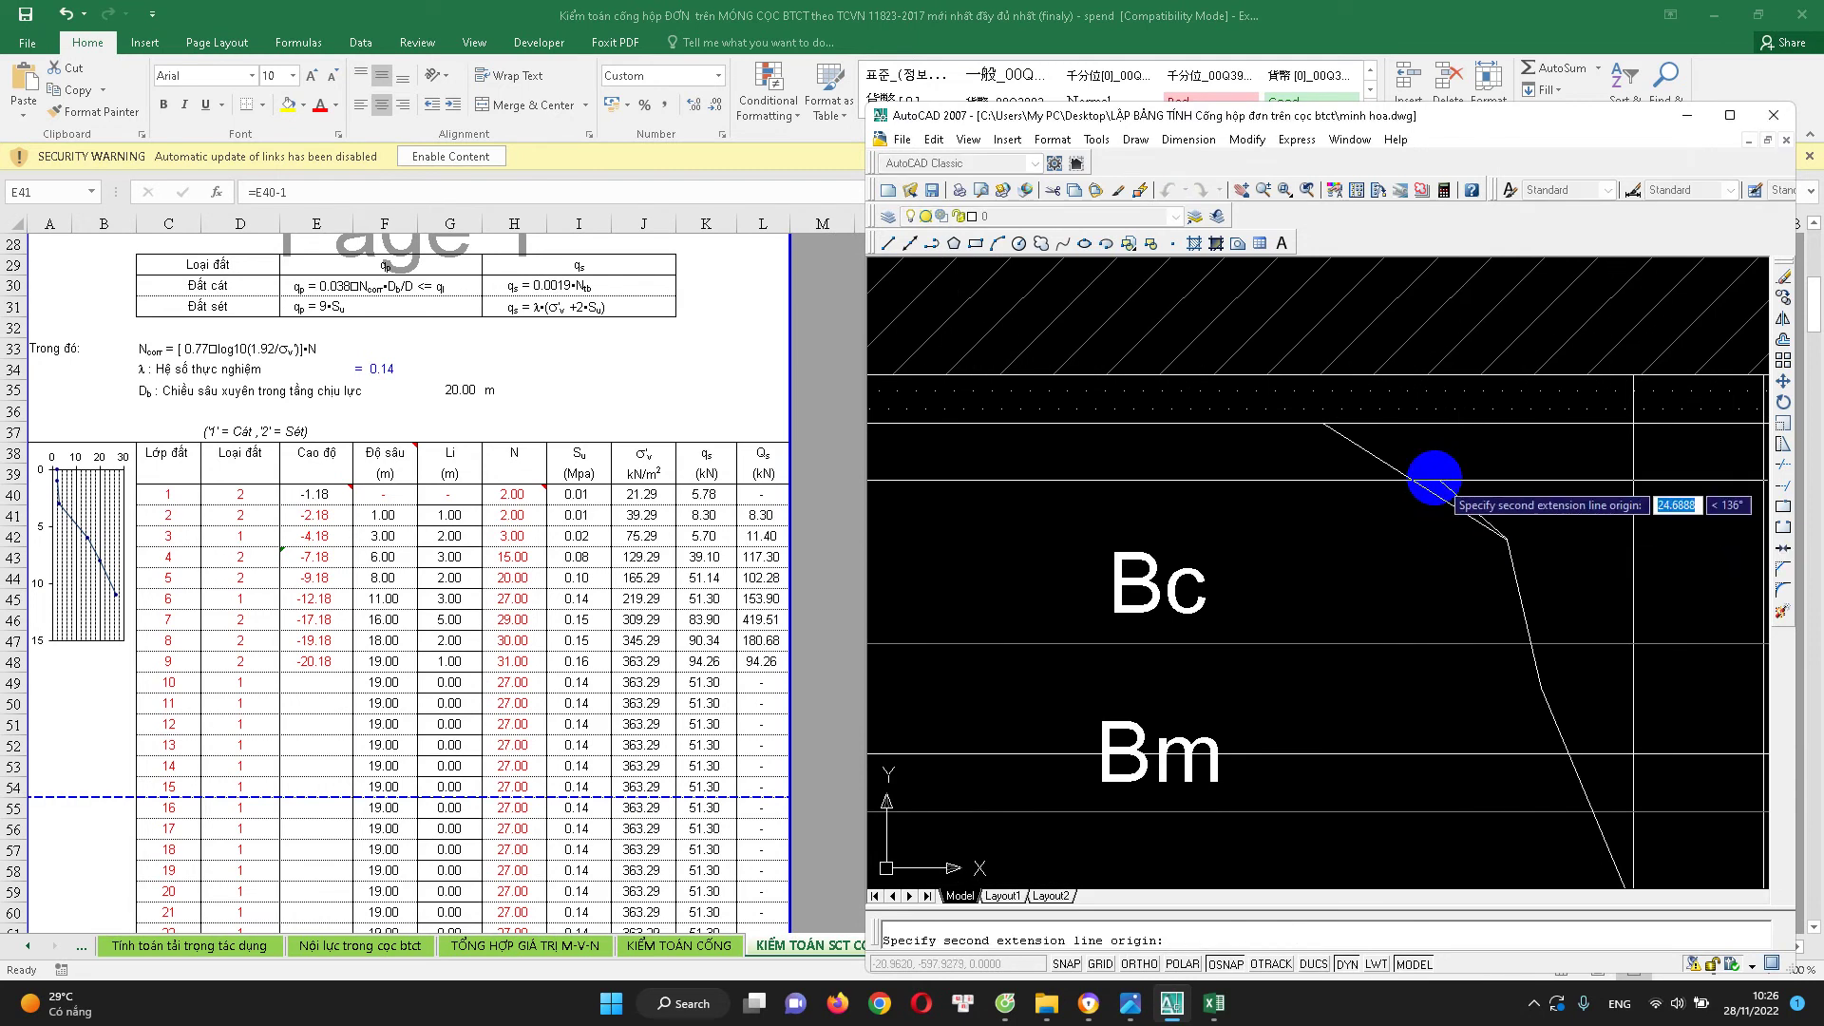
{"action": "left_click", "coordinate": [1323, 424]}
{"action": "left_click", "coordinate": [1194, 467]}
{"action": "scroll", "coordinate": [1220, 488], "scroll_direction": "down", "scroll_amount": 2}
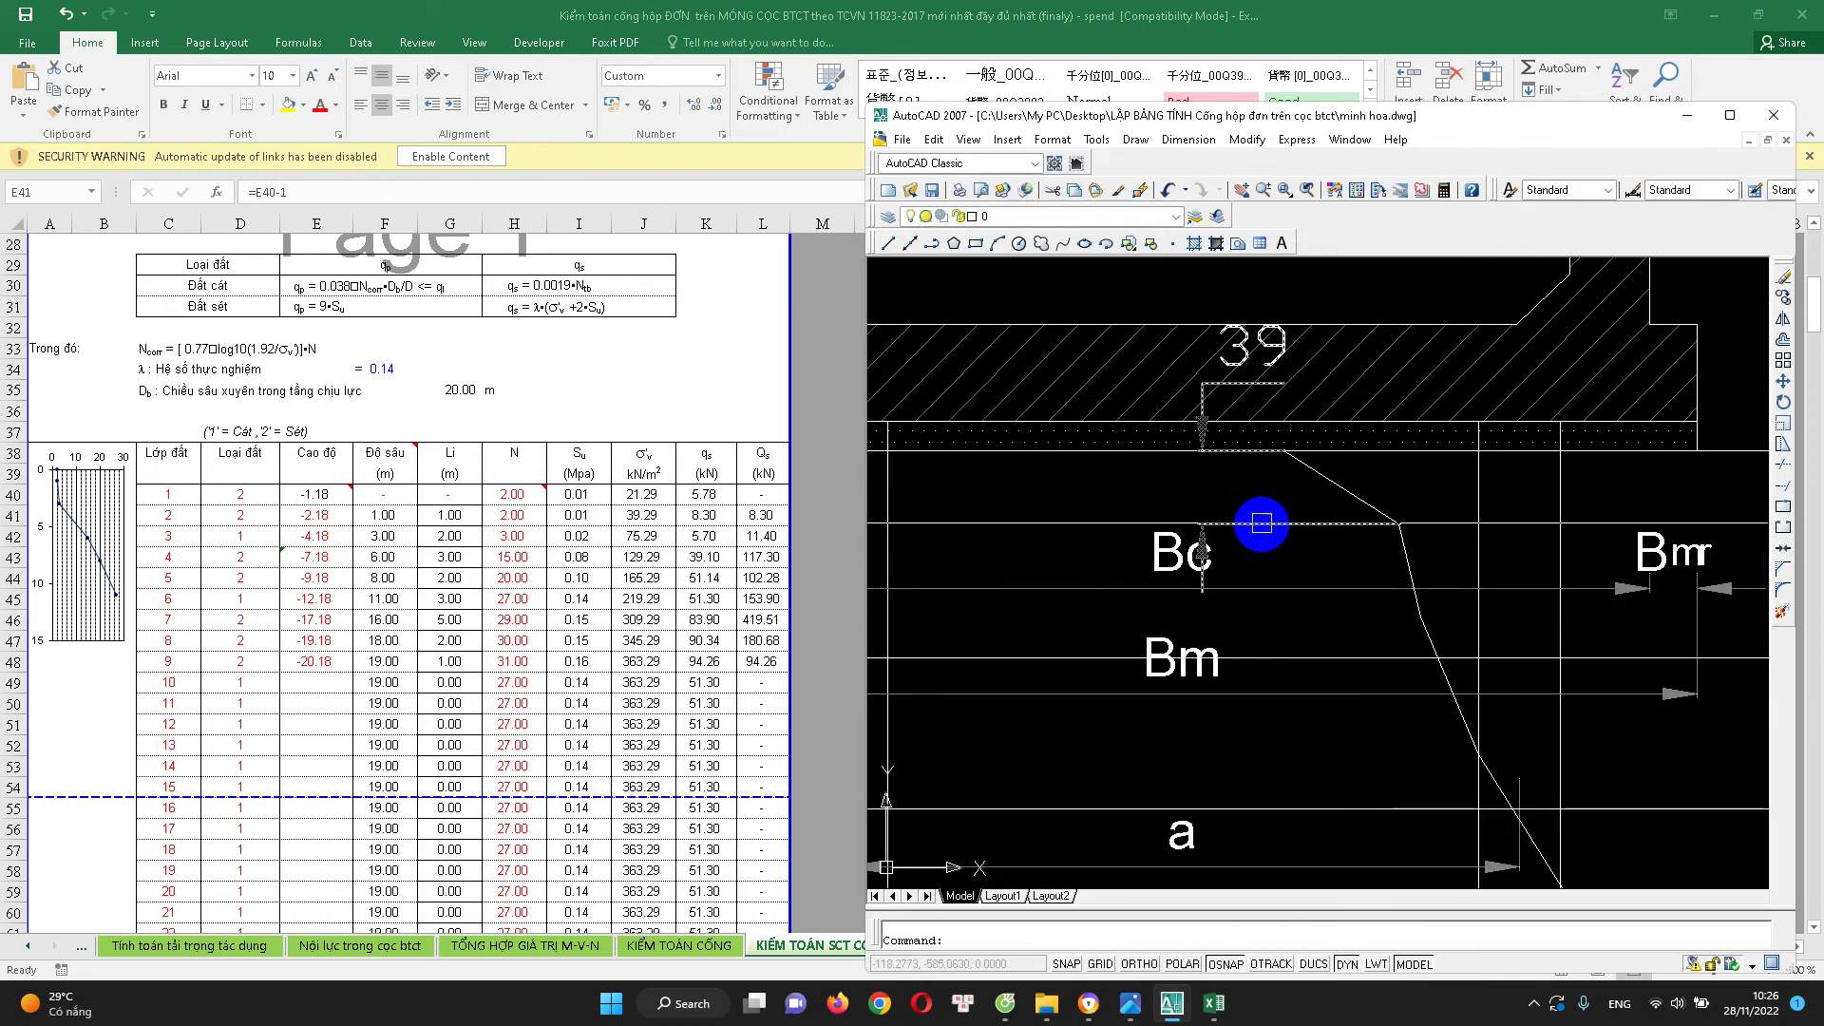
{"action": "left_click", "coordinate": [399, 574]}
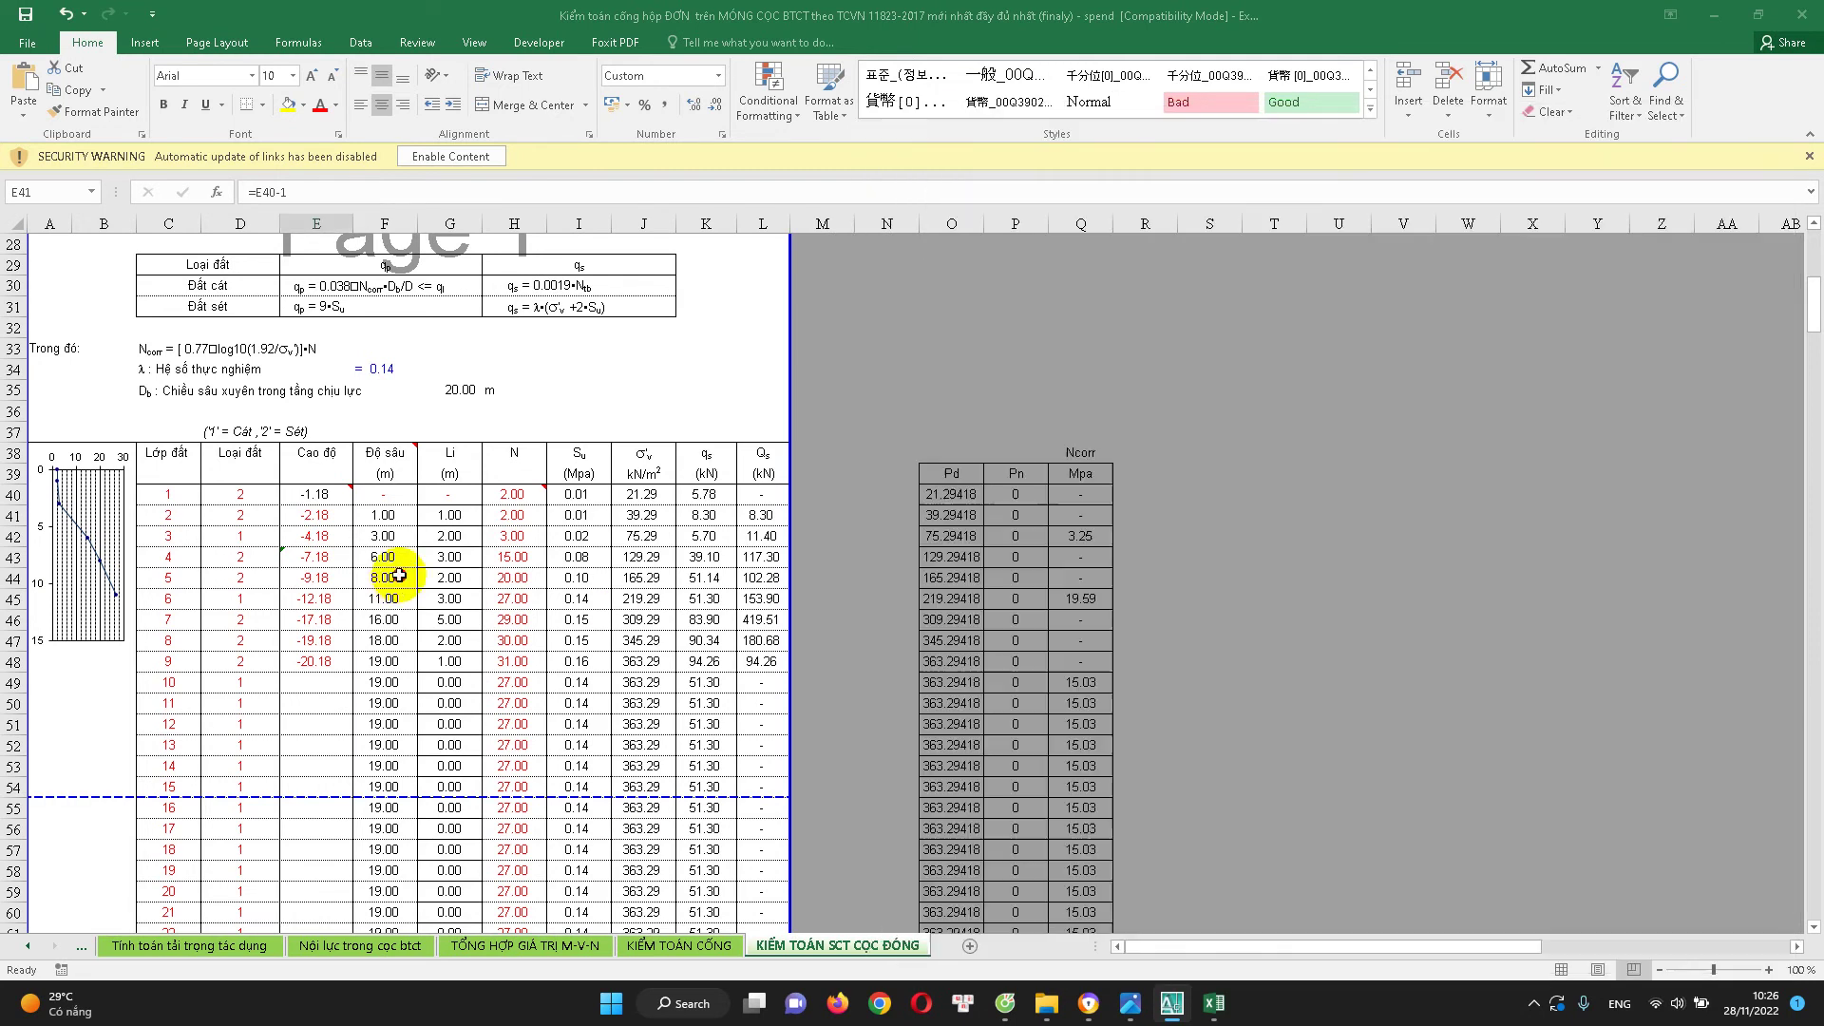
{"action": "left_click", "coordinate": [1757, 14]}
Open the E41 elevation formula, then dimension 49 between the polyline's first and second bends
{"action": "scroll", "coordinate": [469, 523], "scroll_direction": "down", "scroll_amount": 1}
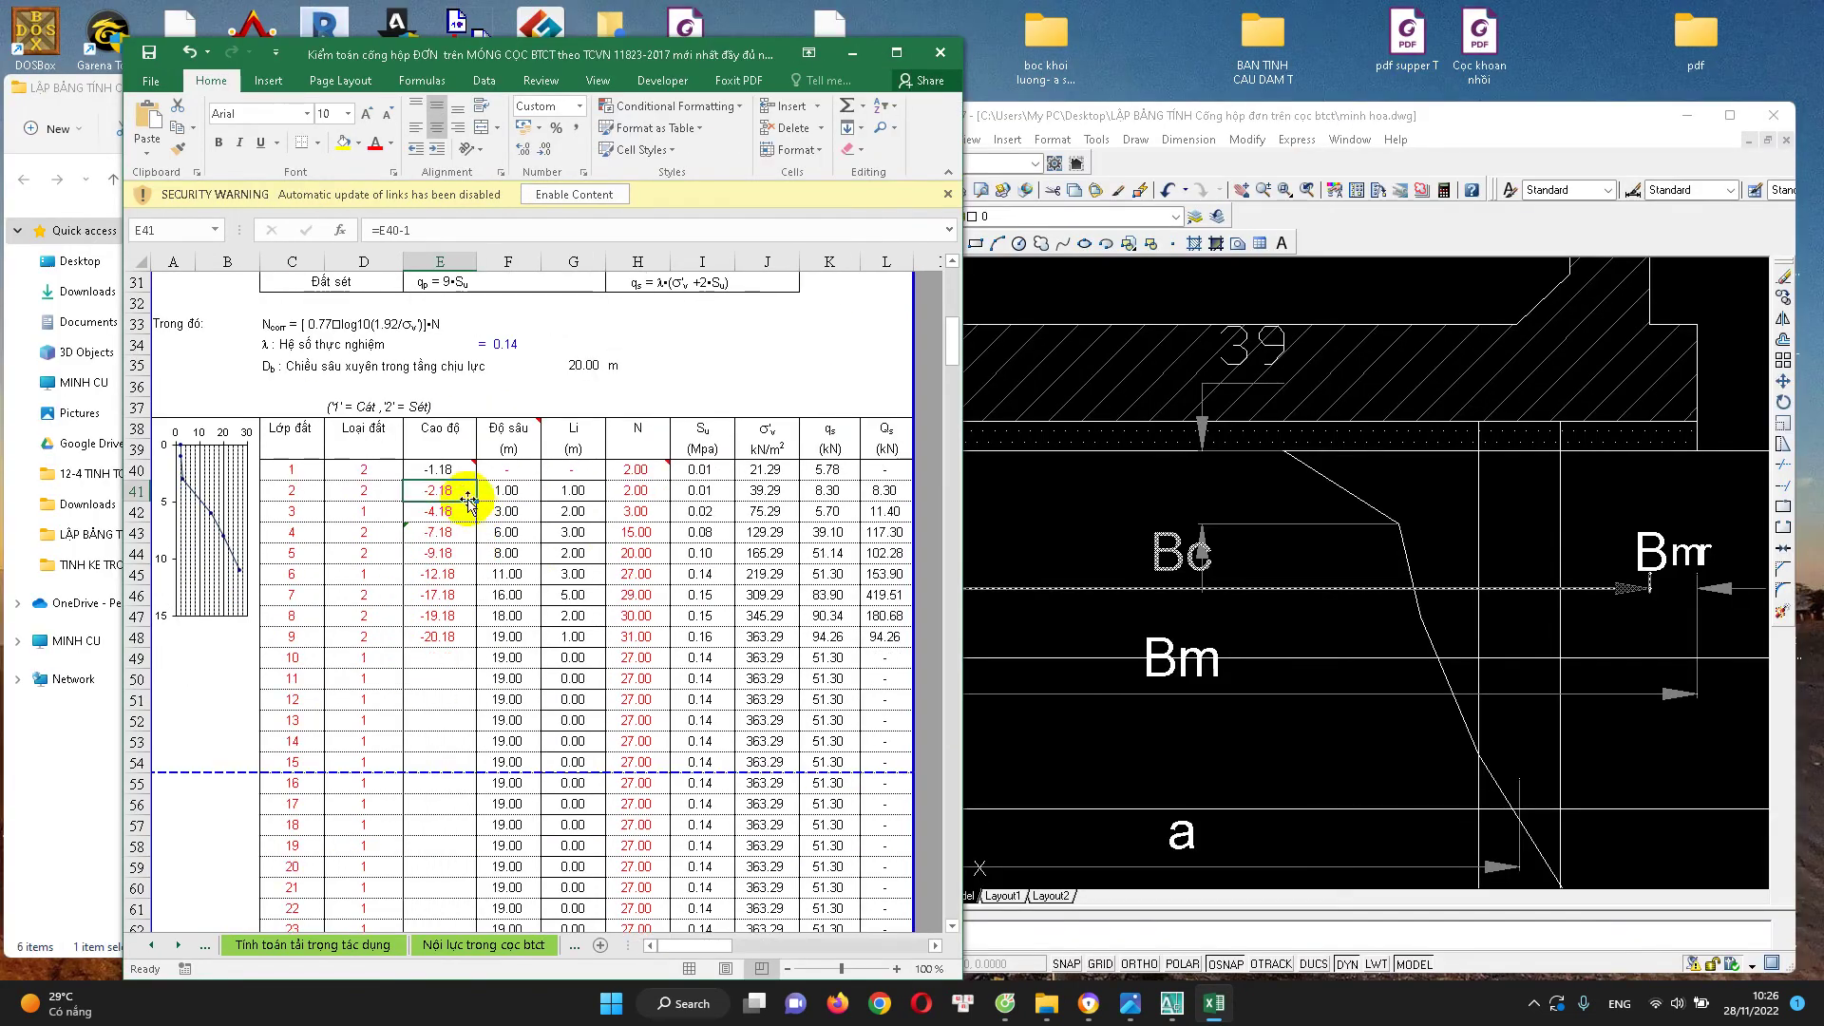
{"action": "double_click", "coordinate": [462, 490]}
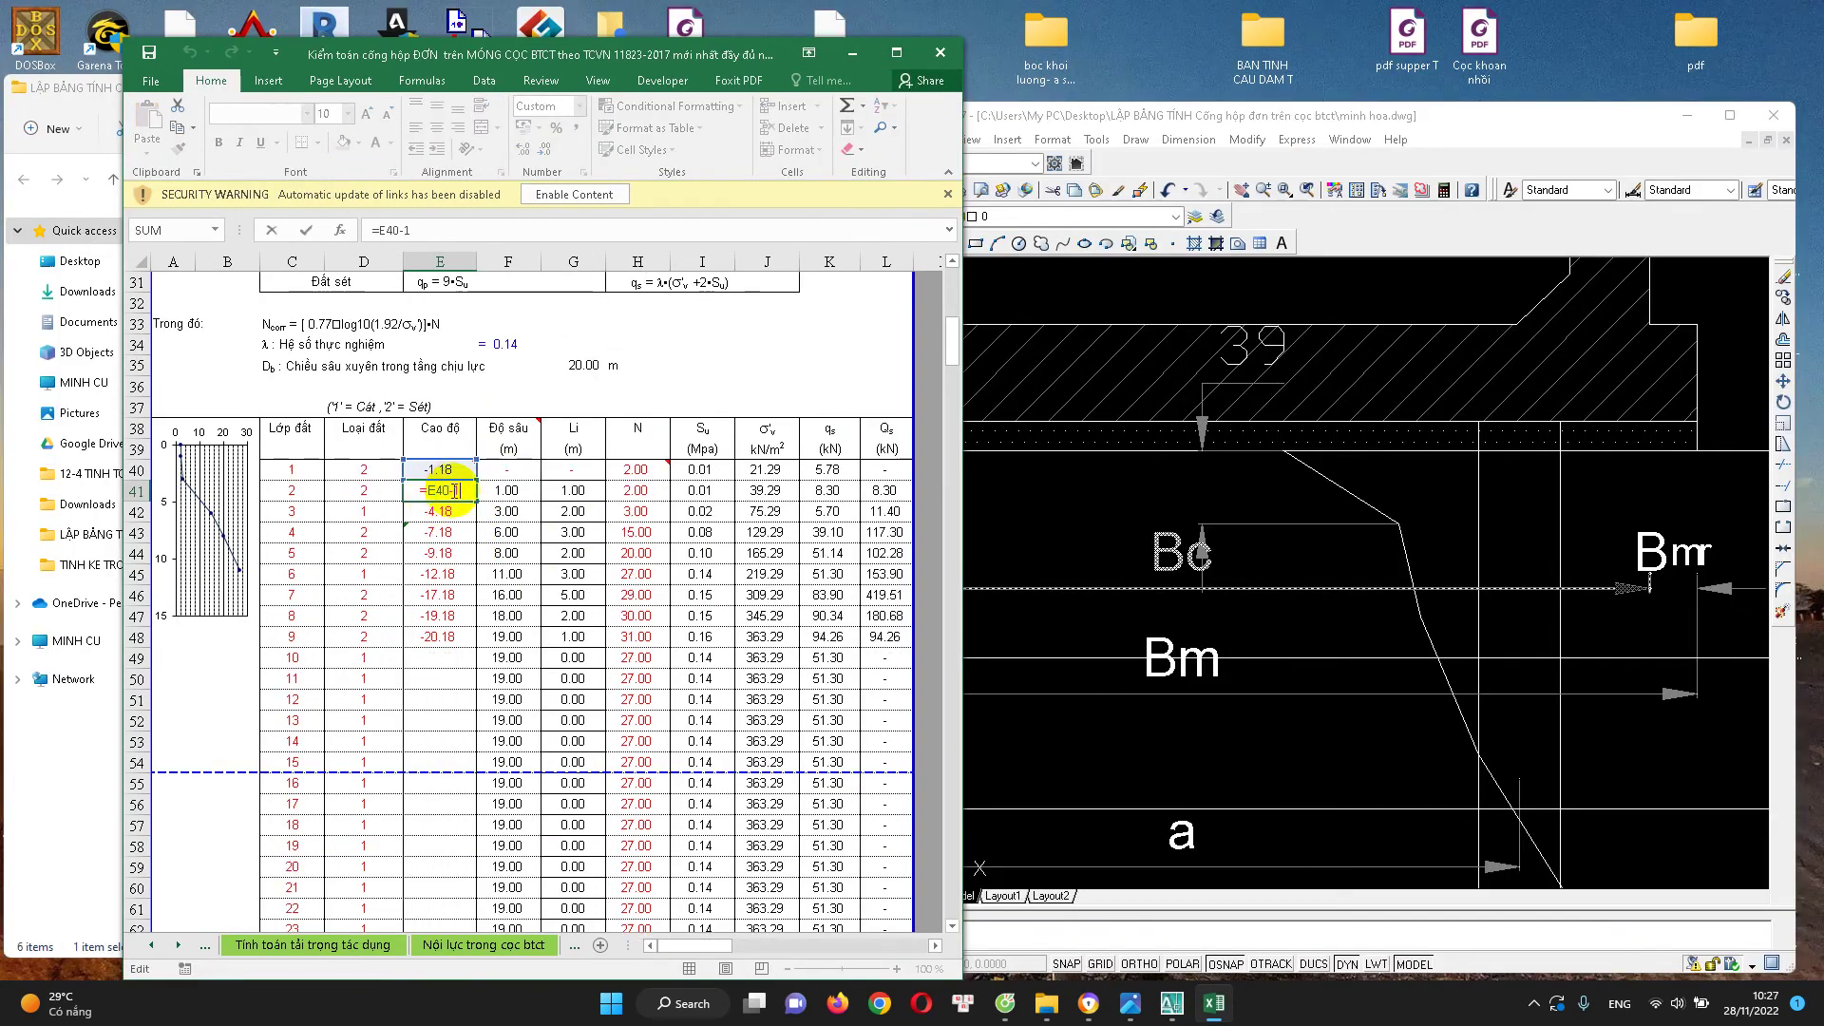
{"action": "left_click", "coordinate": [1244, 399]}
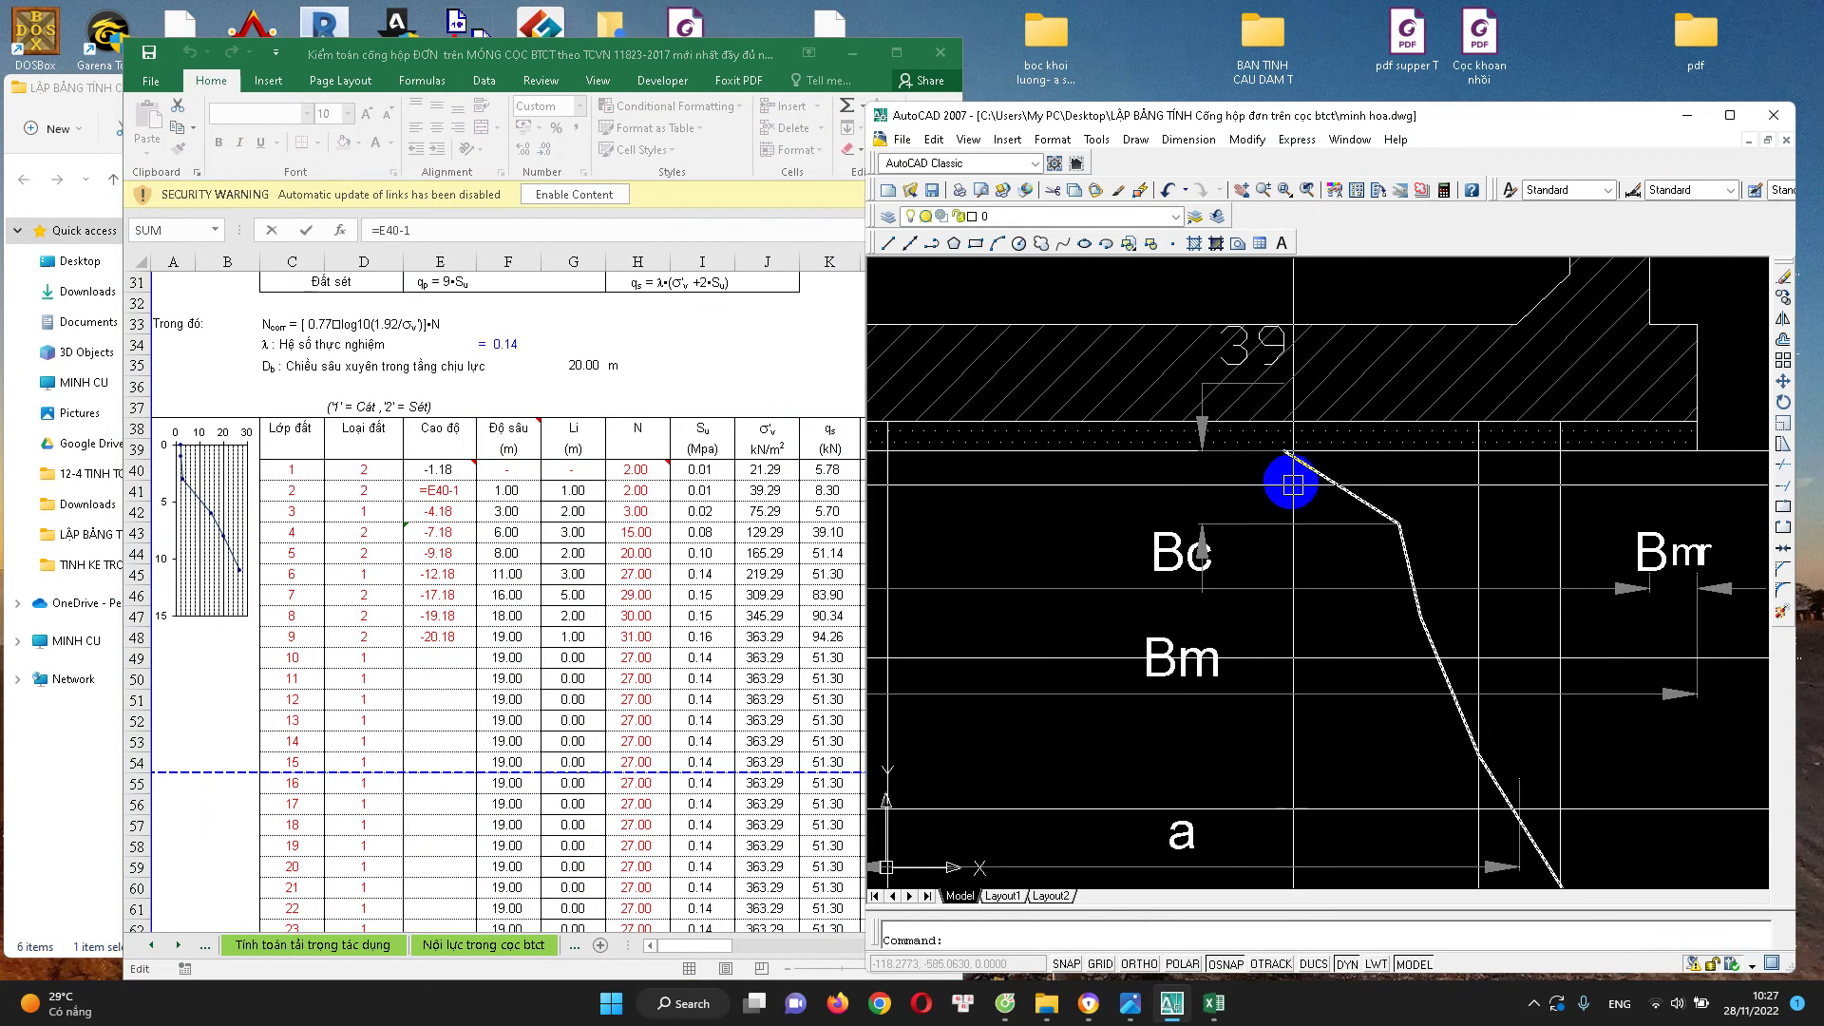
{"action": "scroll", "coordinate": [1353, 523], "scroll_direction": "up", "scroll_amount": 2}
{"action": "type", "text": "dli"}
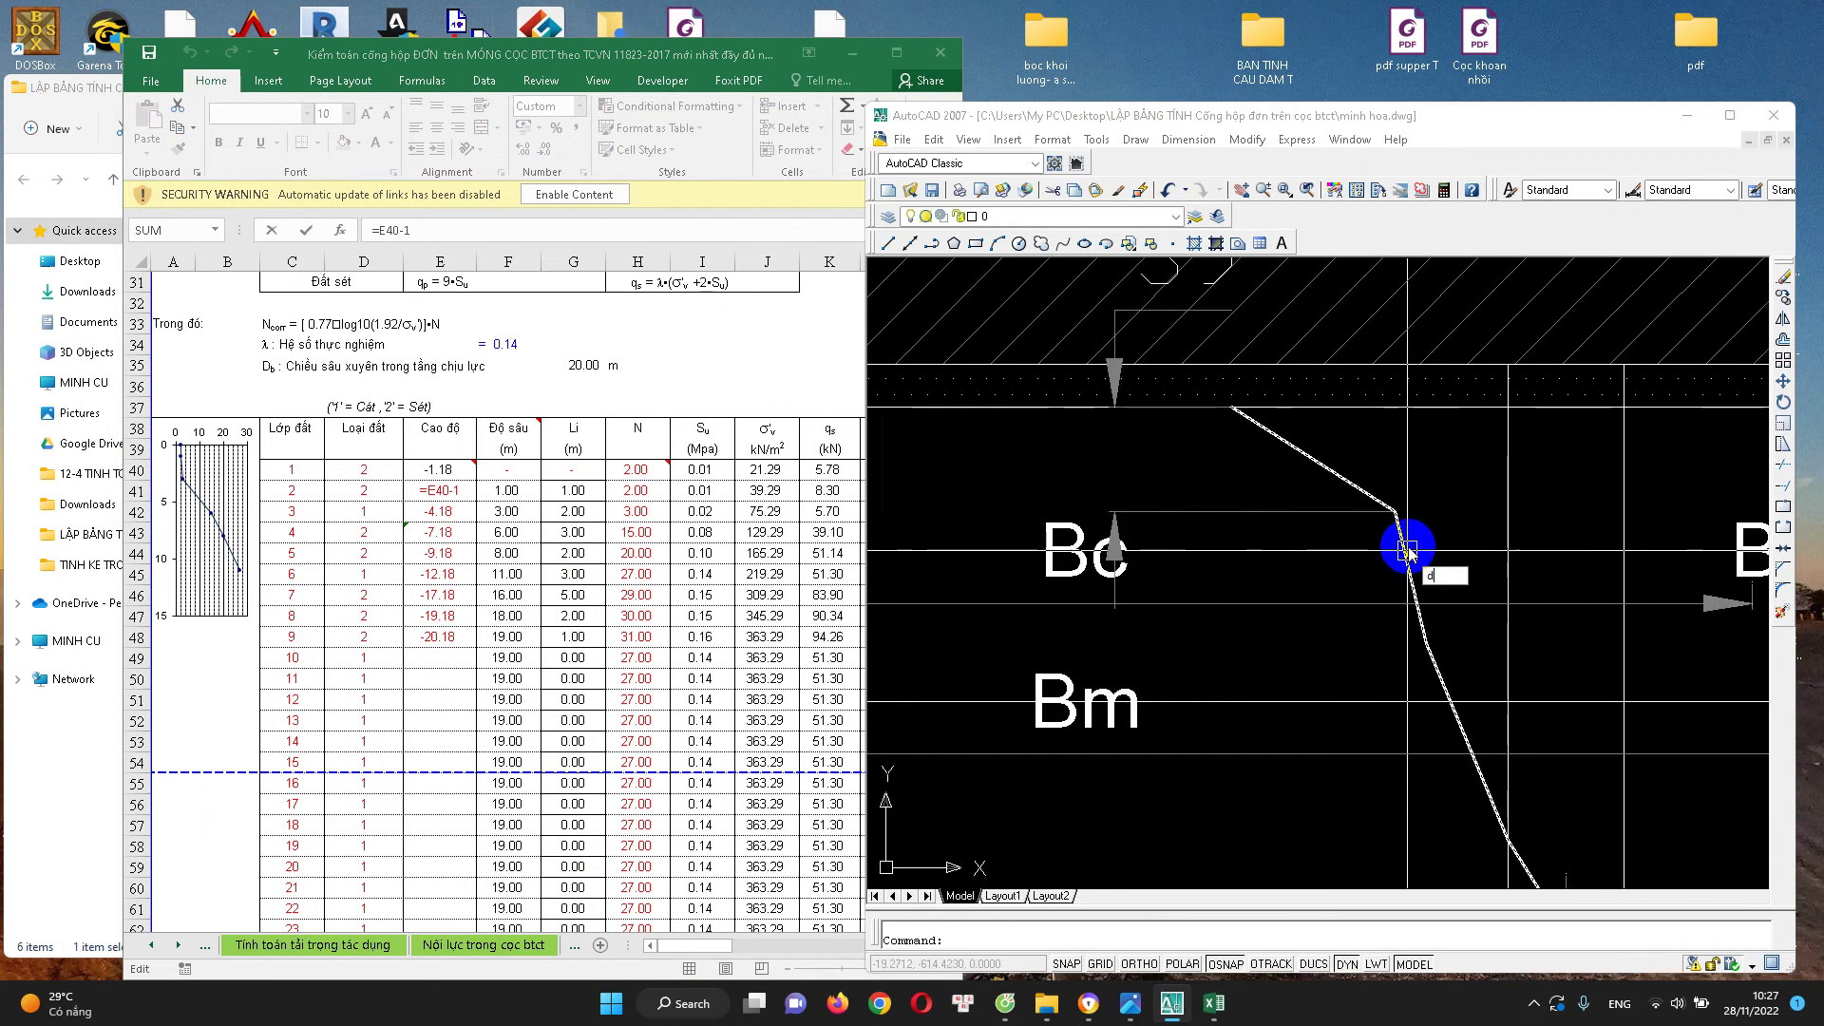
{"action": "key", "text": "Return"}
{"action": "left_click", "coordinate": [1401, 518]}
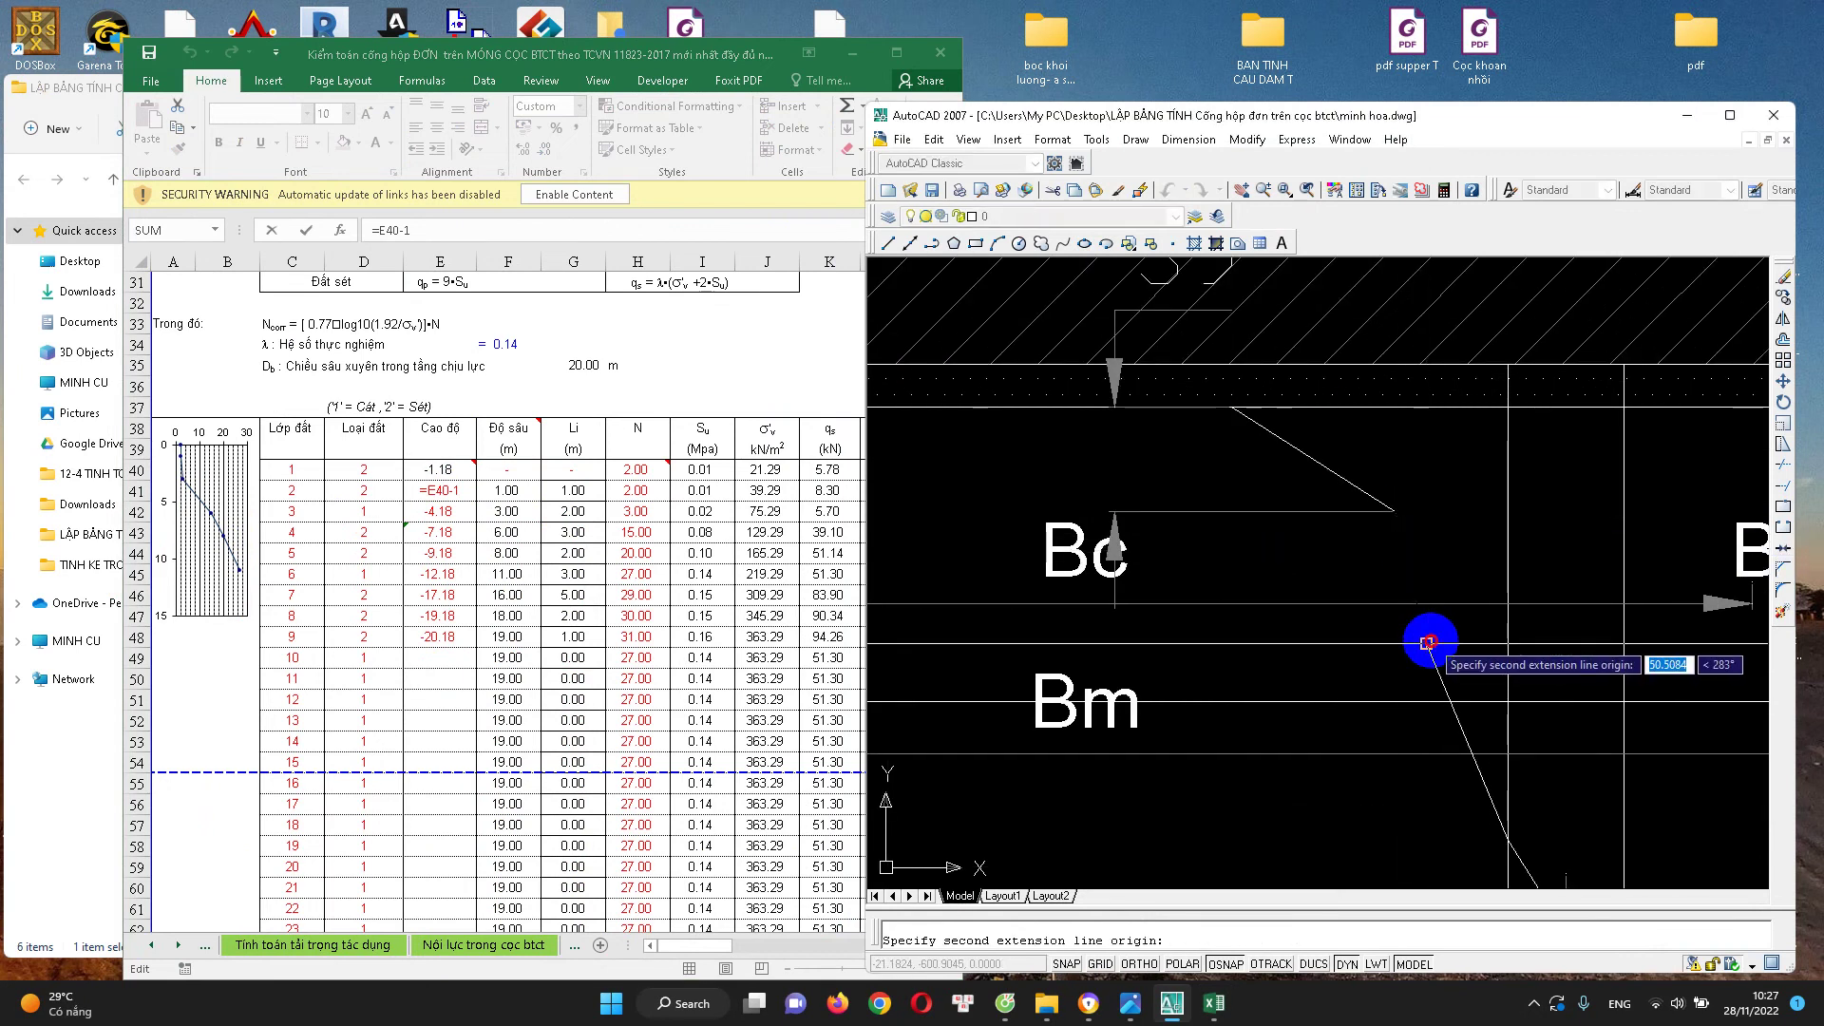
{"action": "left_click", "coordinate": [1426, 644]}
{"action": "left_click", "coordinate": [1284, 616]}
Try further 22 and 51 dimensions below it, undo the unwanted ones, and return to Excel's E41 formula
{"action": "key", "text": "Return"}
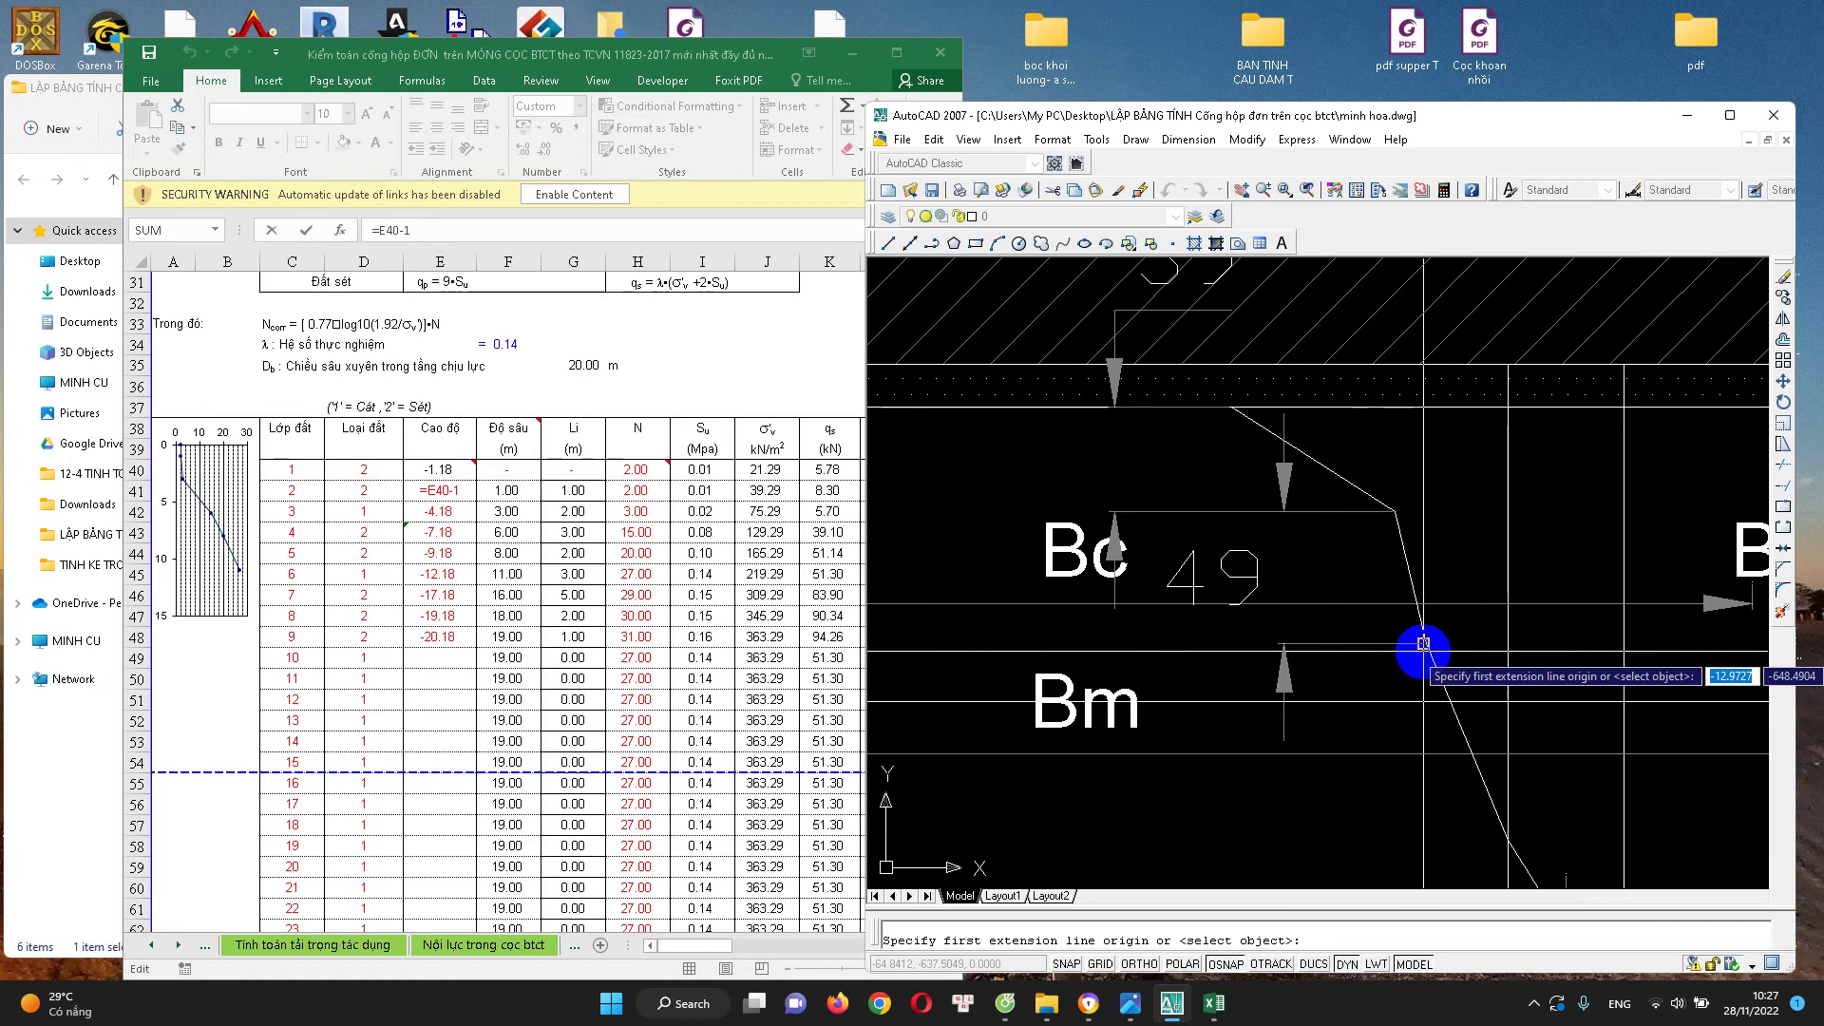
{"action": "left_click", "coordinate": [1425, 645]}
{"action": "left_click", "coordinate": [1450, 699]}
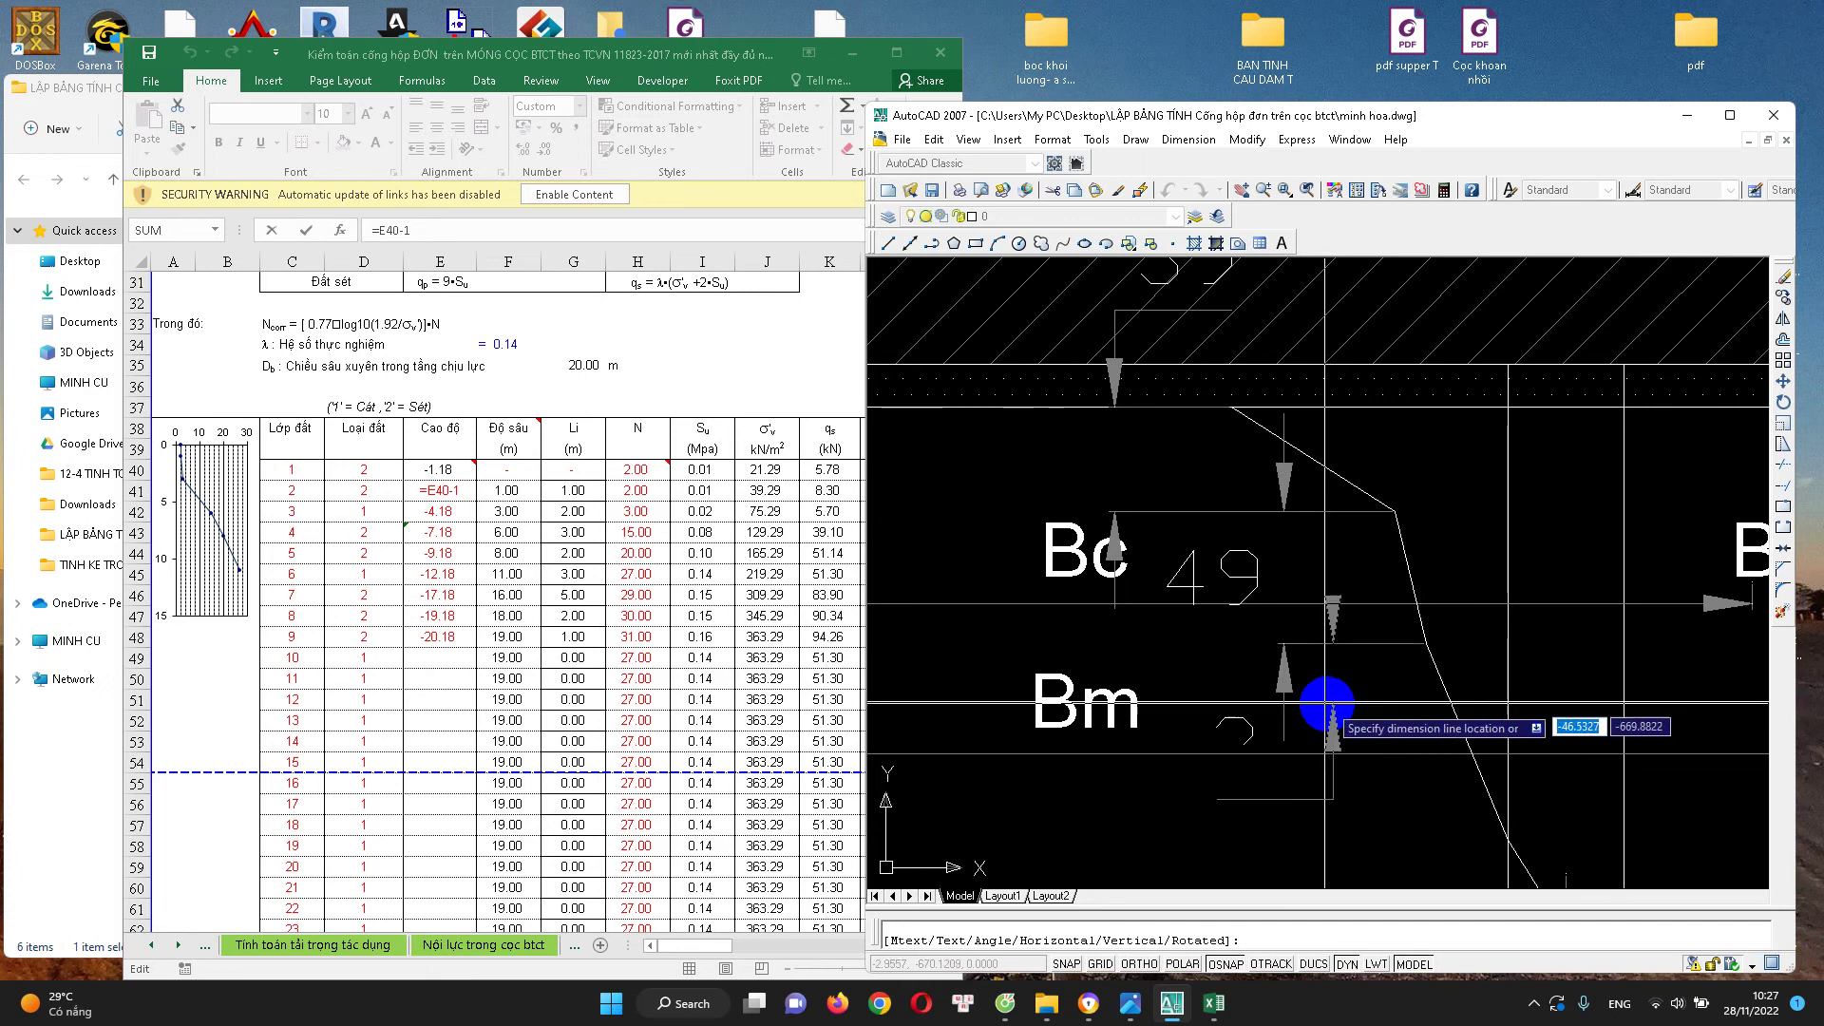
{"action": "left_click", "coordinate": [1253, 716]}
{"action": "key", "text": "Return"}
{"action": "left_click", "coordinate": [1412, 645]}
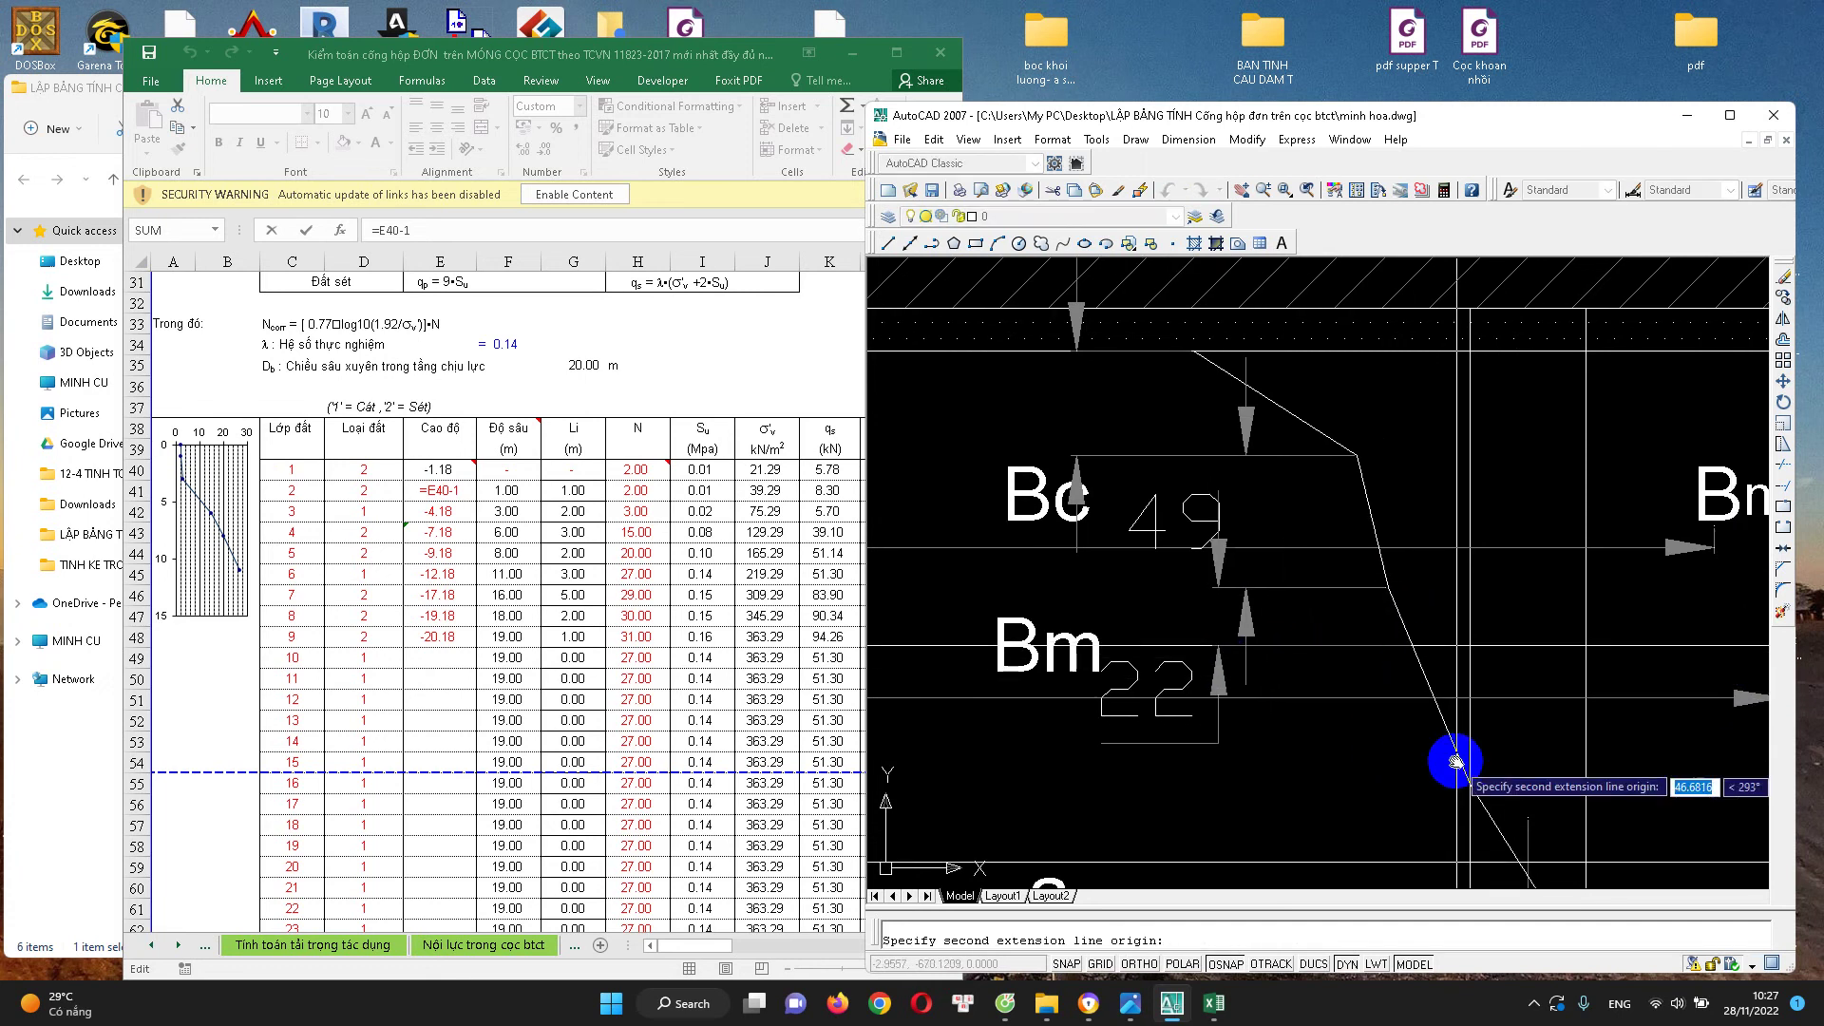
{"action": "left_click", "coordinate": [1457, 744]}
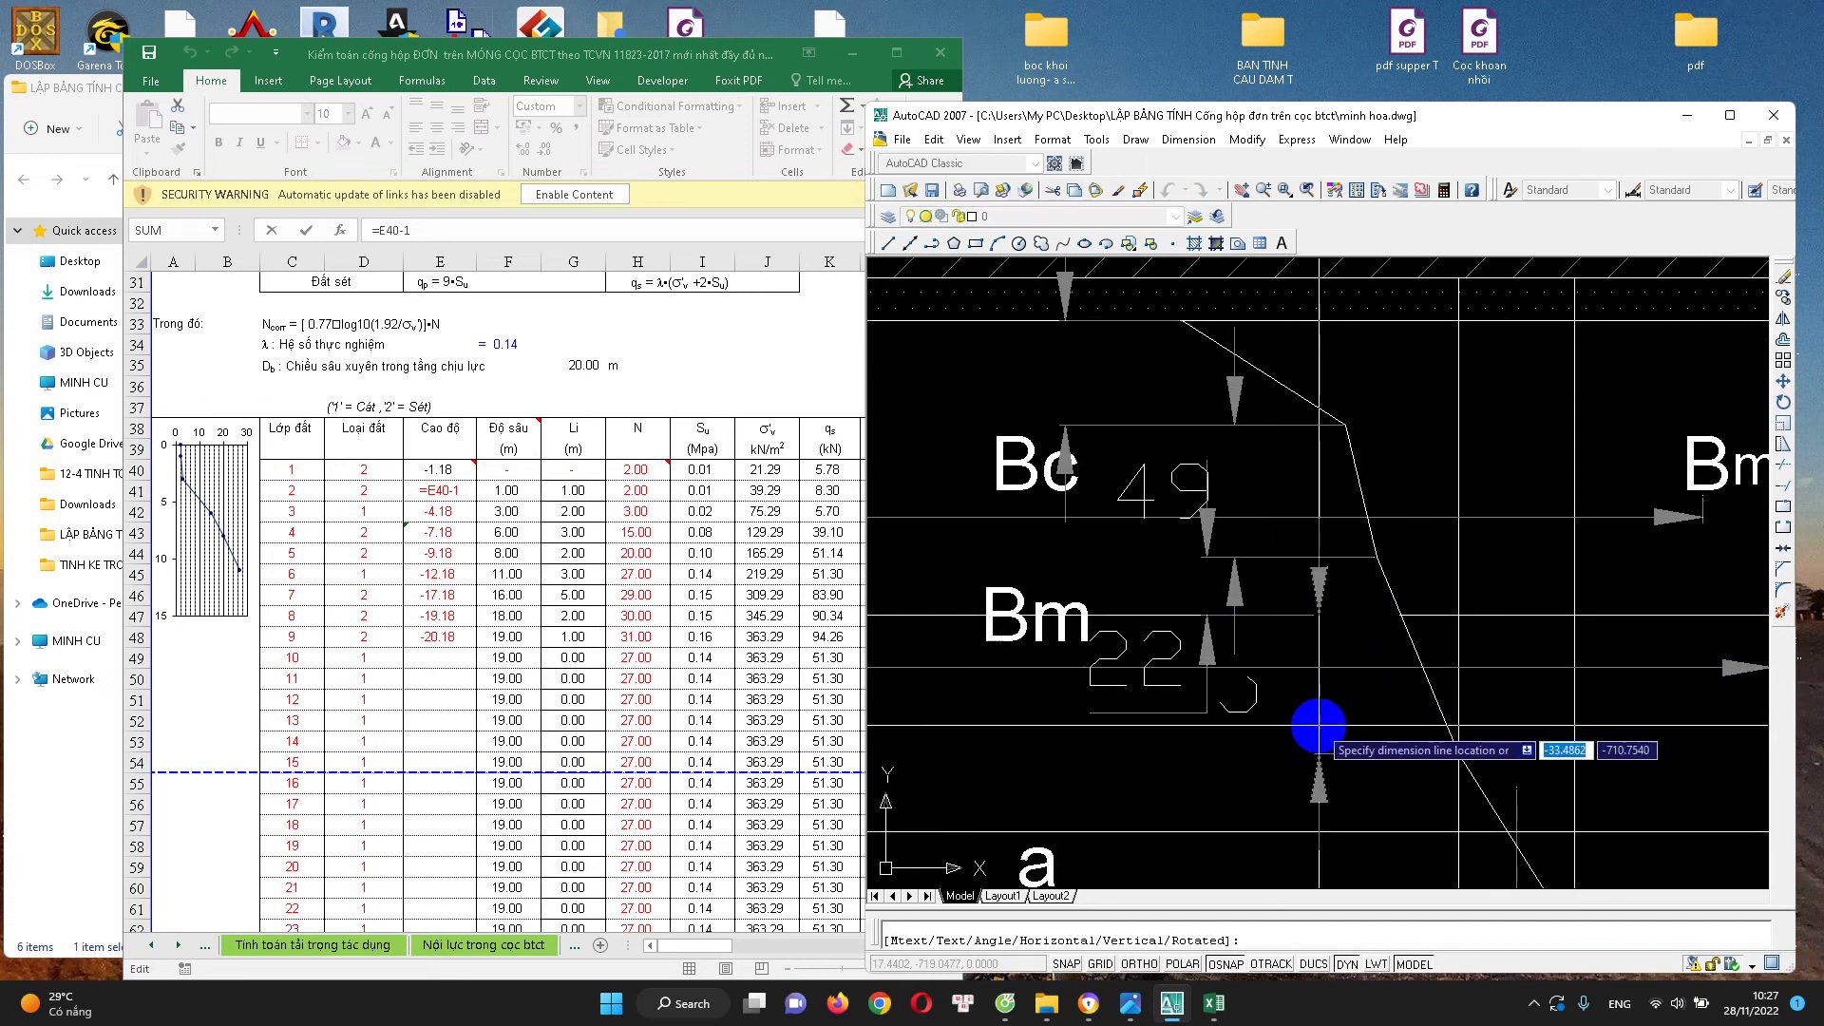
{"action": "left_click", "coordinate": [1322, 755]}
{"action": "left_click", "coordinate": [1328, 753]}
{"action": "key", "text": "ctrl+z"}
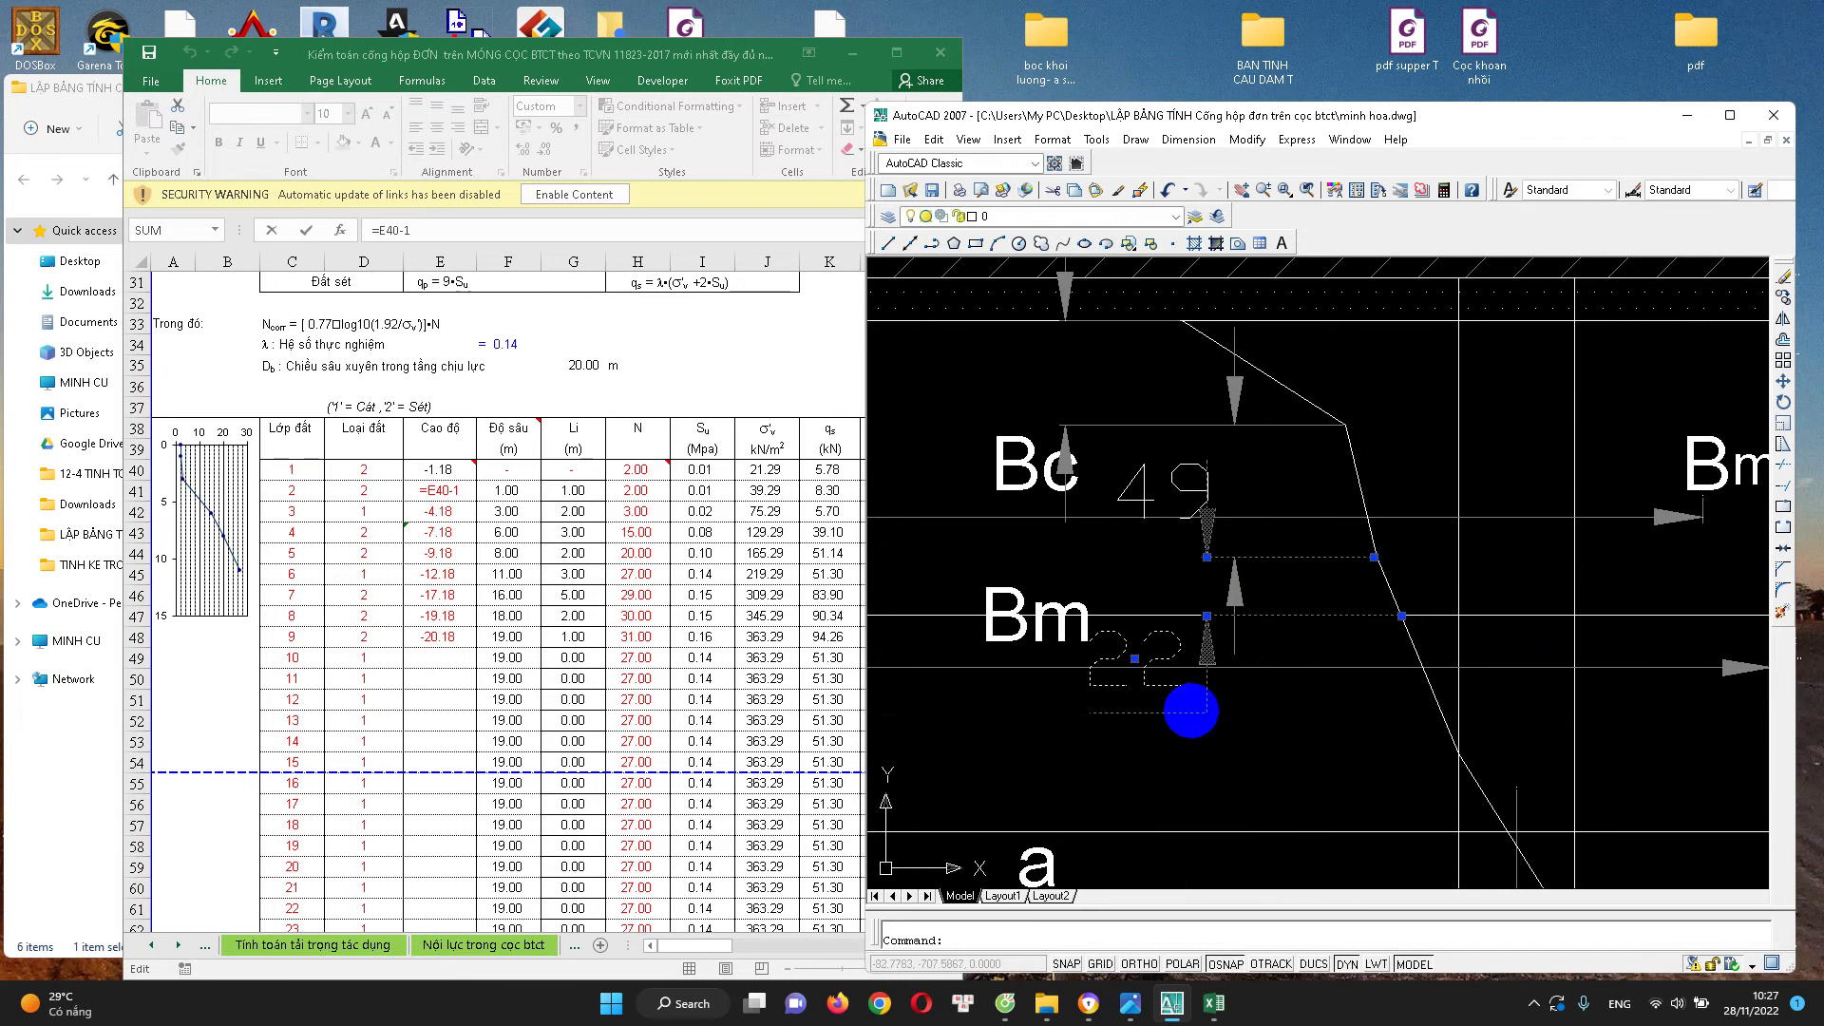
{"action": "key", "text": "ctrl+z"}
{"action": "scroll", "coordinate": [1049, 710], "scroll_direction": "down", "scroll_amount": 3}
{"action": "left_click", "coordinate": [655, 624]}
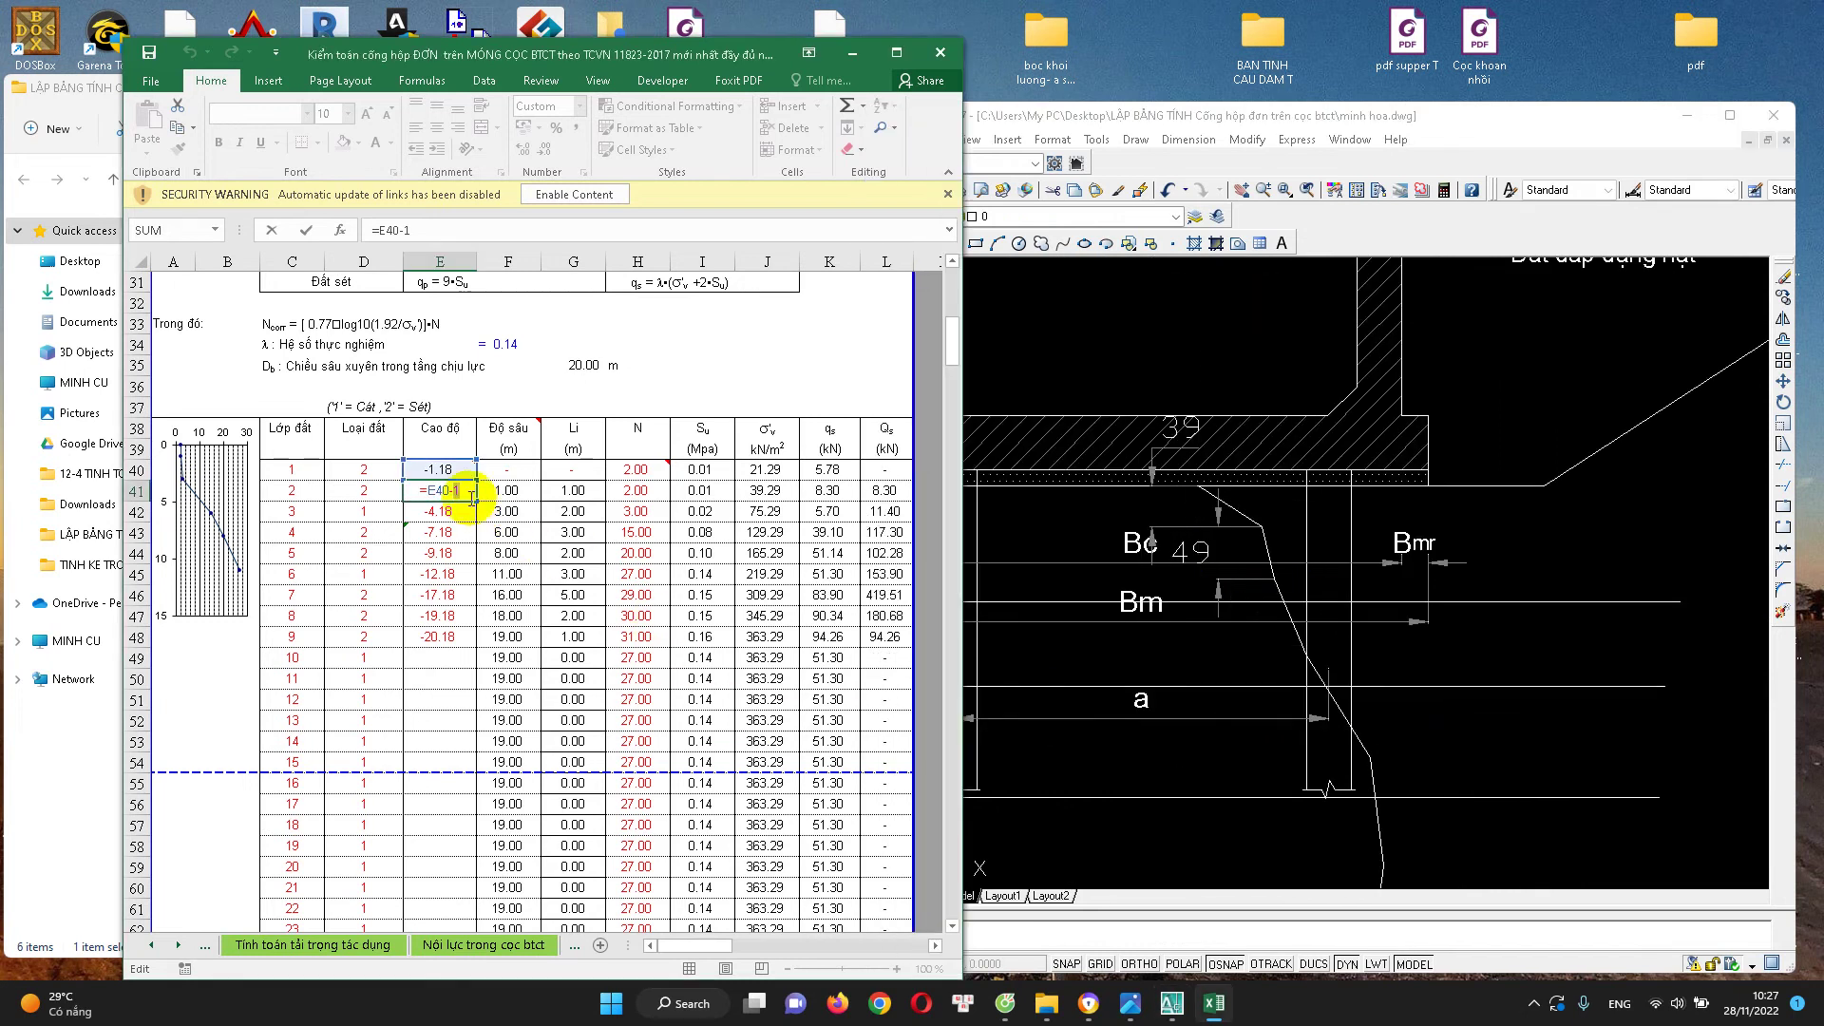
{"action": "left_click", "coordinate": [1062, 494]}
{"action": "scroll", "coordinate": [1205, 423], "scroll_direction": "up", "scroll_amount": 3}
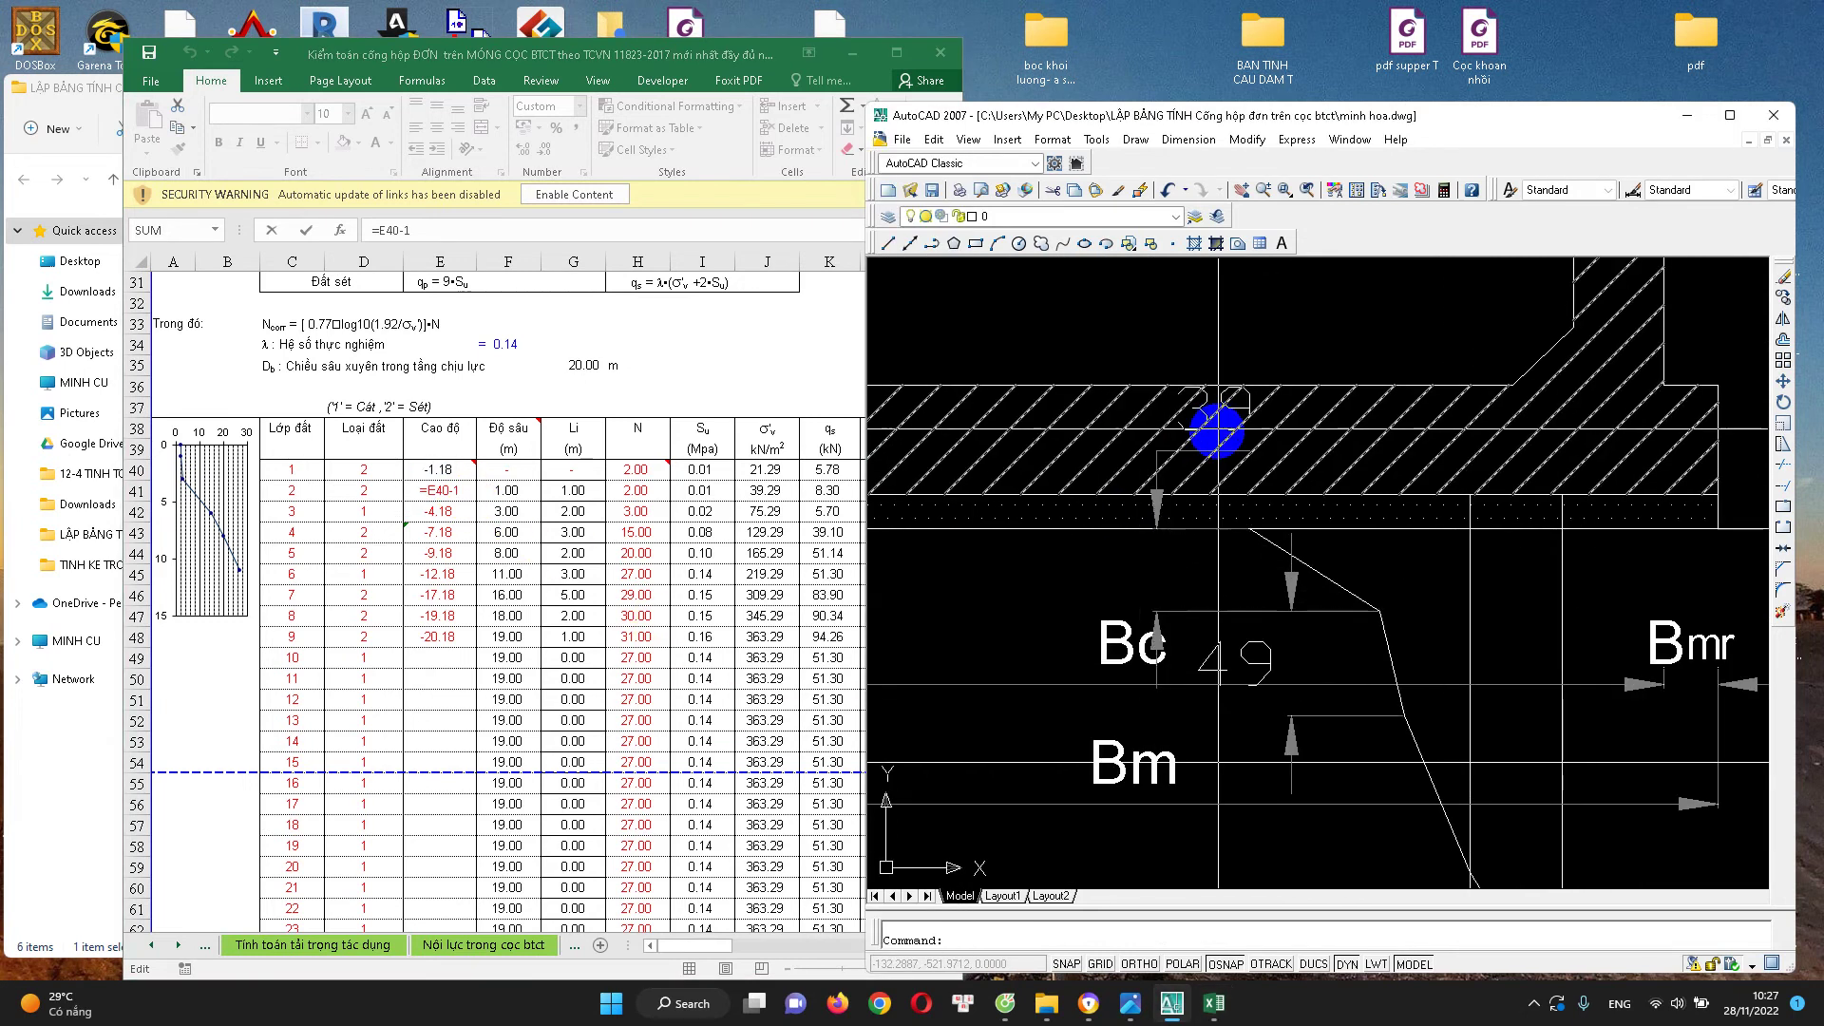
{"action": "left_click", "coordinate": [457, 491]}
{"action": "type", "text": "0.39"}
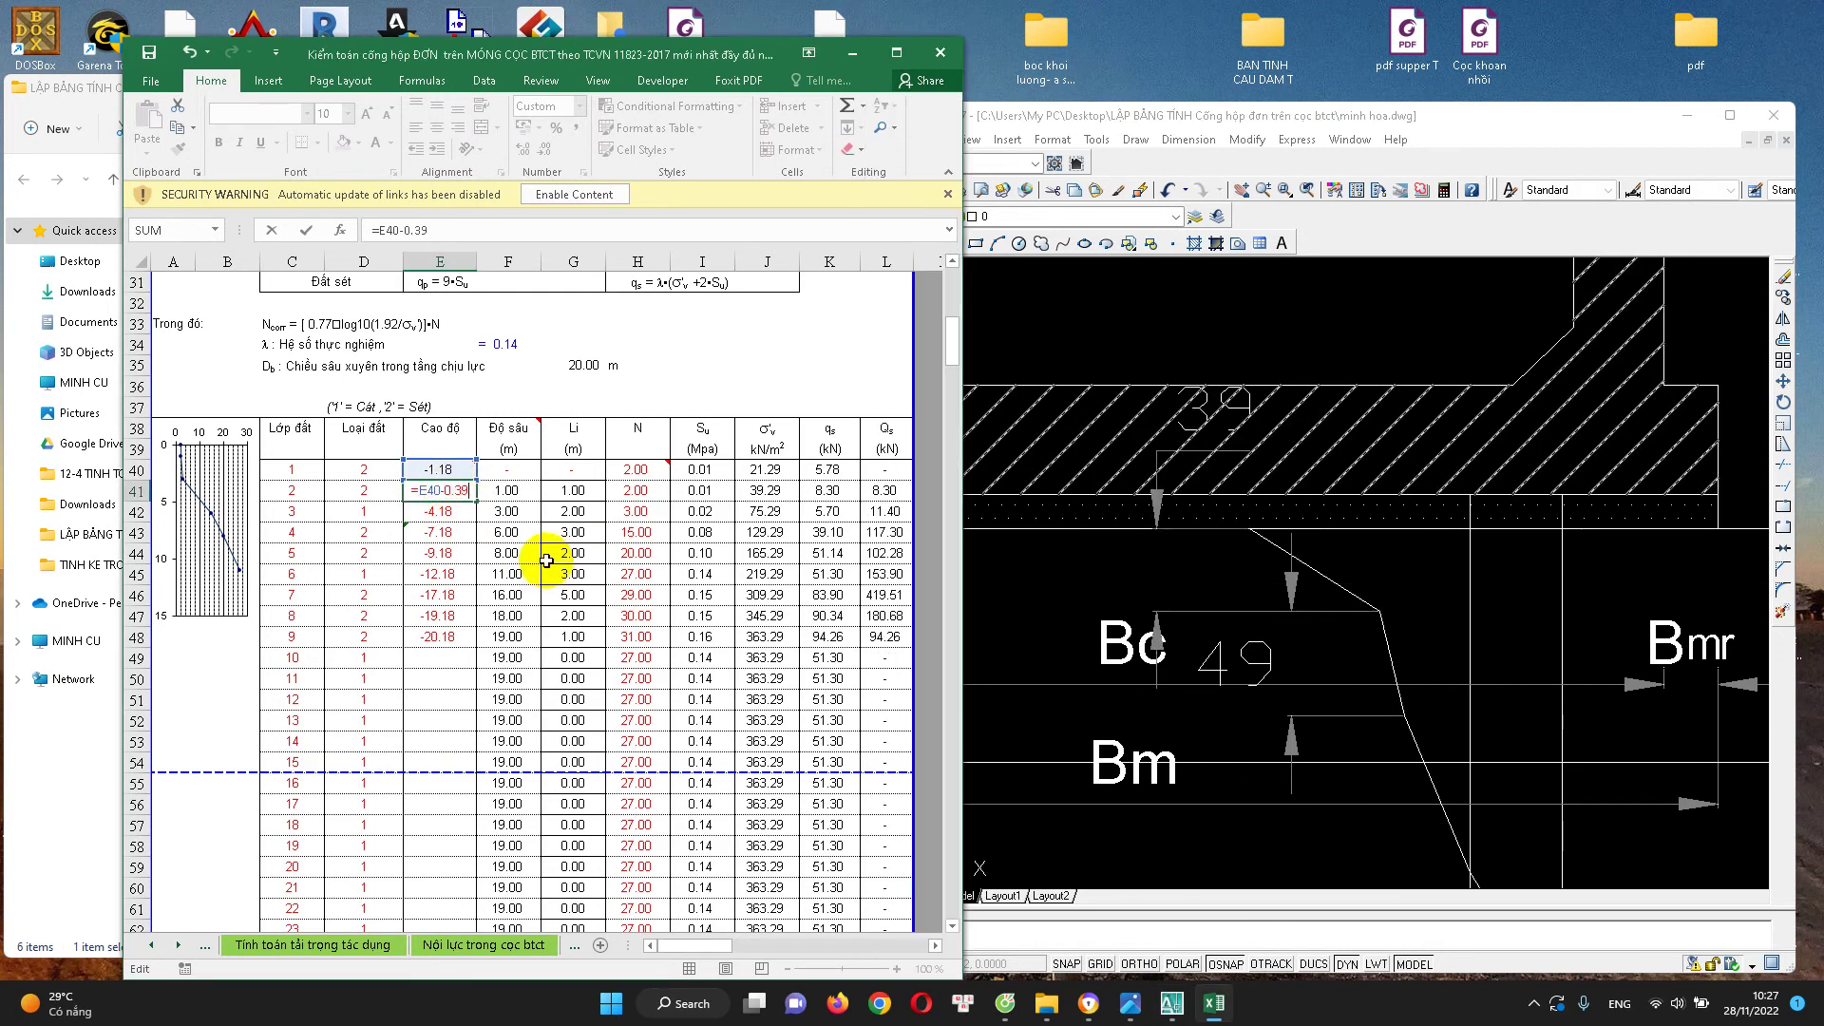
{"action": "type", "text": "1"}
{"action": "key", "text": "Return"}
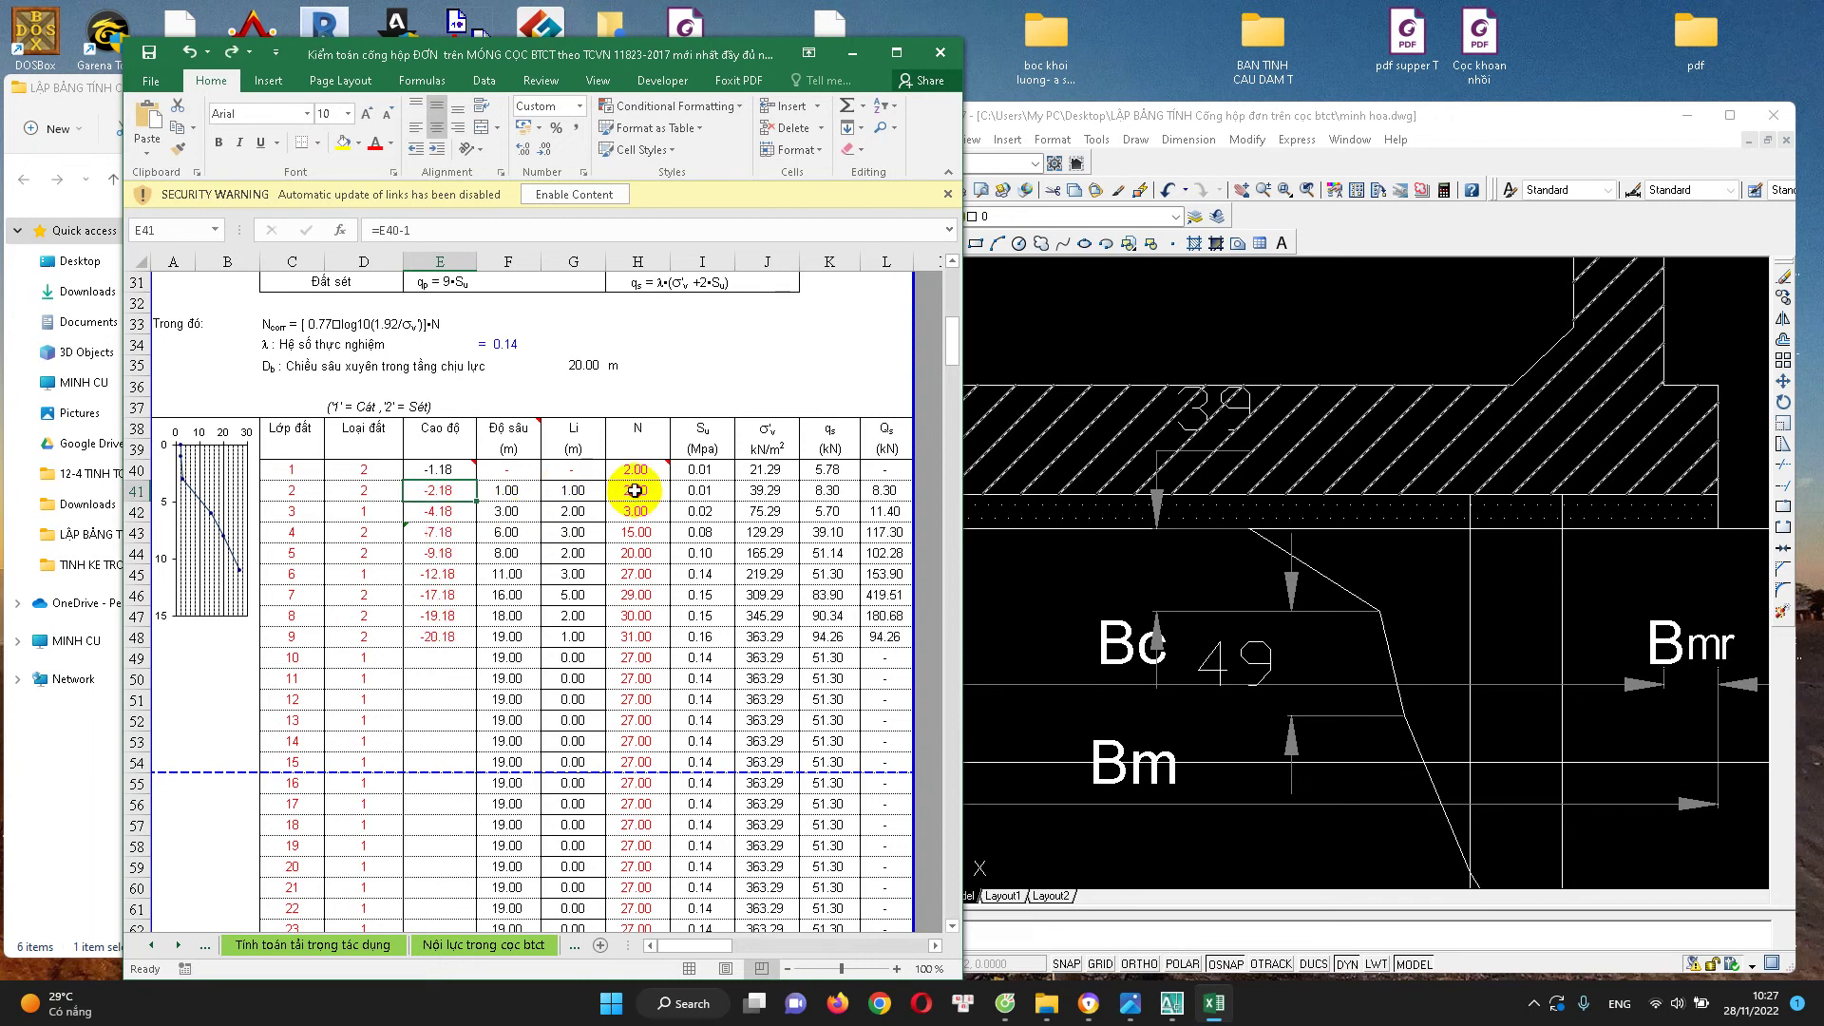
{"action": "left_click", "coordinate": [1343, 602]}
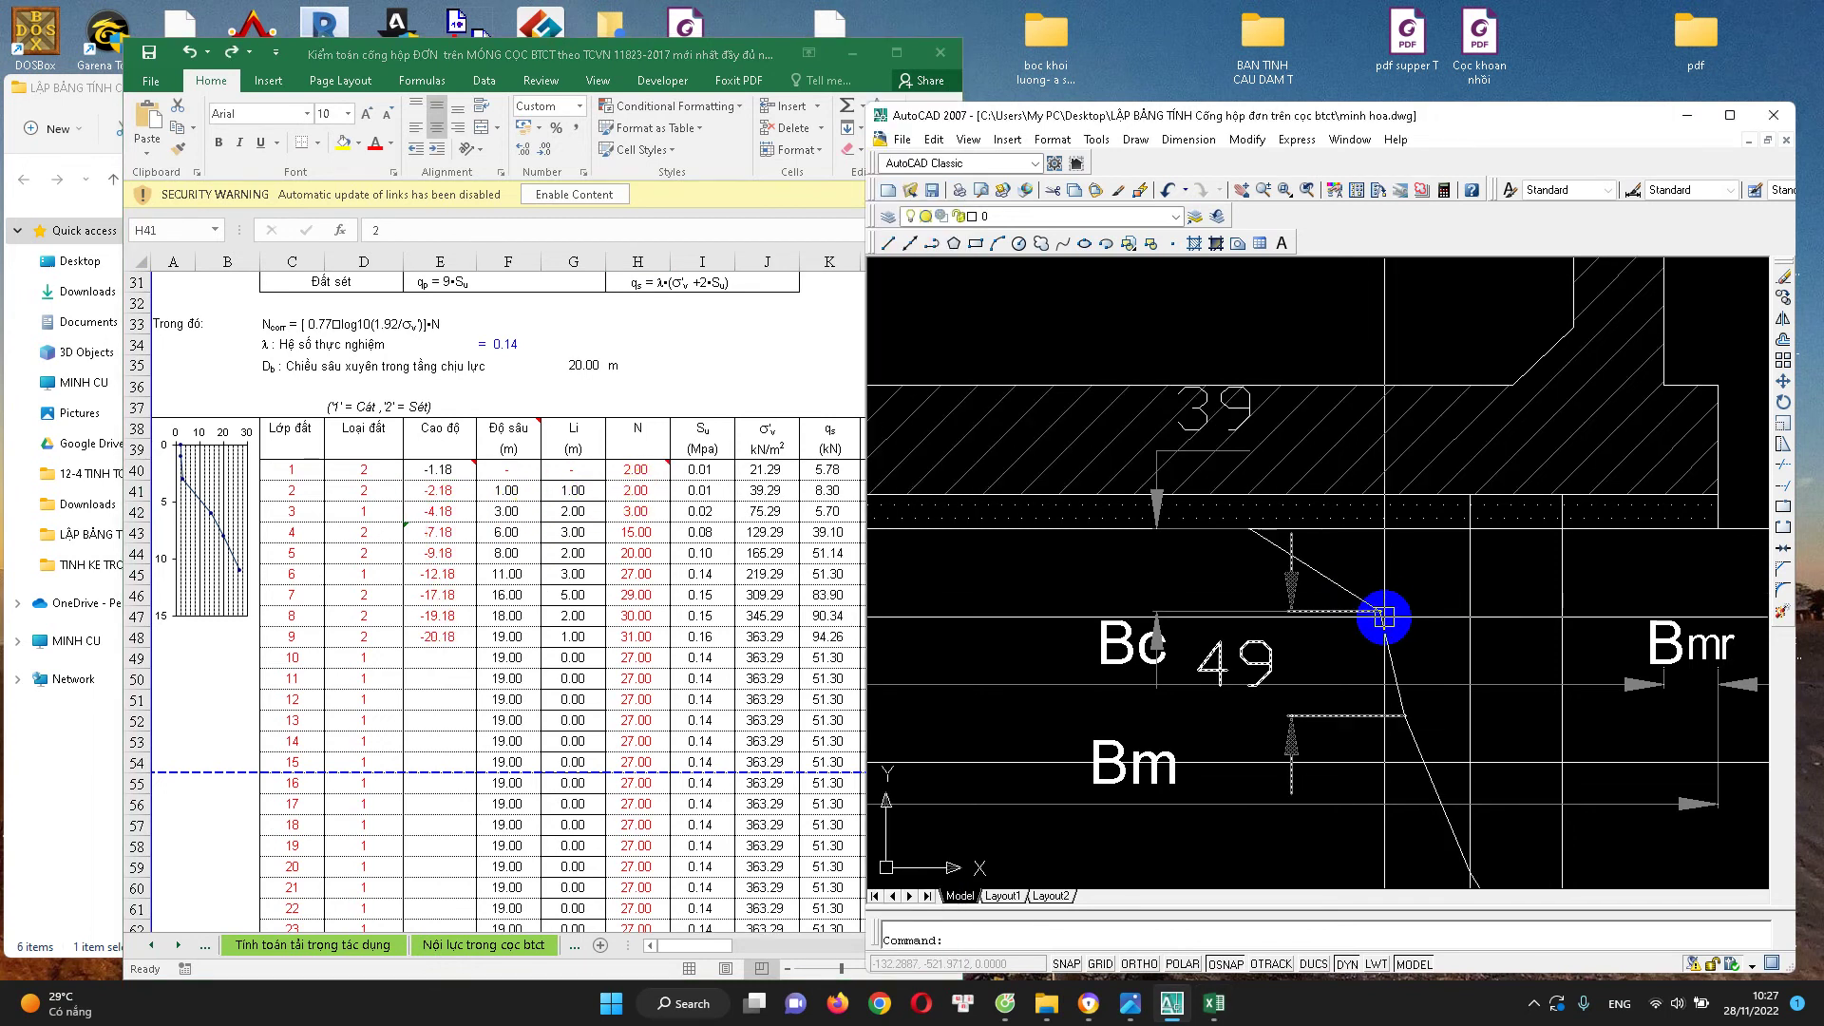
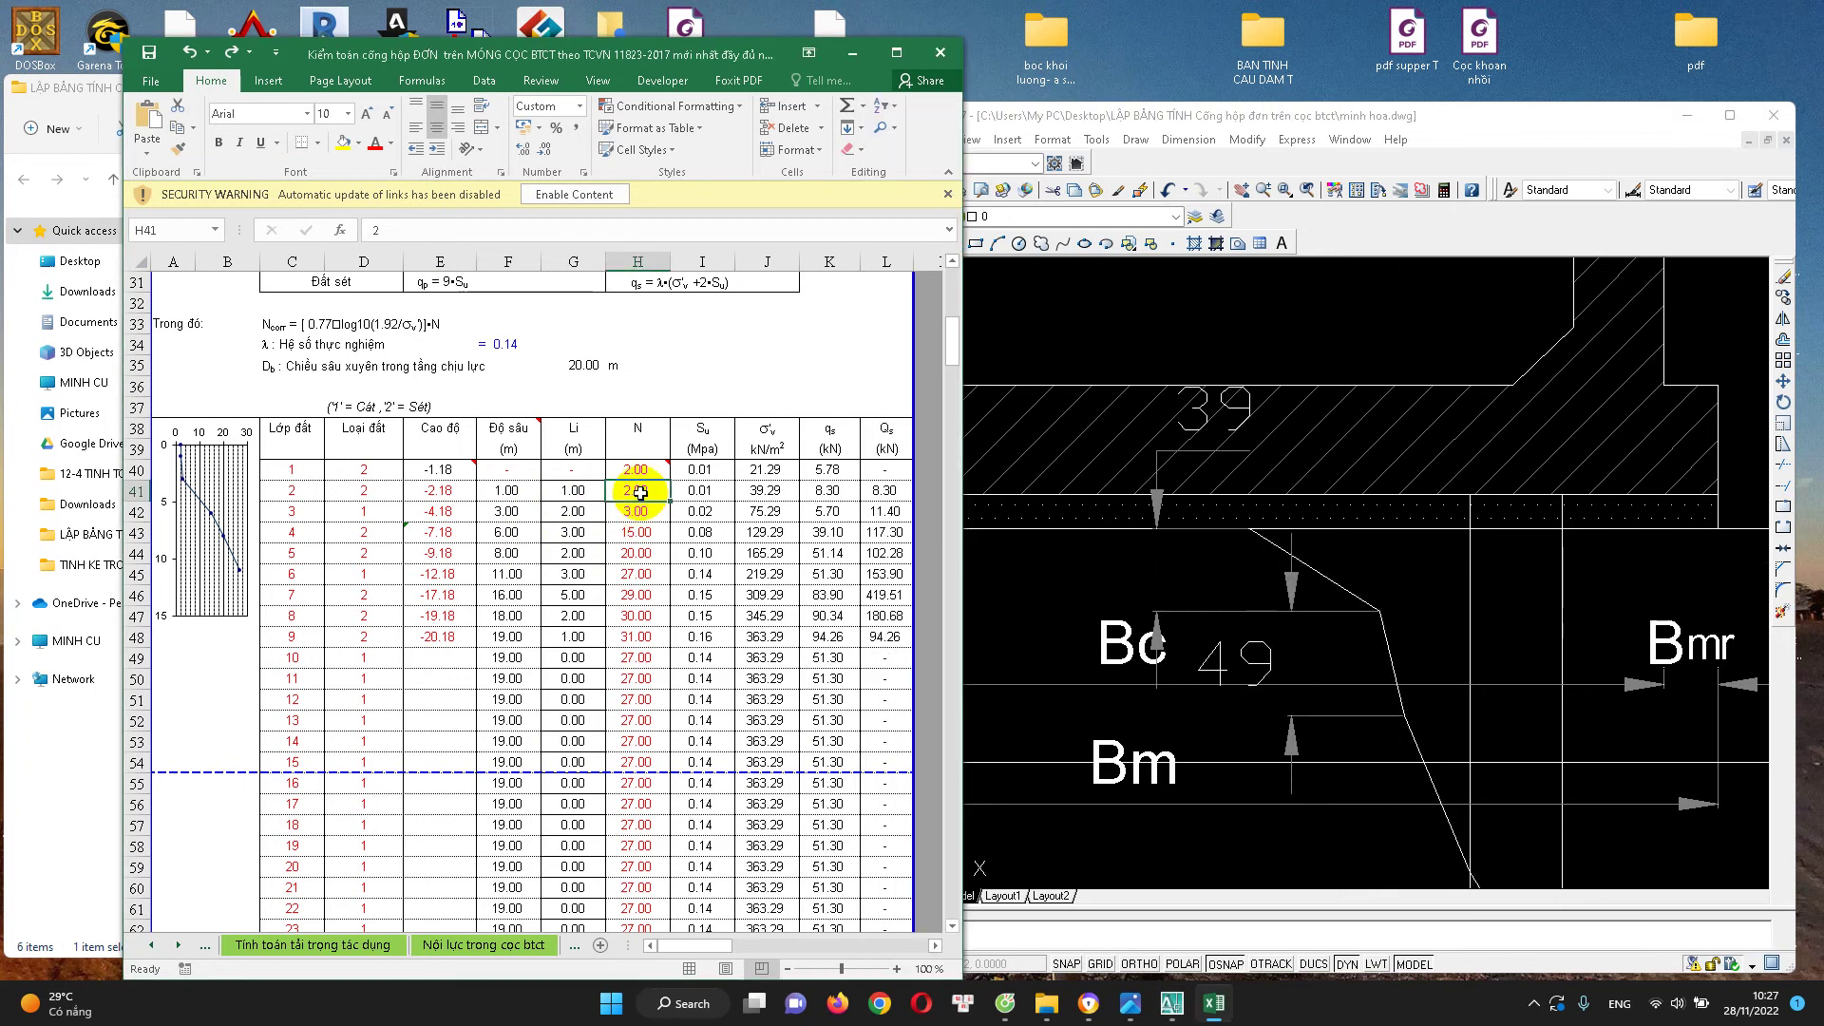
Set layer 3's soil type in D42 to 2 (clay), checking it against the culvert drawing
{"action": "left_click", "coordinate": [386, 515]}
{"action": "left_click", "coordinate": [1347, 627]}
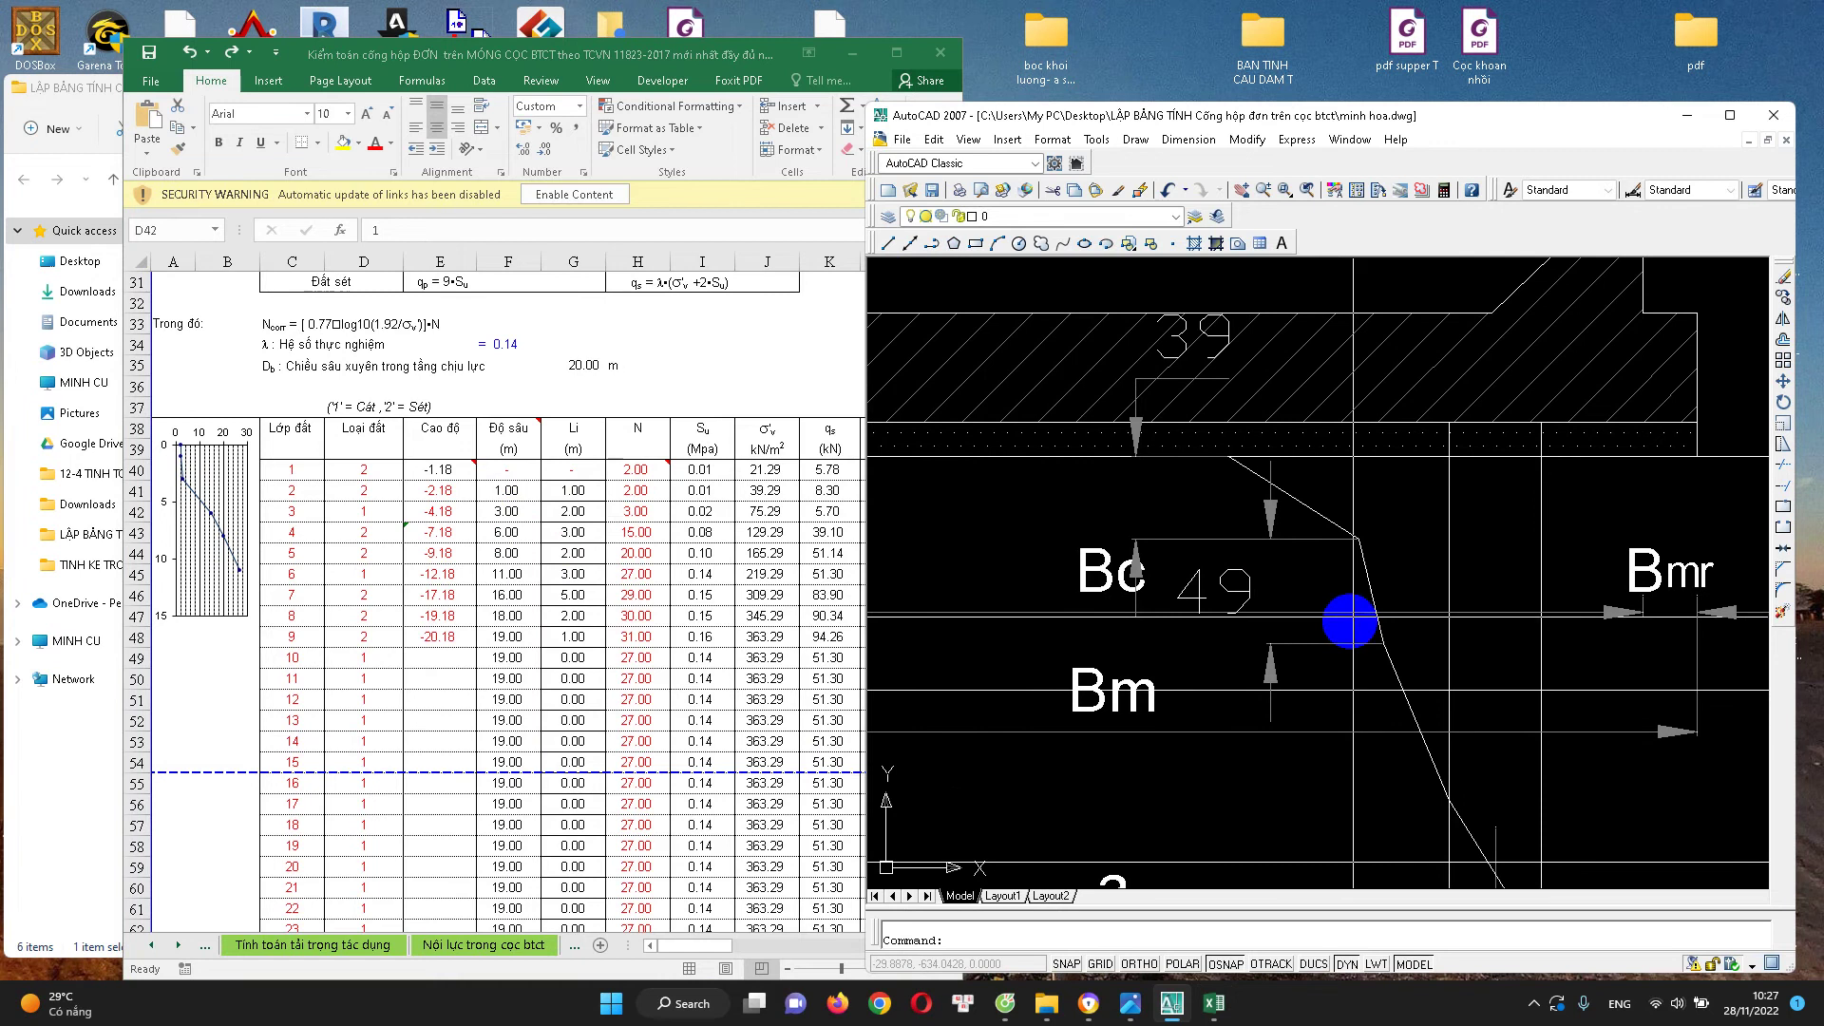
{"action": "left_click", "coordinate": [517, 535]}
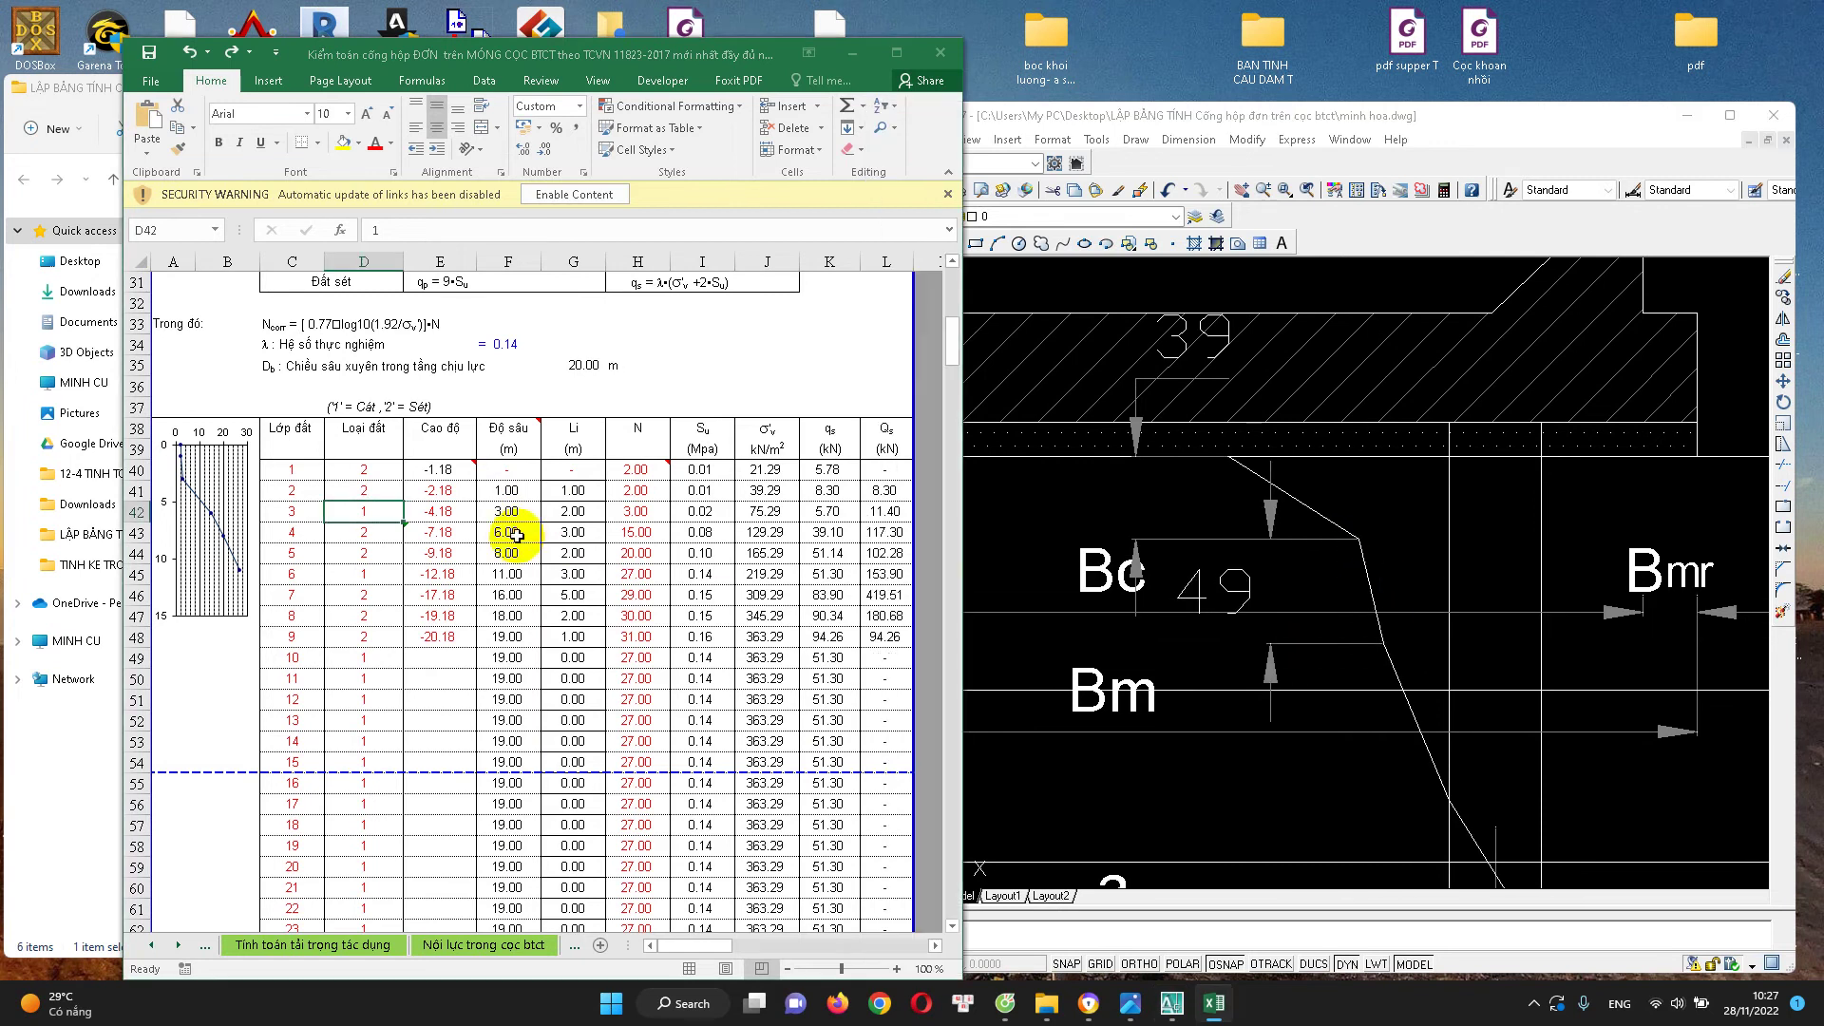
{"action": "left_click", "coordinate": [377, 516]}
{"action": "type", "text": "2"}
{"action": "key", "text": "Return"}
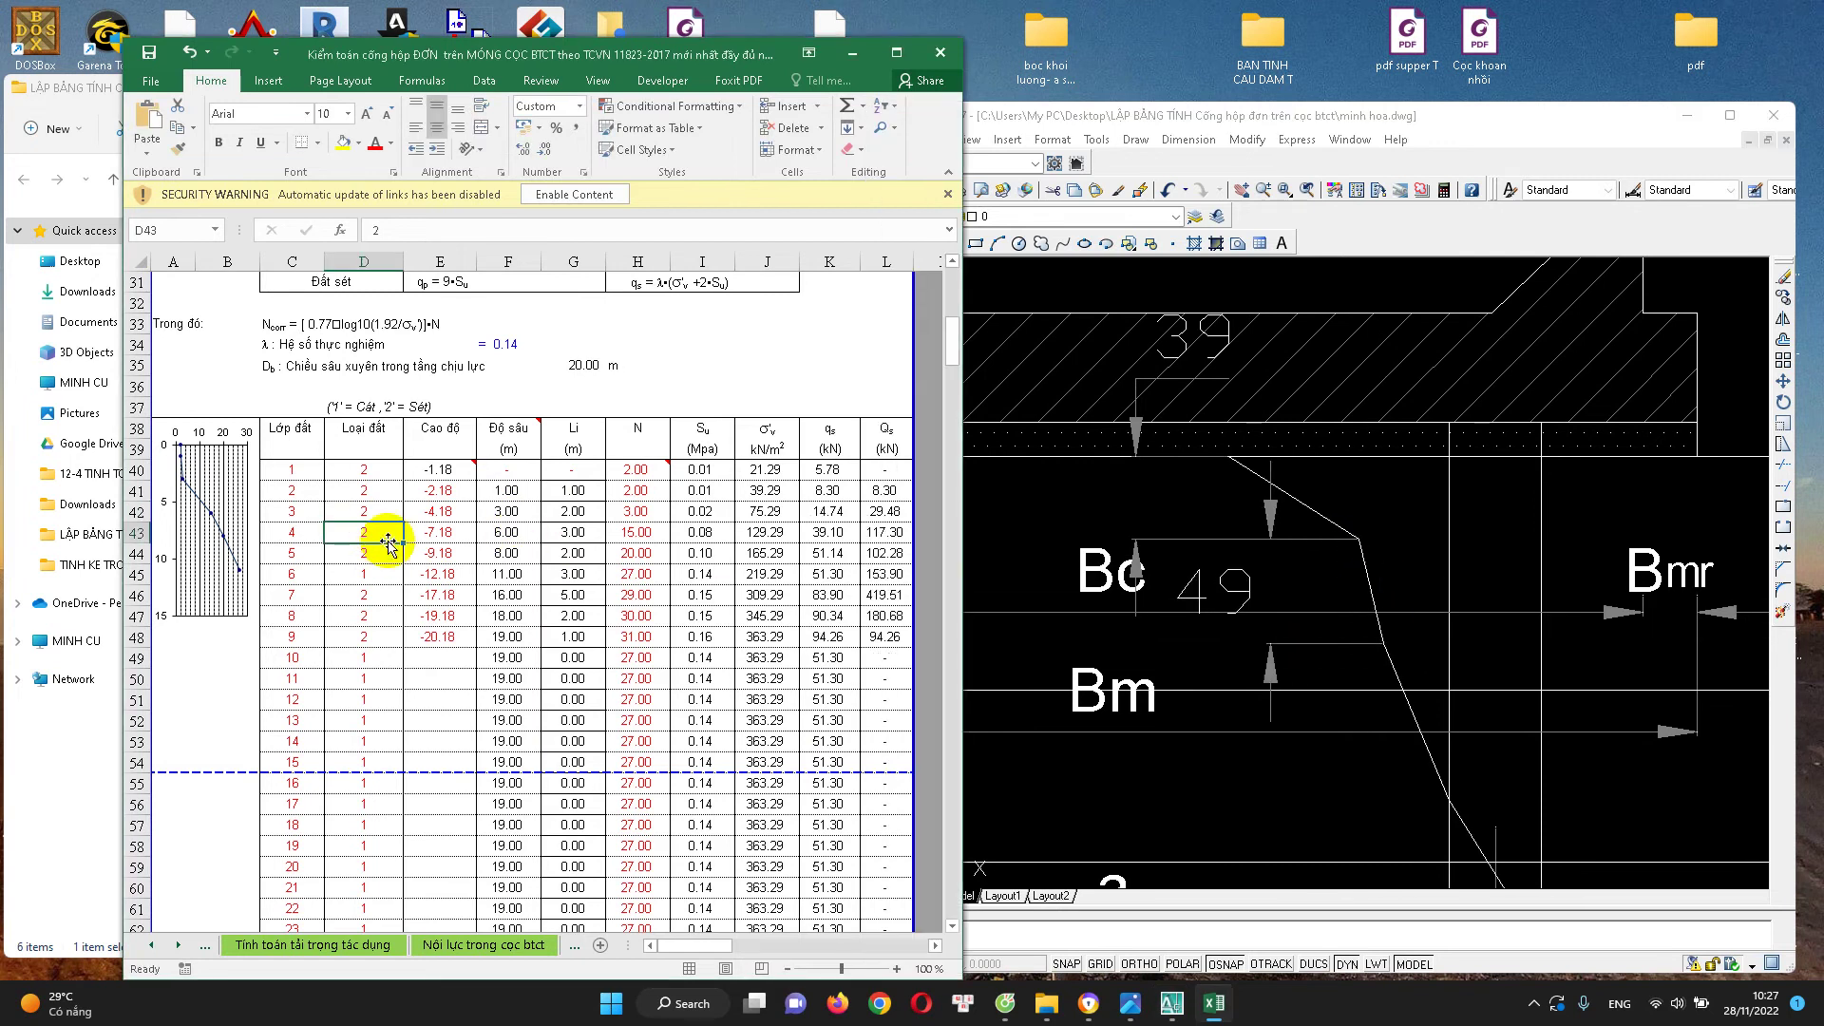
Pan the culvert drawing to compare the lower layers, then select layer 3's elevation cell E42
{"action": "left_click", "coordinate": [1333, 638]}
{"action": "left_click", "coordinate": [1348, 532]}
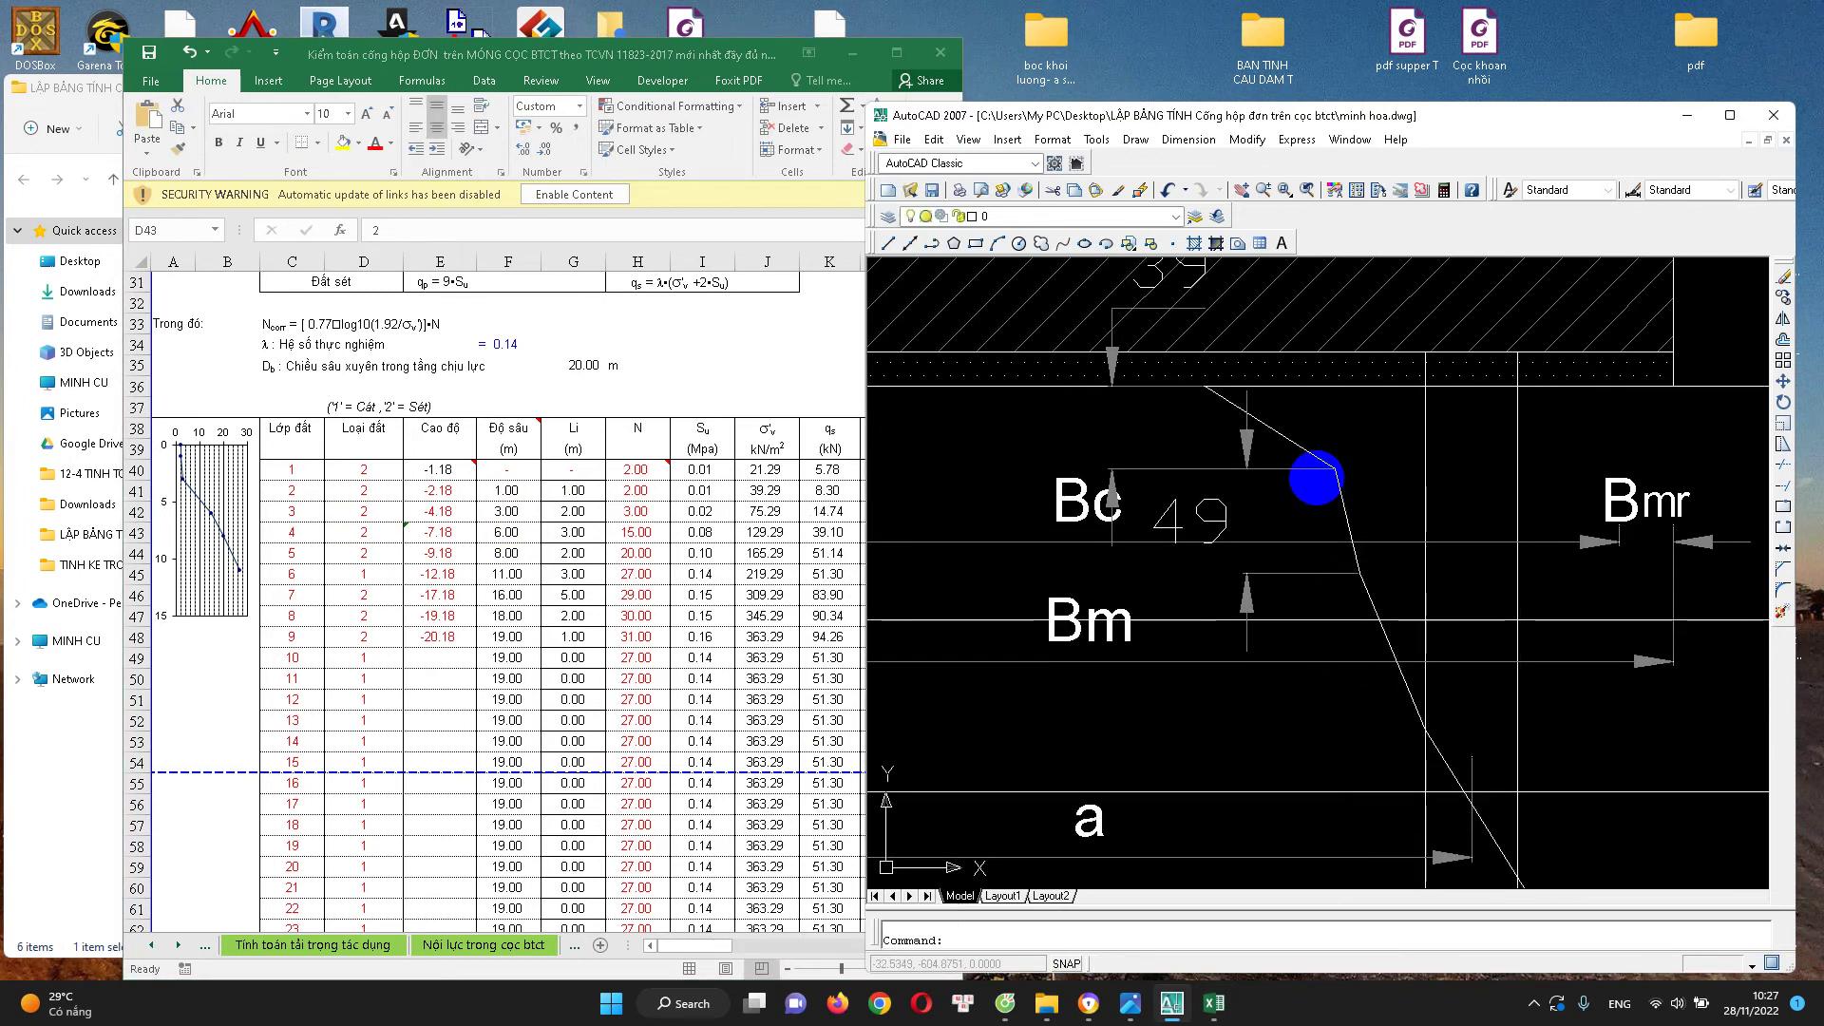
{"action": "left_click_drag", "start_coordinate": [1363, 567], "coordinate": [1341, 496]}
{"action": "left_click", "coordinate": [468, 518]}
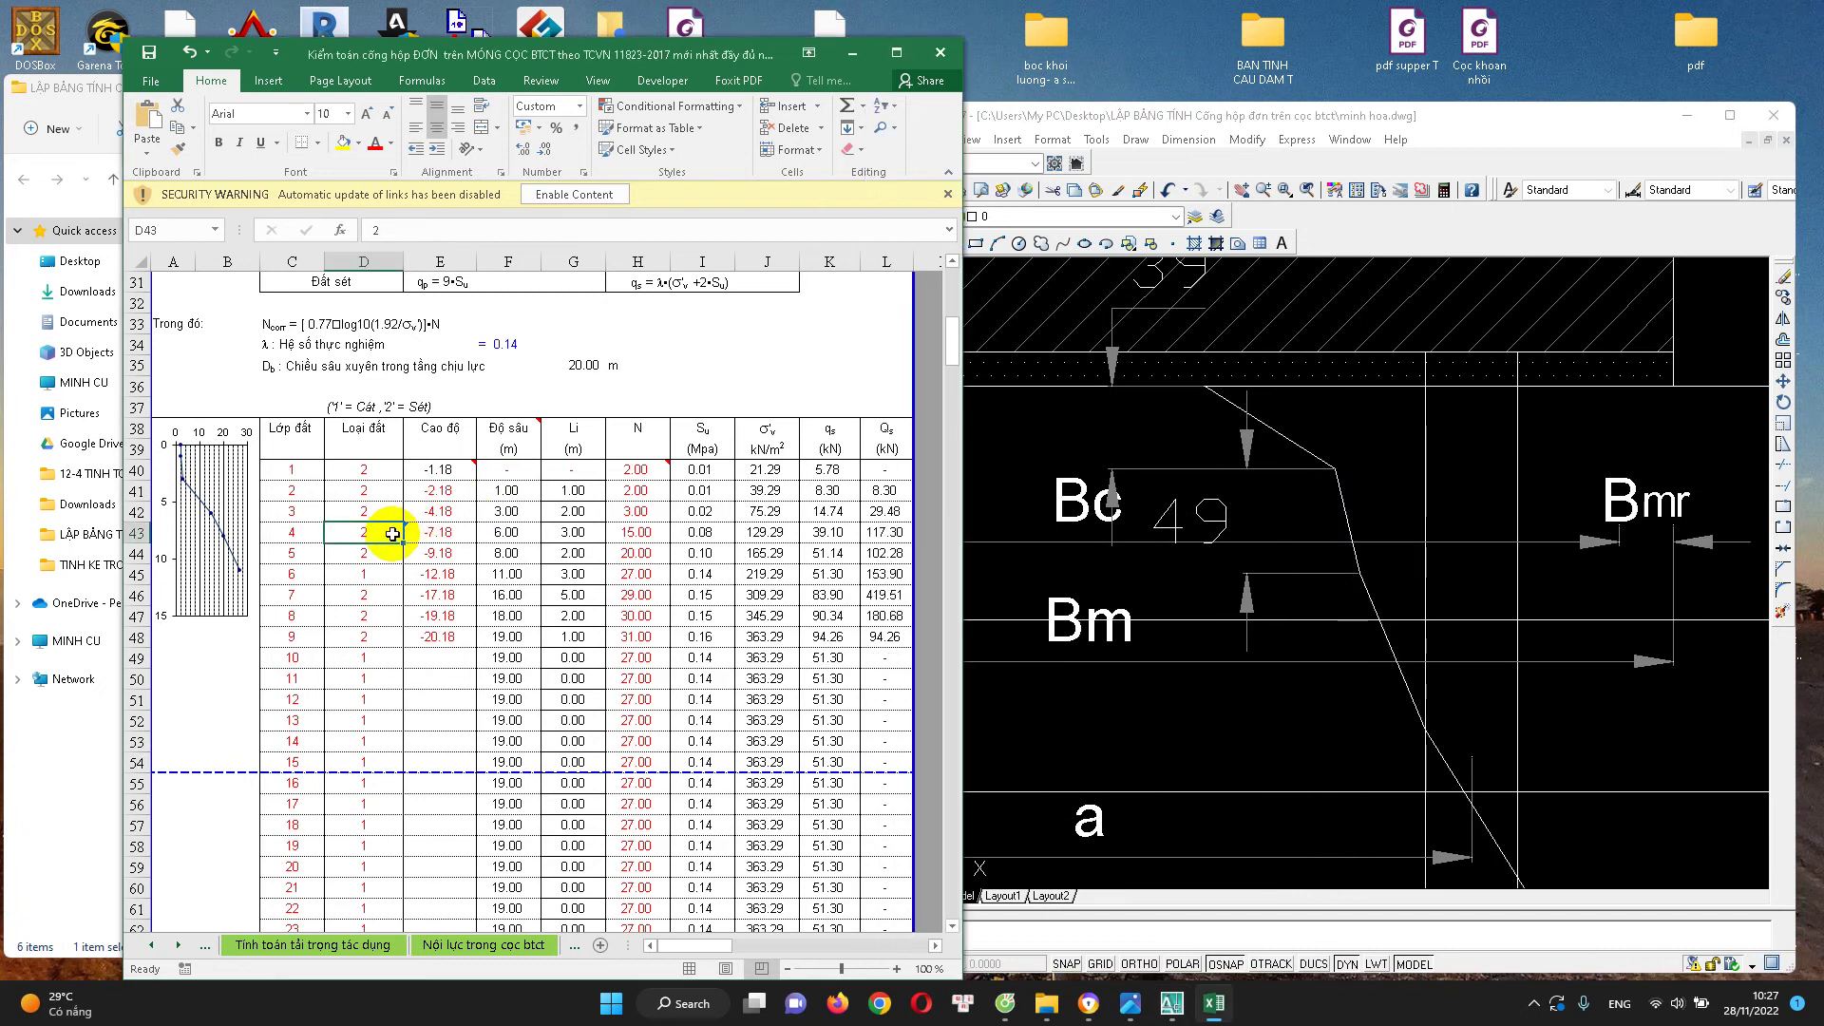
{"action": "left_click", "coordinate": [1223, 597]}
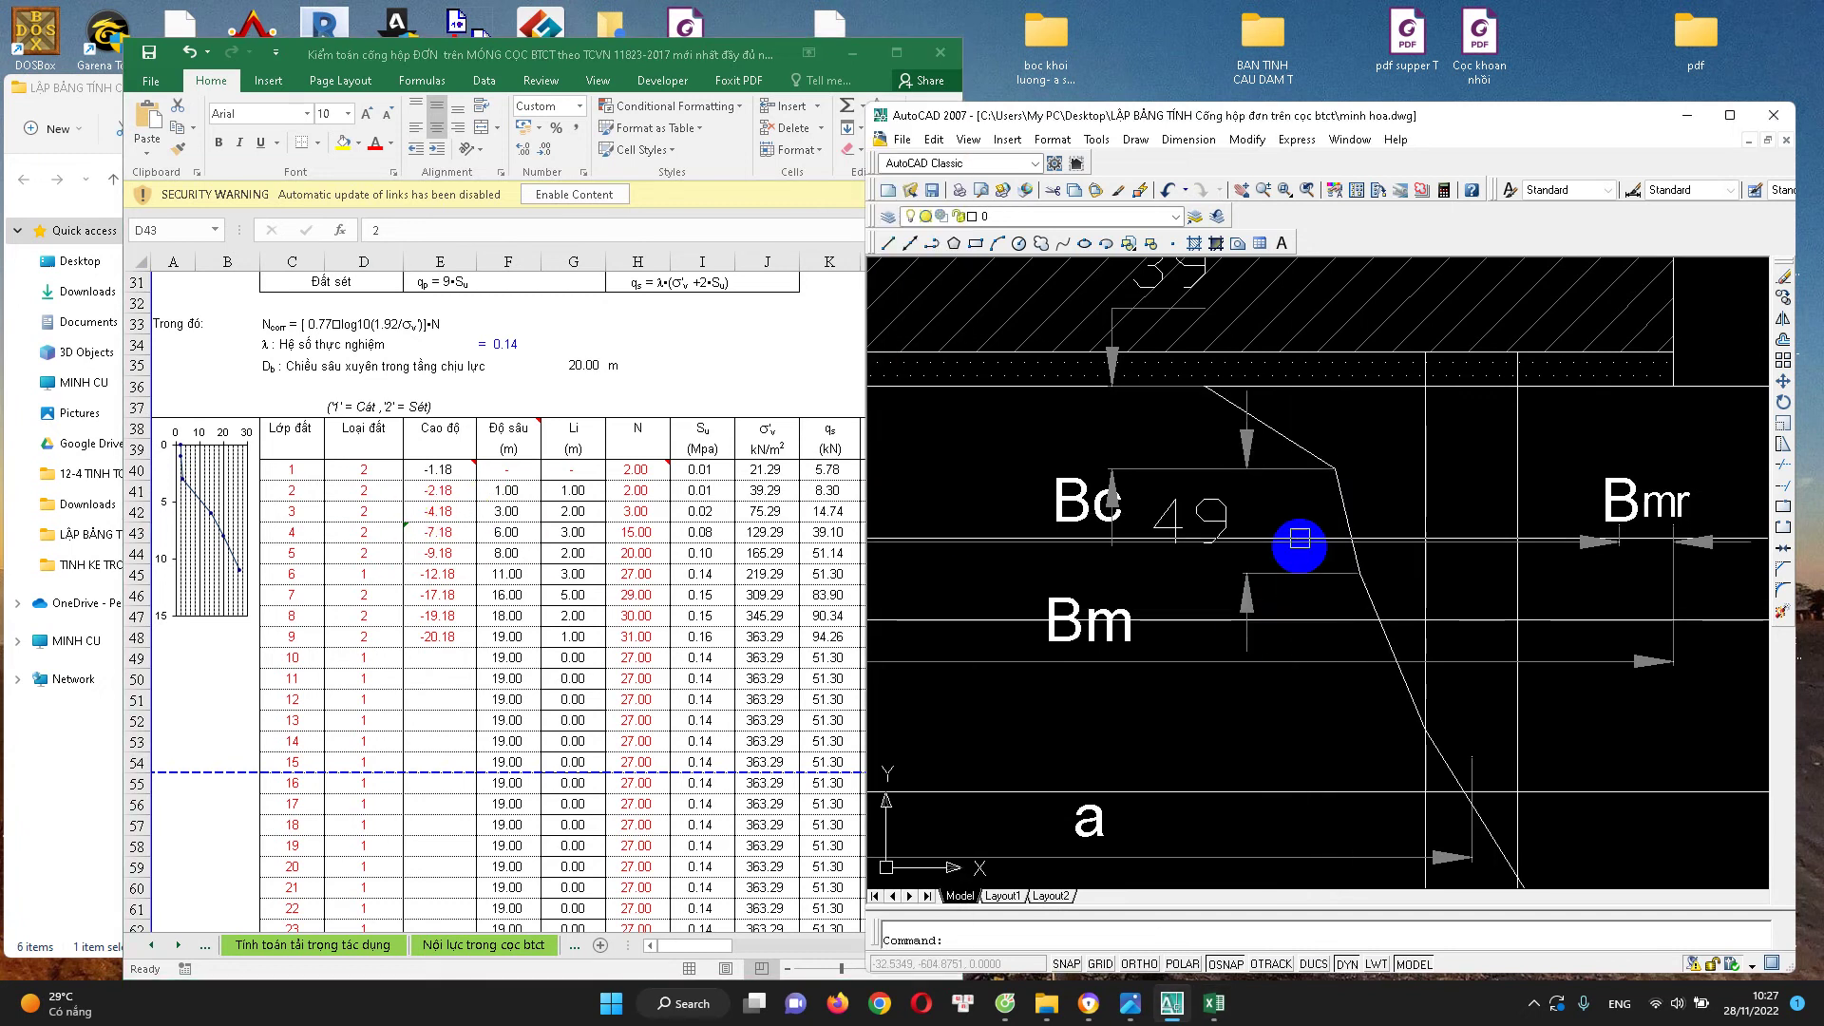
{"action": "left_click", "coordinate": [454, 531]}
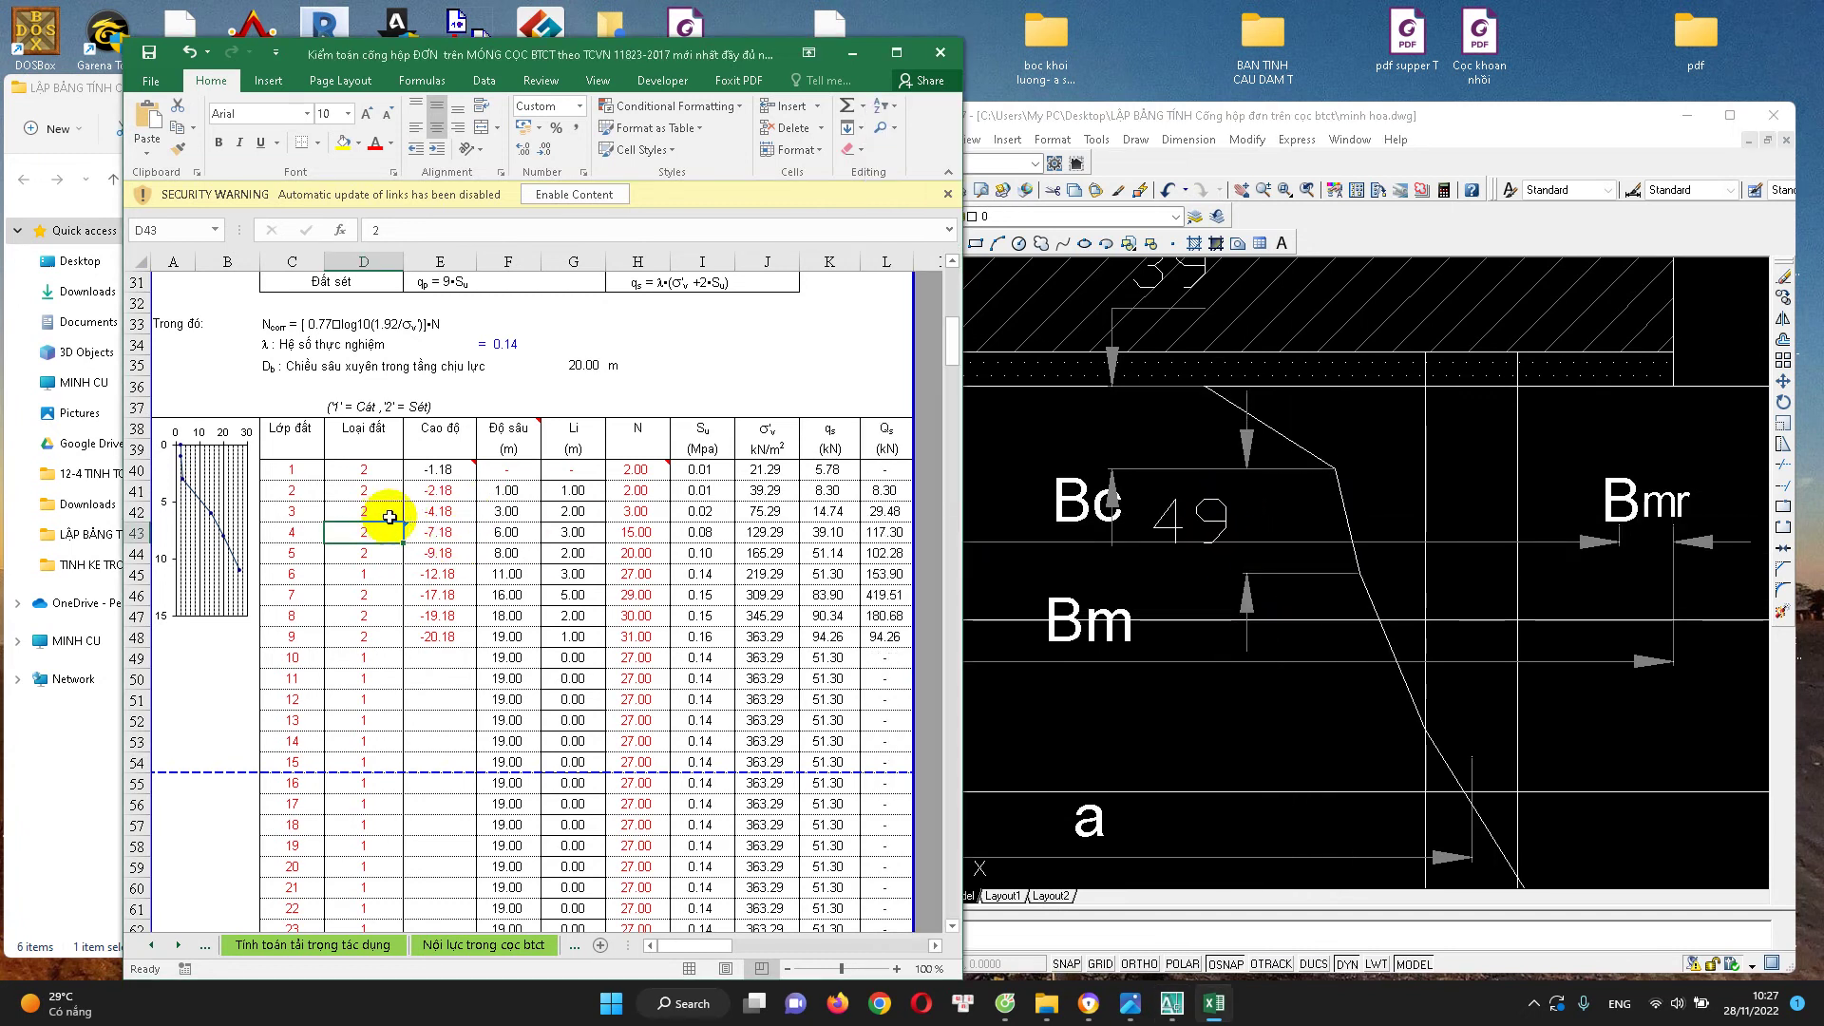
{"action": "left_click", "coordinate": [429, 513]}
{"action": "type", "text": "=E41-0.49"}
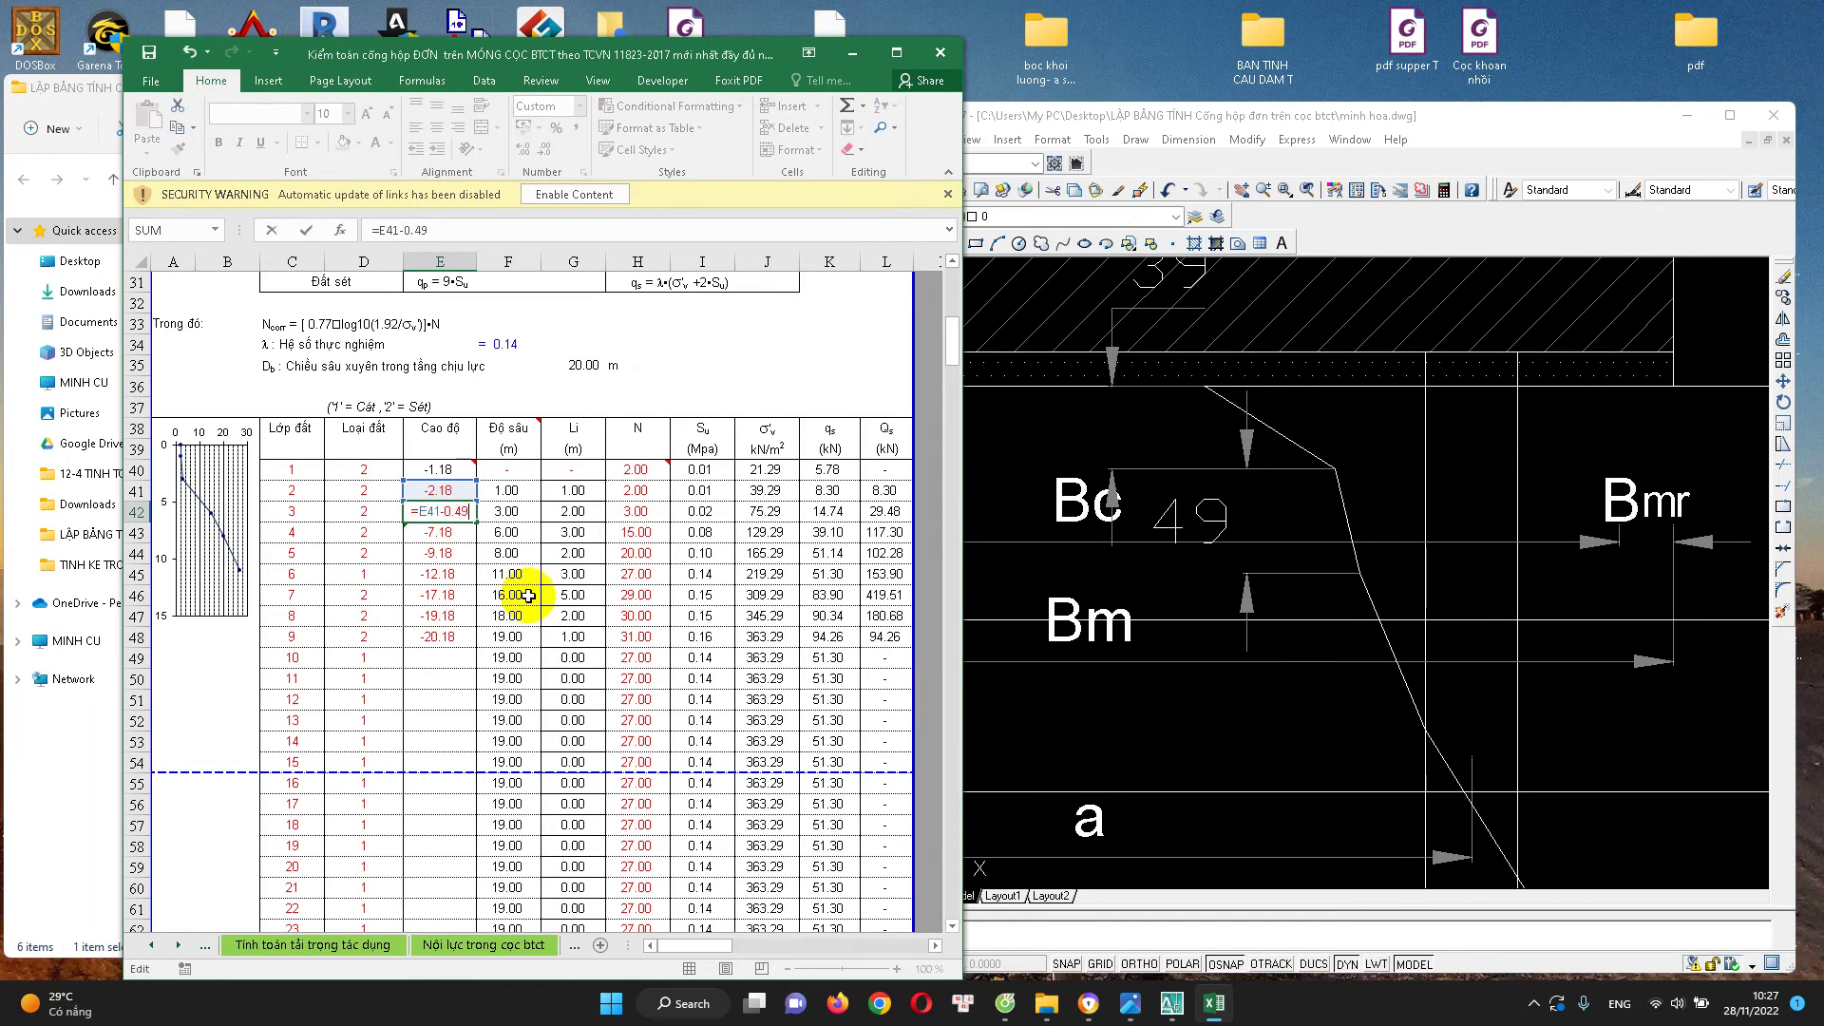
Commit layer 3's elevation as =E41-0.49 and dimension the layer thickness in the culvert drawing
{"action": "key", "text": "Return"}
{"action": "left_click", "coordinate": [1092, 602]}
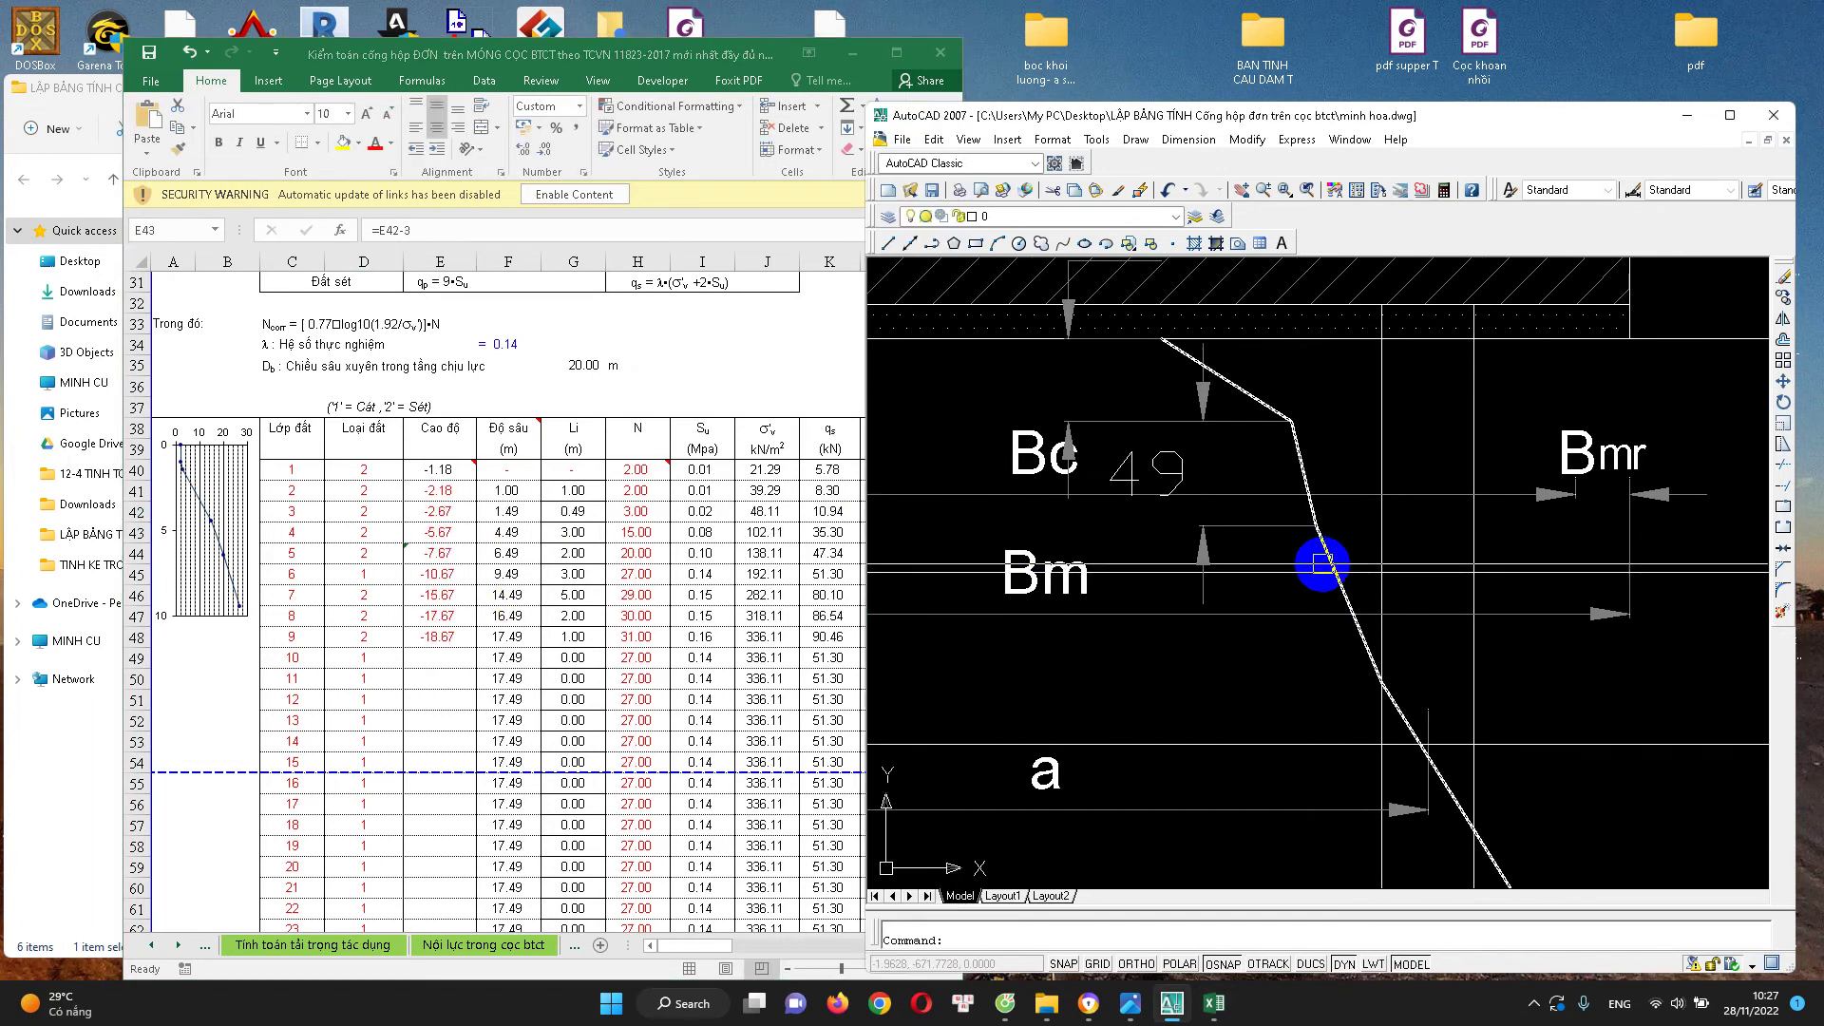
{"action": "type", "text": "dli"}
{"action": "key", "text": "Return"}
{"action": "left_click", "coordinate": [1324, 561]}
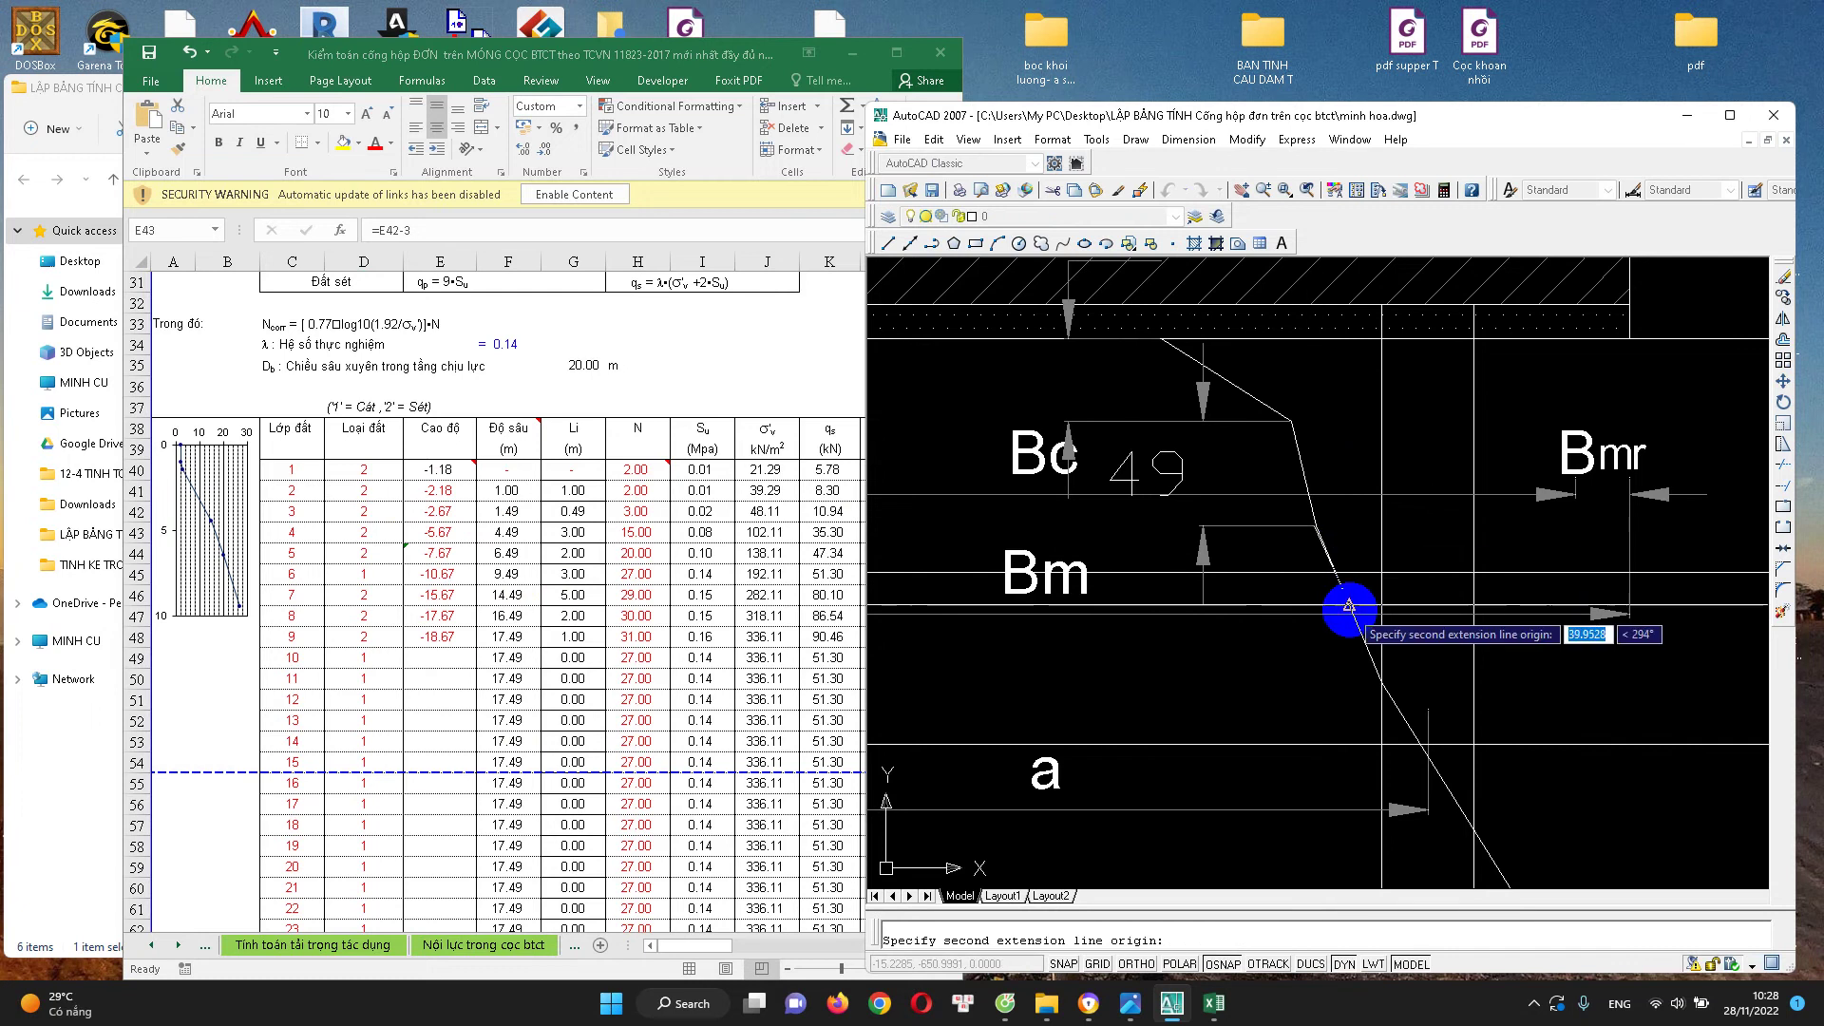
{"action": "scroll", "coordinate": [1343, 610], "scroll_direction": "down", "scroll_amount": 2}
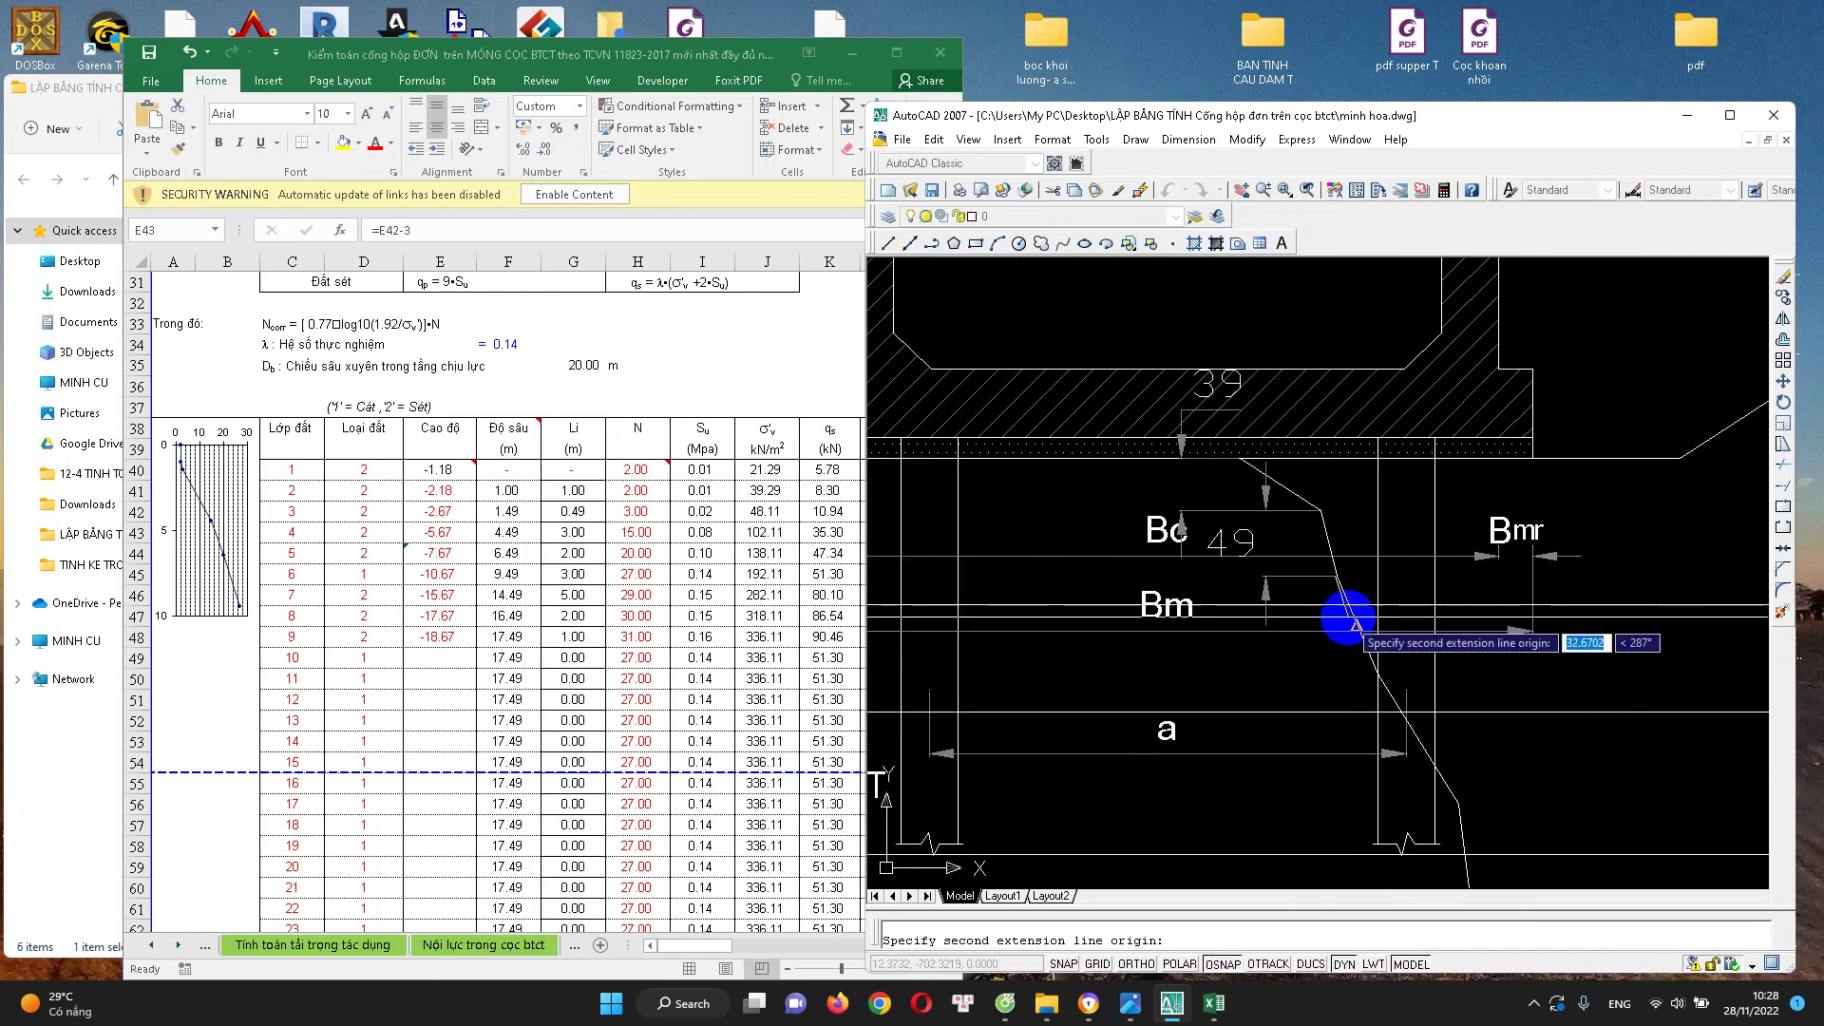
{"action": "scroll", "coordinate": [1347, 608], "scroll_direction": "up", "scroll_amount": 2}
{"action": "left_click", "coordinate": [1349, 602]}
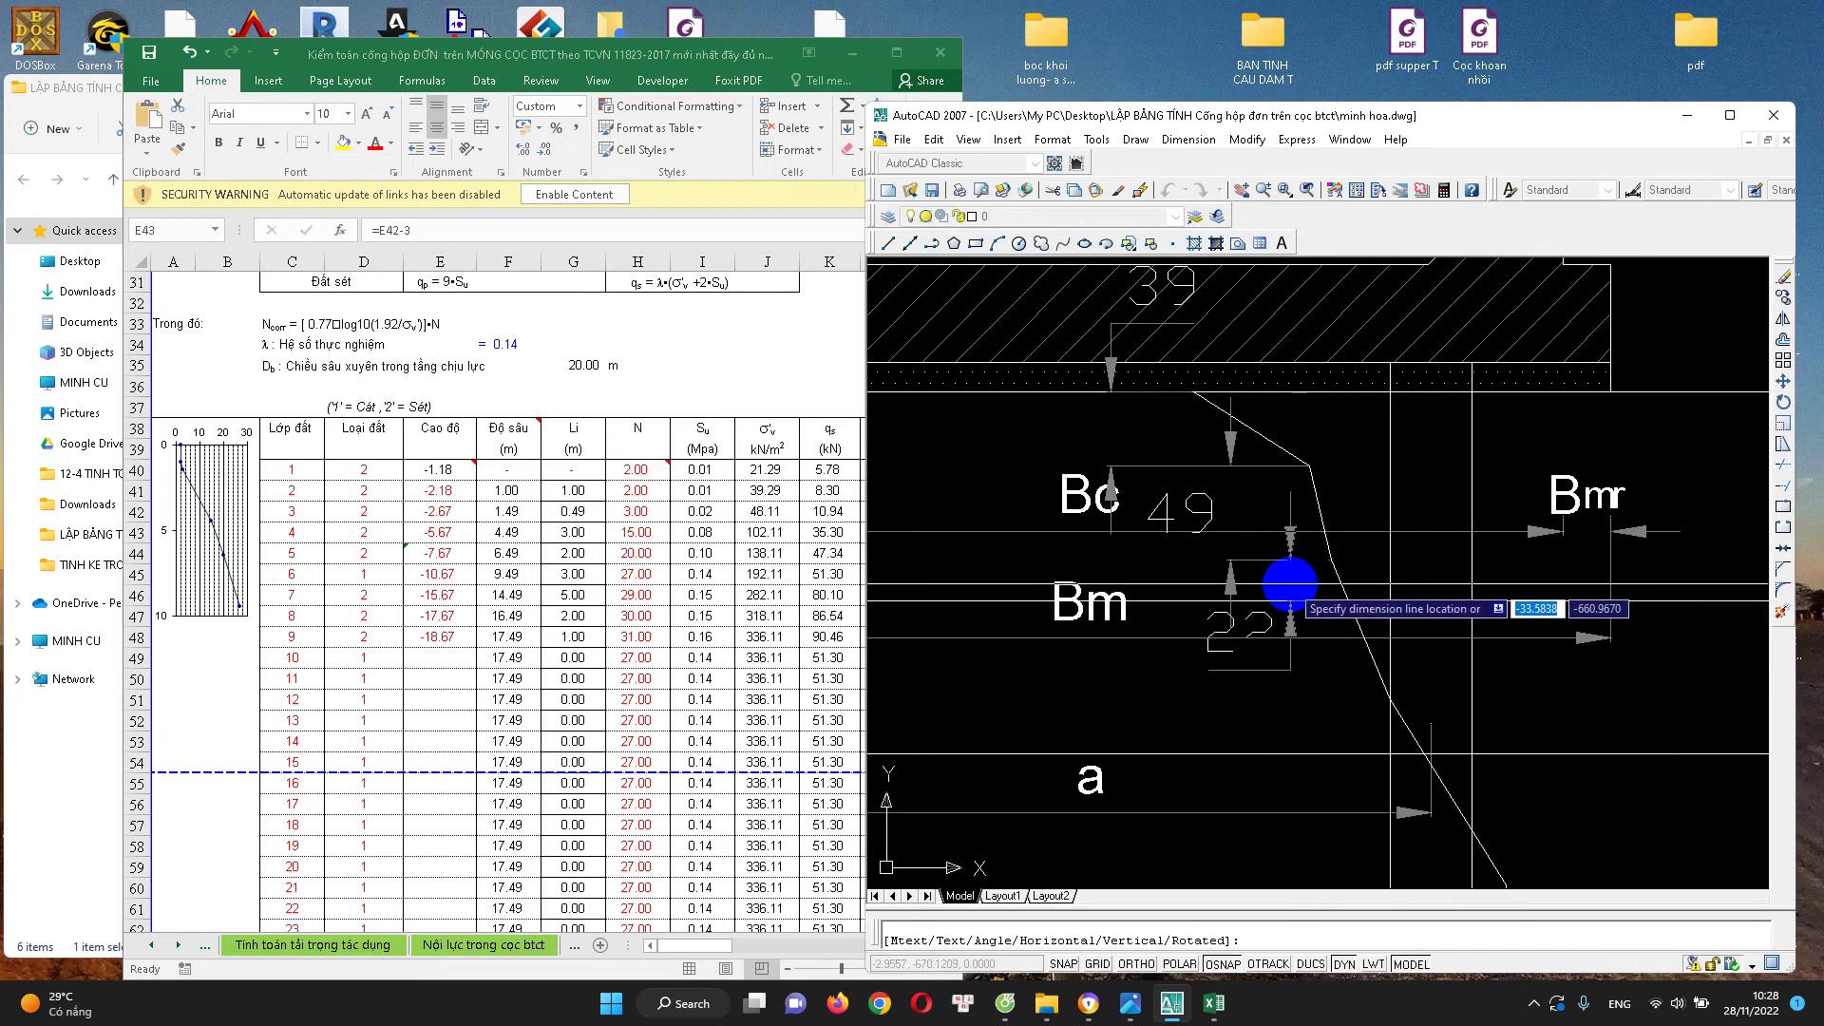
Set layer 4's elevation in E43 to =E42-0.22, giving -2.89
{"action": "left_click", "coordinate": [899, 638]}
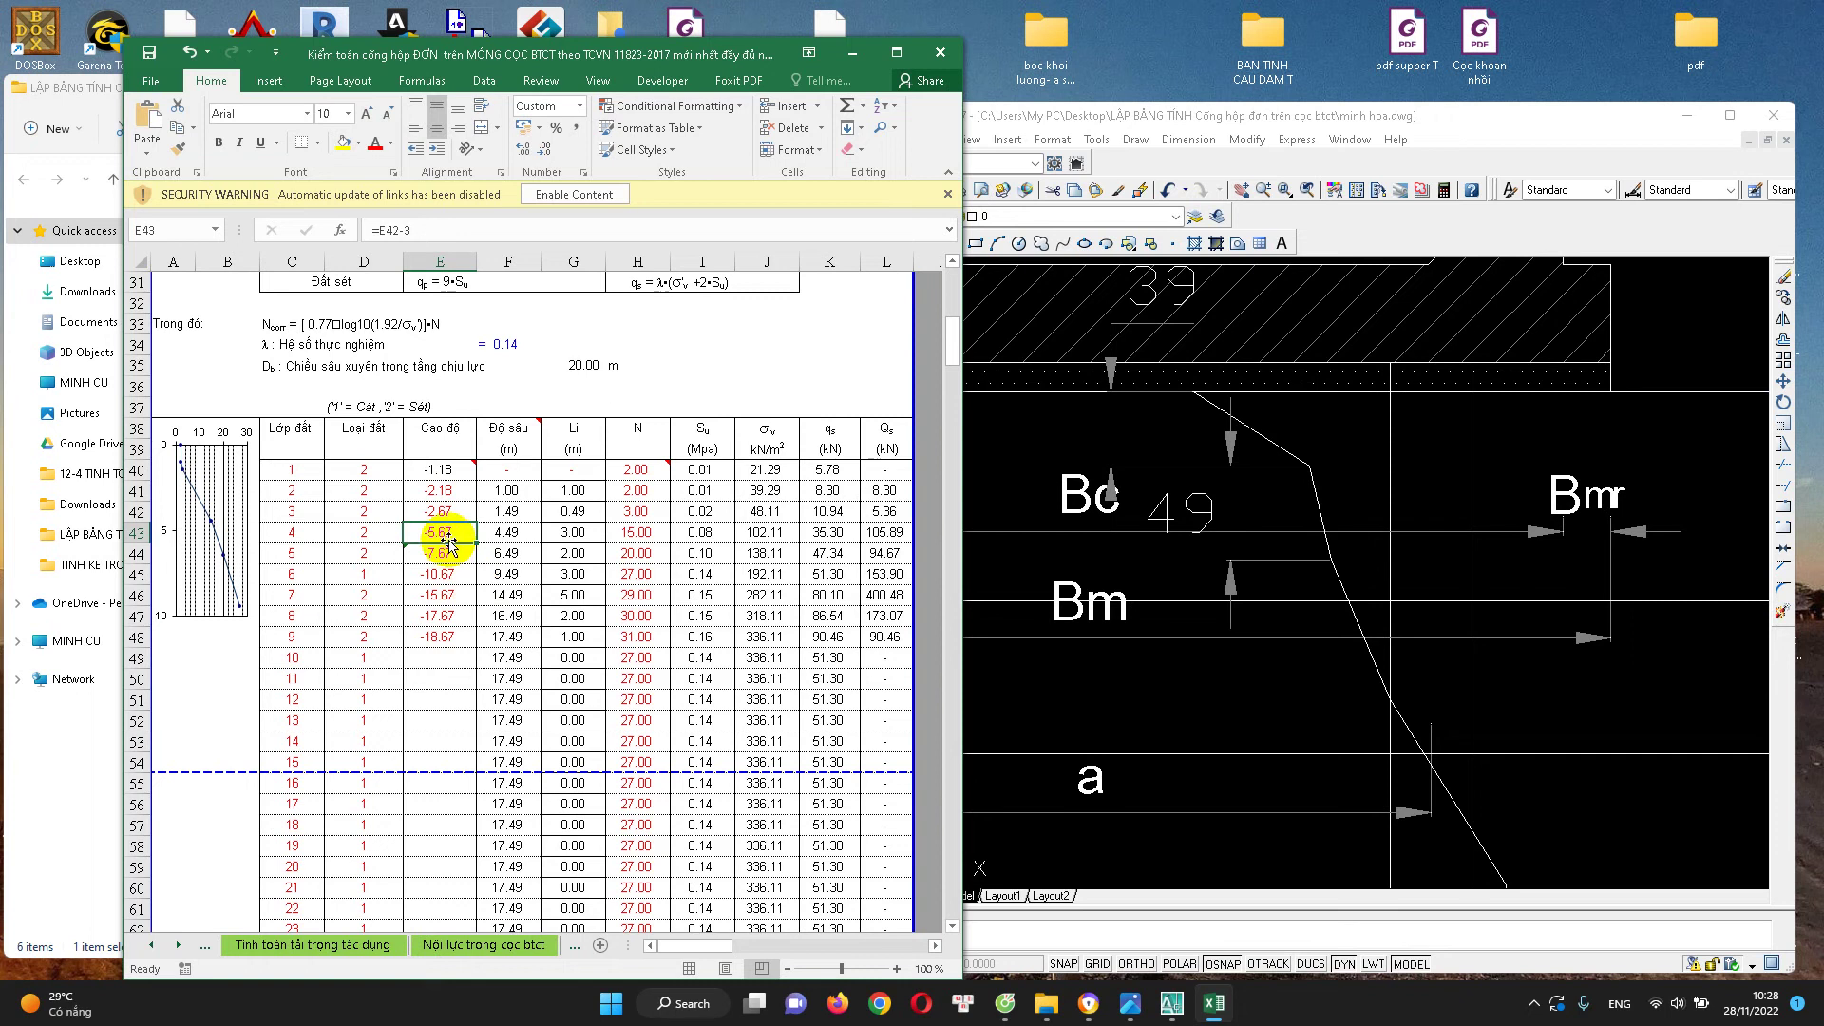
{"action": "double_click", "coordinate": [448, 537]}
{"action": "type", "text": "0.2"}
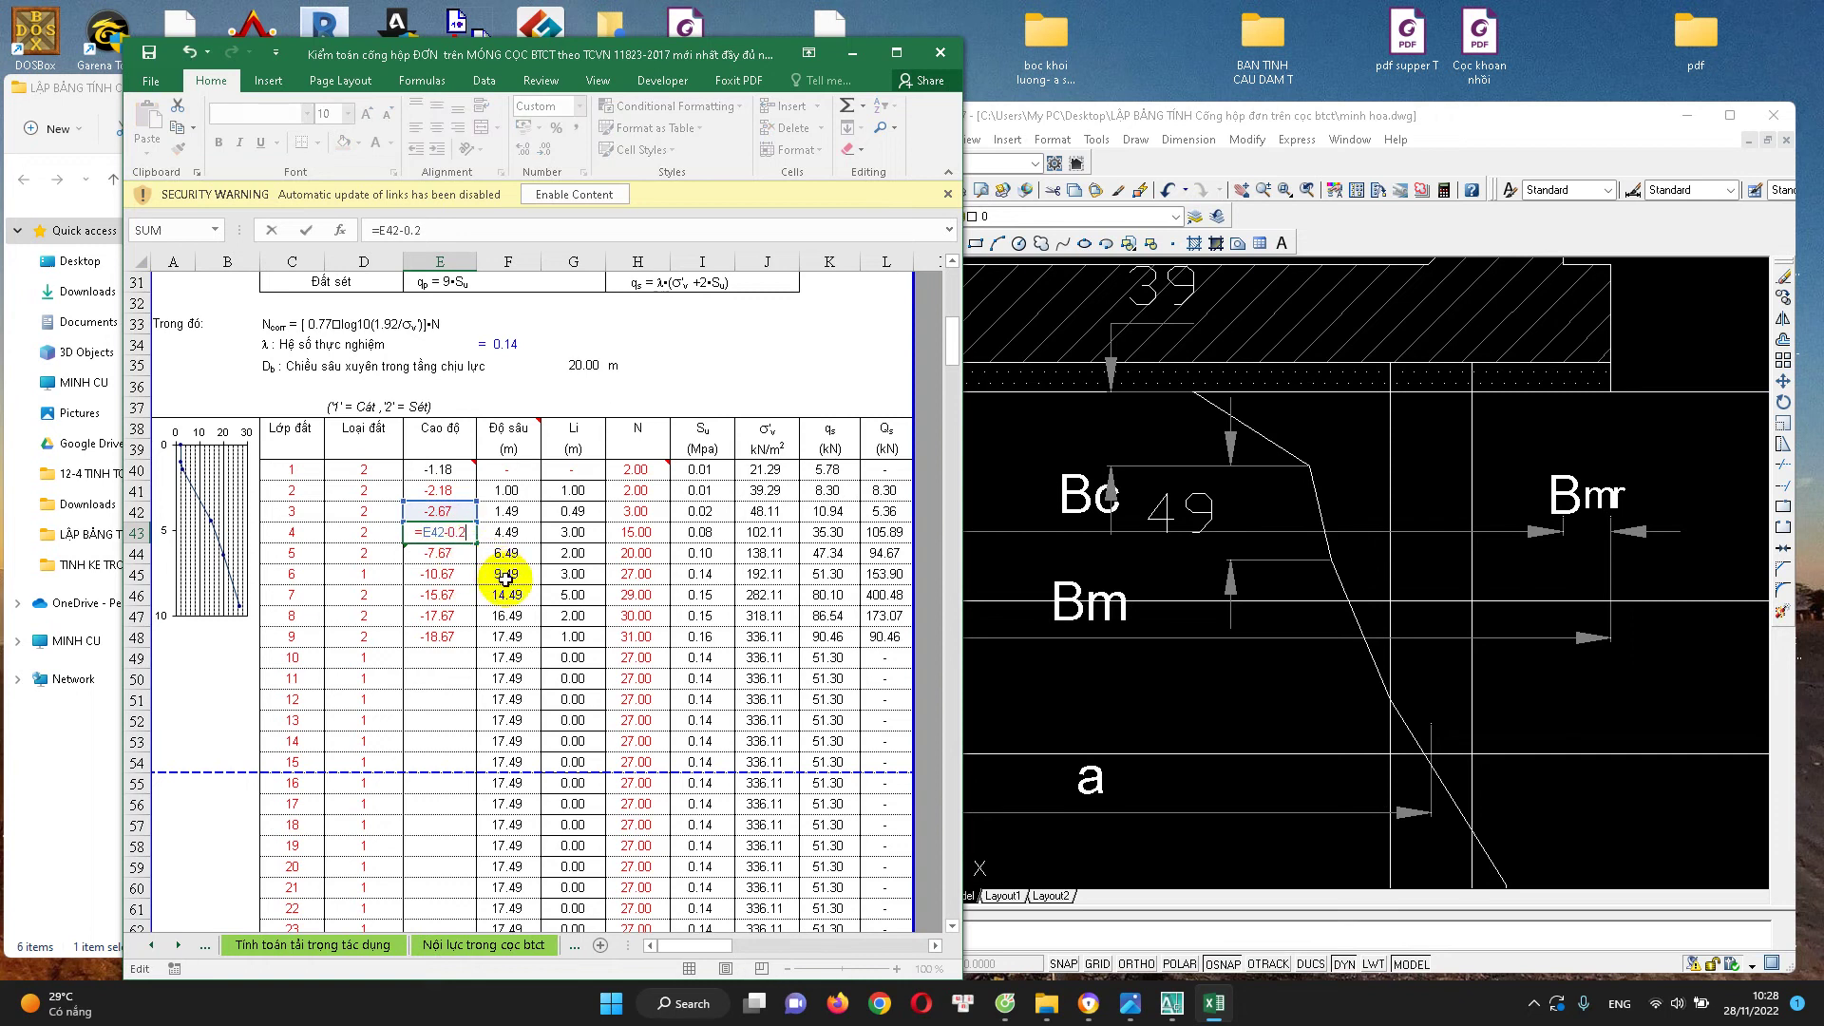
{"action": "key", "text": "Return"}
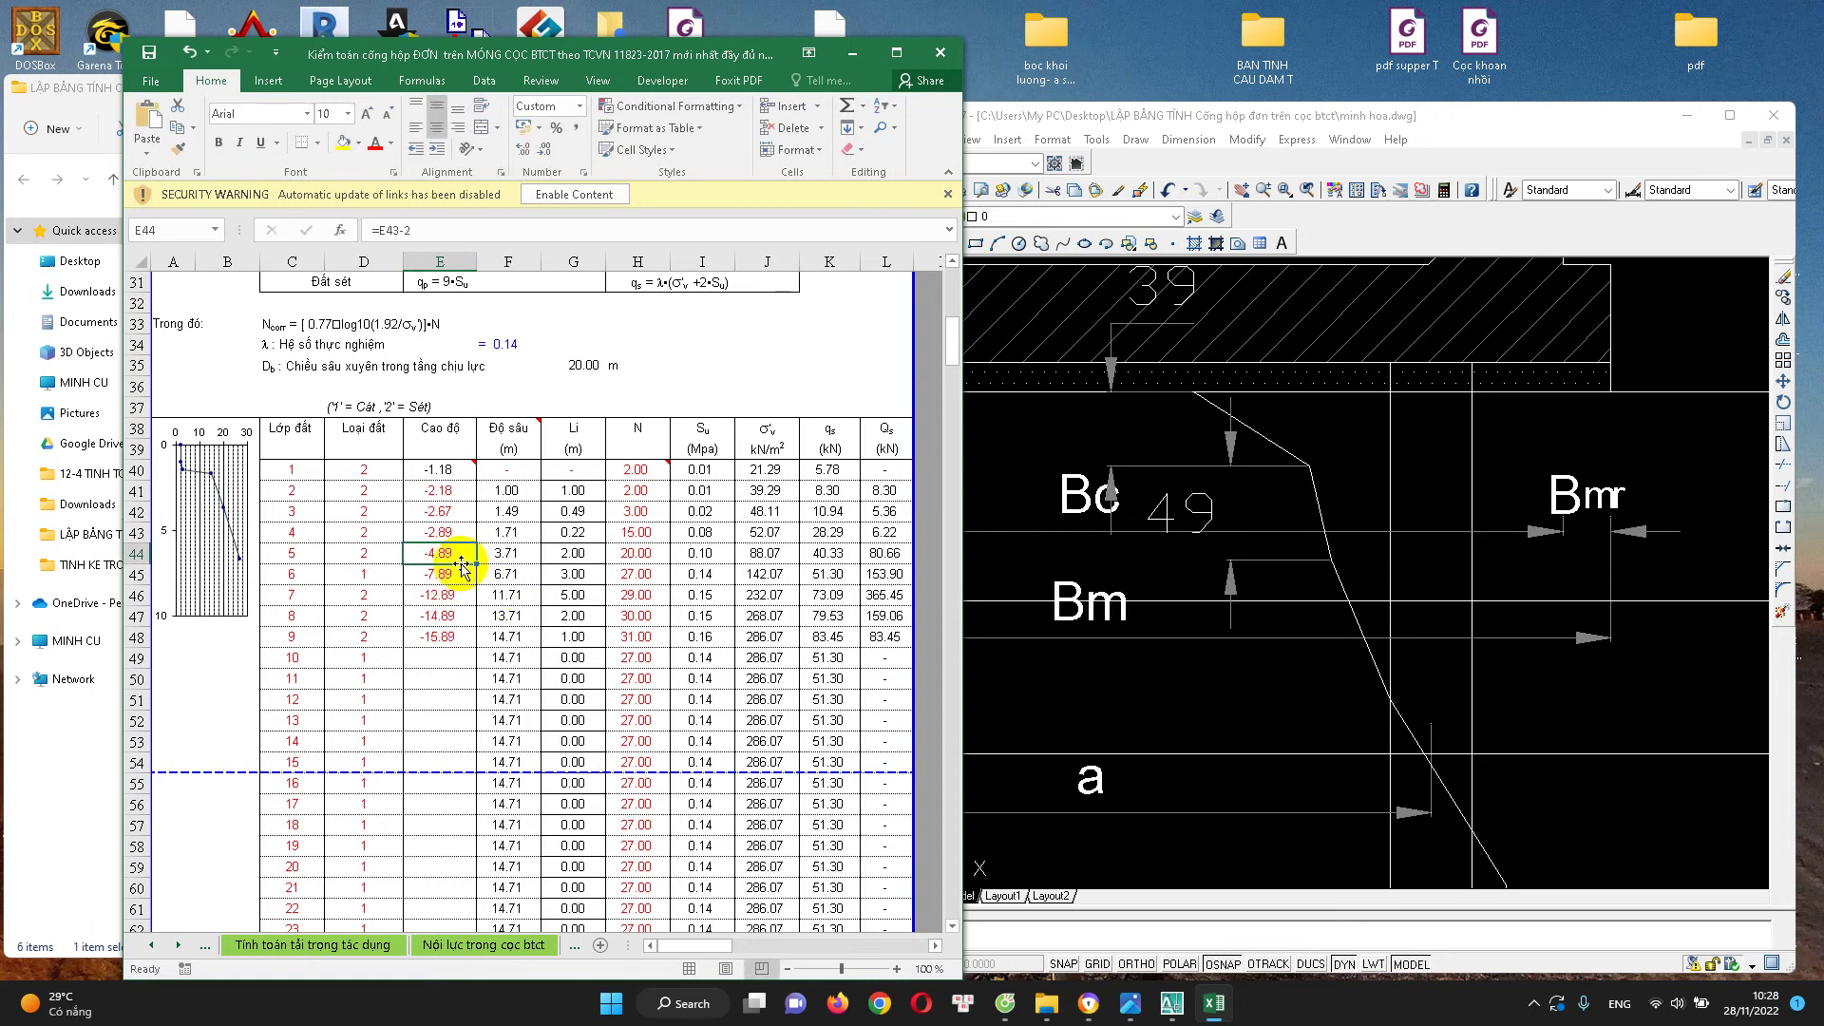
Change layer 5's soil type in D44 to 1 (sand)
{"action": "left_click", "coordinate": [400, 553]}
{"action": "left_click", "coordinate": [1314, 723]}
{"action": "scroll", "coordinate": [1260, 508], "scroll_direction": "down", "scroll_amount": 2}
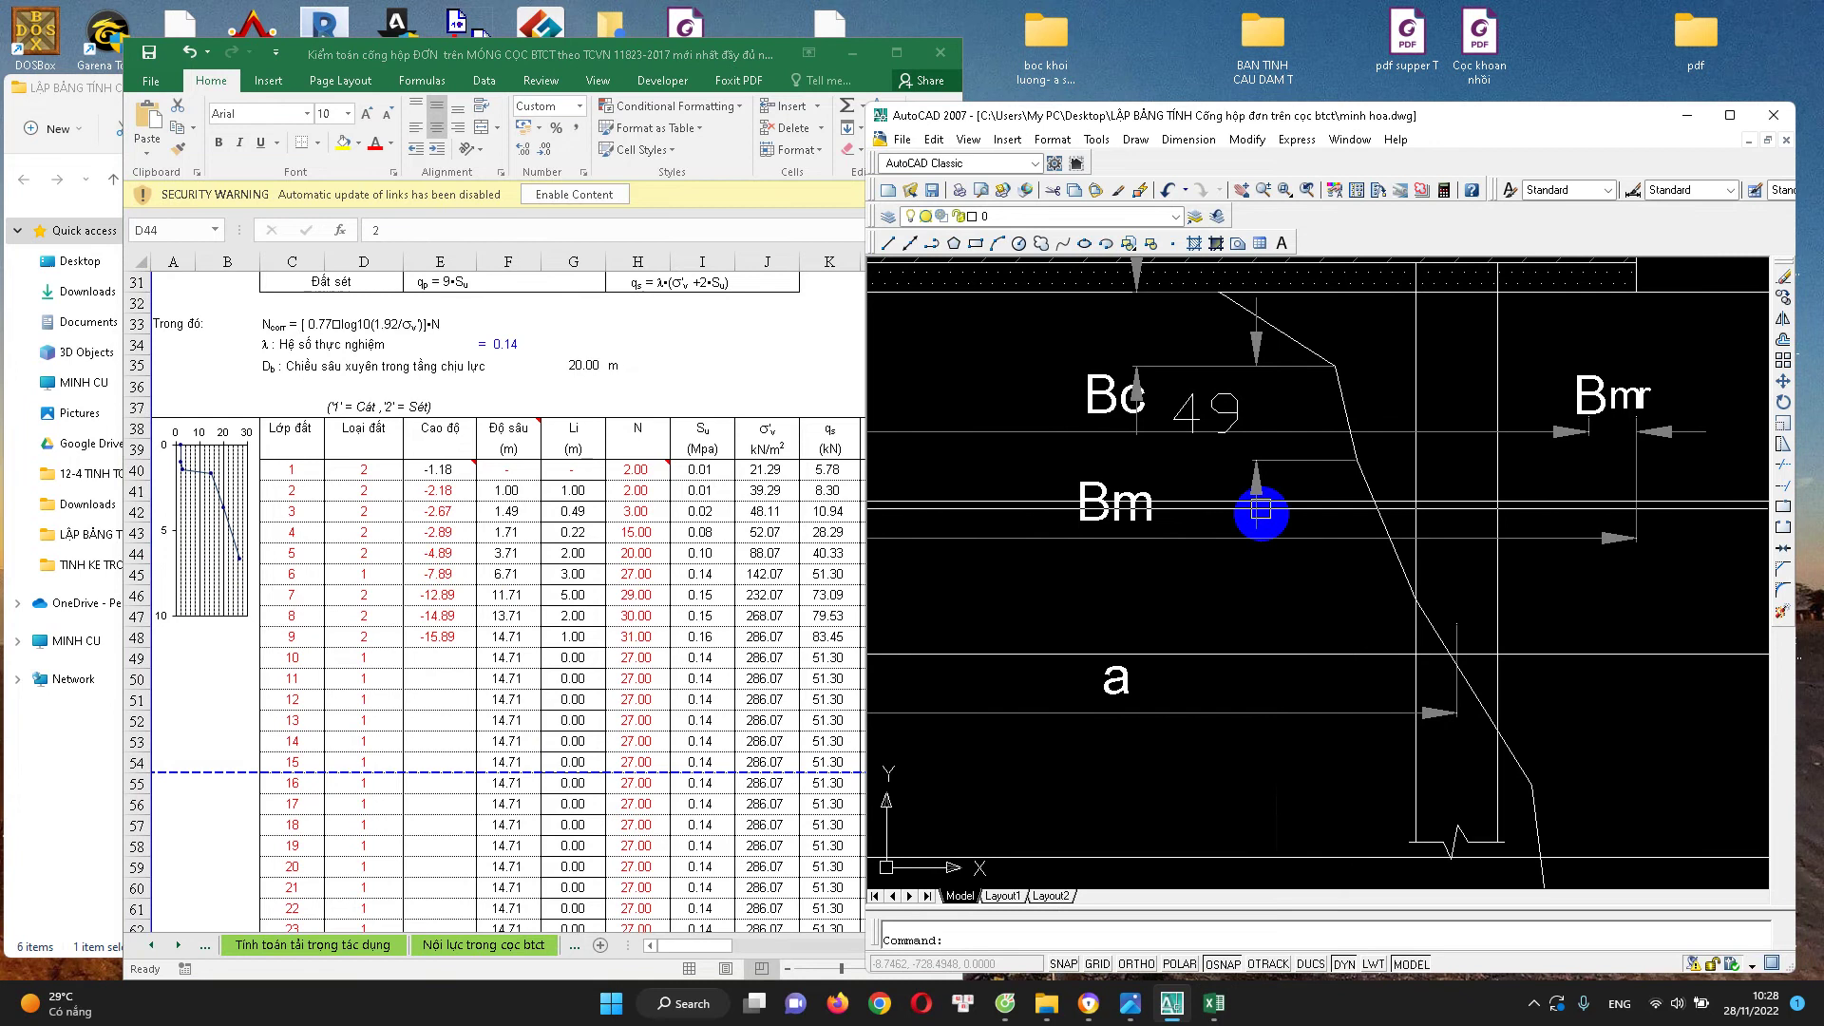
{"action": "scroll", "coordinate": [1250, 514], "scroll_direction": "down", "scroll_amount": 2}
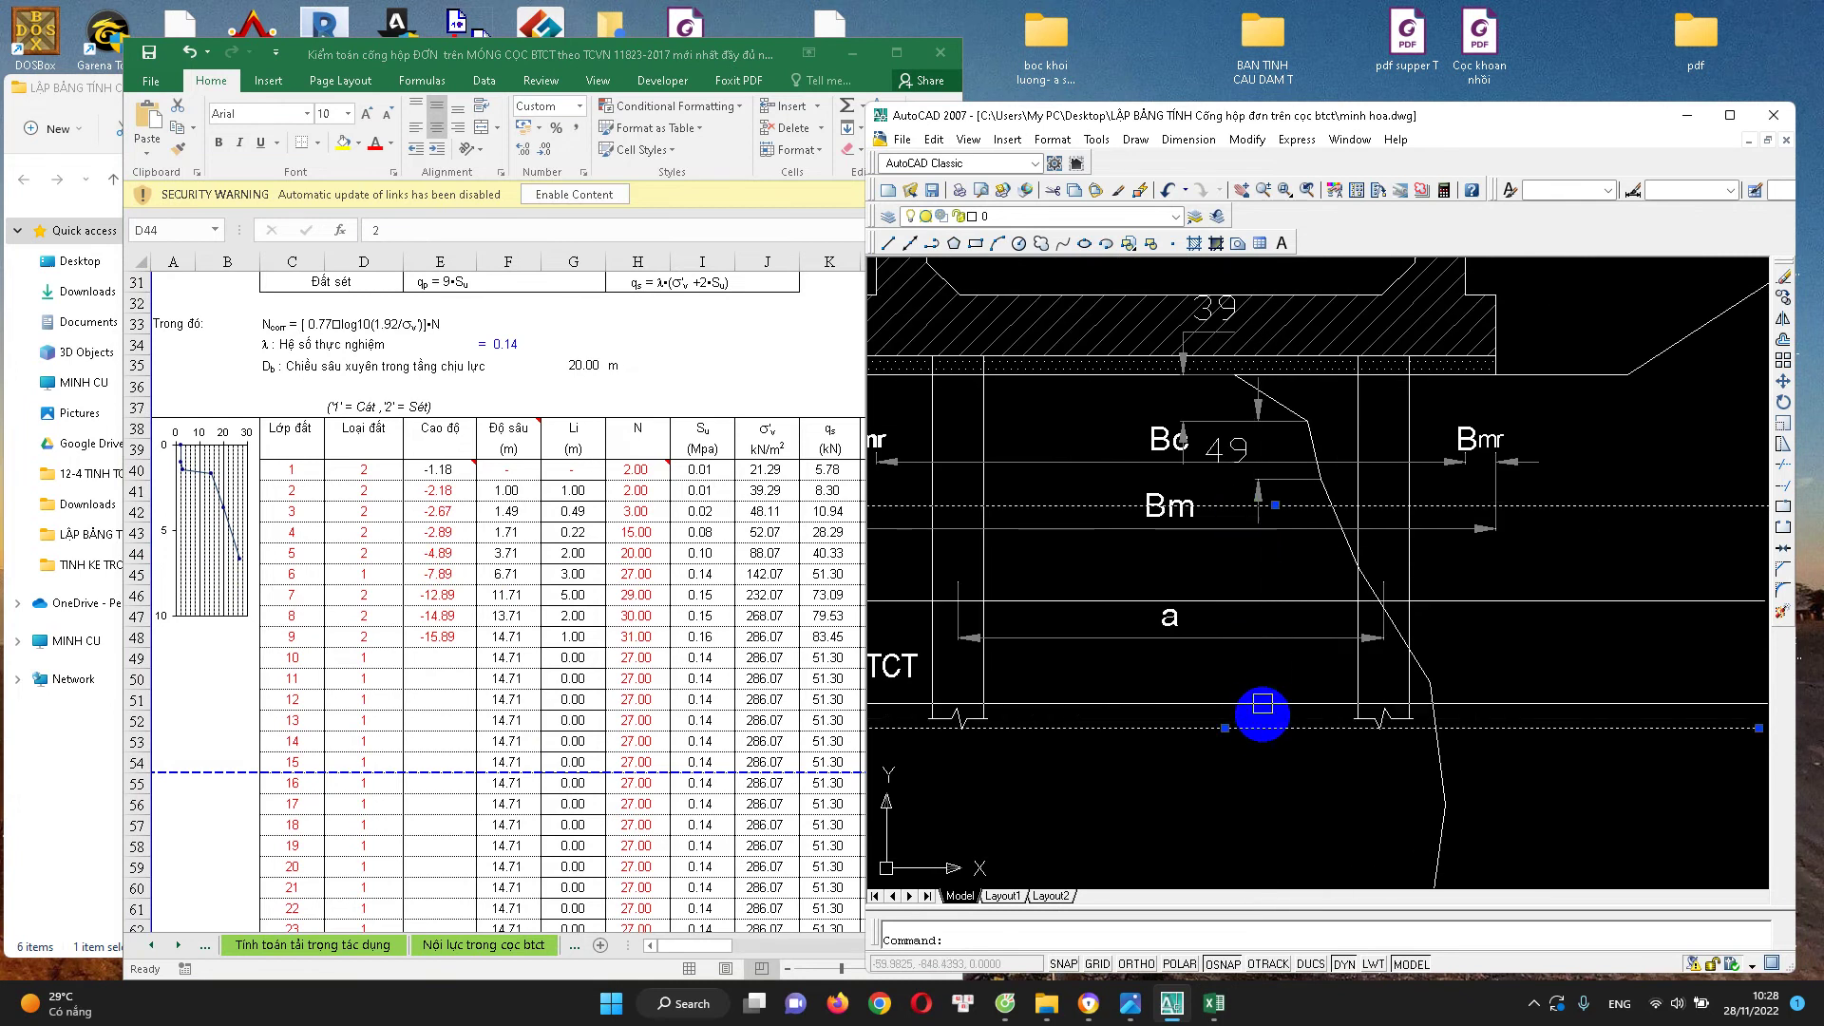
{"action": "left_click", "coordinate": [480, 561]}
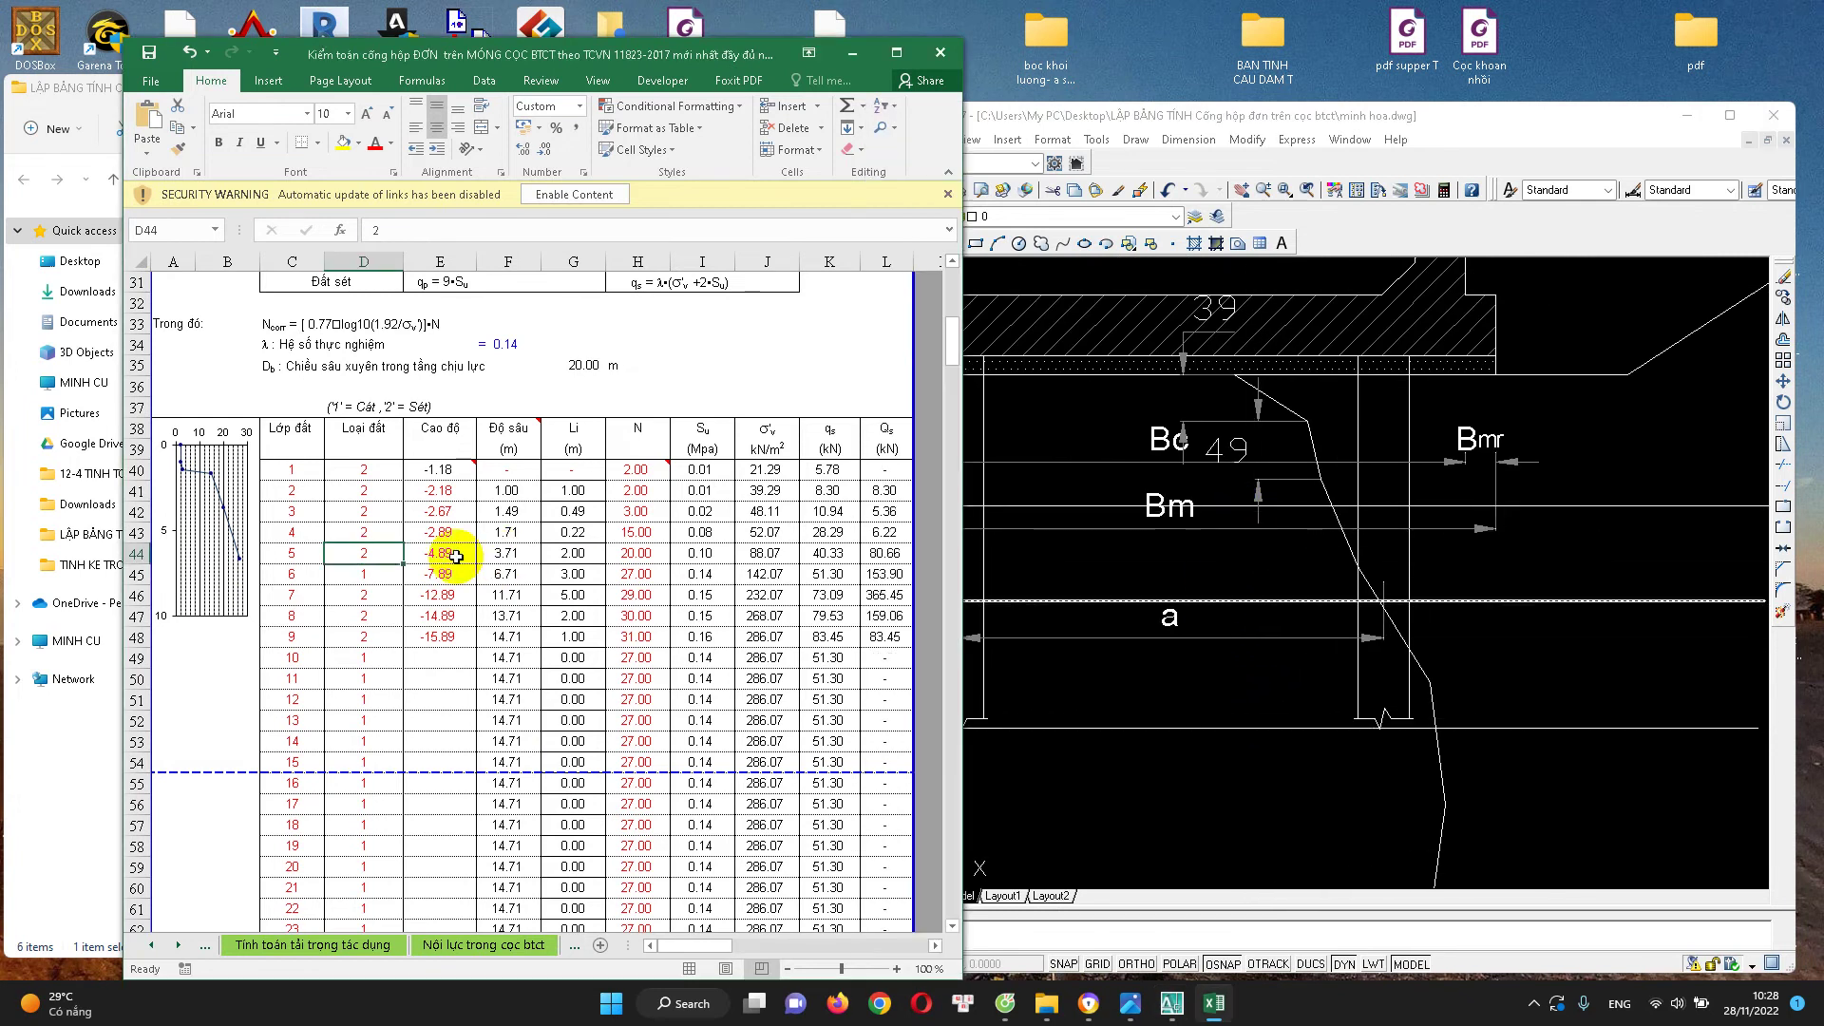
{"action": "left_click", "coordinate": [396, 565]}
{"action": "type", "text": "1"}
{"action": "key", "text": "Return"}
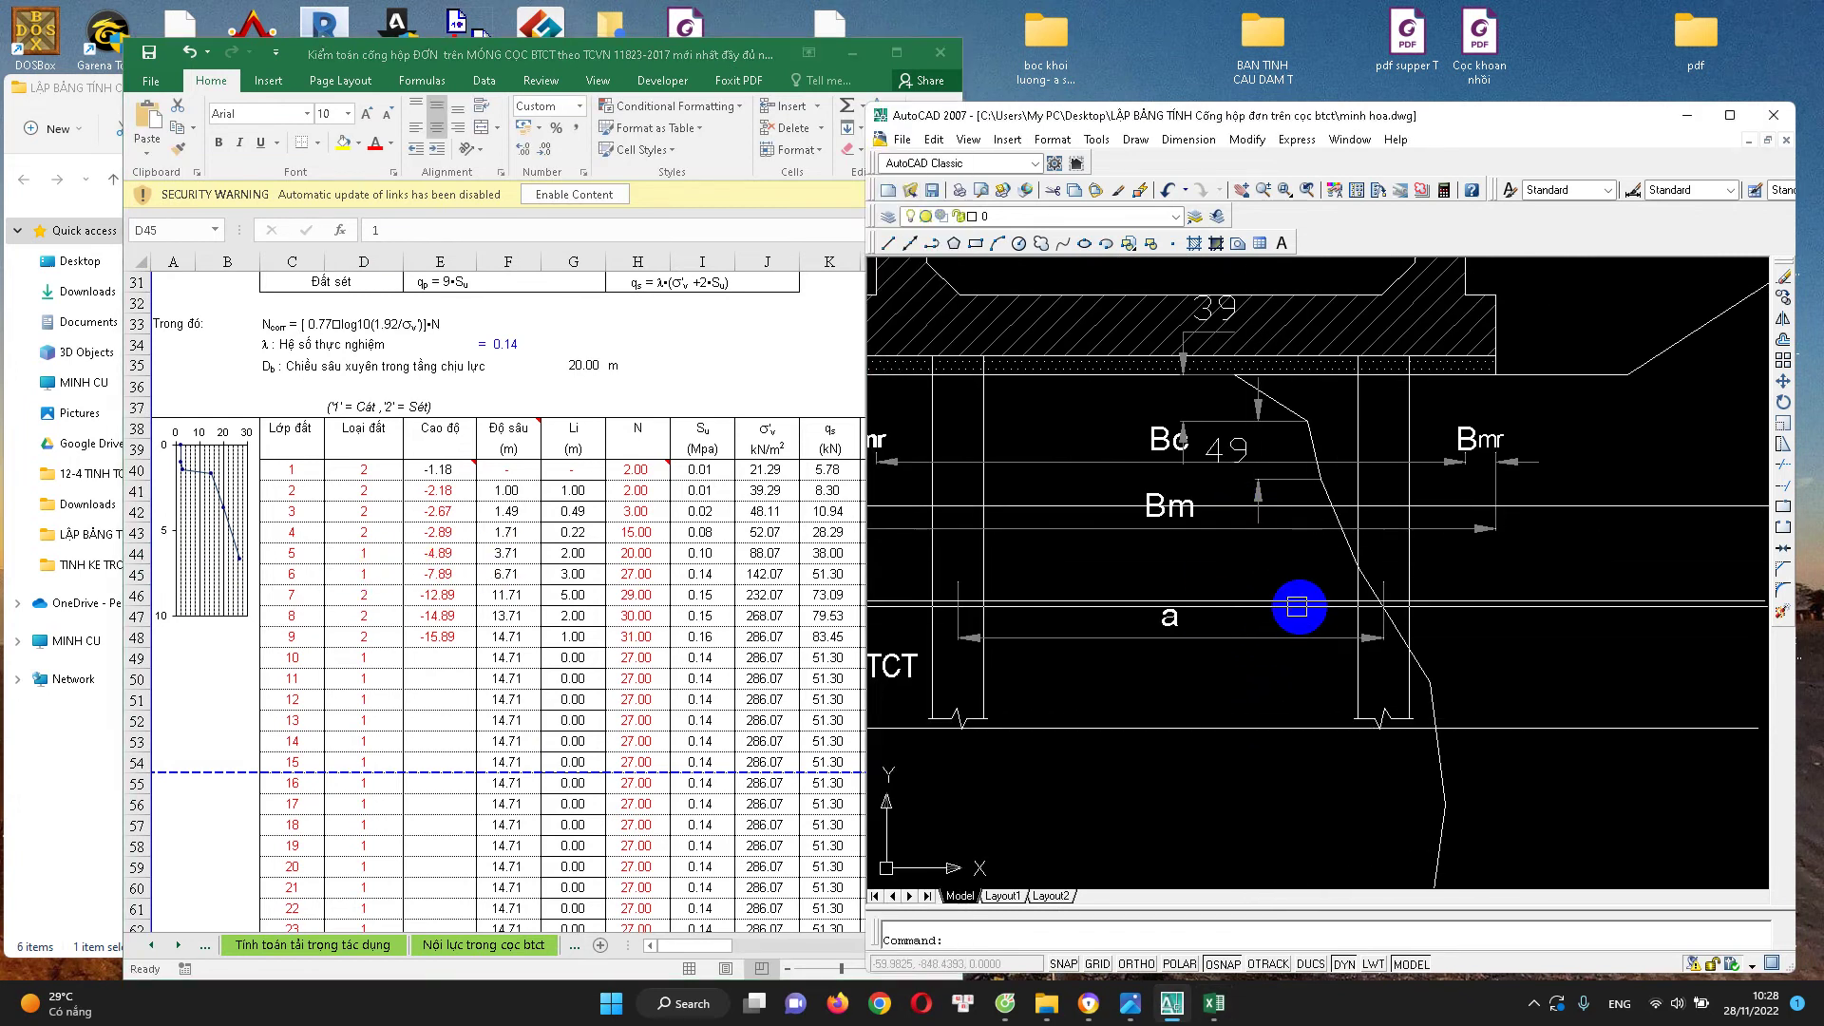
Review the layer 3–4 elevation formulas and enter an N value of 4 for layer 4
{"action": "left_click", "coordinate": [460, 513]}
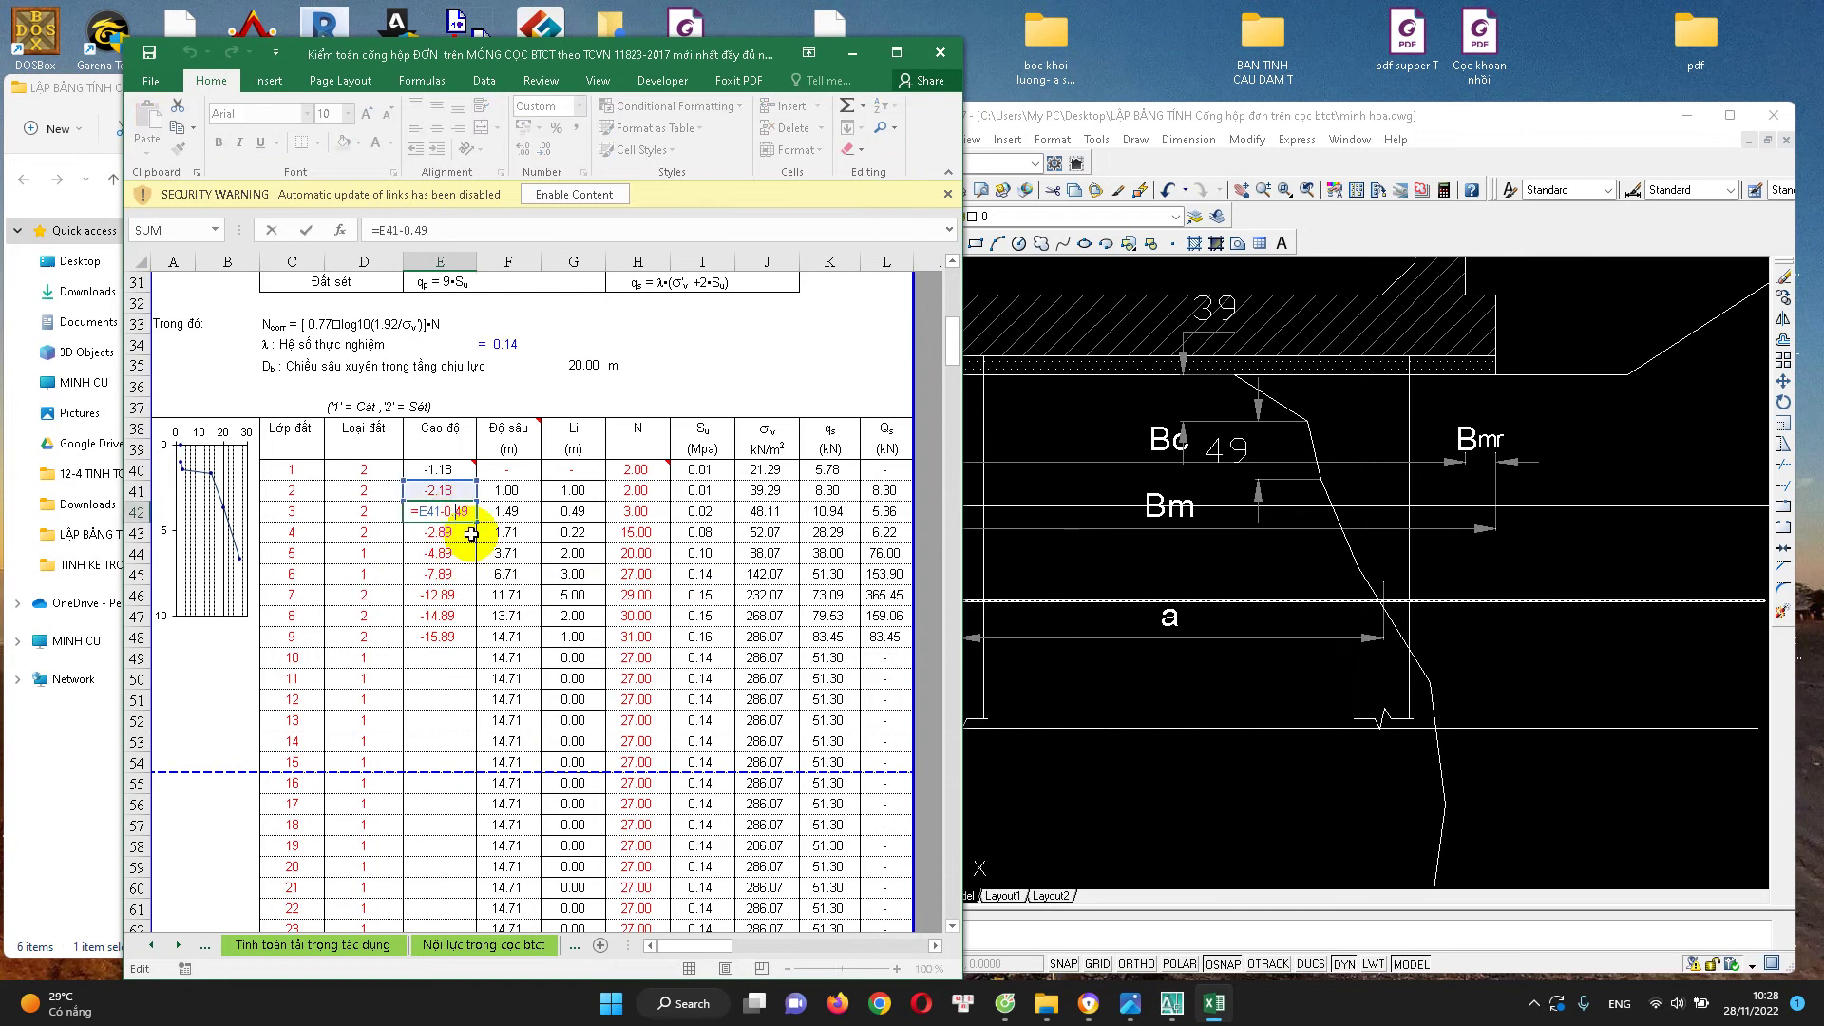
{"action": "double_click", "coordinate": [463, 534]}
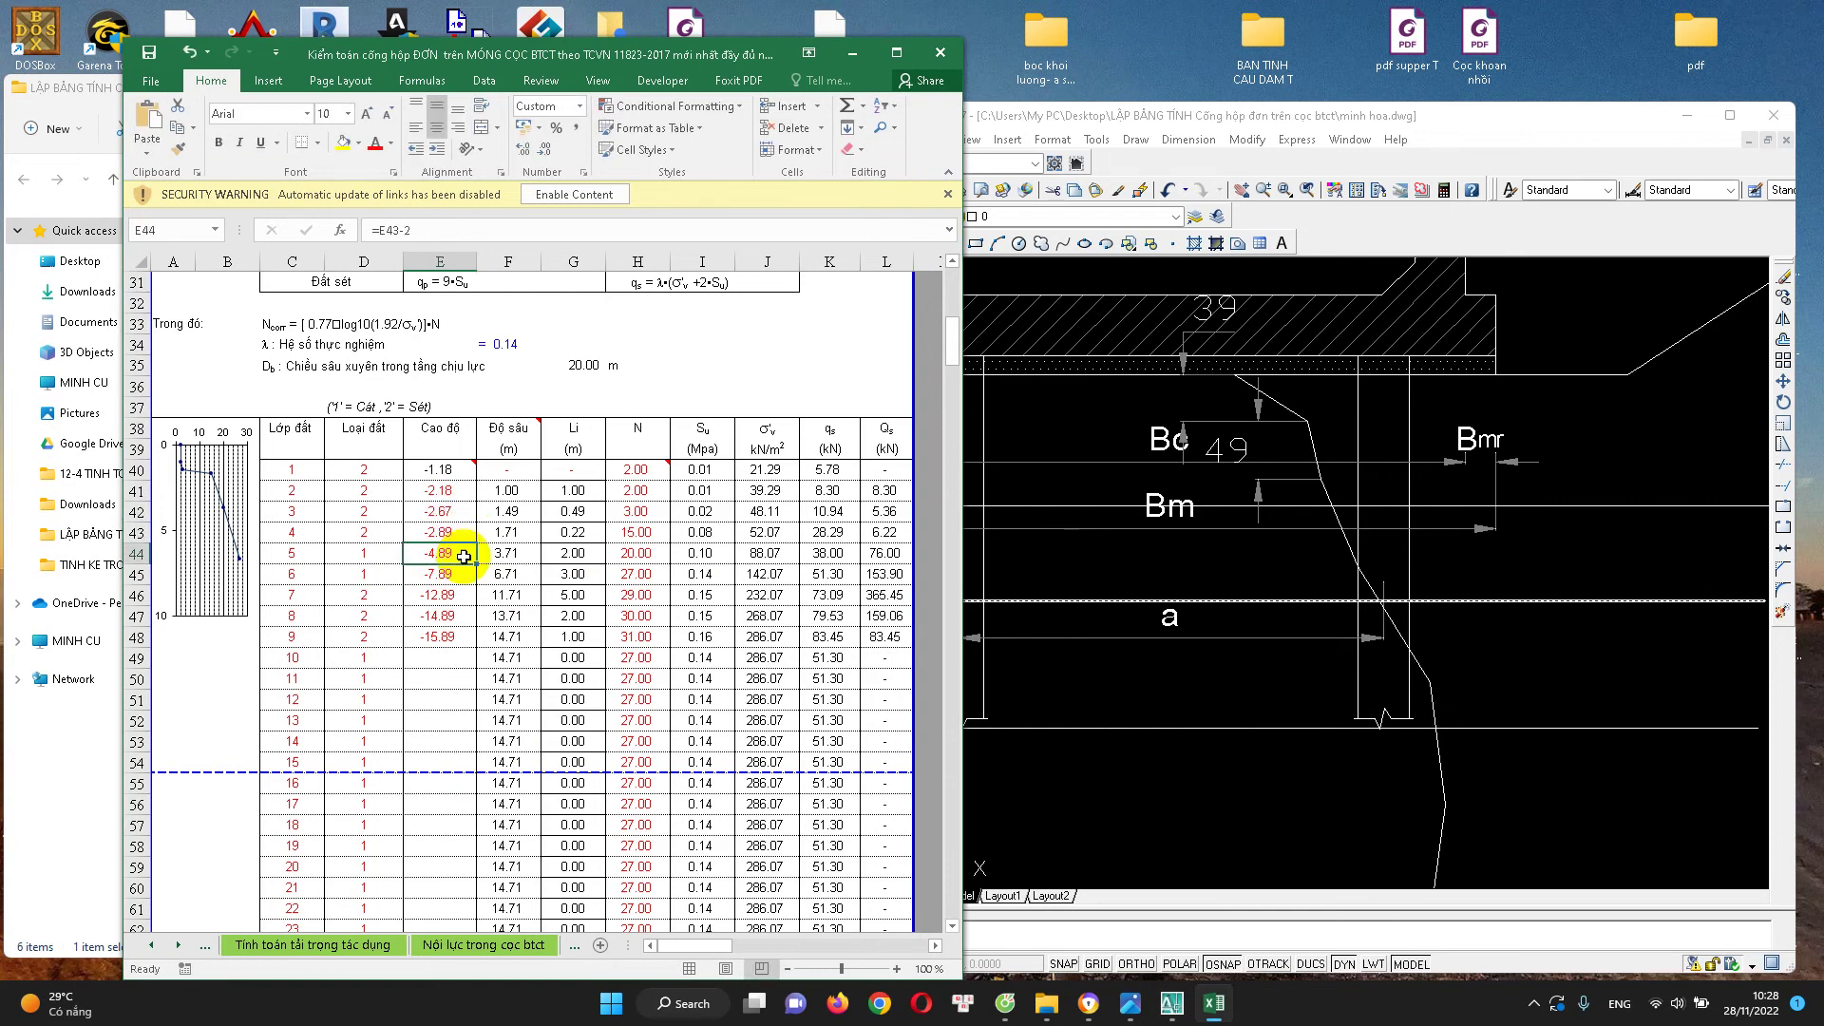
{"action": "left_click", "coordinate": [646, 474]}
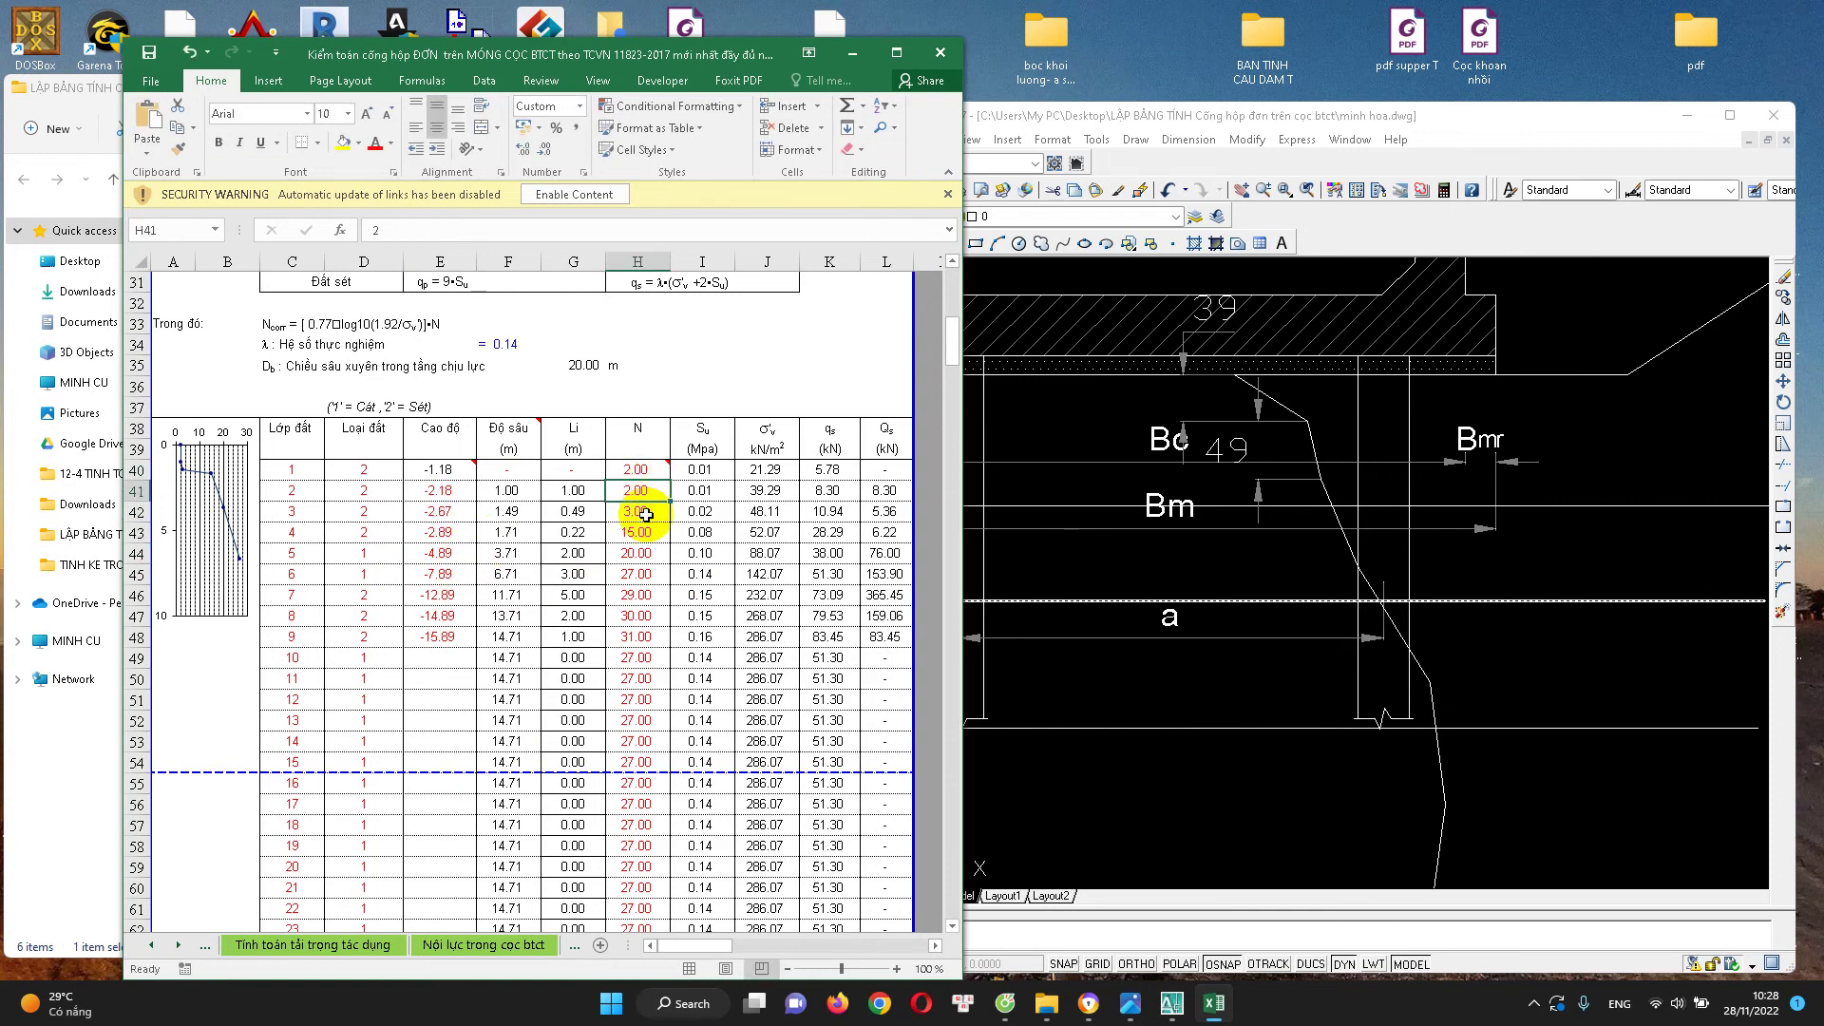
{"action": "left_click", "coordinate": [1322, 455]}
{"action": "scroll", "coordinate": [1301, 407], "scroll_direction": "up", "scroll_amount": 2}
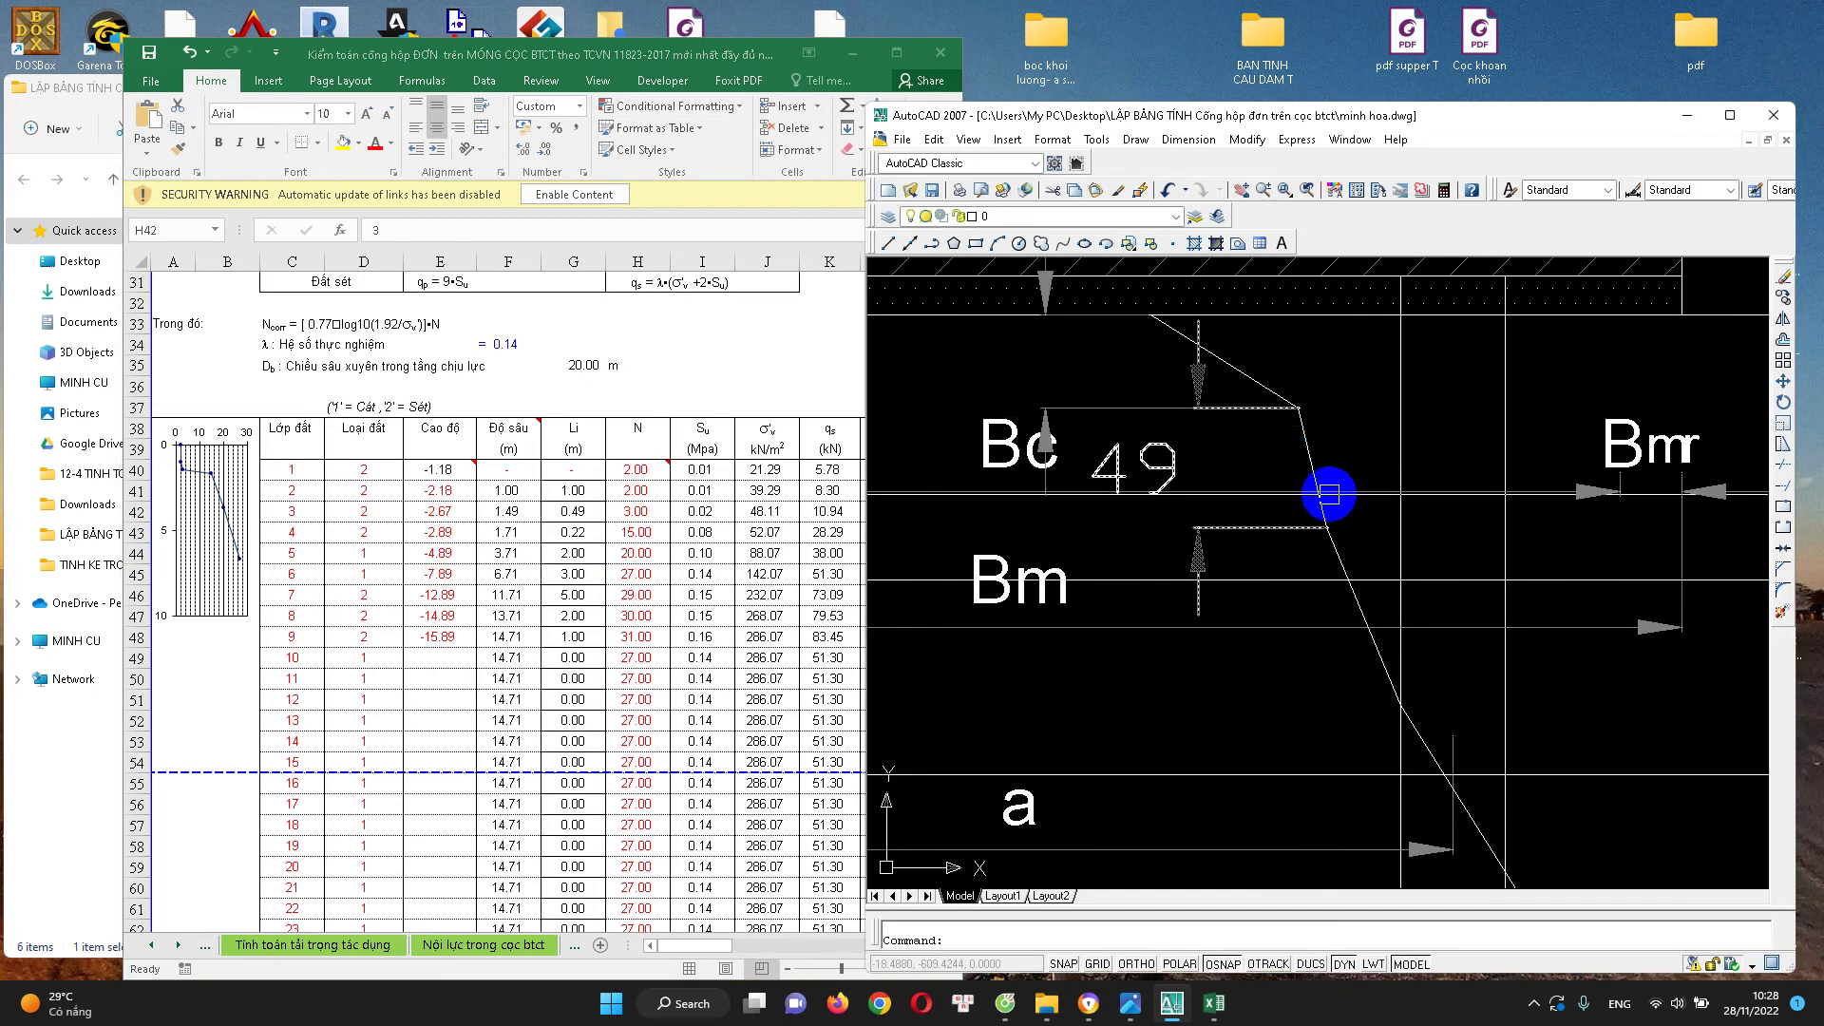
{"action": "left_click", "coordinate": [638, 517]}
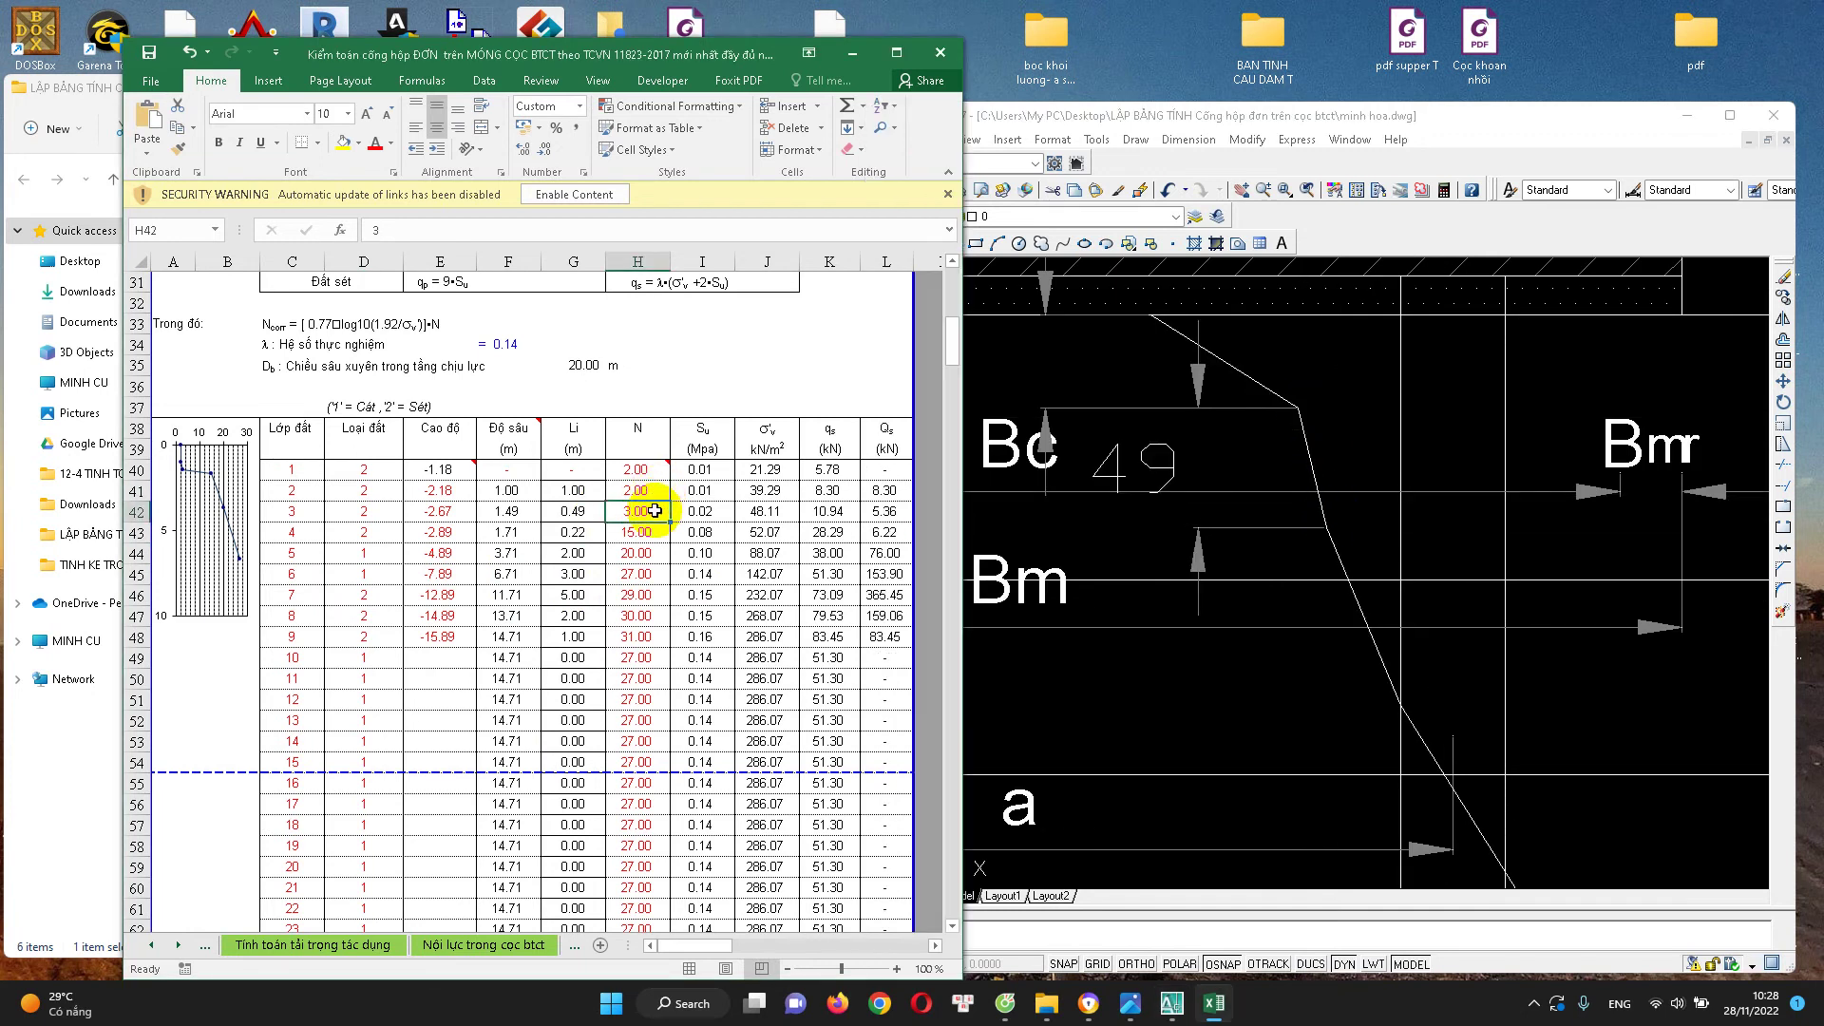
{"action": "left_click", "coordinate": [1363, 529]}
{"action": "left_click", "coordinate": [1242, 581]}
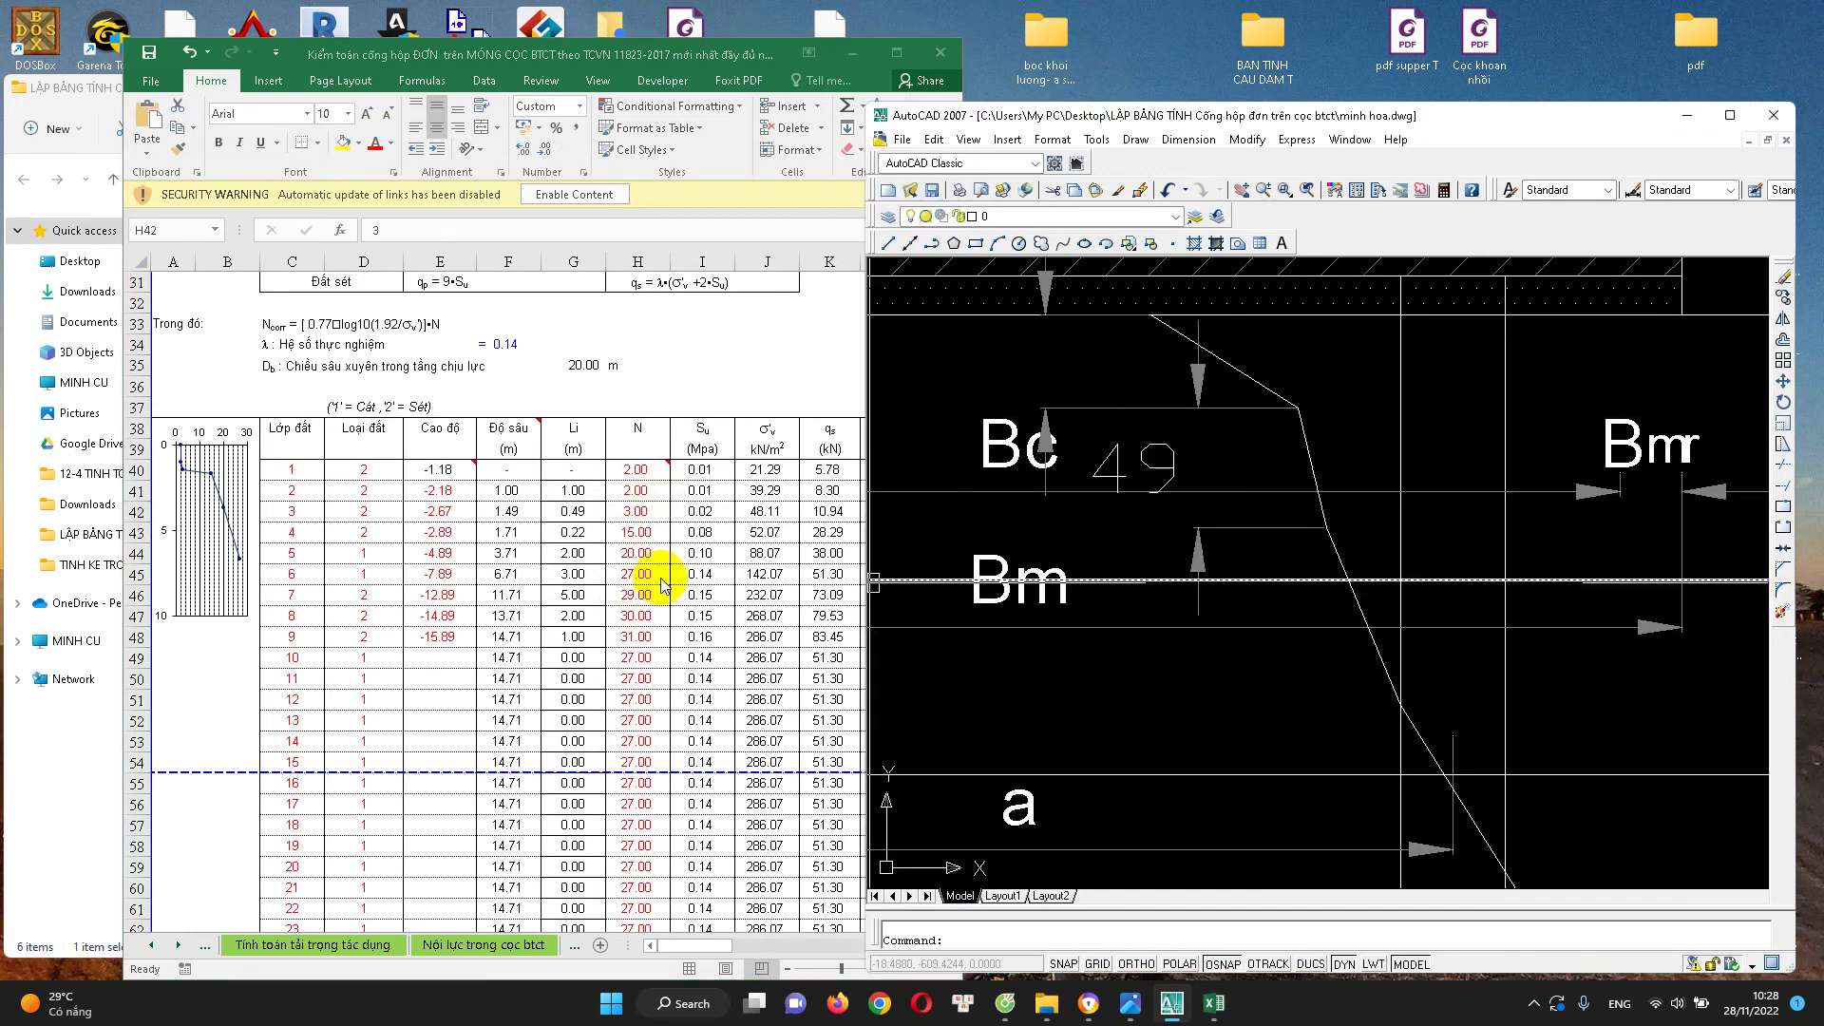
{"action": "key", "text": "alt+Tab"}
{"action": "type", "text": "4"}
{"action": "key", "text": "Return"}
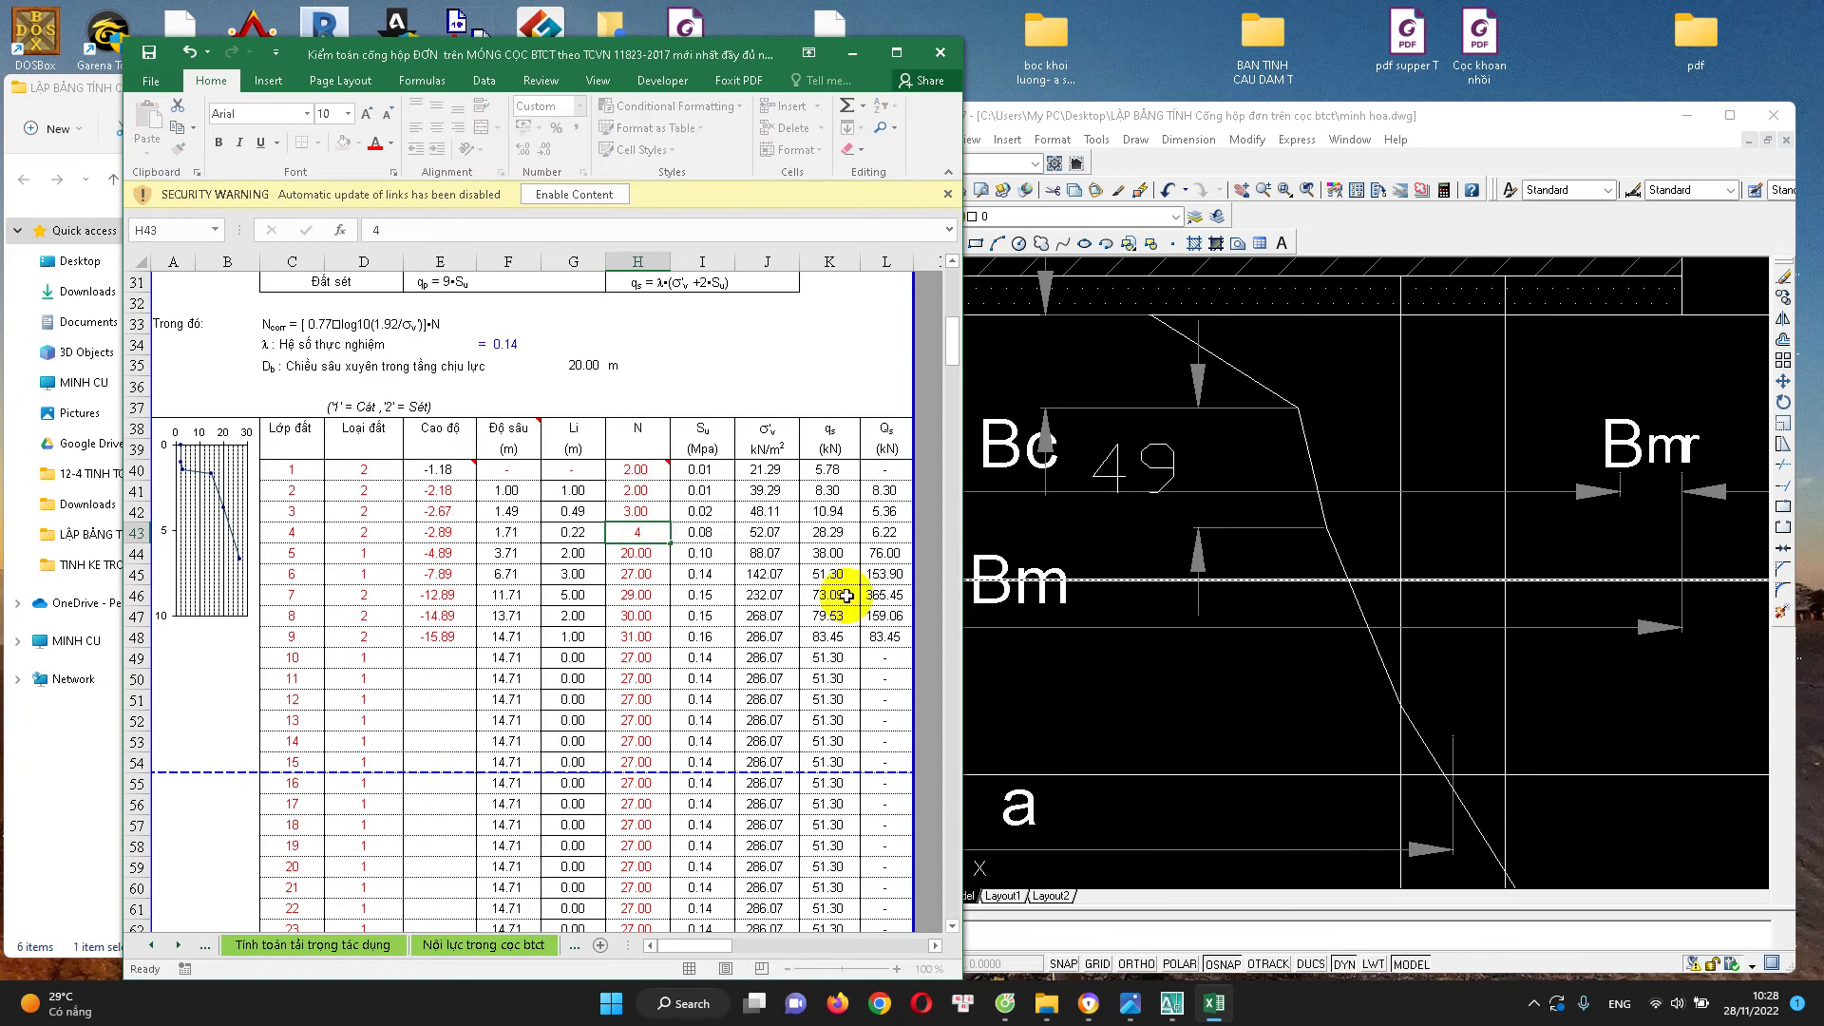
Undo the recent soil-layer edits and move to the 'Nội lực trong cọc btct' sheet
{"action": "left_click", "coordinate": [1290, 629]}
{"action": "left_click", "coordinate": [638, 533]}
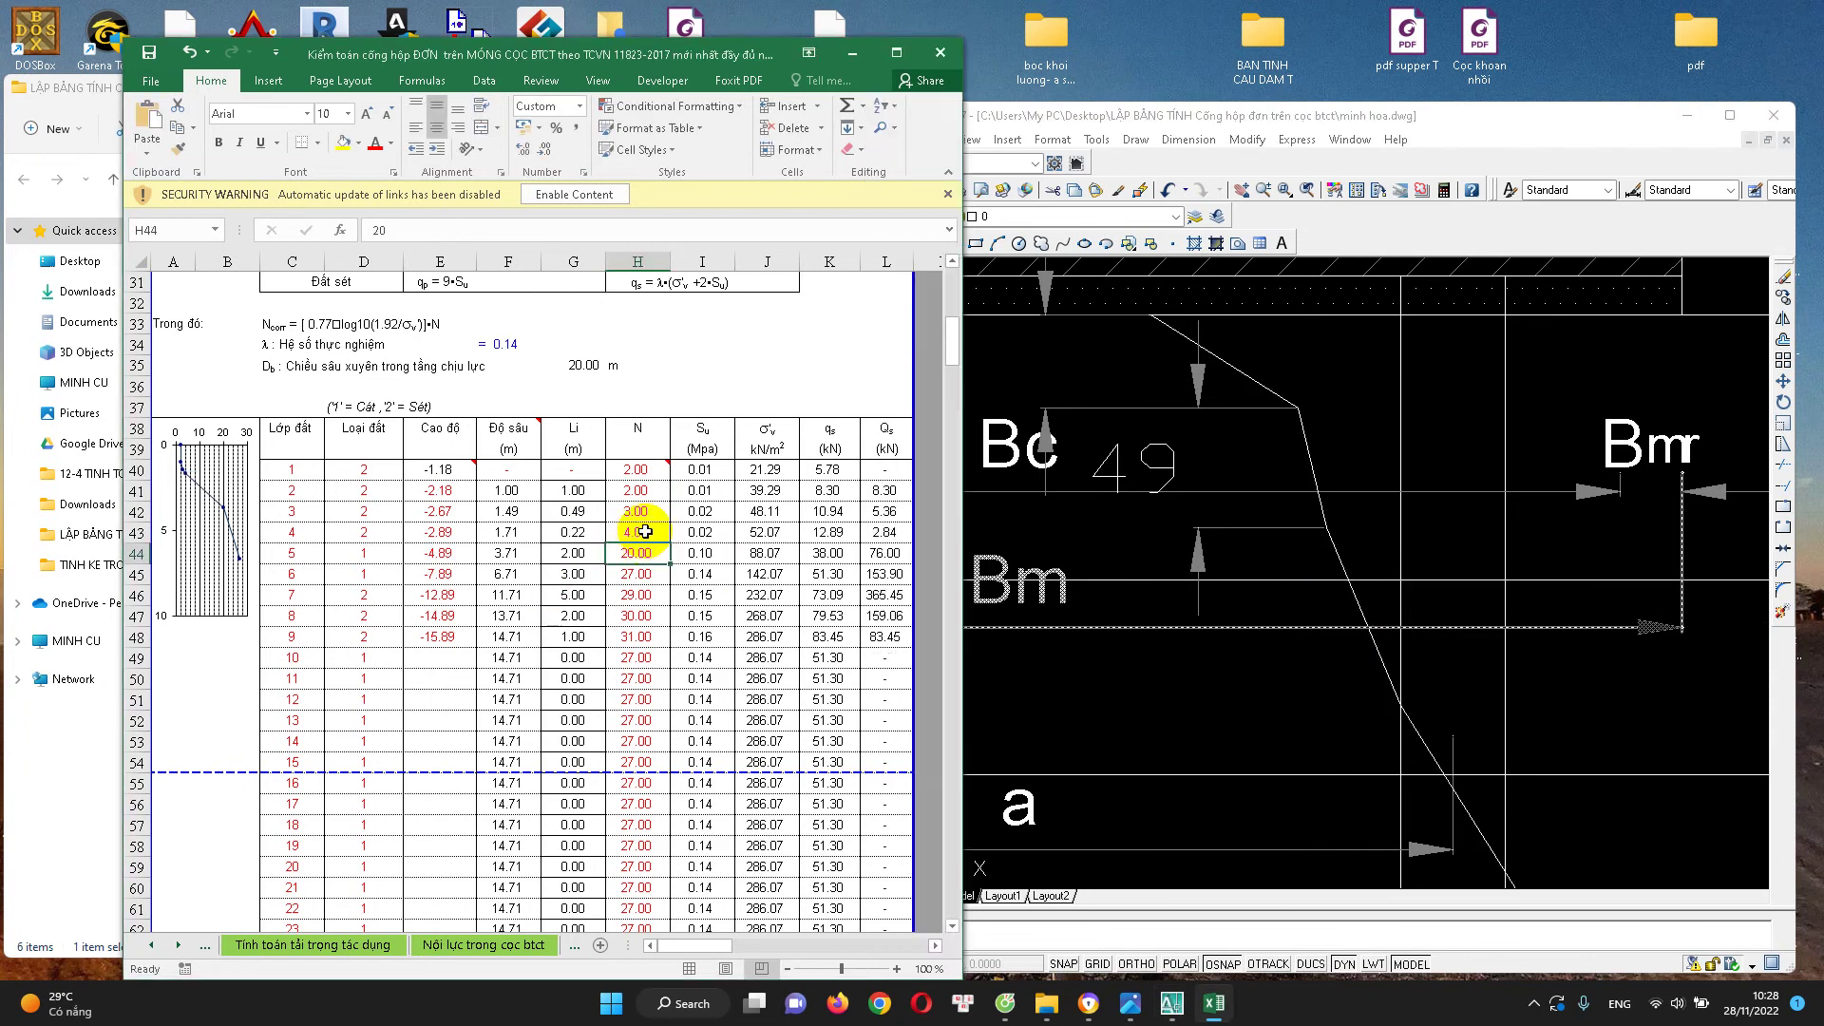
{"action": "left_click", "coordinate": [1320, 500]}
{"action": "left_click", "coordinate": [1300, 413]}
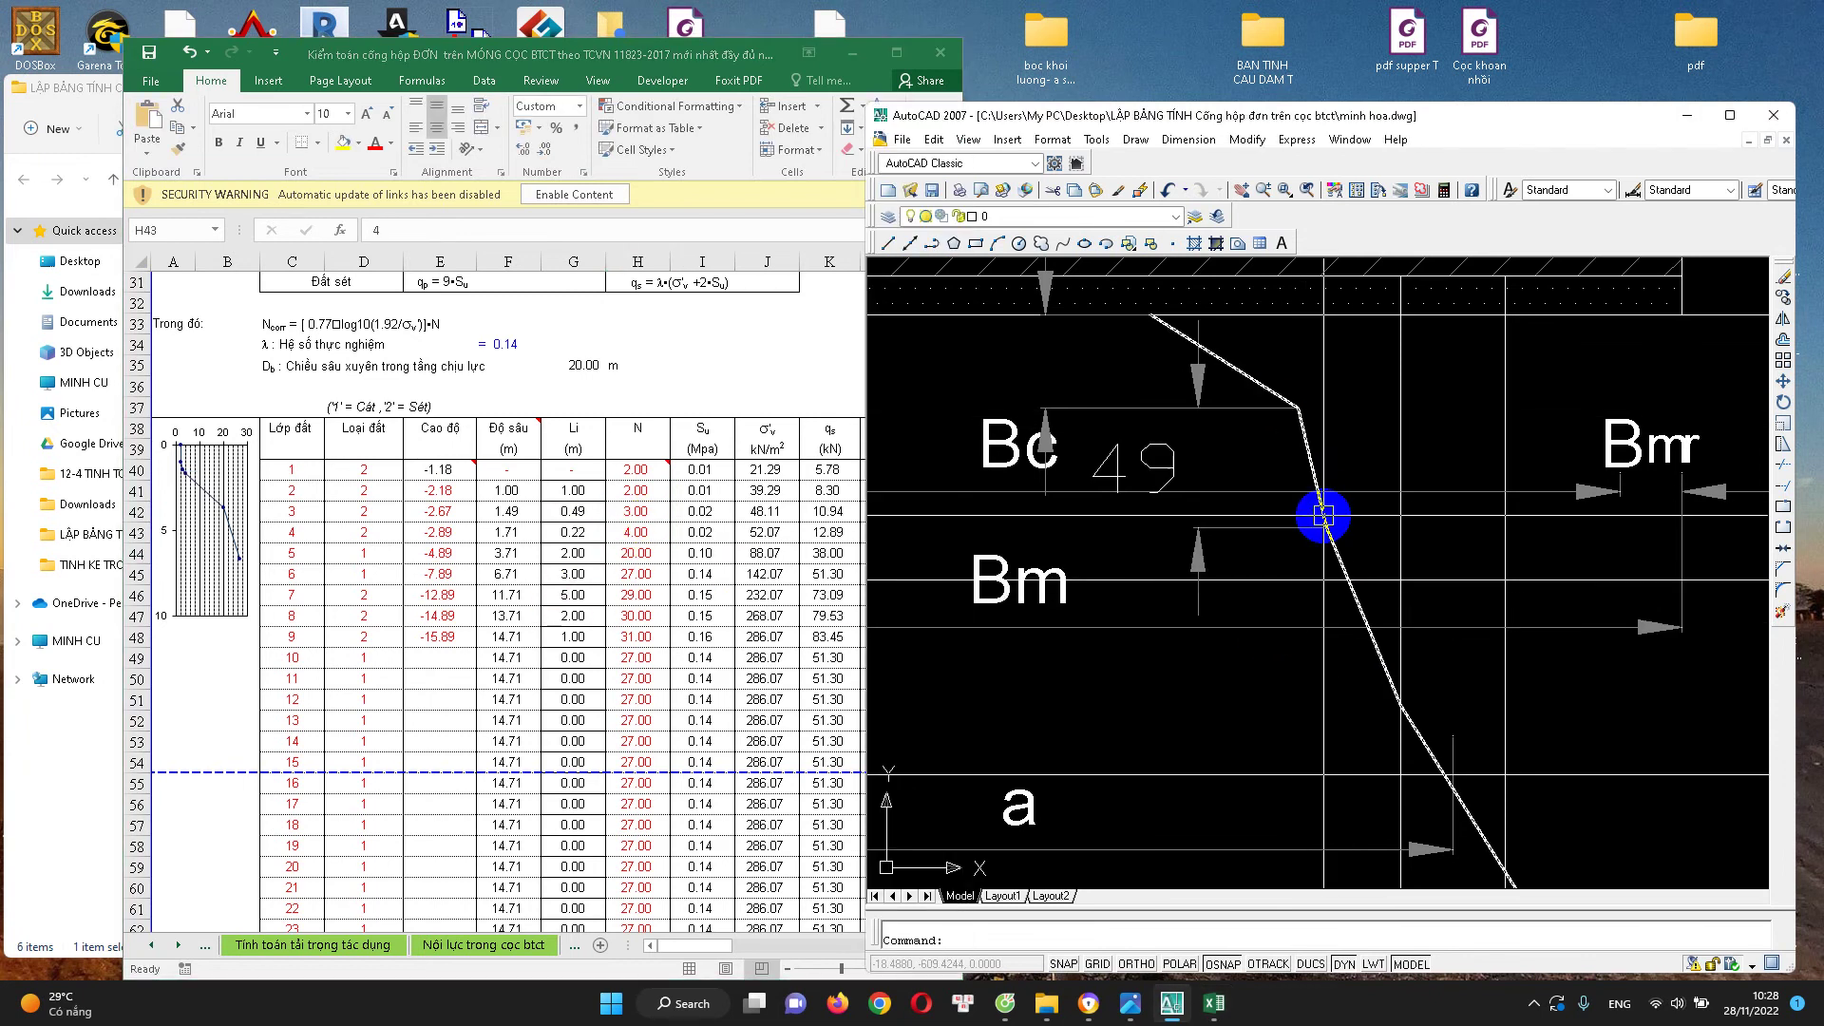
{"action": "left_click_drag", "start_coordinate": [1300, 413], "coordinate": [1348, 568]}
{"action": "key", "text": "alt+Tab"}
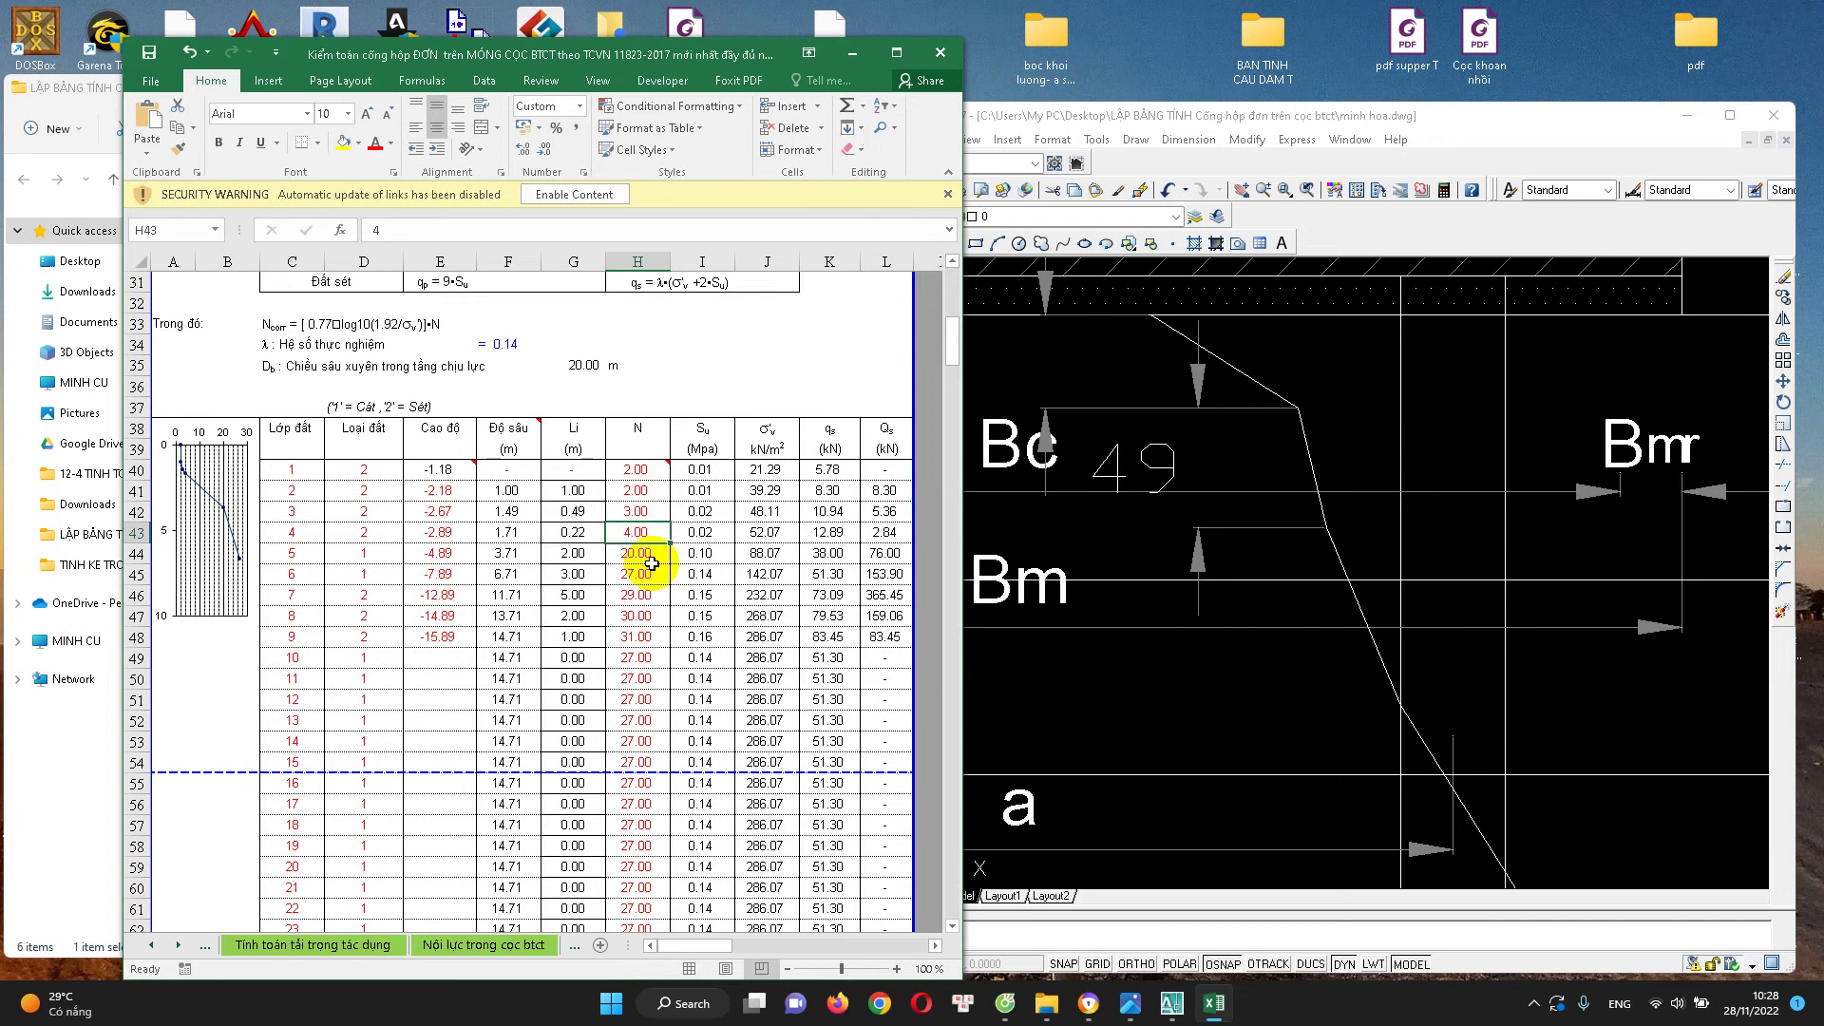
{"action": "key", "text": "ctrl+z"}
{"action": "key", "text": "ctrl+z"}
{"action": "key", "text": "ctrl+z"}
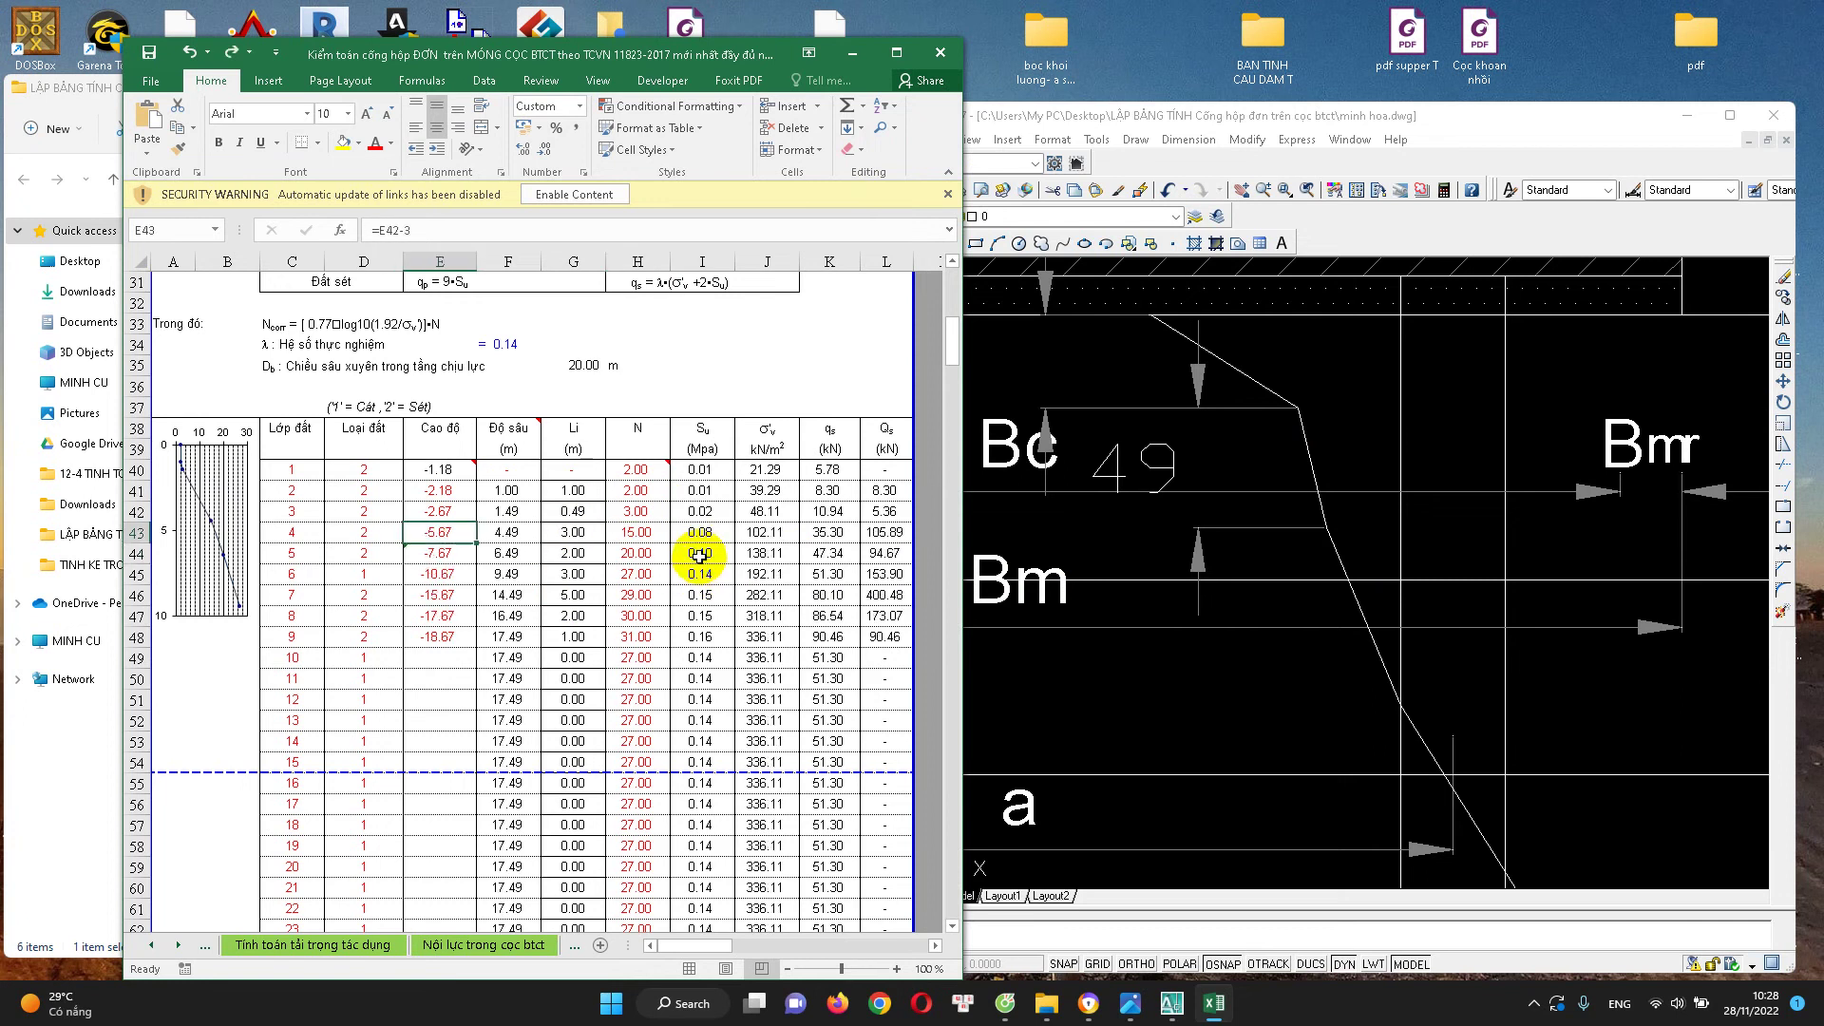
{"action": "key", "text": "ctrl+z"}
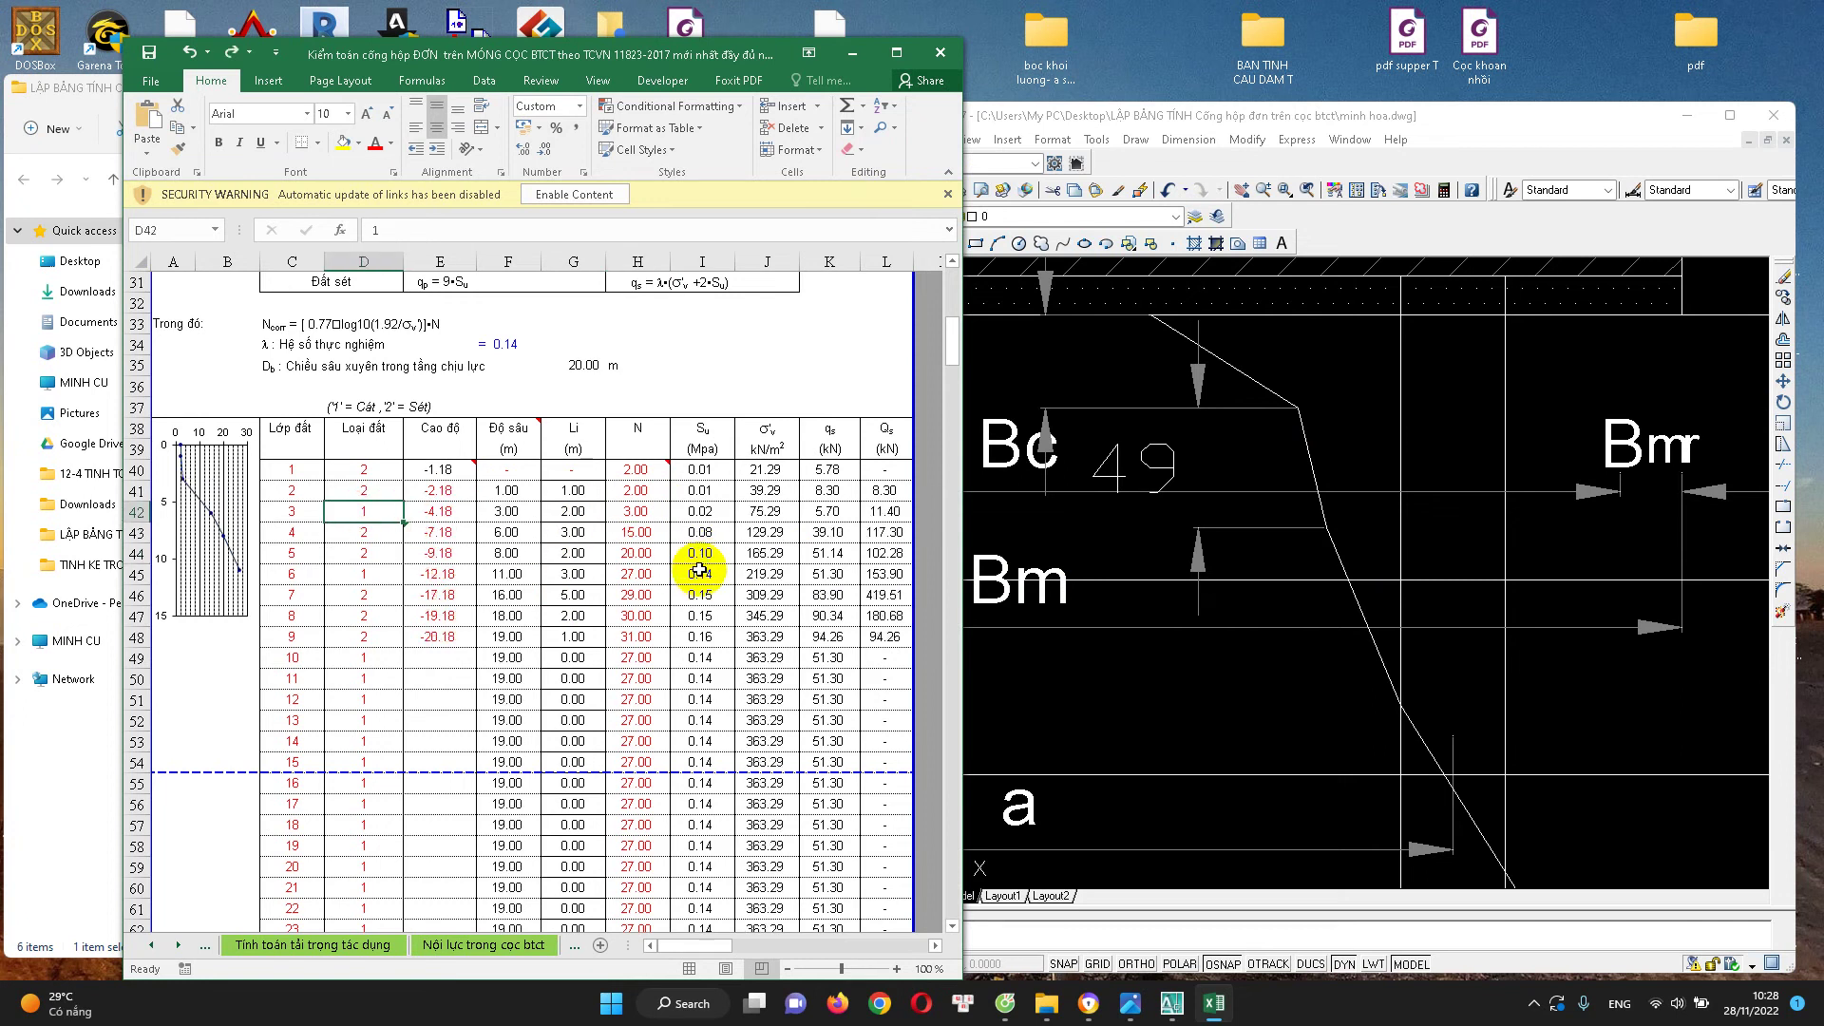
{"action": "key", "text": "ctrl+Page_Up"}
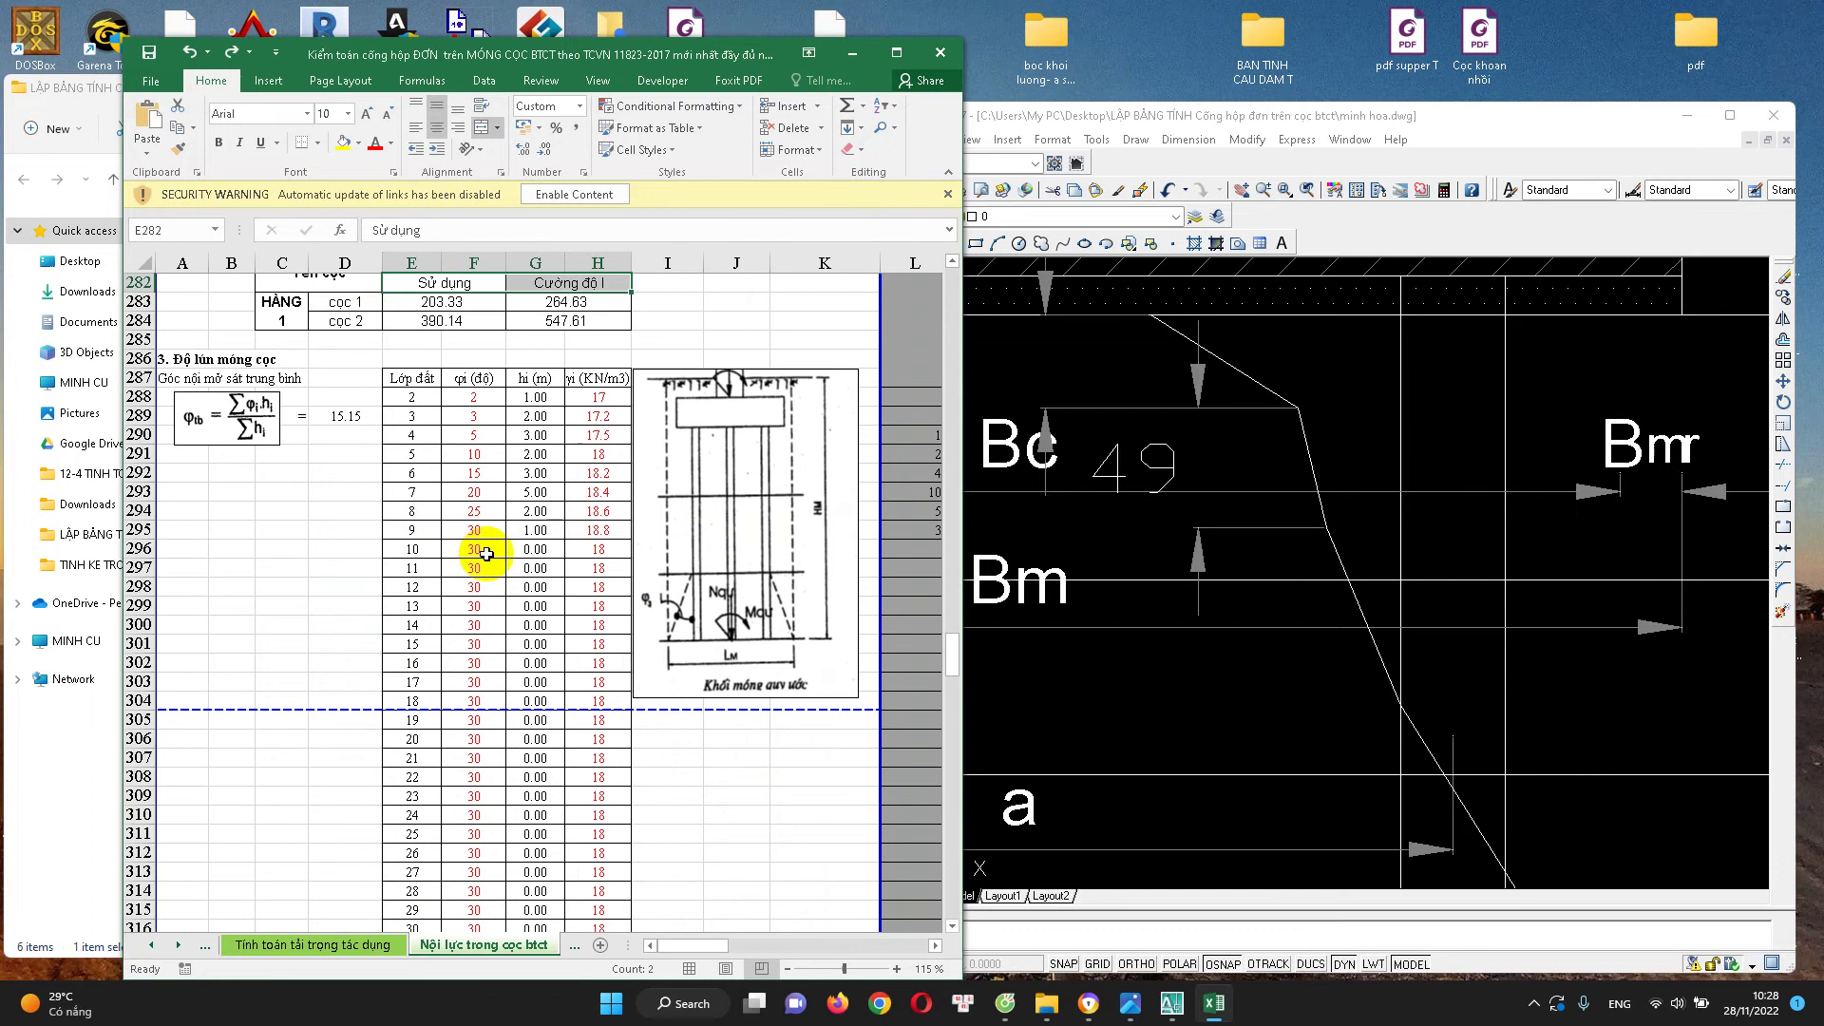
Redo layer 3's soil type 2 and set its elevation in E42 to =E41-2
{"action": "left_click", "coordinate": [238, 59]}
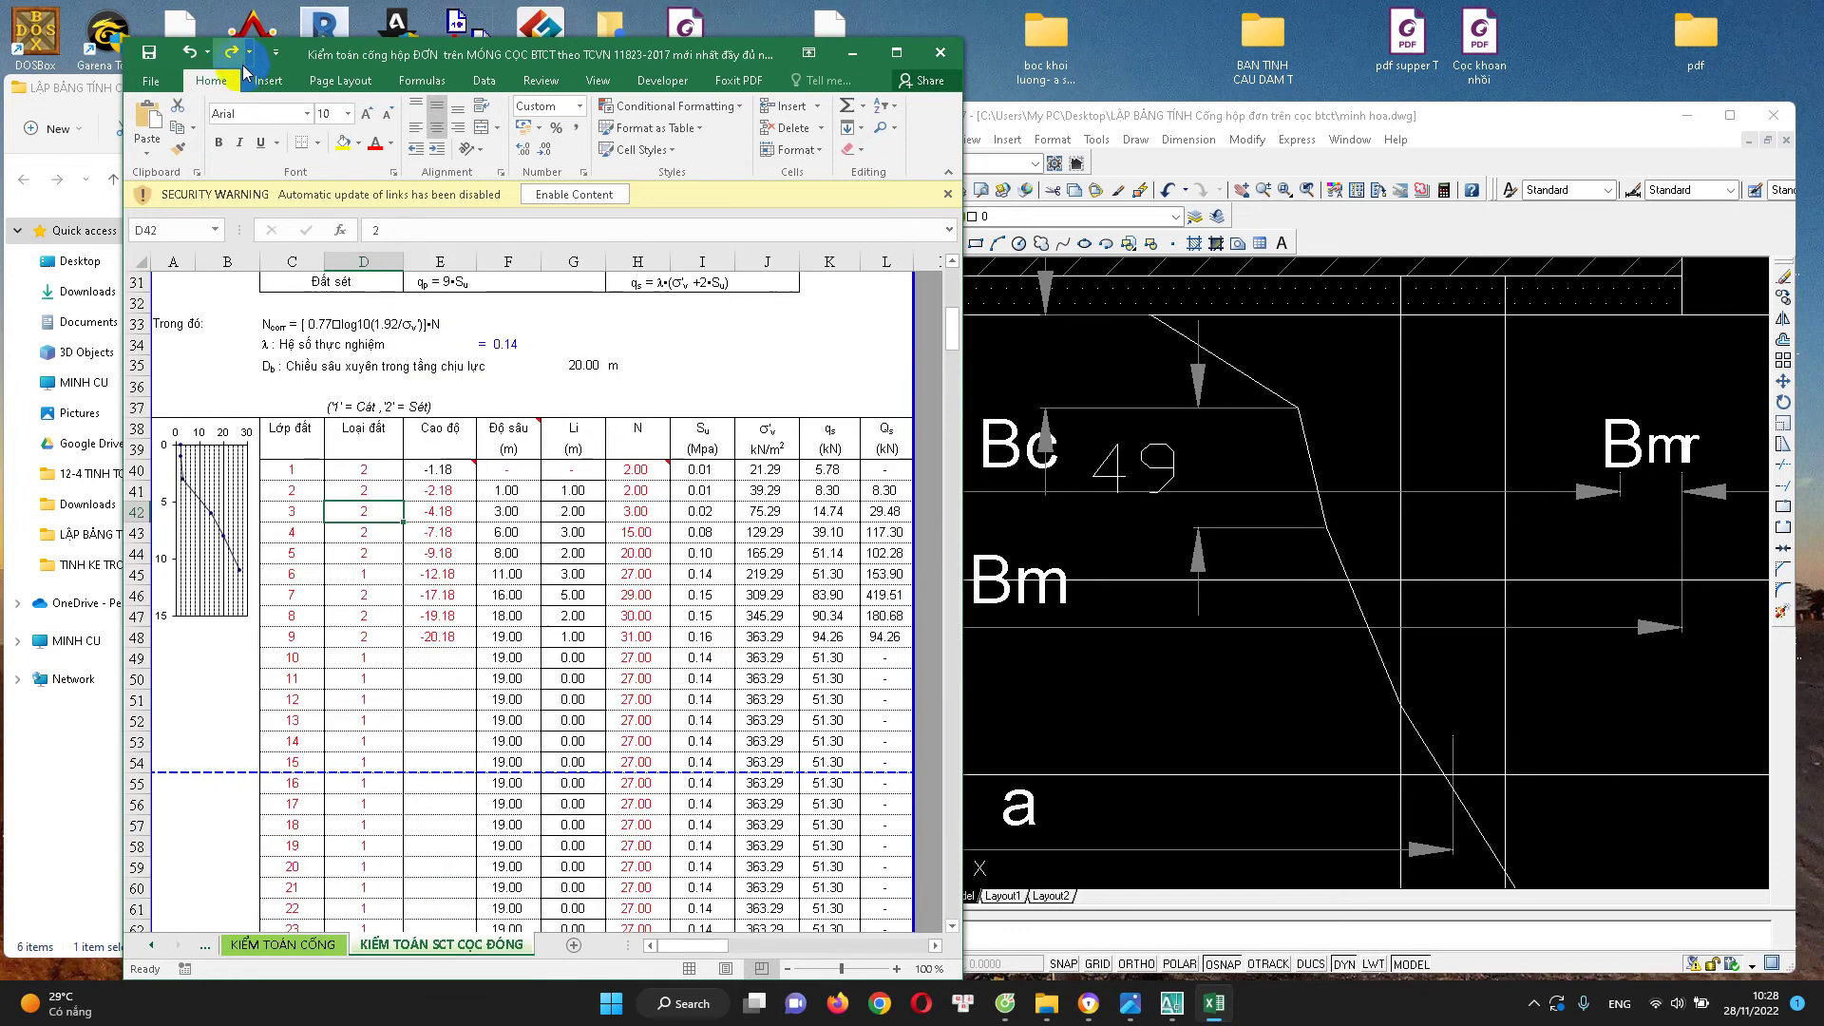
{"action": "left_click", "coordinate": [465, 493]}
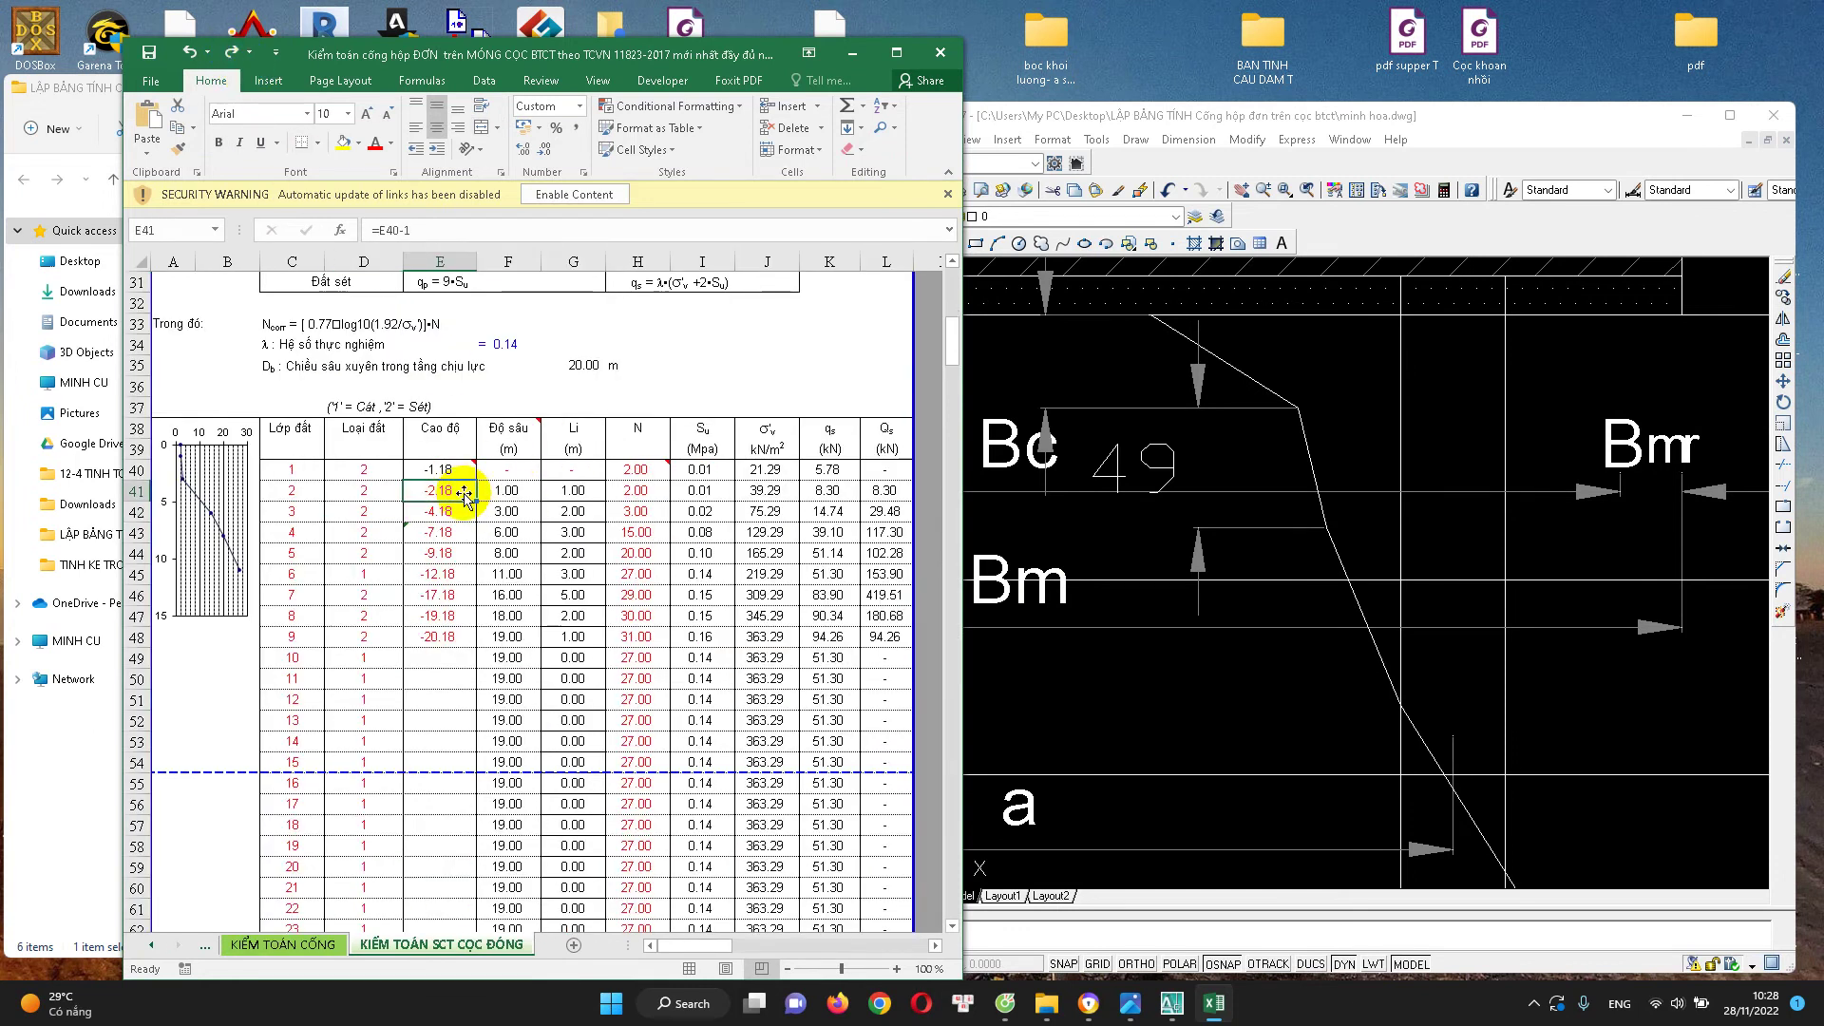
{"action": "left_click", "coordinate": [457, 511]}
{"action": "type", "text": "=E41-2"}
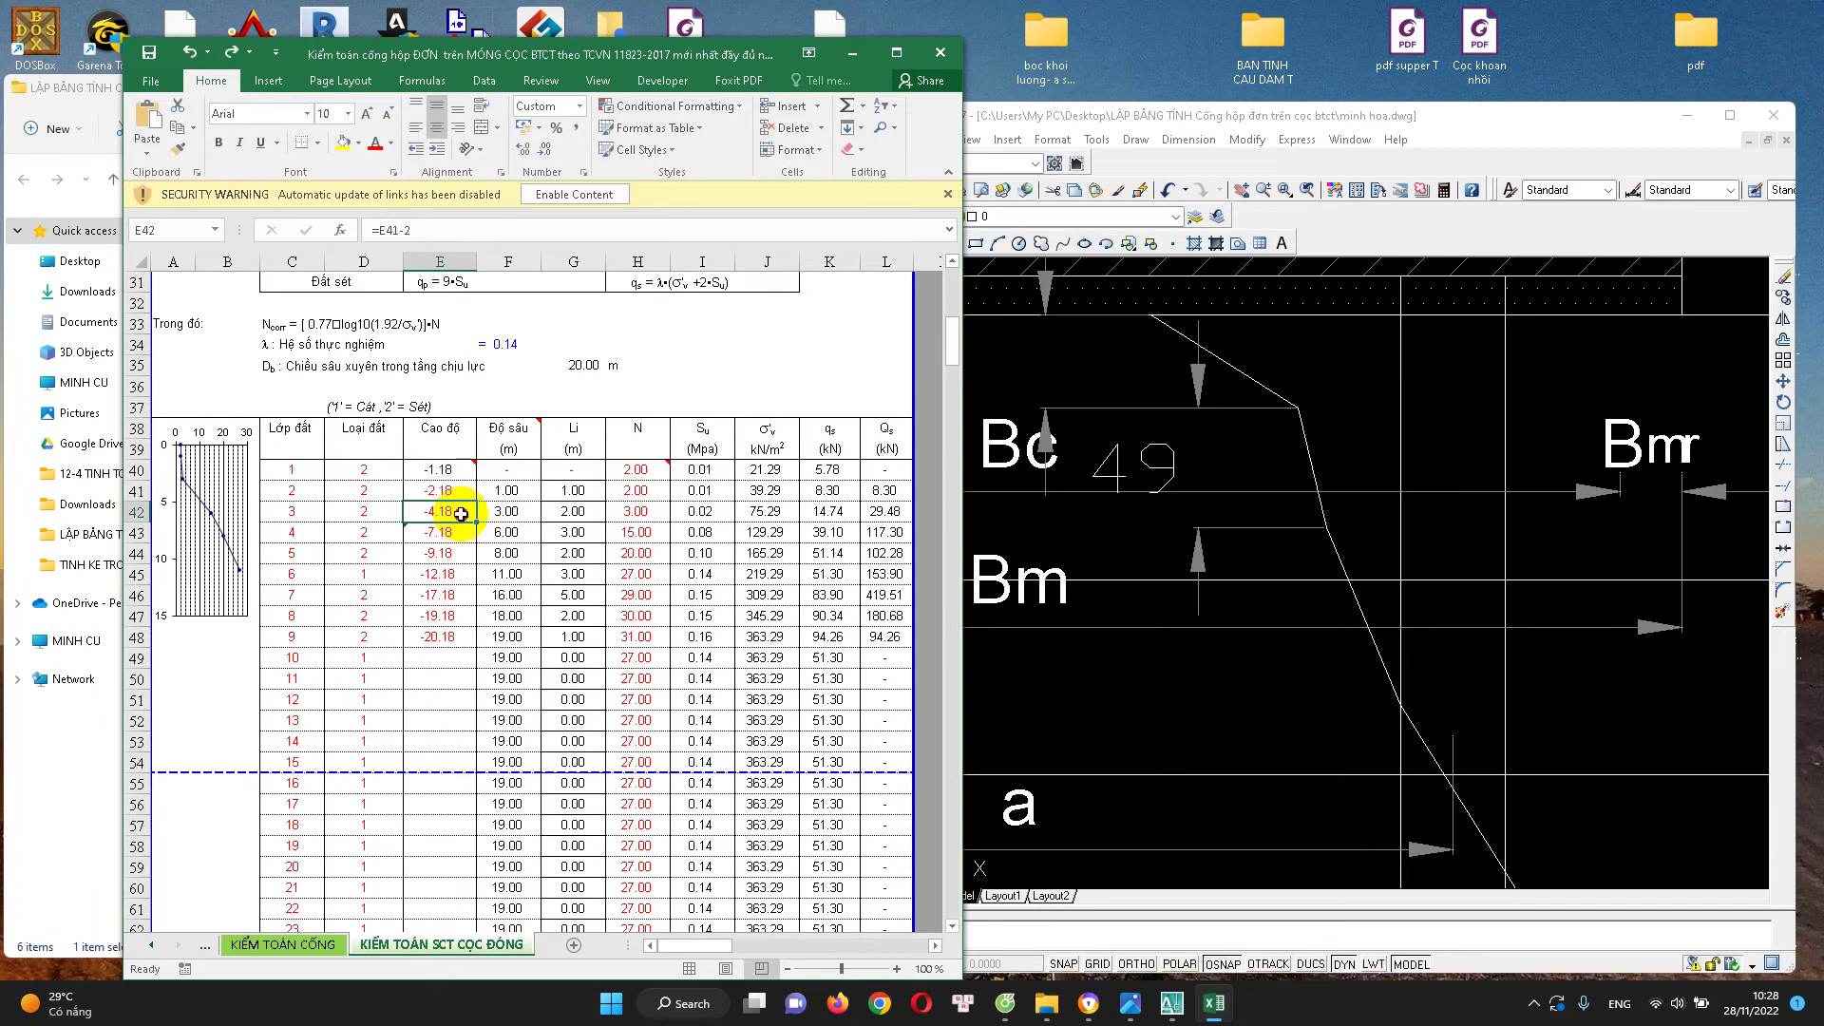
{"action": "left_click", "coordinate": [766, 511]}
Review the layer formulas, maximize the workbook, and inspect layer 9's elevation formula in E48
{"action": "scroll", "coordinate": [597, 421], "scroll_direction": "down", "scroll_amount": 1}
{"action": "left_click", "coordinate": [444, 430]}
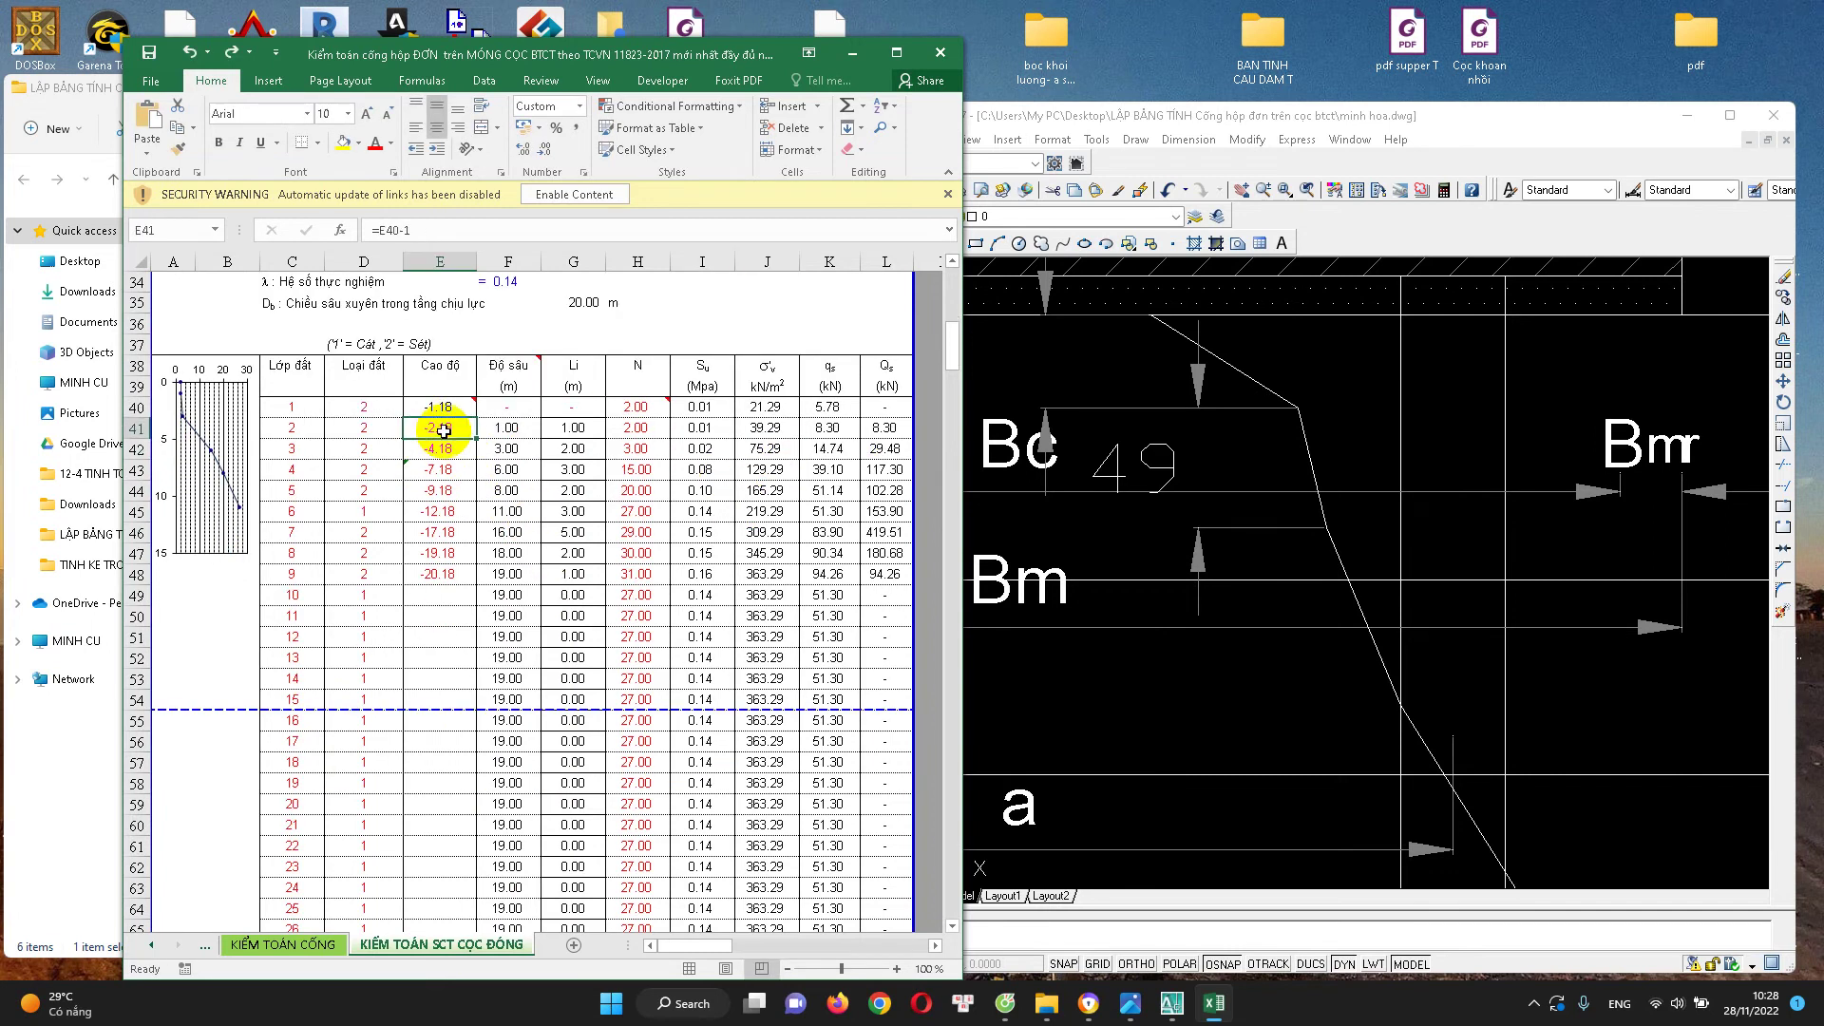
{"action": "scroll", "coordinate": [418, 437], "scroll_direction": "down", "scroll_amount": 1}
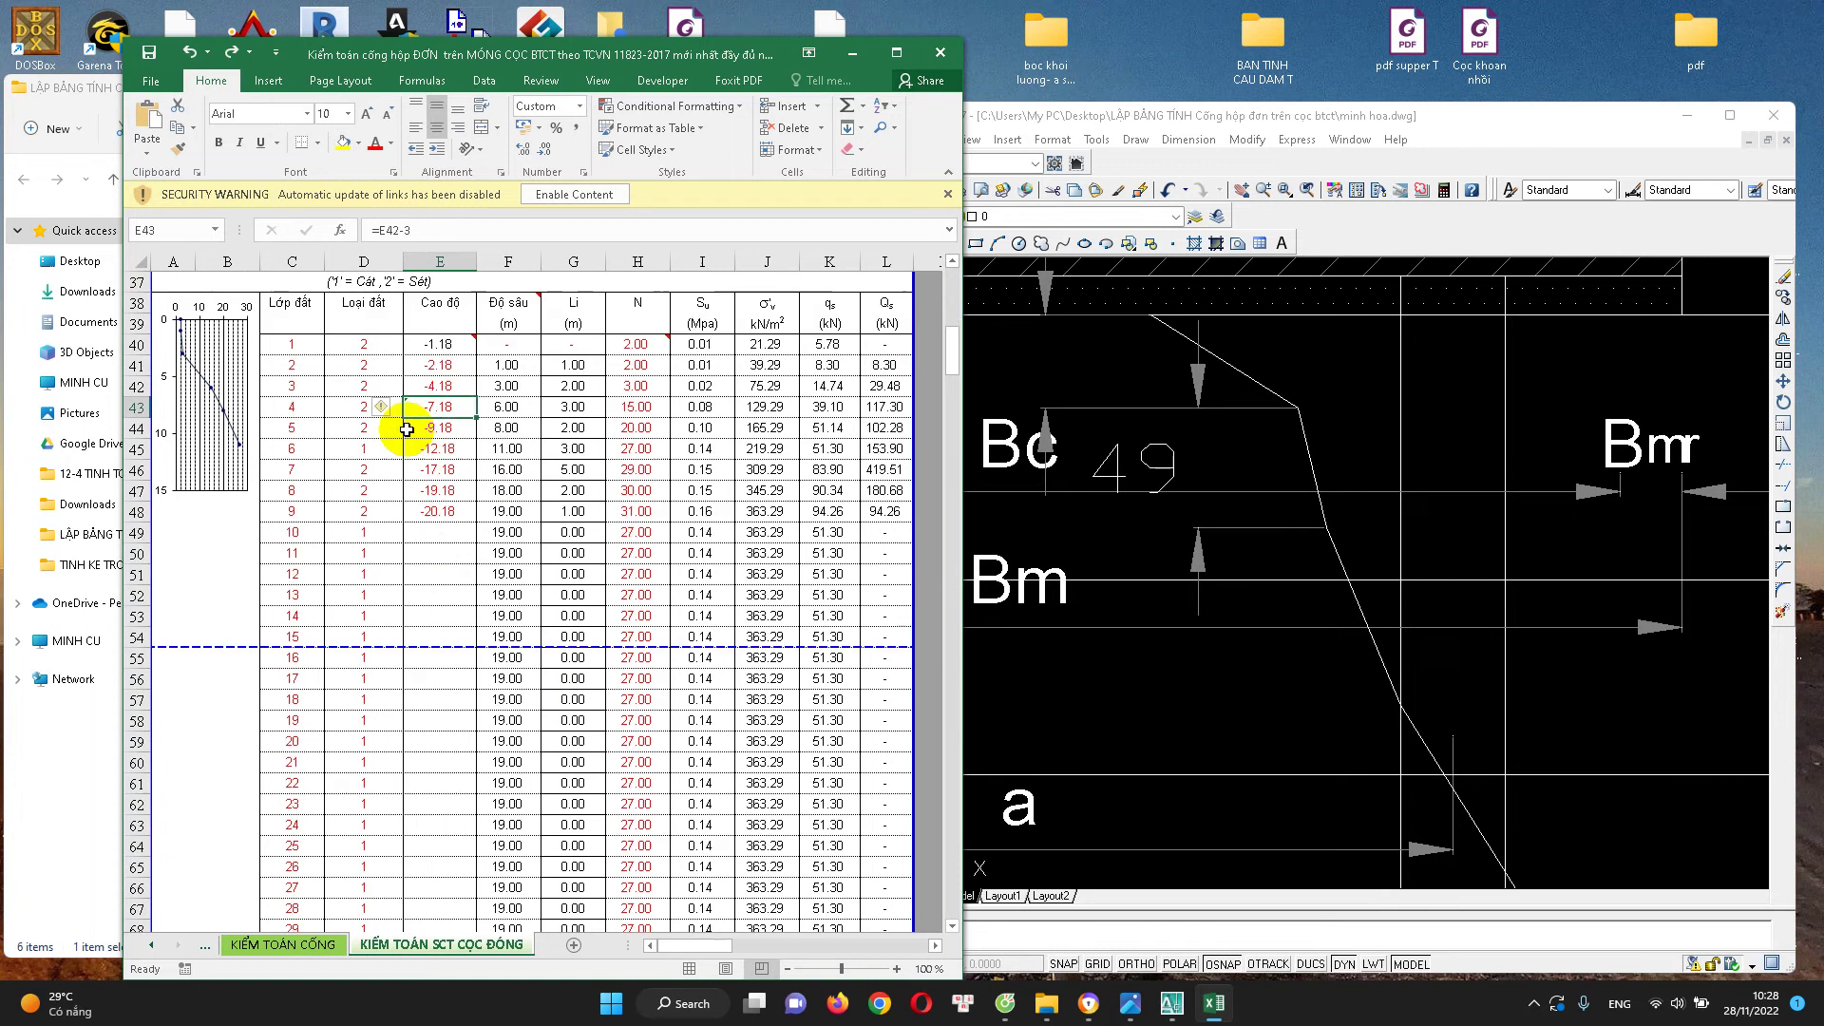
{"action": "left_click", "coordinate": [294, 367]}
{"action": "left_click", "coordinate": [352, 369]}
{"action": "left_click", "coordinate": [636, 448]}
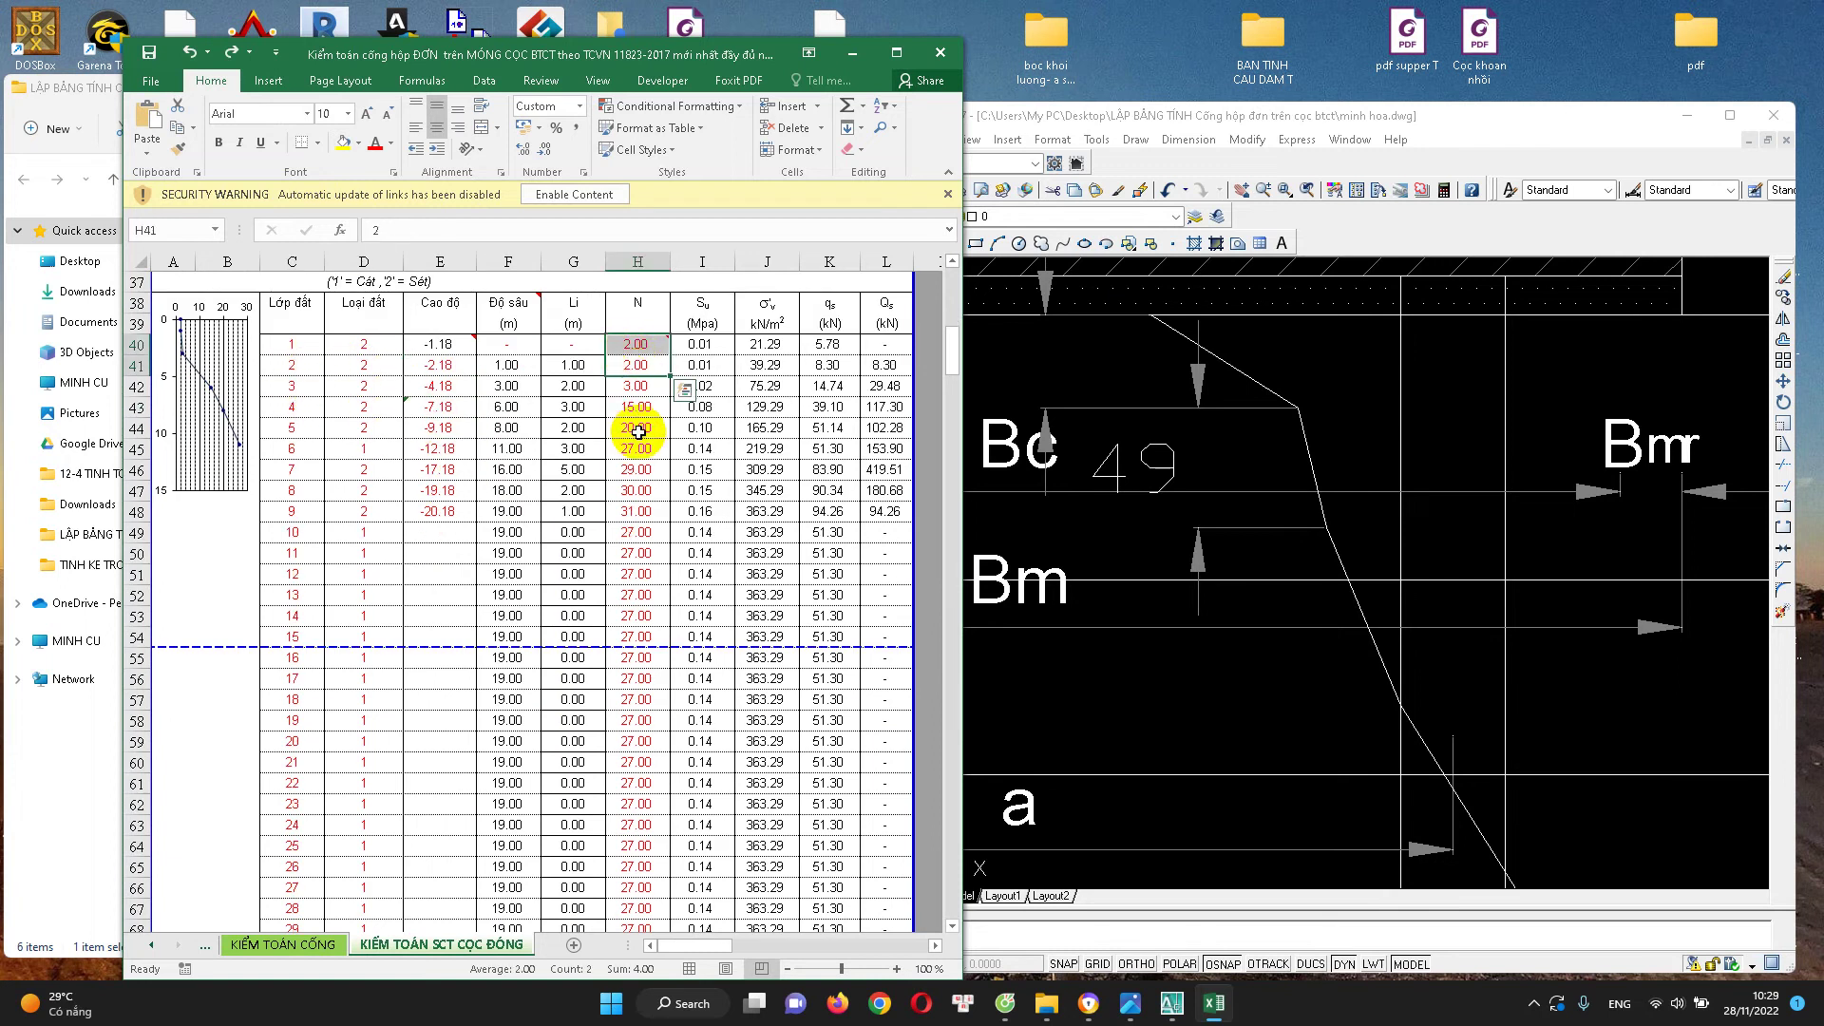
{"action": "scroll", "coordinate": [655, 517], "scroll_direction": "down", "scroll_amount": 4}
{"action": "scroll", "coordinate": [656, 608], "scroll_direction": "down", "scroll_amount": 4}
{"action": "scroll", "coordinate": [666, 645], "scroll_direction": "up", "scroll_amount": 4}
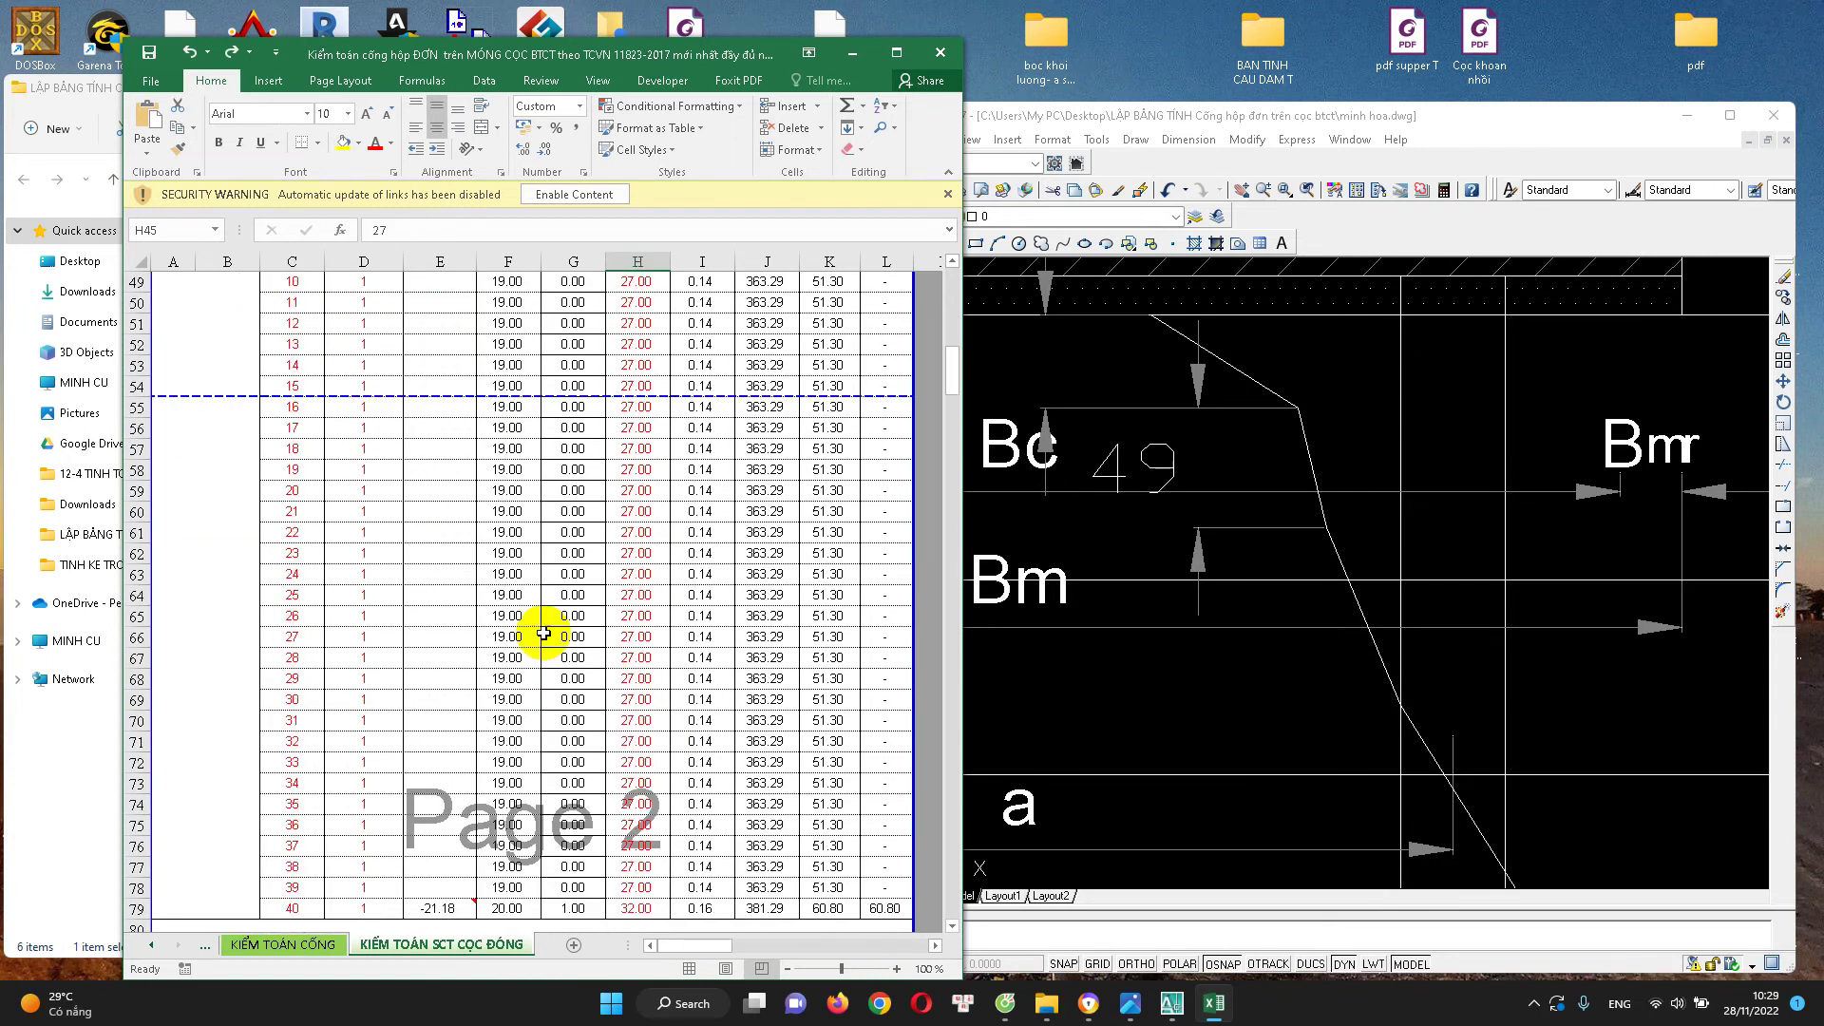
{"action": "scroll", "coordinate": [542, 631], "scroll_direction": "up", "scroll_amount": 3}
{"action": "left_click", "coordinate": [888, 59]}
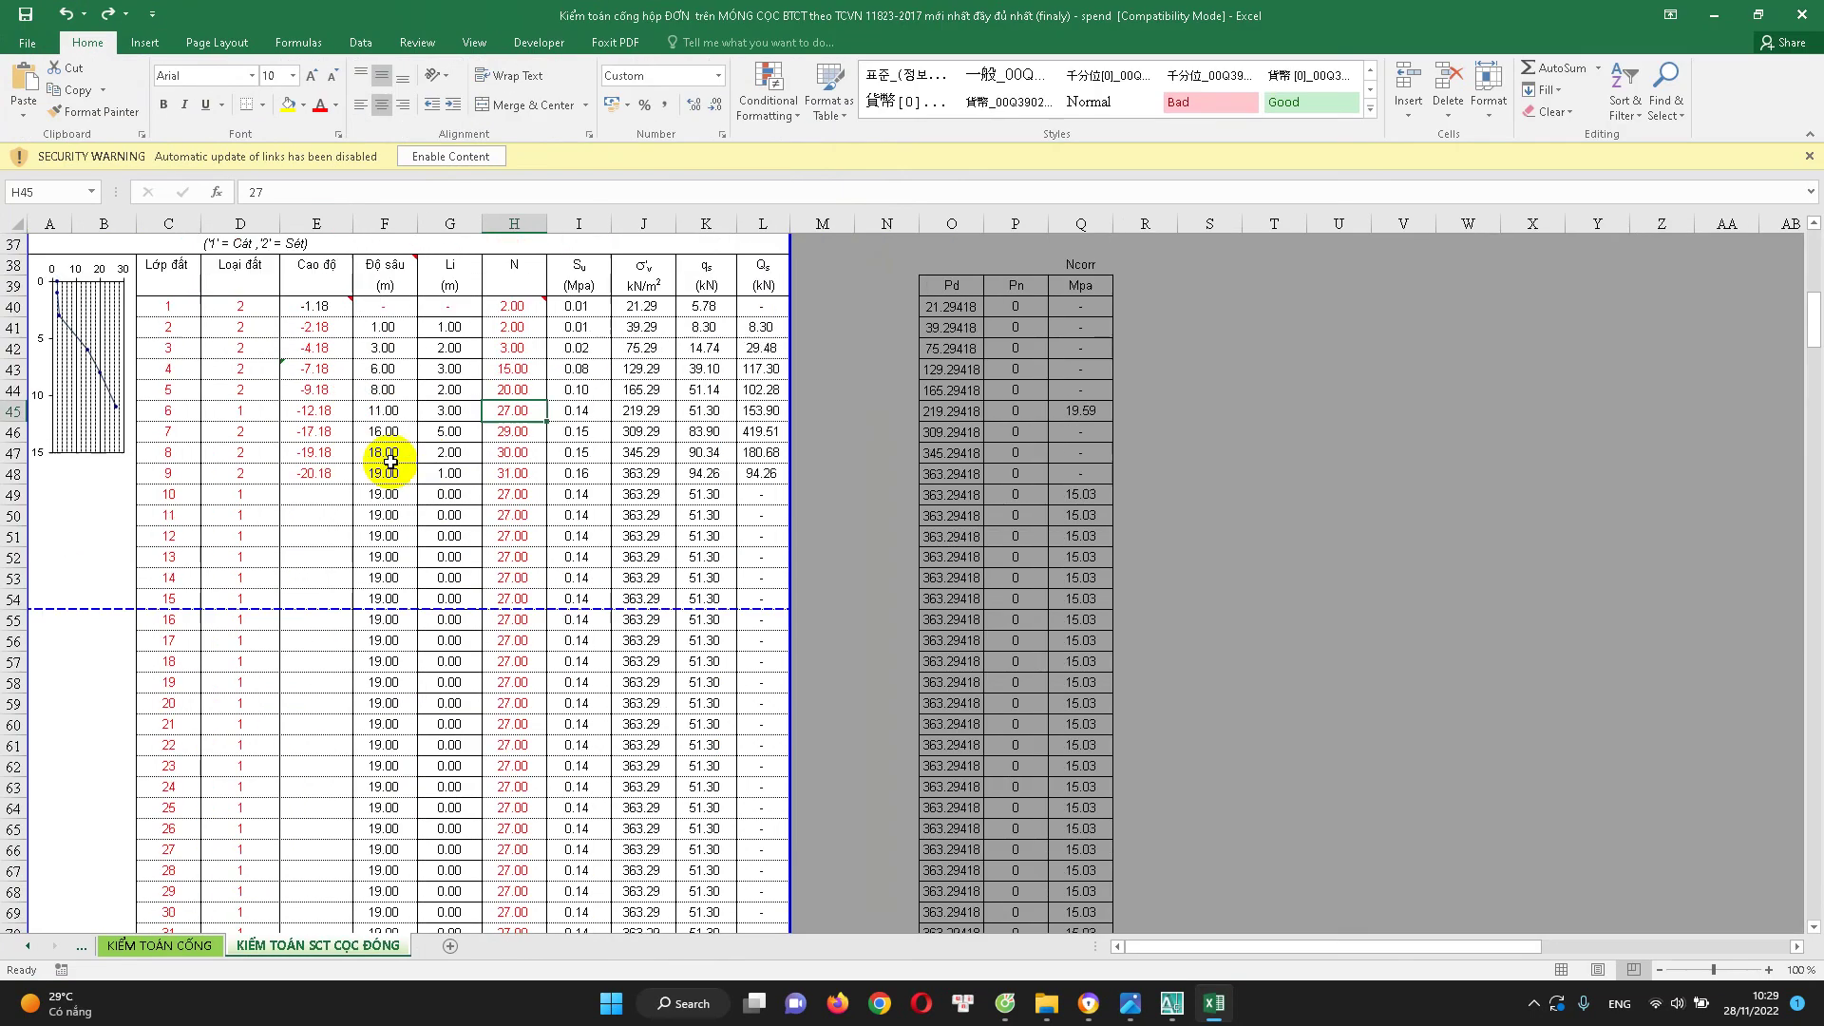
{"action": "left_click", "coordinate": [324, 540]}
{"action": "scroll", "coordinate": [325, 540], "scroll_direction": "down", "scroll_amount": 2}
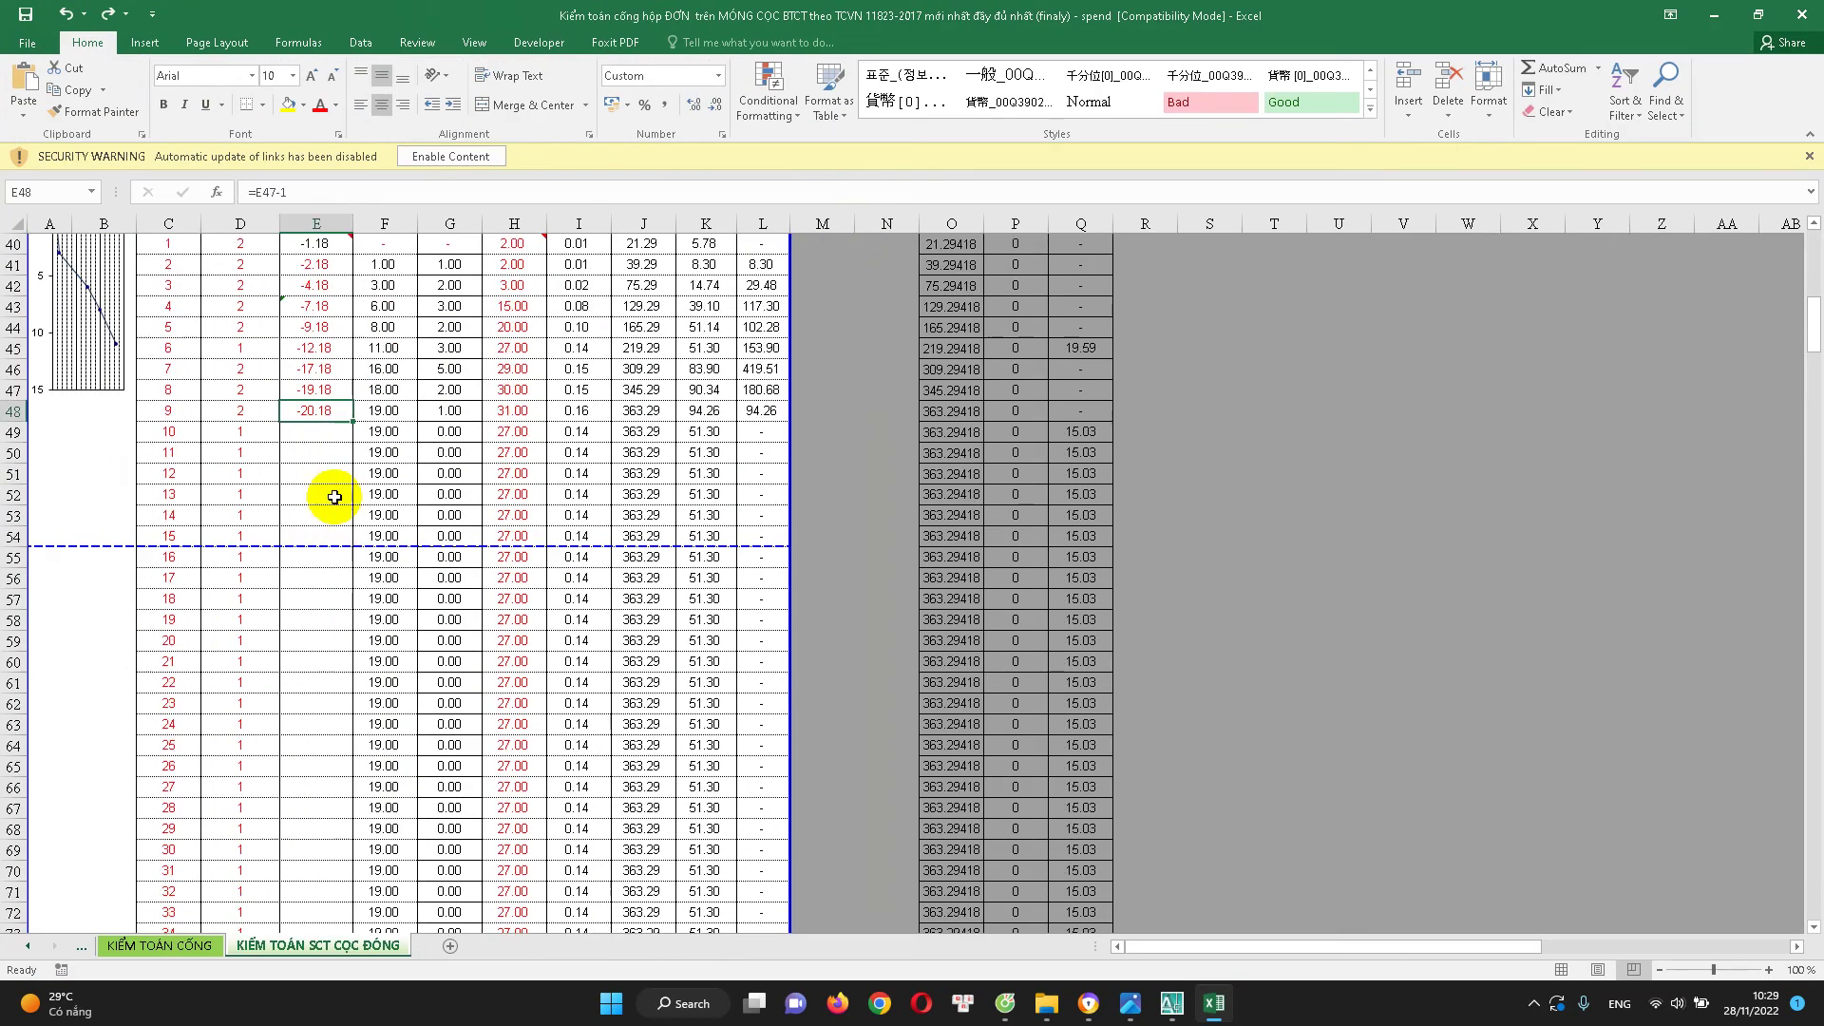
{"action": "double_click", "coordinate": [326, 410]}
{"action": "scroll", "coordinate": [342, 435], "scroll_direction": "down", "scroll_amount": 3}
{"action": "key", "text": "Escape"}
{"action": "scroll", "coordinate": [436, 709], "scroll_direction": "down", "scroll_amount": 2}
Inspect the pile-tip elevation formula in E79 (=J17) and the unused layer rows above it
{"action": "scroll", "coordinate": [285, 794], "scroll_direction": "up", "scroll_amount": 3}
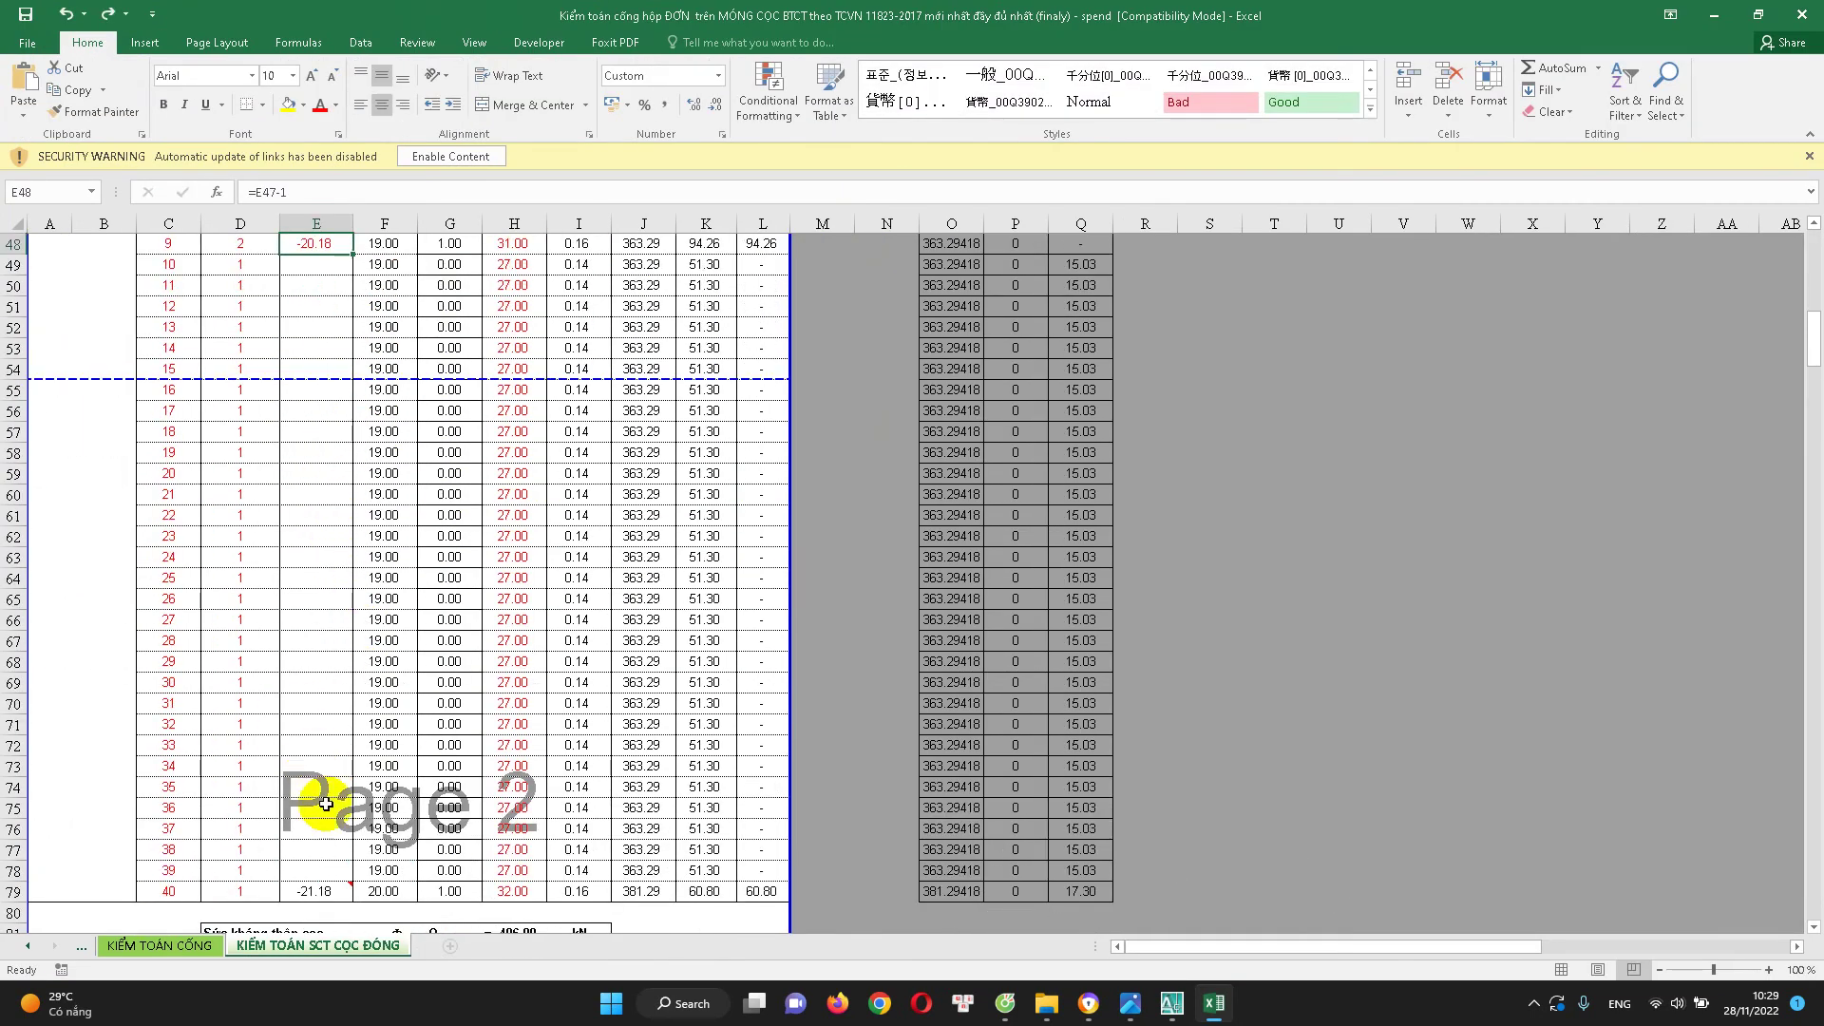
{"action": "scroll", "coordinate": [326, 782], "scroll_direction": "down", "scroll_amount": 3}
{"action": "left_click", "coordinate": [325, 771]}
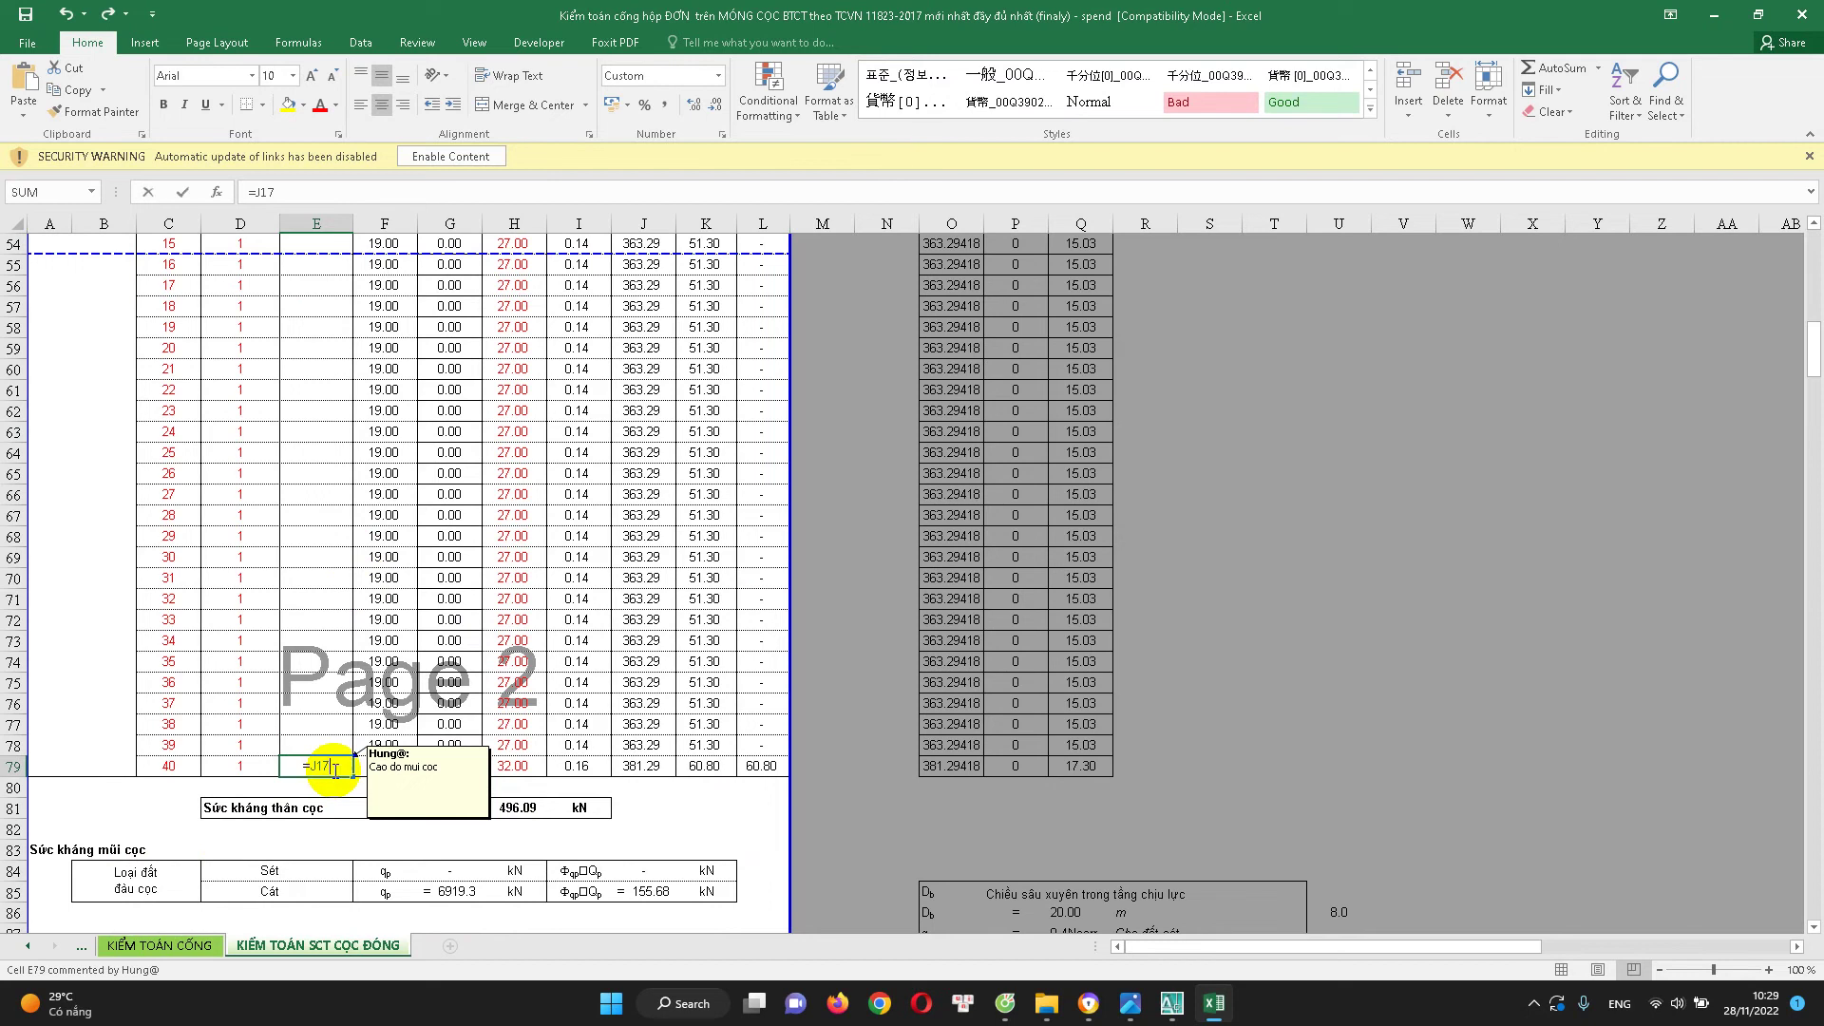
{"action": "key", "text": "Escape"}
{"action": "left_click", "coordinate": [21, 766]}
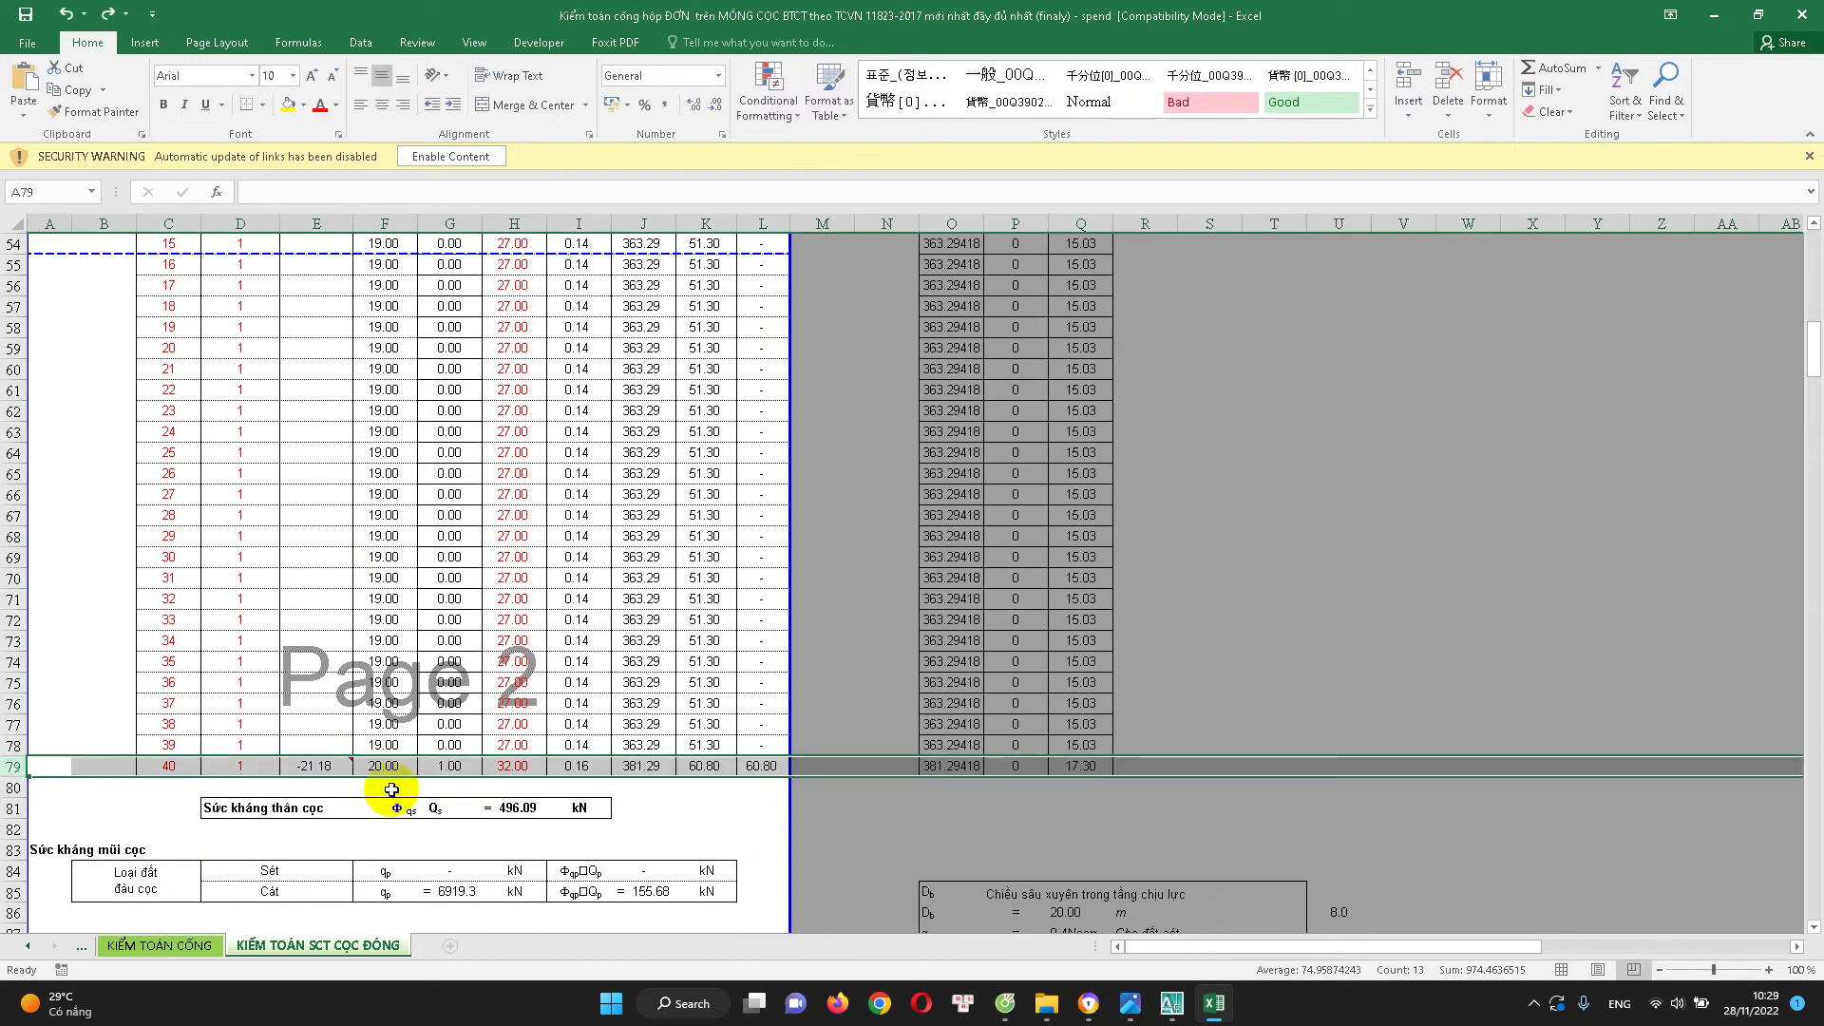
{"action": "left_click", "coordinate": [327, 768]}
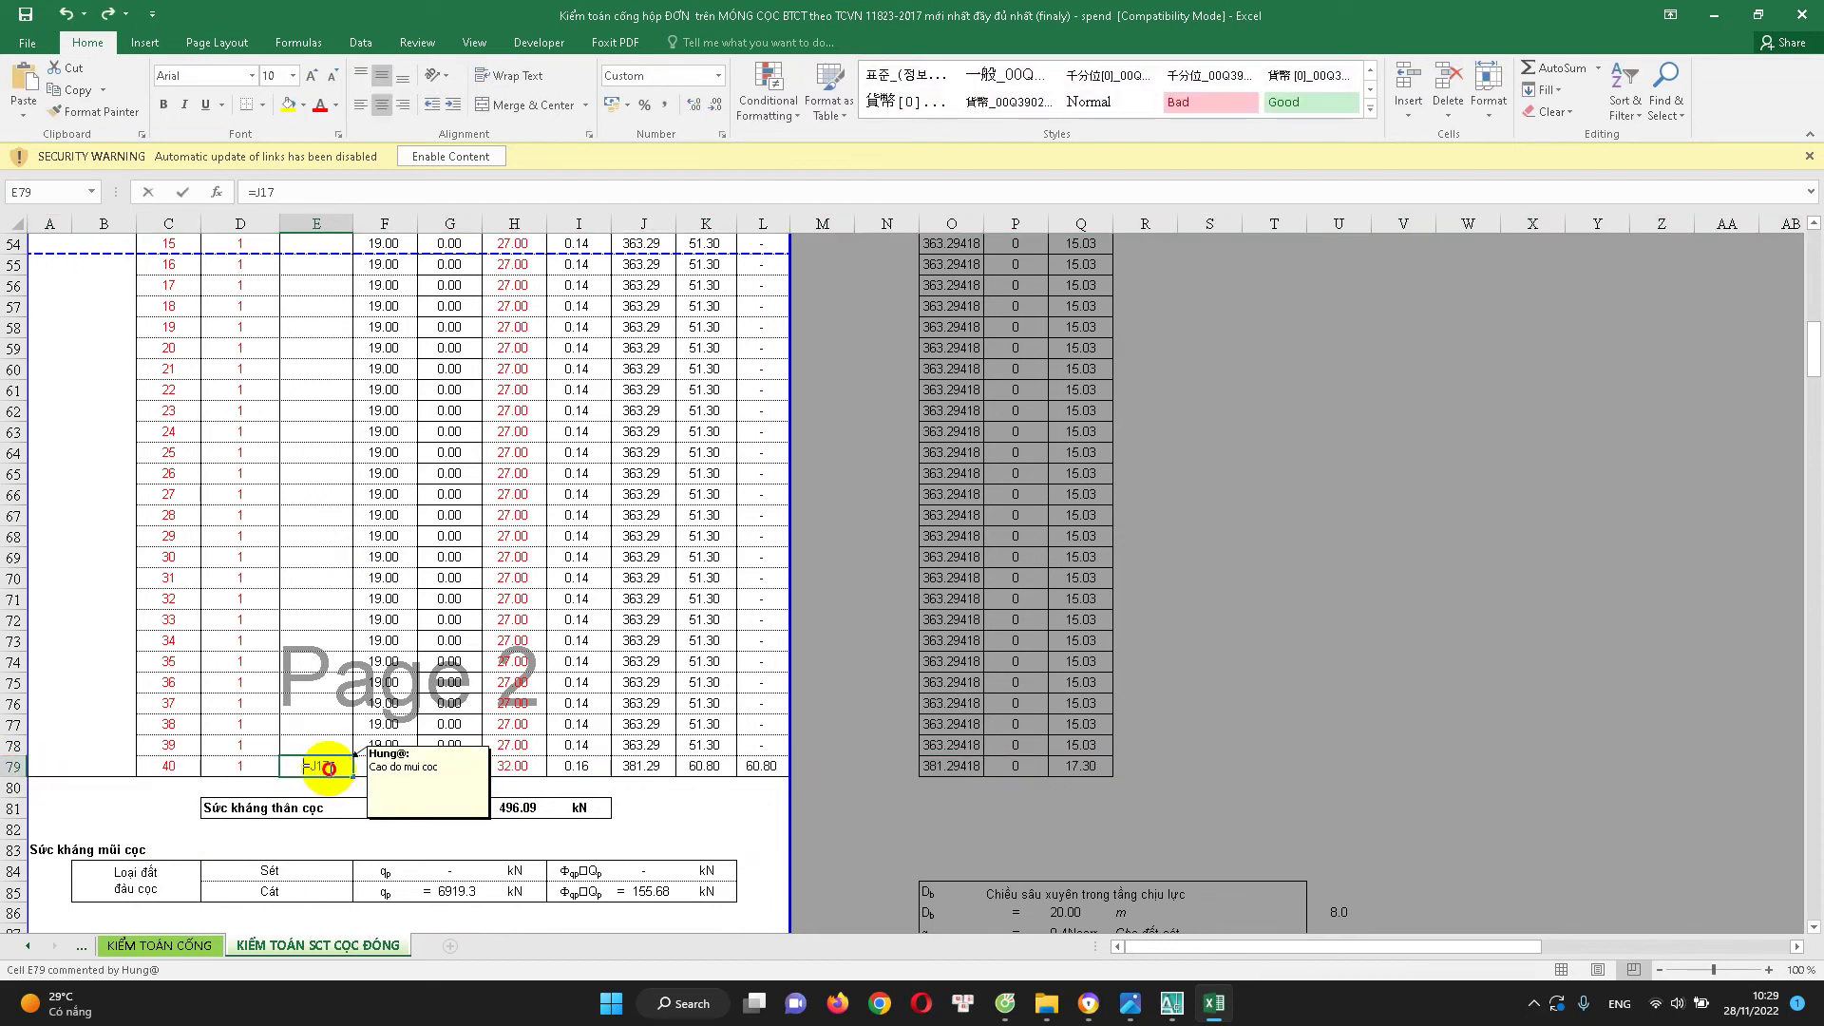
{"action": "left_click_drag", "start_coordinate": [13, 746], "coordinate": [16, 279]}
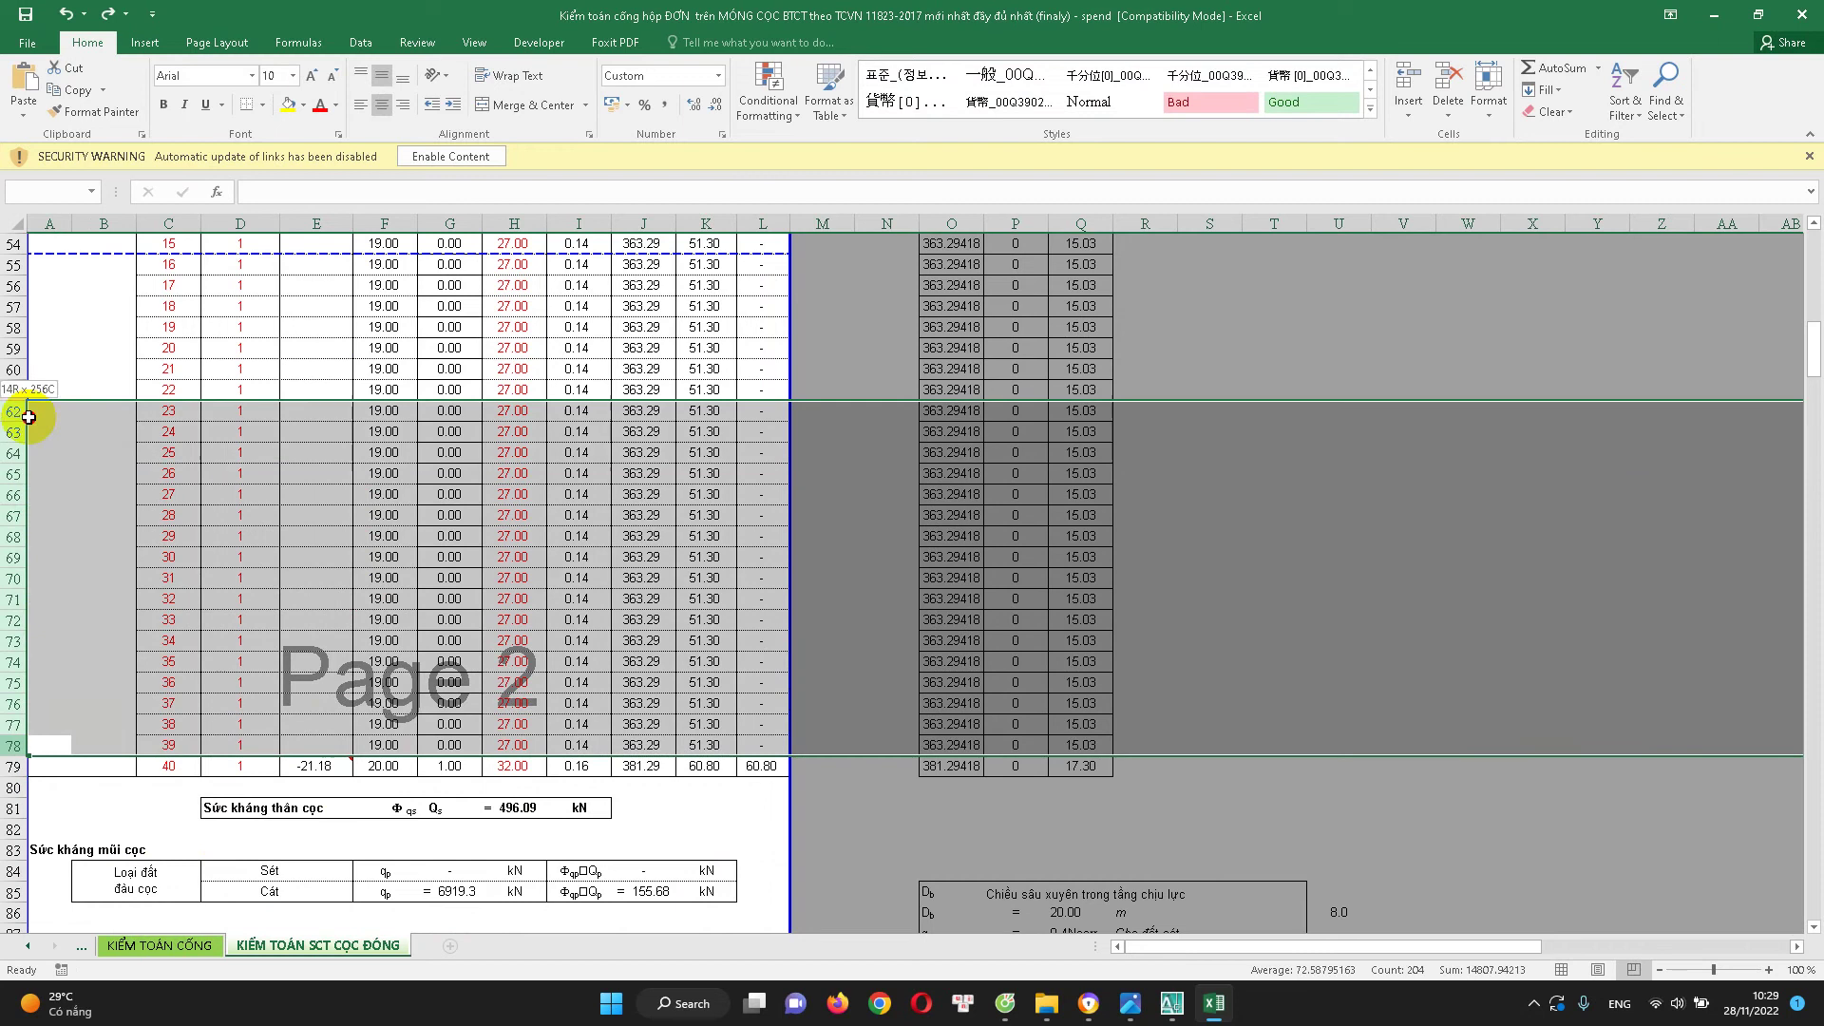
{"action": "scroll", "coordinate": [260, 533], "scroll_direction": "up", "scroll_amount": 2}
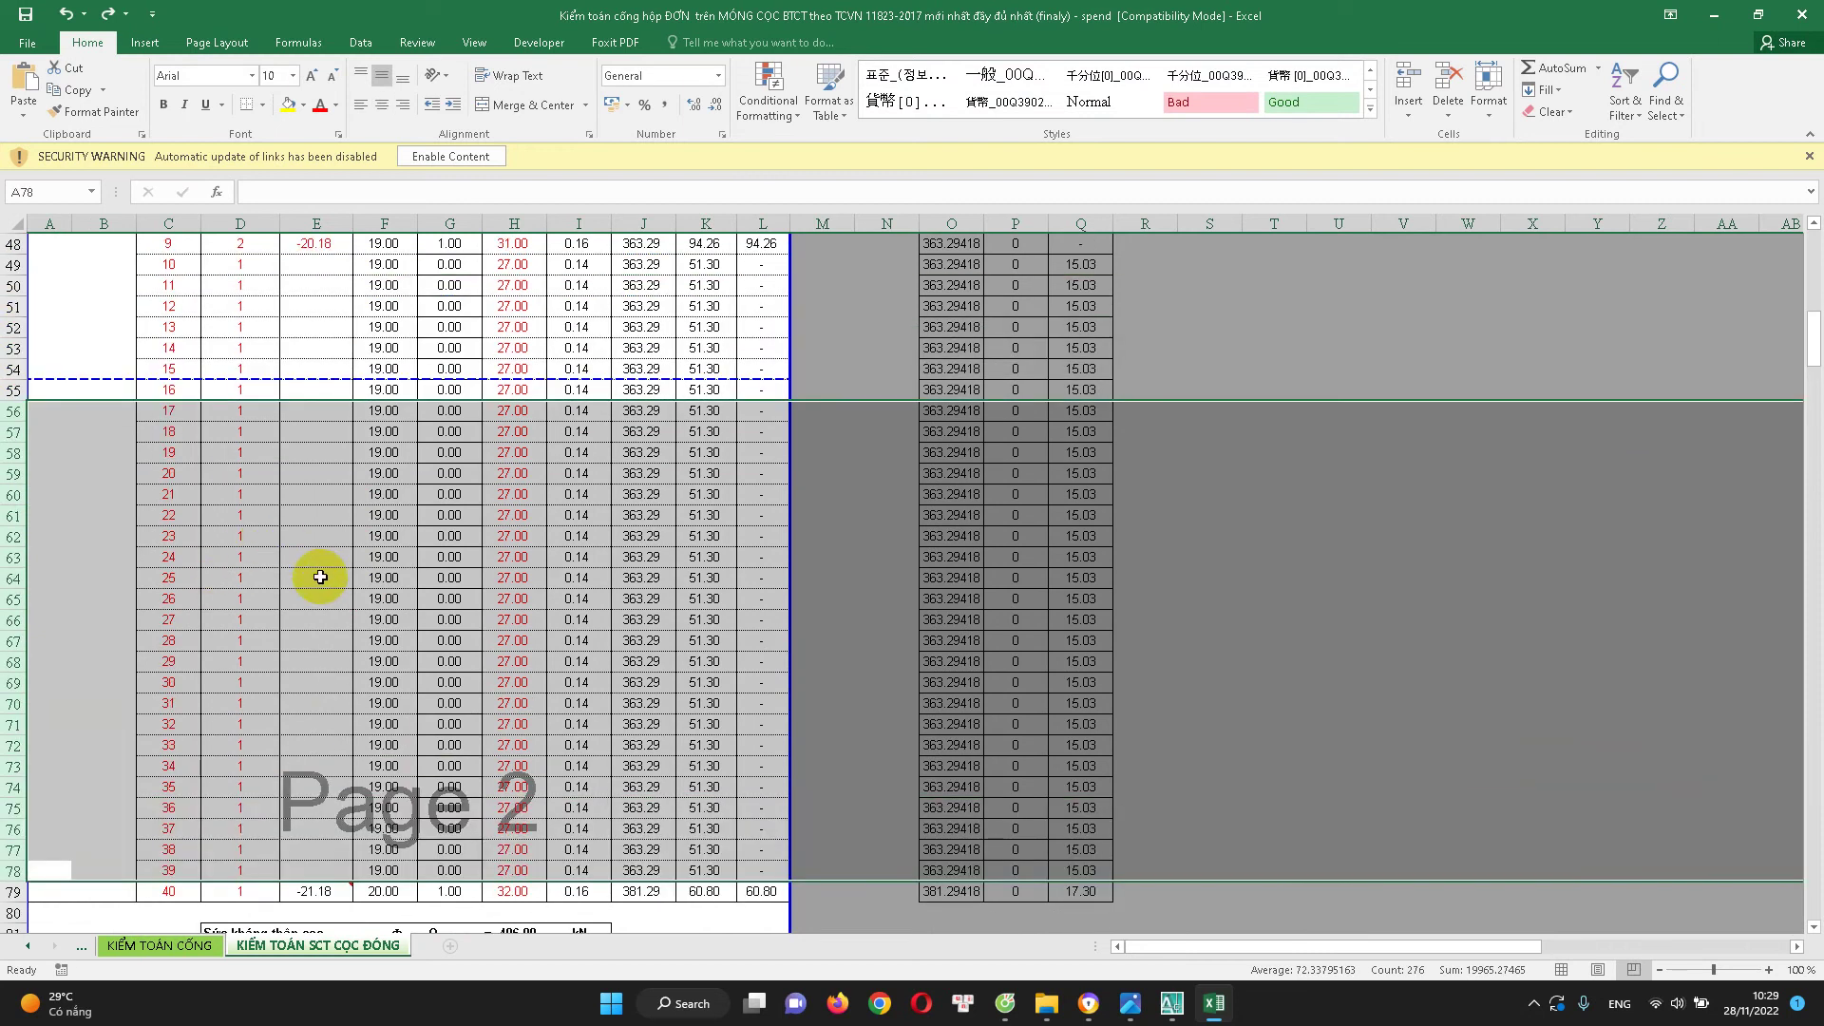
{"action": "scroll", "coordinate": [318, 573], "scroll_direction": "down", "scroll_amount": 2}
{"action": "double_click", "coordinate": [329, 765]}
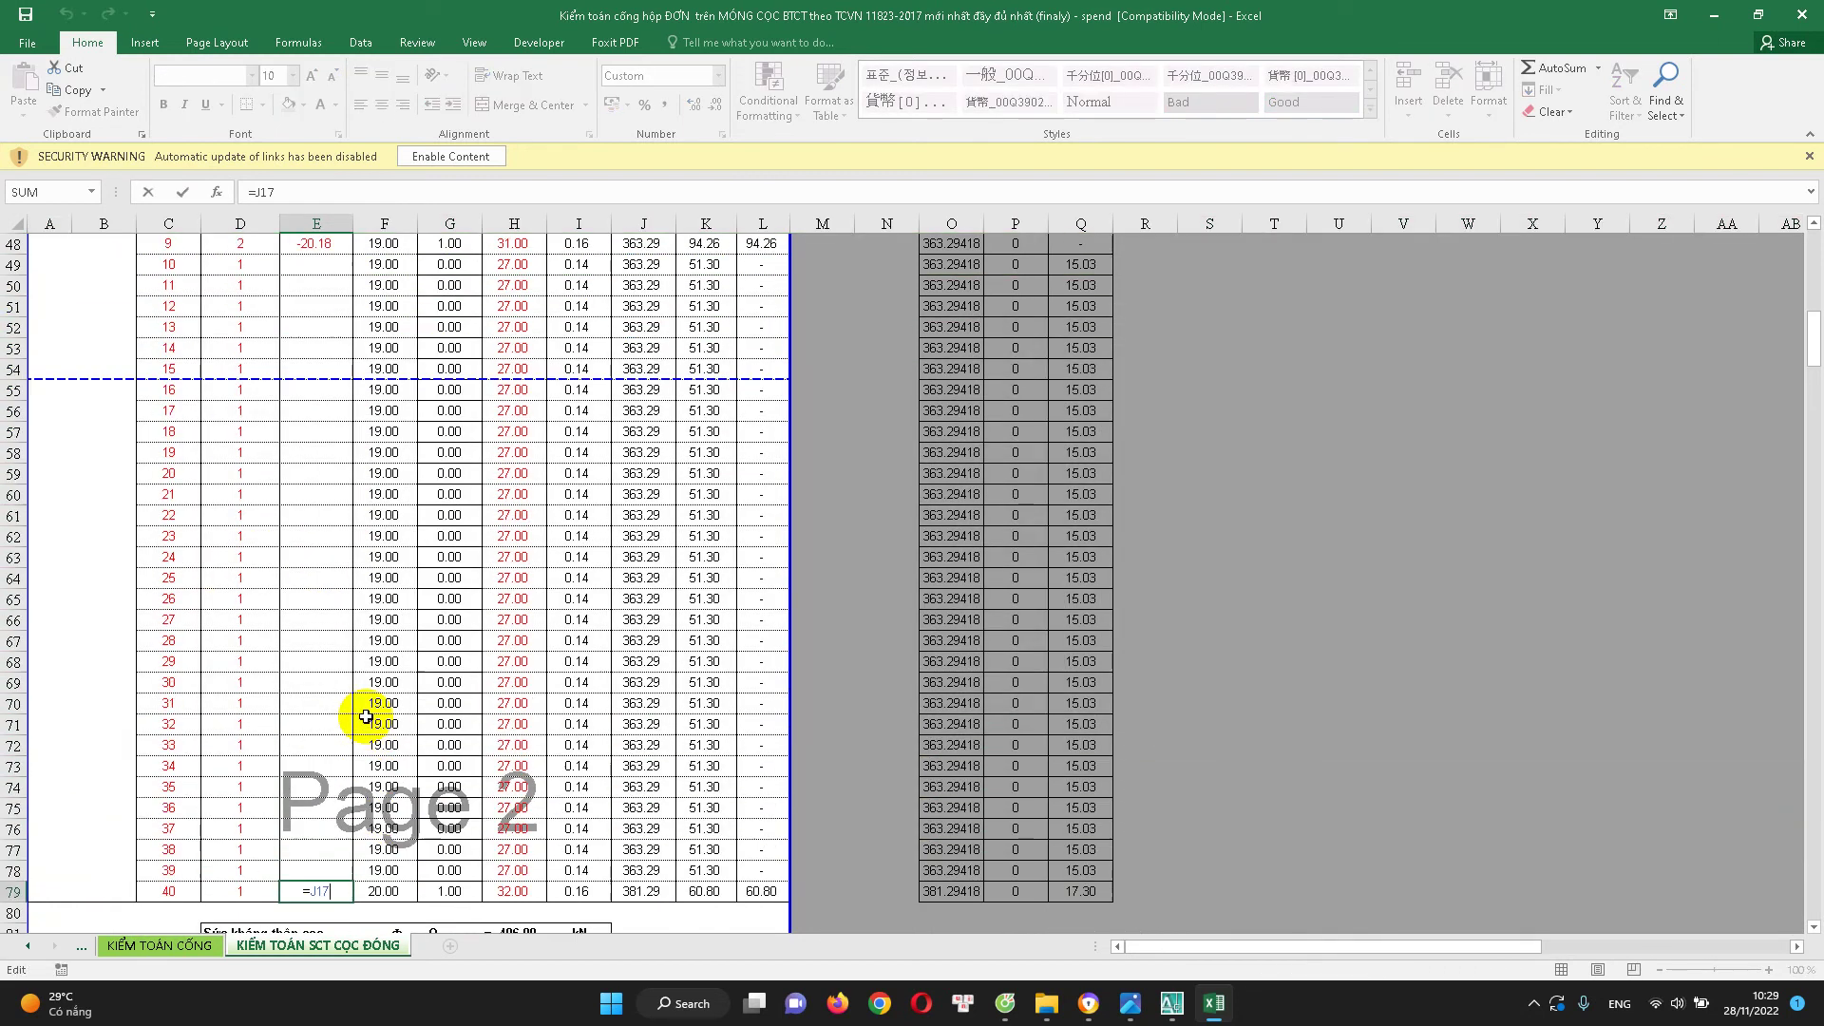
{"action": "scroll", "coordinate": [366, 569], "scroll_direction": "up", "scroll_amount": 4}
{"action": "scroll", "coordinate": [368, 588], "scroll_direction": "down", "scroll_amount": 2}
{"action": "key", "text": "Escape"}
{"action": "scroll", "coordinate": [332, 814], "scroll_direction": "down", "scroll_amount": 1}
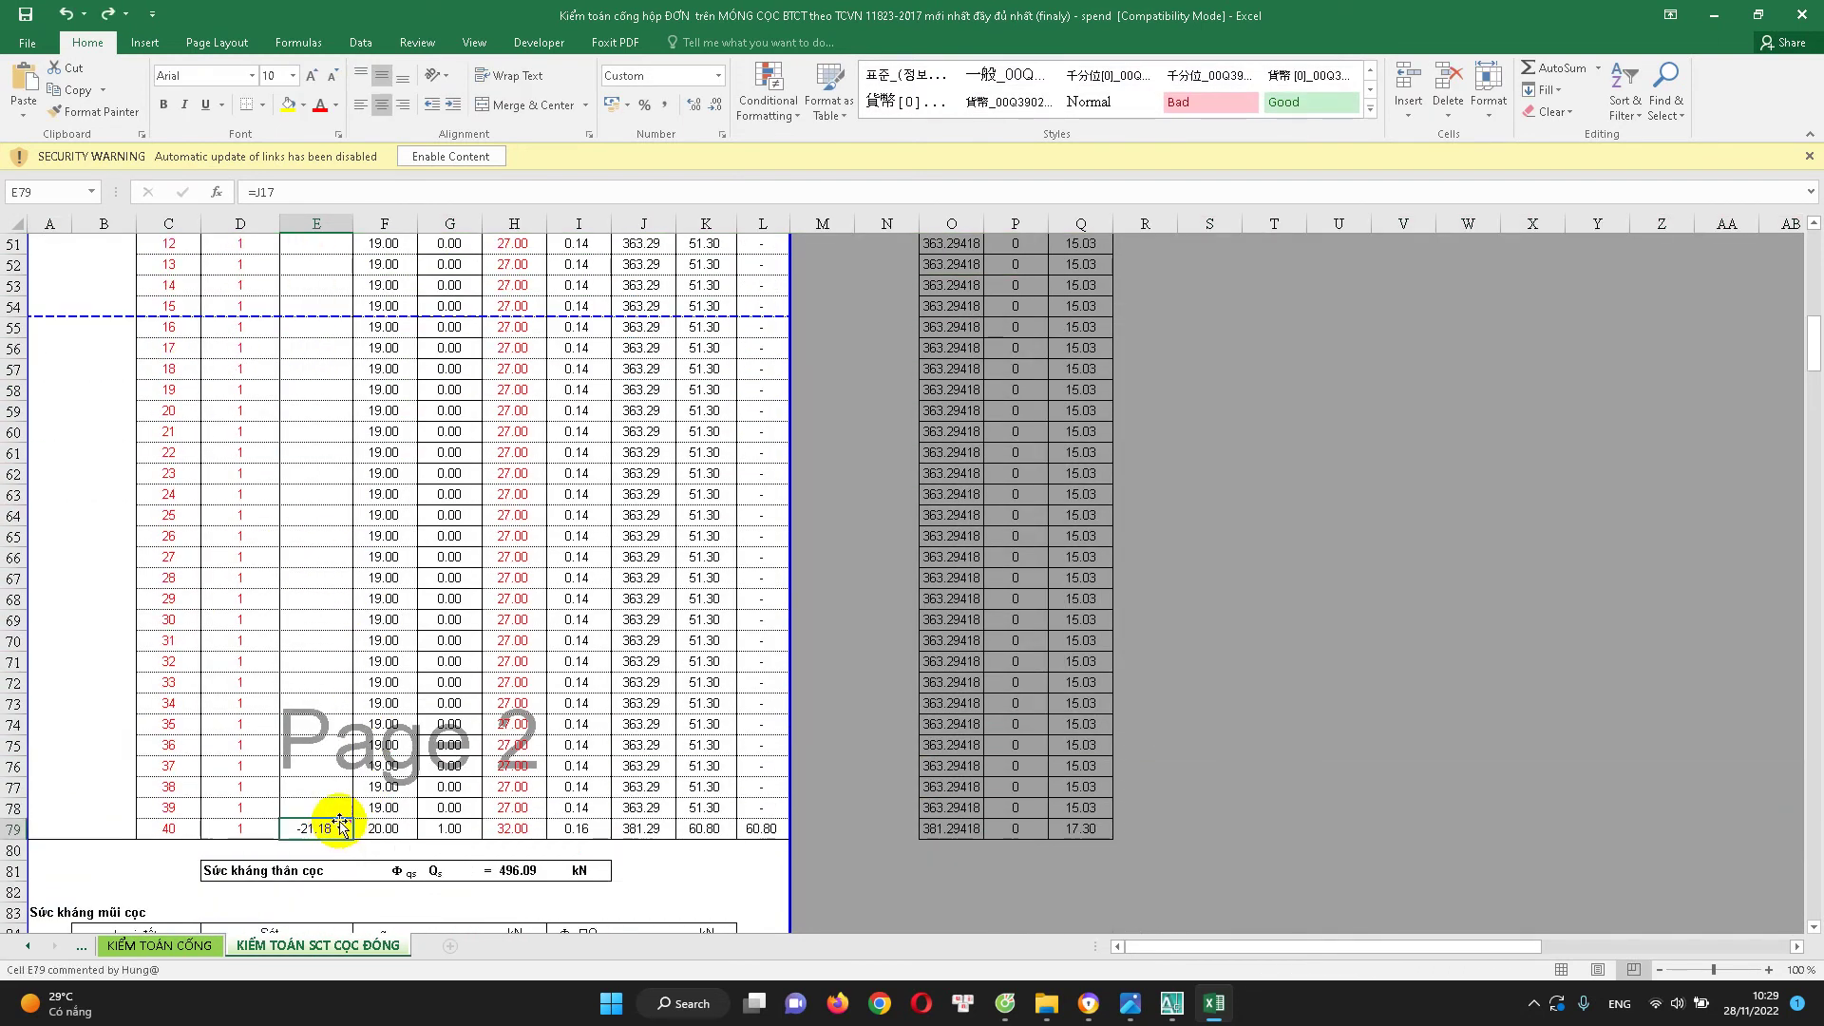
{"action": "scroll", "coordinate": [323, 665], "scroll_direction": "up", "scroll_amount": 3}
{"action": "scroll", "coordinate": [336, 480], "scroll_direction": "up", "scroll_amount": 2}
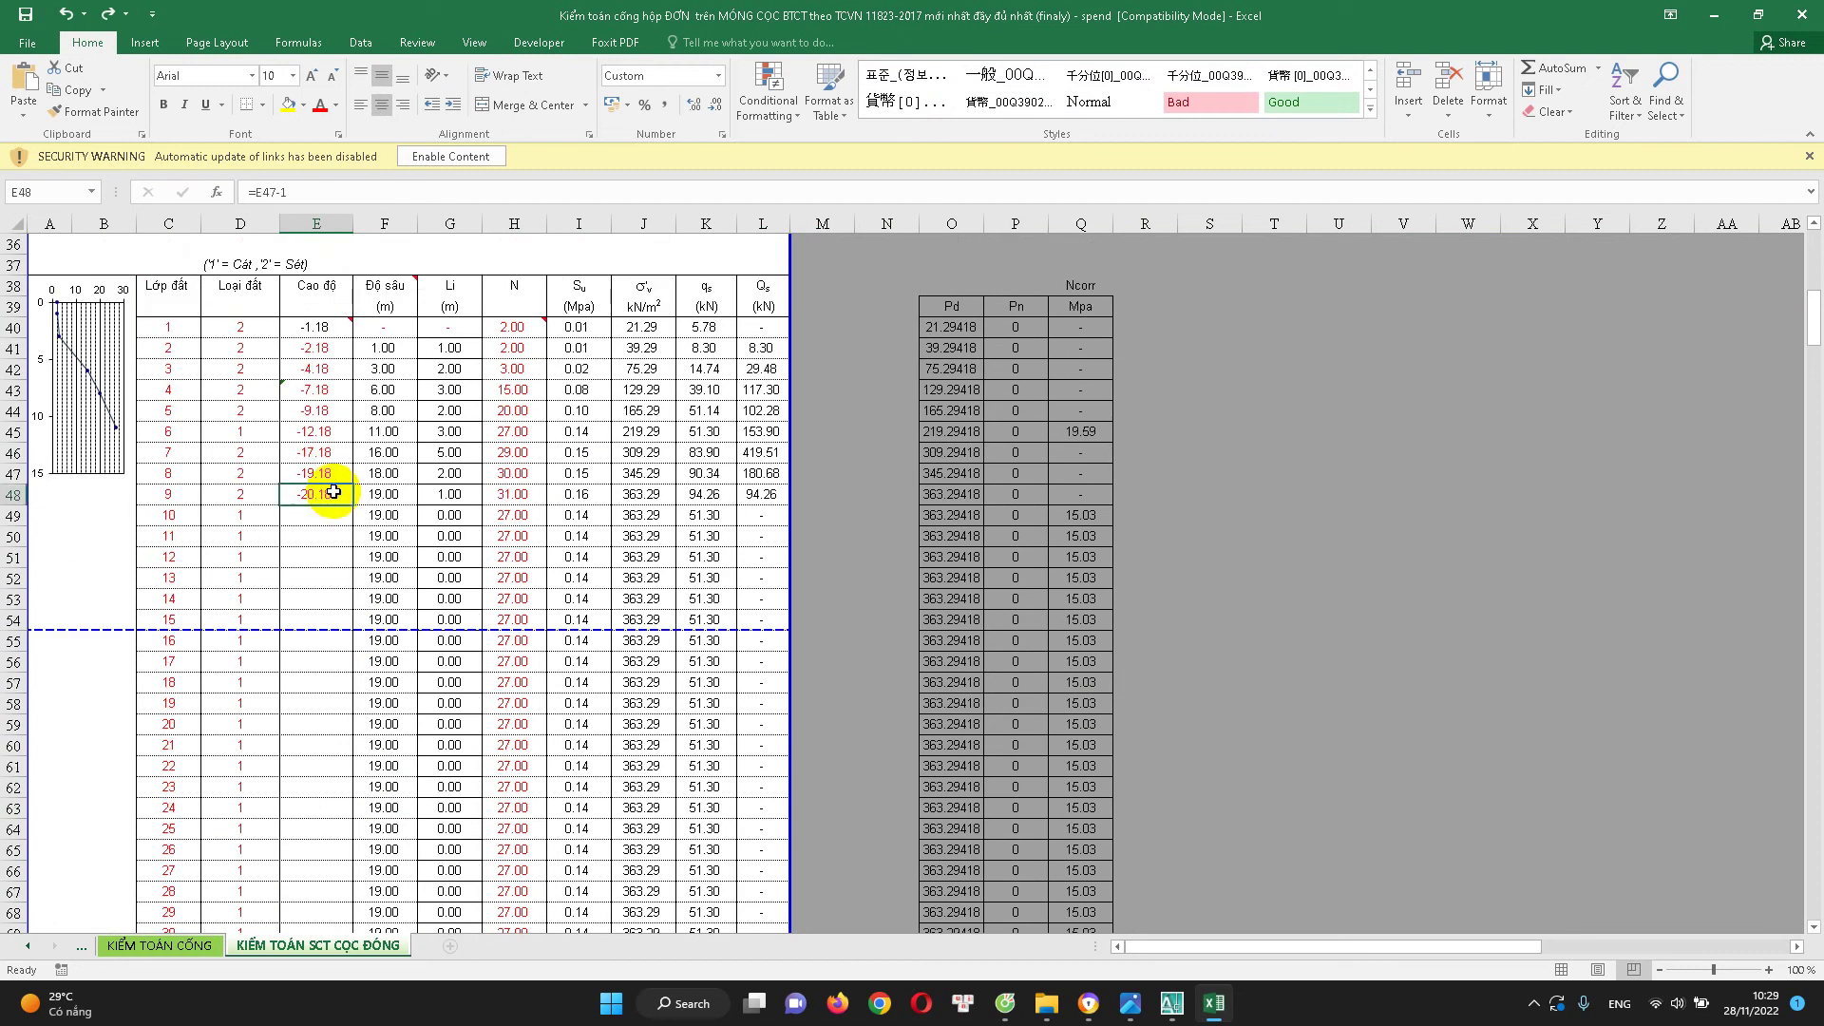
{"action": "scroll", "coordinate": [346, 551], "scroll_direction": "down", "scroll_amount": 3}
{"action": "scroll", "coordinate": [351, 703], "scroll_direction": "down", "scroll_amount": 2}
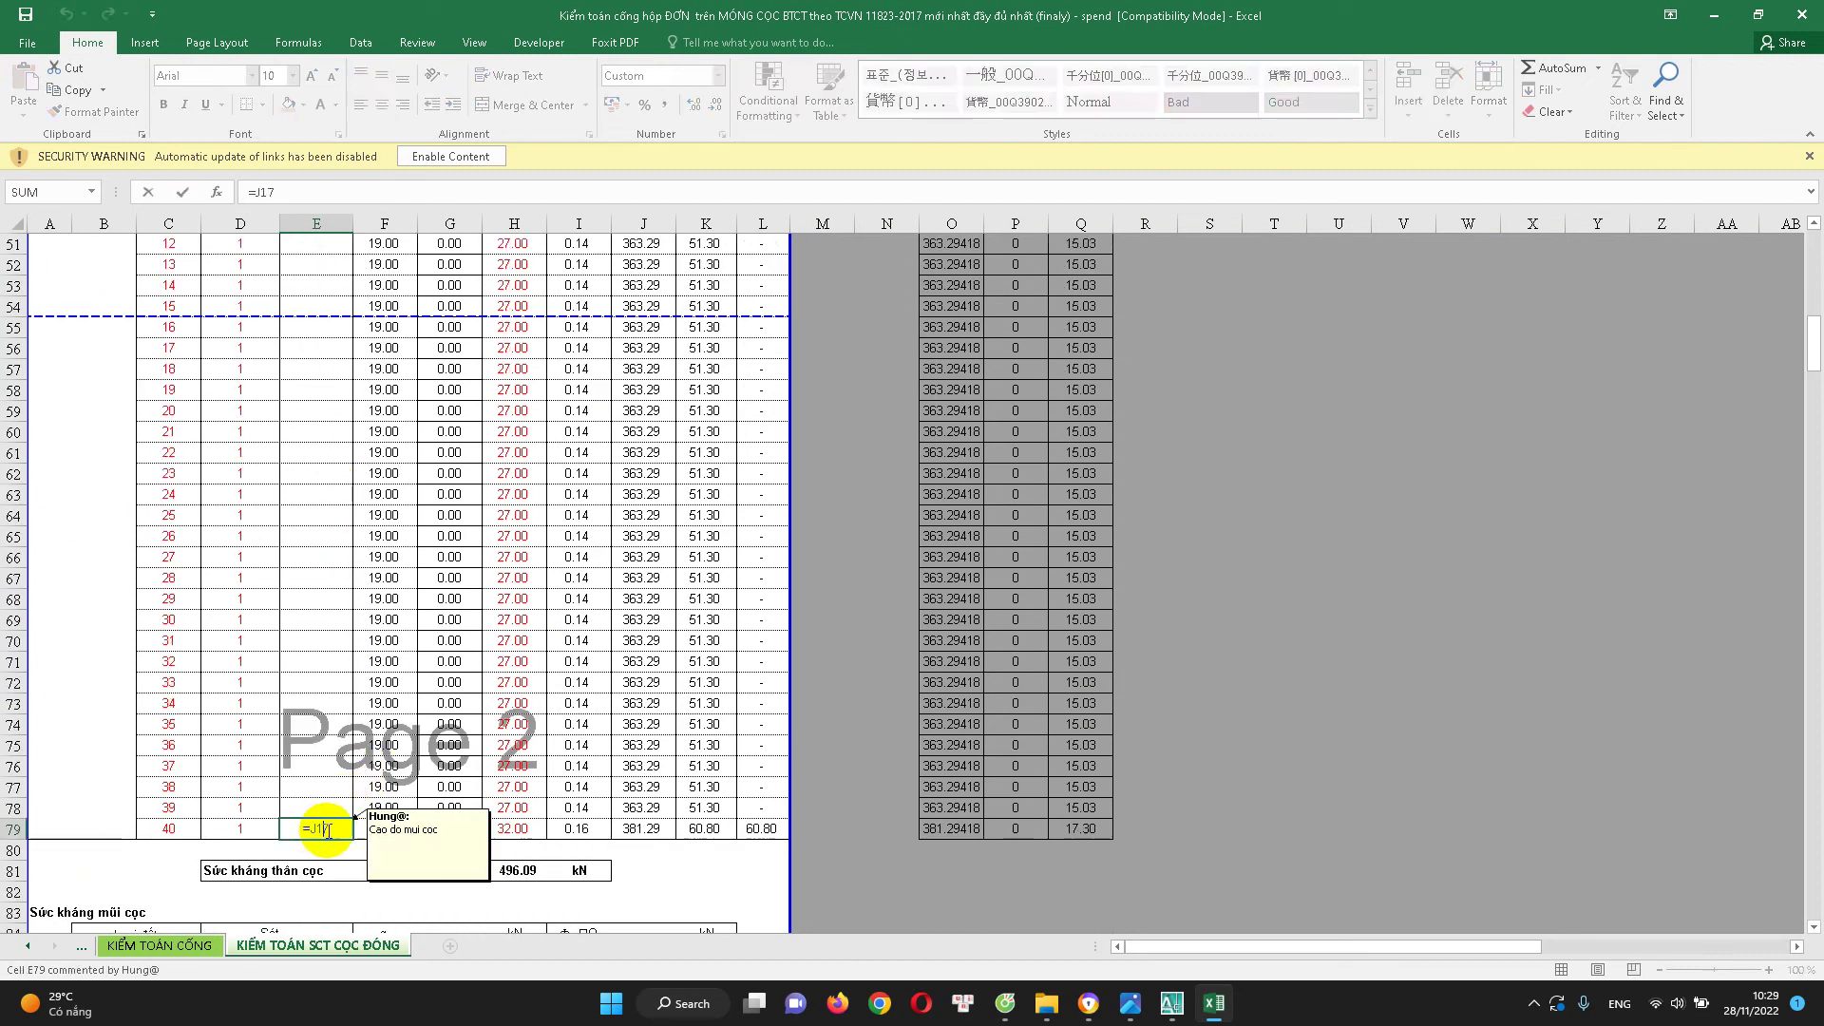
{"action": "scroll", "coordinate": [325, 741], "scroll_direction": "up", "scroll_amount": 2}
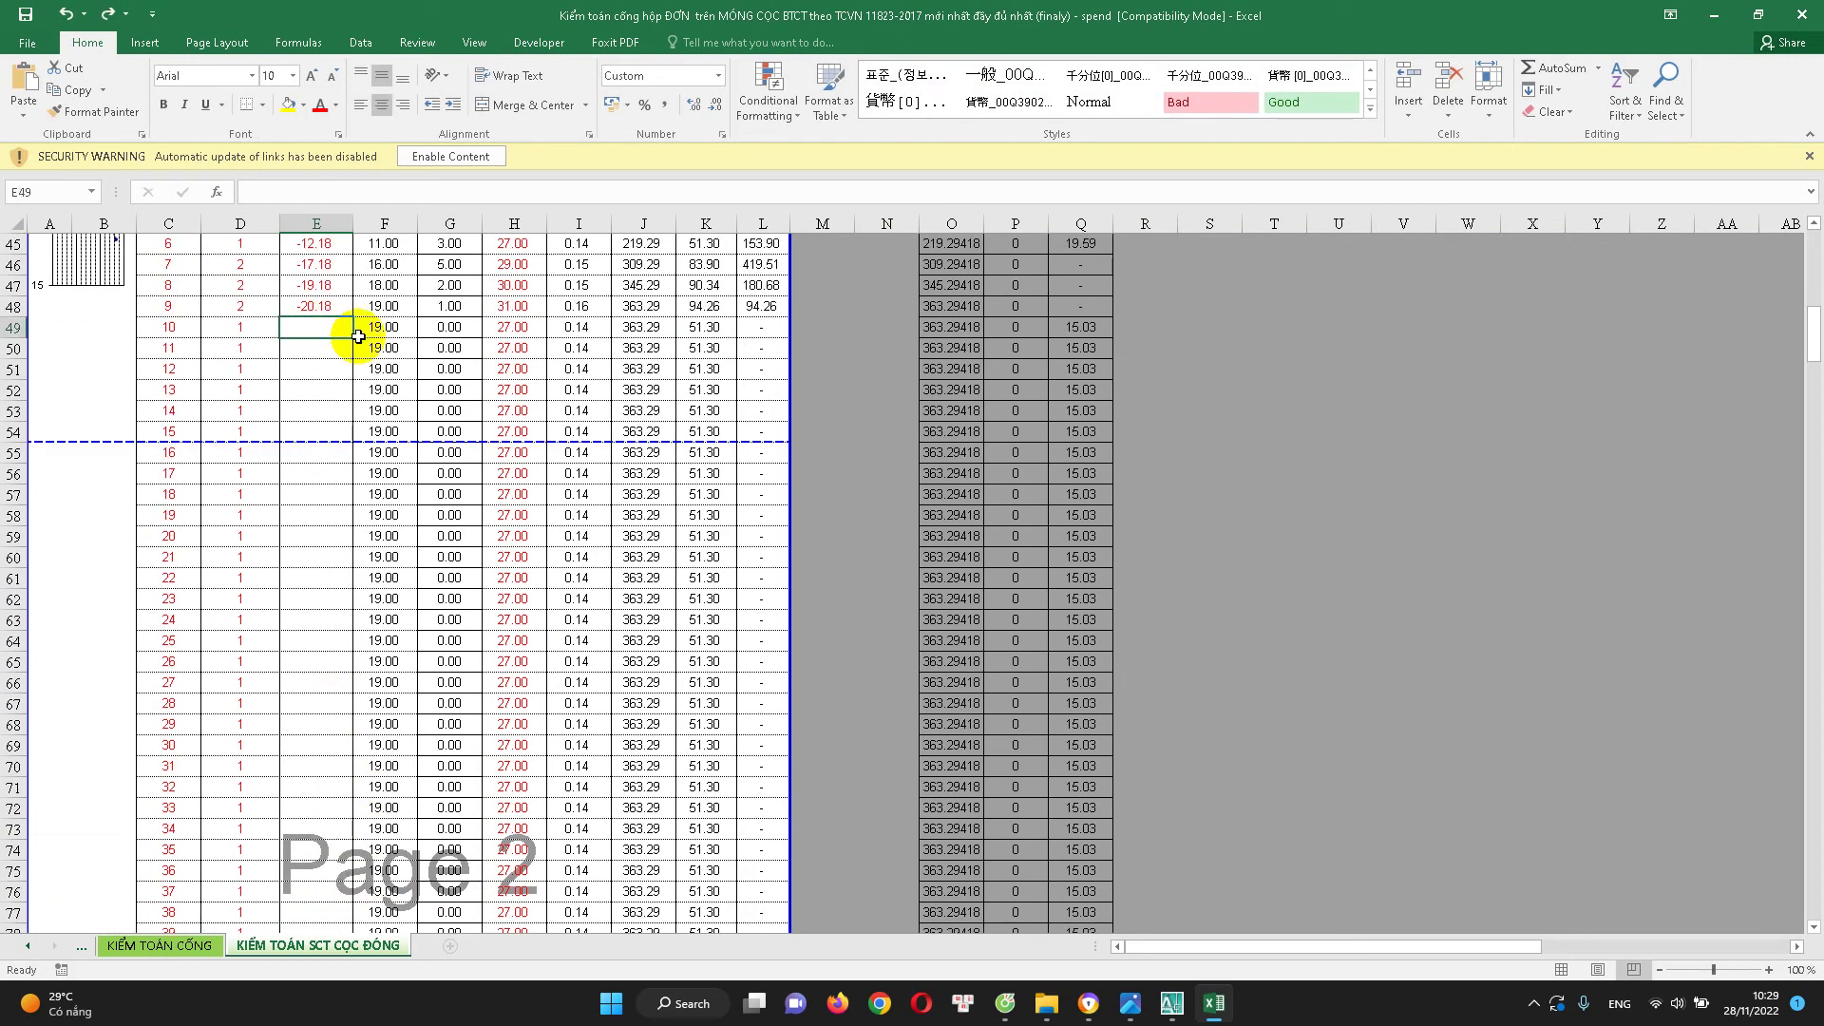
{"action": "key", "text": "Escape"}
Check the empty layer 10–18 cells, then select whole rows 49 through 78
{"action": "scroll", "coordinate": [357, 570], "scroll_direction": "down", "scroll_amount": 3}
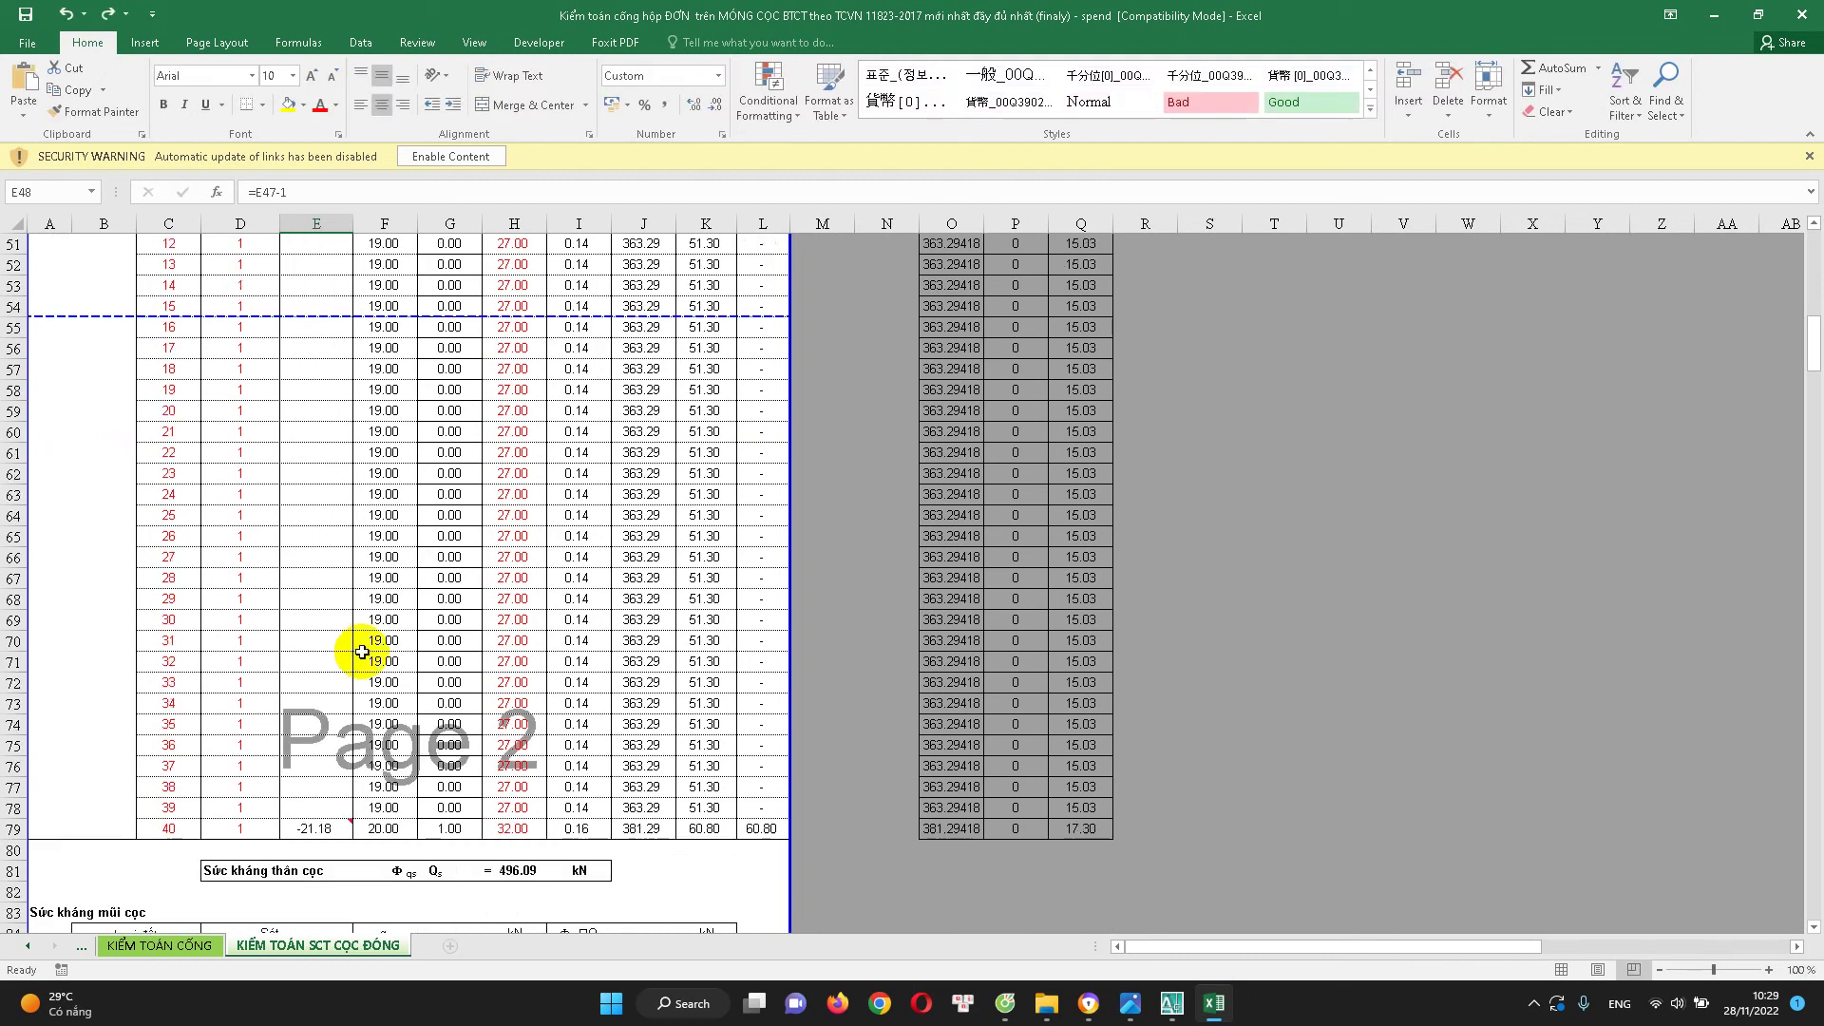
{"action": "scroll", "coordinate": [347, 655], "scroll_direction": "down", "scroll_amount": 2}
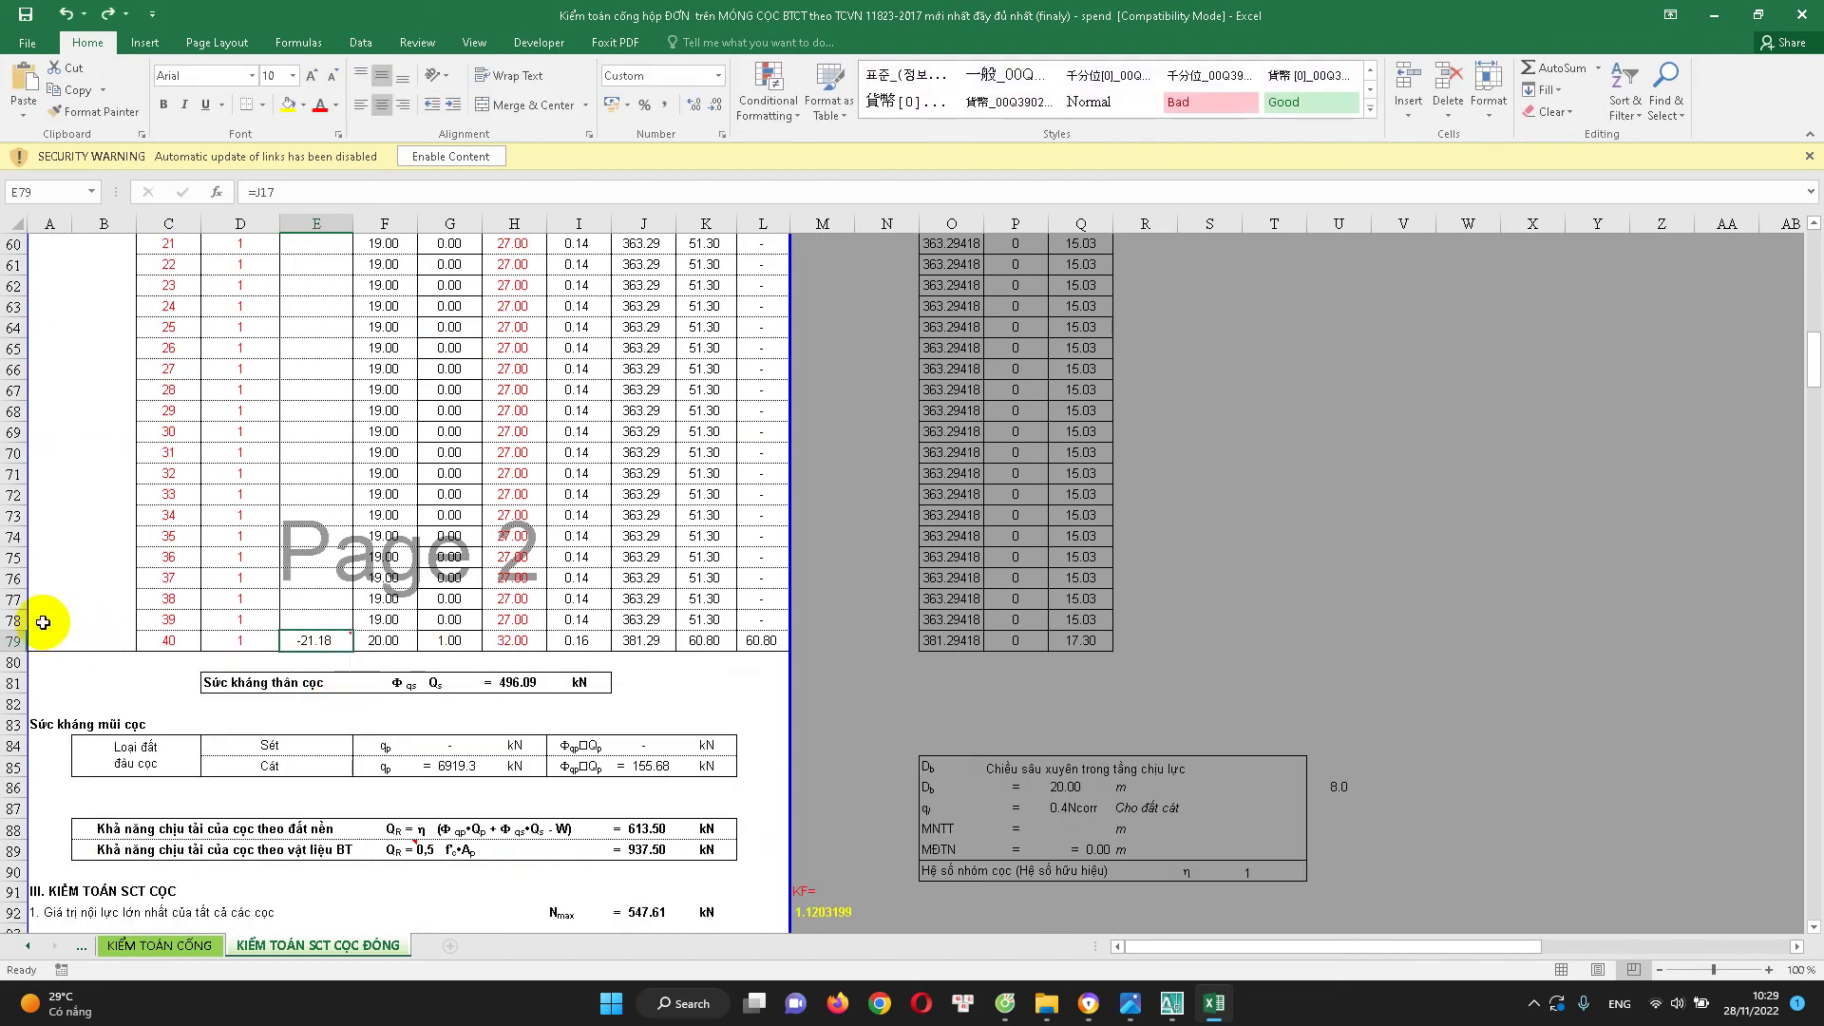
{"action": "mouse_move", "coordinate": [17, 620]}
{"action": "left_mouse_down"}
{"action": "mouse_move", "coordinate": [301, 430]}
{"action": "mouse_move", "coordinate": [361, 622]}
{"action": "left_mouse_up"}
{"action": "left_click", "coordinate": [301, 429]}
{"action": "scroll", "coordinate": [304, 437], "scroll_direction": "up", "scroll_amount": 1}
{"action": "scroll", "coordinate": [318, 427], "scroll_direction": "up", "scroll_amount": 5}
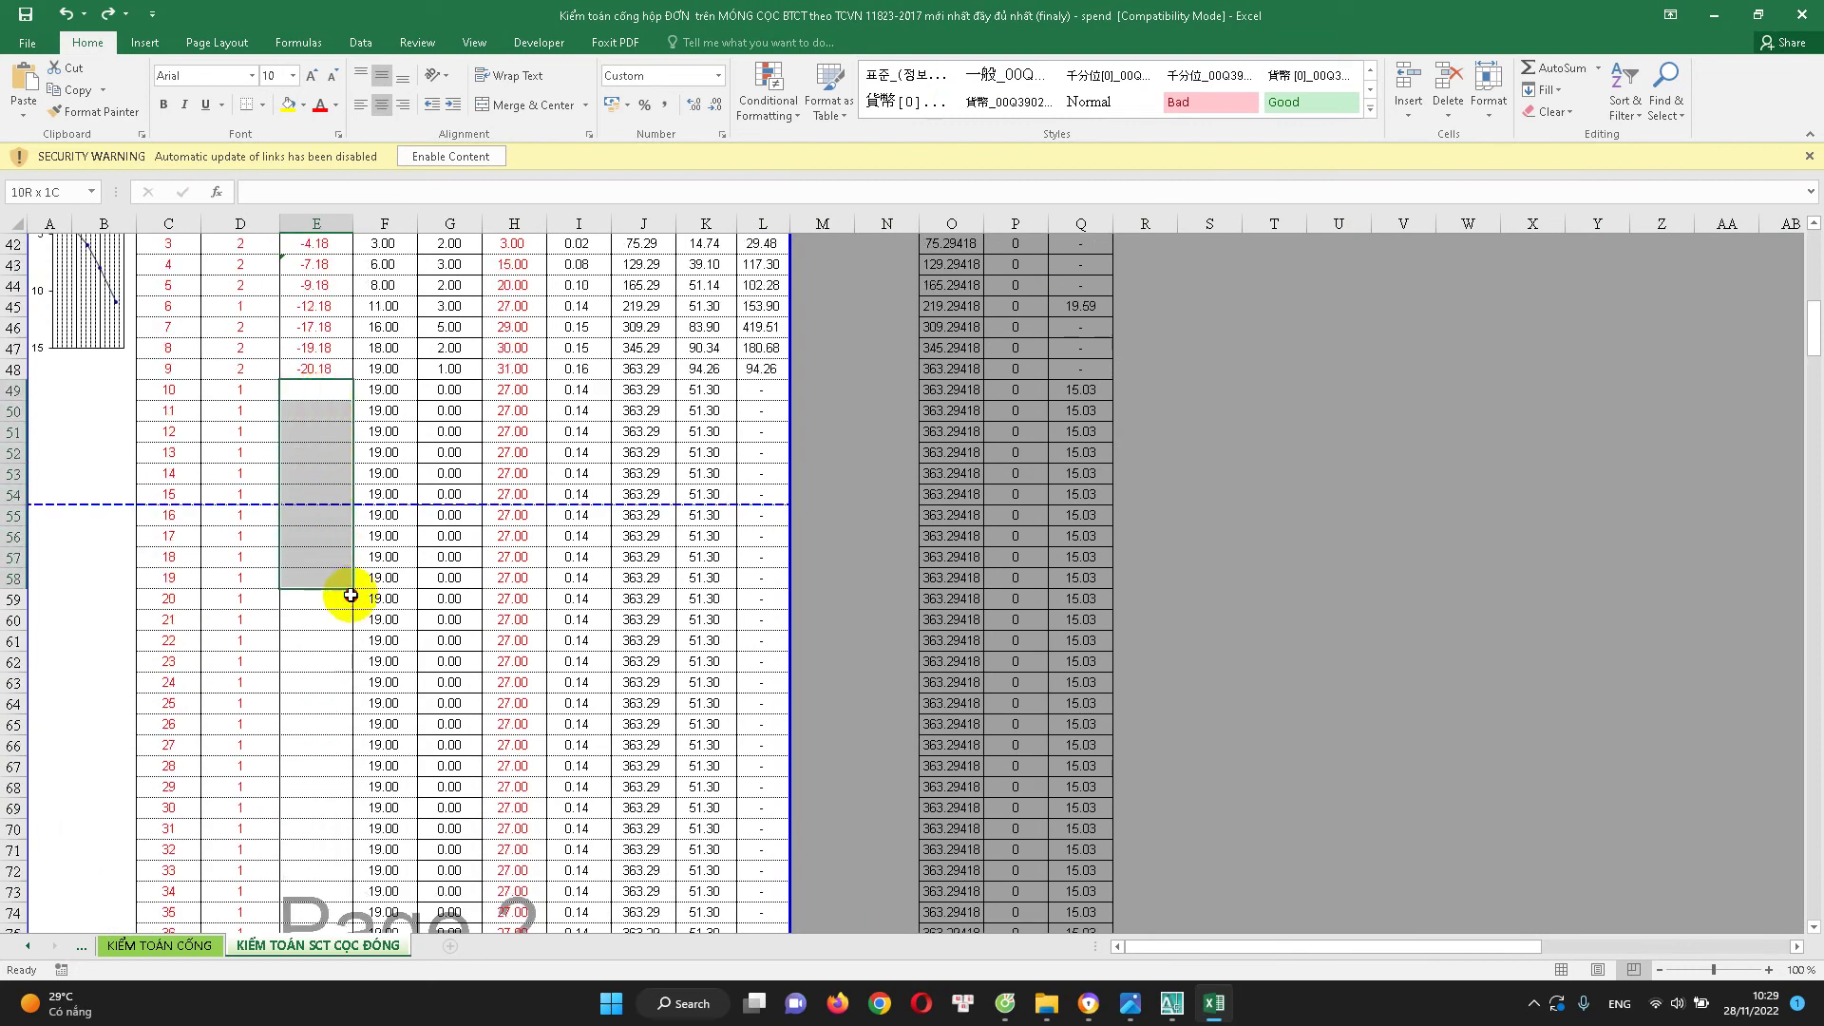
{"action": "left_click", "coordinate": [344, 451]}
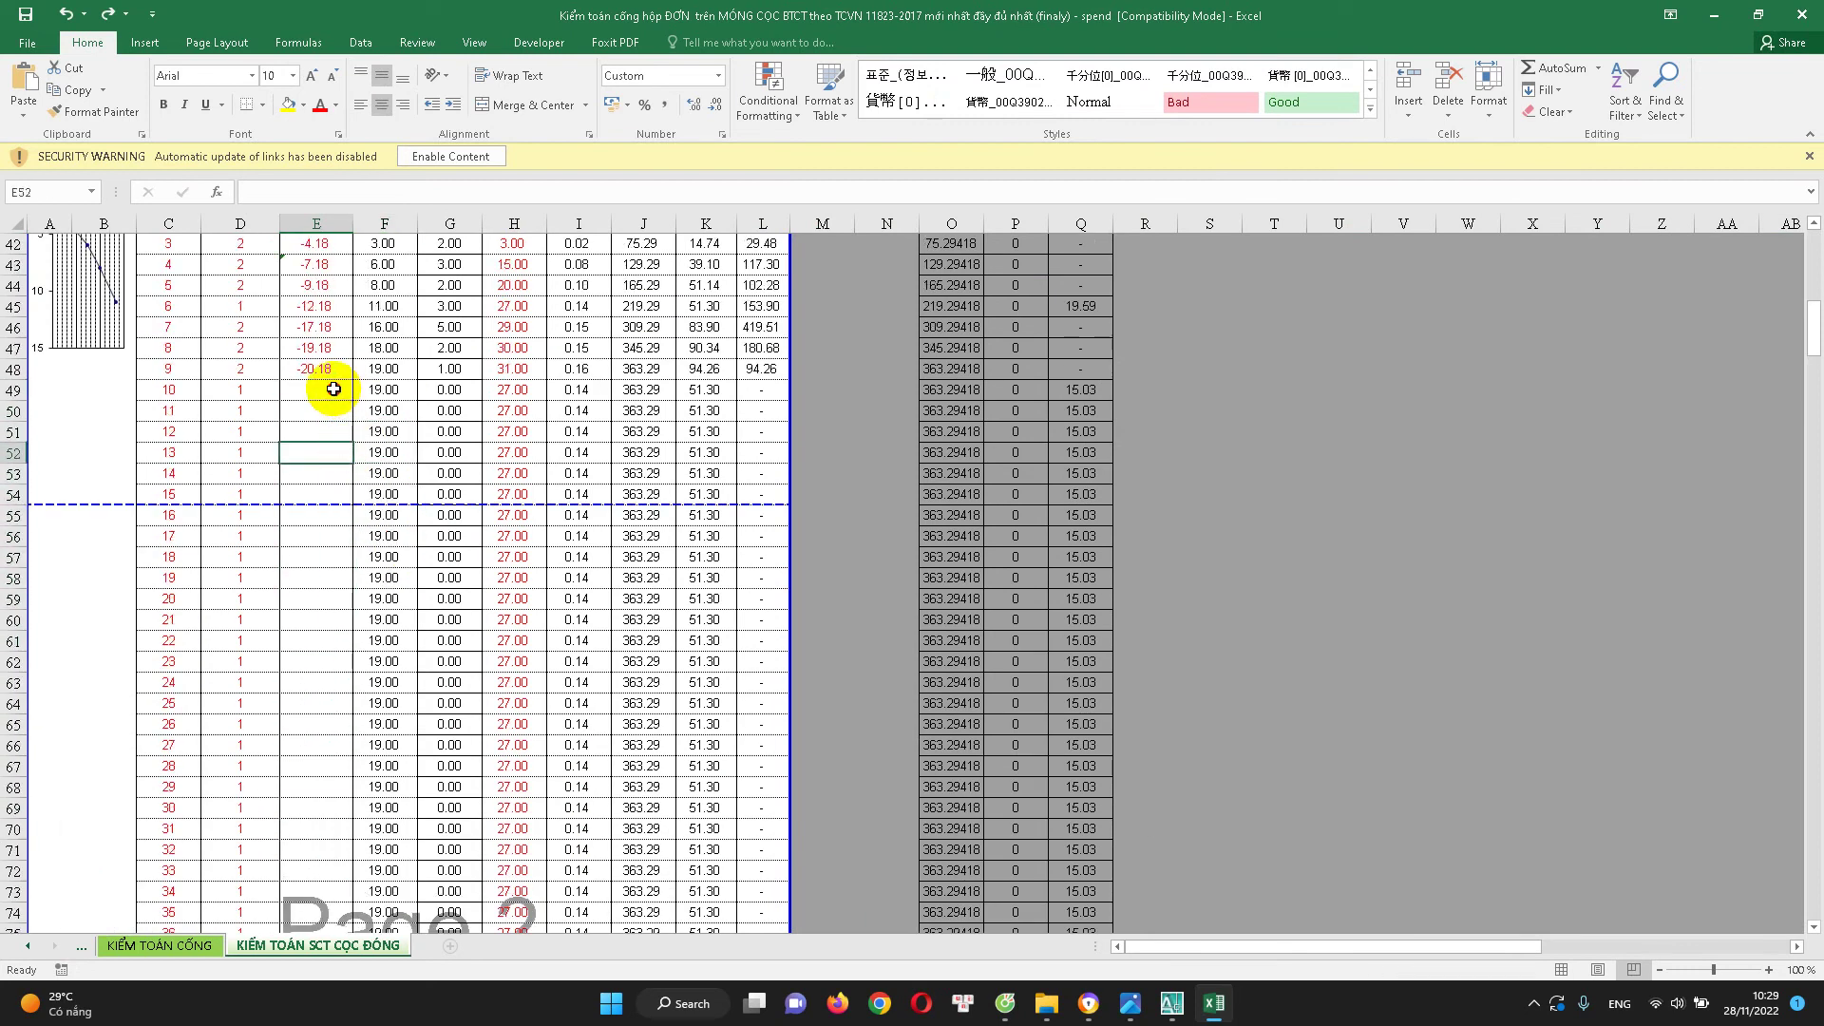
{"action": "left_click_drag", "start_coordinate": [513, 391], "coordinate": [538, 574]}
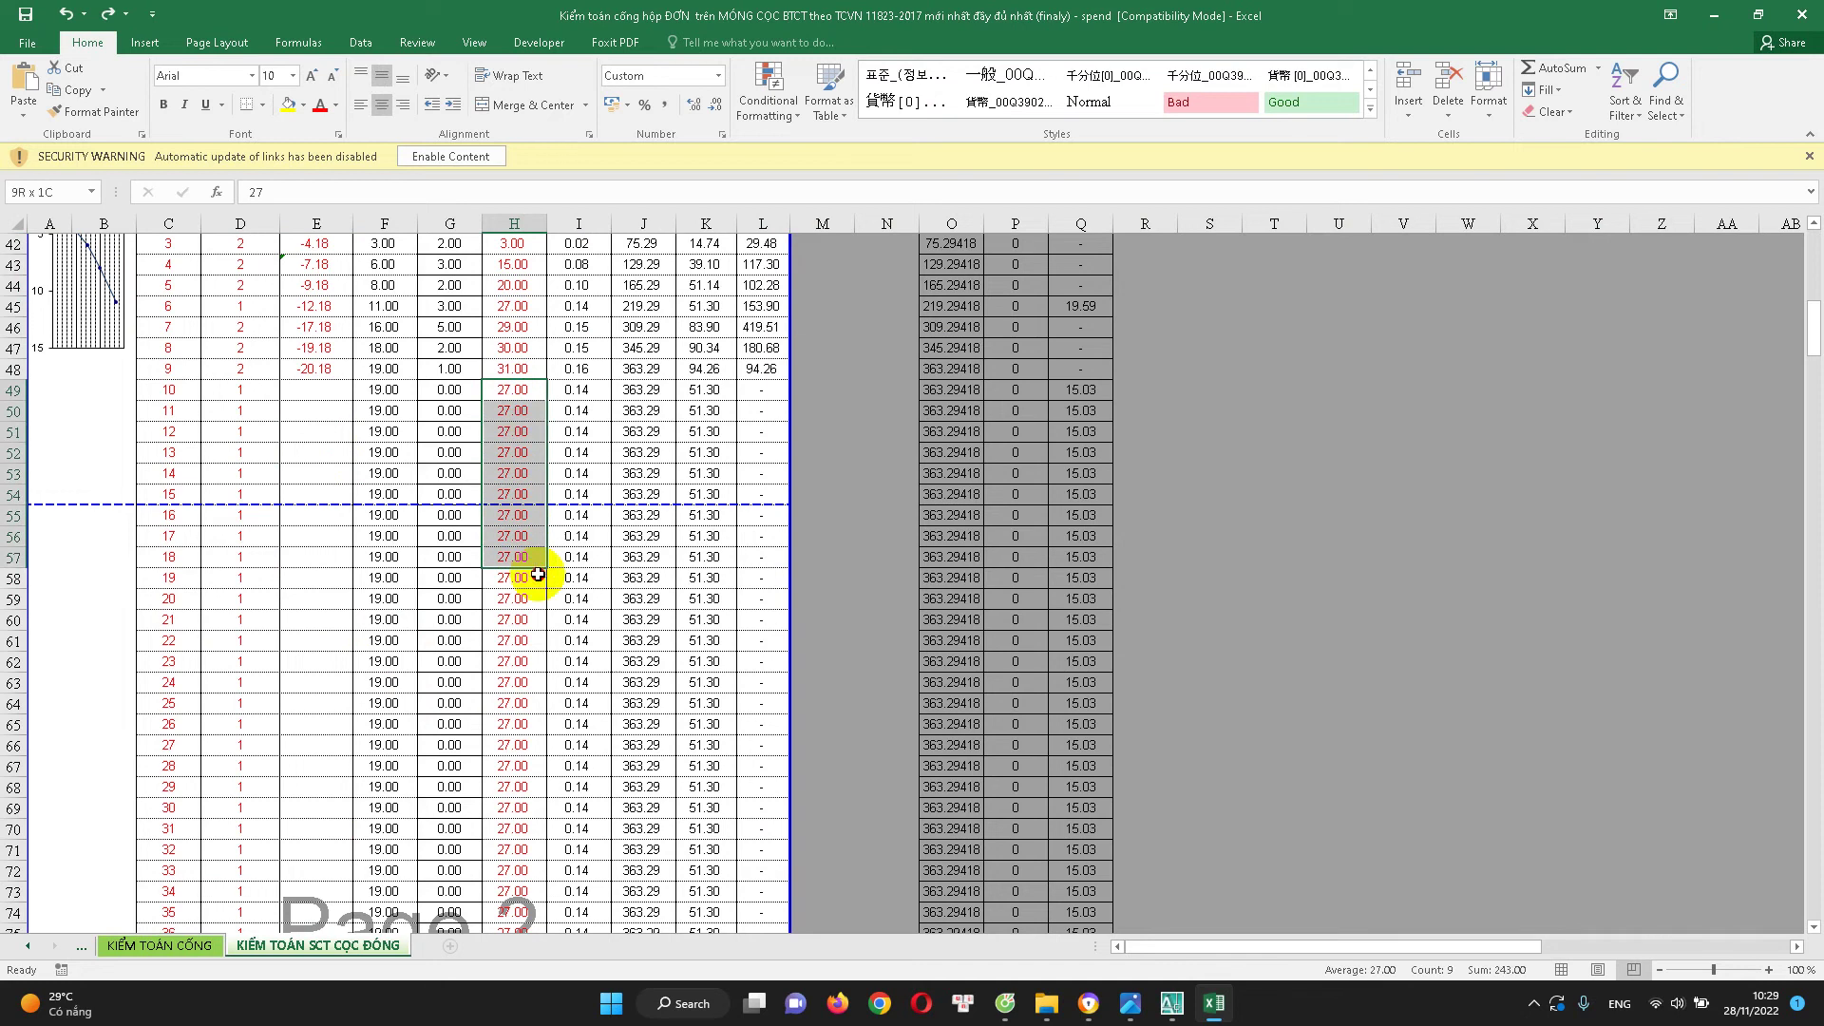
{"action": "left_click_drag", "start_coordinate": [323, 394], "coordinate": [346, 504]}
{"action": "left_click", "coordinate": [326, 453]}
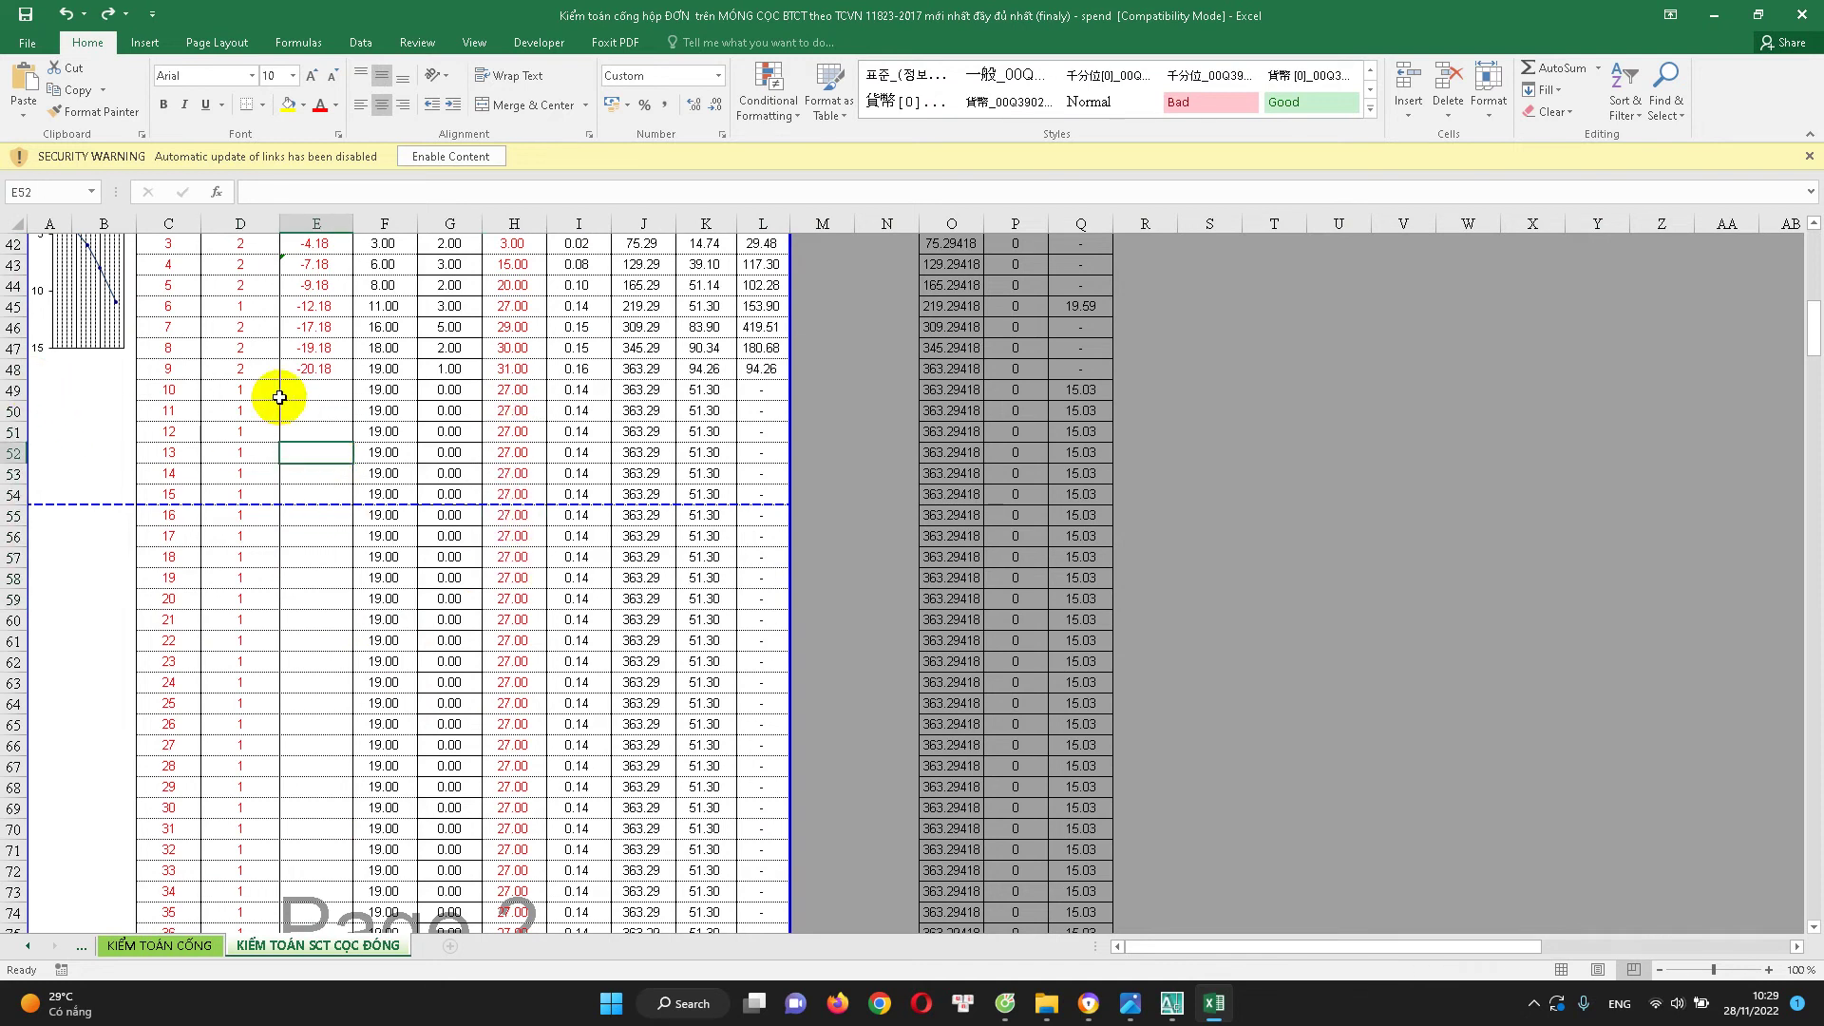
{"action": "left_click_drag", "start_coordinate": [277, 397], "coordinate": [283, 397]}
{"action": "left_click_drag", "start_coordinate": [16, 393], "coordinate": [32, 867]}
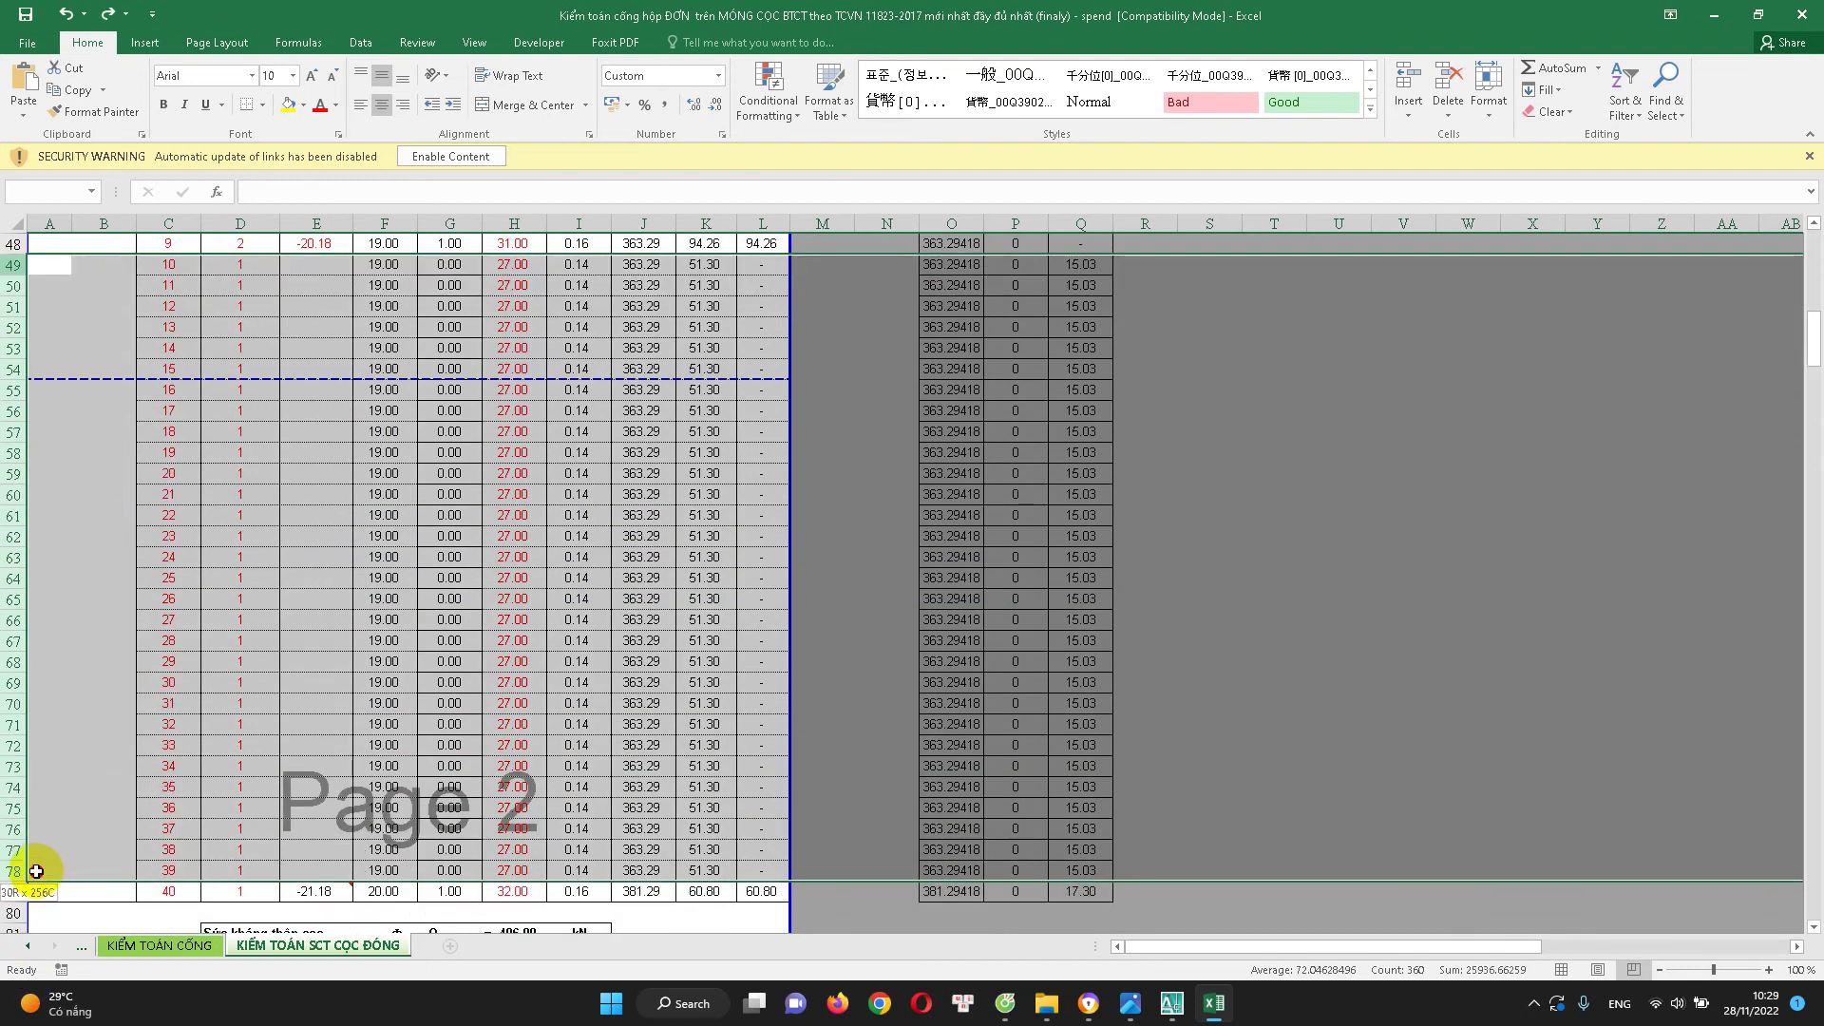
Hide rows 49–78 using the row context menu
{"action": "right_click", "coordinate": [14, 713]}
{"action": "left_click", "coordinate": [104, 567]}
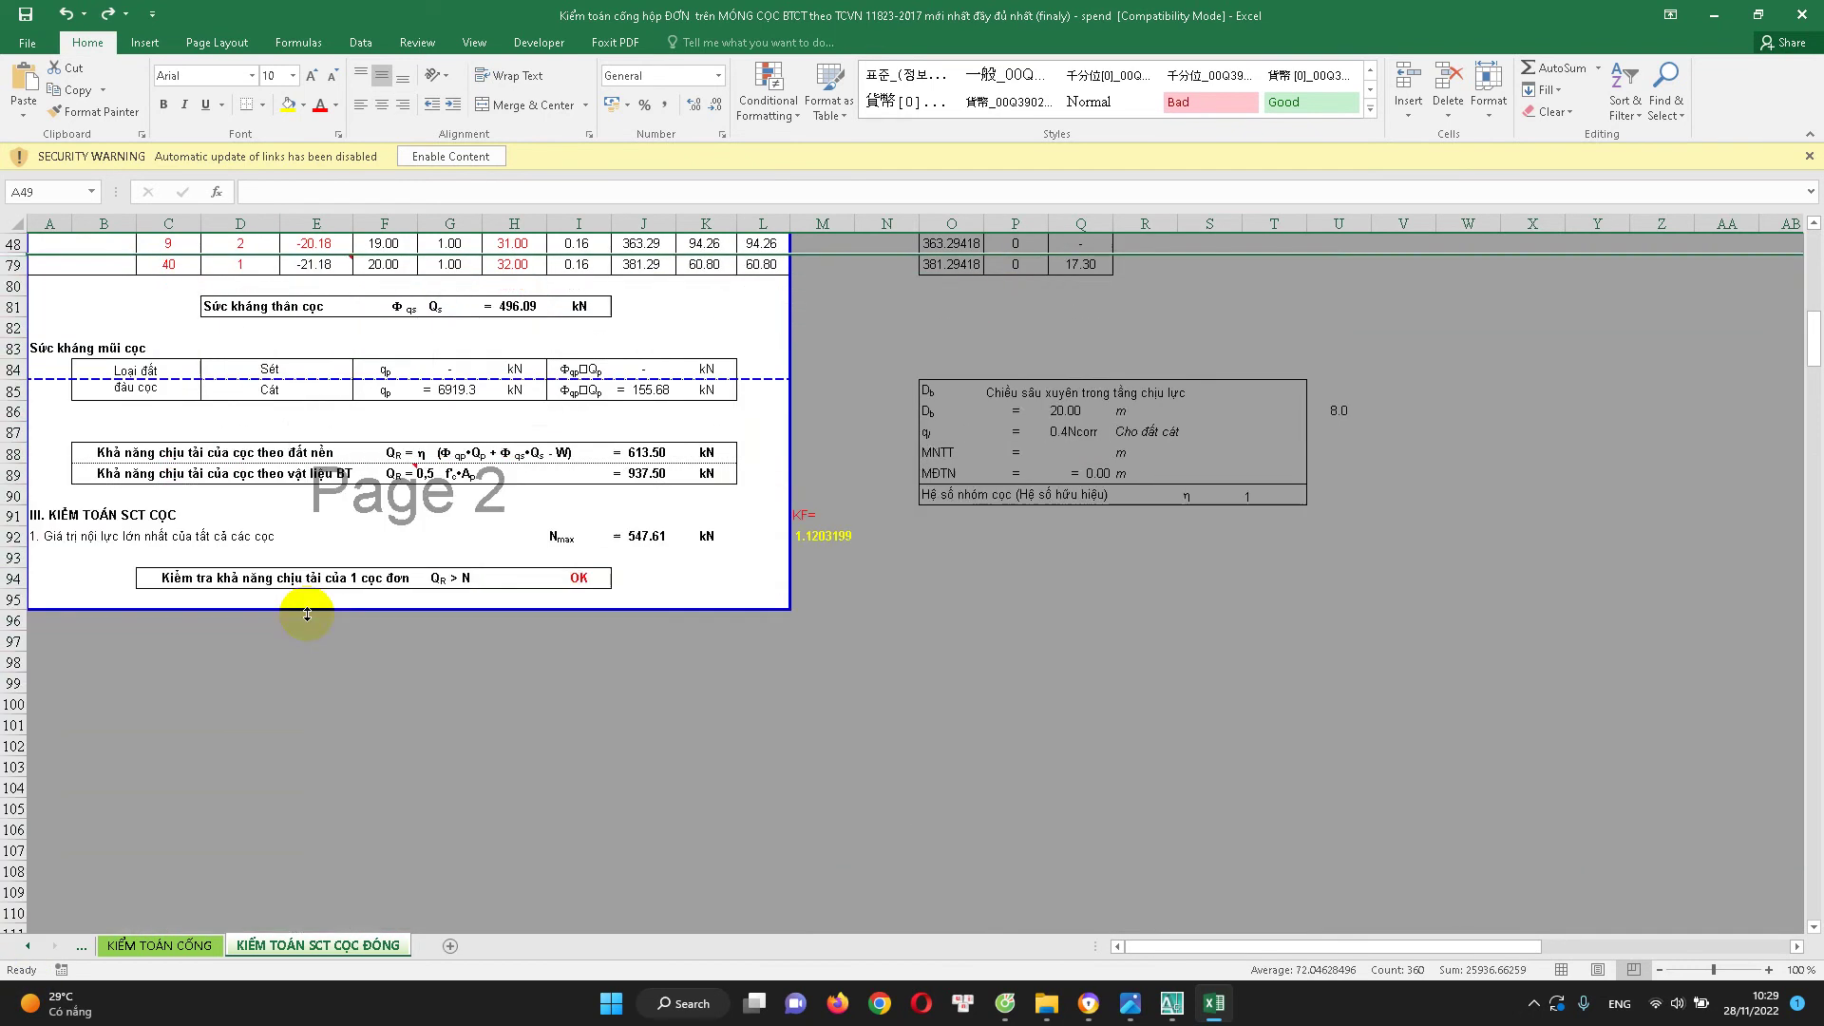
{"action": "scroll", "coordinate": [305, 521], "scroll_direction": "up", "scroll_amount": 2}
{"action": "scroll", "coordinate": [171, 513], "scroll_direction": "up", "scroll_amount": 2}
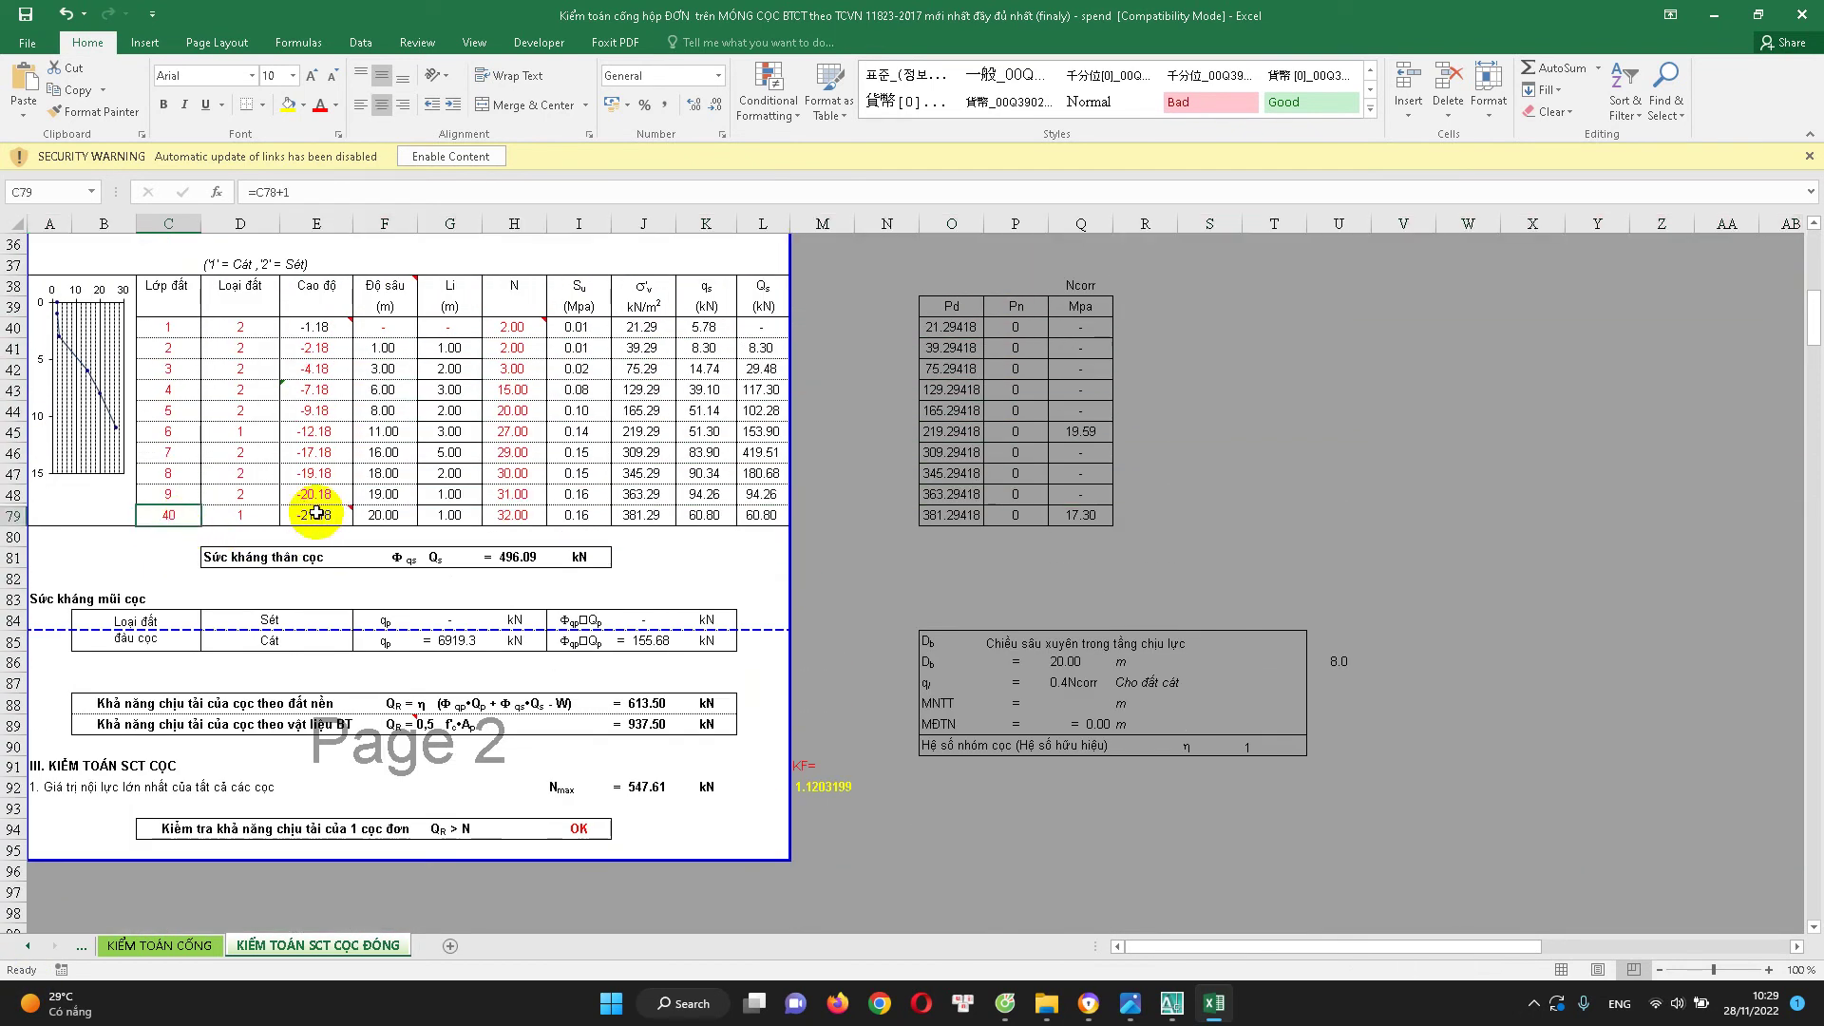
Check the layer number column and E79's =J17 pile-tip formula in the condensed table
{"action": "left_click", "coordinate": [183, 328]}
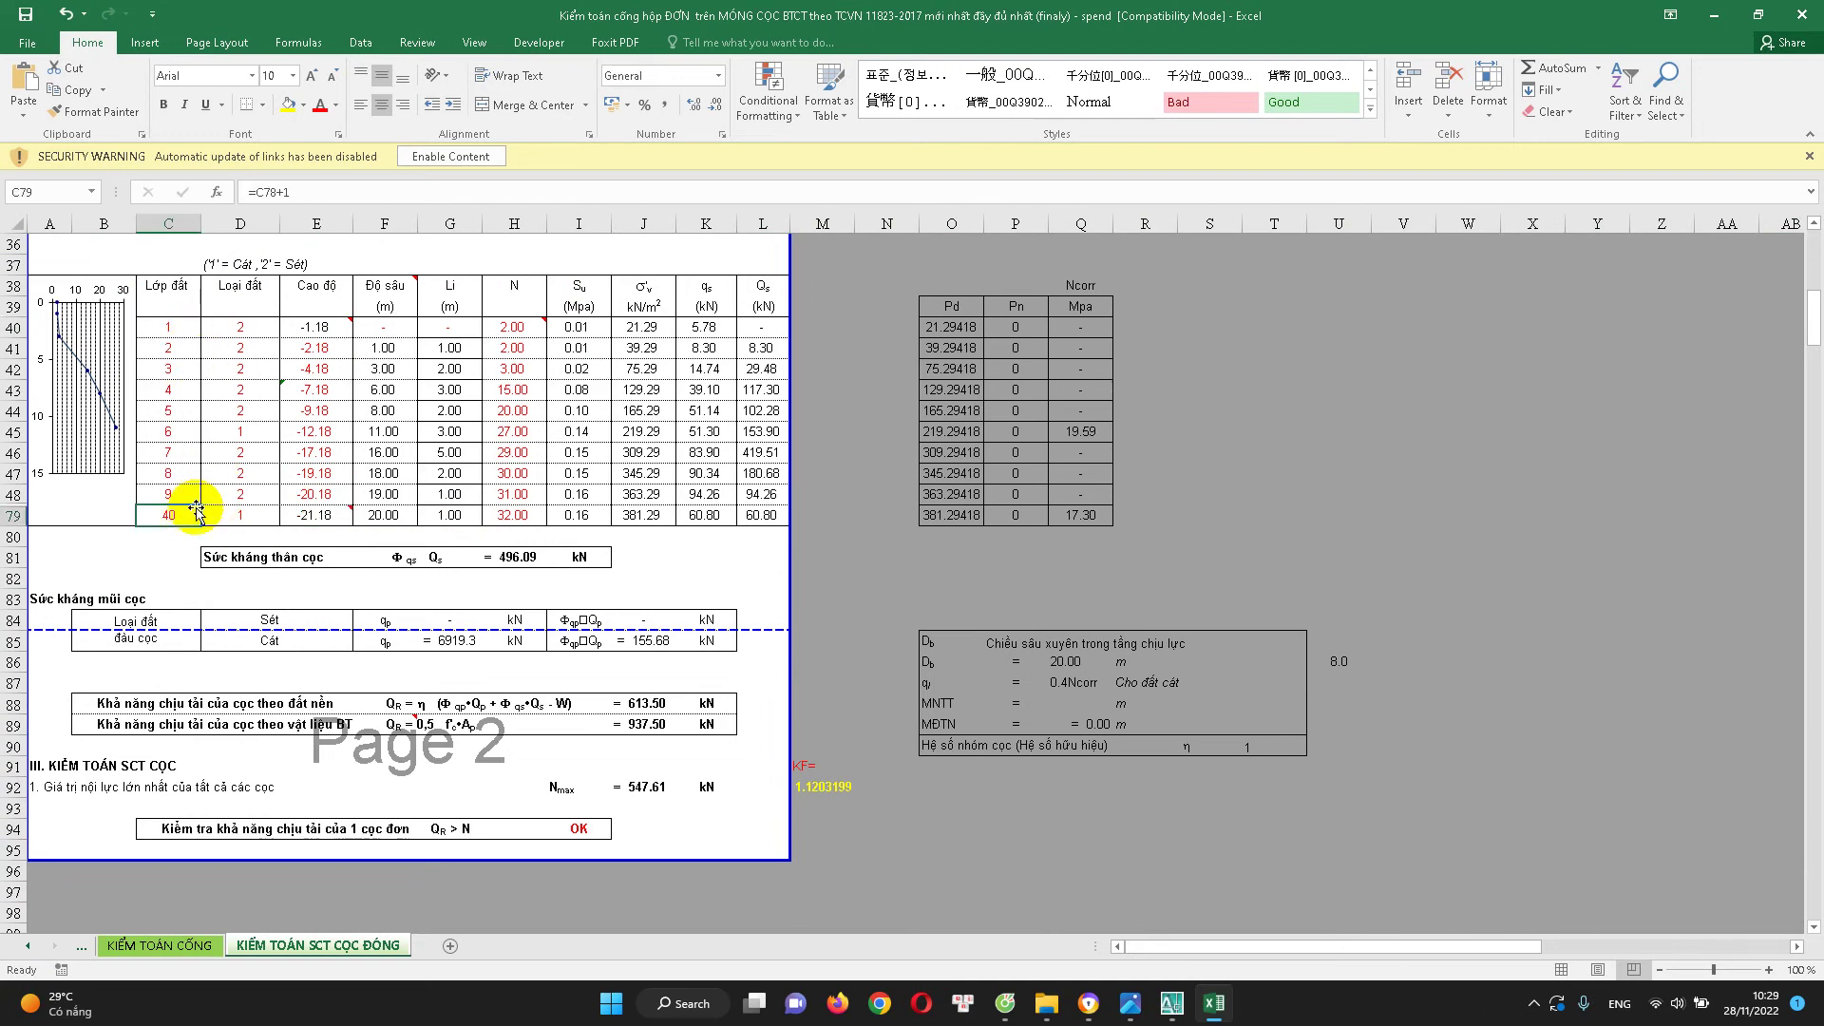
{"action": "left_click", "coordinate": [328, 515]}
{"action": "mouse_move", "coordinate": [316, 514]}
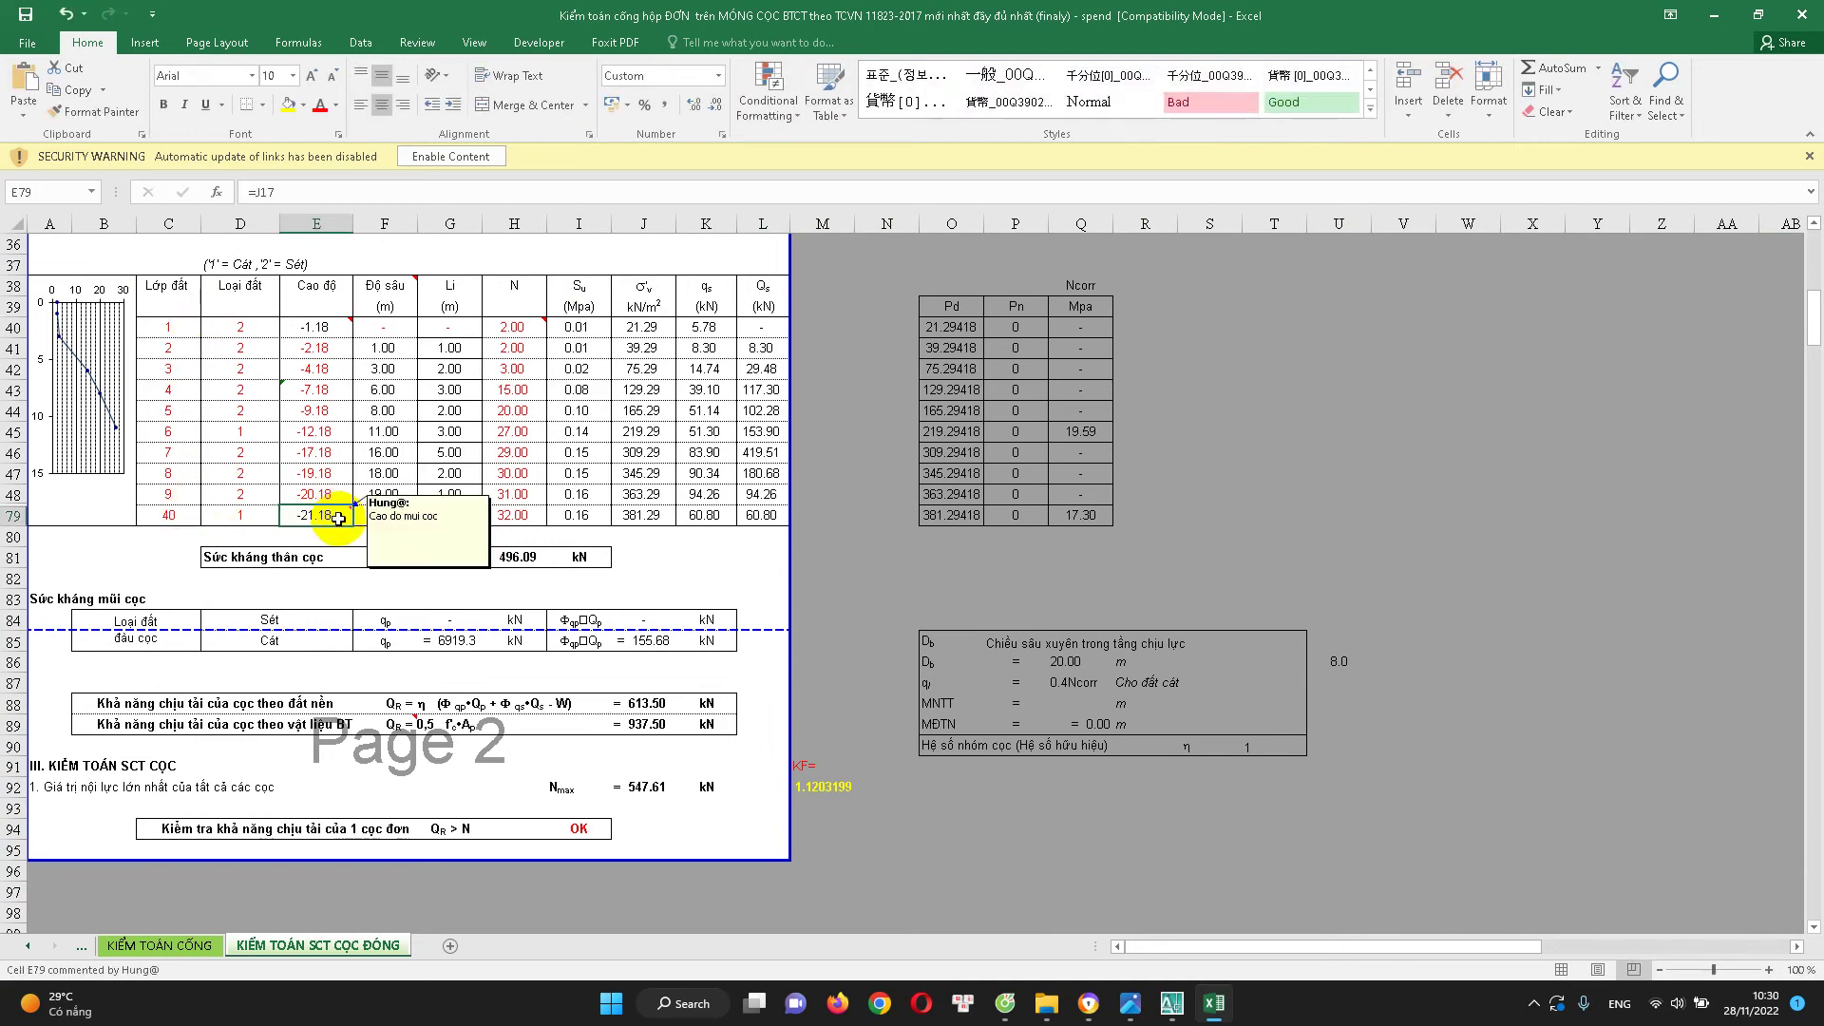
{"action": "scroll", "coordinate": [542, 542], "scroll_direction": "up", "scroll_amount": 4}
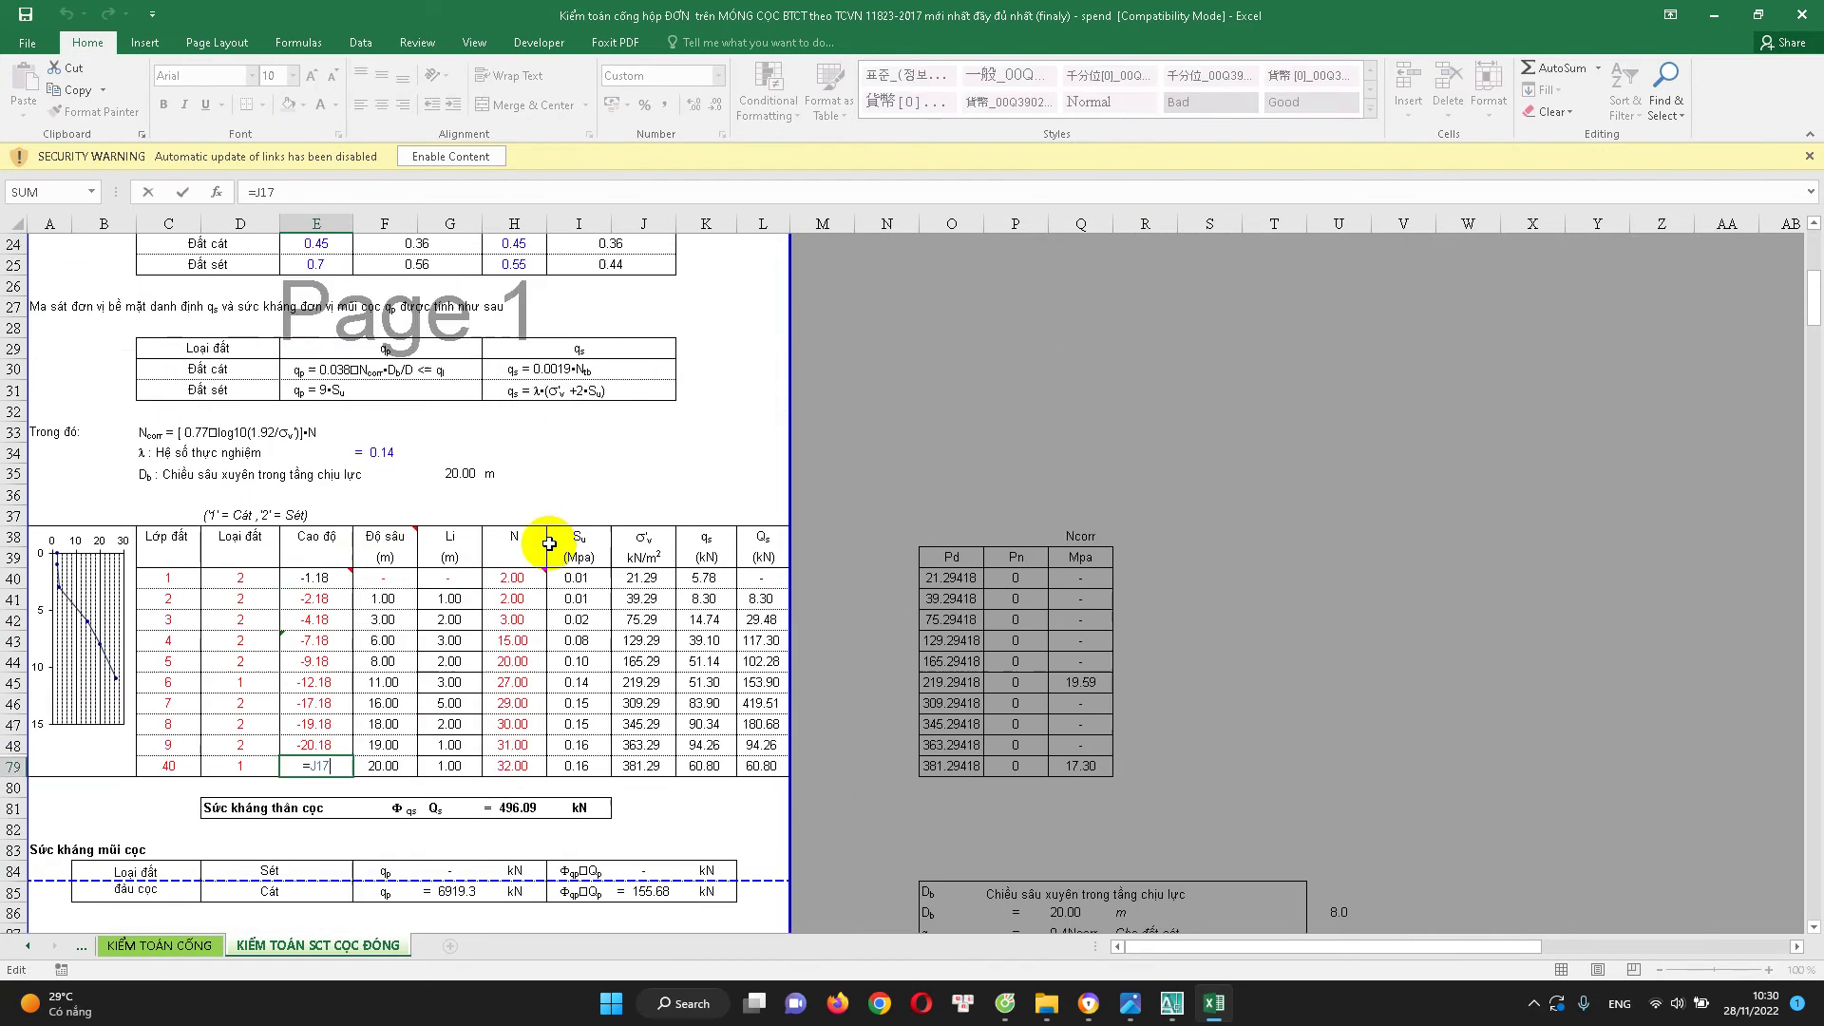
{"action": "scroll", "coordinate": [716, 456], "scroll_direction": "up", "scroll_amount": 4}
{"action": "scroll", "coordinate": [680, 619], "scroll_direction": "up", "scroll_amount": 2}
{"action": "scroll", "coordinate": [544, 673], "scroll_direction": "up", "scroll_amount": 2}
{"action": "key", "text": "Escape"}
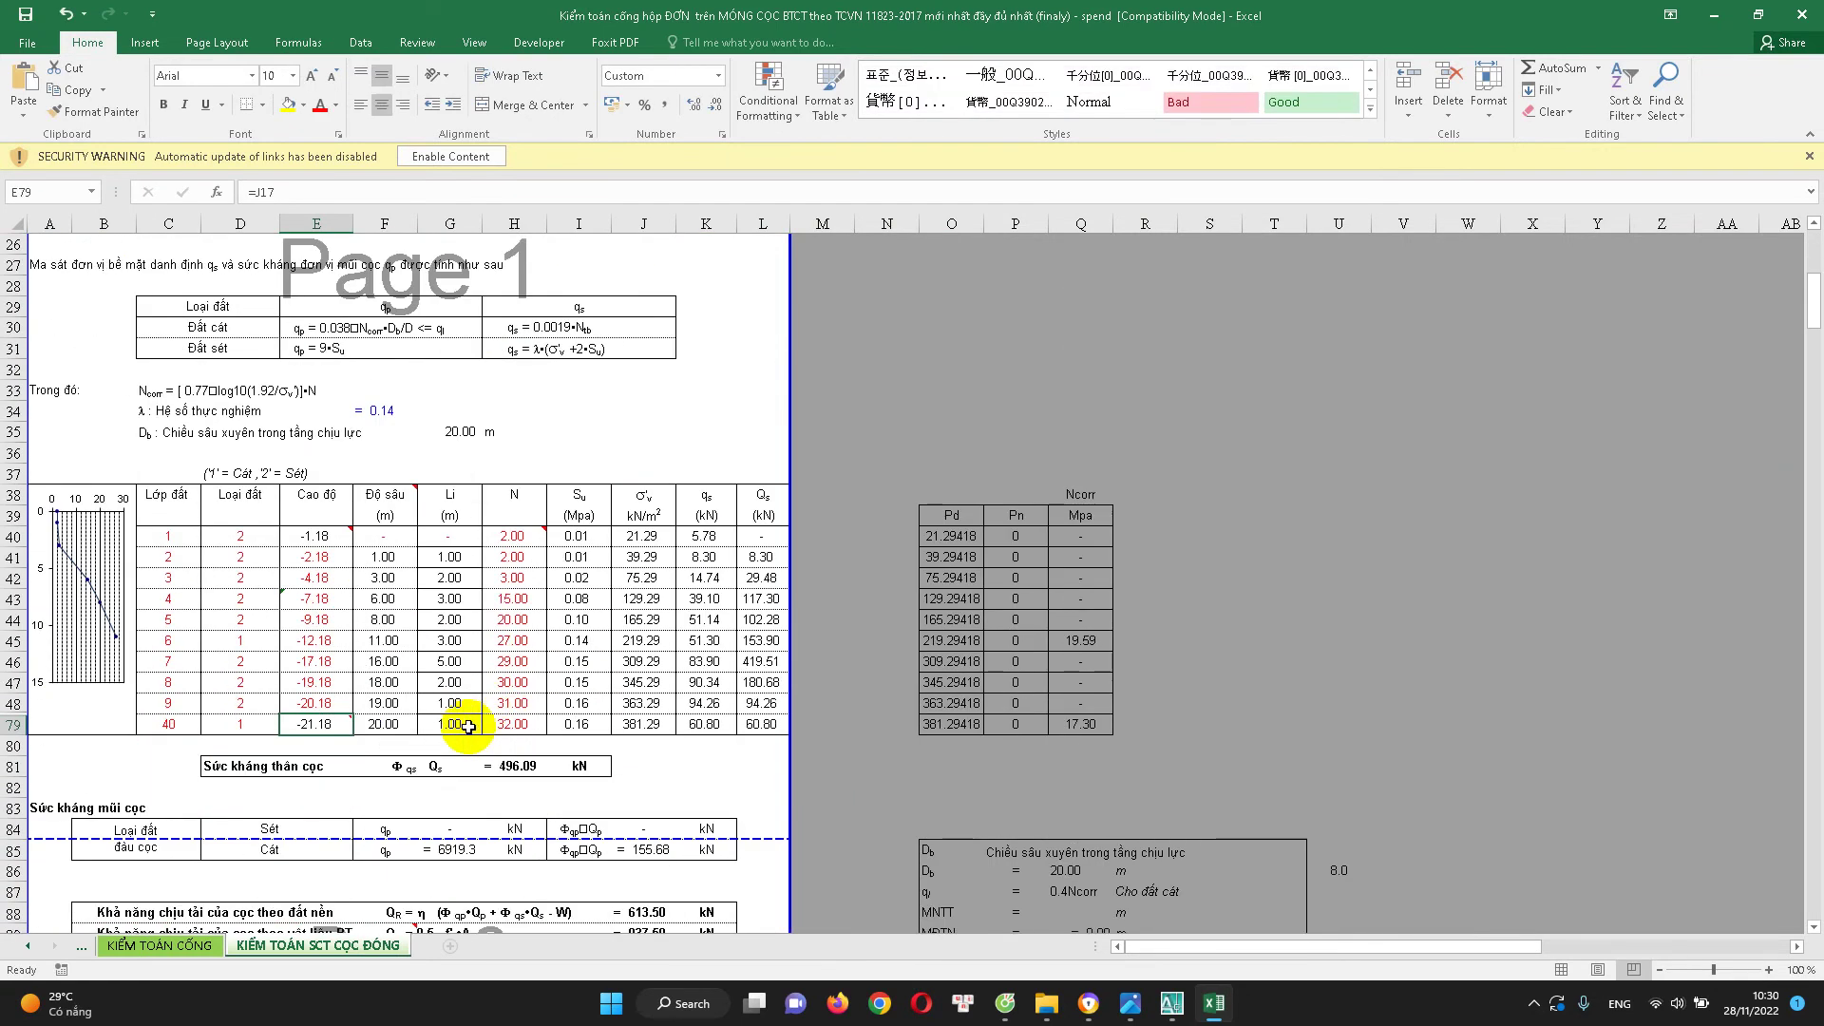
{"action": "scroll", "coordinate": [465, 712], "scroll_direction": "down", "scroll_amount": 1}
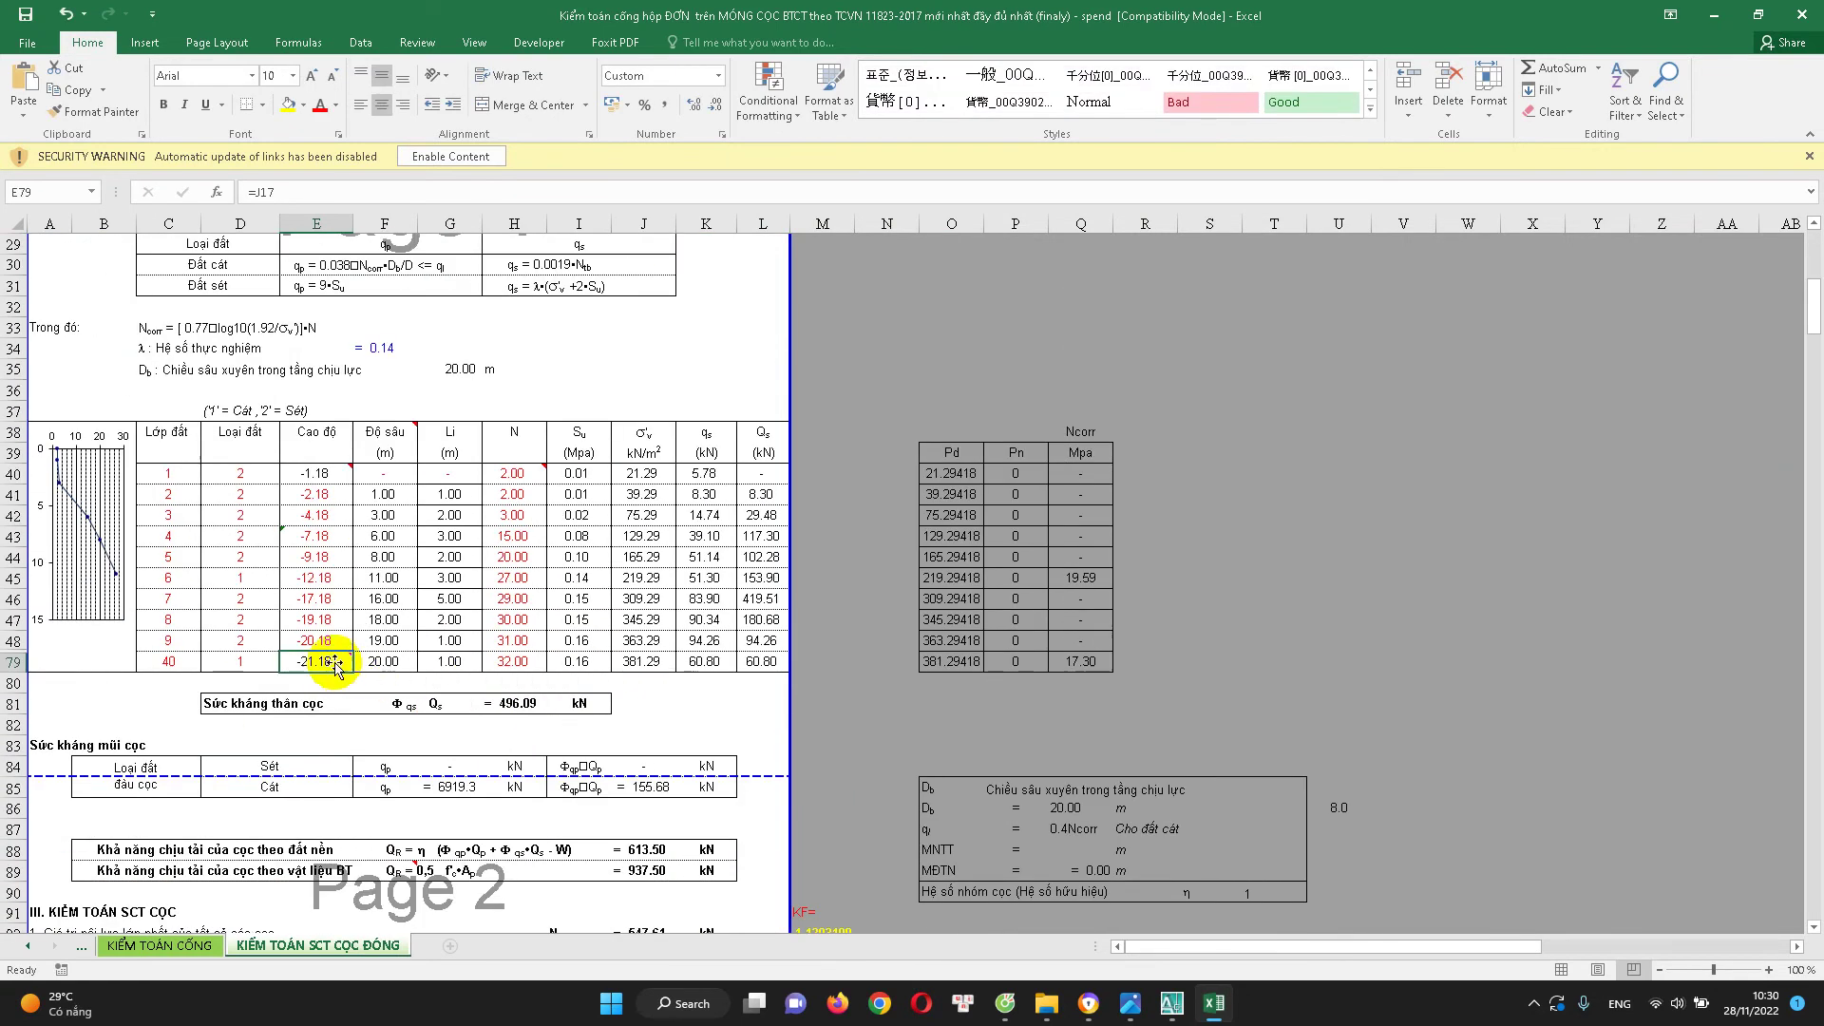
Unhide rows 49–78 by selecting rows 48–79 and using the row context menu
{"action": "left_click_drag", "start_coordinate": [12, 663], "coordinate": [11, 641]}
{"action": "right_click", "coordinate": [15, 652]}
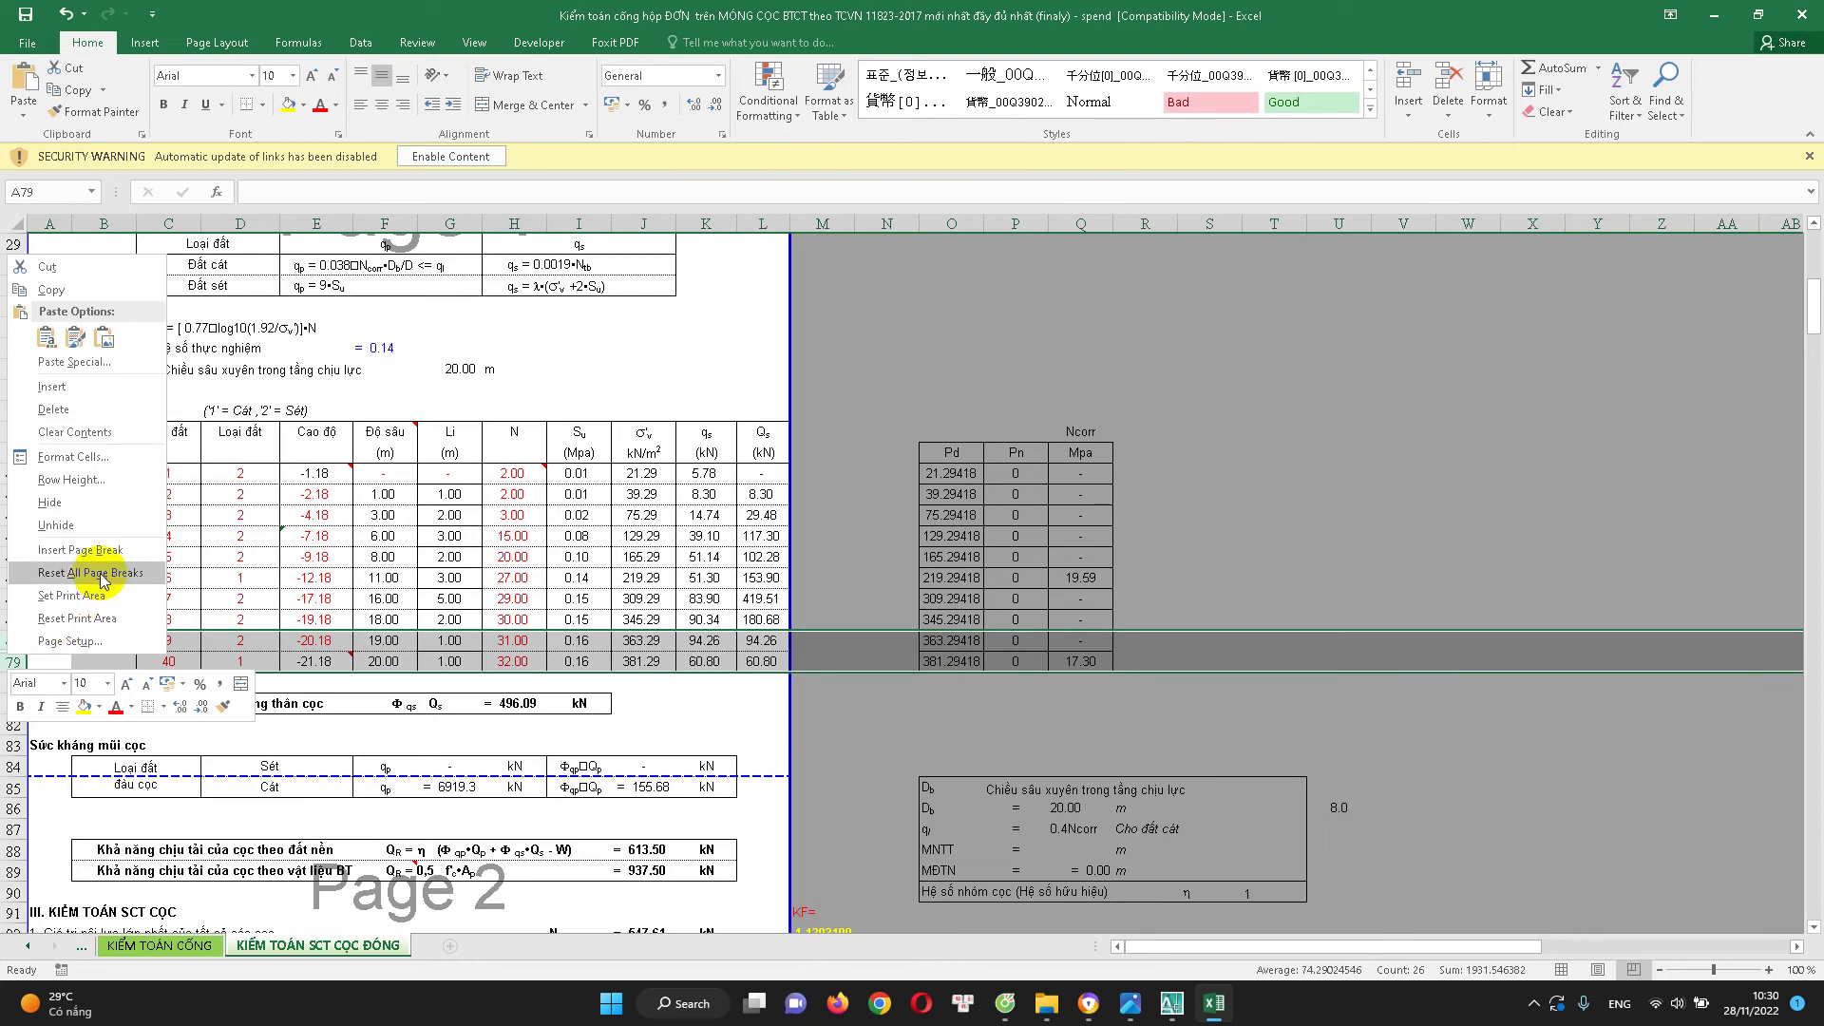
{"action": "left_click", "coordinate": [120, 522]}
{"action": "scroll", "coordinate": [326, 635], "scroll_direction": "up", "scroll_amount": 2}
{"action": "scroll", "coordinate": [456, 529], "scroll_direction": "up", "scroll_amount": 2}
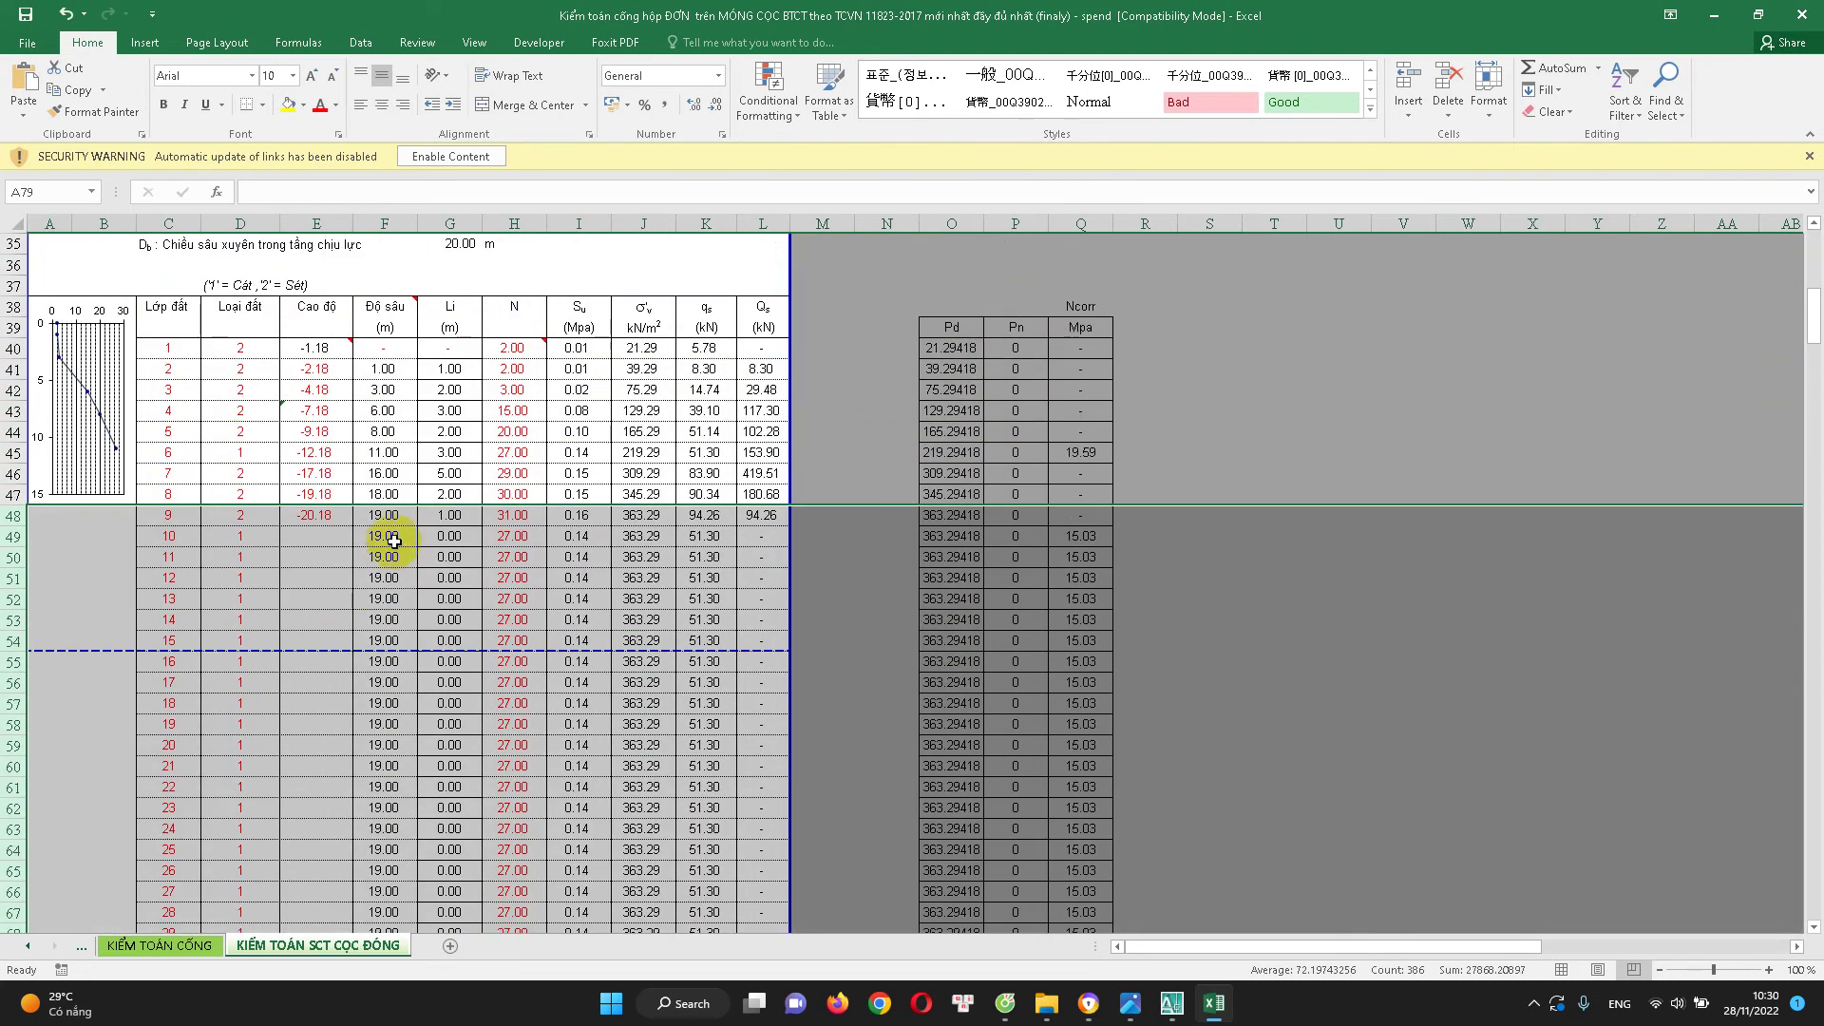
Check E79's formula and commit the formula in cell E48
{"action": "left_click", "coordinate": [330, 539]}
{"action": "scroll", "coordinate": [325, 570], "scroll_direction": "down", "scroll_amount": 2}
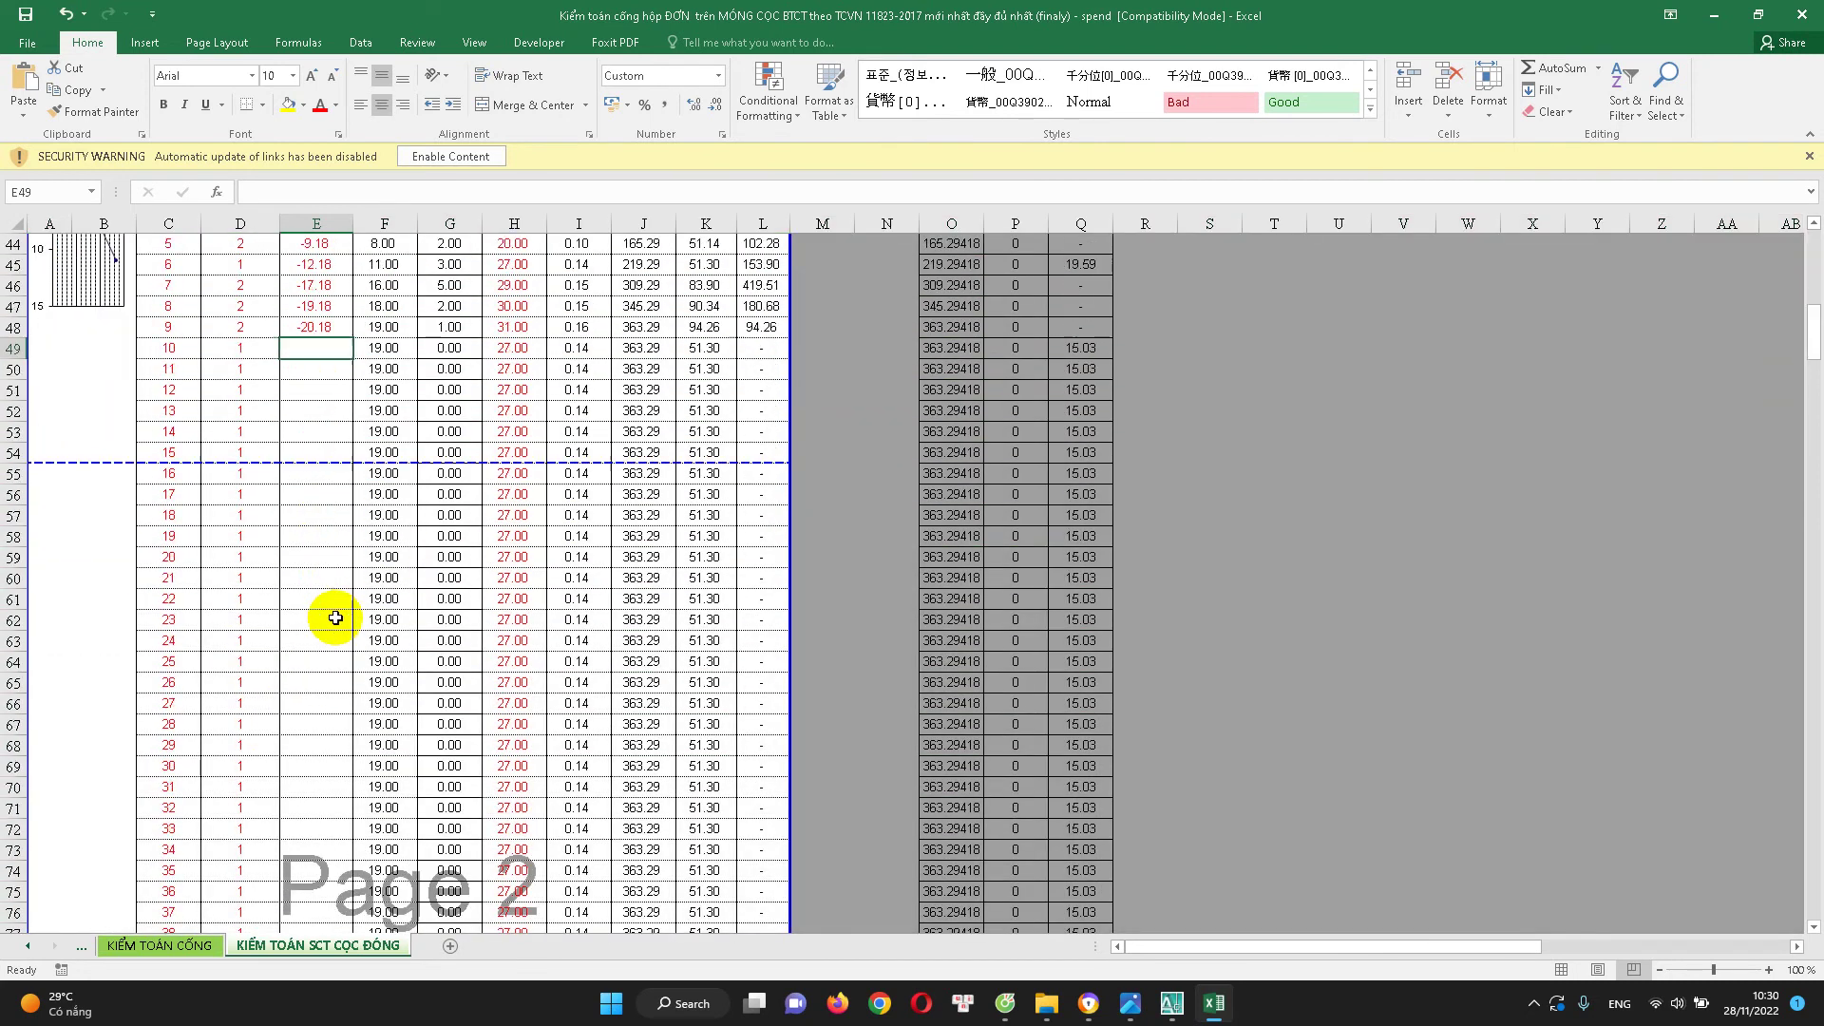
{"action": "scroll", "coordinate": [332, 665], "scroll_direction": "down", "scroll_amount": 4}
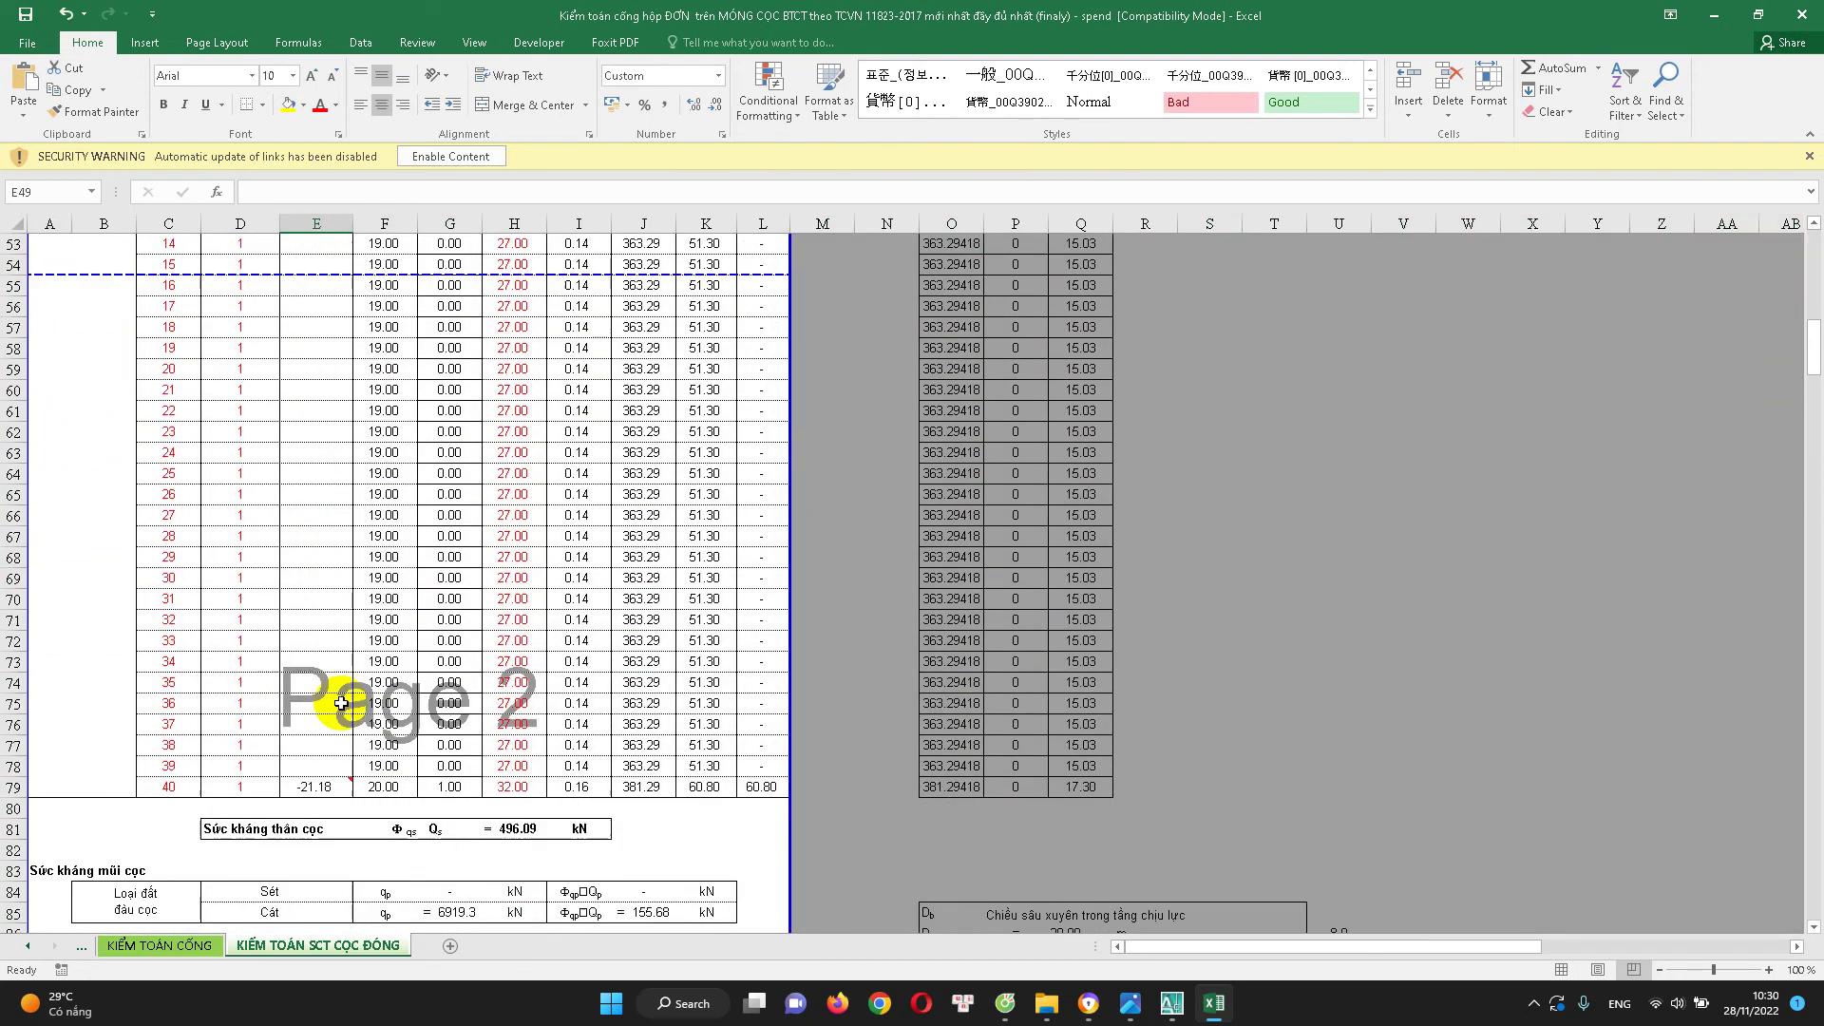
{"action": "left_click", "coordinate": [339, 789]}
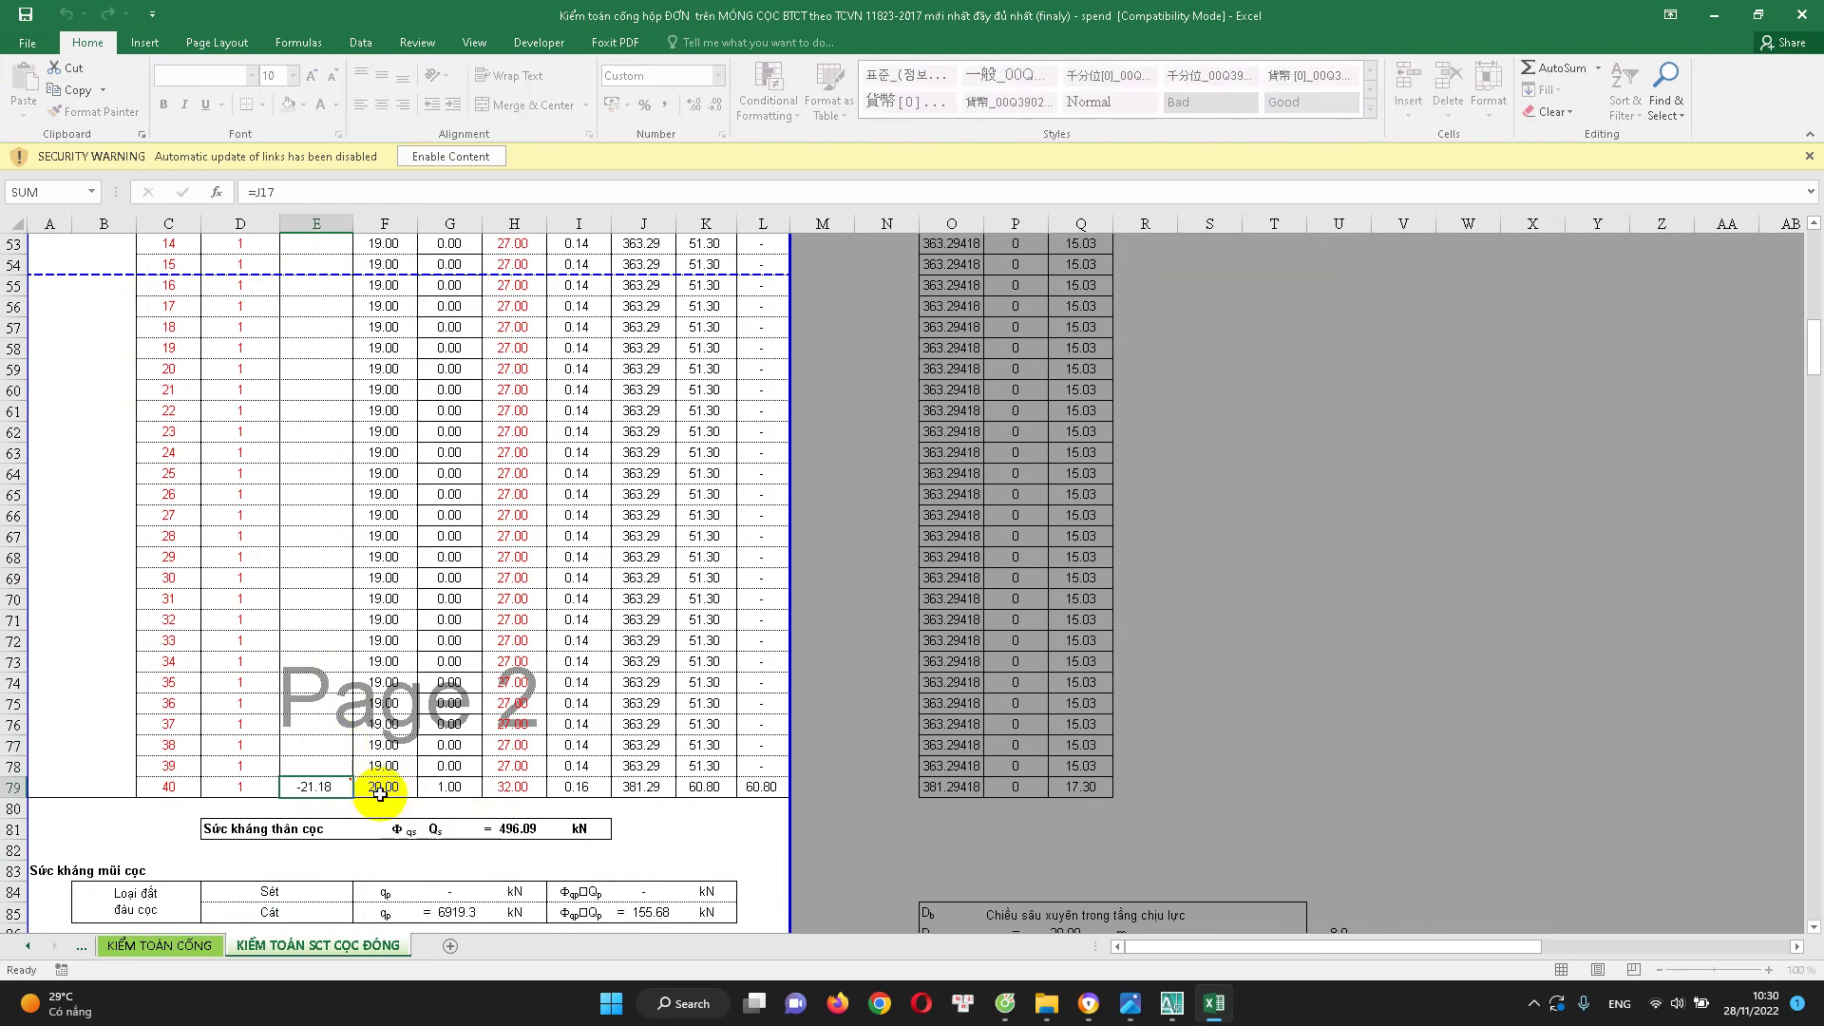
{"action": "scroll", "coordinate": [358, 722], "scroll_direction": "up", "scroll_amount": 4}
{"action": "scroll", "coordinate": [347, 589], "scroll_direction": "up", "scroll_amount": 2}
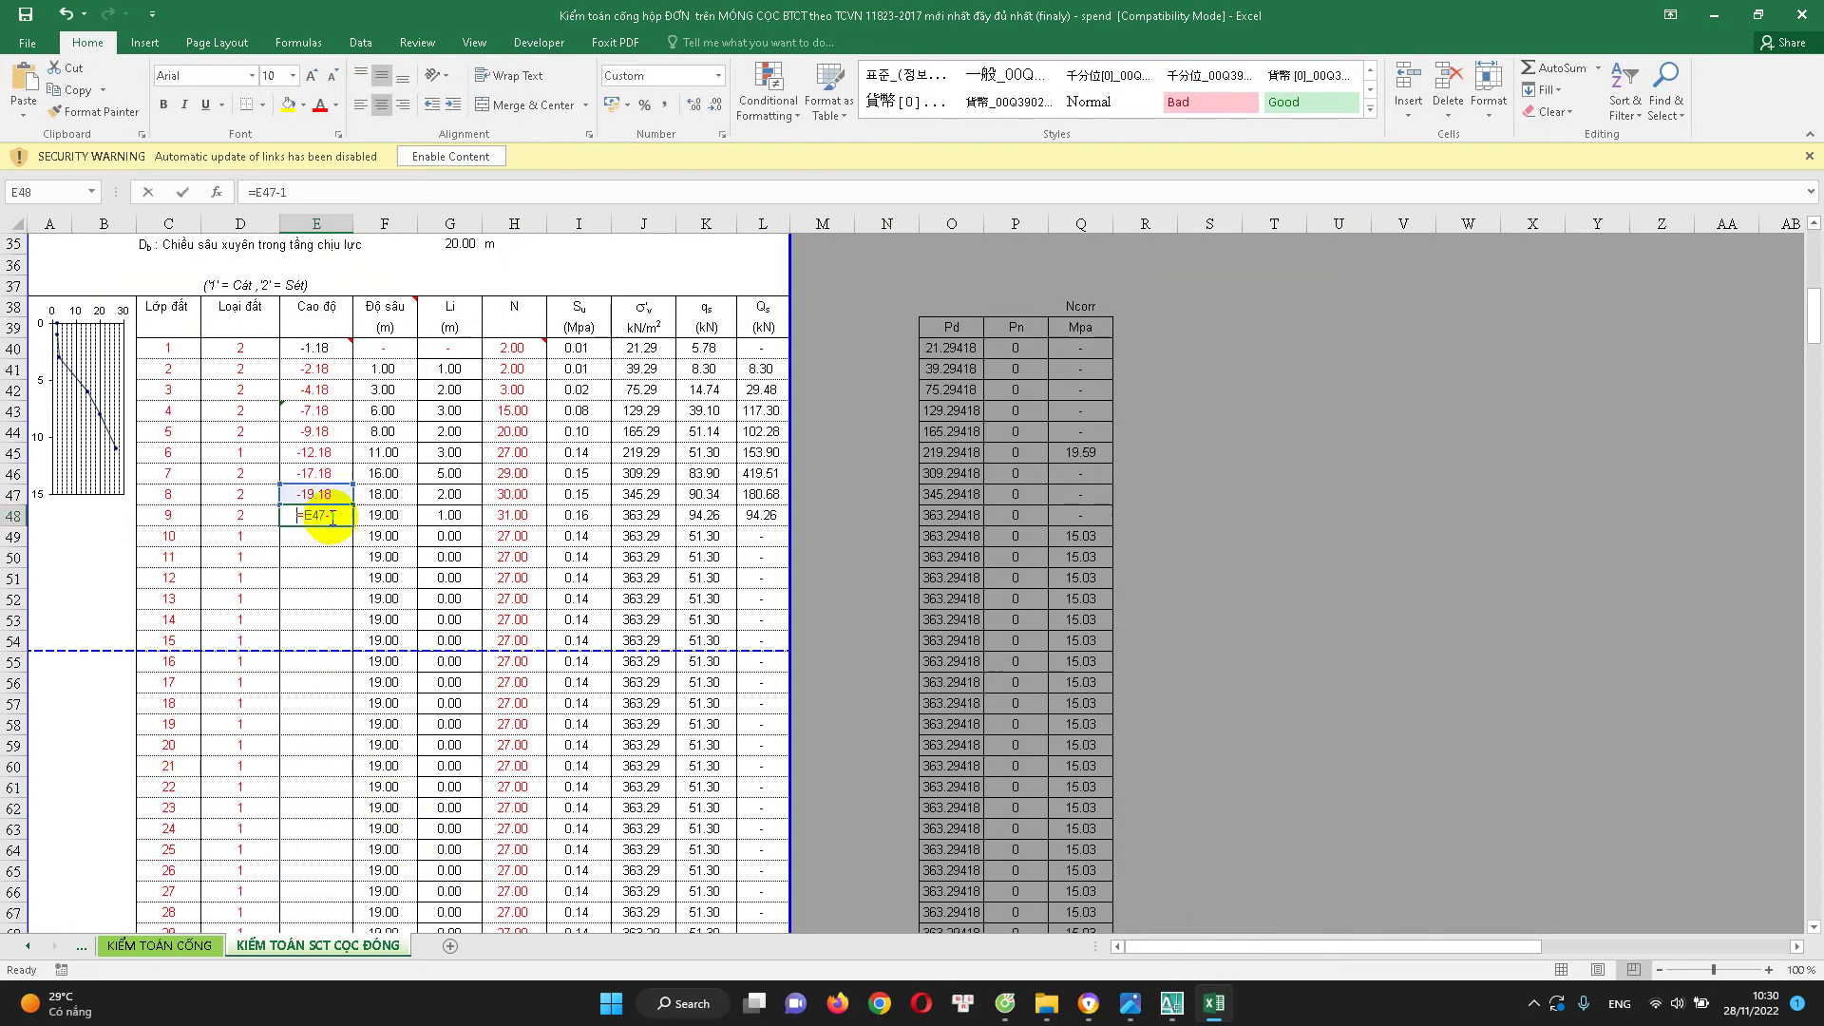
{"action": "key", "text": "ctrl+Return"}
Glance at the AutoCAD culvert drawing, then return to Excel and select cell E52
{"action": "left_click", "coordinate": [1172, 1003]}
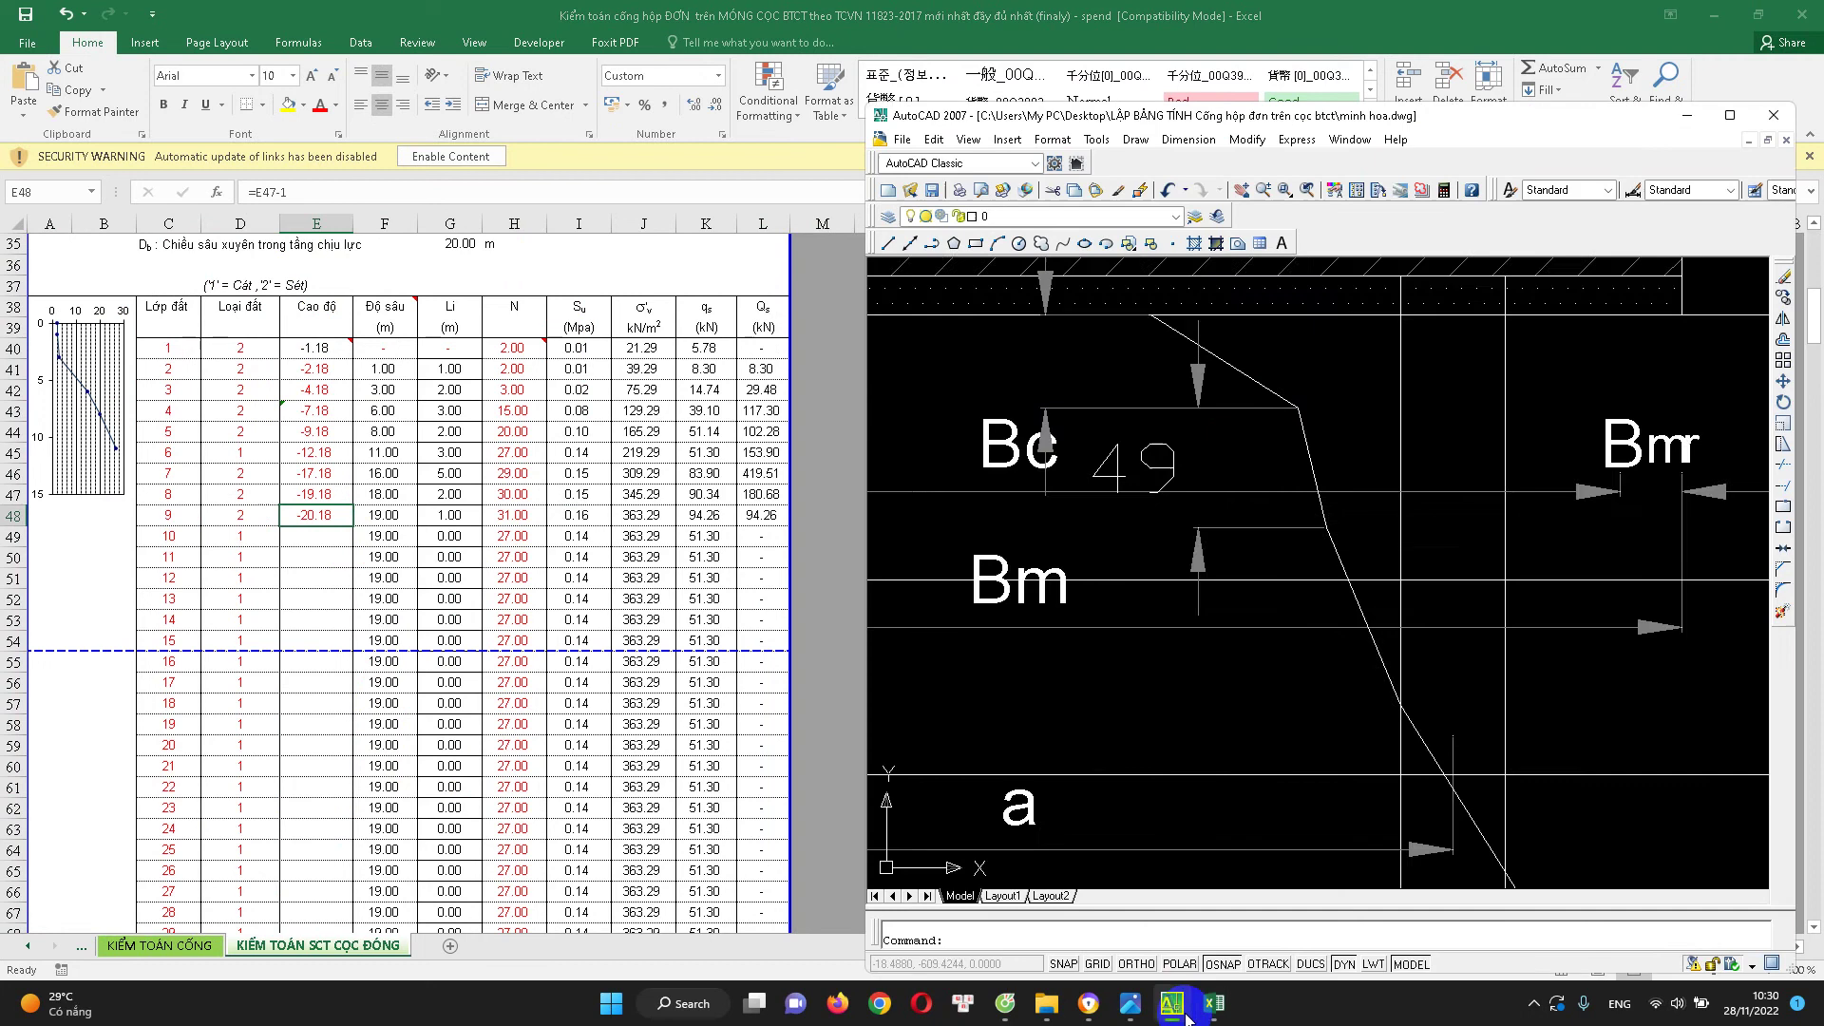
{"action": "scroll", "coordinate": [1030, 395], "scroll_direction": "down", "scroll_amount": 2}
{"action": "scroll", "coordinate": [1029, 389], "scroll_direction": "down", "scroll_amount": 1}
{"action": "scroll", "coordinate": [1104, 459], "scroll_direction": "up", "scroll_amount": 3}
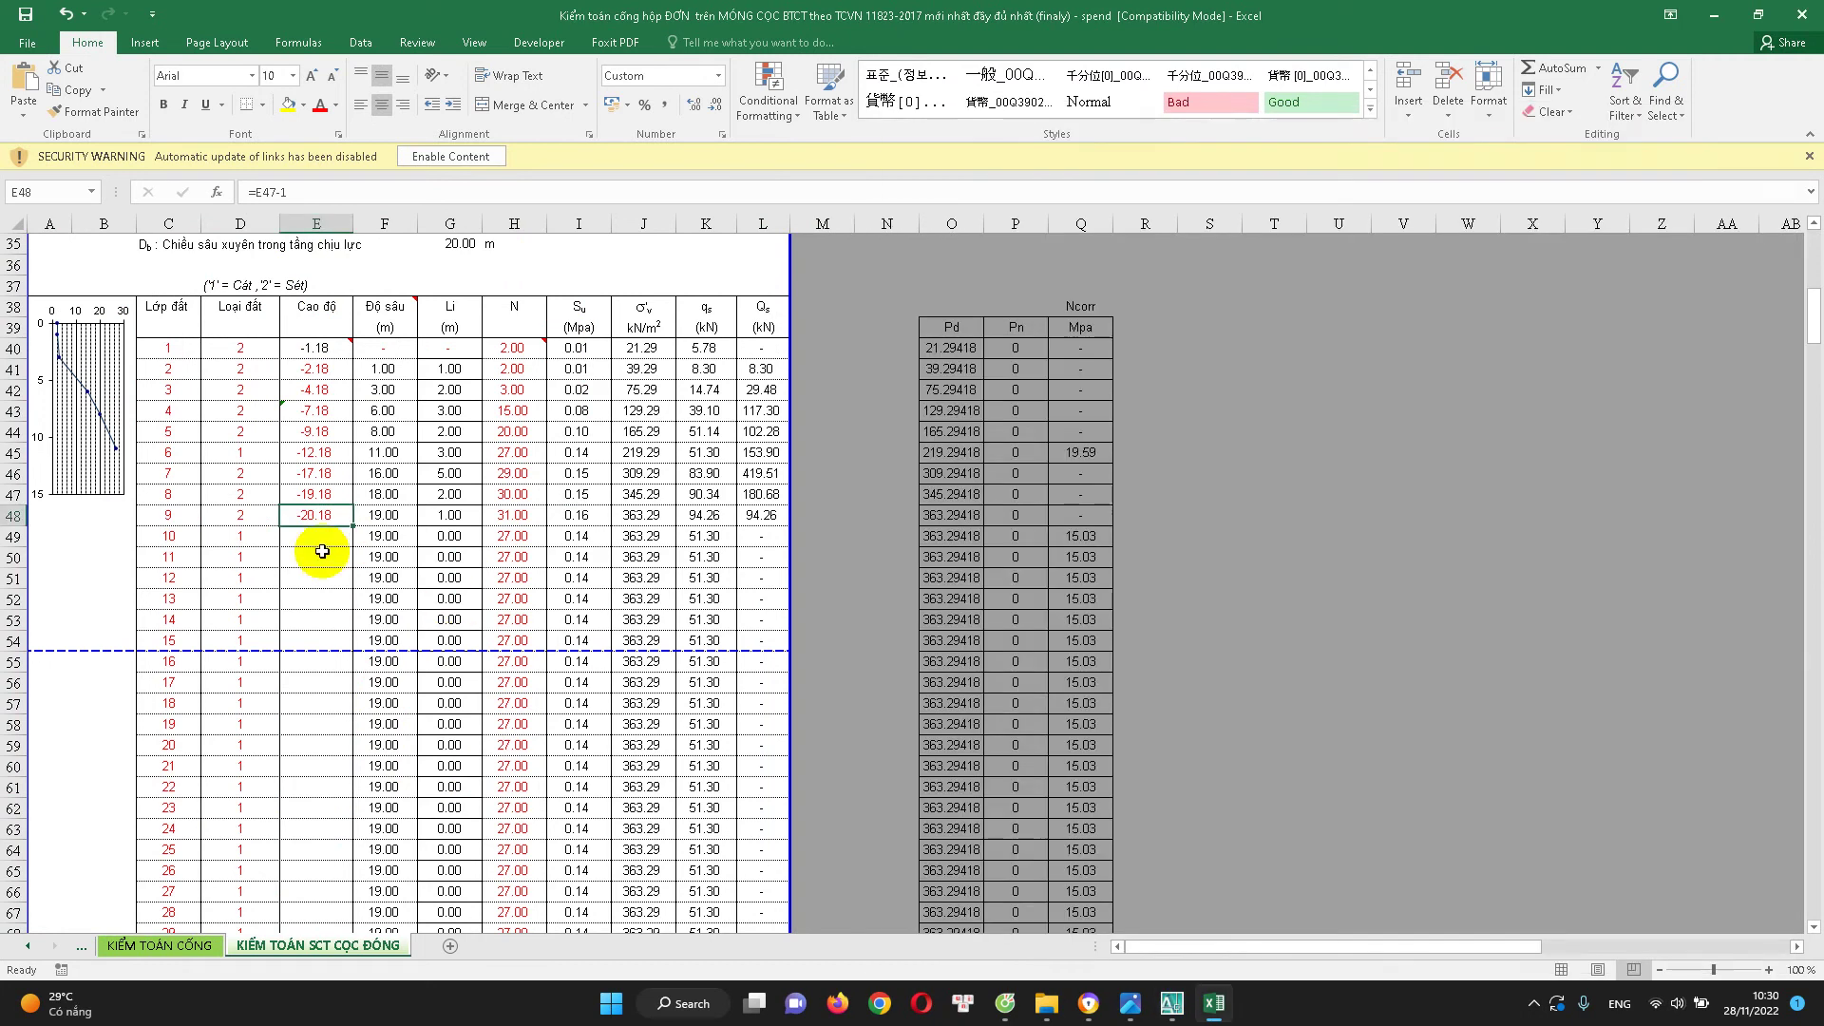
{"action": "left_click", "coordinate": [470, 619]}
{"action": "left_click", "coordinate": [325, 590]}
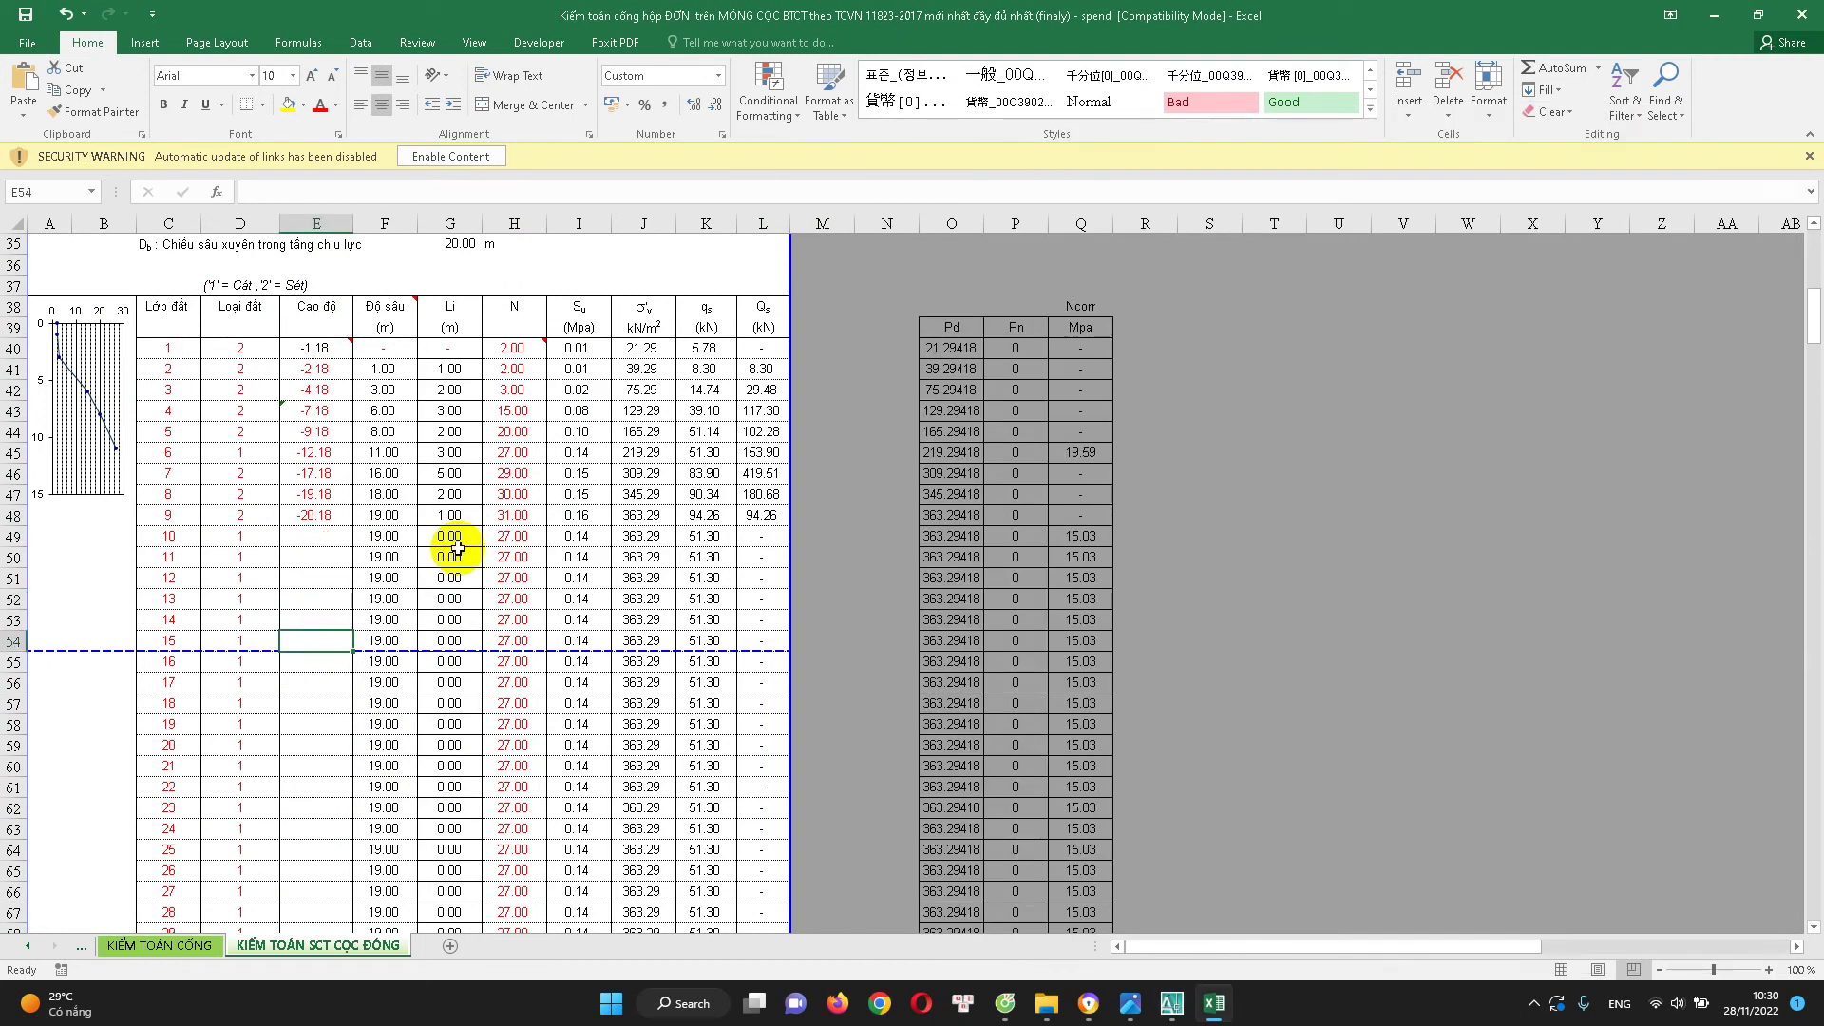
{"action": "scroll", "coordinate": [475, 532], "scroll_direction": "down", "scroll_amount": 2}
{"action": "left_click", "coordinate": [513, 494]}
{"action": "scroll", "coordinate": [560, 714], "scroll_direction": "down", "scroll_amount": 1}
{"action": "scroll", "coordinate": [560, 714], "scroll_direction": "down", "scroll_amount": 4}
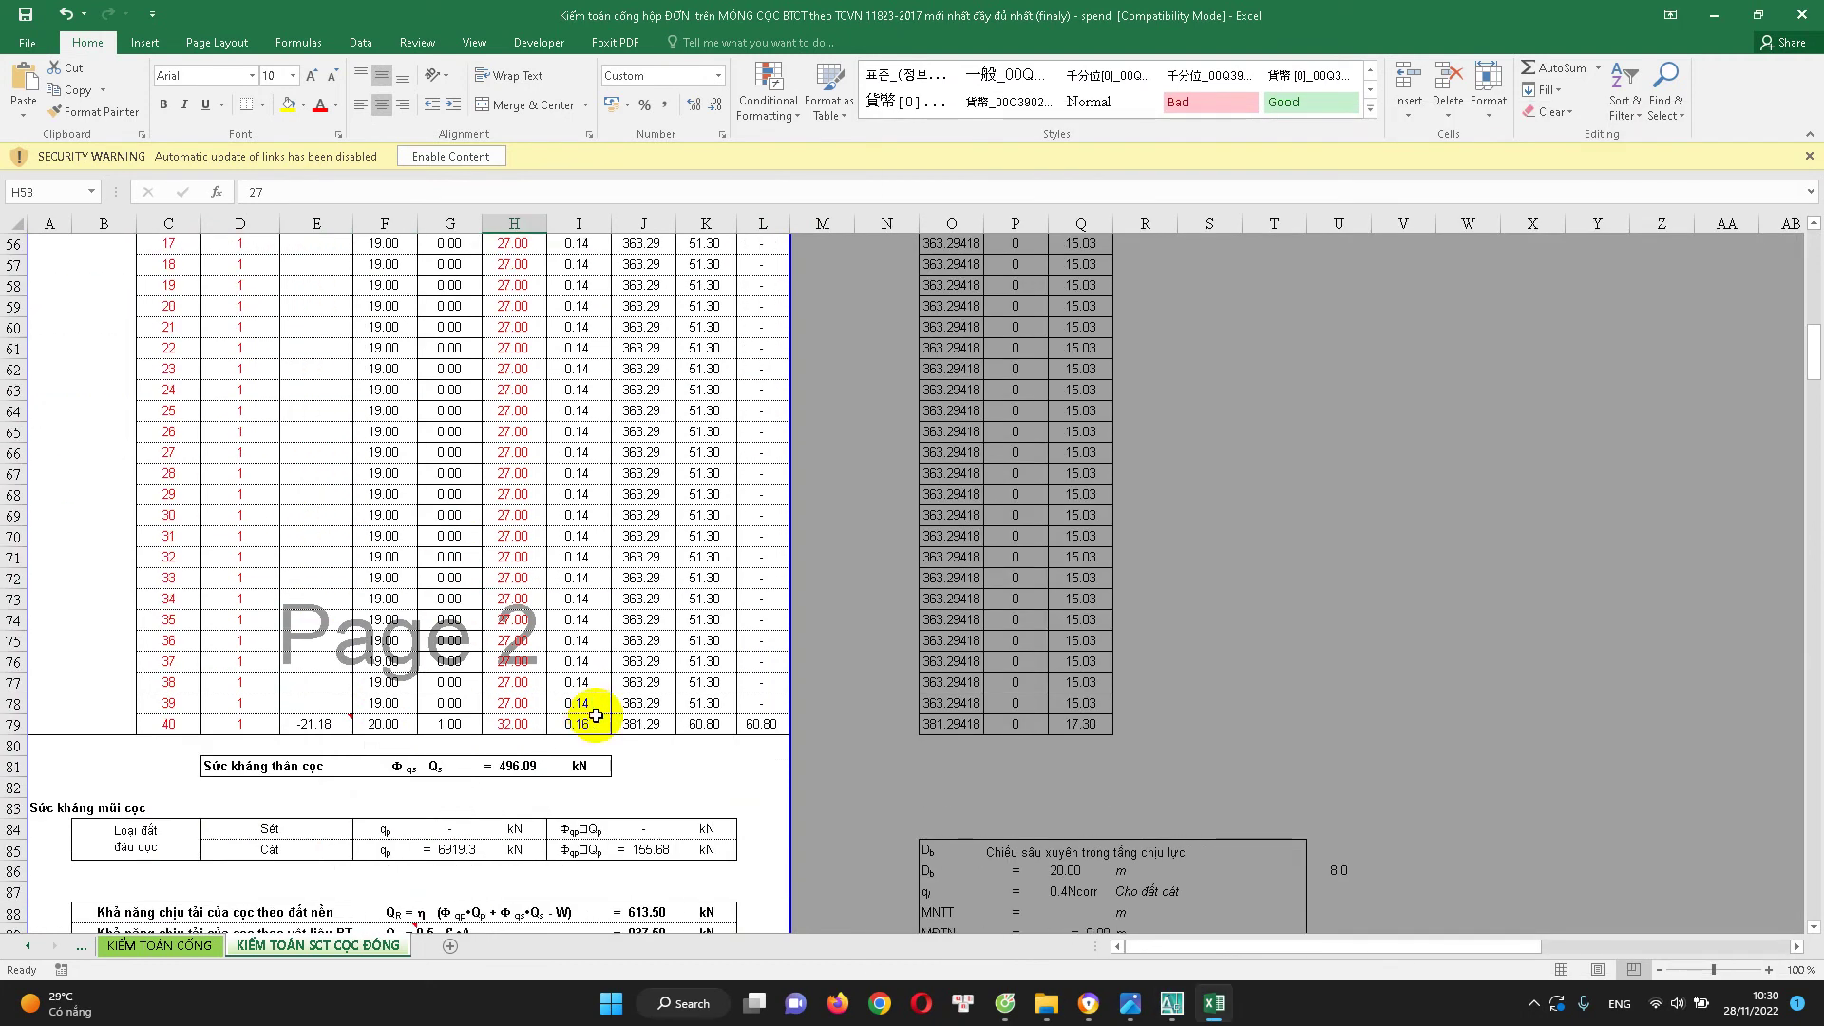
{"action": "scroll", "coordinate": [602, 713], "scroll_direction": "down", "scroll_amount": 2}
{"action": "double_click", "coordinate": [521, 643]}
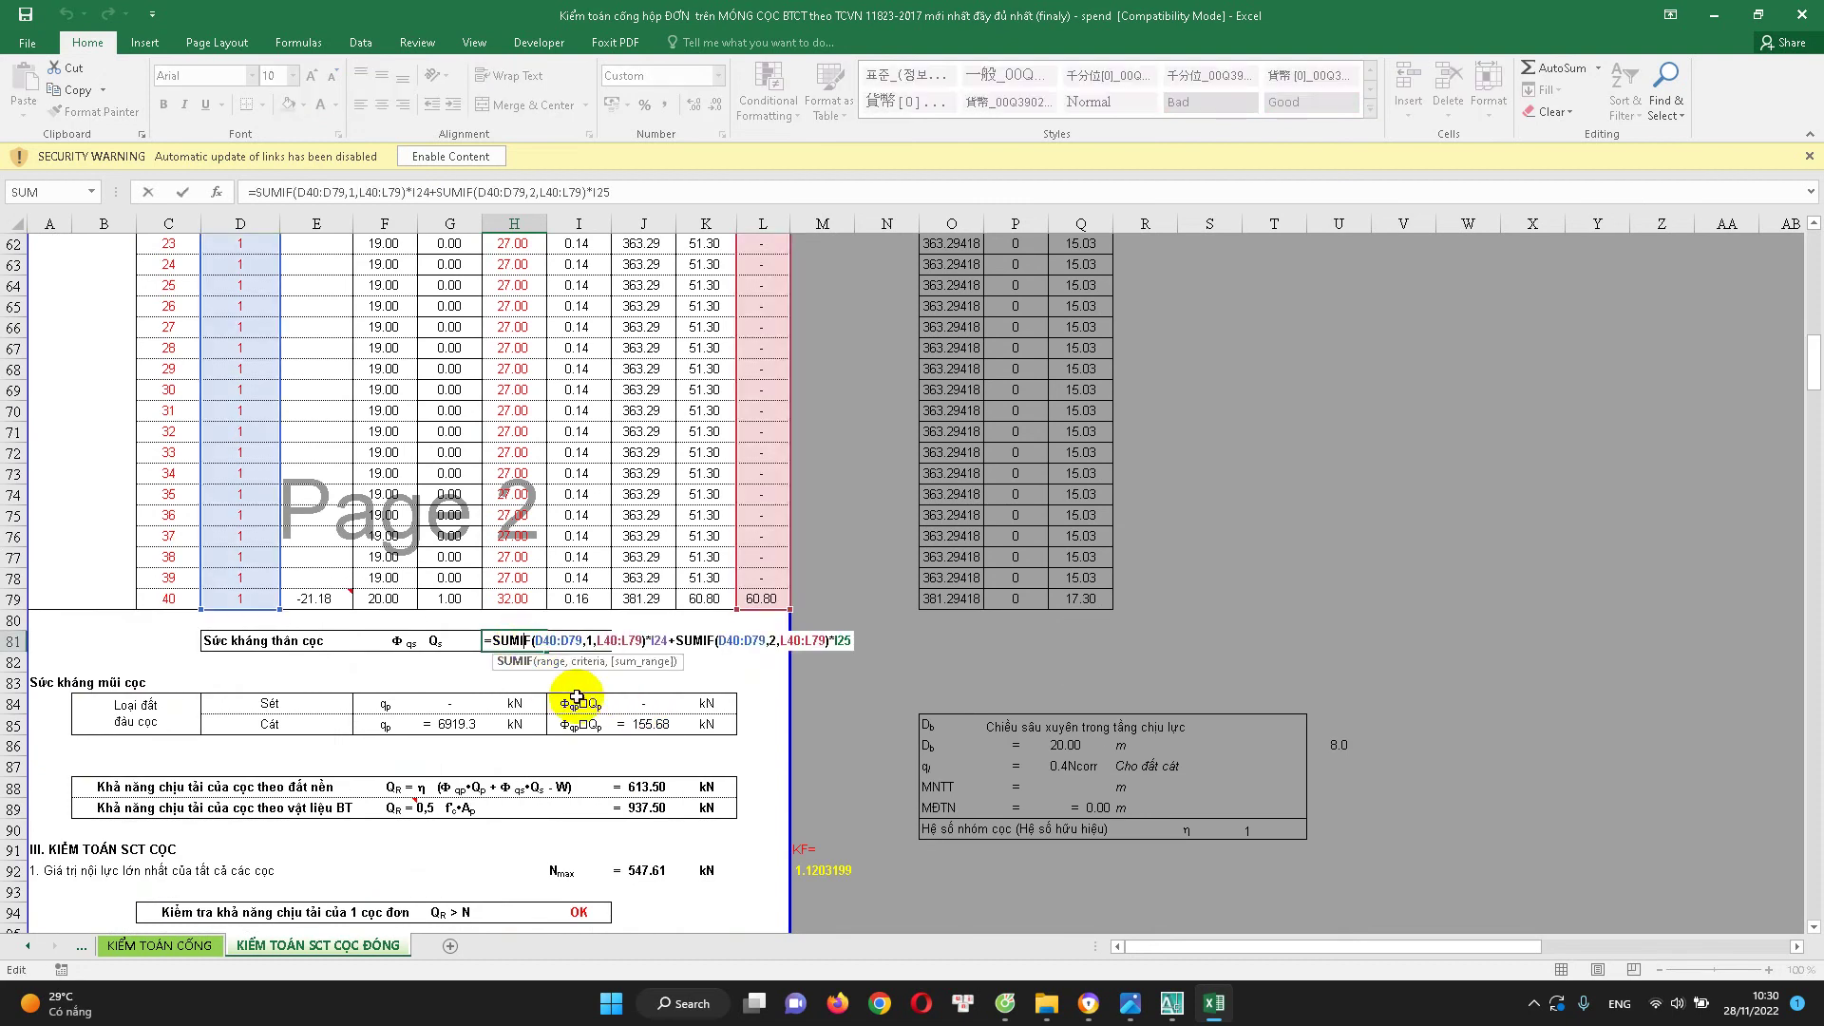
{"action": "key", "text": "Escape"}
{"action": "scroll", "coordinate": [588, 695], "scroll_direction": "down", "scroll_amount": 2}
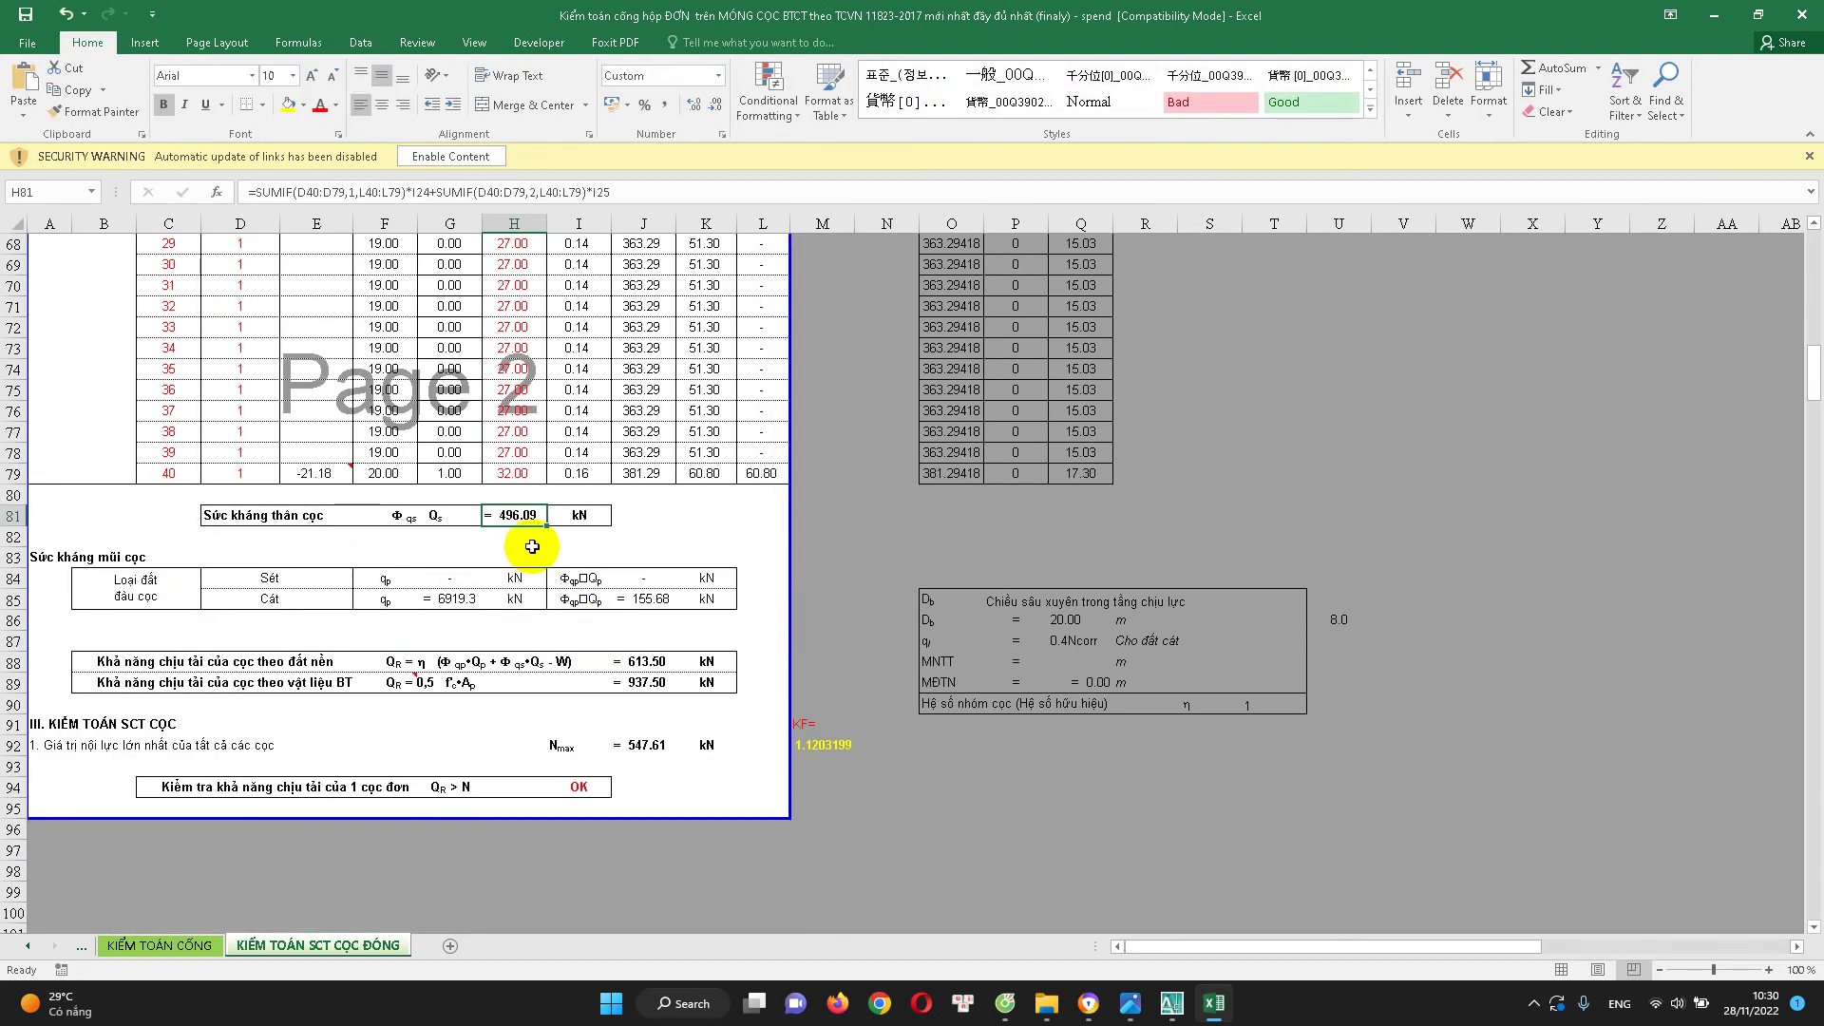
{"action": "double_click", "coordinate": [524, 516]}
{"action": "key", "text": "Escape"}
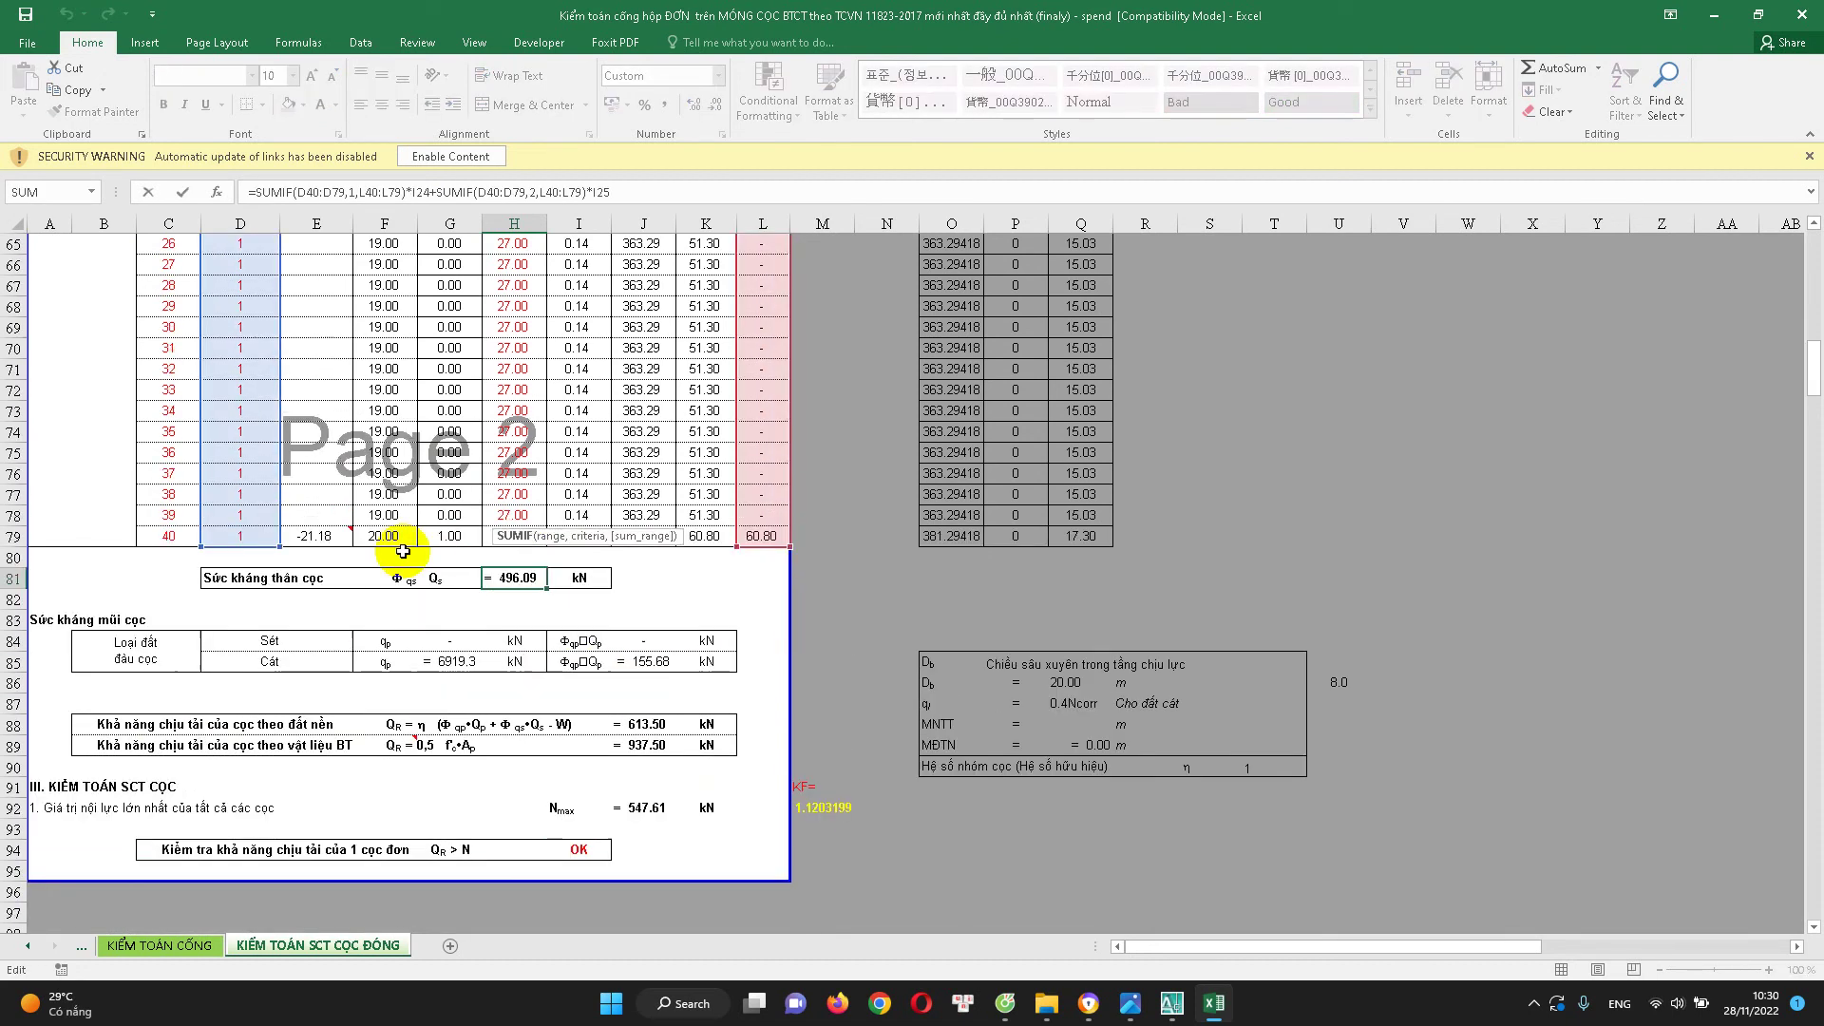
{"action": "scroll", "coordinate": [285, 560], "scroll_direction": "up", "scroll_amount": 3}
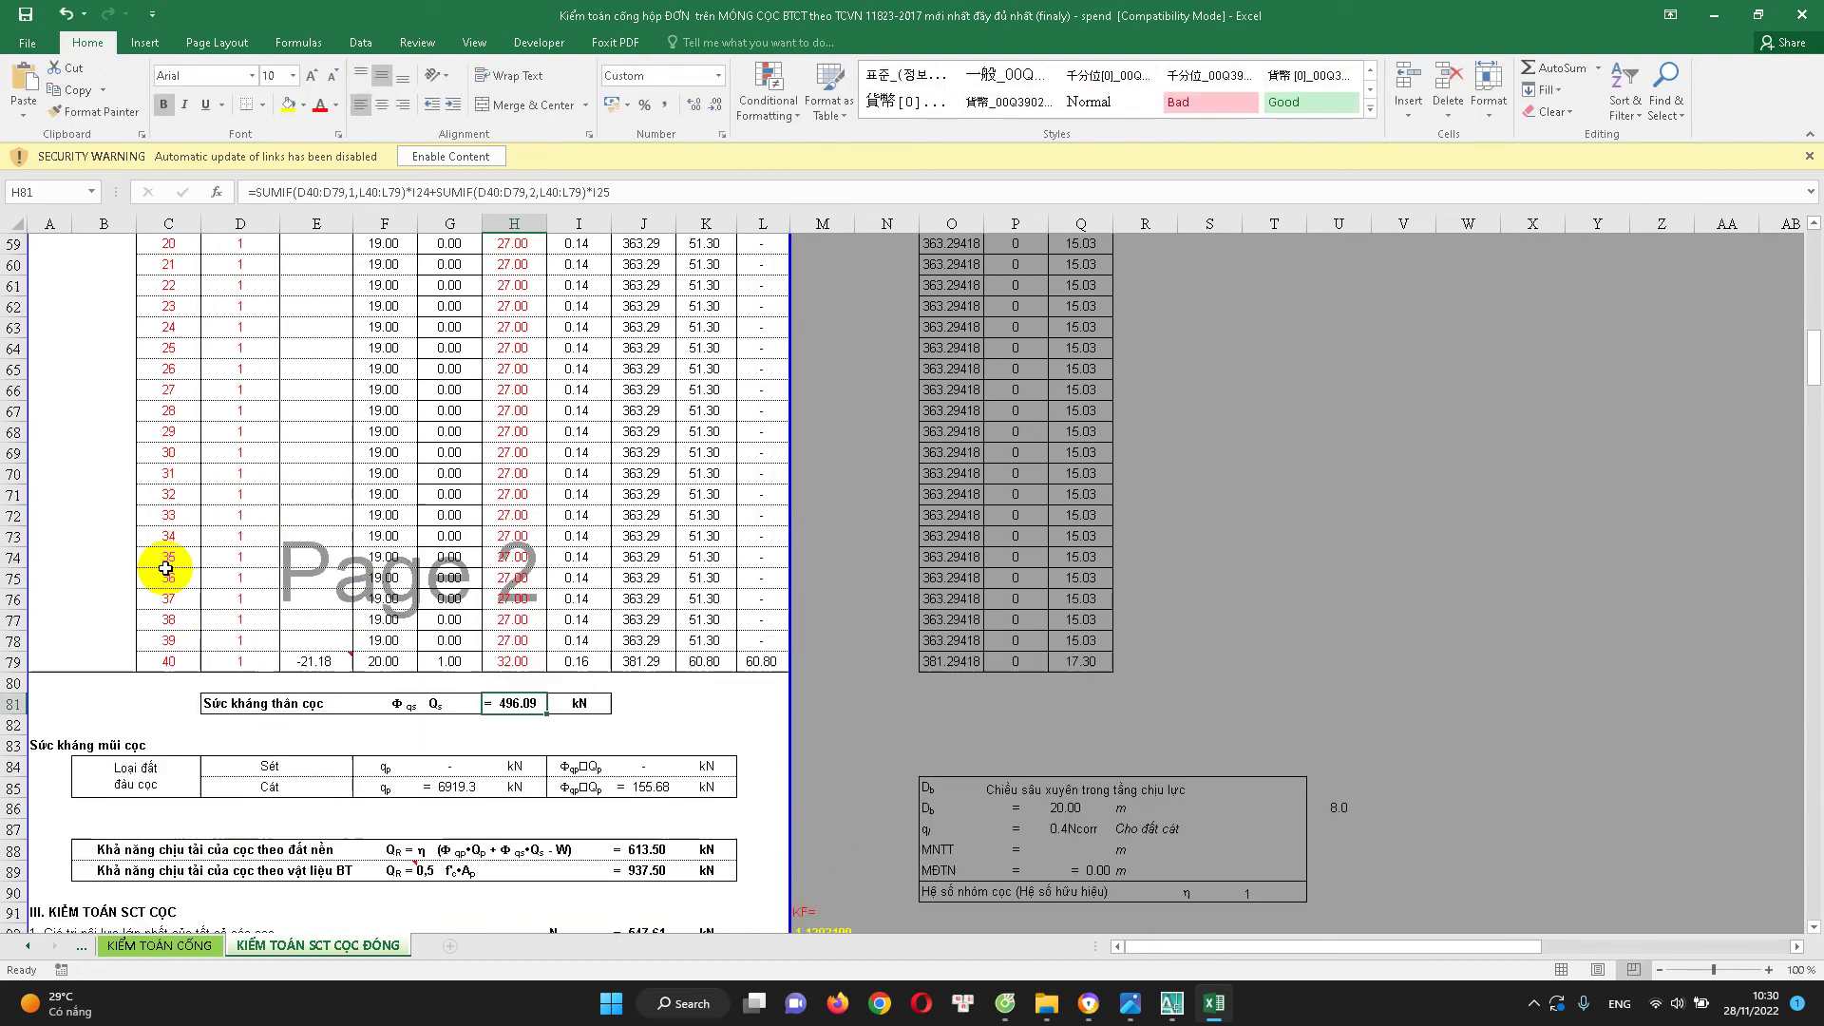
Insert a blank row 78 above layer 39, then undo a trial fill of the column O–Q formulas
{"action": "left_click", "coordinate": [13, 640]}
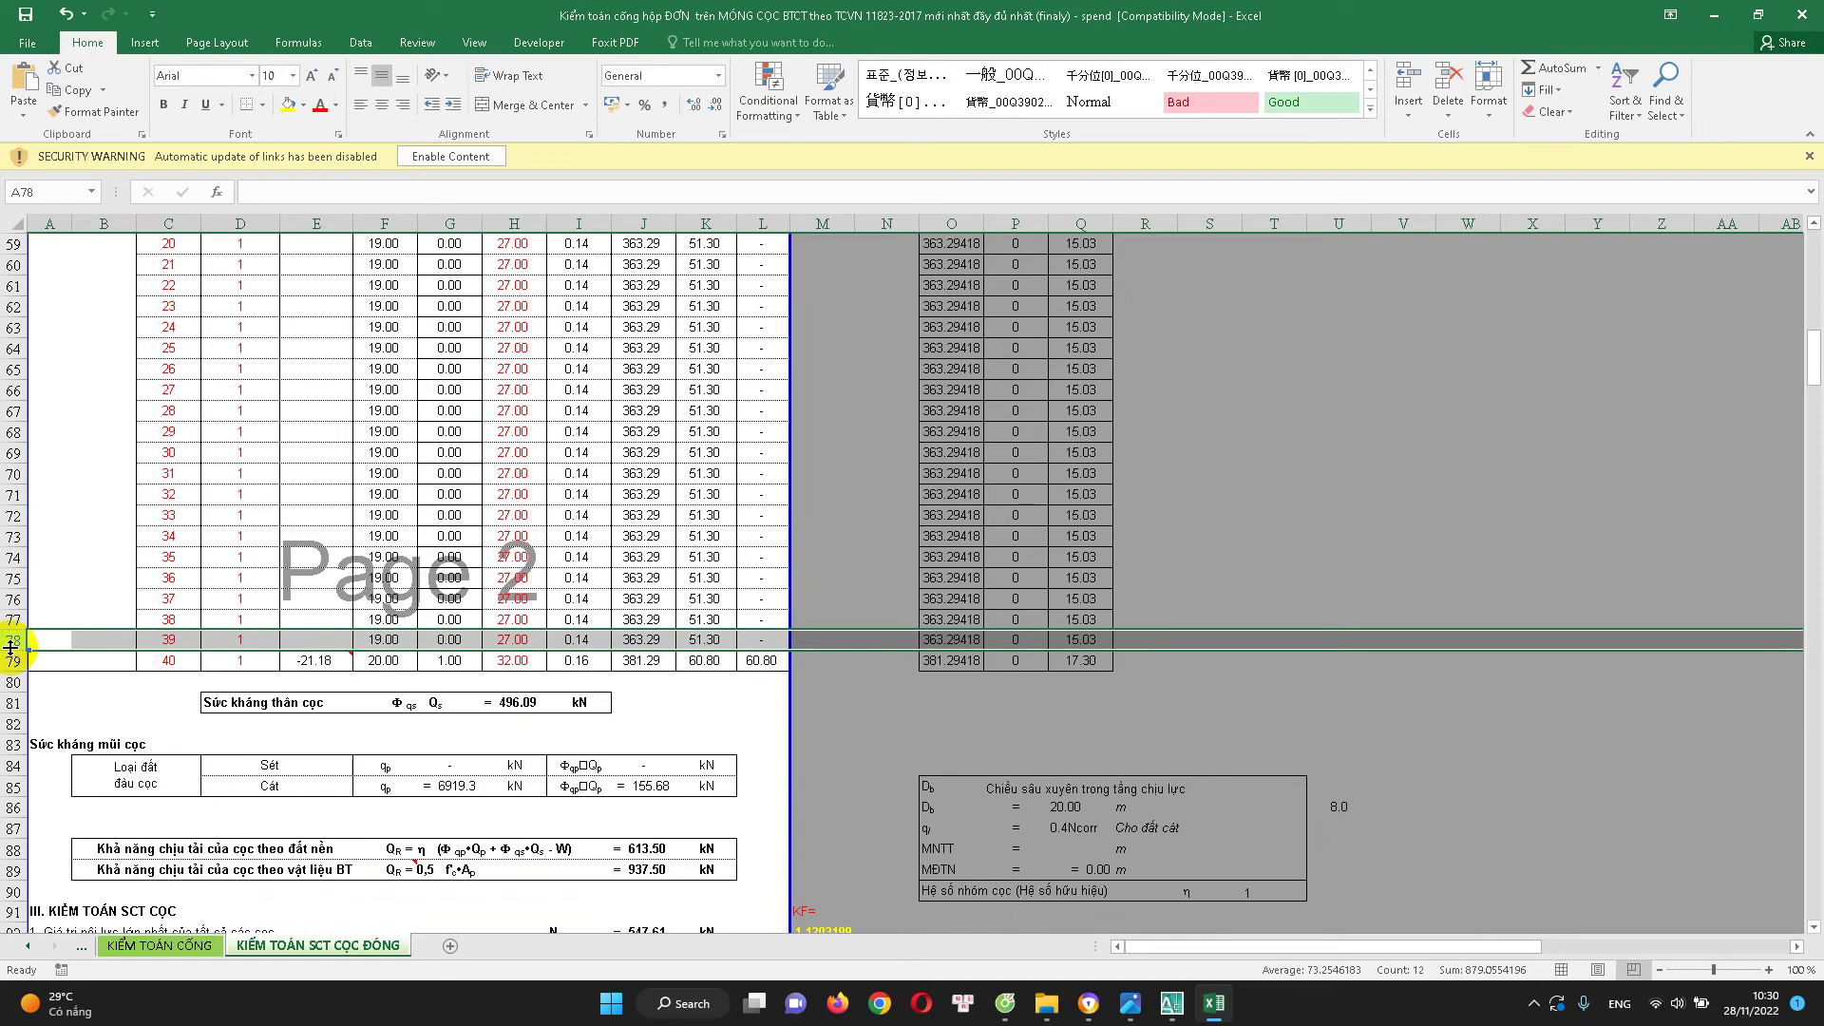
{"action": "key", "text": "ctrl+shift+plus"}
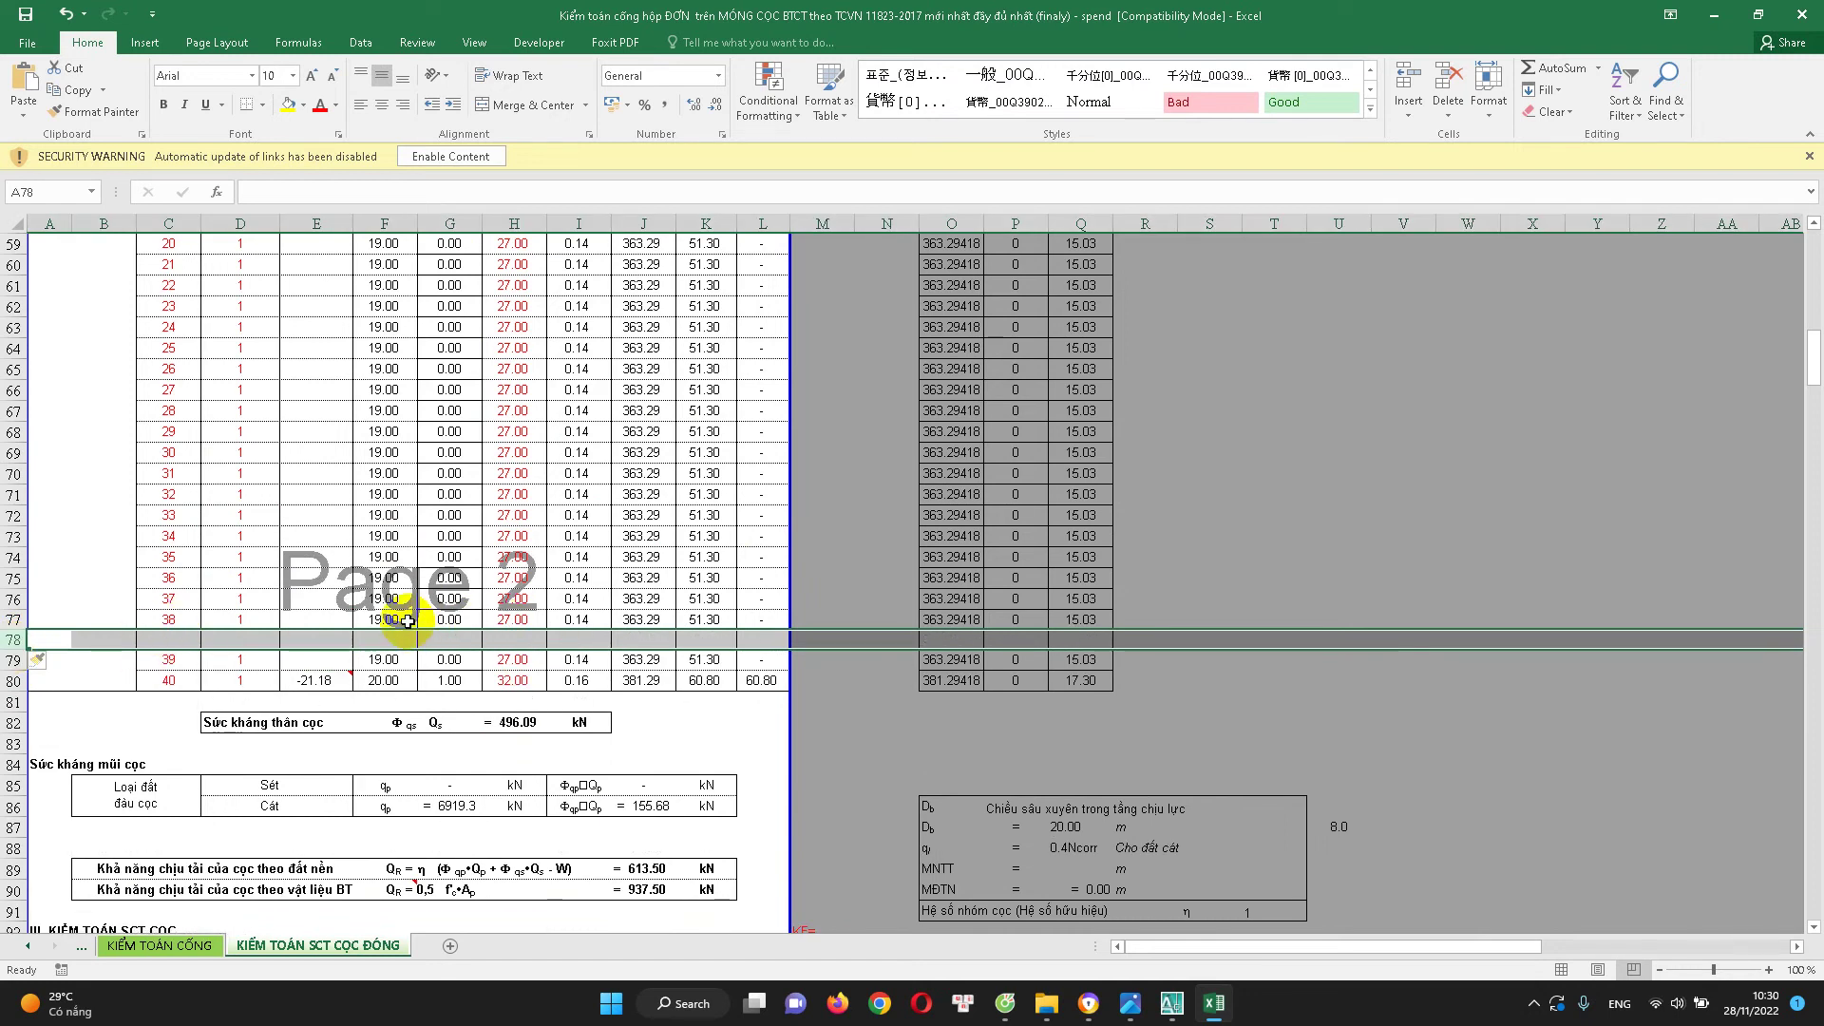
{"action": "left_click_drag", "start_coordinate": [403, 622], "coordinate": [792, 642]}
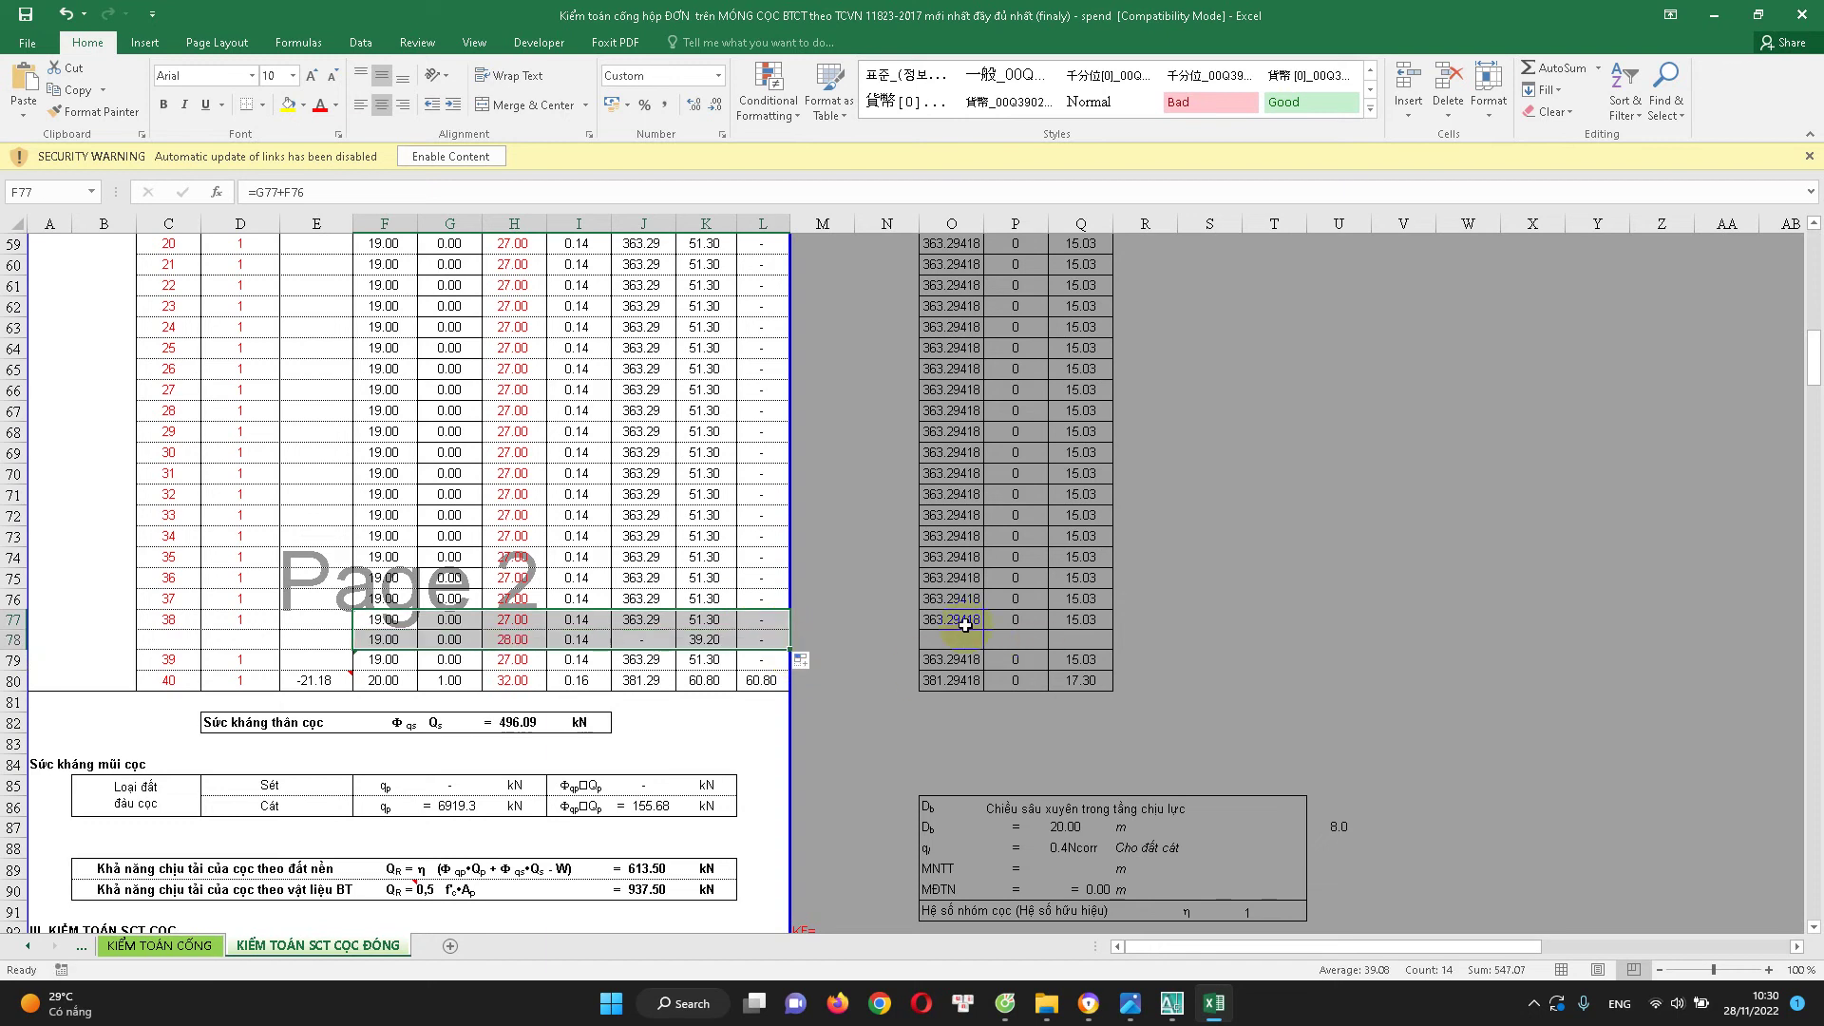
{"action": "mouse_move", "coordinate": [965, 624]}
{"action": "left_mouse_down"}
{"action": "mouse_move", "coordinate": [1050, 620]}
{"action": "mouse_move", "coordinate": [1111, 662]}
{"action": "left_mouse_up"}
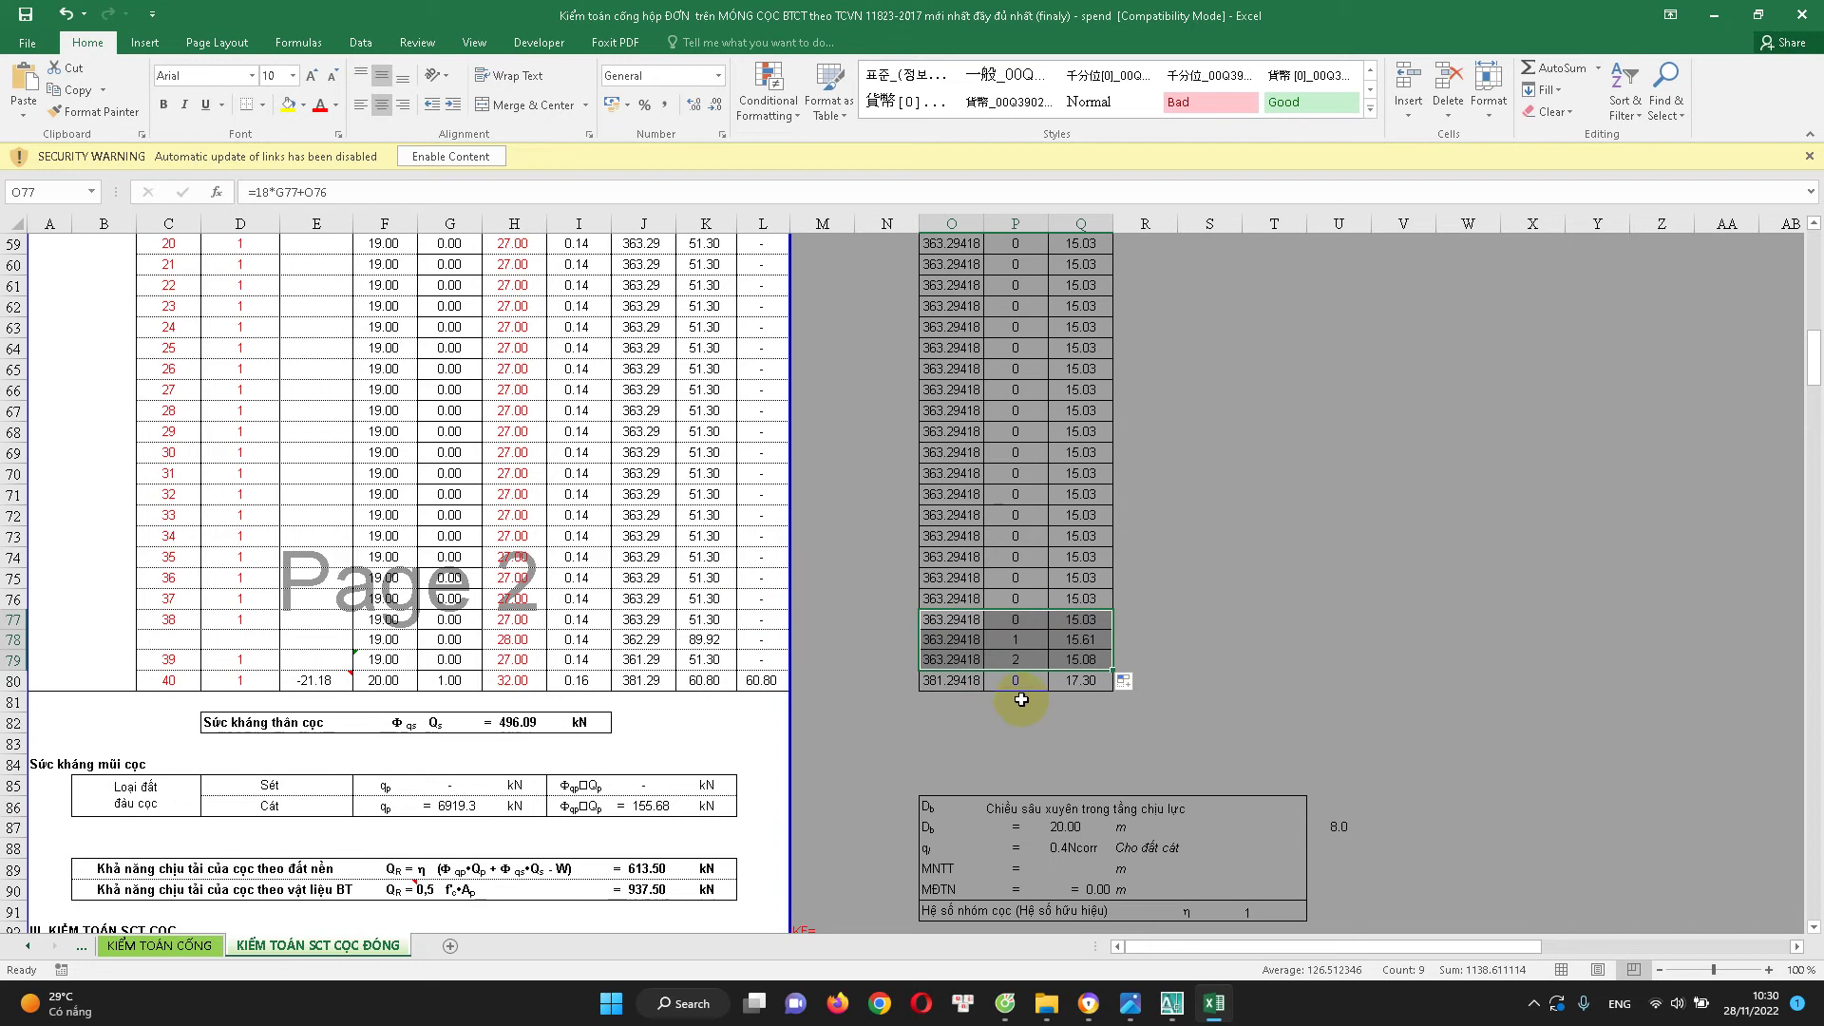
{"action": "key", "text": "ctrl+z"}
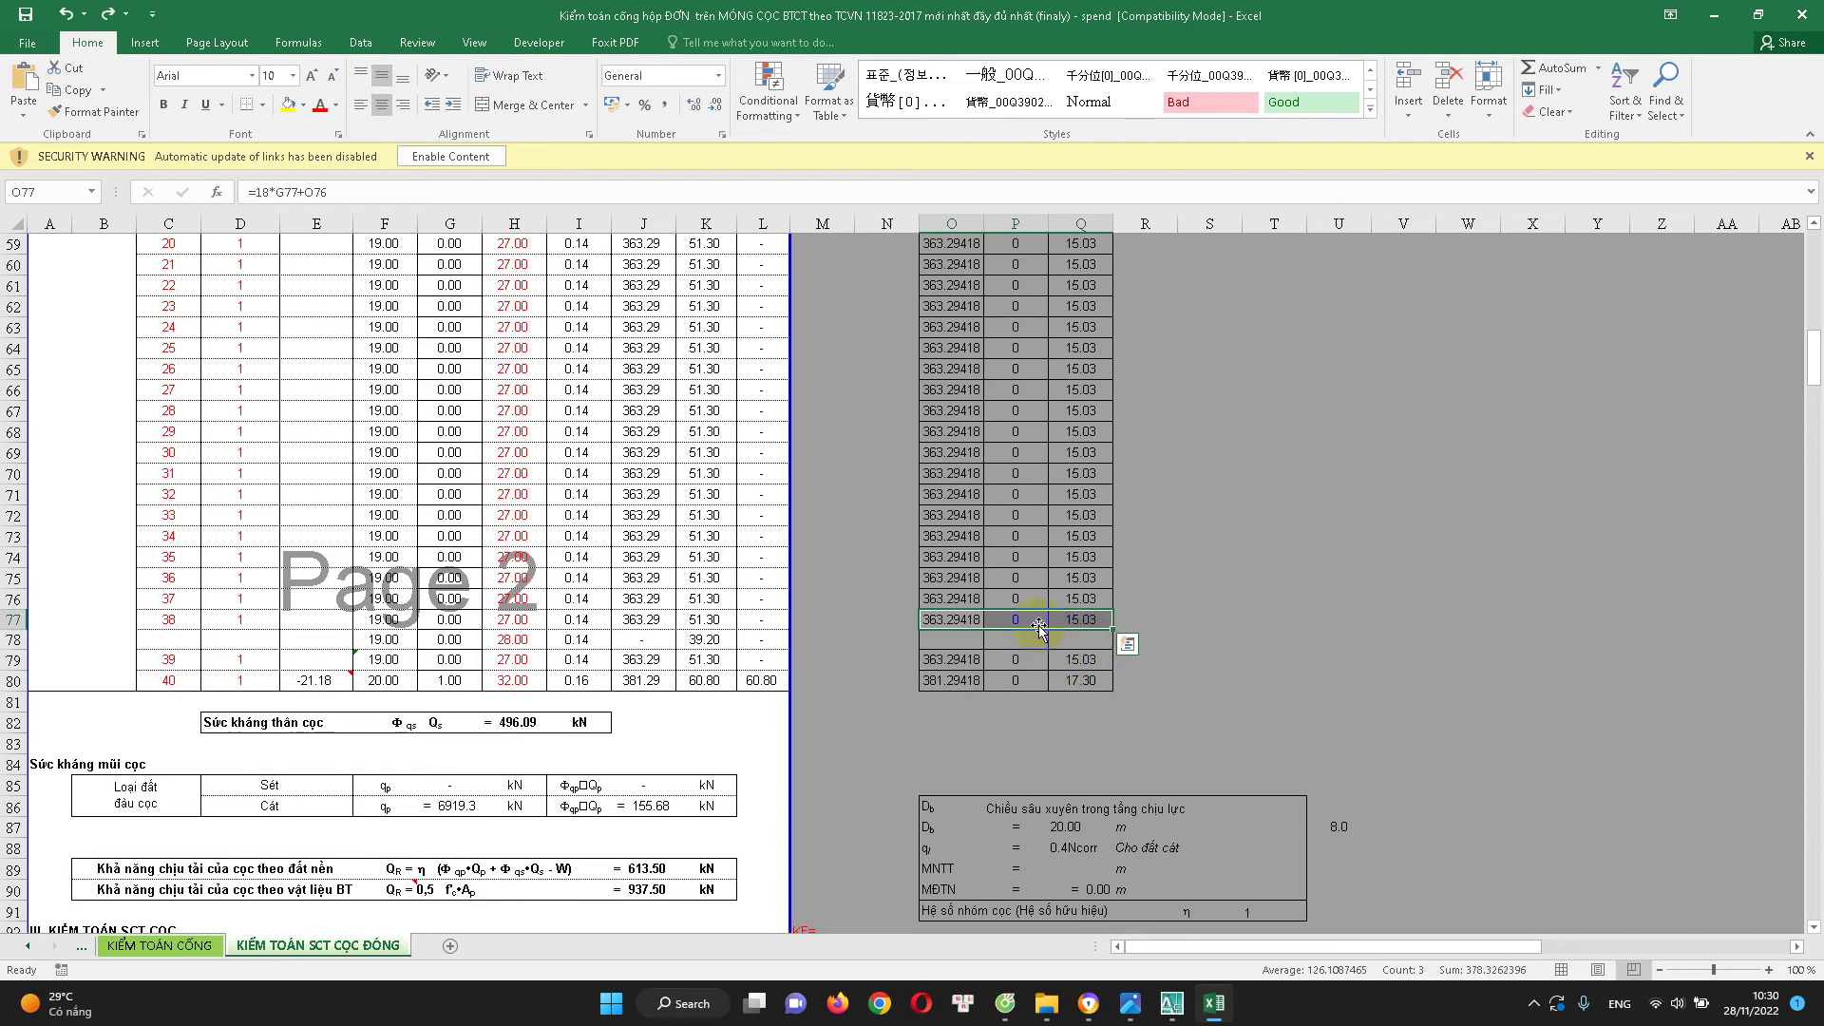
Check O77's formula and fill columns O and Q down into row 78 (Q78 = 15.59)
{"action": "left_click", "coordinate": [1039, 627]}
{"action": "double_click", "coordinate": [976, 624]}
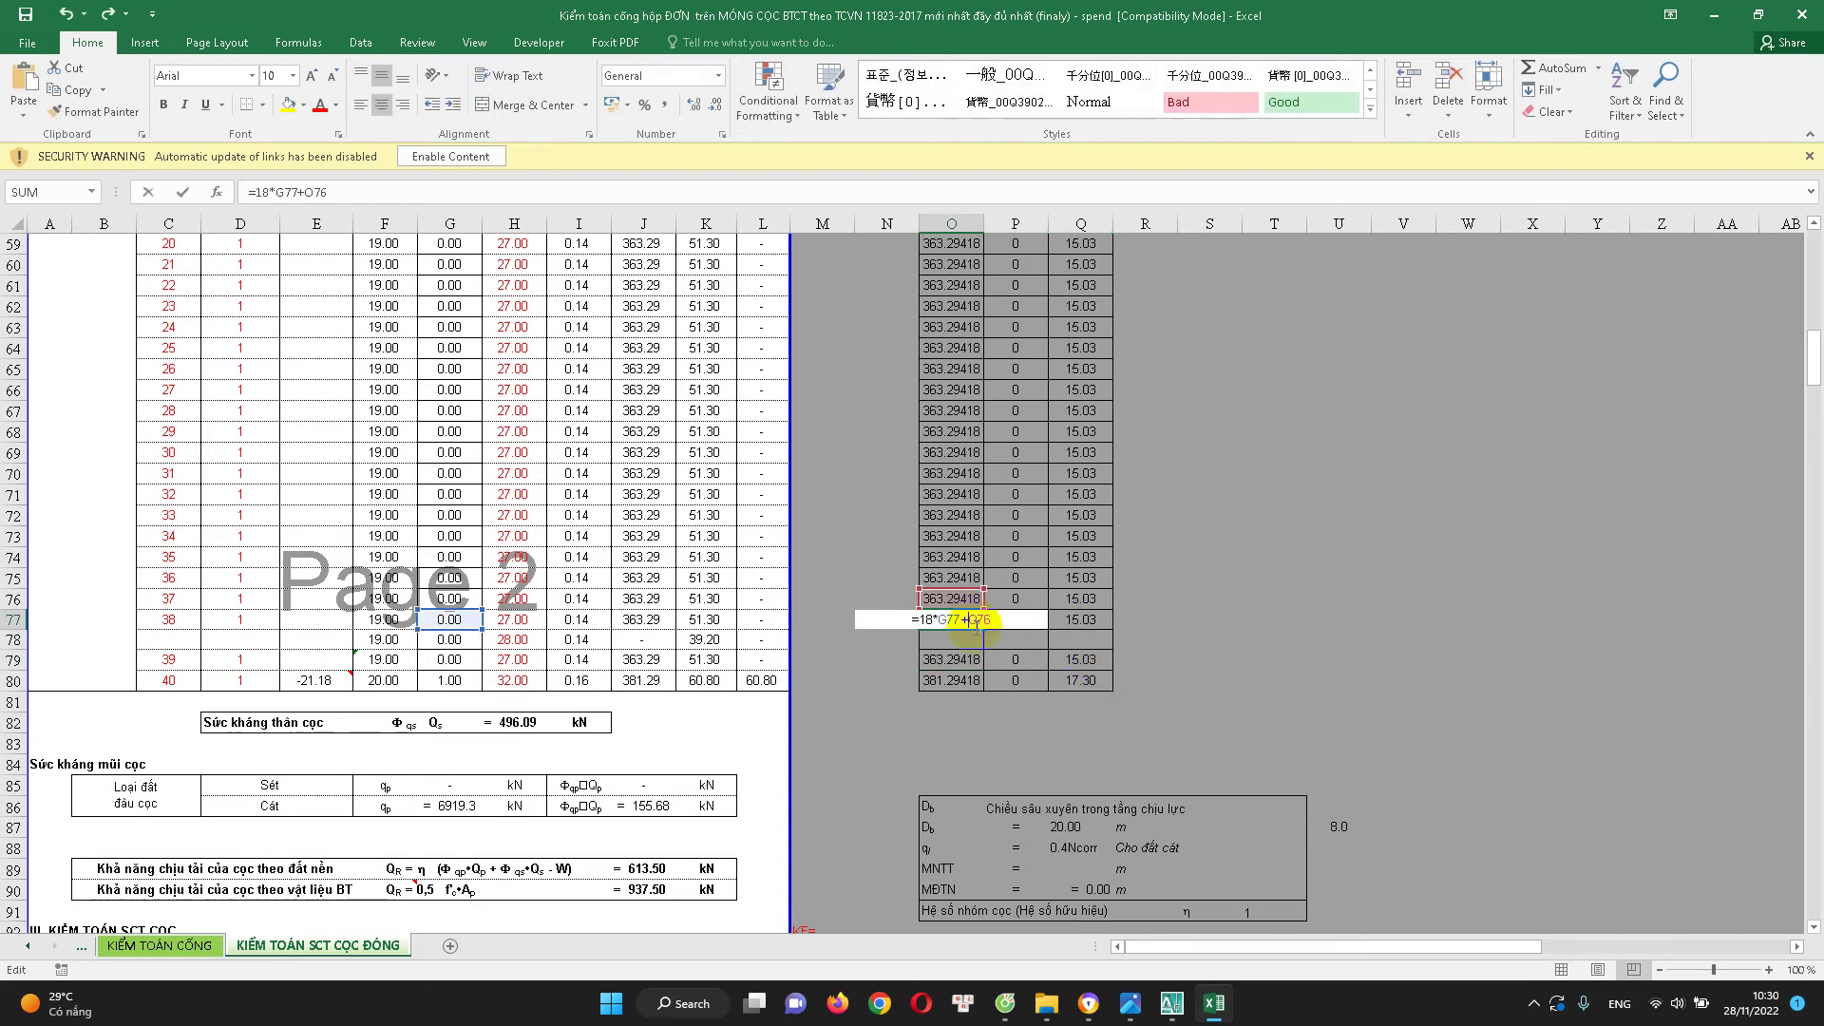
{"action": "key", "text": "Escape"}
{"action": "left_click_drag", "start_coordinate": [996, 654], "coordinate": [995, 646]}
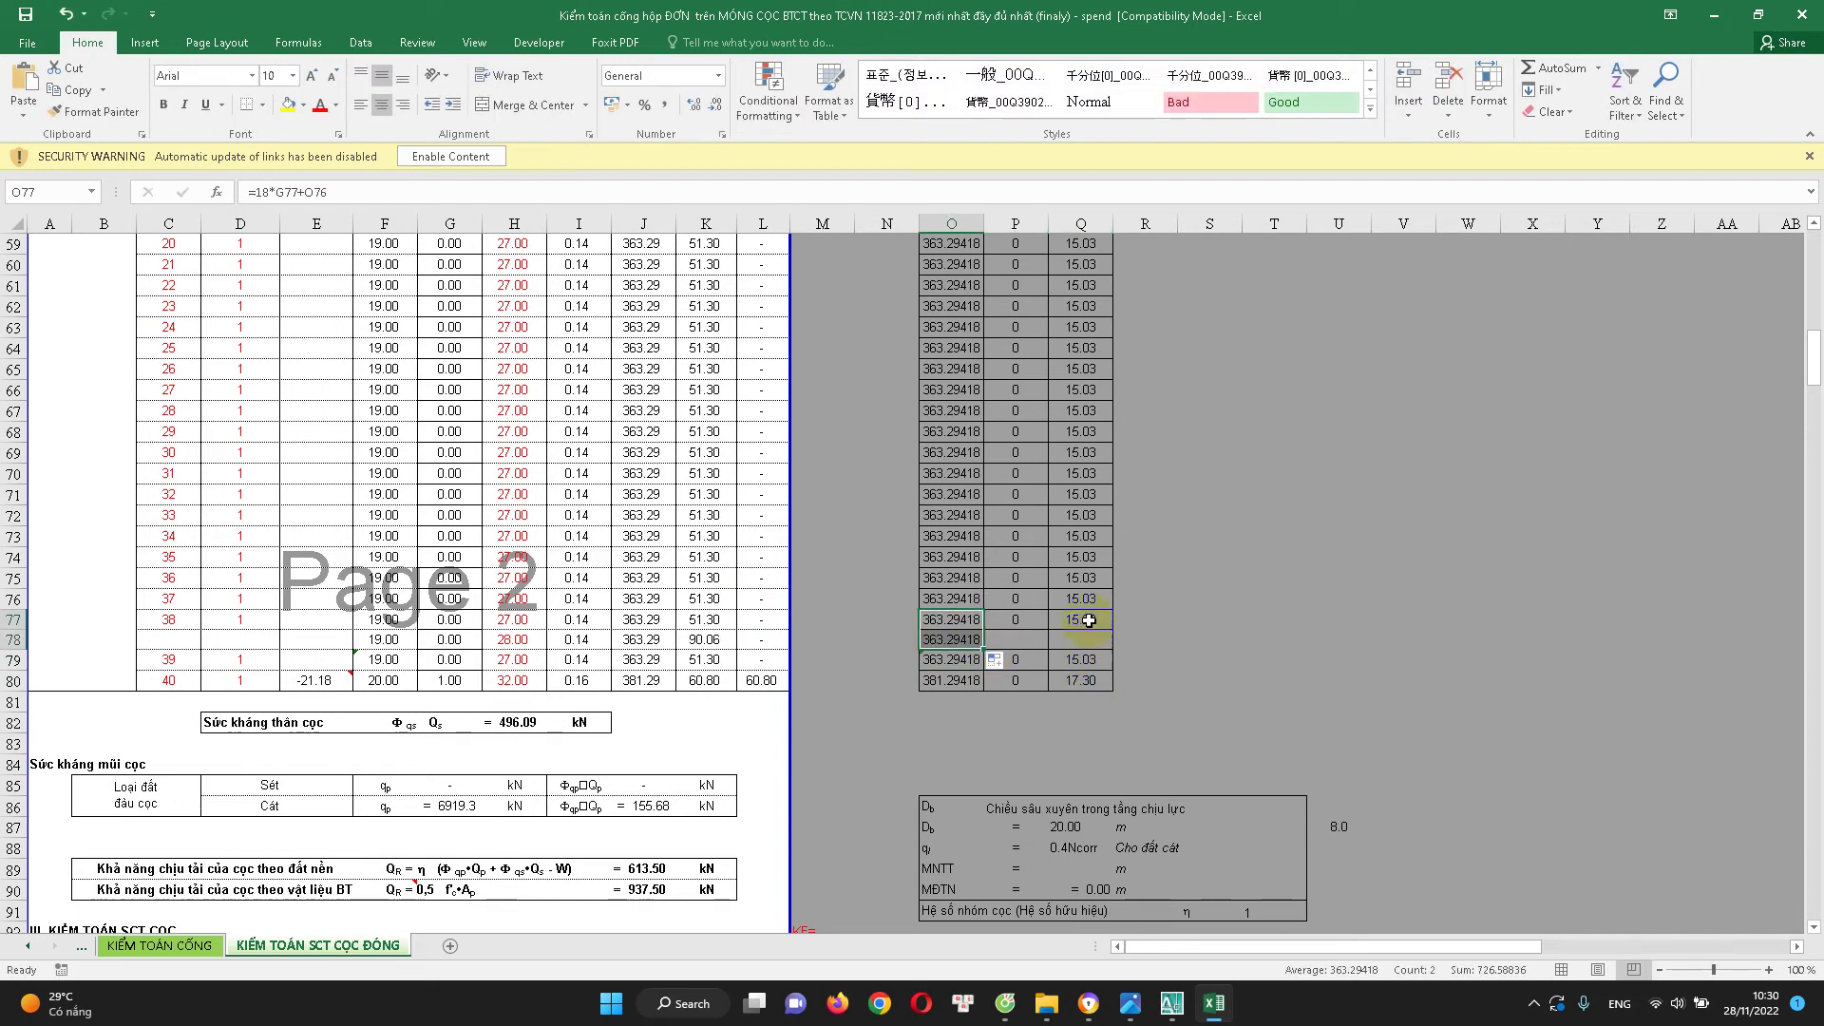
{"action": "left_click", "coordinate": [1080, 619]}
{"action": "left_click_drag", "start_coordinate": [1115, 637], "coordinate": [1117, 641]}
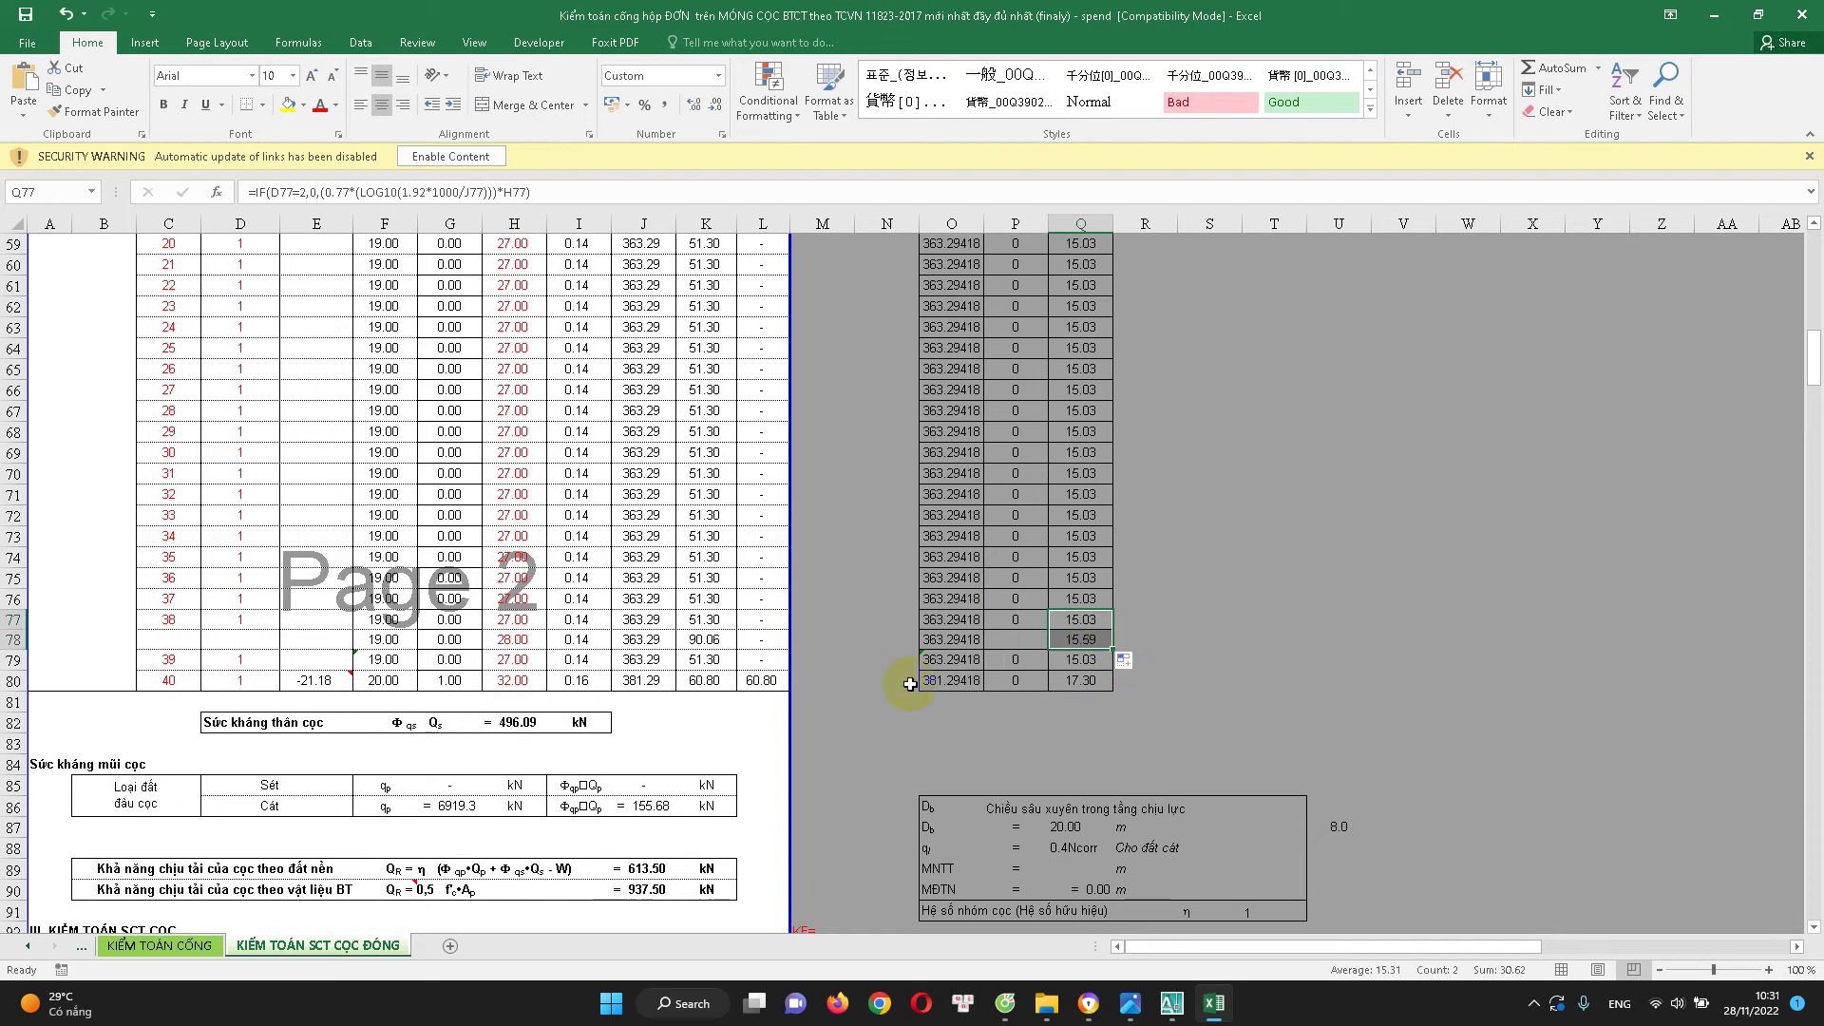
Check K78's IF formula, then undo the row 78 fills and the inserted row
{"action": "scroll", "coordinate": [977, 723], "scroll_direction": "up", "scroll_amount": 2}
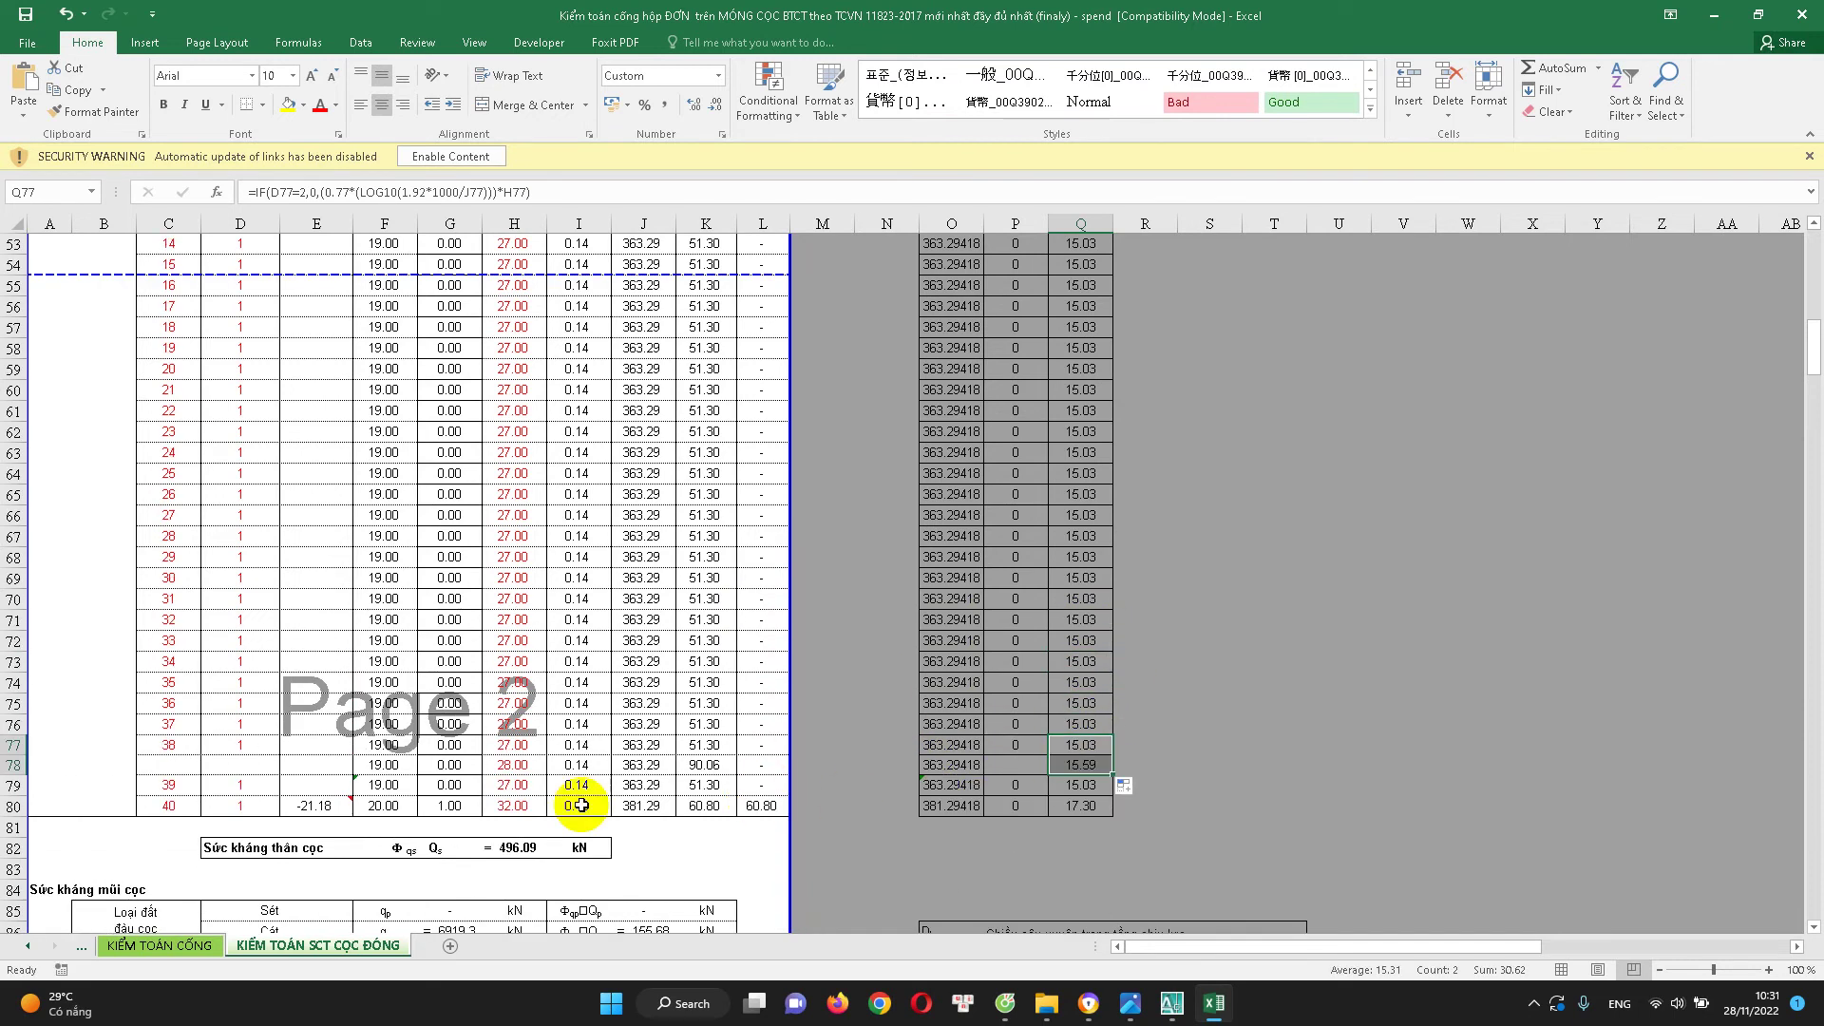
{"action": "double_click", "coordinate": [704, 766]}
{"action": "key", "text": "Escape"}
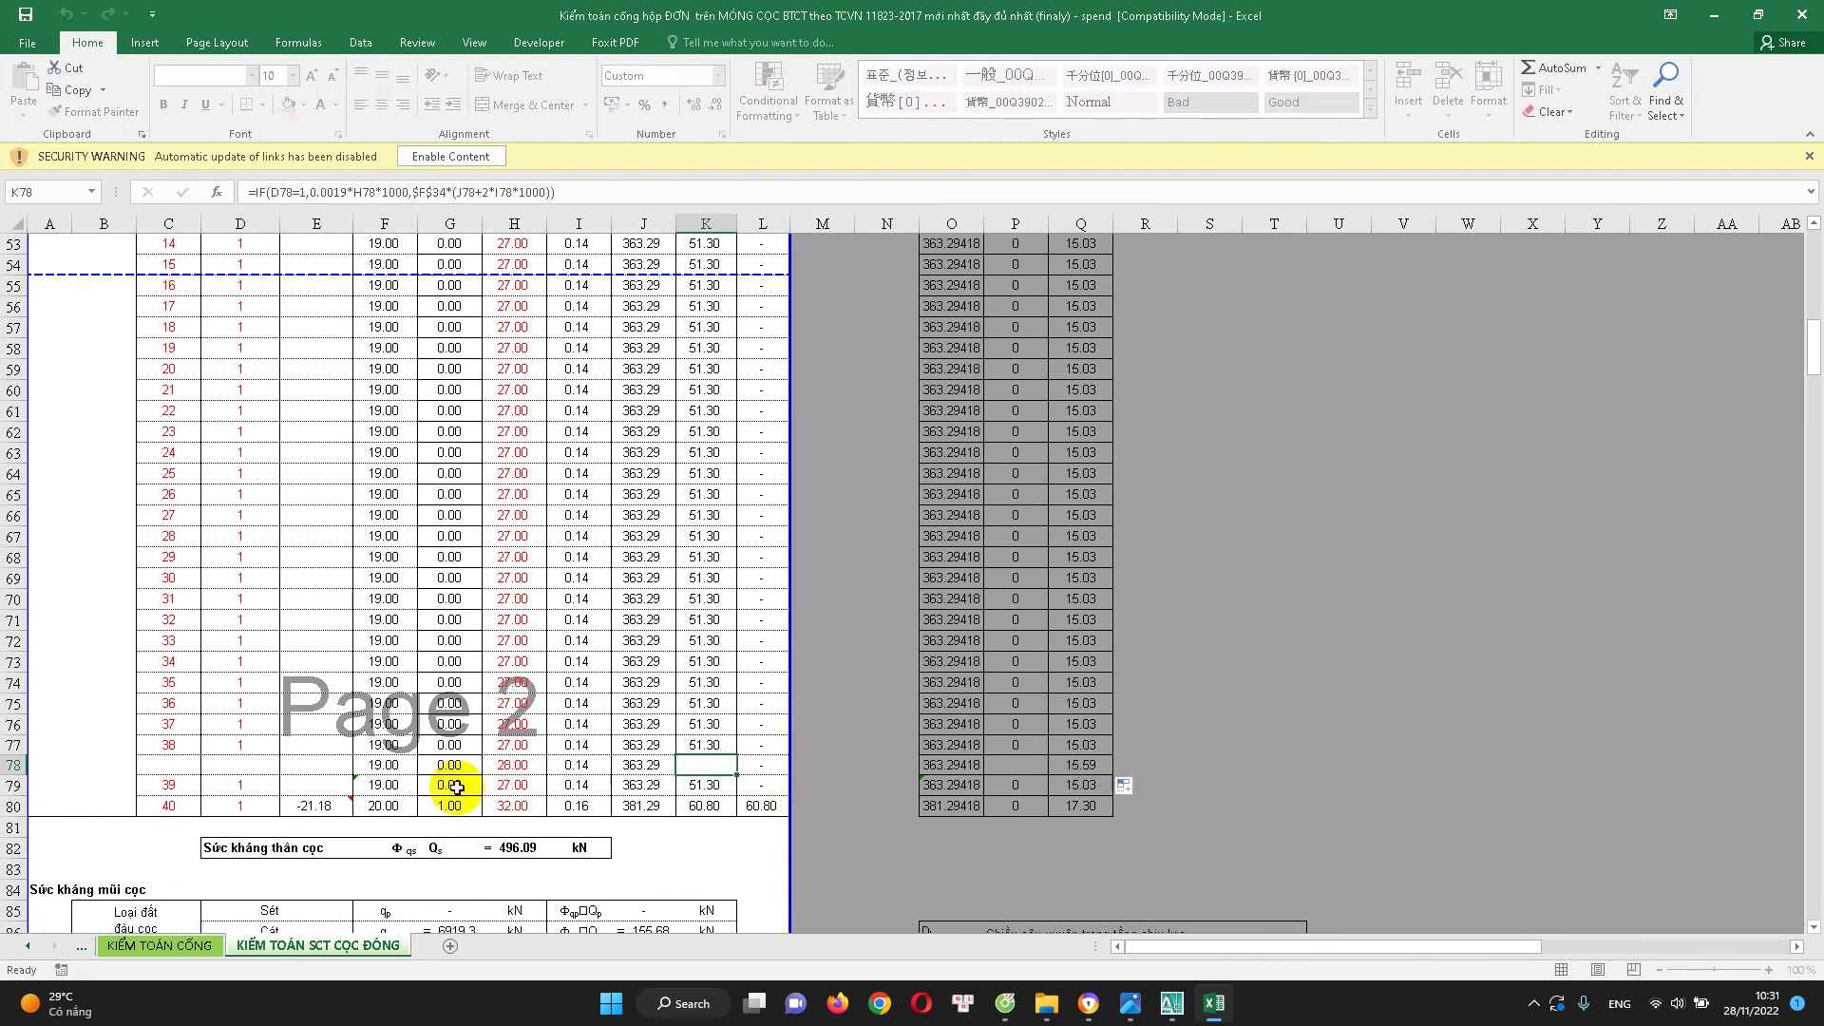
{"action": "key", "text": "ctrl+z"}
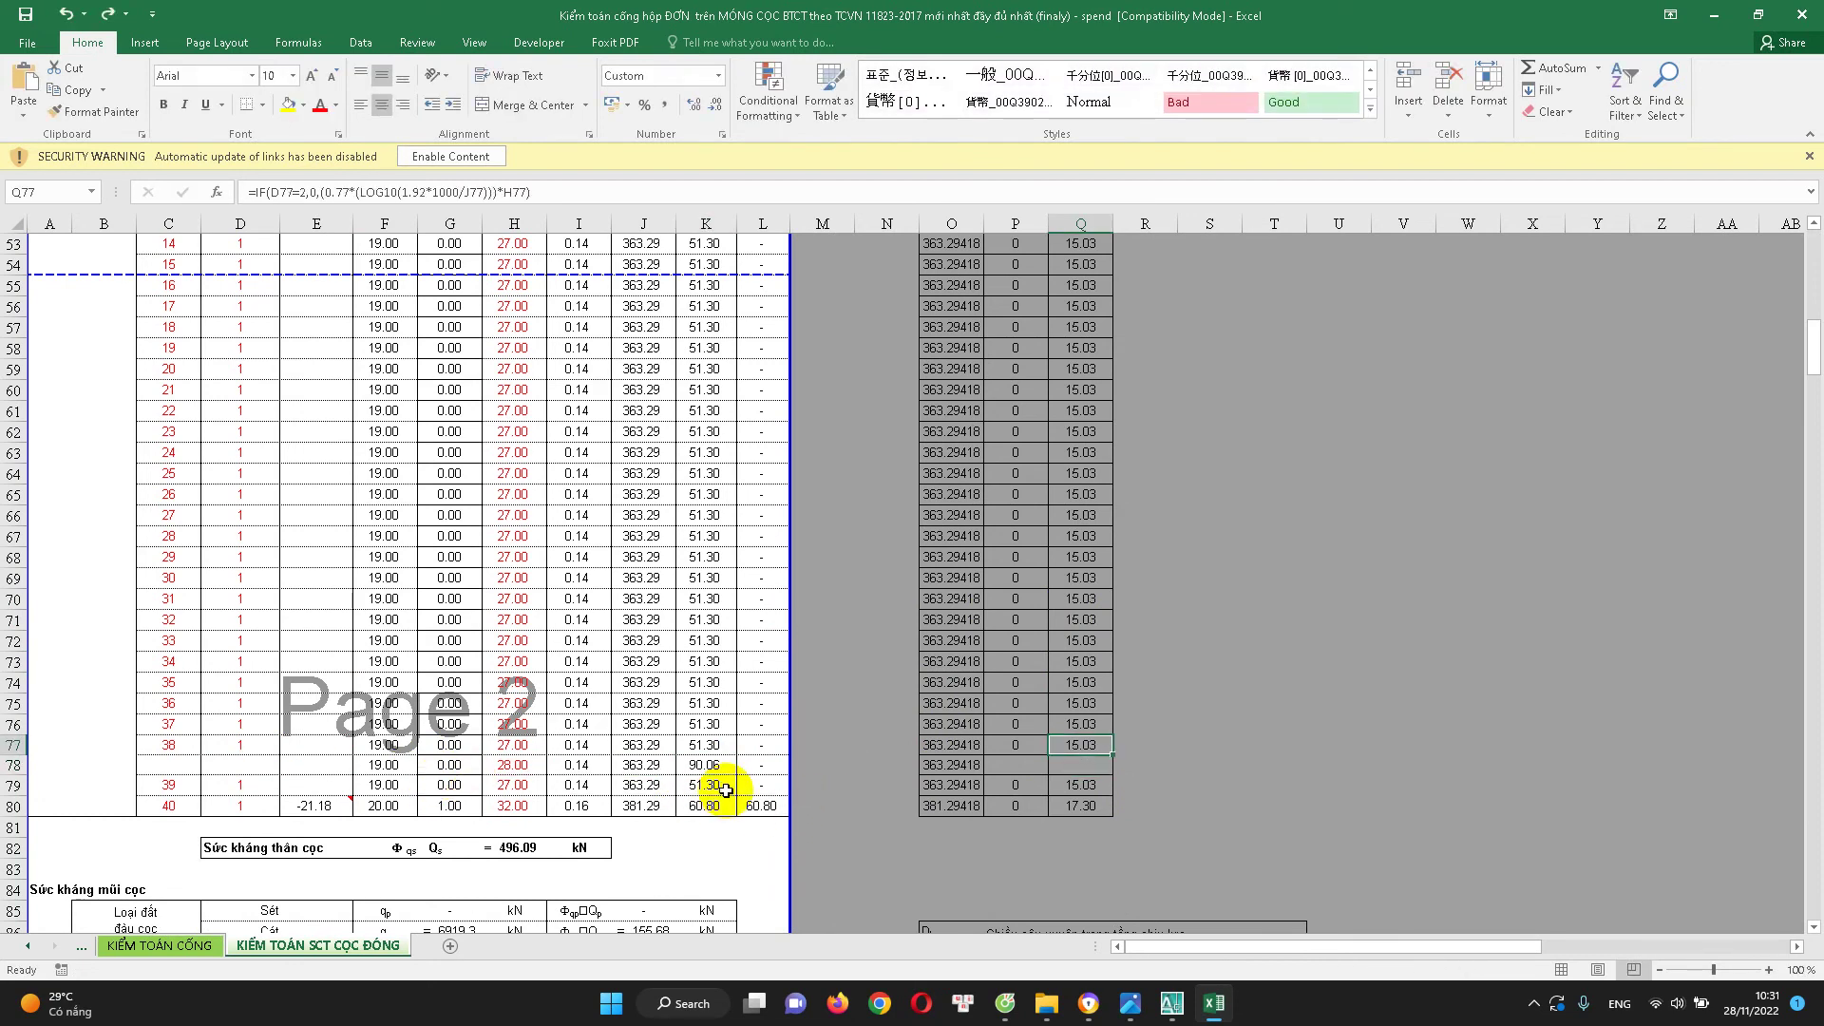
{"action": "key", "text": "ctrl+z"}
{"action": "key", "text": "ctrl+z"}
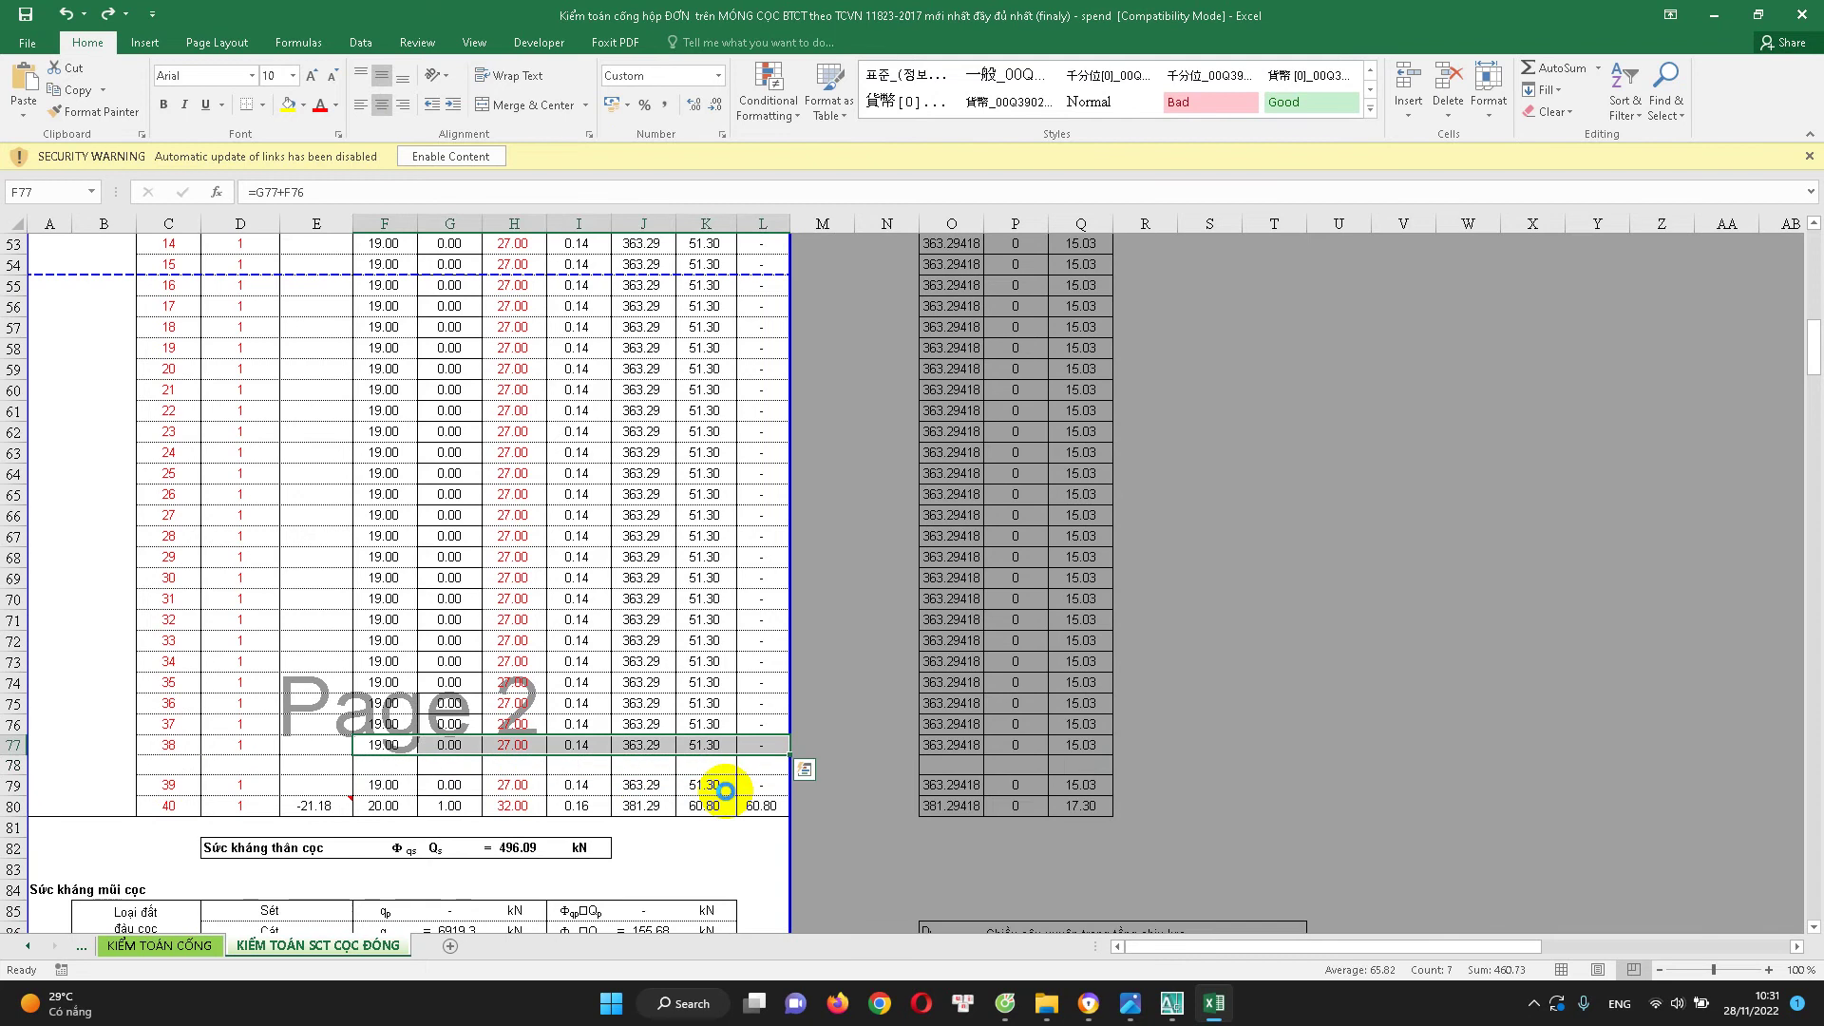
{"action": "key", "text": "ctrl+z"}
{"action": "scroll", "coordinate": [688, 796], "scroll_direction": "down", "scroll_amount": 1}
{"action": "left_click", "coordinate": [802, 765]}
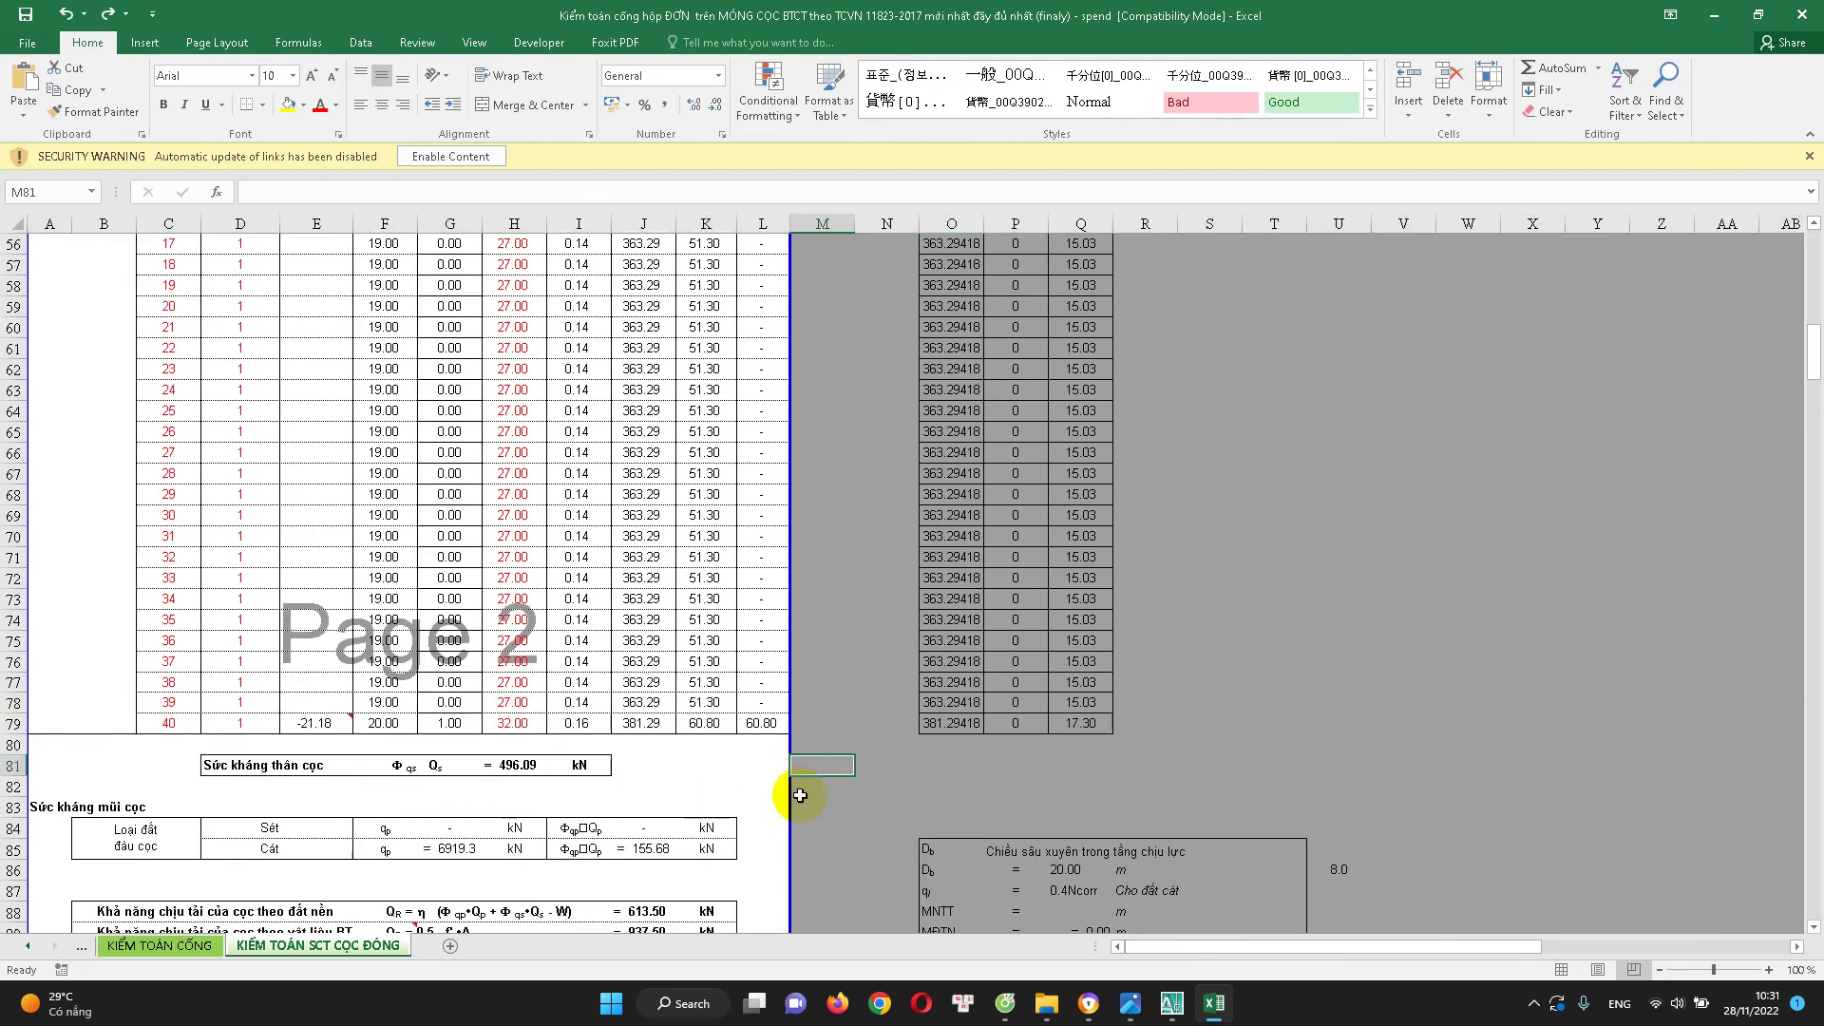
{"action": "scroll", "coordinate": [779, 803], "scroll_direction": "down", "scroll_amount": 4}
{"action": "double_click", "coordinate": [518, 514]}
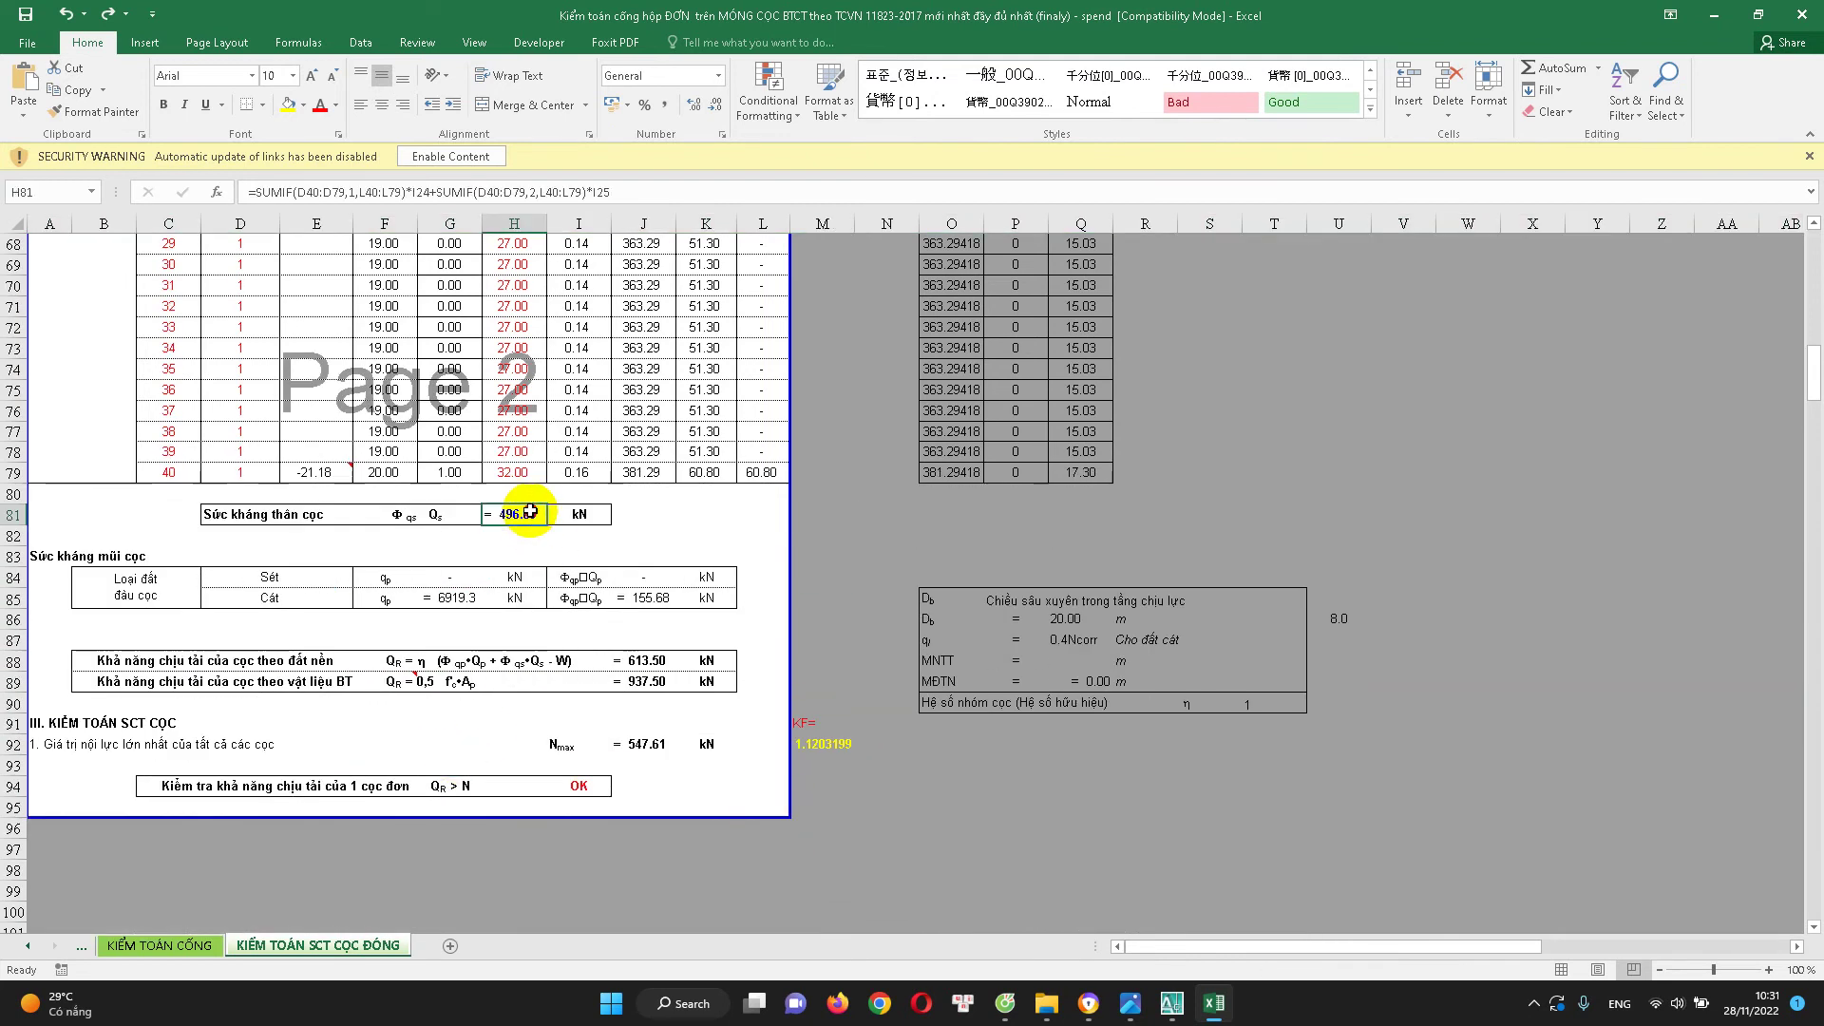
{"action": "key", "text": "Escape"}
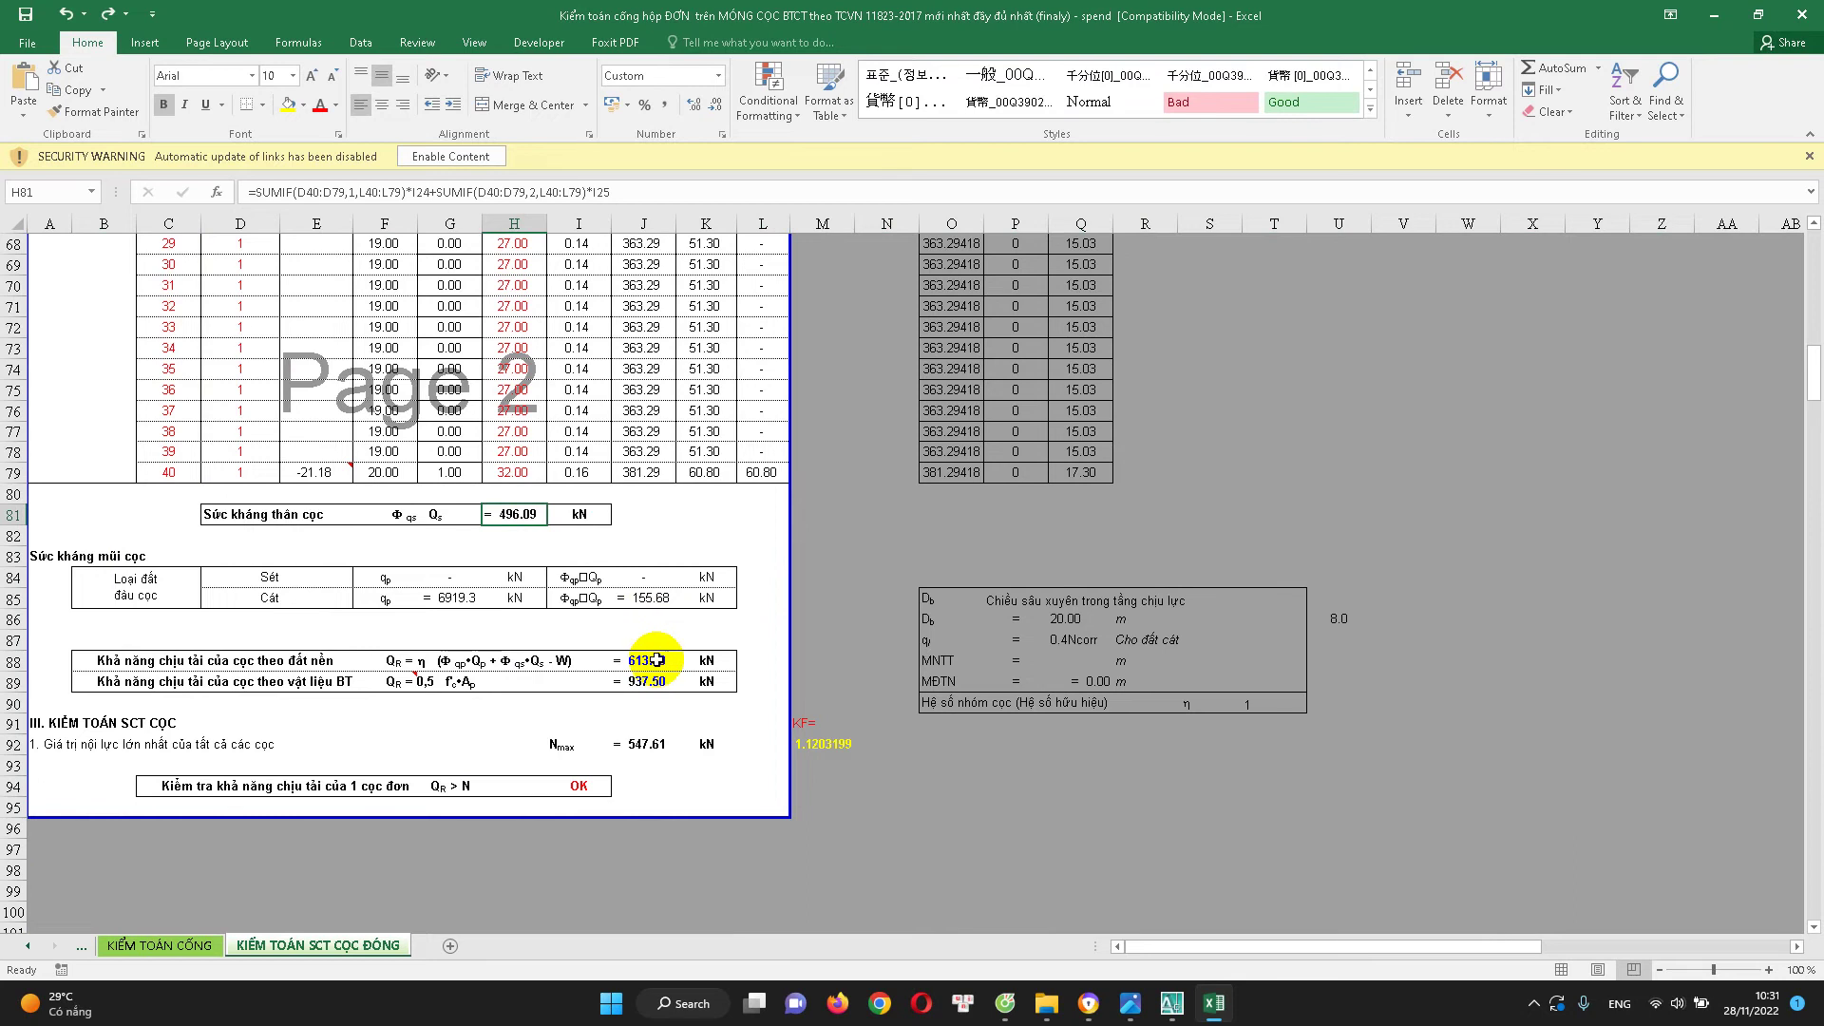
{"action": "double_click", "coordinate": [659, 599]}
{"action": "key", "text": "Escape"}
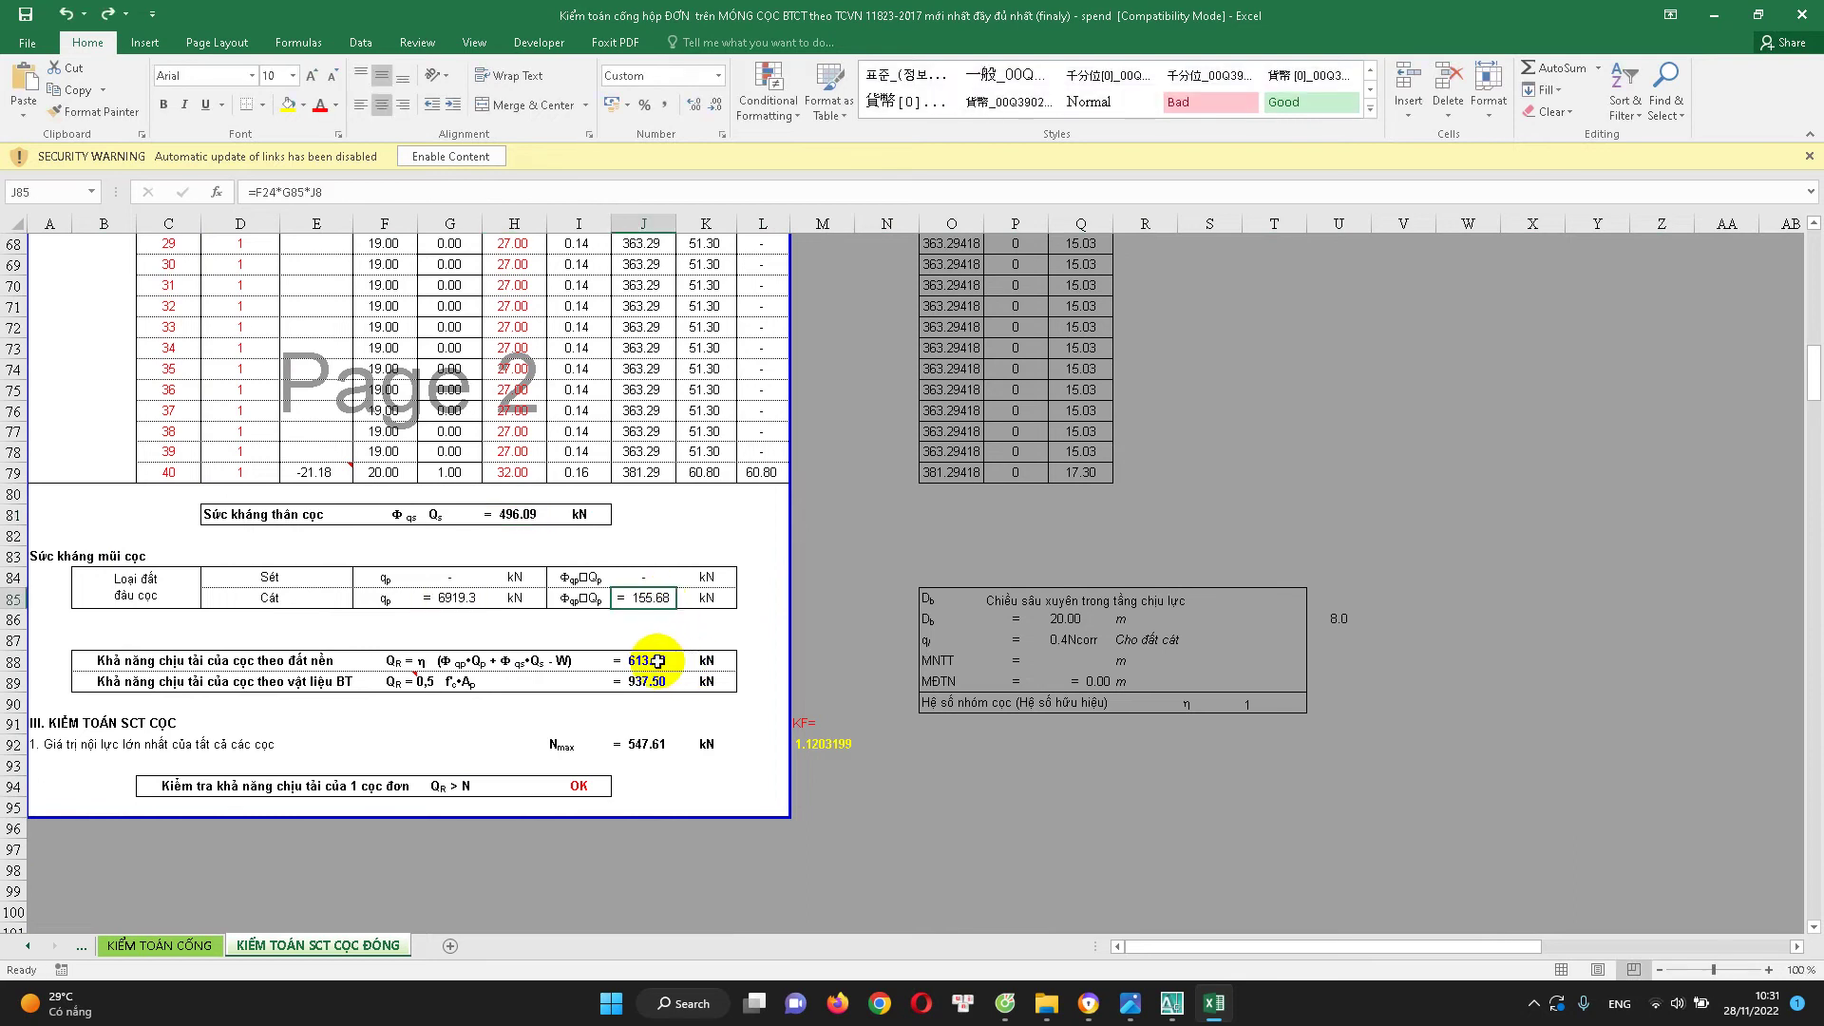
{"action": "double_click", "coordinate": [659, 659]}
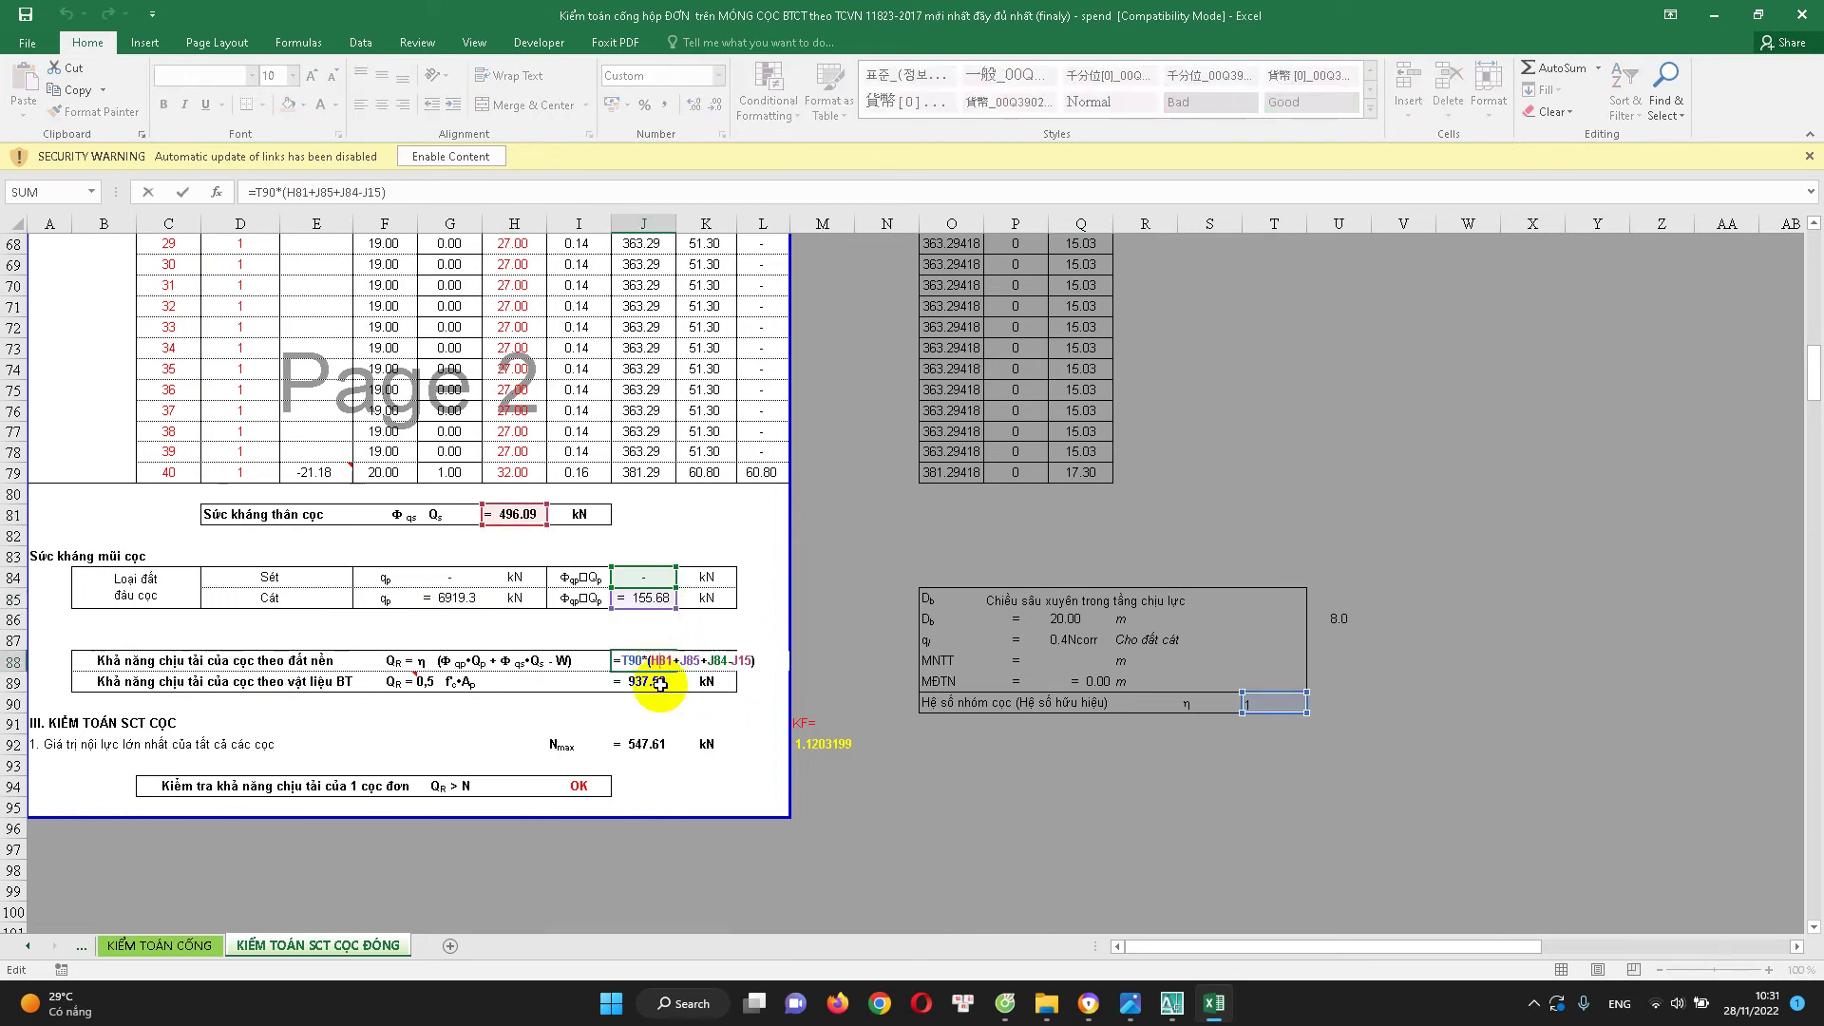
{"action": "key", "text": "Escape"}
{"action": "double_click", "coordinate": [660, 681]}
{"action": "key", "text": "Escape"}
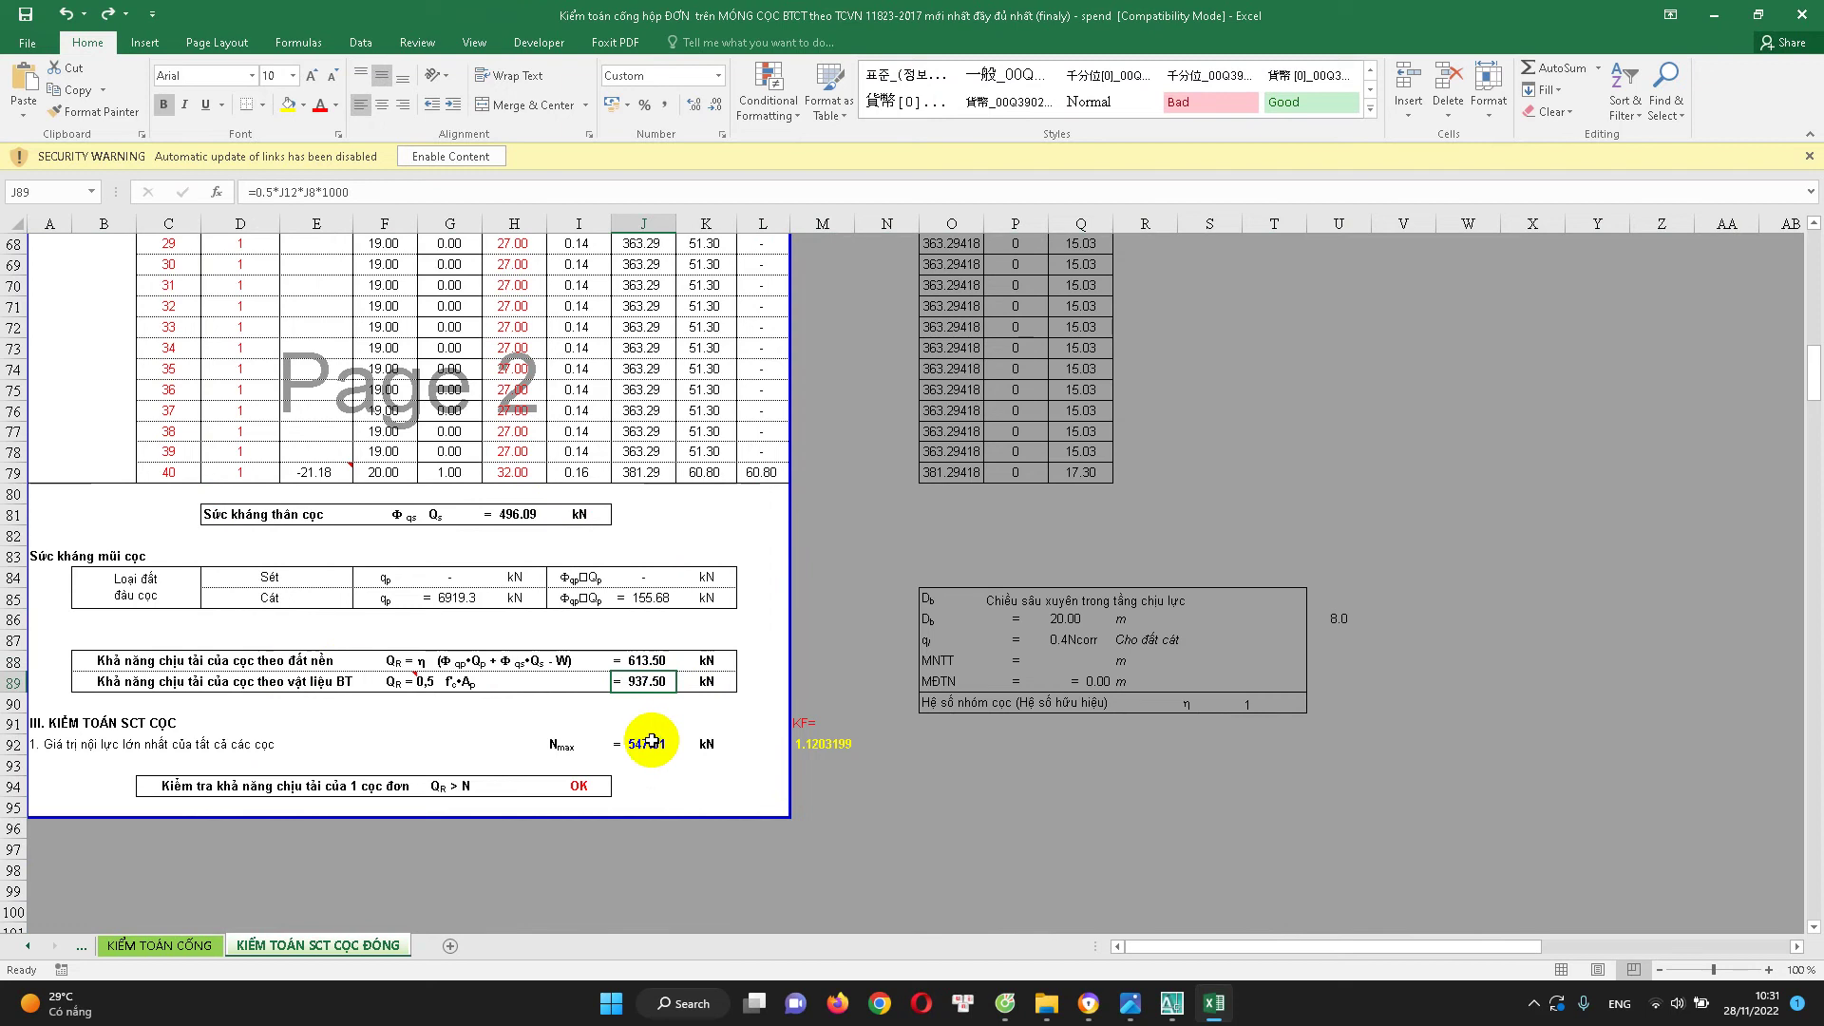
{"action": "left_click", "coordinate": [582, 785]}
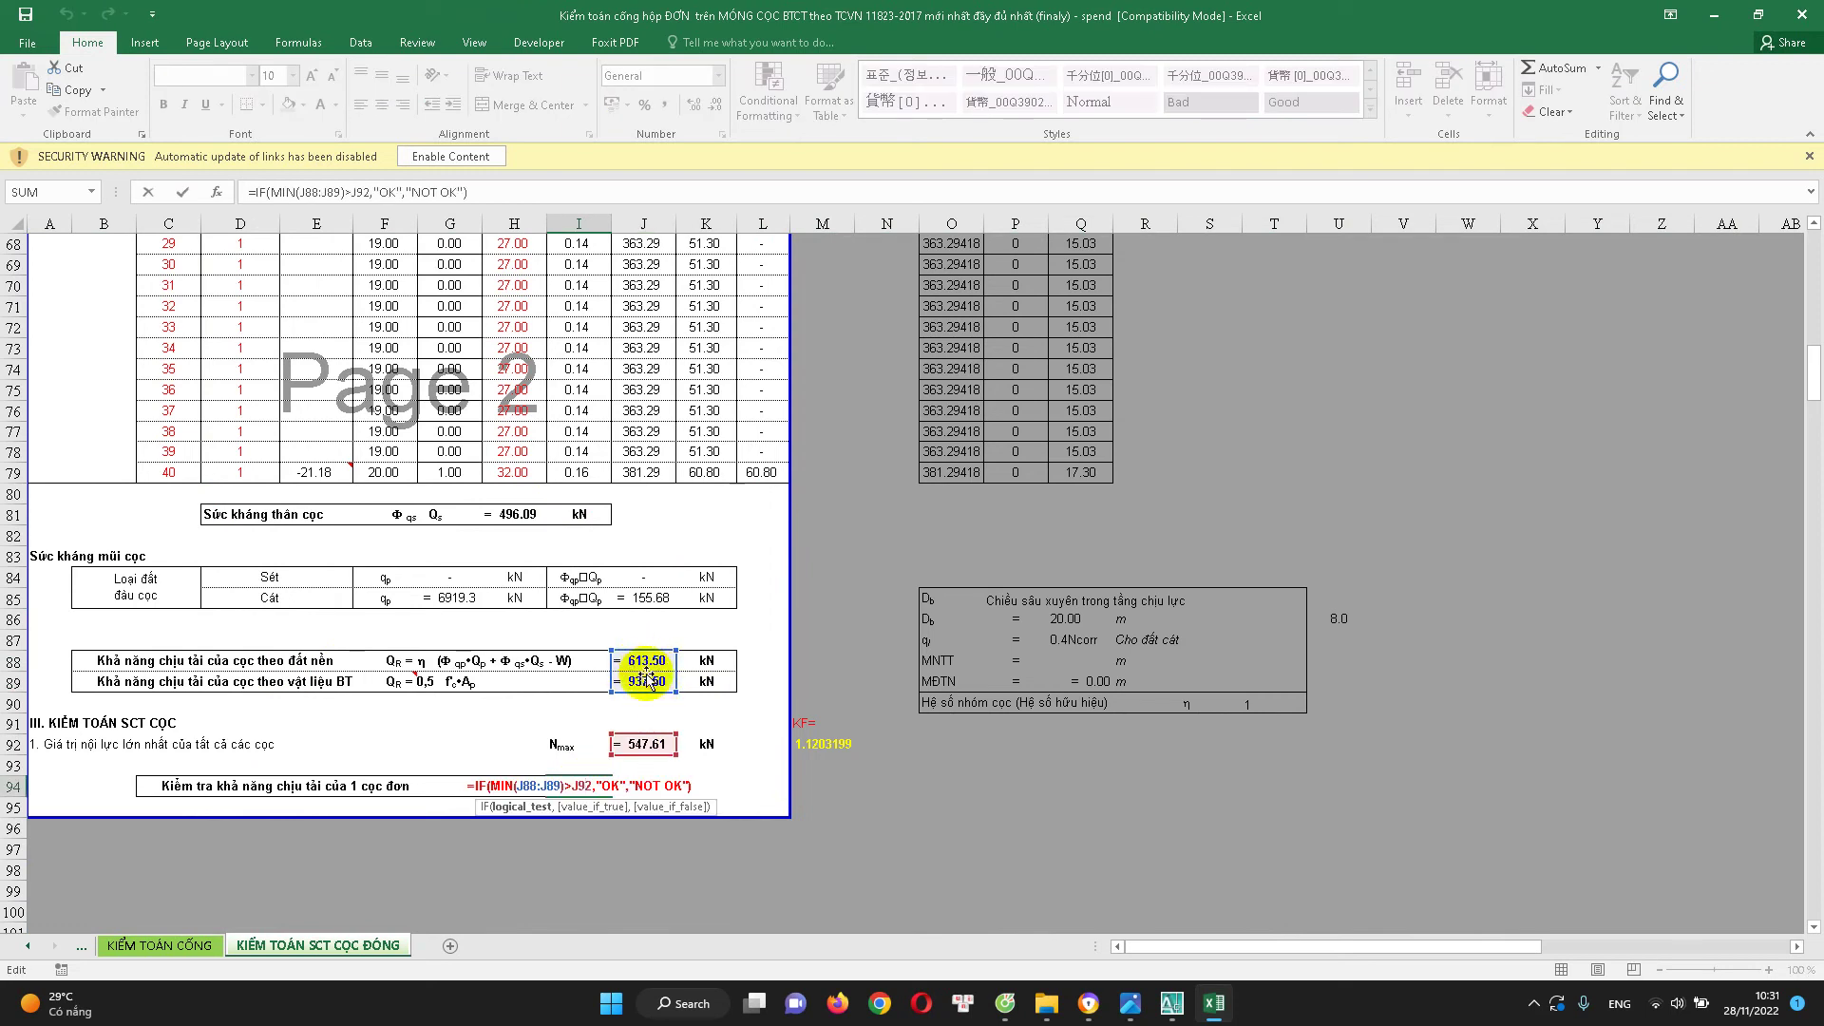
{"action": "left_click", "coordinate": [601, 790]}
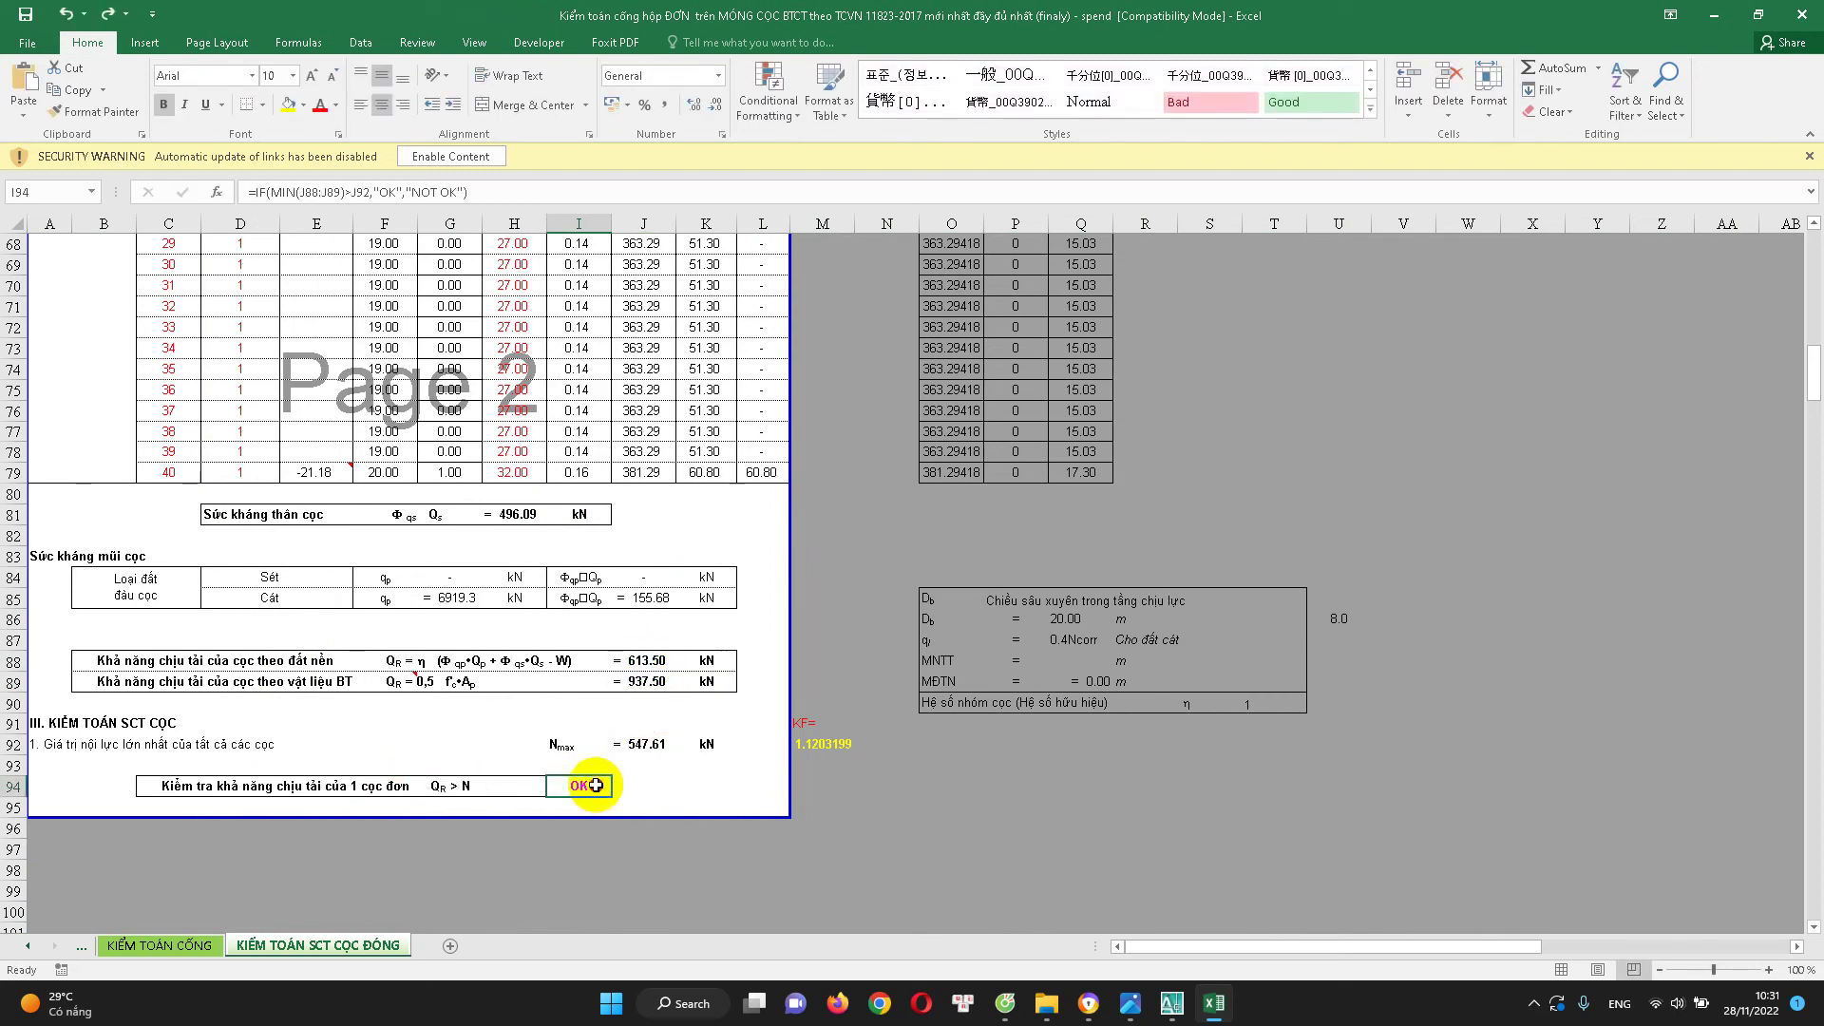
{"action": "double_click", "coordinate": [595, 785]}
{"action": "key", "text": "Escape"}
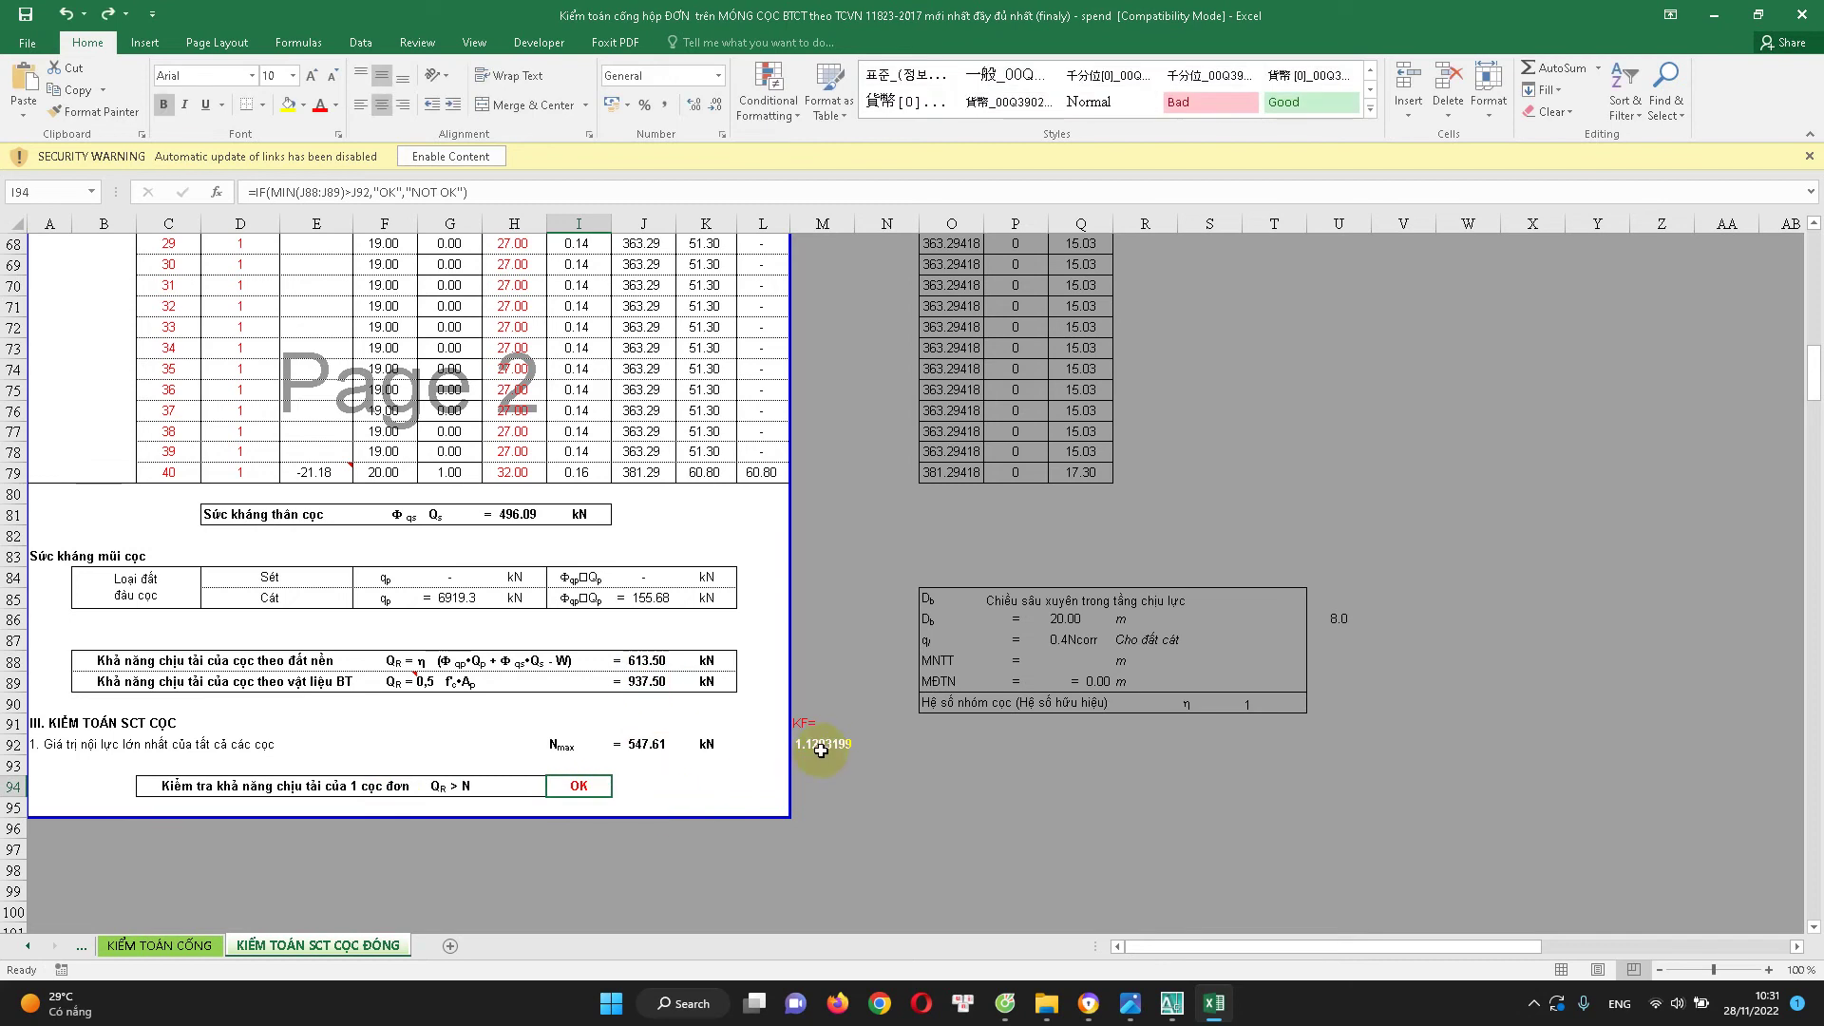
{"action": "double_click", "coordinate": [820, 750]}
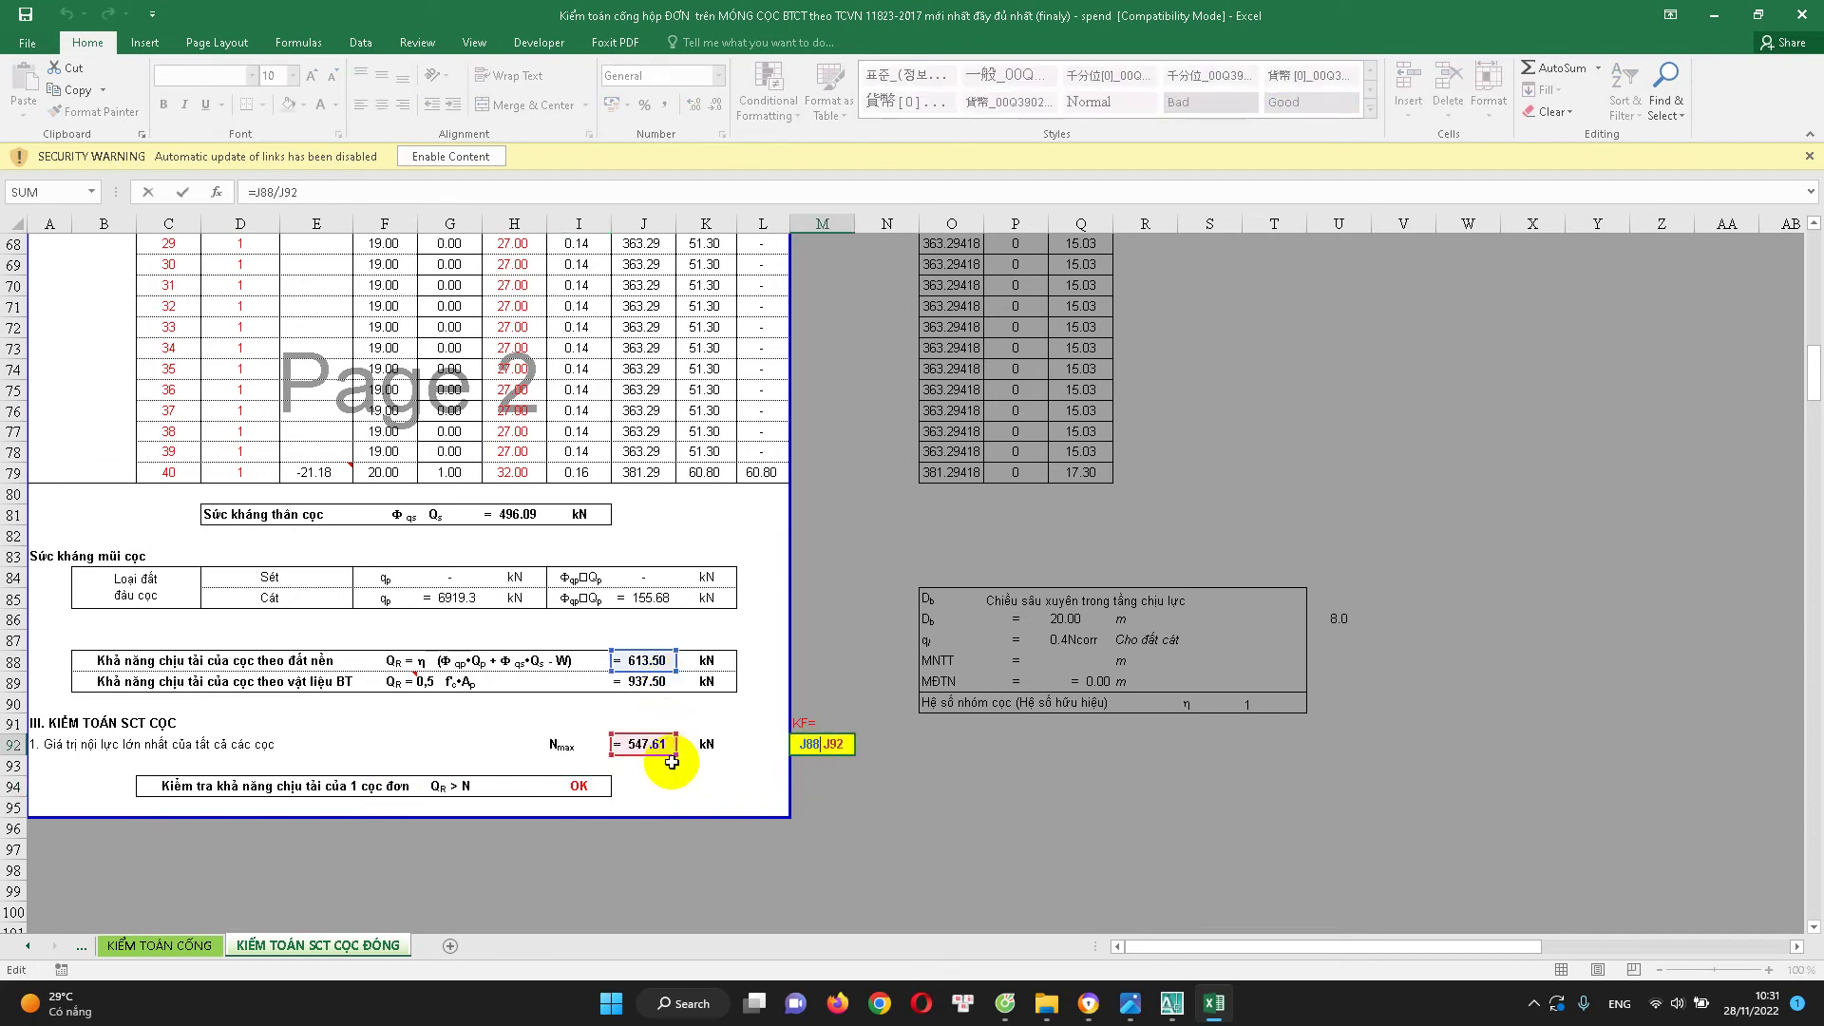
{"action": "key", "text": "Escape"}
{"action": "left_click", "coordinate": [646, 660]}
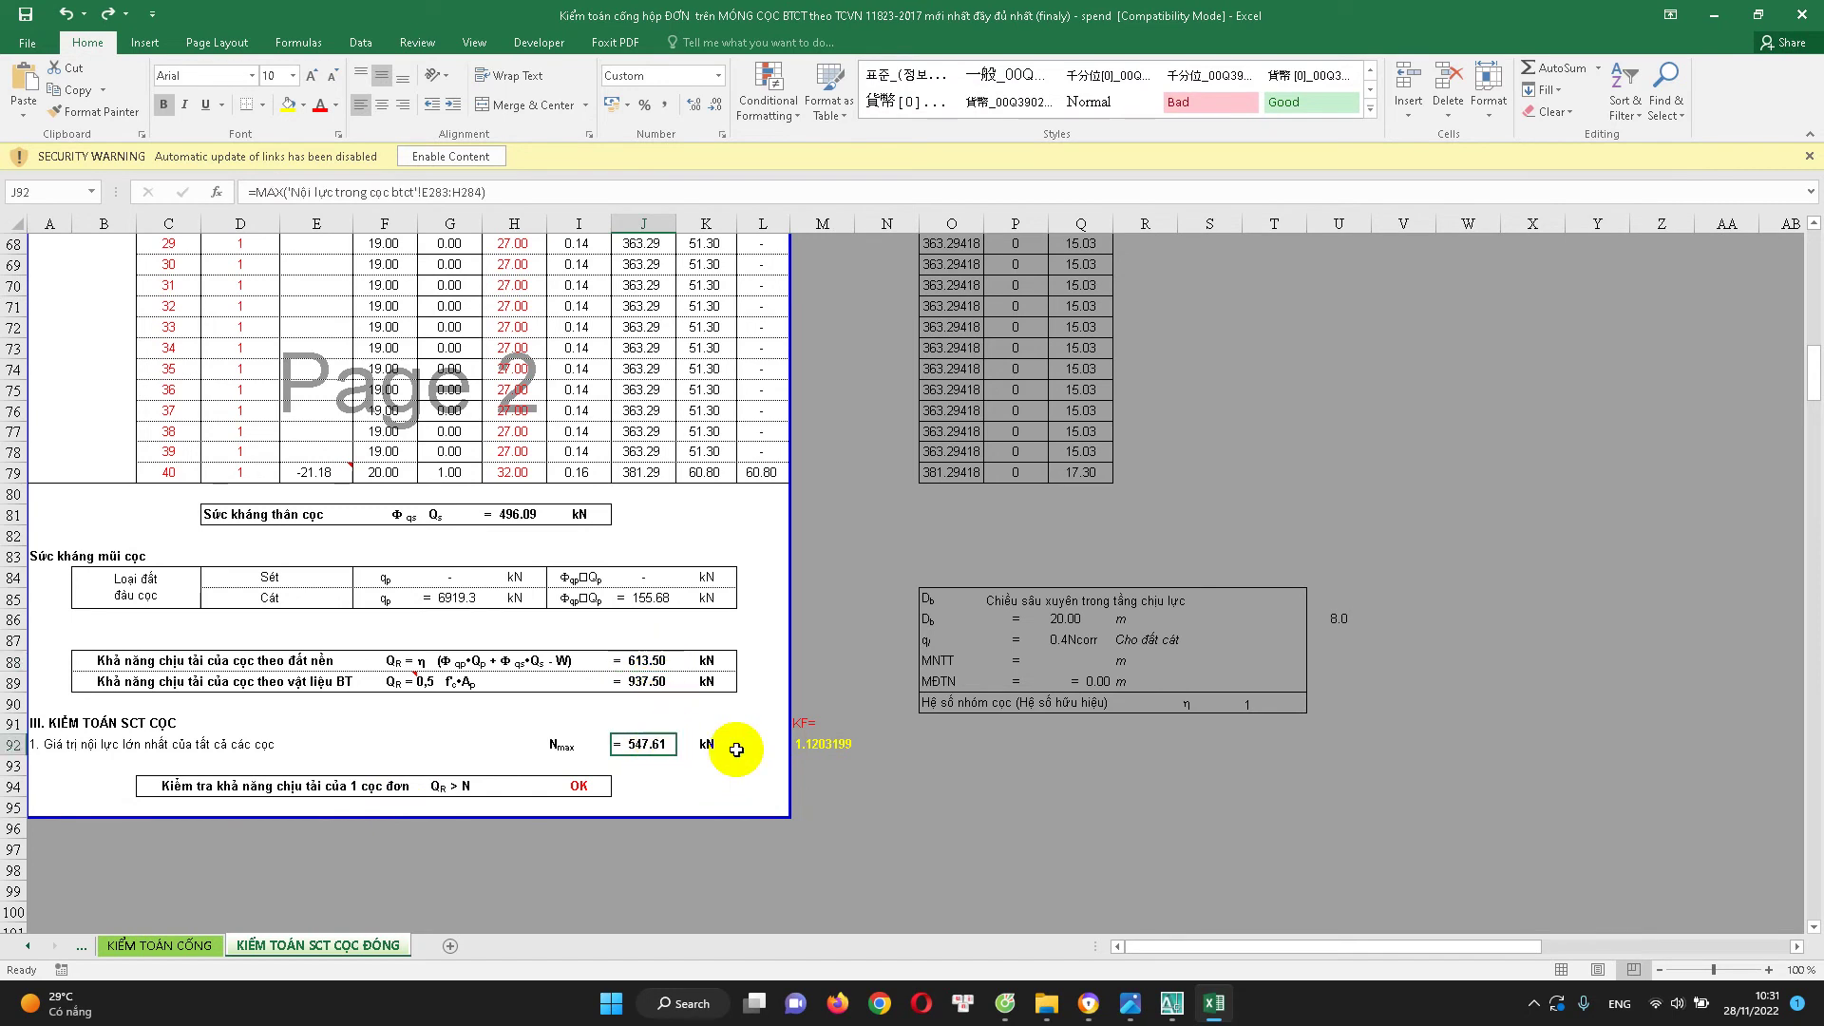
{"action": "double_click", "coordinate": [819, 744]}
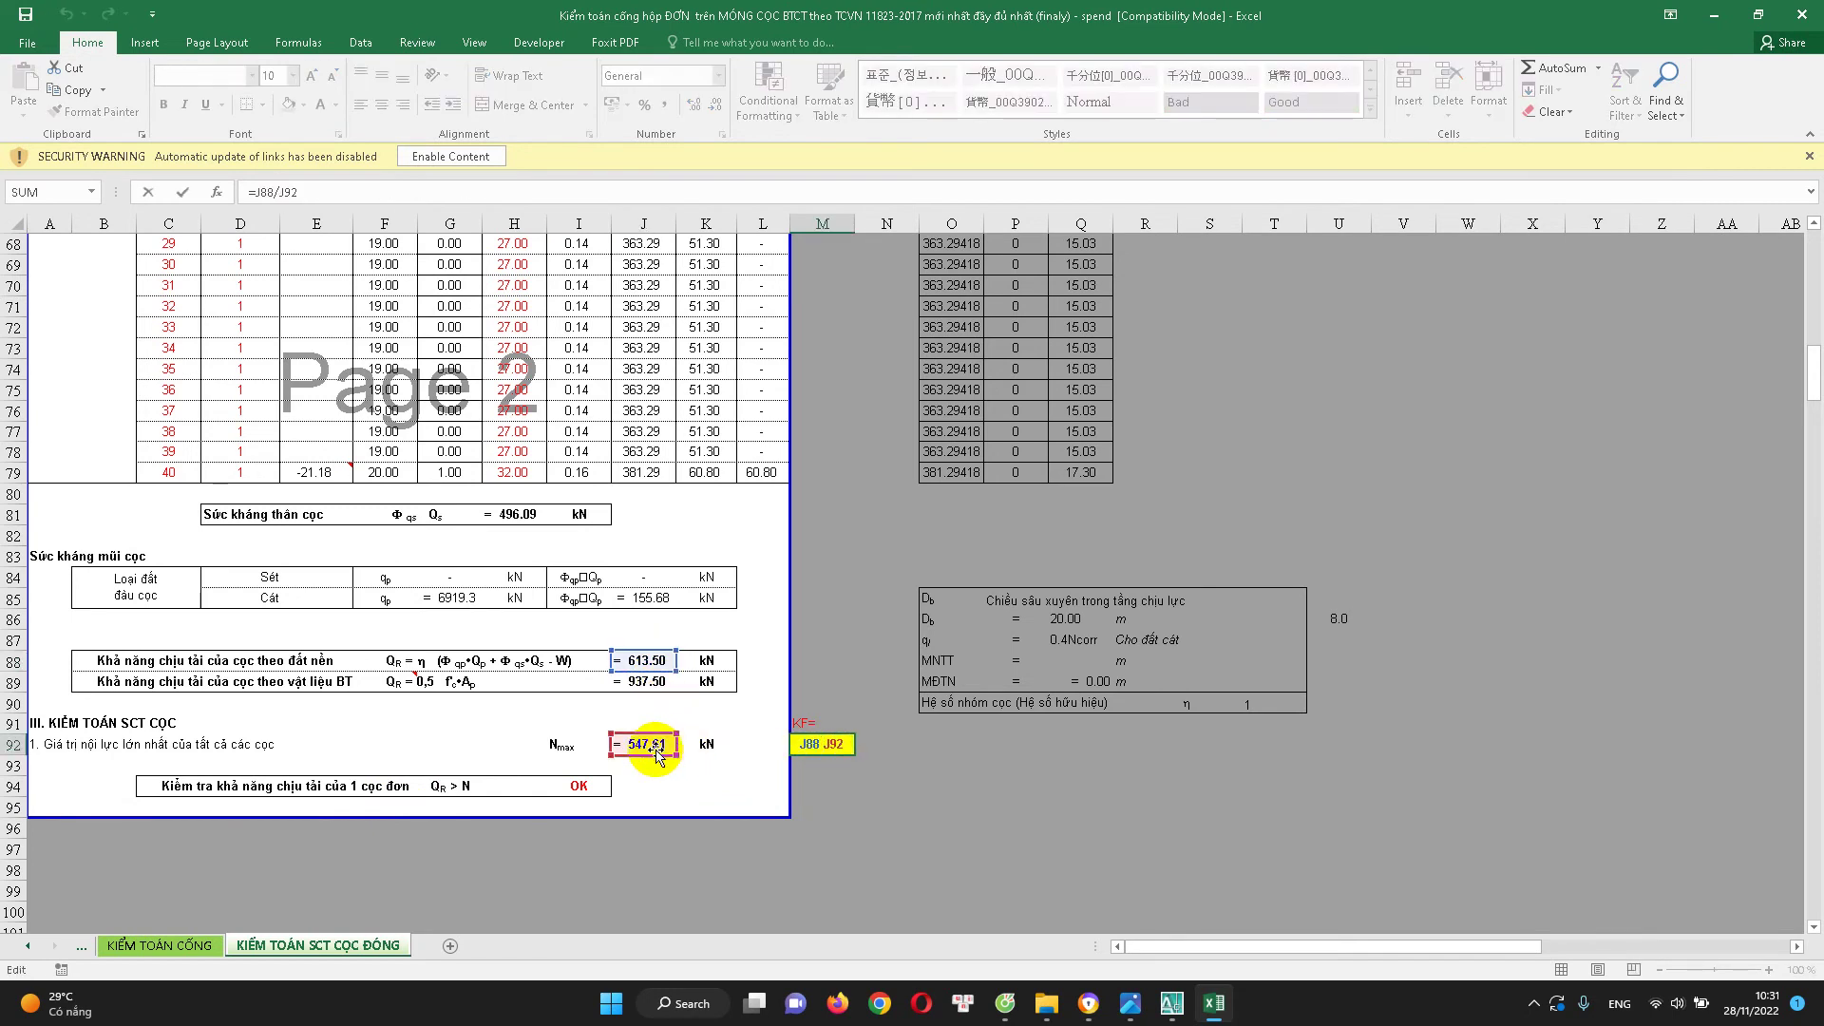
{"action": "key", "text": "Escape"}
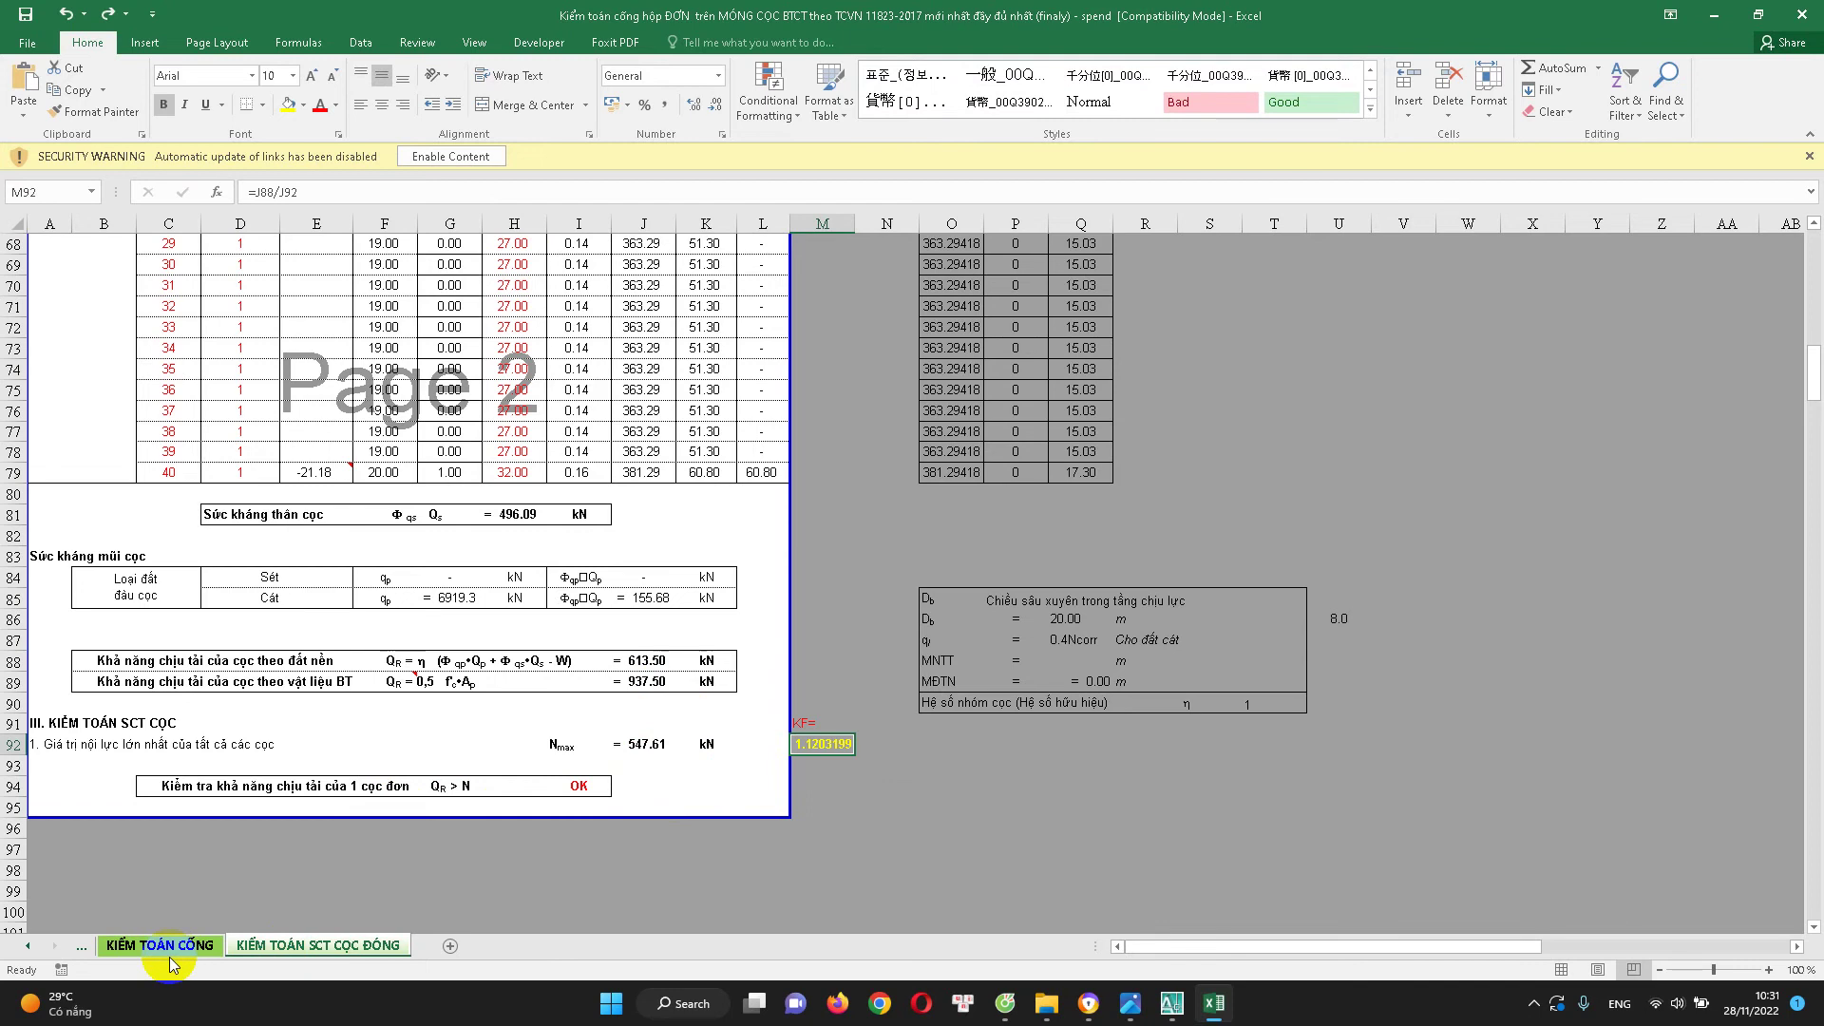
{"action": "key", "text": "ctrl+Page_Up"}
On the Nội lực trong cọc btct sheet, trace the sources of layer number E288 and thickness G288
{"action": "left_click", "coordinate": [28, 945]}
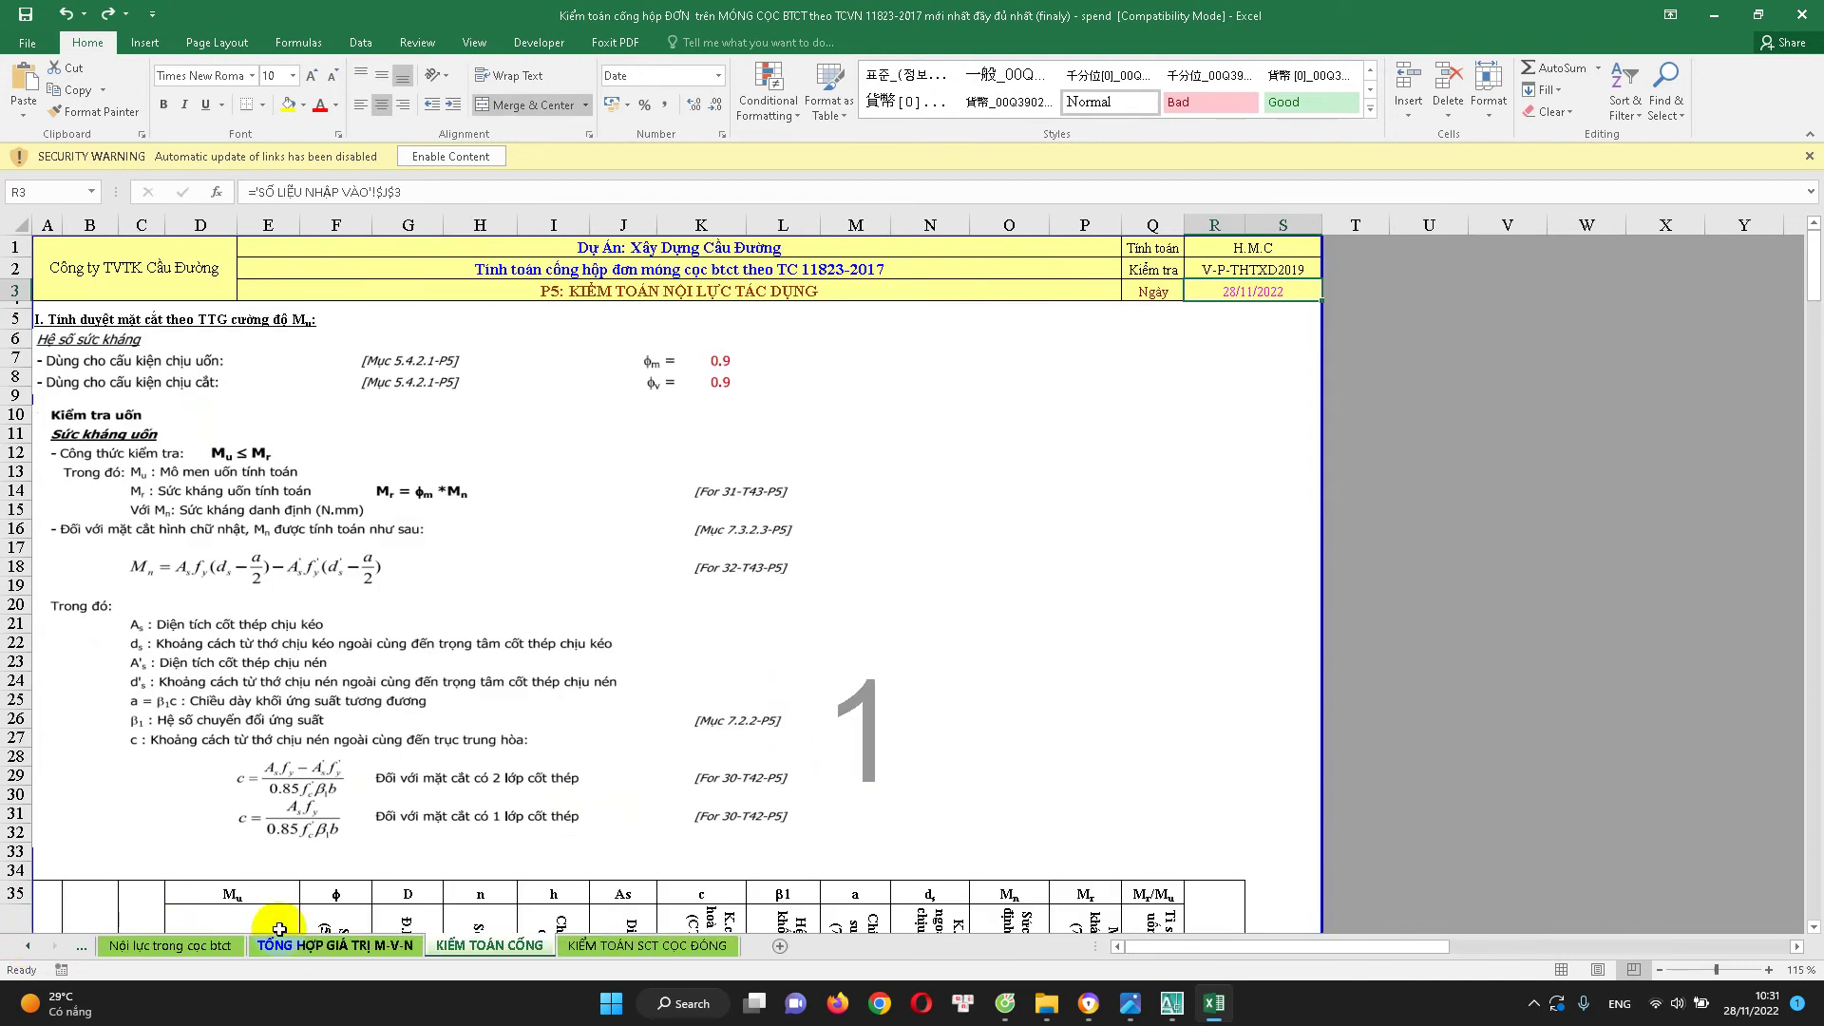
{"action": "left_click", "coordinate": [170, 945]}
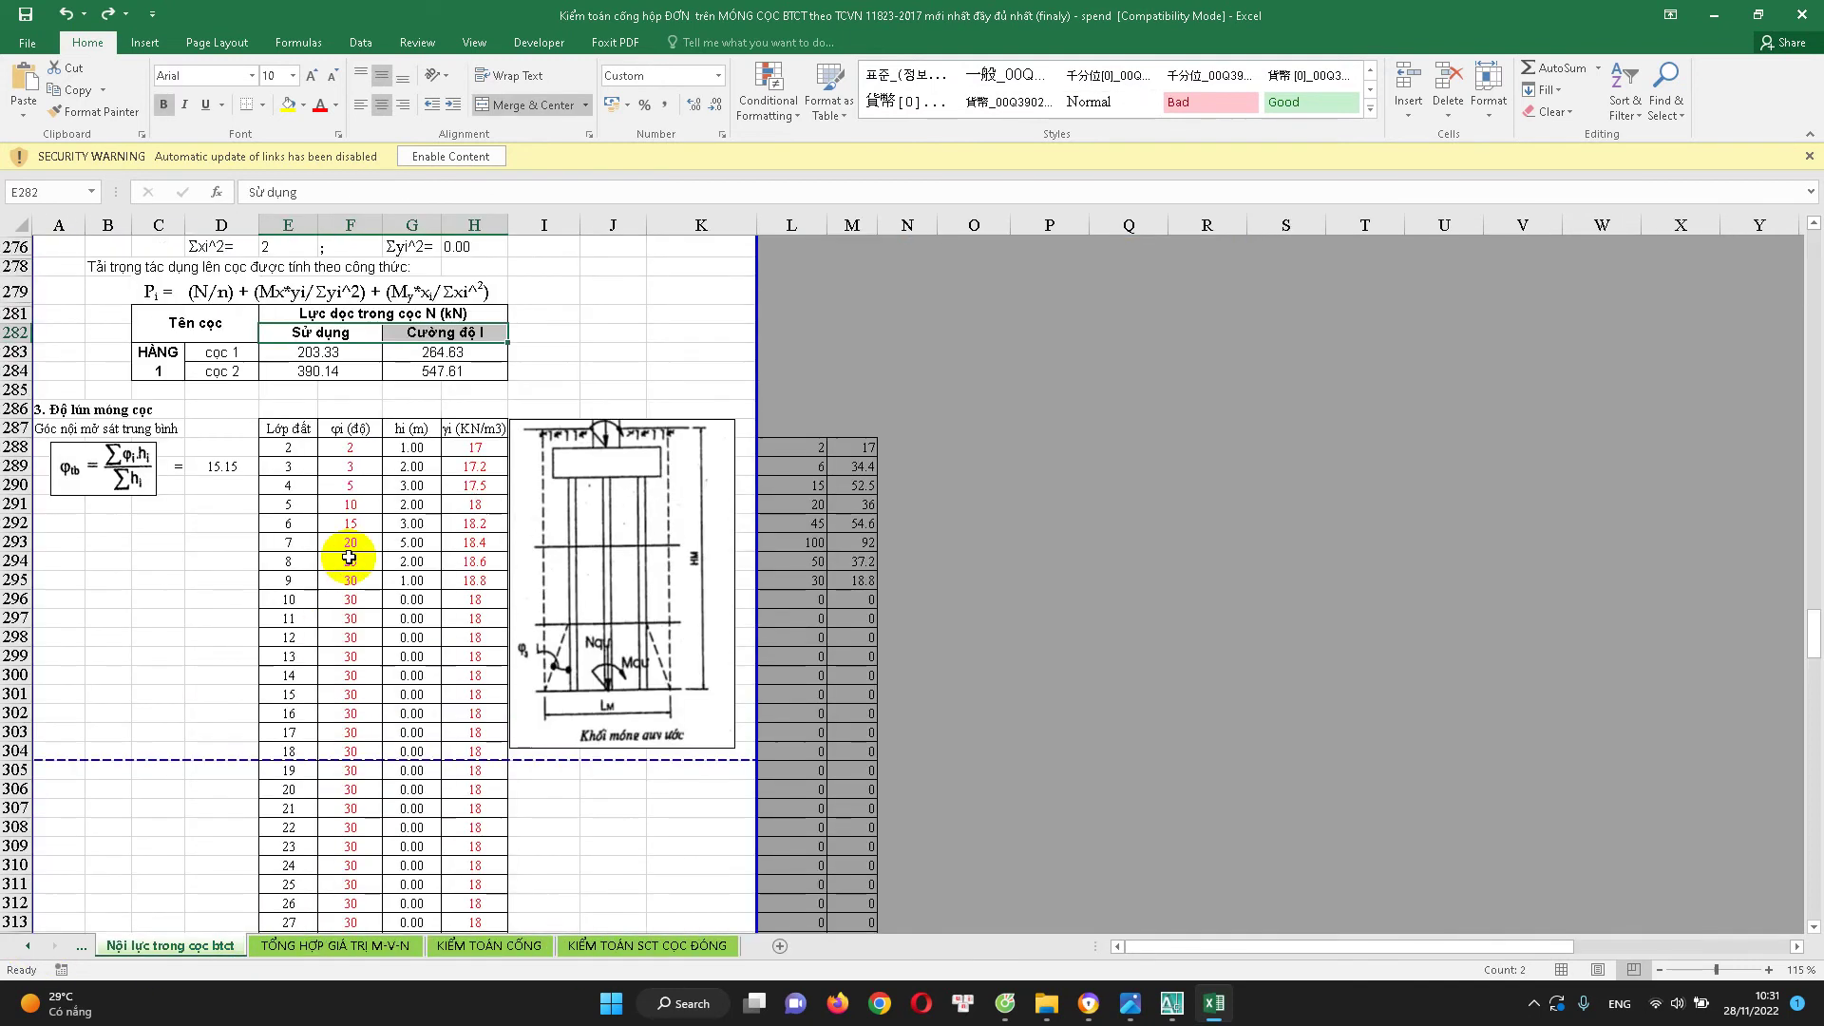
{"action": "double_click", "coordinate": [297, 448]}
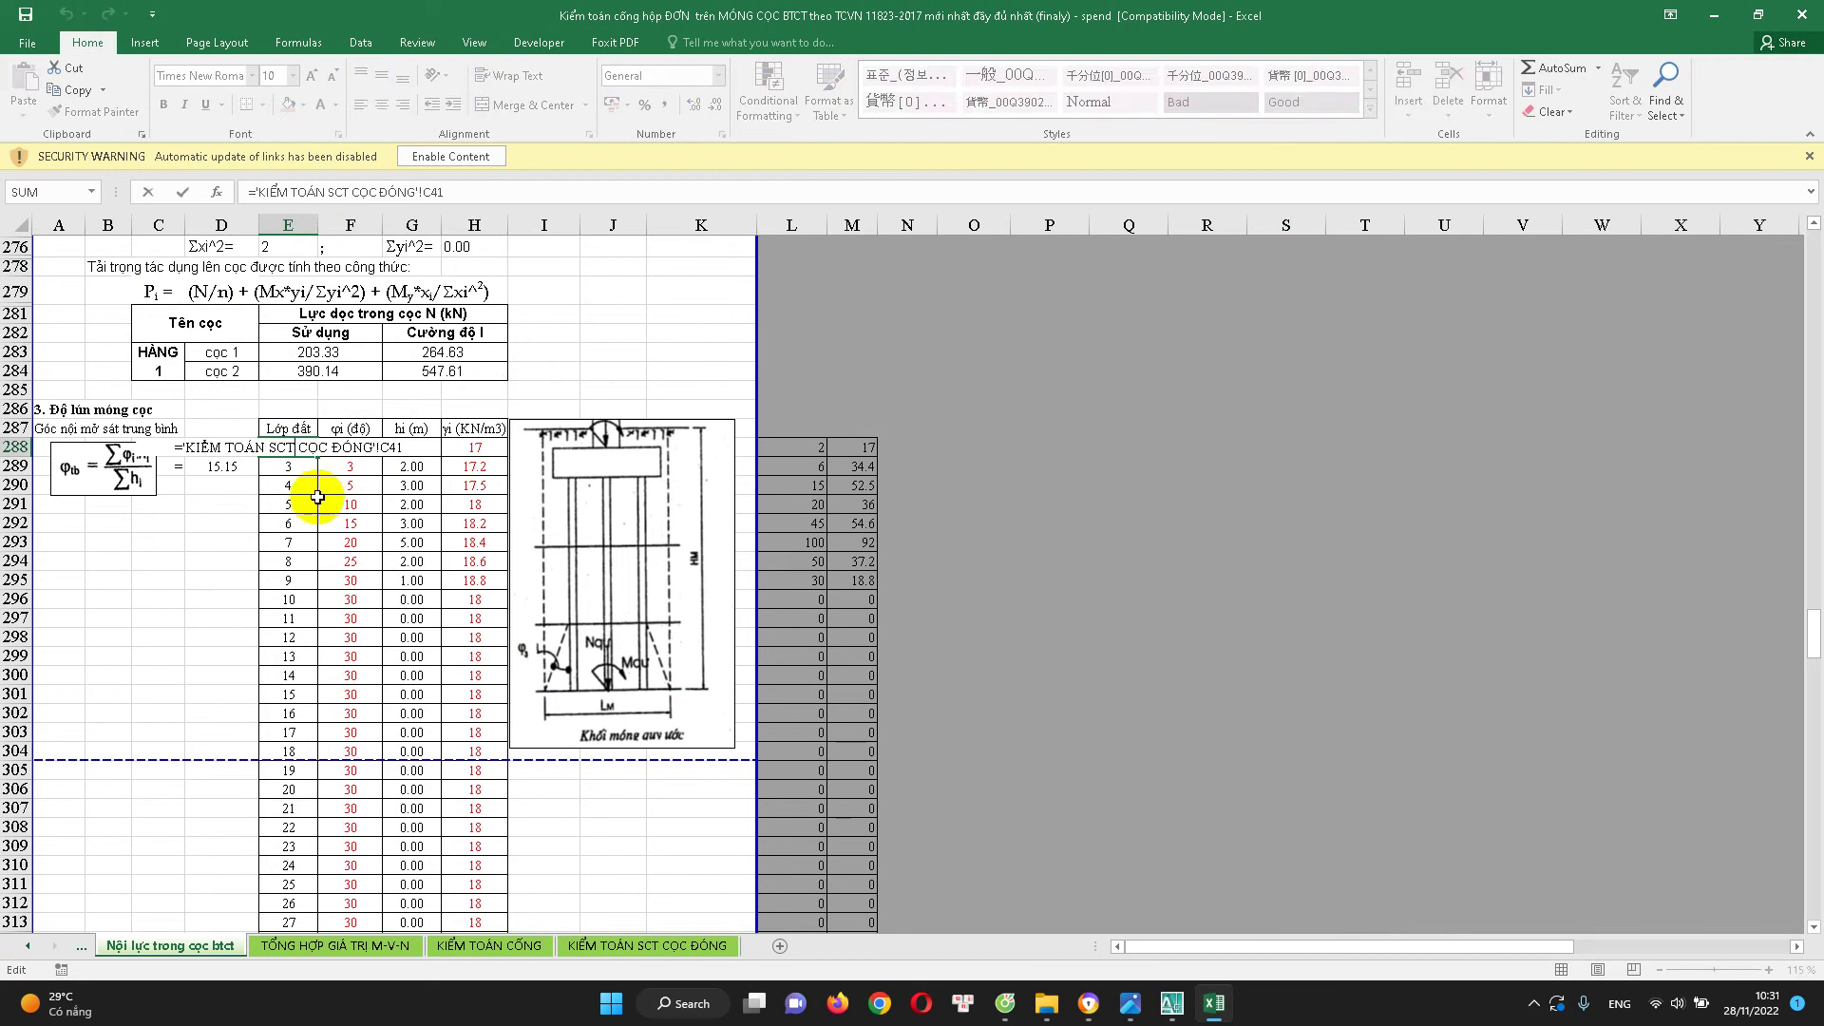
{"action": "key", "text": "Escape"}
{"action": "scroll", "coordinate": [317, 532], "scroll_direction": "down", "scroll_amount": 2}
{"action": "scroll", "coordinate": [304, 599], "scroll_direction": "down", "scroll_amount": 4}
{"action": "scroll", "coordinate": [294, 626], "scroll_direction": "down", "scroll_amount": 3}
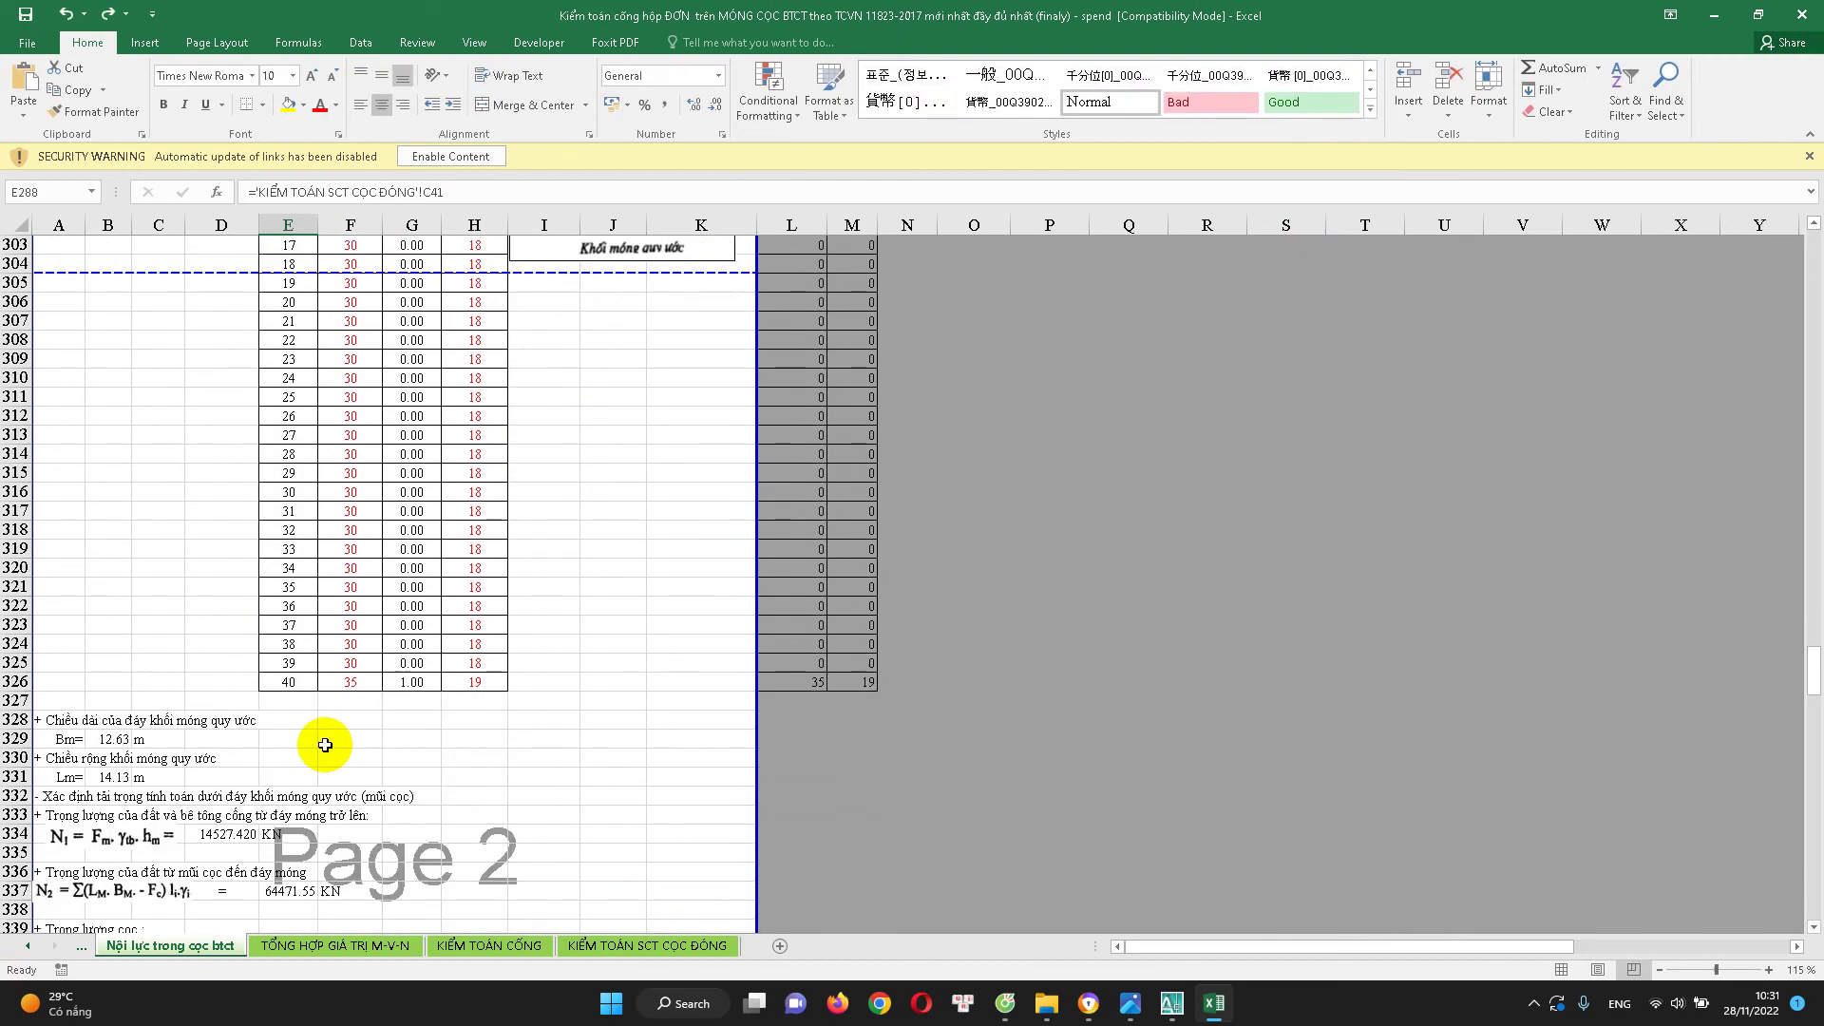
{"action": "scroll", "coordinate": [311, 644], "scroll_direction": "up", "scroll_amount": 5}
{"action": "scroll", "coordinate": [310, 645], "scroll_direction": "up", "scroll_amount": 2}
{"action": "scroll", "coordinate": [380, 523], "scroll_direction": "up", "scroll_amount": 2}
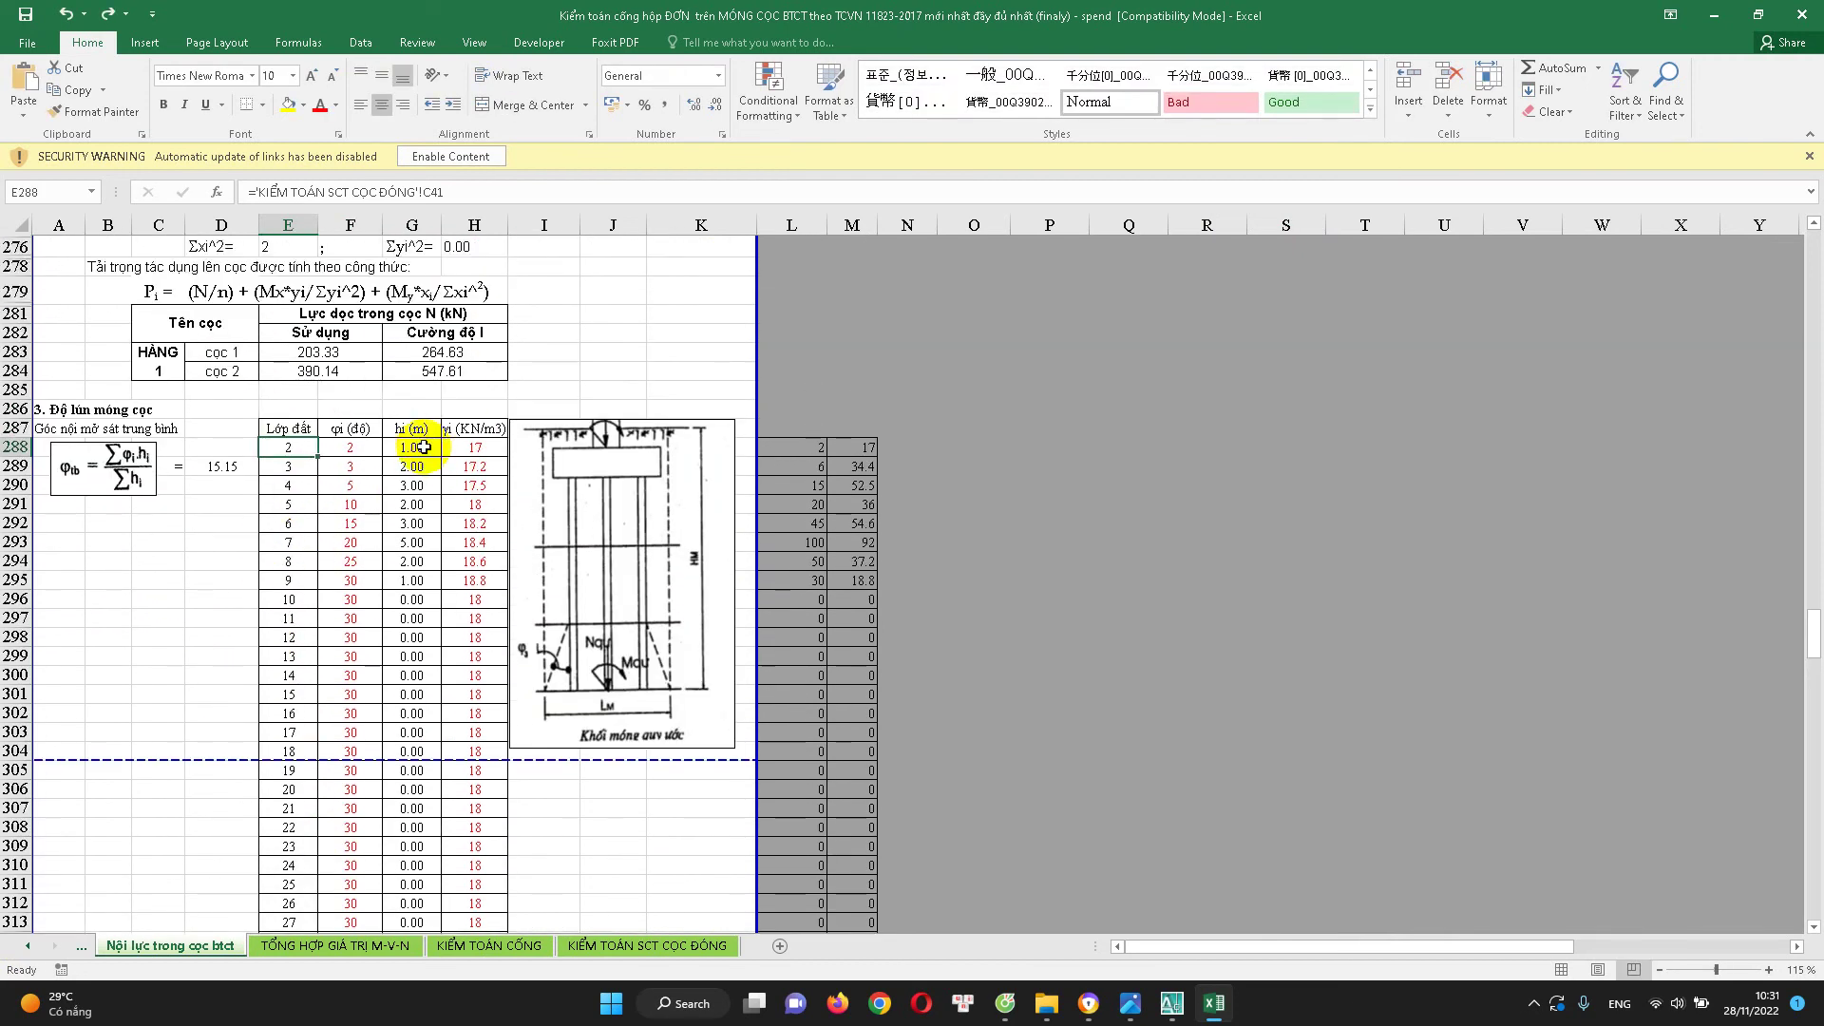
{"action": "double_click", "coordinate": [415, 446]}
{"action": "scroll", "coordinate": [436, 602], "scroll_direction": "down", "scroll_amount": 1}
{"action": "scroll", "coordinate": [456, 652], "scroll_direction": "down", "scroll_amount": 5}
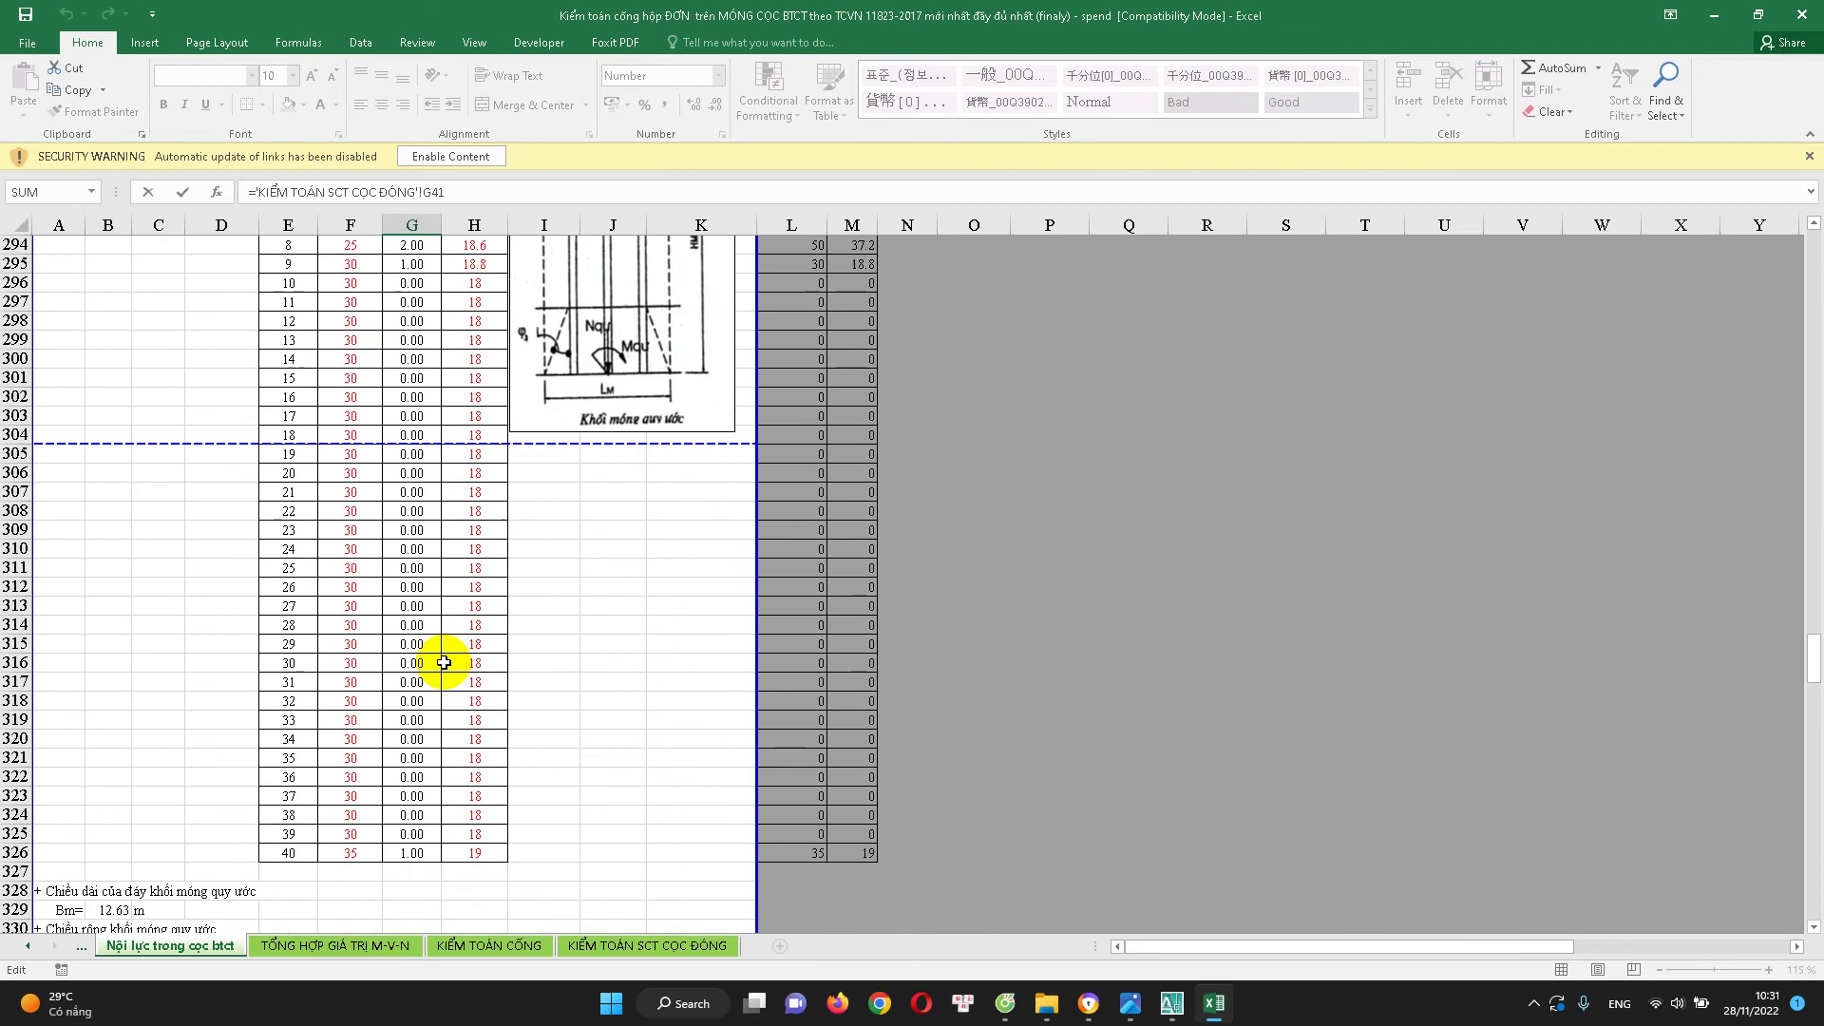
{"action": "scroll", "coordinate": [463, 710], "scroll_direction": "down", "scroll_amount": 4}
{"action": "key", "text": "Escape"}
{"action": "scroll", "coordinate": [446, 684], "scroll_direction": "up", "scroll_amount": 6}
{"action": "scroll", "coordinate": [427, 589], "scroll_direction": "up", "scroll_amount": 4}
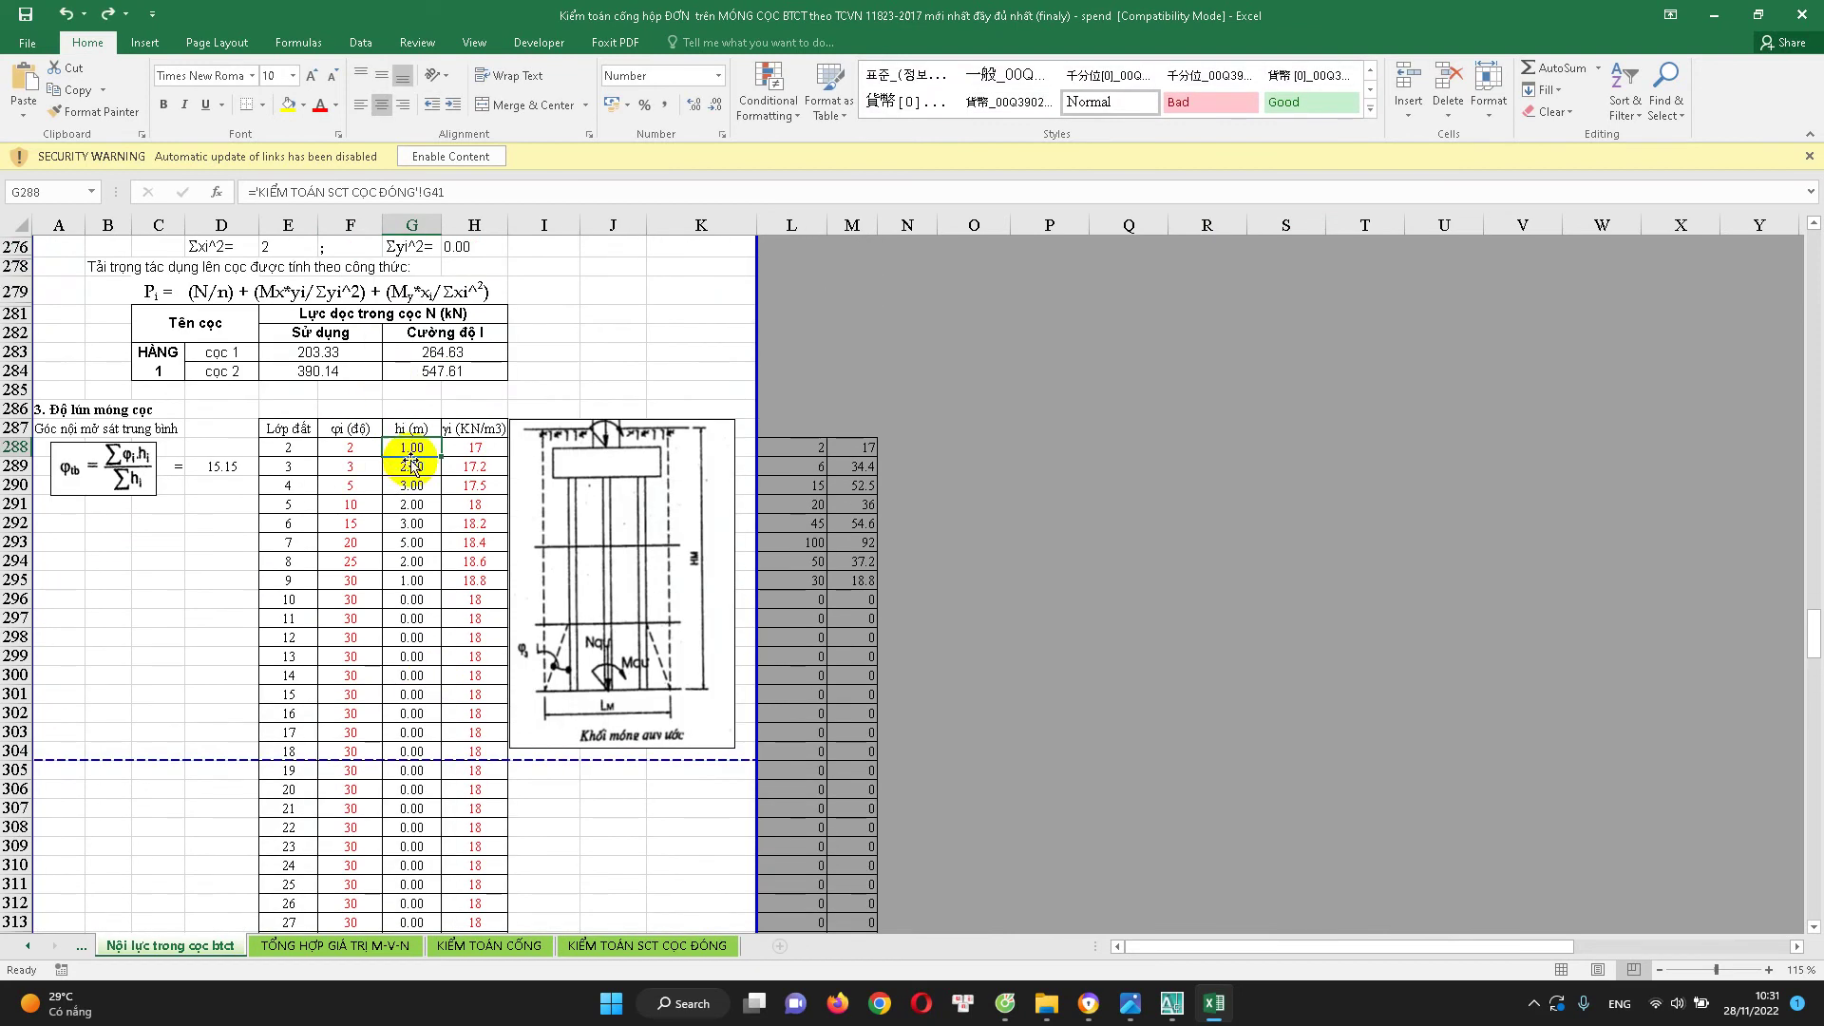
Back on KIỂM TOÁN SCT CỌC ĐÓNG, view the layer table and inspect G41's thickness IF formula
{"action": "left_click", "coordinate": [646, 945]}
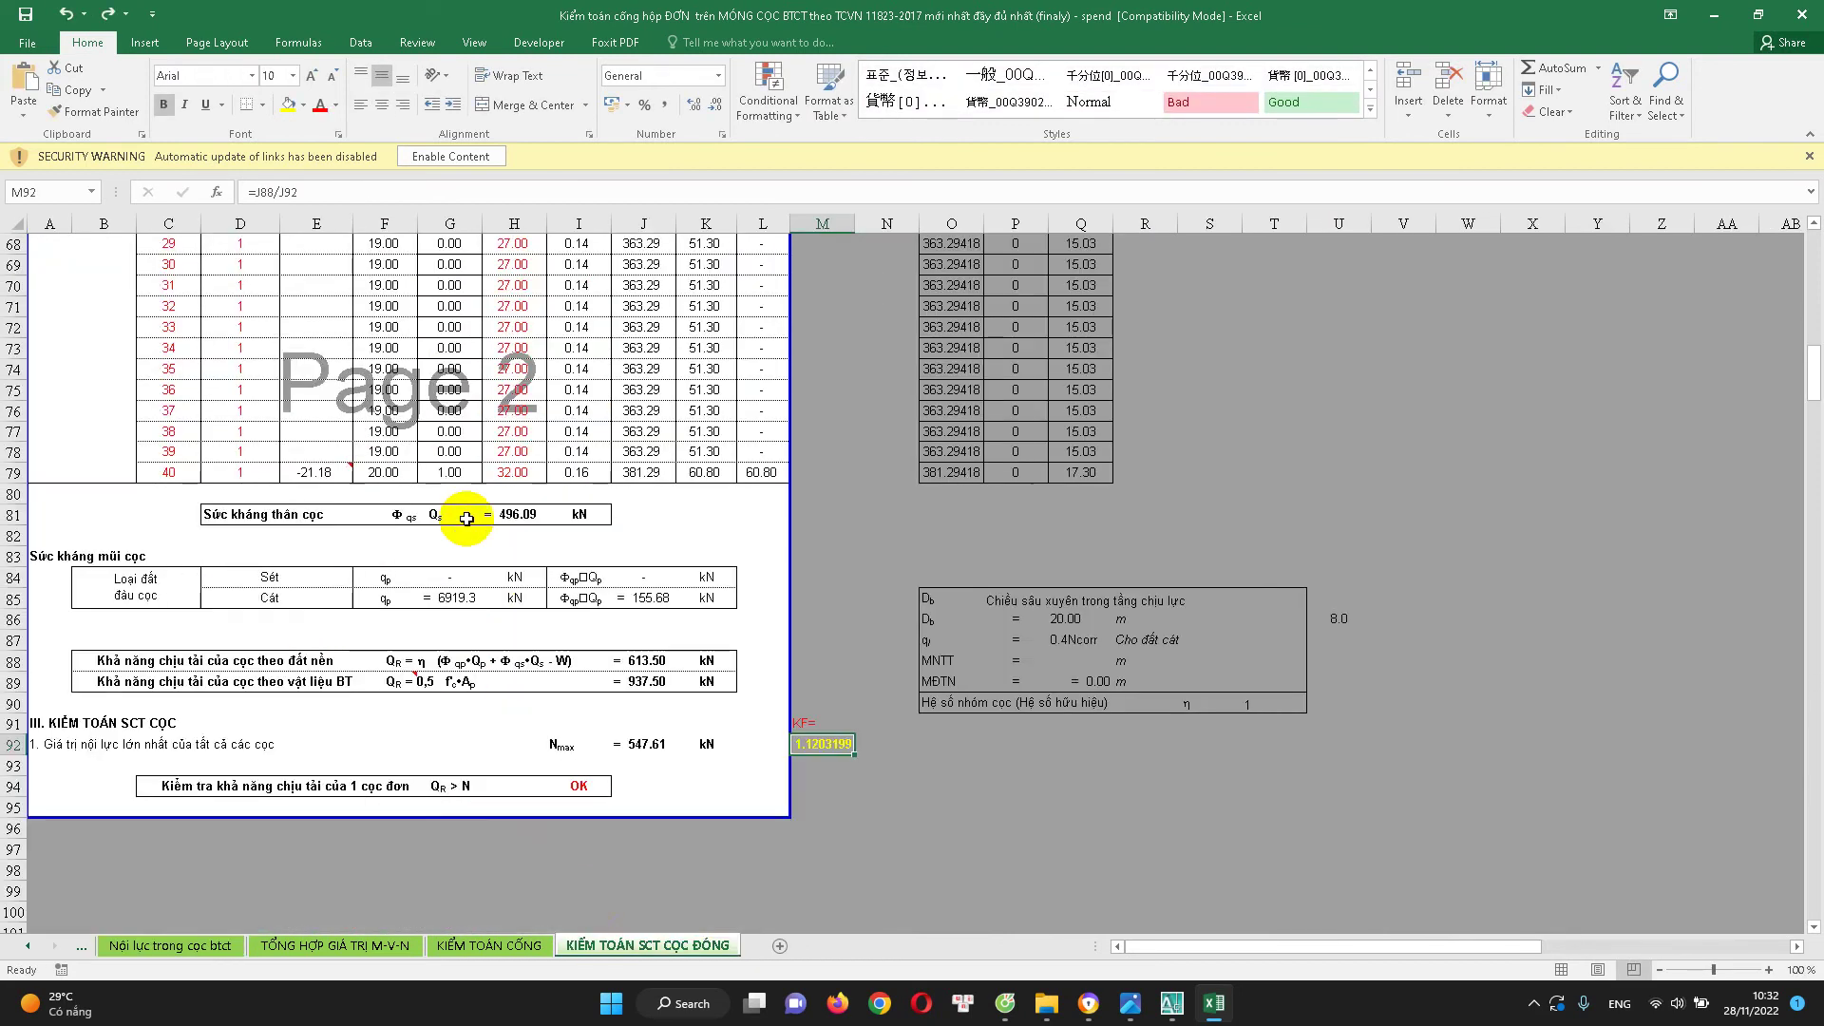
{"action": "scroll", "coordinate": [429, 606], "scroll_direction": "up", "scroll_amount": 8}
{"action": "scroll", "coordinate": [375, 628], "scroll_direction": "up", "scroll_amount": 3}
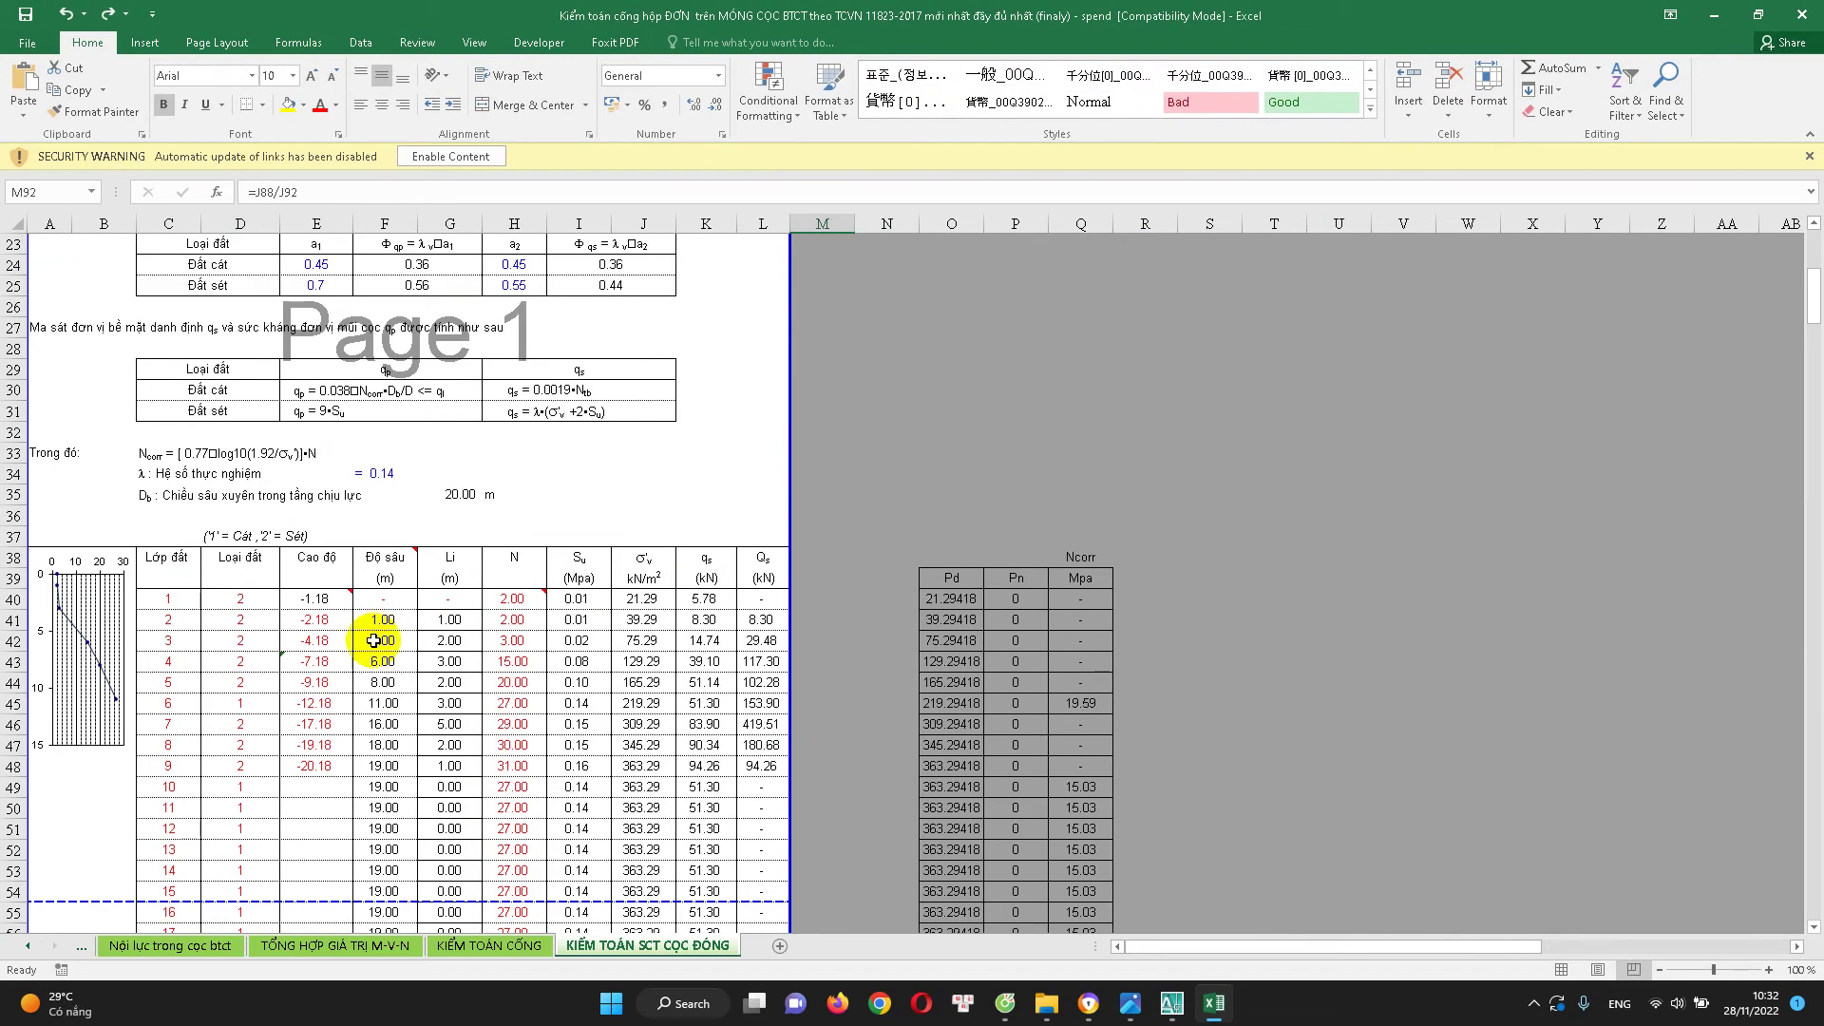
{"action": "scroll", "coordinate": [375, 641], "scroll_direction": "down", "scroll_amount": 2}
{"action": "double_click", "coordinate": [459, 494]}
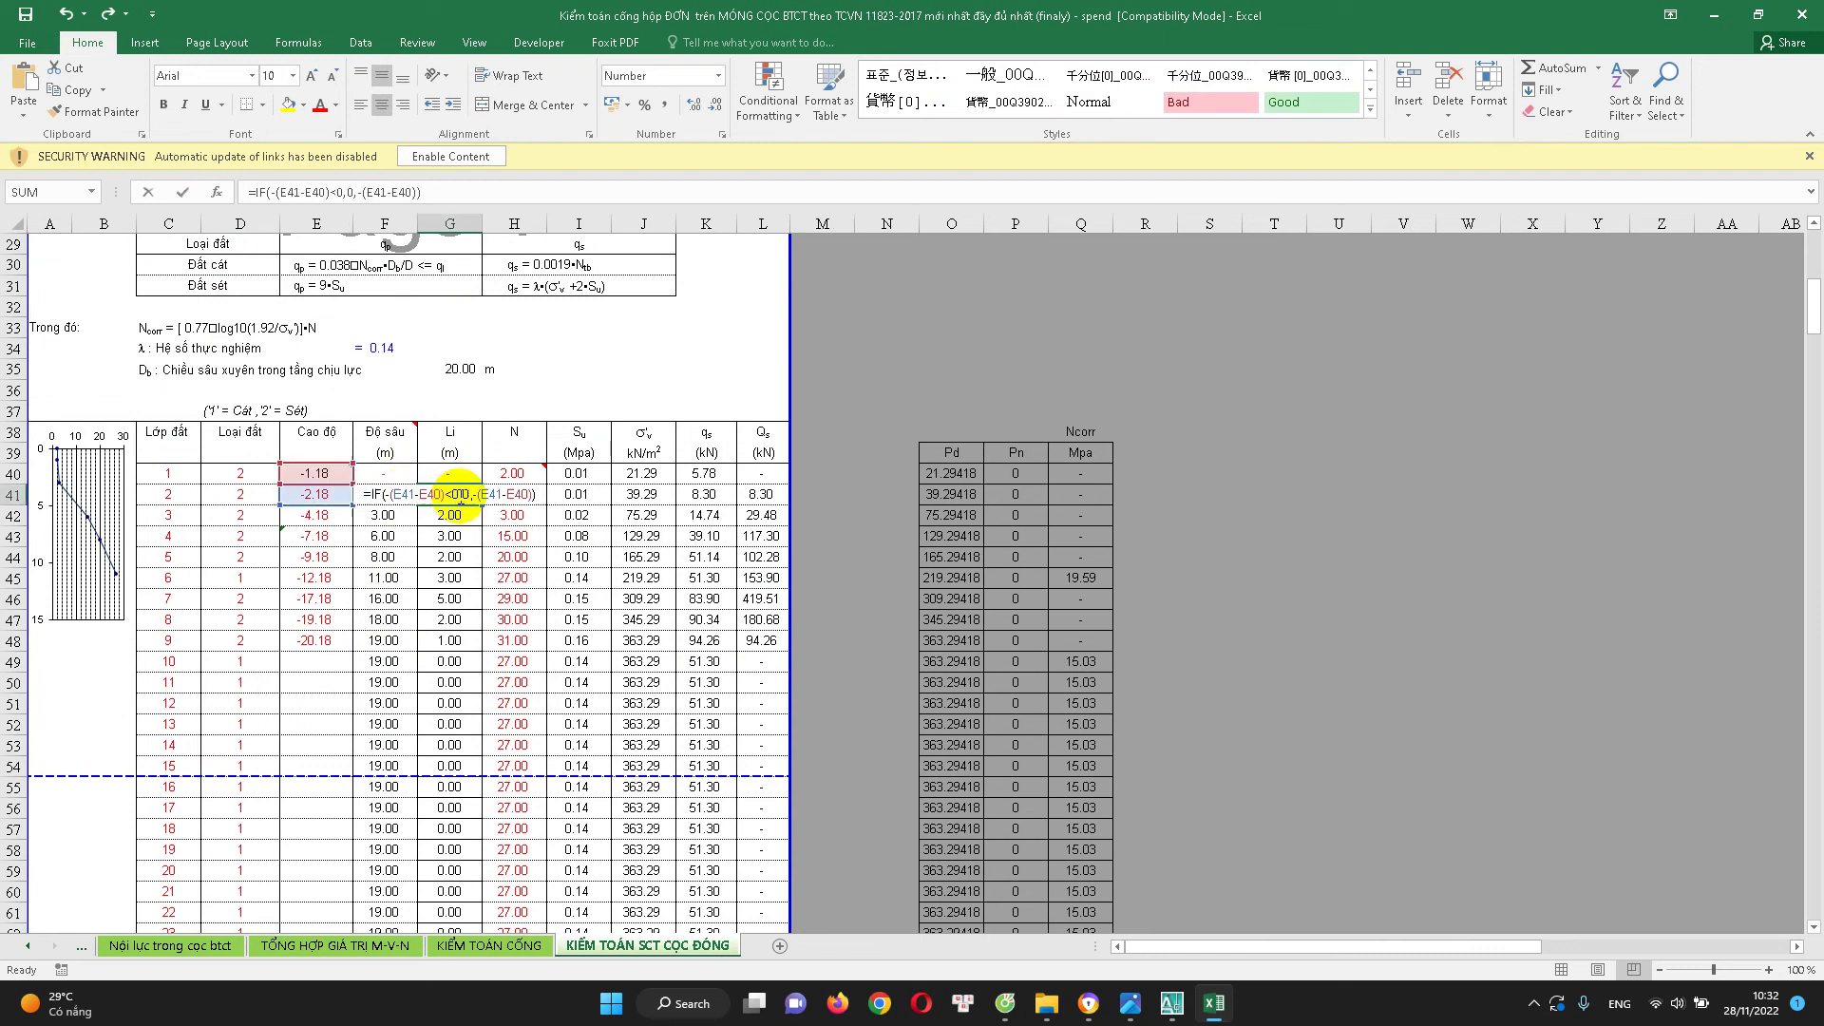
{"action": "key", "text": "Escape"}
{"action": "scroll", "coordinate": [450, 564], "scroll_direction": "down", "scroll_amount": 4}
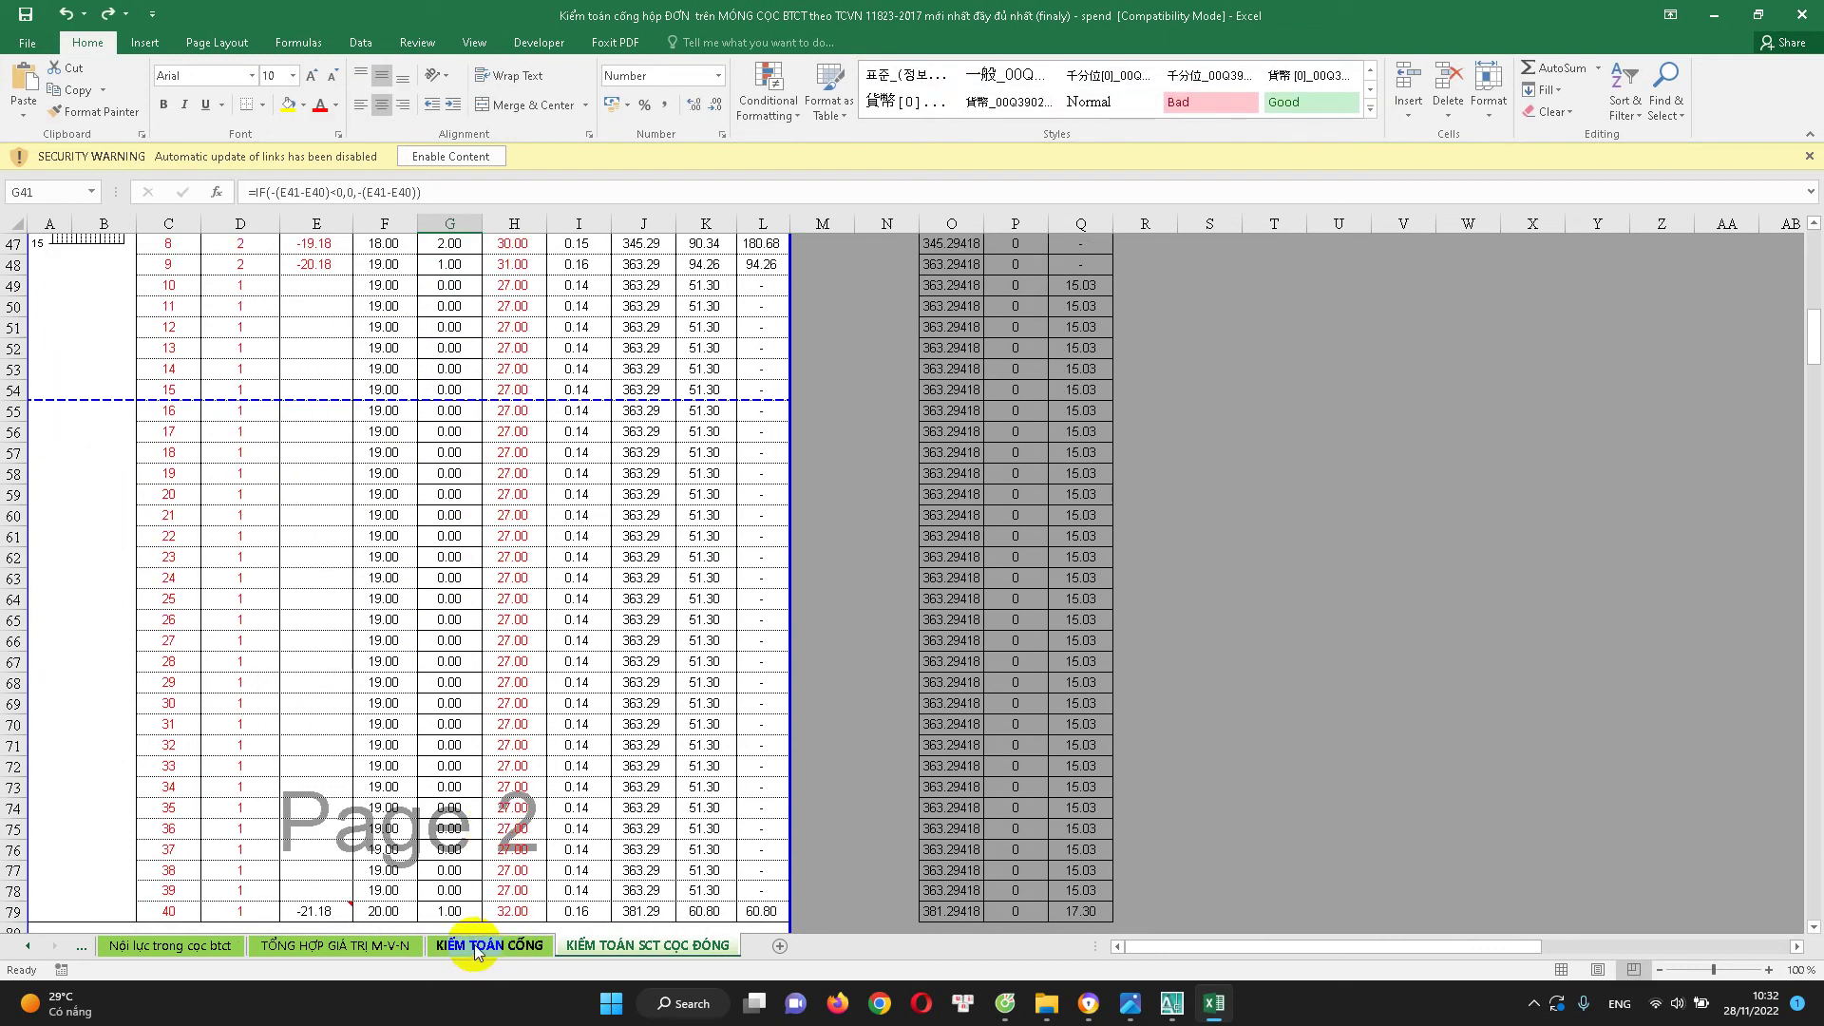
Return to the Nội lực trong cọc btct sheet, leaving G288's thickness formula unchanged
{"action": "left_click", "coordinate": [170, 946]}
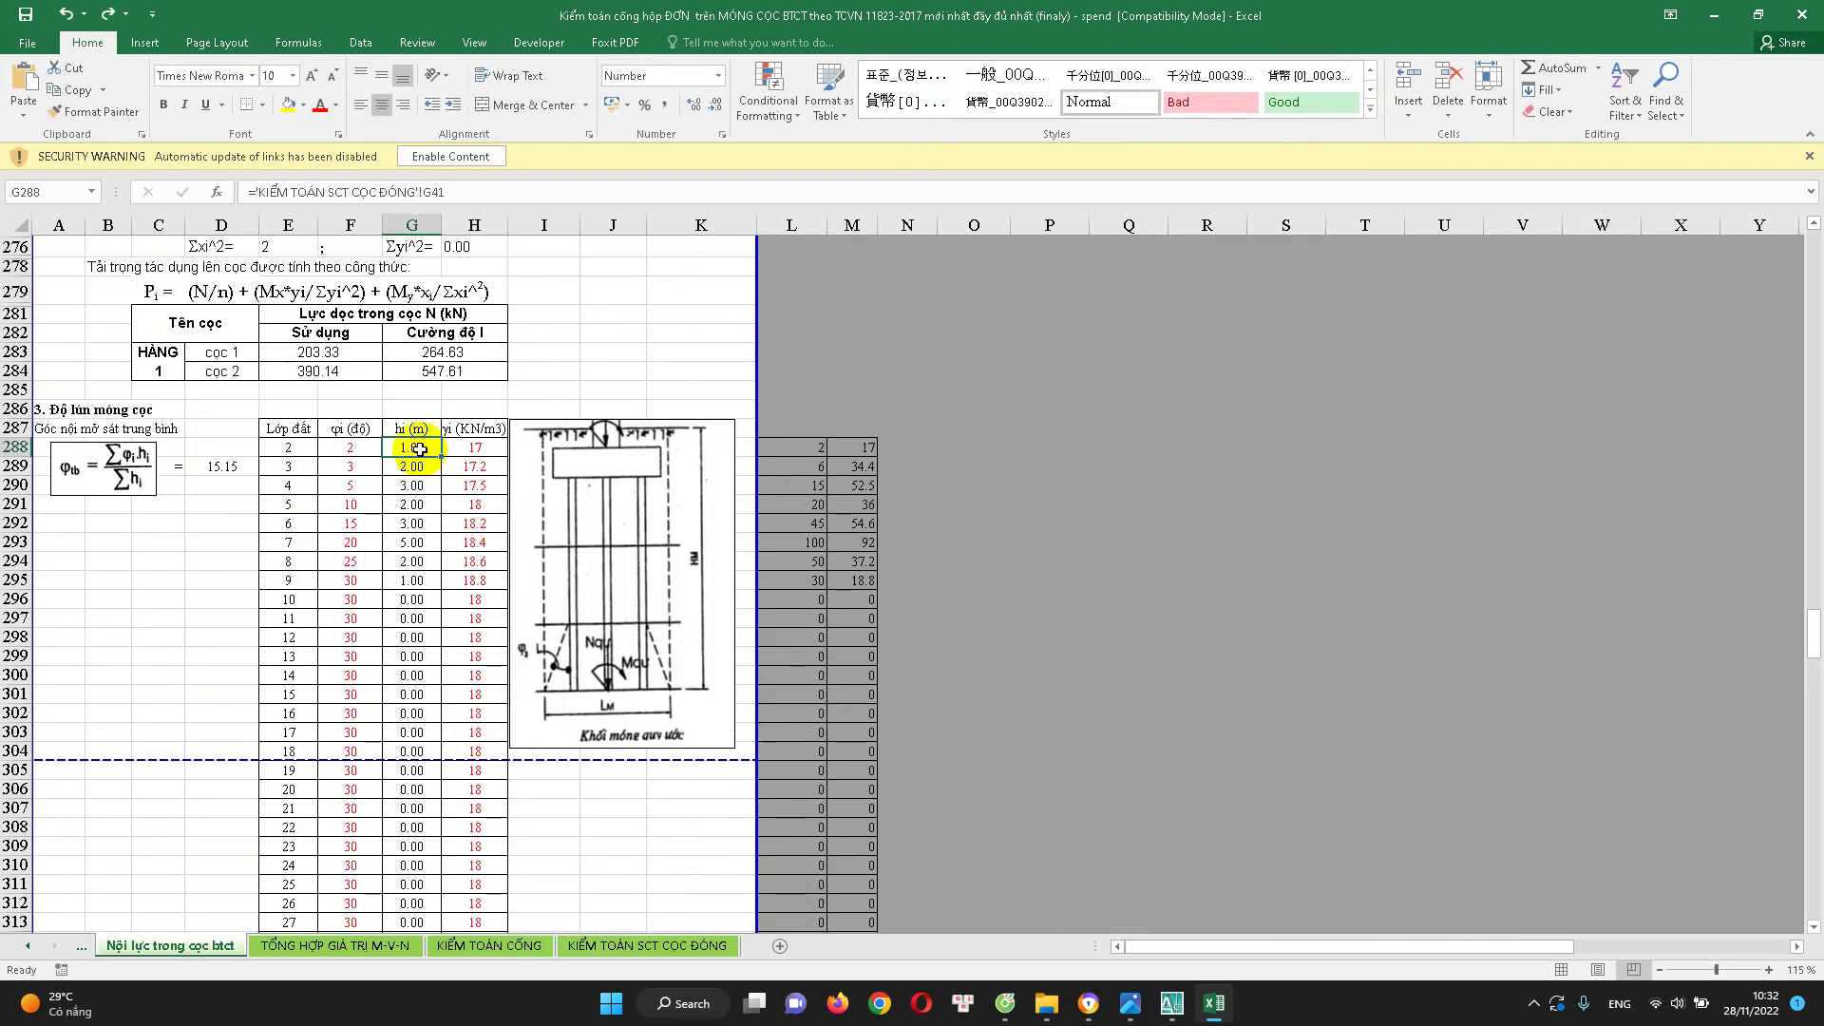
{"action": "scroll", "coordinate": [446, 551], "scroll_direction": "down", "scroll_amount": 3}
{"action": "scroll", "coordinate": [455, 655], "scroll_direction": "down", "scroll_amount": 2}
{"action": "key", "text": "Escape"}
{"action": "scroll", "coordinate": [451, 693], "scroll_direction": "down", "scroll_amount": 3}
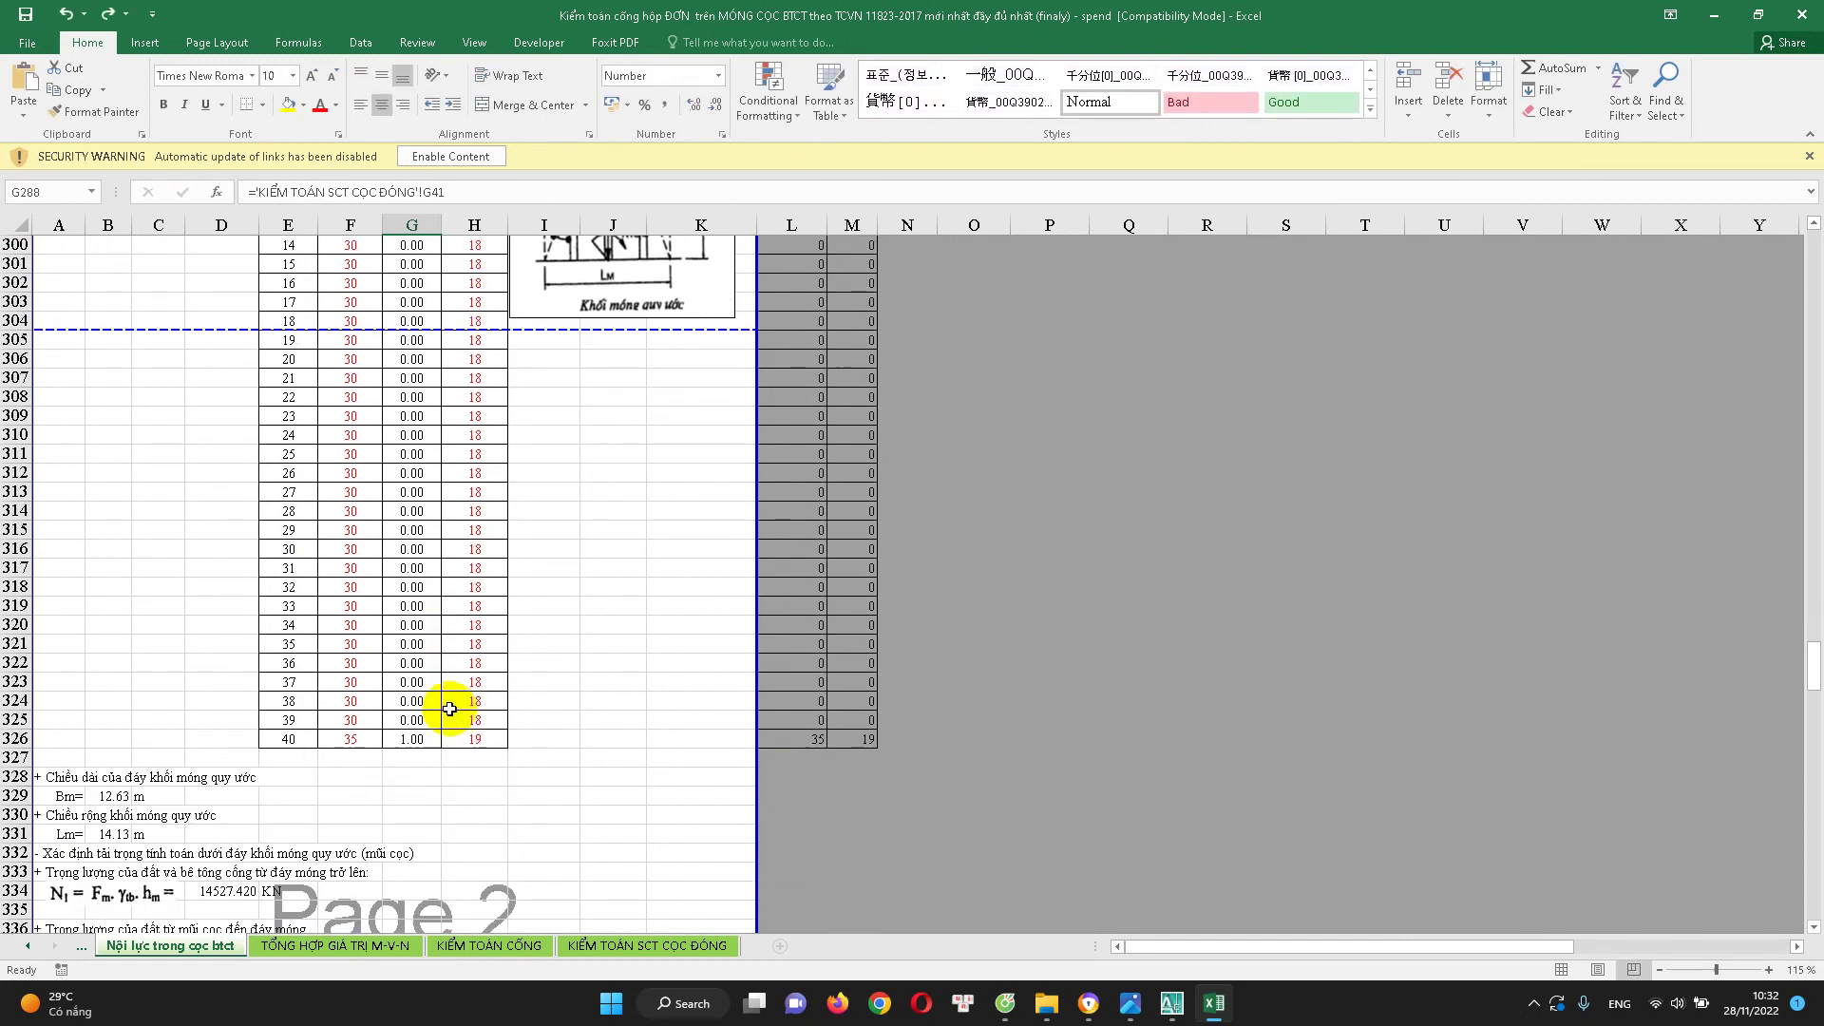
{"action": "scroll", "coordinate": [441, 656], "scroll_direction": "down", "scroll_amount": 2}
{"action": "scroll", "coordinate": [427, 617], "scroll_direction": "up", "scroll_amount": 4}
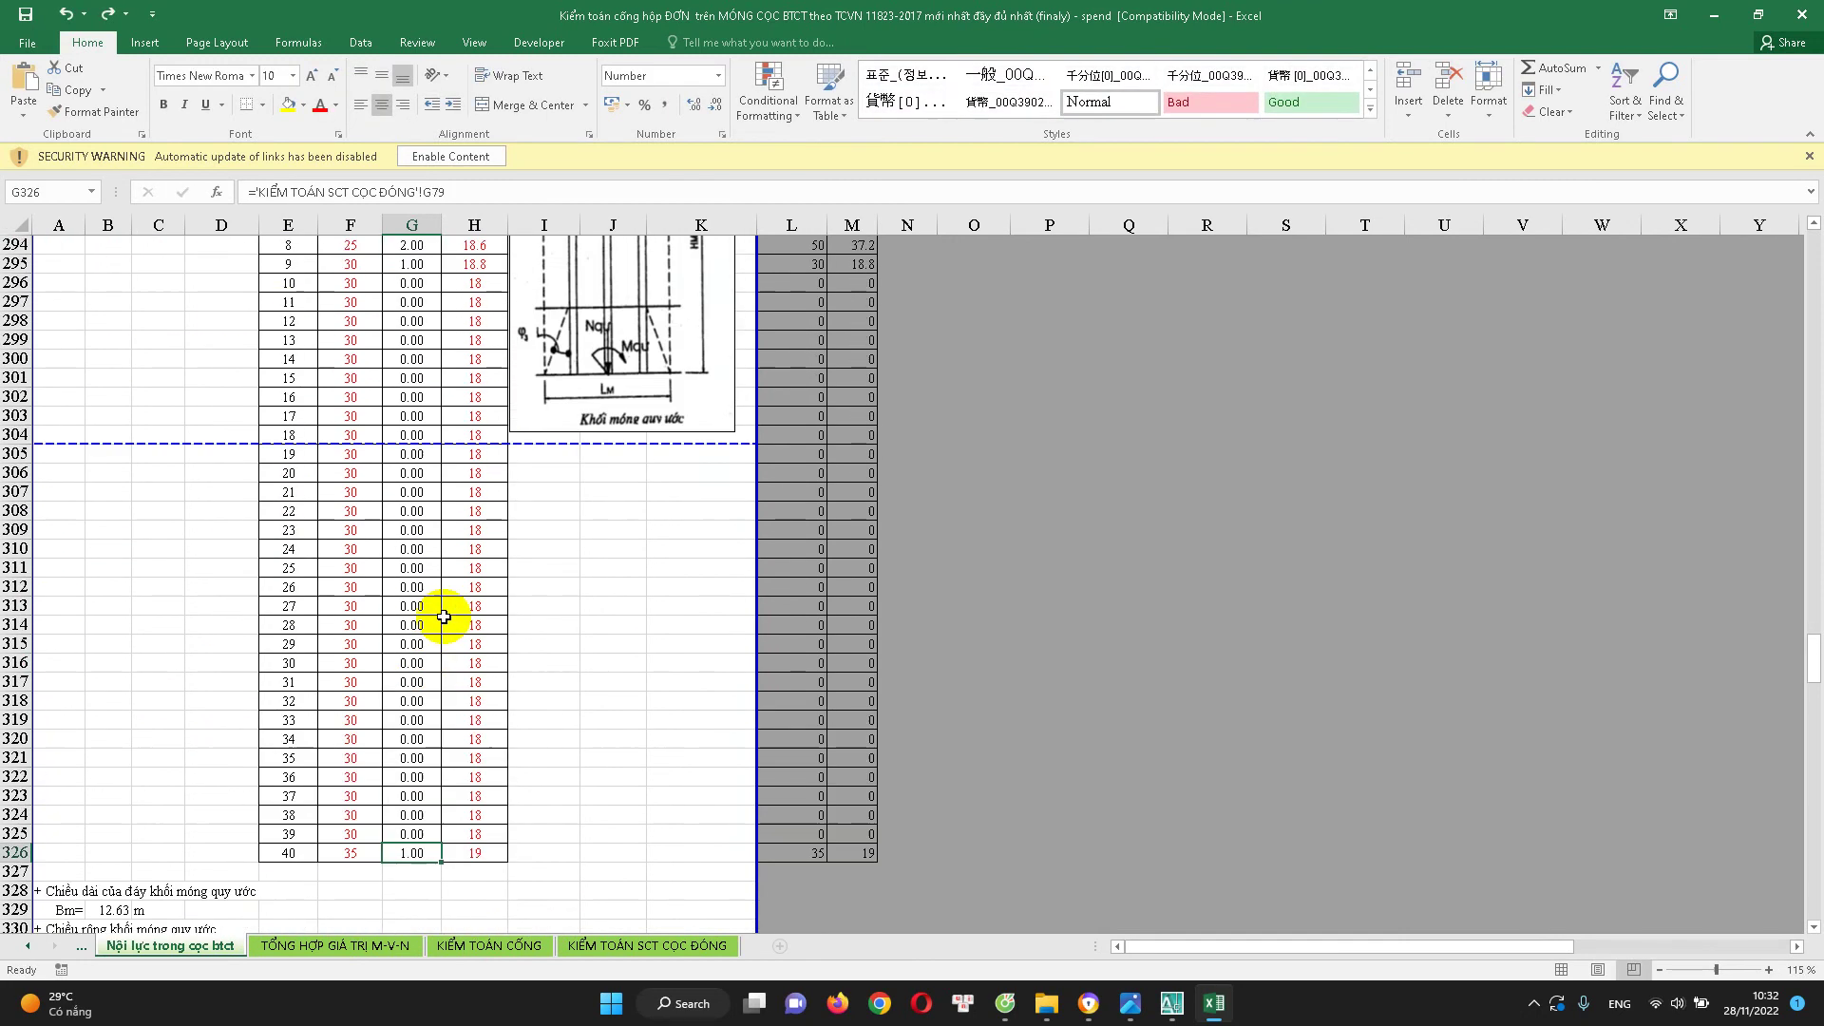
{"action": "scroll", "coordinate": [418, 570], "scroll_direction": "up", "scroll_amount": 2}
{"action": "scroll", "coordinate": [404, 504], "scroll_direction": "up", "scroll_amount": 2}
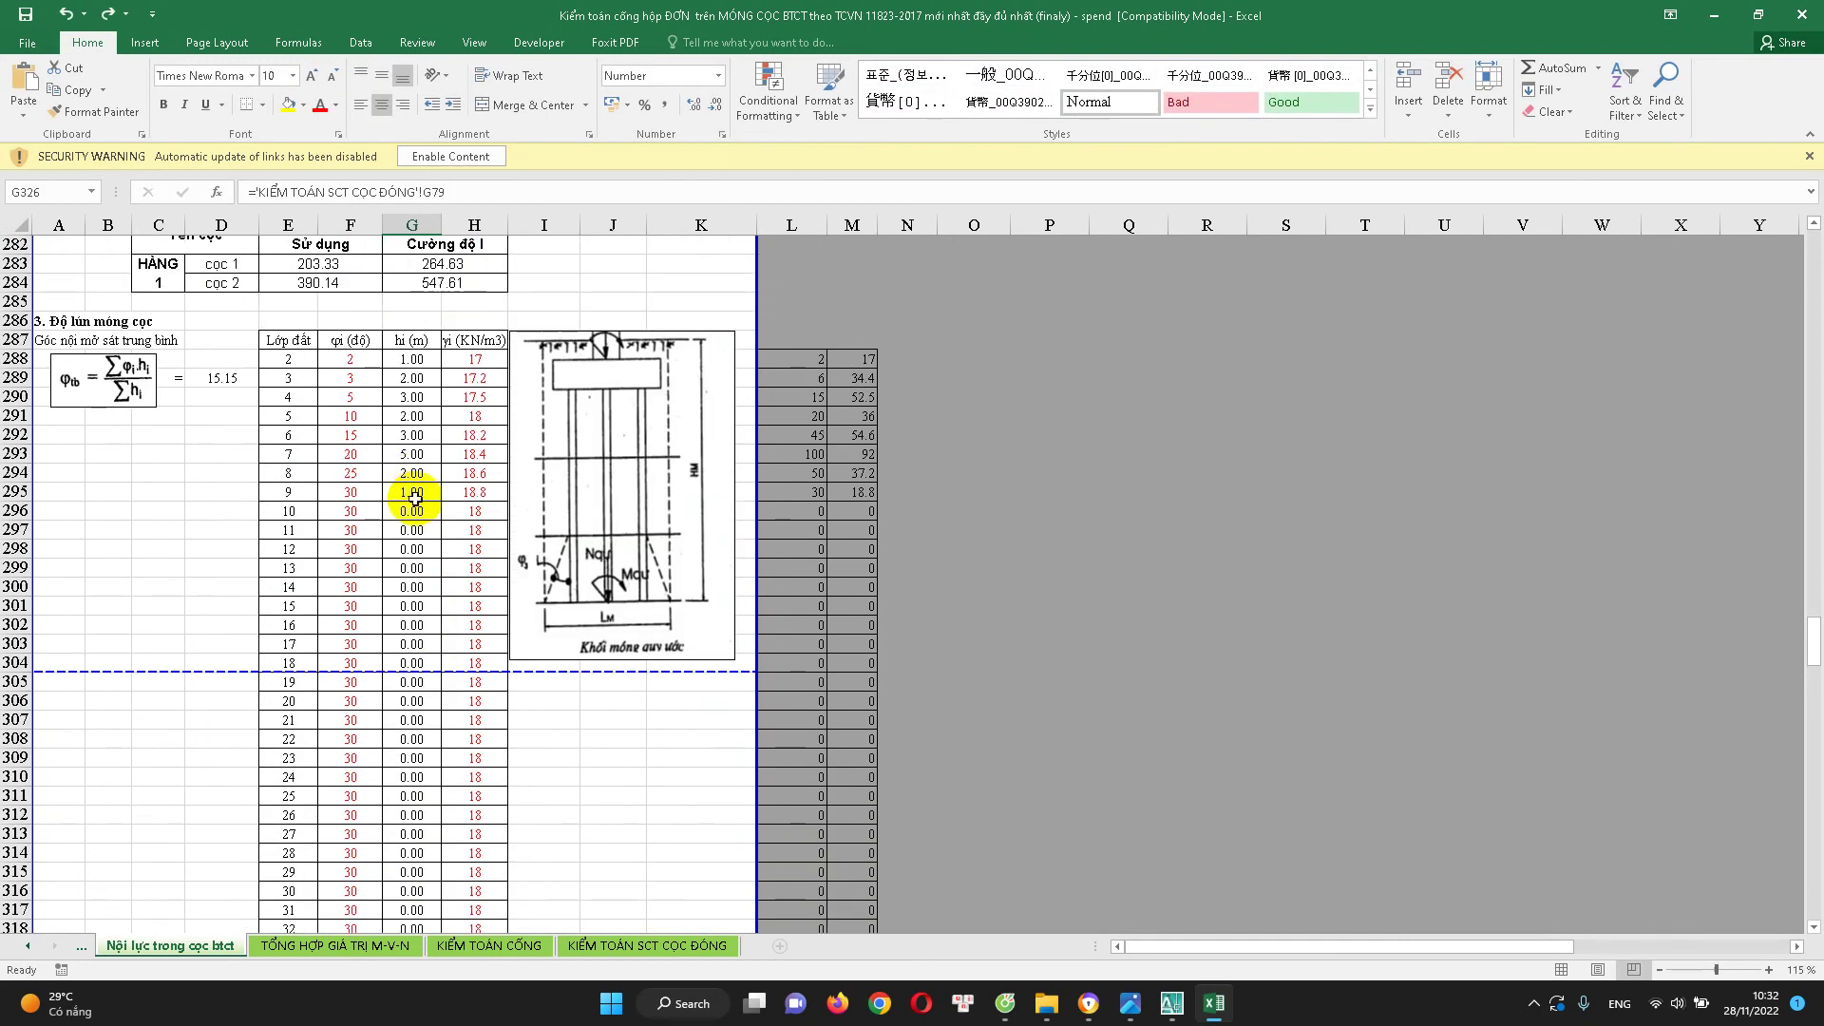
{"action": "scroll", "coordinate": [416, 494], "scroll_direction": "down", "scroll_amount": 1}
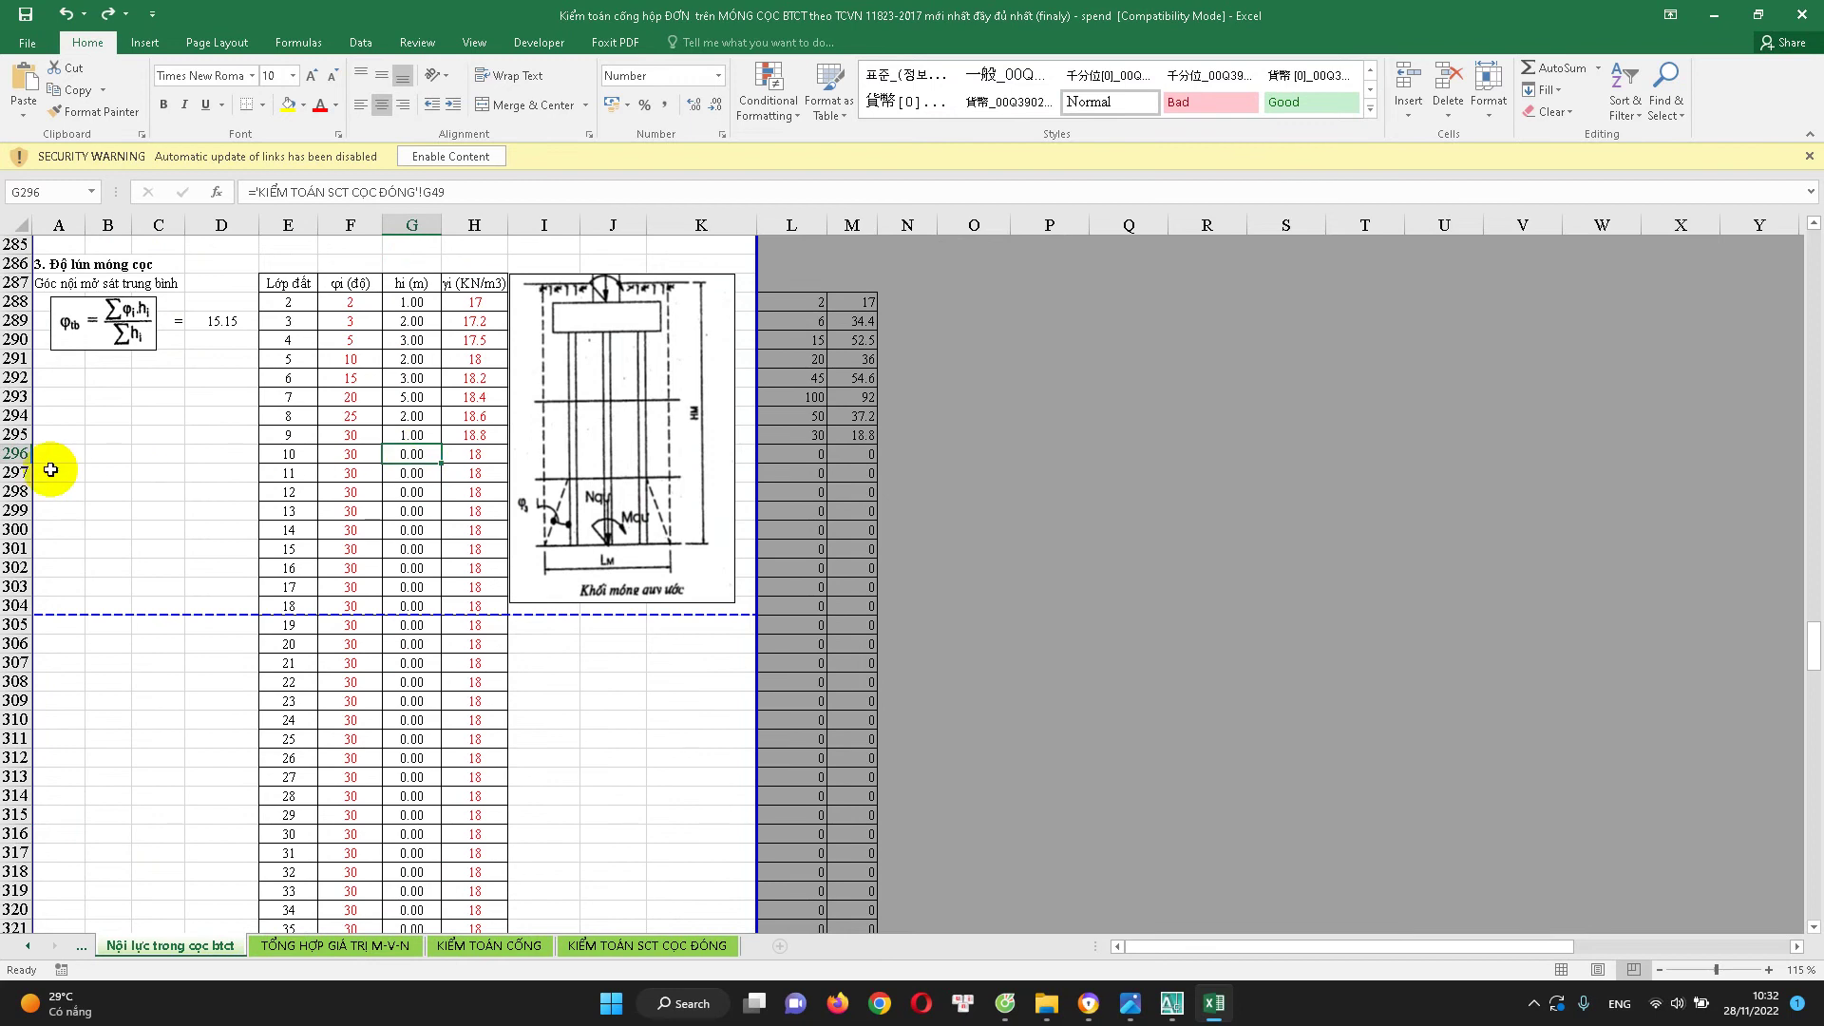
Hide the empty layer rows 296–326, then undo to show them again
{"action": "mouse_move", "coordinate": [19, 454]}
{"action": "left_mouse_down"}
{"action": "mouse_move", "coordinate": [54, 905]}
{"action": "mouse_move", "coordinate": [29, 831]}
{"action": "left_mouse_up"}
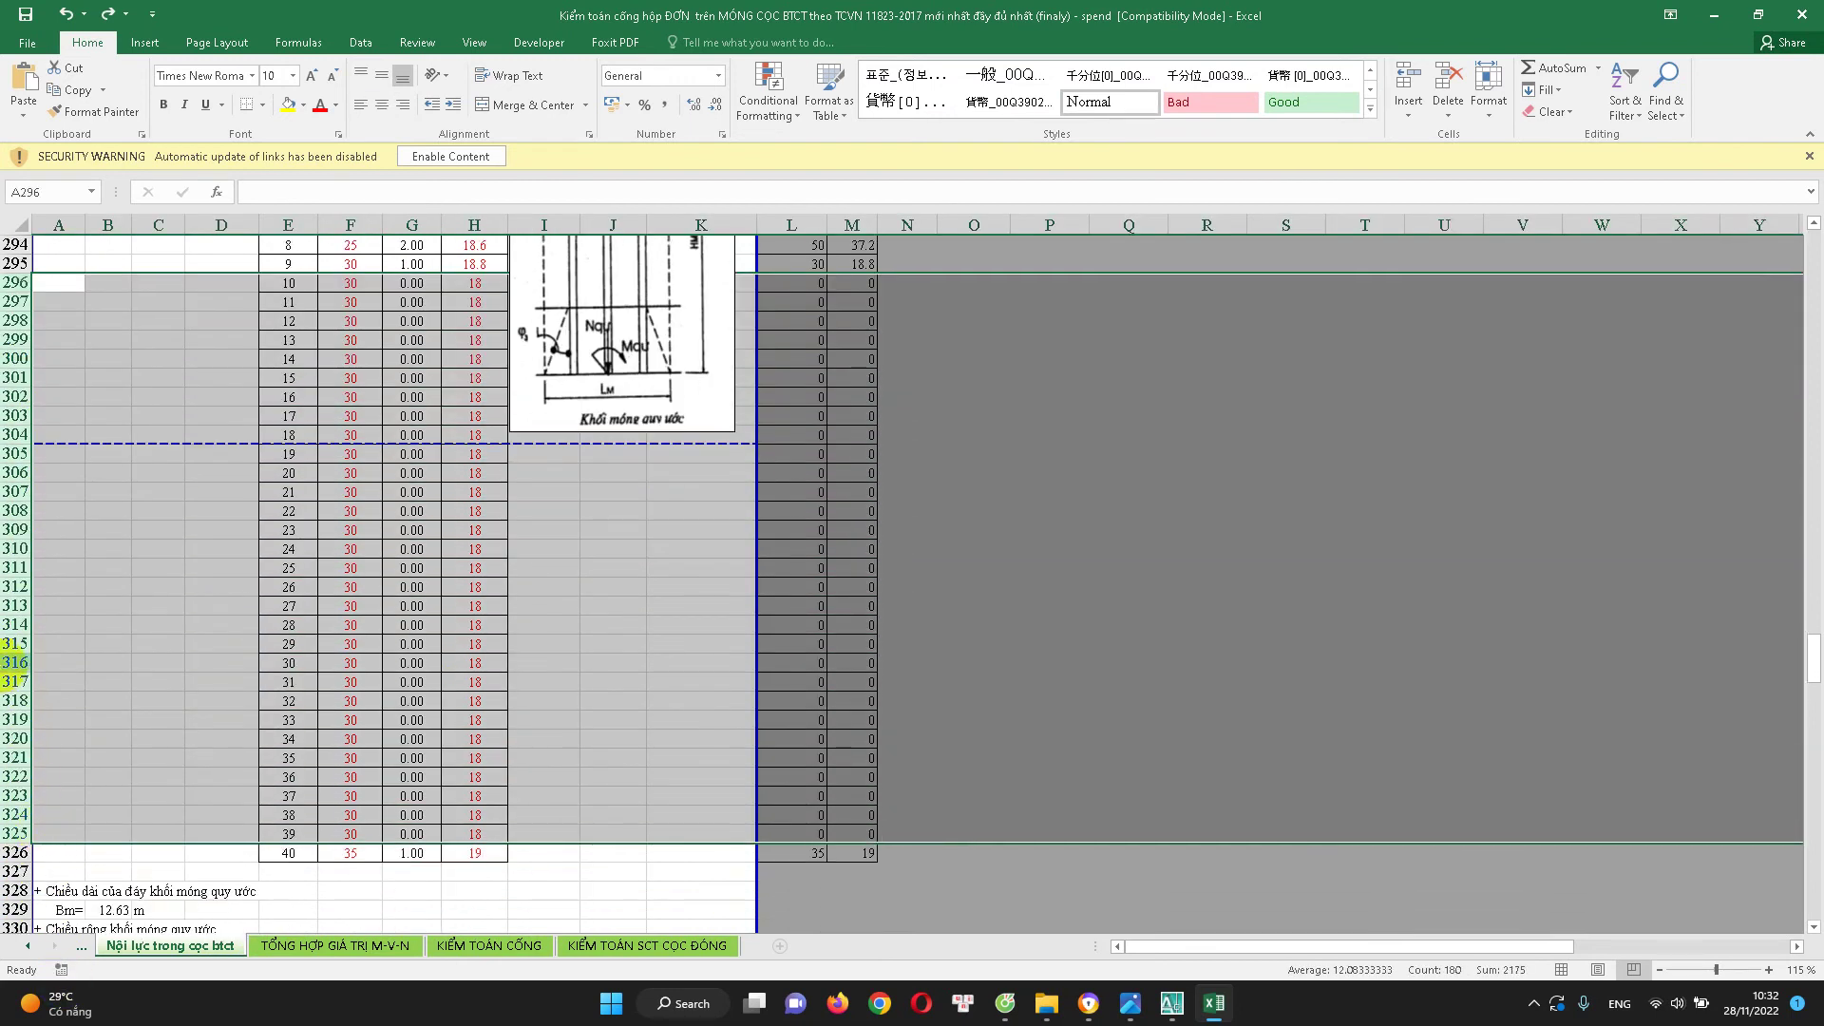
{"action": "right_click", "coordinate": [12, 670]}
{"action": "left_click", "coordinate": [112, 514]}
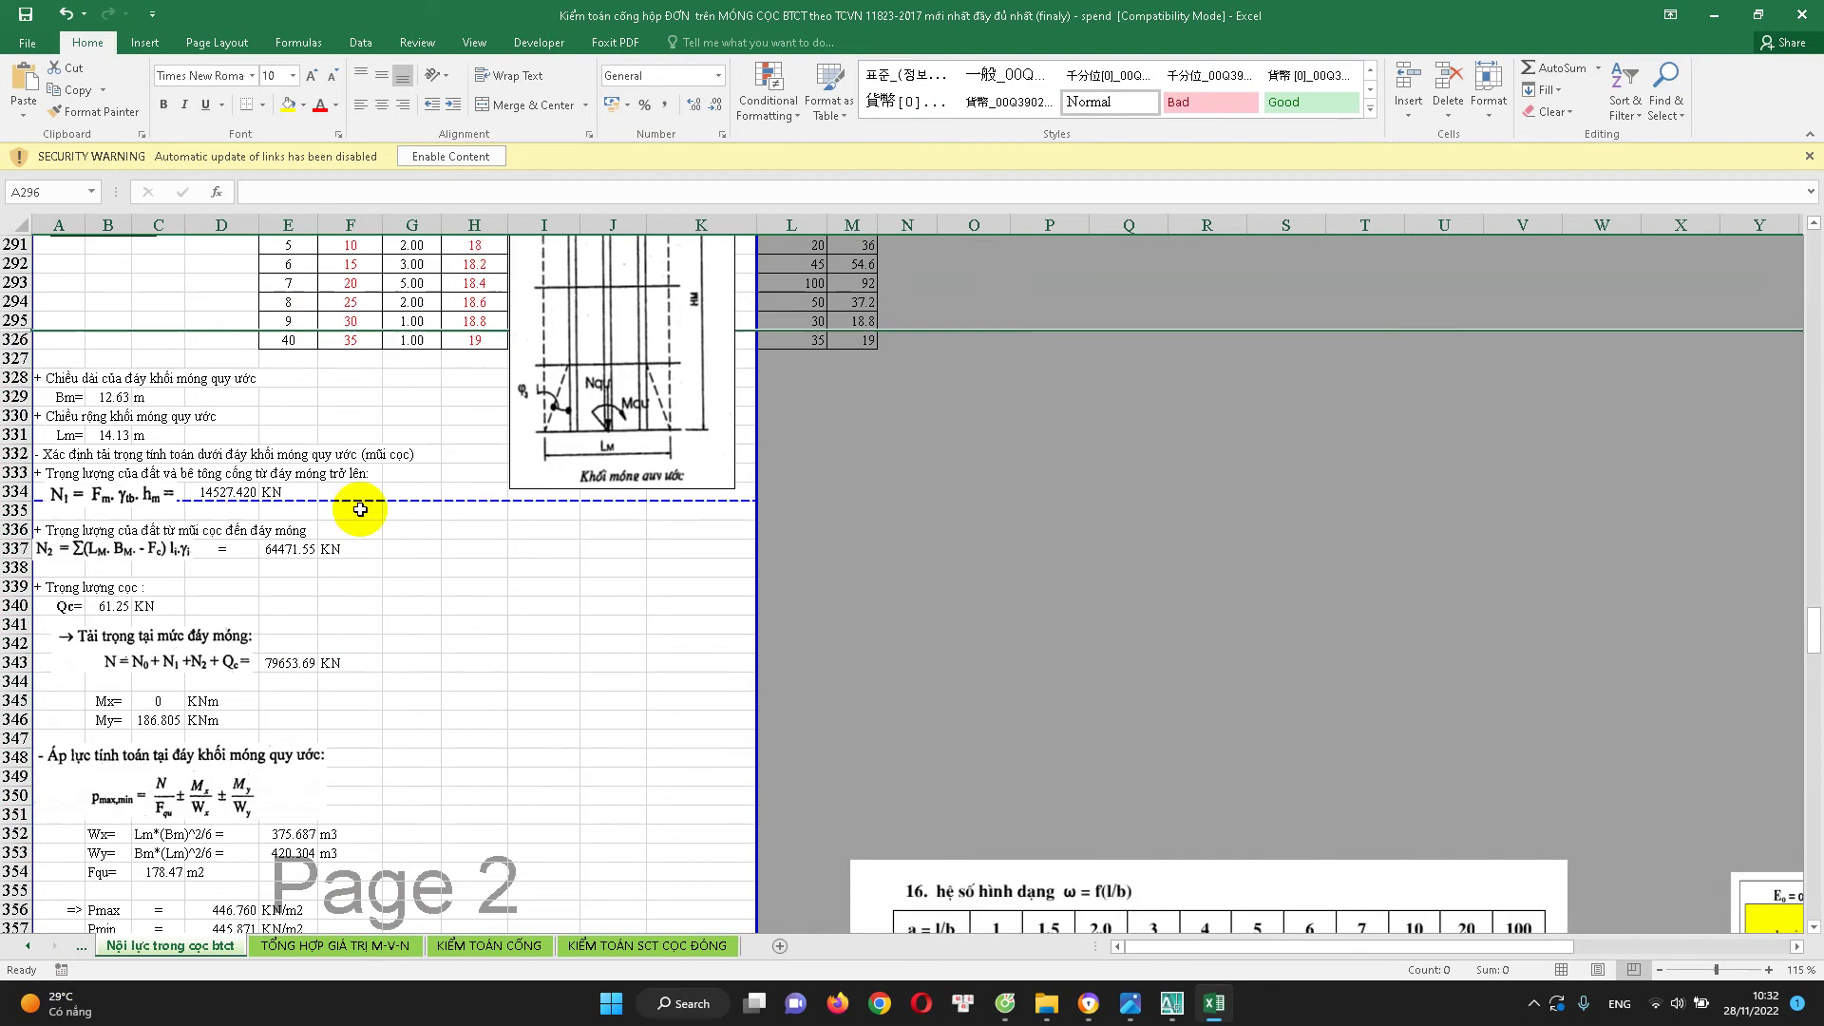
{"action": "scroll", "coordinate": [409, 433], "scroll_direction": "up", "scroll_amount": 1}
{"action": "key", "text": "ctrl+z"}
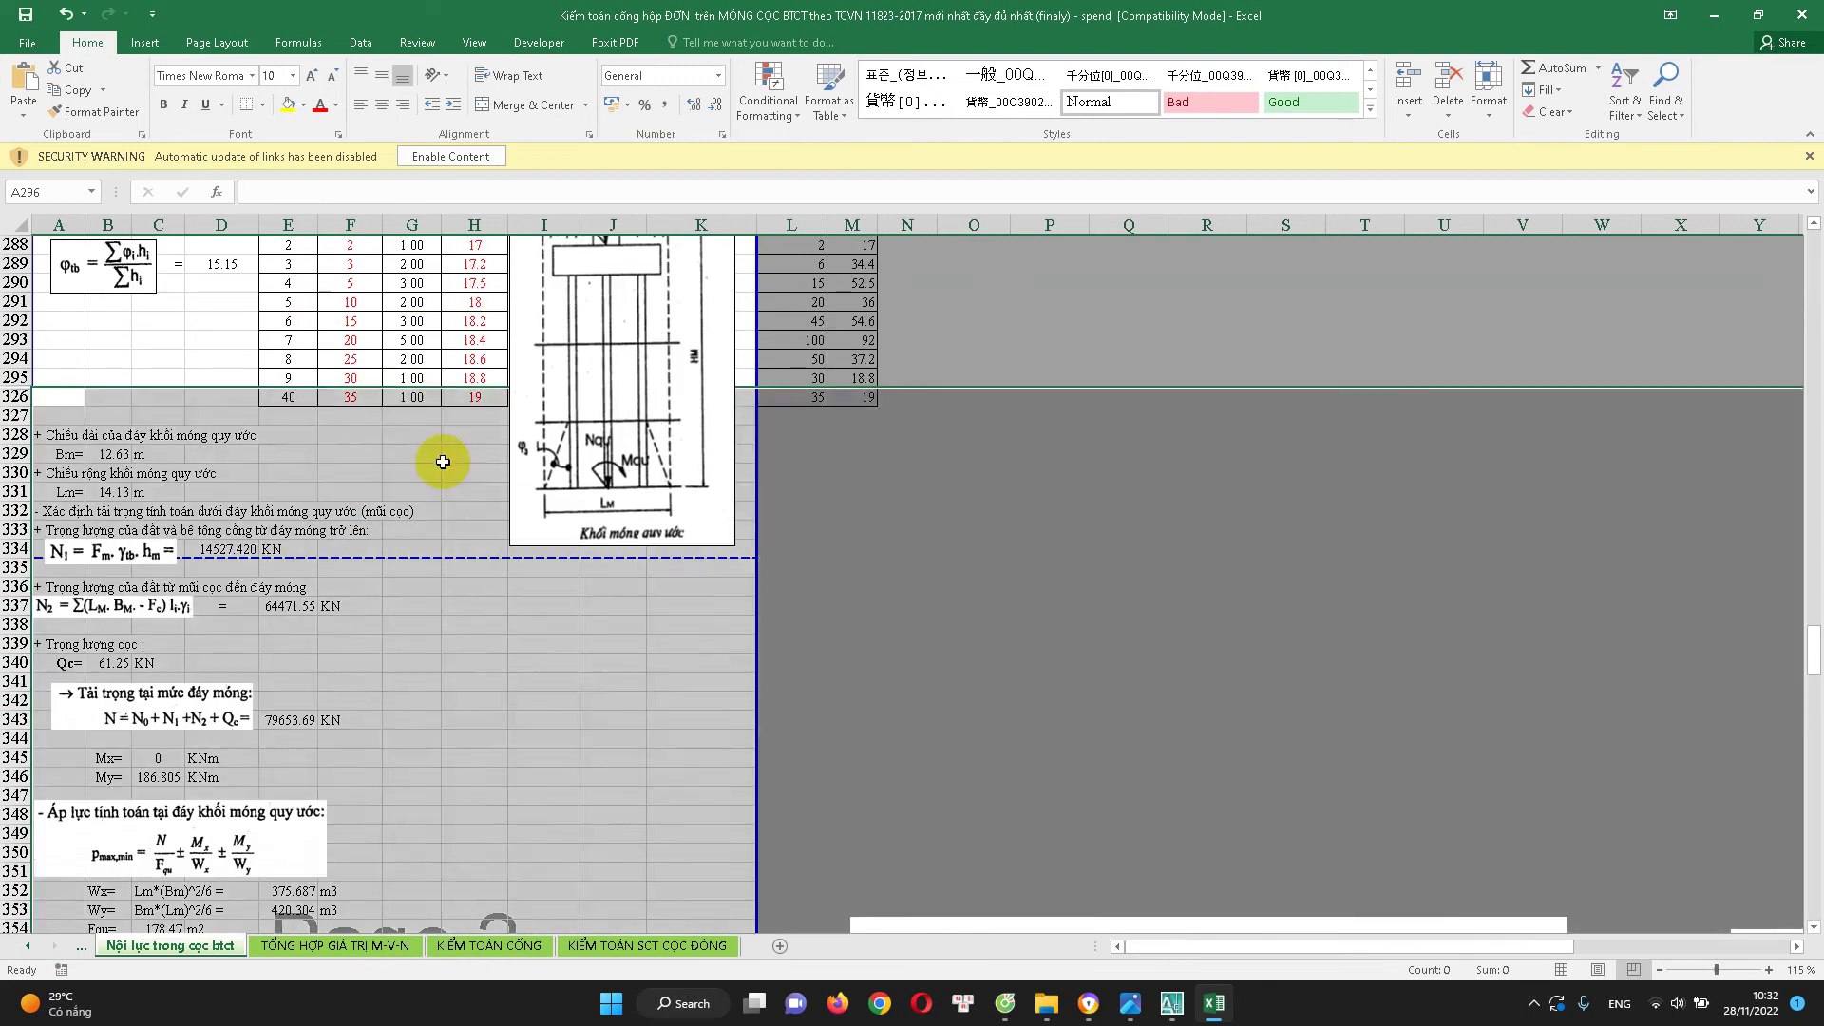
Check the zero thicknesses in rows 296–310 and row 288's layer number, friction angle and thickness, then glance at the AutoCAD drawing
{"action": "left_click", "coordinate": [403, 471]}
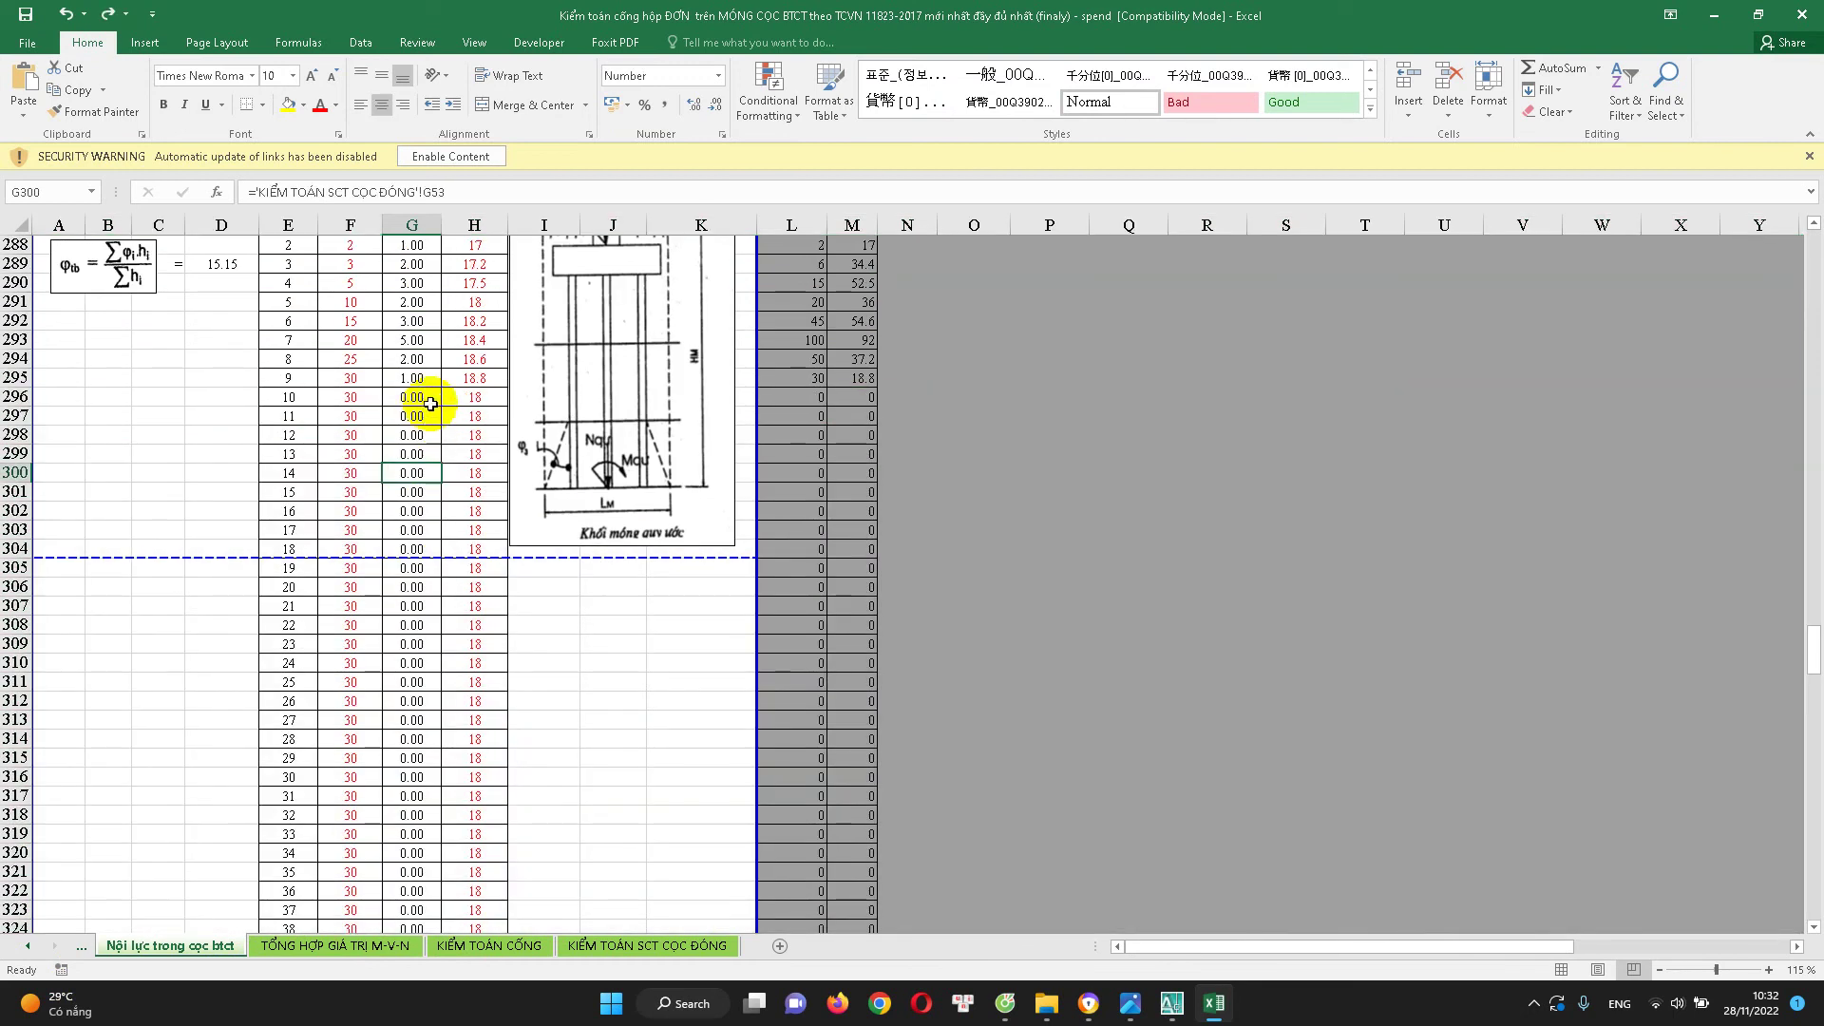
{"action": "left_click_drag", "start_coordinate": [430, 404], "coordinate": [452, 662]}
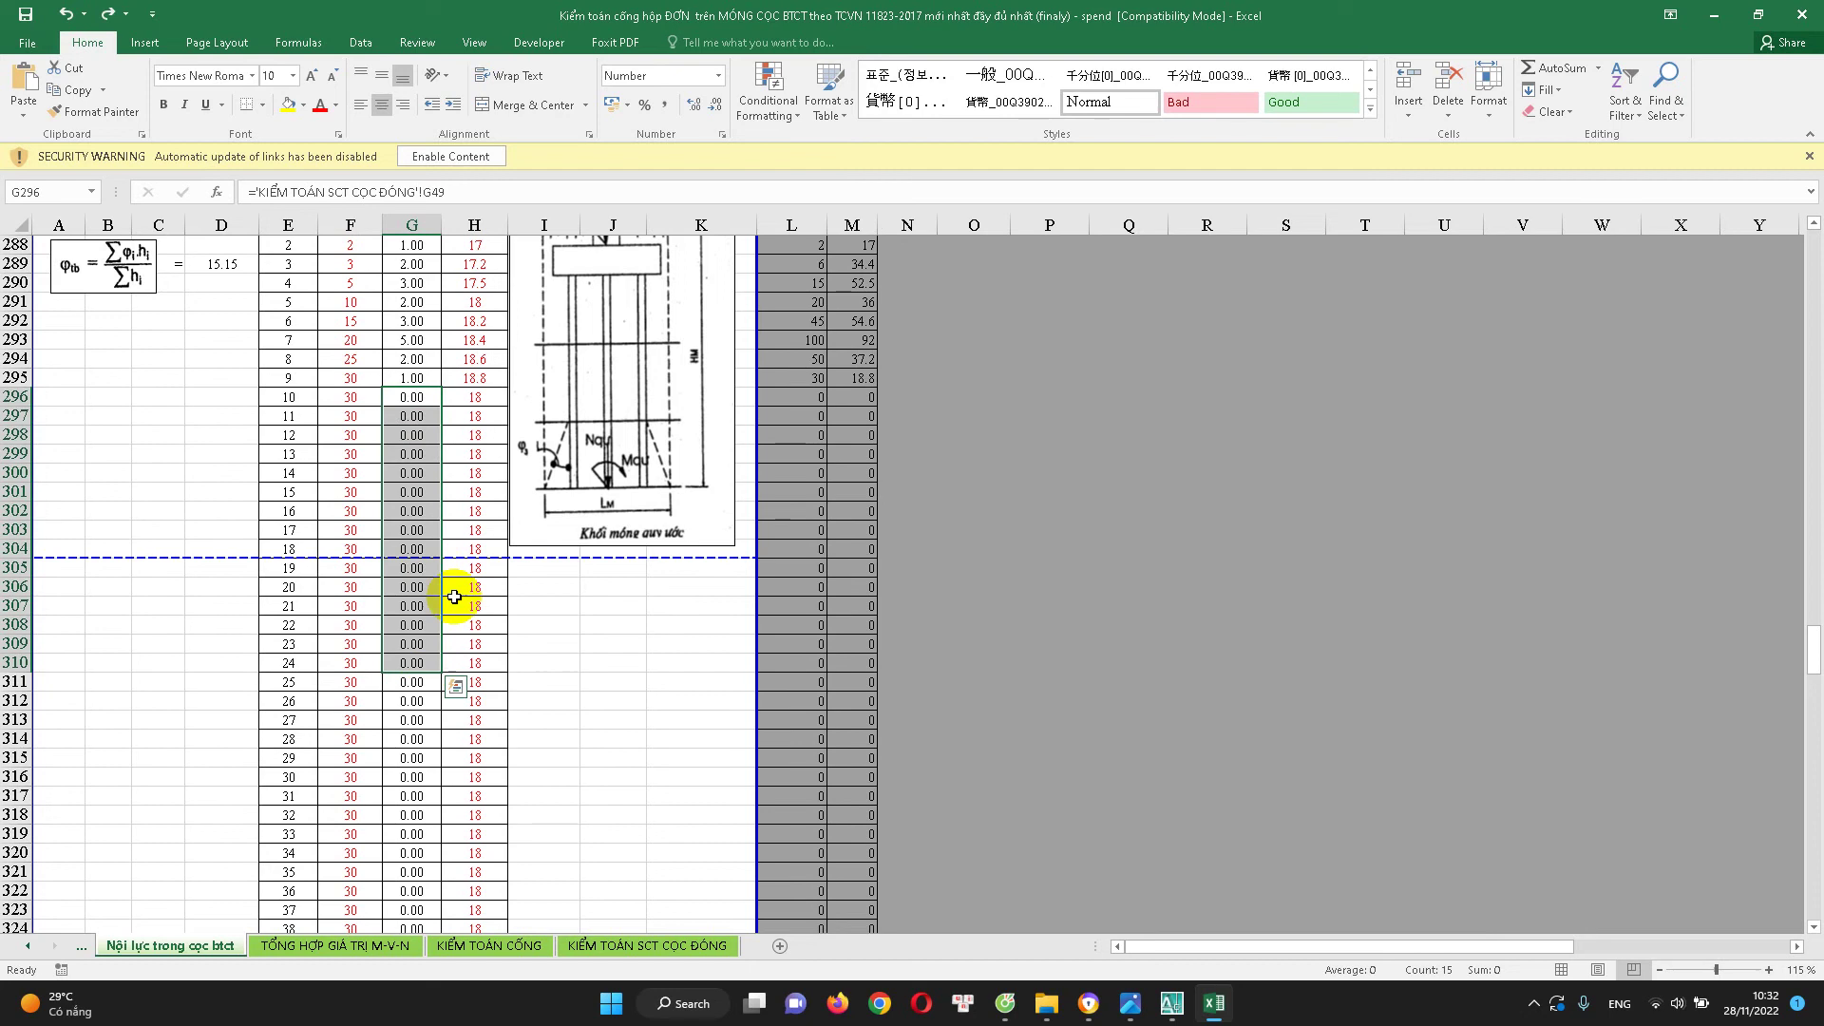
{"action": "scroll", "coordinate": [454, 597], "scroll_direction": "up", "scroll_amount": 3}
{"action": "left_click", "coordinate": [349, 464]}
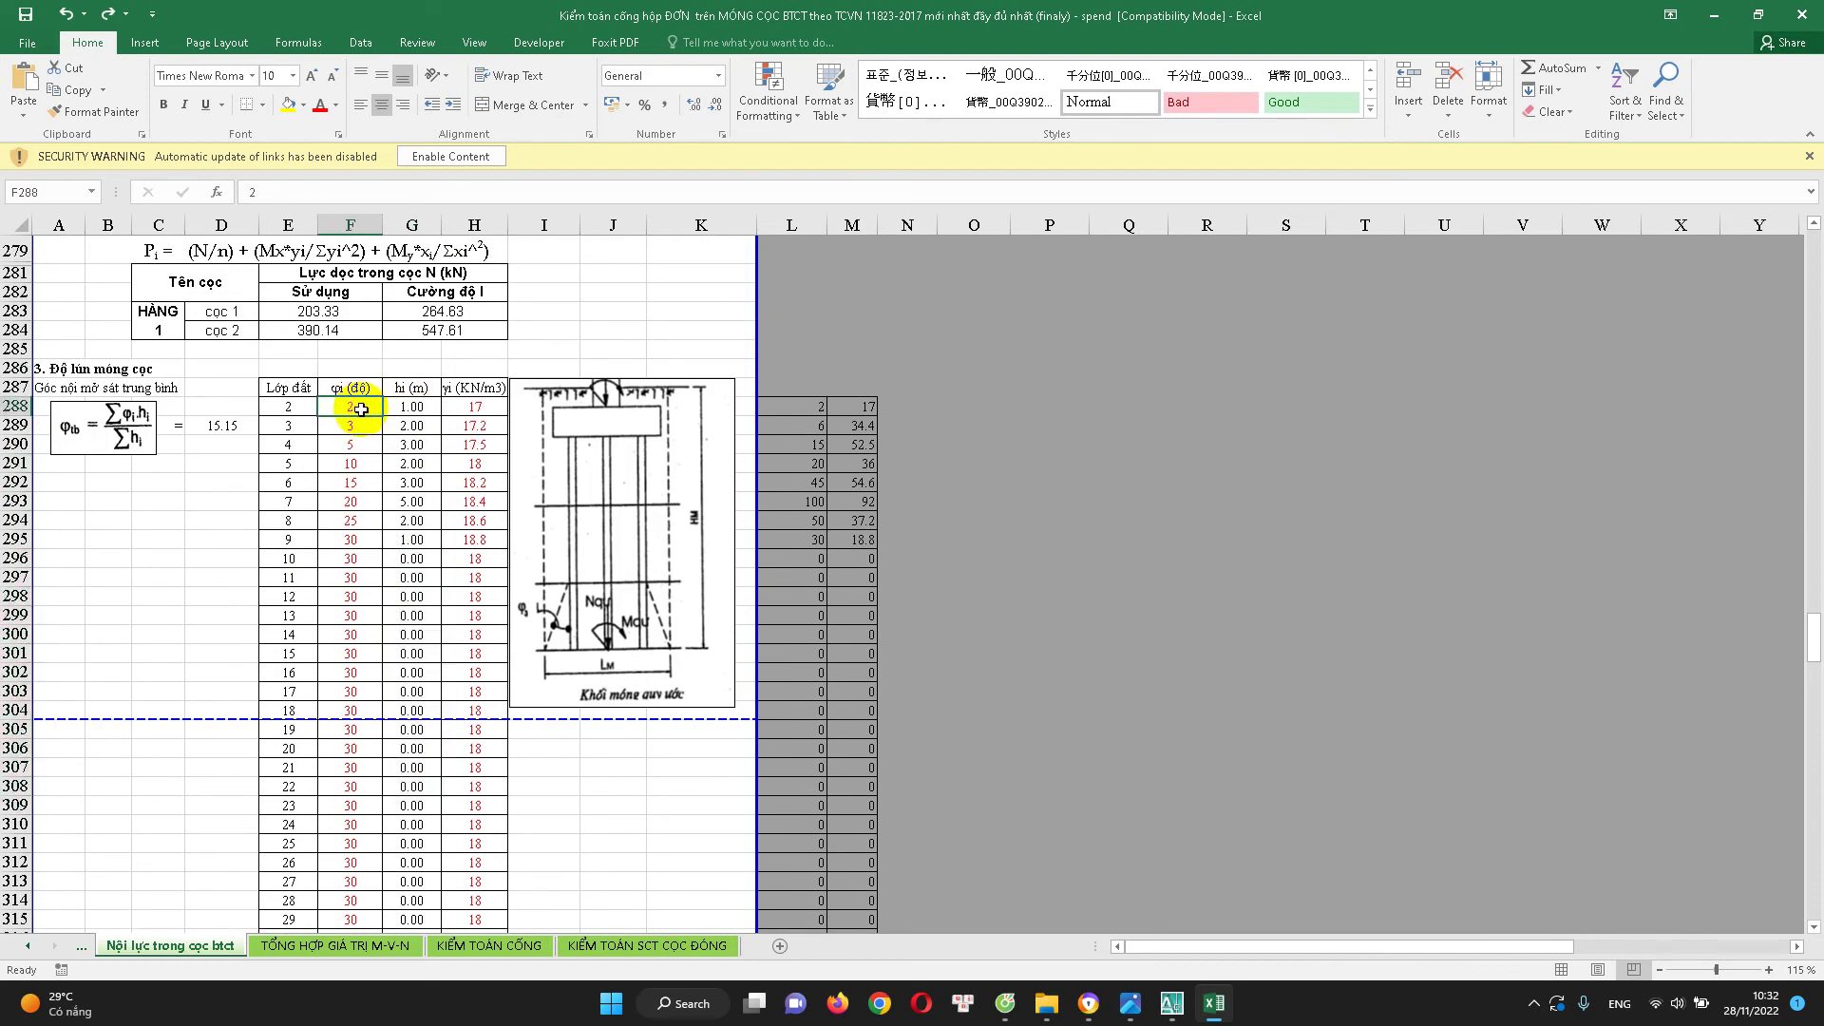
{"action": "left_click", "coordinate": [412, 406]}
{"action": "left_click", "coordinate": [366, 407]}
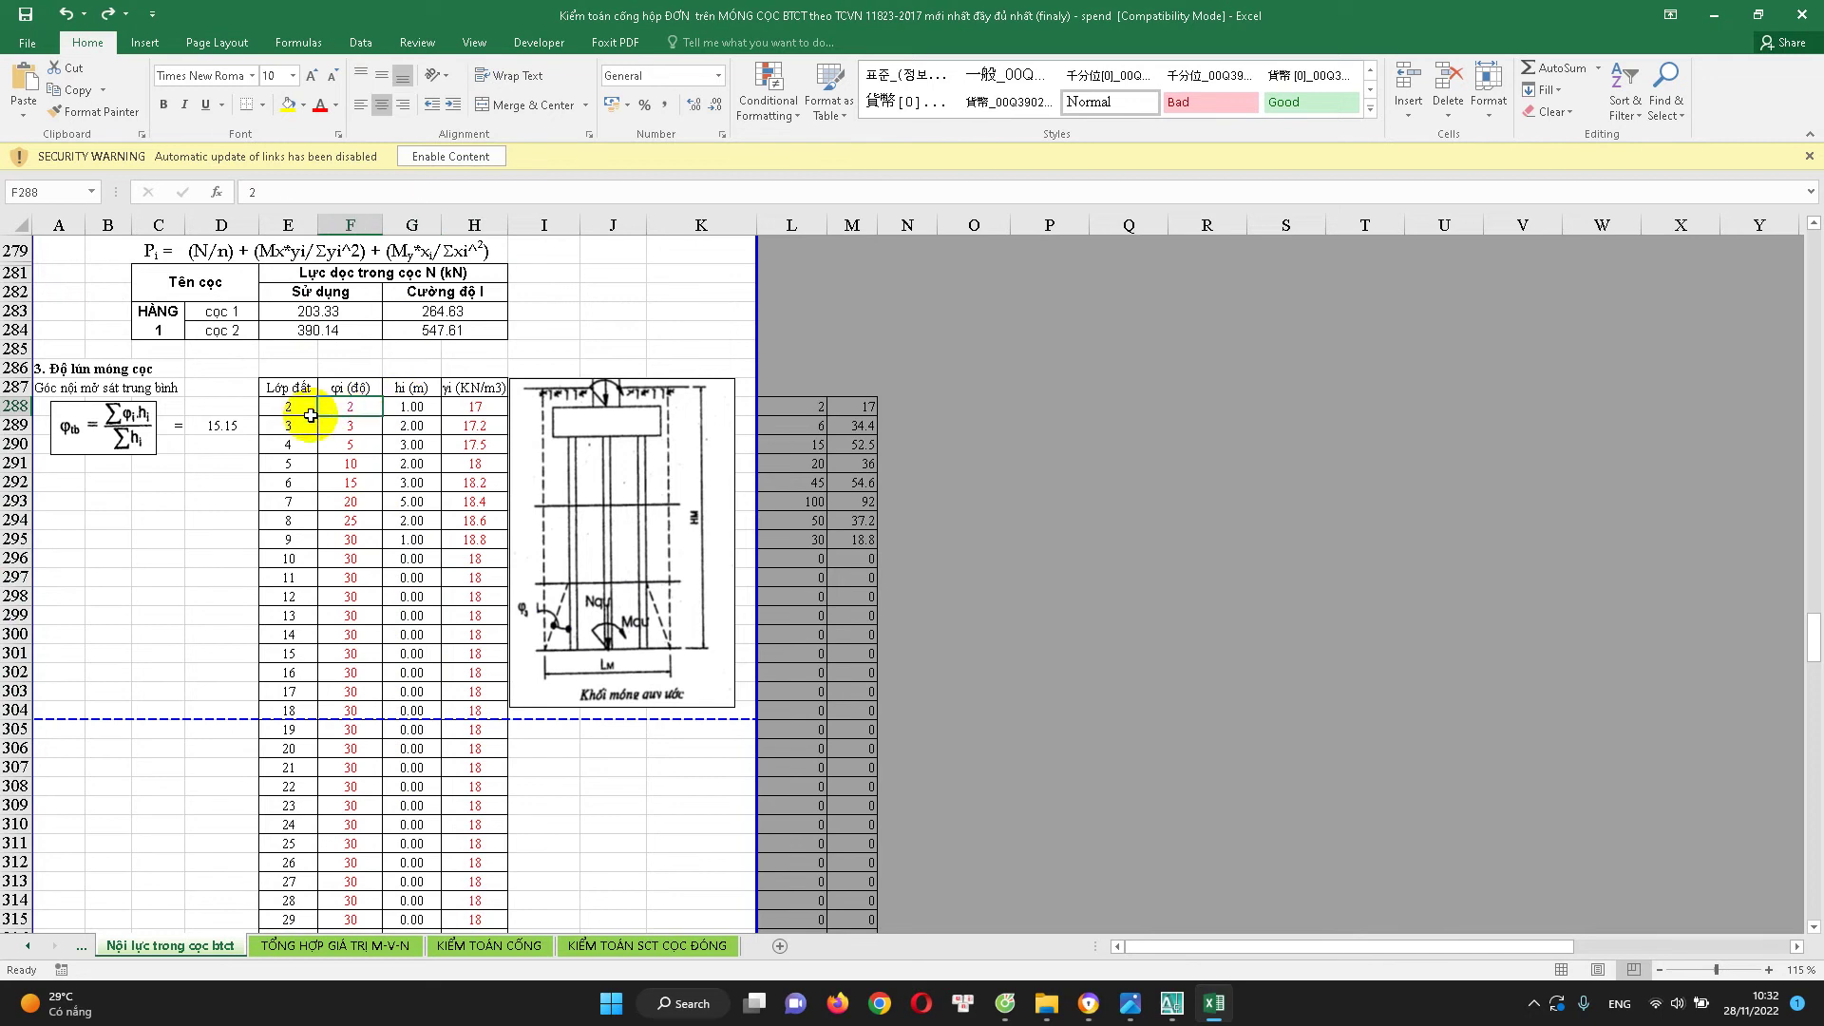
{"action": "left_click", "coordinate": [313, 411]}
{"action": "left_click", "coordinate": [384, 409]}
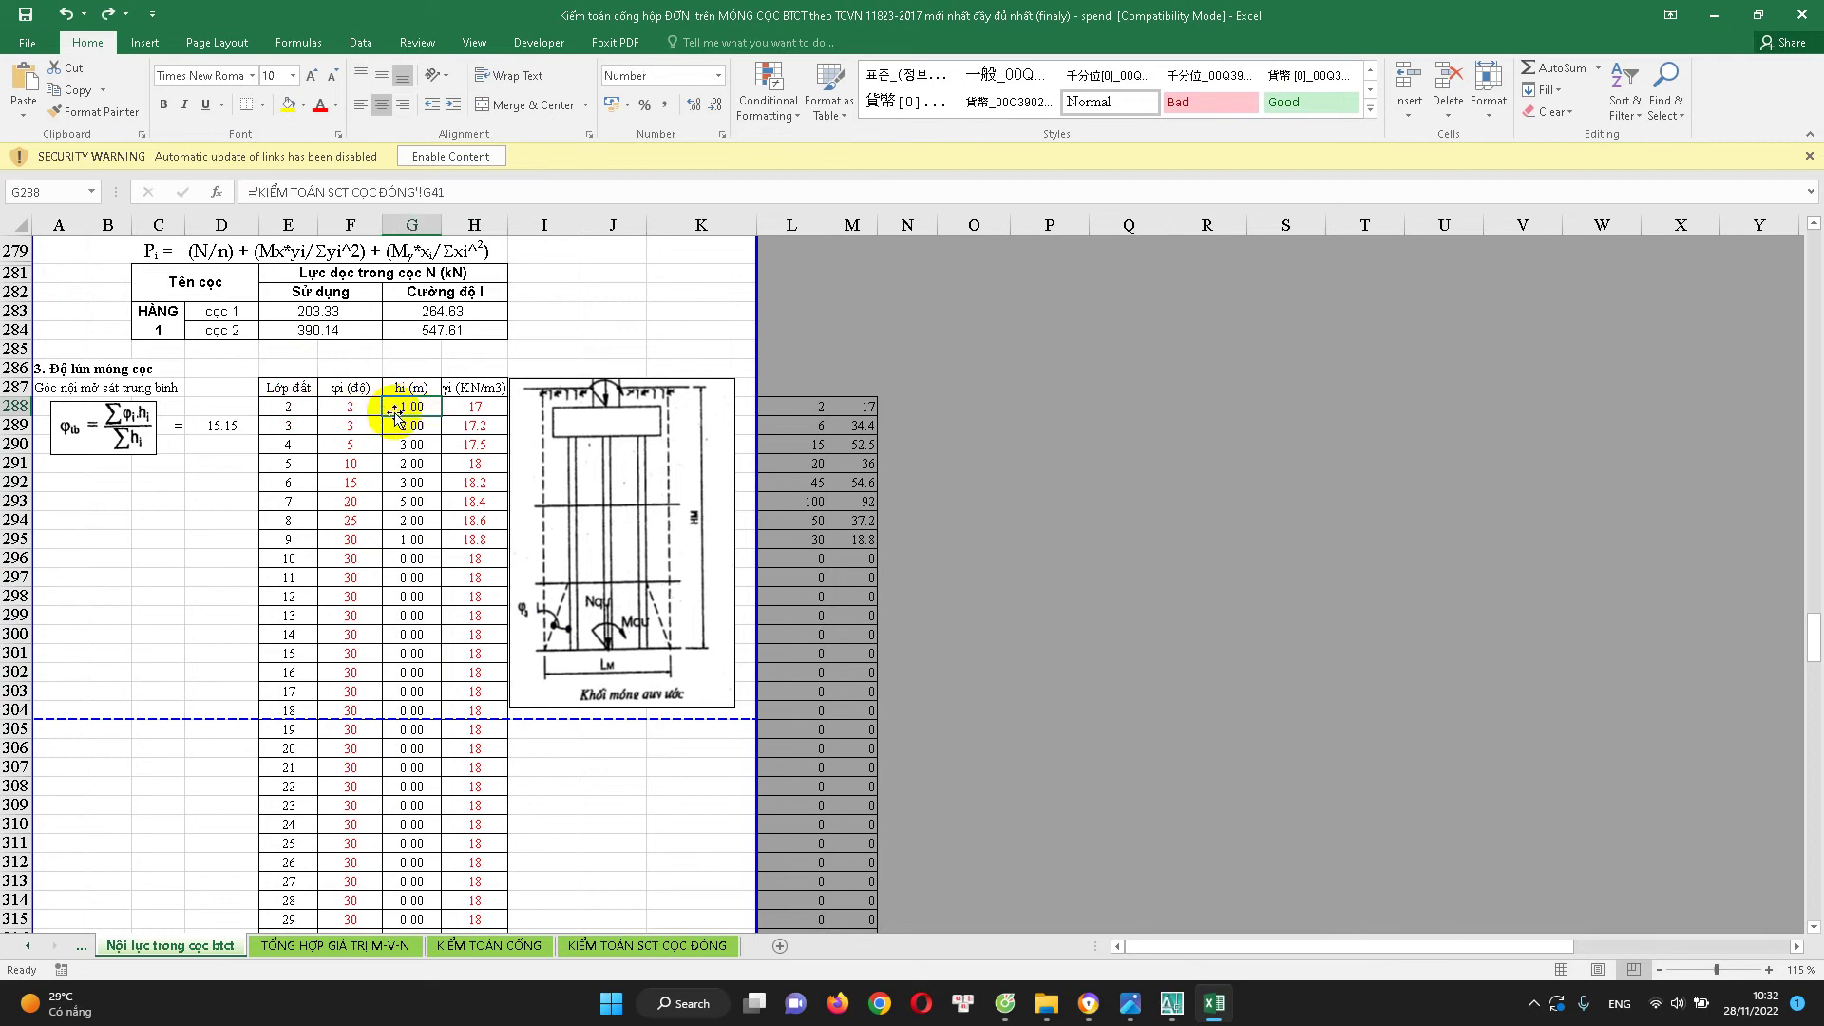
{"action": "left_click", "coordinate": [1171, 1003]}
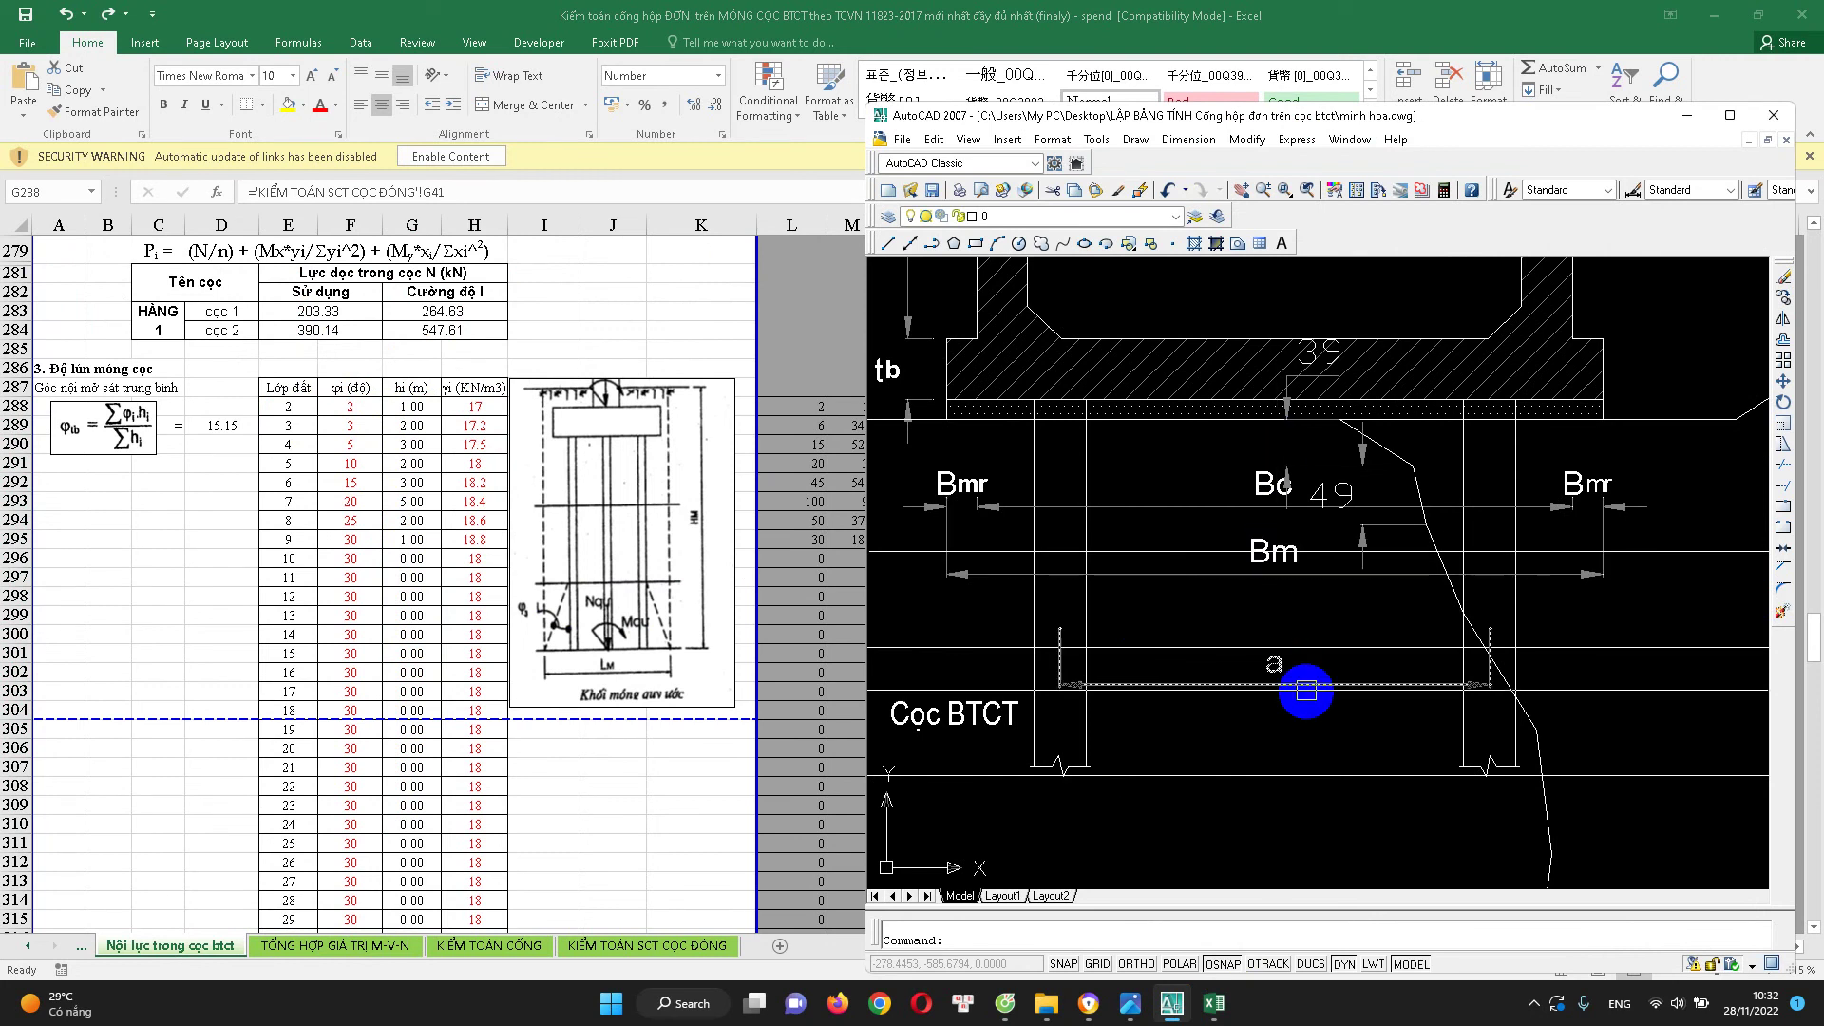
{"action": "key", "text": "alt+Tab"}
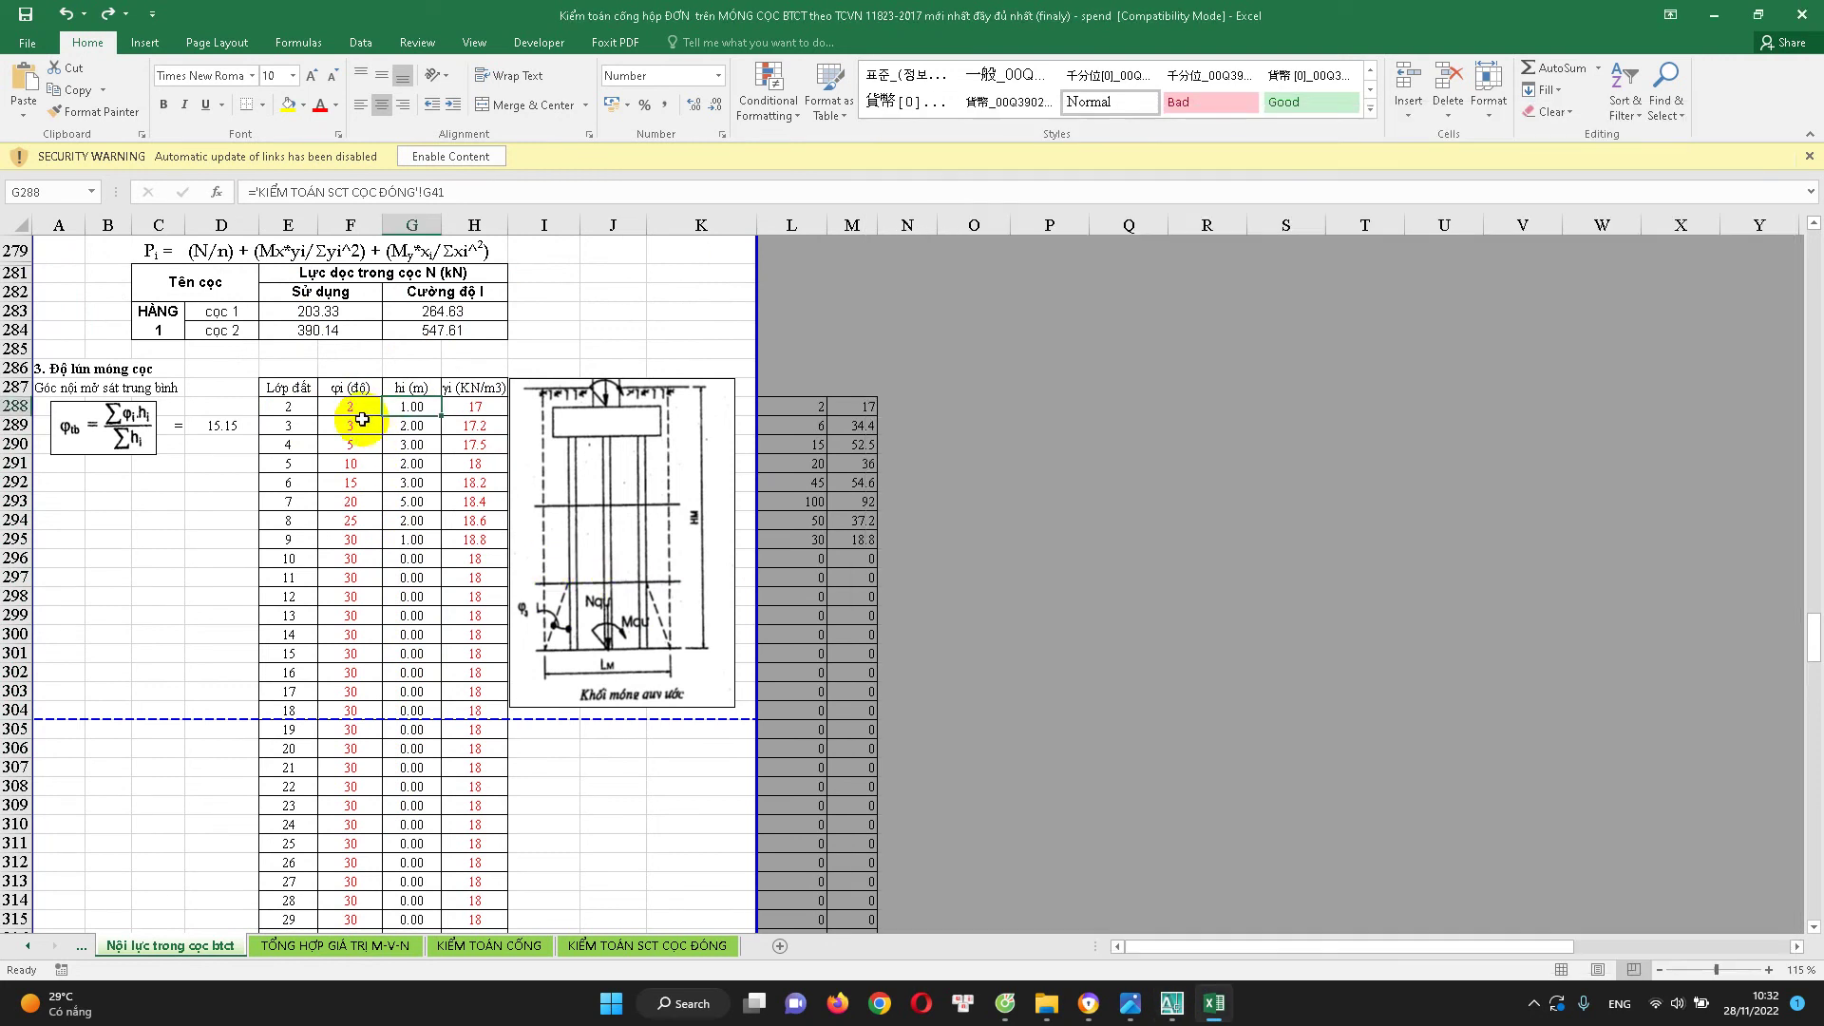
{"action": "left_click", "coordinate": [485, 408]}
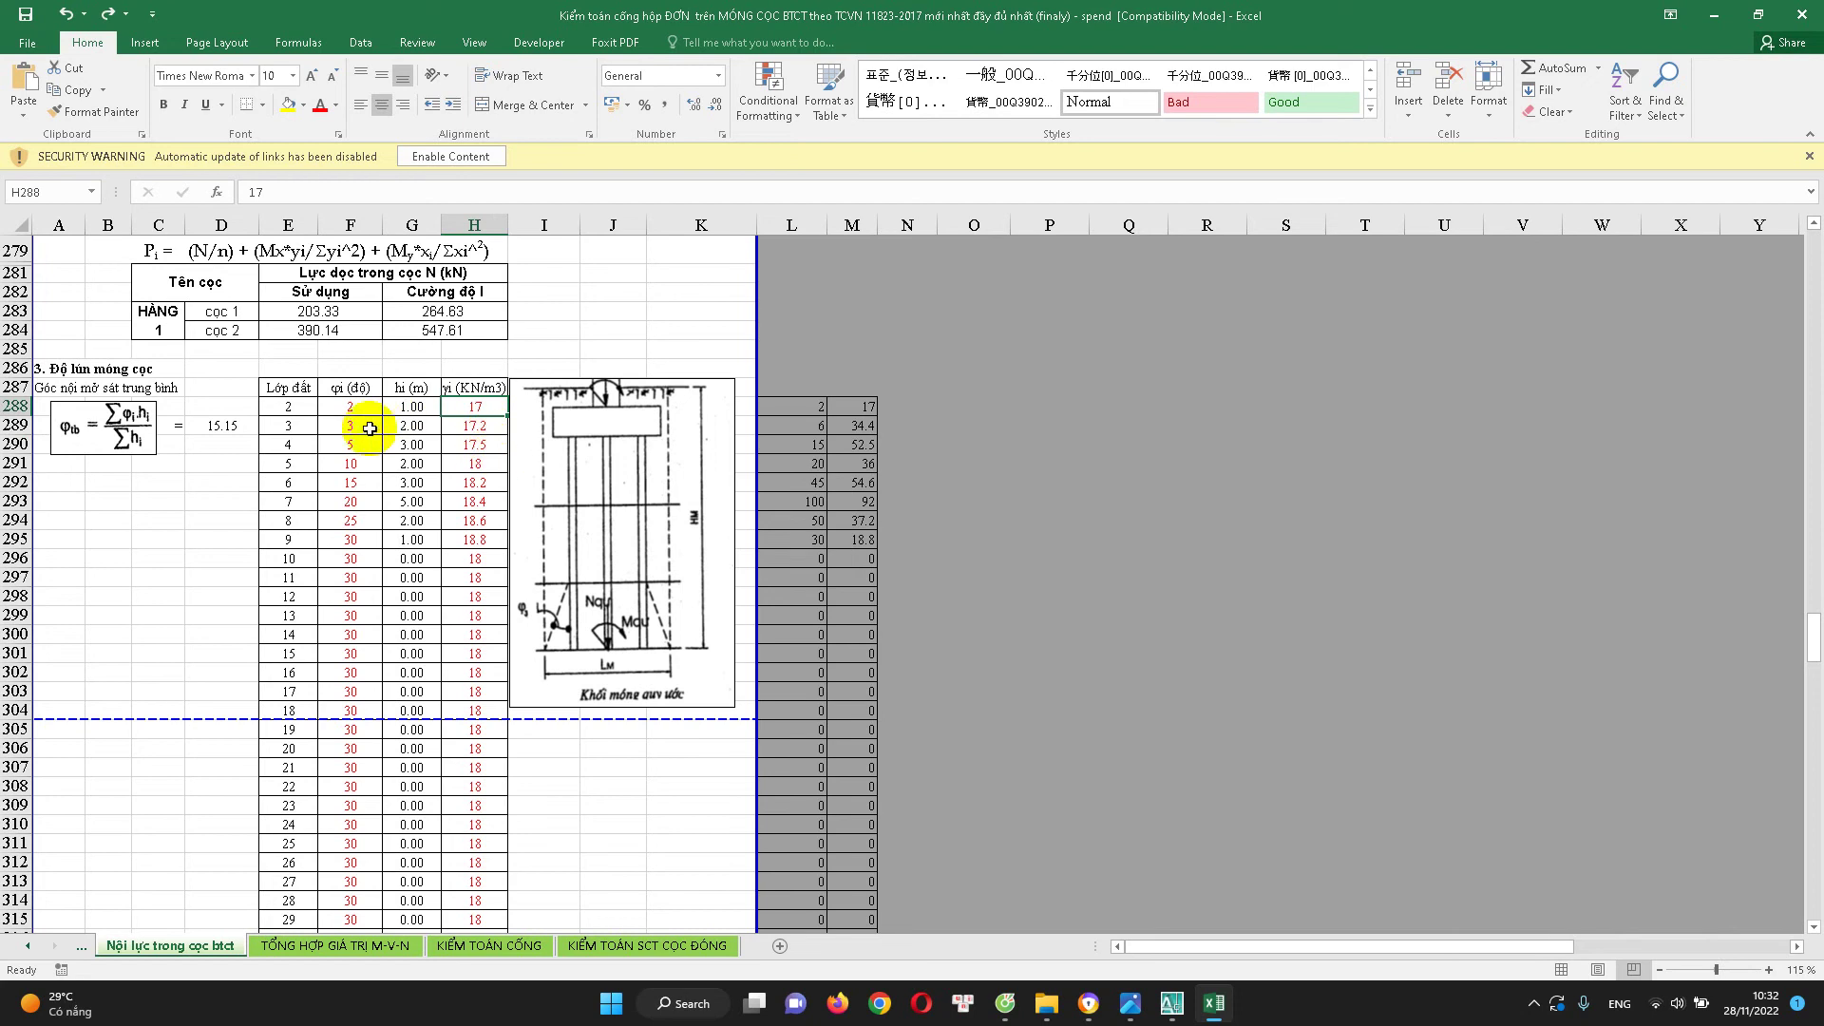
{"action": "left_click", "coordinate": [356, 463]}
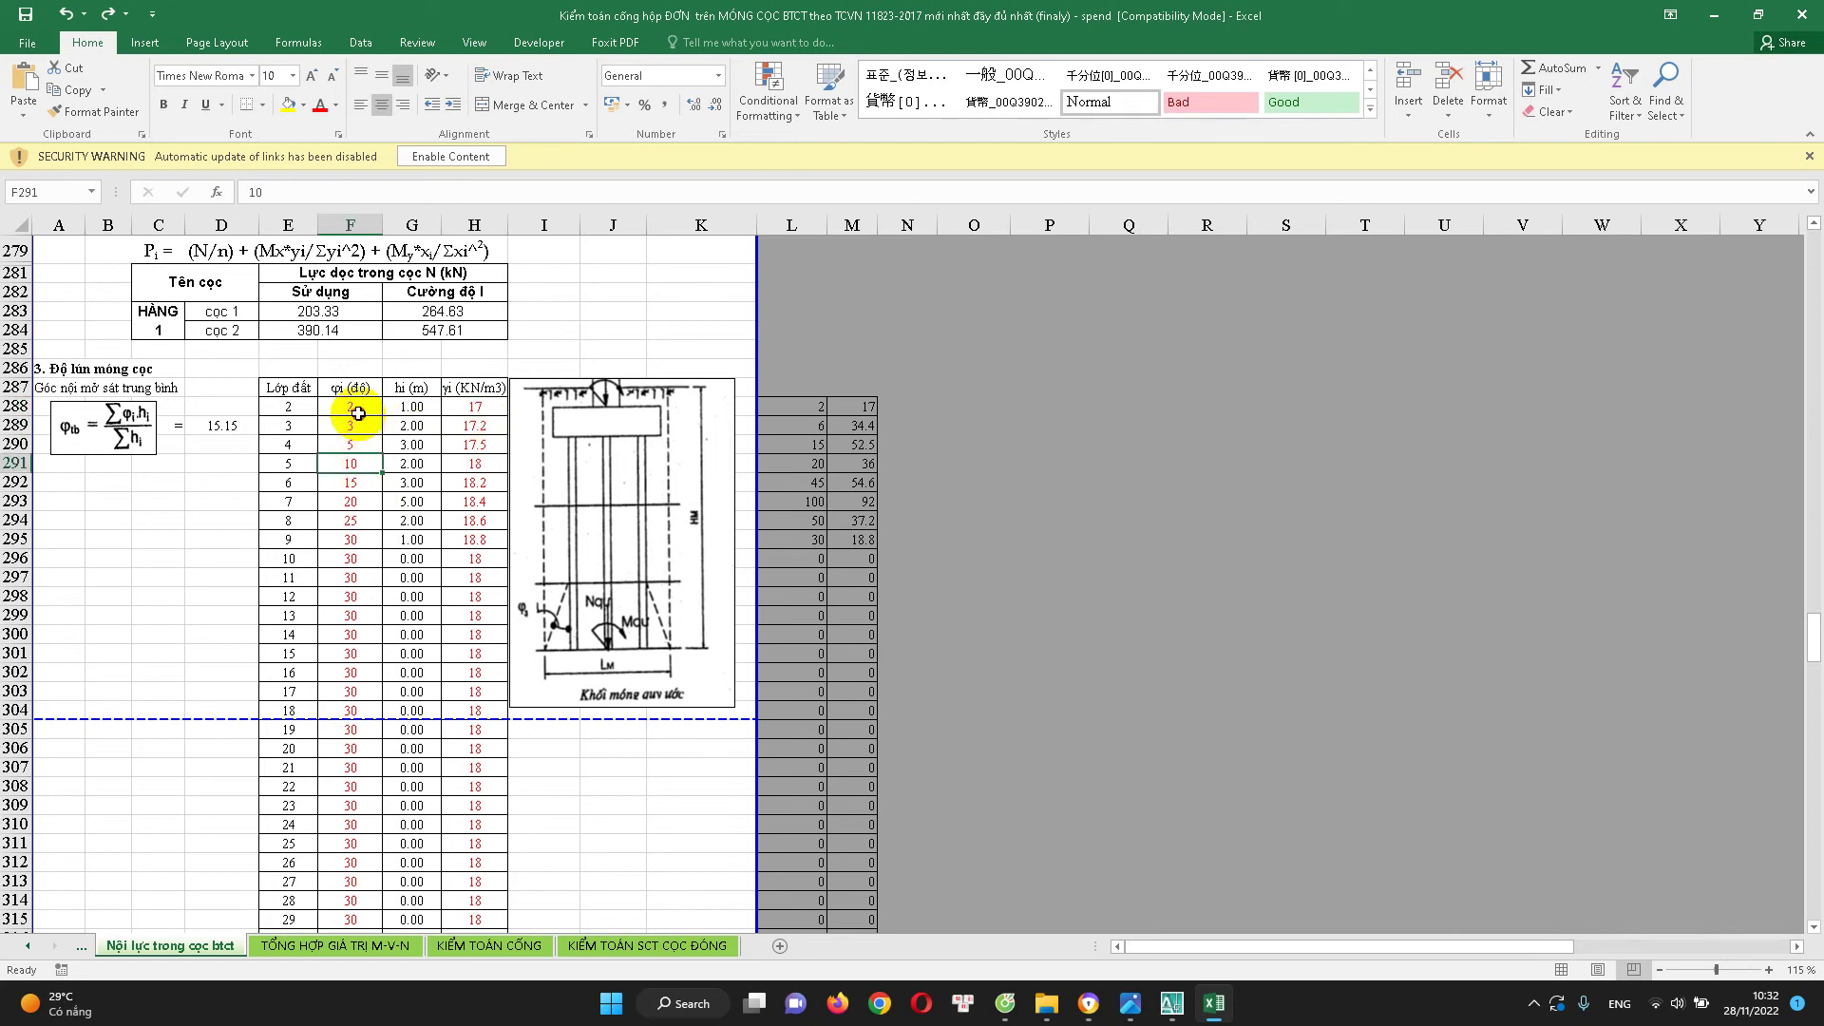
{"action": "left_click_drag", "start_coordinate": [358, 413], "coordinate": [354, 541]}
{"action": "left_click_drag", "start_coordinate": [475, 408], "coordinate": [513, 596]}
{"action": "scroll", "coordinate": [506, 700], "scroll_direction": "down", "scroll_amount": 1}
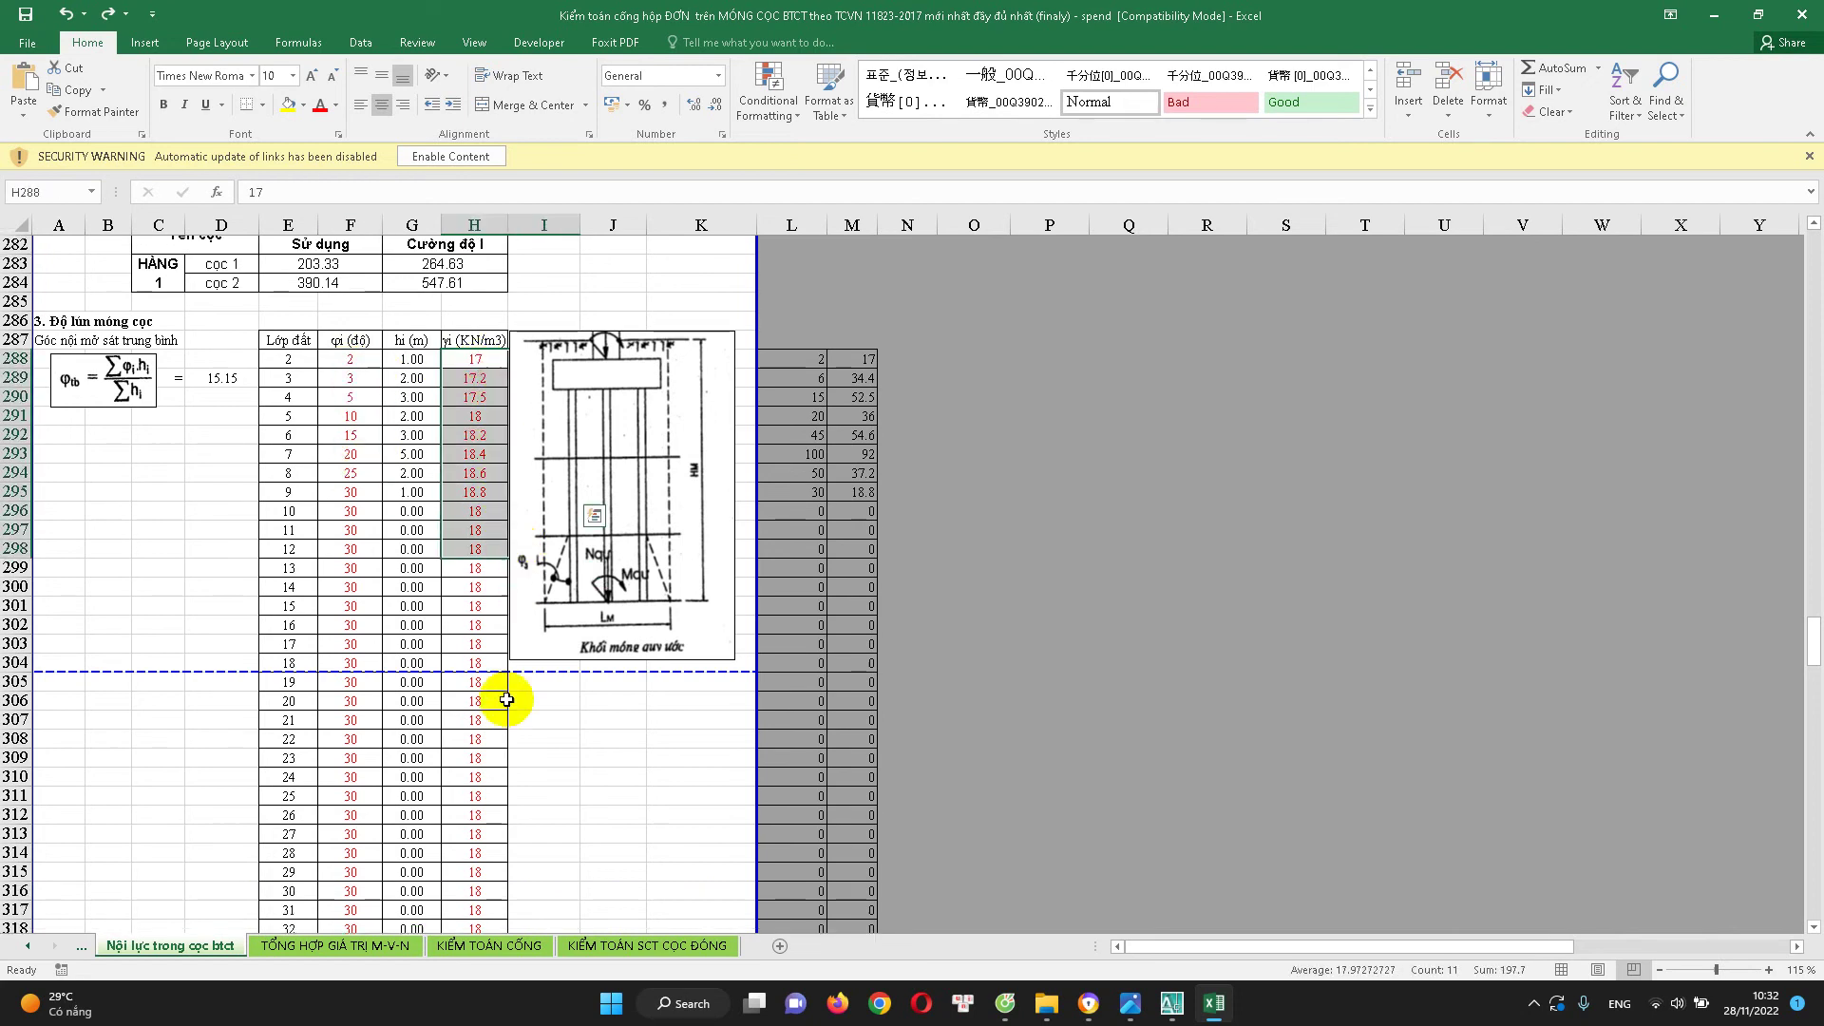
{"action": "scroll", "coordinate": [506, 700], "scroll_direction": "down", "scroll_amount": 1}
{"action": "left_click", "coordinate": [486, 682]}
{"action": "scroll", "coordinate": [489, 700], "scroll_direction": "down", "scroll_amount": 4}
{"action": "scroll", "coordinate": [424, 725], "scroll_direction": "down", "scroll_amount": 3}
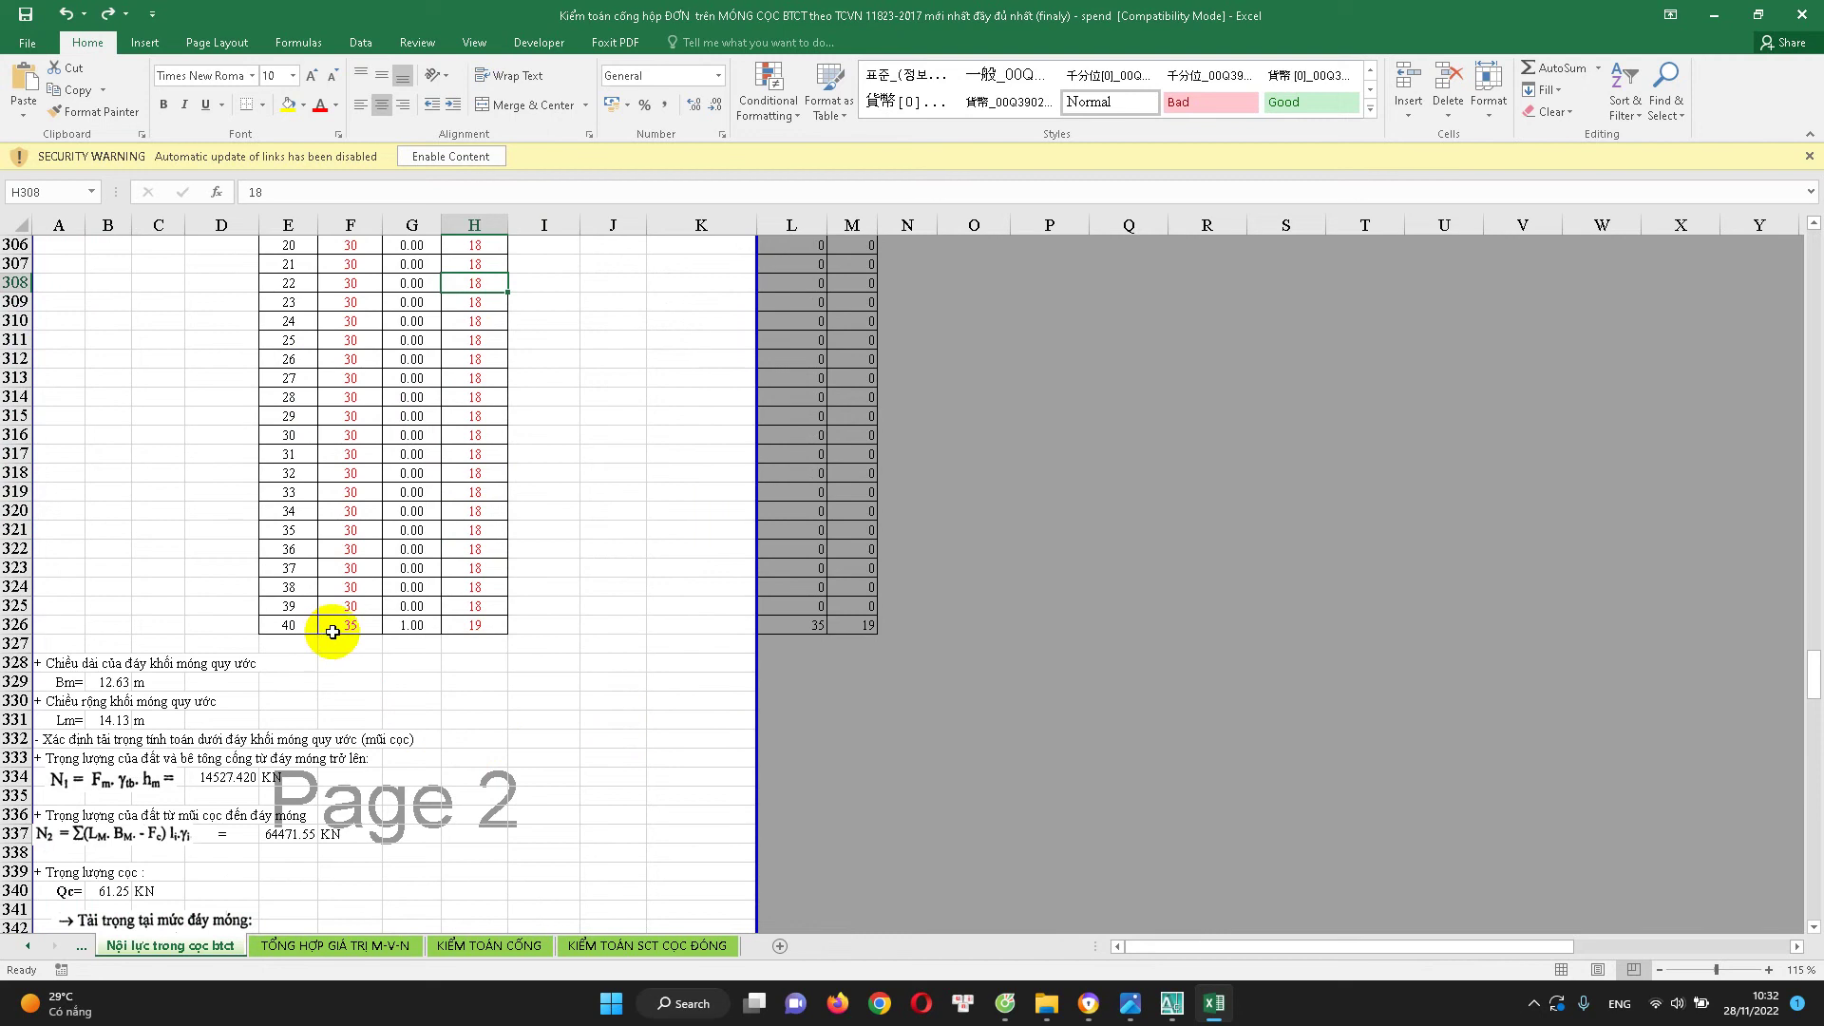
{"action": "left_click", "coordinate": [333, 632]}
{"action": "left_click", "coordinate": [470, 625]}
{"action": "scroll", "coordinate": [366, 640], "scroll_direction": "up", "scroll_amount": 1}
{"action": "scroll", "coordinate": [391, 717], "scroll_direction": "up", "scroll_amount": 6}
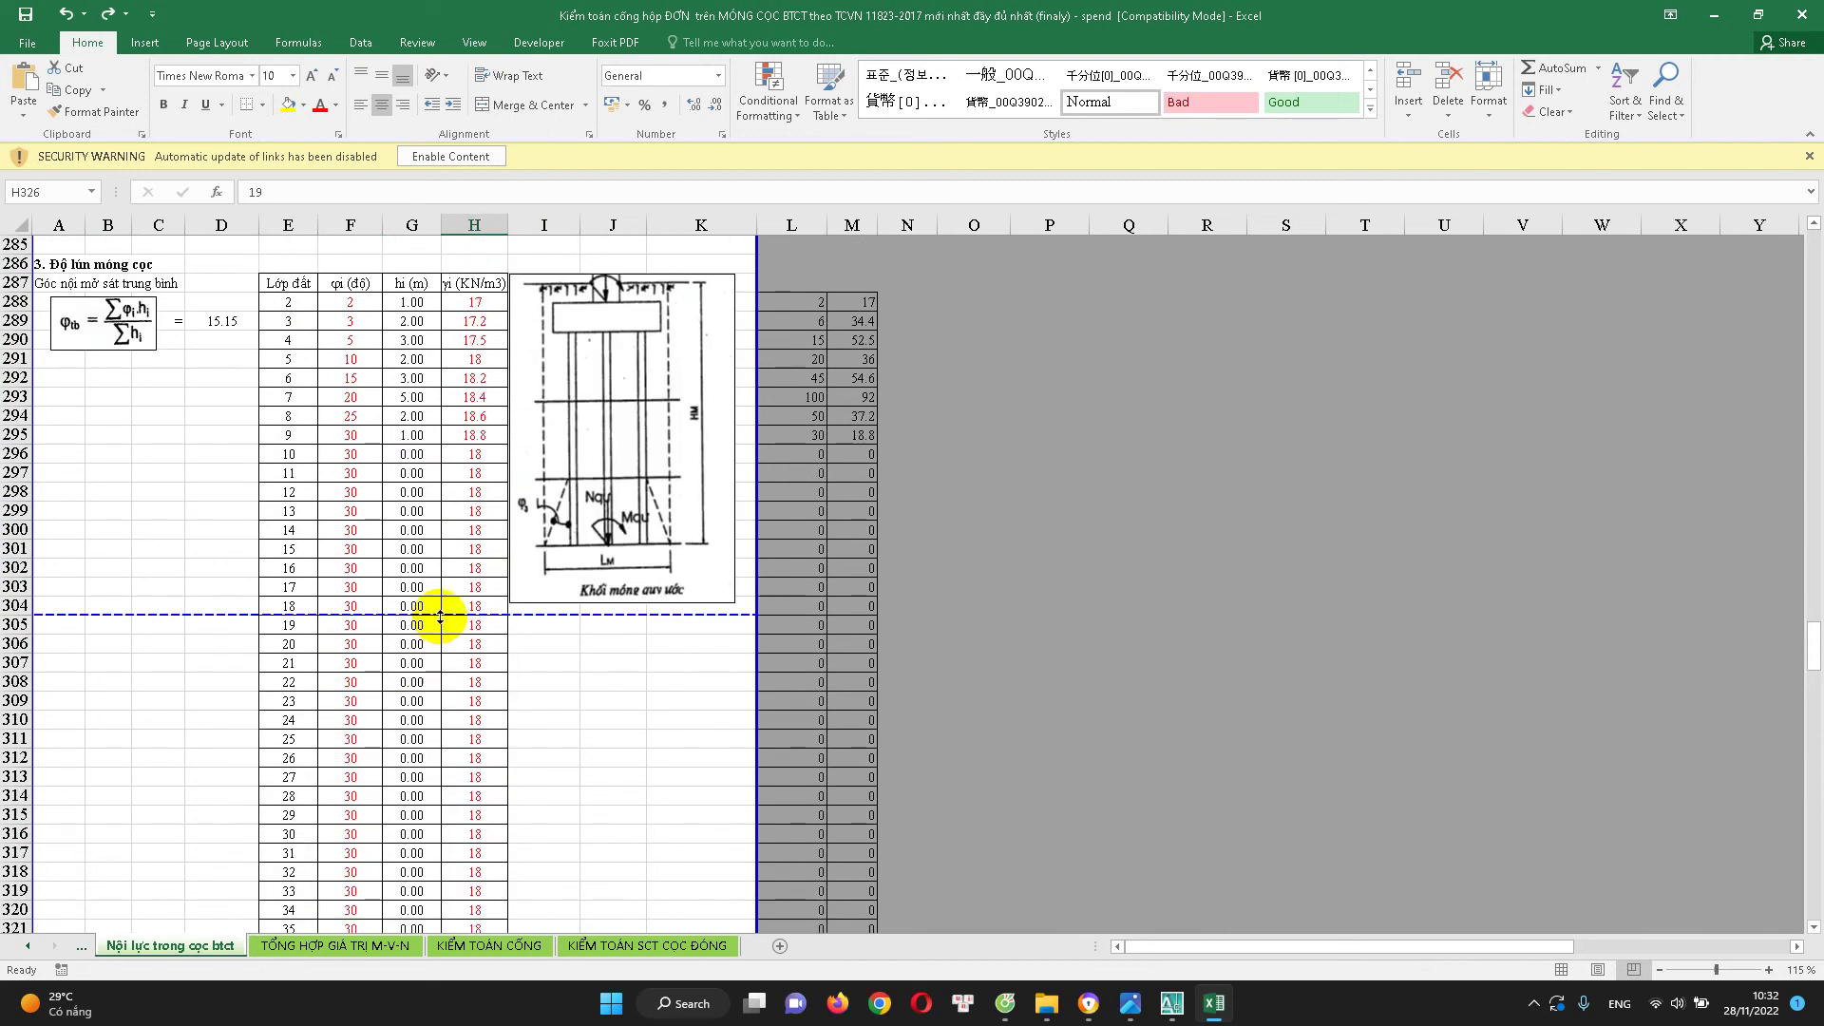
{"action": "scroll", "coordinate": [432, 632], "scroll_direction": "down", "scroll_amount": 6}
{"action": "scroll", "coordinate": [437, 641], "scroll_direction": "down", "scroll_amount": 2}
{"action": "scroll", "coordinate": [356, 535], "scroll_direction": "up", "scroll_amount": 5}
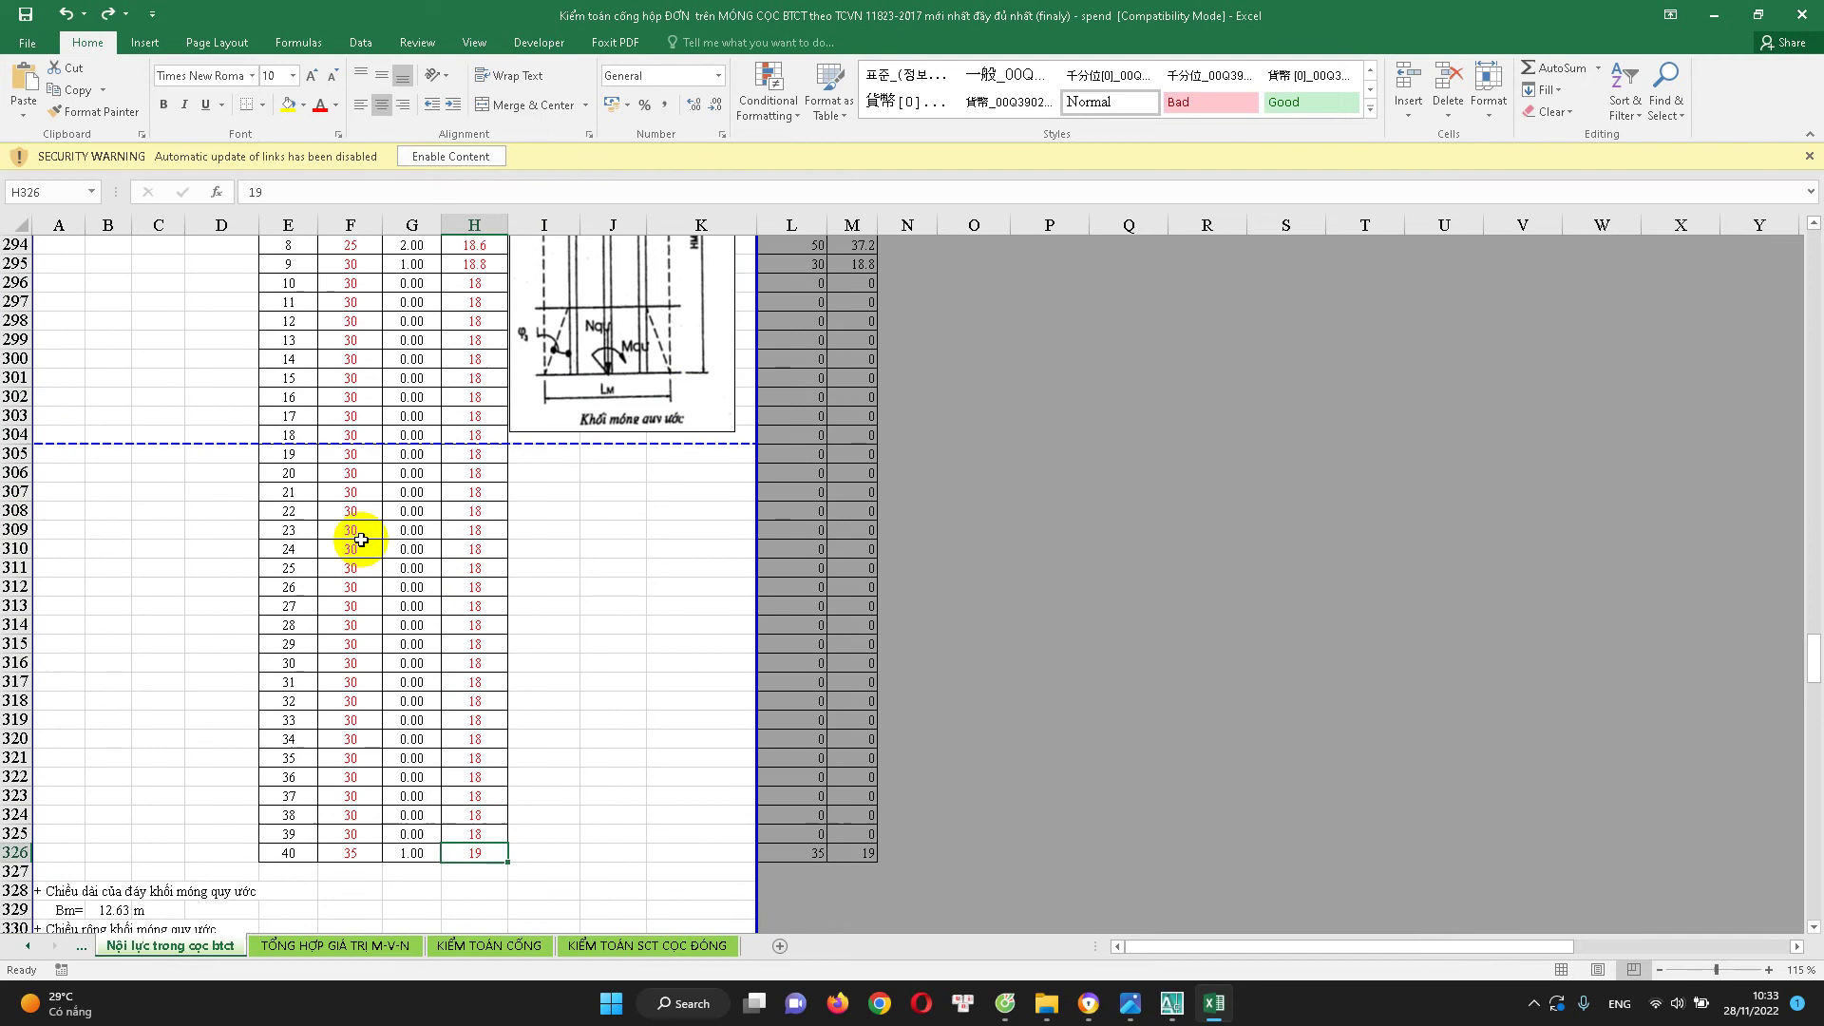
{"action": "scroll", "coordinate": [359, 541], "scroll_direction": "up", "scroll_amount": 2}
{"action": "scroll", "coordinate": [347, 551], "scroll_direction": "down", "scroll_amount": 3}
{"action": "scroll", "coordinate": [285, 475], "scroll_direction": "up", "scroll_amount": 5}
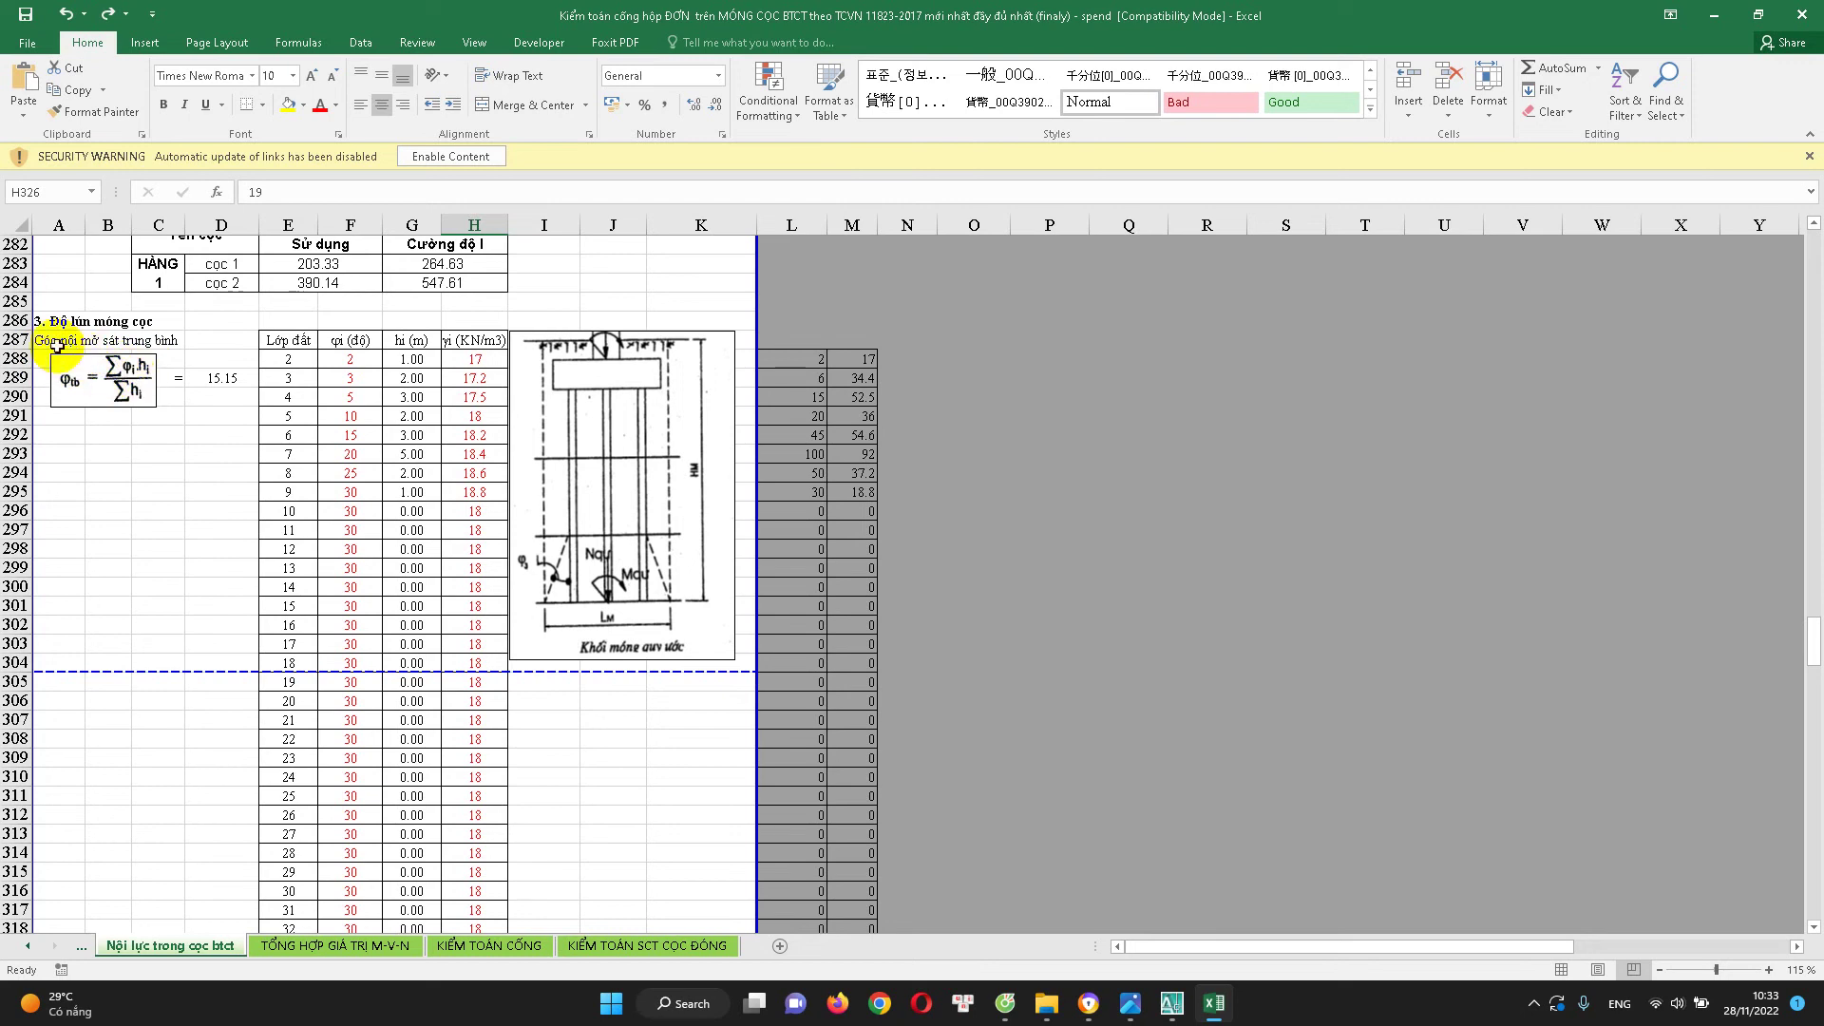
{"action": "double_click", "coordinate": [62, 340]}
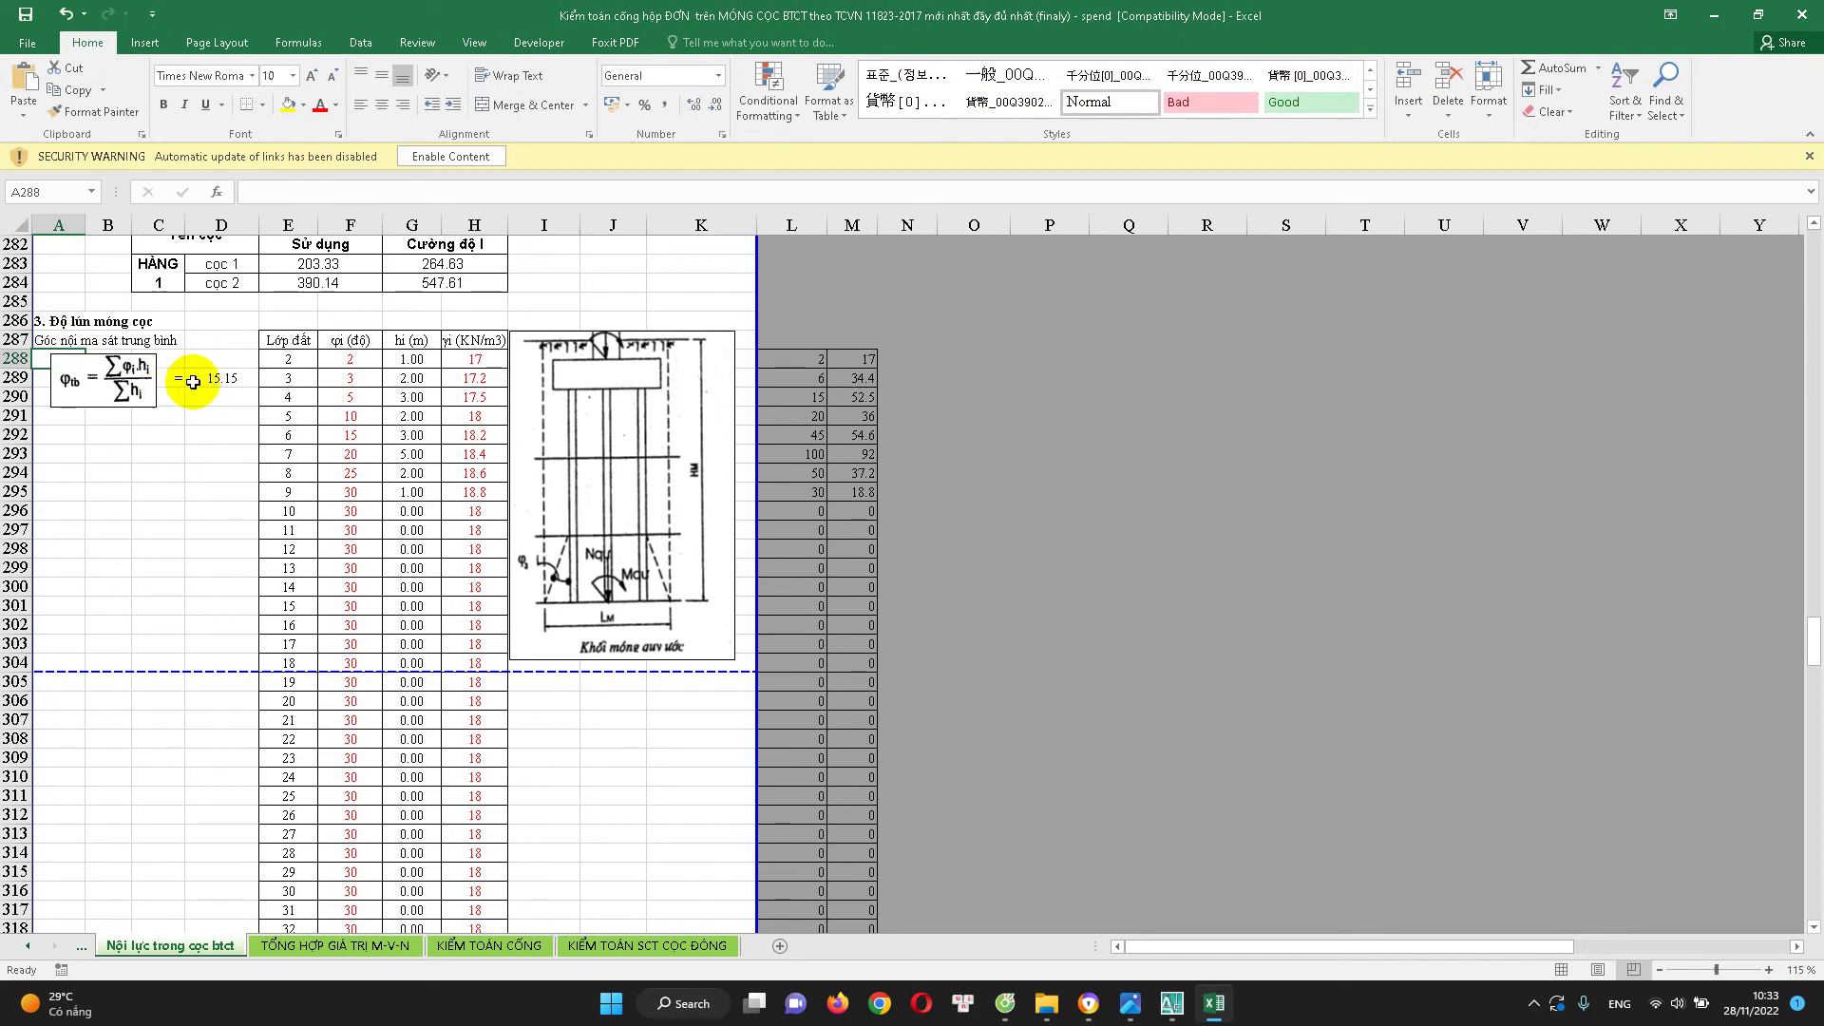
{"action": "left_click", "coordinate": [228, 378]}
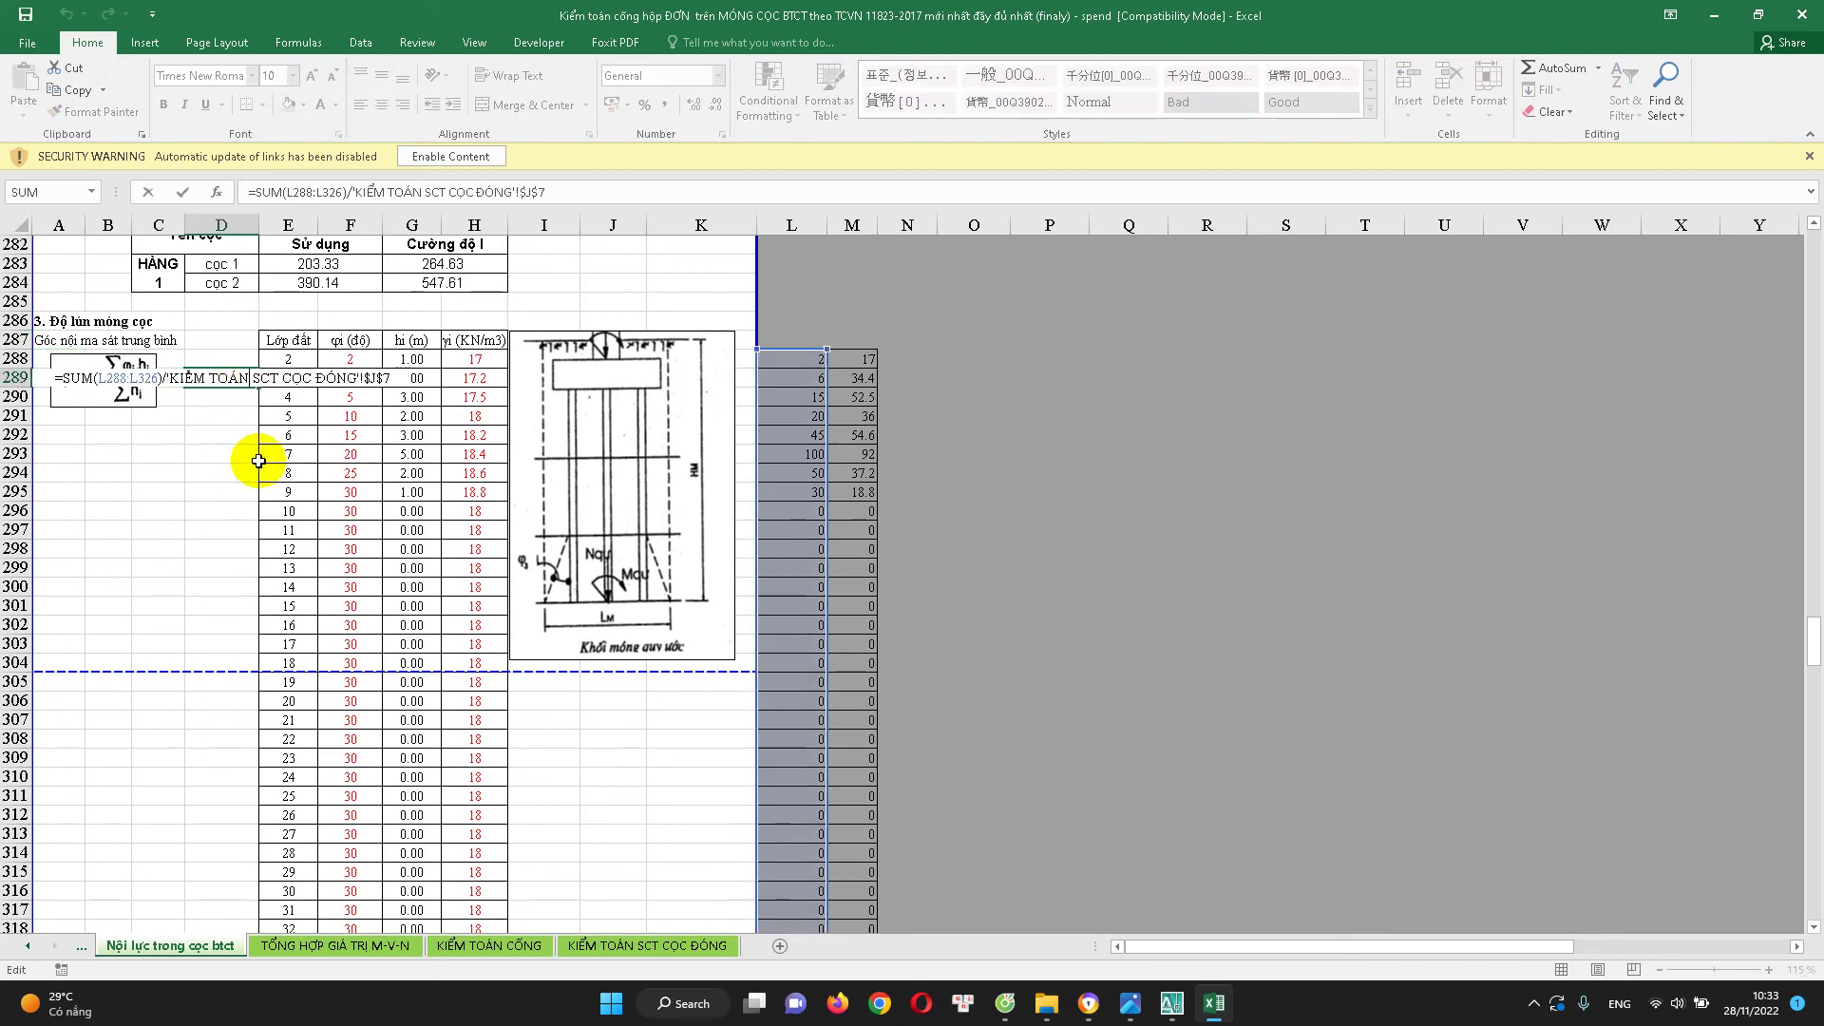
{"action": "scroll", "coordinate": [276, 513], "scroll_direction": "down", "scroll_amount": 4}
{"action": "scroll", "coordinate": [304, 598], "scroll_direction": "down", "scroll_amount": 4}
{"action": "scroll", "coordinate": [313, 642], "scroll_direction": "down", "scroll_amount": 4}
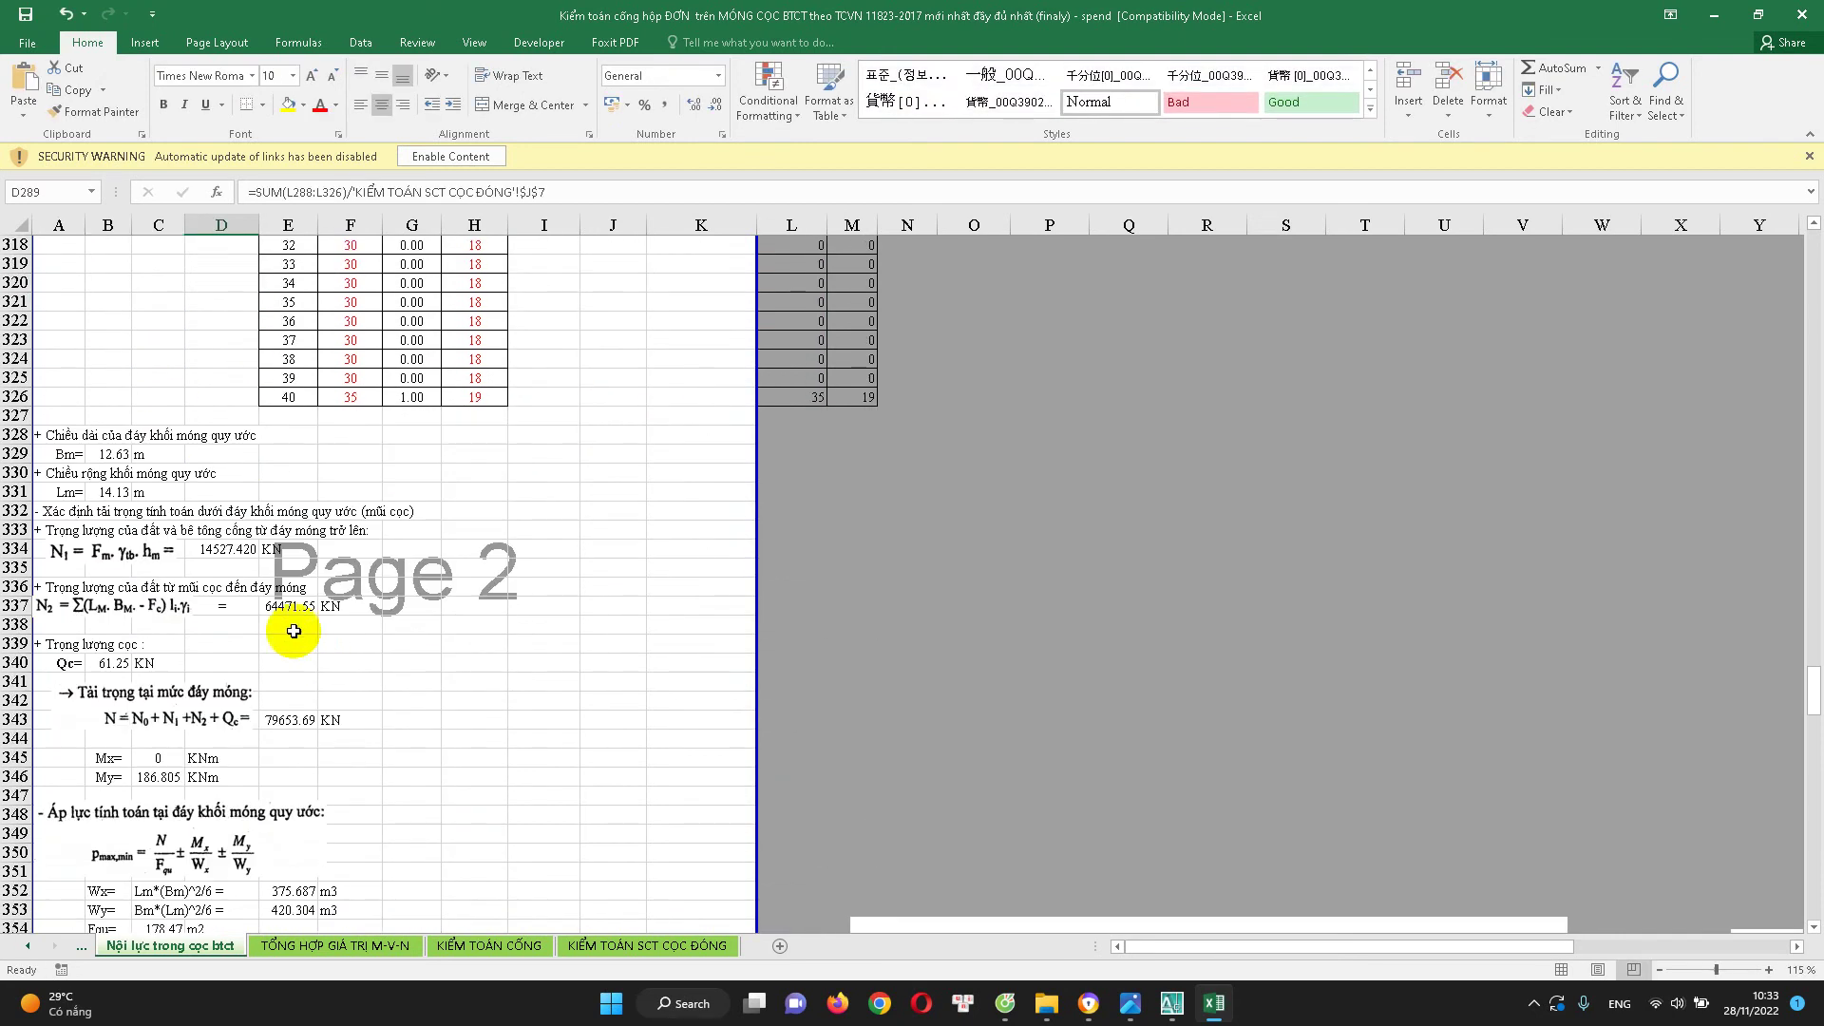
{"action": "left_click", "coordinate": [113, 456]}
{"action": "scroll", "coordinate": [121, 475], "scroll_direction": "up", "scroll_amount": 2}
{"action": "scroll", "coordinate": [142, 517], "scroll_direction": "up", "scroll_amount": 7}
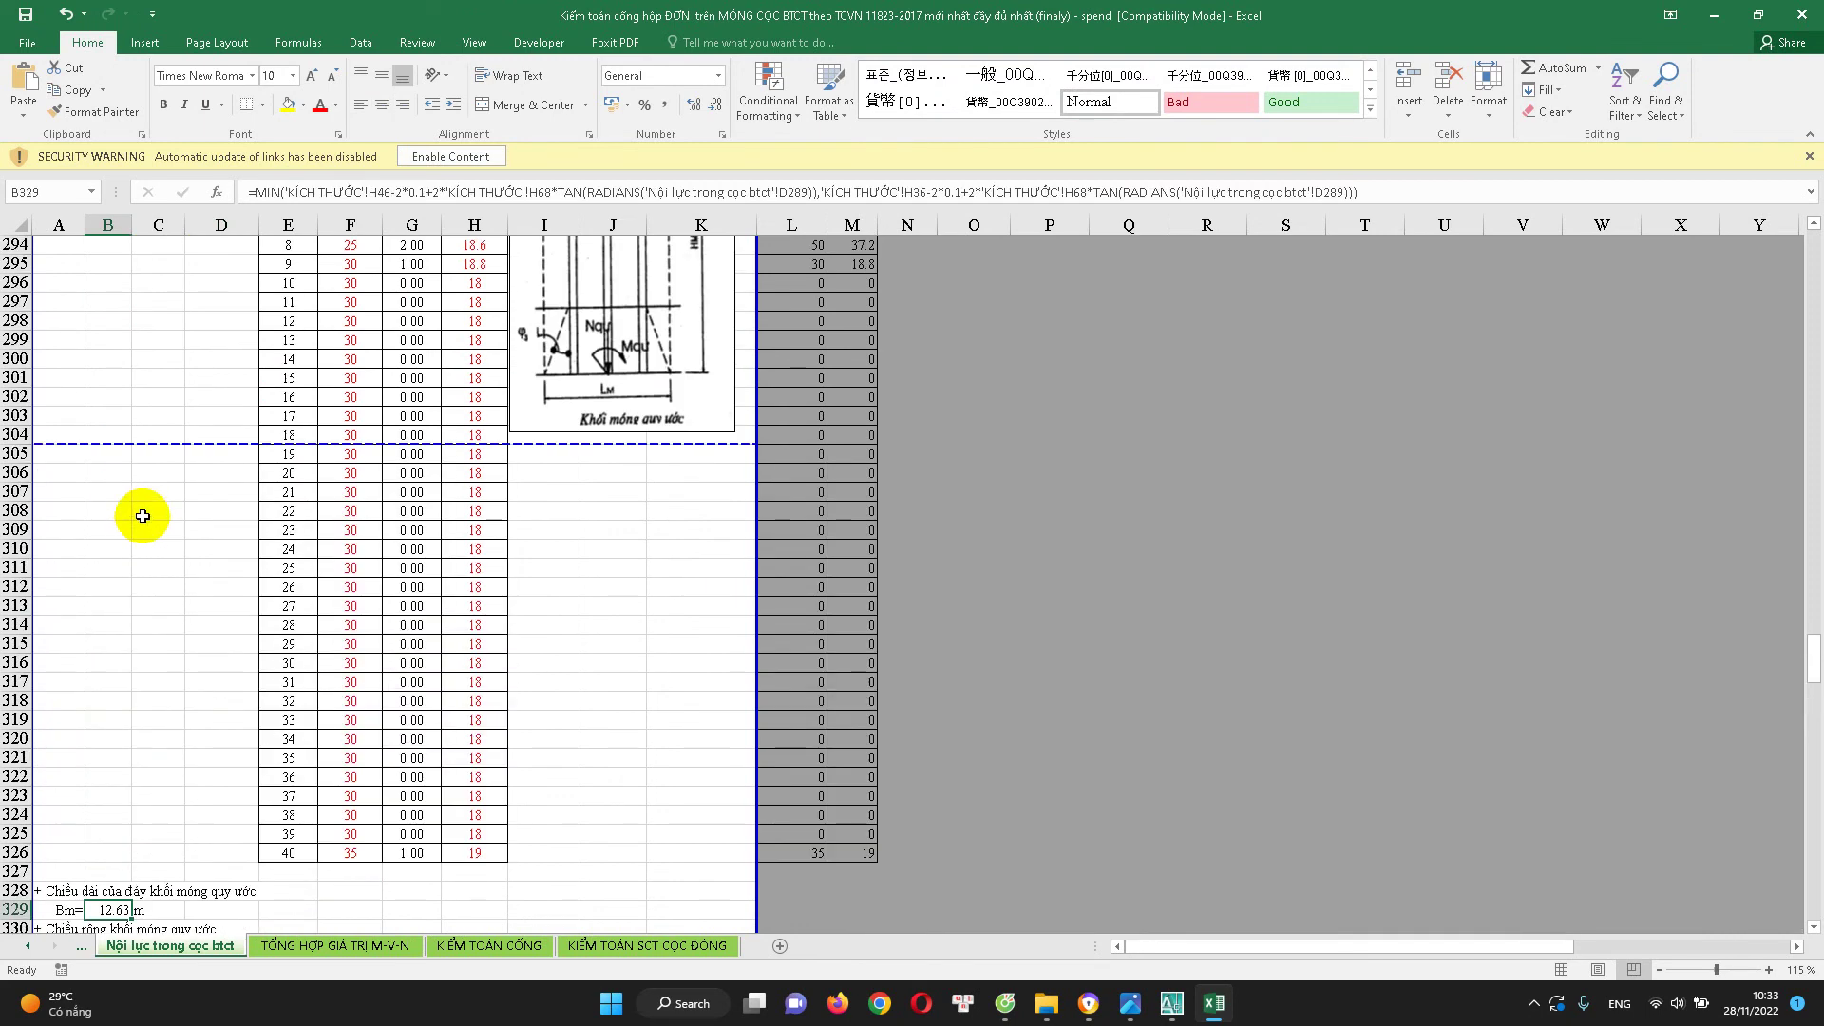
{"action": "scroll", "coordinate": [143, 509], "scroll_direction": "up", "scroll_amount": 4}
{"action": "scroll", "coordinate": [112, 418], "scroll_direction": "up", "scroll_amount": 1}
{"action": "scroll", "coordinate": [155, 631], "scroll_direction": "down", "scroll_amount": 1}
{"action": "scroll", "coordinate": [175, 692], "scroll_direction": "down", "scroll_amount": 10}
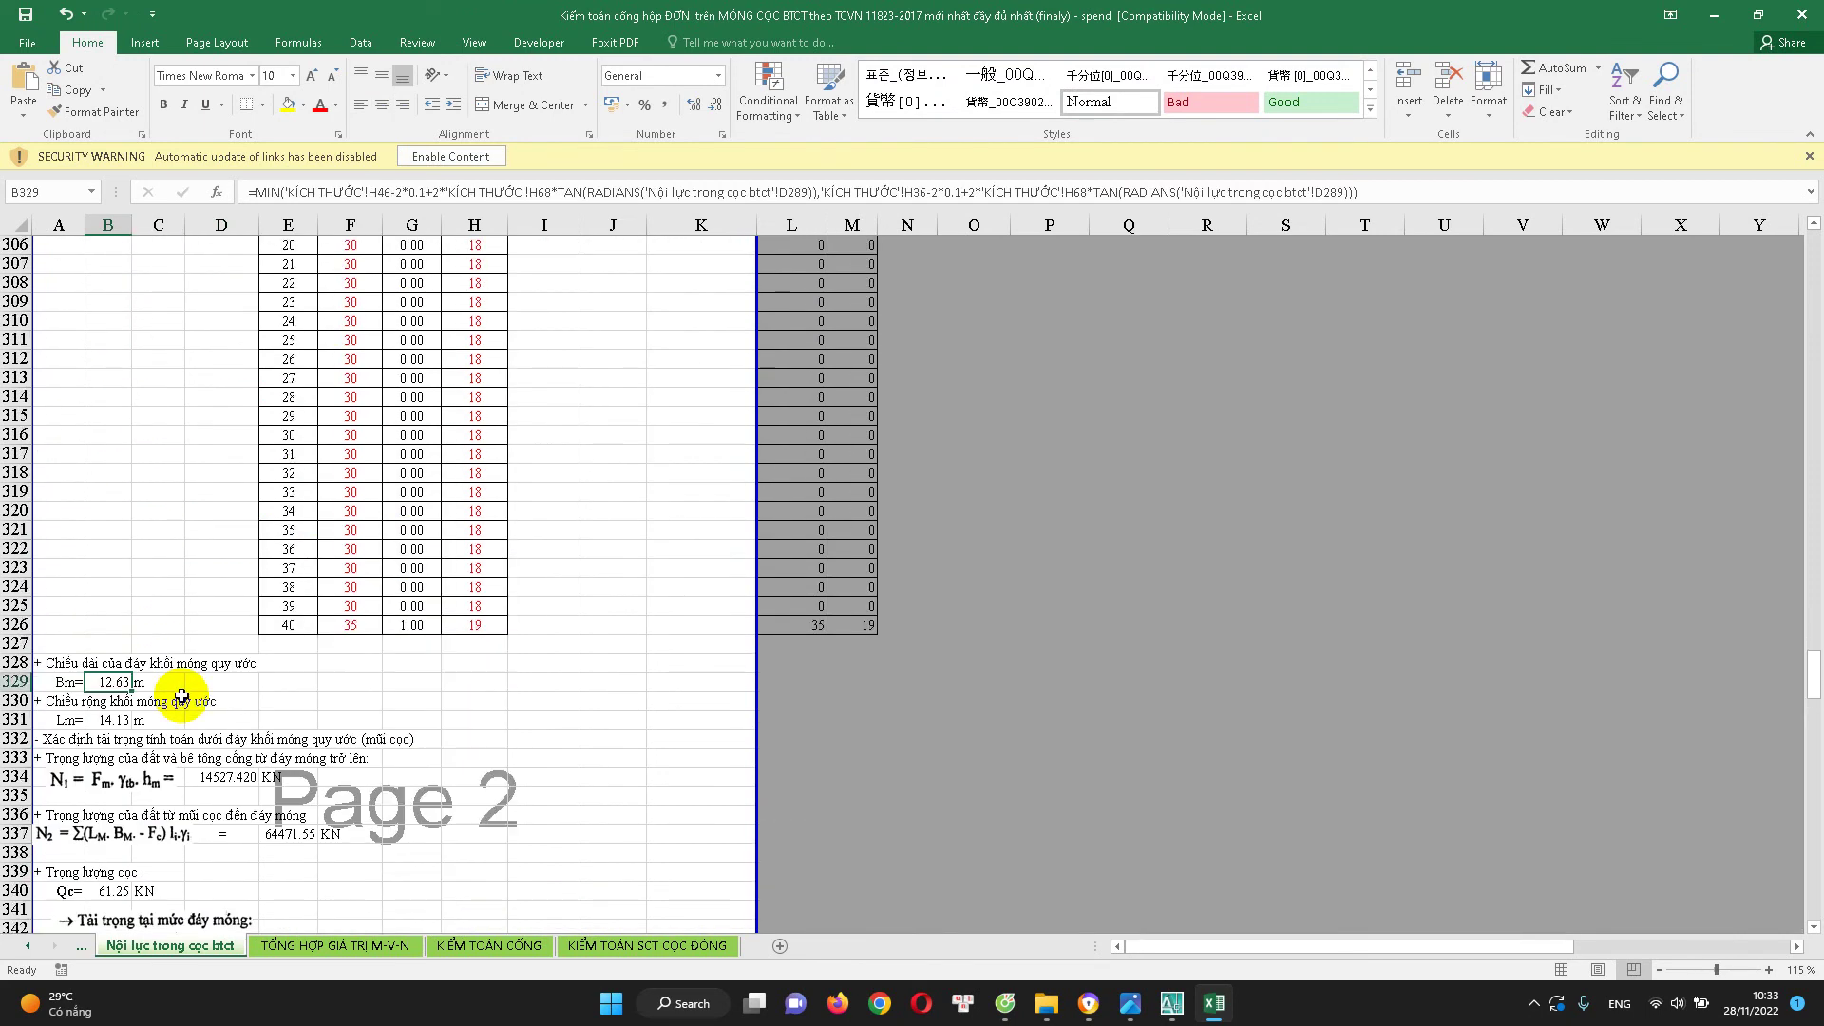
{"action": "scroll", "coordinate": [183, 660], "scroll_direction": "down", "scroll_amount": 1}
{"action": "scroll", "coordinate": [141, 559], "scroll_direction": "up", "scroll_amount": 1}
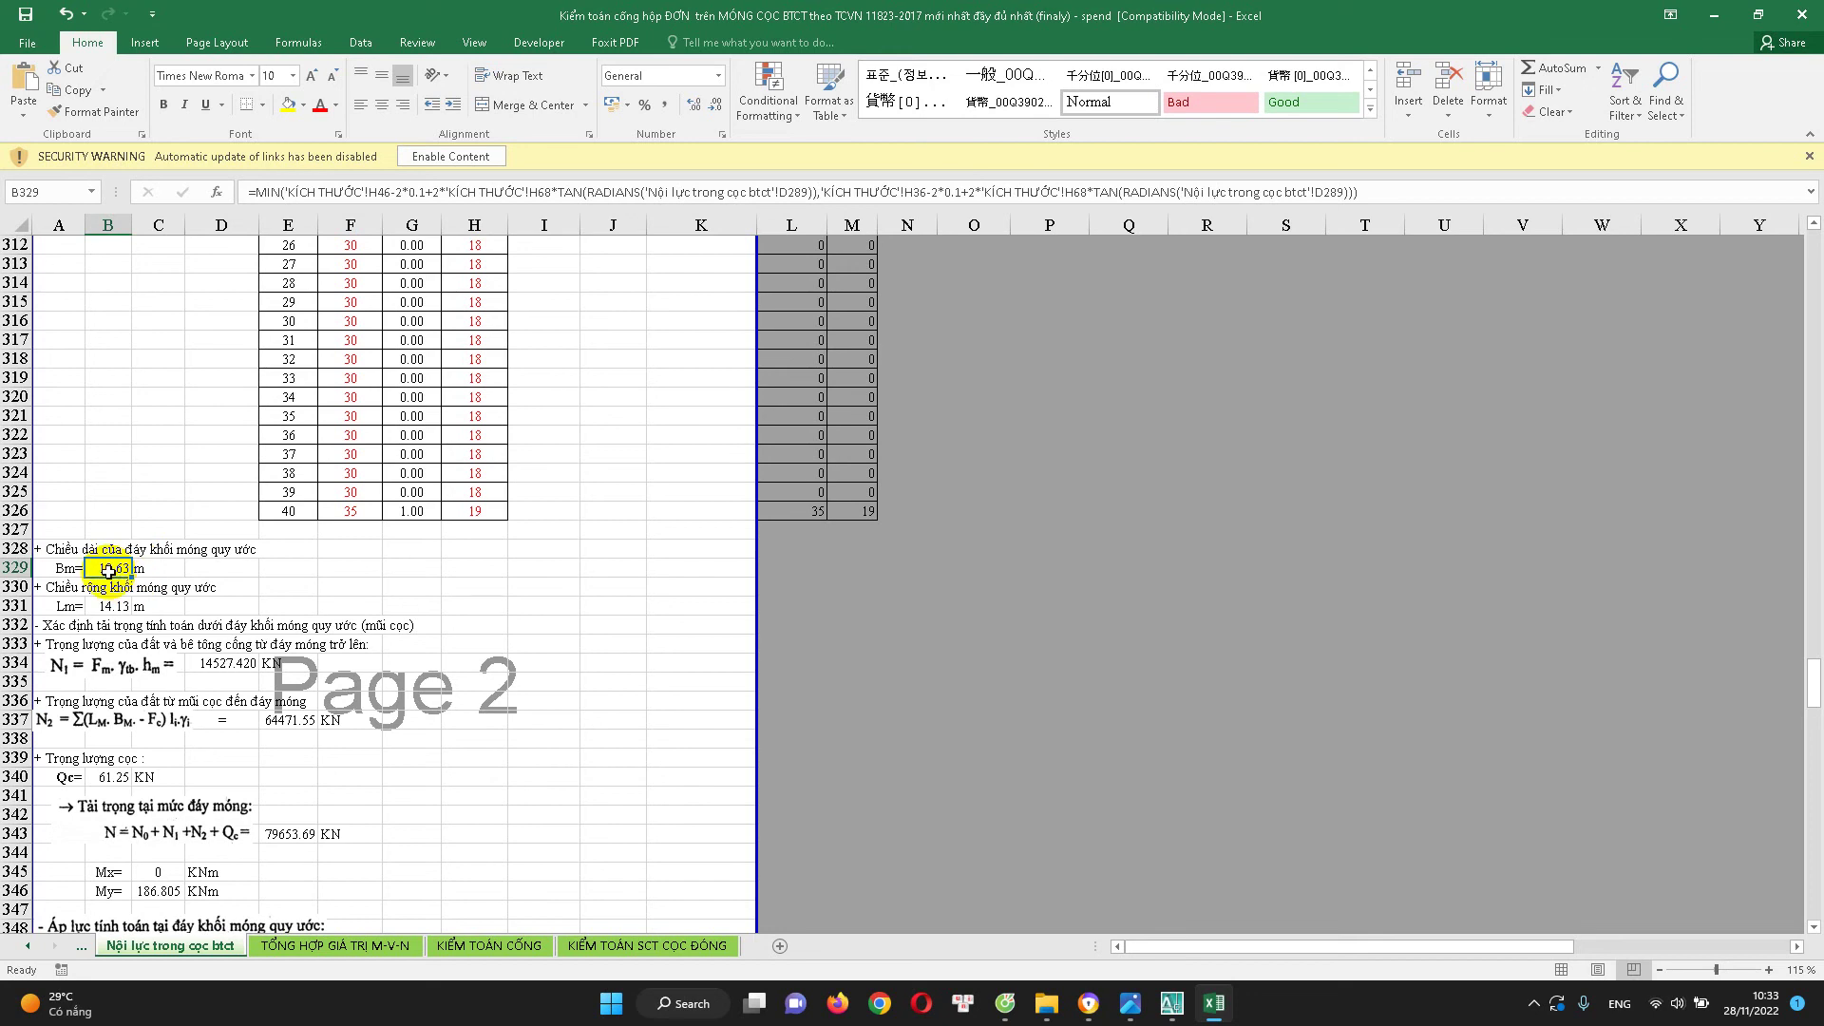
{"action": "scroll", "coordinate": [143, 589], "scroll_direction": "up", "scroll_amount": 1}
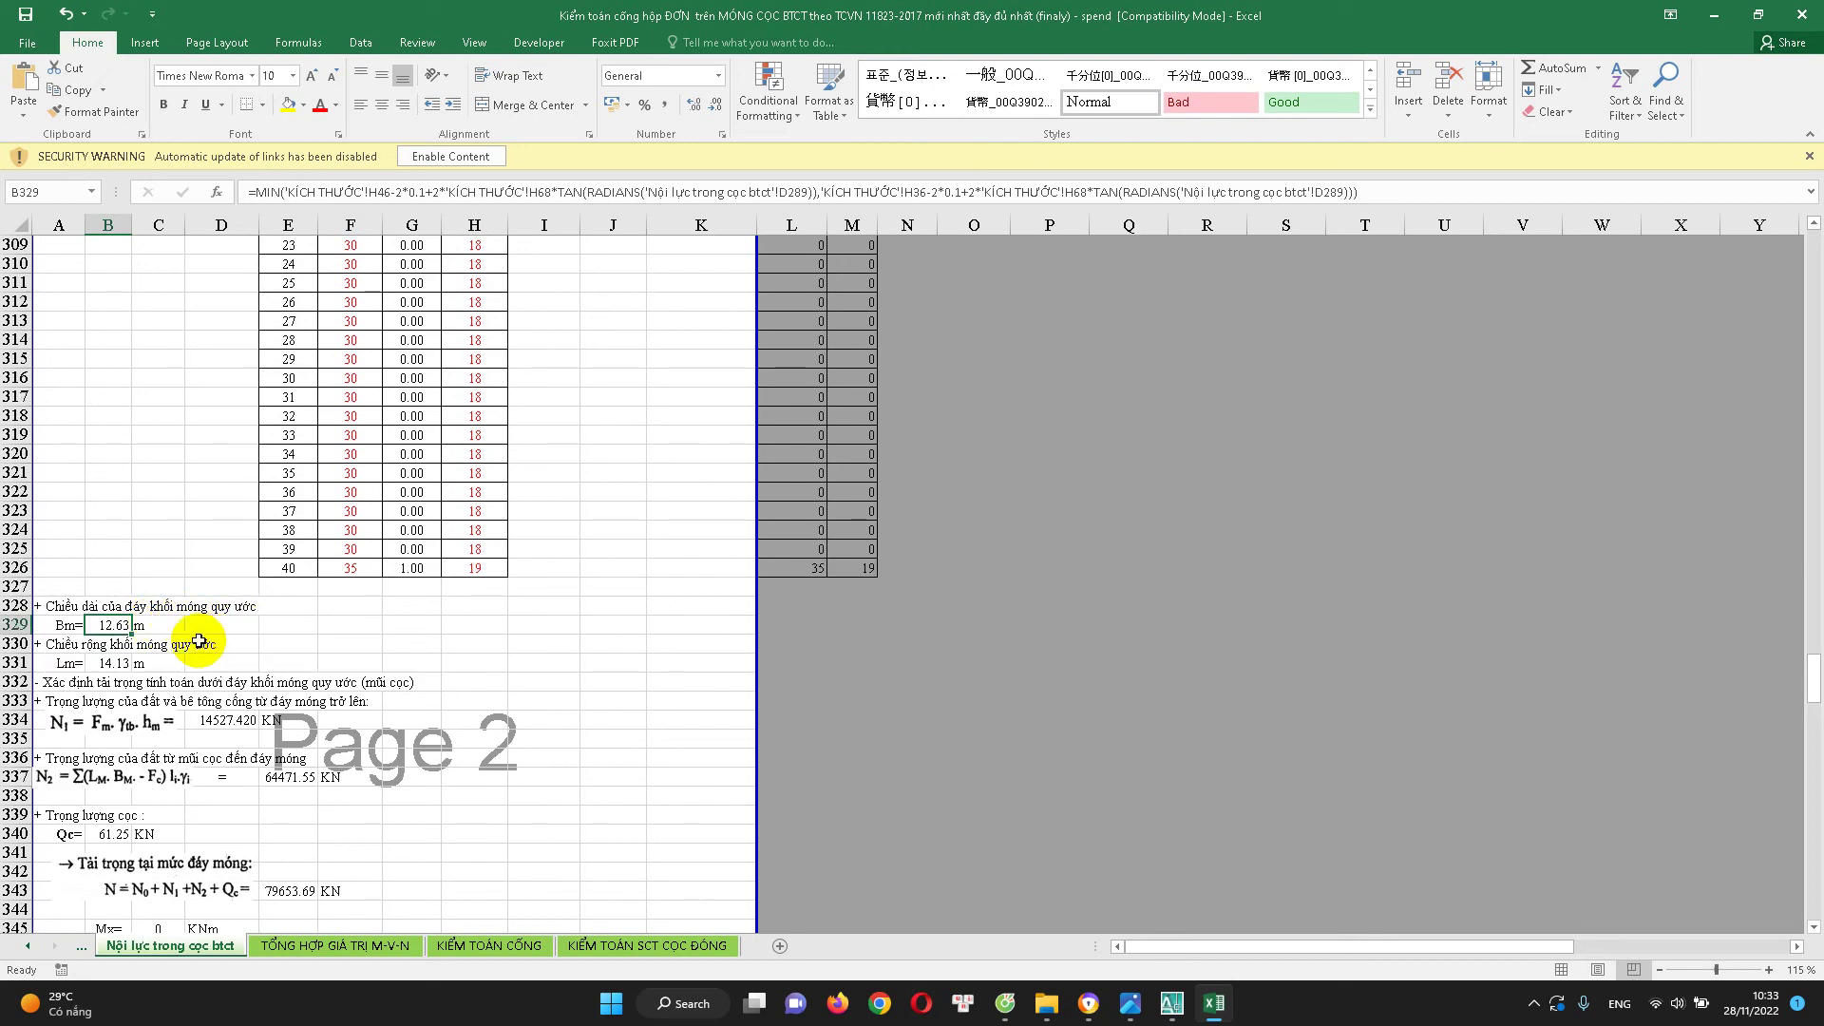
{"action": "scroll", "coordinate": [133, 580], "scroll_direction": "down", "scroll_amount": 2}
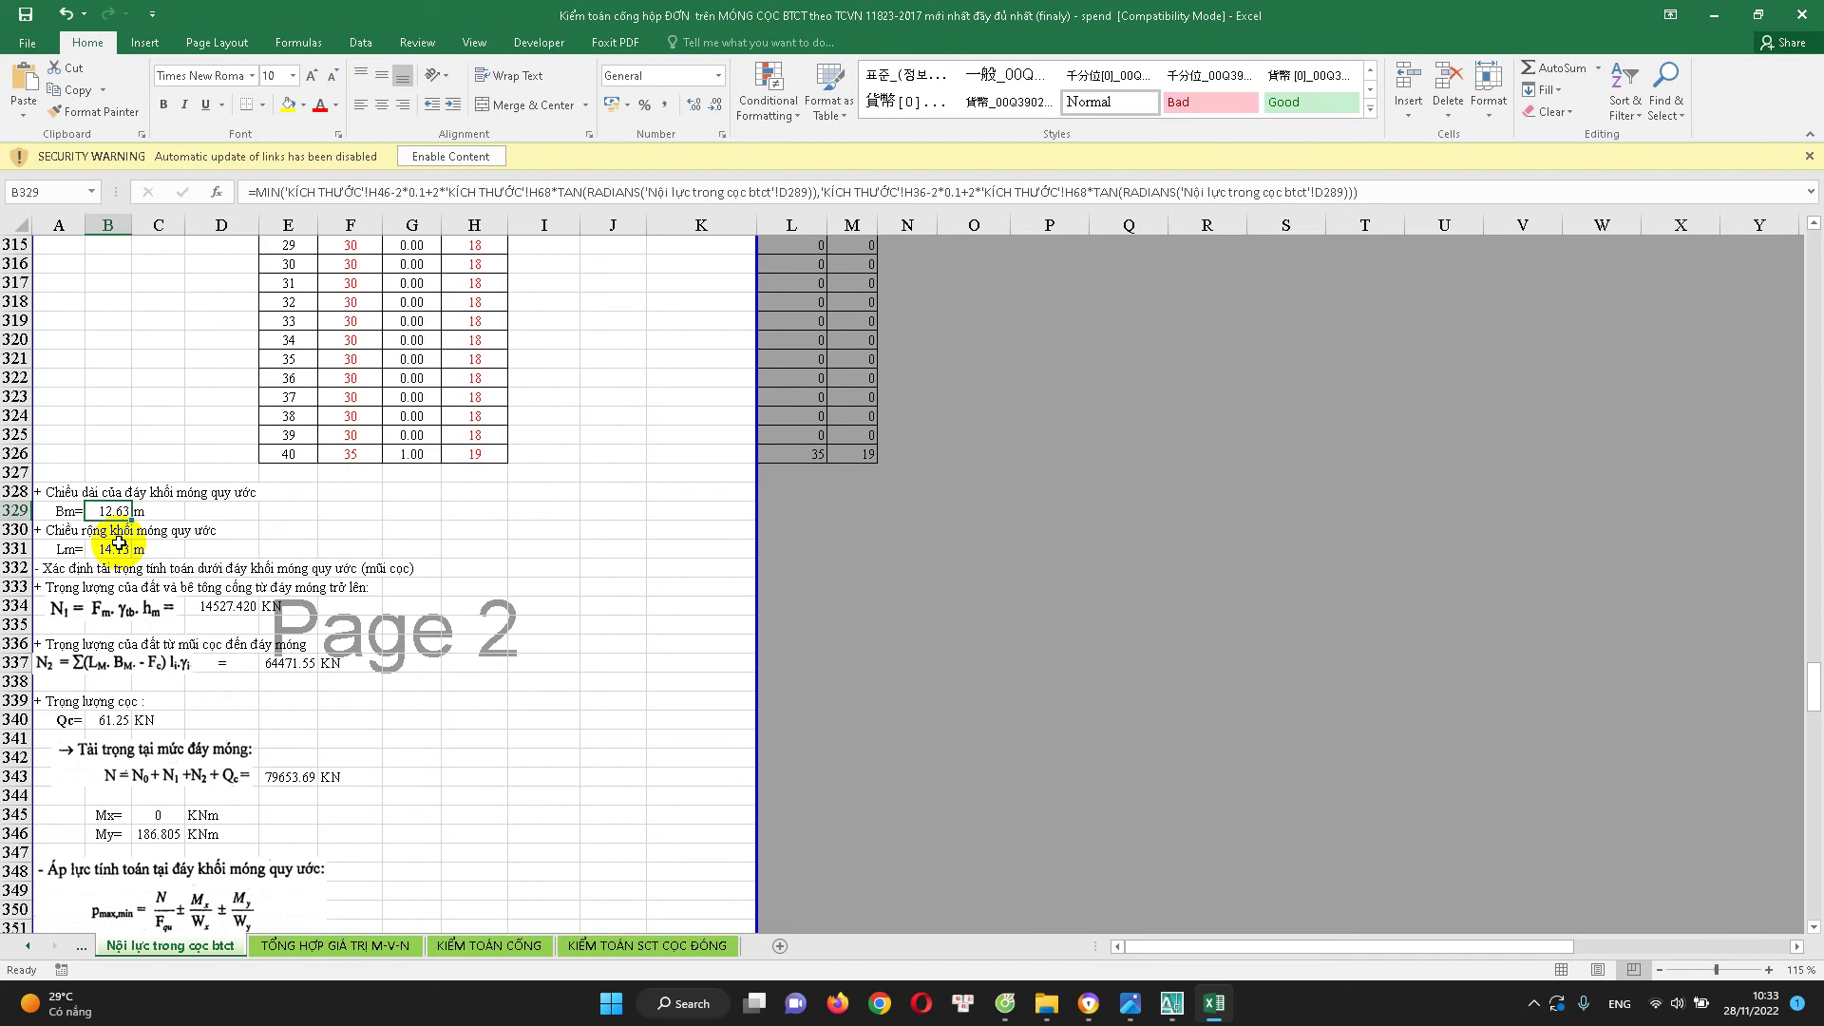
{"action": "left_click", "coordinate": [119, 546]}
{"action": "double_click", "coordinate": [119, 546]}
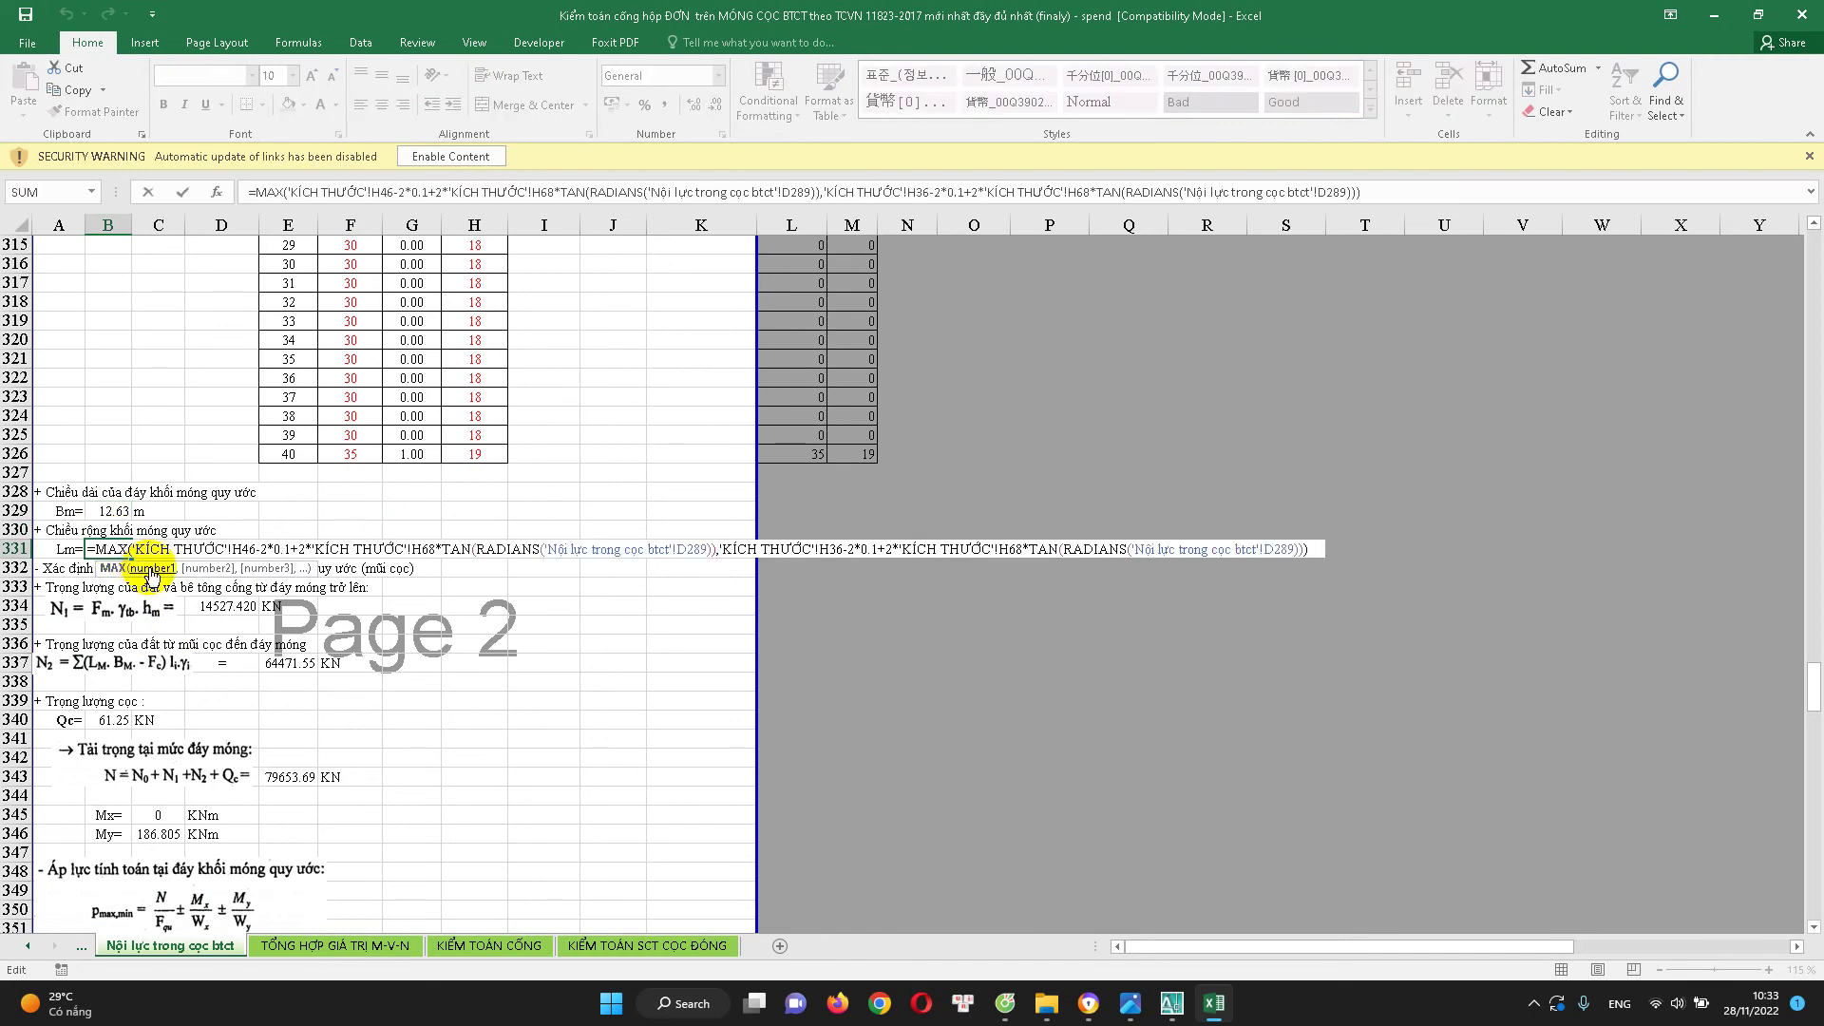
{"action": "key", "text": "Escape"}
{"action": "scroll", "coordinate": [190, 572], "scroll_direction": "down", "scroll_amount": 1}
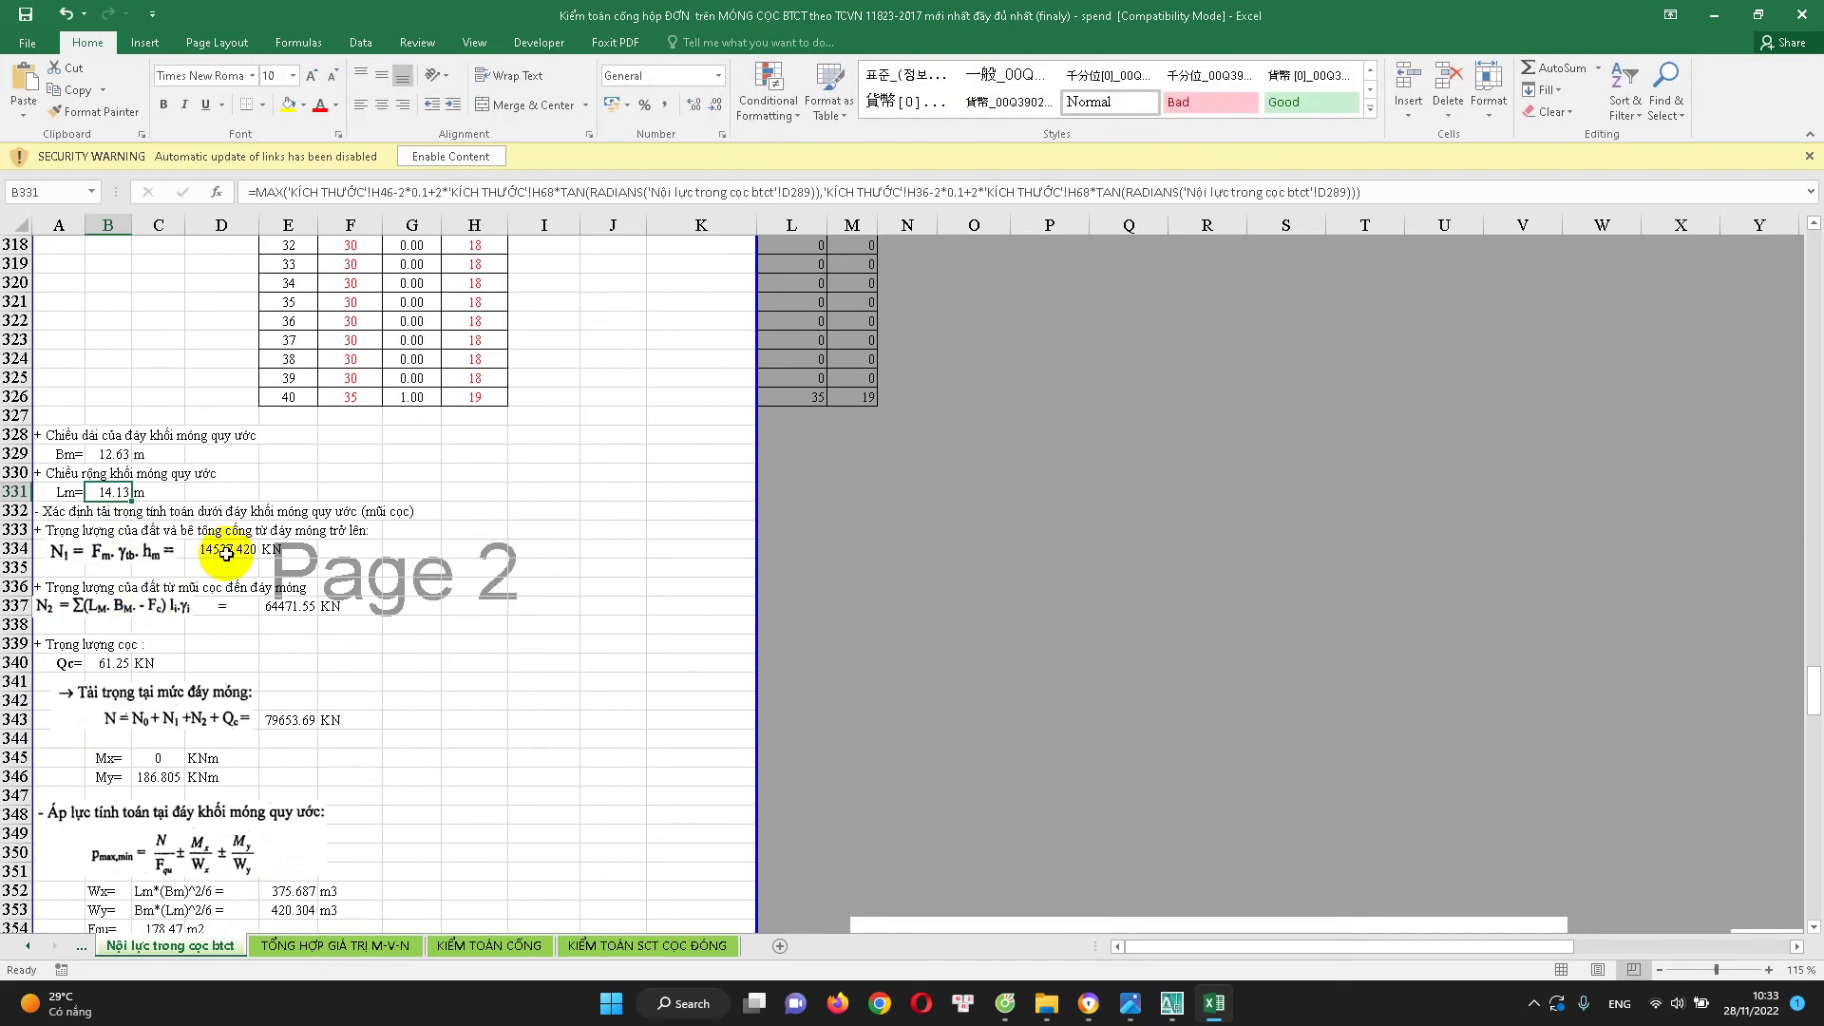
{"action": "scroll", "coordinate": [228, 549], "scroll_direction": "down", "scroll_amount": 1}
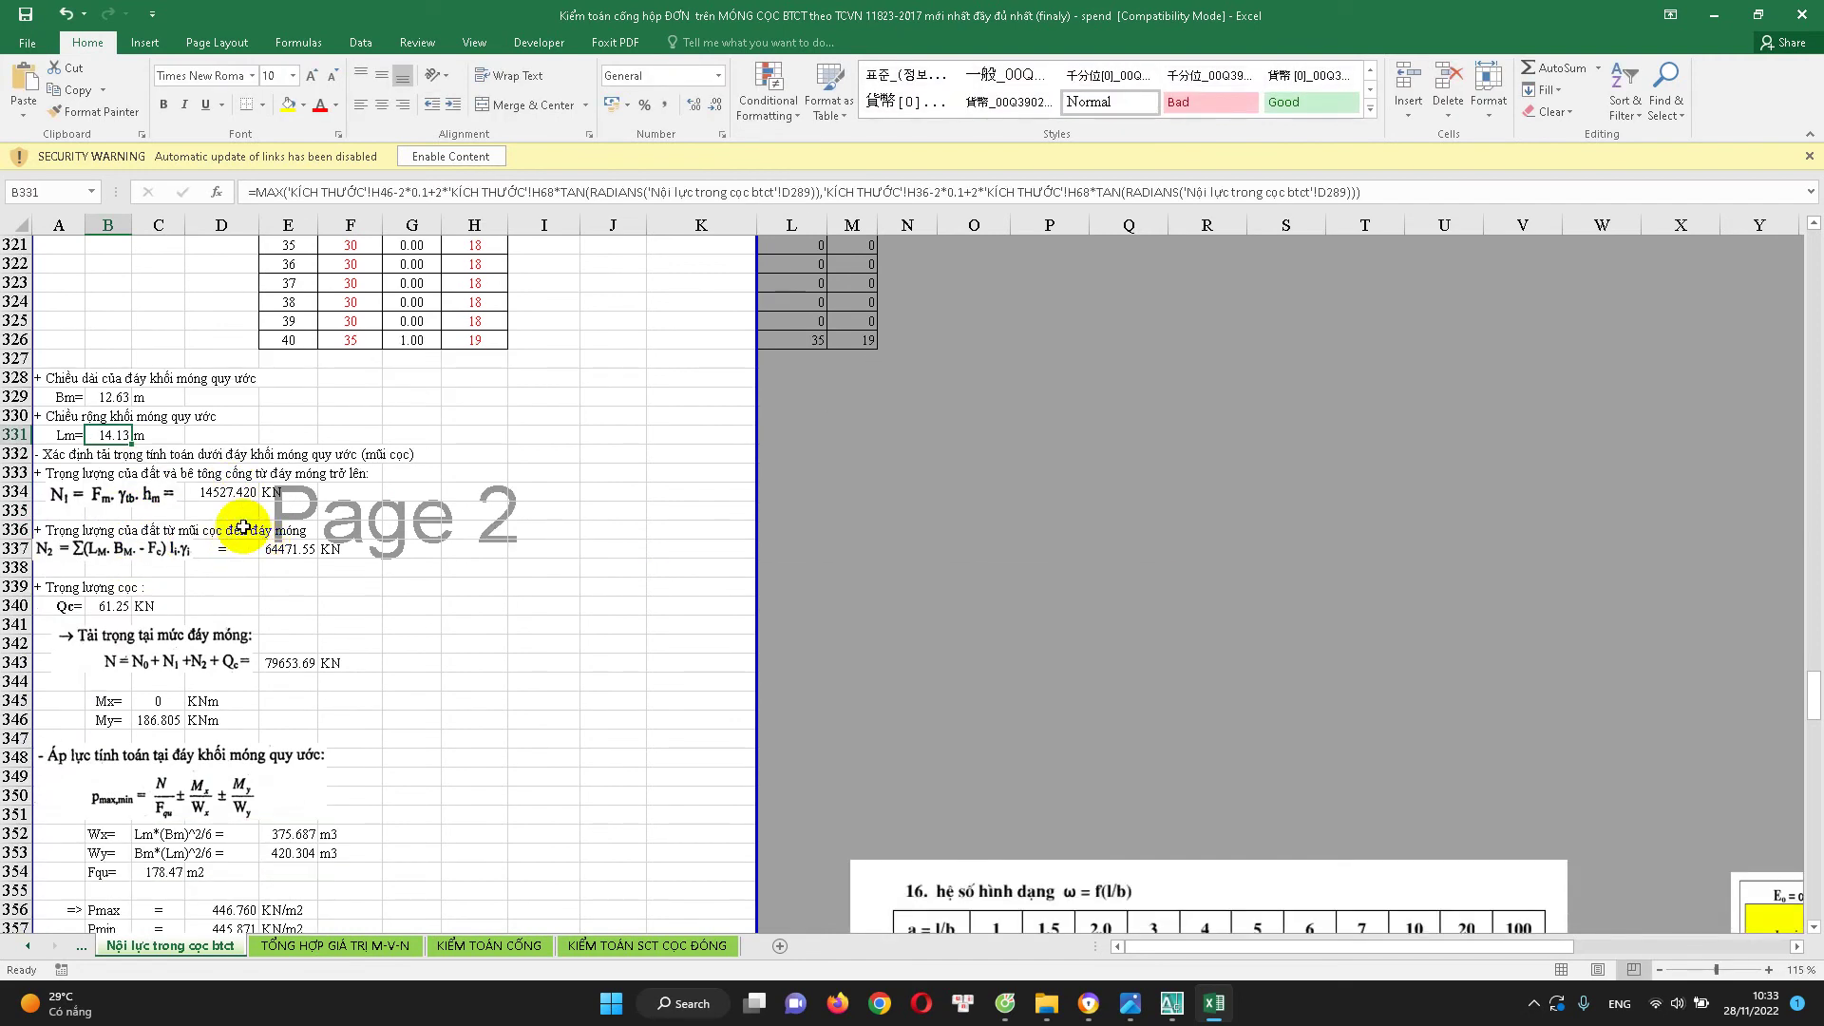
{"action": "left_click", "coordinate": [234, 496]}
{"action": "scroll", "coordinate": [236, 522], "scroll_direction": "down", "scroll_amount": 1}
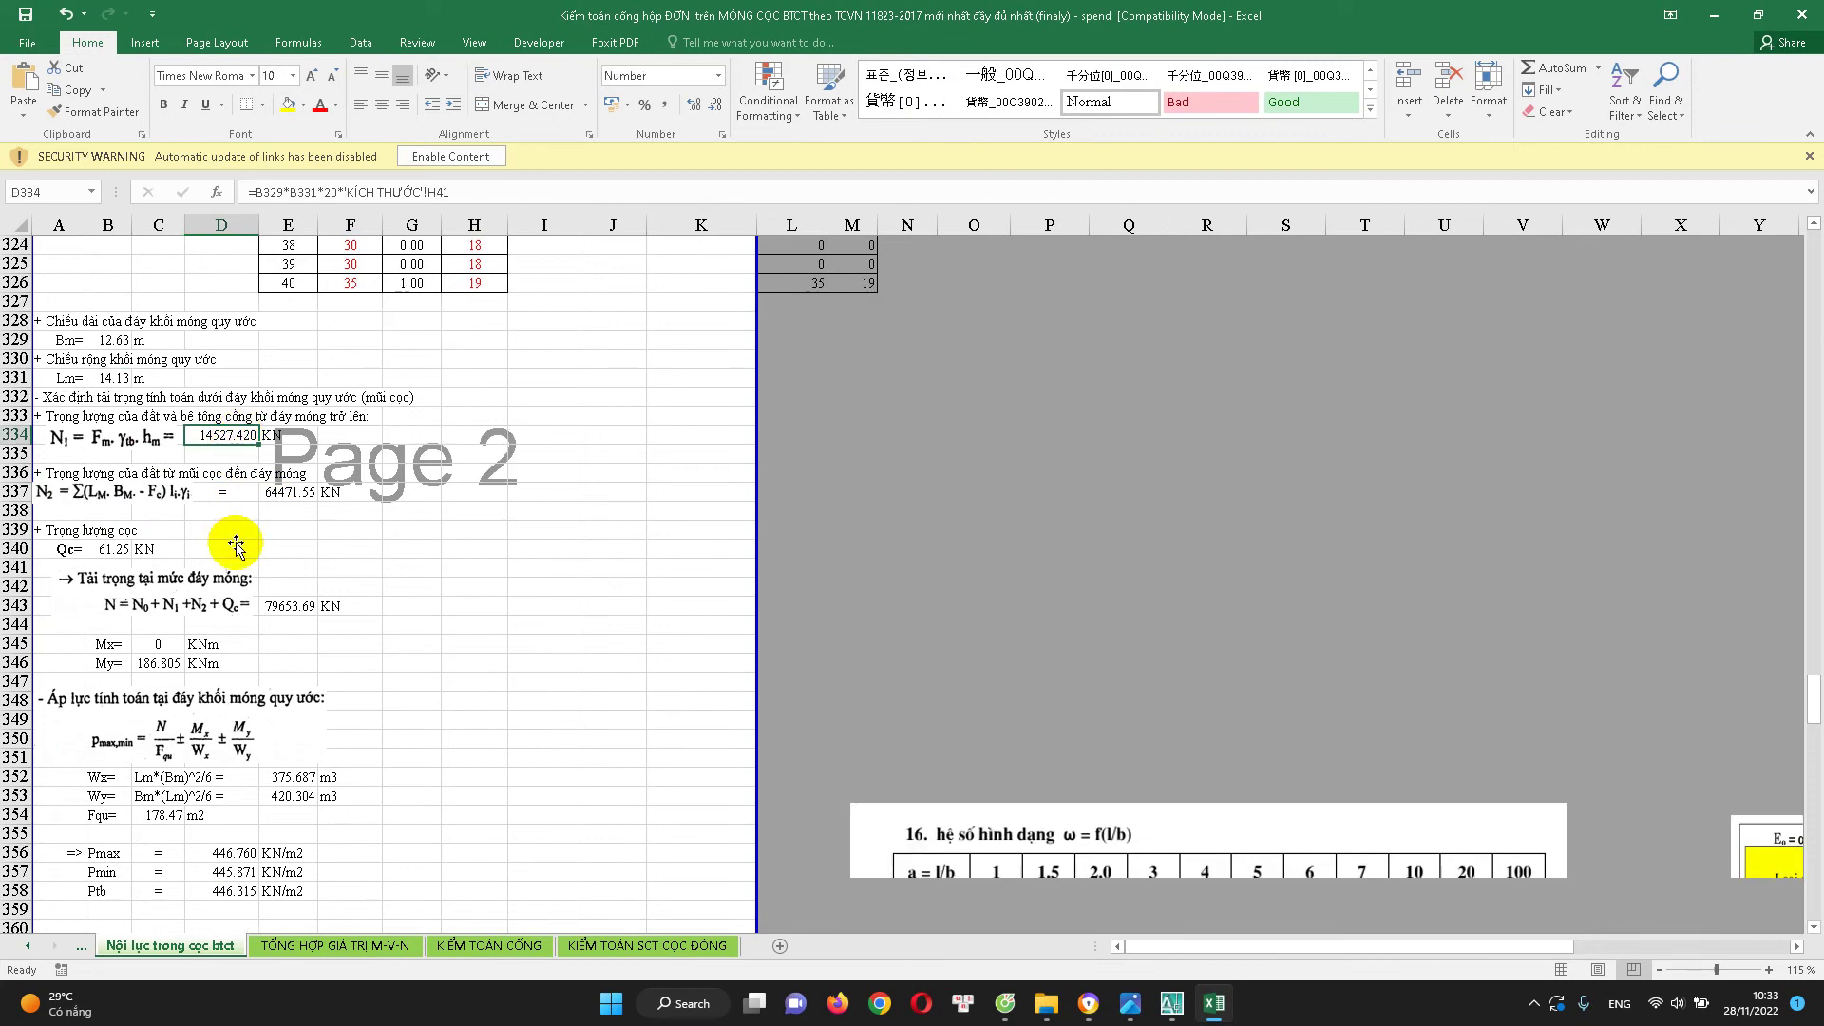
{"action": "scroll", "coordinate": [180, 494], "scroll_direction": "down", "scroll_amount": 1}
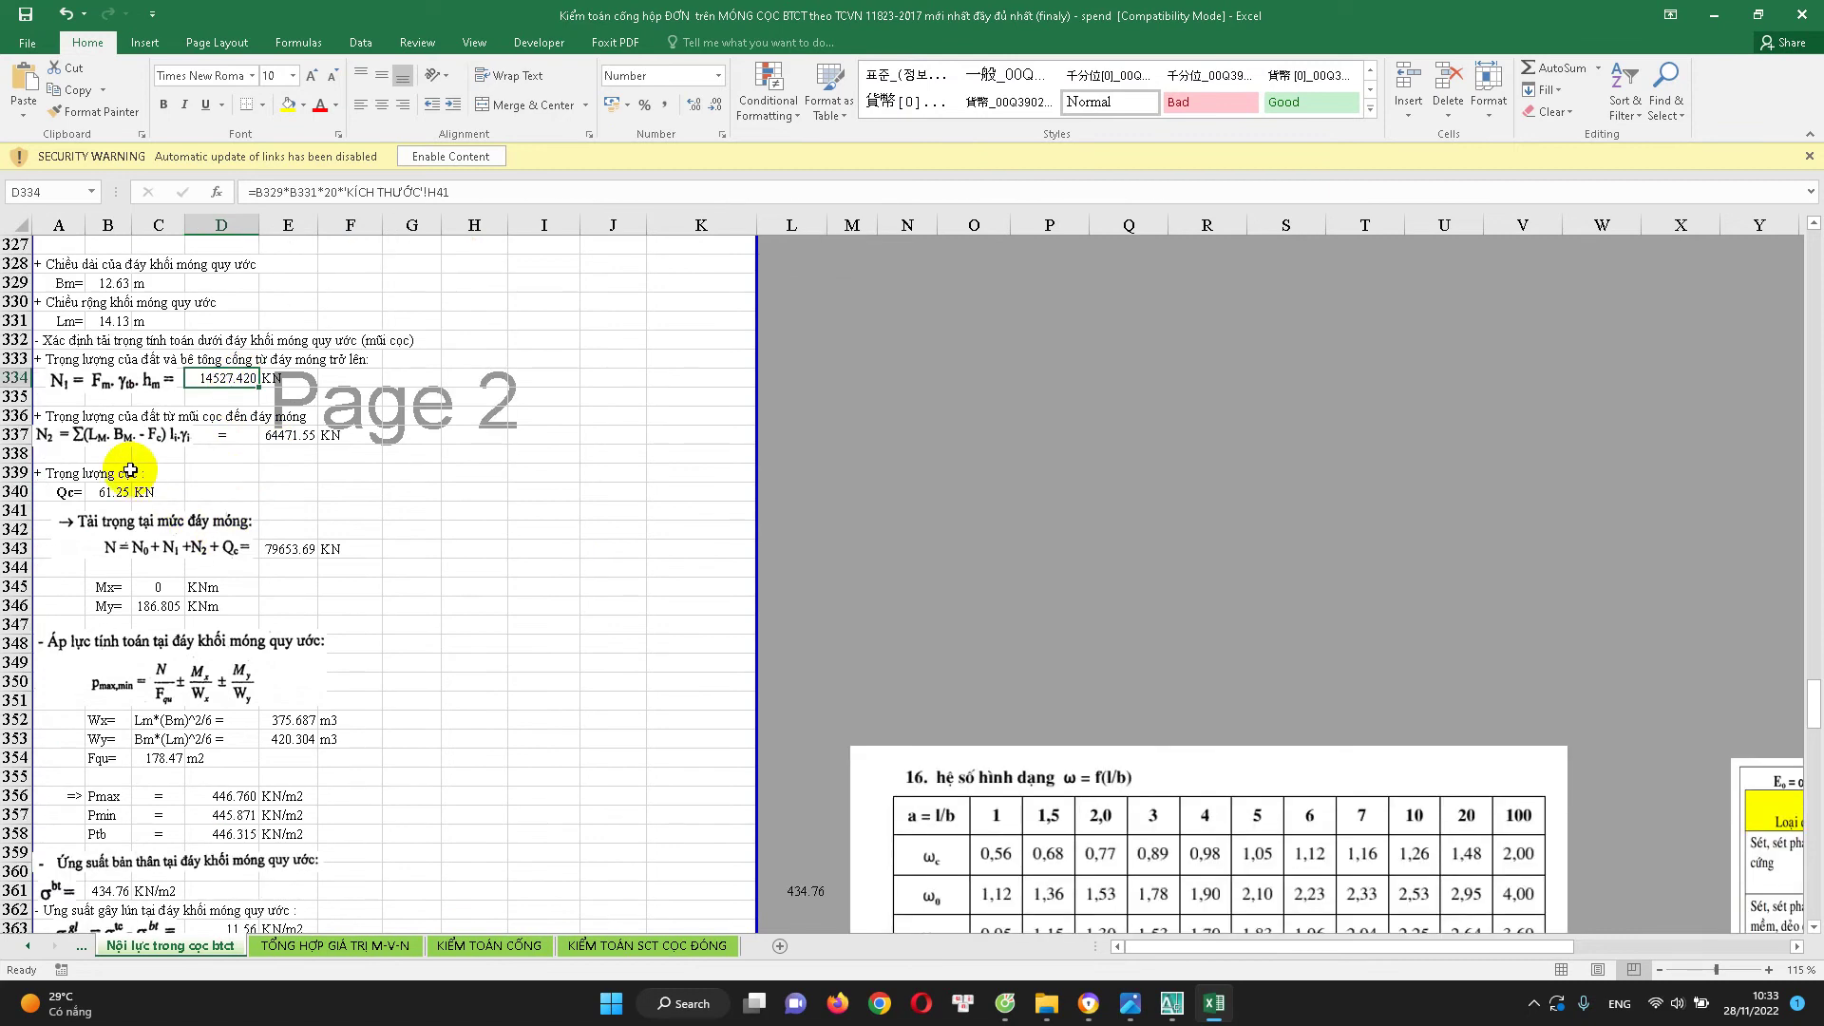
{"action": "left_click", "coordinate": [281, 437]}
{"action": "scroll", "coordinate": [282, 487], "scroll_direction": "down", "scroll_amount": 1}
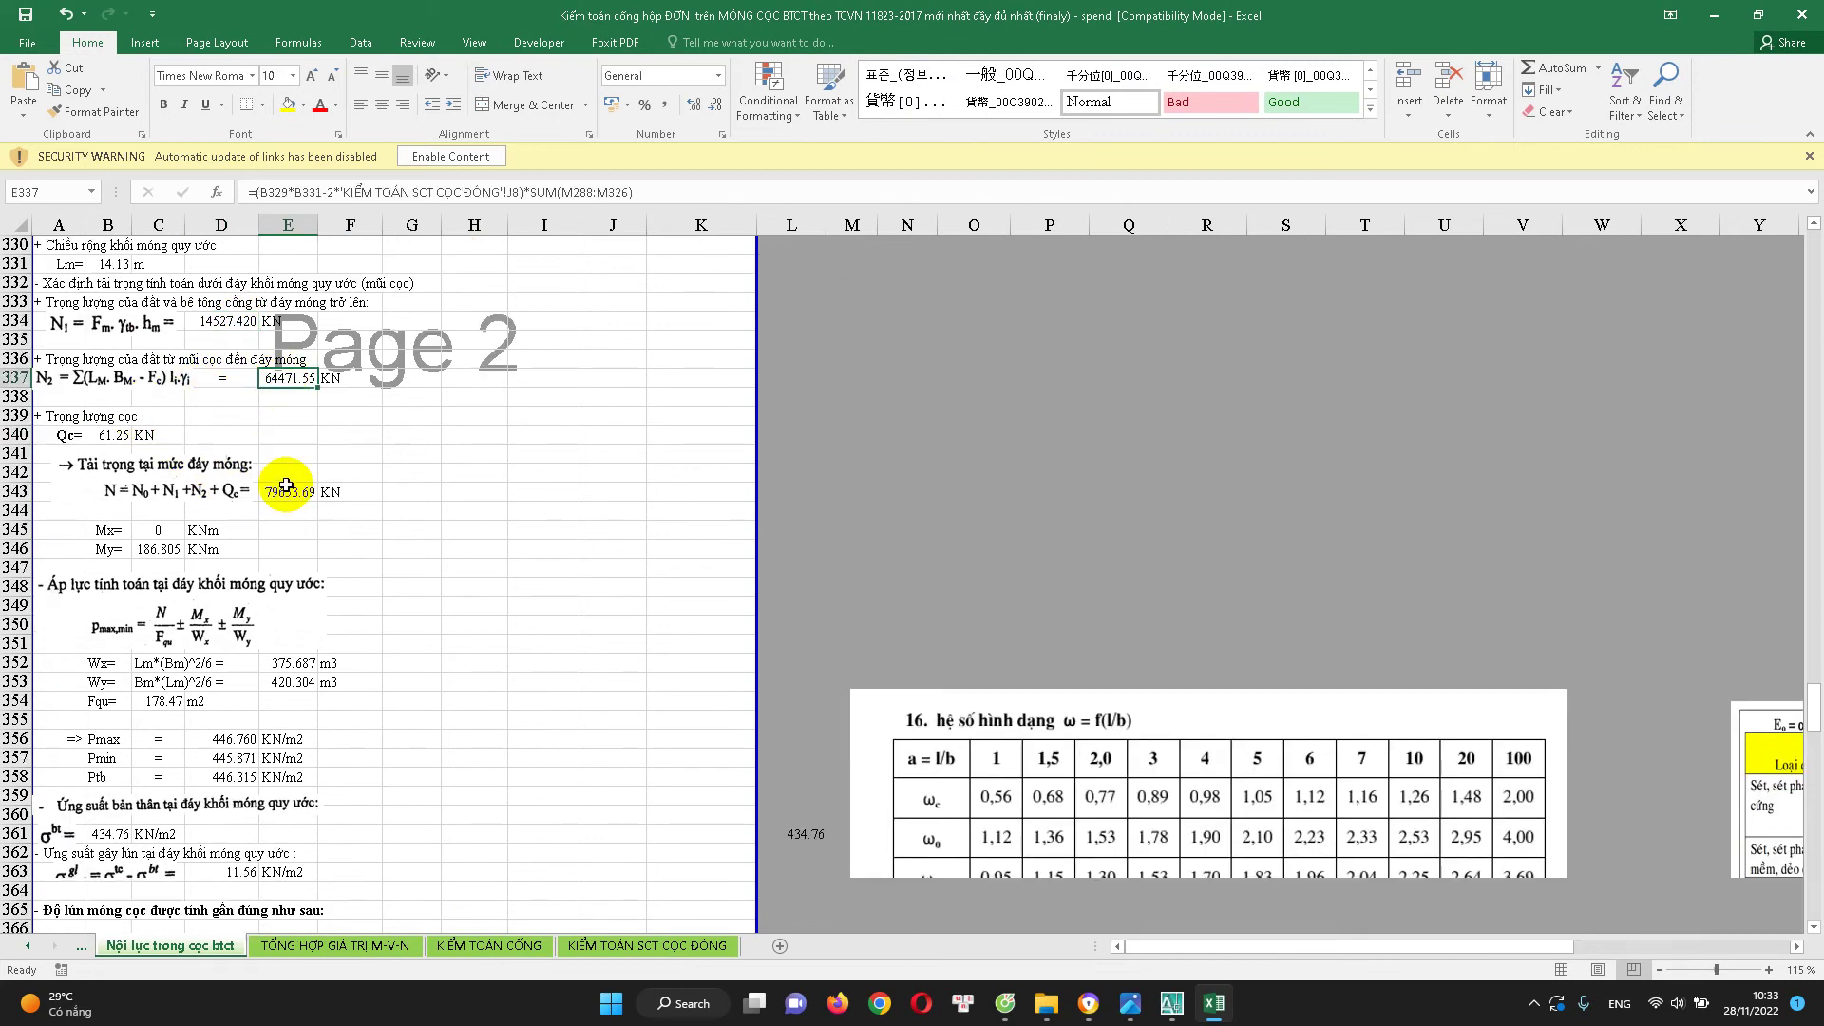
{"action": "left_click", "coordinate": [124, 437]}
{"action": "double_click", "coordinate": [124, 438]}
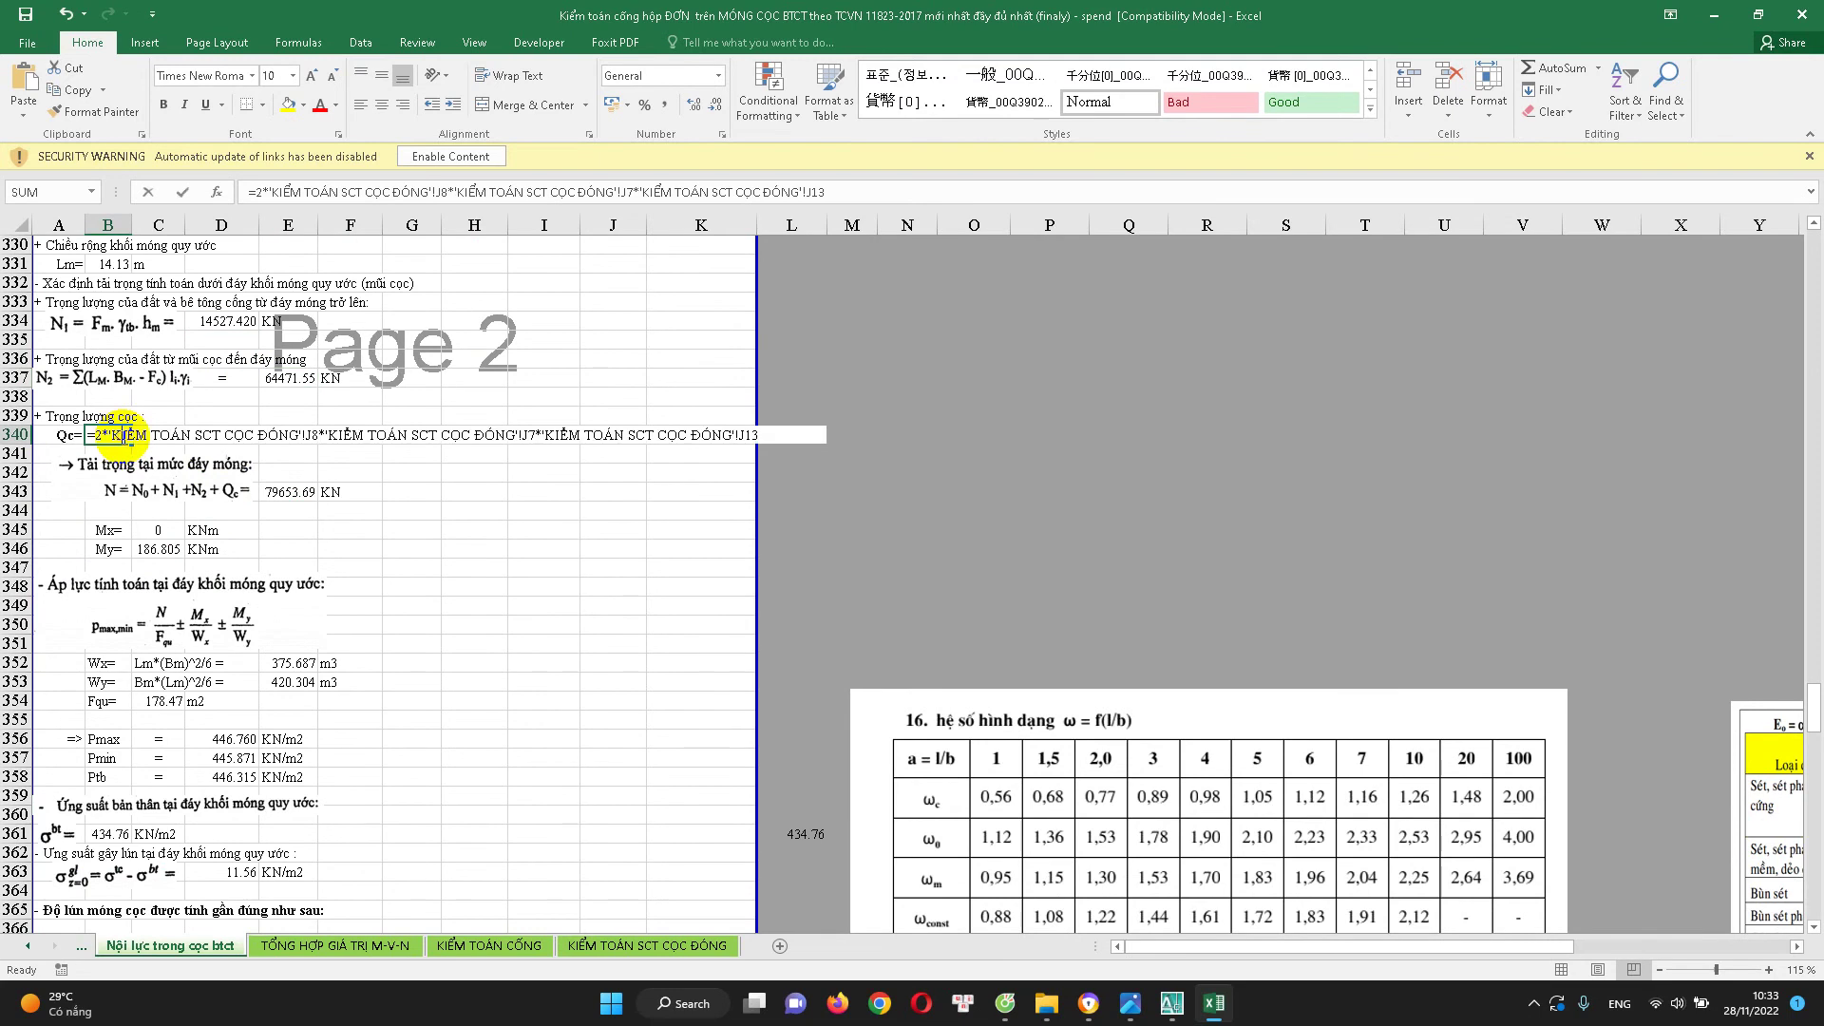
{"action": "key", "text": "Escape"}
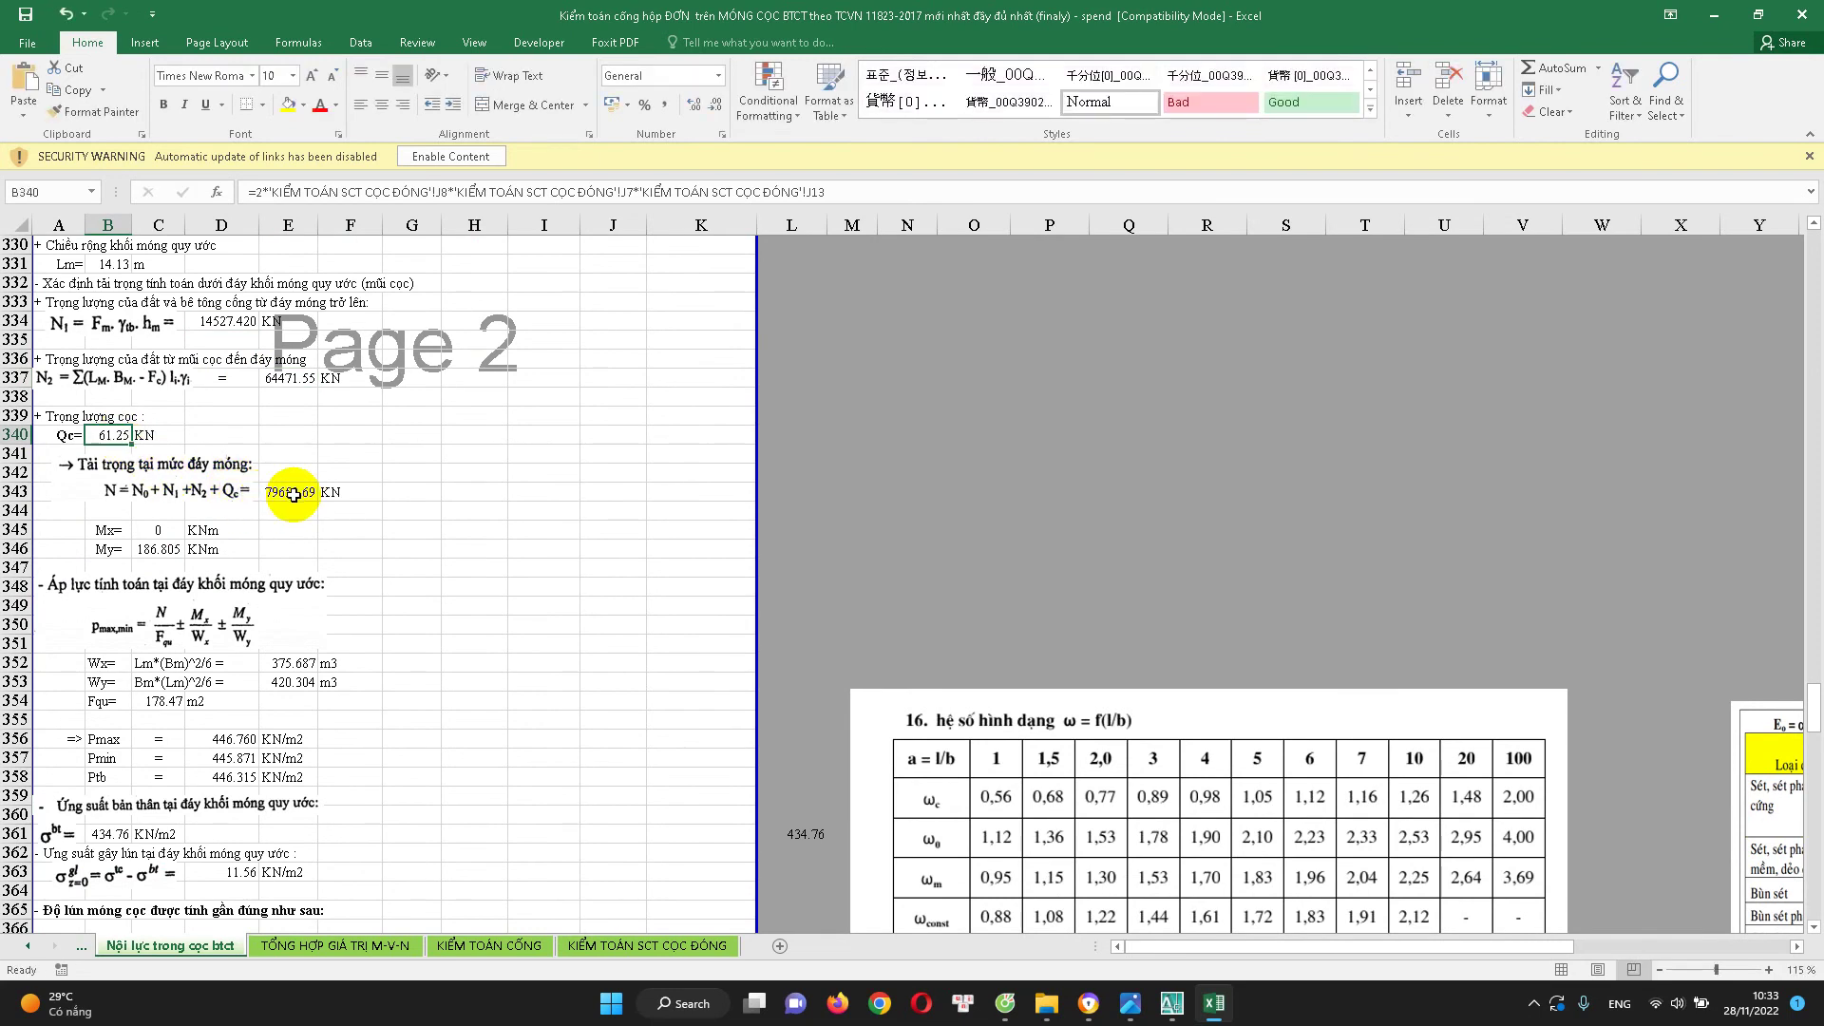
{"action": "double_click", "coordinate": [294, 490]}
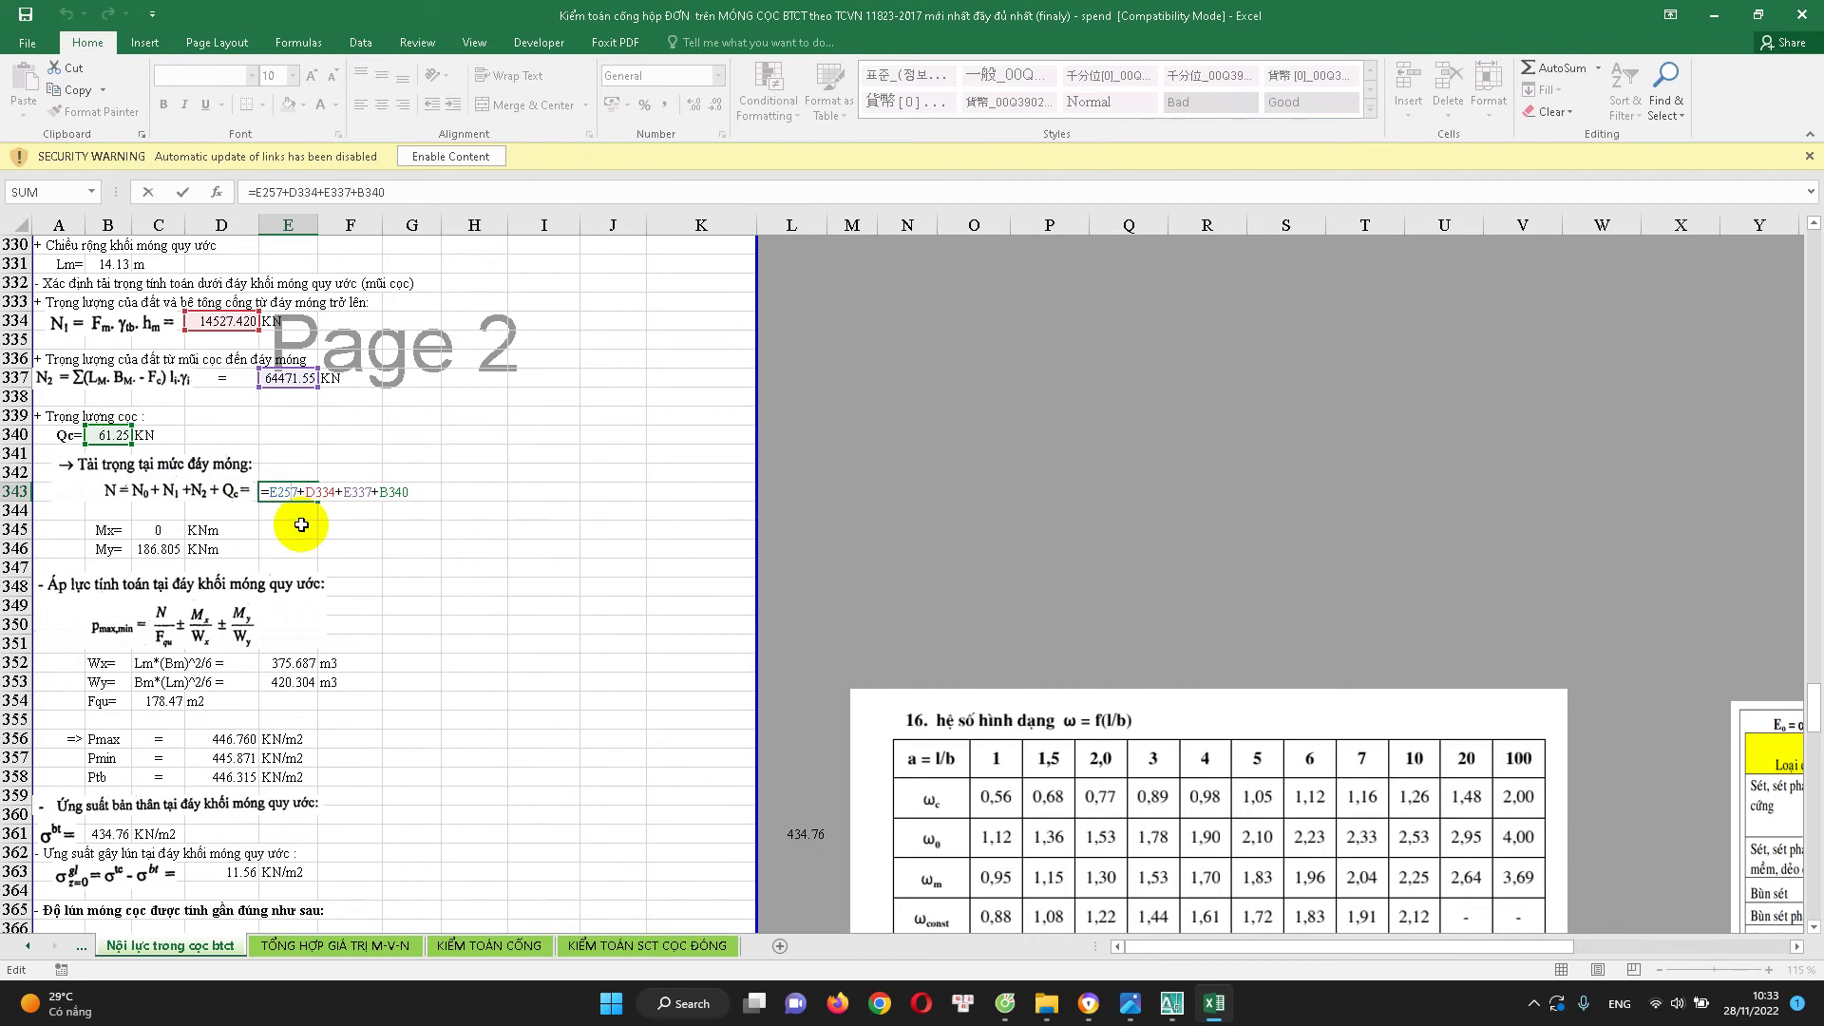
{"action": "key", "text": "Escape"}
{"action": "scroll", "coordinate": [228, 497], "scroll_direction": "down", "scroll_amount": 1}
{"action": "left_click", "coordinate": [157, 491]}
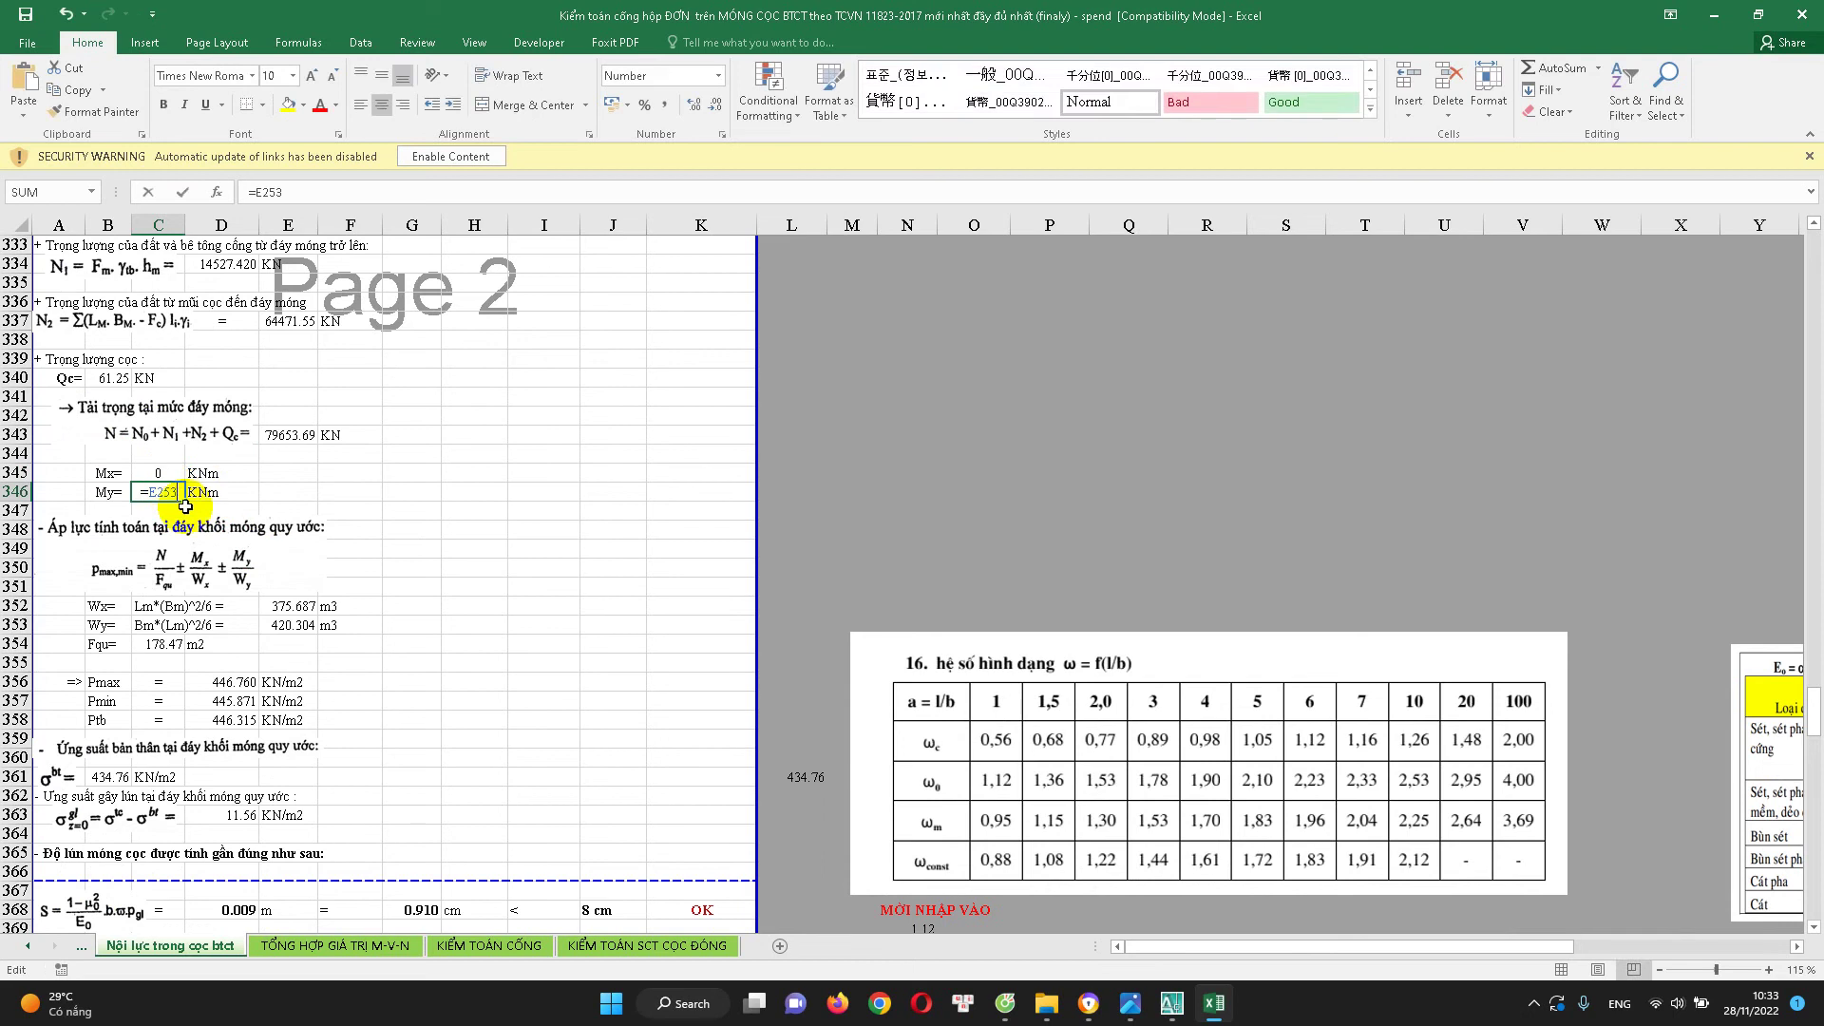
{"action": "scroll", "coordinate": [204, 548], "scroll_direction": "down", "scroll_amount": 1}
{"action": "scroll", "coordinate": [266, 556], "scroll_direction": "down", "scroll_amount": 1}
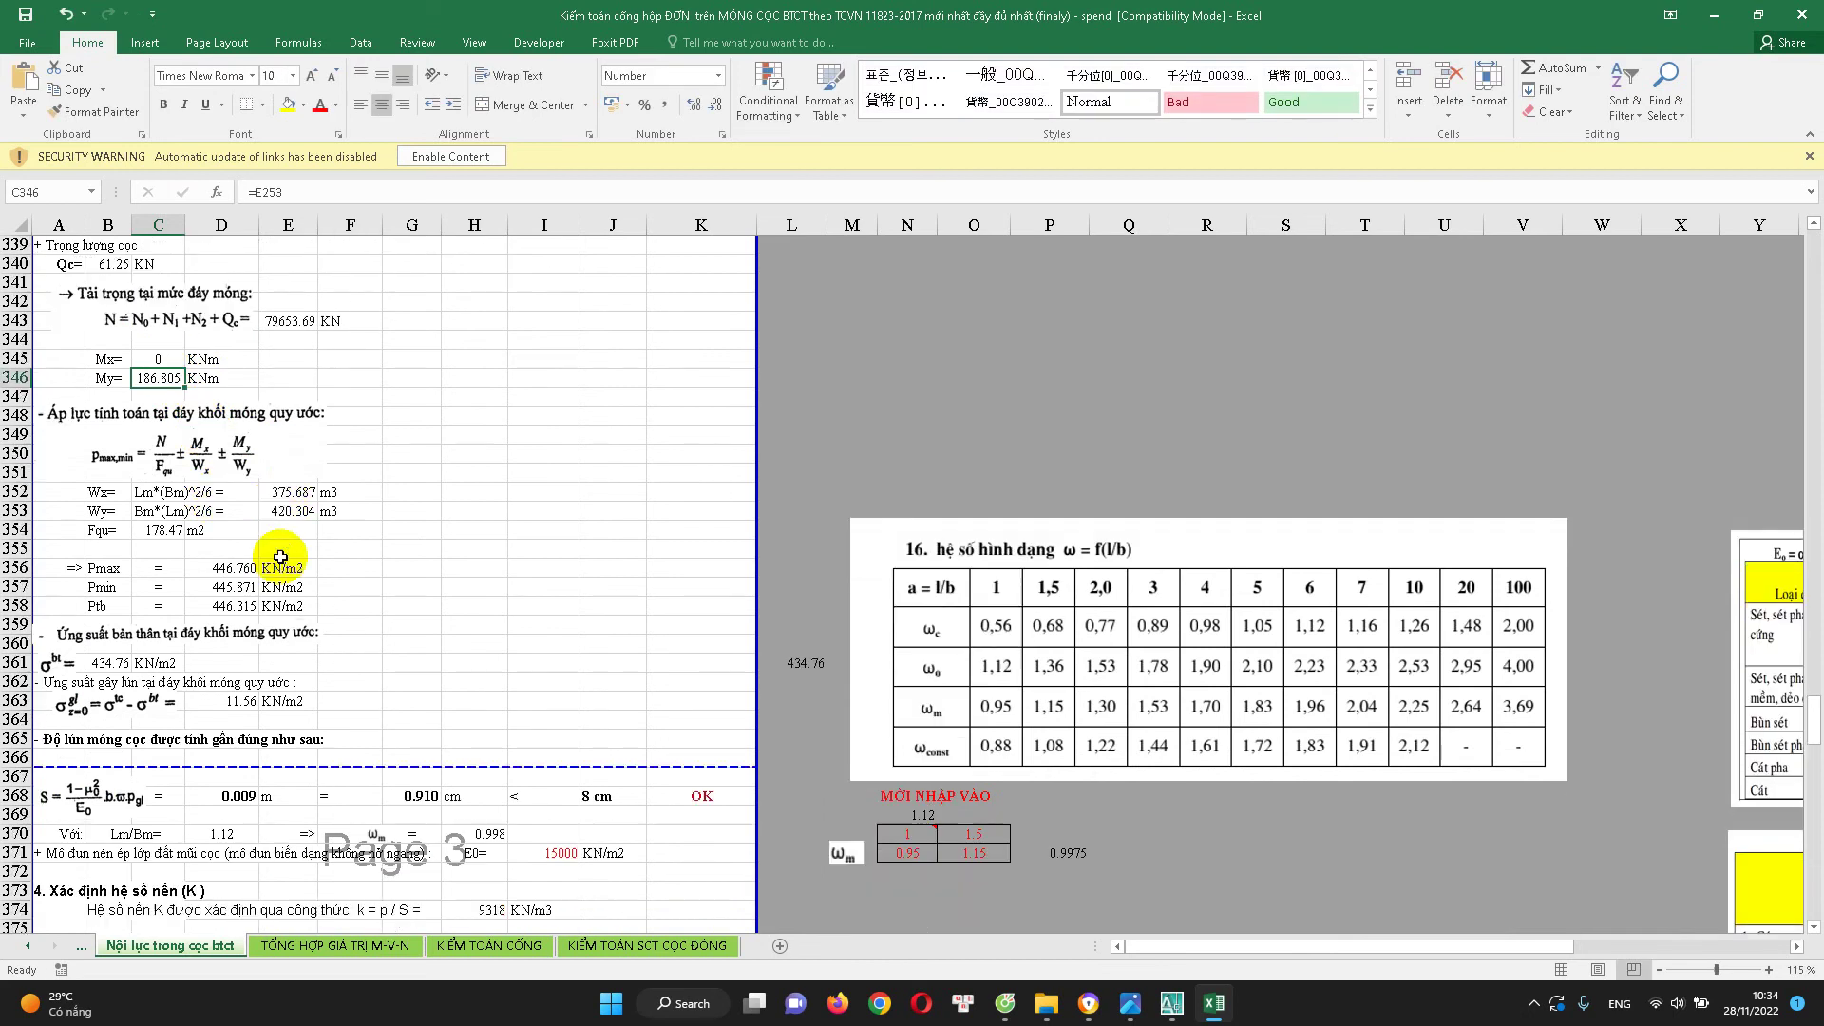
{"action": "left_click", "coordinate": [281, 493]}
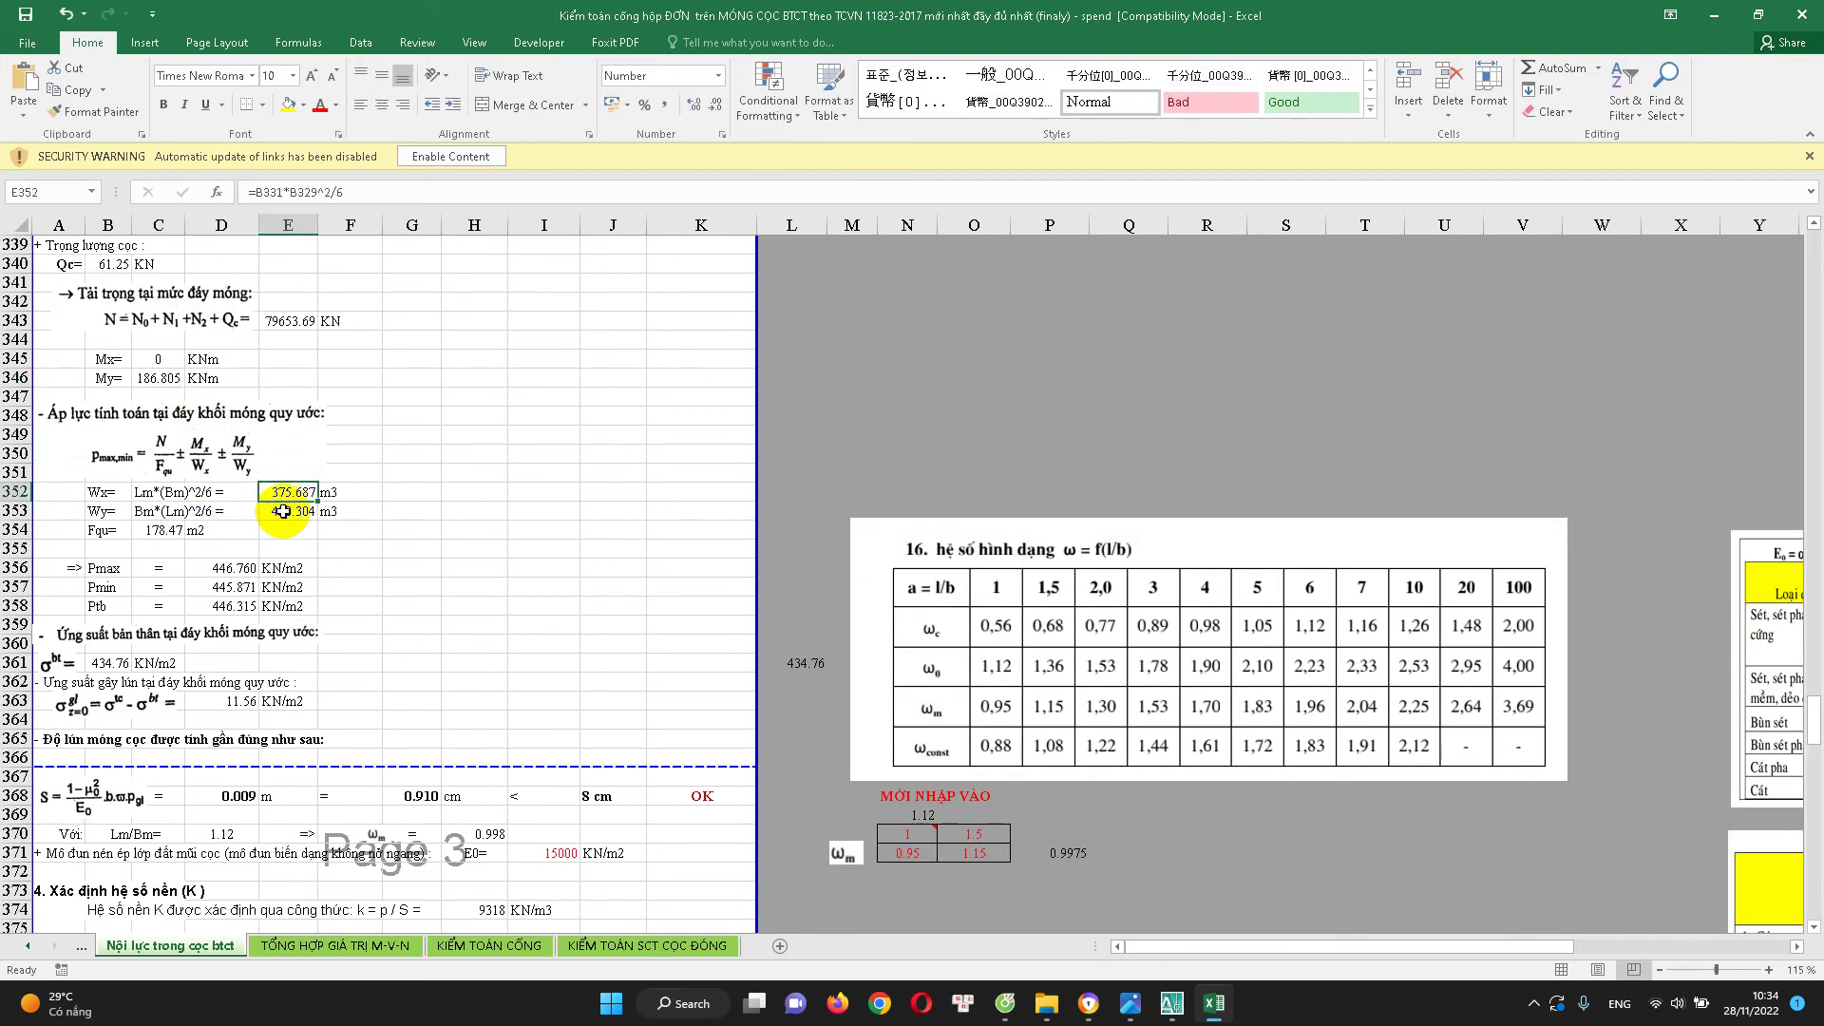
{"action": "left_click", "coordinate": [171, 530]}
{"action": "scroll", "coordinate": [176, 531], "scroll_direction": "down", "scroll_amount": 1}
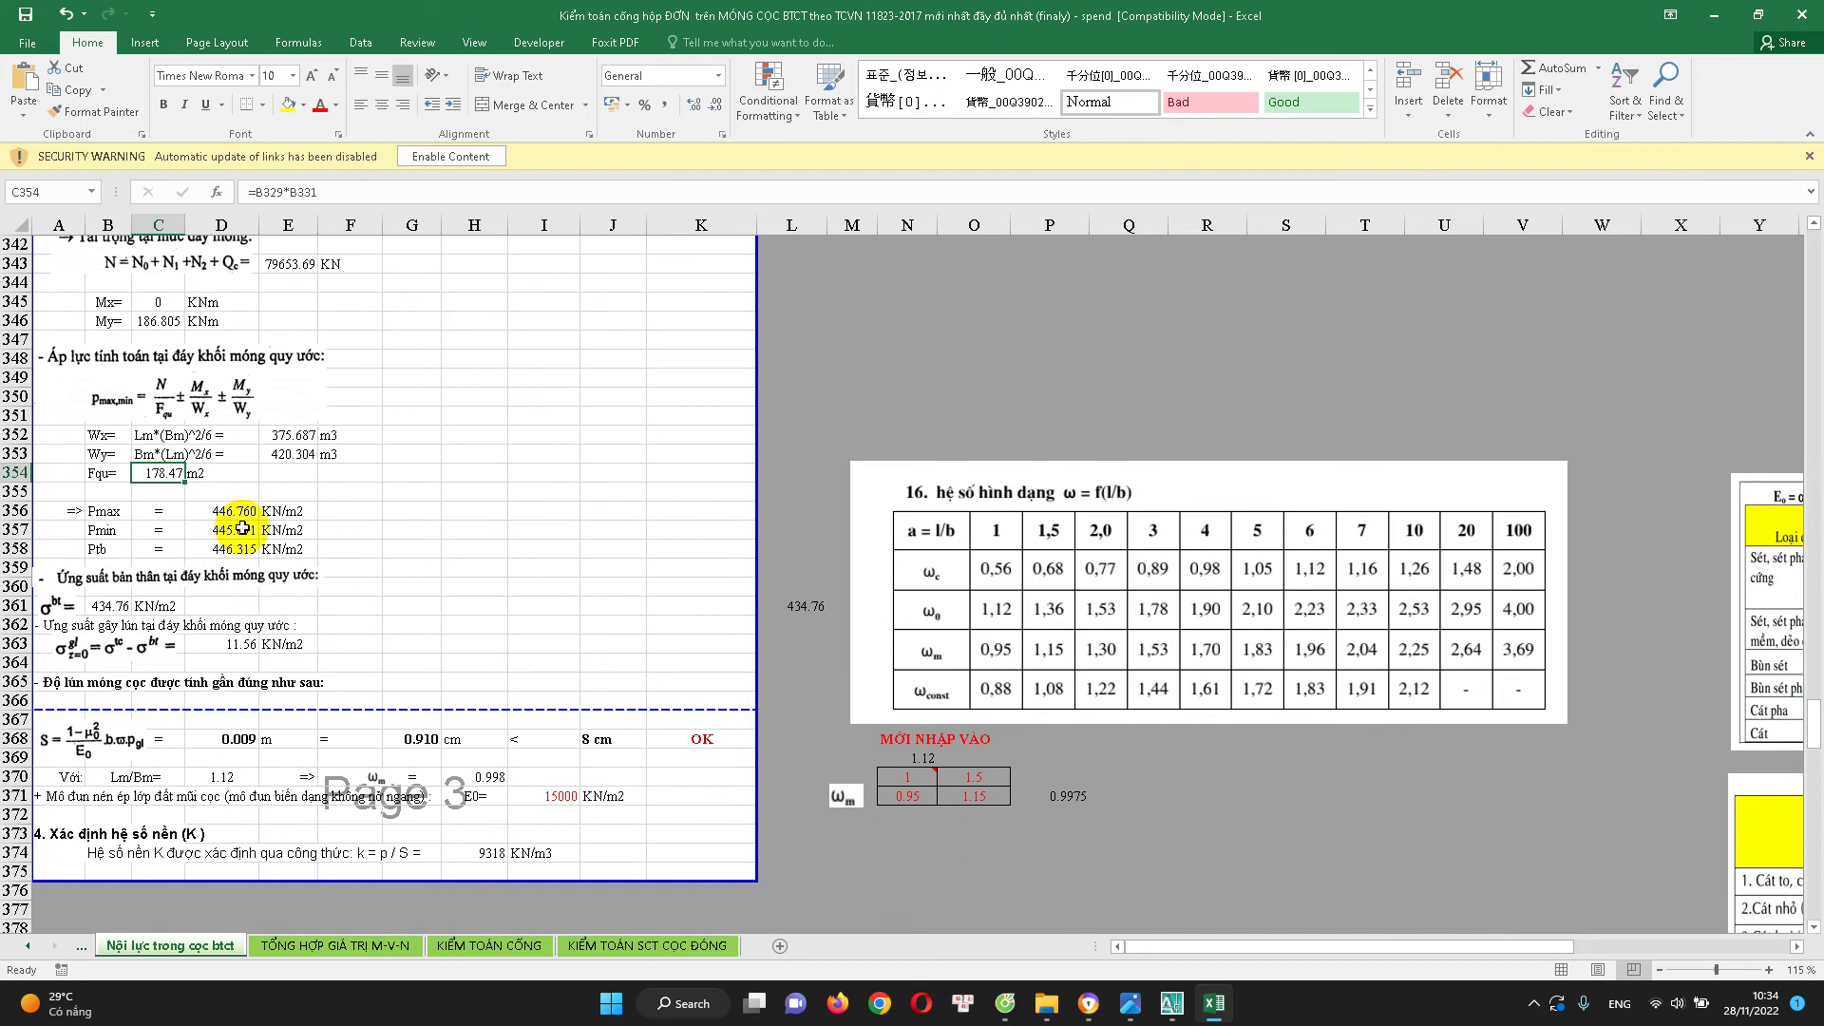
{"action": "scroll", "coordinate": [246, 509], "scroll_direction": "up", "scroll_amount": 5}
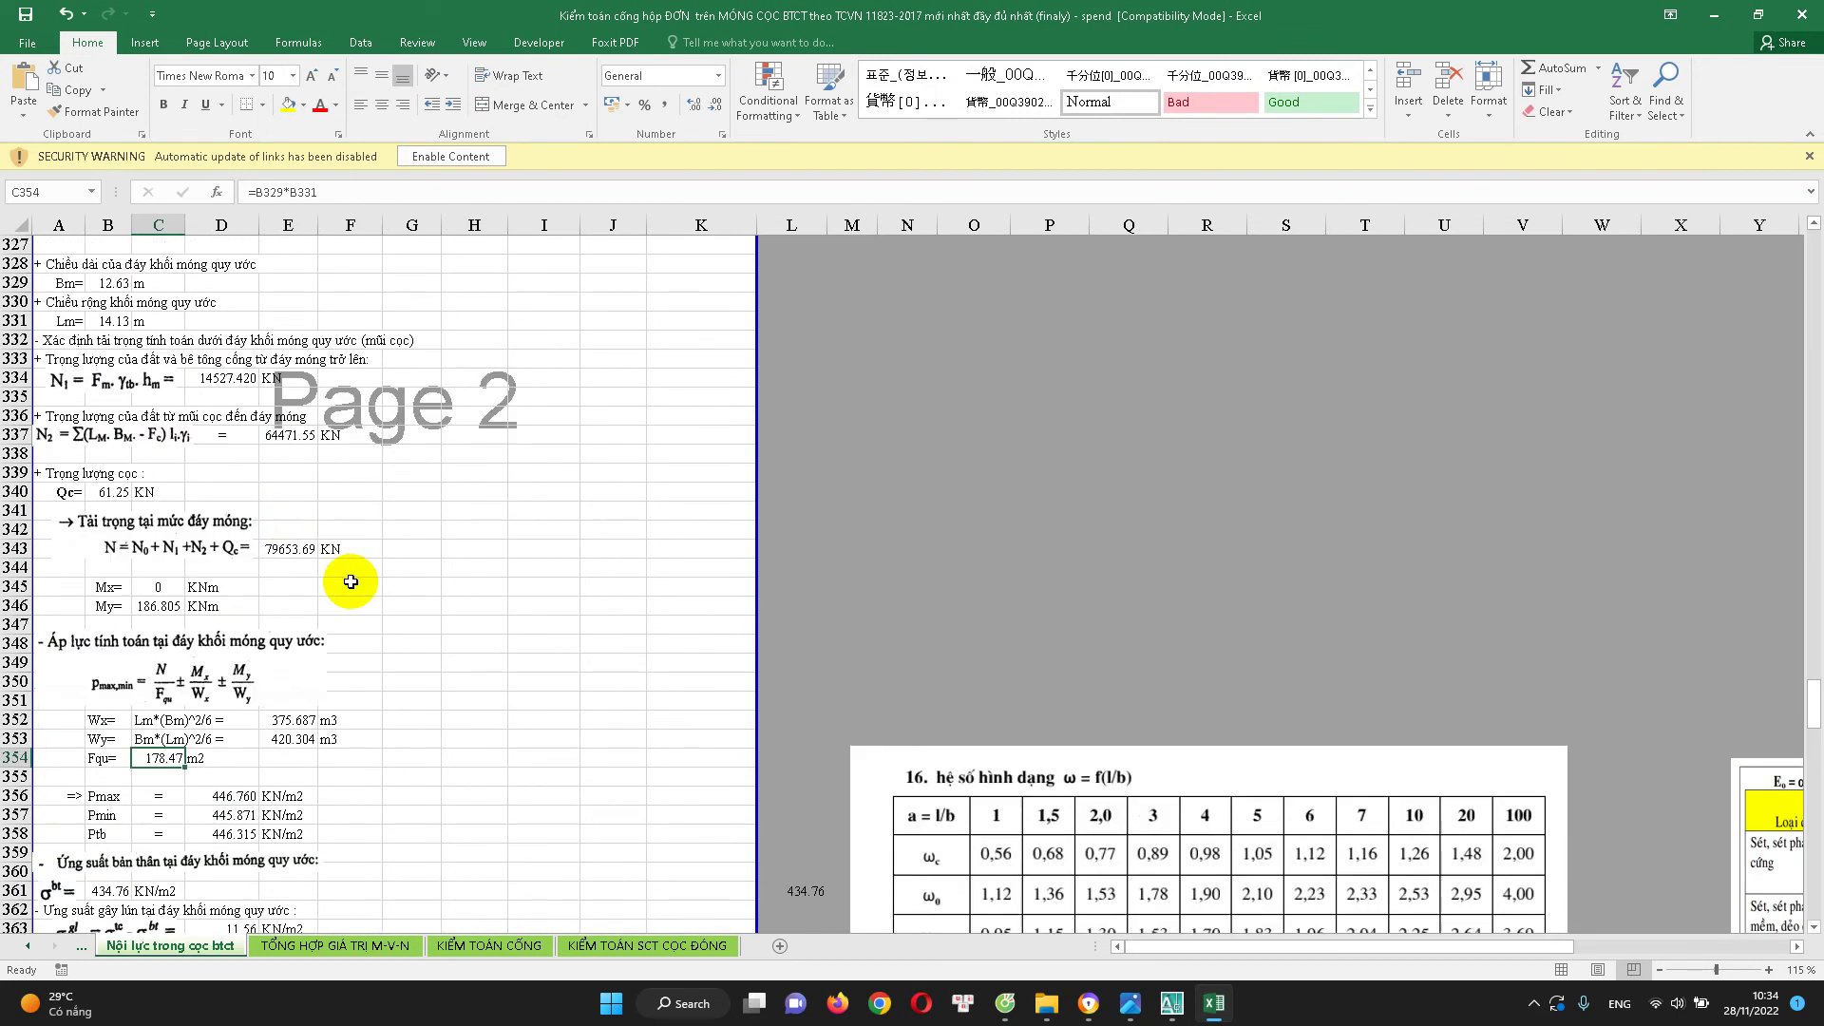
{"action": "scroll", "coordinate": [351, 590], "scroll_direction": "up", "scroll_amount": 5}
{"action": "scroll", "coordinate": [440, 591], "scroll_direction": "up", "scroll_amount": 5}
{"action": "scroll", "coordinate": [493, 570], "scroll_direction": "up", "scroll_amount": 4}
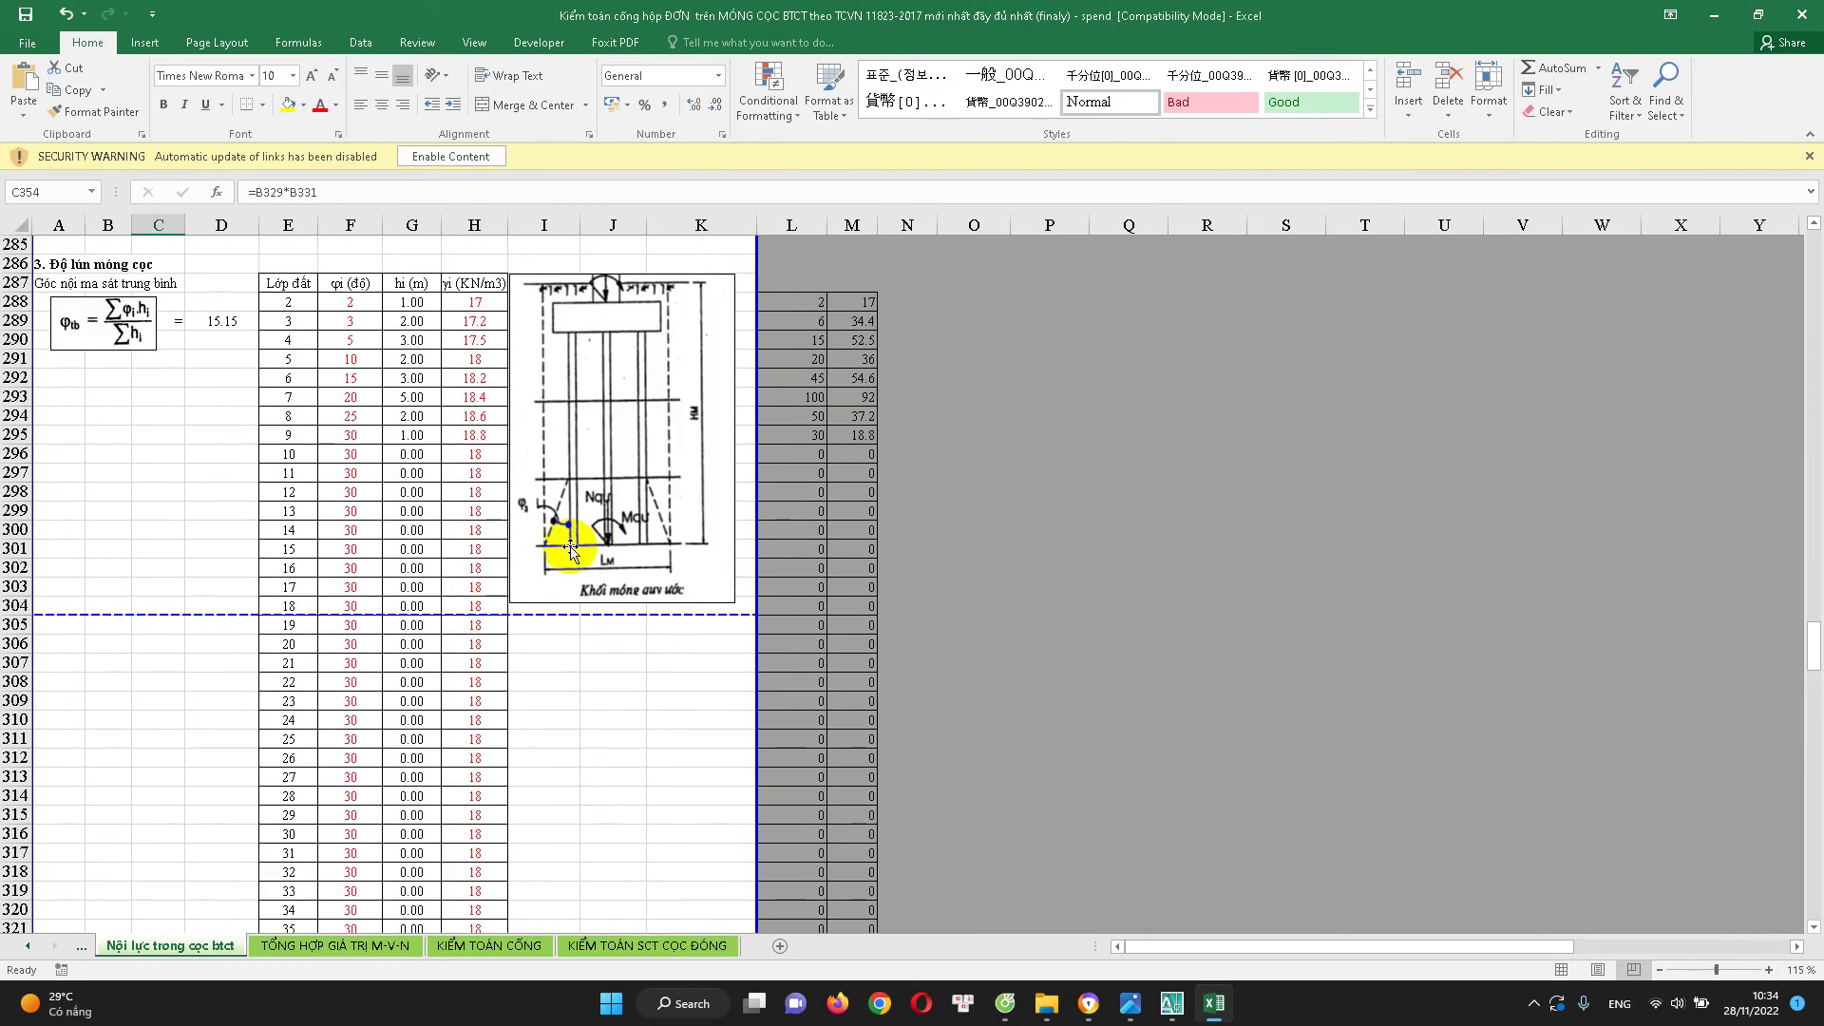
{"action": "scroll", "coordinate": [404, 641], "scroll_direction": "down", "scroll_amount": 1}
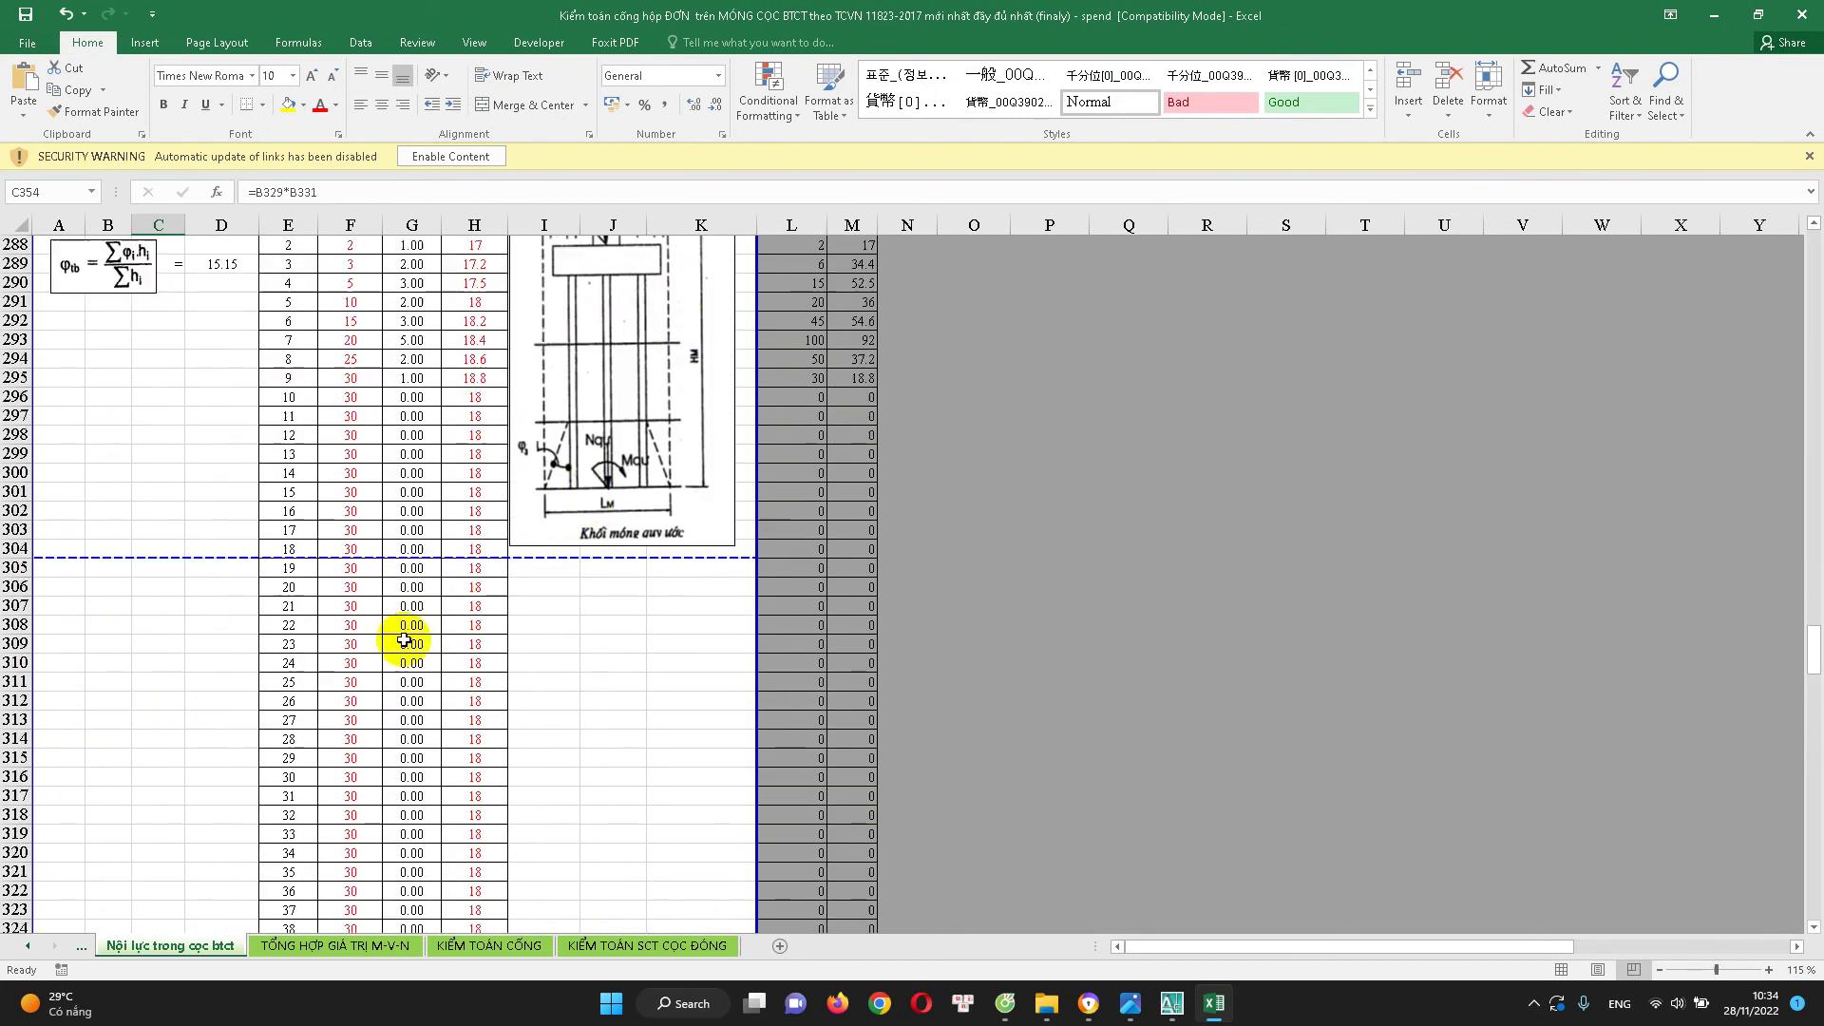
{"action": "scroll", "coordinate": [403, 641], "scroll_direction": "down", "scroll_amount": 6}
{"action": "scroll", "coordinate": [253, 651], "scroll_direction": "down", "scroll_amount": 3}
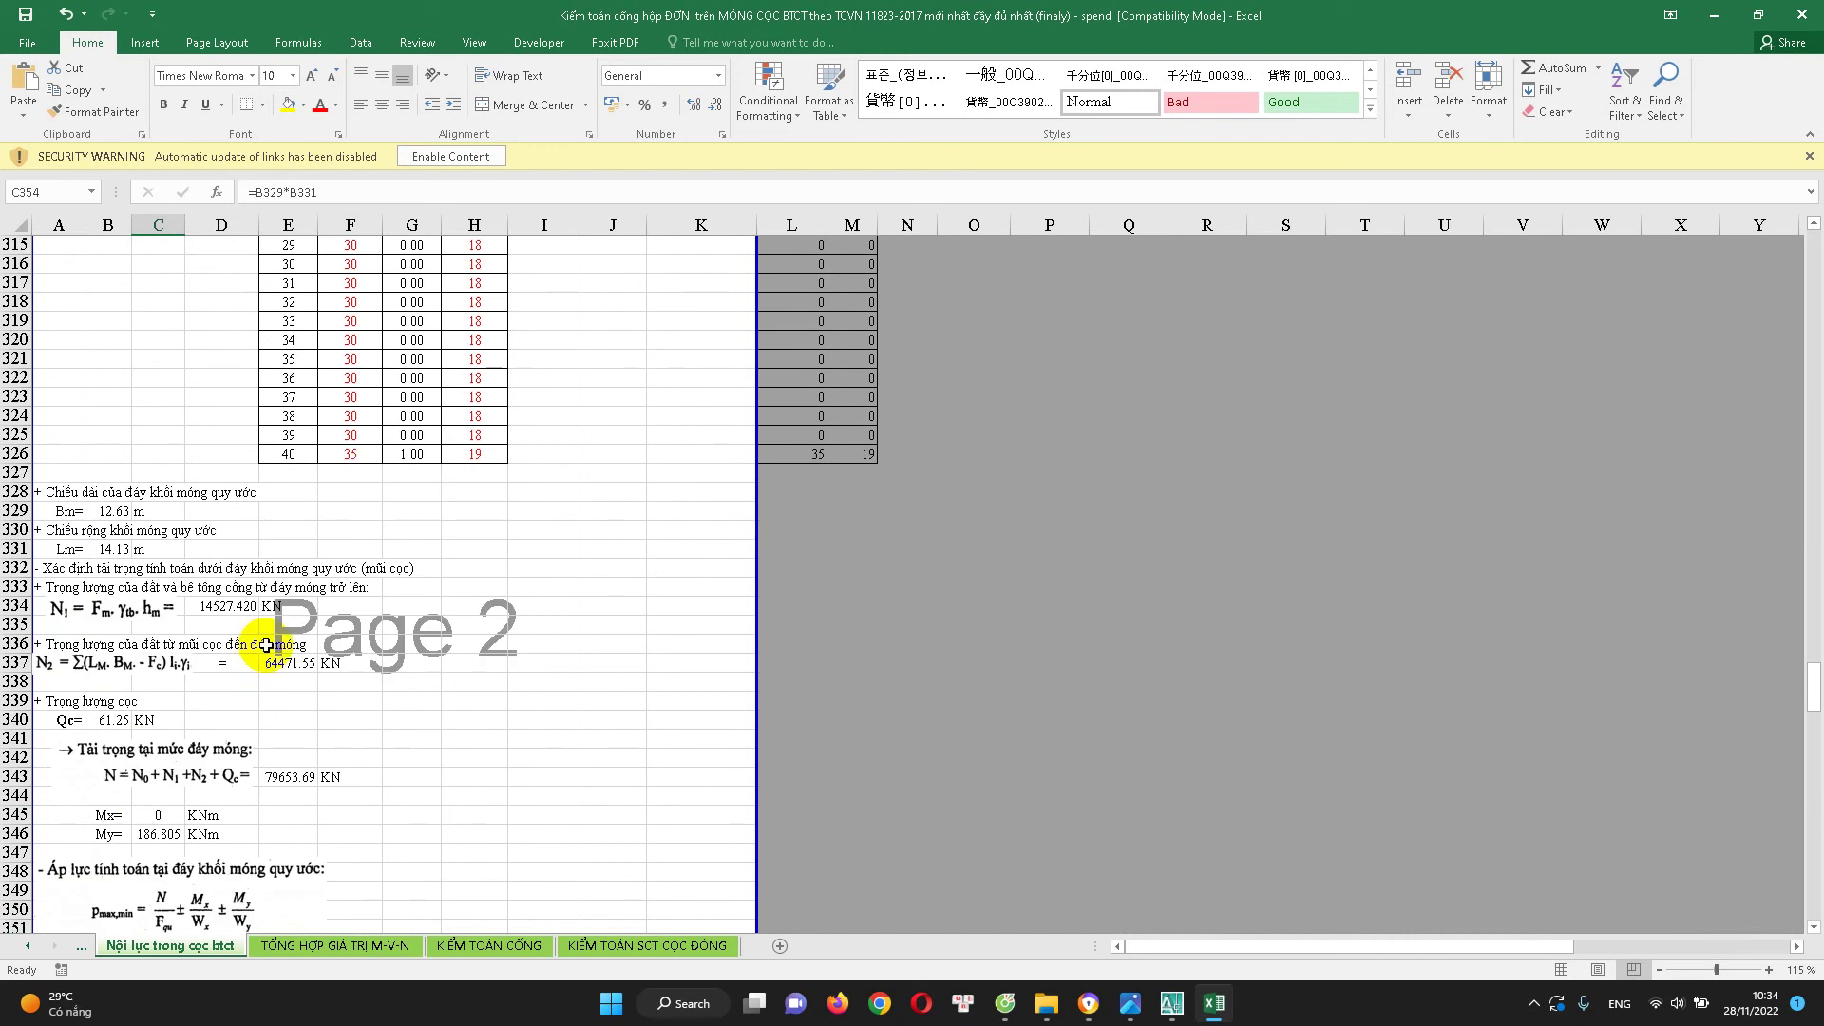
{"action": "scroll", "coordinate": [263, 624], "scroll_direction": "down", "scroll_amount": 6}
{"action": "left_click", "coordinate": [412, 598]}
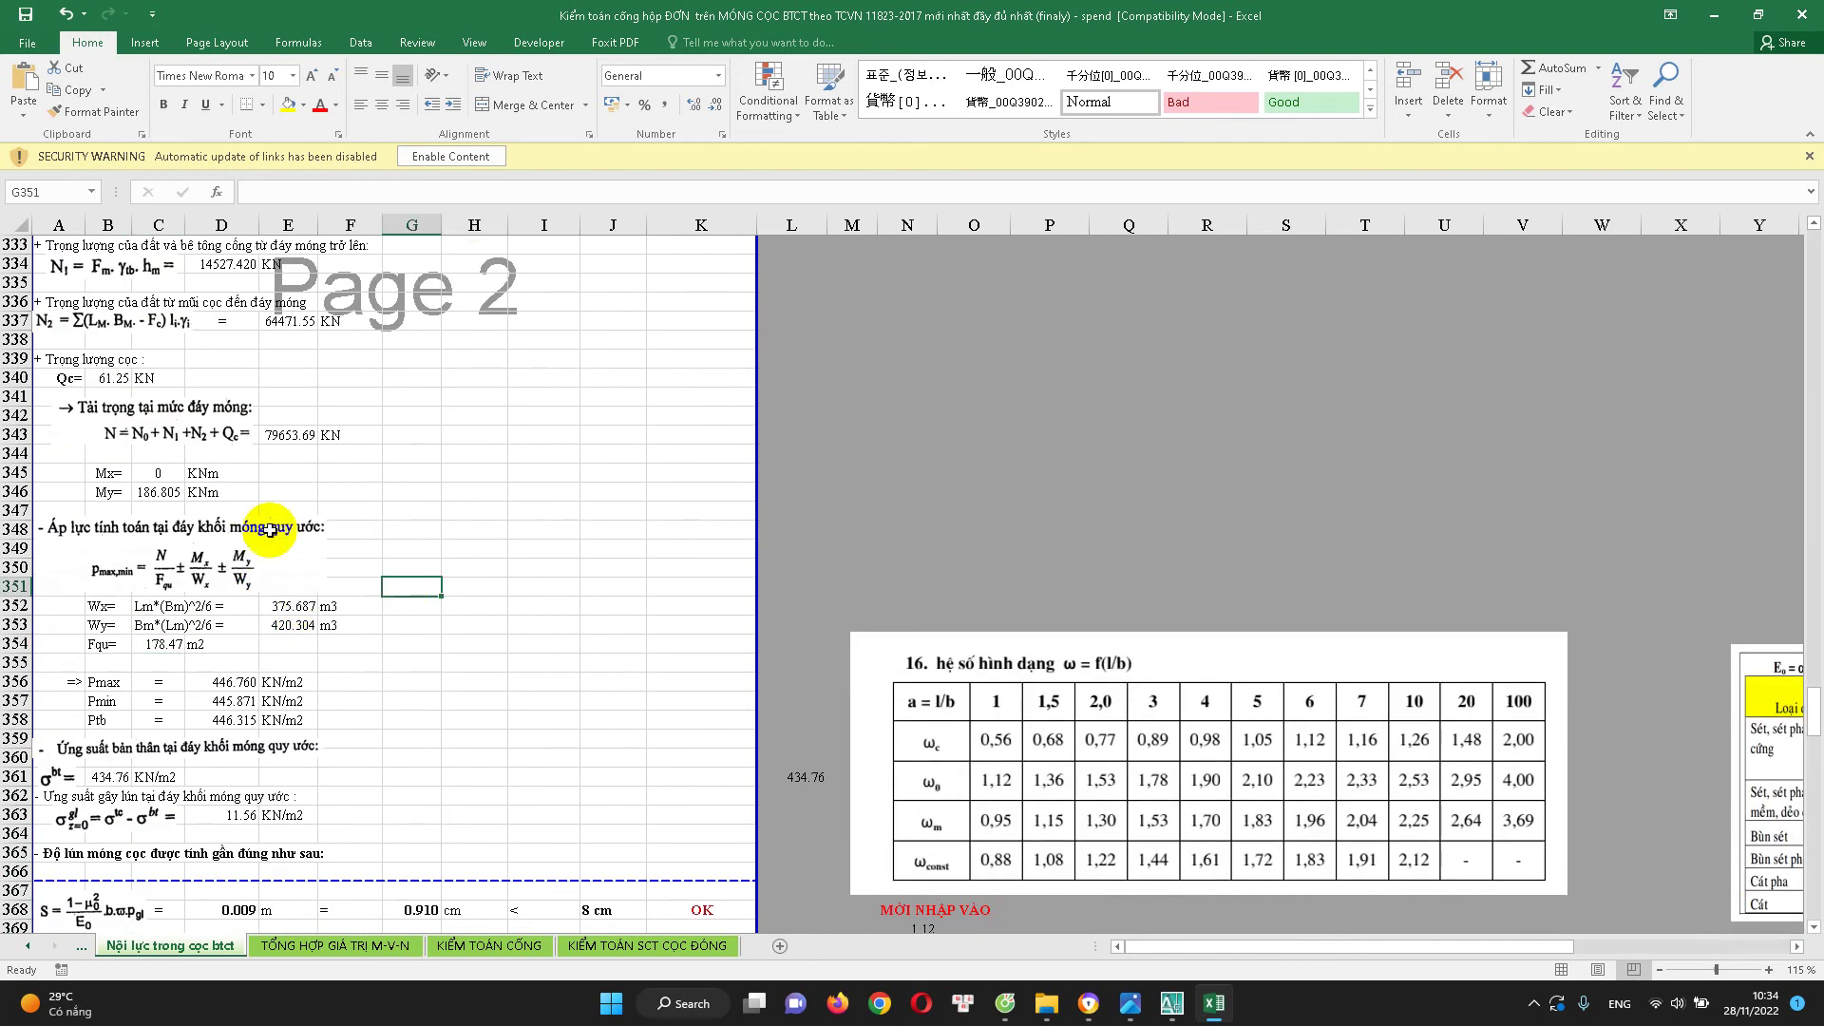
{"action": "scroll", "coordinate": [277, 391], "scroll_direction": "up", "scroll_amount": 5}
{"action": "scroll", "coordinate": [277, 391], "scroll_direction": "down", "scroll_amount": 3}
{"action": "scroll", "coordinate": [285, 517], "scroll_direction": "down", "scroll_amount": 3}
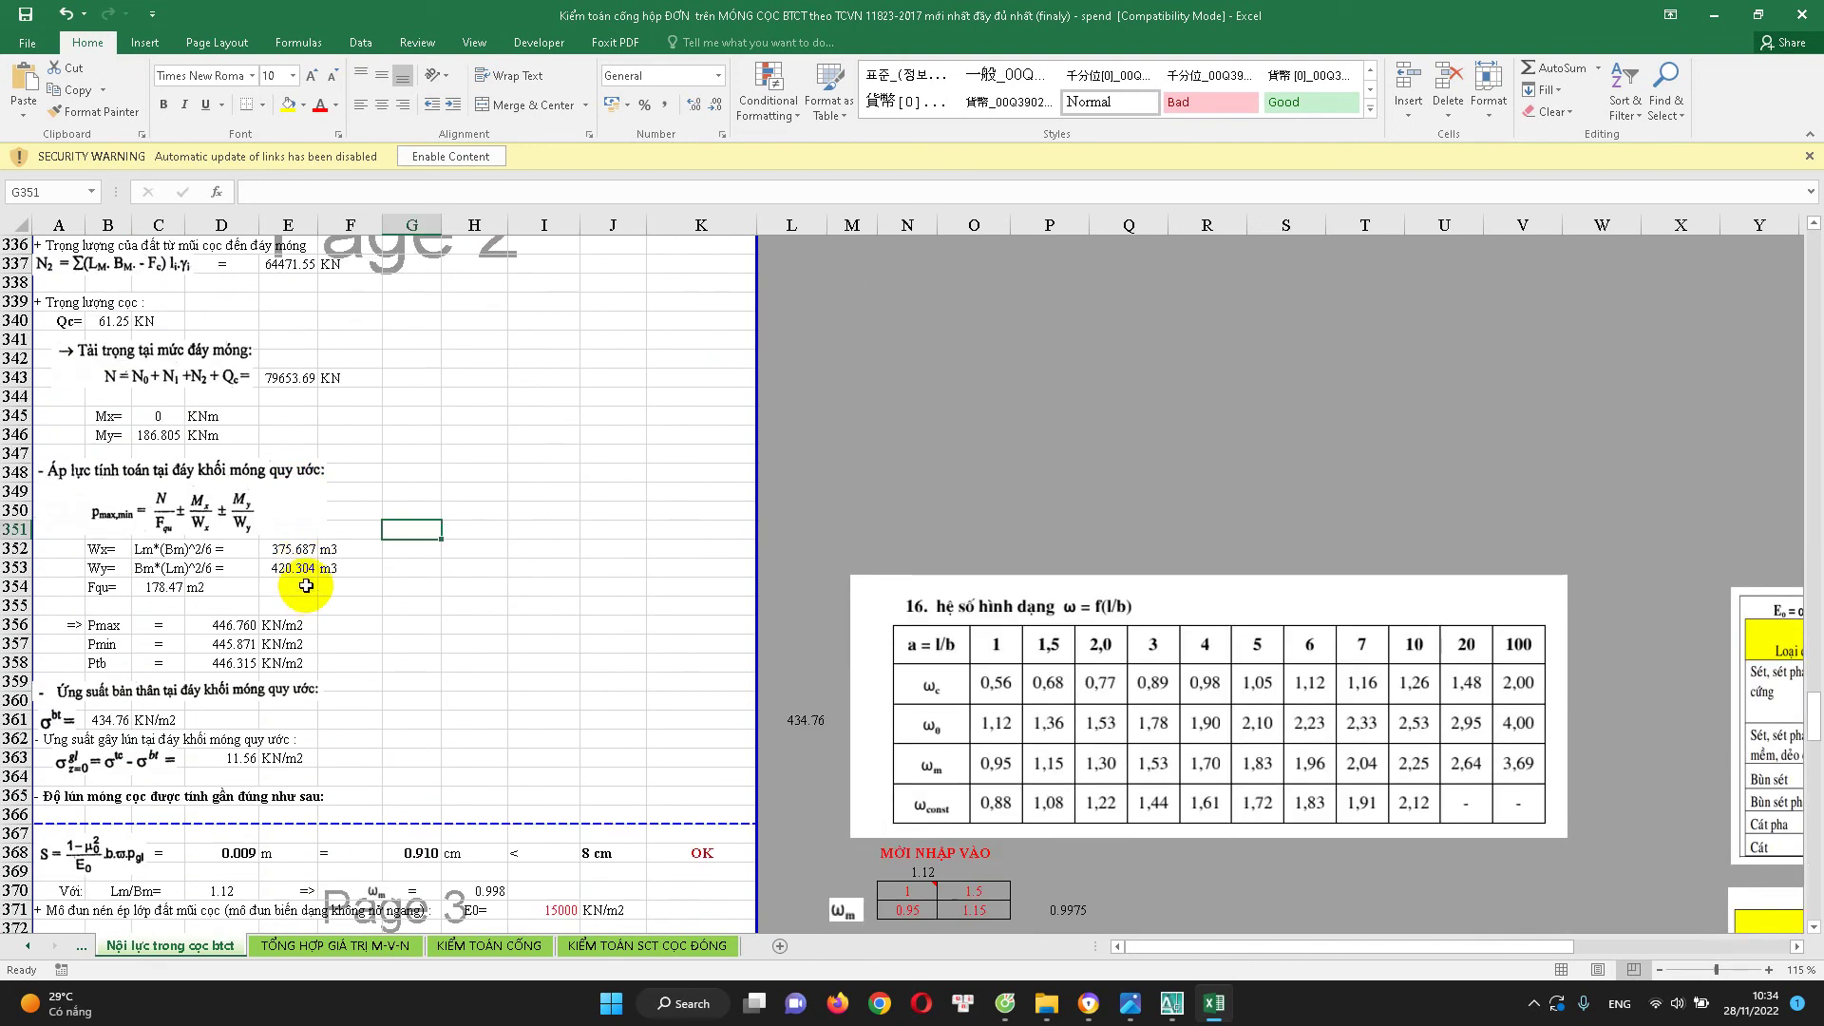
{"action": "scroll", "coordinate": [308, 590], "scroll_direction": "down", "scroll_amount": 2}
{"action": "scroll", "coordinate": [308, 591], "scroll_direction": "down", "scroll_amount": 1}
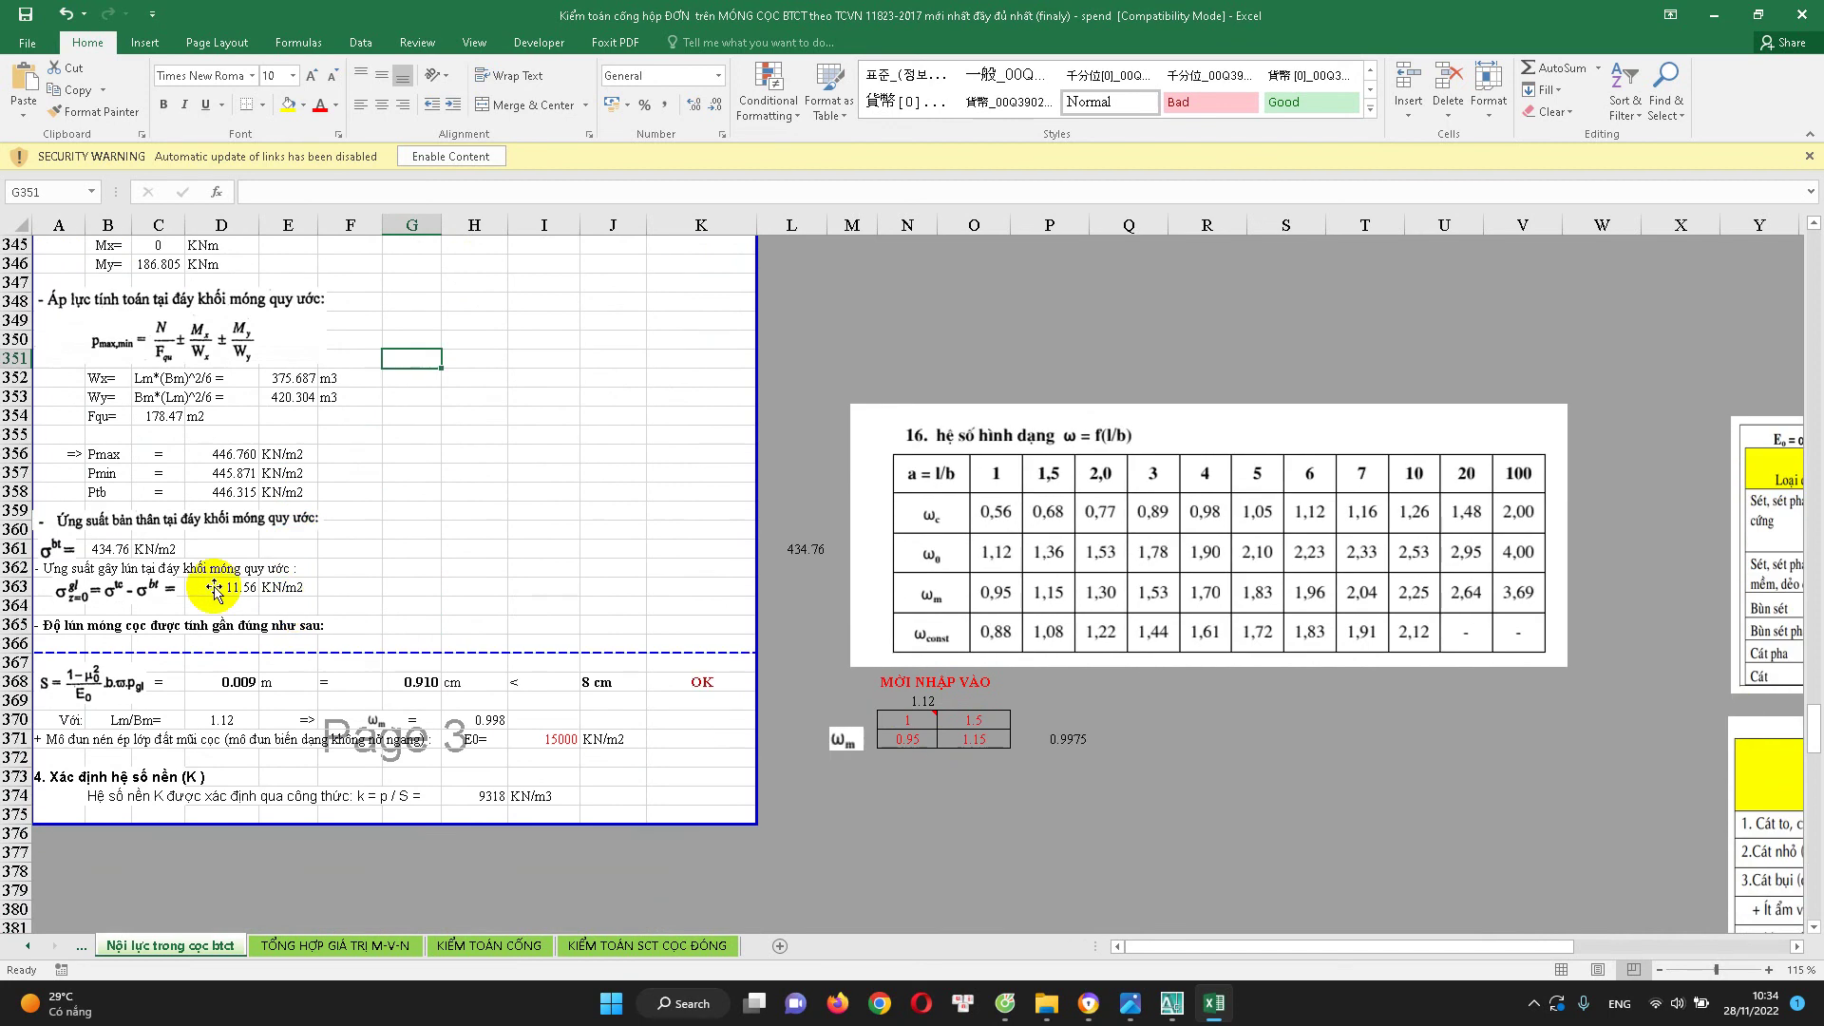
{"action": "left_click", "coordinate": [112, 548]}
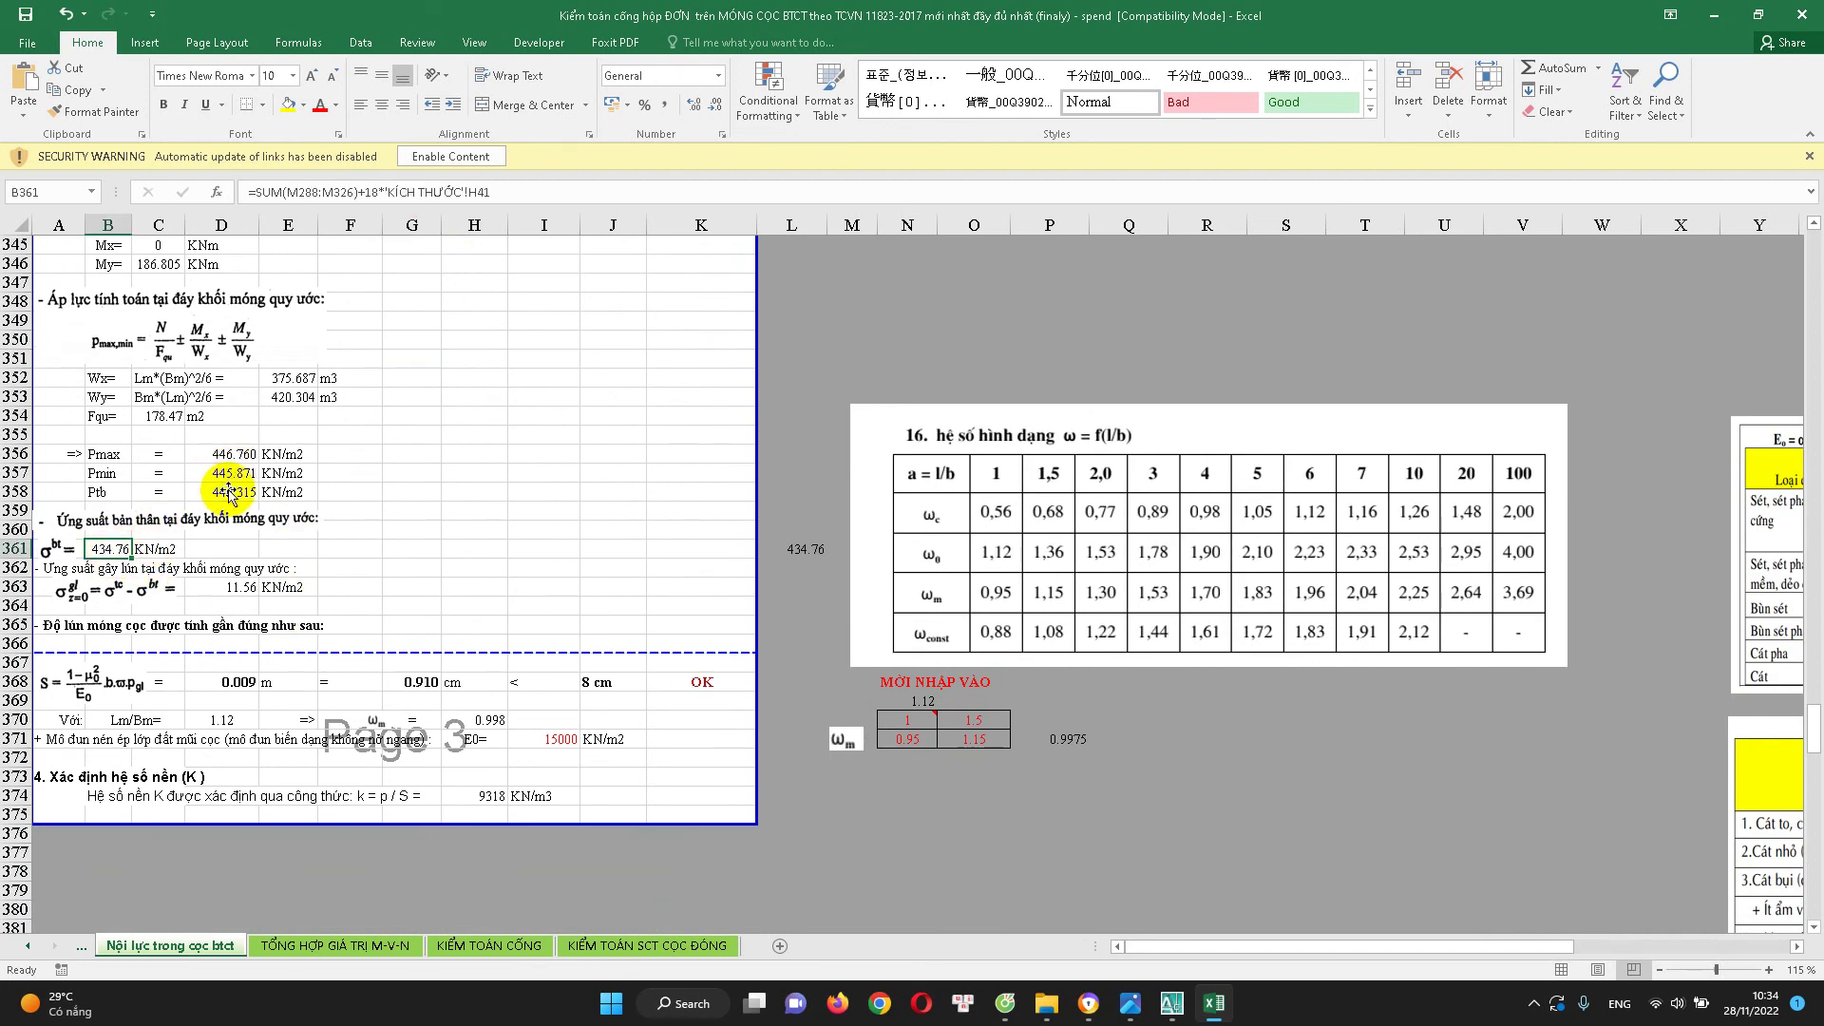
{"action": "scroll", "coordinate": [228, 494], "scroll_direction": "down", "scroll_amount": 1}
{"action": "scroll", "coordinate": [190, 513], "scroll_direction": "down", "scroll_amount": 1}
{"action": "double_click", "coordinate": [103, 435]}
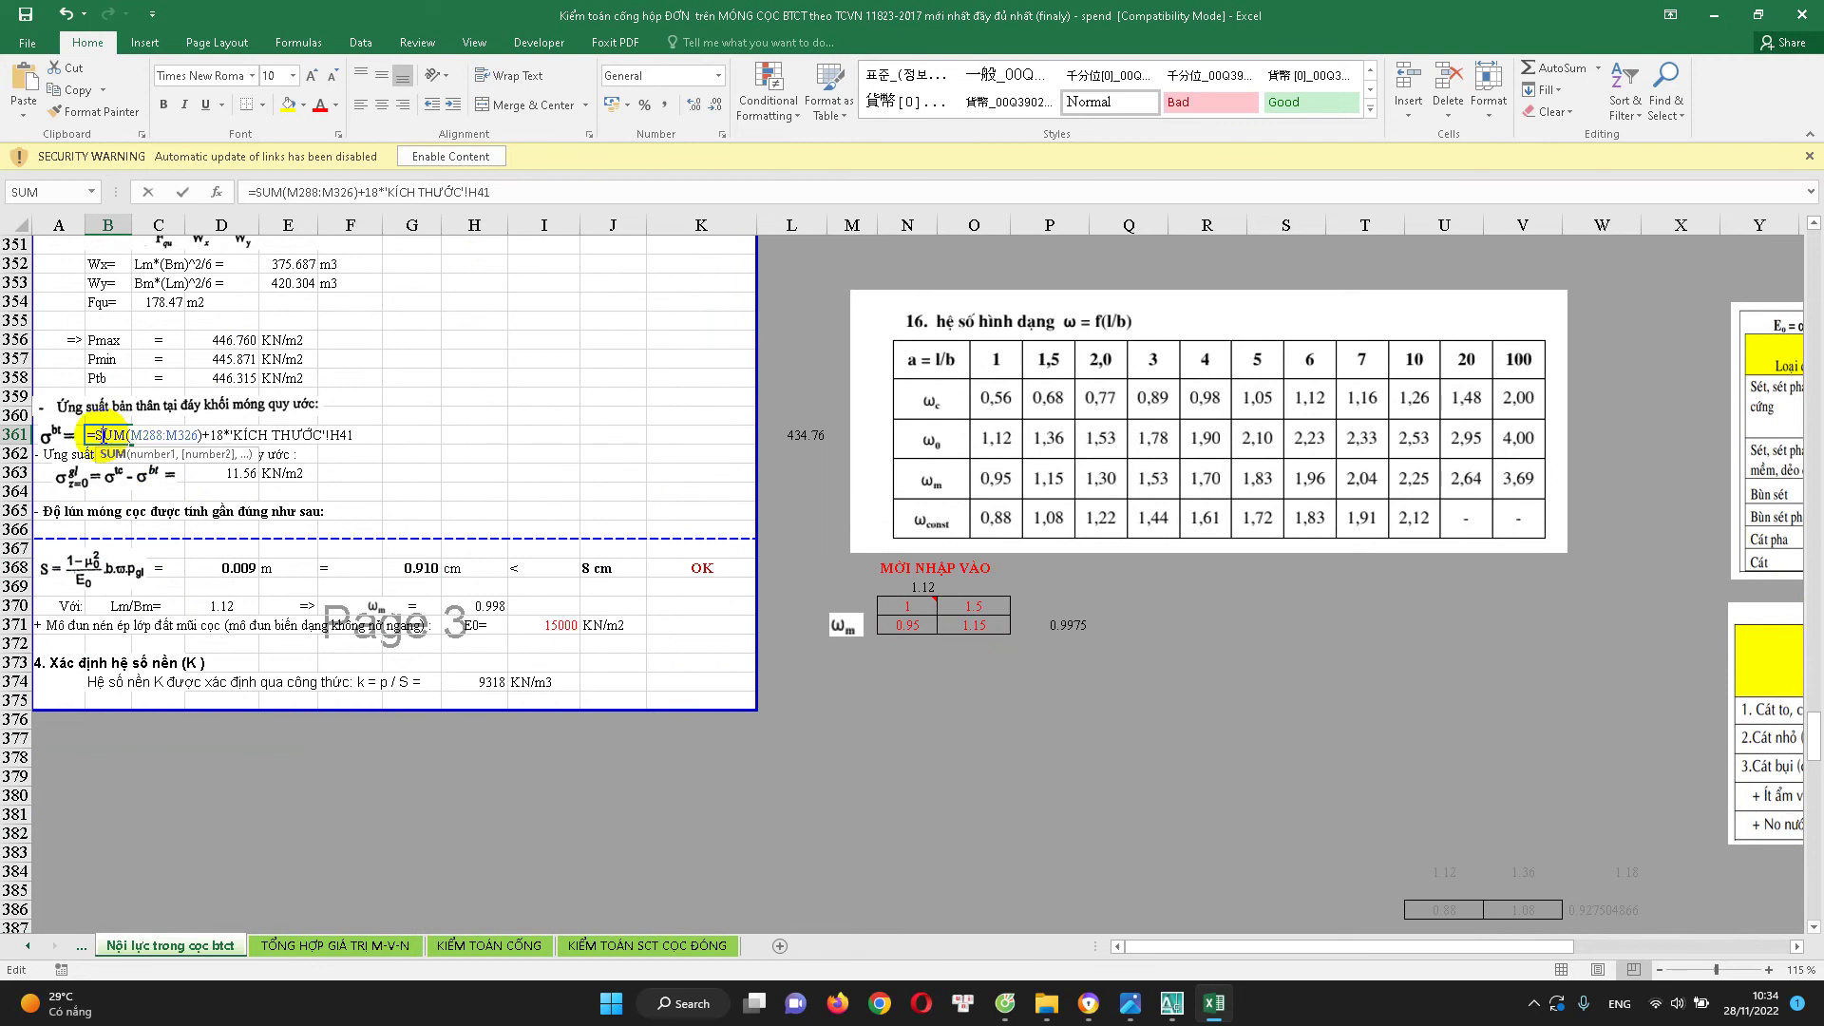
{"action": "key", "text": "Escape"}
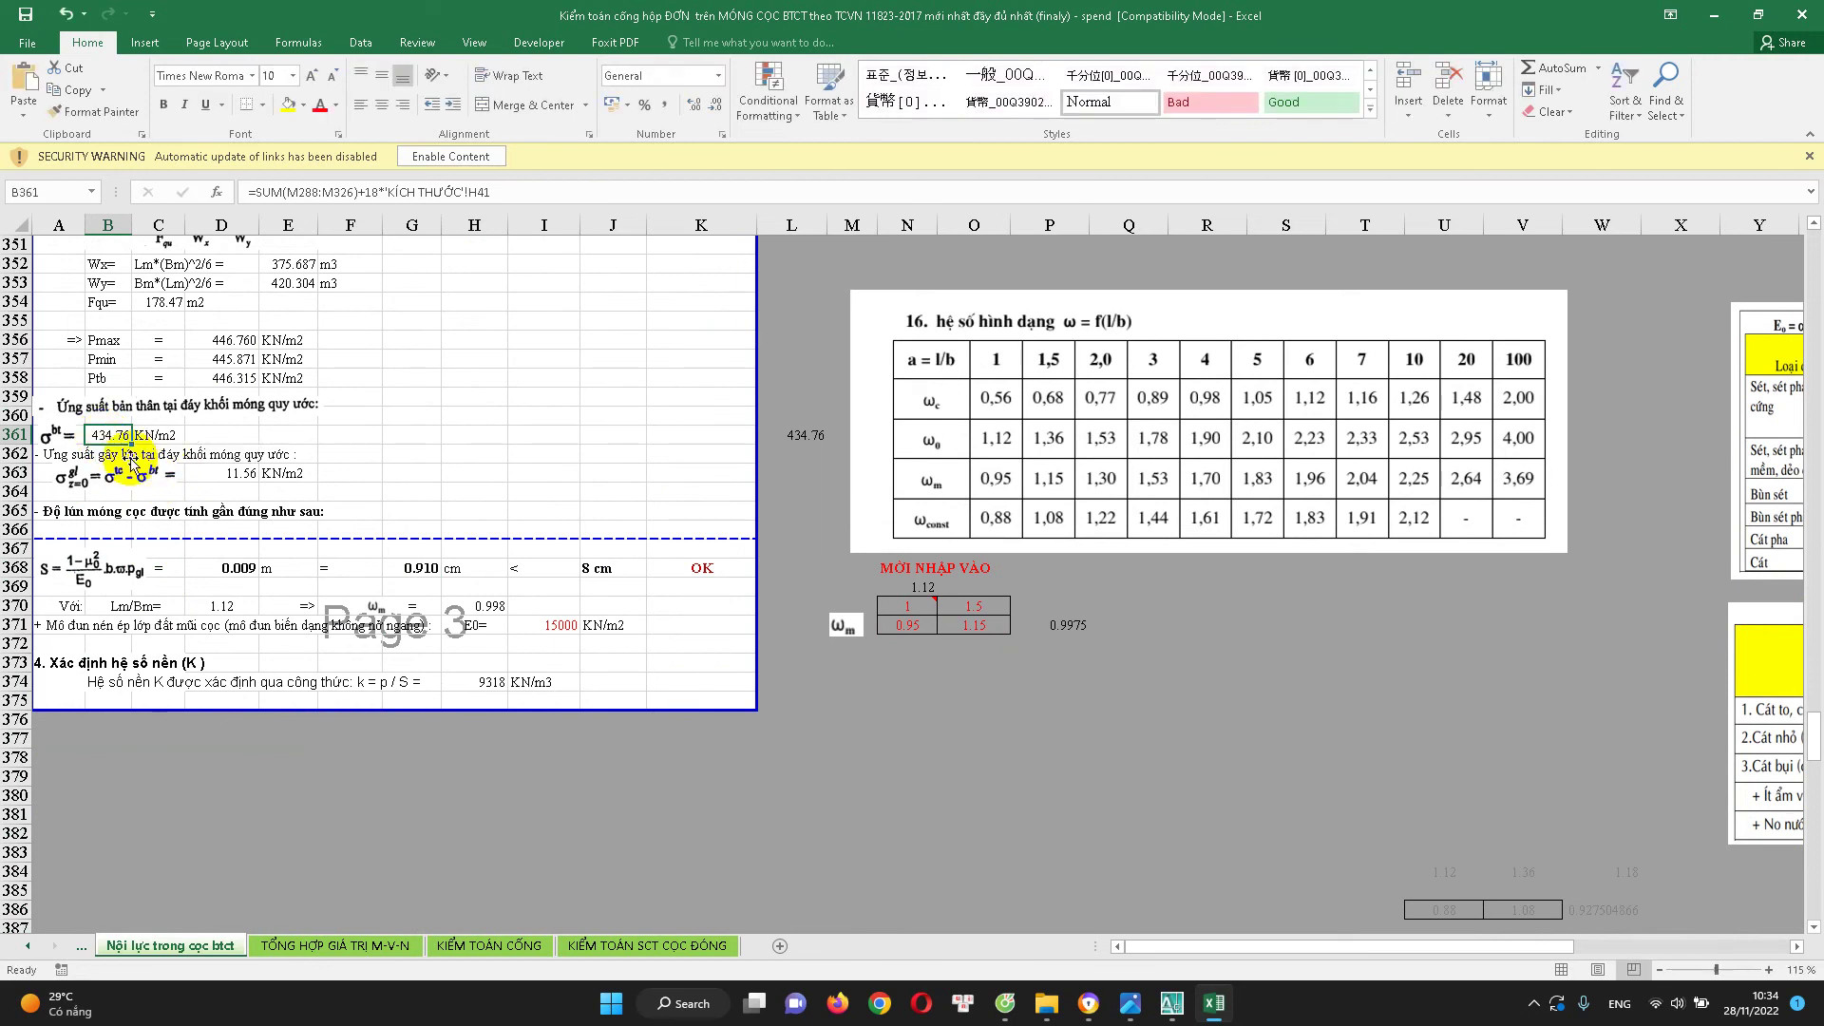
{"action": "double_click", "coordinate": [106, 437]}
{"action": "key", "text": "Escape"}
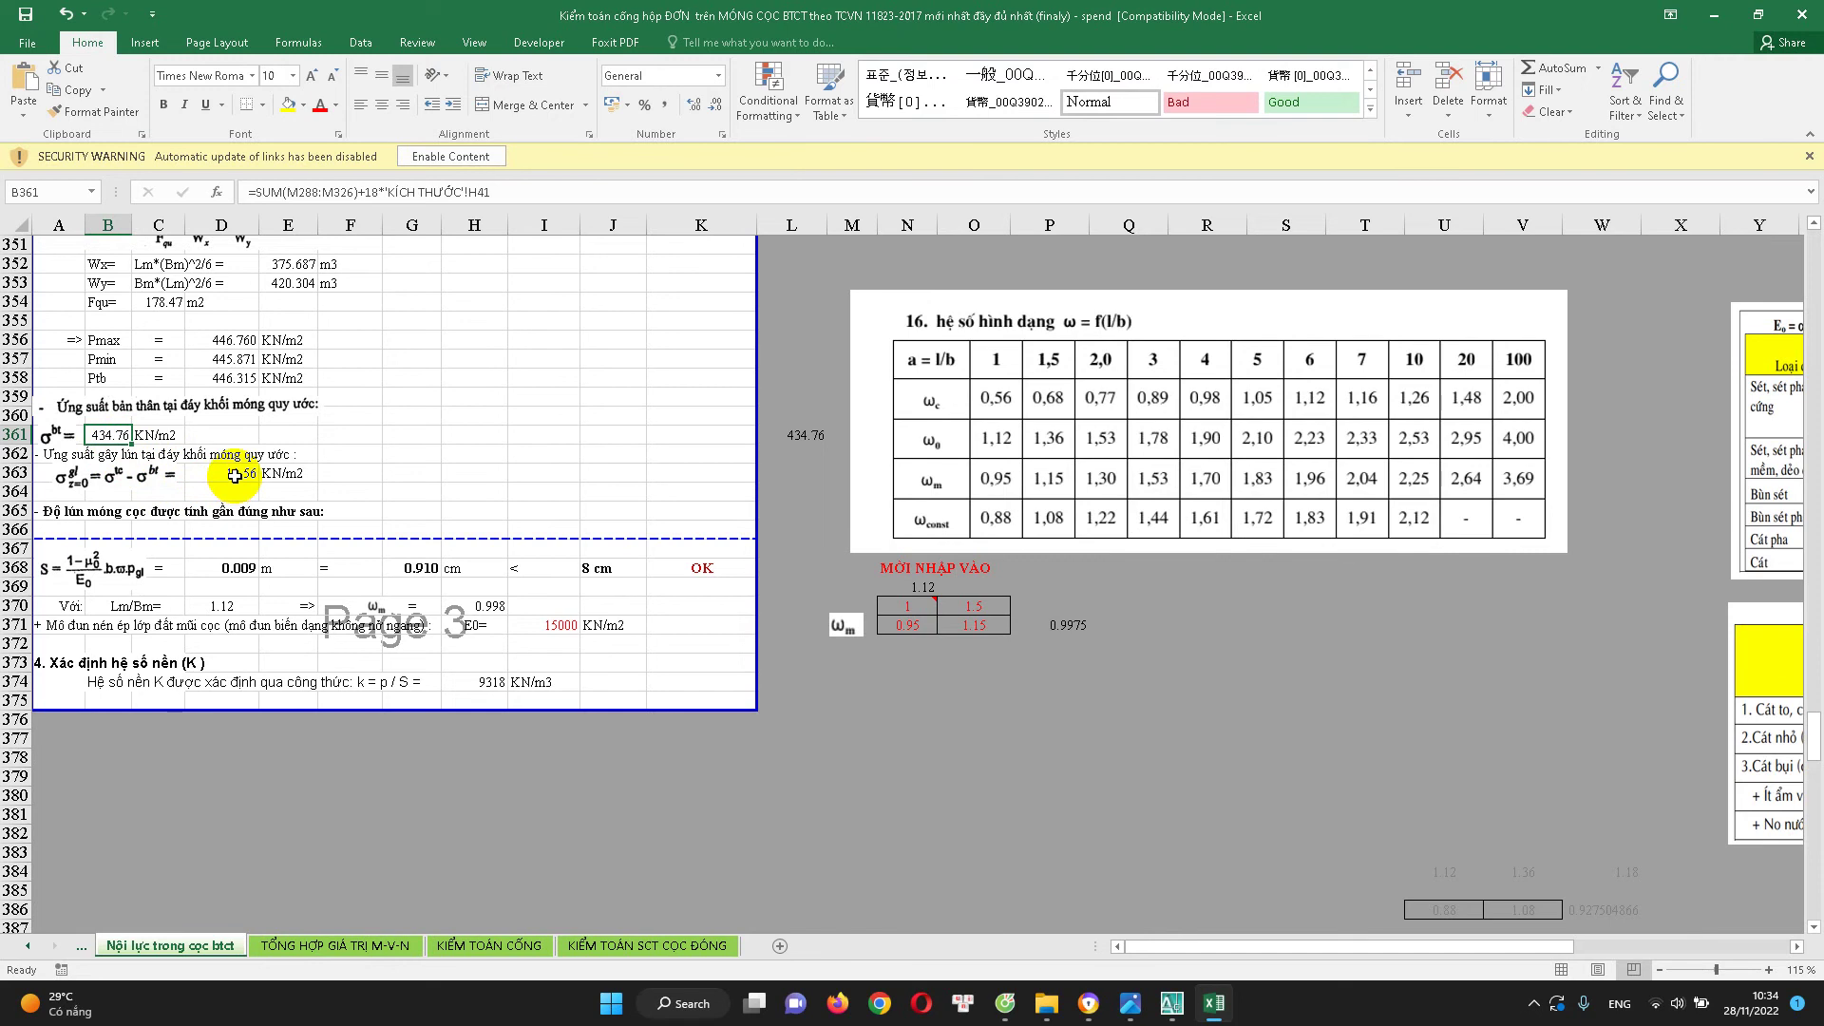
{"action": "double_click", "coordinate": [234, 475]}
{"action": "key", "text": "Escape"}
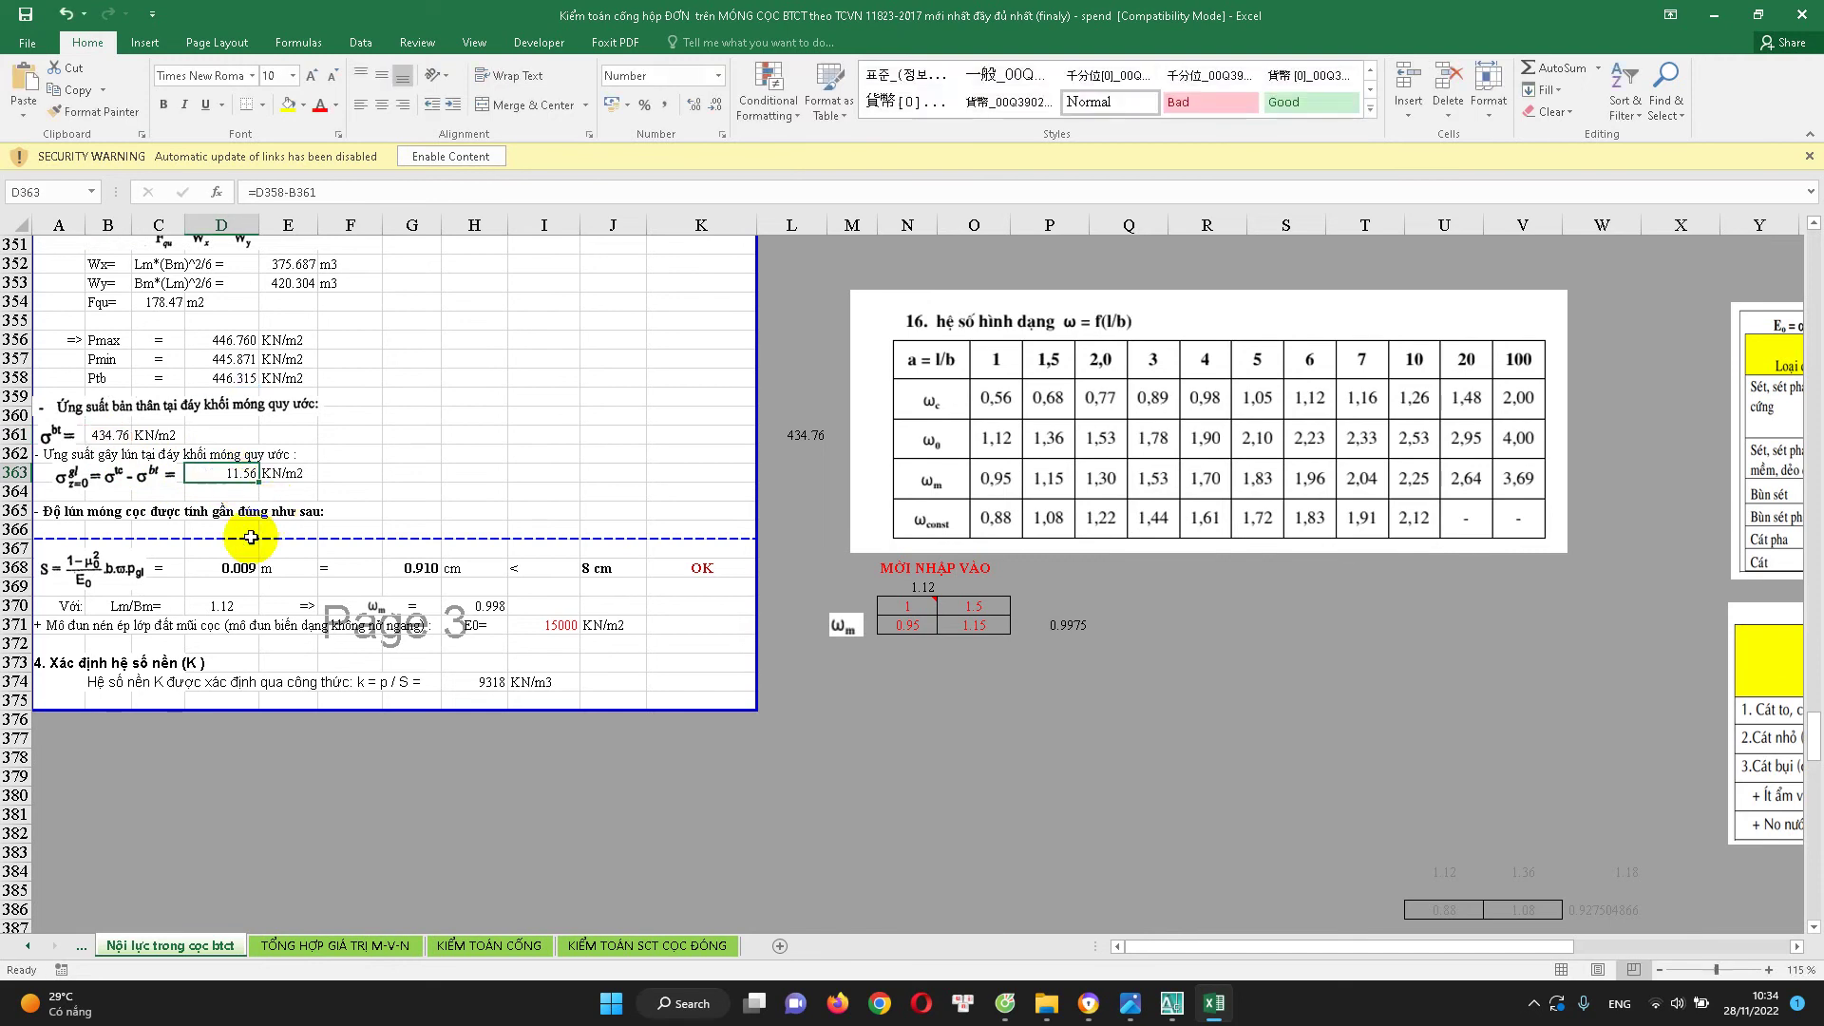
{"action": "scroll", "coordinate": [243, 558], "scroll_direction": "down", "scroll_amount": 1}
{"action": "double_click", "coordinate": [249, 516]}
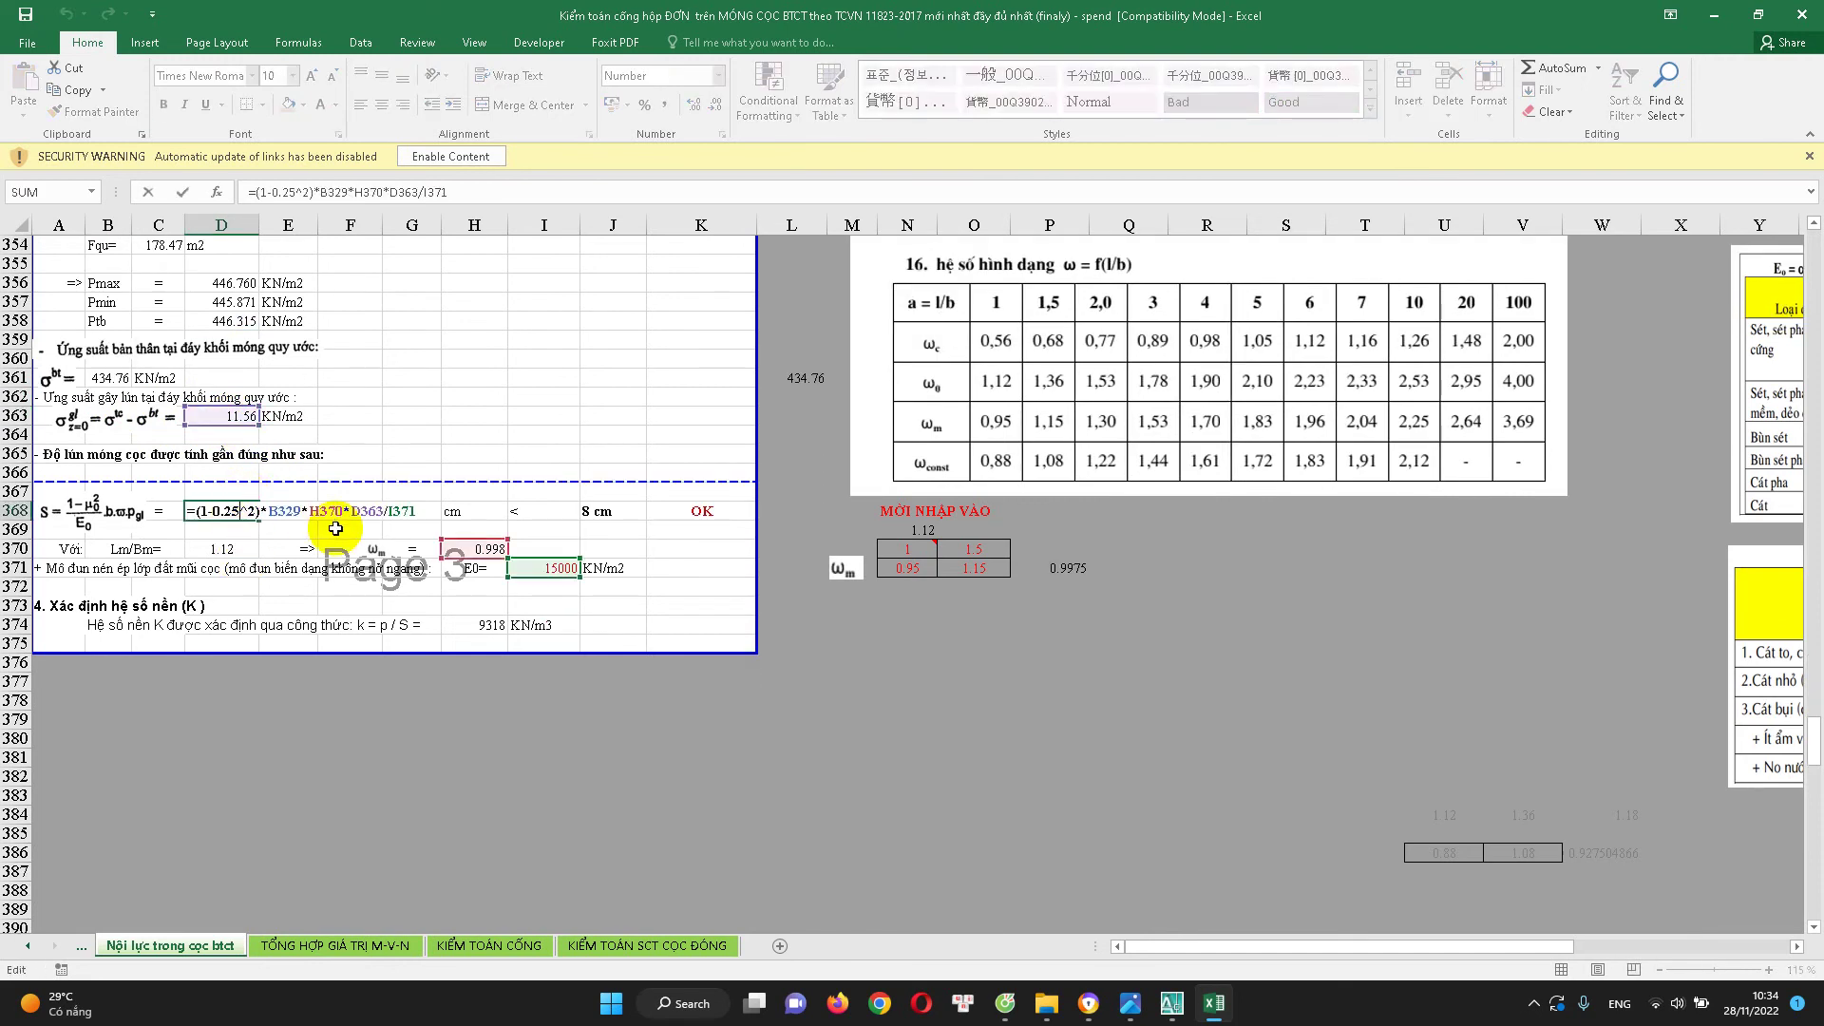
{"action": "key", "text": "Escape"}
{"action": "scroll", "coordinate": [404, 535], "scroll_direction": "up", "scroll_amount": 2}
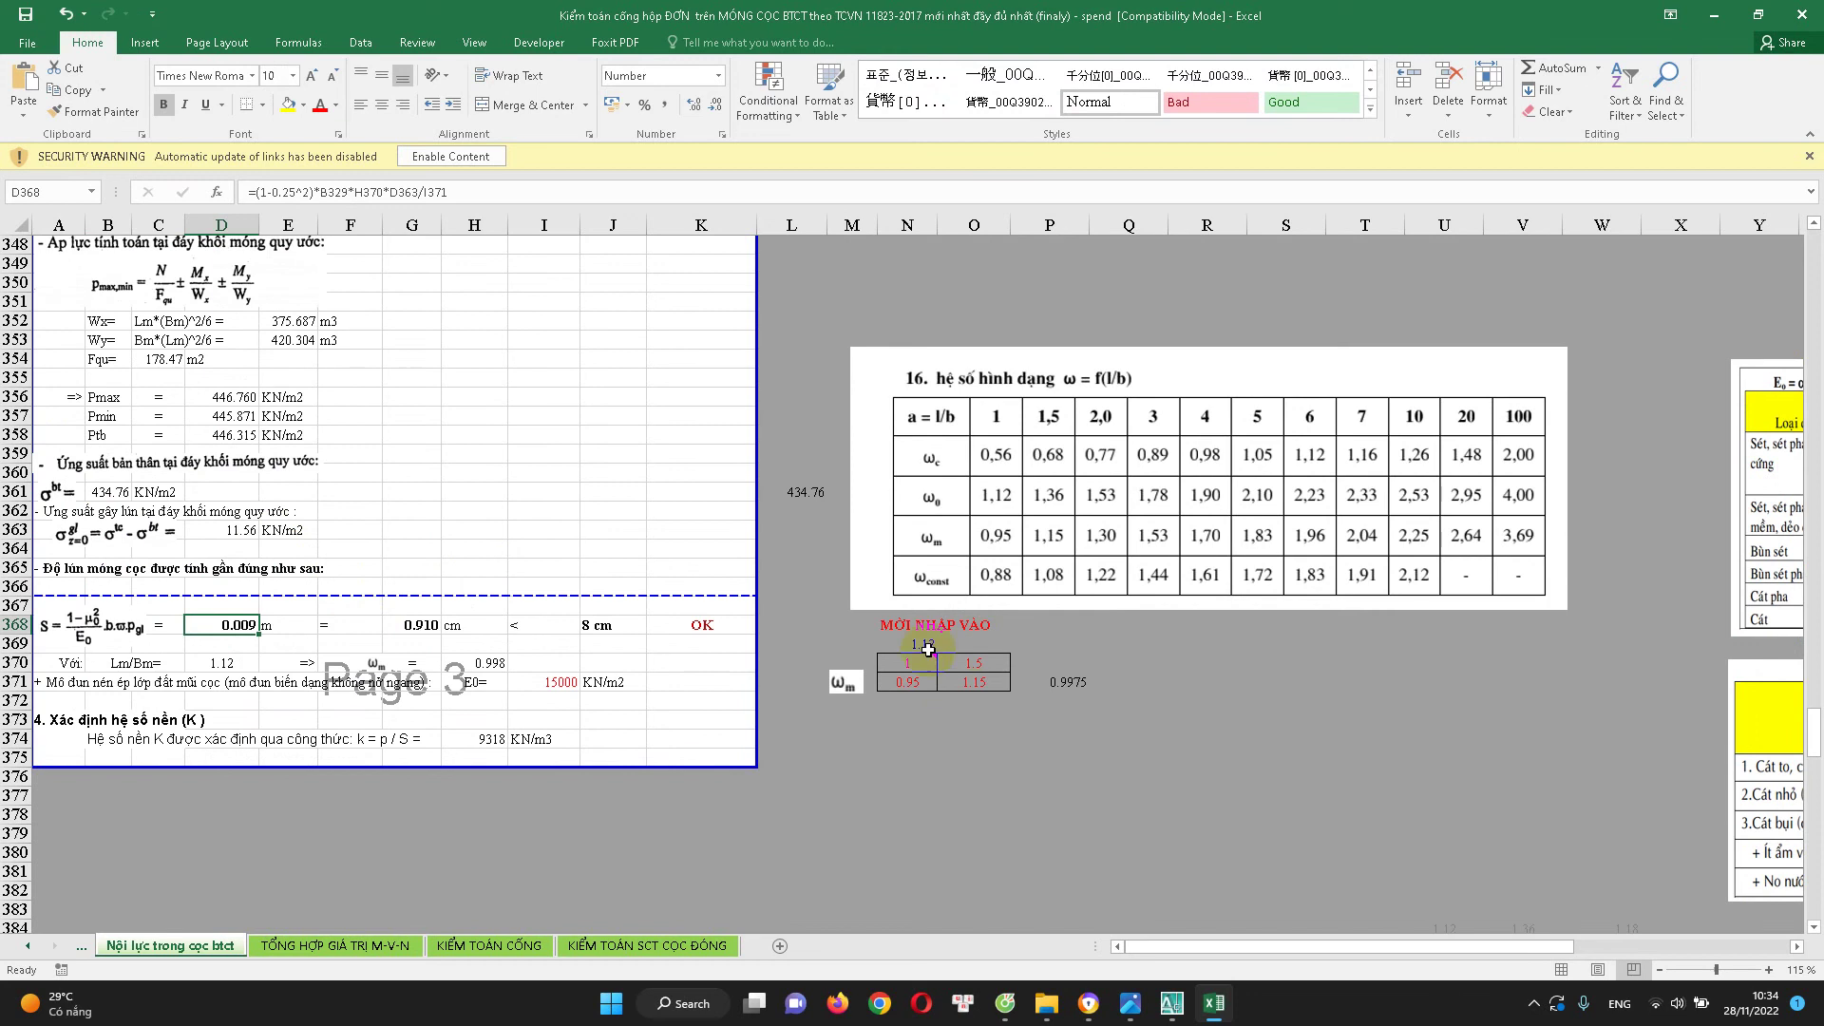
{"action": "scroll", "coordinate": [892, 673], "scroll_direction": "down", "scroll_amount": 1}
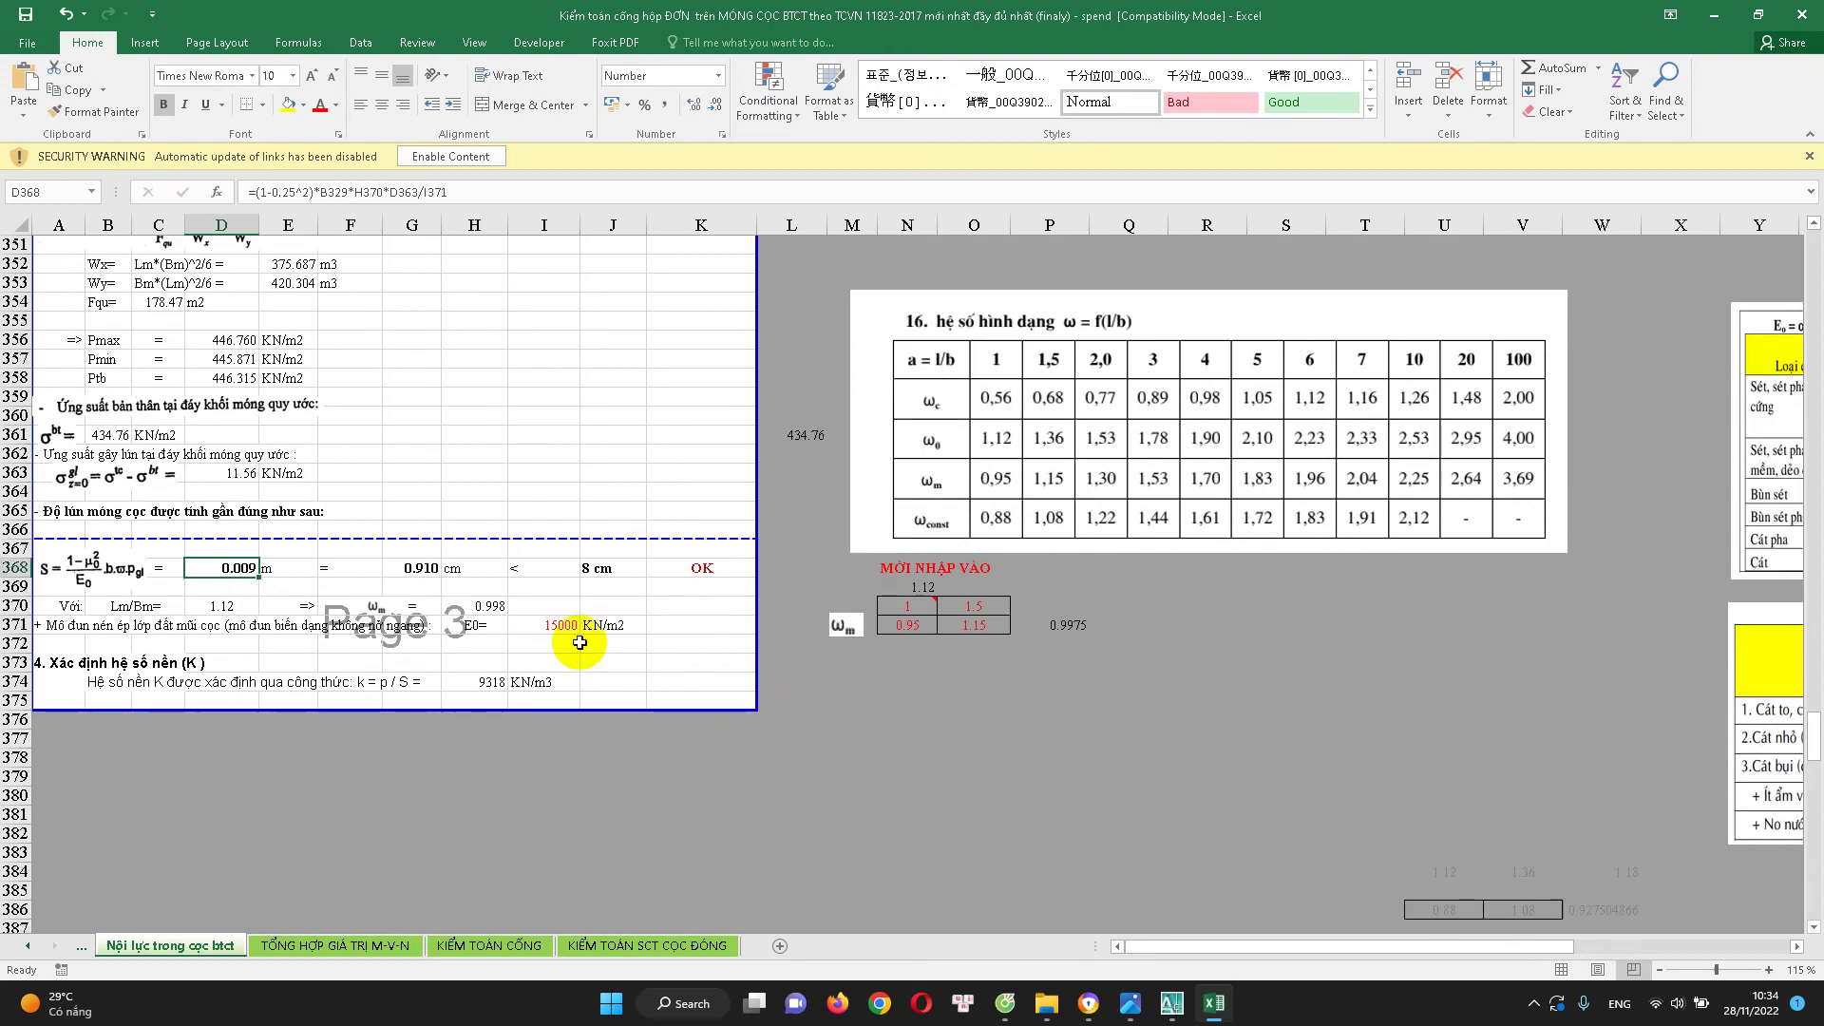
{"action": "left_click", "coordinate": [529, 629]}
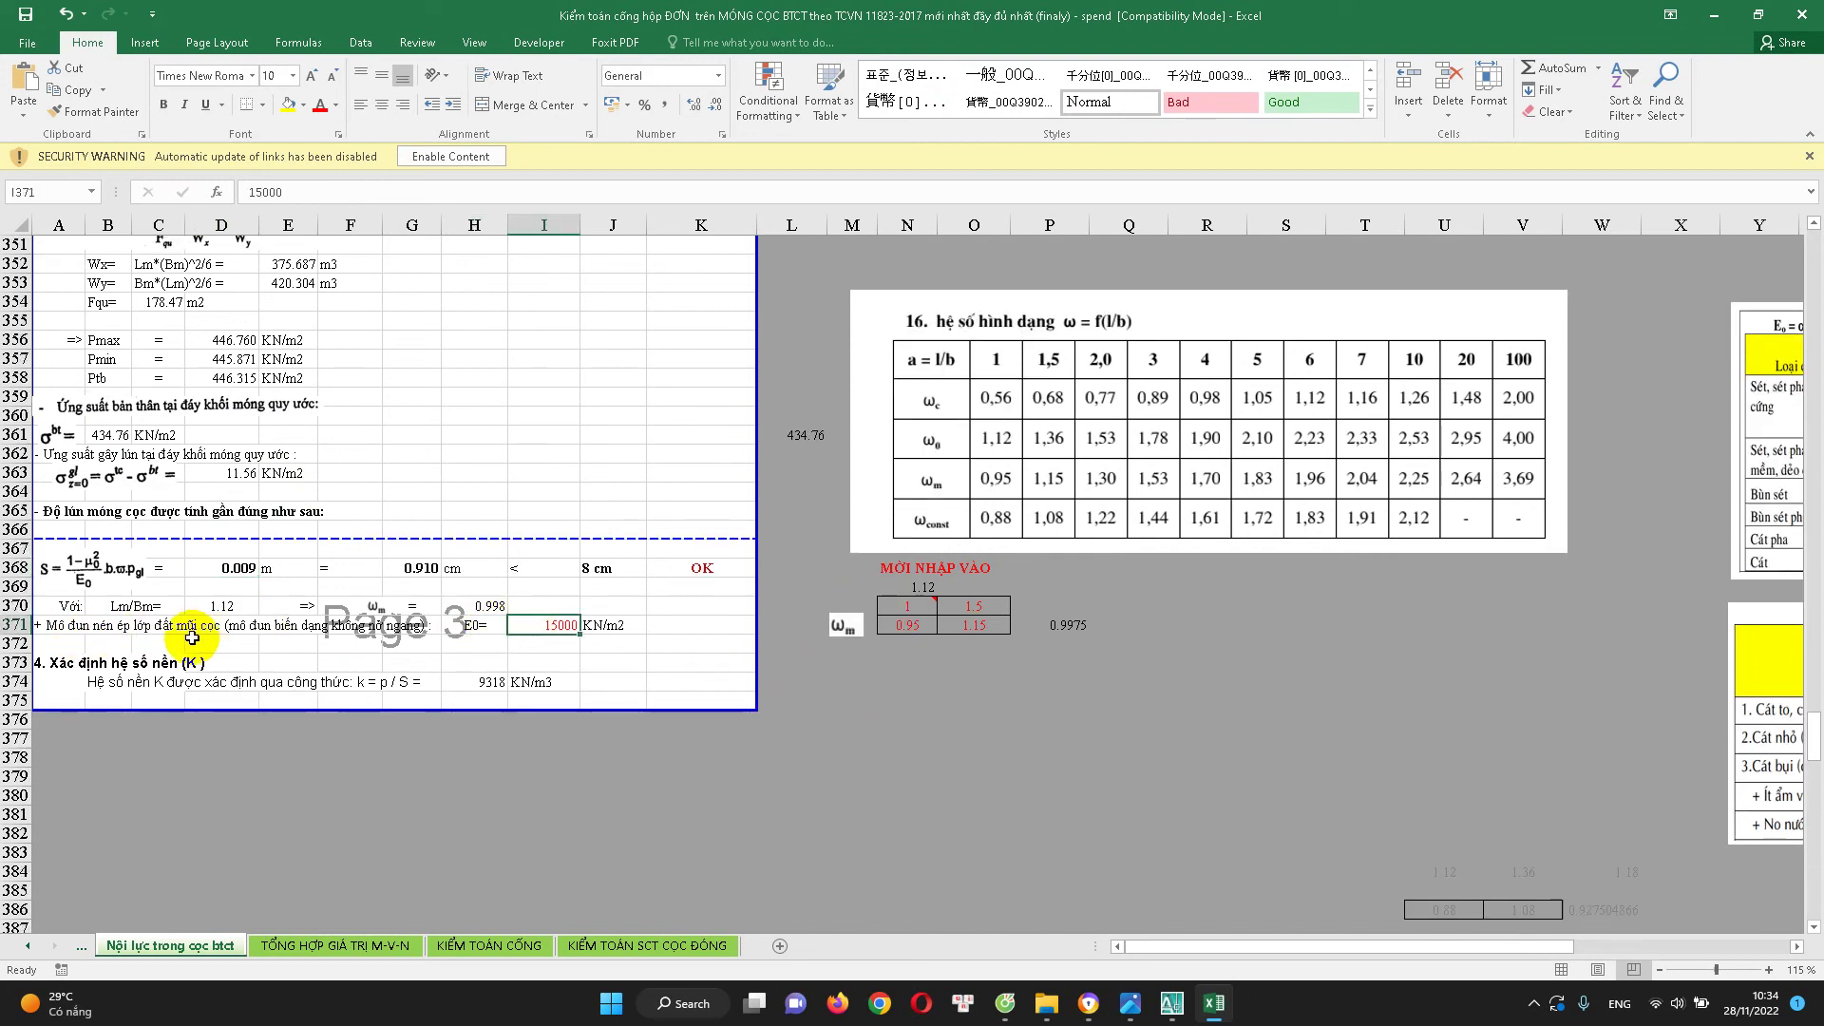
{"action": "scroll", "coordinate": [488, 631], "scroll_direction": "up", "scroll_amount": 1}
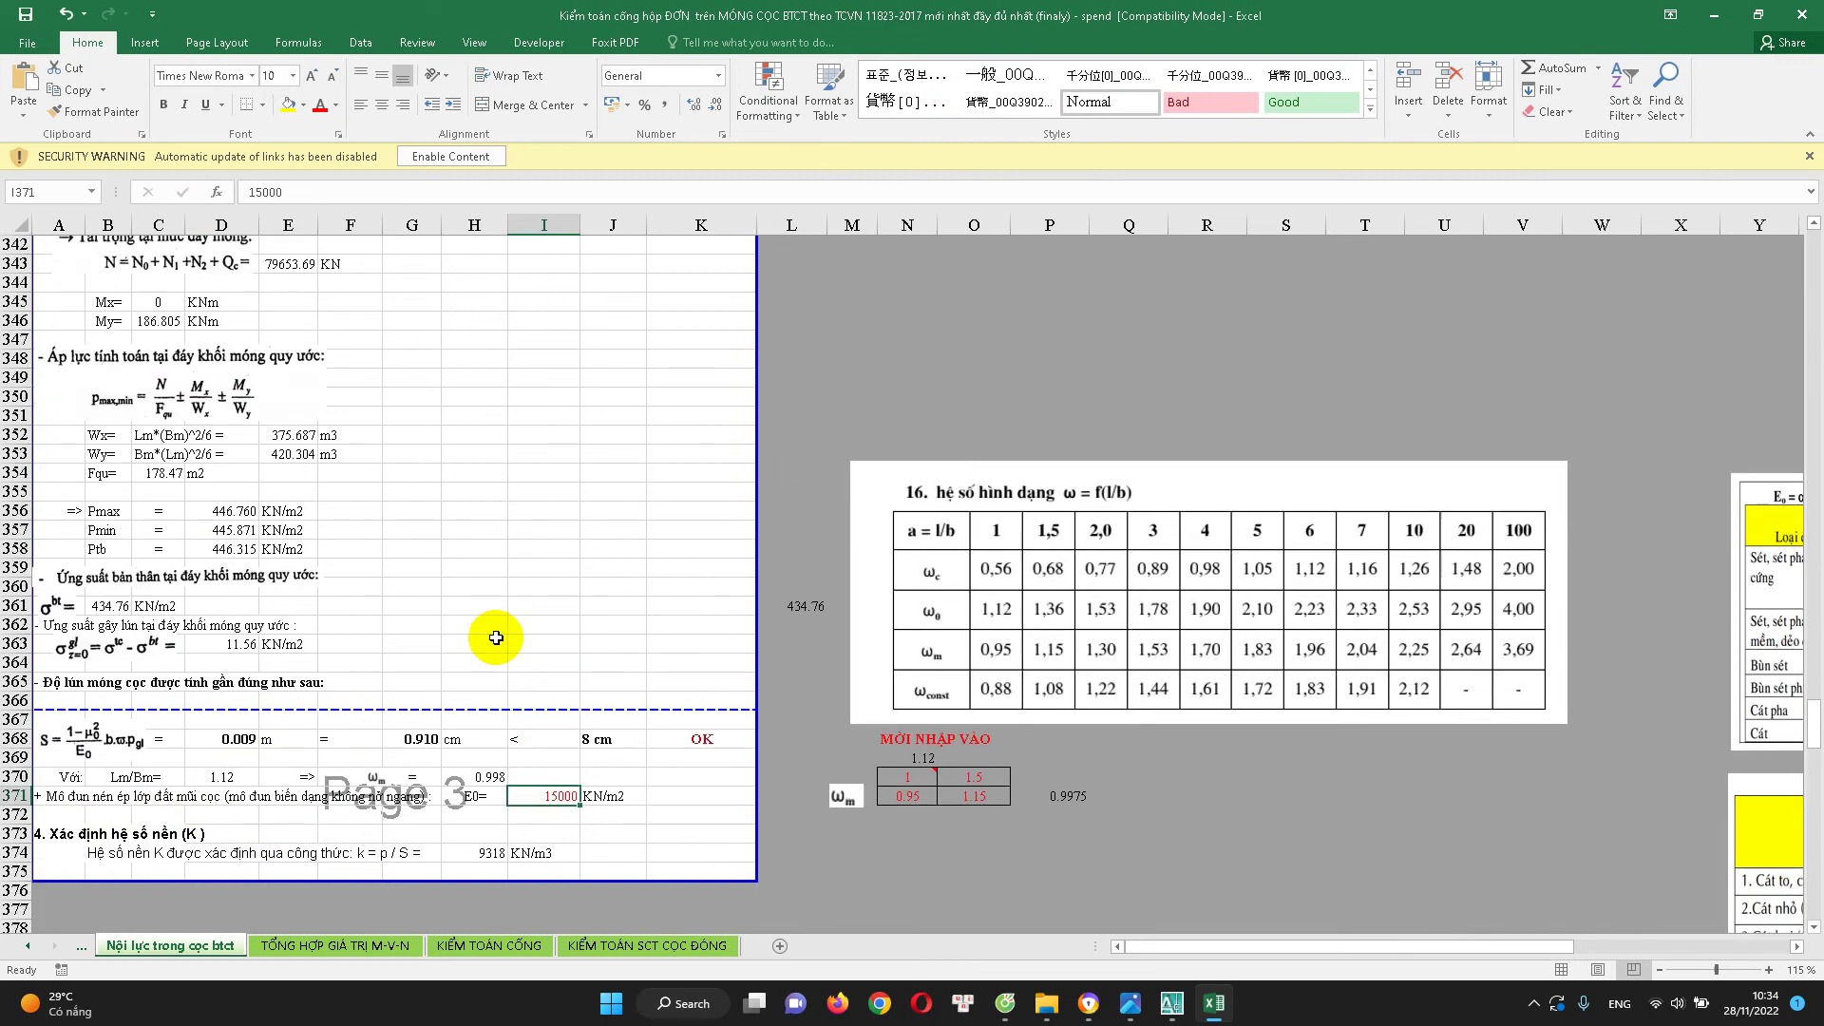
{"action": "scroll", "coordinate": [505, 591], "scroll_direction": "up", "scroll_amount": 6}
{"action": "scroll", "coordinate": [562, 567], "scroll_direction": "up", "scroll_amount": 8}
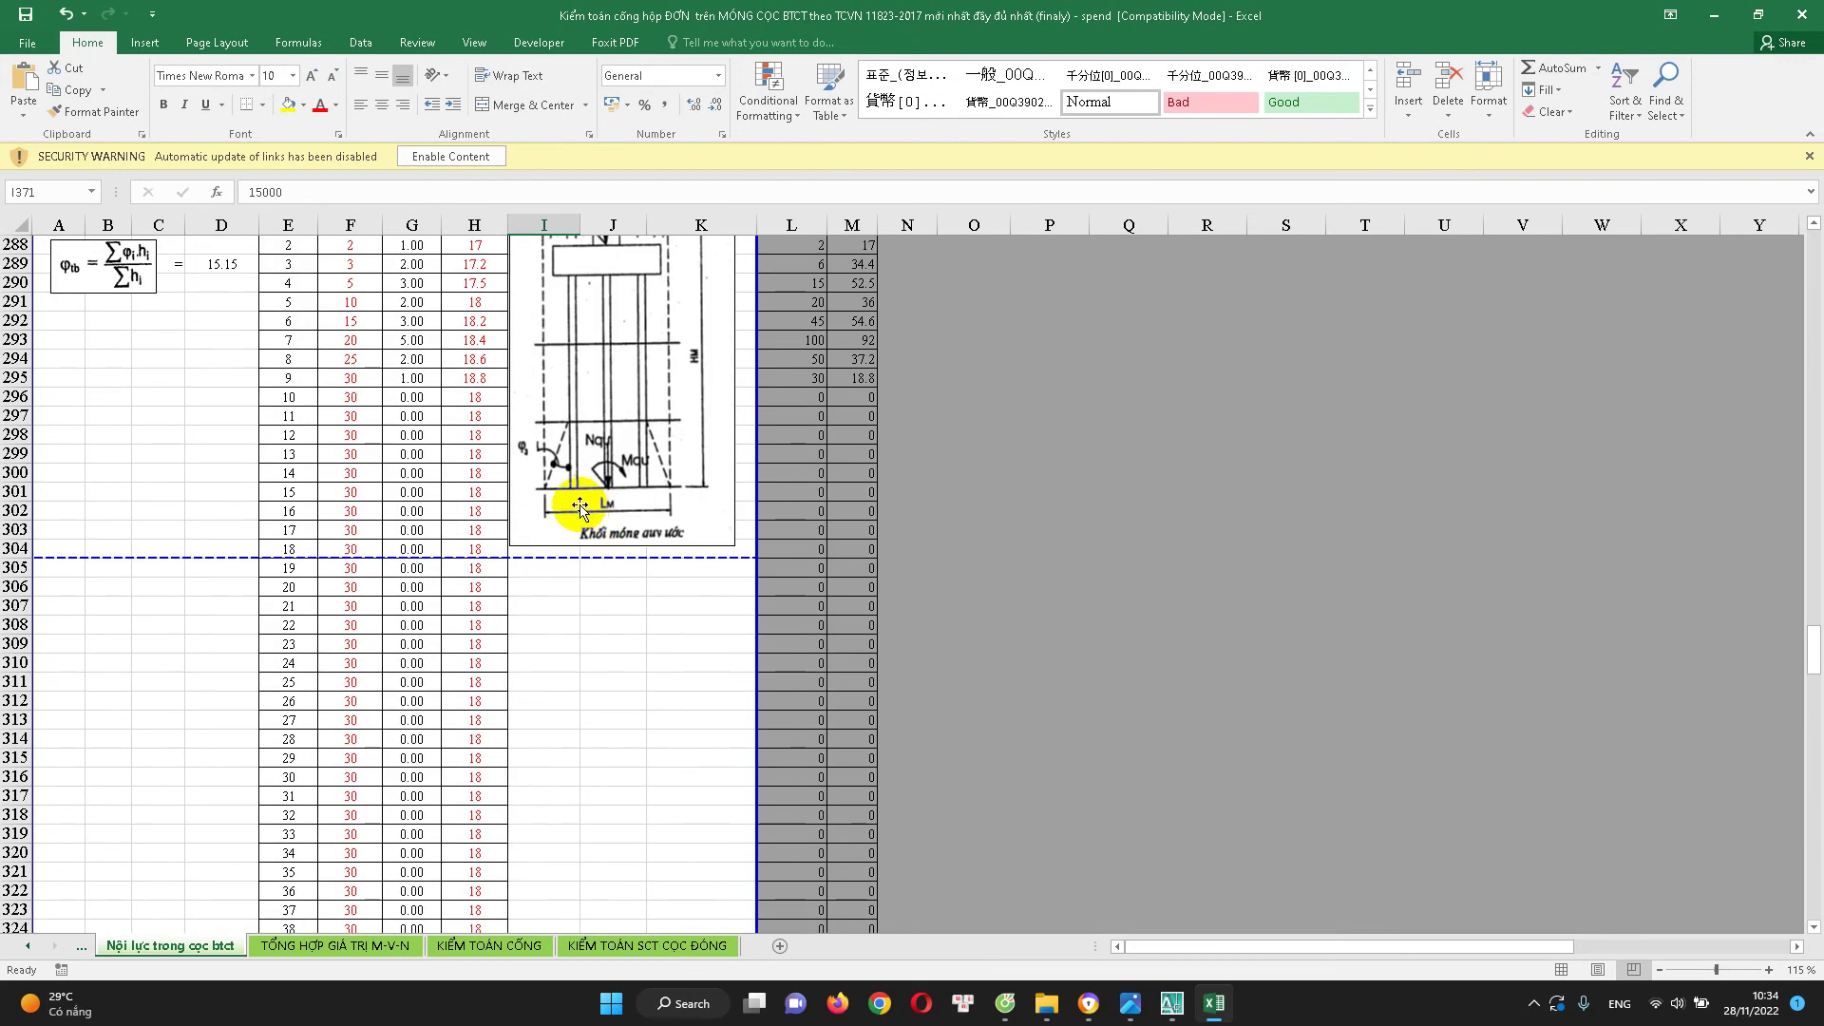
{"action": "scroll", "coordinate": [643, 570], "scroll_direction": "down", "scroll_amount": 4}
{"action": "scroll", "coordinate": [407, 692], "scroll_direction": "down", "scroll_amount": 8}
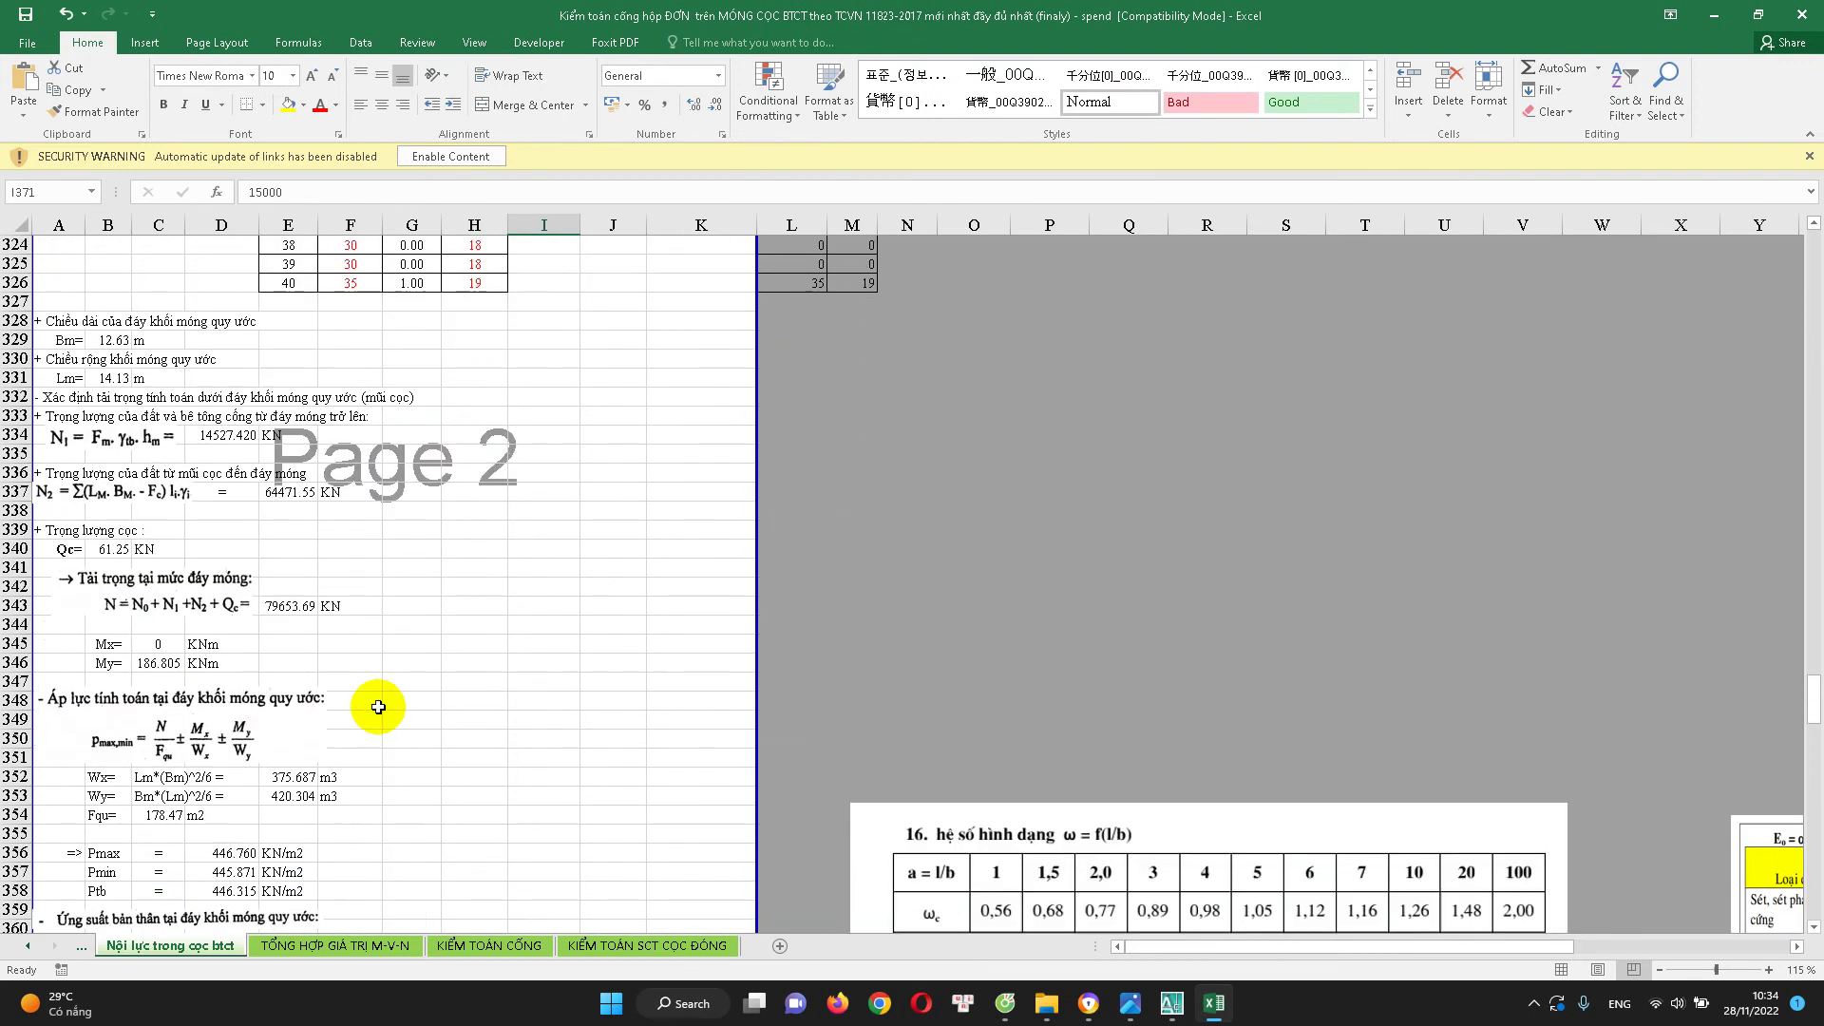
{"action": "scroll", "coordinate": [378, 707], "scroll_direction": "down", "scroll_amount": 4}
{"action": "scroll", "coordinate": [378, 707], "scroll_direction": "down", "scroll_amount": 4}
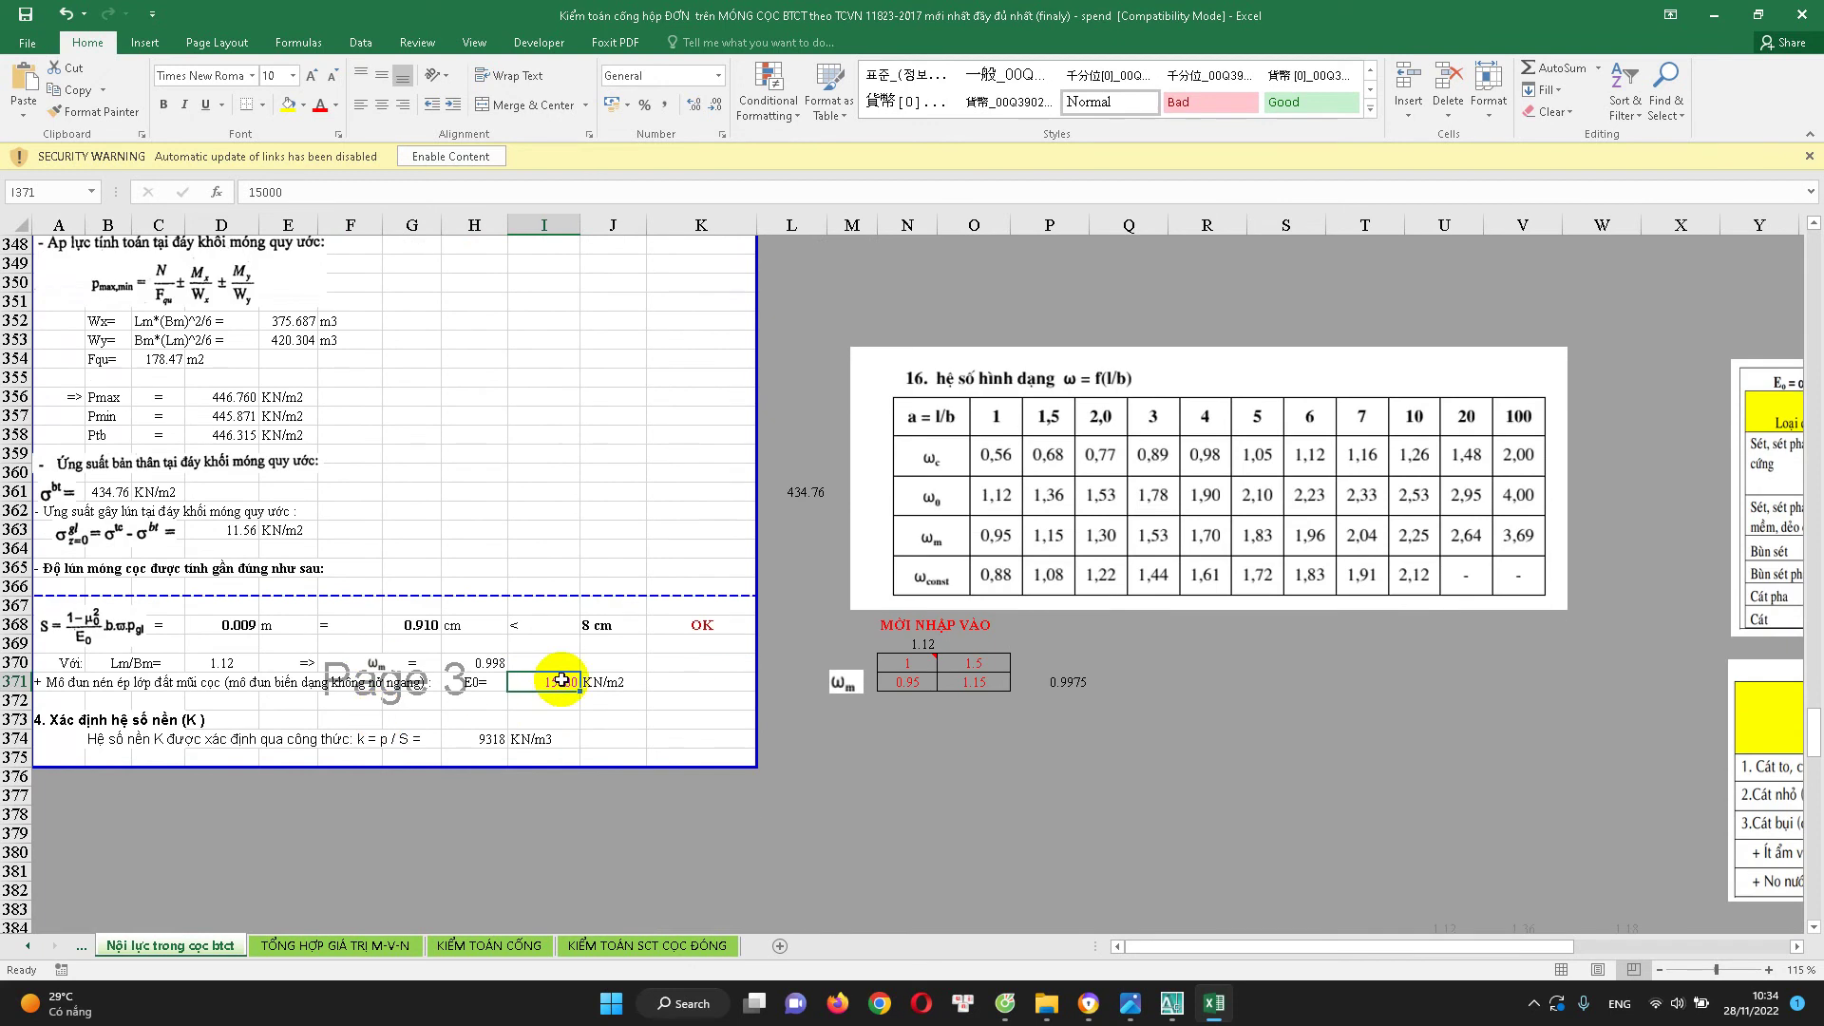
{"action": "left_click", "coordinate": [475, 683]}
{"action": "left_click", "coordinate": [549, 684]}
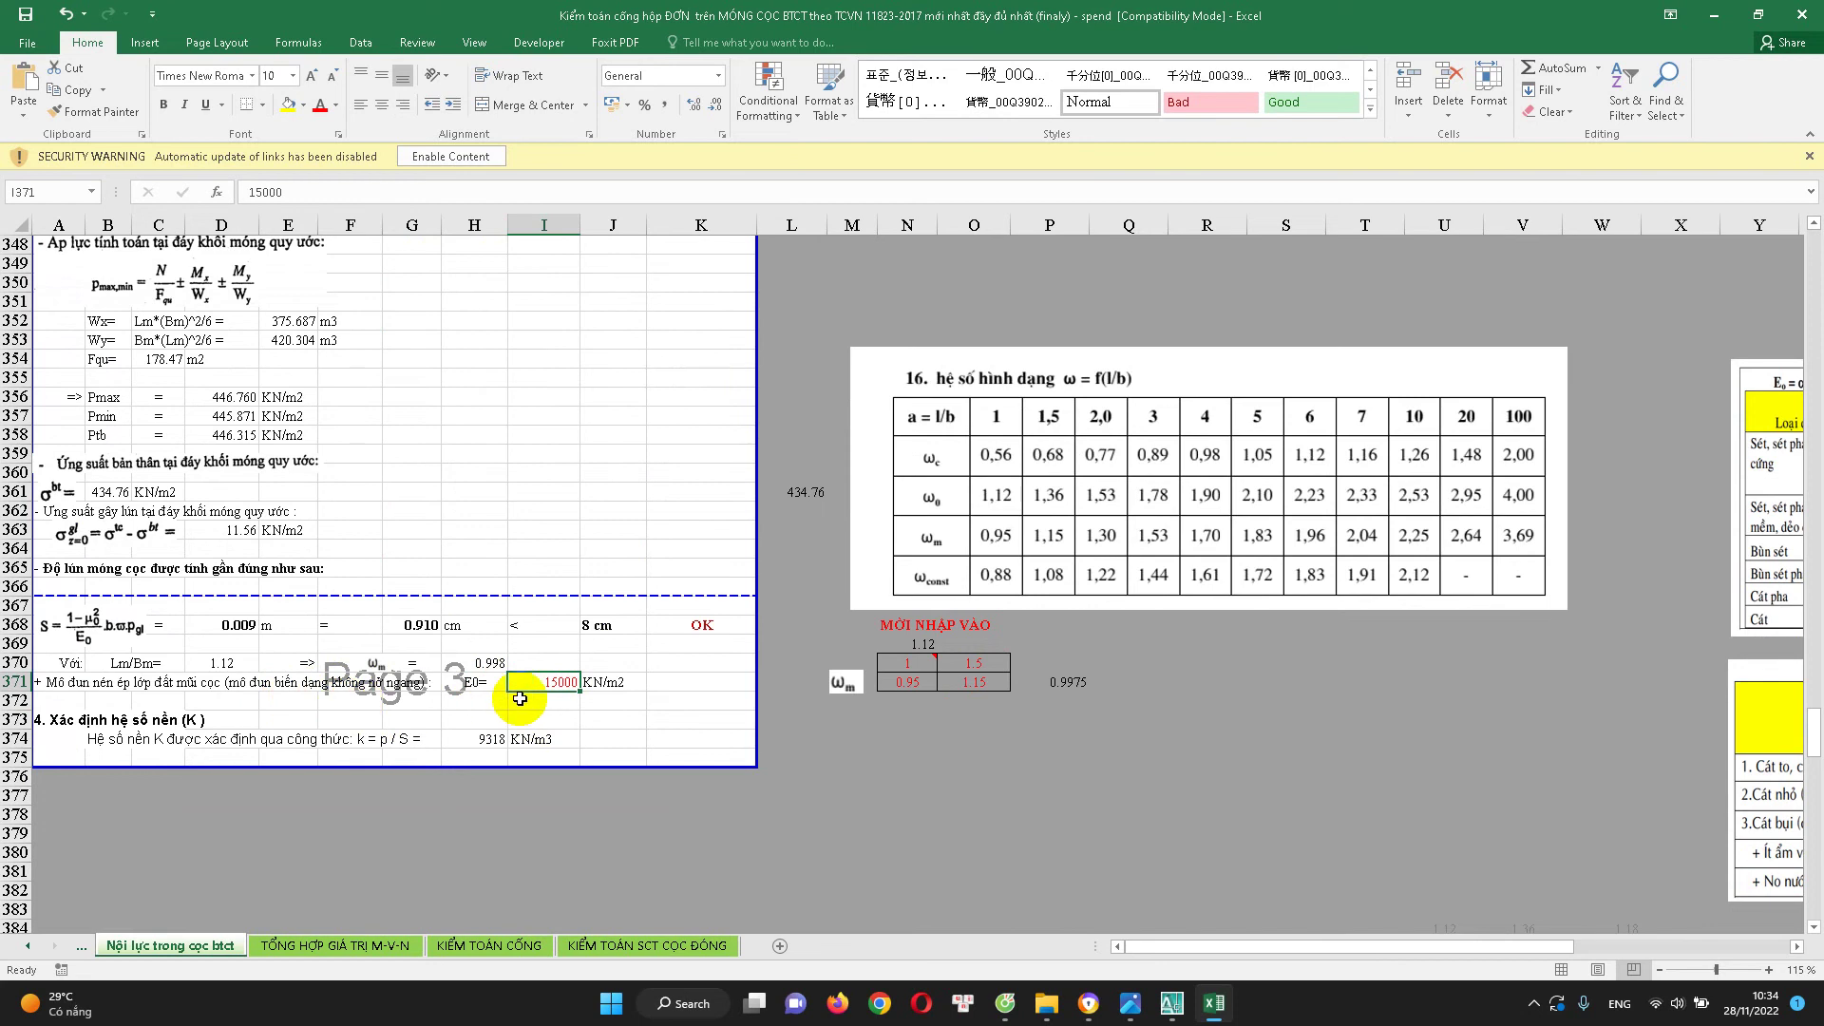
{"action": "left_click", "coordinate": [912, 666]}
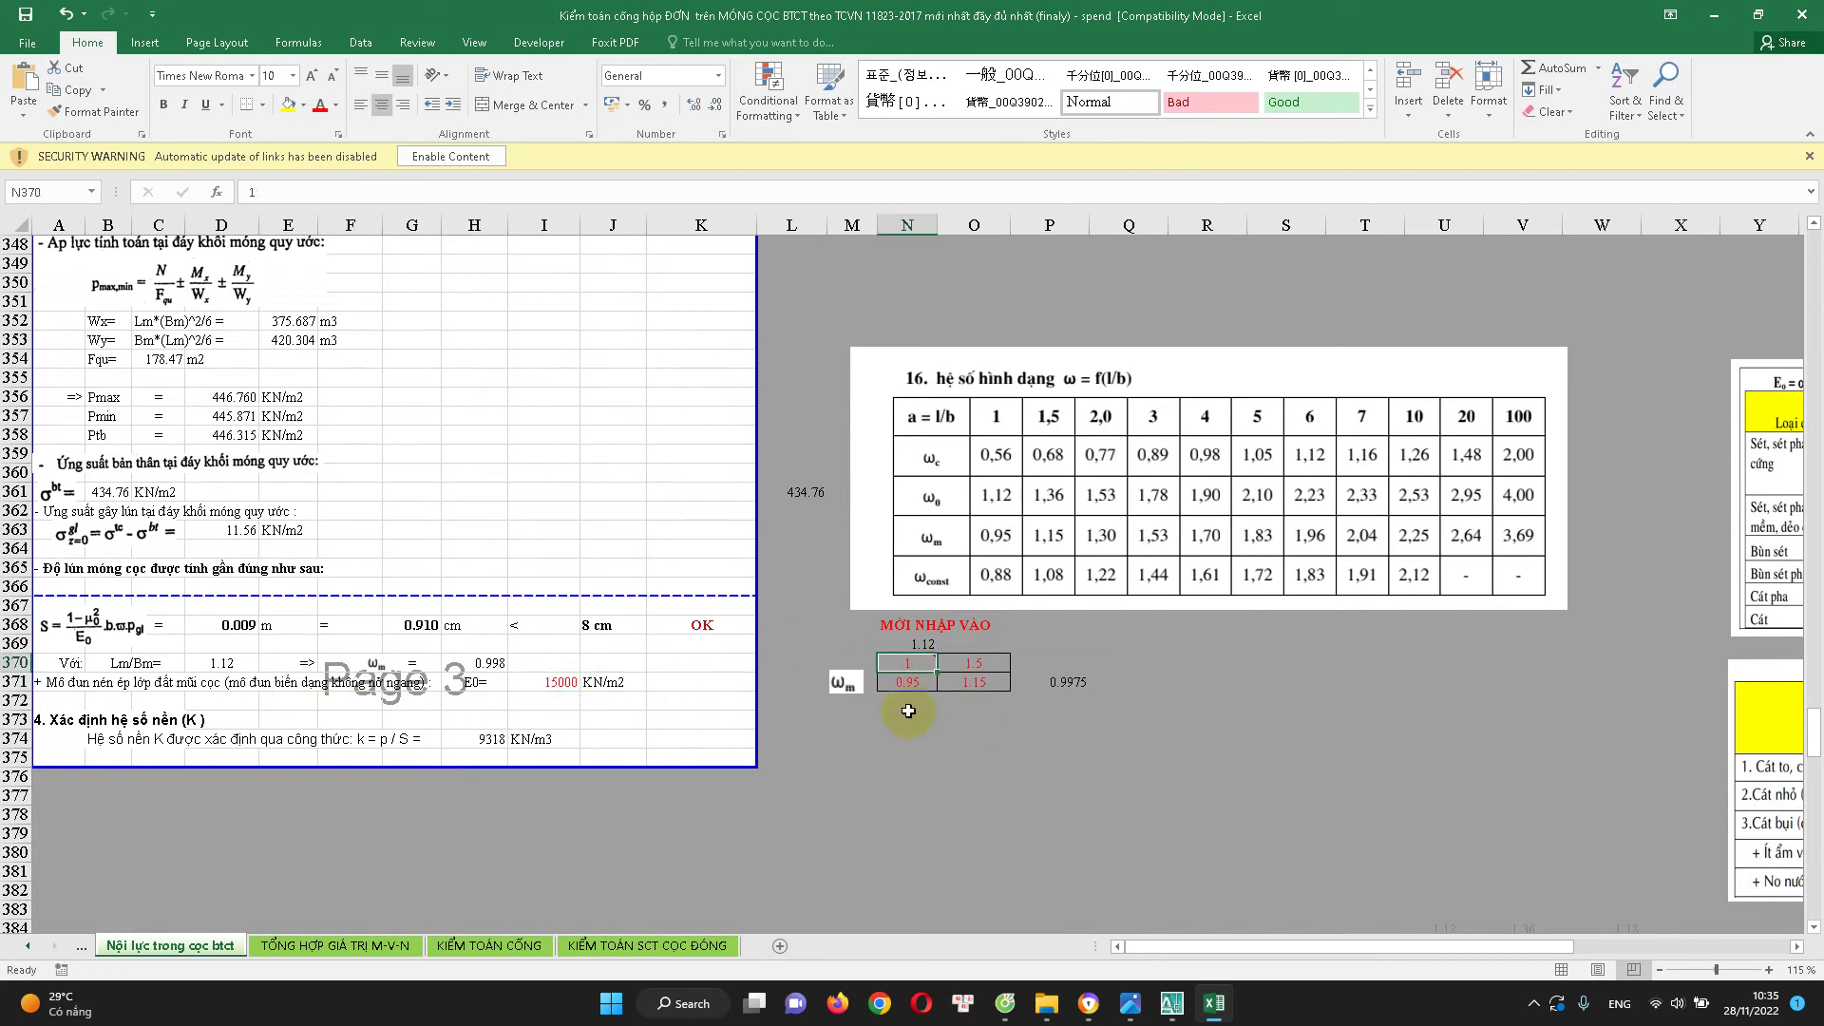
{"action": "left_click", "coordinate": [238, 666]}
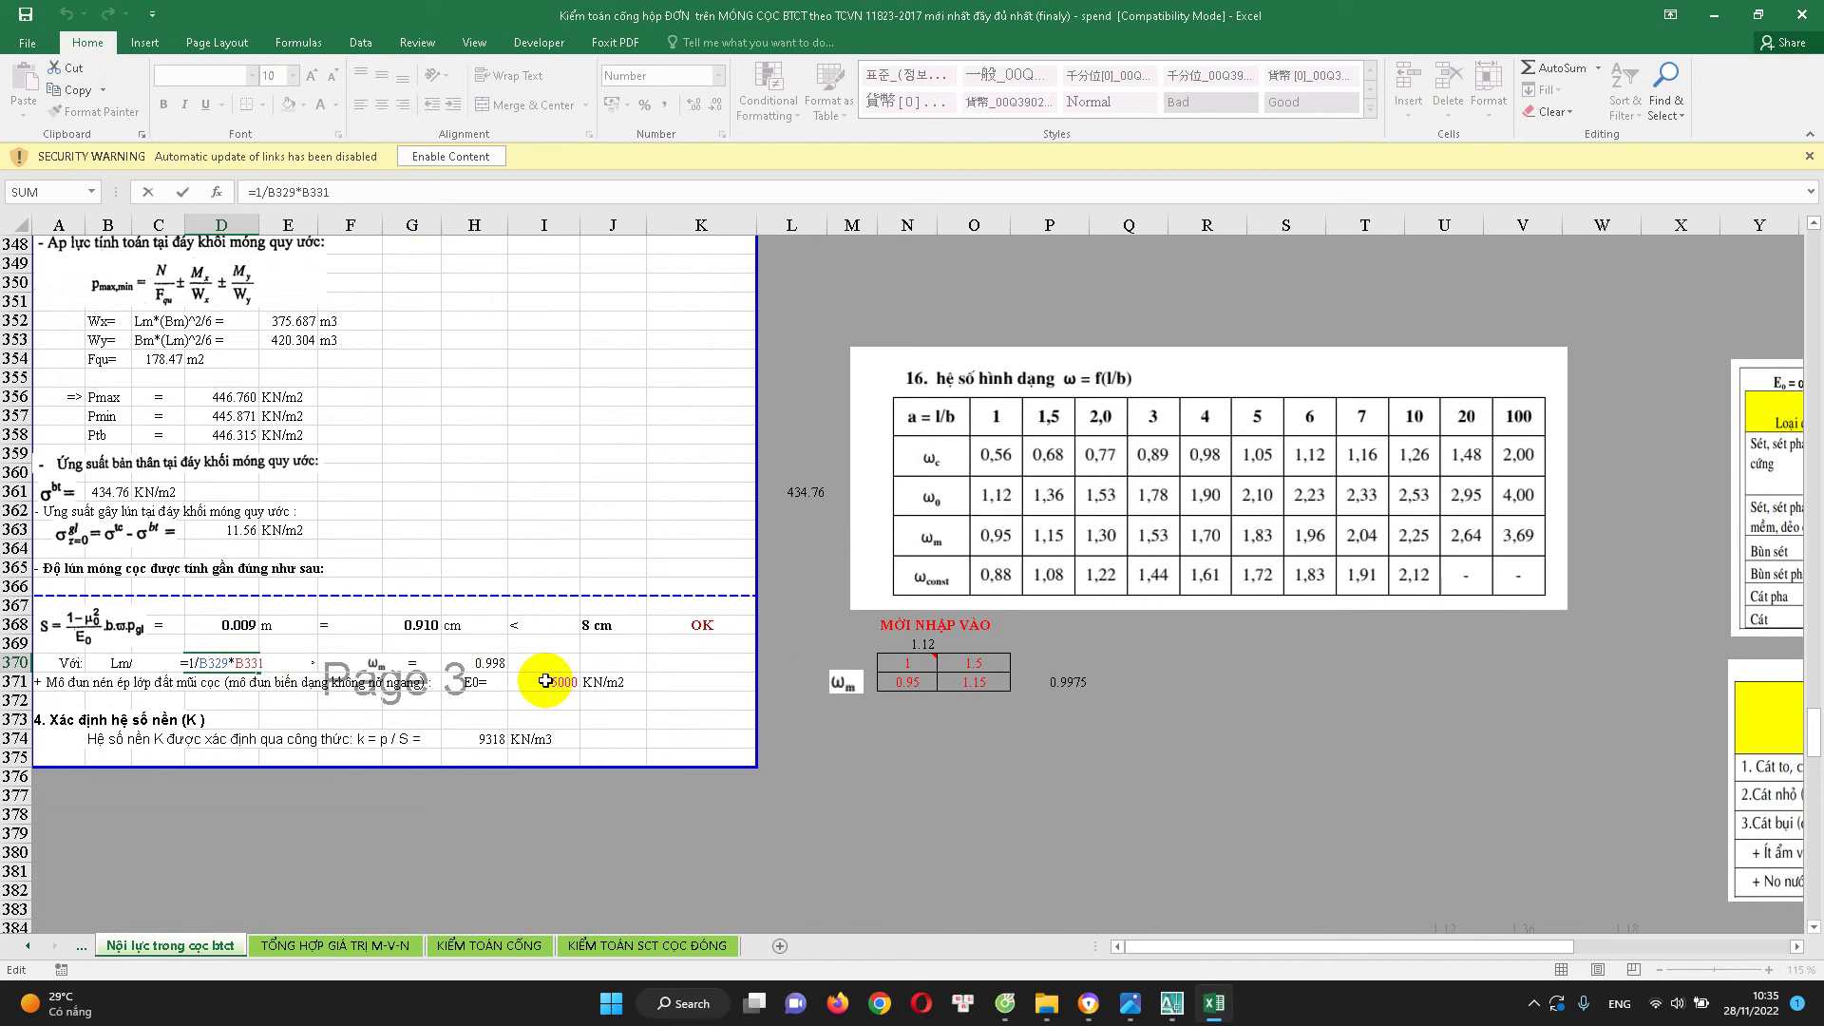
{"action": "left_click", "coordinate": [907, 649]}
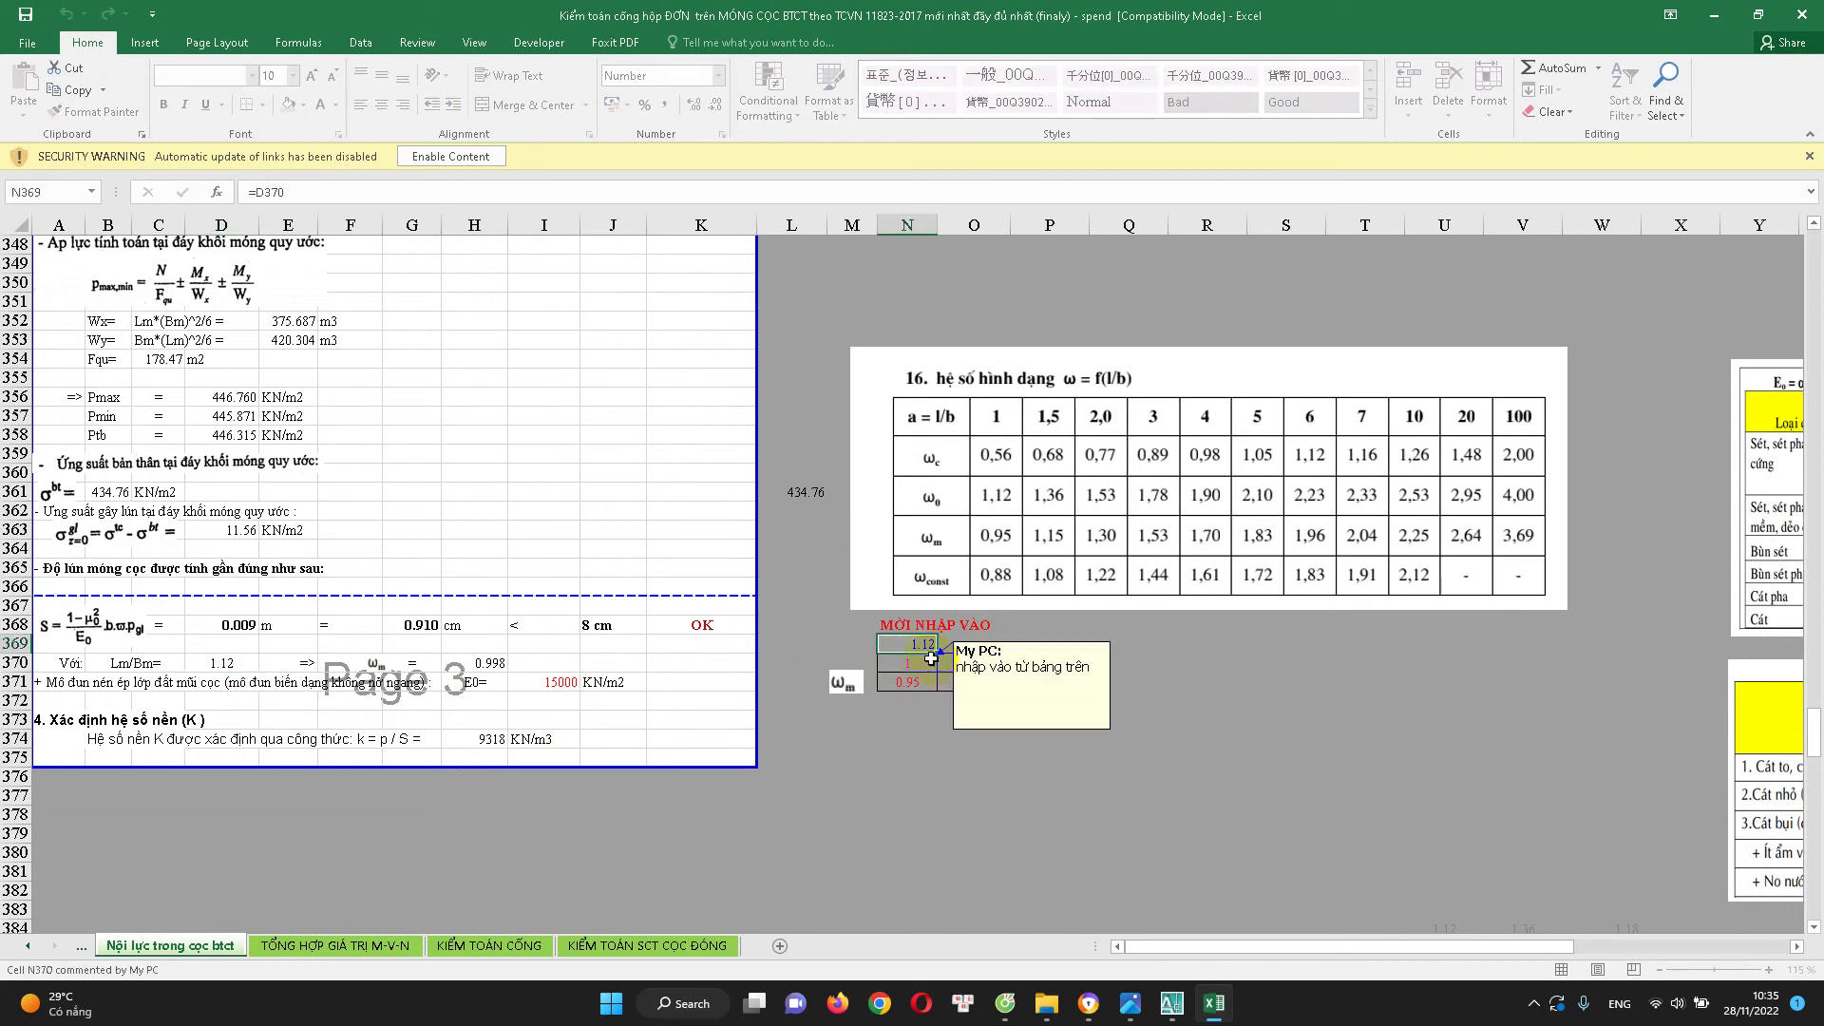
{"action": "left_click", "coordinate": [931, 657]}
{"action": "scroll", "coordinate": [979, 704], "scroll_direction": "up", "scroll_amount": 1}
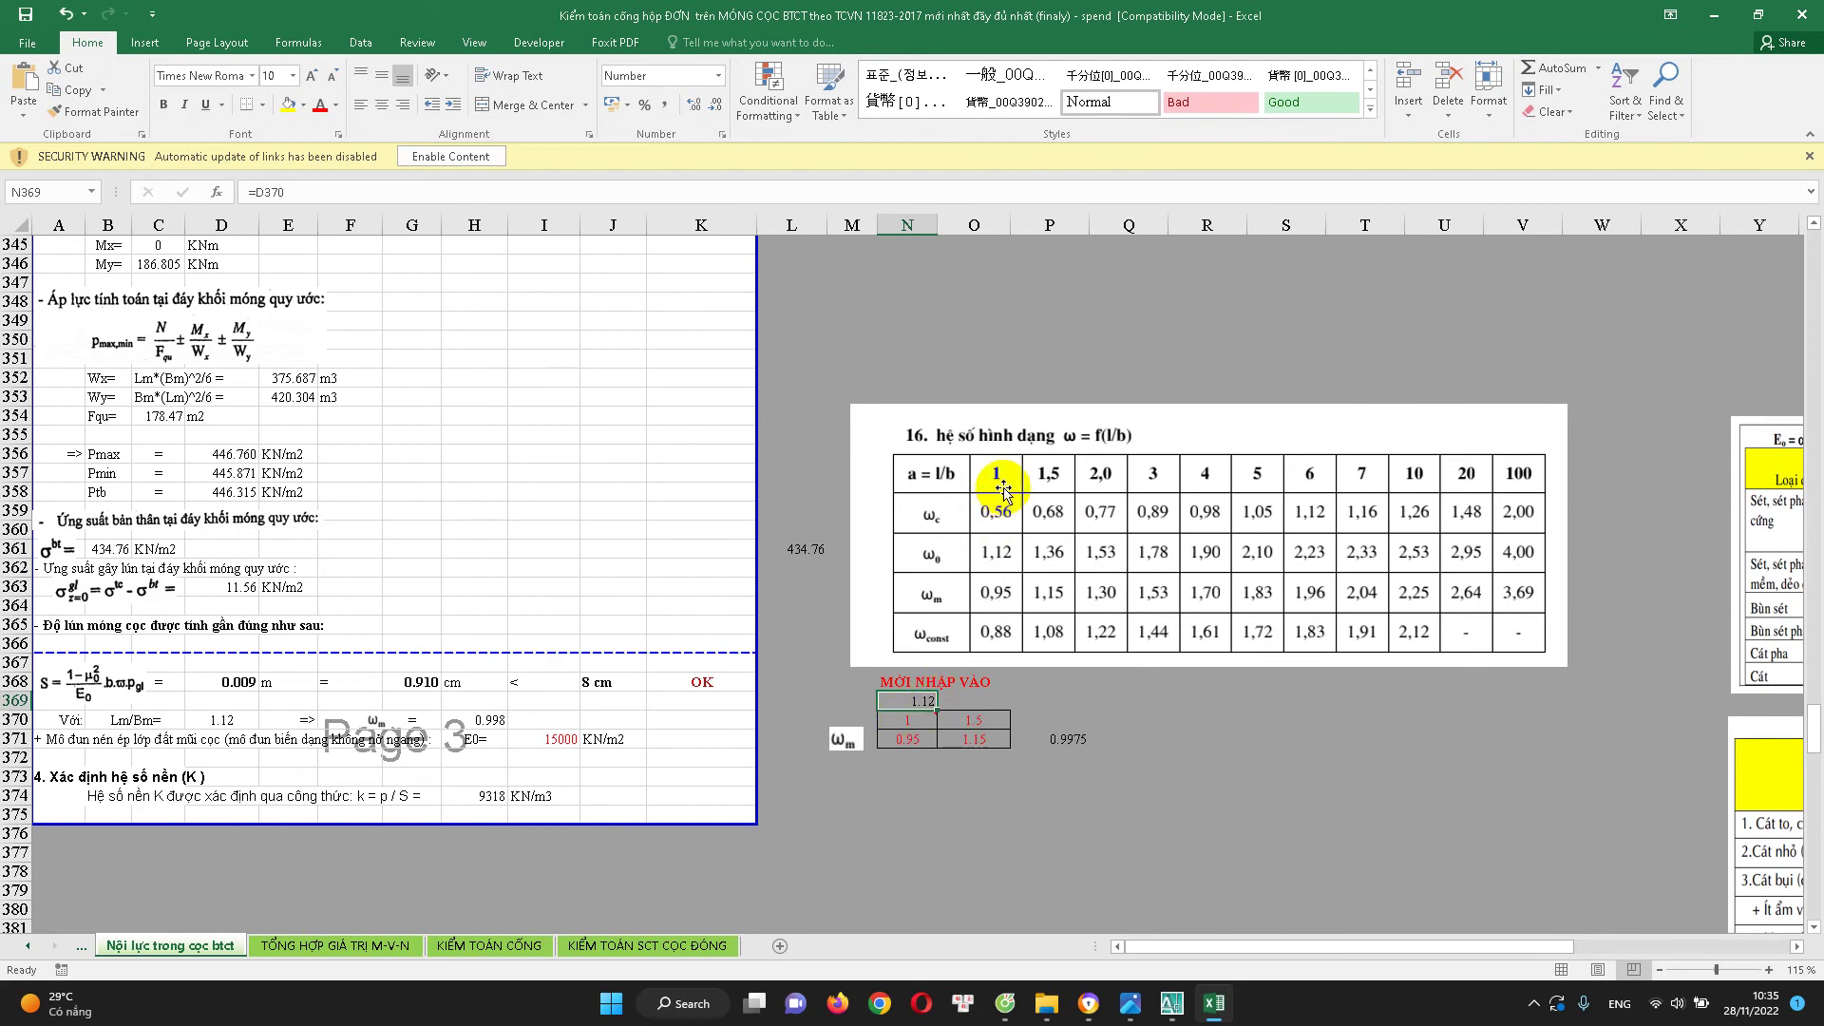
{"action": "left_click", "coordinate": [921, 718]}
{"action": "mouse_move", "coordinate": [908, 720]}
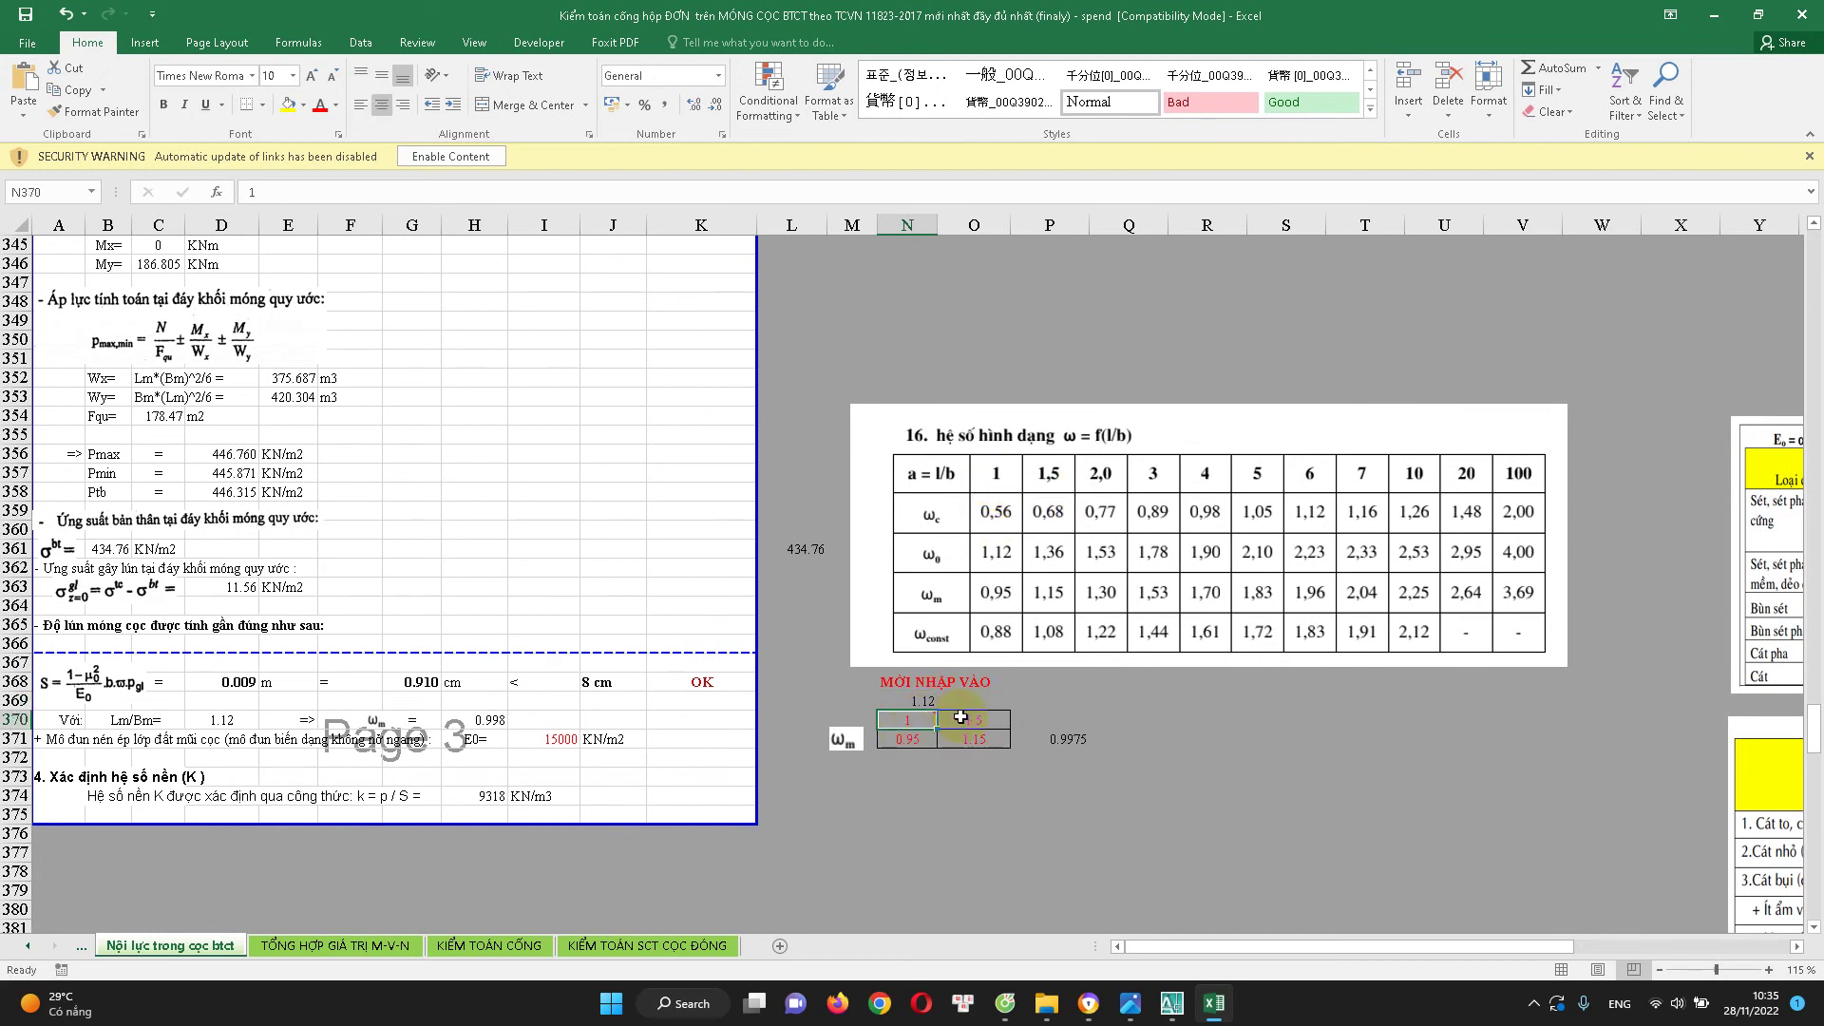
{"action": "left_click", "coordinate": [961, 718]}
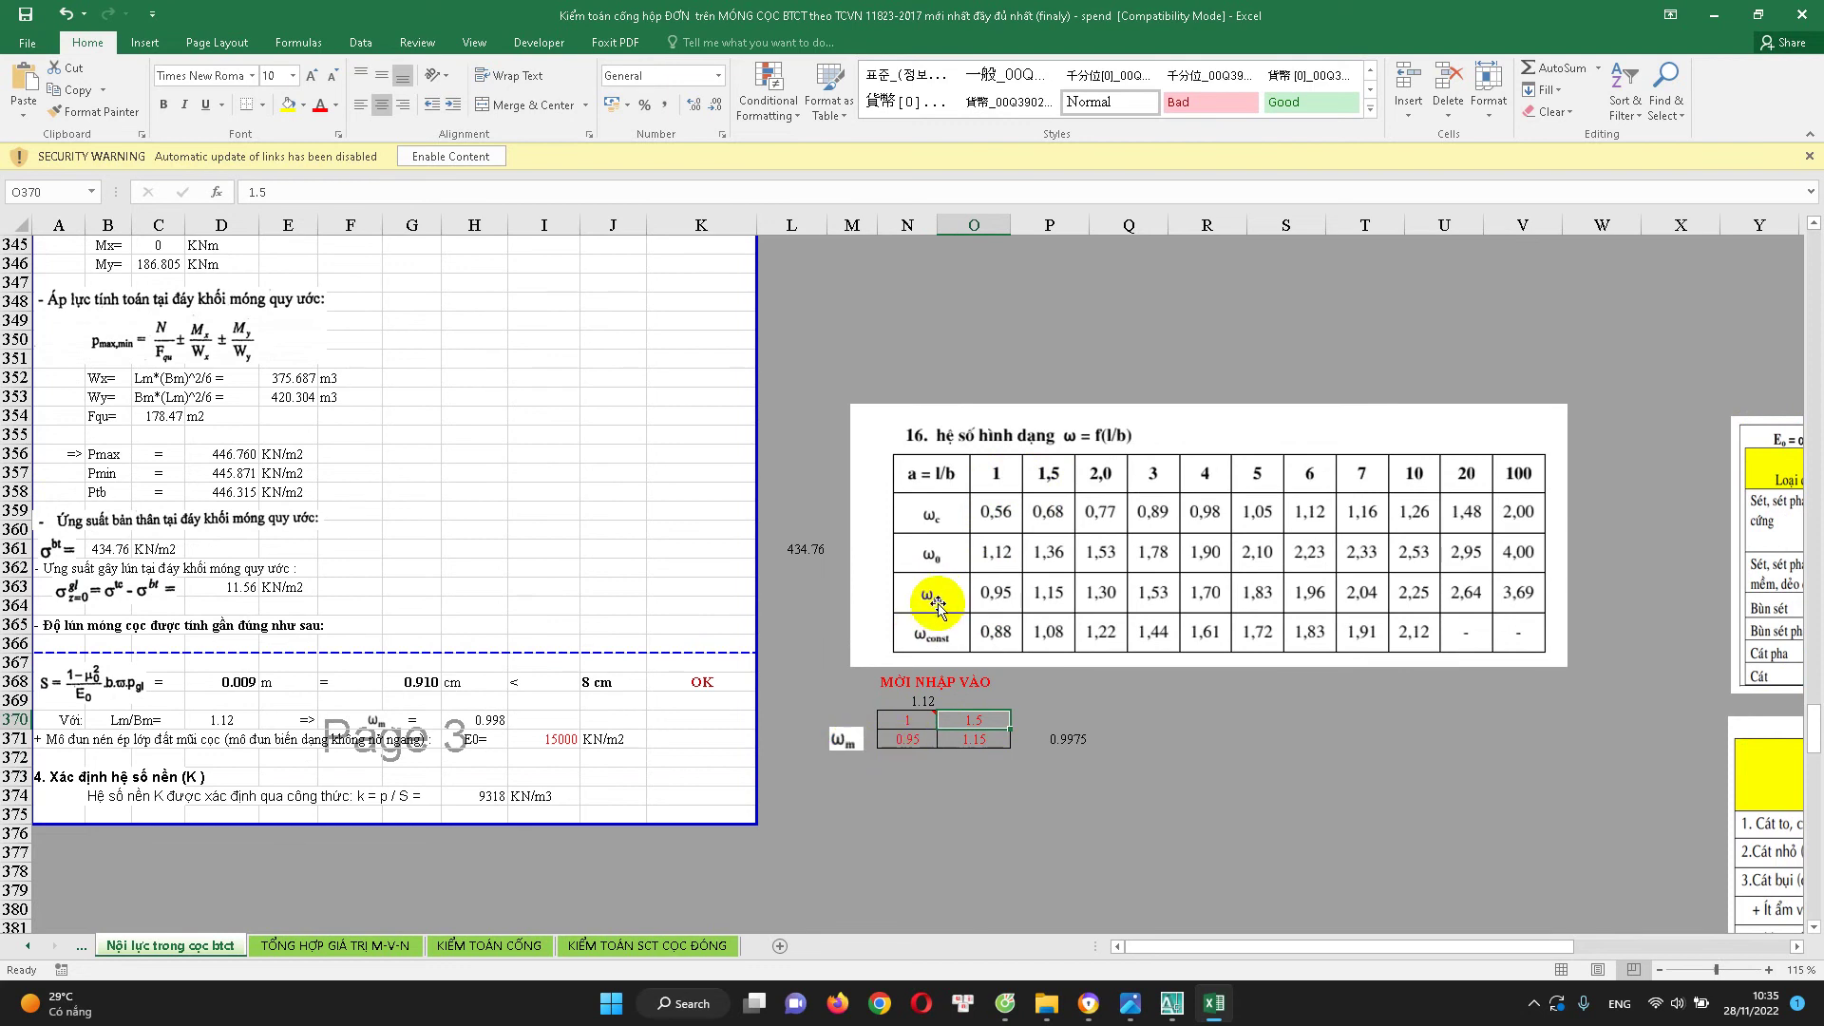
{"action": "left_click", "coordinate": [924, 739]}
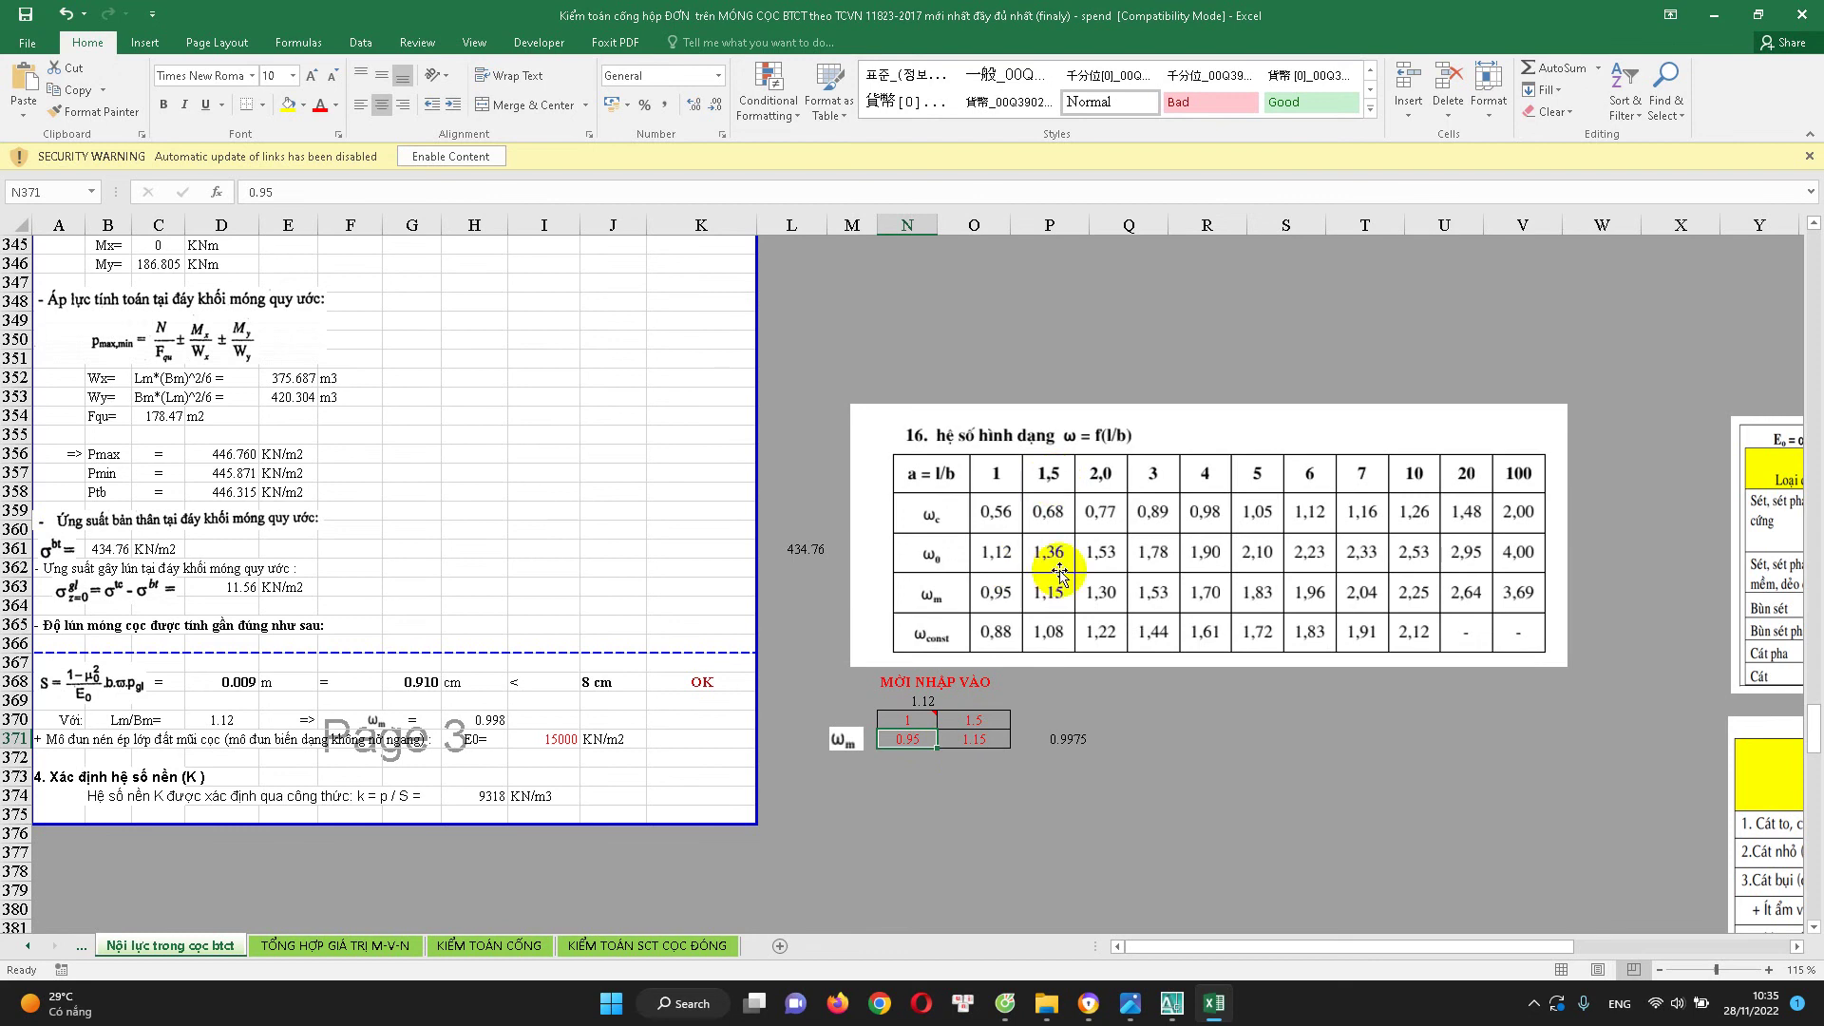
{"action": "left_click", "coordinate": [985, 749]}
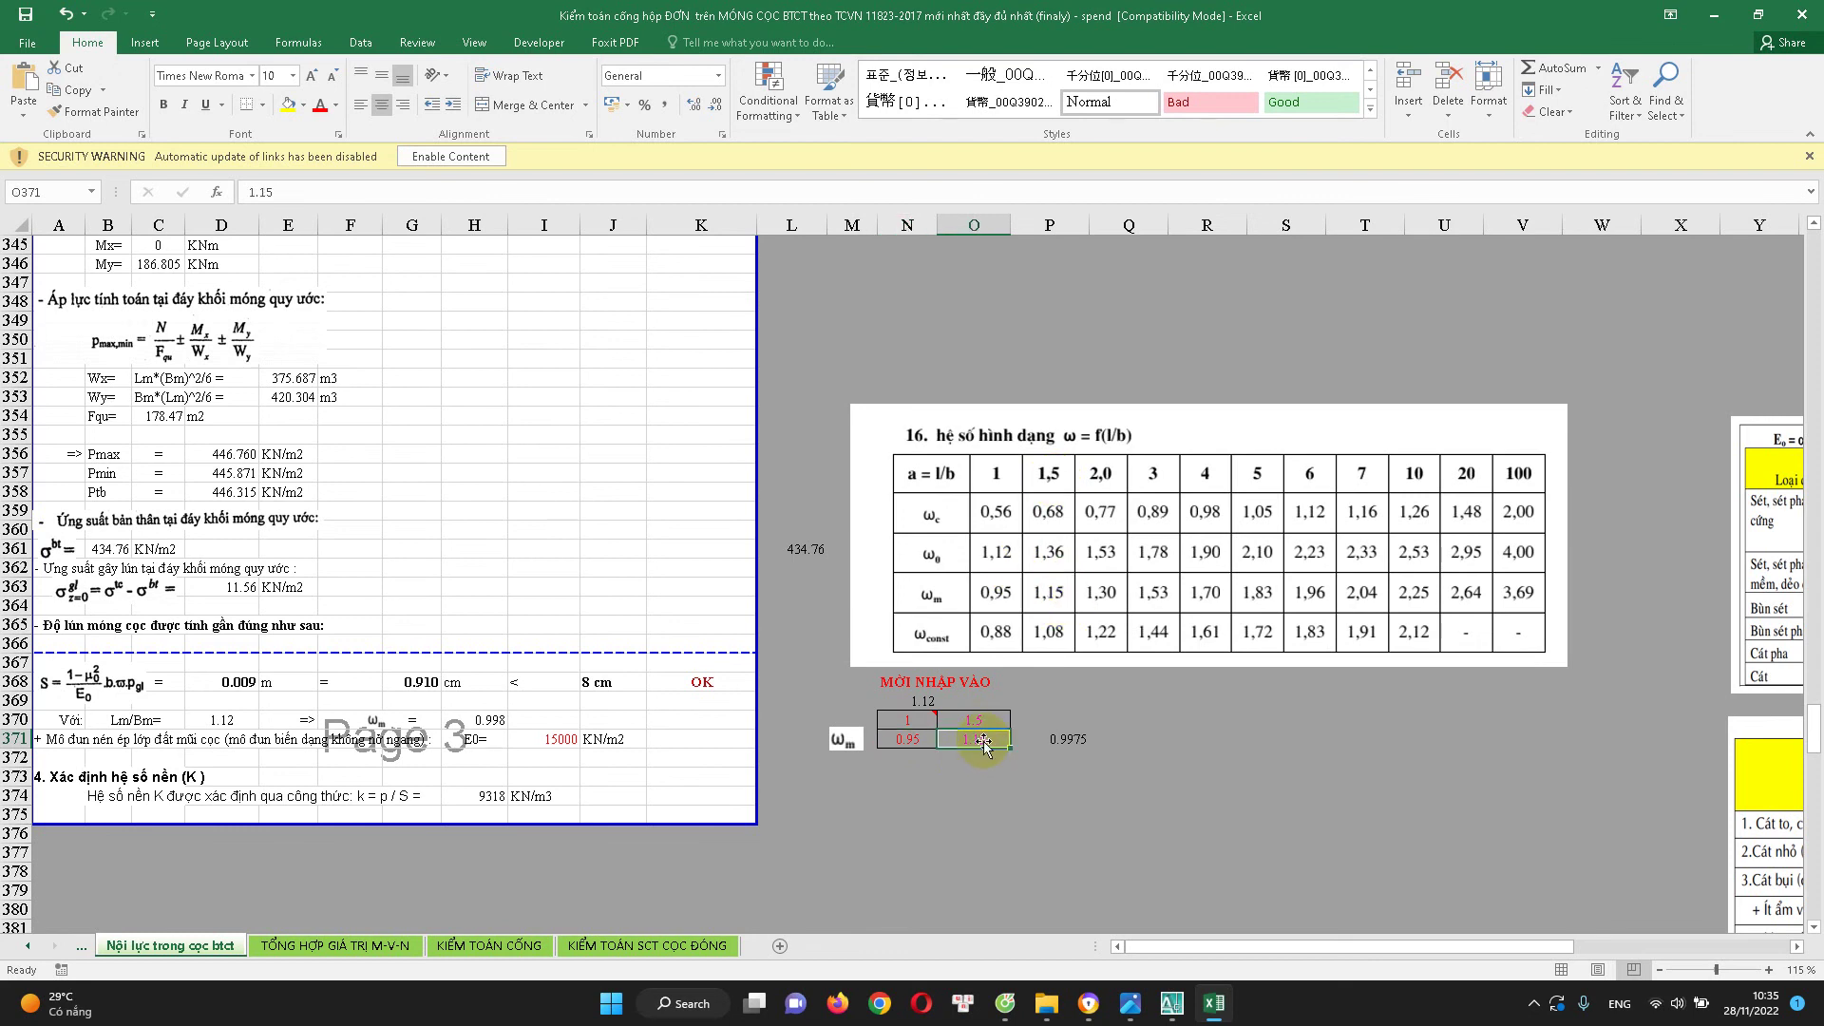
{"action": "double_click", "coordinate": [1071, 739]}
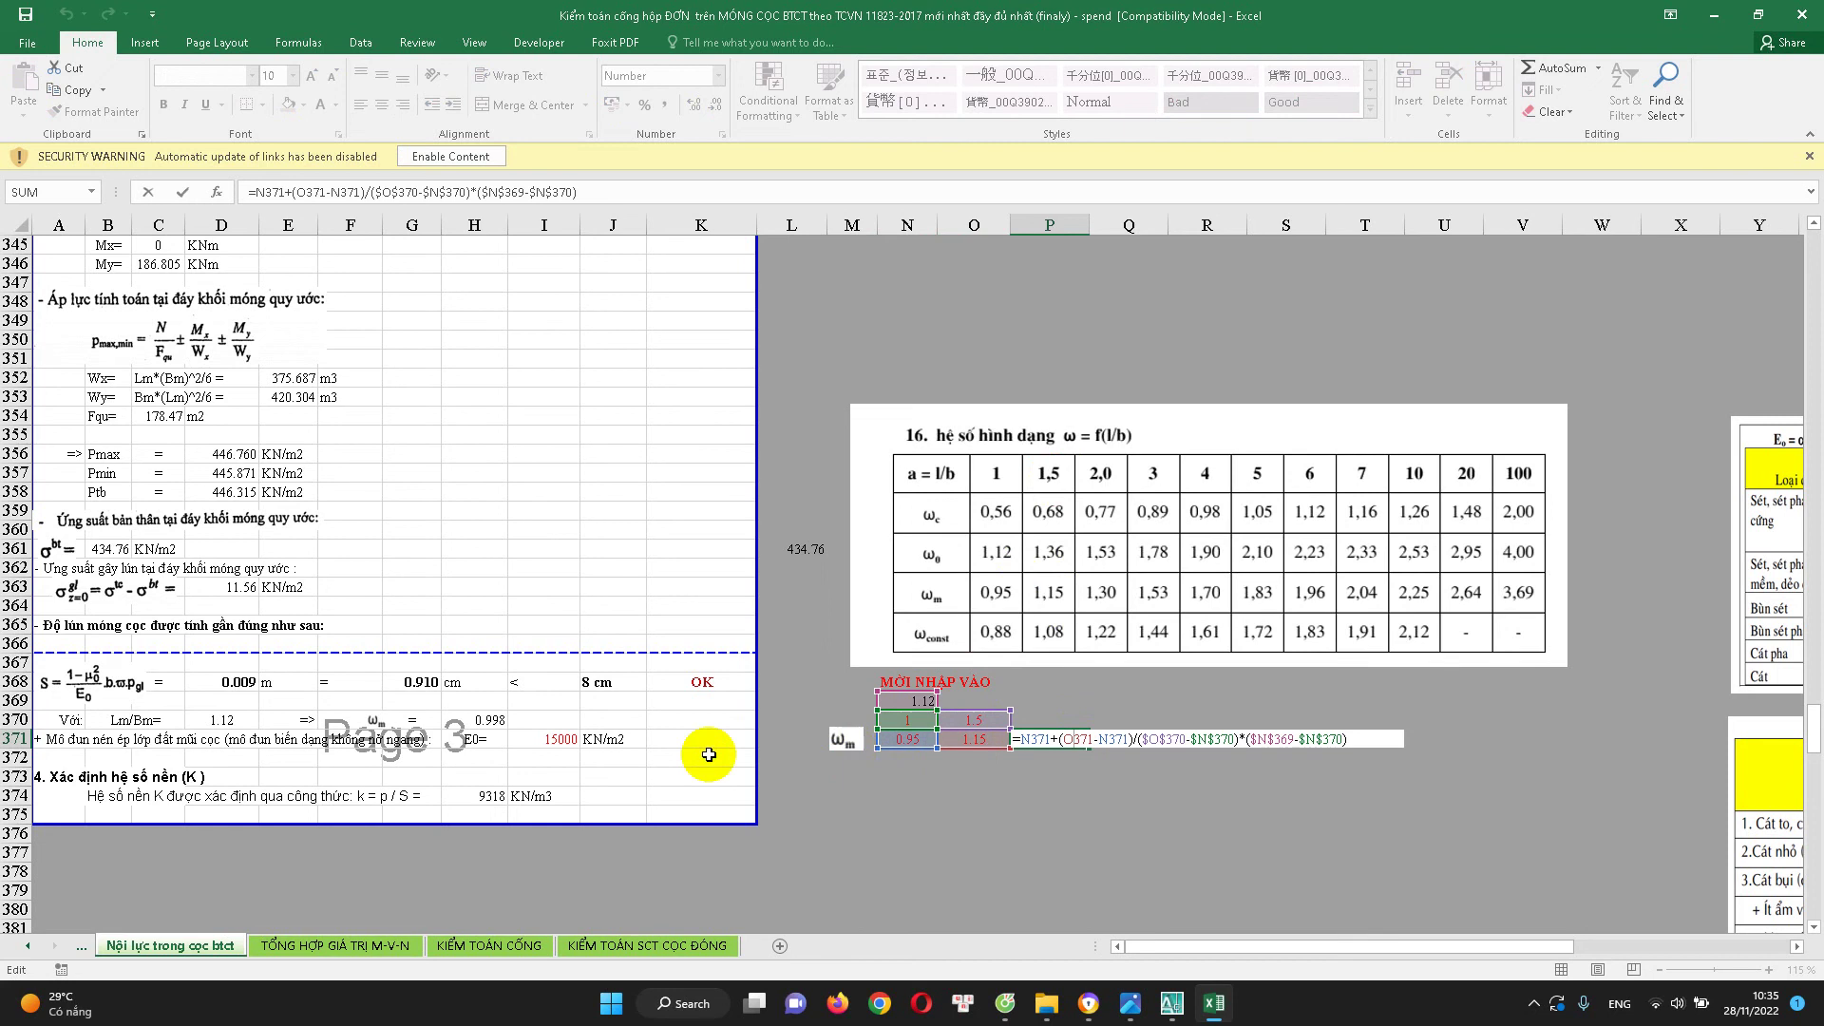
{"action": "key", "text": "ctrl+Return"}
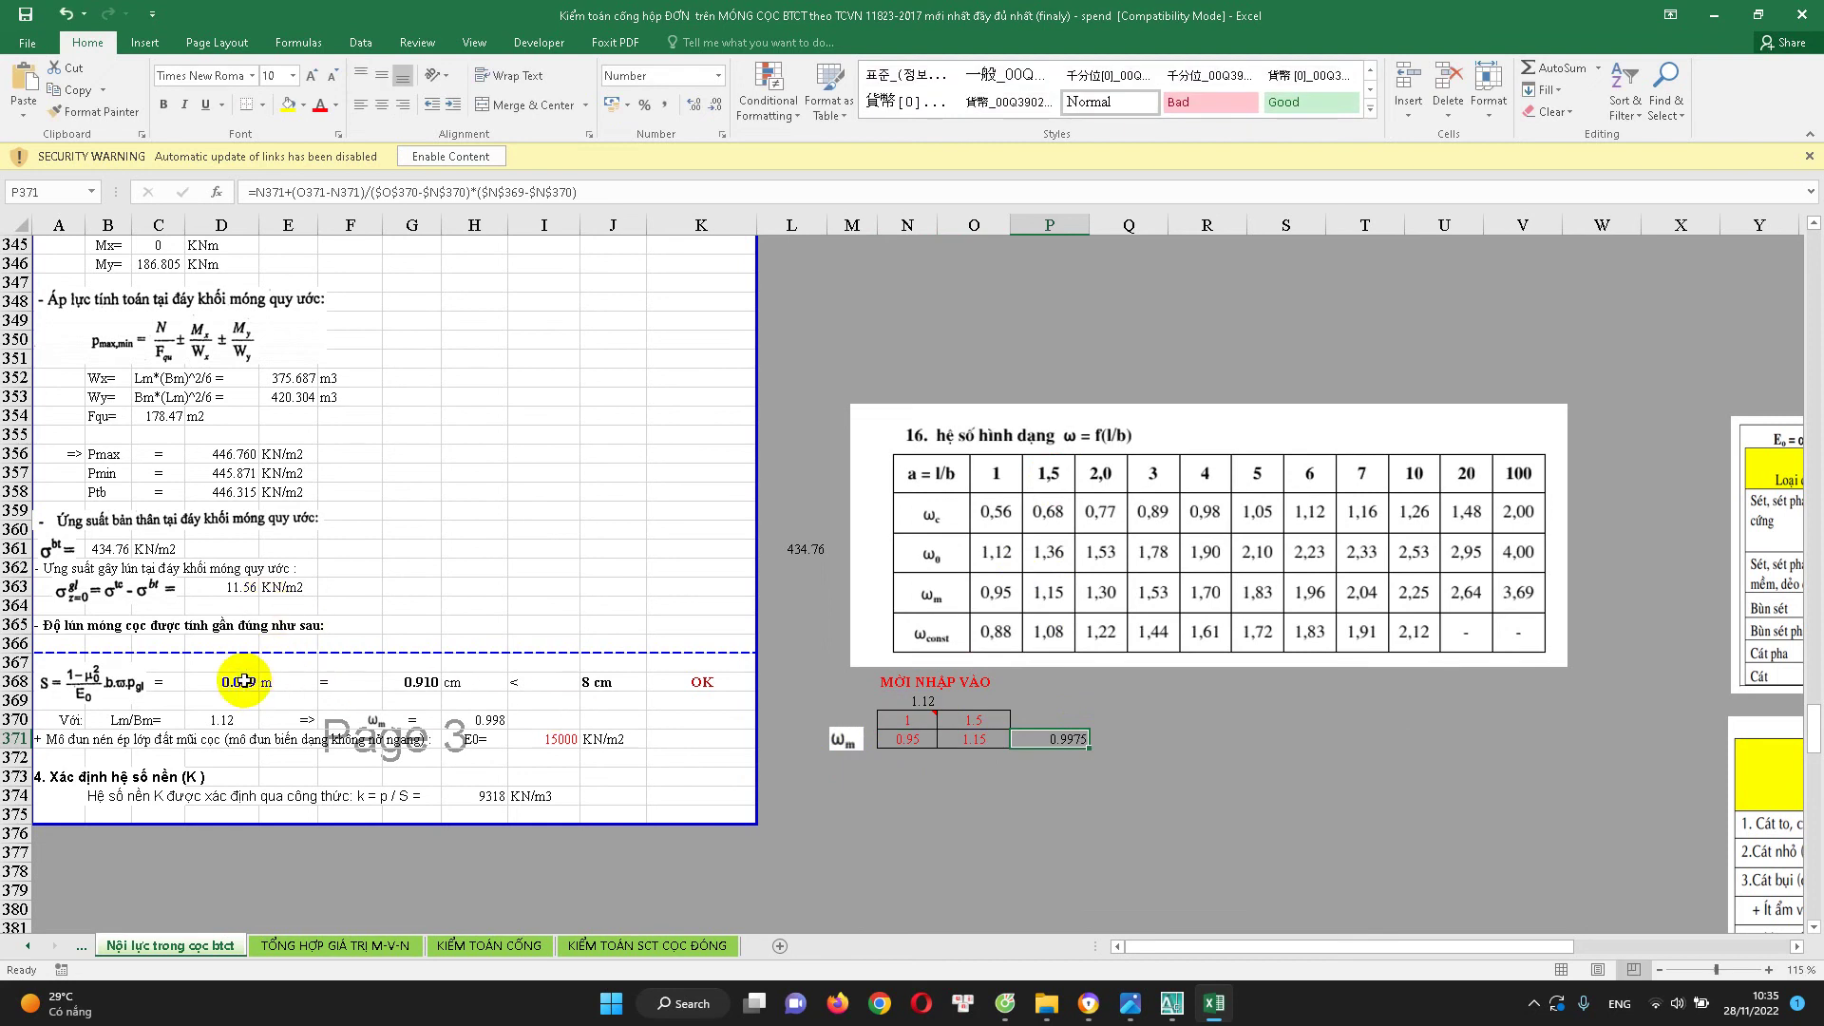
{"action": "double_click", "coordinate": [244, 680]}
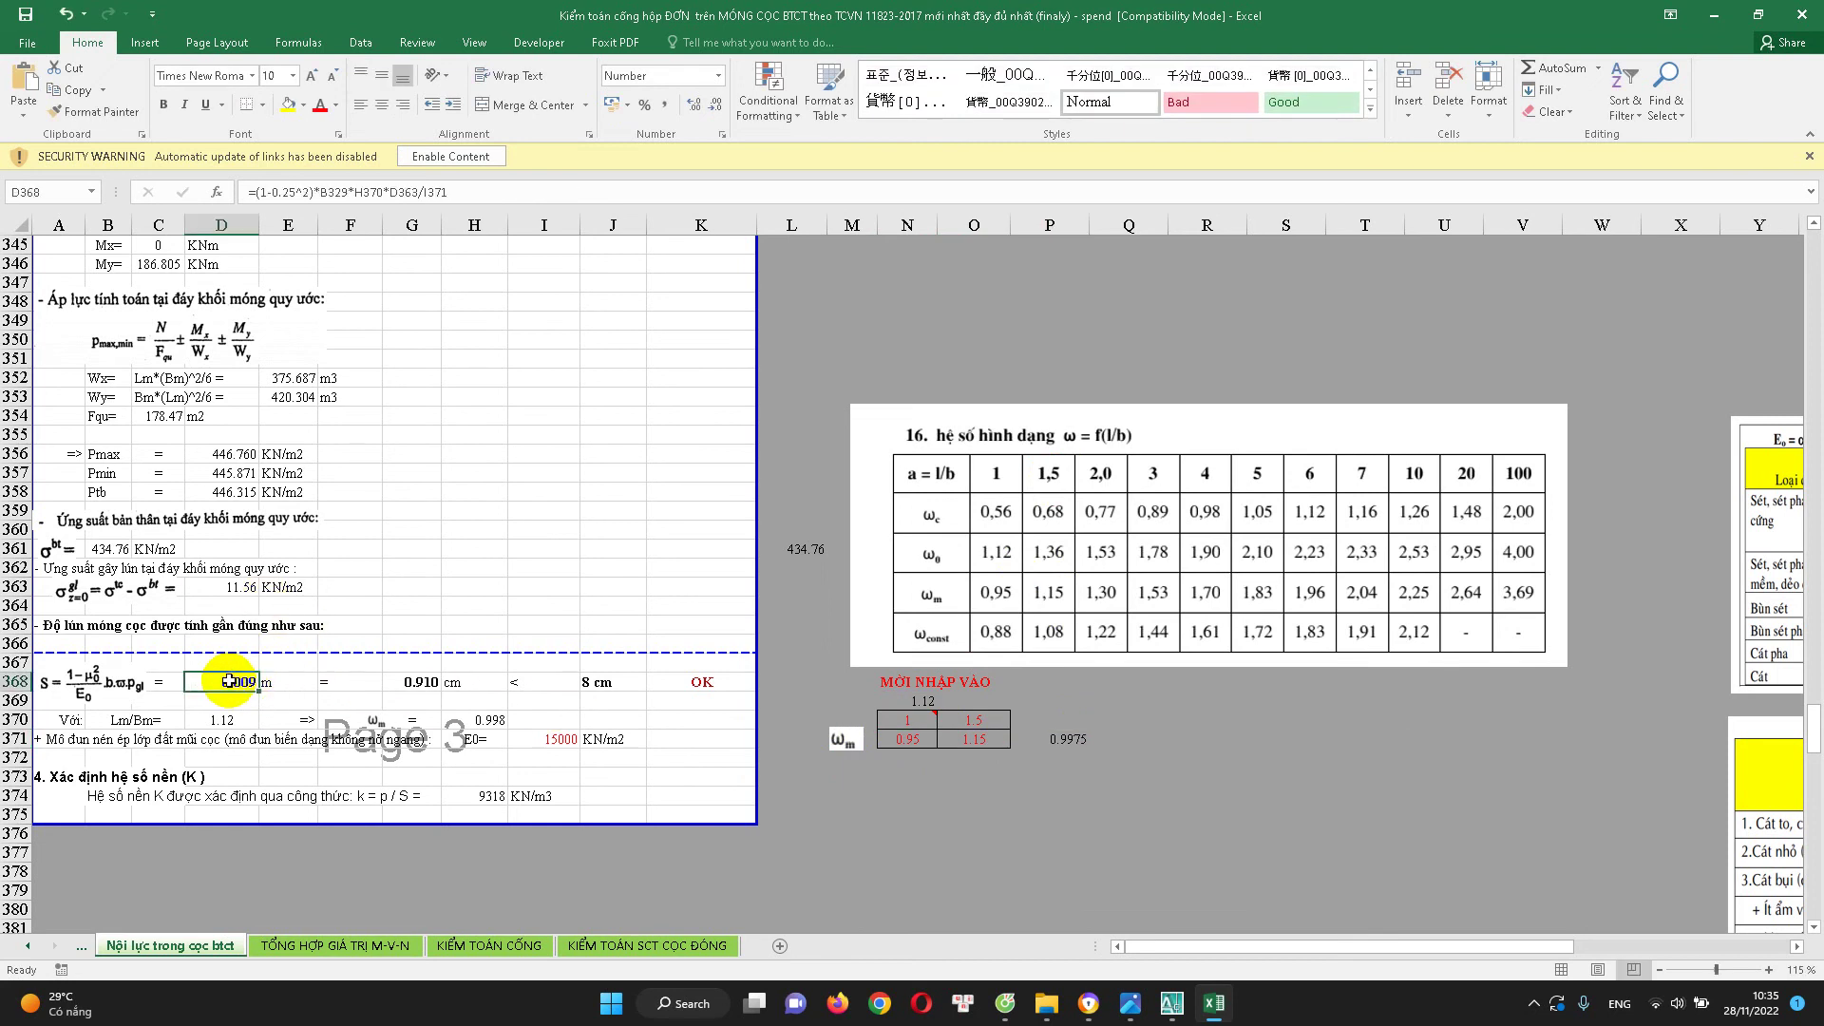
{"action": "left_click", "coordinate": [481, 722]}
{"action": "double_click", "coordinate": [482, 722]}
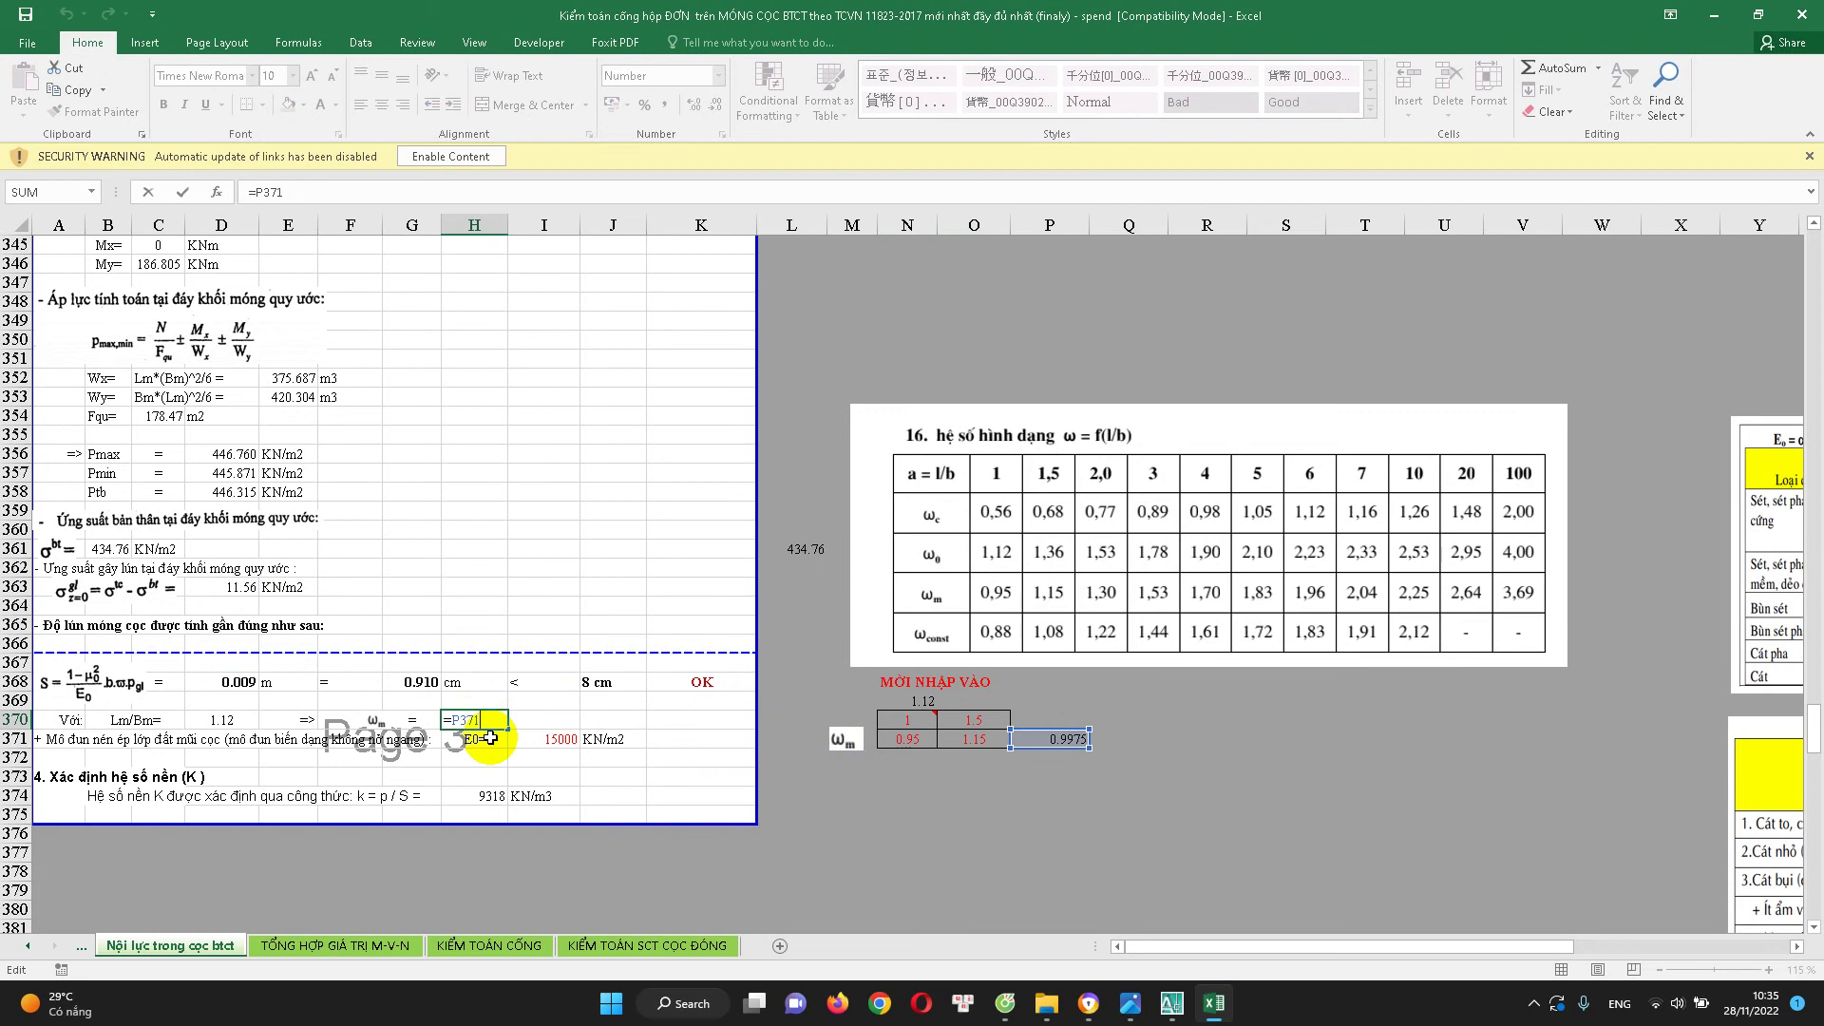
{"action": "key", "text": "Escape"}
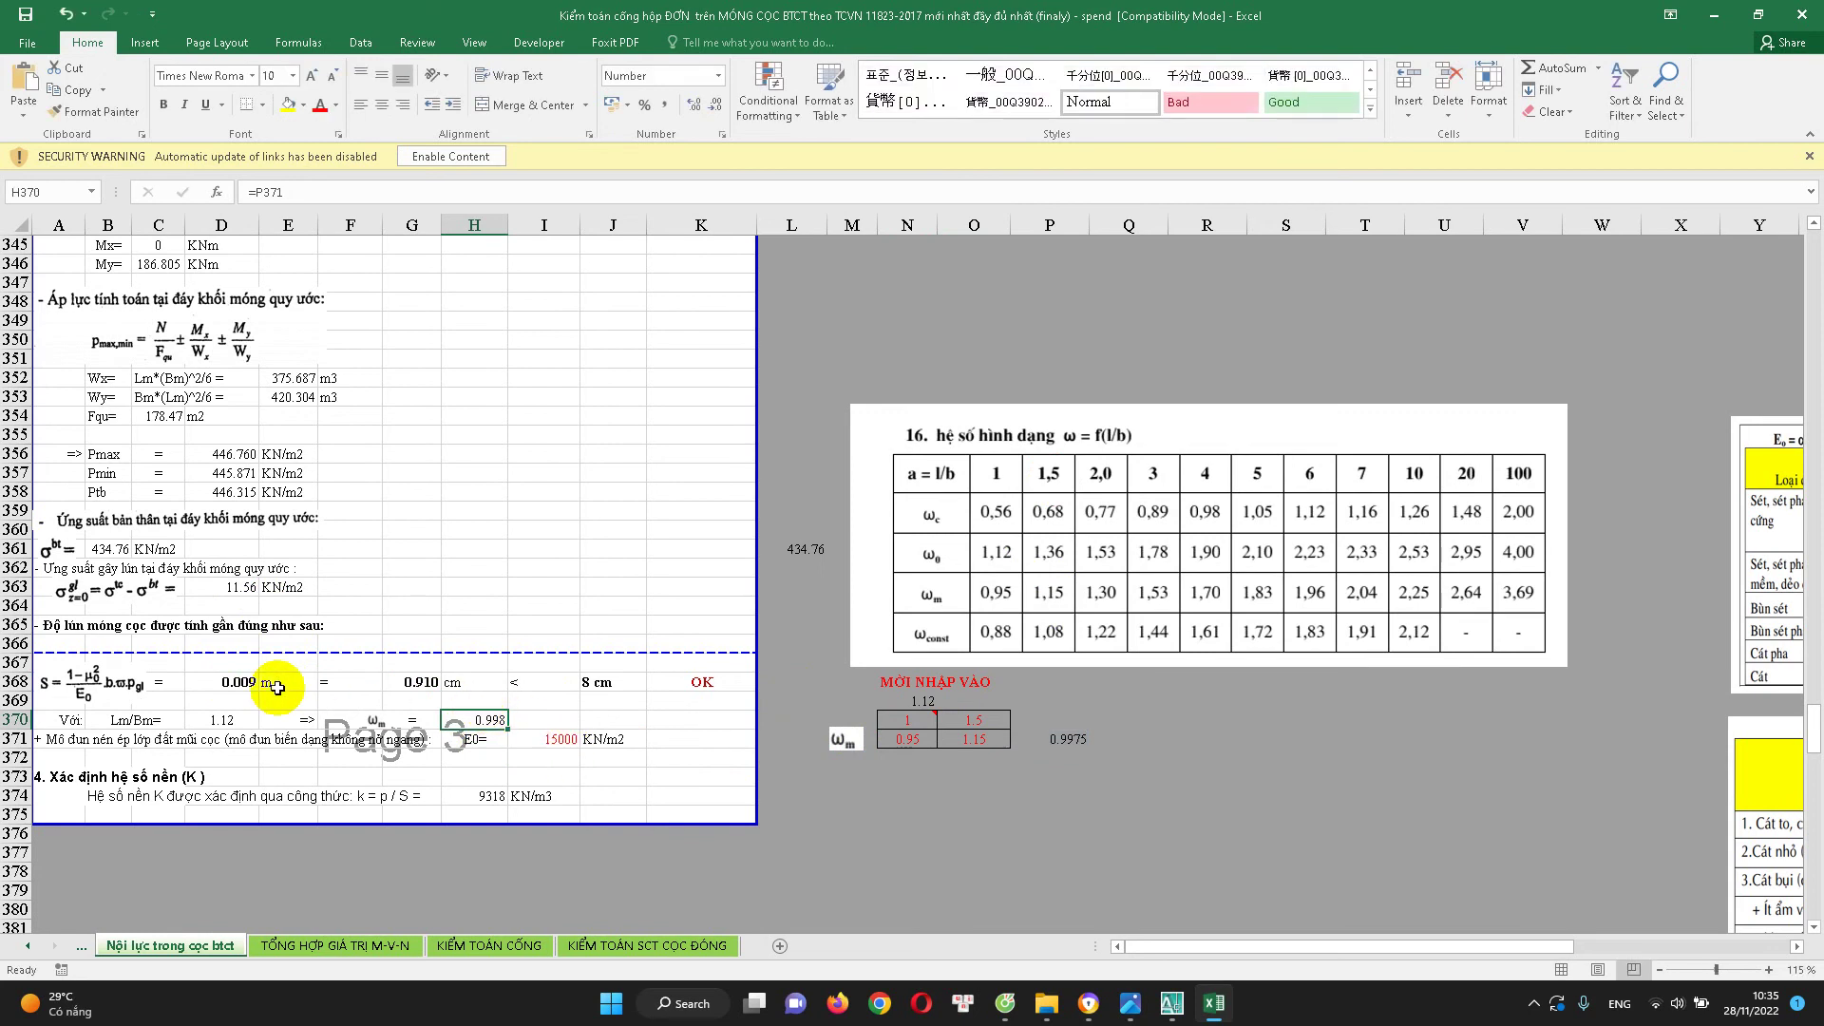
{"action": "left_click", "coordinate": [540, 740]}
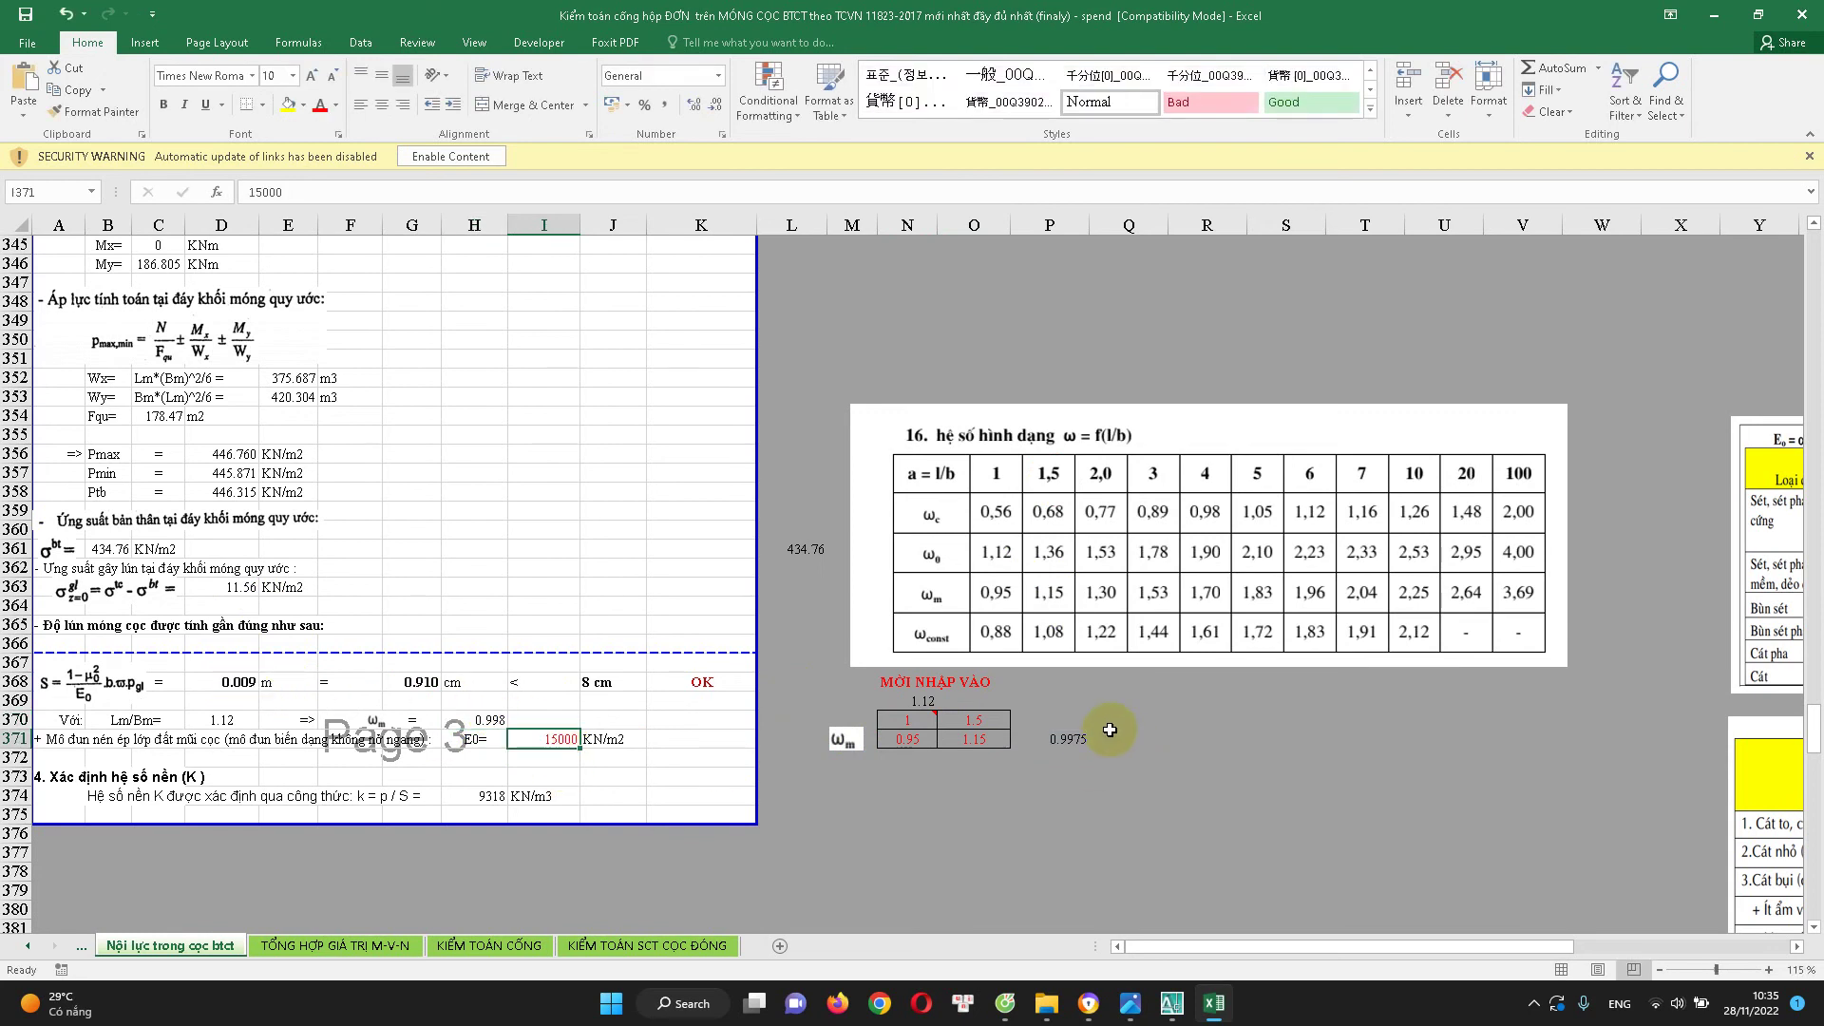
{"action": "scroll", "coordinate": [1109, 729], "scroll_direction": "down", "scroll_amount": 1}
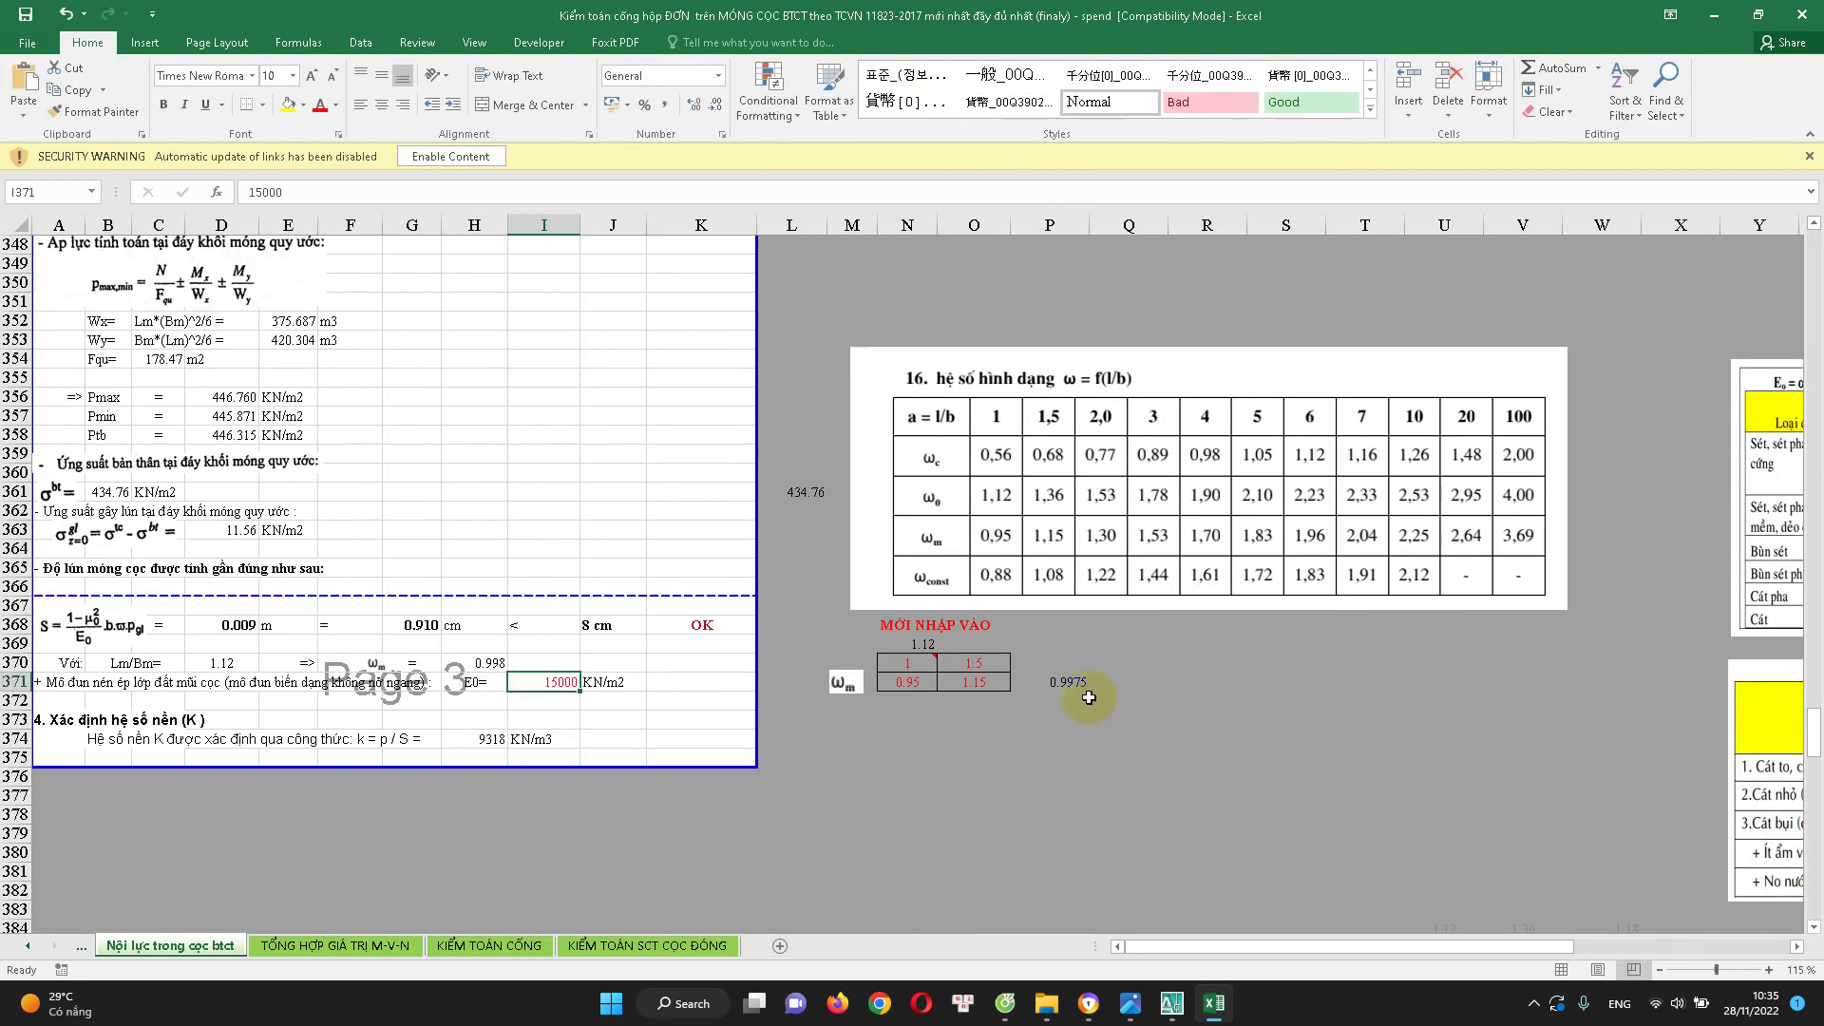
Try an a/b ratio of 2.4 in the lookup input, then undo back to 1.12
{"action": "left_click", "coordinate": [913, 644]}
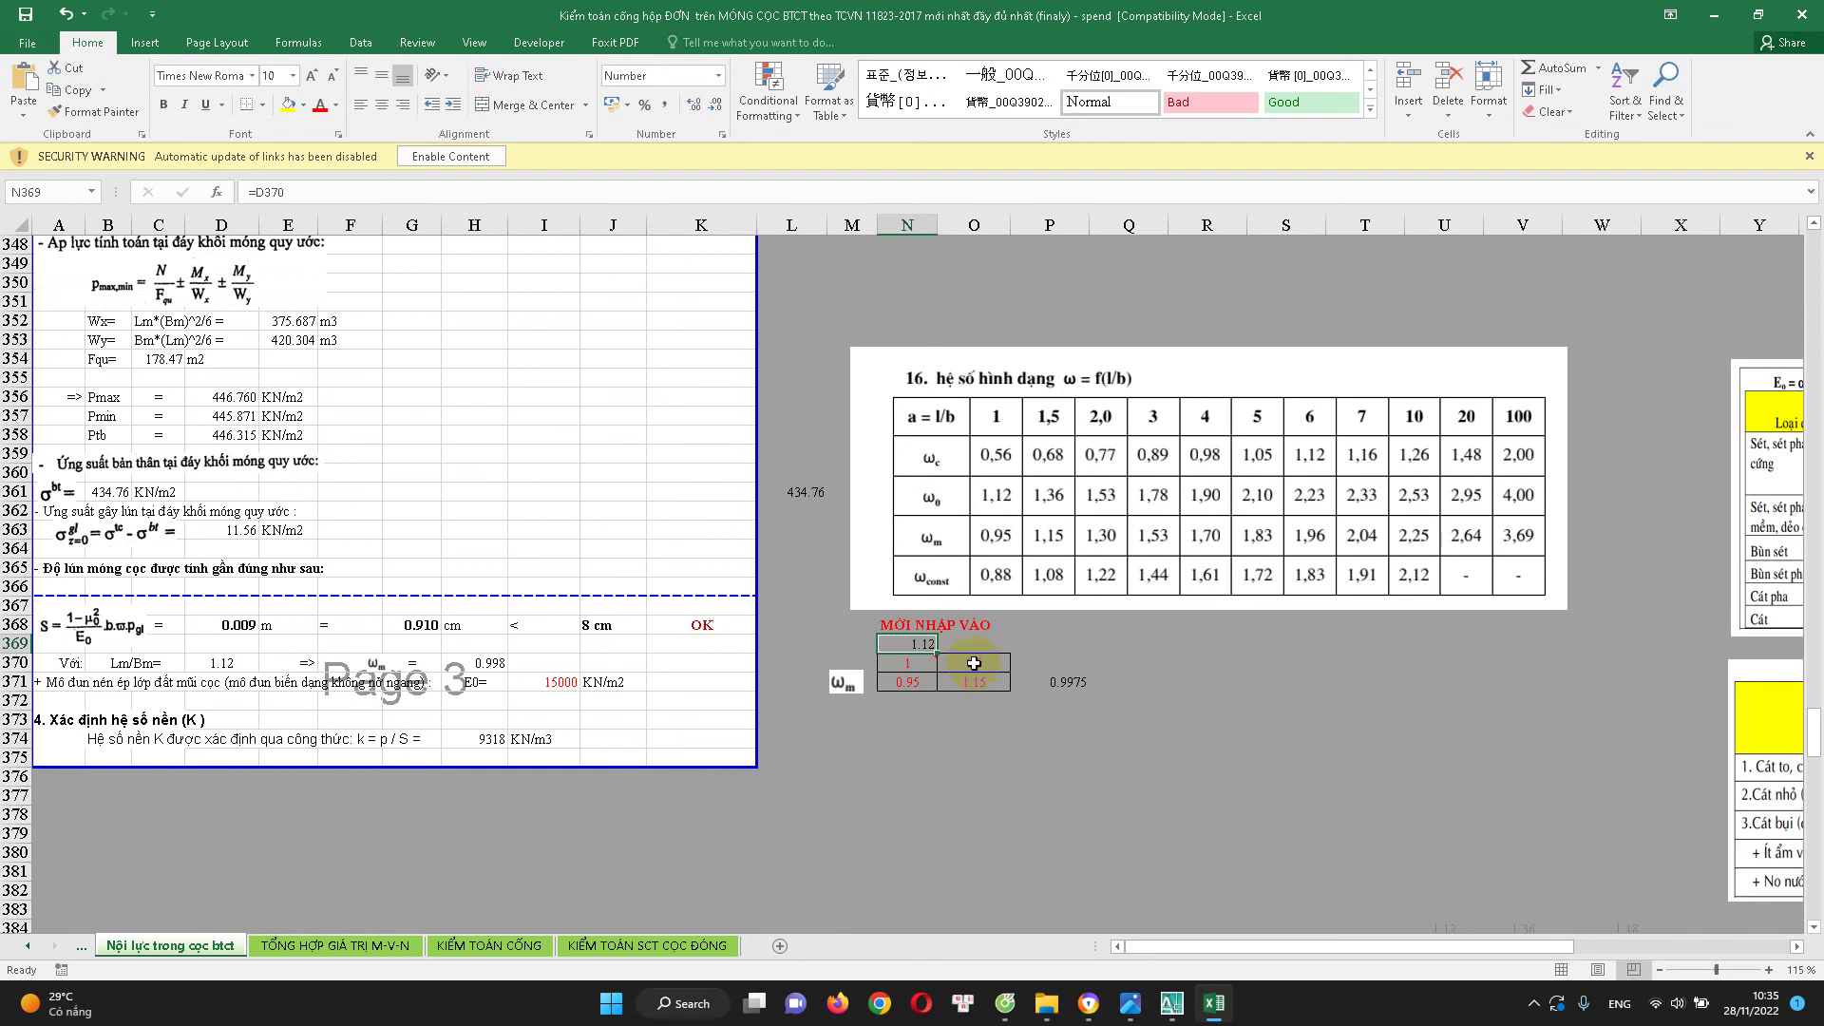
{"action": "type", "text": "2.4"}
{"action": "key", "text": "Return"}
{"action": "key", "text": "ctrl+z"}
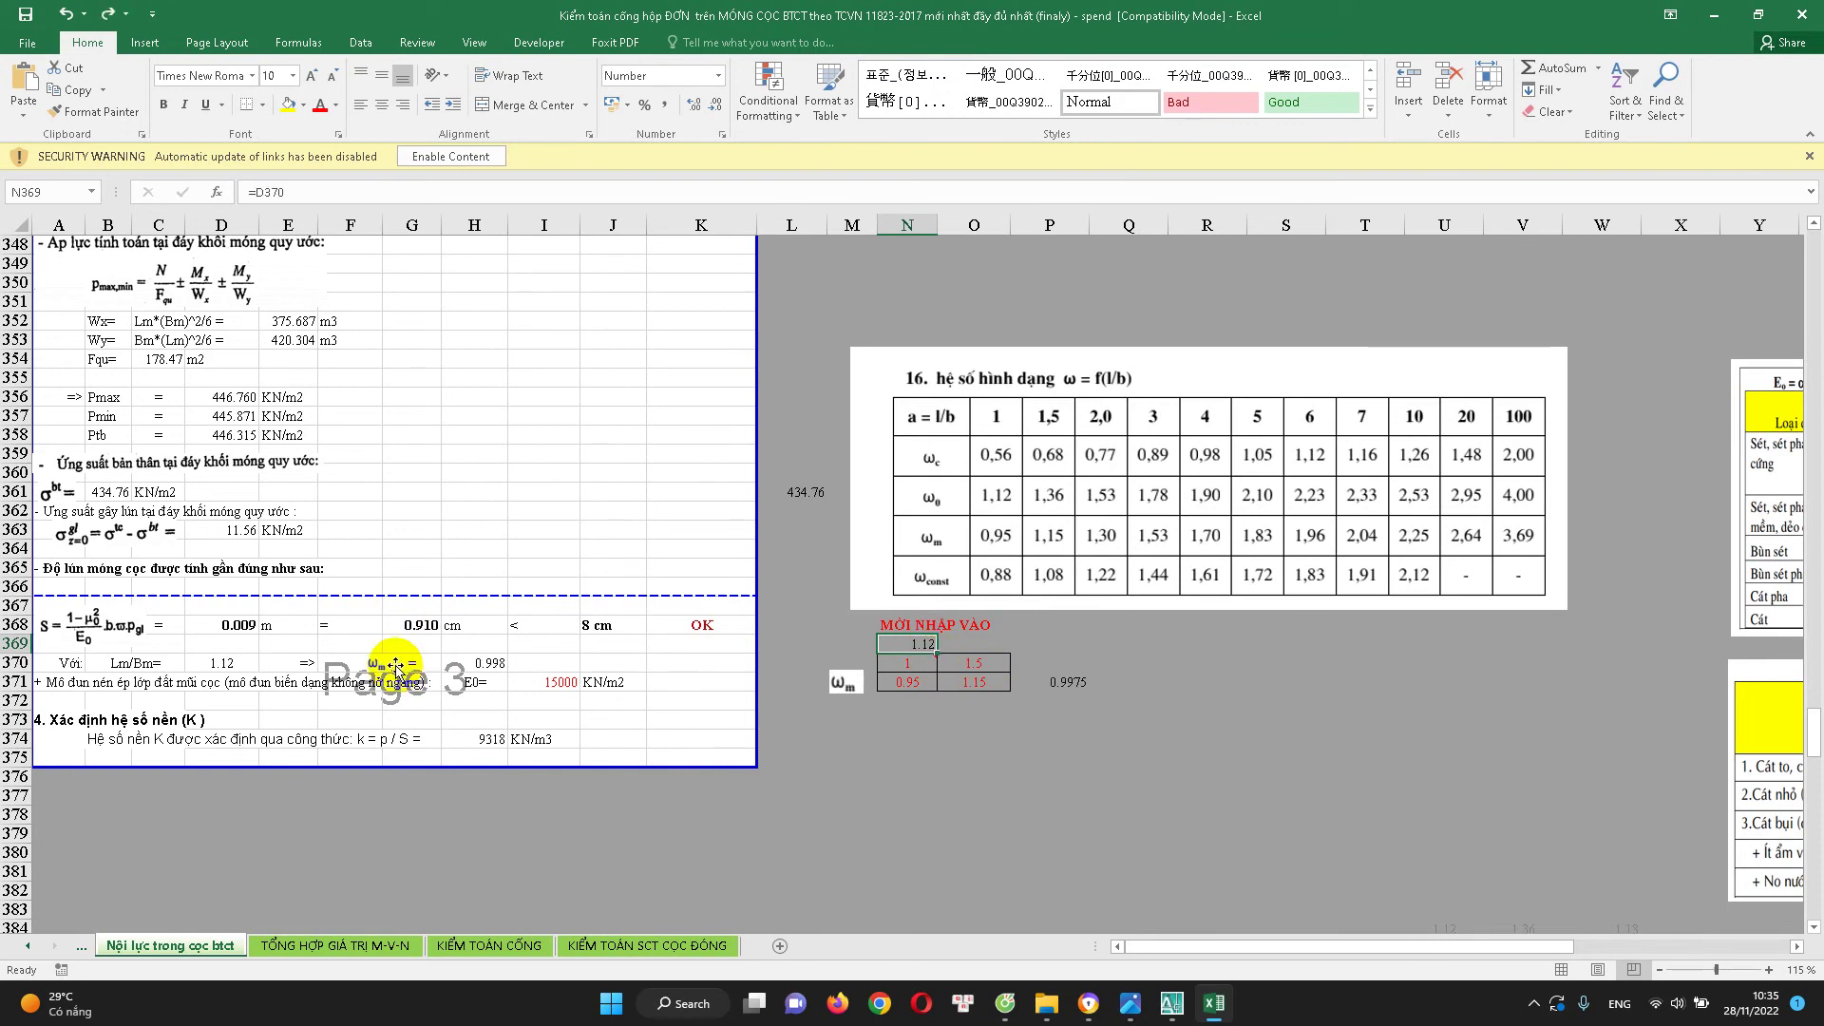
Set the Lm/Bm ratio to 2 and the lower a/b bound to 2, keeping ωm at 0.95
{"action": "left_click", "coordinate": [235, 662]}
{"action": "type", "text": "2.4"}
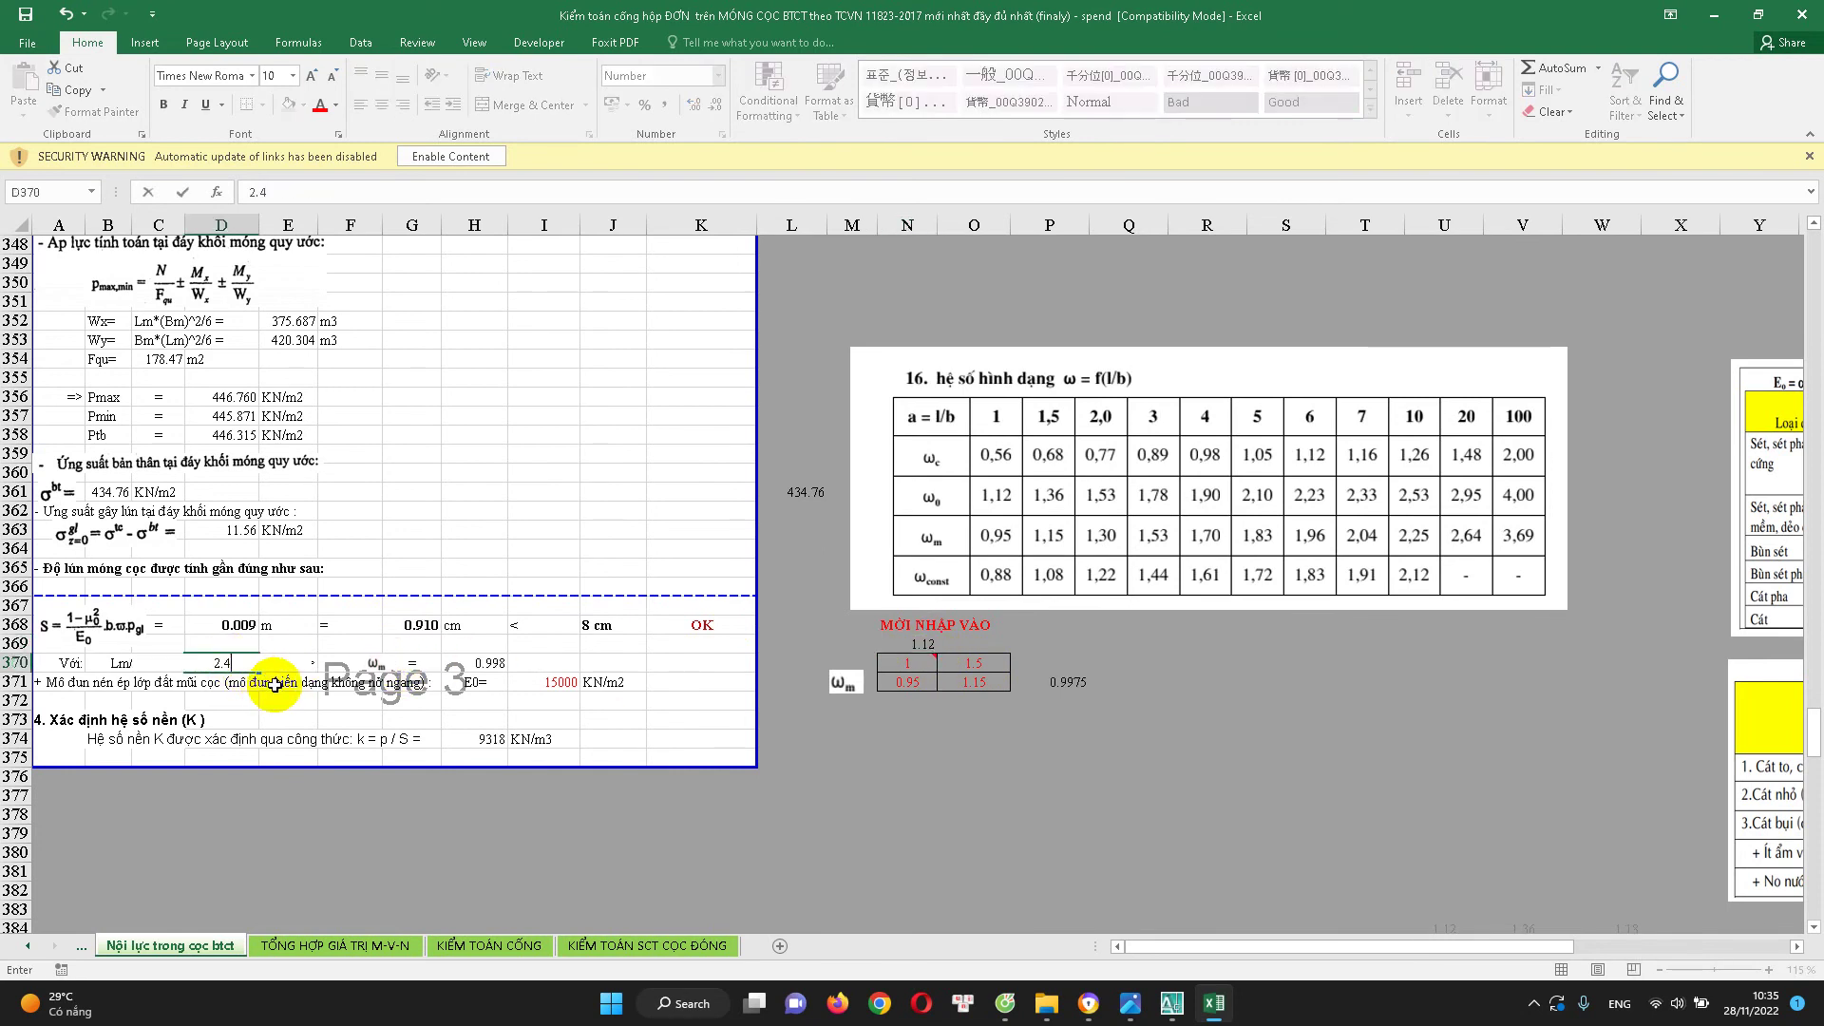
{"action": "key", "text": "Return"}
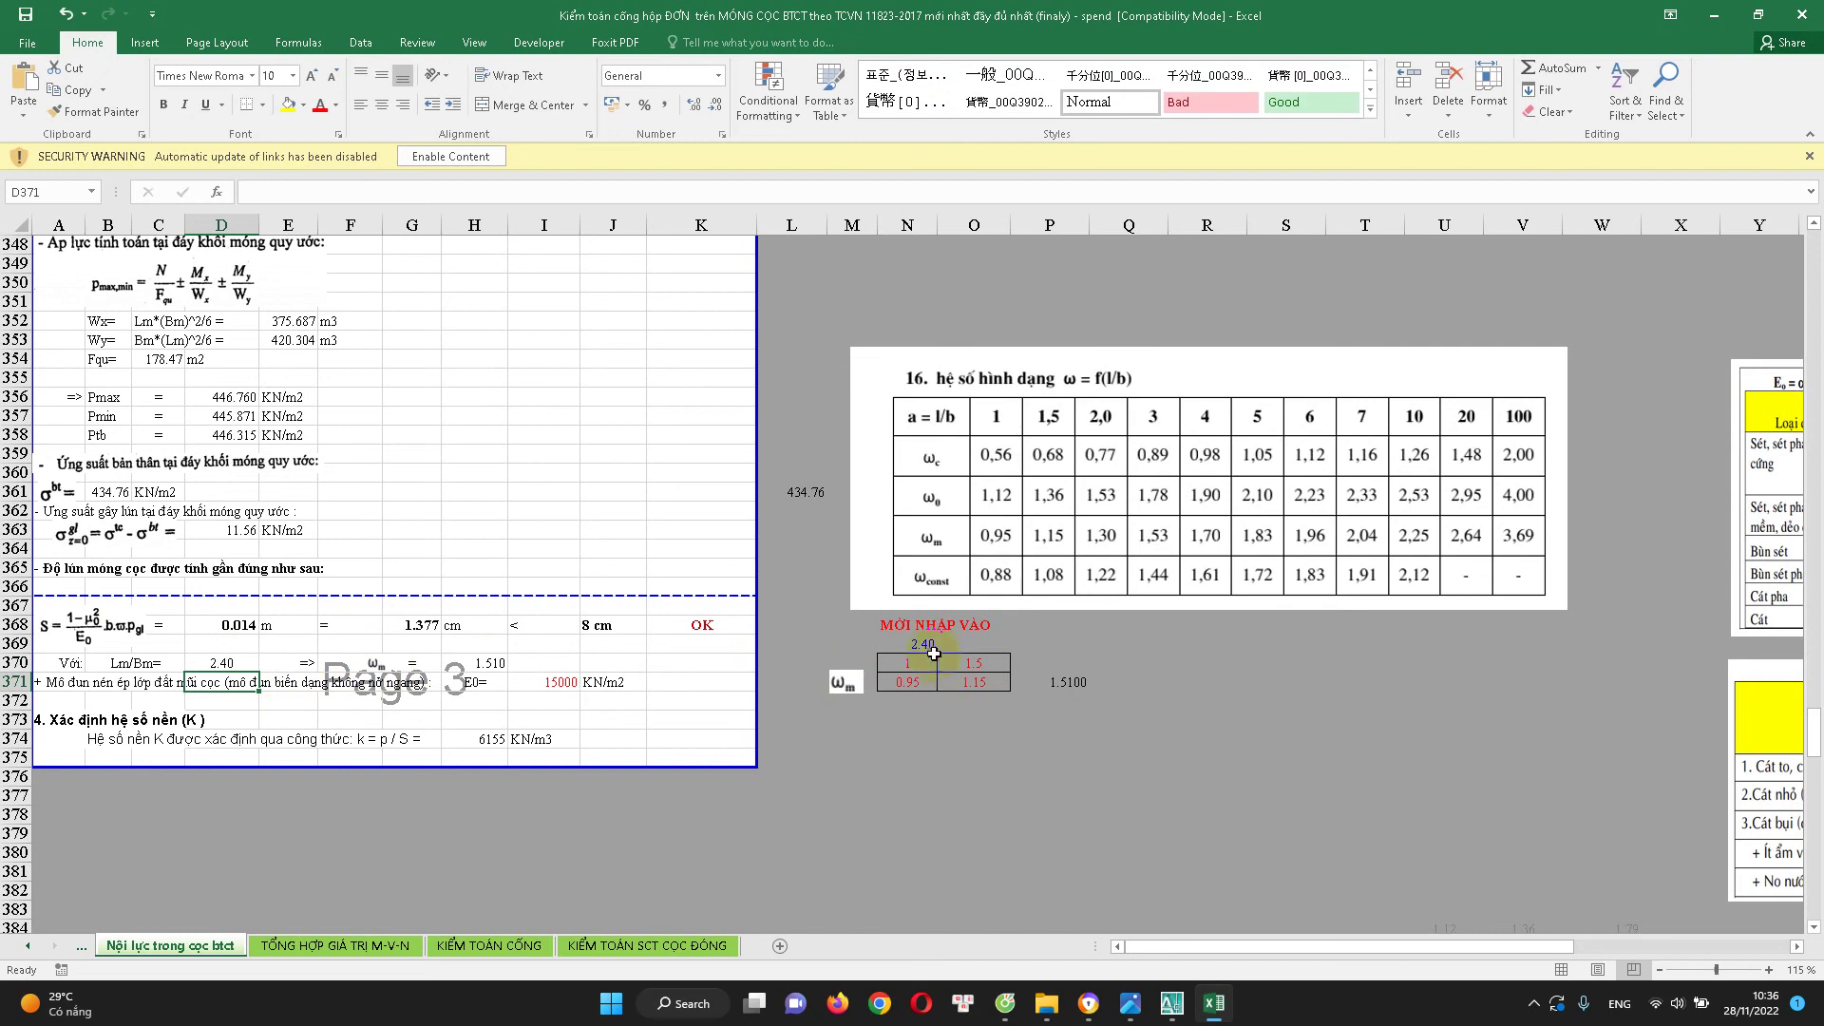
{"action": "left_click", "coordinate": [930, 643]}
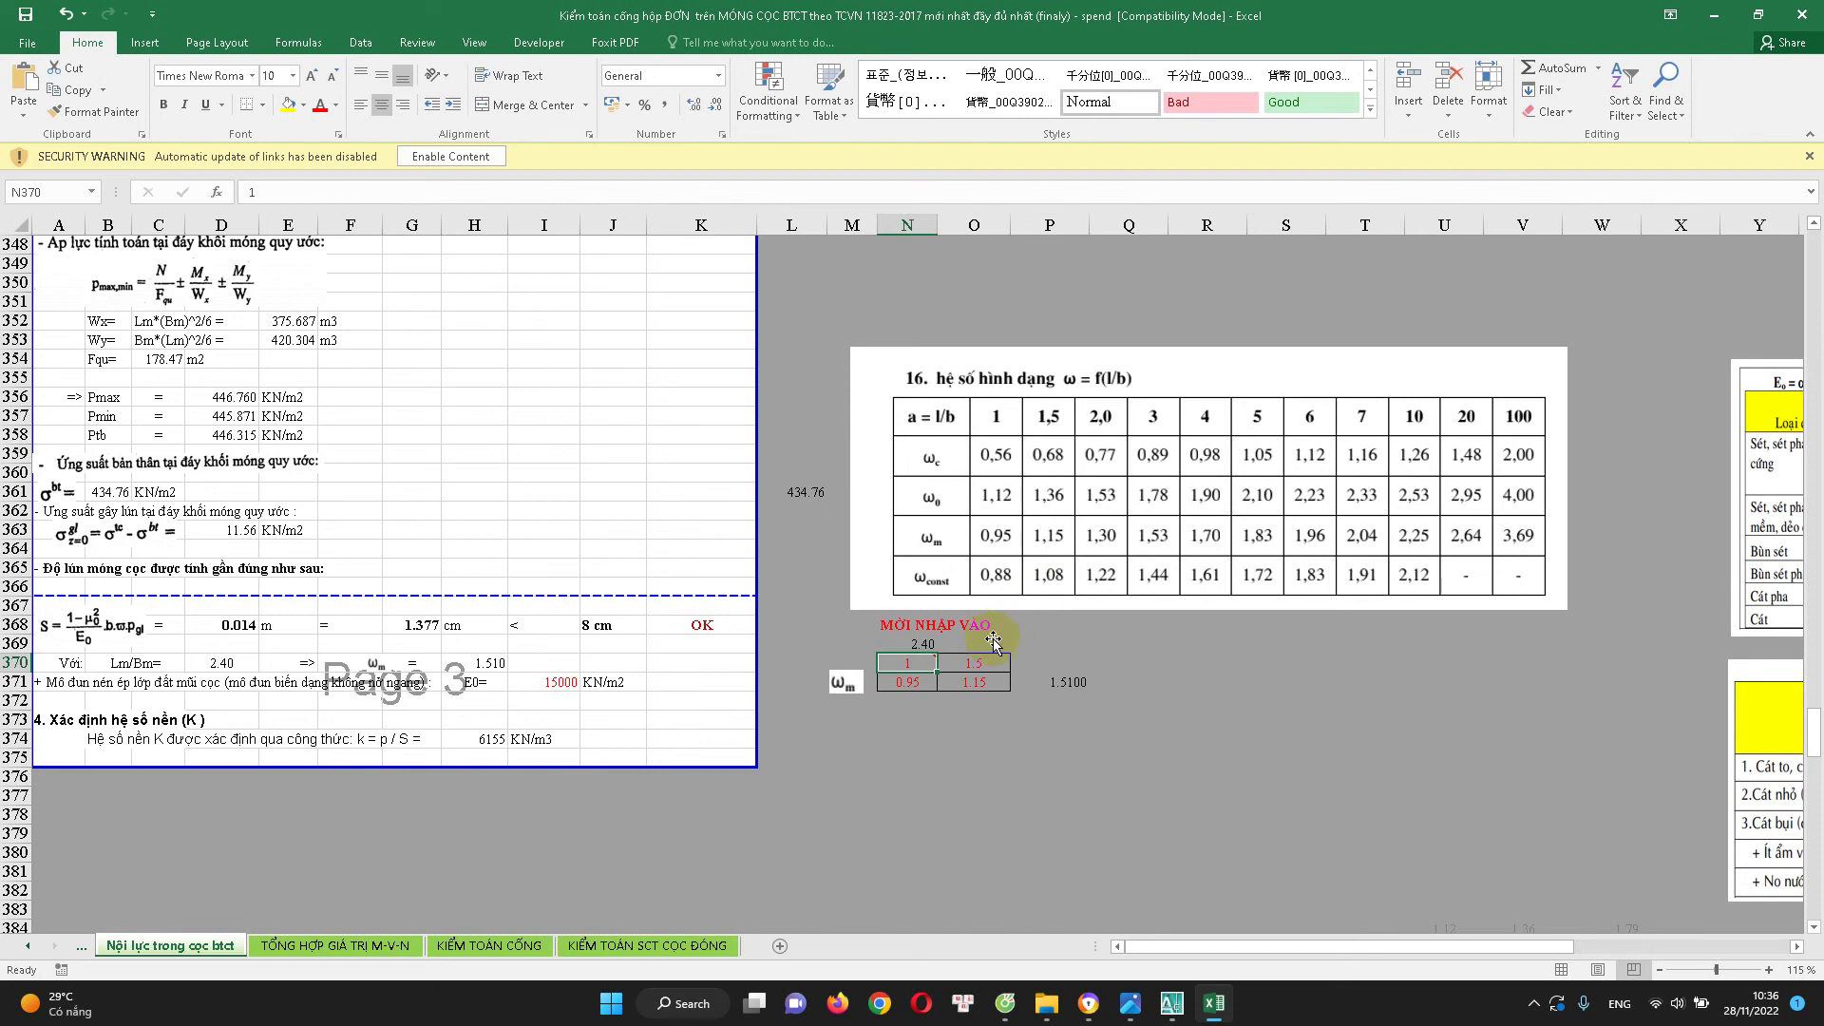
{"action": "type", "text": "2"}
{"action": "key", "text": "Return"}
{"action": "double_click", "coordinate": [918, 691]}
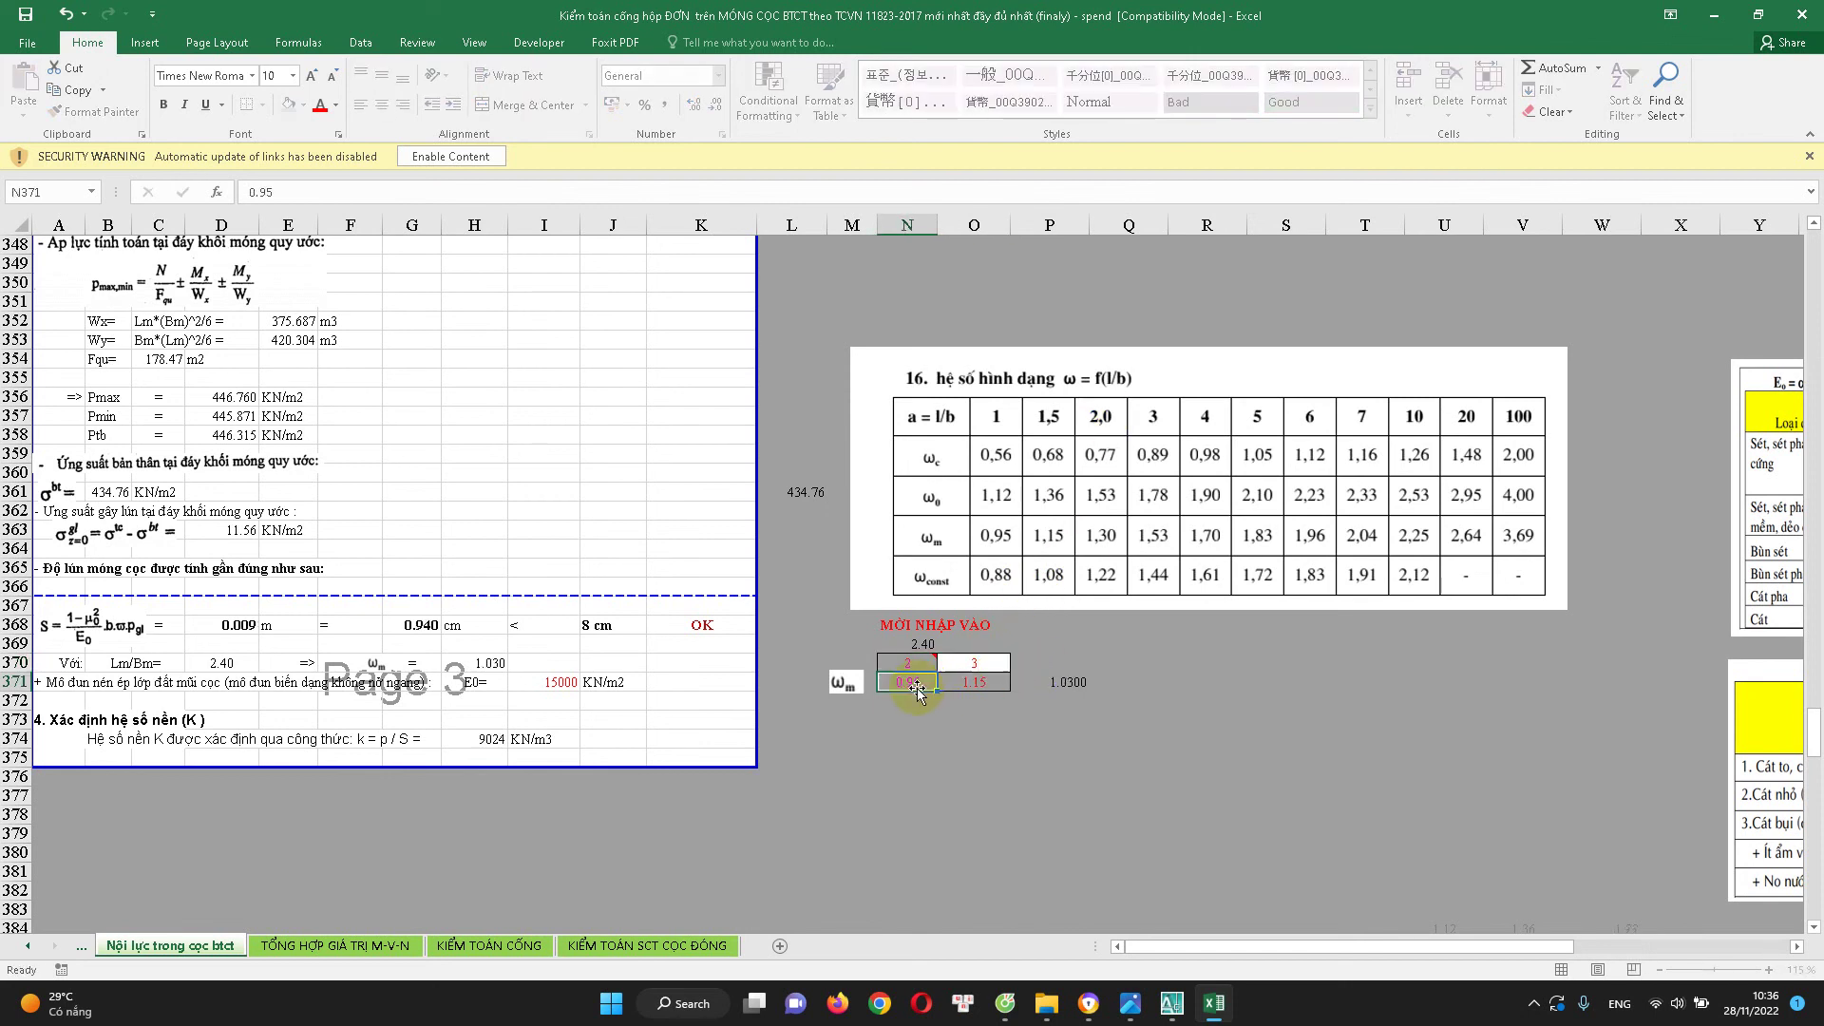
{"action": "key", "text": "Escape"}
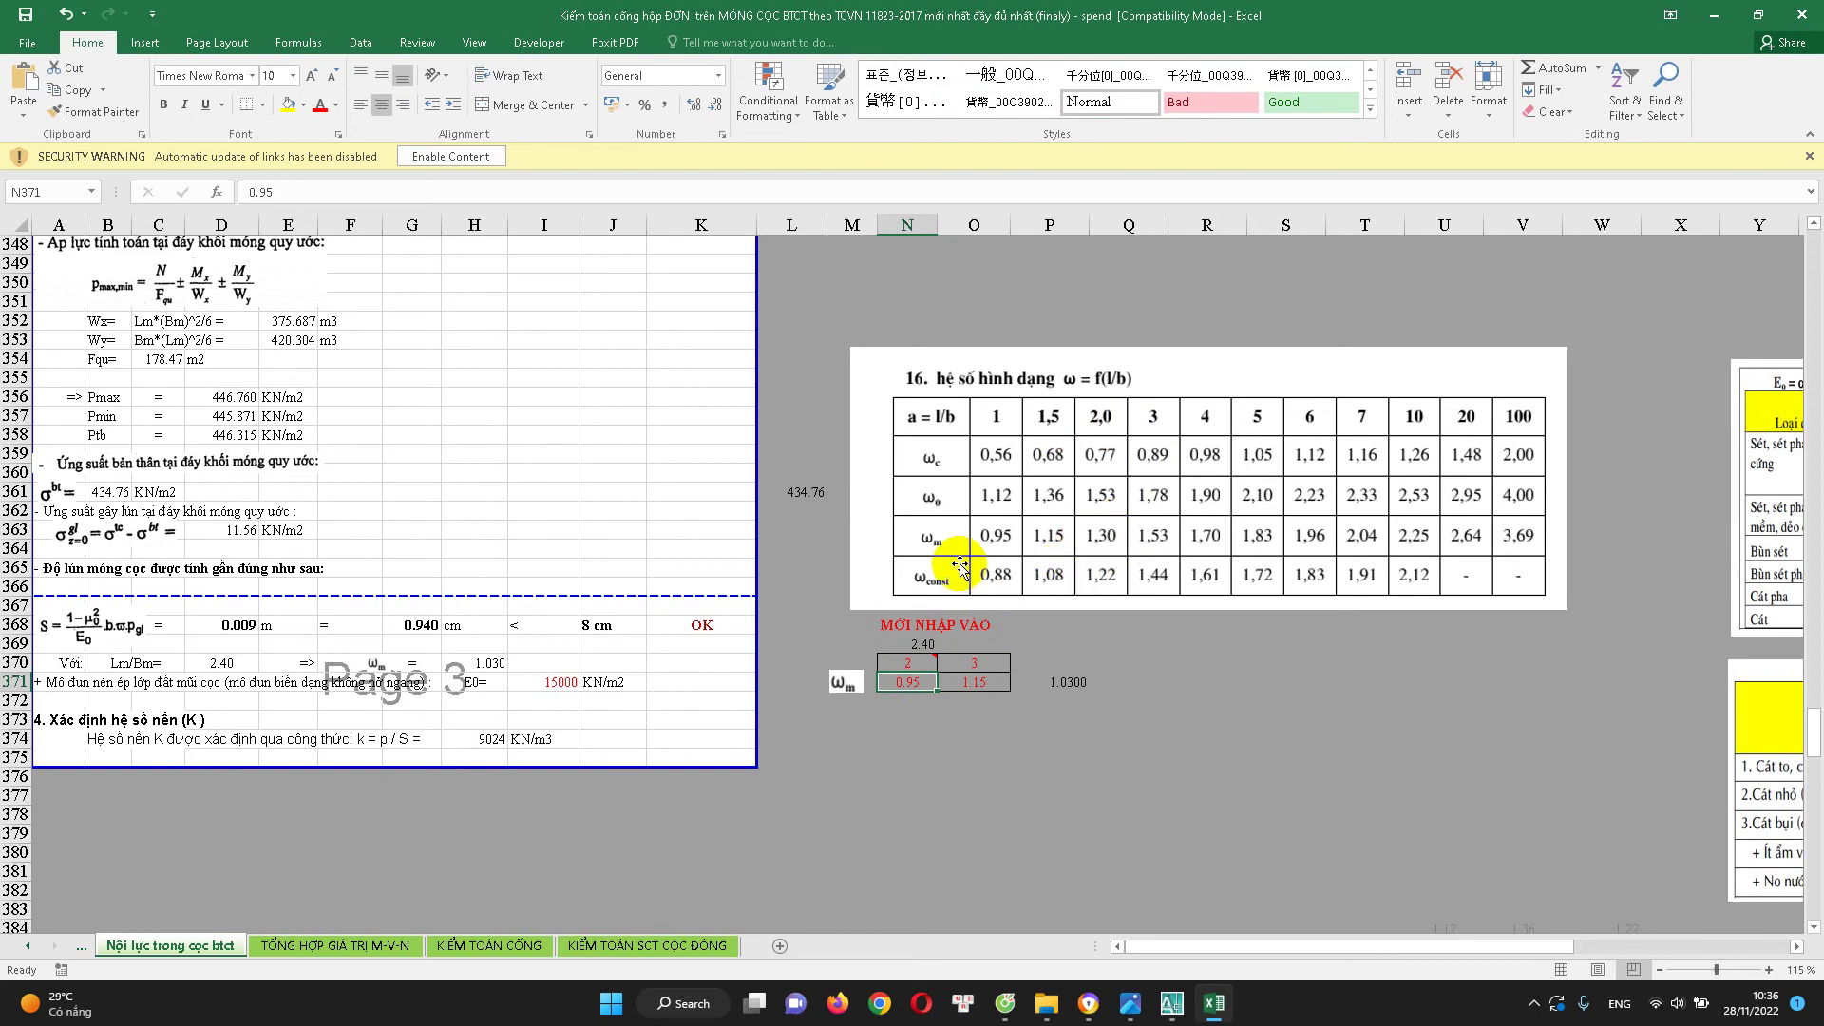
Enter bracket values 1.3 and 1.53, check the P371 interpolation, then undo back to Lm/Bm 1.12
{"action": "type", "text": "1.3"}
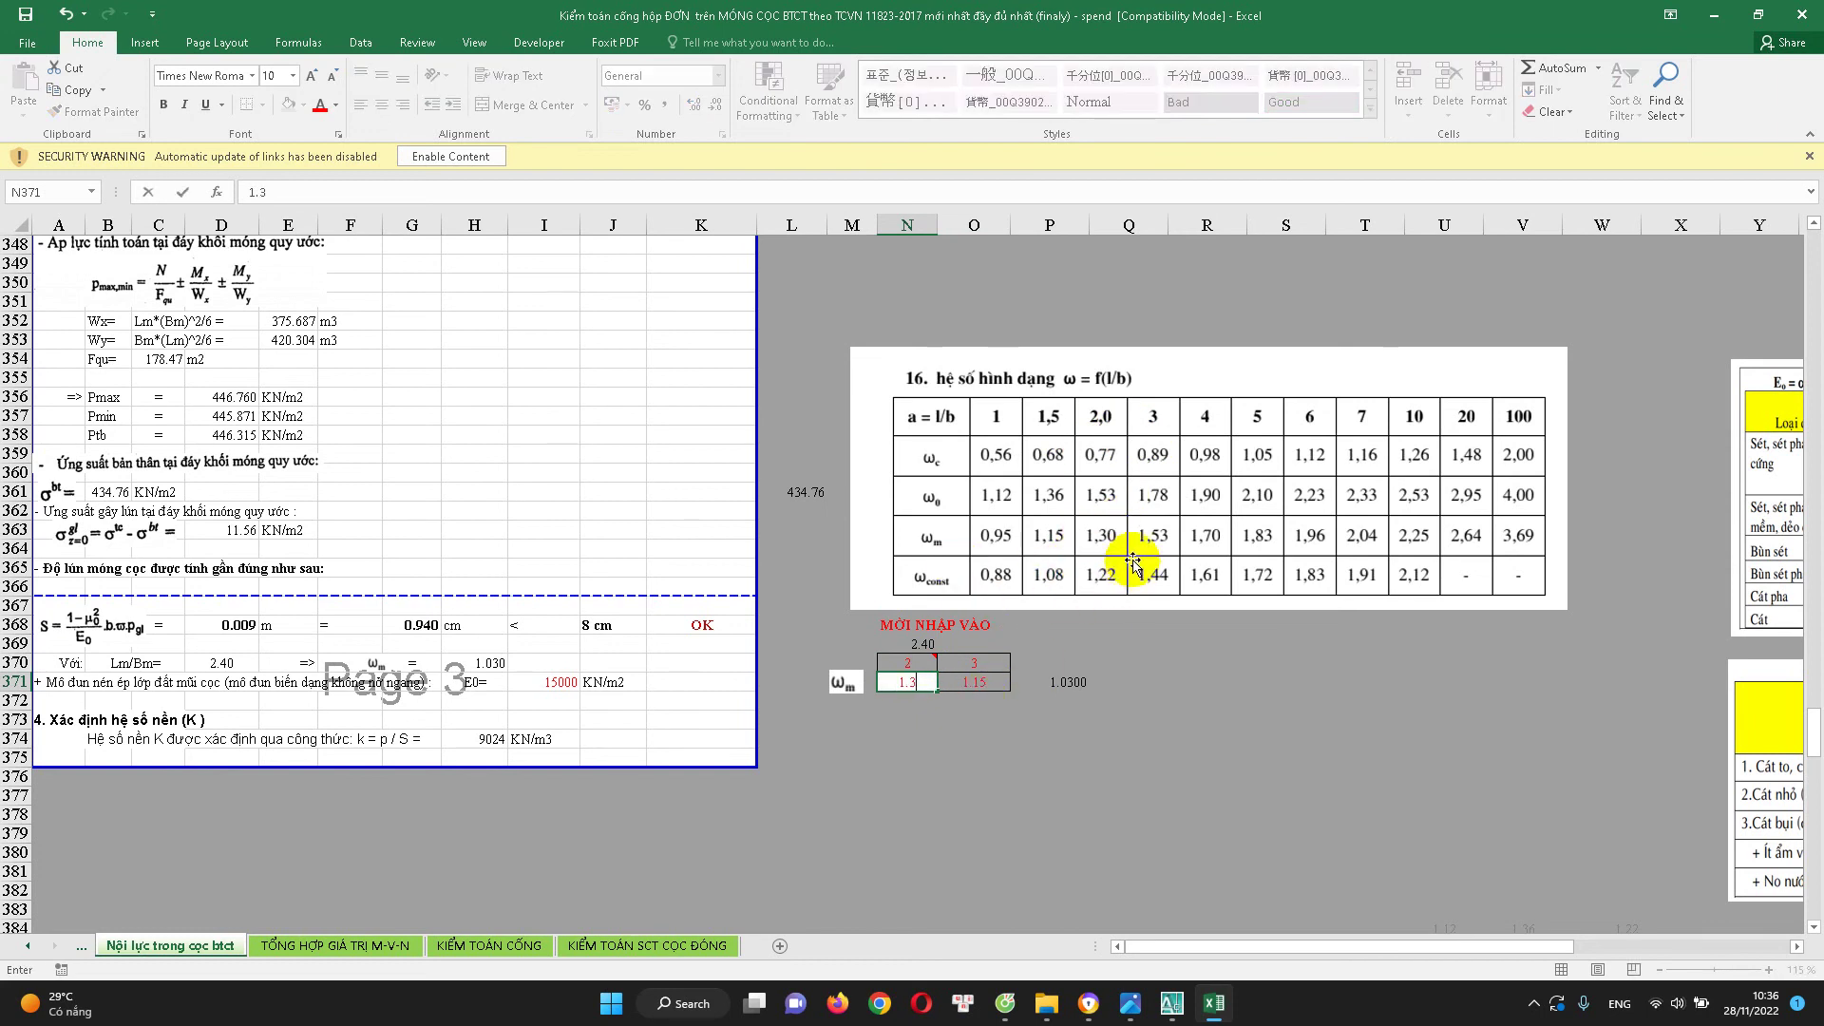
{"action": "key", "text": "Tab"}
{"action": "type", "text": "1.53"}
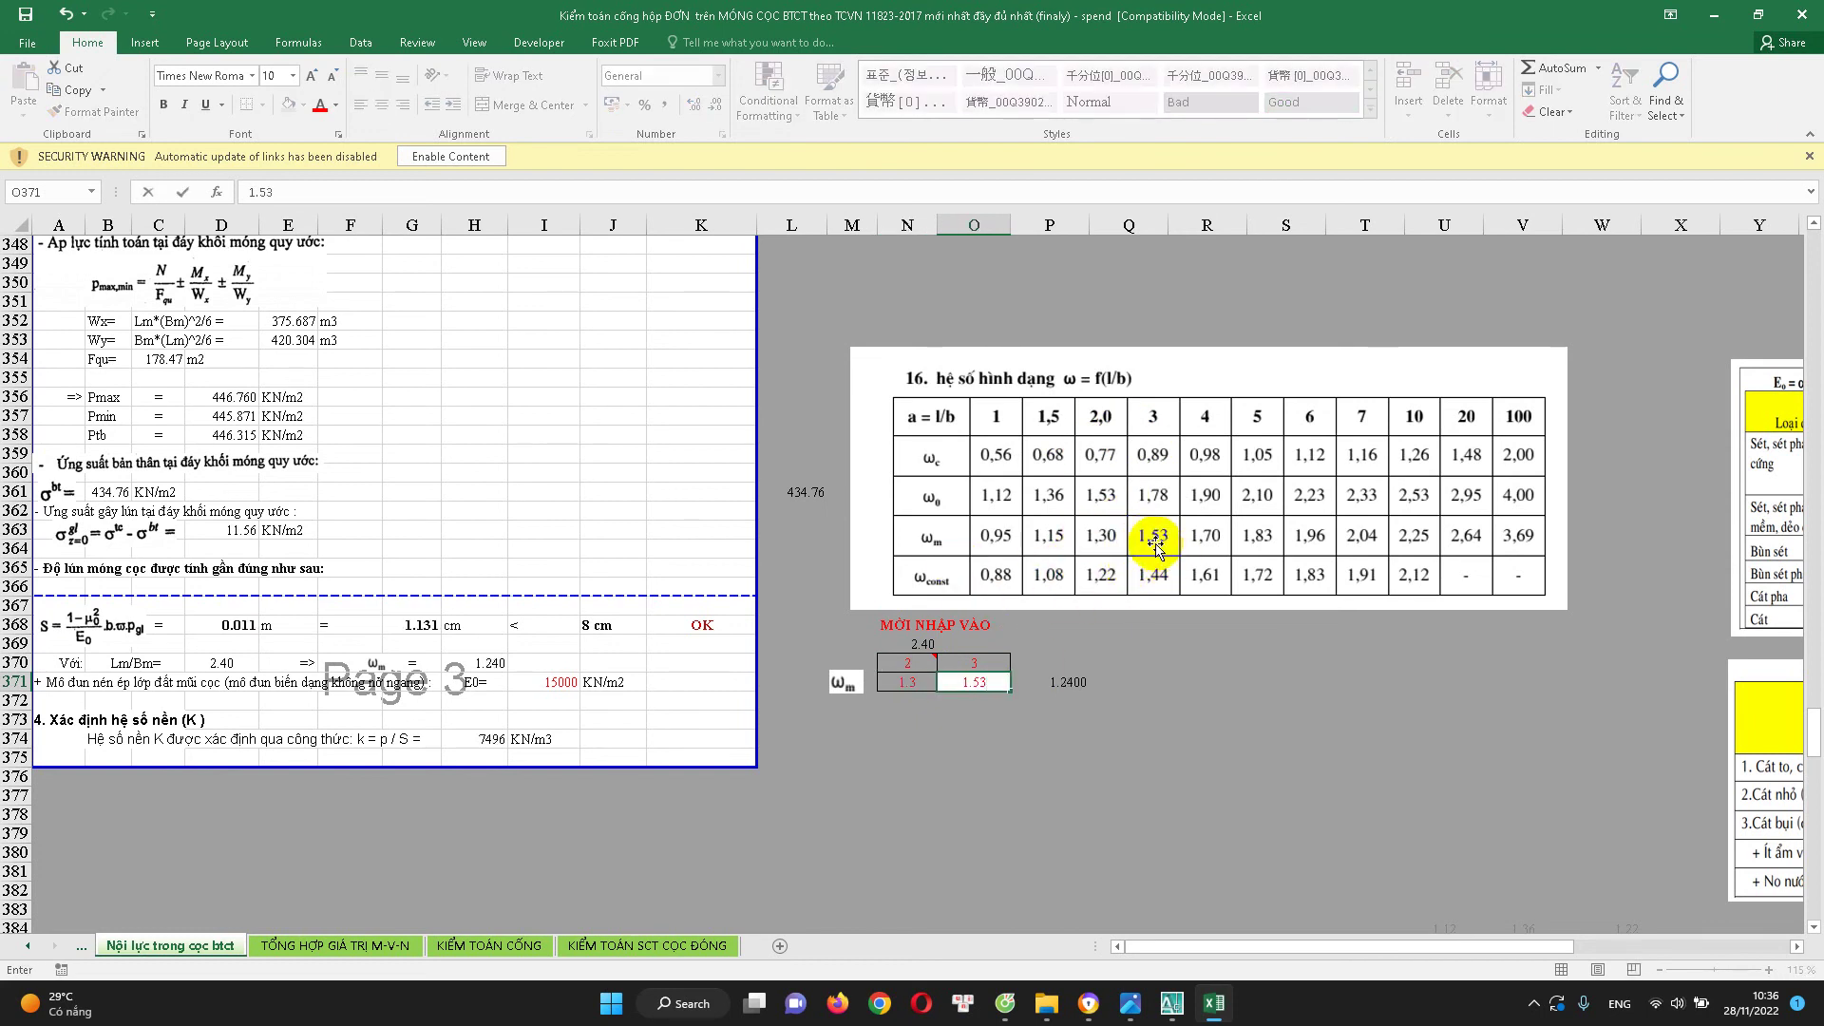
{"action": "key", "text": "Return"}
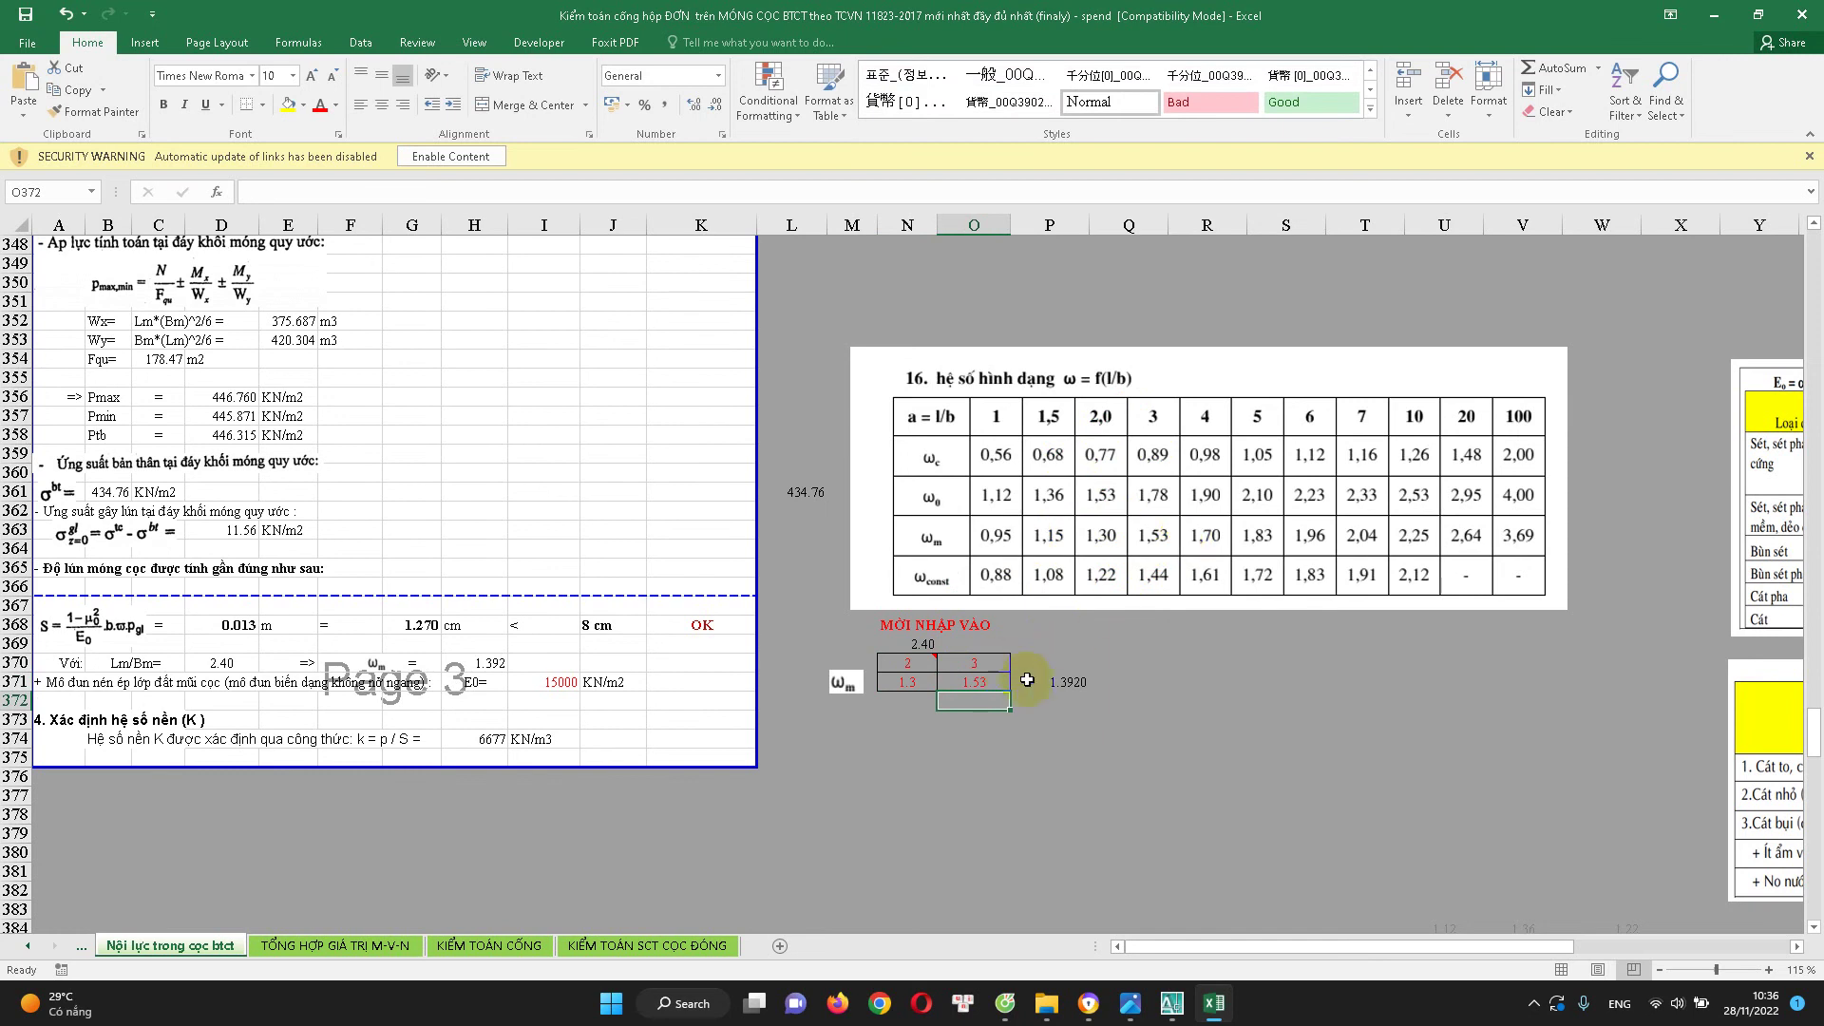
{"action": "left_click", "coordinate": [1048, 687]}
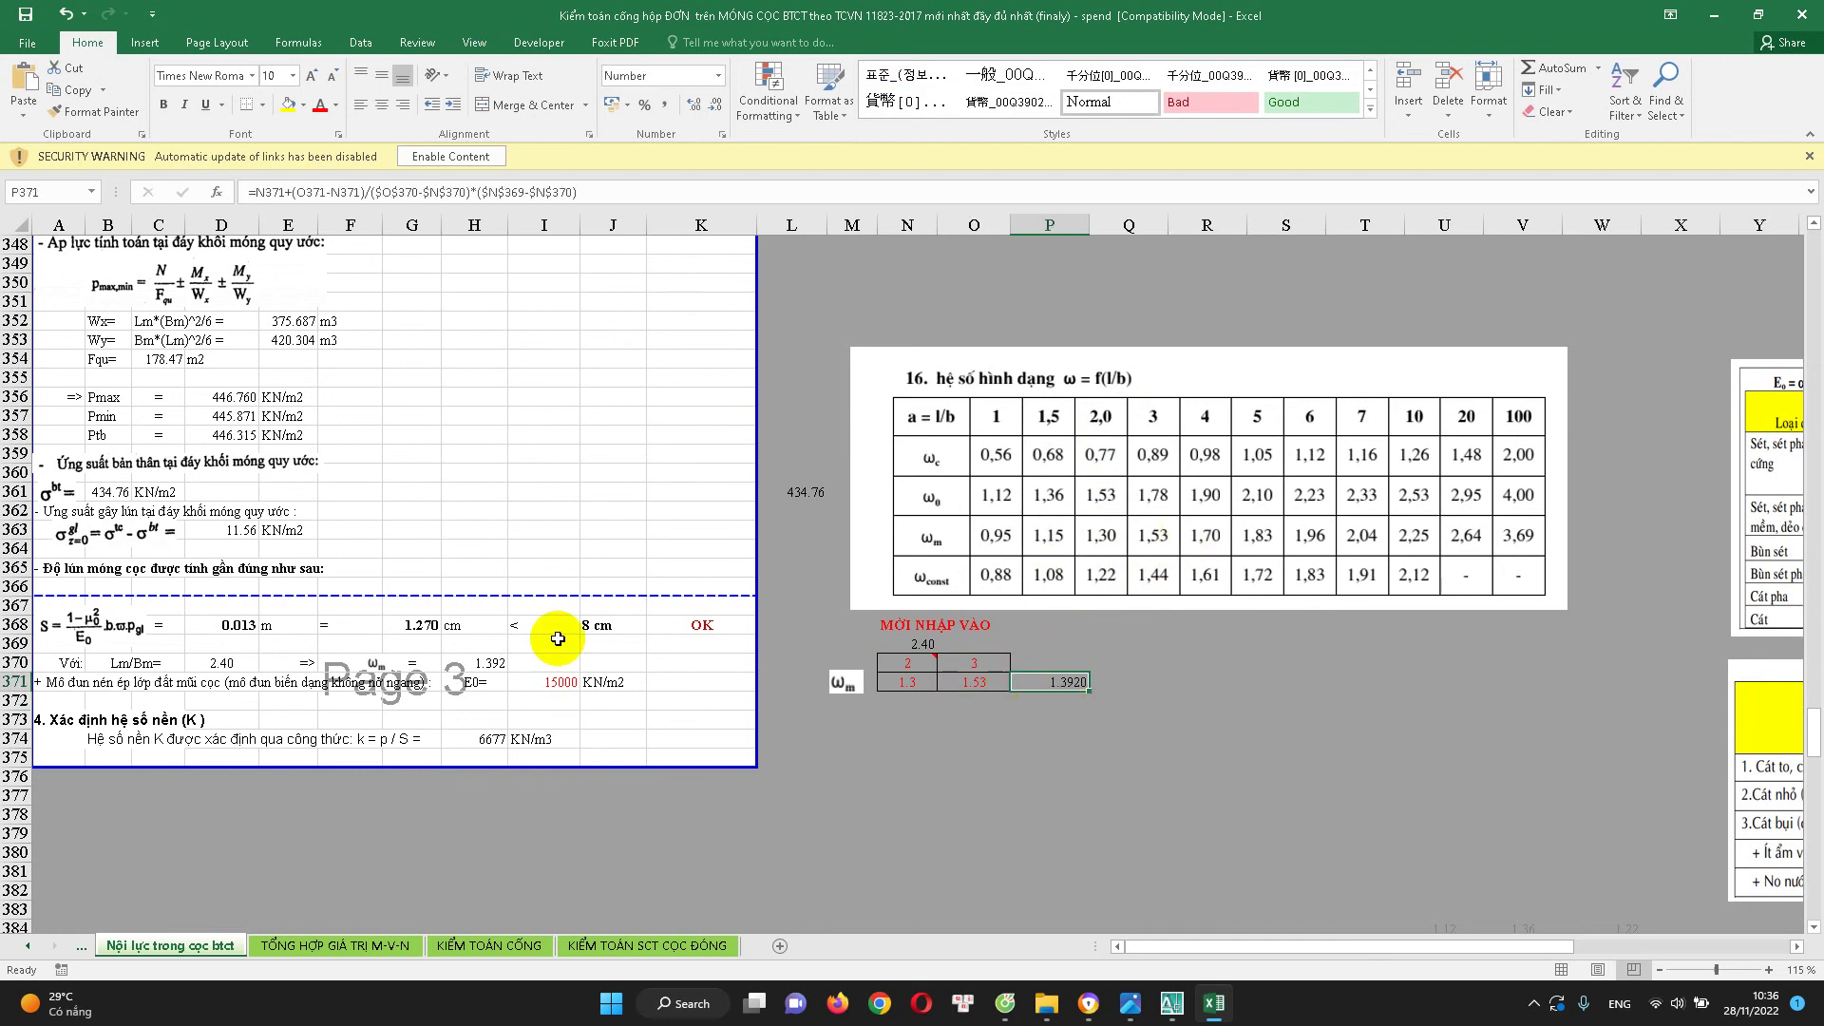
{"action": "left_click", "coordinate": [482, 663]}
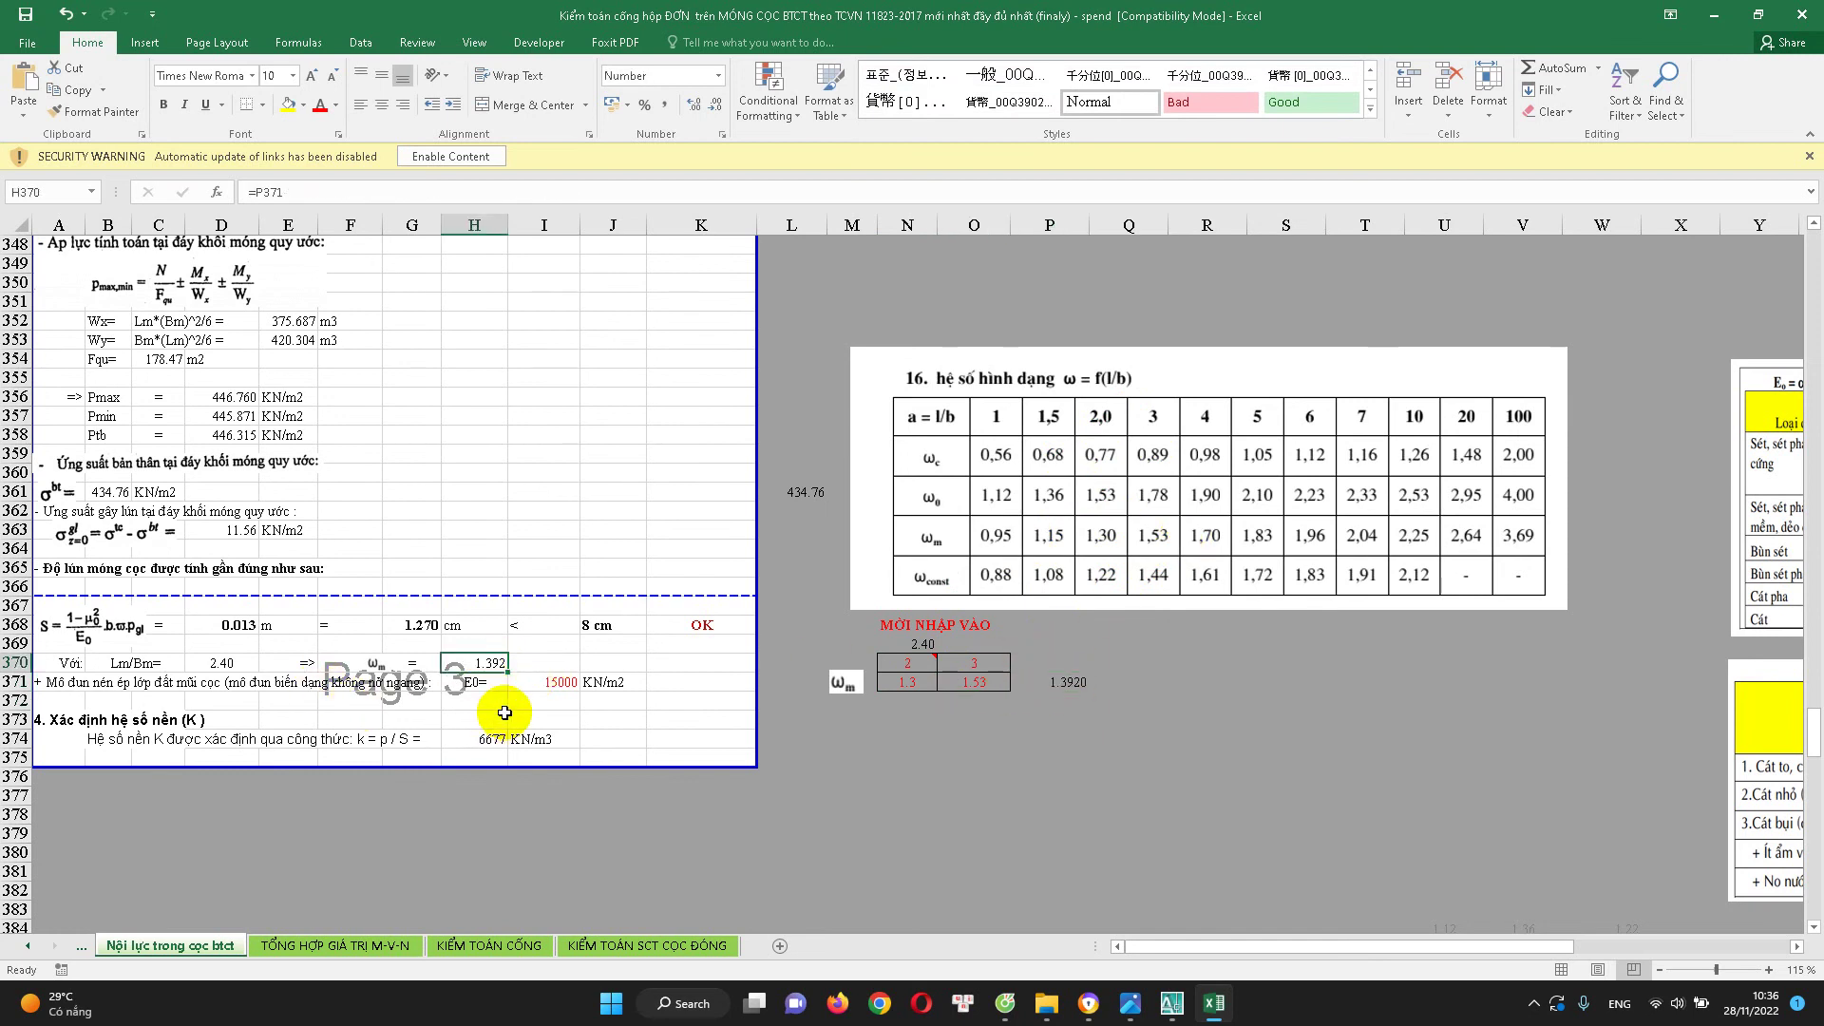
{"action": "key", "text": "ctrl+z"}
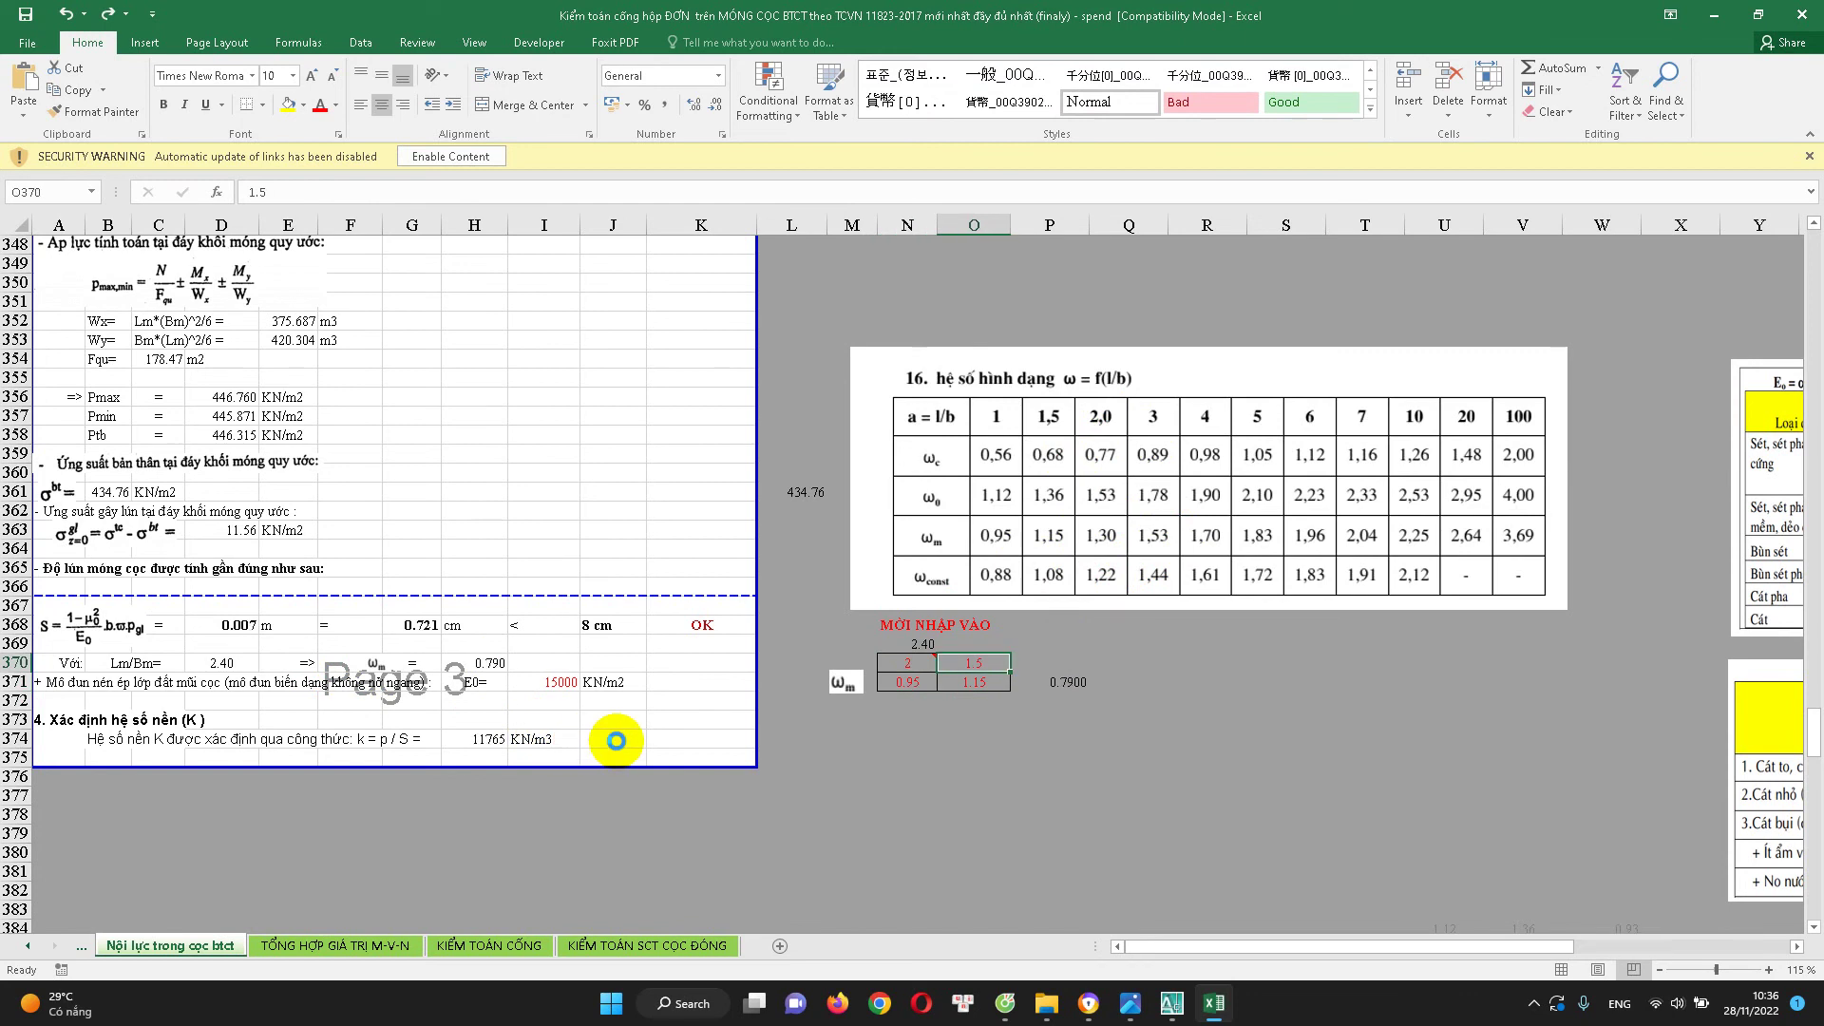
{"action": "key", "text": "ctrl+z"}
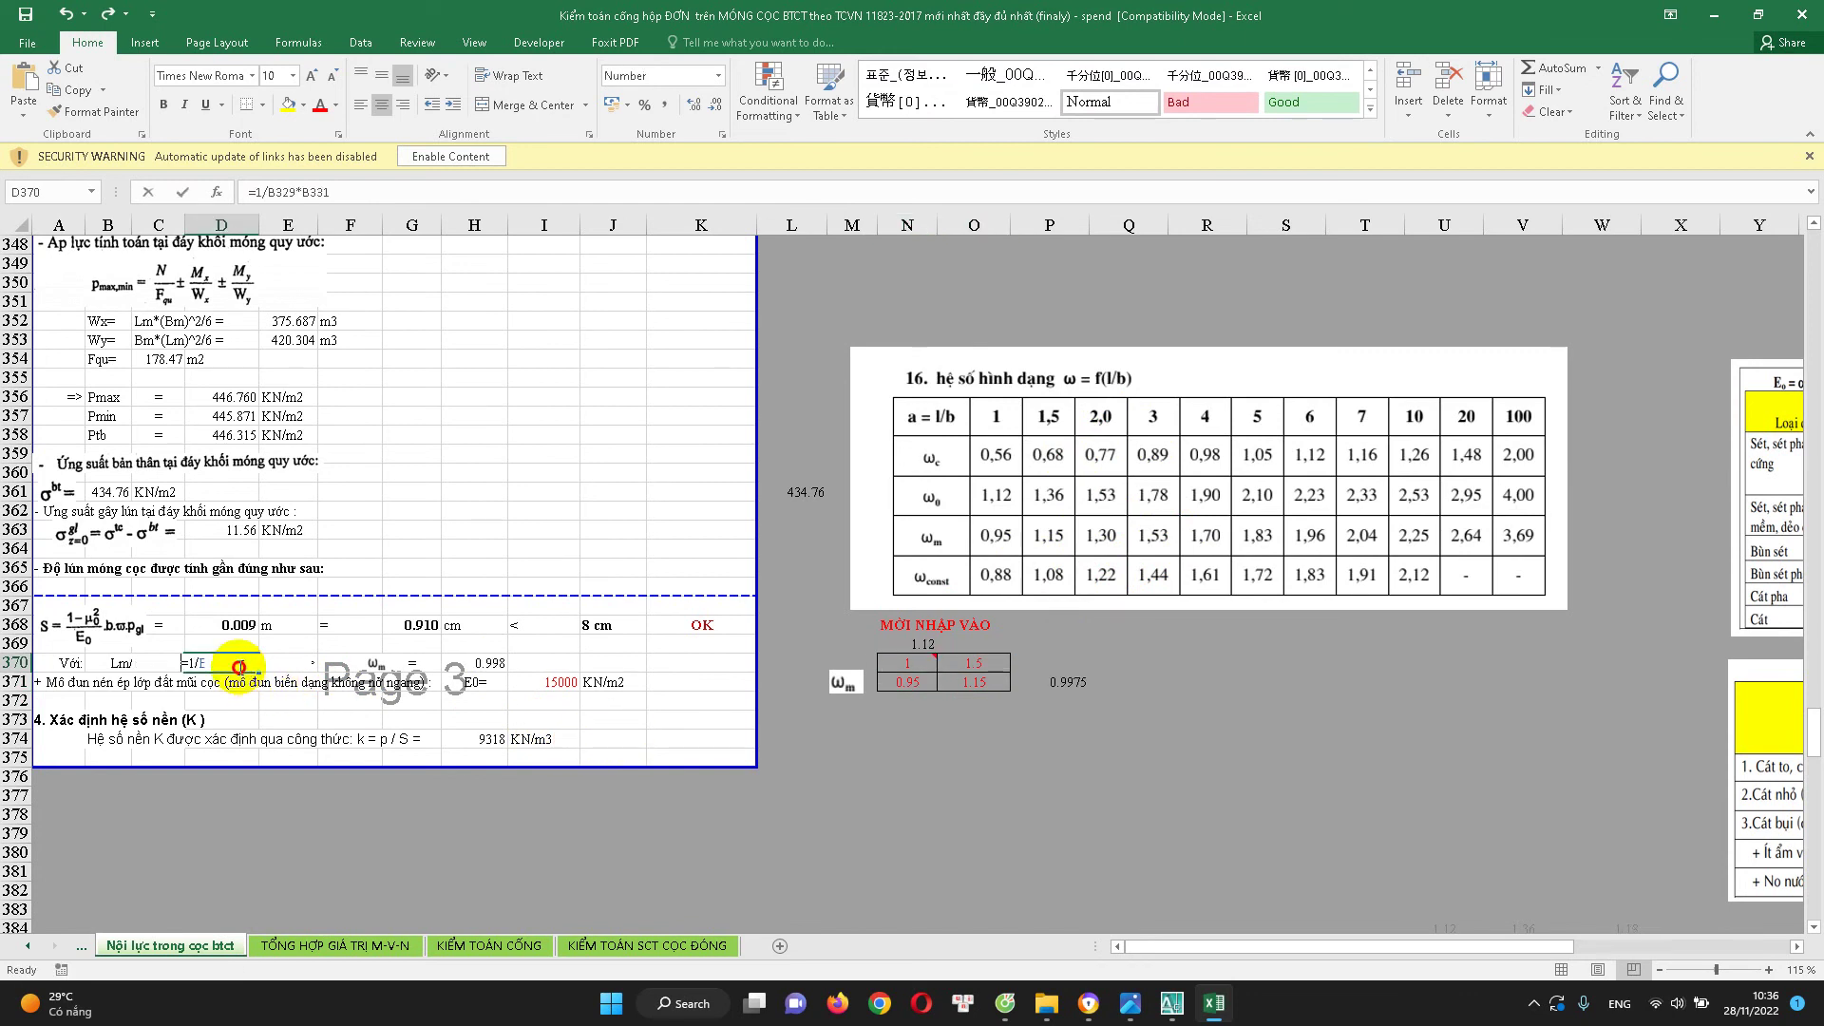
Link N369 to the Lm/Bm ratio with =D370 and check bracket headers 1 and 1.5
{"action": "left_click", "coordinate": [910, 644]}
{"action": "type", "text": "=D370"}
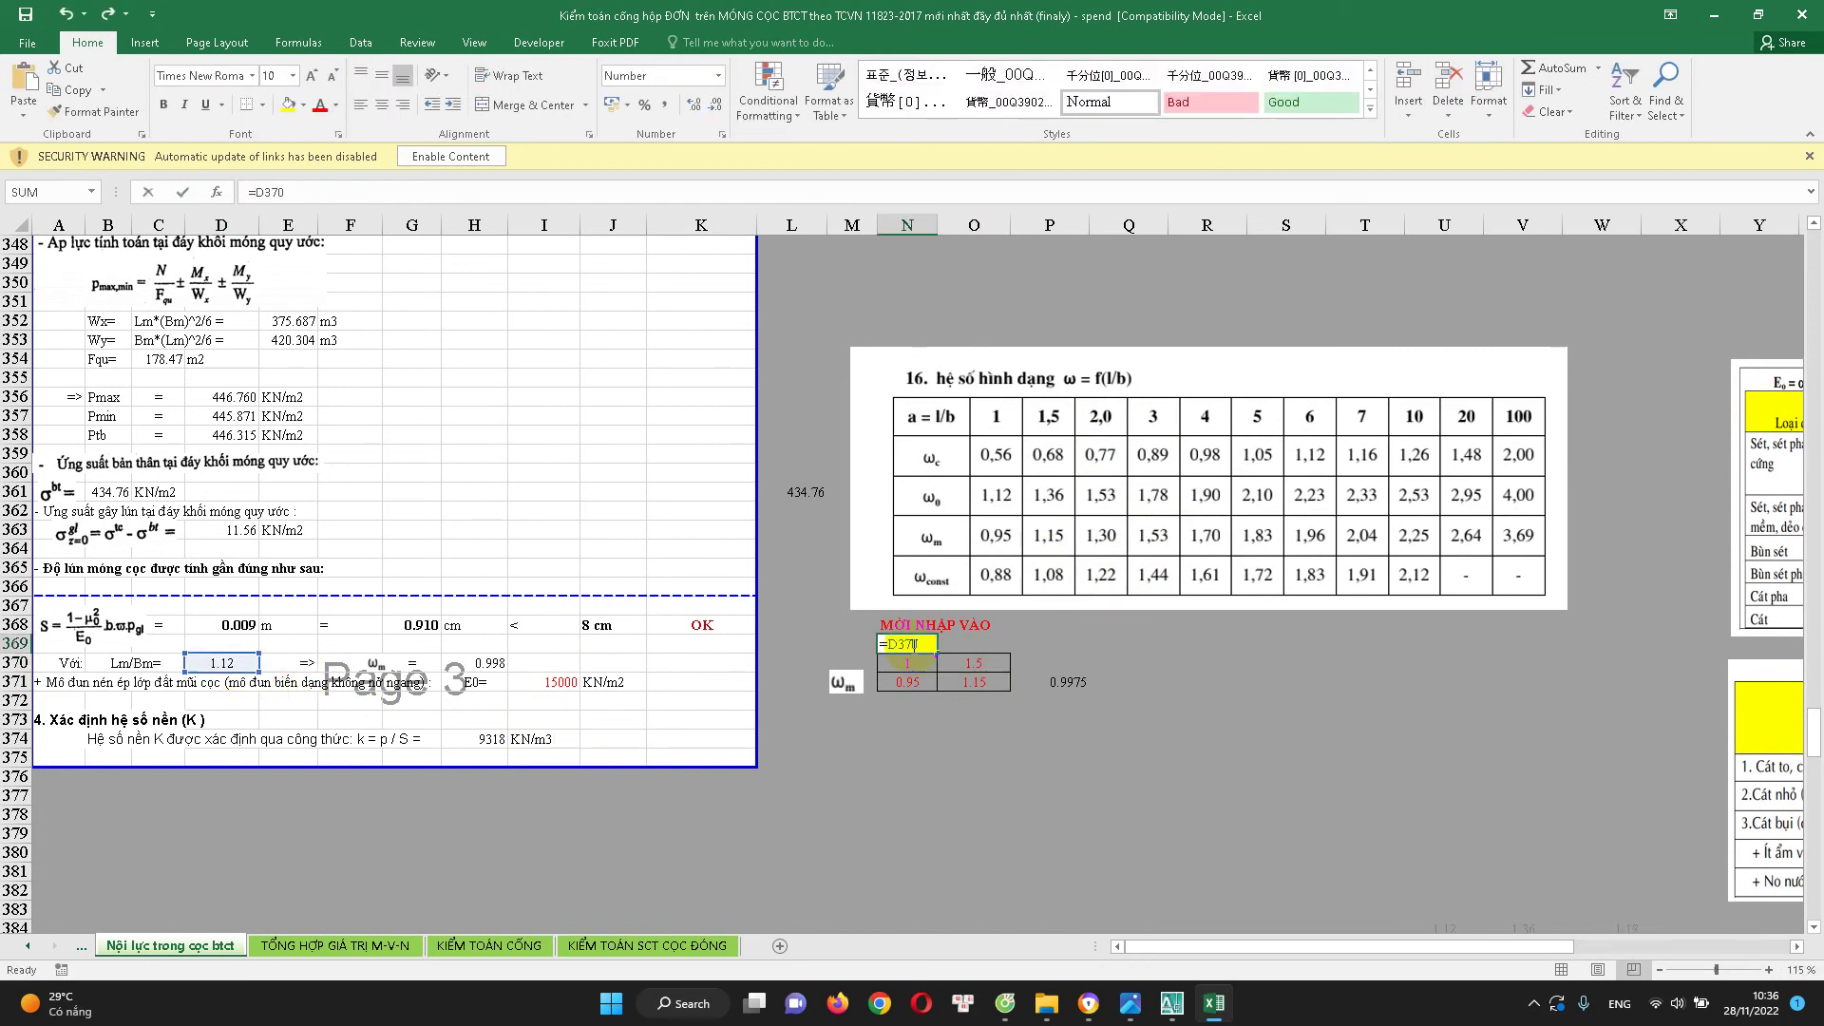
{"action": "key", "text": "Return"}
{"action": "key", "text": "Right"}
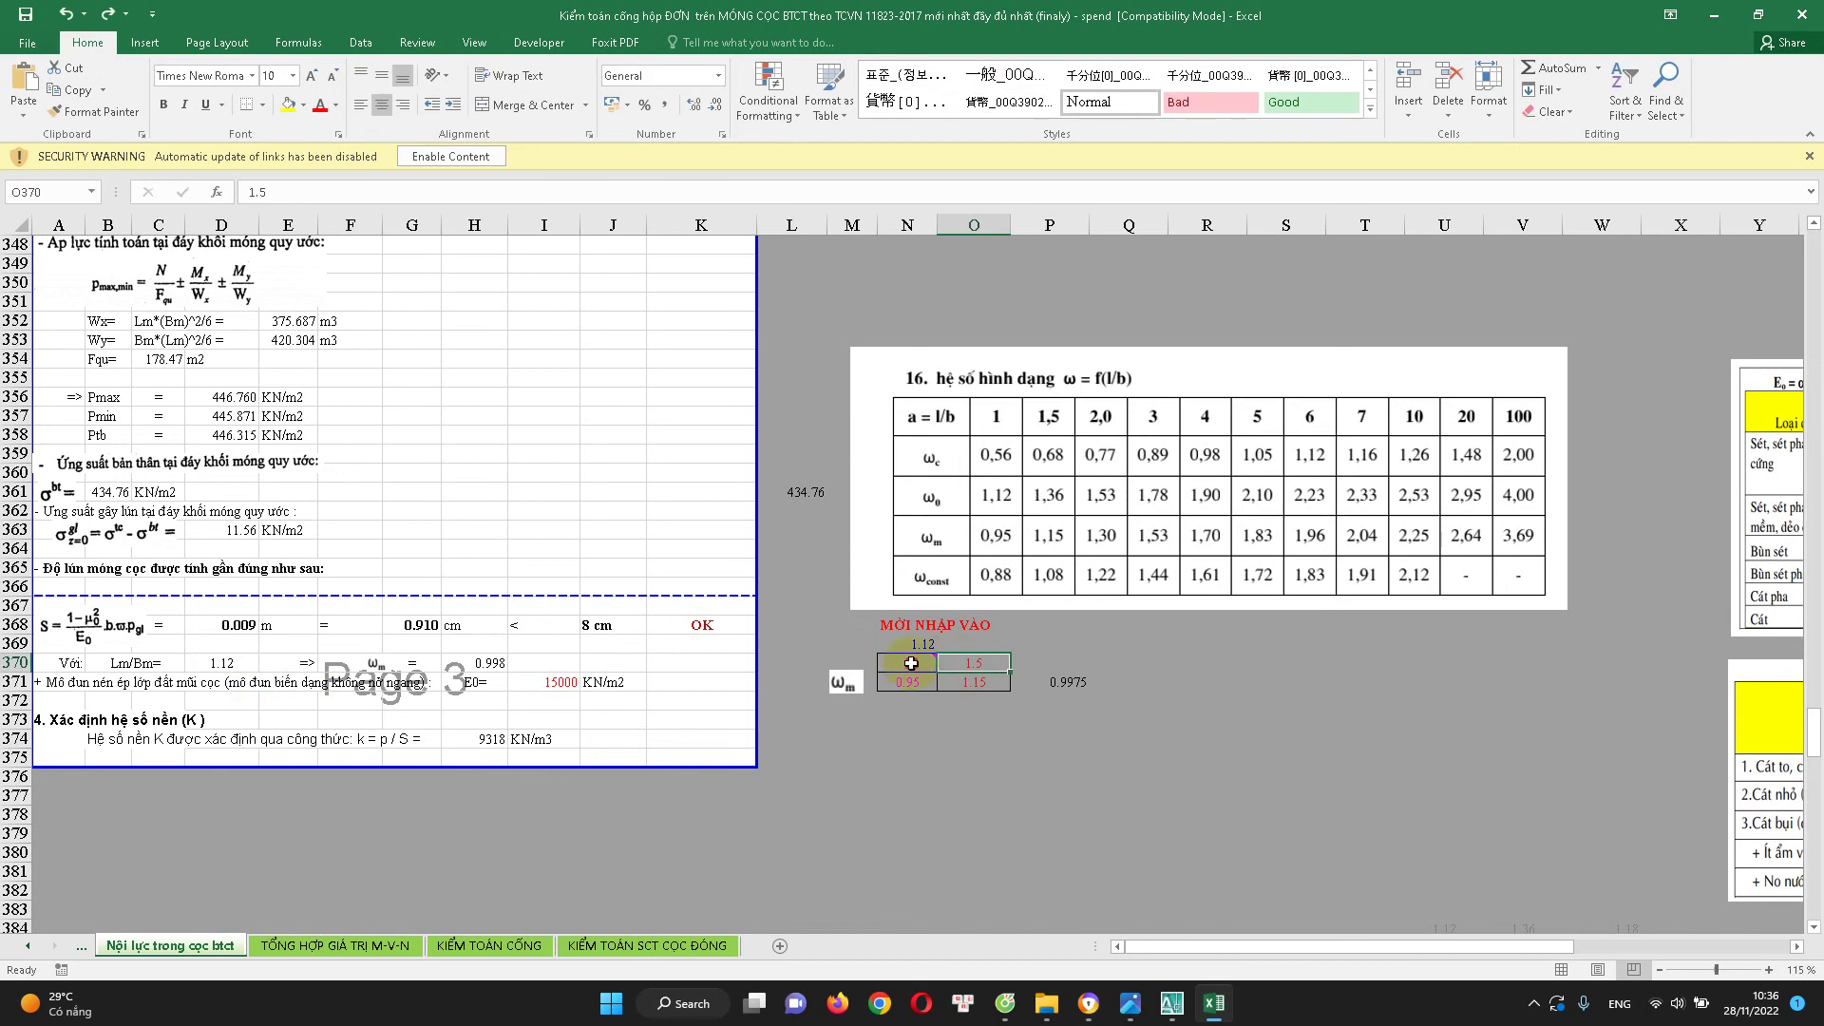
{"action": "left_click", "coordinate": [910, 663]}
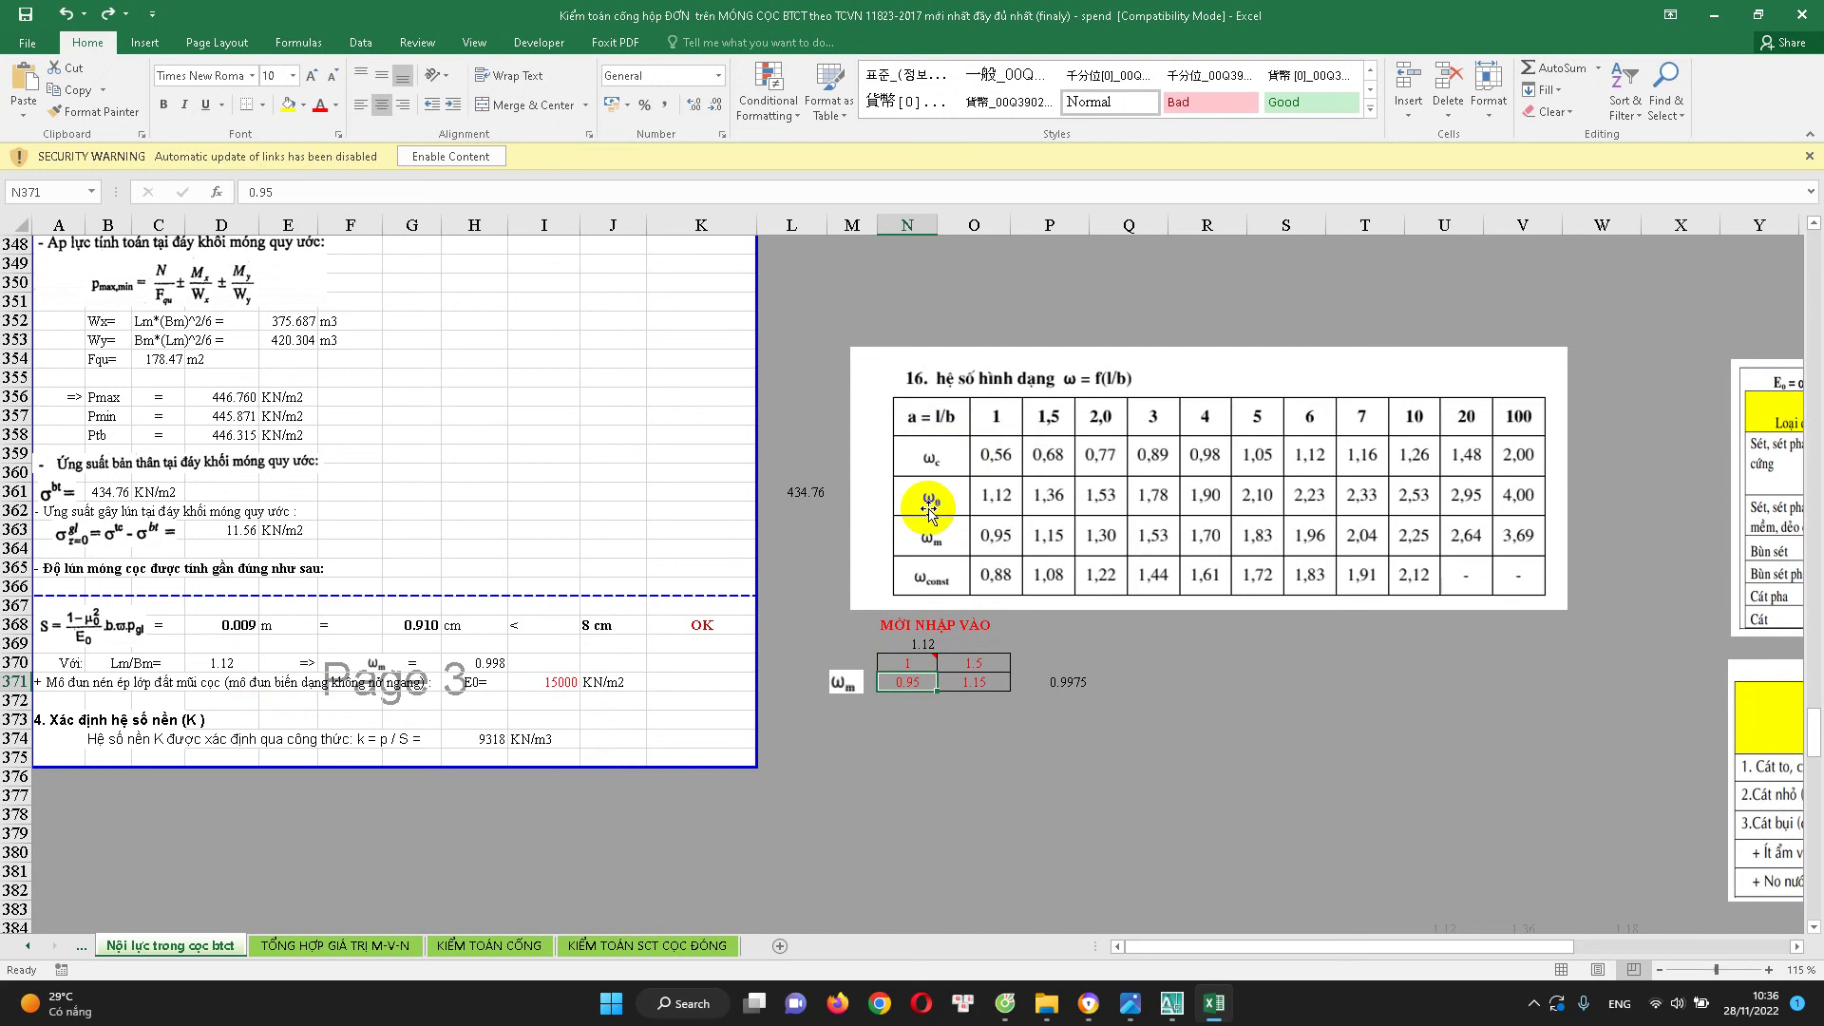
{"action": "left_click", "coordinate": [543, 682]}
{"action": "scroll", "coordinate": [500, 685], "scroll_direction": "down", "scroll_amount": 1}
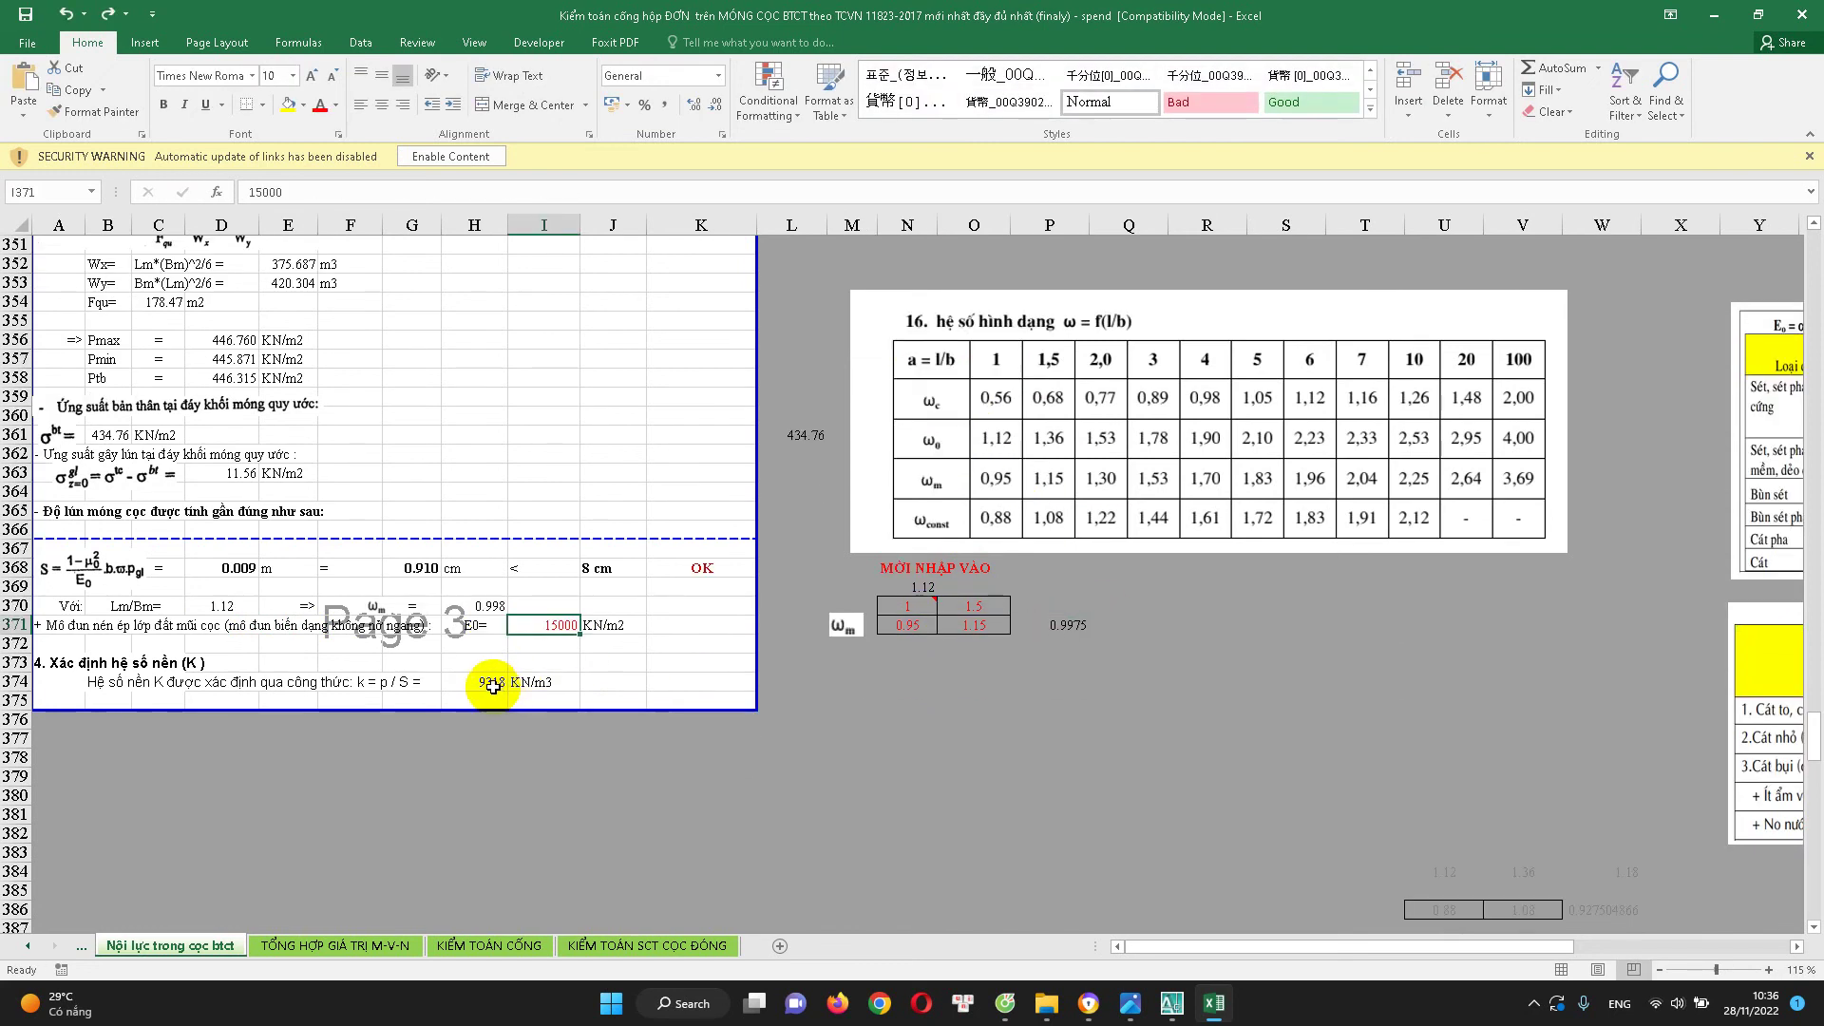
Review H374's K formula and format its 9318 KN/m3 result bold
{"action": "left_click", "coordinate": [492, 686]}
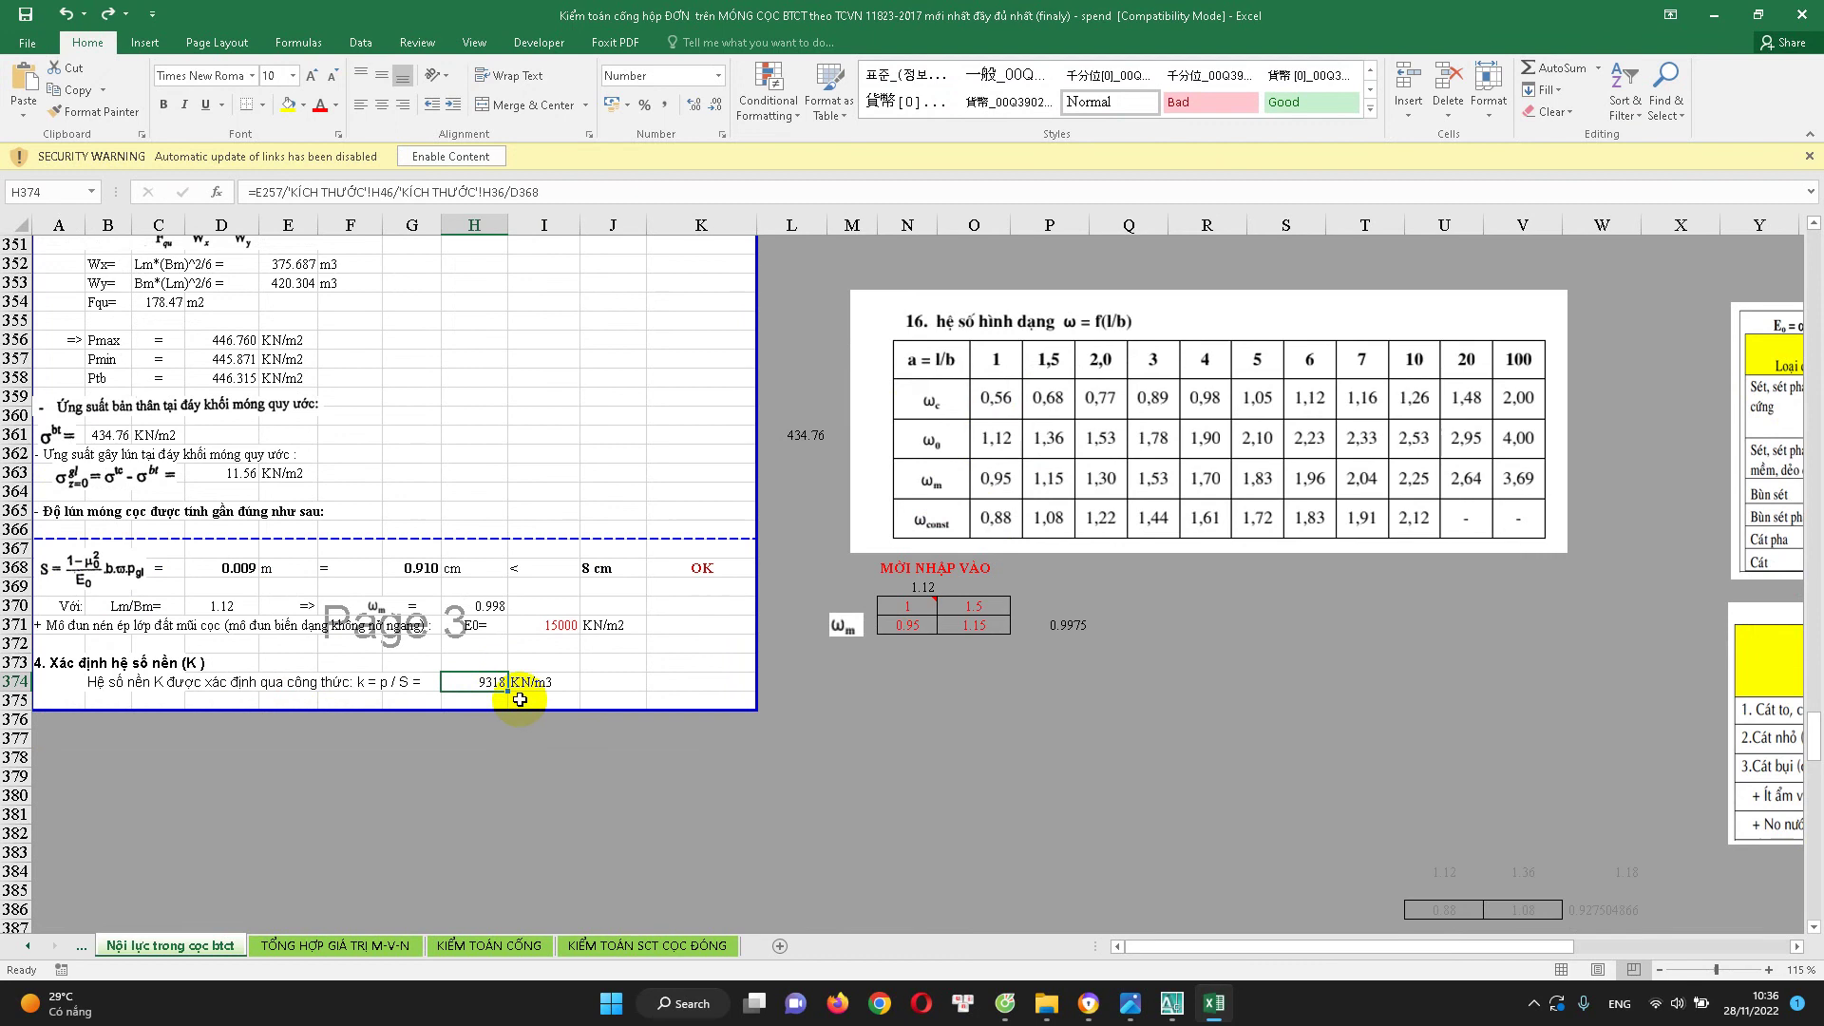
{"action": "double_click", "coordinate": [498, 685]}
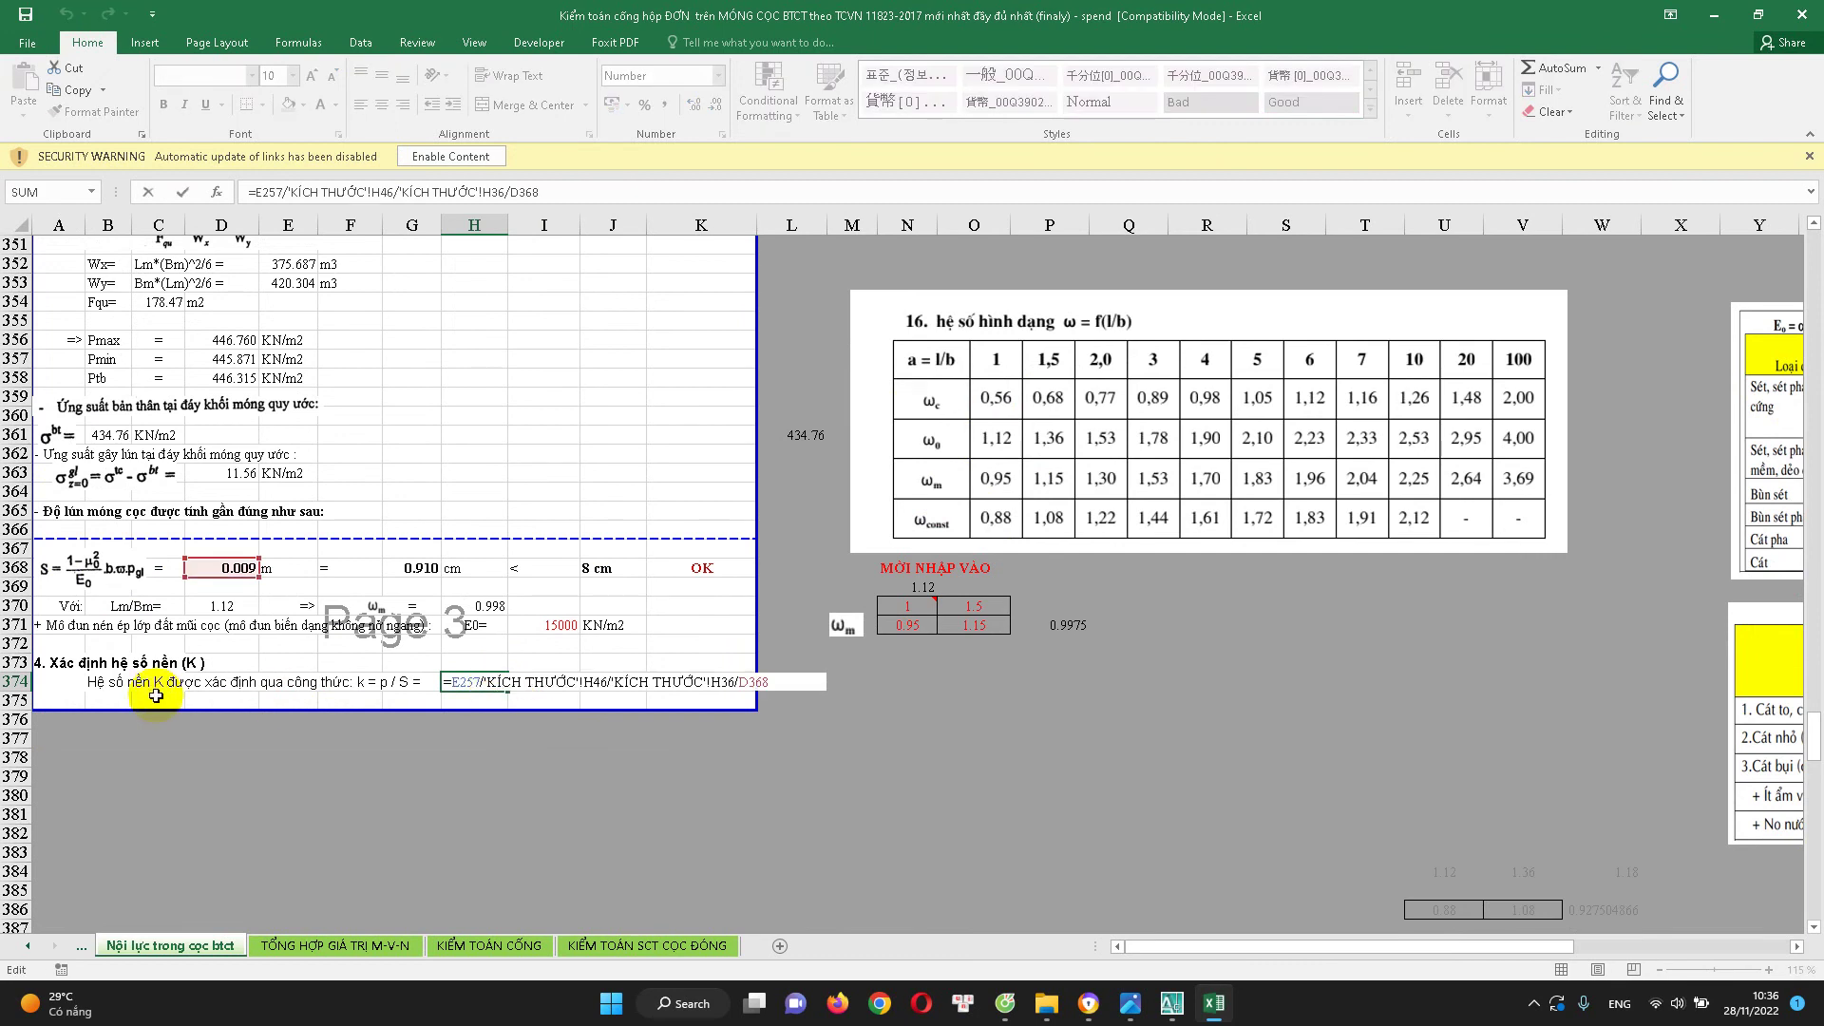
{"action": "key", "text": "Escape"}
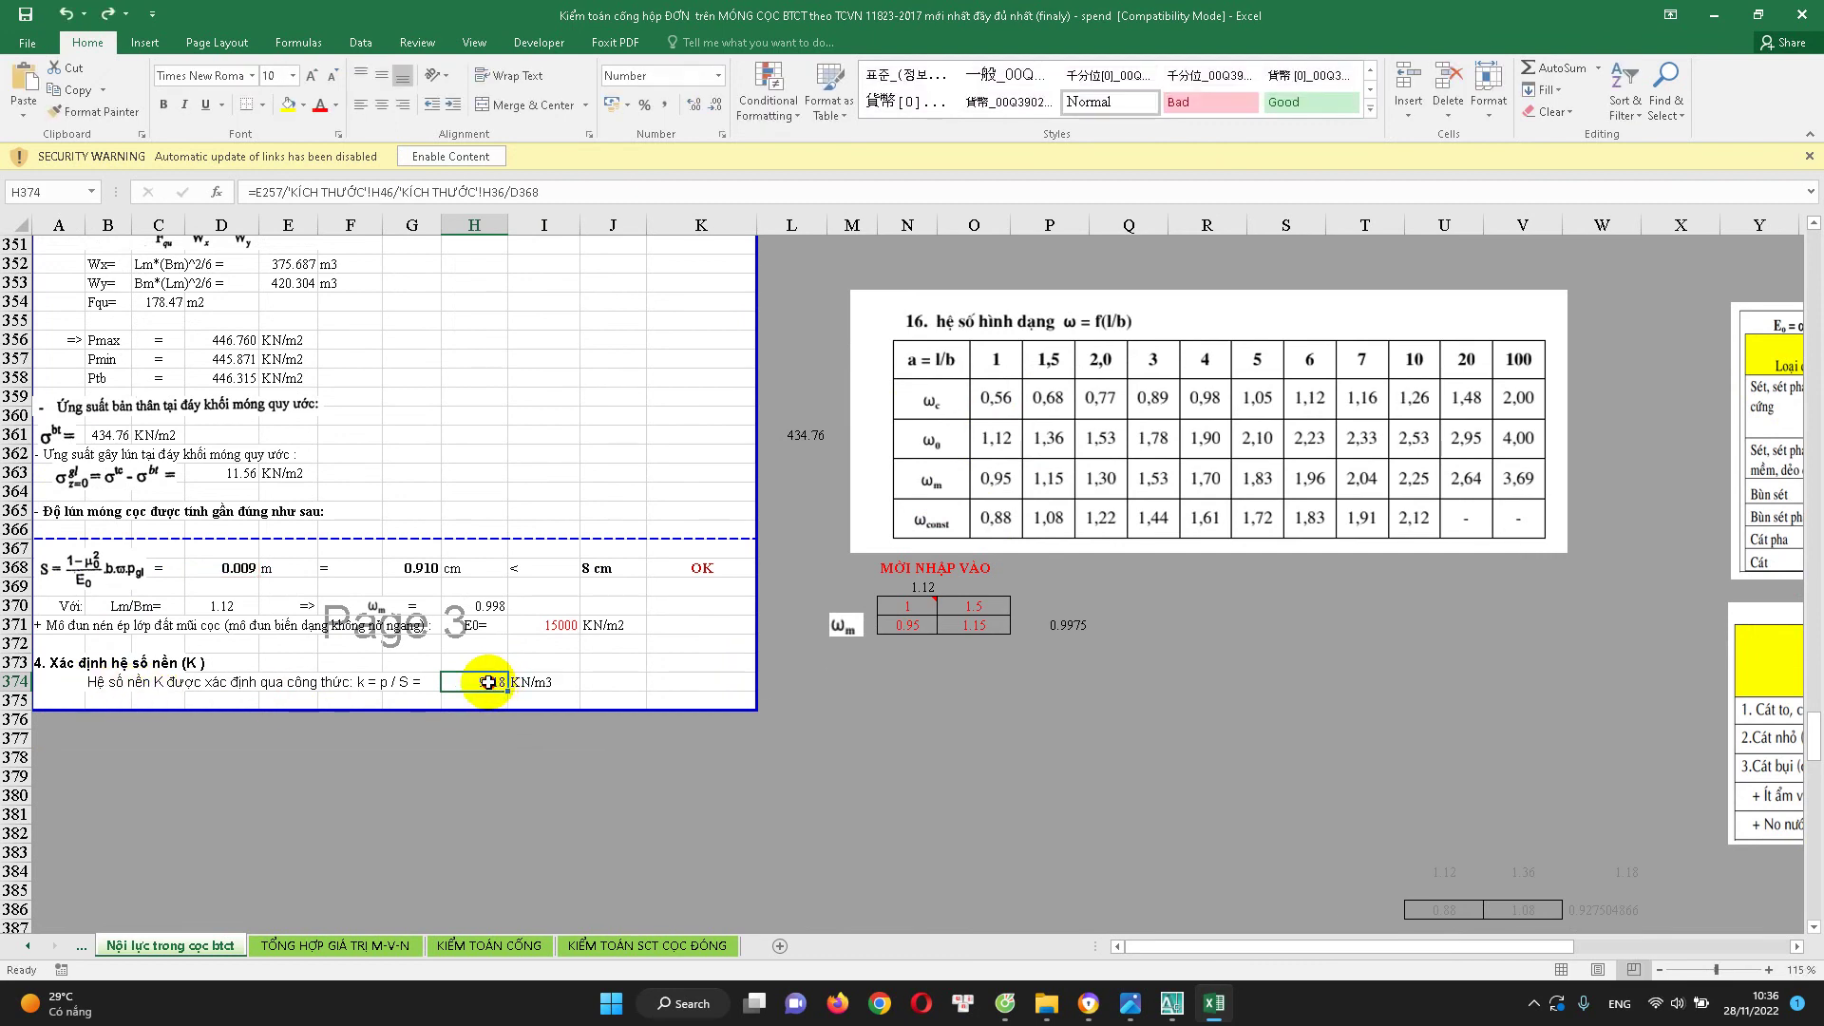
{"action": "double_click", "coordinate": [489, 682]}
{"action": "key", "text": "Escape"}
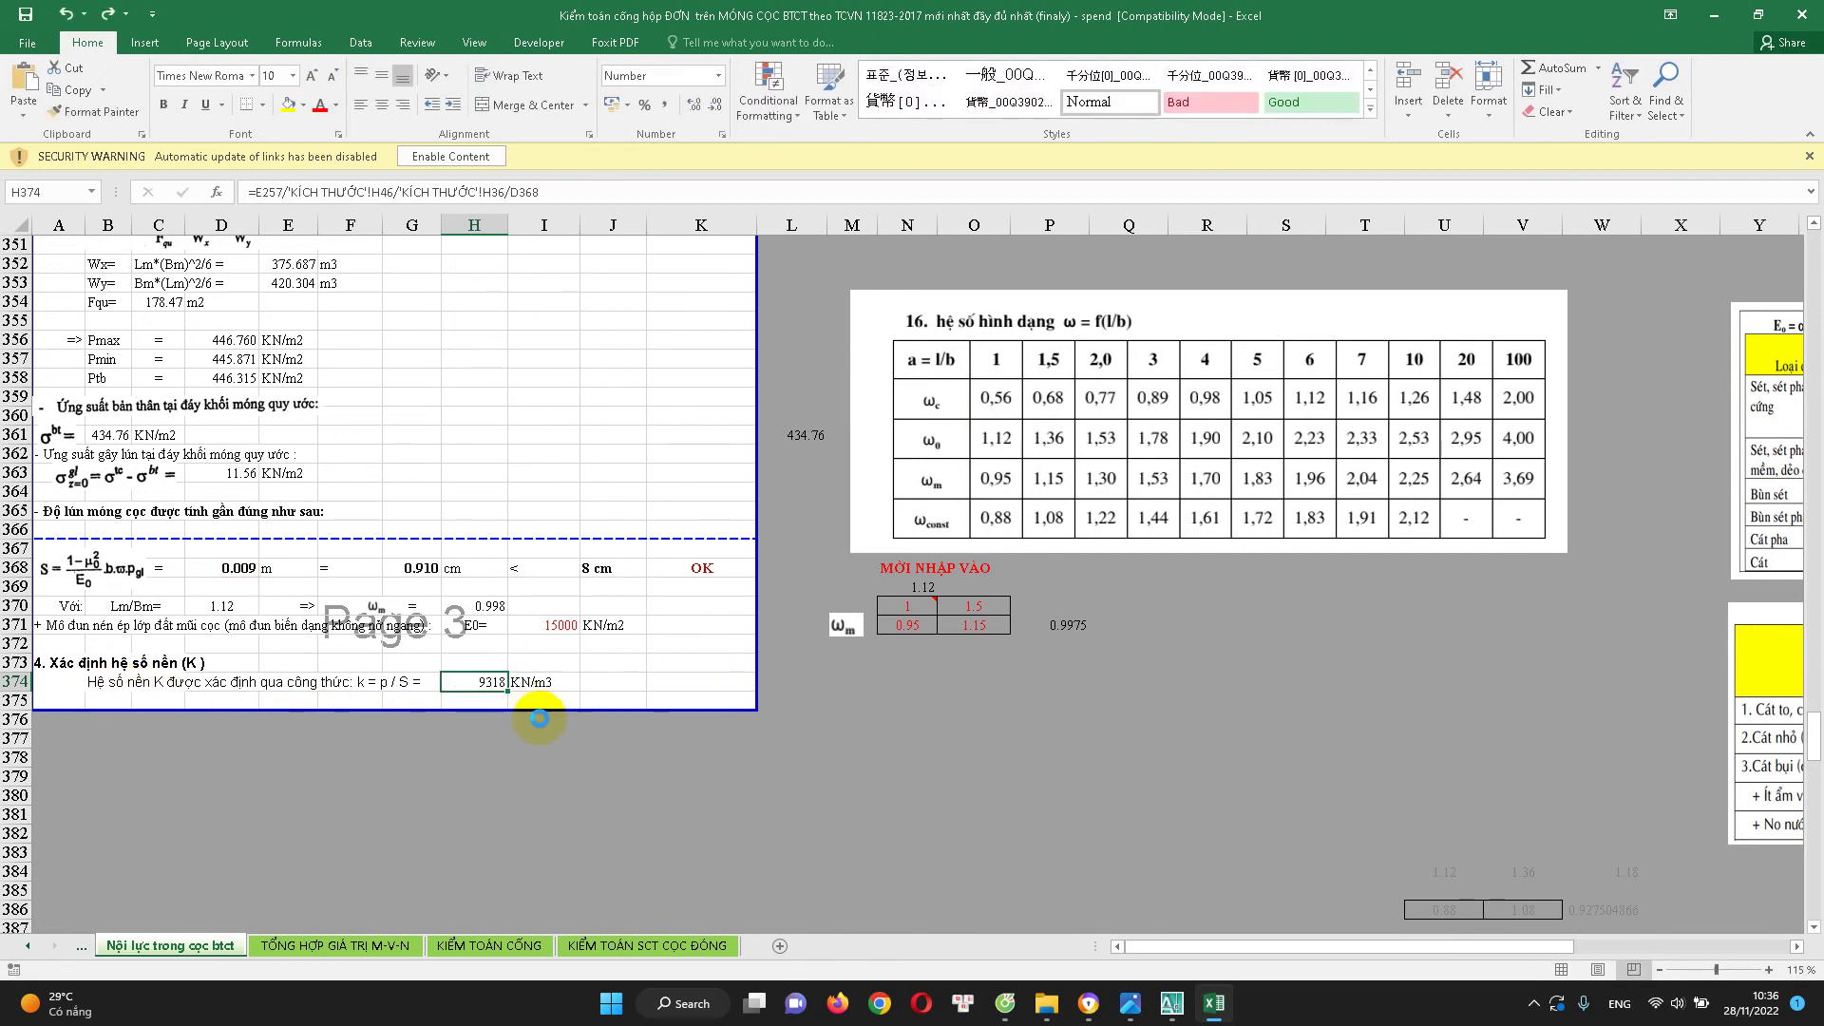
{"action": "left_click", "coordinate": [171, 112]}
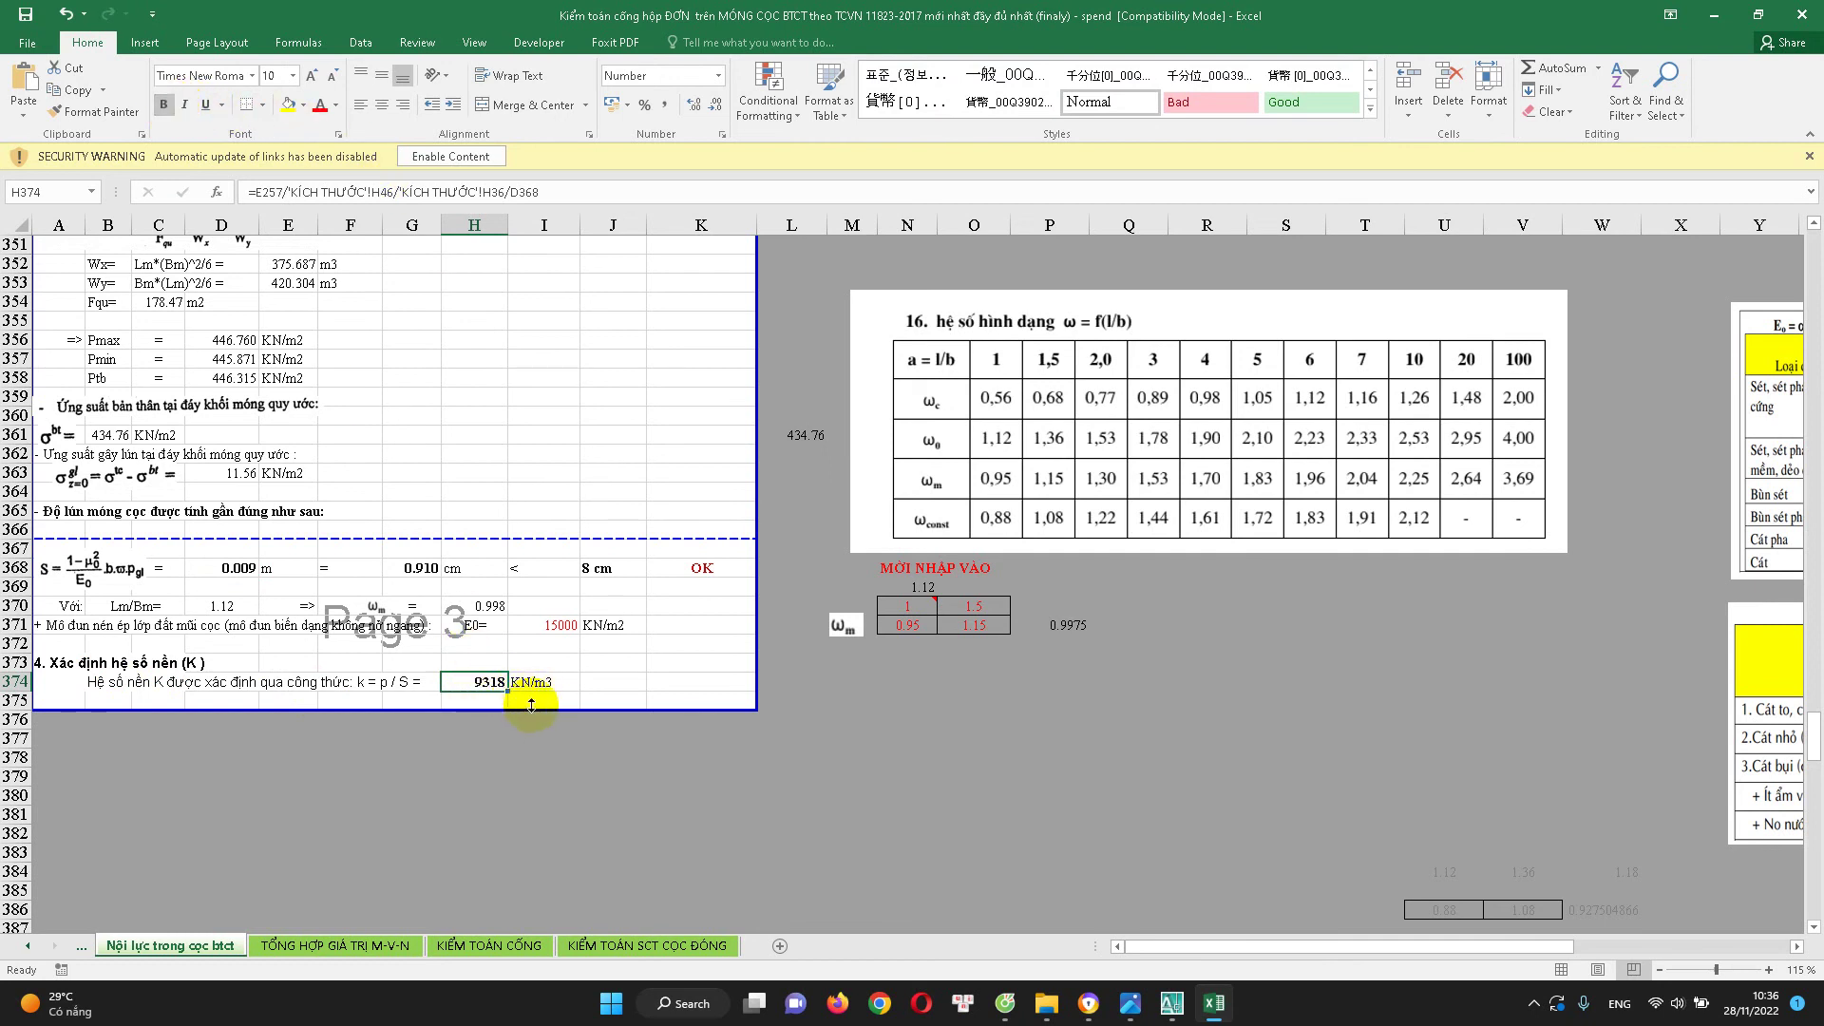
{"action": "scroll", "coordinate": [531, 704], "scroll_direction": "up", "scroll_amount": 2}
In the AutoCAD culvert drawing, select and clear the sloping line near the piles while zooming around the slab base
{"action": "left_click", "coordinate": [27, 946]}
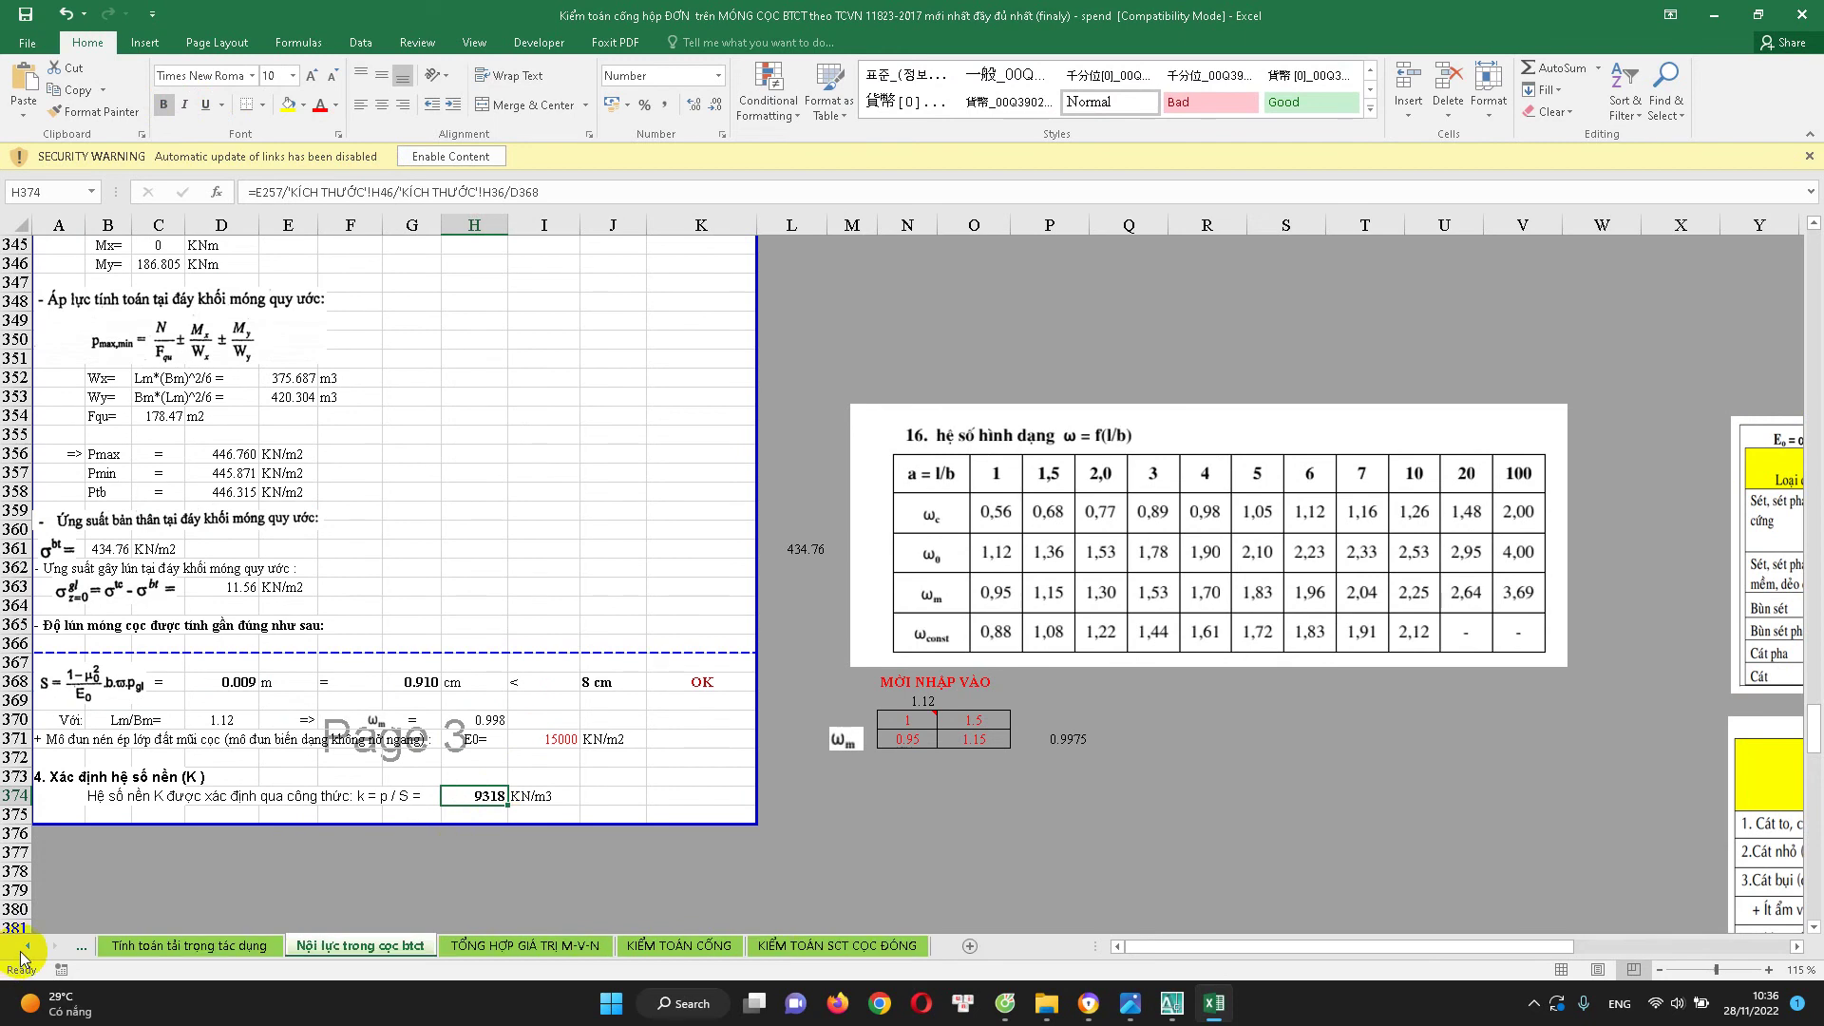
{"action": "left_click", "coordinate": [1171, 1003]}
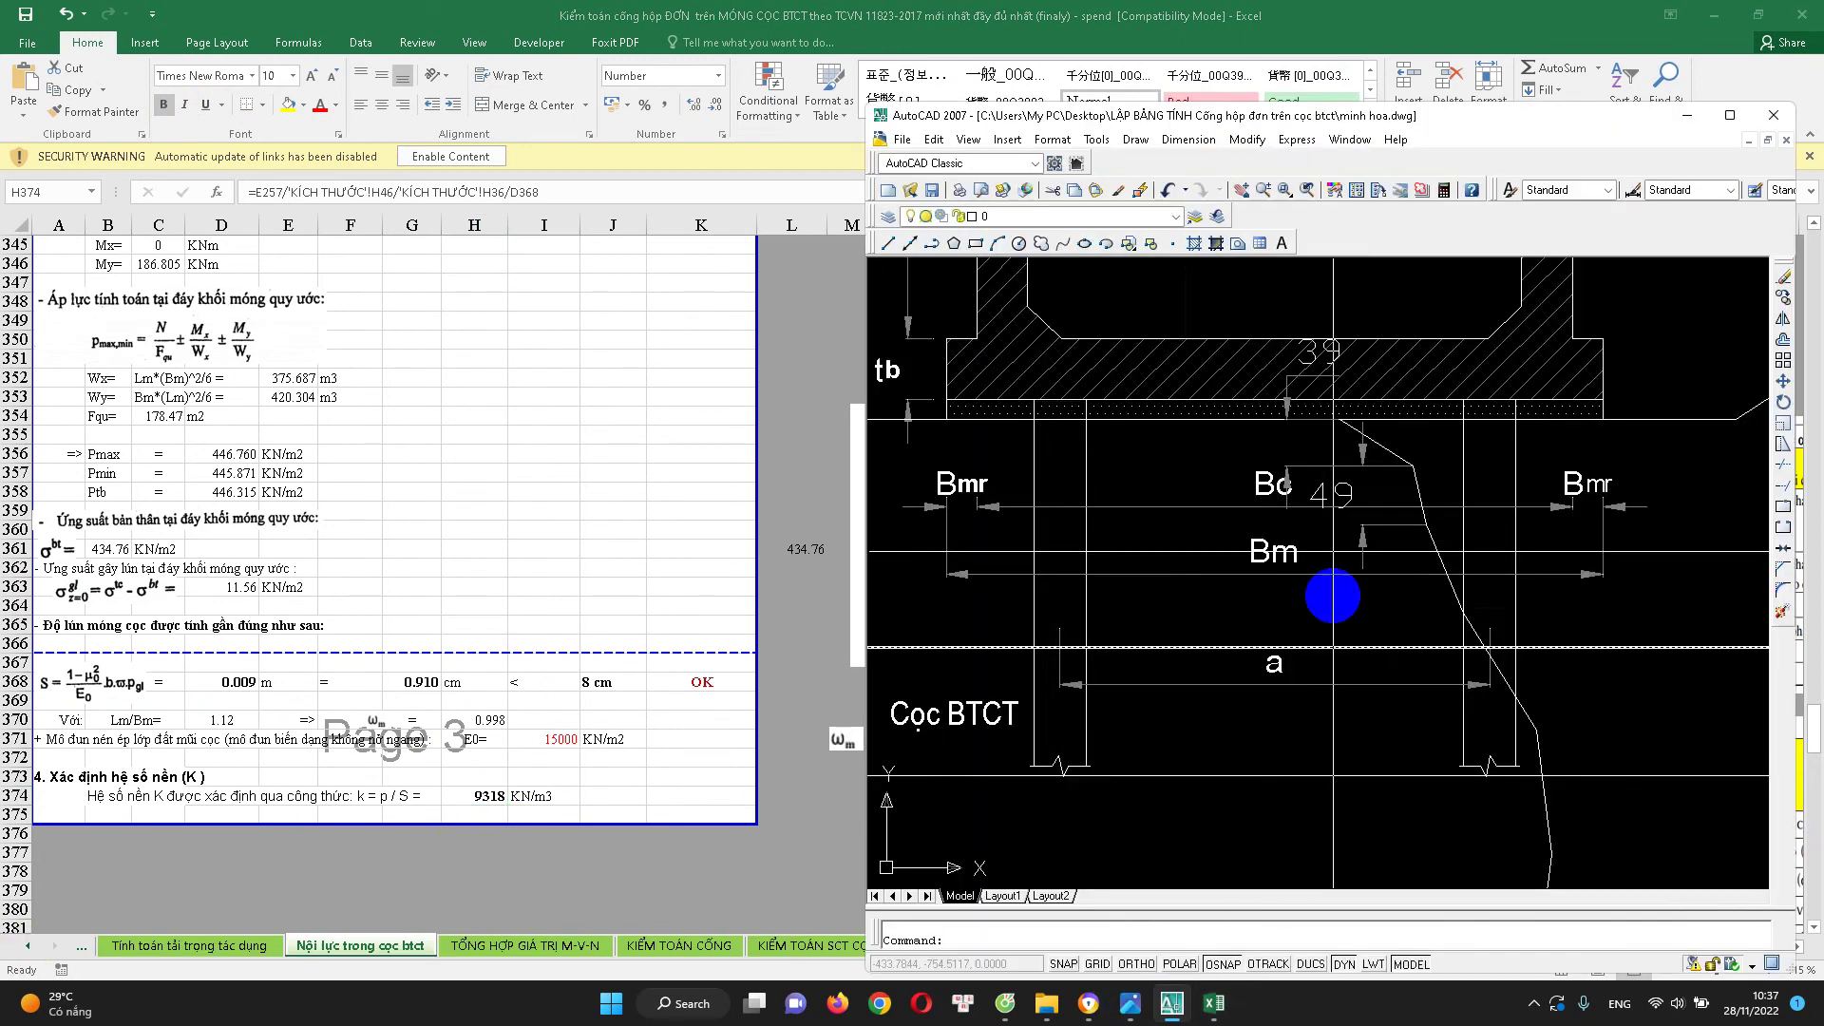
{"action": "scroll", "coordinate": [1333, 631], "scroll_direction": "down", "scroll_amount": 3}
{"action": "scroll", "coordinate": [1357, 525], "scroll_direction": "up", "scroll_amount": 3}
{"action": "left_click", "coordinate": [1358, 523]}
{"action": "scroll", "coordinate": [1494, 779], "scroll_direction": "down", "scroll_amount": 2}
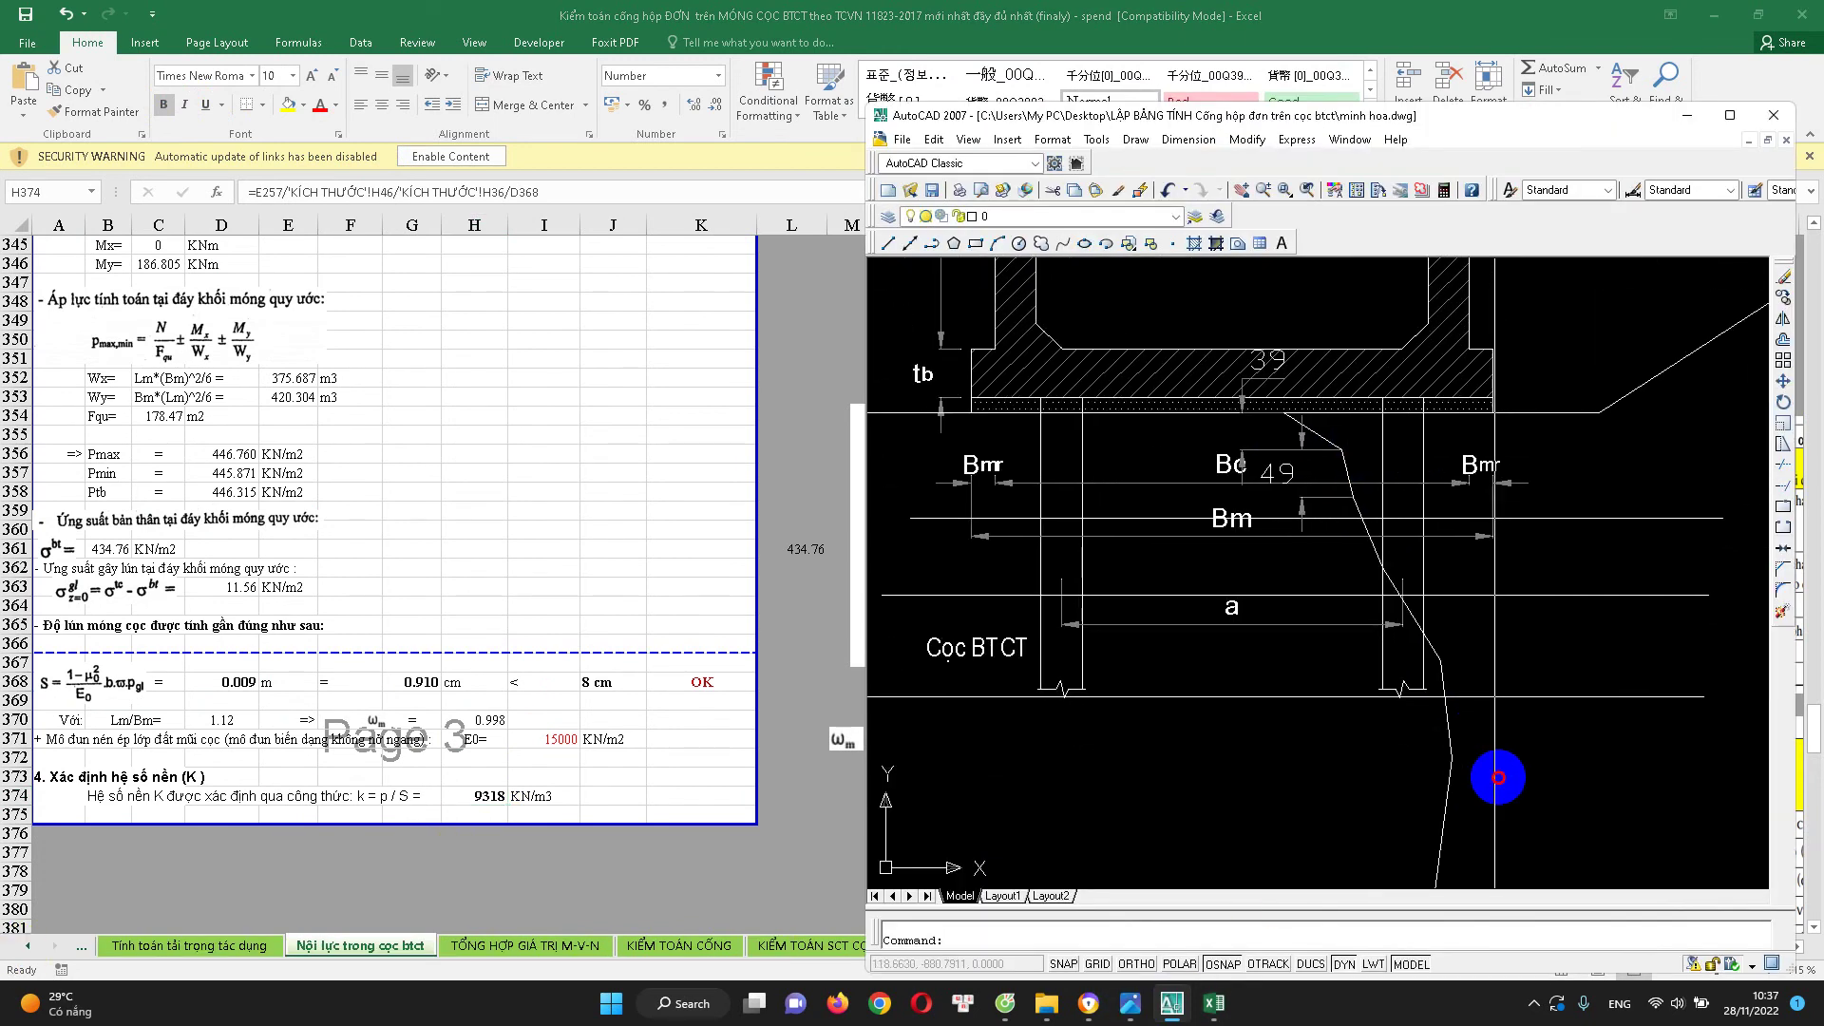
{"action": "scroll", "coordinate": [1433, 734], "scroll_direction": "up", "scroll_amount": 2}
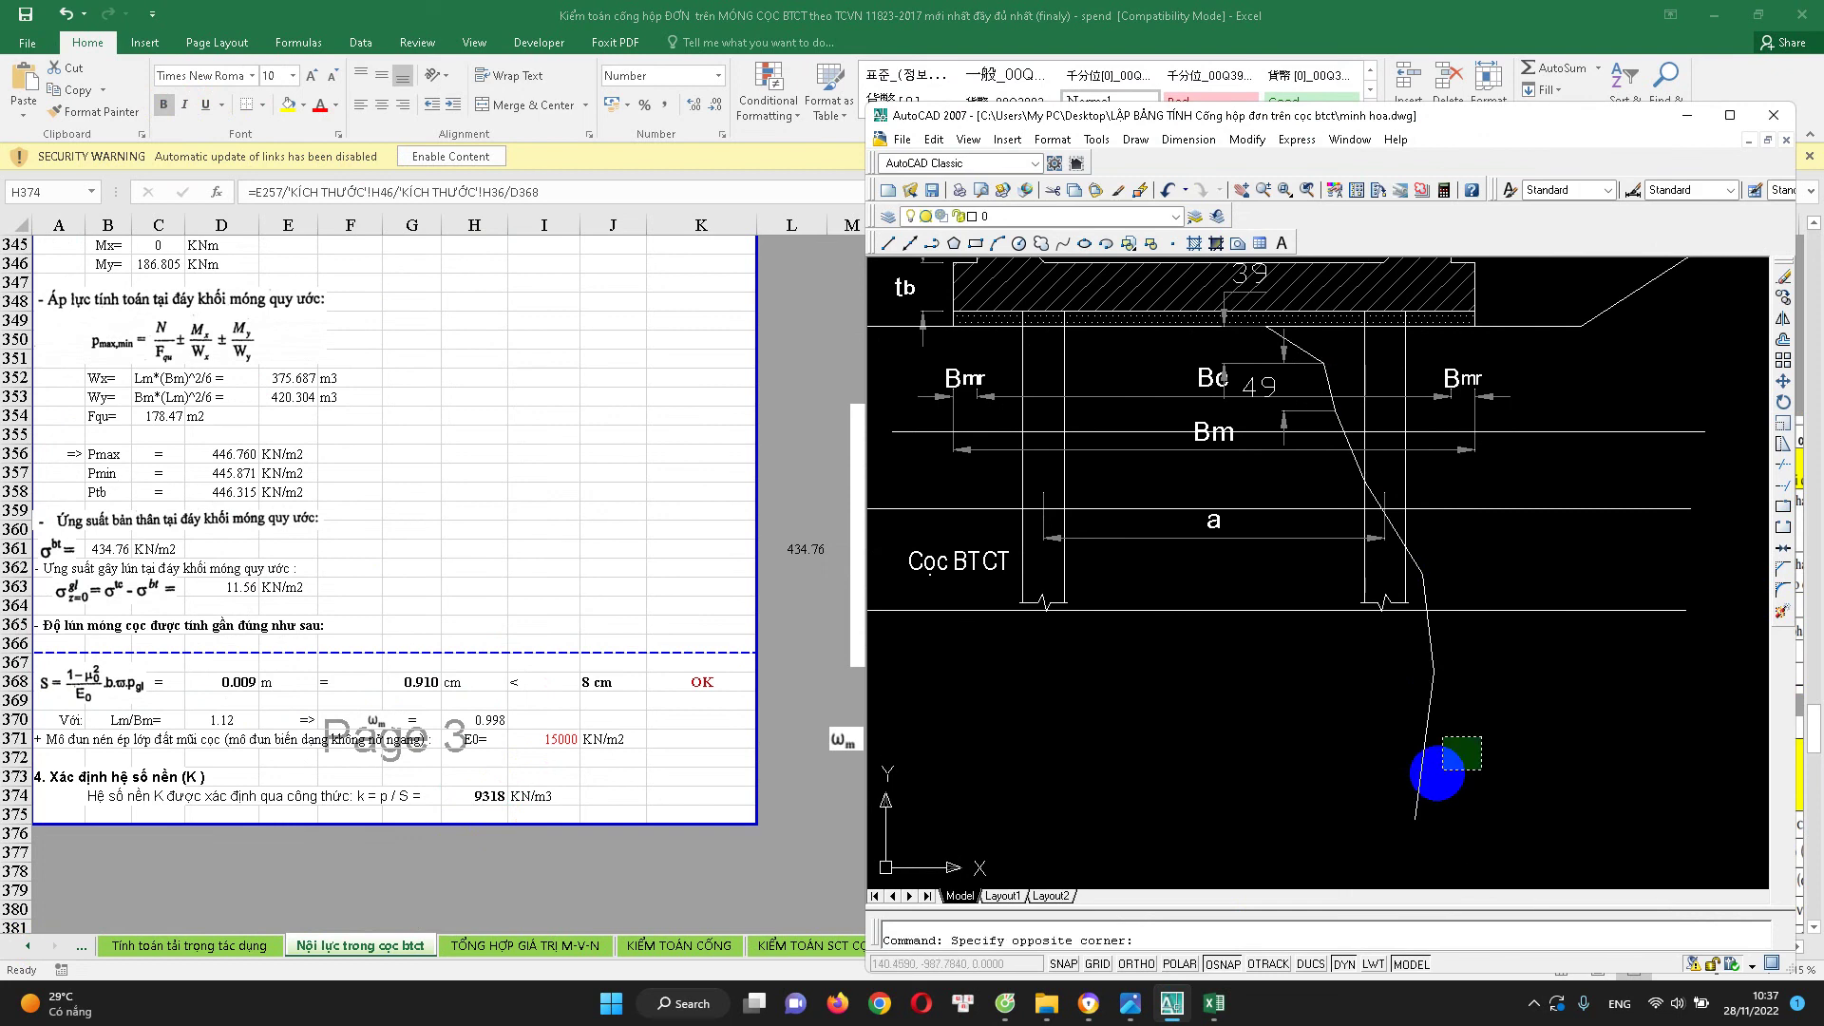
{"action": "key", "text": "Delete"}
{"action": "scroll", "coordinate": [1379, 654], "scroll_direction": "down", "scroll_amount": 1}
{"action": "scroll", "coordinate": [1356, 518], "scroll_direction": "down", "scroll_amount": 1}
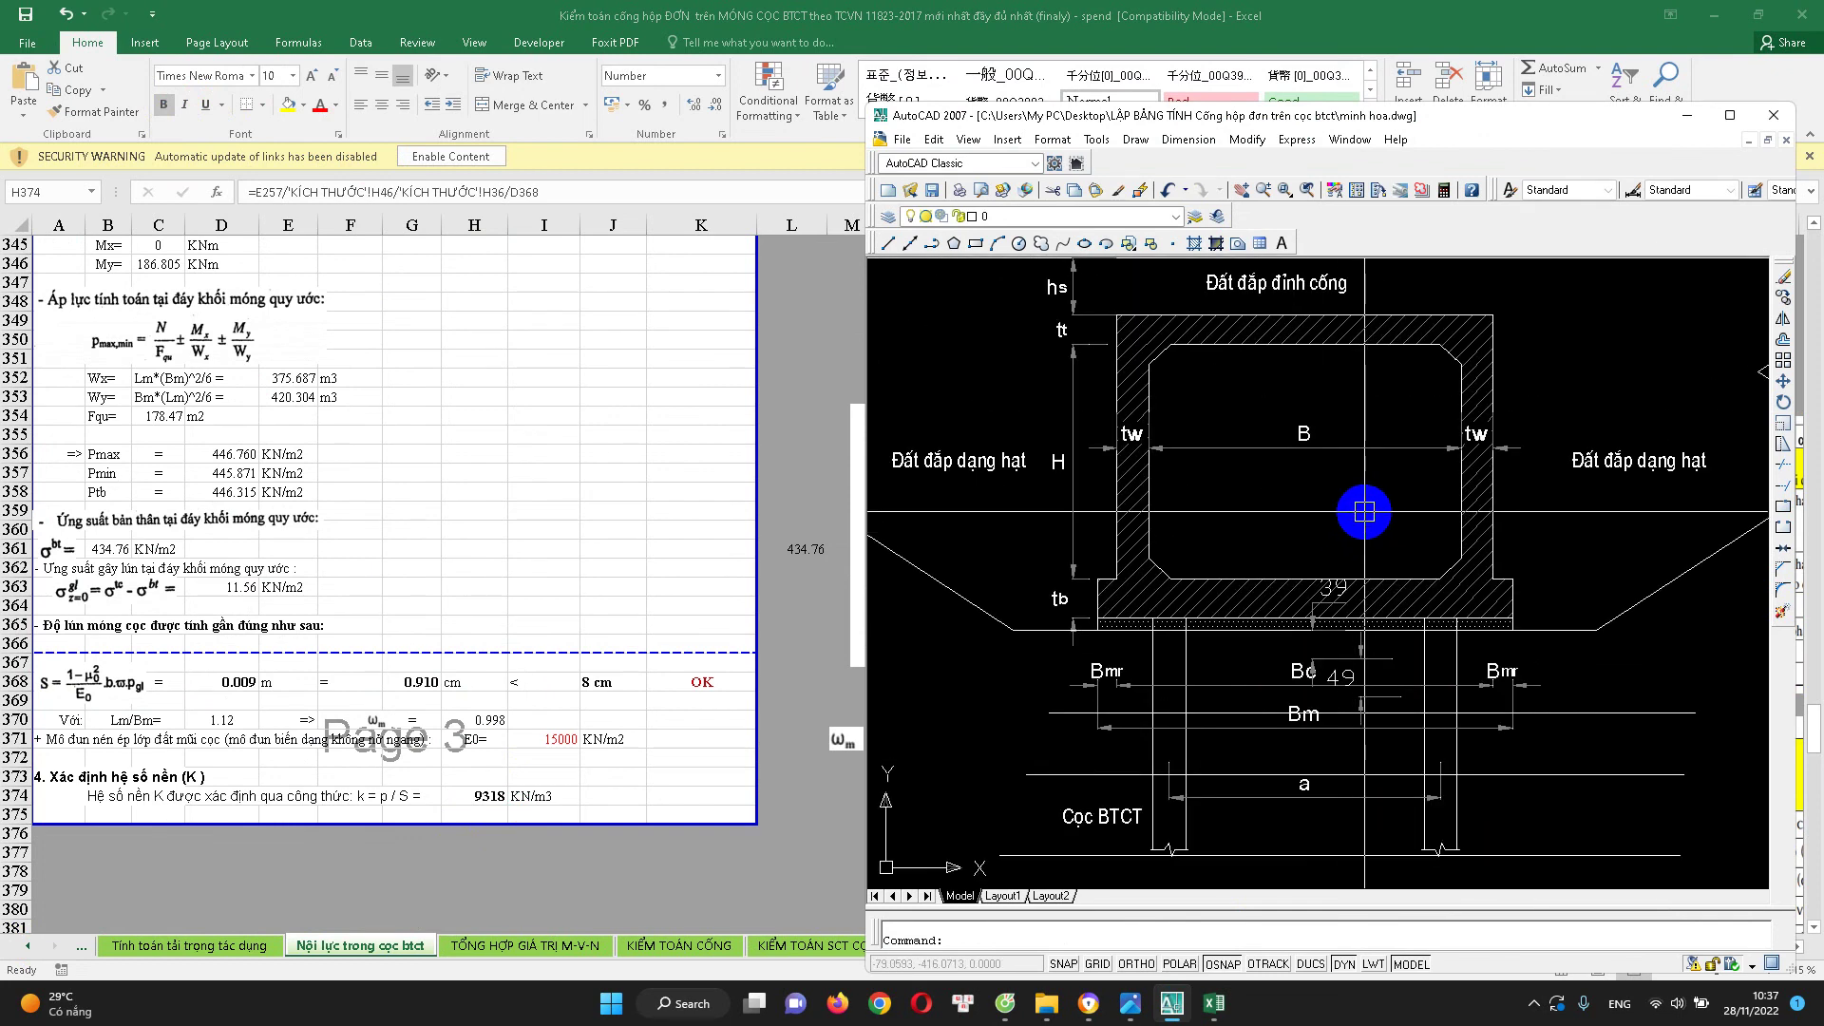
{"action": "scroll", "coordinate": [1356, 518], "scroll_direction": "down", "scroll_amount": 1}
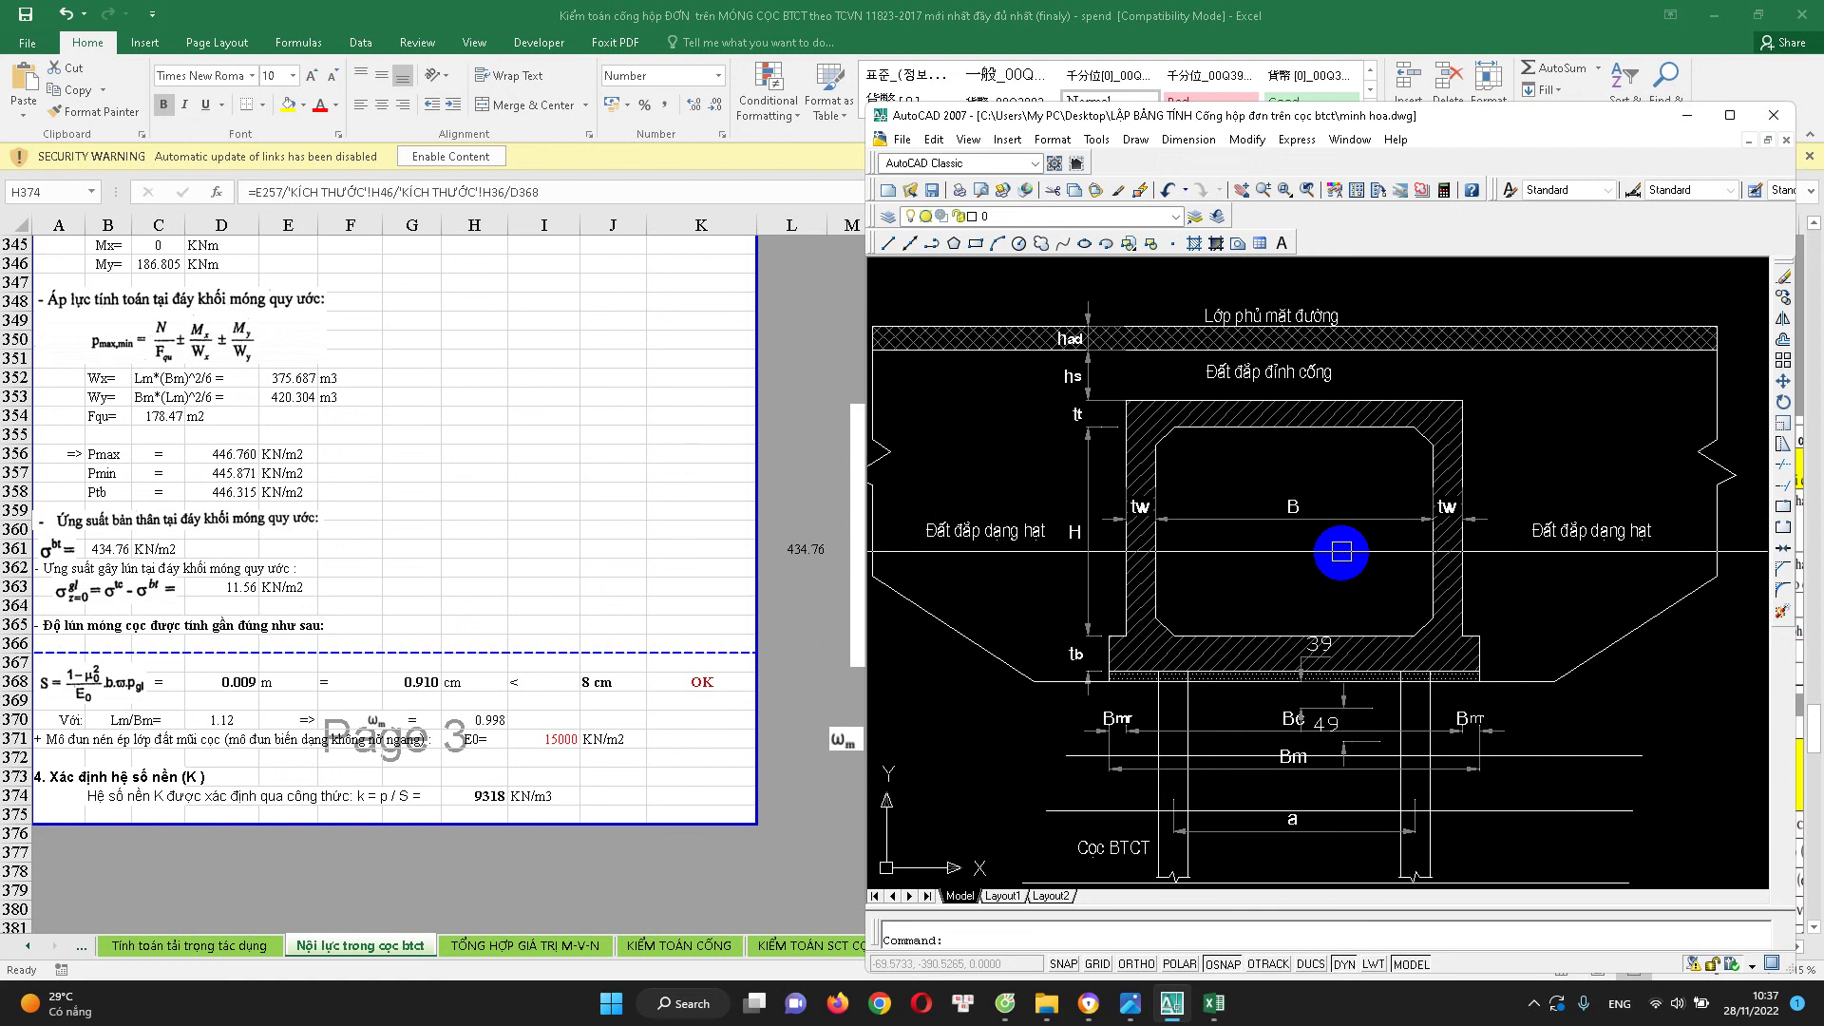
{"action": "scroll", "coordinate": [1355, 551], "scroll_direction": "up", "scroll_amount": 1}
{"action": "scroll", "coordinate": [1341, 569], "scroll_direction": "up", "scroll_amount": 1}
{"action": "scroll", "coordinate": [1335, 525], "scroll_direction": "down", "scroll_amount": 2}
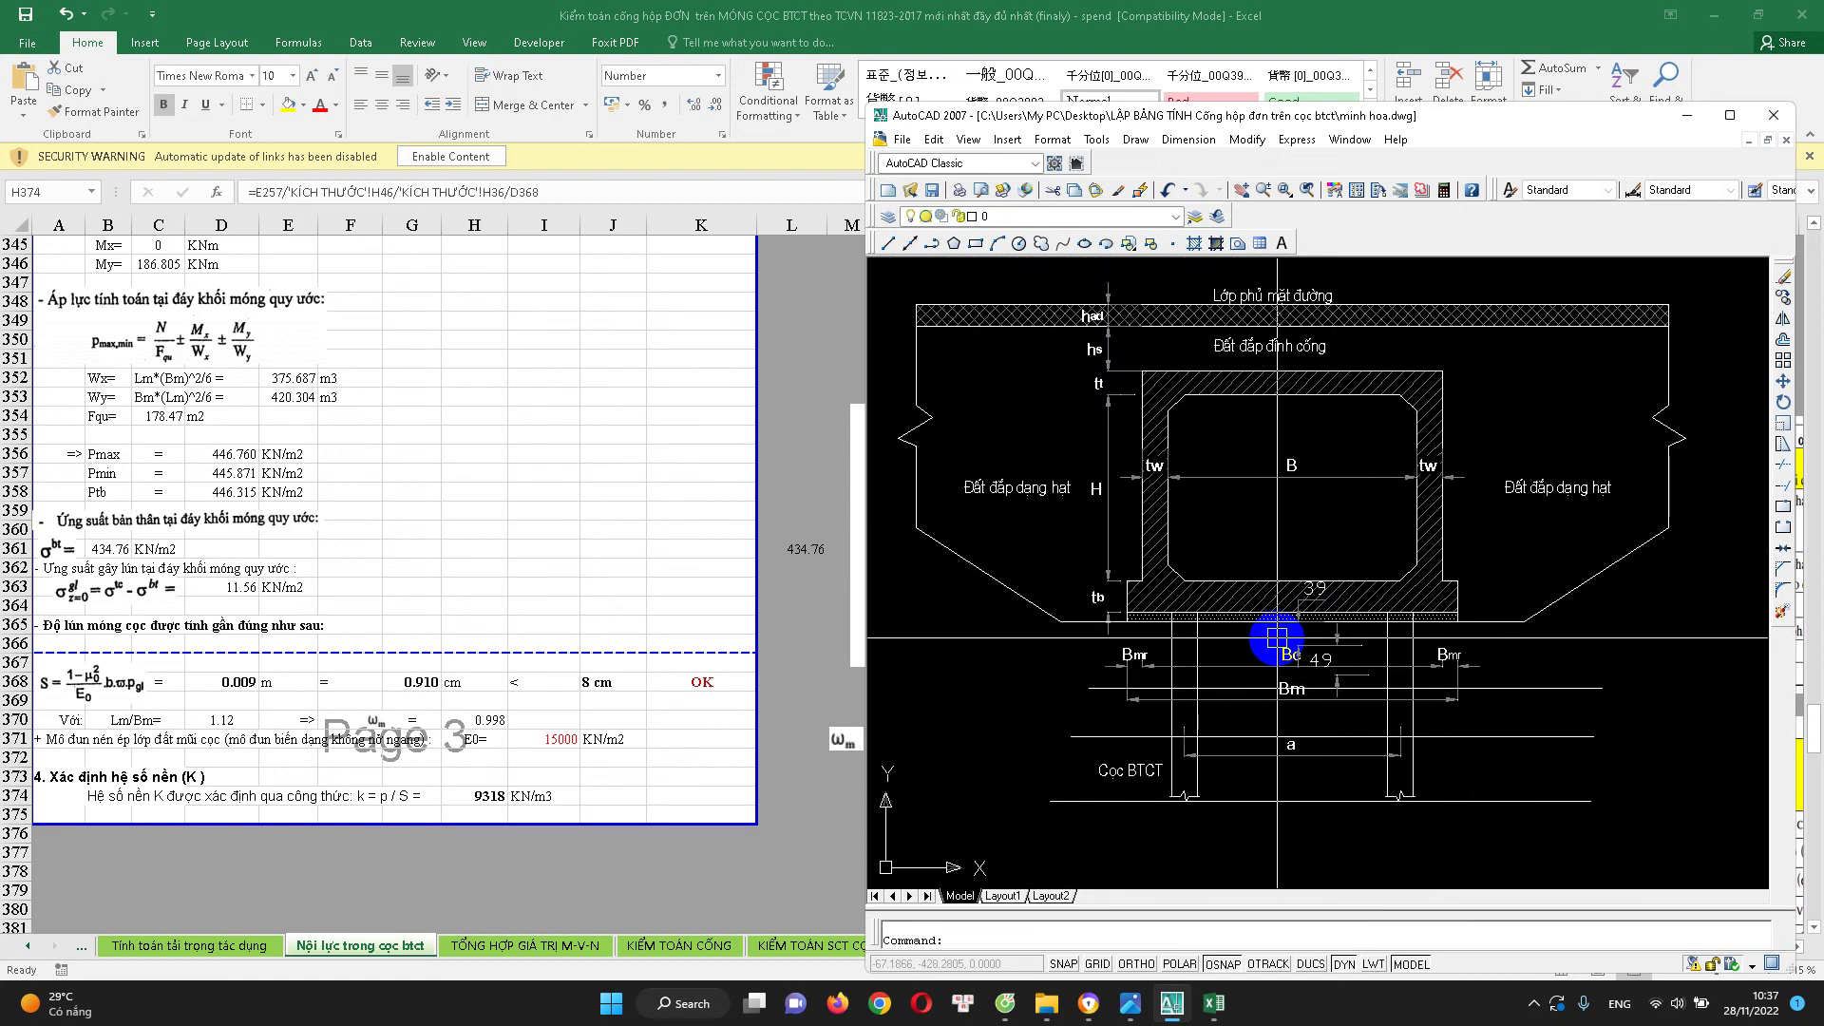
{"action": "scroll", "coordinate": [1226, 584], "scroll_direction": "down", "scroll_amount": 2}
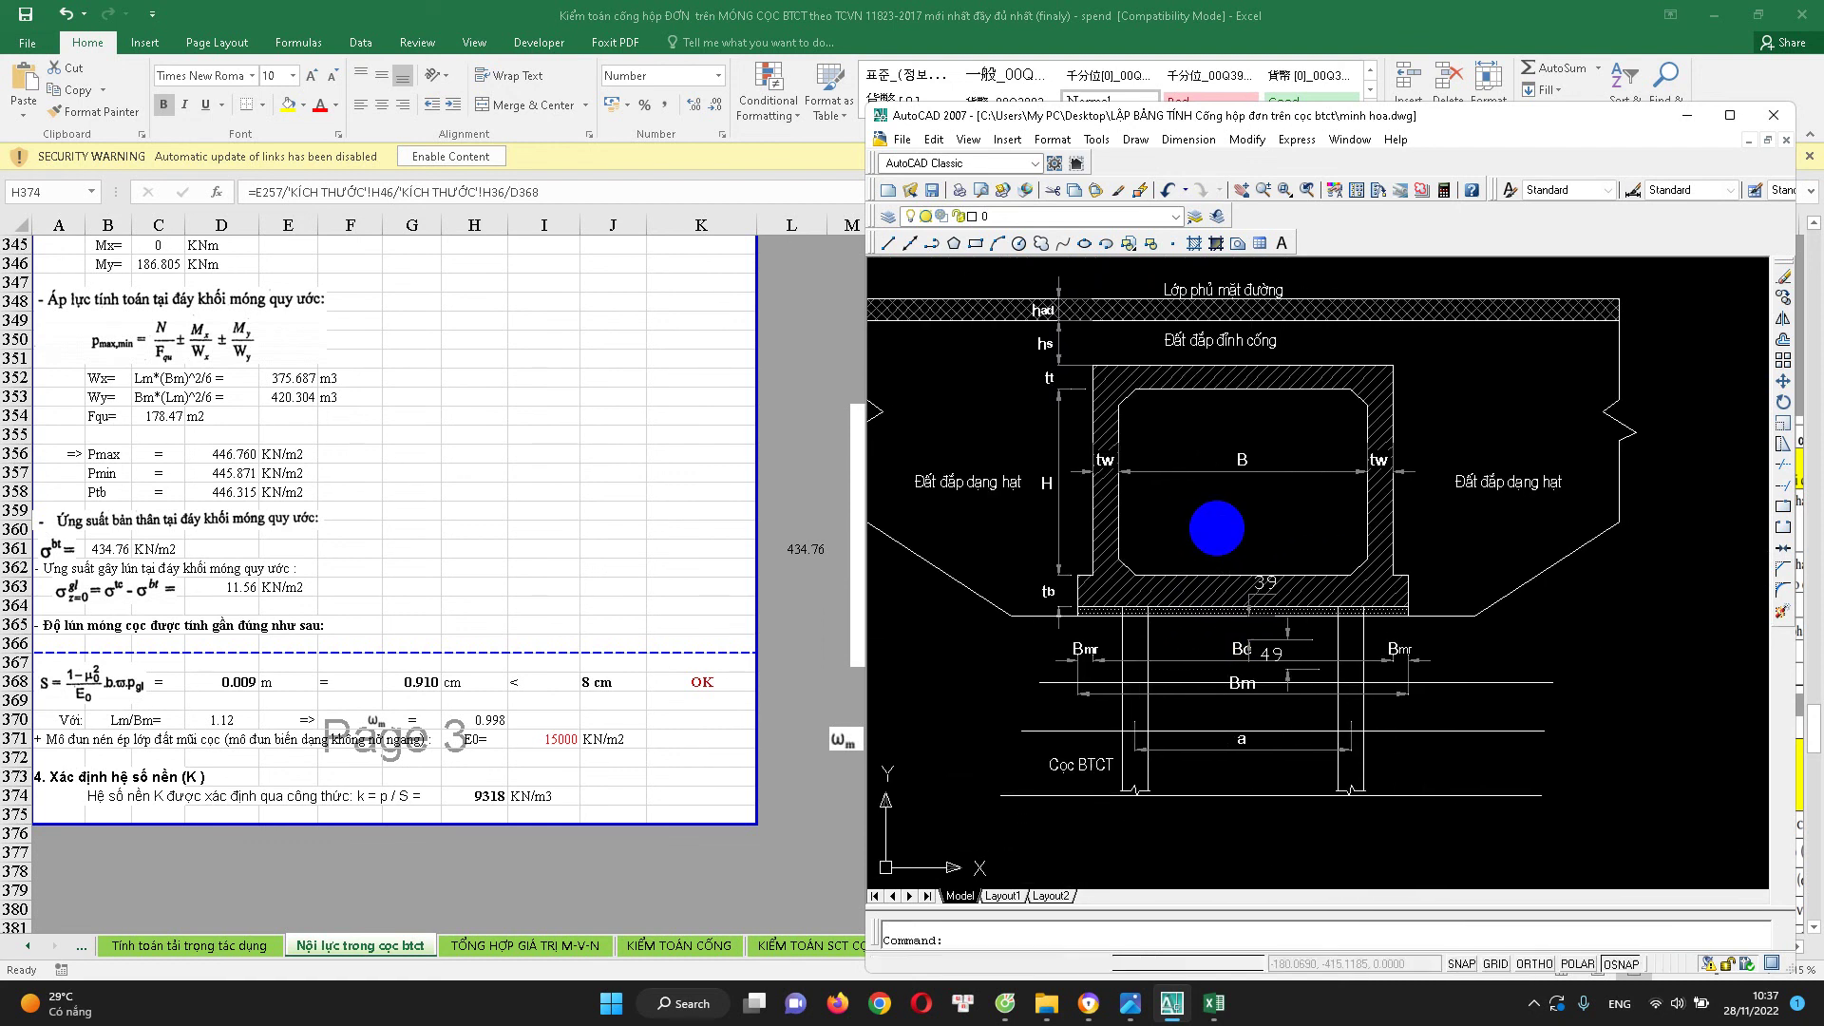
{"action": "scroll", "coordinate": [1219, 579], "scroll_direction": "up", "scroll_amount": 3}
{"action": "scroll", "coordinate": [1178, 600], "scroll_direction": "up", "scroll_amount": 2}
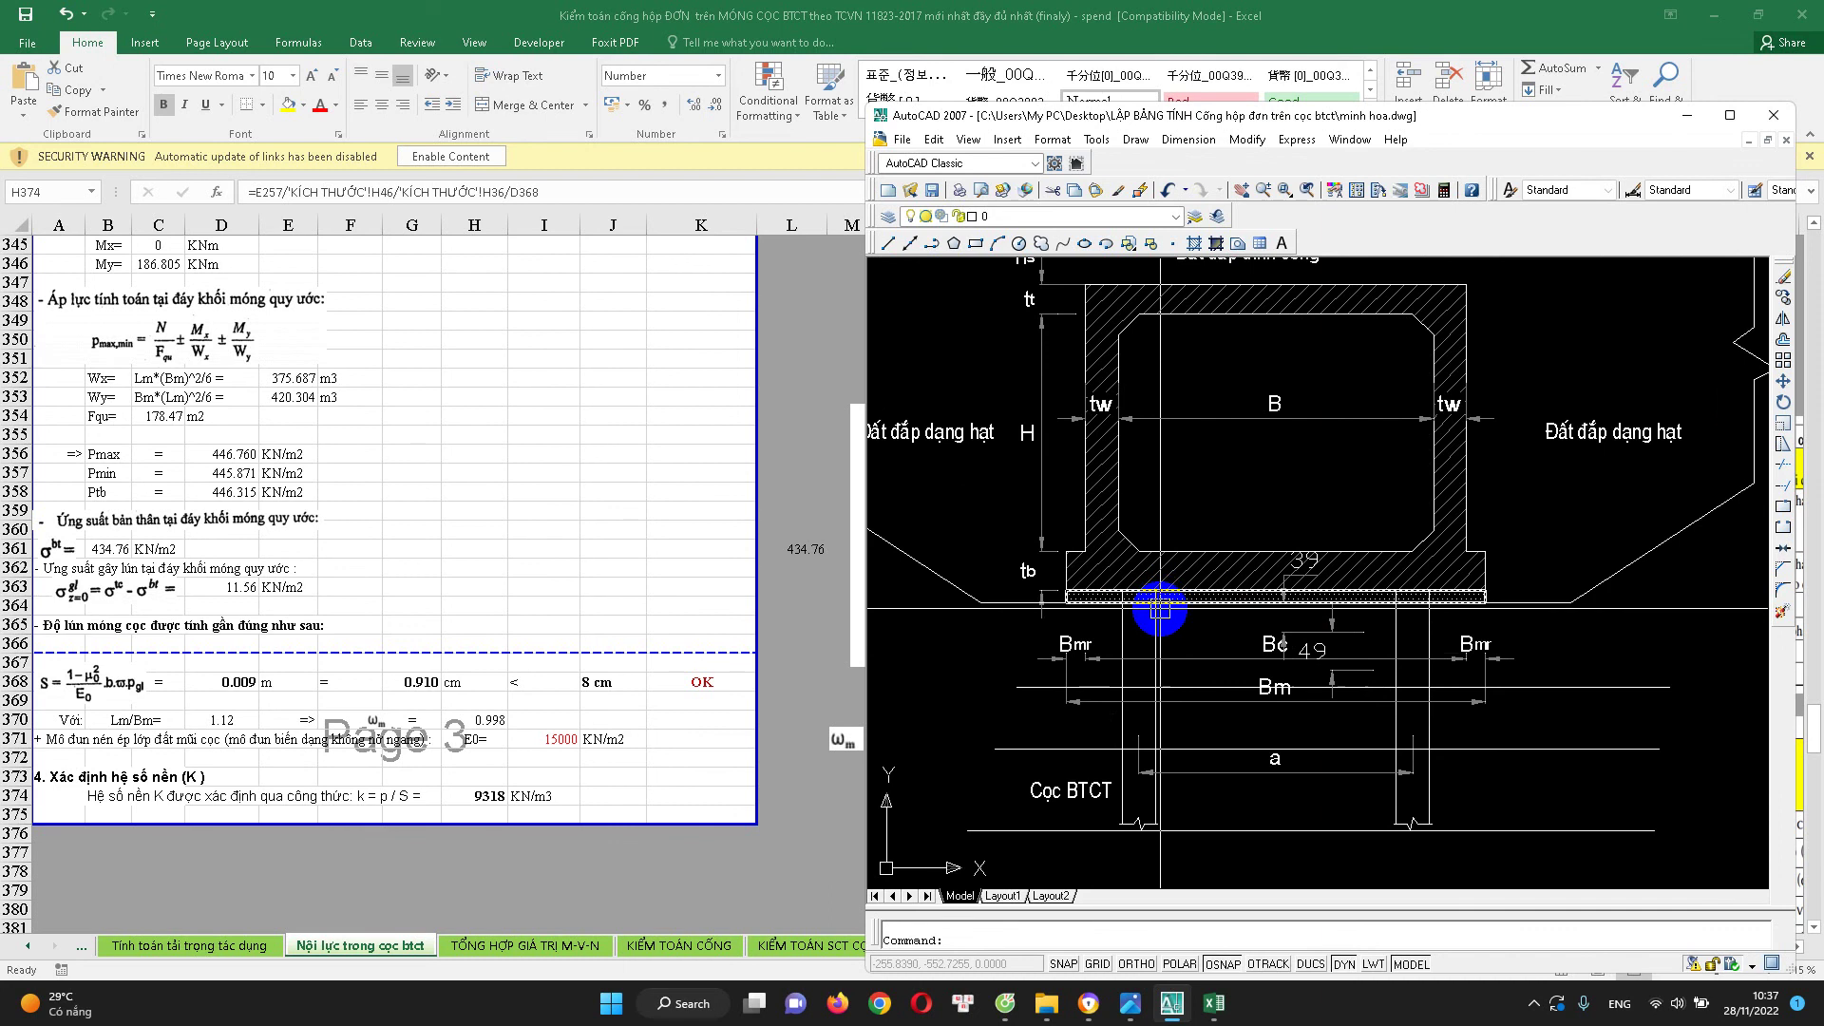
{"action": "scroll", "coordinate": [1154, 612], "scroll_direction": "up", "scroll_amount": 2}
Draw a circle on the slab base with C, then return to the Excel check sheet
{"action": "type", "text": "c"}
{"action": "key", "text": "Return"}
{"action": "scroll", "coordinate": [1139, 589], "scroll_direction": "up", "scroll_amount": 2}
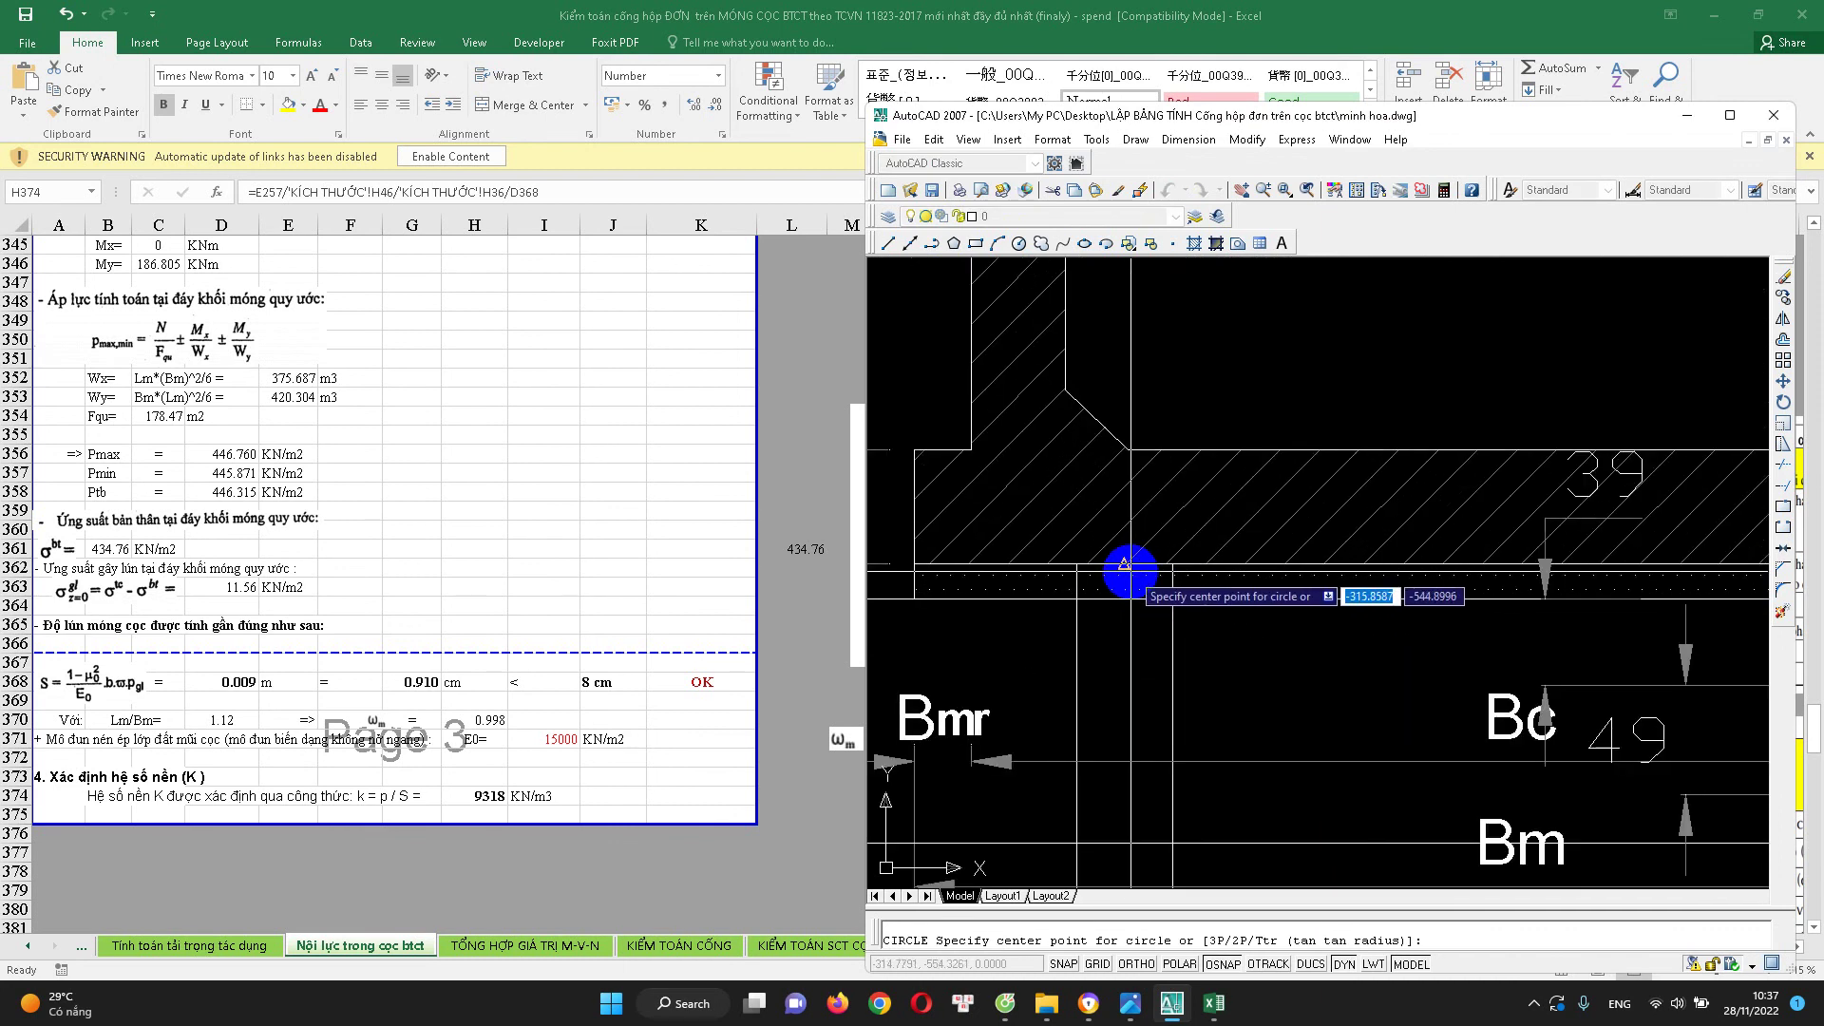
{"action": "scroll", "coordinate": [1131, 533], "scroll_direction": "down", "scroll_amount": 2}
{"action": "scroll", "coordinate": [1419, 601], "scroll_direction": "up", "scroll_amount": 2}
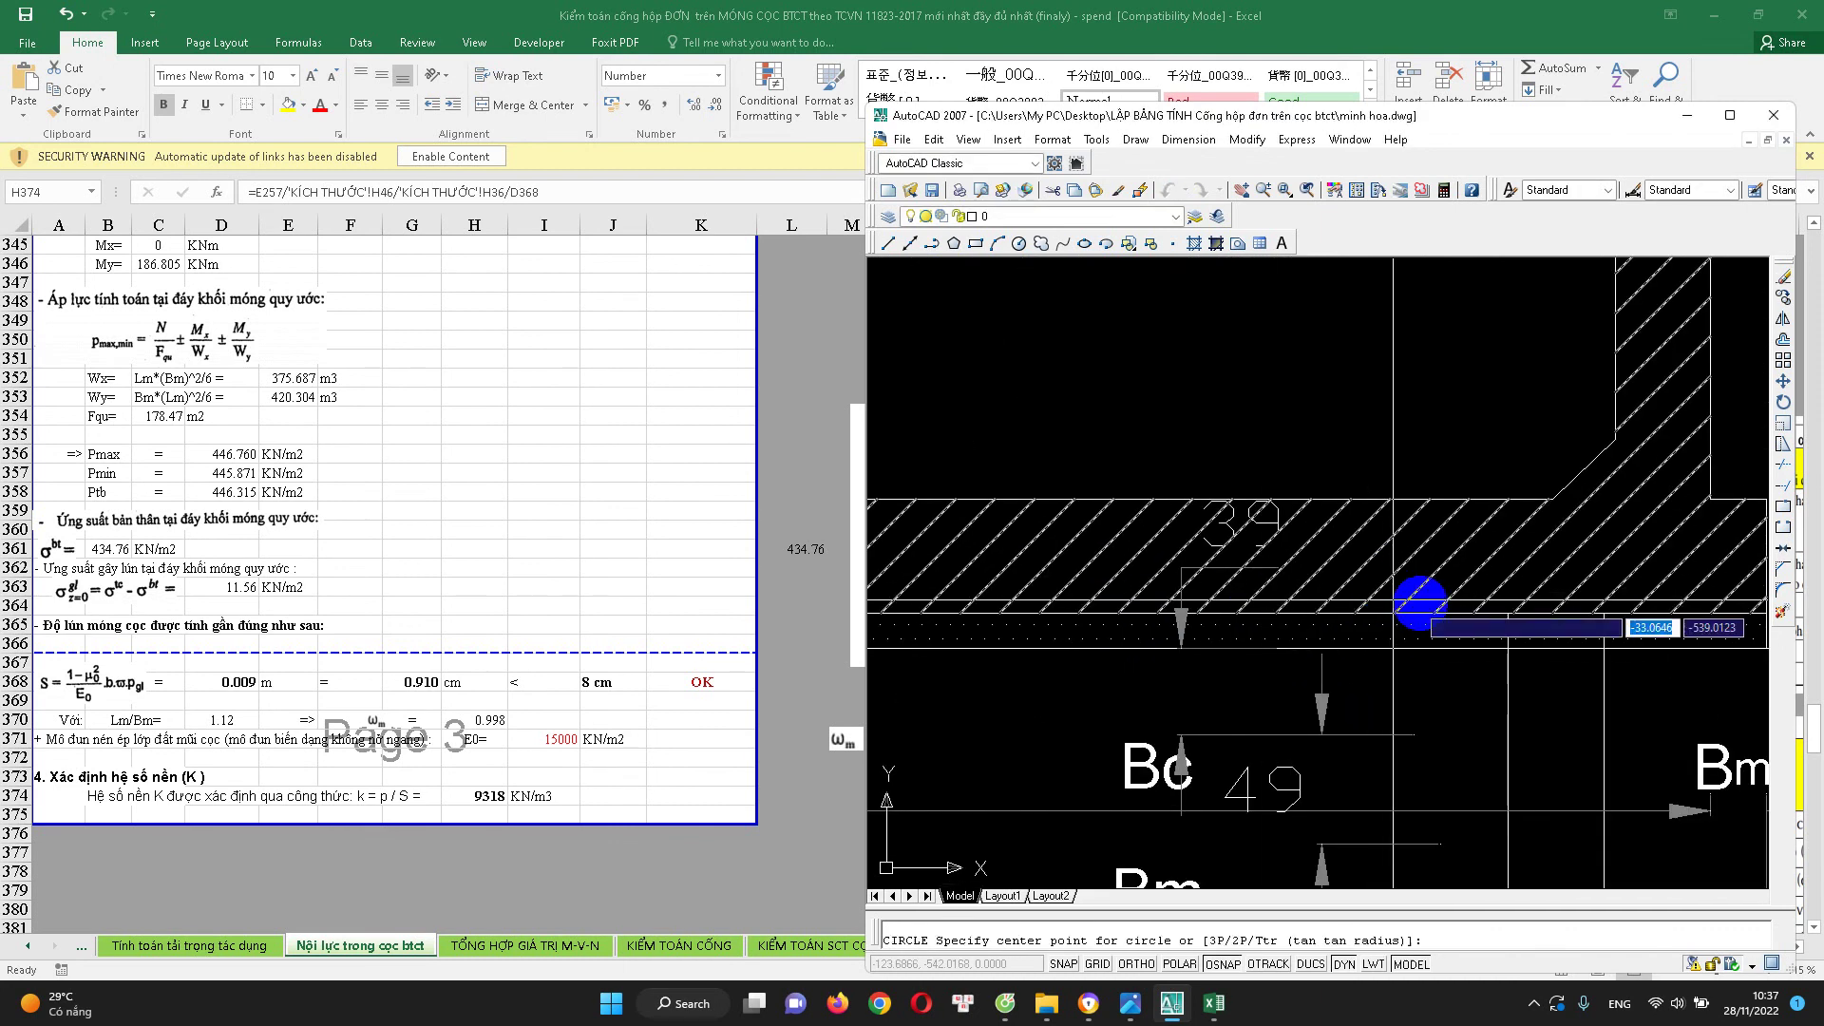
{"action": "left_click", "coordinate": [1554, 614]}
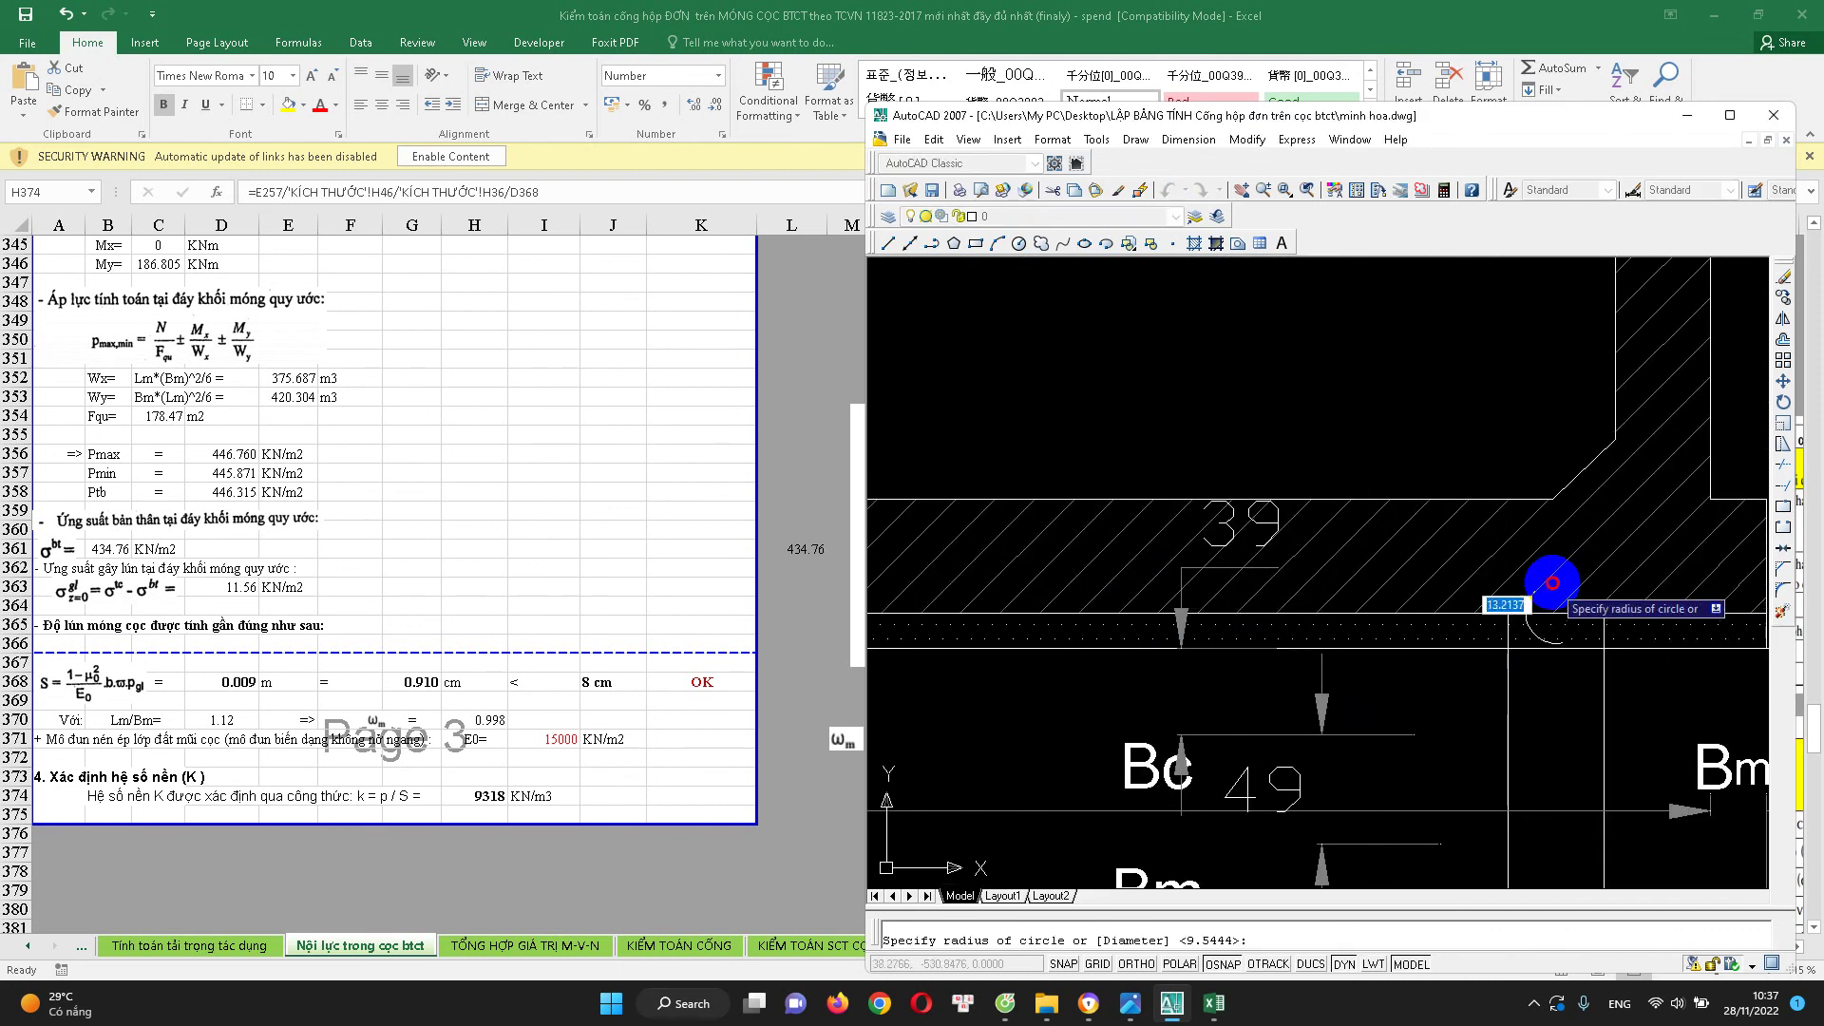
{"action": "left_click", "coordinate": [1552, 582]}
{"action": "scroll", "coordinate": [1302, 652], "scroll_direction": "down", "scroll_amount": 3}
{"action": "scroll", "coordinate": [1139, 643], "scroll_direction": "up", "scroll_amount": 2}
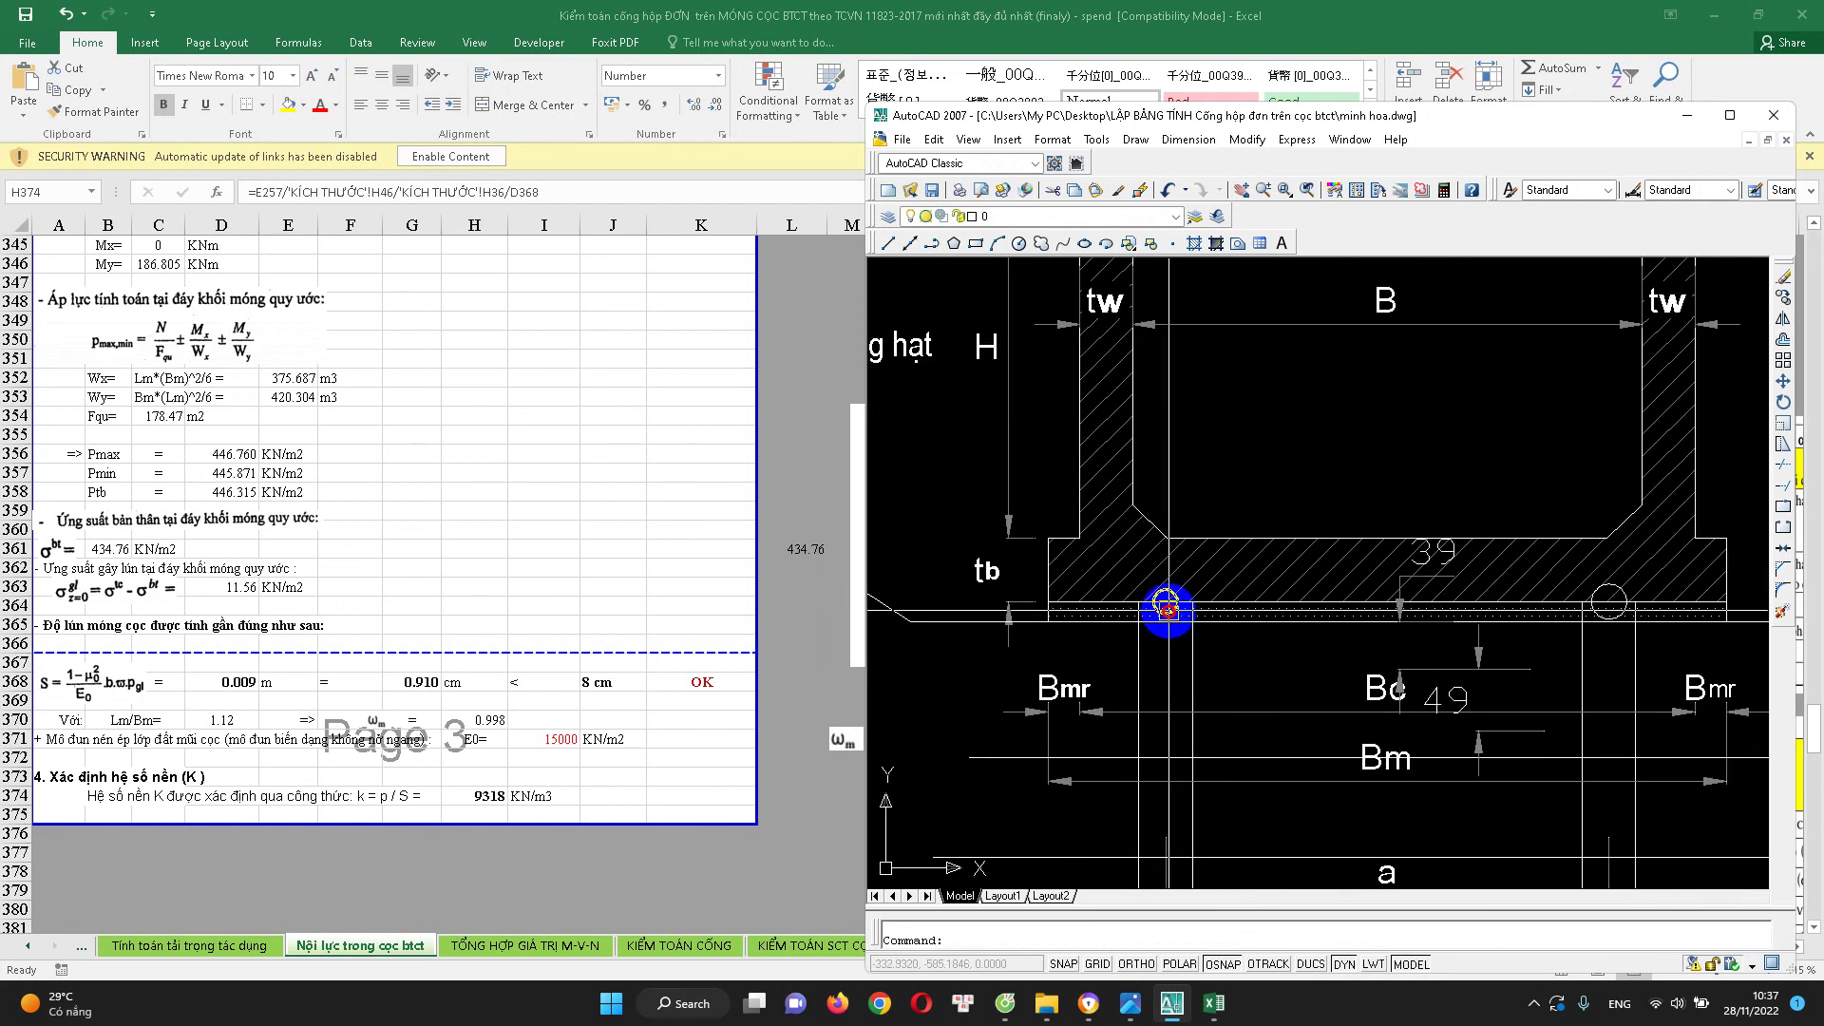
{"action": "scroll", "coordinate": [1154, 570], "scroll_direction": "up", "scroll_amount": 2}
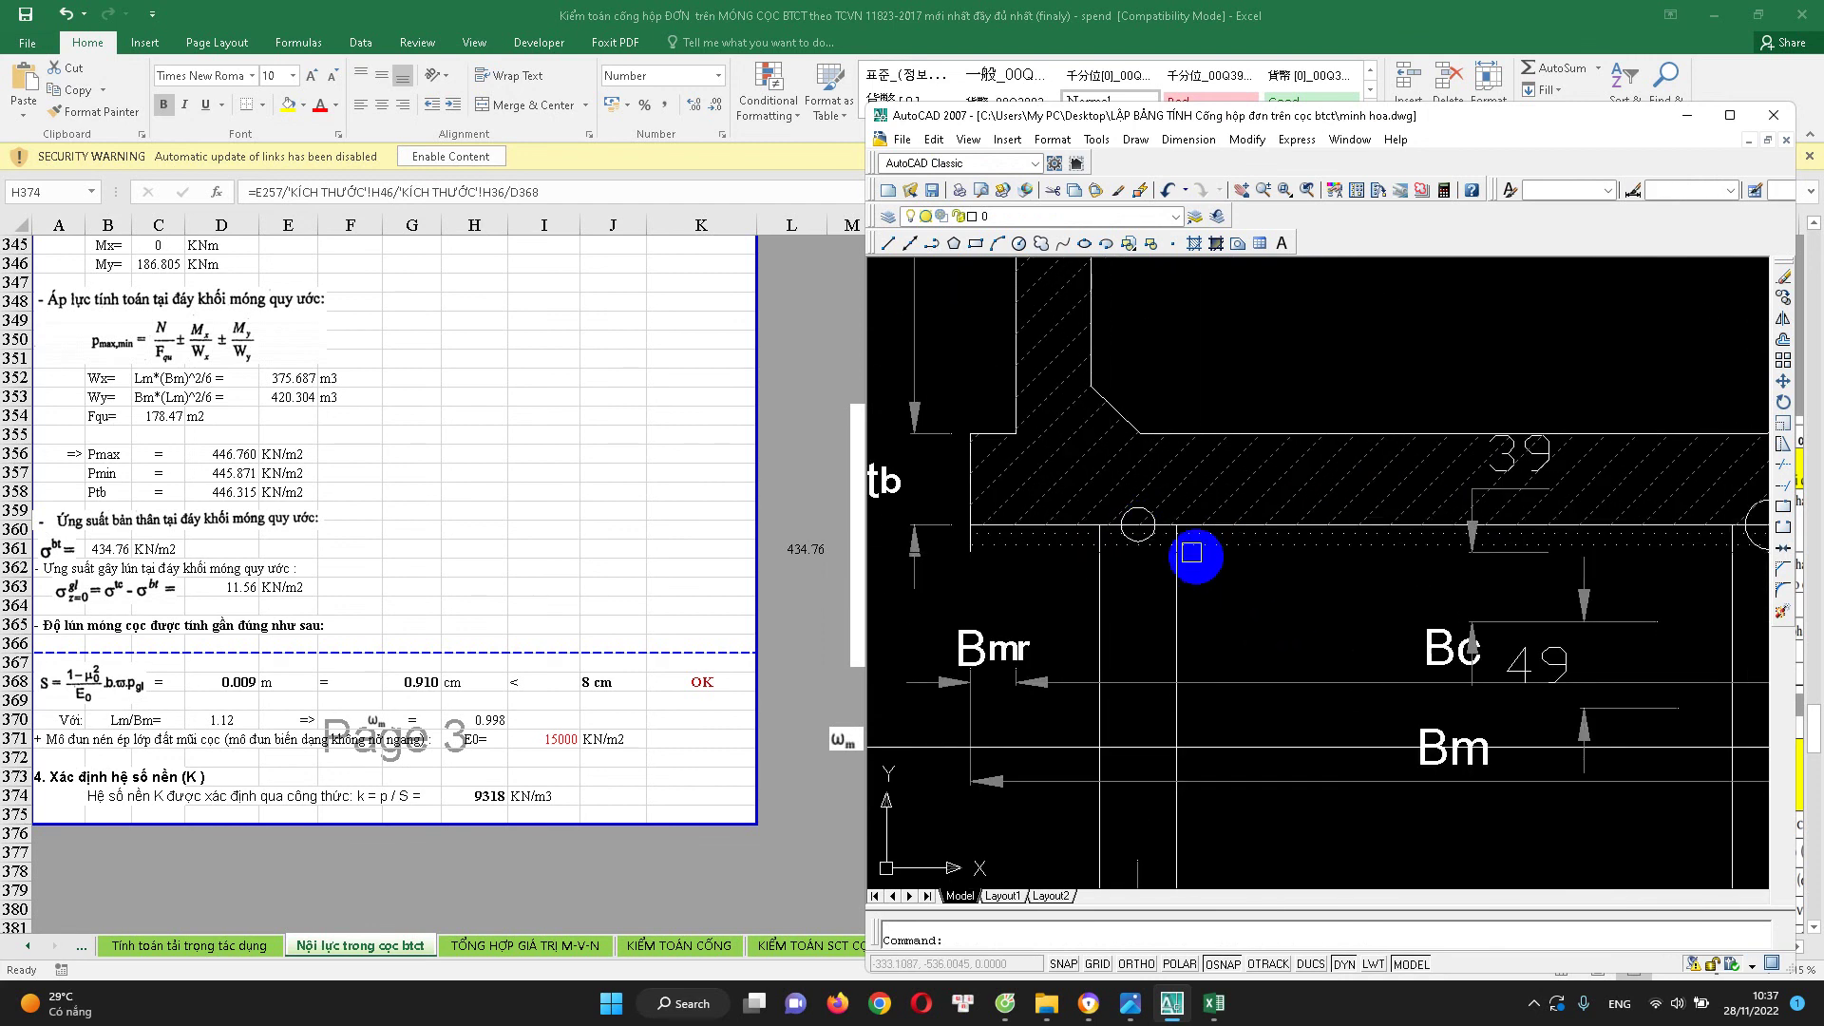
{"action": "scroll", "coordinate": [1194, 553], "scroll_direction": "down", "scroll_amount": 3}
{"action": "scroll", "coordinate": [1349, 559], "scroll_direction": "up", "scroll_amount": 3}
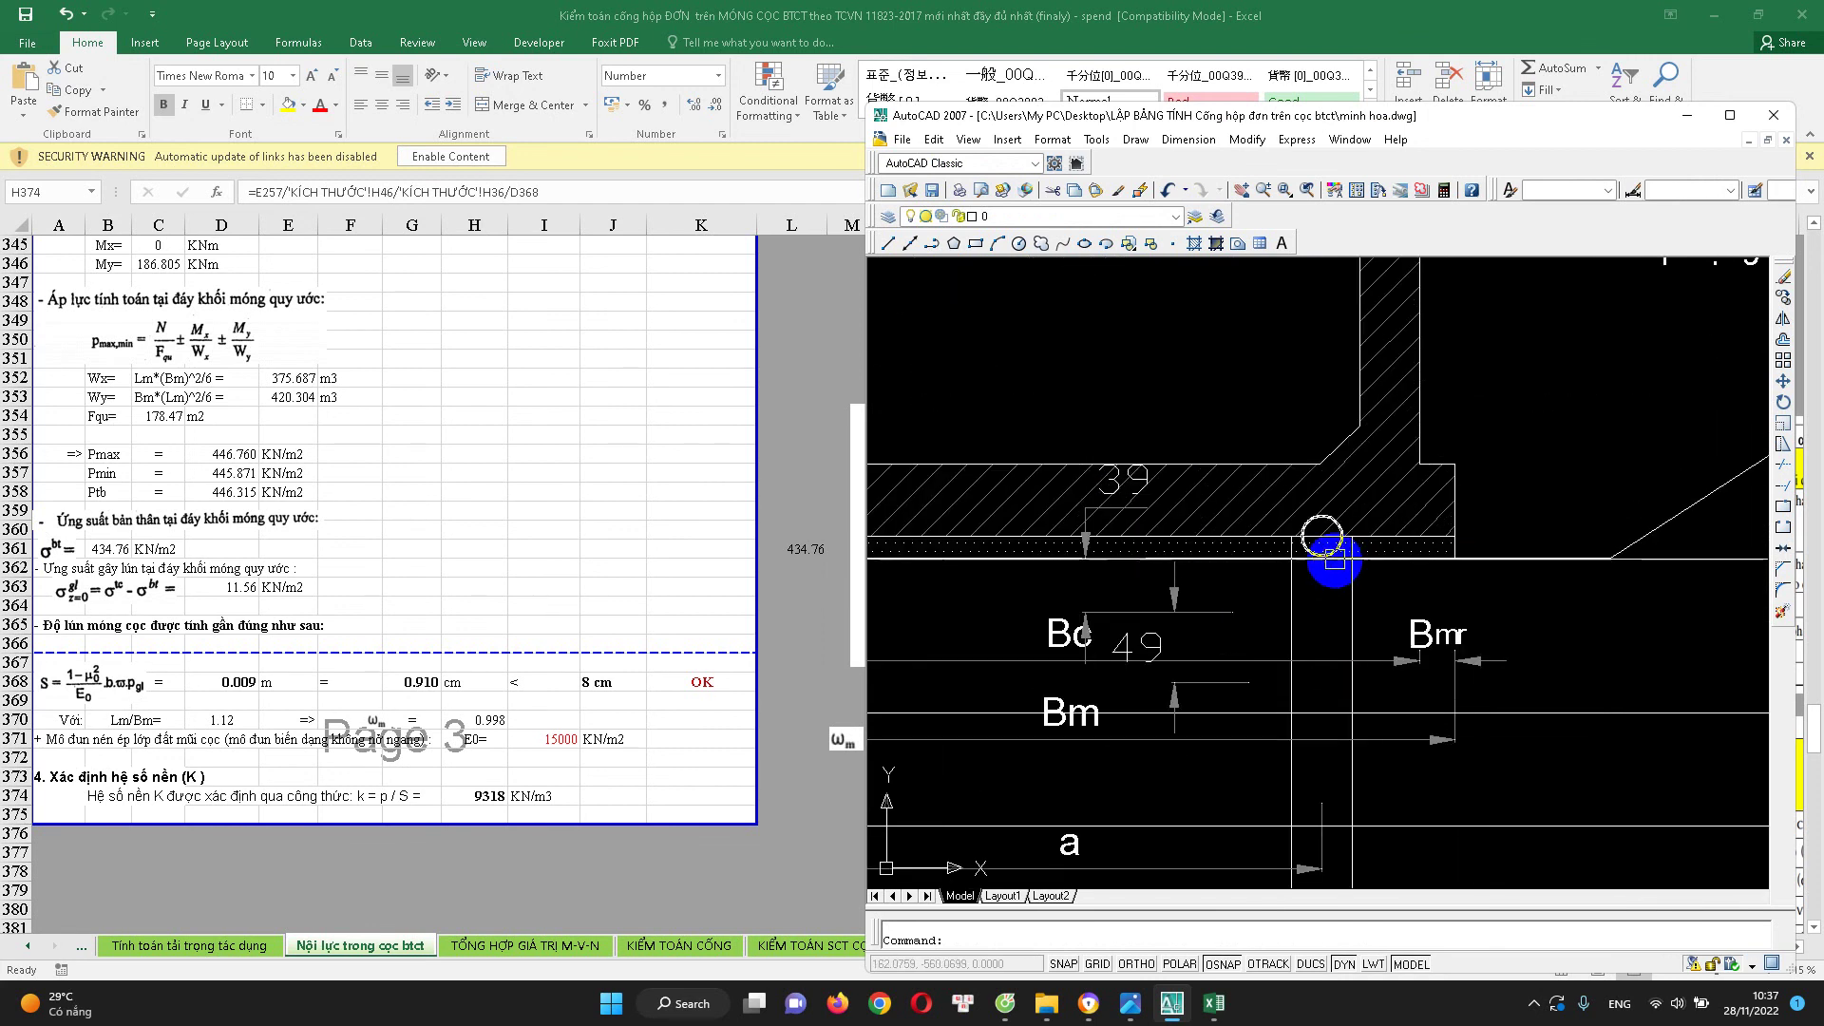
{"action": "scroll", "coordinate": [1334, 560], "scroll_direction": "down", "scroll_amount": 3}
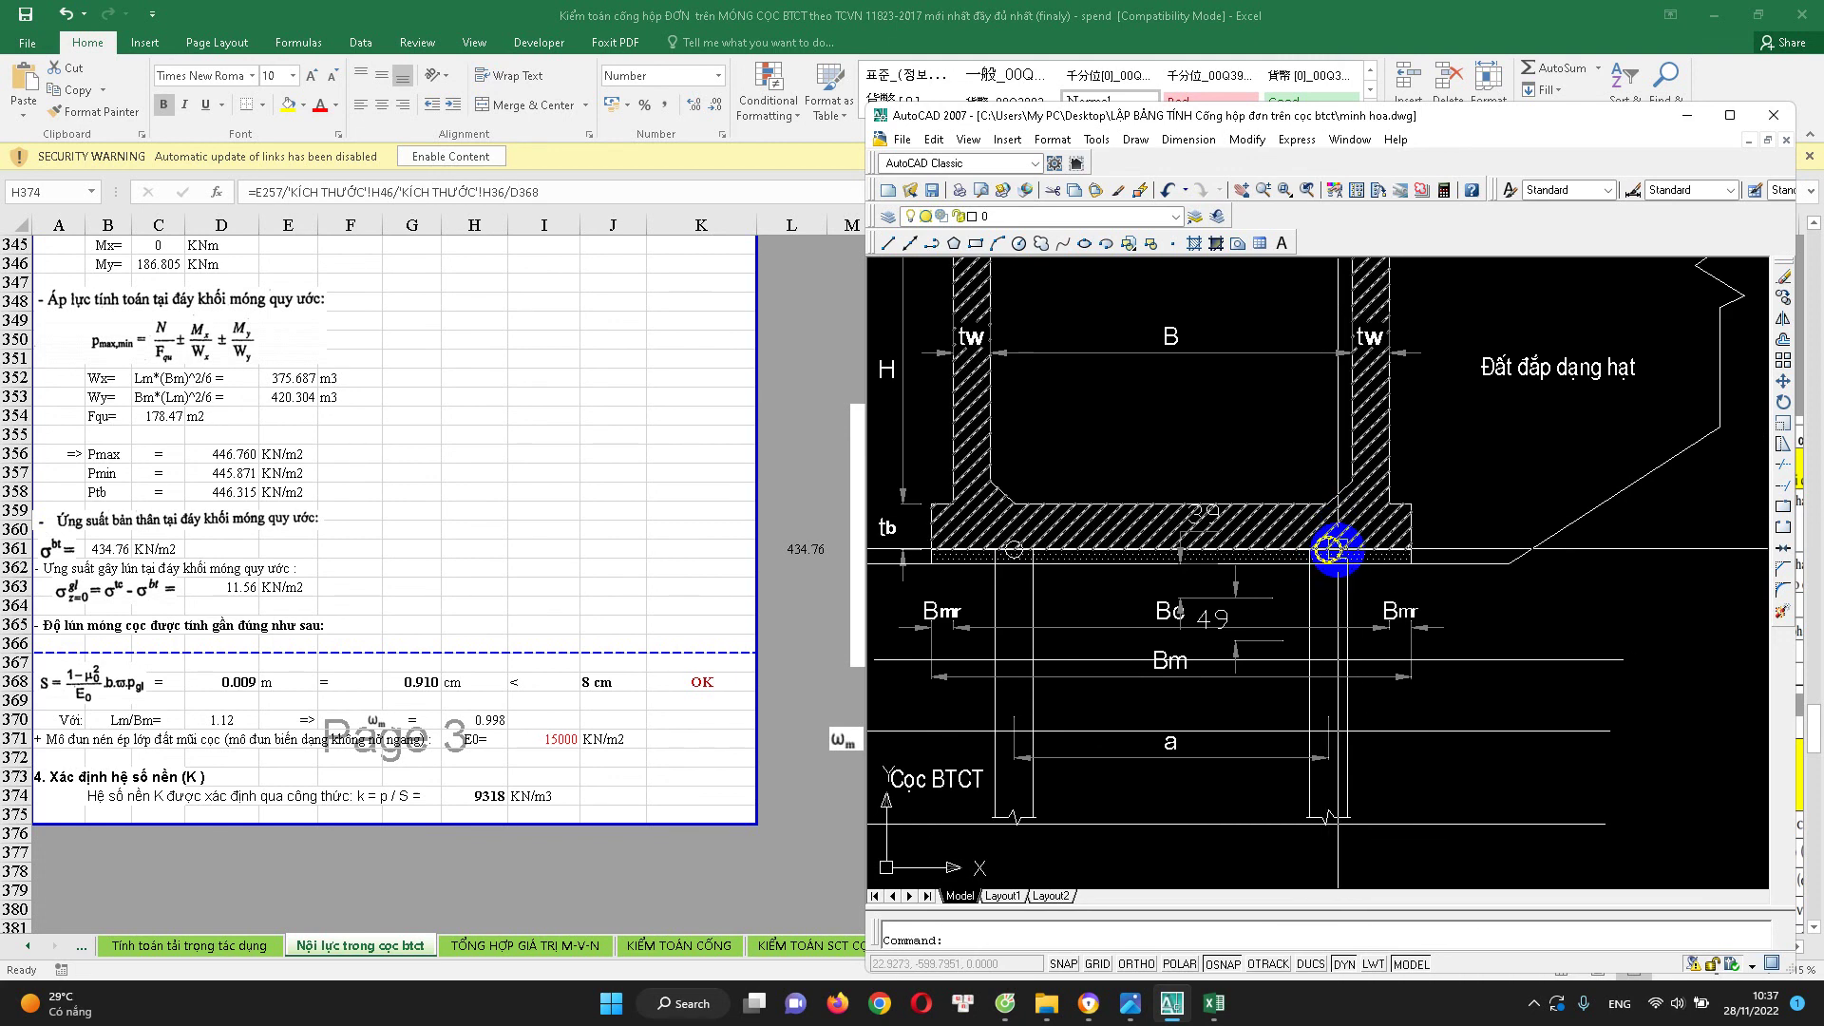
{"action": "scroll", "coordinate": [1086, 579], "scroll_direction": "up", "scroll_amount": 1}
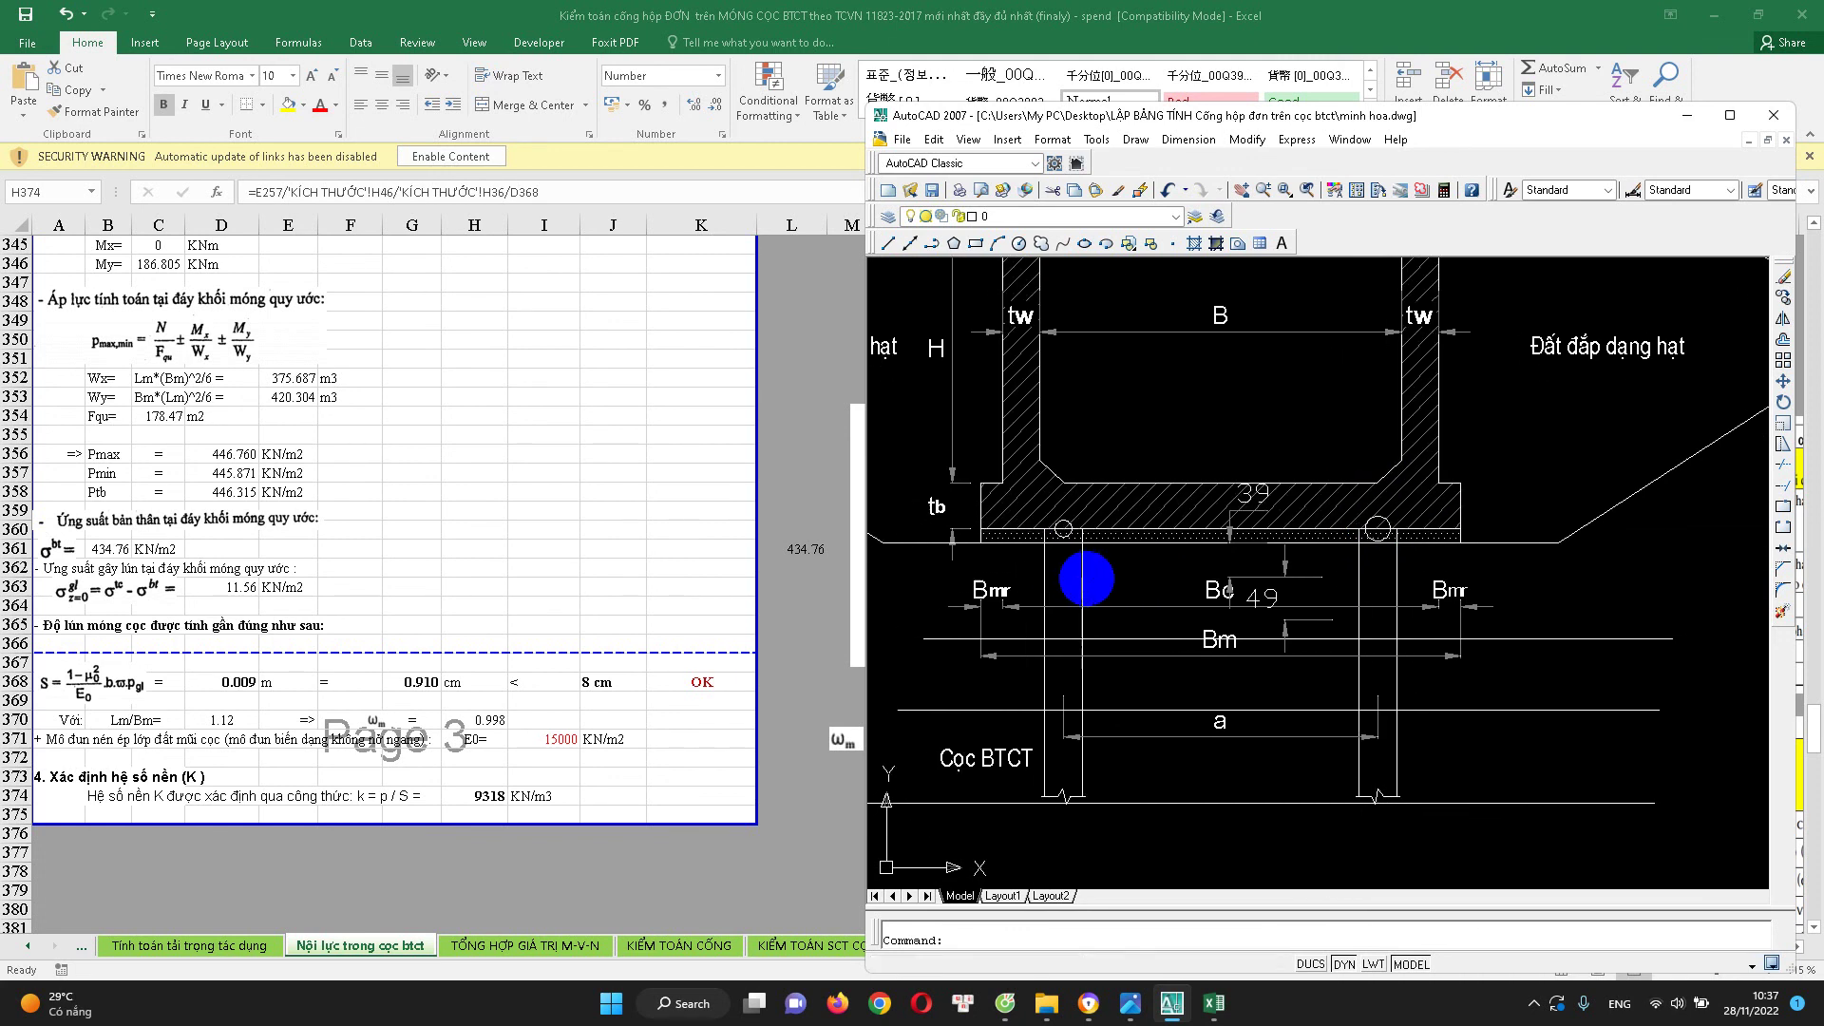
{"action": "scroll", "coordinate": [1066, 542], "scroll_direction": "up", "scroll_amount": 3}
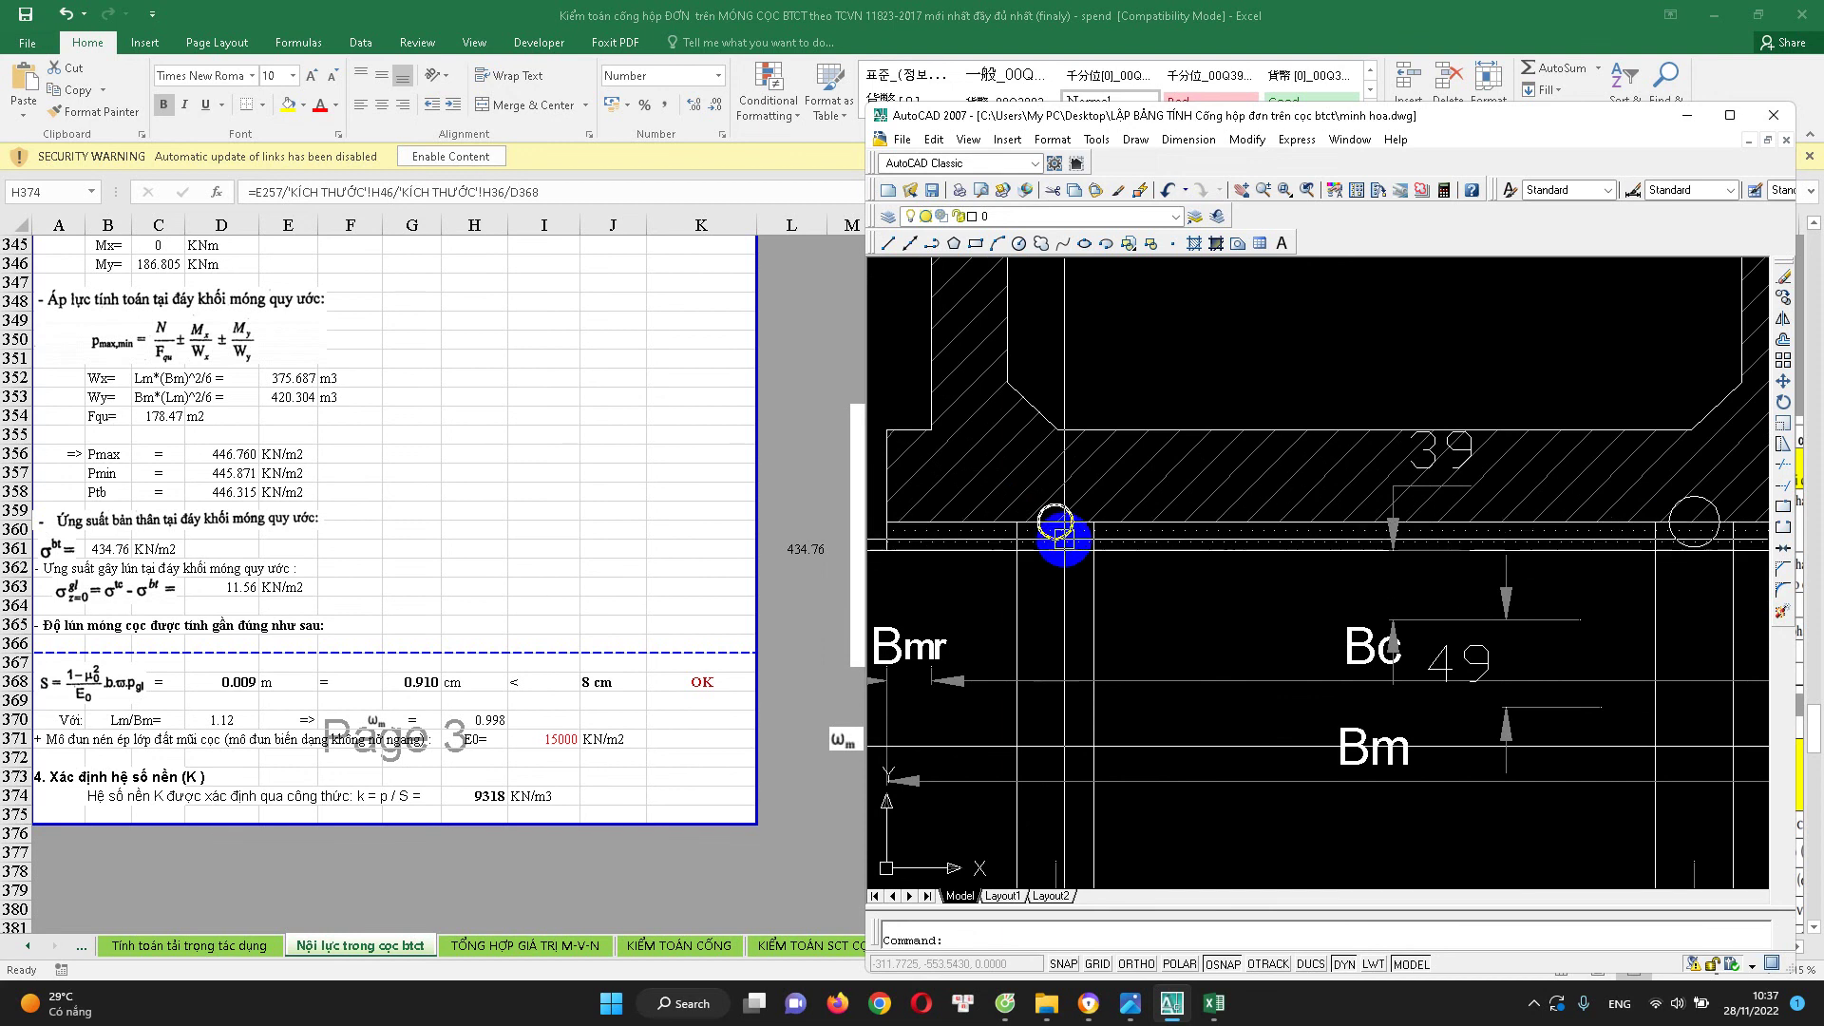
{"action": "scroll", "coordinate": [1068, 559], "scroll_direction": "down", "scroll_amount": 1}
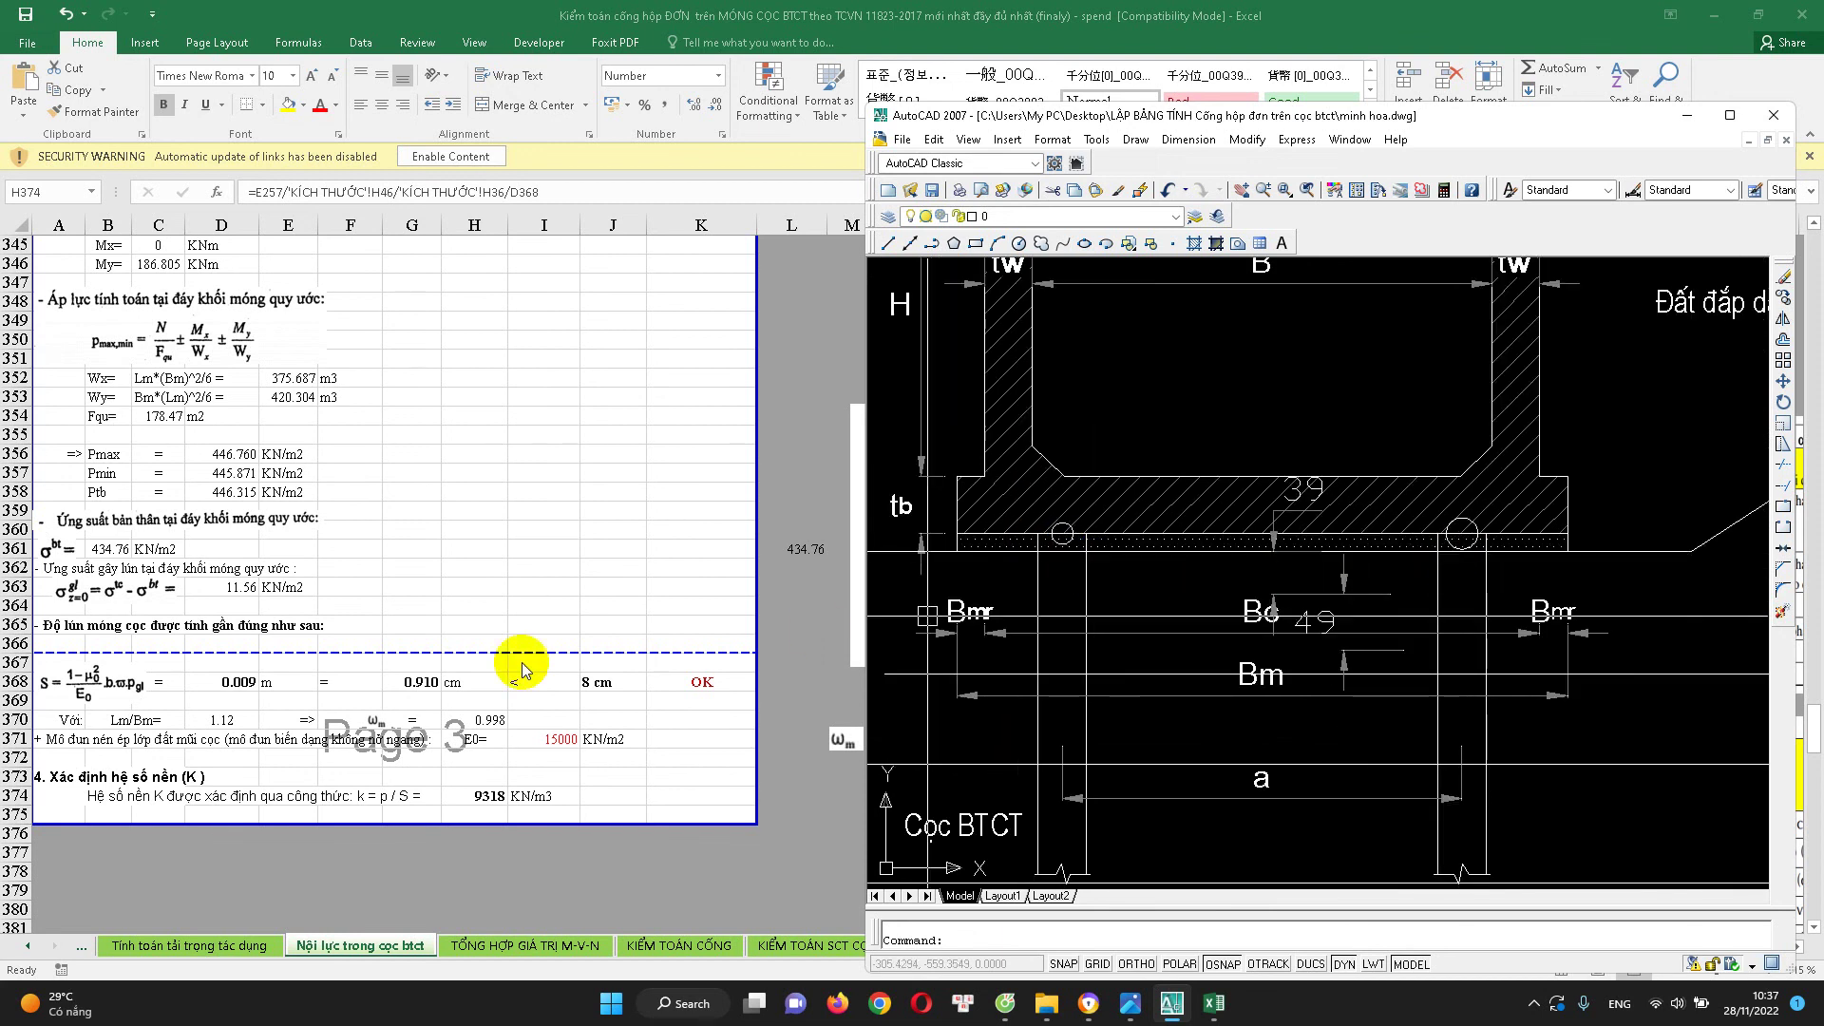
{"action": "left_click", "coordinate": [537, 774]}
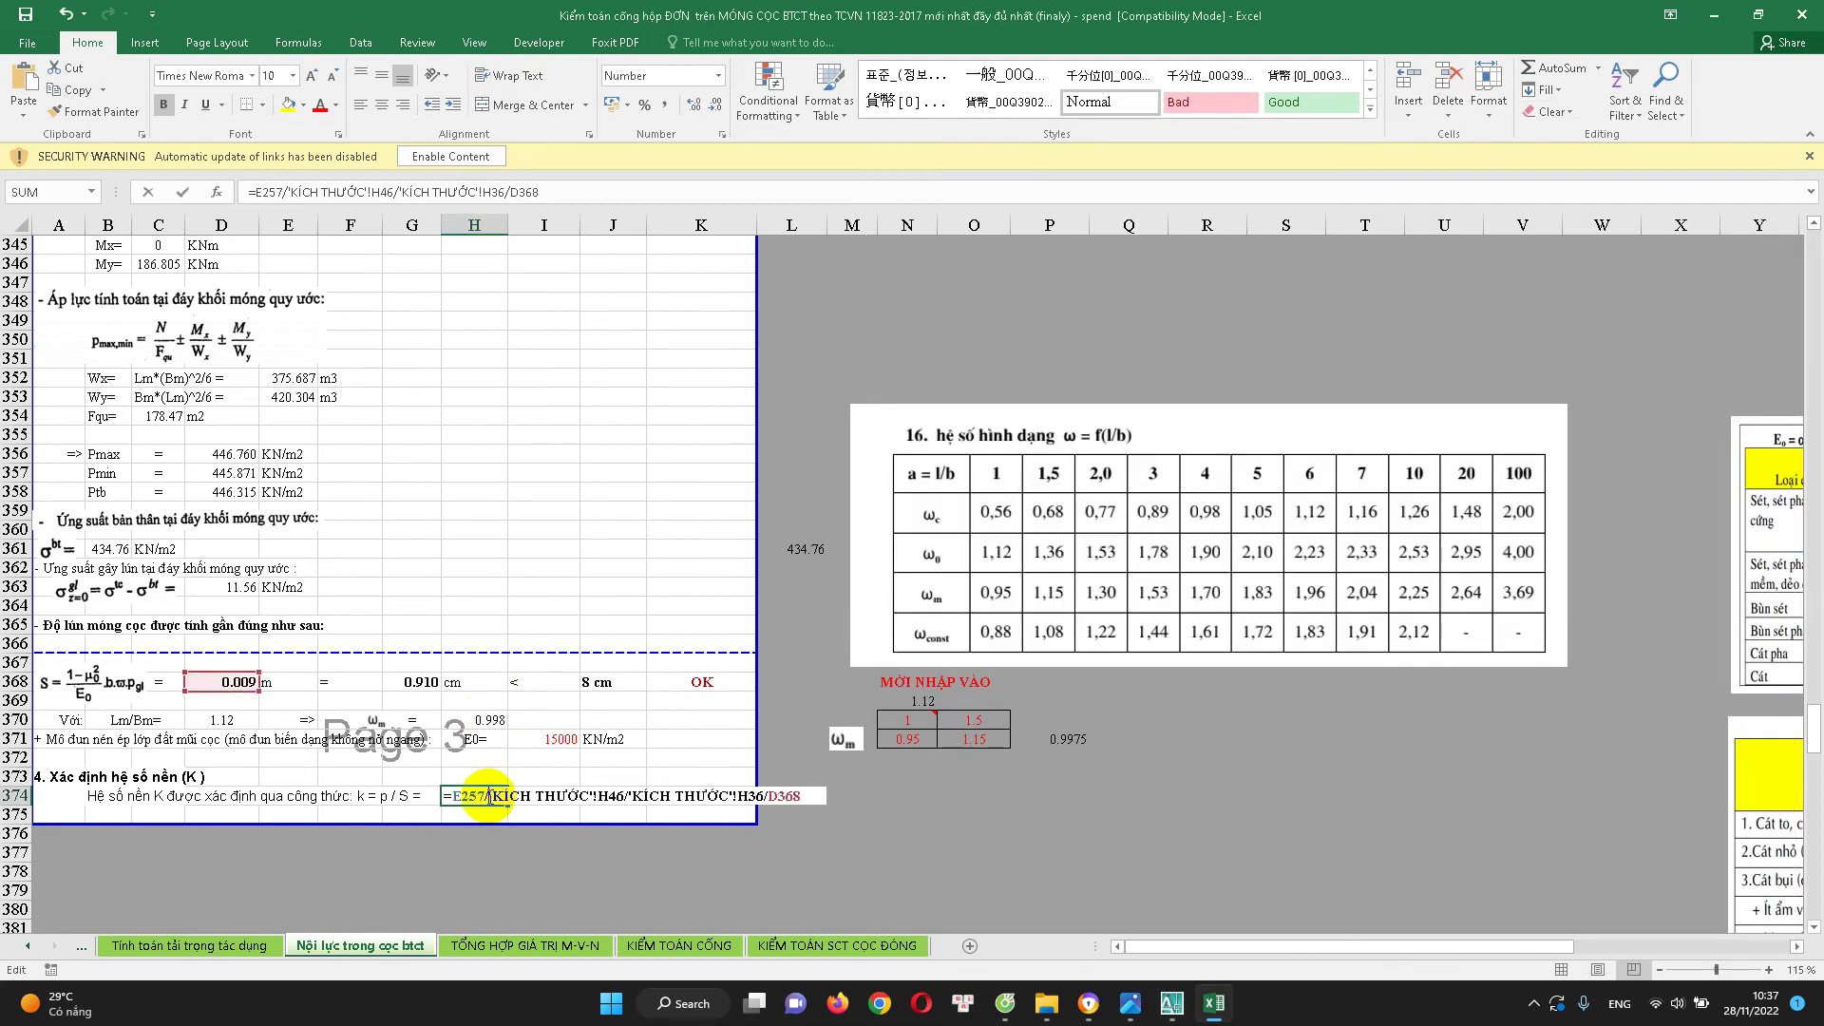
Copy the K value, window-select the two slab-base circles in AutoCAD, then return to Excel
{"action": "key", "text": "ctrl+c"}
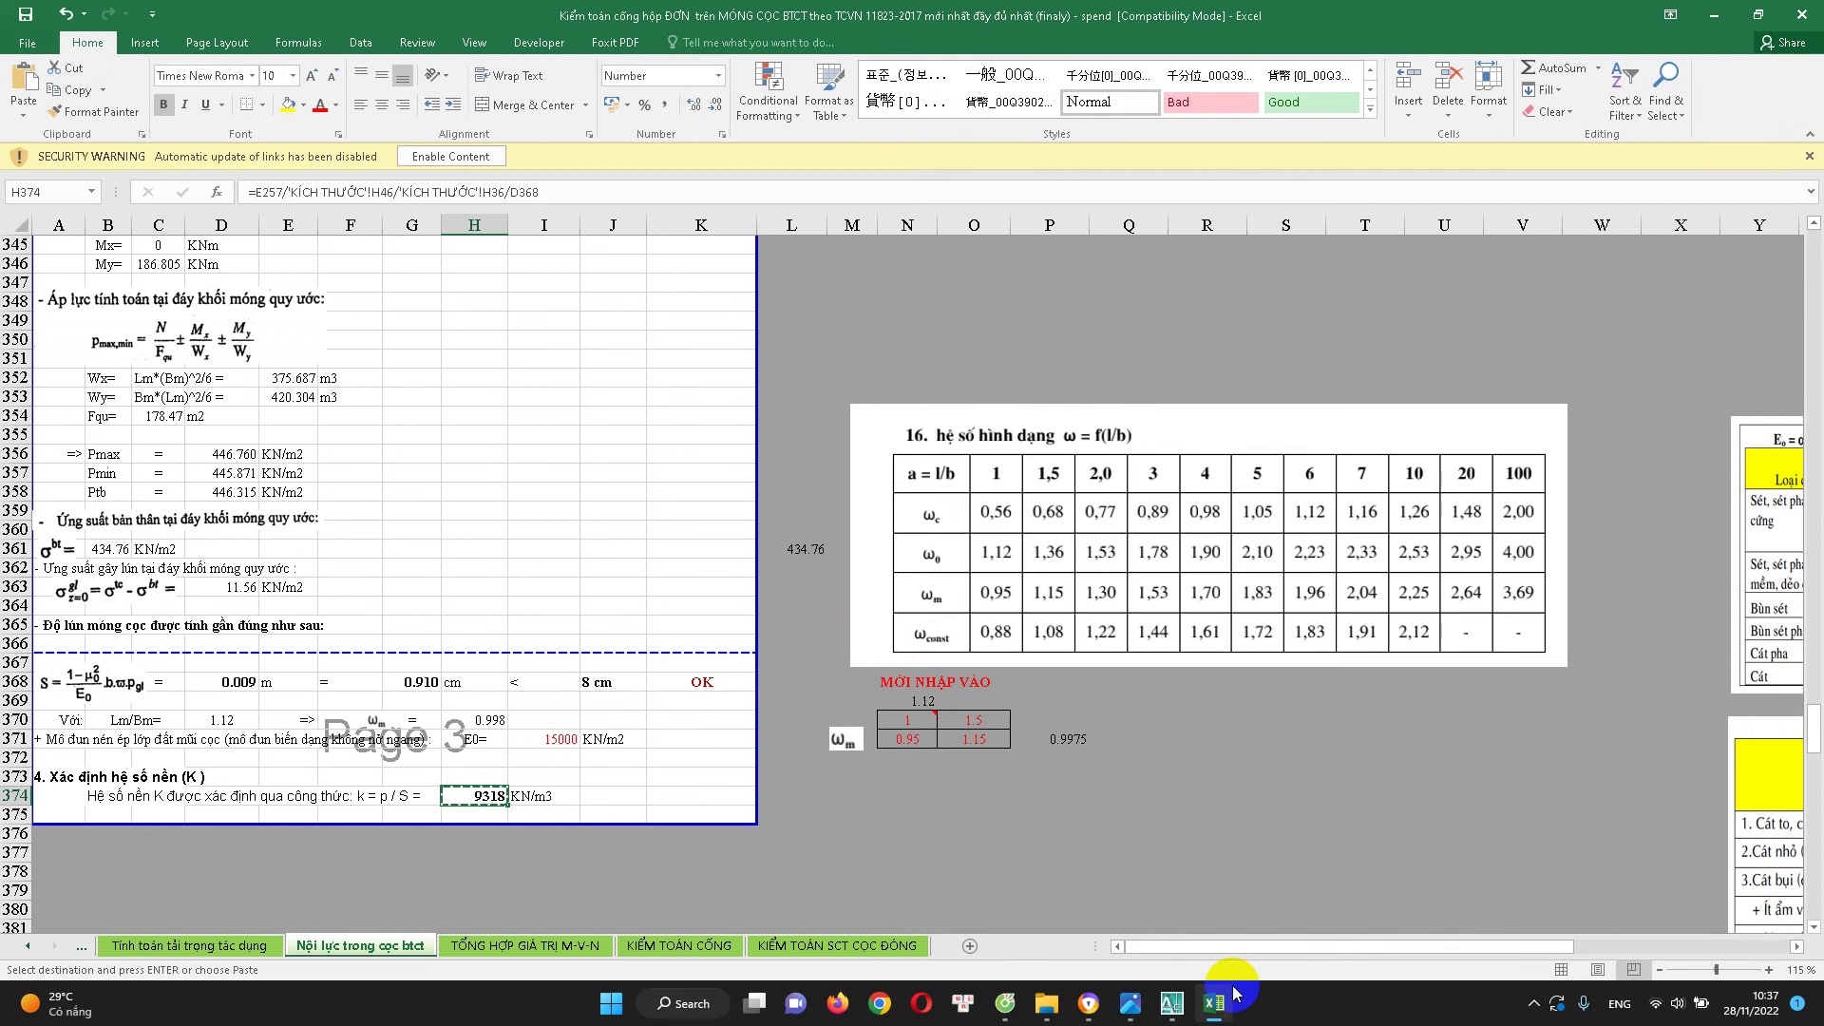
{"action": "left_click", "coordinate": [1171, 1002]}
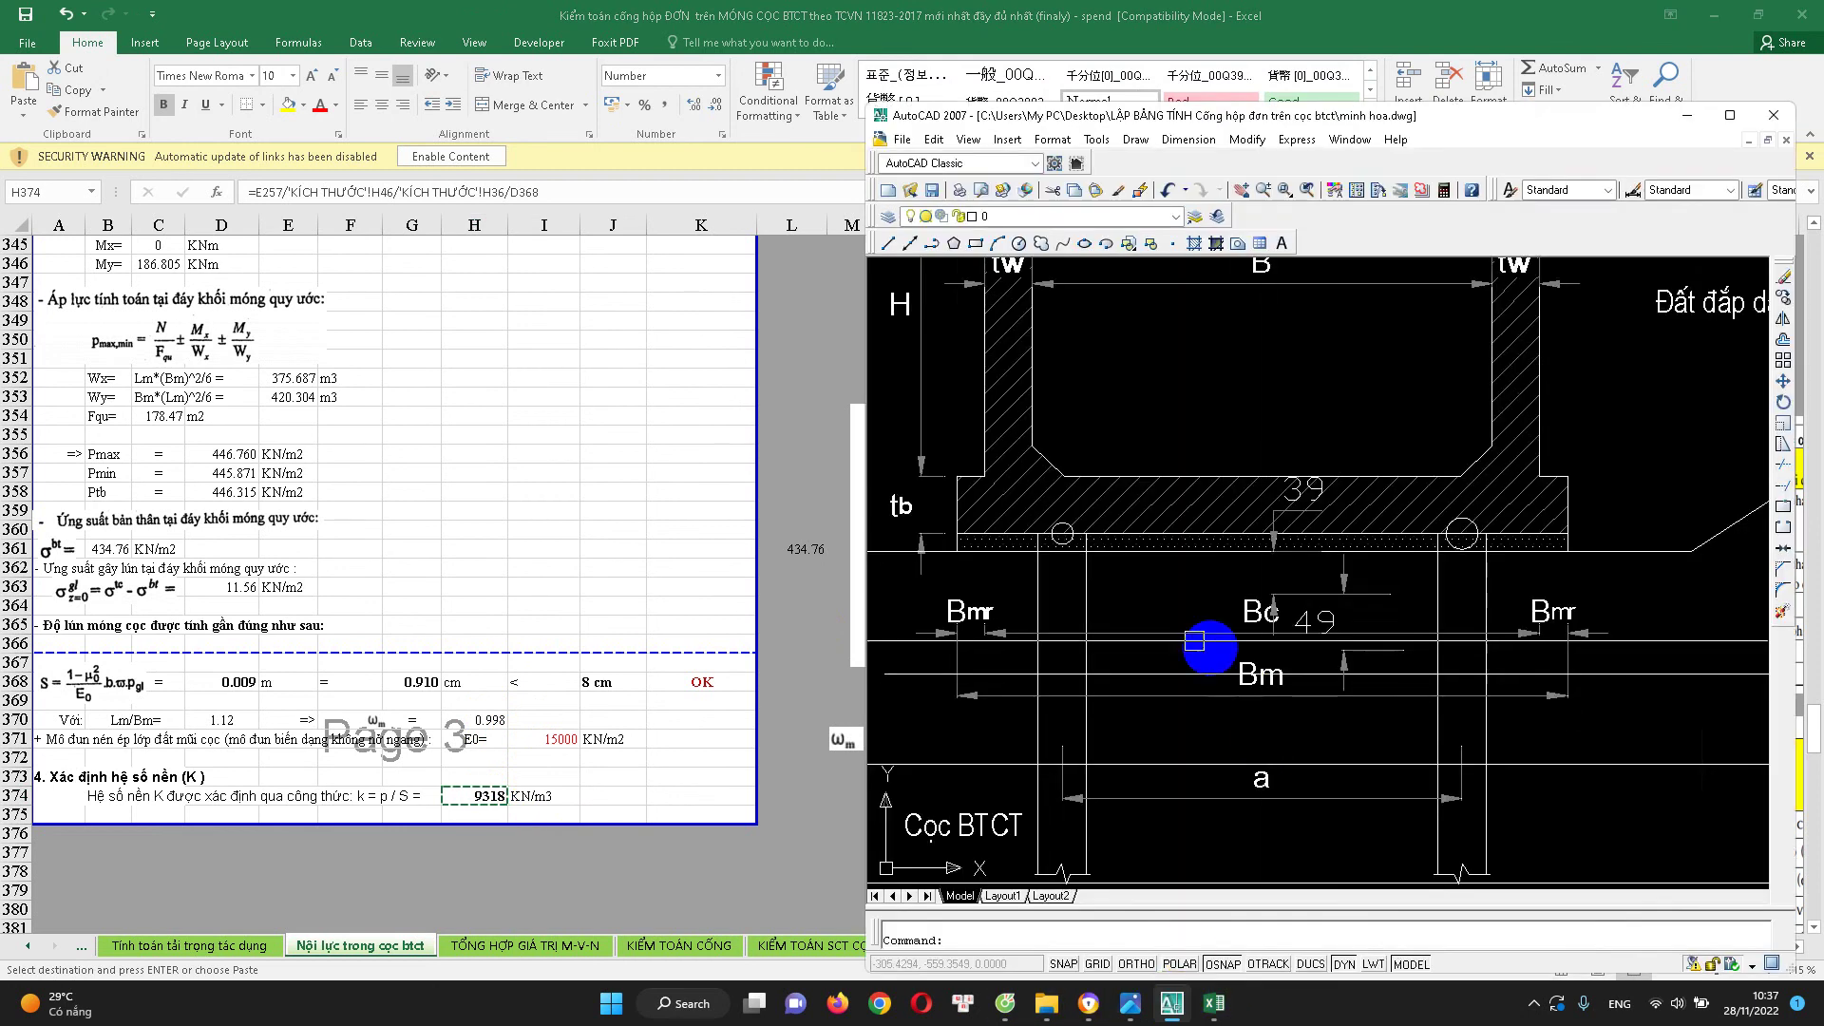
{"action": "scroll", "coordinate": [1054, 537], "scroll_direction": "up", "scroll_amount": 3}
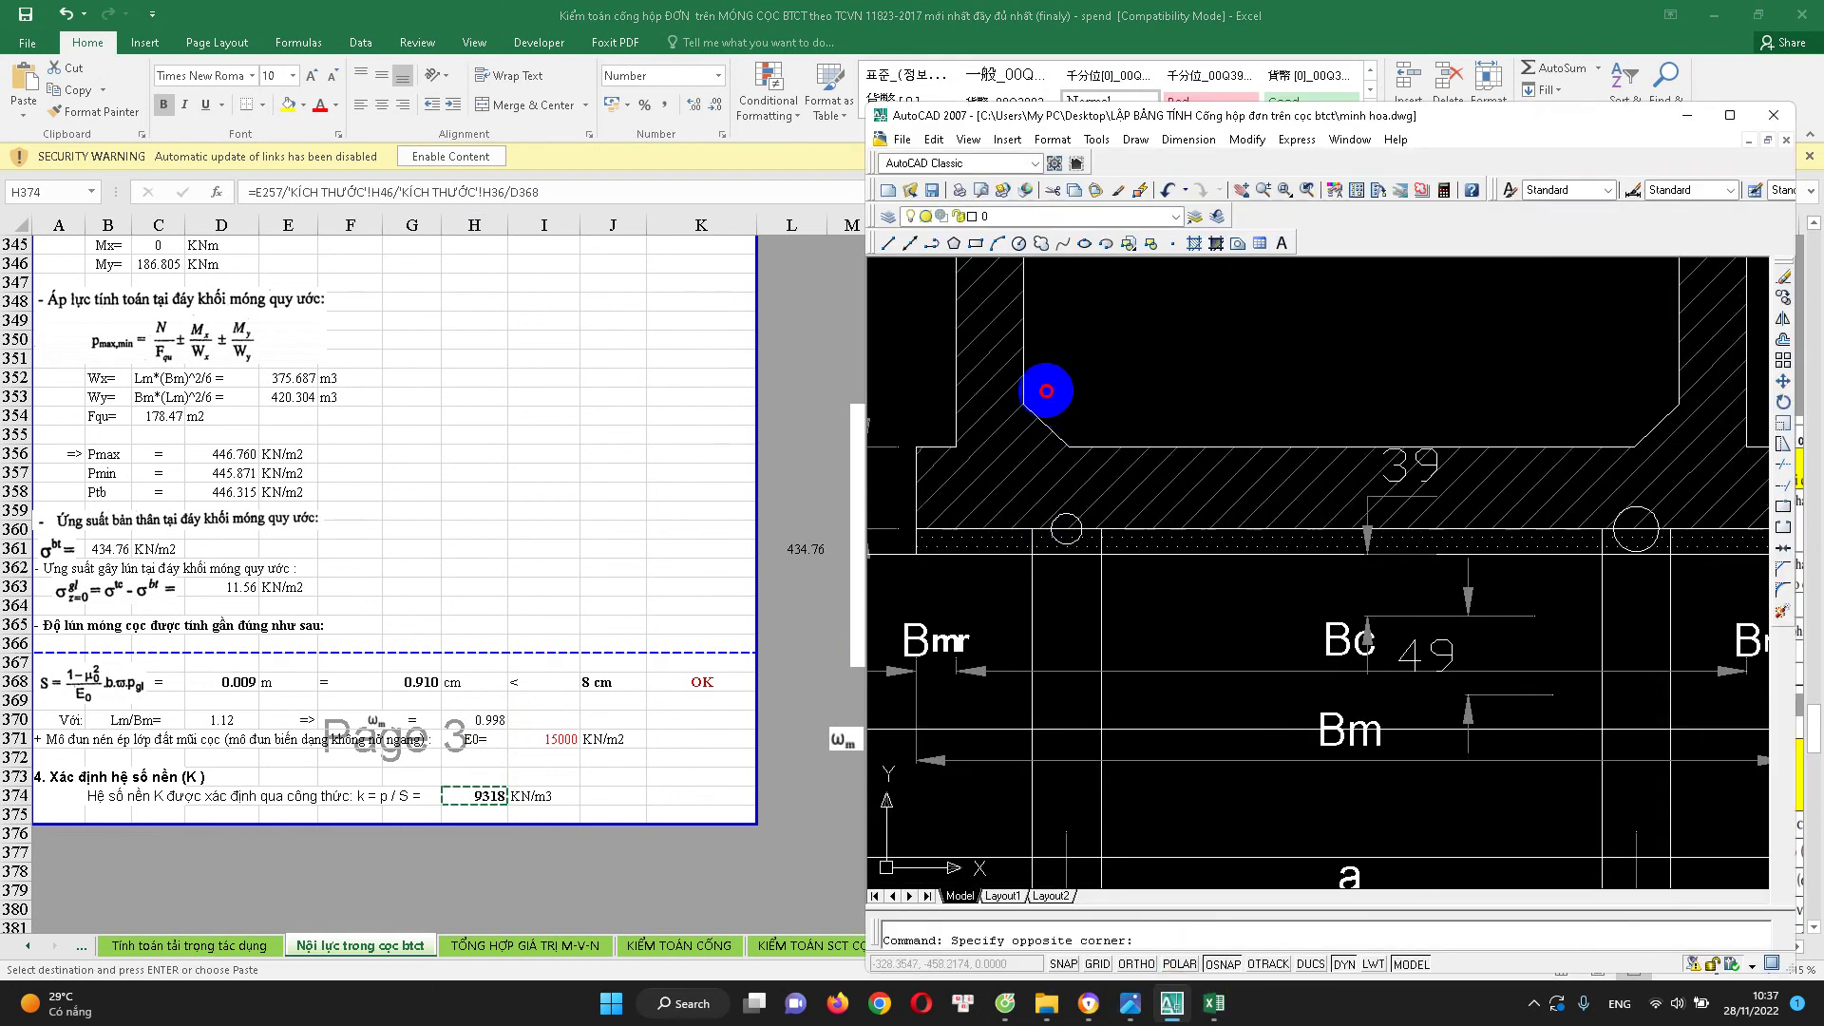
{"action": "left_click", "coordinate": [1056, 521]}
{"action": "left_click", "coordinate": [1573, 411]}
{"action": "left_click", "coordinate": [1707, 570]}
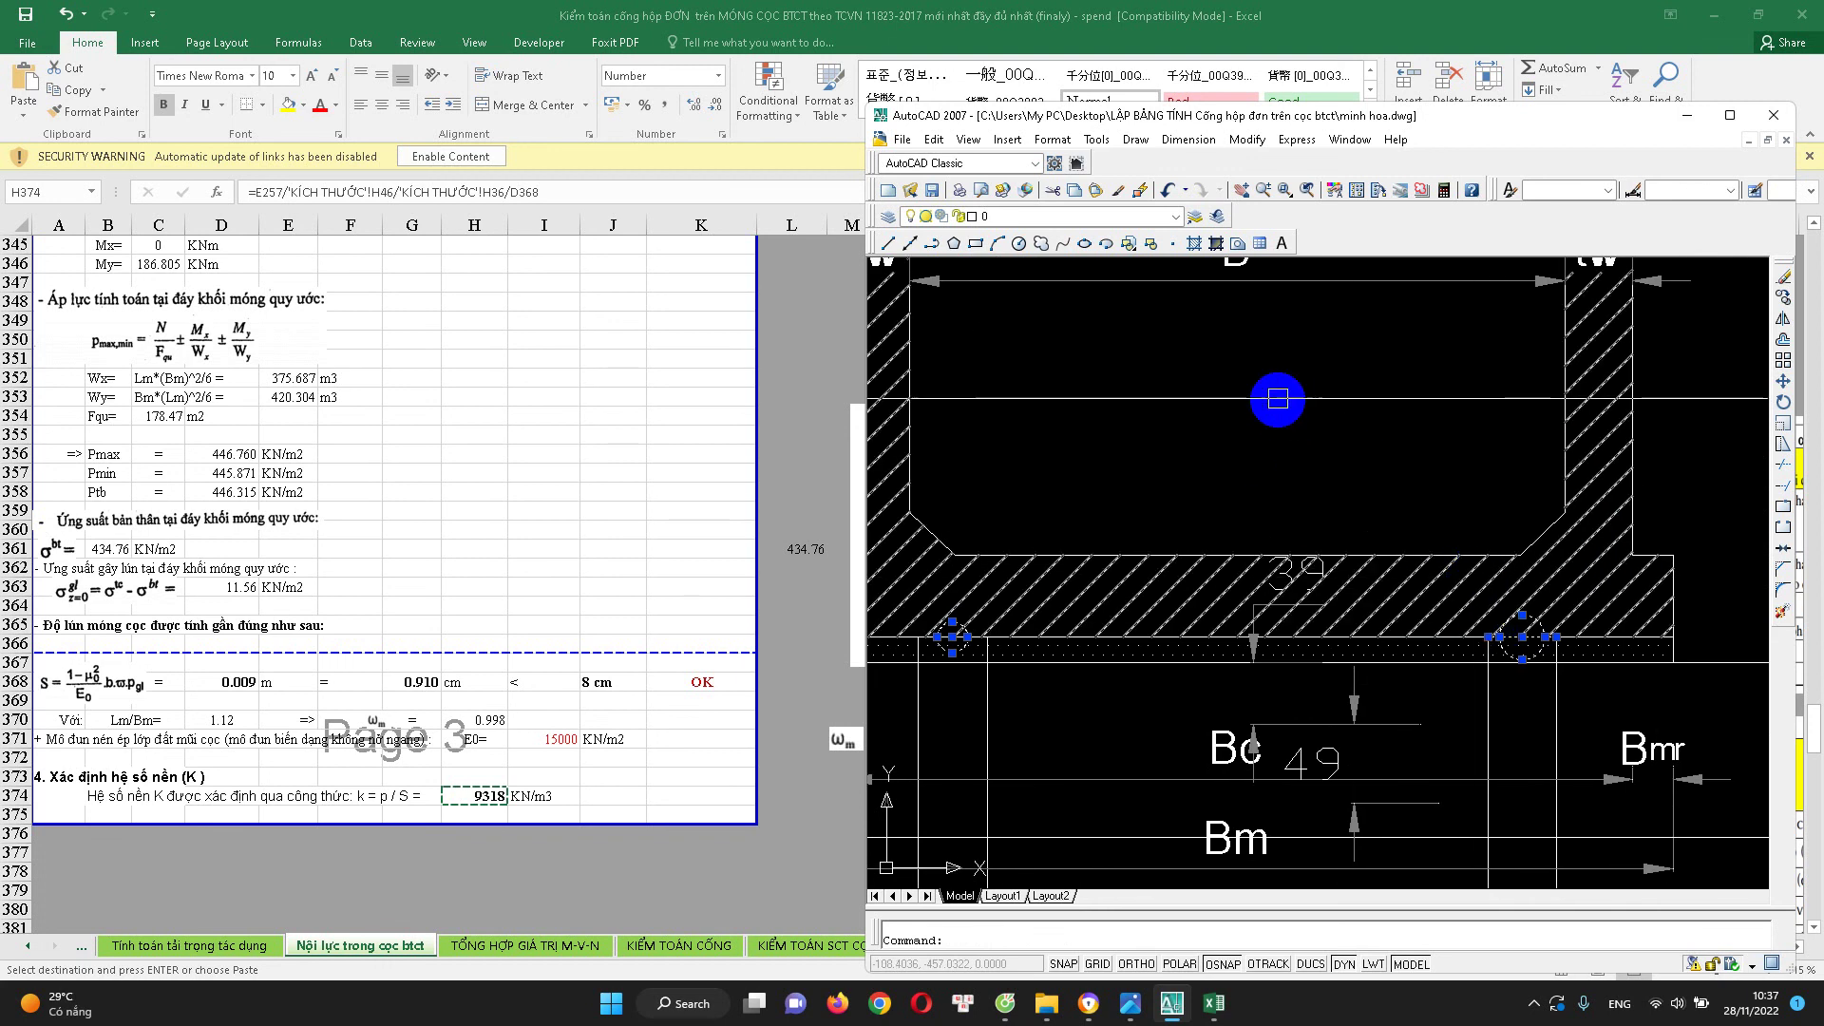
{"action": "right_click", "coordinate": [1247, 381]}
{"action": "left_click", "coordinate": [1174, 419]}
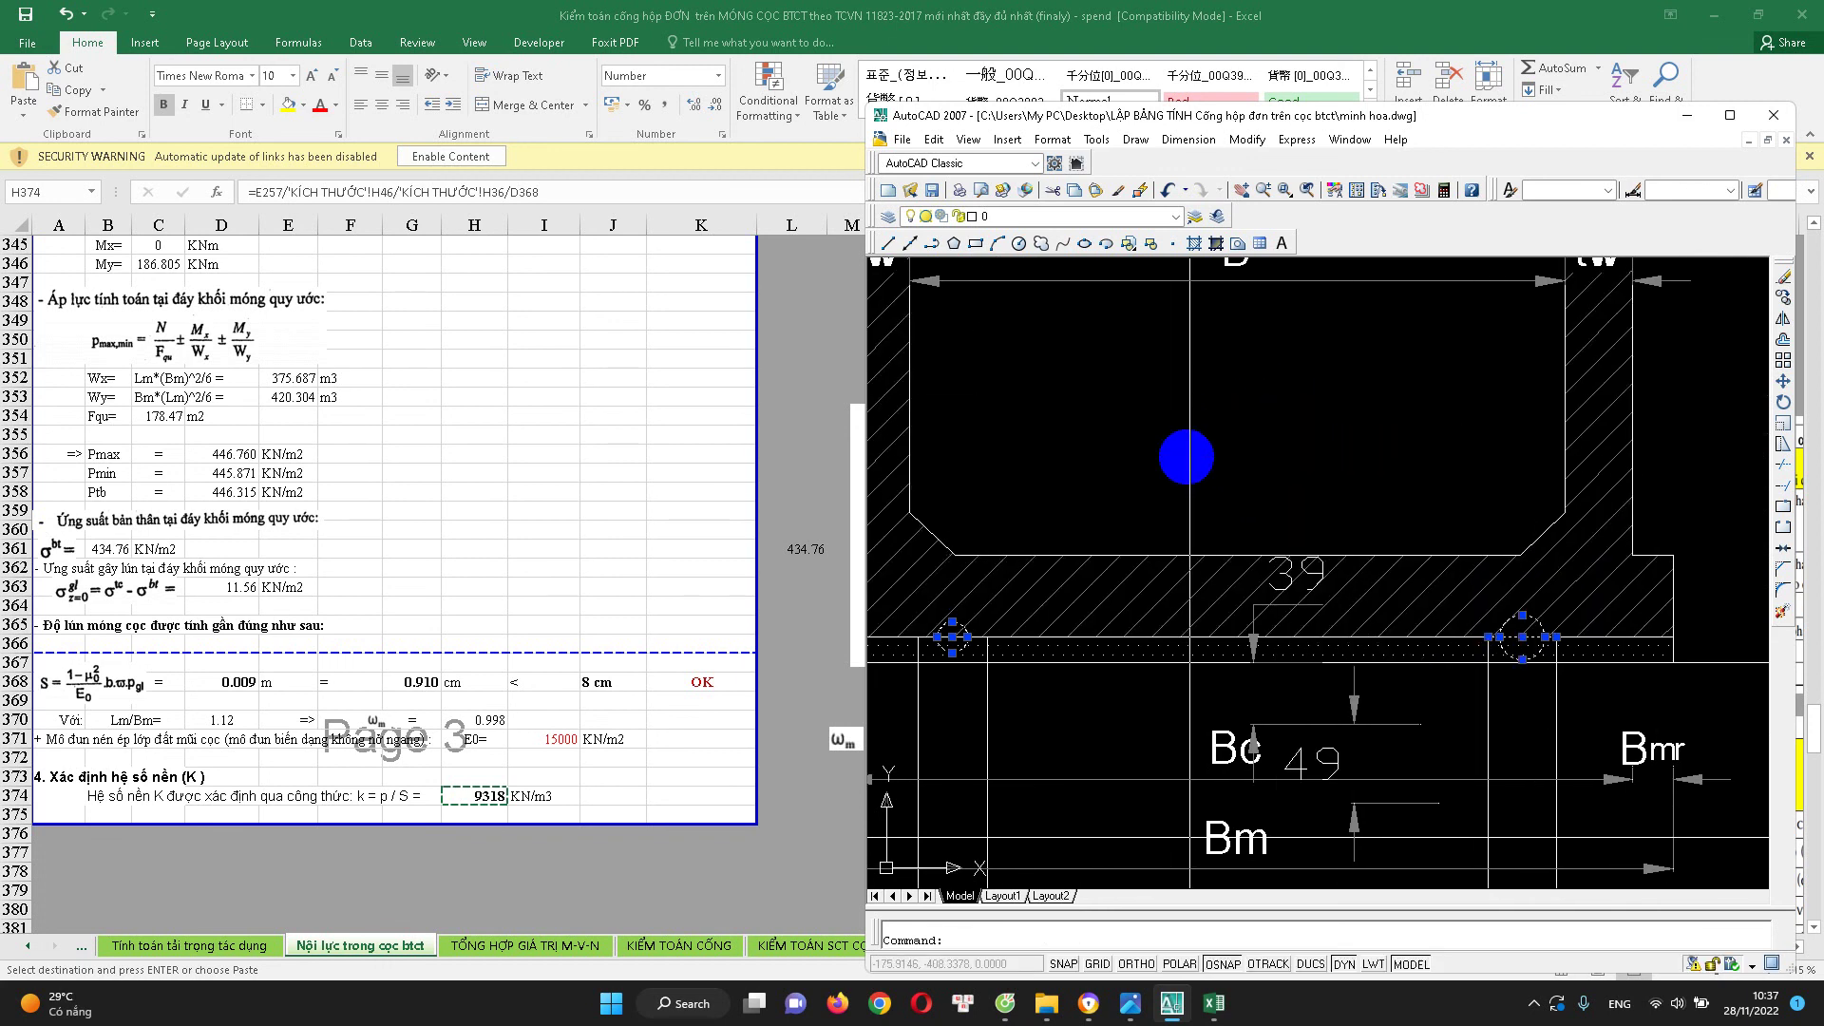
{"action": "scroll", "coordinate": [1187, 456], "scroll_direction": "down", "scroll_amount": 2}
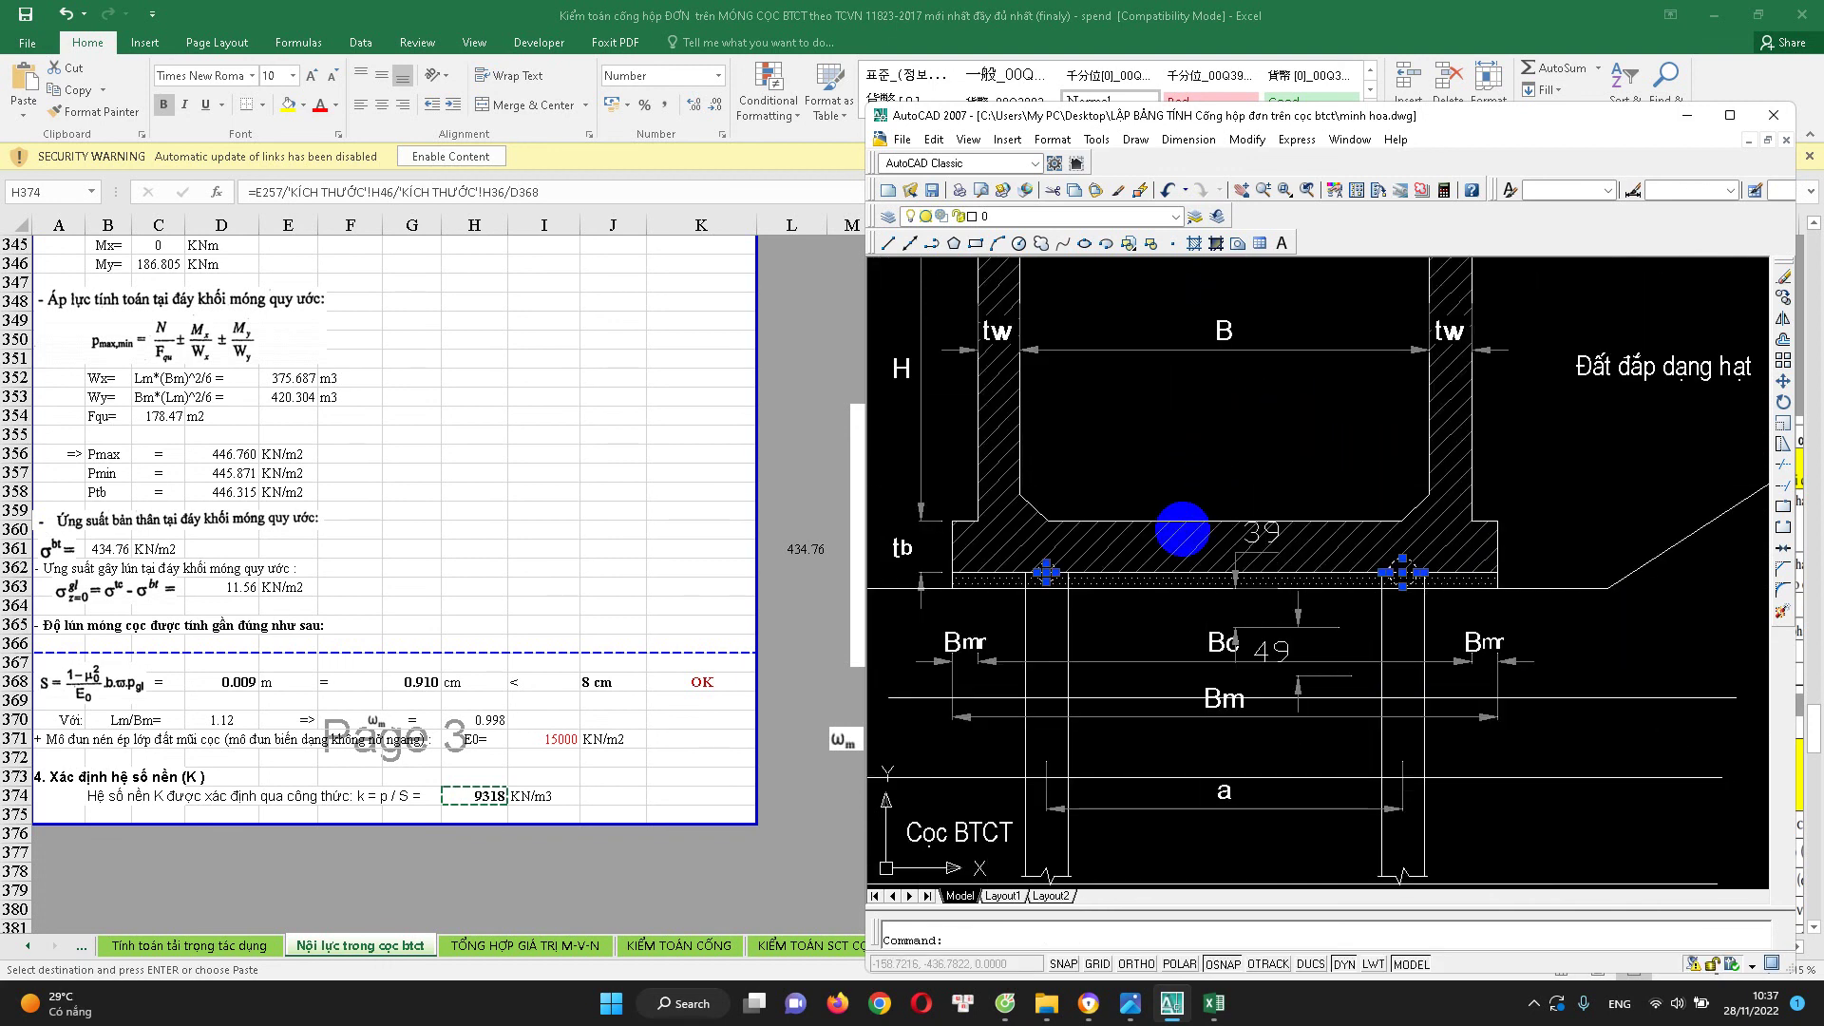
{"action": "left_click", "coordinate": [501, 816]}
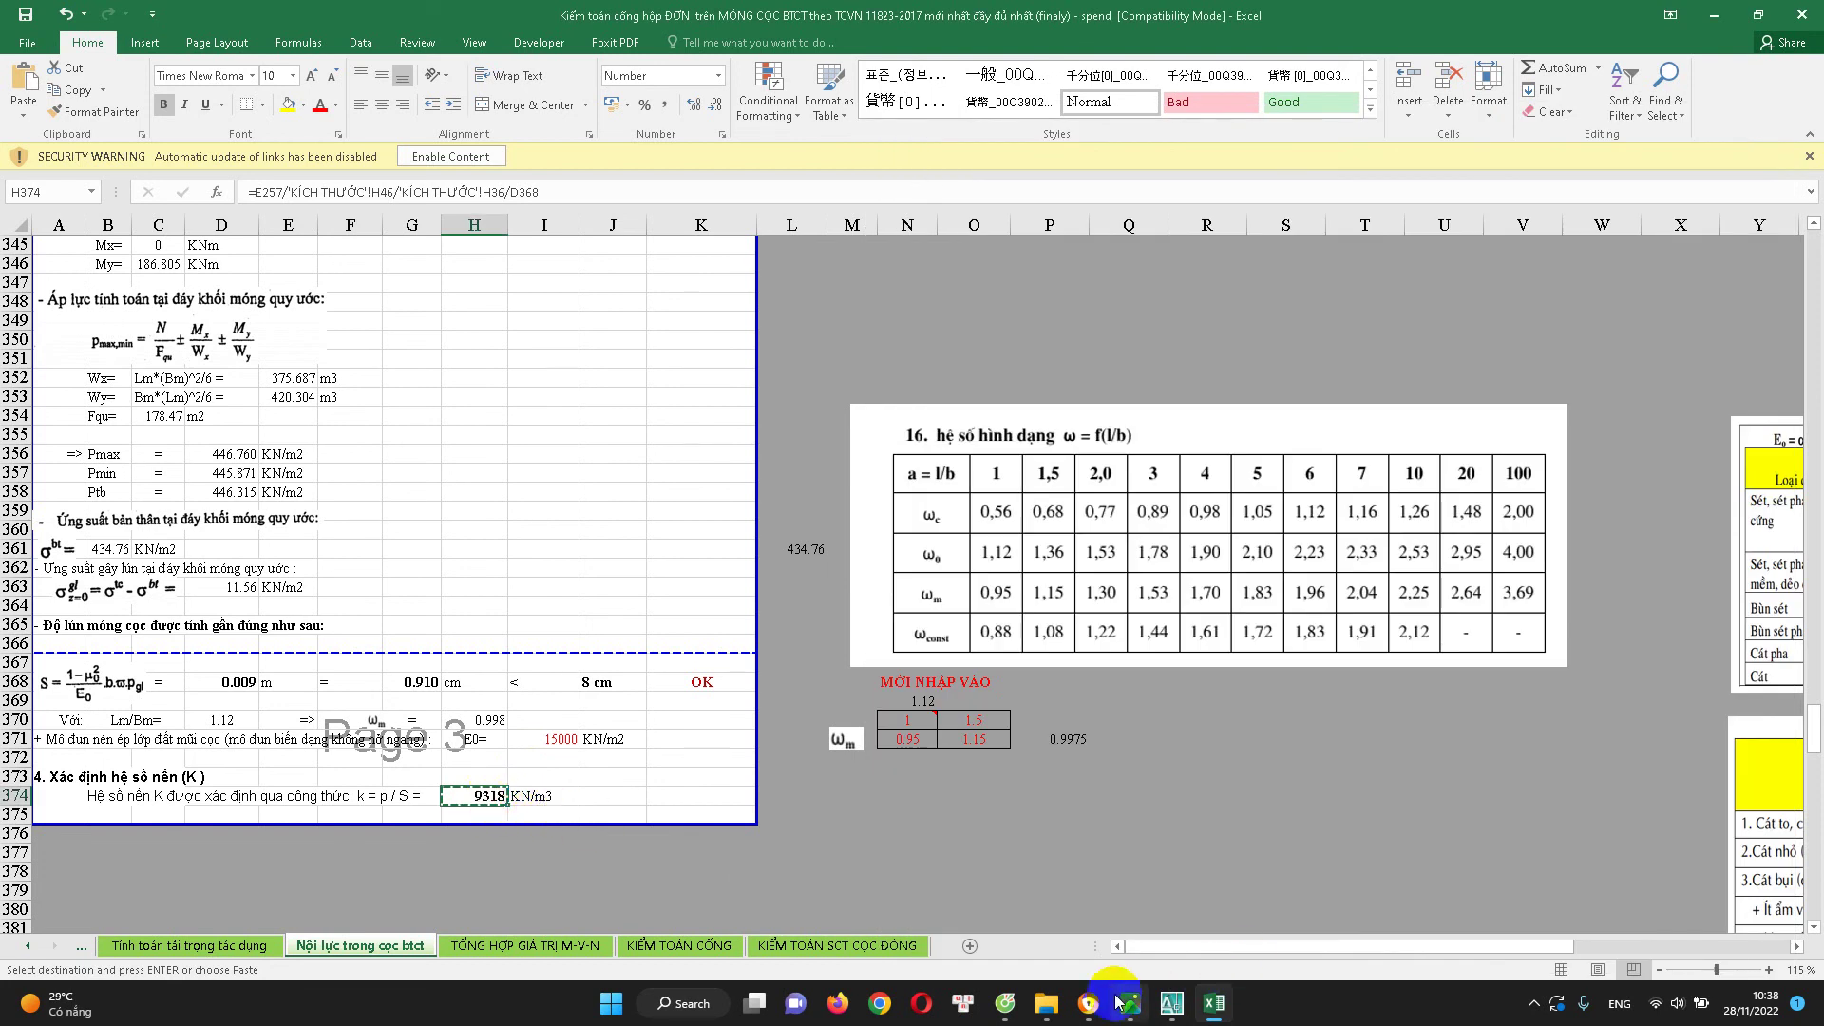
Back in the AutoCAD sketch, window-select both slab-base circles, then clear the selection
{"action": "left_click", "coordinate": [1171, 1003]}
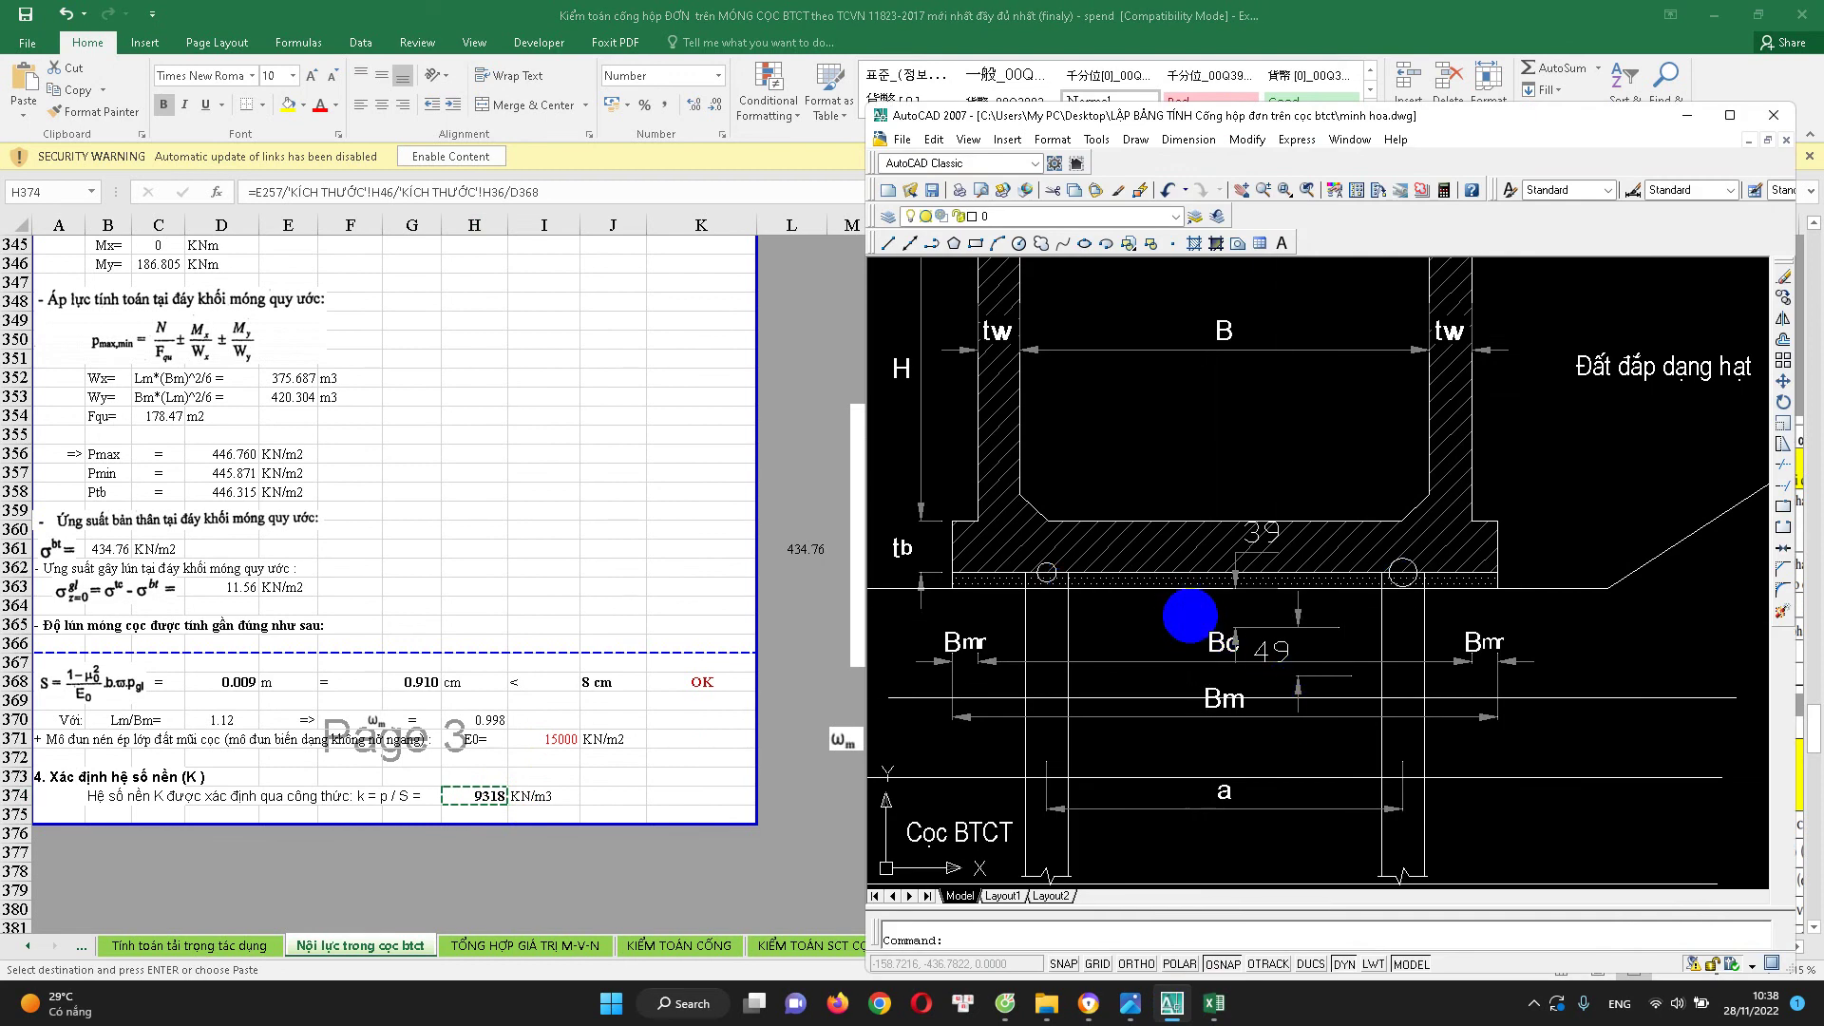
{"action": "scroll", "coordinate": [1188, 623], "scroll_direction": "up", "scroll_amount": 2}
{"action": "scroll", "coordinate": [1140, 590], "scroll_direction": "up", "scroll_amount": 2}
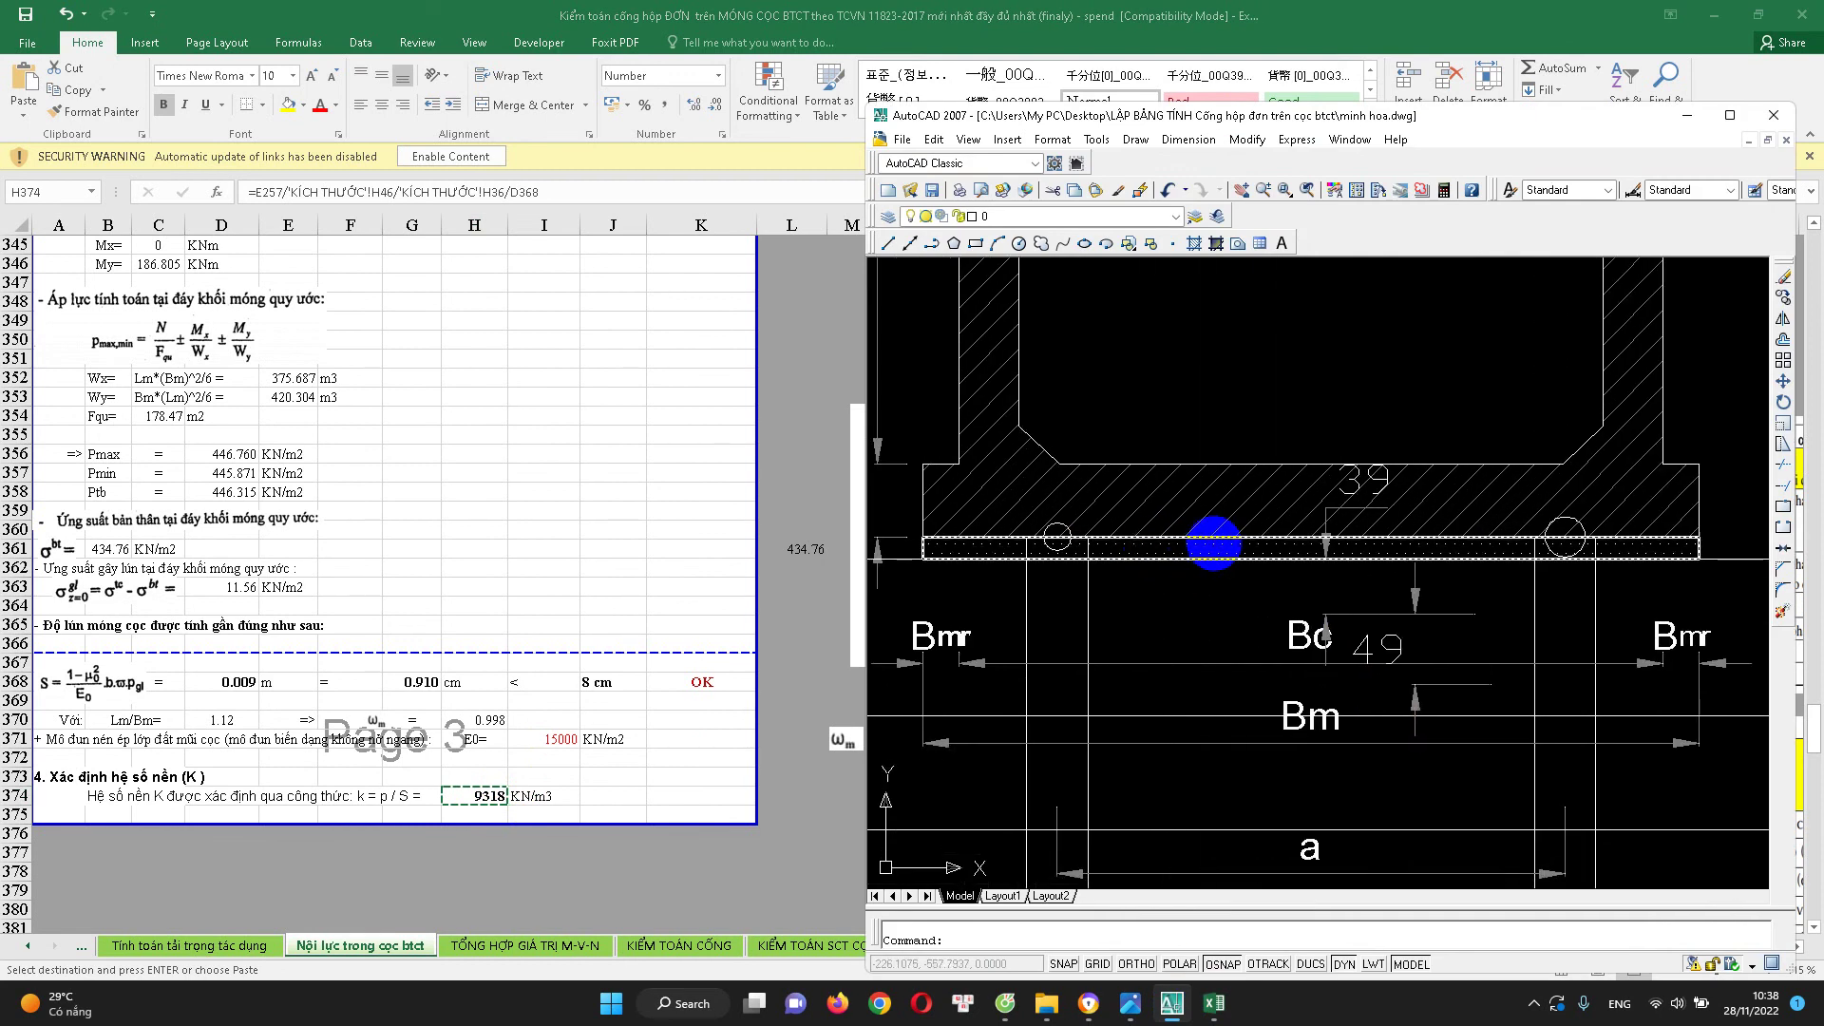
{"action": "left_click", "coordinate": [1030, 472]}
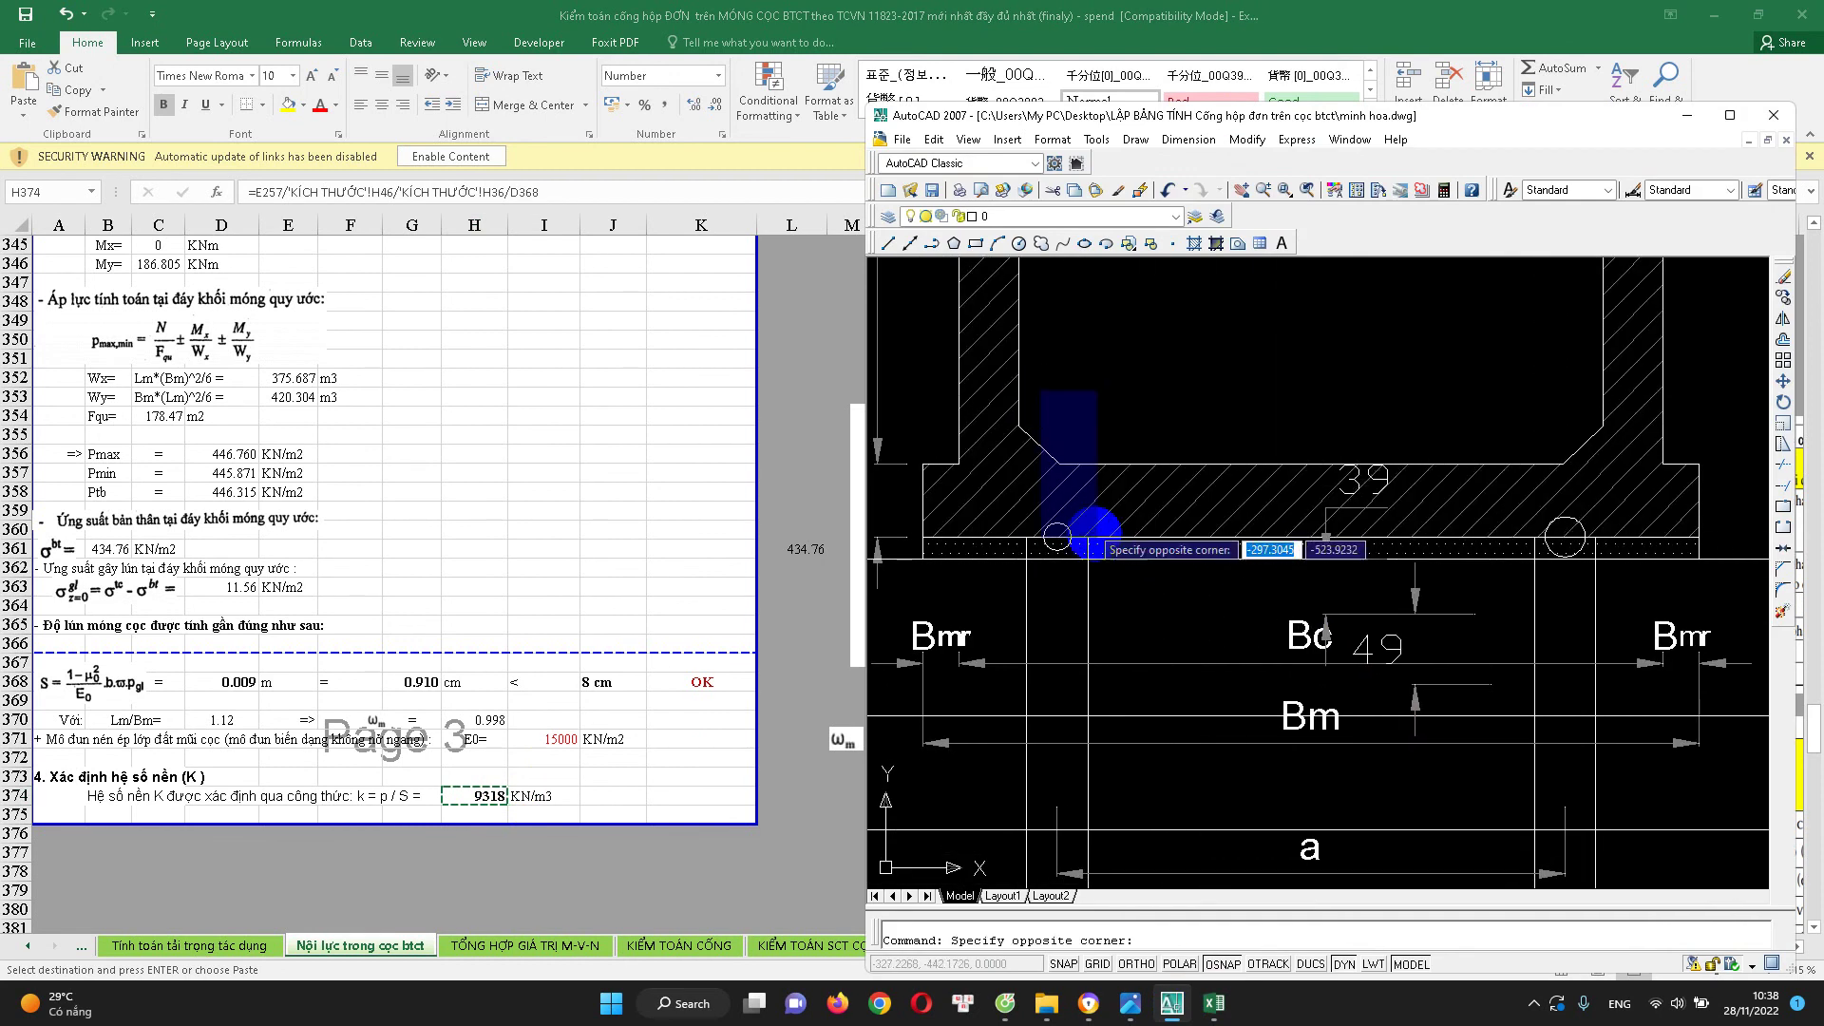
{"action": "left_click", "coordinate": [1581, 589]}
{"action": "key", "text": "Escape"}
{"action": "scroll", "coordinate": [1581, 589], "scroll_direction": "down", "scroll_amount": 2}
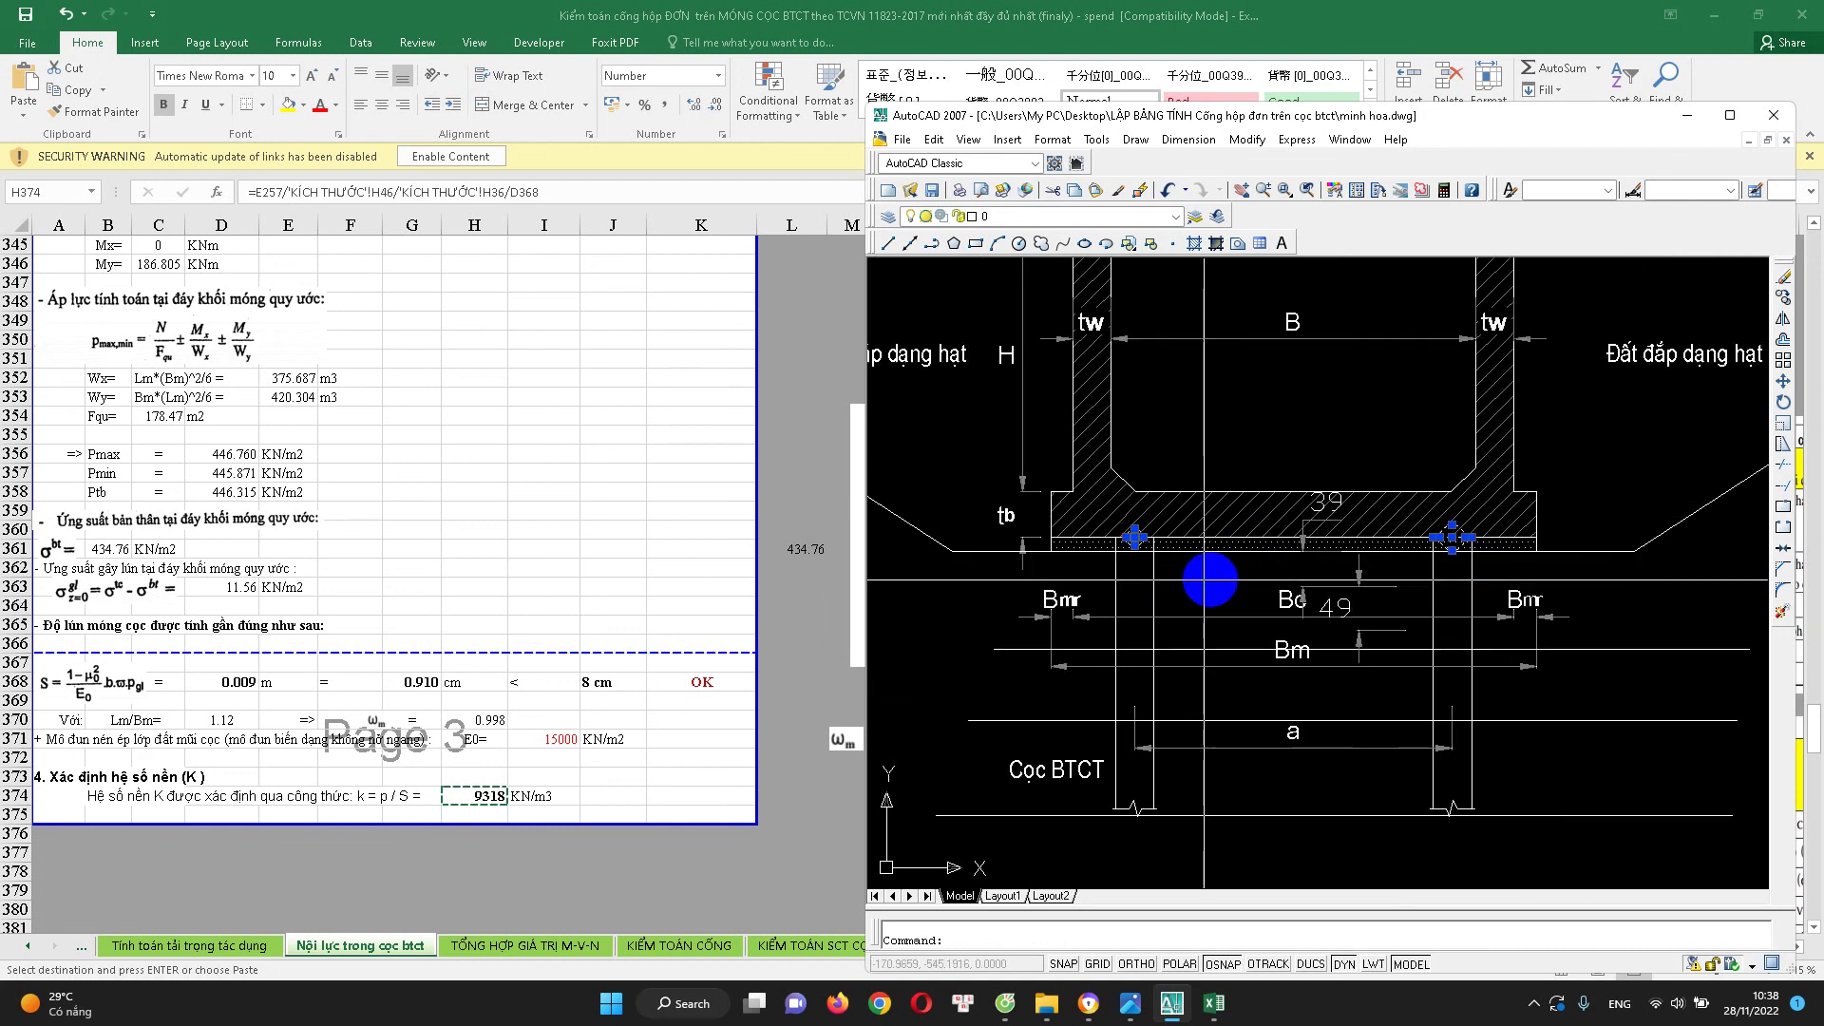
{"action": "scroll", "coordinate": [978, 566], "scroll_direction": "up", "scroll_amount": 2}
{"action": "scroll", "coordinate": [1140, 570], "scroll_direction": "up", "scroll_amount": 1}
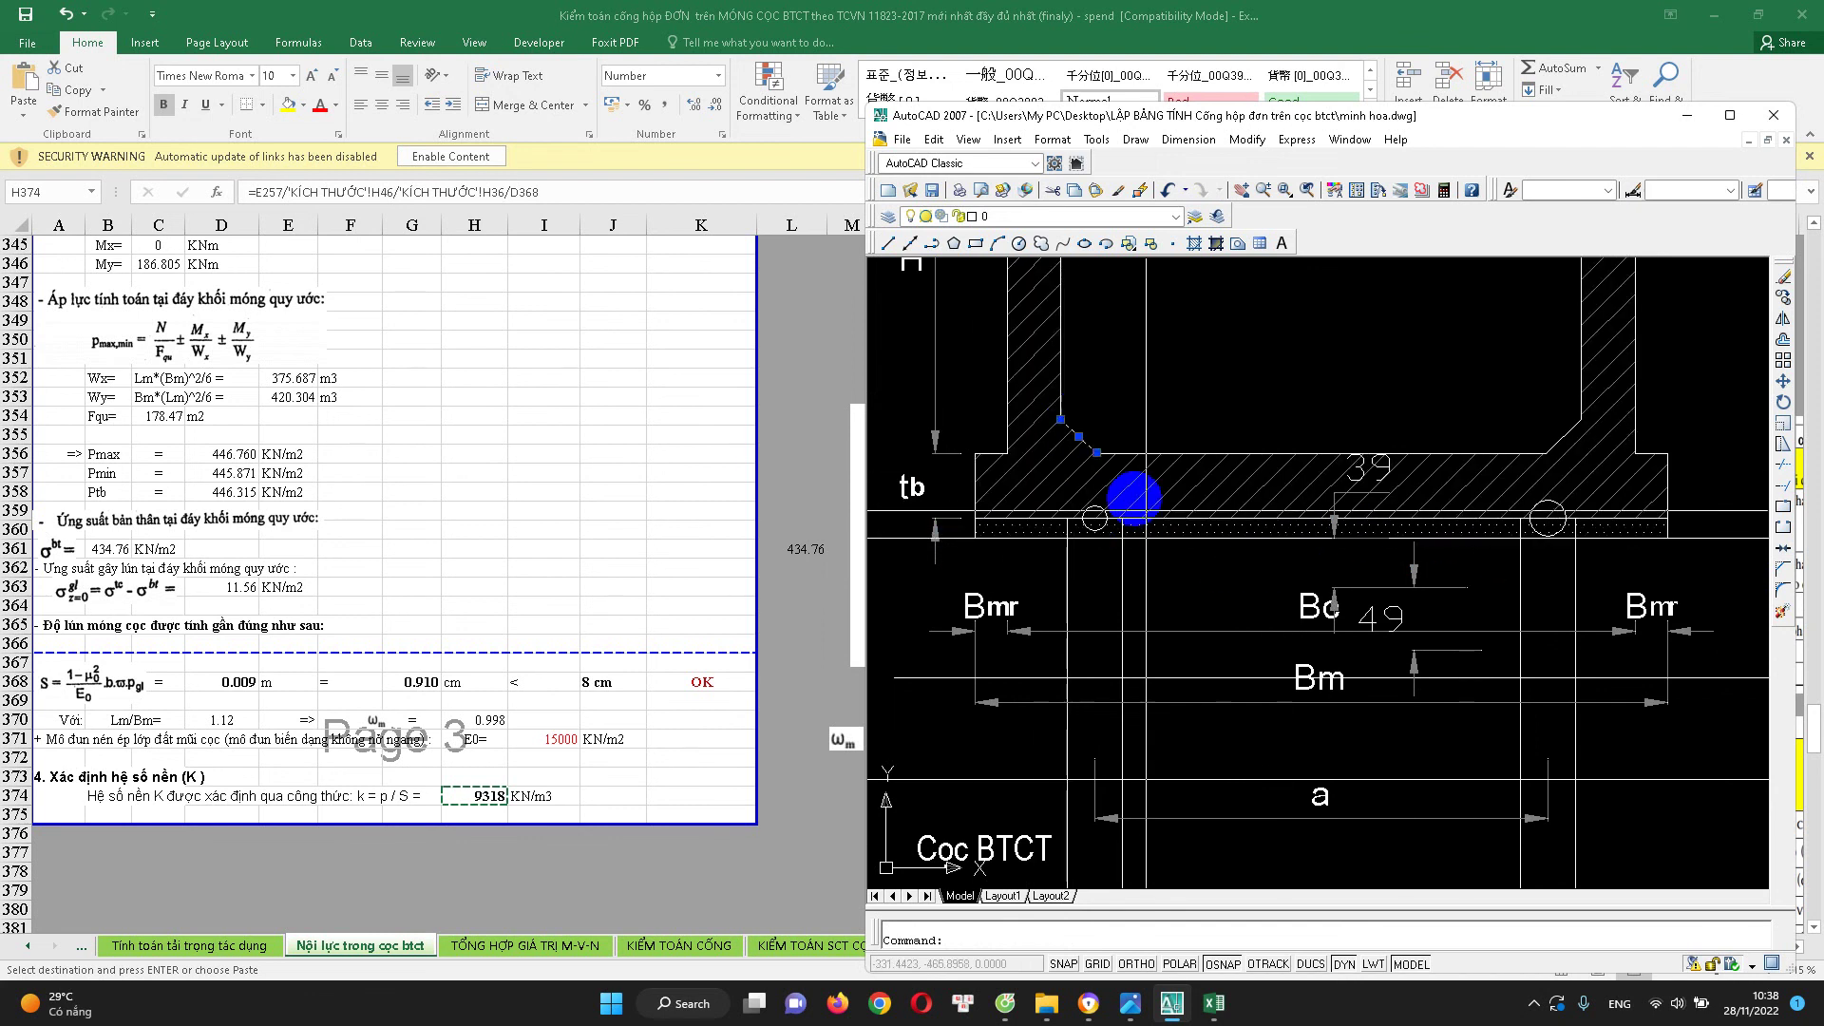
{"action": "scroll", "coordinate": [1082, 503], "scroll_direction": "up", "scroll_amount": 2}
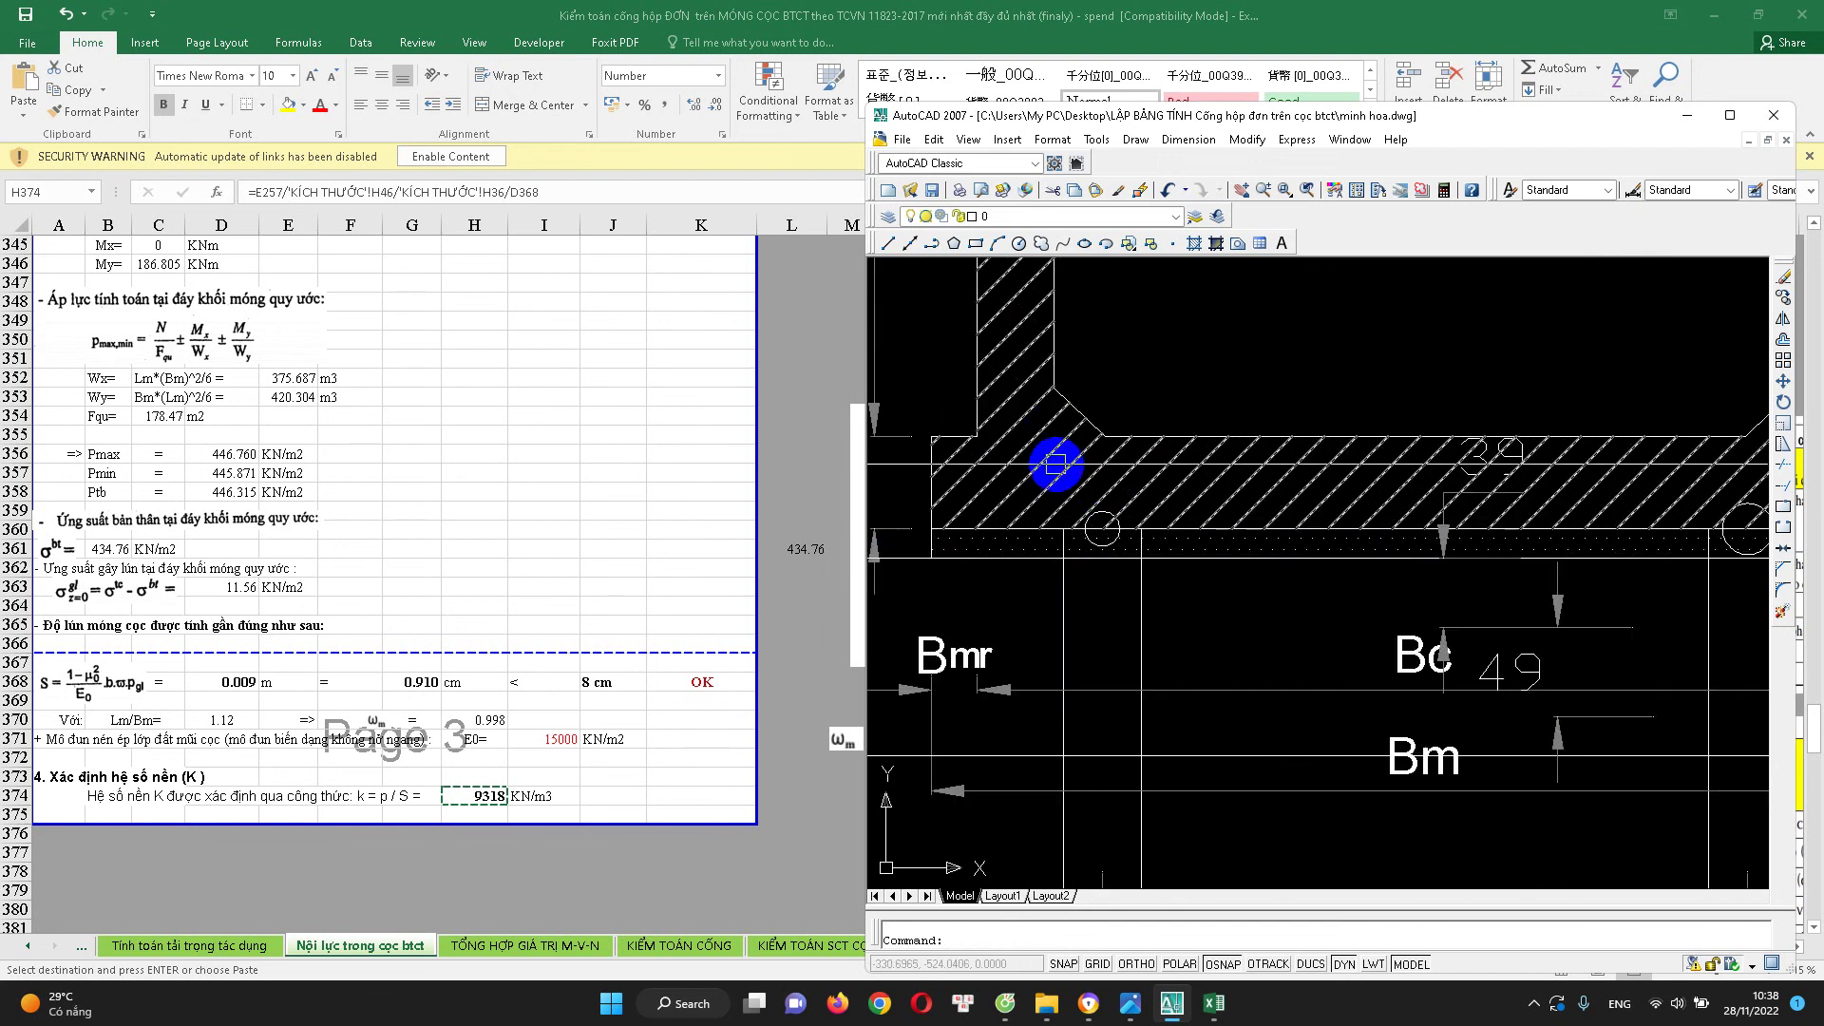
{"action": "scroll", "coordinate": [1073, 494], "scroll_direction": "up", "scroll_amount": 2}
Draw a selection window near the left base circle, then glance at the Excel check sheet
{"action": "left_click", "coordinate": [1064, 484]}
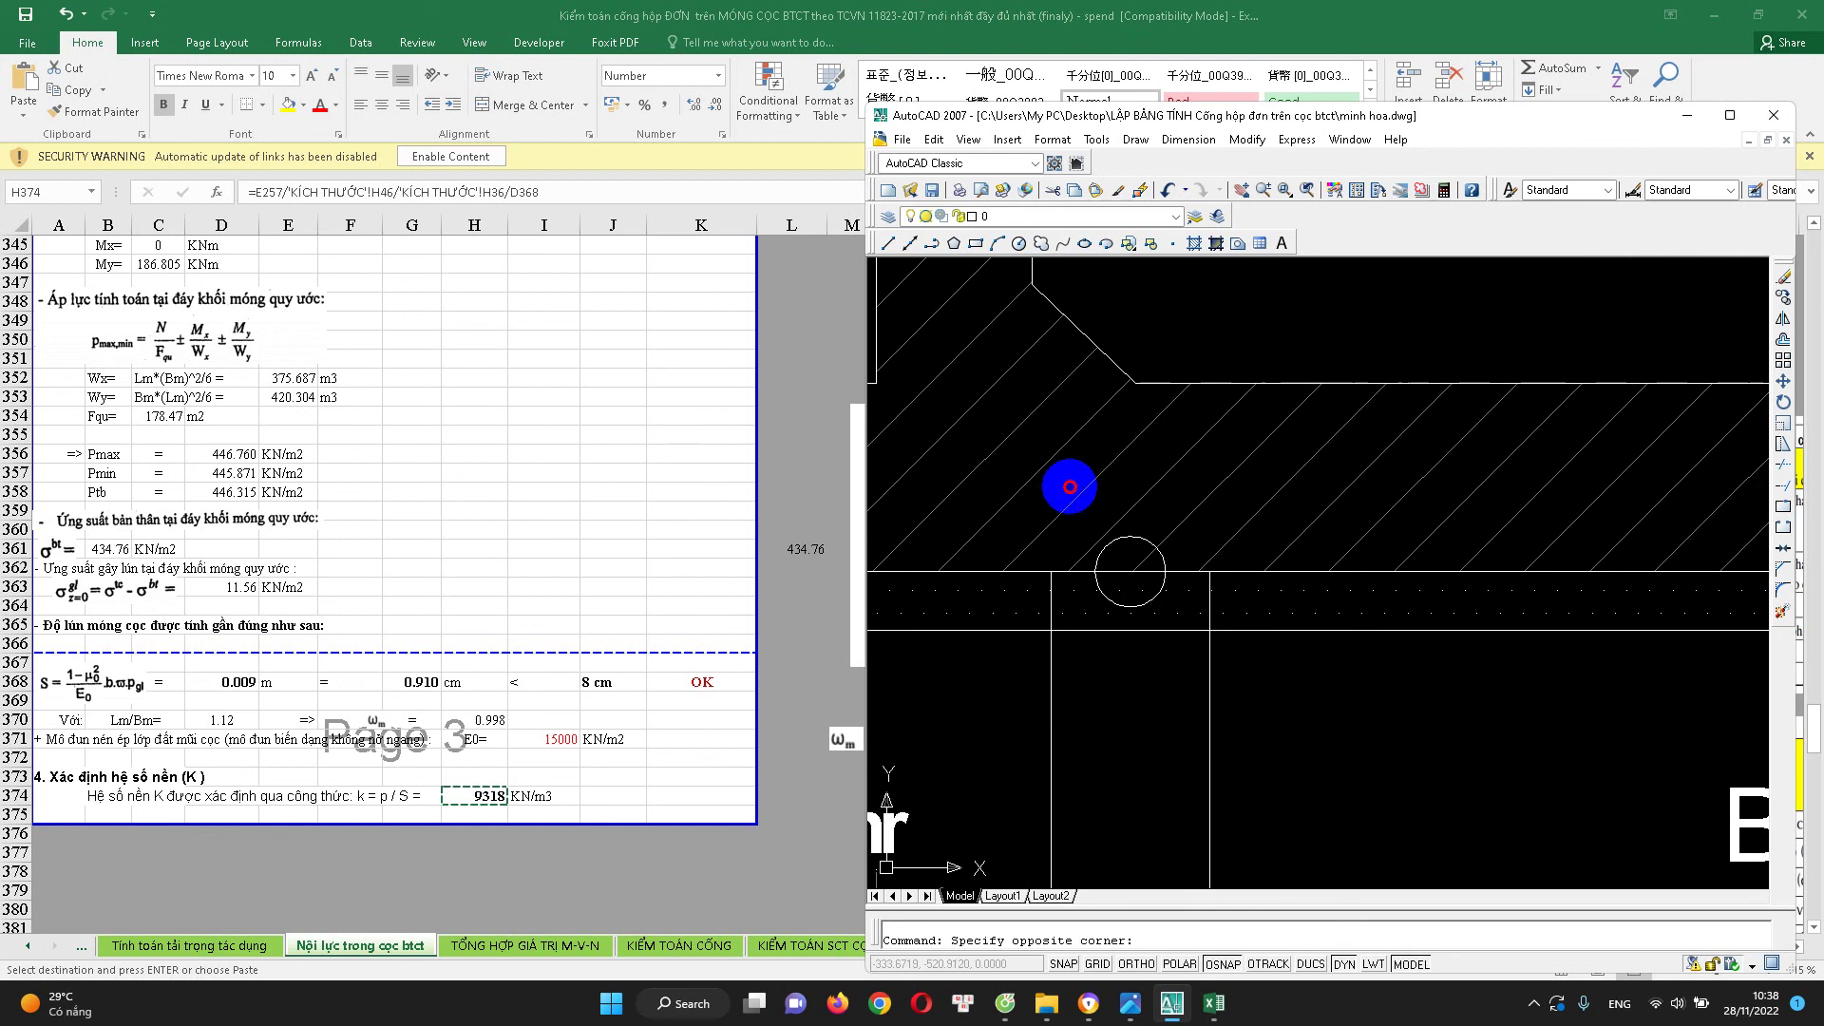
{"action": "scroll", "coordinate": [1177, 615], "scroll_direction": "down", "scroll_amount": 2}
{"action": "scroll", "coordinate": [1348, 570], "scroll_direction": "up", "scroll_amount": 1}
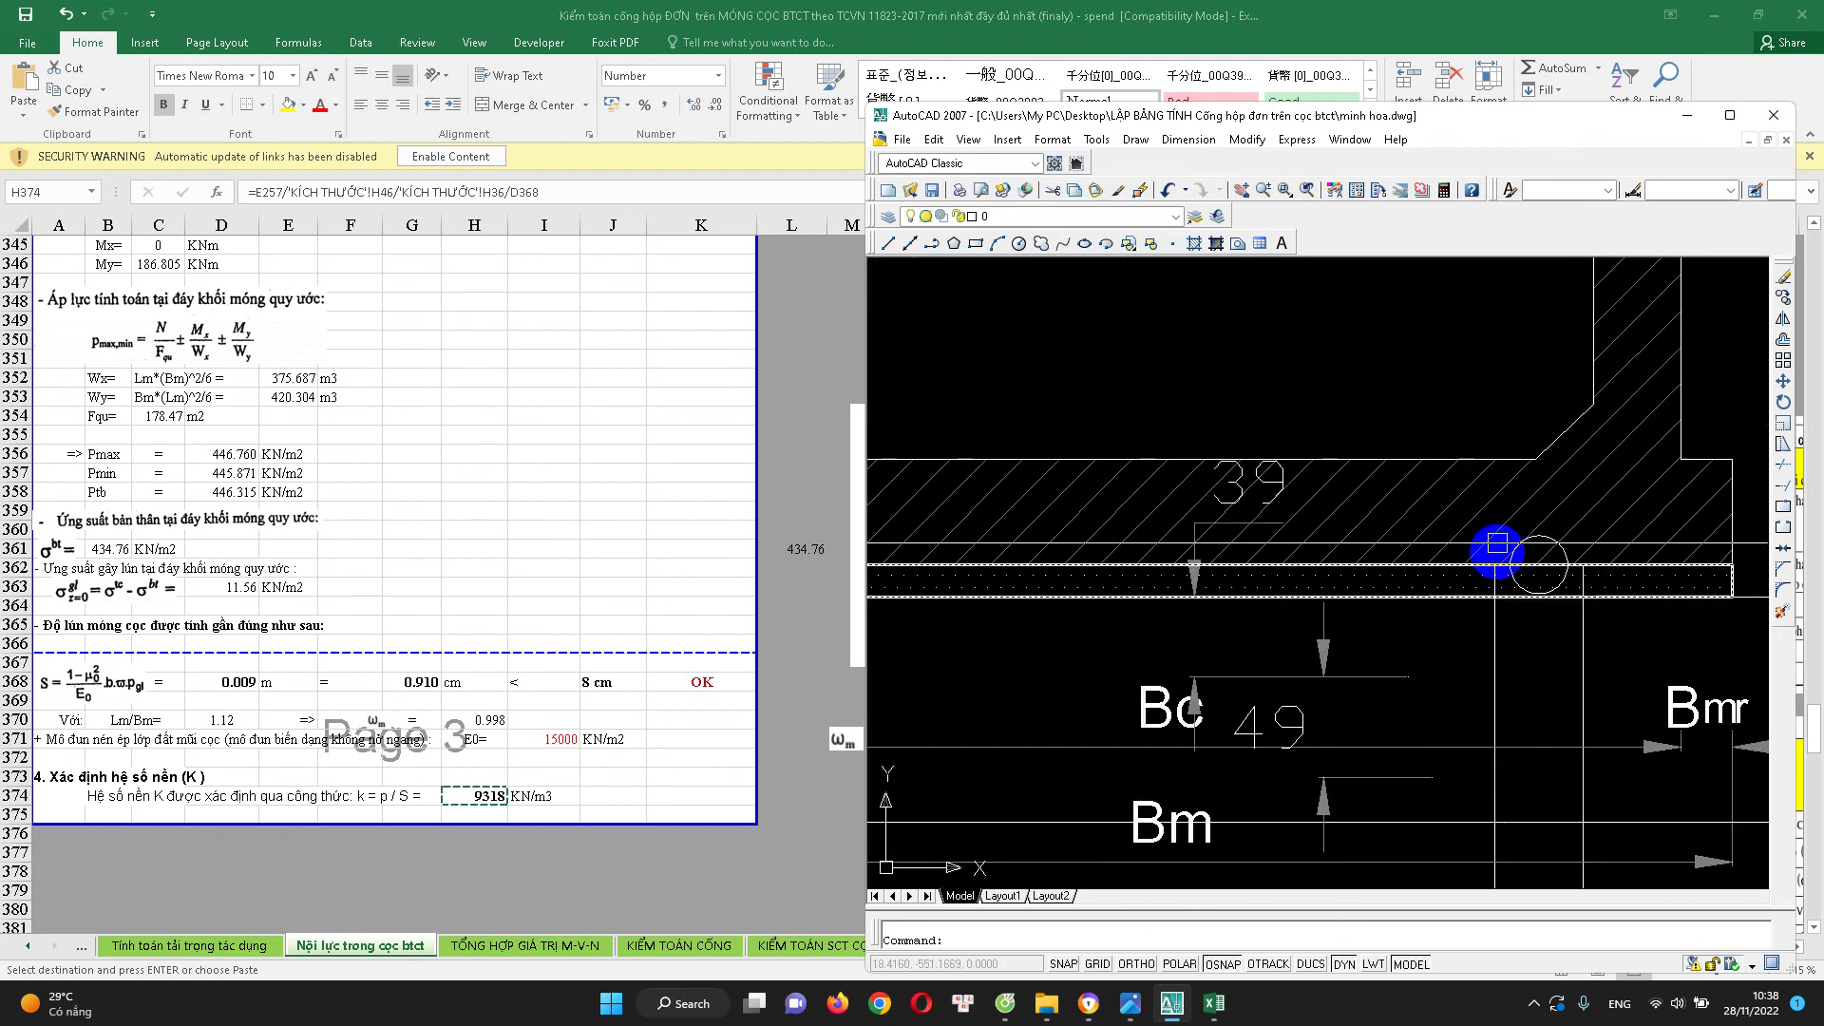
{"action": "left_click", "coordinate": [1608, 618]}
{"action": "scroll", "coordinate": [1608, 619], "scroll_direction": "down", "scroll_amount": 2}
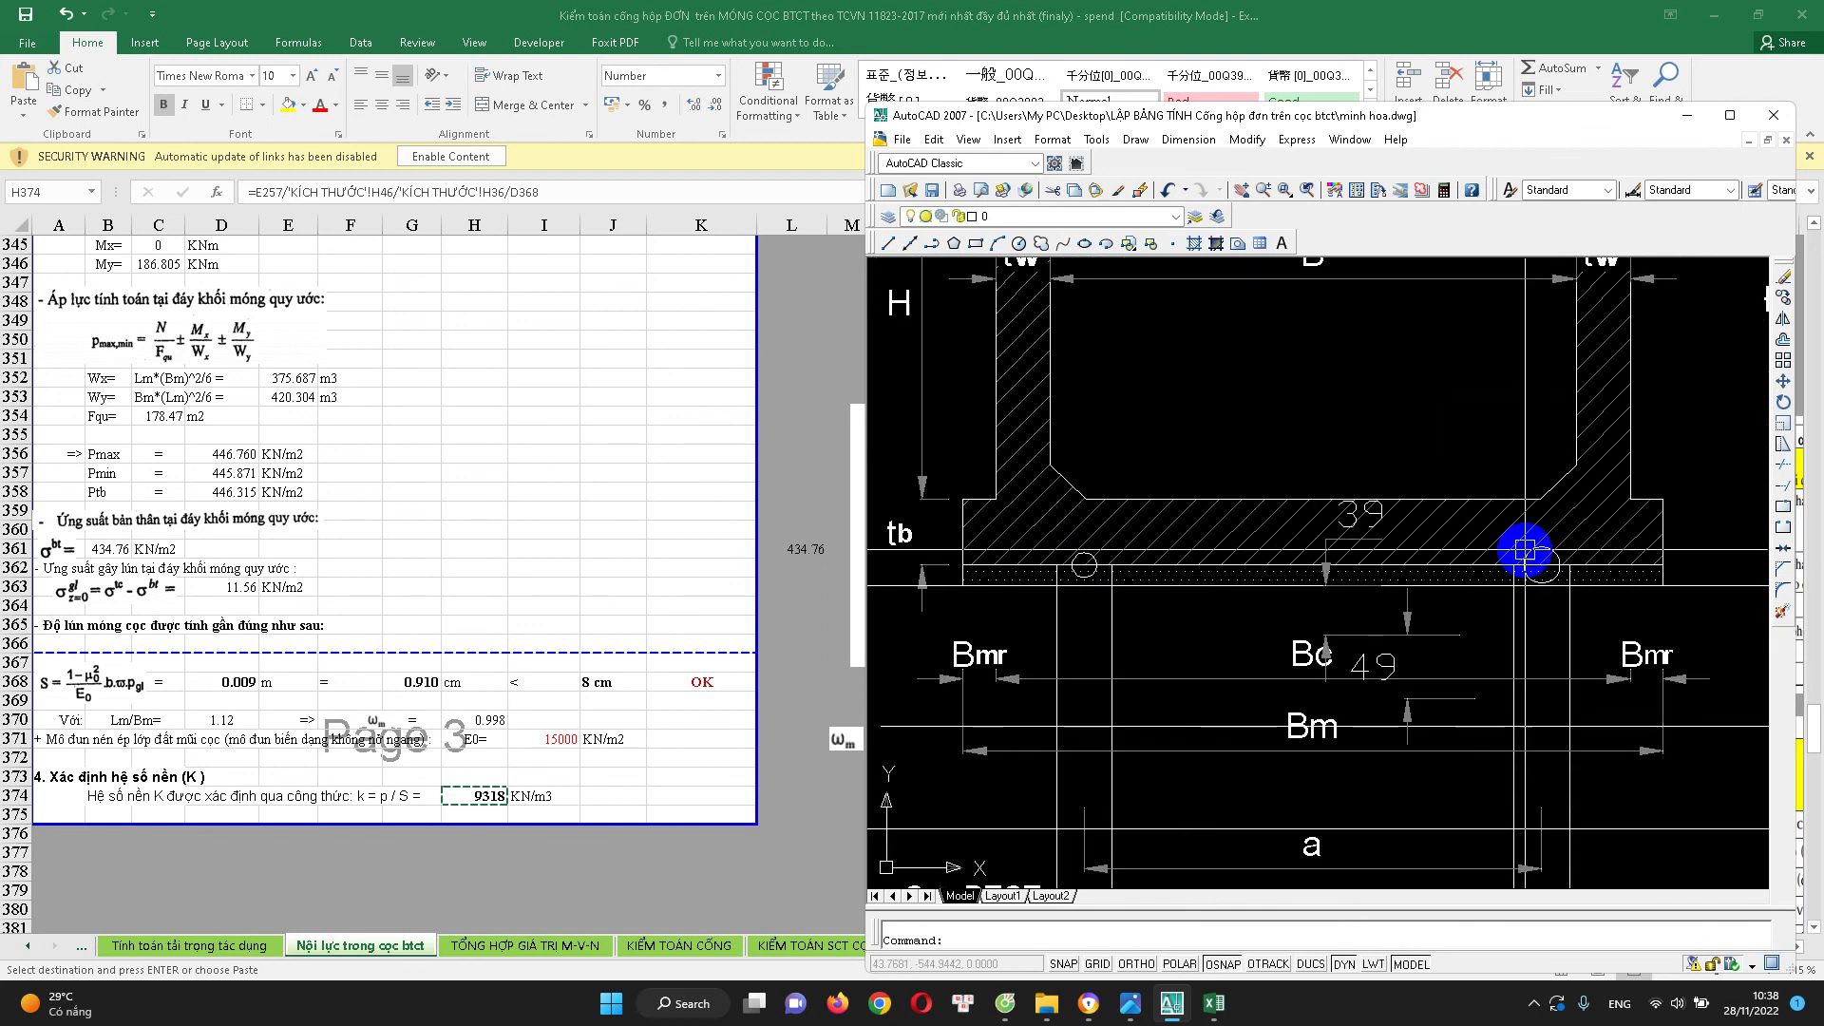
{"action": "left_click", "coordinate": [537, 794]}
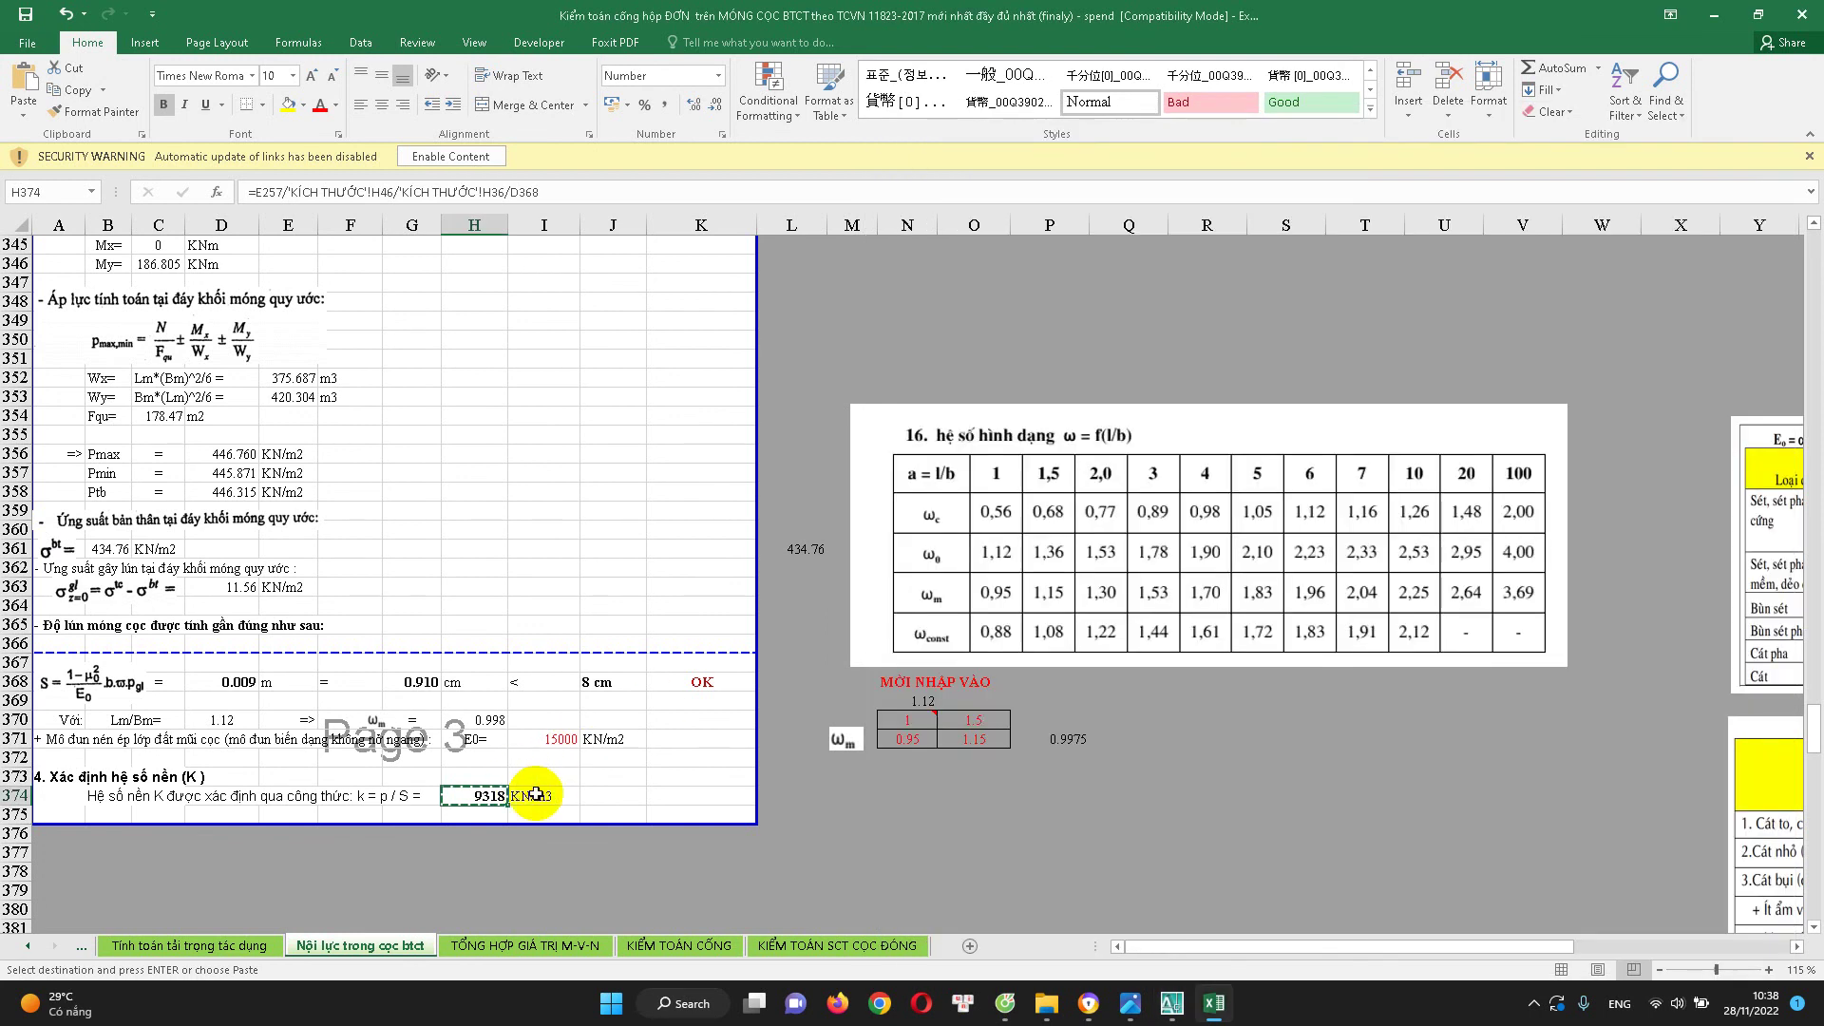
{"action": "scroll", "coordinate": [596, 866], "scroll_direction": "up", "scroll_amount": 1}
{"action": "left_click", "coordinate": [1088, 1005]}
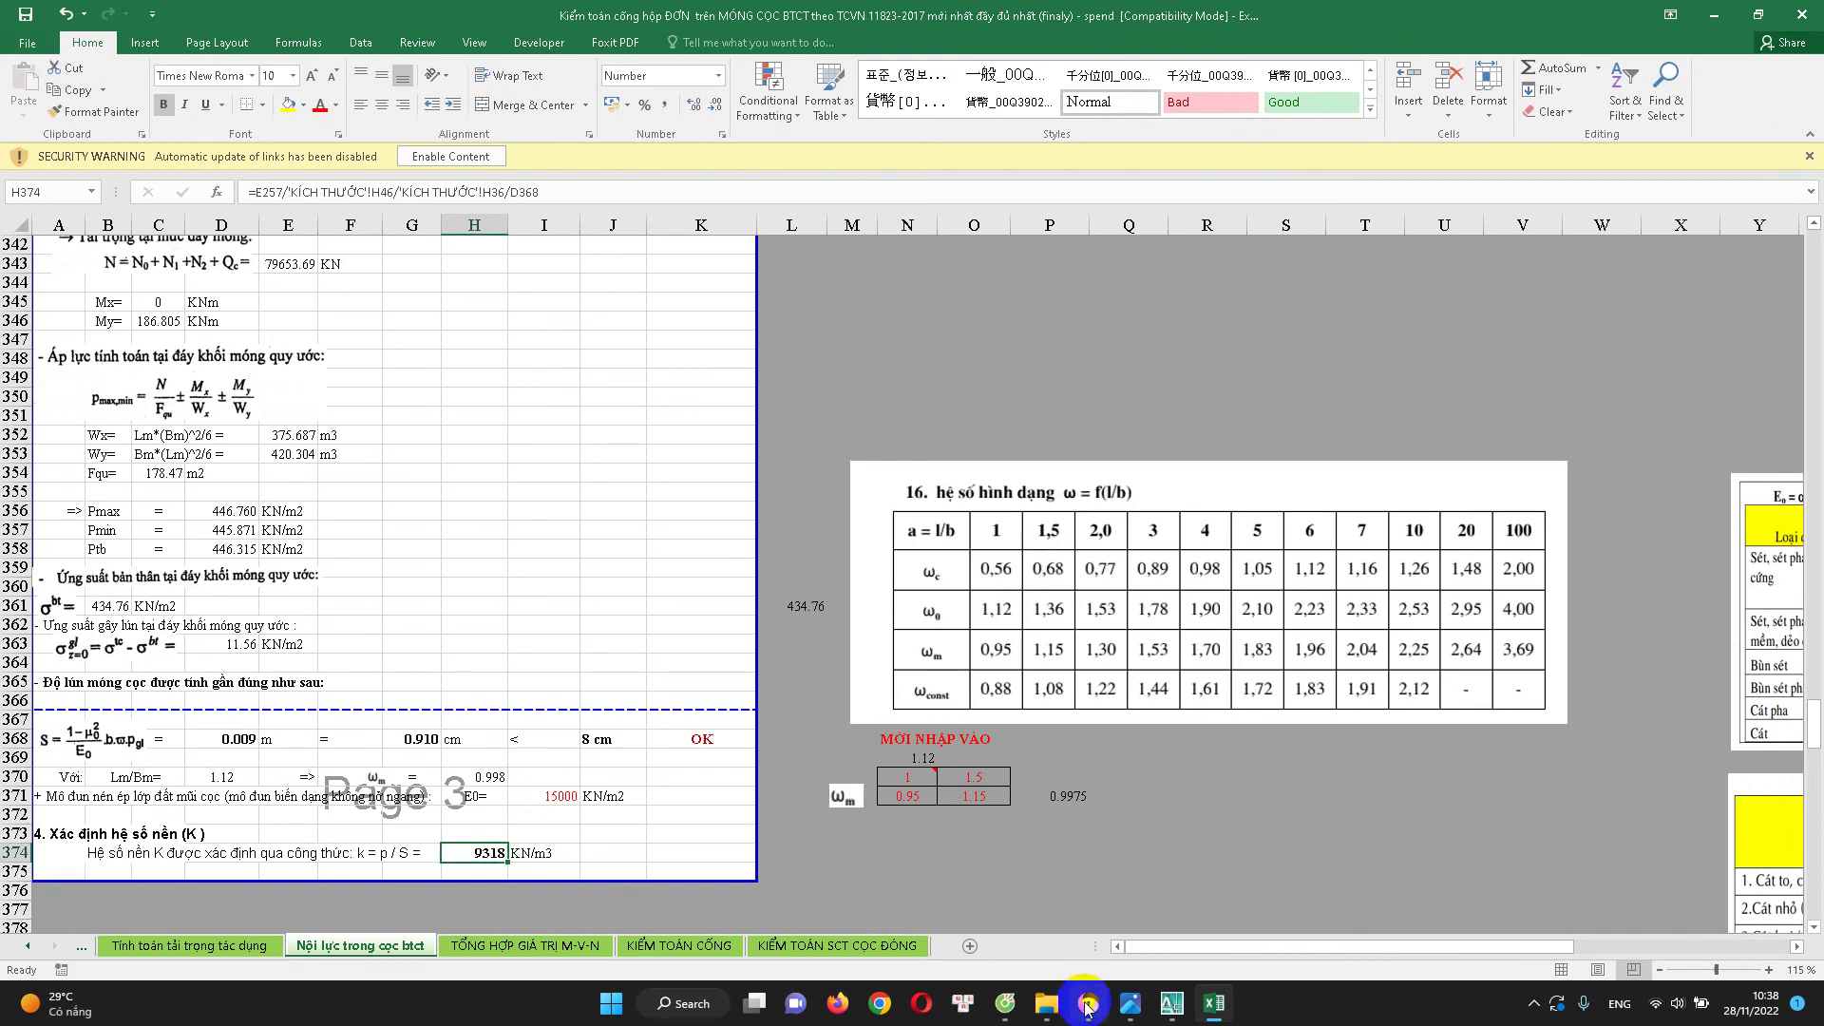
Window-select the left slab-base circle, then the right circle with the slab corner, and clear it
{"action": "left_click", "coordinate": [1171, 1005]}
{"action": "scroll", "coordinate": [1309, 475], "scroll_direction": "up", "scroll_amount": 2}
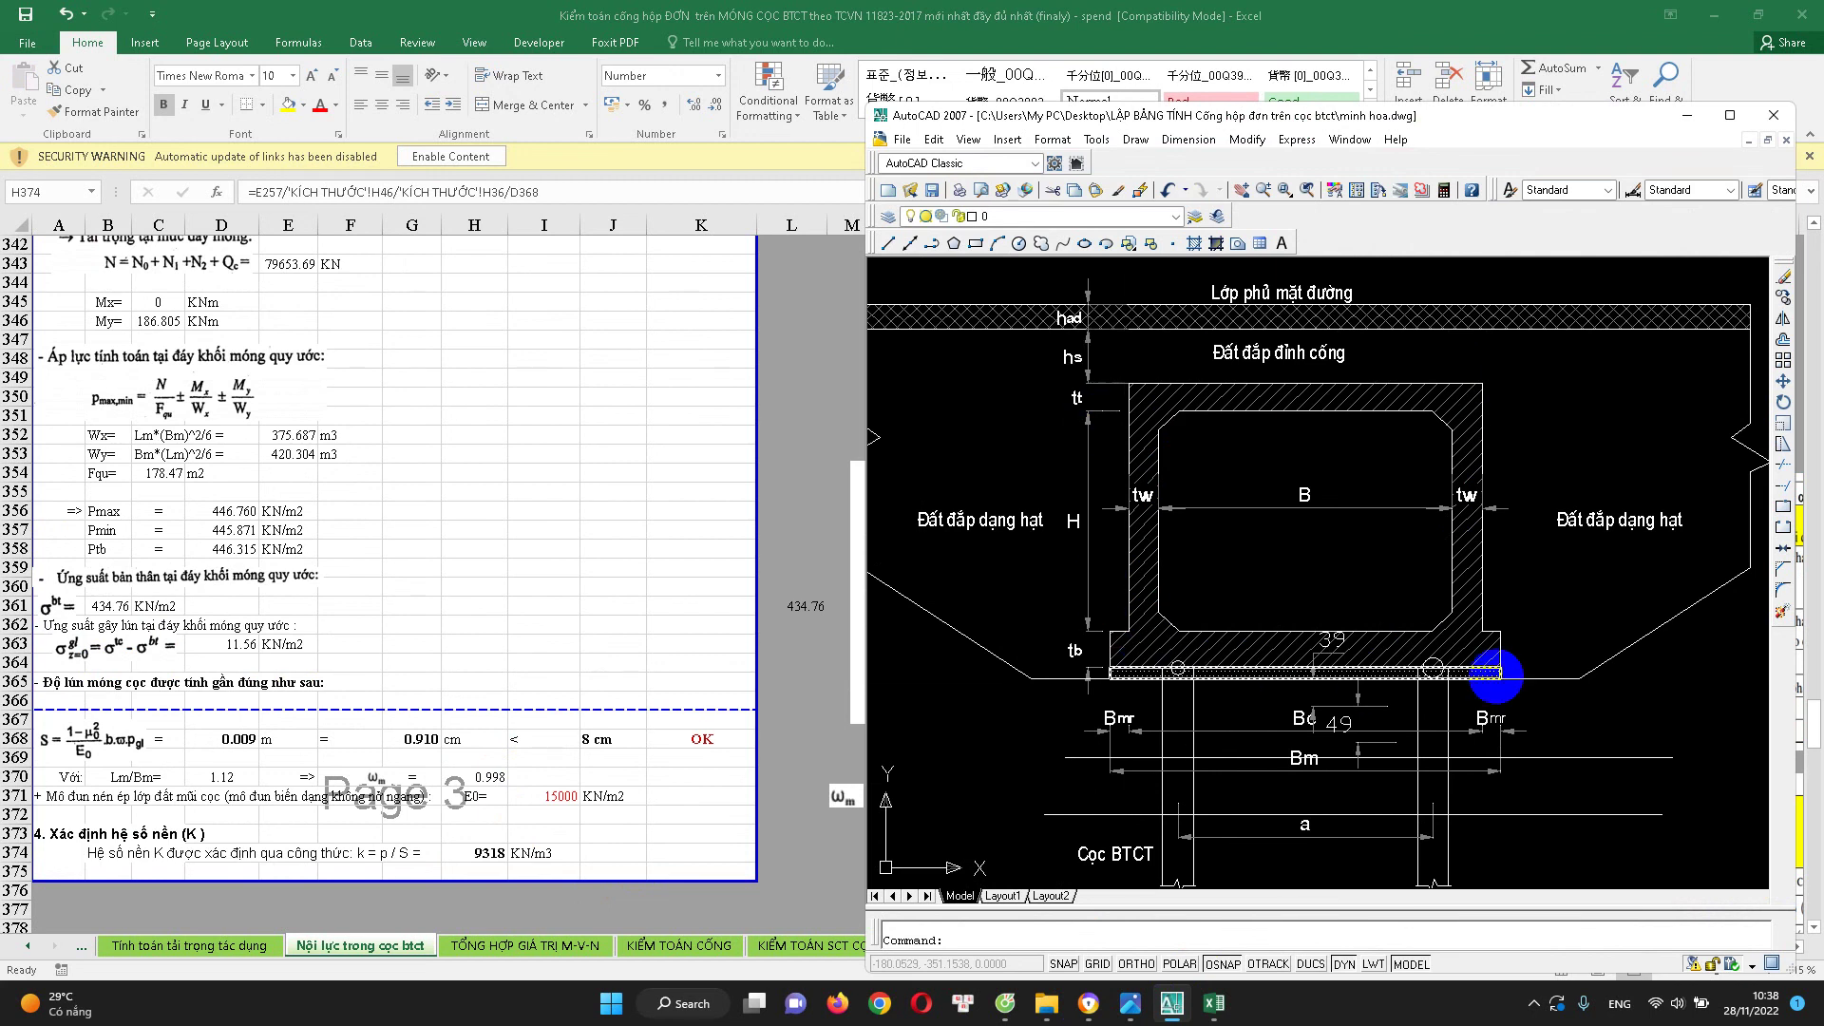
{"action": "scroll", "coordinate": [1525, 659], "scroll_direction": "up", "scroll_amount": 1}
{"action": "scroll", "coordinate": [1434, 557], "scroll_direction": "down", "scroll_amount": 2}
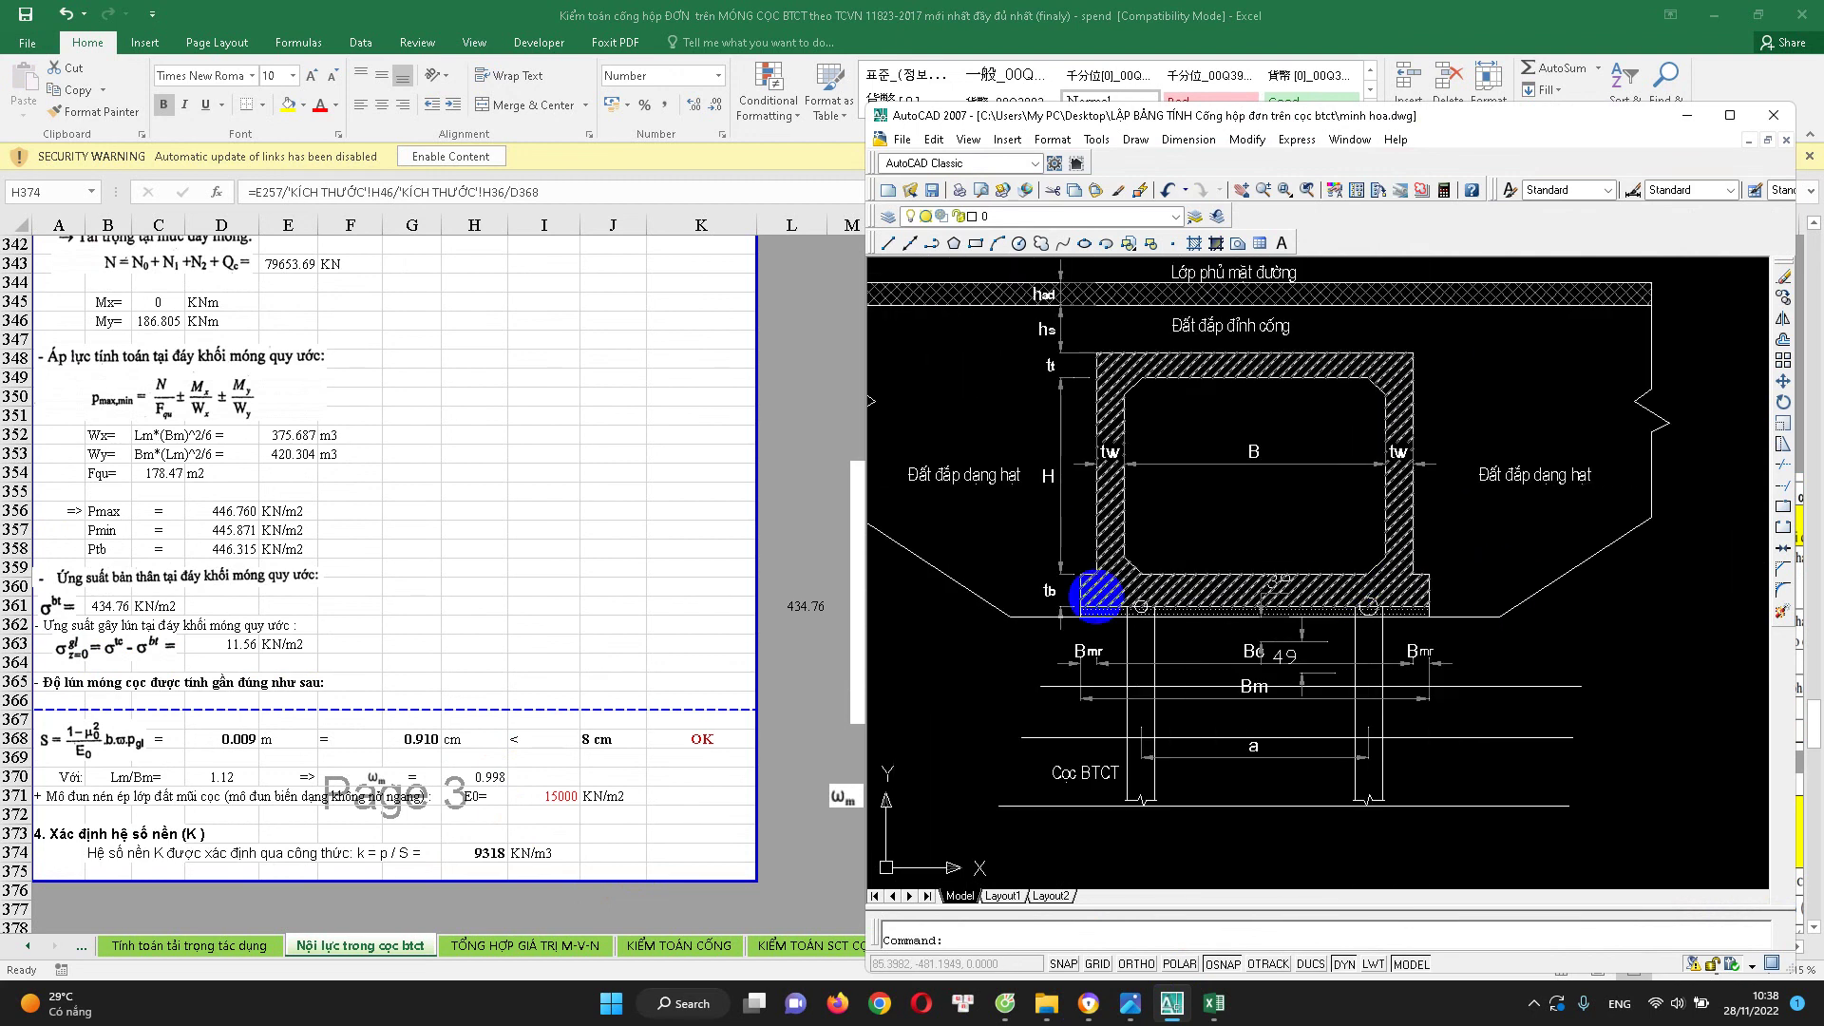
{"action": "scroll", "coordinate": [1090, 602], "scroll_direction": "up", "scroll_amount": 2}
{"action": "scroll", "coordinate": [1082, 560], "scroll_direction": "up", "scroll_amount": 1}
{"action": "left_click", "coordinate": [1168, 513]}
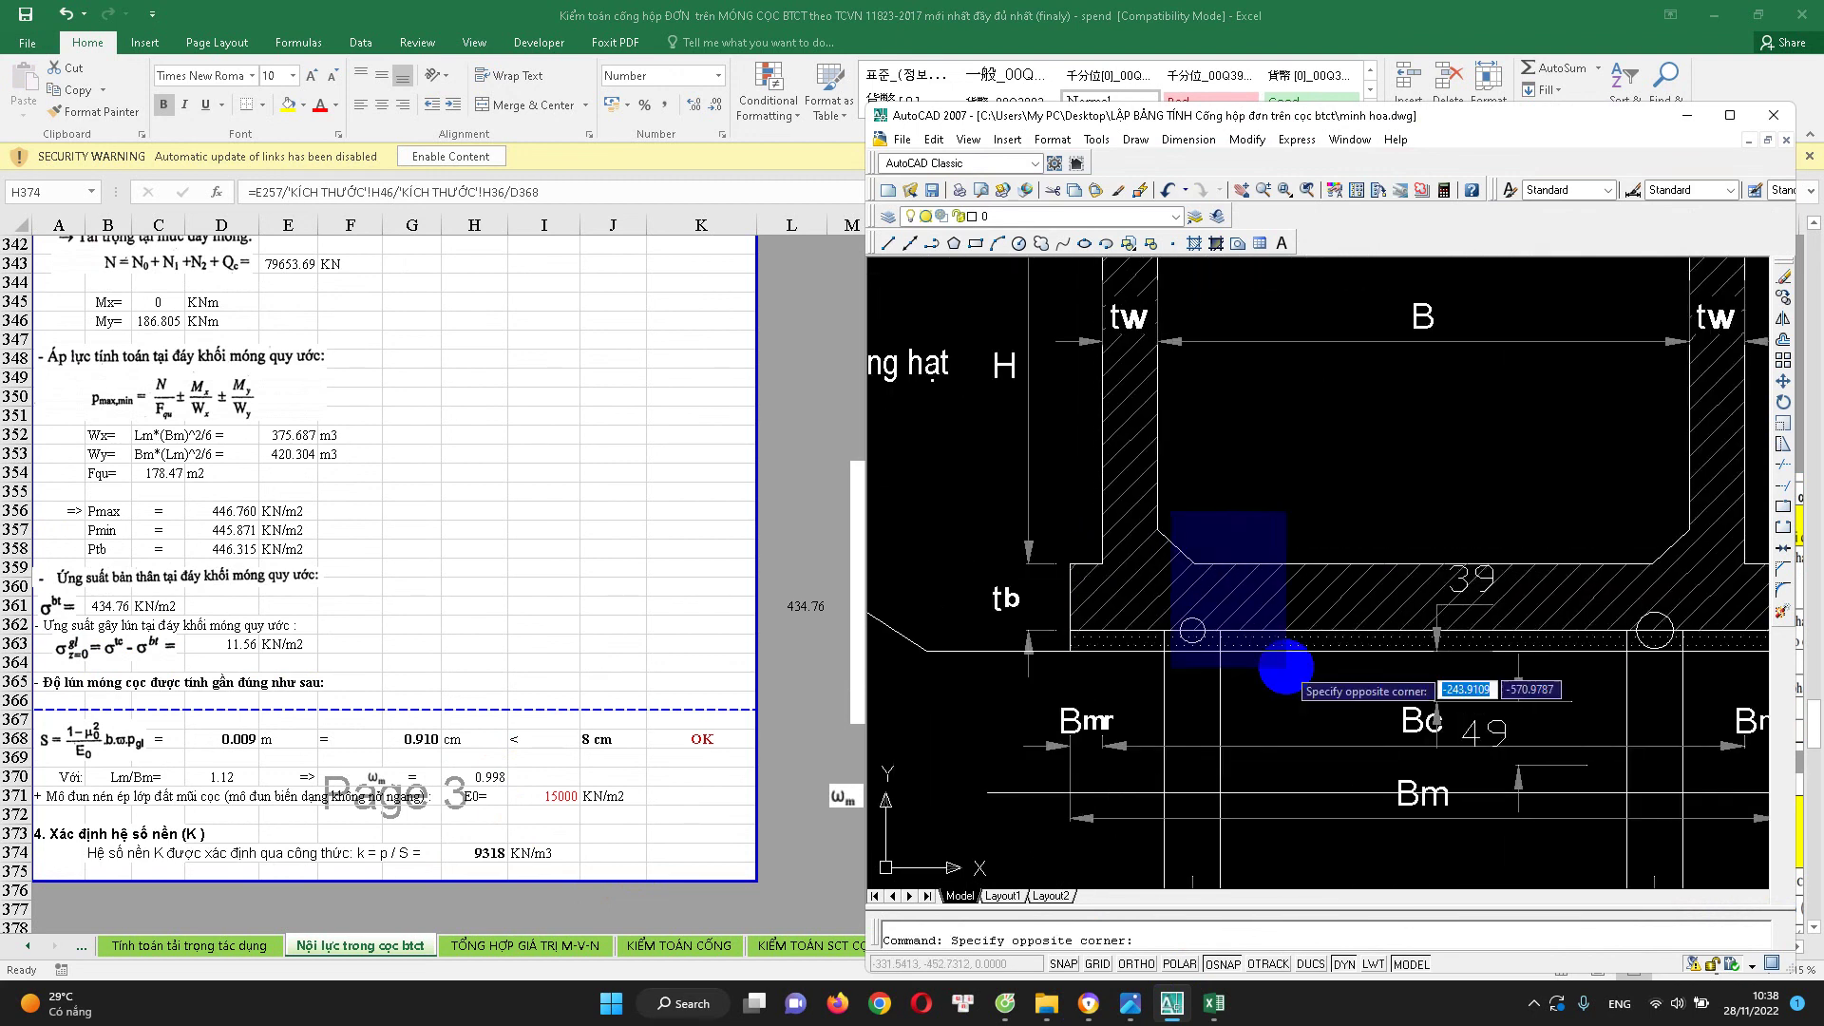
{"action": "left_click", "coordinate": [1346, 680]}
{"action": "left_click", "coordinate": [1520, 499]}
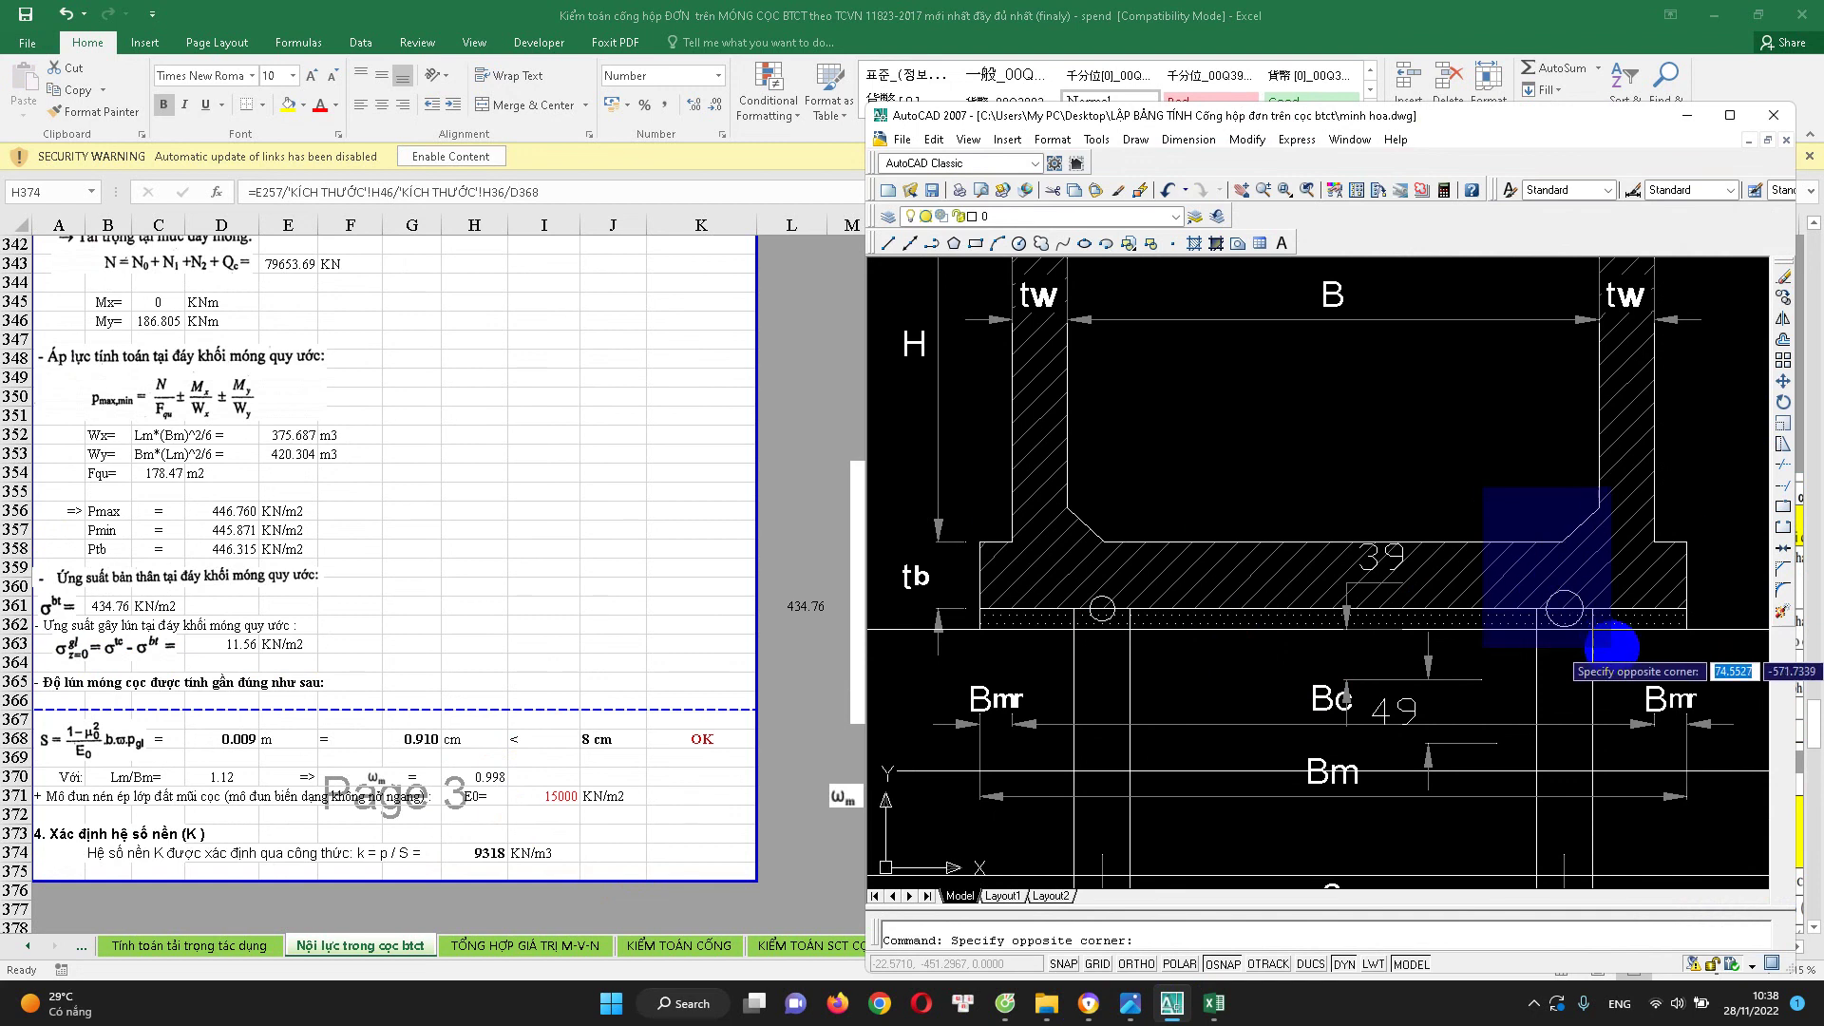
{"action": "left_click", "coordinate": [1700, 655]}
{"action": "left_click", "coordinate": [1260, 597]}
{"action": "key", "text": "Escape"}
Select both base circles, the corner arc and the vertical lines under the slab, then clear
{"action": "left_click", "coordinate": [1075, 488]}
{"action": "left_click", "coordinate": [1135, 631]}
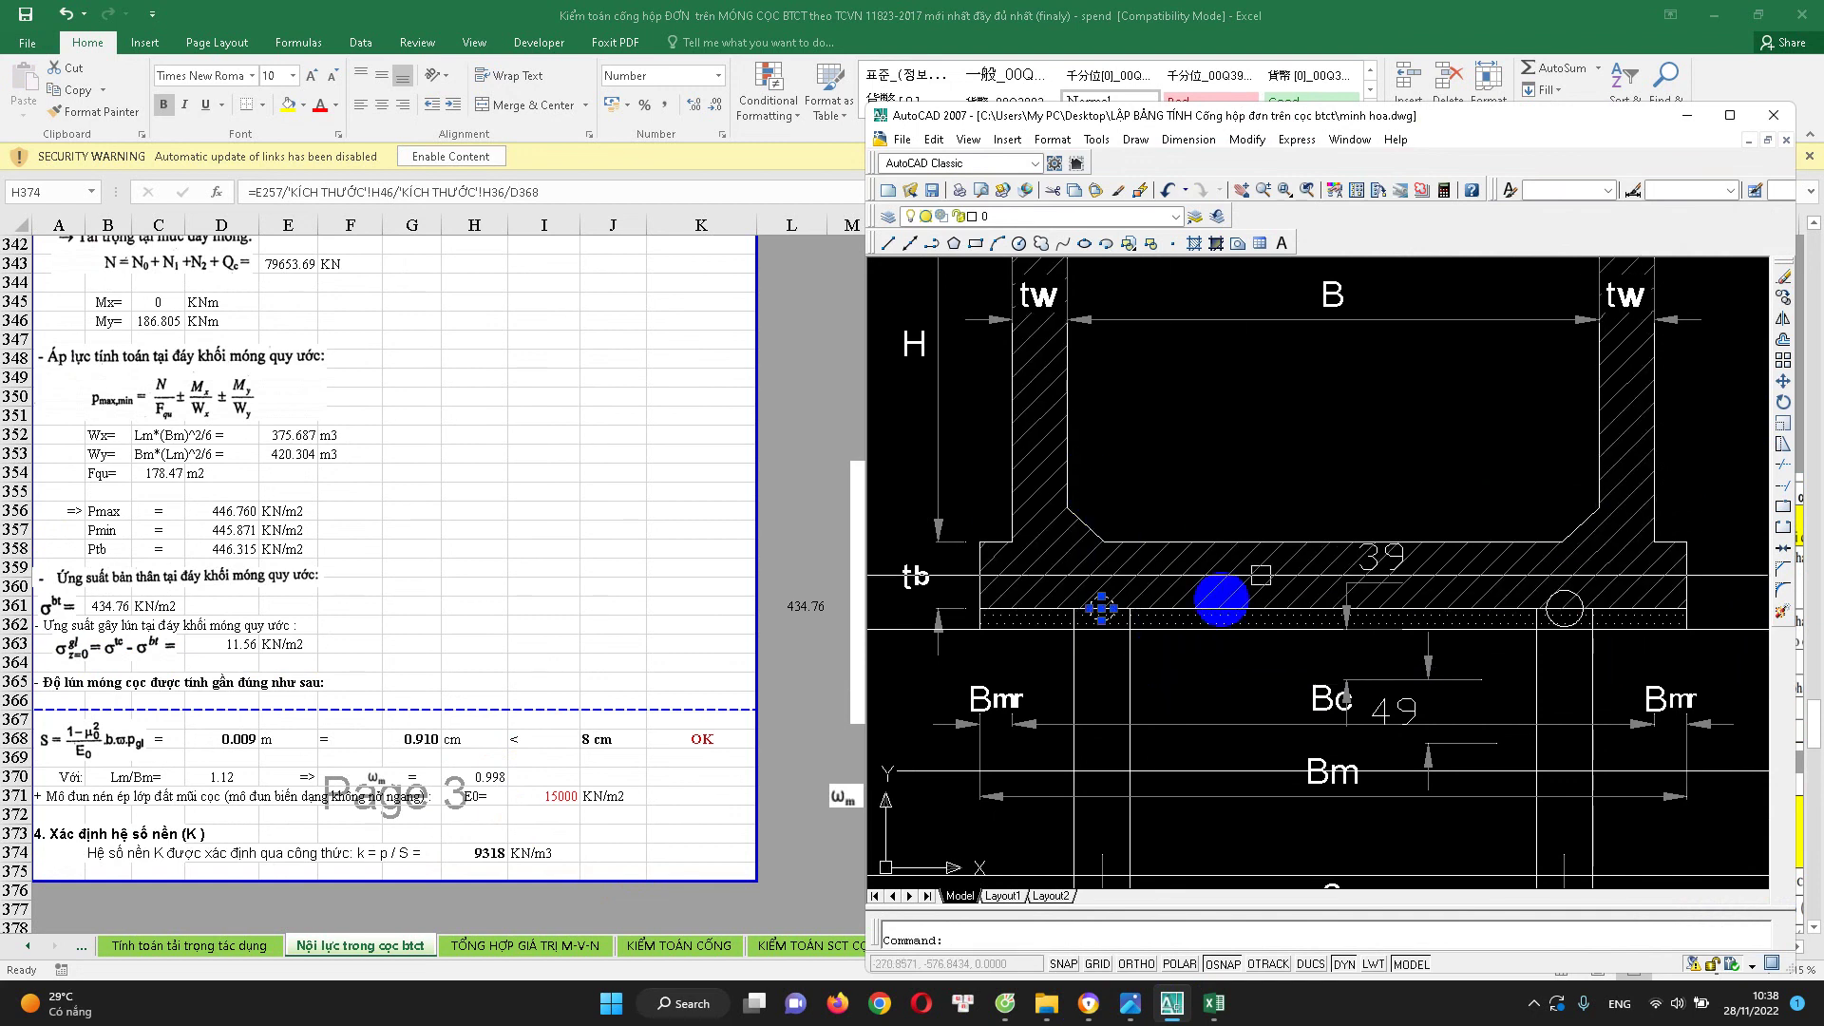
{"action": "left_click", "coordinate": [1488, 470]}
{"action": "left_click", "coordinate": [1705, 694]}
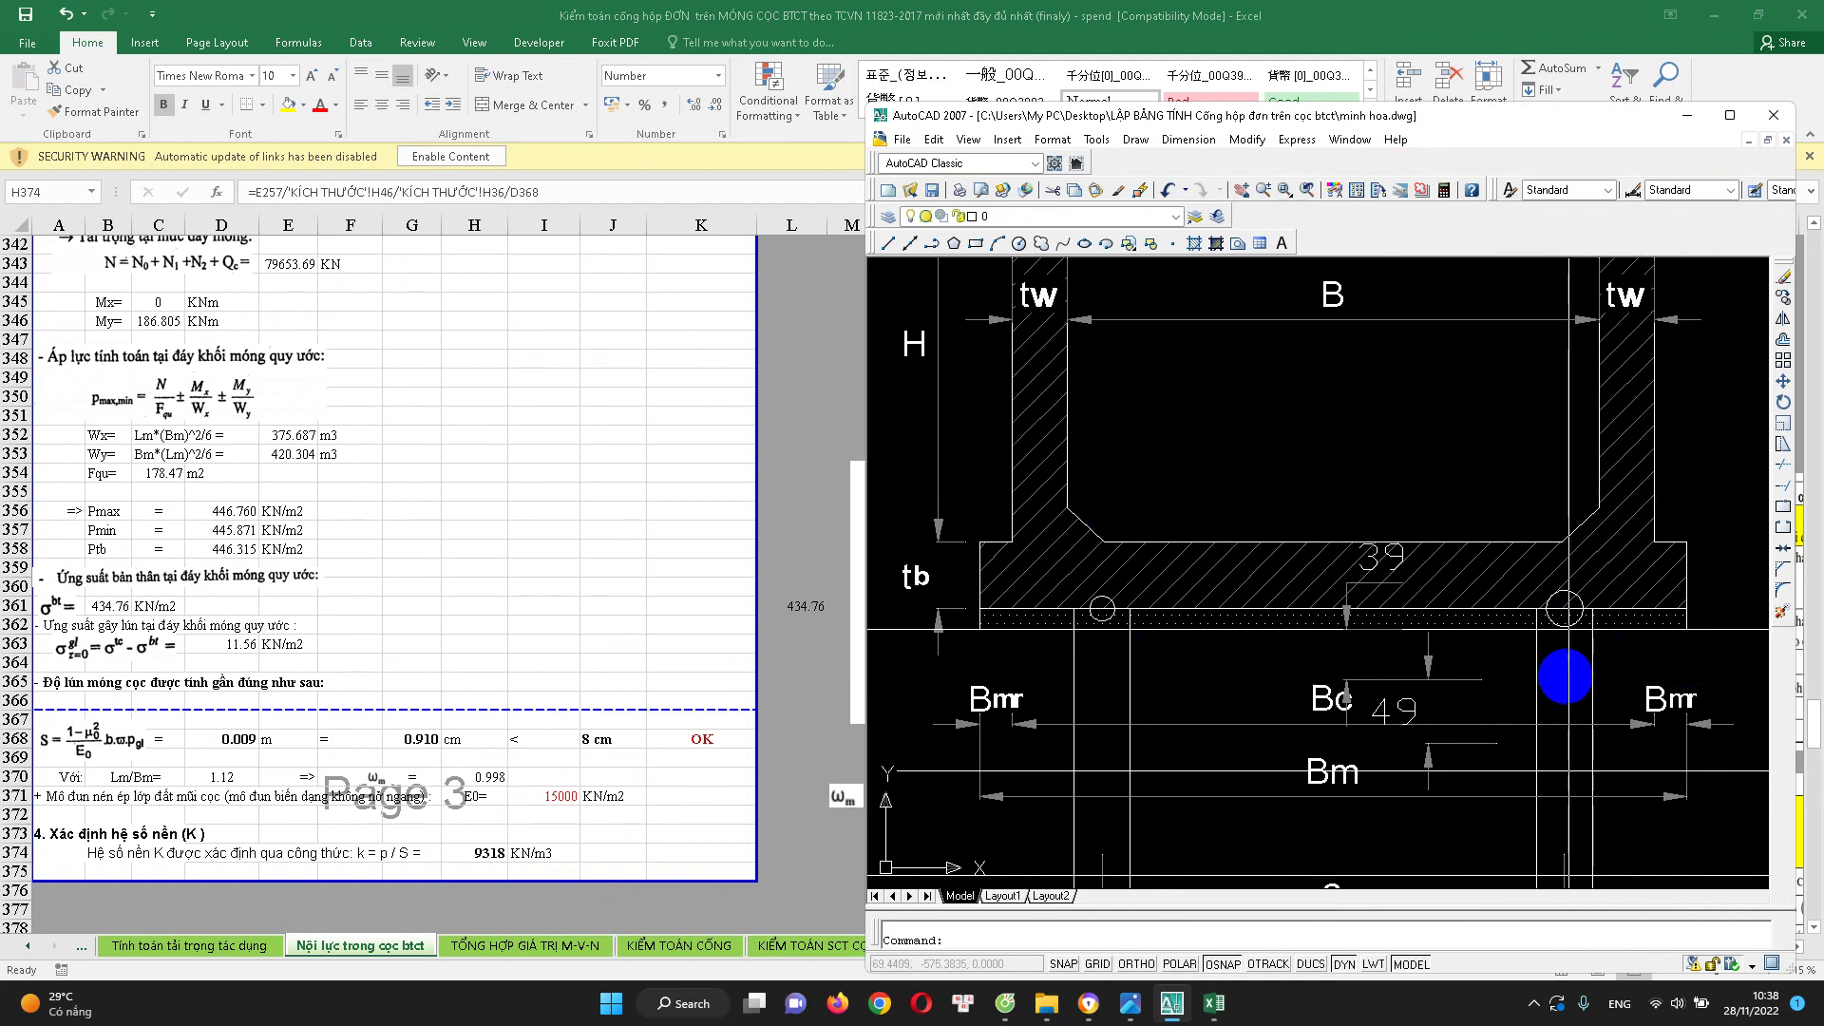
{"action": "left_click", "coordinate": [1537, 679]}
{"action": "left_click", "coordinate": [1129, 656]}
{"action": "left_click", "coordinate": [1187, 626]}
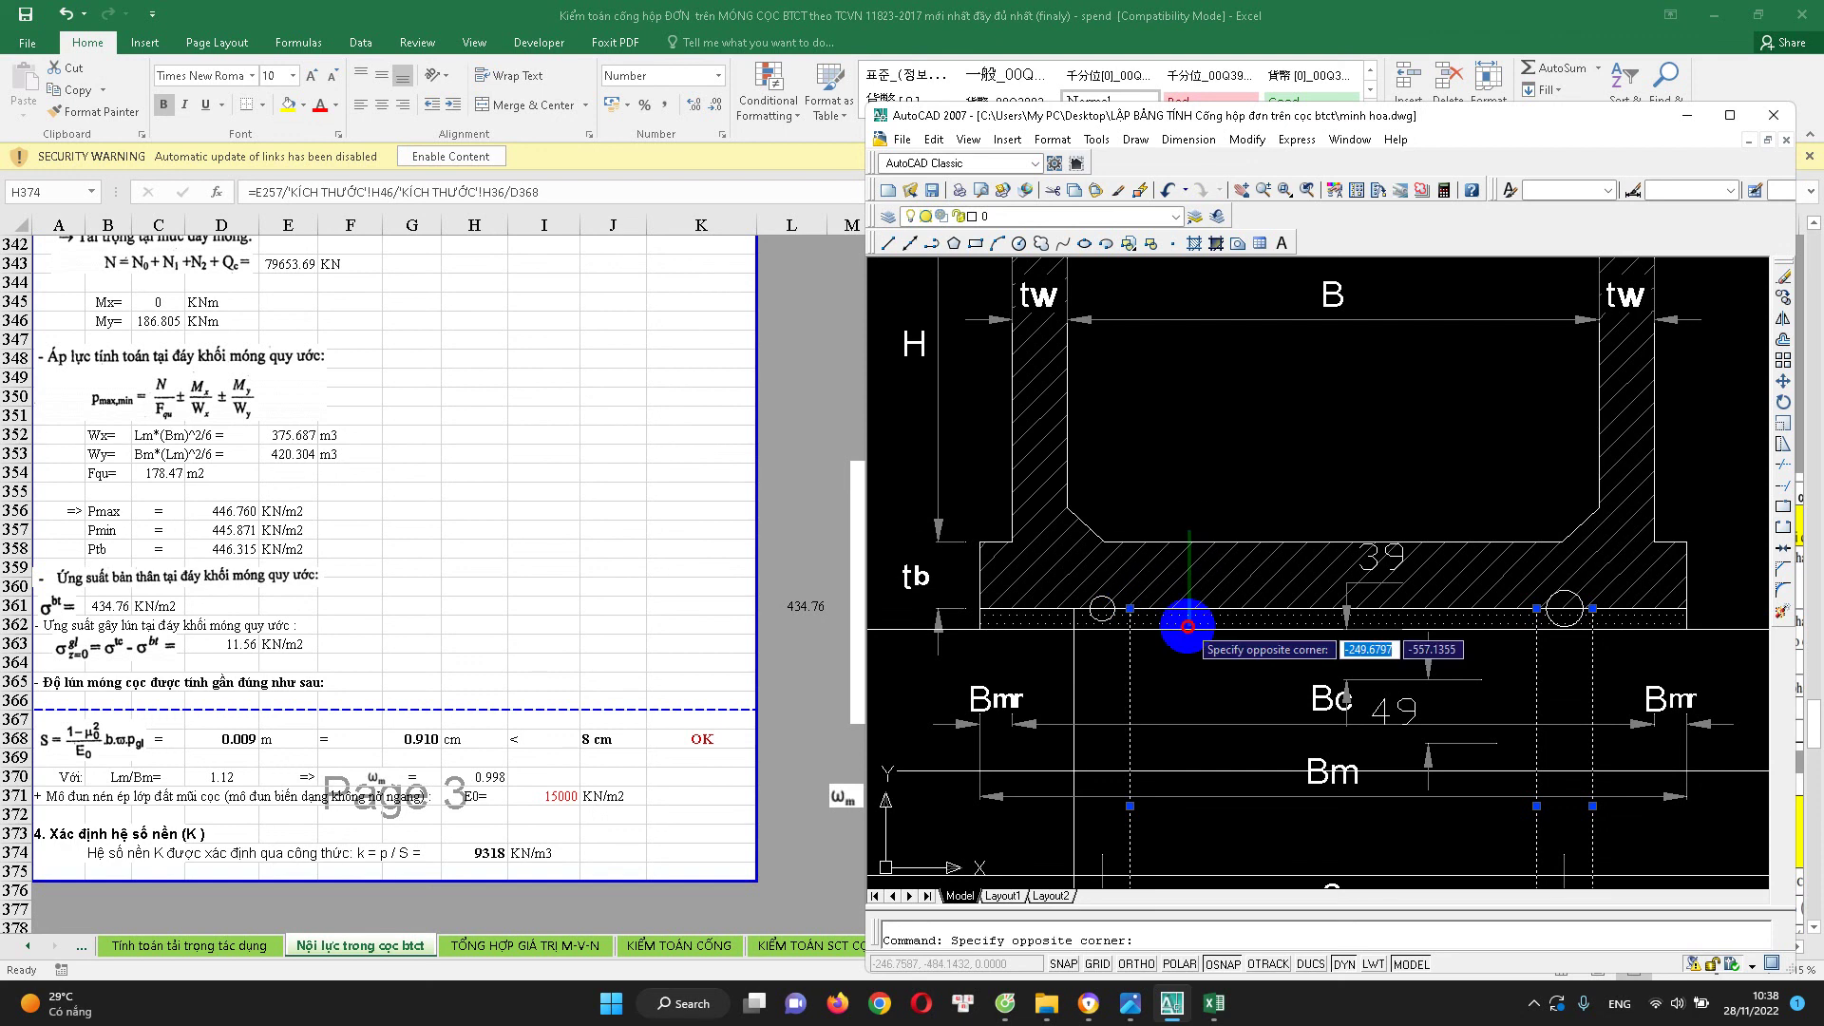
{"action": "key", "text": "Escape"}
Reselect the left base circle and another area of the sketch, then return to Excel
{"action": "left_click", "coordinate": [1085, 499]}
{"action": "left_click", "coordinate": [1393, 707]}
{"action": "left_click", "coordinate": [1463, 510]}
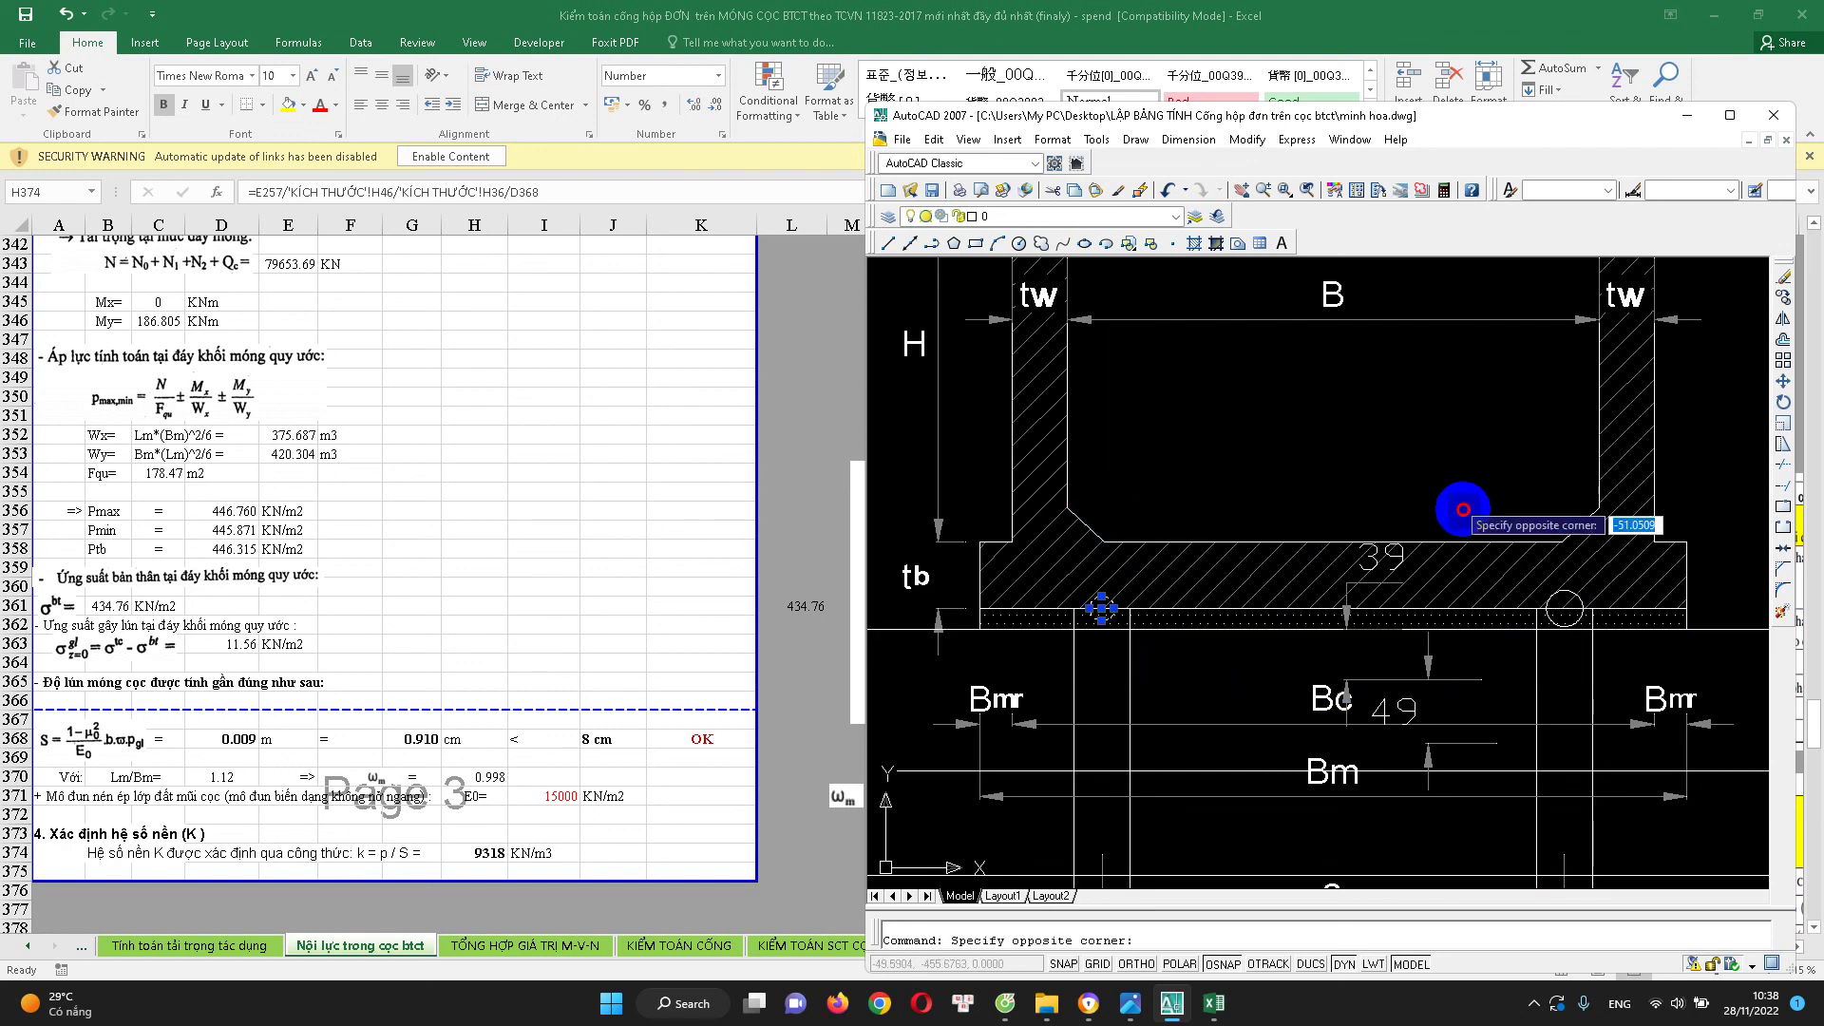
{"action": "left_click", "coordinate": [1565, 642]}
{"action": "left_click", "coordinate": [433, 868]}
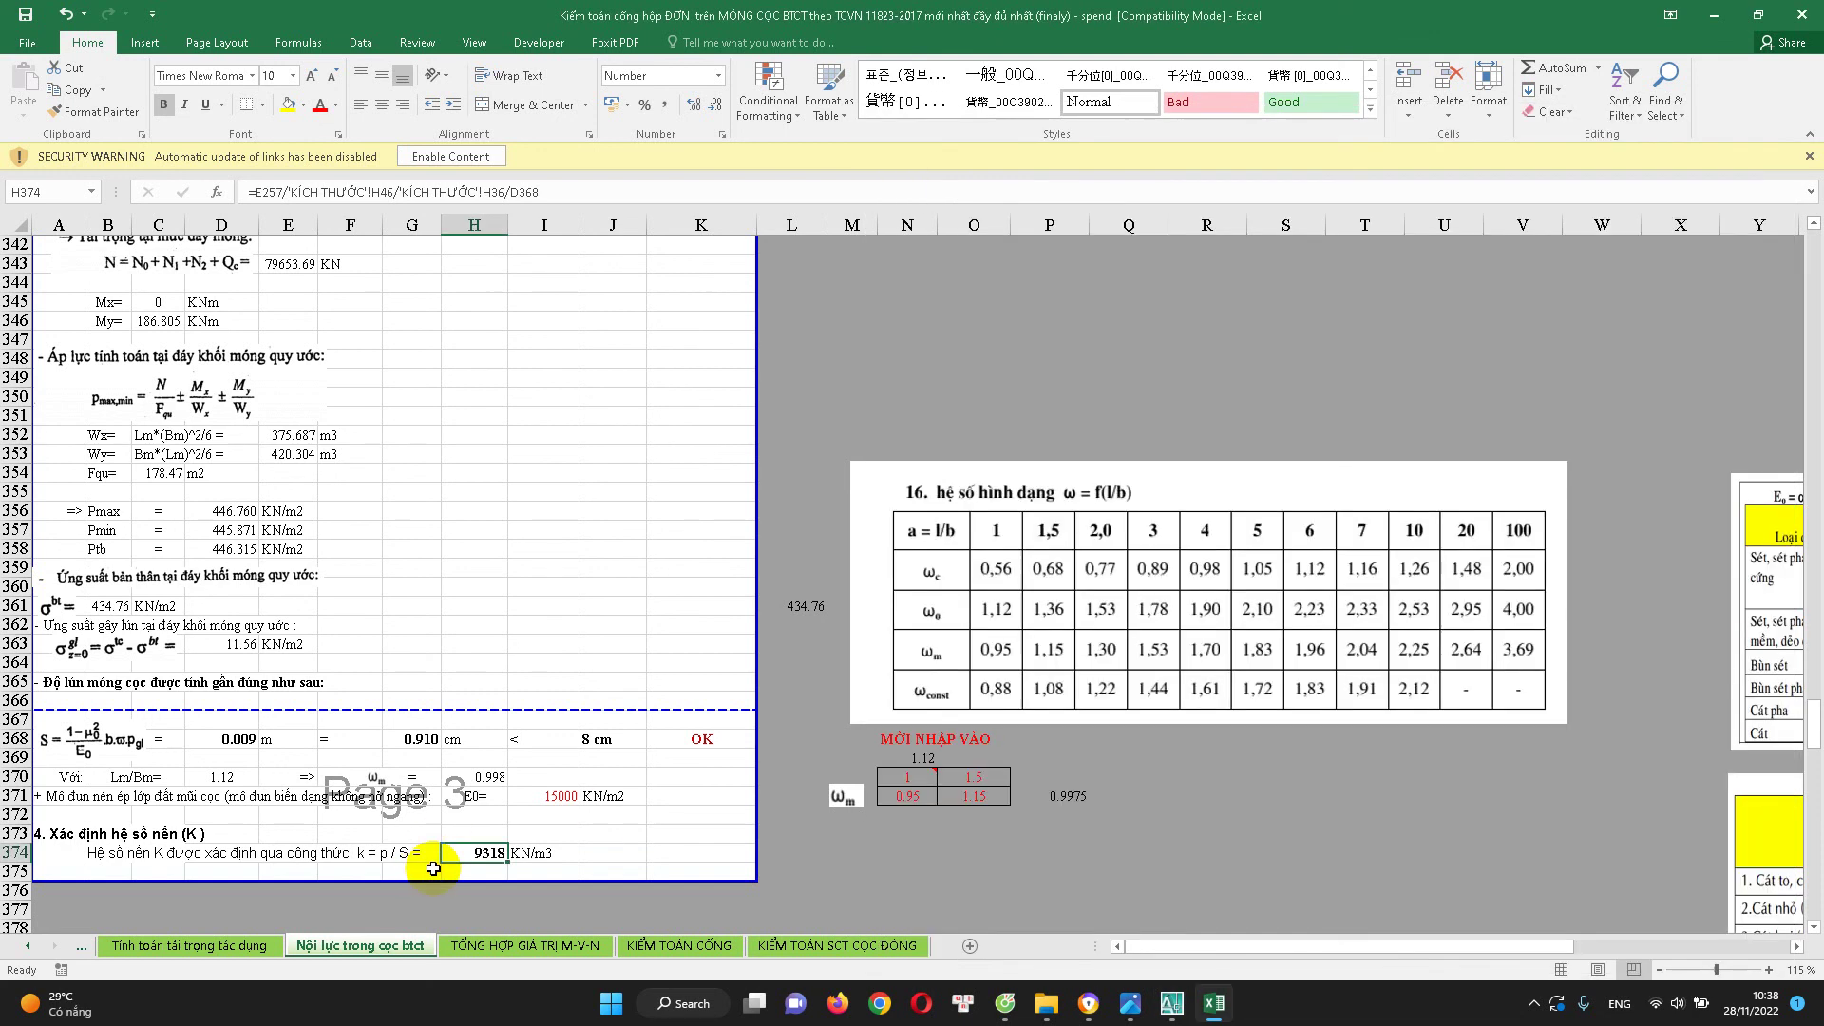
{"action": "left_click", "coordinate": [199, 945]}
{"action": "scroll", "coordinate": [591, 774], "scroll_direction": "up", "scroll_amount": 1}
{"action": "scroll", "coordinate": [791, 547], "scroll_direction": "up", "scroll_amount": 1}
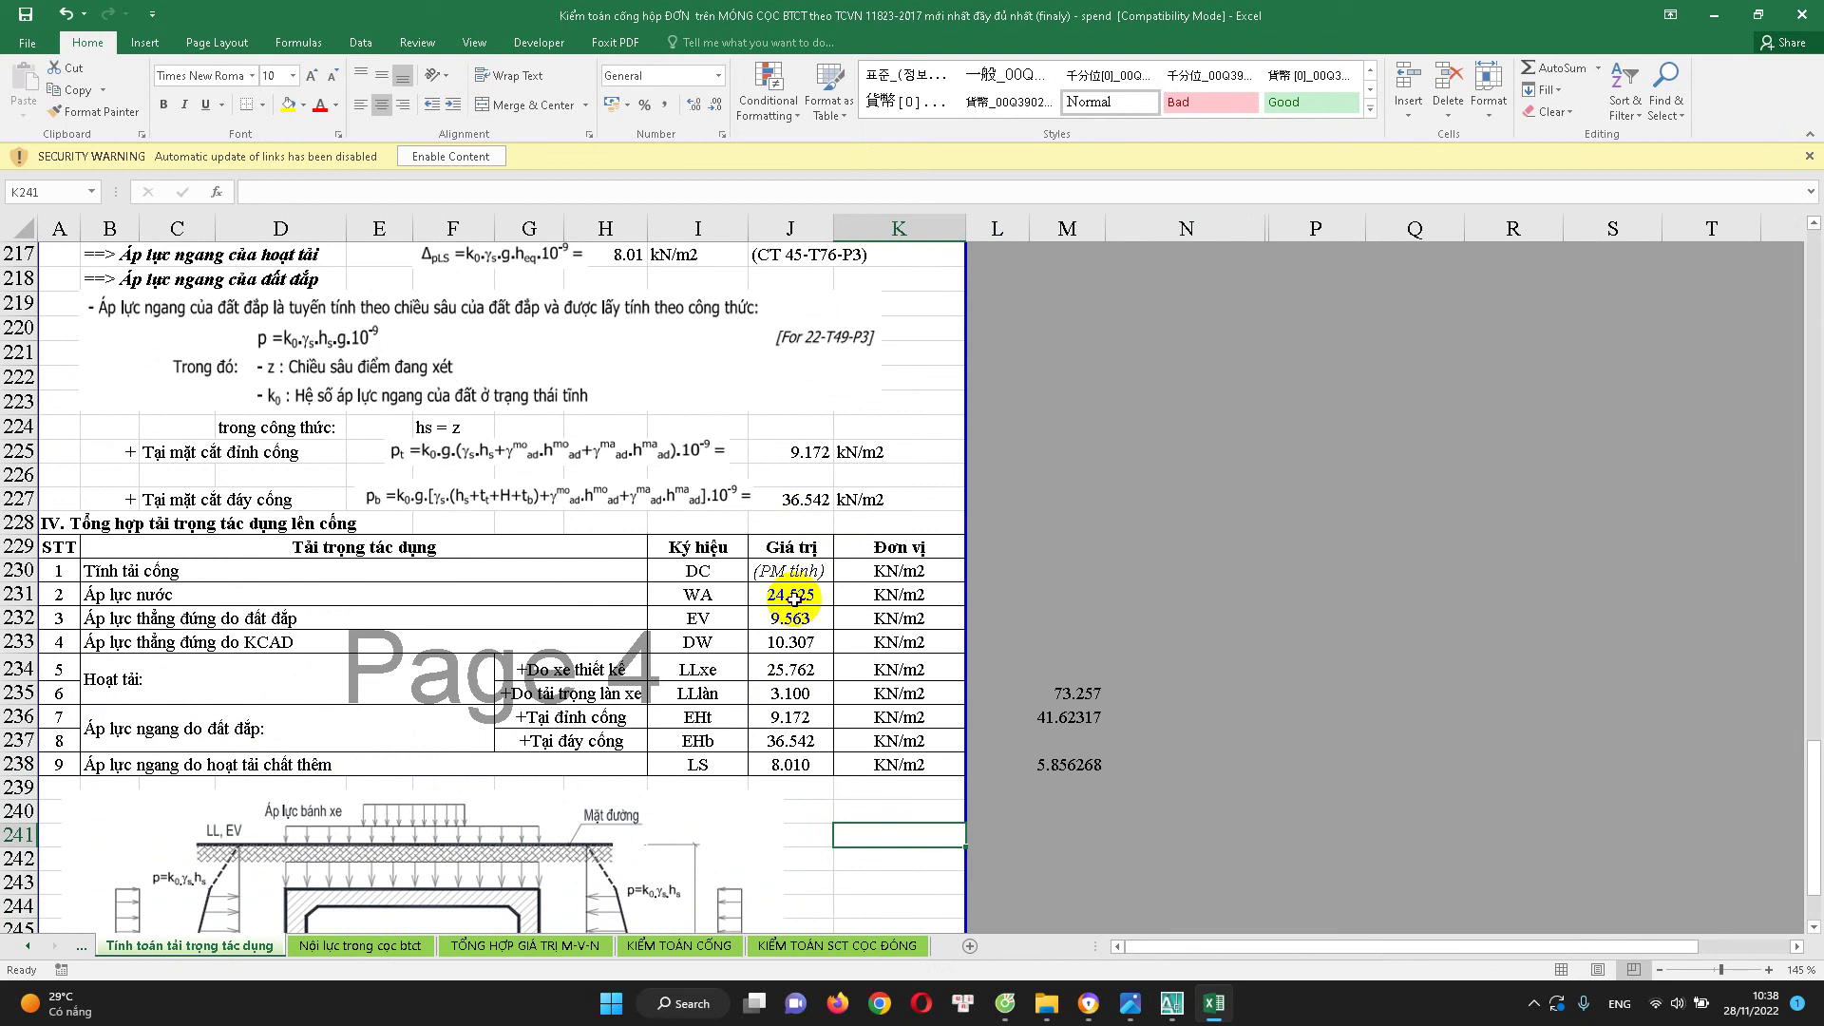
{"action": "left_click_drag", "start_coordinate": [793, 598], "coordinate": [796, 751]}
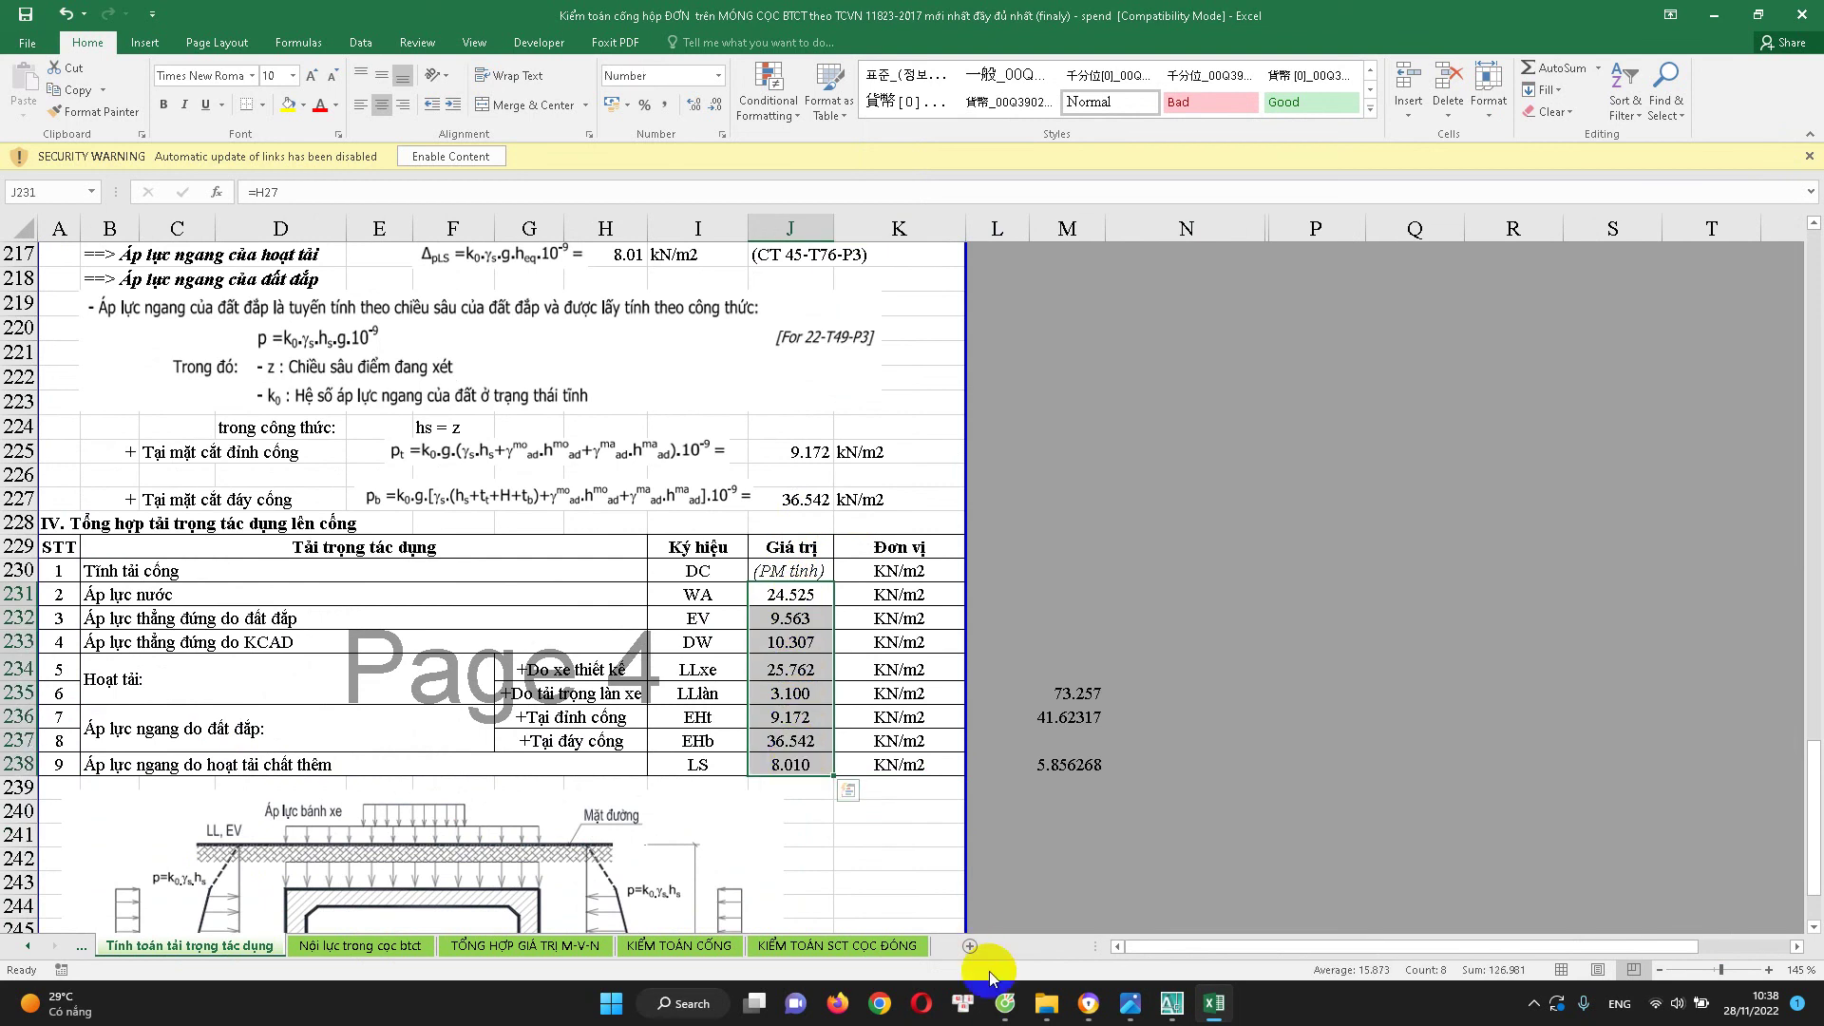
{"action": "left_click", "coordinate": [1171, 1003]}
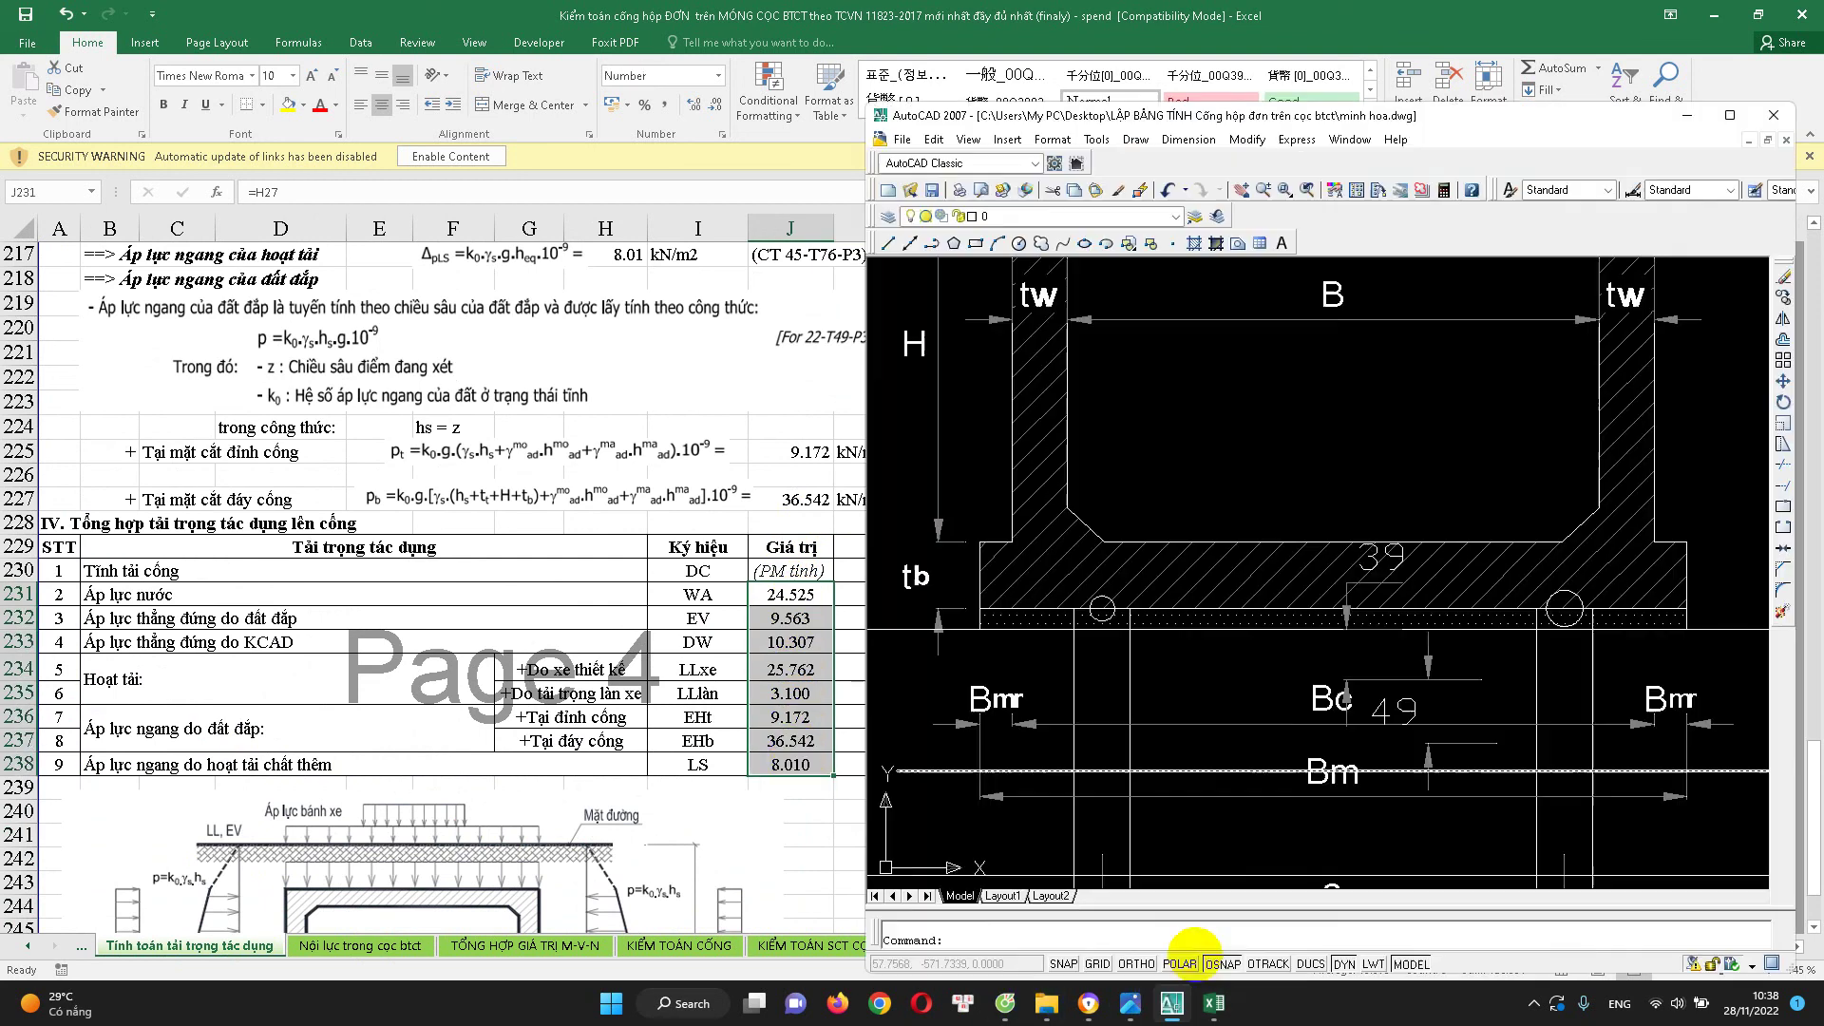
{"action": "left_click", "coordinate": [1087, 500]}
{"action": "left_click", "coordinate": [1563, 627]}
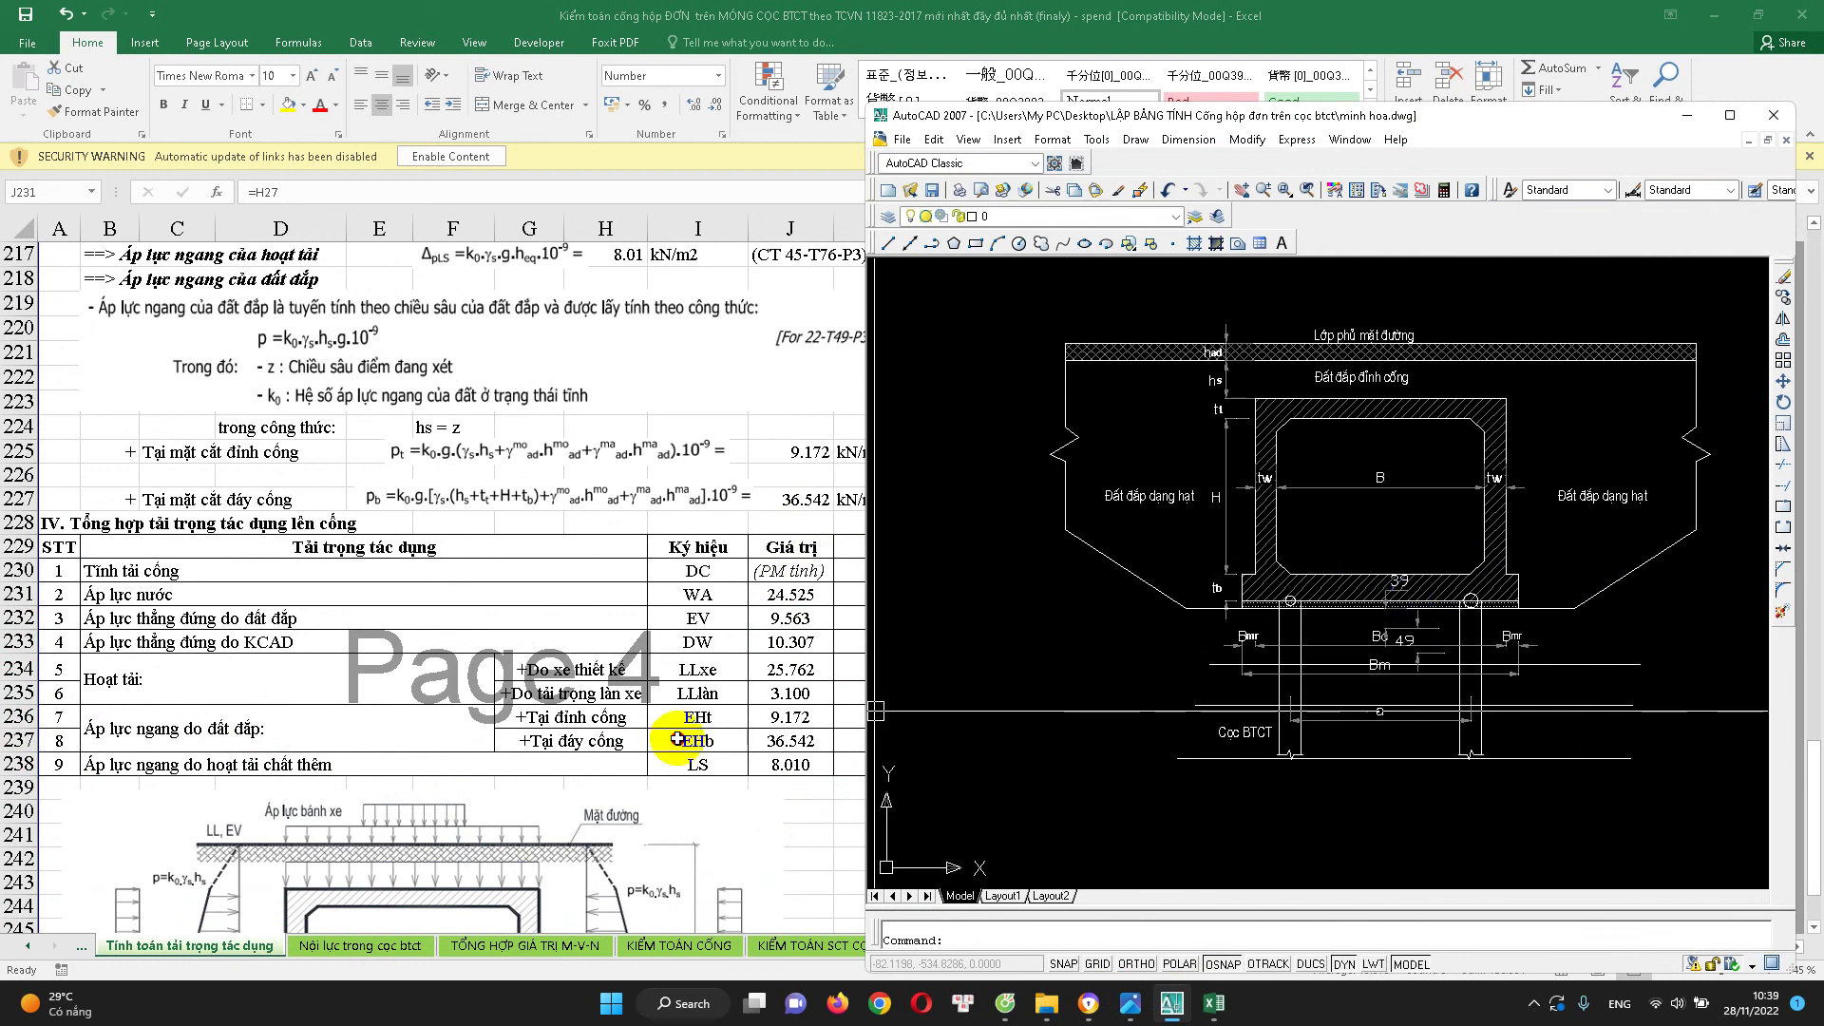
{"action": "key", "text": "alt+Tab"}
{"action": "left_click", "coordinate": [413, 950]}
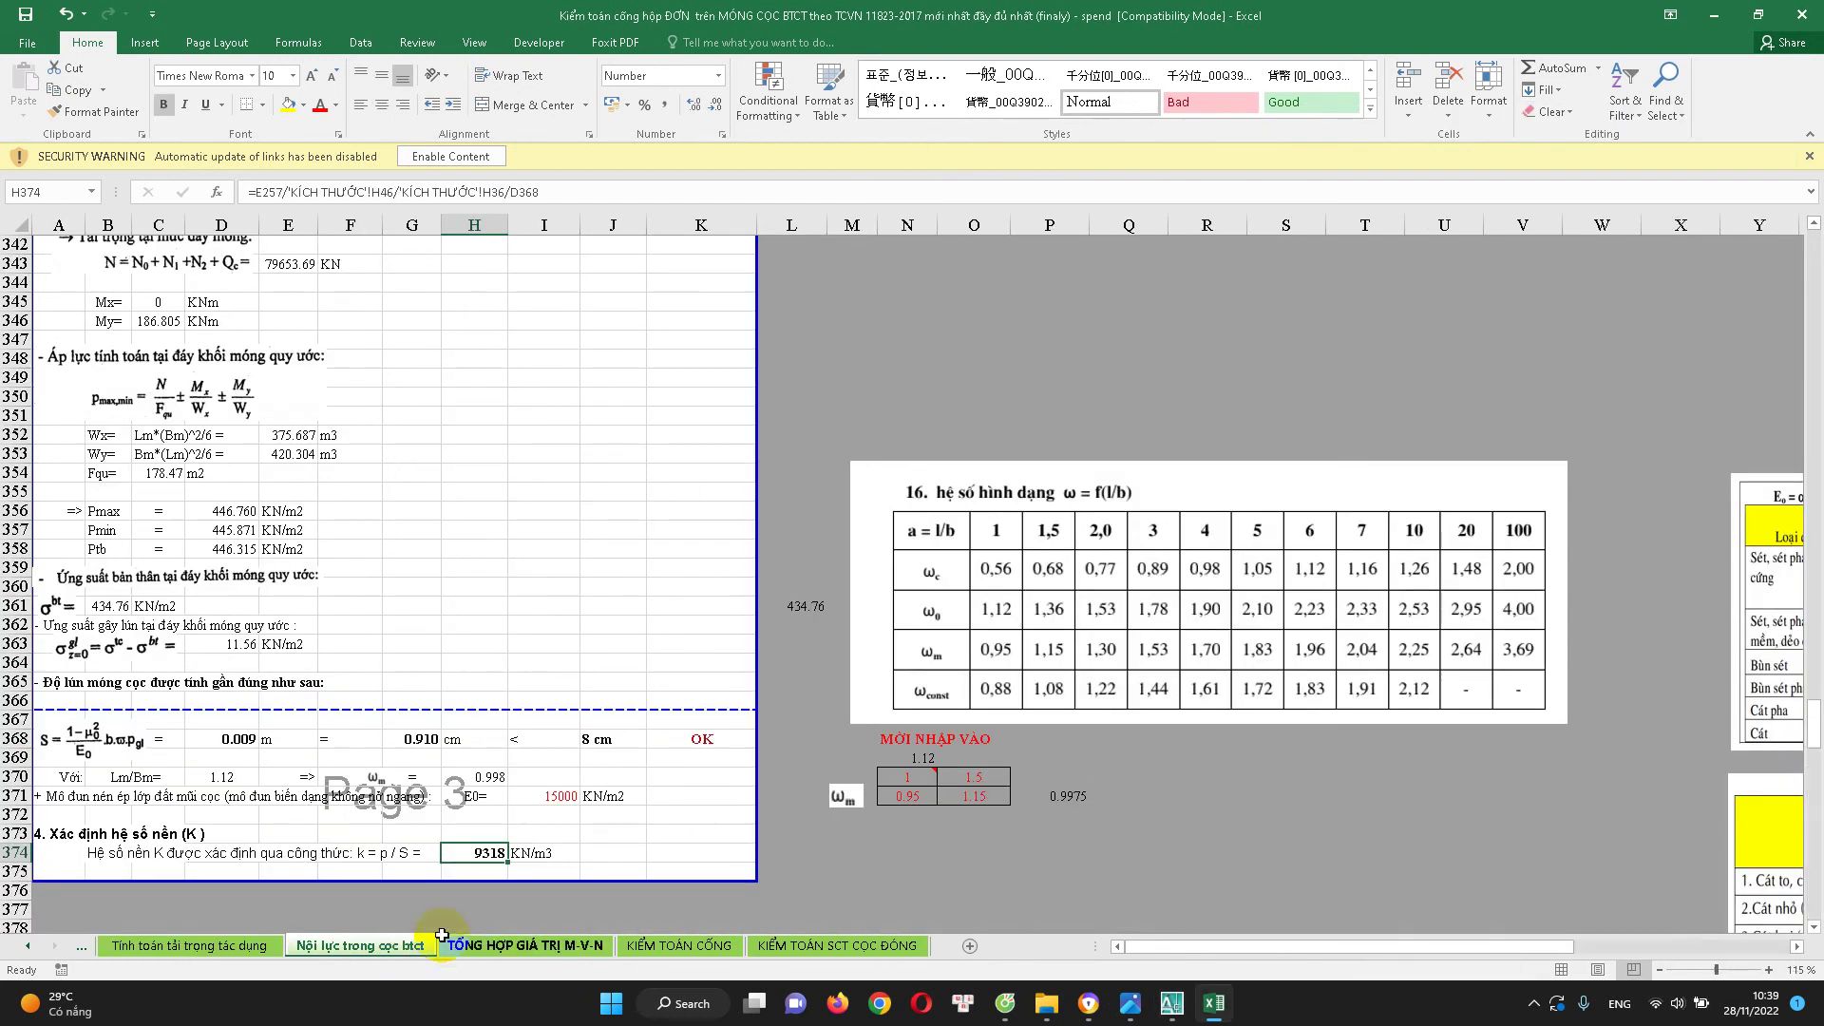
Open the TỔNG HỢP GIÁ TRỊ M-V-N sheet and check the CĐ I-A moment in H11 (43.6 kN.m/m)
{"action": "scroll", "coordinate": [535, 910], "scroll_direction": "up", "scroll_amount": 3}
{"action": "left_click", "coordinate": [526, 945]}
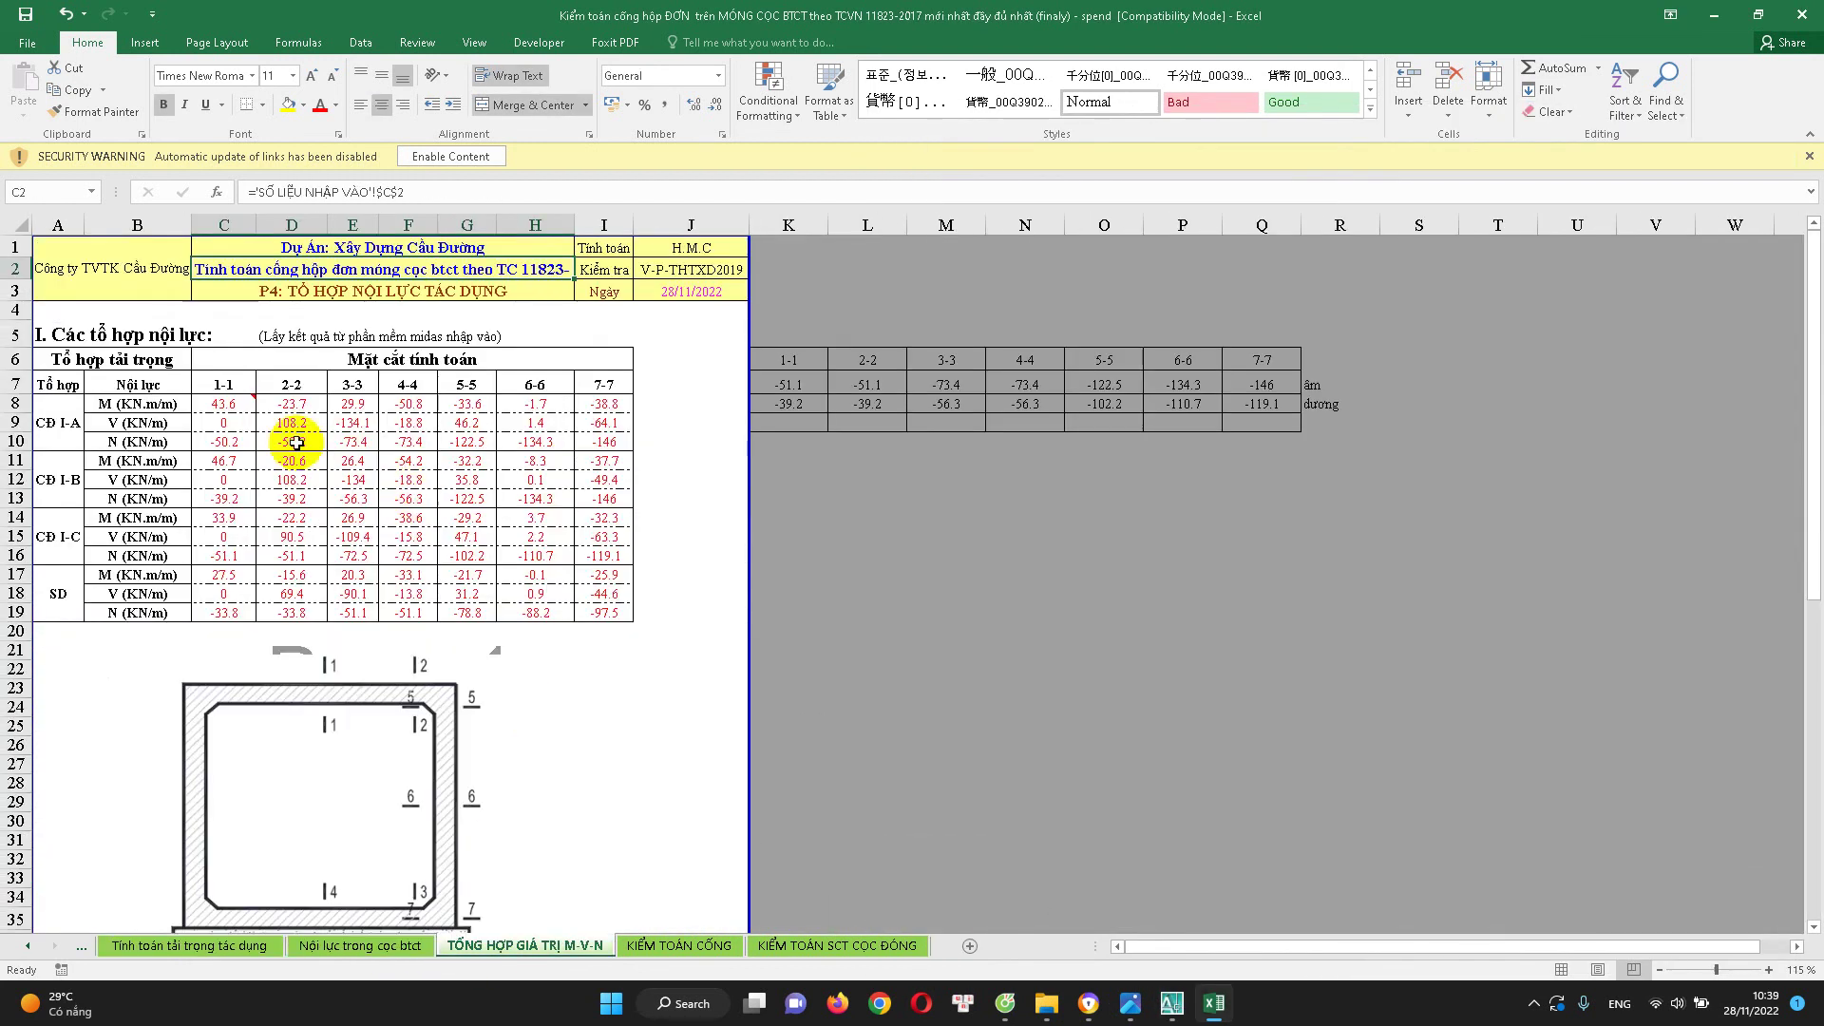
{"action": "scroll", "coordinate": [412, 590], "scroll_direction": "down", "scroll_amount": 2}
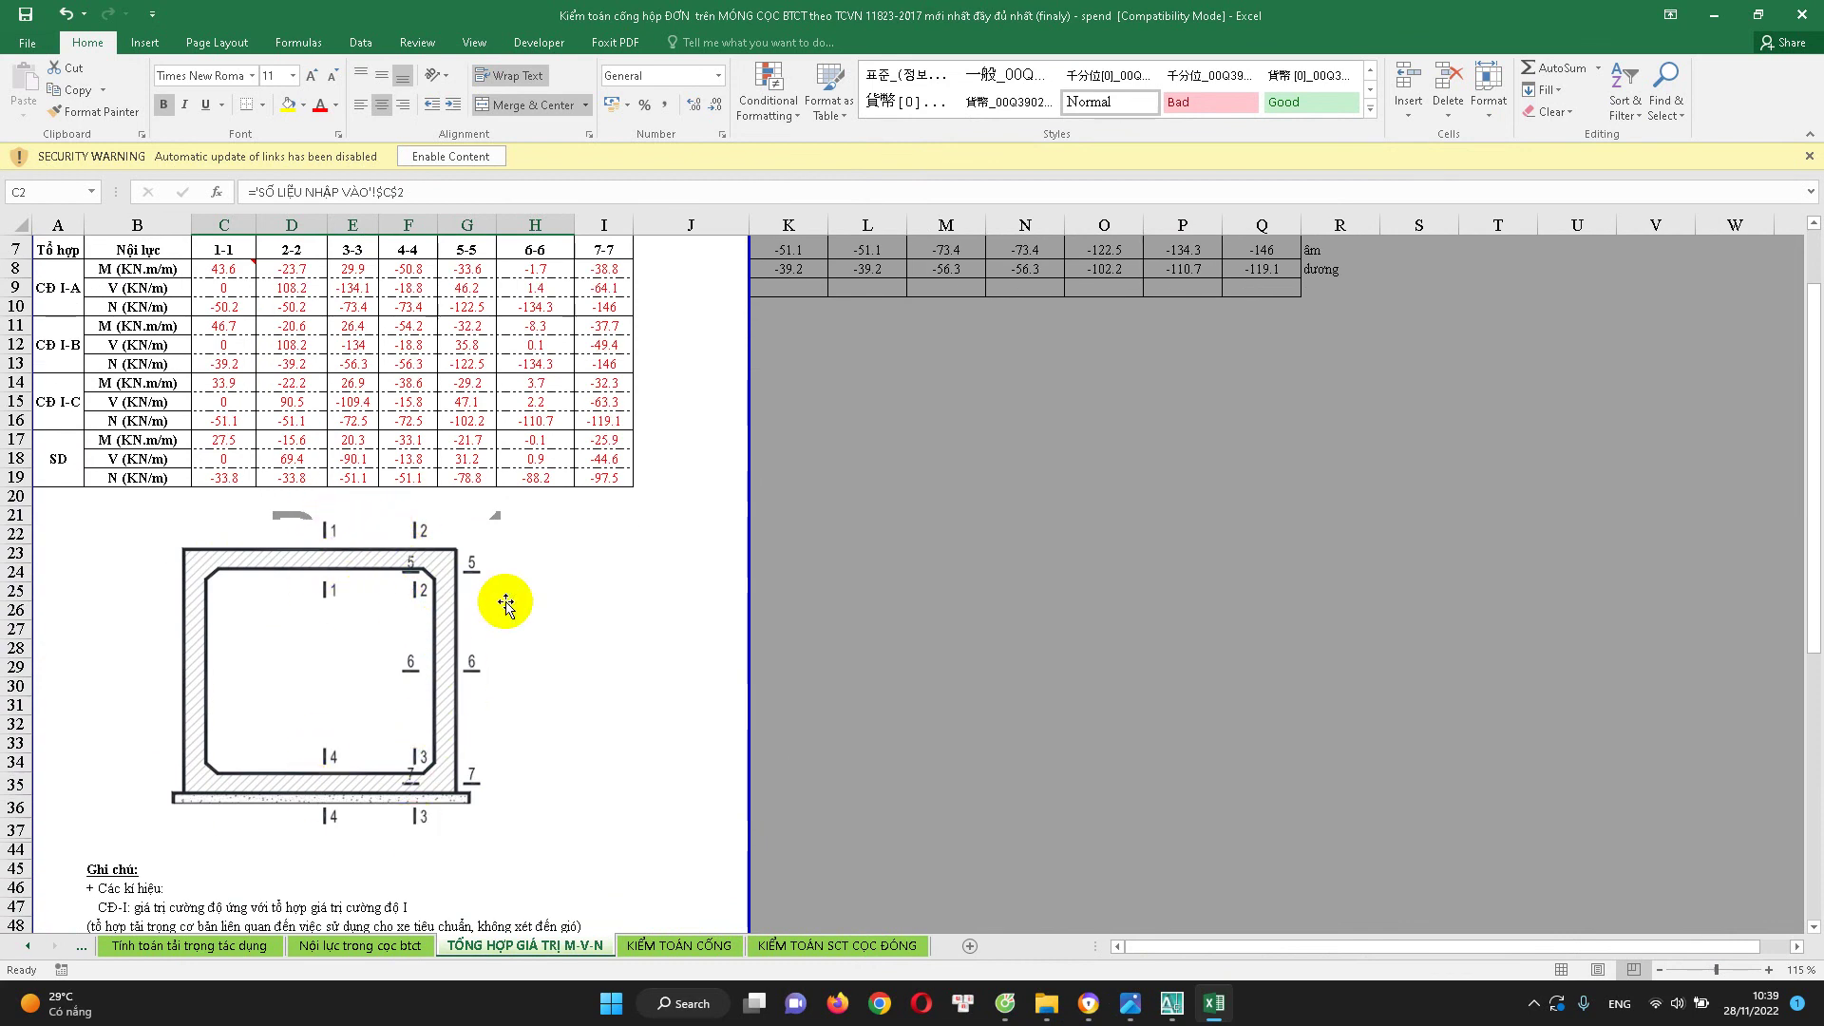
{"action": "scroll", "coordinate": [381, 714], "scroll_direction": "up", "scroll_amount": 2}
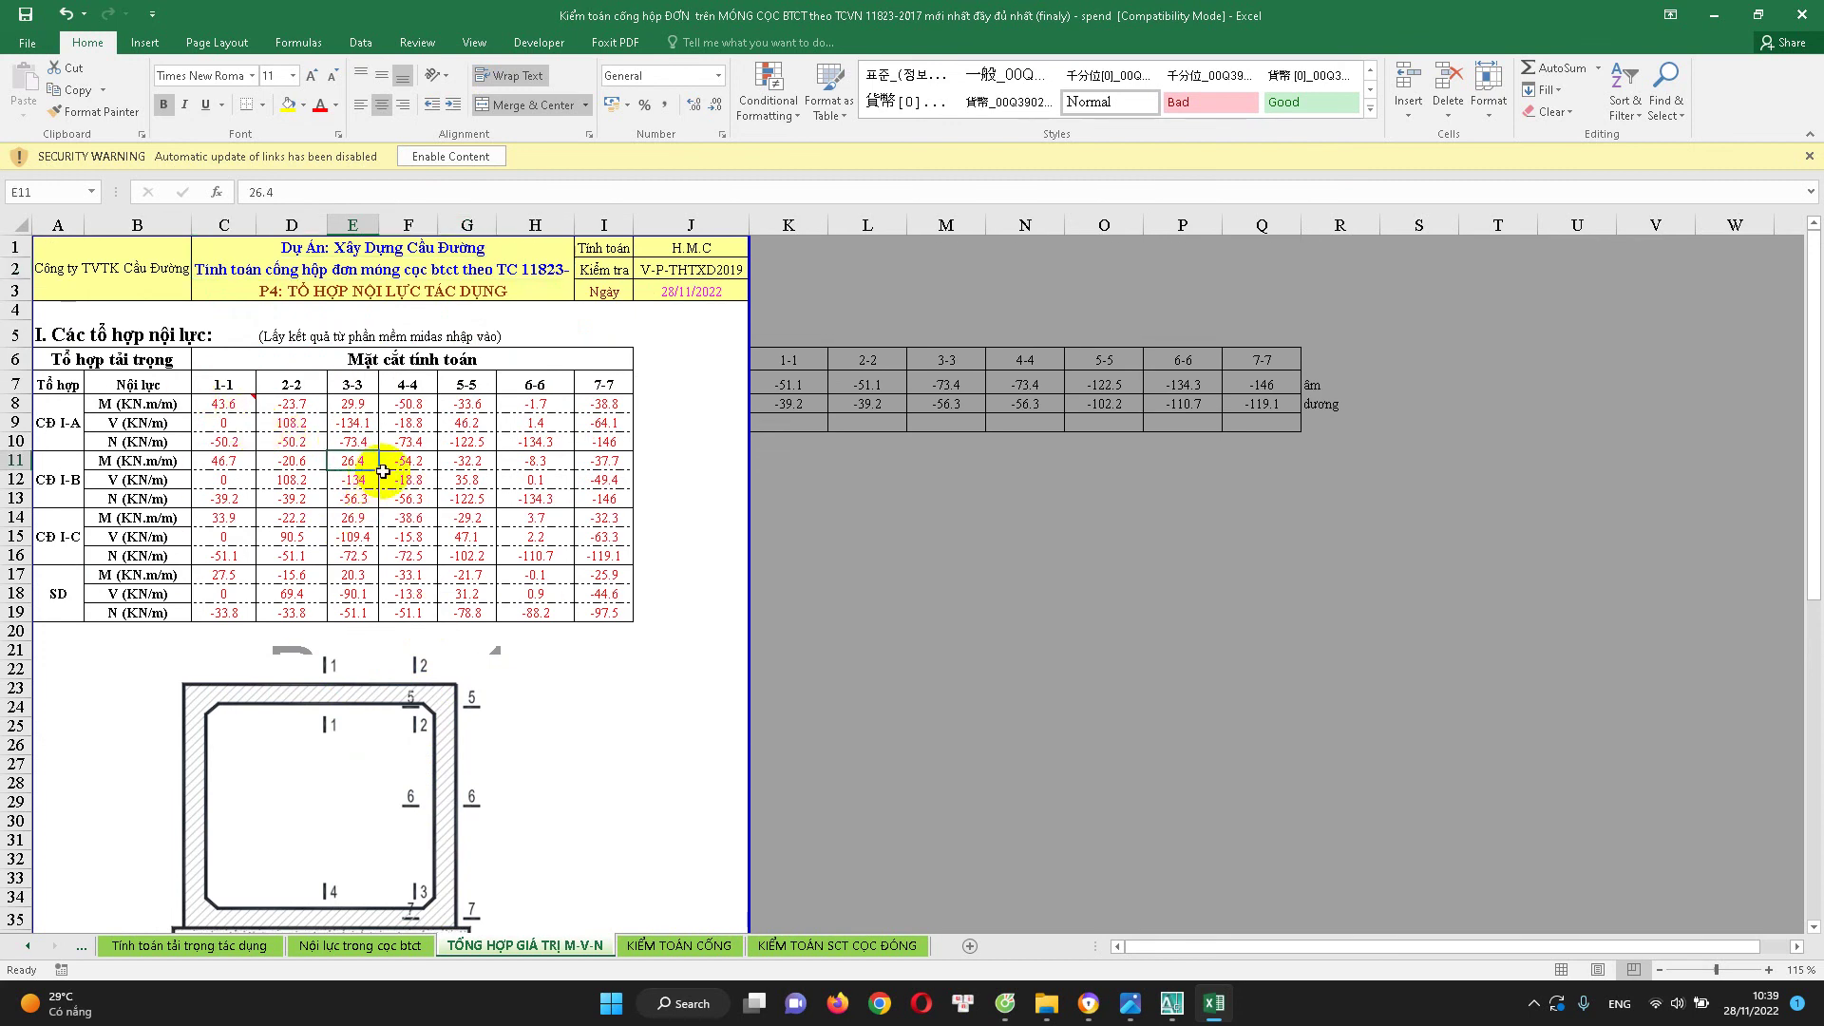
{"action": "left_click", "coordinate": [540, 461]}
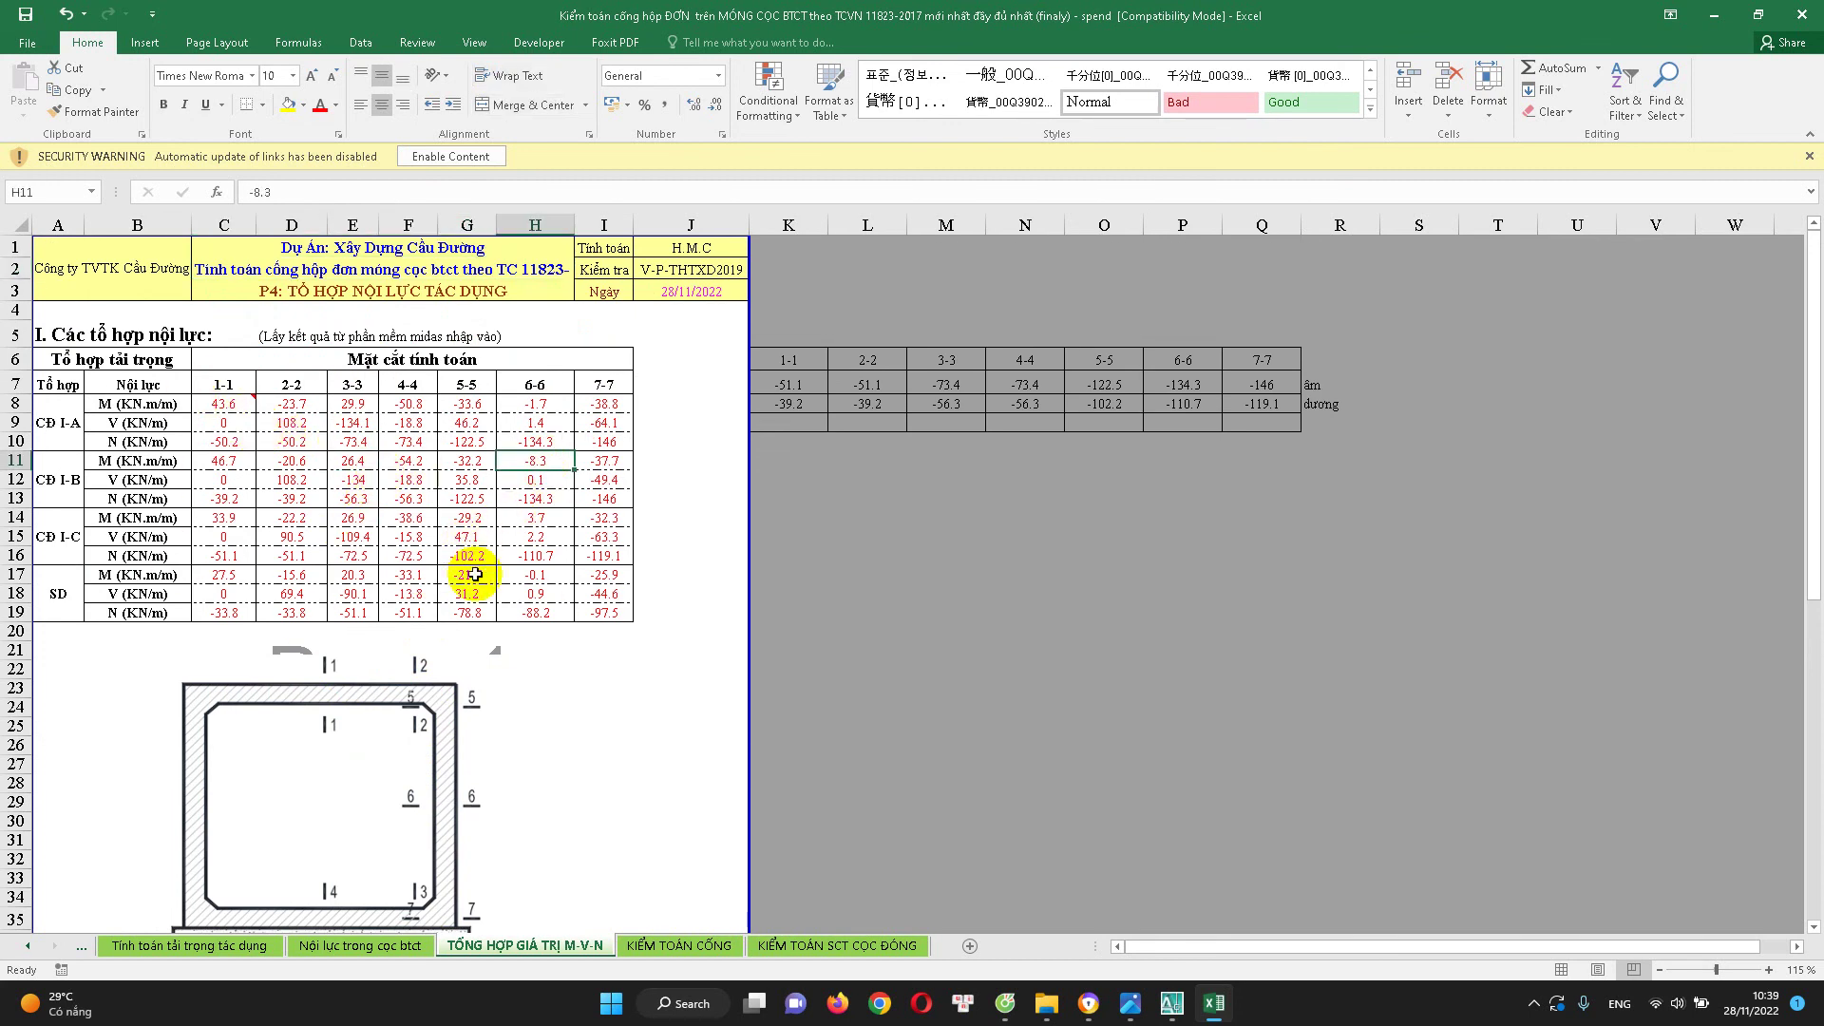
{"action": "mouse_move", "coordinate": [1005, 1003]}
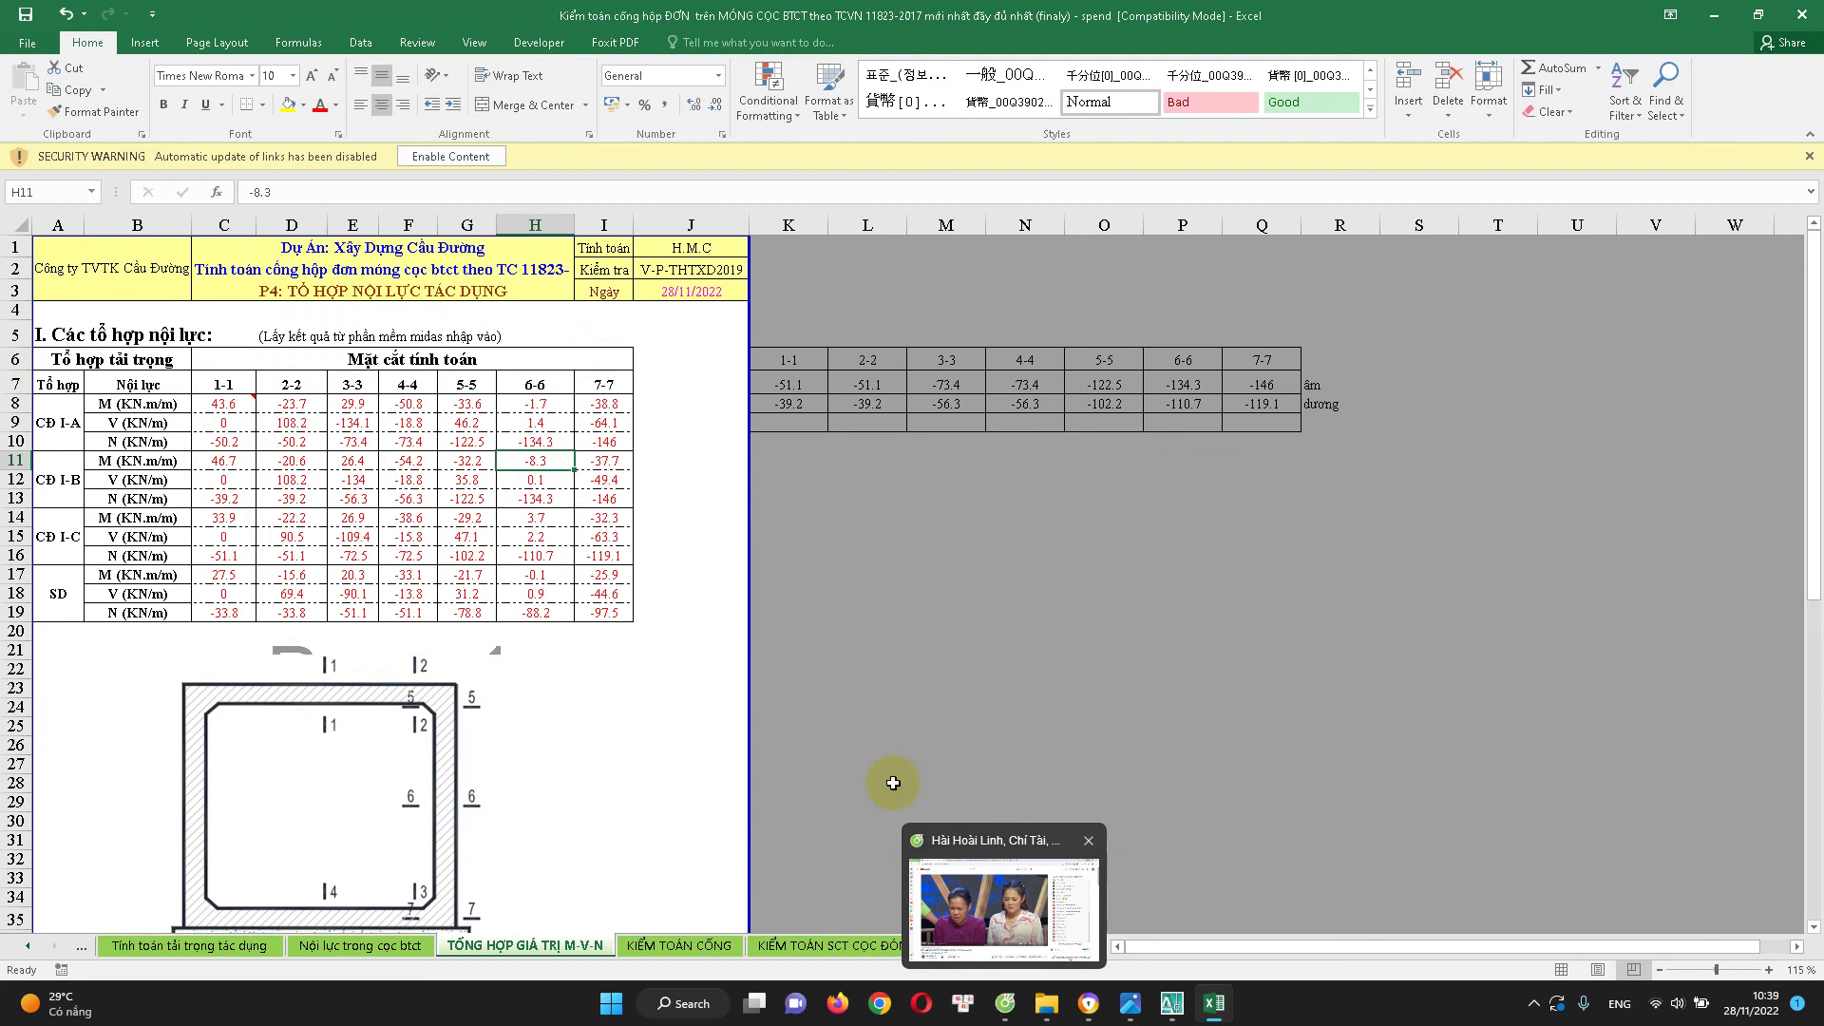
In the YouTube browser, clear the search box and search for 'mô hình cống hộp đơn'
{"action": "left_click", "coordinate": [1006, 1007]}
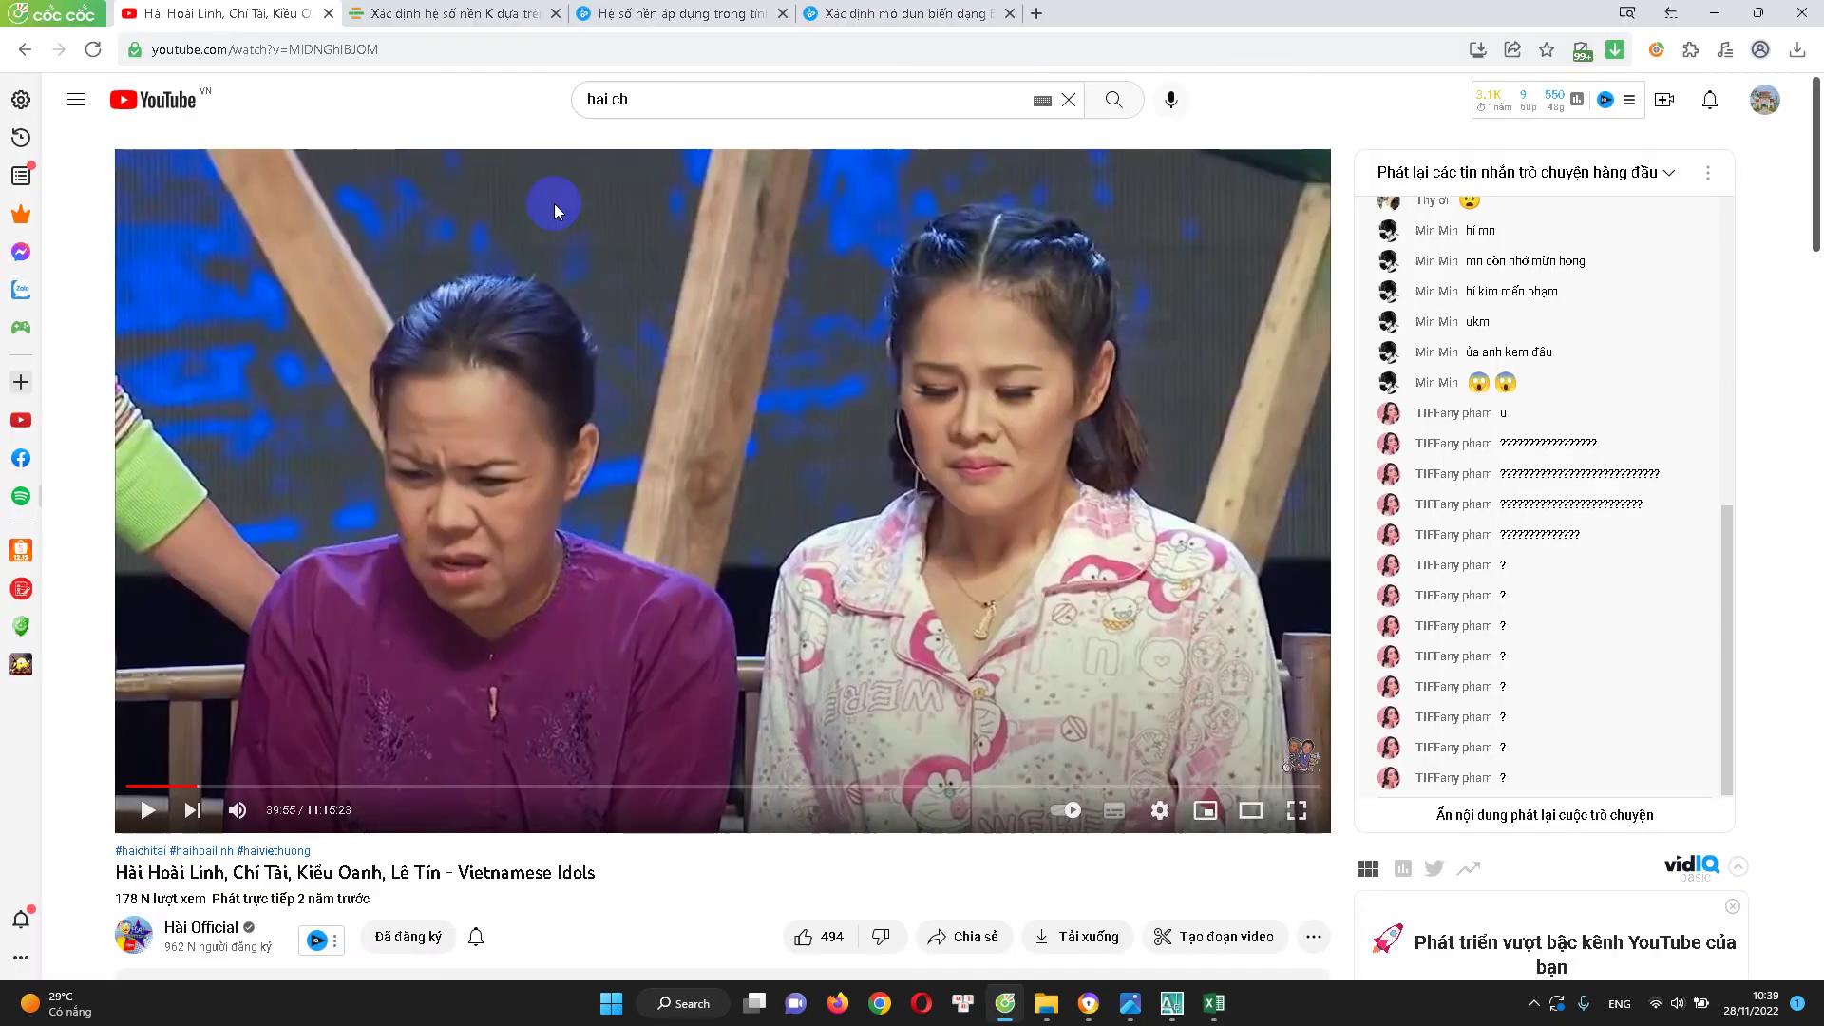
{"action": "left_click", "coordinate": [139, 134]}
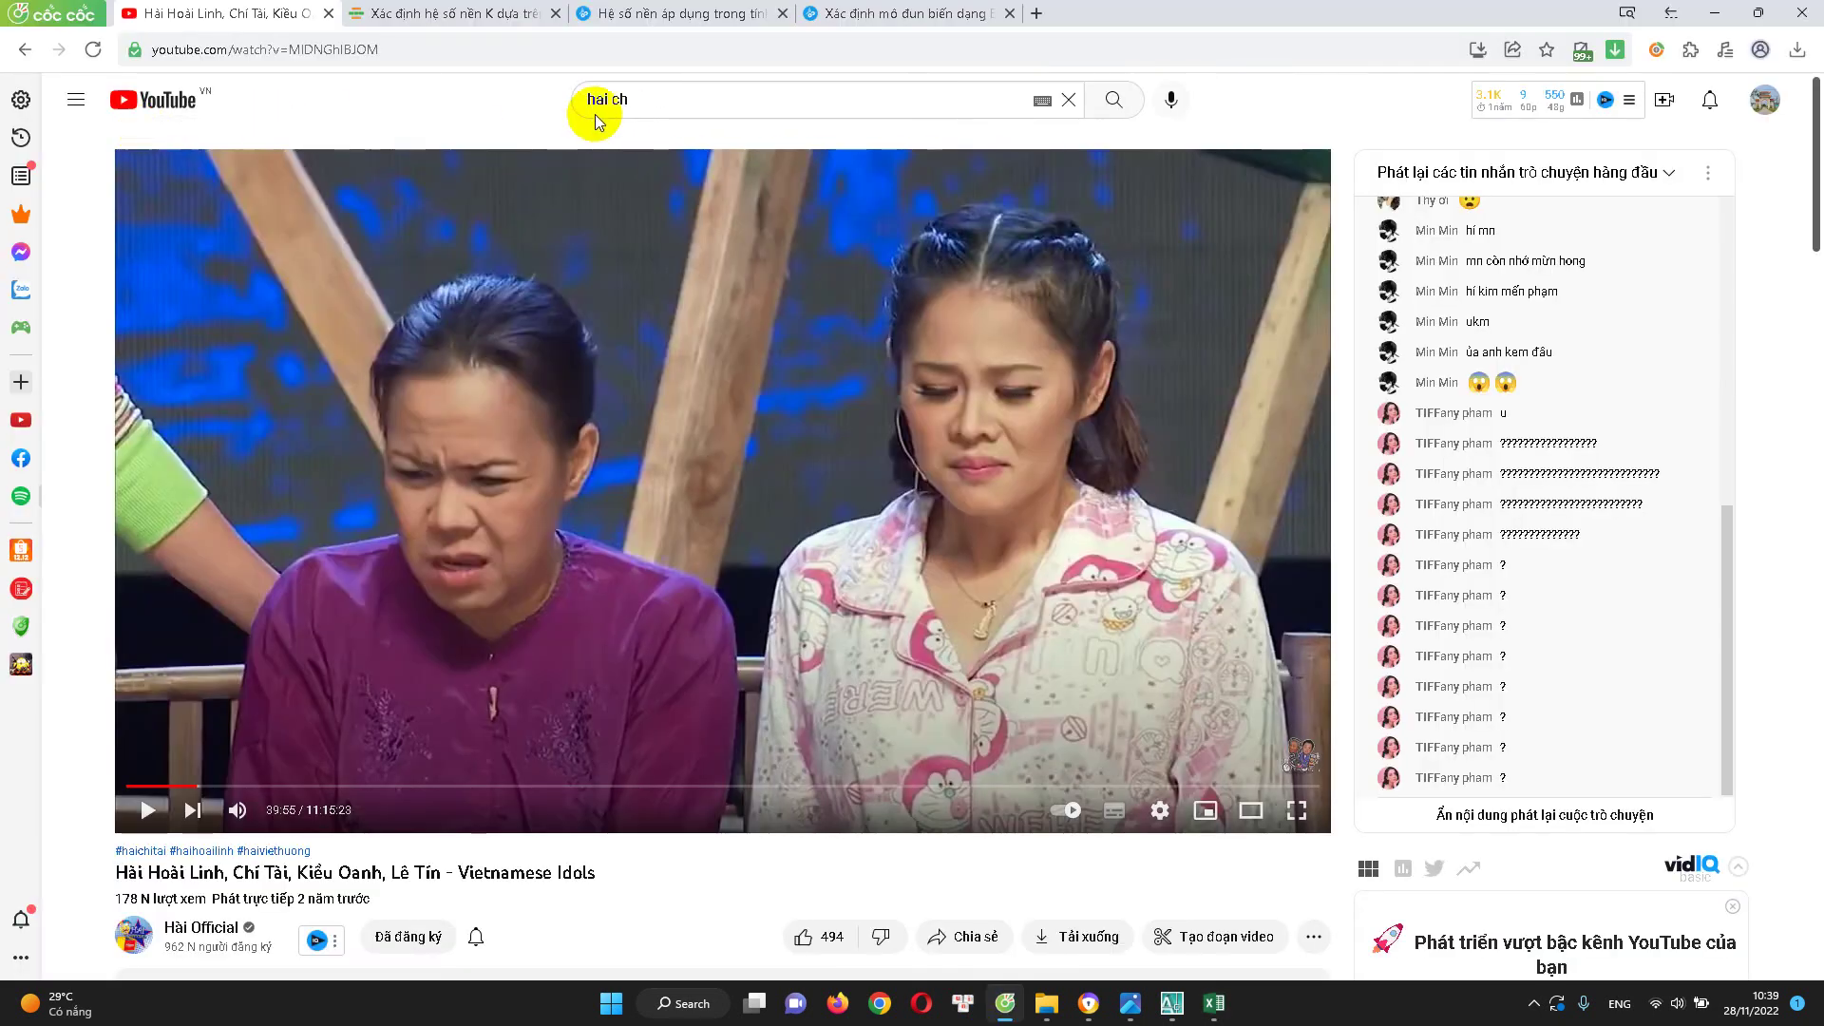
{"action": "left_click", "coordinate": [651, 95]}
{"action": "type", "text": "hu"}
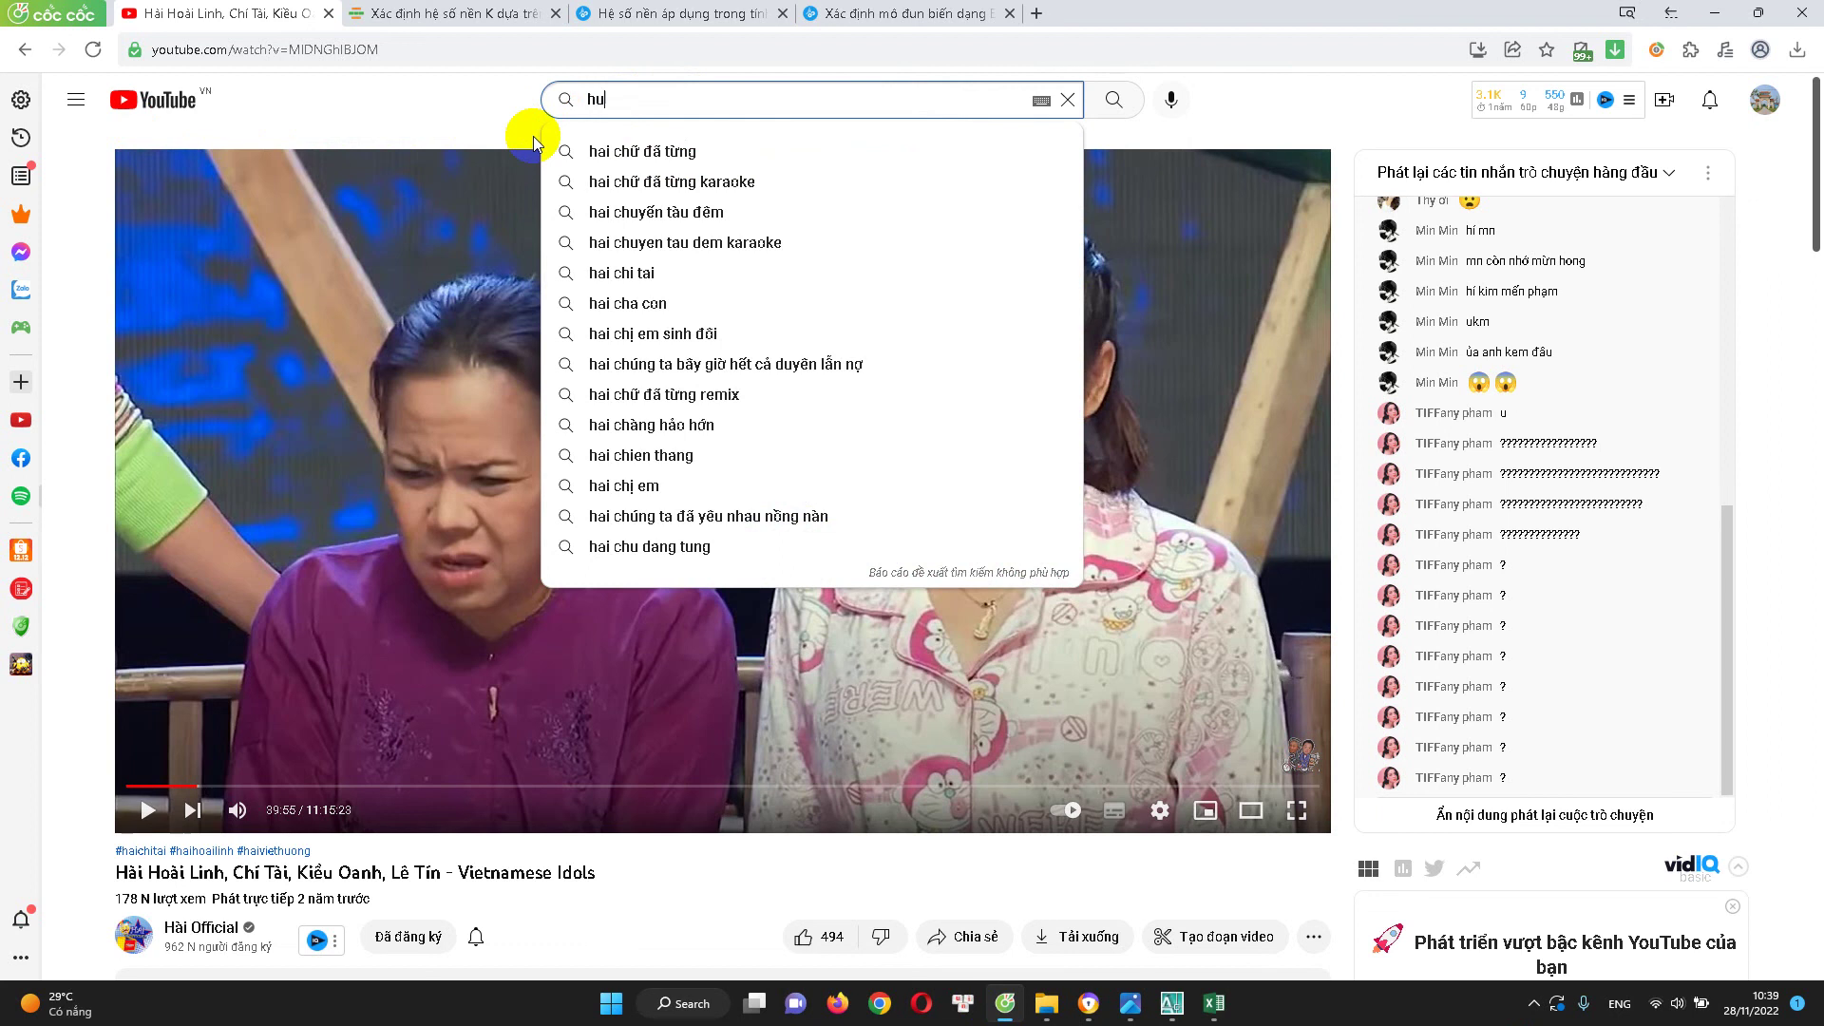
{"action": "key", "text": "BackSpace"}
{"action": "key", "text": "BackSpace"}
{"action": "type", "text": "ô"}
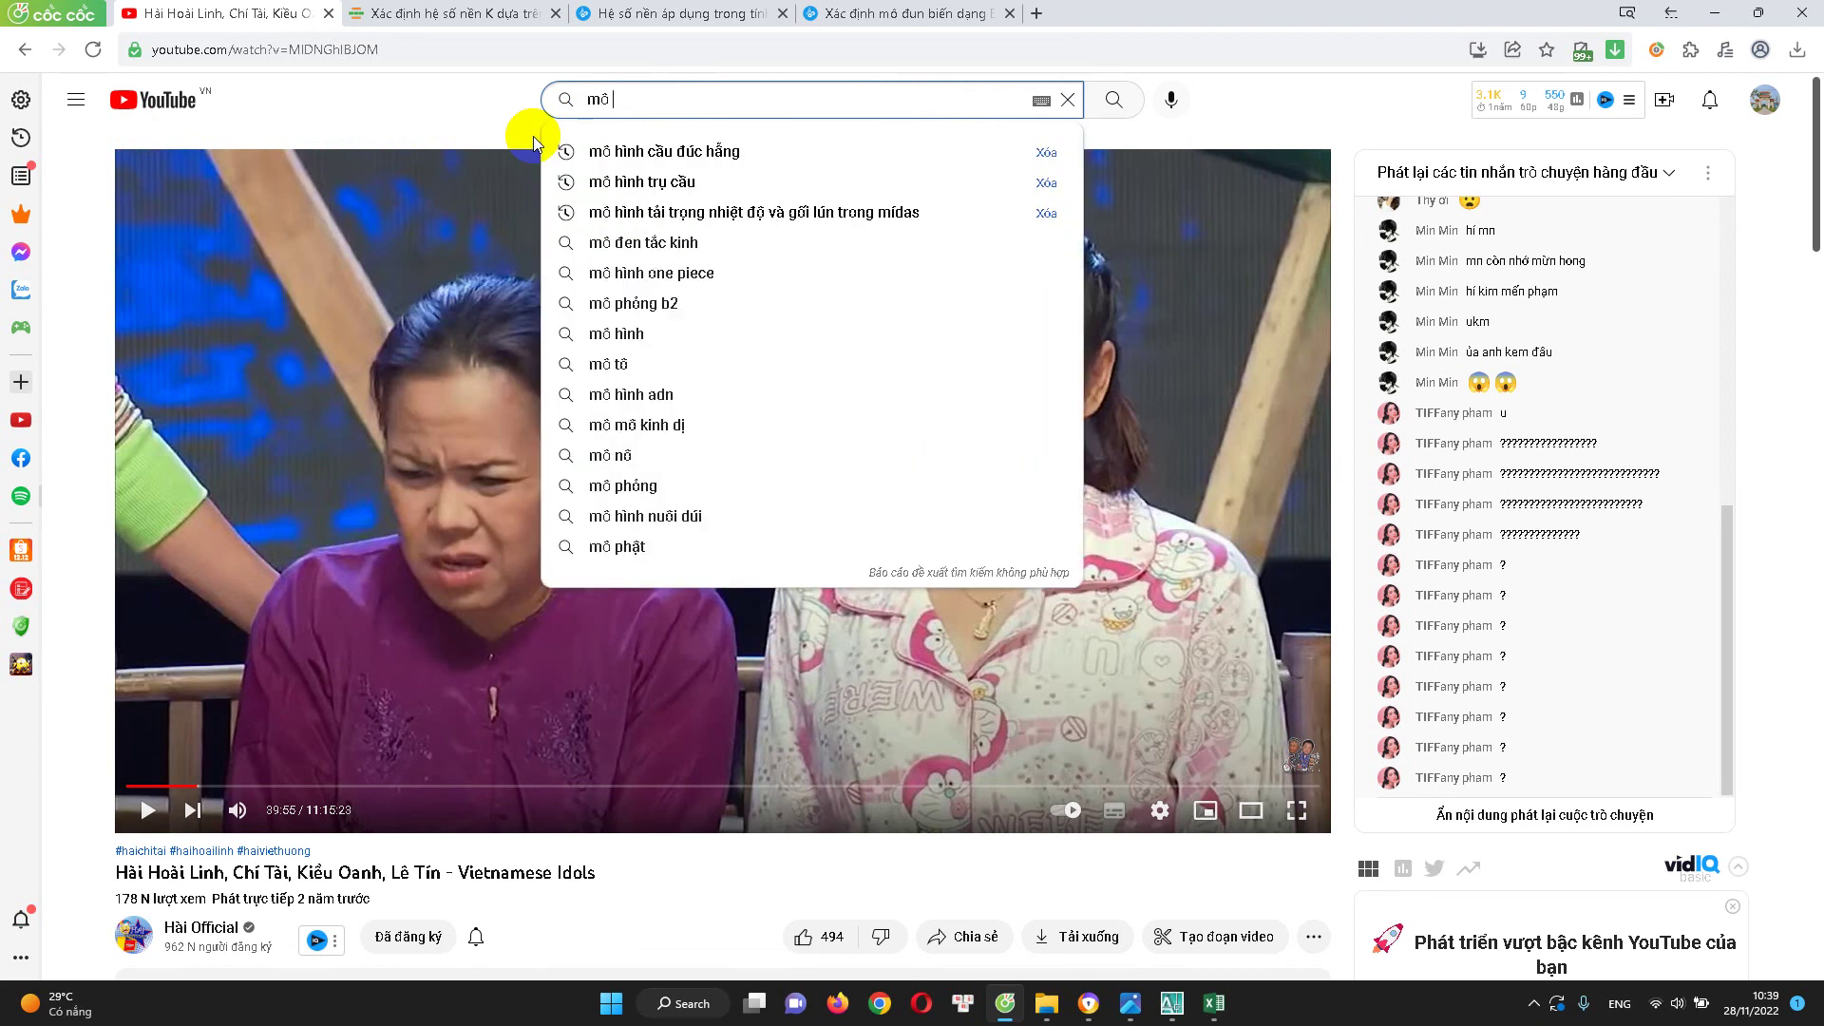
{"action": "type", "text": " hìnhcống"}
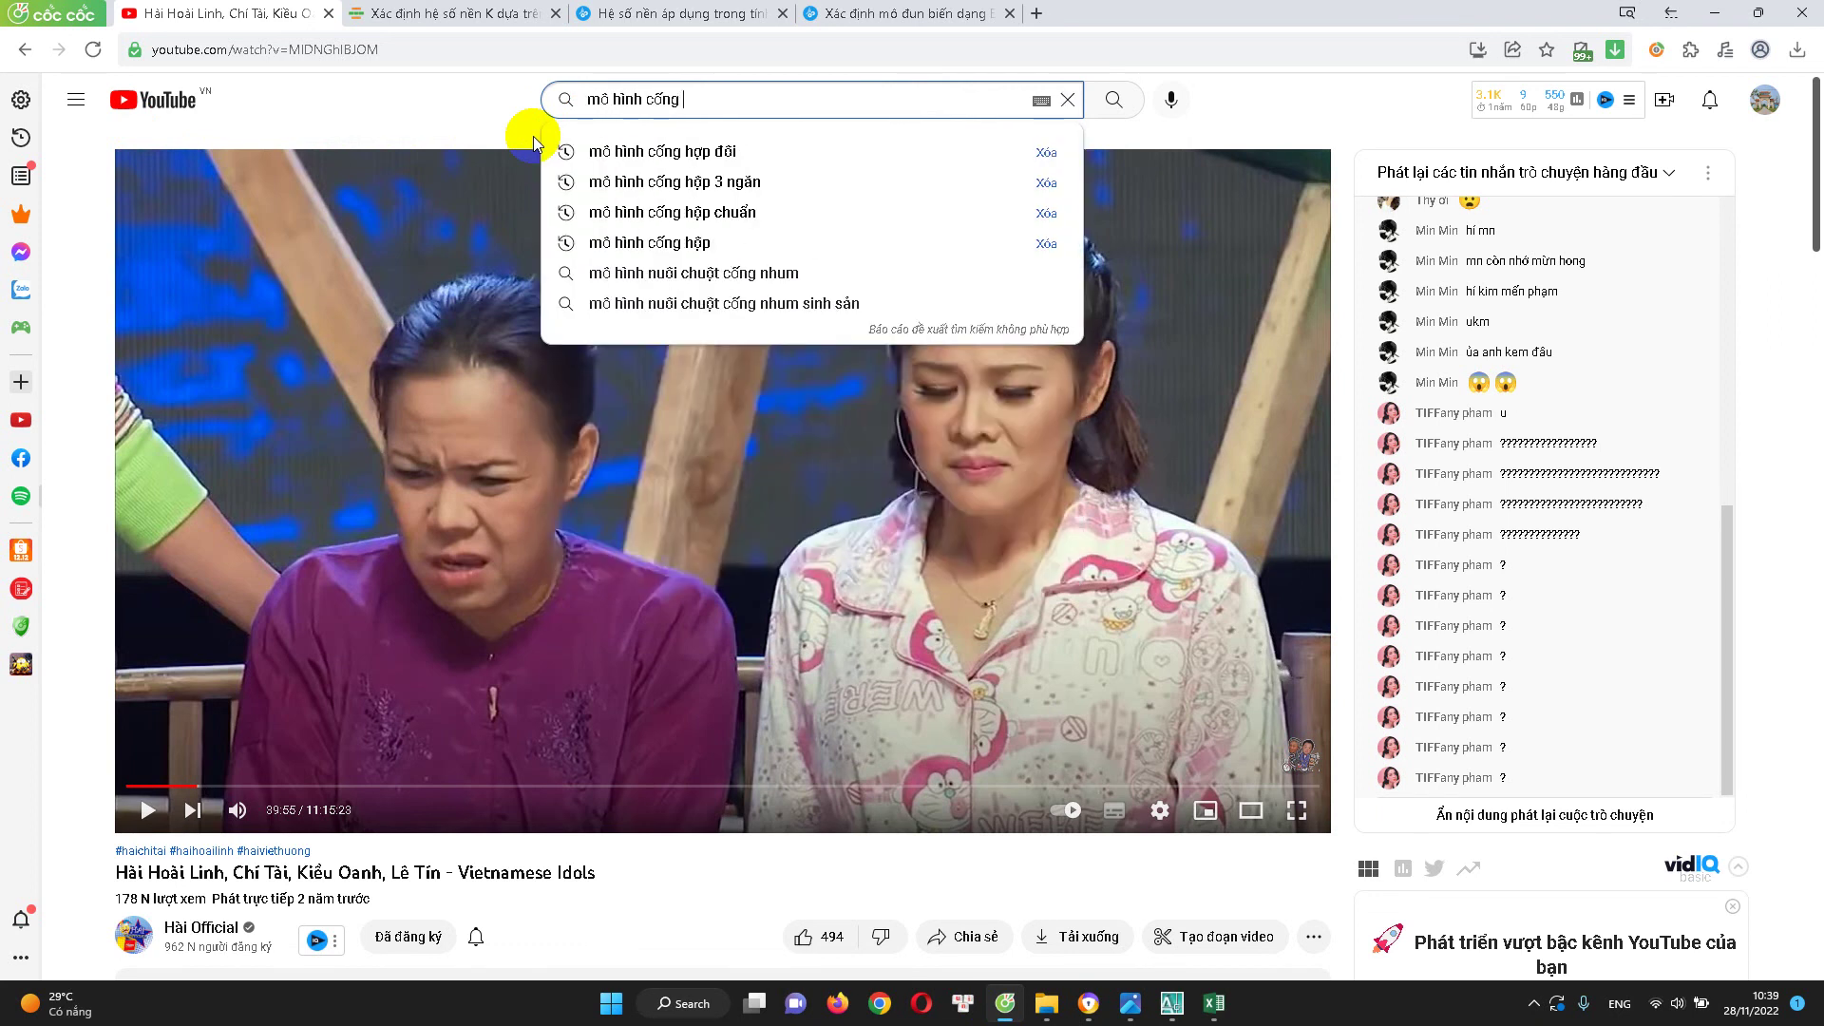
{"action": "type", "text": " hộp dđơn"}
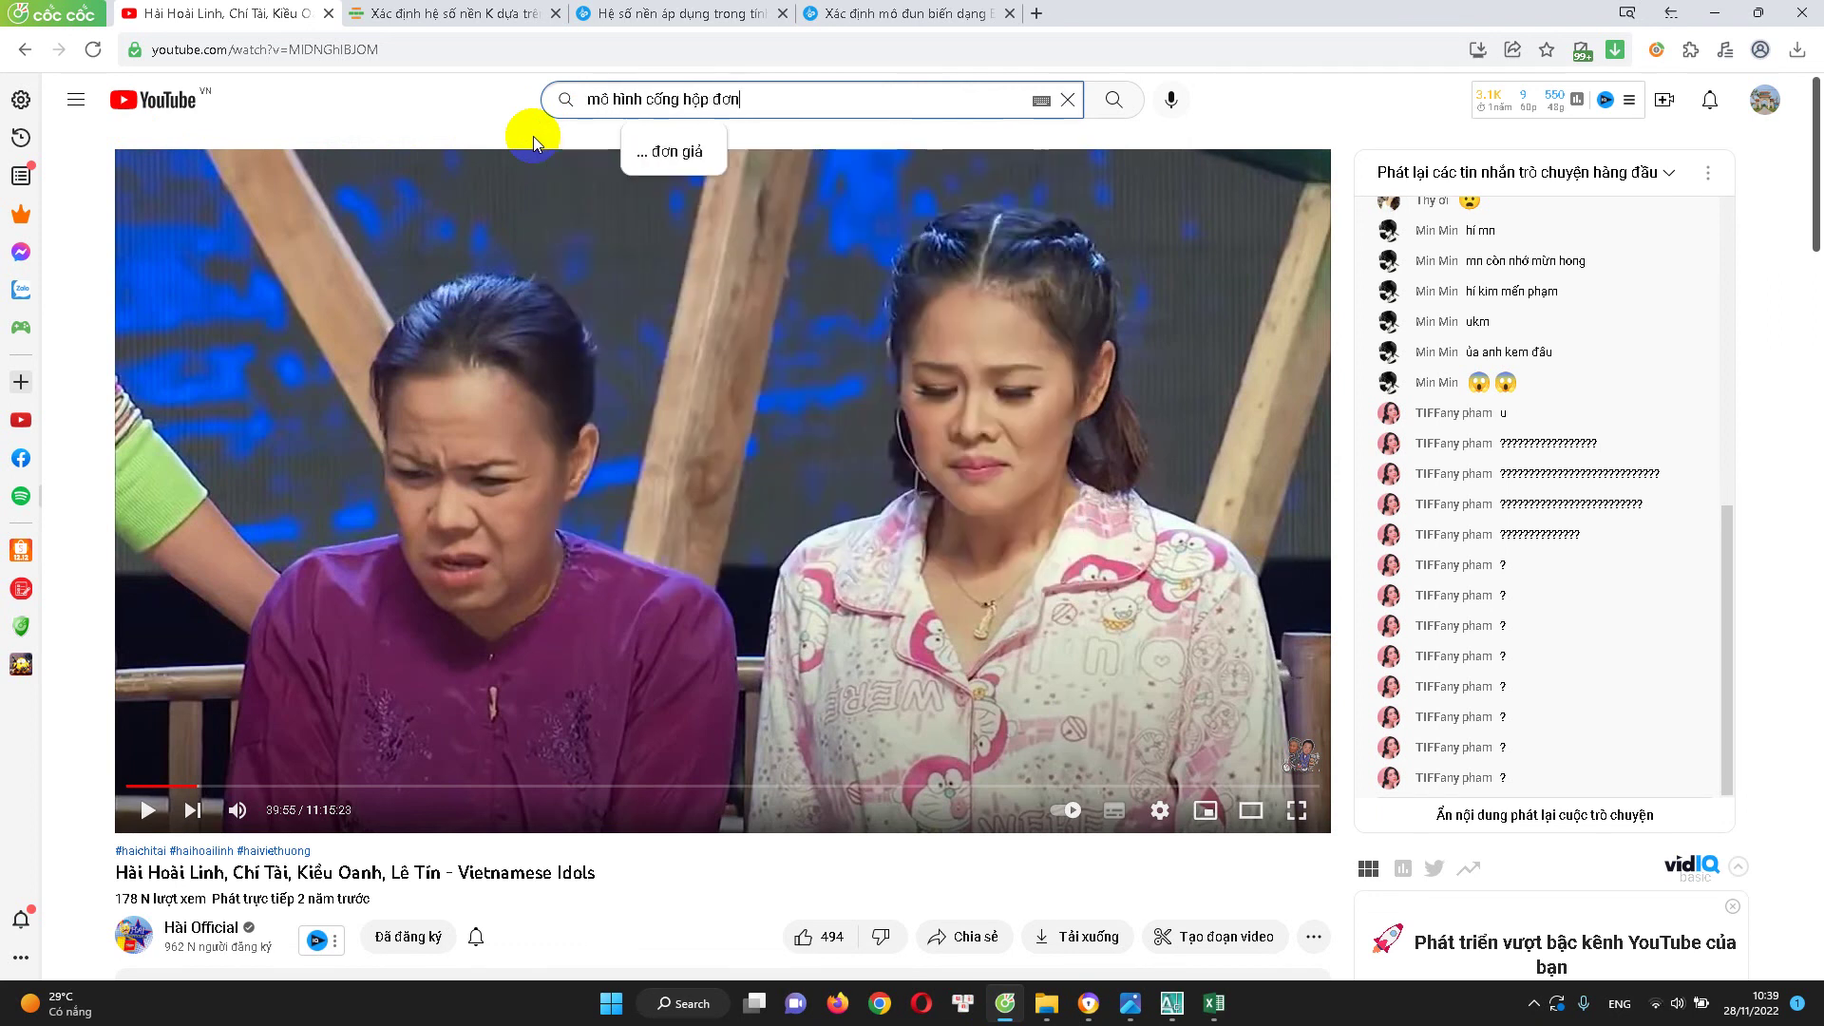
{"action": "key", "text": "Return"}
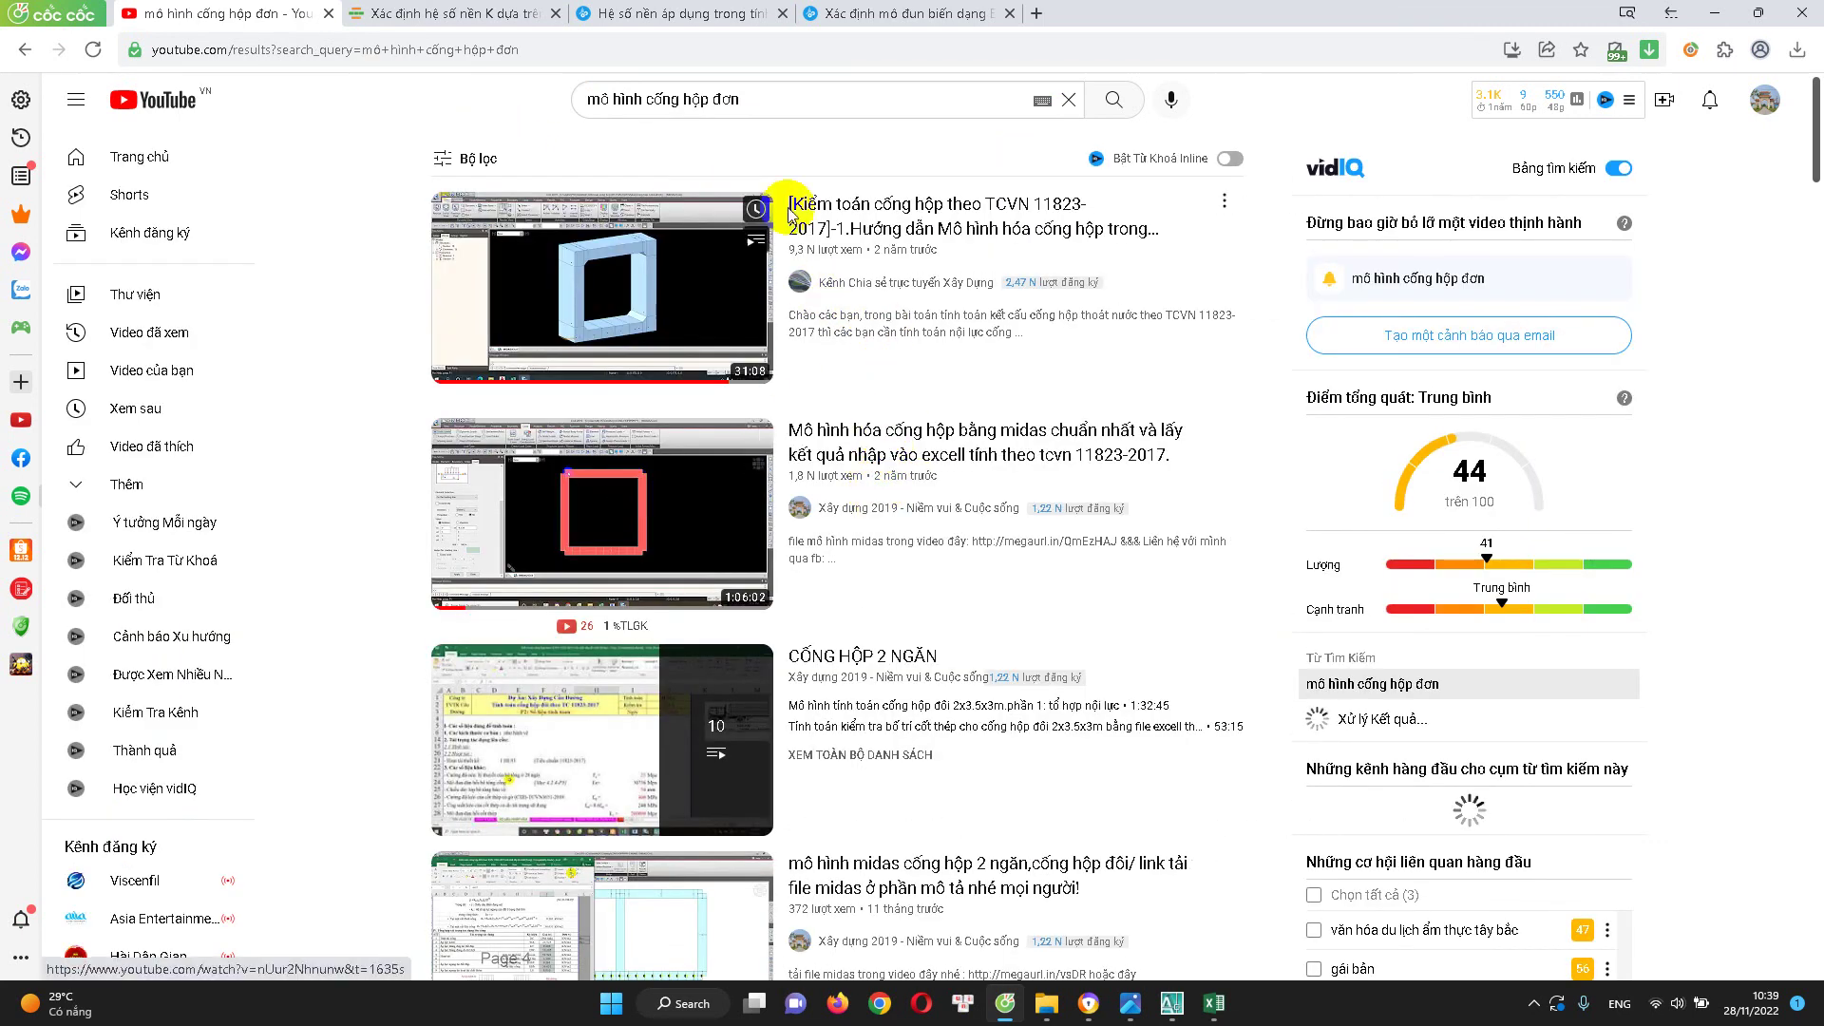
Open the CỐNG HỘP 1 NGĂN playlist in a new tab to load 'file excell tính toán cống hộp'
{"action": "scroll", "coordinate": [859, 450], "scroll_direction": "down", "scroll_amount": 1}
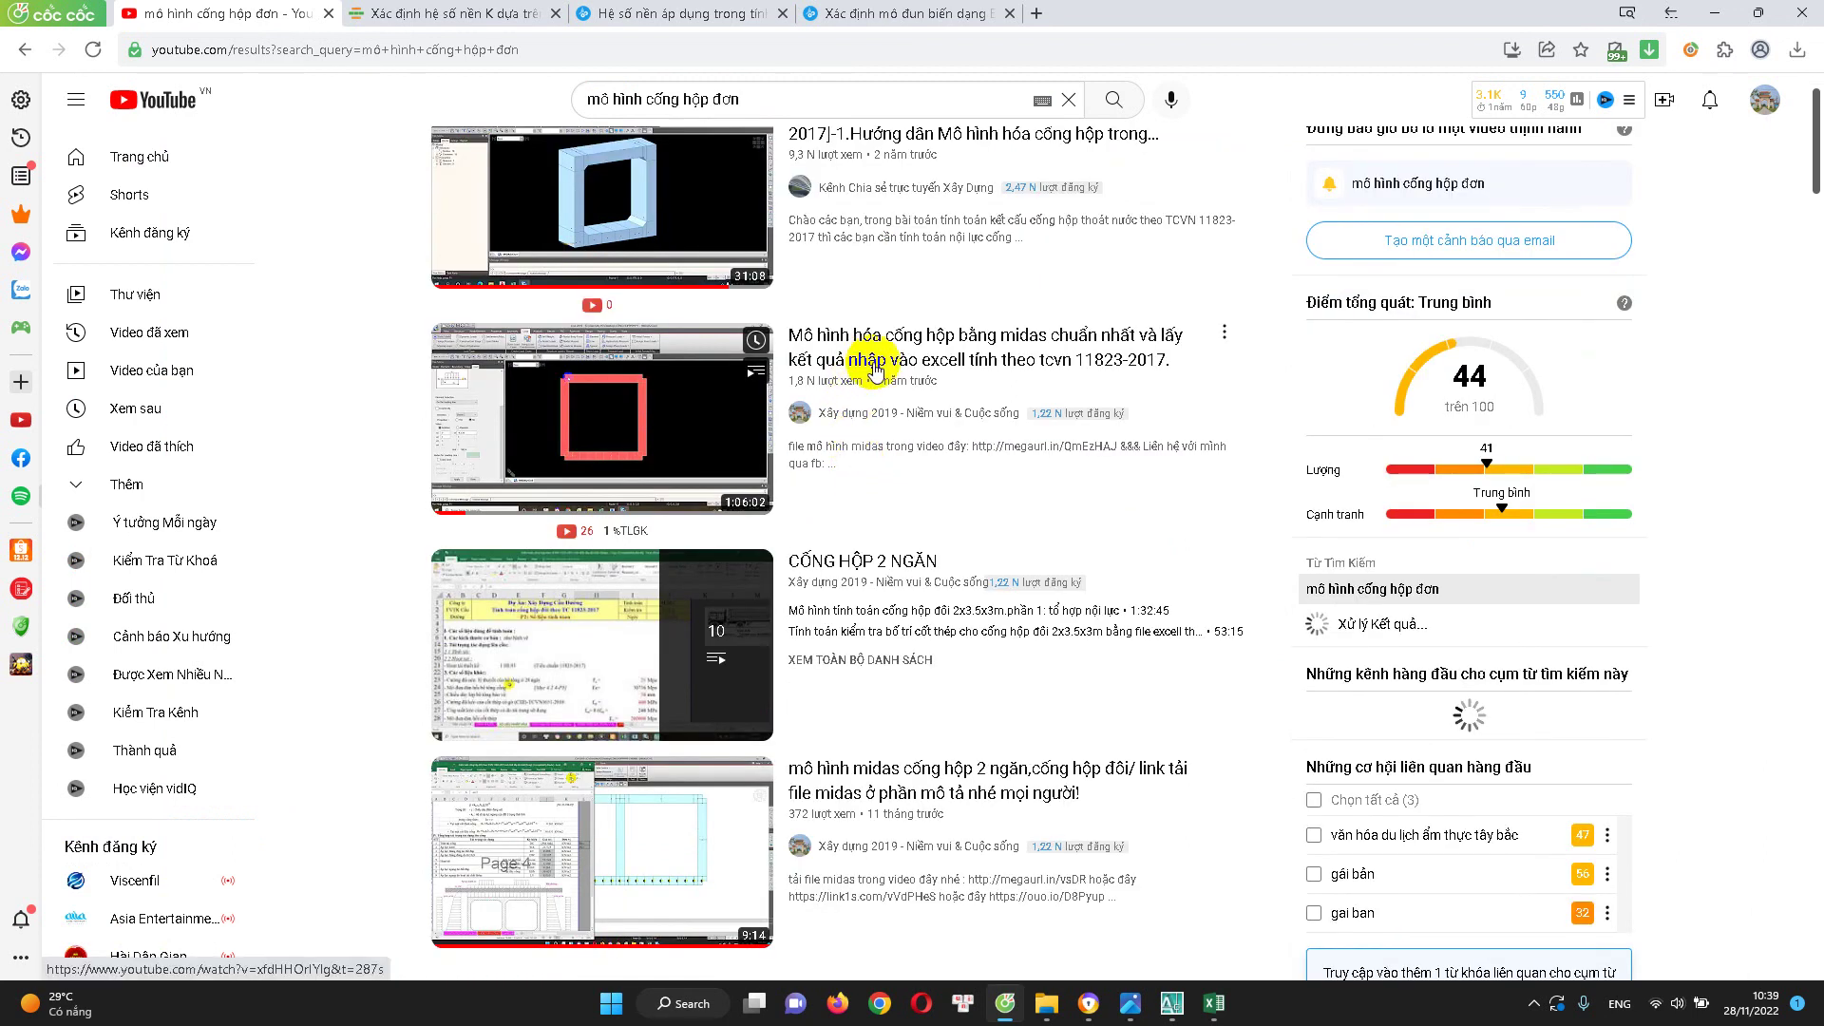
{"action": "scroll", "coordinate": [869, 394], "scroll_direction": "down", "scroll_amount": 1}
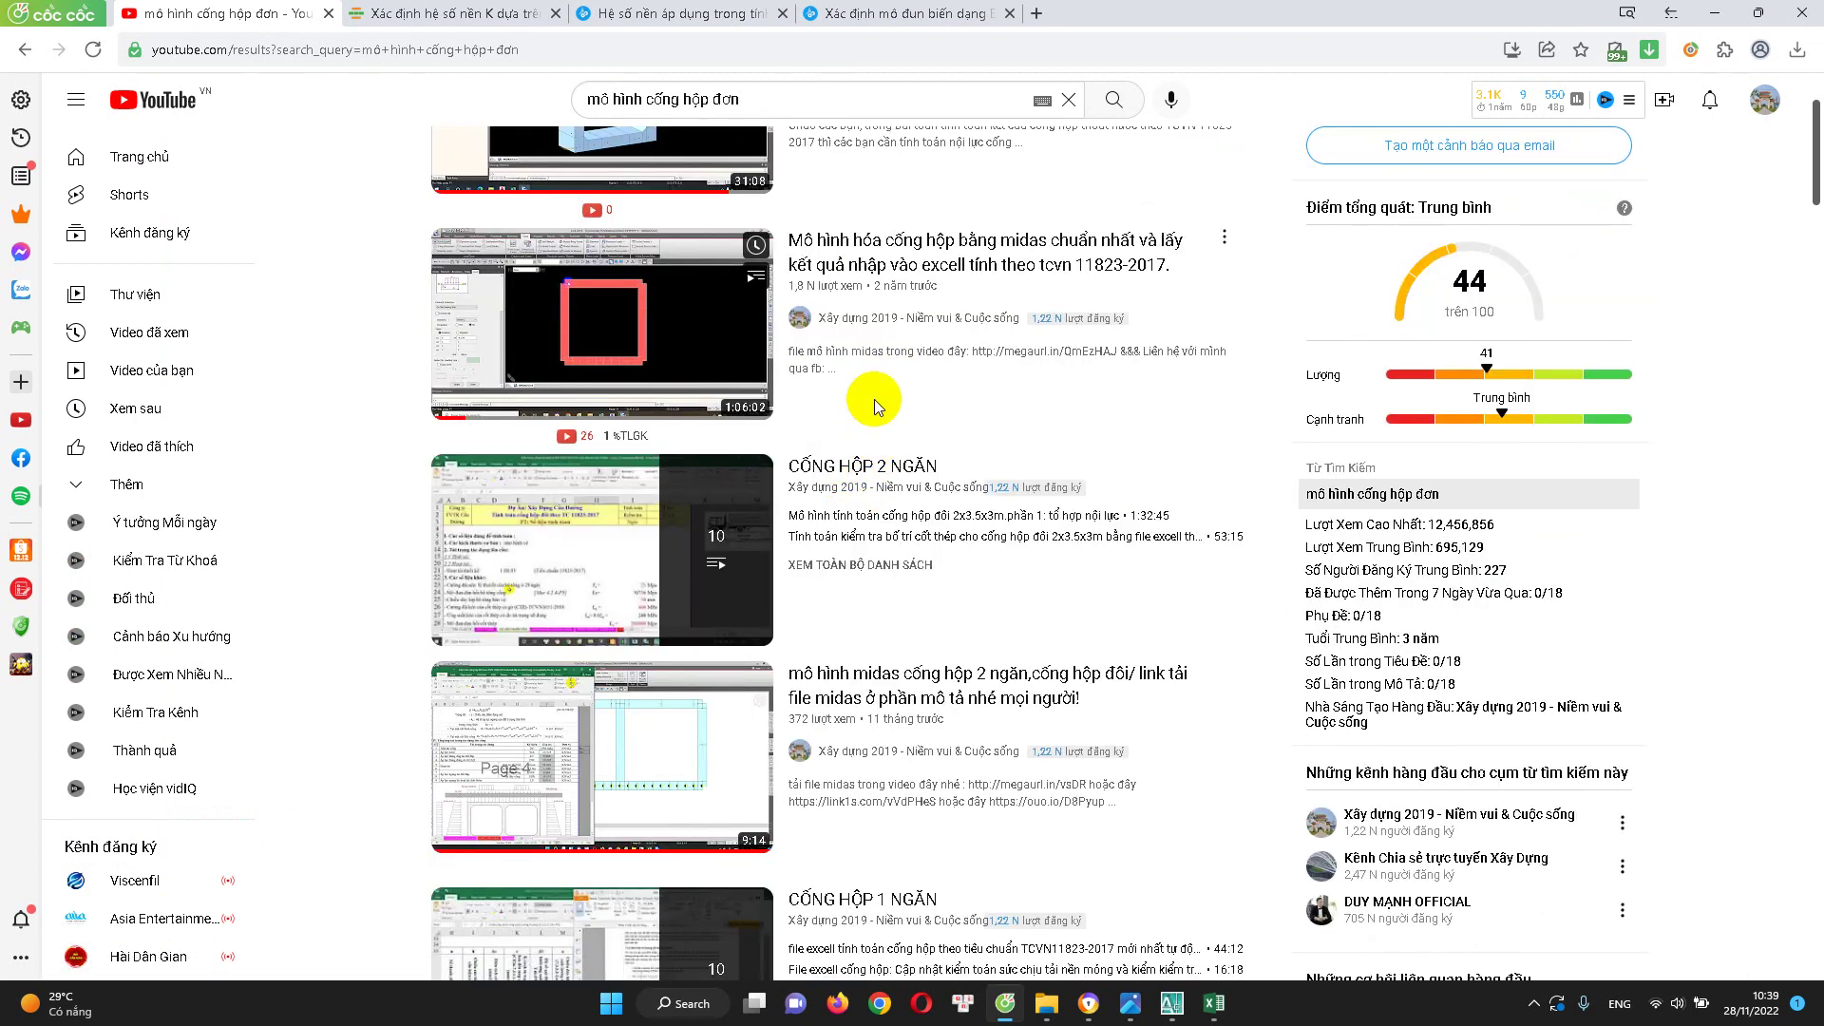
{"action": "scroll", "coordinate": [869, 399], "scroll_direction": "up", "scroll_amount": 1}
{"action": "scroll", "coordinate": [855, 456], "scroll_direction": "down", "scroll_amount": 2}
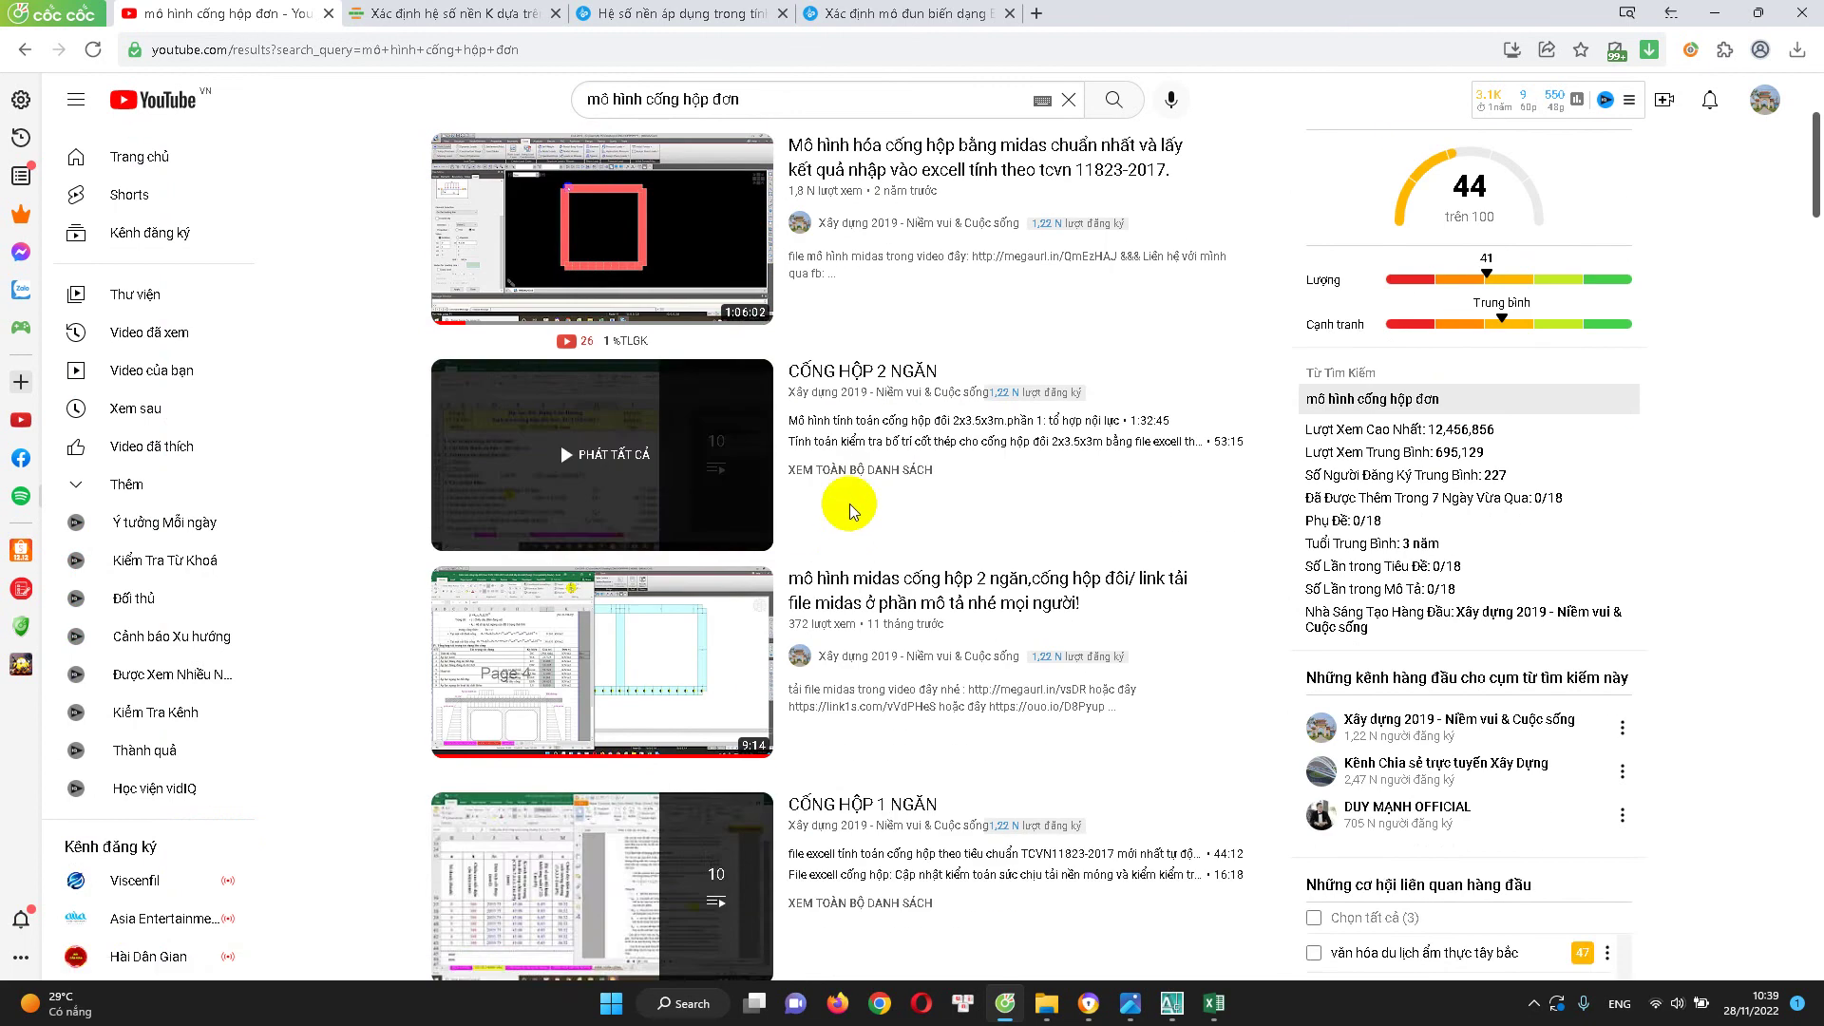
{"action": "scroll", "coordinate": [850, 510], "scroll_direction": "up", "scroll_amount": 2}
{"action": "scroll", "coordinate": [902, 380], "scroll_direction": "down", "scroll_amount": 4}
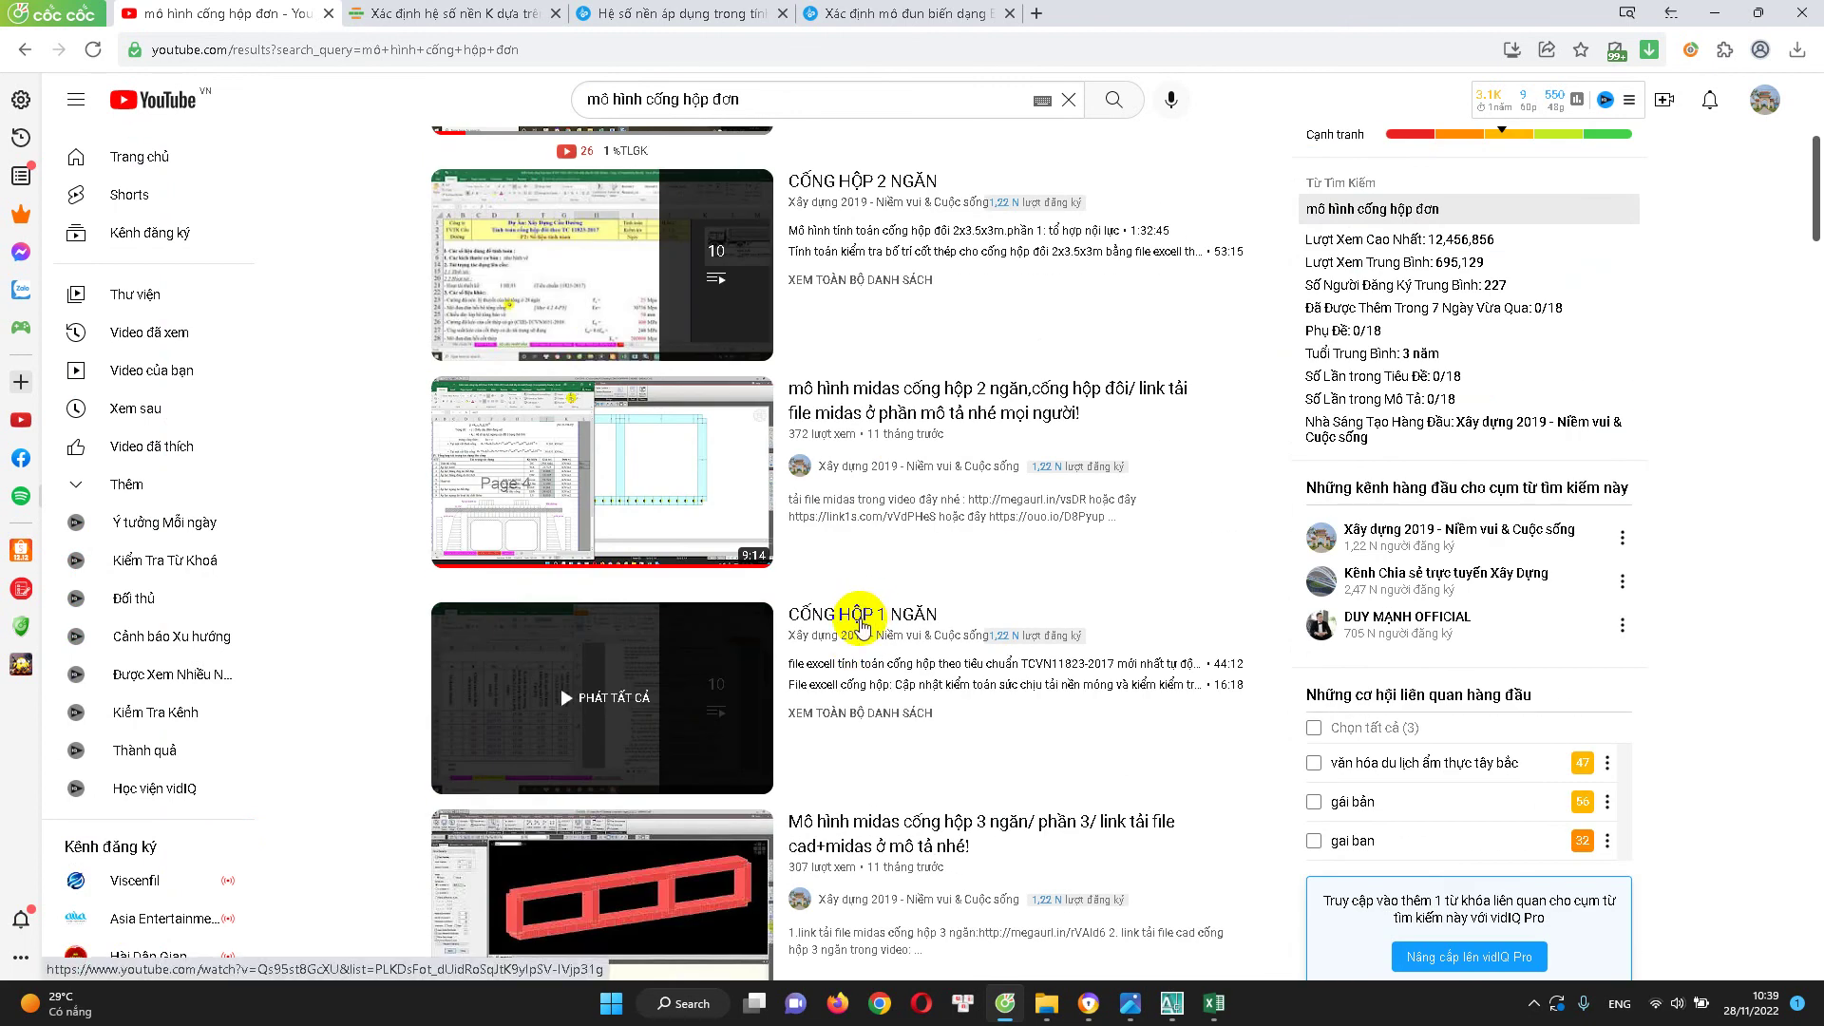
{"action": "scroll", "coordinate": [760, 665], "scroll_direction": "up", "scroll_amount": 1}
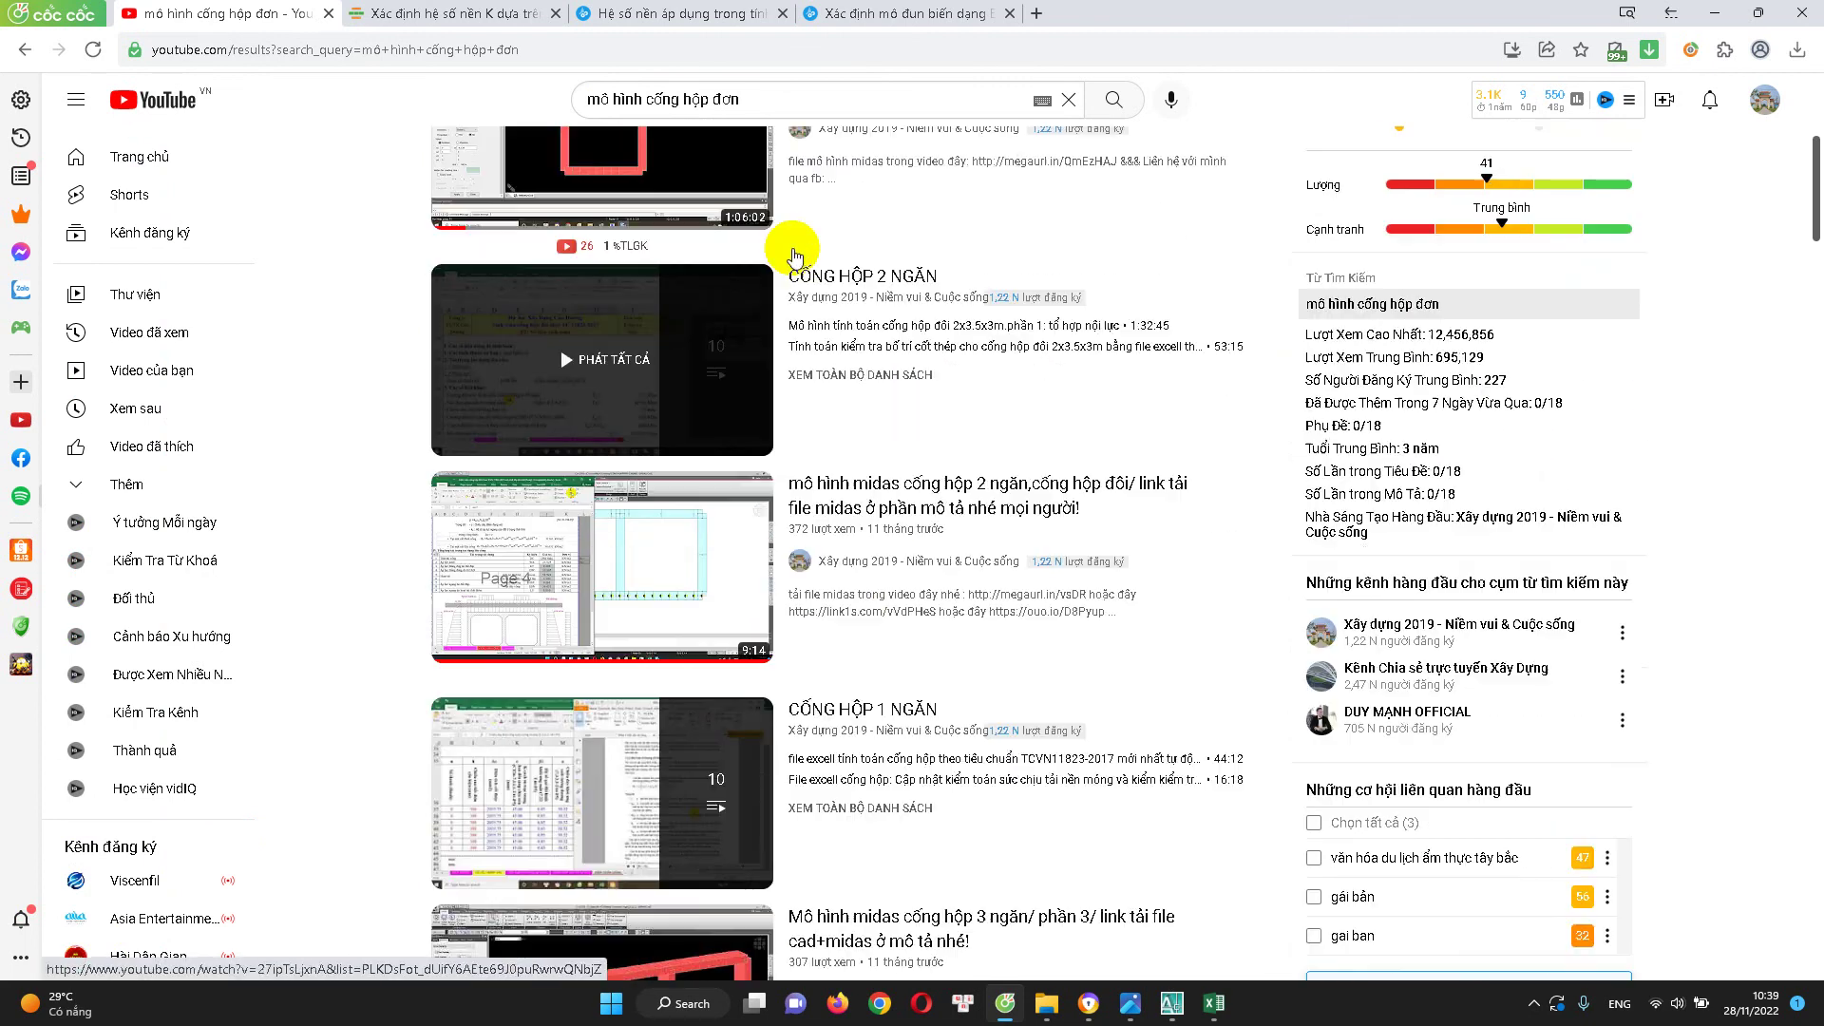
{"action": "scroll", "coordinate": [855, 636], "scroll_direction": "down", "scroll_amount": 3}
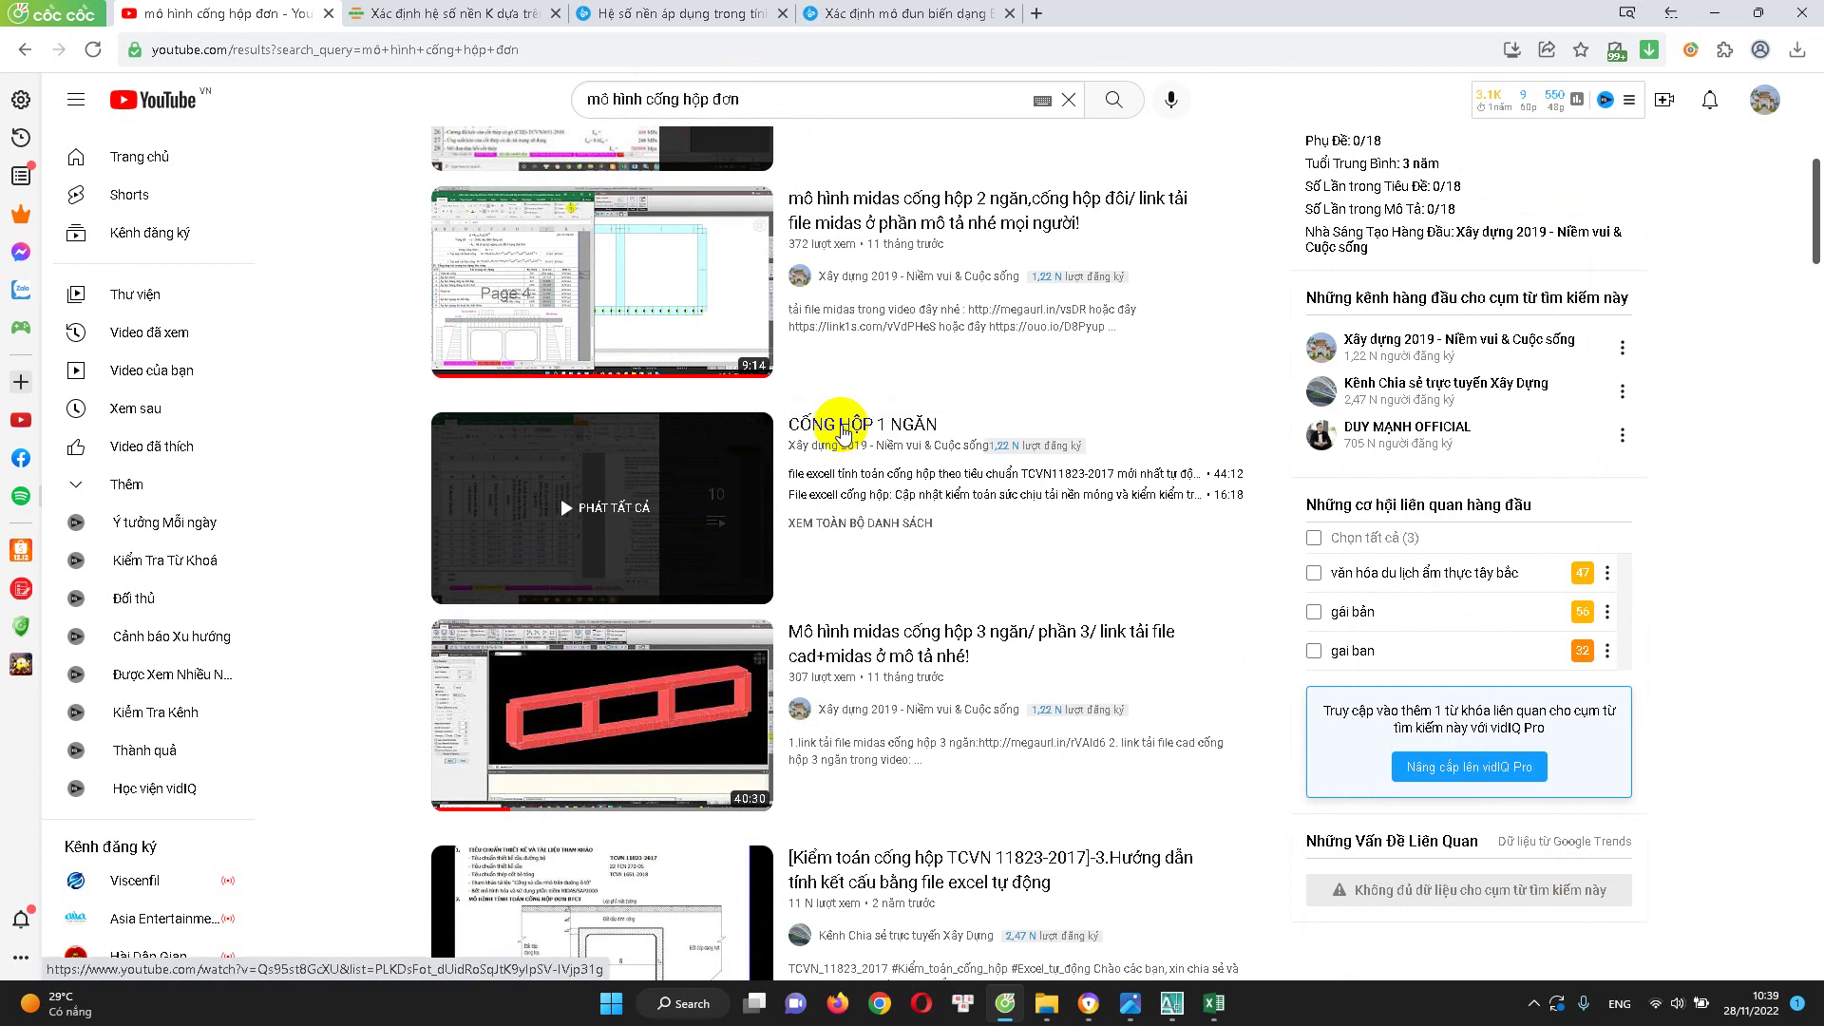
{"action": "right_click", "coordinate": [912, 425]}
{"action": "left_click", "coordinate": [940, 444]}
{"action": "left_click", "coordinate": [475, 14]}
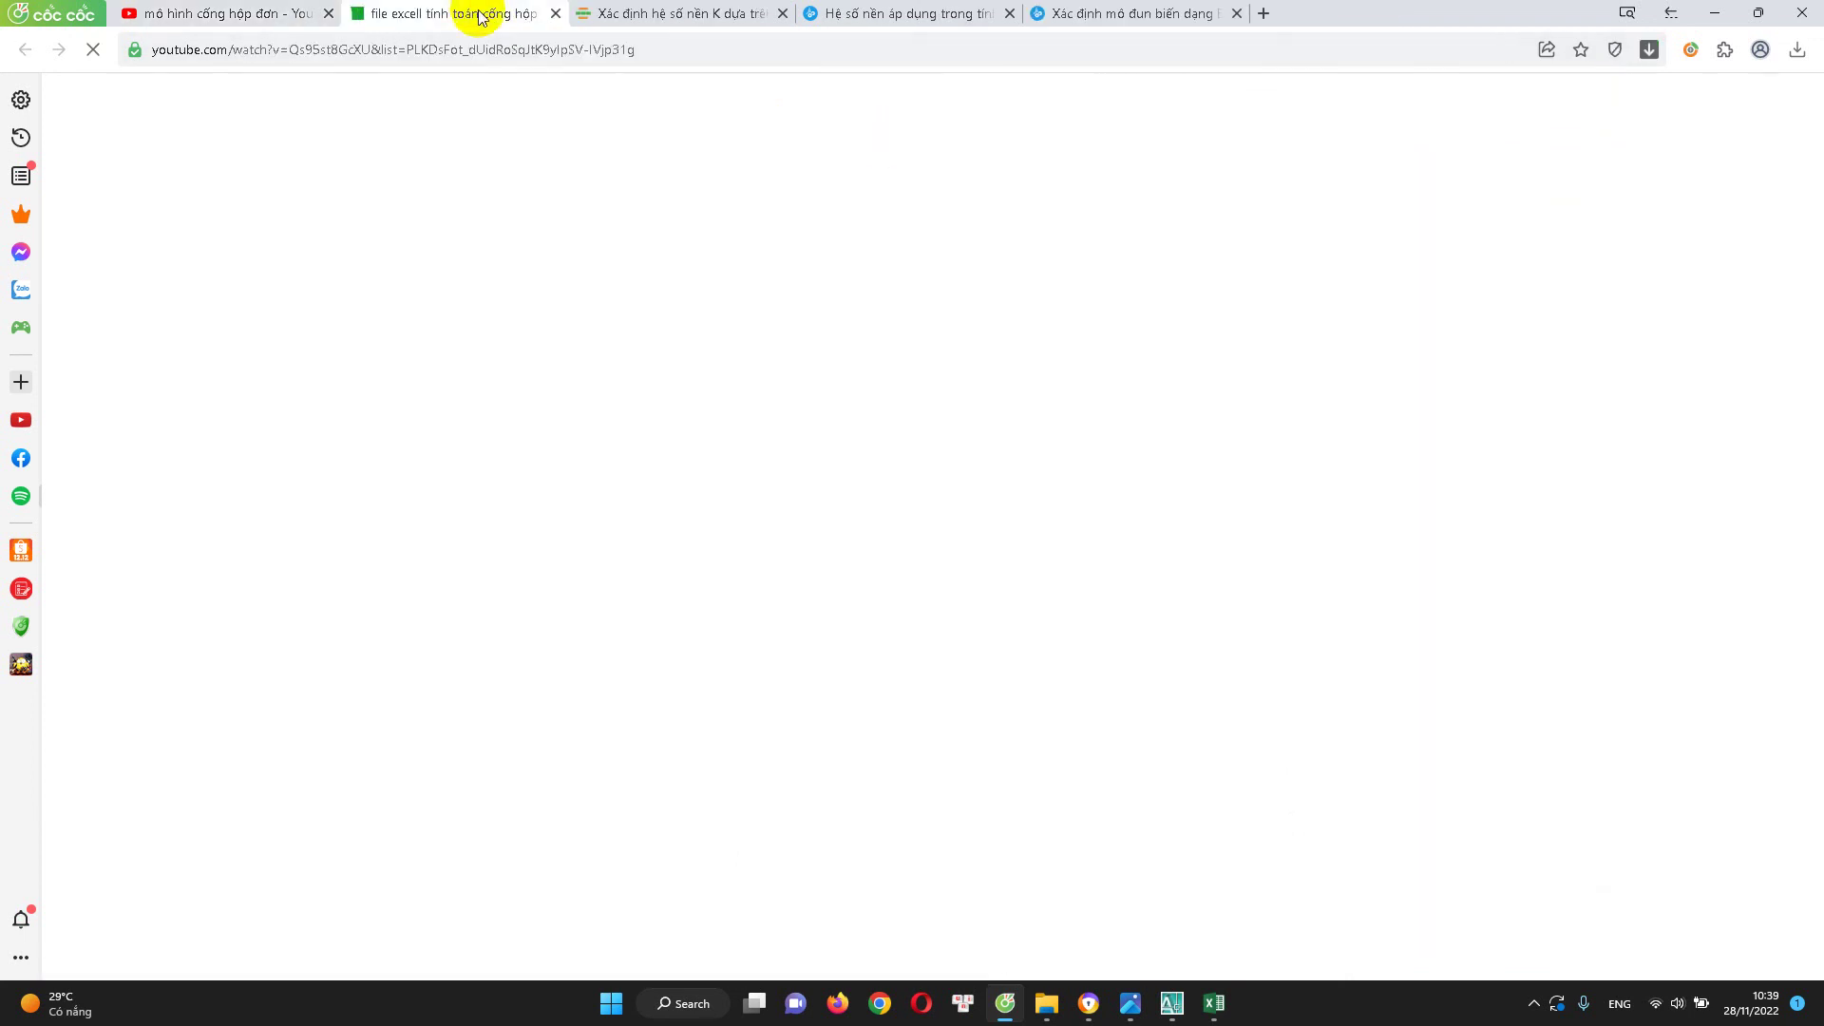
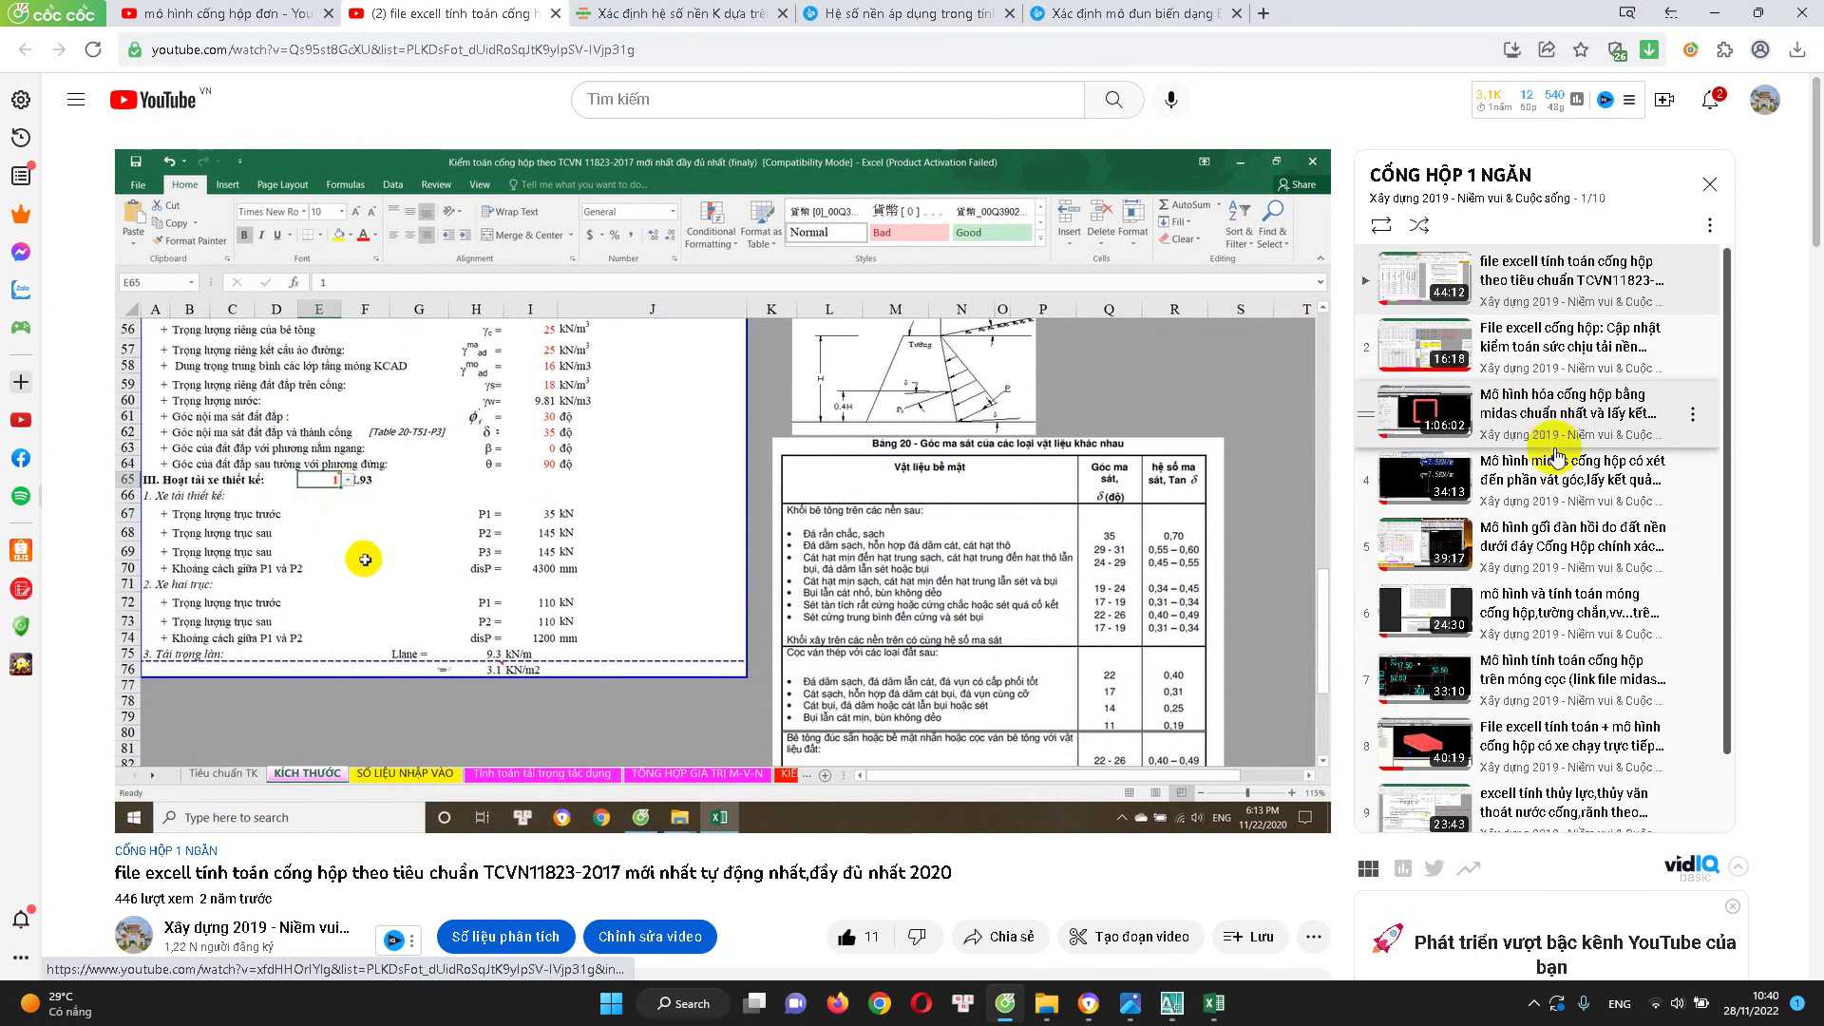
Pause the reference YouTube video and close its second browser tab
{"action": "scroll", "coordinate": [1536, 629], "scroll_direction": "down", "scroll_amount": 1}
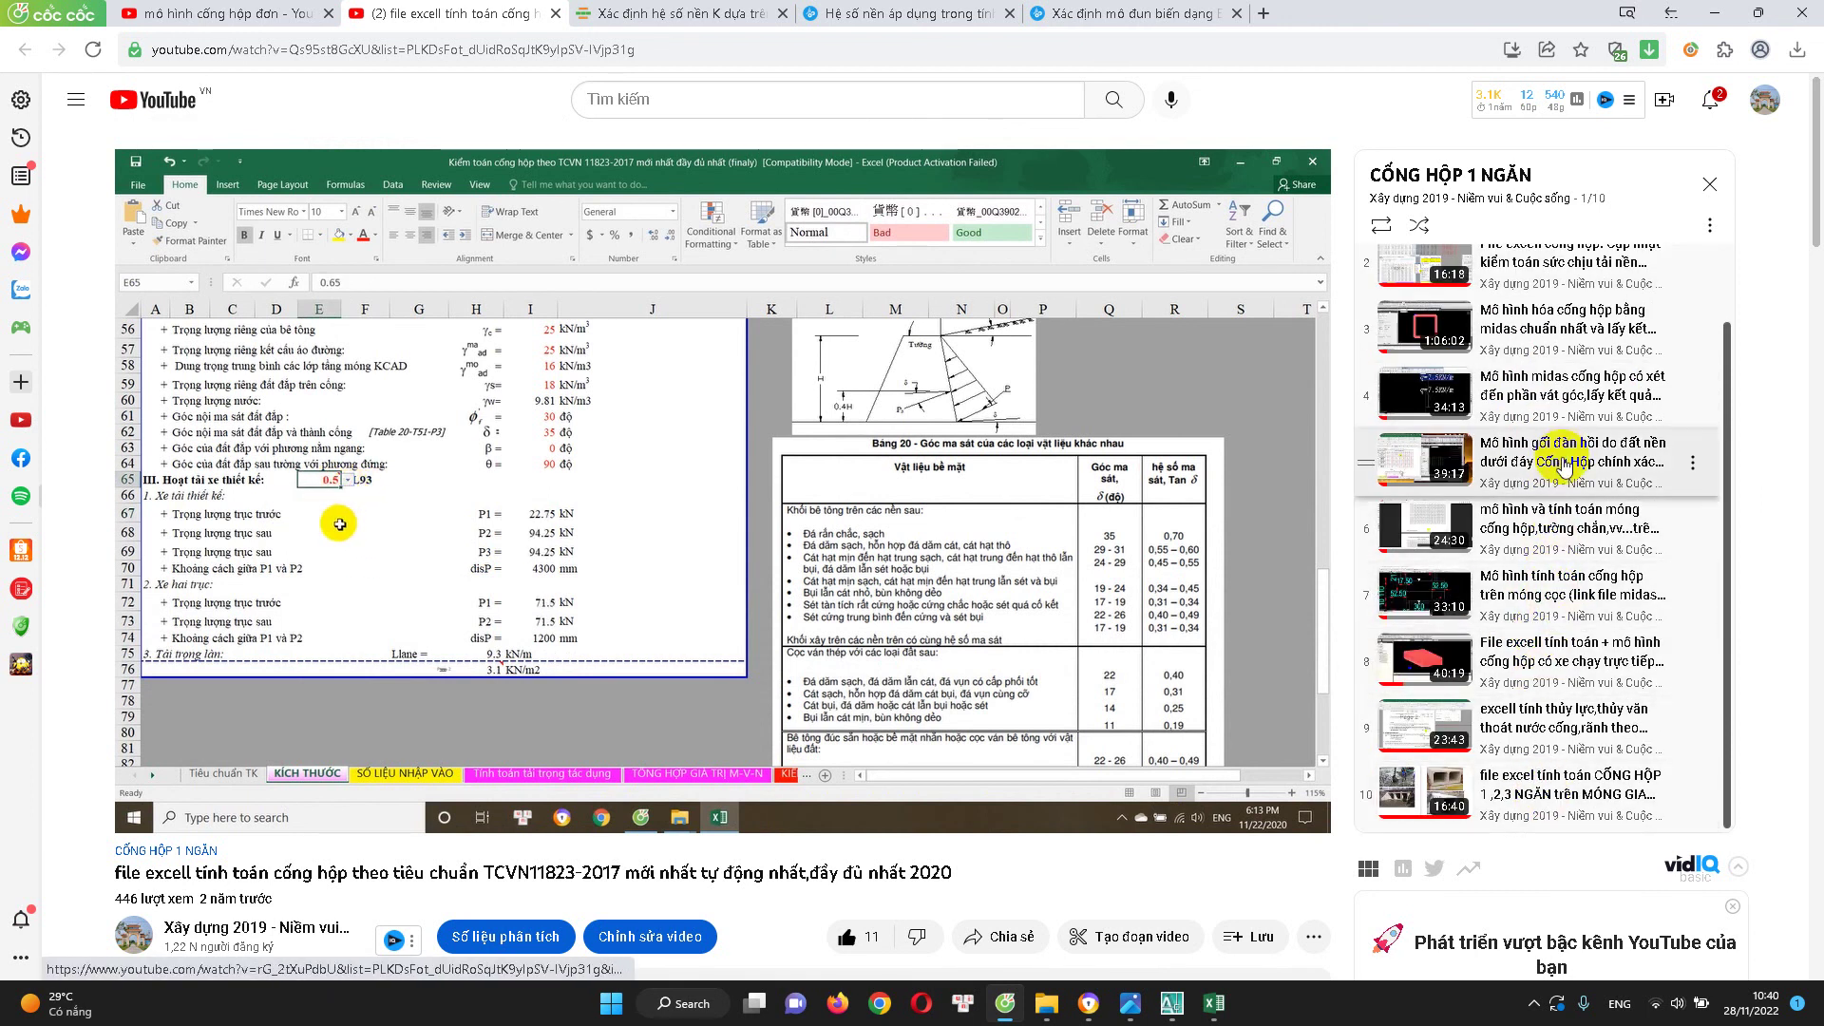
{"action": "scroll", "coordinate": [1563, 454], "scroll_direction": "up", "scroll_amount": 1}
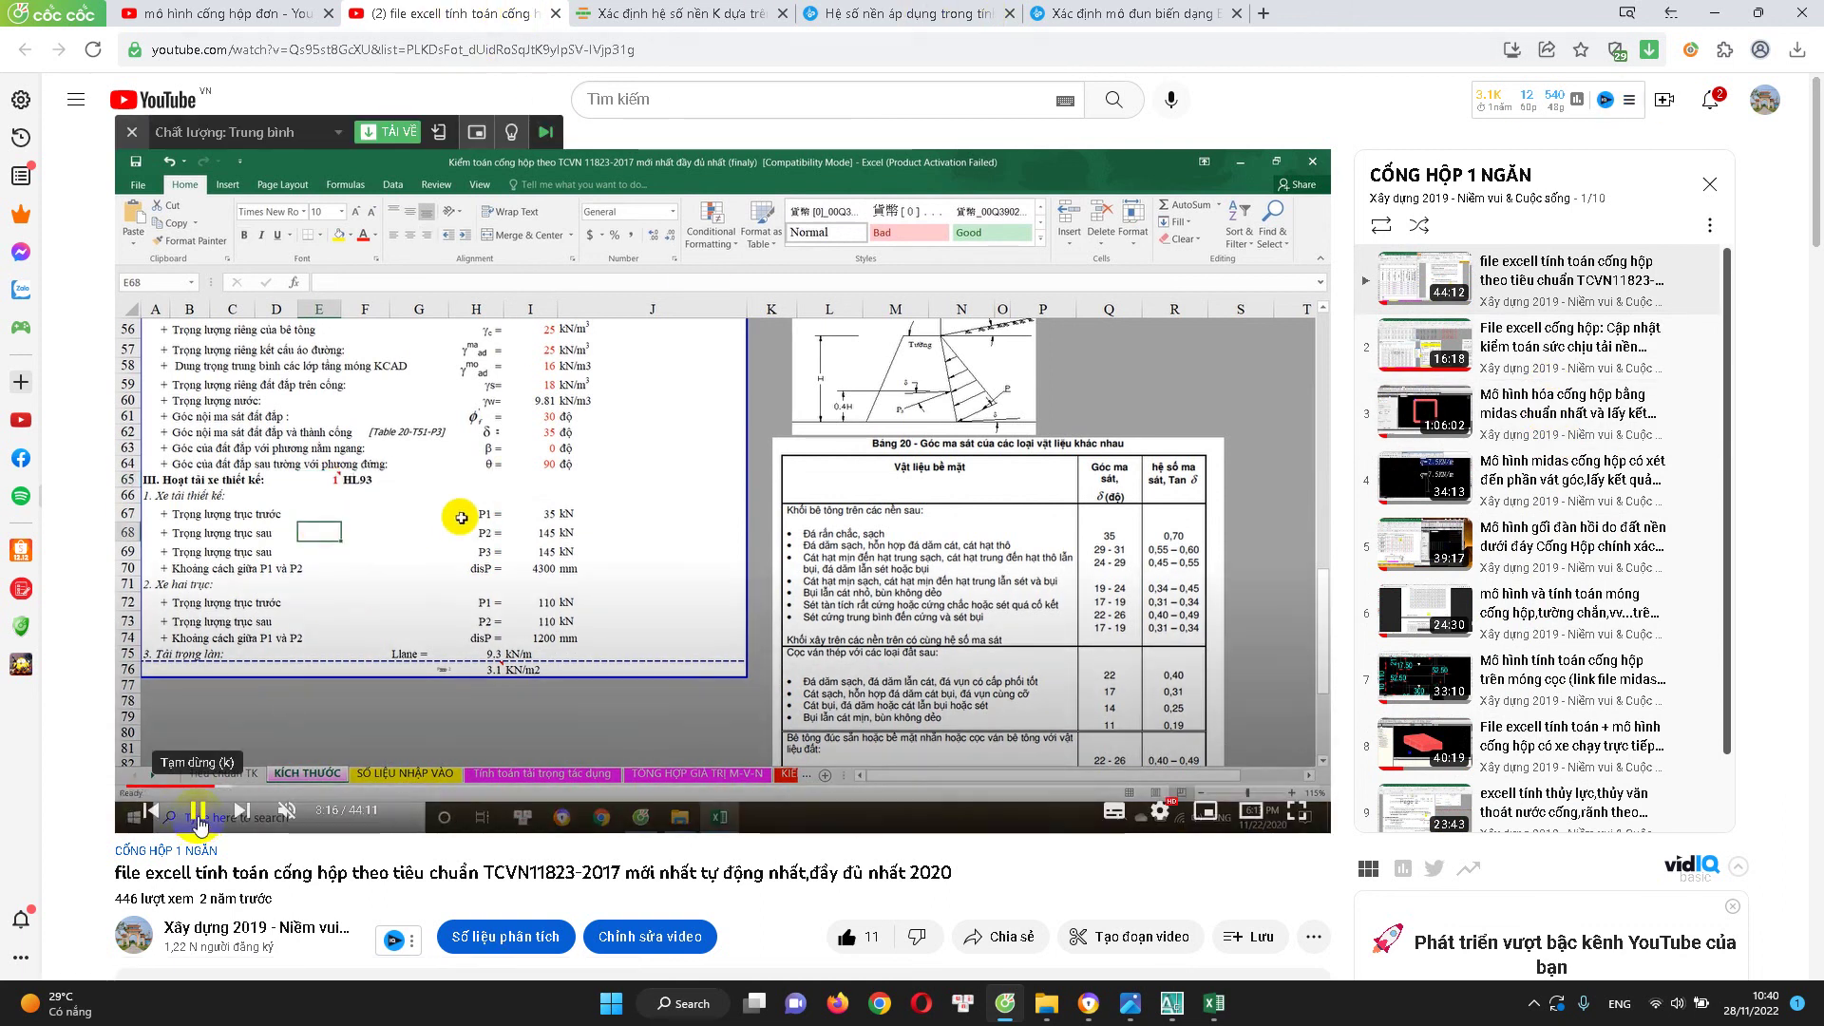
{"action": "left_click", "coordinate": [198, 817]}
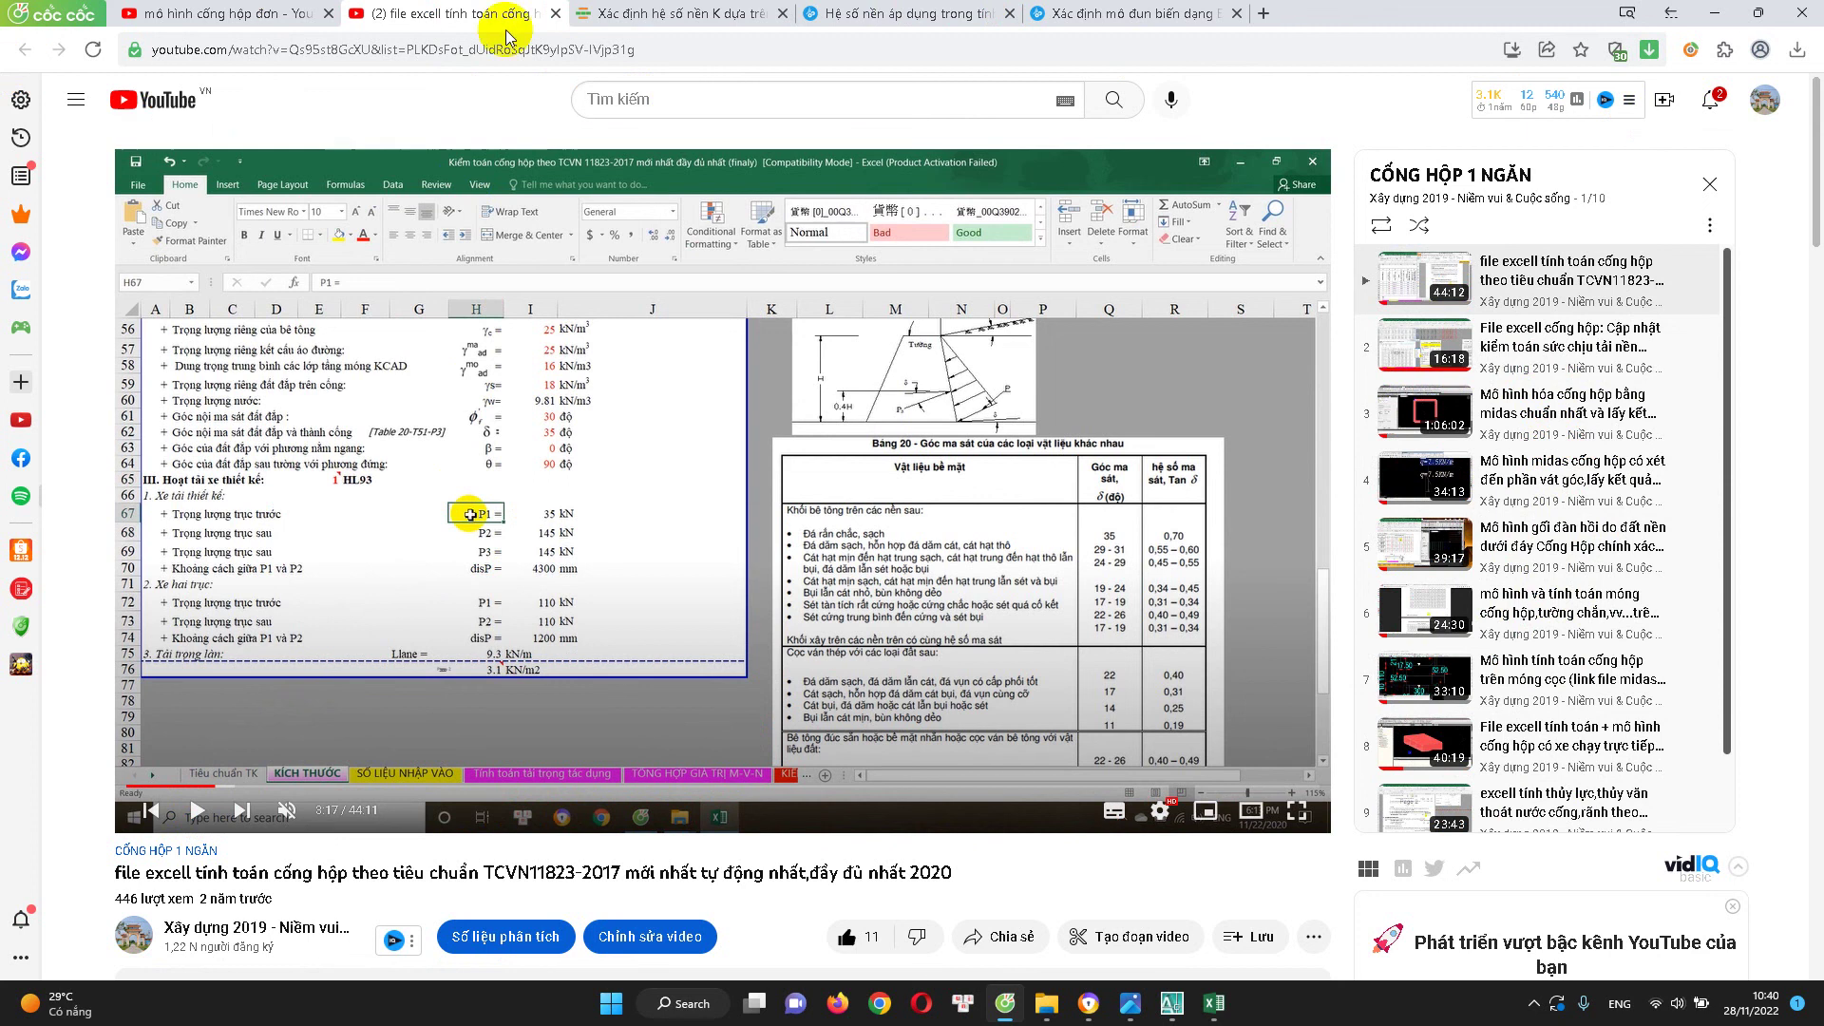
{"action": "left_click", "coordinate": [556, 14]}
Minimize Chrome so the culvert workbook's M-V-N force combination sheet is visible
{"action": "scroll", "coordinate": [655, 279], "scroll_direction": "up", "scroll_amount": 7}
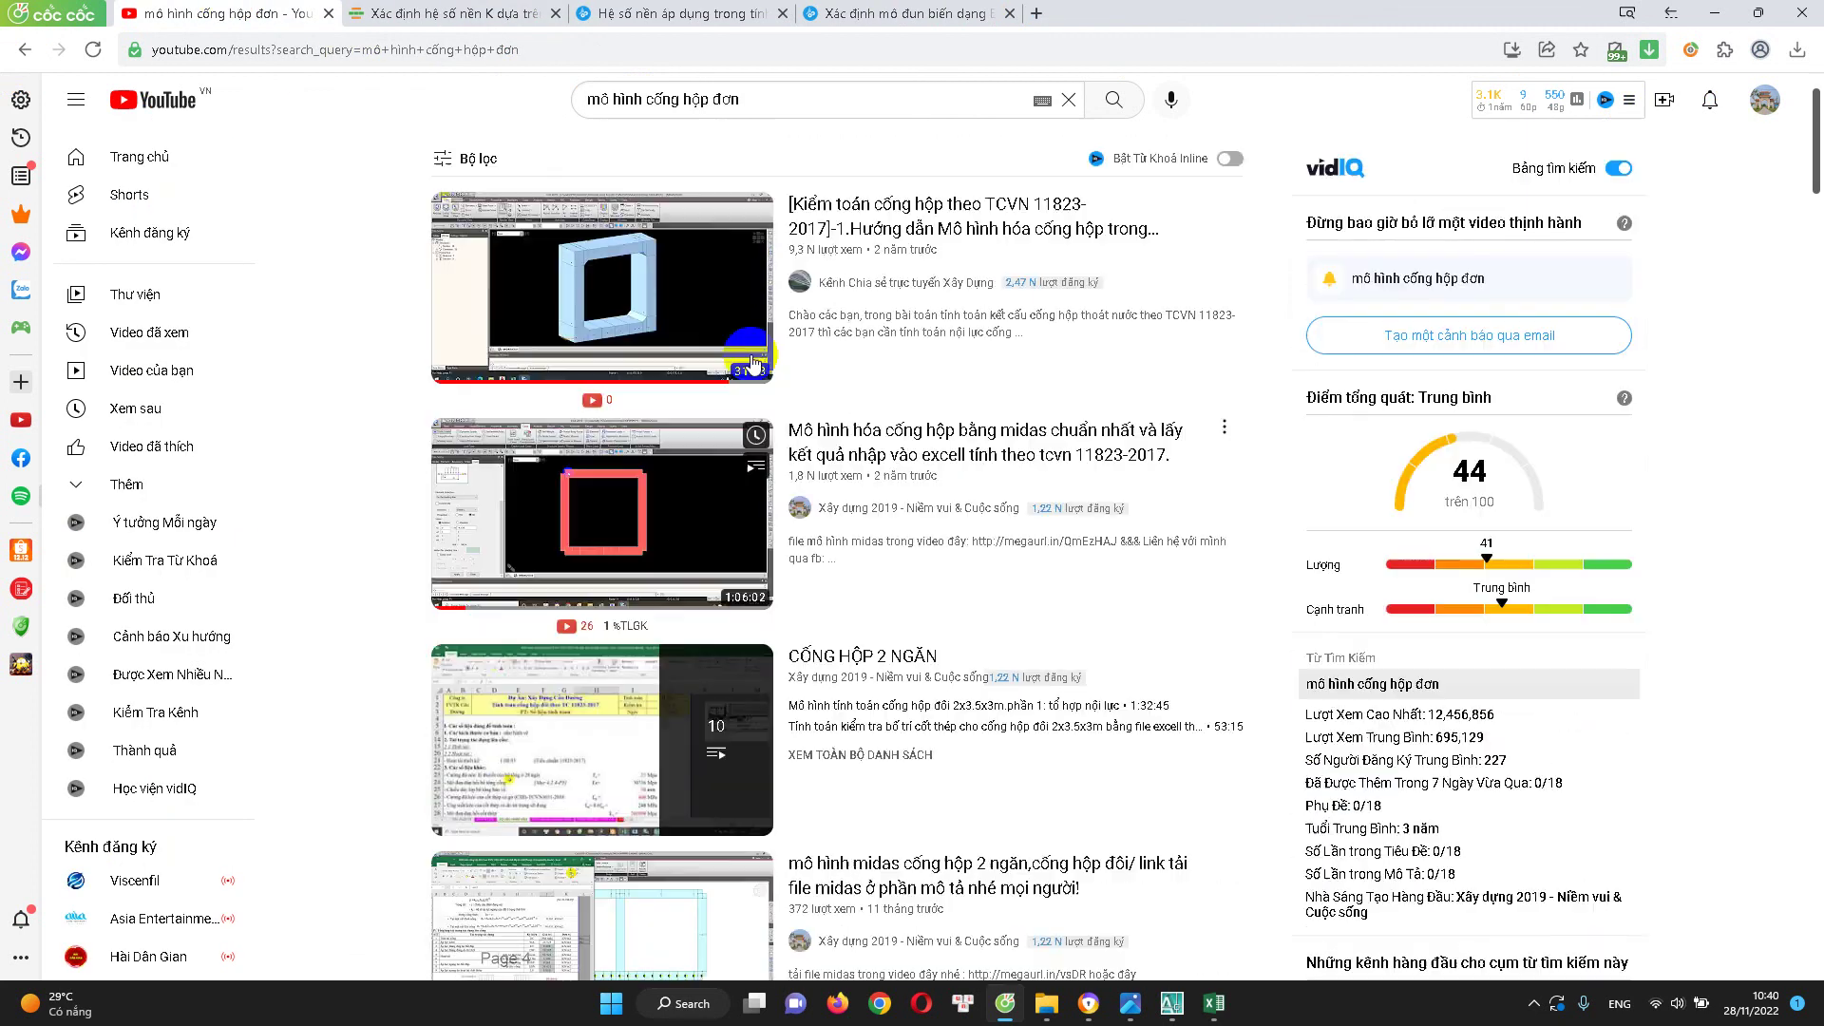
{"action": "left_click", "coordinate": [766, 95]}
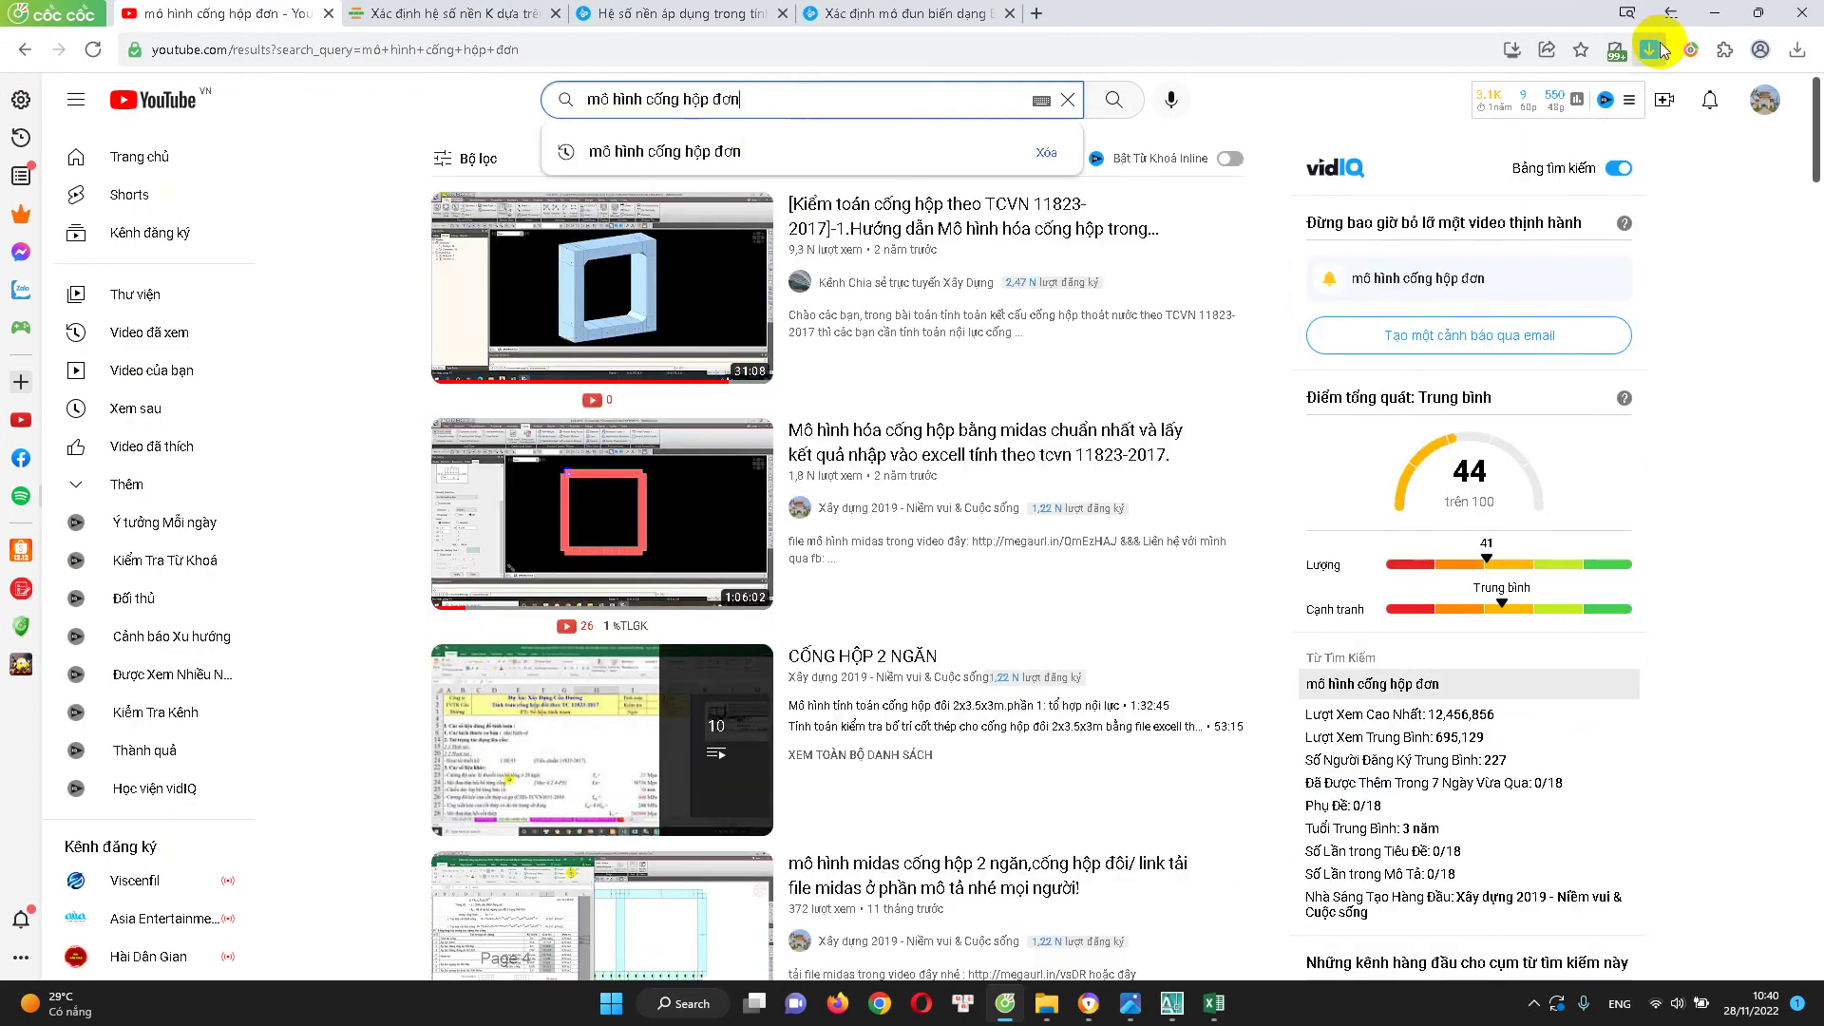
{"action": "left_click", "coordinate": [1716, 12]}
{"action": "scroll", "coordinate": [664, 710], "scroll_direction": "down", "scroll_amount": 5}
Select the internal-force combination values on the M-V-N sheet, then deselect them
{"action": "scroll", "coordinate": [347, 500], "scroll_direction": "up", "scroll_amount": 5}
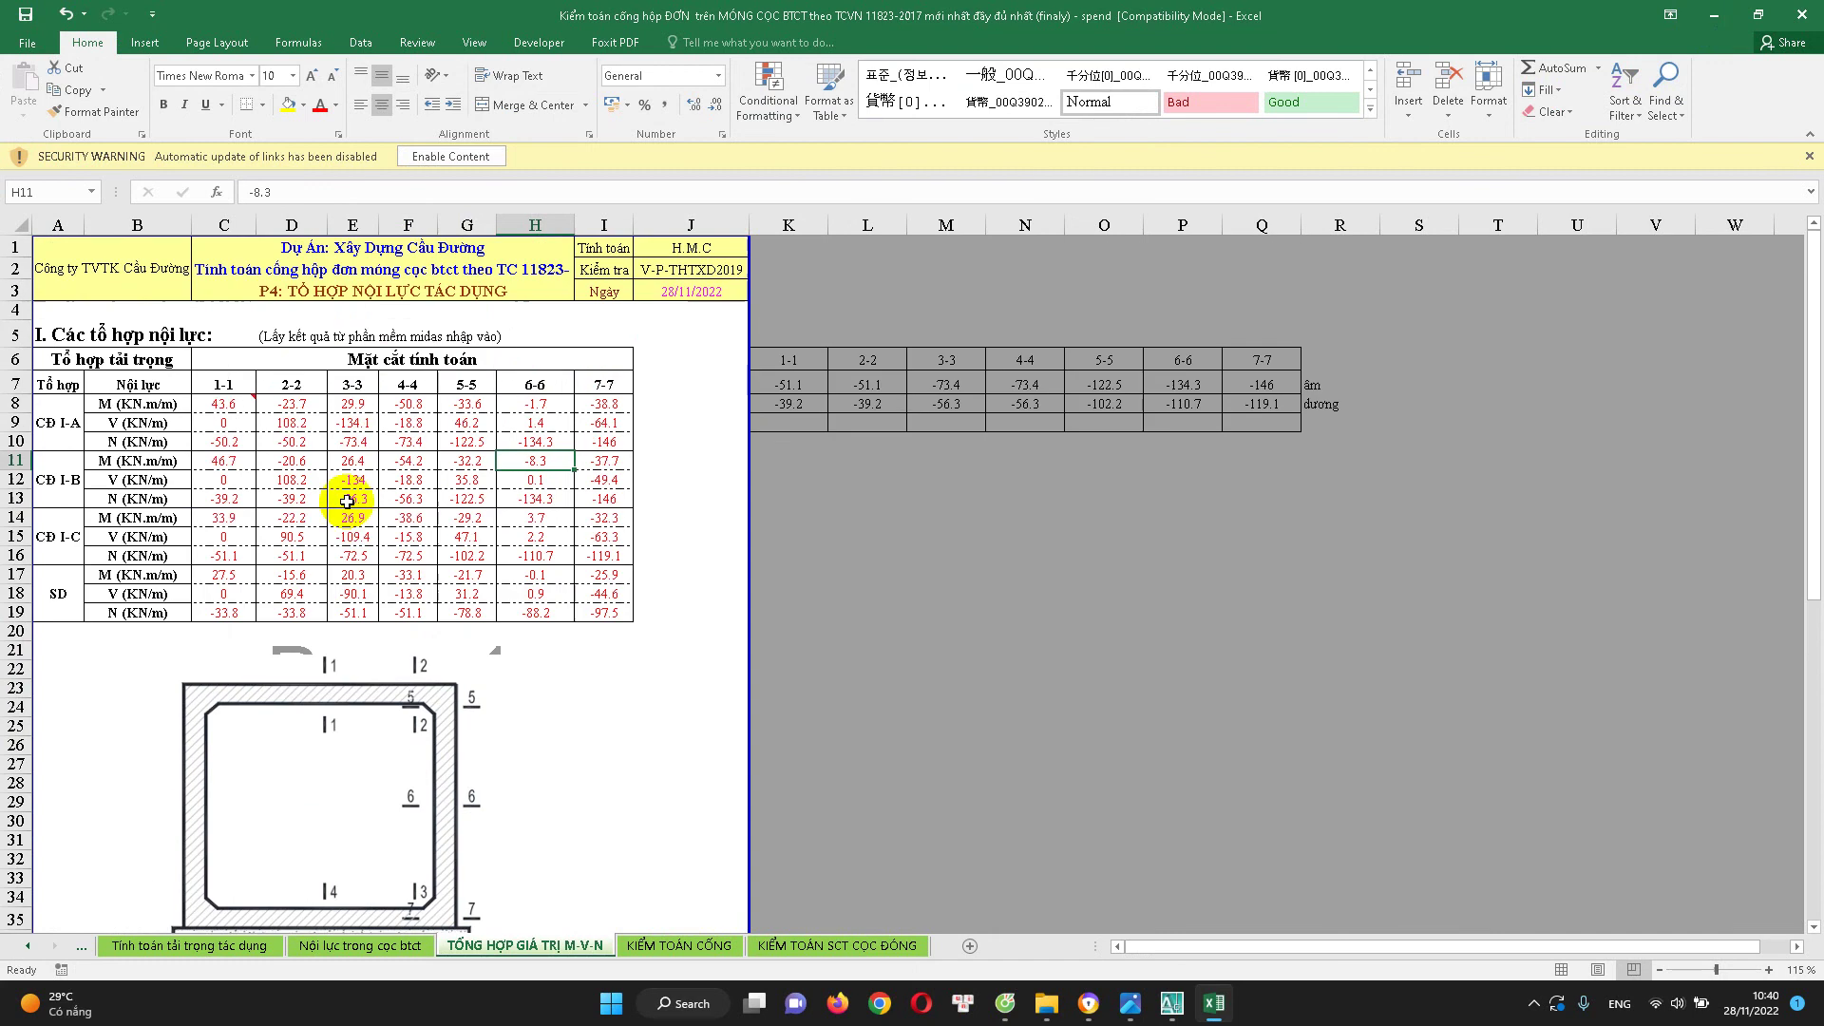
{"action": "left_click_drag", "start_coordinate": [226, 410], "coordinate": [608, 594]}
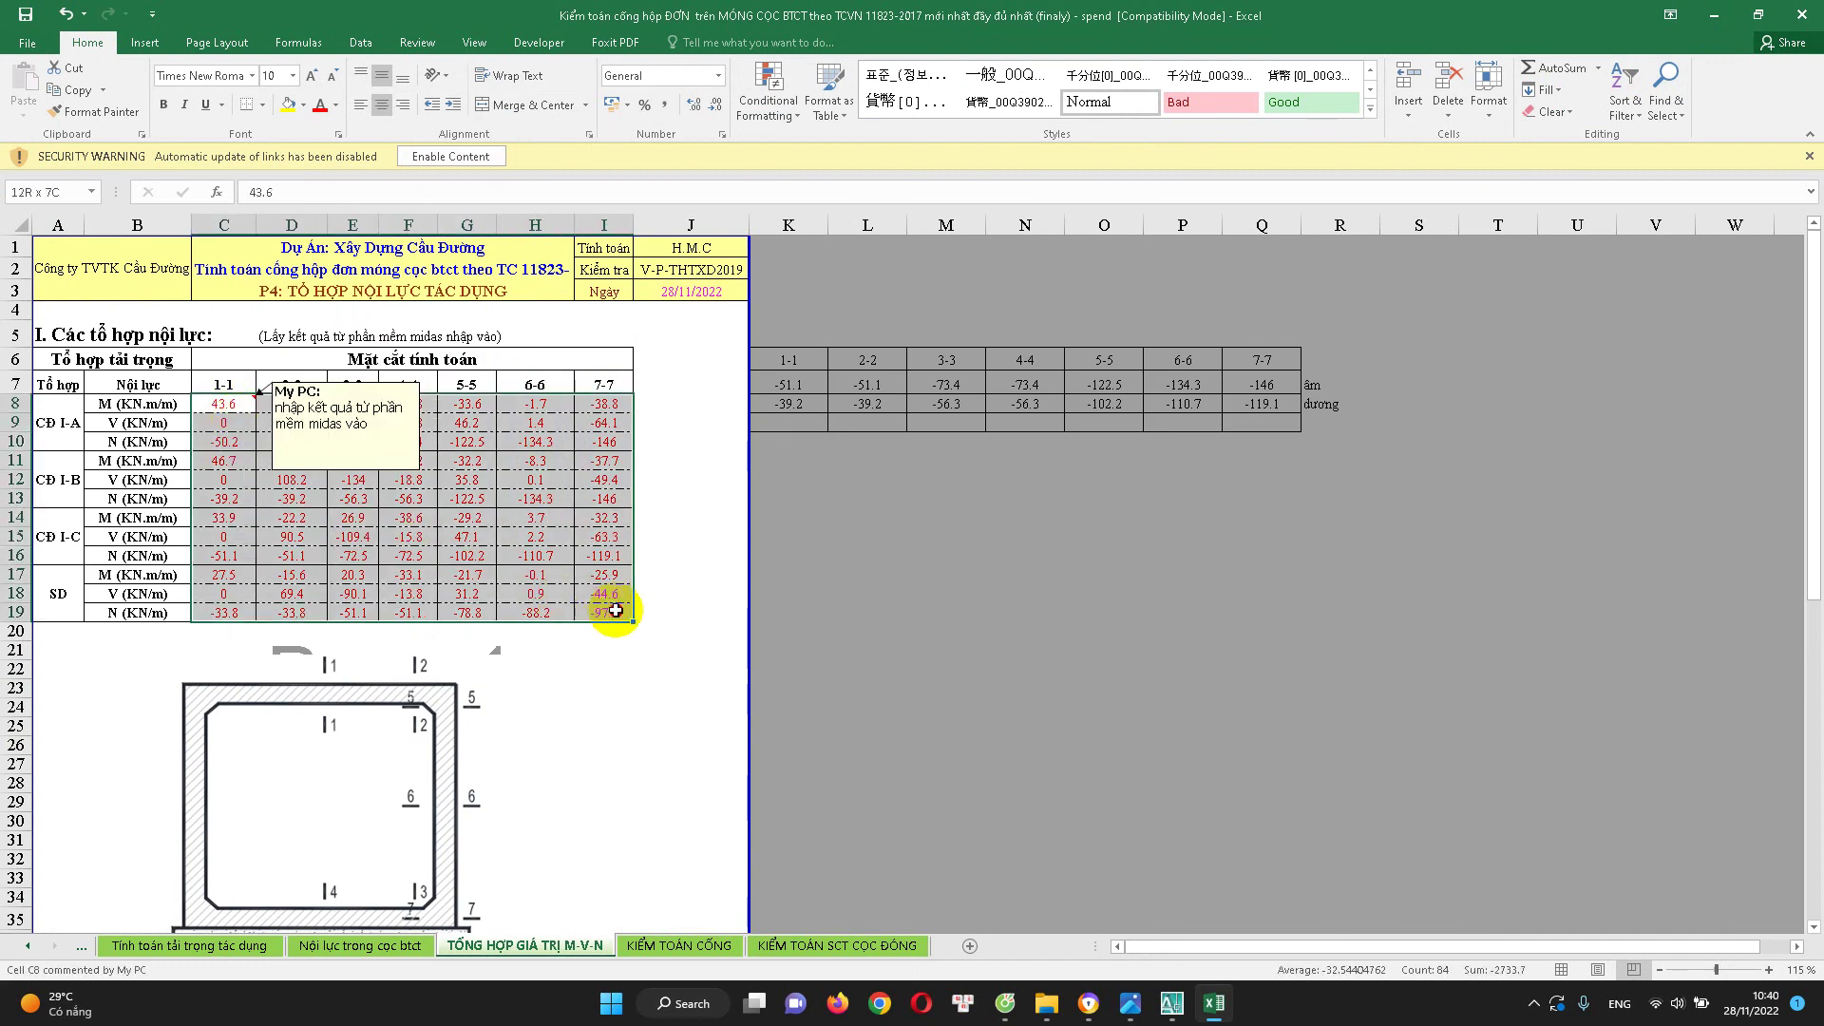
{"action": "left_click", "coordinate": [946, 650]}
On the KIỂM TOÁN CỐNG sheet, inspect the bar diameter in G37 of the bending check table
{"action": "left_click", "coordinate": [696, 955]}
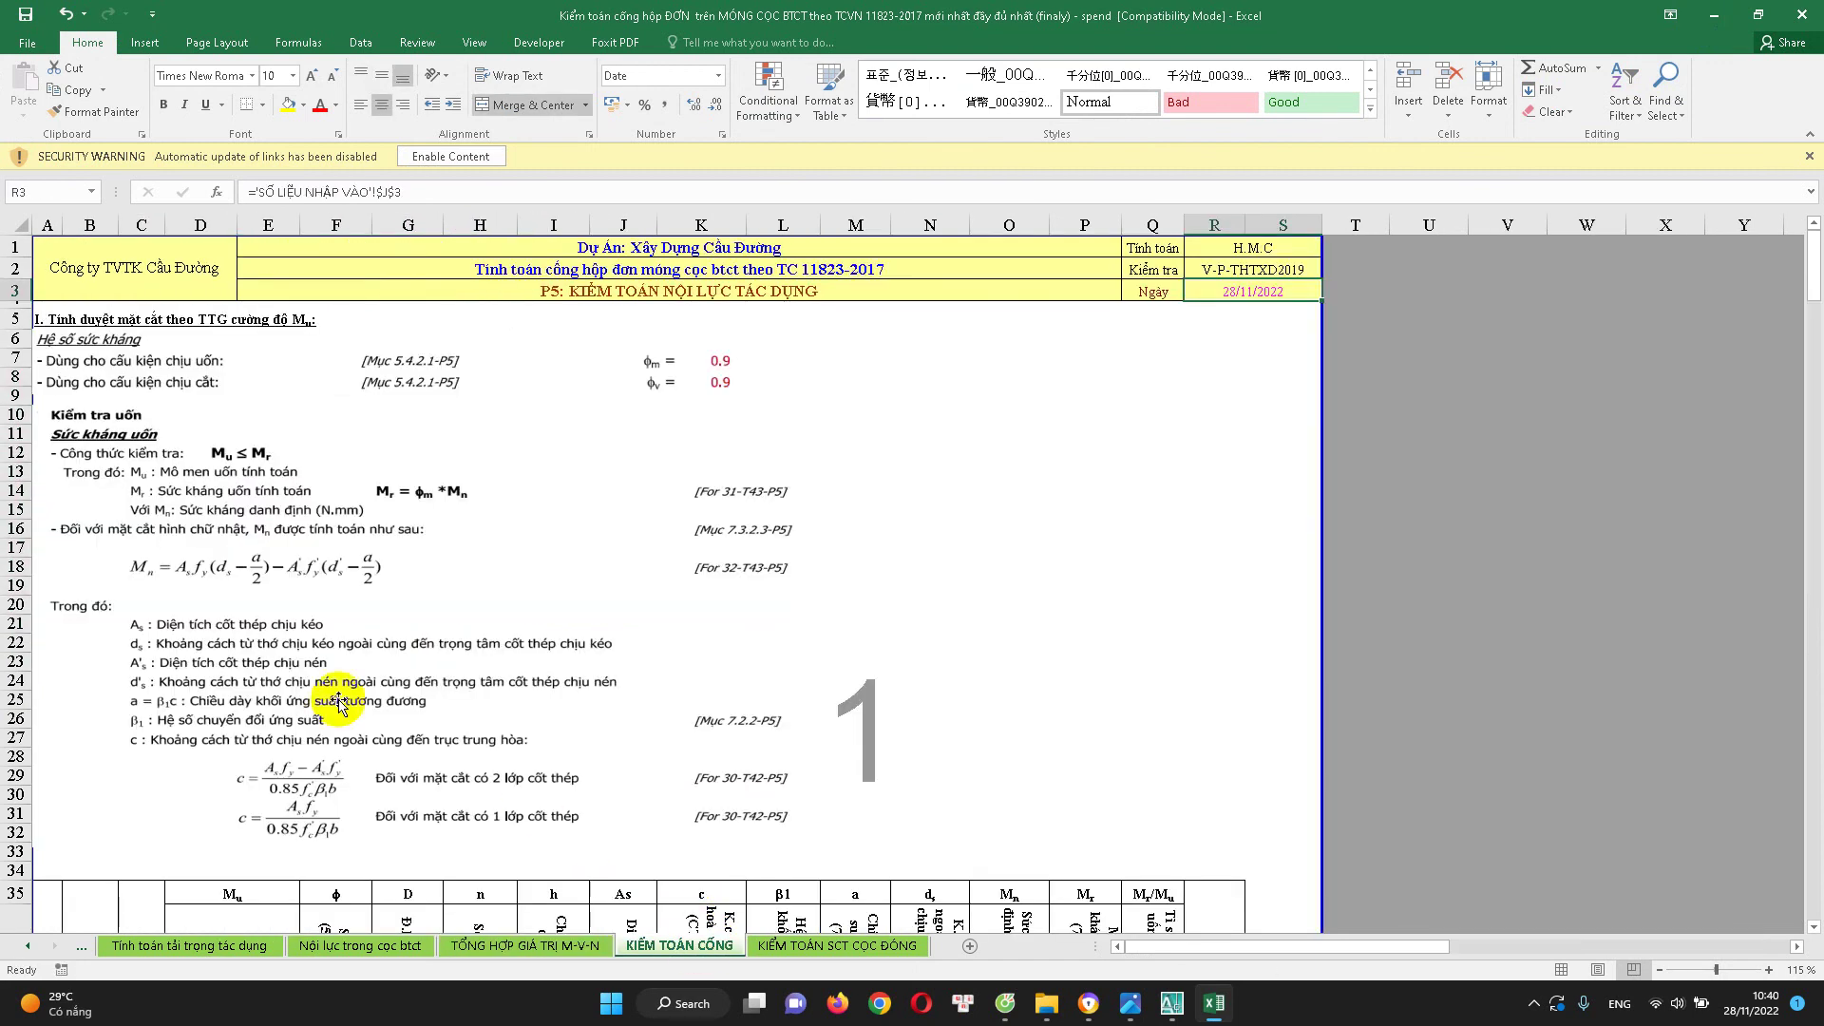
{"action": "scroll", "coordinate": [718, 440], "scroll_direction": "down", "scroll_amount": 3}
{"action": "scroll", "coordinate": [750, 461], "scroll_direction": "down", "scroll_amount": 6}
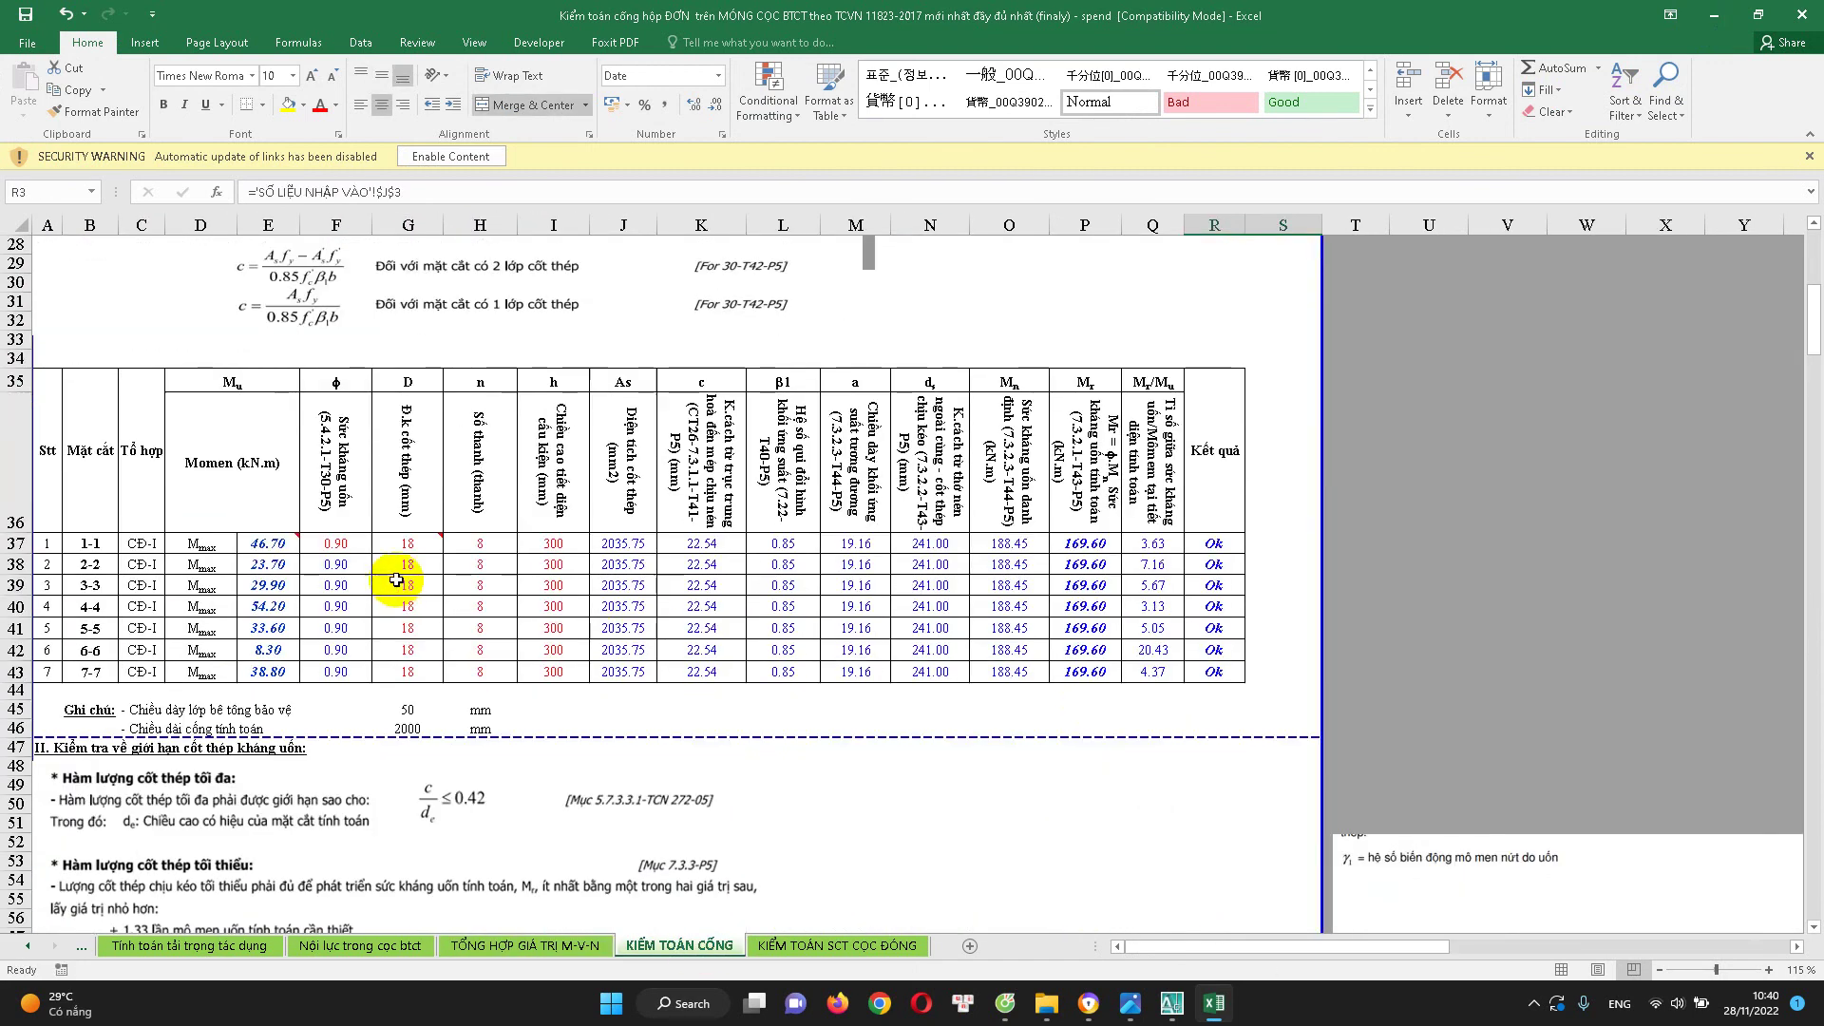
{"action": "double_click", "coordinate": [417, 549]}
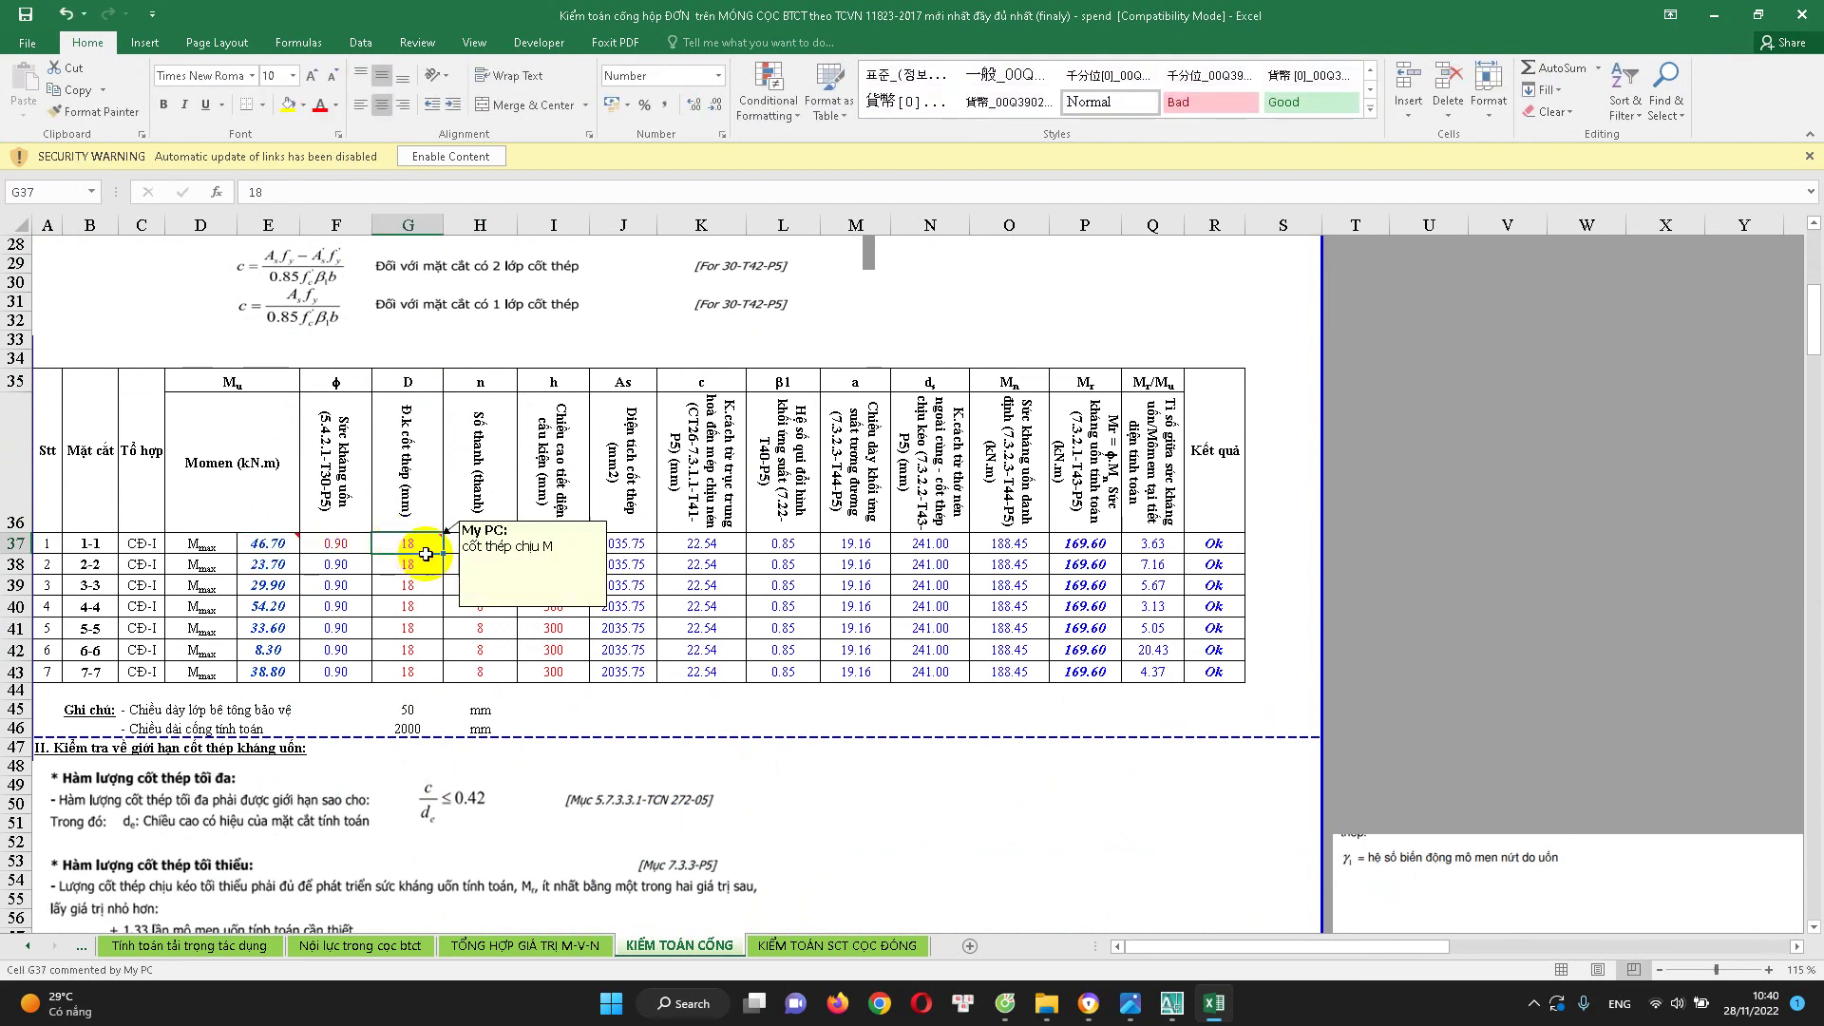
{"action": "scroll", "coordinate": [426, 553], "scroll_direction": "down", "scroll_amount": 1}
{"action": "scroll", "coordinate": [475, 522], "scroll_direction": "down", "scroll_amount": 1}
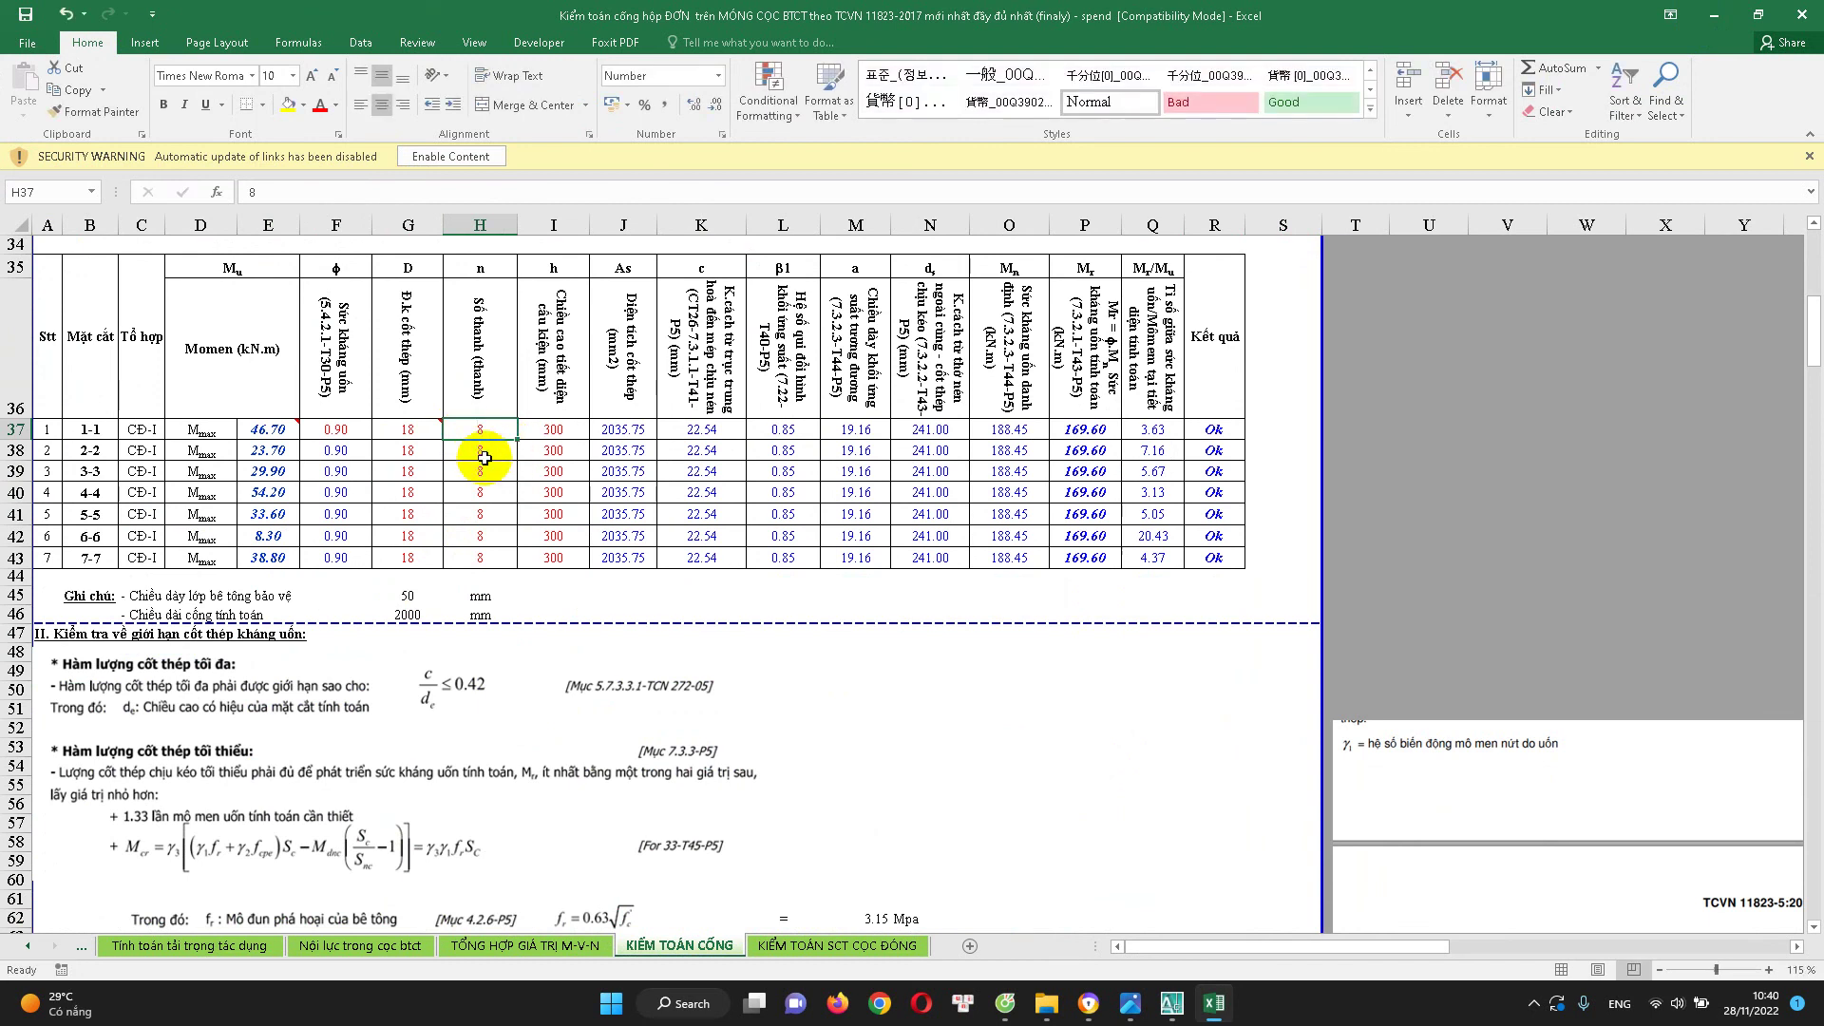
{"action": "left_click", "coordinate": [418, 435]}
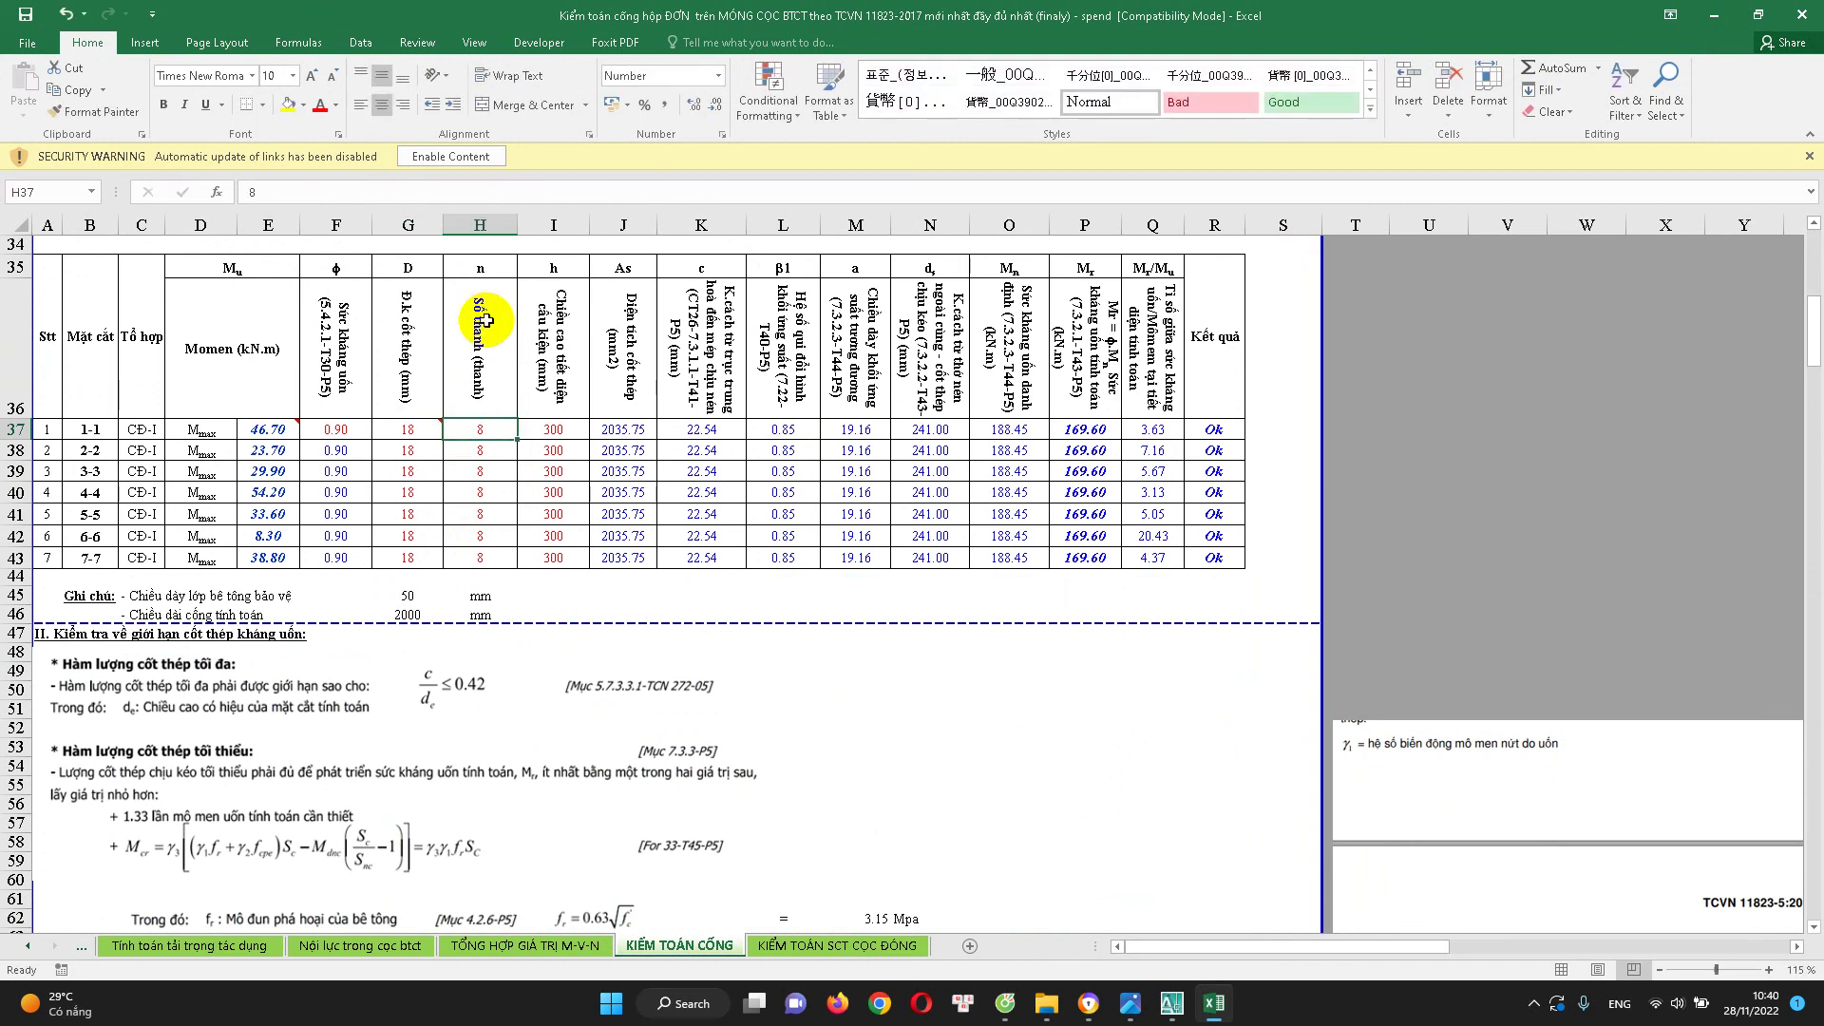
{"action": "left_click", "coordinate": [55, 948]}
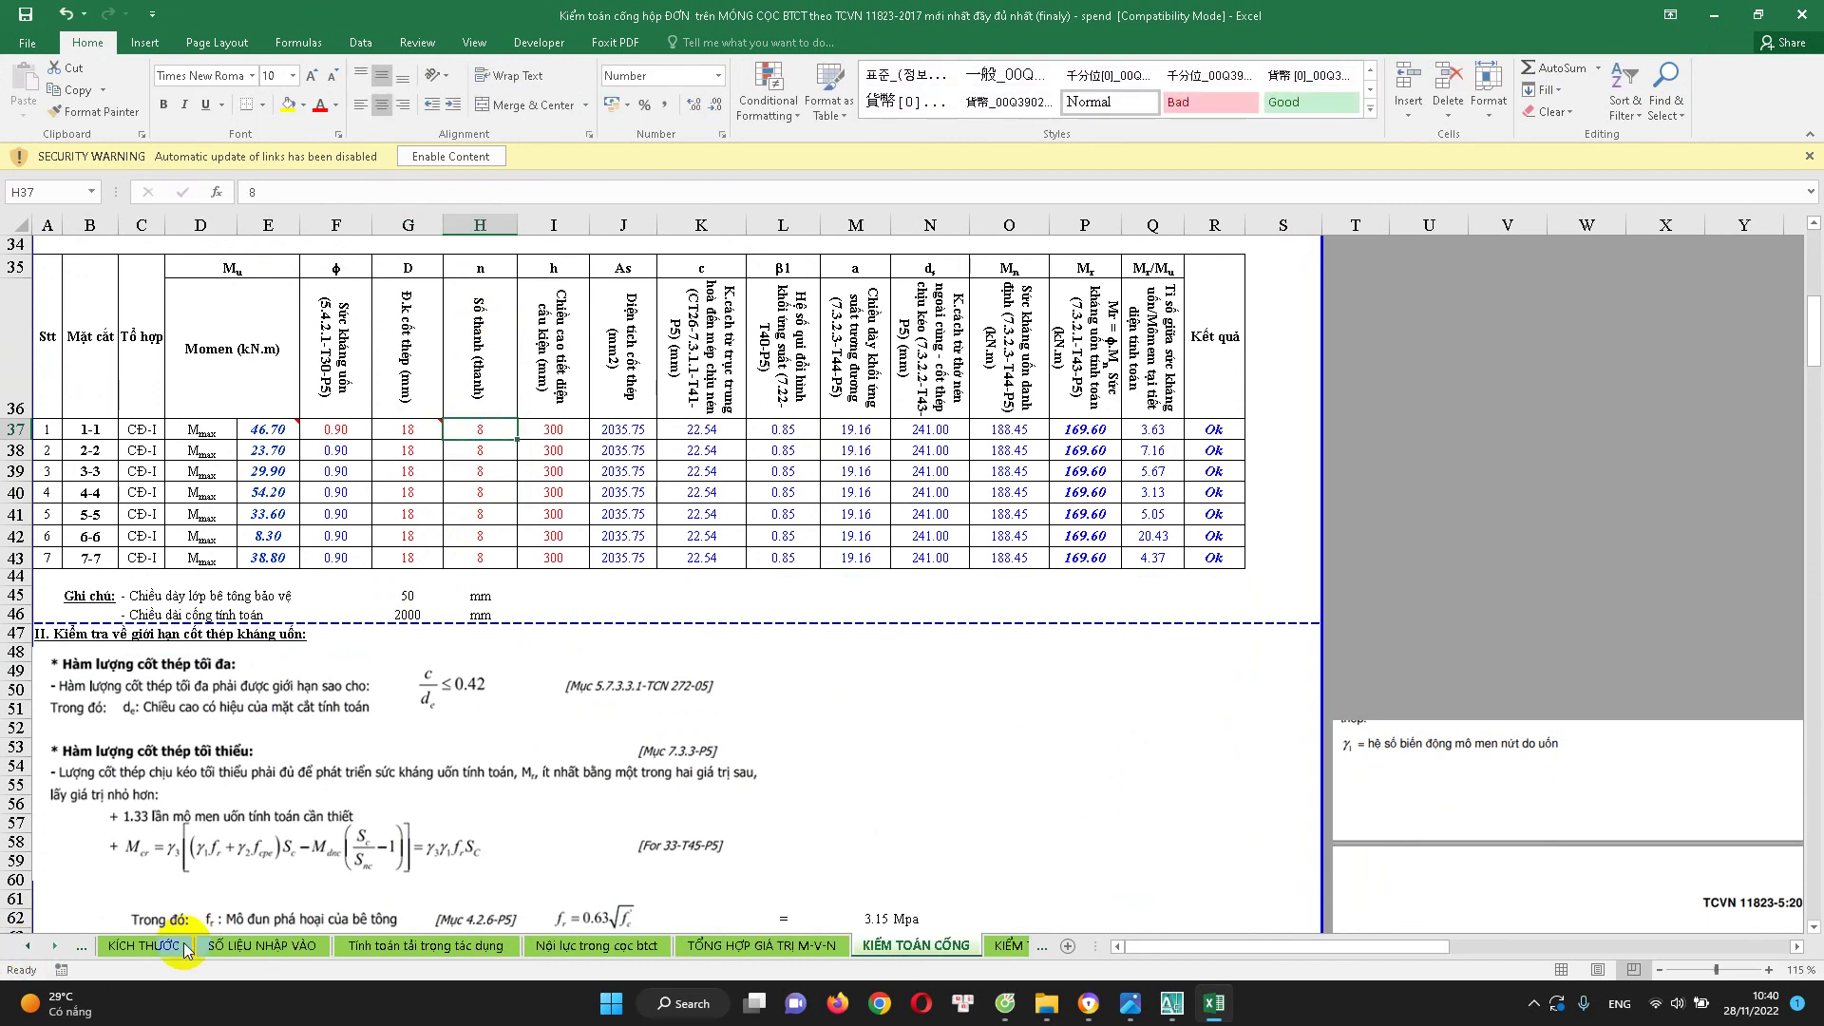
{"action": "left_click", "coordinate": [152, 946]}
{"action": "left_click", "coordinate": [26, 946]}
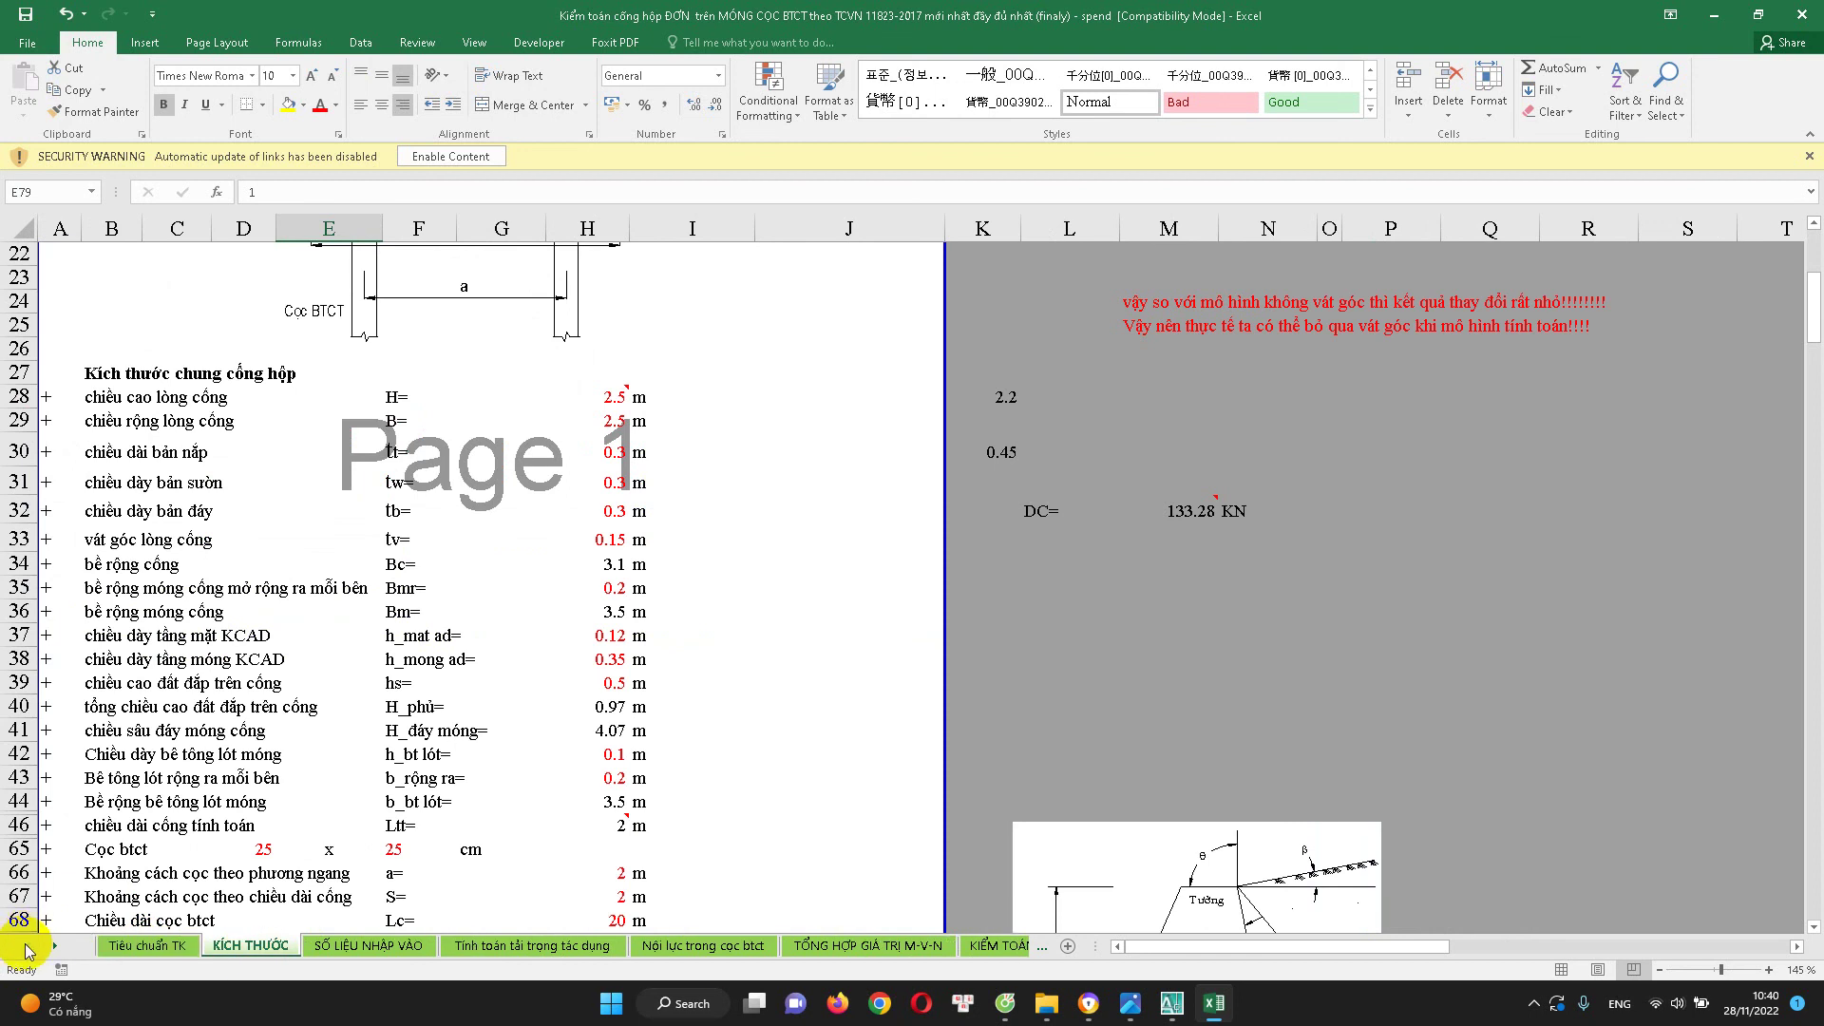
{"action": "scroll", "coordinate": [519, 567], "scroll_direction": "down", "scroll_amount": 2}
{"action": "scroll", "coordinate": [524, 674], "scroll_direction": "down", "scroll_amount": 1}
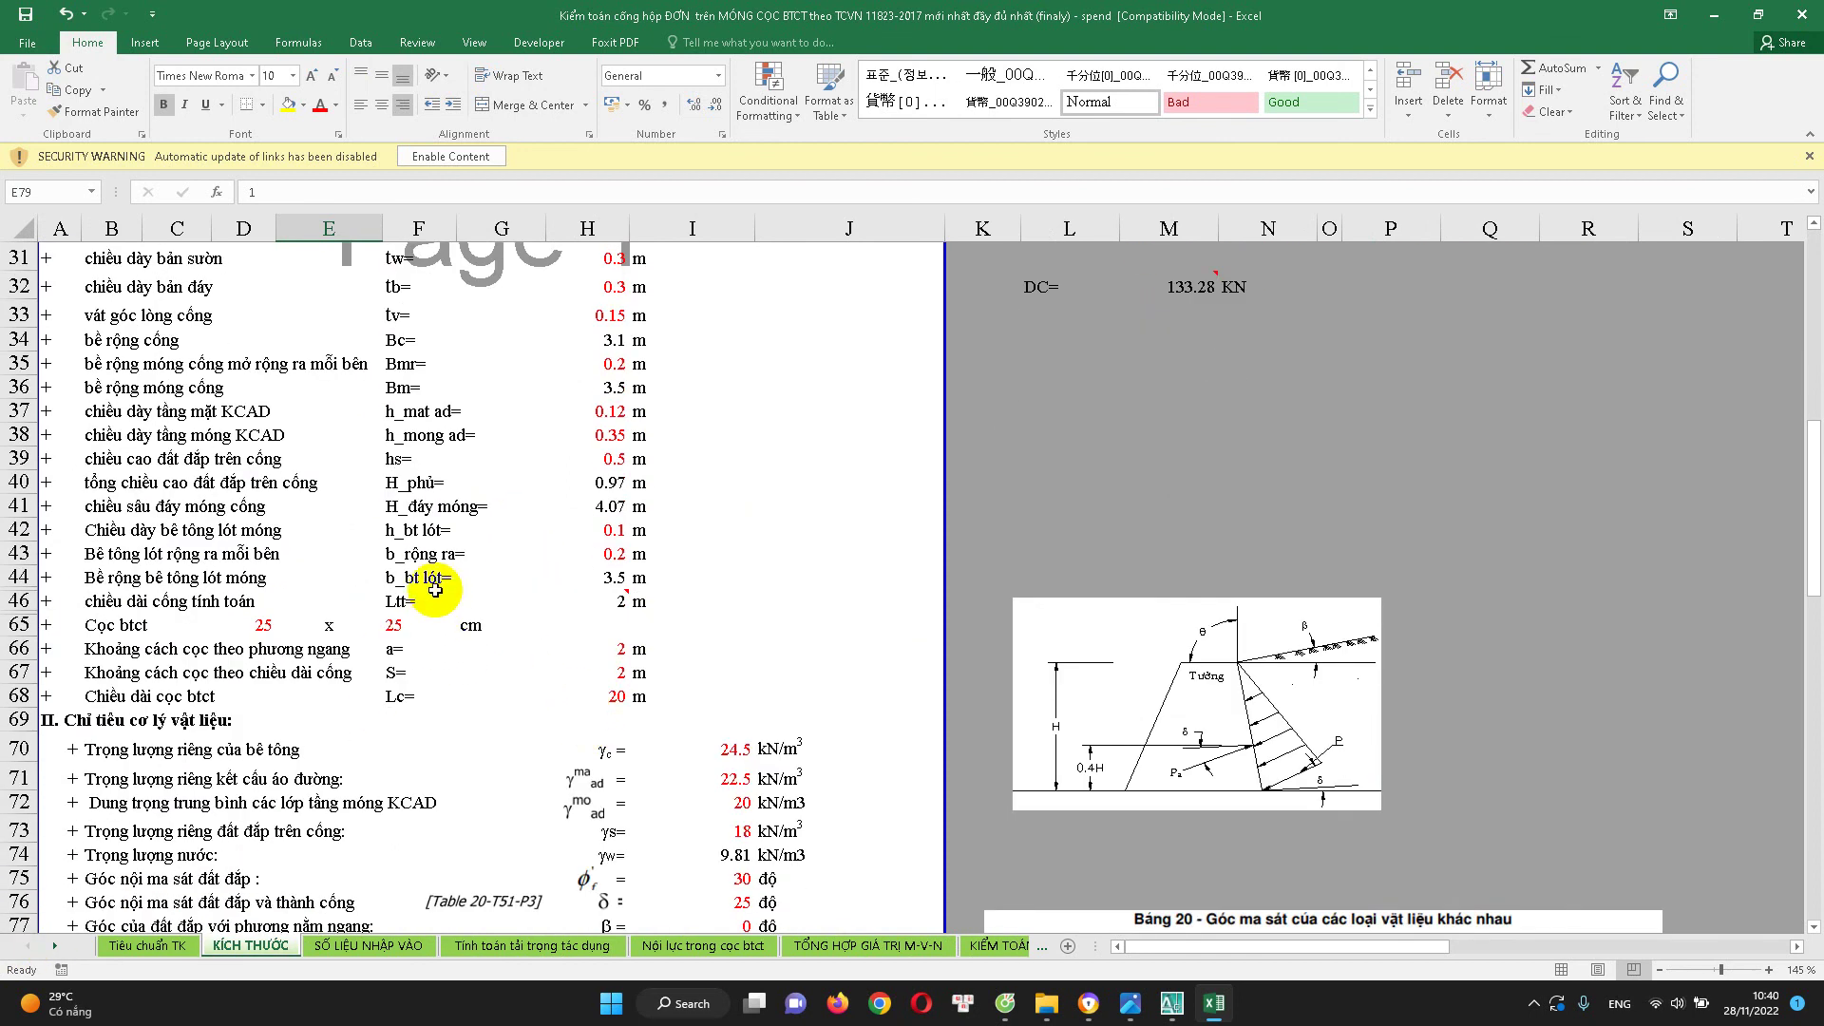
{"action": "left_click", "coordinate": [594, 611]}
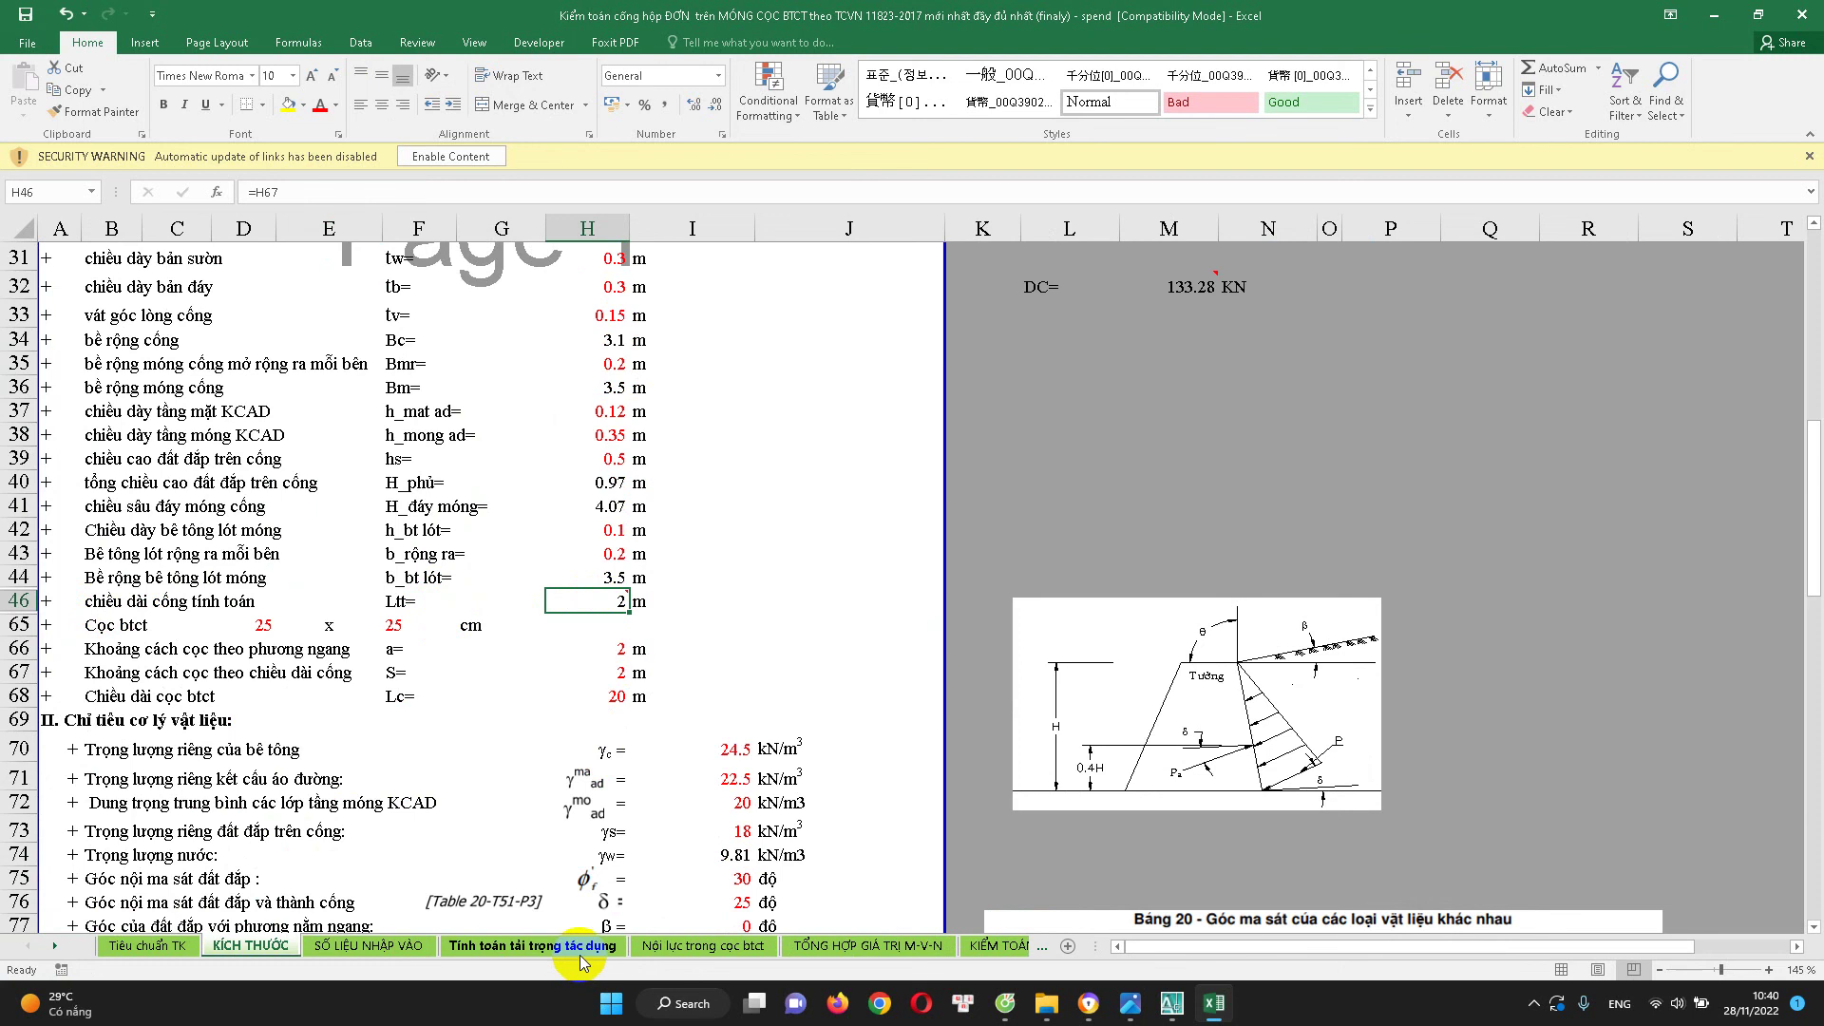
{"action": "left_click", "coordinate": [883, 950]}
{"action": "left_click", "coordinate": [992, 945]}
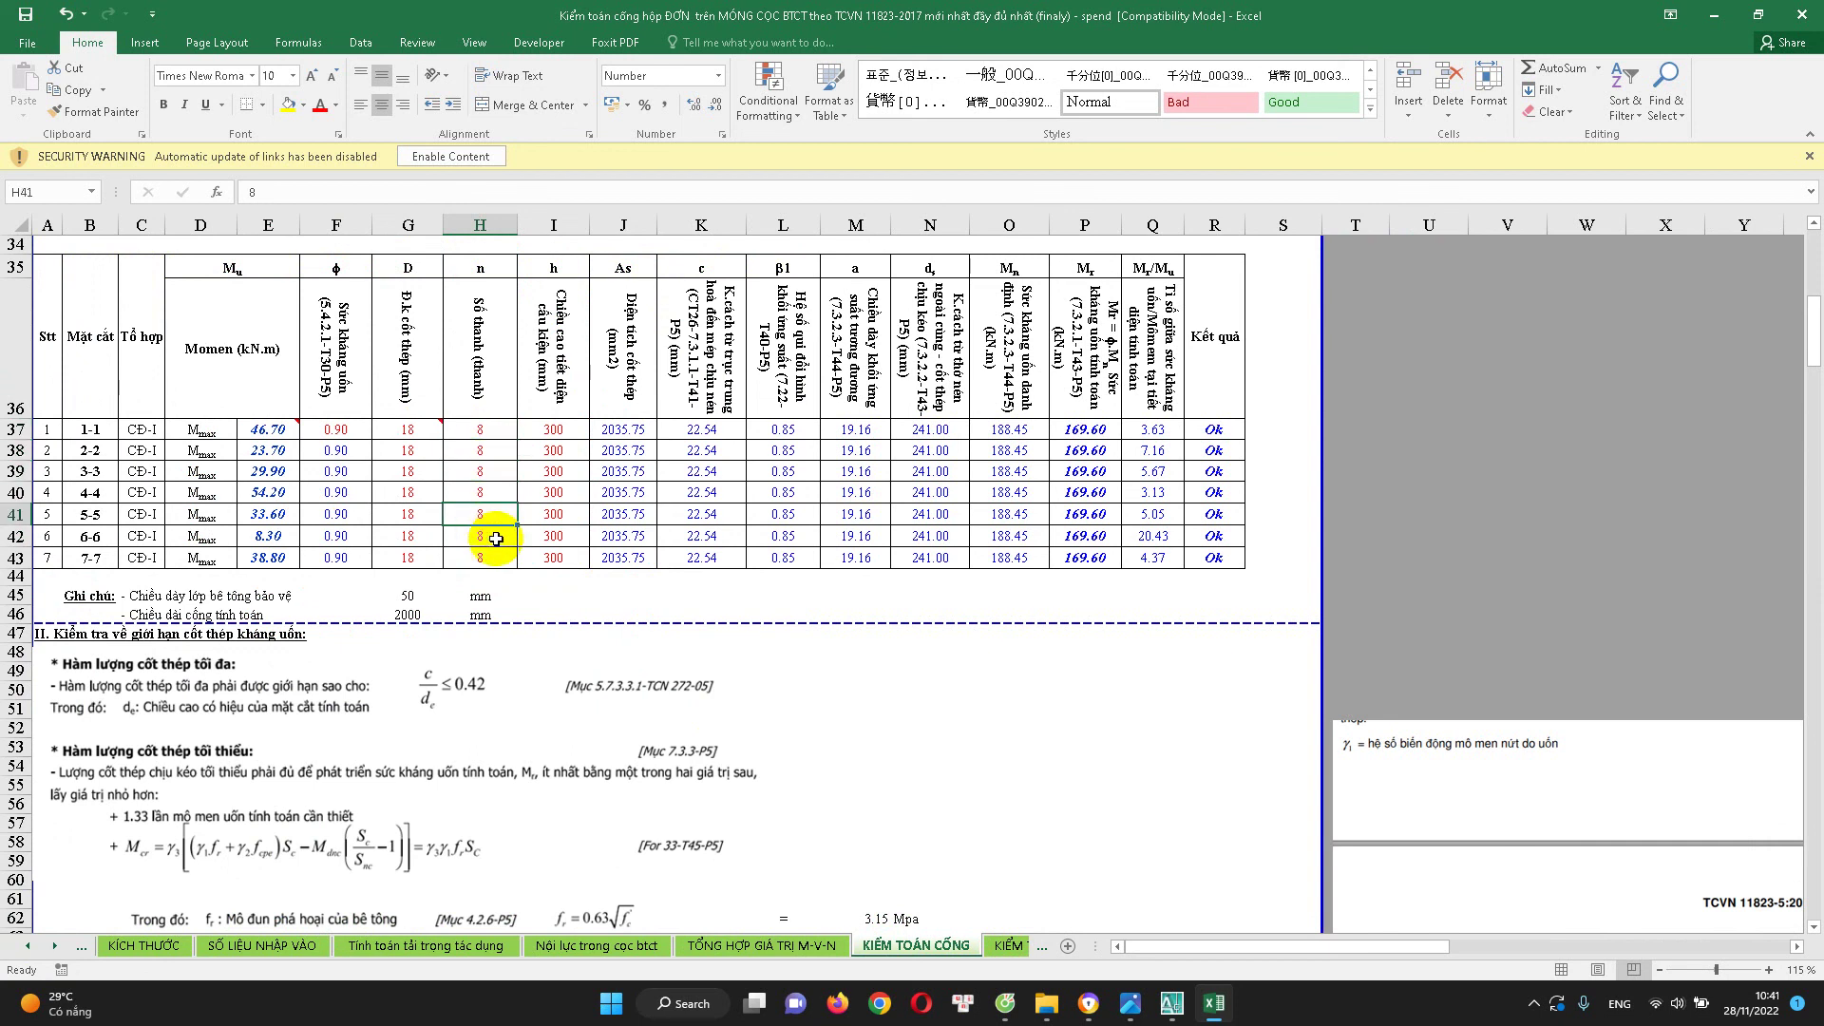
Check bar counts H37 and H42, the section heights from I37, and Q41's capacity ratio
{"action": "left_click", "coordinate": [417, 618]}
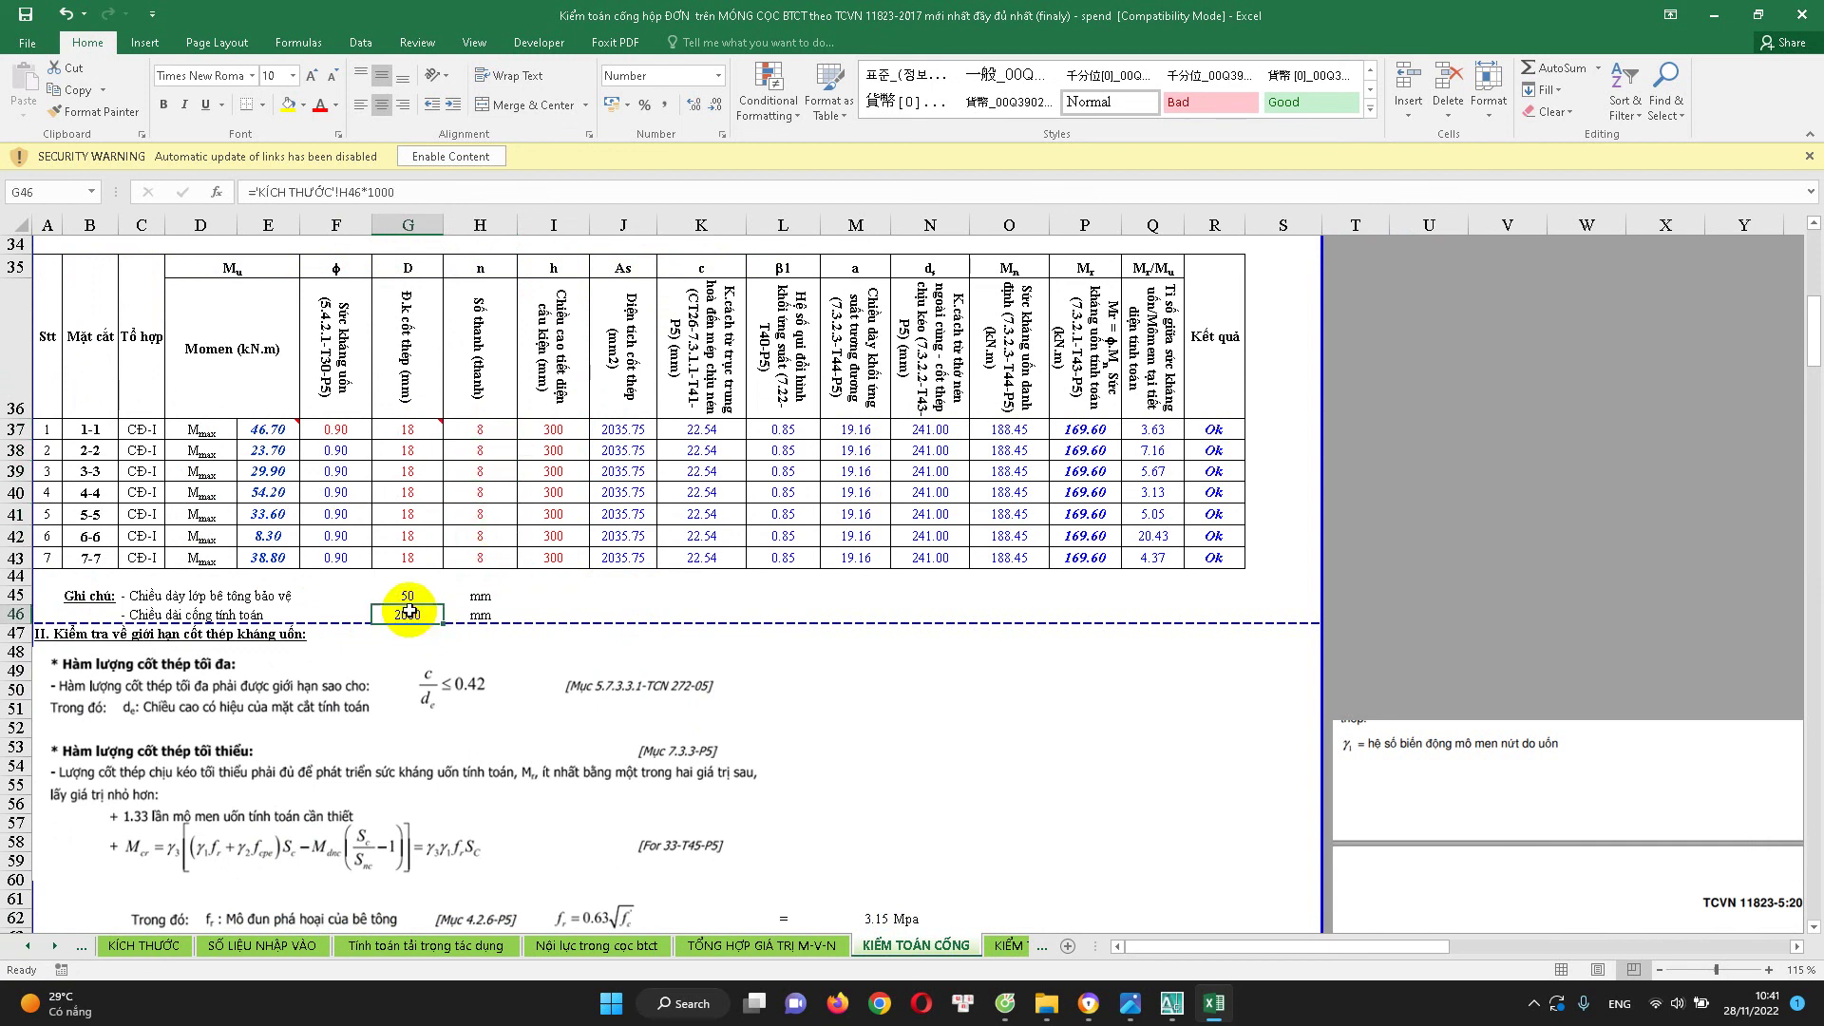
{"action": "left_click", "coordinate": [493, 438]}
{"action": "left_click", "coordinate": [479, 536]}
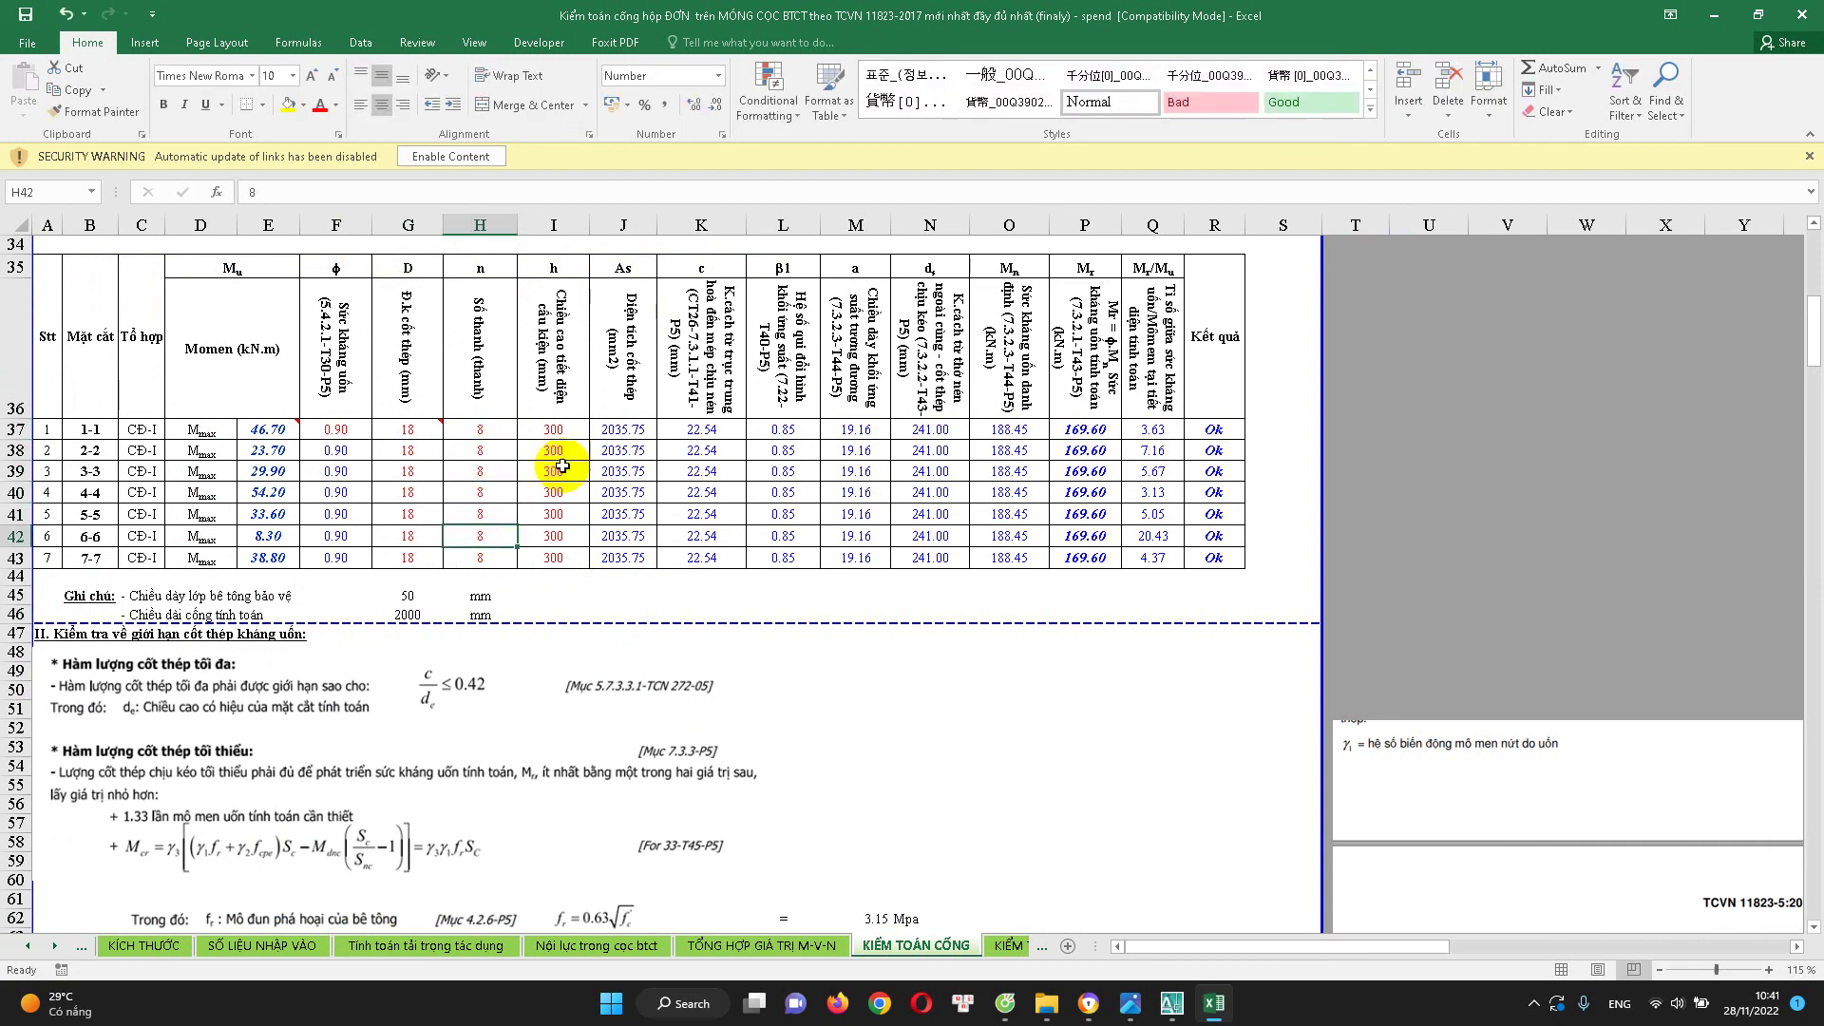
{"action": "key", "text": "Down"}
{"action": "key", "text": "Right"}
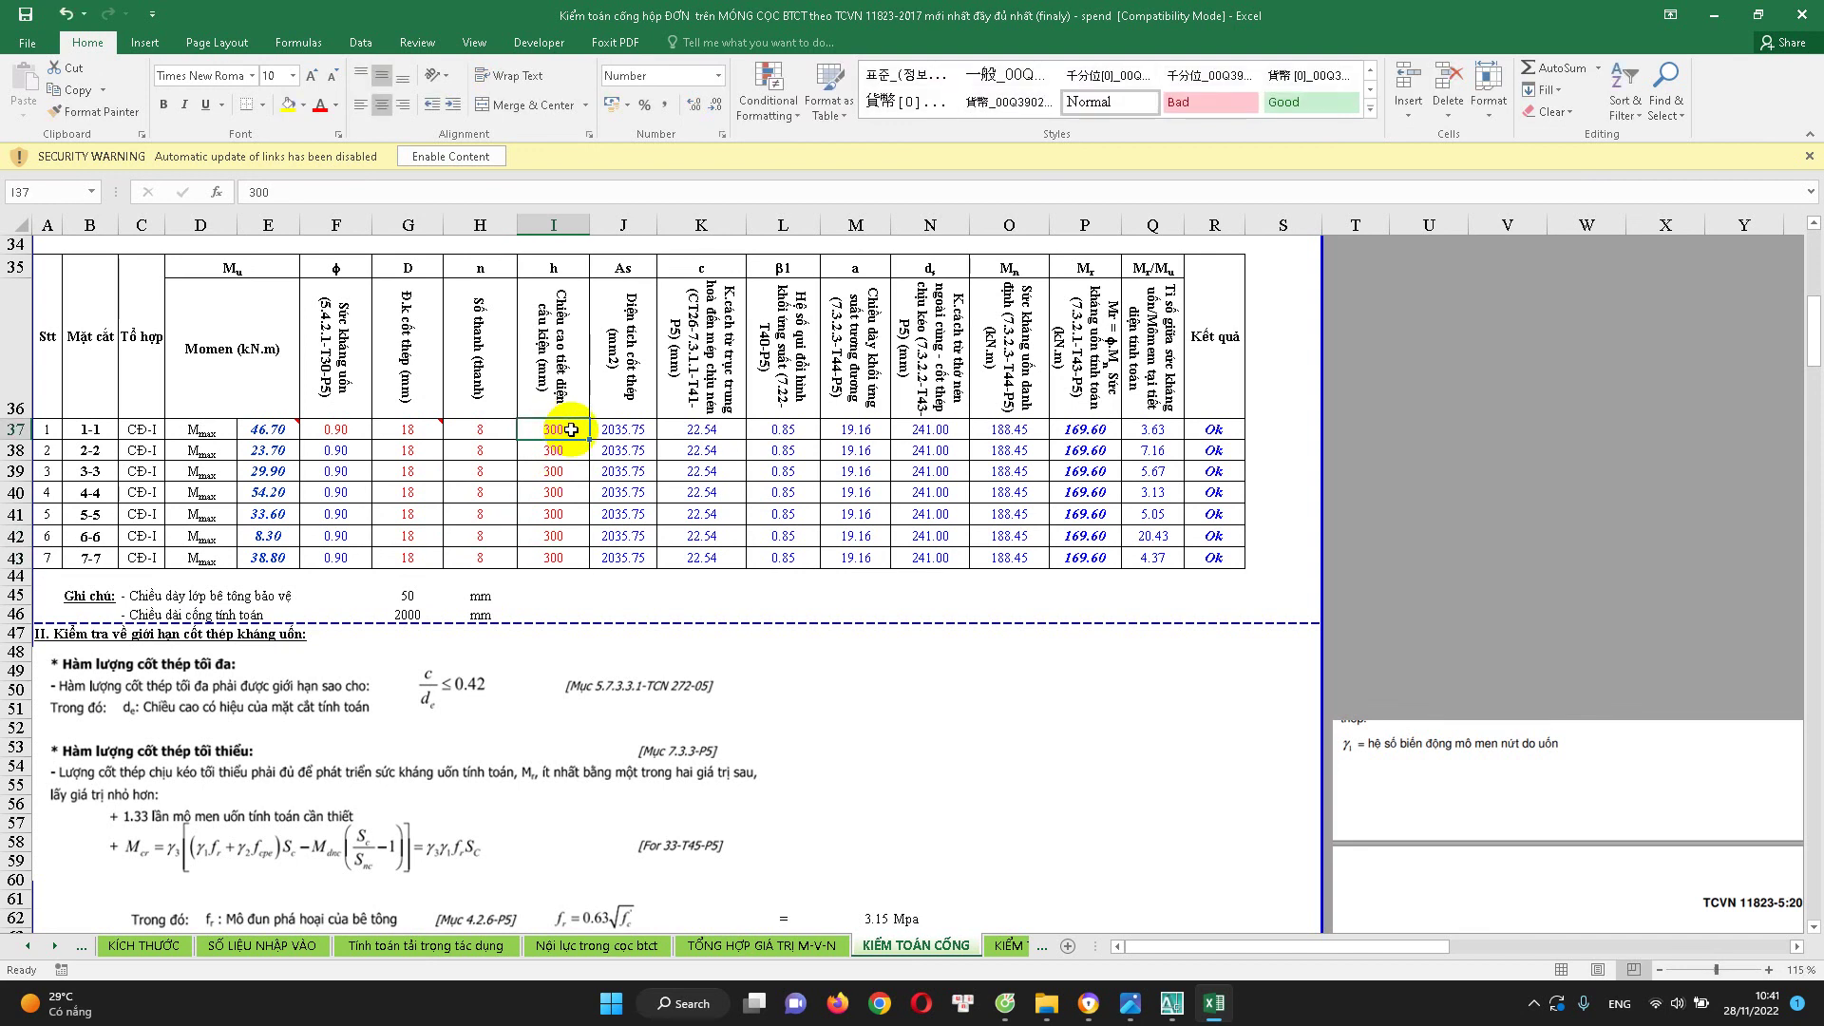
{"action": "left_click_drag", "start_coordinate": [571, 429], "coordinate": [579, 551]}
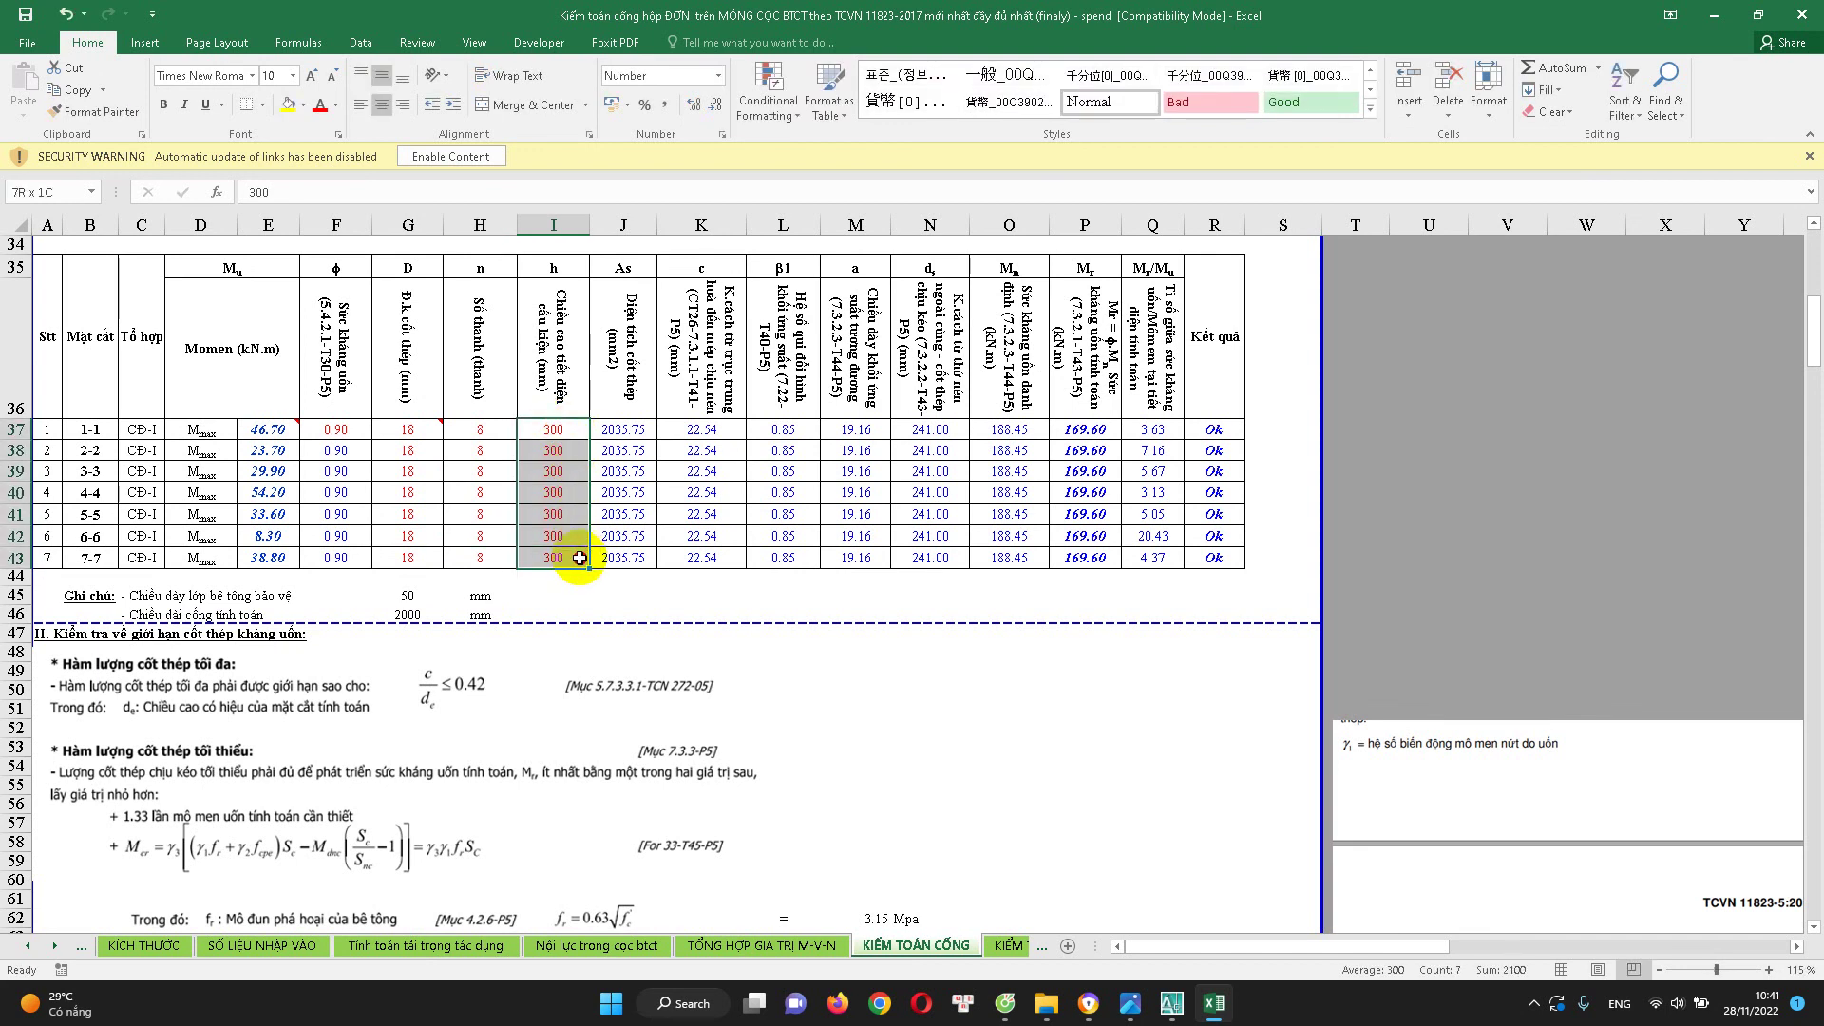
{"action": "left_click", "coordinate": [560, 433]}
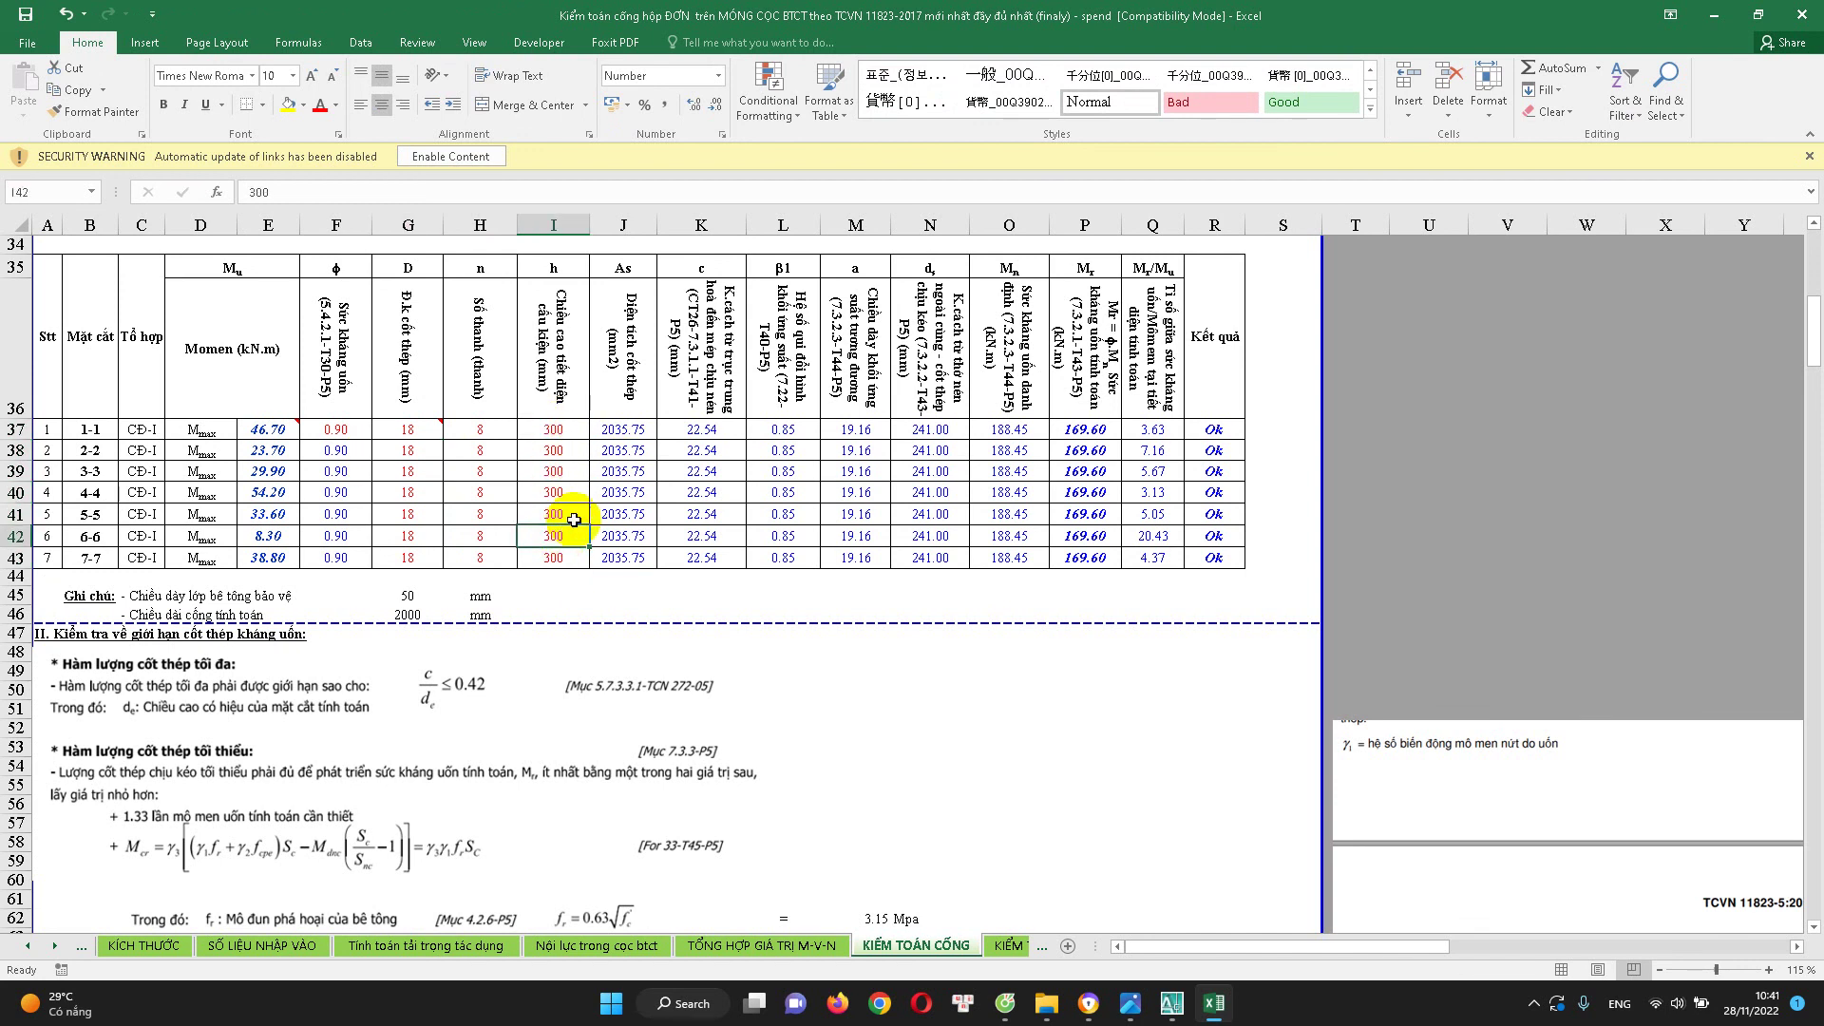
{"action": "left_click", "coordinate": [1155, 521]}
Move down to the shear check and inspect the nominal shear resistance in J148
{"action": "scroll", "coordinate": [652, 773], "scroll_direction": "down", "scroll_amount": 1}
{"action": "scroll", "coordinate": [446, 456], "scroll_direction": "up", "scroll_amount": 2}
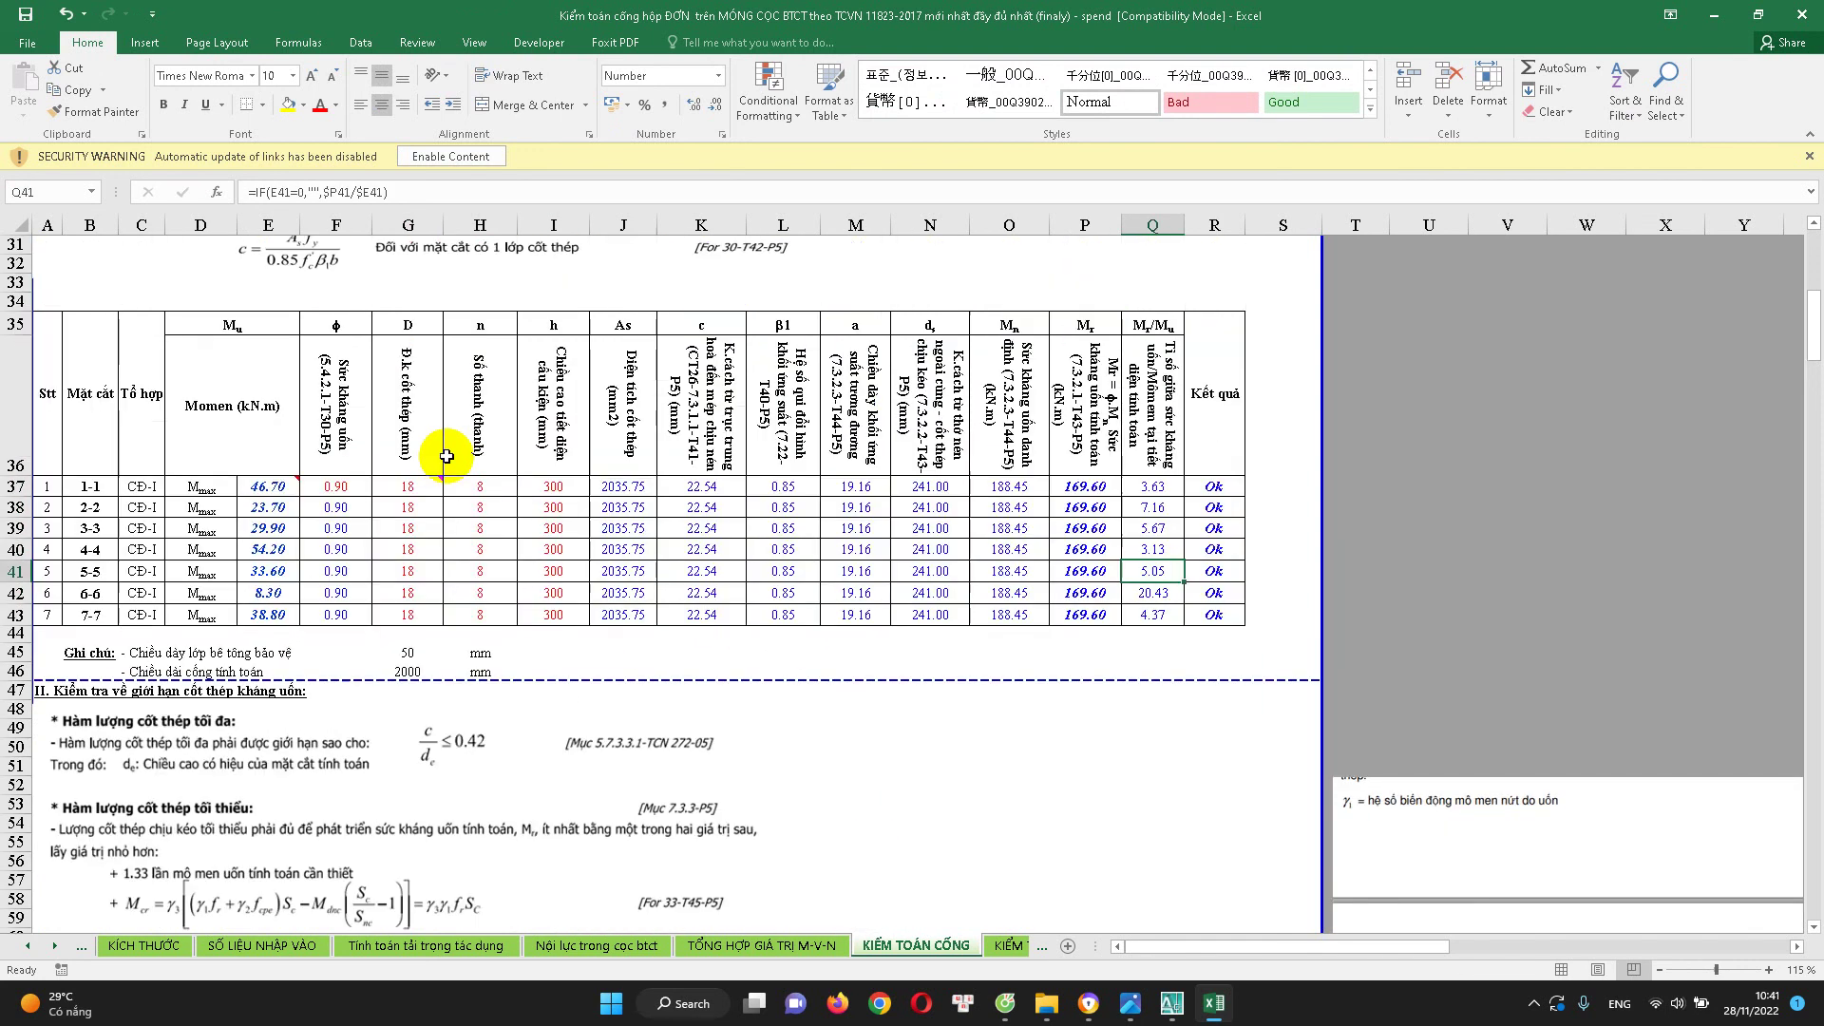
{"action": "scroll", "coordinate": [413, 530], "scroll_direction": "down", "scroll_amount": 2}
{"action": "scroll", "coordinate": [437, 560], "scroll_direction": "down", "scroll_amount": 4}
{"action": "scroll", "coordinate": [456, 589], "scroll_direction": "down", "scroll_amount": 3}
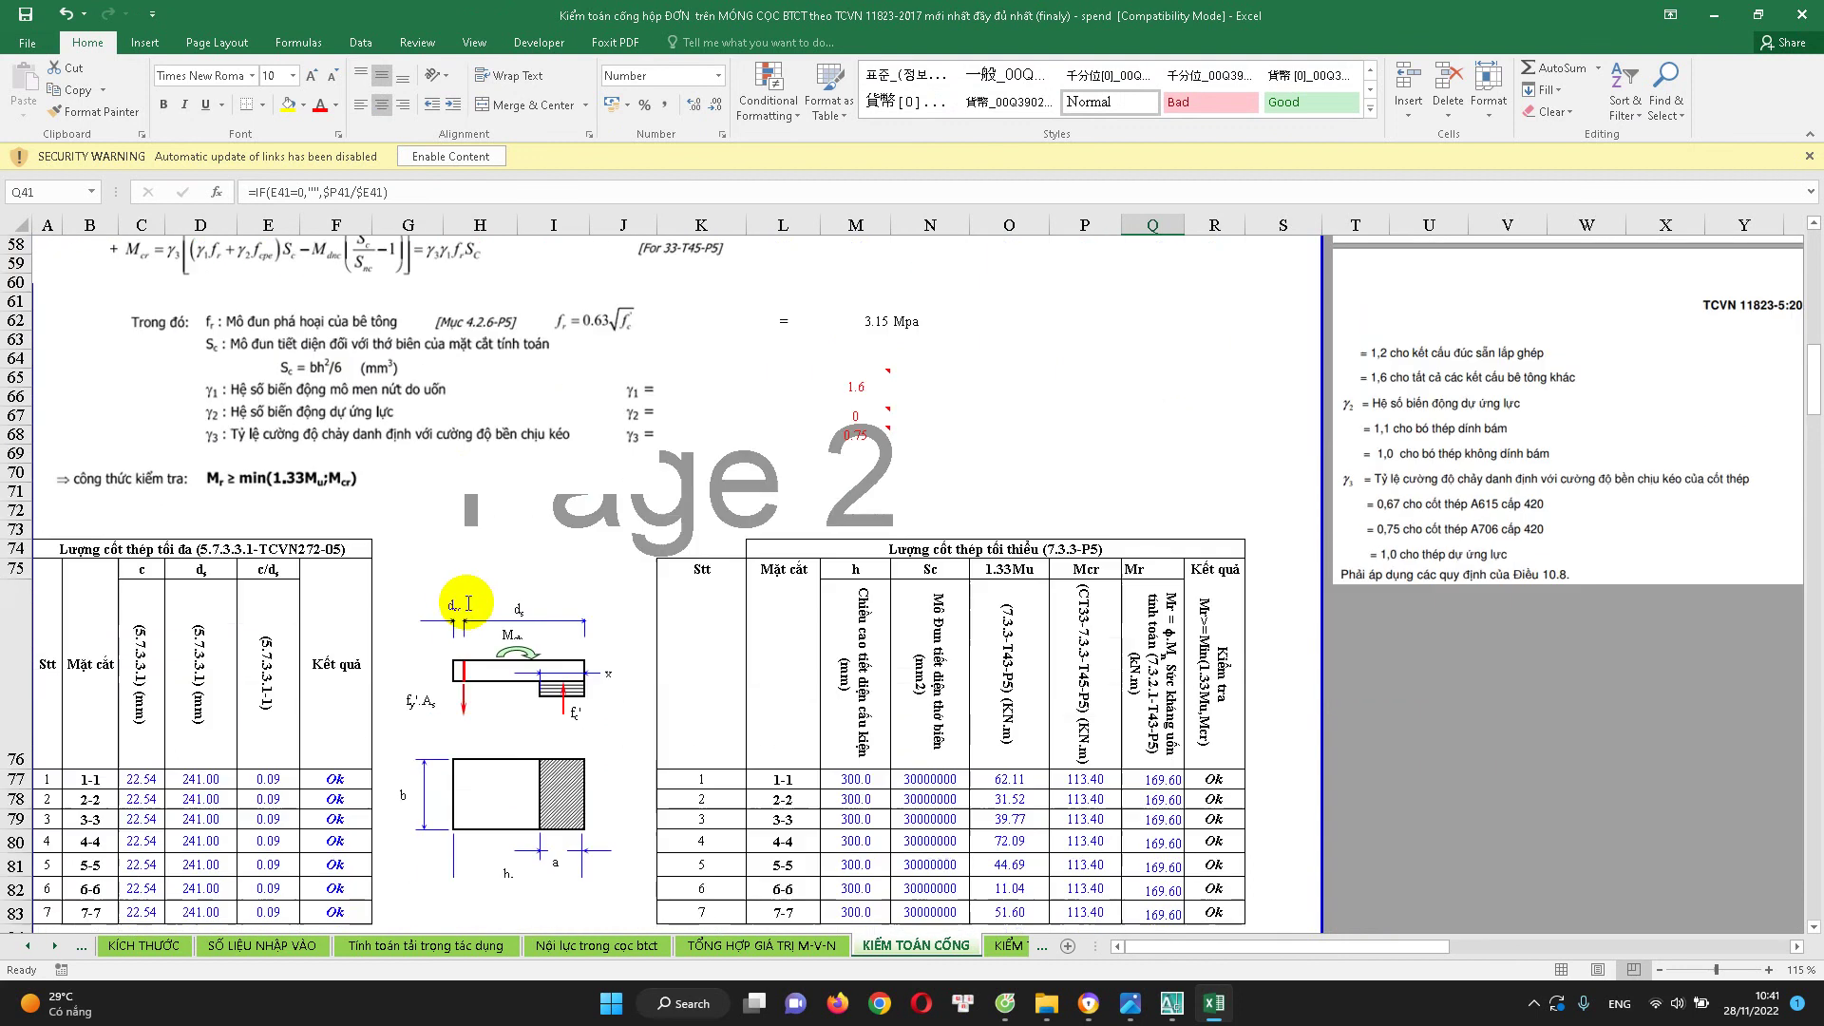
{"action": "scroll", "coordinate": [486, 638], "scroll_direction": "down", "scroll_amount": 3}
{"action": "scroll", "coordinate": [486, 637], "scroll_direction": "down", "scroll_amount": 3}
{"action": "scroll", "coordinate": [352, 674], "scroll_direction": "down", "scroll_amount": 4}
{"action": "scroll", "coordinate": [370, 684], "scroll_direction": "down", "scroll_amount": 3}
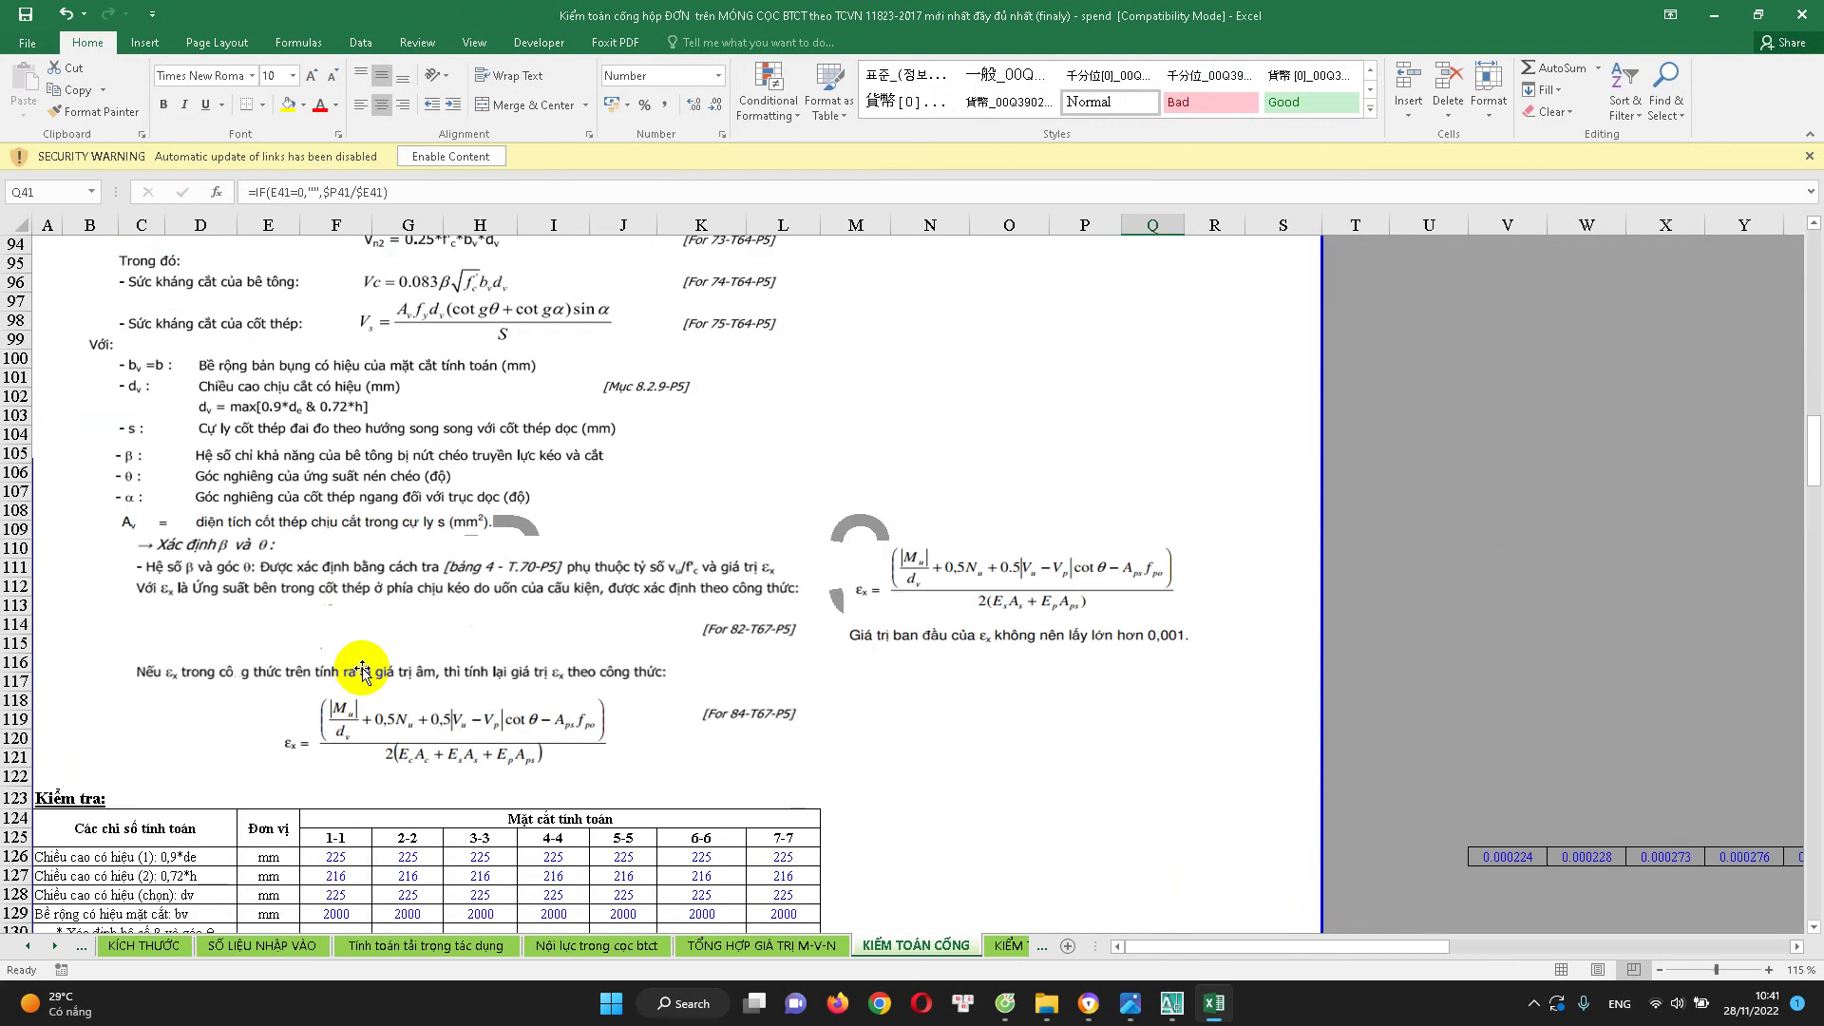
{"action": "scroll", "coordinate": [380, 690], "scroll_direction": "down", "scroll_amount": 1}
{"action": "scroll", "coordinate": [379, 691], "scroll_direction": "down", "scroll_amount": 6}
{"action": "scroll", "coordinate": [437, 579], "scroll_direction": "down", "scroll_amount": 2}
{"action": "scroll", "coordinate": [423, 570], "scroll_direction": "down", "scroll_amount": 3}
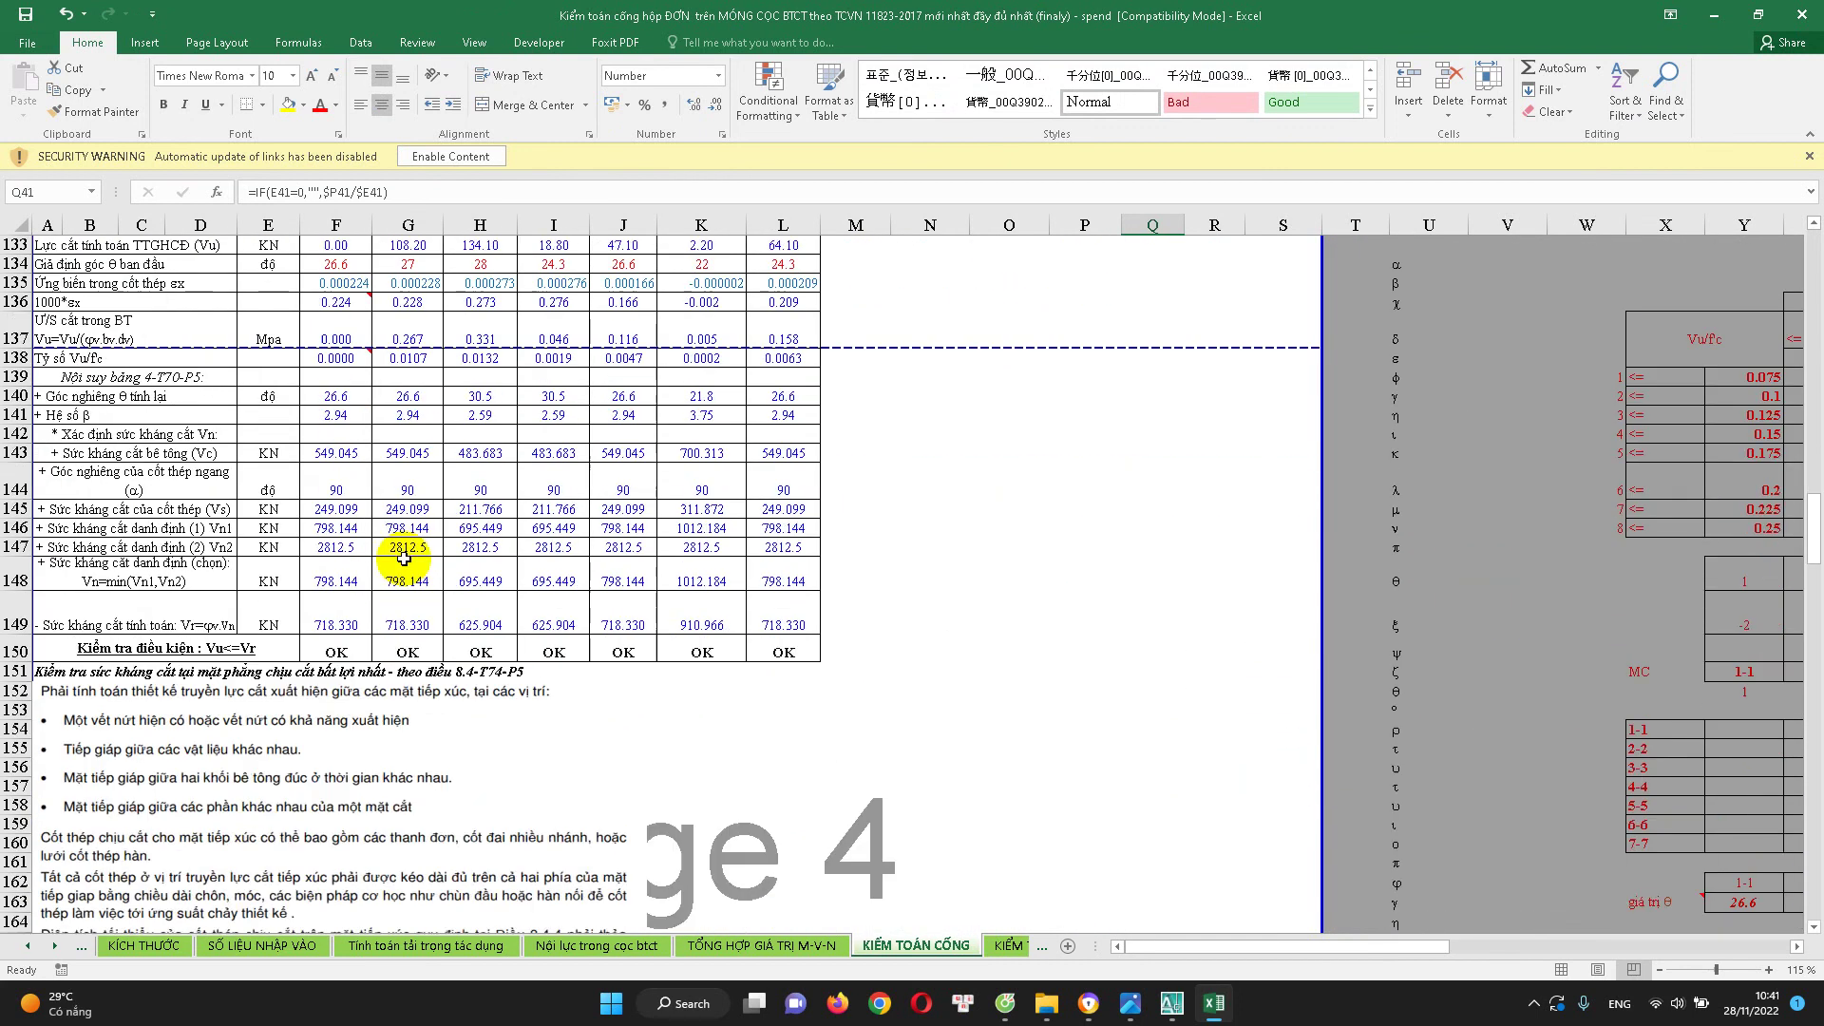
{"action": "scroll", "coordinate": [411, 585], "scroll_direction": "down", "scroll_amount": 1}
{"action": "scroll", "coordinate": [410, 585], "scroll_direction": "down", "scroll_amount": 6}
{"action": "scroll", "coordinate": [449, 653], "scroll_direction": "down", "scroll_amount": 6}
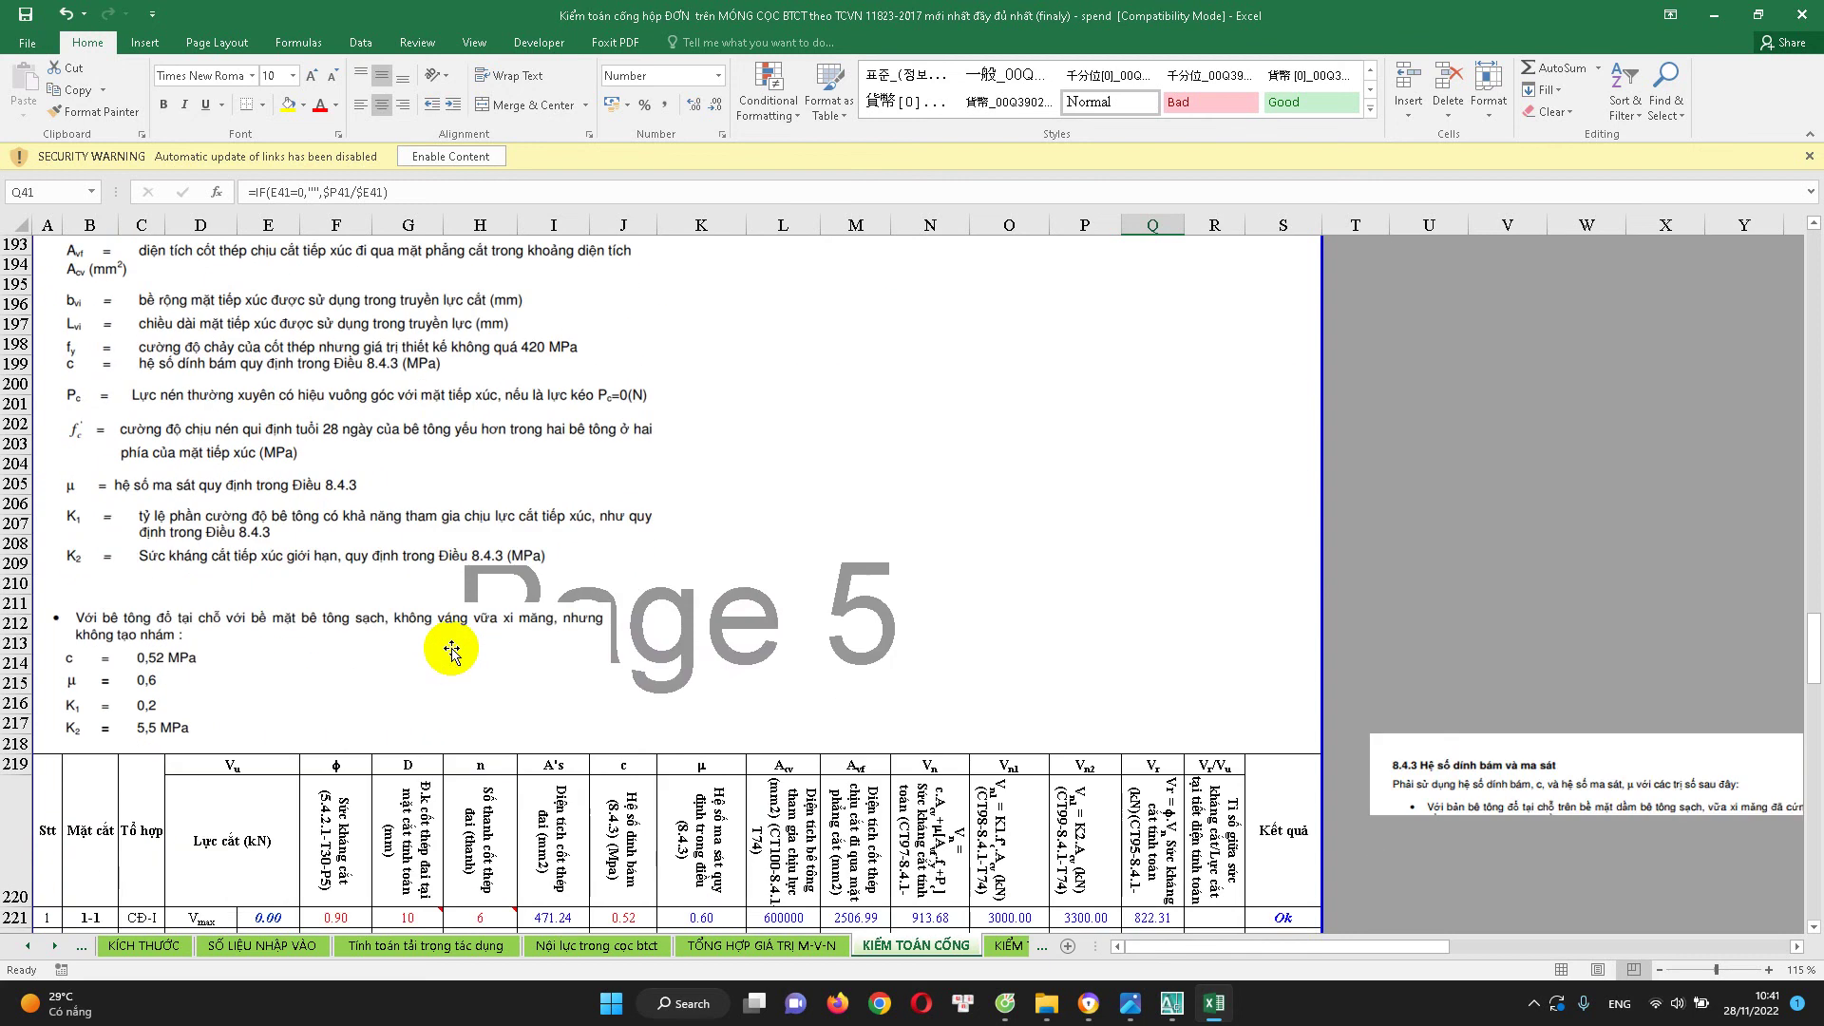
{"action": "scroll", "coordinate": [454, 648], "scroll_direction": "down", "scroll_amount": 5}
{"action": "scroll", "coordinate": [459, 642], "scroll_direction": "down", "scroll_amount": 2}
{"action": "scroll", "coordinate": [462, 639], "scroll_direction": "down", "scroll_amount": 1}
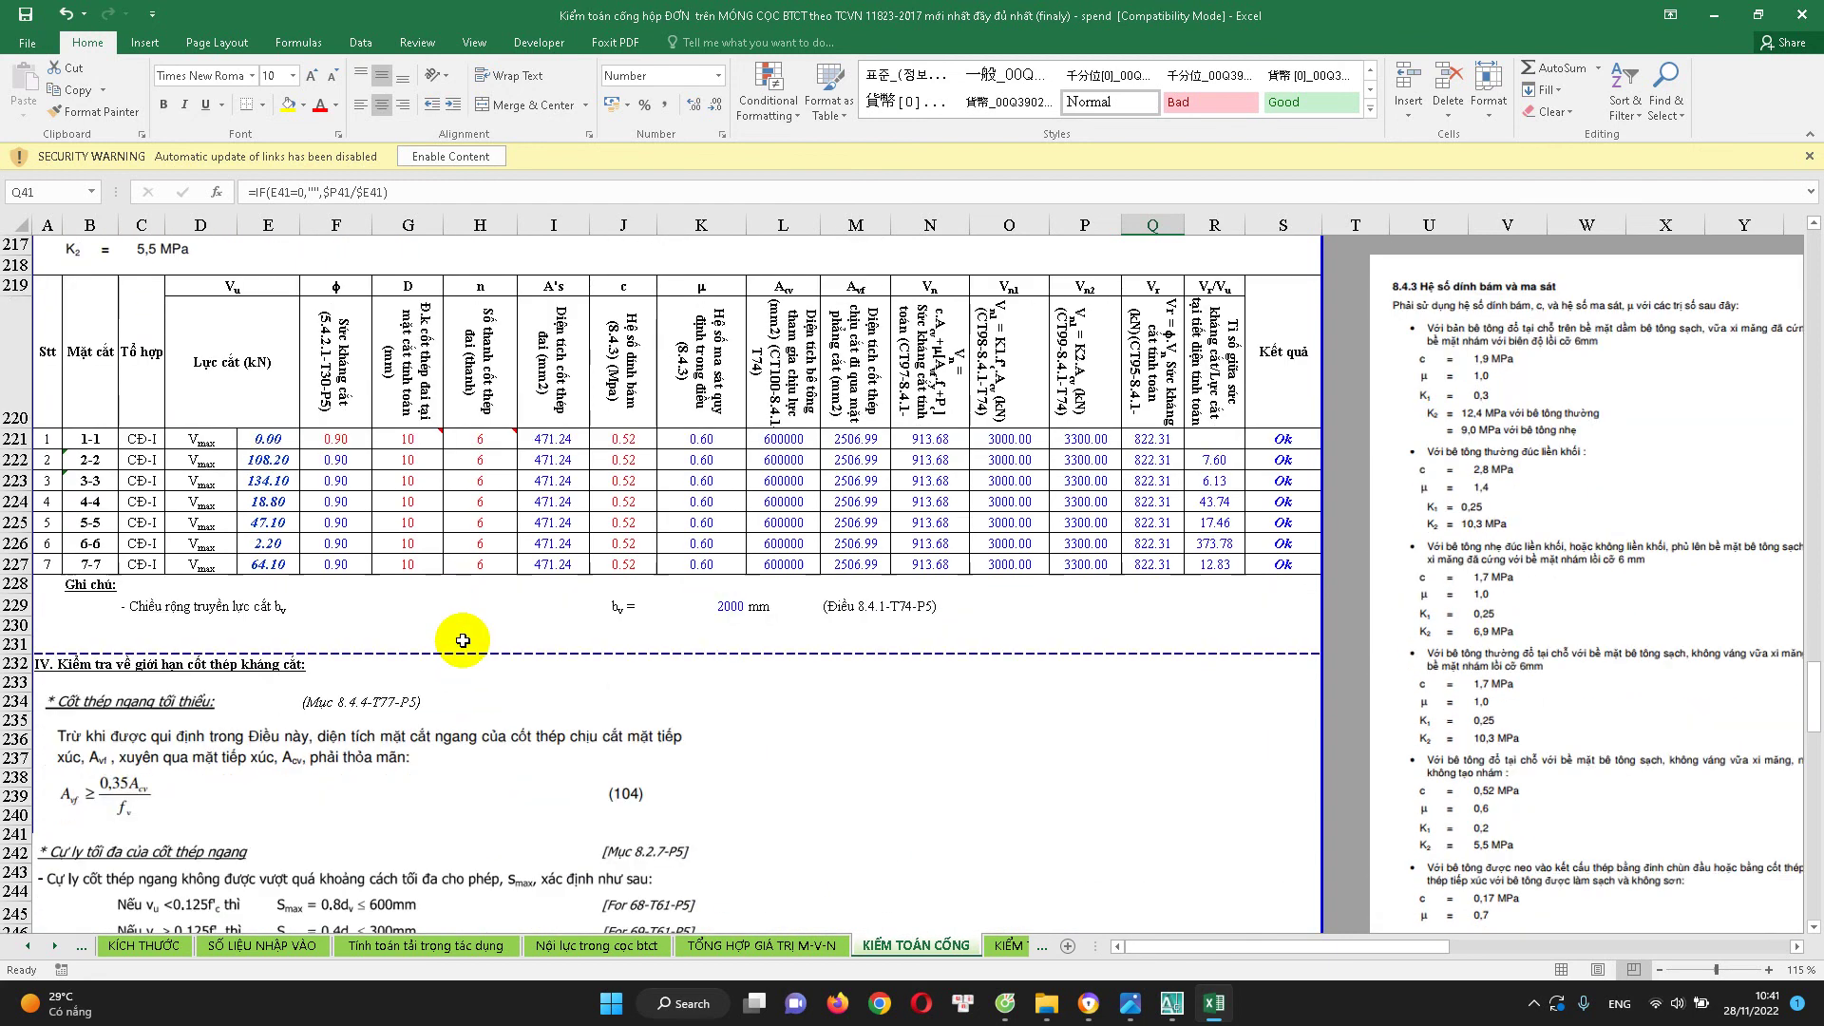
{"action": "scroll", "coordinate": [462, 638], "scroll_direction": "down", "scroll_amount": 1}
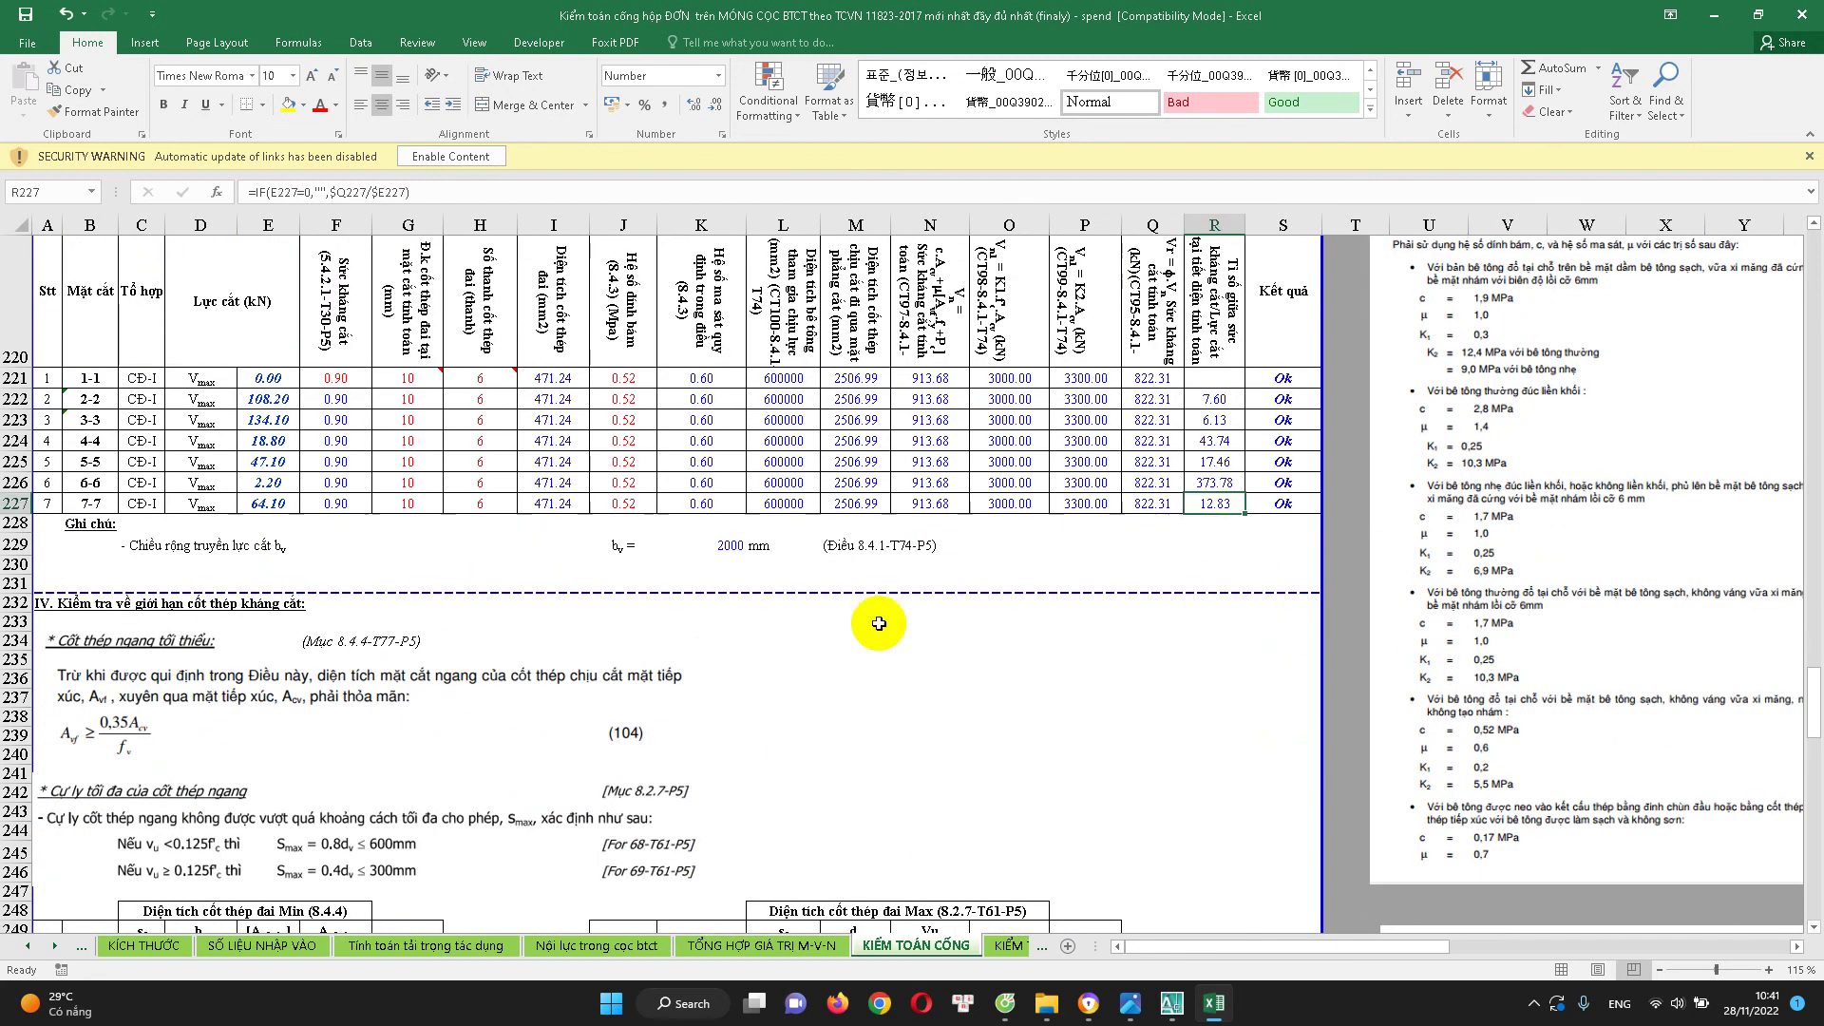
{"action": "scroll", "coordinate": [419, 618], "scroll_direction": "up", "scroll_amount": 7}
{"action": "scroll", "coordinate": [495, 627], "scroll_direction": "up", "scroll_amount": 8}
{"action": "scroll", "coordinate": [496, 627], "scroll_direction": "up", "scroll_amount": 8}
{"action": "scroll", "coordinate": [617, 679], "scroll_direction": "up", "scroll_amount": 8}
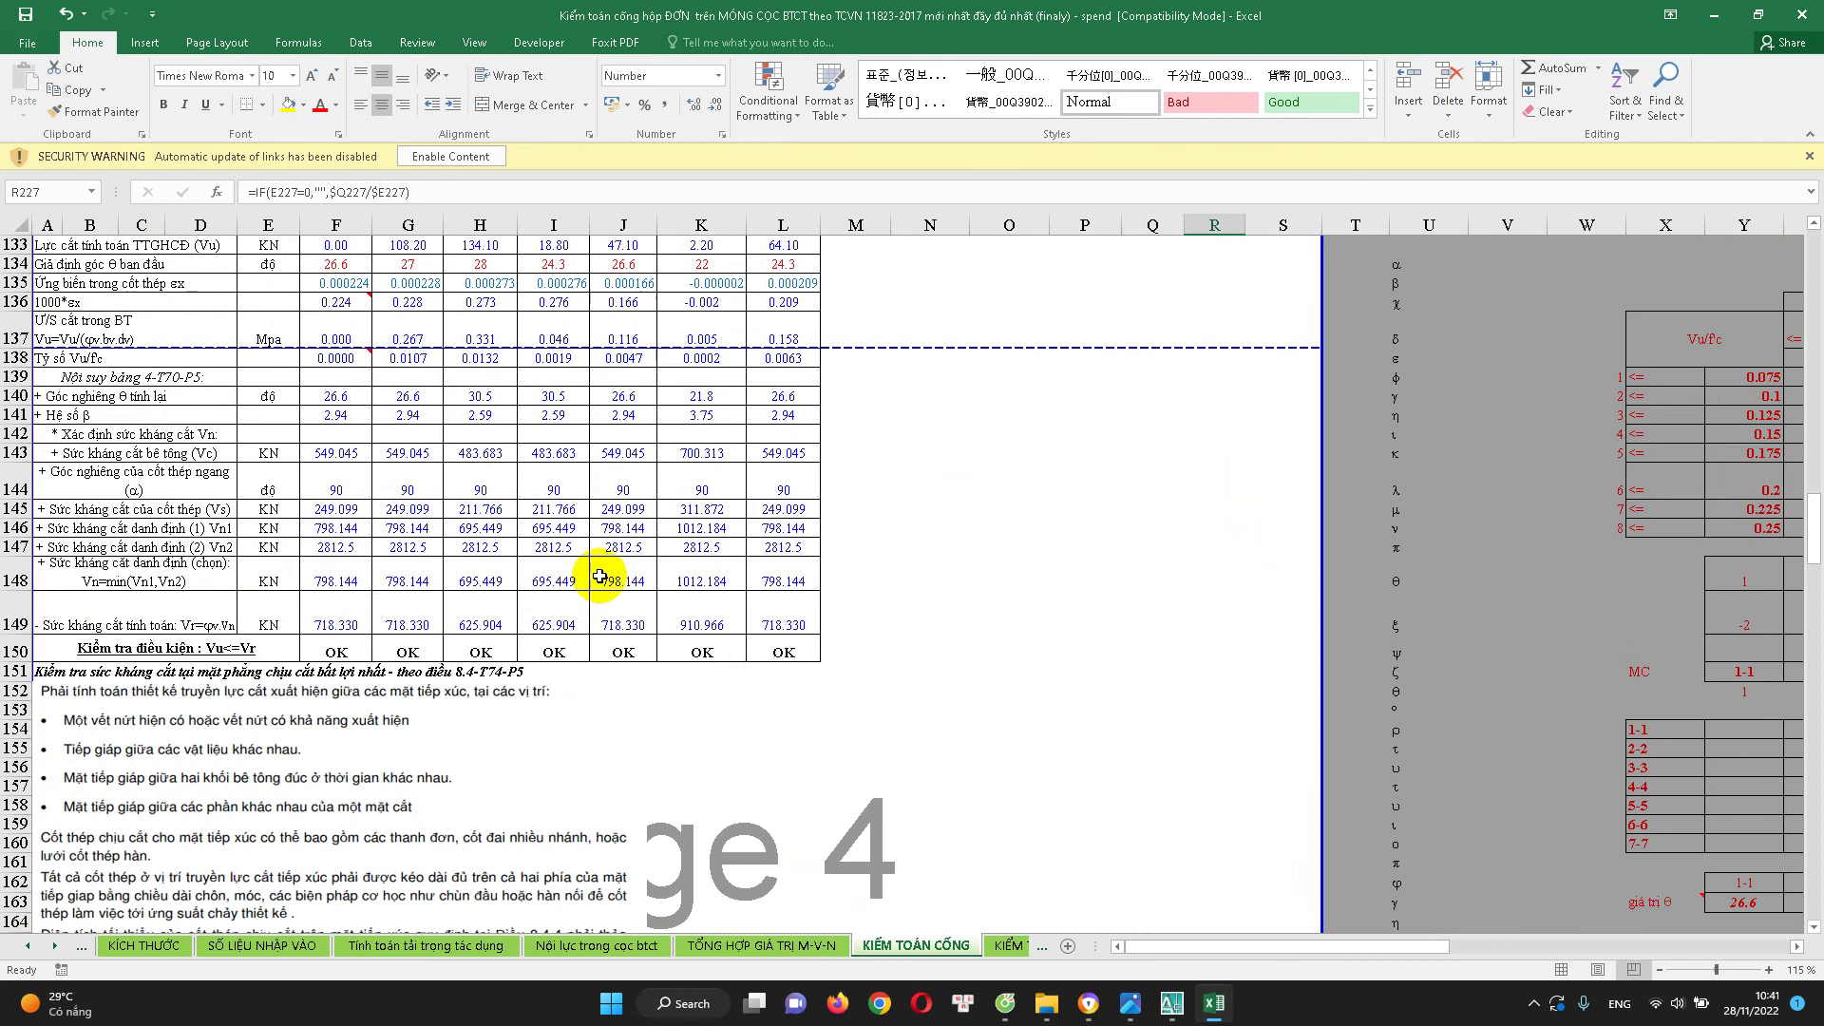
{"action": "left_click", "coordinate": [608, 570]}
Go down to the service-limit crack-control table and check the s_max formula
{"action": "scroll", "coordinate": [617, 665], "scroll_direction": "down", "scroll_amount": 8}
{"action": "scroll", "coordinate": [644, 766], "scroll_direction": "down", "scroll_amount": 15}
{"action": "scroll", "coordinate": [672, 771], "scroll_direction": "down", "scroll_amount": 5}
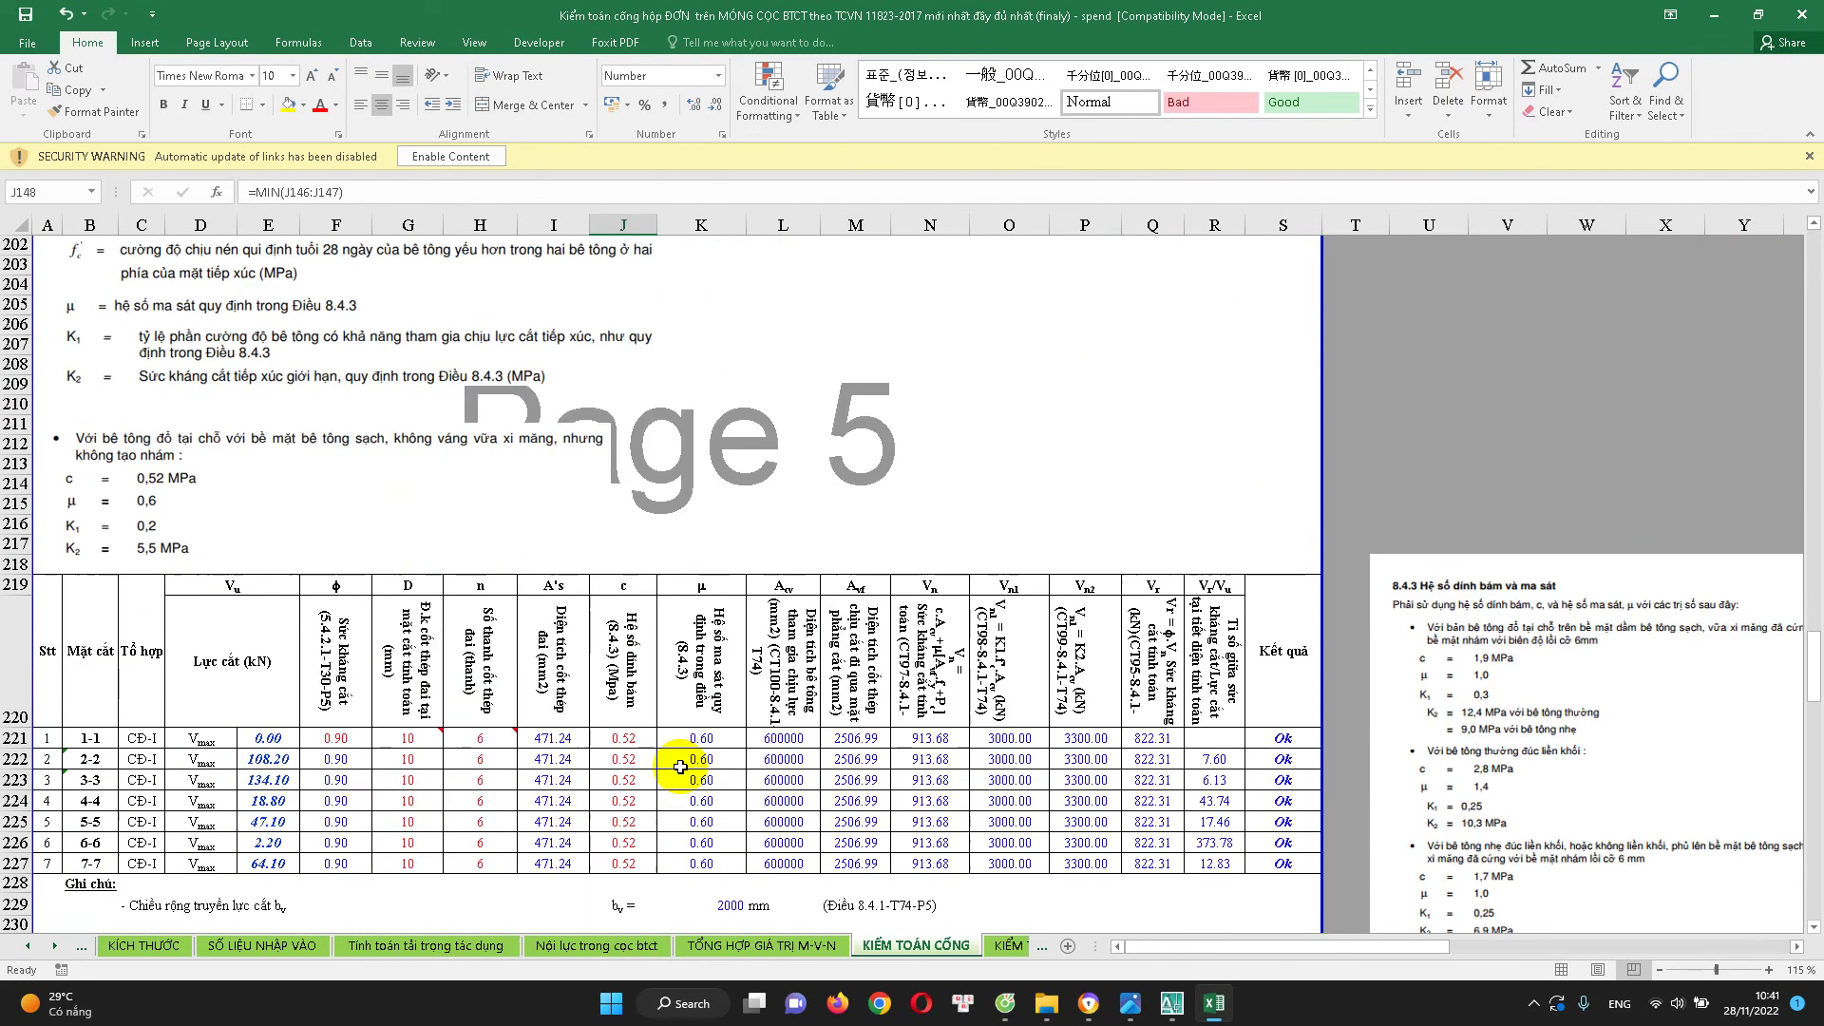
{"action": "scroll", "coordinate": [682, 760], "scroll_direction": "down", "scroll_amount": 4}
{"action": "scroll", "coordinate": [680, 769], "scroll_direction": "down", "scroll_amount": 4}
{"action": "scroll", "coordinate": [680, 770], "scroll_direction": "down", "scroll_amount": 5}
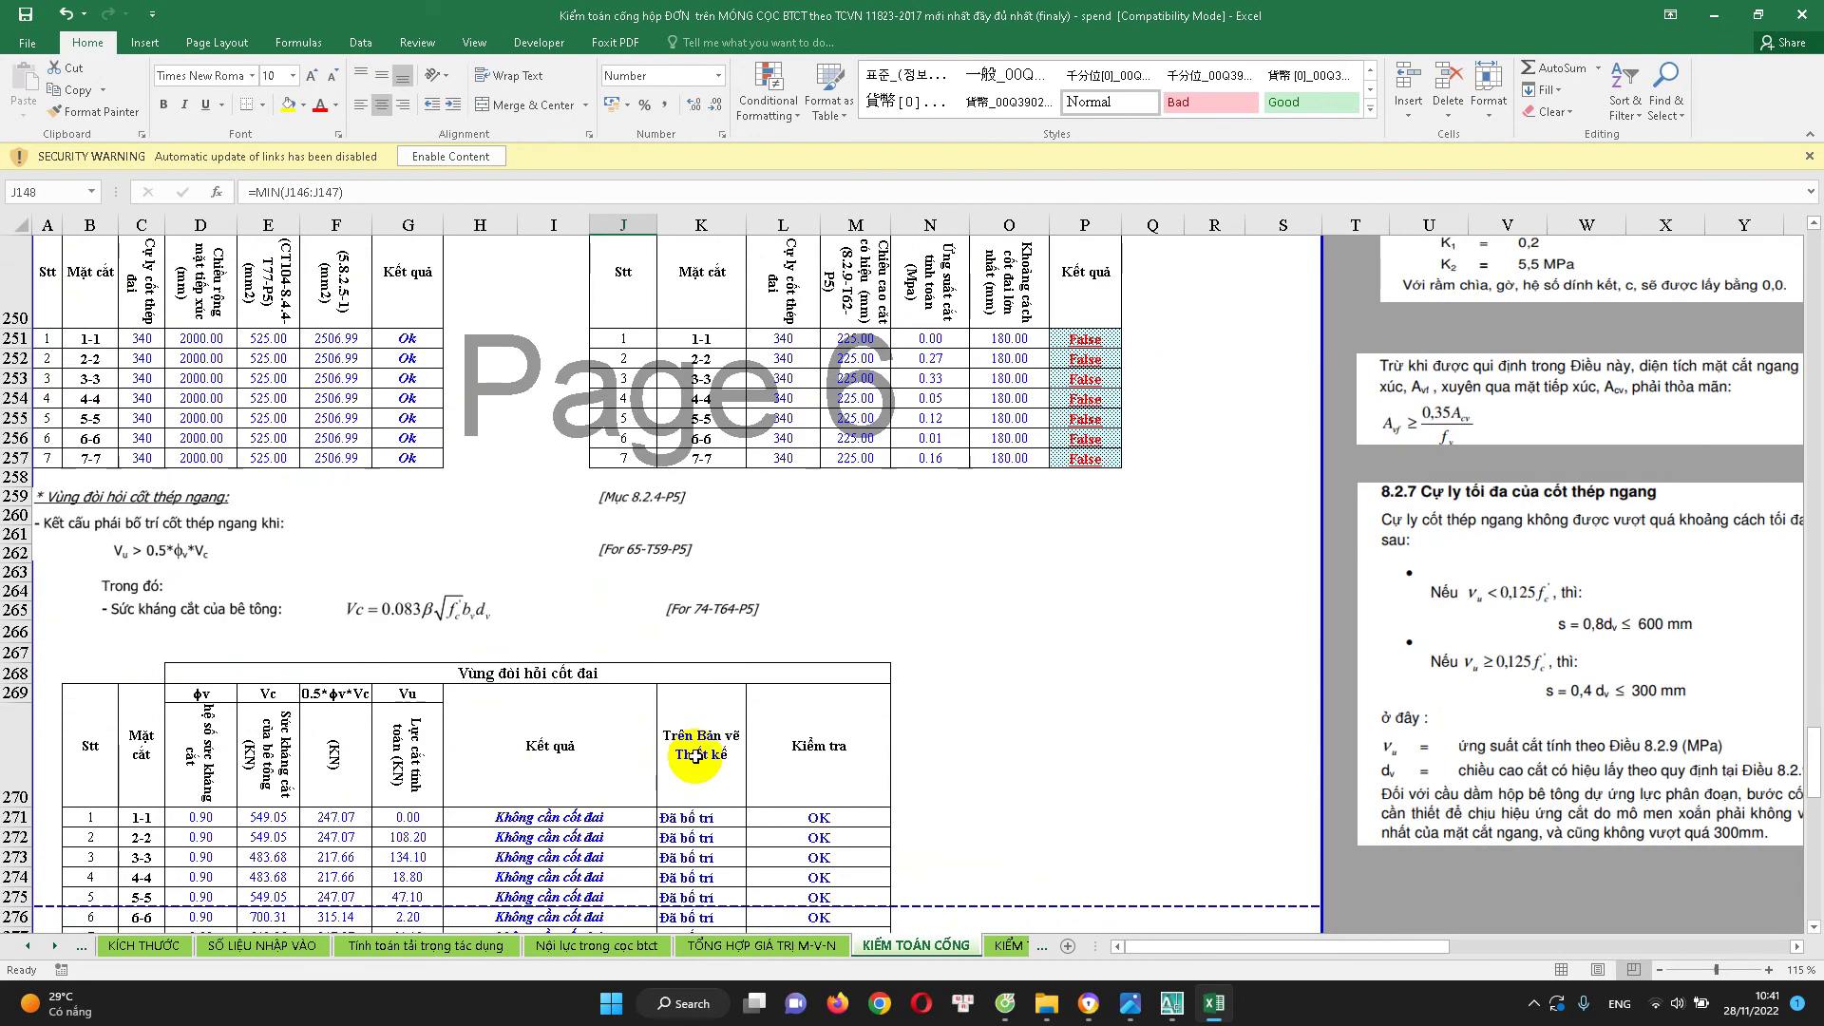
{"action": "scroll", "coordinate": [700, 753], "scroll_direction": "down", "scroll_amount": 2}
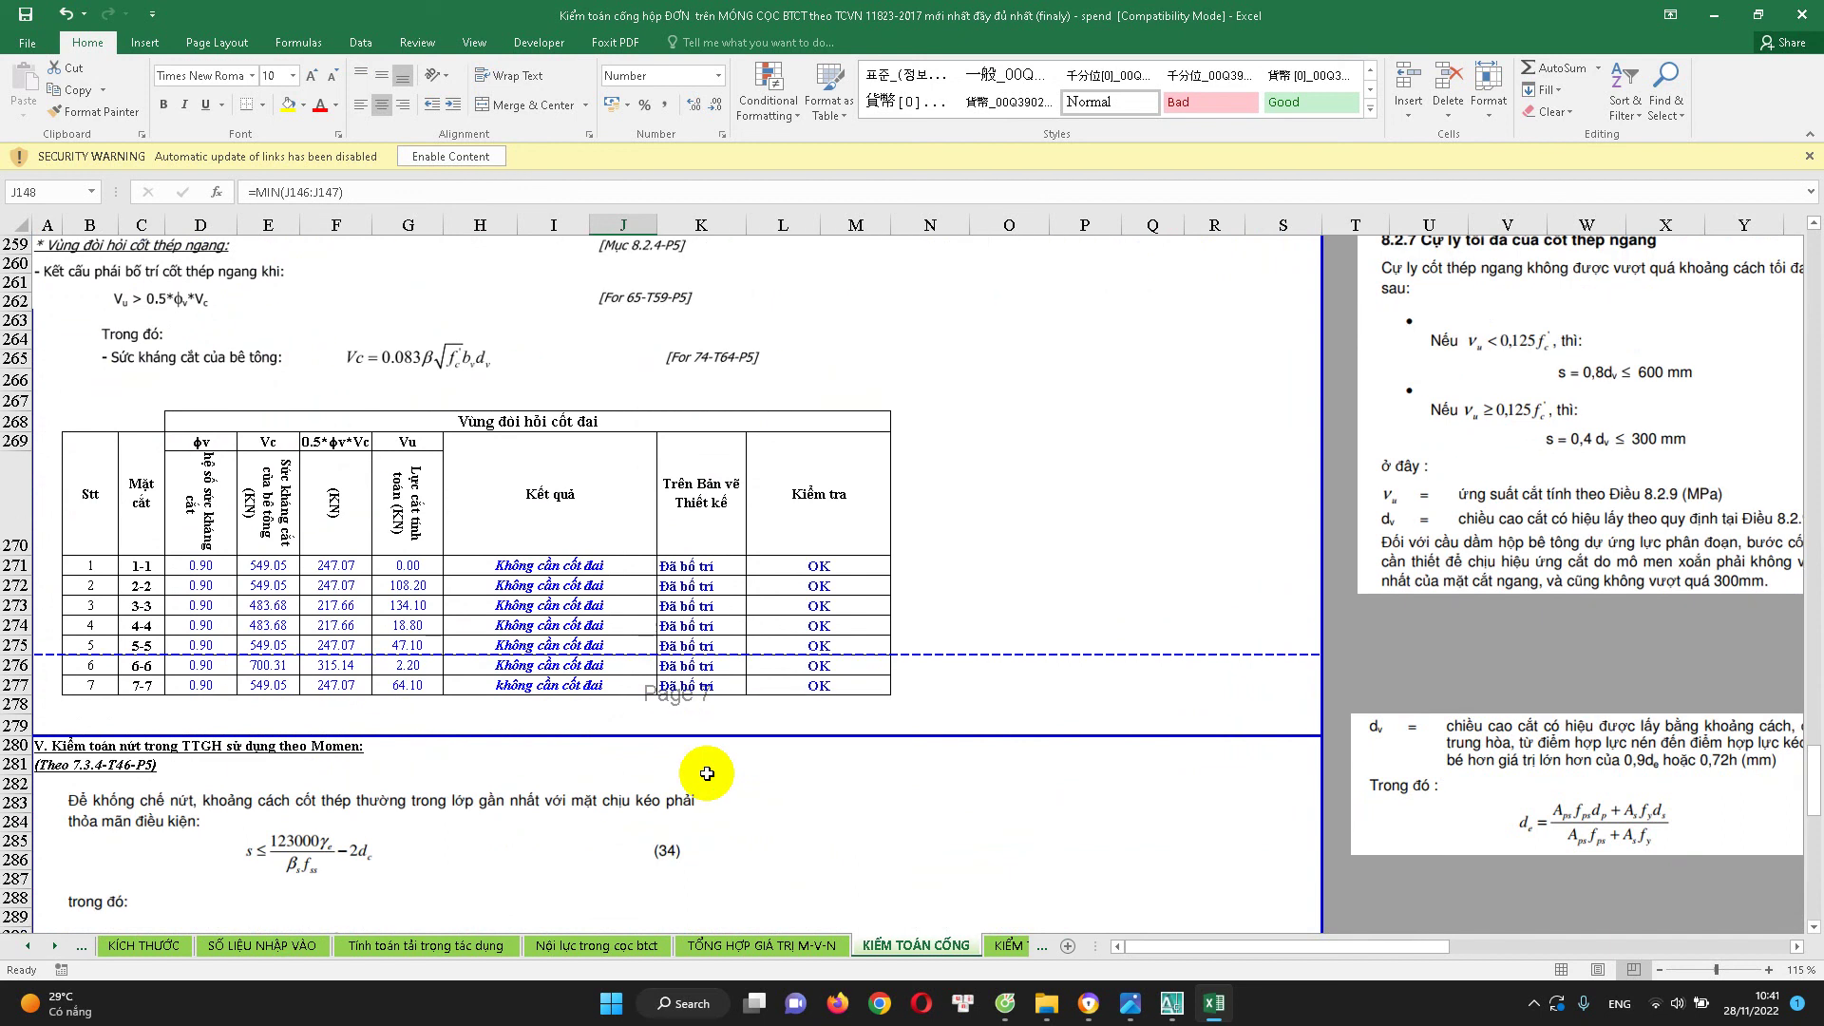
{"action": "scroll", "coordinate": [708, 776], "scroll_direction": "down", "scroll_amount": 2}
{"action": "scroll", "coordinate": [710, 781], "scroll_direction": "down", "scroll_amount": 3}
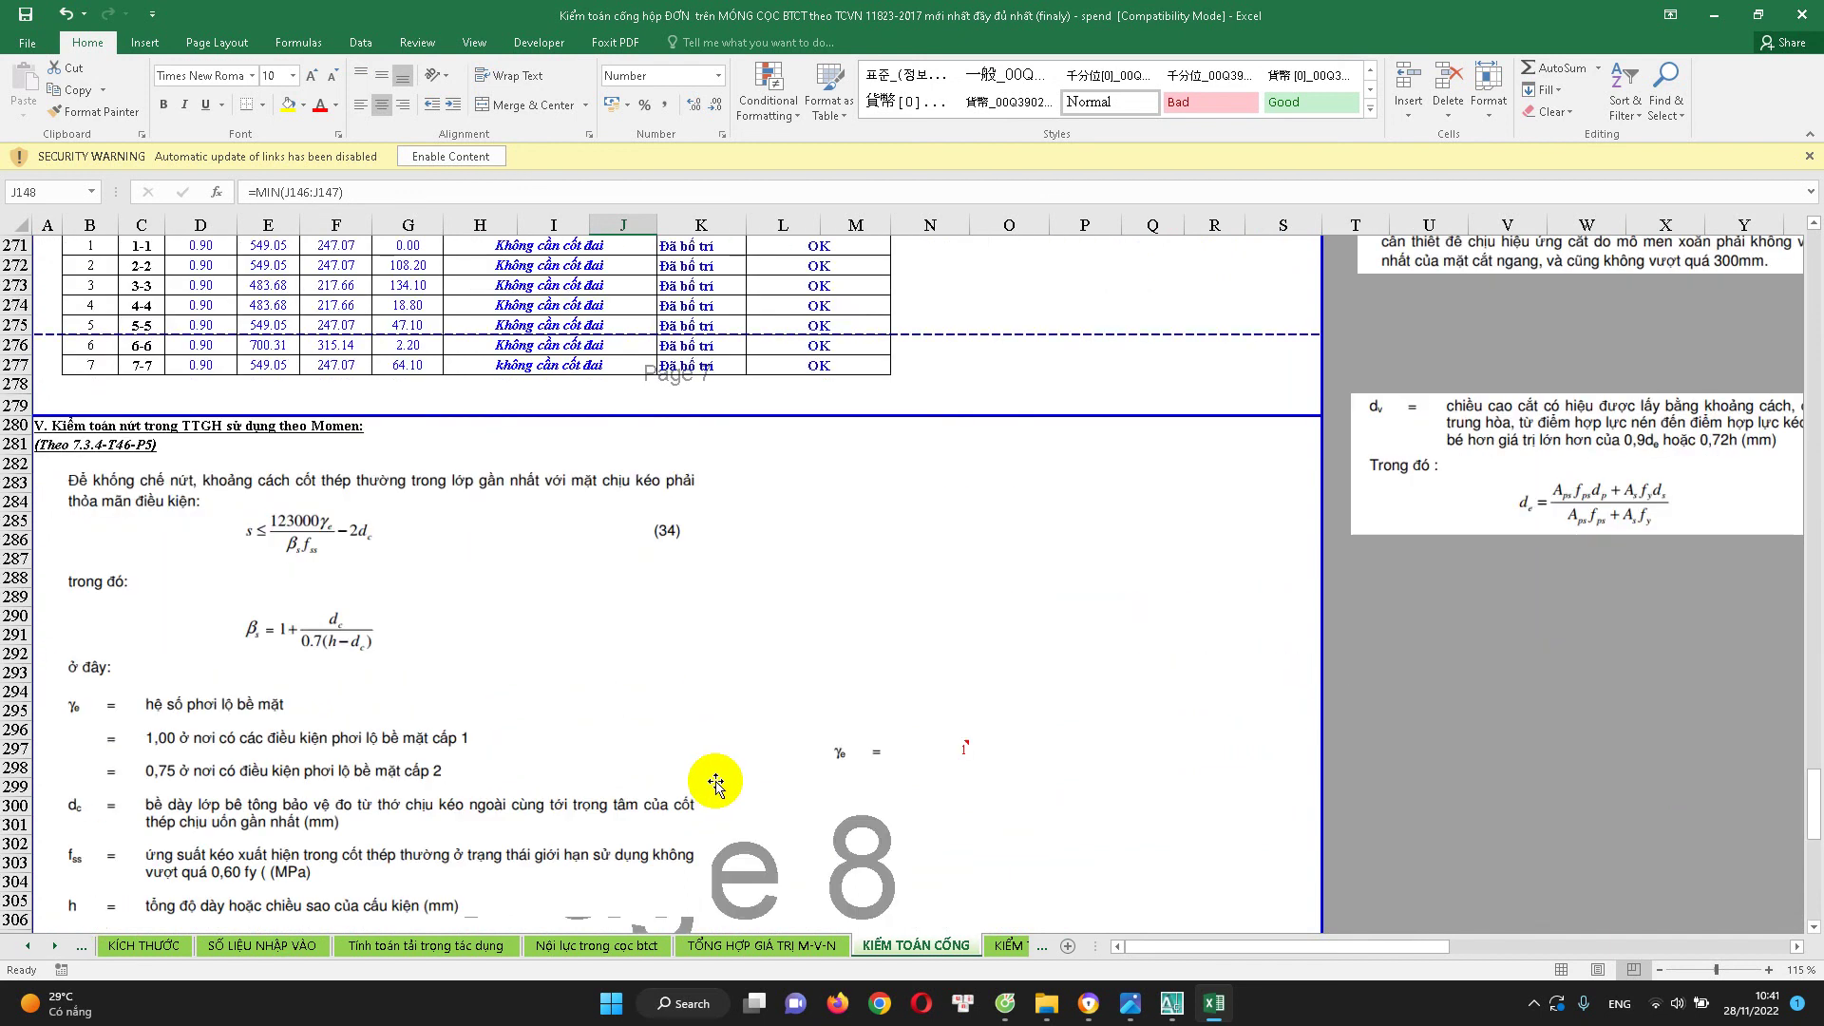
{"action": "scroll", "coordinate": [712, 773], "scroll_direction": "down", "scroll_amount": 6}
{"action": "scroll", "coordinate": [713, 773], "scroll_direction": "down", "scroll_amount": 4}
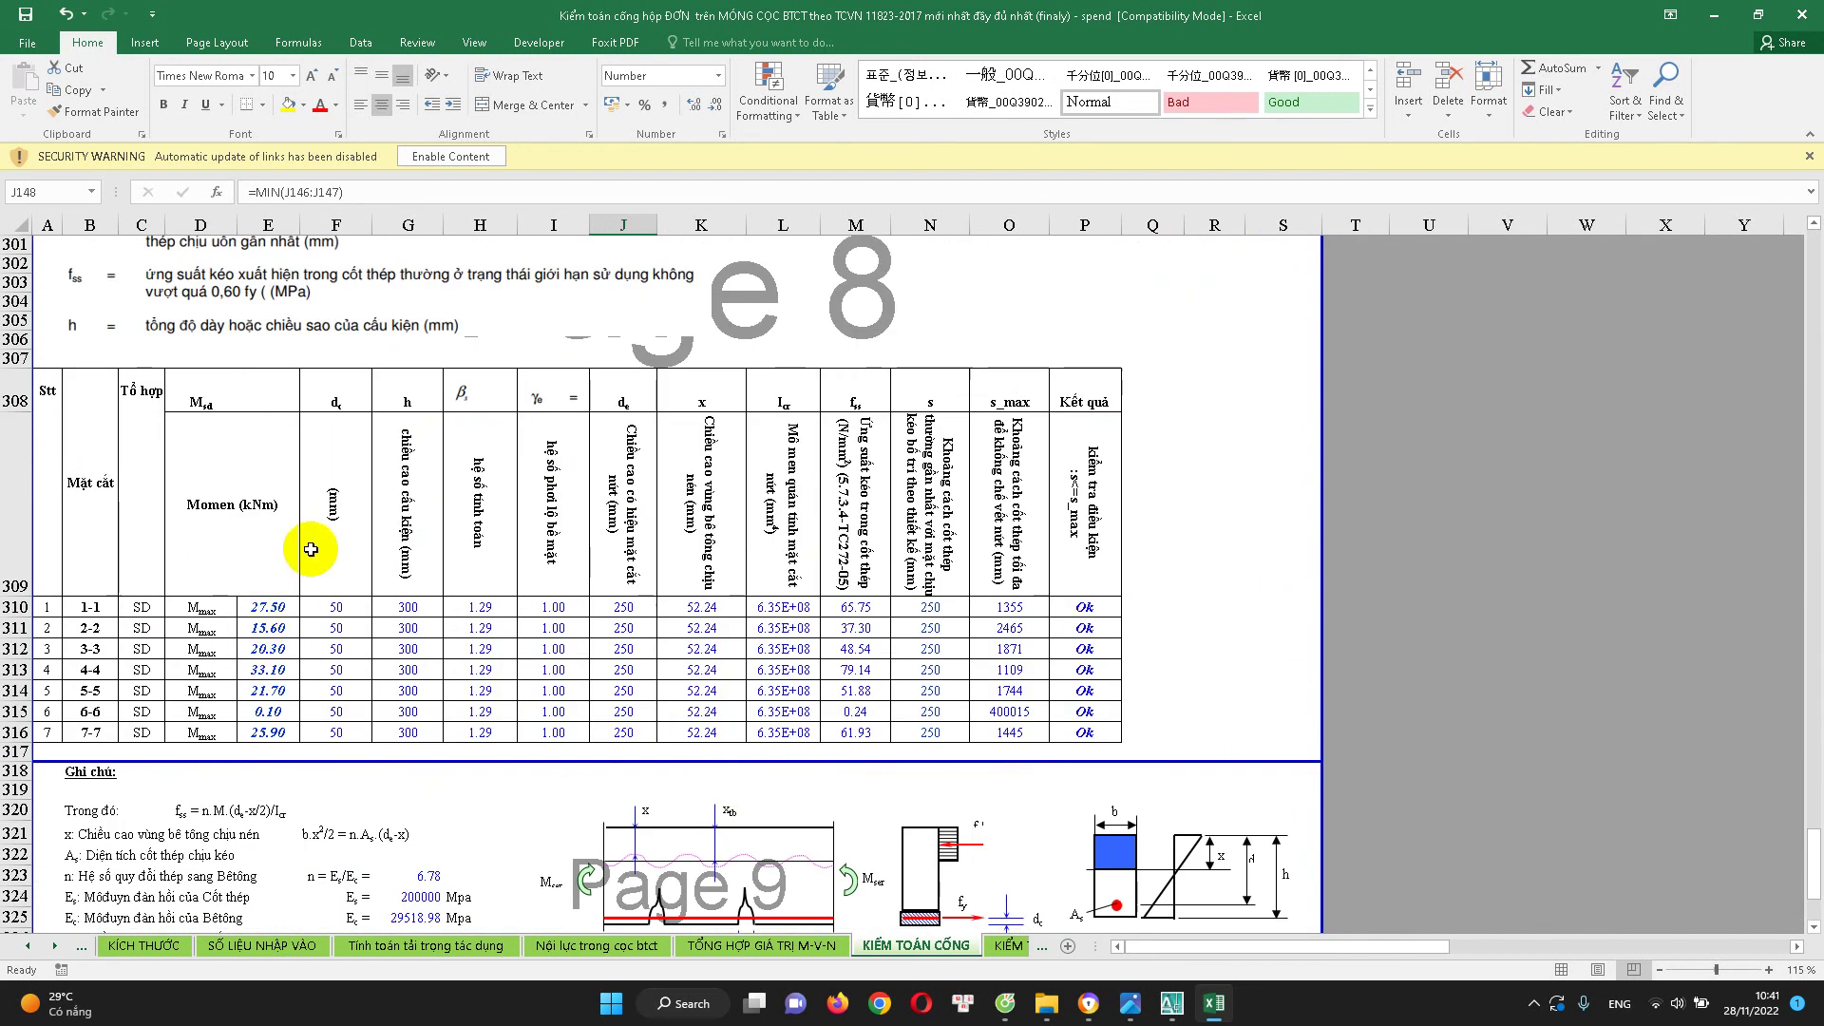
{"action": "scroll", "coordinate": [488, 651], "scroll_direction": "down", "scroll_amount": 1}
{"action": "scroll", "coordinate": [420, 651], "scroll_direction": "down", "scroll_amount": 2}
{"action": "scroll", "coordinate": [780, 665], "scroll_direction": "up", "scroll_amount": 4}
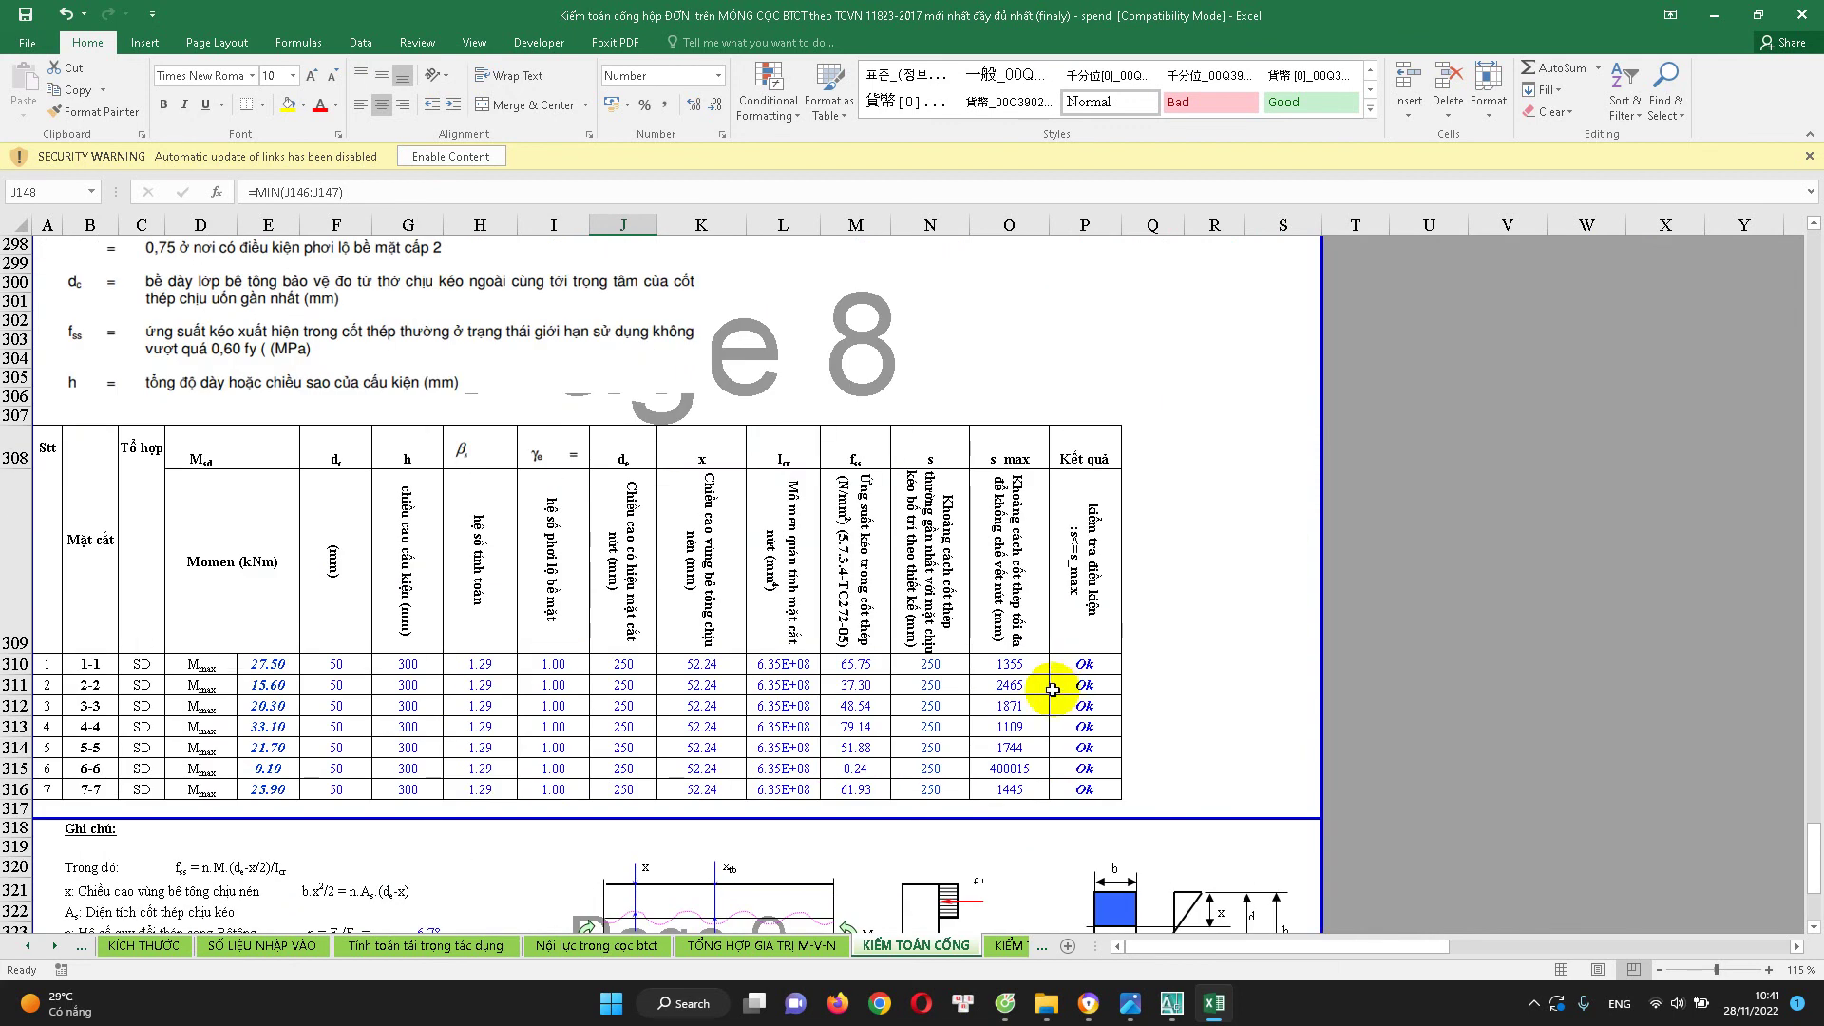
{"action": "left_click", "coordinate": [1038, 728]}
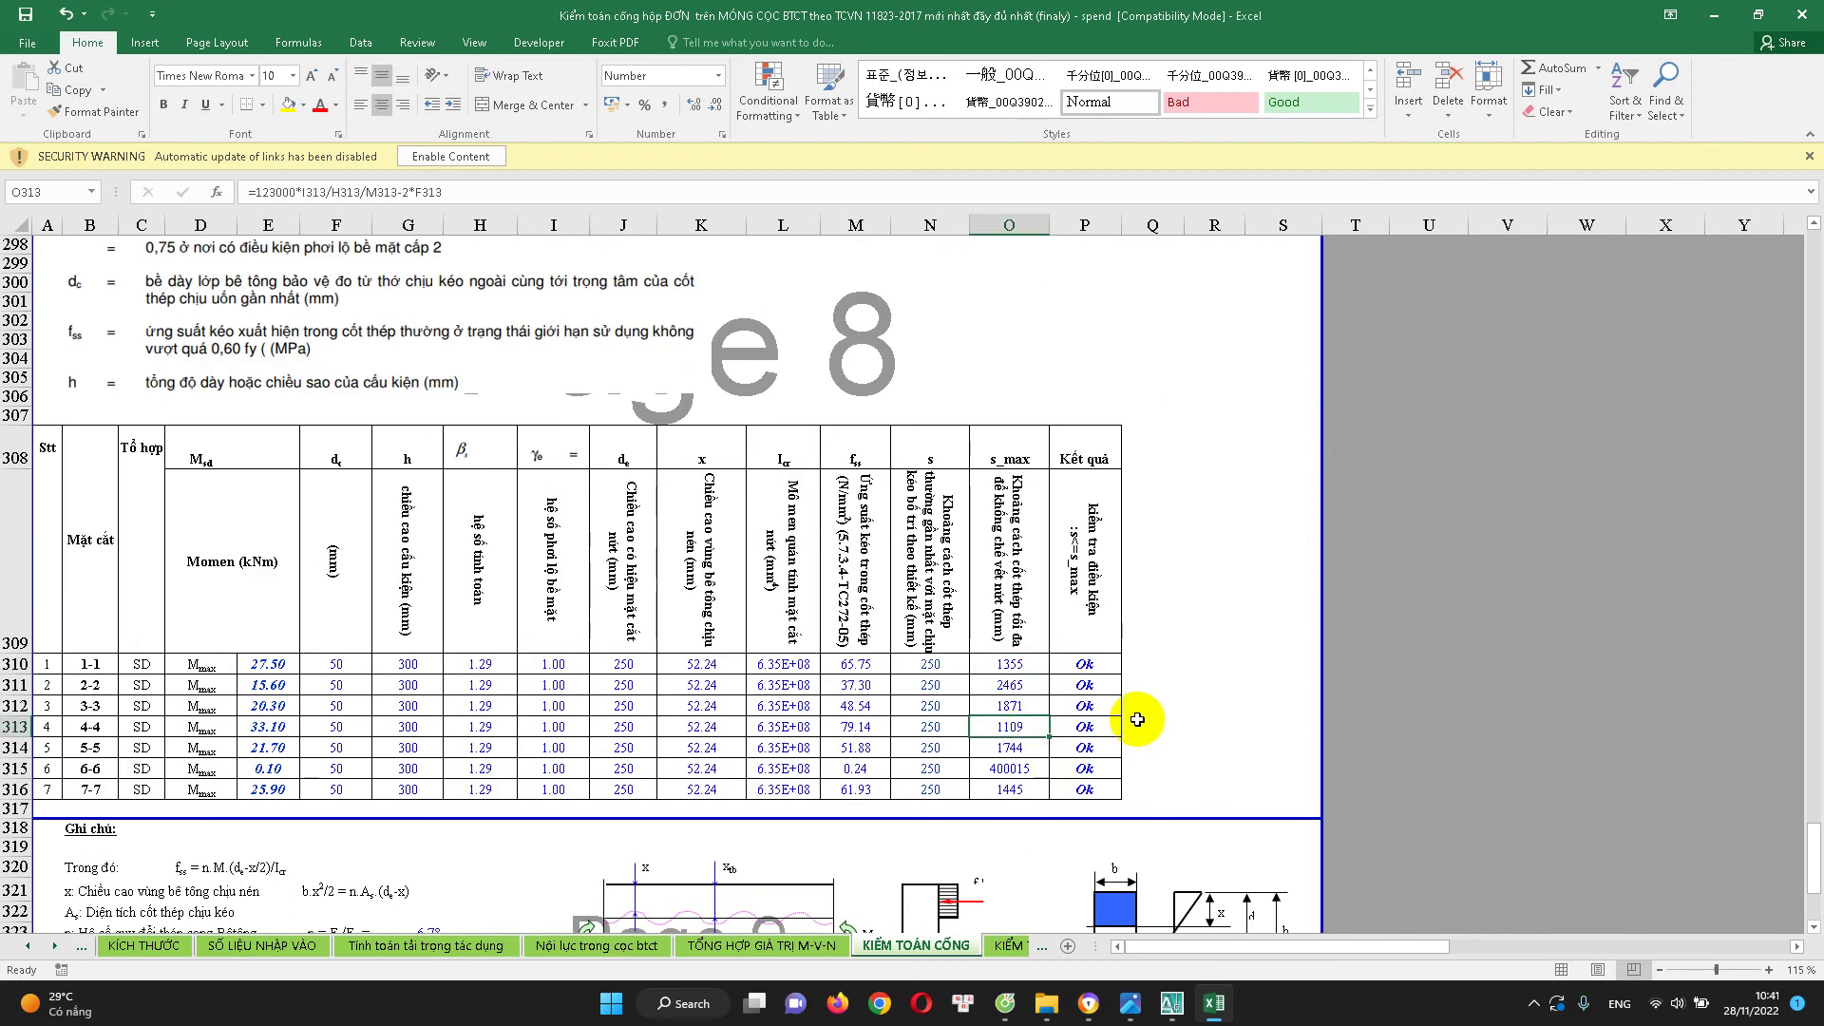
Inspect the spacing formulas in N310 and N316 and the Ok result formula in P310
{"action": "double_click", "coordinate": [930, 664]}
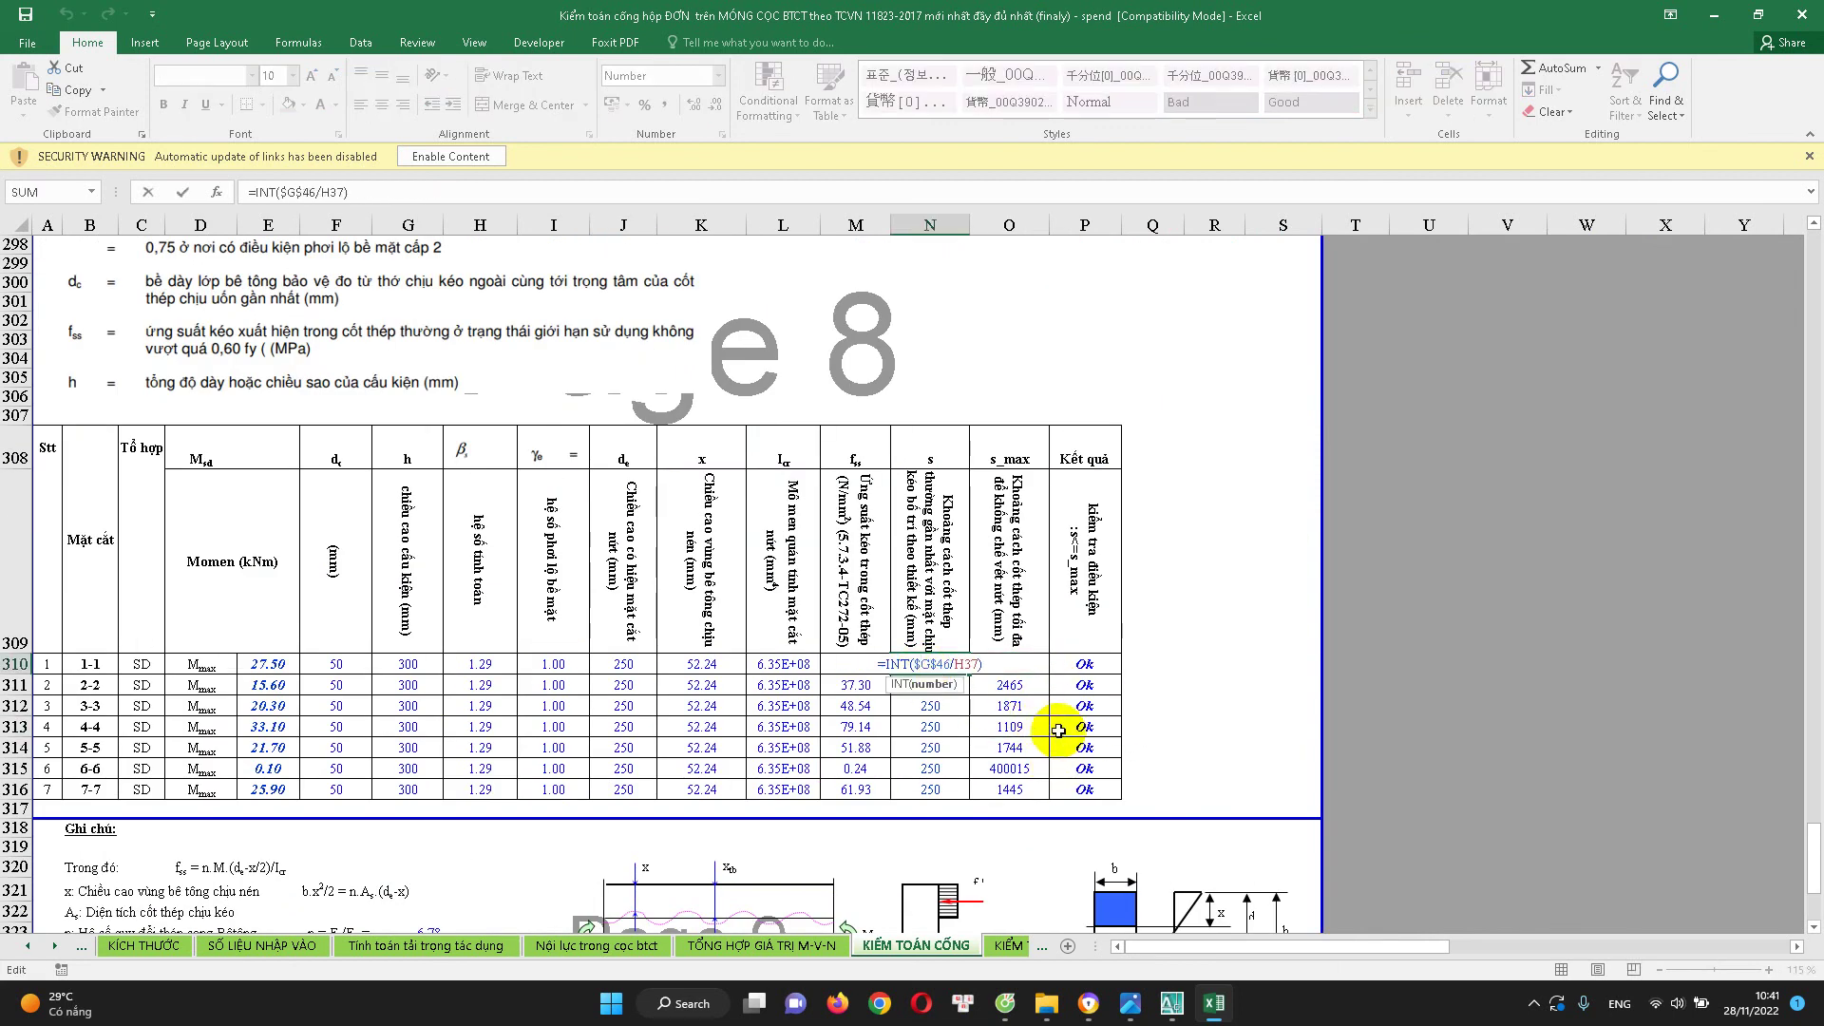
{"action": "double_click", "coordinate": [940, 789]}
{"action": "key", "text": "Escape"}
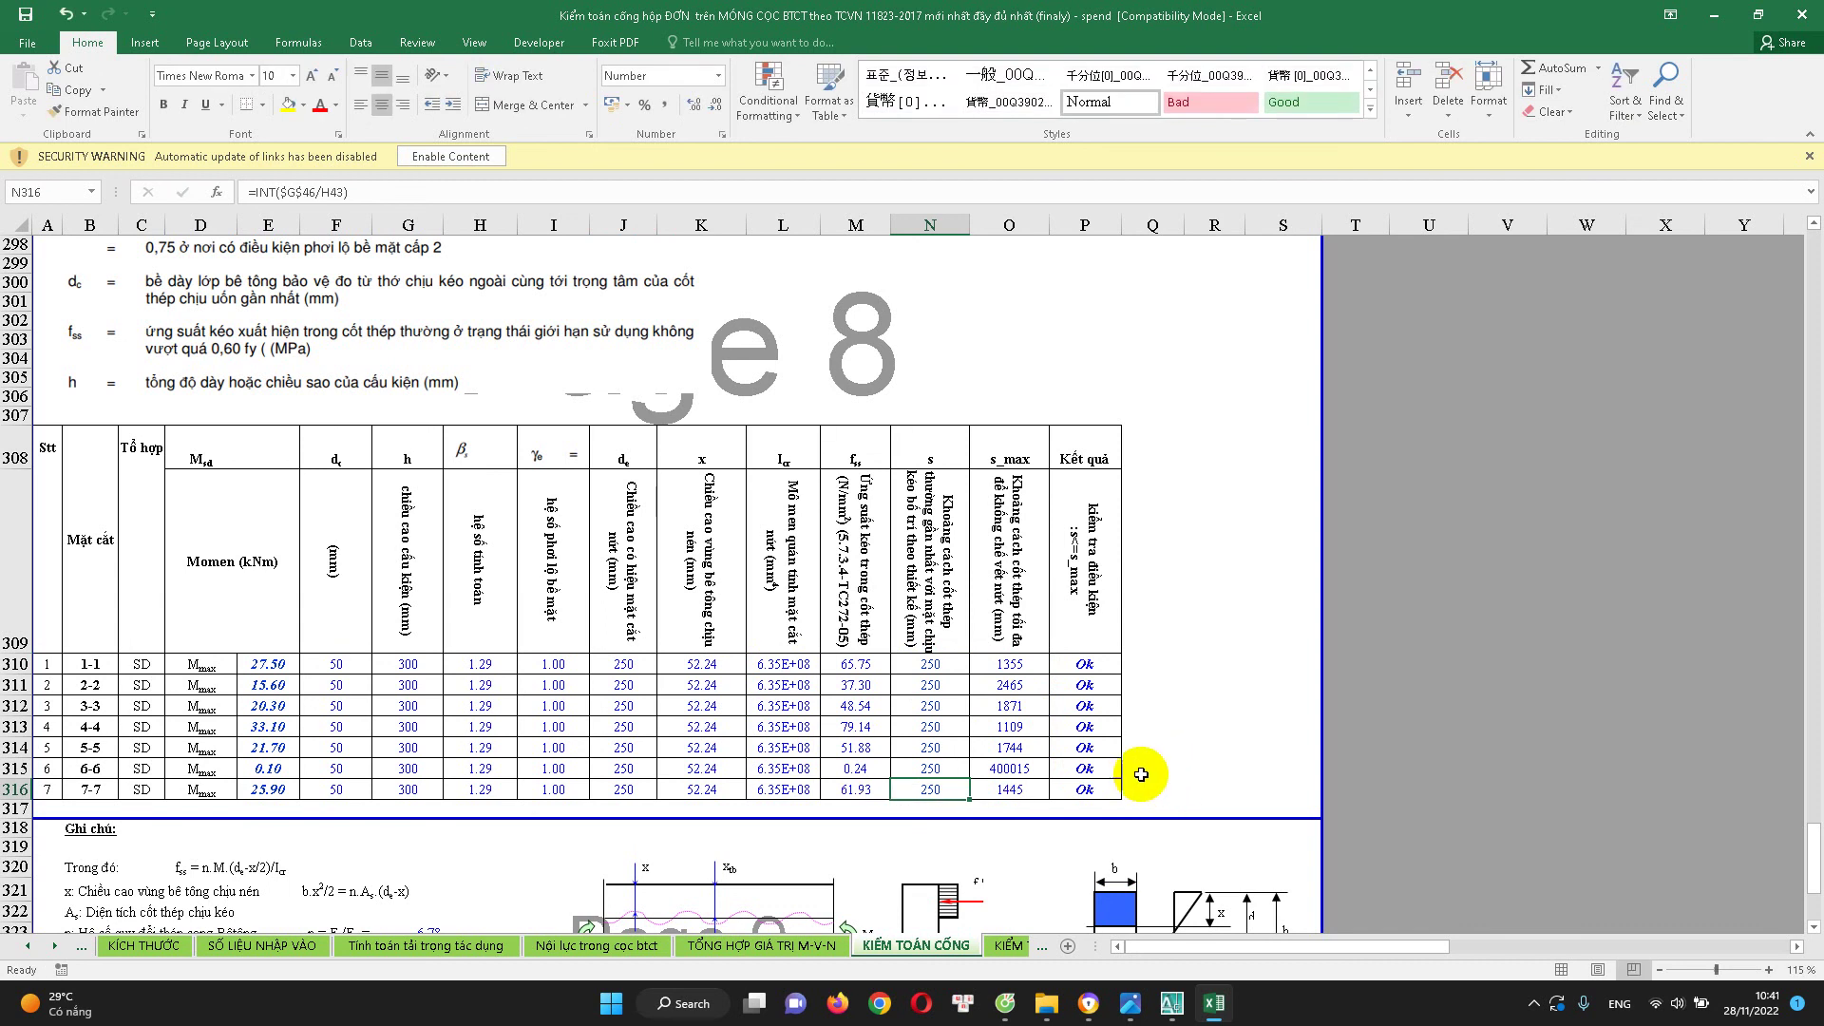
{"action": "left_click", "coordinate": [1093, 664]}
{"action": "scroll", "coordinate": [461, 845], "scroll_direction": "down", "scroll_amount": 5}
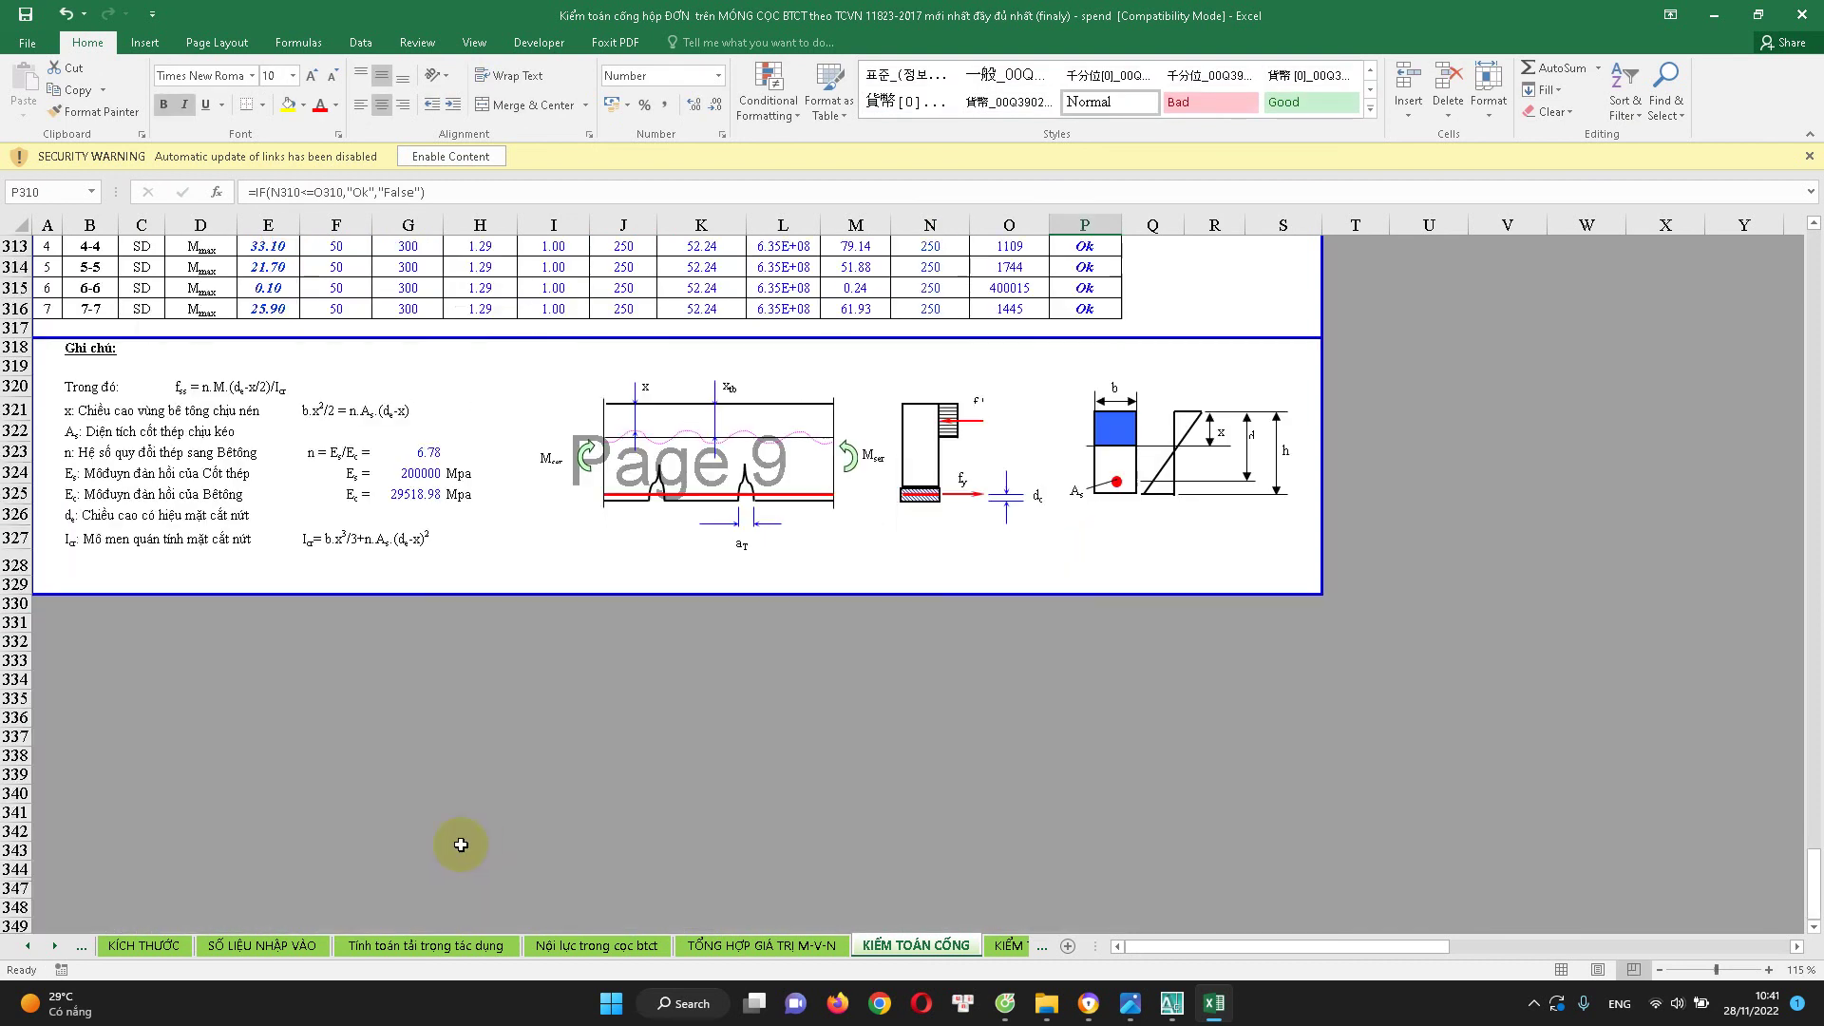
{"action": "scroll", "coordinate": [484, 836], "scroll_direction": "up", "scroll_amount": 6}
{"action": "scroll", "coordinate": [488, 826], "scroll_direction": "up", "scroll_amount": 2}
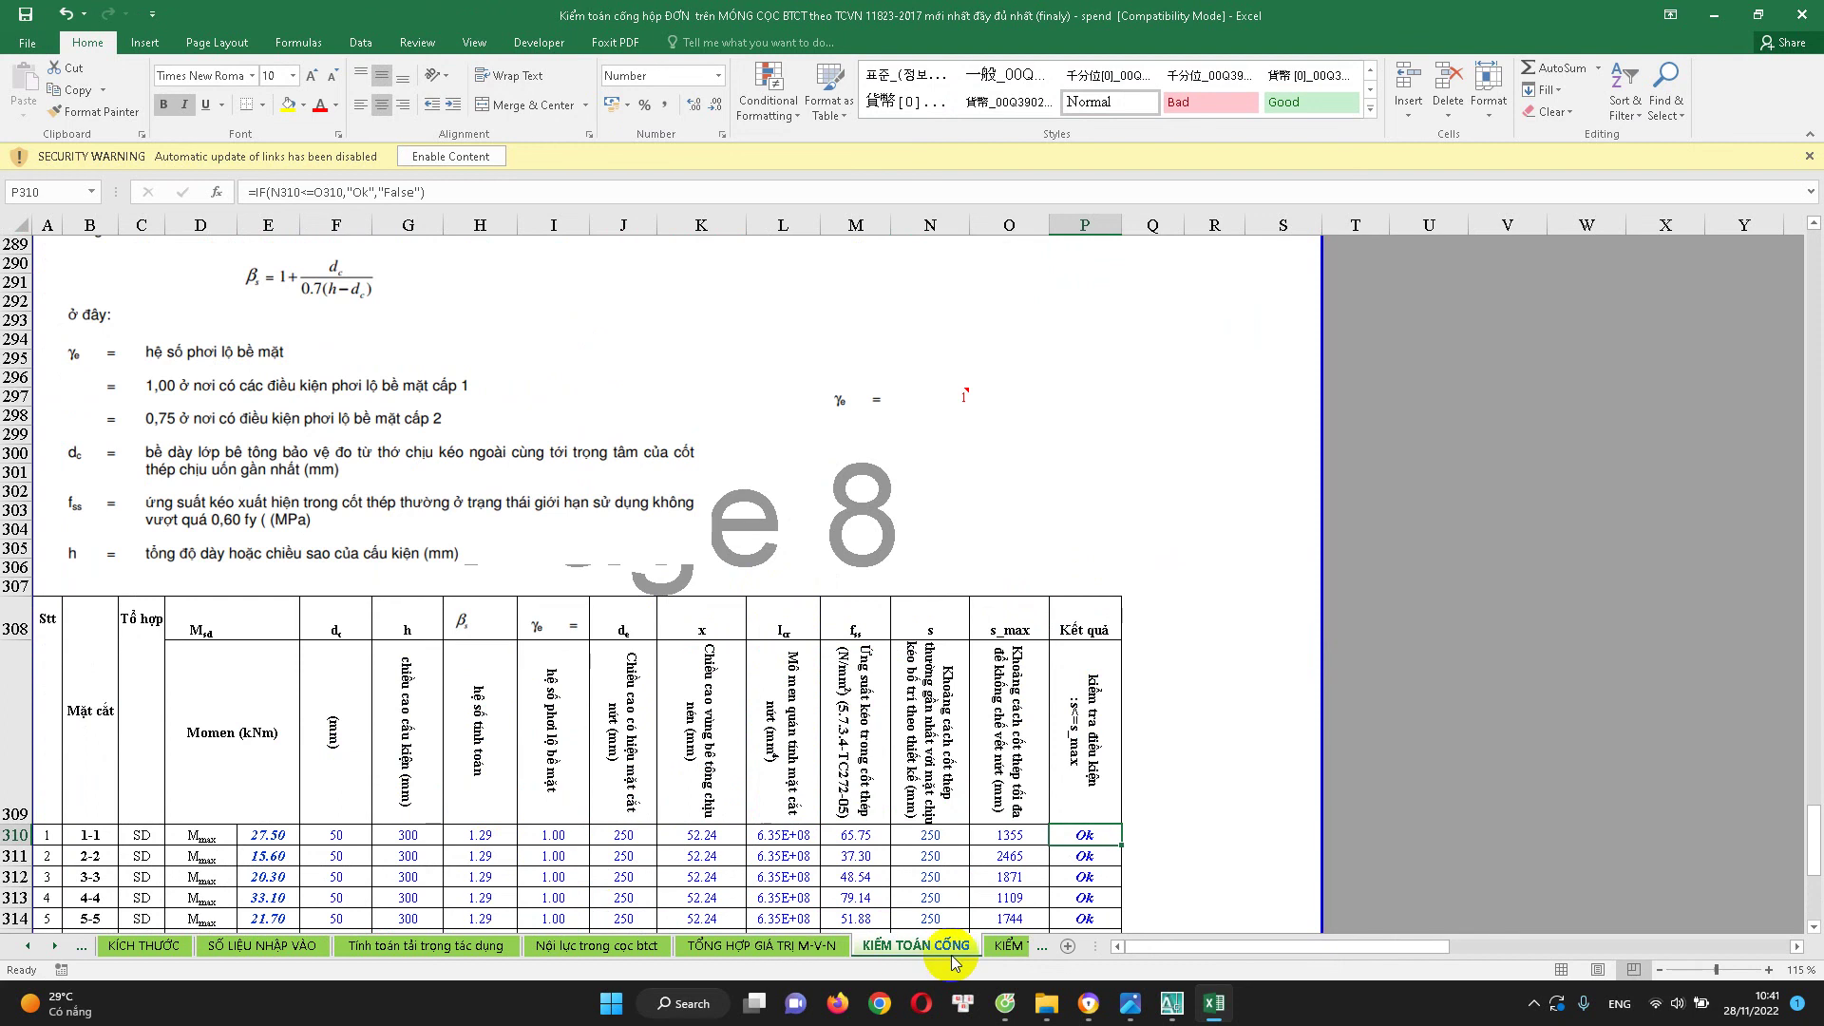
Open the KIỂM TOÁN SCT CỌC ĐÓNG sheet and look over the single-pile check
{"action": "left_click", "coordinate": [1007, 945]}
{"action": "scroll", "coordinate": [570, 823], "scroll_direction": "up", "scroll_amount": 10}
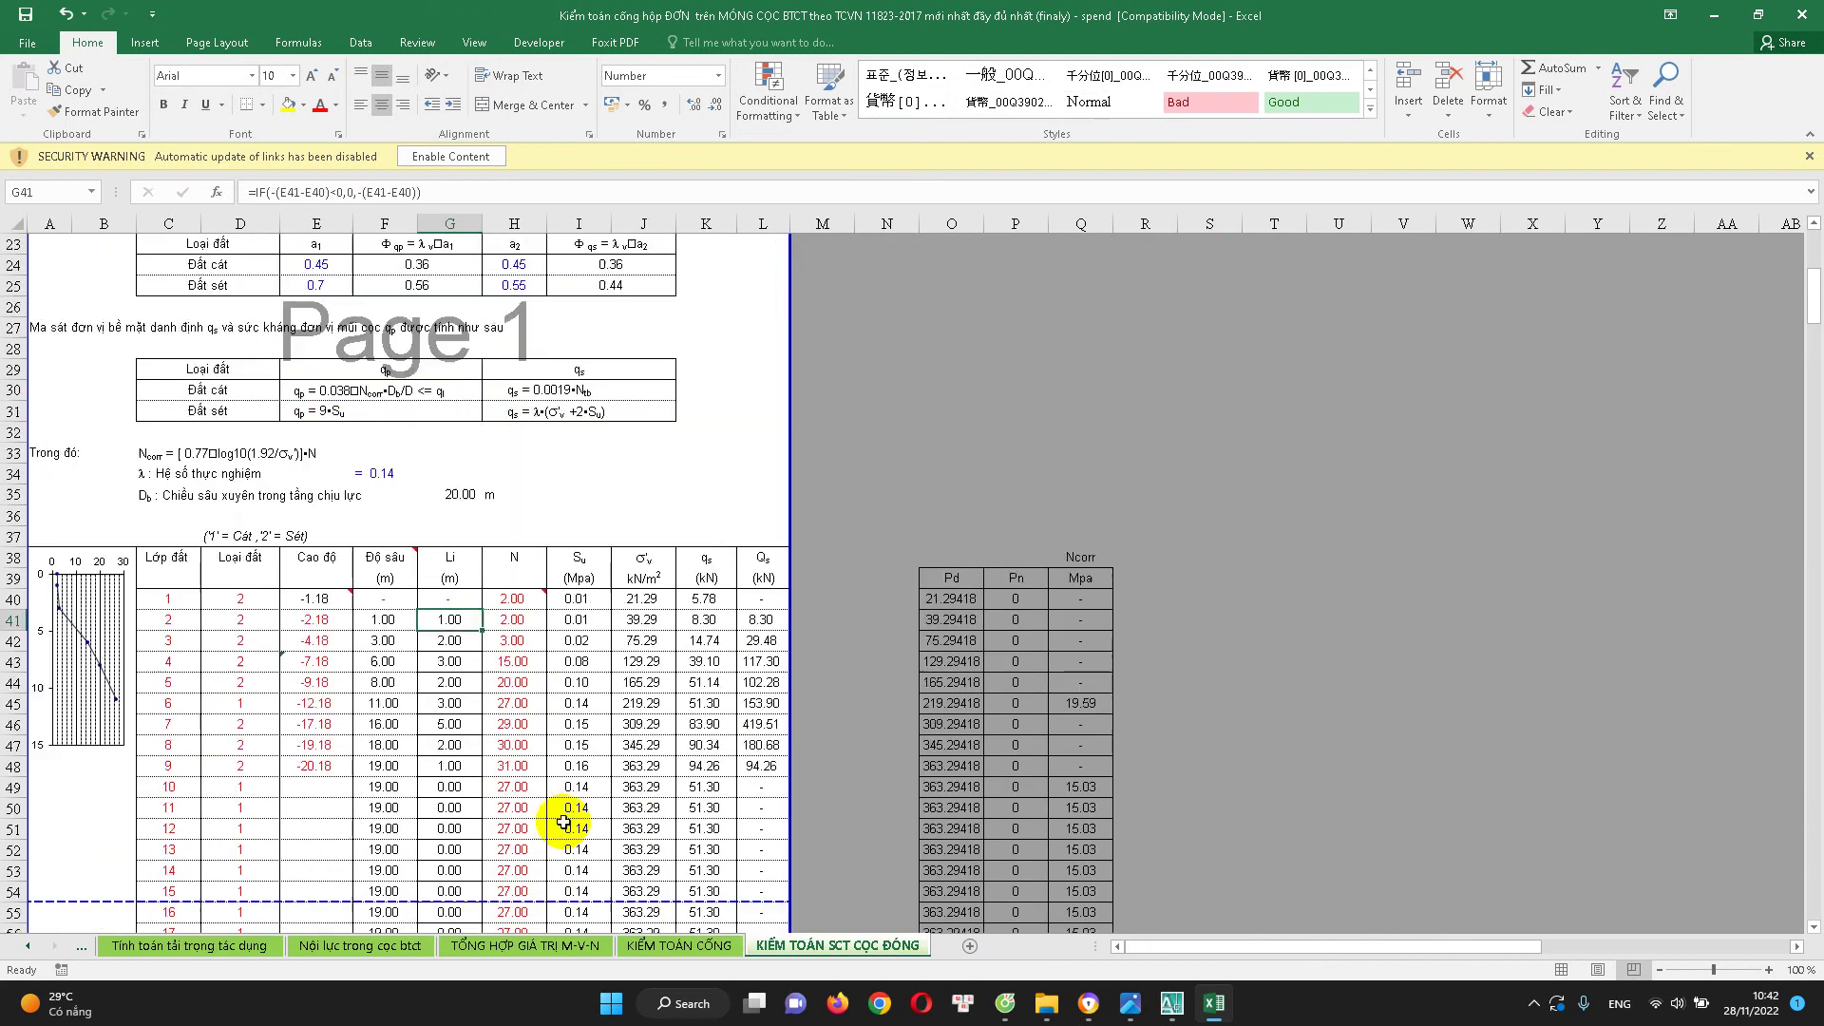
{"action": "scroll", "coordinate": [544, 622], "scroll_direction": "up", "scroll_amount": 3}
{"action": "scroll", "coordinate": [532, 589], "scroll_direction": "up", "scroll_amount": 3}
{"action": "scroll", "coordinate": [484, 570], "scroll_direction": "down", "scroll_amount": 6}
{"action": "scroll", "coordinate": [484, 608], "scroll_direction": "down", "scroll_amount": 6}
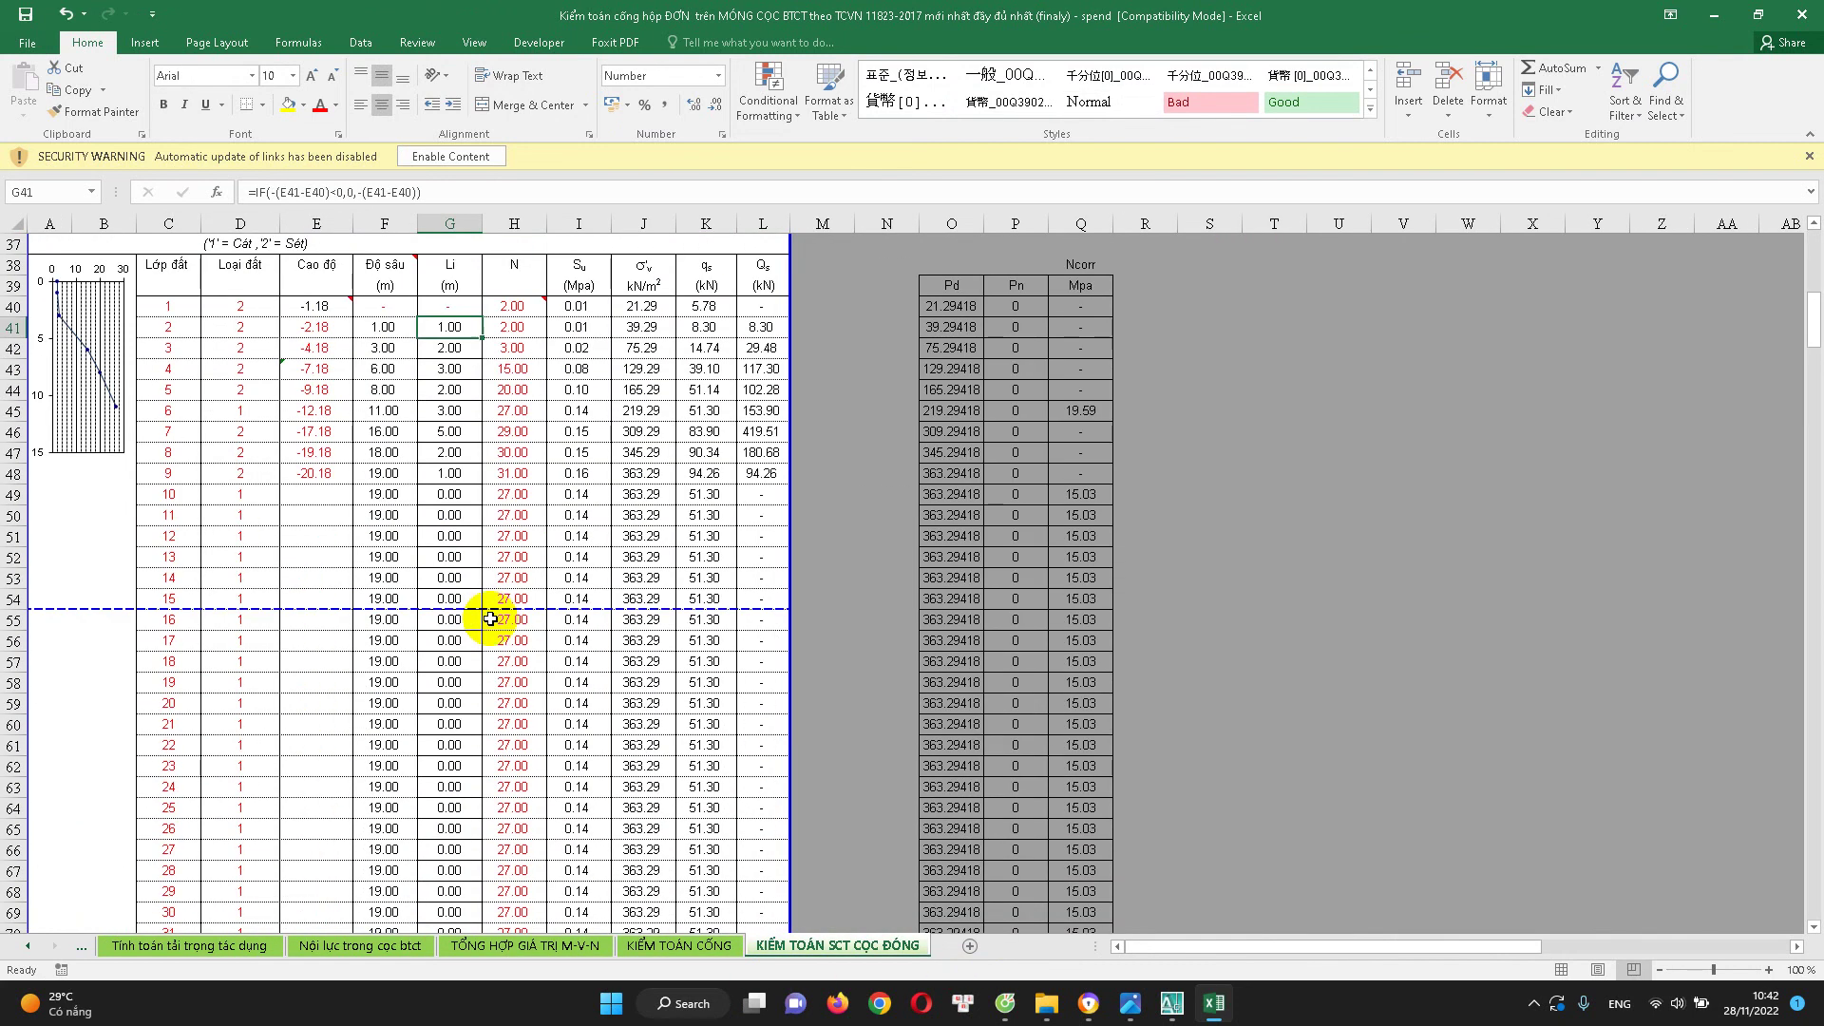
{"action": "scroll", "coordinate": [486, 627], "scroll_direction": "down", "scroll_amount": 4}
{"action": "scroll", "coordinate": [484, 607], "scroll_direction": "up", "scroll_amount": 6}
{"action": "scroll", "coordinate": [475, 513], "scroll_direction": "up", "scroll_amount": 8}
Check J88's 613.50 kN soil capacity formula against J92's 547.61 kN maximum pile force
{"action": "scroll", "coordinate": [470, 532], "scroll_direction": "down", "scroll_amount": 3}
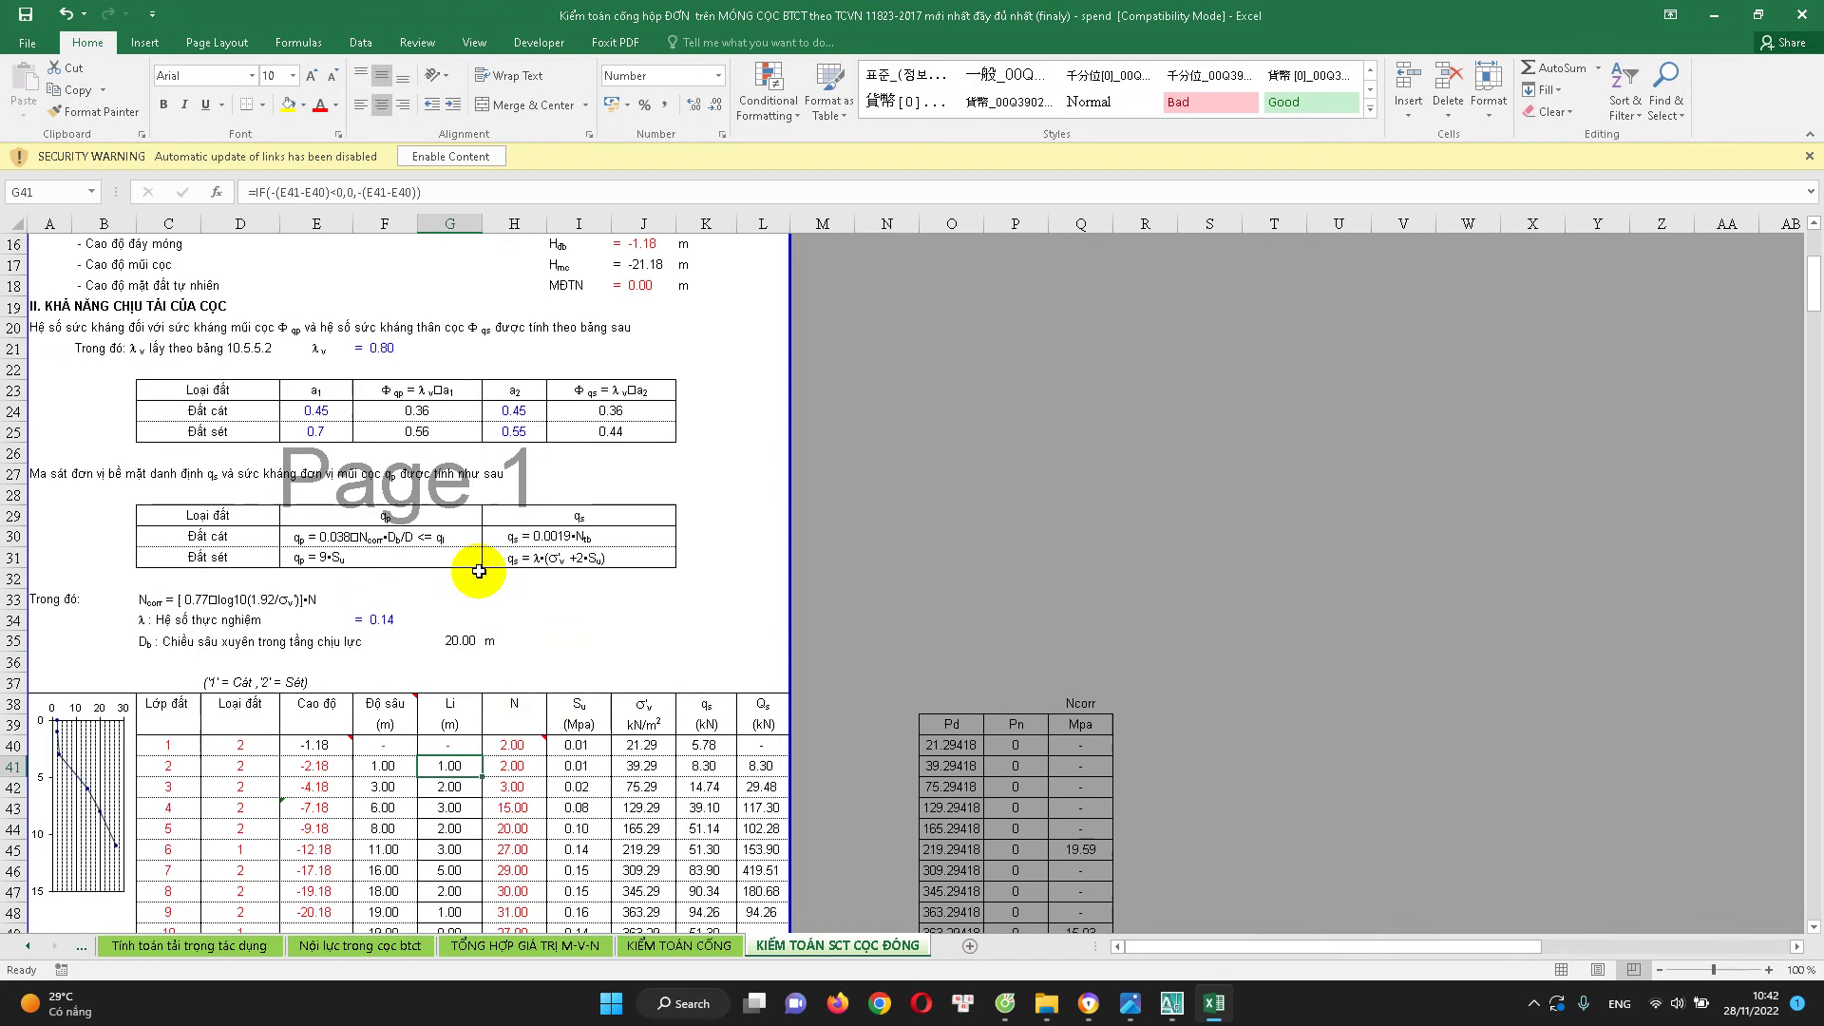
{"action": "scroll", "coordinate": [475, 575], "scroll_direction": "down", "scroll_amount": 9}
{"action": "scroll", "coordinate": [478, 578], "scroll_direction": "down", "scroll_amount": 8}
{"action": "scroll", "coordinate": [570, 665], "scroll_direction": "down", "scroll_amount": 1}
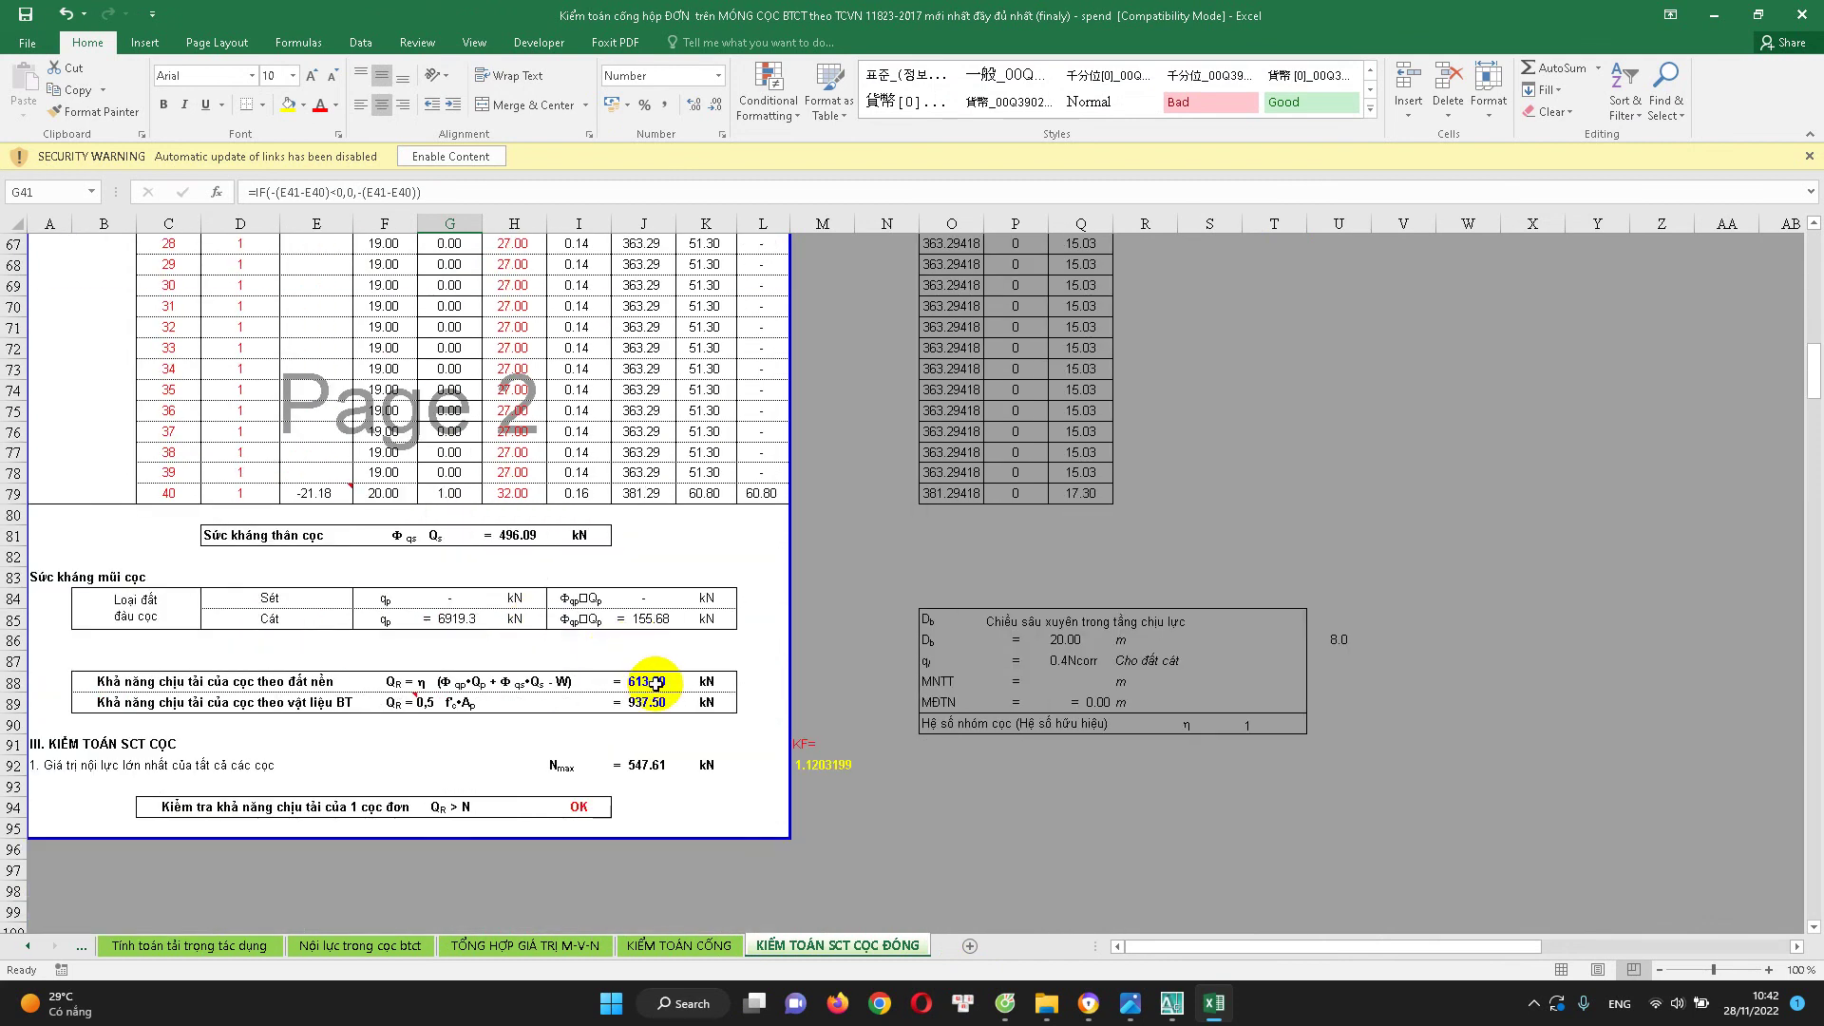
{"action": "left_click", "coordinate": [642, 681]}
{"action": "left_click", "coordinate": [642, 765]}
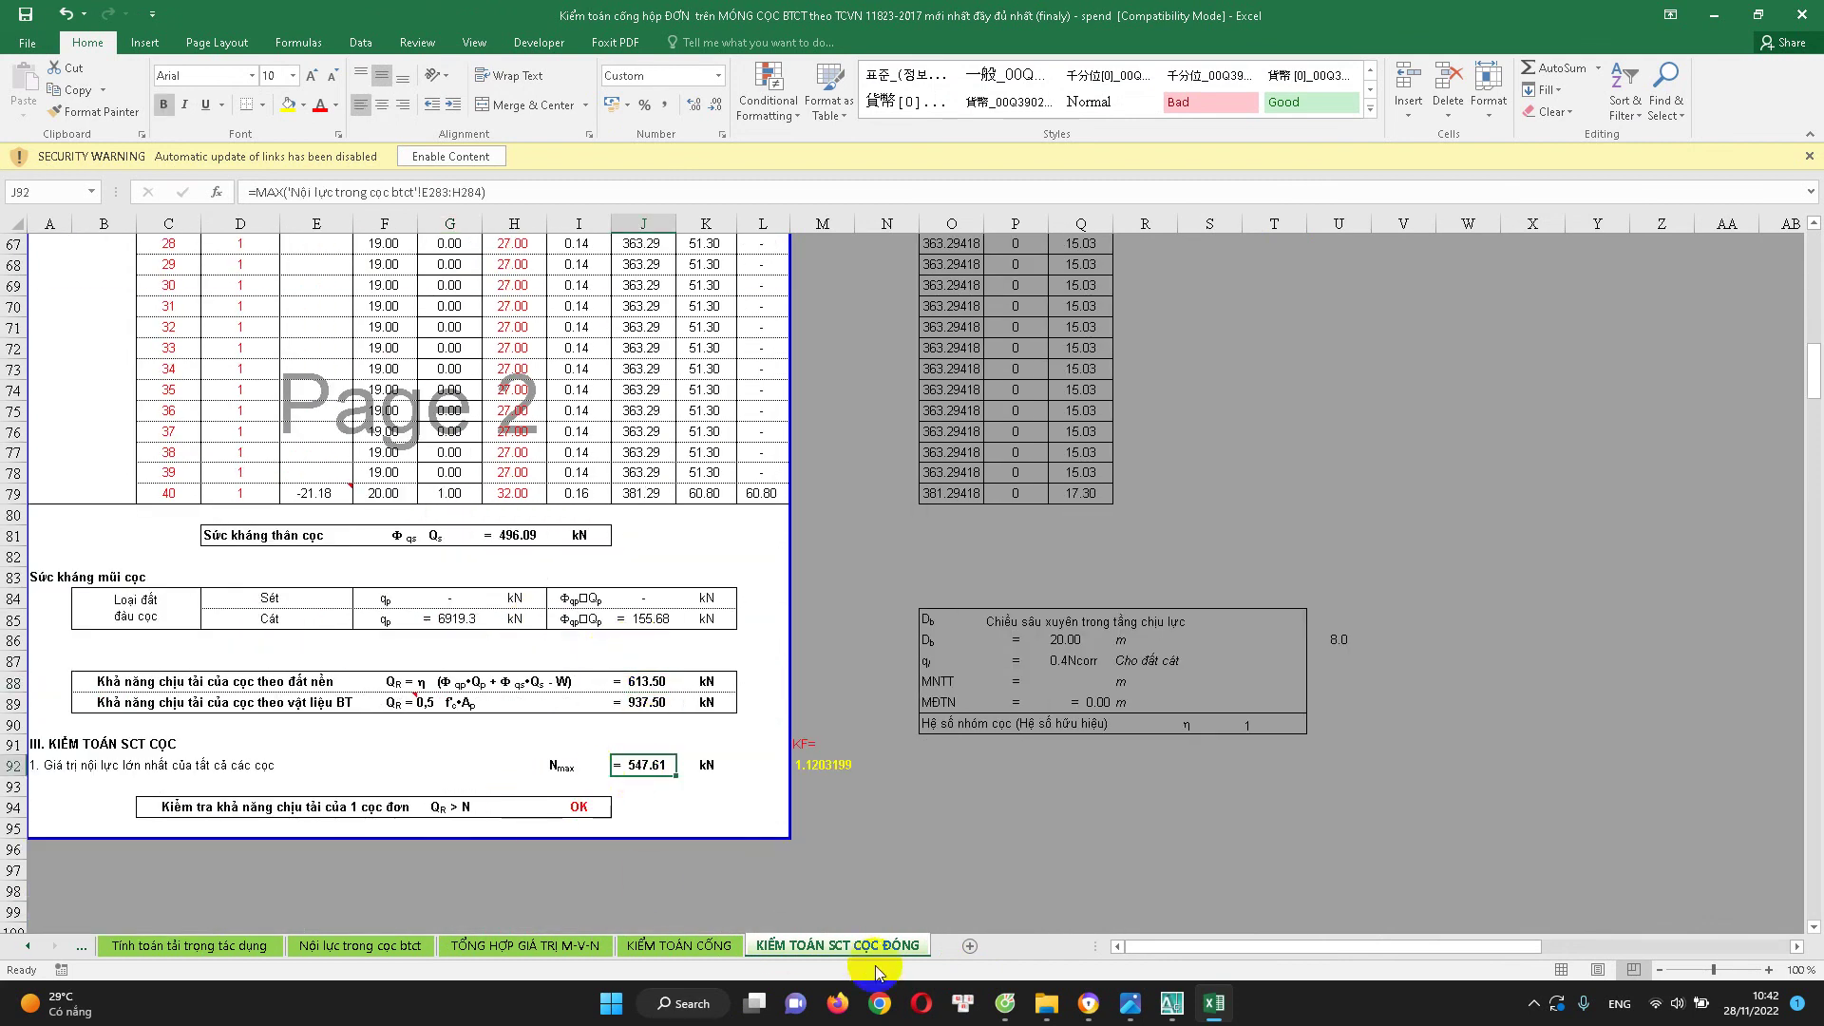
Step back through the sheet tabs to KÍCH THƯỚC and show its title block and culvert drawing
{"action": "left_click", "coordinate": [670, 950]}
{"action": "left_click", "coordinate": [527, 945]}
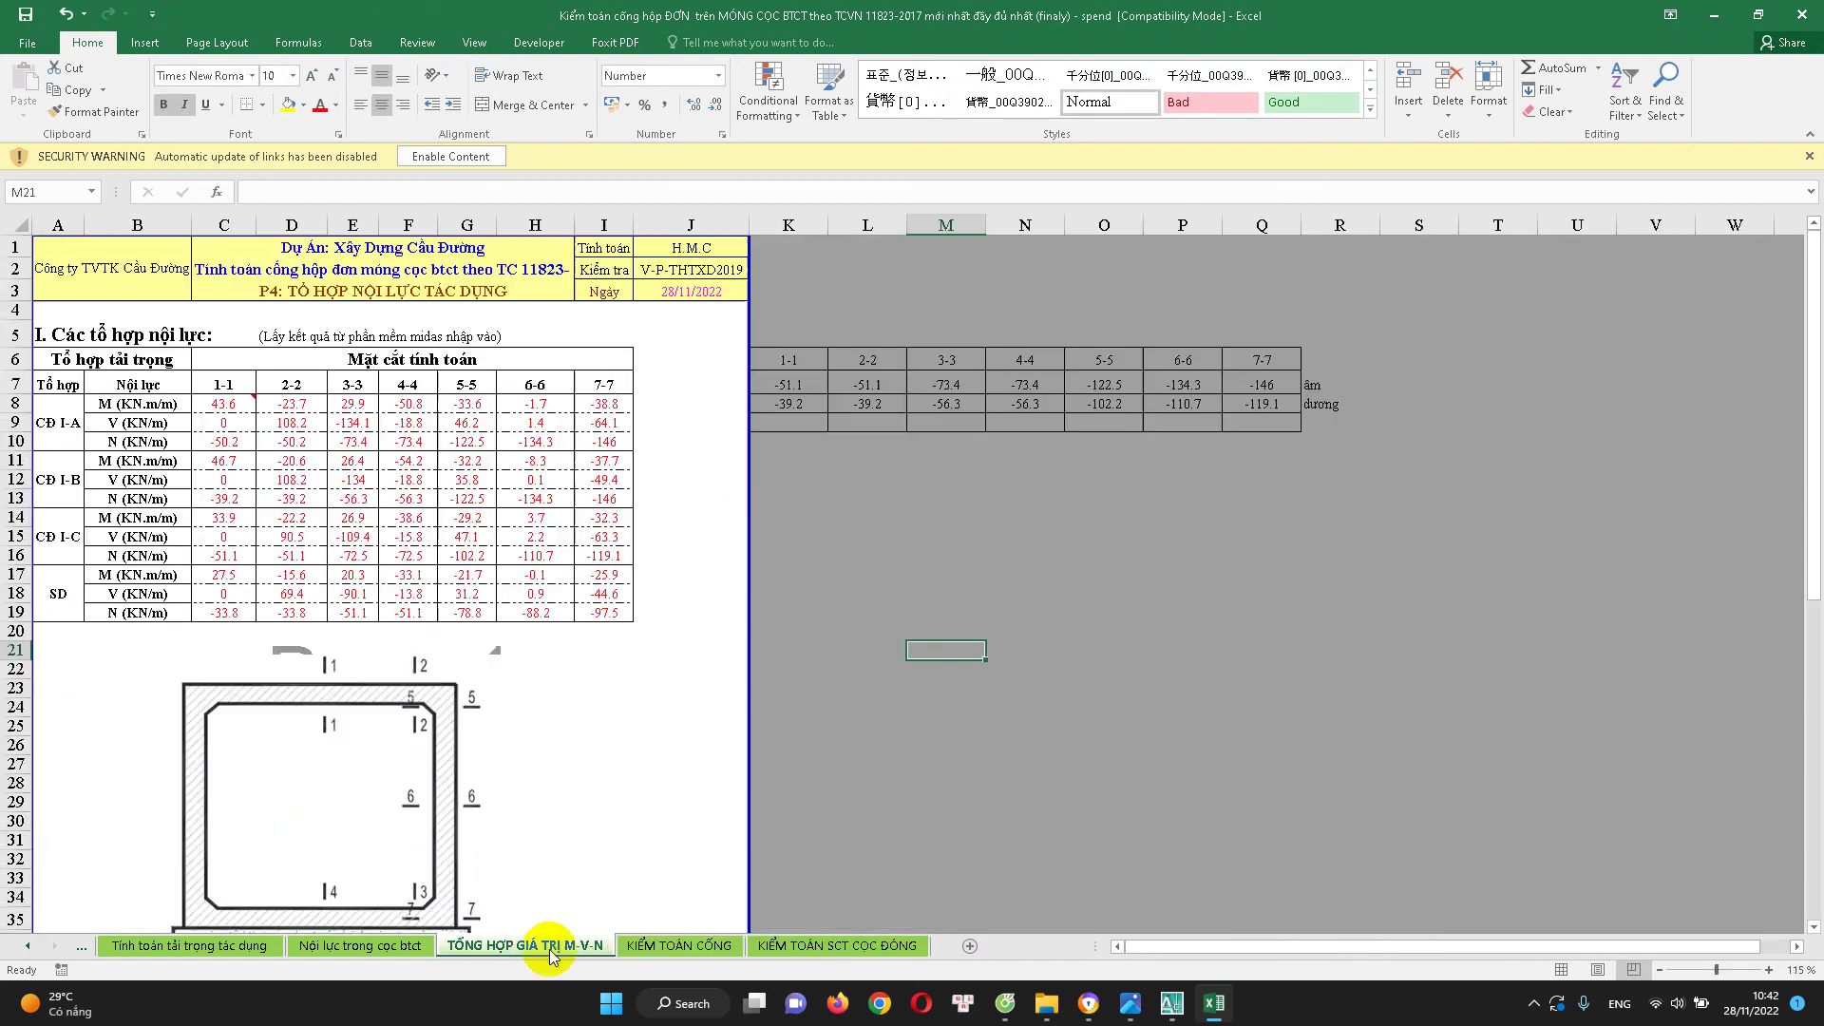
{"action": "left_click", "coordinate": [385, 945]}
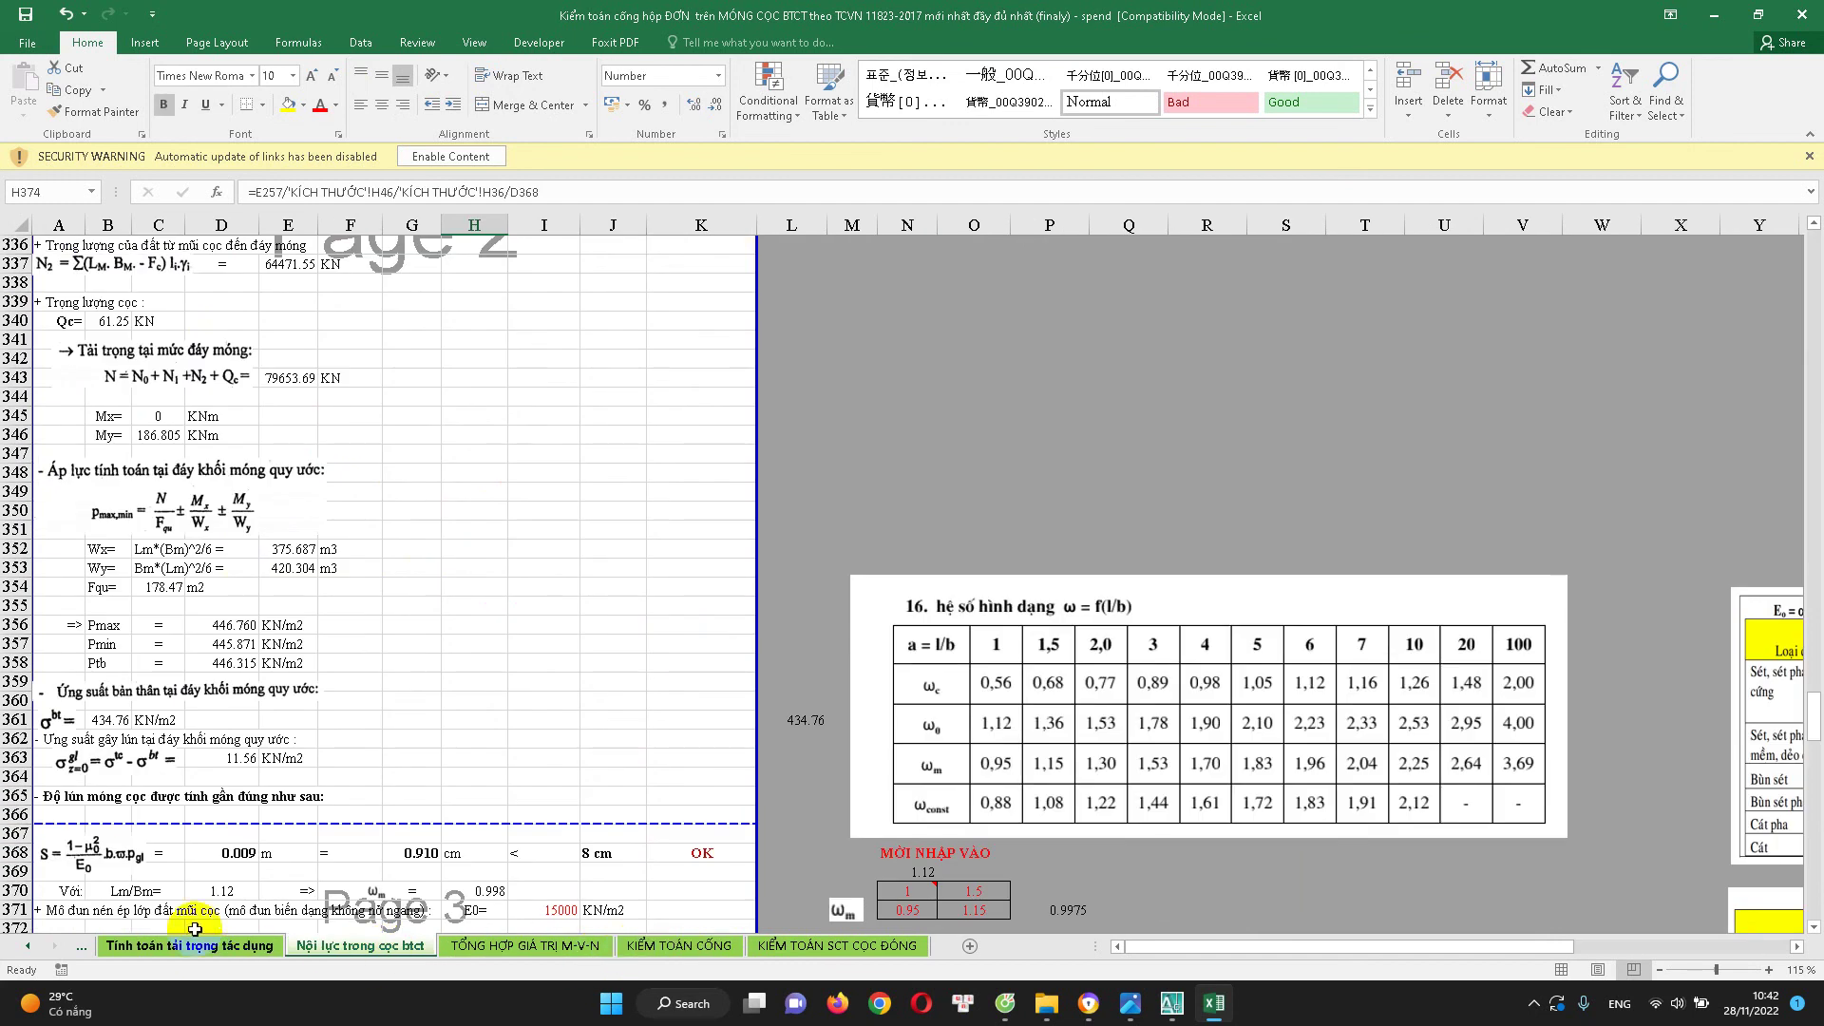
{"action": "left_click", "coordinate": [209, 945]}
{"action": "left_click", "coordinate": [22, 947]}
{"action": "left_click", "coordinate": [23, 947]}
{"action": "left_click", "coordinate": [22, 947]}
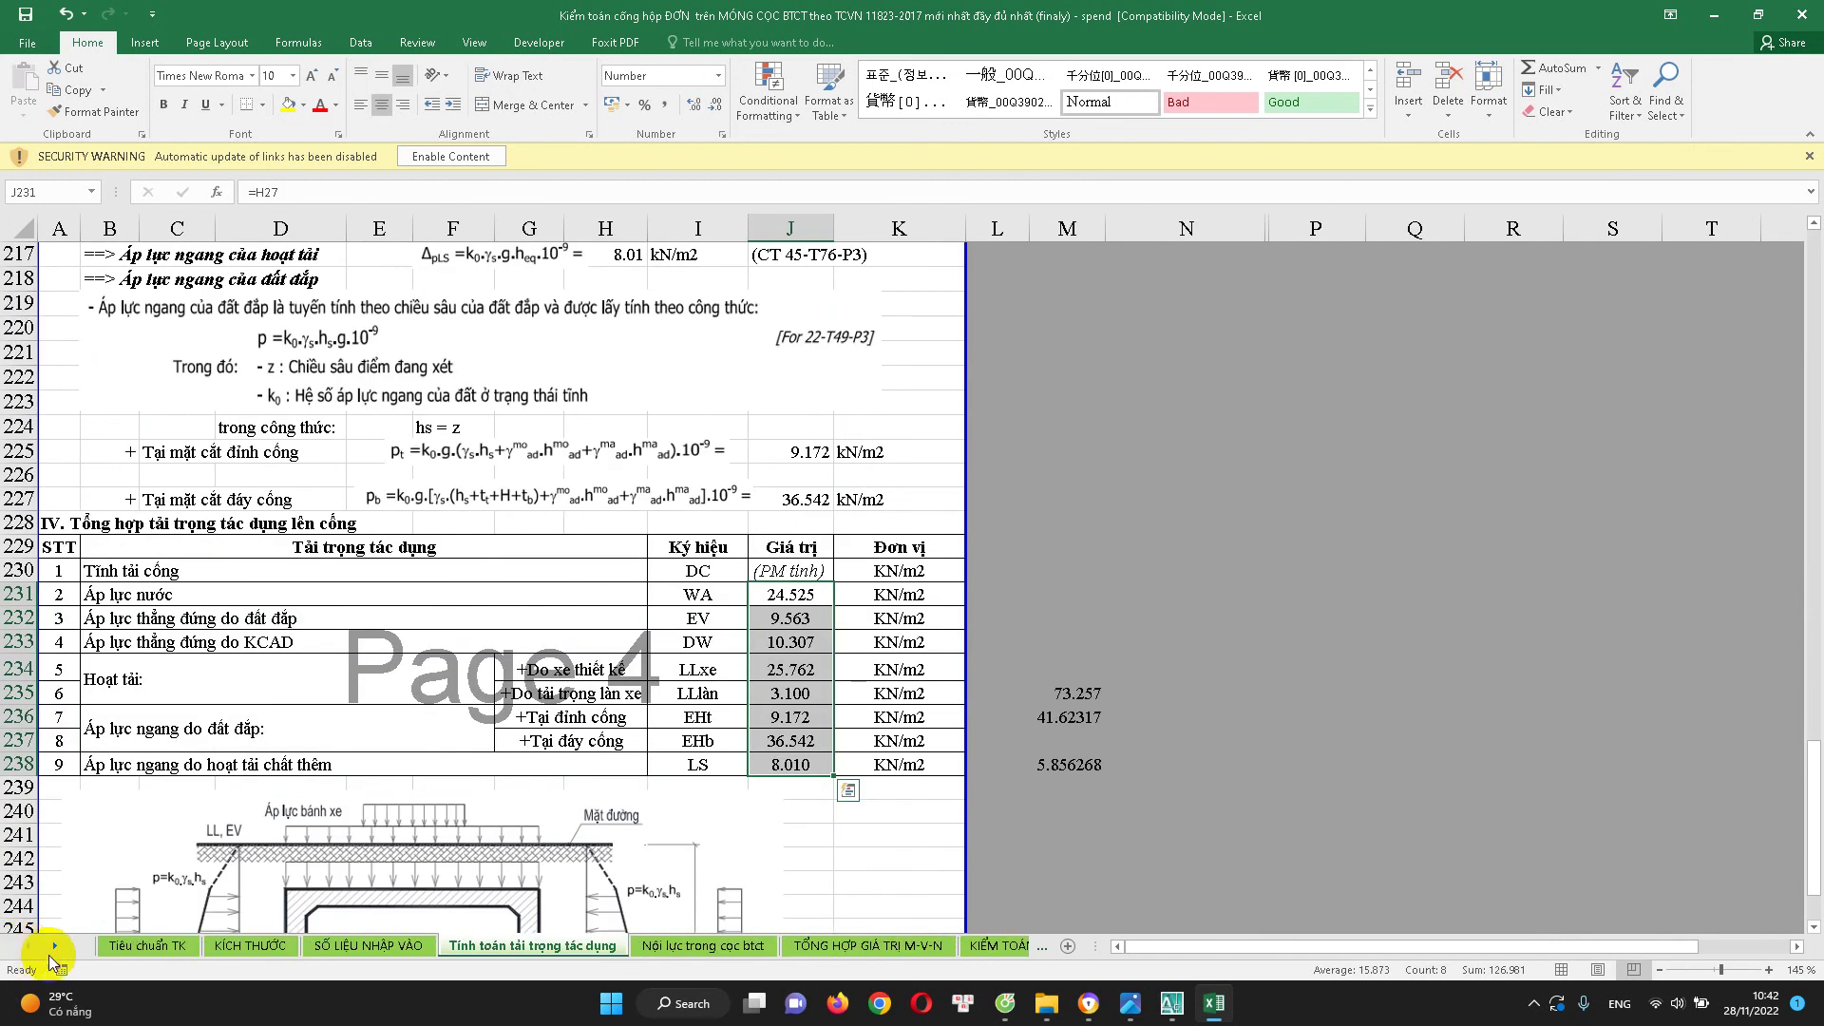
{"action": "left_click", "coordinate": [245, 947]}
{"action": "scroll", "coordinate": [313, 741], "scroll_direction": "up", "scroll_amount": 8}
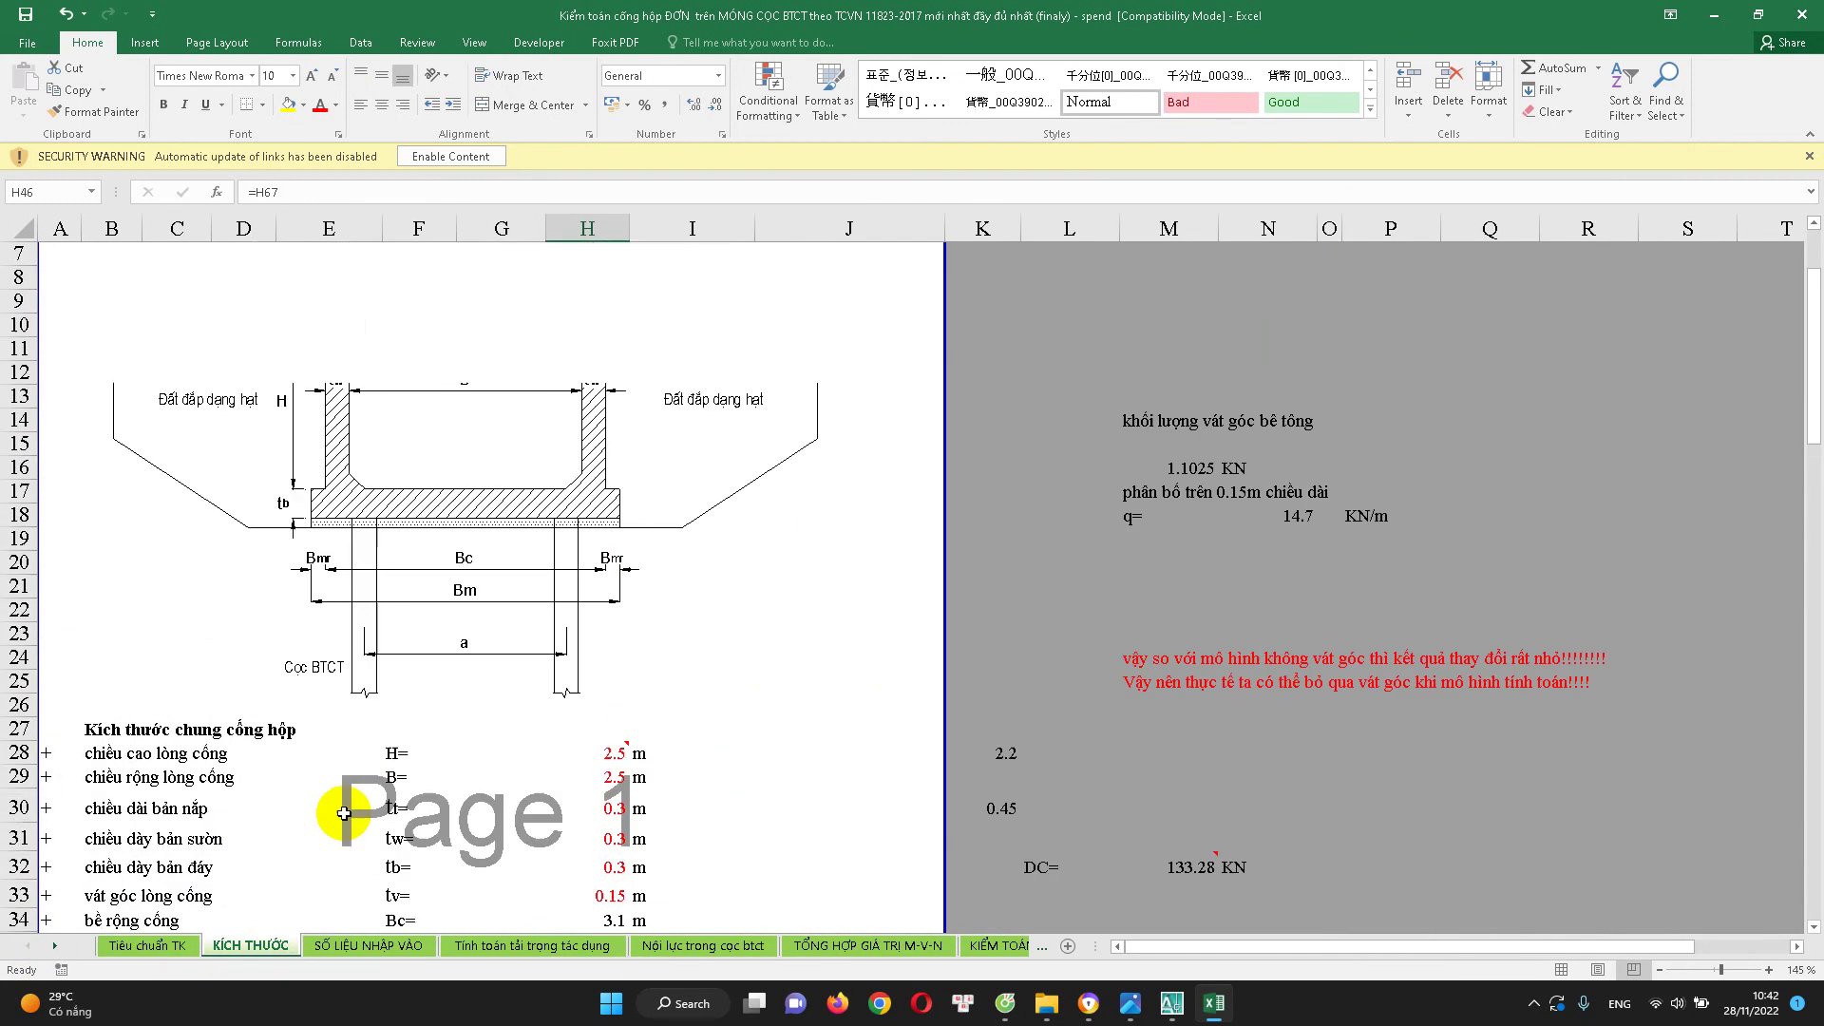
{"action": "scroll", "coordinate": [373, 807], "scroll_direction": "up", "scroll_amount": 3}
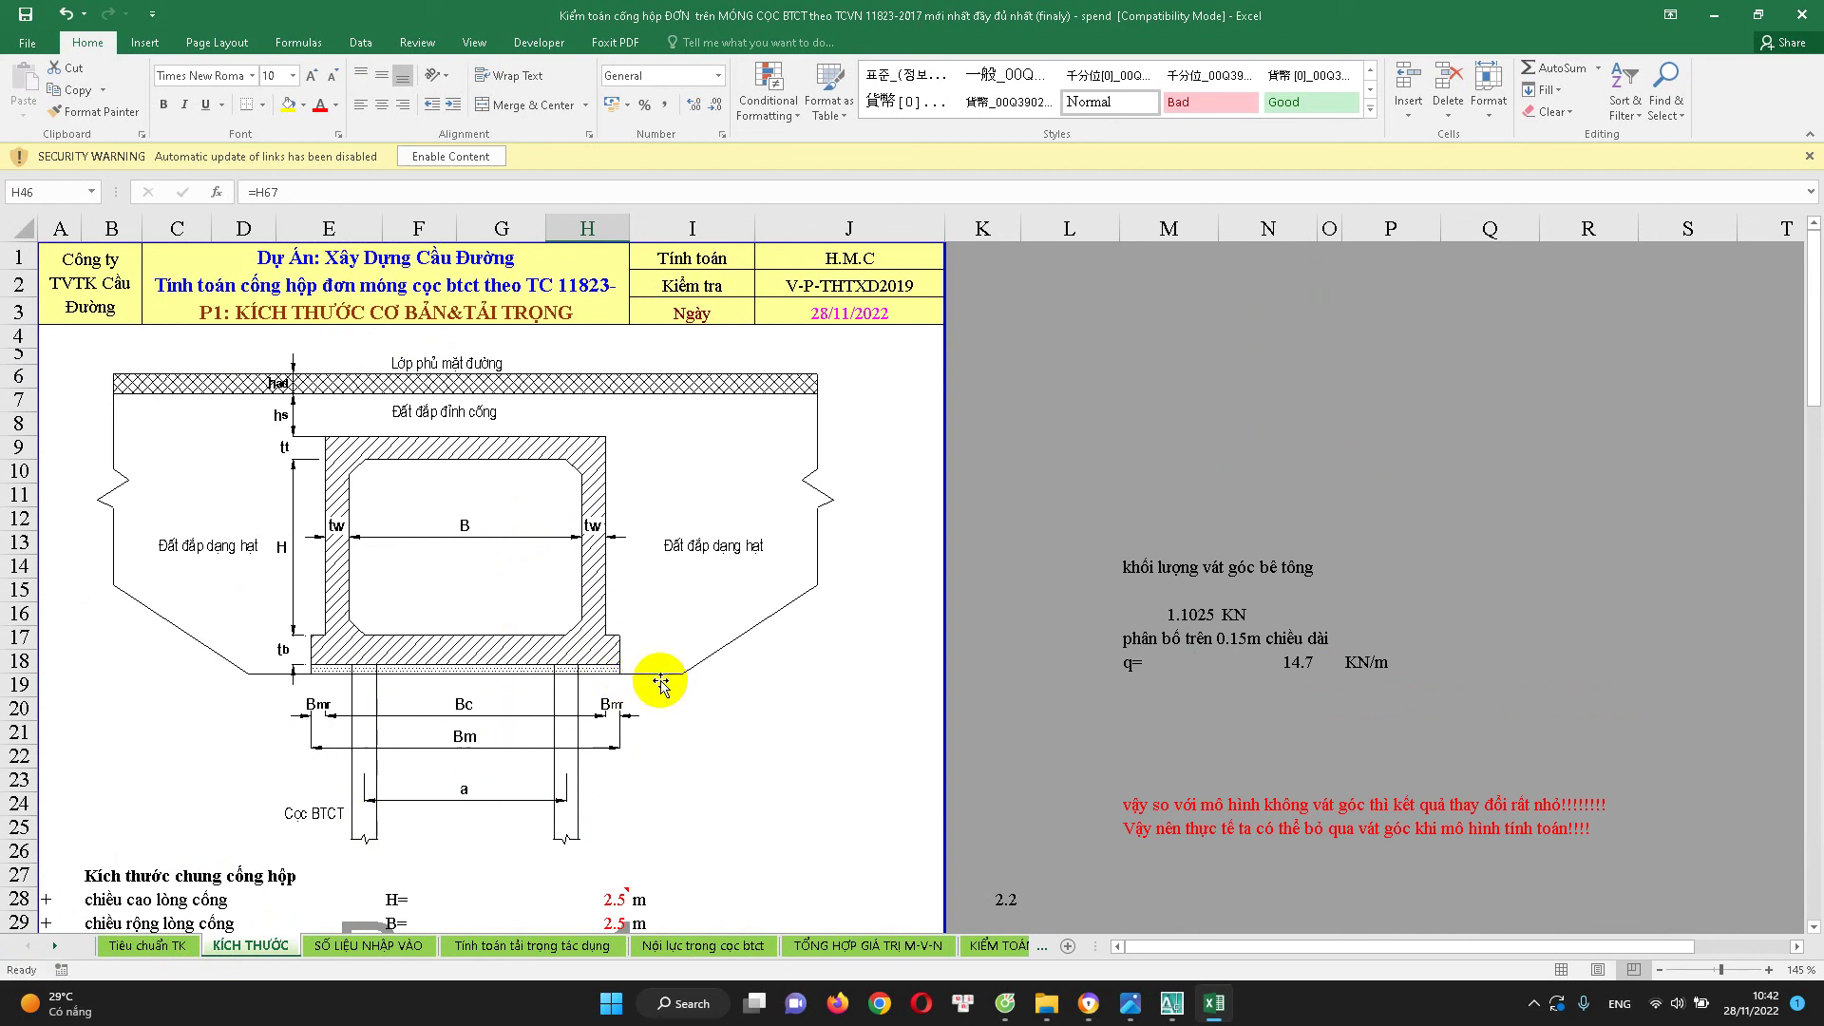
{"action": "left_click", "coordinate": [1097, 1012]}
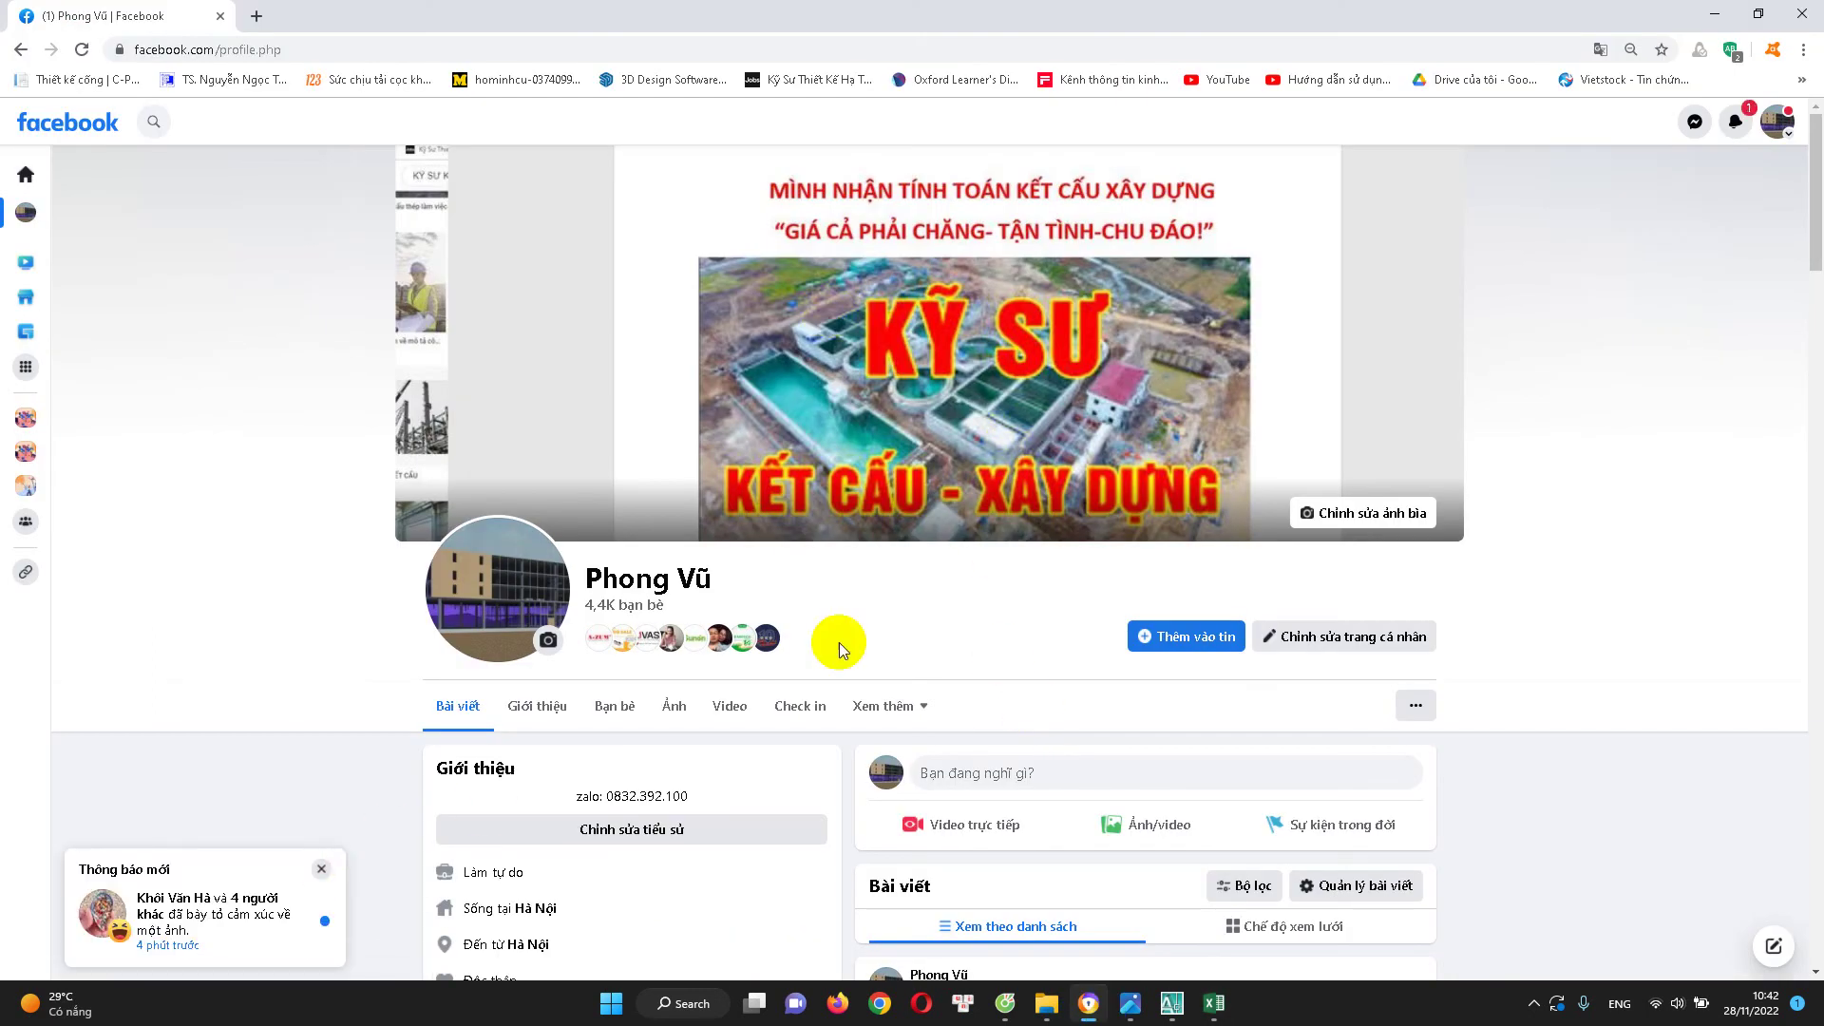
Dismiss the new-notification popup on the Facebook profile and look over the page
{"action": "left_click", "coordinate": [324, 874]}
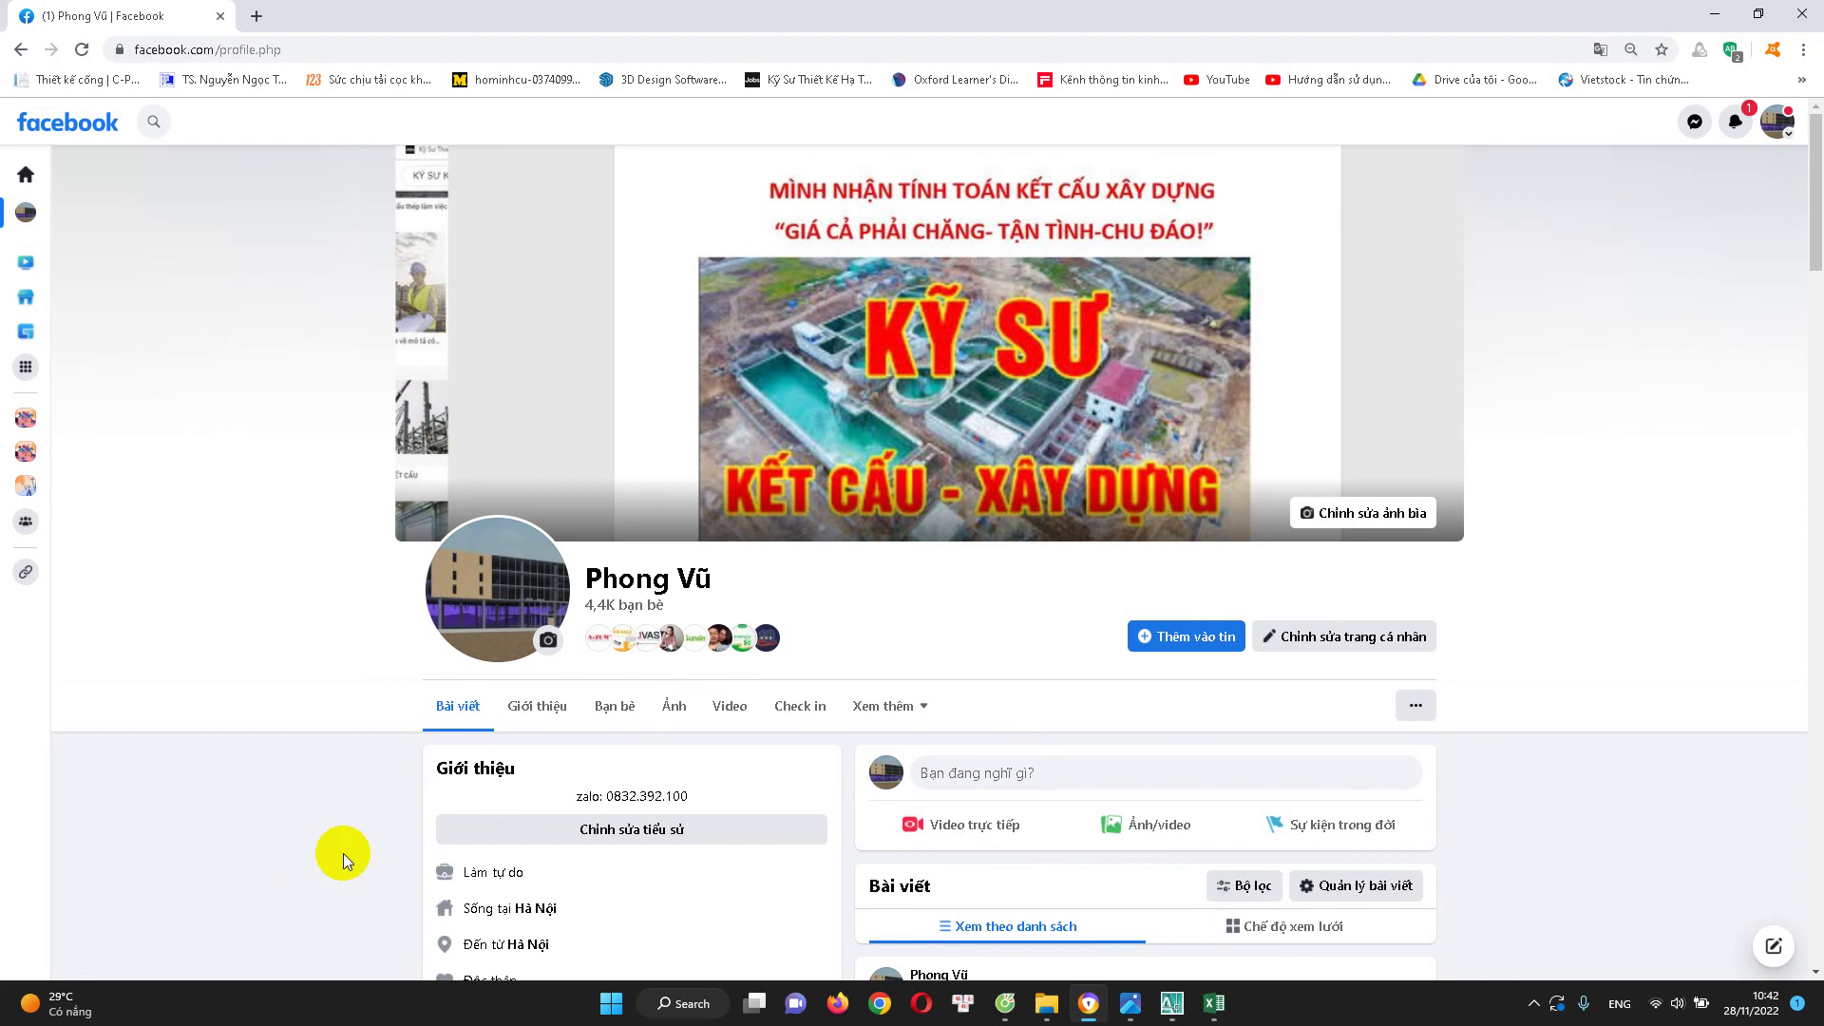
{"action": "scroll", "coordinate": [700, 630], "scroll_direction": "down", "scroll_amount": 1}
{"action": "scroll", "coordinate": [700, 629], "scroll_direction": "down", "scroll_amount": 3}
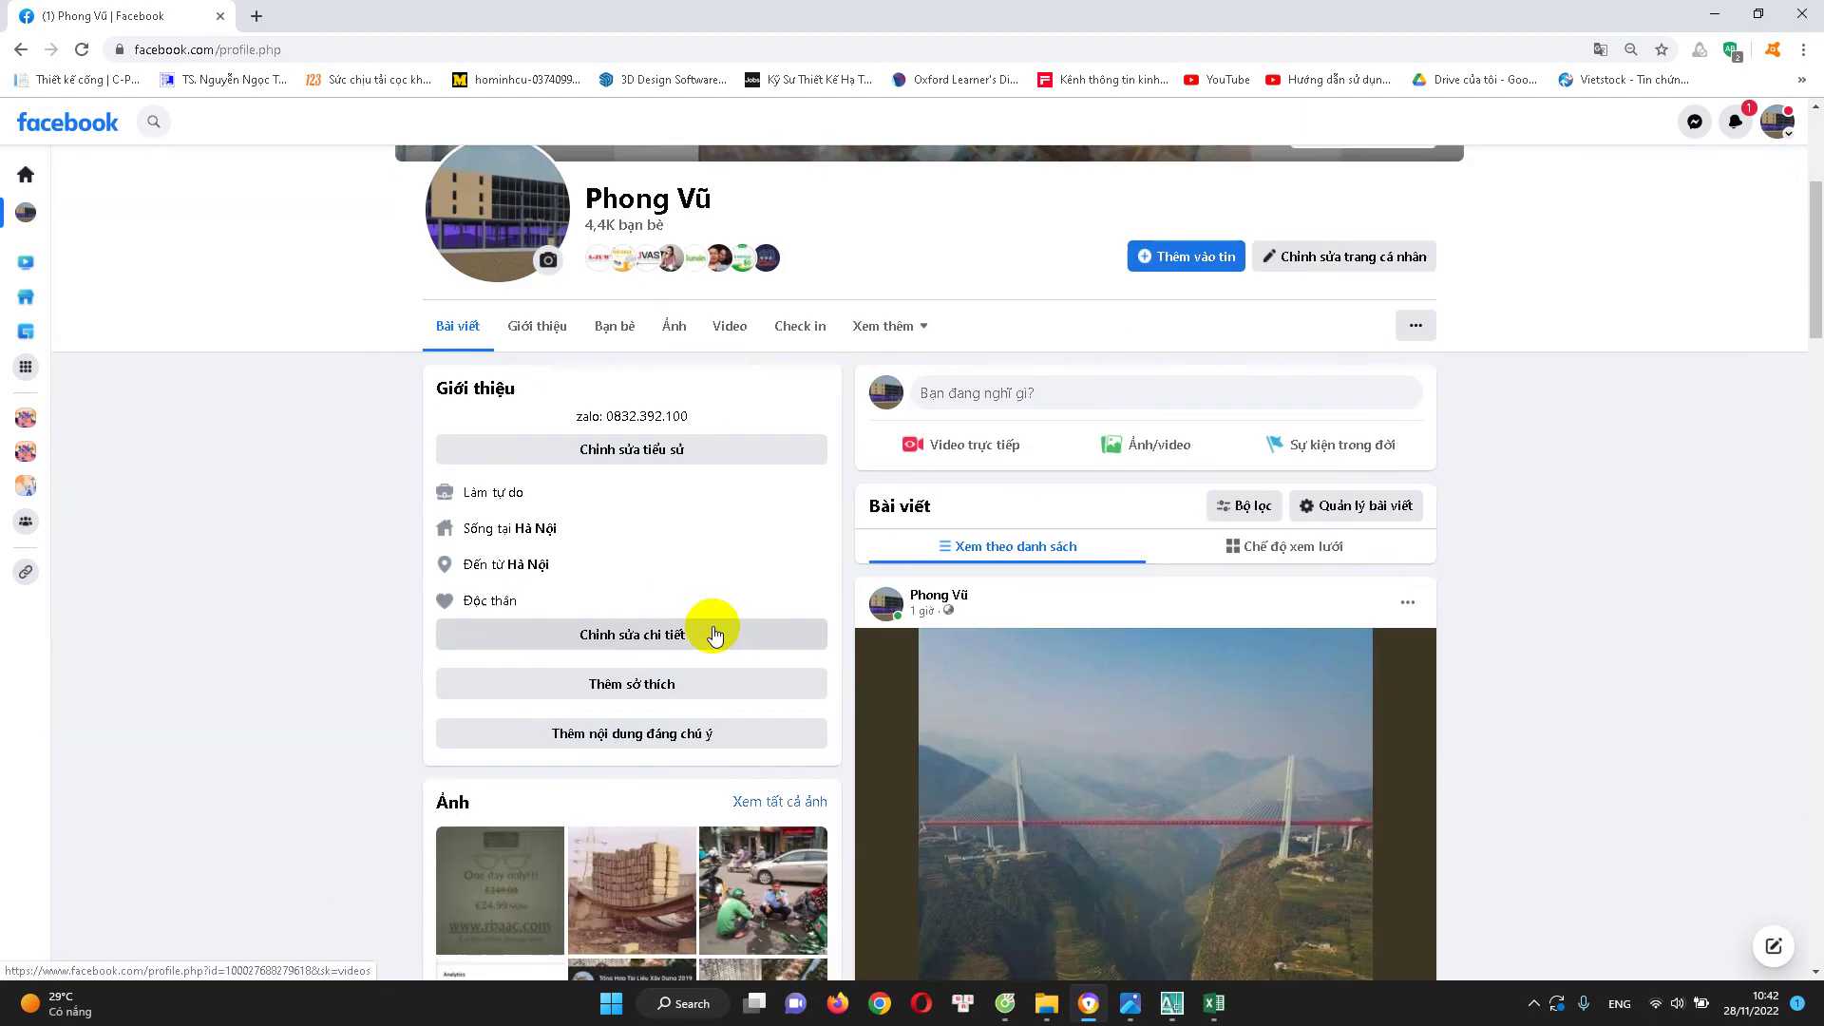
{"action": "scroll", "coordinate": [712, 630], "scroll_direction": "up", "scroll_amount": 3}
{"action": "scroll", "coordinate": [725, 611], "scroll_direction": "up", "scroll_amount": 1}
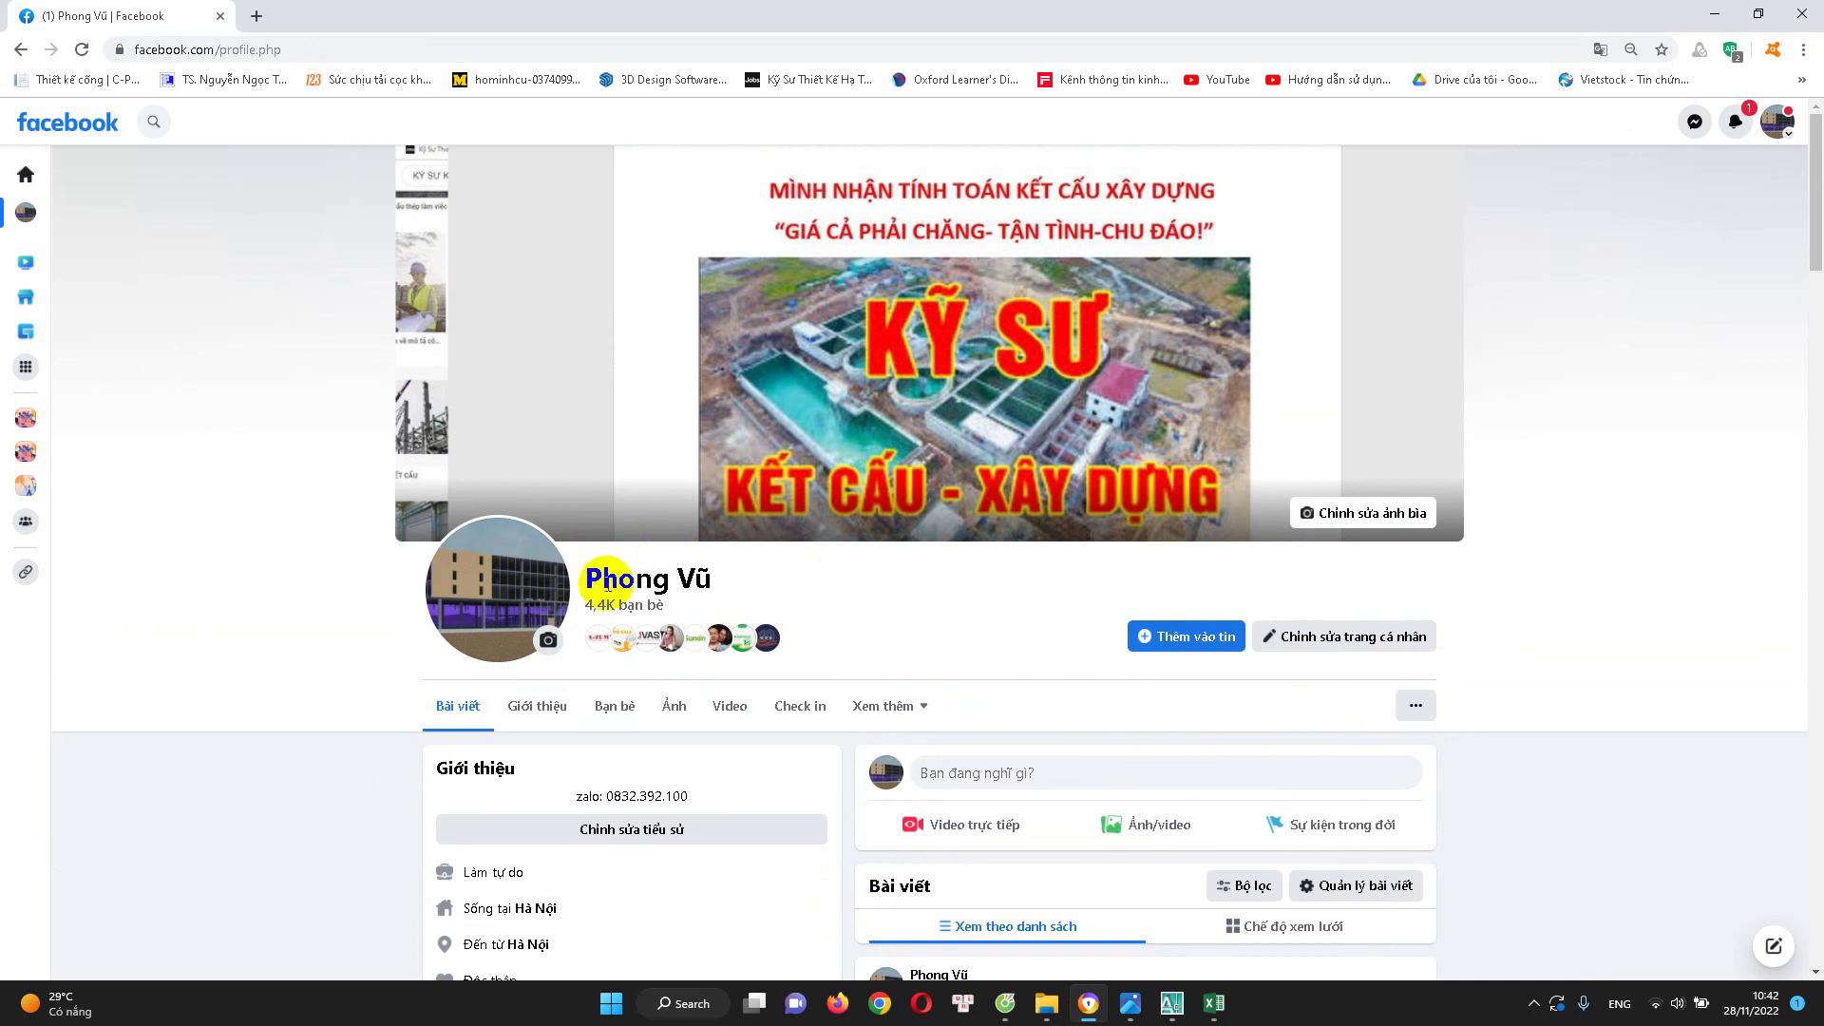
Highlight the profile name and the Zalo contact line in the intro, then clear the highlights
{"action": "mouse_move", "coordinate": [607, 583]}
{"action": "left_mouse_down"}
{"action": "mouse_move", "coordinate": [766, 603]}
{"action": "mouse_move", "coordinate": [613, 580]}
{"action": "mouse_move", "coordinate": [719, 594]}
{"action": "left_mouse_up"}
{"action": "left_click", "coordinate": [827, 594]}
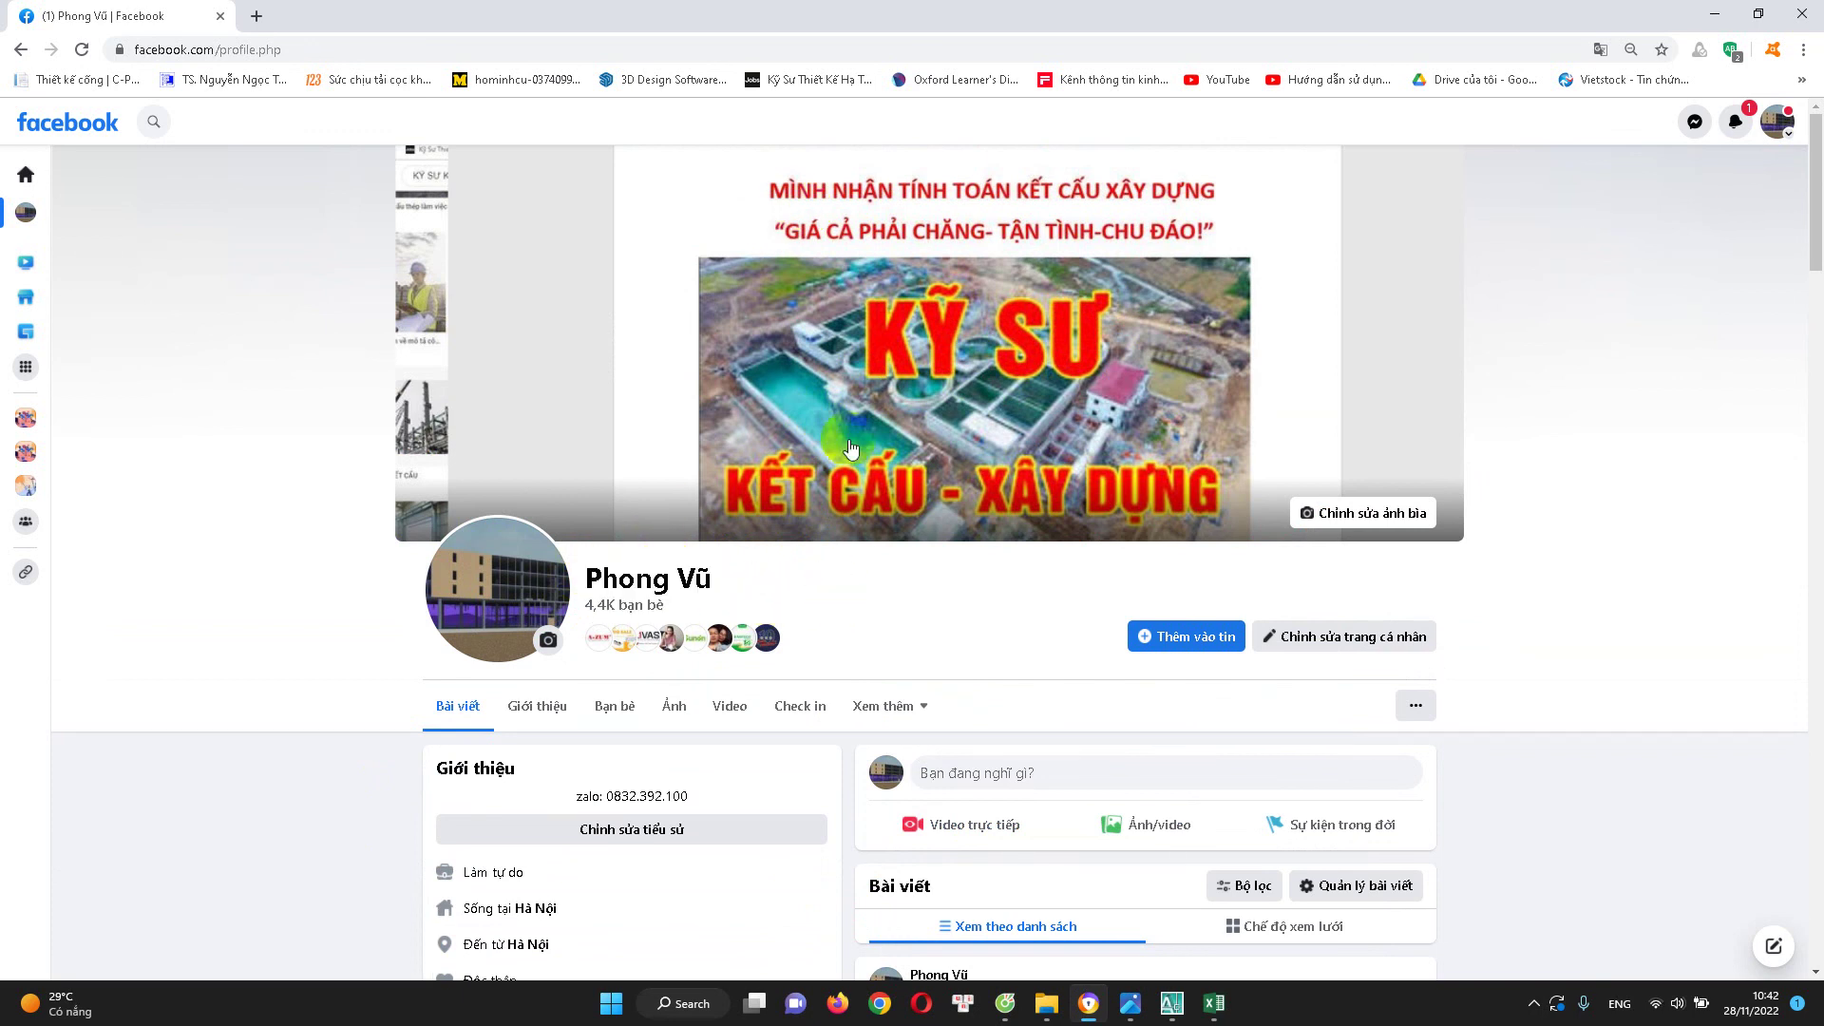
{"action": "scroll", "coordinate": [767, 562], "scroll_direction": "down", "scroll_amount": 2}
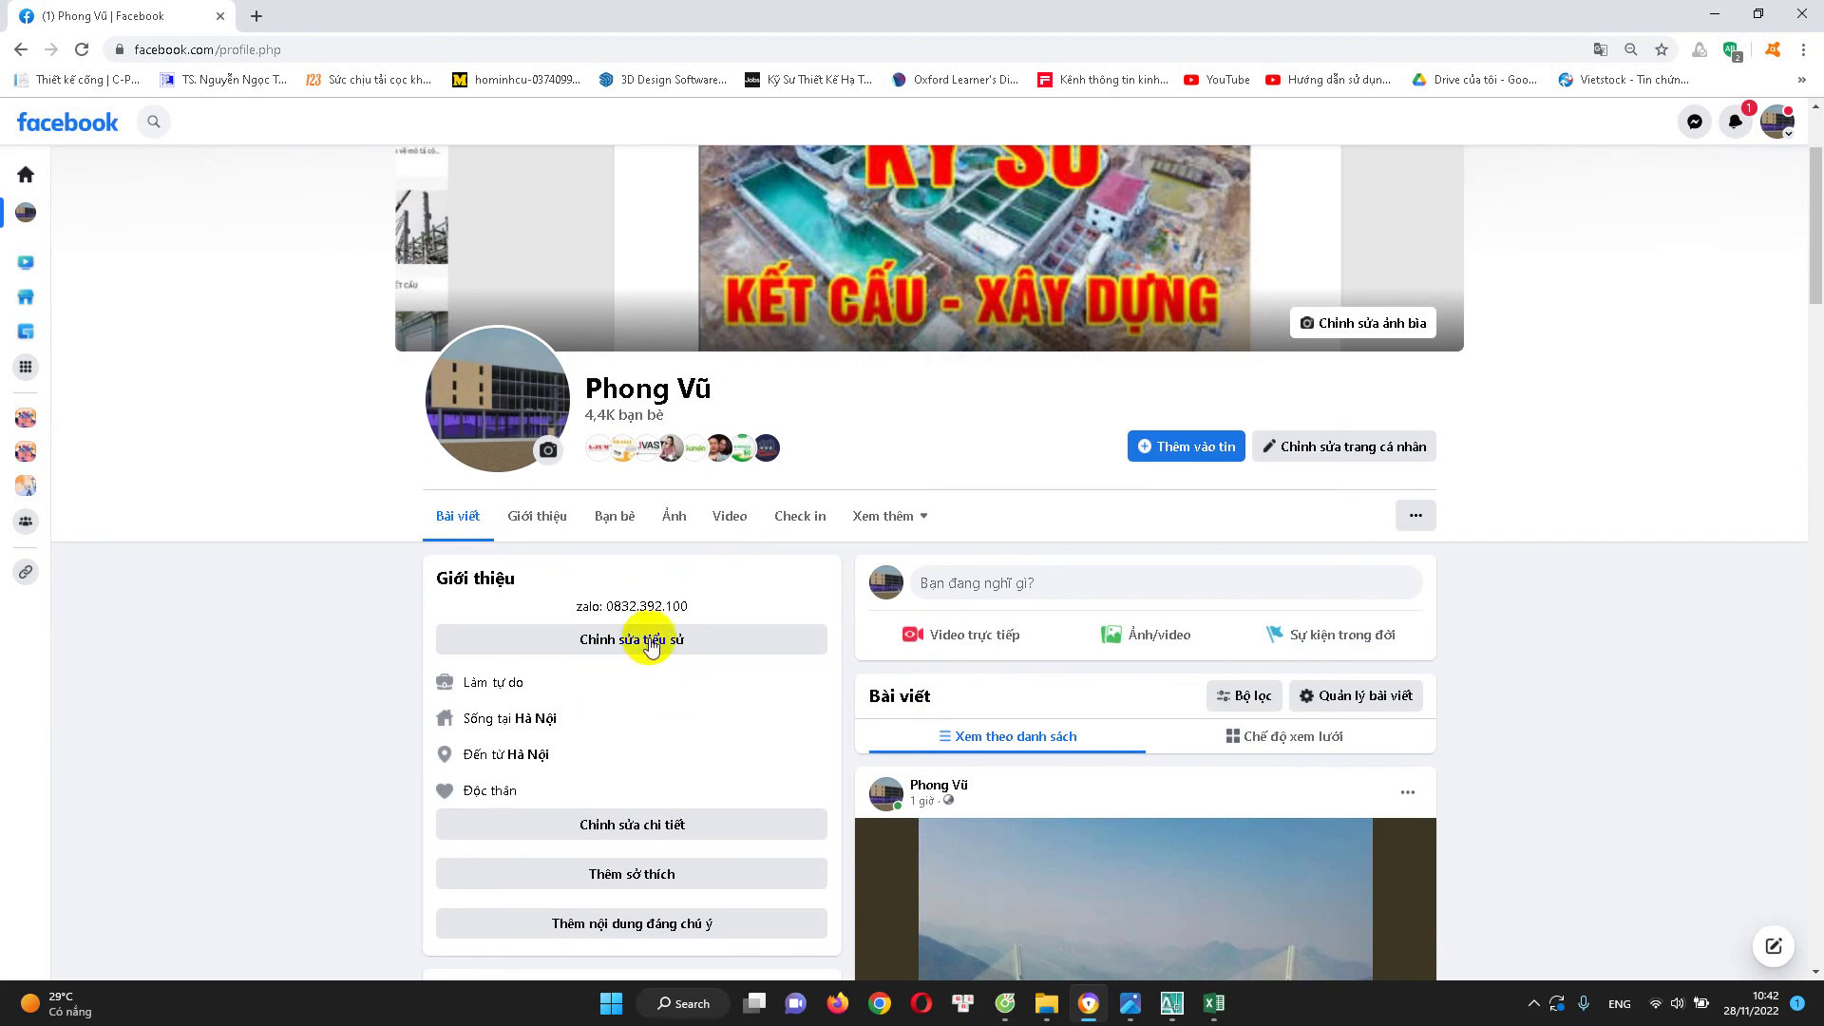
{"action": "left_click_drag", "start_coordinate": [613, 605], "coordinate": [688, 612]}
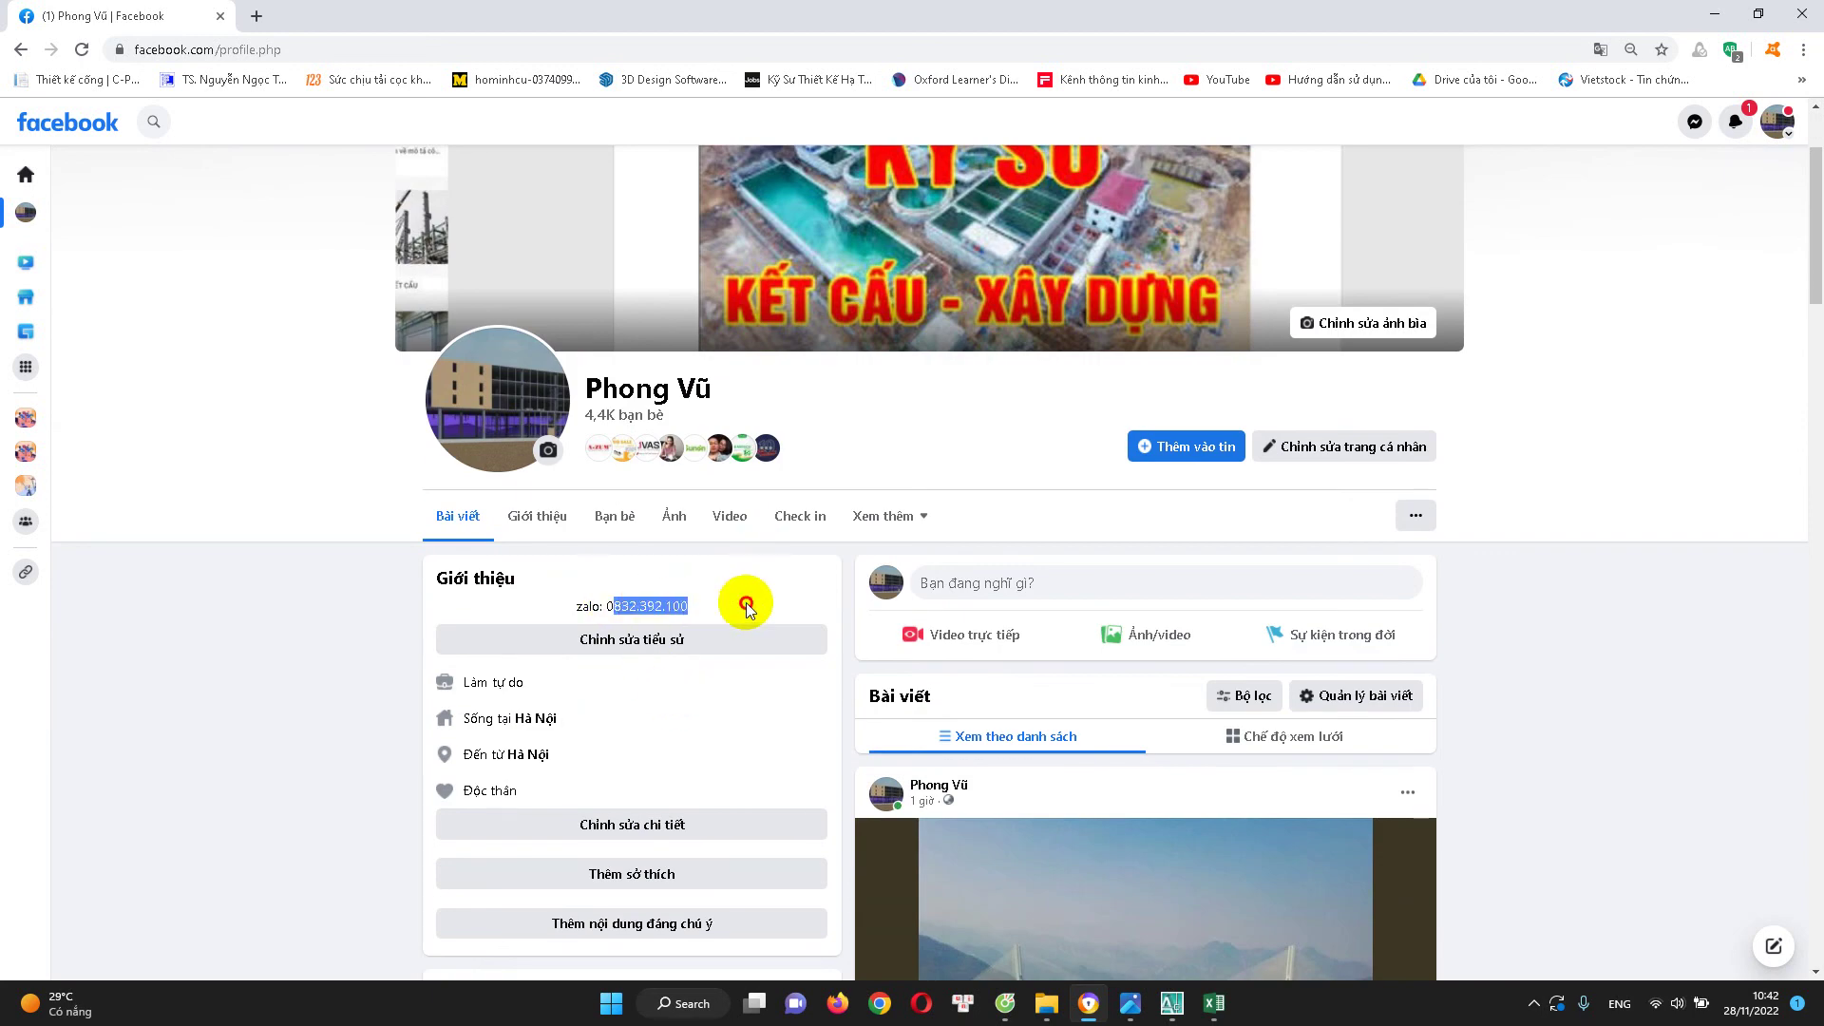
{"action": "left_click_drag", "start_coordinate": [578, 611], "coordinate": [677, 611]}
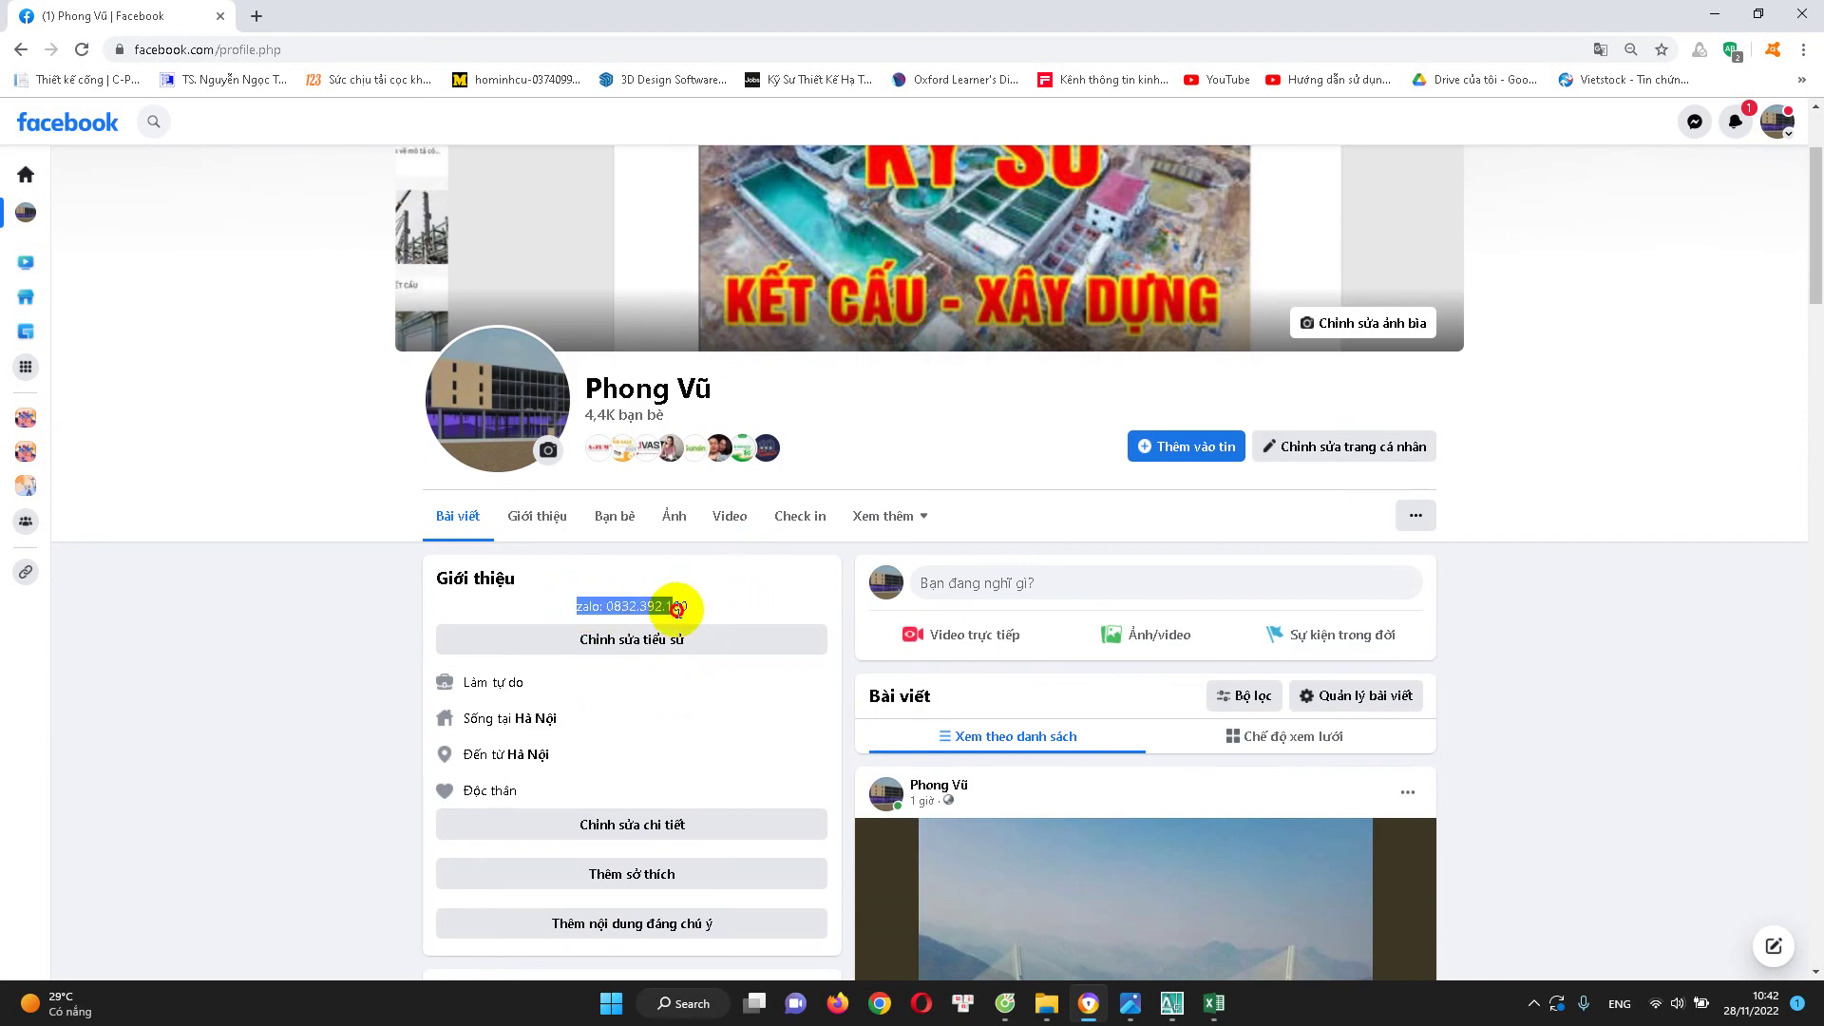
{"action": "left_click", "coordinate": [733, 613]}
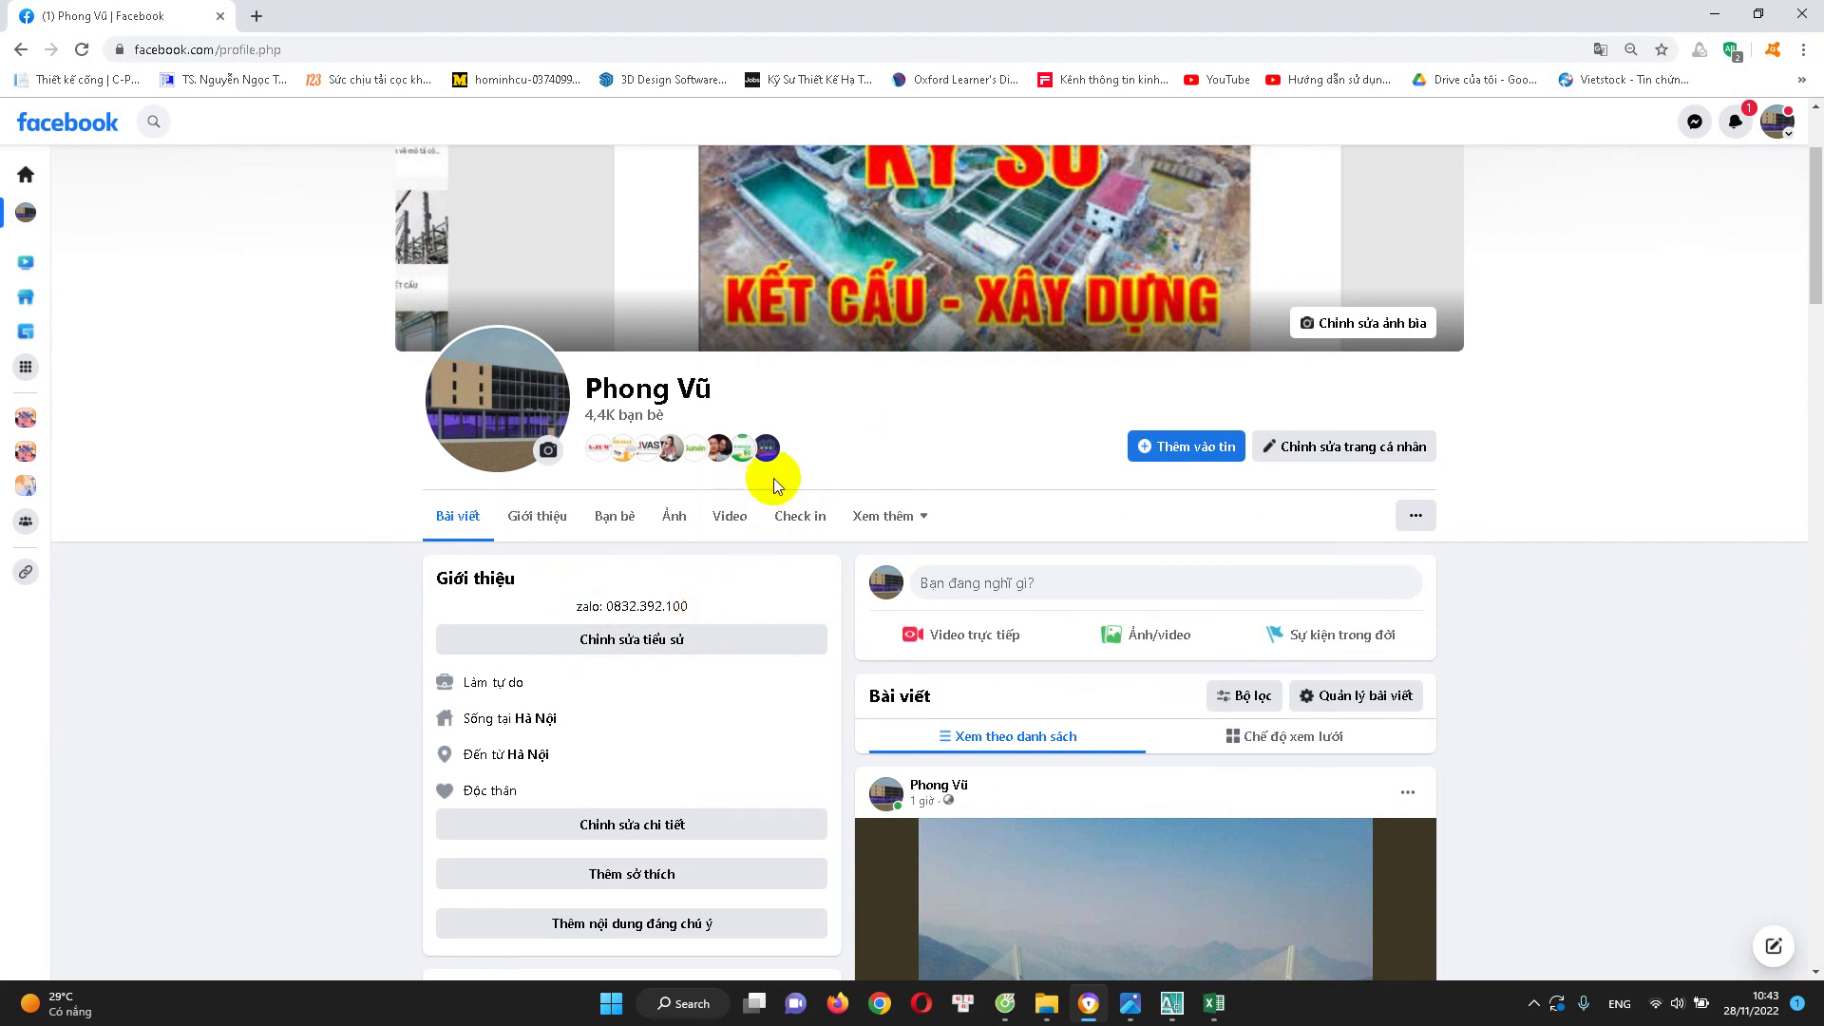
{"action": "scroll", "coordinate": [773, 477], "scroll_direction": "up", "scroll_amount": 2}
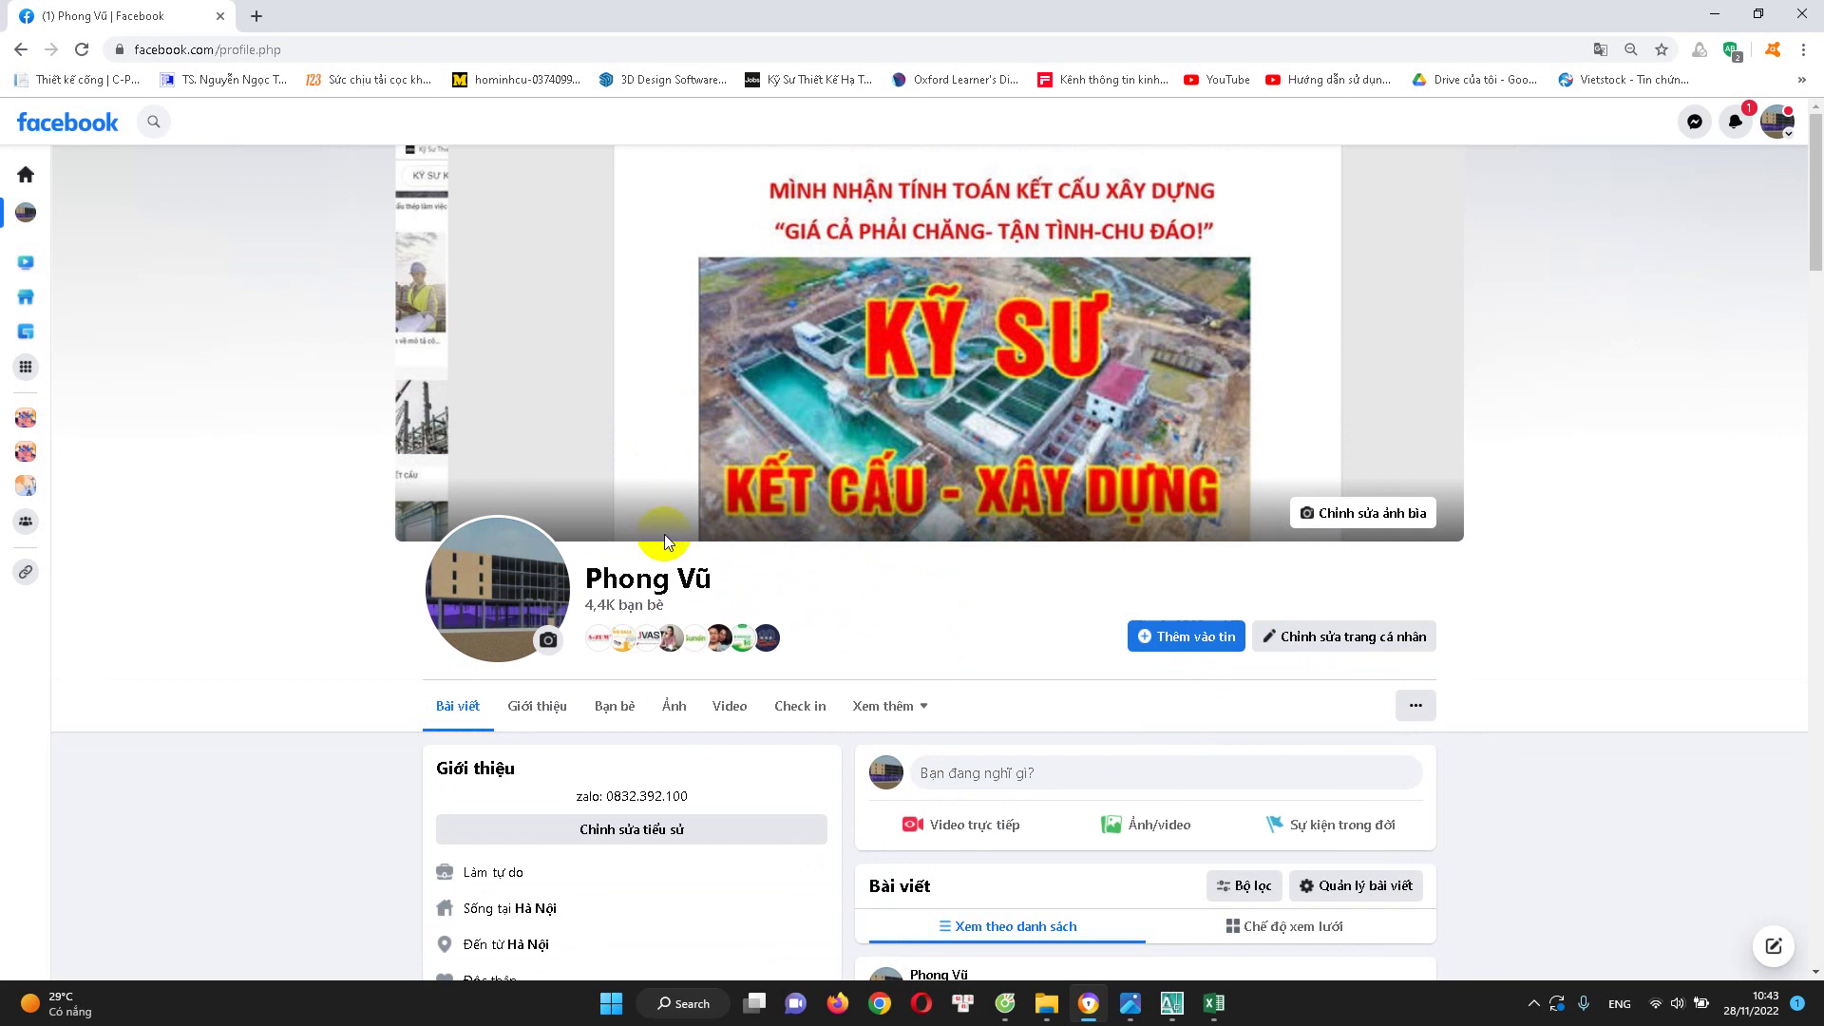